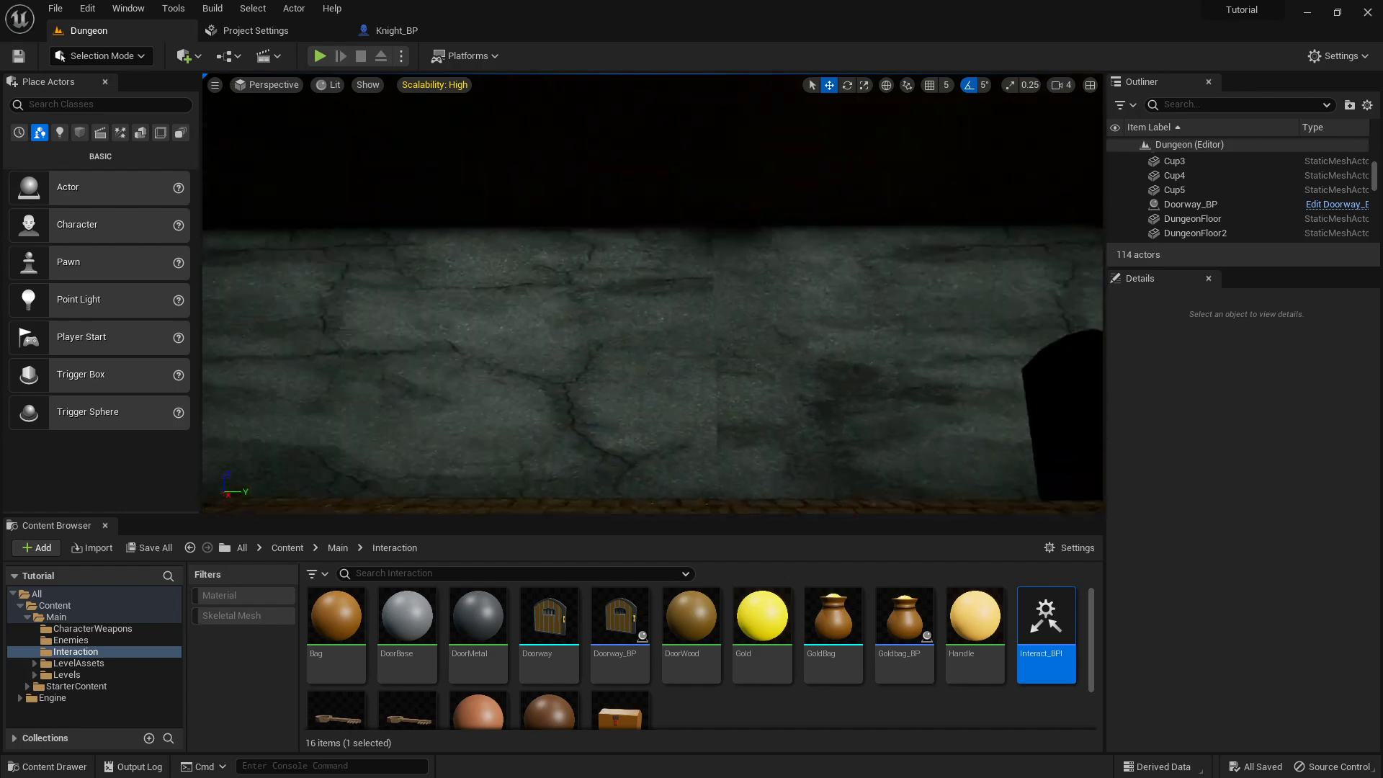
pyautogui.press('w')
pyautogui.moveTo(653, 294); pyautogui.dragTo(562, 294, button='right')
pyautogui.press('w')
pyautogui.press('w')
pyautogui.press('w')
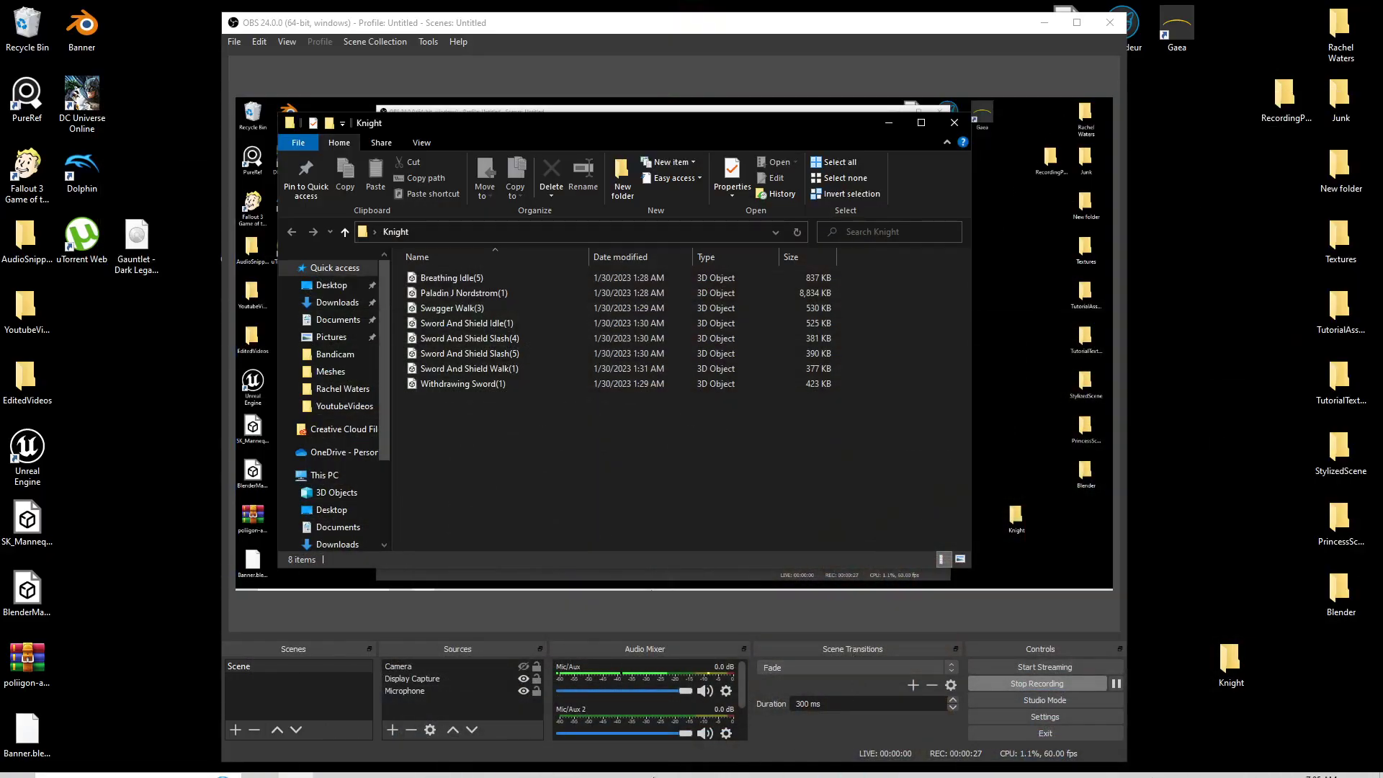
# - Switch to the Mixamo site in the web browser and reload its Characters page
pyautogui.moveTo(587, 772)
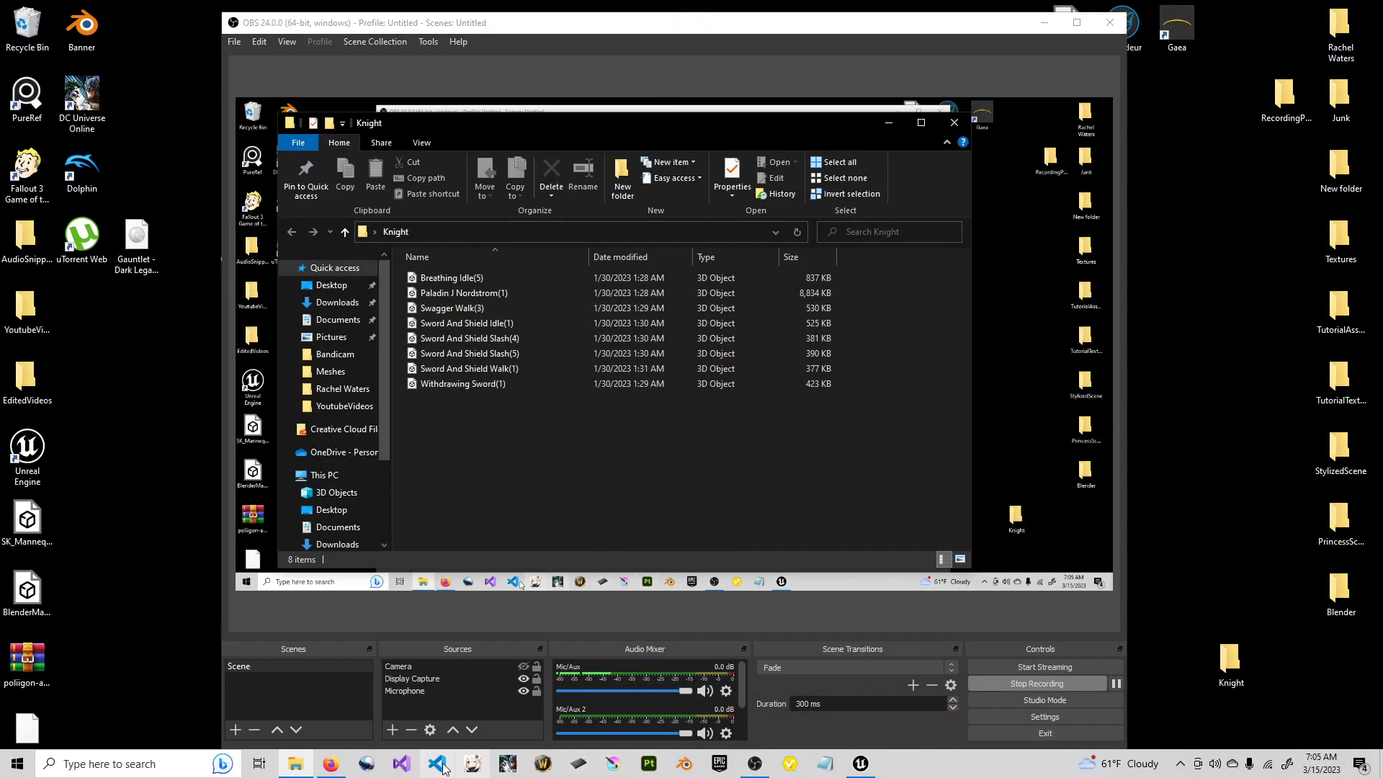
pyautogui.click(334, 771)
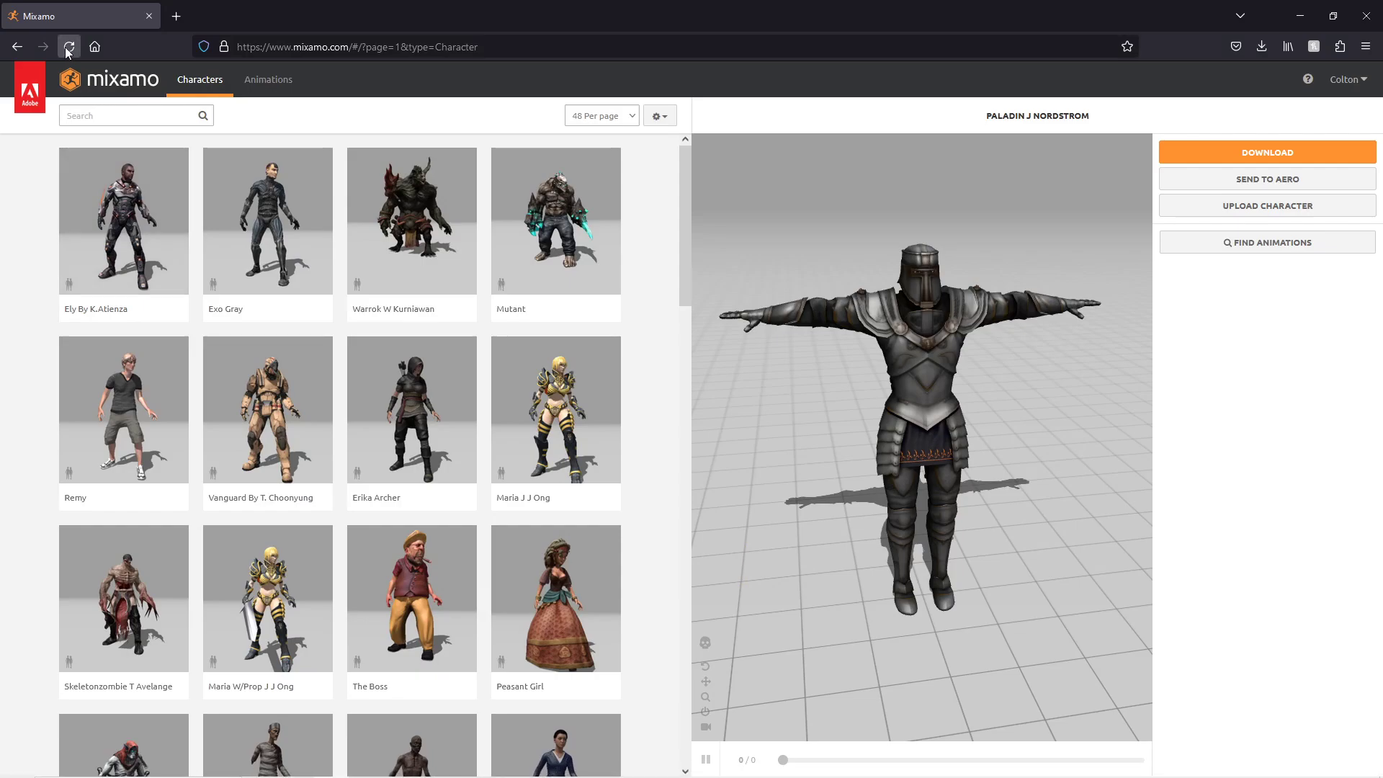
pyautogui.click(67, 46)
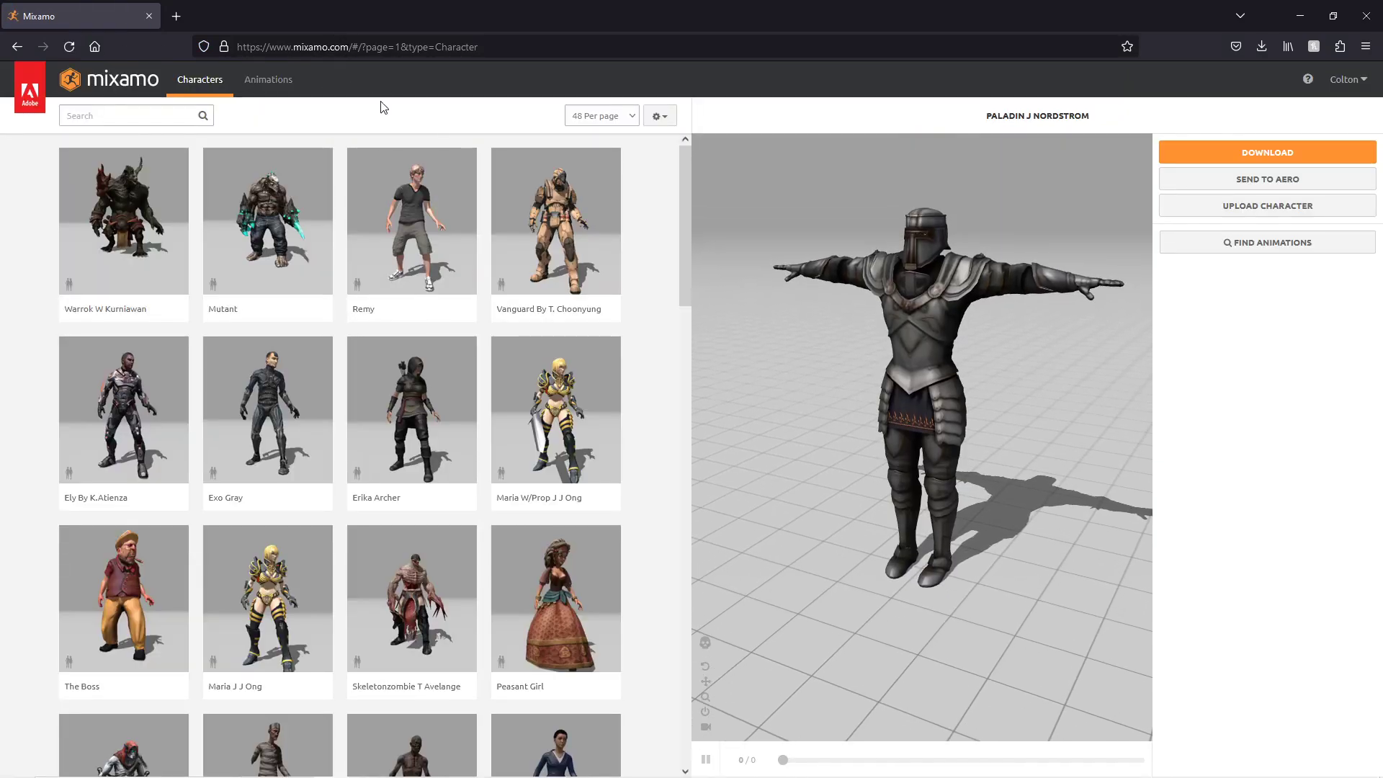
# - Examine the Paladin J Nordstrom model from several angles and look through the character library around its entry
pyautogui.moveTo(943, 343); pyautogui.dragTo(831, 317)
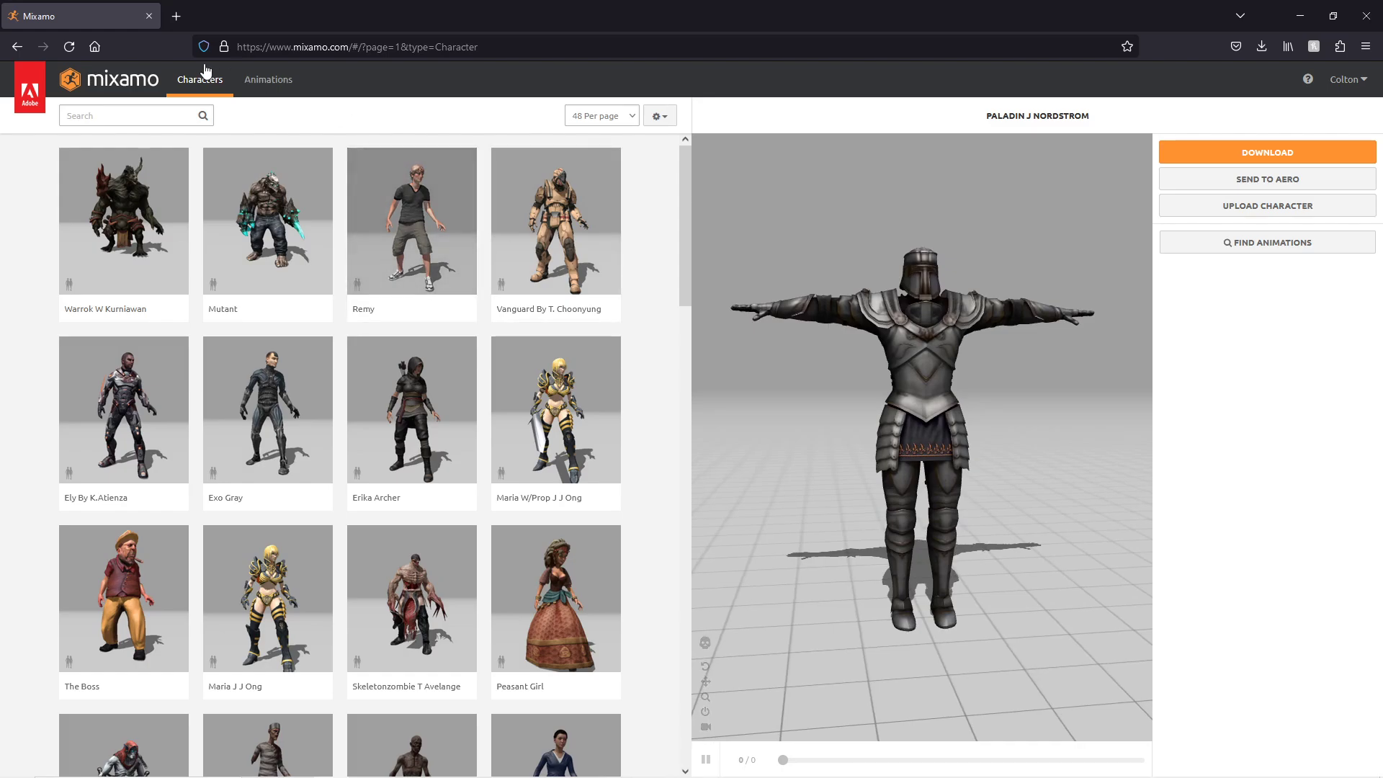
pyautogui.scroll(-5, 213, 435)
pyautogui.scroll(-10, 213, 435)
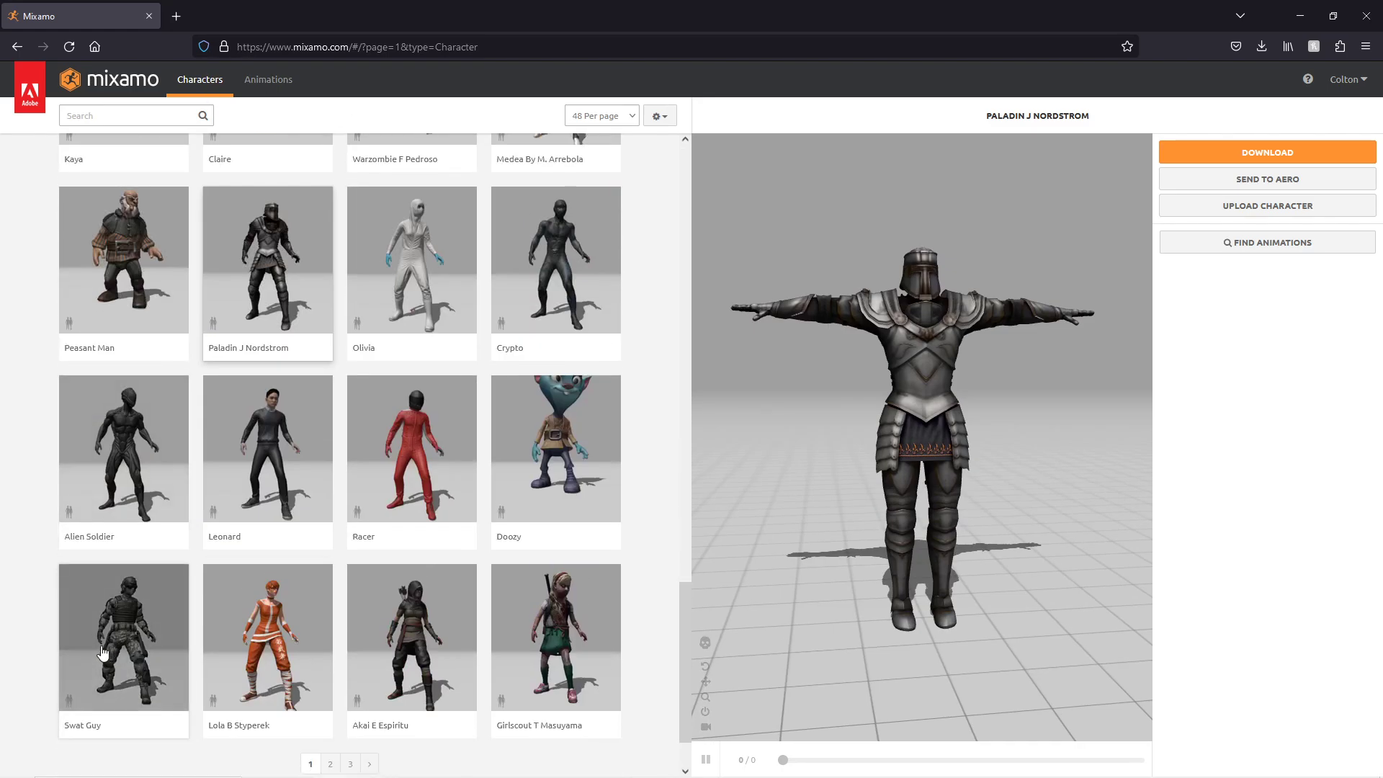
pyautogui.scroll(-2, 389, 674)
pyautogui.scroll(3, 145, 525)
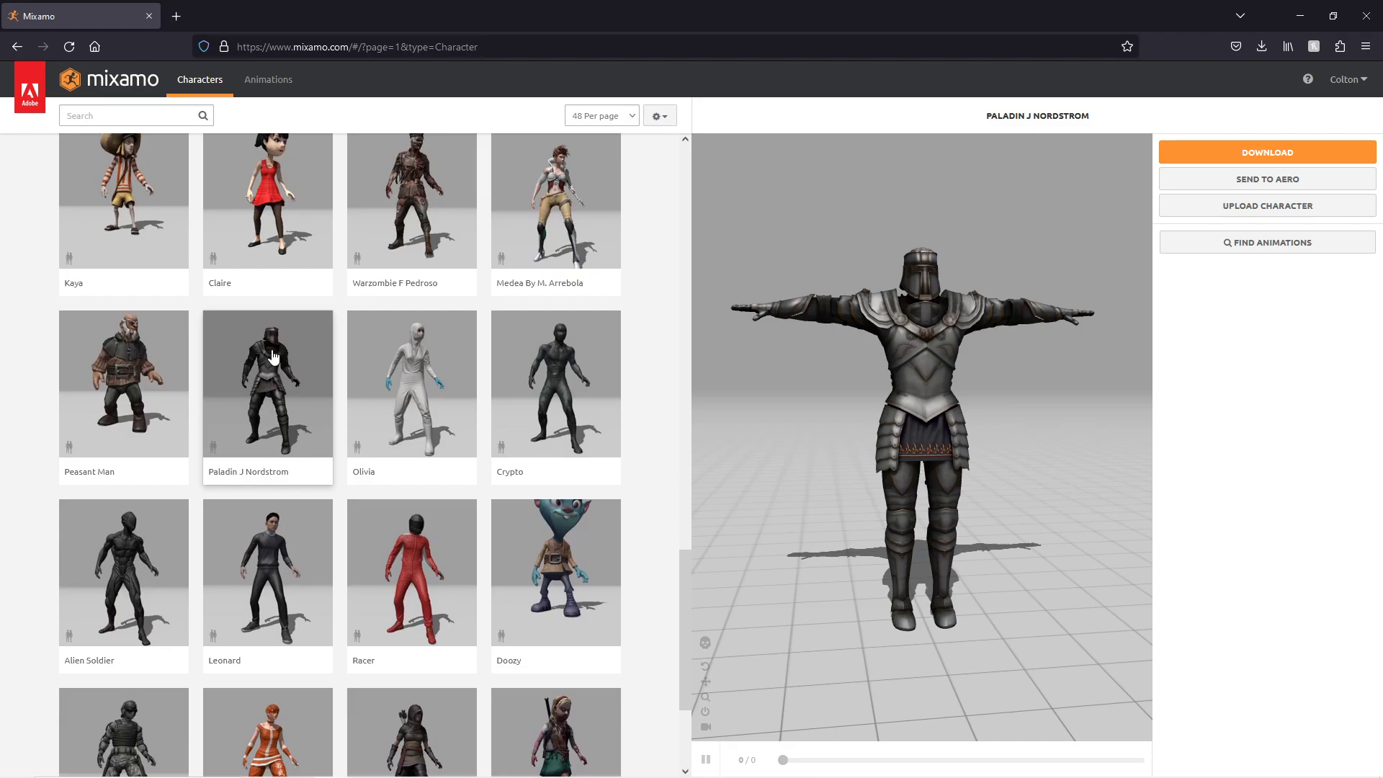
pyautogui.moveTo(944, 405); pyautogui.dragTo(854, 364)
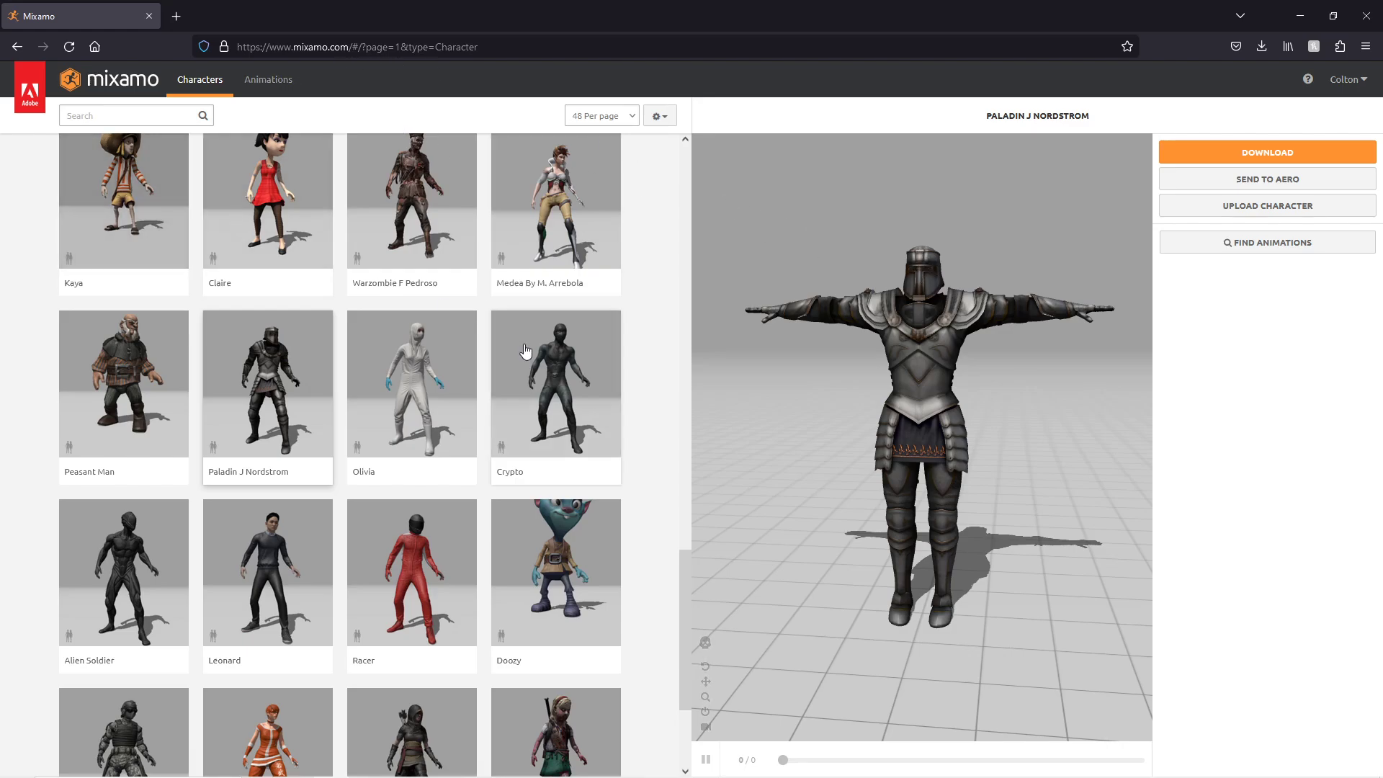
pyautogui.scroll(1, 319, 497)
pyautogui.scroll(2, 319, 497)
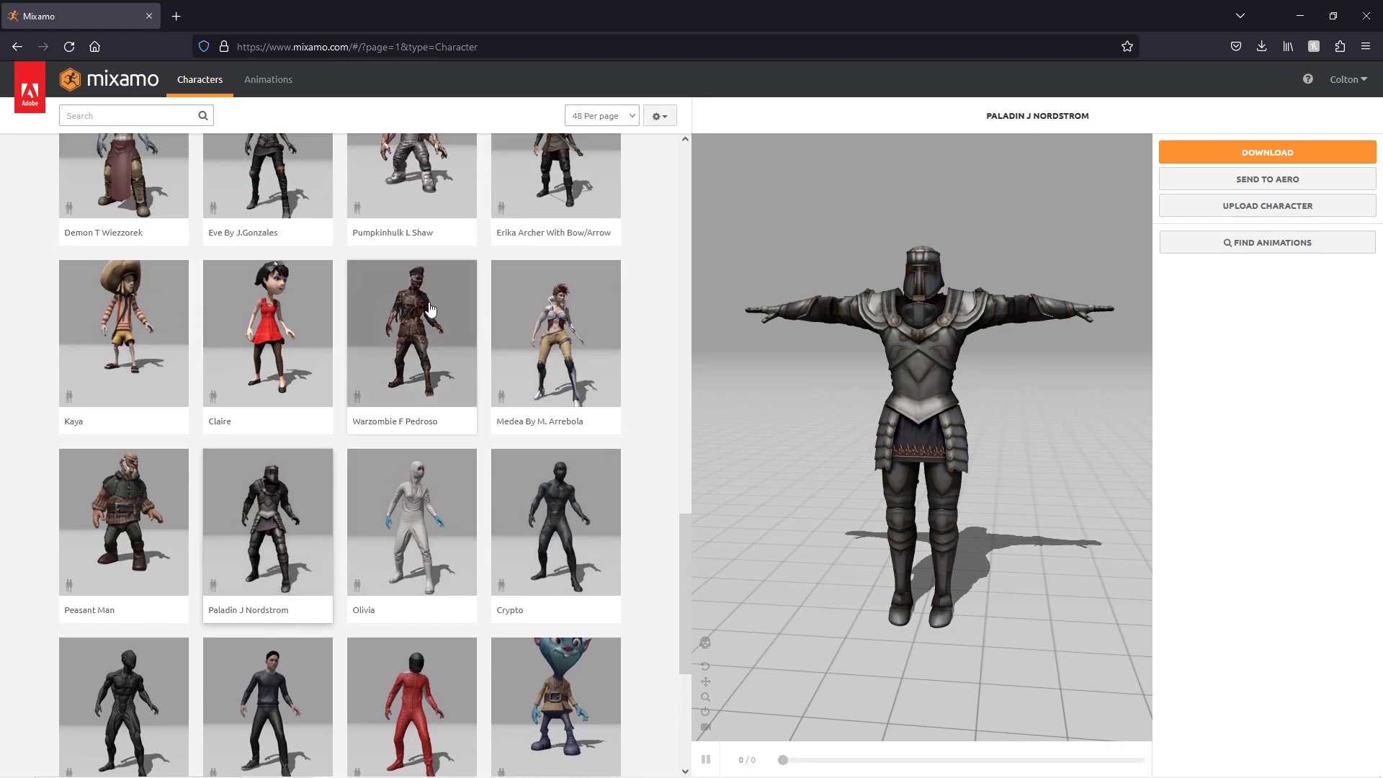
pyautogui.scroll(3, 432, 461)
pyautogui.scroll(3, 432, 467)
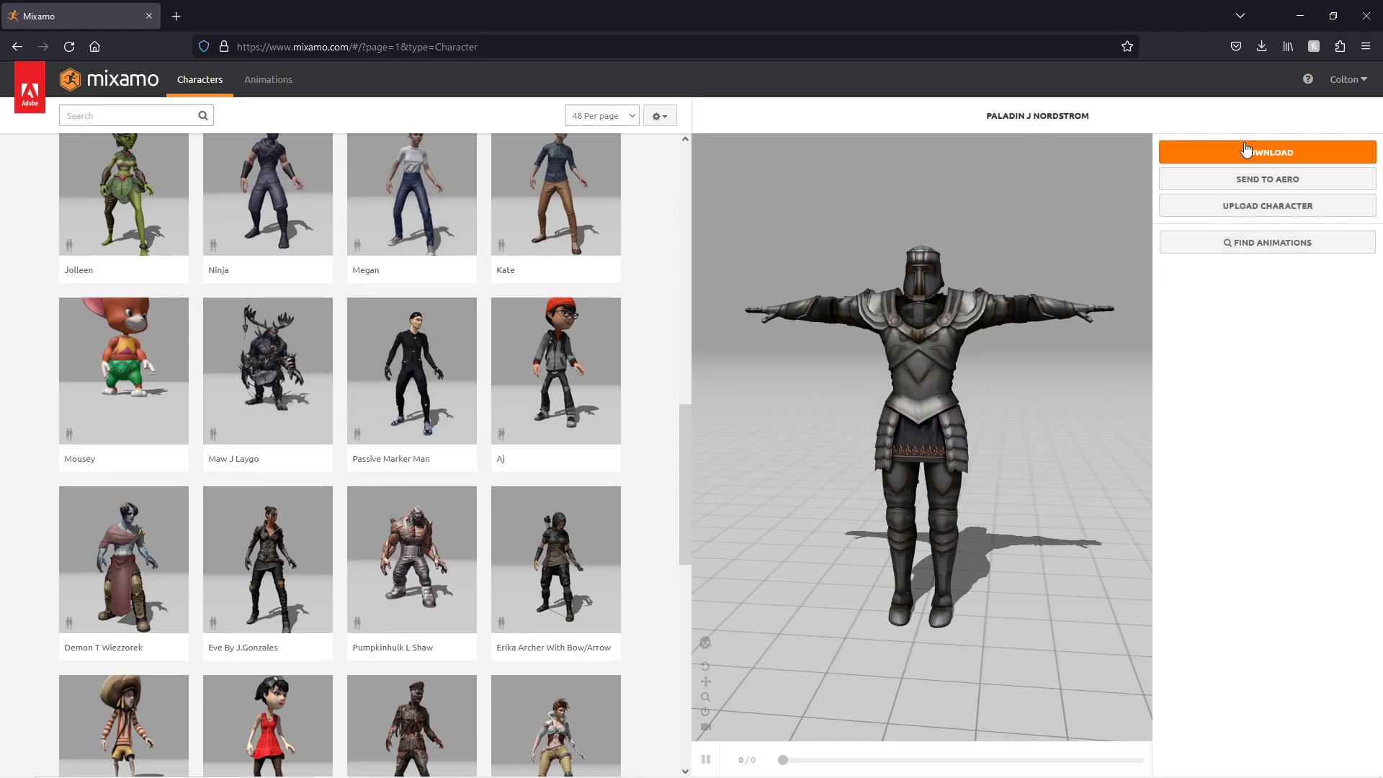
# - Browse Mixamo's animation library and search it for "walk"
pyautogui.click(268, 81)
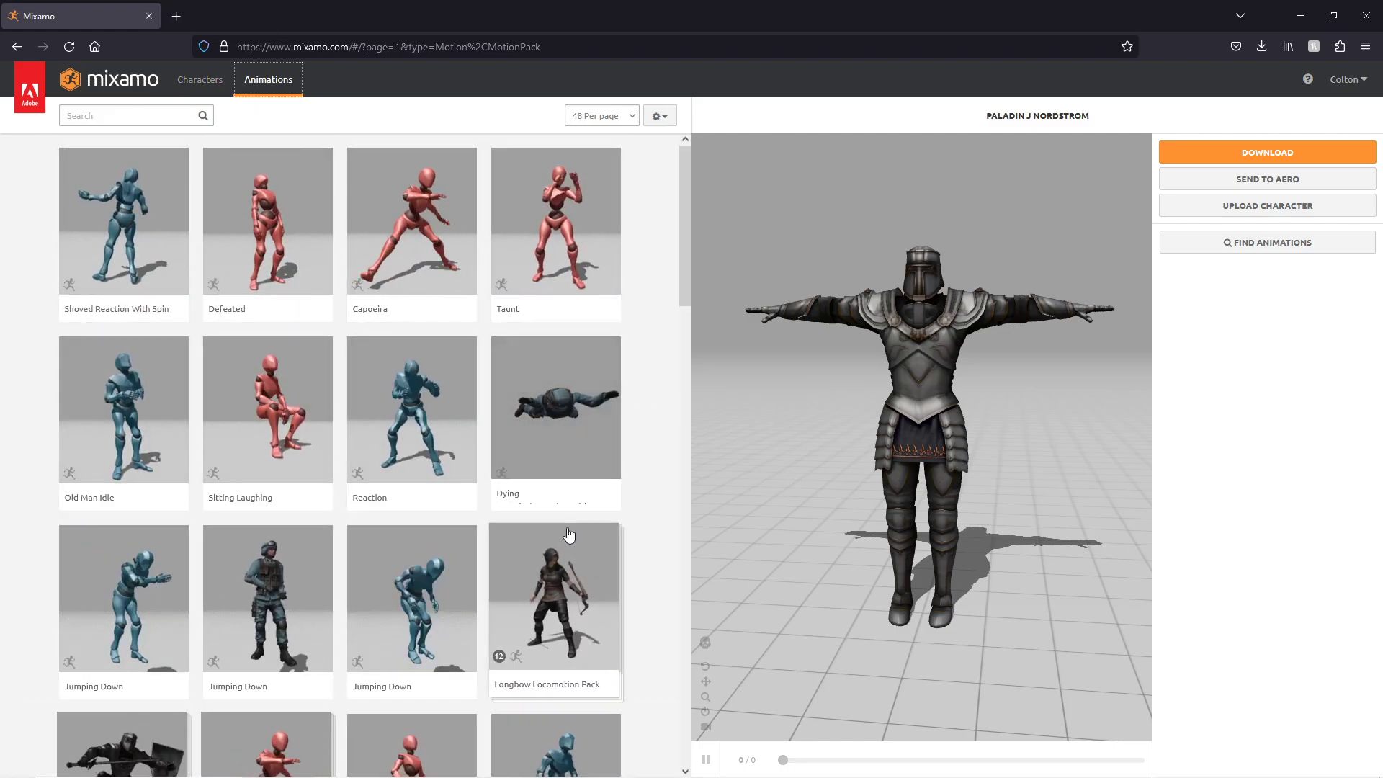
pyautogui.scroll(-4, 568, 540)
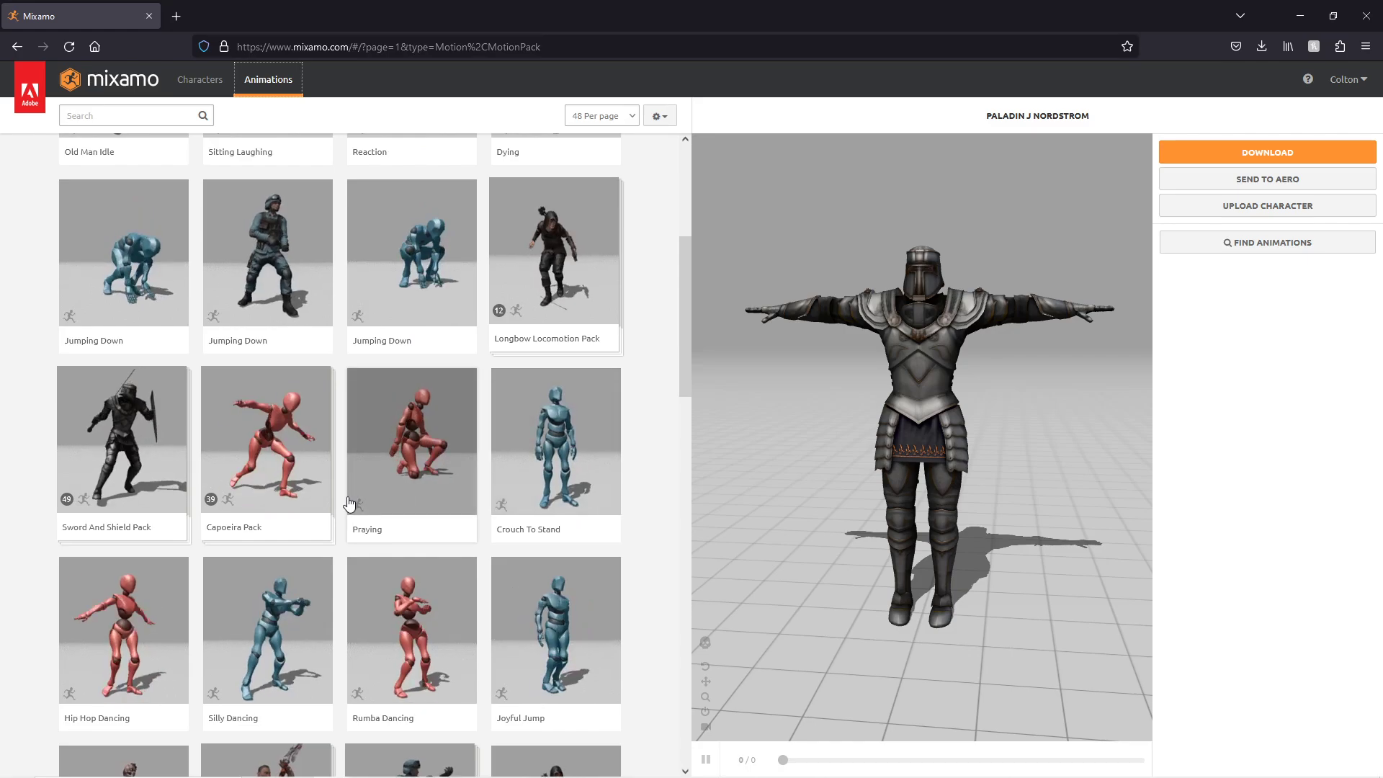
pyautogui.scroll(-5, 366, 508)
pyautogui.scroll(-15, 365, 507)
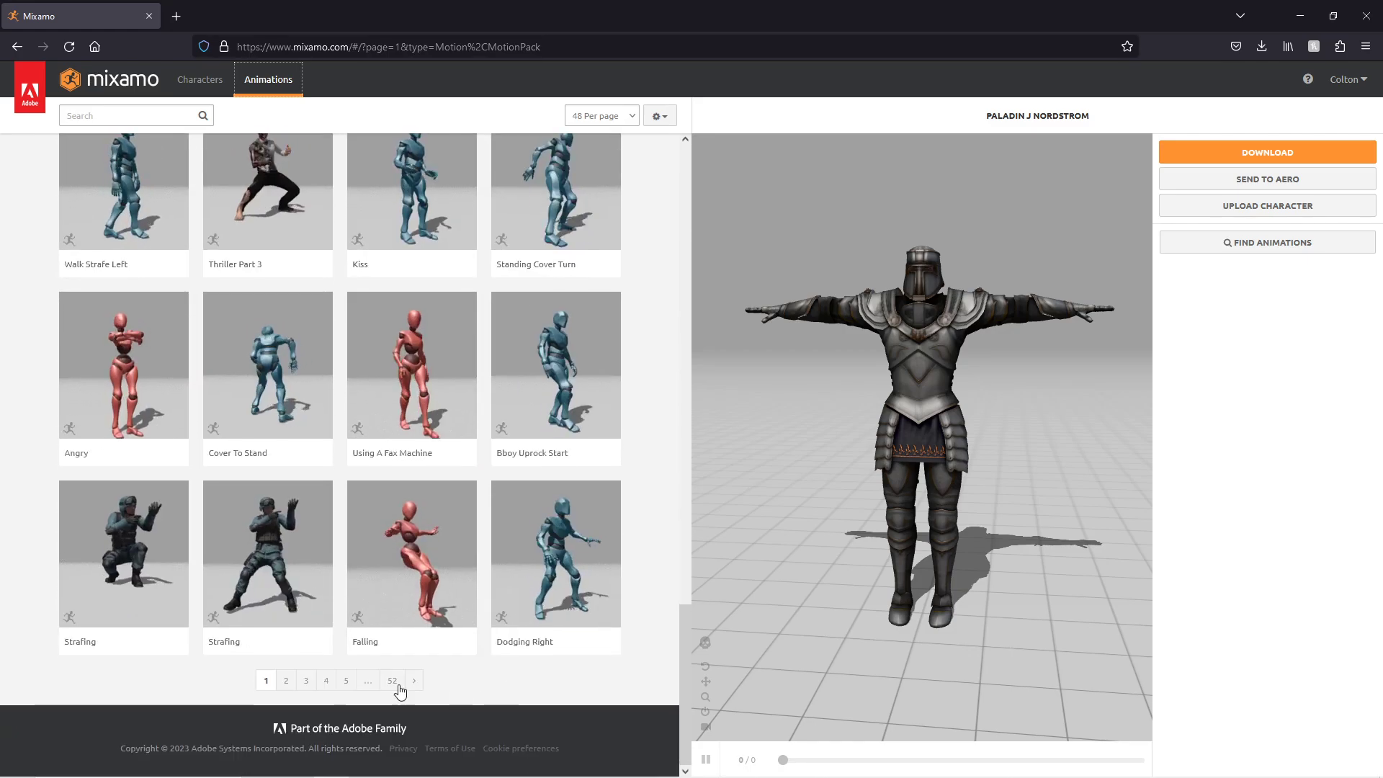
pyautogui.scroll(20, 370, 581)
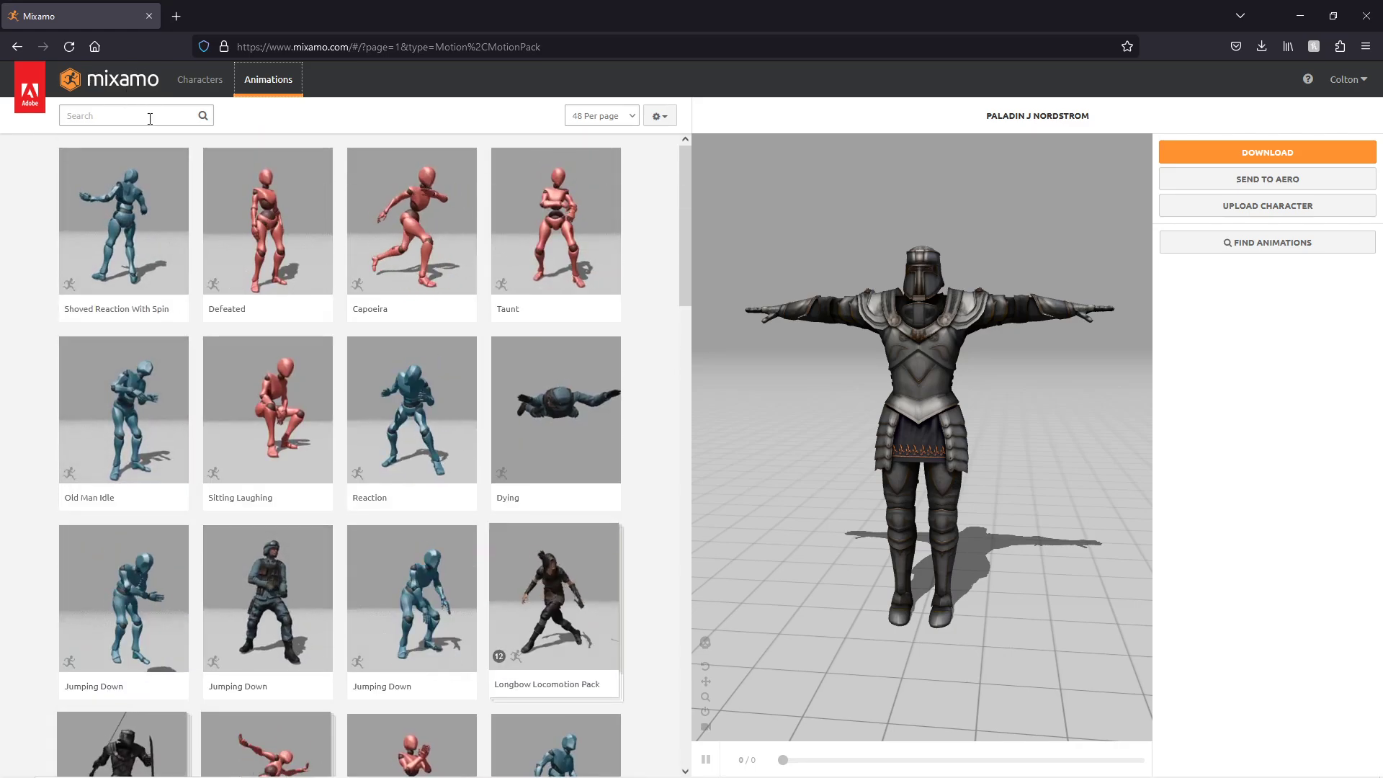
pyautogui.click(149, 117)
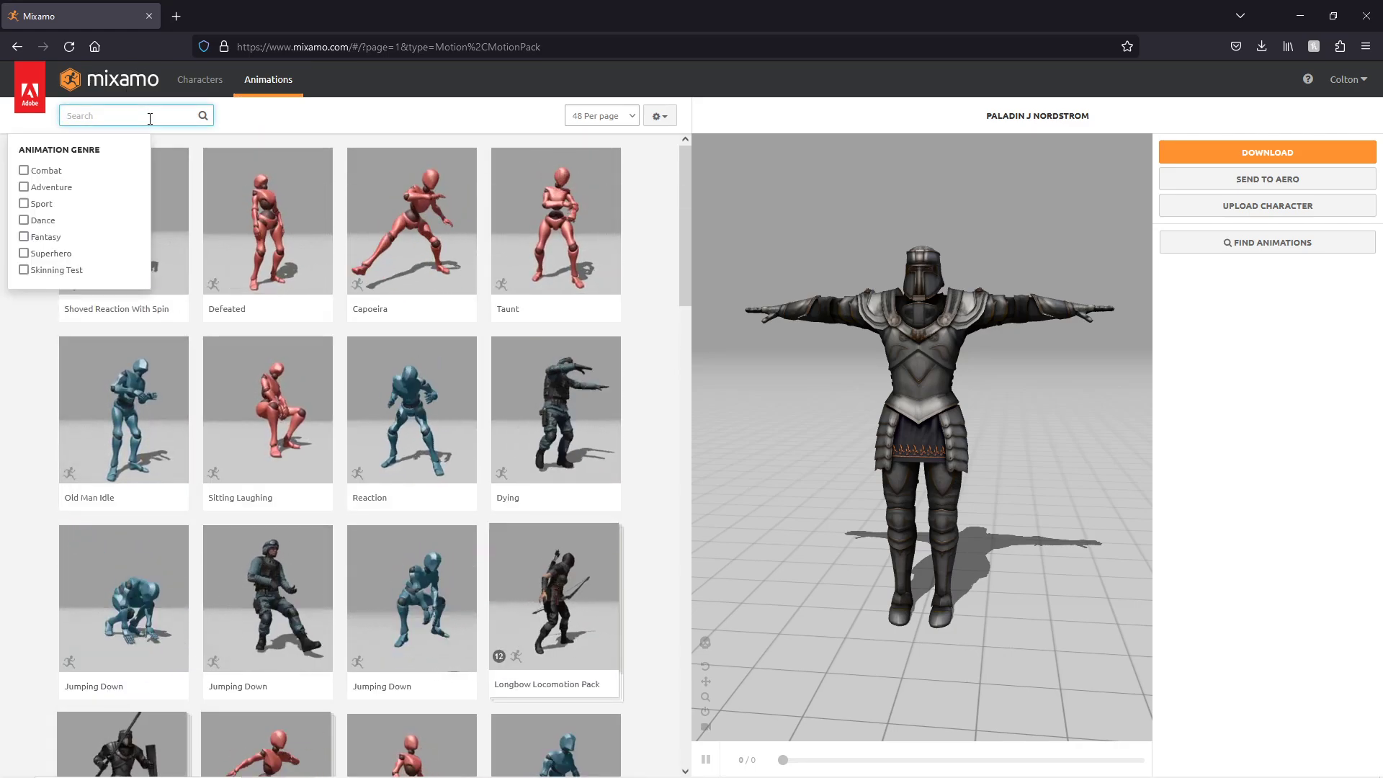
pyautogui.press('Return')
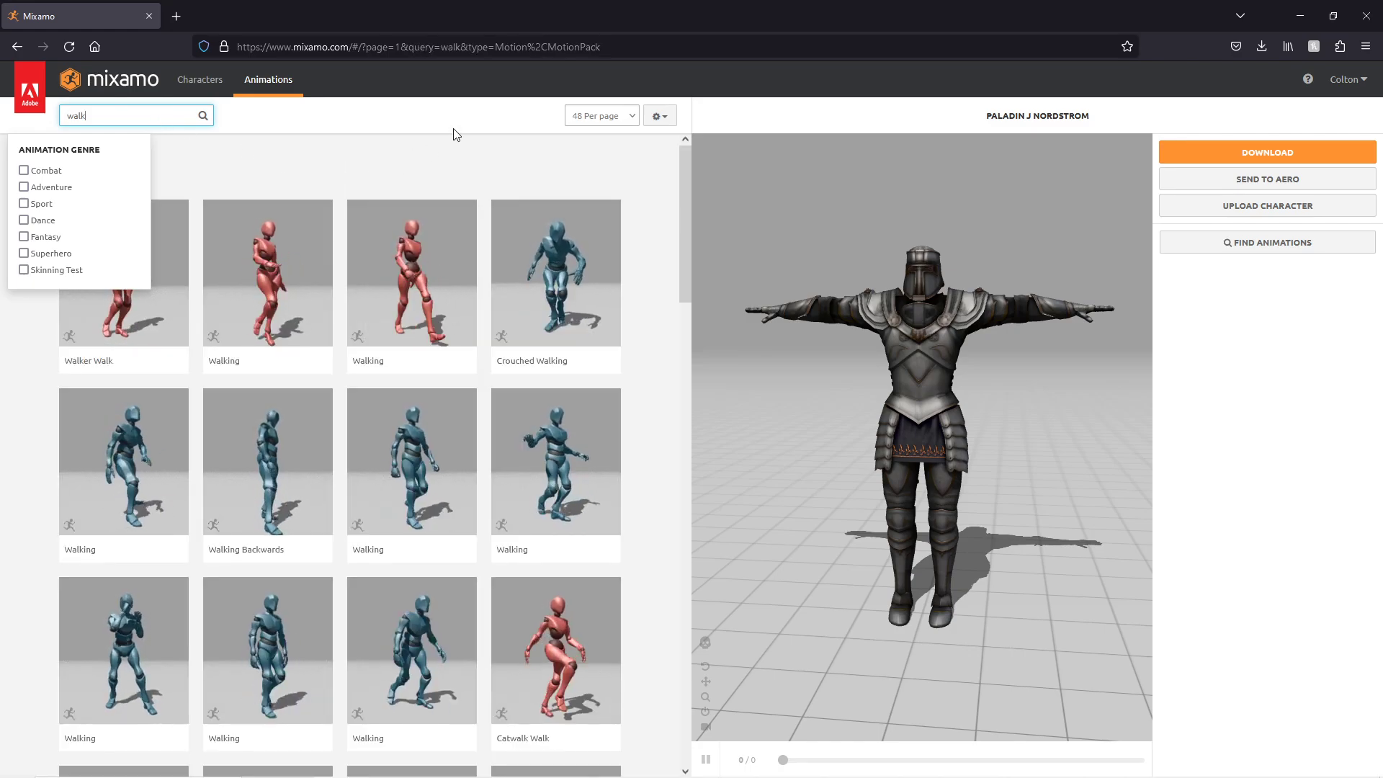
# - Apply the blue-figure Walking animation to Paladin J Nordstrom and enable its In Place option
pyautogui.scroll(-2, 428, 308)
pyautogui.click(428, 307)
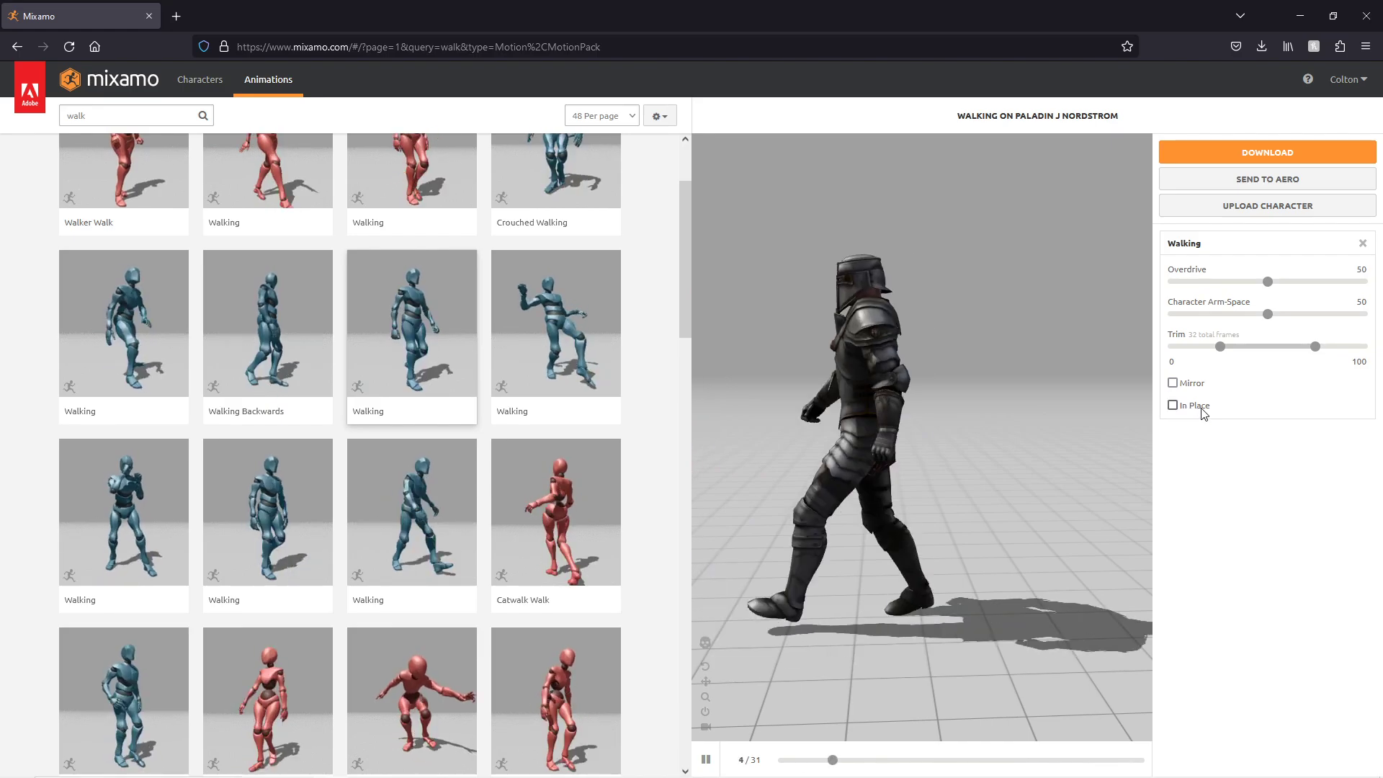
pyautogui.click(1196, 407)
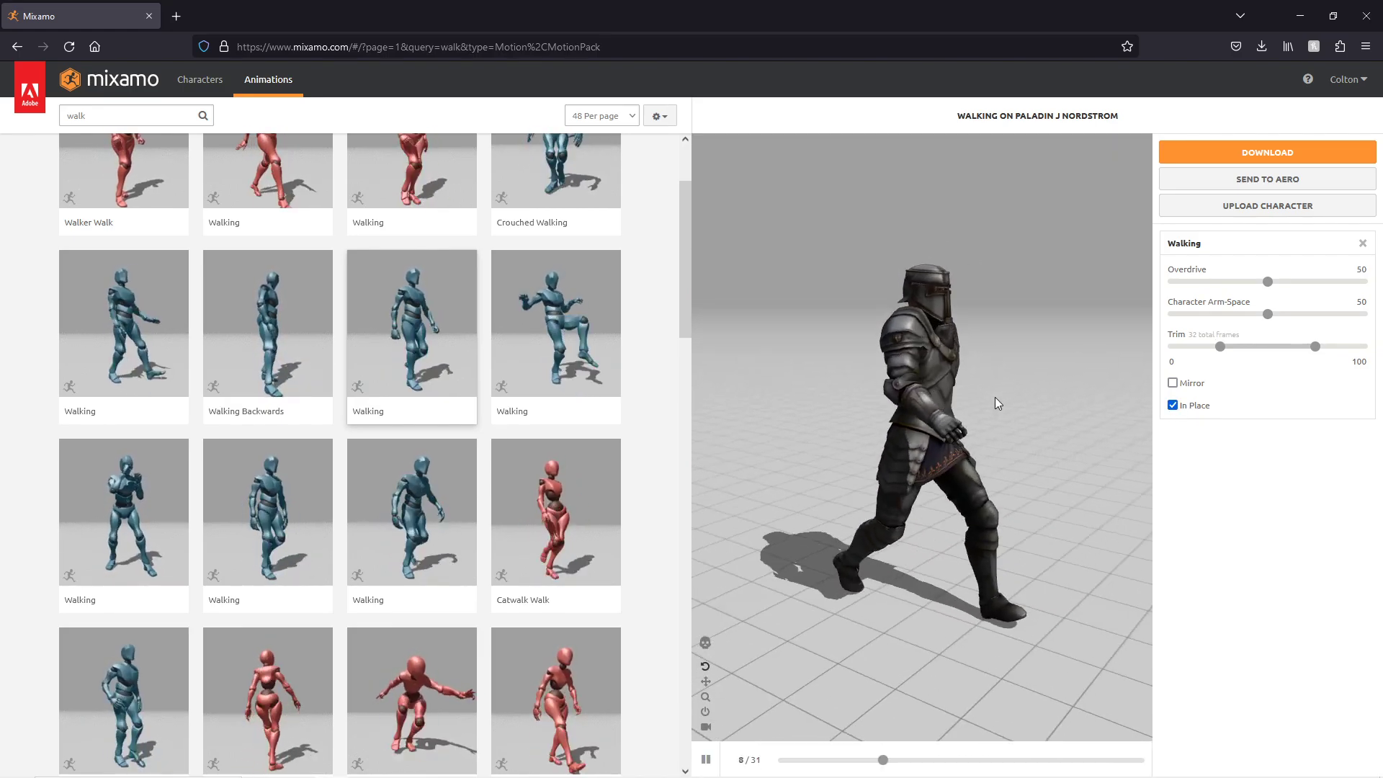
# - Preview the in-place walk from several angles, and toggle the In Place option off and back on
pyautogui.moveTo(995, 396); pyautogui.dragTo(953, 392)
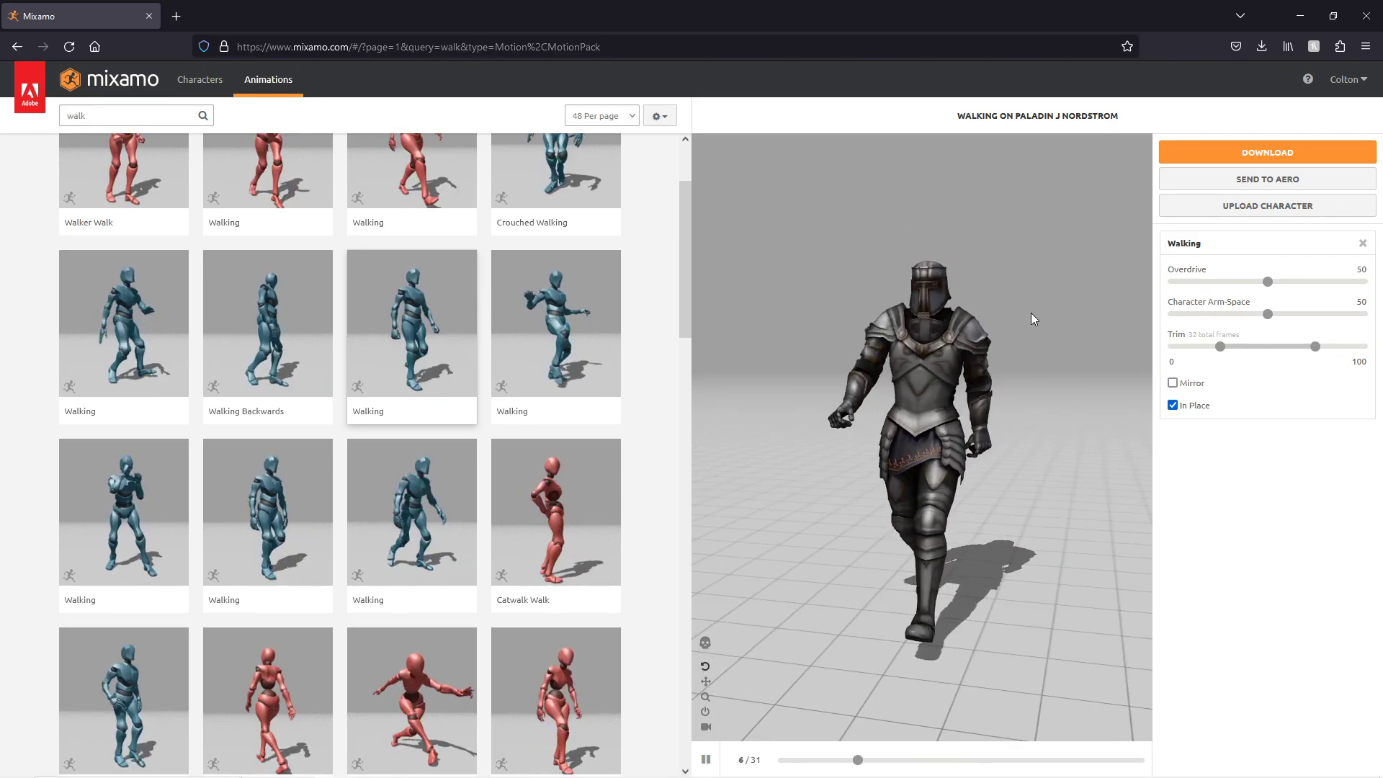
pyautogui.moveTo(1004, 305)
pyautogui.mouseDown()
pyautogui.moveTo(930, 293)
pyautogui.moveTo(1018, 296)
pyautogui.mouseUp()
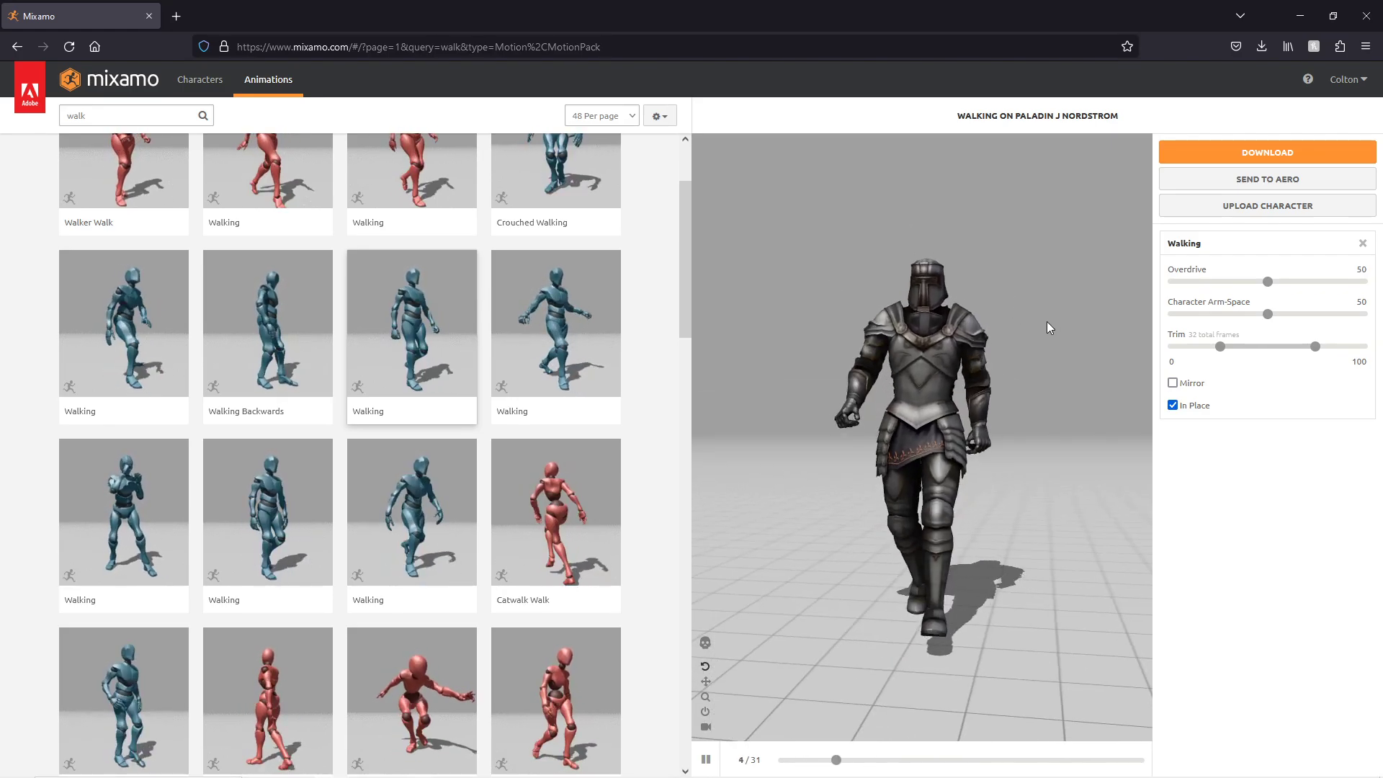
pyautogui.moveTo(975, 344); pyautogui.dragTo(878, 275)
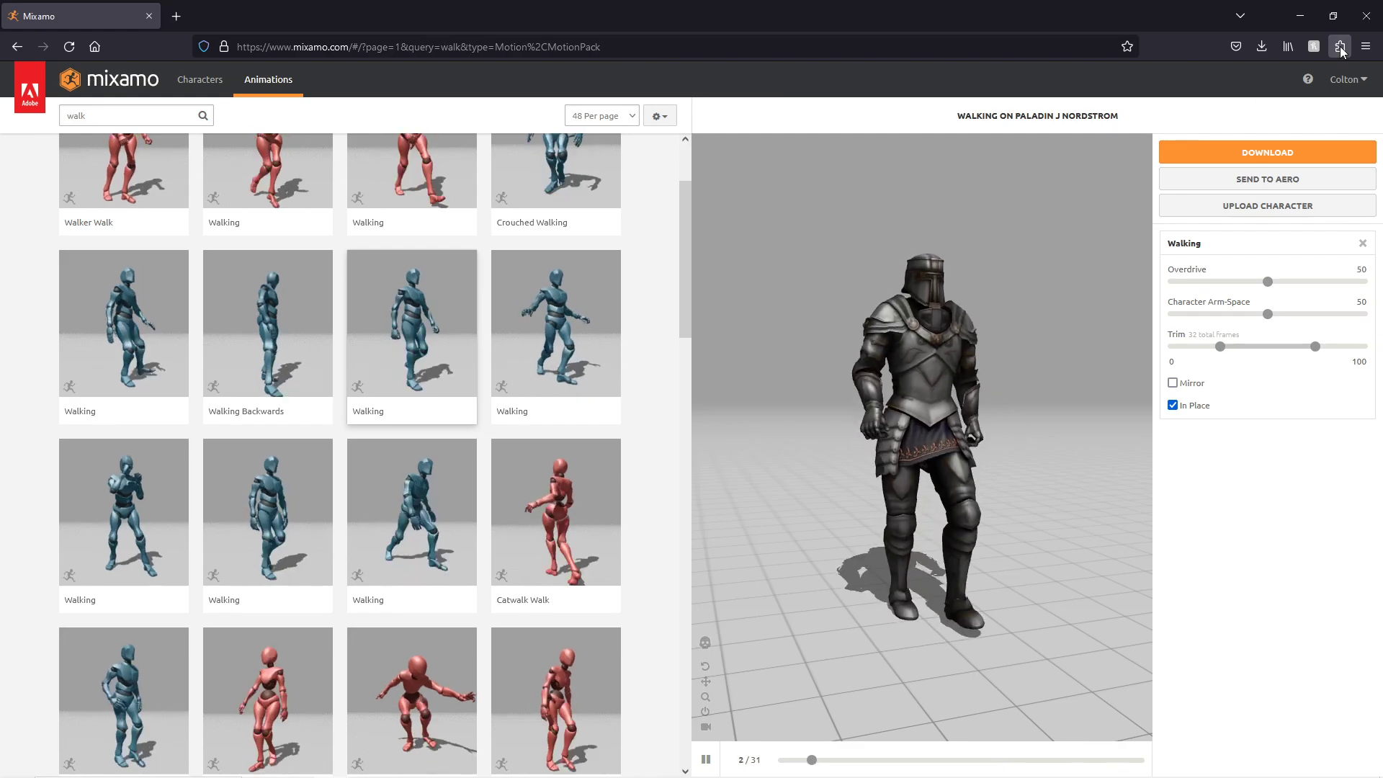
pyautogui.click(1173, 405)
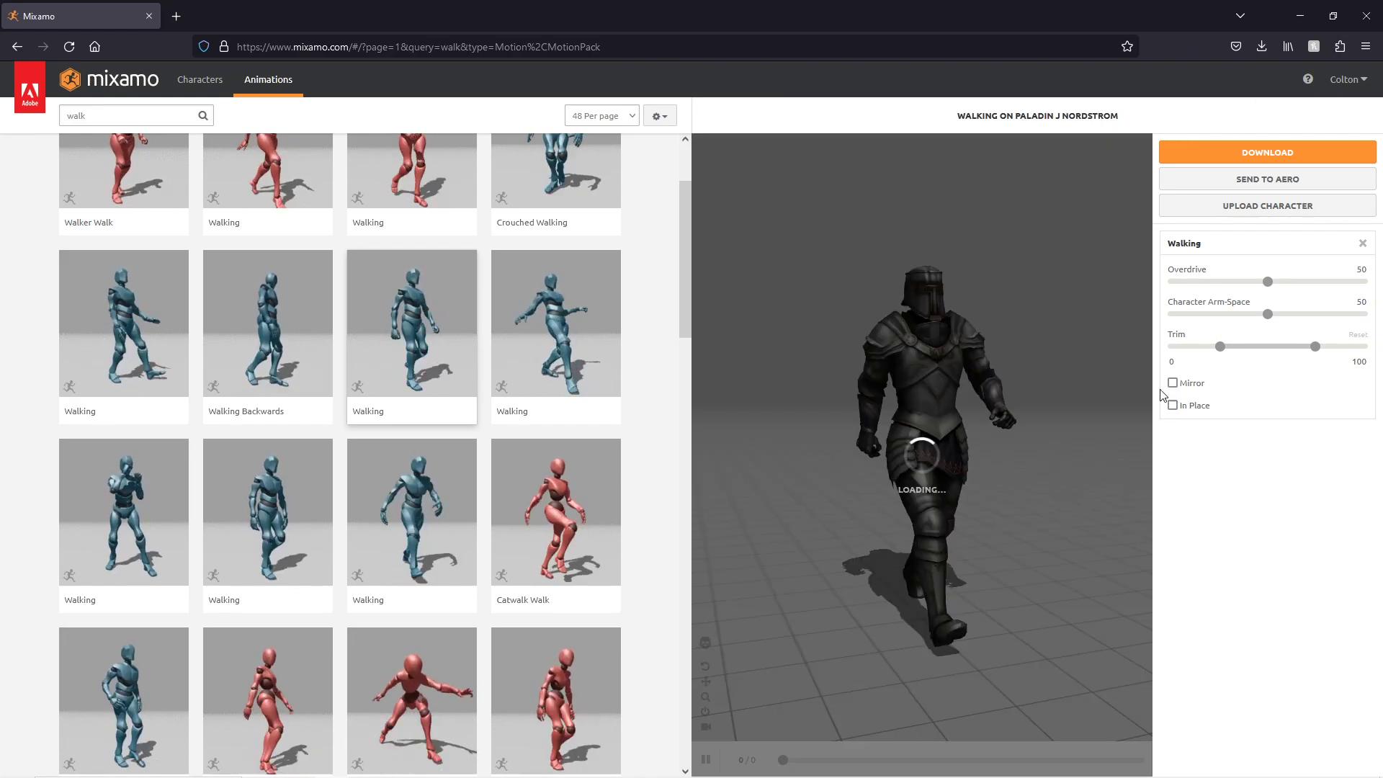
pyautogui.click(1173, 405)
# - Switch back to Unreal Editor and create two subfolders named MeshComponents and Animations inside the Enemies folder
pyautogui.click(1304, 11)
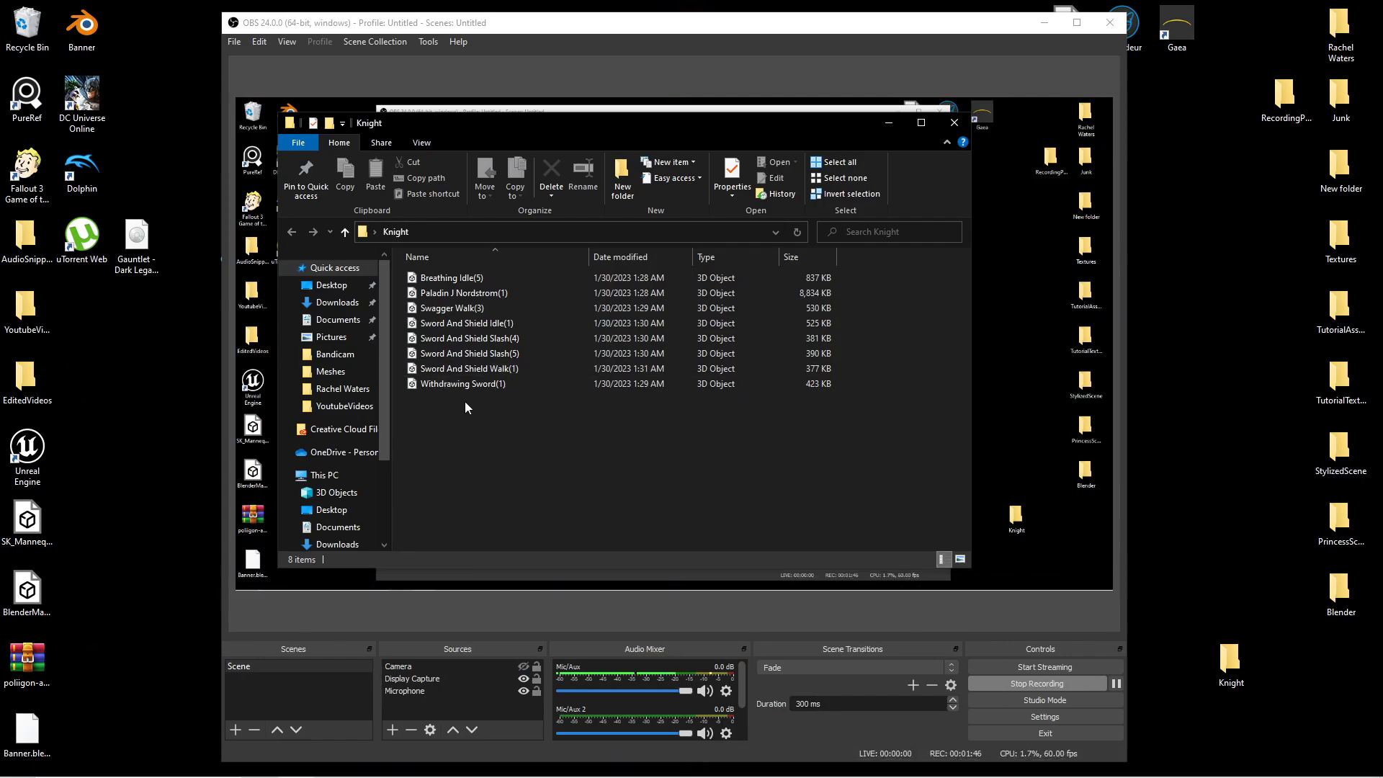
pyautogui.moveTo(741, 768)
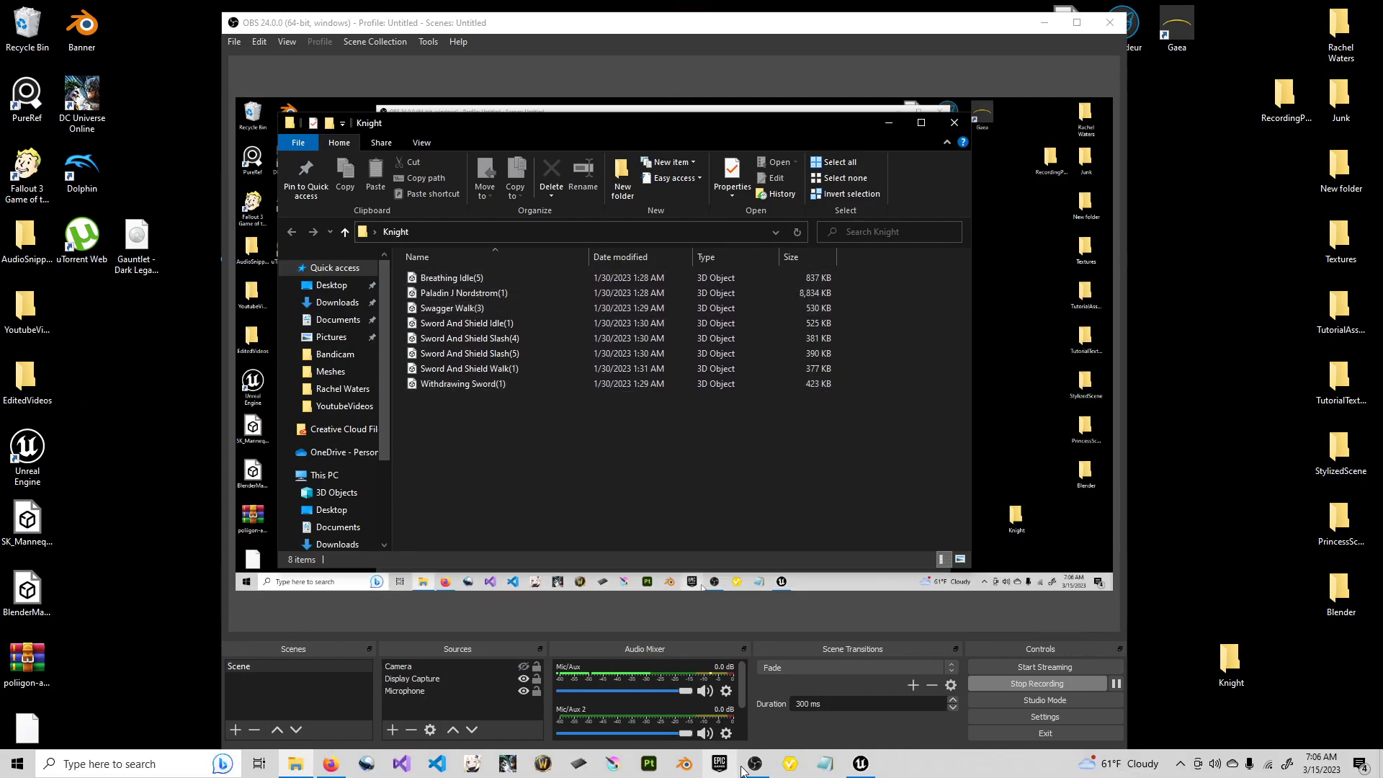
pyautogui.click(863, 765)
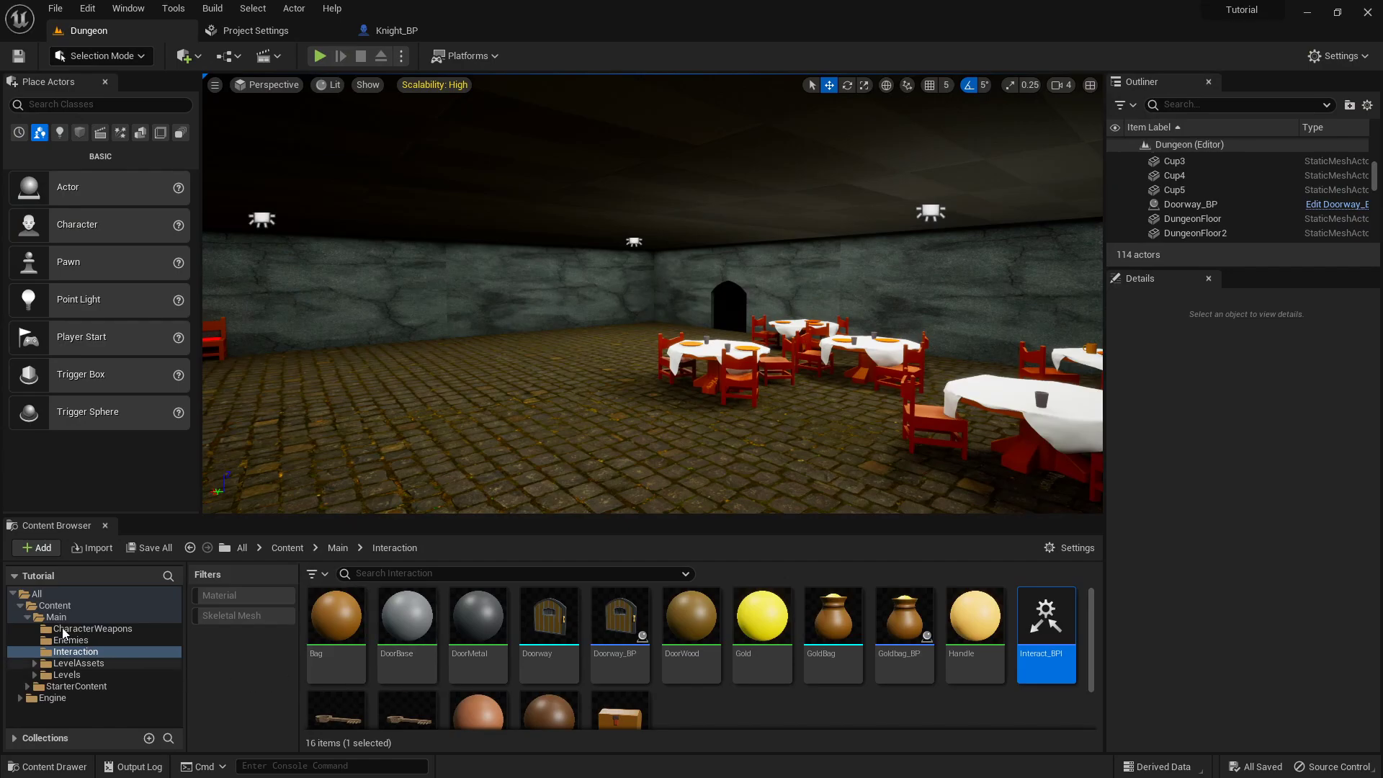
pyautogui.click(70, 640)
pyautogui.rightClick(395, 614)
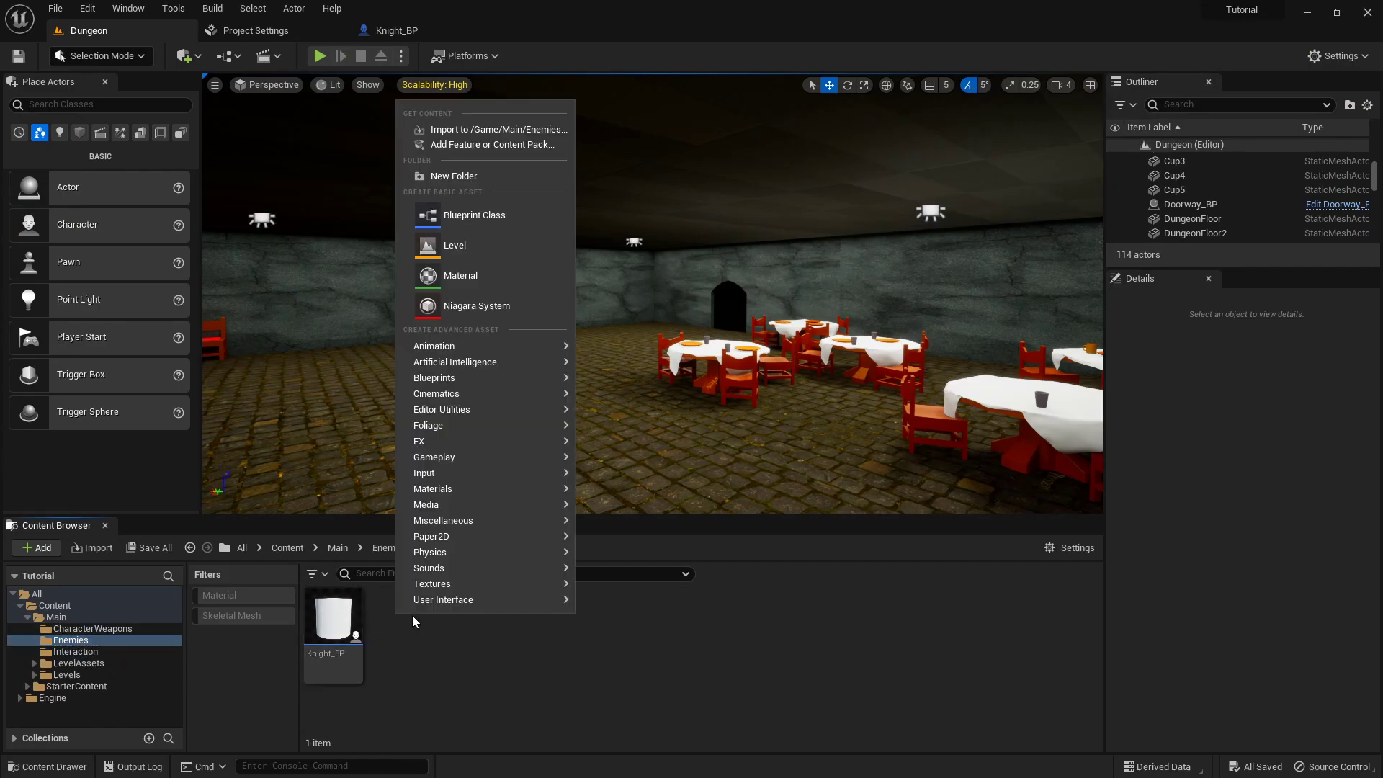
pyautogui.click(468, 174)
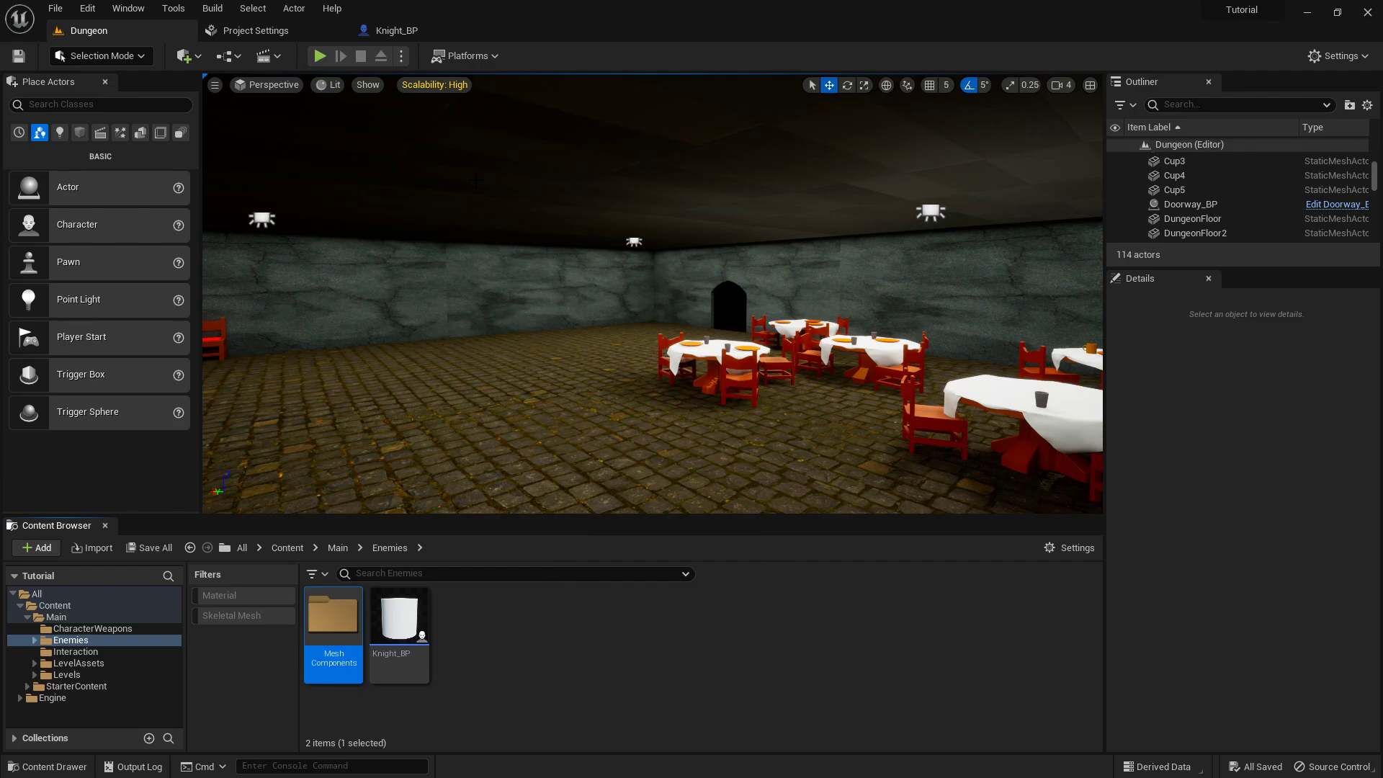
pyautogui.rightClick(462, 668)
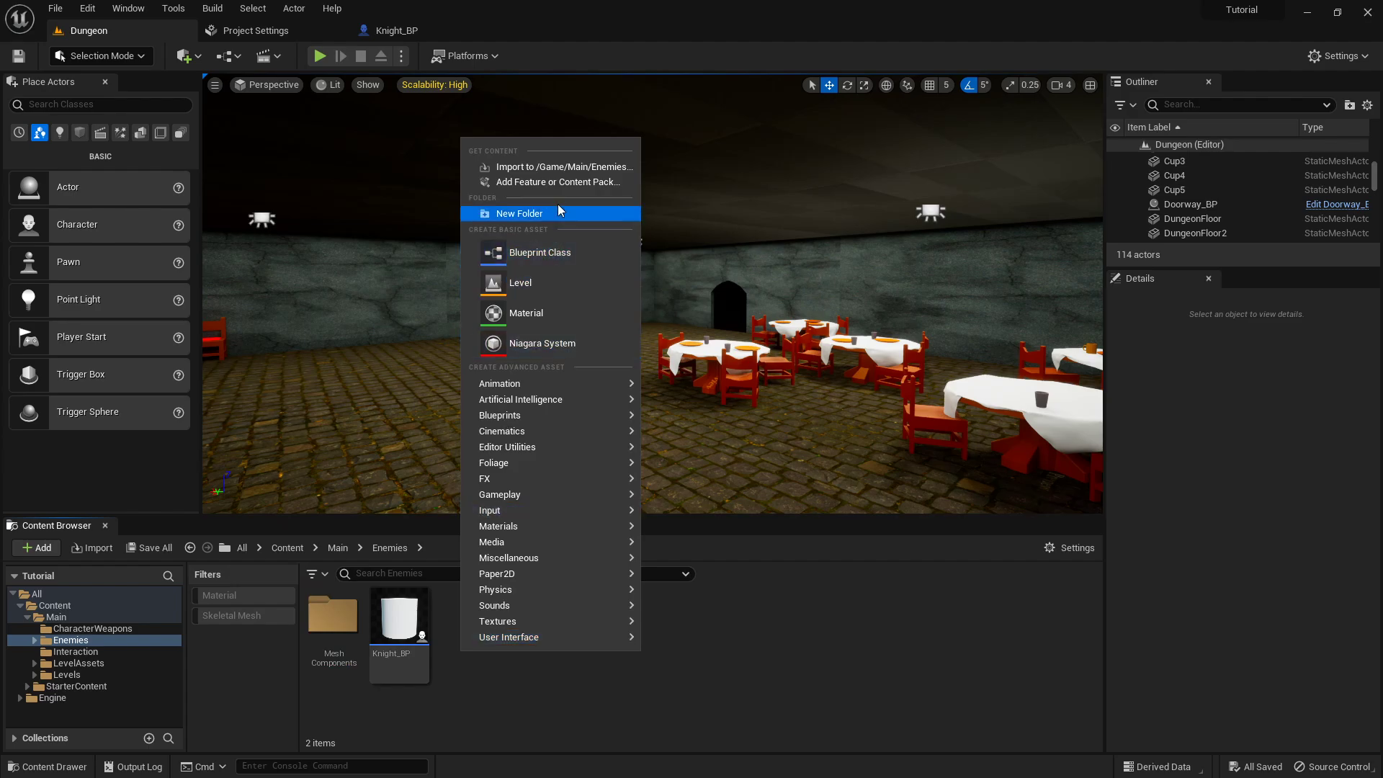
pyautogui.click(519, 214)
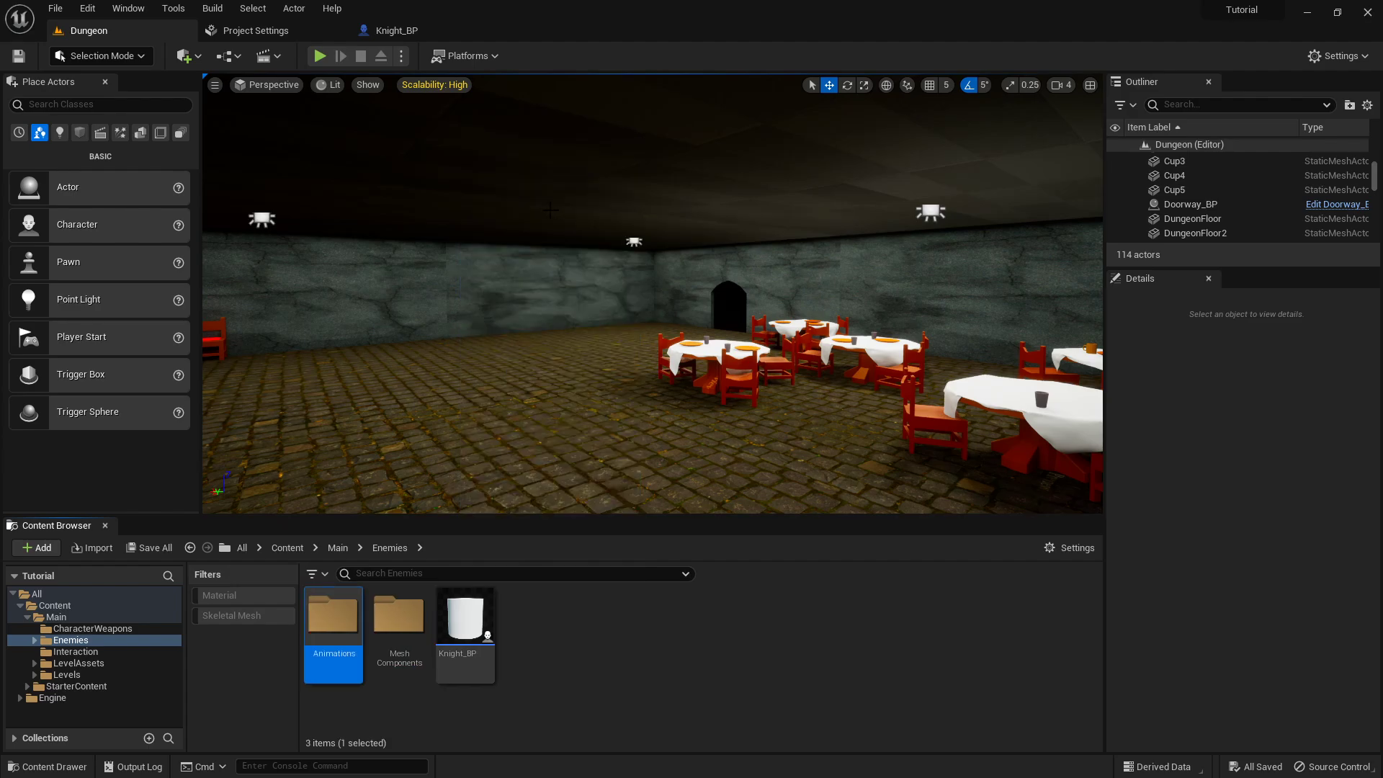
# - Import Paladin J Nordstrom(1) from the desktop's Knight folder into MeshComponents as a skeletal mesh without animations, and dismiss the message log
pyautogui.doubleClick(395, 618)
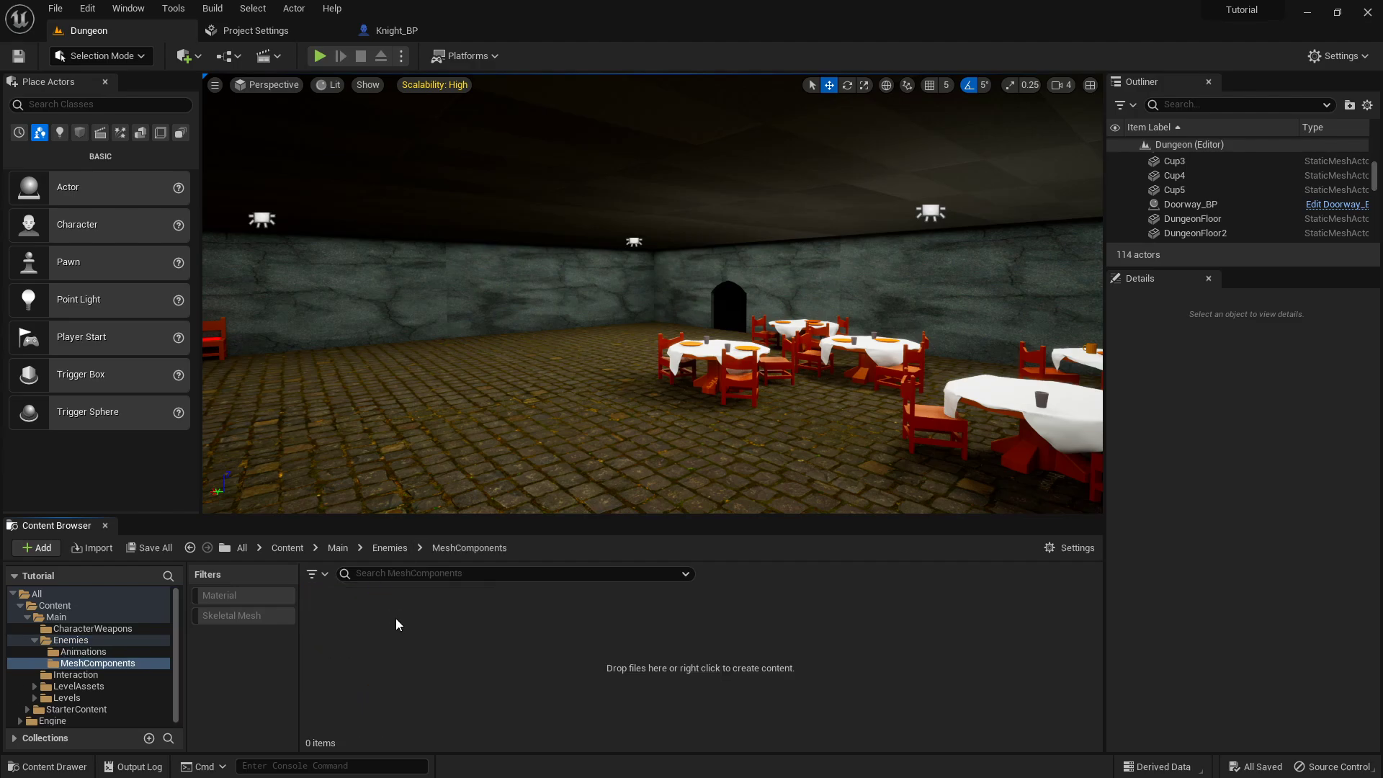
pyautogui.click(78, 549)
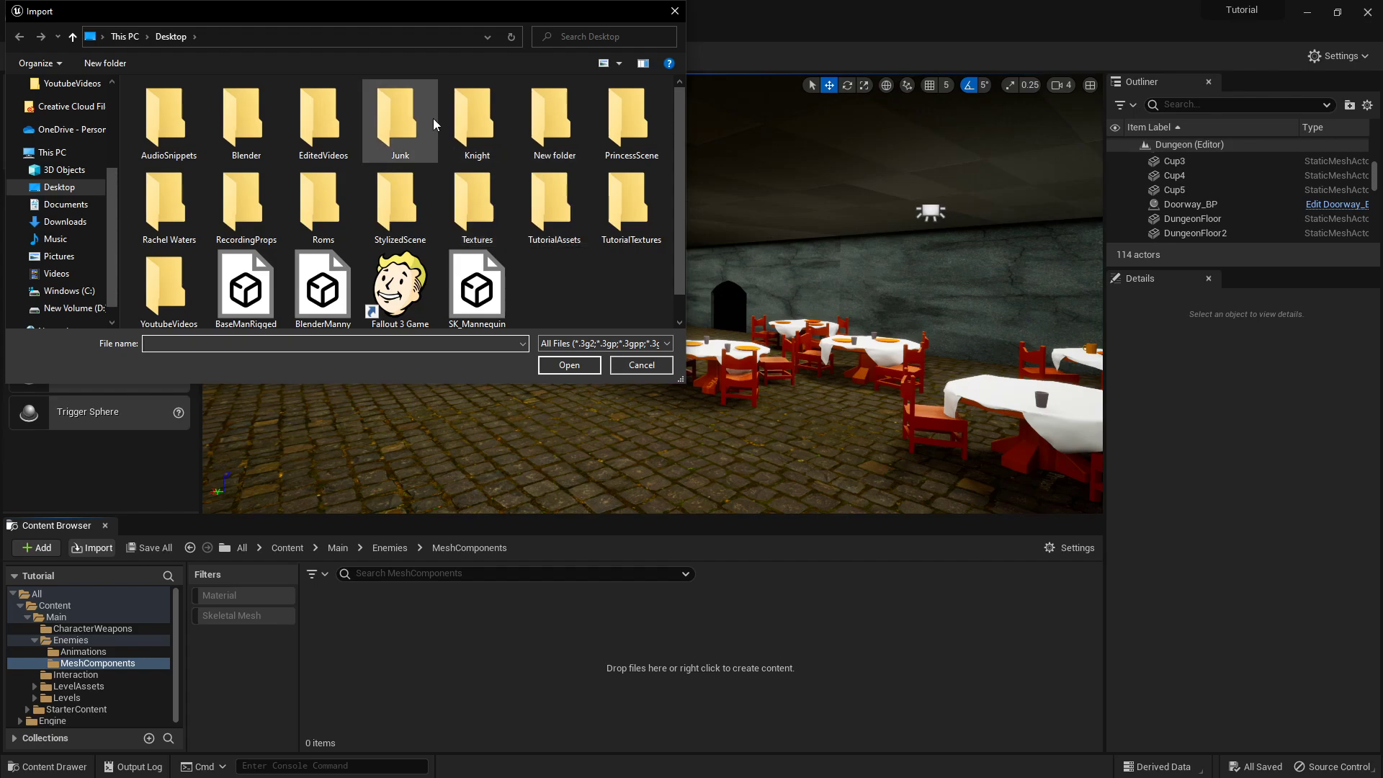
pyautogui.doubleClick(452, 121)
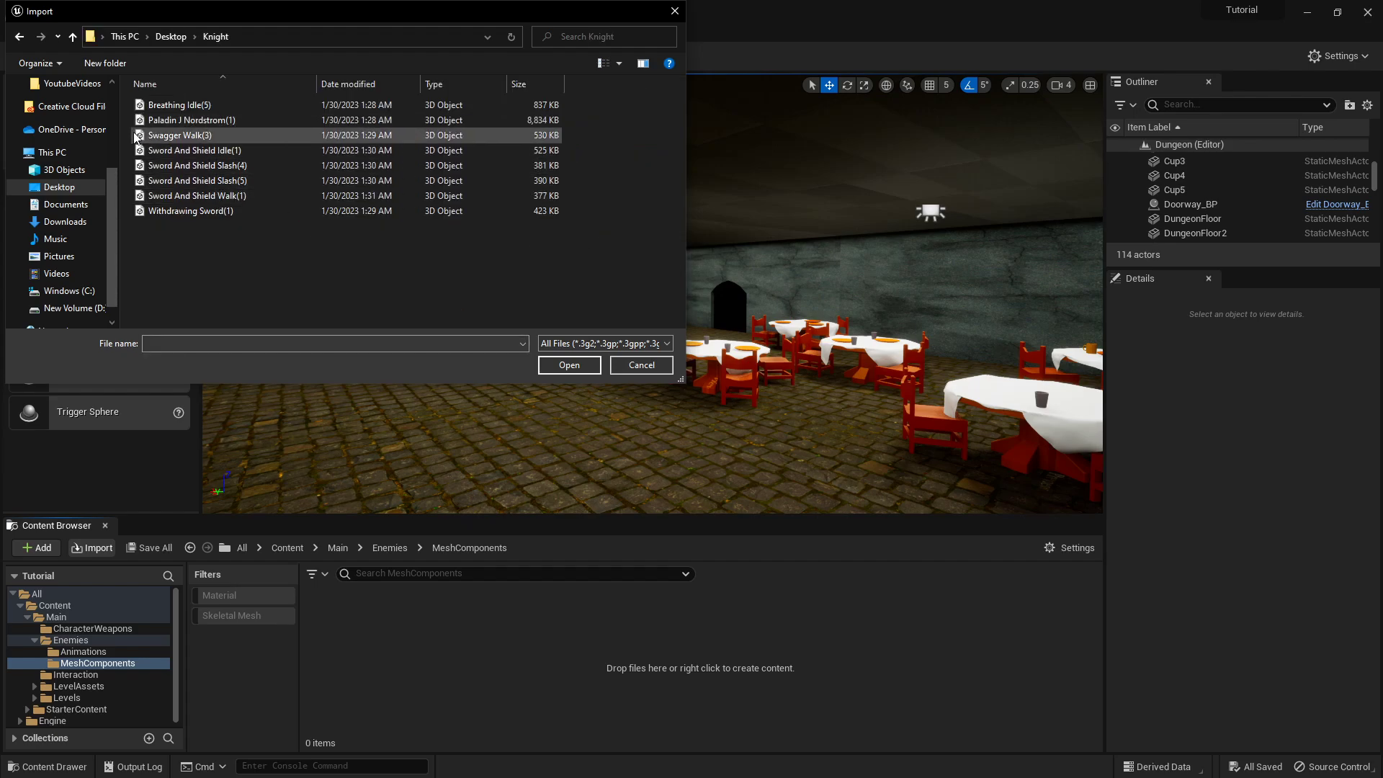
pyautogui.click(570, 365)
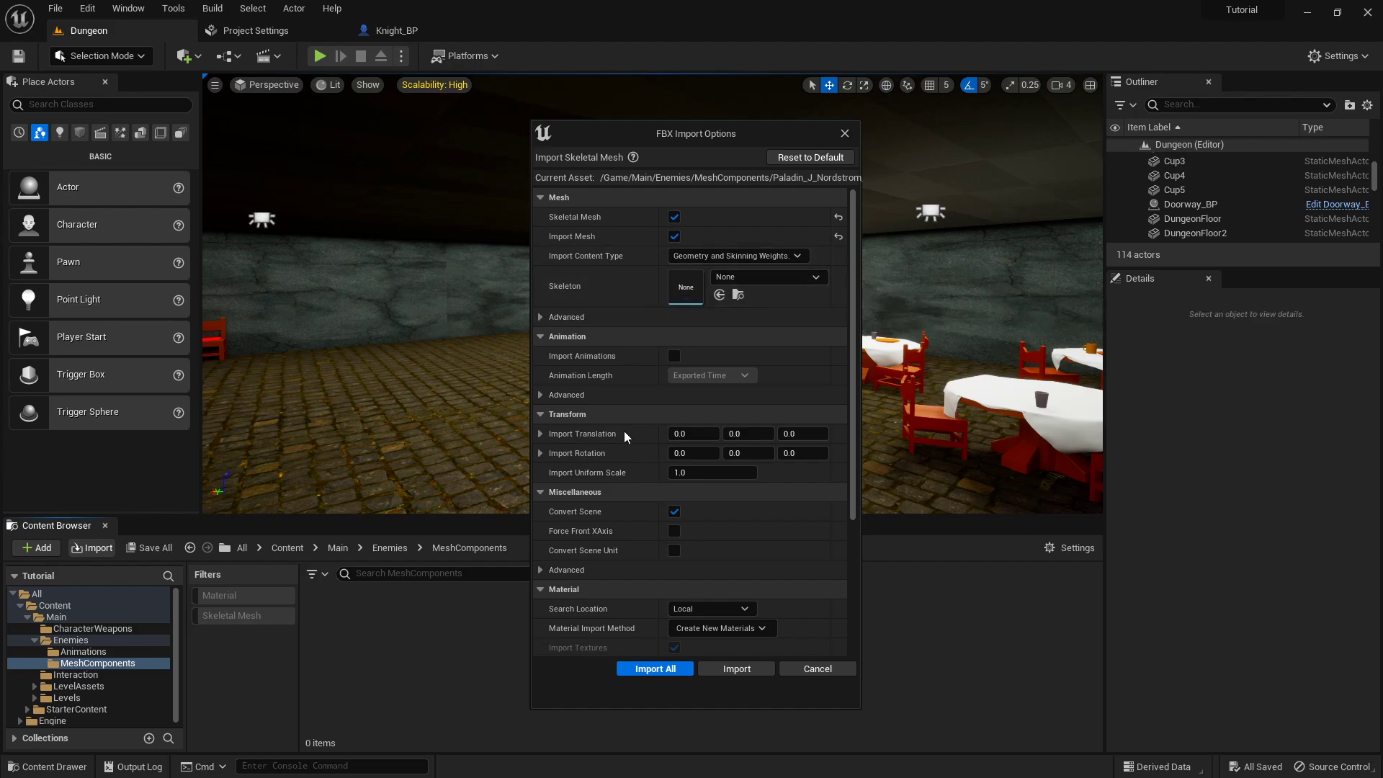
pyautogui.click(655, 669)
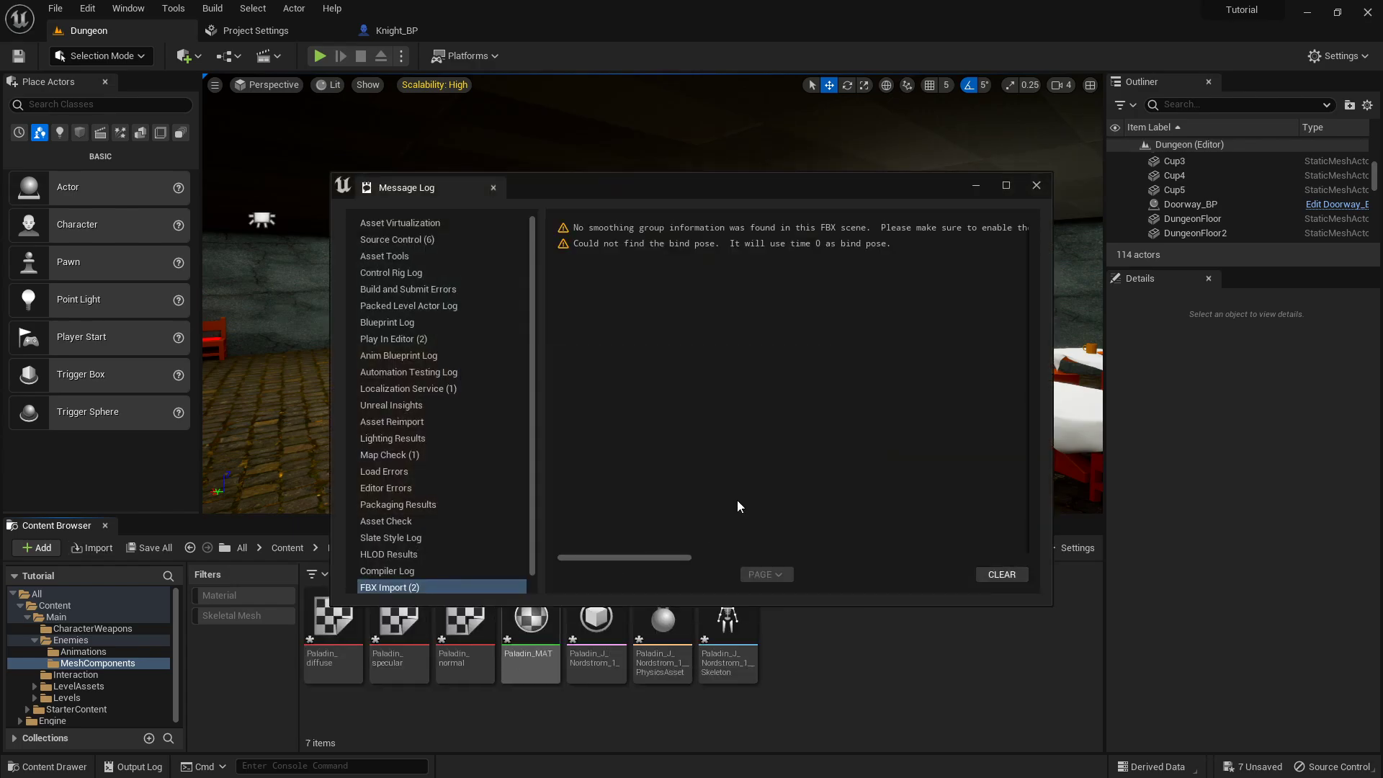
pyautogui.click(1038, 186)
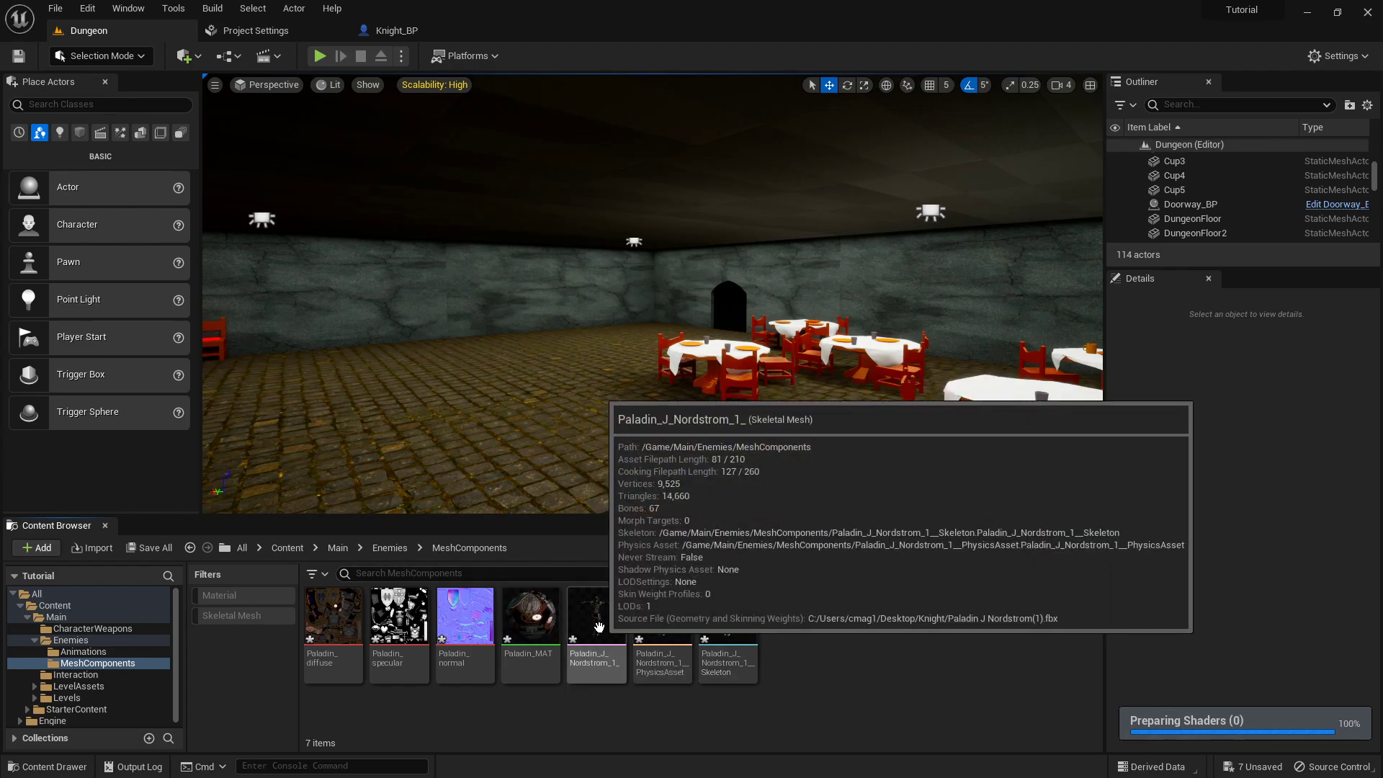
# - Place the Paladin_J_Nordstrom_1_ skeletal mesh on the dungeon floor beside the tables and view it up close
pyautogui.moveTo(606, 629); pyautogui.dragTo(442, 451)
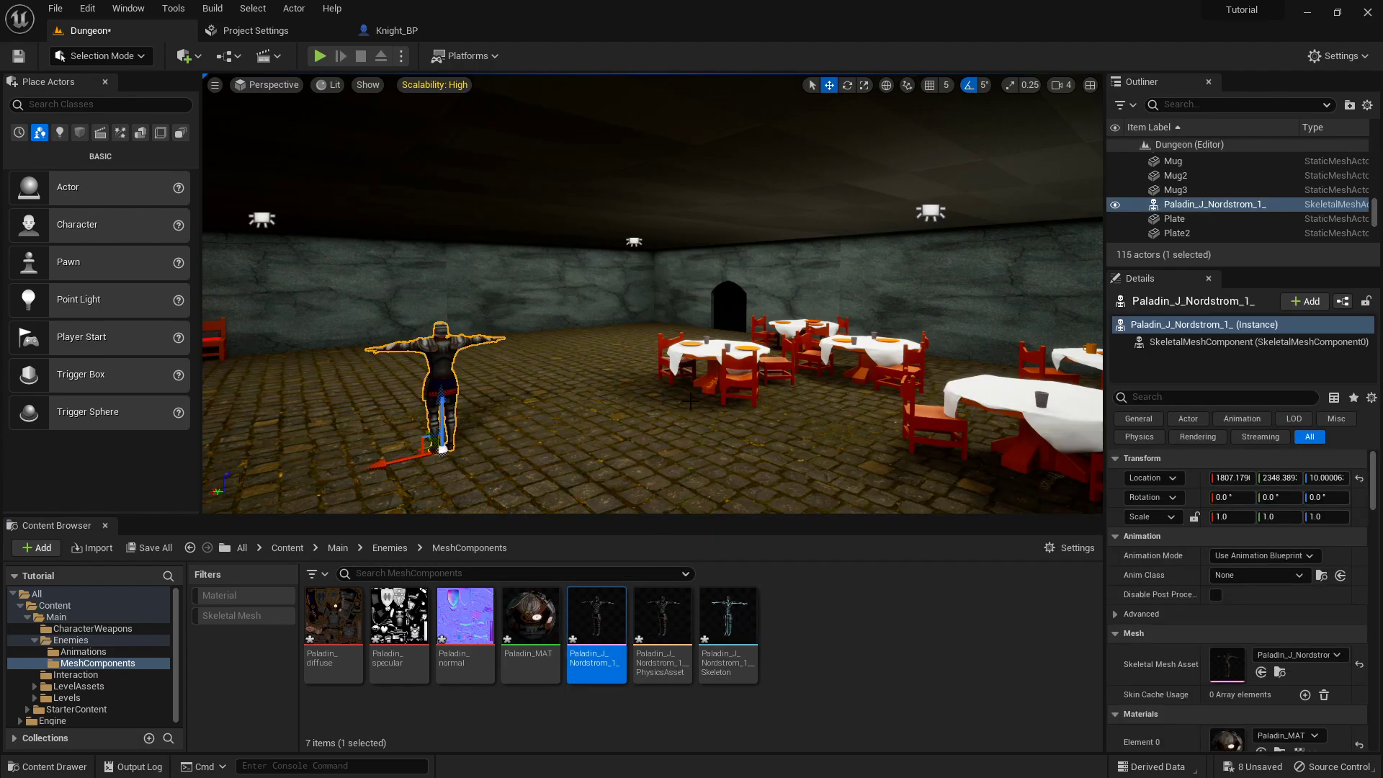
pyautogui.moveTo(636, 394); pyautogui.dragTo(1073, 393, button='right')
pyautogui.press('w')
pyautogui.press('a')
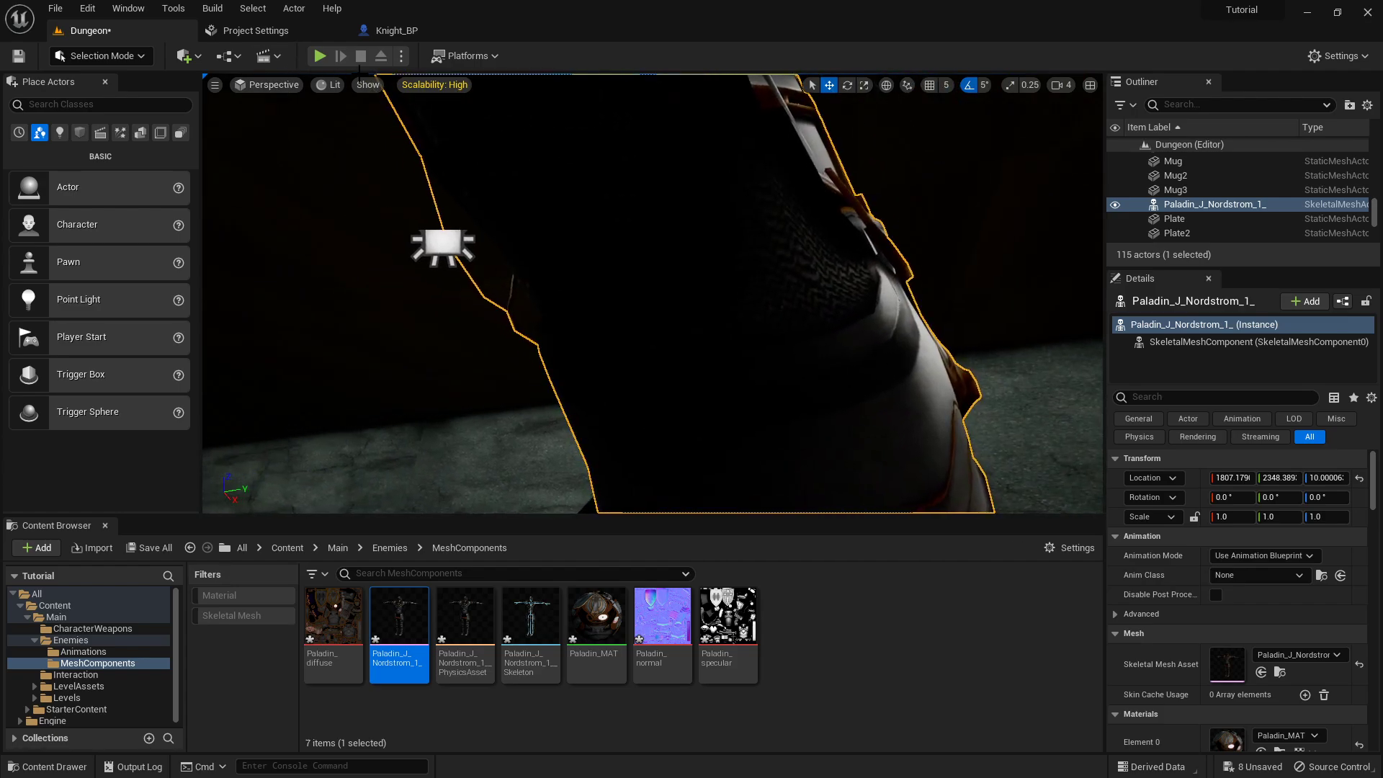
# - Switch the level viewport to Unlit mode and view the knight's legs and skirt armour
pyautogui.click(331, 85)
pyautogui.click(343, 137)
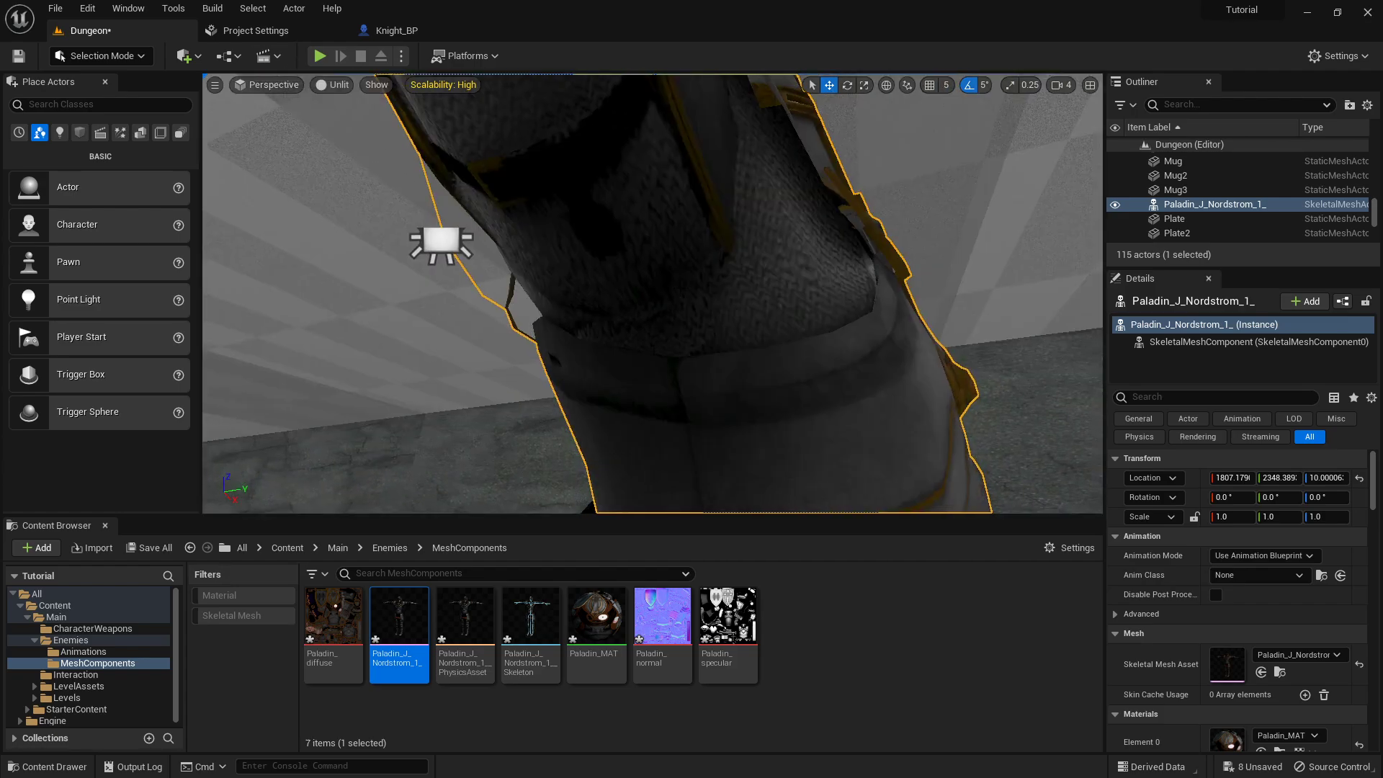
pyautogui.moveTo(649, 288); pyautogui.dragTo(843, 238, button='right')
pyautogui.moveTo(497, 432); pyautogui.dragTo(480, 471, button='right')
# - Enable Two Sided on the Paladin_MAT material, apply the change and close the material editor
pyautogui.click(609, 631)
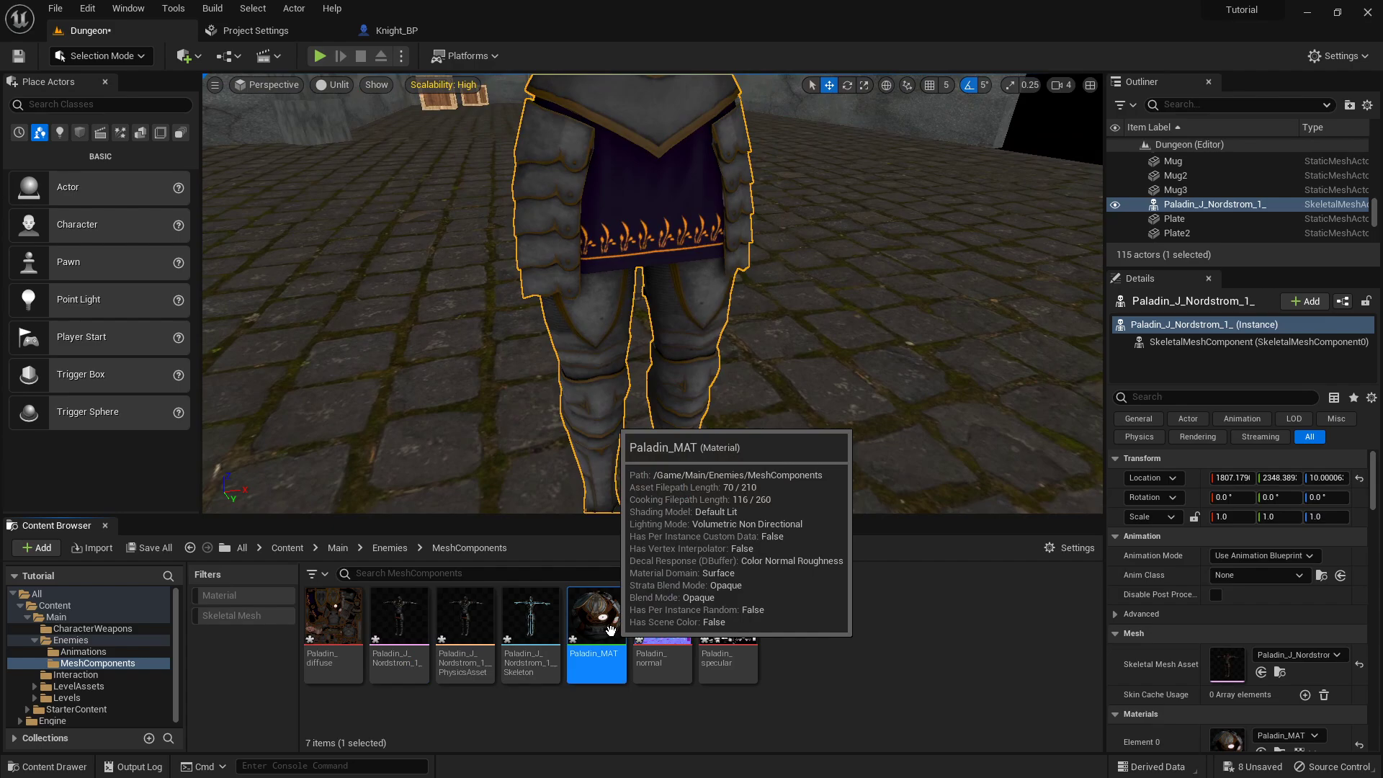
pyautogui.doubleClick(610, 631)
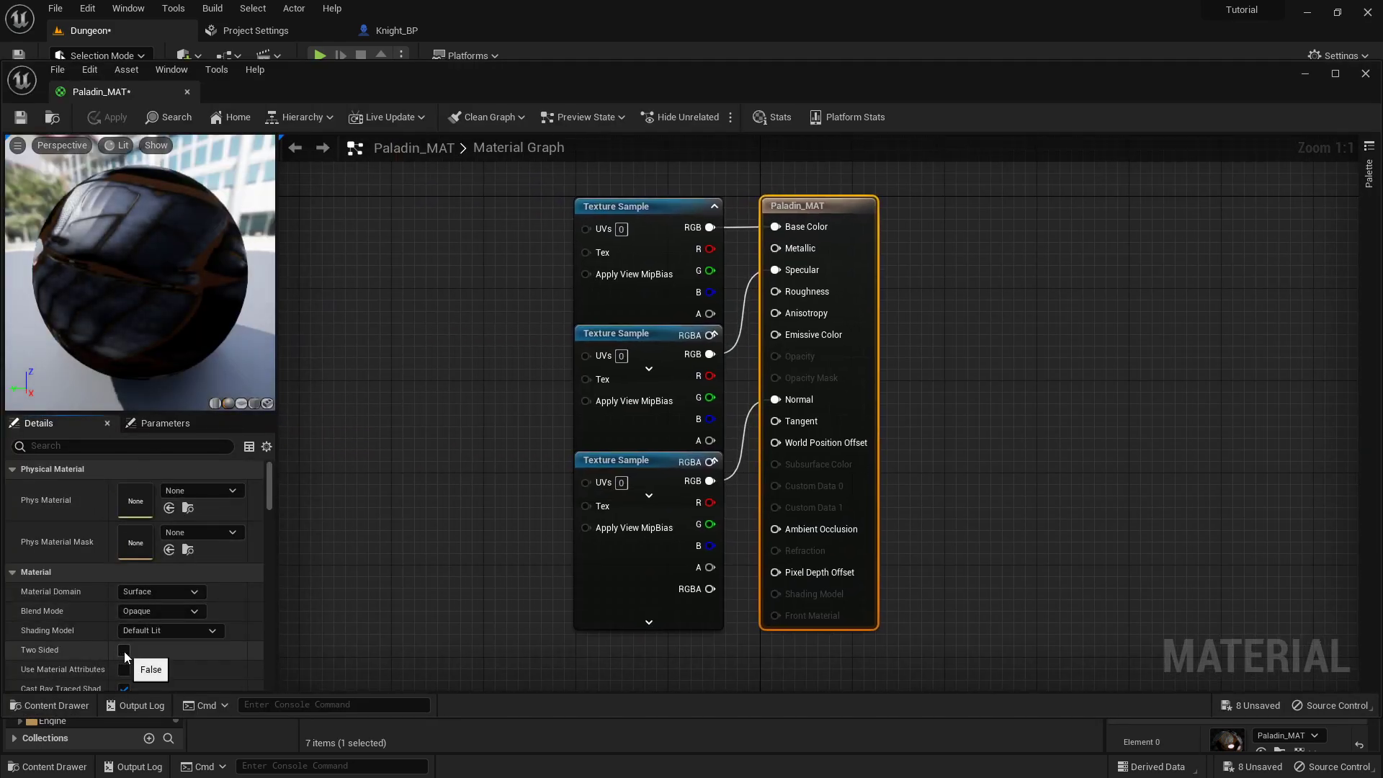
pyautogui.click(124, 650)
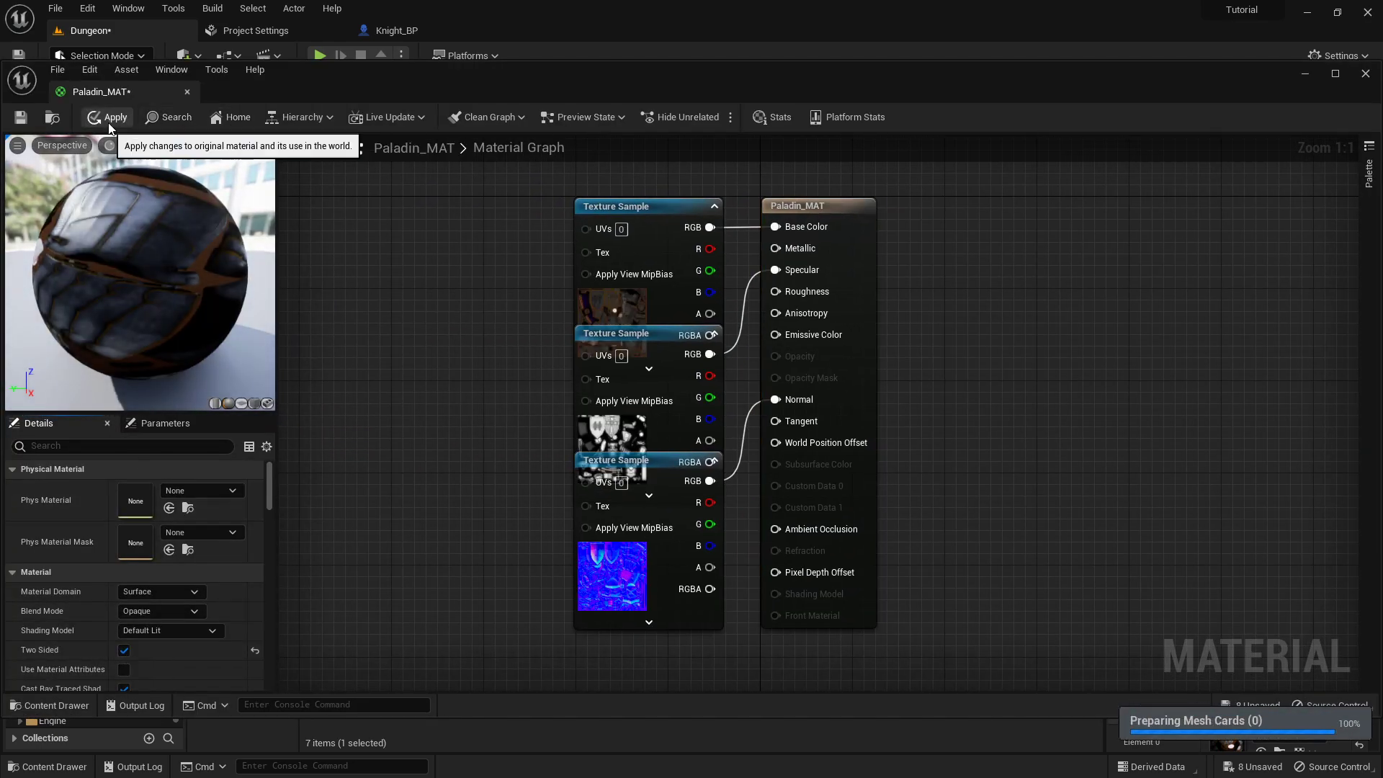
pyautogui.click(188, 92)
# - Examine the placed knight's skirt, legs and armour from several angles to check how the material renders
pyautogui.moveTo(713, 356); pyautogui.dragTo(663, 259, button='right')
pyautogui.press('e')
pyautogui.press('w')
pyautogui.press('f')
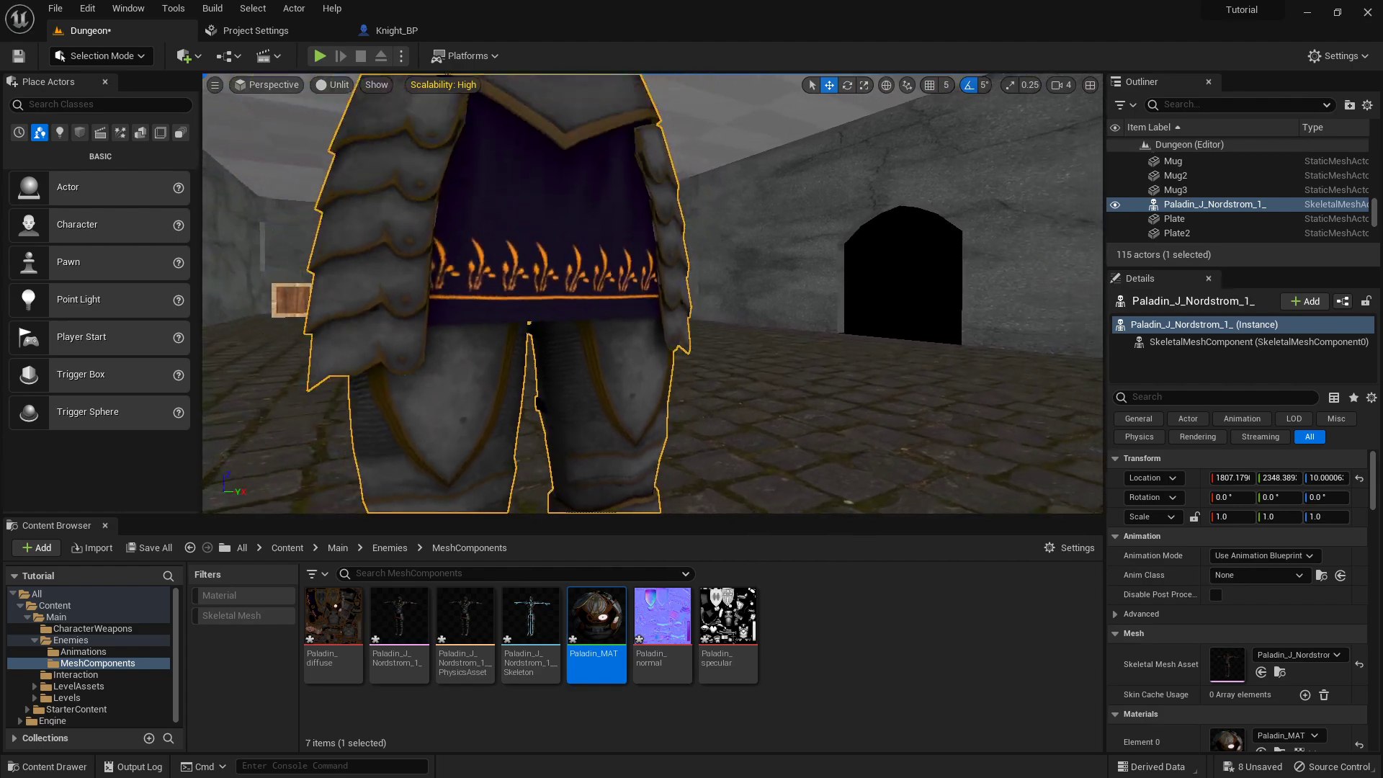
pyautogui.press('w')
pyautogui.moveTo(652, 293); pyautogui.dragTo(786, 292, button='right')
pyautogui.press('e')
pyautogui.press('w')
pyautogui.press('w')
# - Delete the placed Paladin knight from the dungeon level
pyautogui.moveTo(730, 393); pyautogui.dragTo(345, 393, button='right')
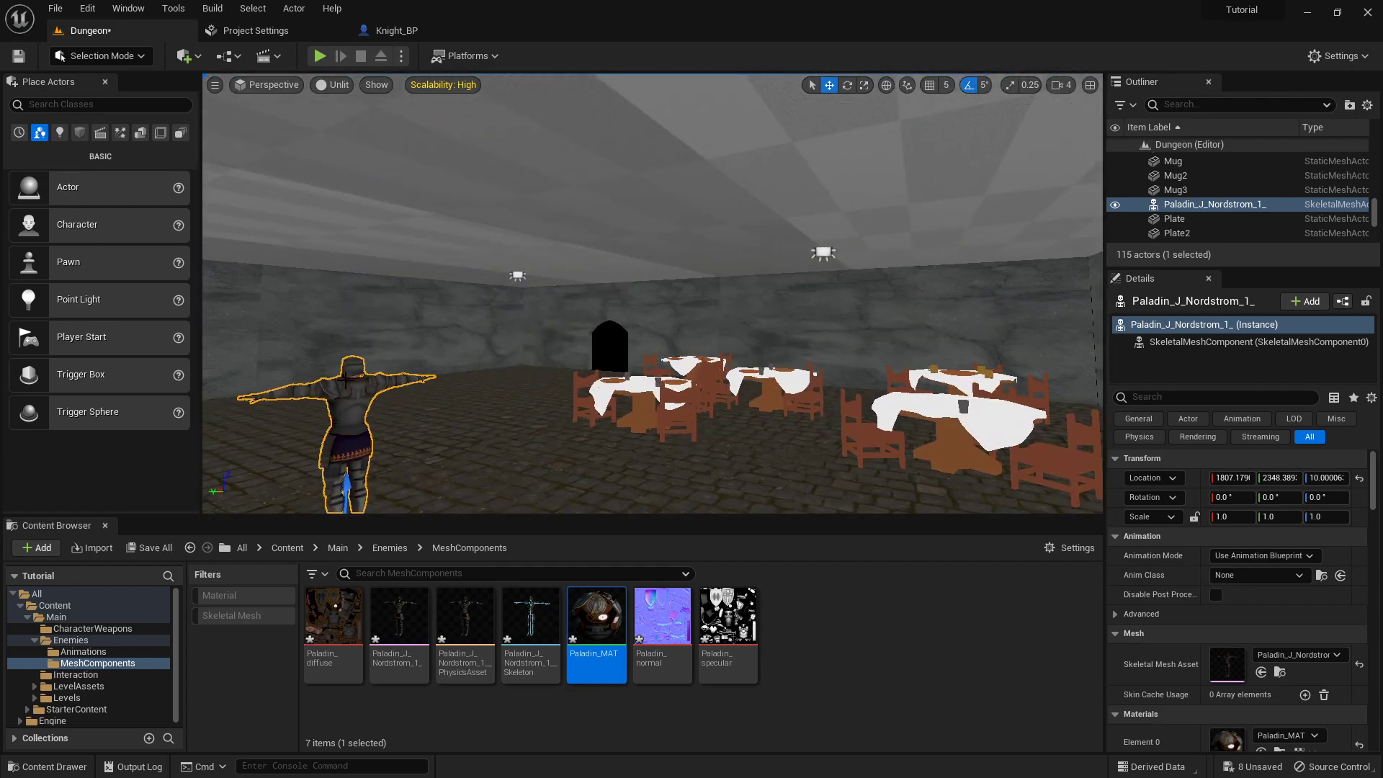
pyautogui.press('Delete')
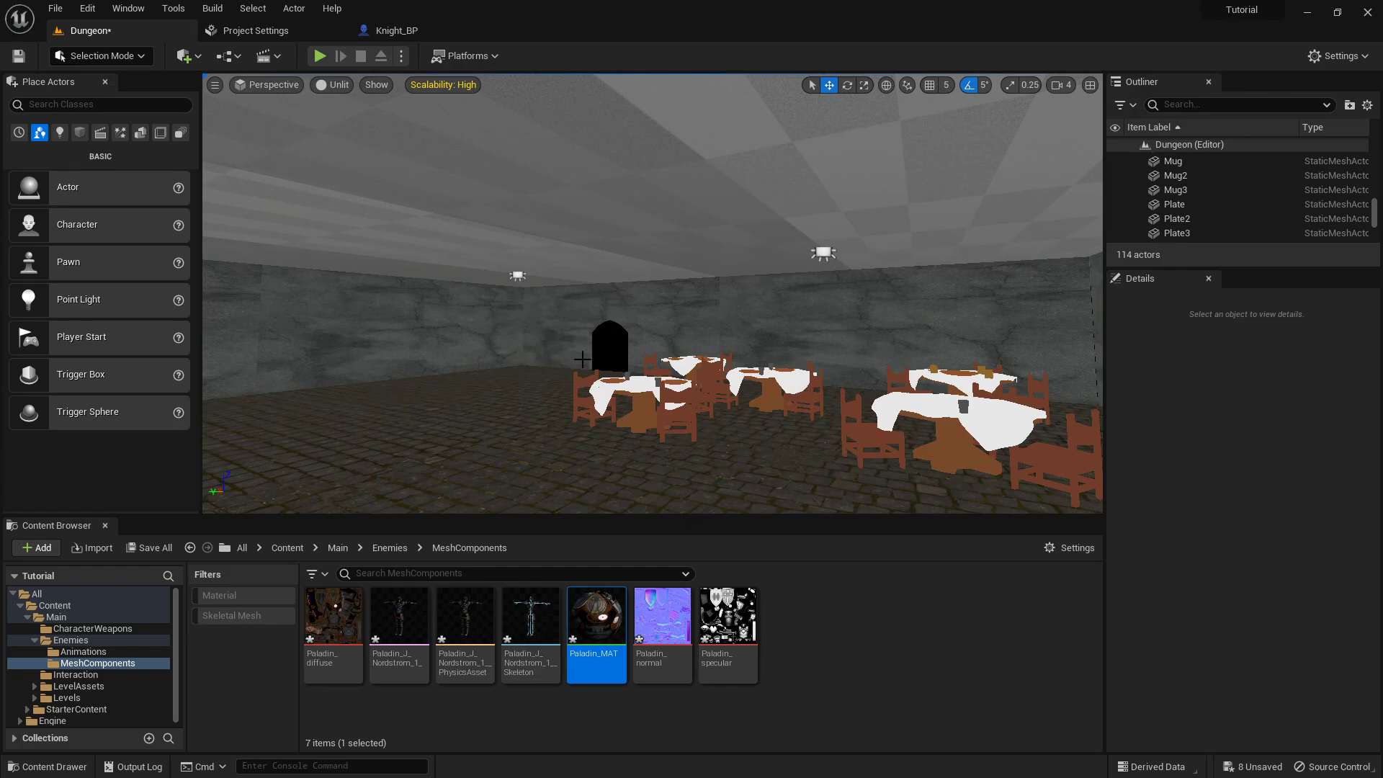
pyautogui.moveTo(525, 421); pyautogui.dragTo(706, 425, button='right')
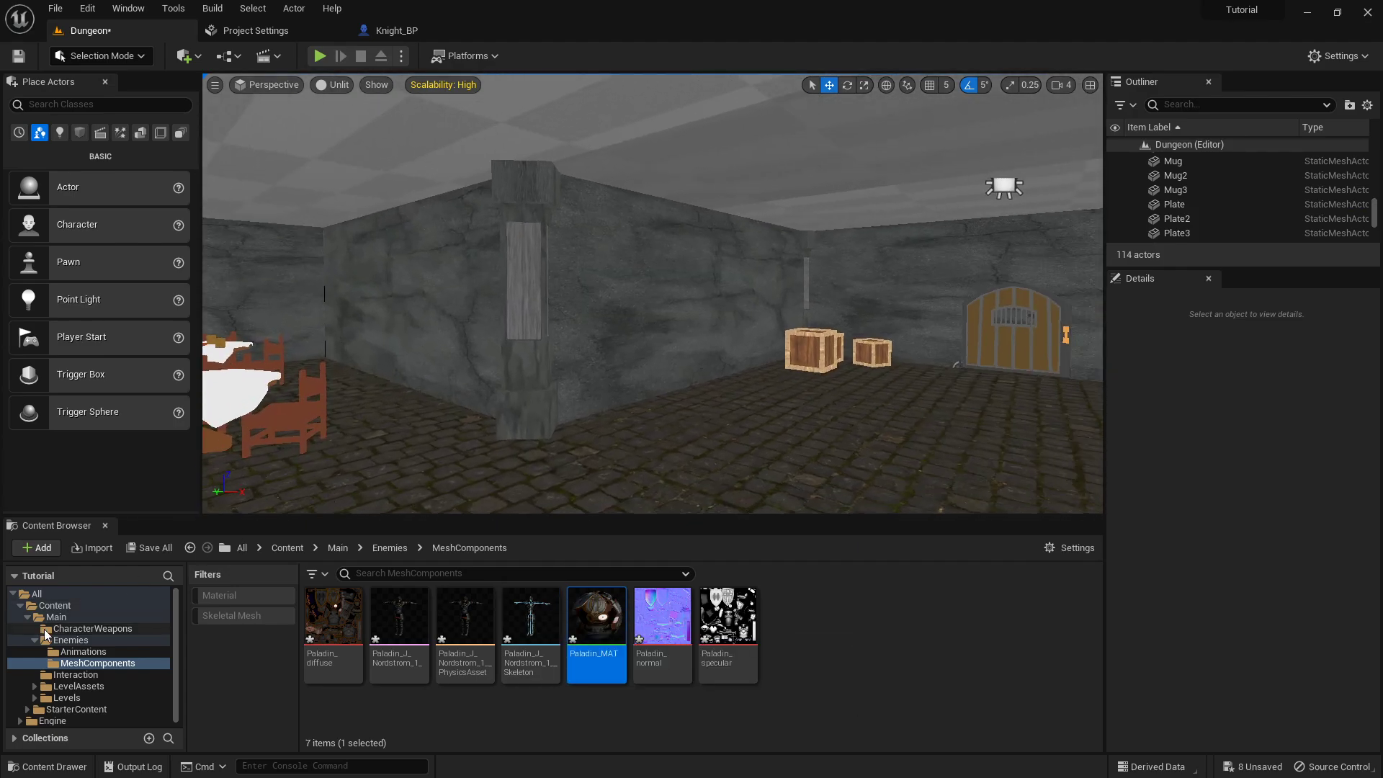
# - Import every FBX file in the Knight folder except Paladin J Nordstrom(1) into the Animations folder, using Paladin_J_Nordstrom_1__Skeleton
pyautogui.click(108, 652)
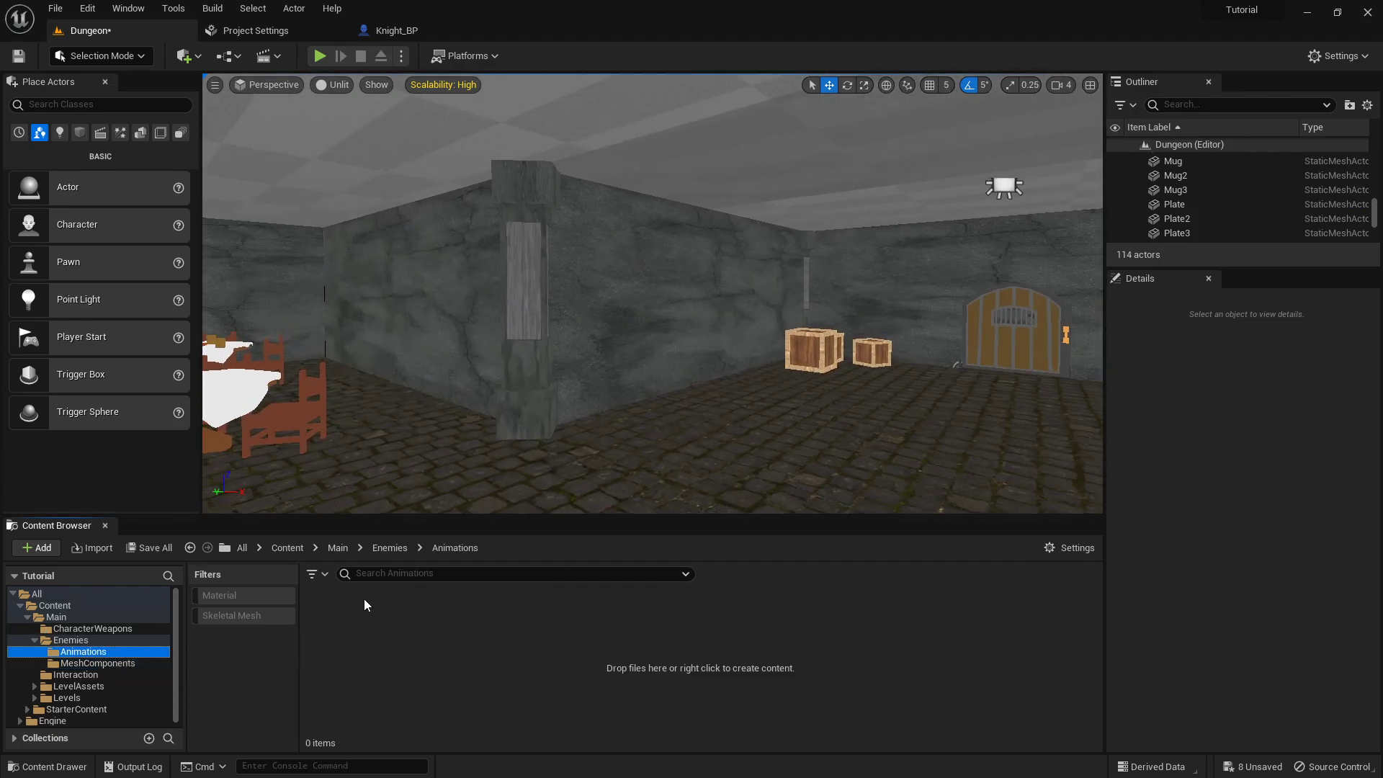
pyautogui.click(88, 552)
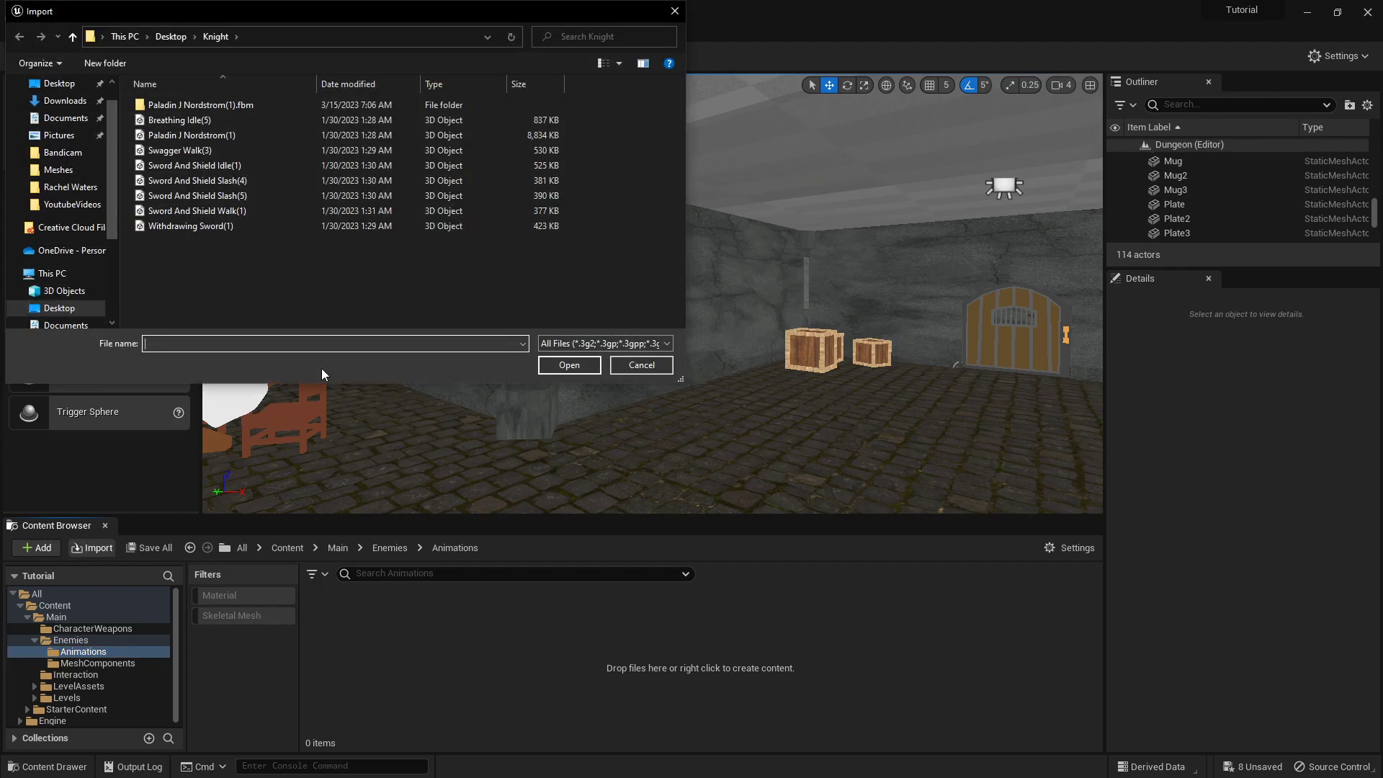
pyautogui.click(196, 117)
pyautogui.keyDown('shift'); pyautogui.click(189, 226); pyautogui.keyUp('shift')
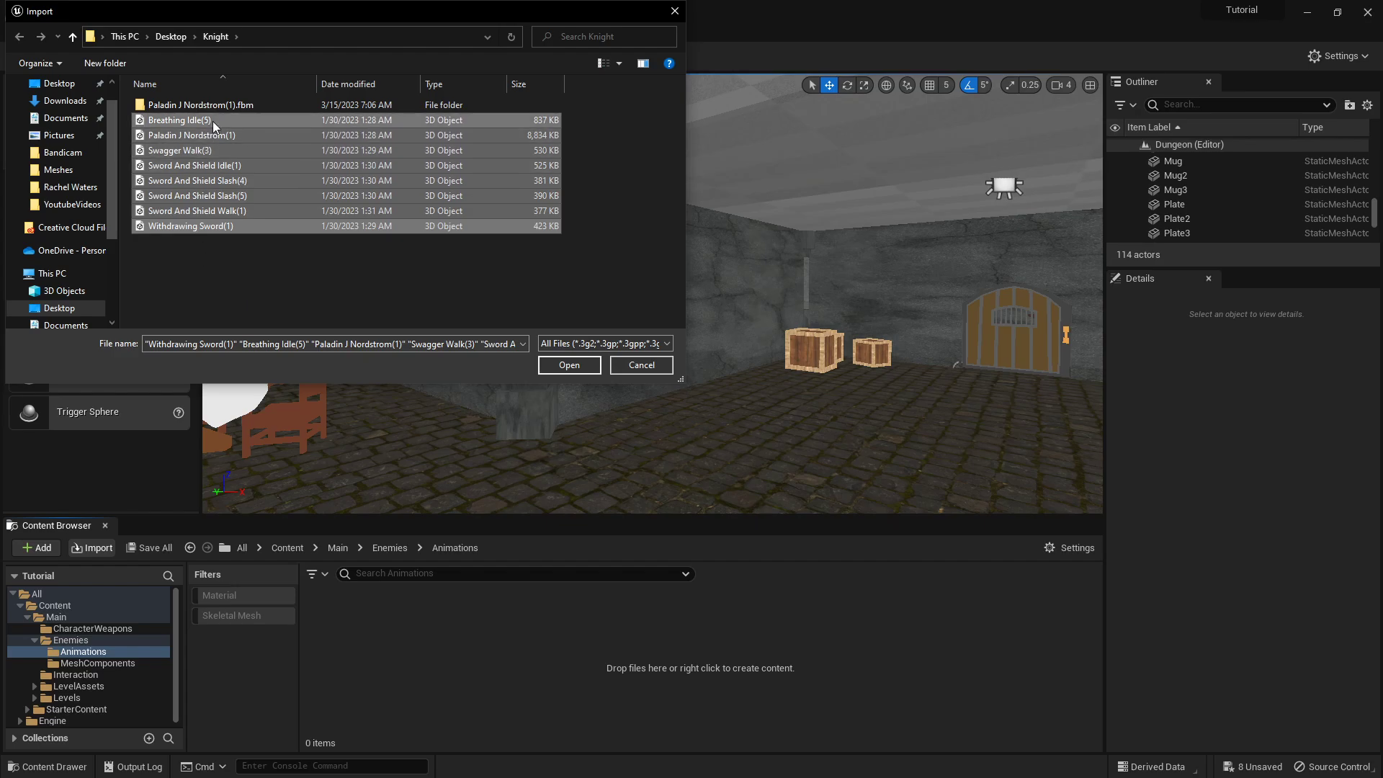
pyautogui.keyDown('ctrl'); pyautogui.click(210, 134); pyautogui.keyUp('ctrl')
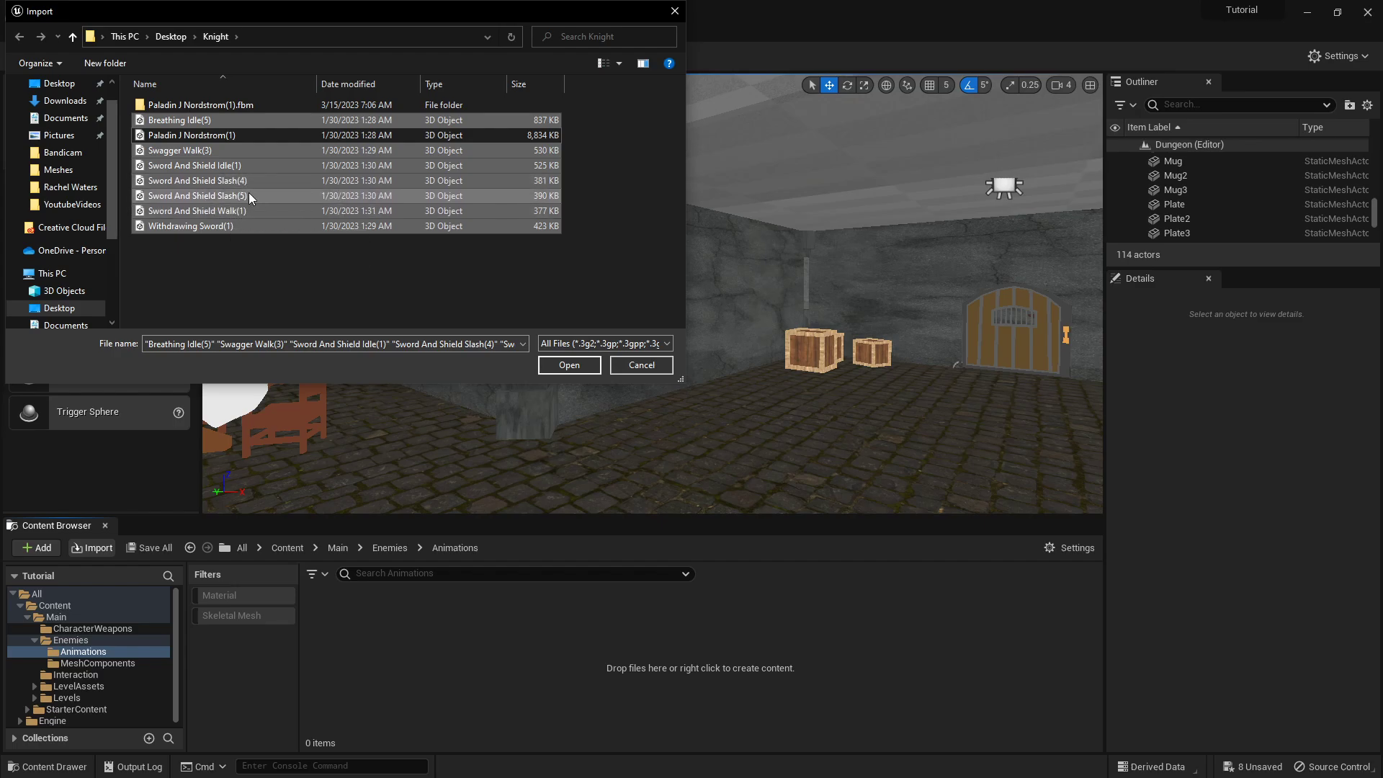
pyautogui.click(561, 366)
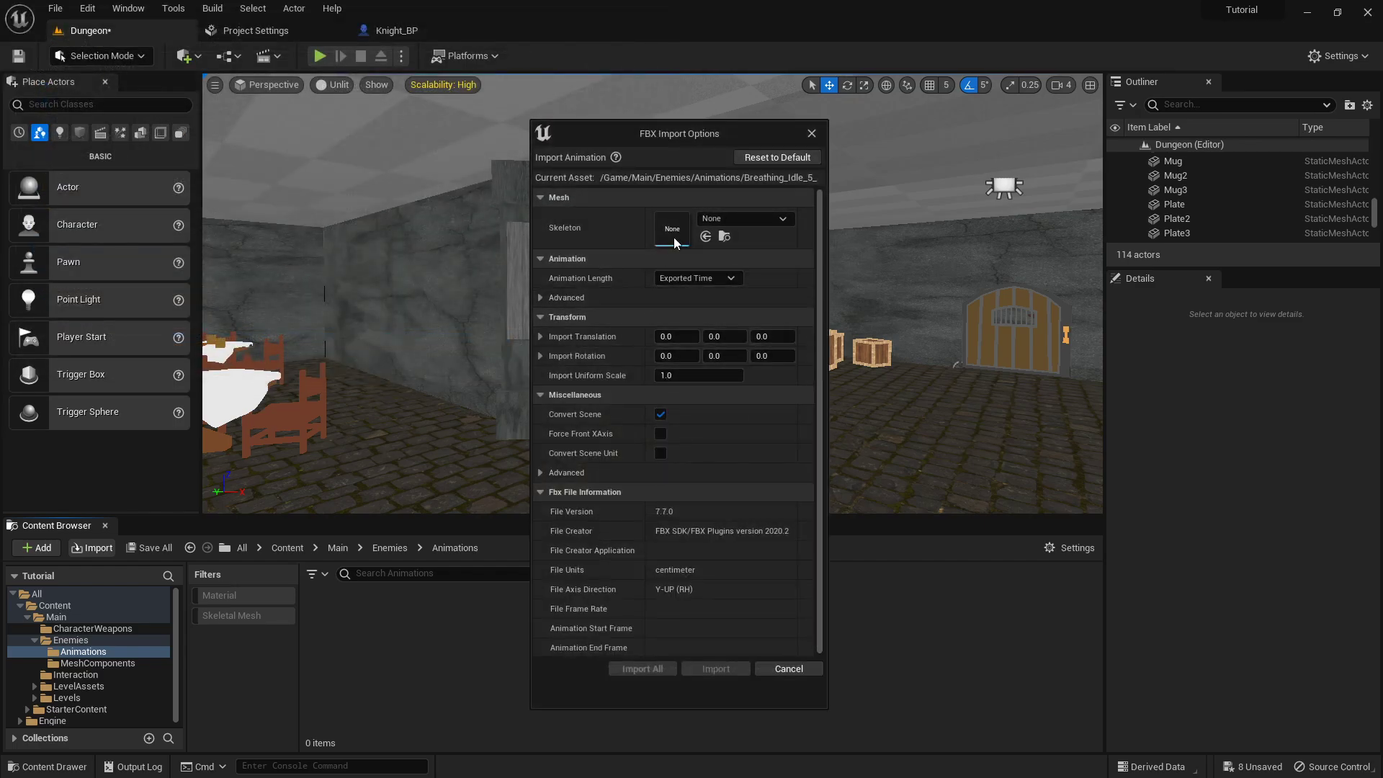
pyautogui.click(749, 218)
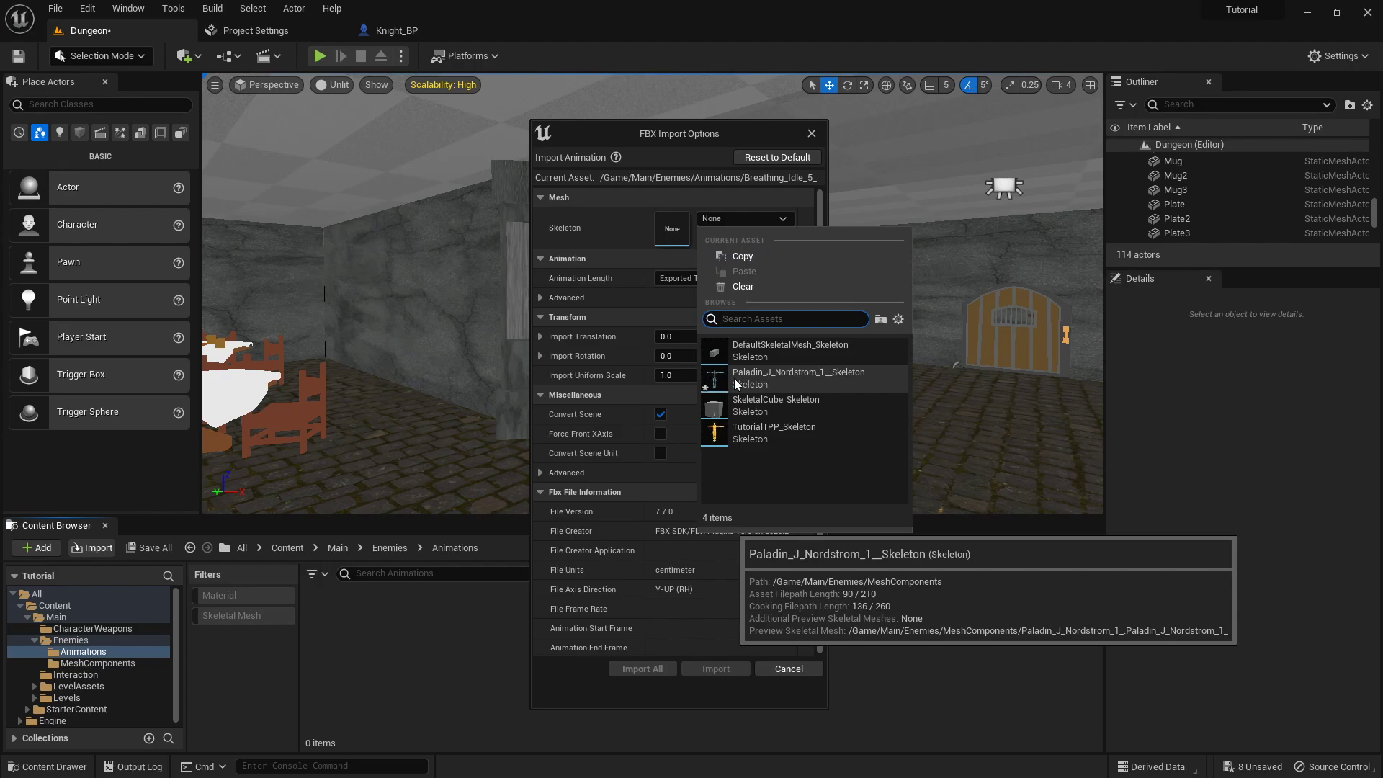
pyautogui.click(805, 374)
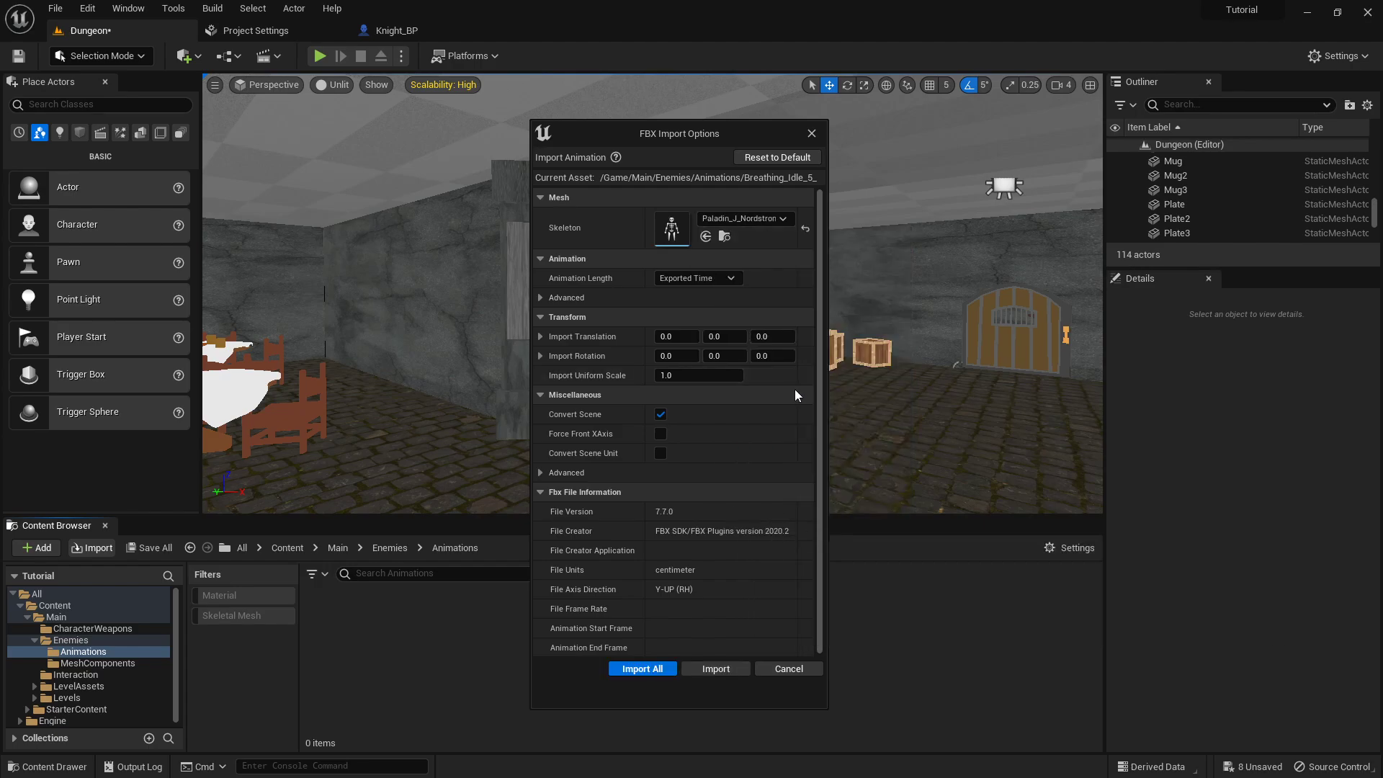
pyautogui.click(645, 666)
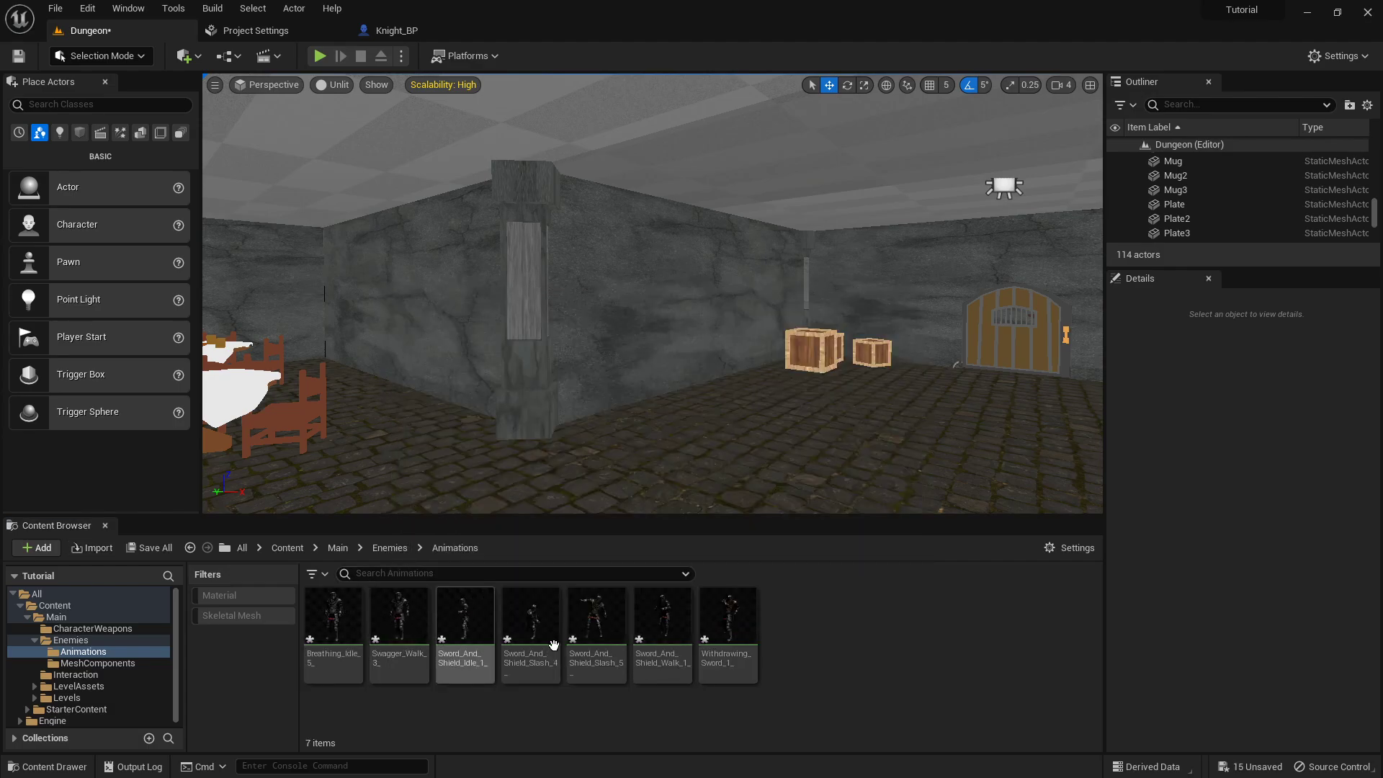
# - Save all modified assets and open the Enemies folder
pyautogui.click(149, 547)
pyautogui.click(807, 559)
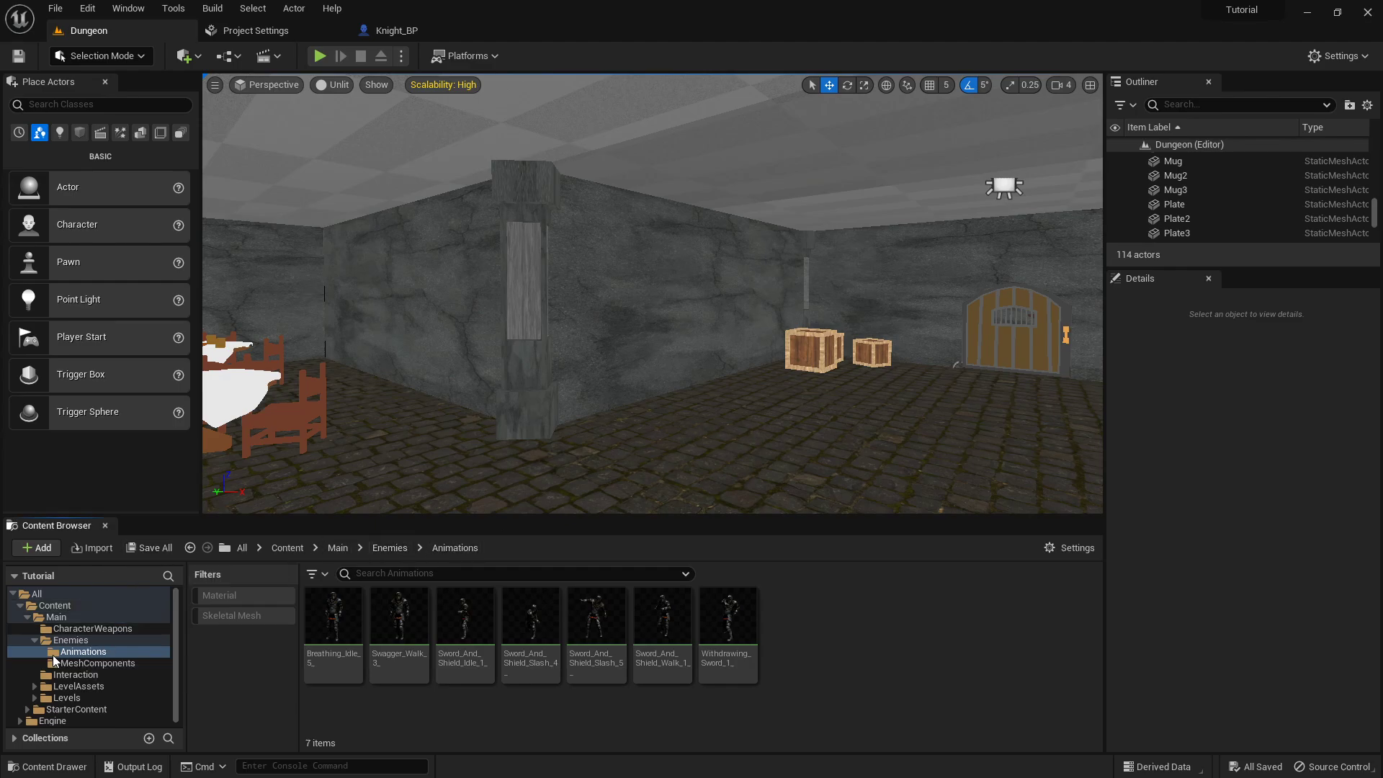
pyautogui.click(72, 640)
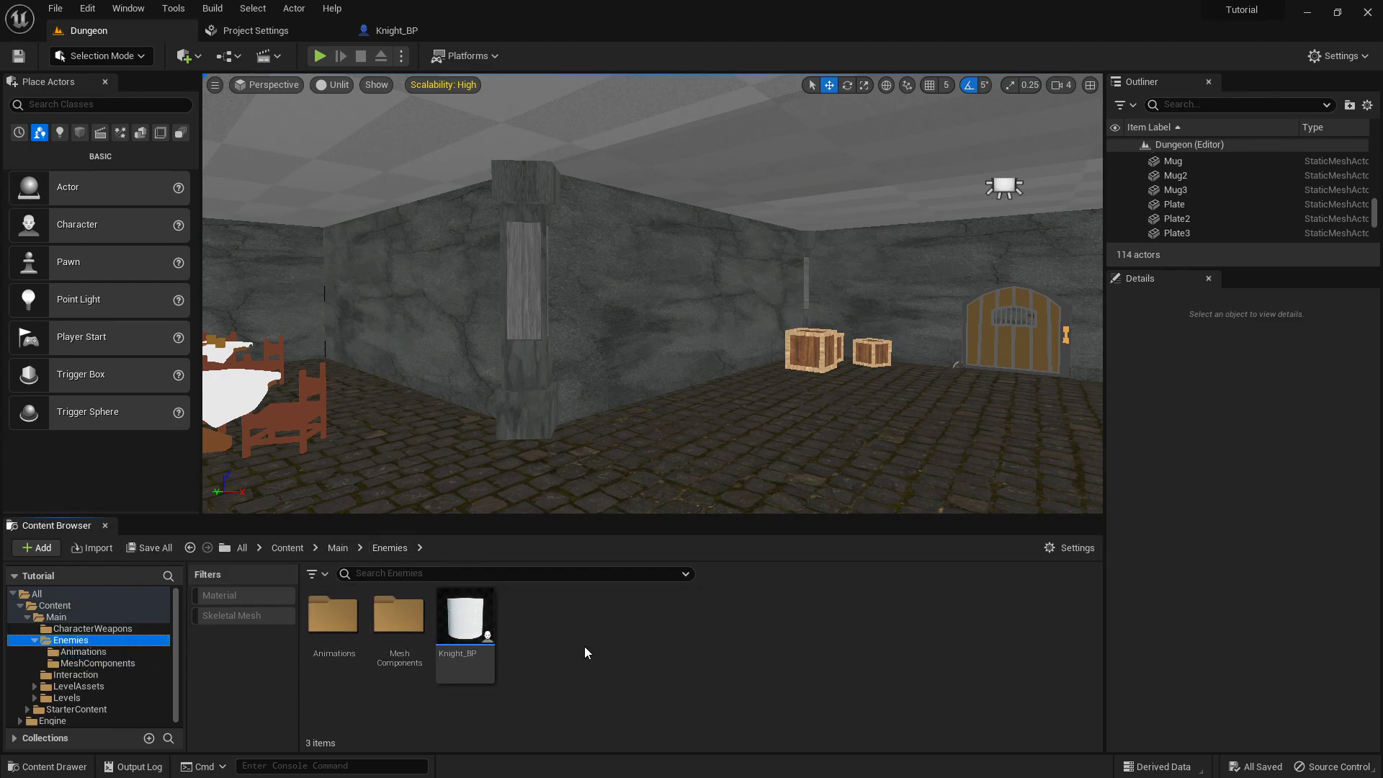
# - Check the Knight_BP blueprint and return to the Dungeon level
pyautogui.rightClick(555, 620)
pyautogui.click(554, 654)
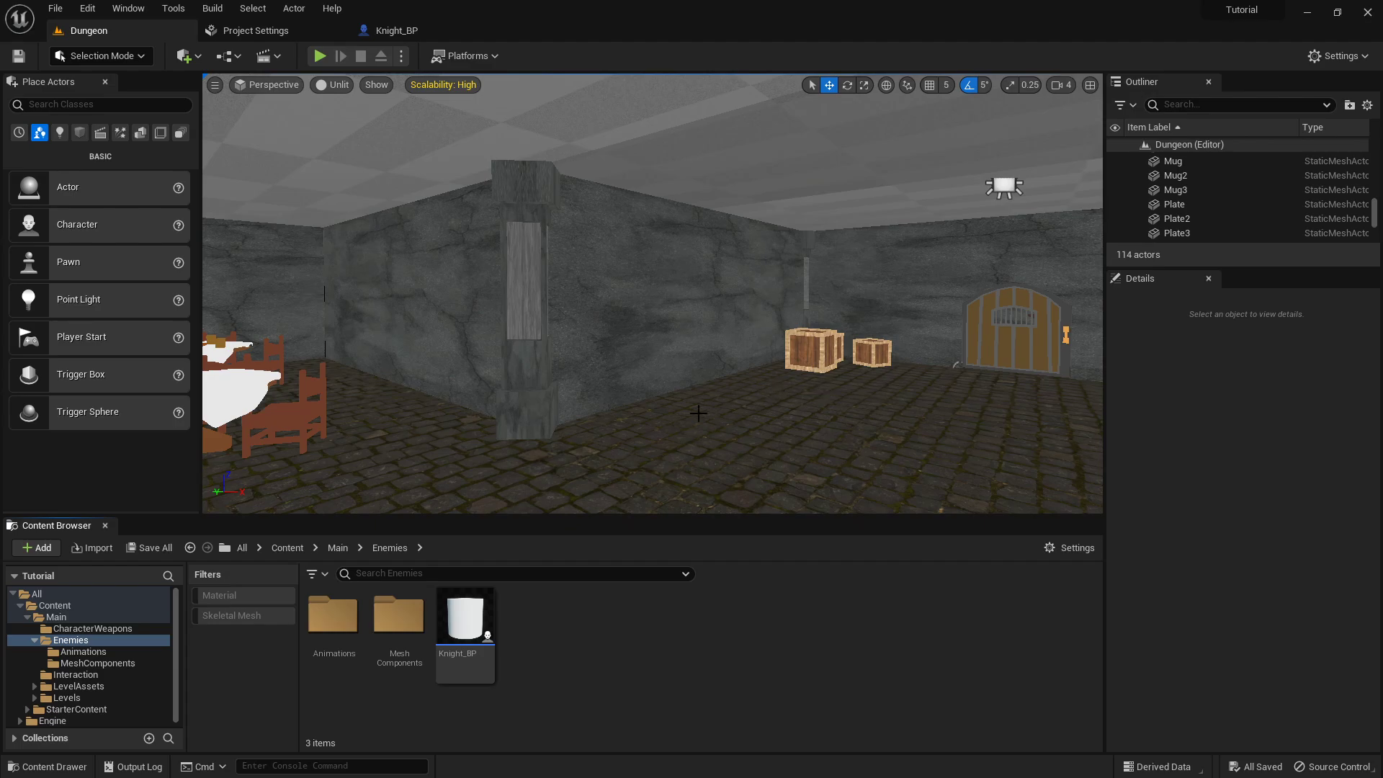
pyautogui.click(404, 29)
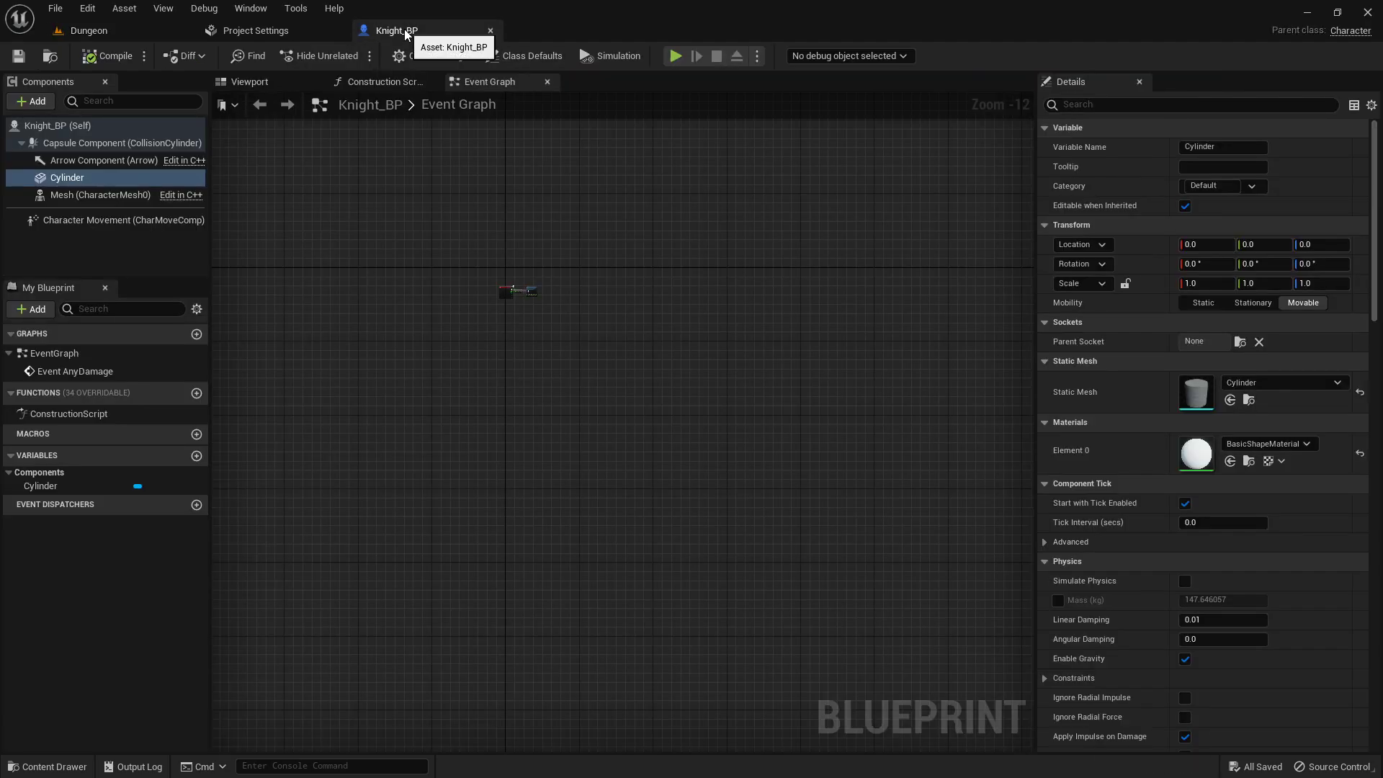
pyautogui.click(127, 29)
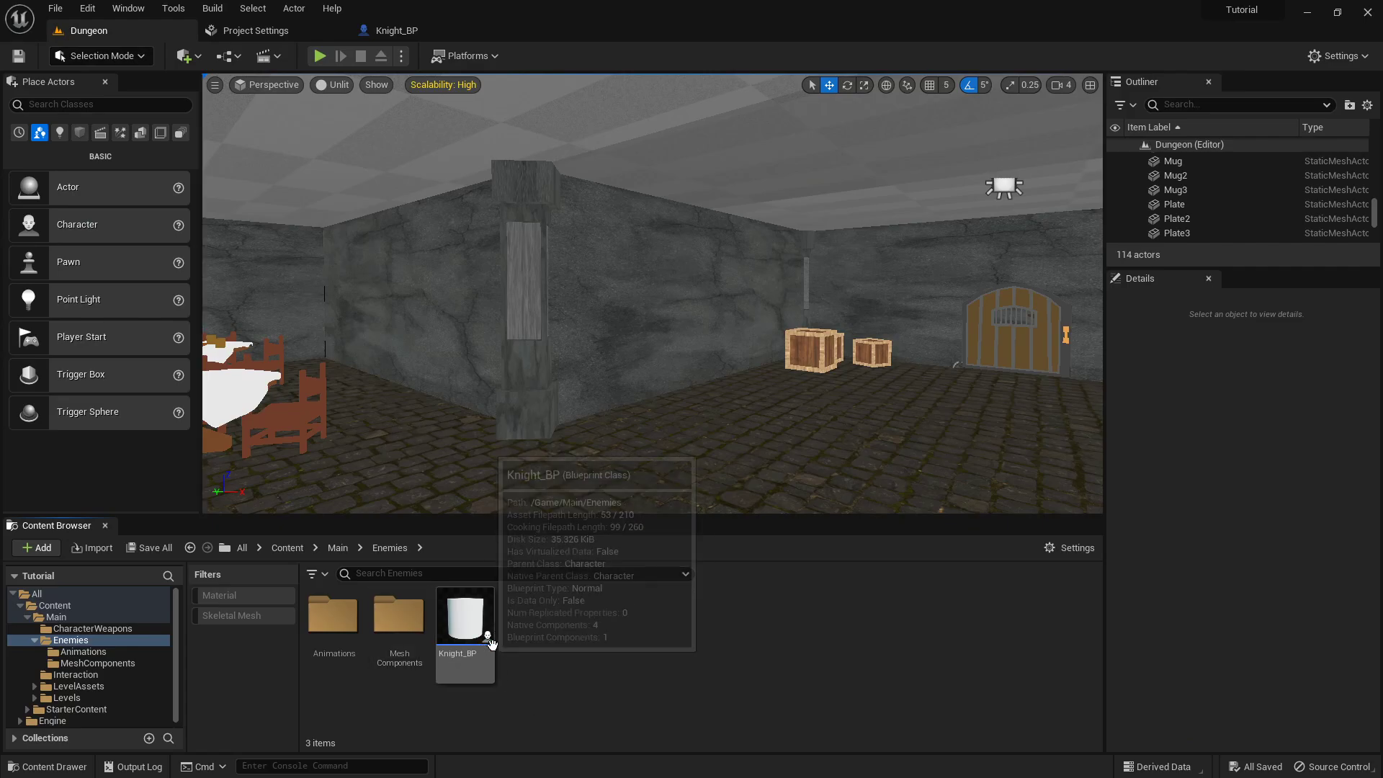
# - Create a Blend Space named UnarmedLOC_BS in the Enemies folder, based on Paladin_J_Nordstrom_1__Skeleton
pyautogui.rightClick(543, 638)
pyautogui.moveTo(616, 369)
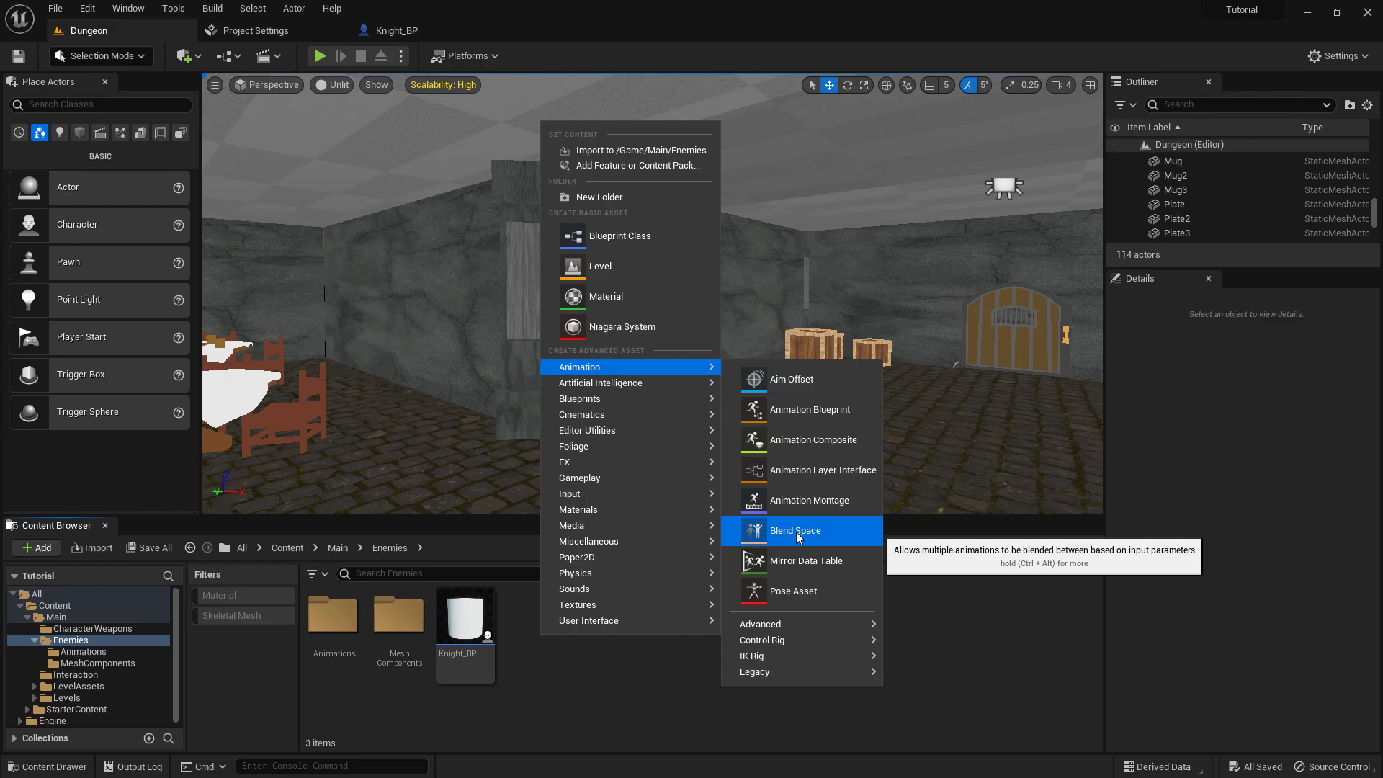
pyautogui.click(827, 530)
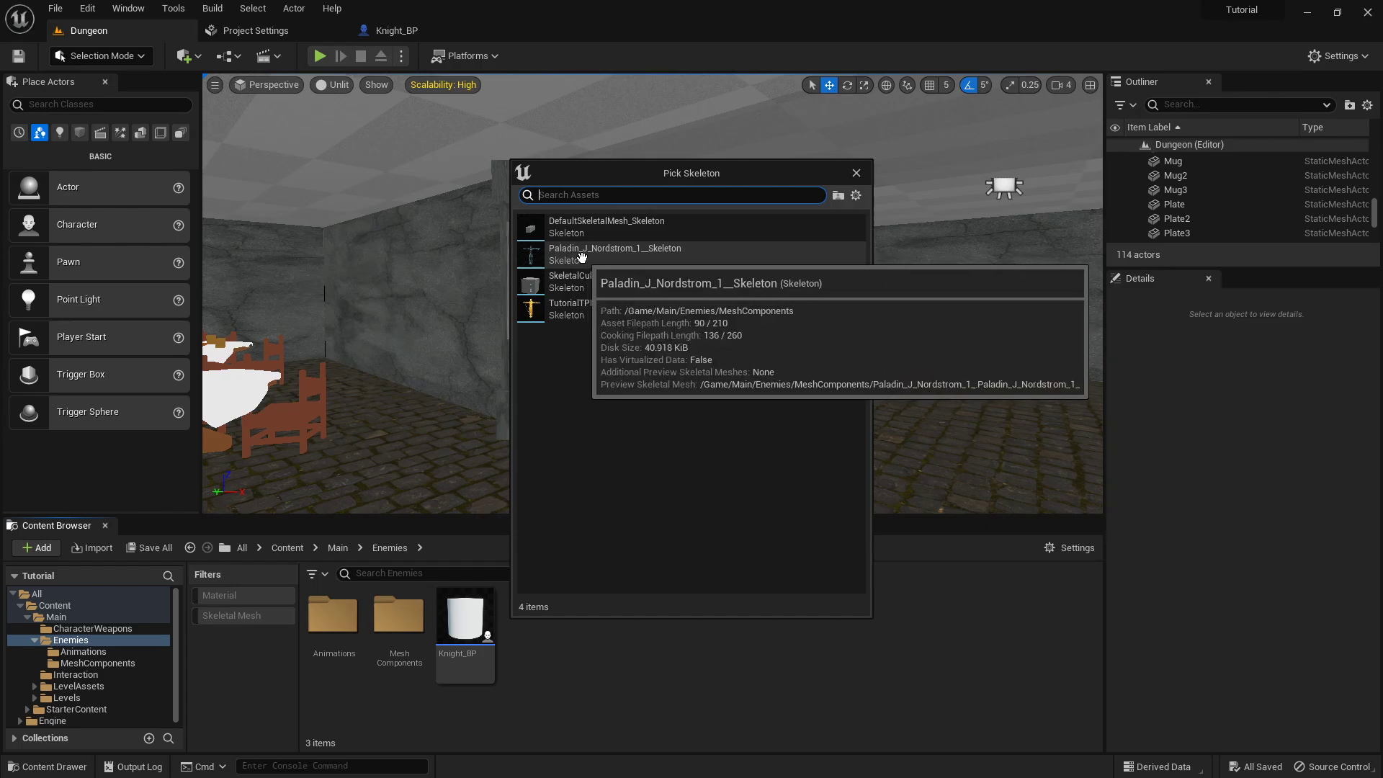
pyautogui.click(569, 253)
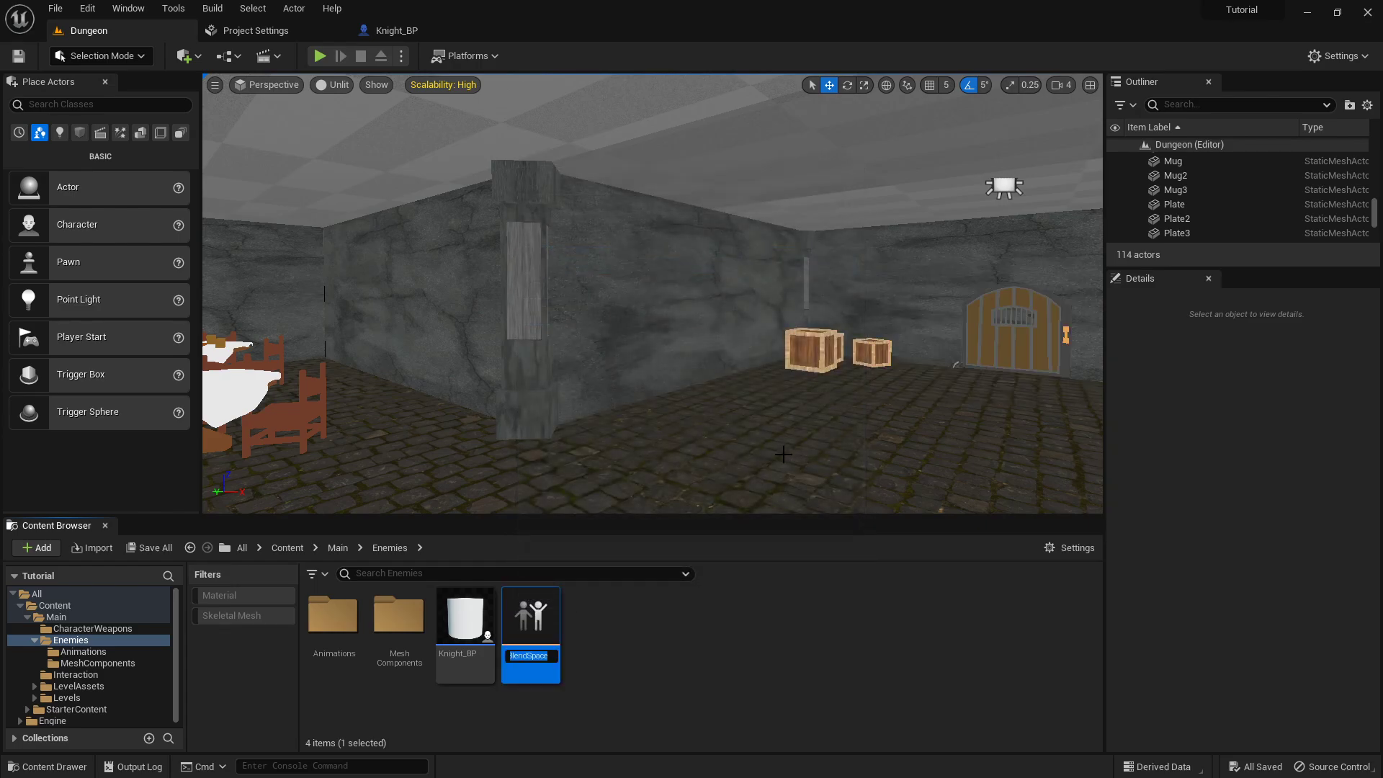
pyautogui.write('U')
pyautogui.write('narmedLOC')
pyautogui.write('_BS')
pyautogui.press('Return')
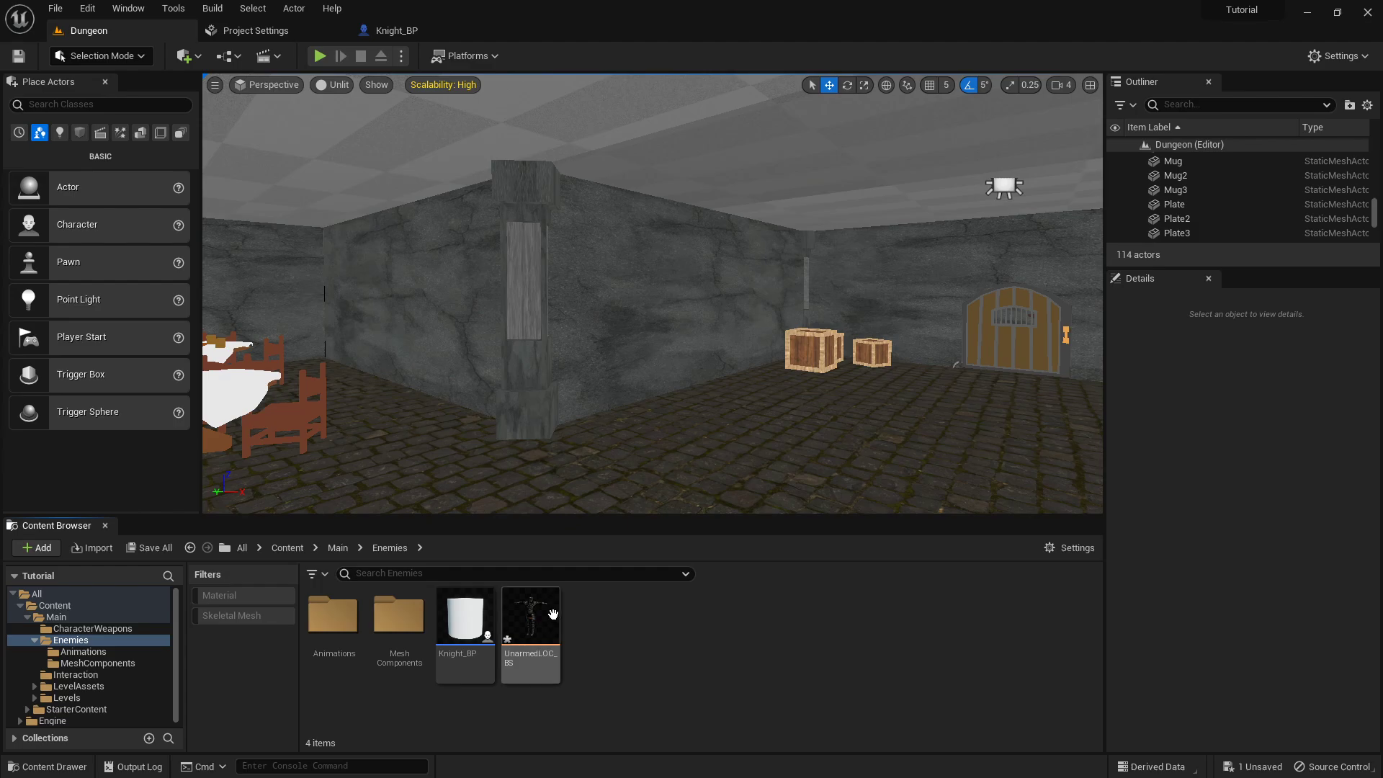
# - Open UnarmedLOC_BS and dock its editor in the main window beside Knight_BP
pyautogui.moveTo(551, 614)
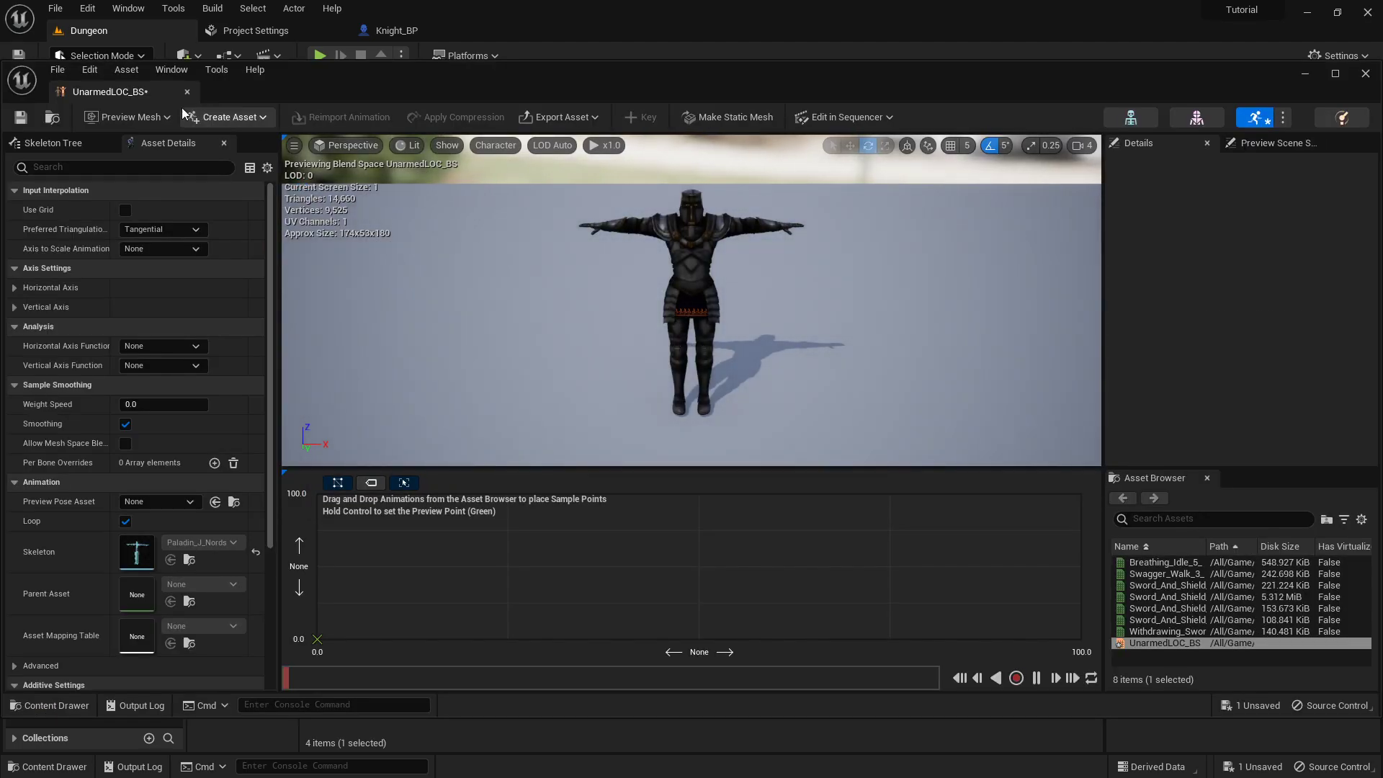
pyautogui.moveTo(101, 91); pyautogui.dragTo(508, 37)
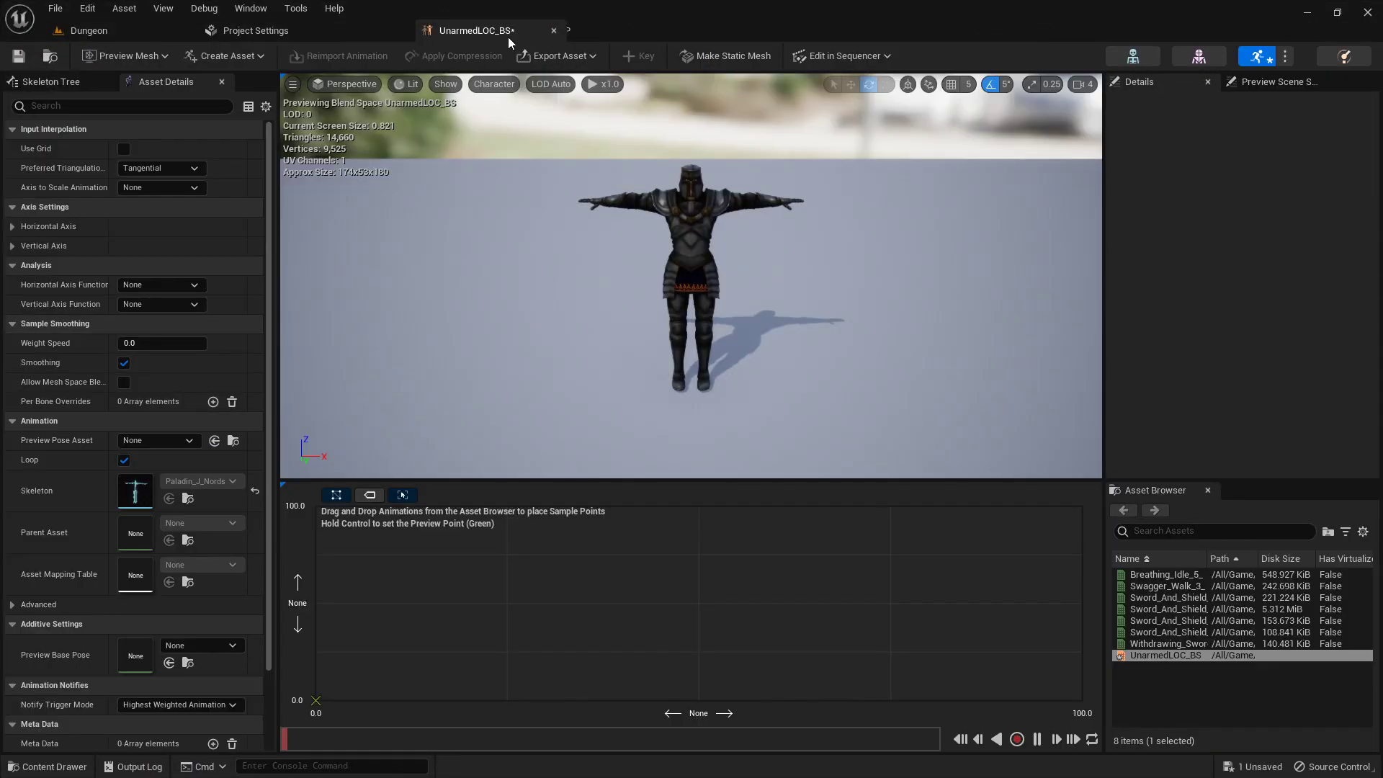
# - Expand the horizontal and vertical axis settings and name the horizontal axis Direction
pyautogui.click(14, 226)
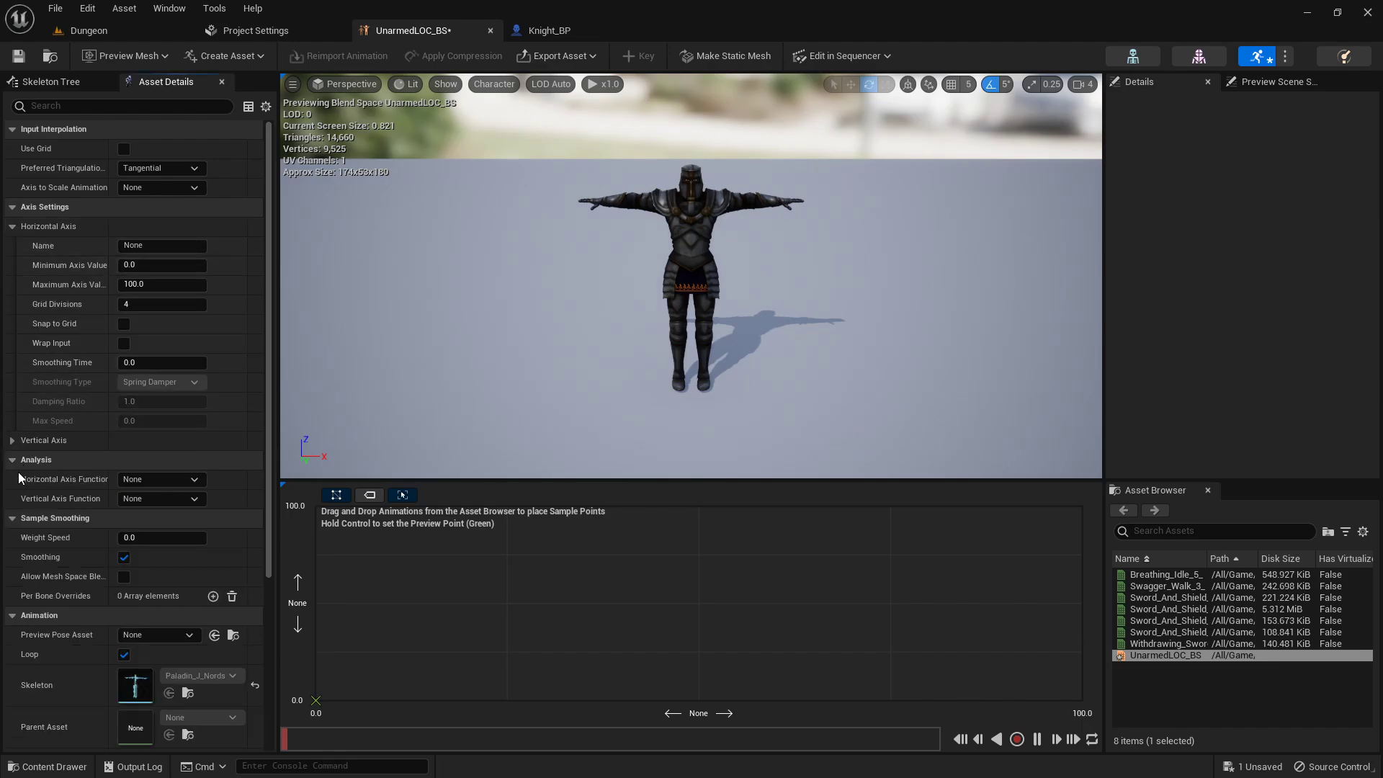
pyautogui.click(13, 441)
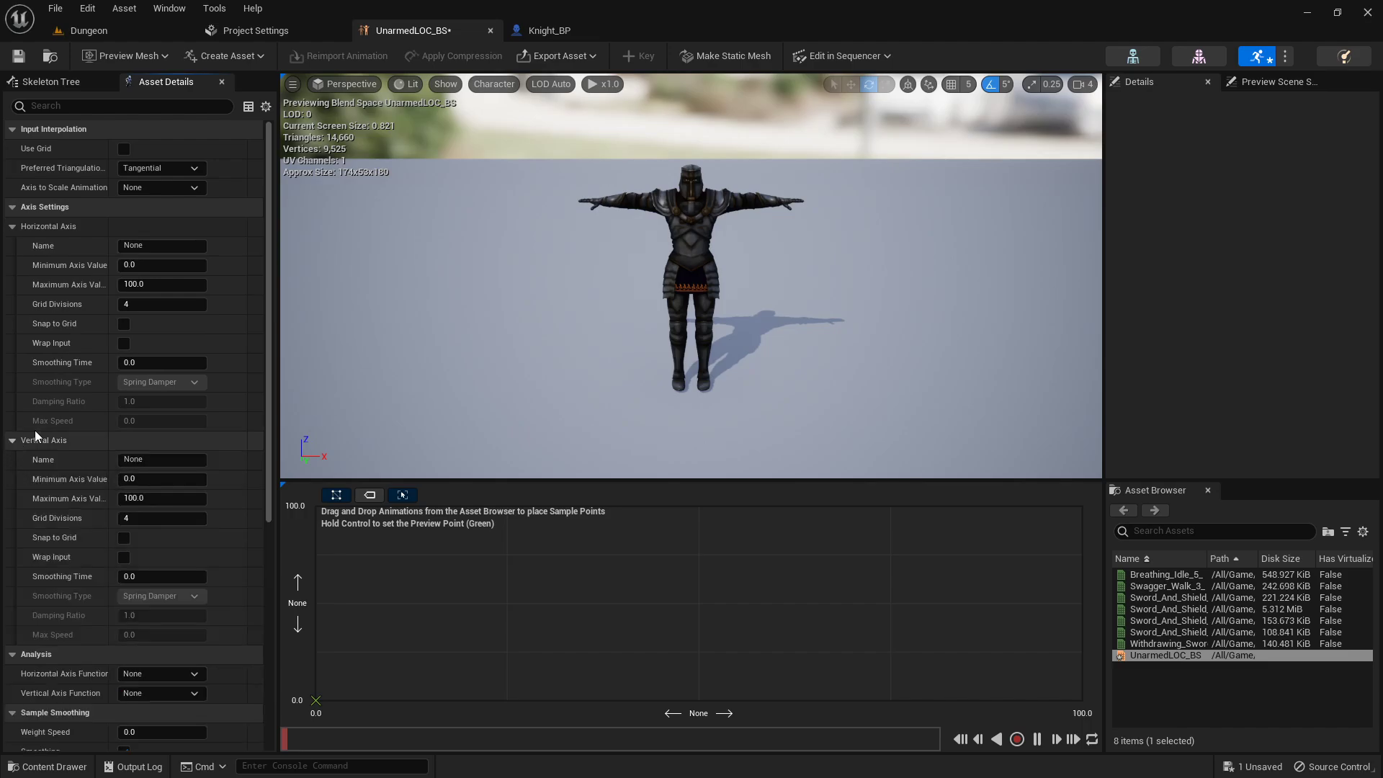
pyautogui.click(163, 246)
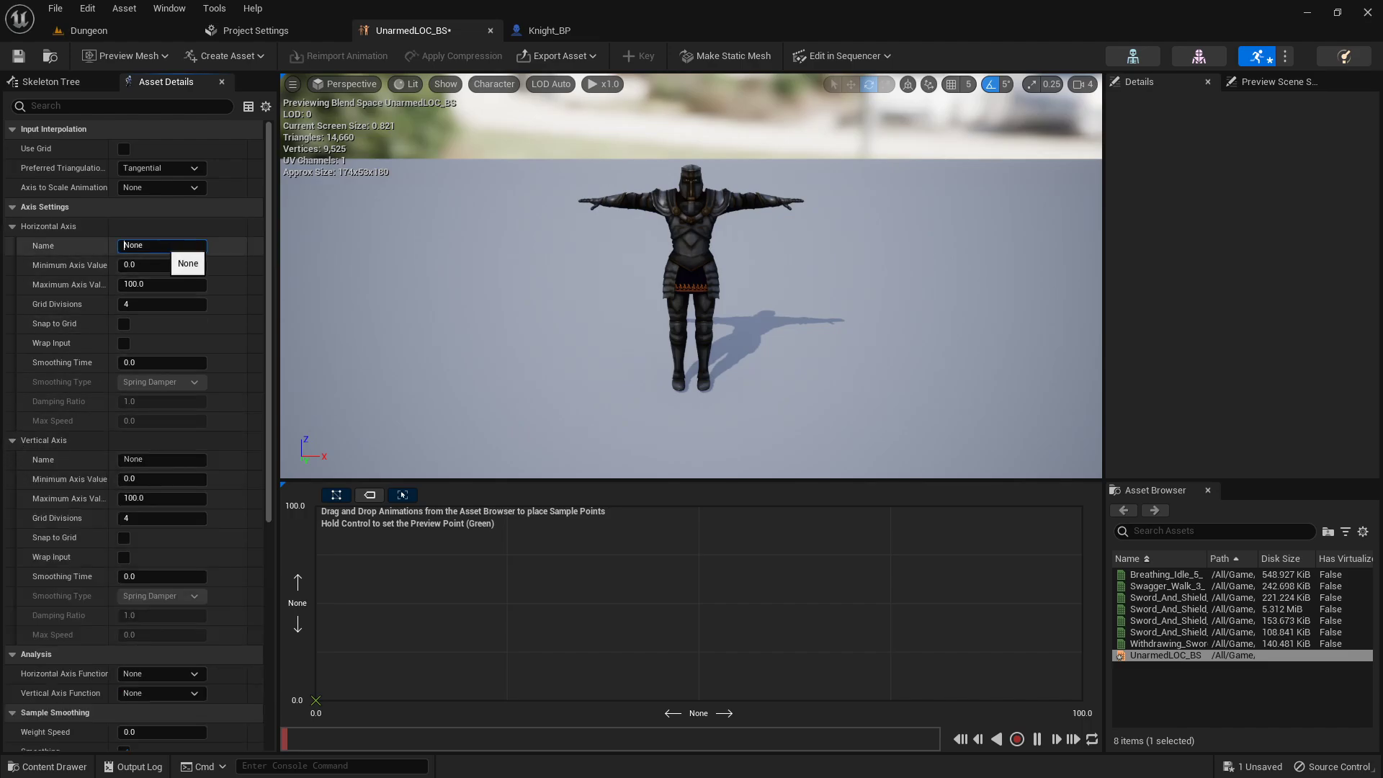
pyautogui.write('Directi')
pyautogui.press('Tab')
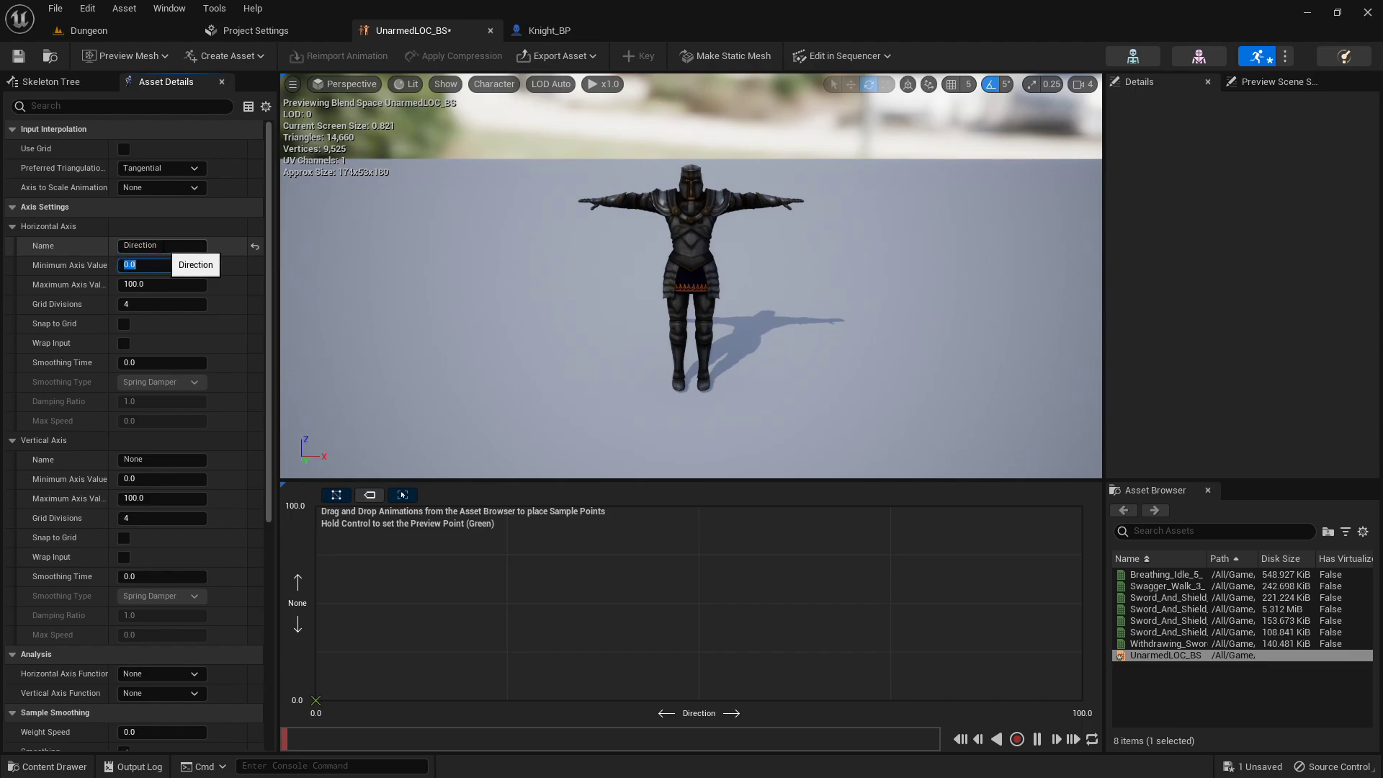
# - Set the Direction axis range from -180 to 180 and enable Snap to Grid for it
pyautogui.press('Tab')
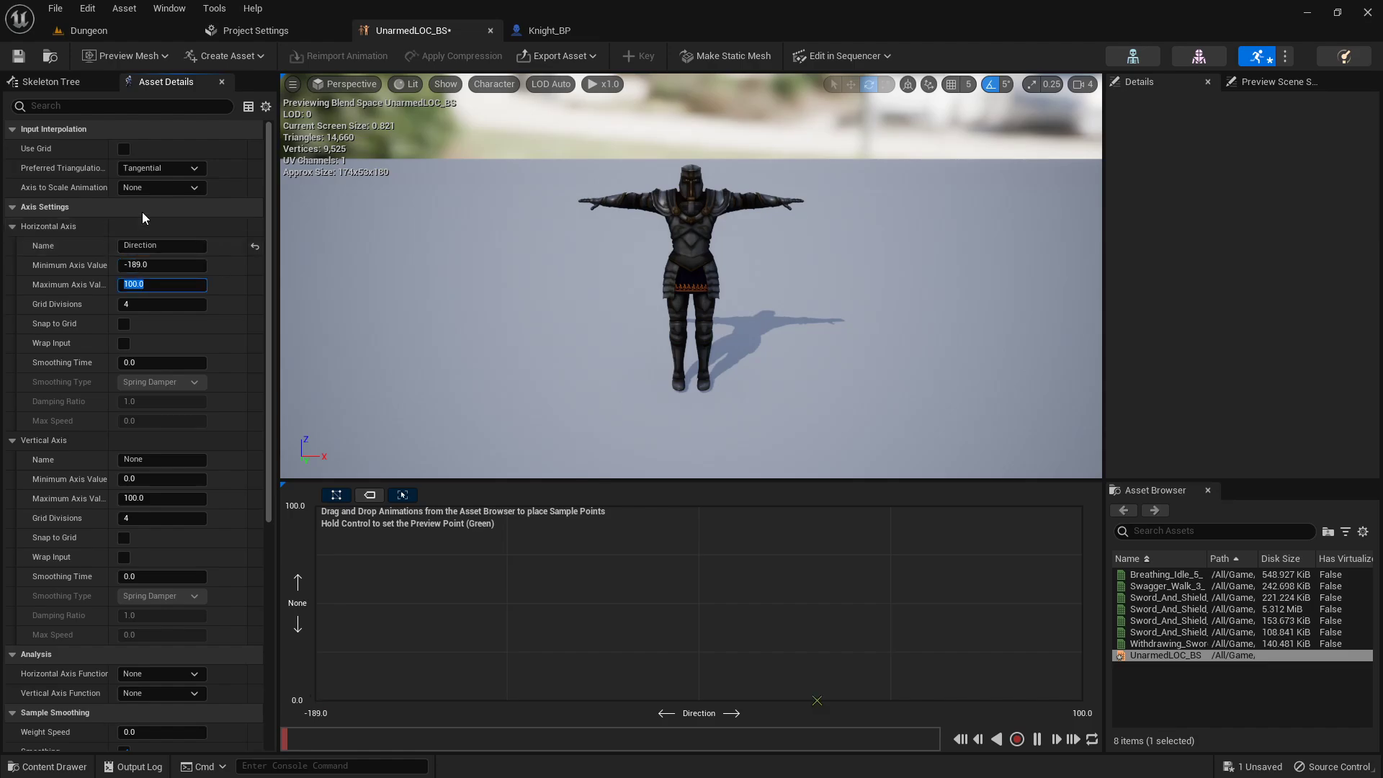
pyautogui.write('180')
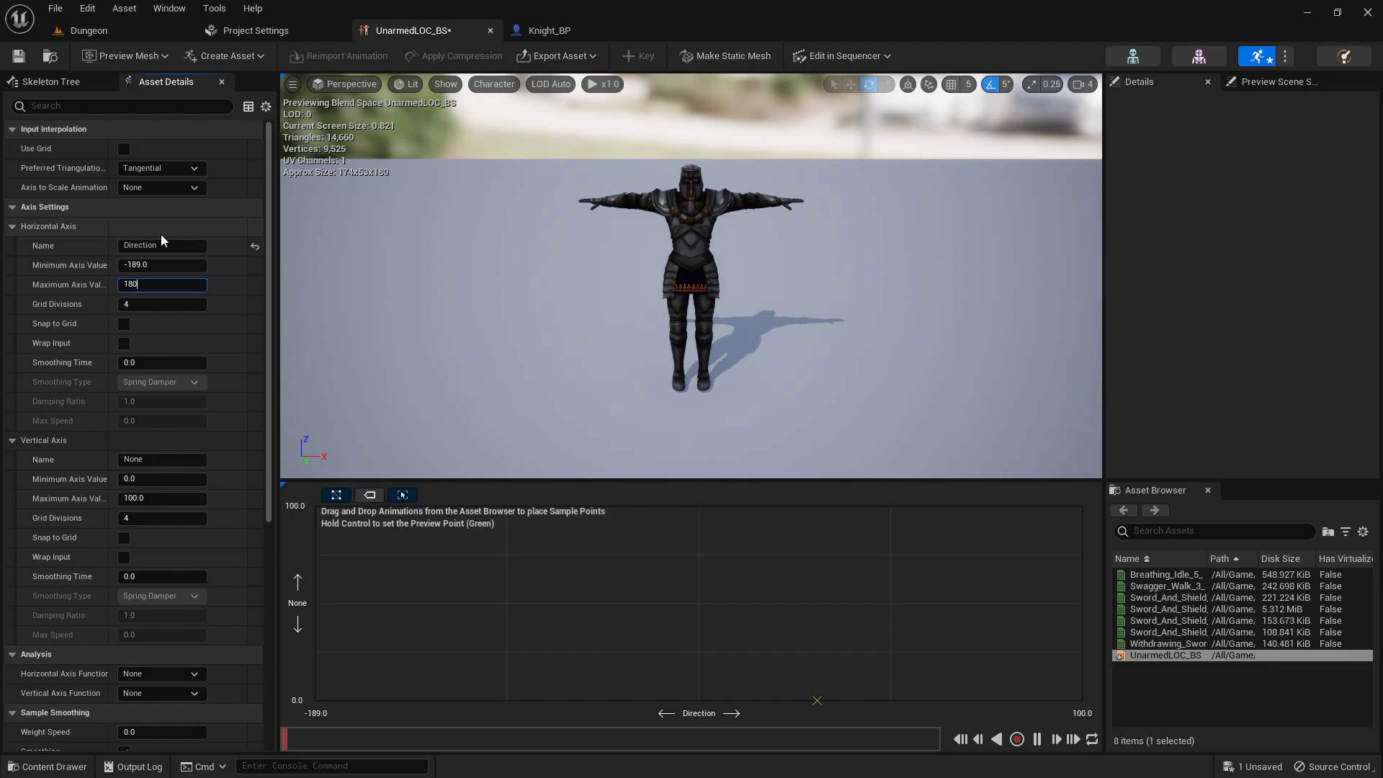
pyautogui.click(200, 264)
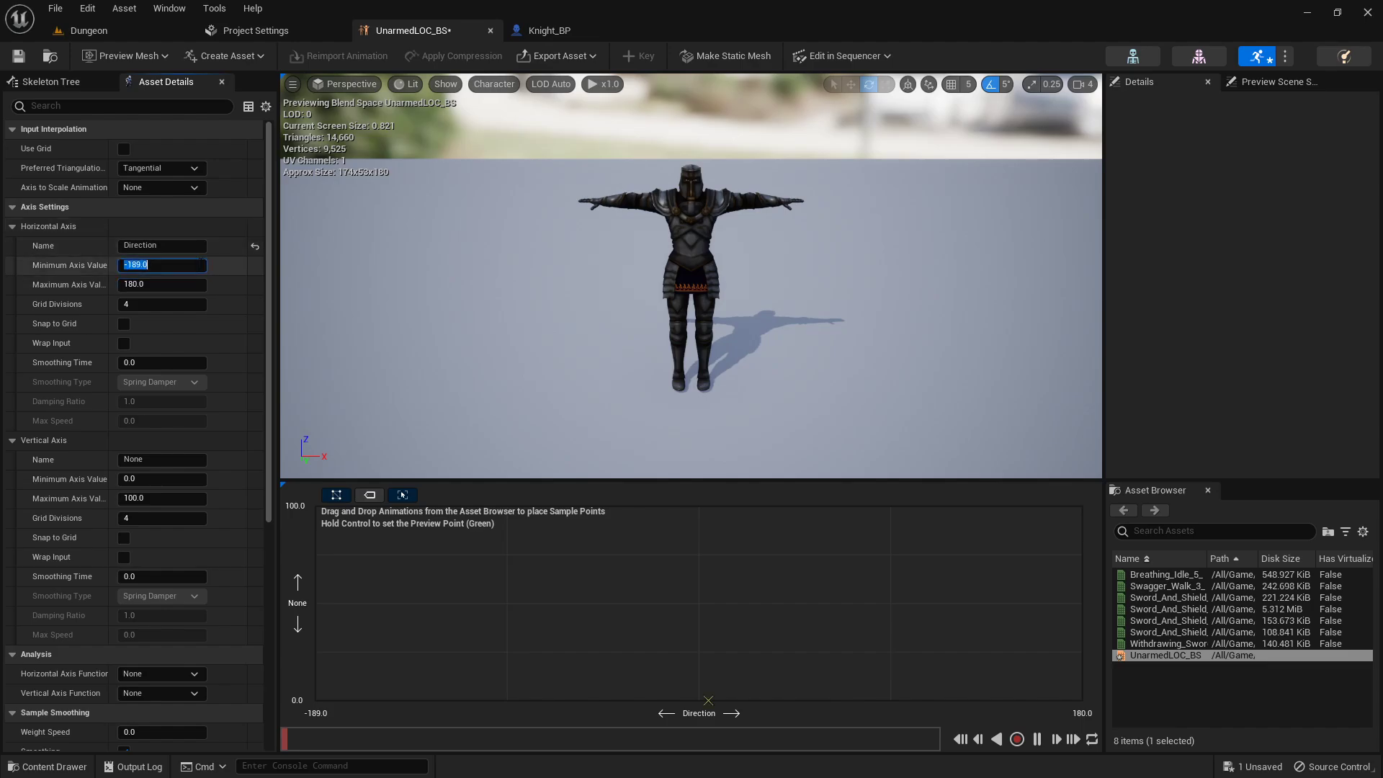
pyautogui.write('-180')
pyautogui.press('Return')
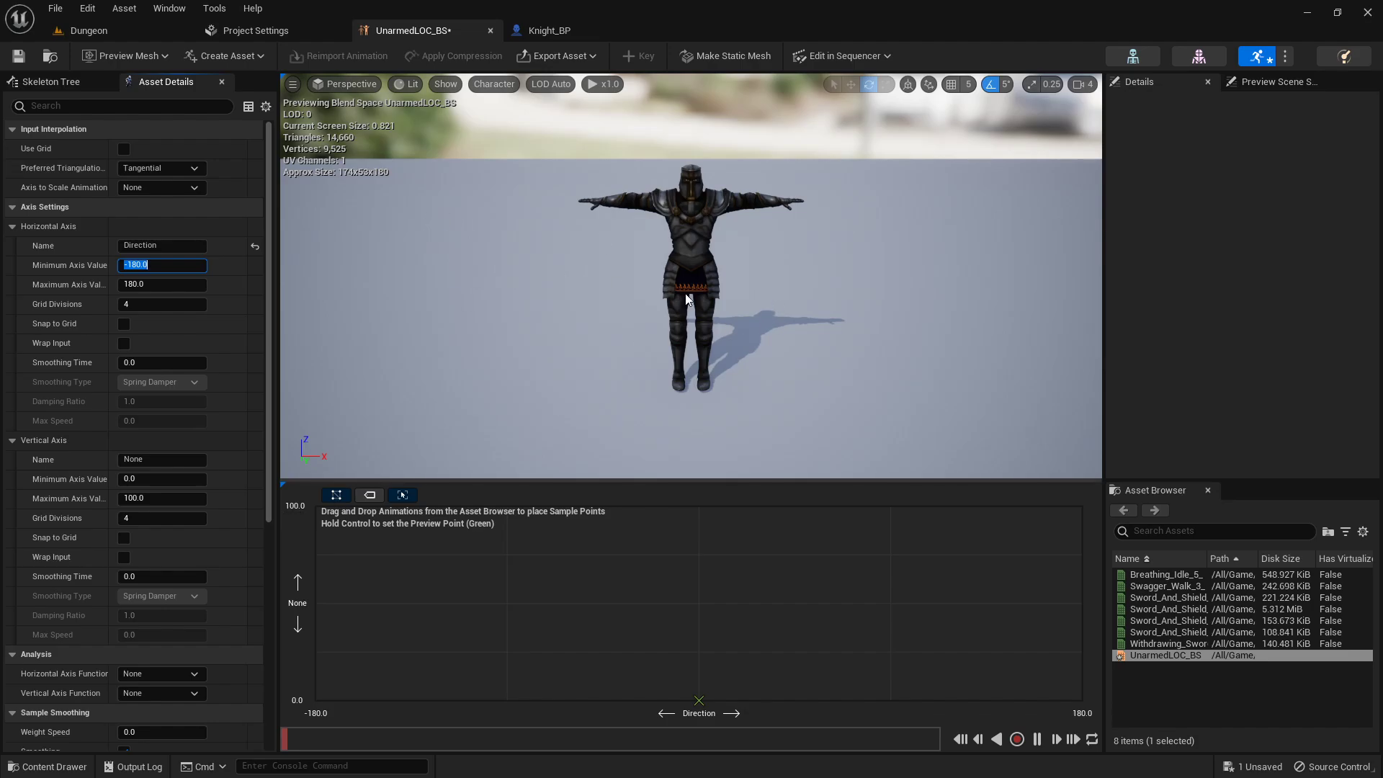
pyautogui.click(126, 325)
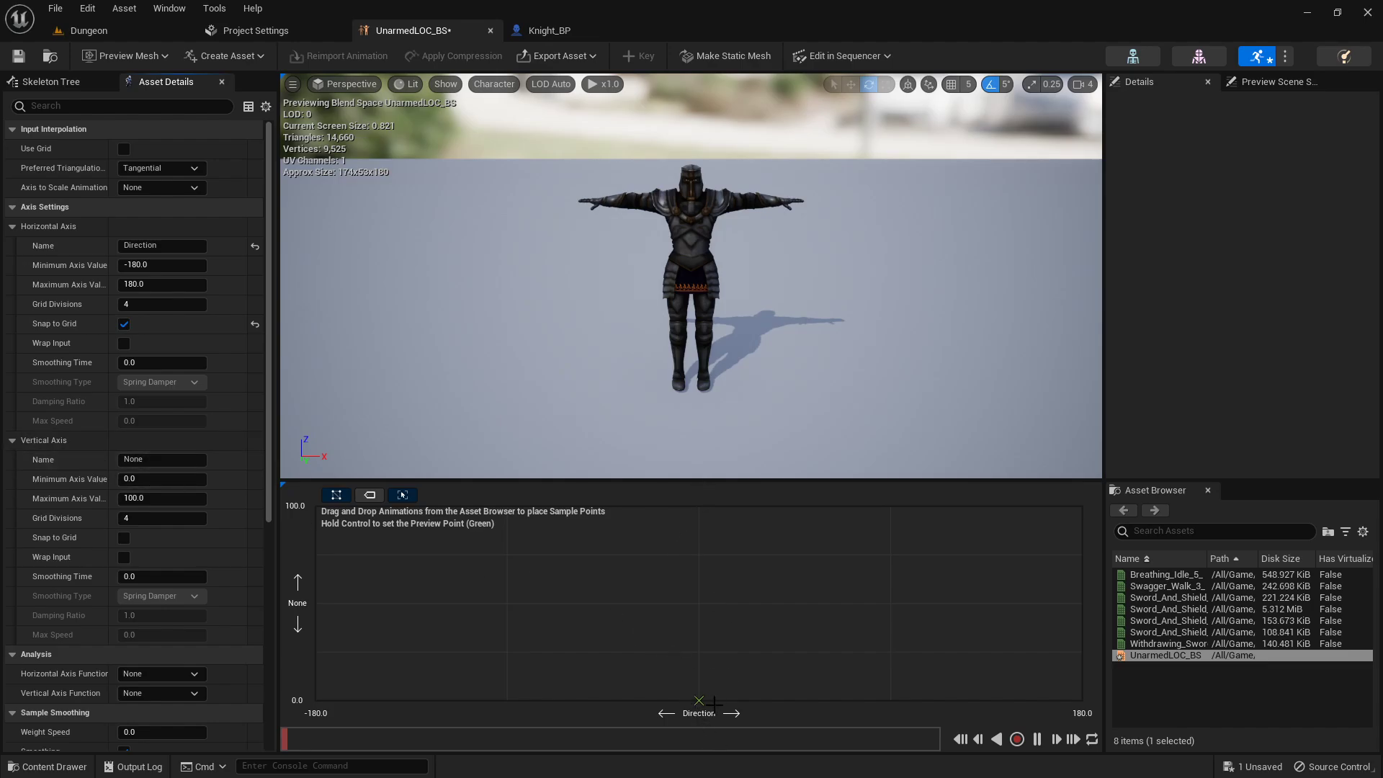
# - Configure the vertical axis with the name Speed, a maximum value of 225 and Snap to Grid enabled
pyautogui.click(164, 465)
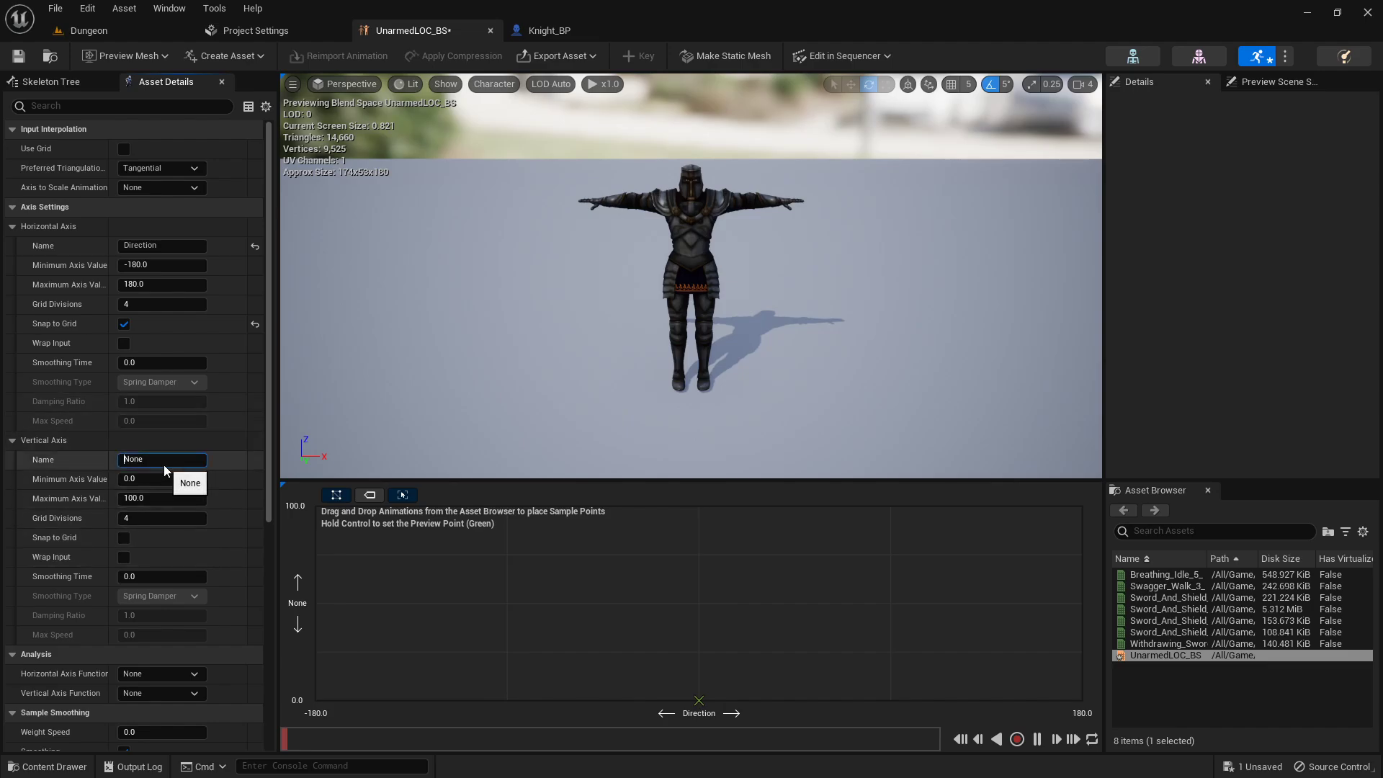
pyautogui.doubleClick(165, 460)
pyautogui.press('Return')
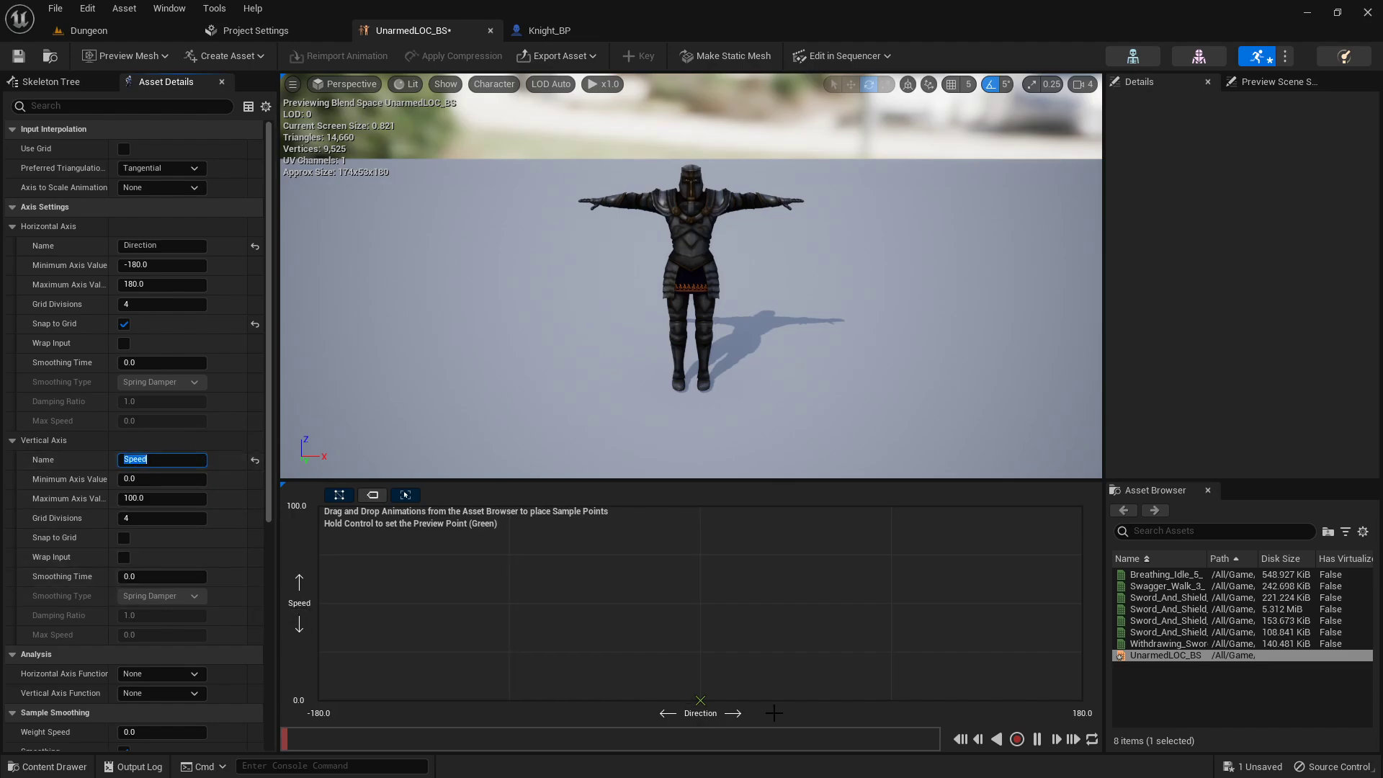
pyautogui.click(151, 498)
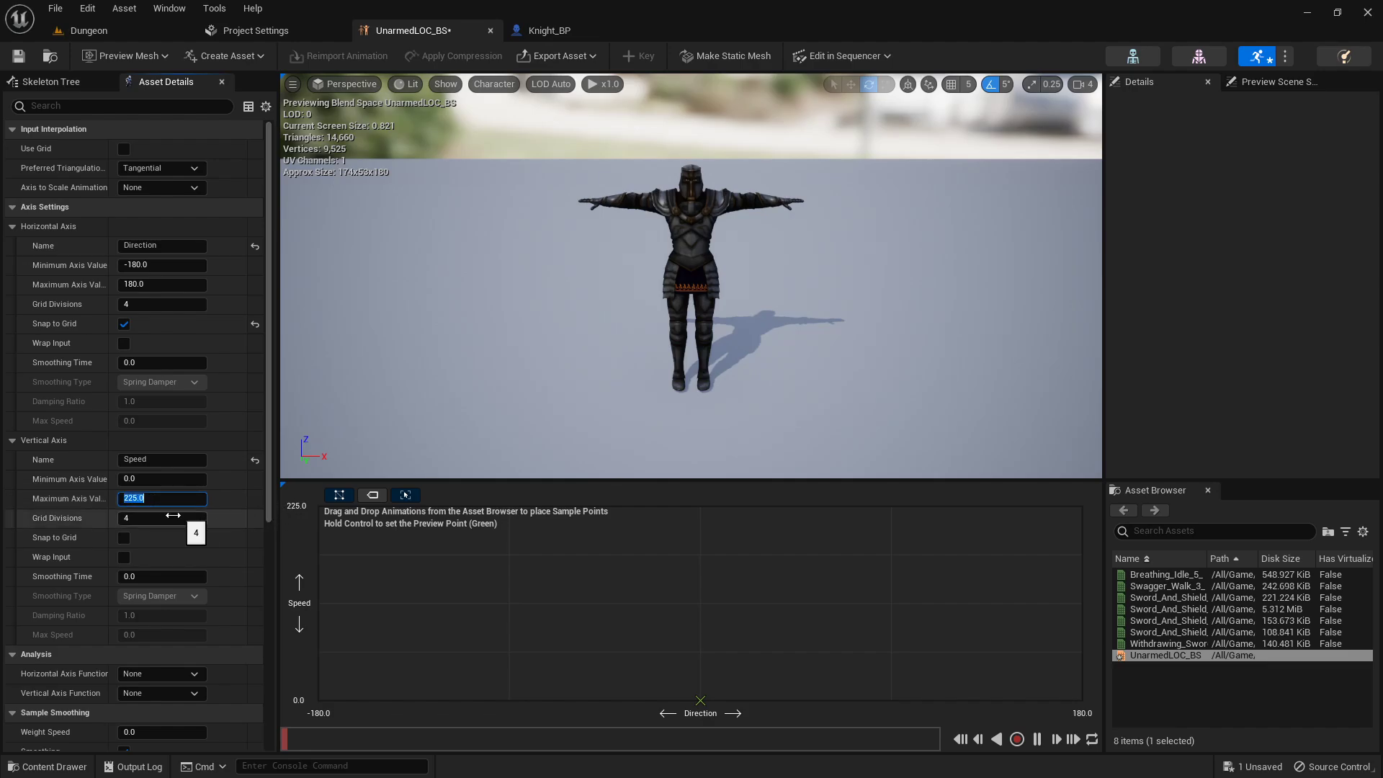
pyautogui.click(127, 535)
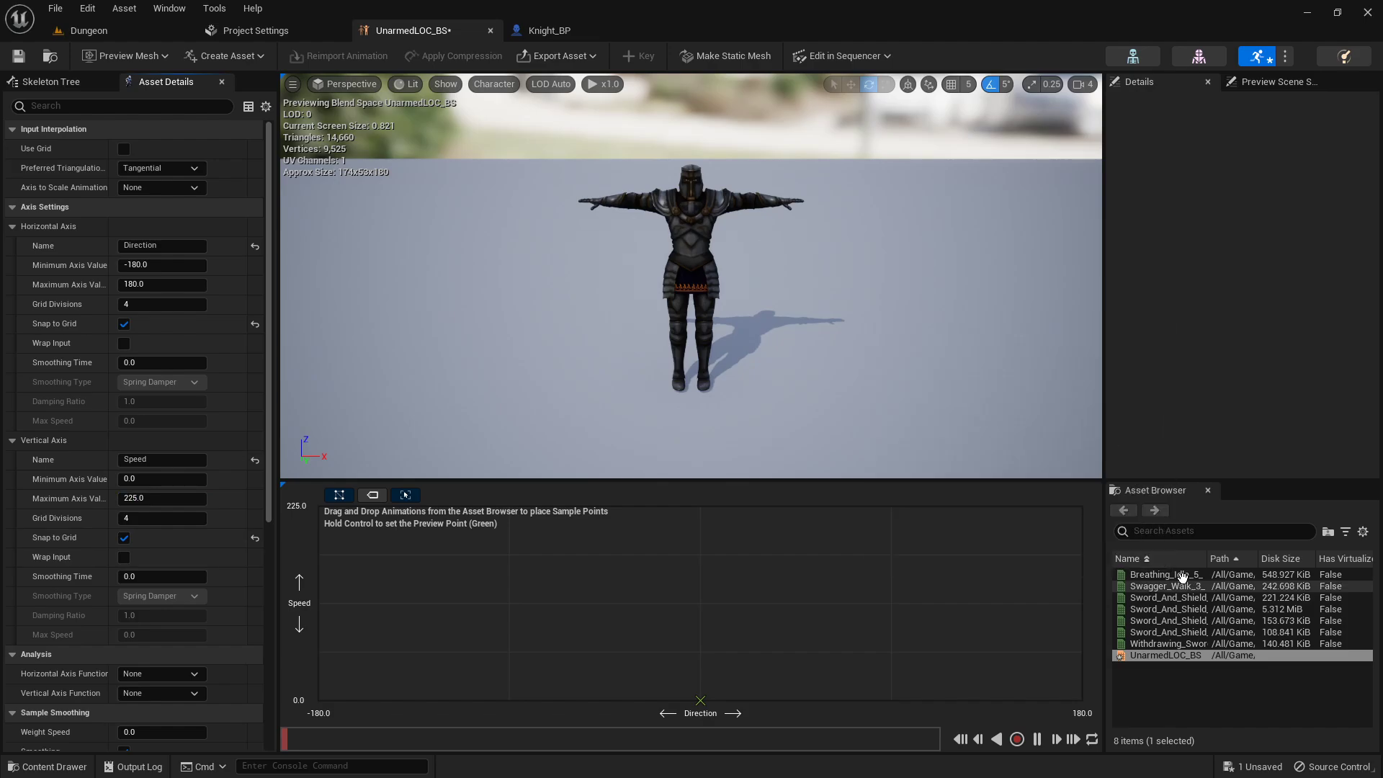
# - Place Breathing_Idle at Direction 0, Speed 0 and Swagger_Walk at Direction 0 halfway up the Speed axis, closing the Blend Space editor when done
pyautogui.moveTo(1160, 575); pyautogui.dragTo(700, 700)
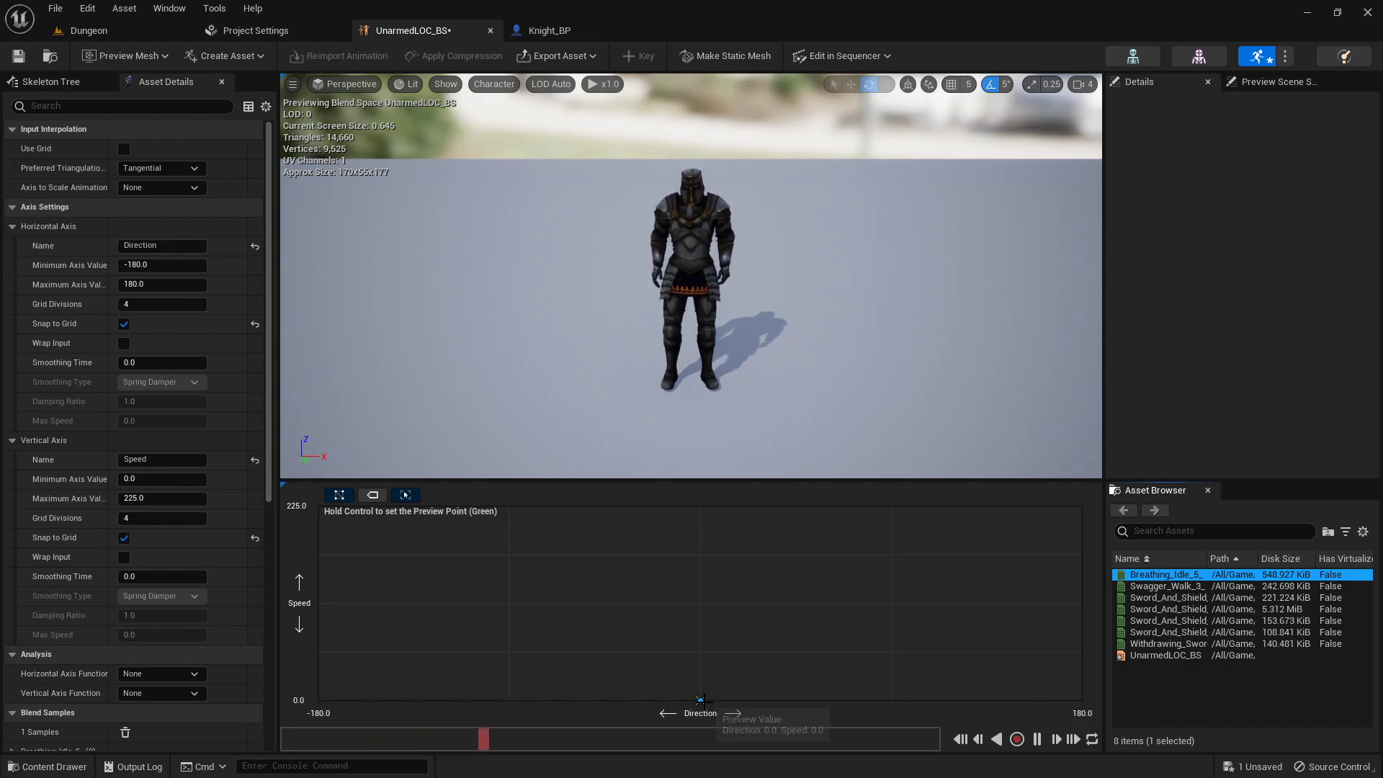
pyautogui.click(1156, 585)
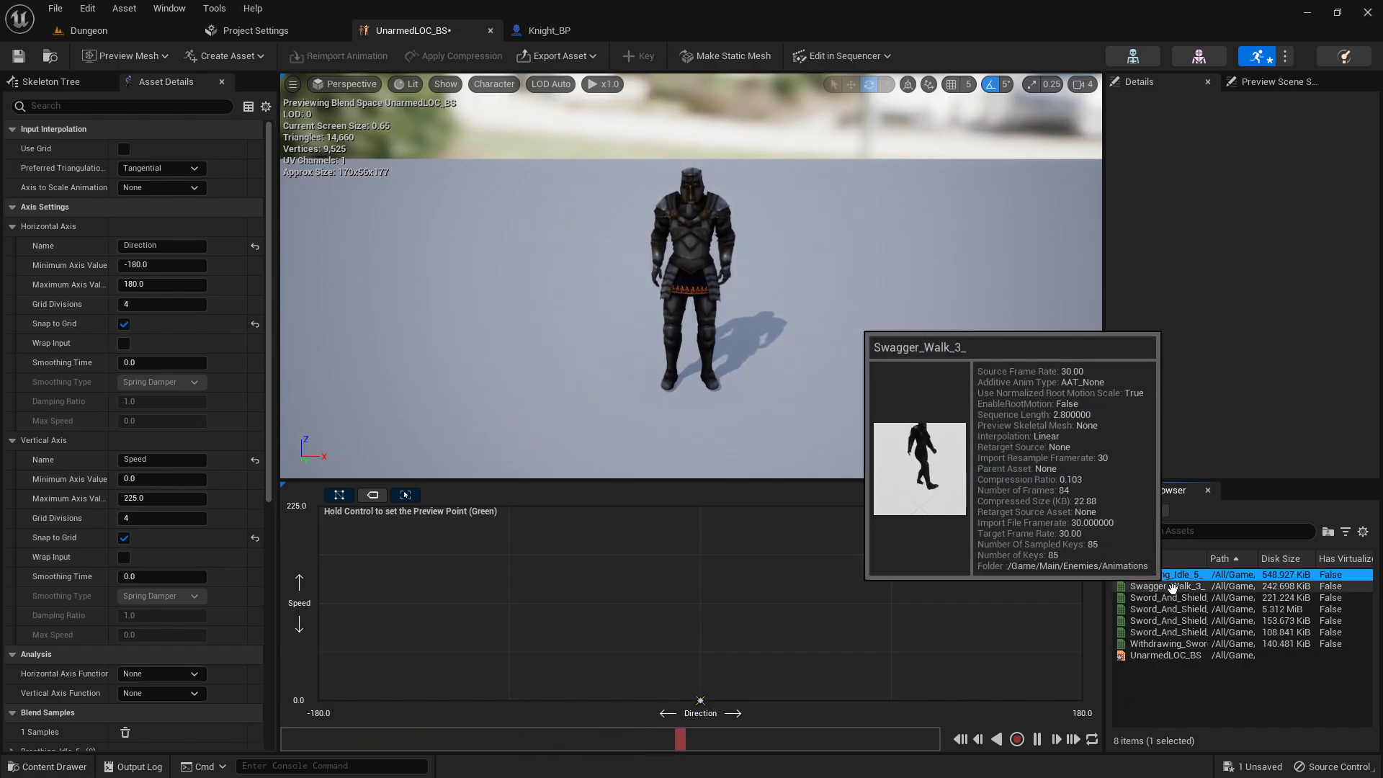
pyautogui.moveTo(1152, 584); pyautogui.dragTo(700, 601)
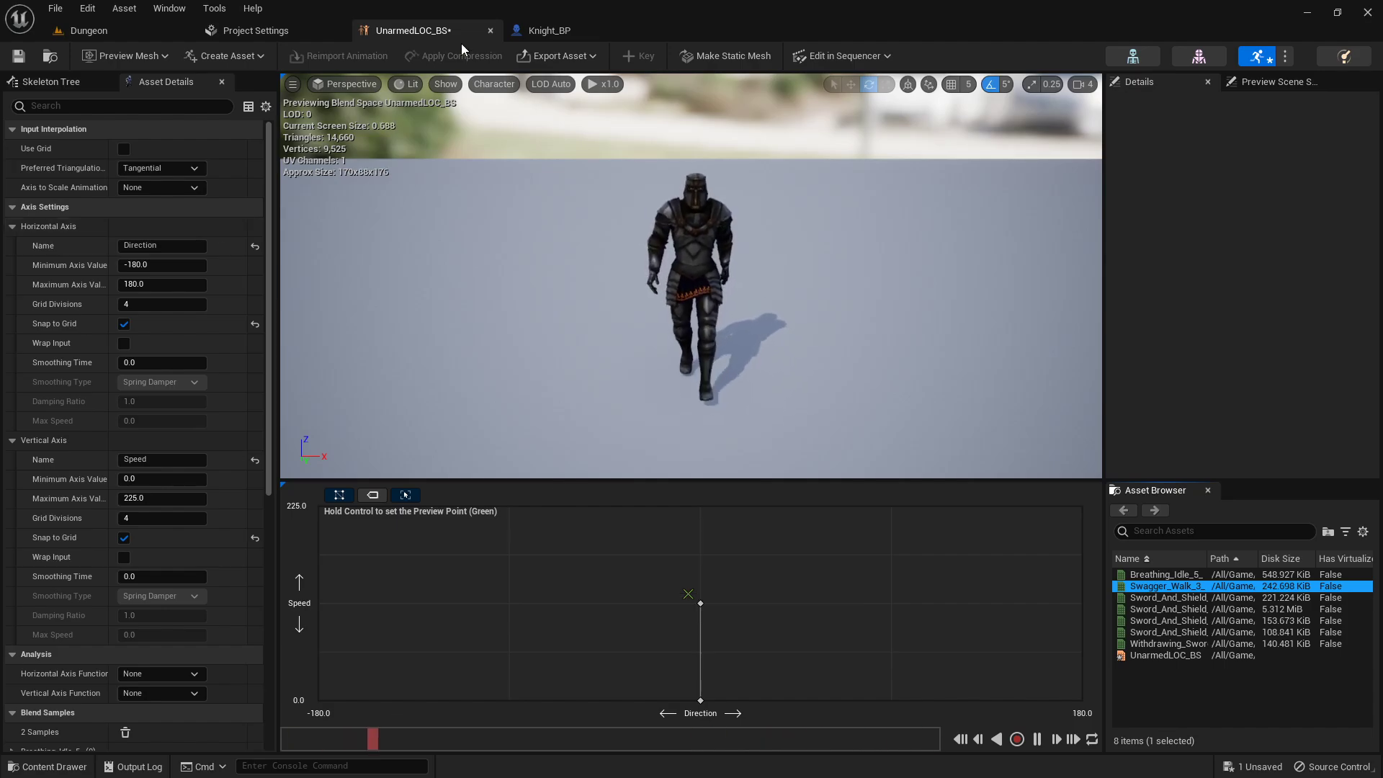
pyautogui.click(490, 30)
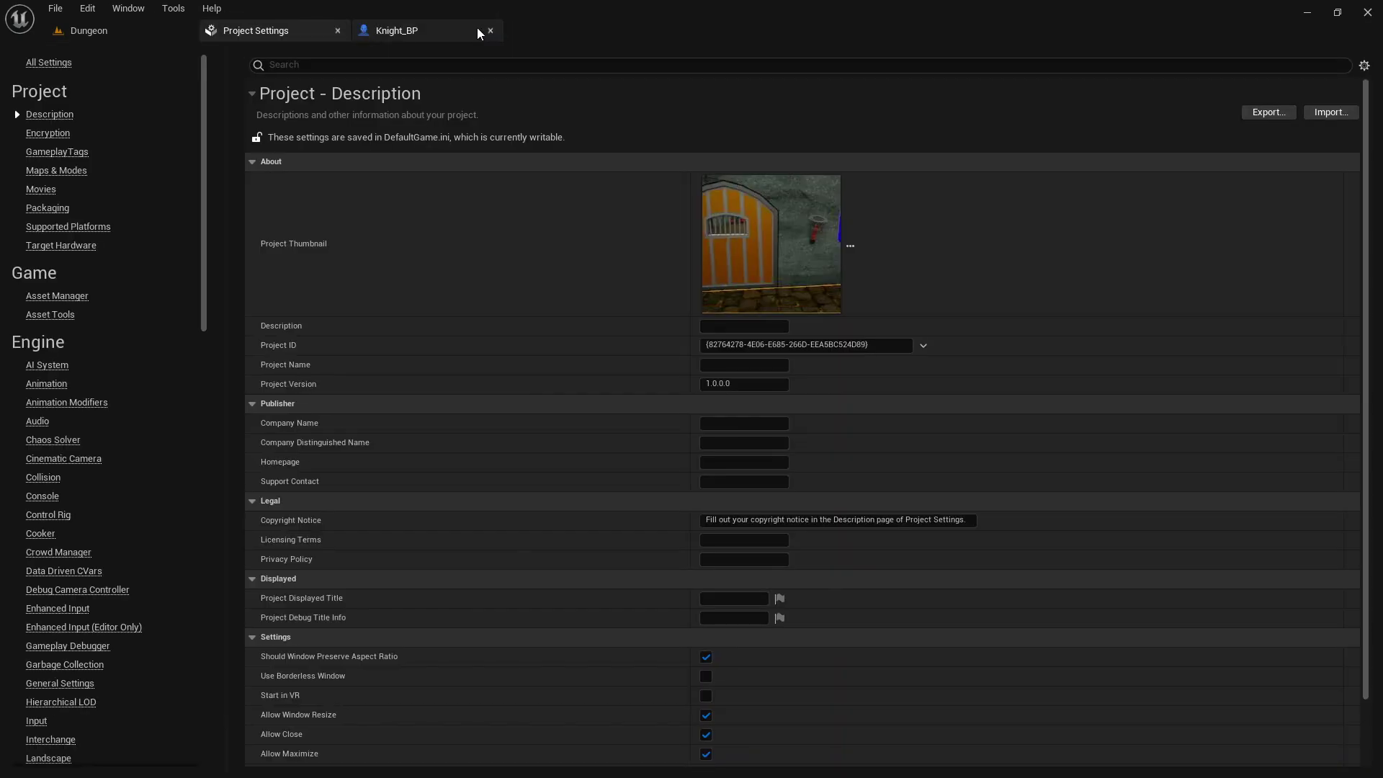
# - Create an Animation Blueprint named Enemy_AnimBP in the Enemies folder, based on Paladin_J_Nordstrom_1__Skeleton
pyautogui.click(101, 29)
pyautogui.rightClick(610, 657)
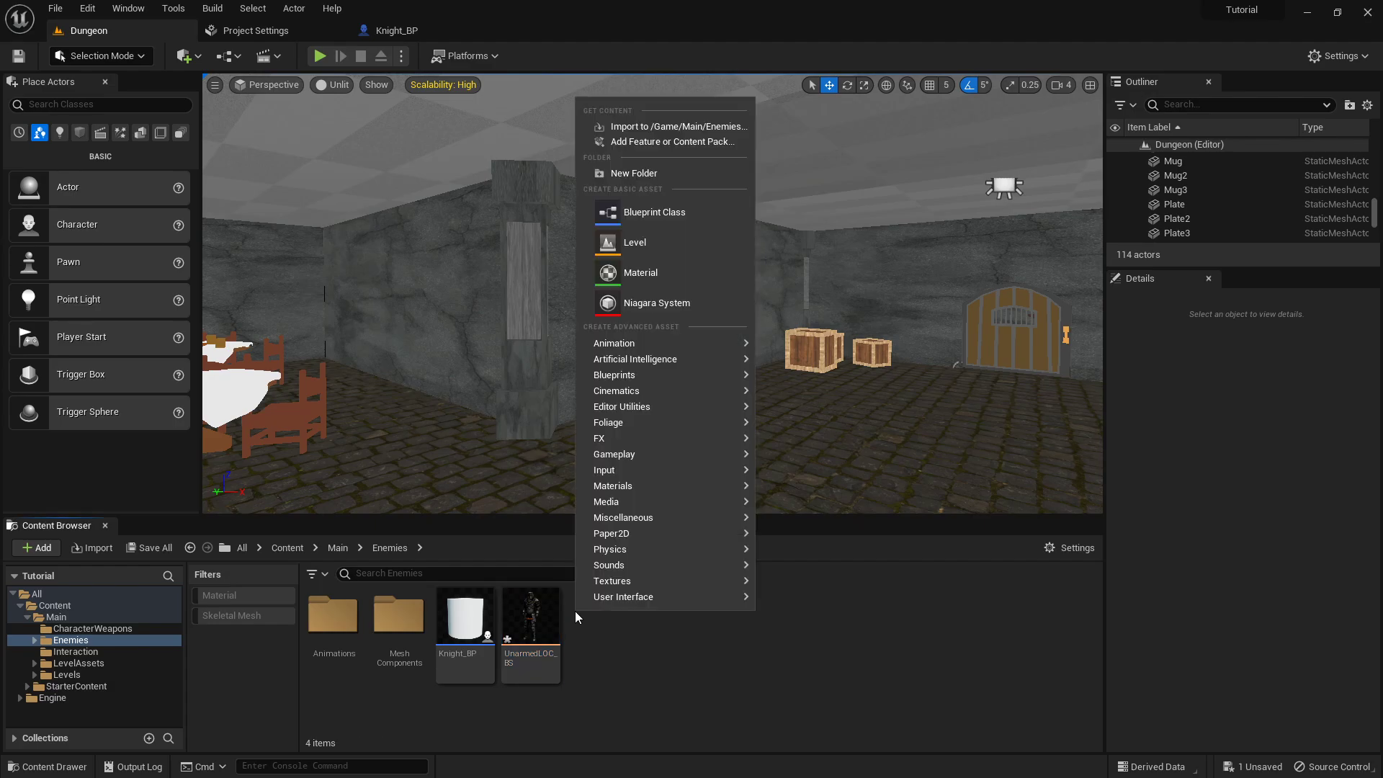
pyautogui.moveTo(629, 384)
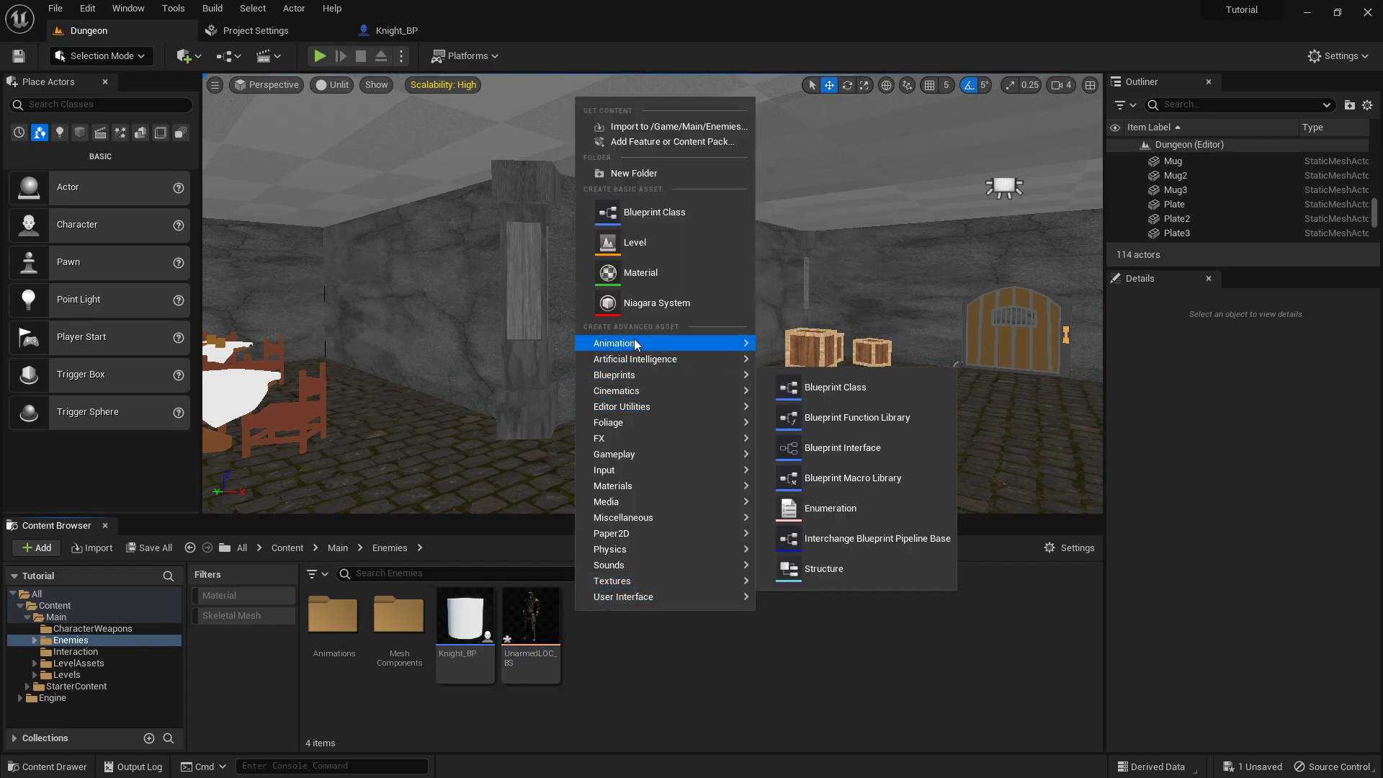
pyautogui.moveTo(648, 359)
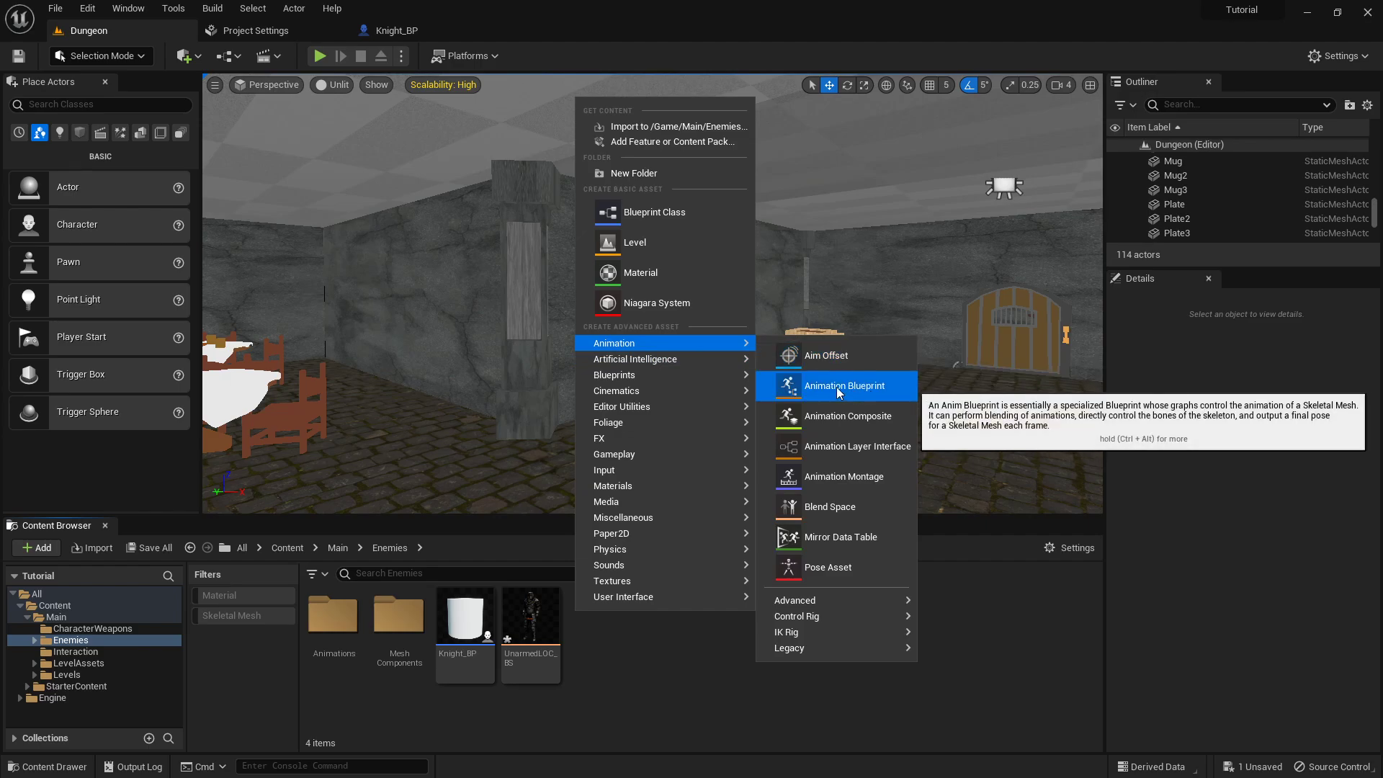
pyautogui.click(838, 392)
pyautogui.click(648, 318)
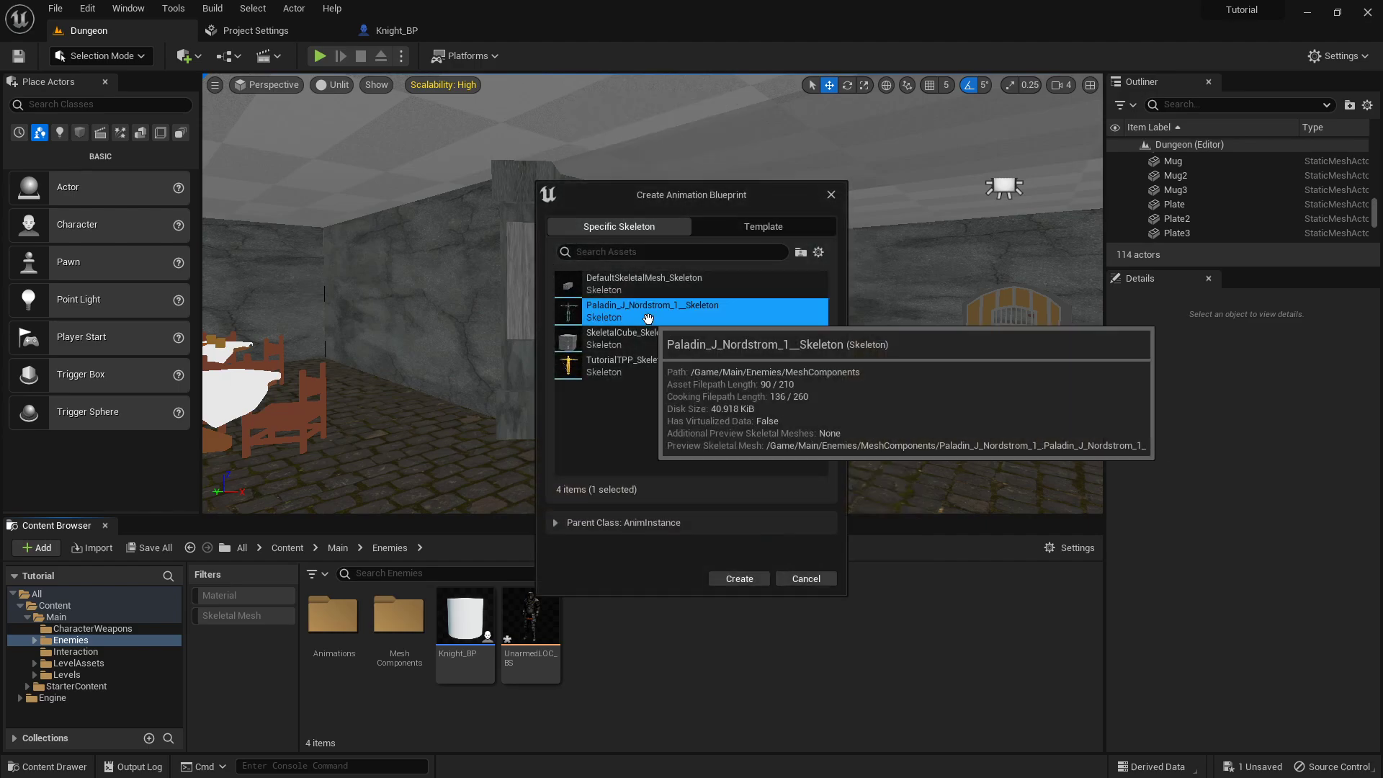
pyautogui.click(733, 580)
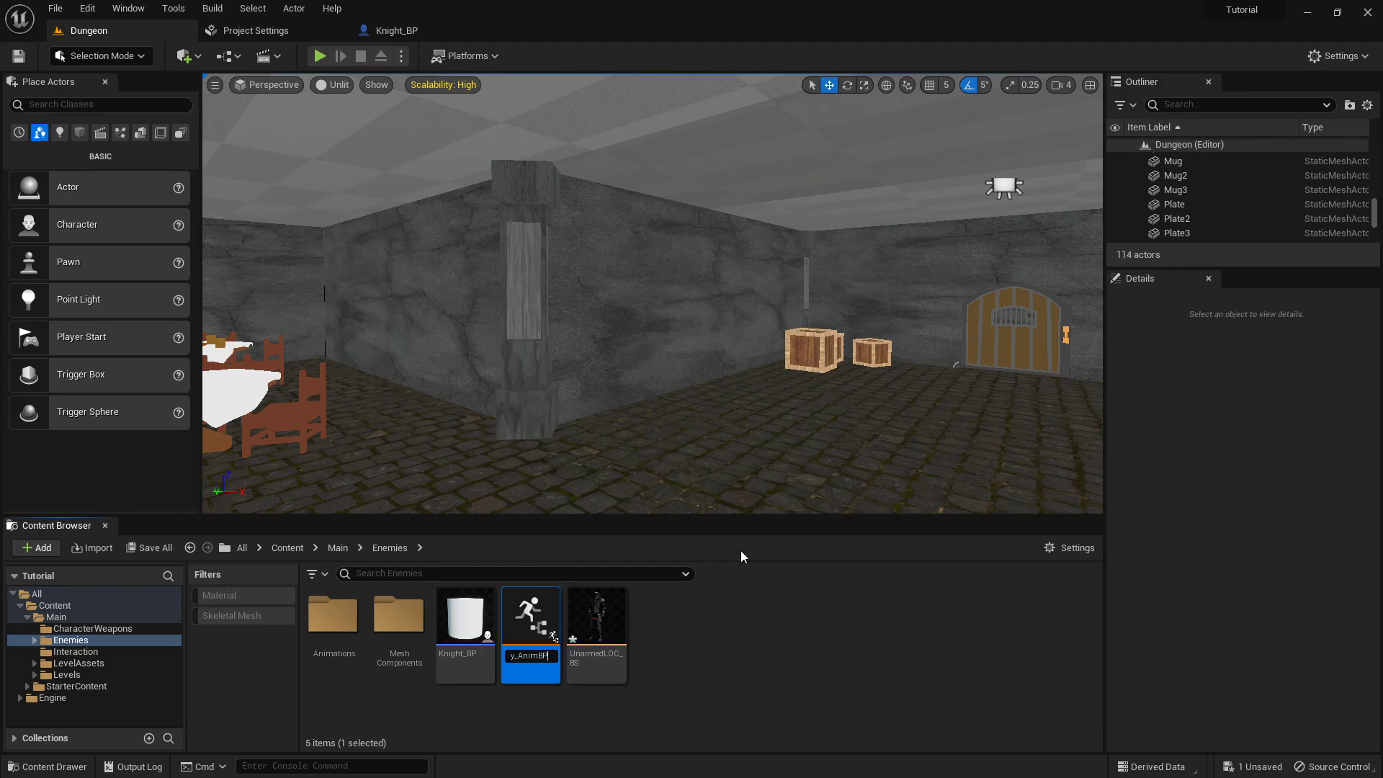
pyautogui.press('Return')
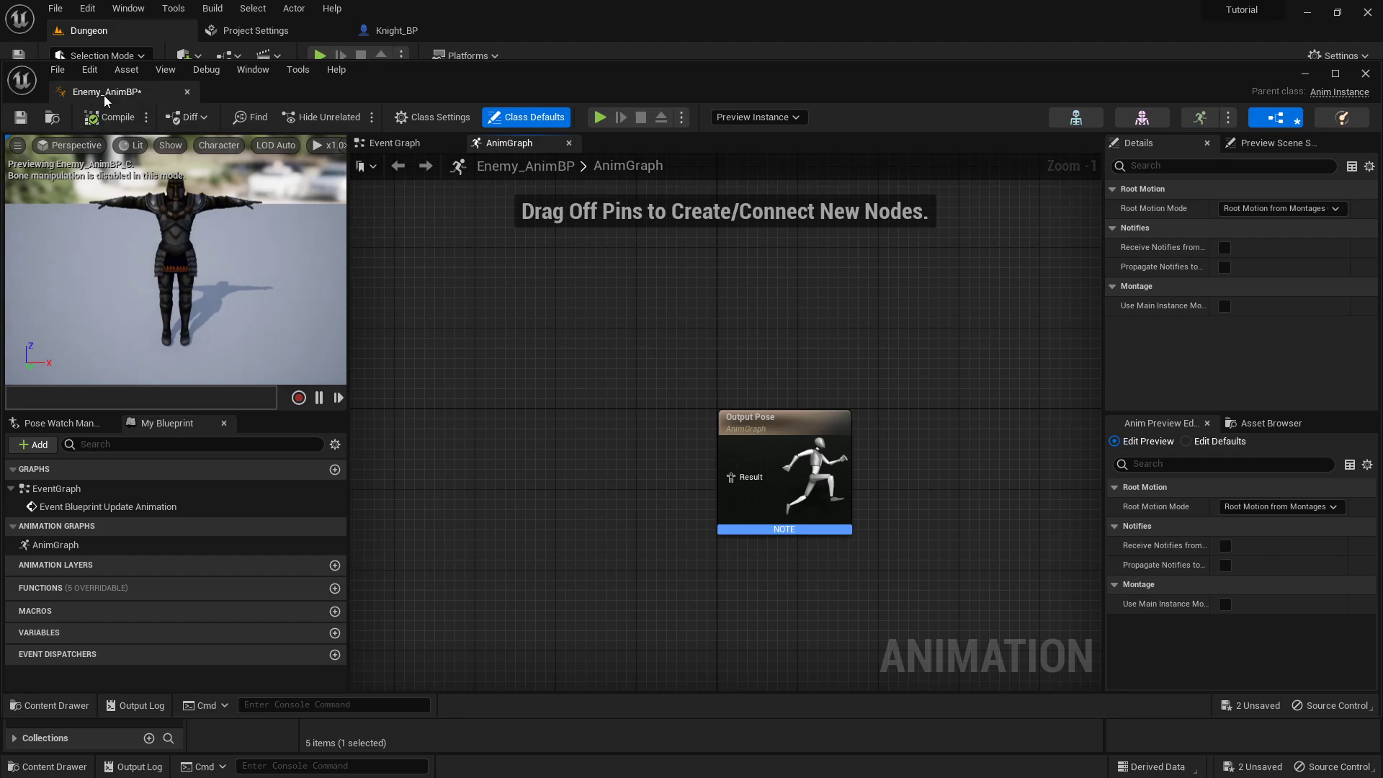
# - Dock the Enemy_AnimBP editor in the main window beside Knight_BP and look over its Event Graph and AnimGraph
pyautogui.moveTo(104, 94); pyautogui.dragTo(516, 30)
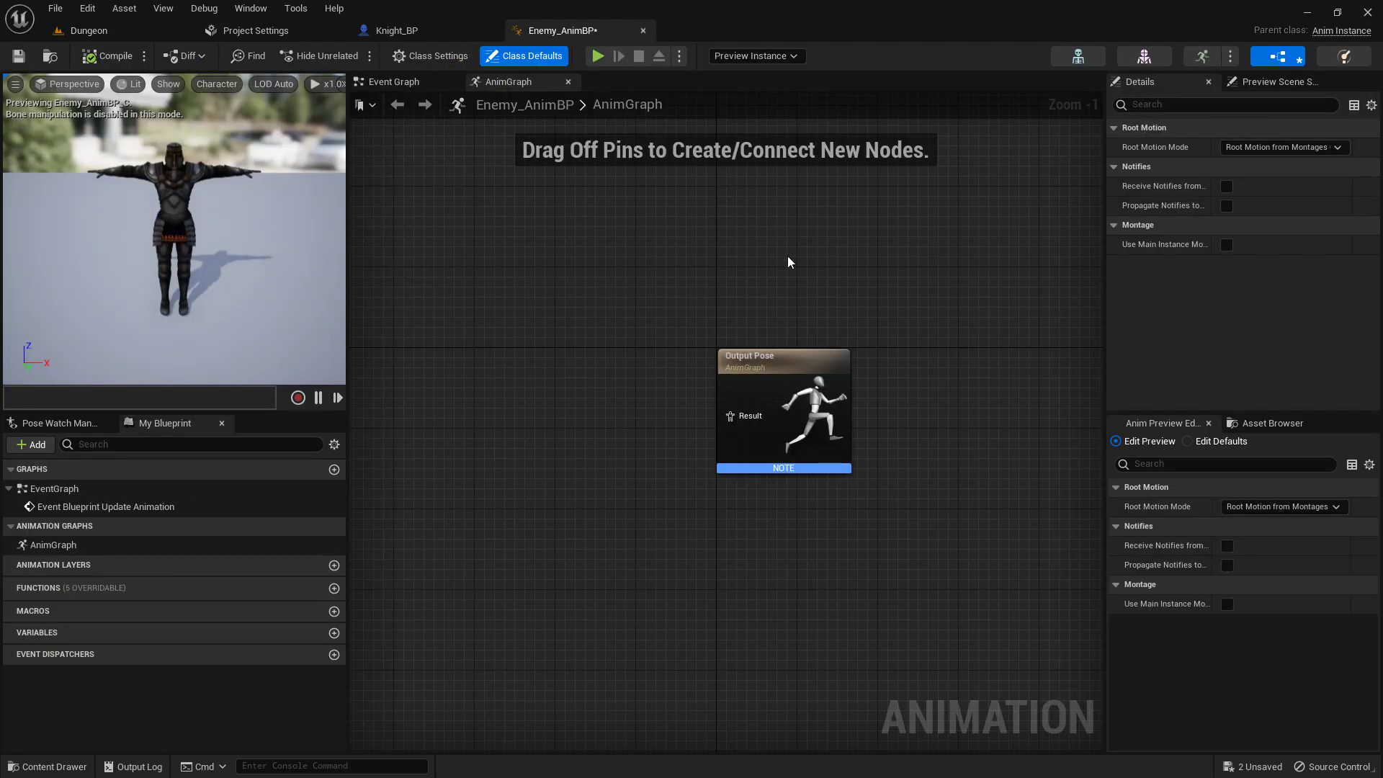
pyautogui.moveTo(788, 262); pyautogui.dragTo(850, 235, button='right')
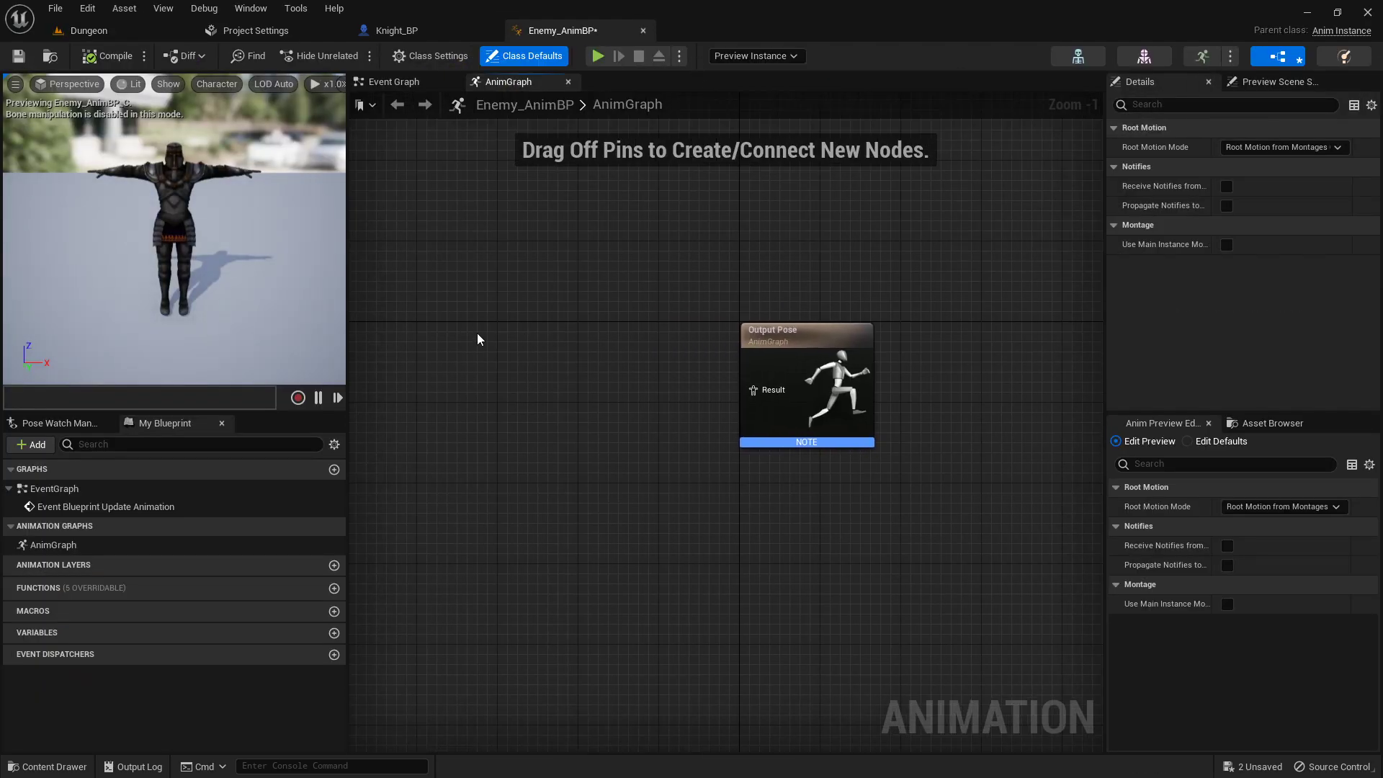
pyautogui.moveTo(478, 339); pyautogui.dragTo(574, 324, button='right')
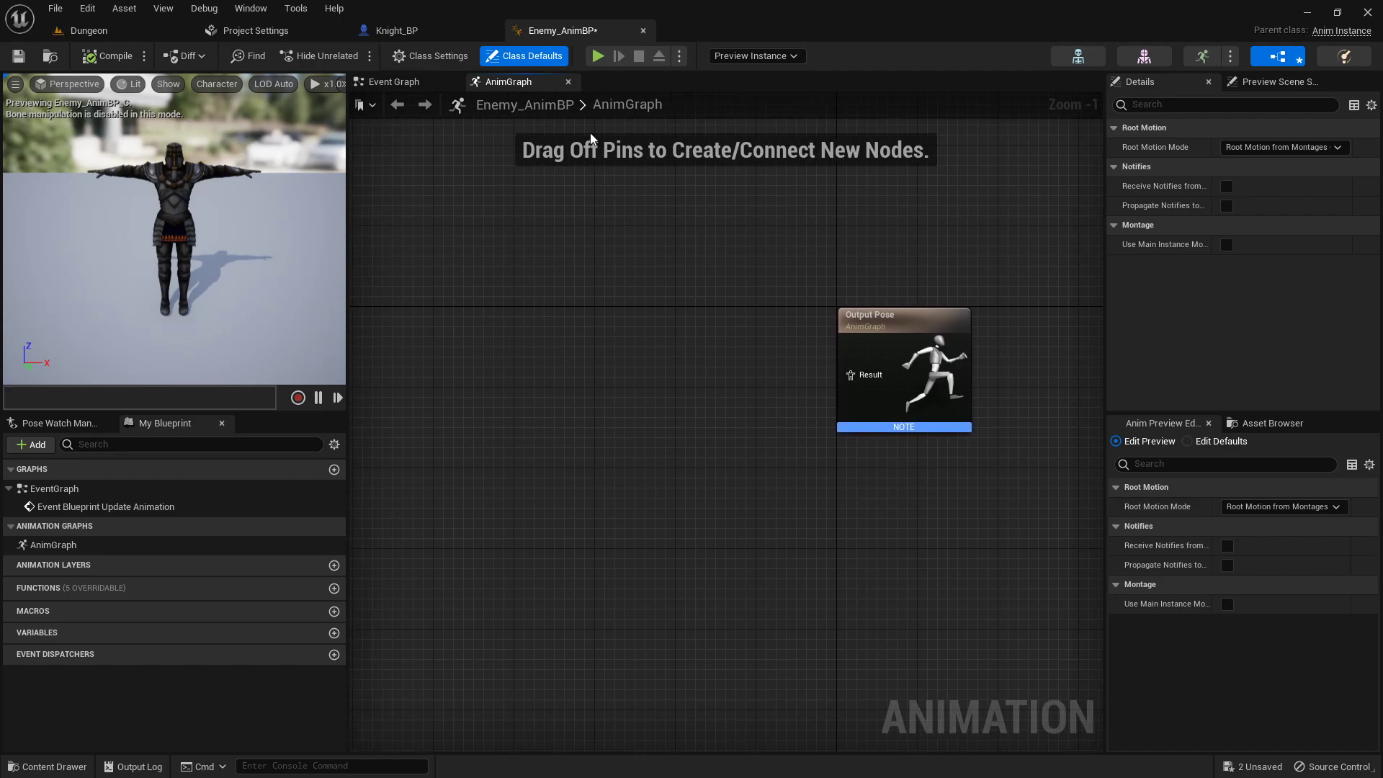
pyautogui.click(398, 83)
pyautogui.click(530, 82)
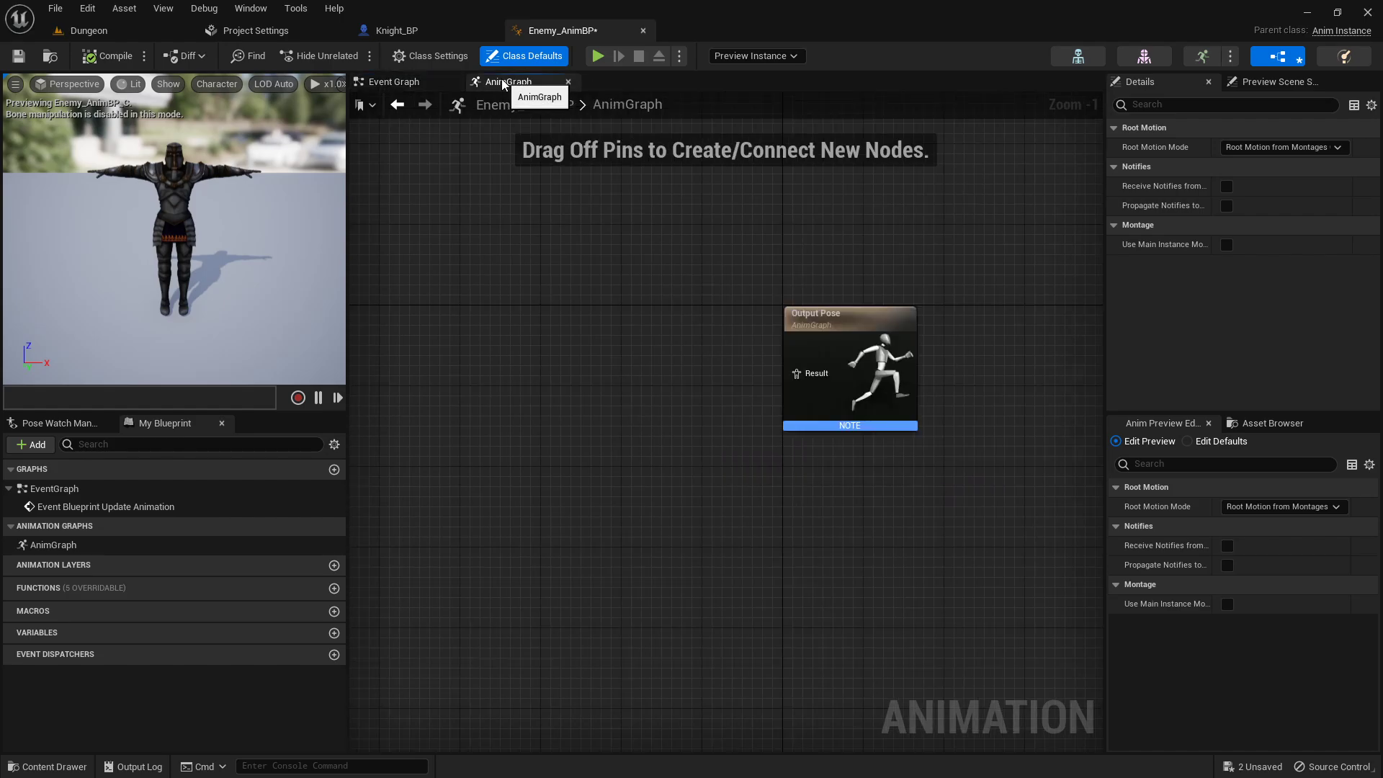
# - Add a state machine node to the AnimGraph and place it well to the left of Output Pose
pyautogui.rightClick(526, 329)
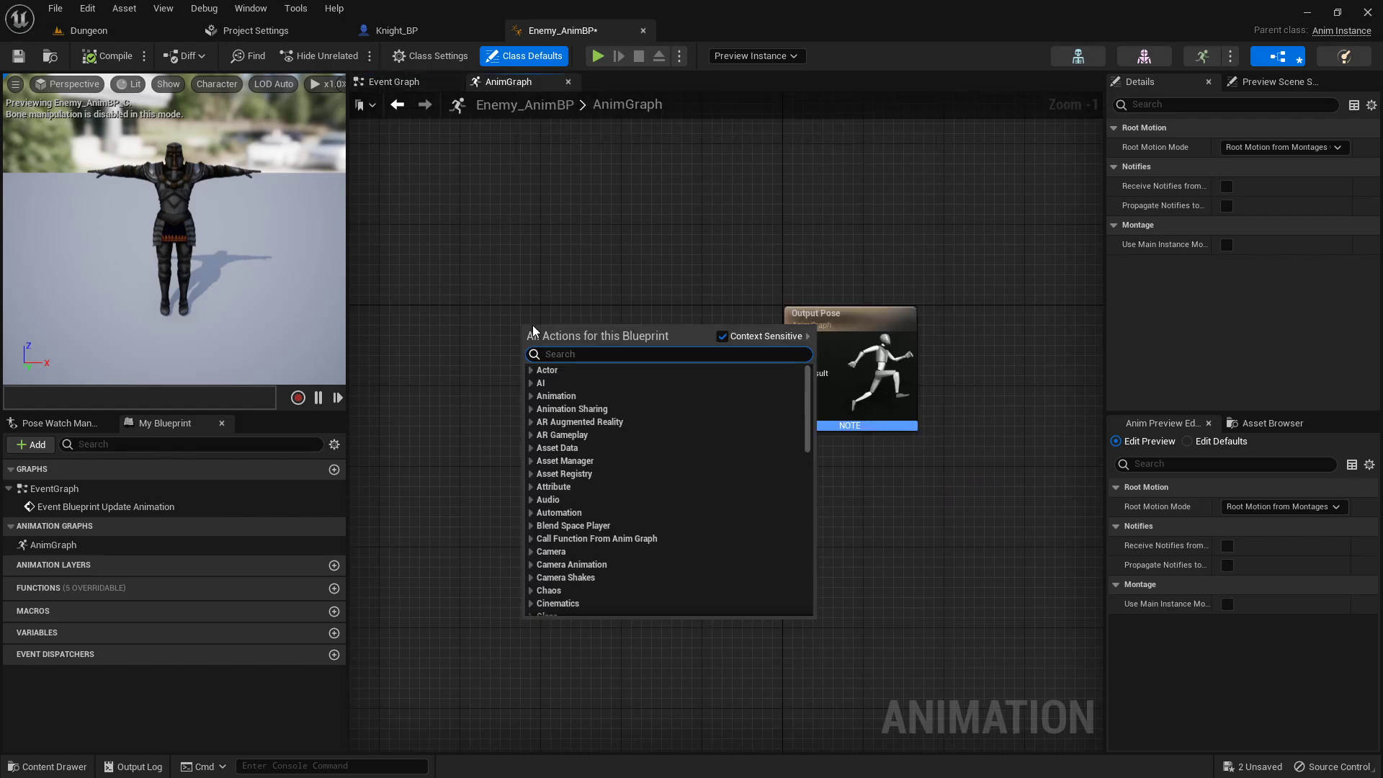
pyautogui.write('state machine')
pyautogui.press('Return')
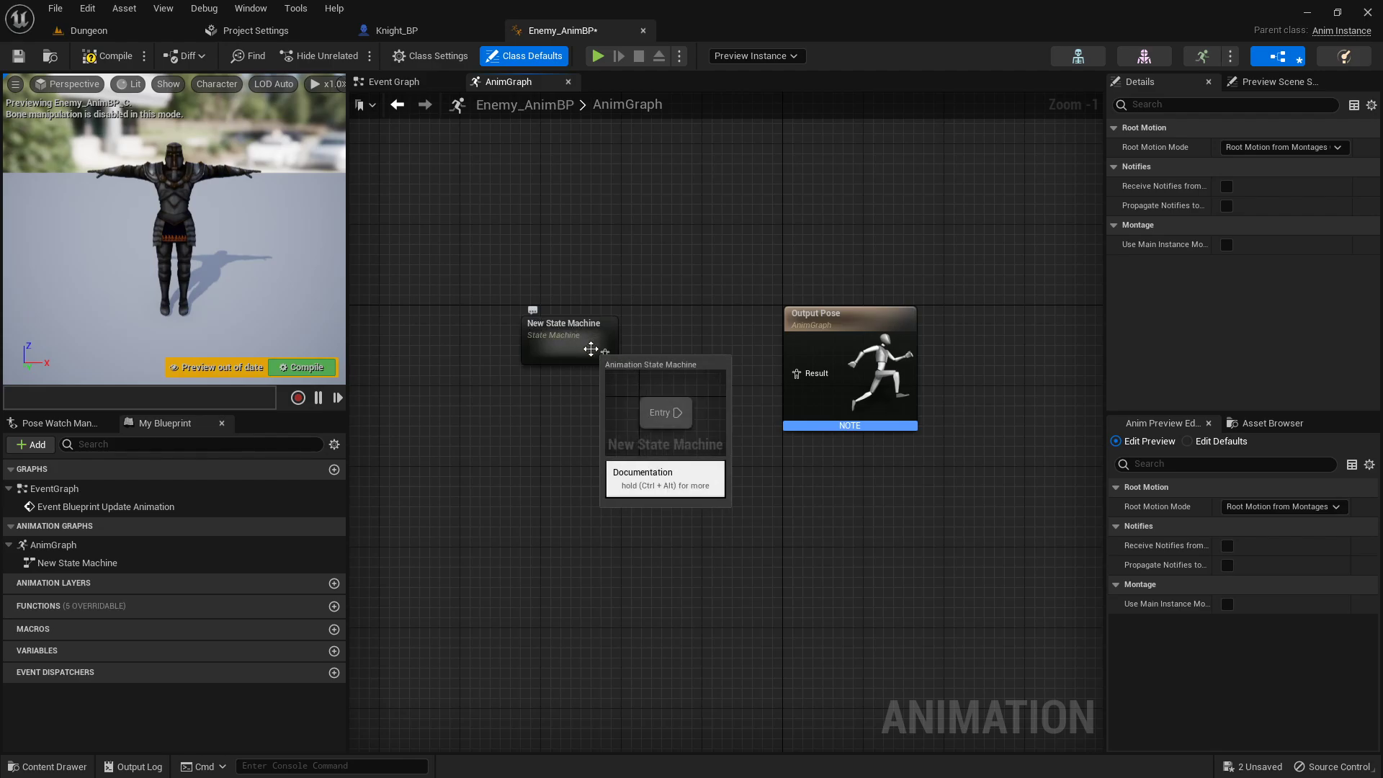
pyautogui.moveTo(585, 346); pyautogui.dragTo(451, 336)
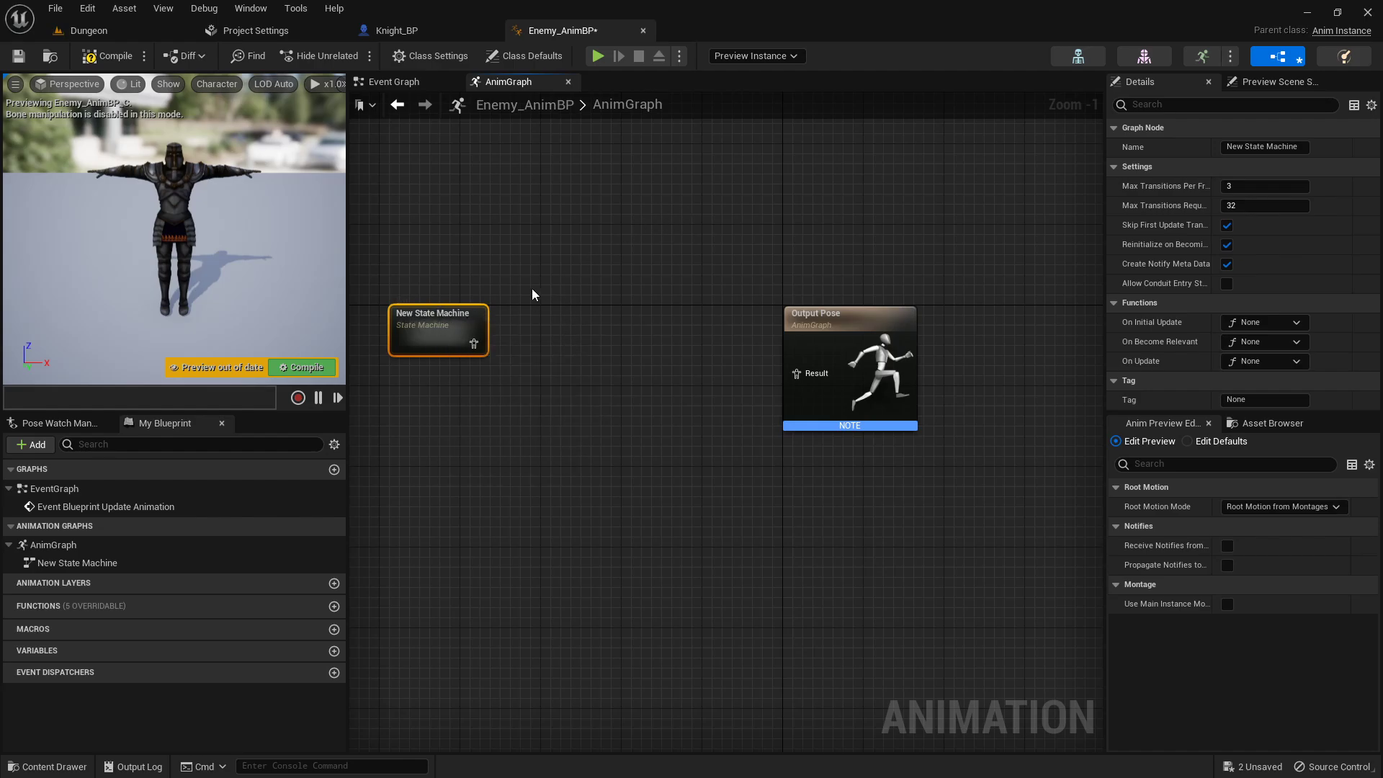
pyautogui.moveTo(440, 318); pyautogui.dragTo(393, 369)
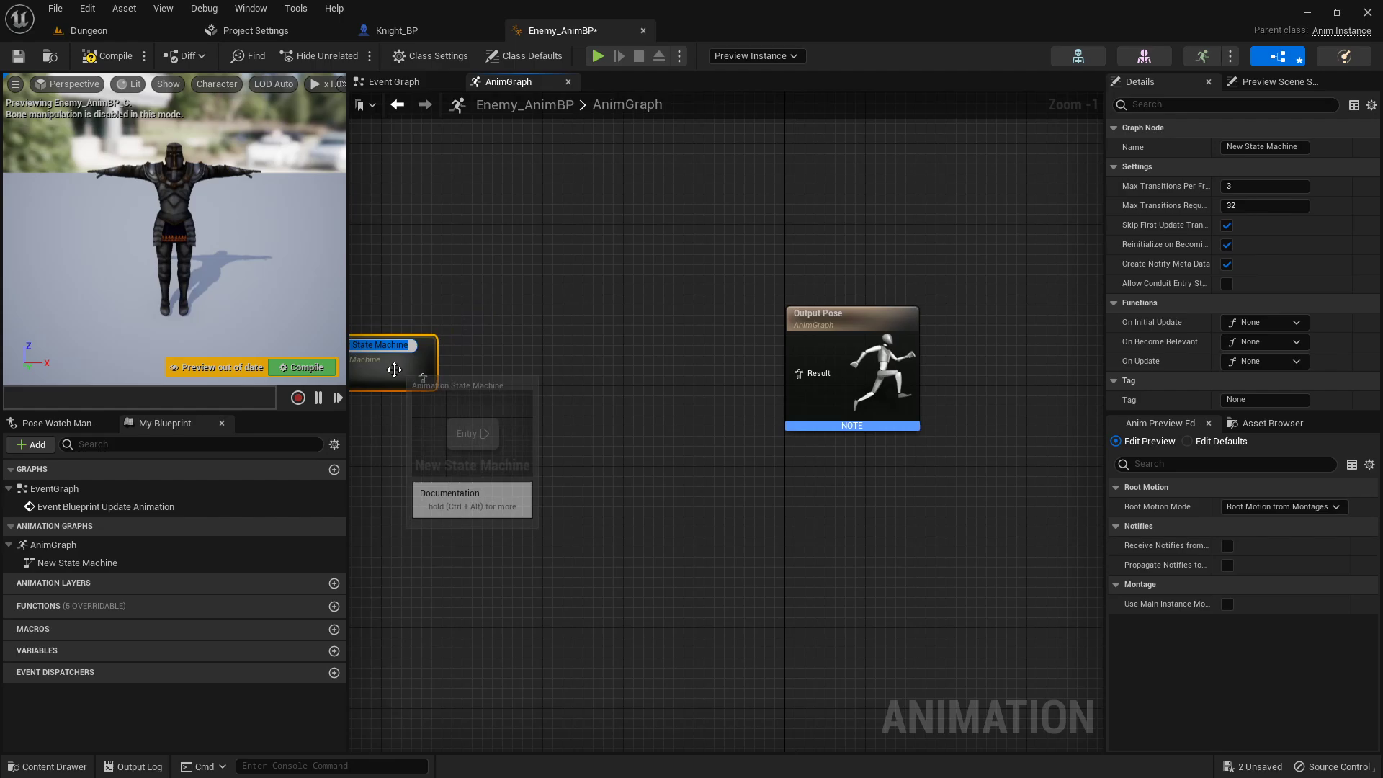
pyautogui.click(663, 367)
pyautogui.moveTo(370, 355); pyautogui.dragTo(493, 333, button='right')
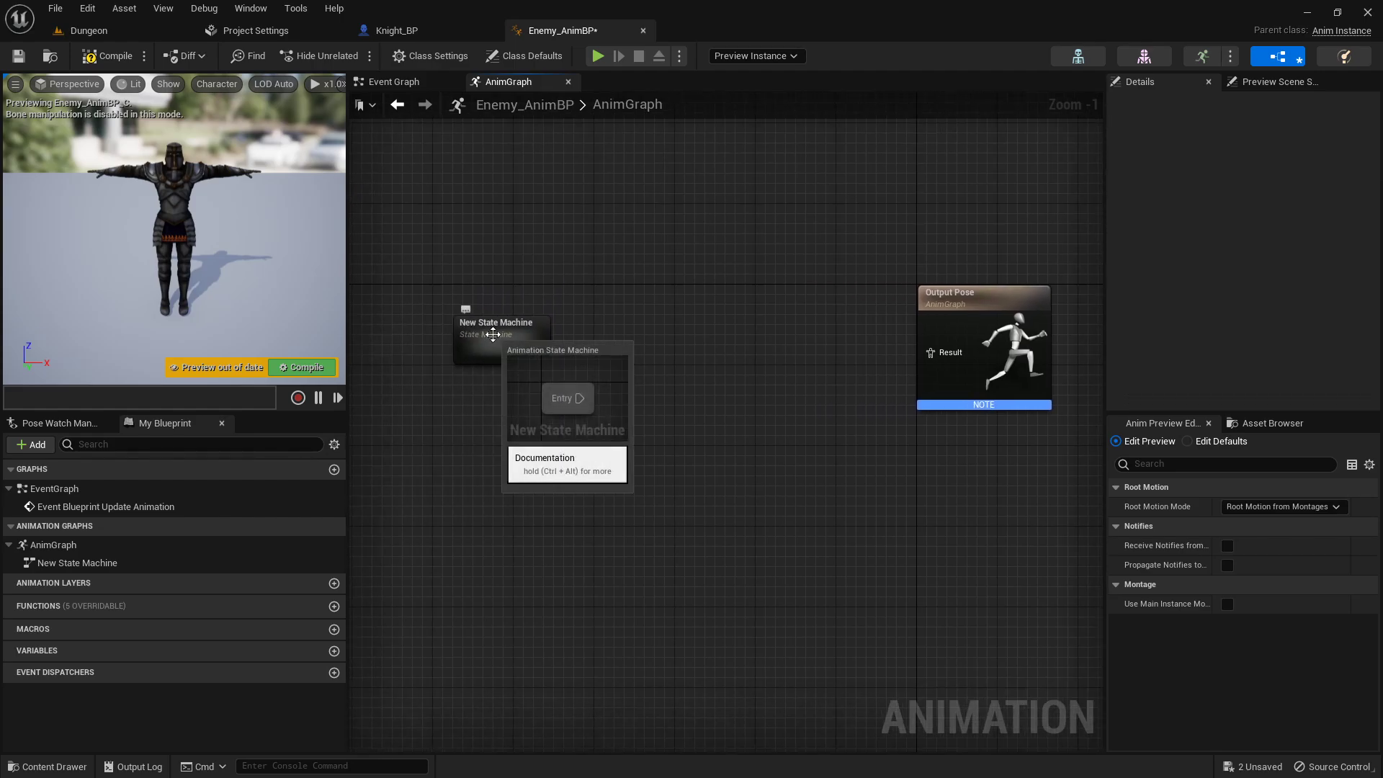
# - Rename the new state machine to Enemy States
pyautogui.click(504, 334)
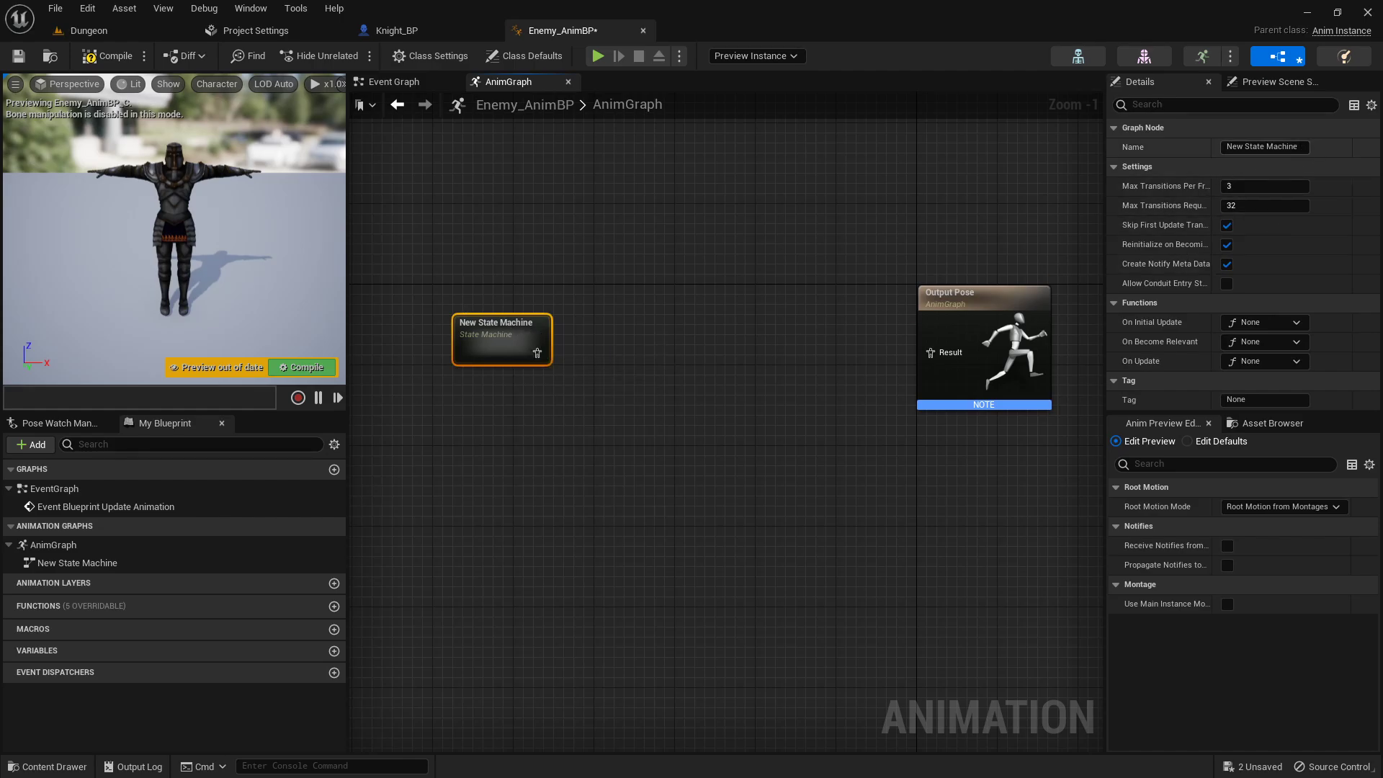
pyautogui.click(1264, 146)
pyautogui.write('Enemy States')
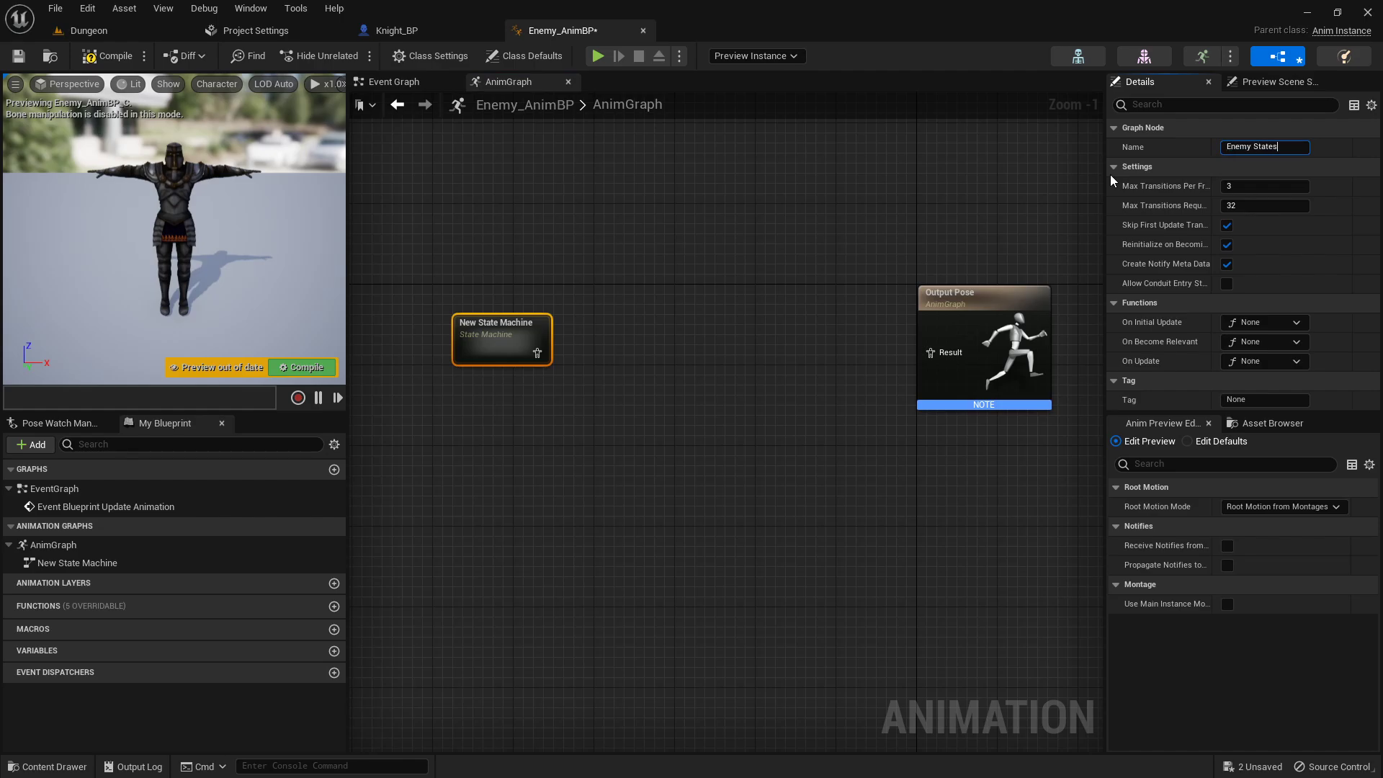
pyautogui.press('Return')
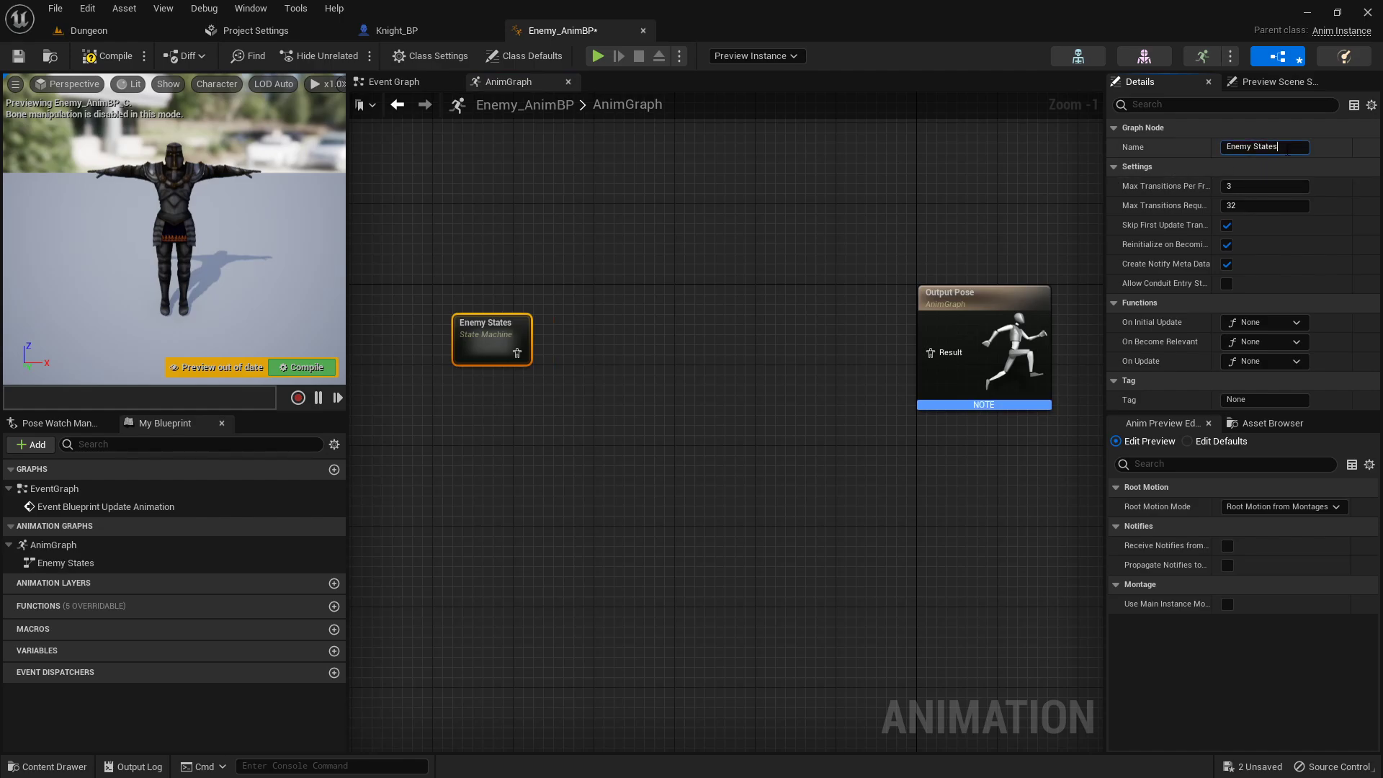
# - Rename the state machine in the AnimGraph to EnemyTransitions
pyautogui.click(1287, 147)
pyautogui.write('EnemyTransitions')
pyautogui.press('Return')
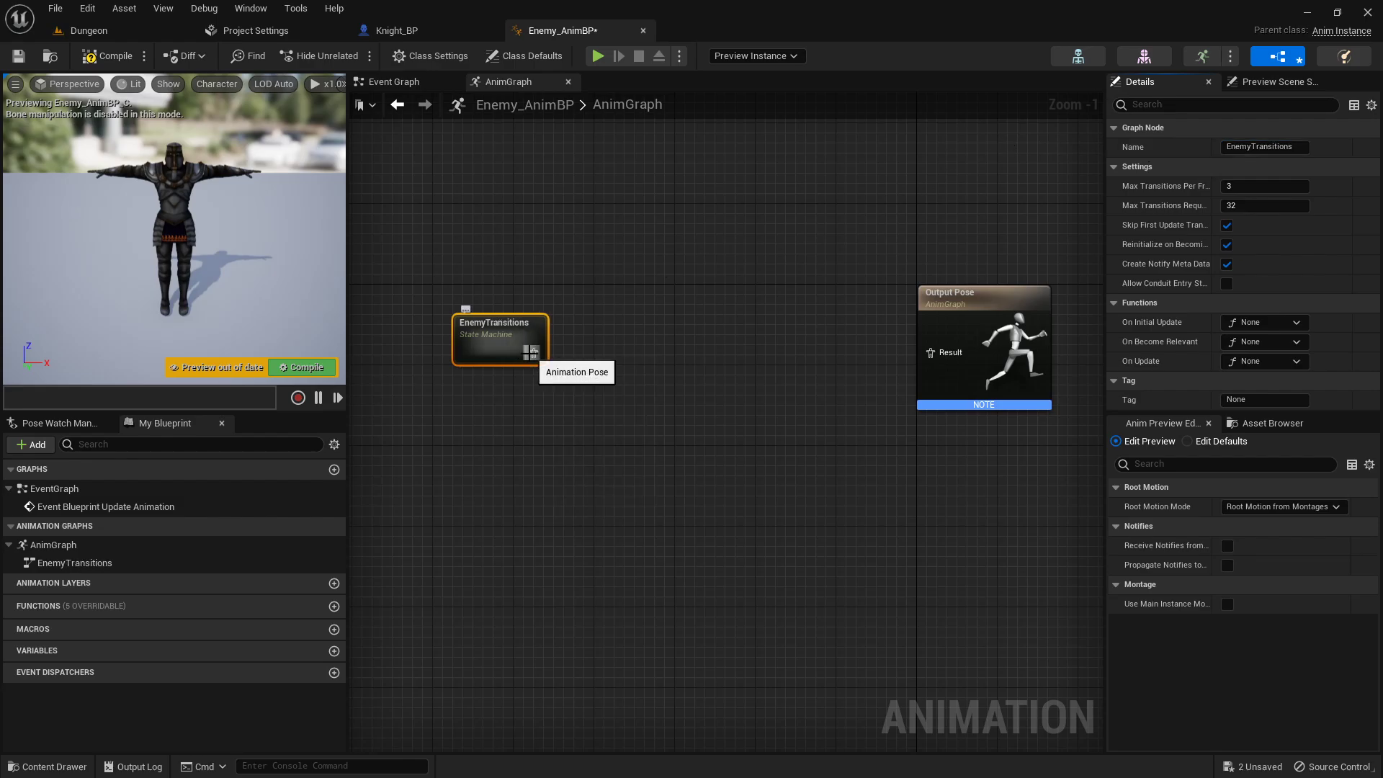
# - Add a DefaultSlot montage slot node fed by EnemyTransitions and align it level with the state machine
pyautogui.moveTo(534, 353); pyautogui.dragTo(654, 352)
pyautogui.write('defa')
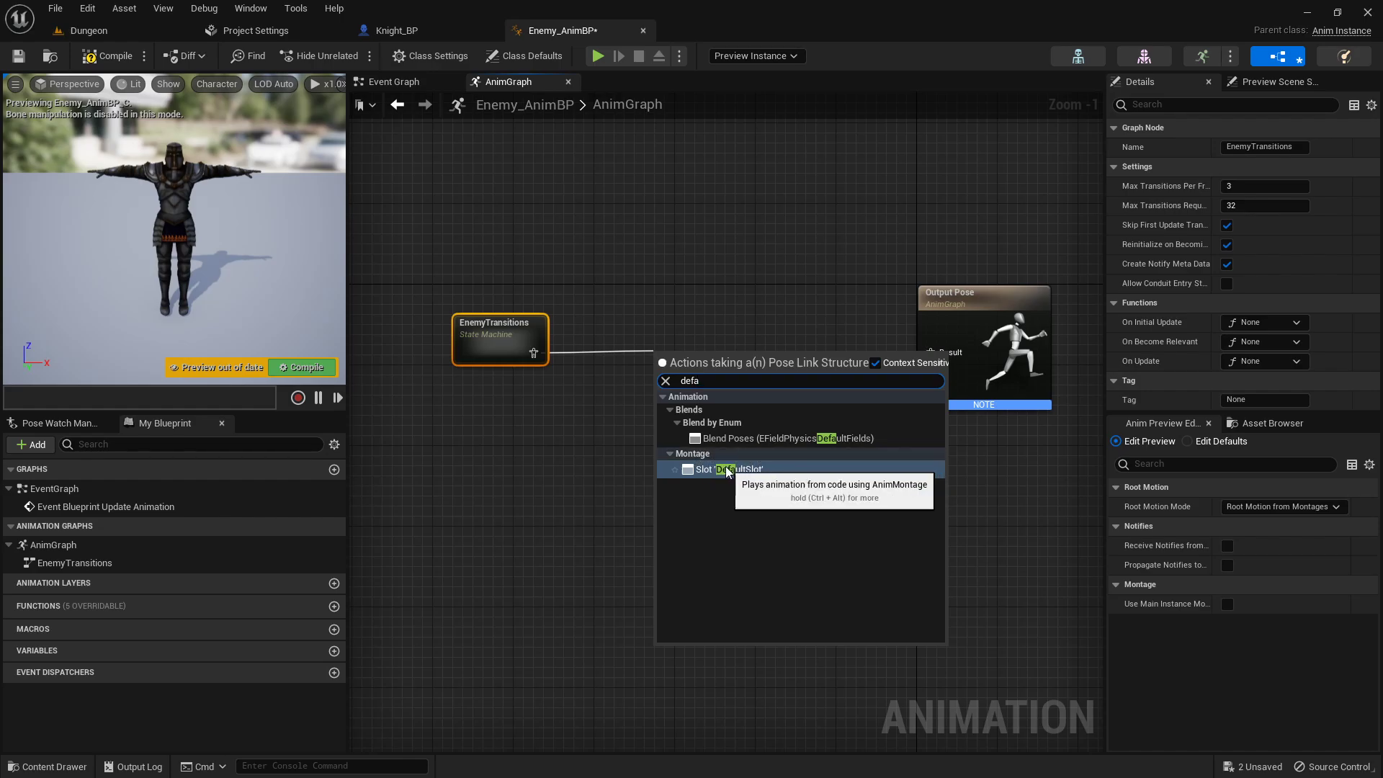
pyautogui.click(723, 470)
pyautogui.moveTo(691, 356); pyautogui.dragTo(620, 325)
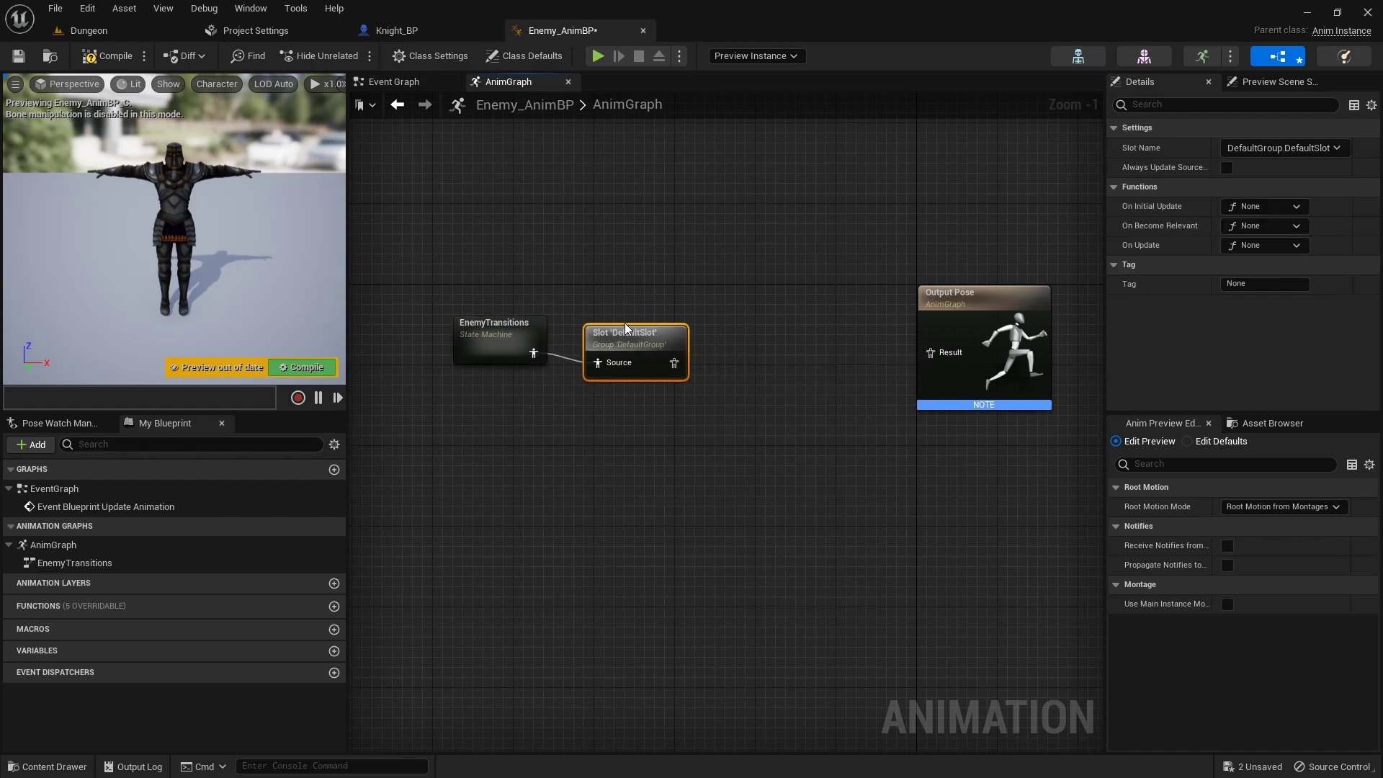
pyautogui.moveTo(618, 242); pyautogui.dragTo(495, 350)
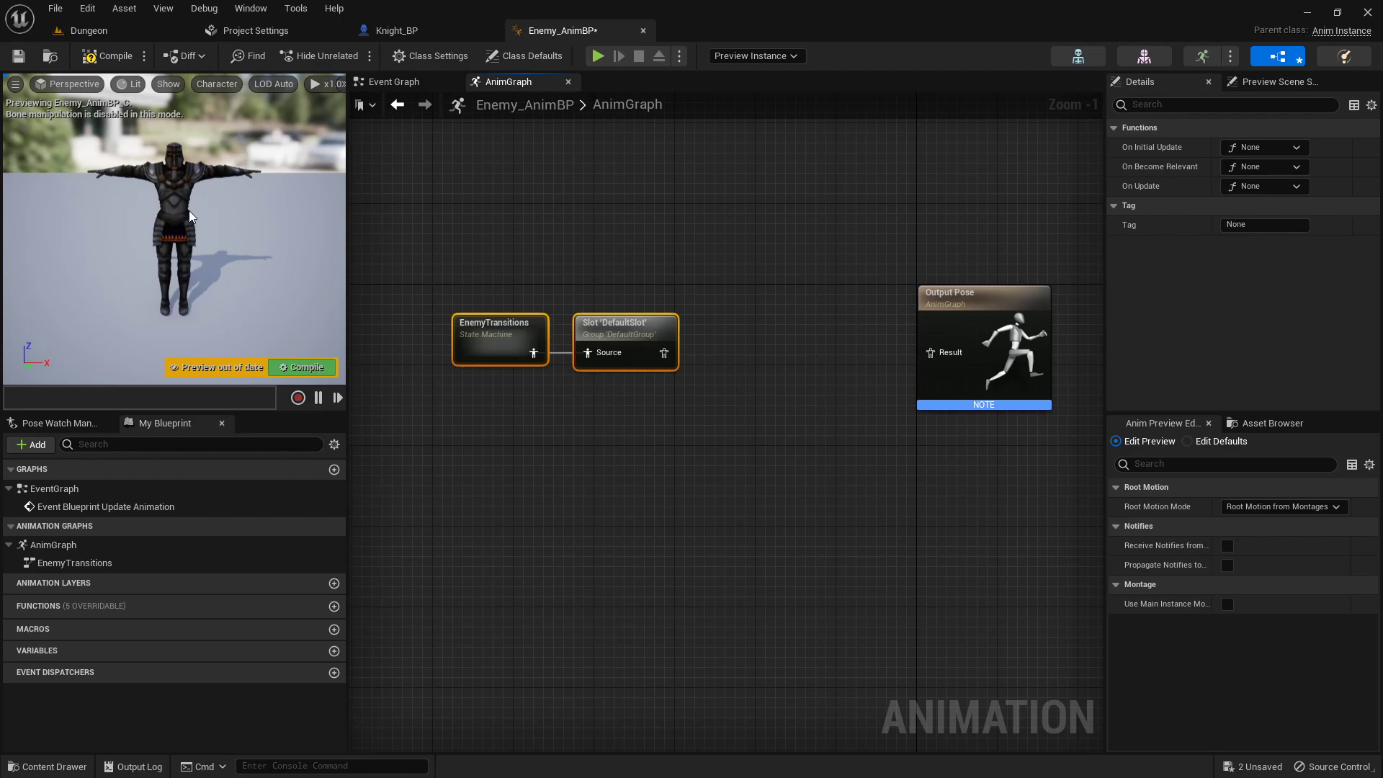
pyautogui.click(716, 292)
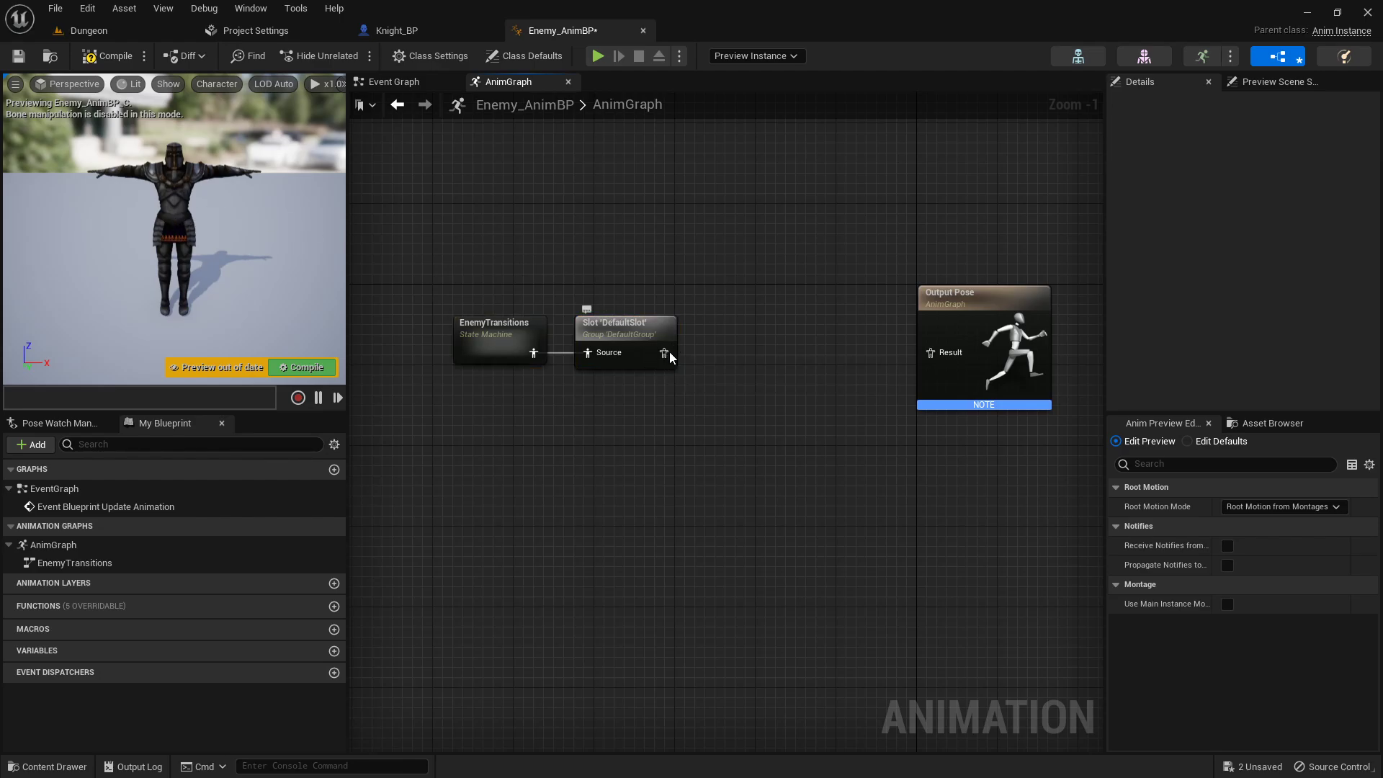
# - Connect the DefaultSlot node to the Output Pose result and place it midway between the two nodes
pyautogui.moveTo(663, 353); pyautogui.dragTo(939, 353)
pyautogui.moveTo(599, 332); pyautogui.dragTo(690, 333)
pyautogui.click(612, 388)
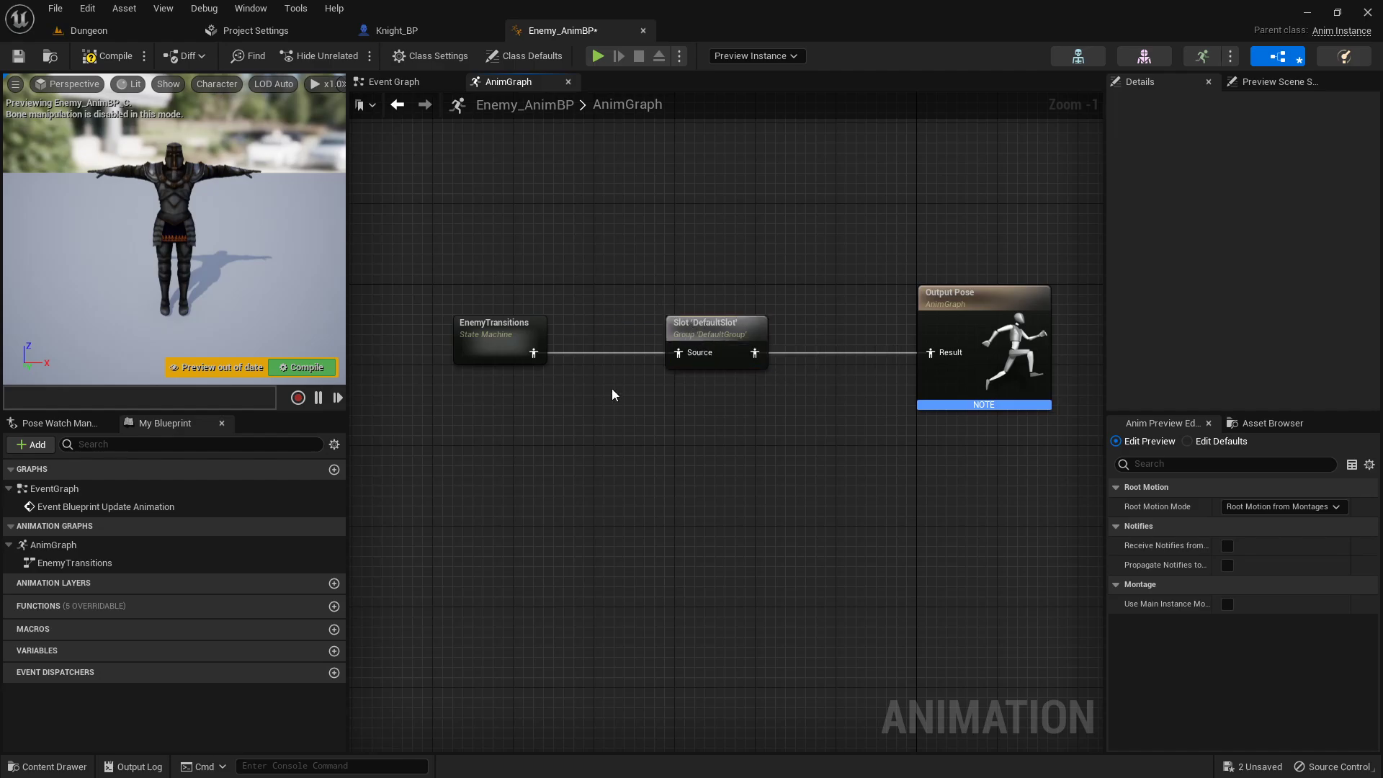
# - Inside the EnemyTransitions state machine, add a state named Base connected from Entry
pyautogui.doubleClick(493, 338)
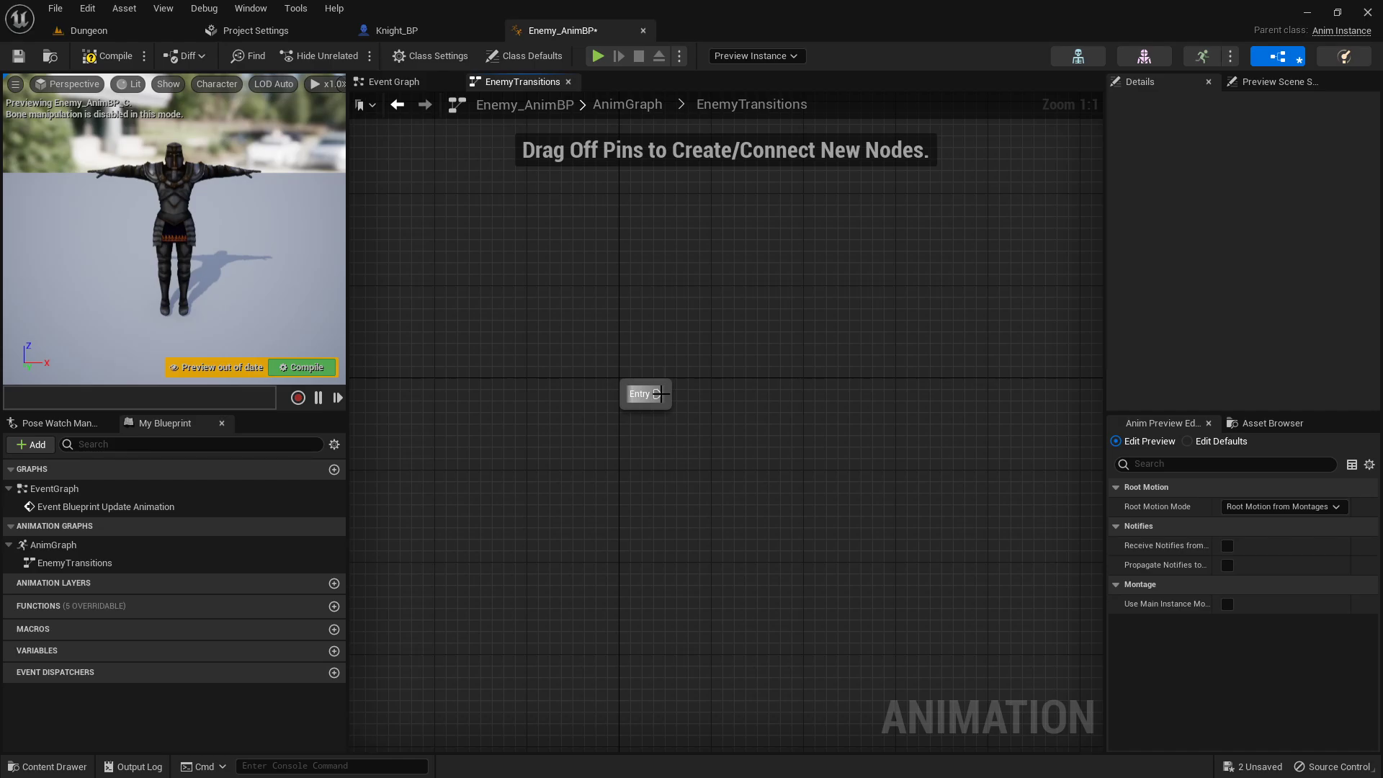
pyautogui.moveTo(658, 394); pyautogui.dragTo(811, 392)
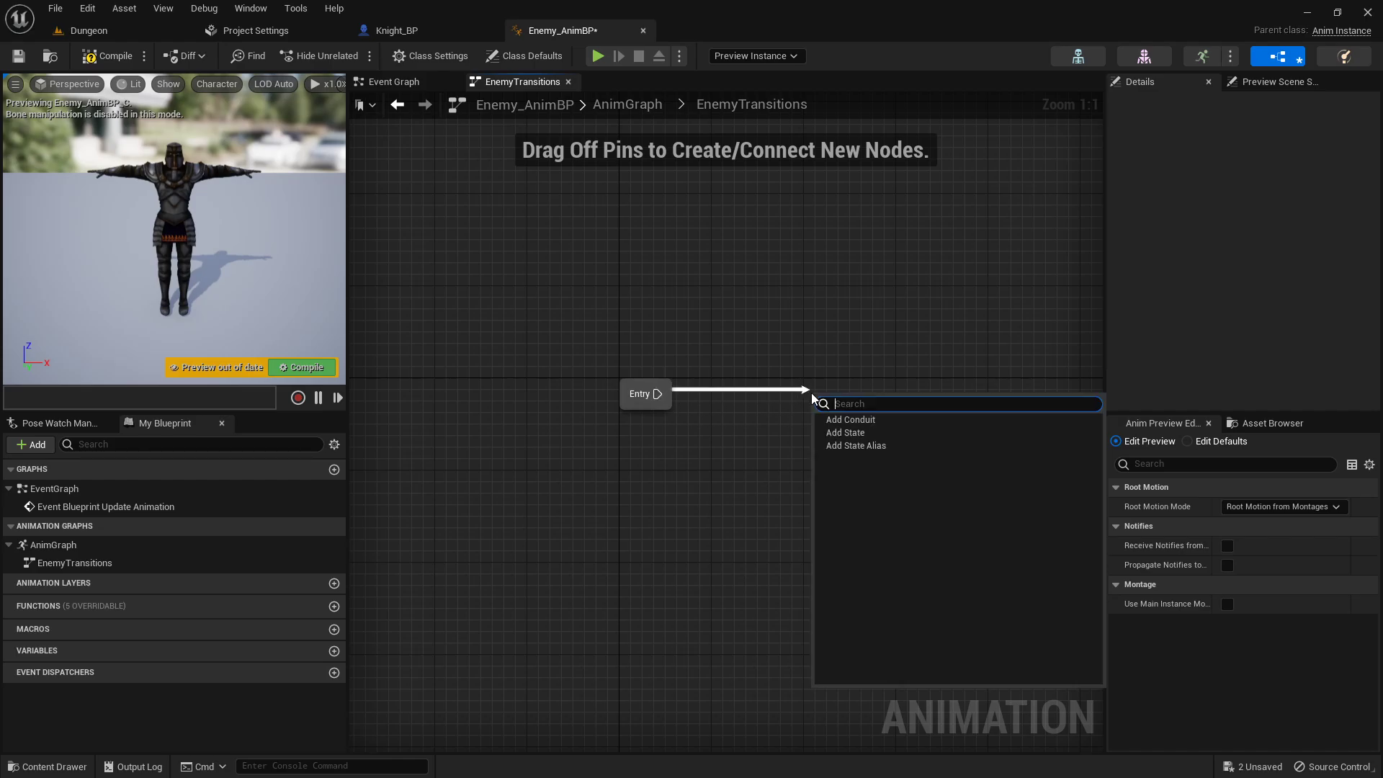
pyautogui.click(857, 434)
pyautogui.write('Base')
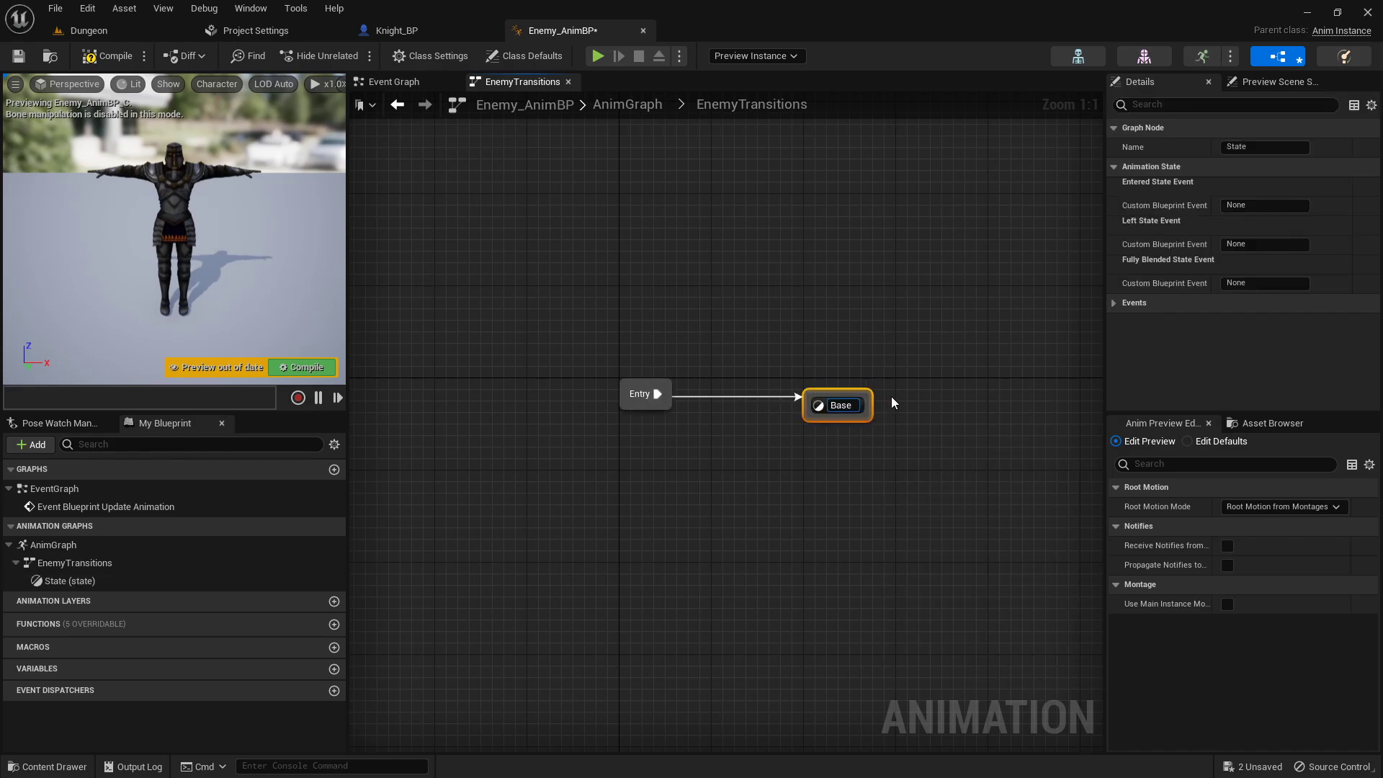
pyautogui.press('Return')
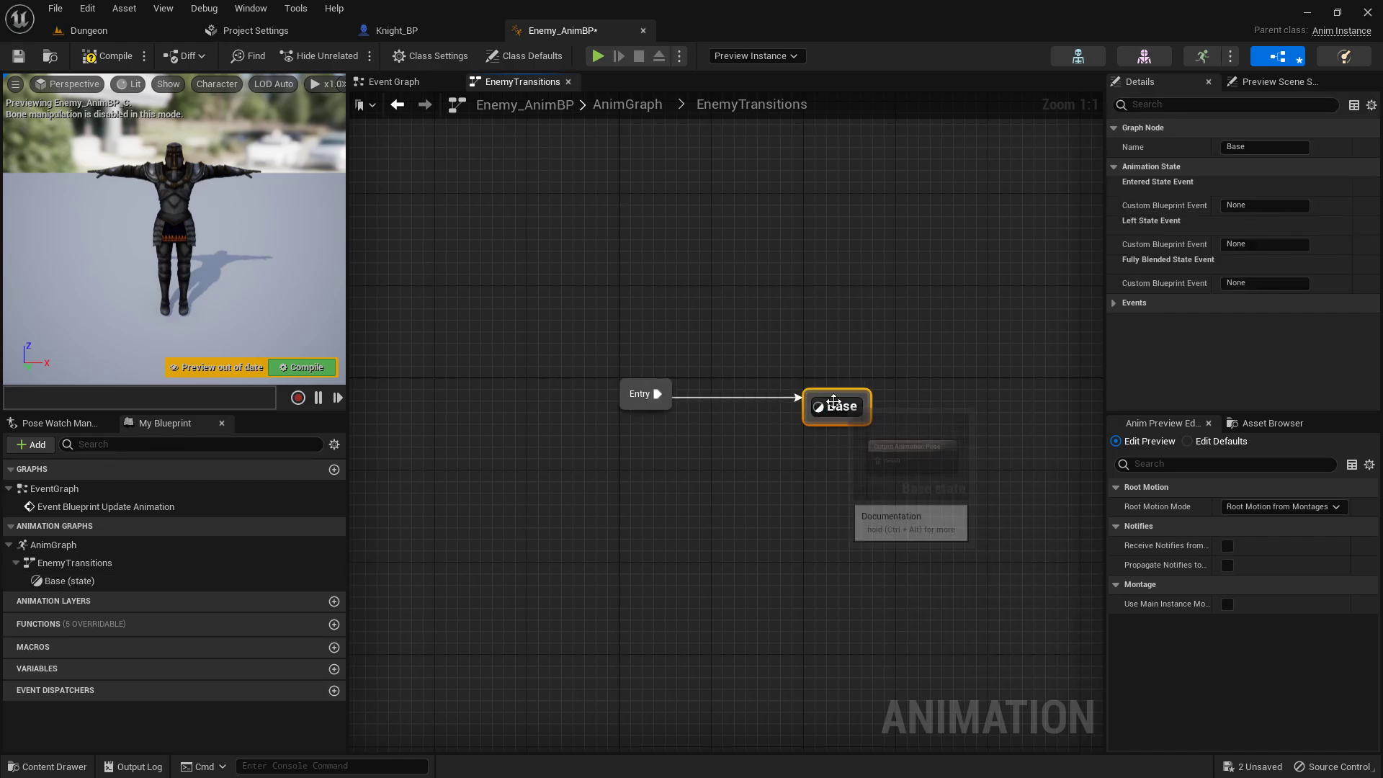
# - In the Base state, add the UnarmedLOC_BS Blend Space and connect it to Output Animation Pose
pyautogui.doubleClick(839, 408)
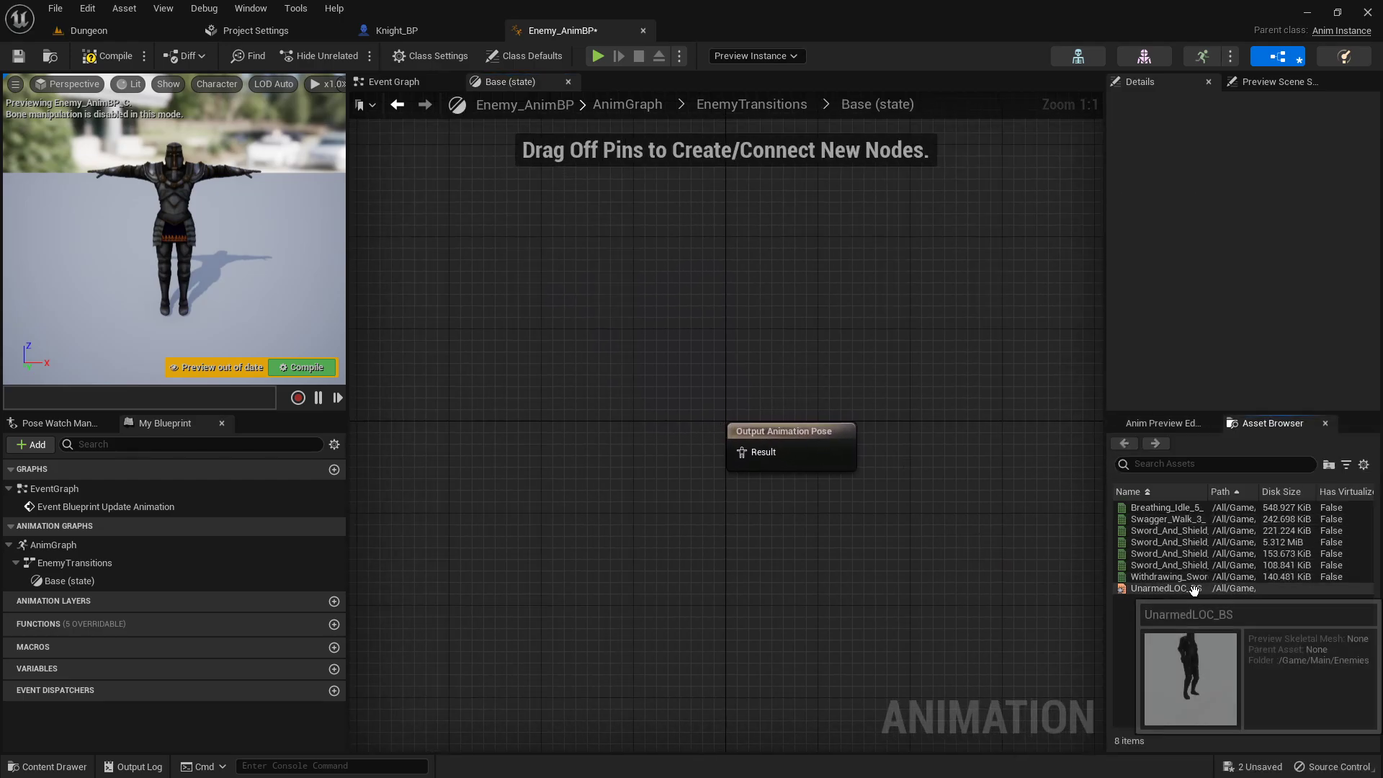
pyautogui.moveTo(1165, 588); pyautogui.dragTo(488, 376)
pyautogui.moveTo(528, 418); pyautogui.dragTo(624, 392)
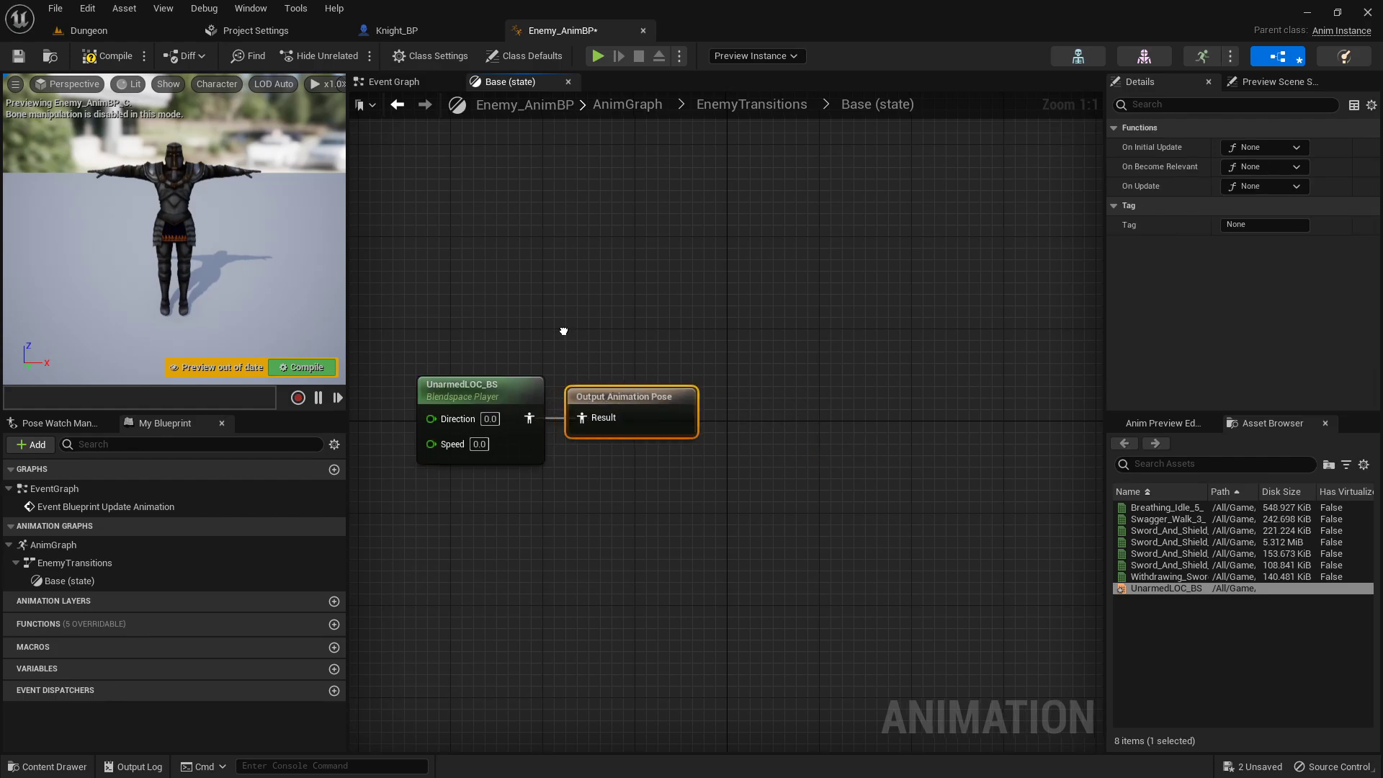
pyautogui.moveTo(559, 329); pyautogui.dragTo(677, 324, button='right')
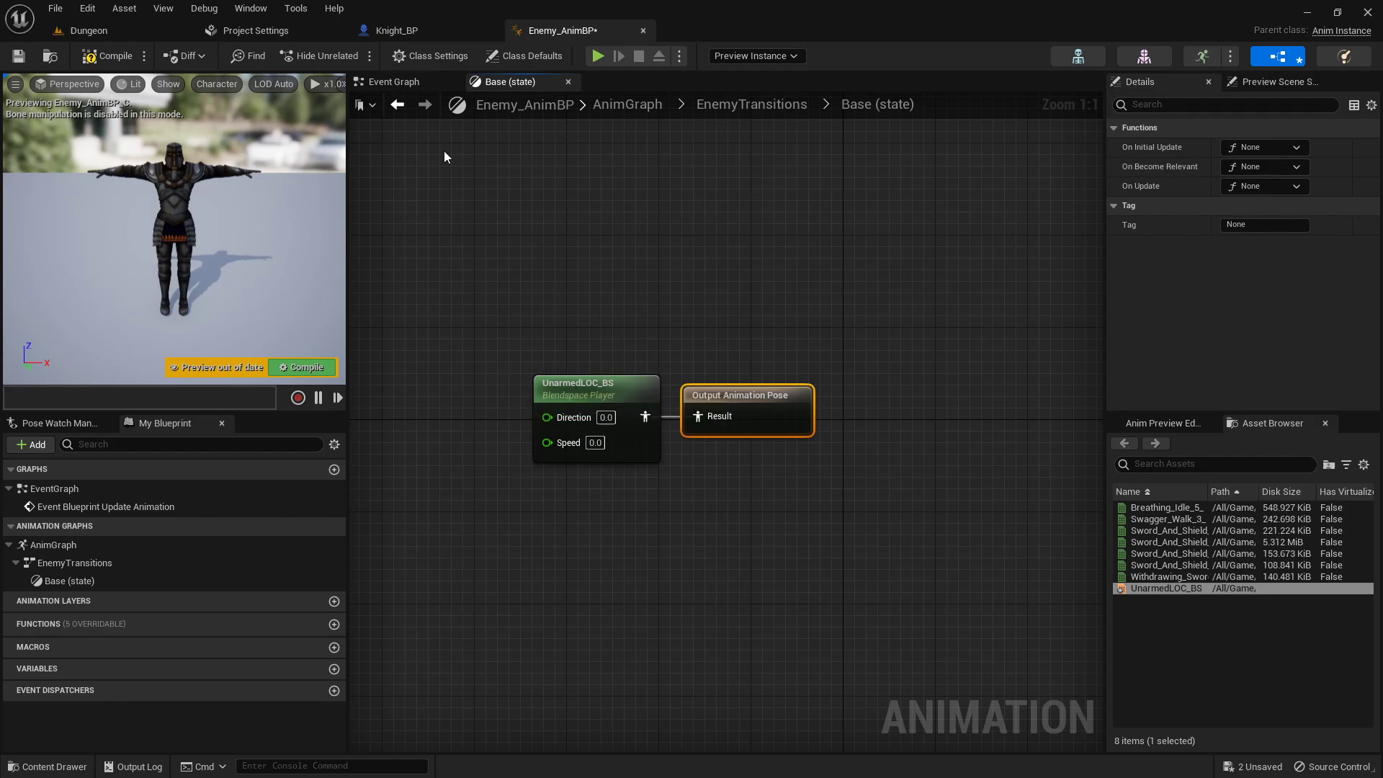
# - In the Event Graph, add a Cast To Knight_BP node and run it from Event Blueprint Update Animation
pyautogui.click(394, 81)
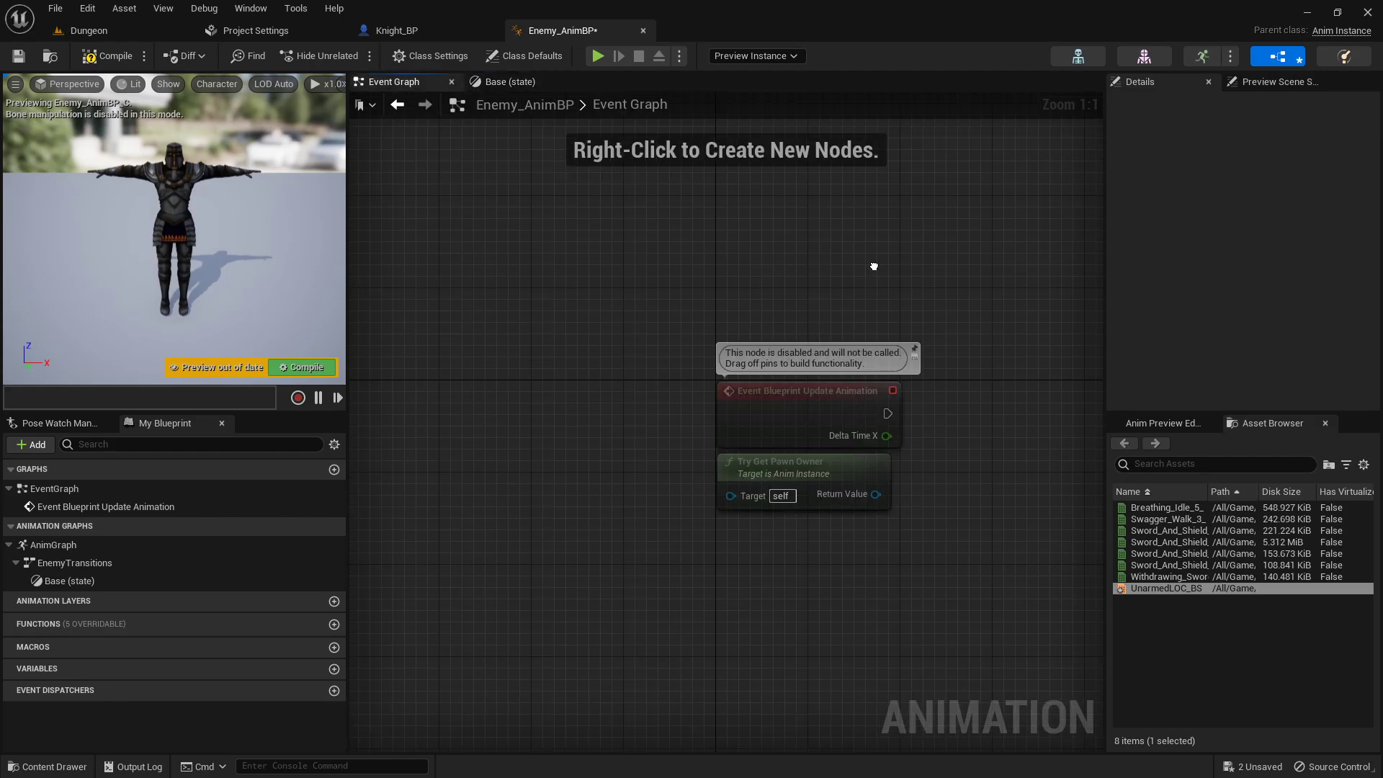
pyautogui.moveTo(874, 267); pyautogui.dragTo(515, 207, button='right')
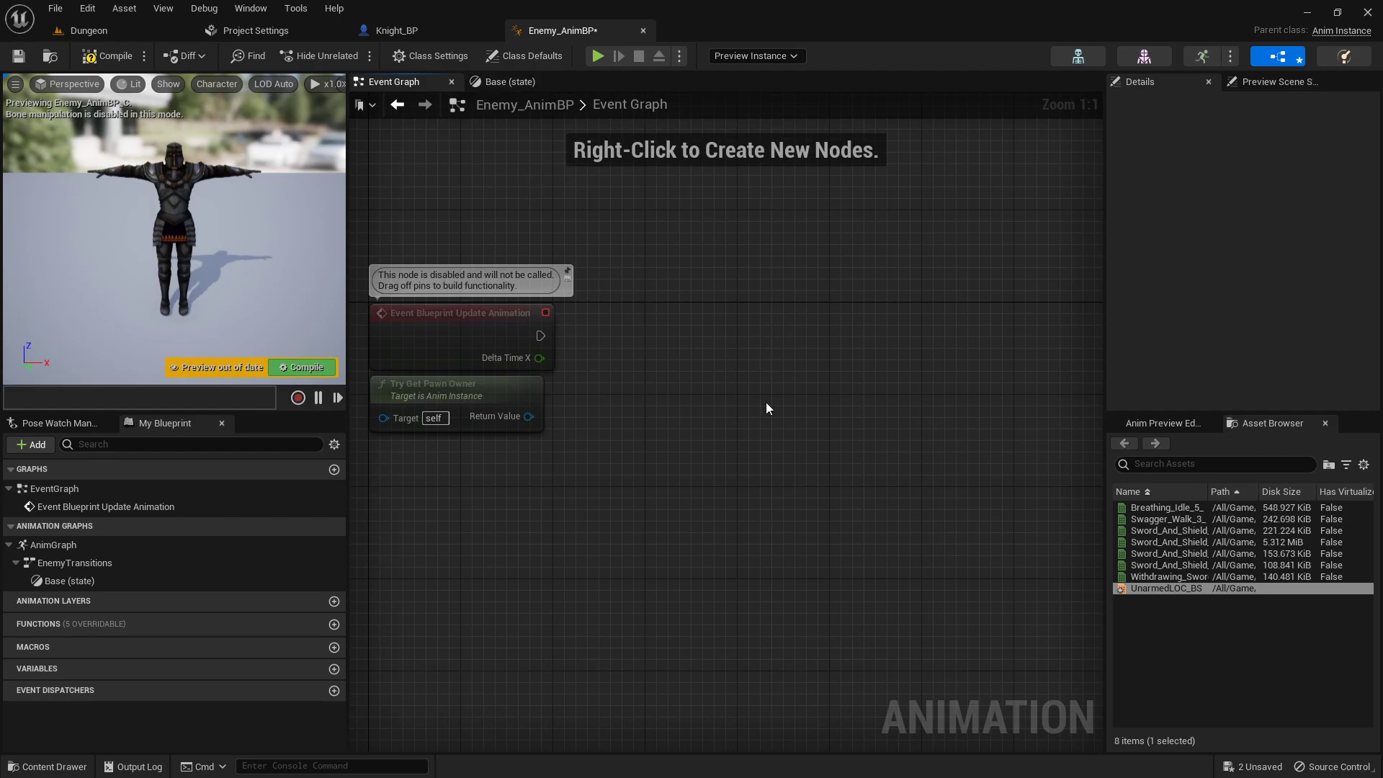
pyautogui.rightClick(671, 325)
pyautogui.write('cast')
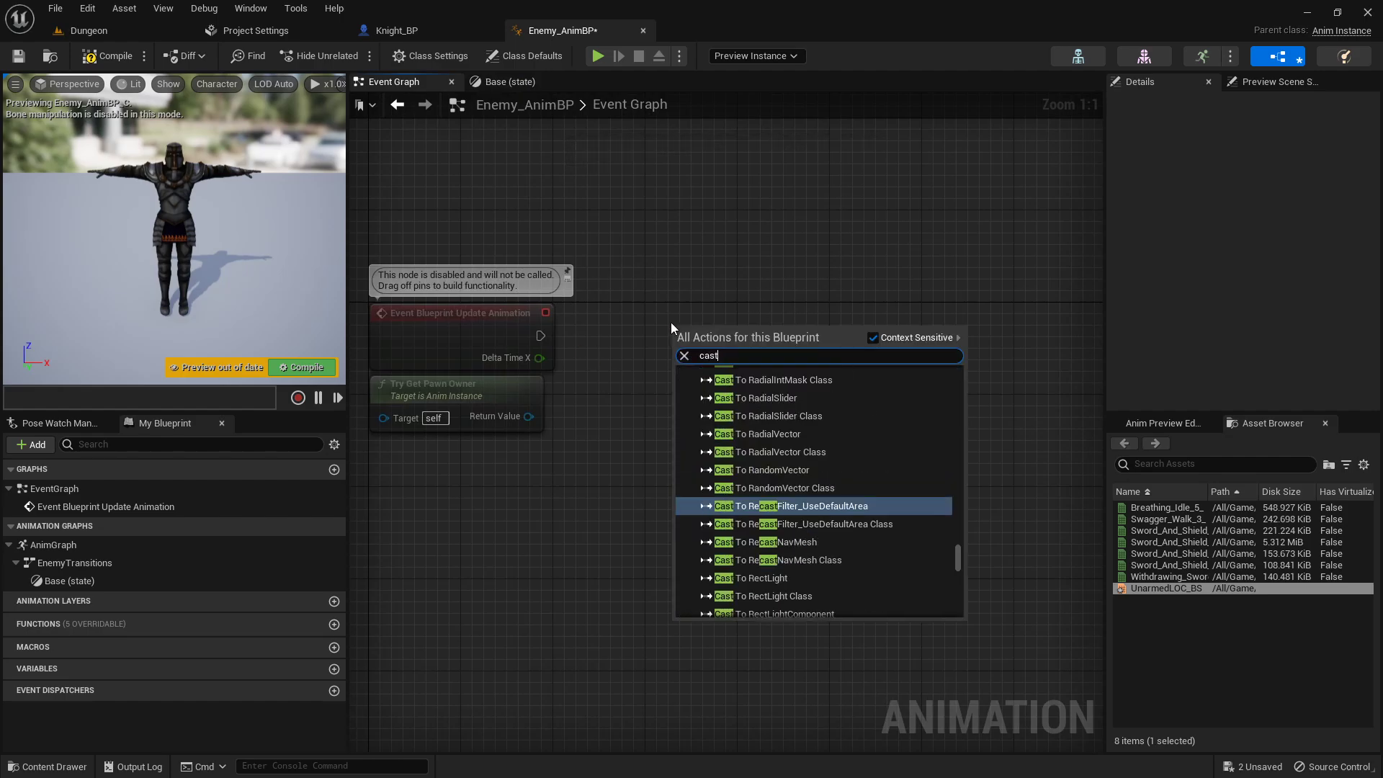
pyautogui.write(' to knight')
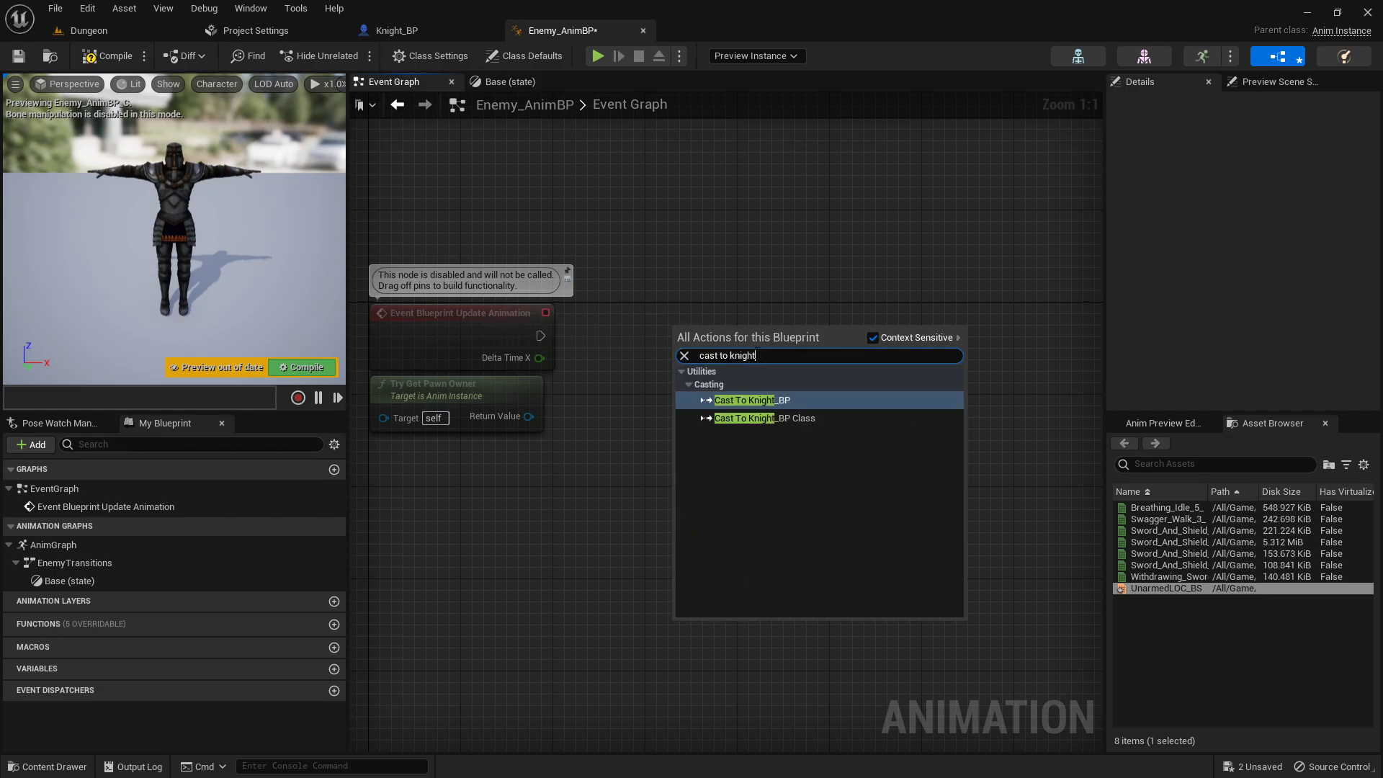
pyautogui.click(773, 400)
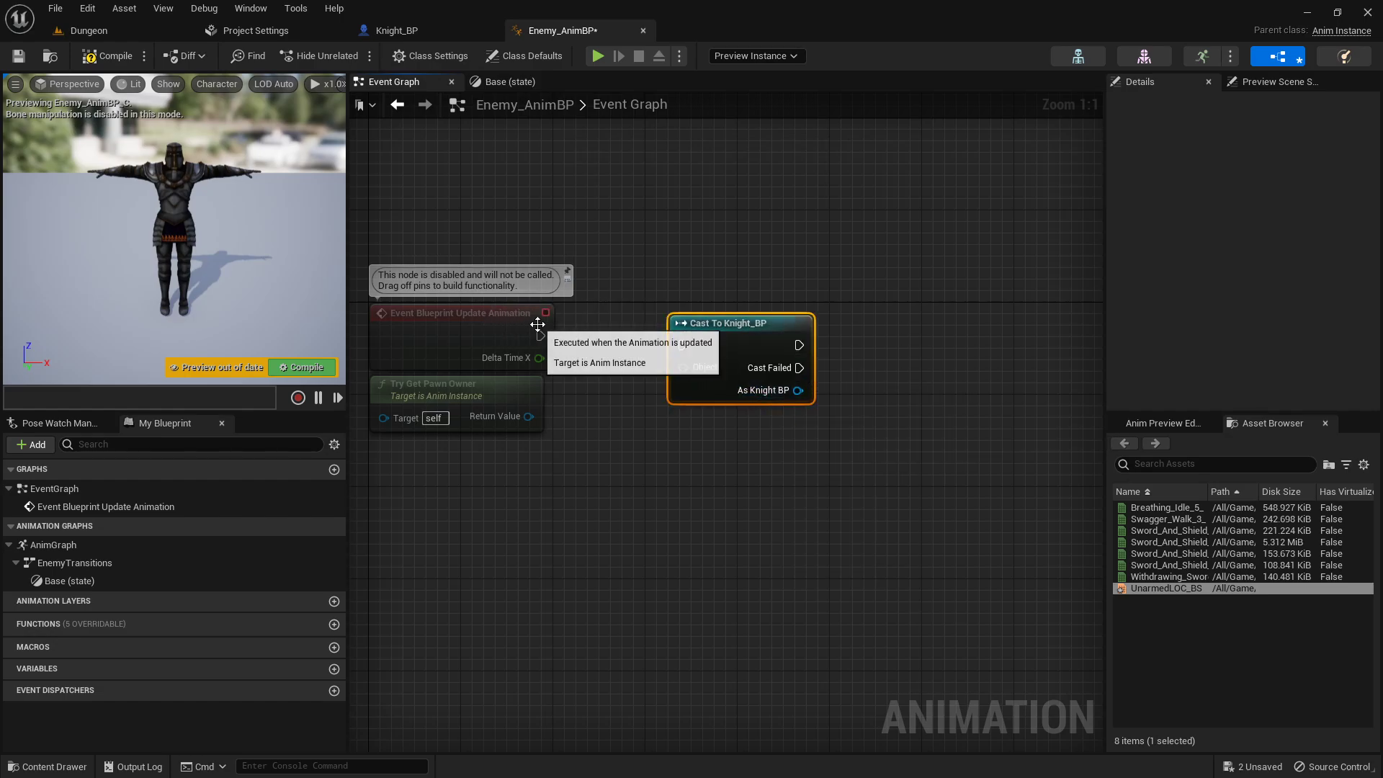
pyautogui.moveTo(538, 335); pyautogui.dragTo(700, 307)
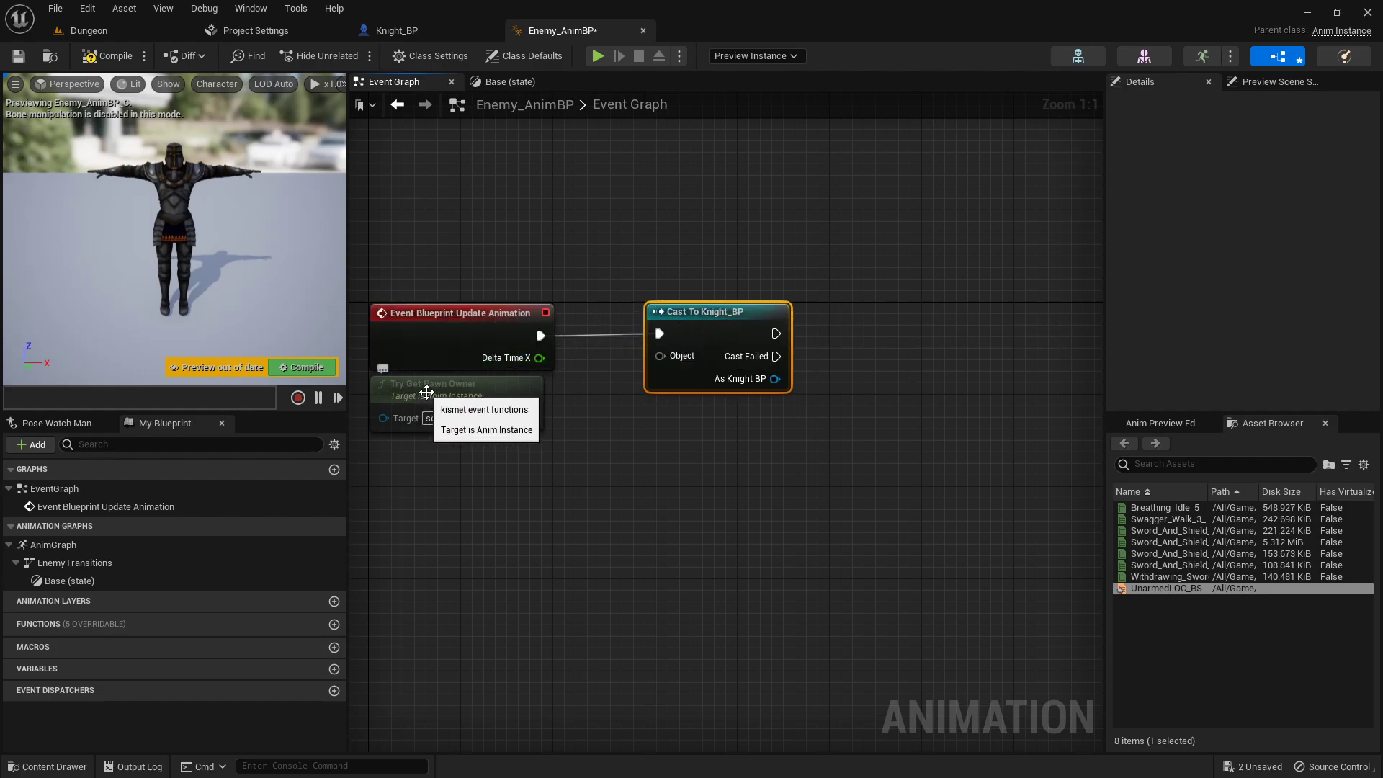
pyautogui.rightClick(491, 517)
pyautogui.write('t')
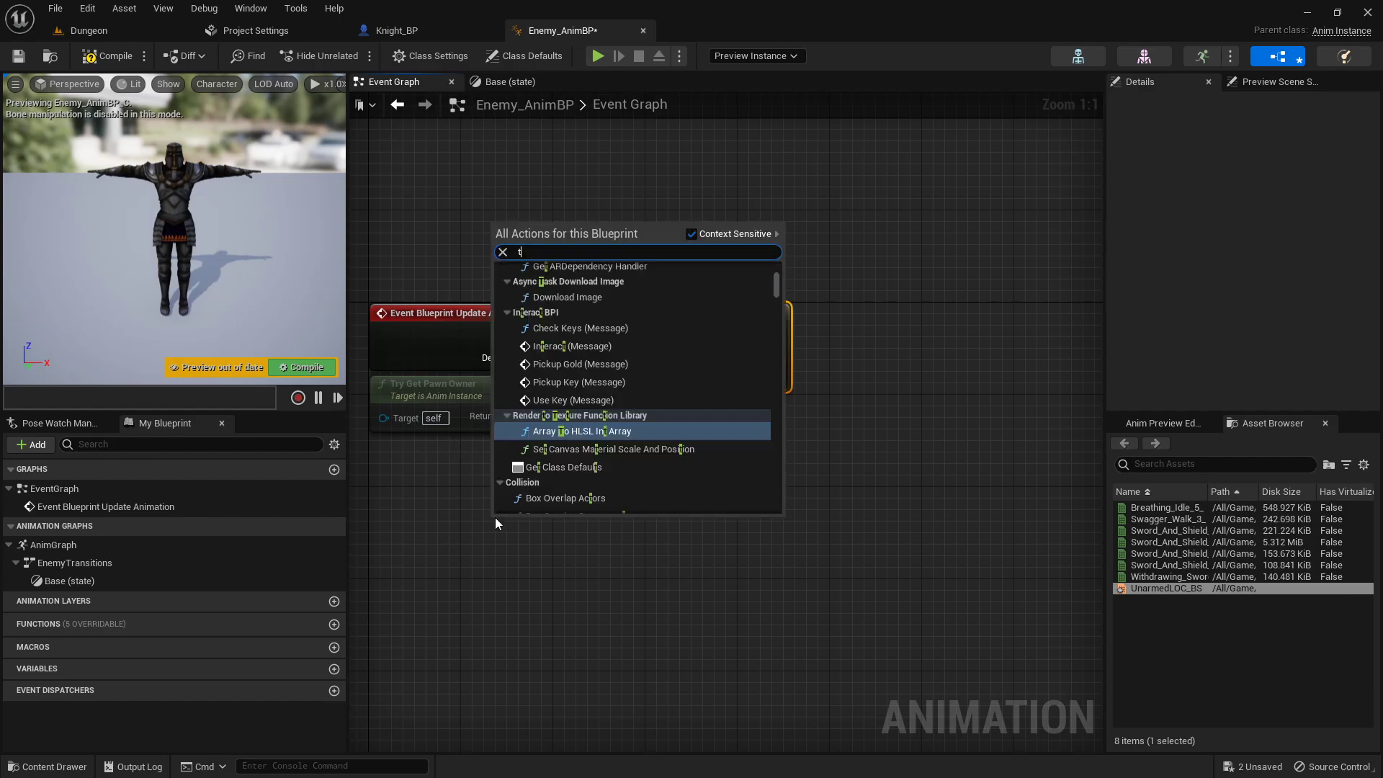
pyautogui.write('ry get pawn')
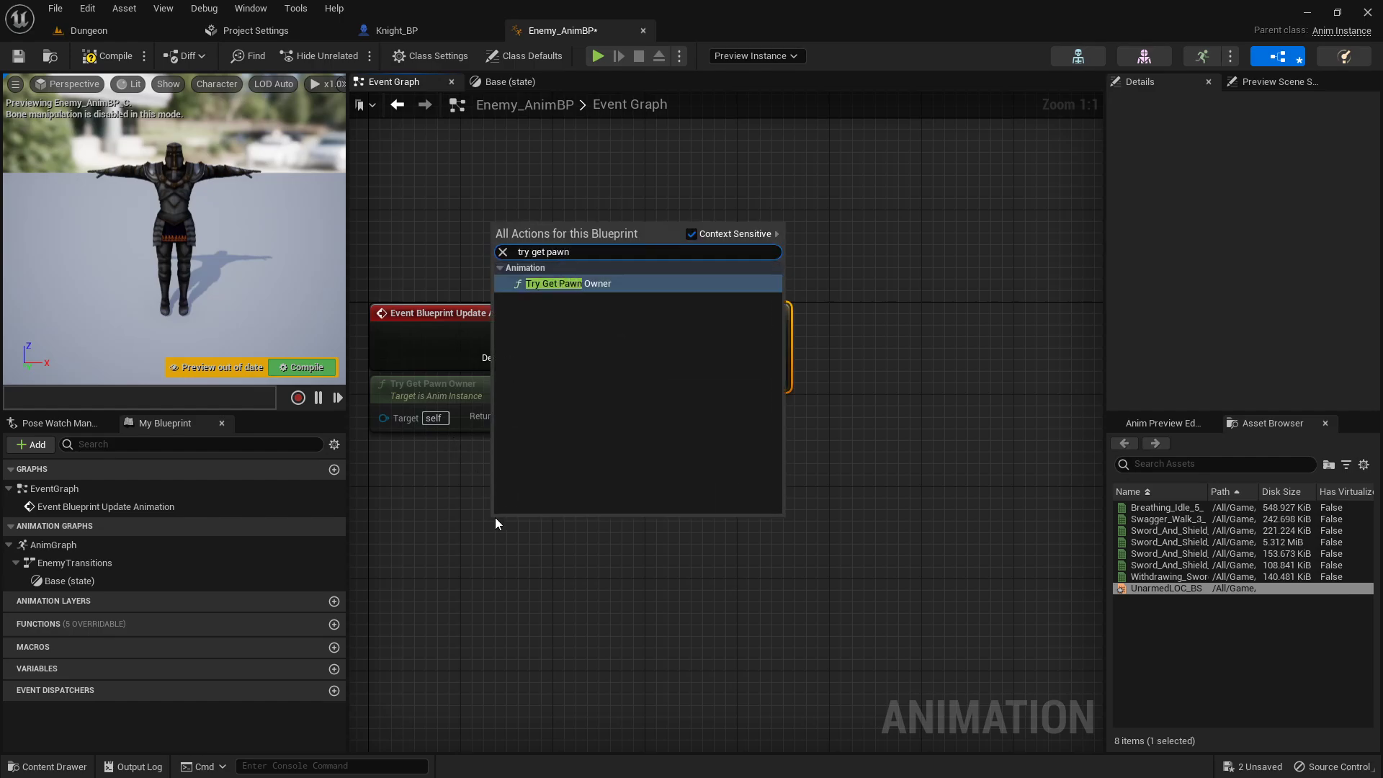
pyautogui.click(504, 548)
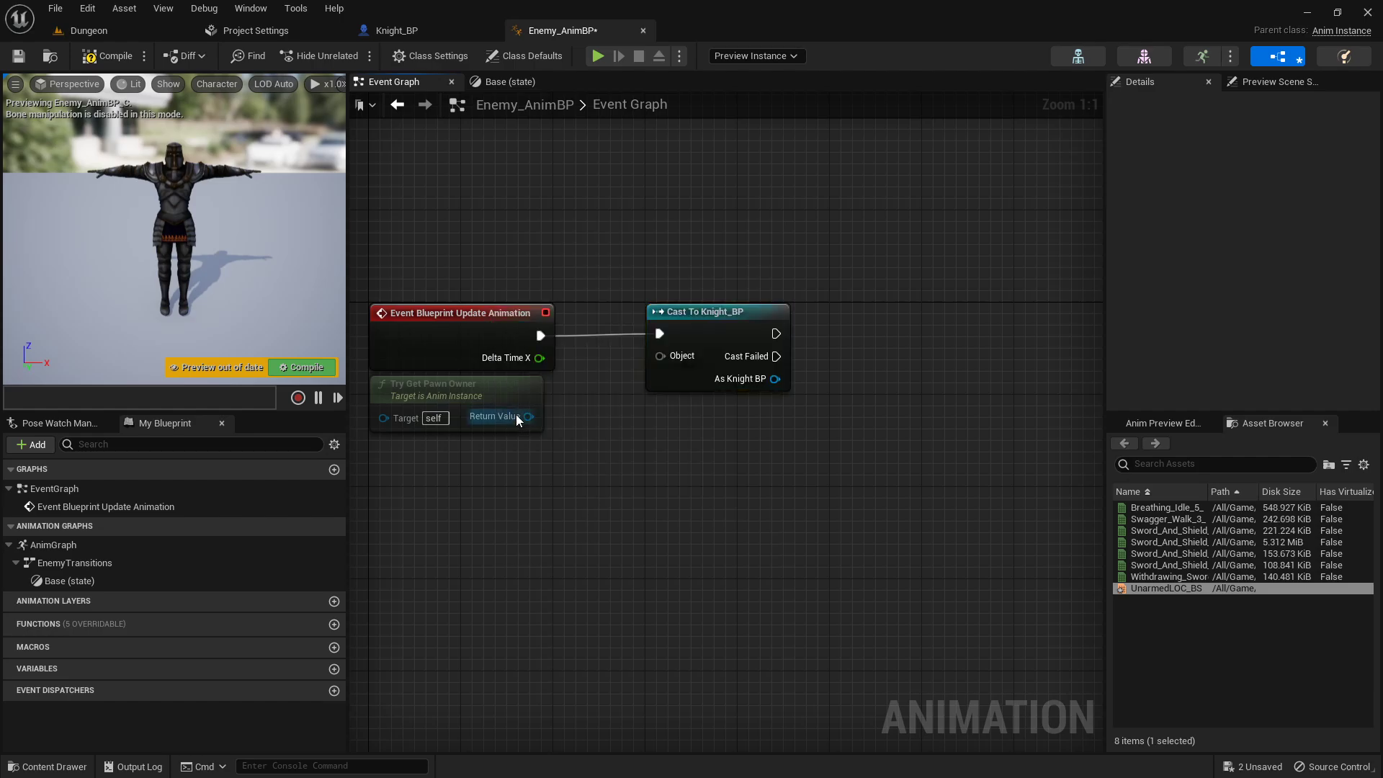
# - Connect Try Get Pawn Owner's return value to the cast's Object input and straighten the execution wire from the update event
pyautogui.moveTo(525, 412); pyautogui.dragTo(658, 356)
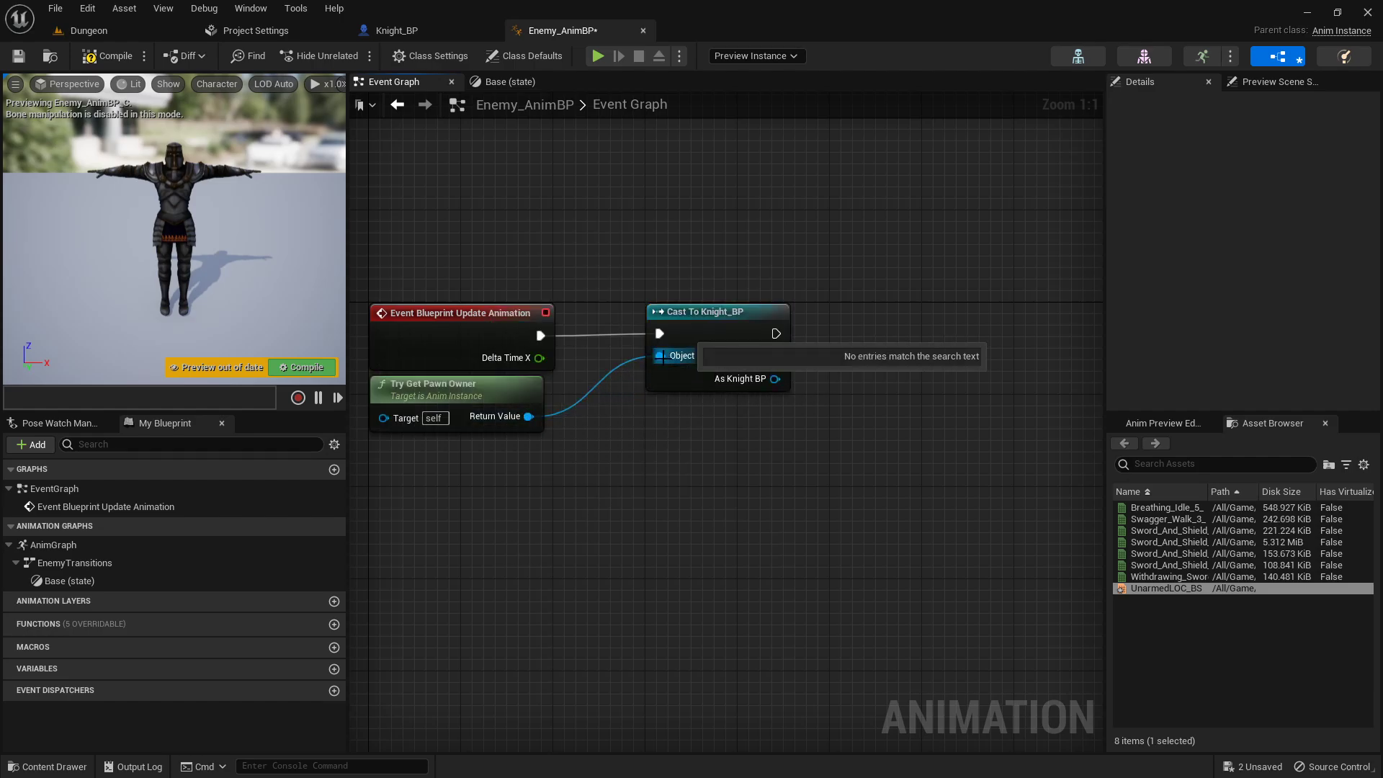
pyautogui.moveTo(676, 252); pyautogui.dragTo(426, 333)
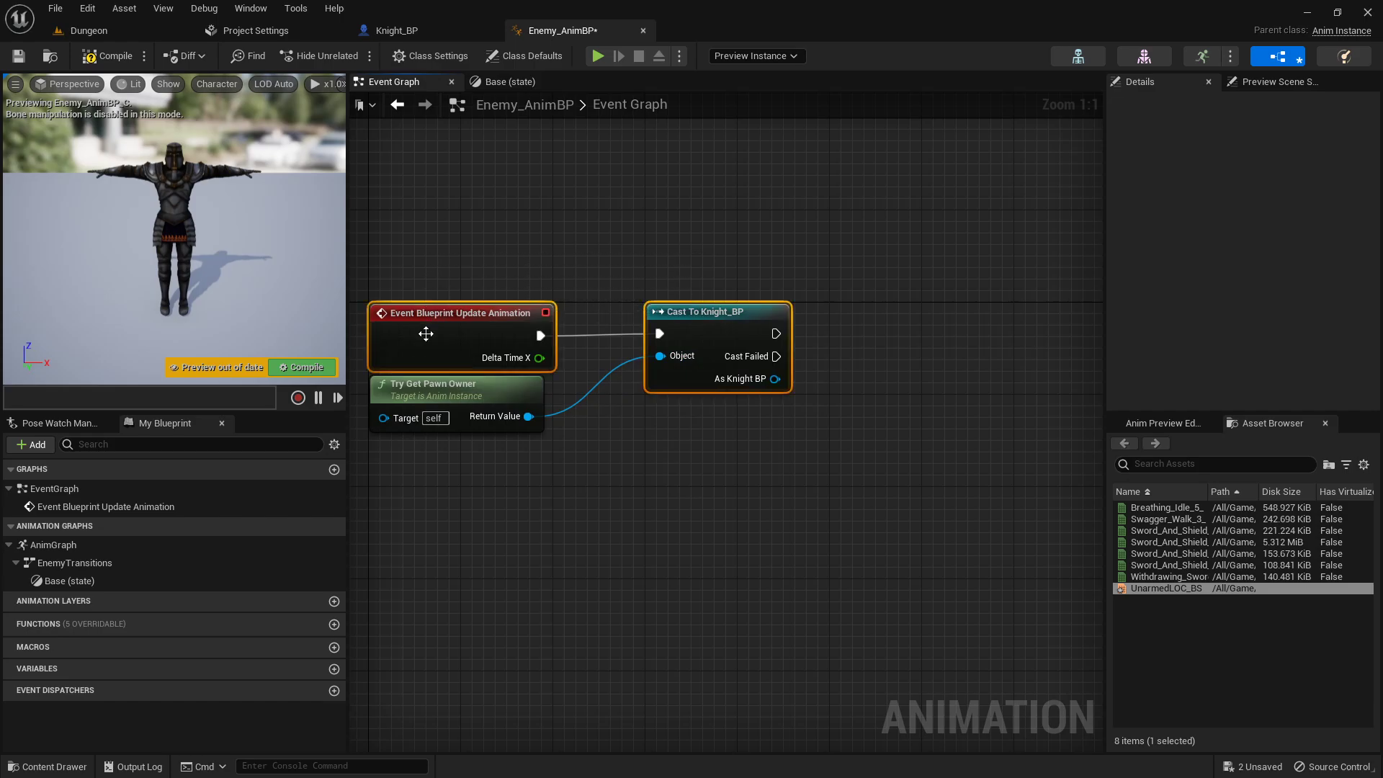
pyautogui.press('q')
pyautogui.click(886, 465)
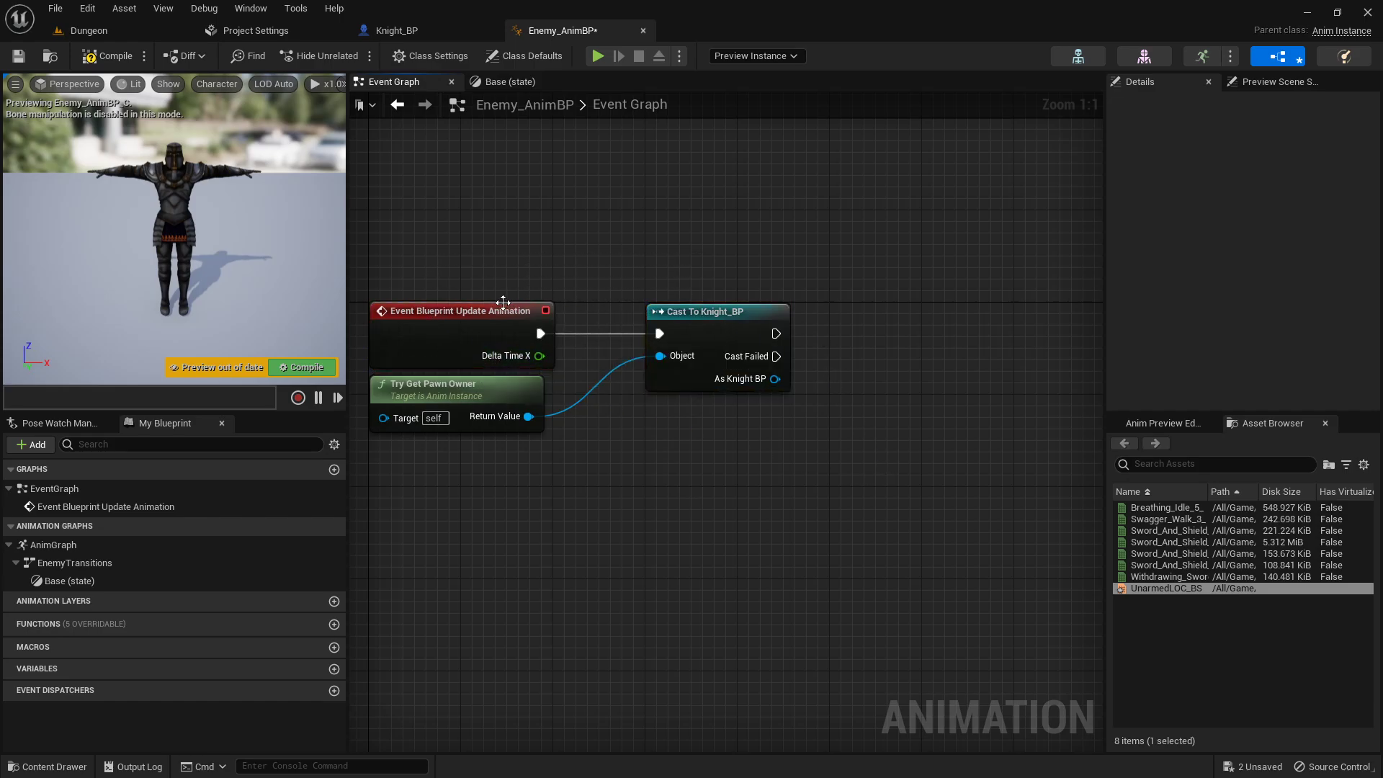
pyautogui.moveTo(503, 302); pyautogui.dragTo(495, 275)
pyautogui.moveTo(831, 191); pyautogui.dragTo(437, 325)
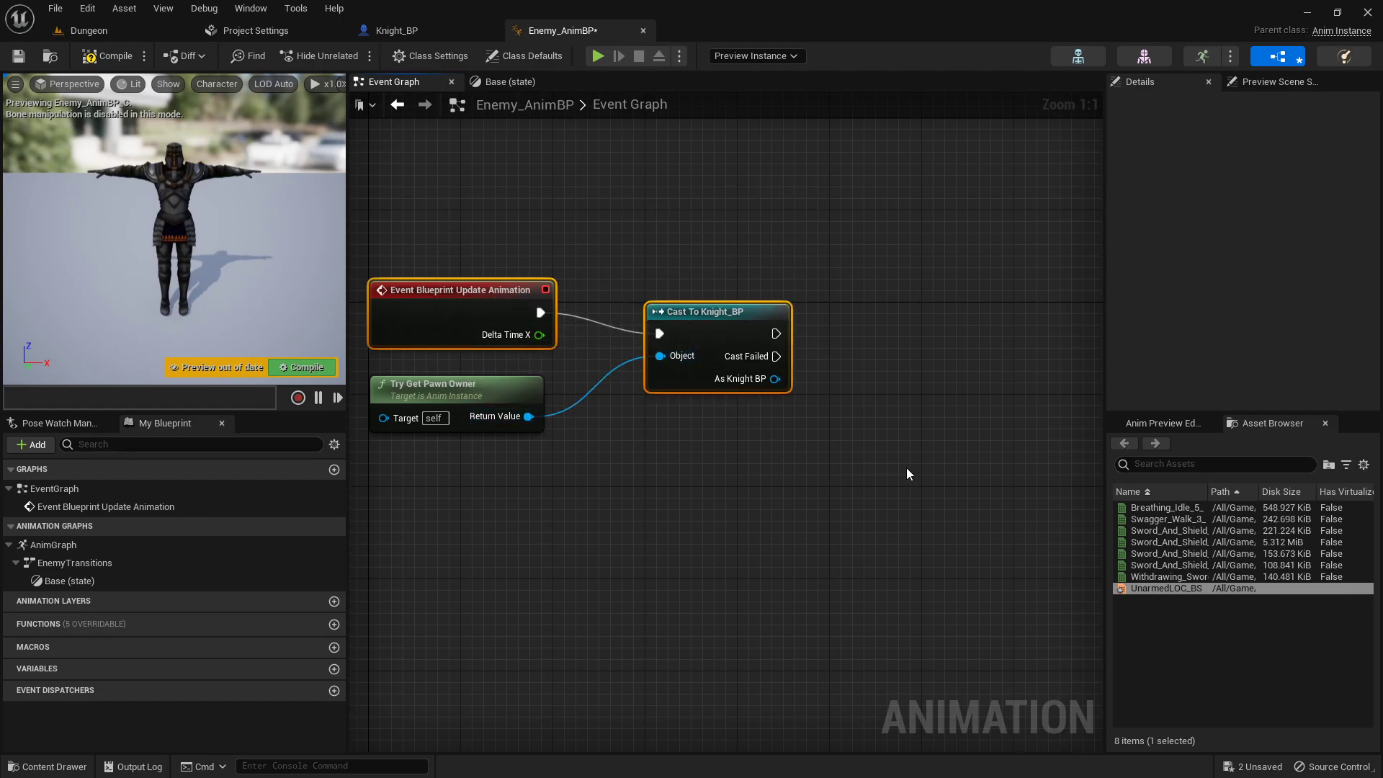
pyautogui.click(829, 442)
# - Promote the cast's As Knight BP output to a variable named KnightRef and align its SET node beside the cast
pyautogui.moveTo(828, 442); pyautogui.dragTo(744, 392, button='right')
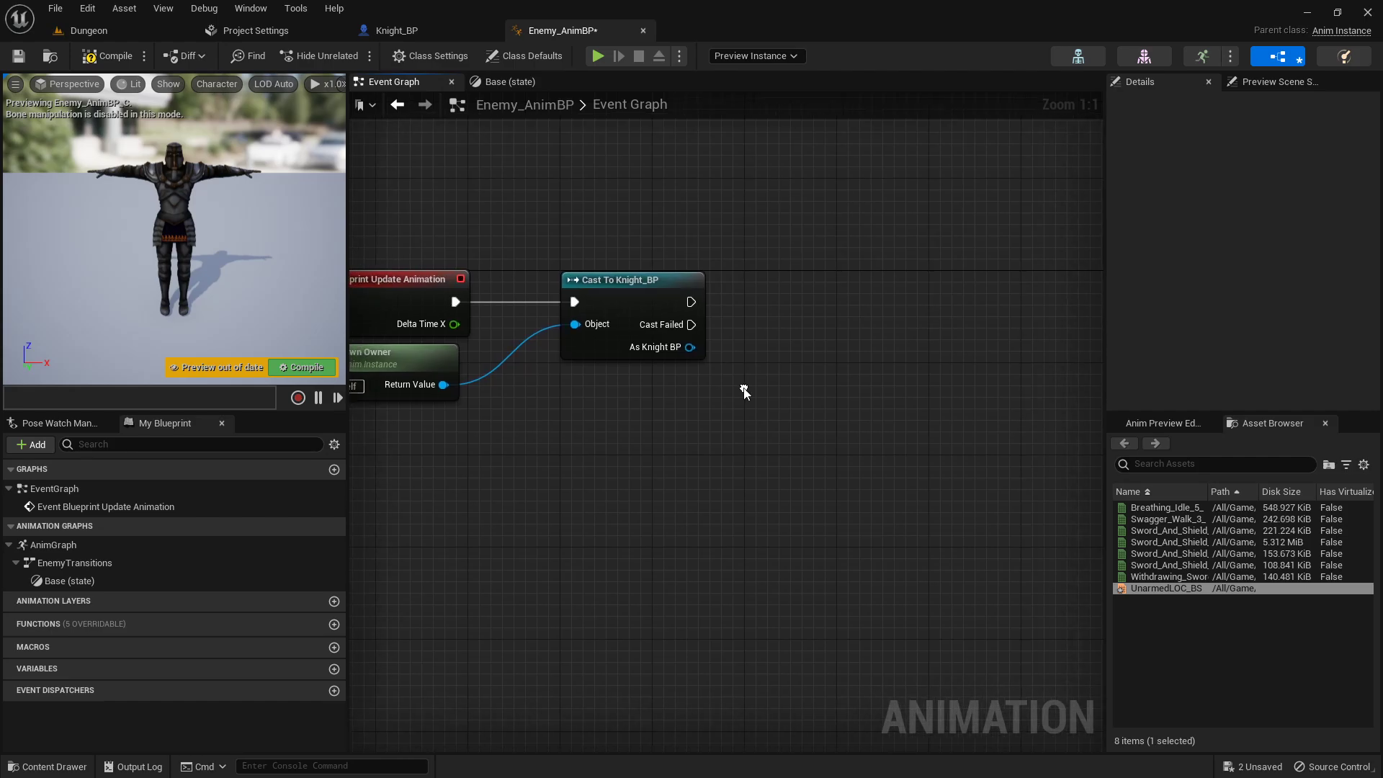
pyautogui.rightClick(690, 347)
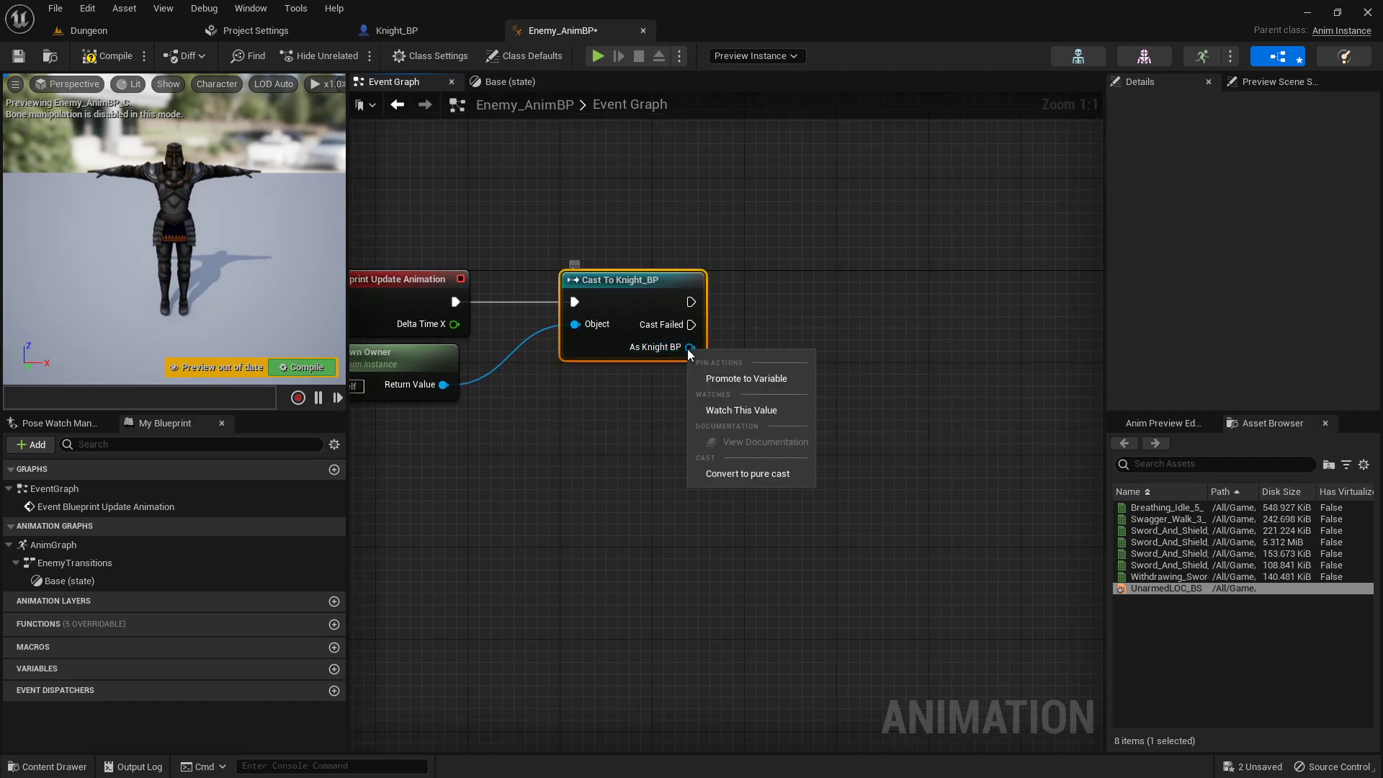
pyautogui.click(743, 381)
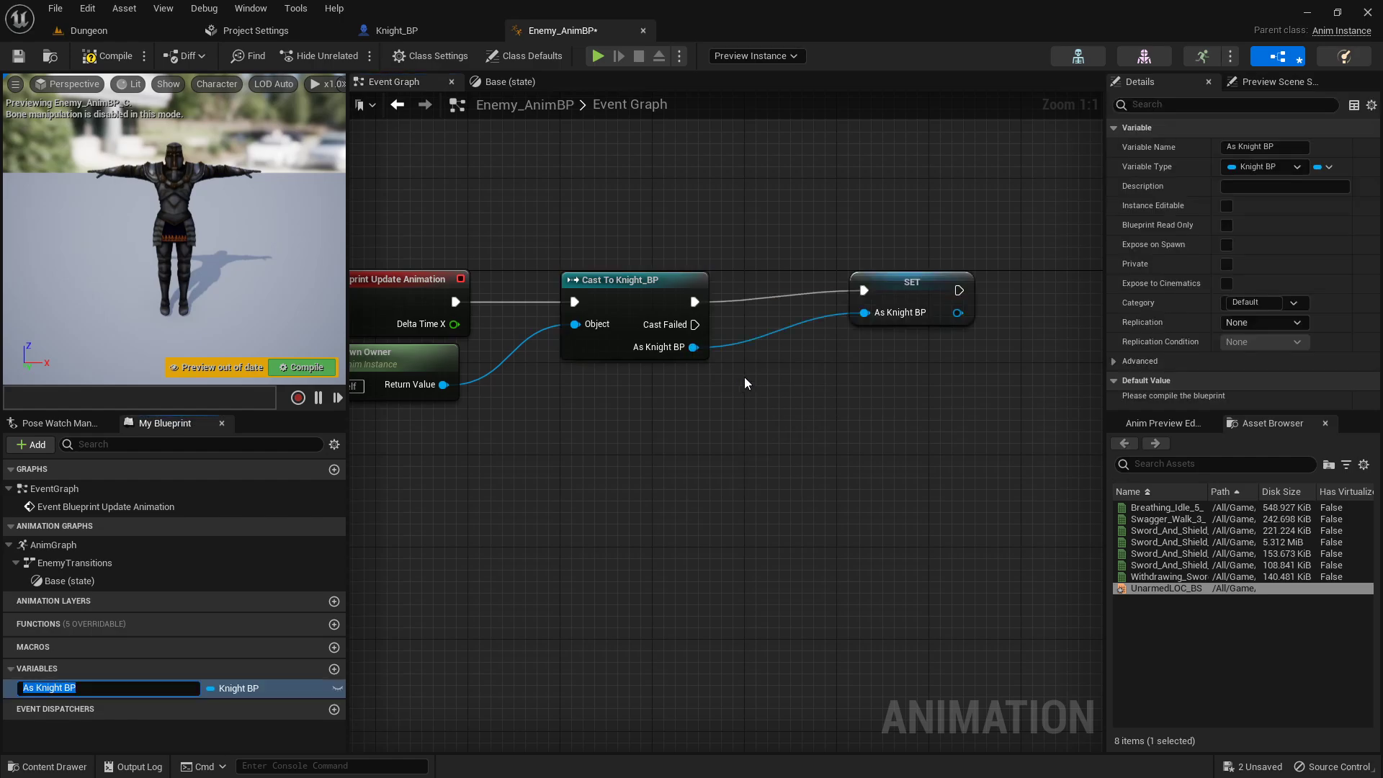
pyautogui.write('KnightRef')
pyautogui.press('Return')
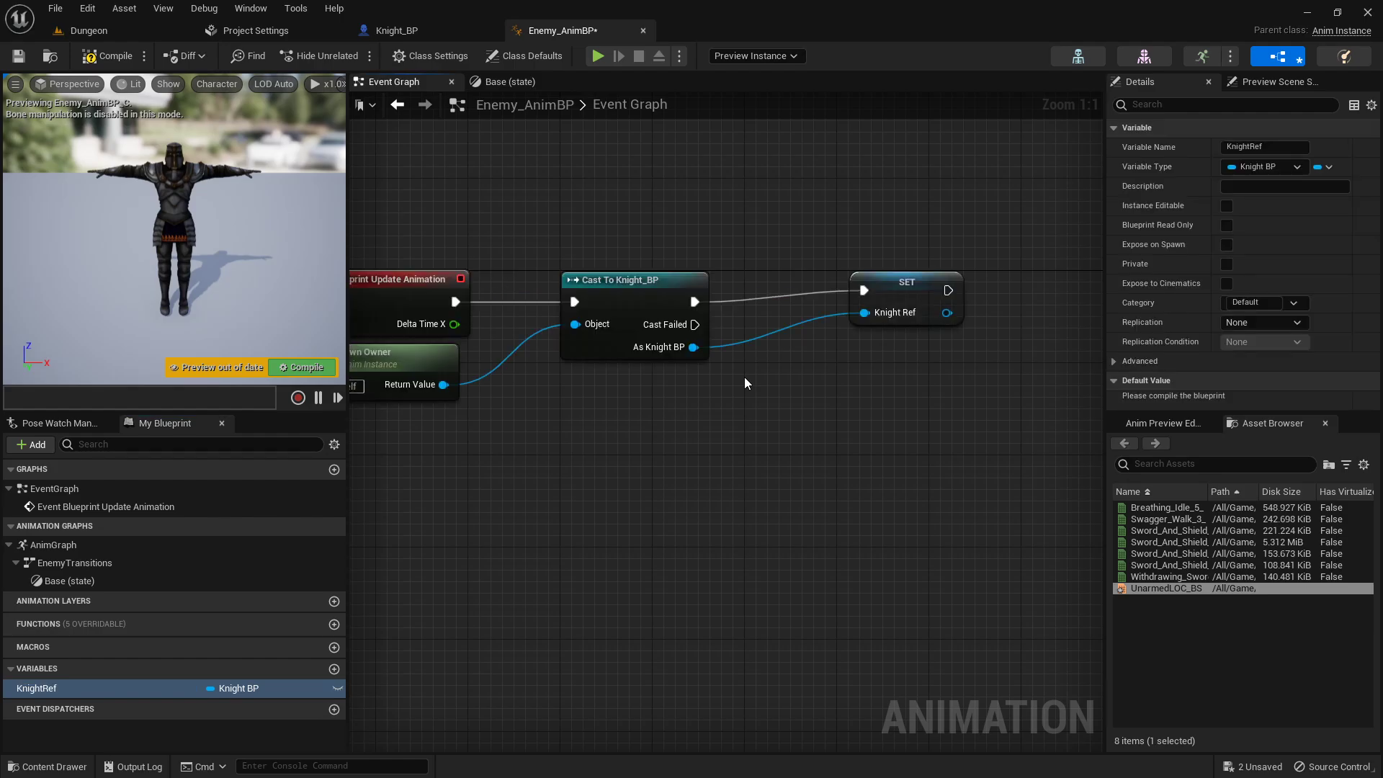
pyautogui.moveTo(915, 281); pyautogui.dragTo(811, 292)
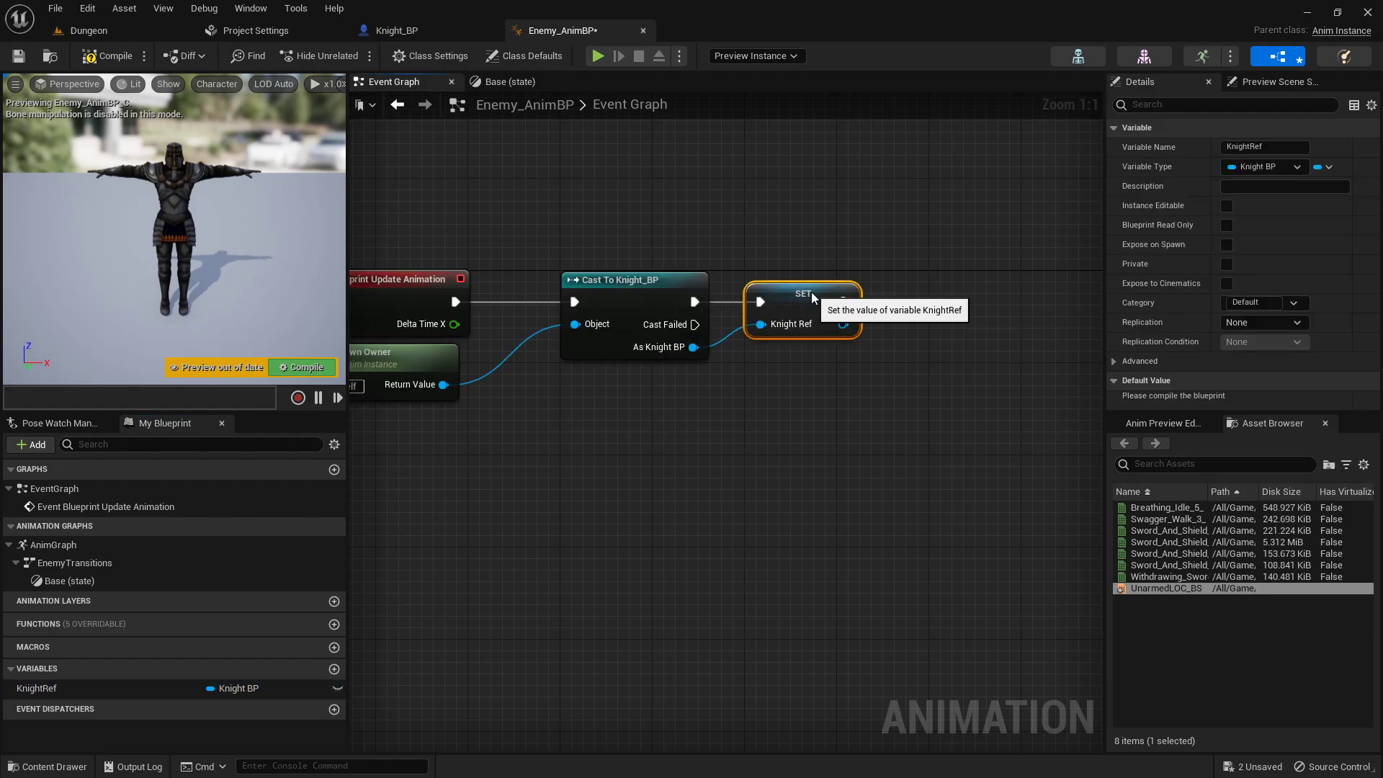
pyautogui.click(809, 220)
# - Add a Sequence node after the KnightRef SET node, connect its execution input and align it with the SET node
pyautogui.moveTo(916, 250); pyautogui.dragTo(770, 232, button='right')
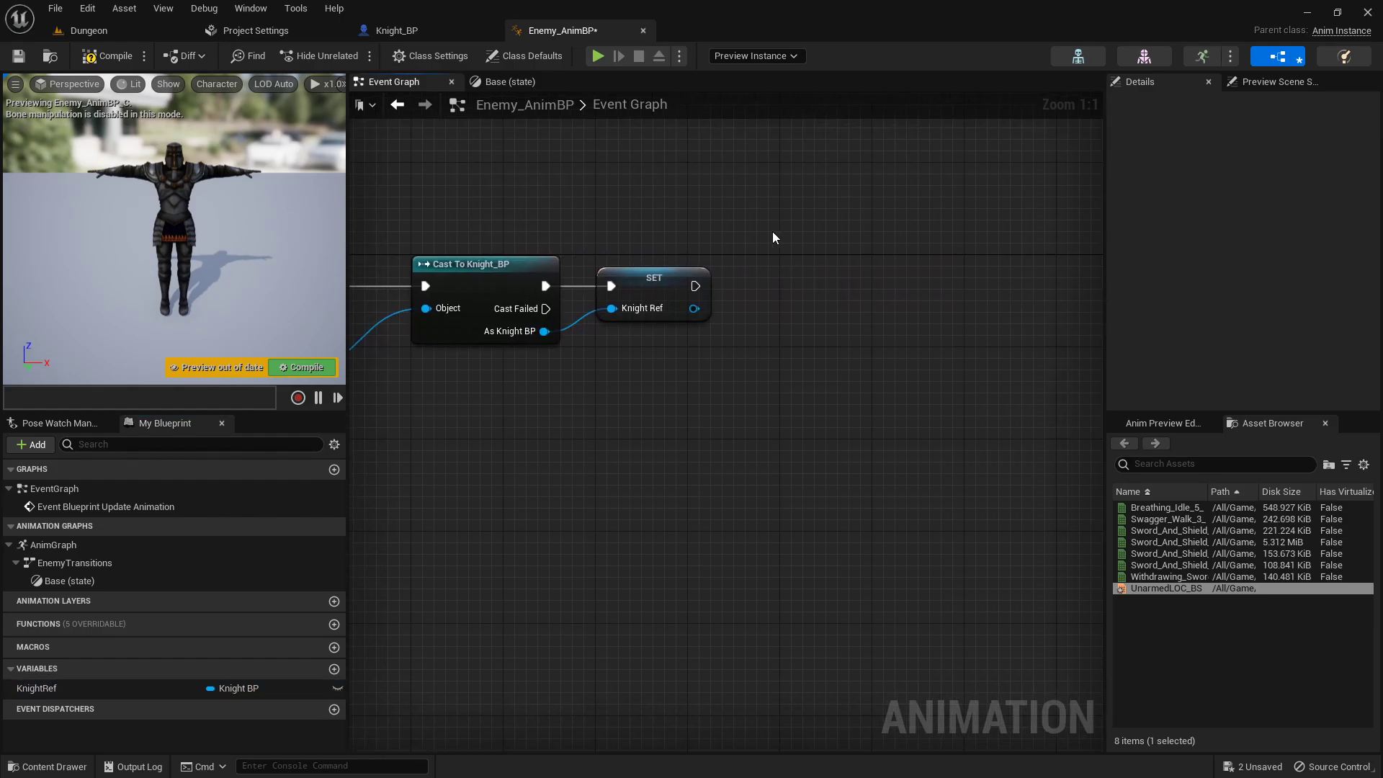
pyautogui.moveTo(788, 324); pyautogui.dragTo(743, 323, button='right')
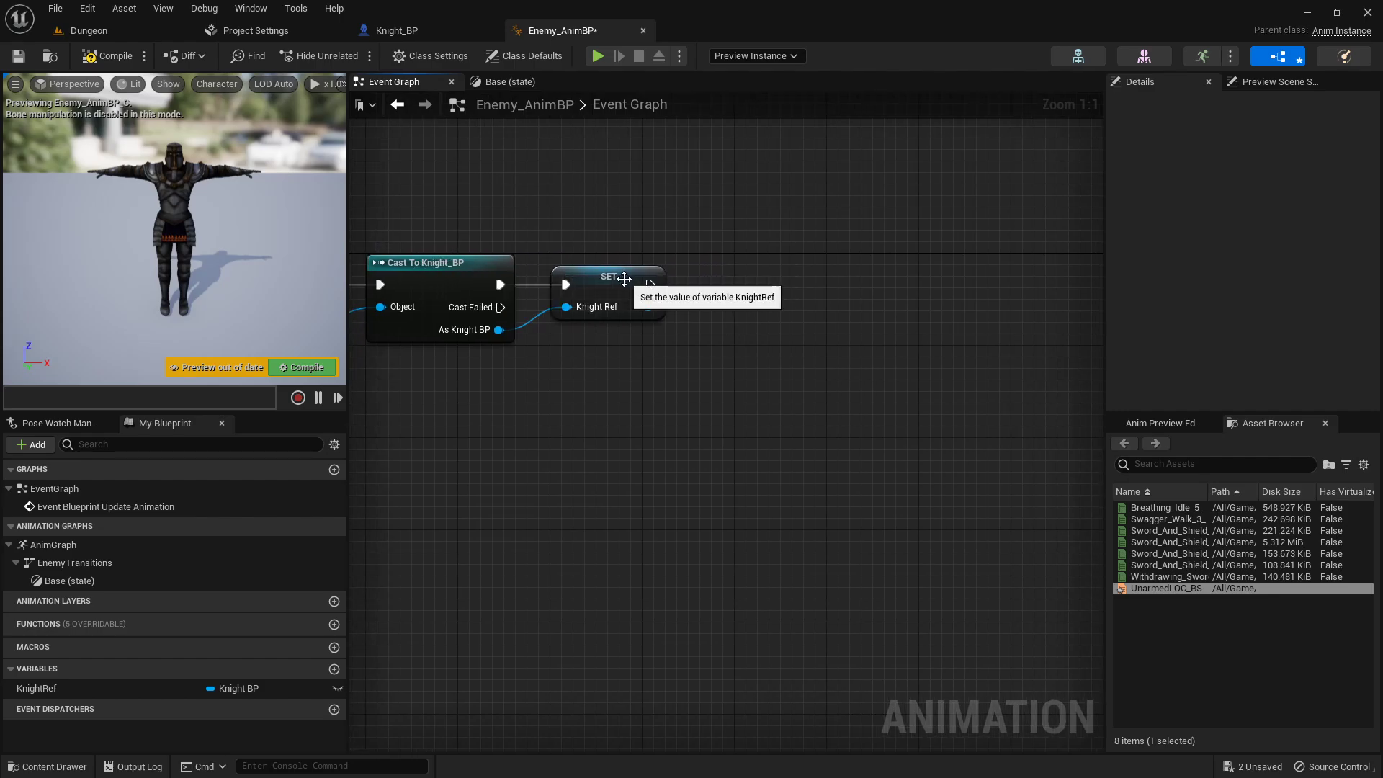
pyautogui.moveTo(717, 270); pyautogui.dragTo(603, 277, button='right')
pyautogui.click(604, 270)
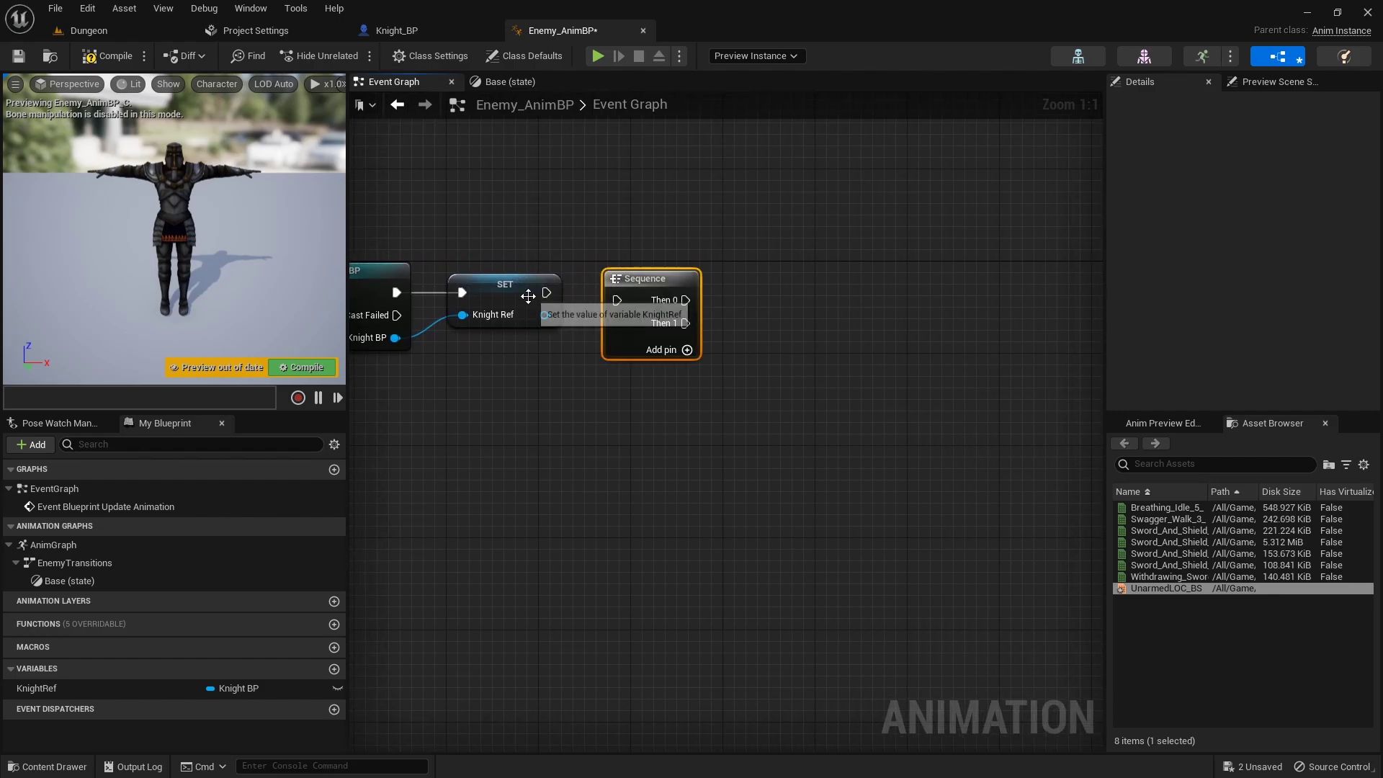
pyautogui.moveTo(547, 292); pyautogui.dragTo(609, 309)
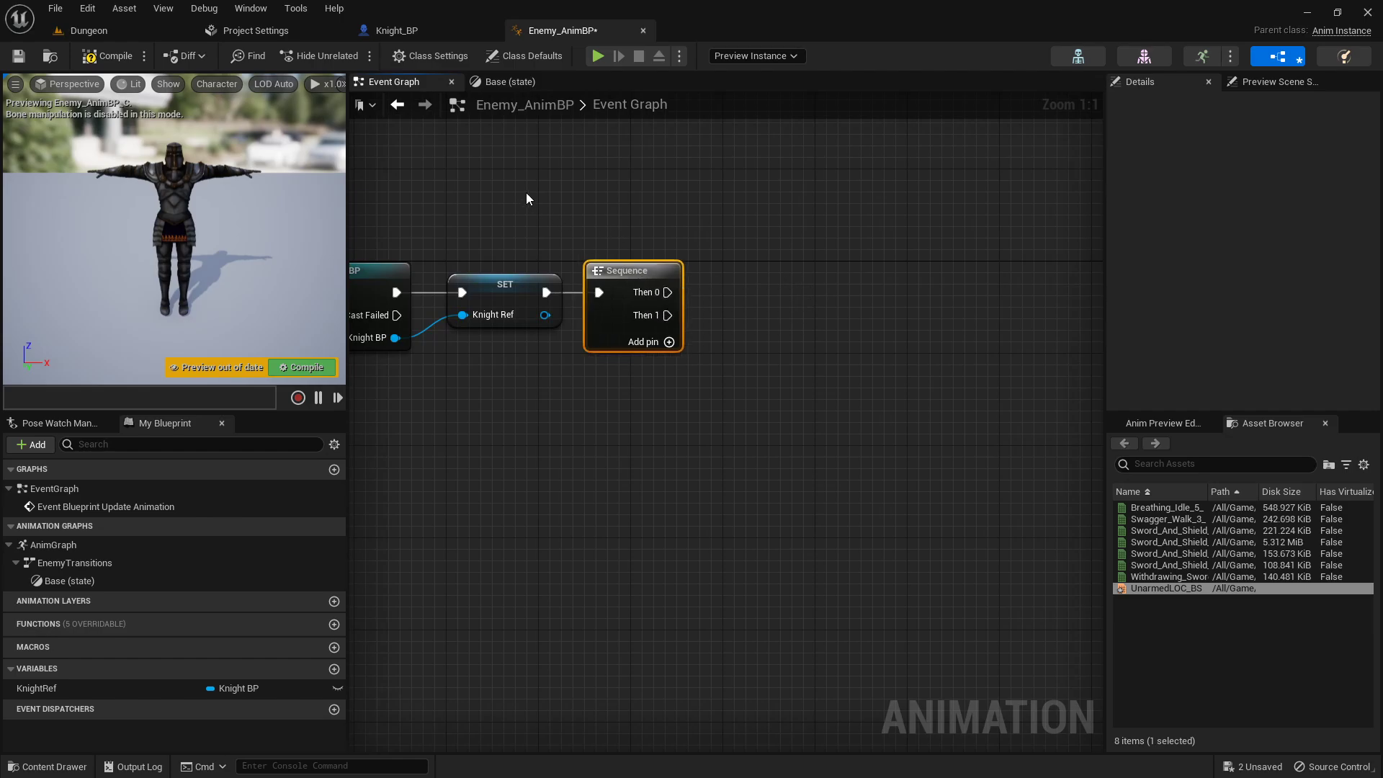
pyautogui.moveTo(494, 170); pyautogui.dragTo(413, 283, button='right')
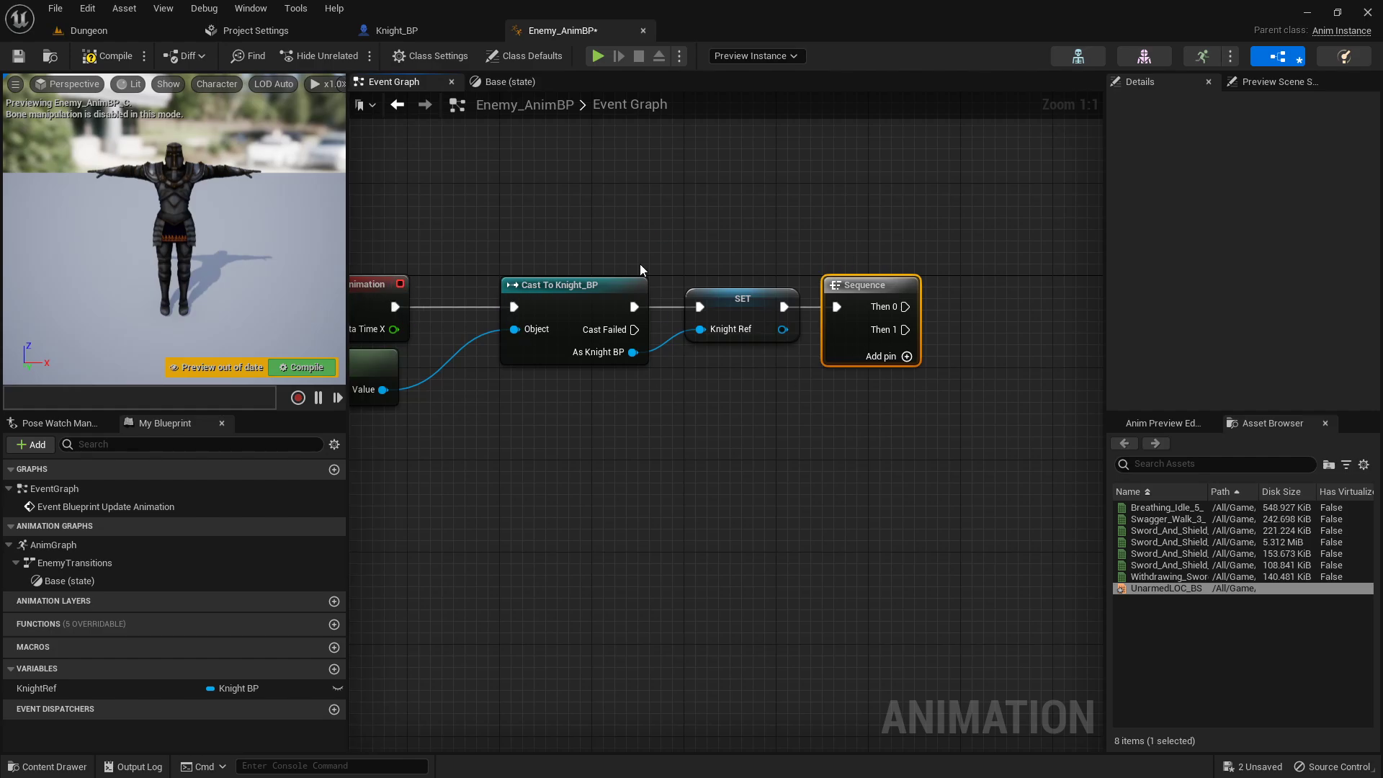
pyautogui.moveTo(814, 275); pyautogui.dragTo(495, 242, button='right')
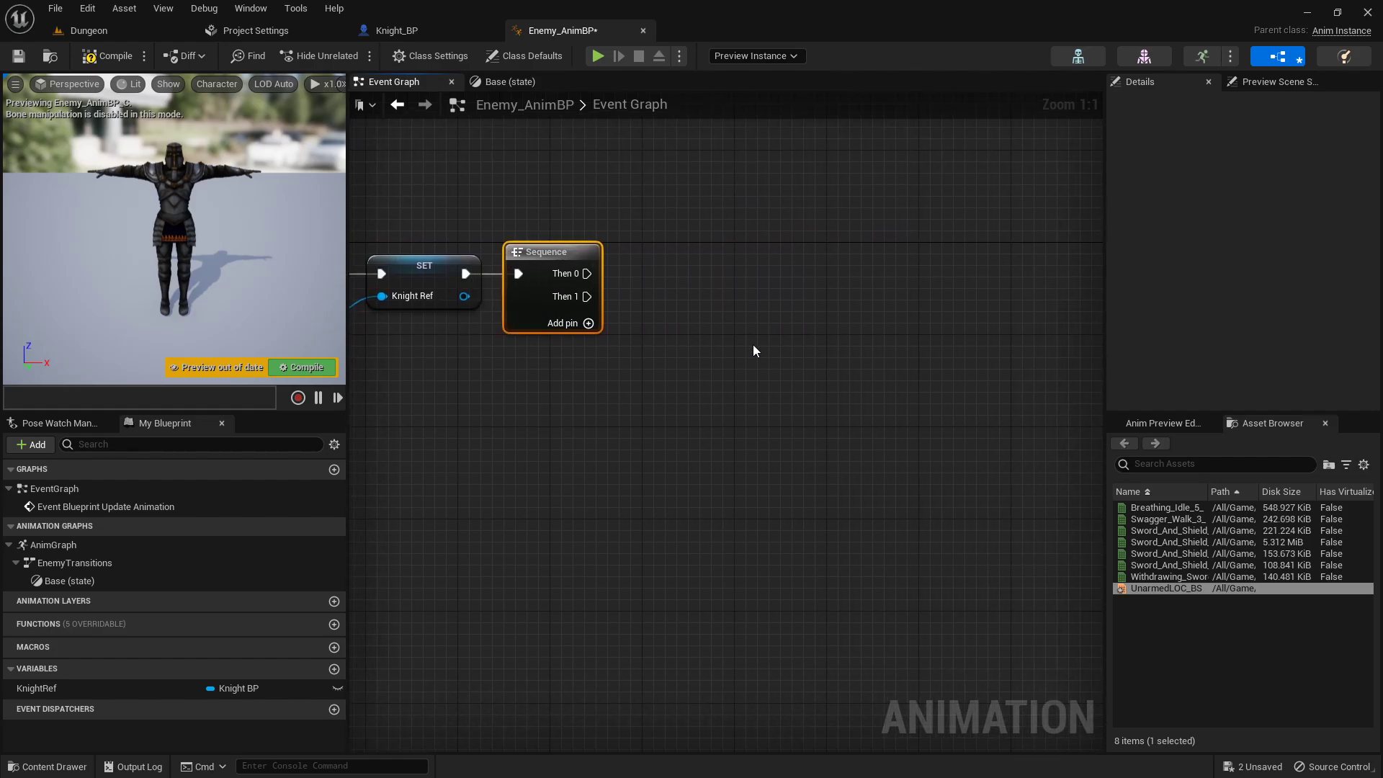
pyautogui.scroll(-4, 463, 202)
pyautogui.scroll(4, 569, 256)
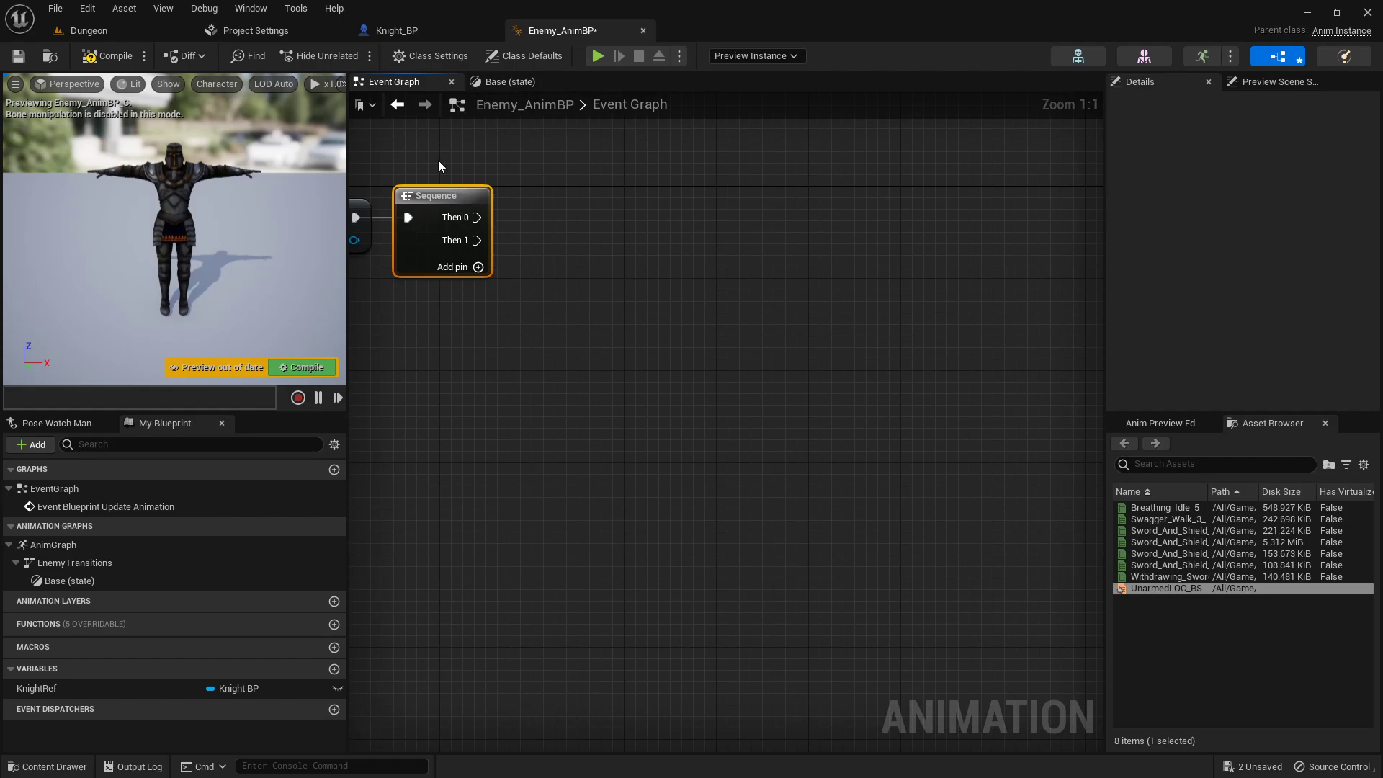
pyautogui.scroll(-4, 438, 160)
pyautogui.moveTo(438, 160); pyautogui.dragTo(531, 231, button='right')
pyautogui.scroll(2, 537, 312)
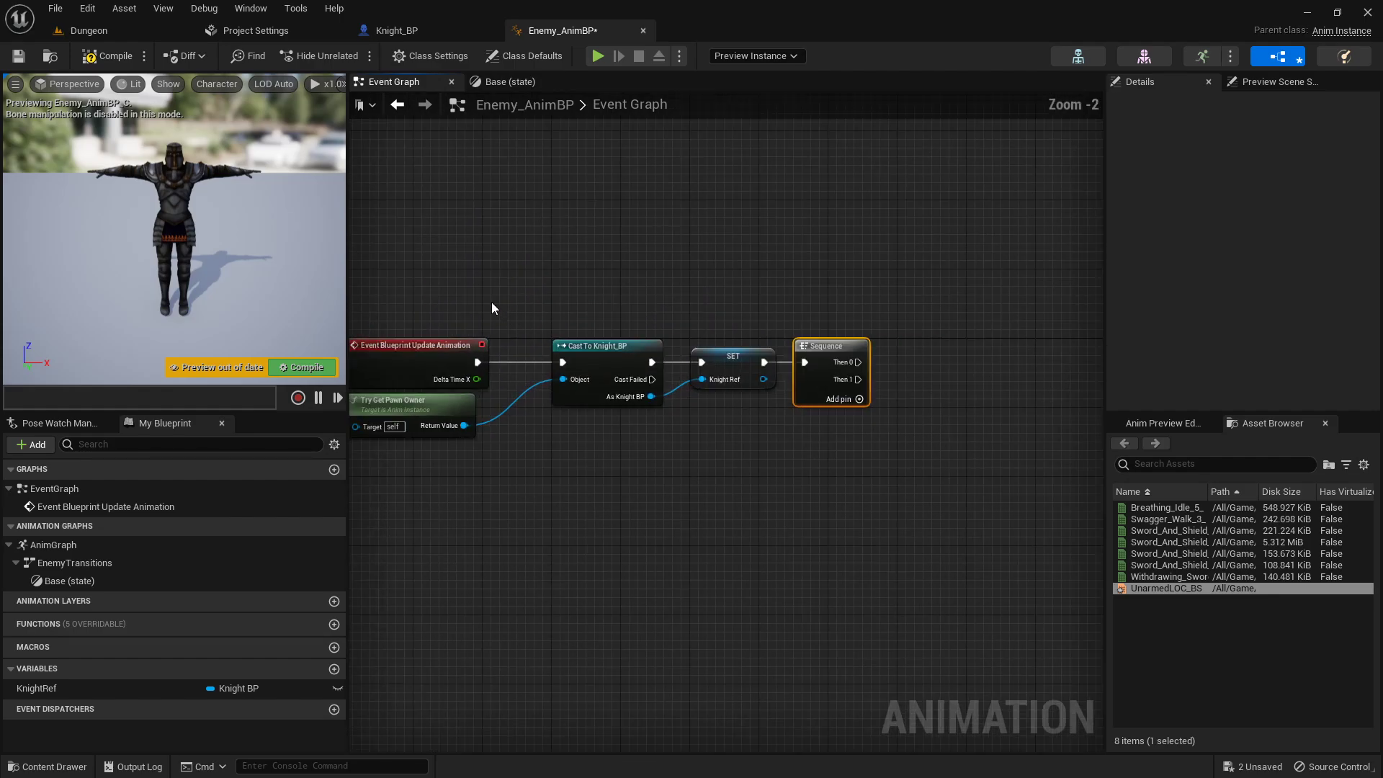
pyautogui.moveTo(491, 301); pyautogui.dragTo(560, 304, button='right')
pyautogui.rightClick(499, 243)
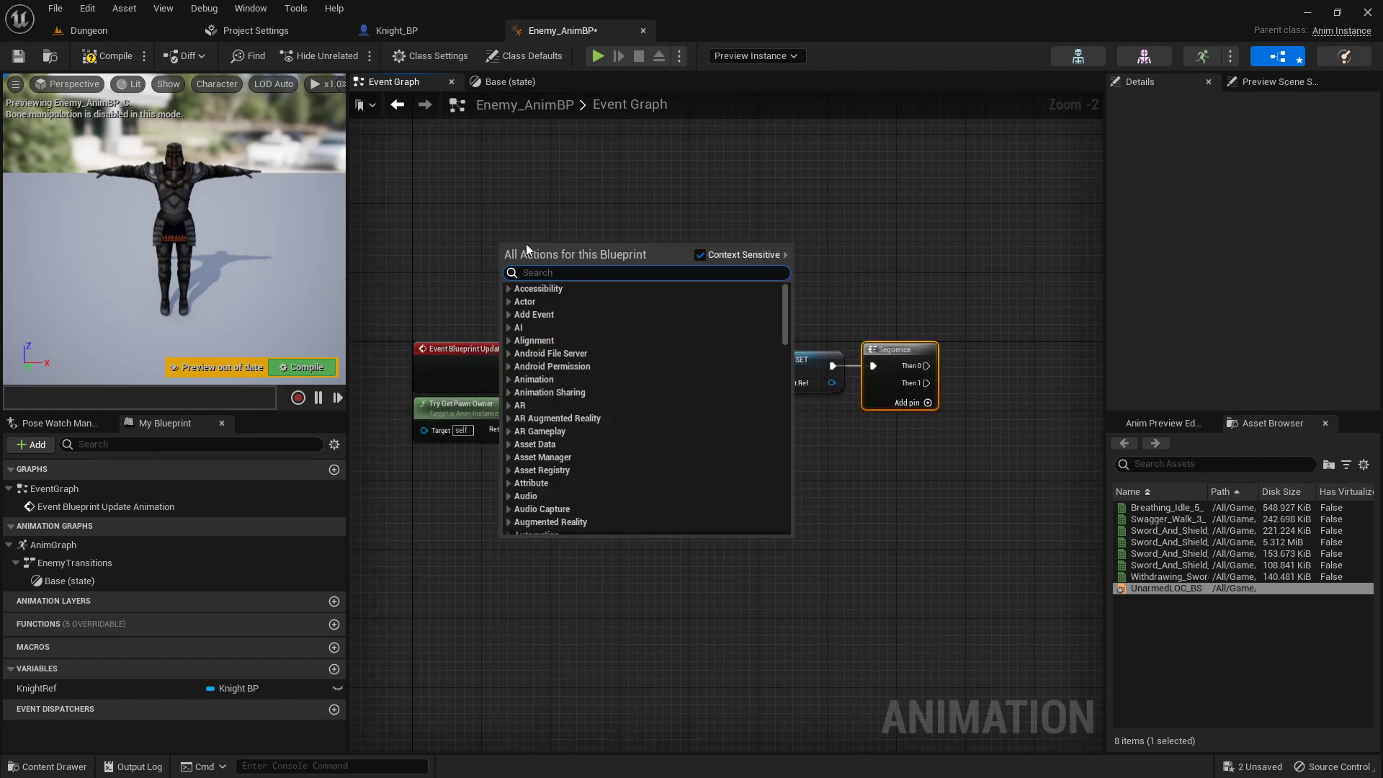
pyautogui.write('animation start')
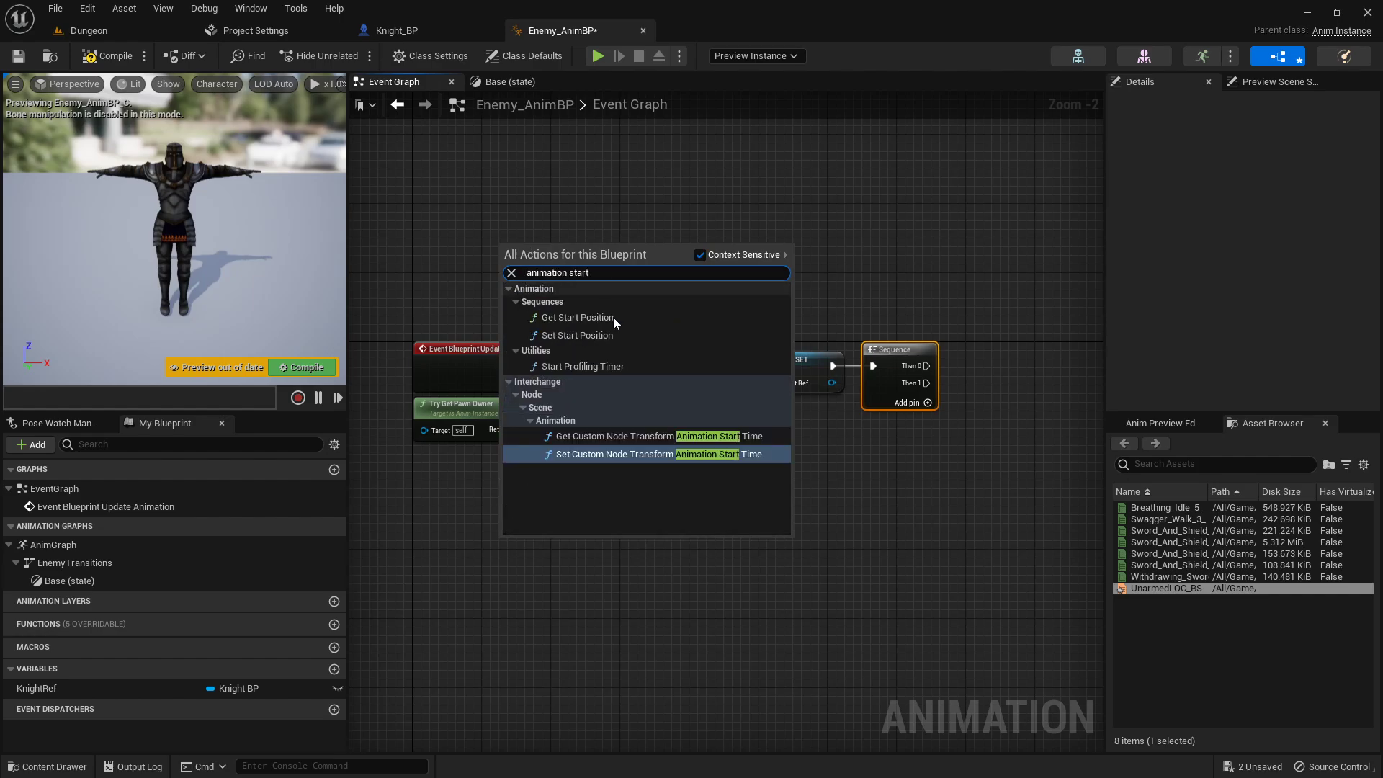
pyautogui.click(625, 183)
# - Add an Event Blueprint Begin Play node to the Event Graph, above the Cast To Knight_BP node
pyautogui.rightClick(625, 189)
pyautogui.write('begin pla')
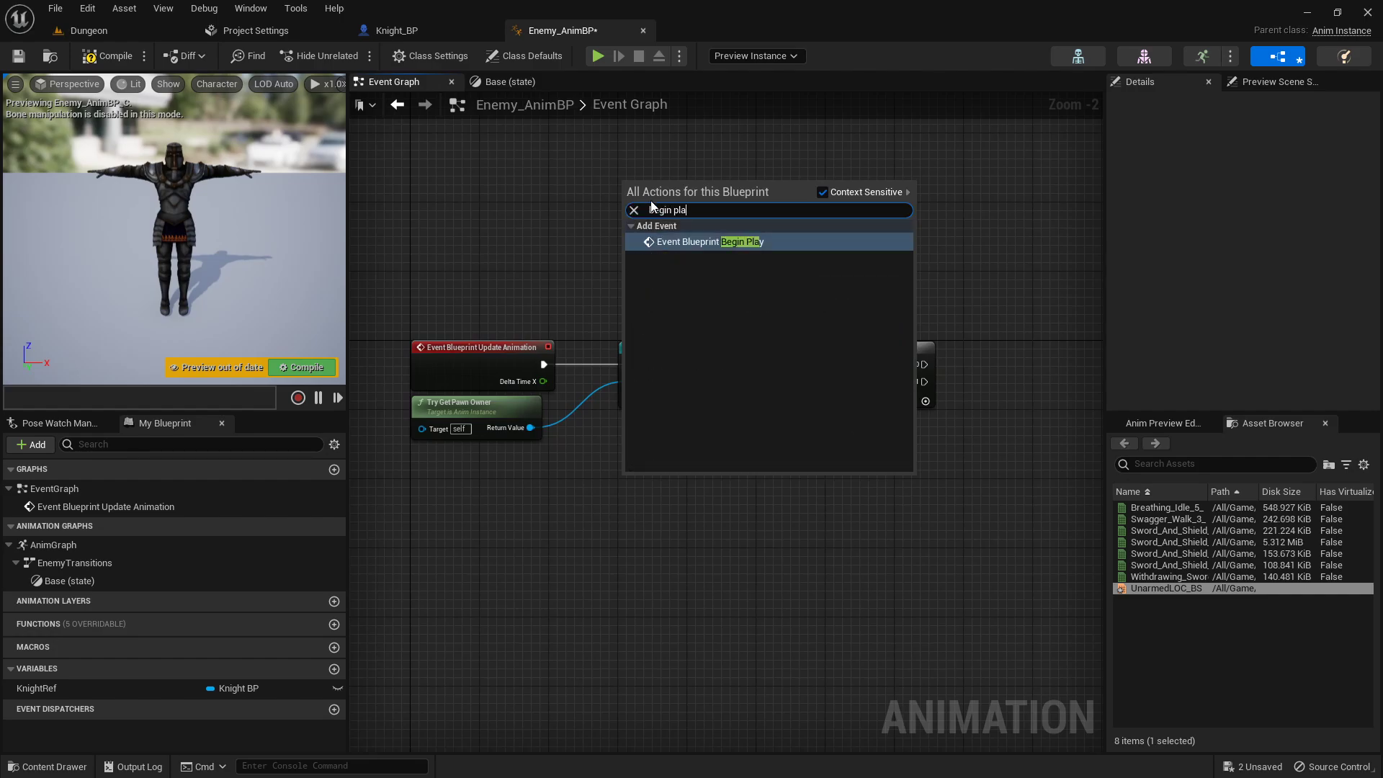
pyautogui.click(714, 242)
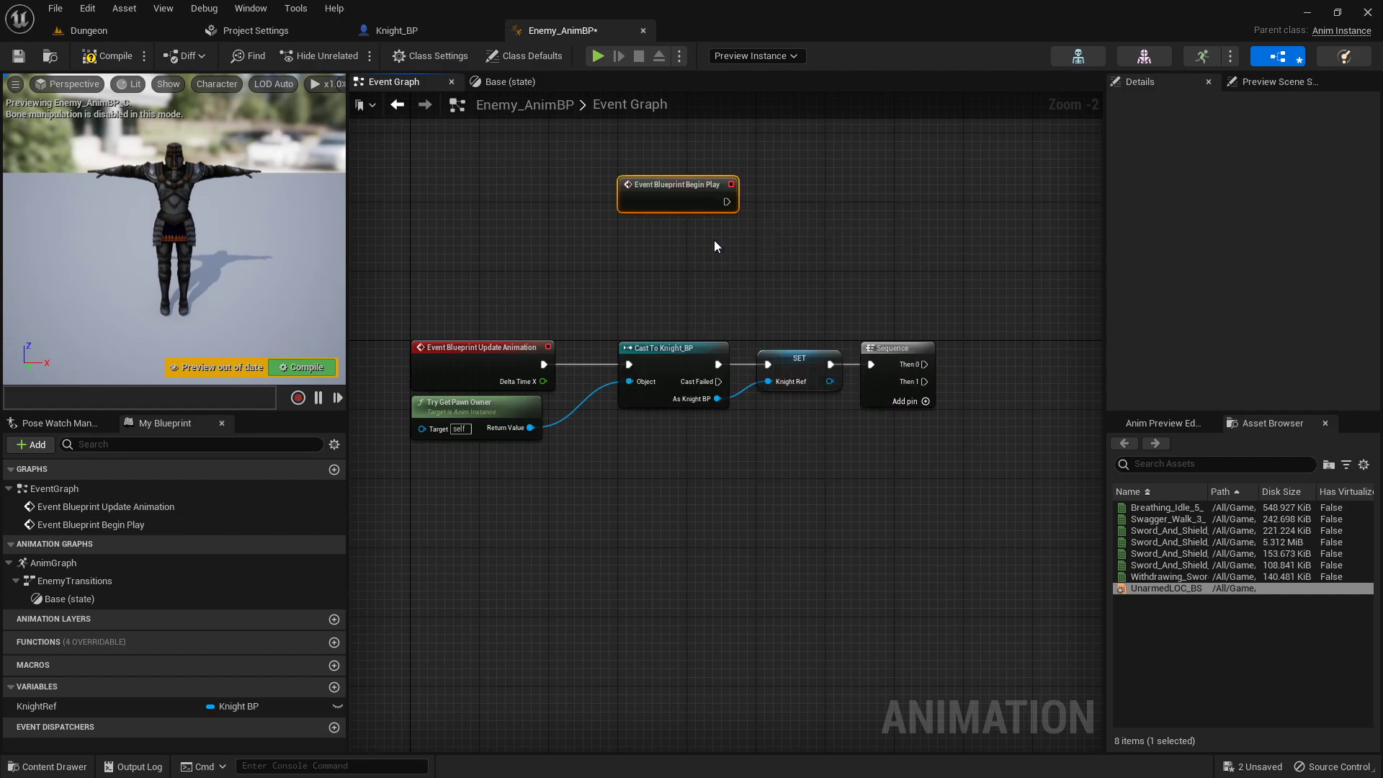
# - Disconnect the cast and KnightRef SET nodes from the update event and Sequence, and move them with Try Get Pawn Owner beside Begin Play
pyautogui.scroll(2, 671, 189)
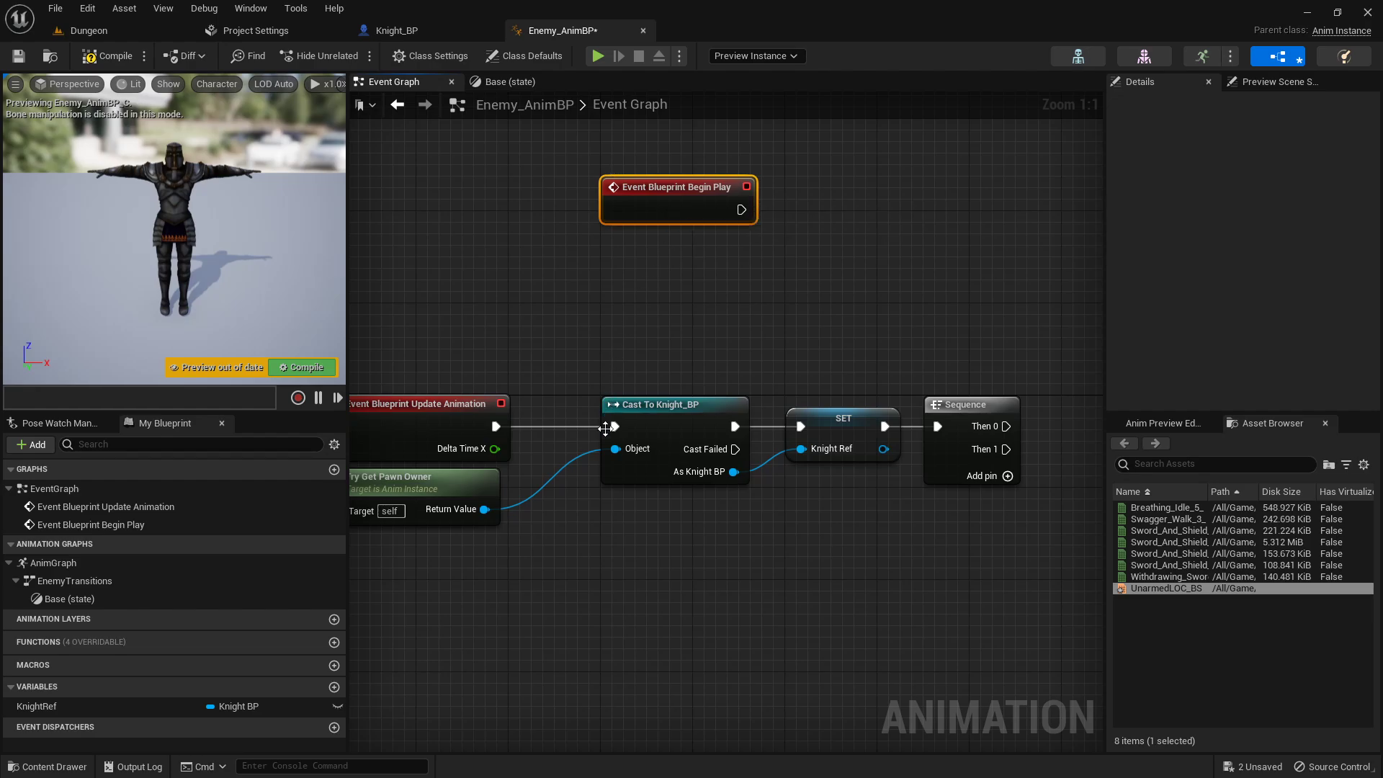
pyautogui.keyDown('alt'); pyautogui.click(493, 426); pyautogui.keyUp('alt')
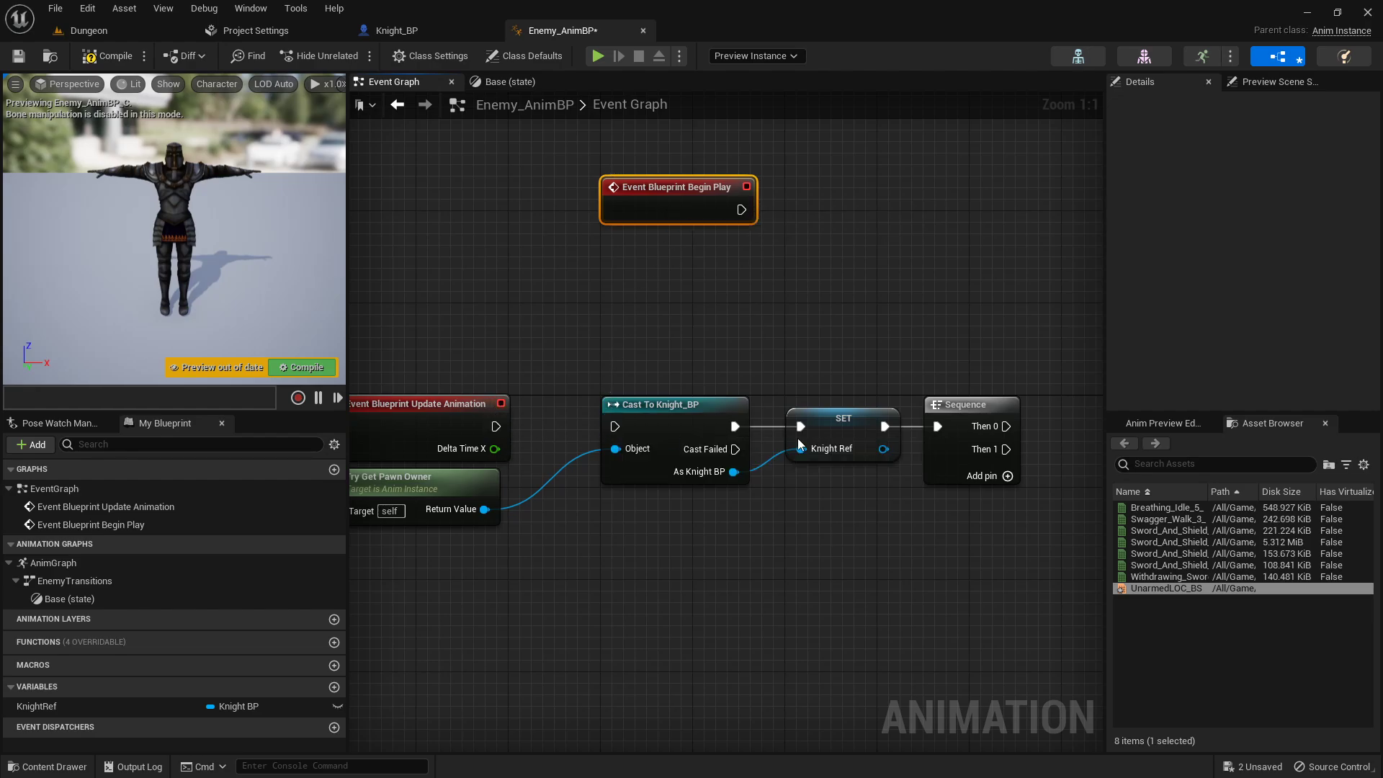
pyautogui.keyDown('alt'); pyautogui.click(944, 427); pyautogui.keyUp('alt')
pyautogui.moveTo(813, 340); pyautogui.dragTo(577, 463)
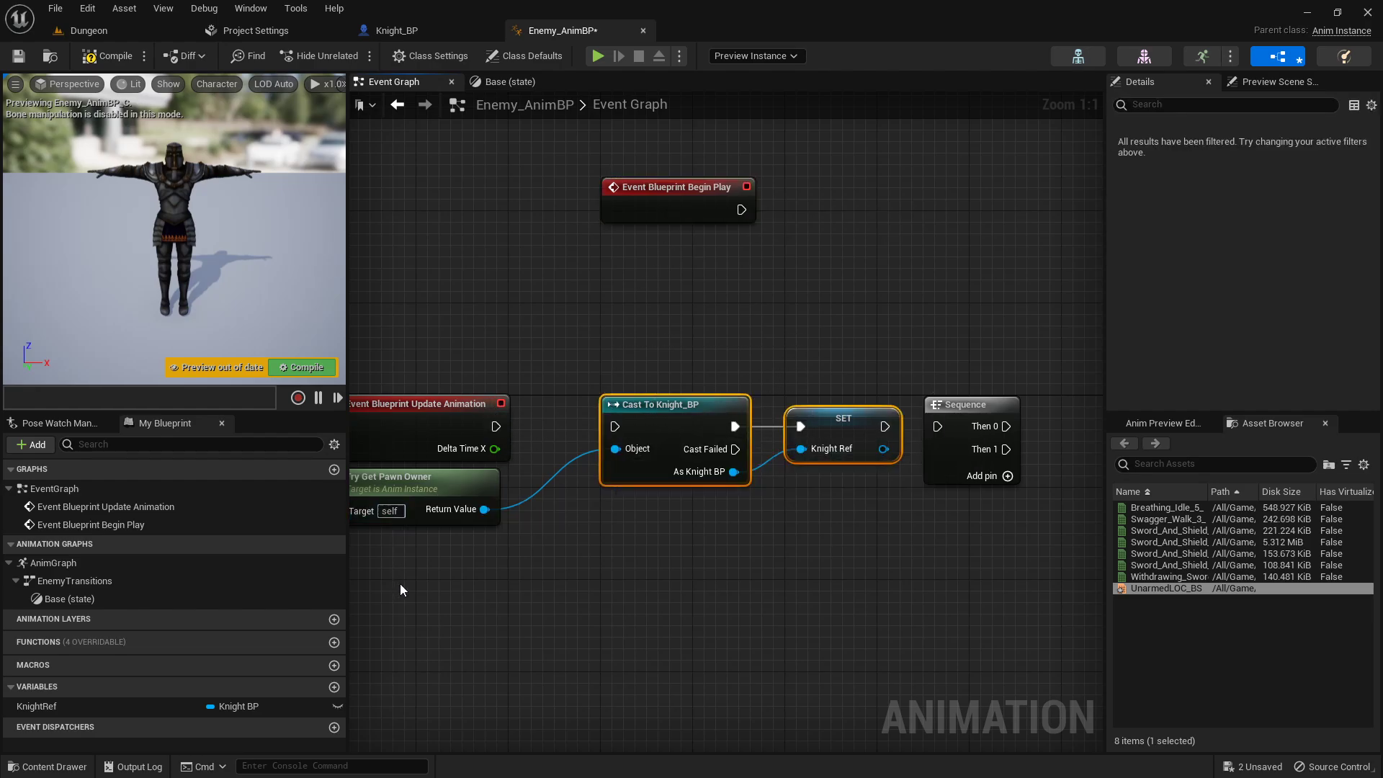
pyautogui.keyDown('ctrl'); pyautogui.click(425, 497); pyautogui.keyUp('ctrl')
pyautogui.moveTo(710, 393); pyautogui.dragTo(916, 175)
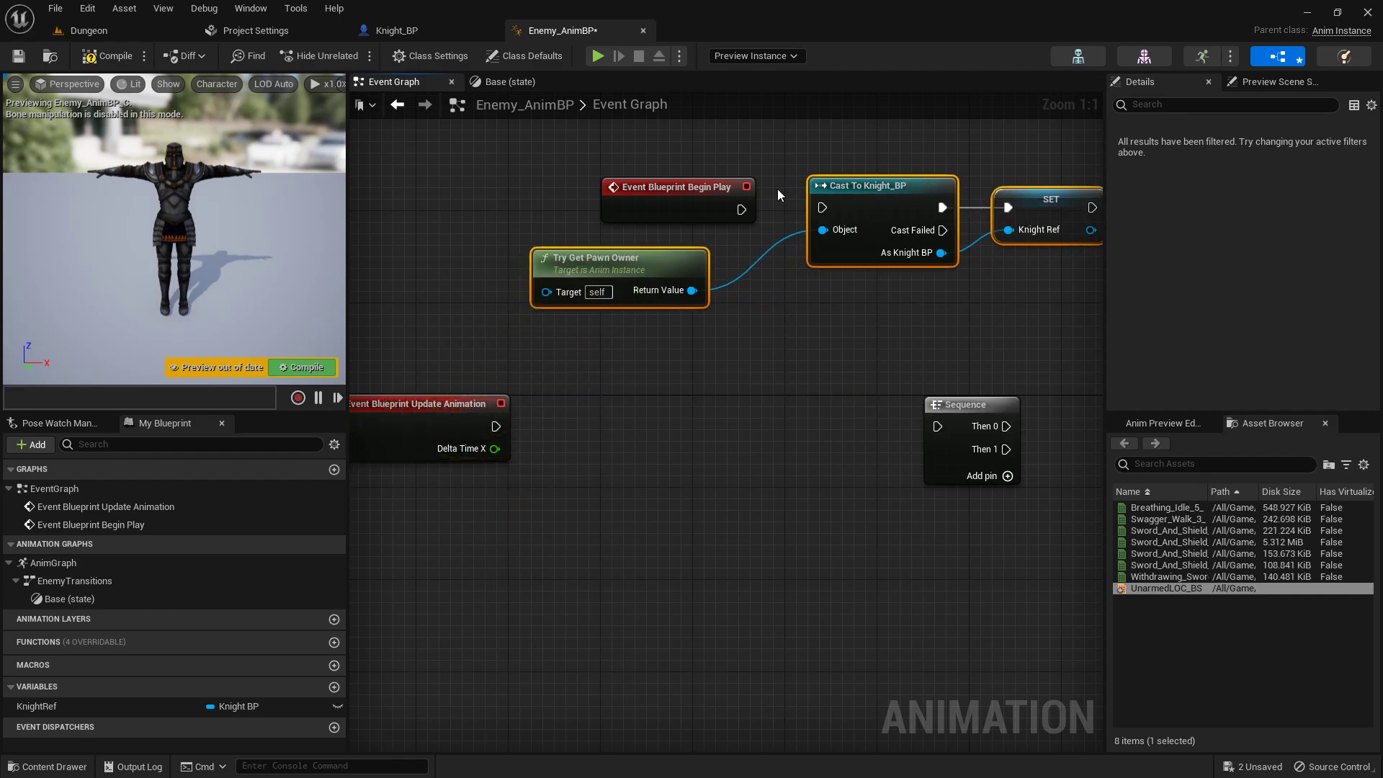
# - Run Cast To Knight_BP from Event Blueprint Begin Play and align the event, Try Get Pawn Owner, cast and SET nodes
pyautogui.moveTo(740, 210); pyautogui.dragTo(840, 206)
pyautogui.click(729, 151)
pyautogui.scroll(-1, 729, 150)
pyautogui.moveTo(729, 150); pyautogui.dragTo(623, 186, button='right')
pyautogui.moveTo(509, 163); pyautogui.dragTo(922, 271)
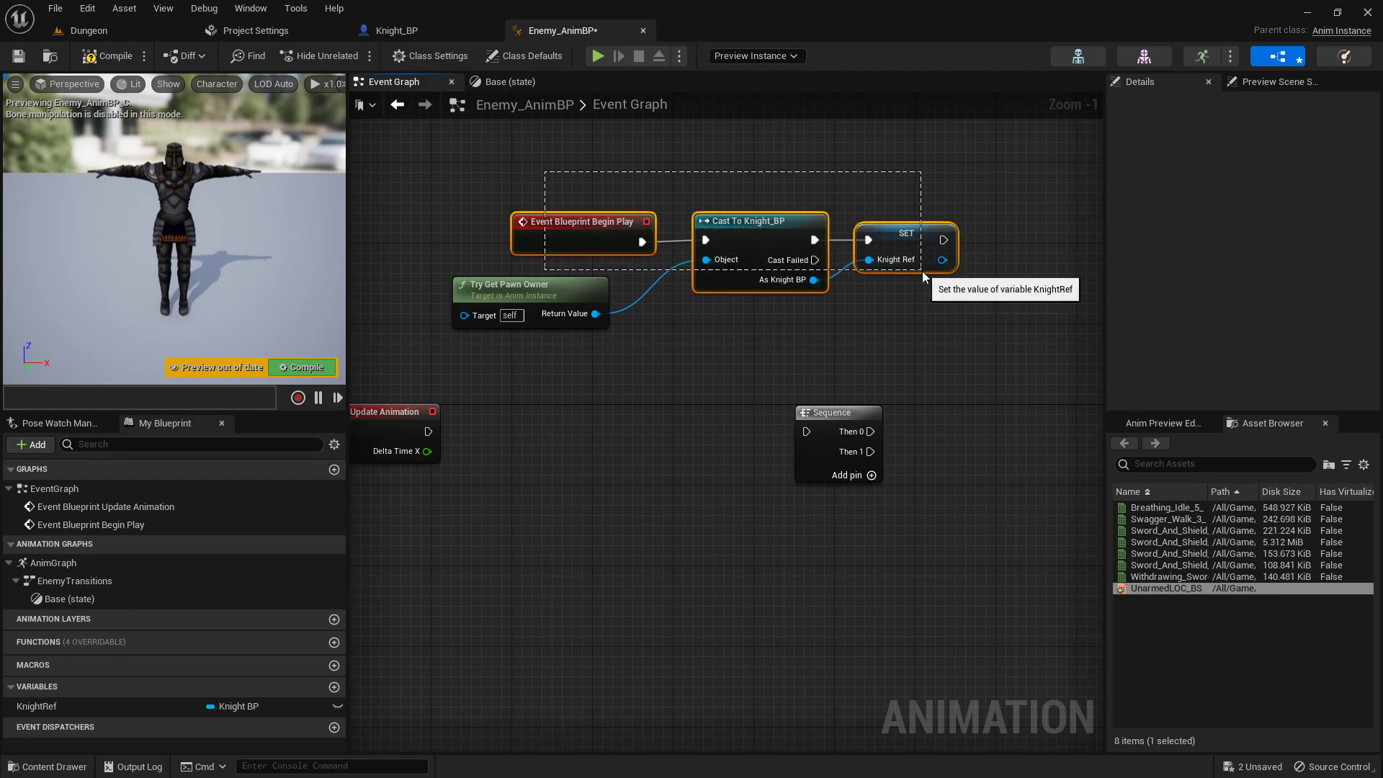
pyautogui.moveTo(568, 296); pyautogui.dragTo(616, 273)
pyautogui.click(884, 286)
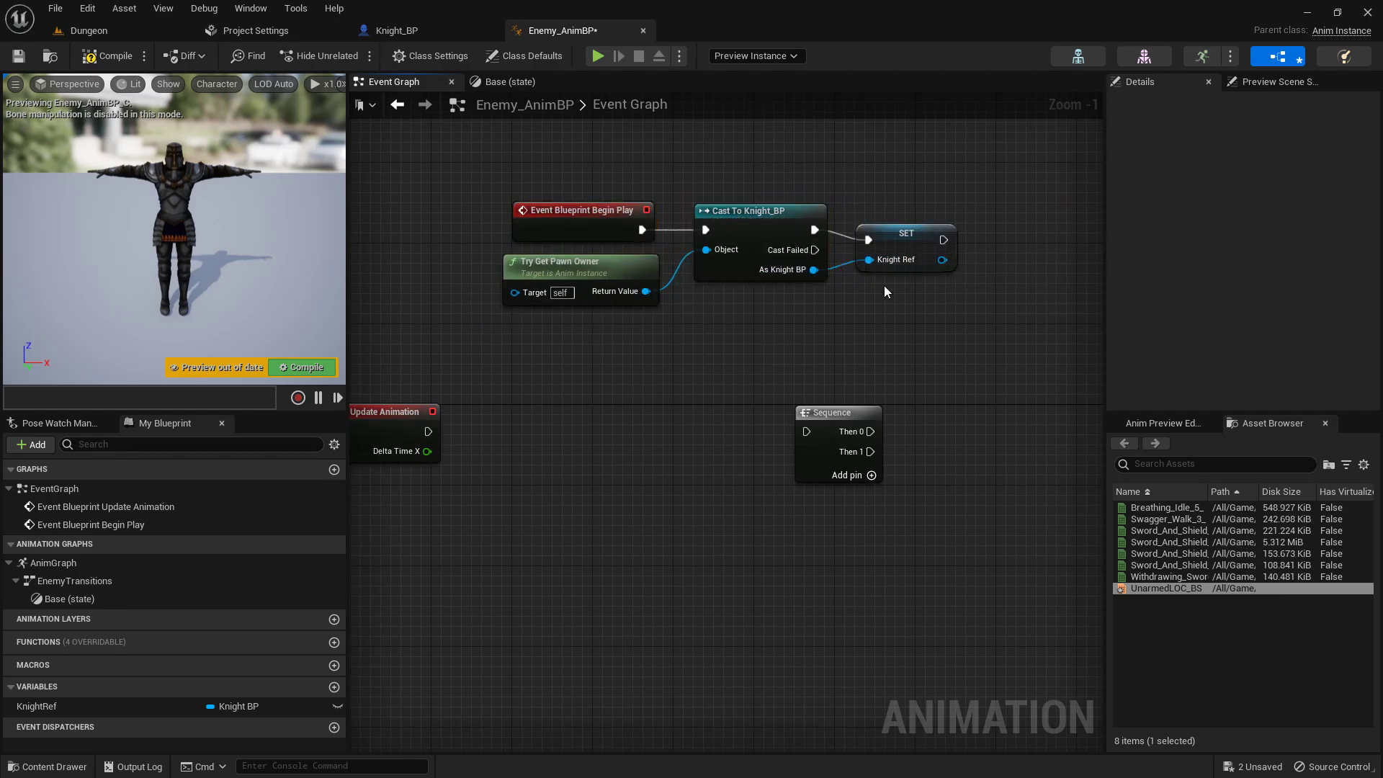
pyautogui.moveTo(910, 230); pyautogui.dragTo(909, 226)
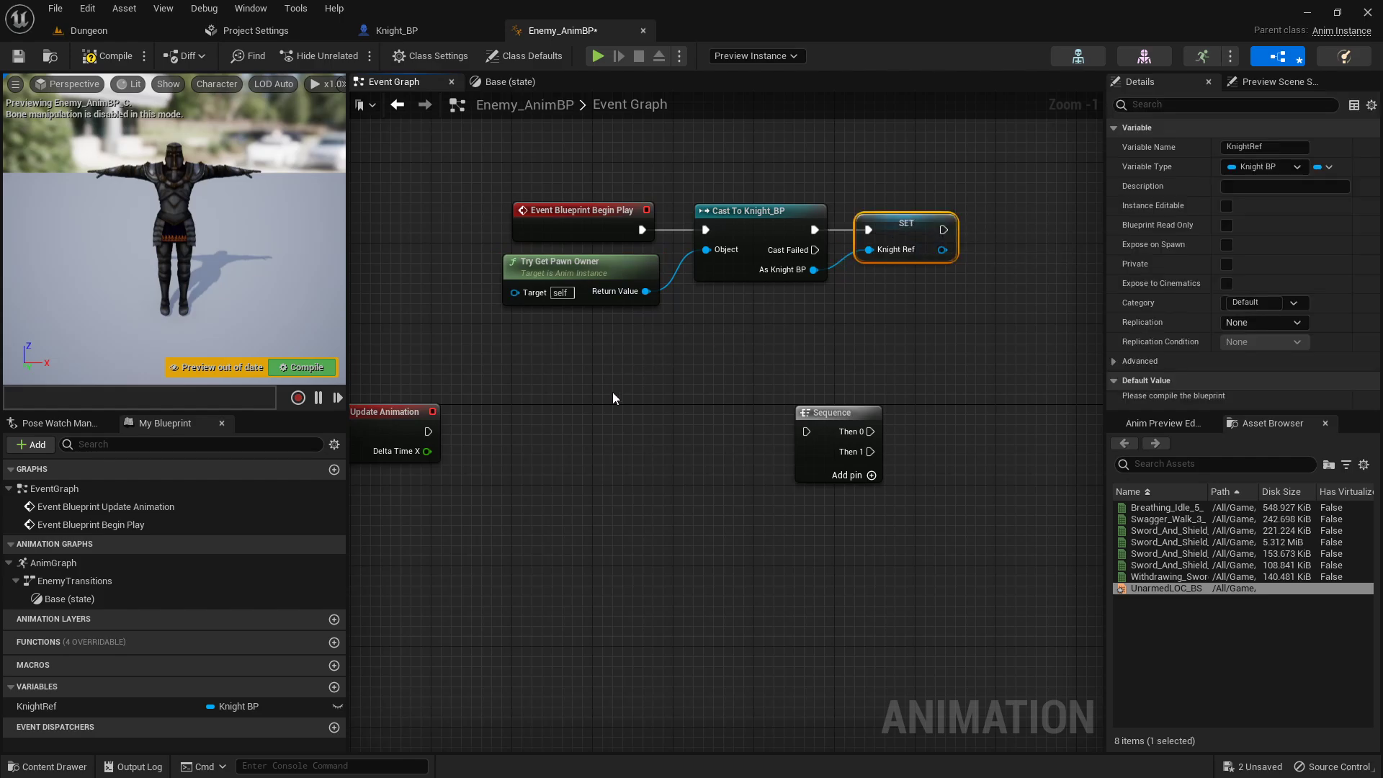
# - Connect Event Blueprint Update Animation directly to the Sequence node and move the Sequence close beside the event
pyautogui.moveTo(612, 398); pyautogui.dragTo(704, 327, button='right')
pyautogui.moveTo(520, 358); pyautogui.dragTo(651, 341)
pyautogui.press('Escape')
pyautogui.click(697, 293)
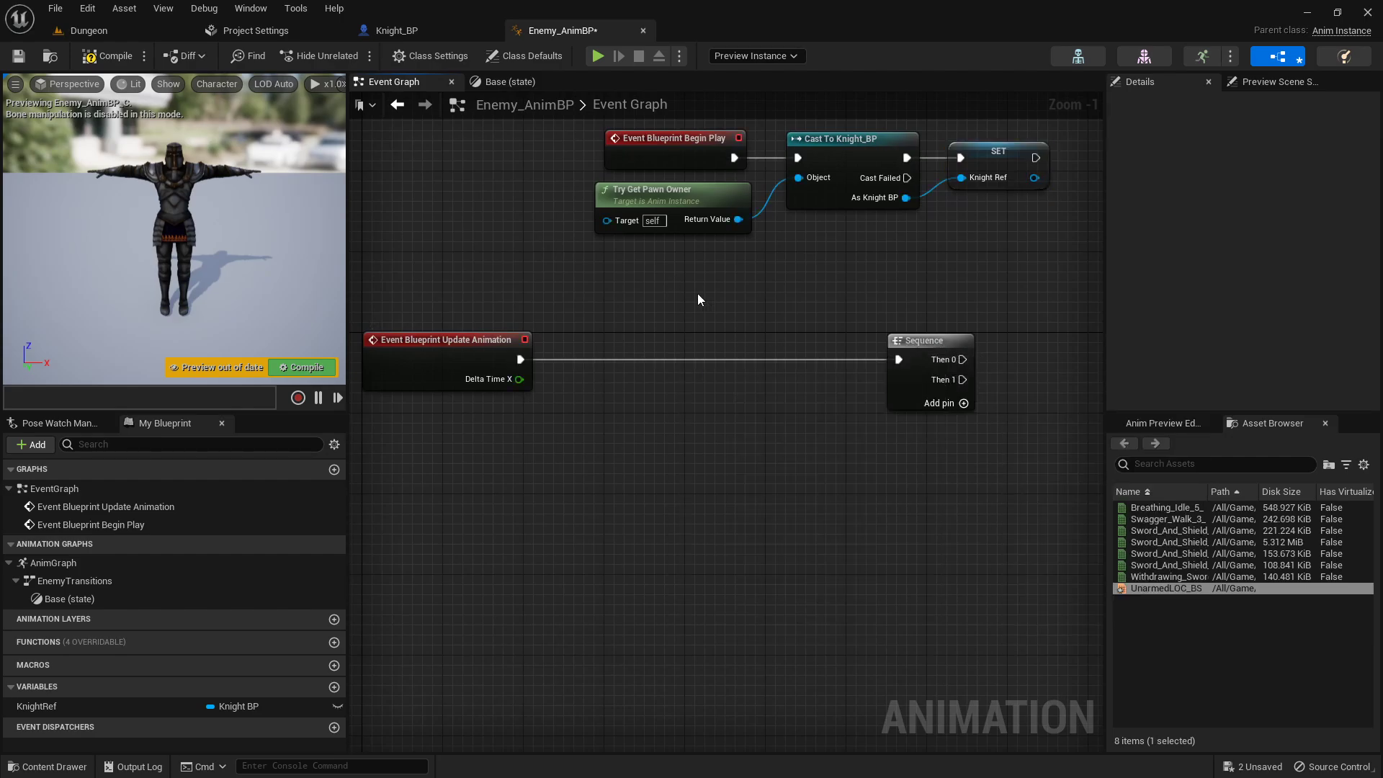
pyautogui.moveTo(926, 340); pyautogui.dragTo(602, 340)
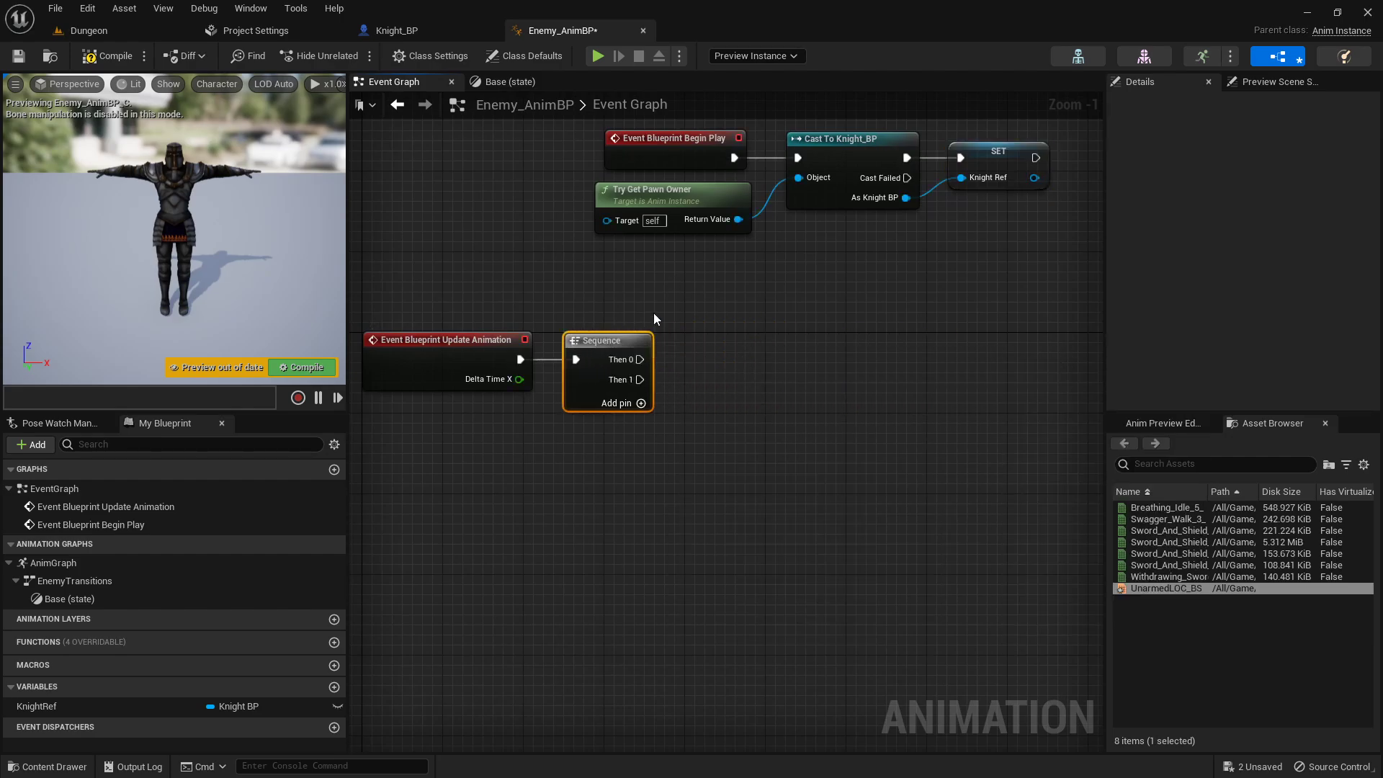
pyautogui.click(716, 321)
# - Place a KnightRef getter above the Sequence node, add a Get Velocity node from it and straighten the wire between them
pyautogui.scroll(1, 663, 416)
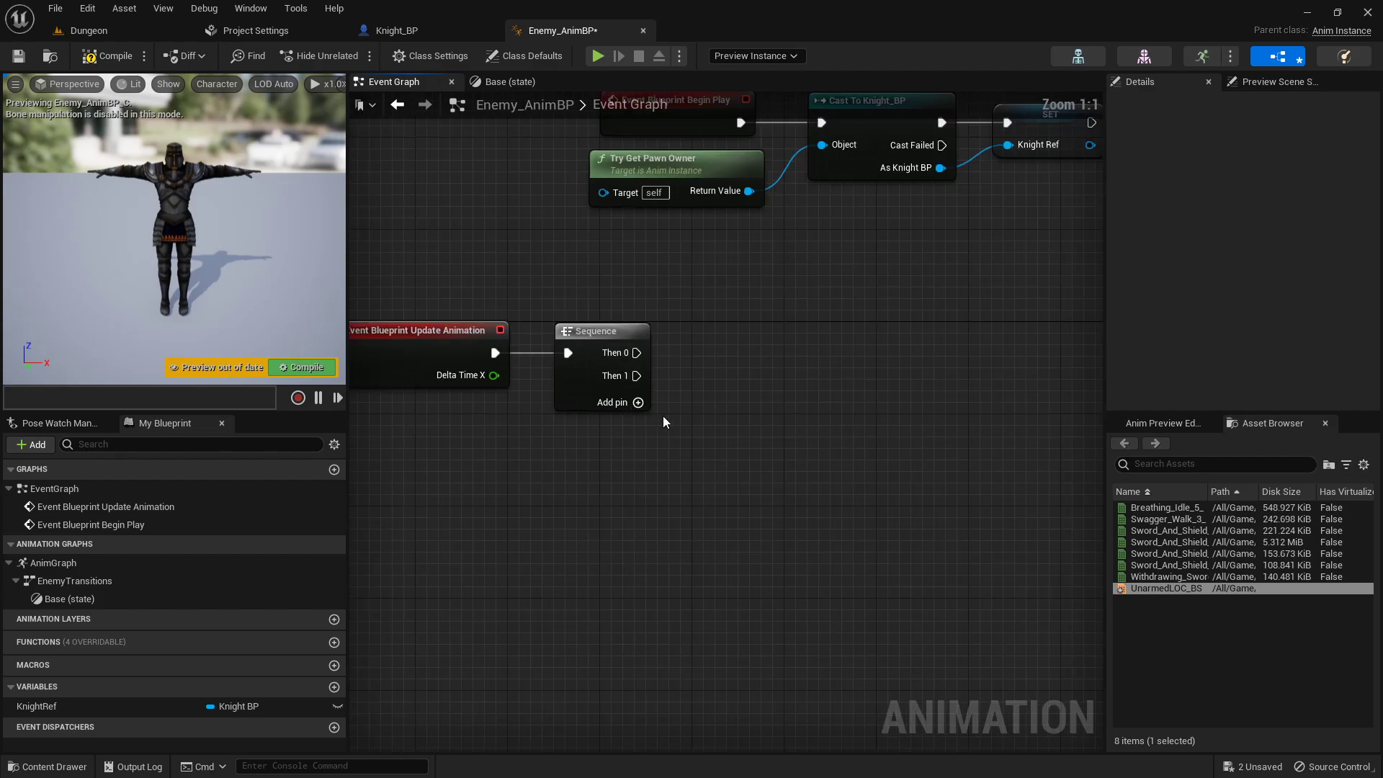
pyautogui.moveTo(662, 416); pyautogui.dragTo(514, 359, button='right')
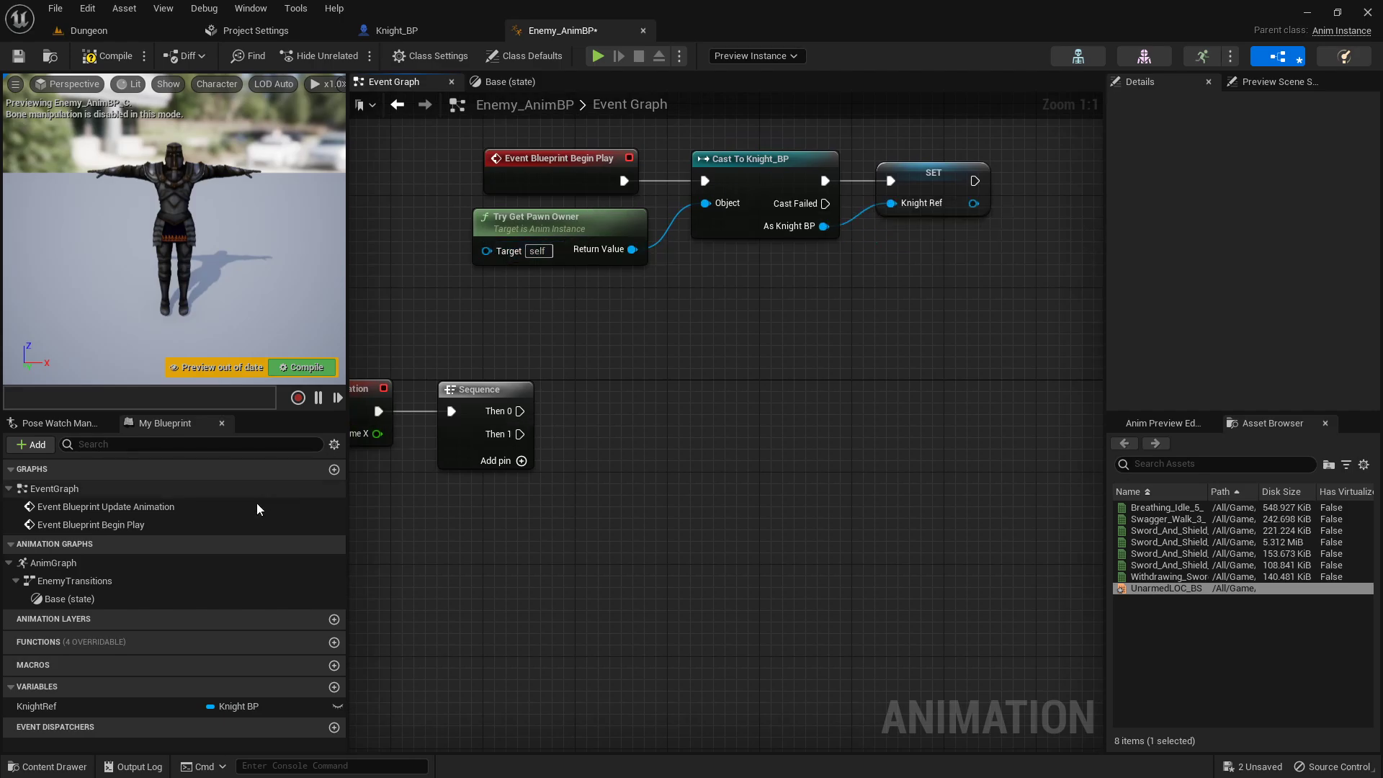
pyautogui.moveTo(27, 708); pyautogui.dragTo(621, 343)
pyautogui.click(490, 360)
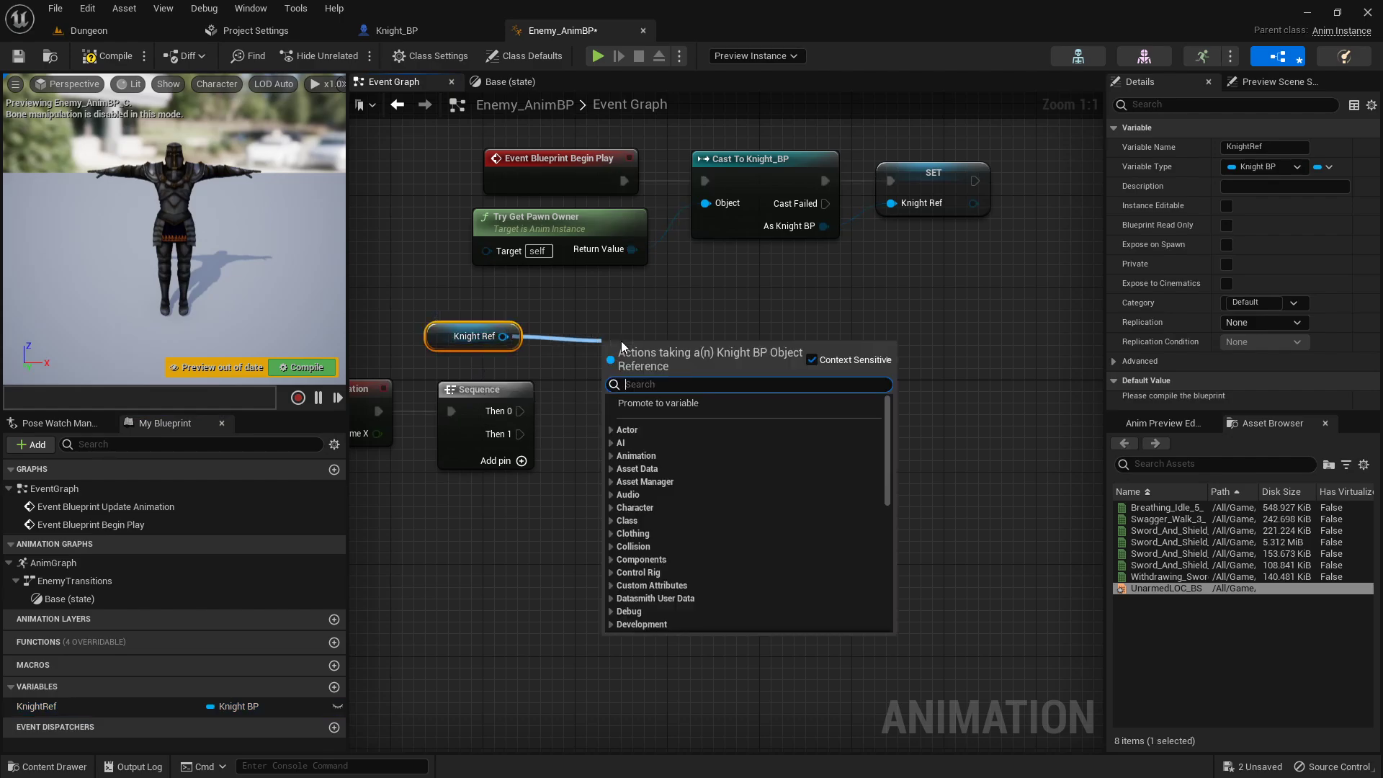
pyautogui.write('get vel')
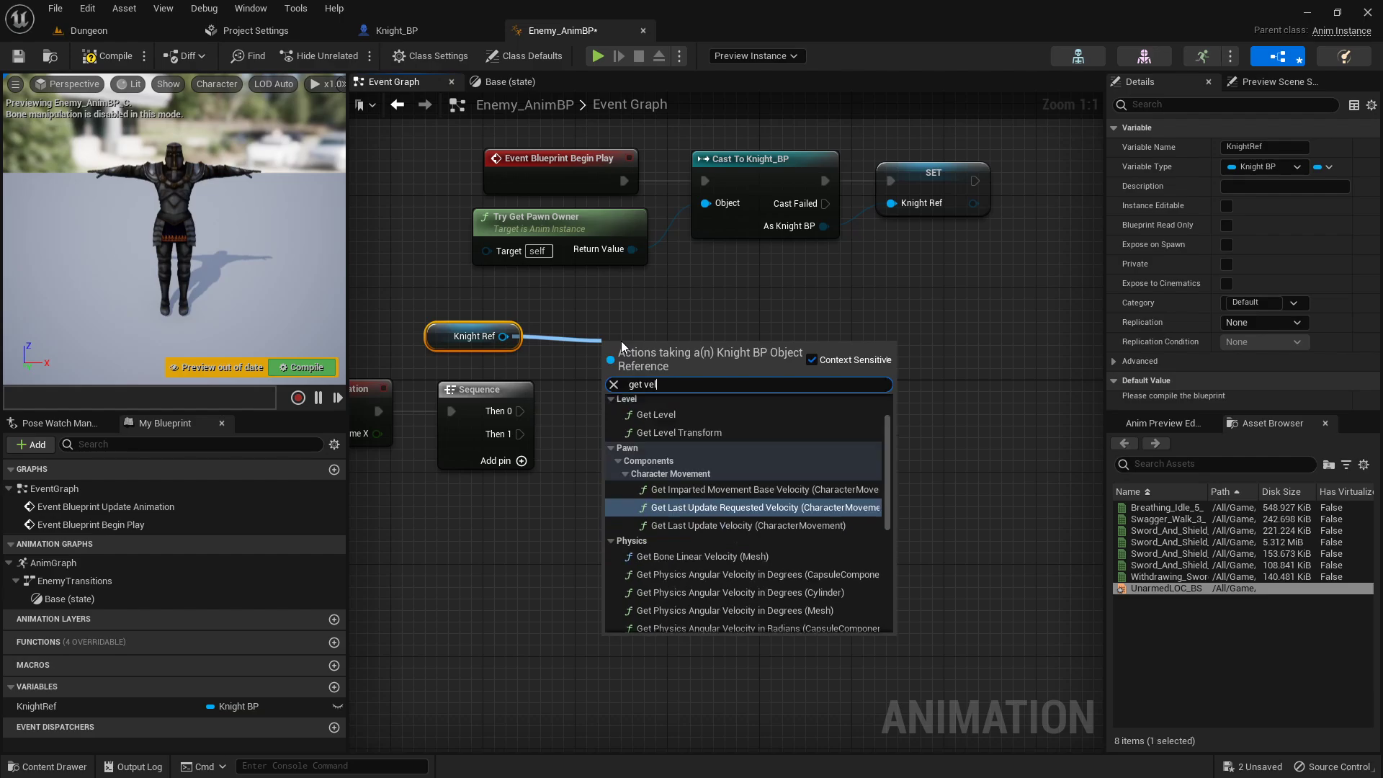
pyautogui.write('ocity')
pyautogui.scroll(-4, 764, 482)
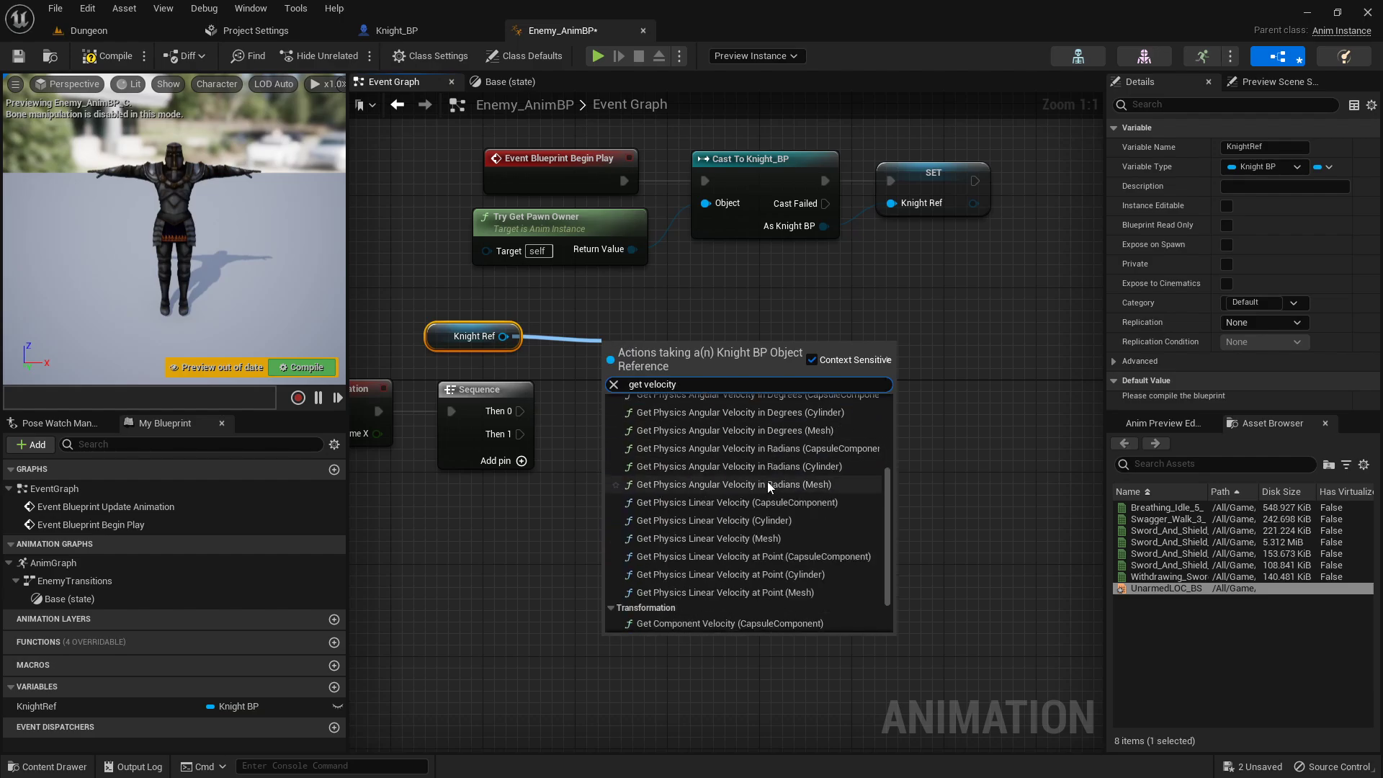
pyautogui.click(683, 627)
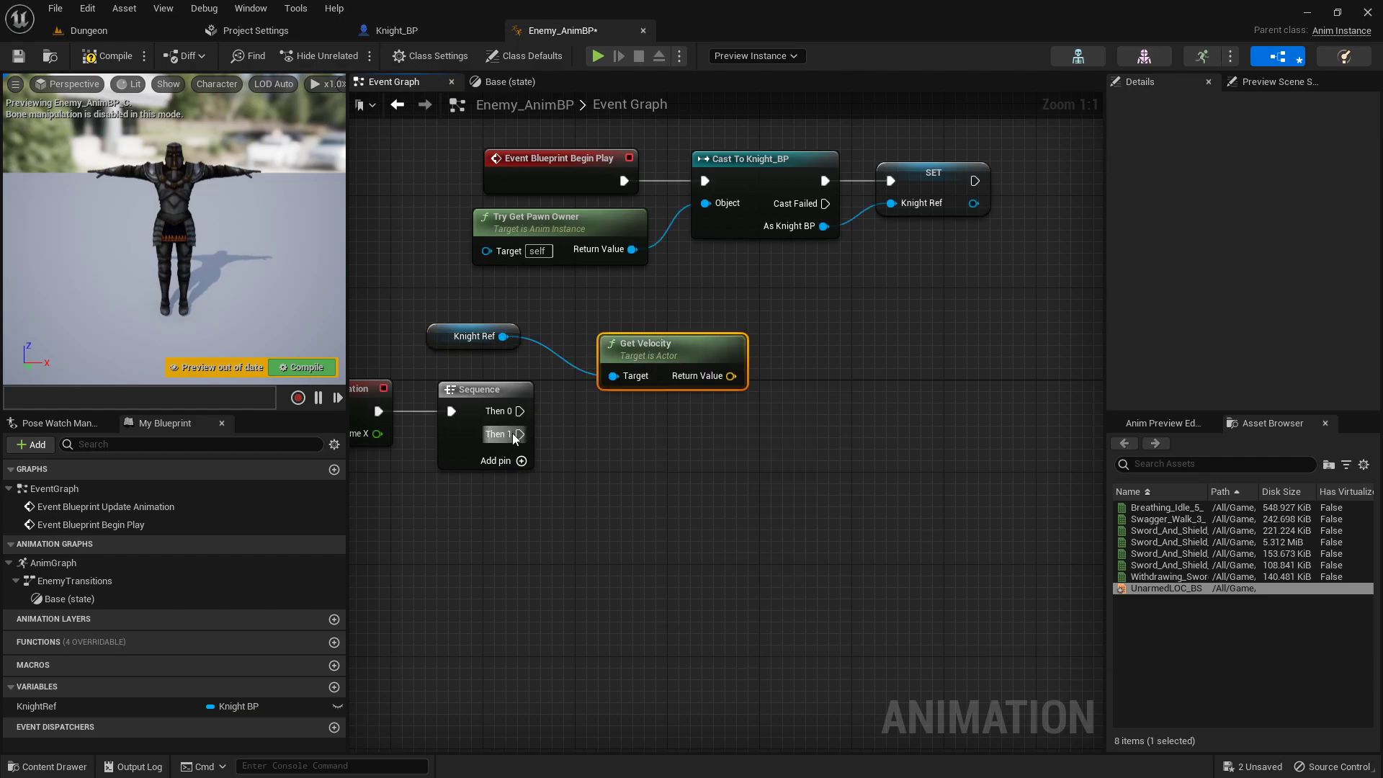
pyautogui.moveTo(650, 344); pyautogui.dragTo(606, 309)
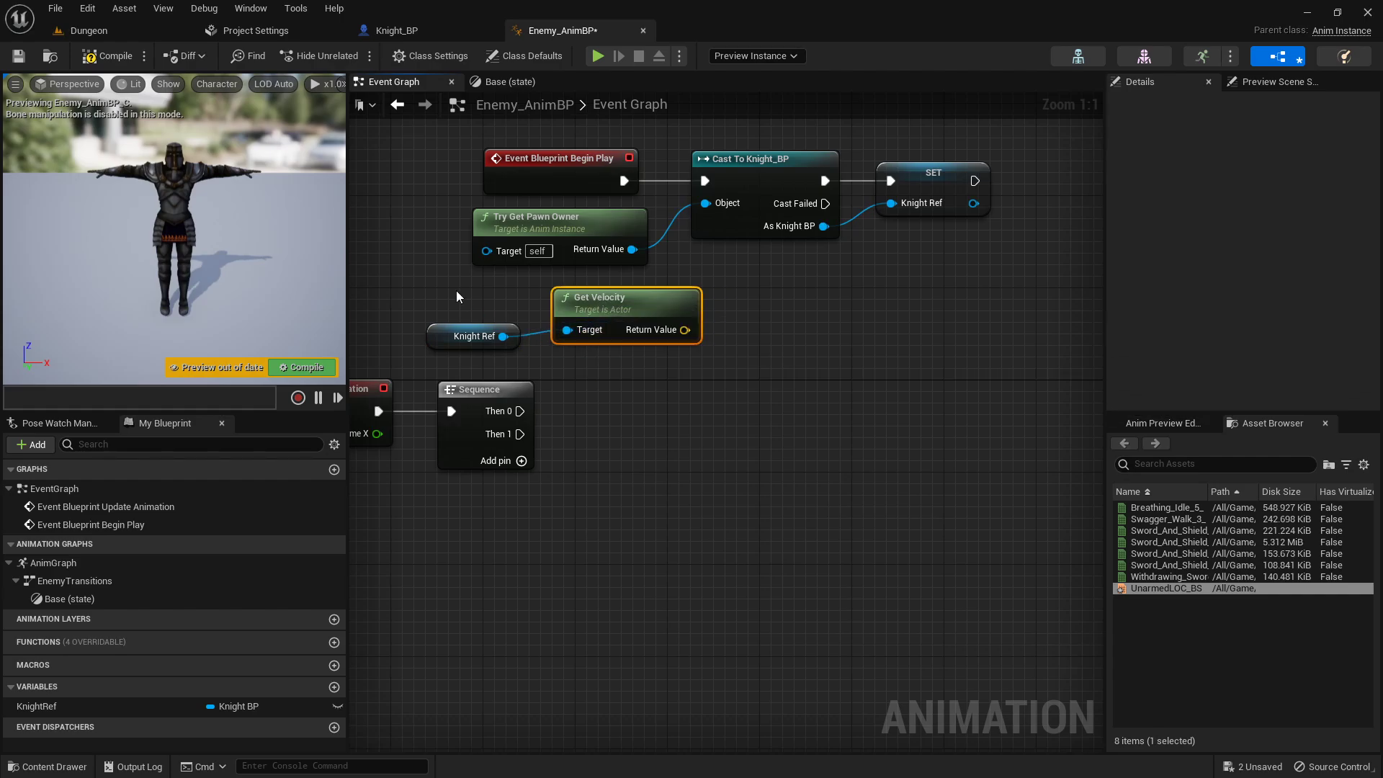
pyautogui.moveTo(456, 291); pyautogui.dragTo(573, 358)
pyautogui.press('q')
# - Add a Get Actor Rotation node from the KnightRef getter and align it directly below Get Velocity
pyautogui.moveTo(503, 331); pyautogui.dragTo(574, 354)
pyautogui.write('get')
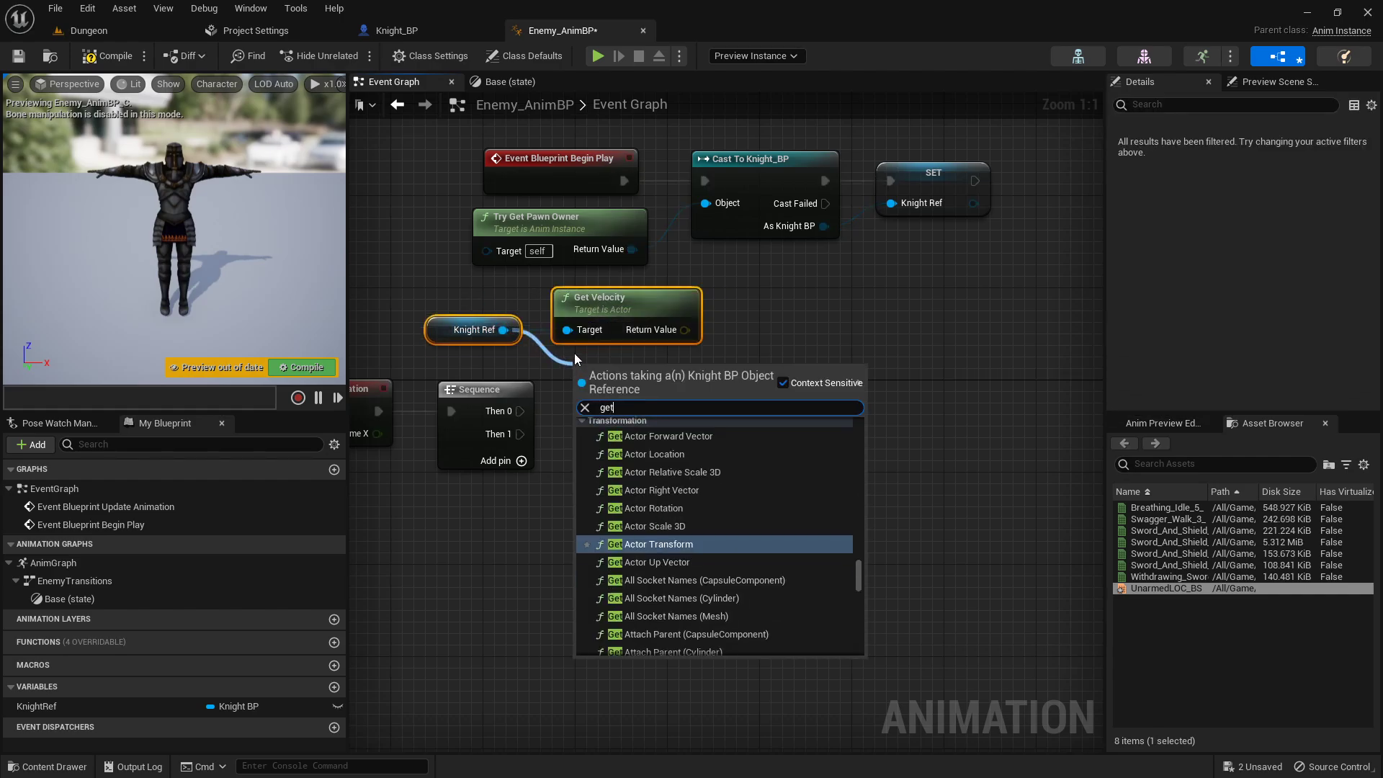
pyautogui.write(' actor rotation')
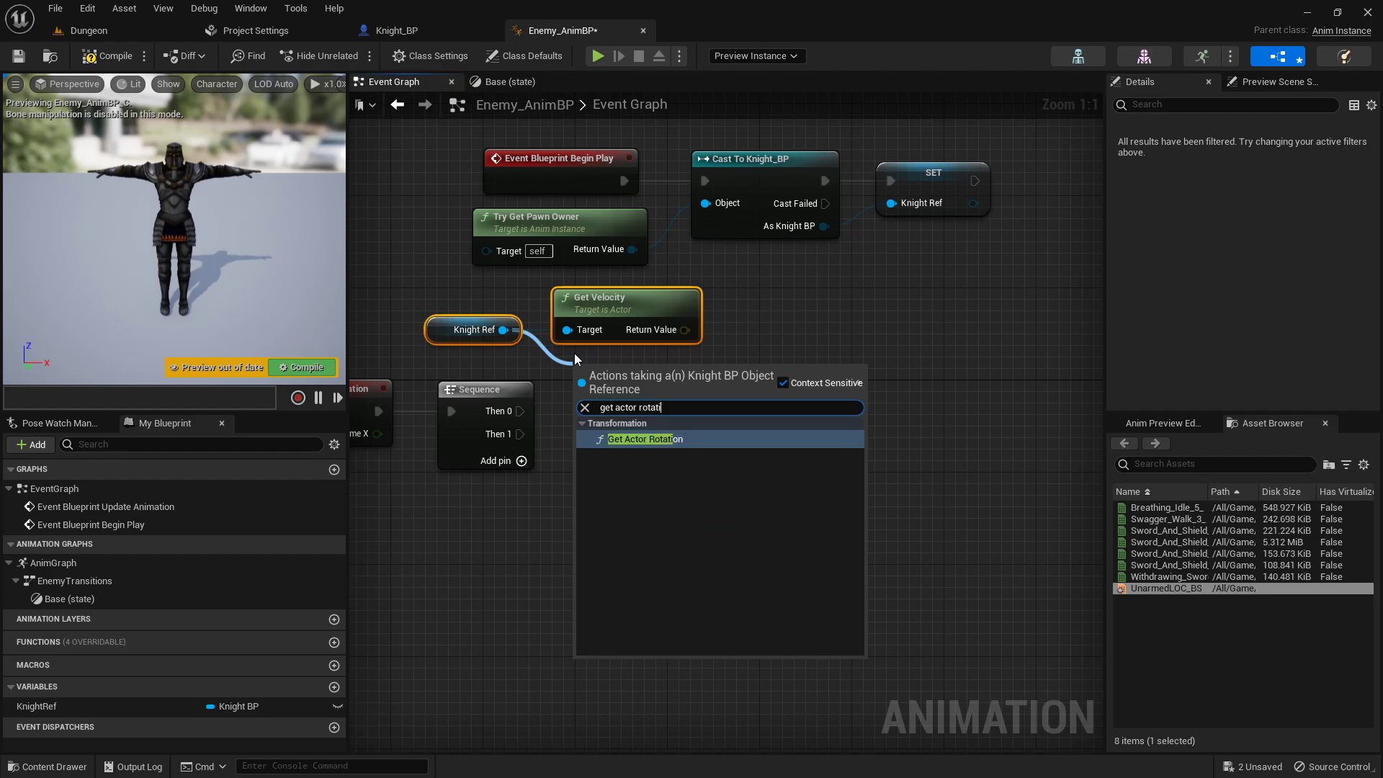
pyautogui.press('Return')
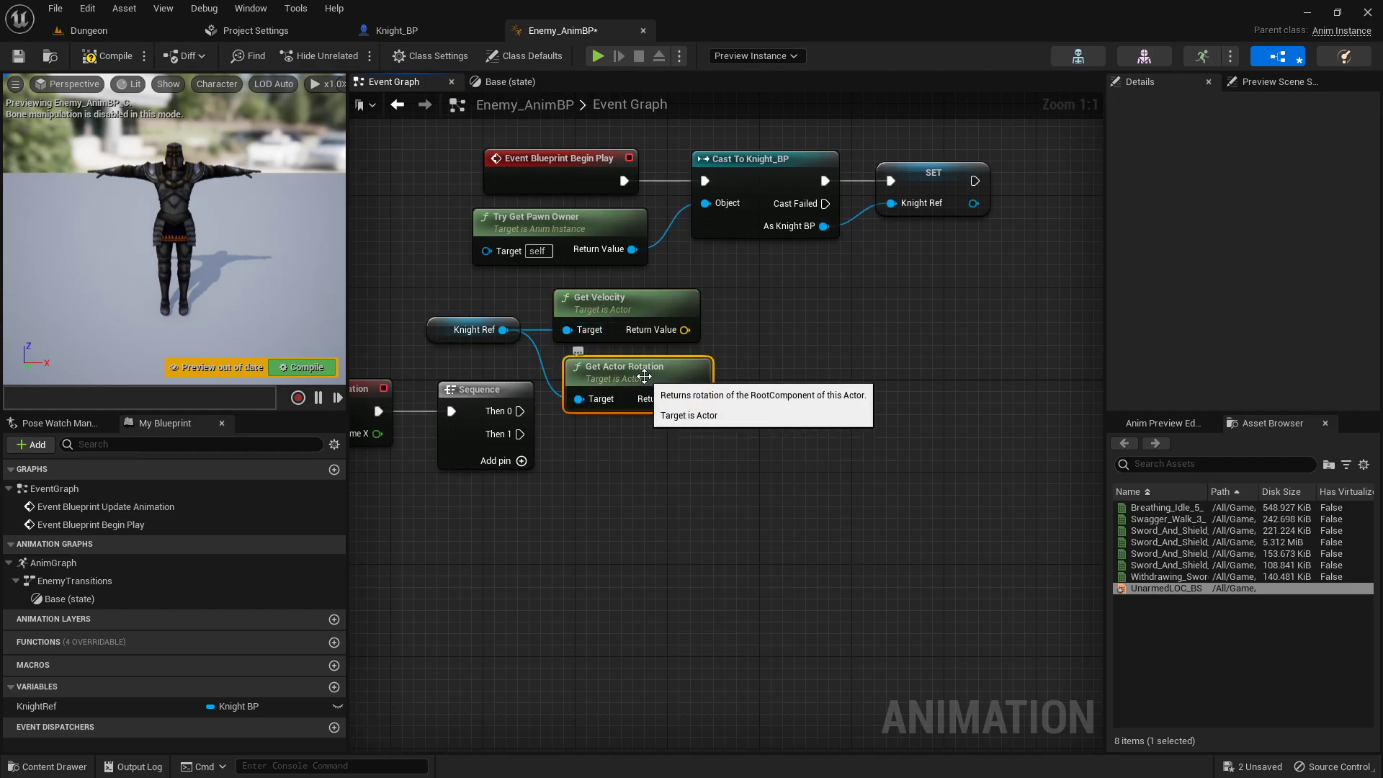
pyautogui.moveTo(643, 373); pyautogui.dragTo(632, 362)
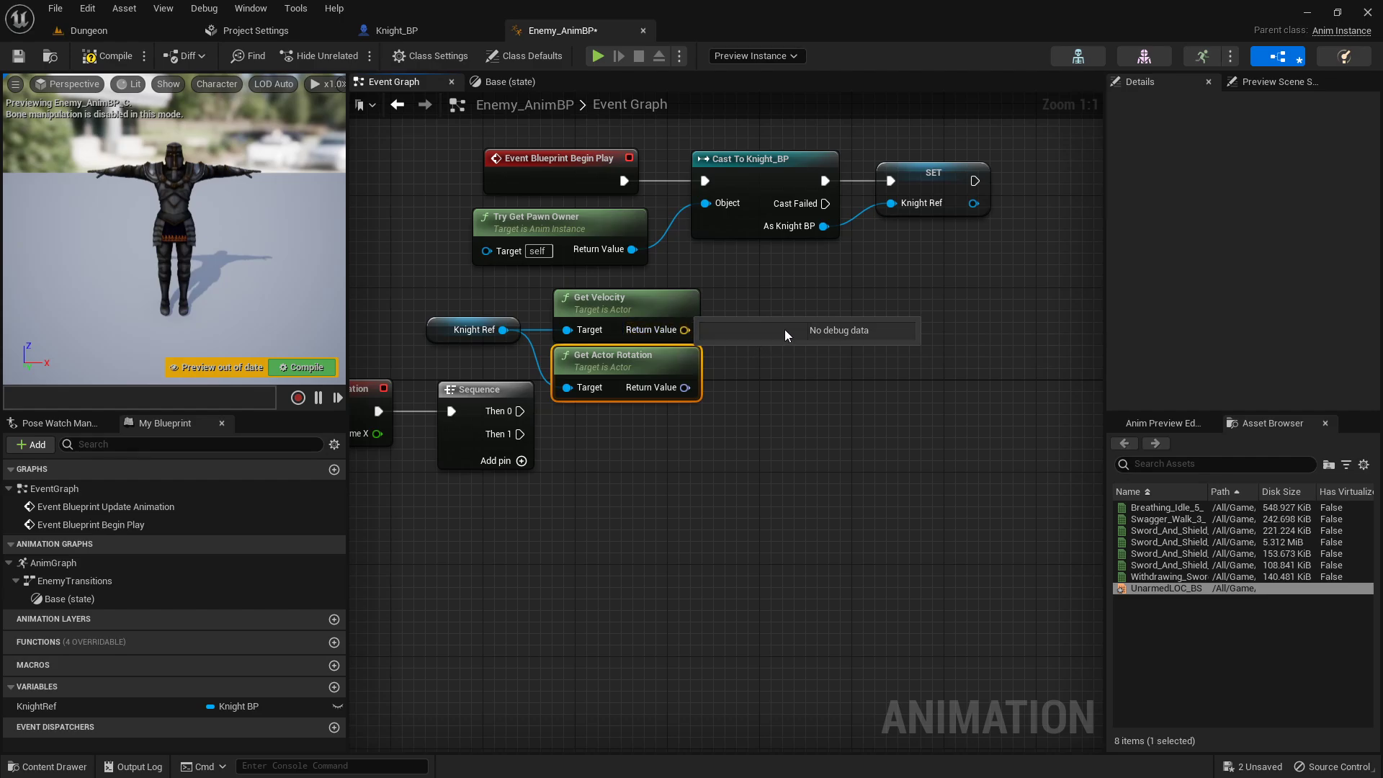
pyautogui.click(764, 386)
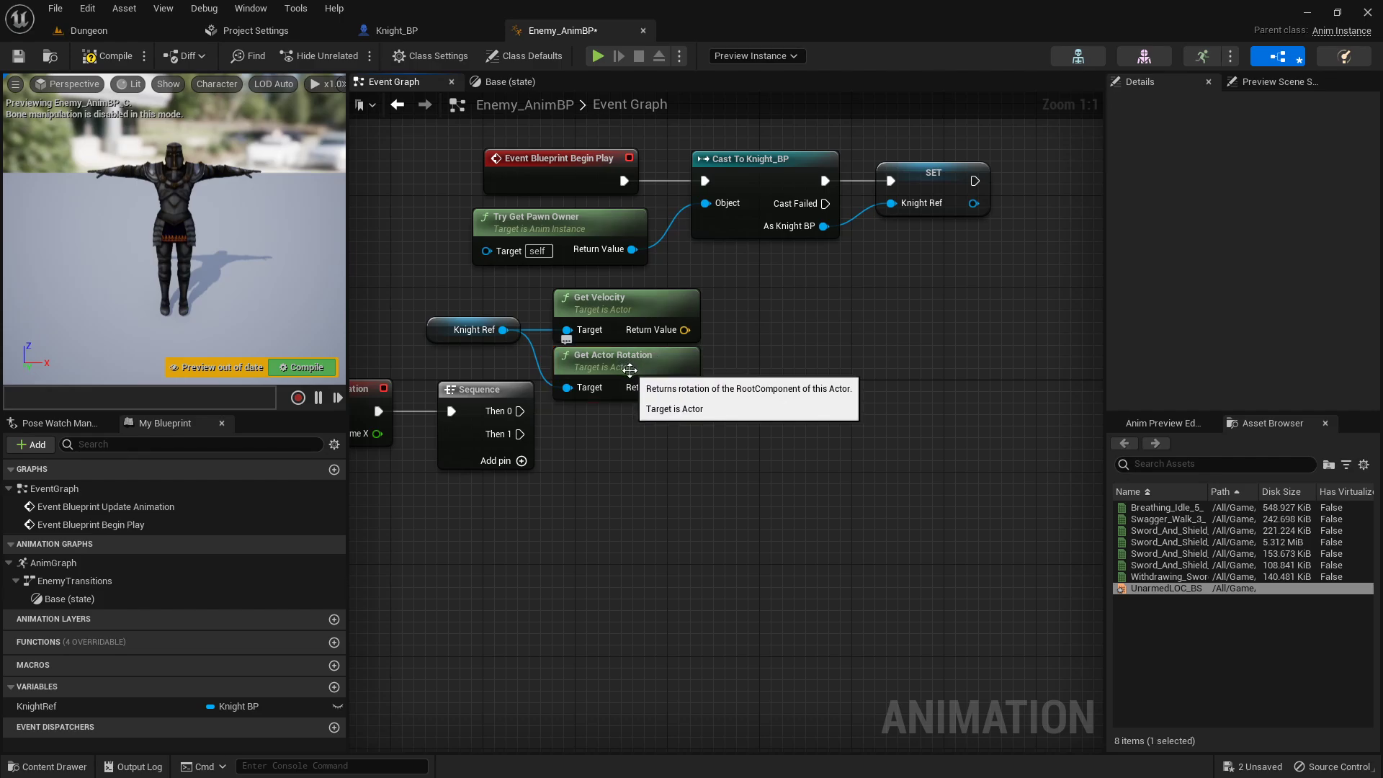
# - Add a Calculate Direction node with Get Actor Rotation feeding Base Rotation and Get Velocity feeding Velocity, and place it beside them
pyautogui.moveTo(772, 359); pyautogui.dragTo(701, 353, button='right')
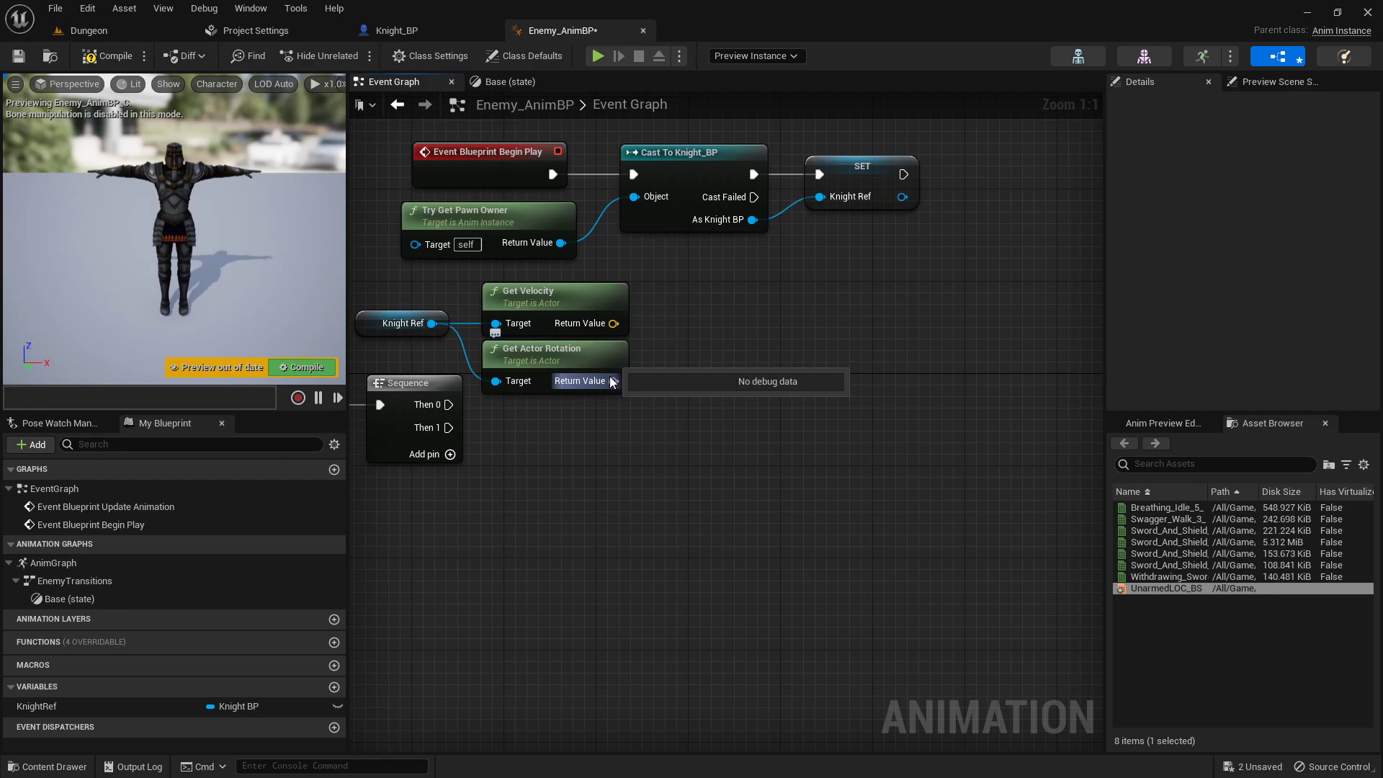
pyautogui.moveTo(611, 380); pyautogui.dragTo(716, 383)
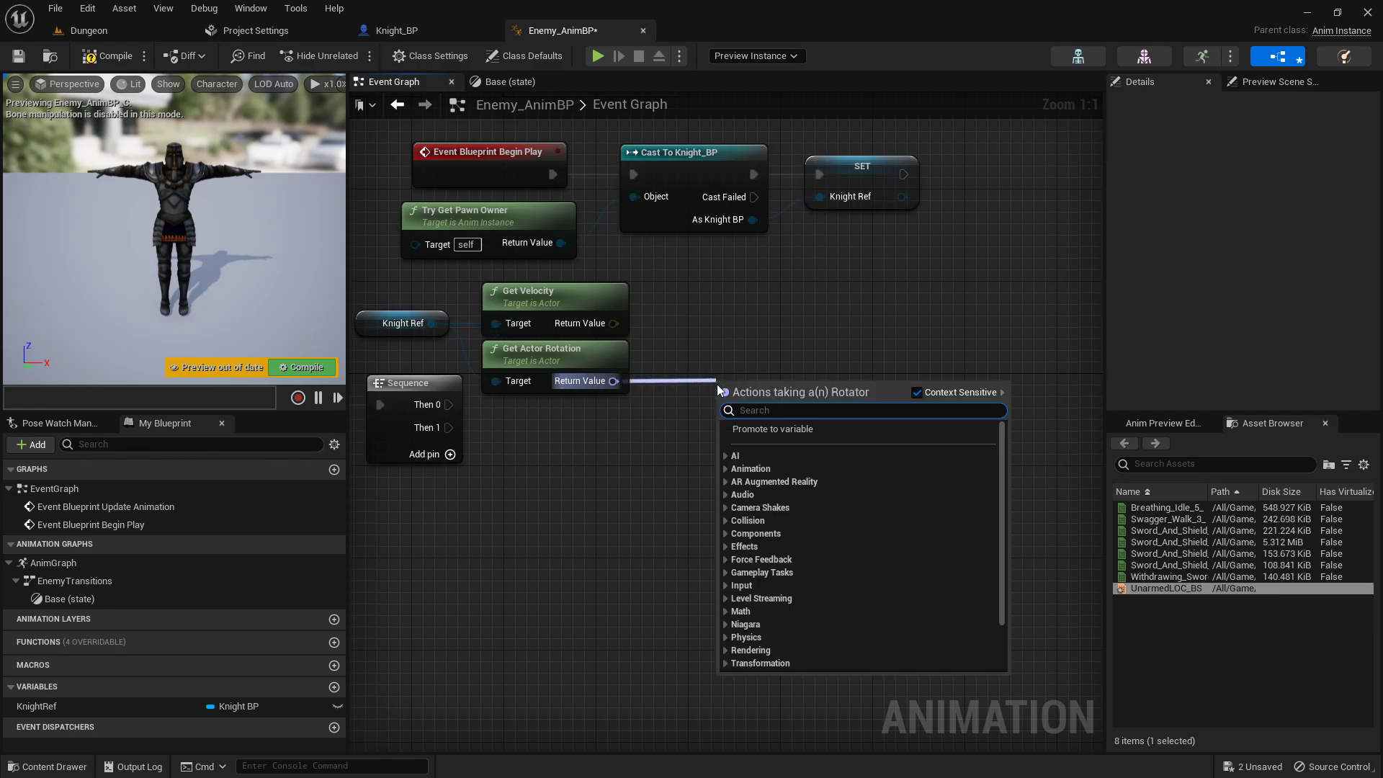
pyautogui.write('cal')
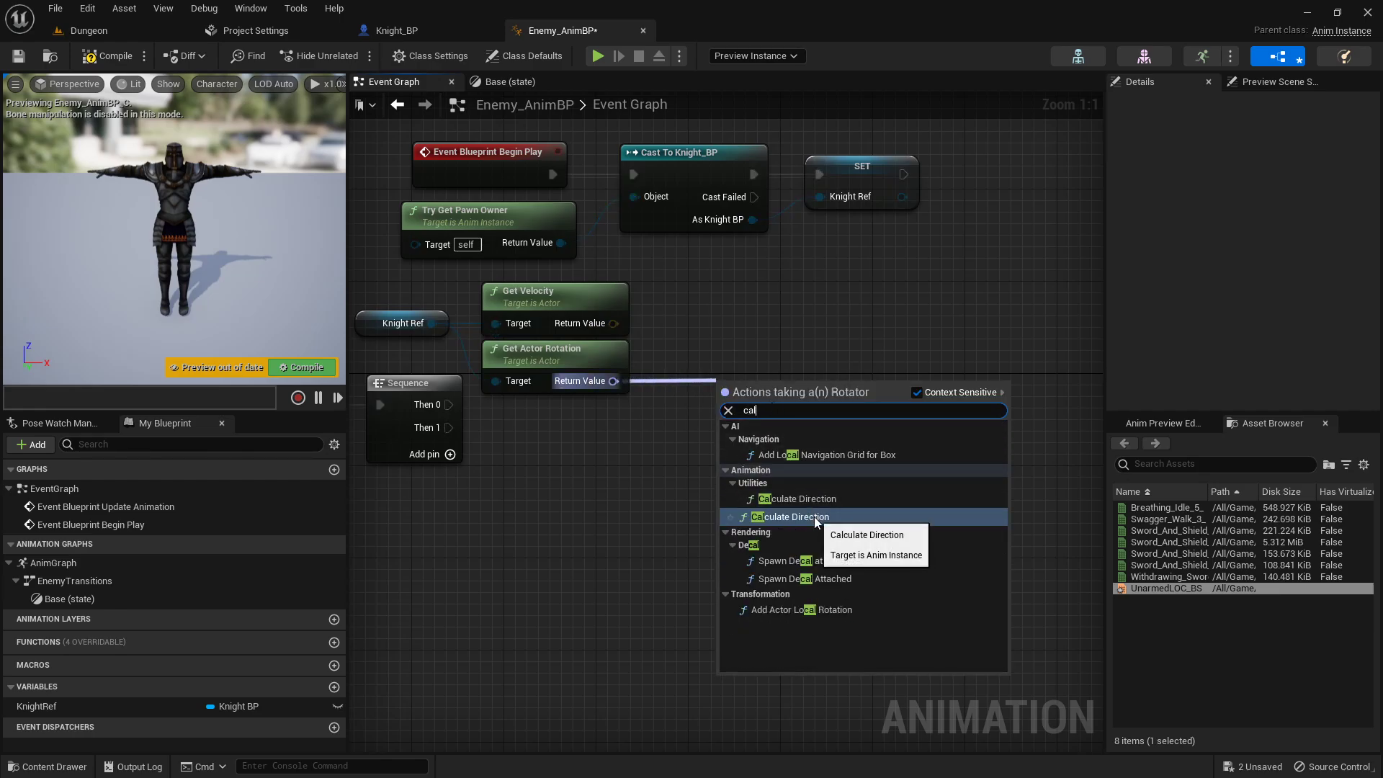
pyautogui.click(814, 516)
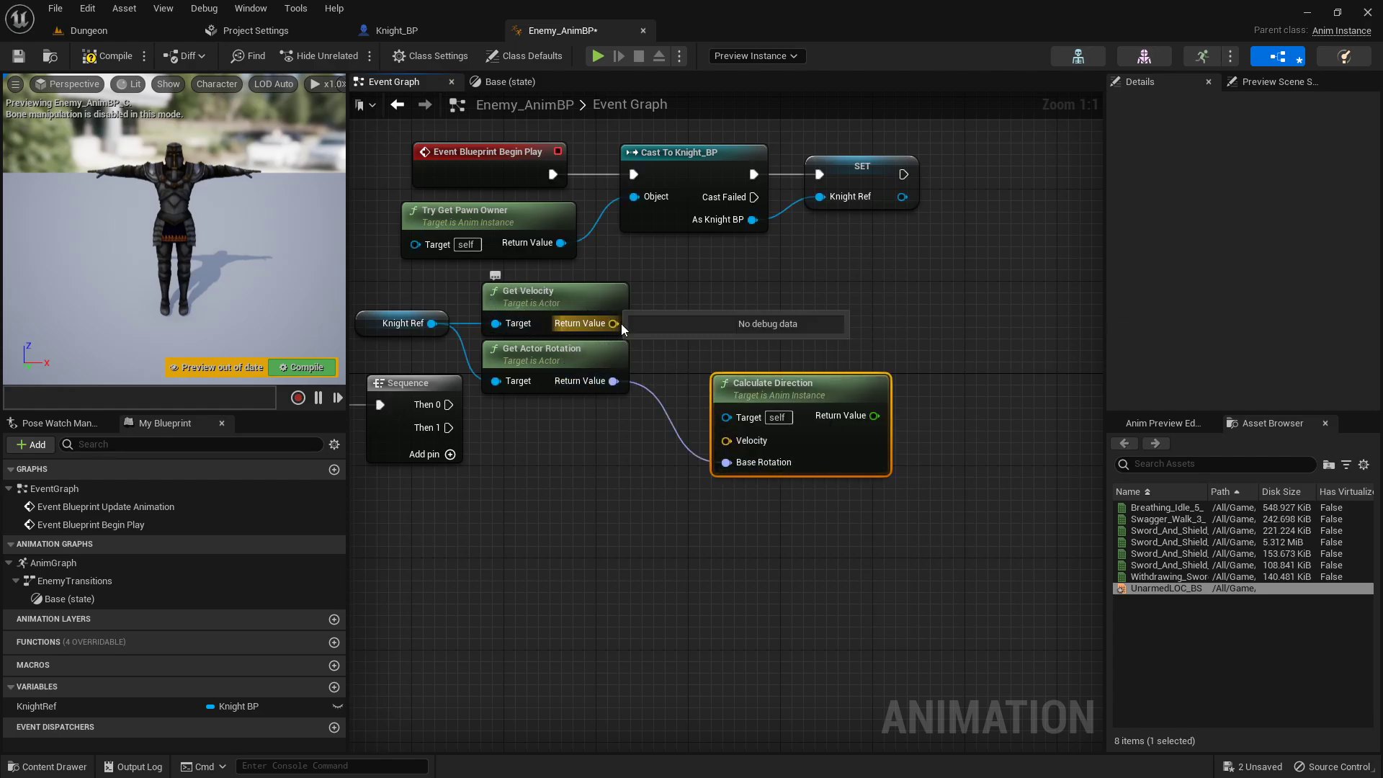
pyautogui.moveTo(613, 324); pyautogui.dragTo(733, 453)
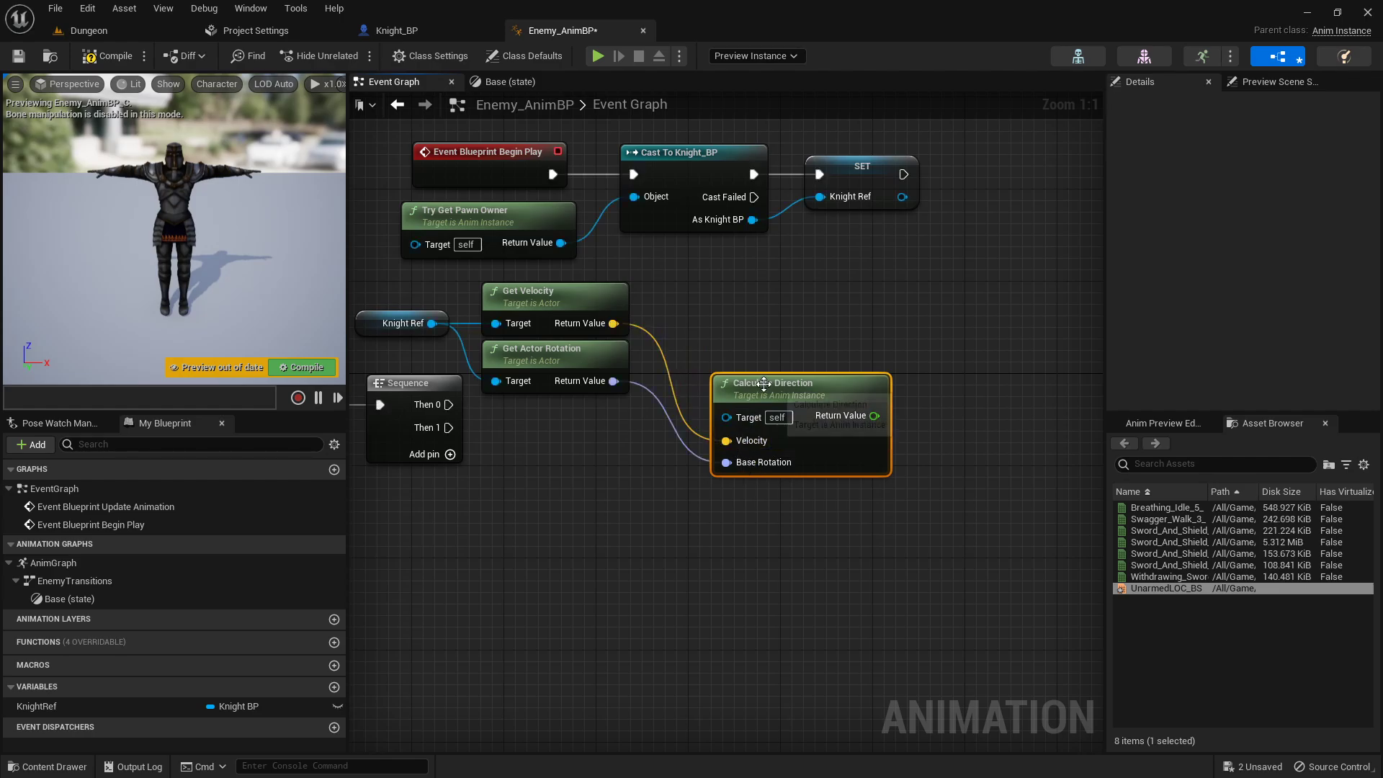
pyautogui.moveTo(768, 380); pyautogui.dragTo(722, 298)
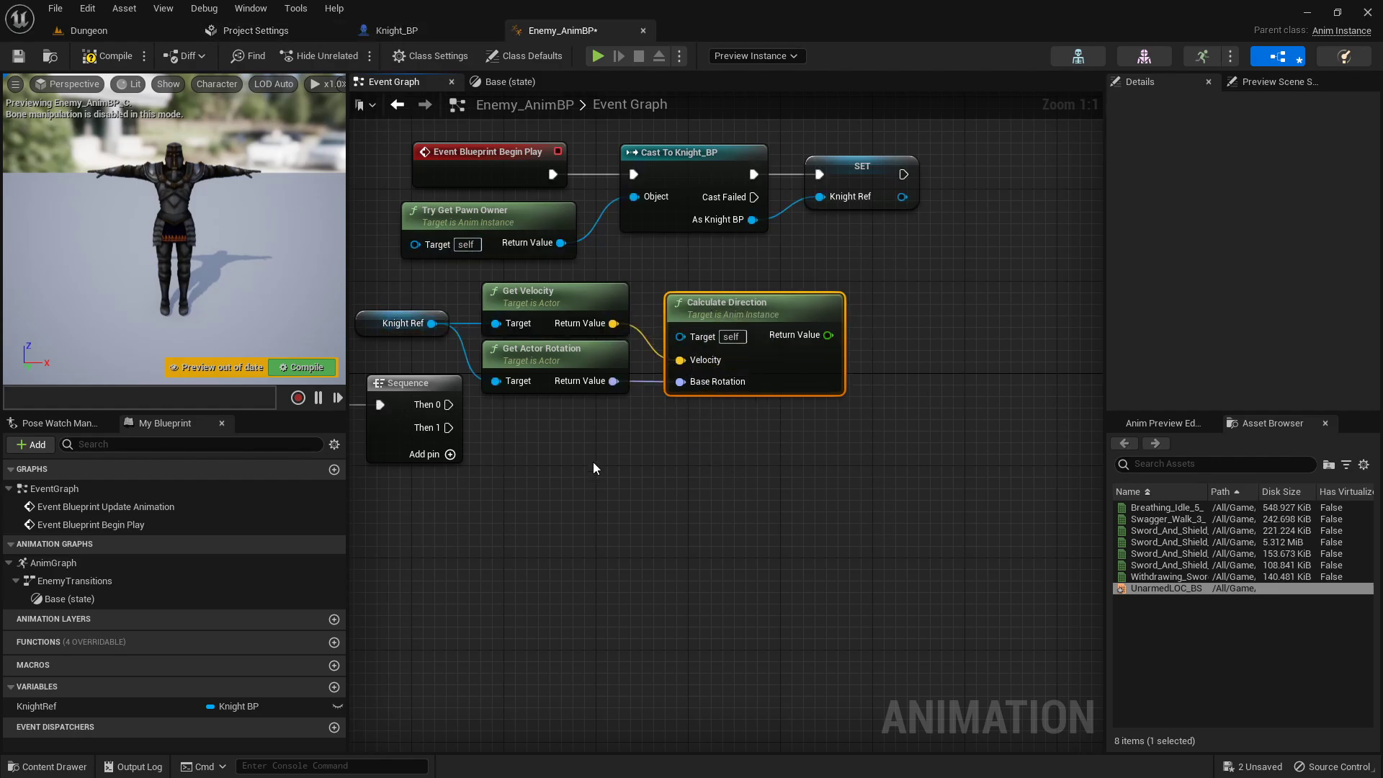
# - Promote Calculate Direction's return value to a float variable named Direction and run its SET node from the Sequence's Then 0
pyautogui.rightClick(828, 336)
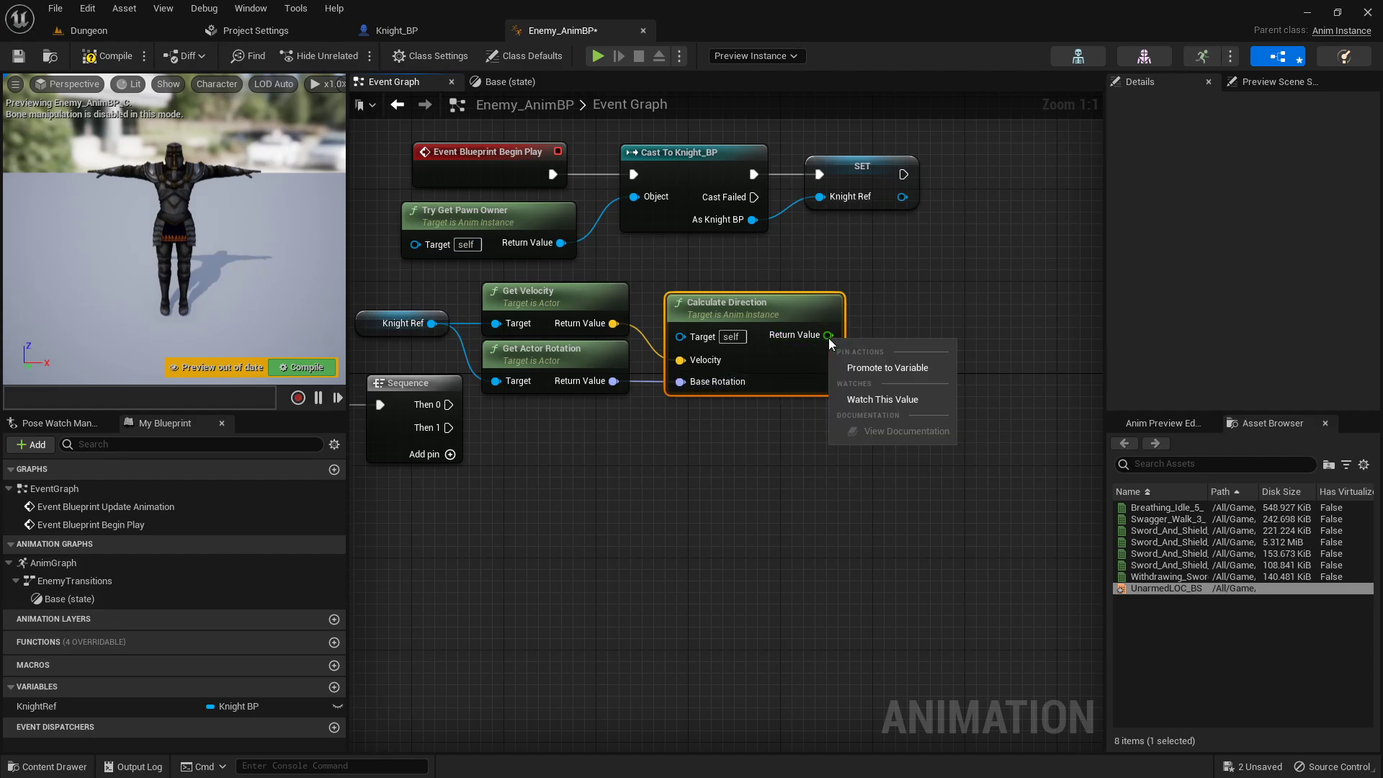
pyautogui.click(886, 372)
pyautogui.write('Direc')
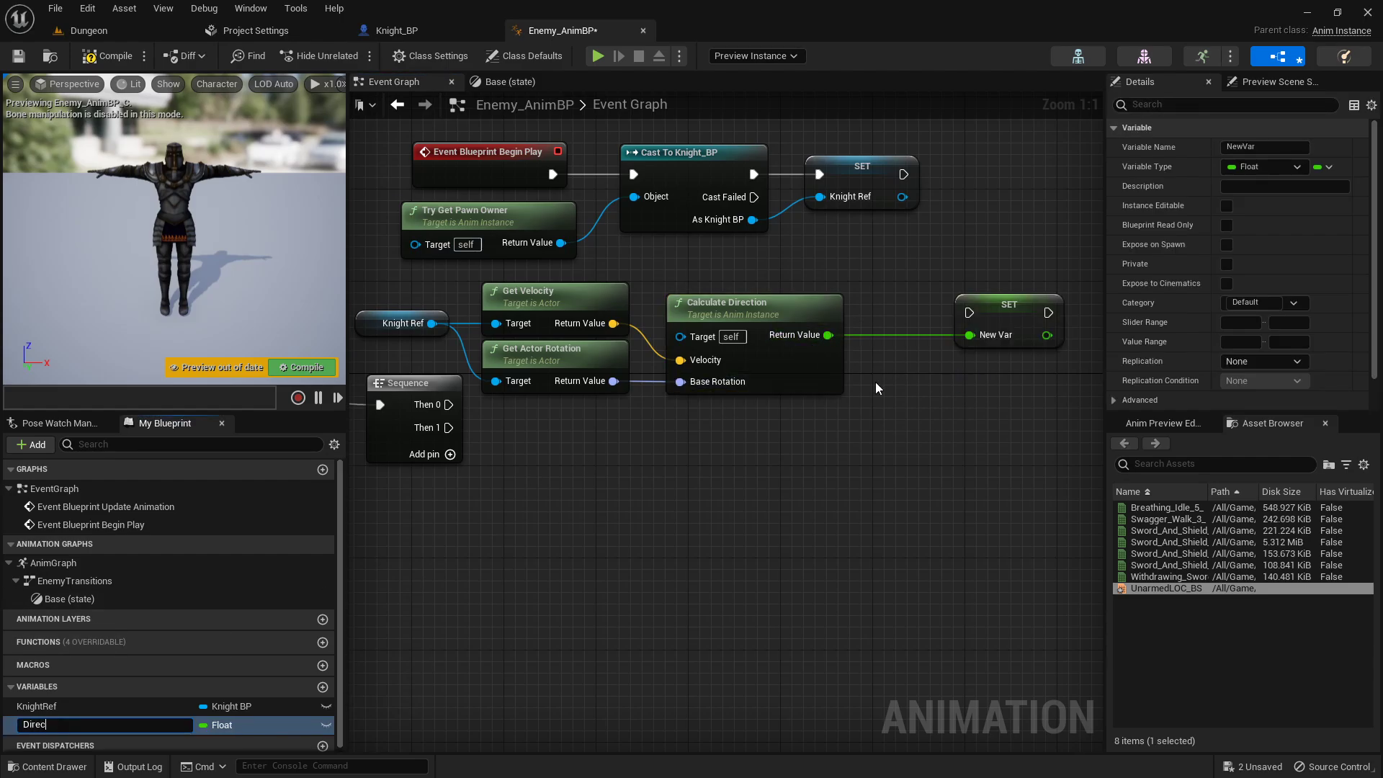
pyautogui.write('tion')
pyautogui.press('Return')
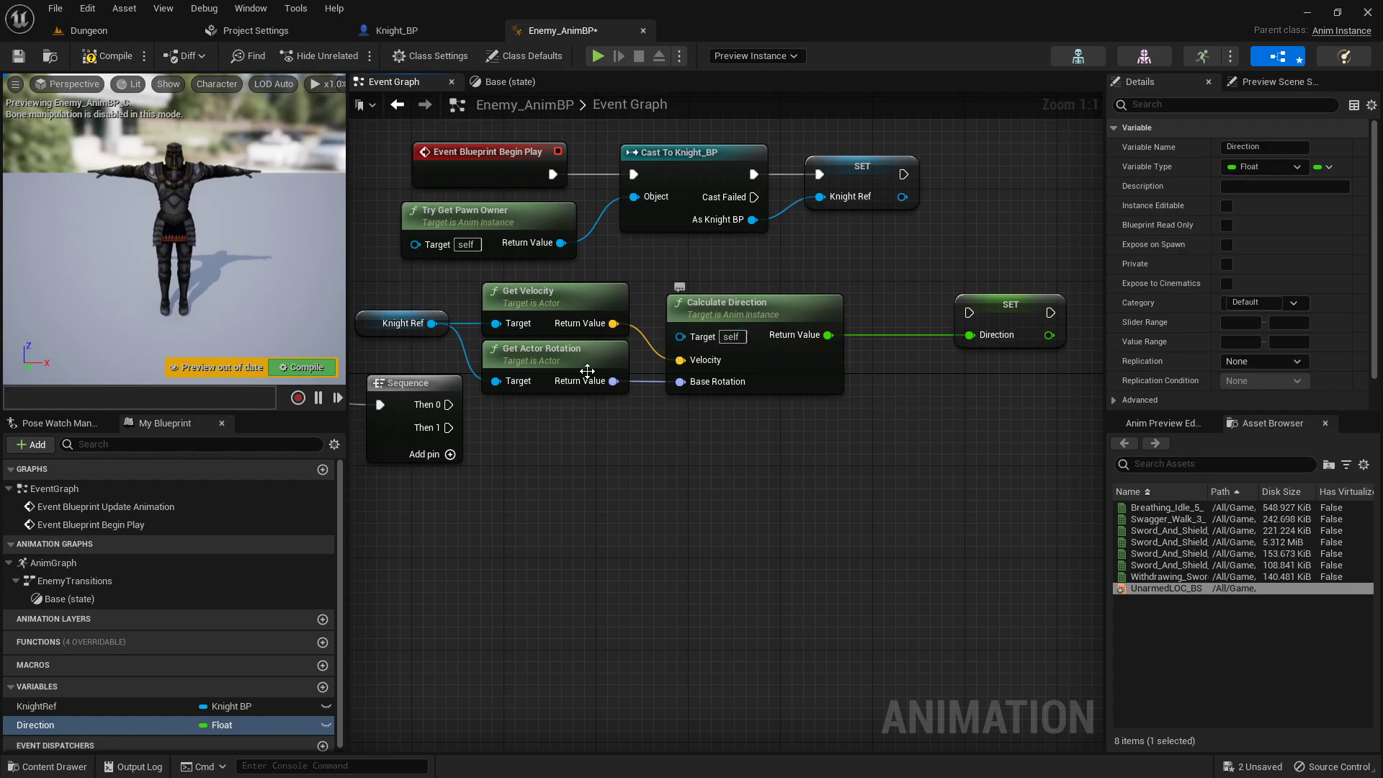
pyautogui.moveTo(448, 405); pyautogui.dragTo(996, 435)
pyautogui.click(946, 324)
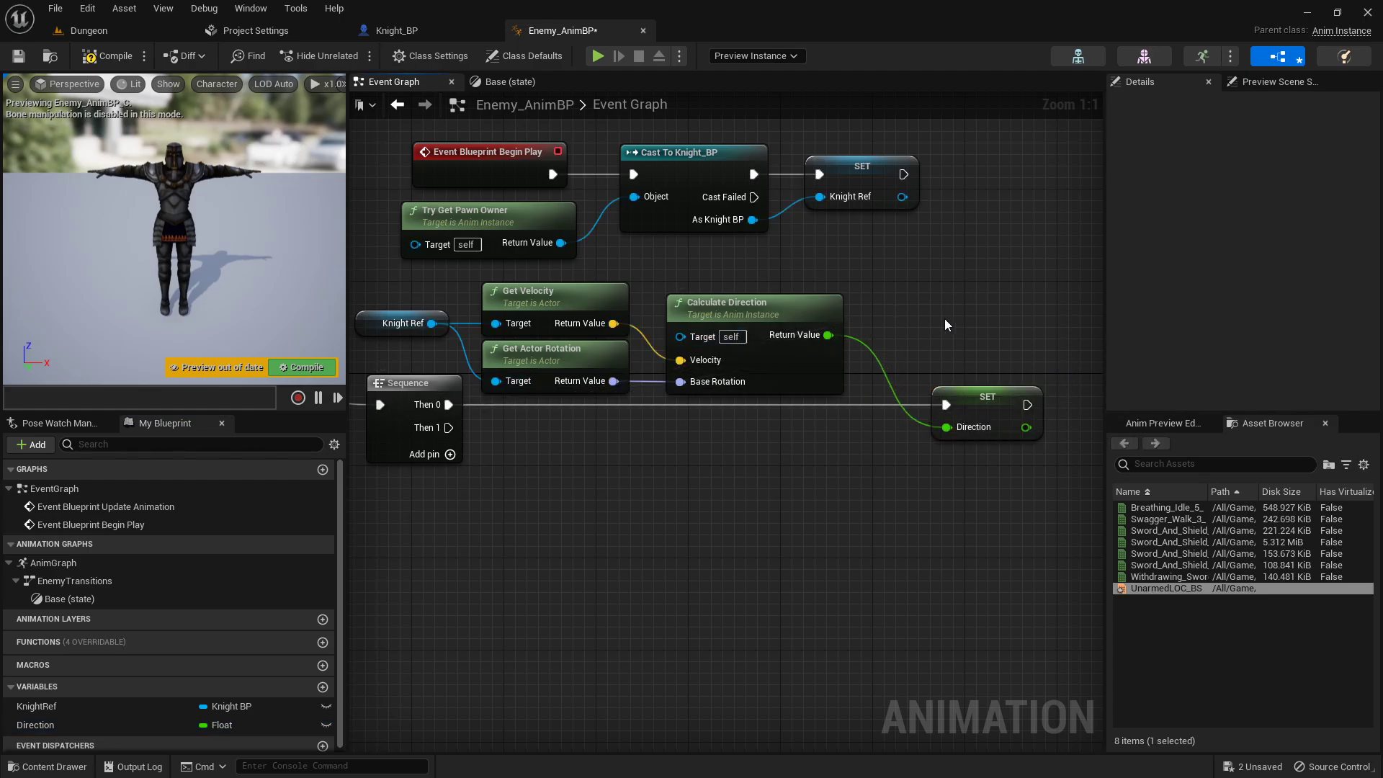
# - Add a Vector Length node from Get Velocity's return value, placed below Calculate Direction
pyautogui.moveTo(897, 329); pyautogui.dragTo(811, 312, button='right')
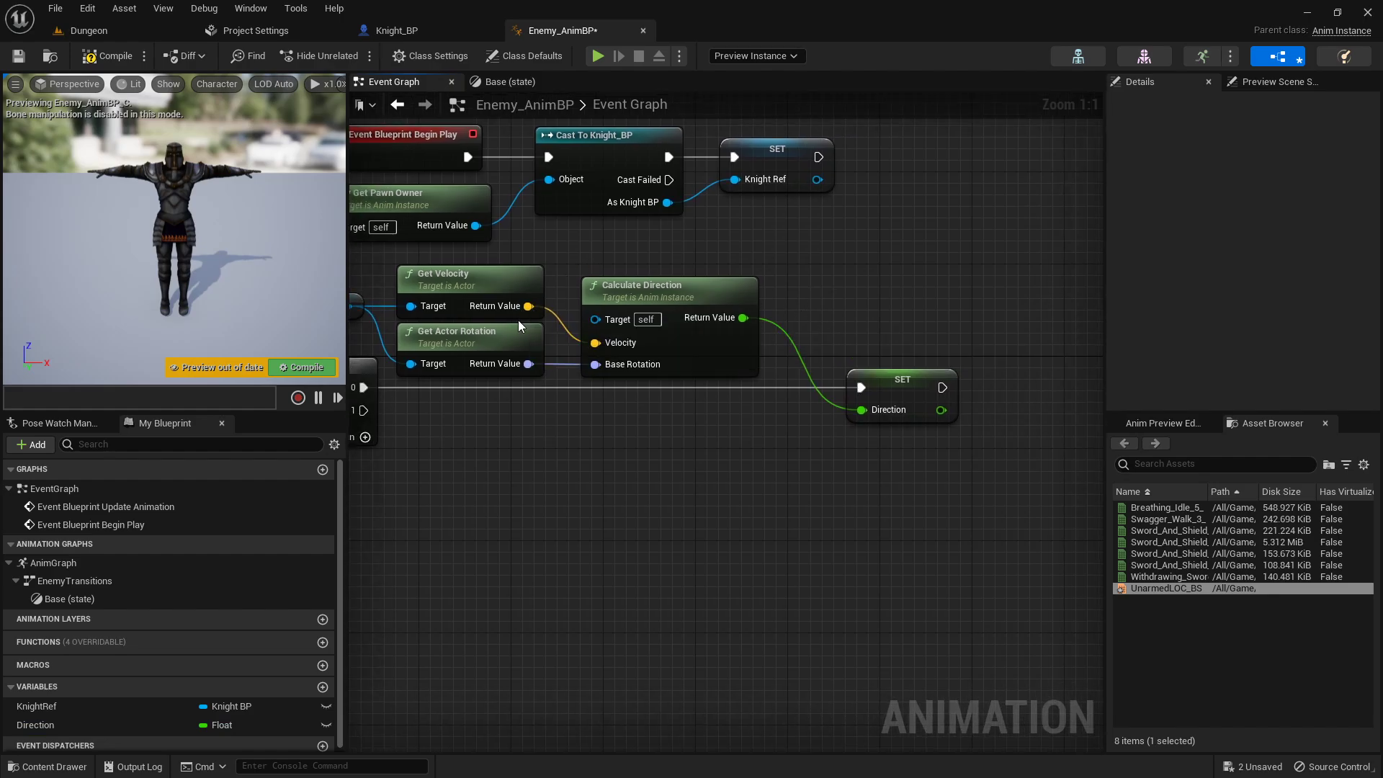
pyautogui.moveTo(528, 306); pyautogui.dragTo(603, 429)
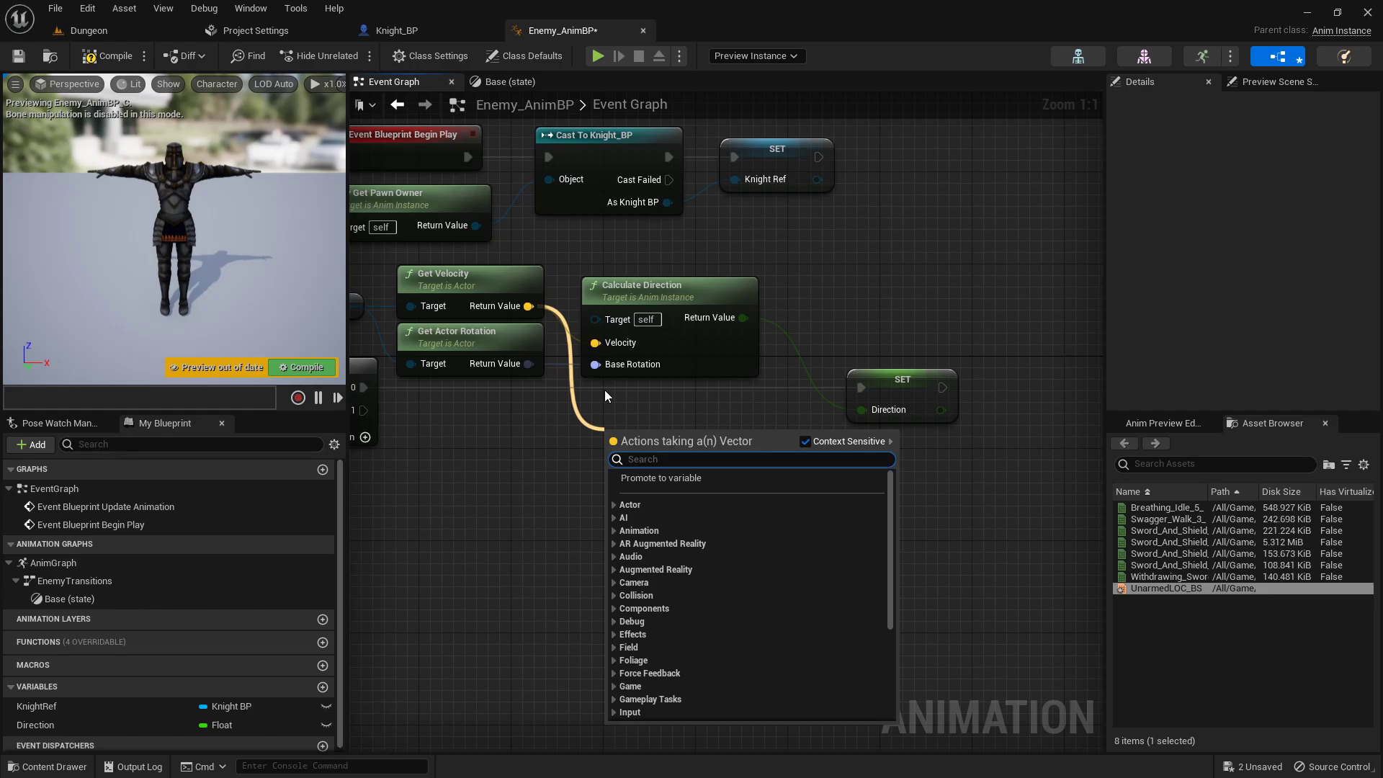
pyautogui.write('vector le')
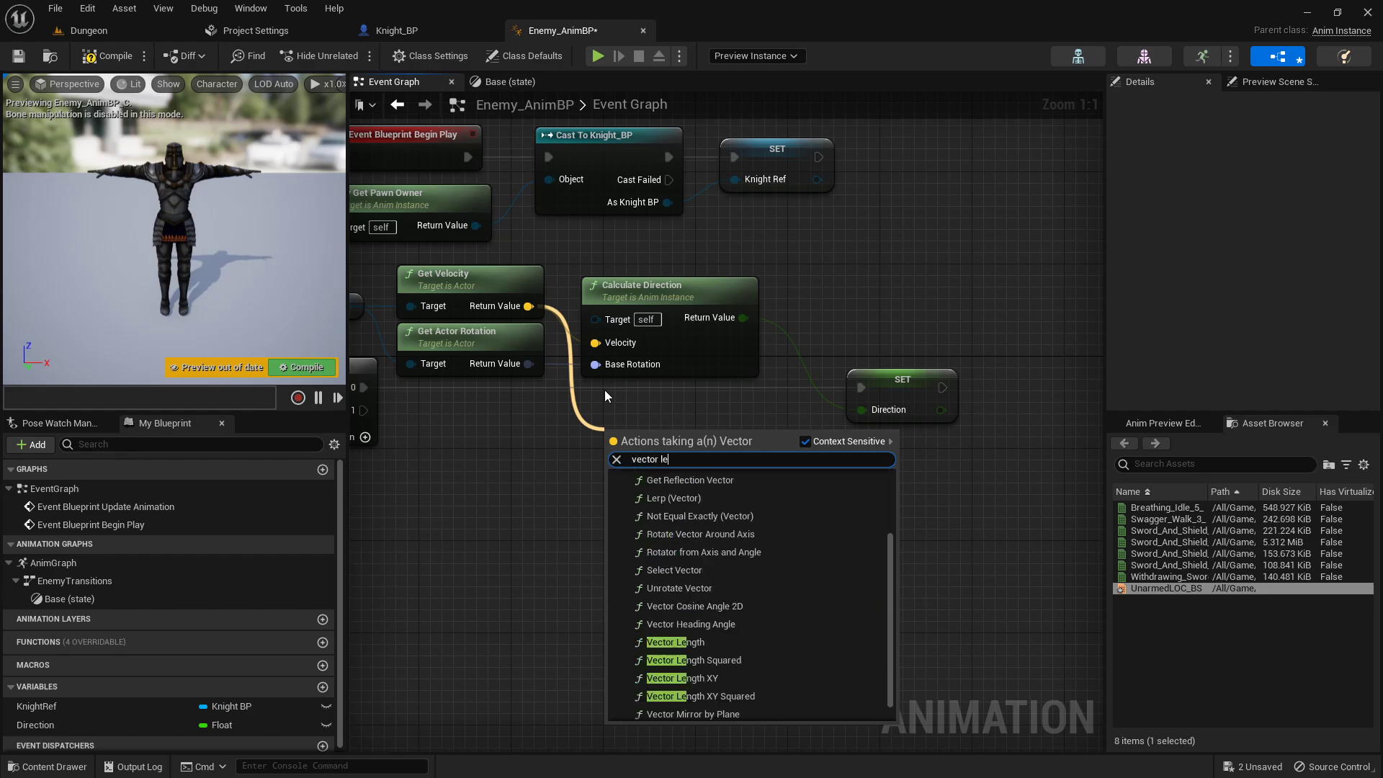
pyautogui.write('ngth')
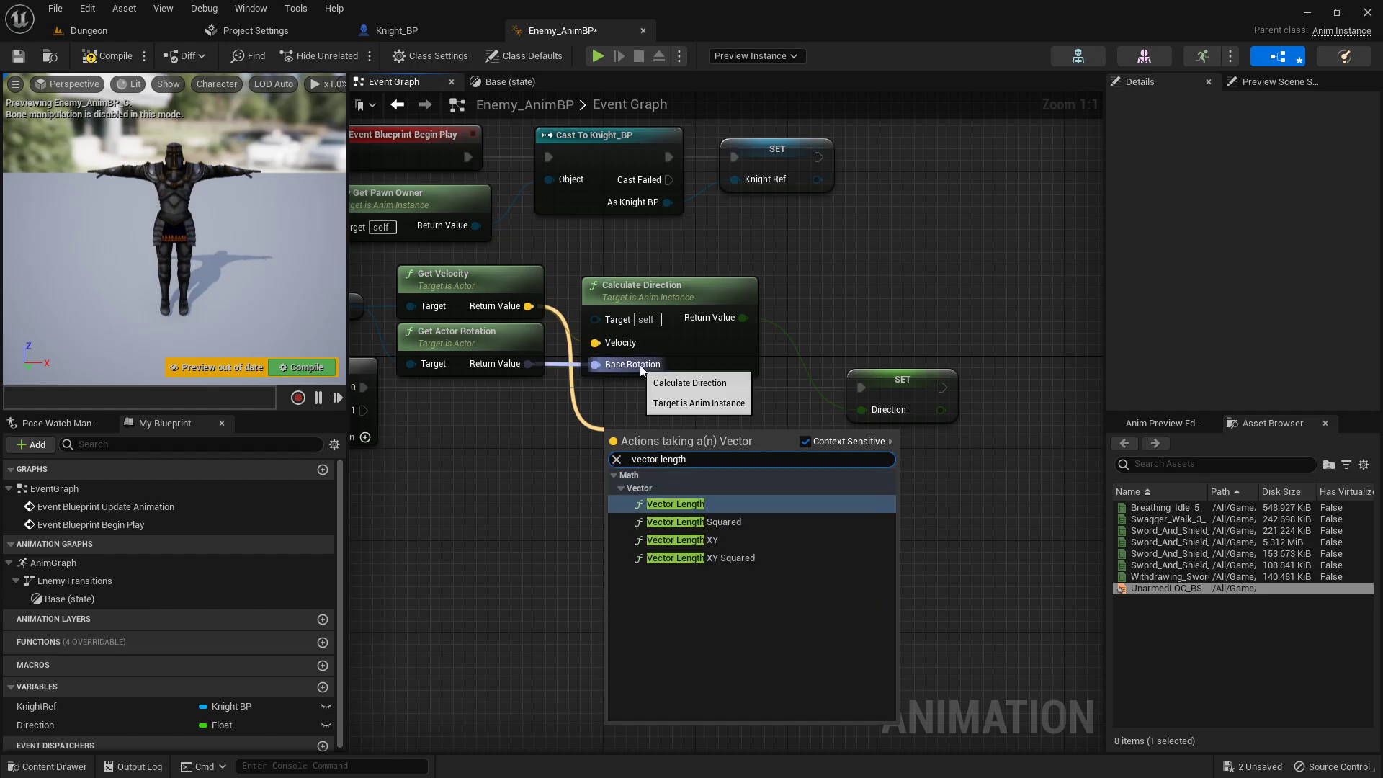
pyautogui.click(676, 504)
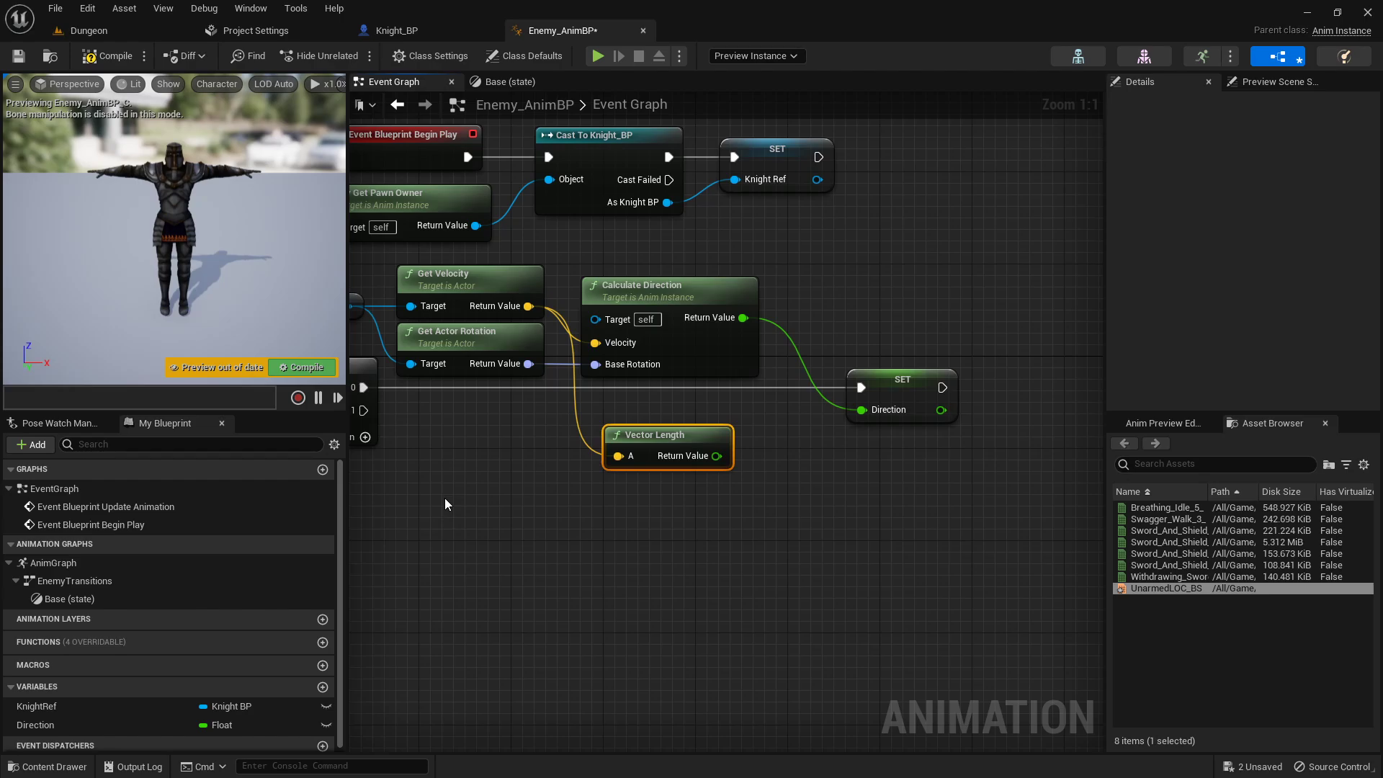
pyautogui.moveTo(172, 194); pyautogui.dragTo(154, 195)
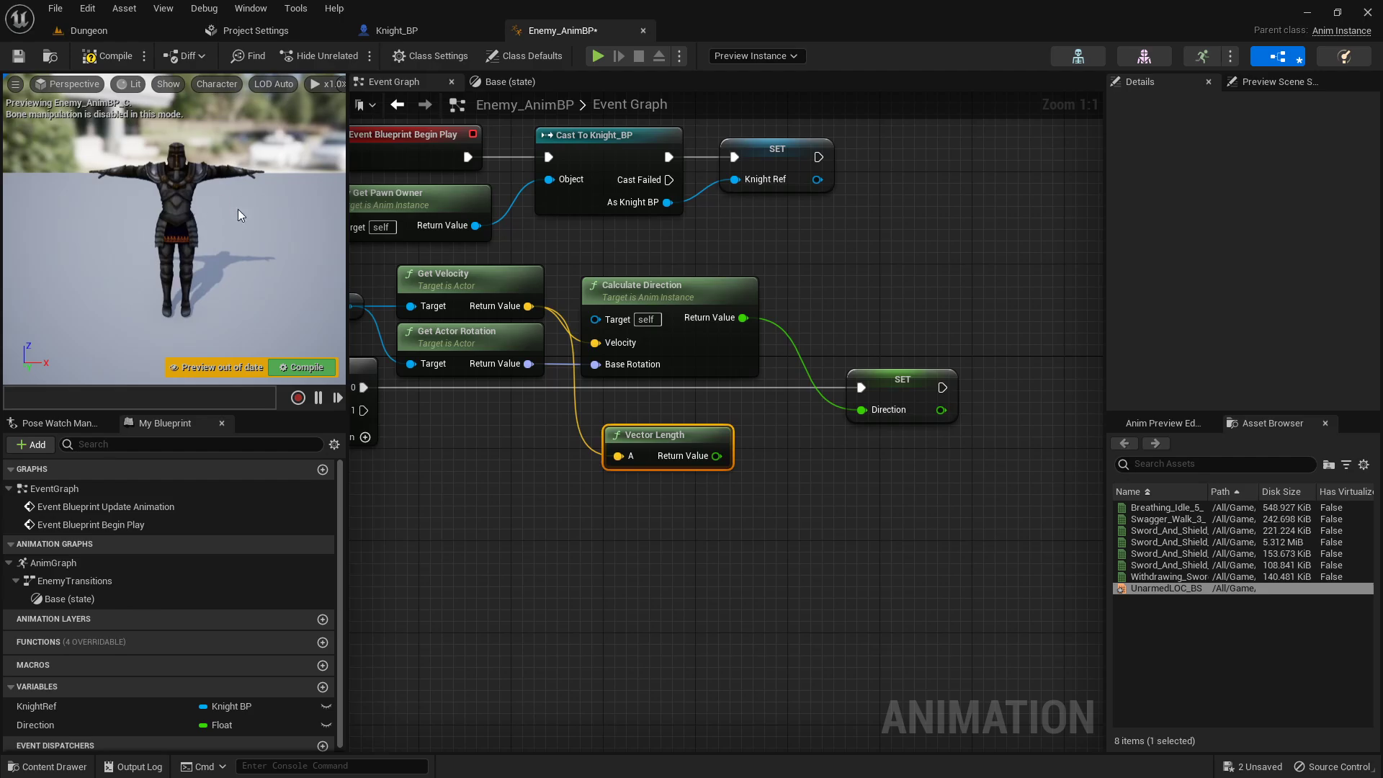
pyautogui.moveTo(237, 209); pyautogui.dragTo(207, 217, button='middle')
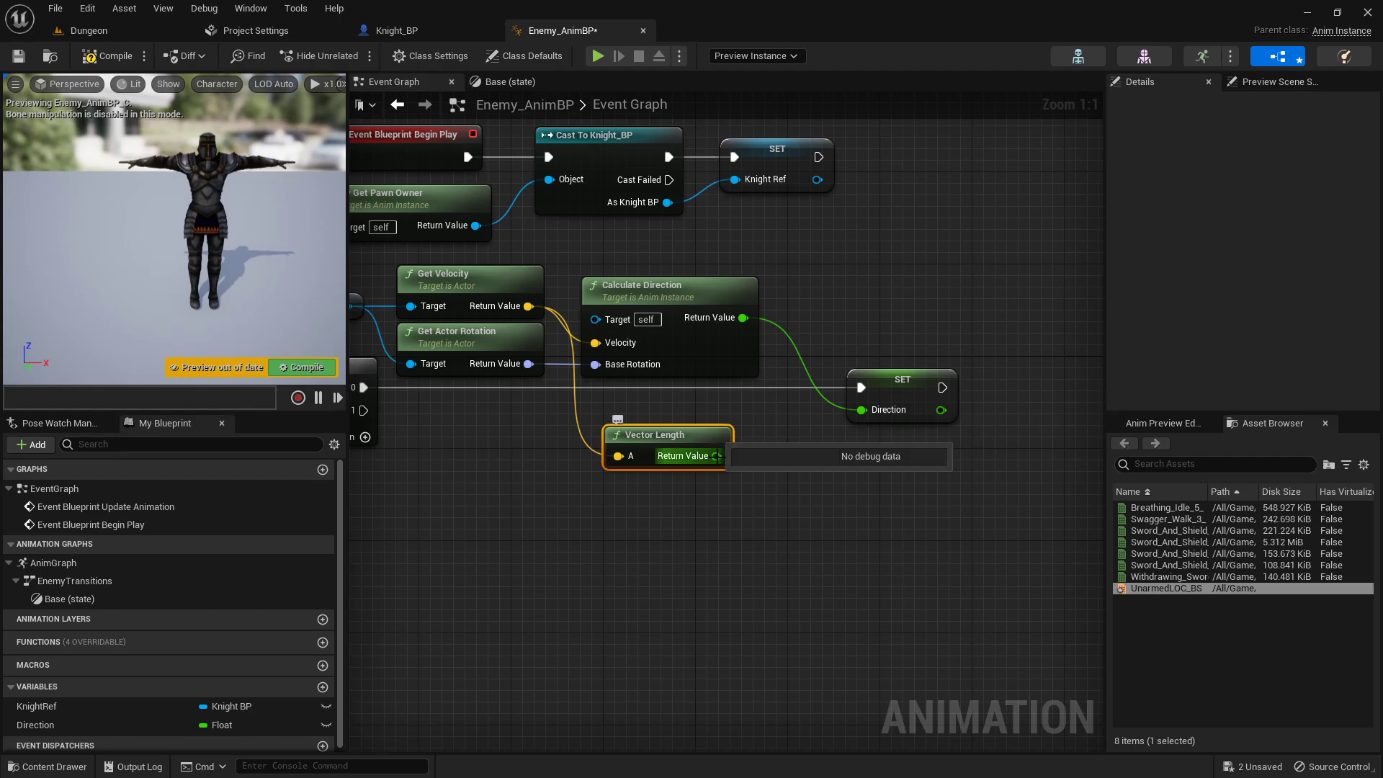
# - Promote Vector Length's return value to a float variable named Speed
pyautogui.rightClick(716, 456)
pyautogui.click(781, 485)
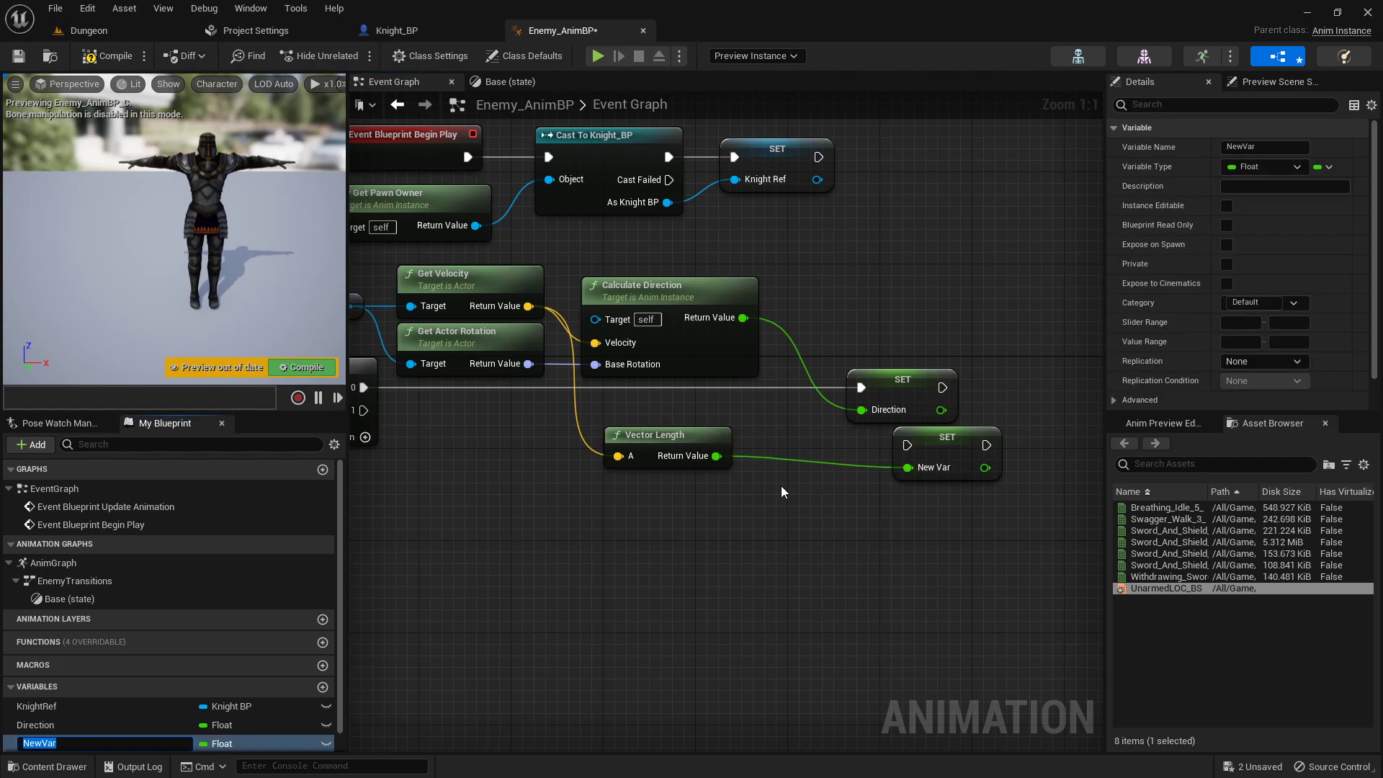
pyautogui.write('Speed')
pyautogui.press('Return')
# - Place the Speed SET node level with Vector Length, run it after the Direction SET node and compile the blueprint
pyautogui.moveTo(776, 474); pyautogui.dragTo(725, 469, button='right')
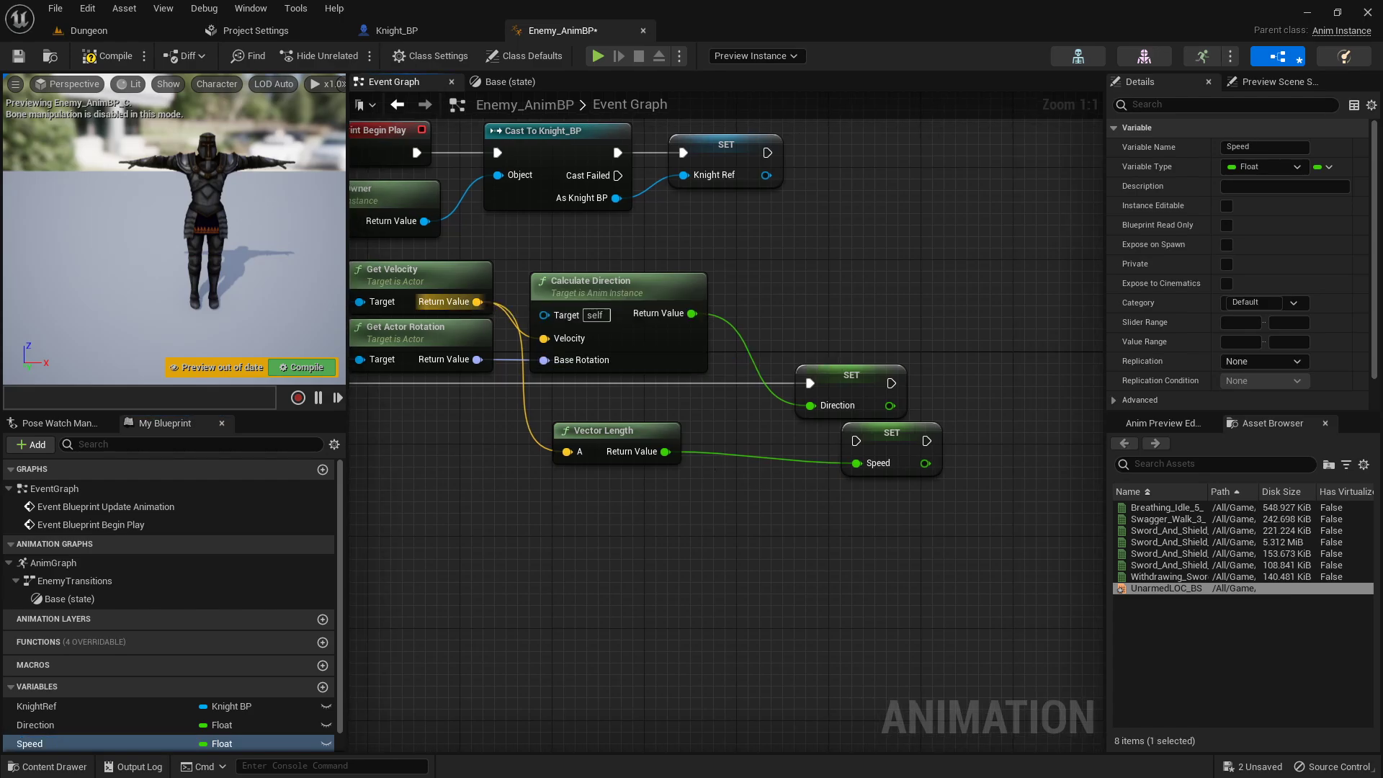
pyautogui.moveTo(498, 331); pyautogui.dragTo(603, 370, button='right')
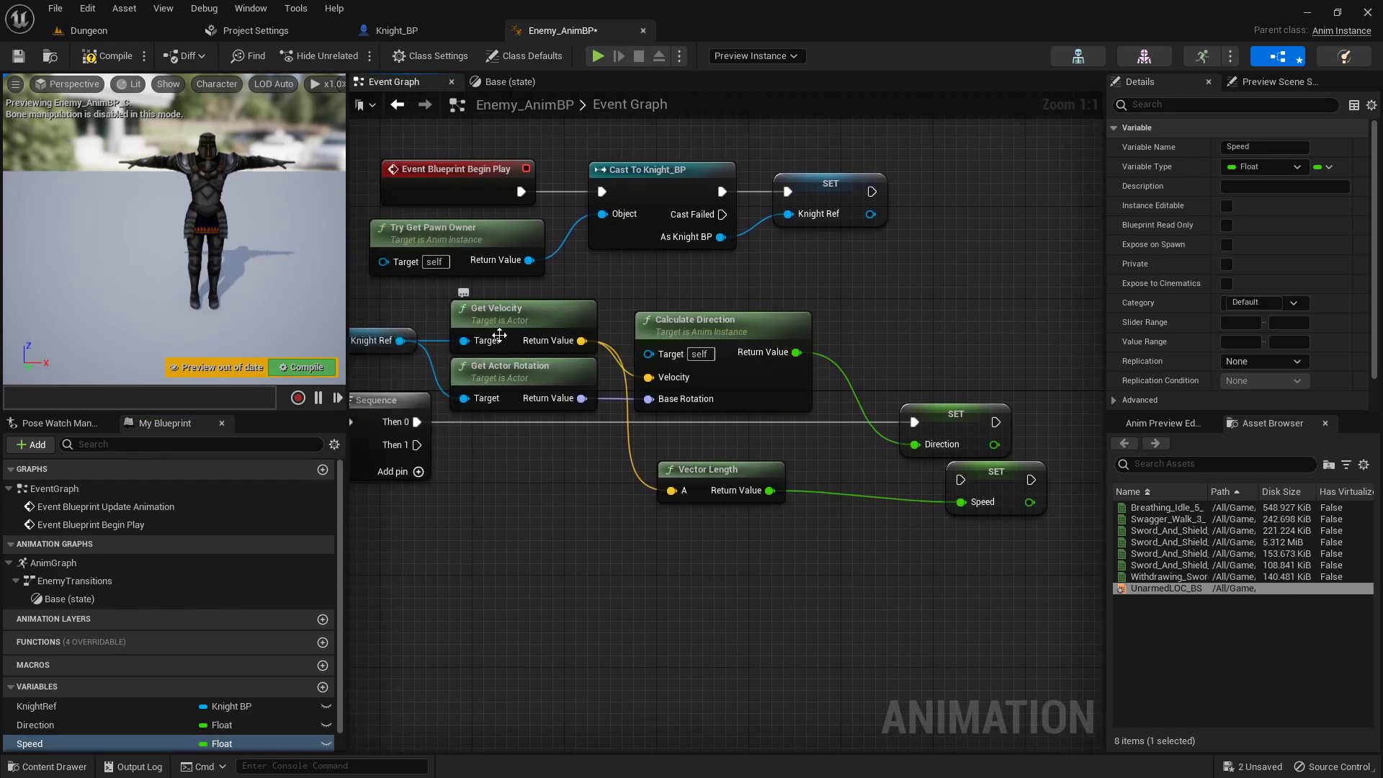
pyautogui.moveTo(1001, 508); pyautogui.dragTo(775, 440, button='right')
pyautogui.moveTo(802, 412); pyautogui.dragTo(907, 400)
pyautogui.moveTo(768, 354); pyautogui.dragTo(844, 396)
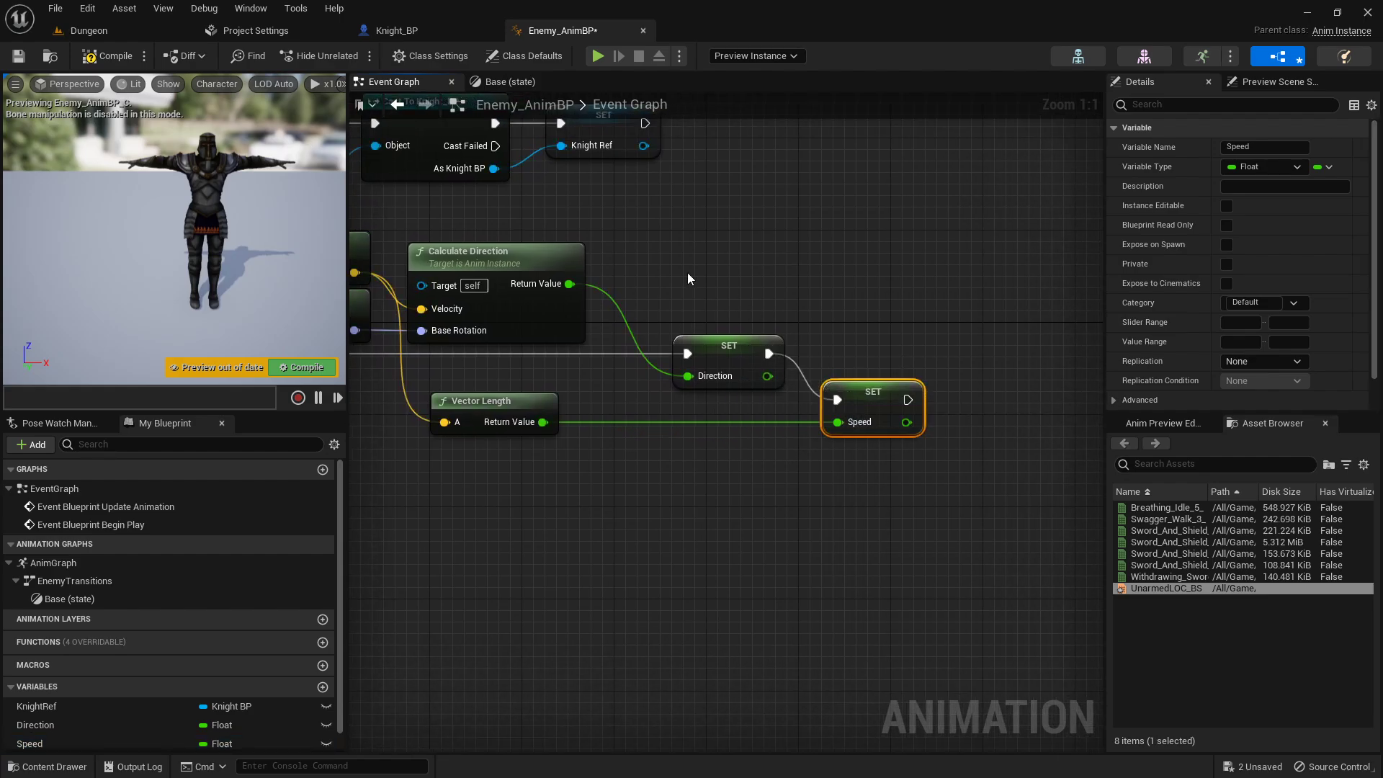
pyautogui.click(104, 56)
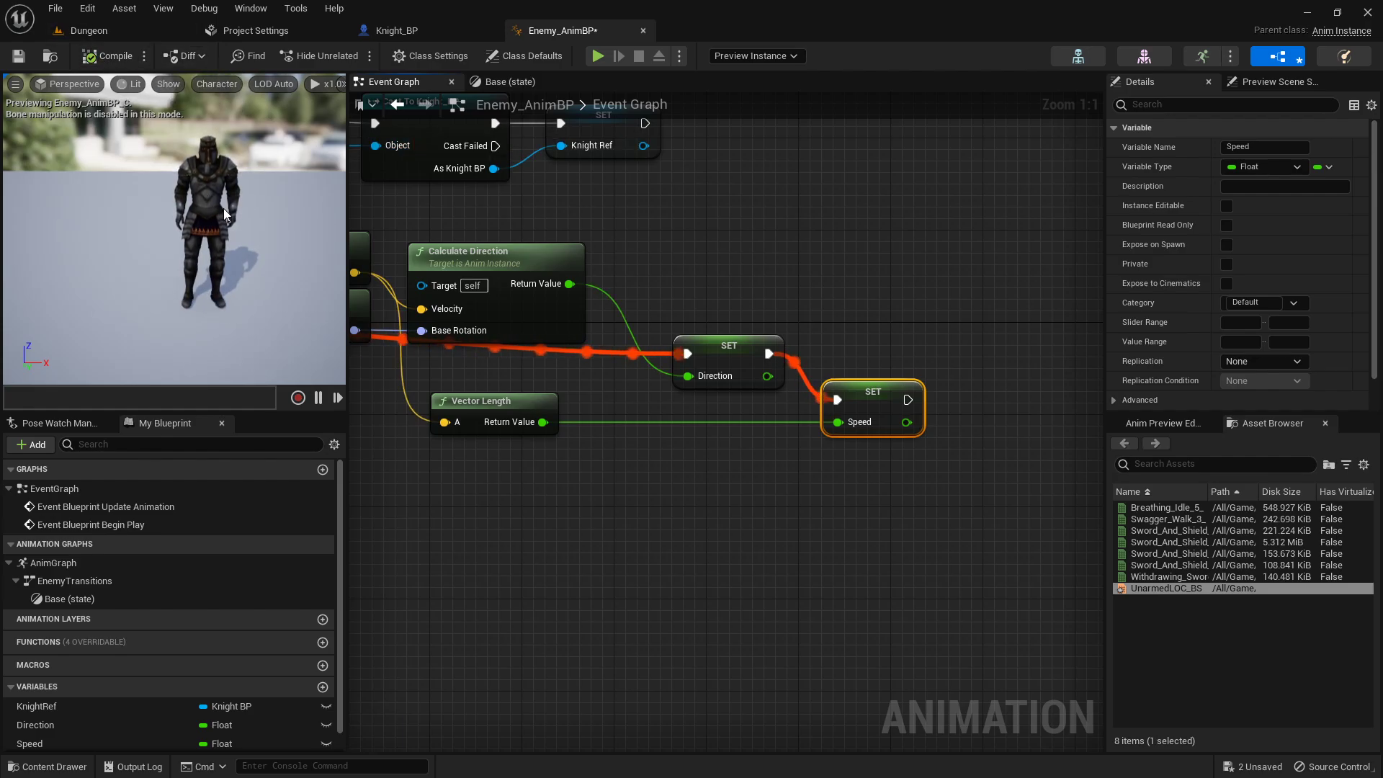
# - In the Base state graph, move the UnarmedLOC_BS player away from Output Animation Pose to space the two nodes out
pyautogui.click(517, 80)
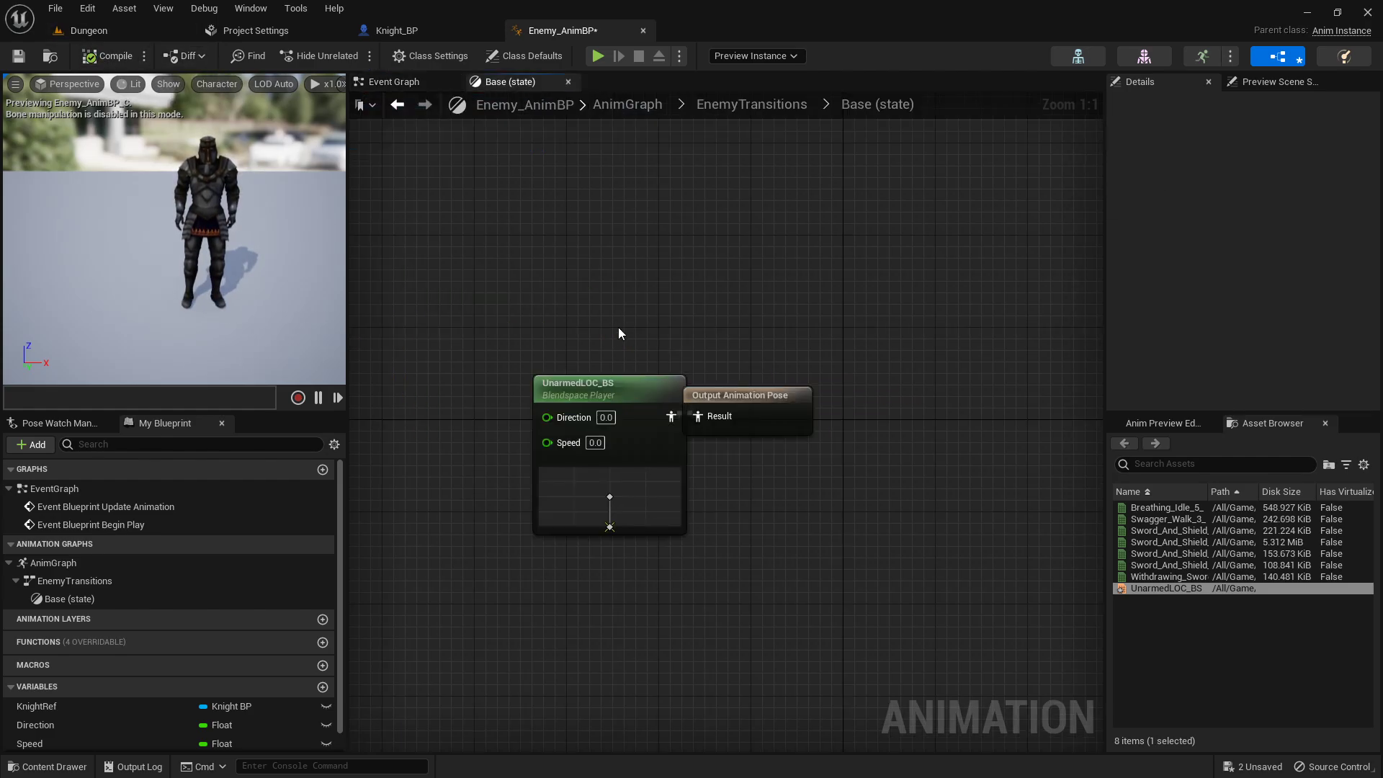
pyautogui.moveTo(618, 327); pyautogui.dragTo(684, 257, button='right')
pyautogui.moveTo(674, 324); pyautogui.dragTo(608, 331)
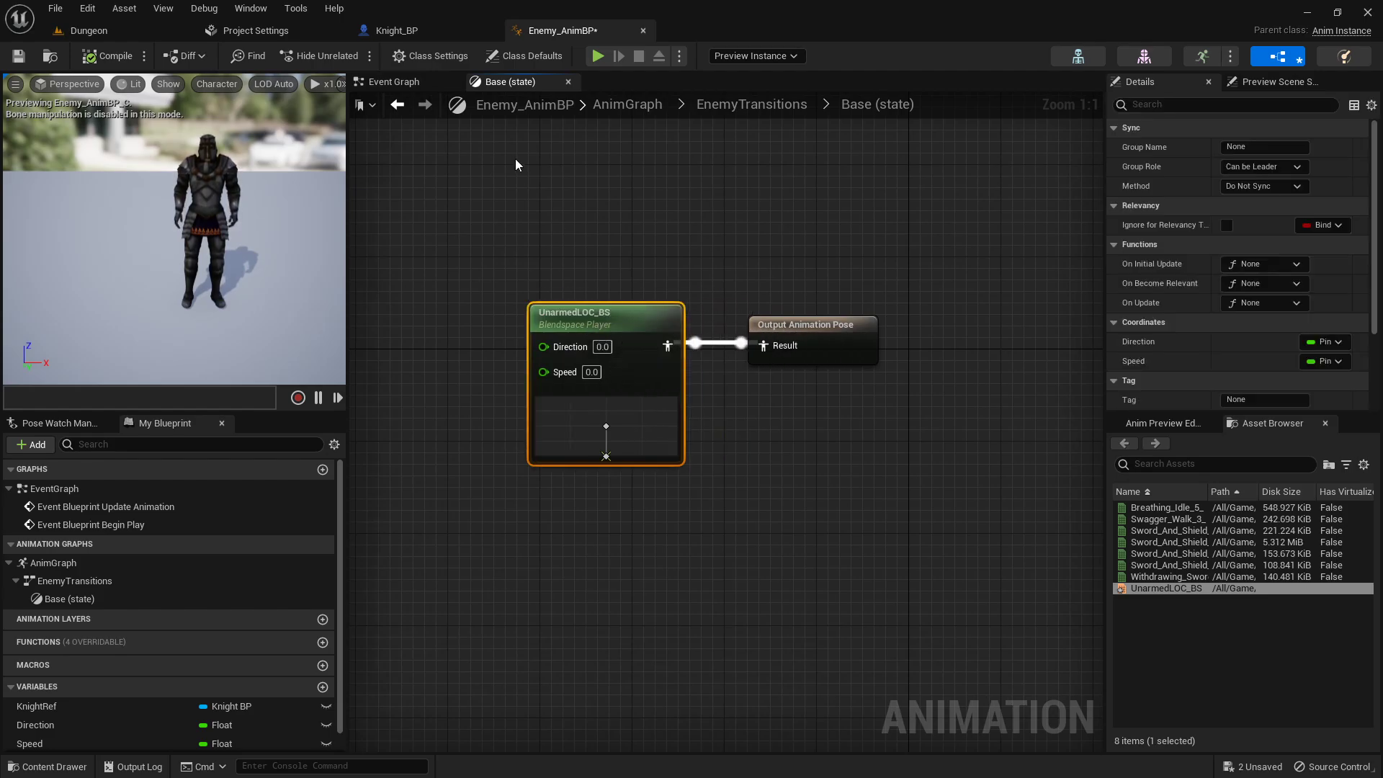
pyautogui.moveTo(569, 234); pyautogui.dragTo(670, 209, button='right')
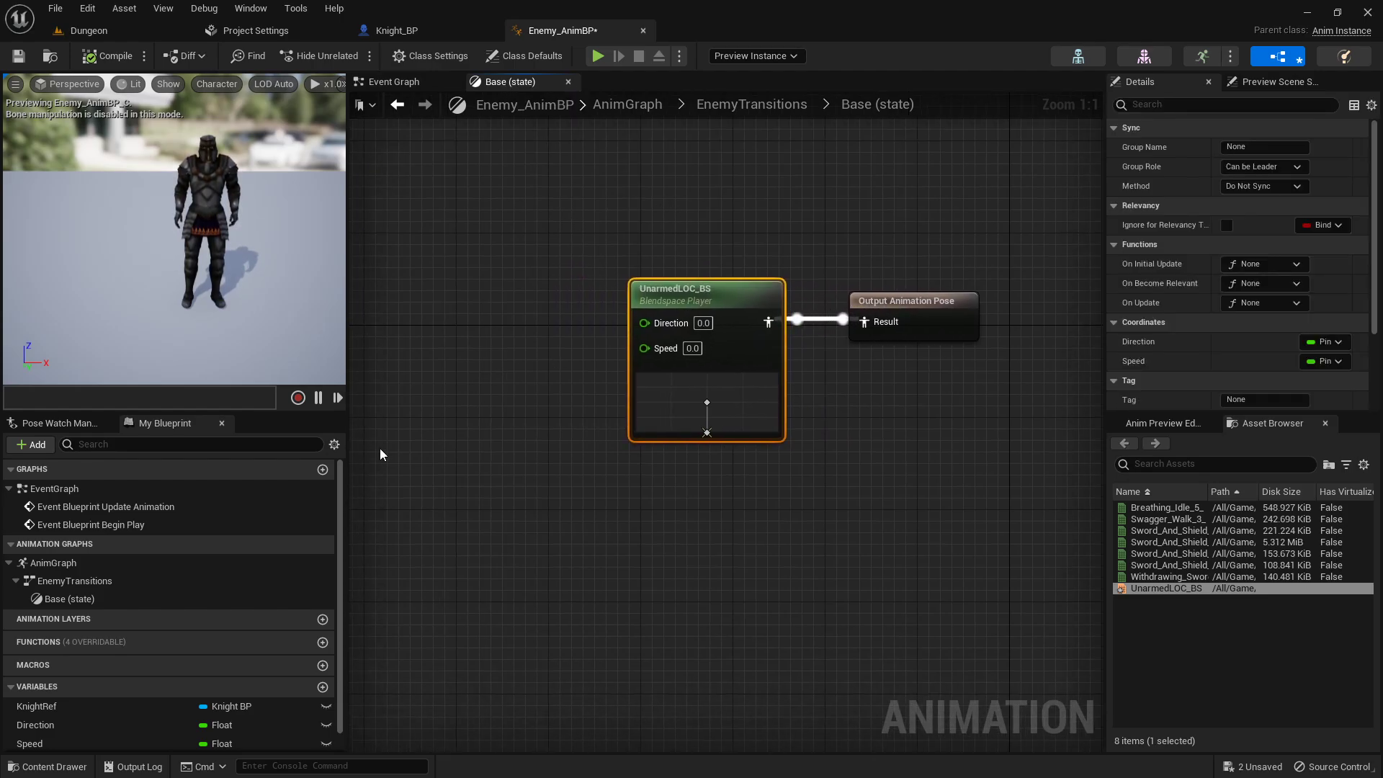
# - Feed the Speed and Direction variables into the matching UnarmedLOC_BS inputs and raise the player to straighten the Direction wire
pyautogui.moveTo(28, 744); pyautogui.dragTo(659, 348)
pyautogui.moveTo(35, 724); pyautogui.dragTo(664, 318)
pyautogui.click(513, 351)
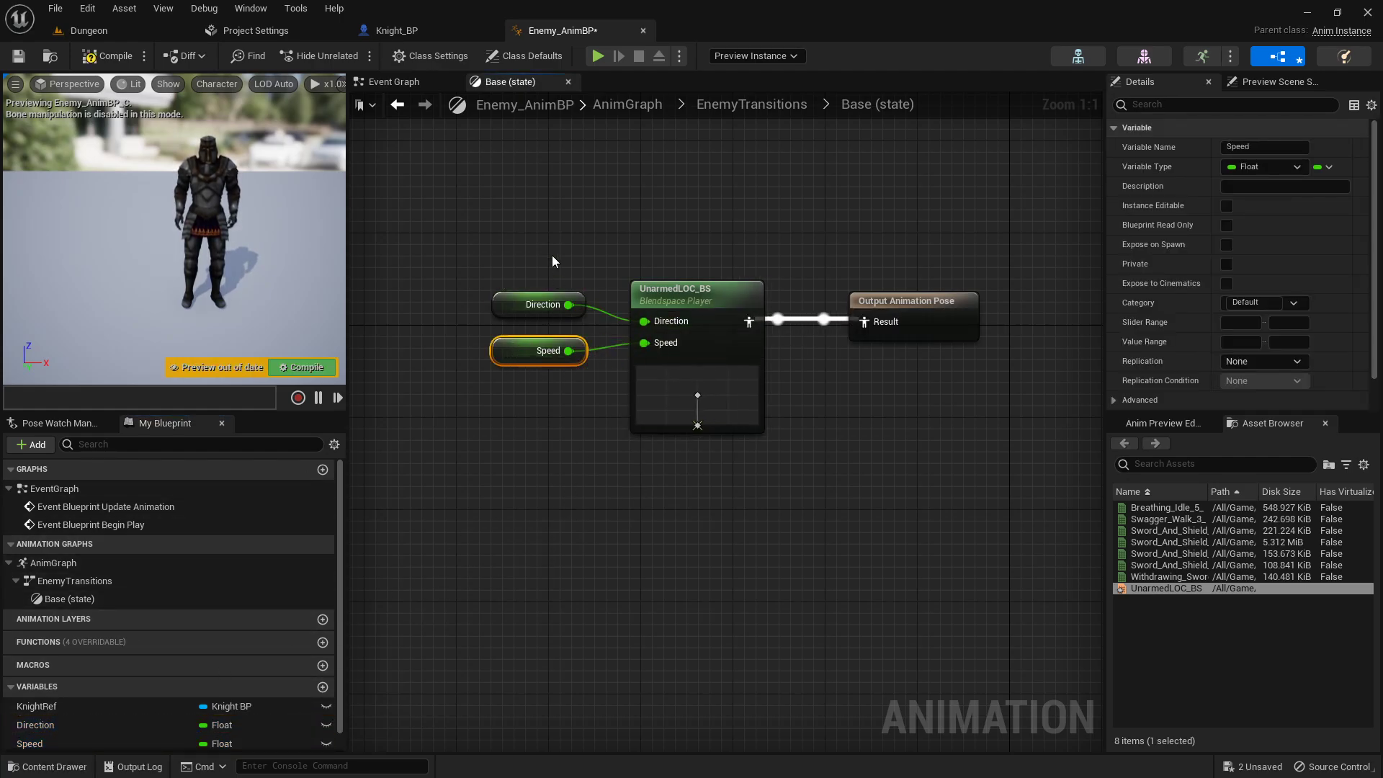
pyautogui.moveTo(553, 256); pyautogui.dragTo(756, 310)
pyautogui.moveTo(673, 288); pyautogui.dragTo(673, 272)
pyautogui.click(392, 161)
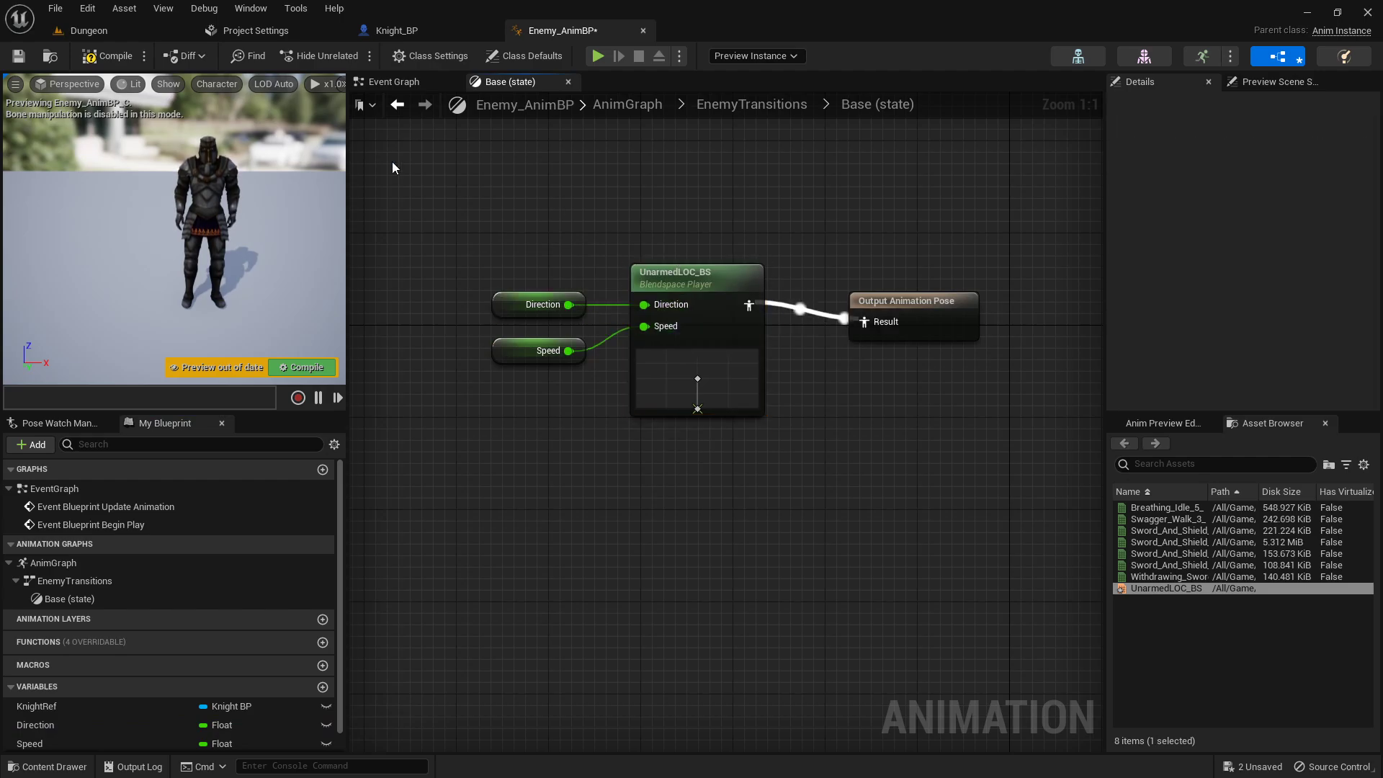
# - Compile Enemy_AnimBP and save all modified assets from the Dungeon level's Content Browser
pyautogui.click(111, 56)
pyautogui.click(114, 29)
pyautogui.click(153, 548)
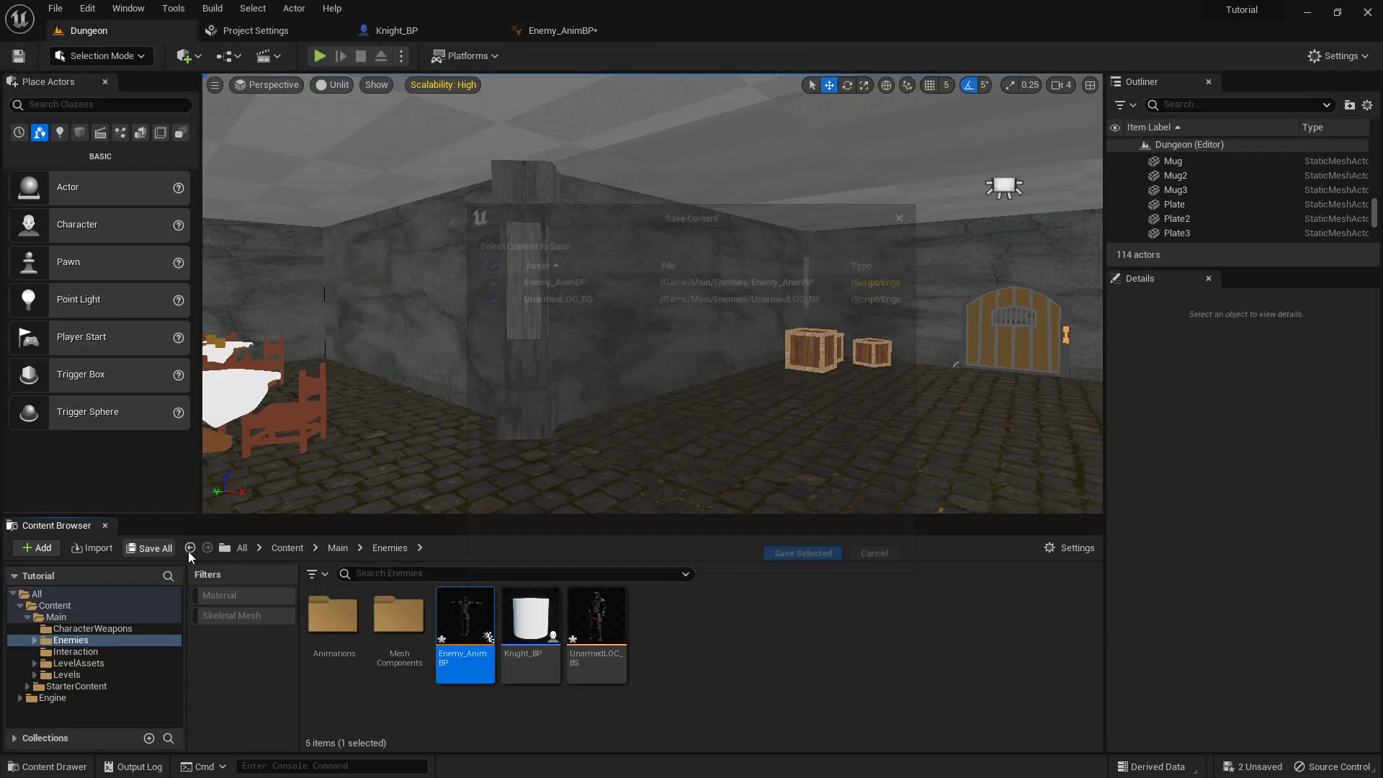
pyautogui.click(814, 553)
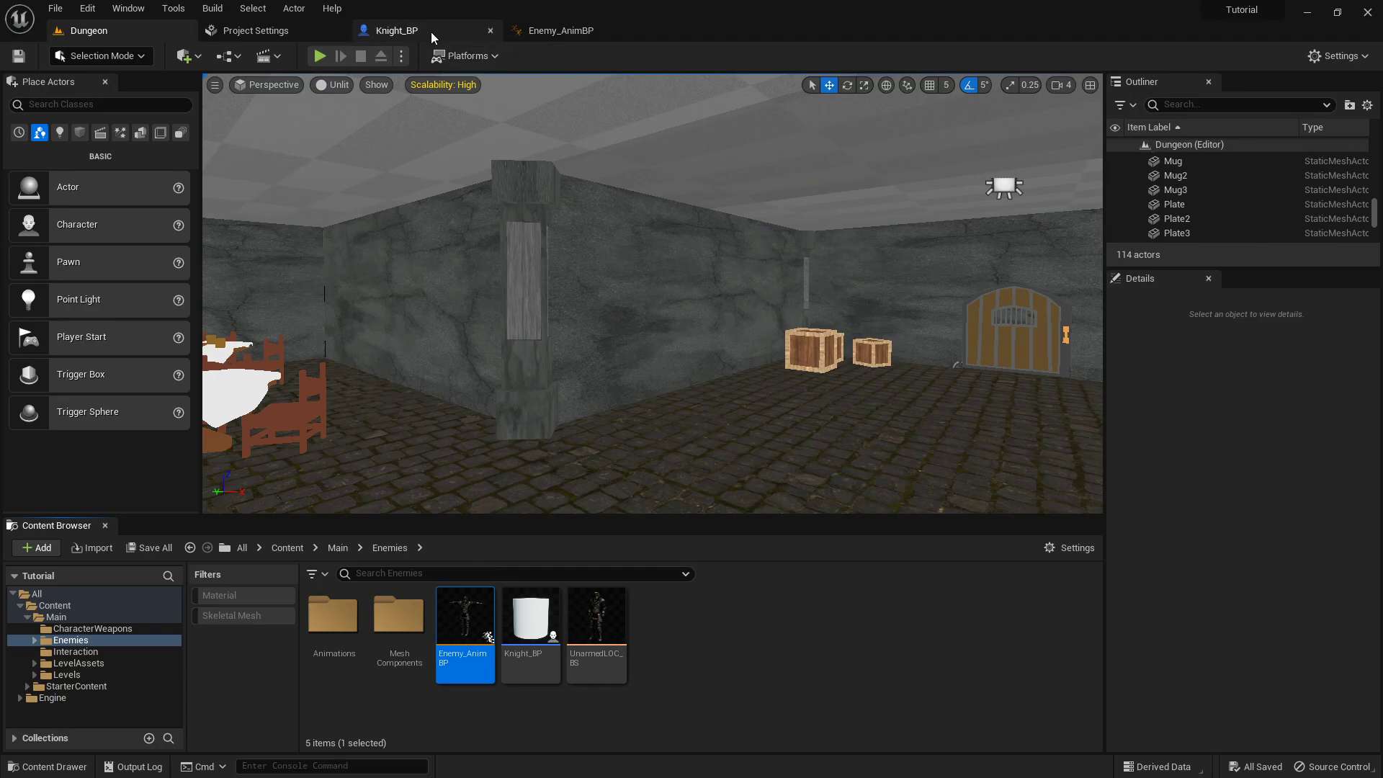
pyautogui.click(574, 33)
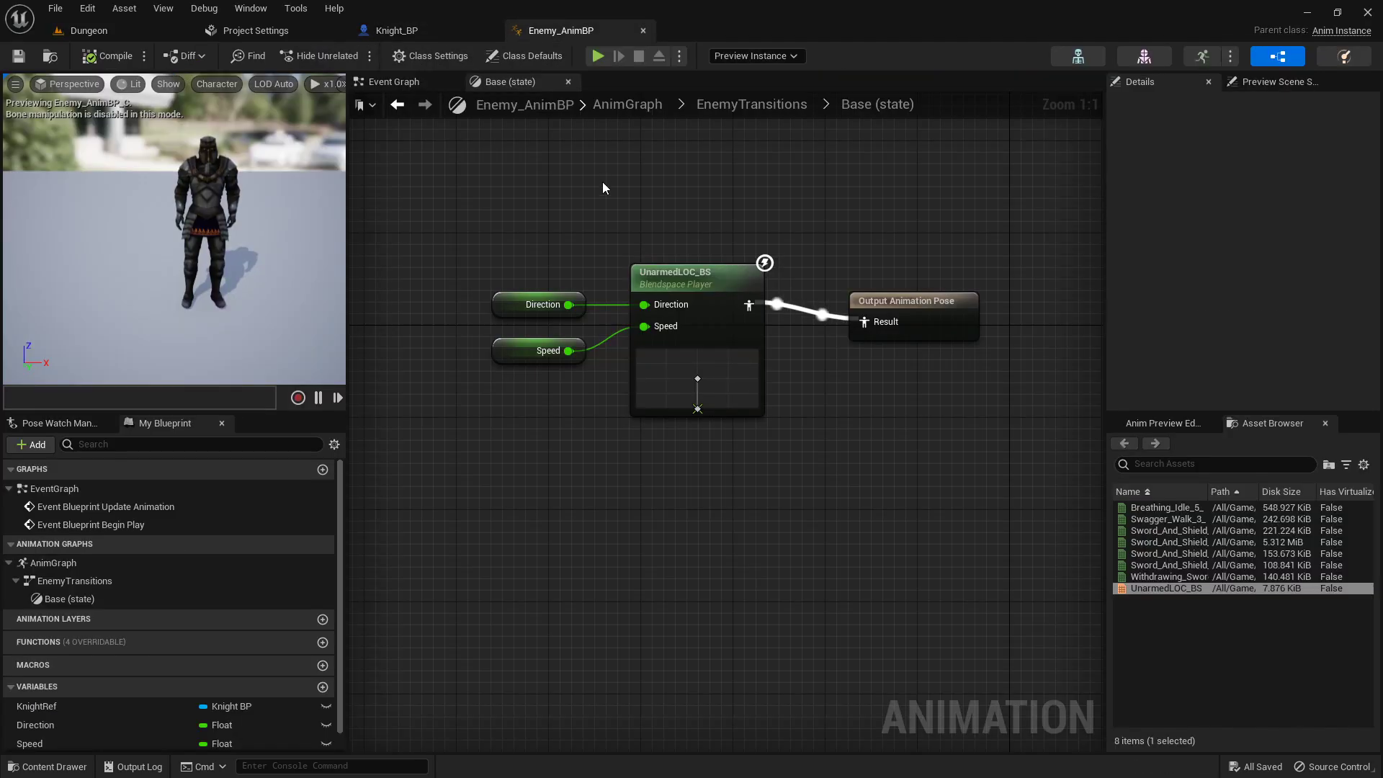
pyautogui.click(392, 83)
pyautogui.scroll(-5, 598, 257)
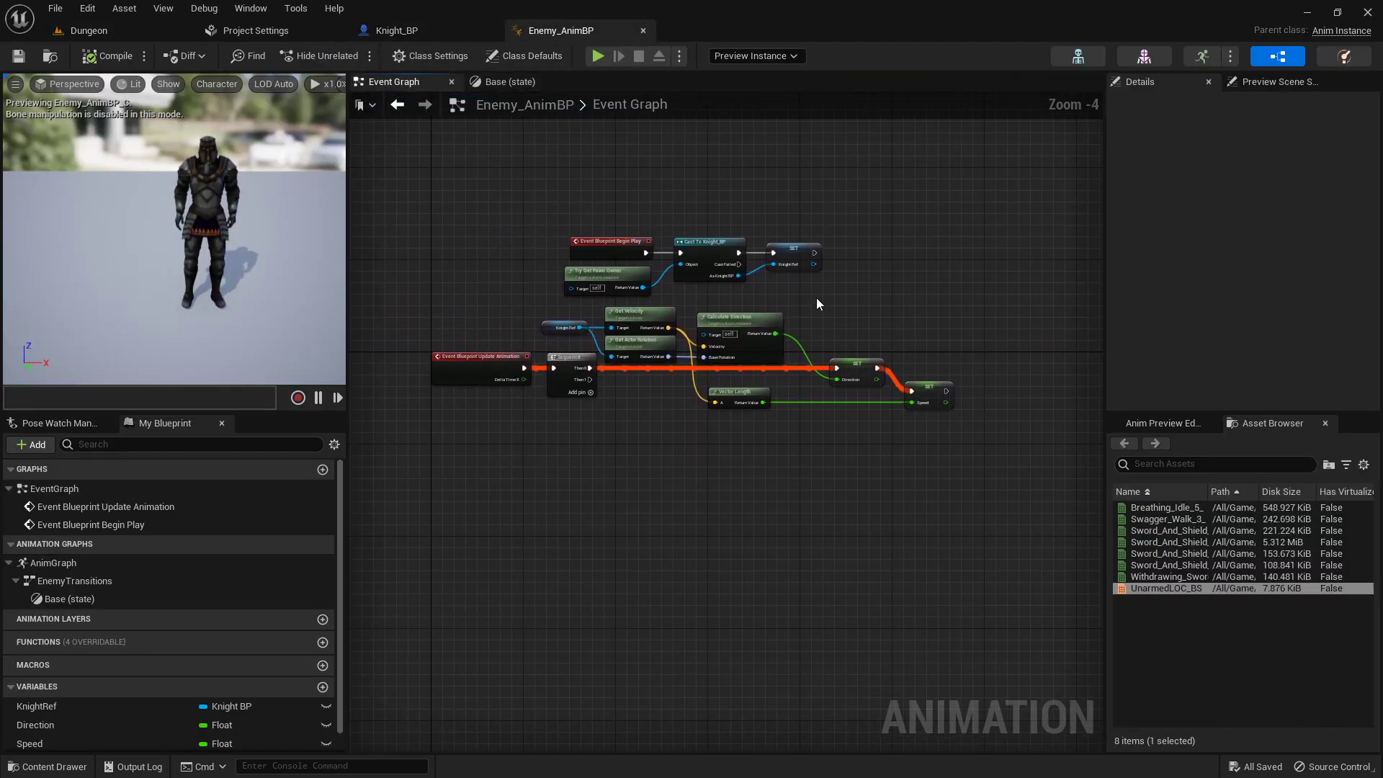
pyautogui.scroll(2, 686, 256)
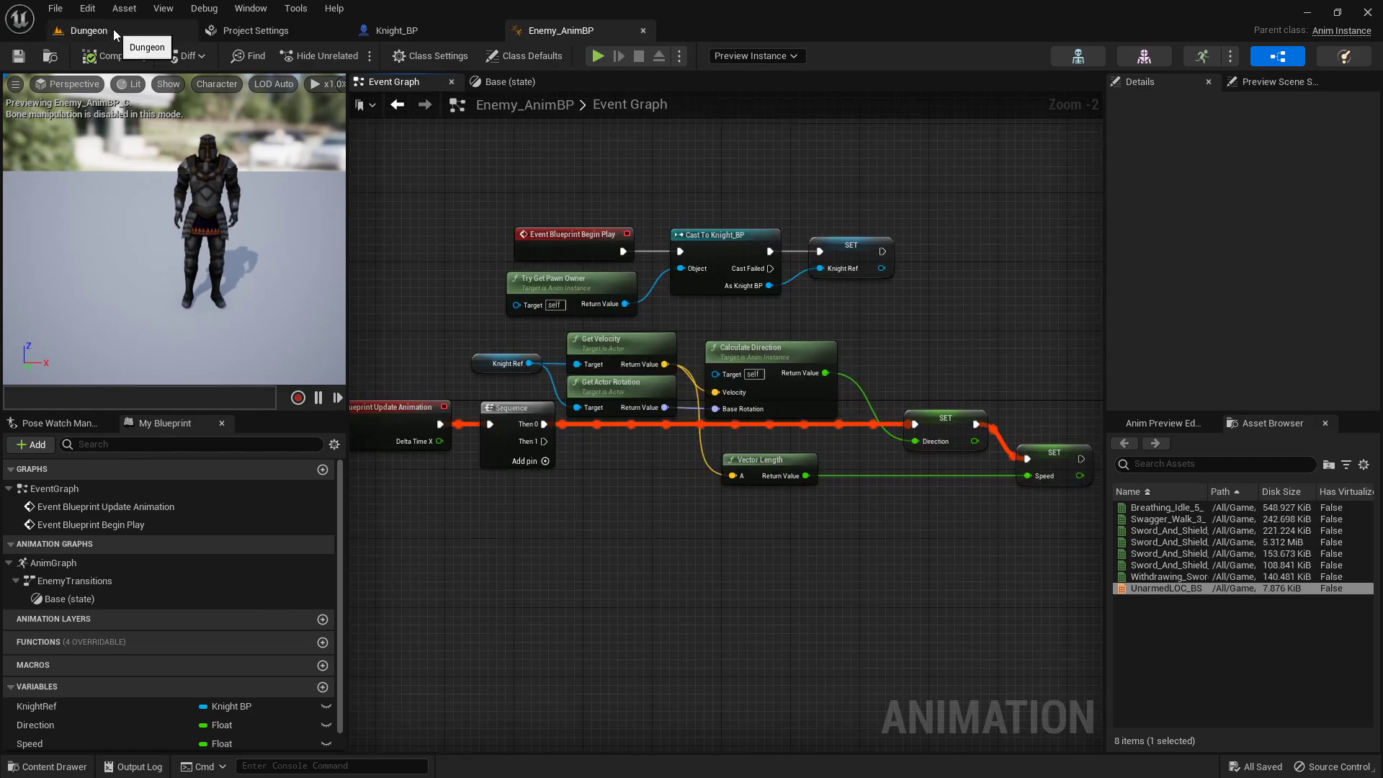
# - Delete the Cylinder component from Knight_BP in its Viewport
pyautogui.click(429, 32)
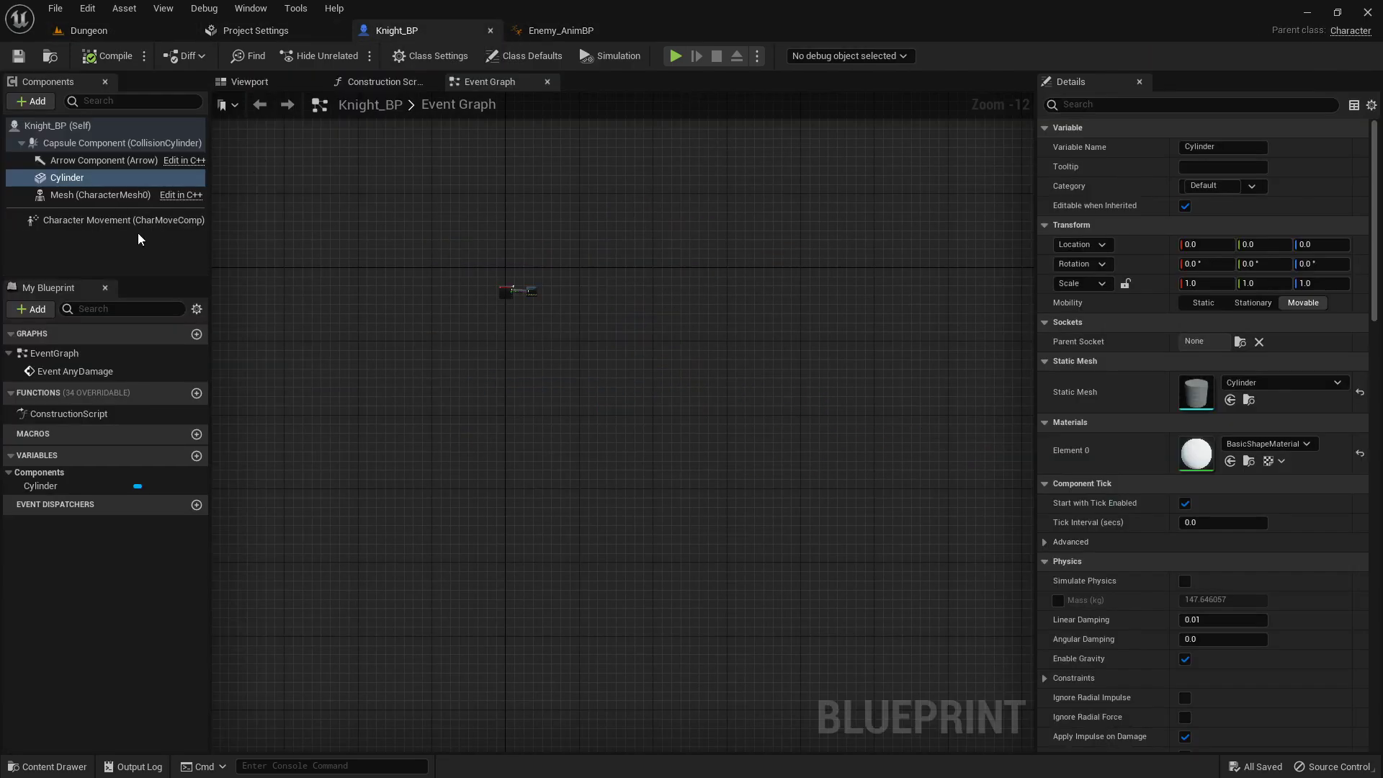
pyautogui.click(264, 83)
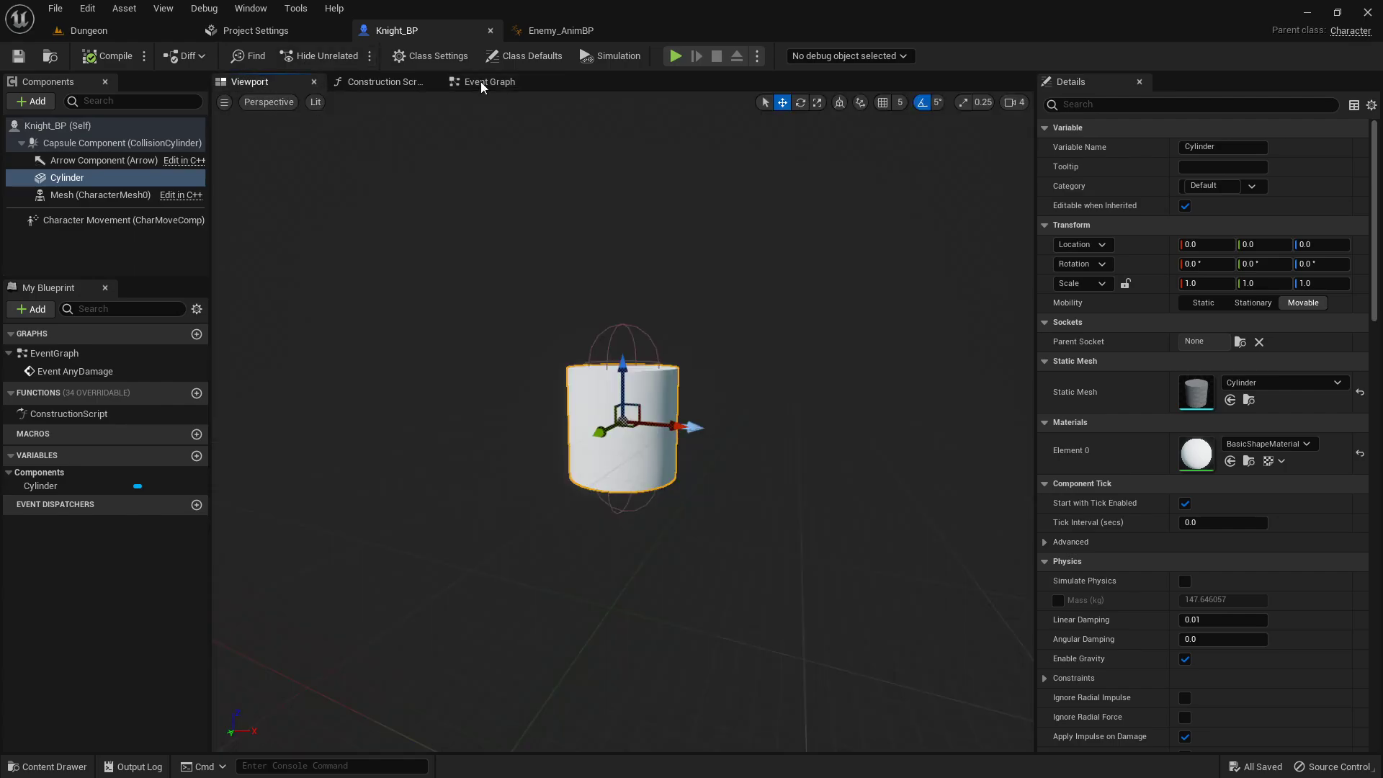
pyautogui.click(82, 177)
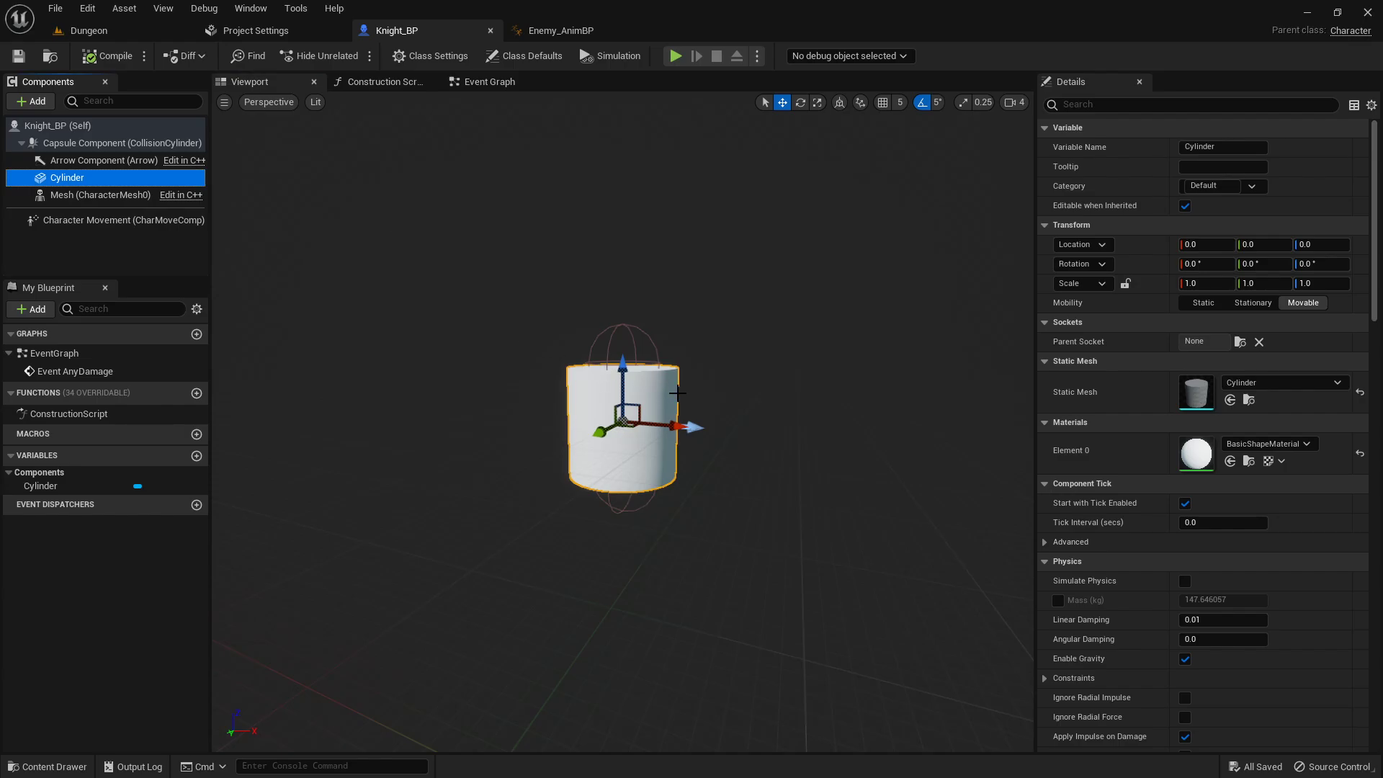
pyautogui.press('Delete')
# - Assign the Paladin_J_Nordstrom_1_ skeletal mesh to Knight_BP's Mesh component
pyautogui.click(72, 178)
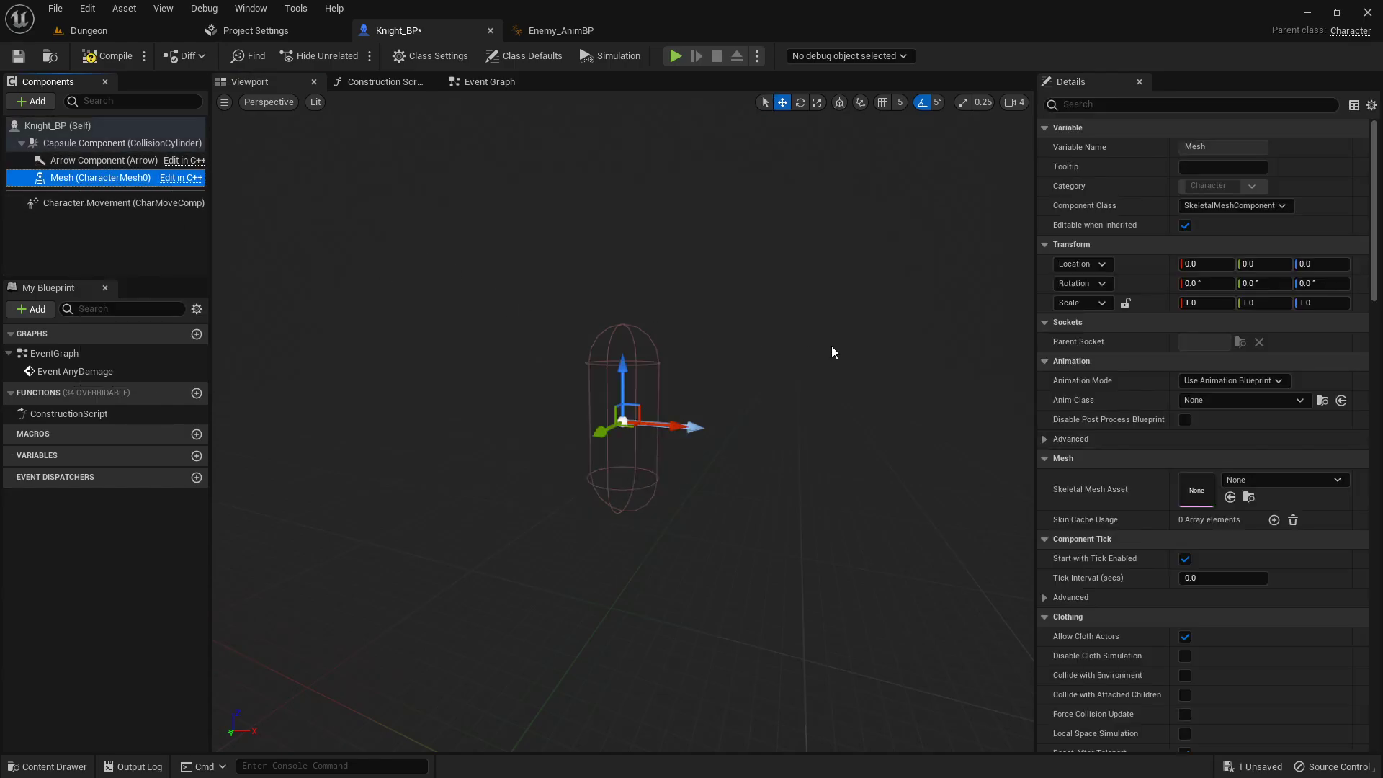
pyautogui.click(1249, 482)
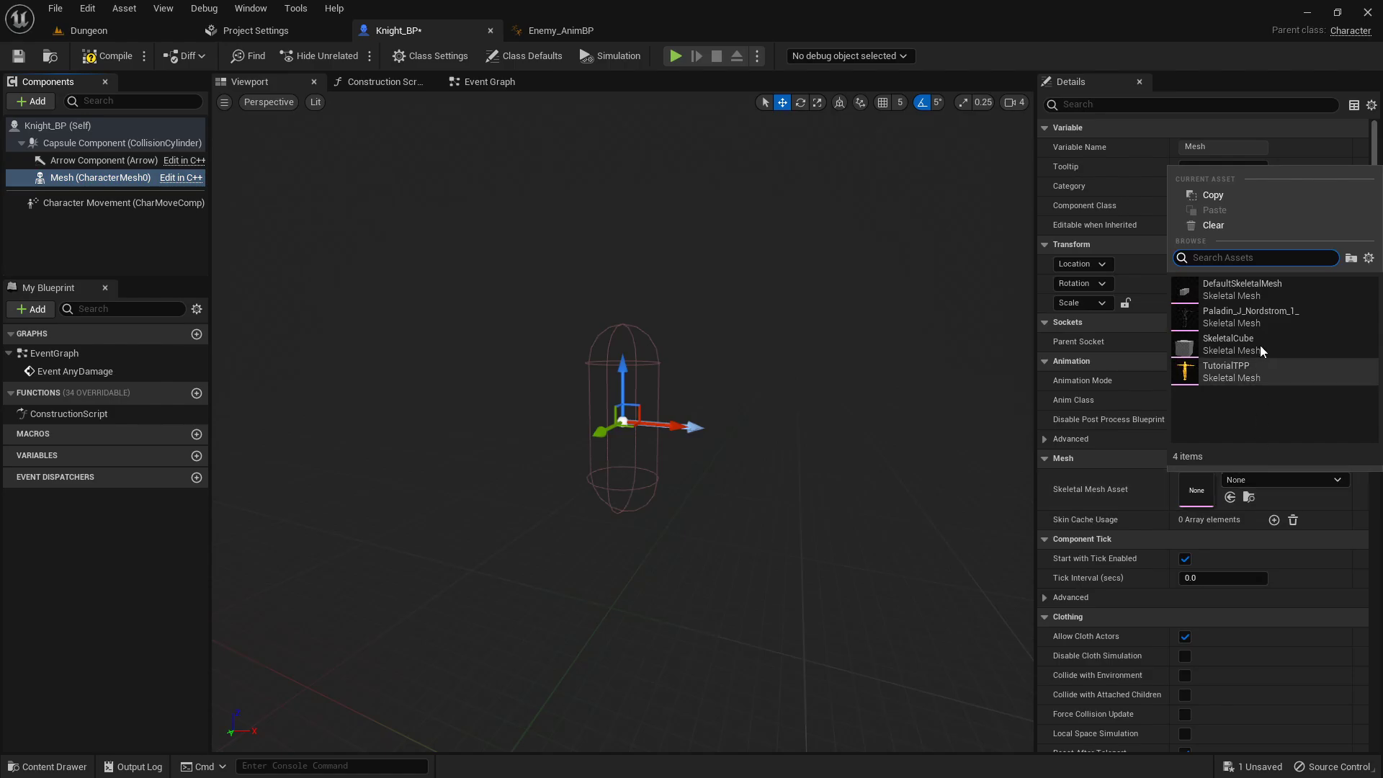
pyautogui.click(1252, 313)
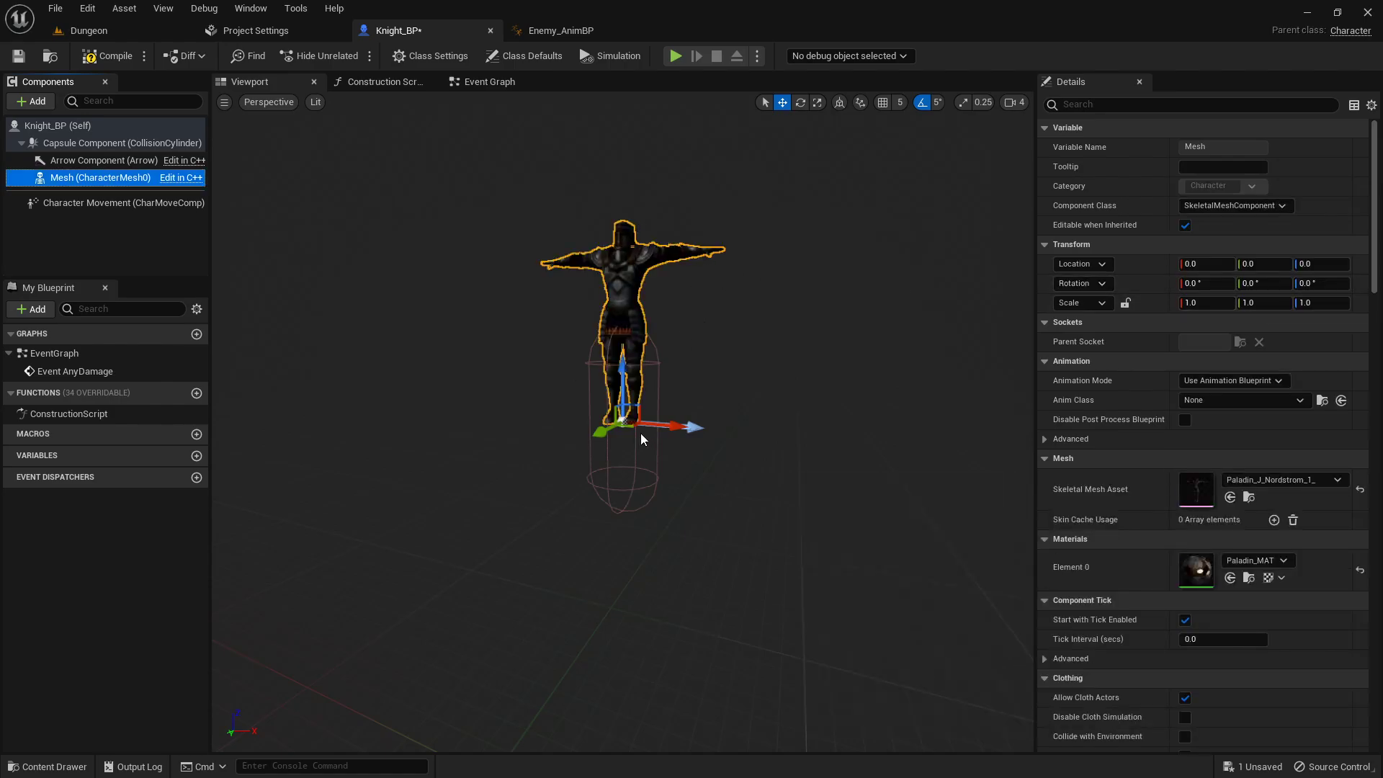
# - With grid snapping set to 10, lower the knight mesh to Z -90 and rotate it -90° about Z to face the arrow
pyautogui.moveTo(690, 363); pyautogui.dragTo(713, 411, button='right')
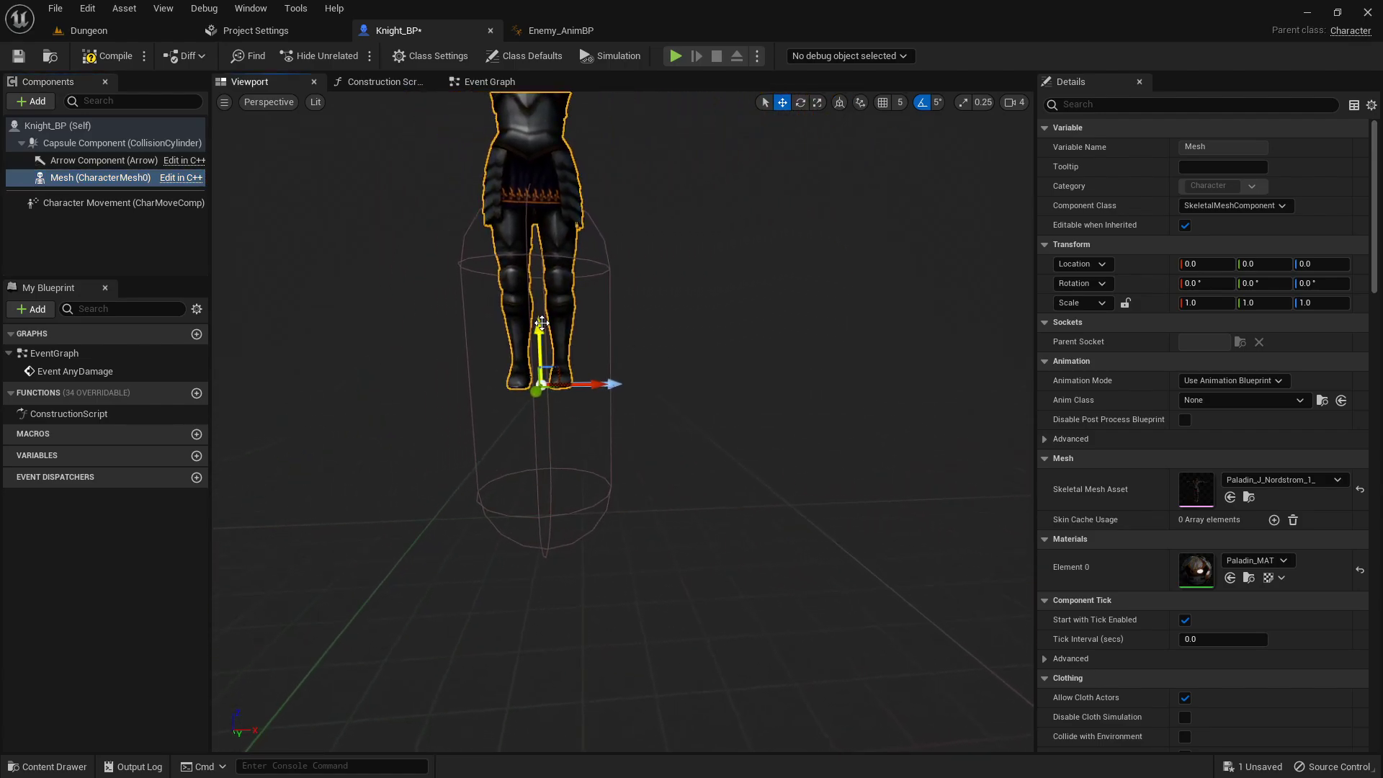
pyautogui.click(900, 102)
pyautogui.click(922, 171)
pyautogui.click(883, 102)
pyautogui.scroll(-3, 543, 360)
pyautogui.moveTo(561, 335); pyautogui.dragTo(563, 503)
pyautogui.press('e')
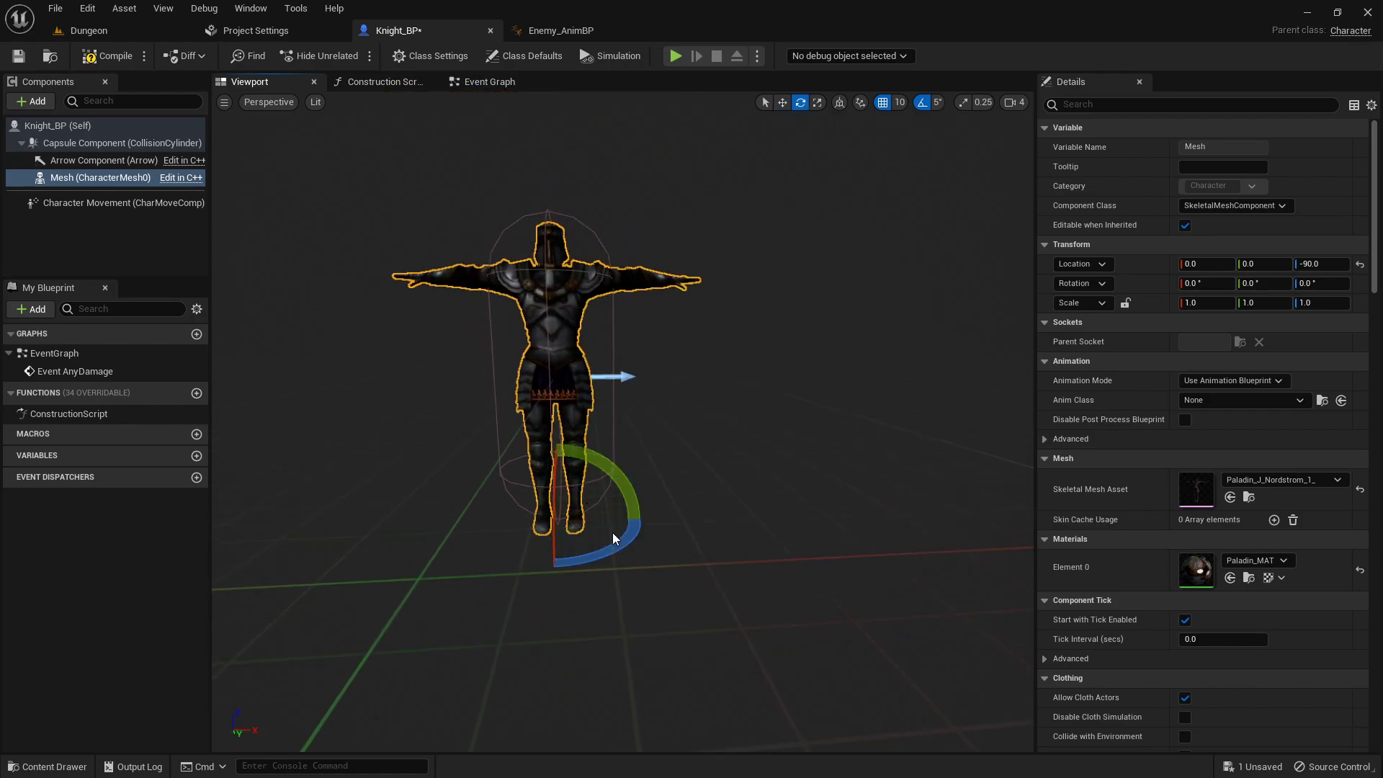
pyautogui.moveTo(595, 573); pyautogui.dragTo(523, 574)
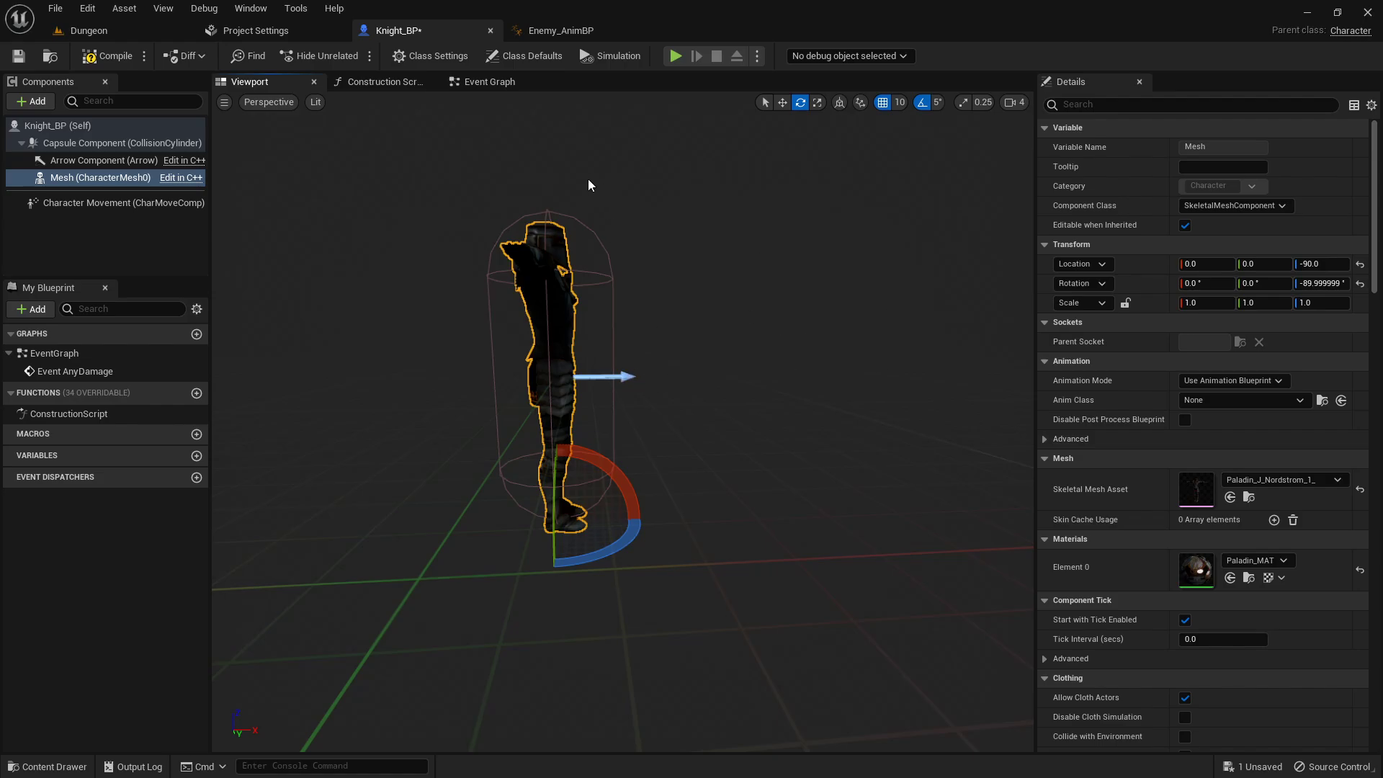
# - Examine how the knight mesh lines up with the forward arrow and the collision capsule from several sides
pyautogui.press('d')
pyautogui.moveTo(595, 321); pyautogui.dragTo(457, 310, button='right')
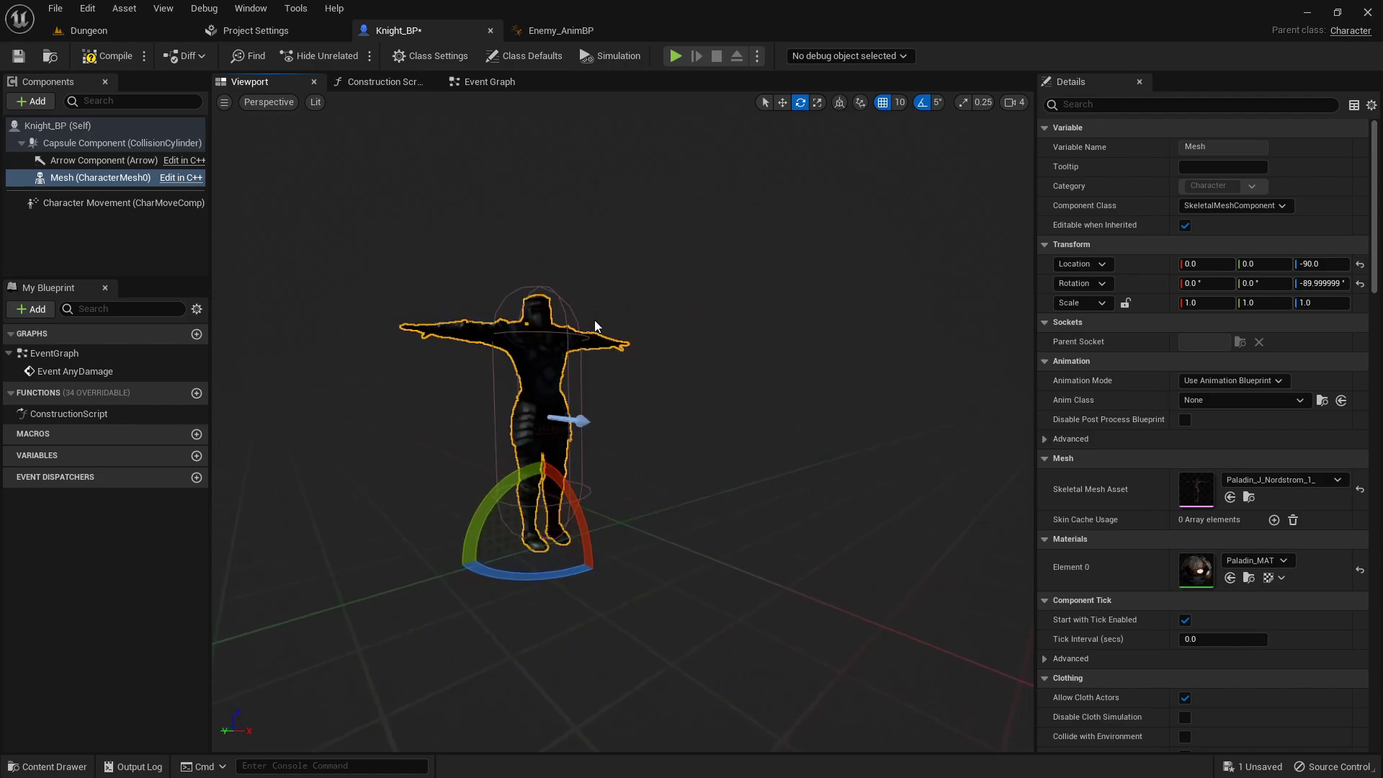
pyautogui.press('a')
pyautogui.moveTo(621, 261); pyautogui.dragTo(742, 267, button='right')
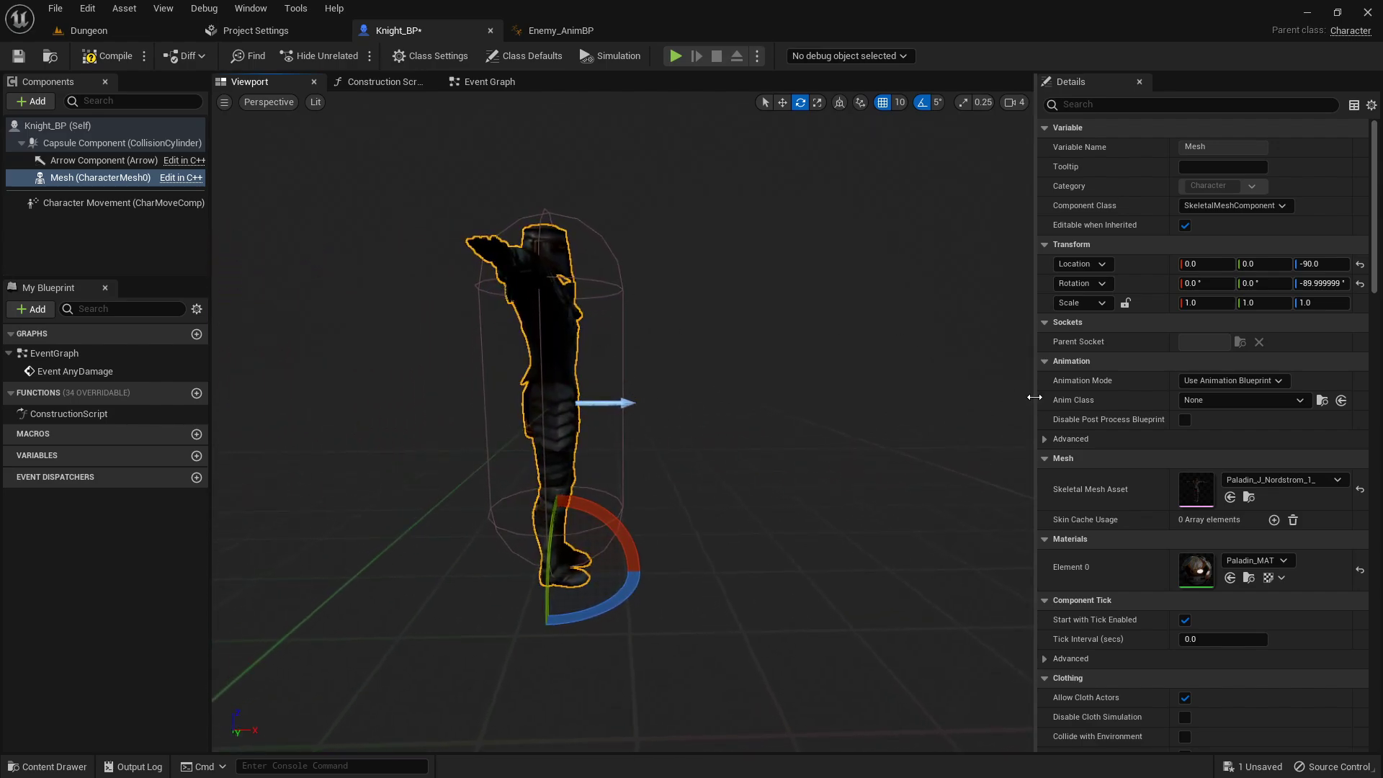
pyautogui.press('d')
pyautogui.moveTo(842, 407)
pyautogui.mouseDown(button='right')
pyautogui.moveTo(612, 408)
pyautogui.moveTo(841, 406)
pyautogui.mouseUp(button='right')
pyautogui.press('a')
pyautogui.click(849, 178)
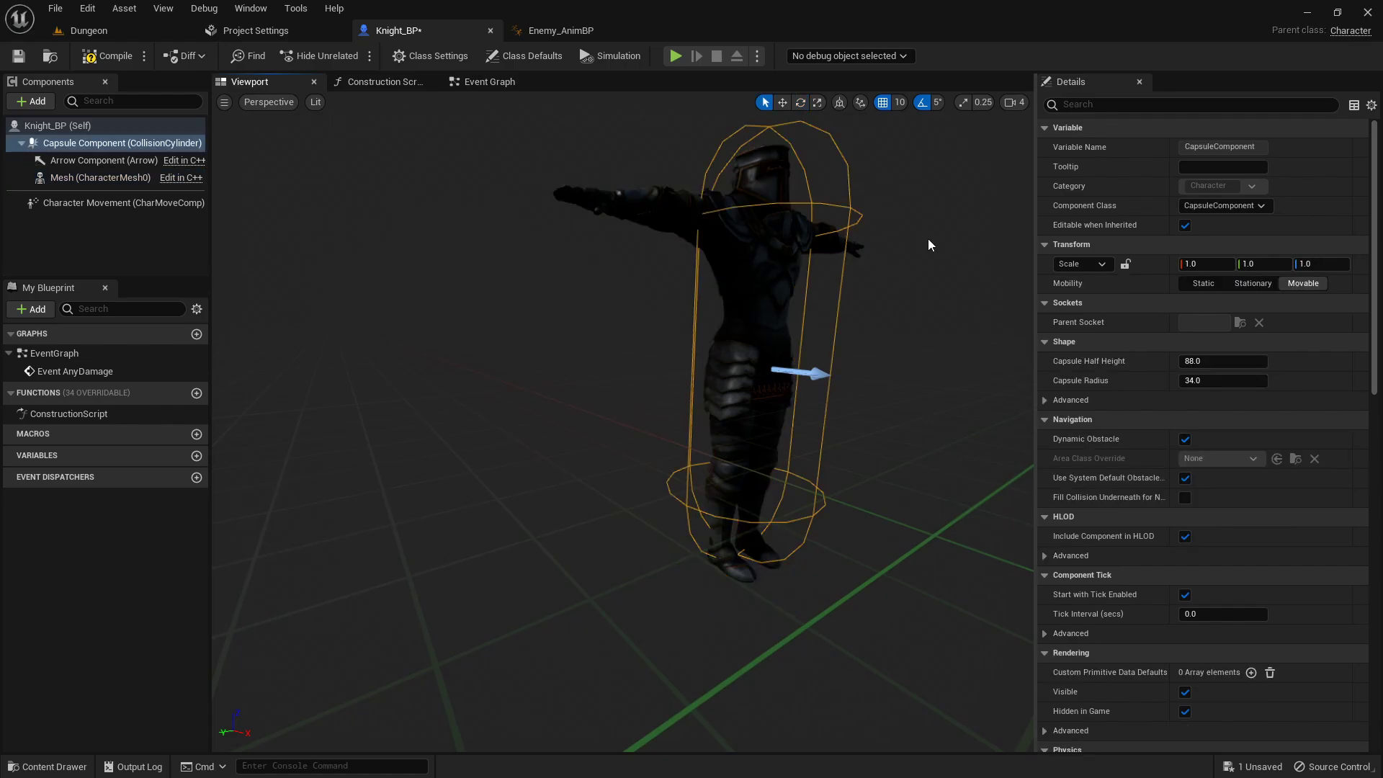
pyautogui.moveTo(929, 242); pyautogui.dragTo(987, 245, button='right')
pyautogui.press('a')
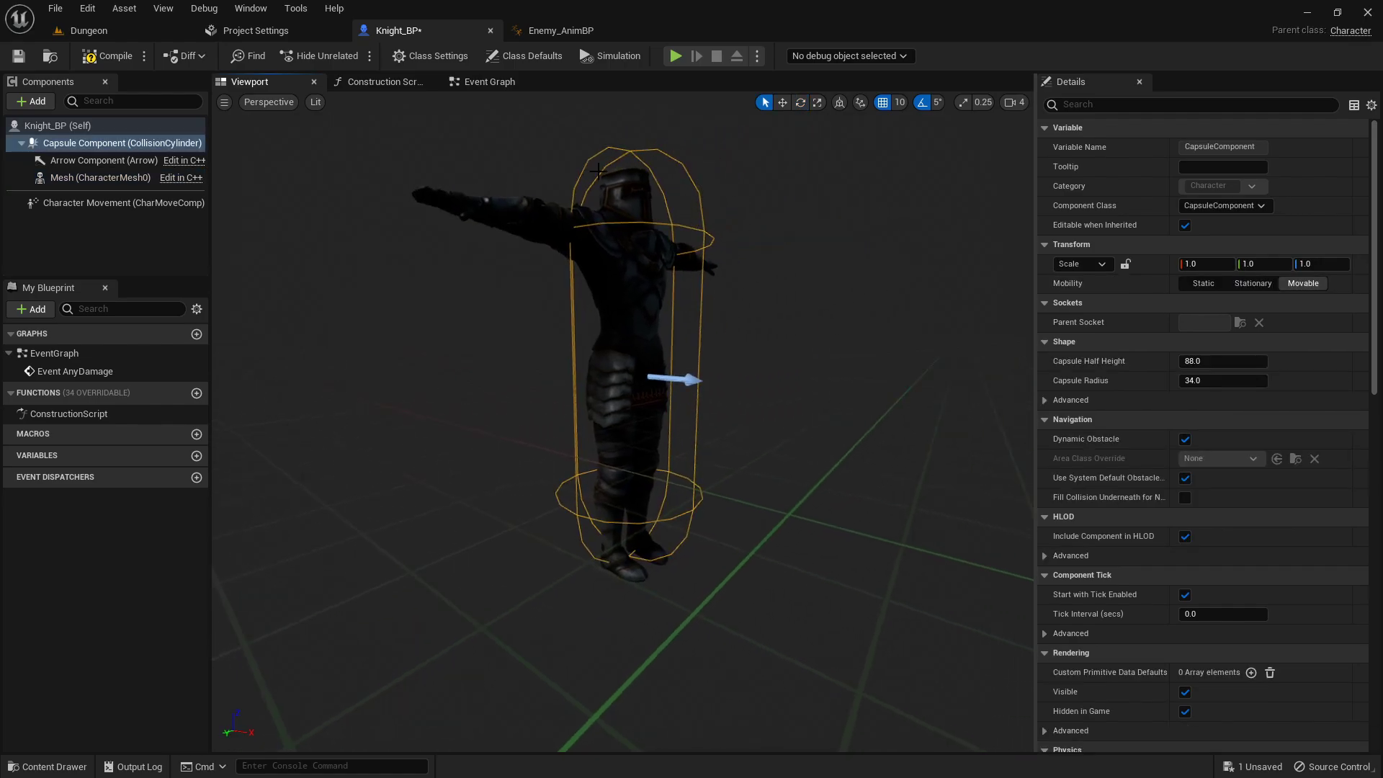
pyautogui.click(647, 230)
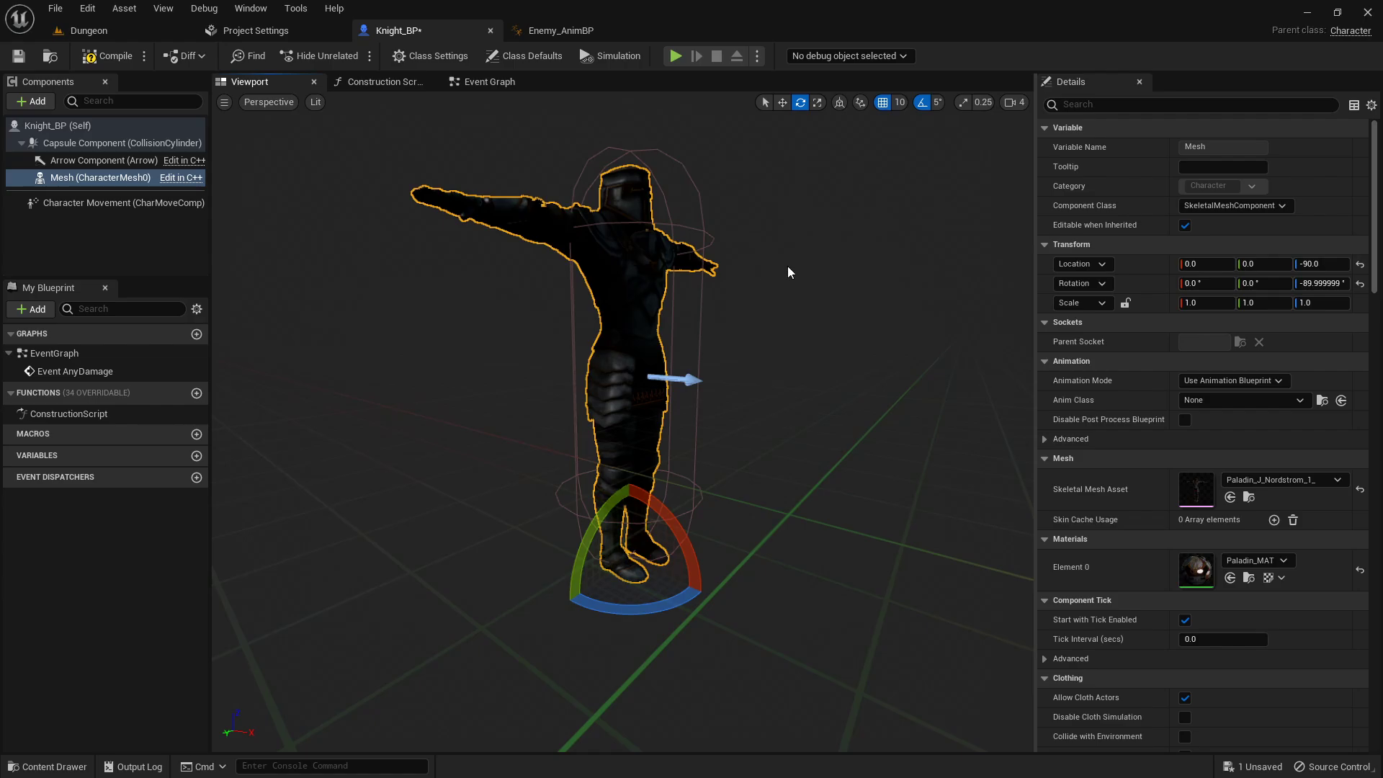
pyautogui.press('a')
pyautogui.moveTo(791, 273); pyautogui.dragTo(843, 271, button='right')
pyautogui.press('e')
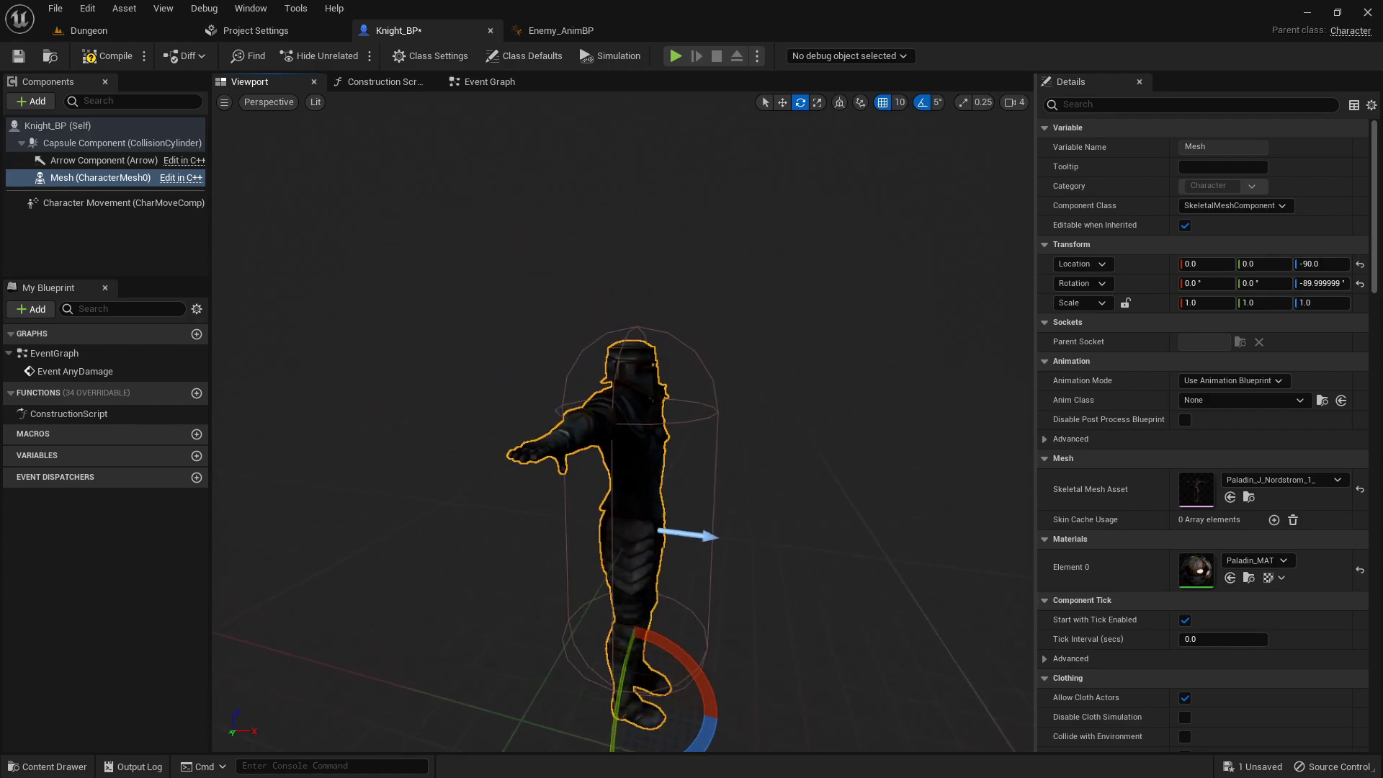
pyautogui.press('q')
pyautogui.click(683, 351)
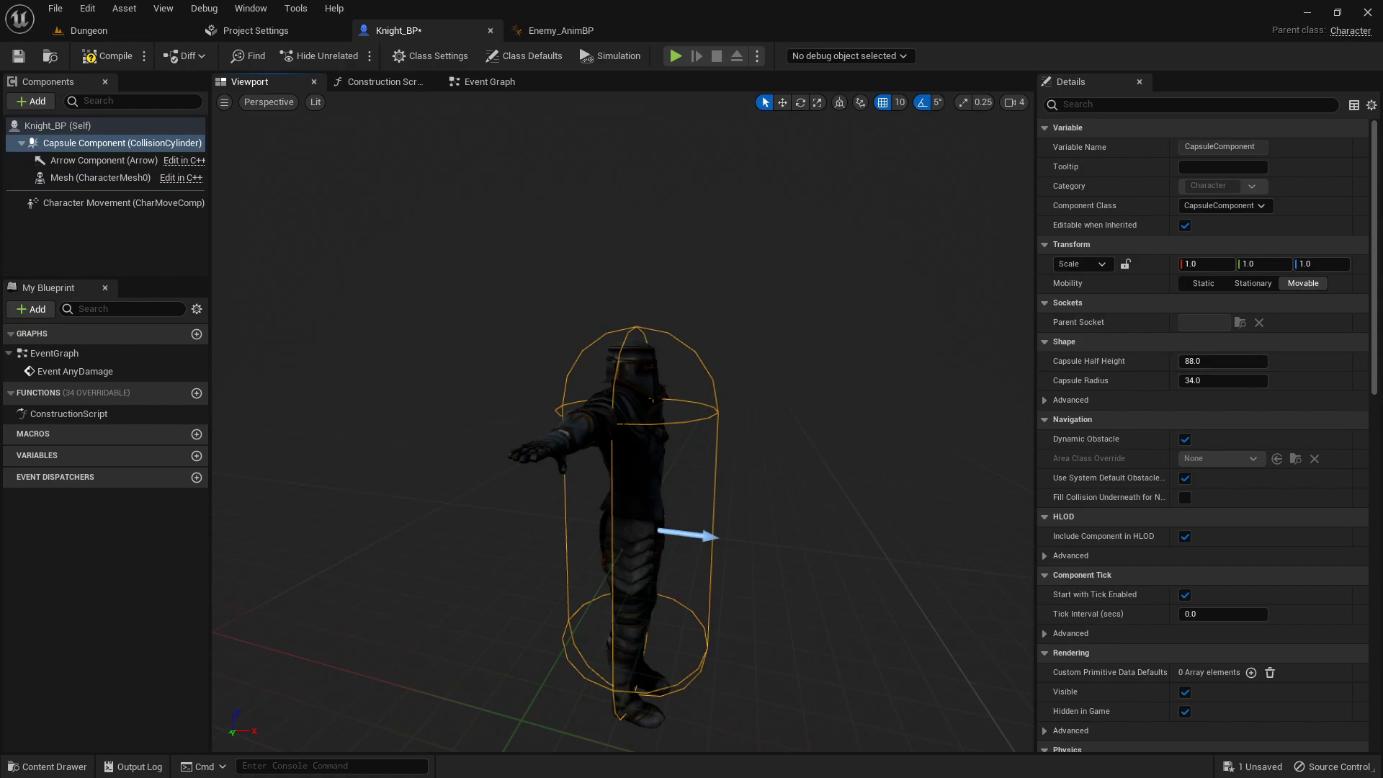
# - Try capsule radii of 25 and 20 on Knight_BP's Capsule Component and compare the fit around the knight
pyautogui.click(85, 145)
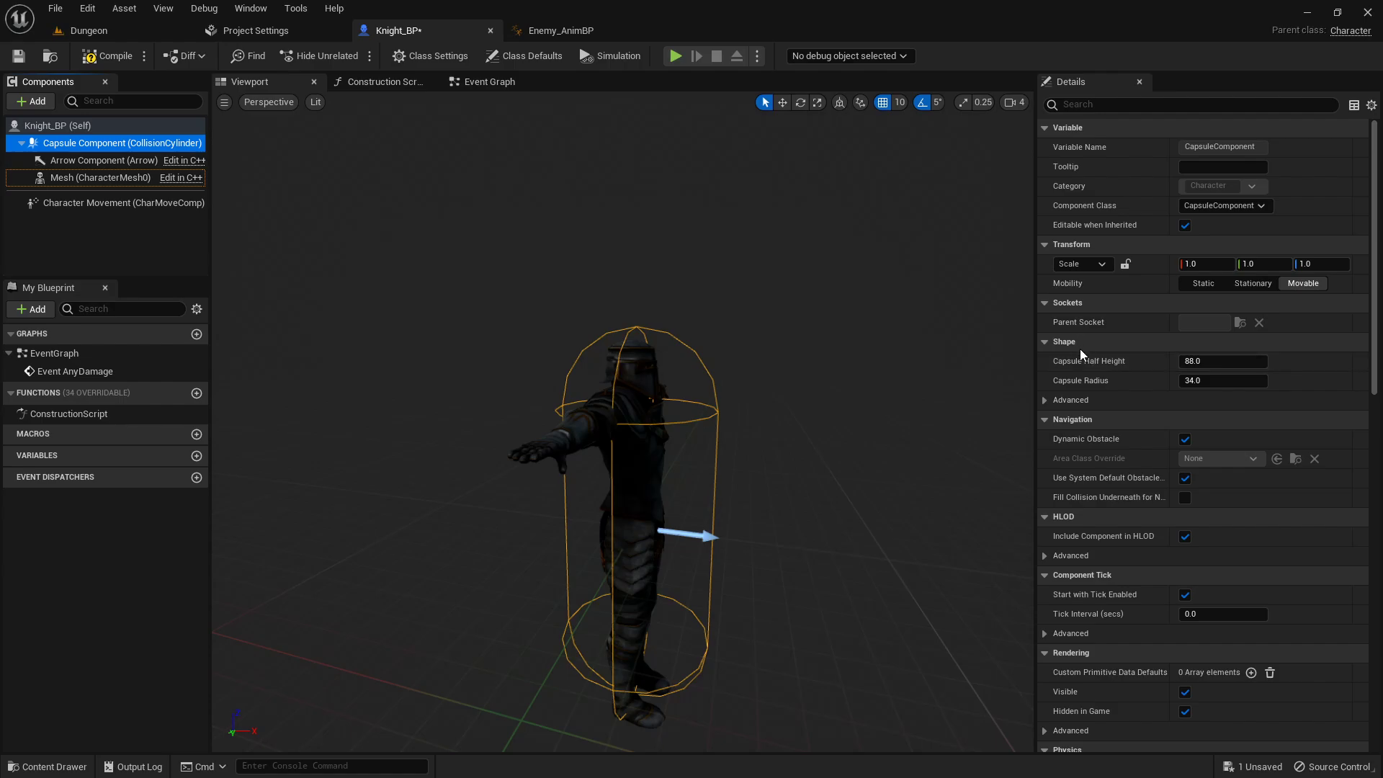
pyautogui.click(1234, 383)
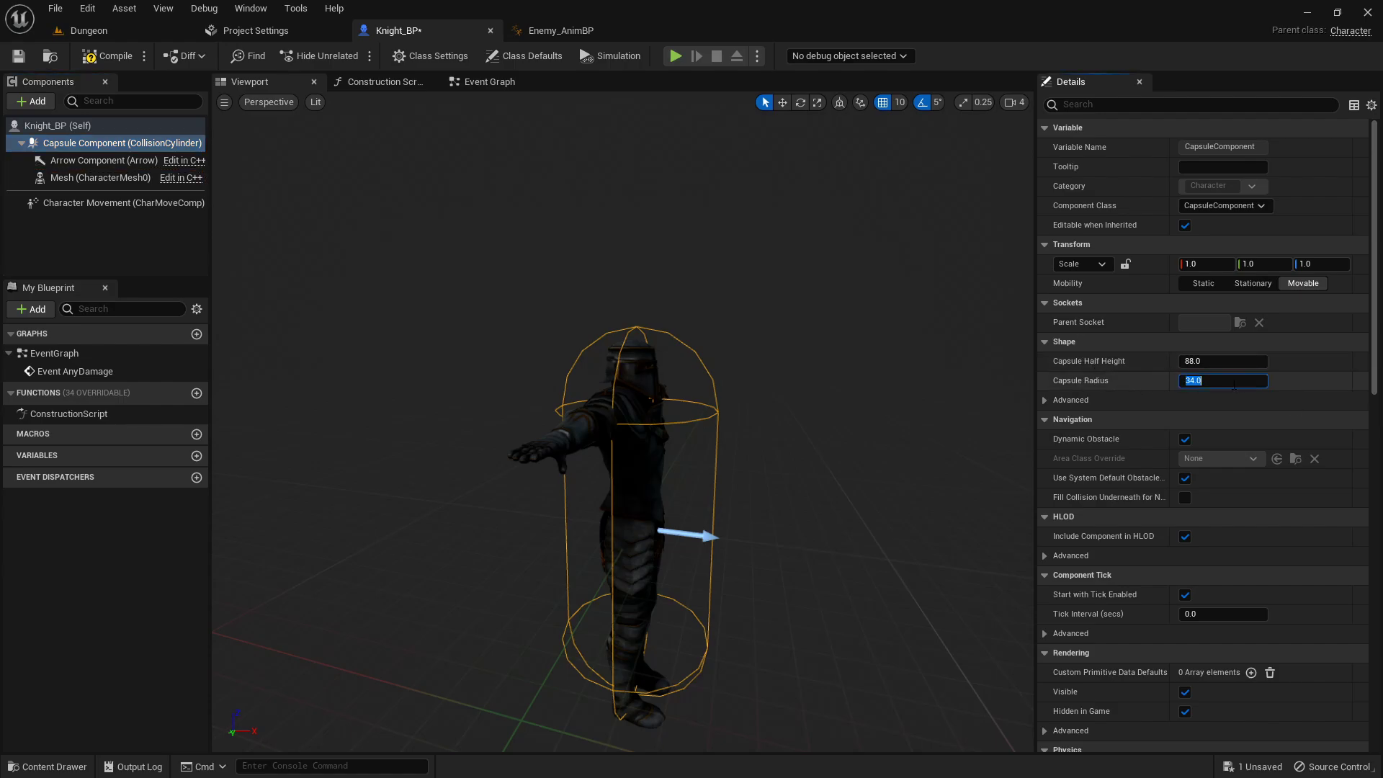
pyautogui.write('25')
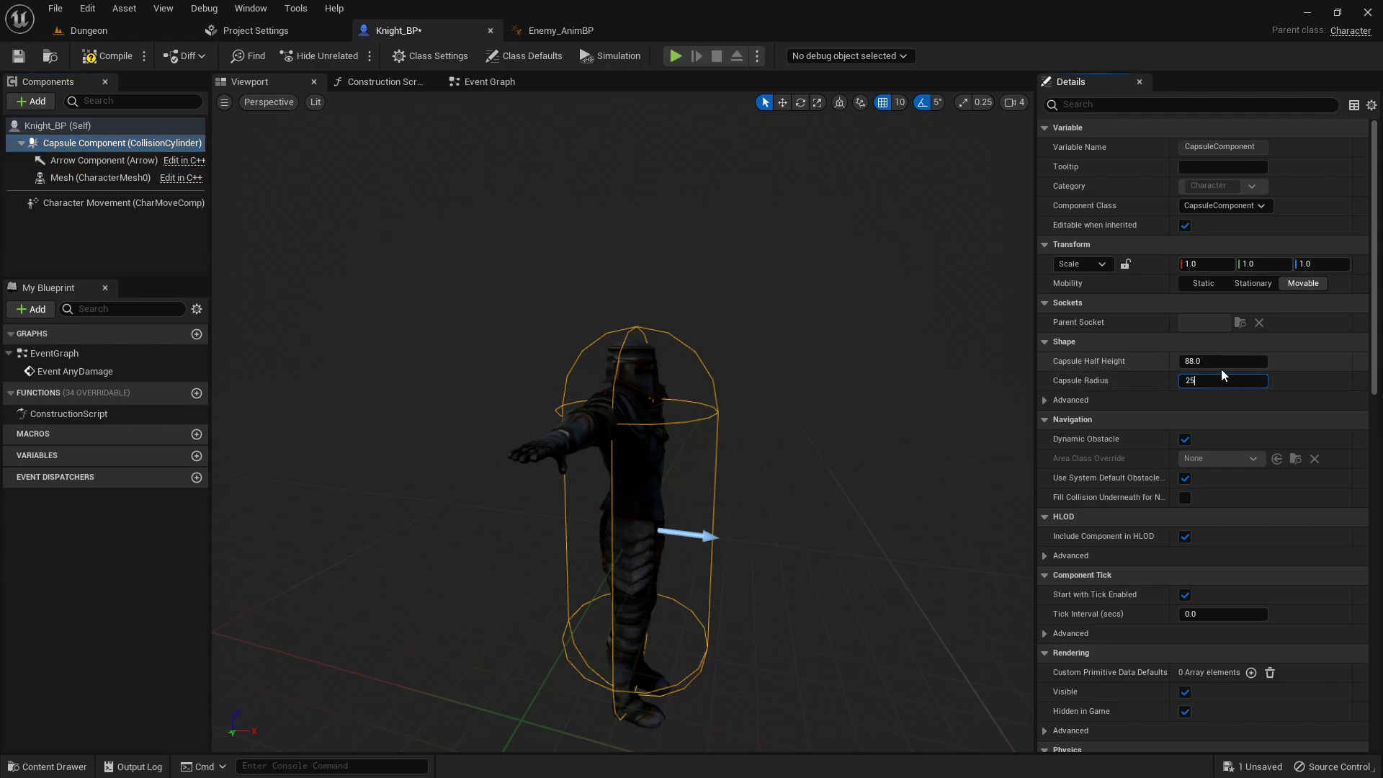
pyautogui.press('Return')
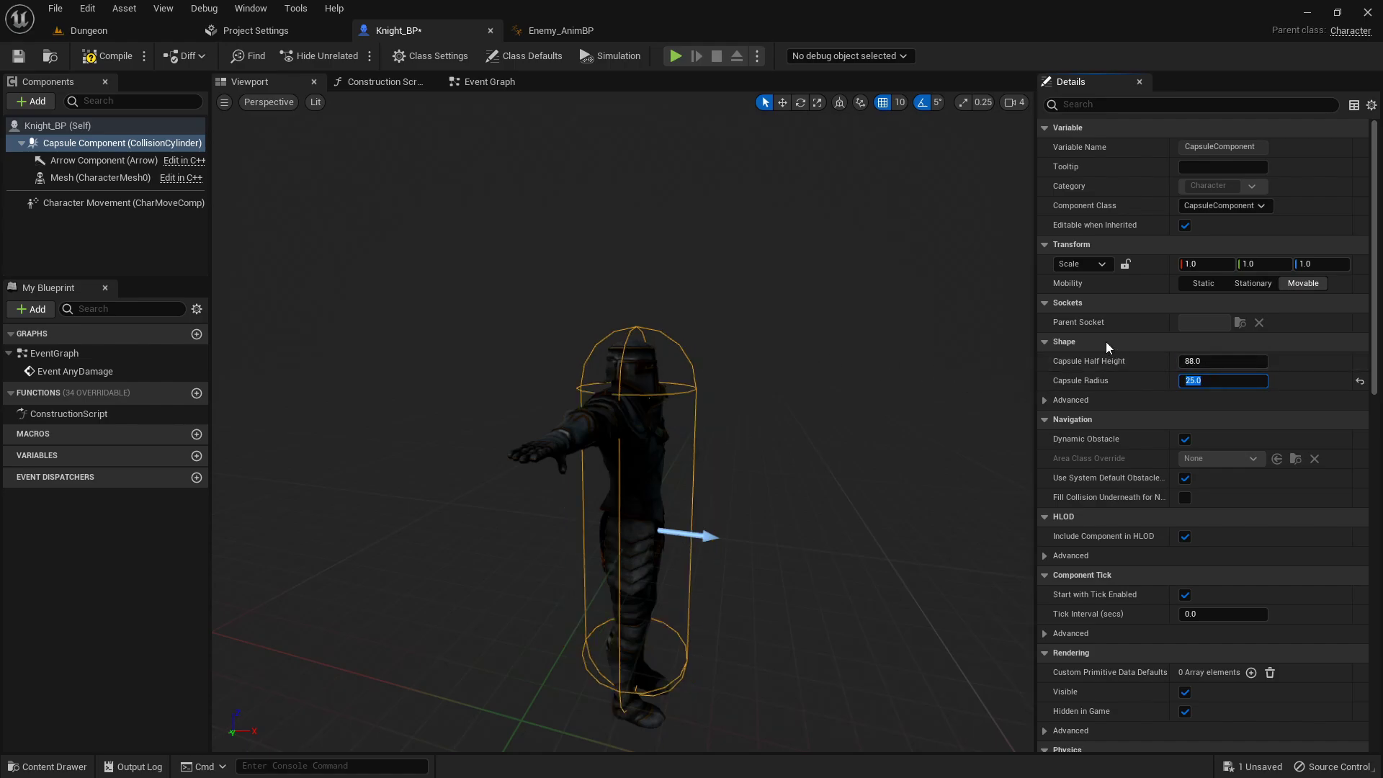
pyautogui.write('20')
pyautogui.press('Return')
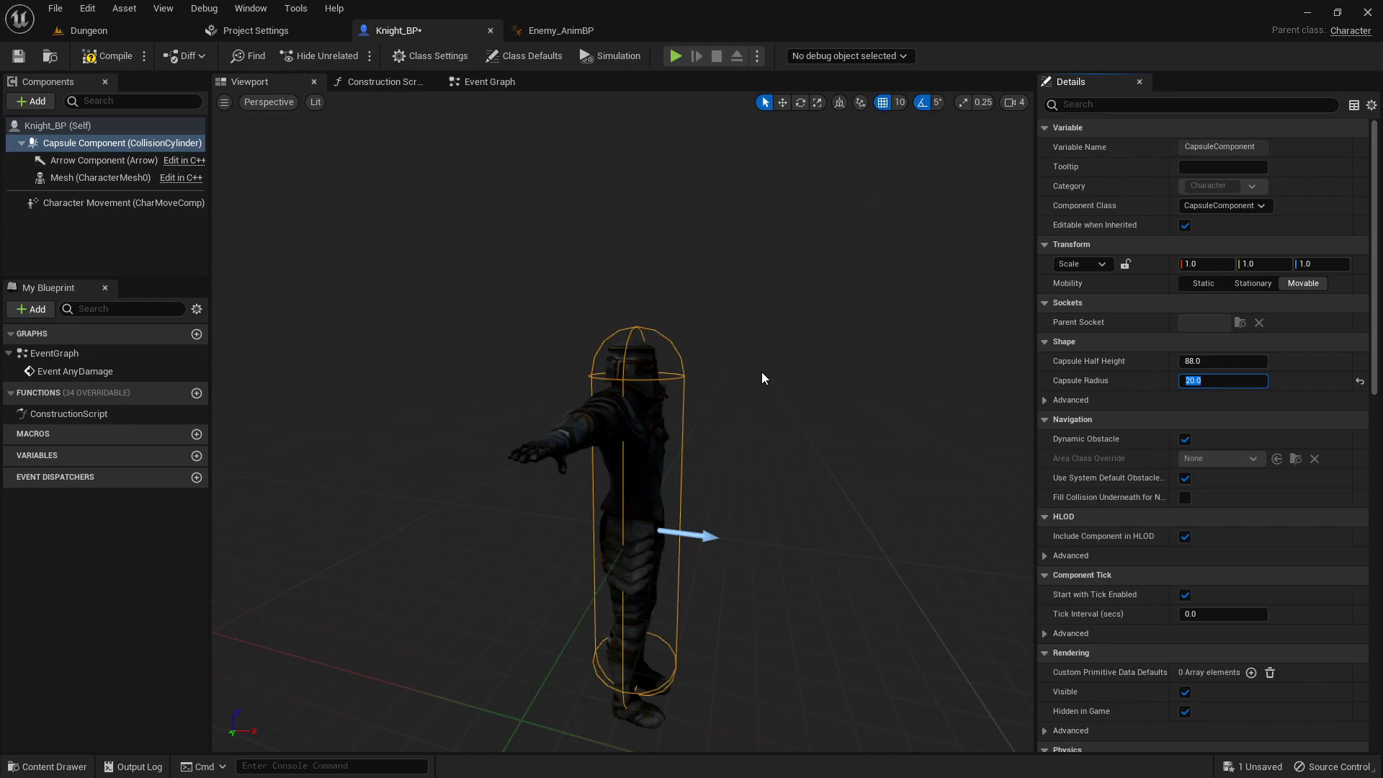
pyautogui.moveTo(762, 373); pyautogui.dragTo(569, 371, button='right')
pyautogui.press('d')
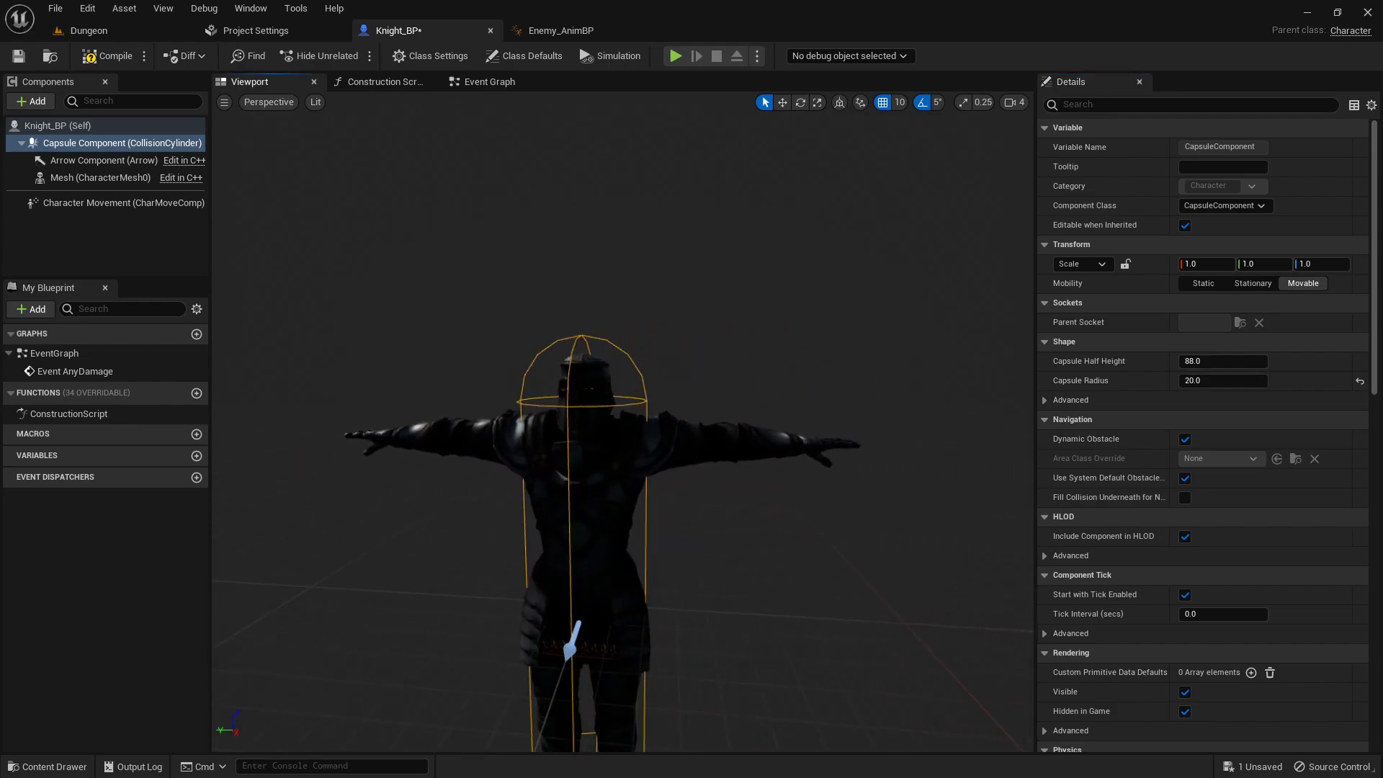
pyautogui.press('a')
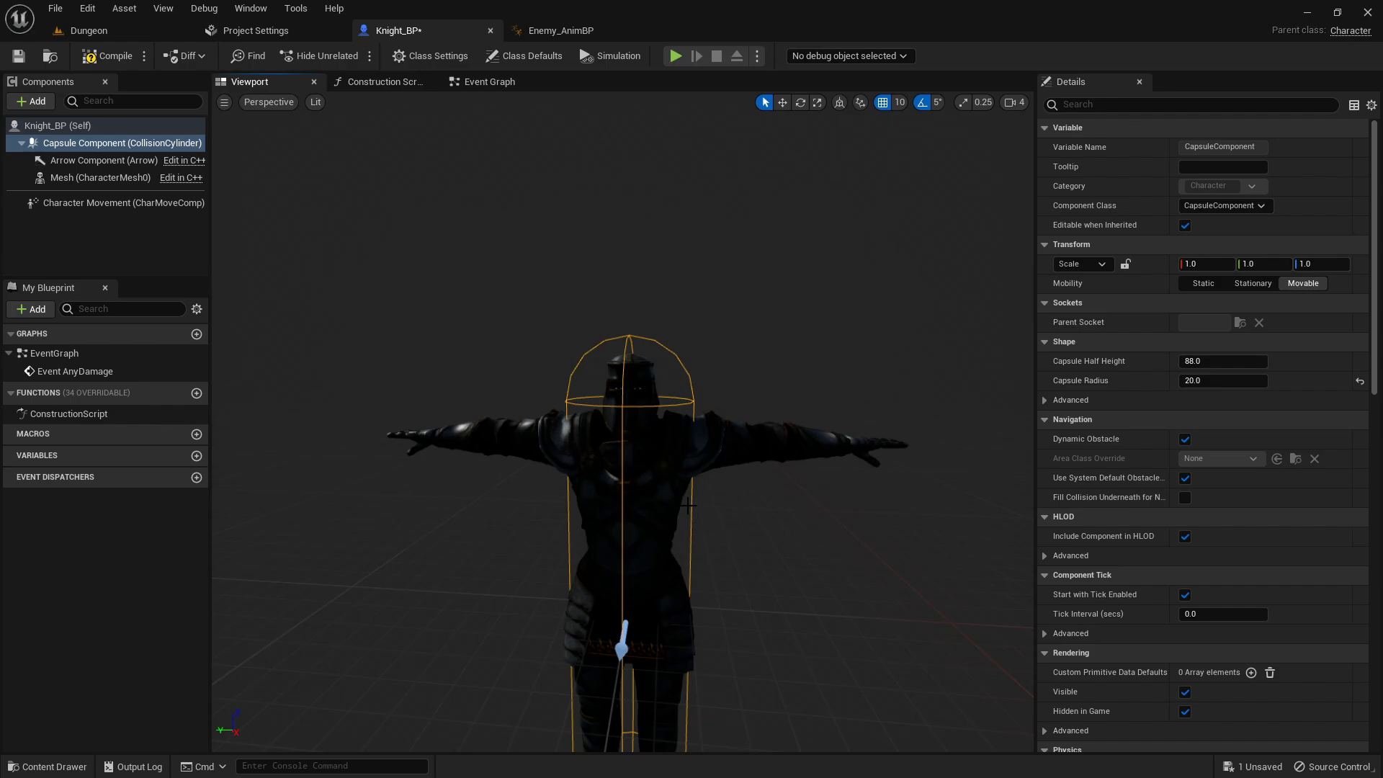
# - Set the Capsule Component's radius to 25, check the fit from shoulders to feet, and compile Knight_BP
pyautogui.click(1215, 381)
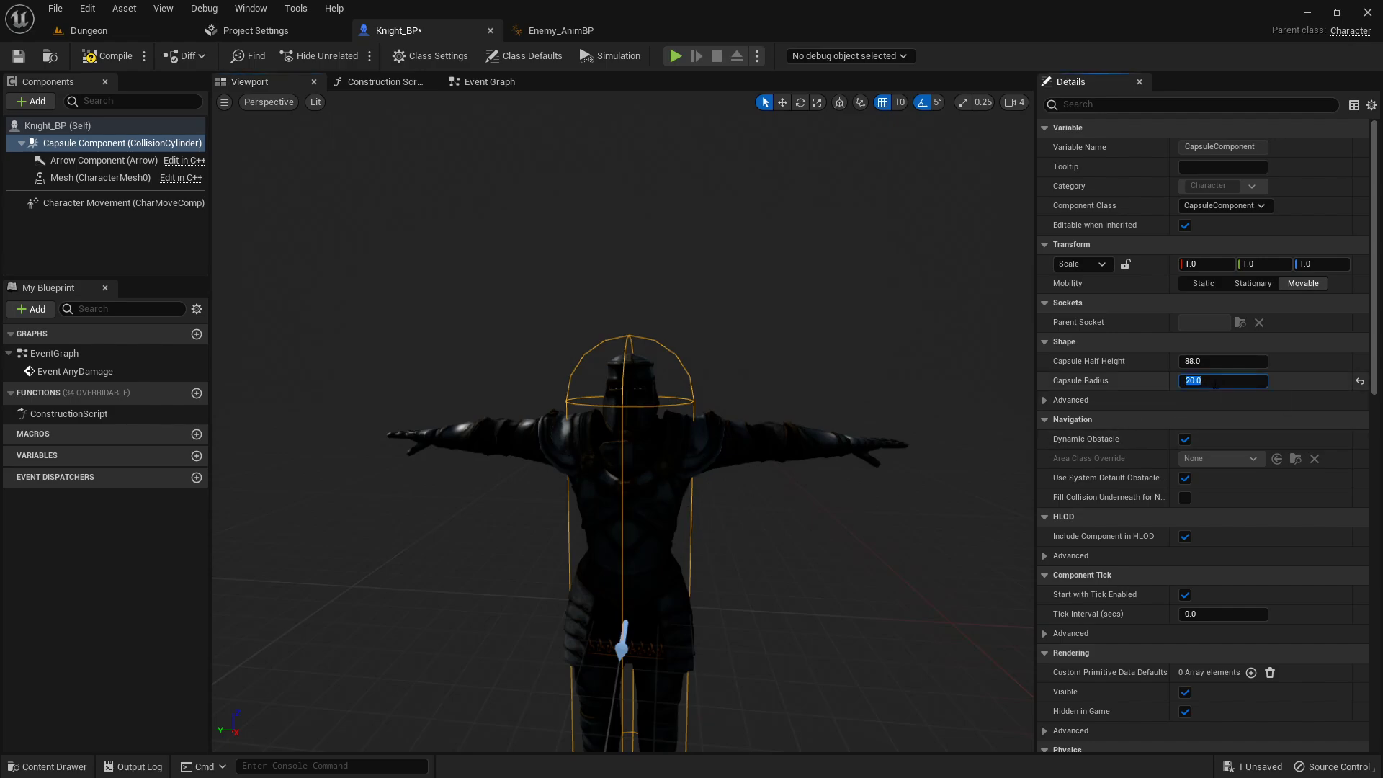
pyautogui.write('25')
pyautogui.press('Return')
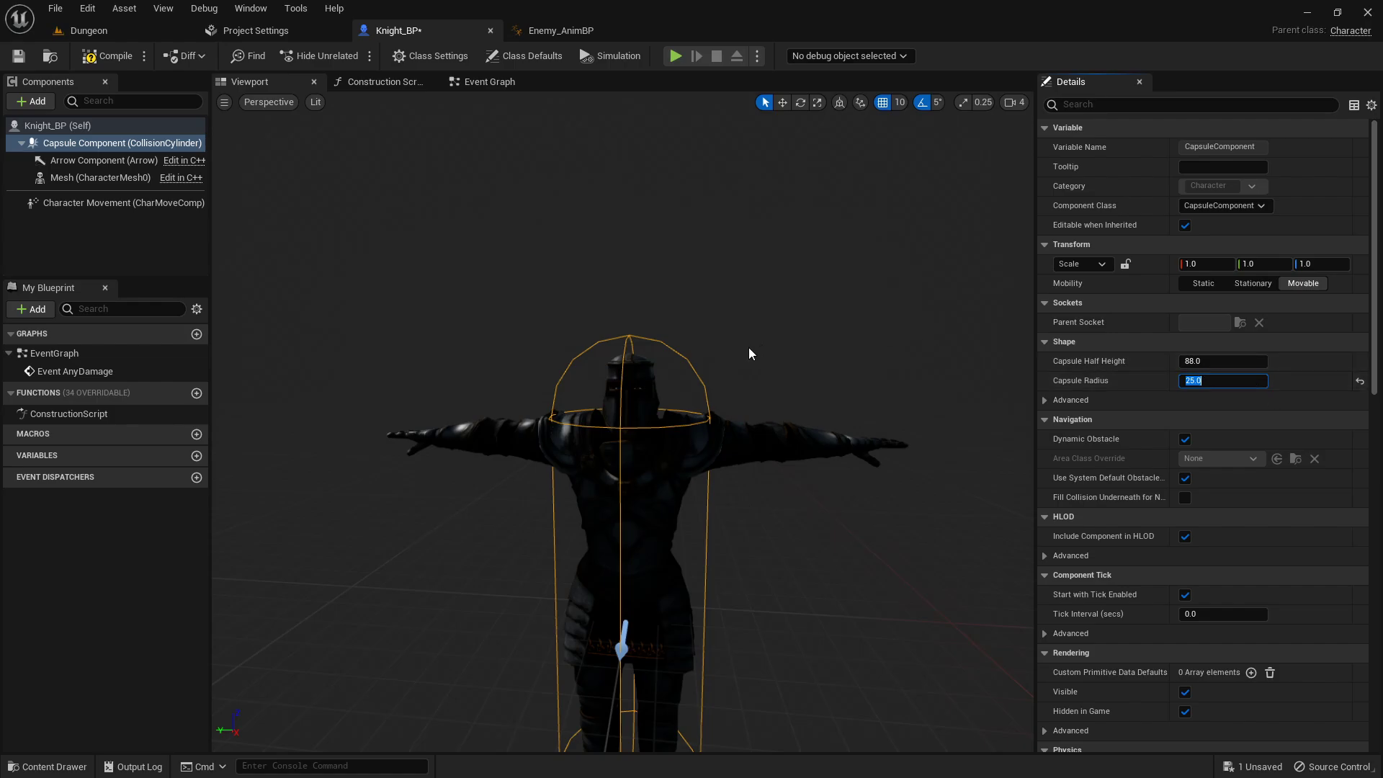
pyautogui.press('a')
pyautogui.moveTo(749, 347); pyautogui.dragTo(596, 312, button='right')
pyautogui.press('w')
pyautogui.press('d')
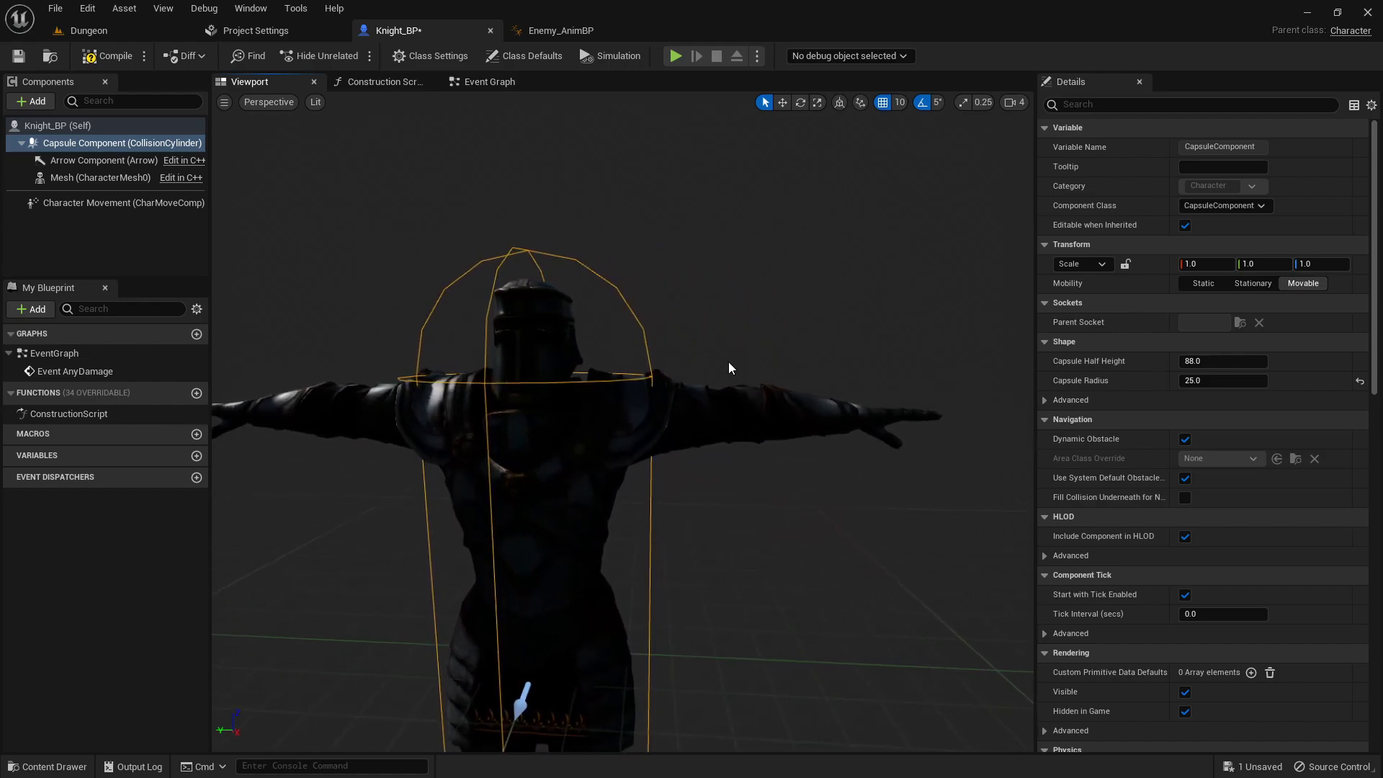
pyautogui.moveTo(729, 368); pyautogui.dragTo(735, 300, button='right')
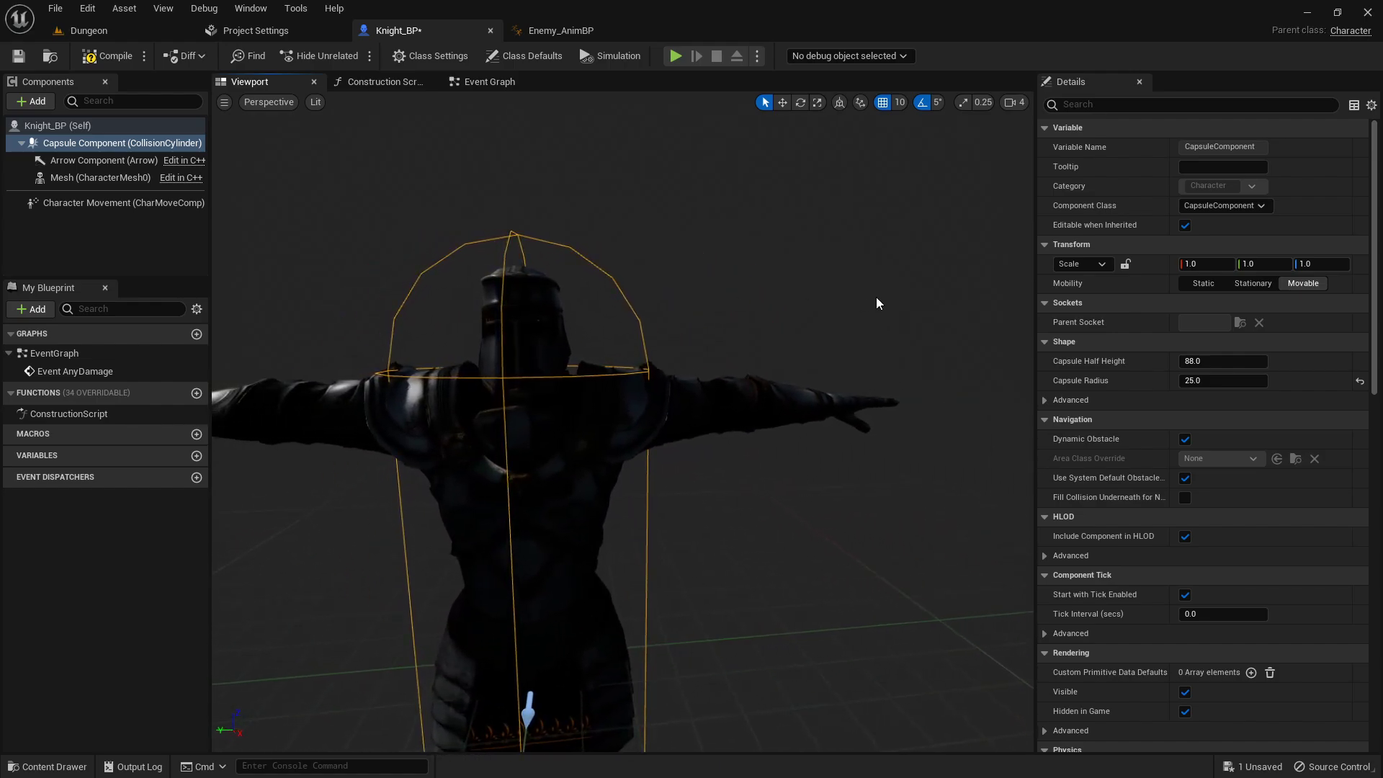
pyautogui.click(555, 411)
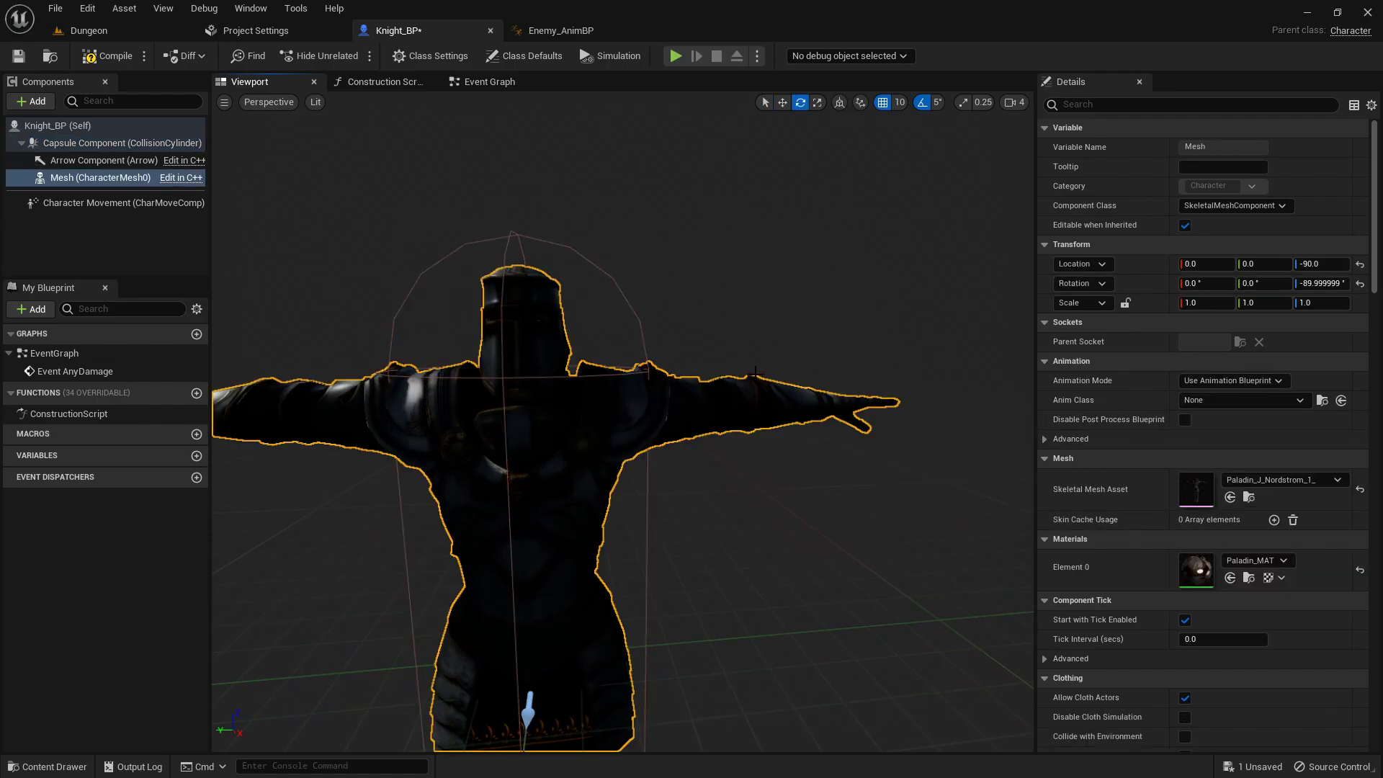
pyautogui.moveTo(755, 374)
pyautogui.mouseDown(button='right')
pyautogui.moveTo(731, 429)
pyautogui.moveTo(749, 368)
pyautogui.mouseUp(button='right')
pyautogui.moveTo(524, 278); pyautogui.dragTo(526, 278, button='right')
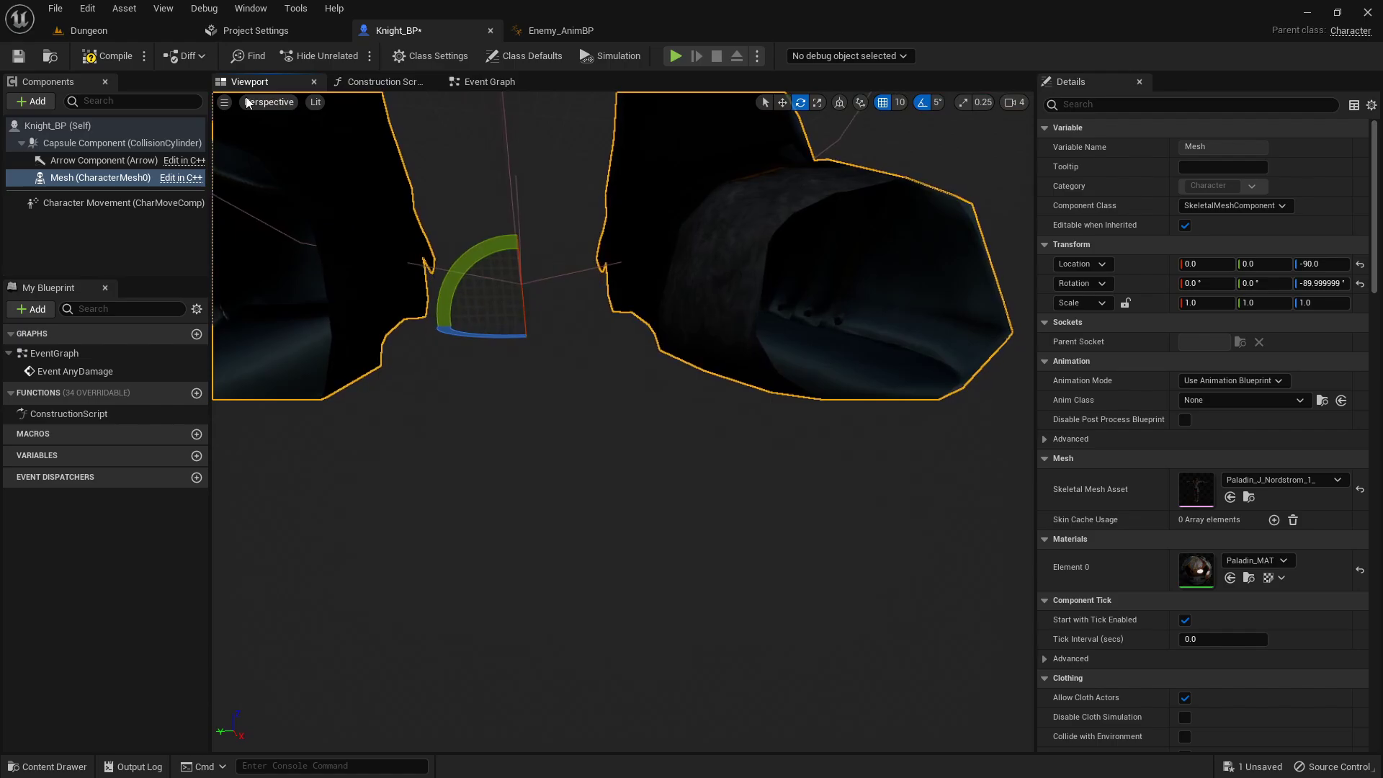
pyautogui.click(105, 56)
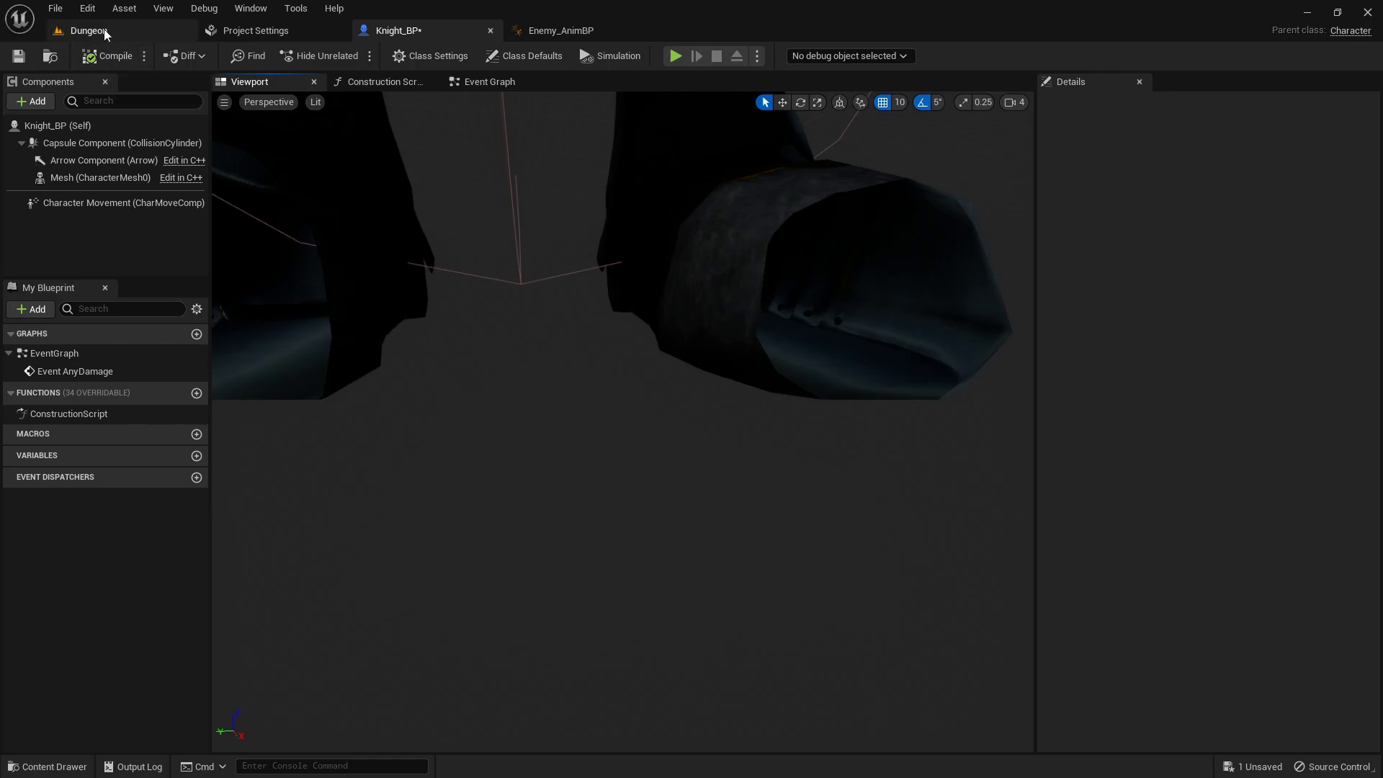
# - Place a Knight_BP instance on the open stone floor of the Dungeon level and check its feet up close
pyautogui.click(104, 29)
pyautogui.moveTo(510, 351)
pyautogui.mouseDown(button='right')
pyautogui.moveTo(537, 362)
pyautogui.moveTo(497, 346)
pyautogui.moveTo(505, 338)
pyautogui.mouseUp(button='right')
pyautogui.moveTo(530, 619); pyautogui.dragTo(552, 358)
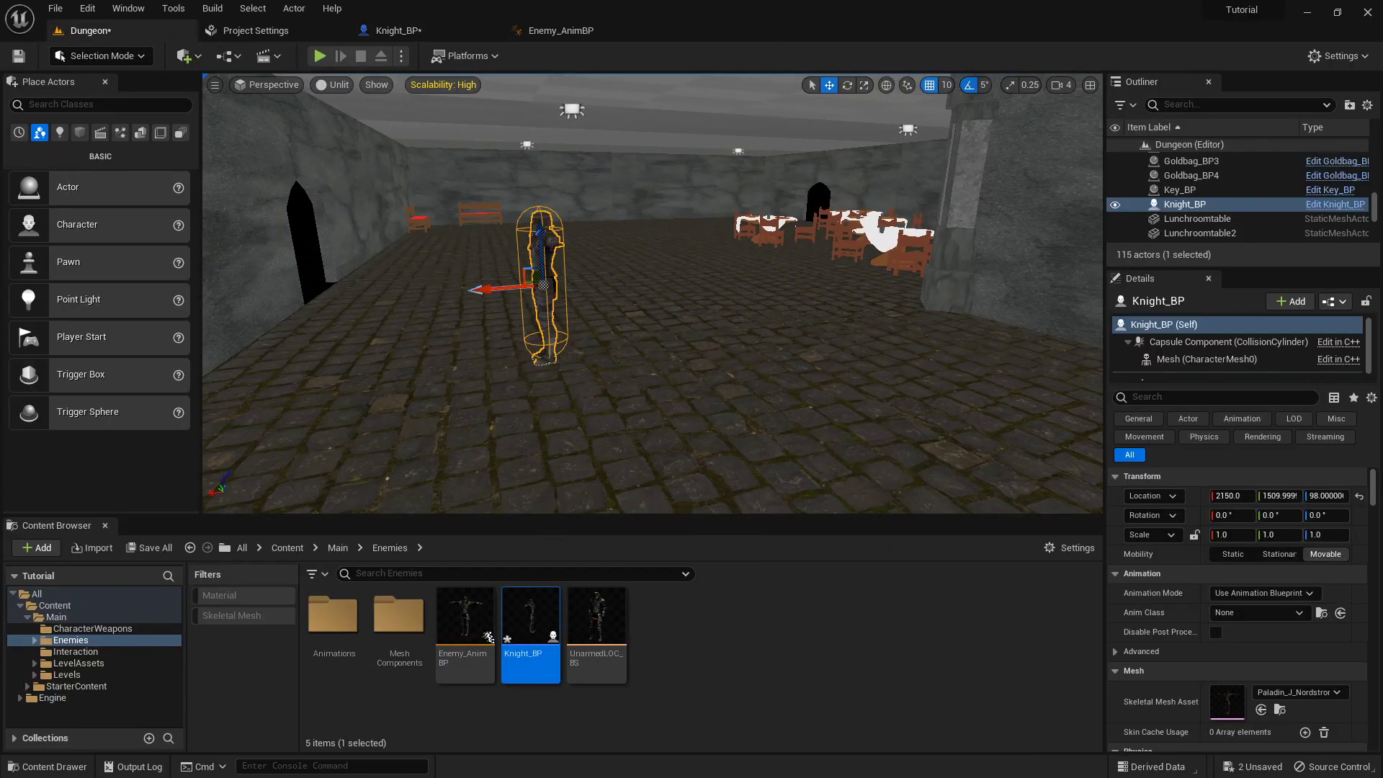
pyautogui.moveTo(575, 382); pyautogui.dragTo(655, 392, button='right')
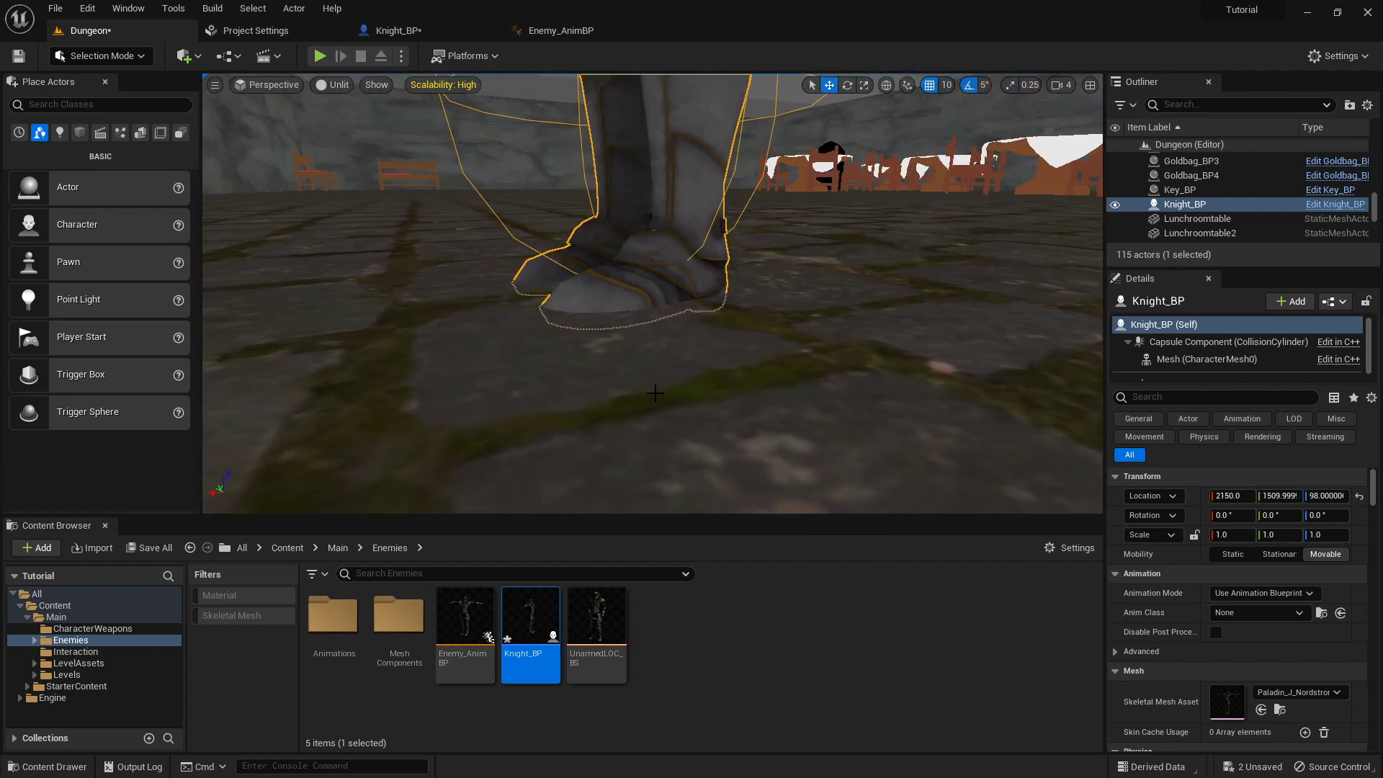
# - Set the Mesh component's Z location in Knight_BP to -88 to match the capsule half height, and compile
pyautogui.click(435, 25)
pyautogui.click(756, 281)
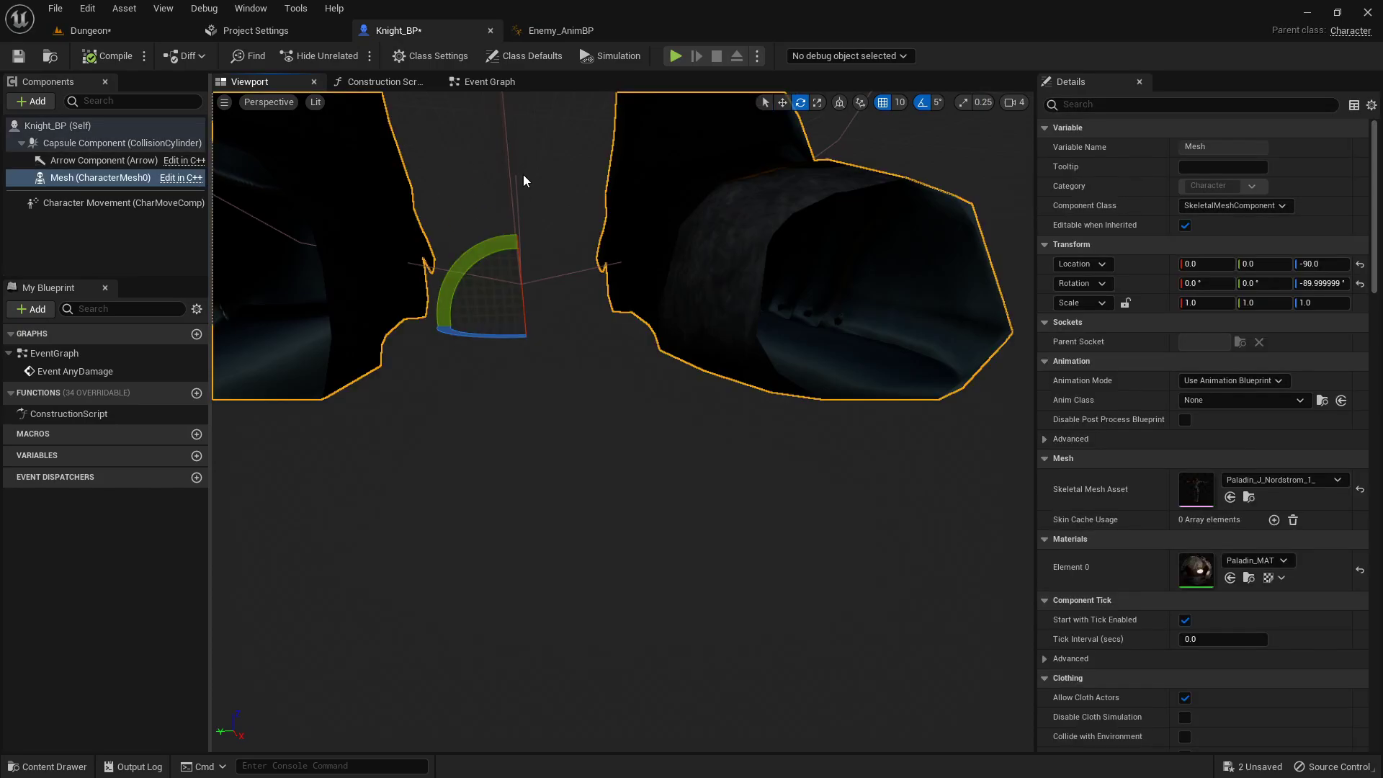
pyautogui.click(108, 143)
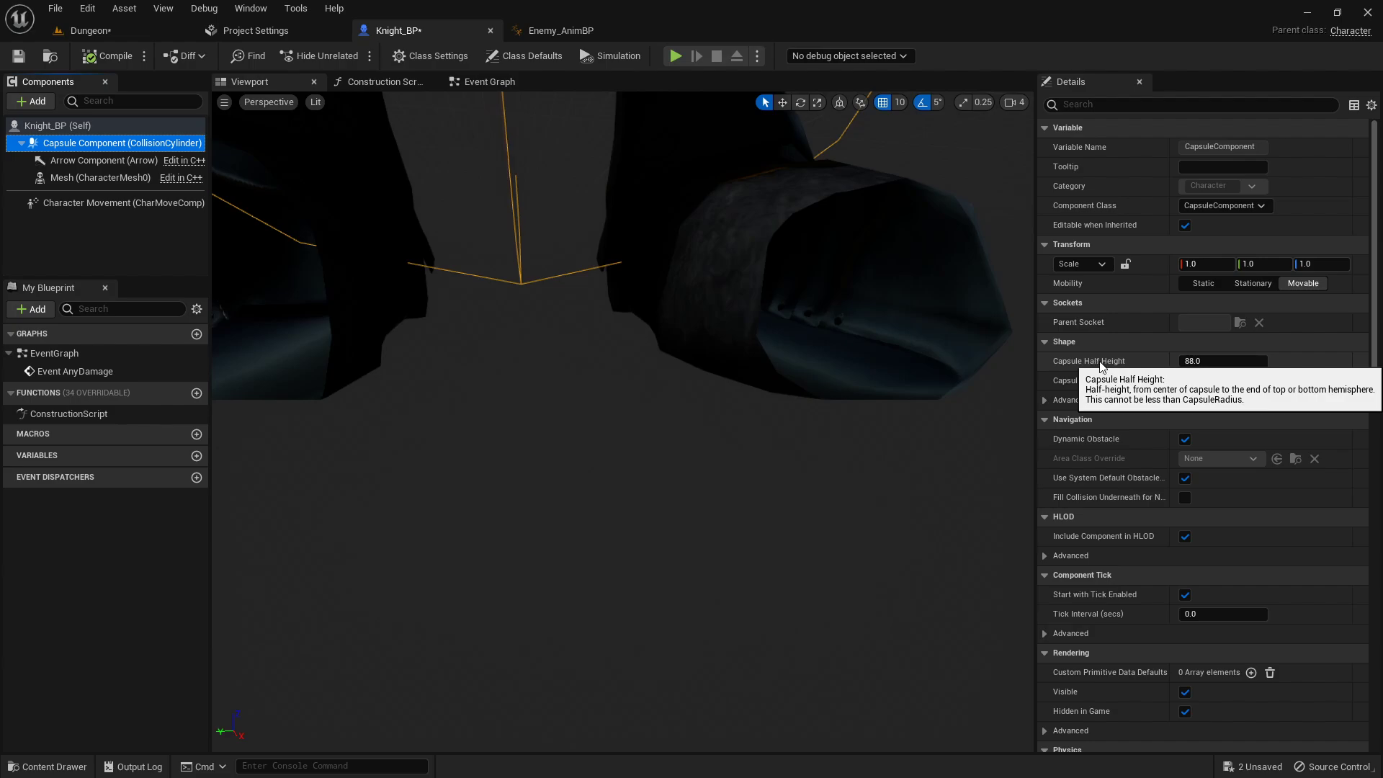
pyautogui.moveTo(720, 404); pyautogui.dragTo(720, 263, button='middle')
pyautogui.moveTo(720, 263); pyautogui.dragTo(943, 288, button='right')
pyautogui.moveTo(830, 299); pyautogui.dragTo(831, 266, button='right')
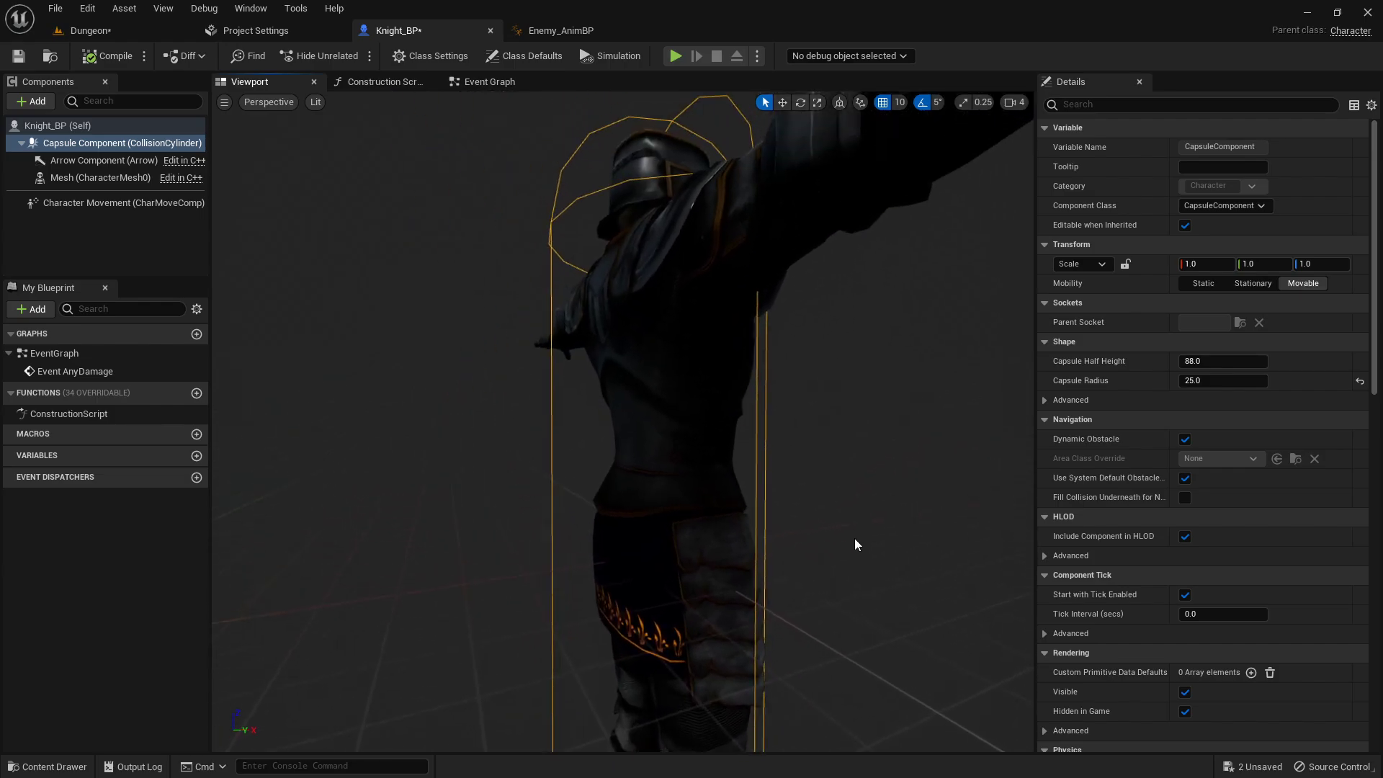
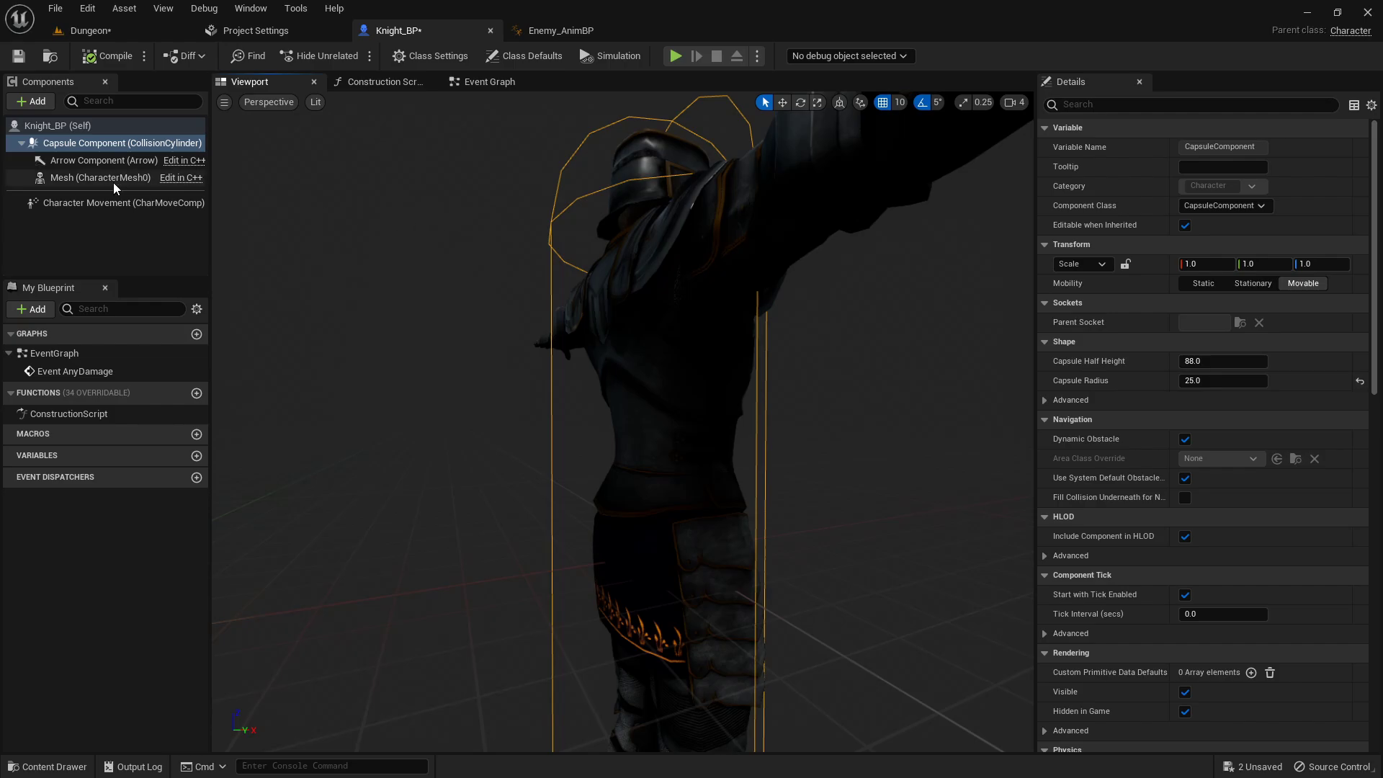
pyautogui.click(94, 180)
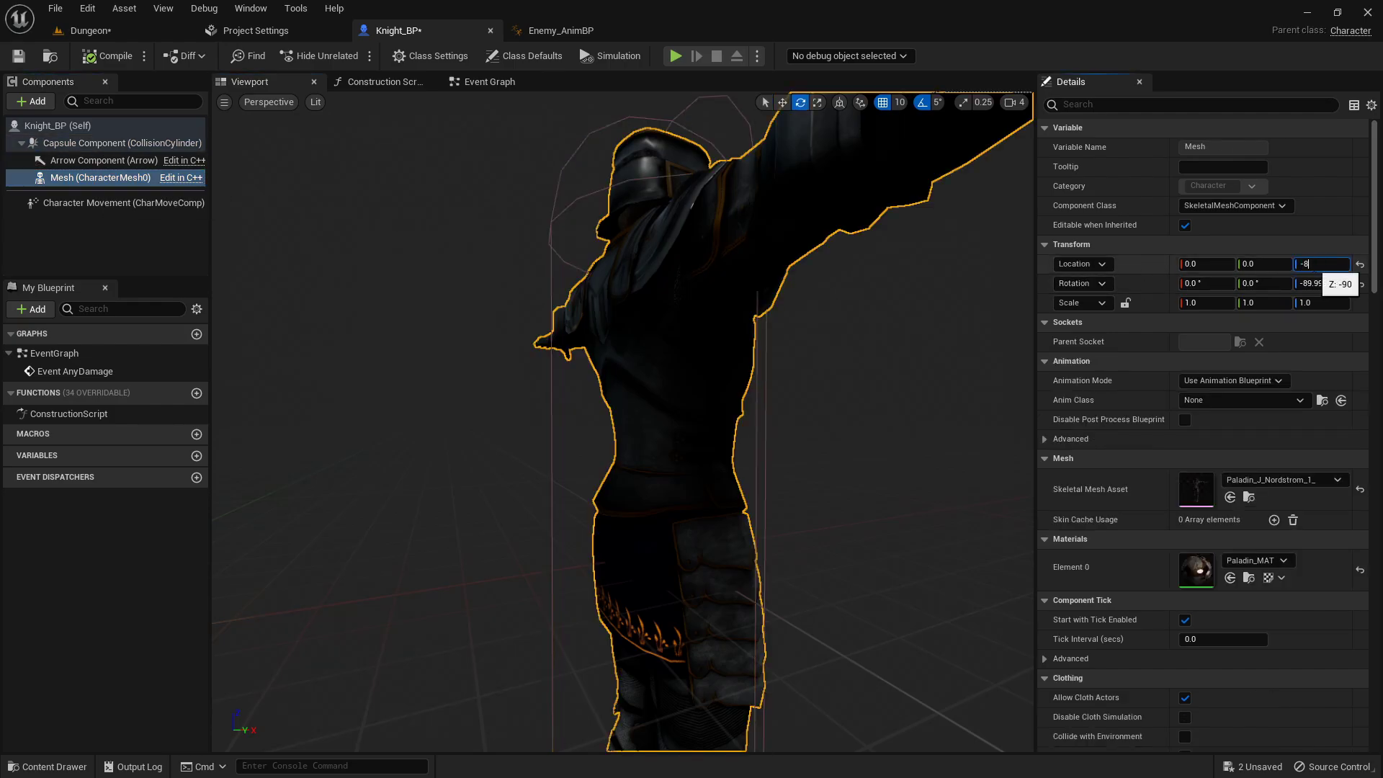
pyautogui.press('Return')
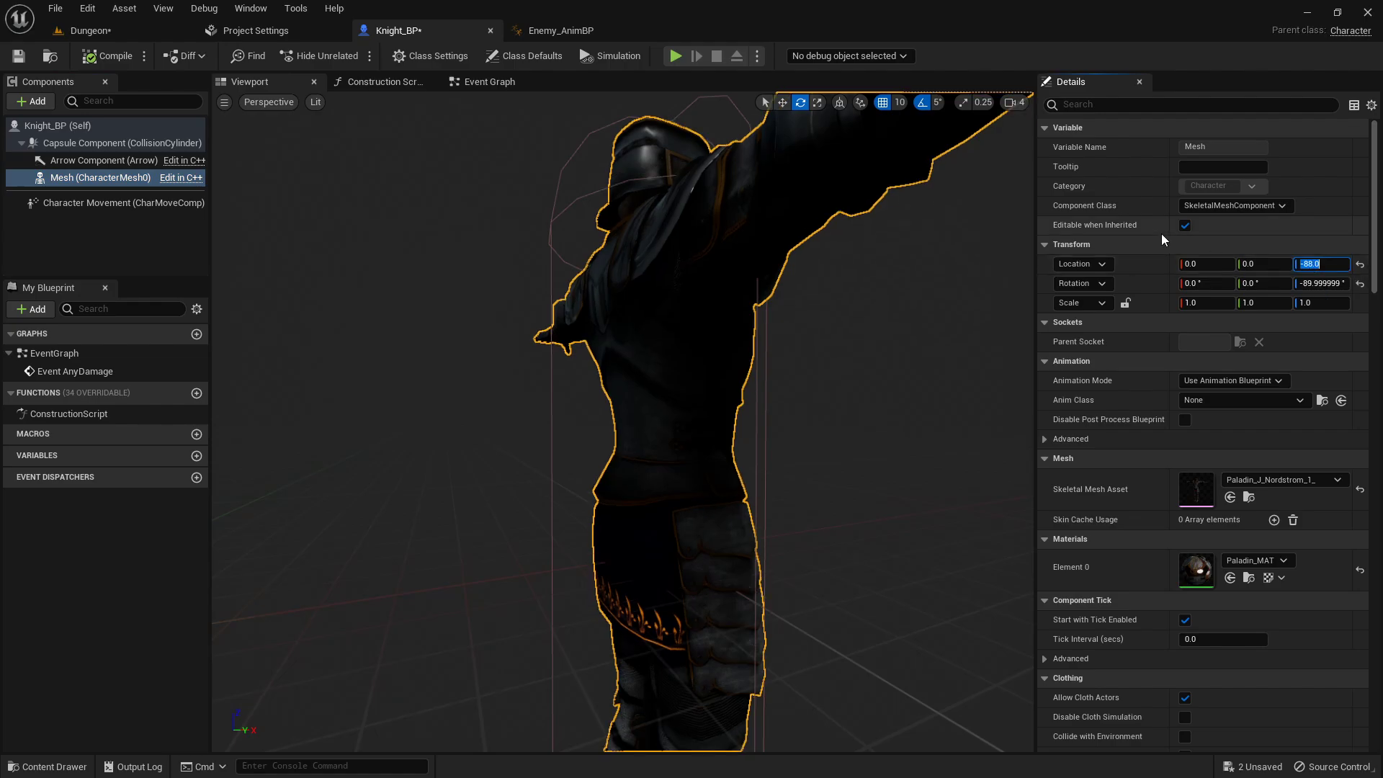
pyautogui.moveTo(950, 287); pyautogui.dragTo(947, 344, button='right')
pyautogui.press('s')
pyautogui.press('w')
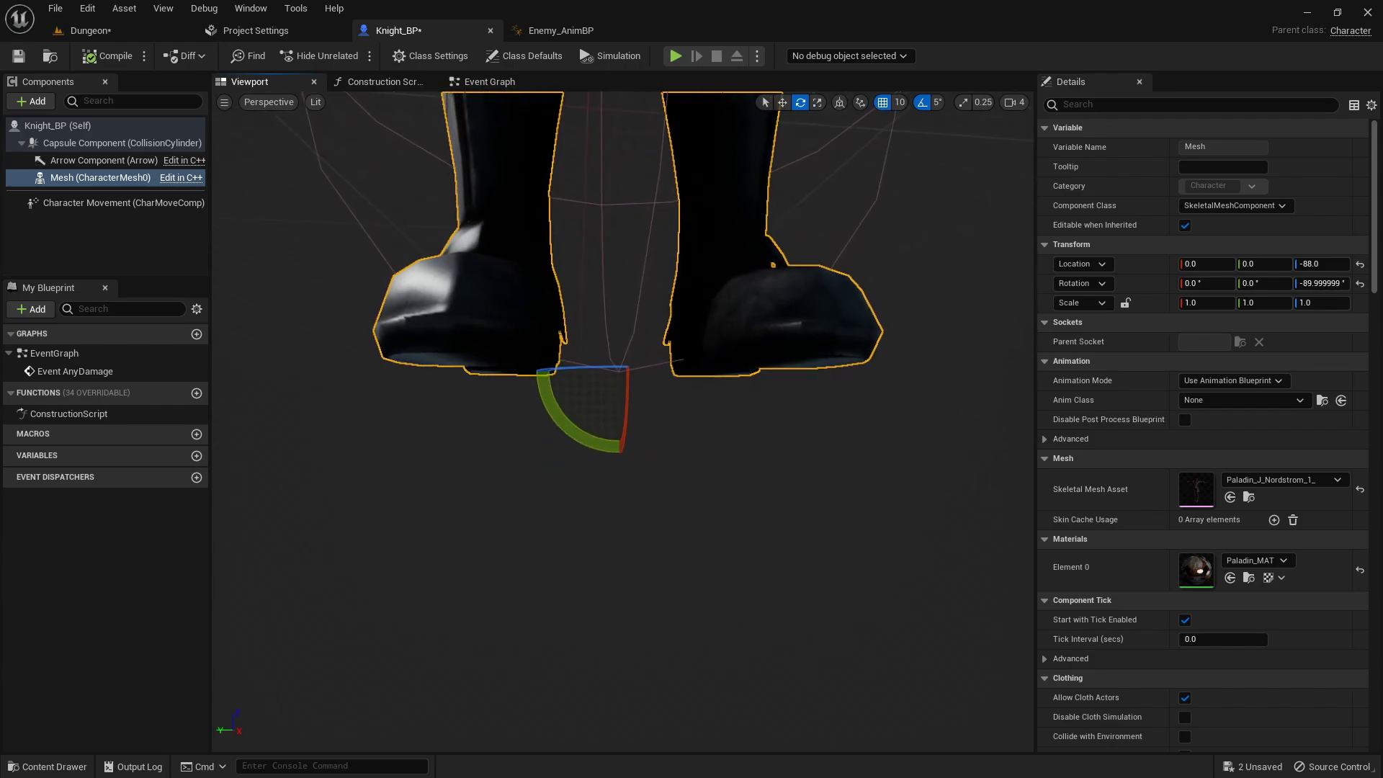
pyautogui.click(108, 58)
# - Examine the placed knight's feet against the floor in the Dungeon level
pyautogui.click(105, 26)
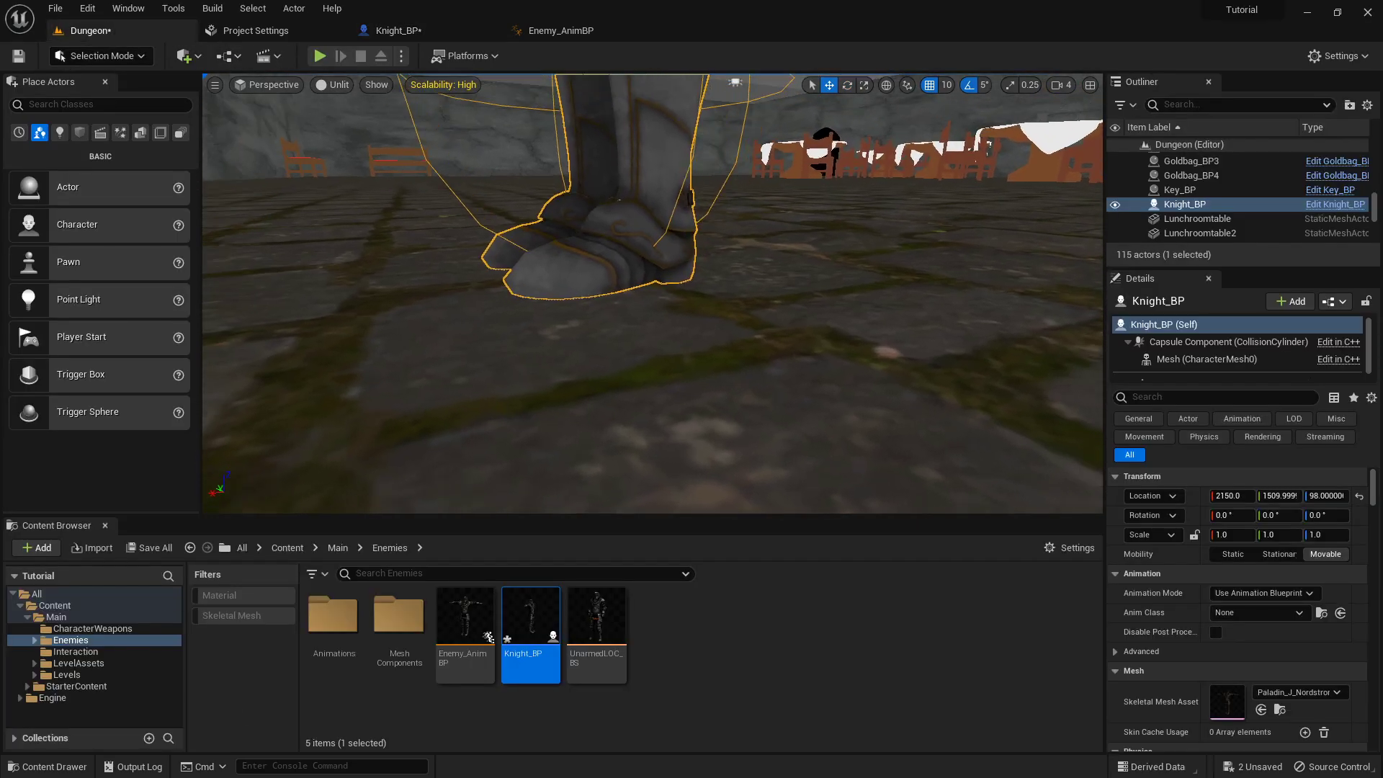
pyautogui.press('w')
pyautogui.moveTo(652, 302); pyautogui.dragTo(706, 289, button='right')
pyautogui.press('s')
pyautogui.press('w')
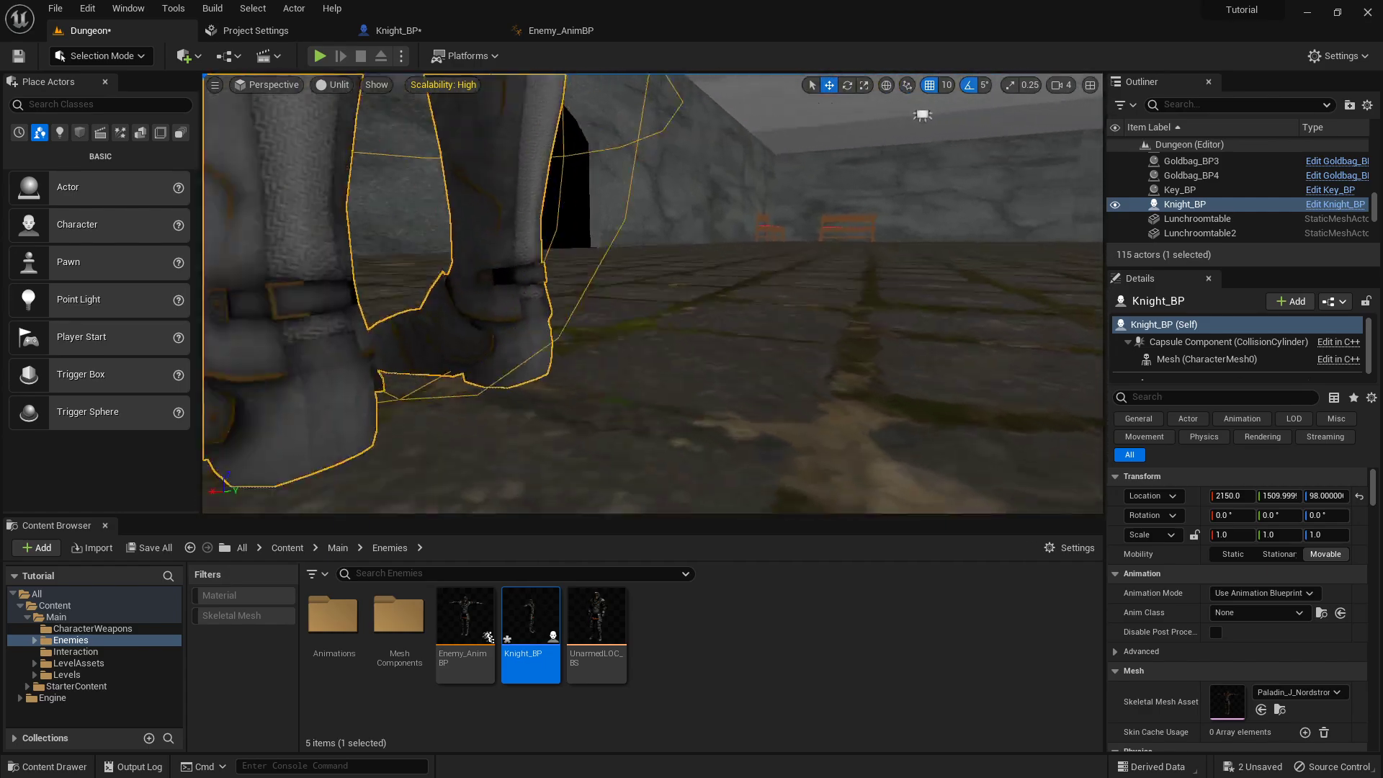
pyautogui.press('s')
pyautogui.moveTo(557, 184); pyautogui.dragTo(623, 198, button='right')
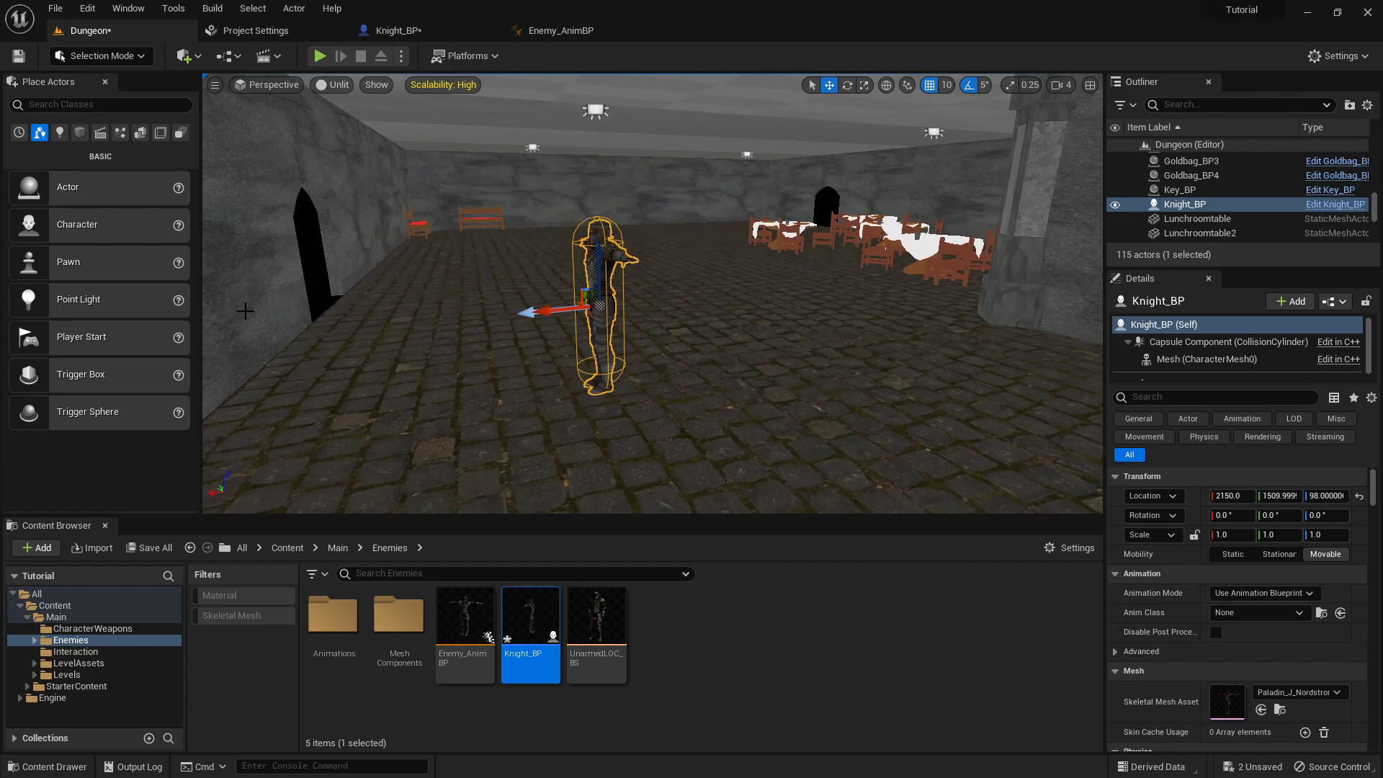
# - Save the modified Dungeon level and Knight_BP, and return to the Knight_BP blueprint
pyautogui.click(146, 550)
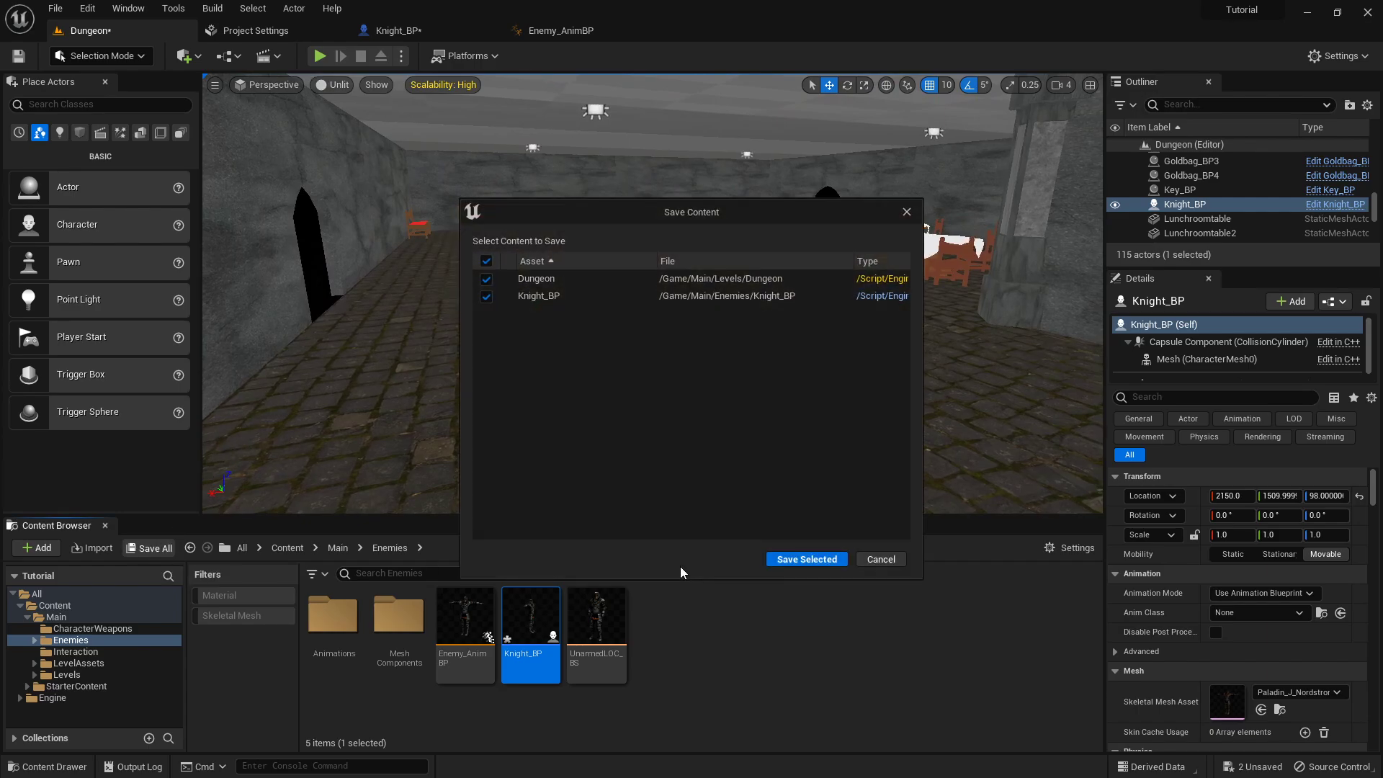
pyautogui.click(809, 561)
pyautogui.click(421, 27)
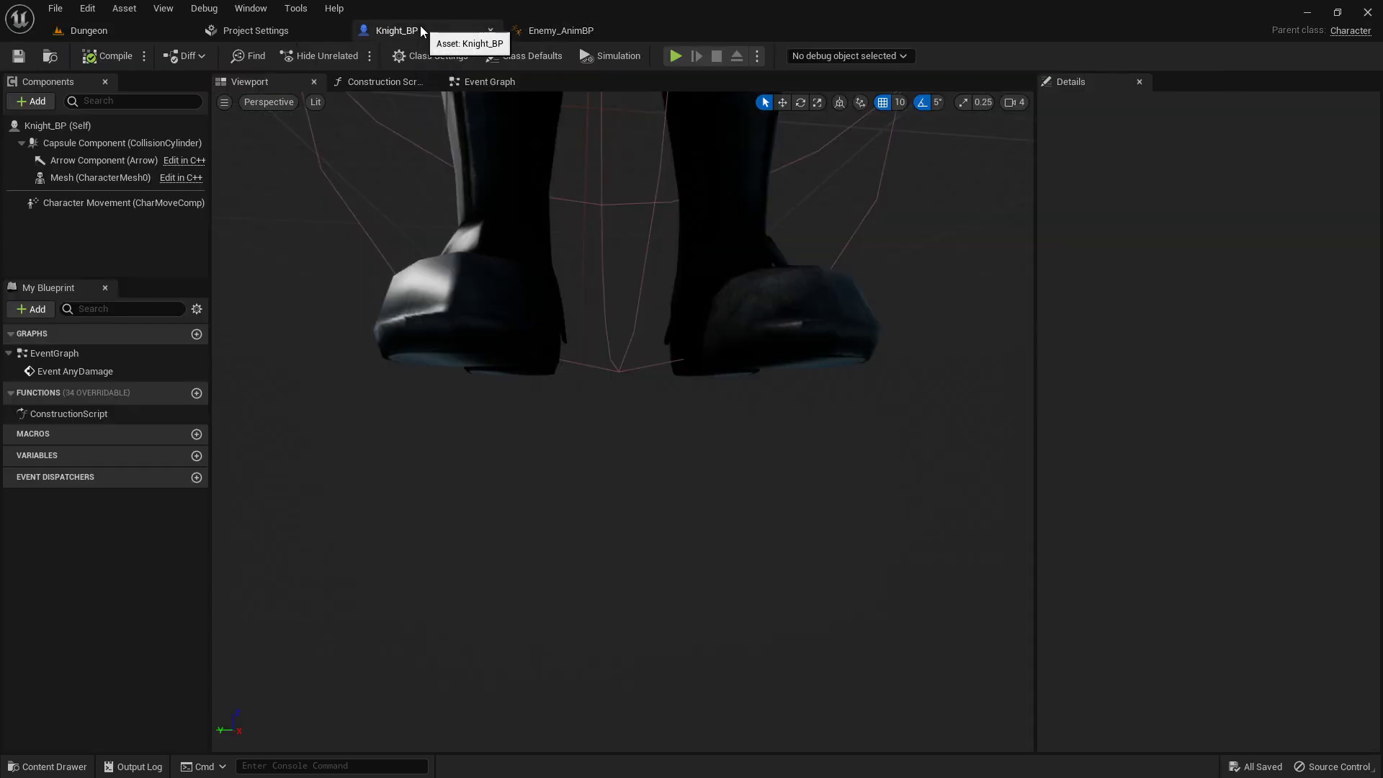
# - Assign Enemy_AnimBP as the Anim Class of Knight_BP's Mesh component and compile the blueprint
pyautogui.click(771, 260)
pyautogui.moveTo(772, 260); pyautogui.dragTo(771, 209, button='right')
pyautogui.press('f')
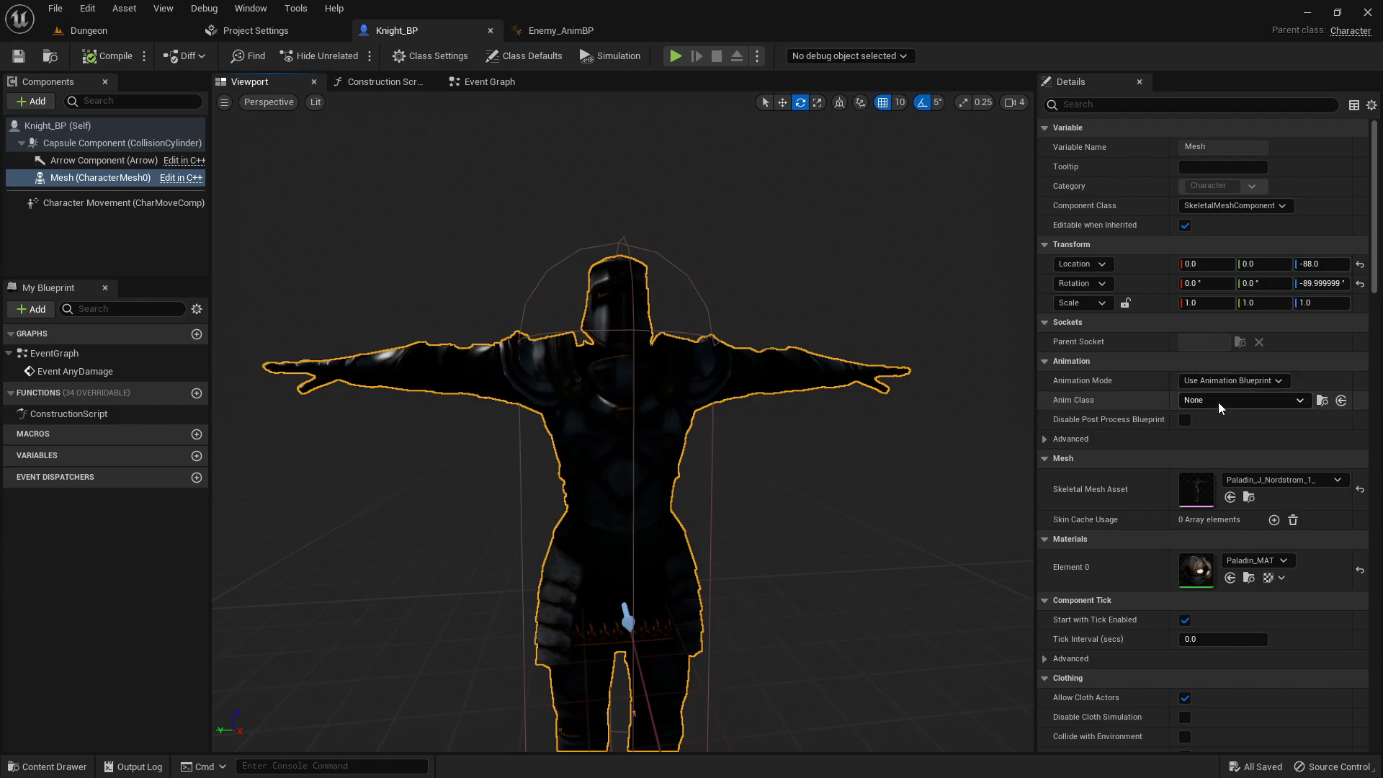
pyautogui.click(1217, 400)
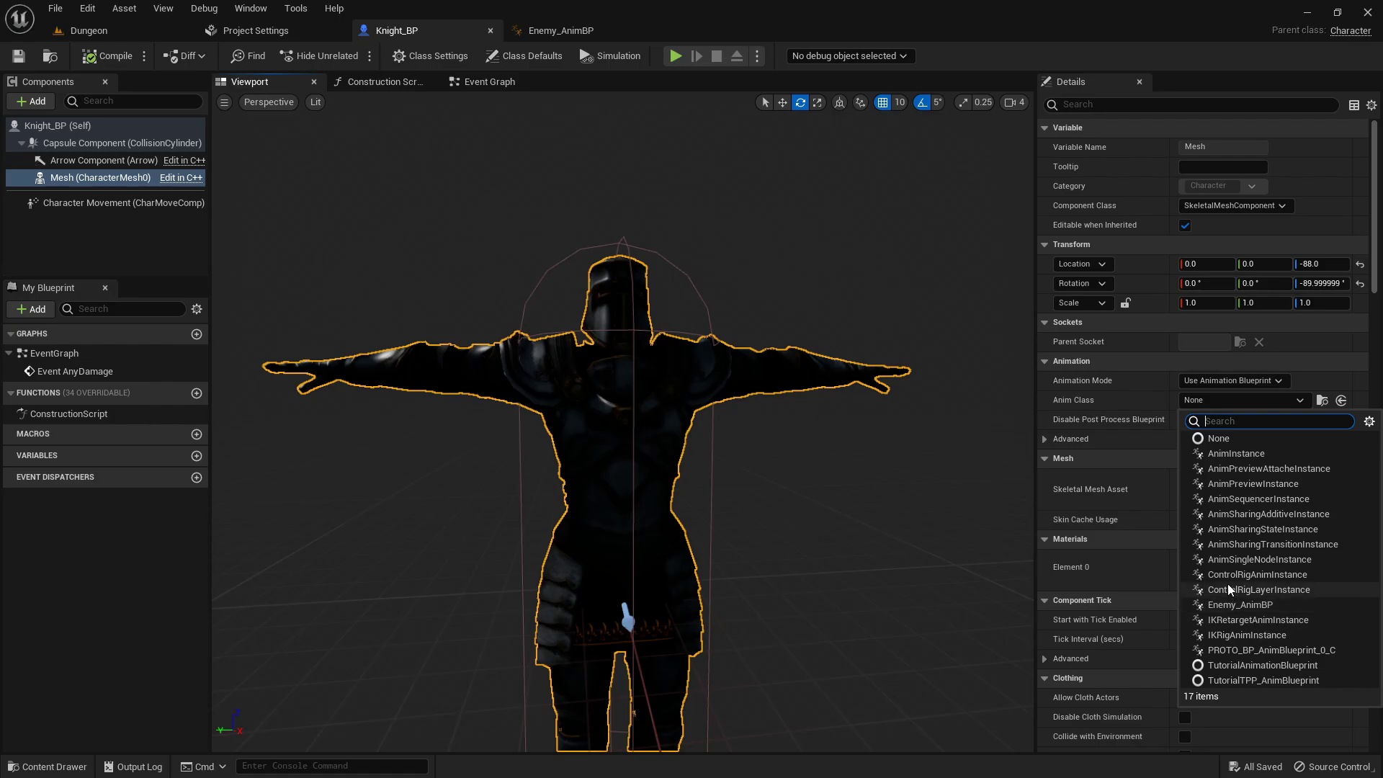
pyautogui.click(1239, 607)
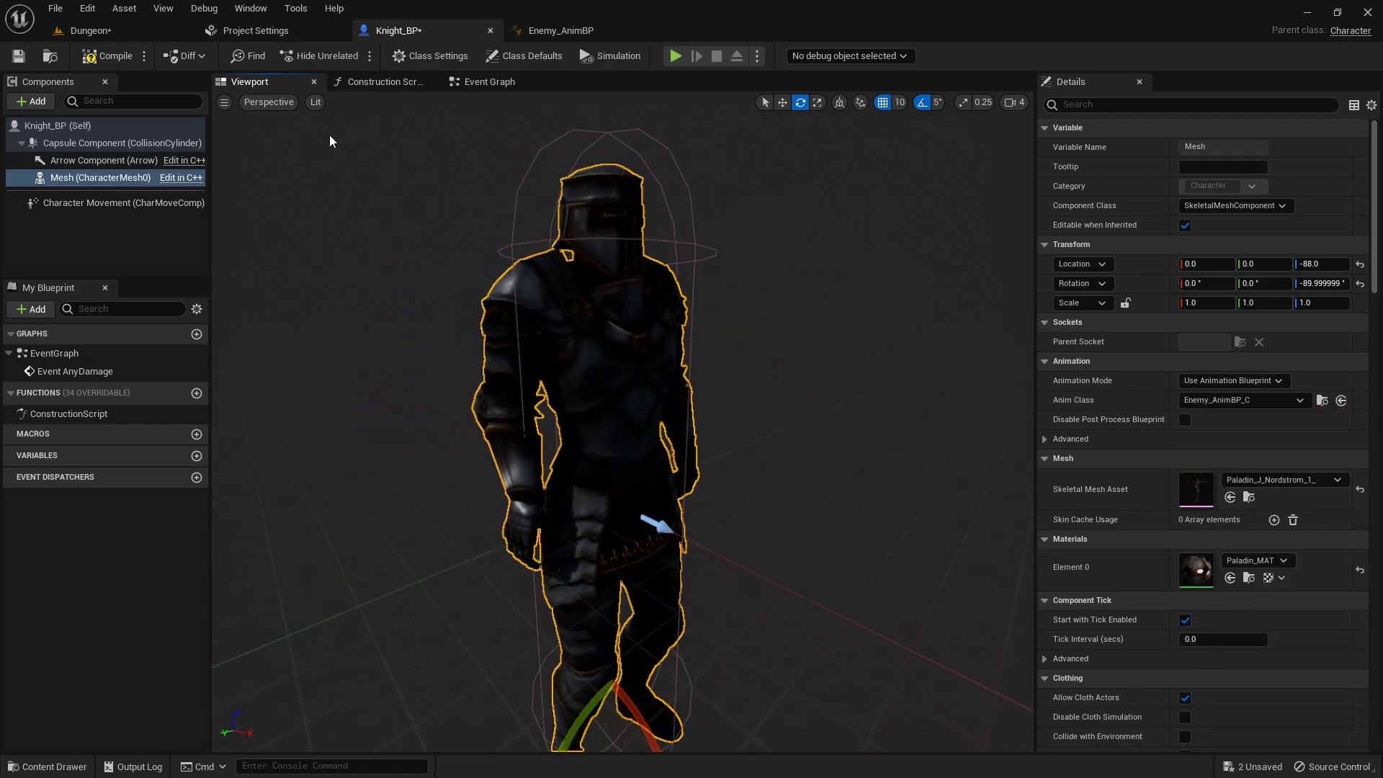
pyautogui.click(97, 49)
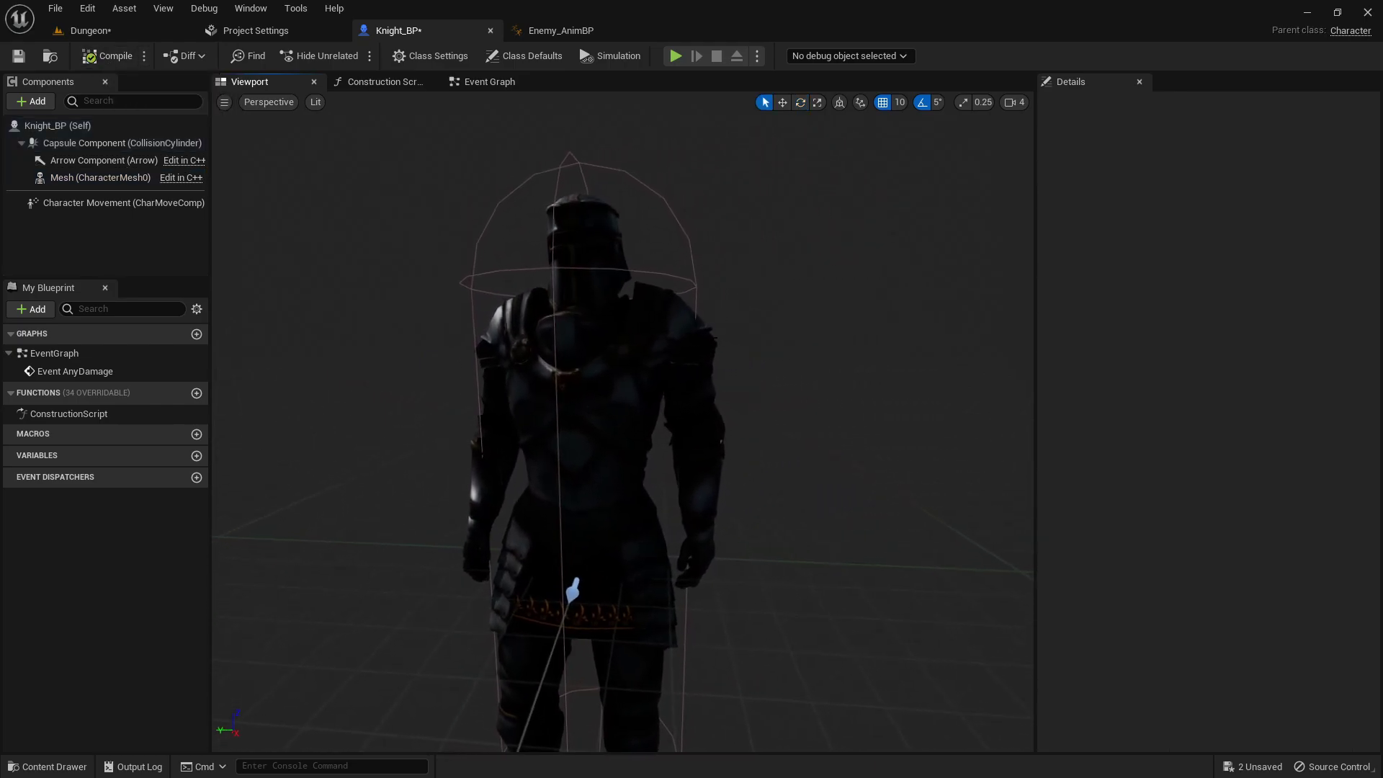
pyautogui.moveTo(703, 569); pyautogui.dragTo(304, 238)
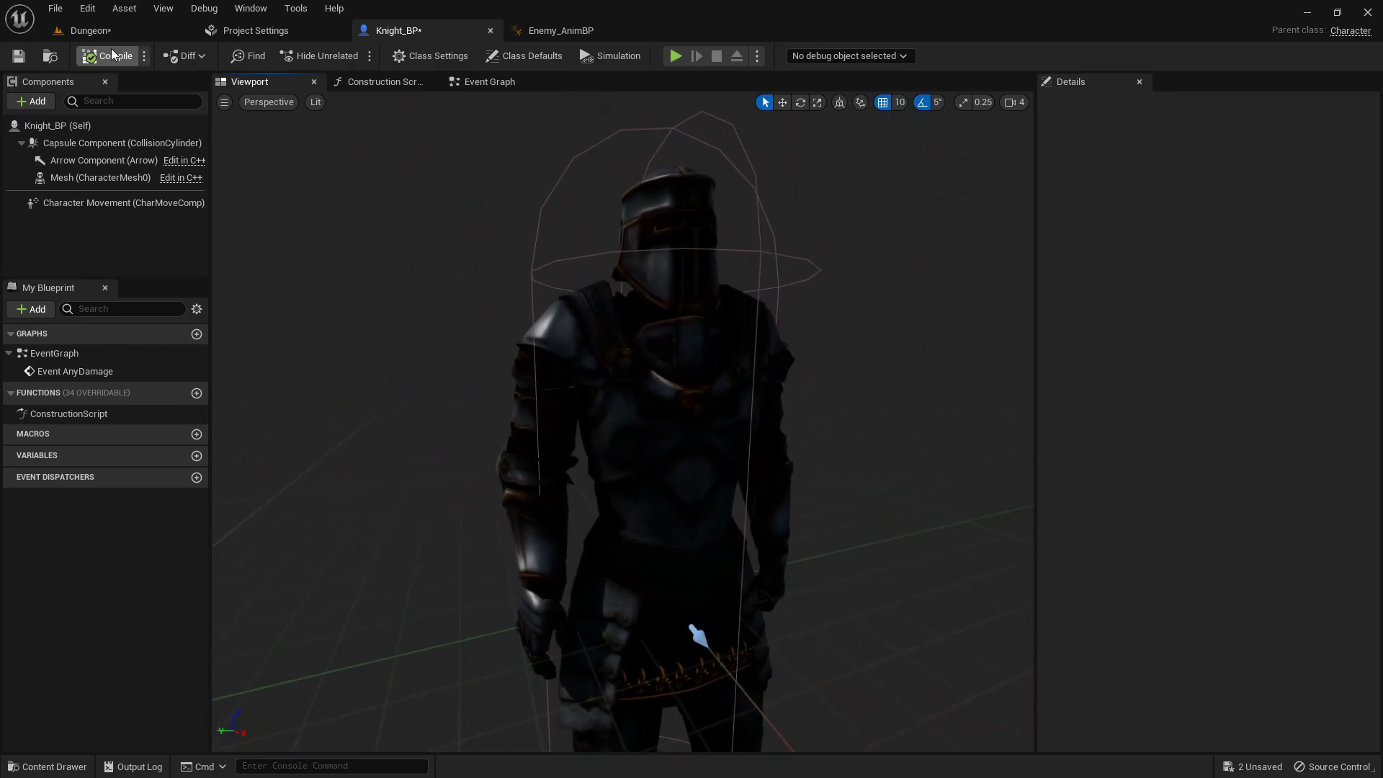
# - Return to the Dungeon level and save all modified content, including Dungeon and Knight_BP
pyautogui.click(109, 30)
pyautogui.click(149, 547)
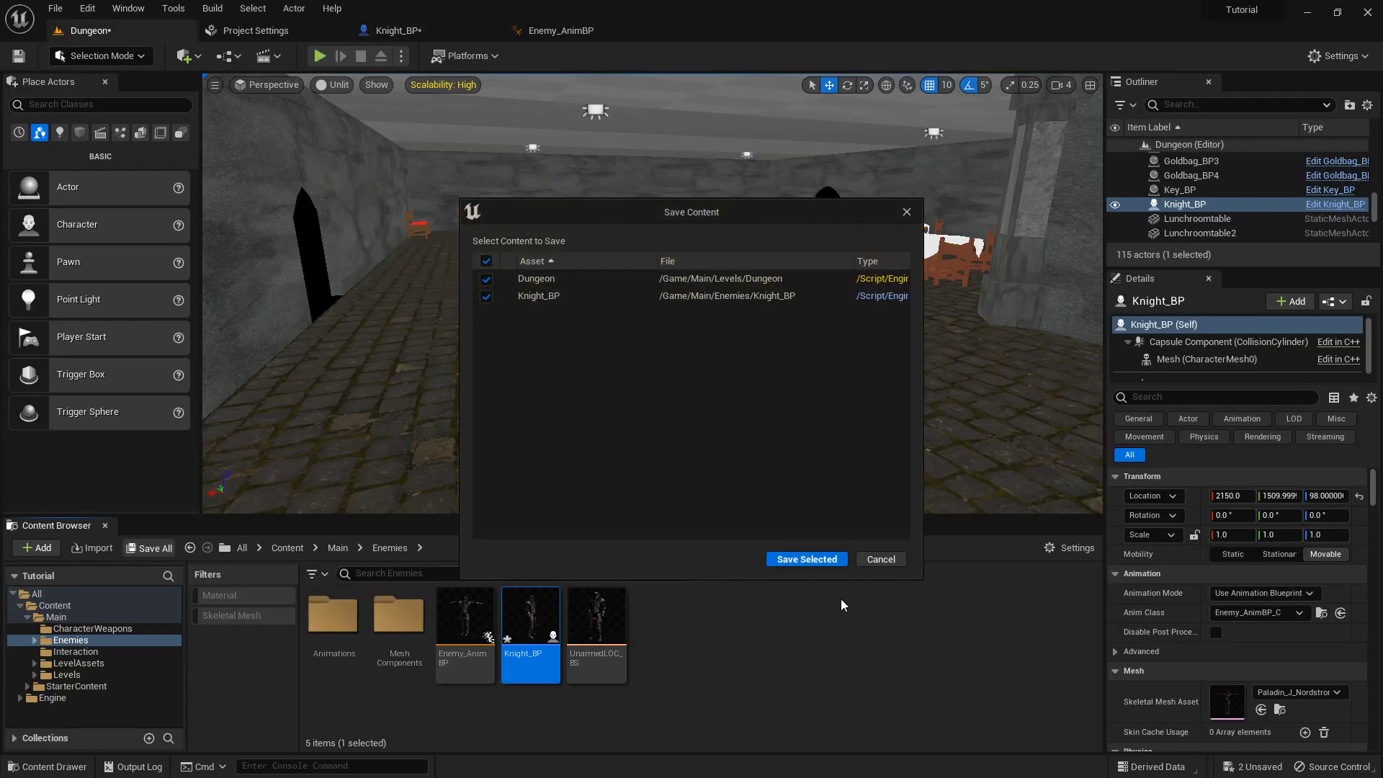
pyautogui.click(828, 559)
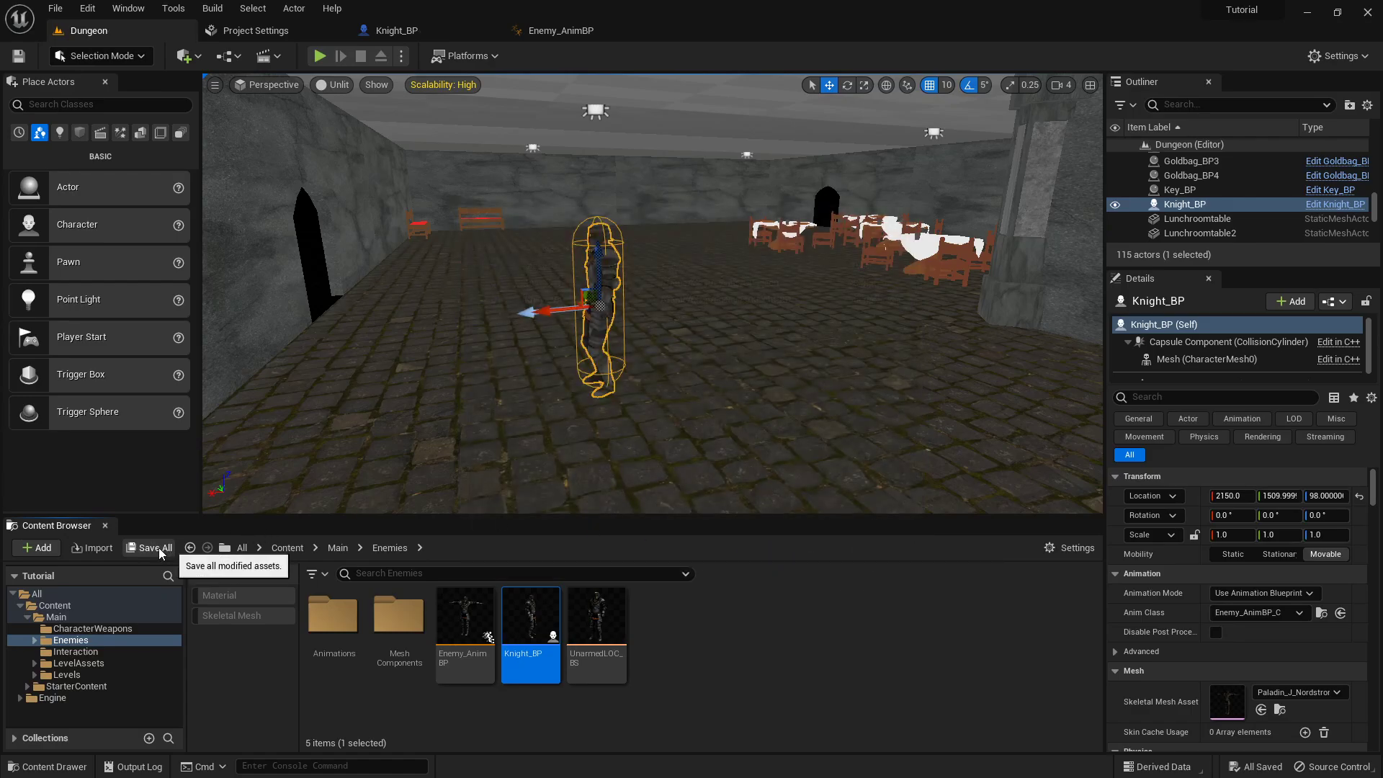
# - Find the navigation actors with "nav" and place a Nav Mesh Bounds Volume on the dungeon floor near the knight
pyautogui.press('w')
pyautogui.moveTo(730, 339); pyautogui.dragTo(516, 283, button='right')
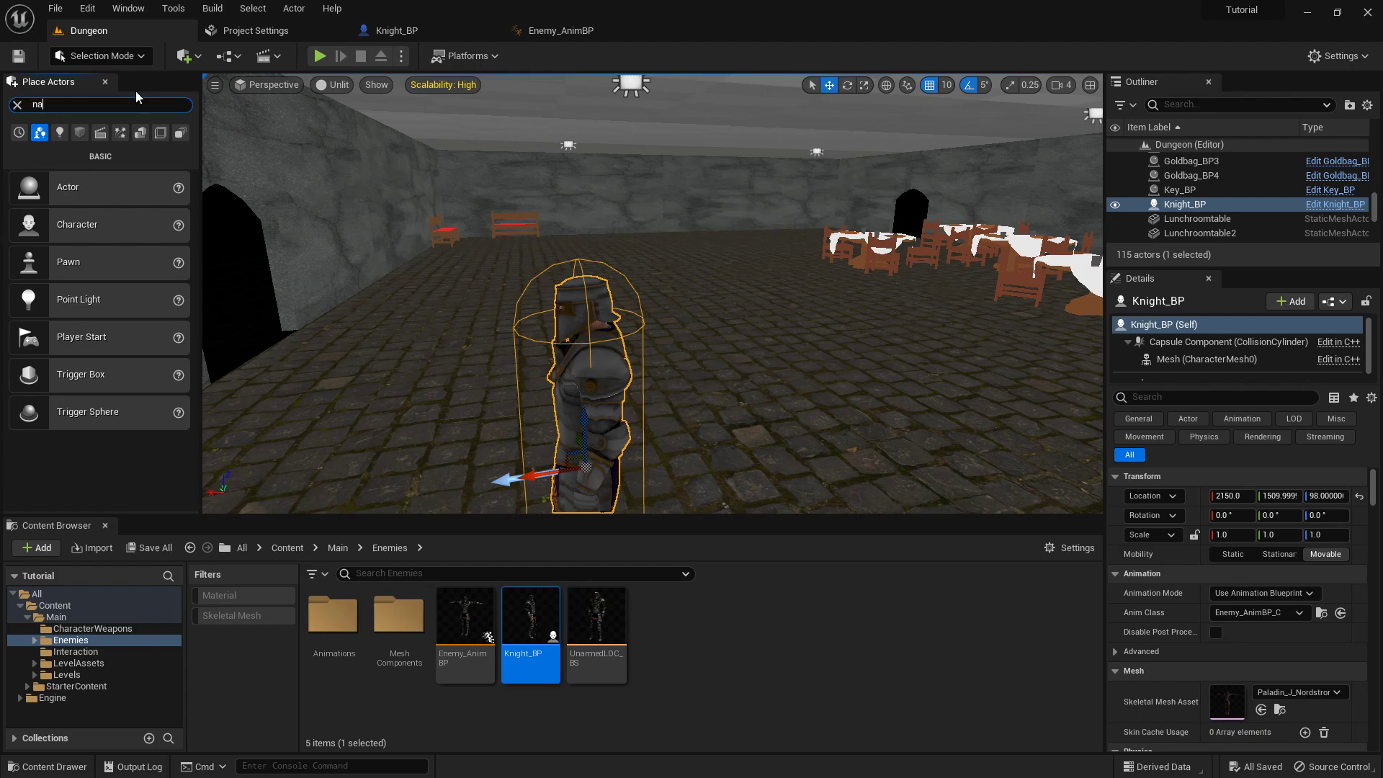
pyautogui.write('v')
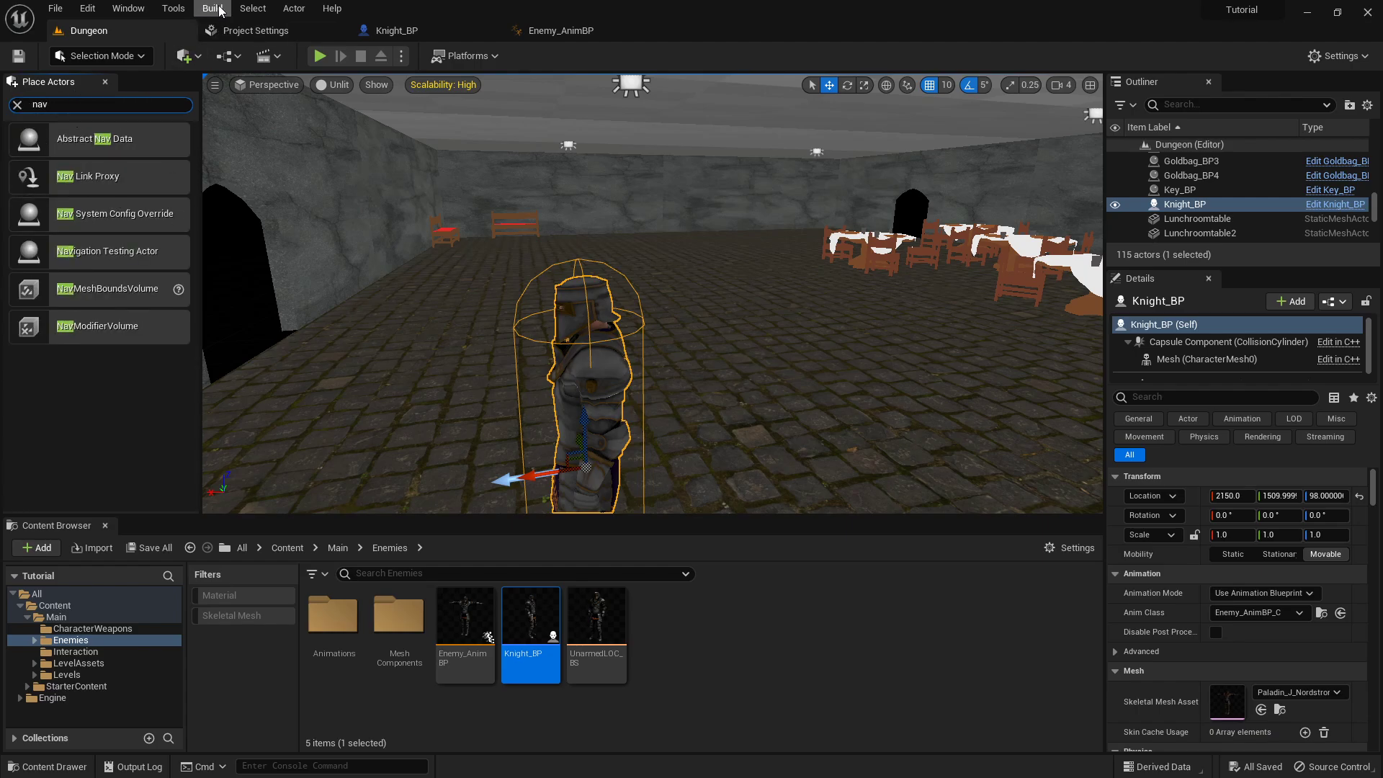
pyautogui.click(131, 9)
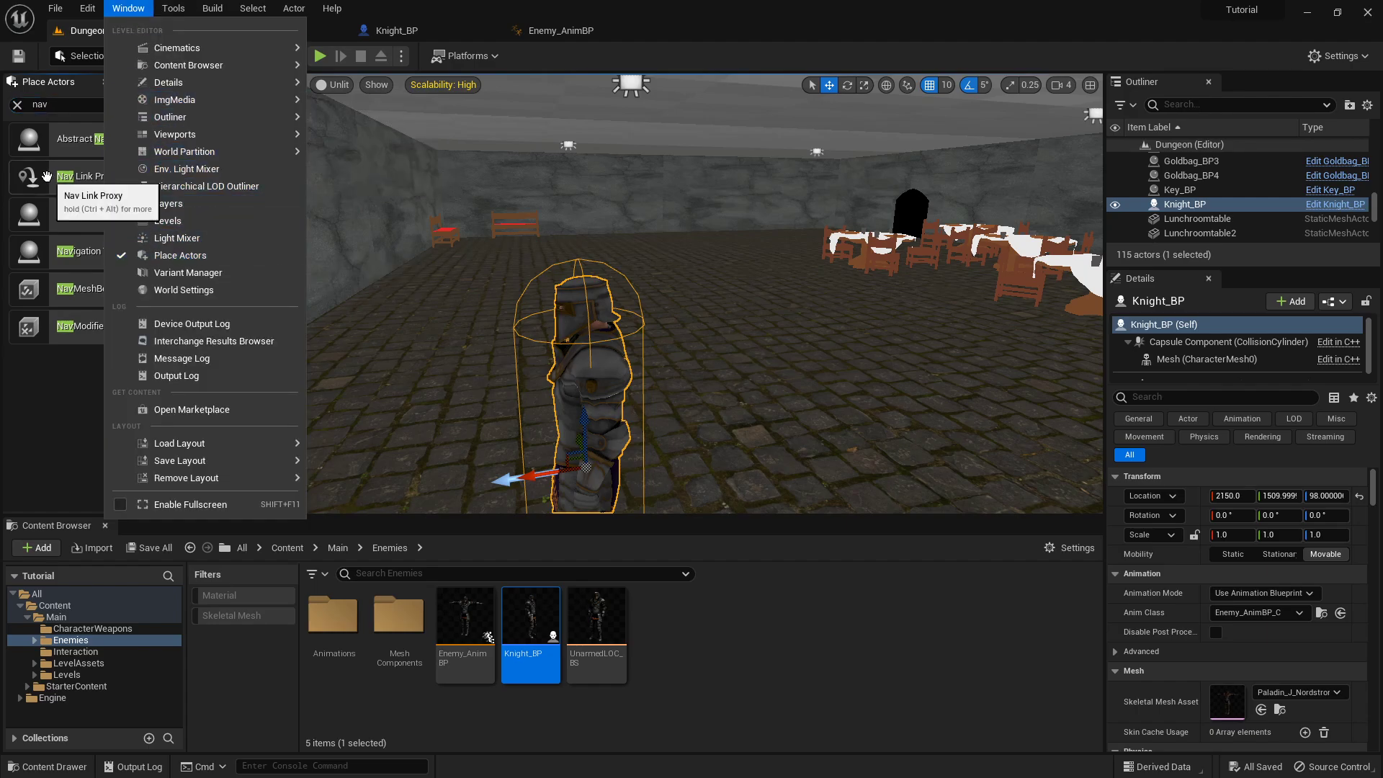
pyautogui.click(51, 359)
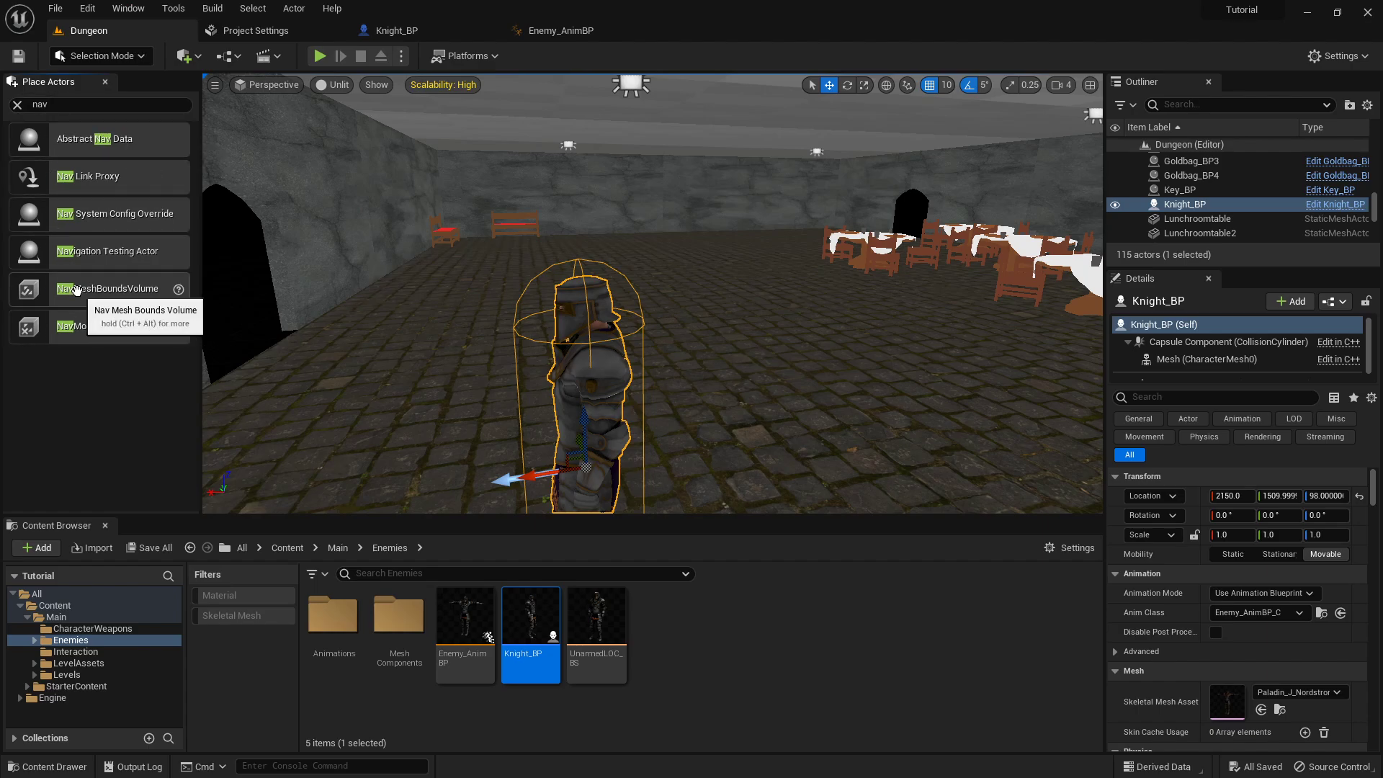
pyautogui.moveTo(82, 291); pyautogui.dragTo(773, 304)
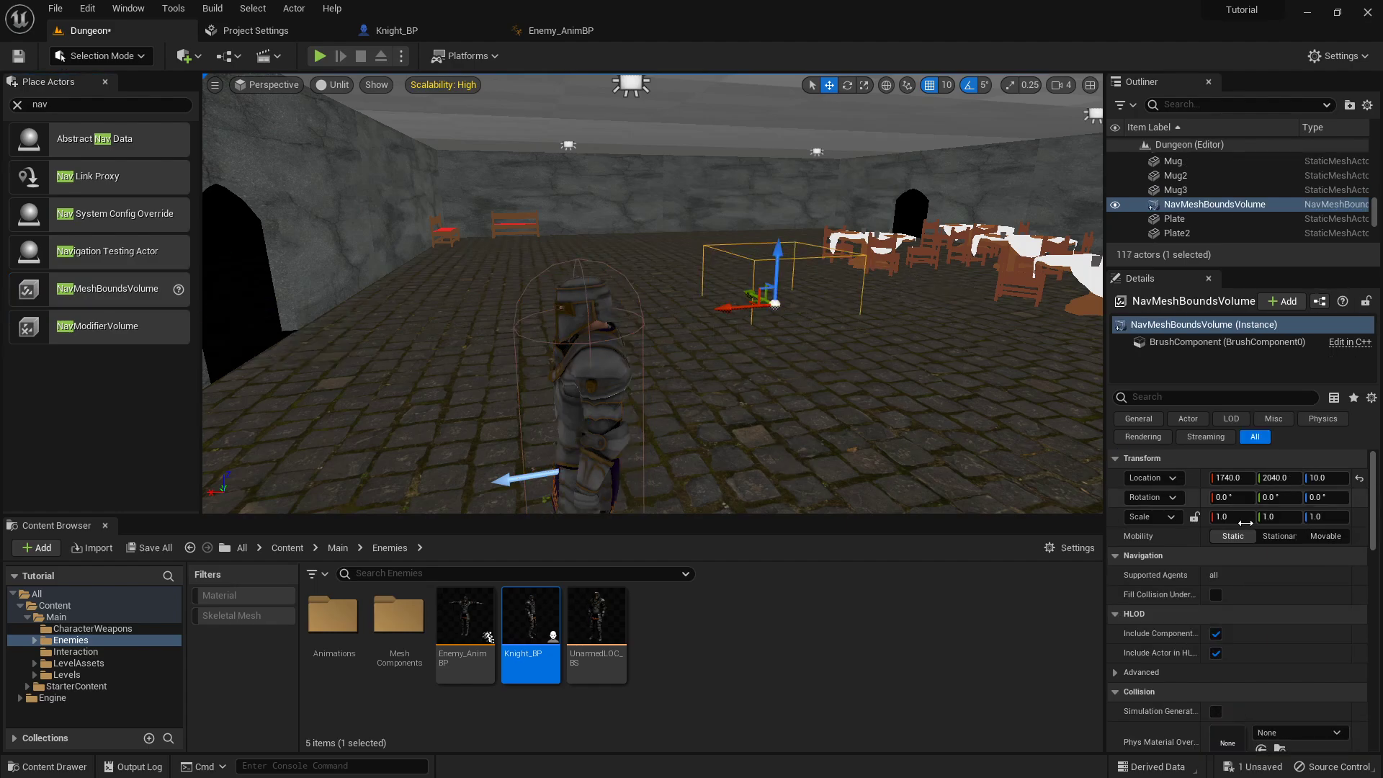
# - Stretch the NavMeshBoundsVolume's brush to about 4980 in X and shift the volume along the X axis to centre it on the dungeon
pyautogui.scroll(-6, 1226, 651)
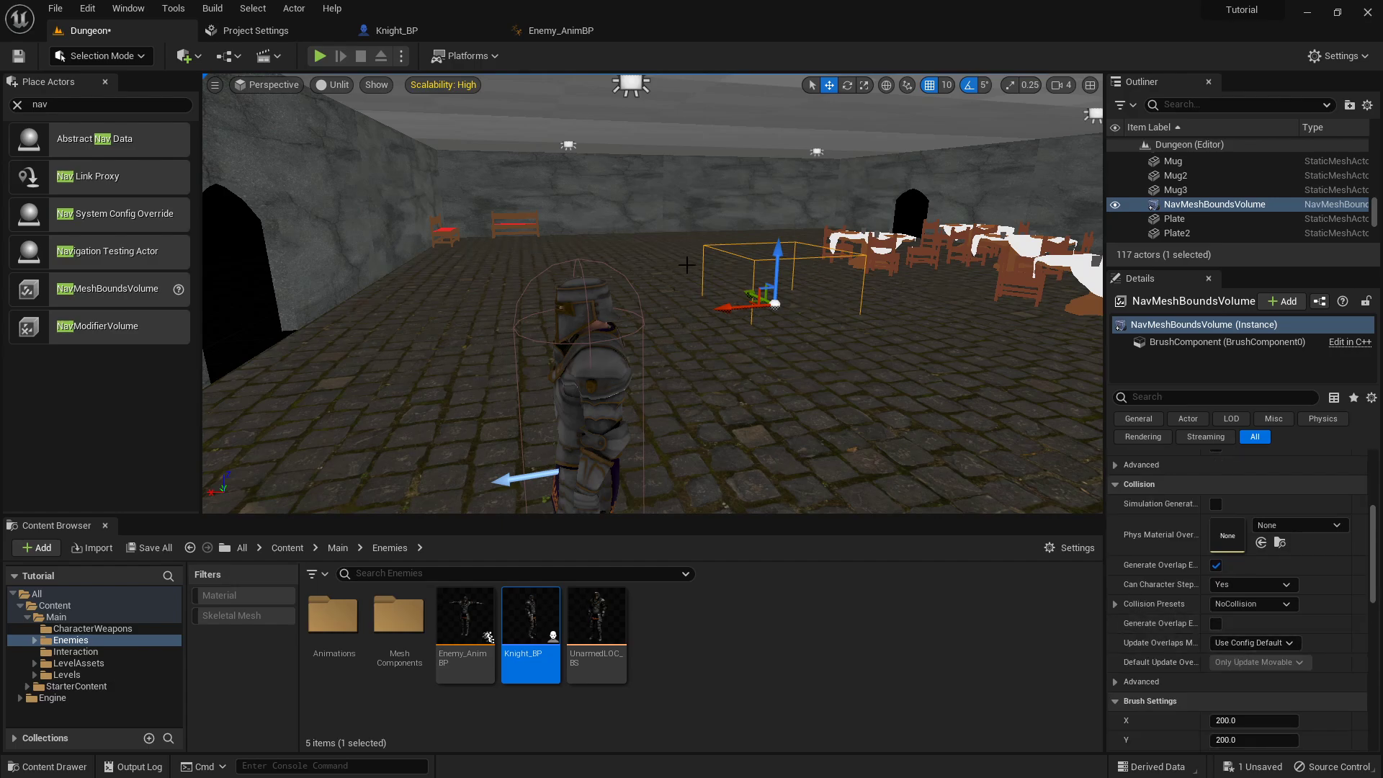
pyautogui.scroll(-5, 1273, 614)
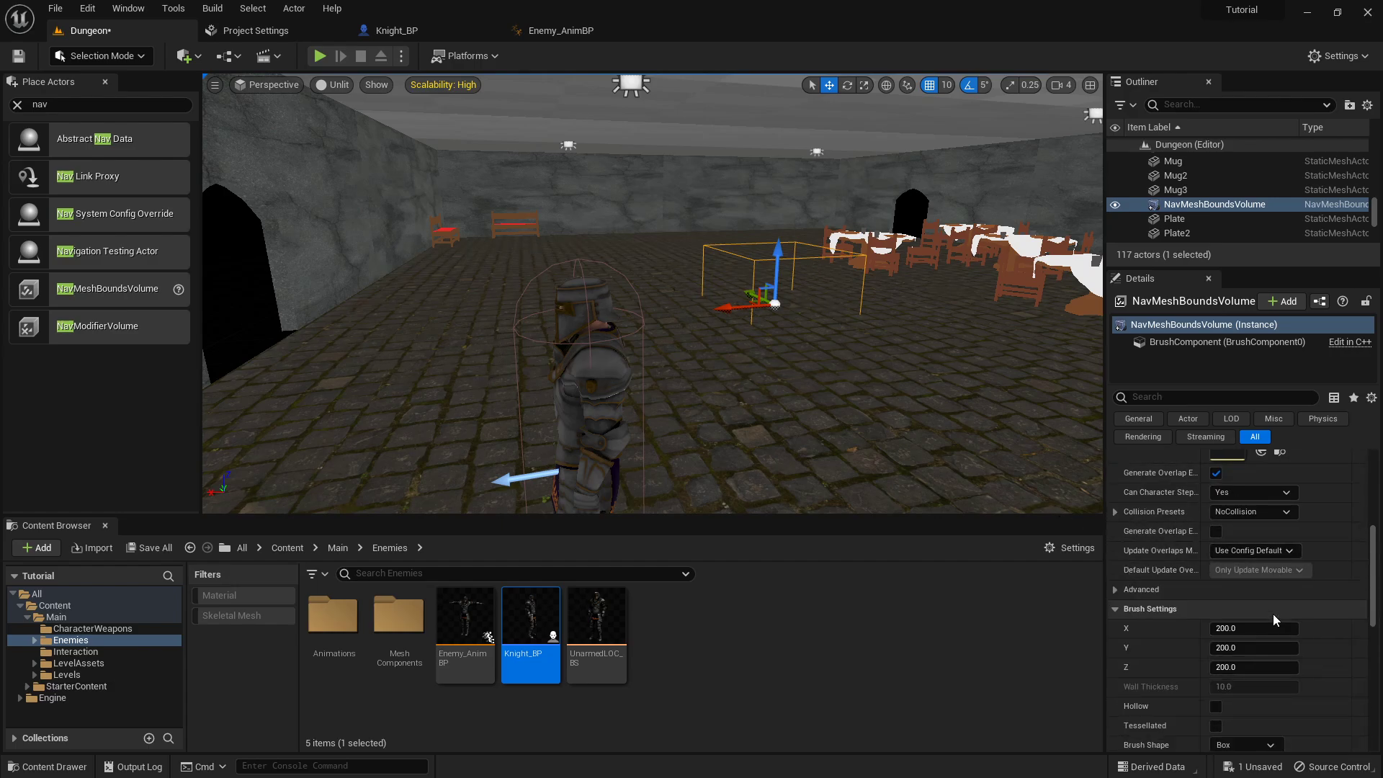
pyautogui.scroll(-2, 1273, 612)
pyautogui.scroll(5, 1276, 615)
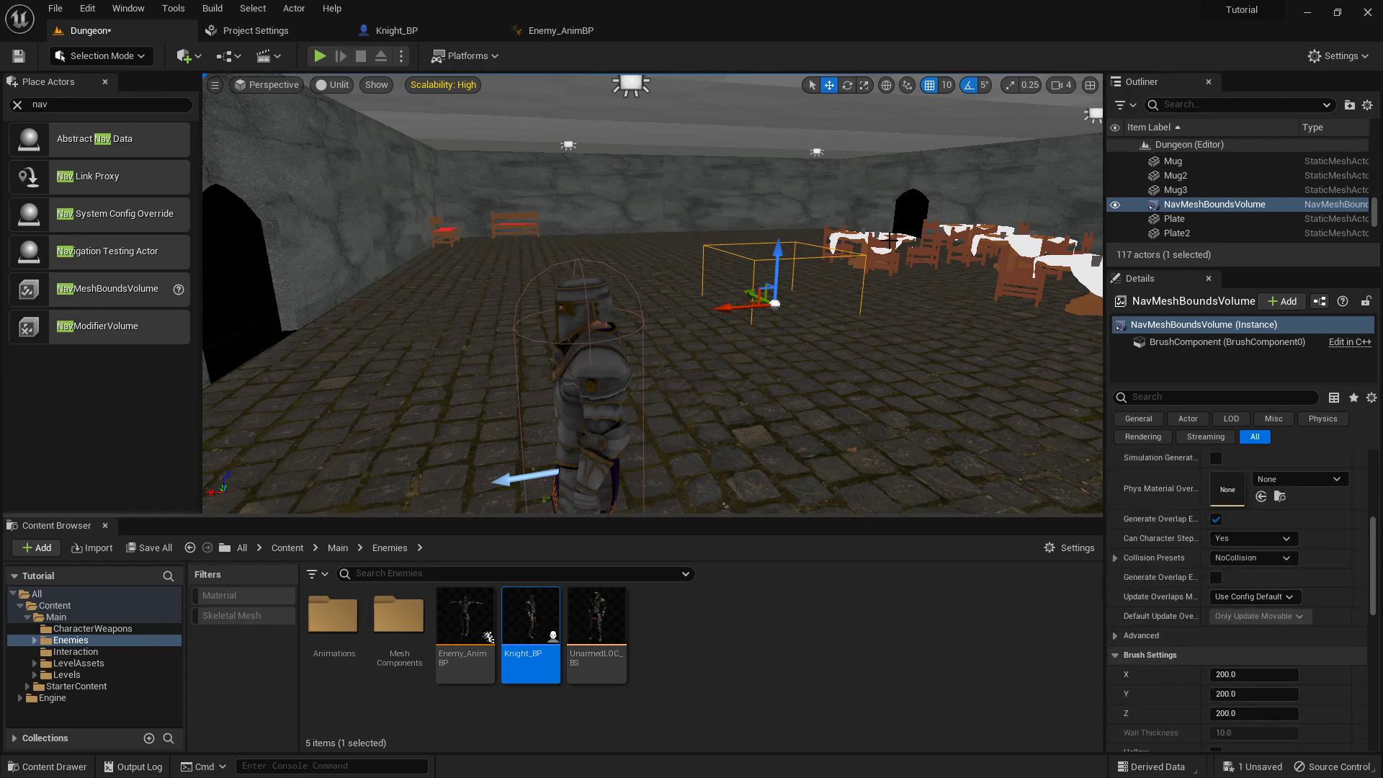
pyautogui.moveTo(1253, 675); pyautogui.dragTo(1329, 675)
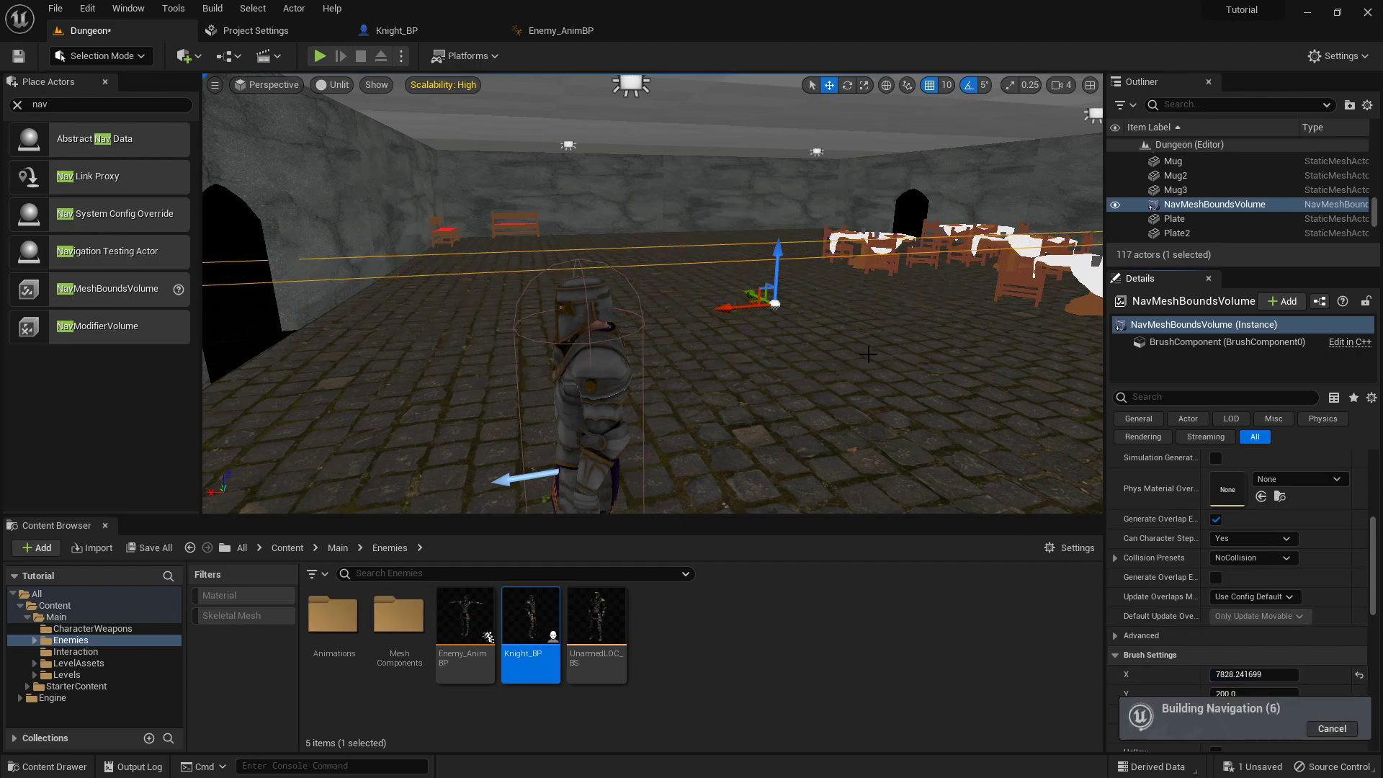
pyautogui.moveTo(868, 354); pyautogui.dragTo(1030, 426, button='right')
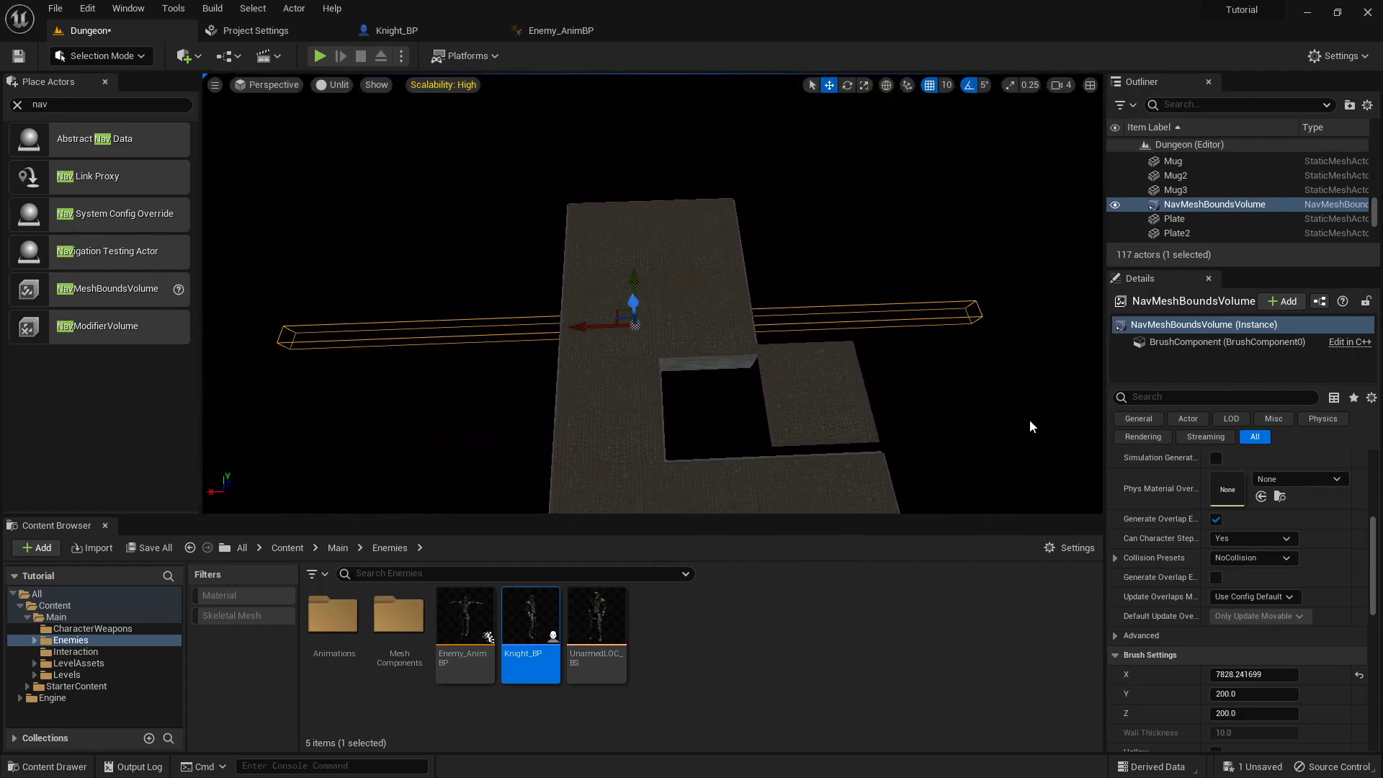
pyautogui.moveTo(1255, 677)
pyautogui.mouseDown()
pyautogui.moveTo(1217, 677)
pyautogui.moveTo(1250, 678)
pyautogui.mouseUp()
pyautogui.moveTo(599, 326); pyautogui.dragTo(616, 326)
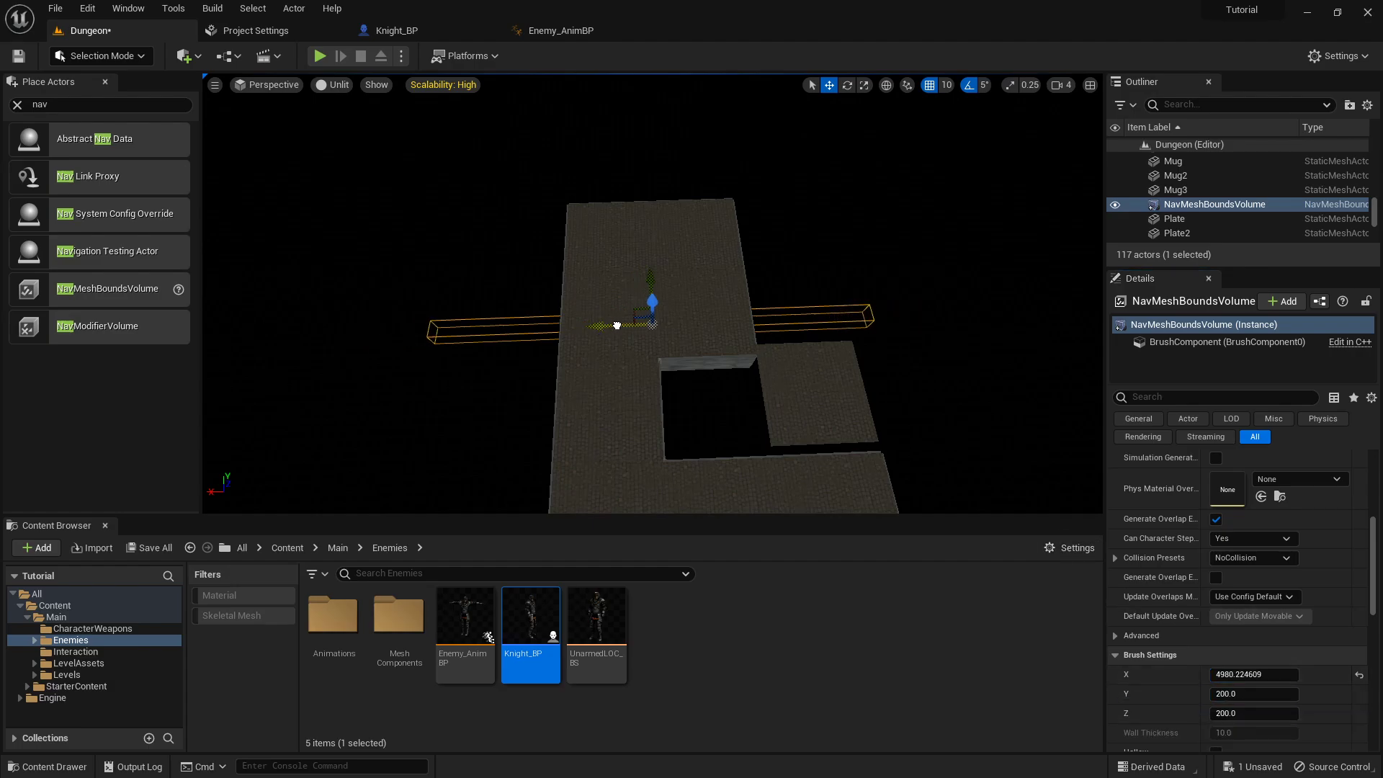
# - Set the NavMeshBoundsVolume's brush size to 6000 in Y and 4000 in X
pyautogui.moveTo(768, 384); pyautogui.dragTo(928, 398, button='right')
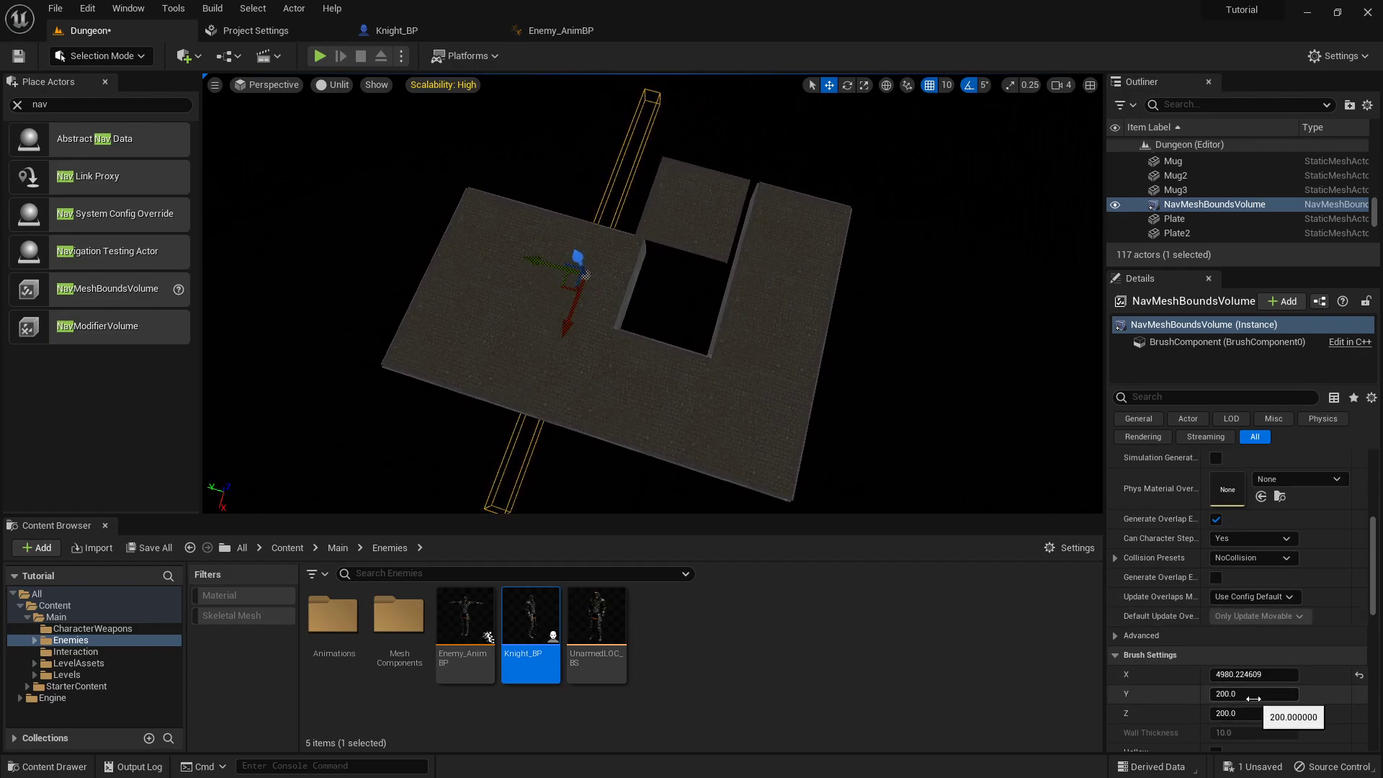
pyautogui.moveTo(1247, 693); pyautogui.dragTo(1318, 693)
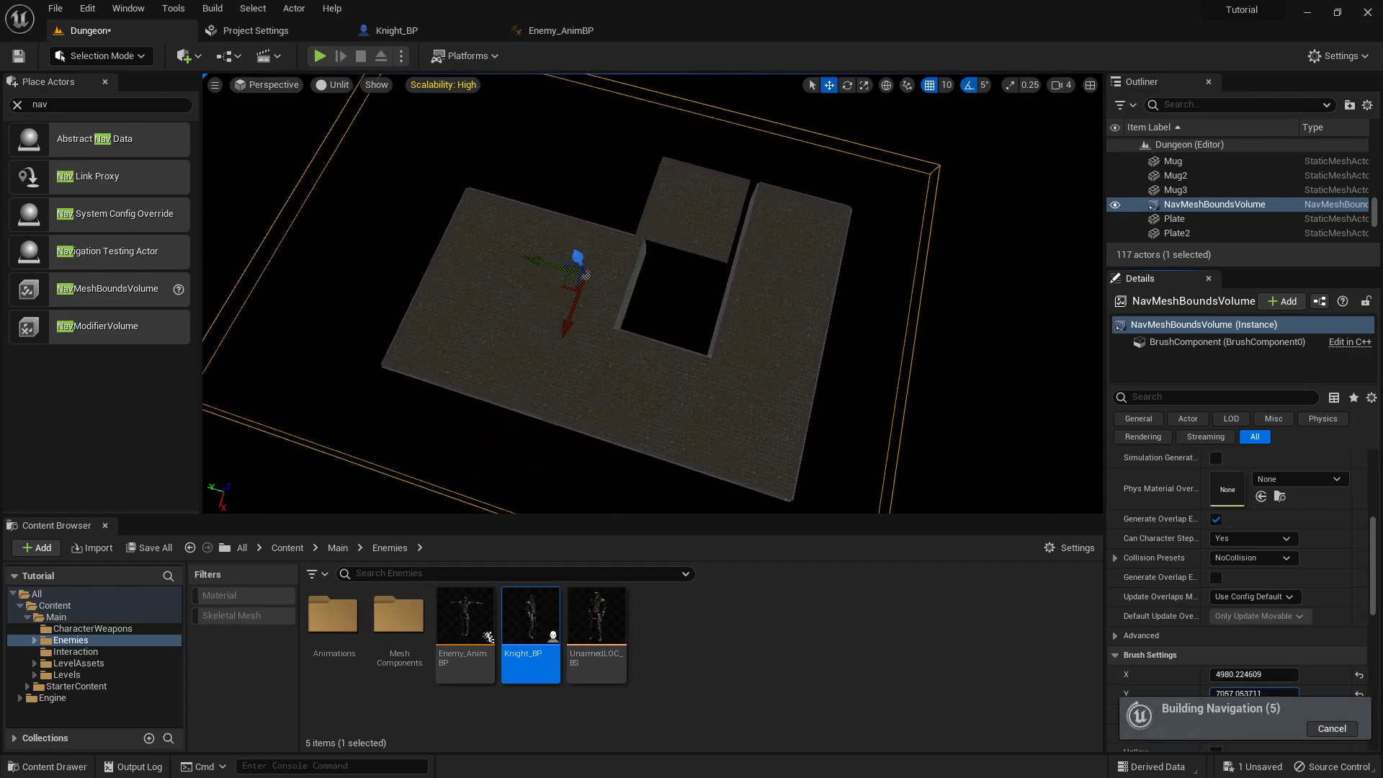
pyautogui.click(1266, 695)
pyautogui.write('600')
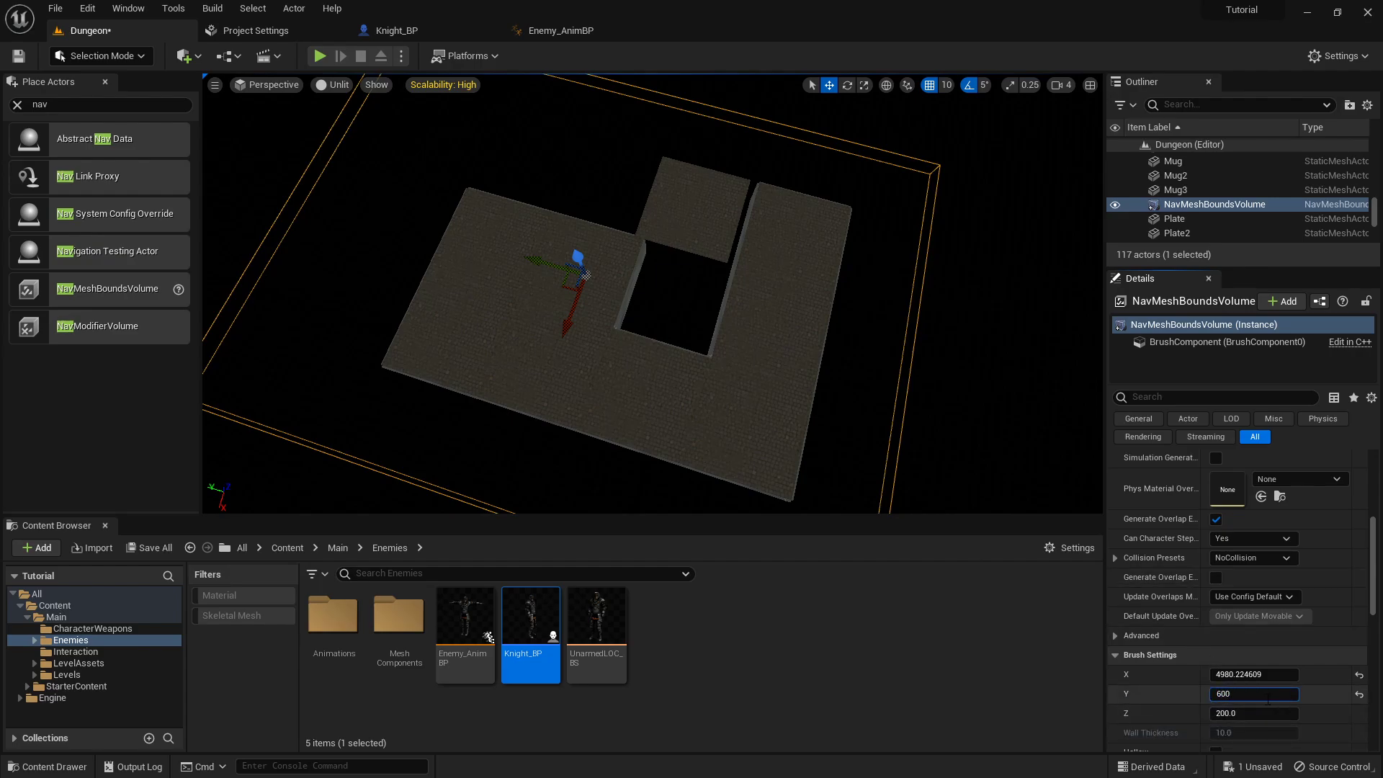
pyautogui.write('0')
pyautogui.click(1262, 675)
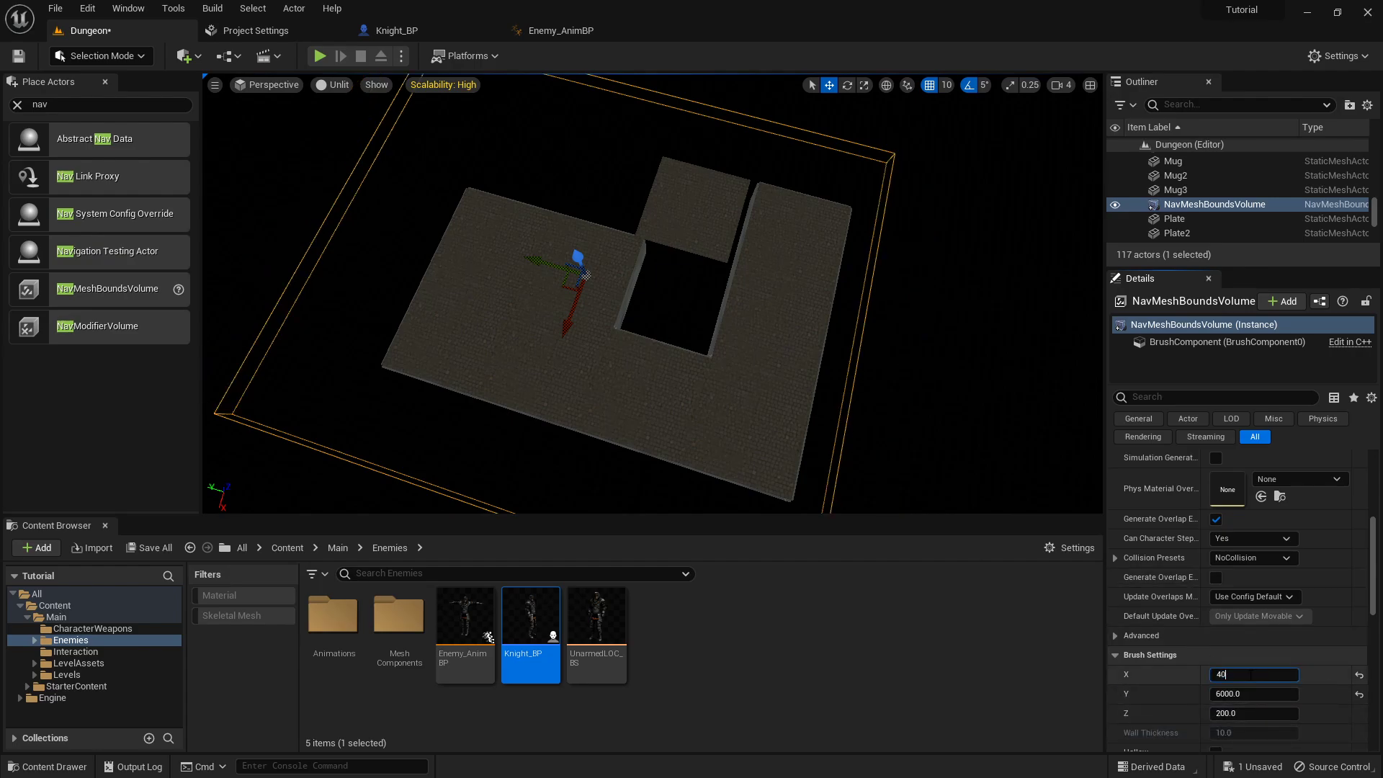
pyautogui.press('Return')
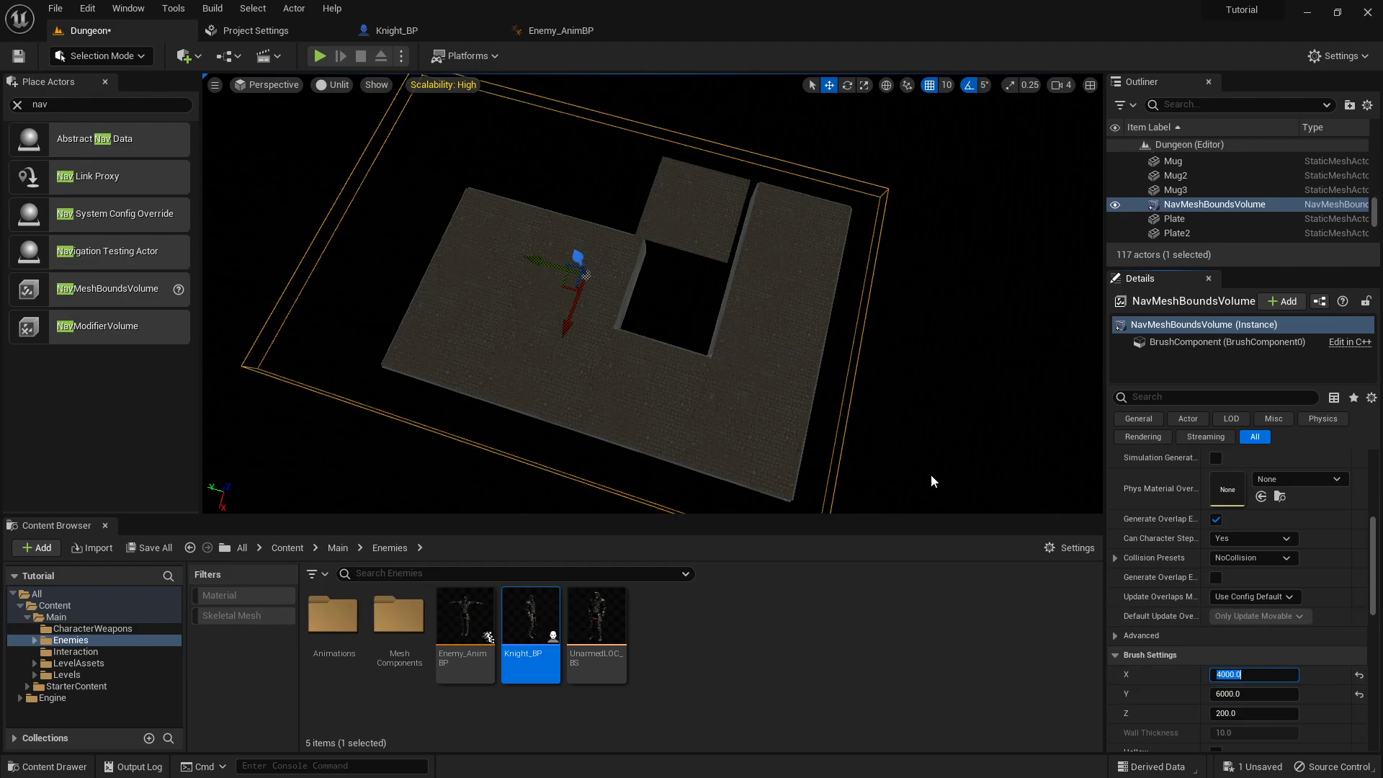
# - Shift the NavMeshBoundsVolume along the Y axis to enclose the whole floor, and set its brush Z size to 500
pyautogui.moveTo(535, 254); pyautogui.dragTo(562, 264)
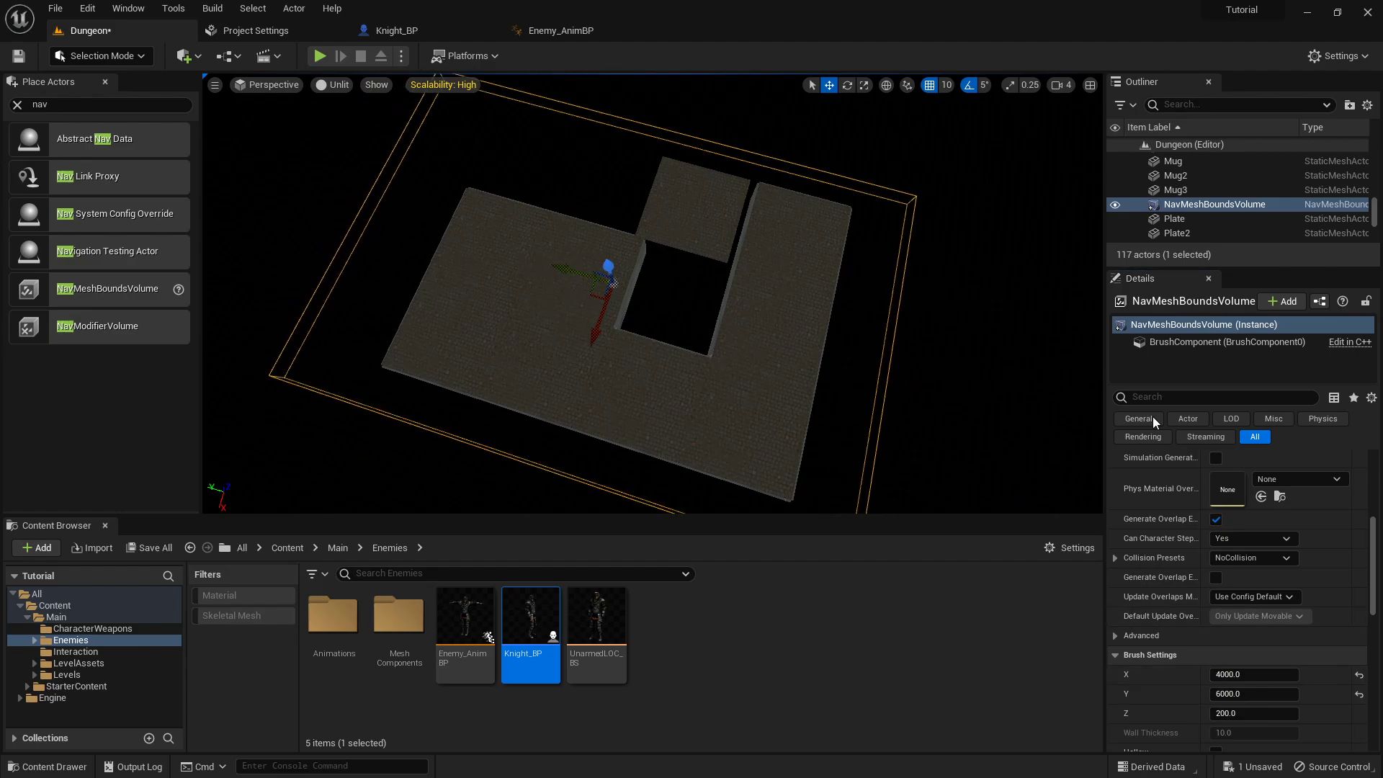
pyautogui.click(1255, 716)
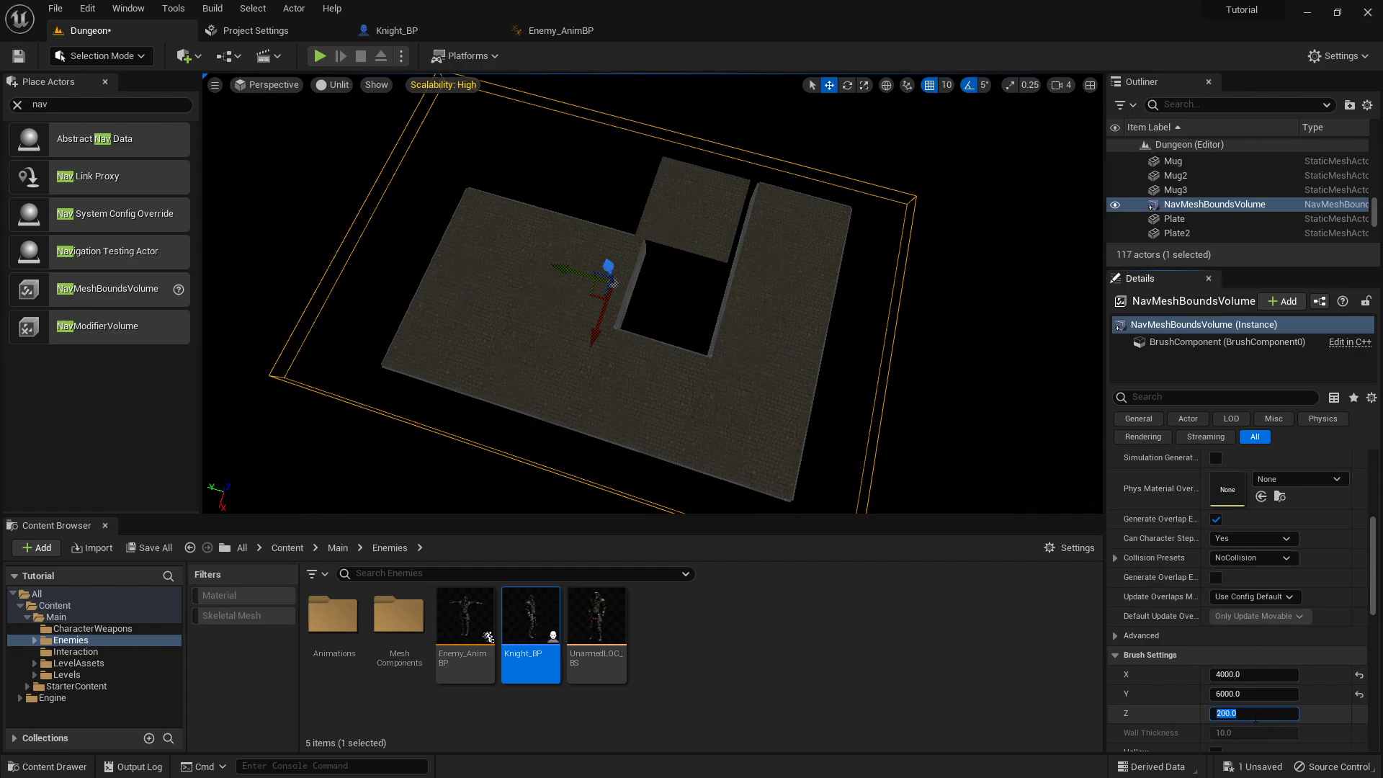
pyautogui.press('Return')
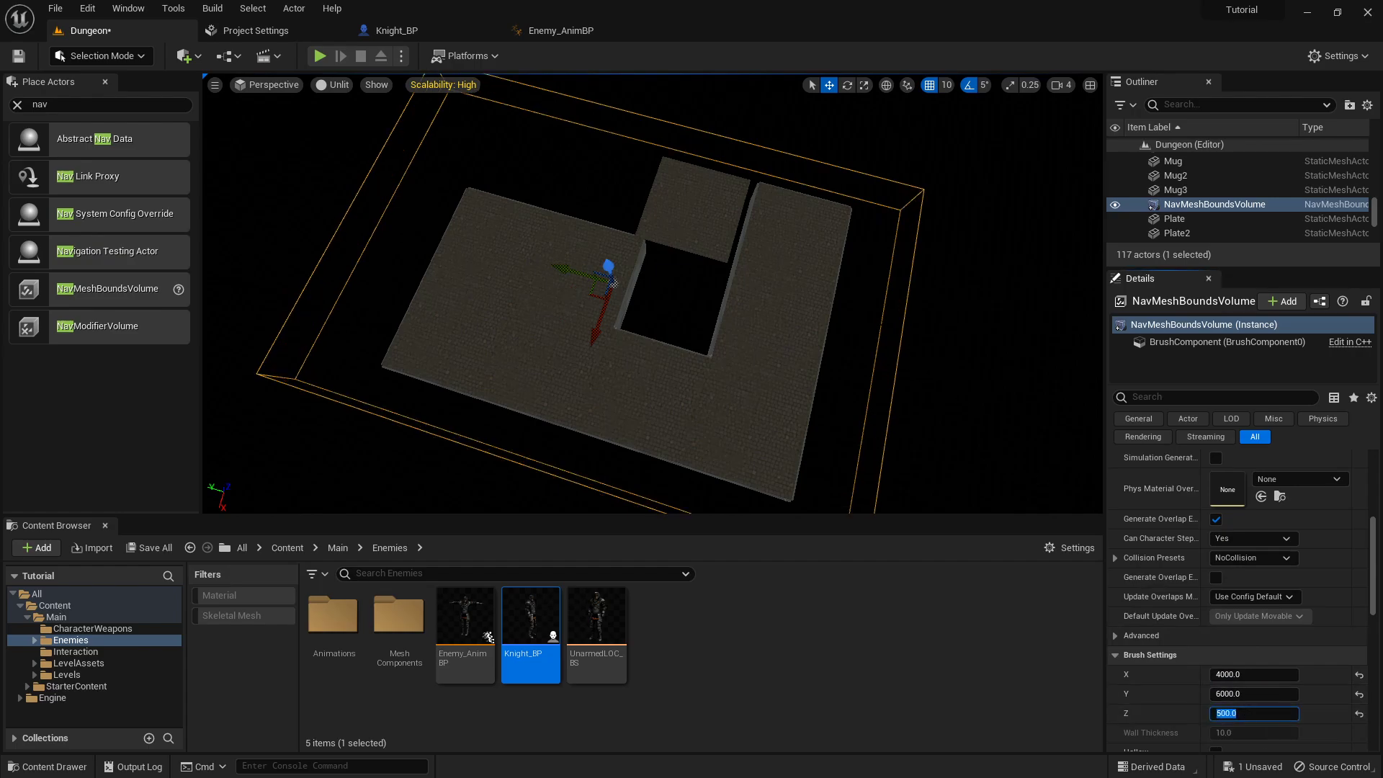
# - Display the navigation mesh and examine its coverage of the floor throughout the dungeon rooms
pyautogui.moveTo(652, 294); pyautogui.dragTo(511, 187, button='right')
pyautogui.press('w')
pyautogui.moveTo(745, 305); pyautogui.dragTo(800, 320, button='right')
pyautogui.press('a')
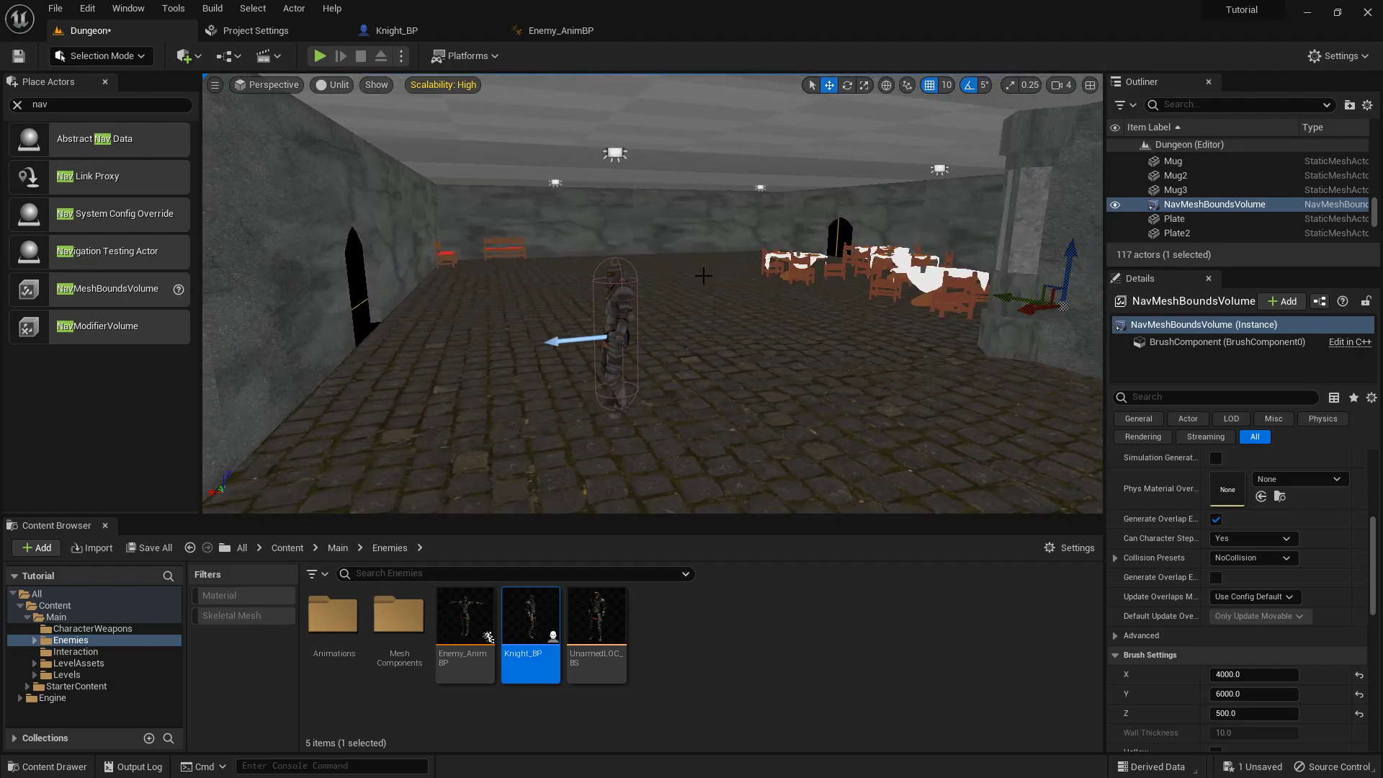
pyautogui.moveTo(714, 296); pyautogui.dragTo(875, 298, button='right')
pyautogui.press('w')
pyautogui.press('w')
pyautogui.moveTo(652, 294); pyautogui.dragTo(850, 279, button='right')
pyautogui.press('a')
pyautogui.press('w')
pyautogui.press('d')
pyautogui.press('w')
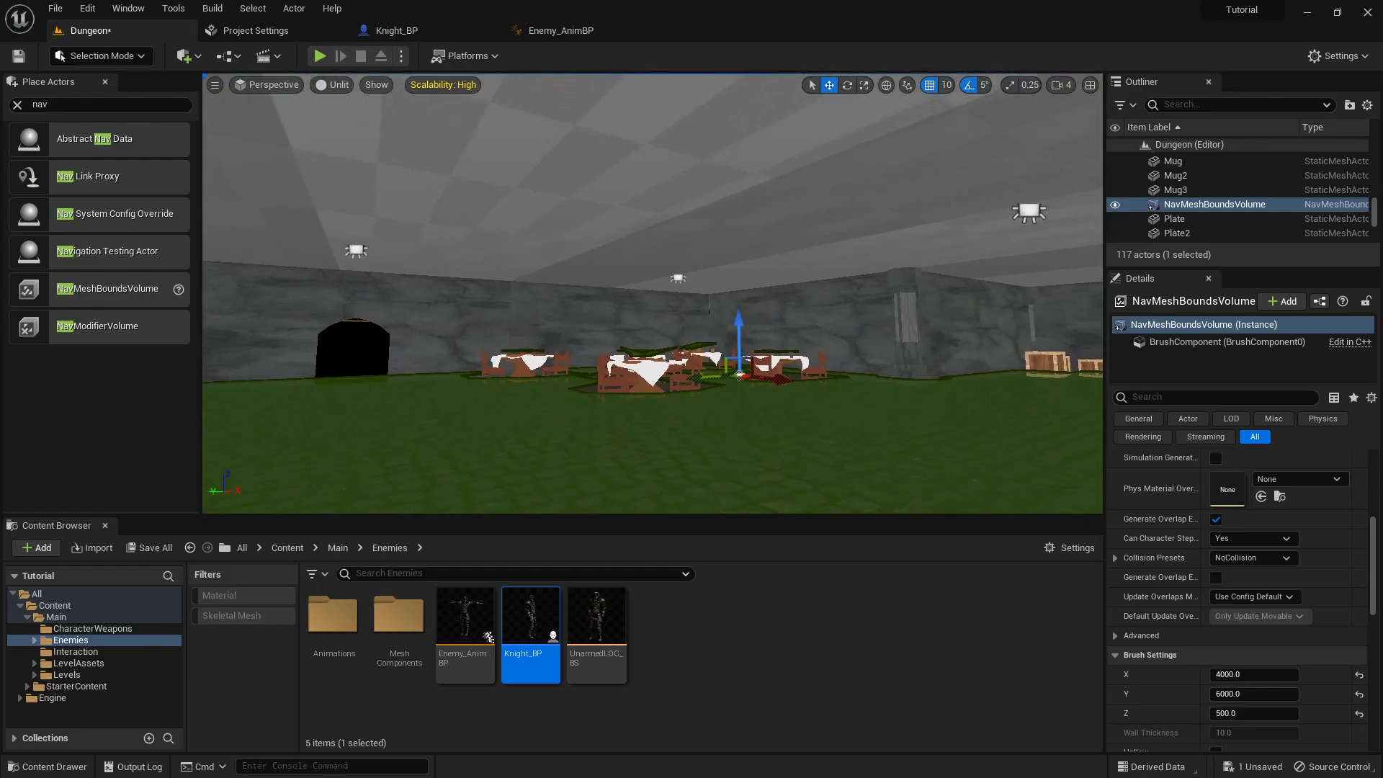
pyautogui.press('w')
pyautogui.press('e')
pyautogui.moveTo(652, 293); pyautogui.dragTo(461, 288, button='right')
pyautogui.press('d')
pyautogui.press('d')
pyautogui.press('w')
pyautogui.press('w')
# - Set the NavMeshBoundsVolume's brush Z size to 200 and lower the volume slightly toward the floor
pyautogui.moveTo(805, 389); pyautogui.dragTo(562, 391, button='right')
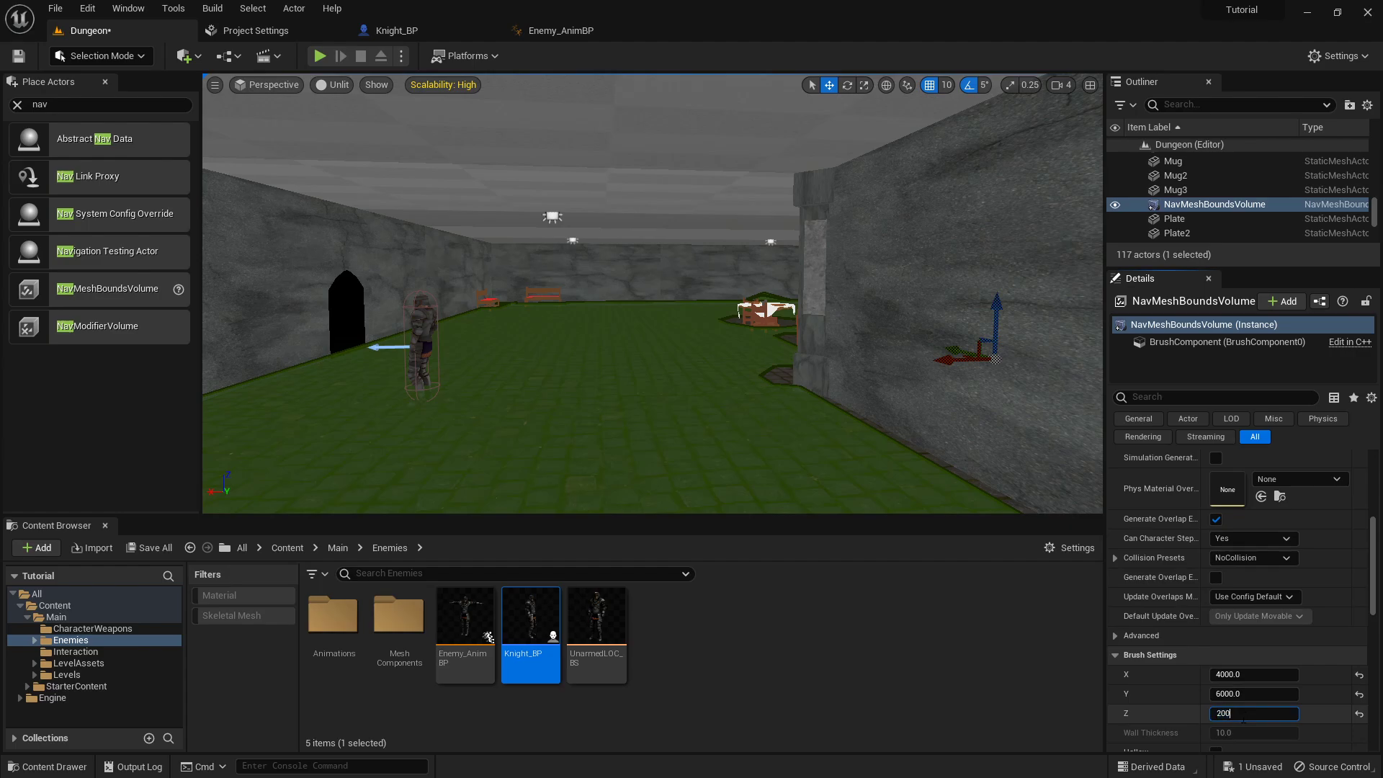
pyautogui.press('Return')
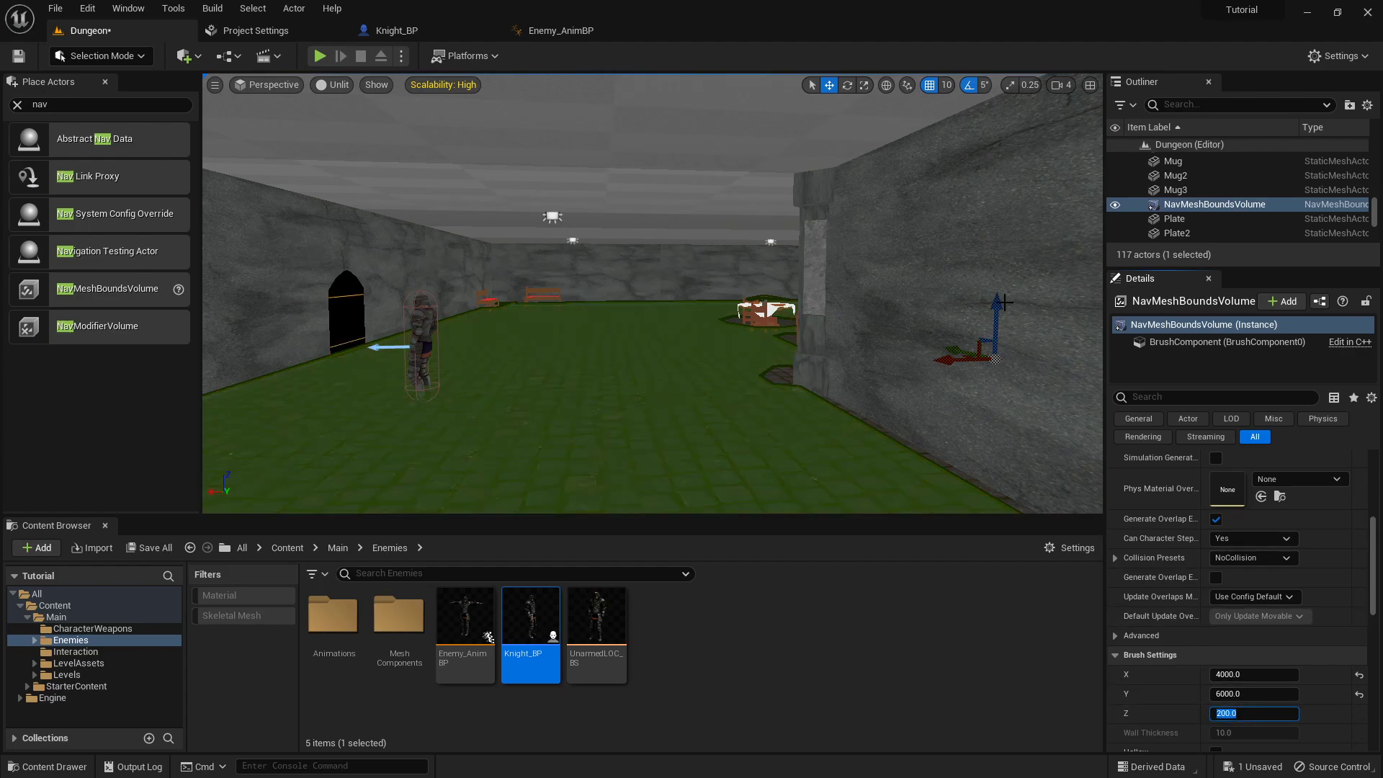
pyautogui.moveTo(1001, 325); pyautogui.dragTo(1001, 344)
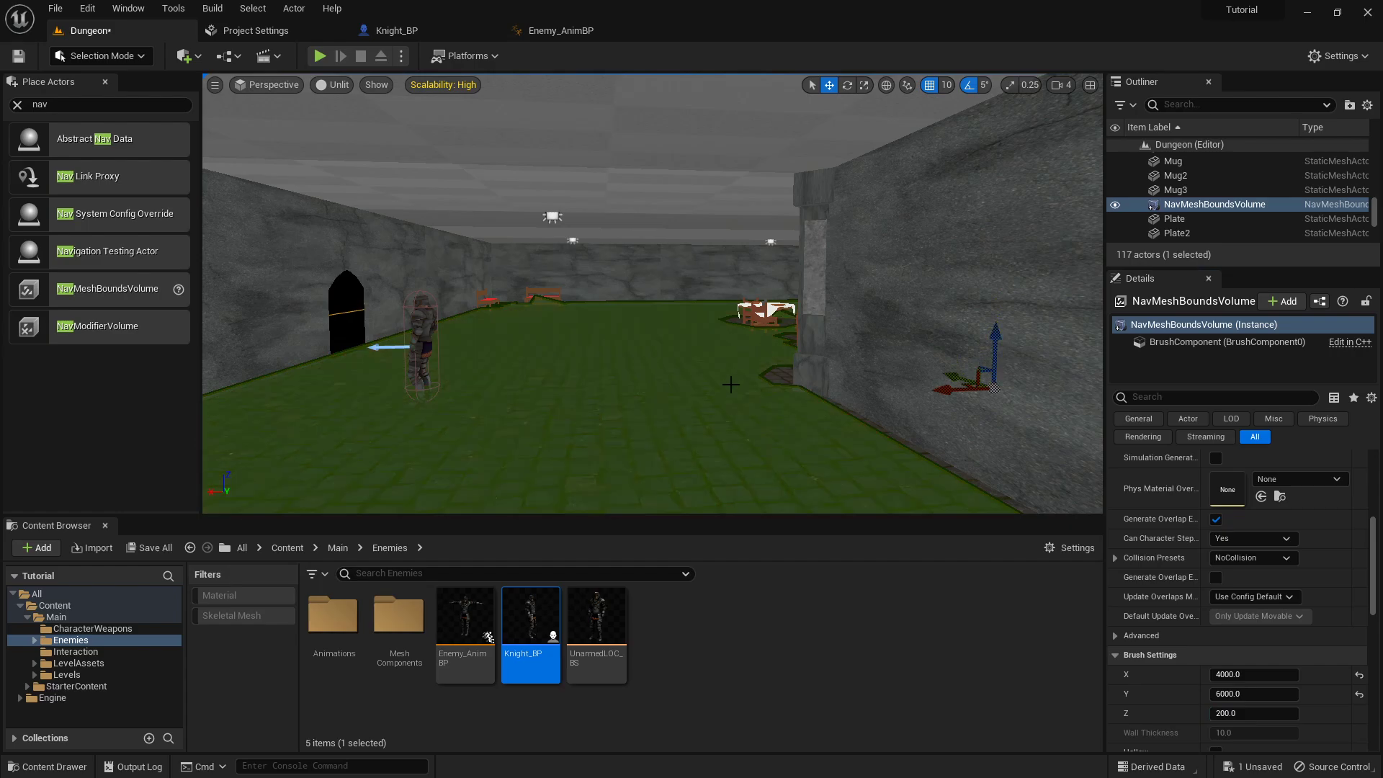
# - Select the Doorway_BP door in the dungeon wall and rotate it around its vertical axis so it swings out over the floor
pyautogui.moveTo(731, 384); pyautogui.dragTo(922, 432, button='right')
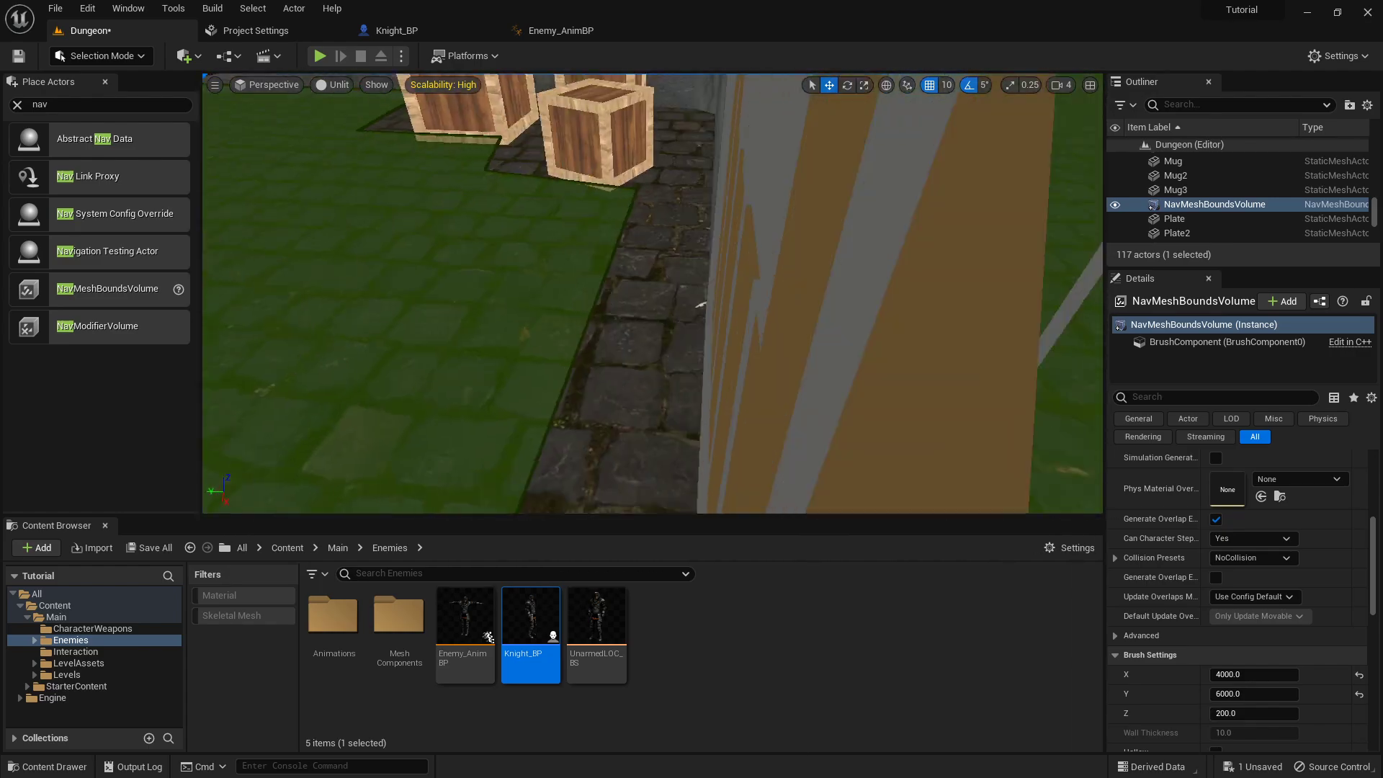
pyautogui.moveTo(701, 304); pyautogui.dragTo(649, 355, button='right')
pyautogui.click(649, 355)
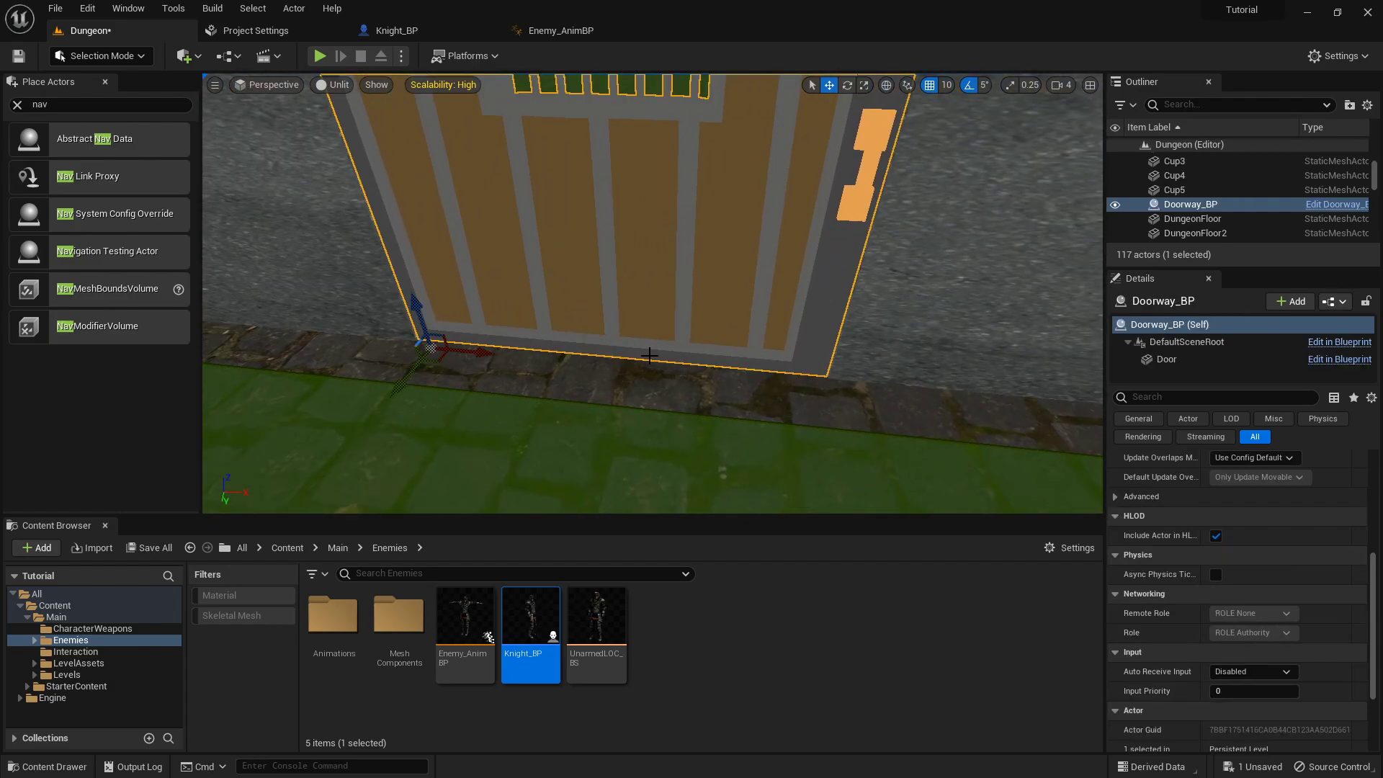
pyautogui.moveTo(690, 415); pyautogui.dragTo(627, 341, button='right')
pyautogui.press('e')
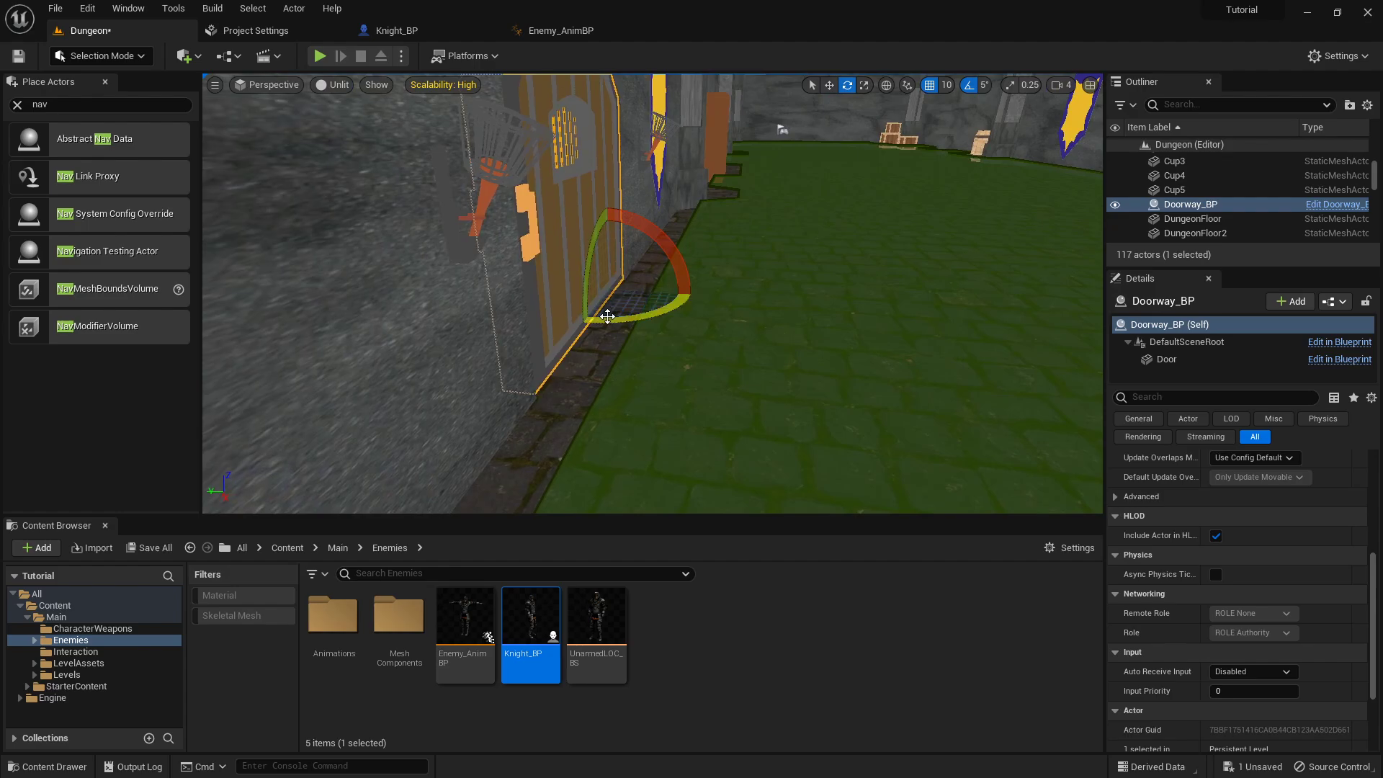
pyautogui.moveTo(585, 320); pyautogui.dragTo(595, 271)
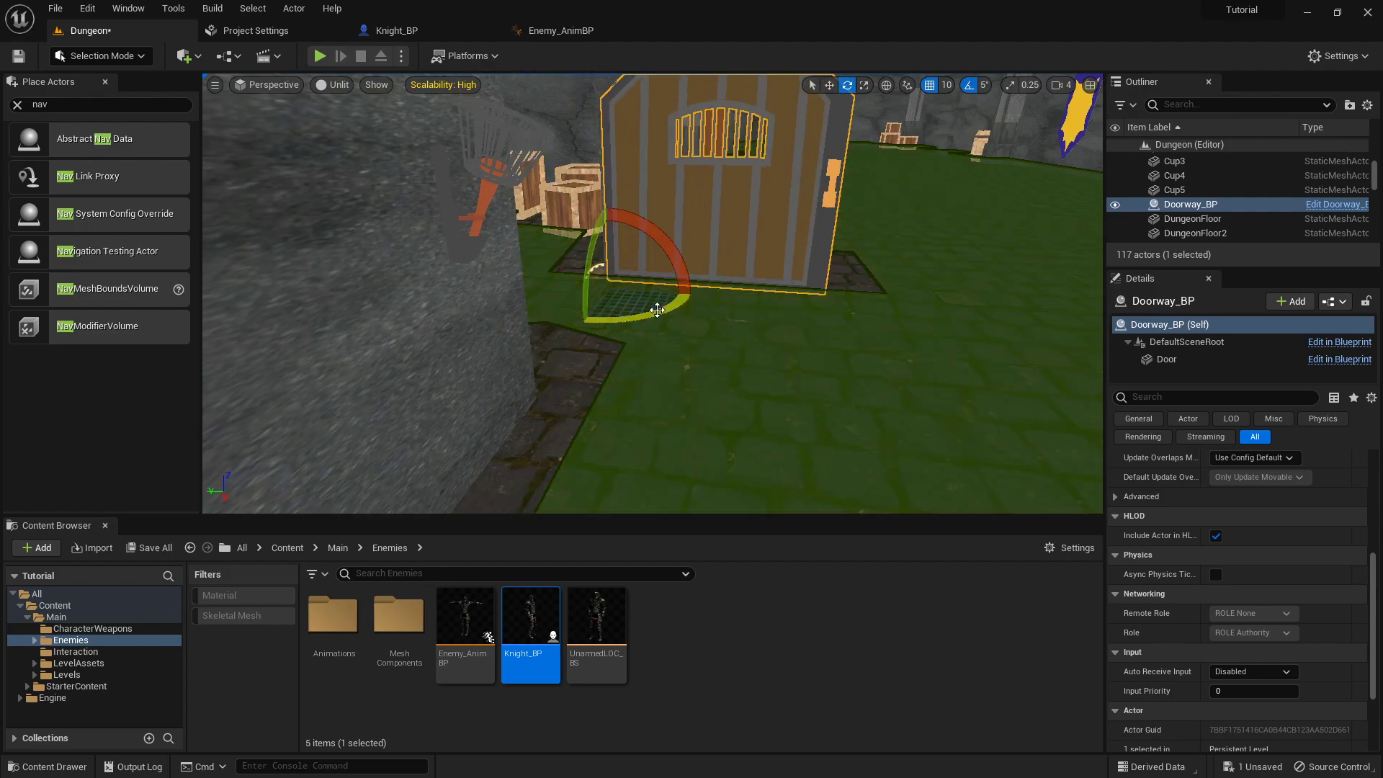
# - Rotate the Doorway_BP door 90° around its vertical axis so it closes flush with the dungeon wall
pyautogui.moveTo(583, 322); pyautogui.dragTo(531, 285)
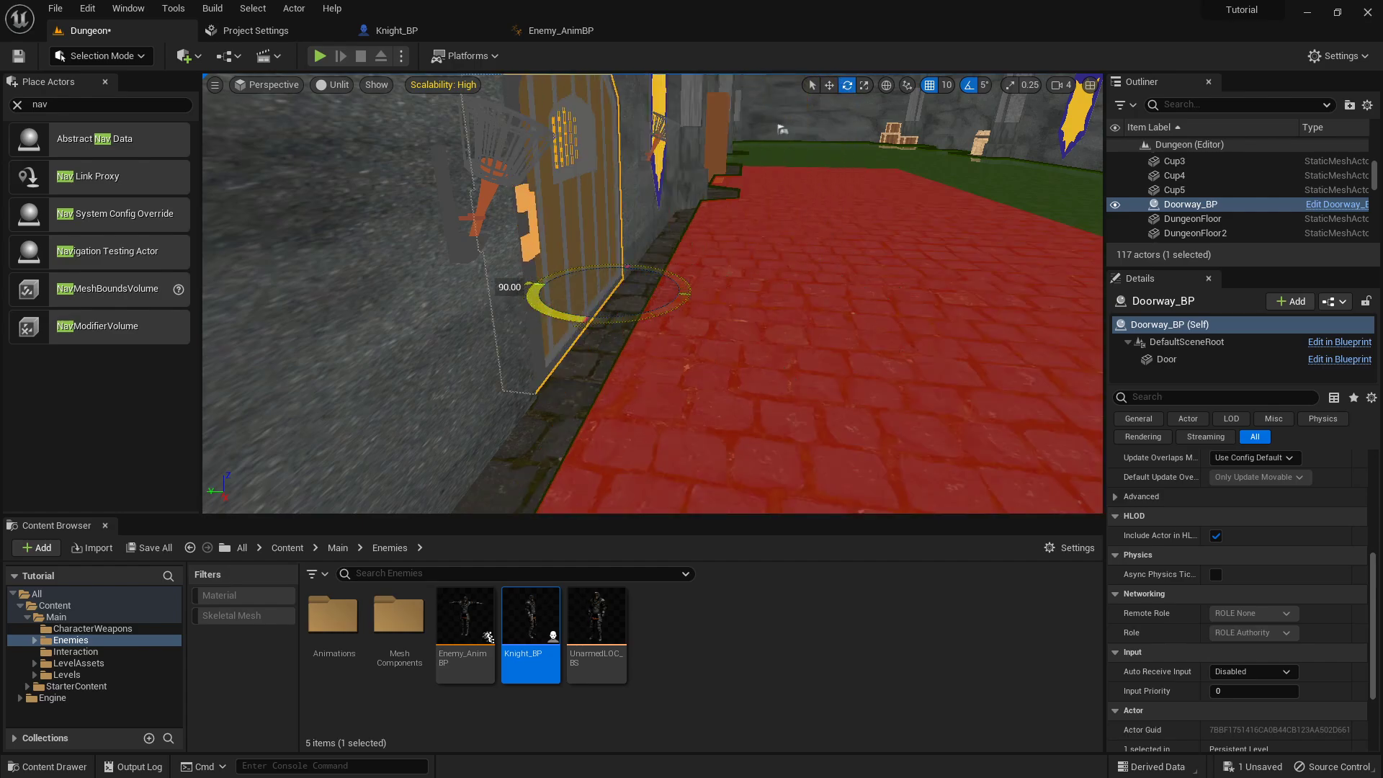
pyautogui.press('d')
pyautogui.moveTo(872, 346)
pyautogui.mouseDown(button='right')
pyautogui.moveTo(648, 338)
pyautogui.moveTo(626, 306)
pyautogui.moveTo(944, 363)
pyautogui.moveTo(972, 385)
pyautogui.moveTo(971, 338)
pyautogui.moveTo(853, 336)
pyautogui.mouseUp(button='right')
pyautogui.press('w')
pyautogui.press('w')
pyautogui.press('s')
pyautogui.press('w')
pyautogui.press('s')
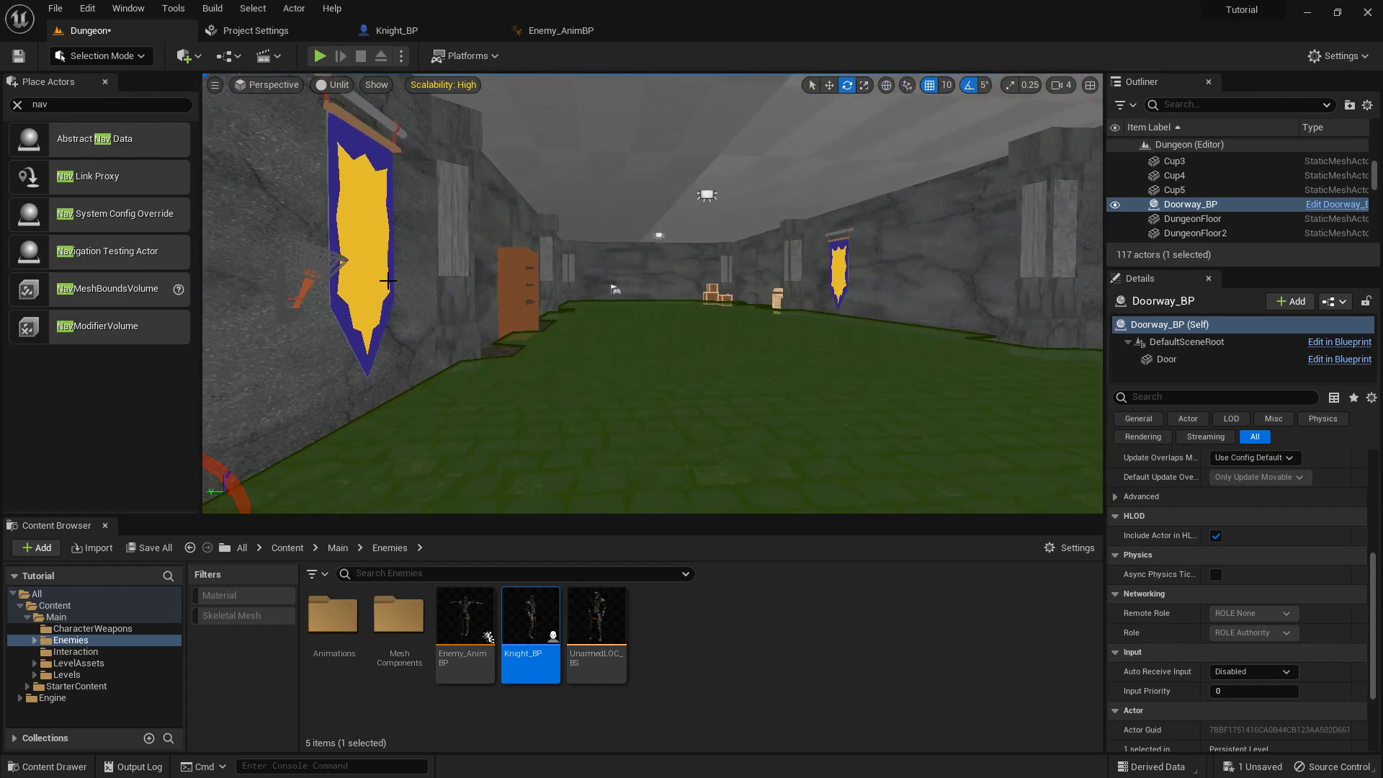
# - Place a Nav Link Proxy on the floor just in front of the closed dungeon door and select it
pyautogui.moveTo(473, 310); pyautogui.dragTo(321, 285, button='right')
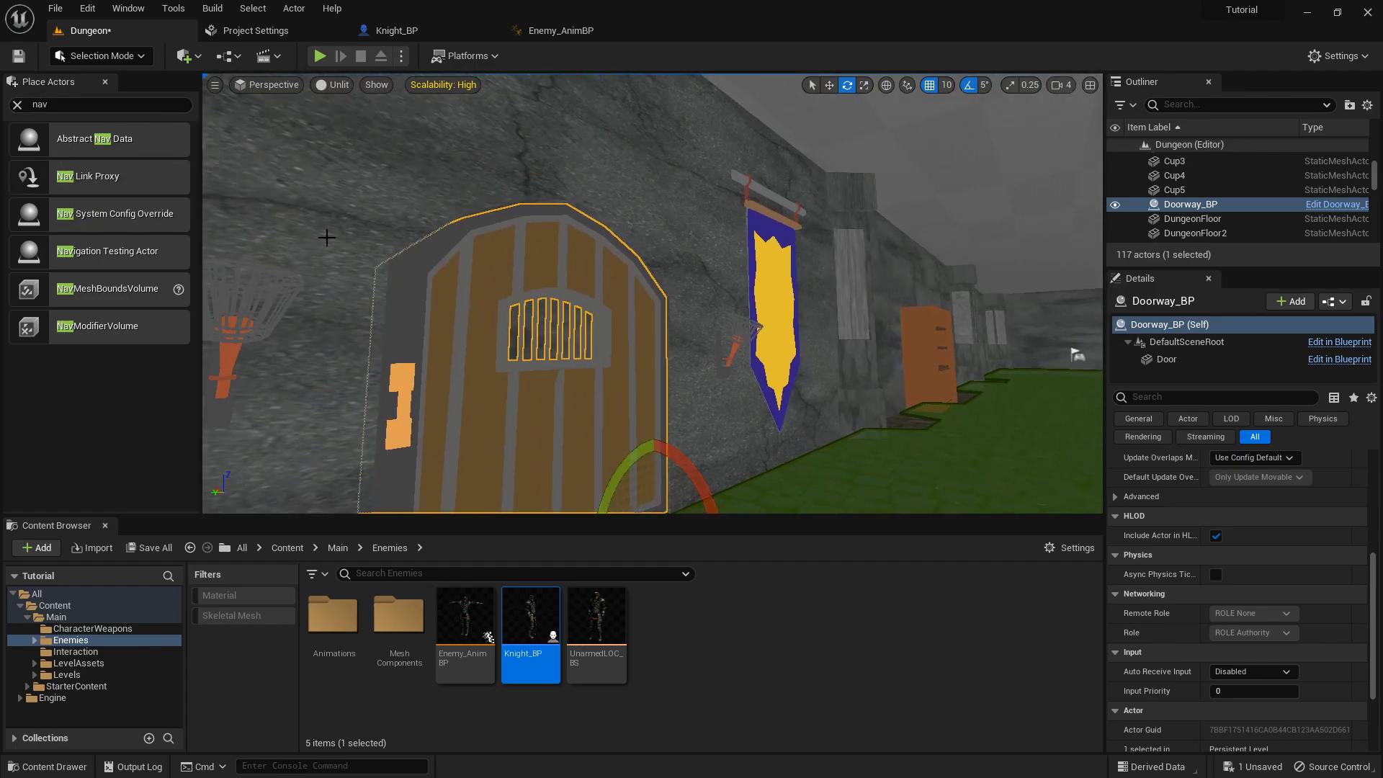
pyautogui.moveTo(516, 289); pyautogui.dragTo(569, 371, button='right')
pyautogui.press('e')
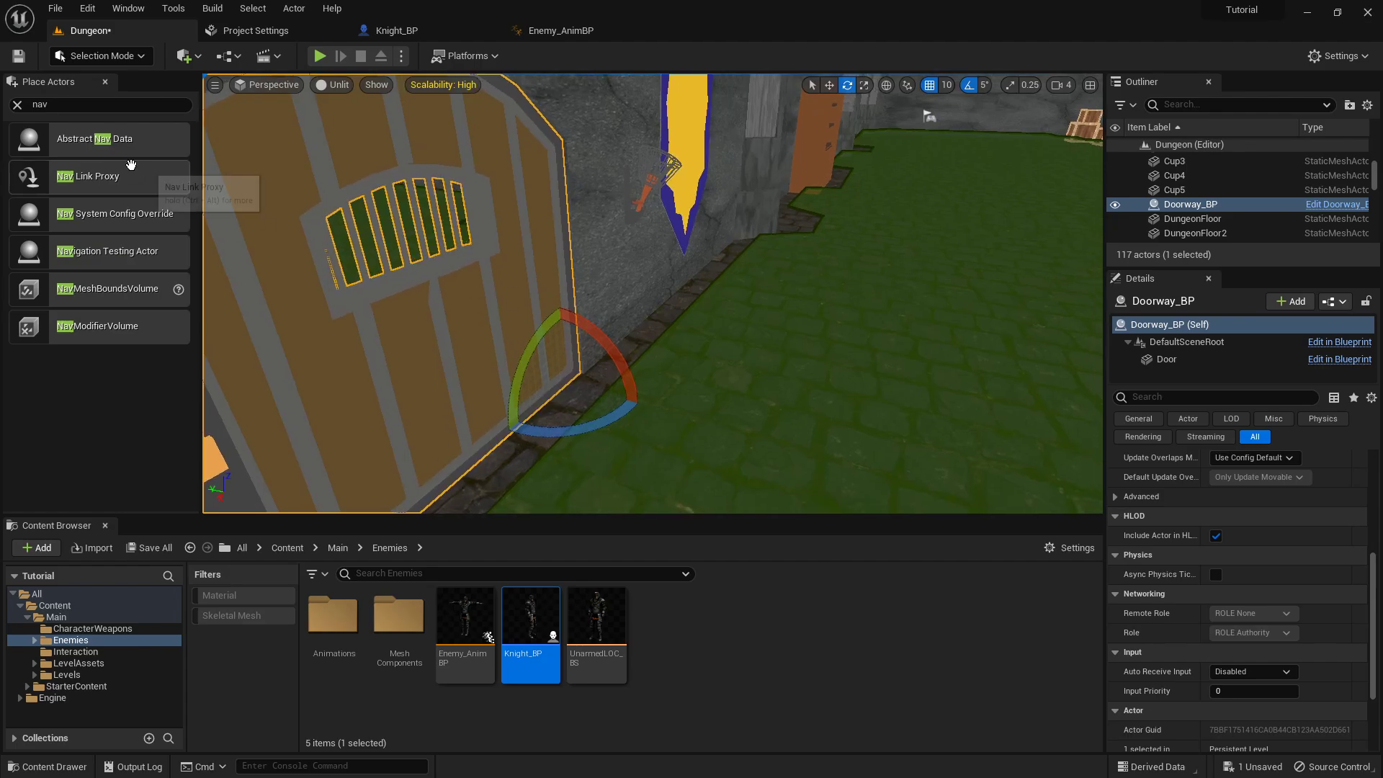
pyautogui.moveTo(299, 174); pyautogui.dragTo(343, 196, button='right')
pyautogui.press('s')
pyautogui.moveTo(38, 190); pyautogui.dragTo(293, 272)
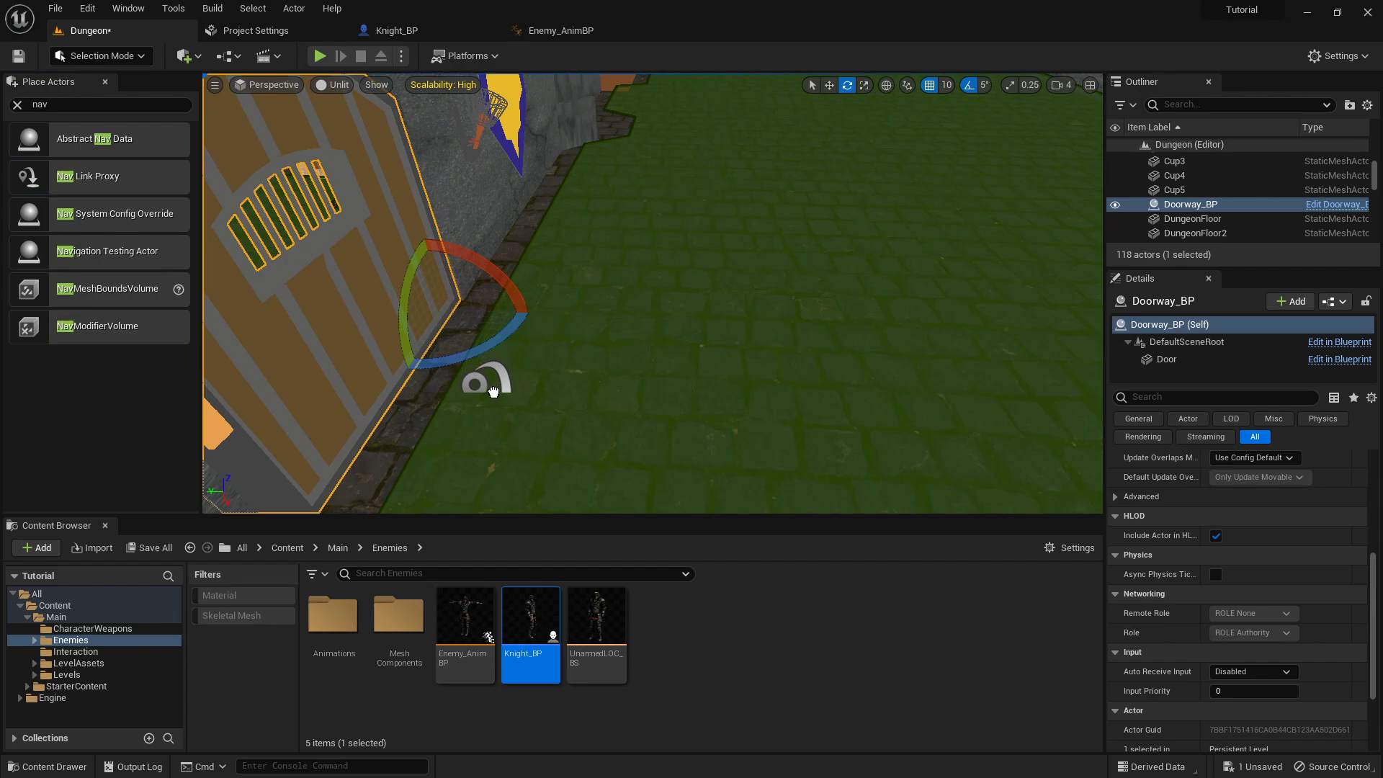
pyautogui.click(486, 390)
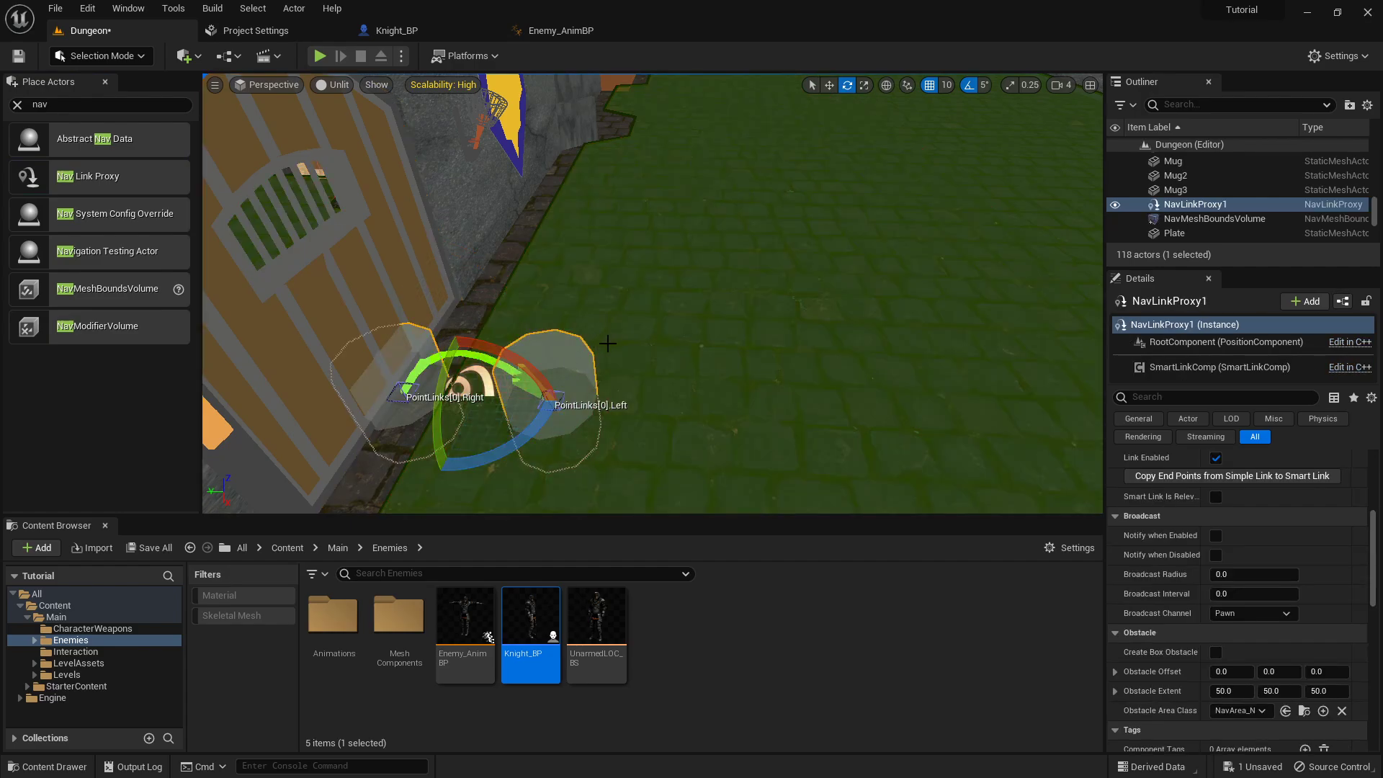
# - Move the nav link's Left end point along the floor slightly closer to the door
pyautogui.press('a')
pyautogui.moveTo(659, 354); pyautogui.dragTo(728, 356, button='right')
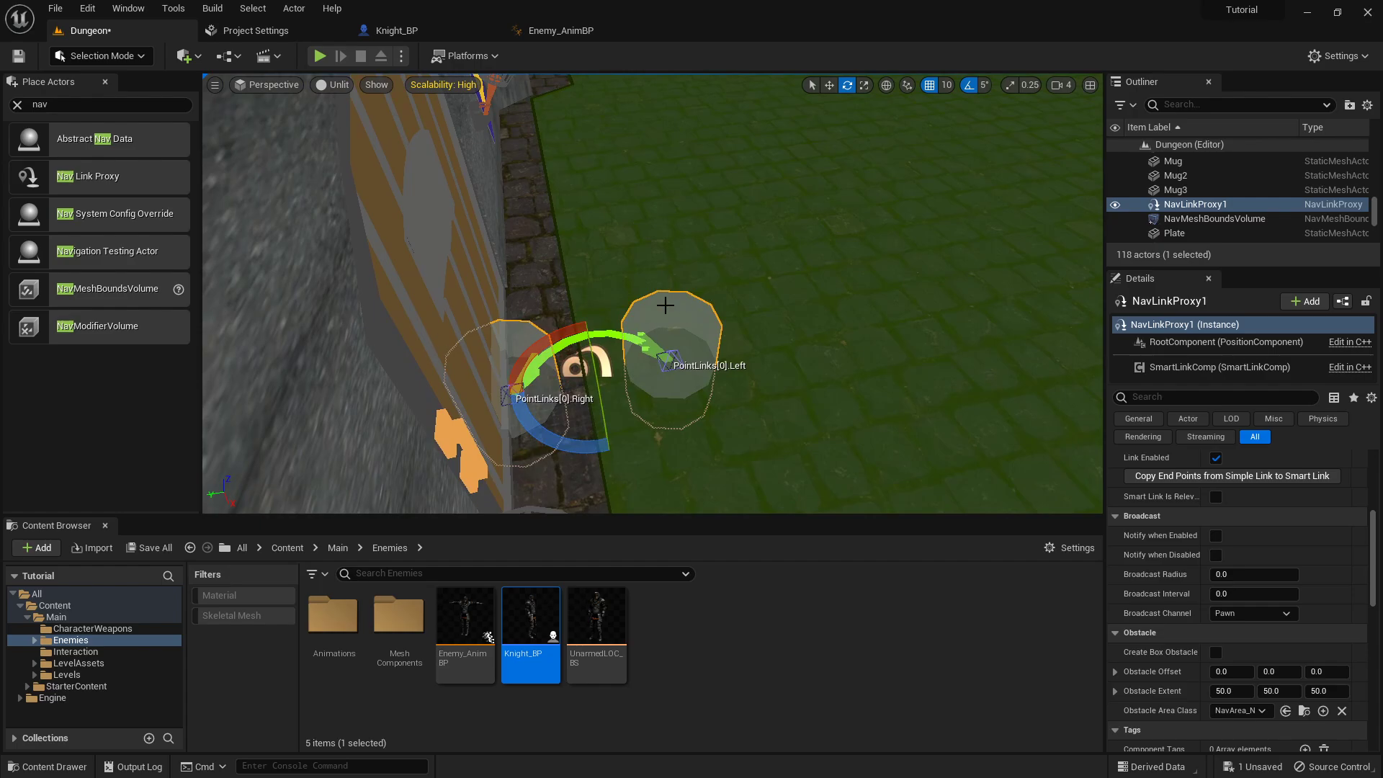
pyautogui.click(500, 395)
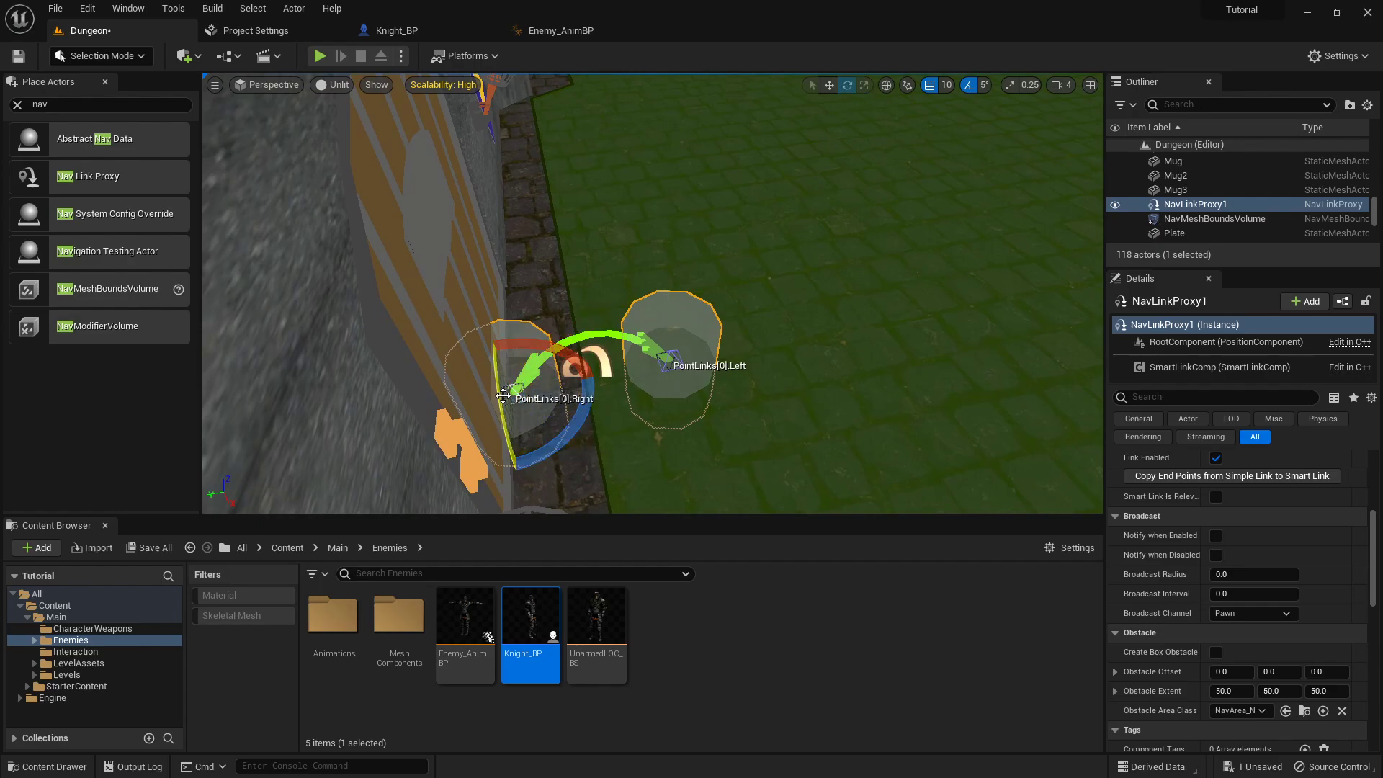
pyautogui.press('w')
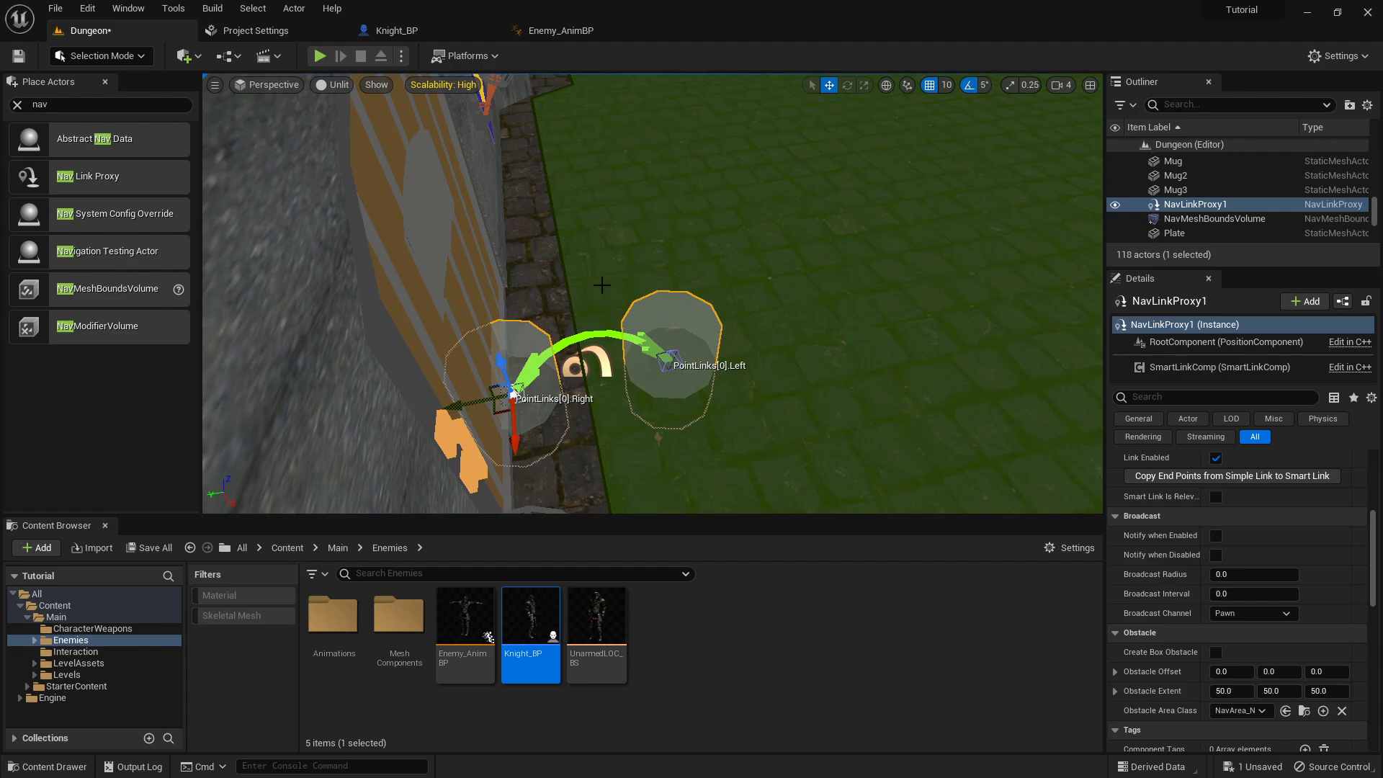
pyautogui.moveTo(602, 285)
pyautogui.mouseDown(button='right')
pyautogui.moveTo(585, 288)
pyautogui.moveTo(602, 287)
pyautogui.mouseUp(button='right')
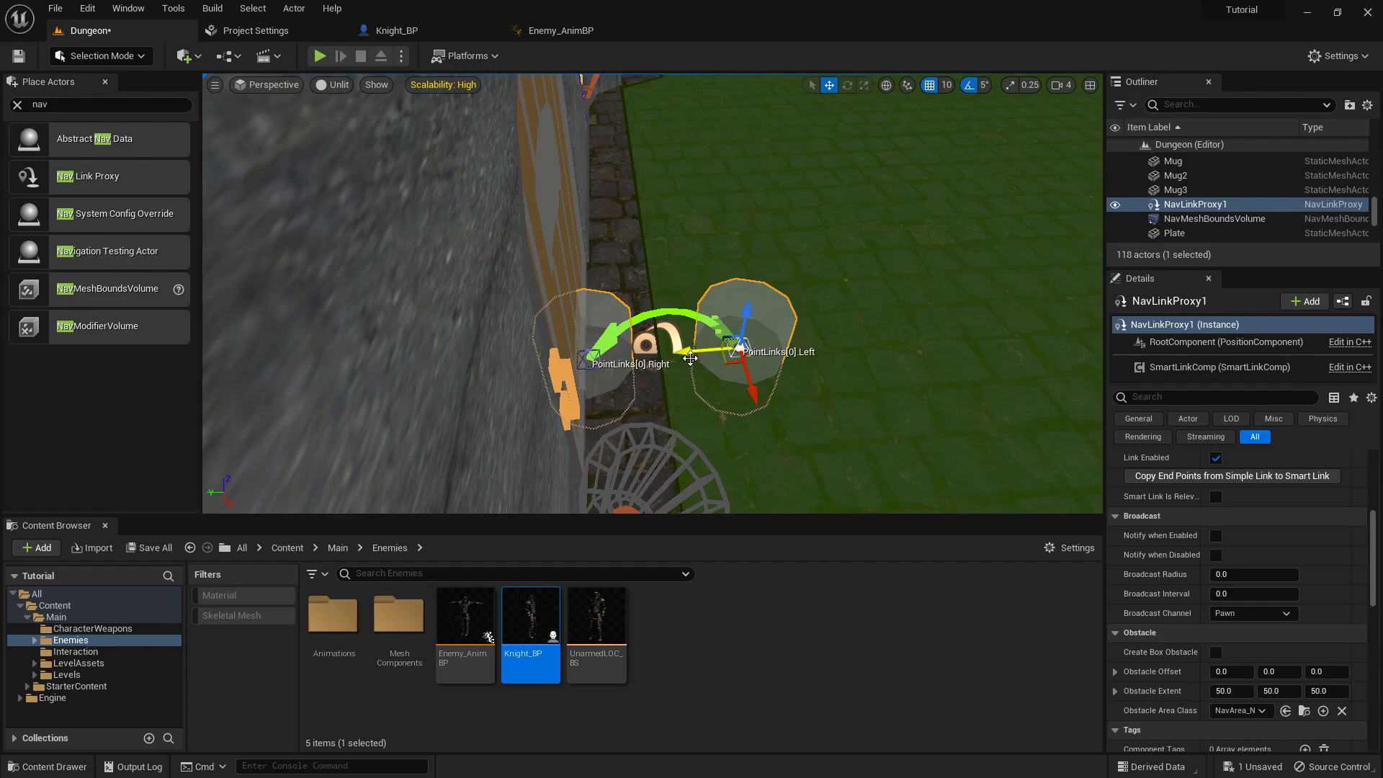
pyautogui.moveTo(688, 355); pyautogui.dragTo(674, 355)
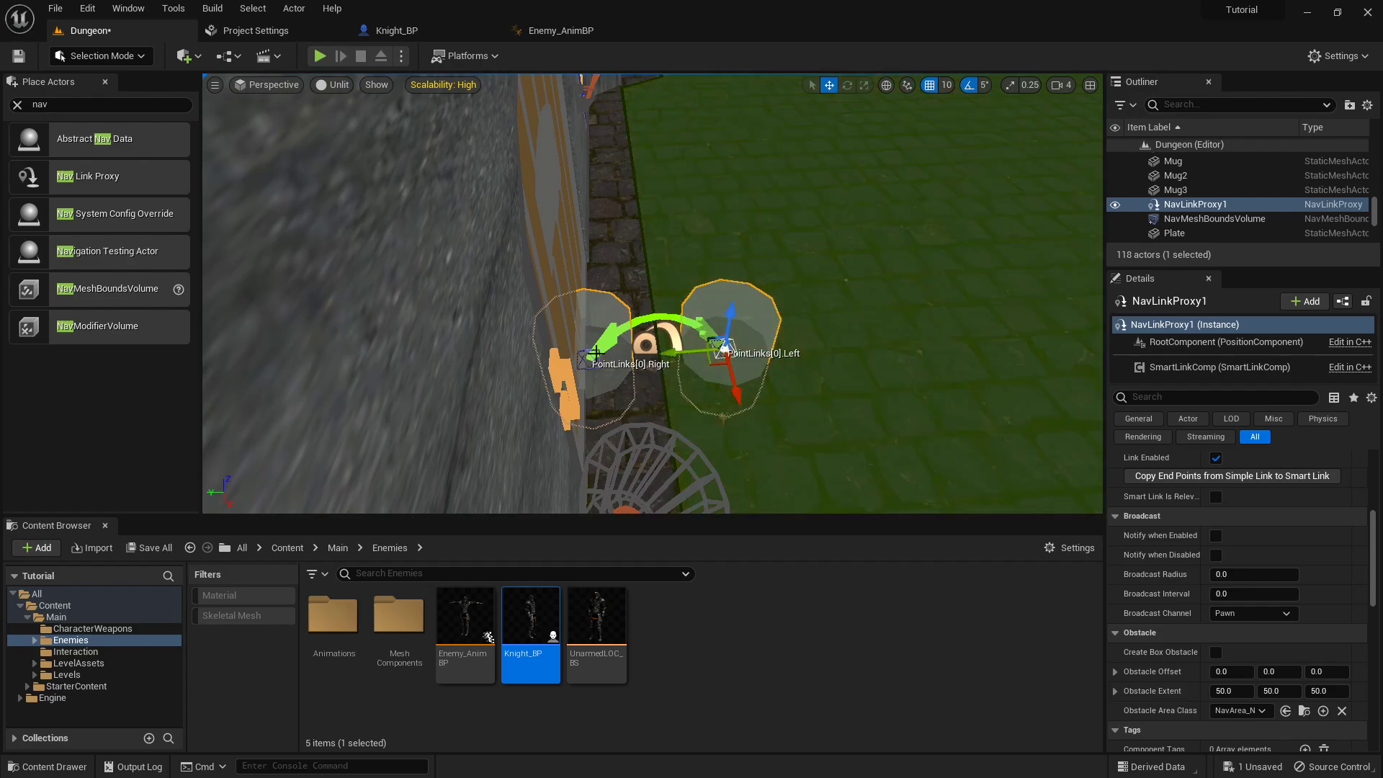
# - Move the nav link's Right end point through the door and onto the floor on the wall's other side
pyautogui.moveTo(528, 363); pyautogui.dragTo(337, 363)
pyautogui.press('a')
pyautogui.moveTo(618, 324); pyautogui.dragTo(612, 324, button='right')
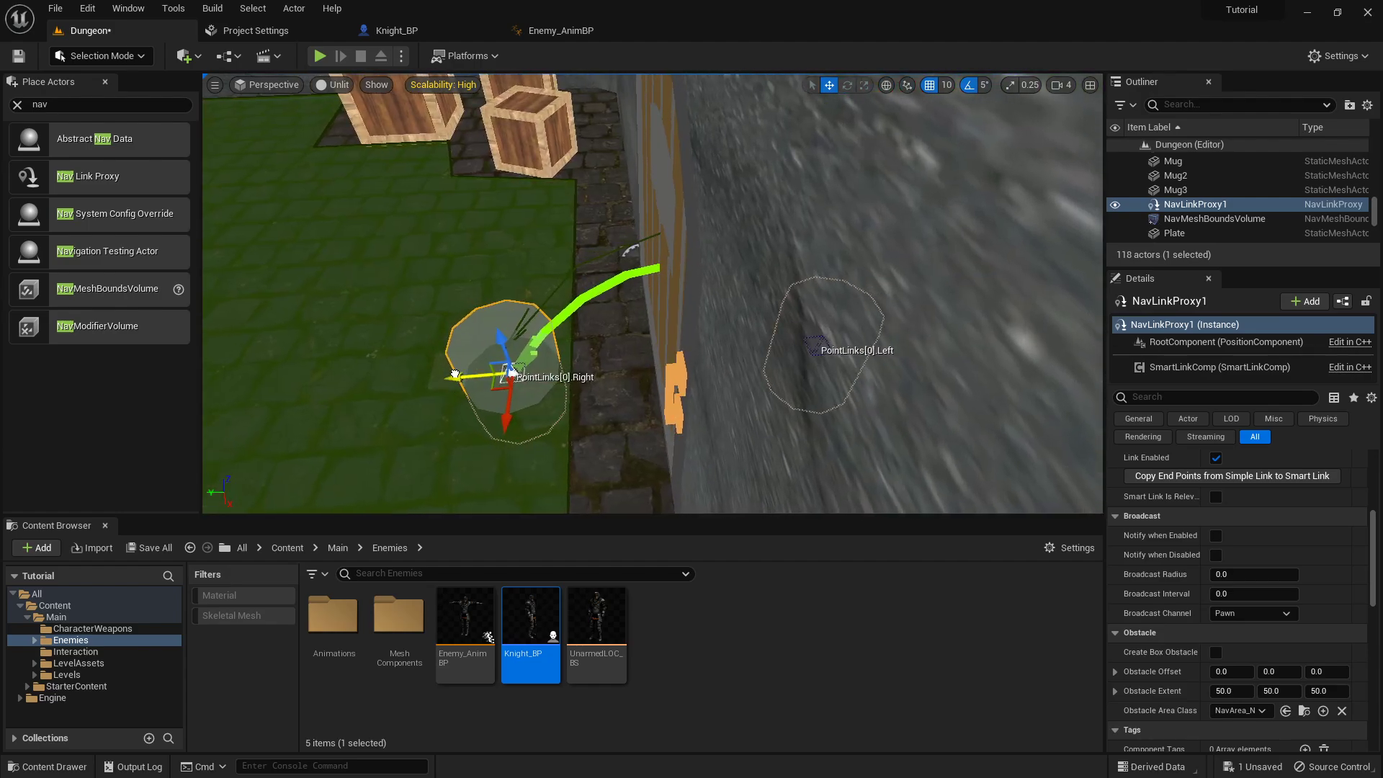
pyautogui.moveTo(449, 374); pyautogui.dragTo(431, 376)
# - Examine the nav link across the doorway and the navigation mesh on both sides of the door
pyautogui.moveTo(607, 348); pyautogui.dragTo(561, 343, button='right')
pyautogui.press('d')
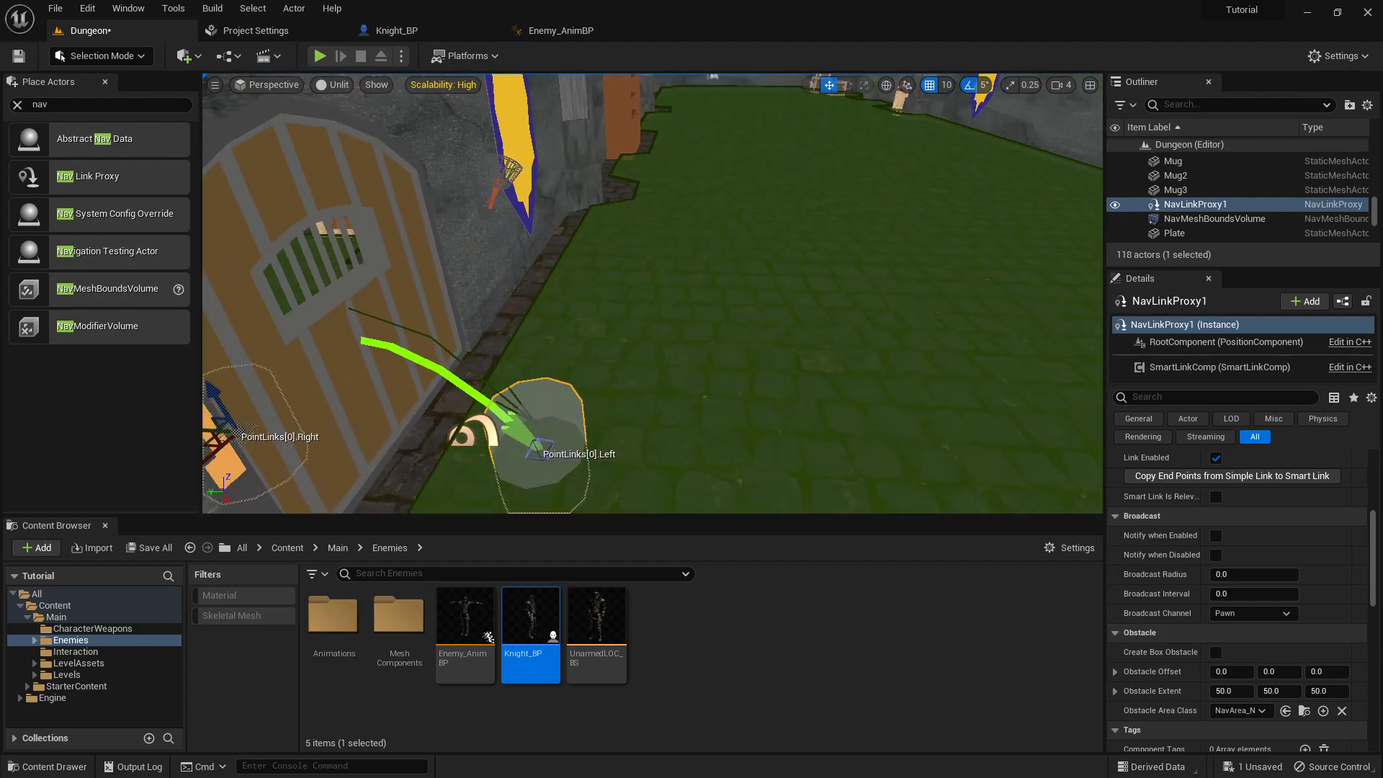
pyautogui.moveTo(793, 209); pyautogui.dragTo(811, 192, button='right')
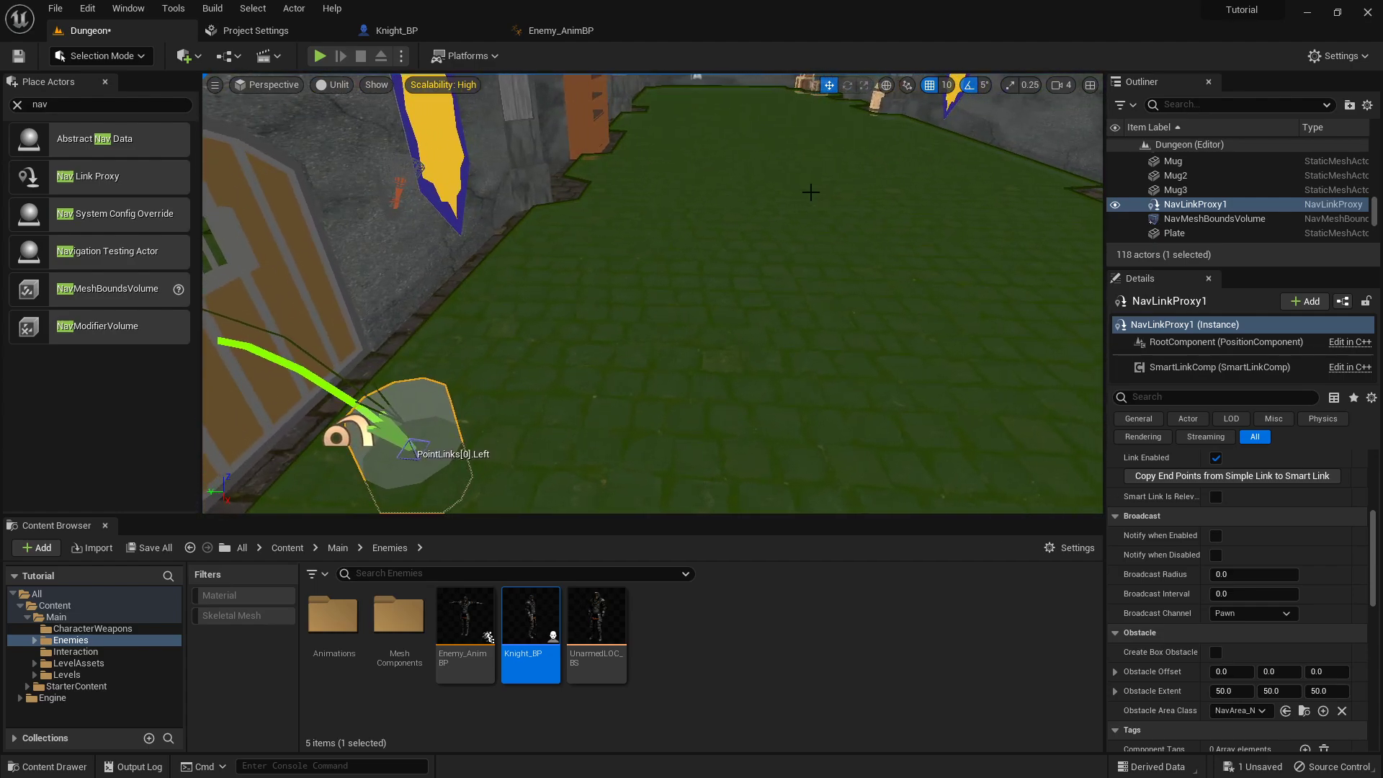
pyautogui.moveTo(763, 310); pyautogui.dragTo(764, 283, button='right')
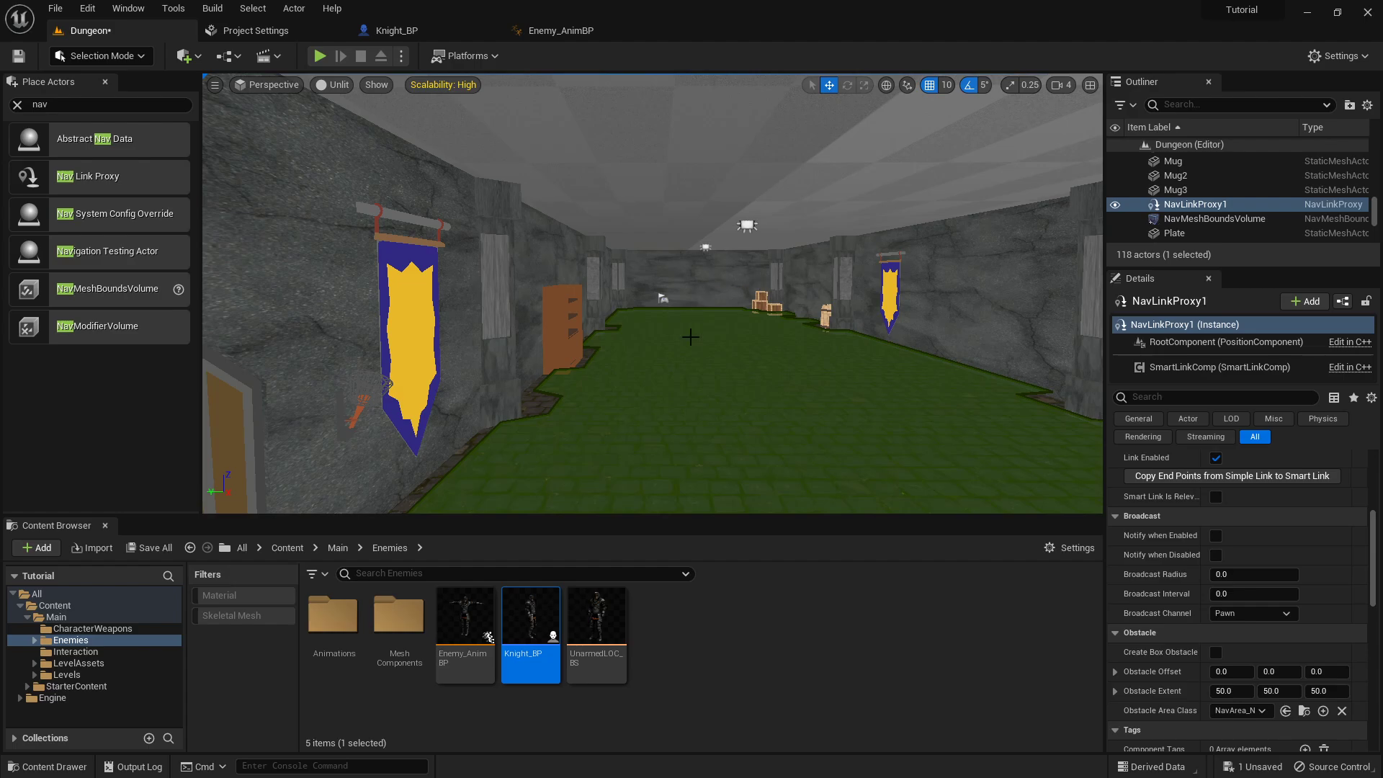
pyautogui.press('f')
pyautogui.moveTo(758, 257); pyautogui.dragTo(881, 308, button='right')
pyautogui.moveTo(606, 379); pyautogui.dragTo(631, 435, button='right')
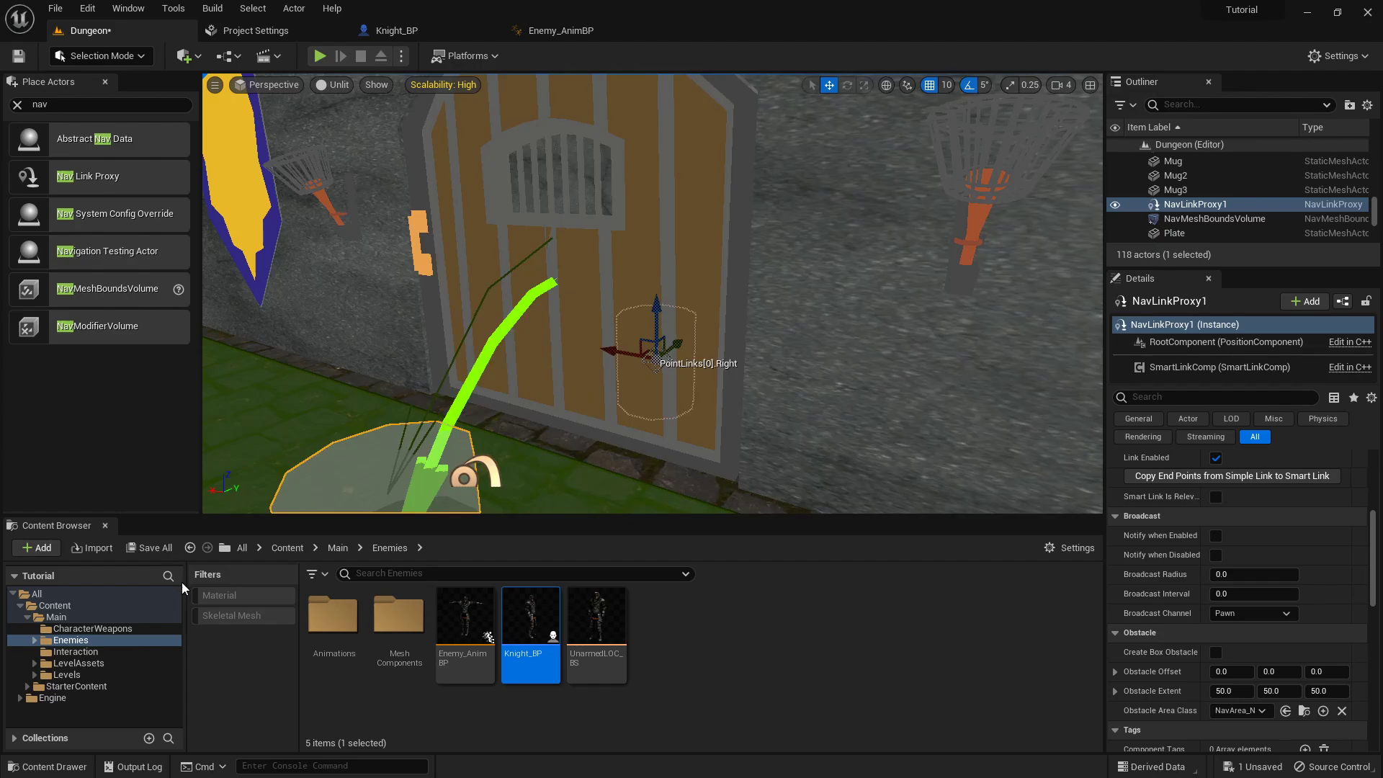
pyautogui.moveTo(465, 455); pyautogui.dragTo(816, 387, button='right')
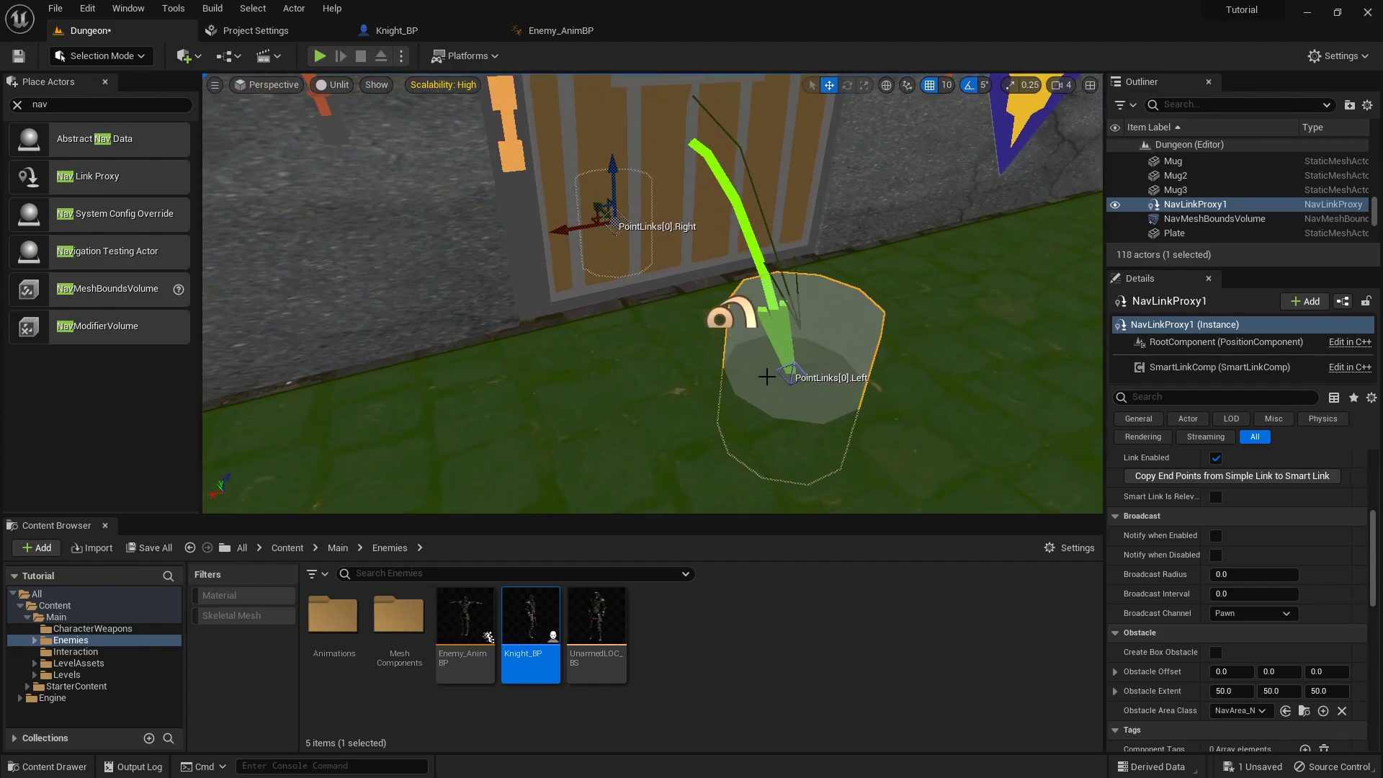
pyautogui.moveTo(462, 373); pyautogui.dragTo(469, 389, button='right')
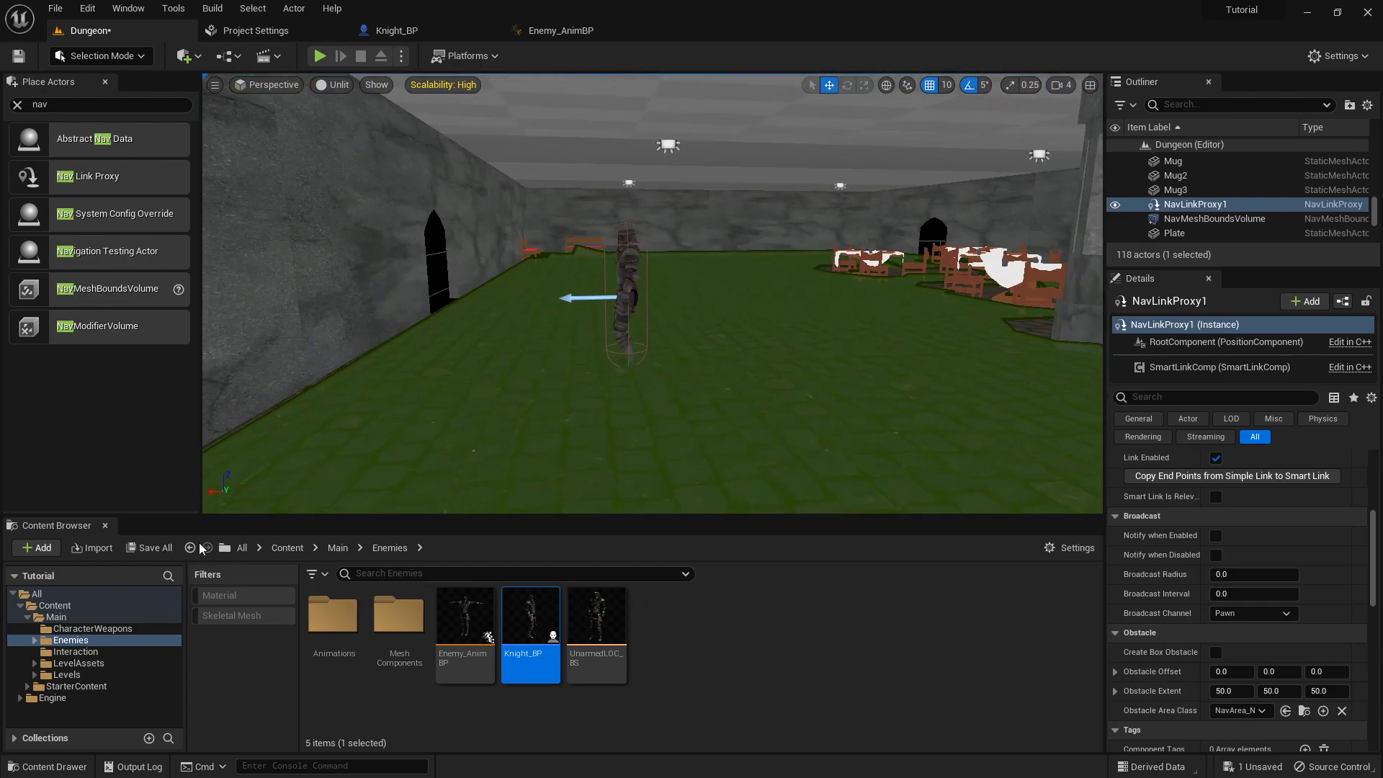
# - Save all modified content, and open the Event Graph of the Knight_BP blueprint
pyautogui.click(144, 549)
pyautogui.click(807, 559)
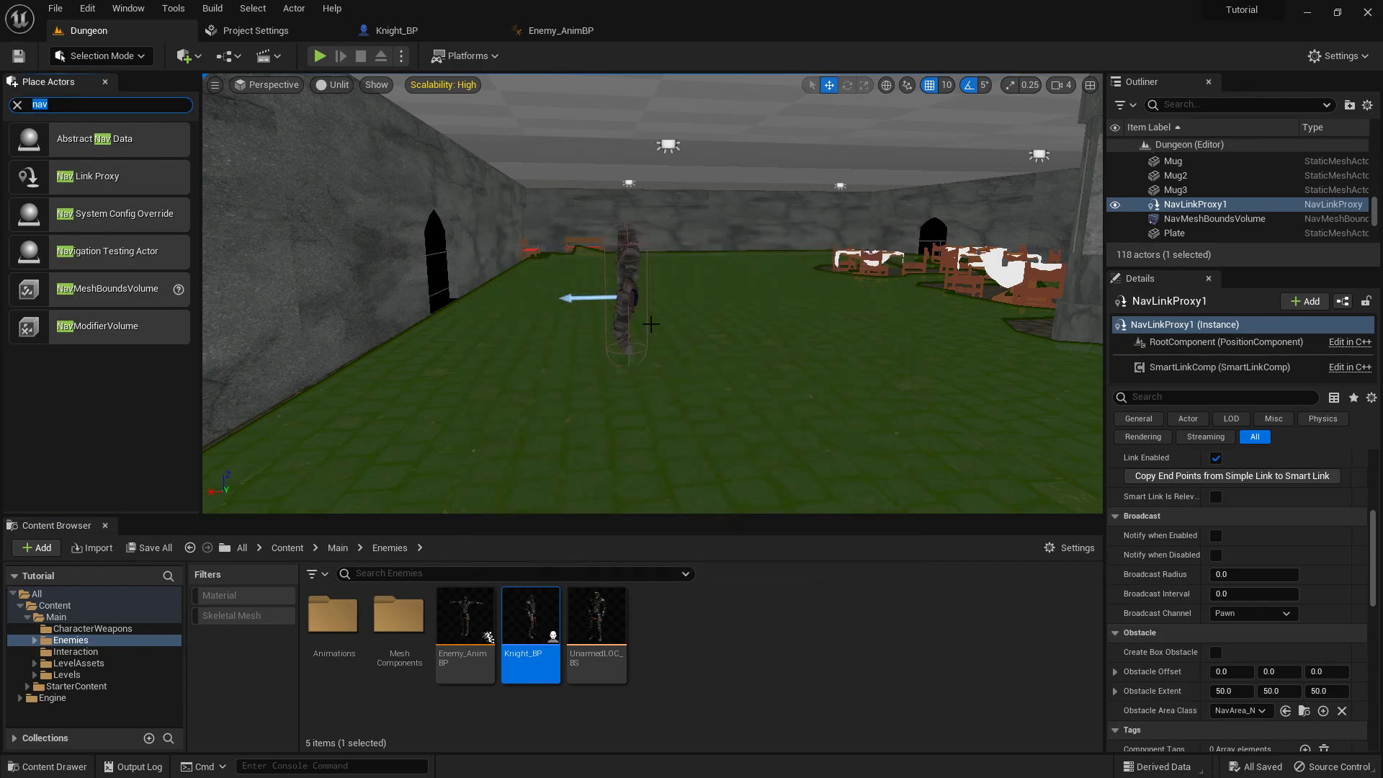
pyautogui.click(404, 30)
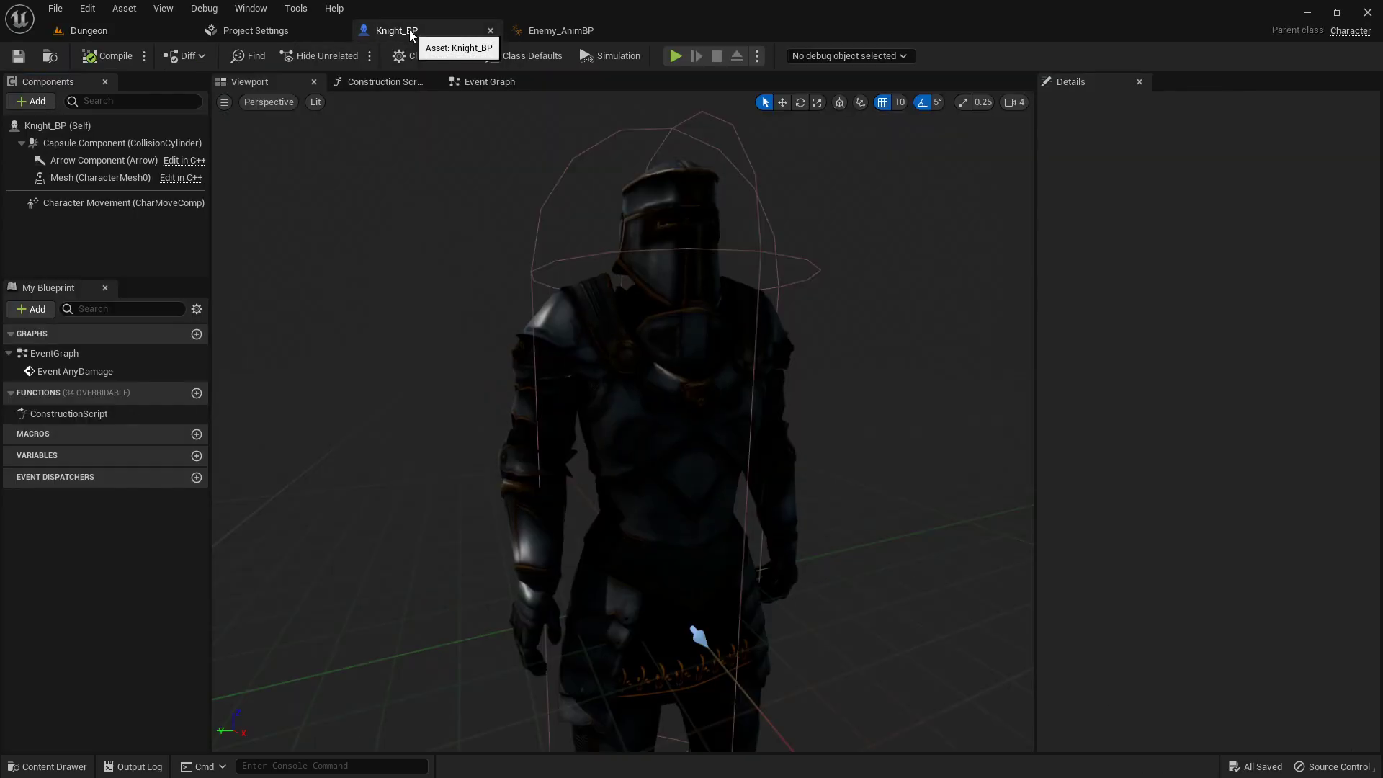
pyautogui.click(489, 81)
pyautogui.scroll(9, 495, 248)
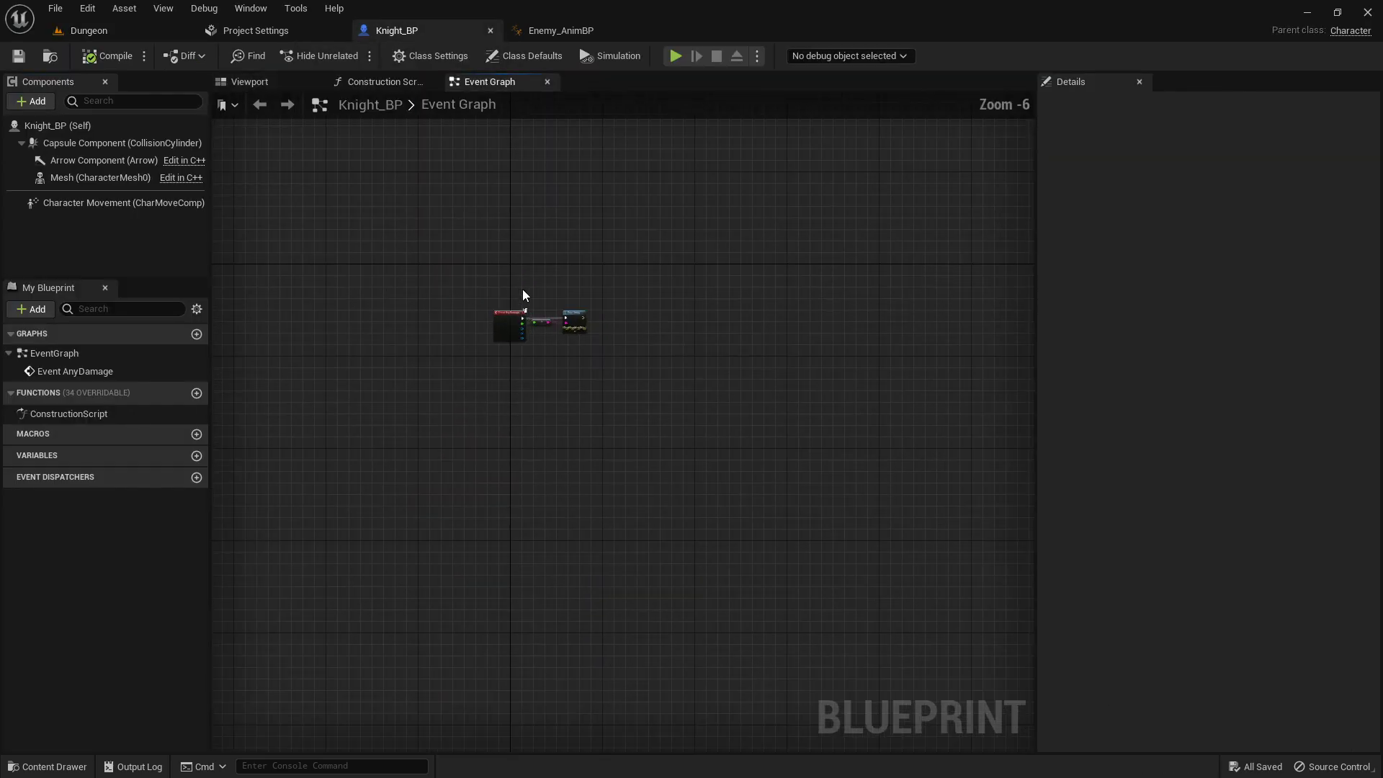
# - Add an Event BeginPlay node above the Event AnyDamage nodes
pyautogui.rightClick(516, 172)
pyautogui.write('event begi')
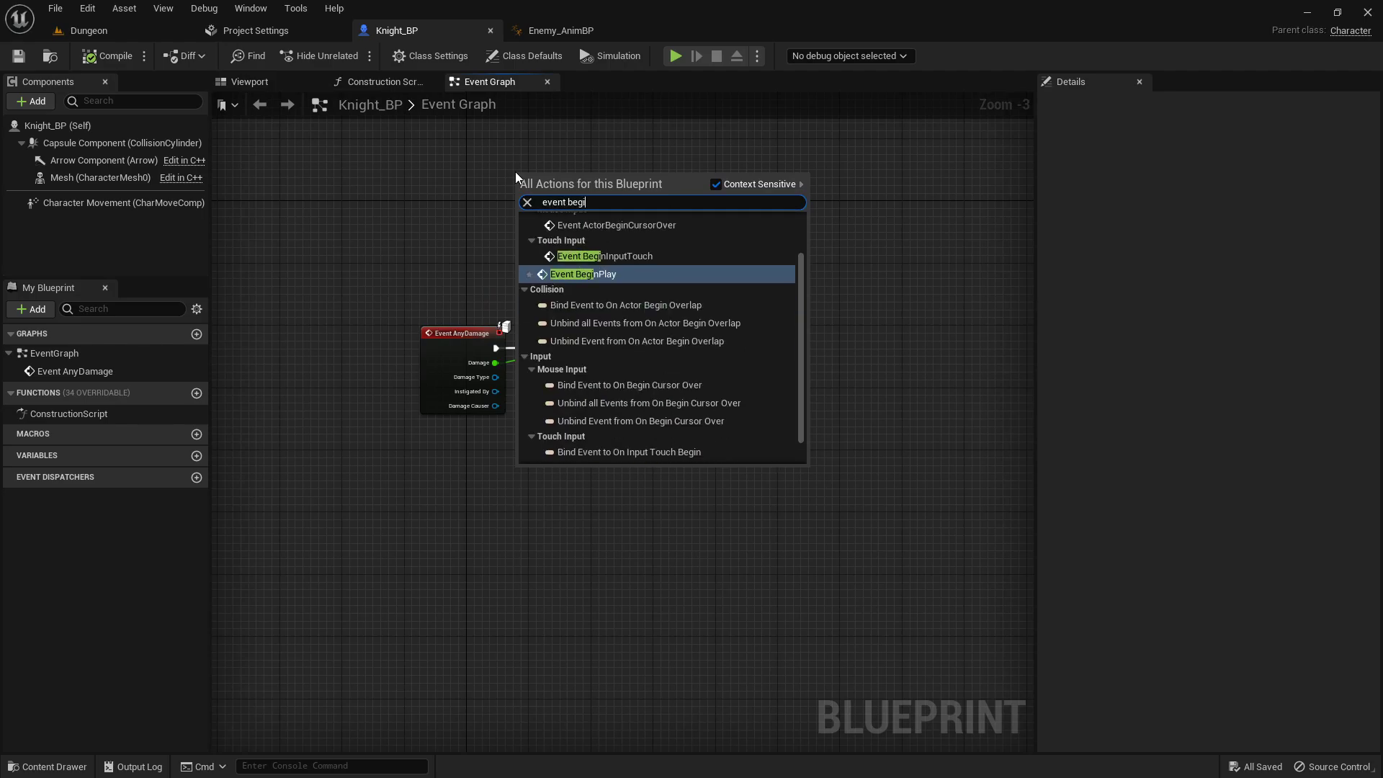
pyautogui.write('n play')
pyautogui.press('Return')
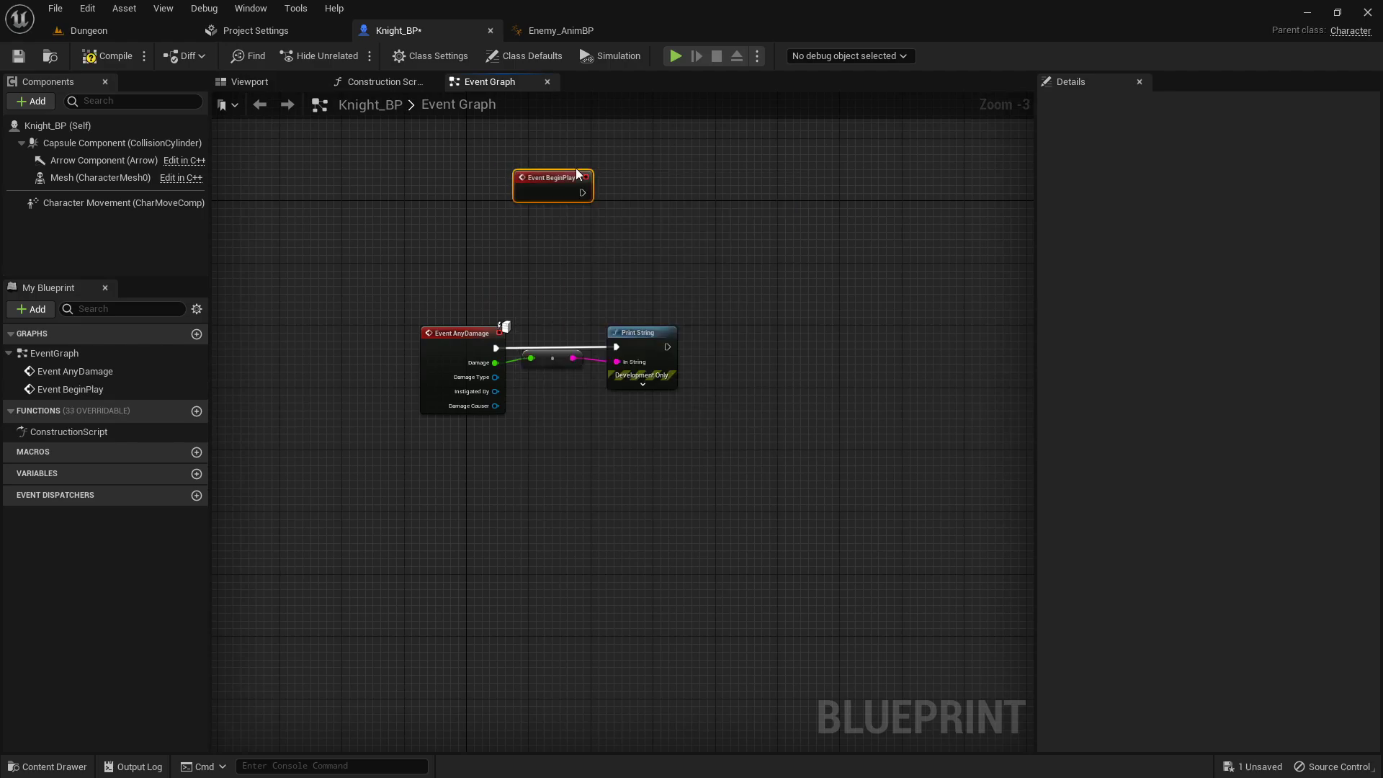
# - Add an AI MoveTo node beside Event BeginPlay, connect the event's execution output to it, and align the two nodes
pyautogui.rightClick(547, 226)
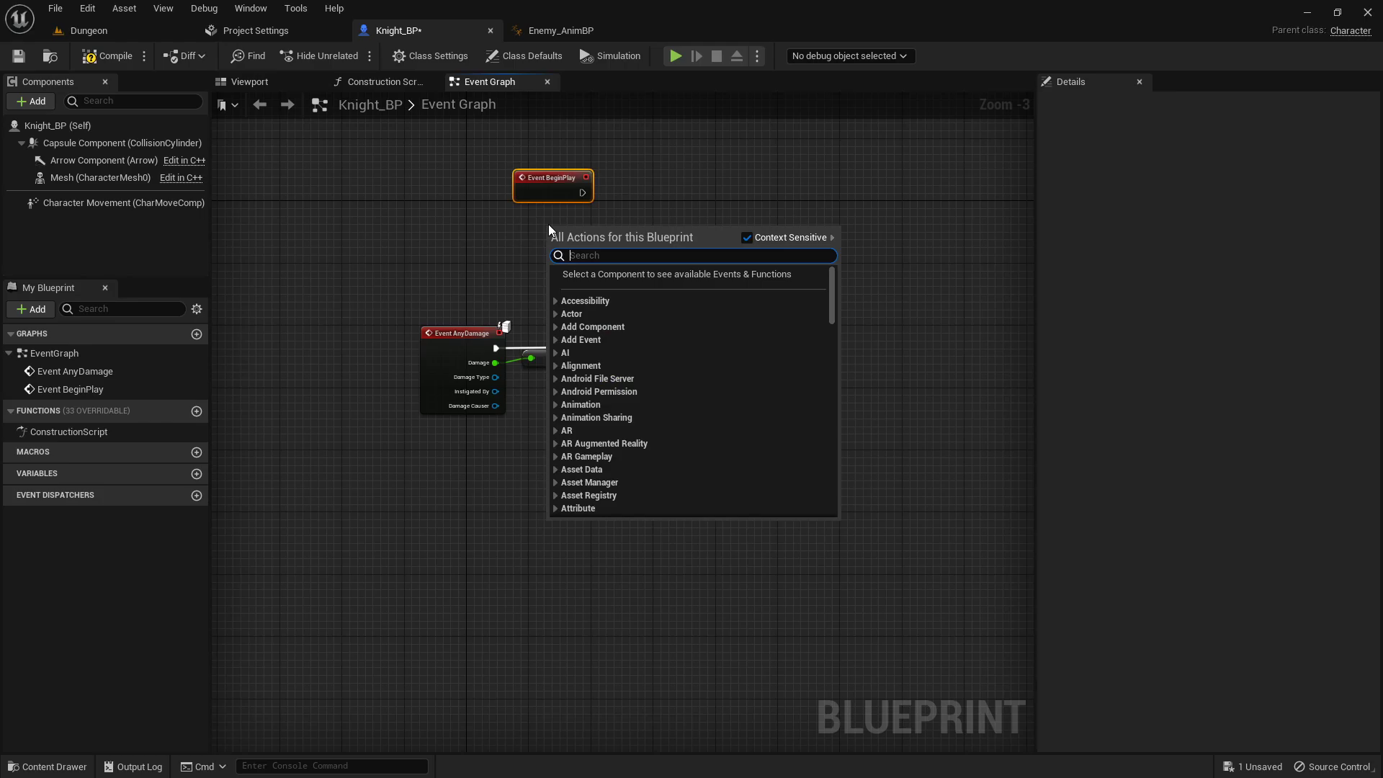
pyautogui.write('ai move to')
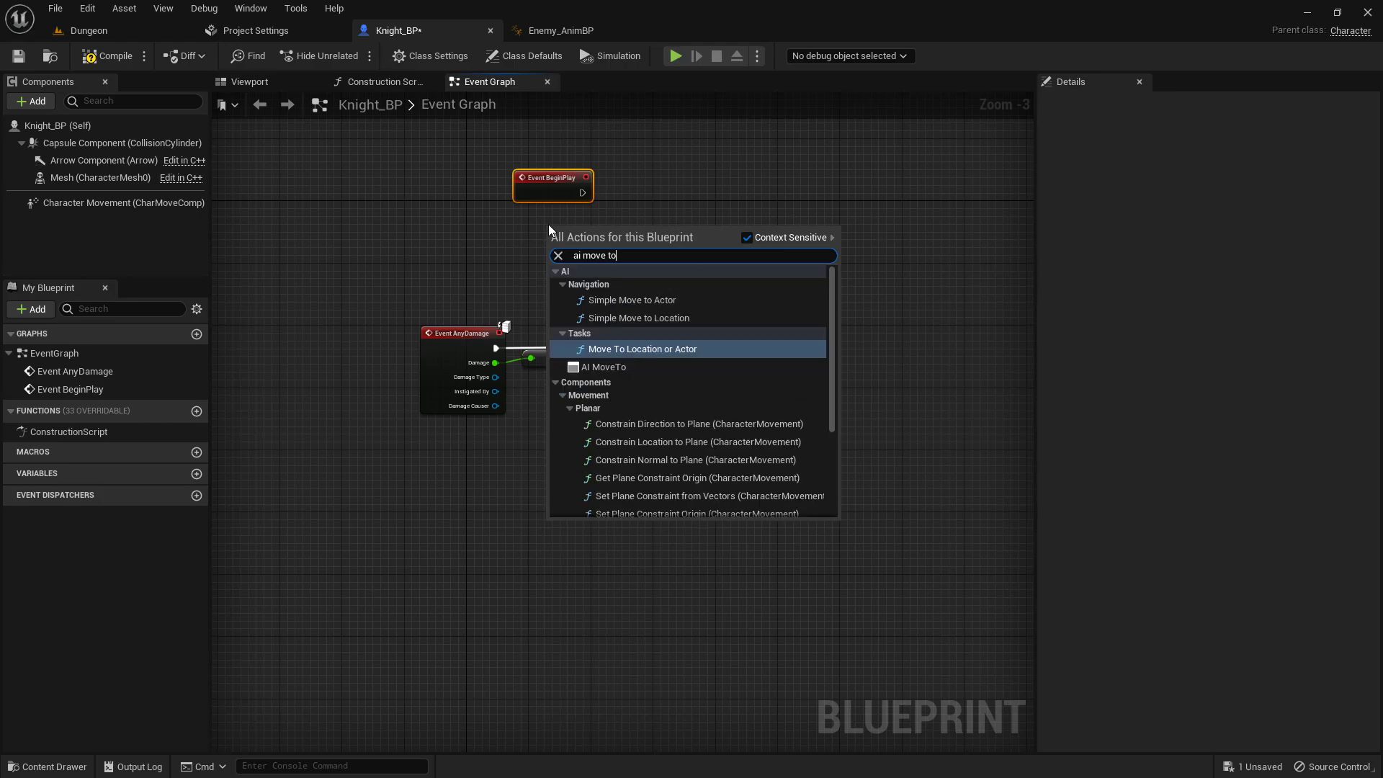
pyautogui.click(625, 367)
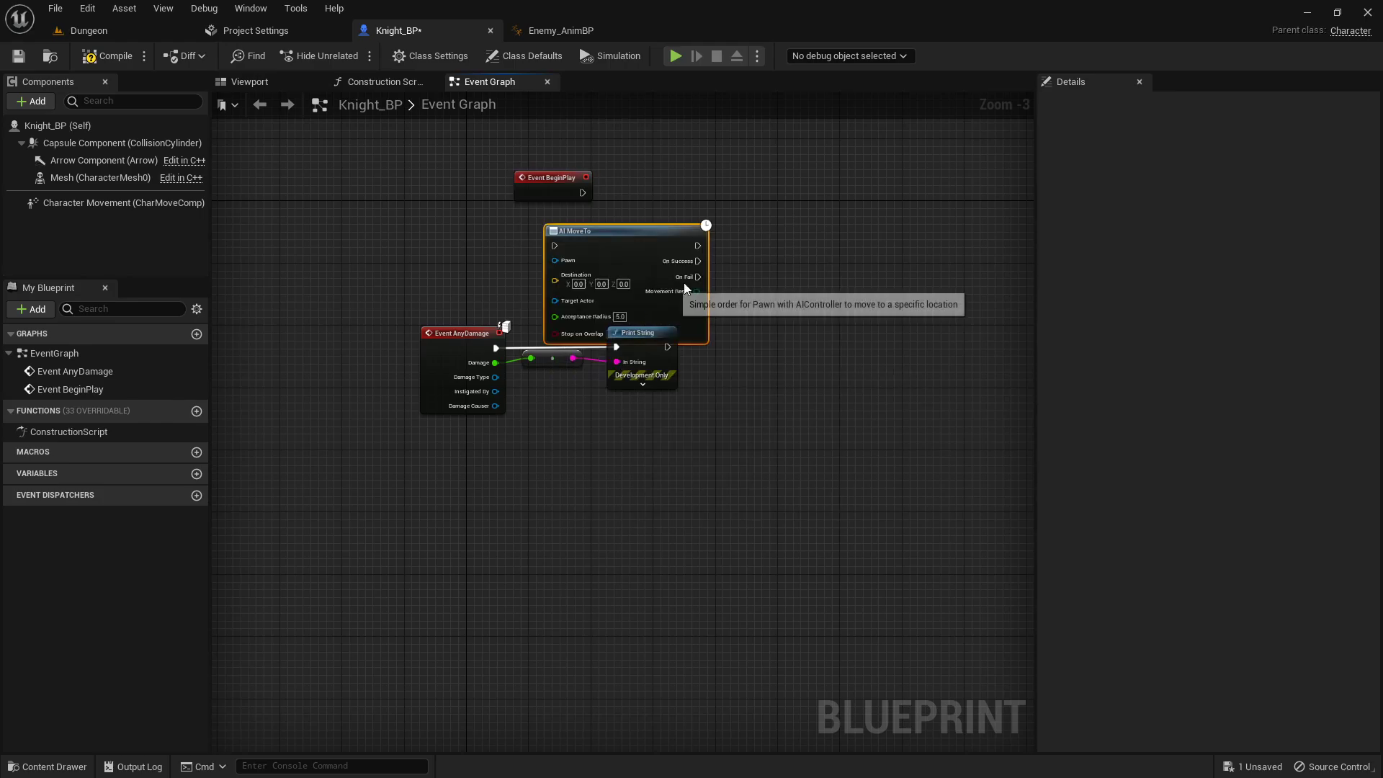
pyautogui.scroll(4, 619, 189)
pyautogui.moveTo(618, 183); pyautogui.dragTo(568, 322, button='right')
pyautogui.moveTo(576, 349); pyautogui.dragTo(689, 268)
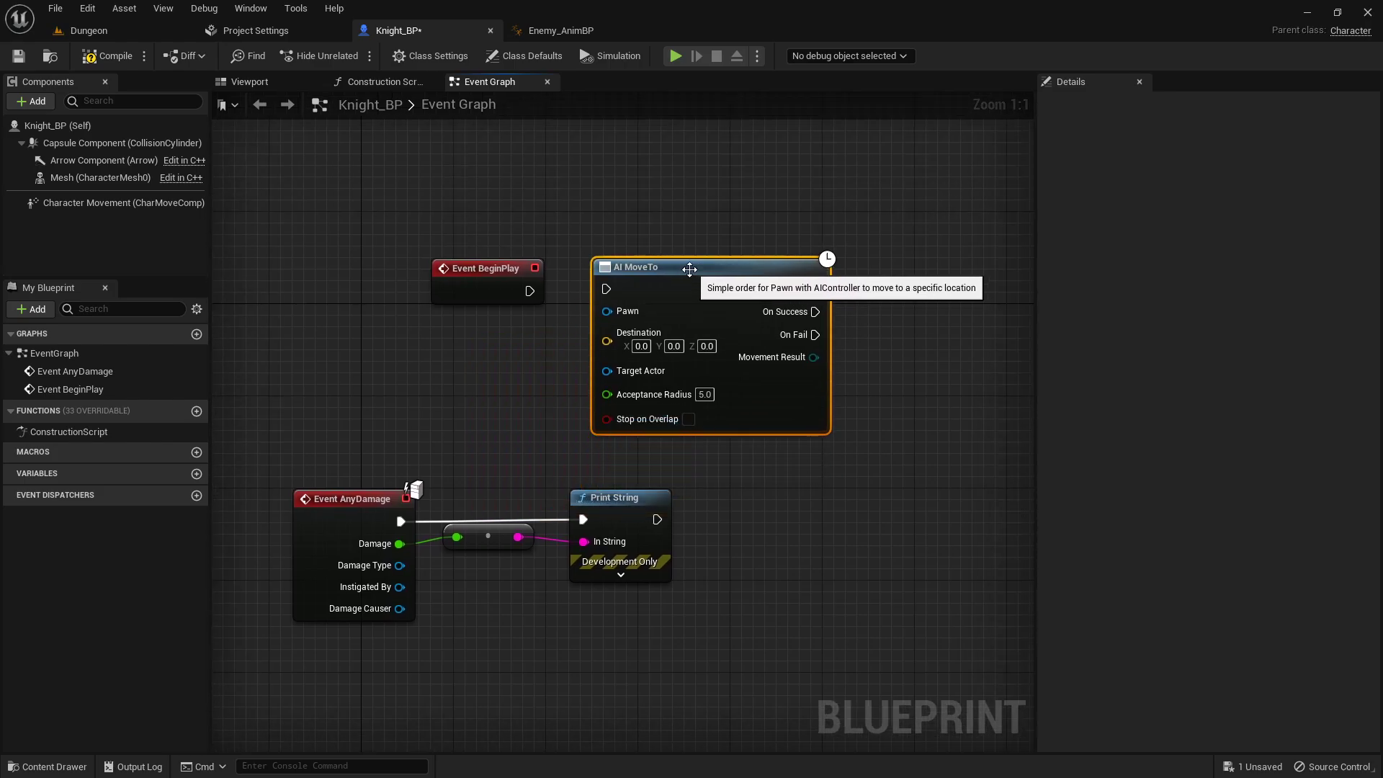
pyautogui.moveTo(531, 291); pyautogui.dragTo(597, 301)
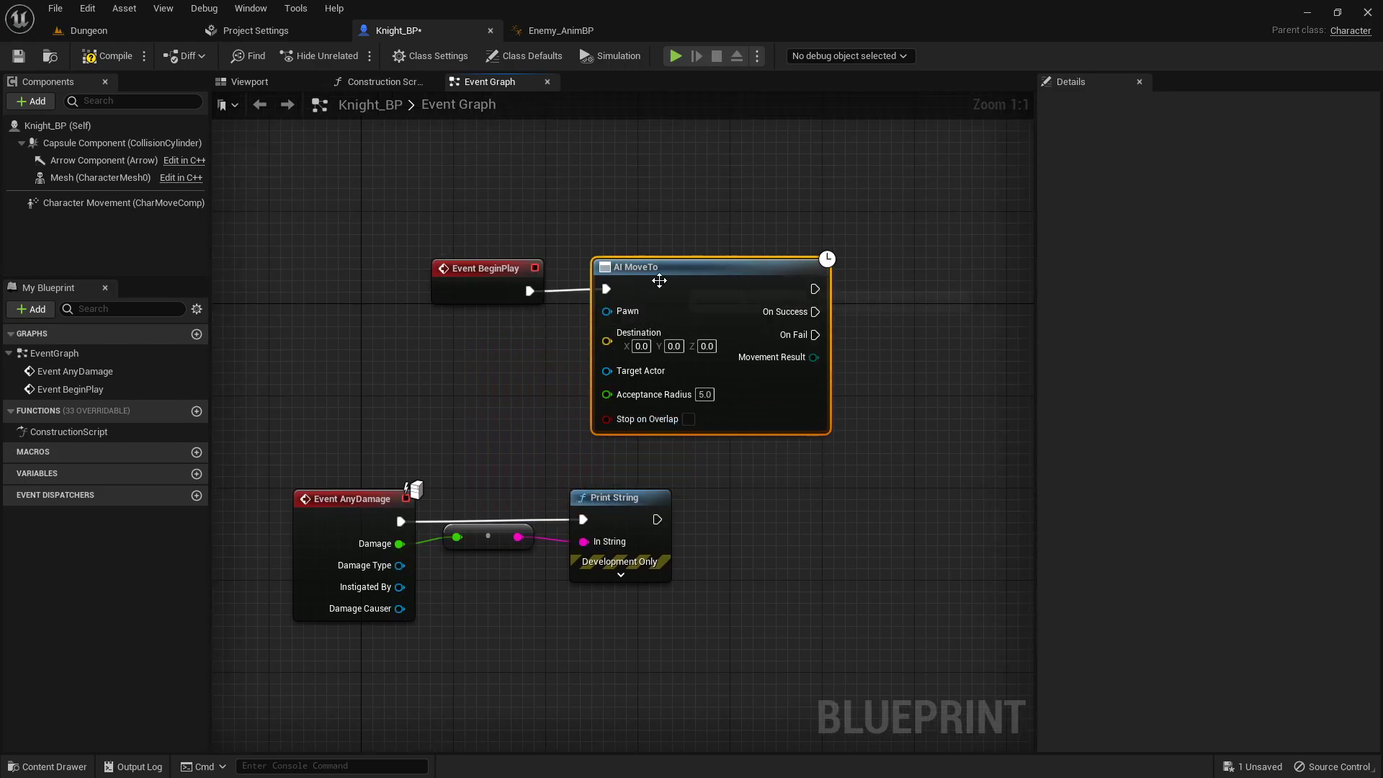
pyautogui.moveTo(635, 205); pyautogui.dragTo(447, 296)
pyautogui.click(654, 214)
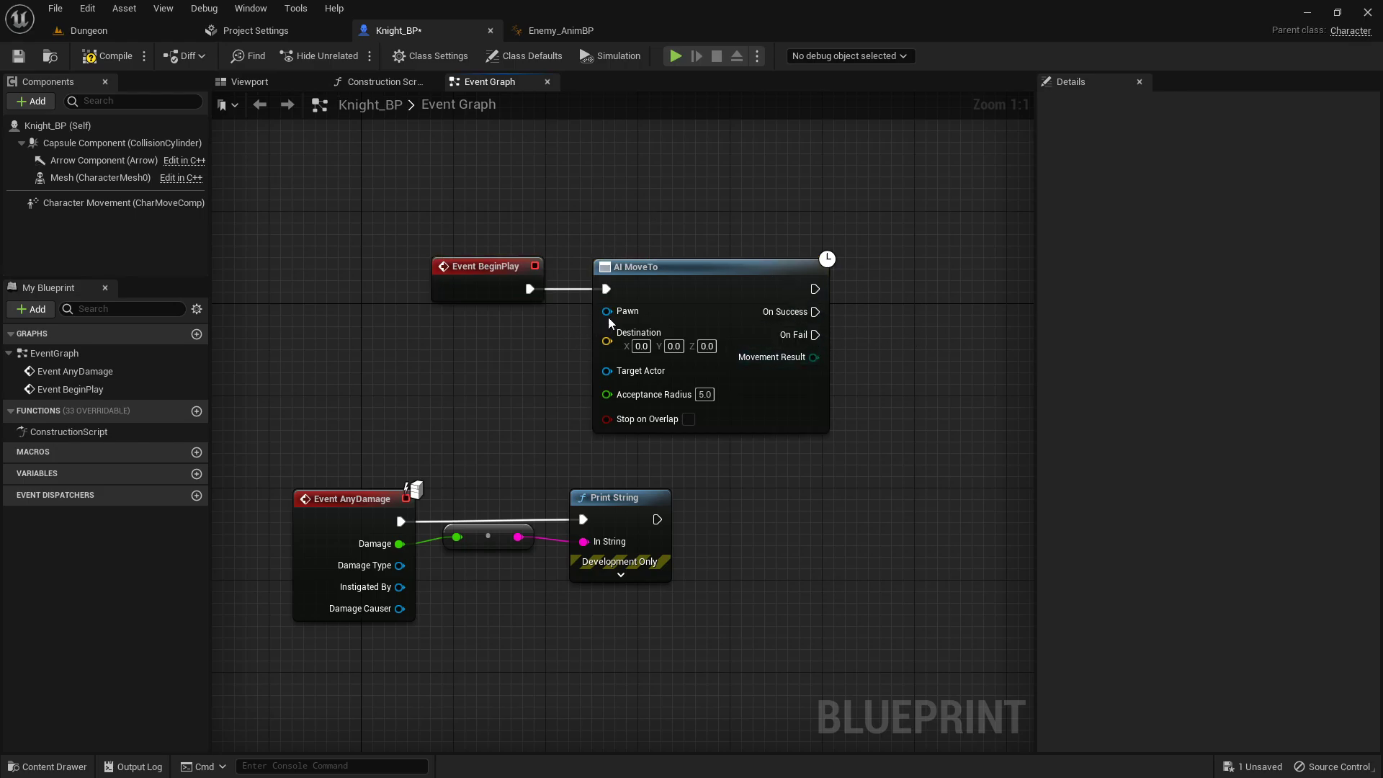
# - Feed a reference to Self into AI MoveTo's Pawn input, placing the Self node above Event BeginPlay
pyautogui.moveTo(605, 312); pyautogui.dragTo(515, 187)
pyautogui.write('se')
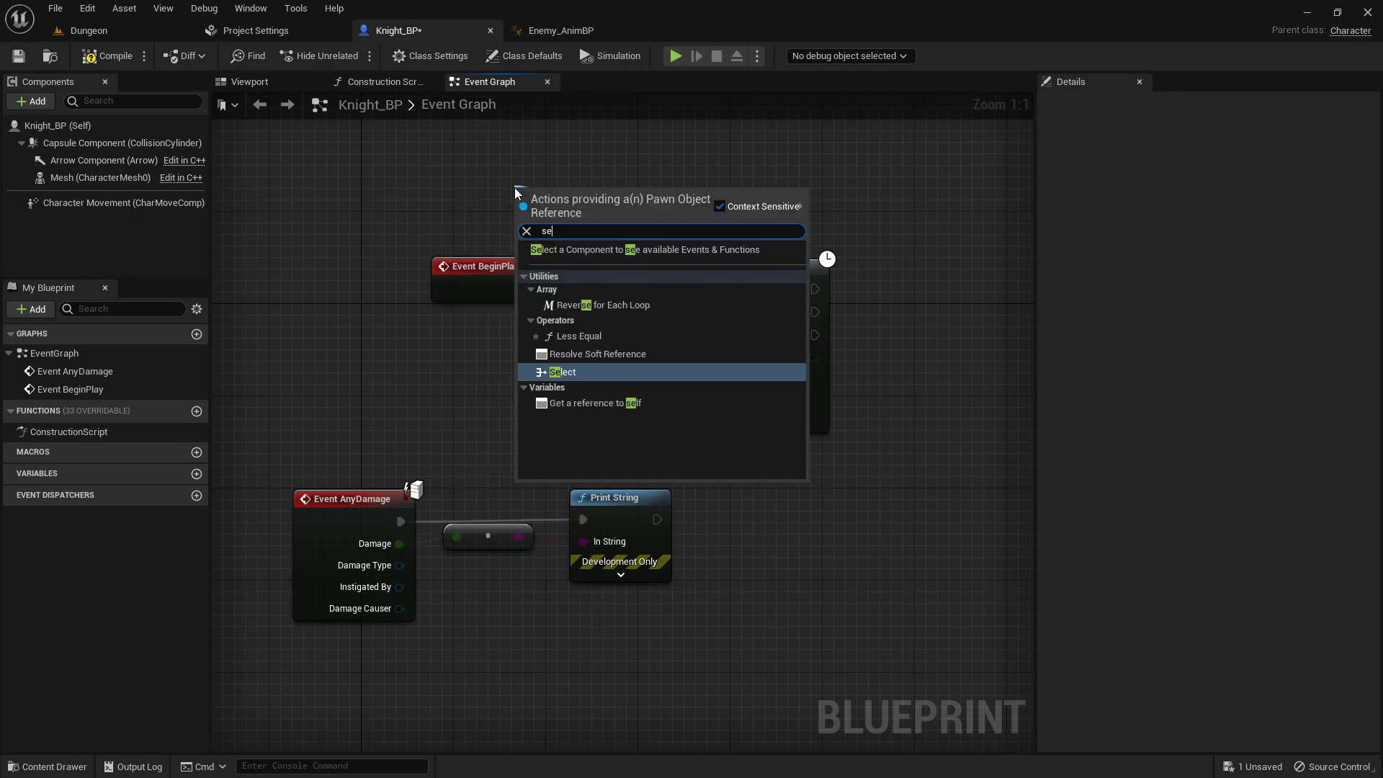
pyautogui.write('lf')
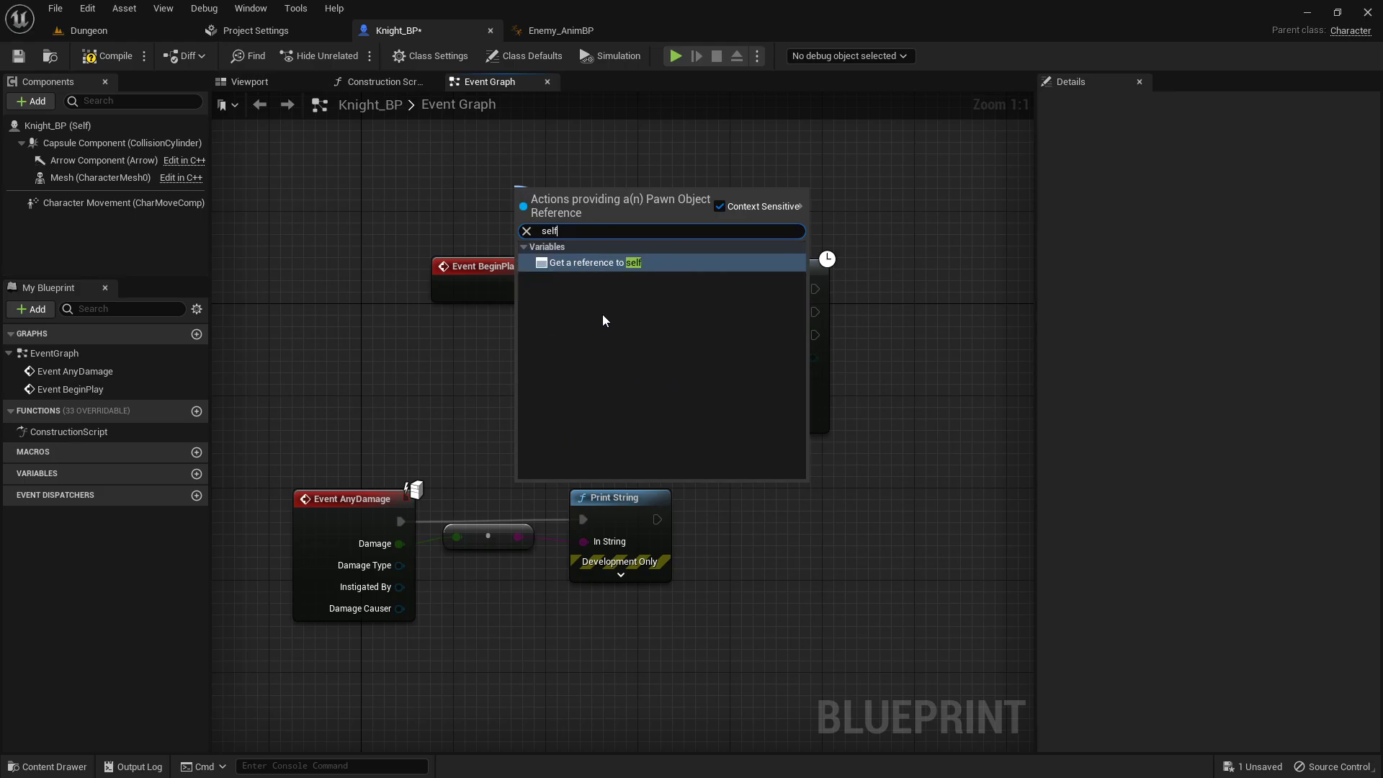
pyautogui.click(589, 268)
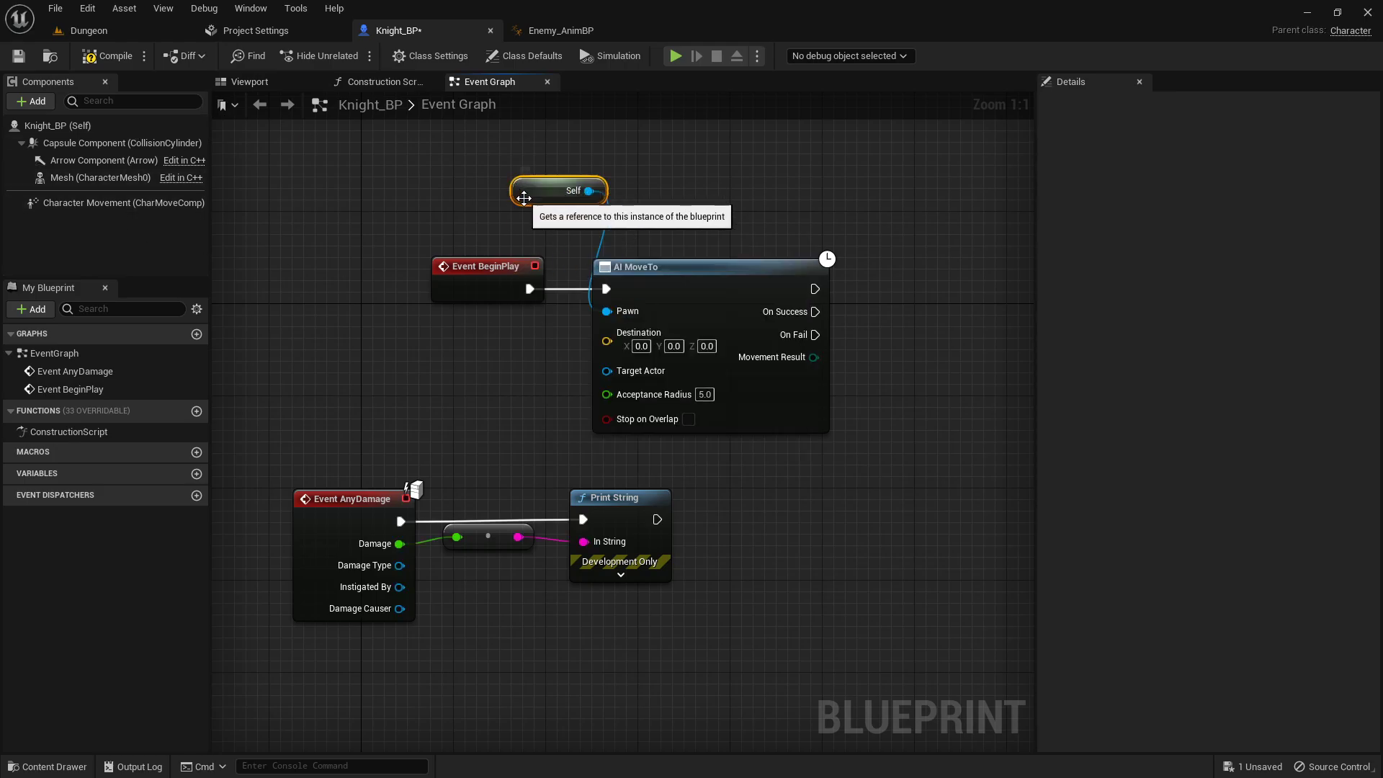
pyautogui.moveTo(524, 201); pyautogui.dragTo(467, 213)
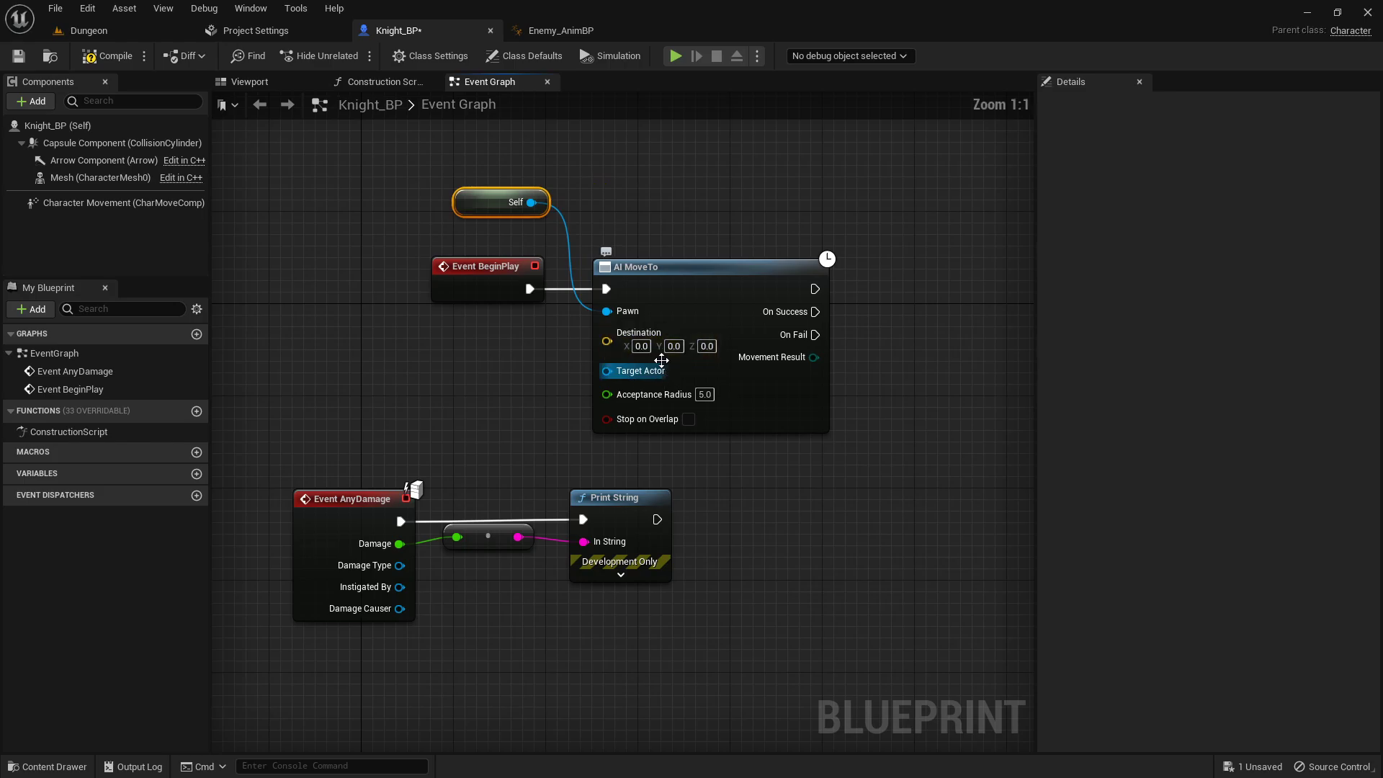
# - Feed a Get Player Character node into AI MoveTo's Target Actor input and place it below Event BeginPlay, clear of the AI MoveTo node
pyautogui.moveTo(606, 370); pyautogui.dragTo(462, 357)
pyautogui.write('ge')
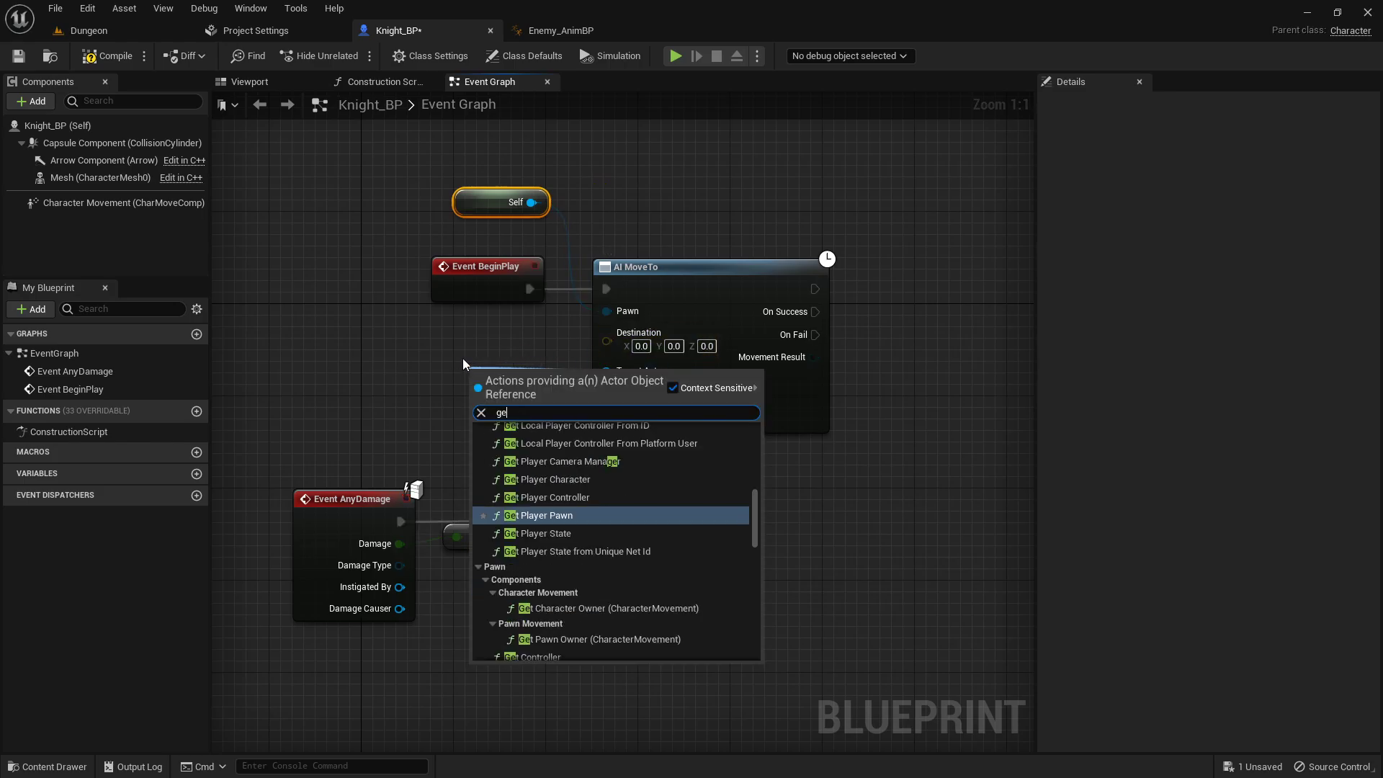
pyautogui.write('t player char')
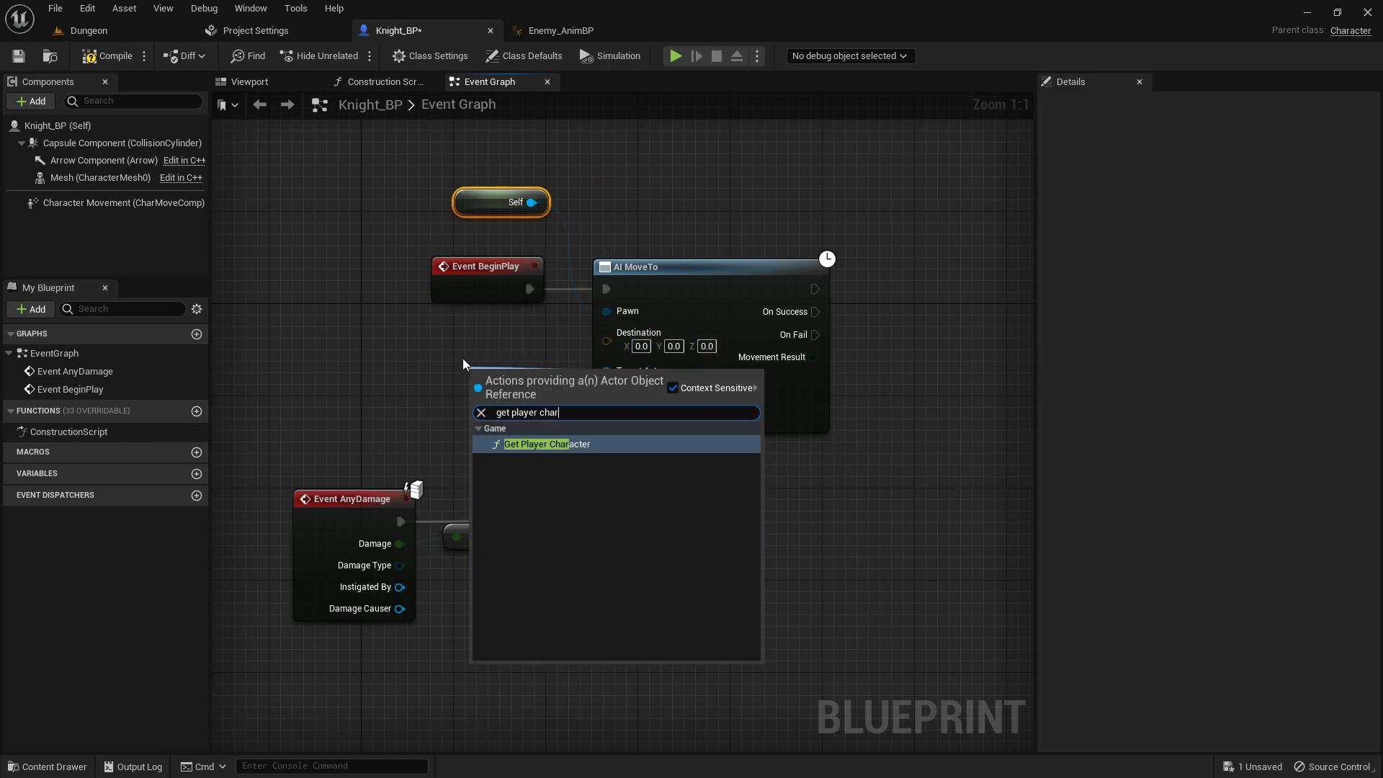
pyautogui.press('Return')
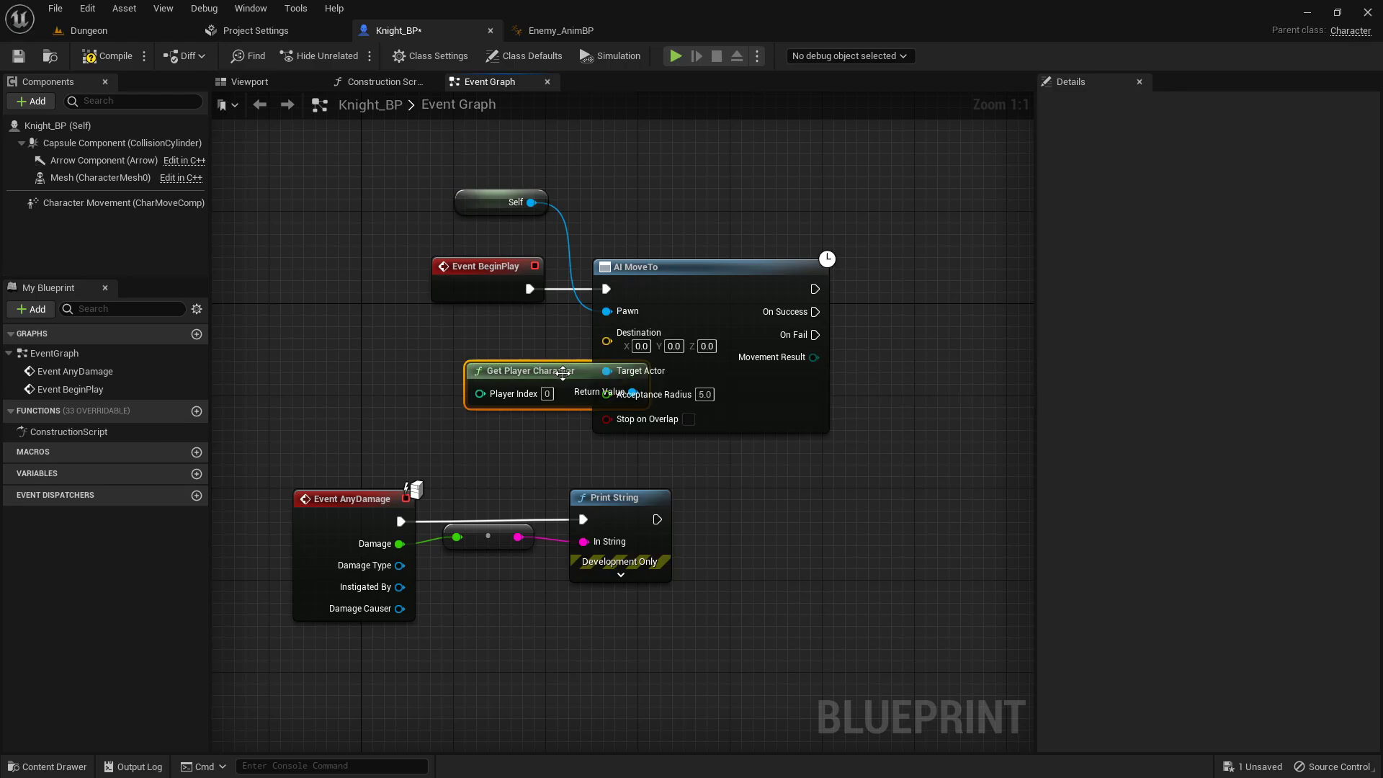
pyautogui.moveTo(556, 384); pyautogui.dragTo(449, 381)
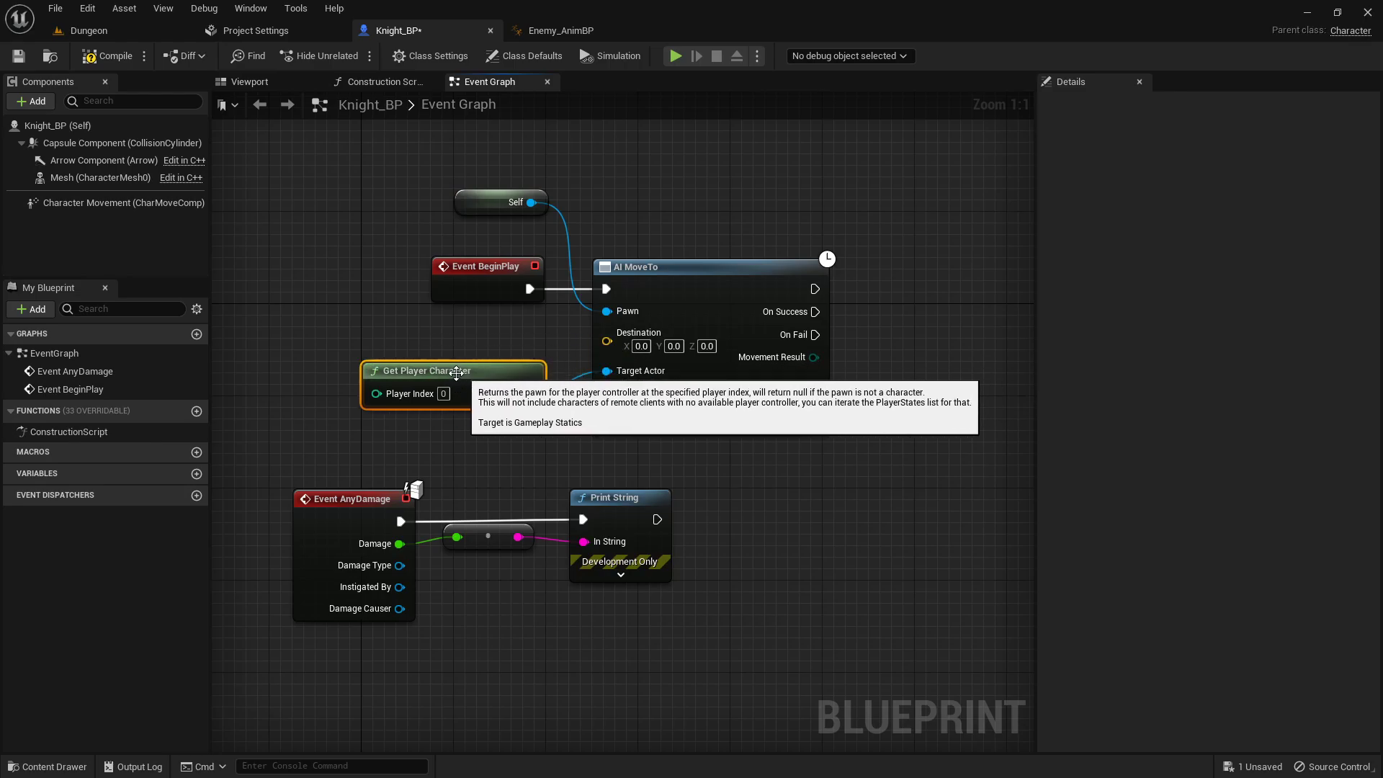
# - In the Dungeon level, move the placed Knight_BP across the room's floor toward the wooden benches by the wall
pyautogui.click(93, 32)
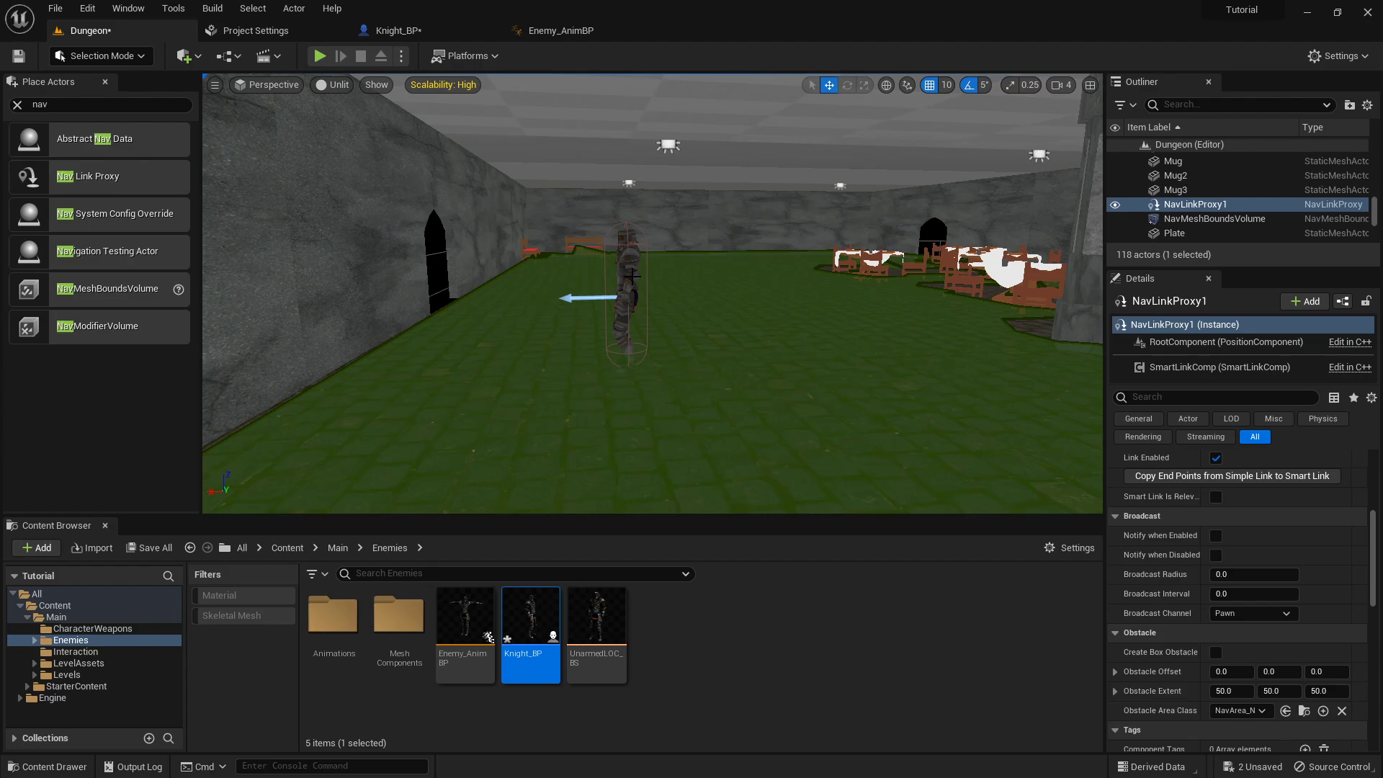
pyautogui.click(626, 270)
pyautogui.moveTo(628, 272); pyautogui.dragTo(724, 278, button='right')
pyautogui.press('w')
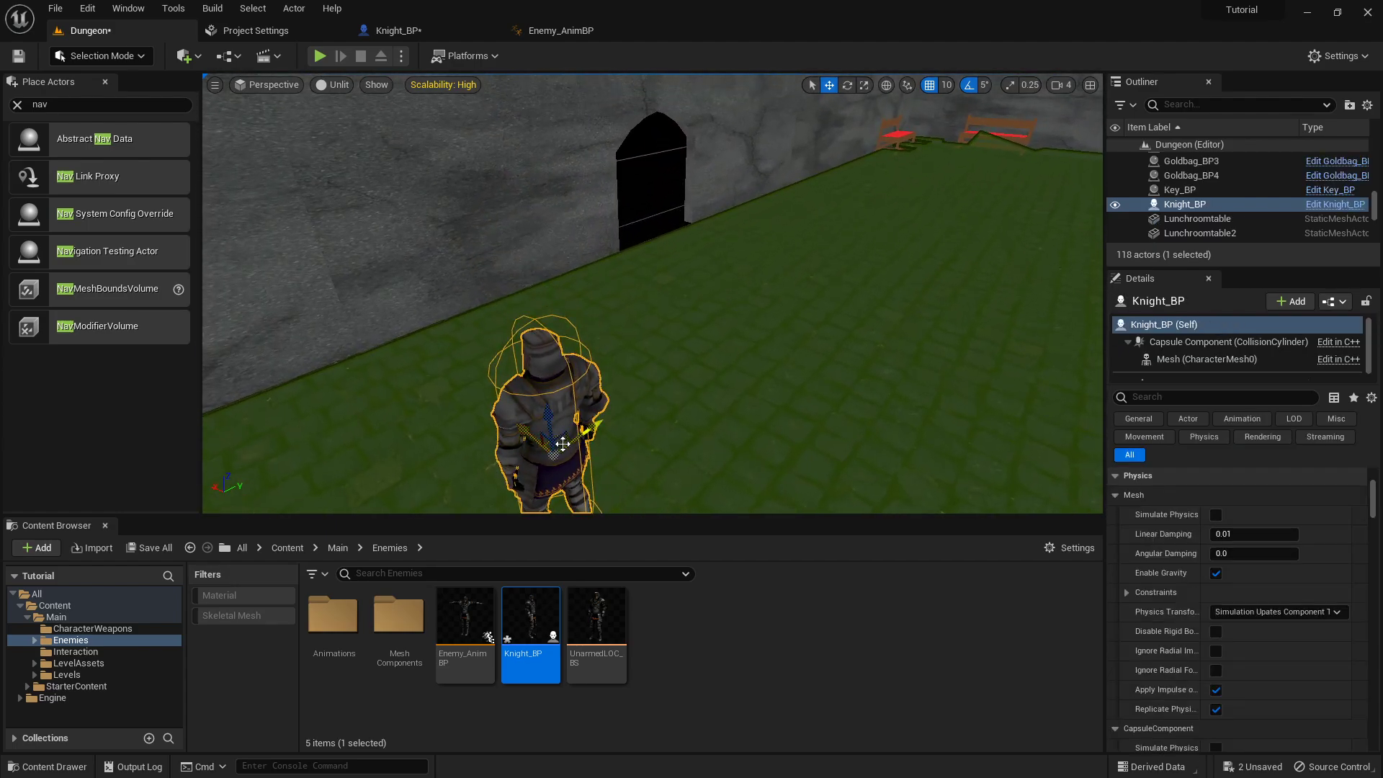
pyautogui.keyDown('shift'); pyautogui.moveTo(562, 445); pyautogui.dragTo(749, 393); pyautogui.keyUp('shift')
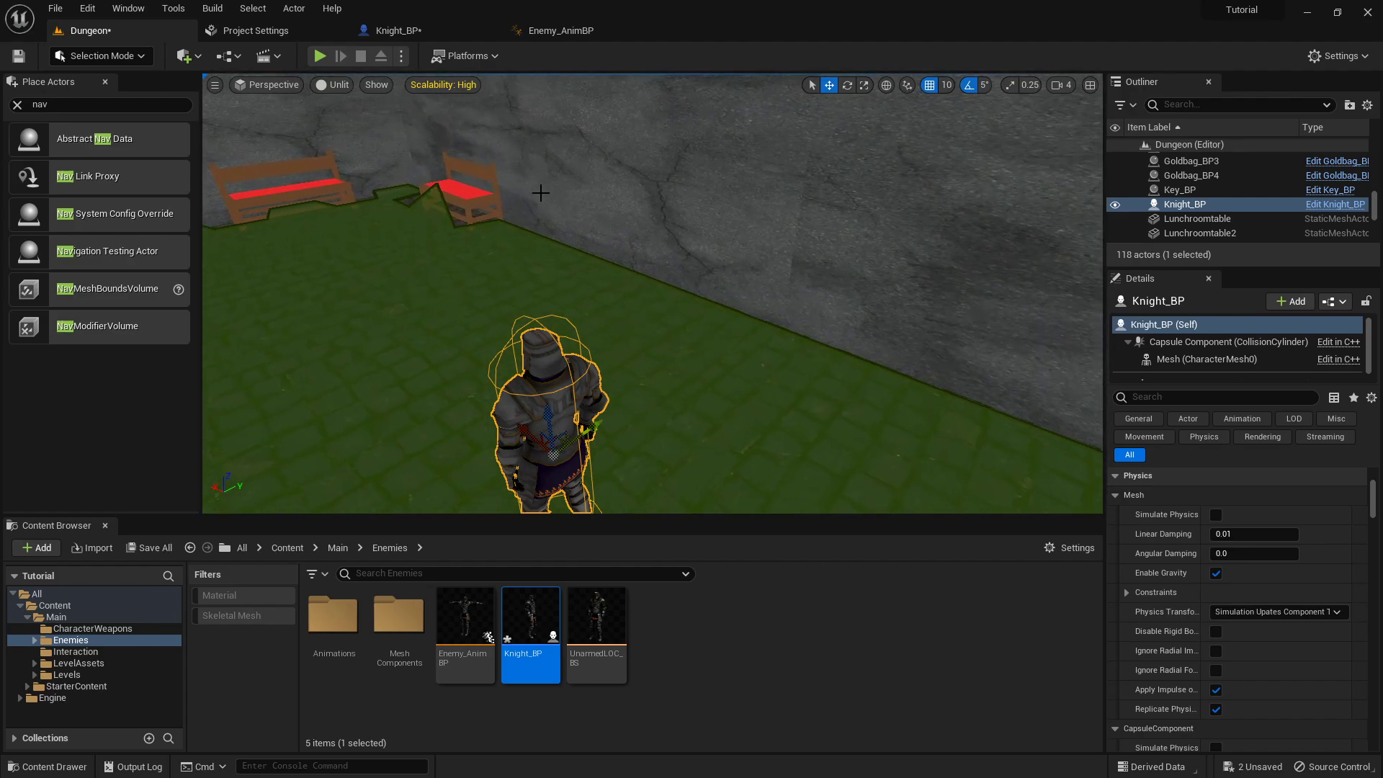
# - Set the Max Walk Speed of Knight_BP's Character Movement component to 225 cm/s
pyautogui.click(397, 33)
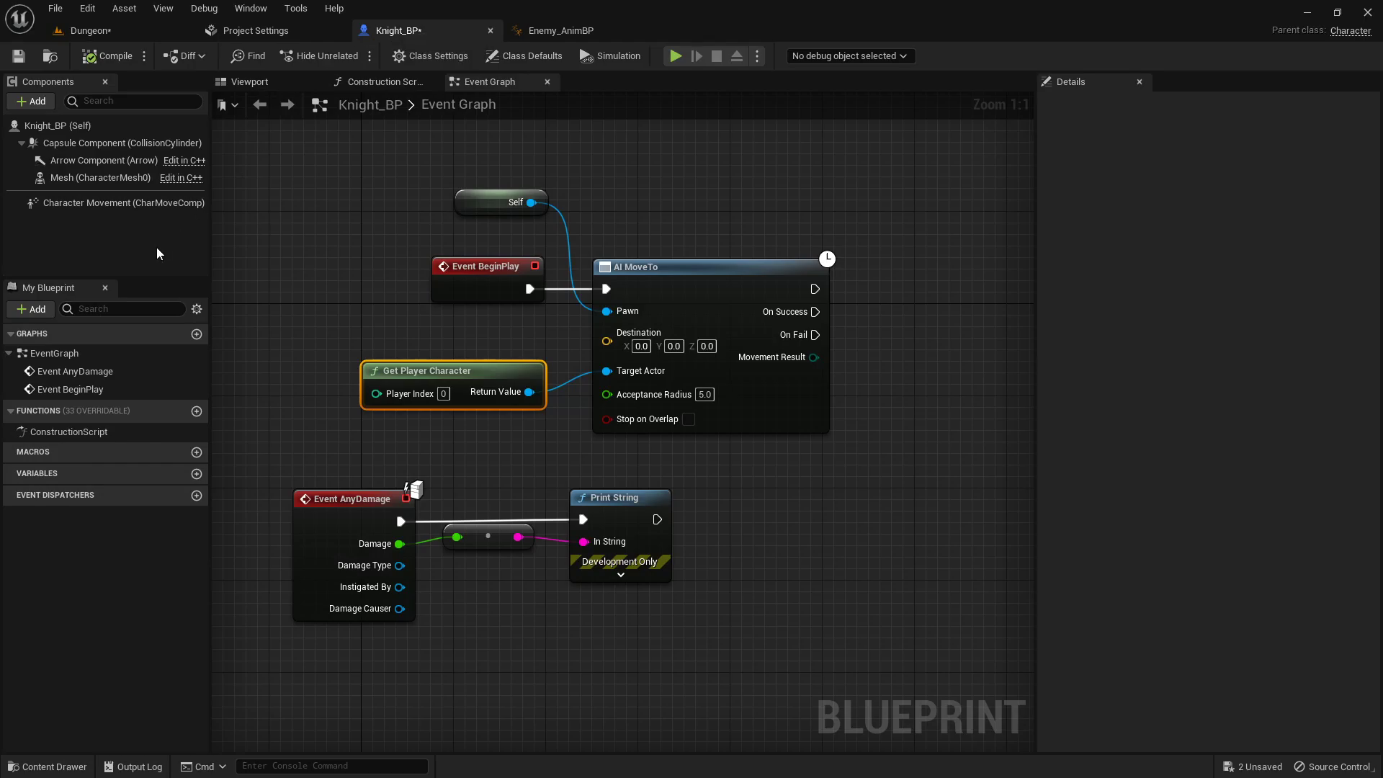
pyautogui.click(124, 204)
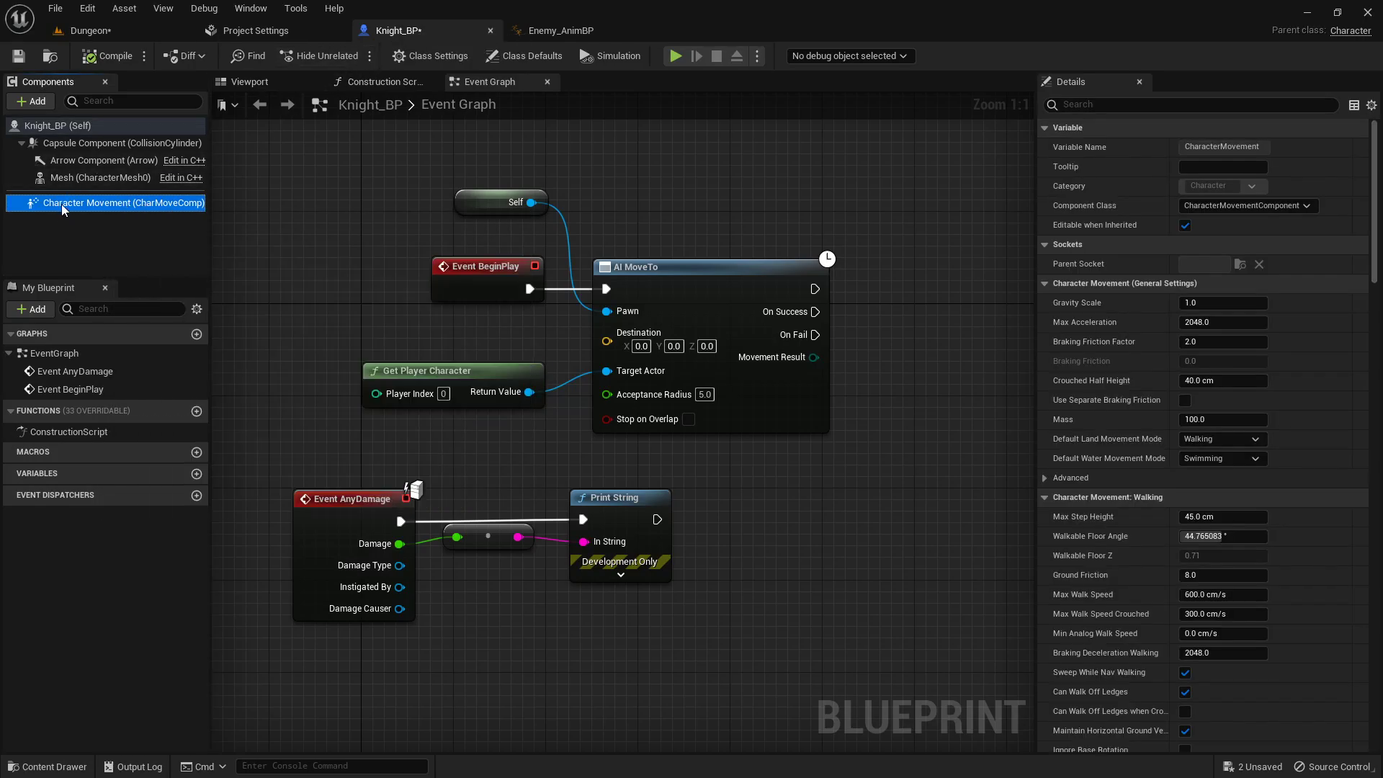
pyautogui.click(1220, 595)
pyautogui.write('225')
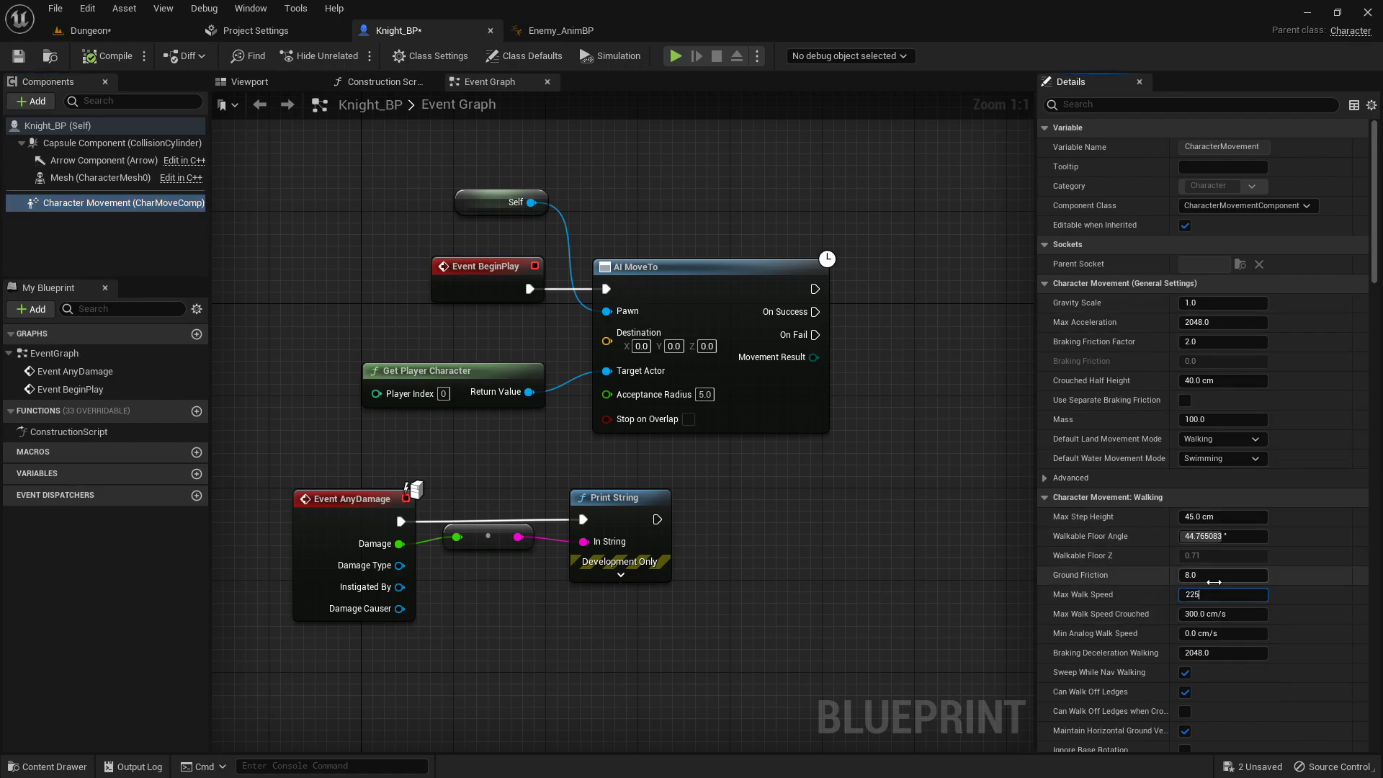
pyautogui.press('Return')
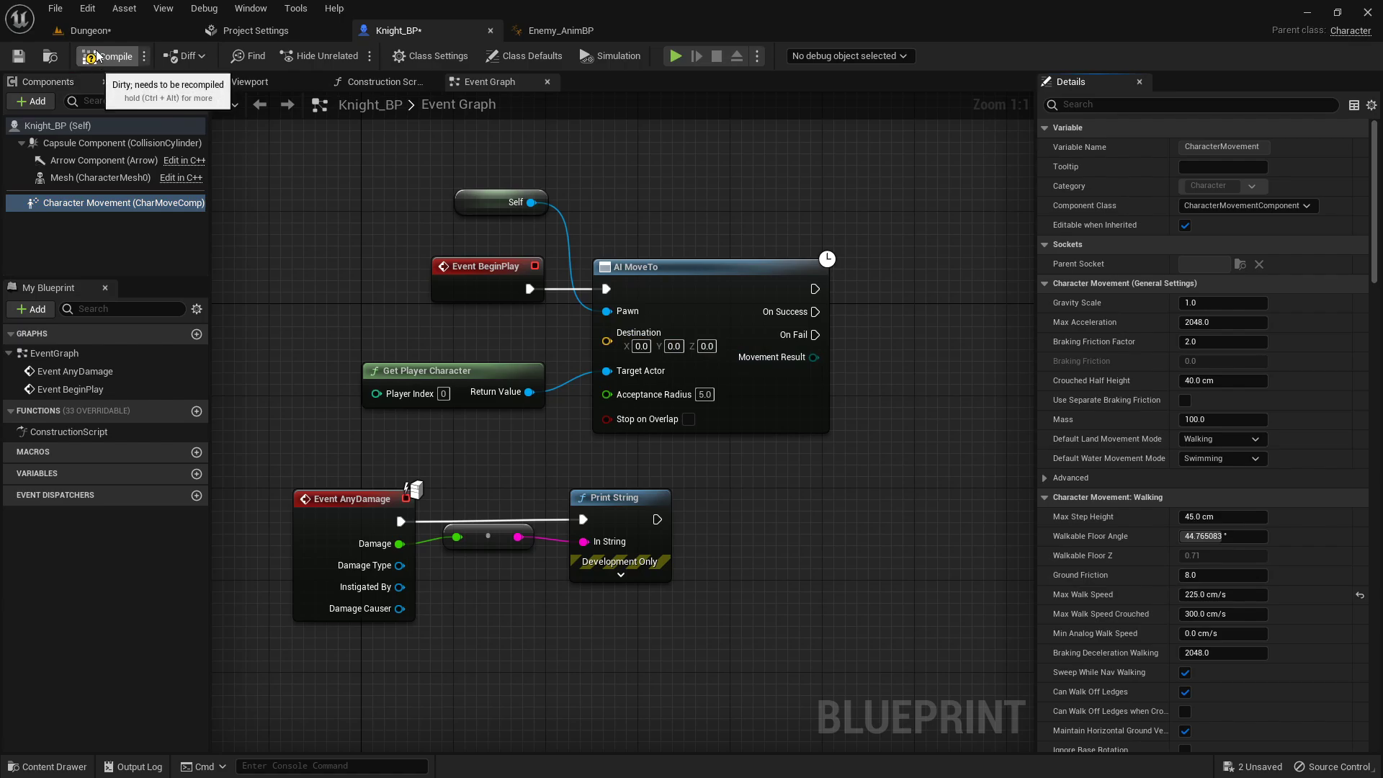
# - Compile Knight_BP and play-test the Dungeon level, opening the wooden door and backing away while watching how the knight follows
pyautogui.click(108, 56)
pyautogui.click(114, 28)
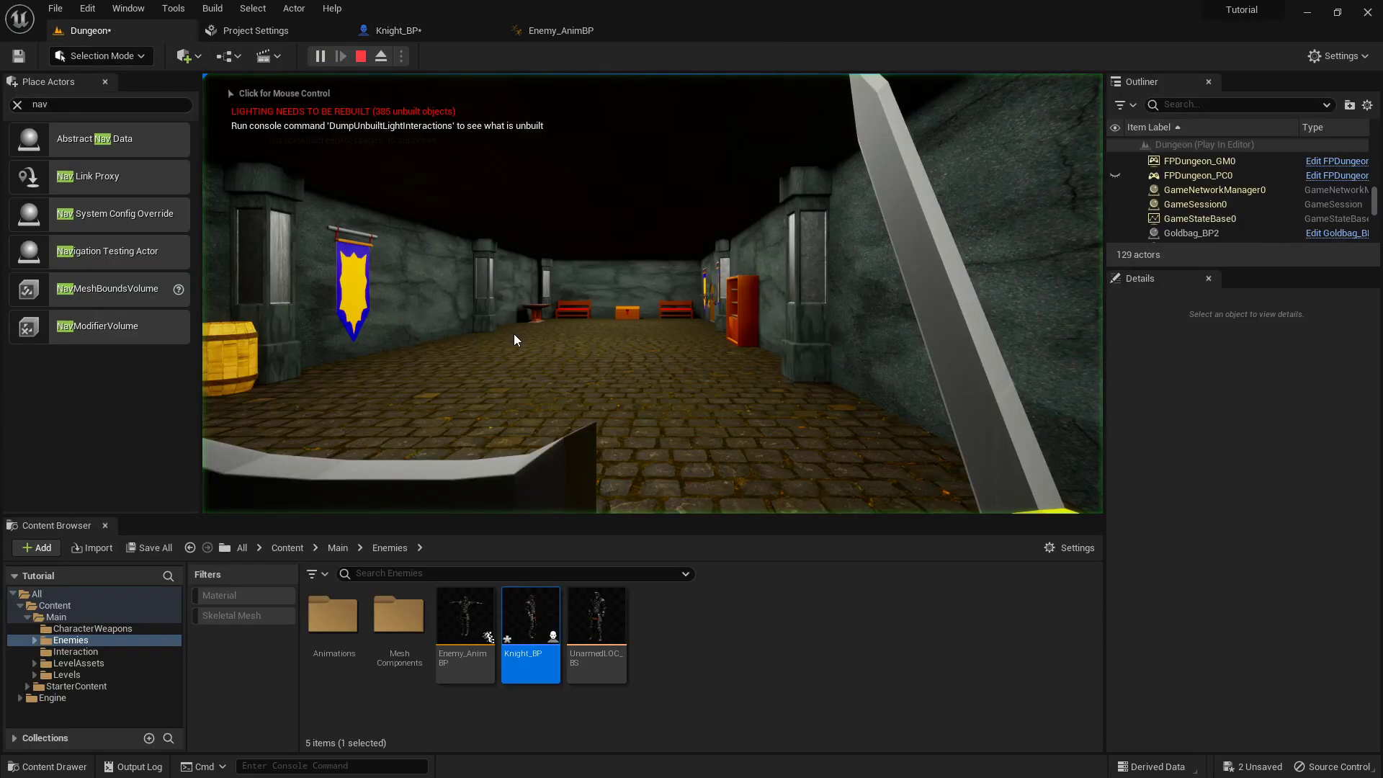
pyautogui.click(513, 335)
pyautogui.press('w')
pyautogui.press('w')
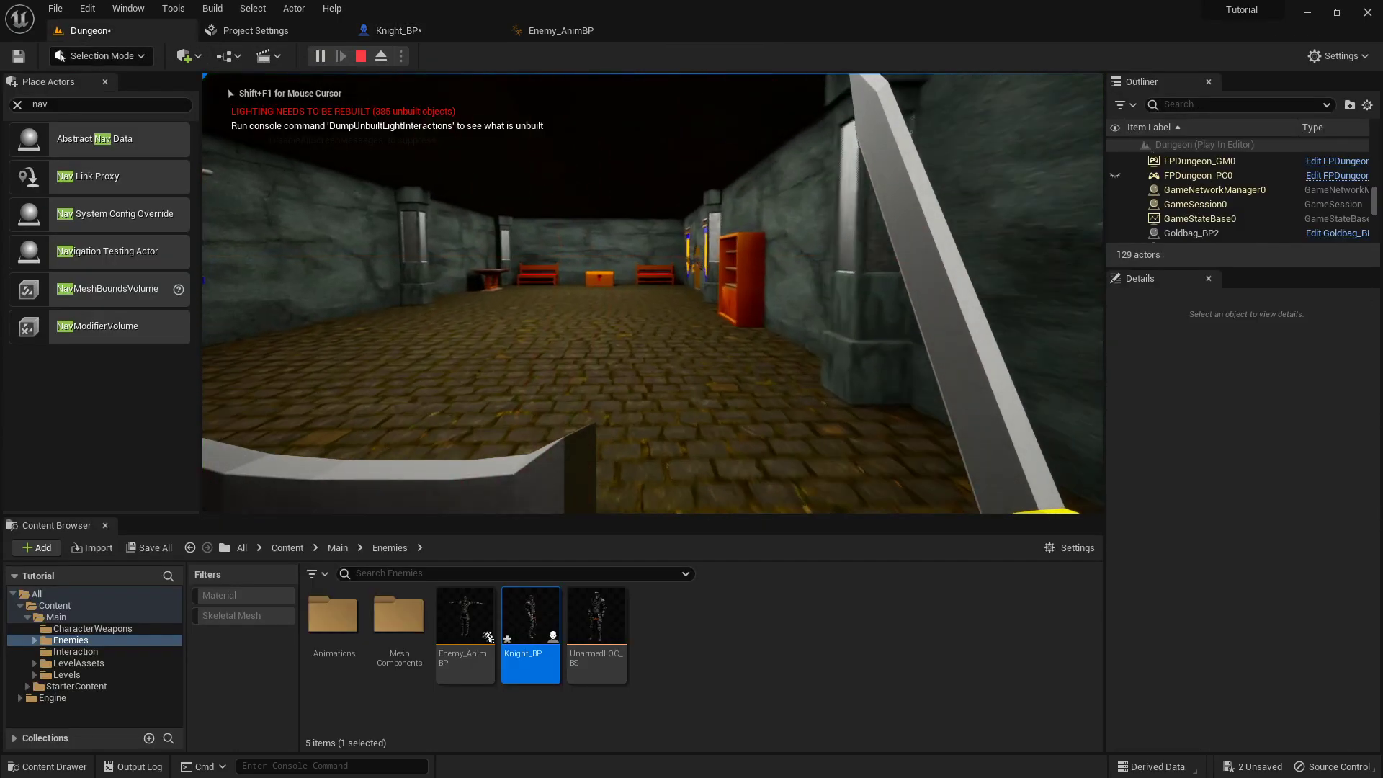
pyautogui.press('w')
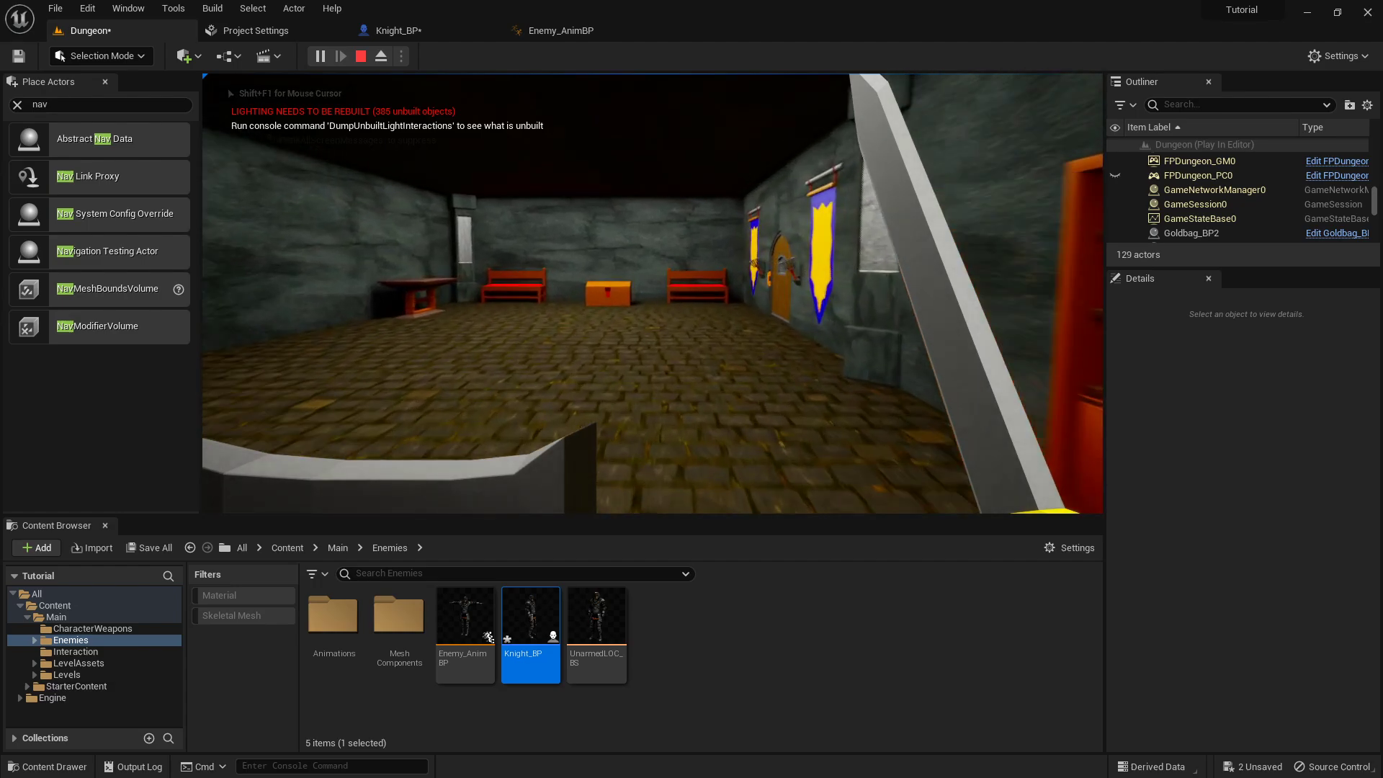
pyautogui.press('w')
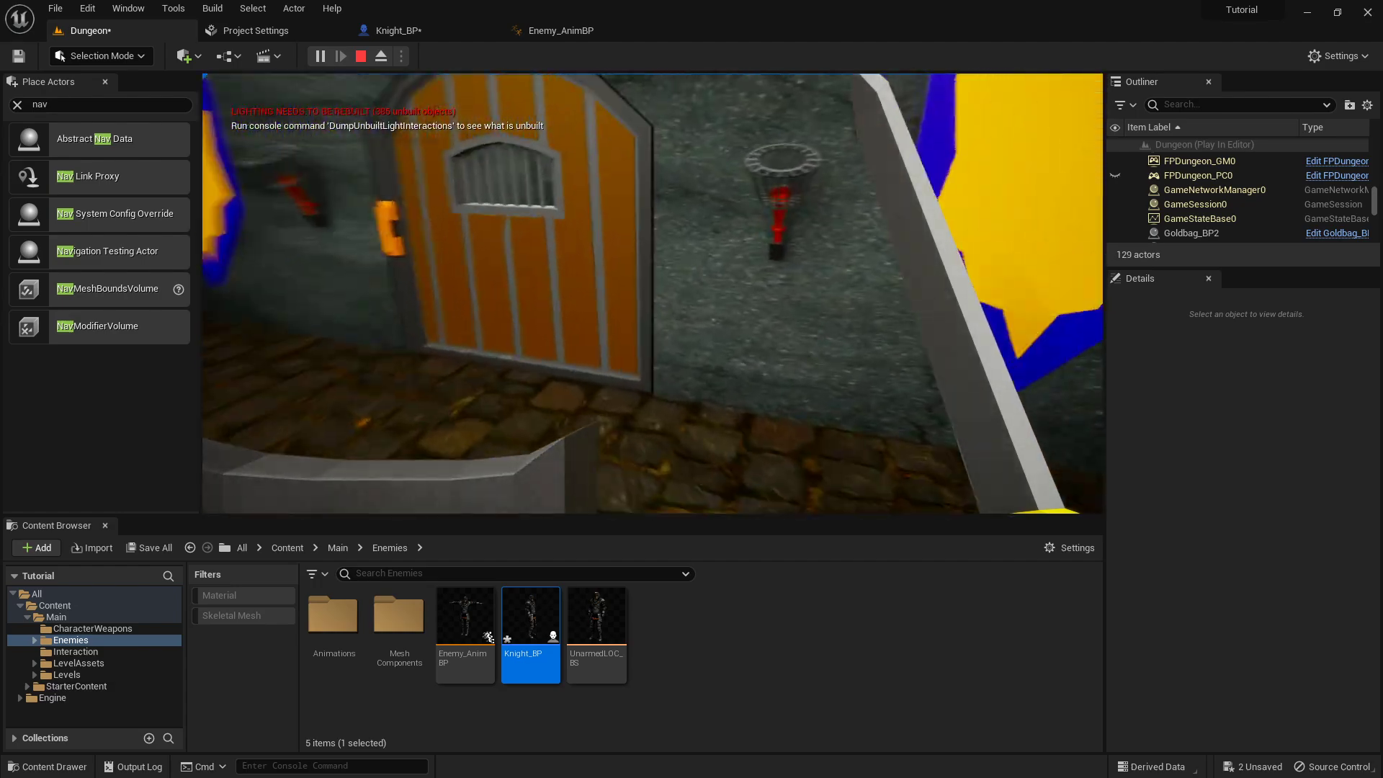
pyautogui.press('s')
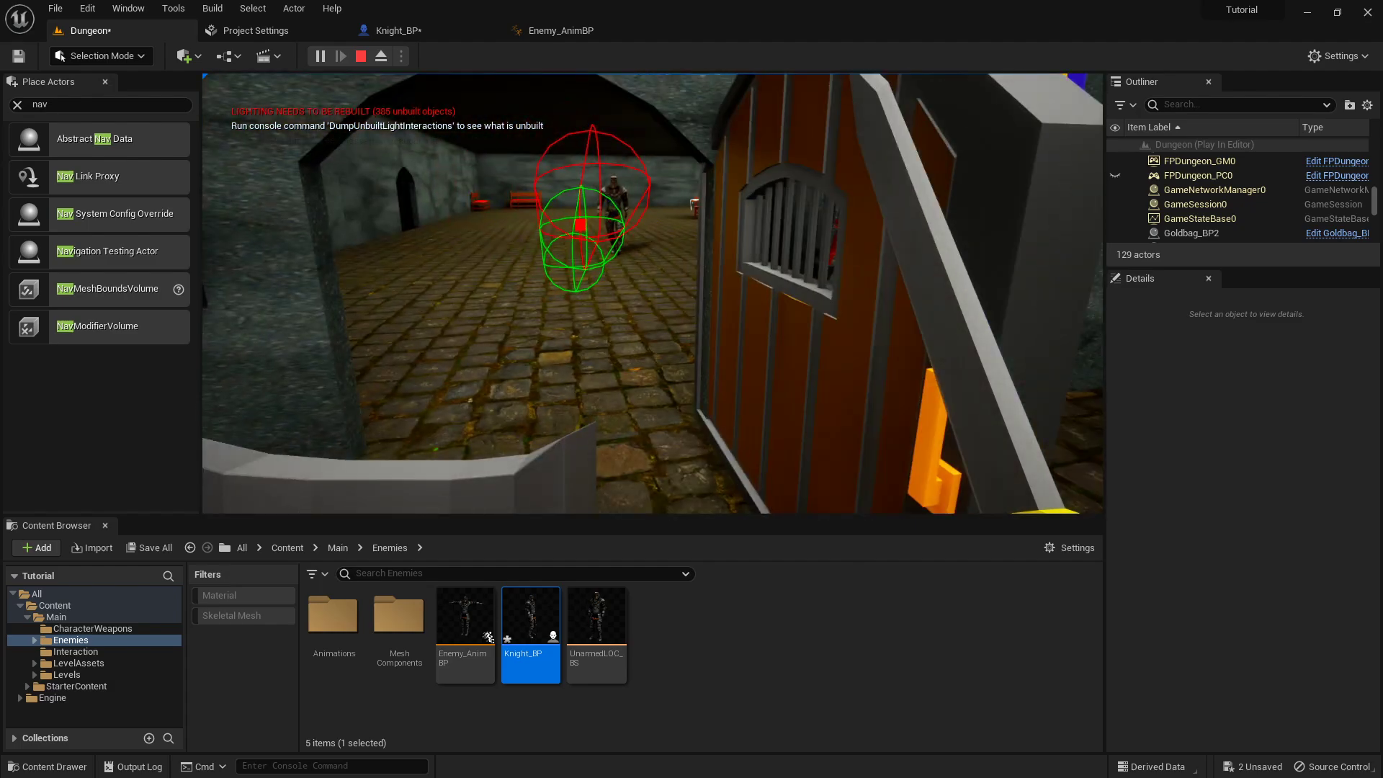
pyautogui.press('s')
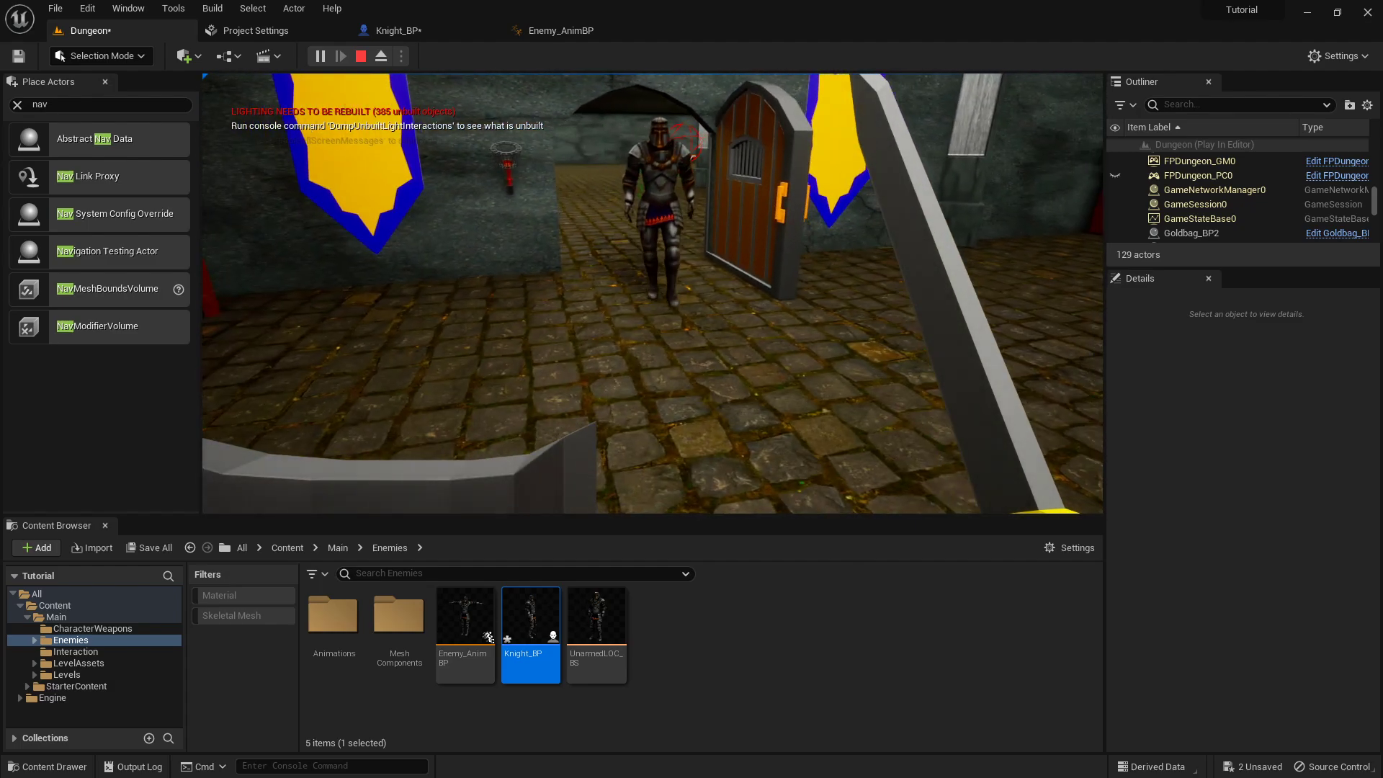
pyautogui.press('d')
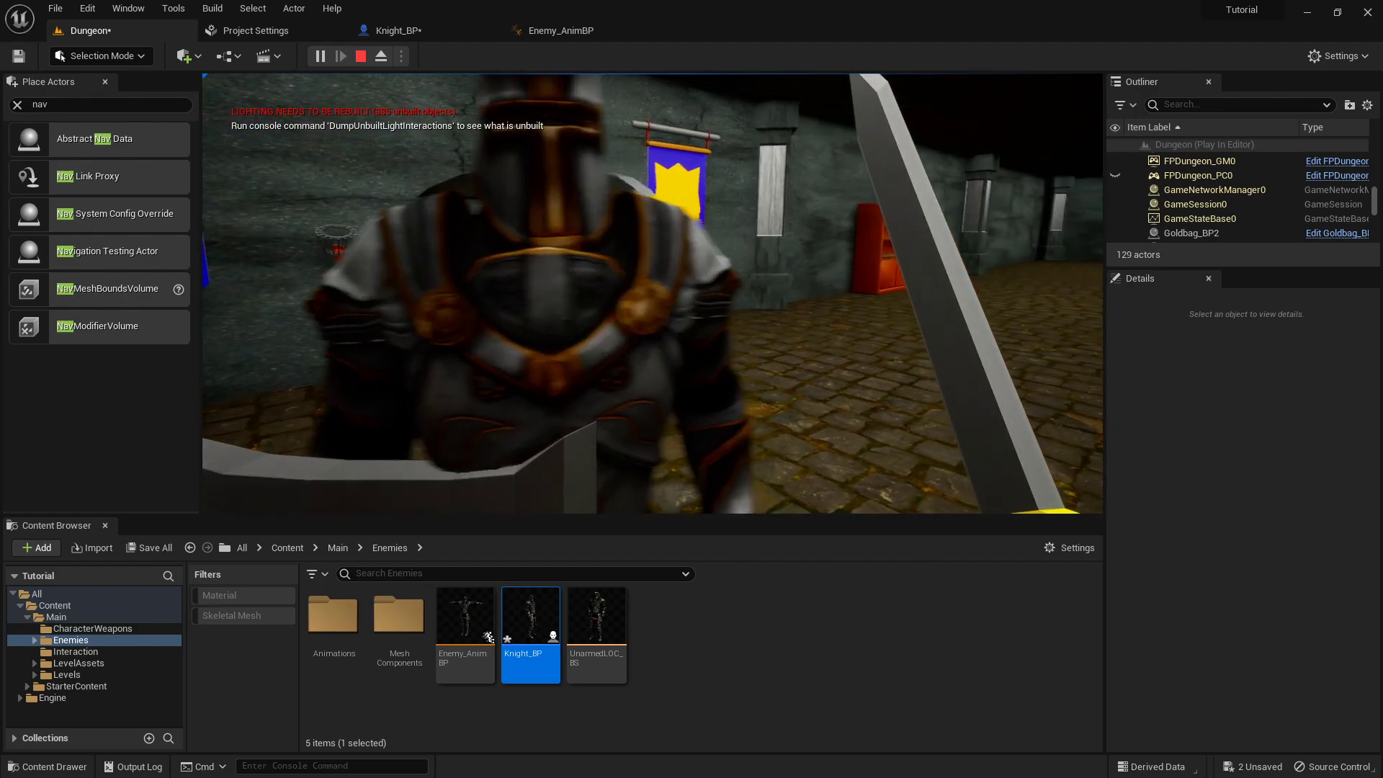
pyautogui.press('Escape')
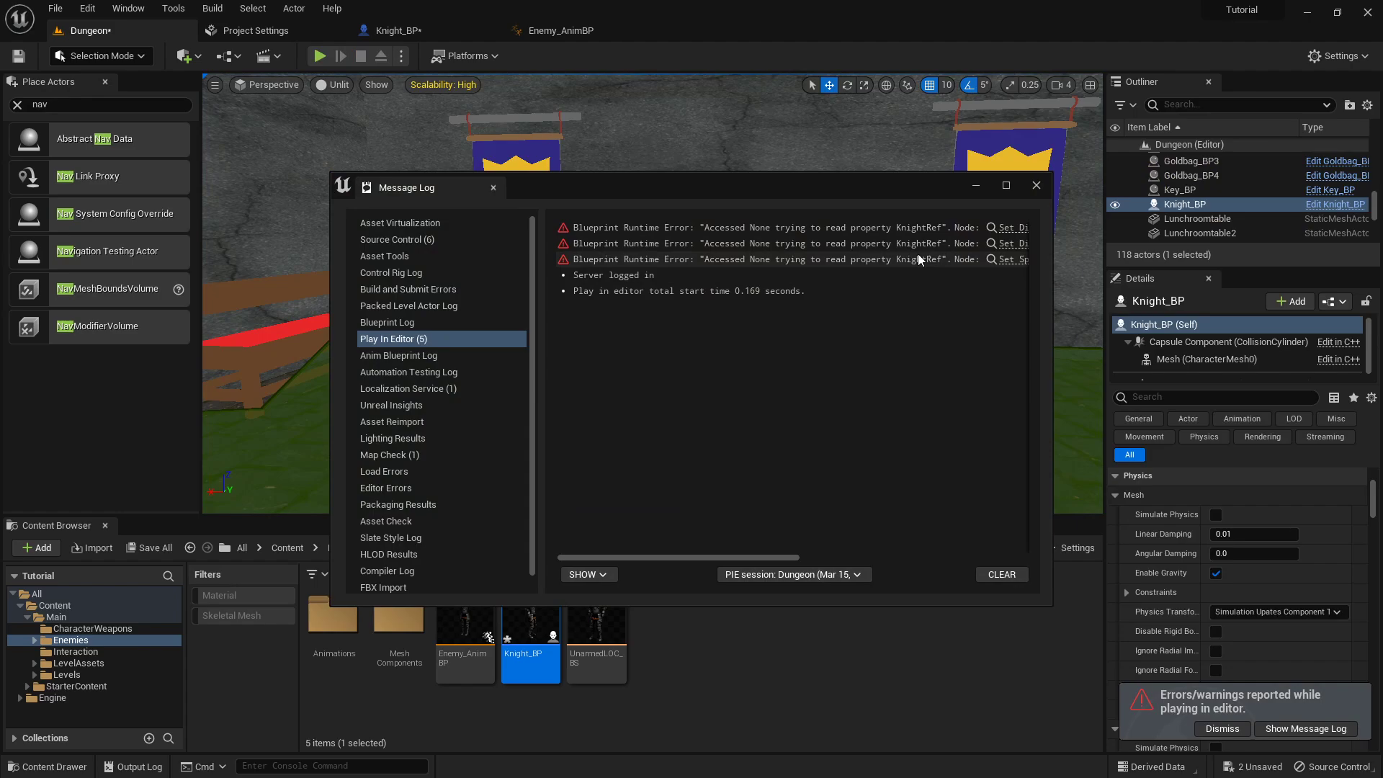
# - Read the KnightRef runtime error entries in the Message Log, close it, and examine the Enemy_AnimBP event graph
pyautogui.moveTo(690, 556); pyautogui.dragTo(815, 554)
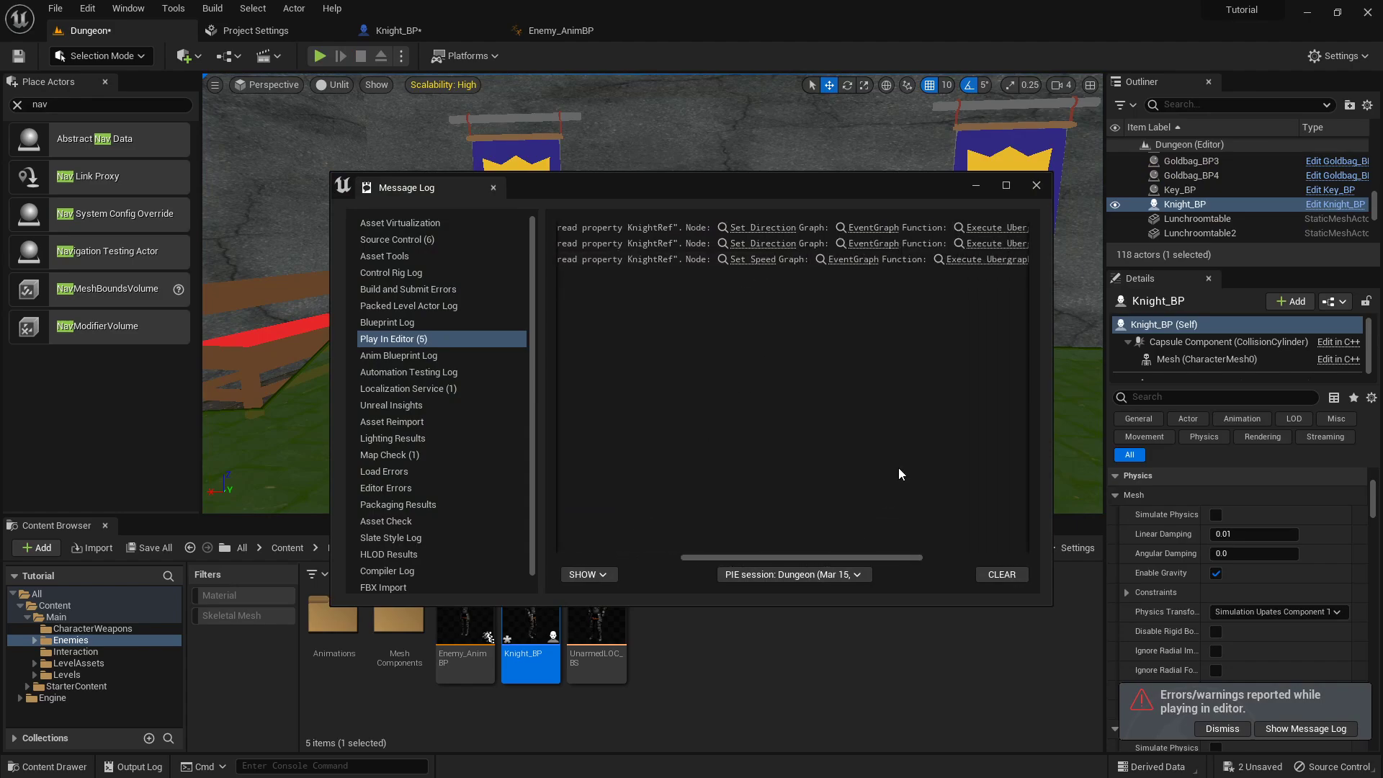
pyautogui.click(1037, 186)
pyautogui.click(561, 30)
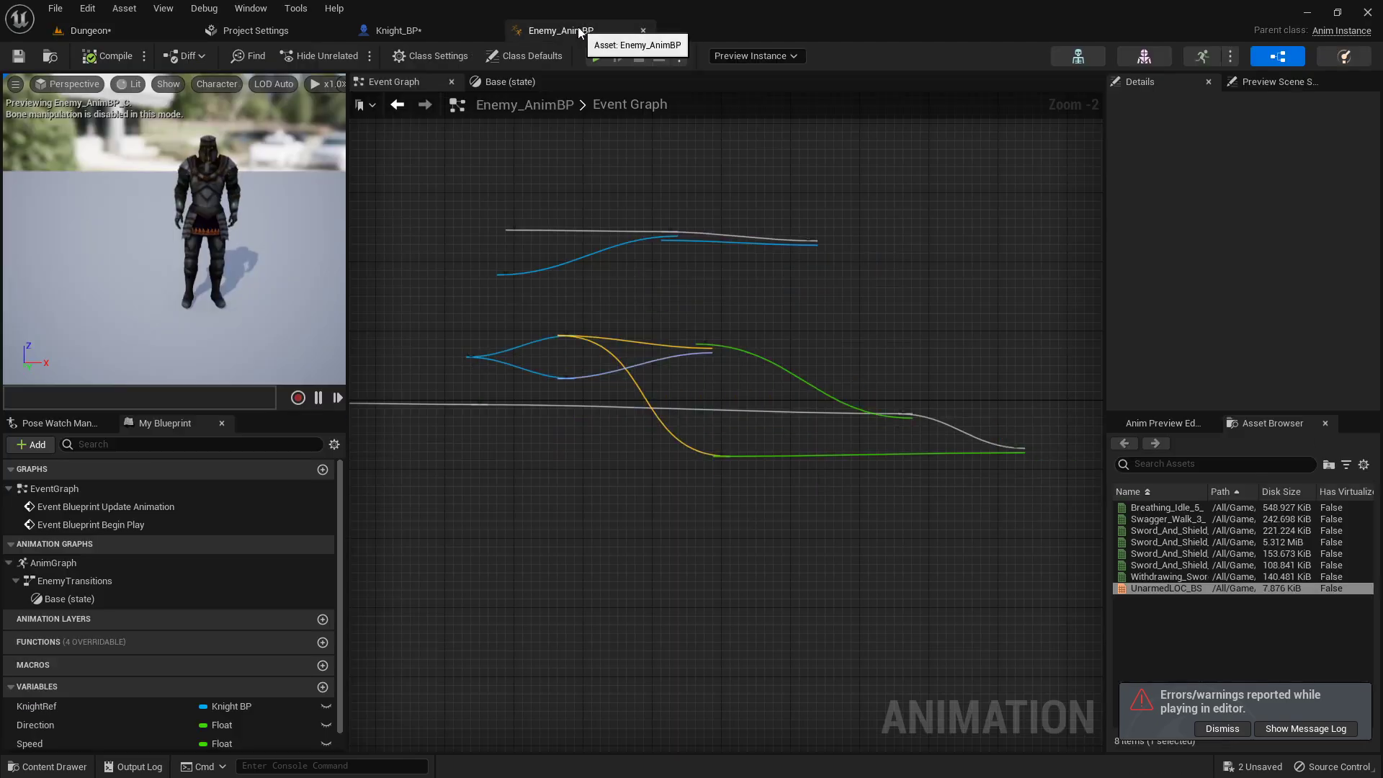
pyautogui.moveTo(809, 363); pyautogui.dragTo(770, 283, button='right')
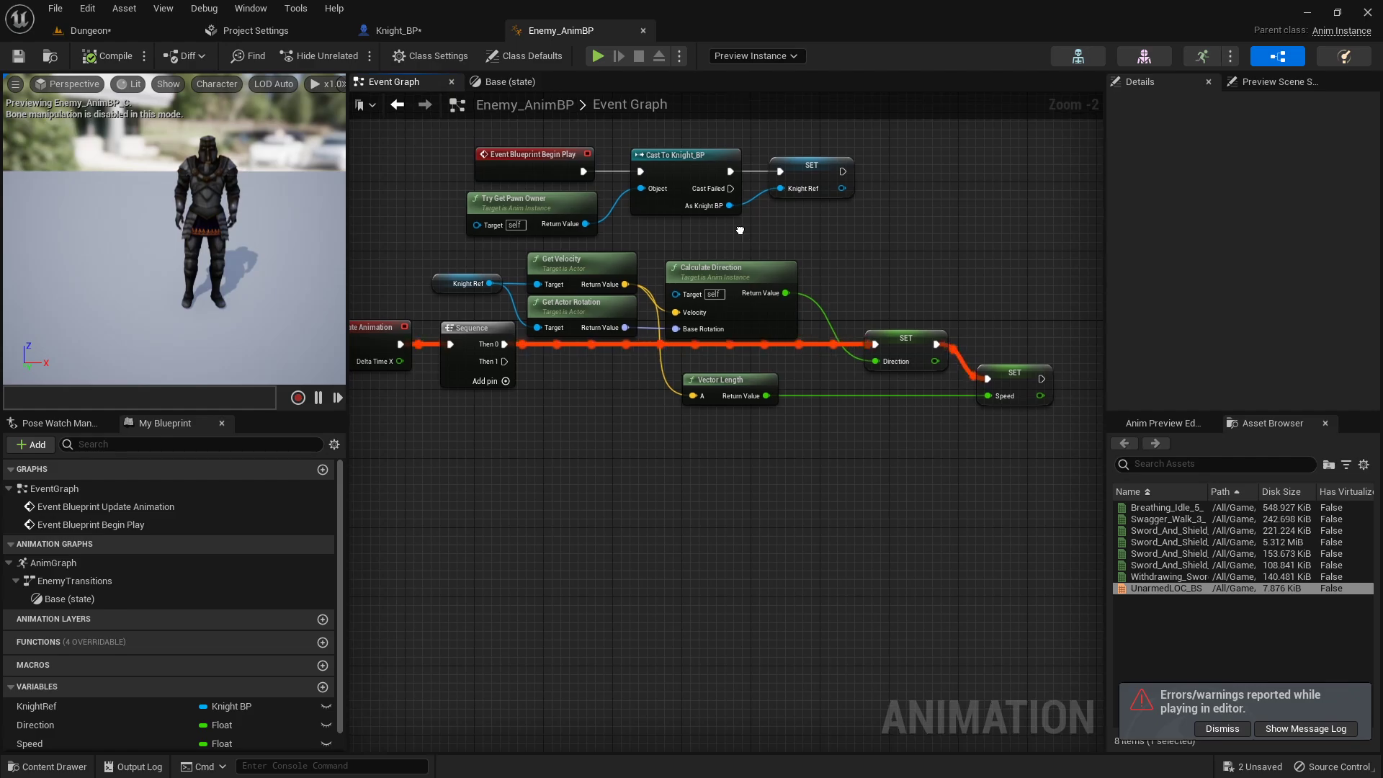
pyautogui.moveTo(736, 229); pyautogui.dragTo(782, 287, button='right')
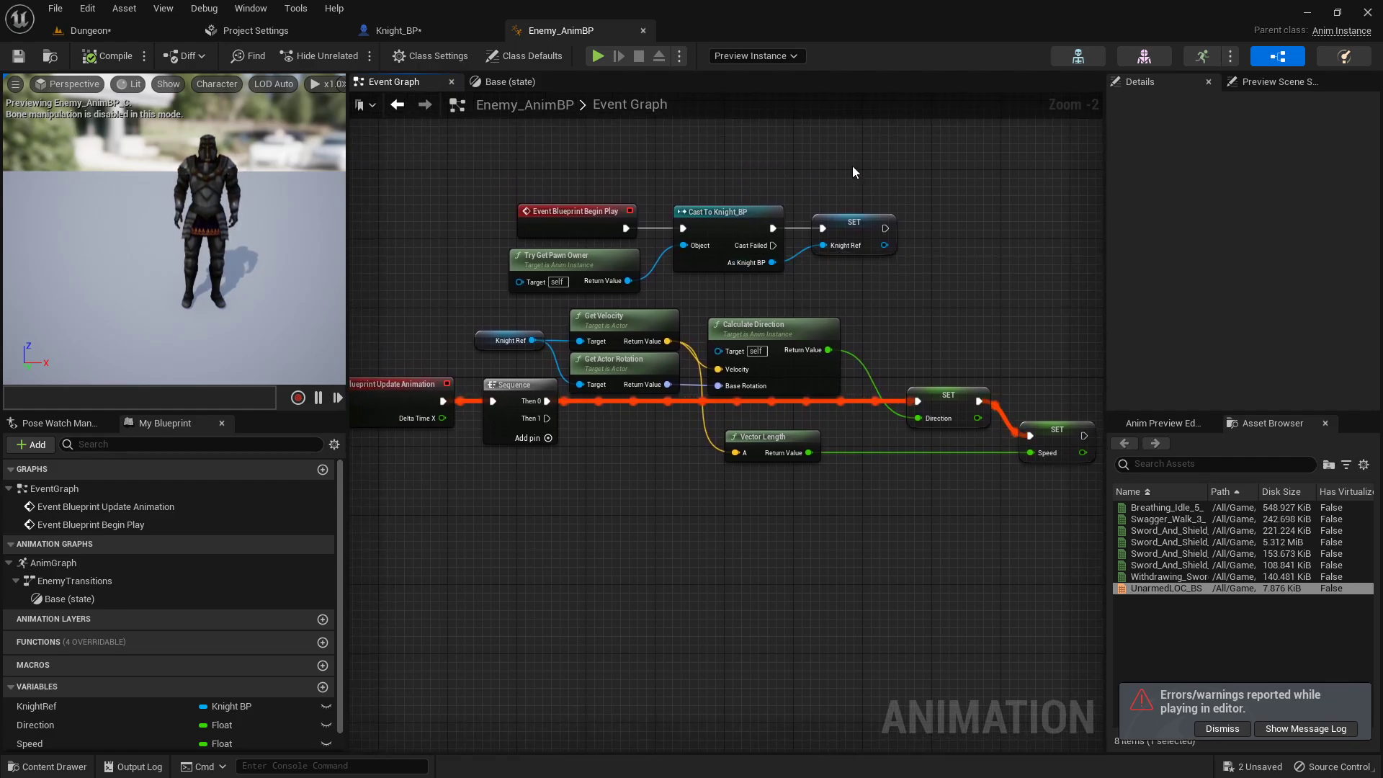
# - Disconnect the Event Blueprint Begin Play node from the Cast To Knight_BP chain and delete the event node
pyautogui.moveTo(853, 166); pyautogui.dragTo(485, 277)
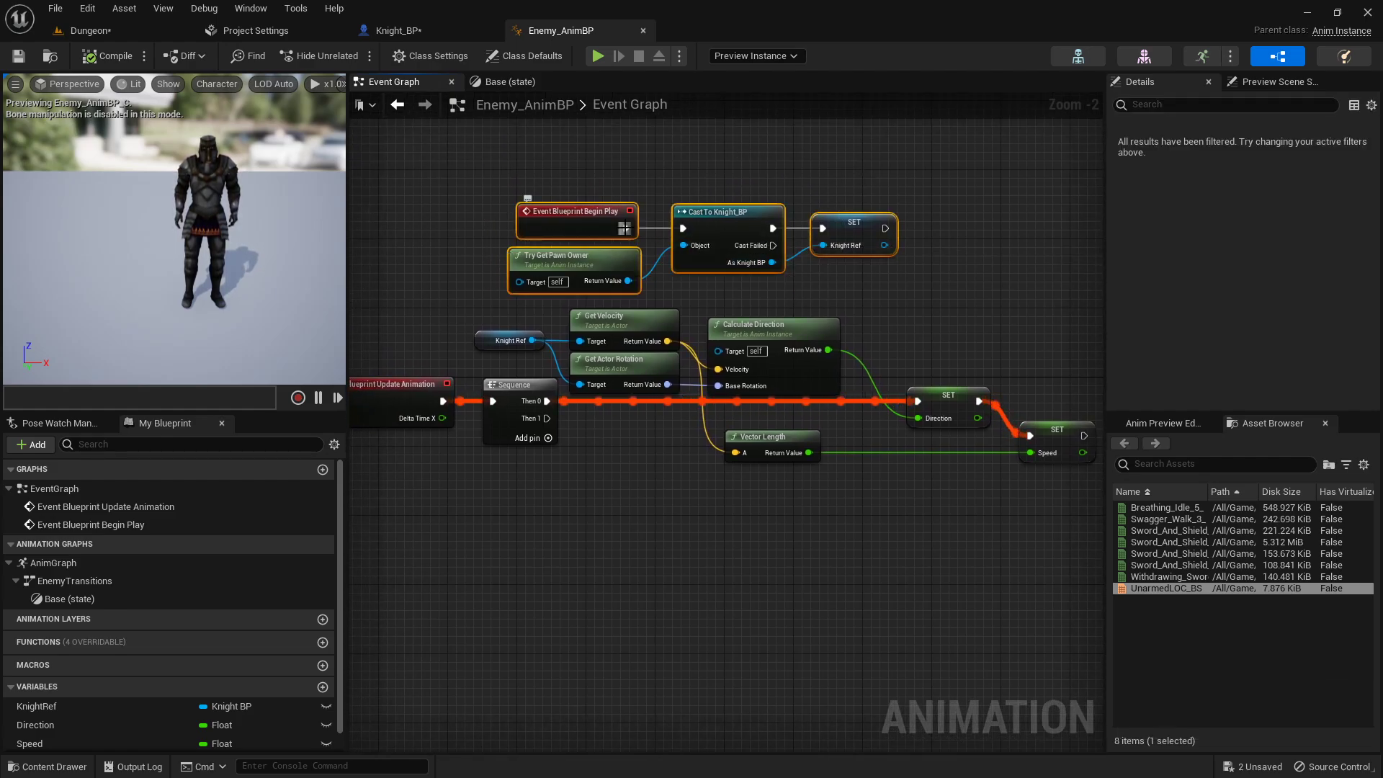
pyautogui.keyDown('alt'); pyautogui.click(630, 229); pyautogui.keyUp('alt')
pyautogui.moveTo(587, 215); pyautogui.dragTo(555, 183)
pyautogui.click(555, 160)
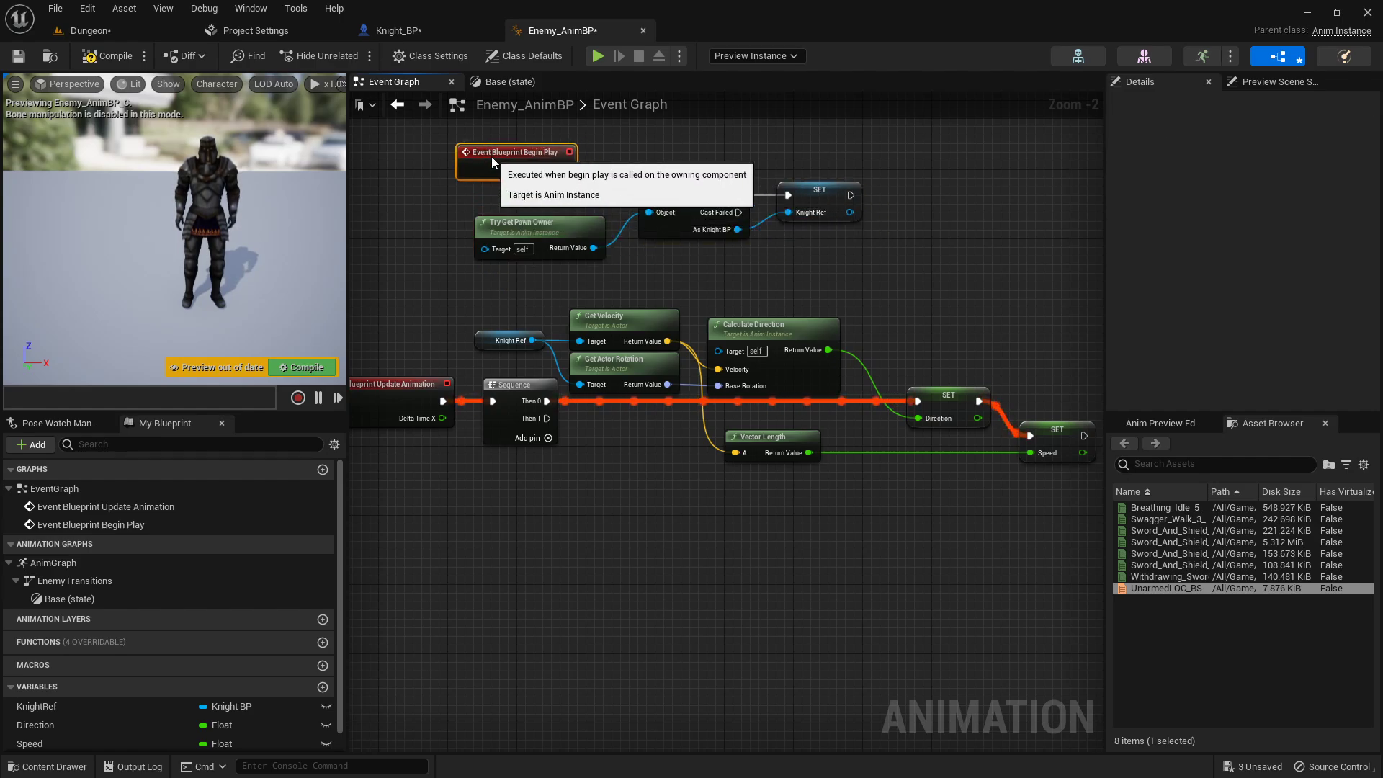
pyautogui.click(508, 187)
pyautogui.press('Delete')
# - Move the Try Get Pawn Owner, Cast To Knight_BP and SET Knight Ref nodes between Event Blueprint Update Animation and Sequence
pyautogui.moveTo(511, 138); pyautogui.dragTo(814, 229)
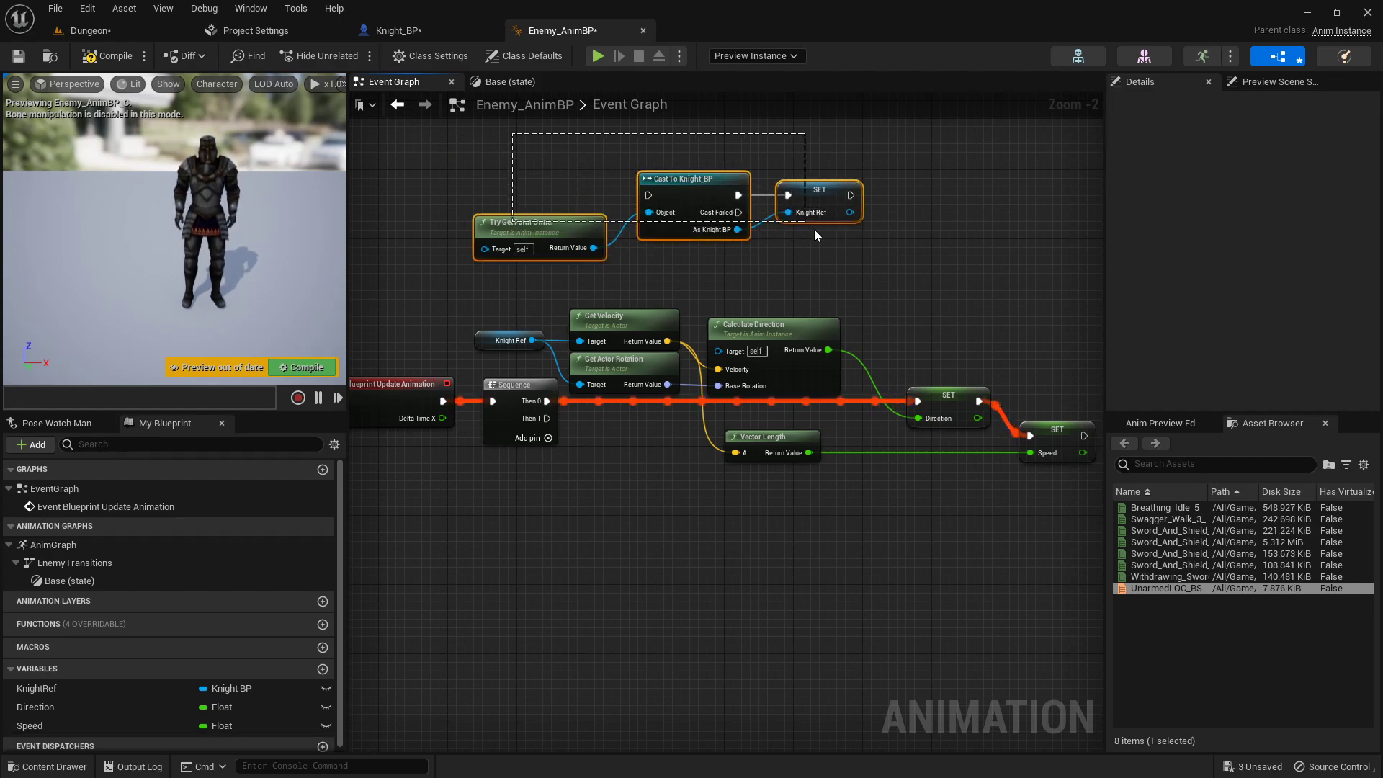
pyautogui.moveTo(548, 179); pyautogui.dragTo(755, 231, button='right')
pyautogui.moveTo(763, 254); pyautogui.dragTo(368, 251)
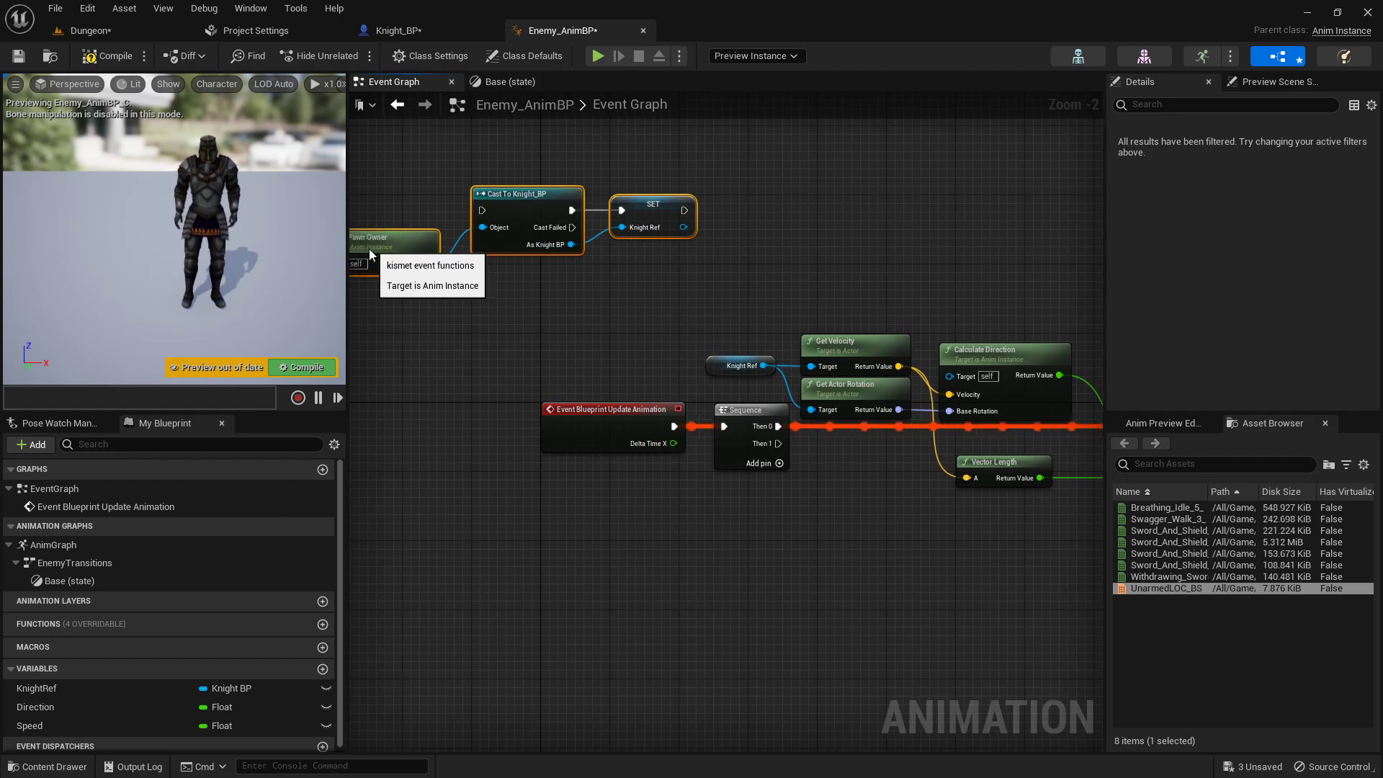
pyautogui.moveTo(575, 315); pyautogui.dragTo(765, 305, button='right')
pyautogui.moveTo(768, 404); pyautogui.dragTo(430, 409)
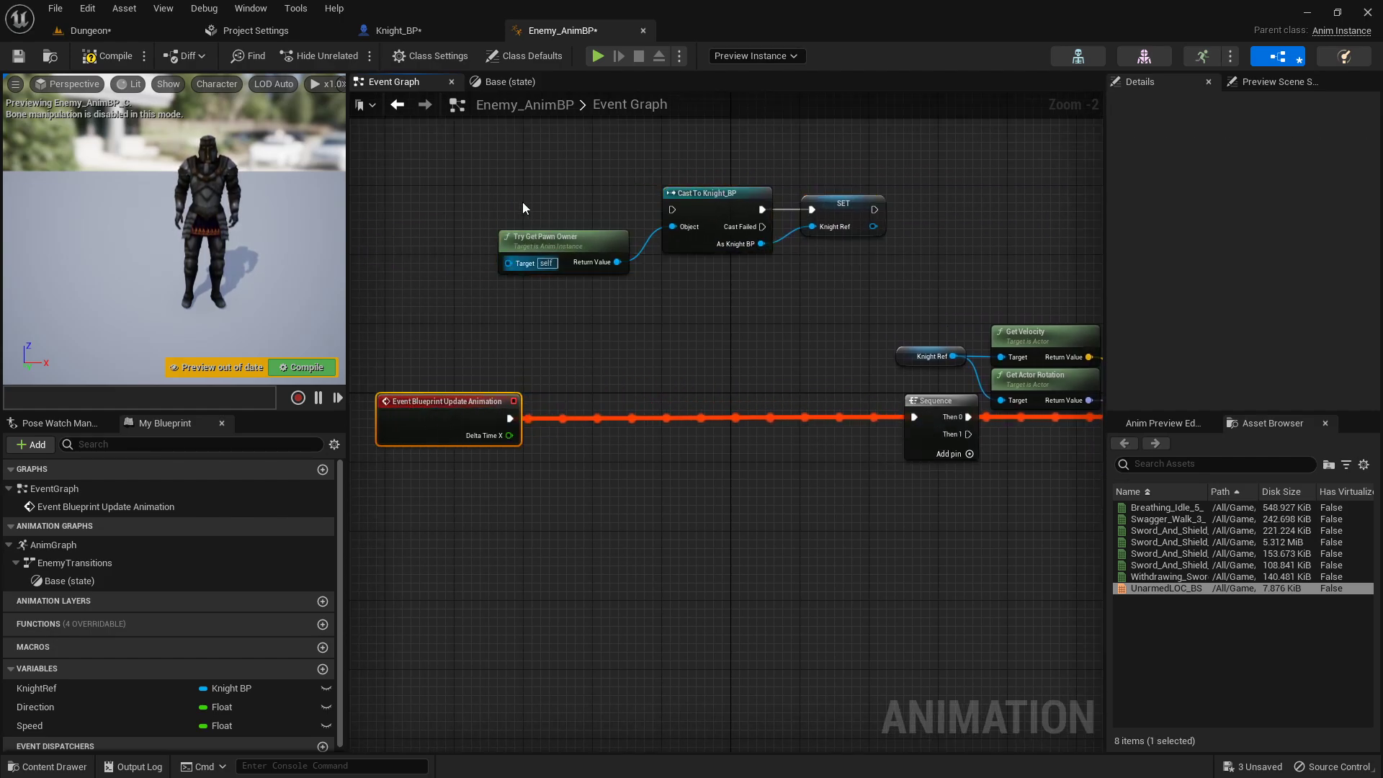
pyautogui.moveTo(522, 201); pyautogui.dragTo(845, 265)
pyautogui.moveTo(845, 206); pyautogui.dragTo(738, 425)
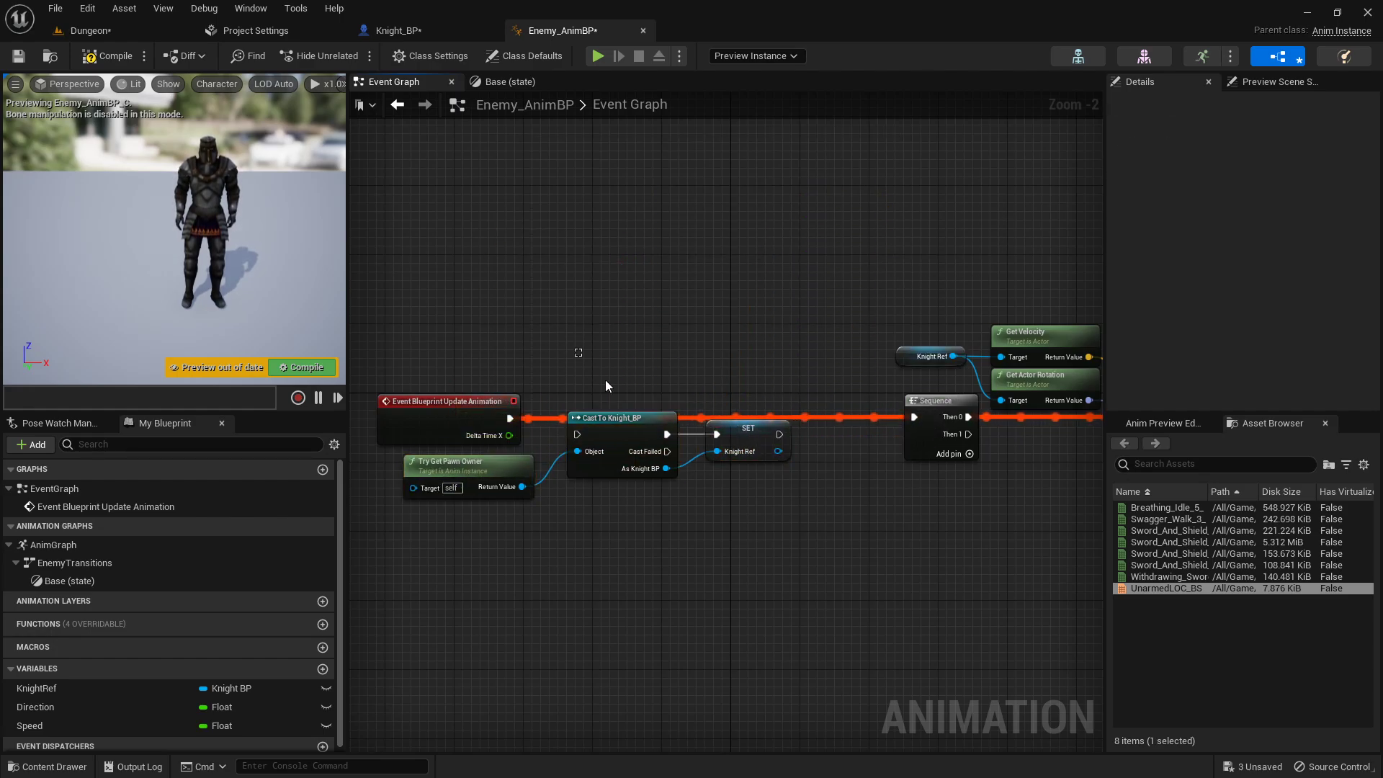
pyautogui.moveTo(605, 379); pyautogui.dragTo(745, 409)
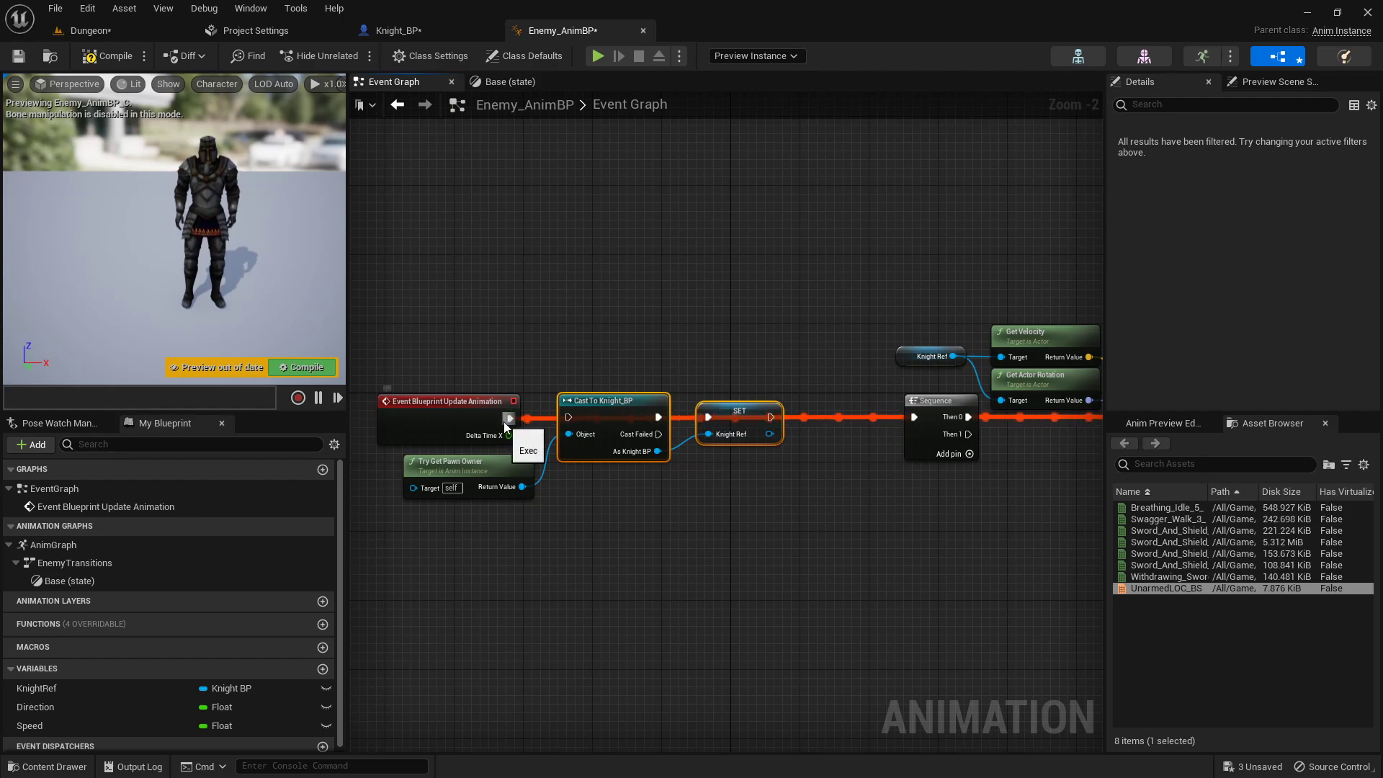
# - Wire Event Blueprint Update Animation through Cast To Knight_BP and SET Knight Ref into Sequence, and shift the group closer to Sequence
pyautogui.moveTo(508, 419); pyautogui.dragTo(569, 417)
pyautogui.moveTo(770, 418); pyautogui.dragTo(915, 417)
pyautogui.moveTo(768, 285); pyautogui.dragTo(702, 266, button='right')
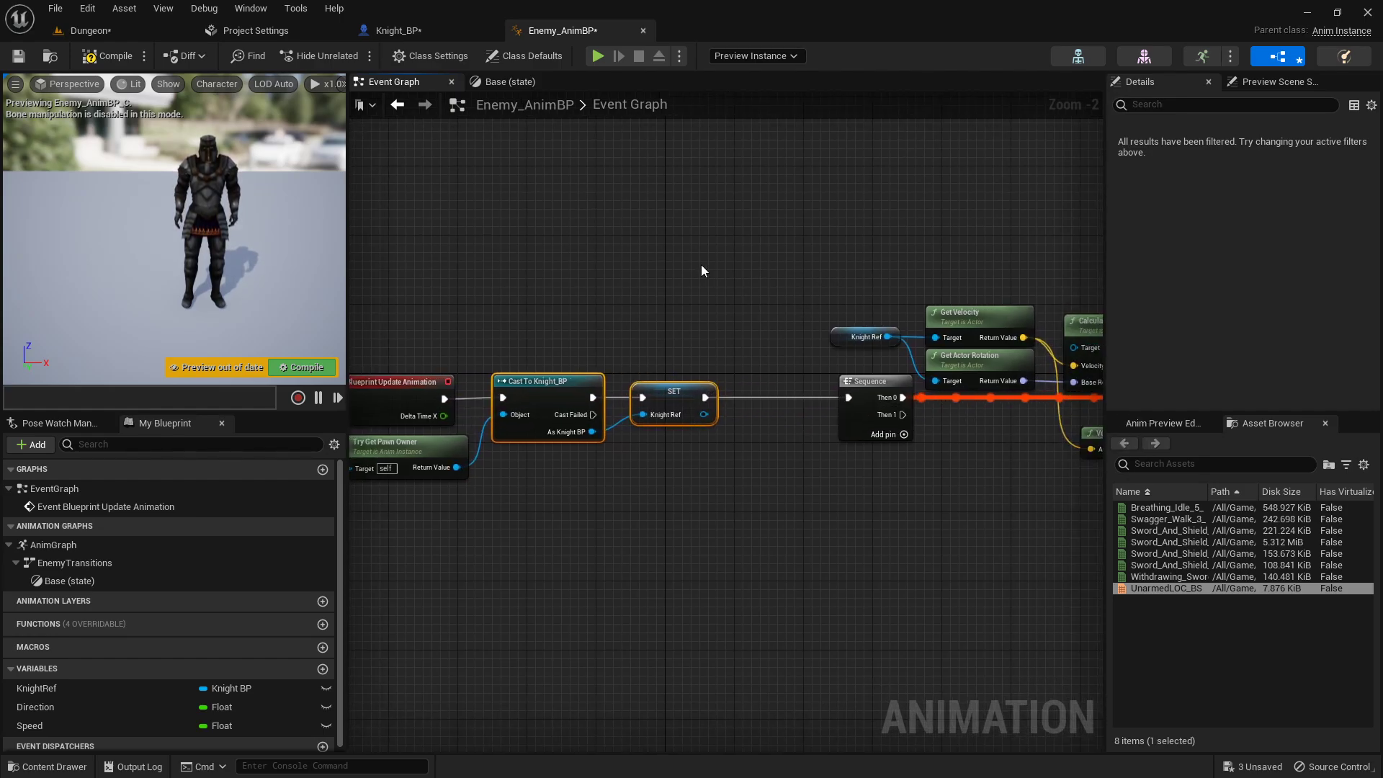
pyautogui.moveTo(716, 254); pyautogui.dragTo(396, 469)
pyautogui.moveTo(559, 378); pyautogui.dragTo(655, 383)
pyautogui.click(642, 262)
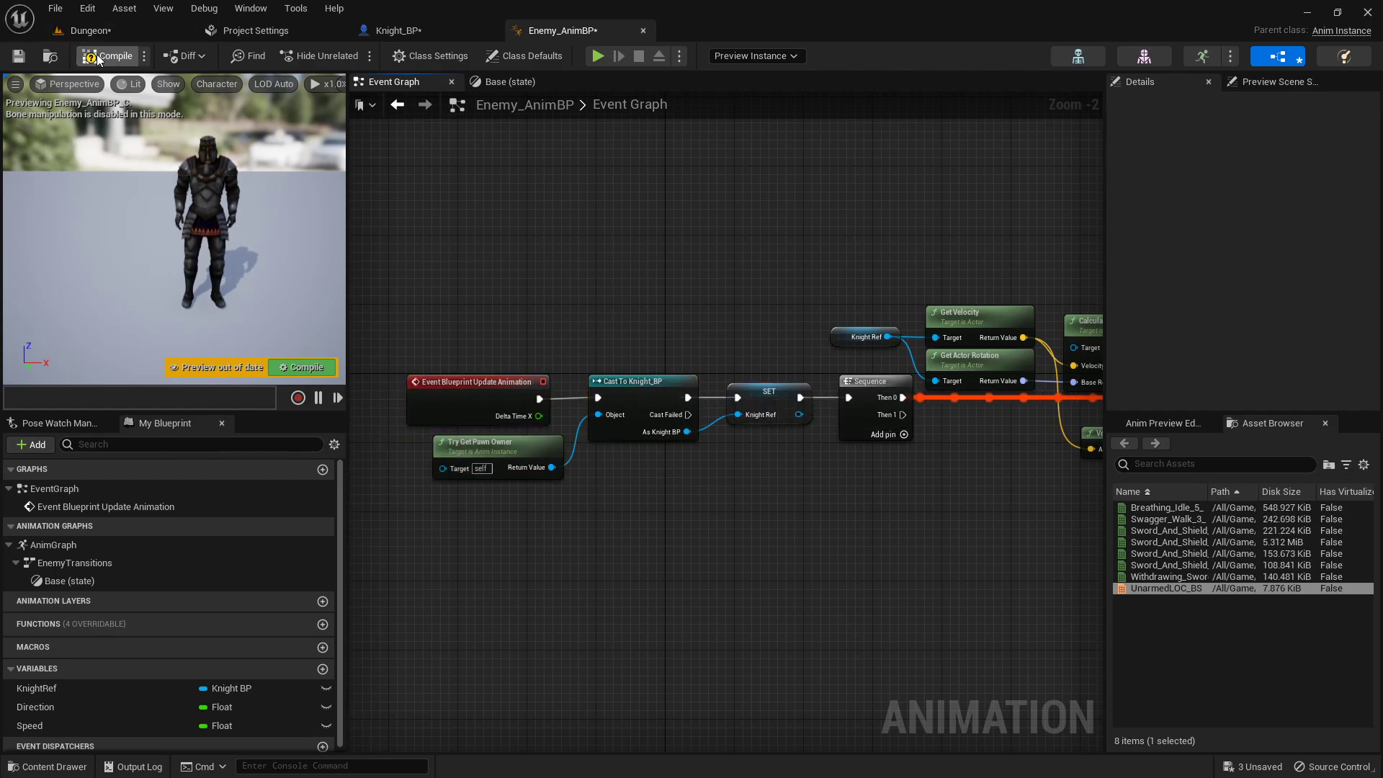
# - Compile Enemy_AnimBP, play-test the Dungeon level briefly, and check the rewired nodes in the animation event graph
pyautogui.click(120, 21)
pyautogui.click(320, 56)
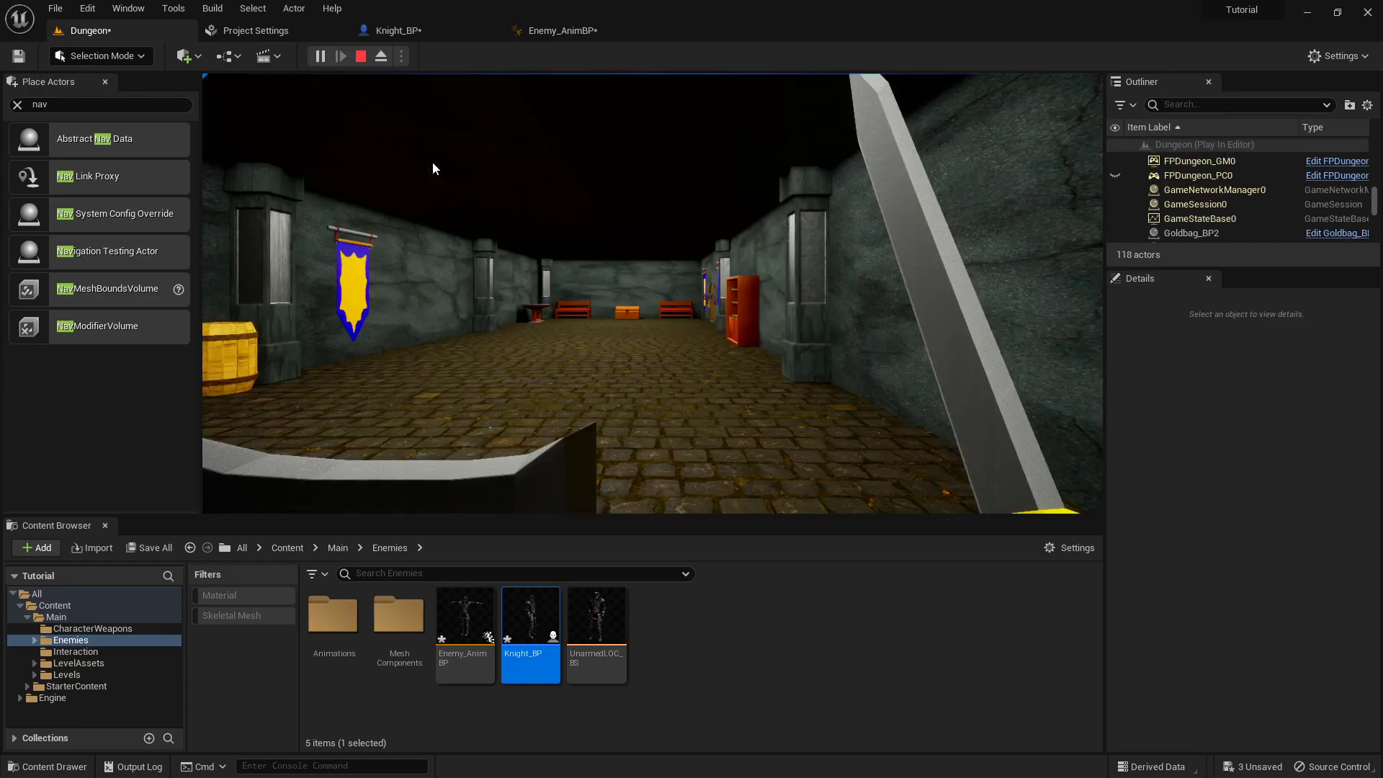
pyautogui.press('w')
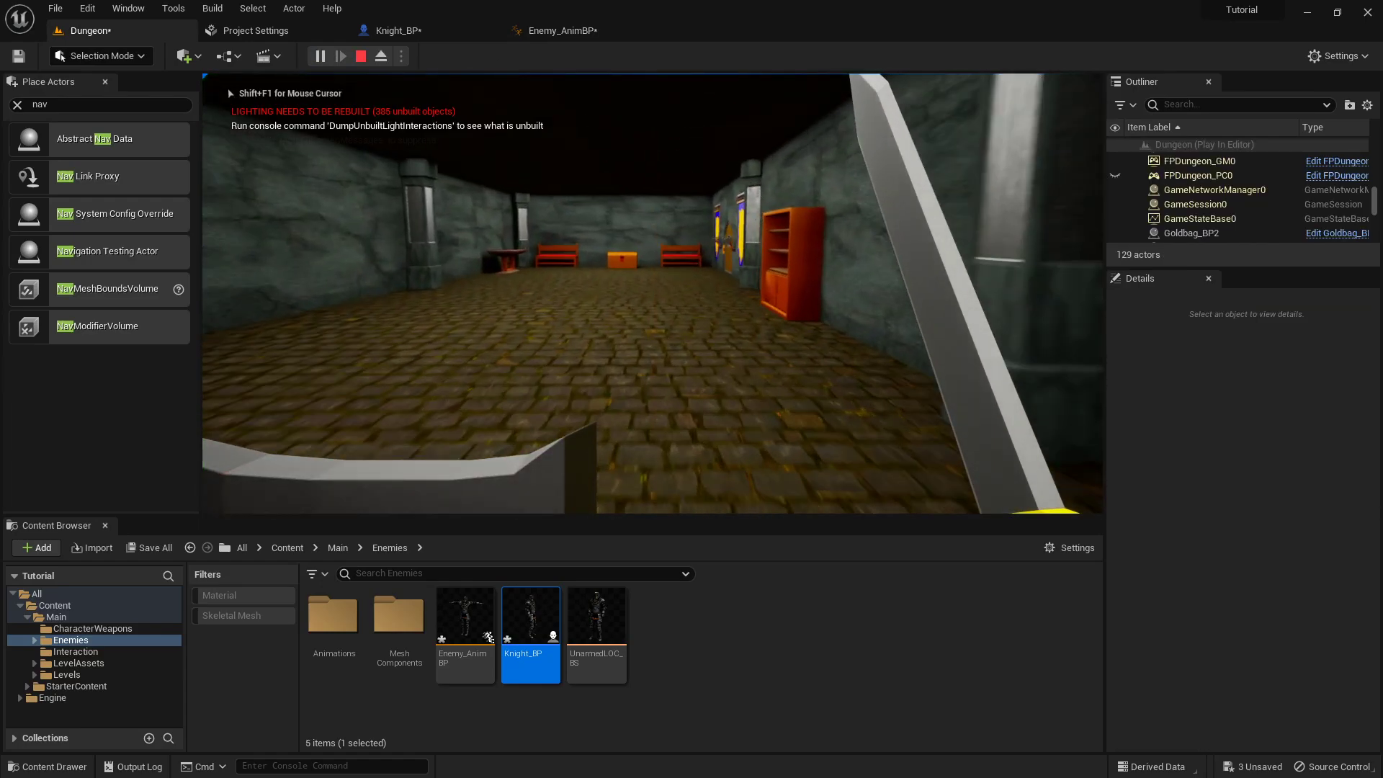
pyautogui.press('Escape')
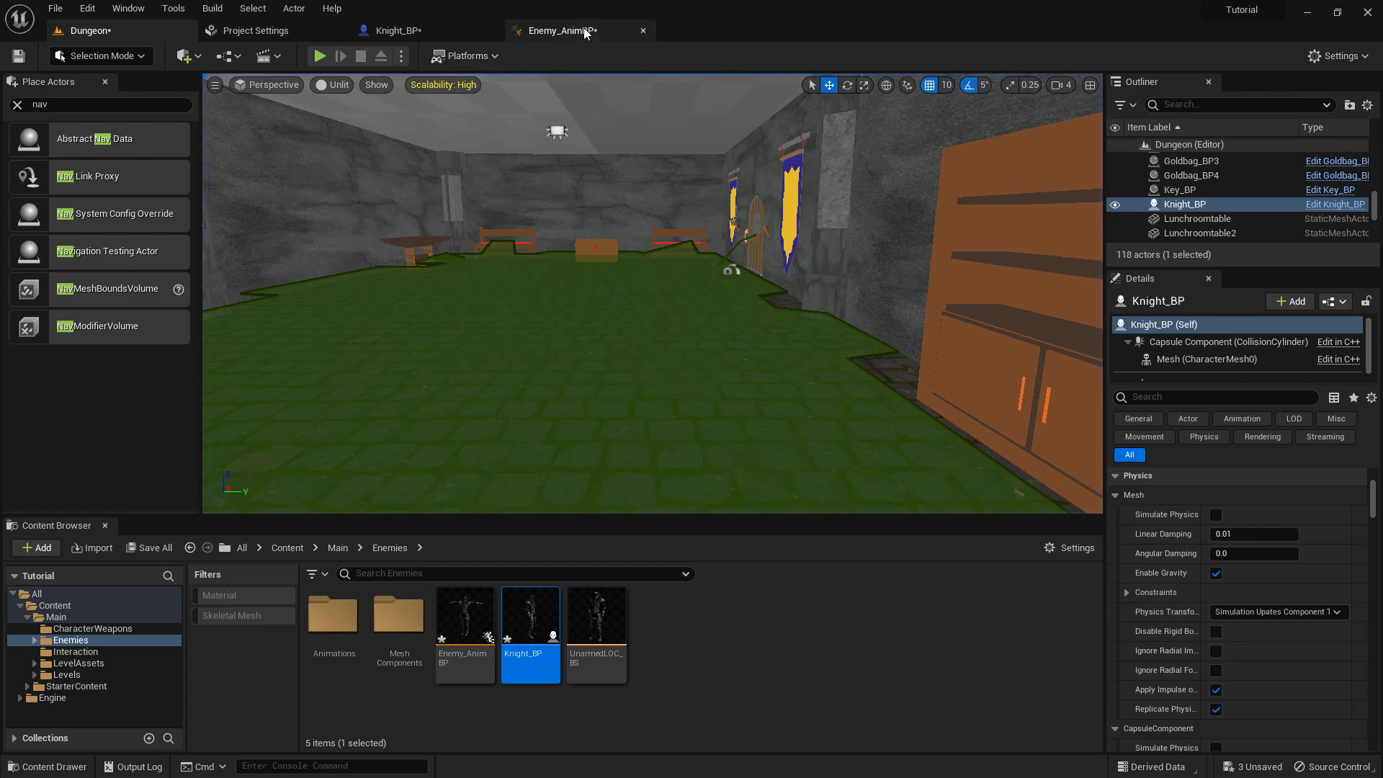
pyautogui.click(562, 31)
pyautogui.moveTo(776, 322); pyautogui.dragTo(603, 241, button='right')
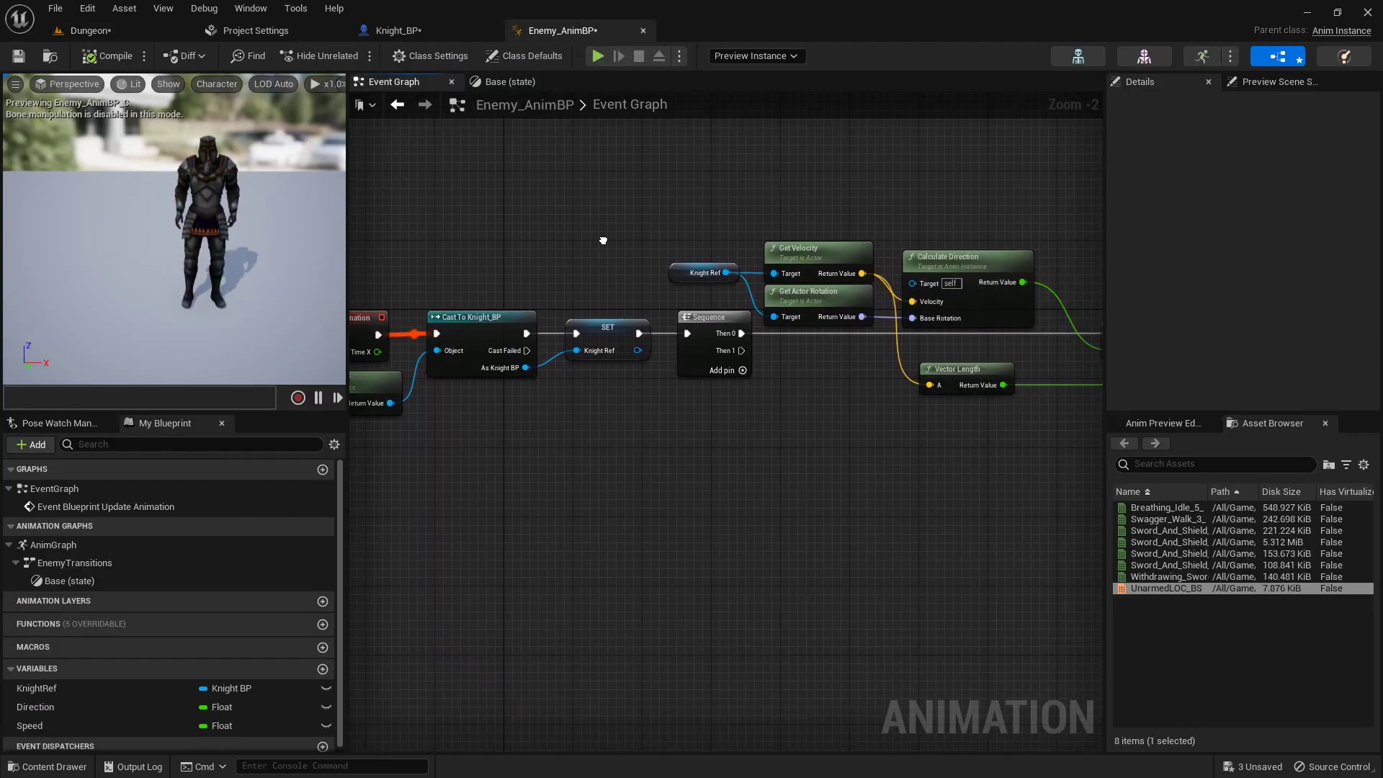
# - Save all modified assets of the project from the Dungeon level
pyautogui.click(108, 30)
pyautogui.click(153, 547)
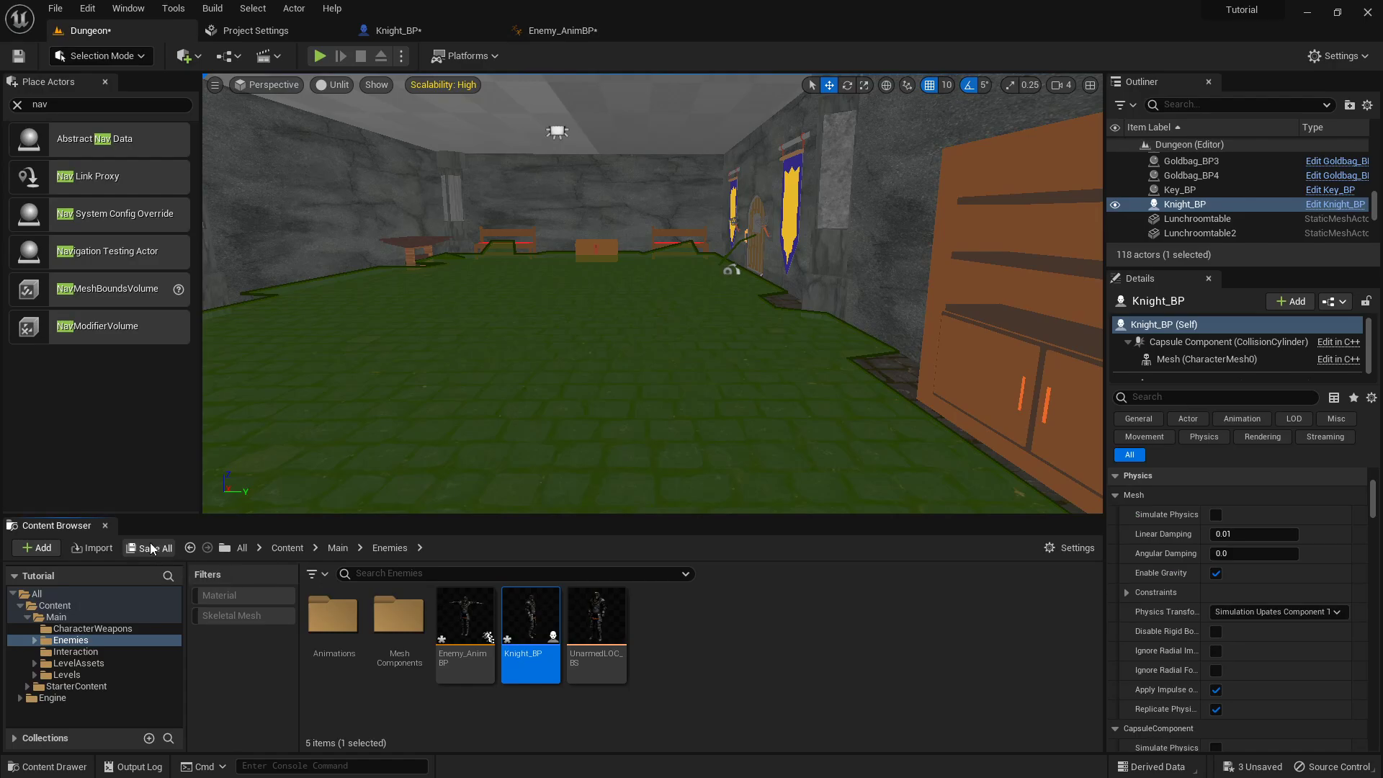
pyautogui.click(810, 560)
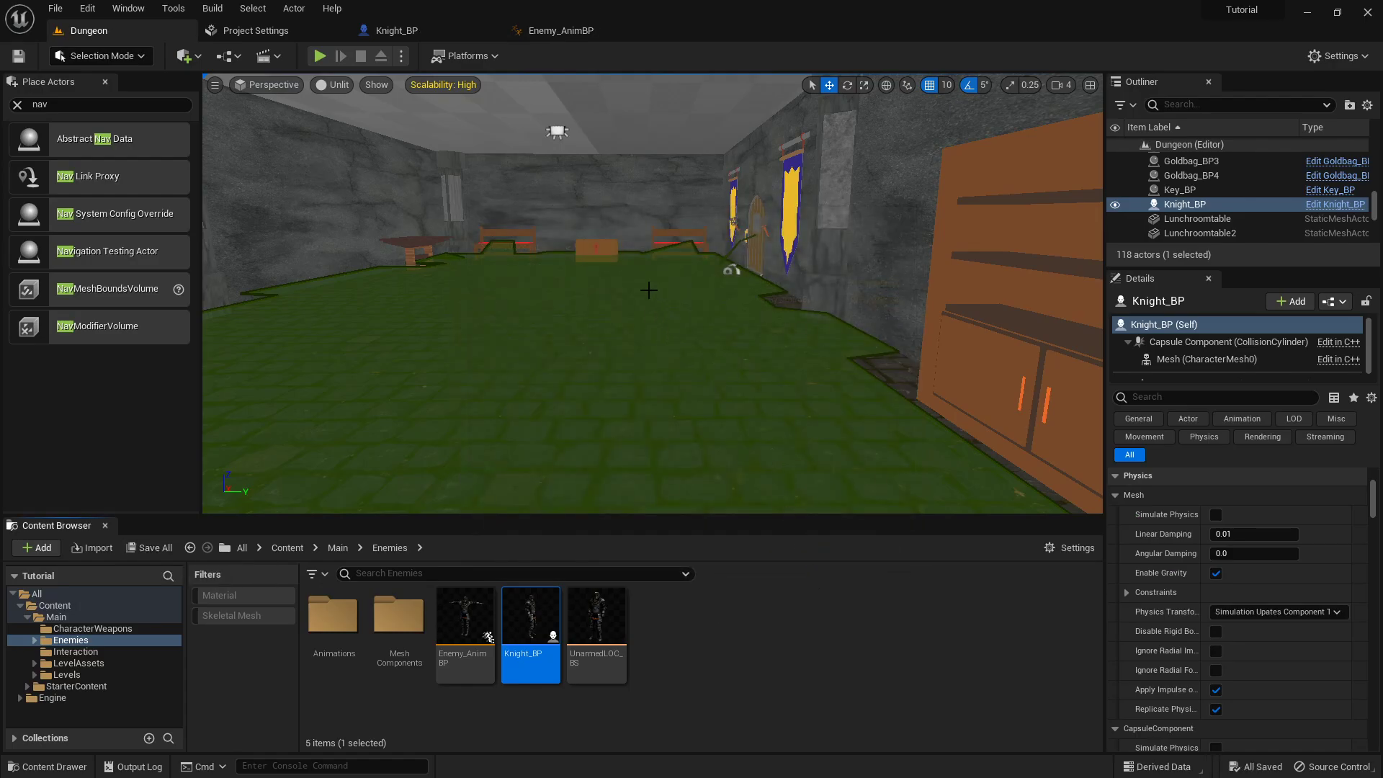
# - Fly through the Dungeon level to the placed Knight_BP and examine the room around it
pyautogui.click(405, 28)
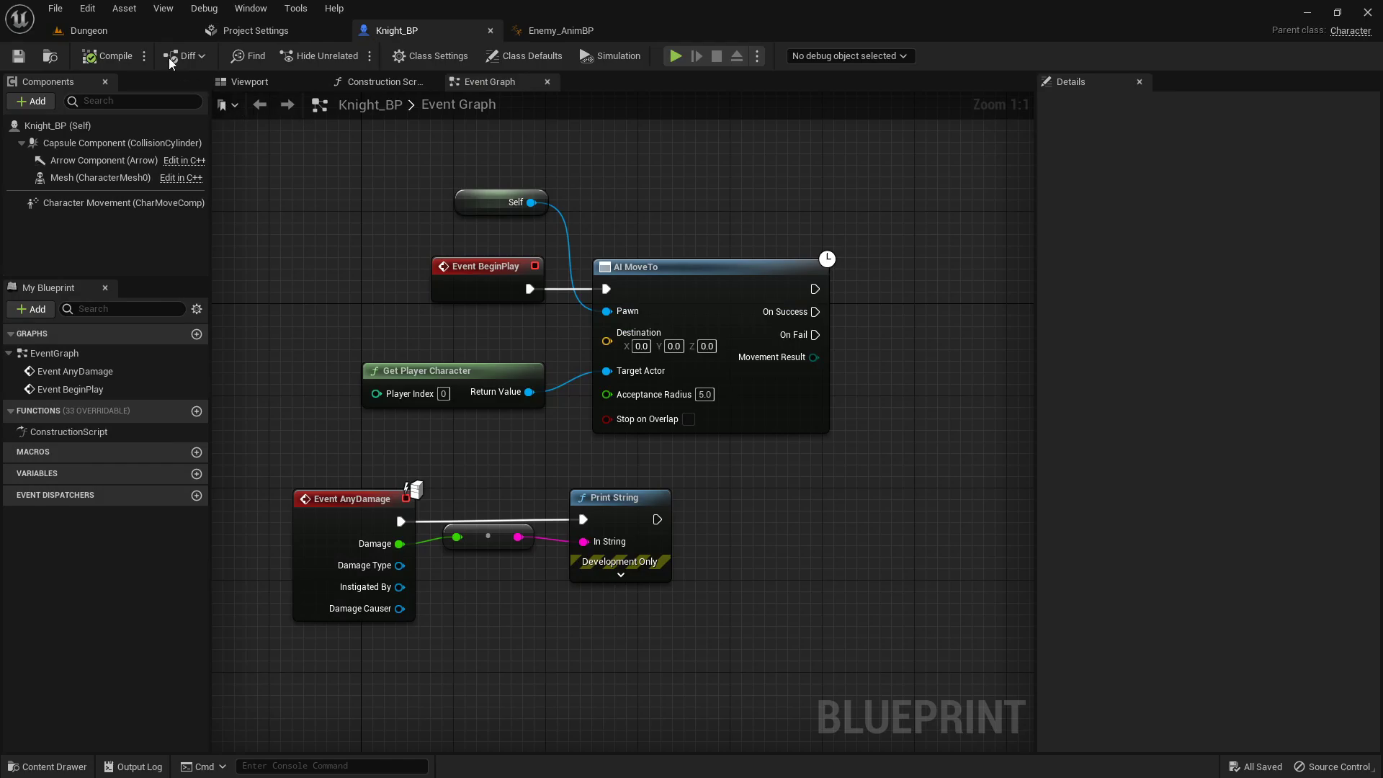
pyautogui.click(105, 29)
pyautogui.press('w')
pyautogui.moveTo(535, 238); pyautogui.dragTo(1074, 237, button='right')
pyautogui.press('w')
pyautogui.press('w')
pyautogui.press('a')
pyautogui.press('w')
pyautogui.press('d')
pyautogui.press('s')
pyautogui.press('w')
pyautogui.press('s')
pyautogui.press('w')
pyautogui.press('s')
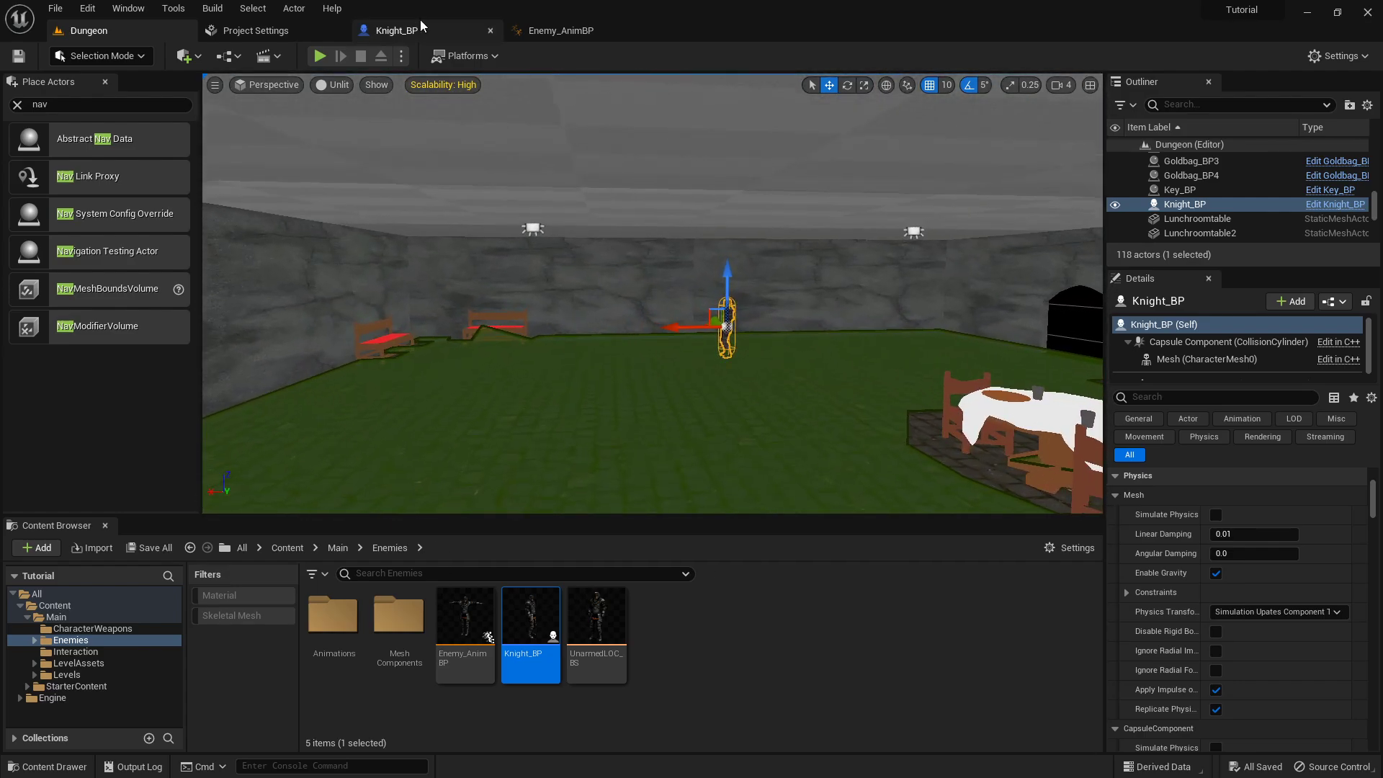
# - Delete every node in Knight_BP's event graph except Event BeginPlay, including the AI MoveTo and AnyDamage chains
pyautogui.click(420, 29)
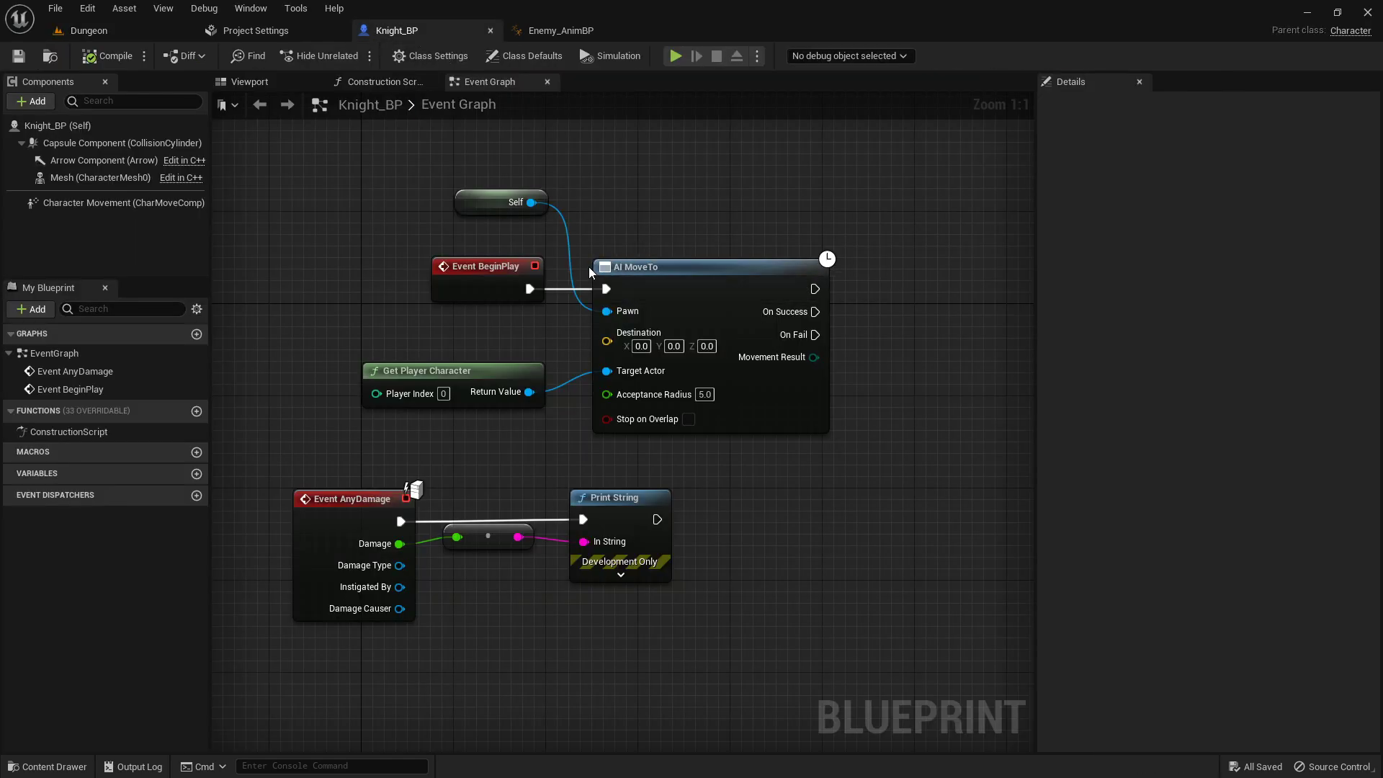
pyautogui.moveTo(479, 202); pyautogui.dragTo(674, 248)
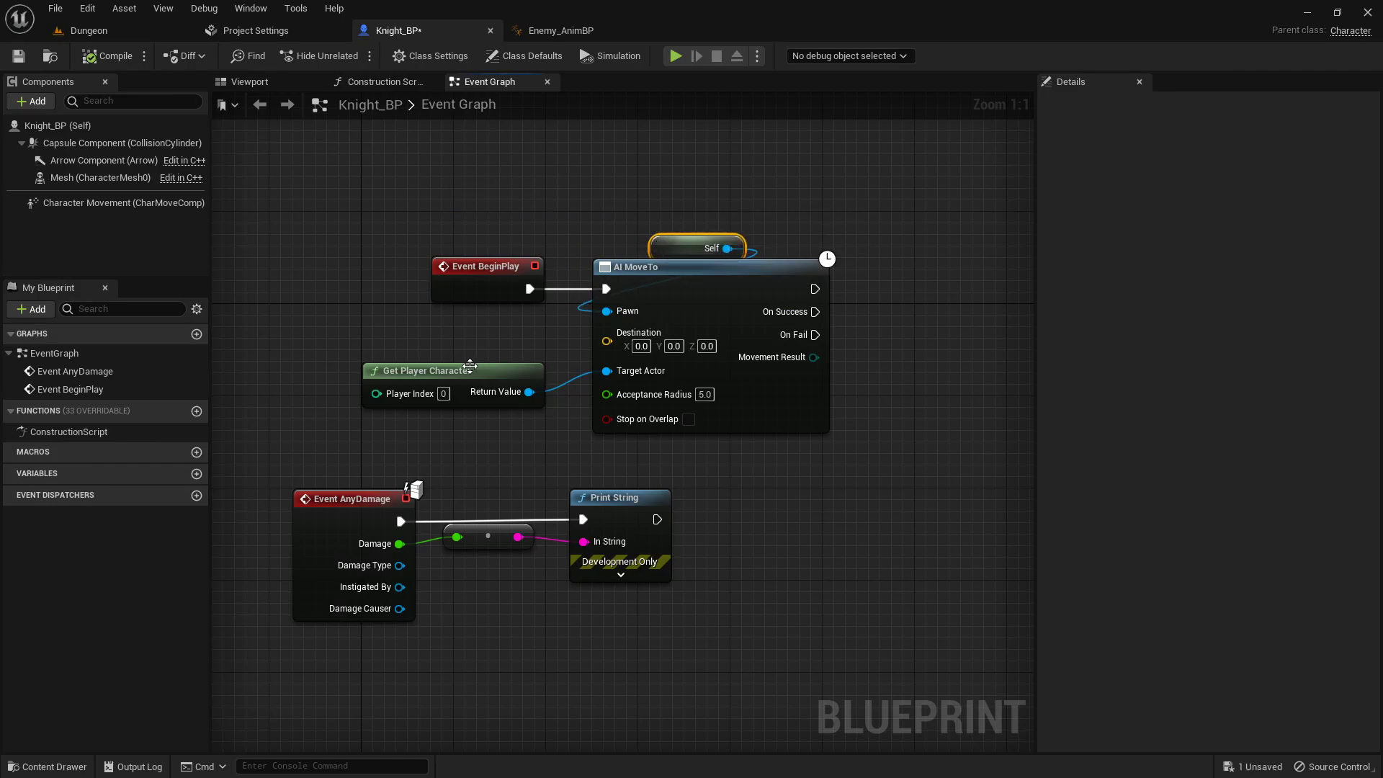
pyautogui.moveTo(469, 369); pyautogui.dragTo(770, 403)
pyautogui.moveTo(770, 148); pyautogui.dragTo(372, 625)
pyautogui.press('Delete')
pyautogui.press('Delete')
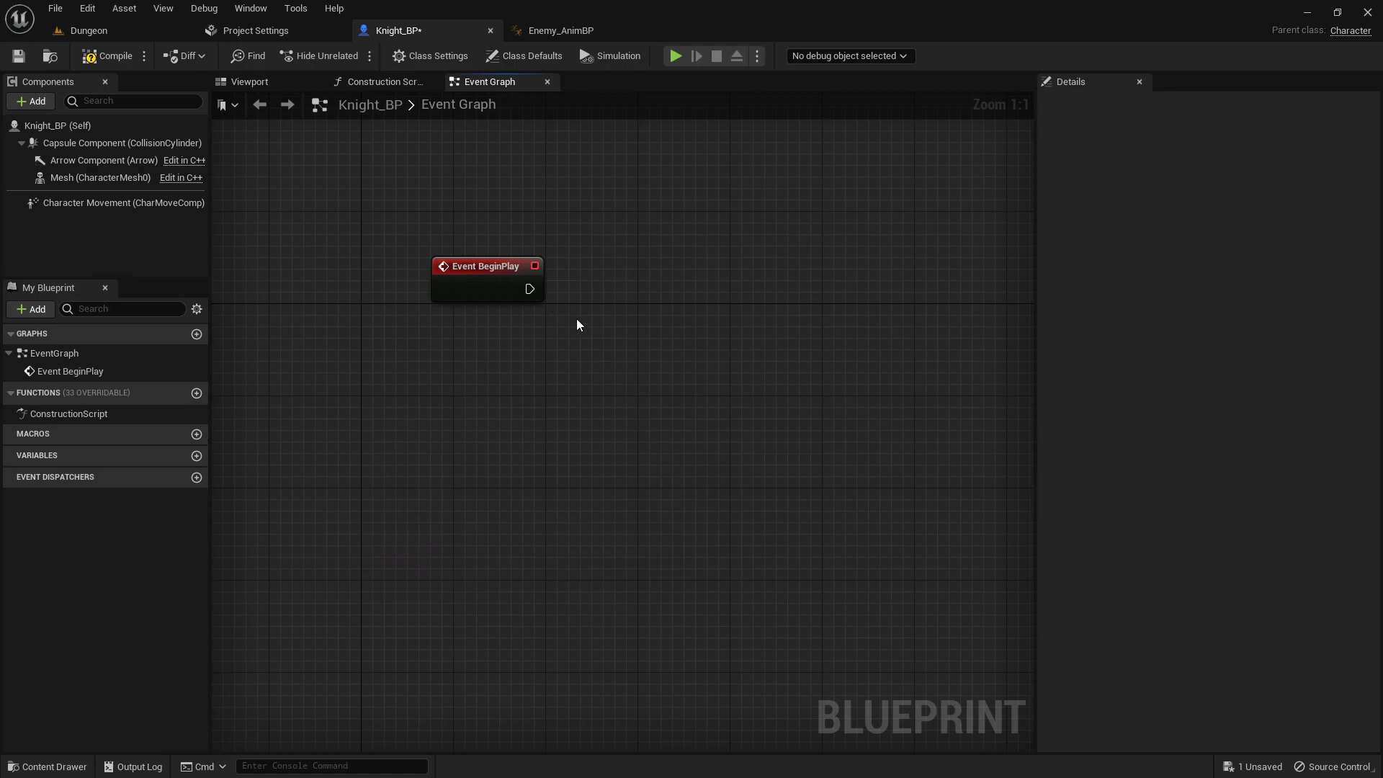
# - Add a custom event named Roam below Event BeginPlay in Knight_BP's event graph
pyautogui.moveTo(577, 325); pyautogui.dragTo(538, 323, button='right')
pyautogui.rightClick(413, 407)
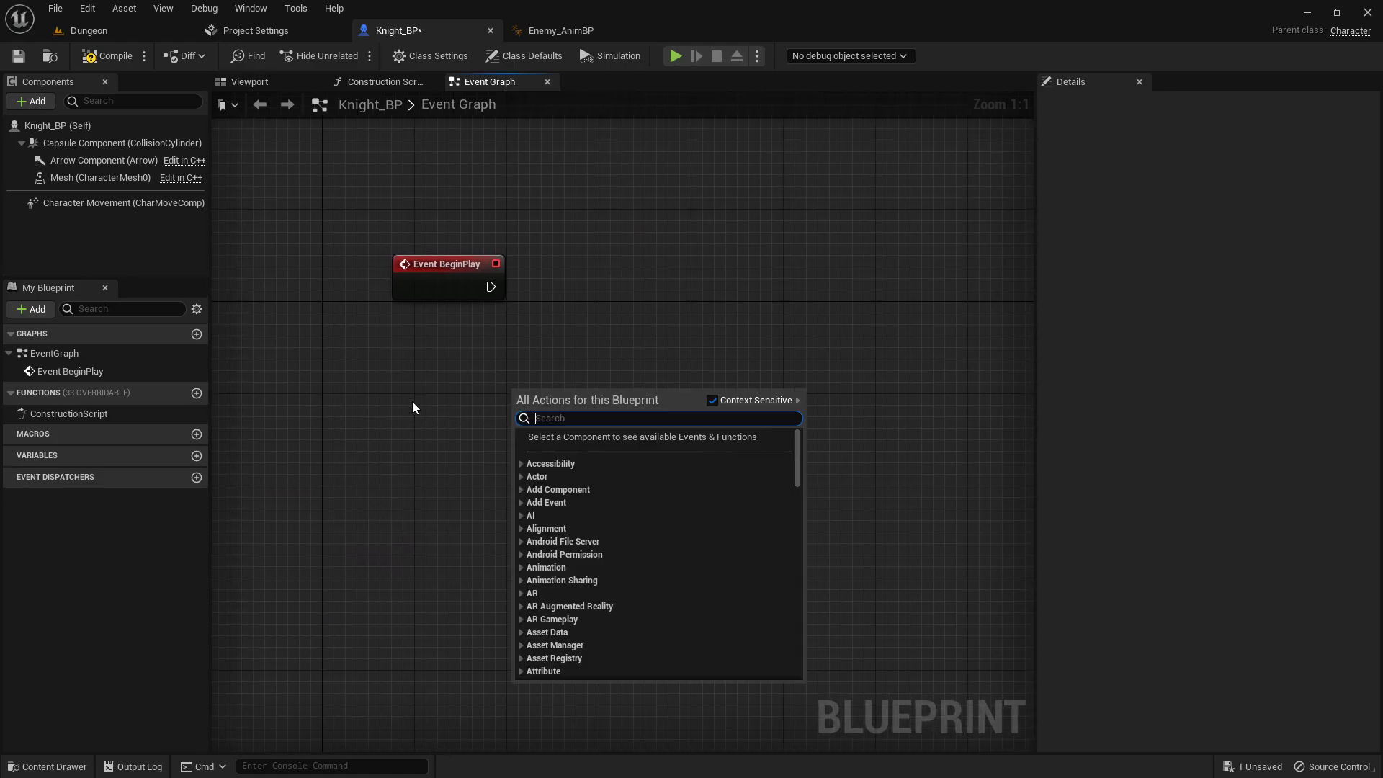
pyautogui.write('custom')
pyautogui.press('Return')
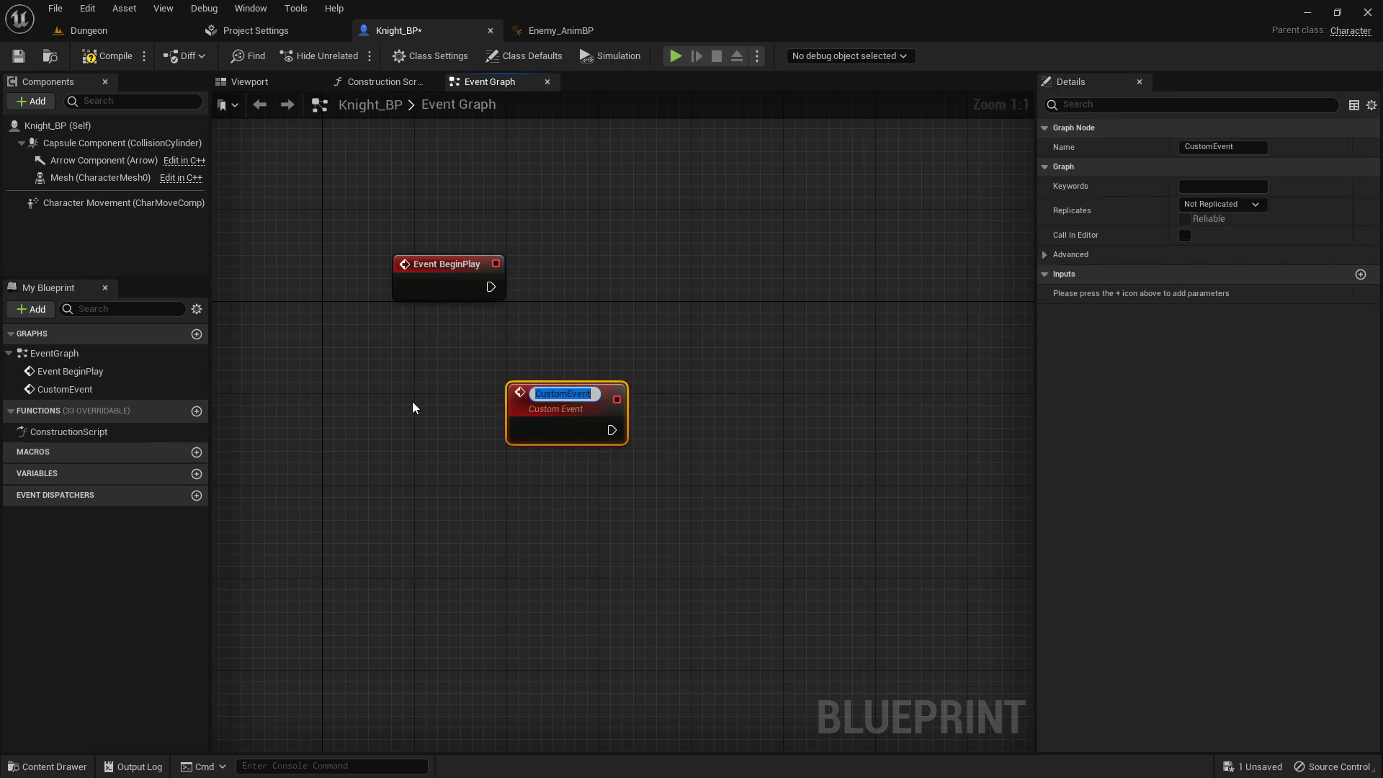
pyautogui.write('Roam')
pyautogui.press('Return')
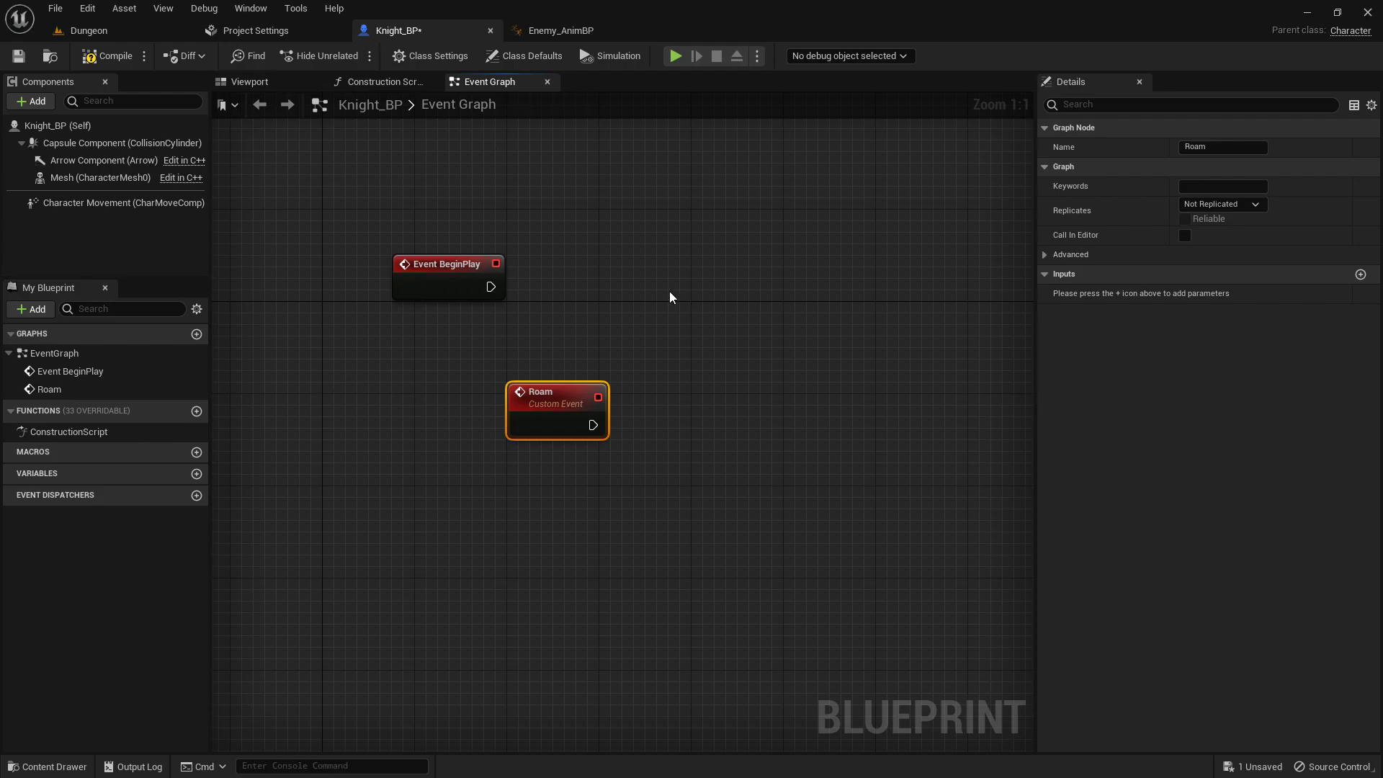
# - Reposition the Roam event lower in the graph and add a Get Actor Location node beneath Event BeginPlay
pyautogui.moveTo(541, 400); pyautogui.dragTo(309, 434)
pyautogui.moveTo(366, 353); pyautogui.dragTo(421, 246, button='right')
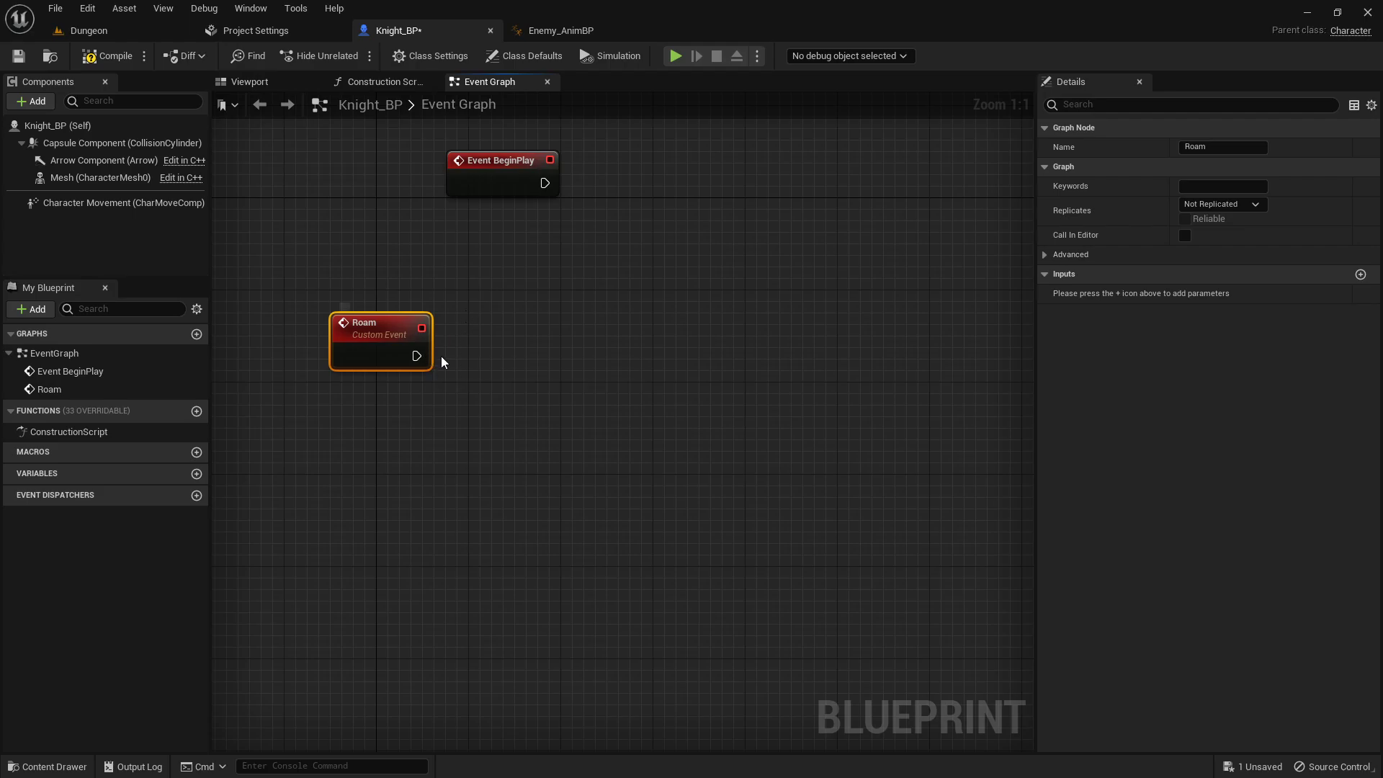
pyautogui.moveTo(442, 361); pyautogui.dragTo(451, 315, button='right')
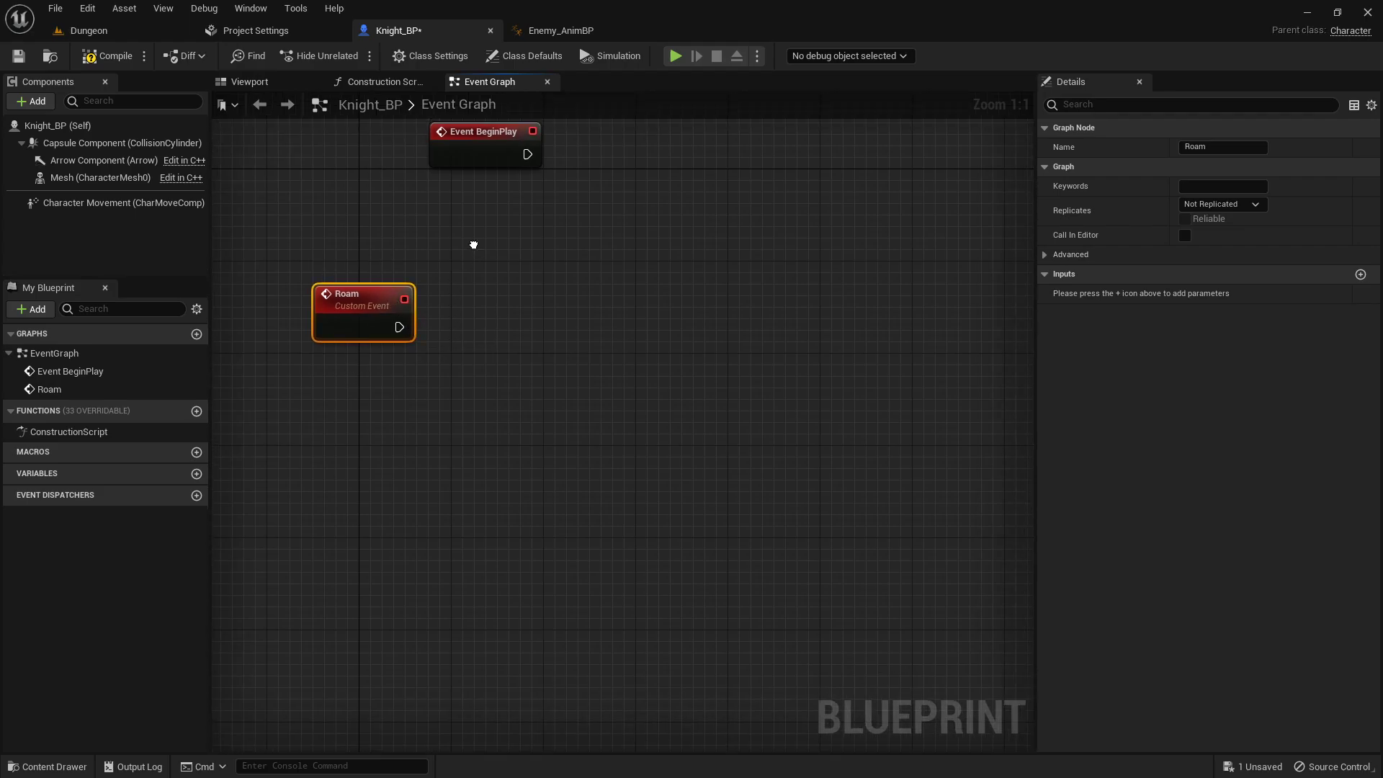
pyautogui.moveTo(472, 243); pyautogui.dragTo(447, 333, button='right')
pyautogui.rightClick(563, 237)
pyautogui.write('get')
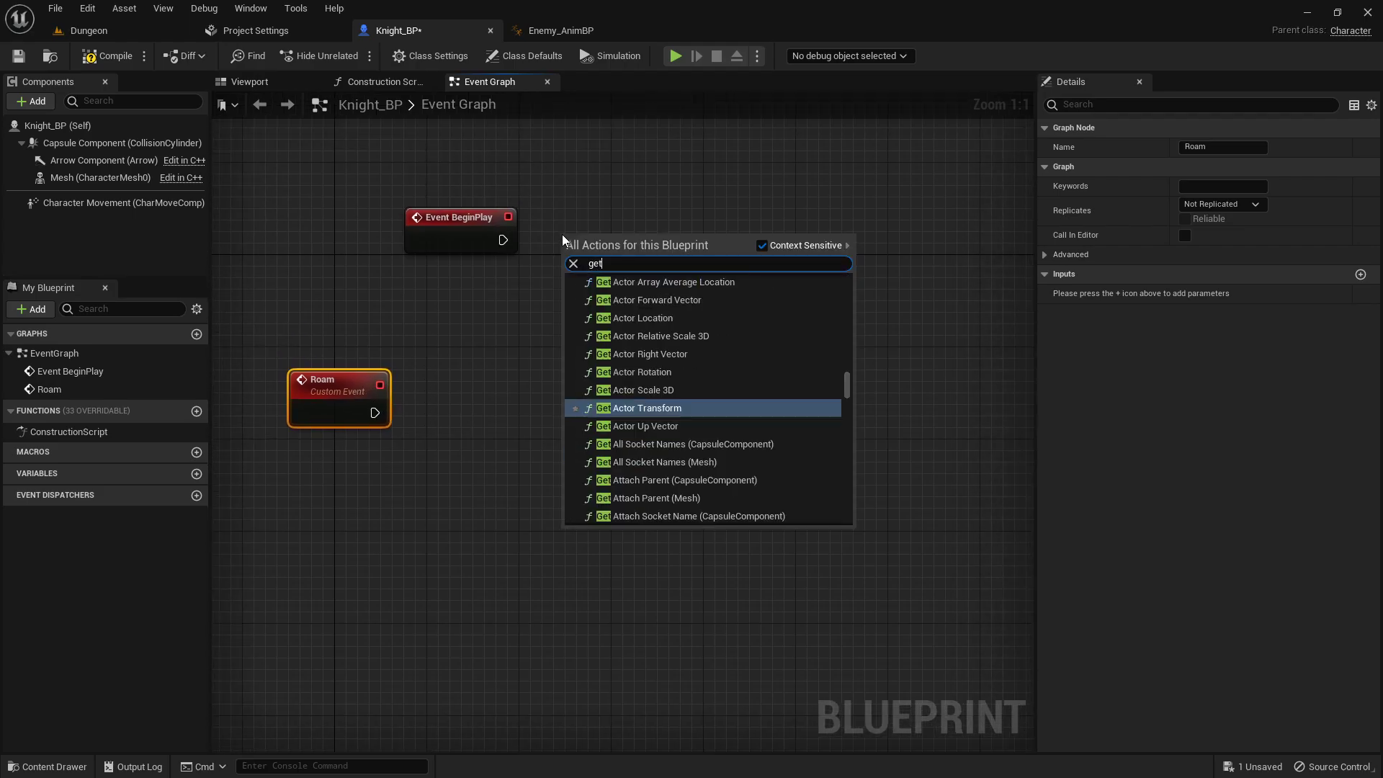
pyautogui.write(' actor locat')
pyautogui.press('Return')
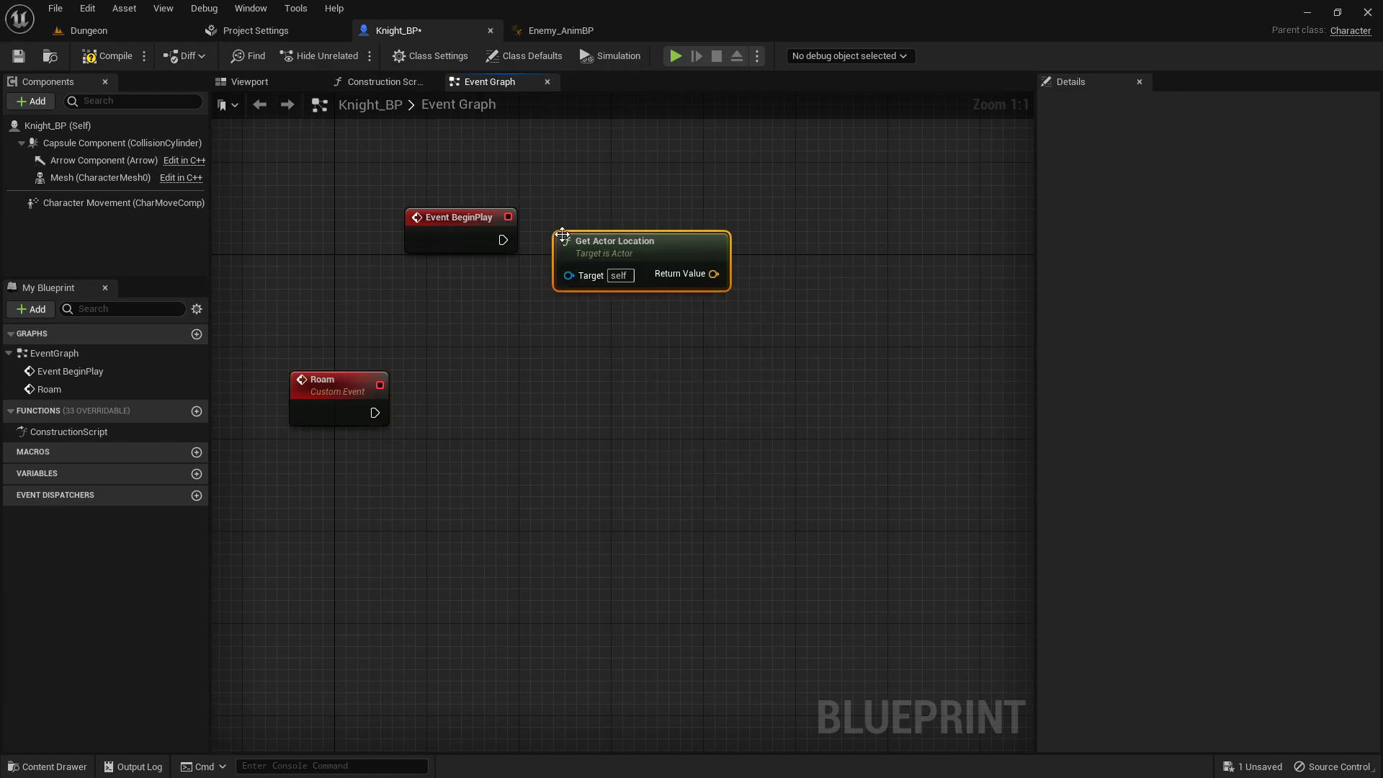
pyautogui.moveTo(666, 250); pyautogui.dragTo(447, 297)
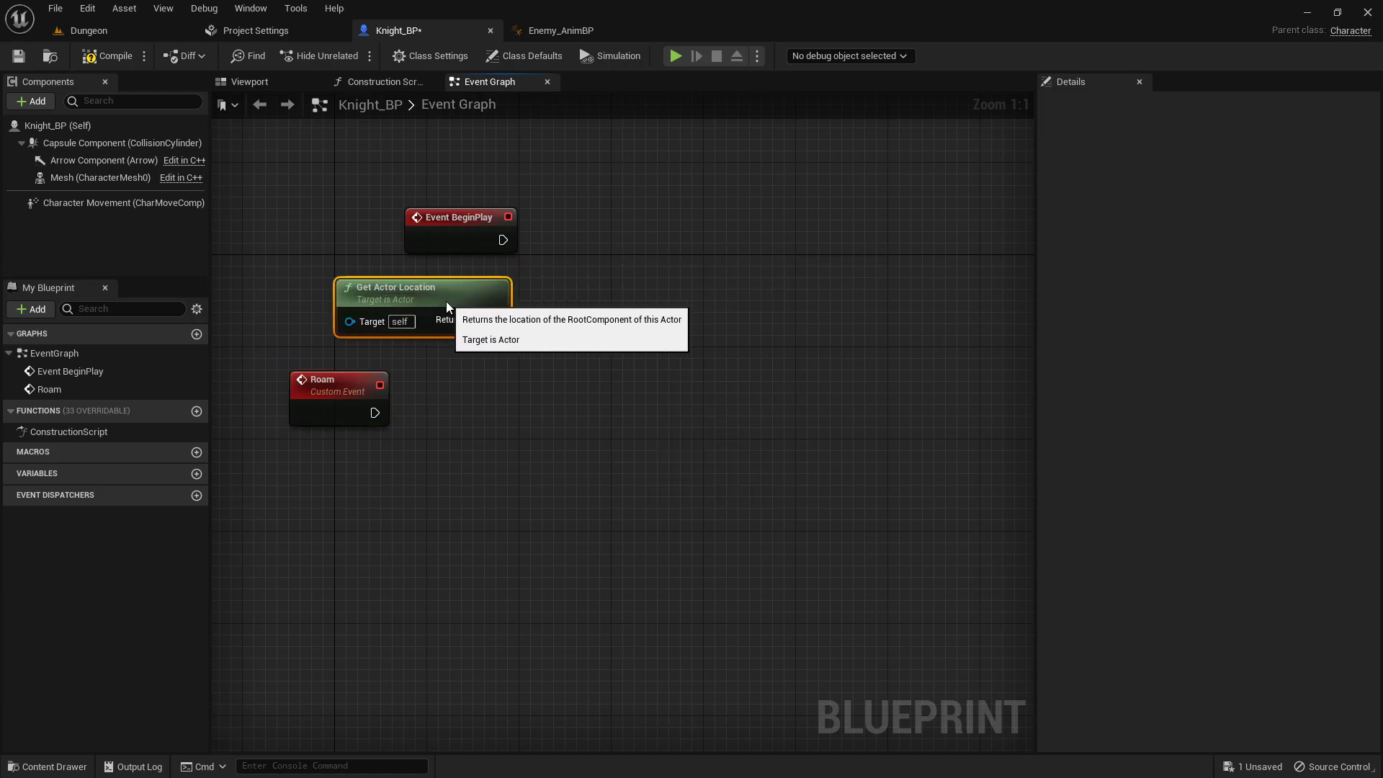
# - Promote the actor location to a variable named StartPoint and have Event BeginPlay run its SET node
pyautogui.rightClick(497, 321)
pyautogui.click(573, 345)
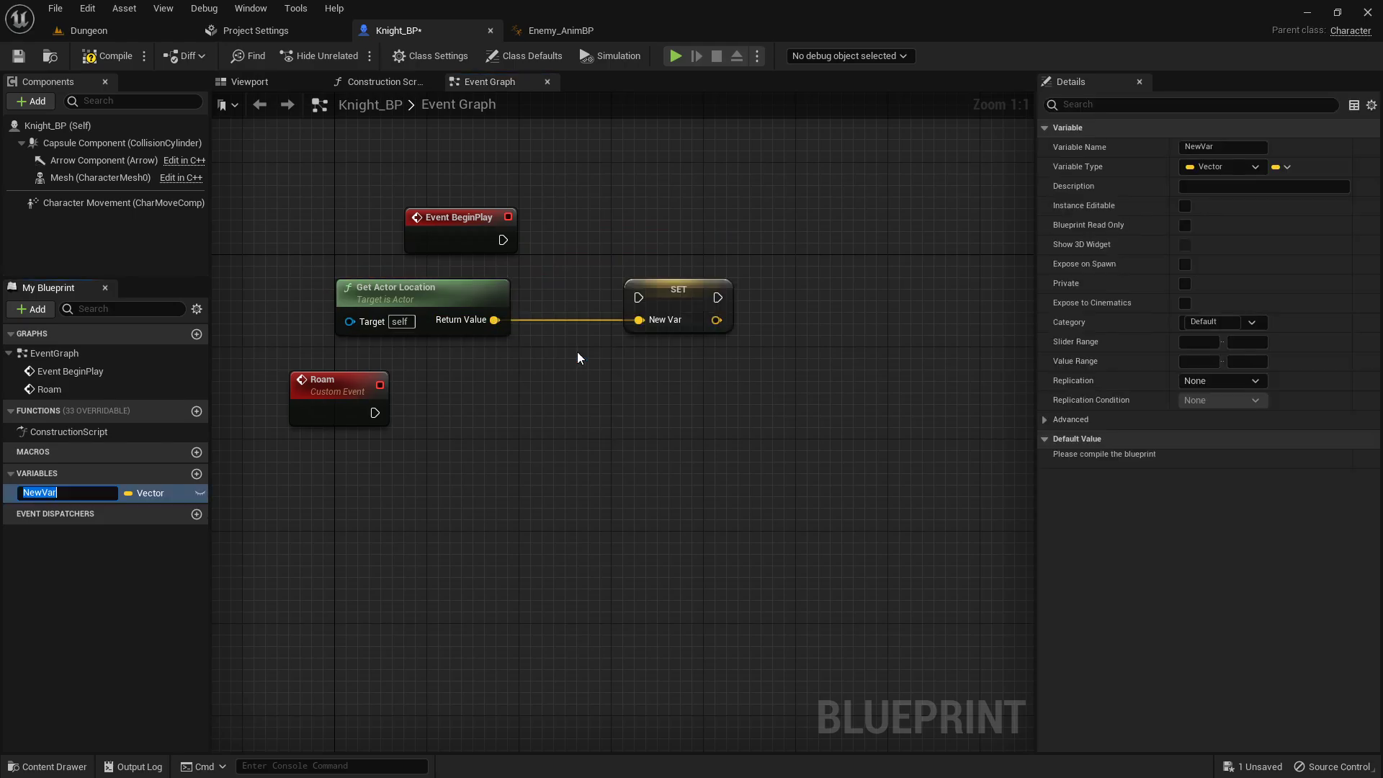
pyautogui.write('StartPoint')
pyautogui.press('Return')
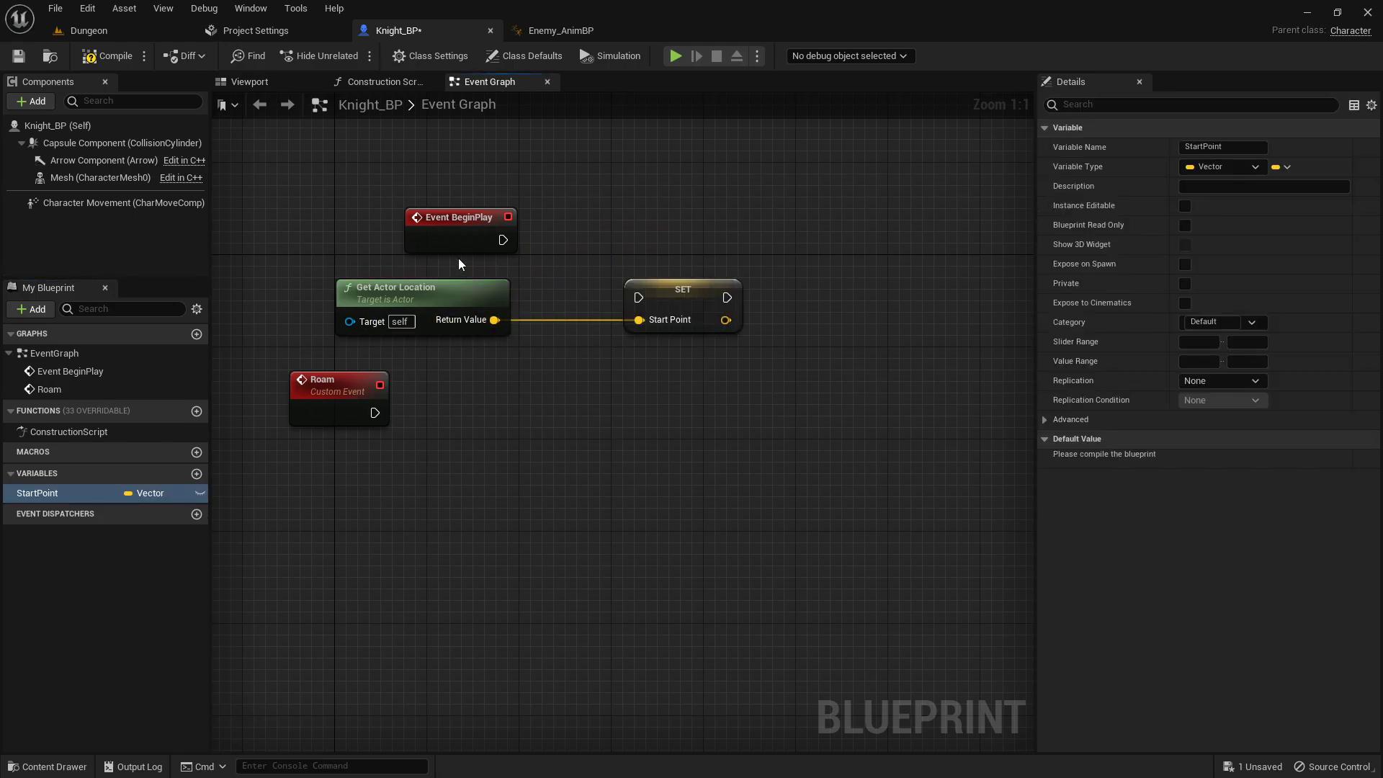
pyautogui.moveTo(503, 240); pyautogui.dragTo(637, 241)
pyautogui.moveTo(518, 396); pyautogui.dragTo(578, 309, button='right')
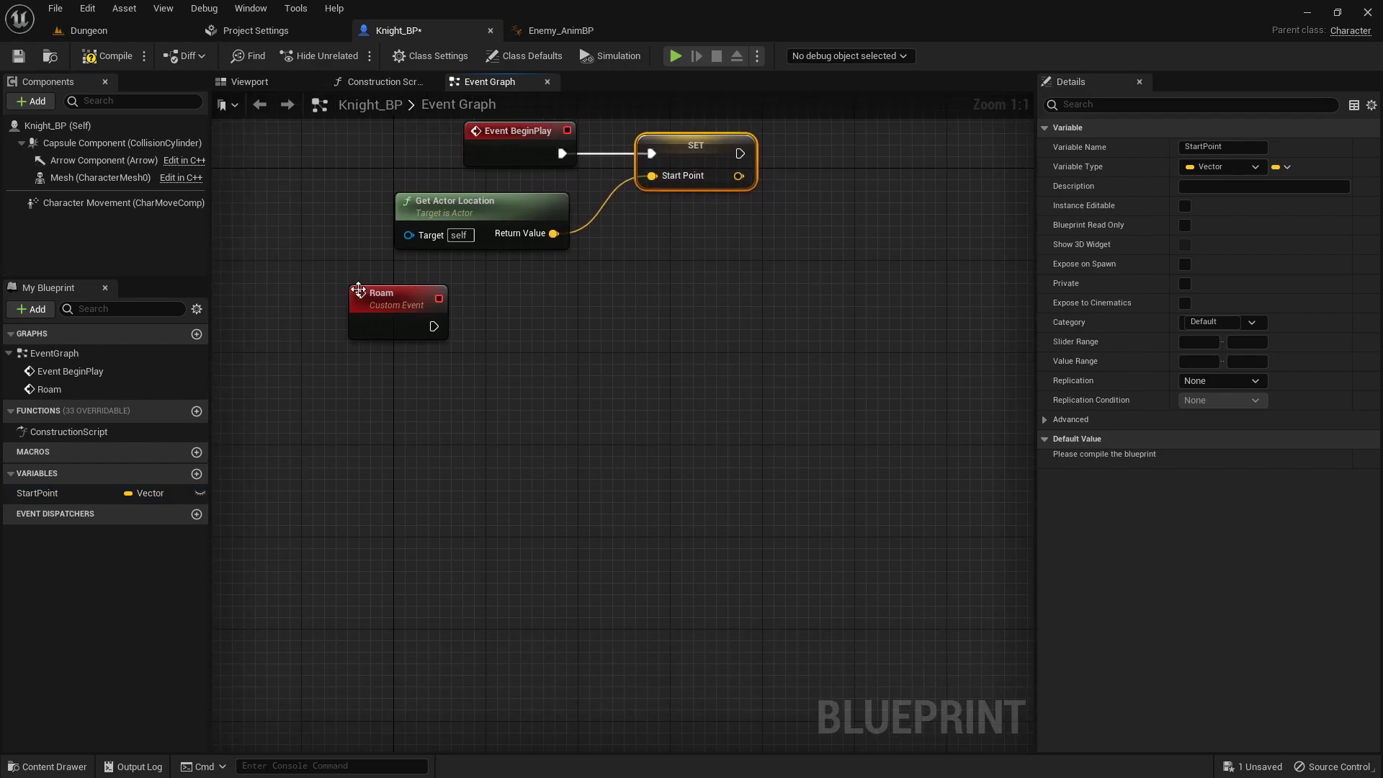
# - Run an AI MoveTo node from the Roam event and supply its Pawn input with a reference to self
pyautogui.moveTo(422, 328); pyautogui.dragTo(521, 396)
pyautogui.write('ai')
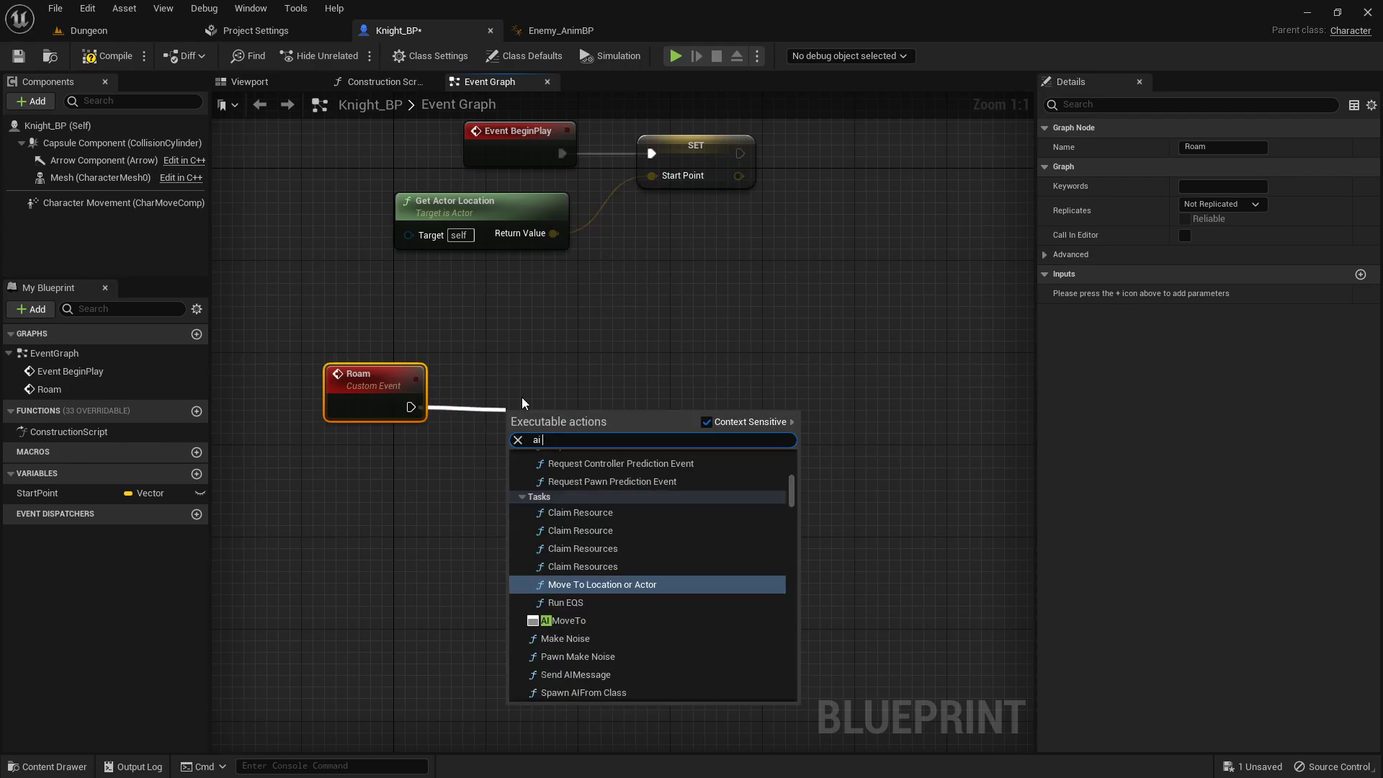
pyautogui.write(' move to')
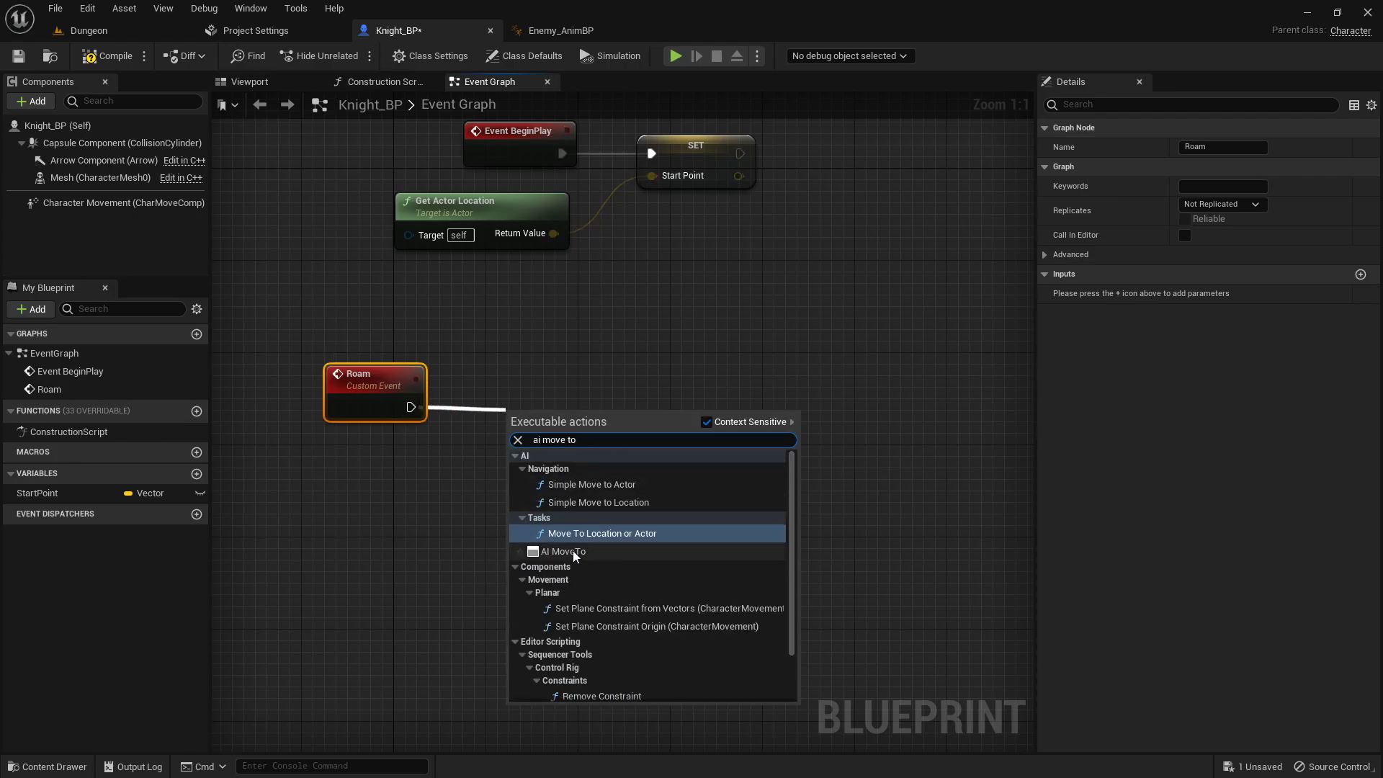
pyautogui.click(576, 552)
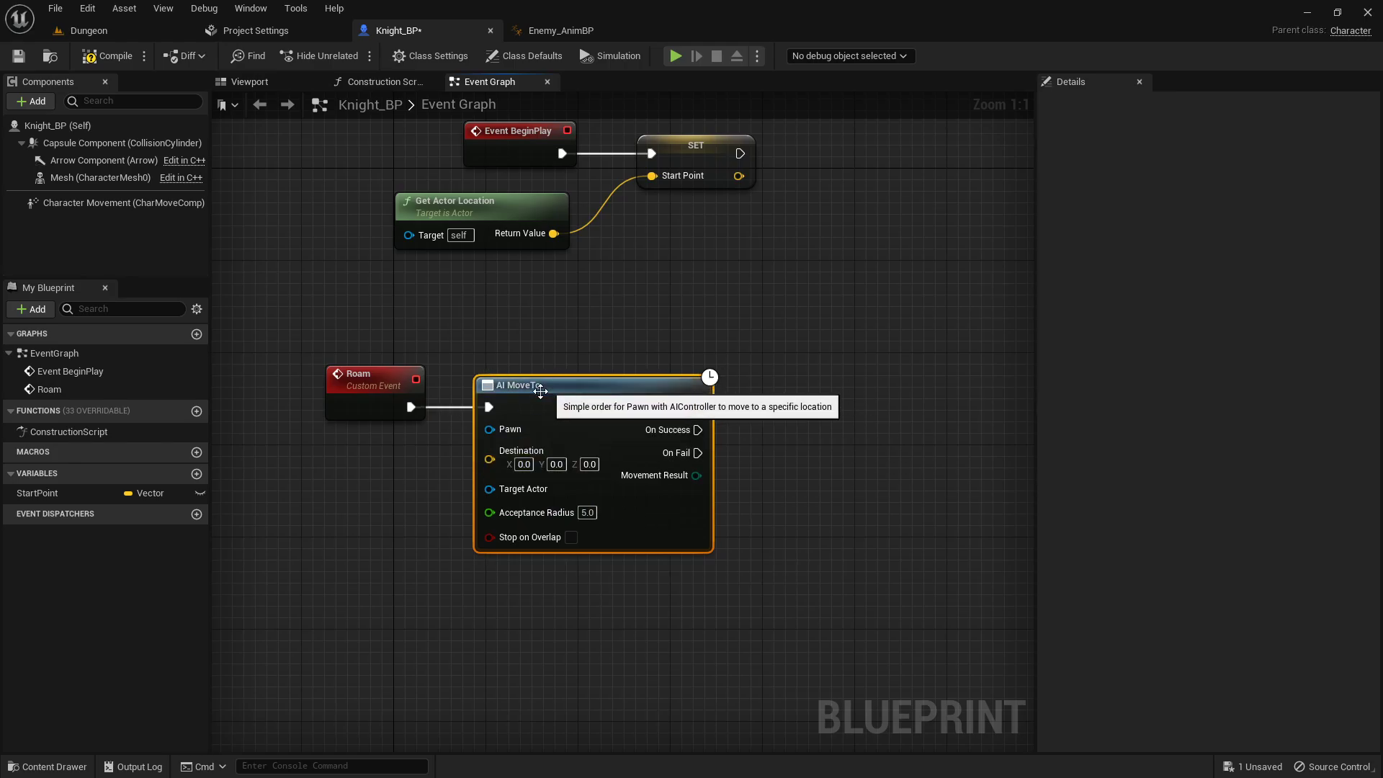
pyautogui.moveTo(489, 429); pyautogui.dragTo(388, 320)
pyautogui.write('se')
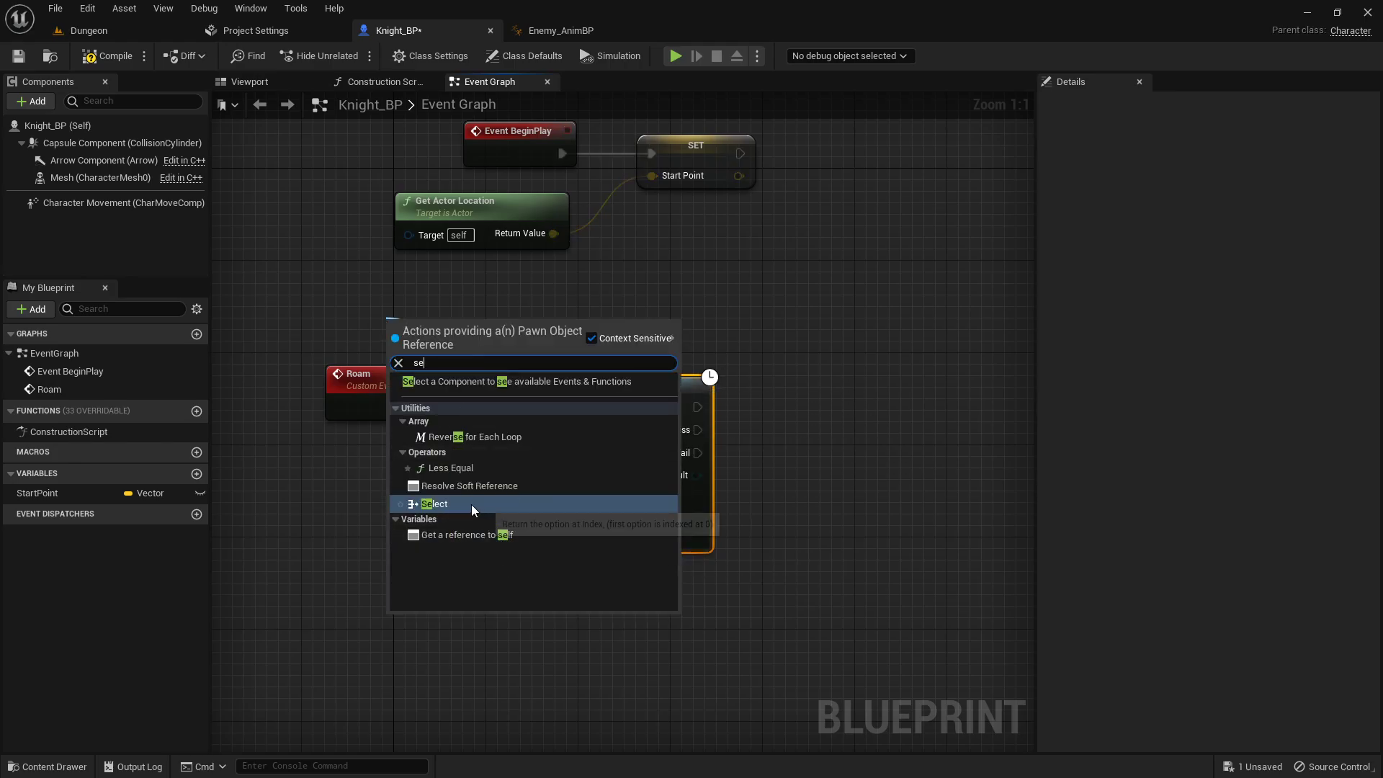
pyautogui.click(461, 535)
pyautogui.moveTo(398, 317); pyautogui.dragTo(340, 334)
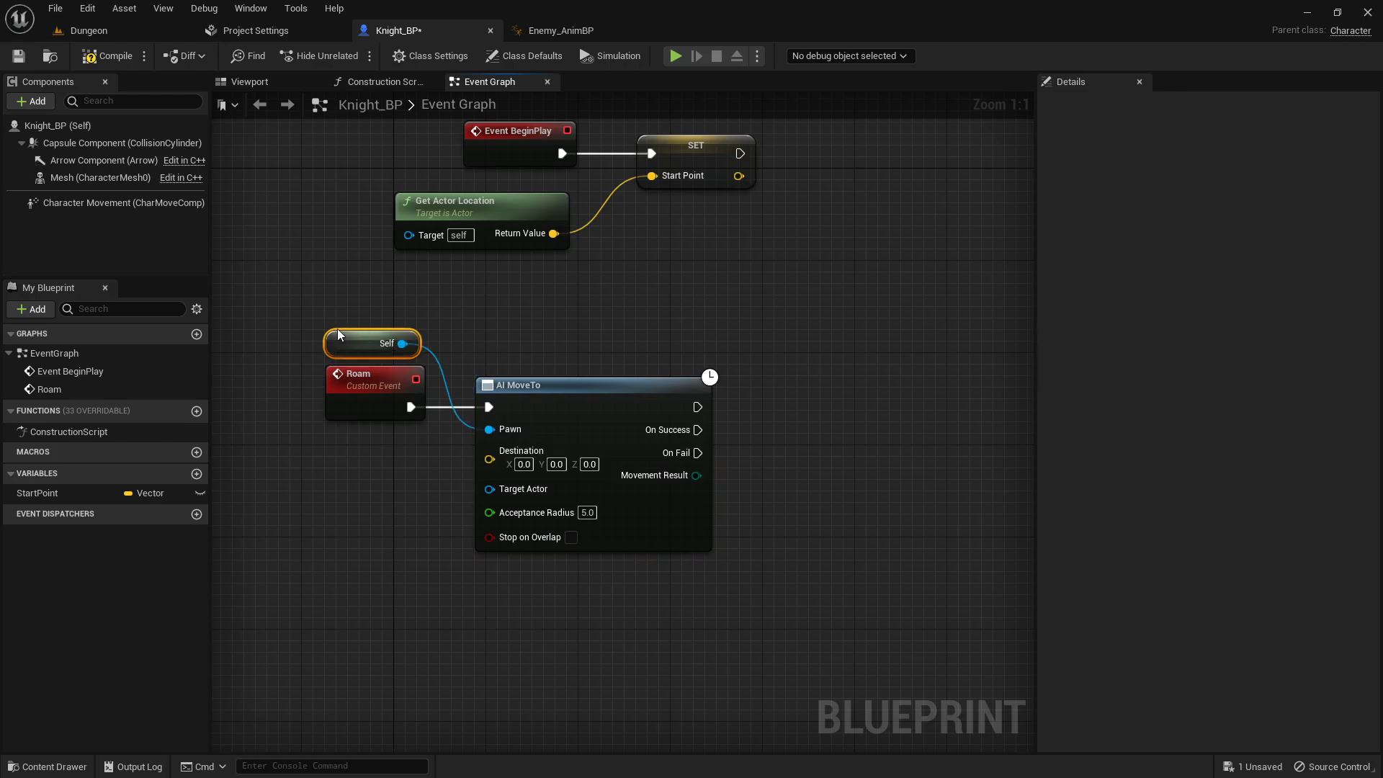
# - Feed AI MoveTo's Destination from a GetRandomReachablePointInRadius node with StartPoint as Origin, and open its Radius value for editing
pyautogui.moveTo(412, 471); pyautogui.dragTo(502, 400, button='right')
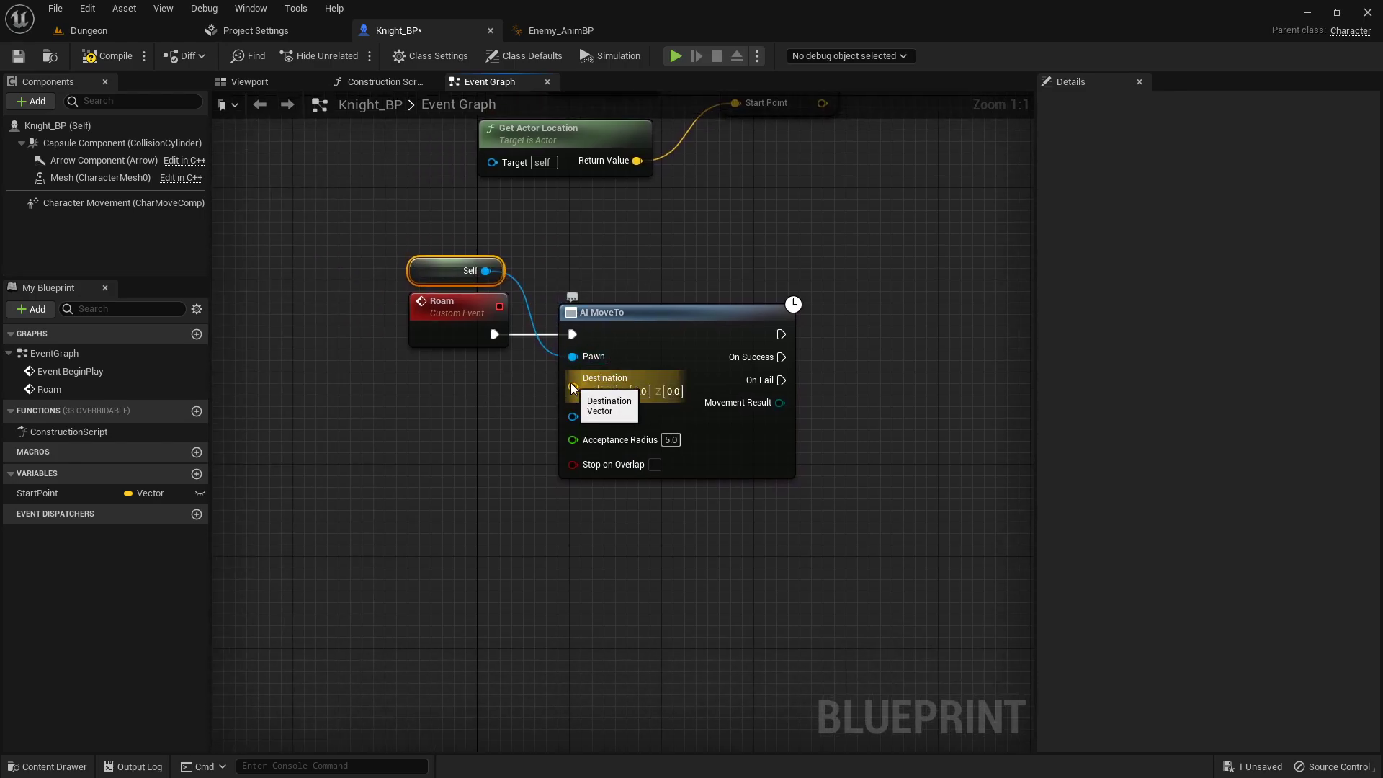
pyautogui.moveTo(573, 388); pyautogui.dragTo(479, 434)
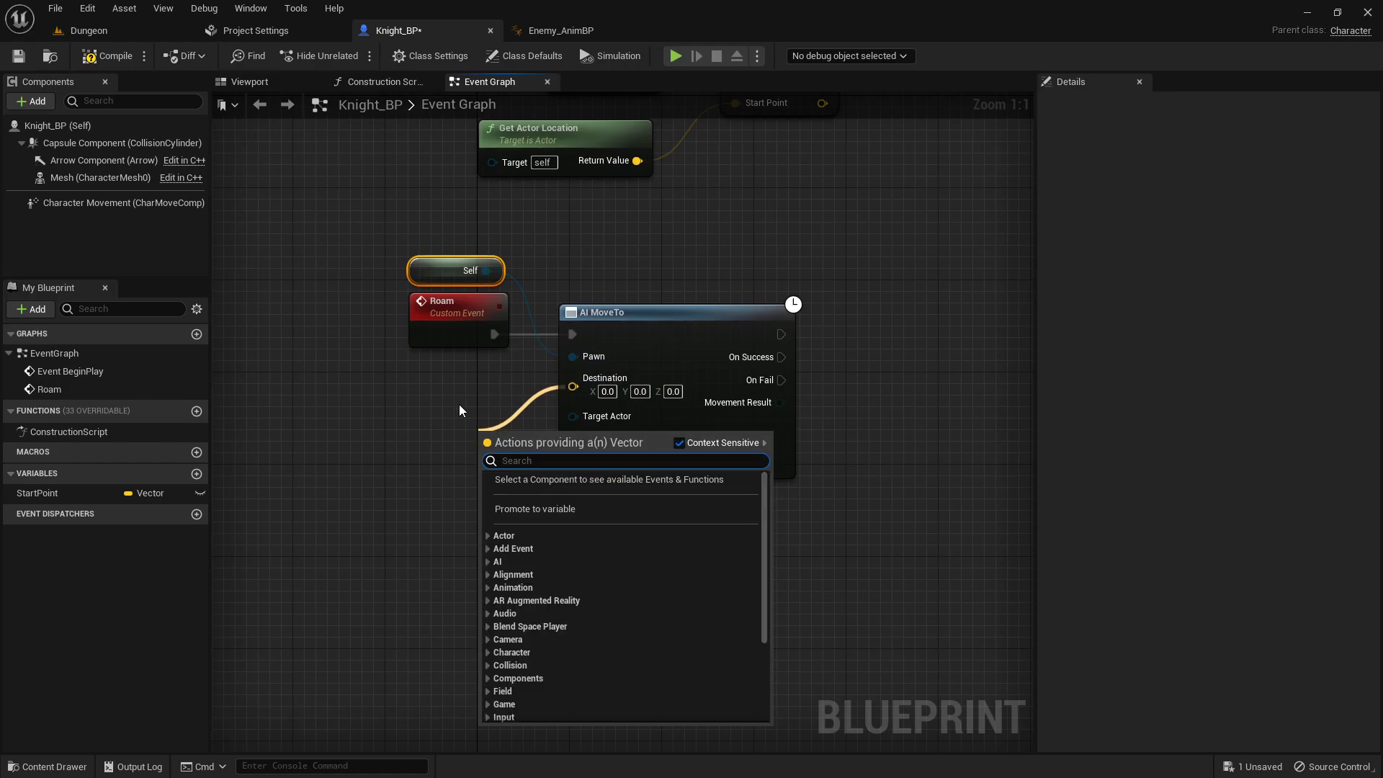
pyautogui.write('random reacha')
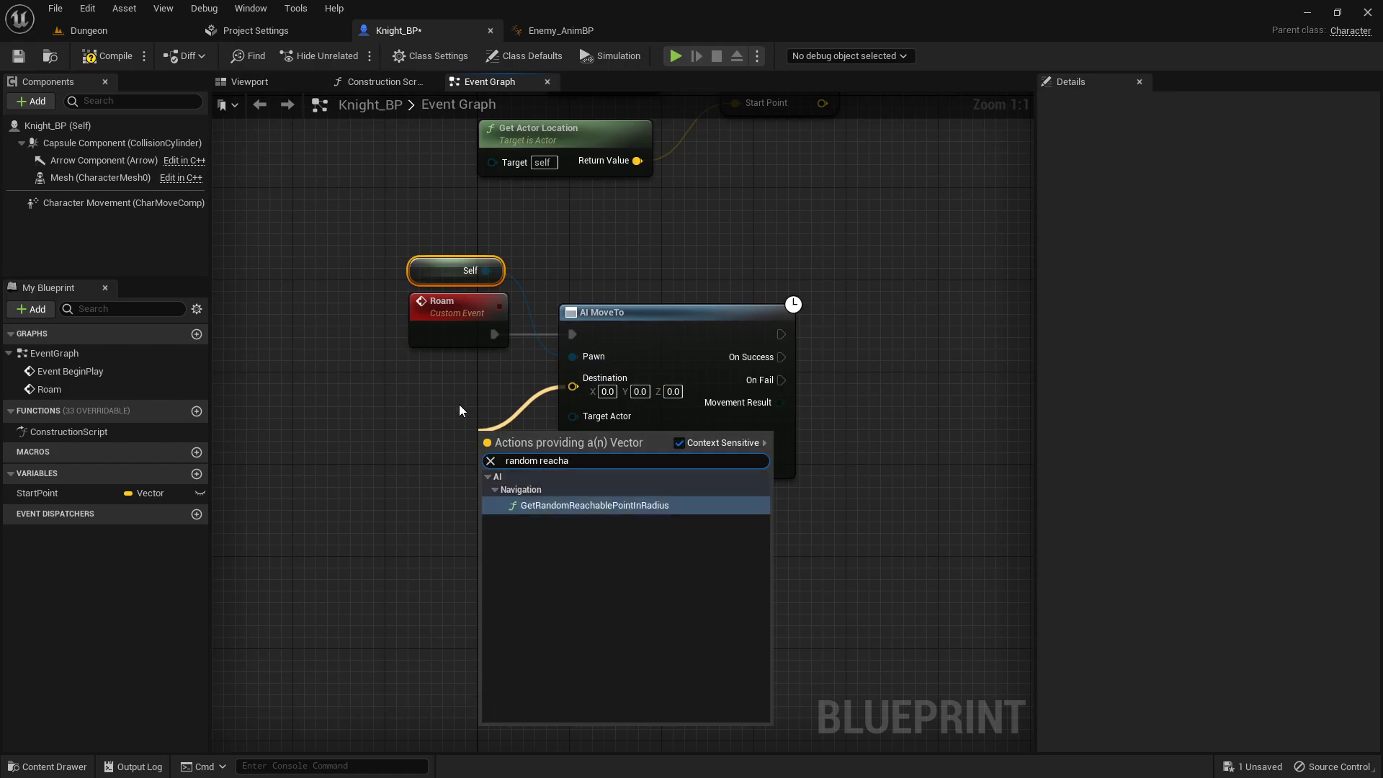
pyautogui.press('Return')
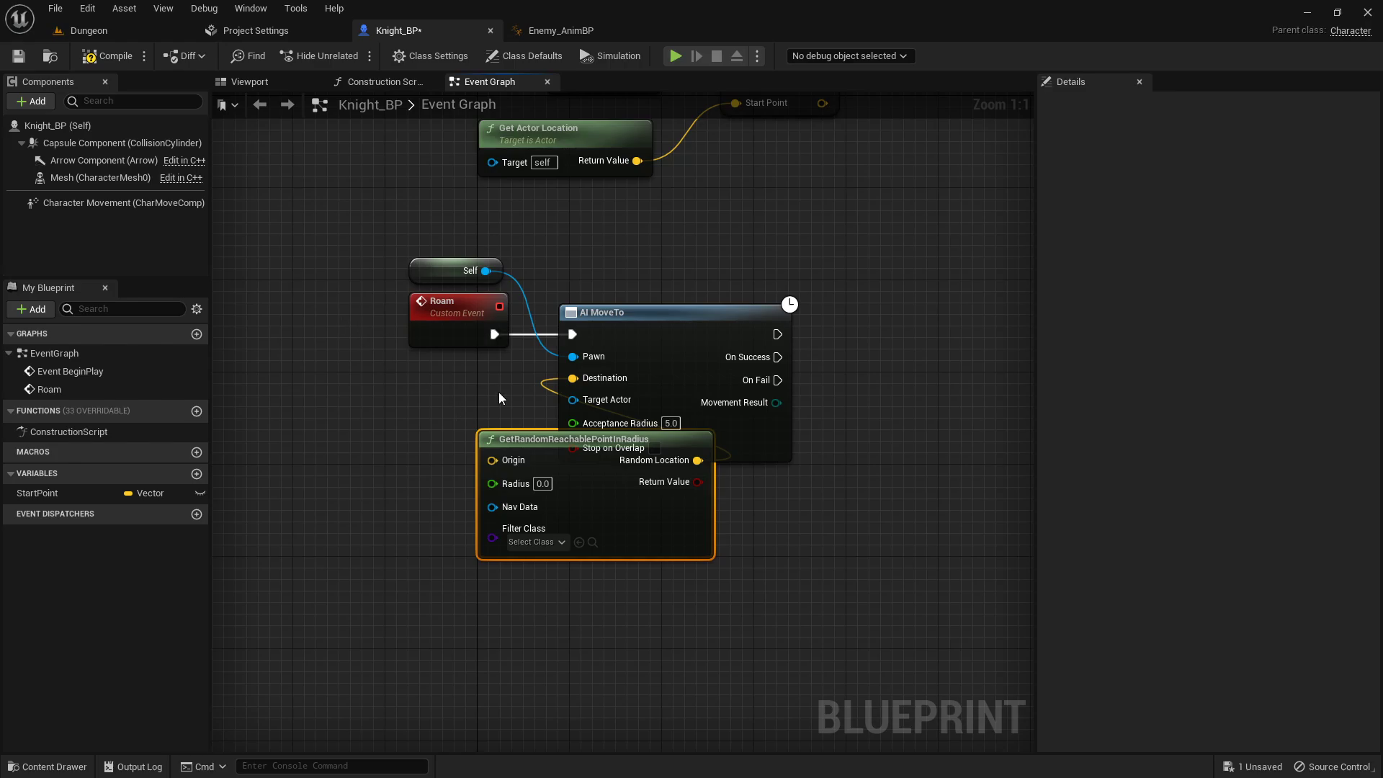
pyautogui.moveTo(533, 454); pyautogui.dragTo(337, 441)
pyautogui.moveTo(349, 383); pyautogui.dragTo(469, 345, button='right')
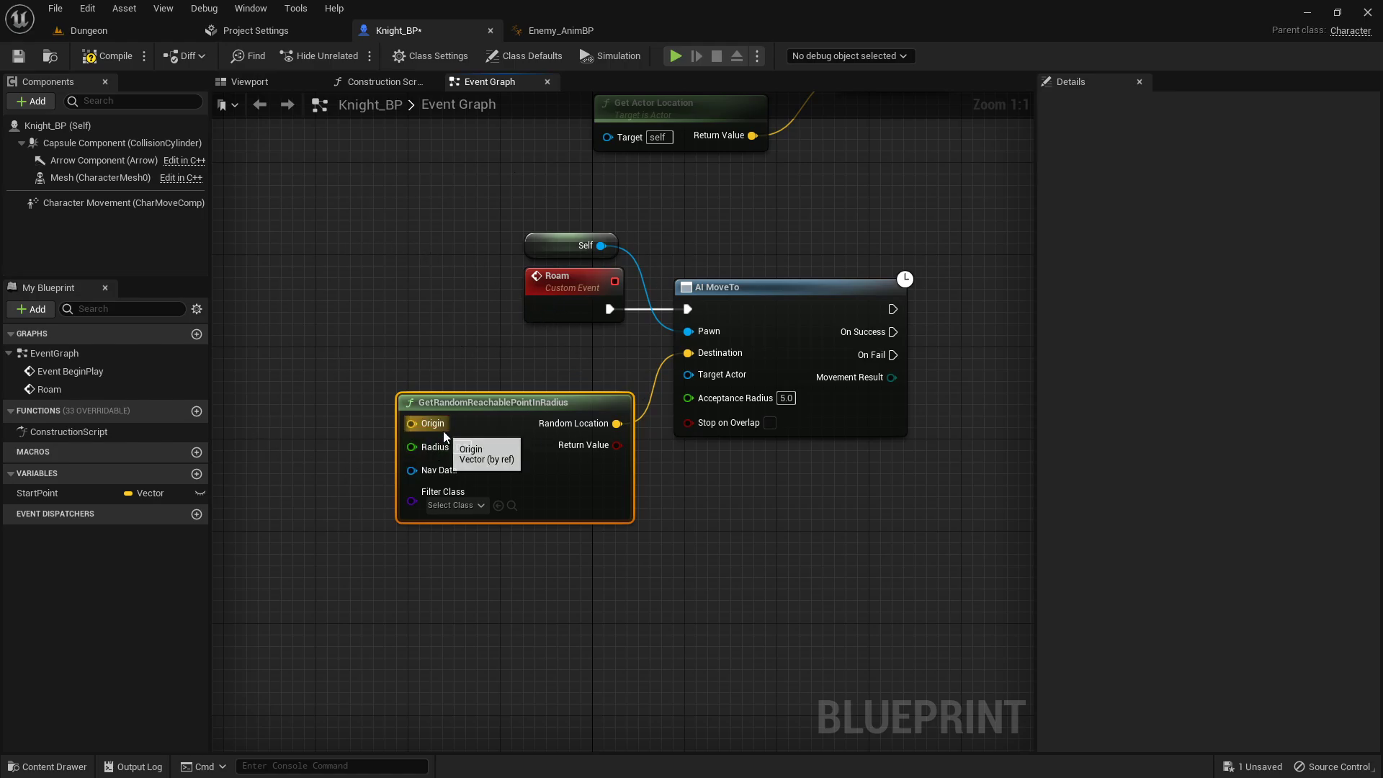
pyautogui.moveTo(37, 493); pyautogui.dragTo(413, 425)
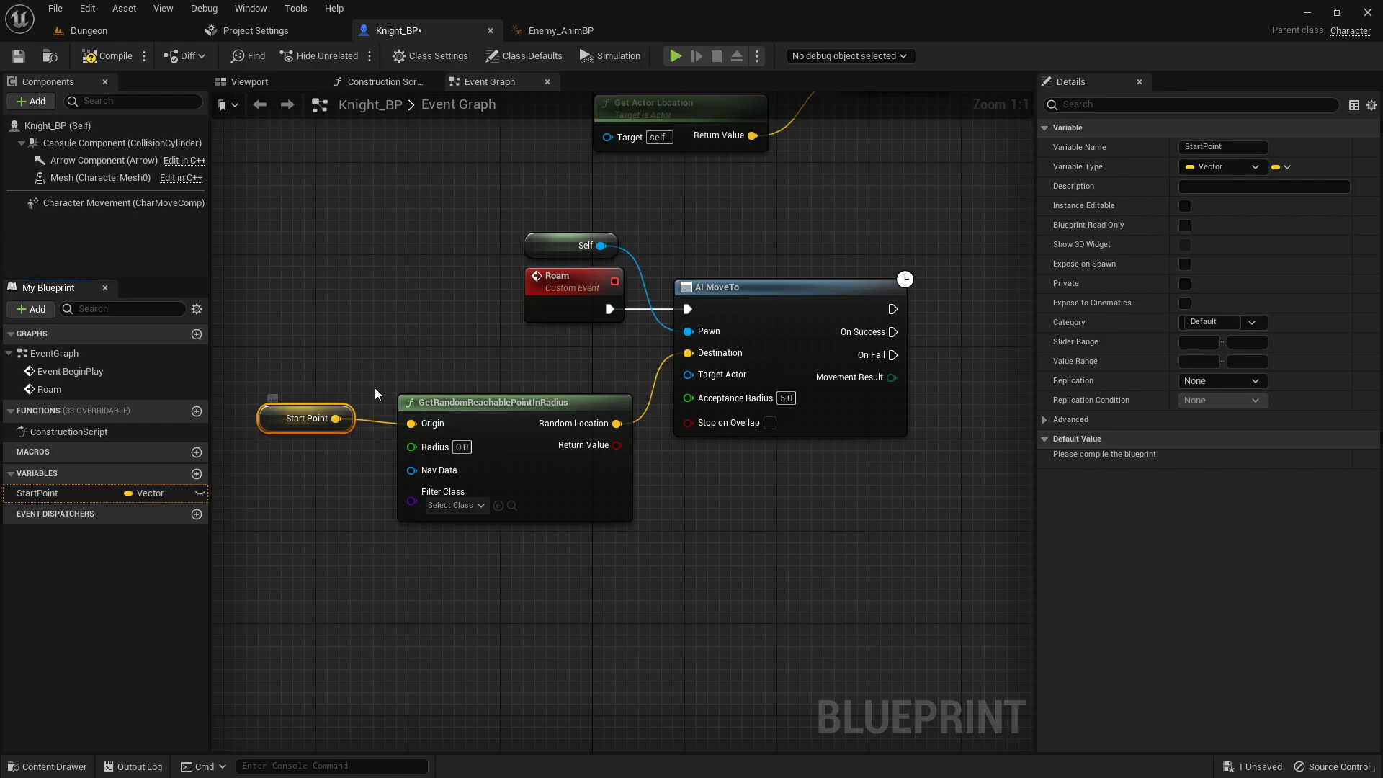
pyautogui.moveTo(413, 343); pyautogui.dragTo(485, 223, button='right')
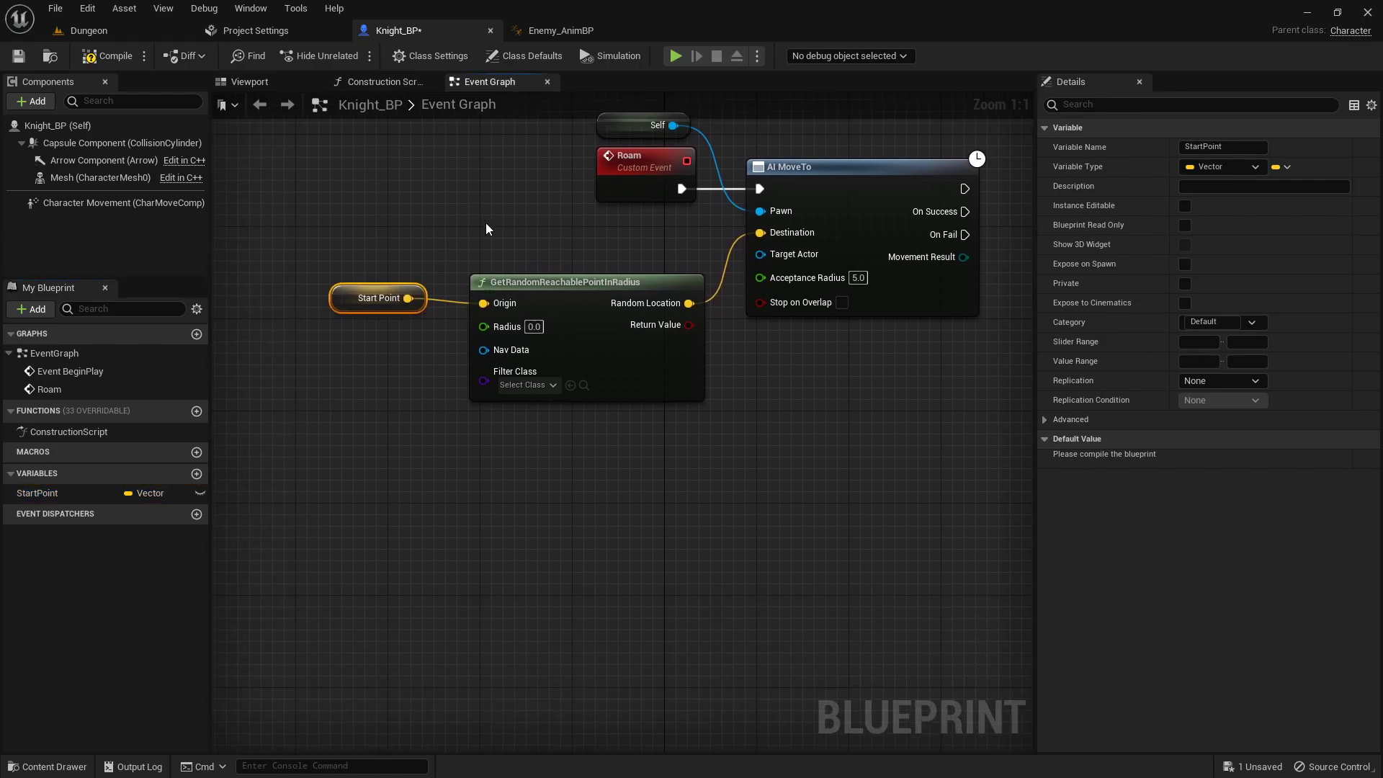
pyautogui.click(534, 326)
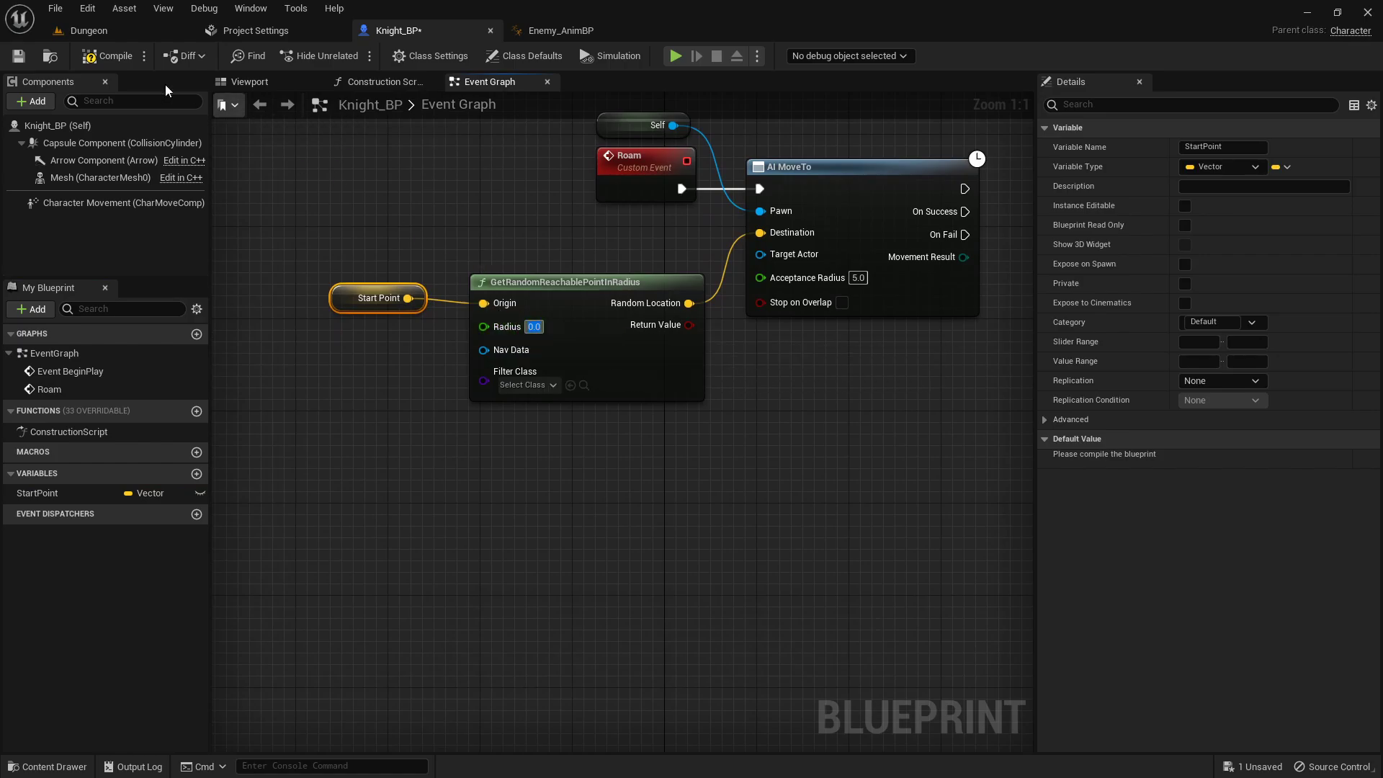
# - Show the Dungeon level in an orthographic Top view with Unlit shading
pyautogui.click(118, 28)
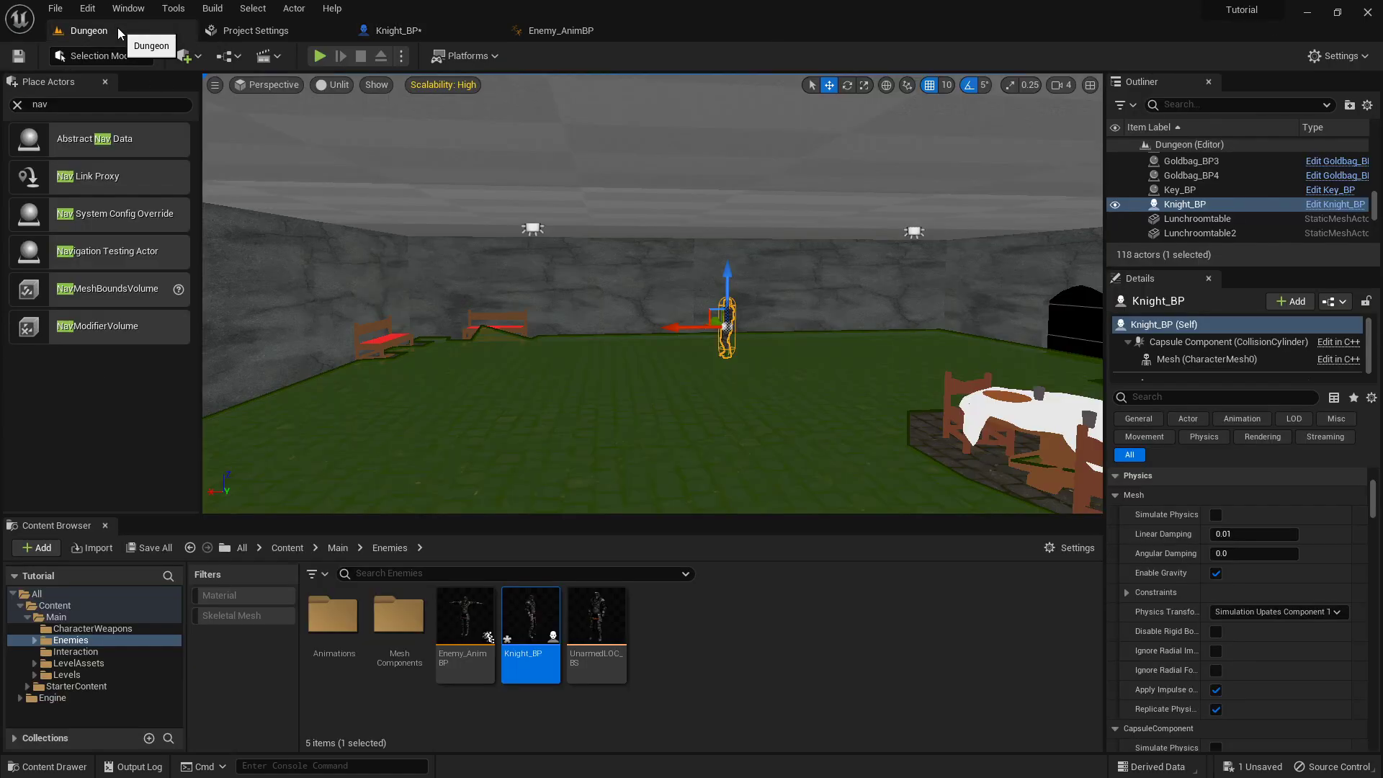
pyautogui.click(282, 86)
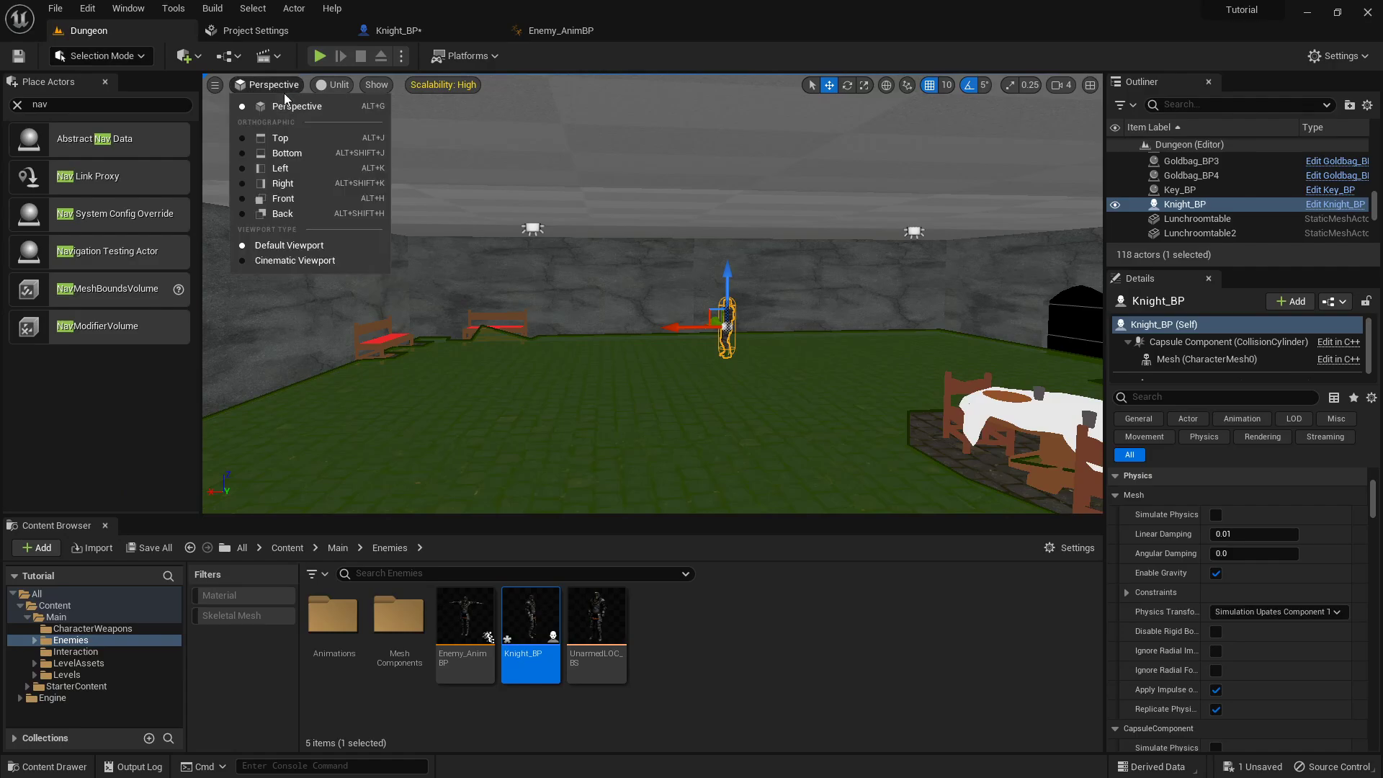
pyautogui.click(295, 138)
pyautogui.scroll(-3, 522, 315)
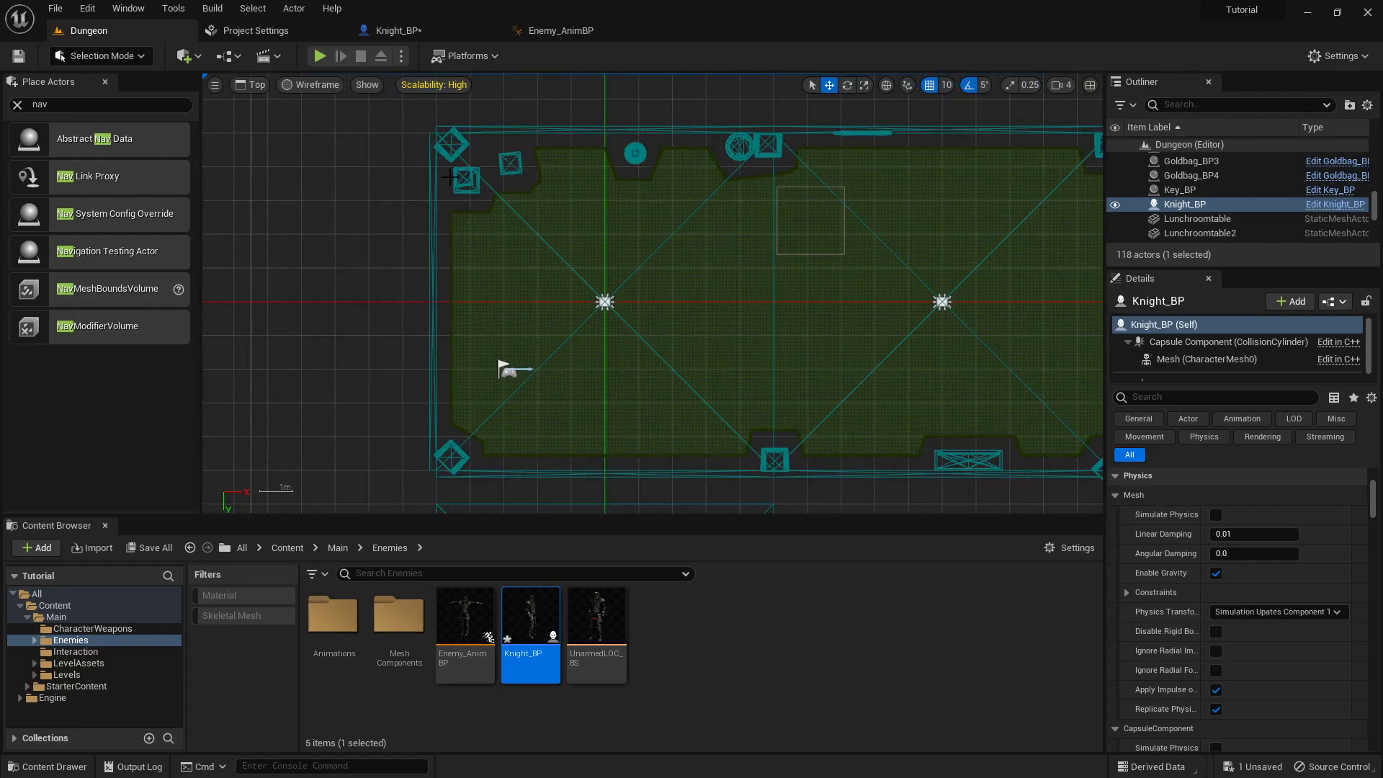
pyautogui.click(308, 85)
pyautogui.click(328, 142)
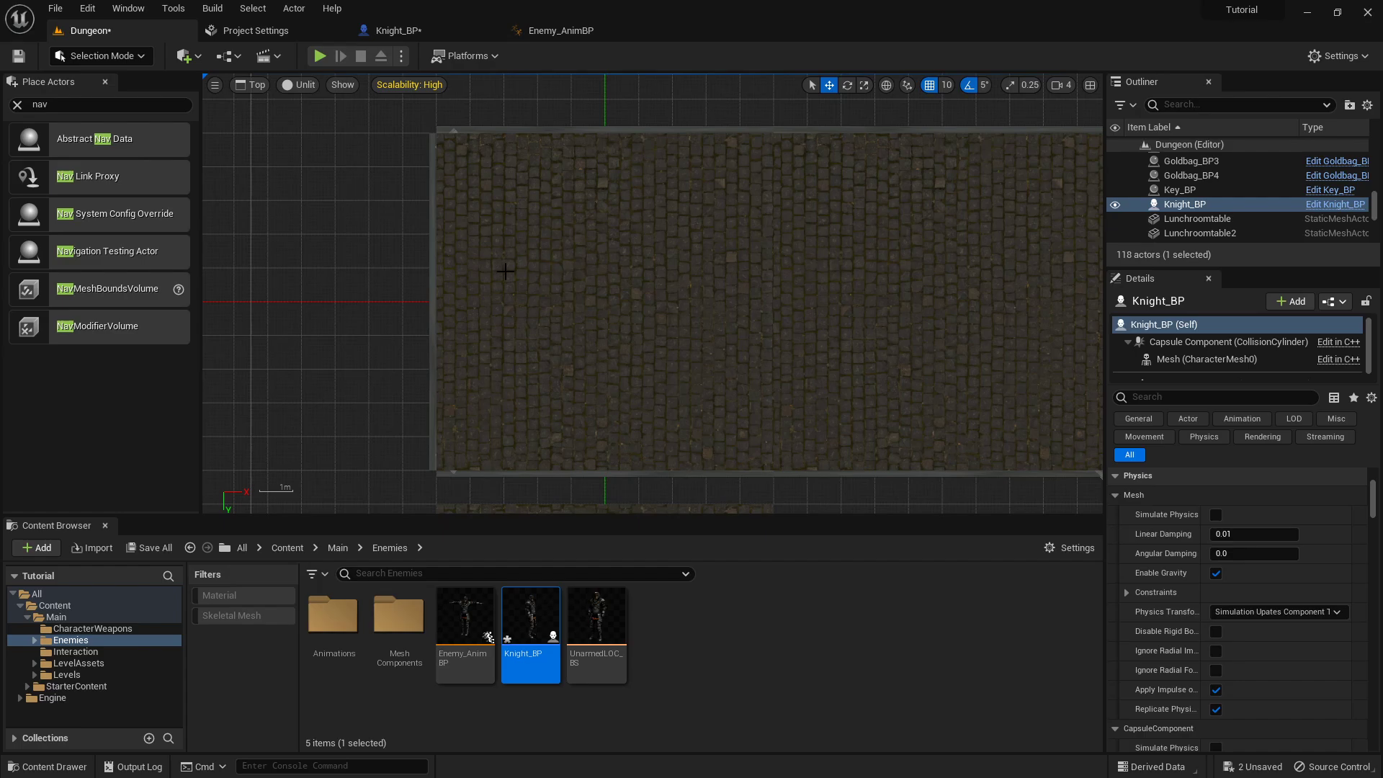
pyautogui.moveTo(490, 270); pyautogui.dragTo(505, 269, button='right')
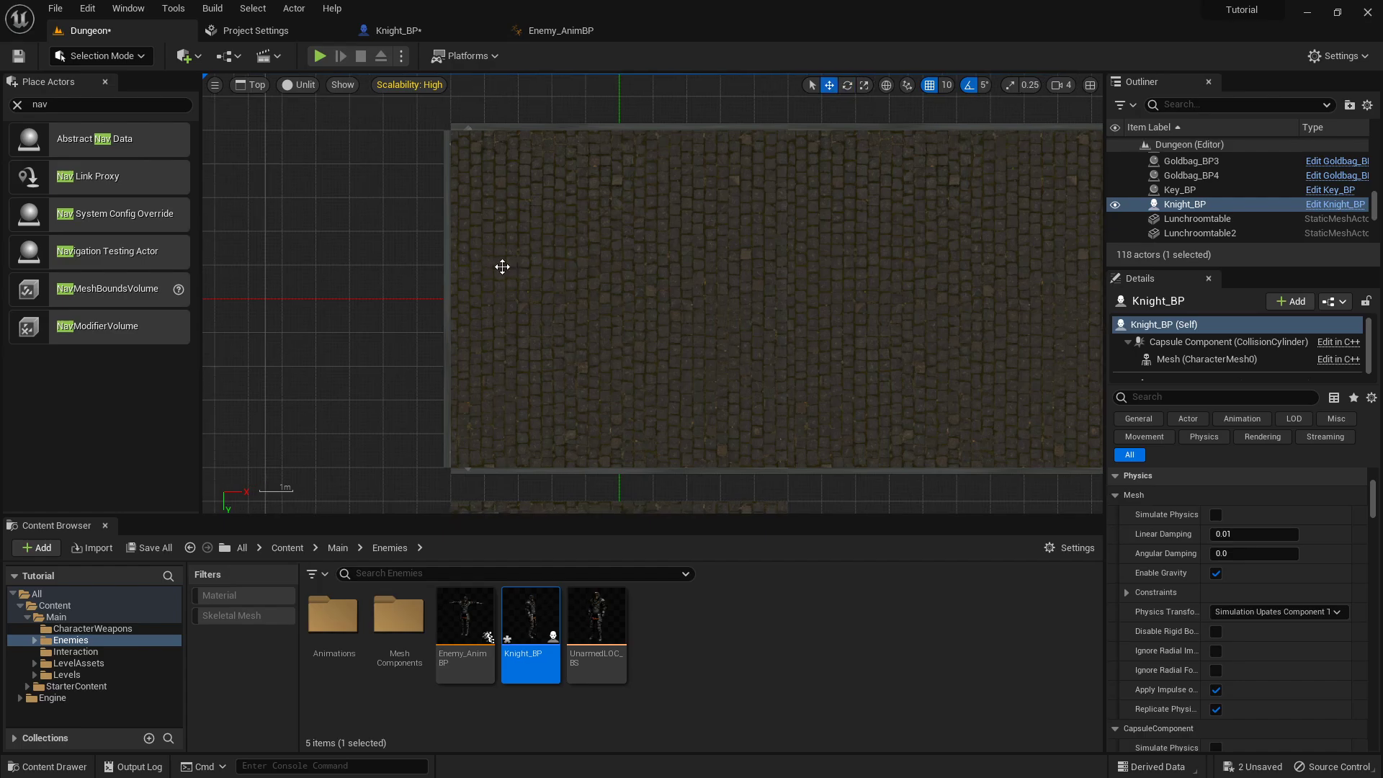
pyautogui.moveTo(621, 270); pyautogui.dragTo(670, 265)
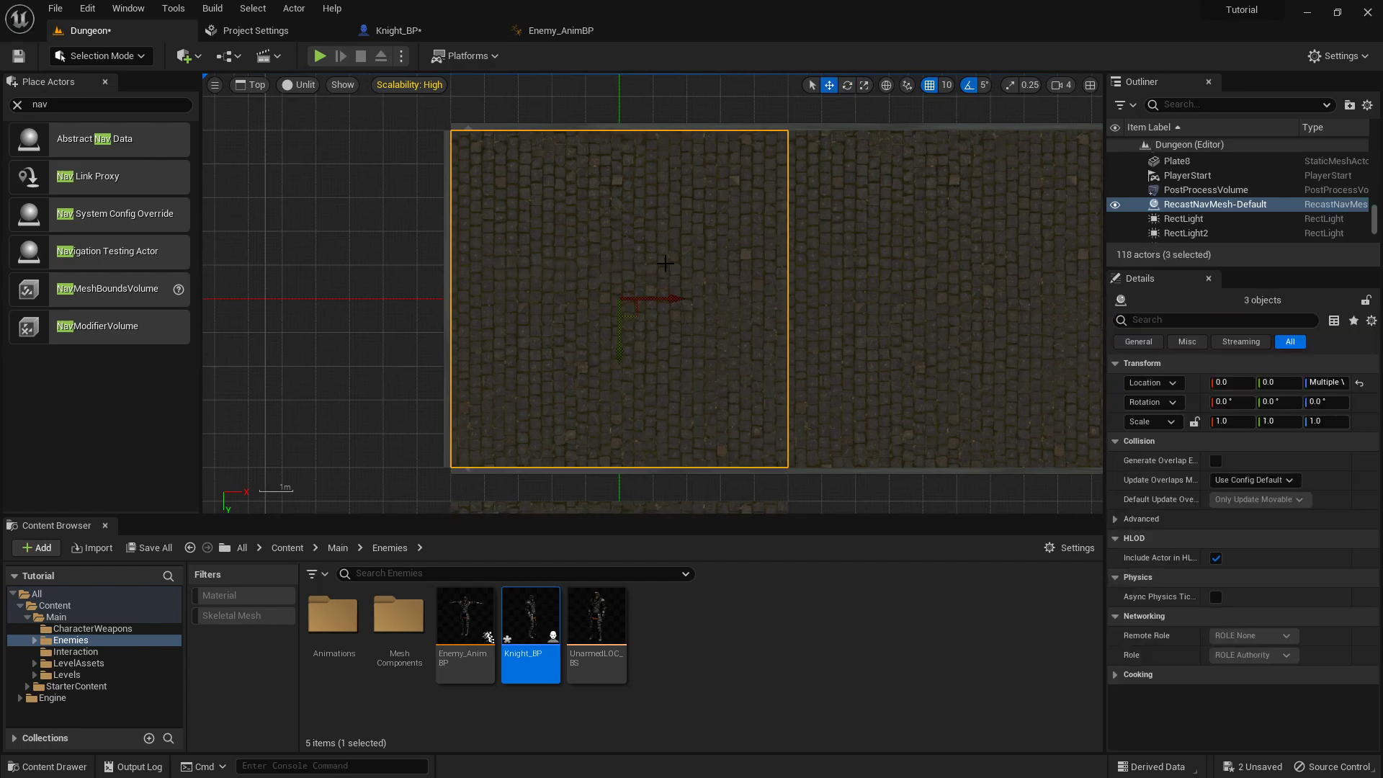
pyautogui.click(356, 230)
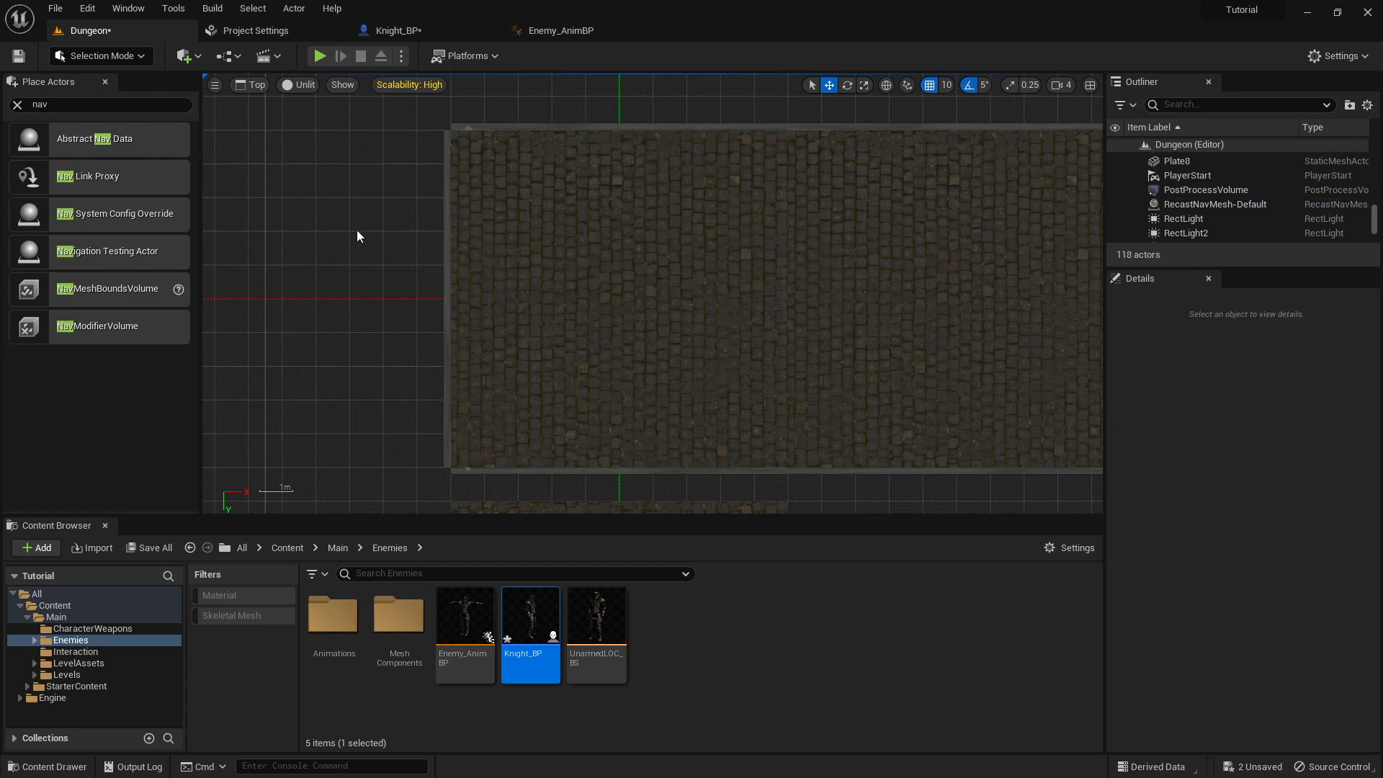
pyautogui.moveTo(349, 235); pyautogui.dragTo(388, 234)
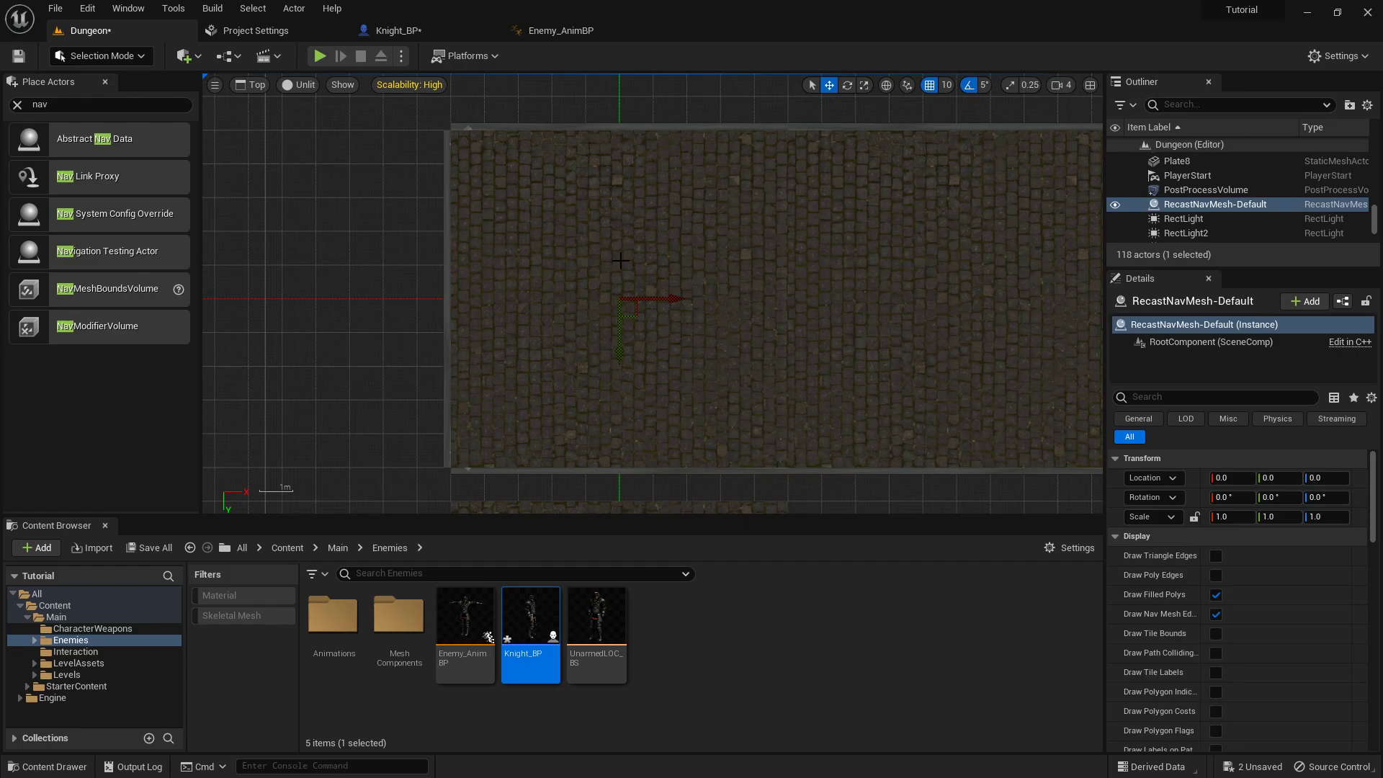
pyautogui.moveTo(673, 298); pyautogui.dragTo(823, 296)
pyautogui.hotkey('ctrl', 'z')
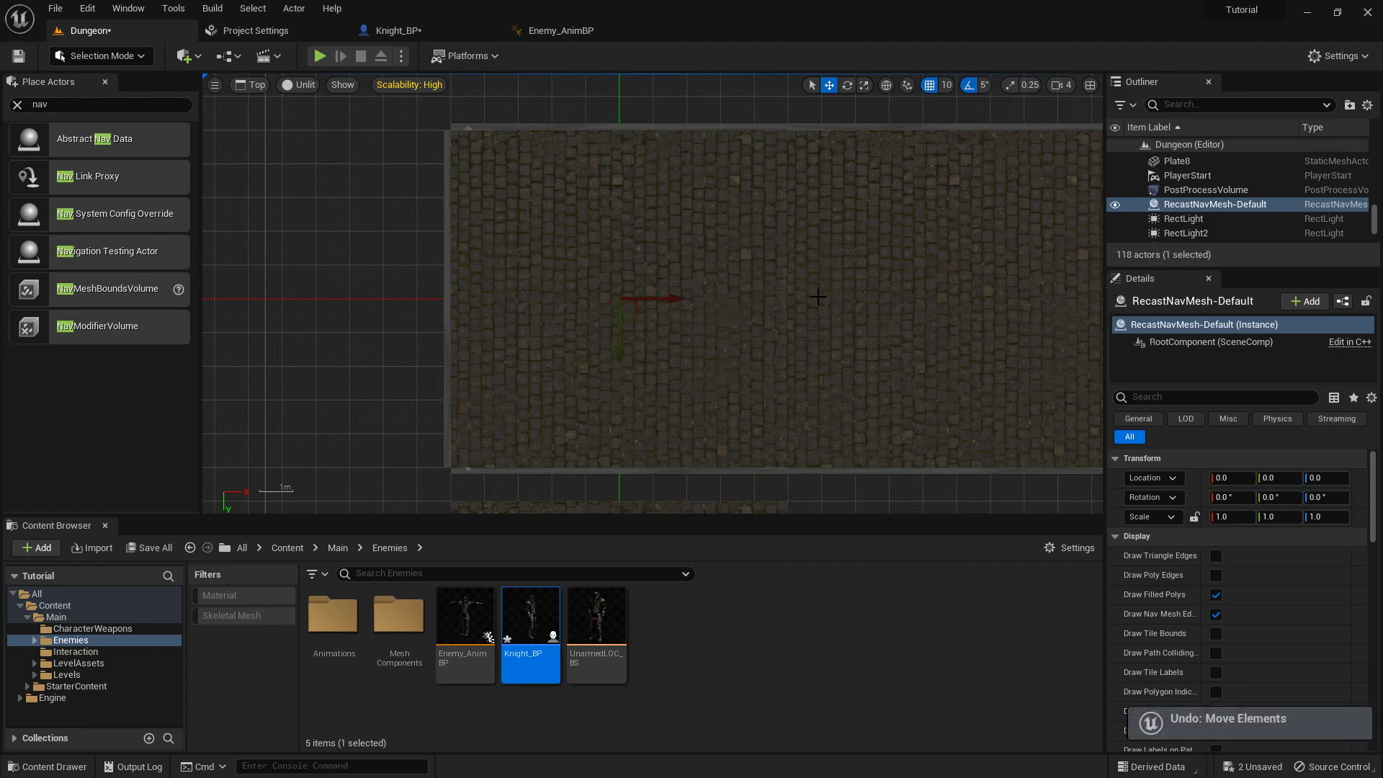
# - Measure the width of the DungeonFloor10 floor tile in the Top view of the Dungeon level
pyautogui.click(802, 290)
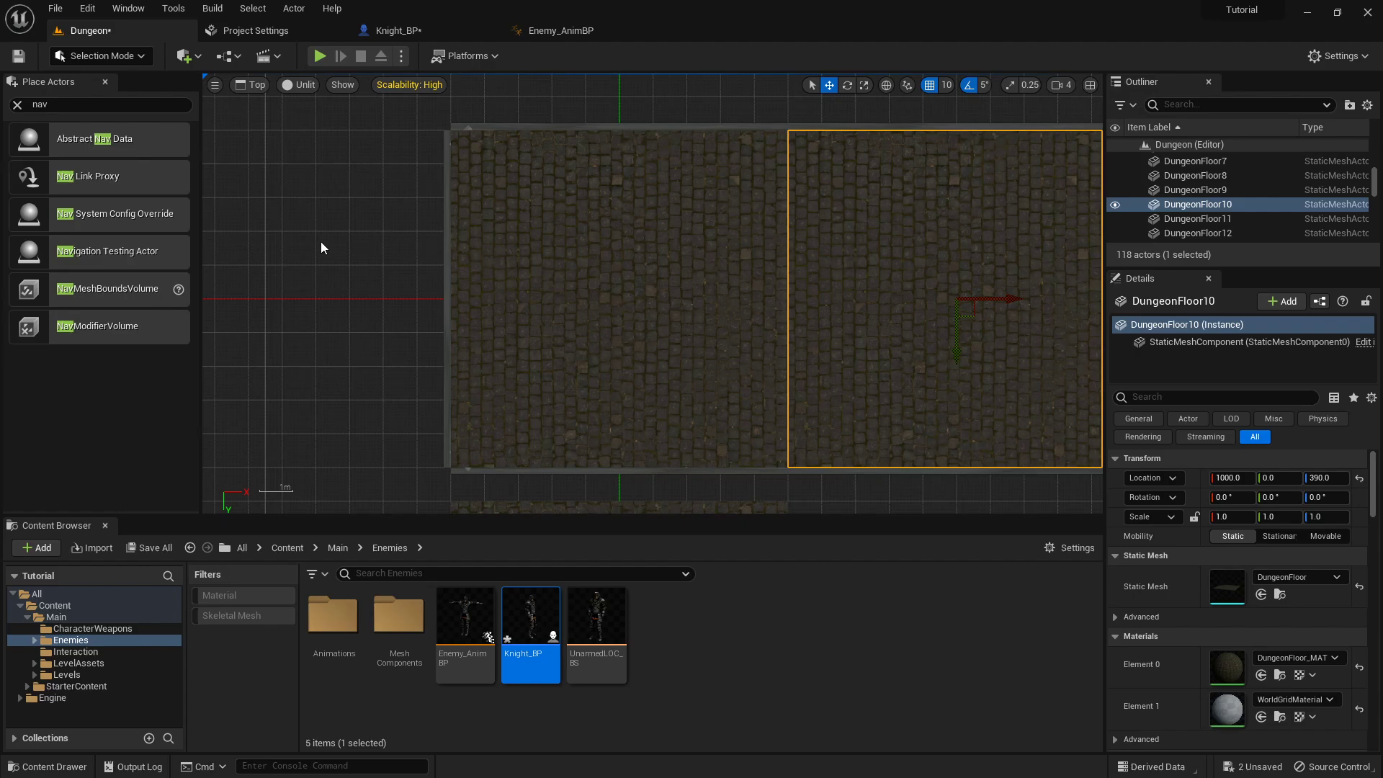
pyautogui.moveTo(367, 168); pyautogui.dragTo(391, 129, button='middle')
pyautogui.moveTo(916, 251); pyautogui.dragTo(575, 256, button='middle')
pyautogui.moveTo(576, 257); pyautogui.dragTo(580, 257, button='middle')
pyautogui.moveTo(386, 213); pyautogui.dragTo(180, 204, button='right')
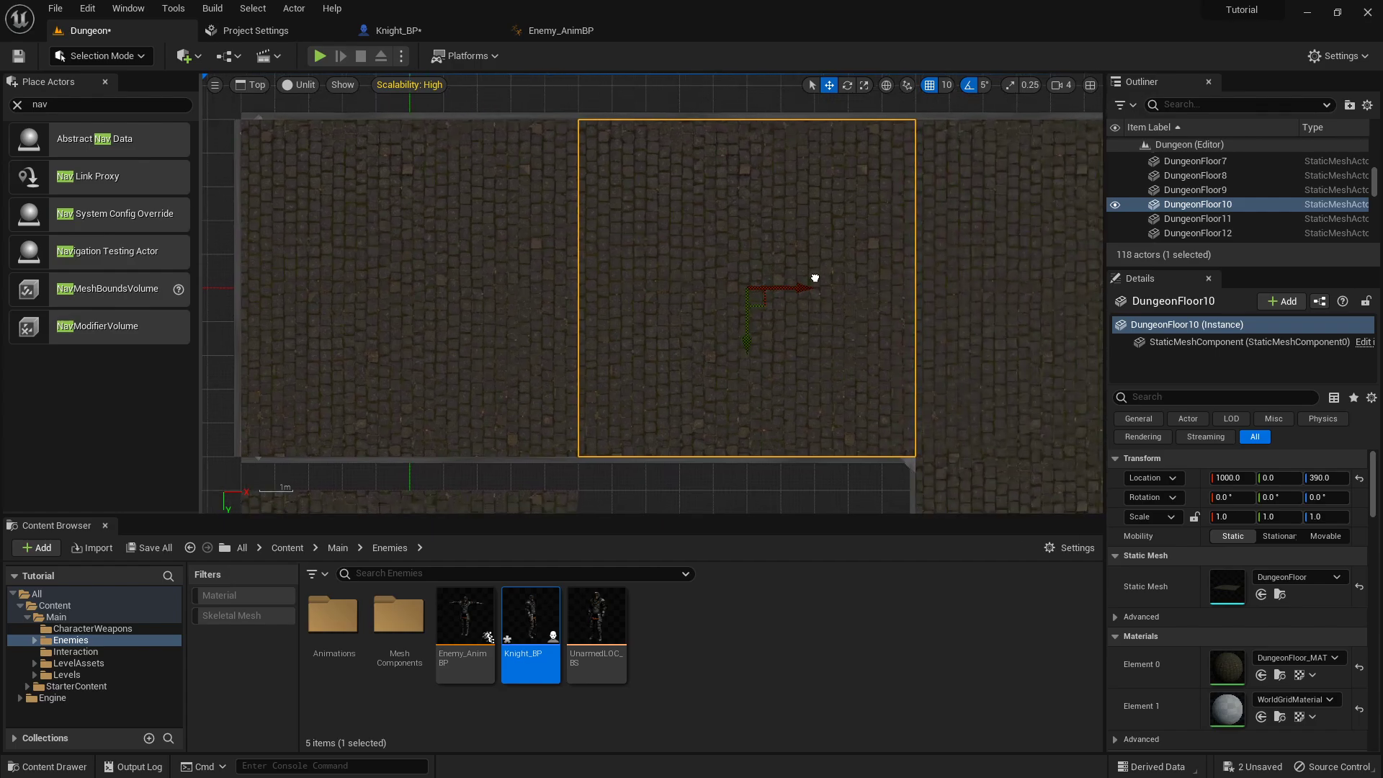
pyautogui.moveTo(814, 281); pyautogui.dragTo(669, 258, button='right')
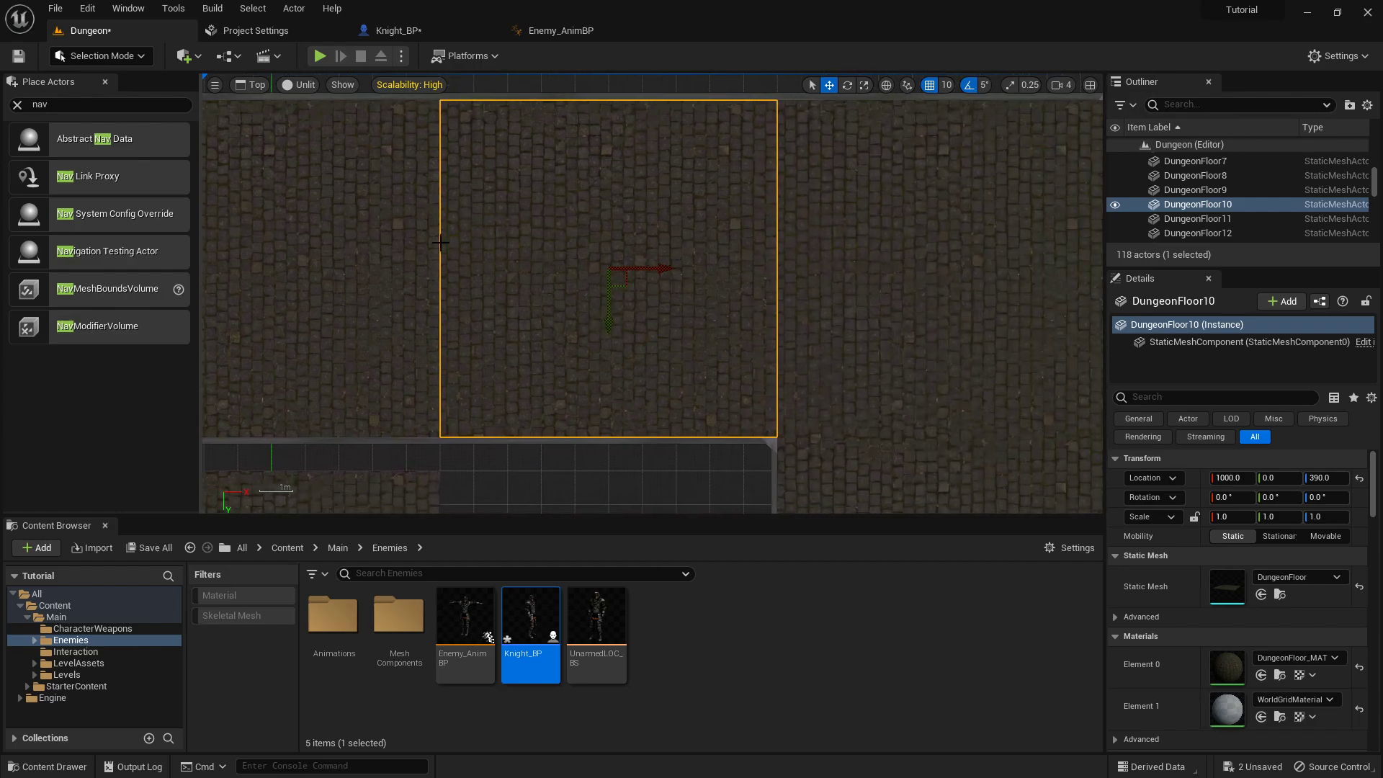
pyautogui.moveTo(490, 244); pyautogui.dragTo(776, 242, button='middle')
# - Select the adjoining corner tile DungeonFloor11 and measure across it to judge how far the knight may roam
pyautogui.click(997, 263)
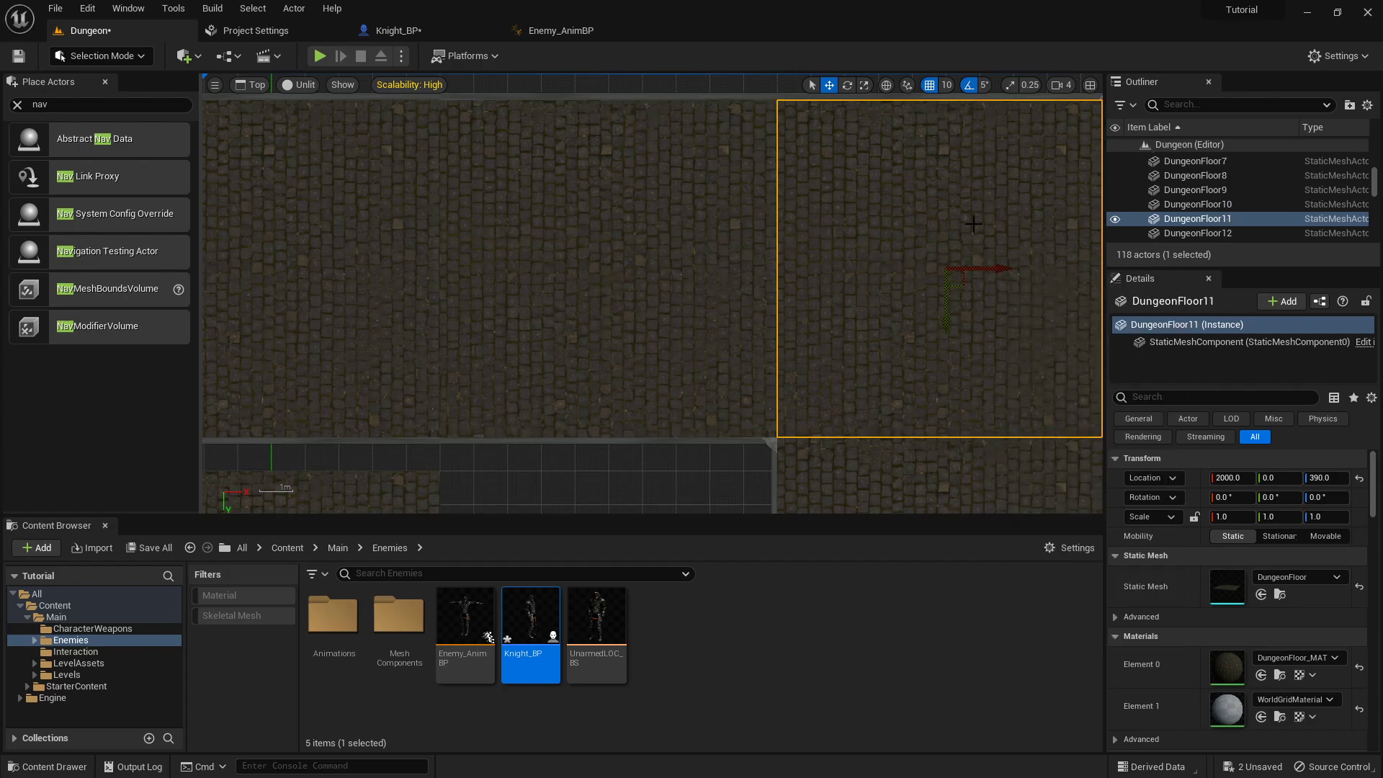
pyautogui.moveTo(966, 223); pyautogui.dragTo(747, 221, button='right')
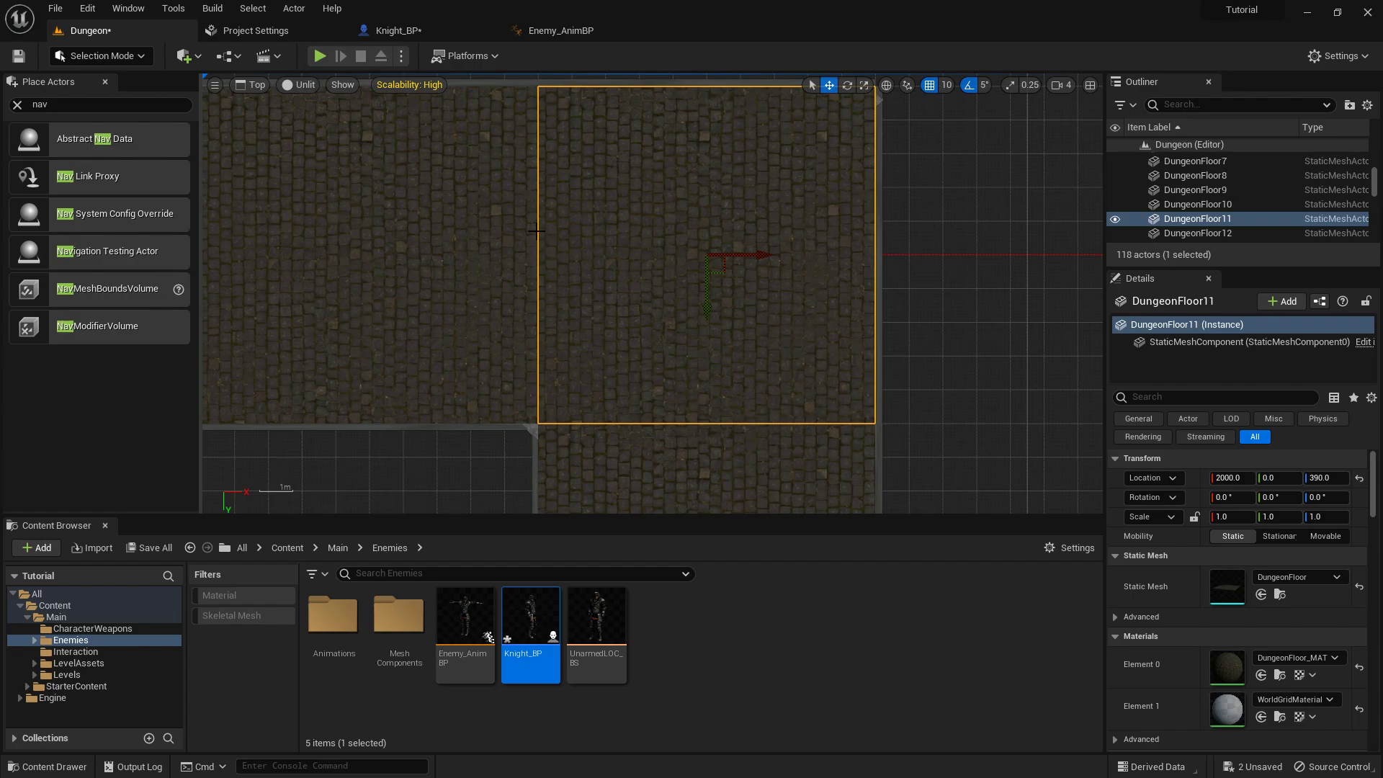
pyautogui.scroll(-2, 561, 484)
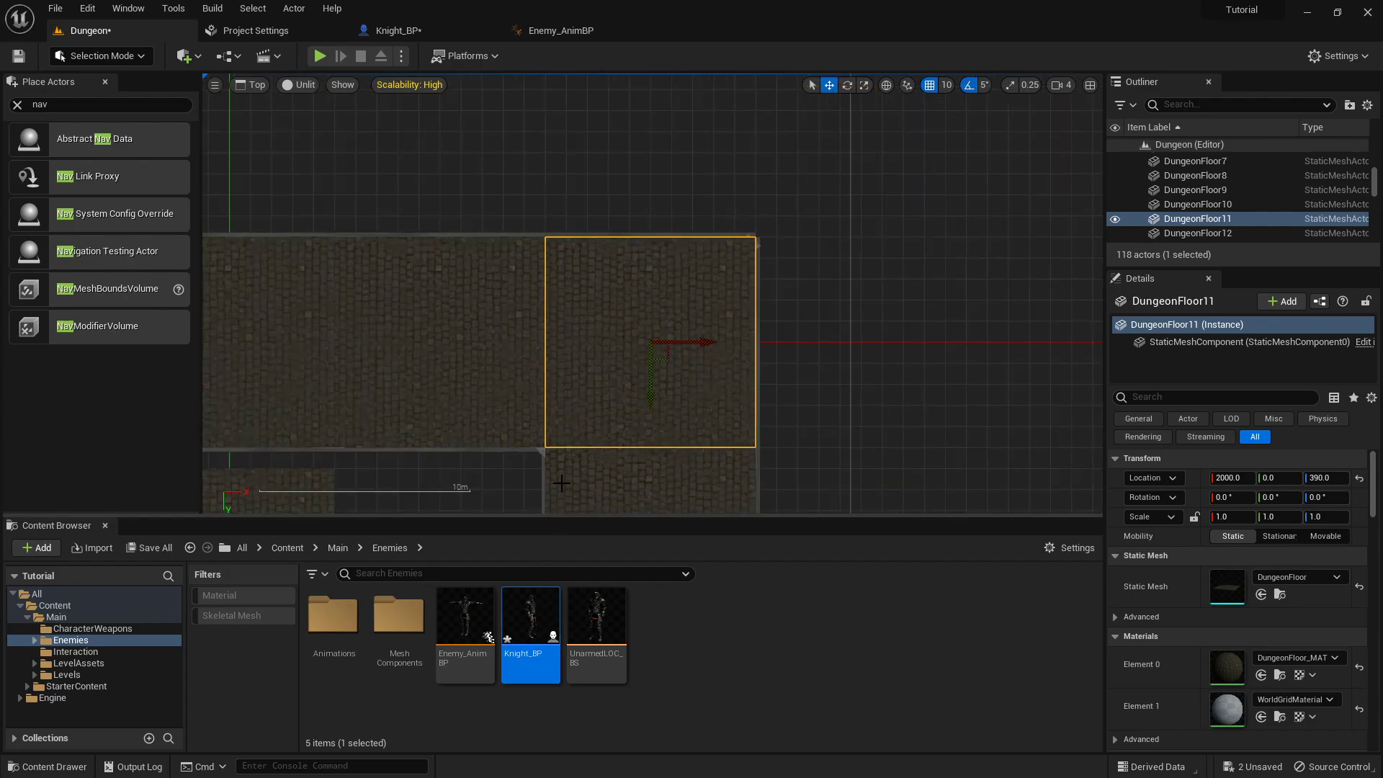
pyautogui.scroll(-1, 561, 483)
pyautogui.moveTo(616, 465); pyautogui.dragTo(568, 184, button='right')
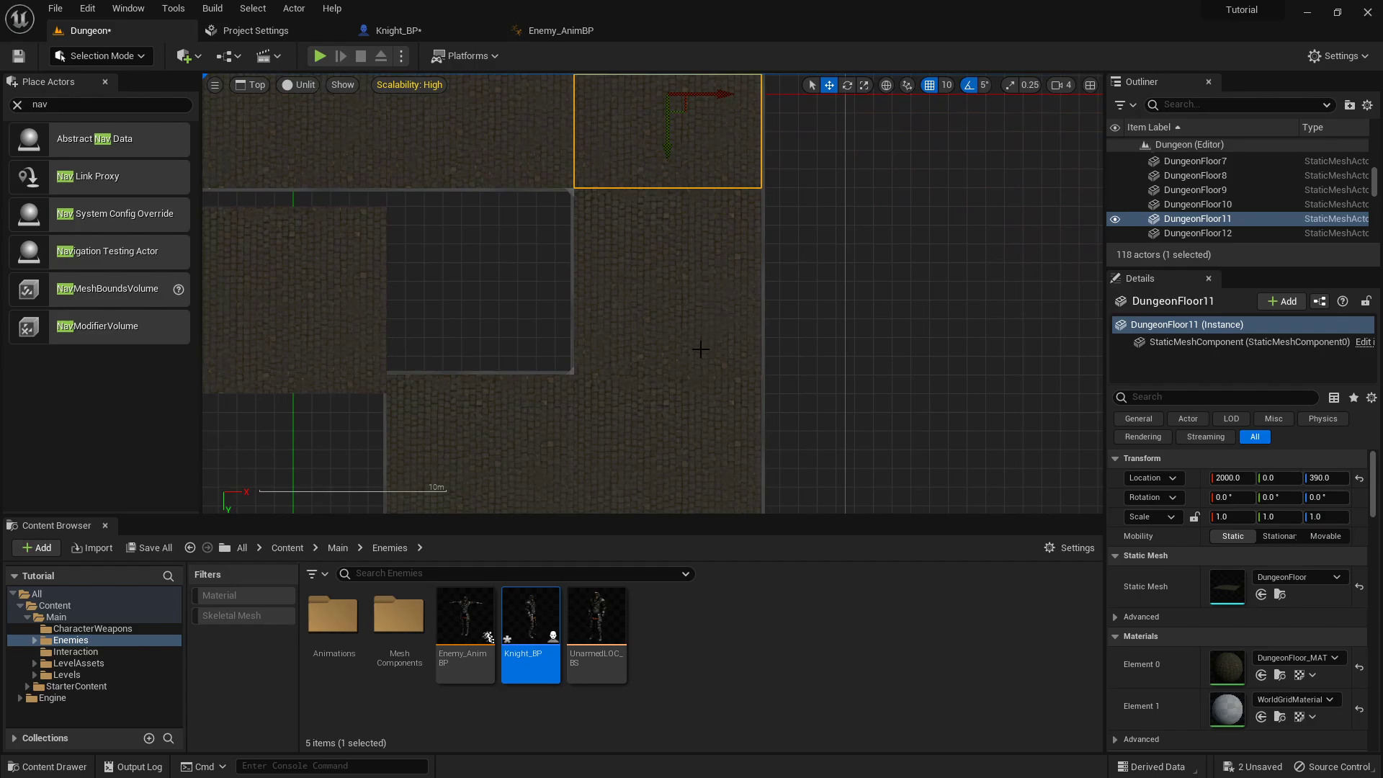
pyautogui.moveTo(620, 262); pyautogui.dragTo(601, 403, button='right')
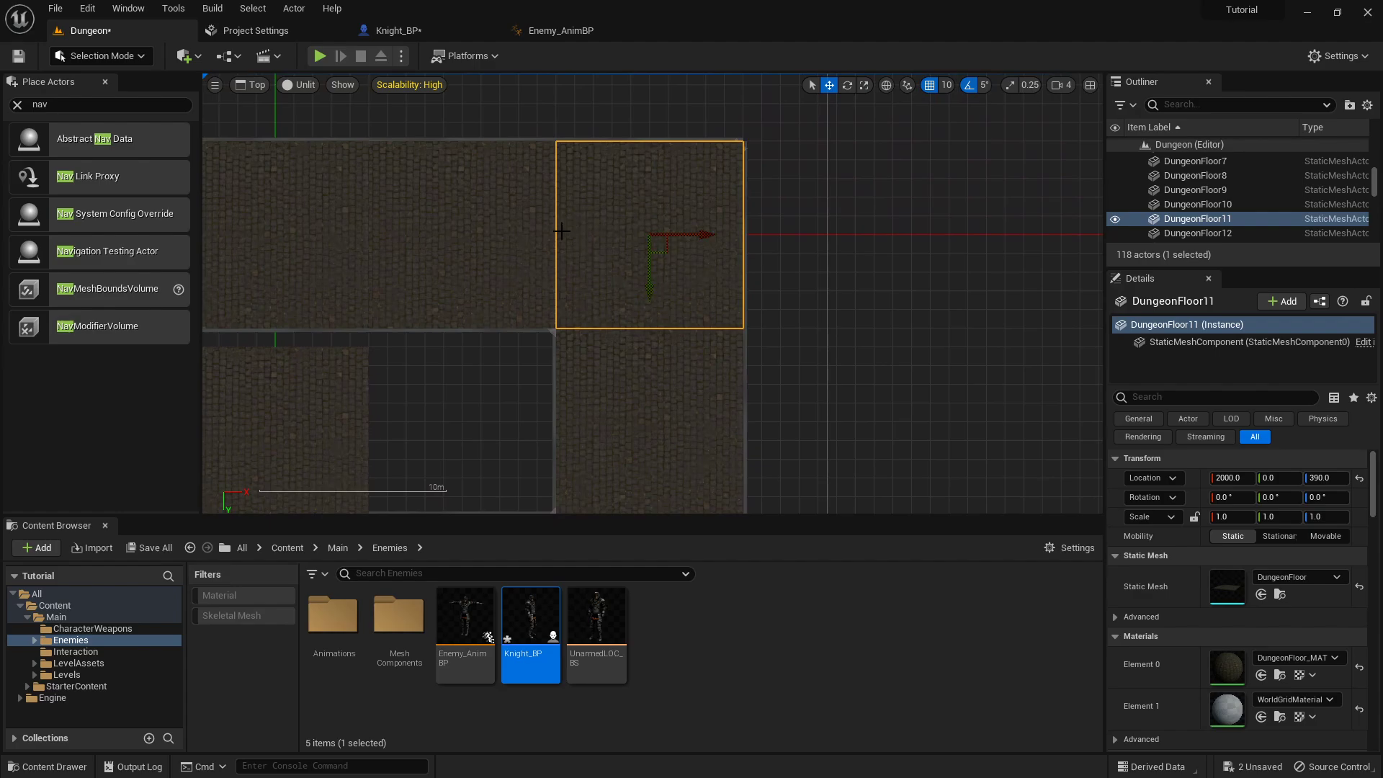
pyautogui.moveTo(623, 241); pyautogui.dragTo(747, 231, button='middle')
pyautogui.moveTo(631, 247); pyautogui.dragTo(654, 186, button='middle')
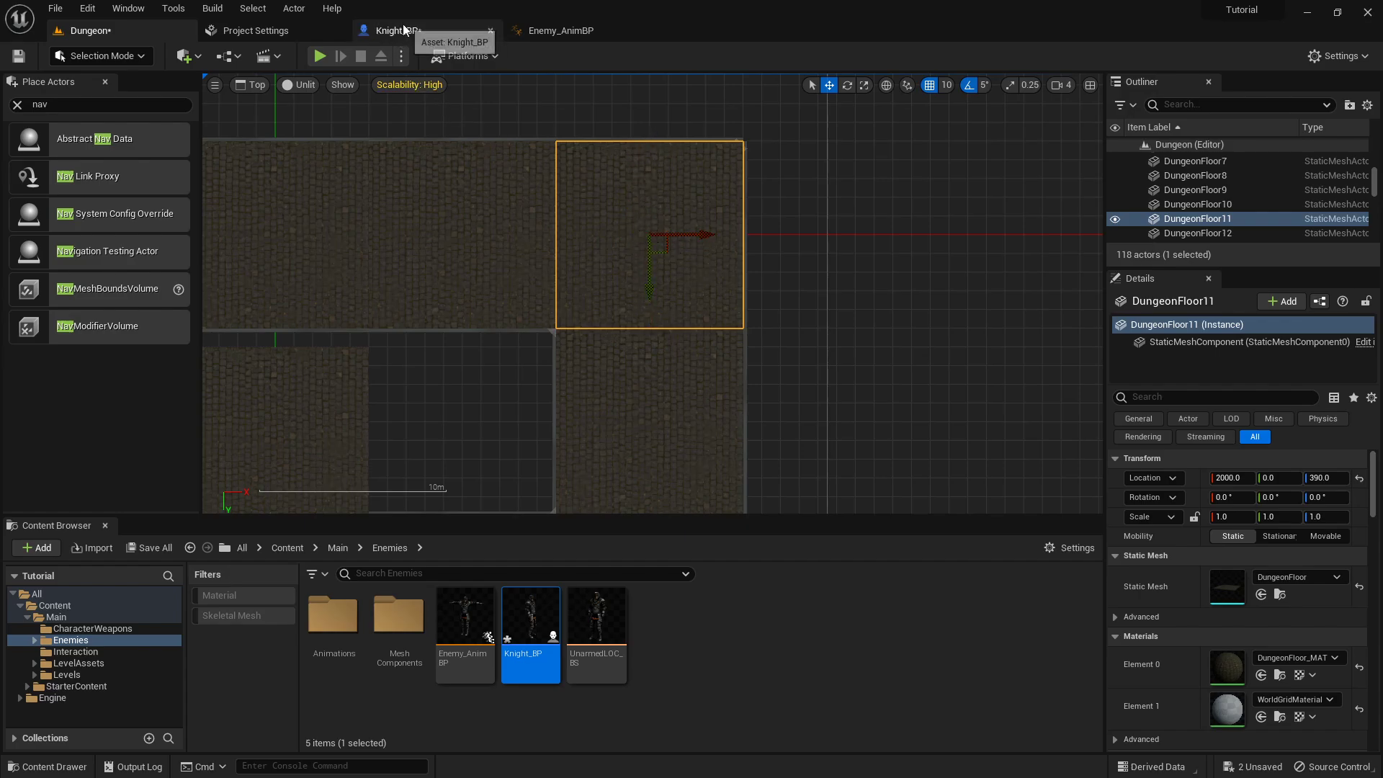
# - Set the Radius of Knight_BP's GetRandomReachablePointInRadius node to 500 and compile the blueprint
pyautogui.click(420, 30)
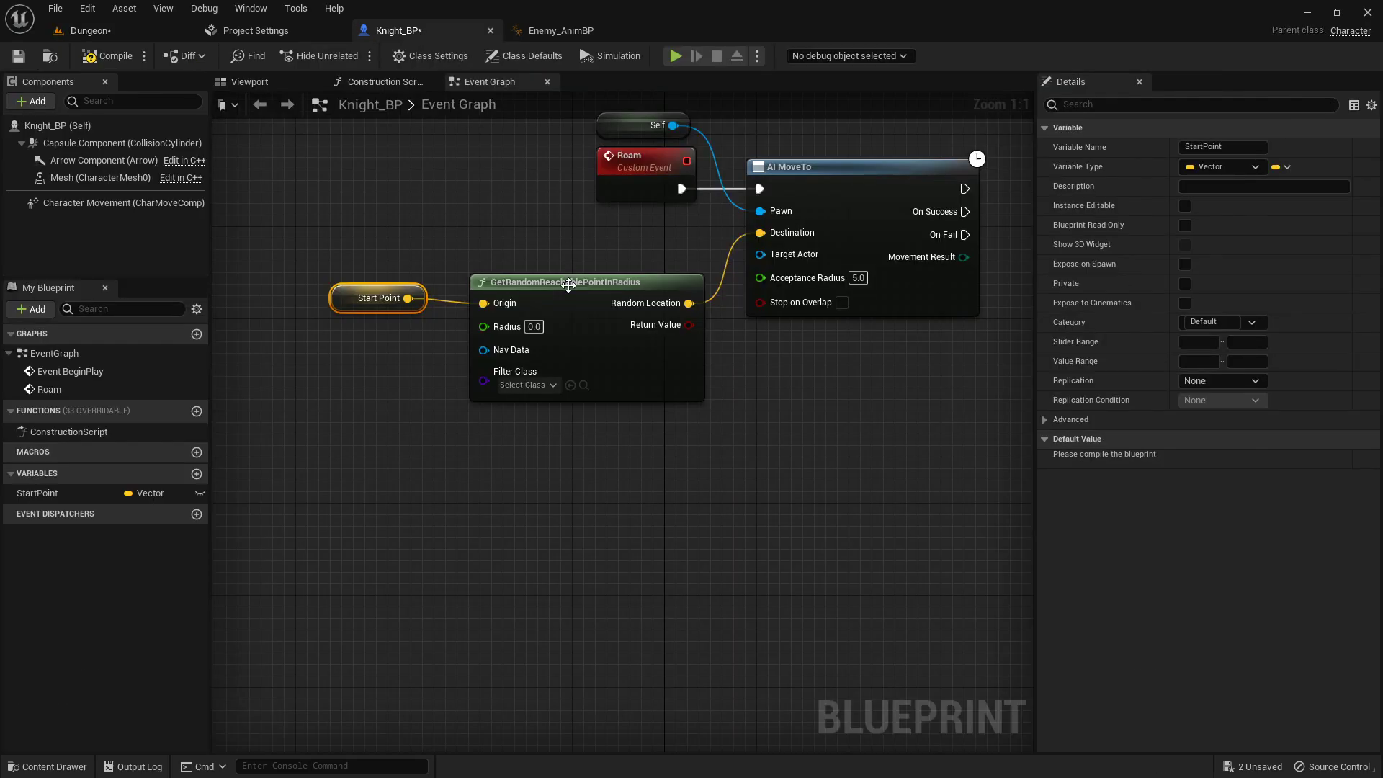
pyautogui.click(534, 327)
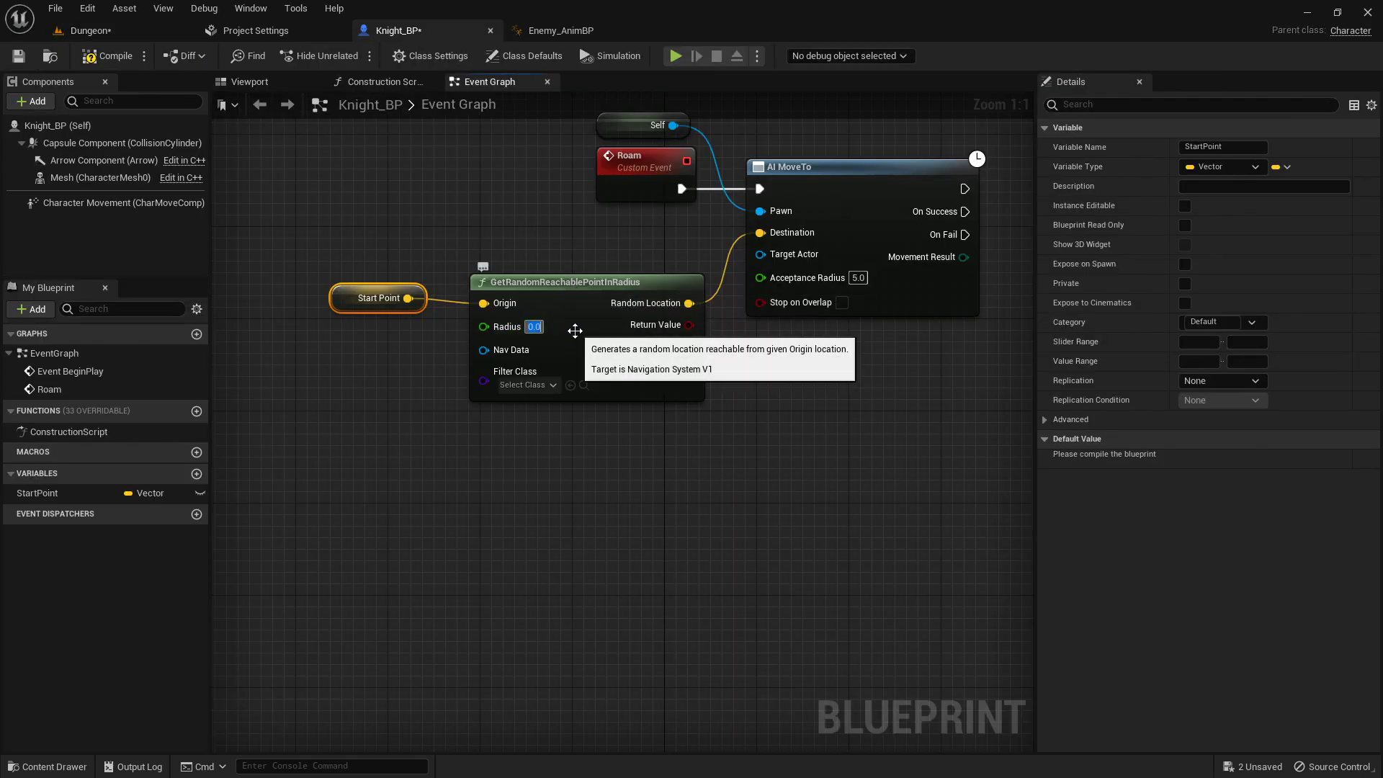
pyautogui.write('500')
pyautogui.click(683, 408)
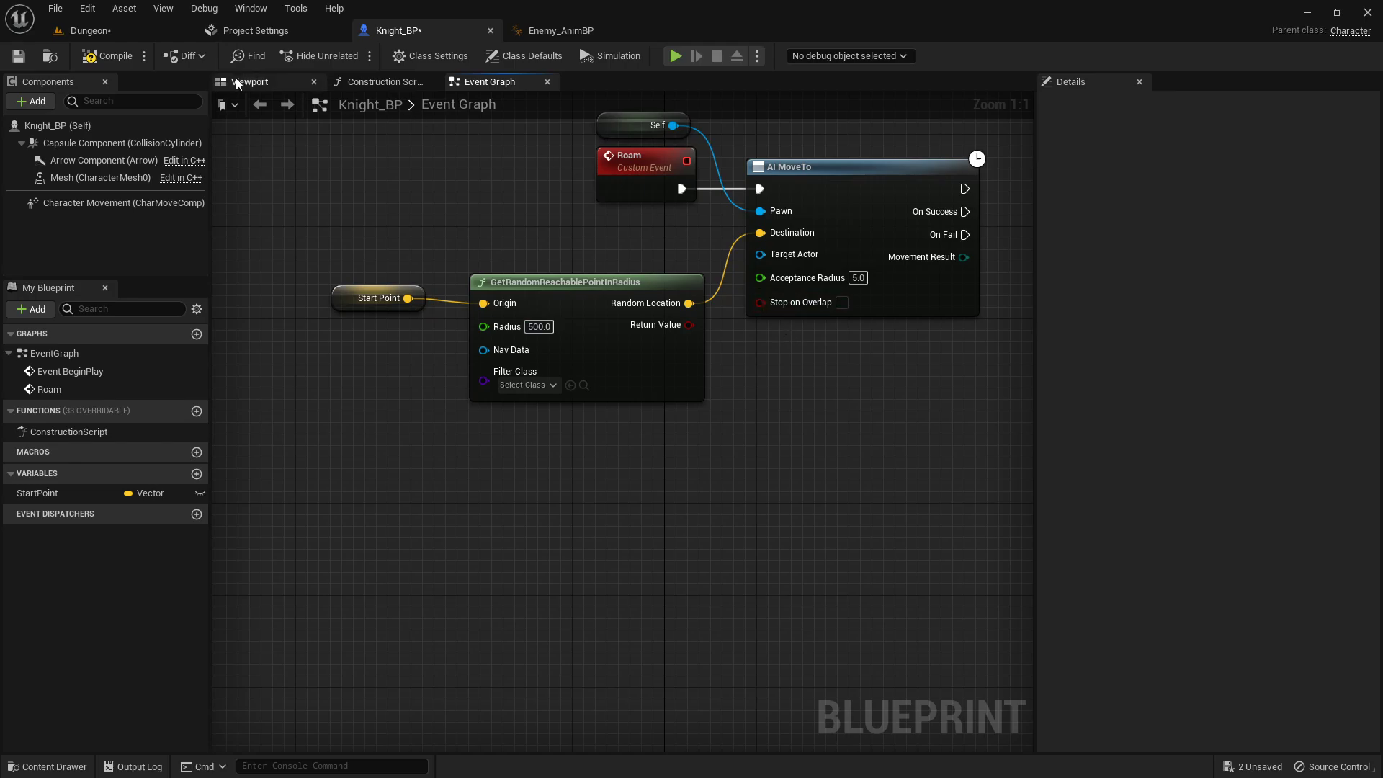
pyautogui.click(107, 56)
# - Add a Delay node driven by the On Success output of AI MoveTo
pyautogui.moveTo(841, 366); pyautogui.dragTo(591, 369, button='right')
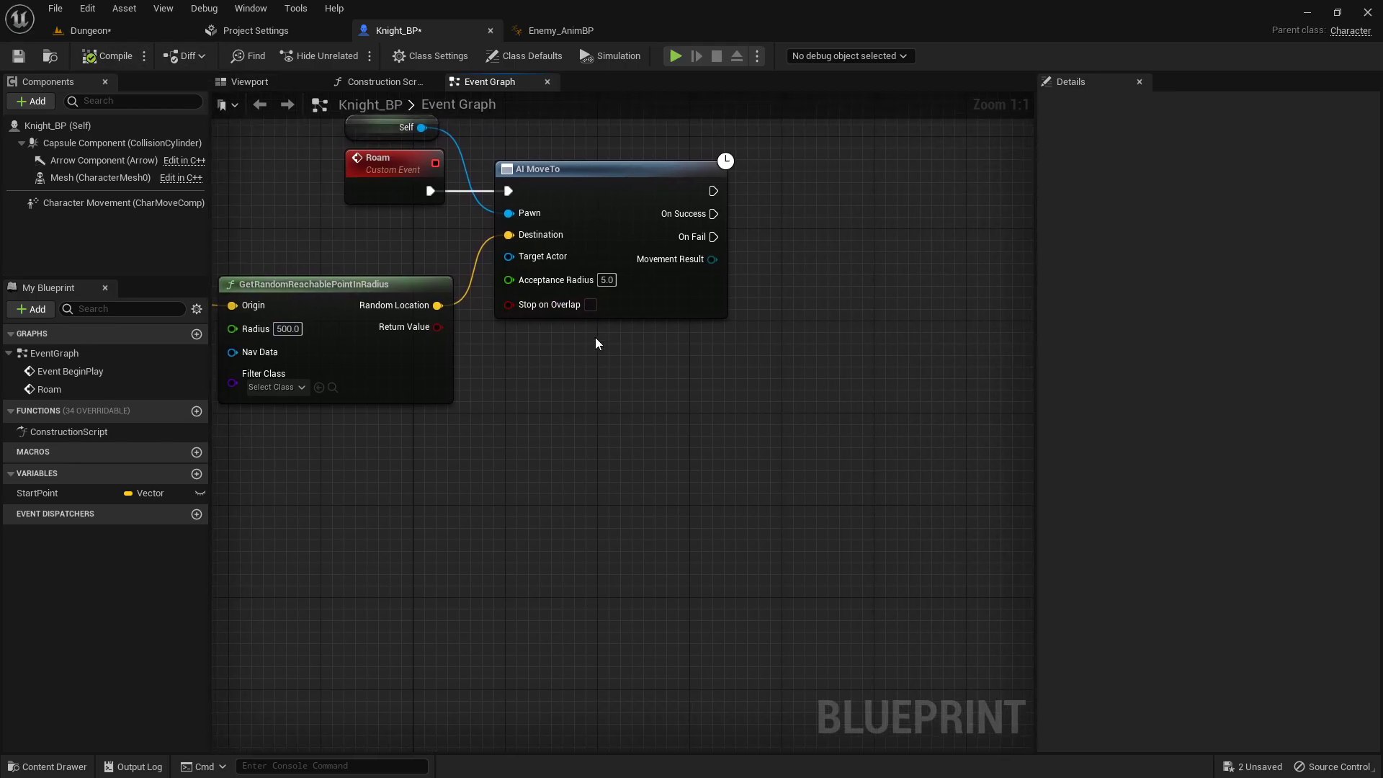
pyautogui.moveTo(679, 155); pyautogui.dragTo(474, 169, button='right')
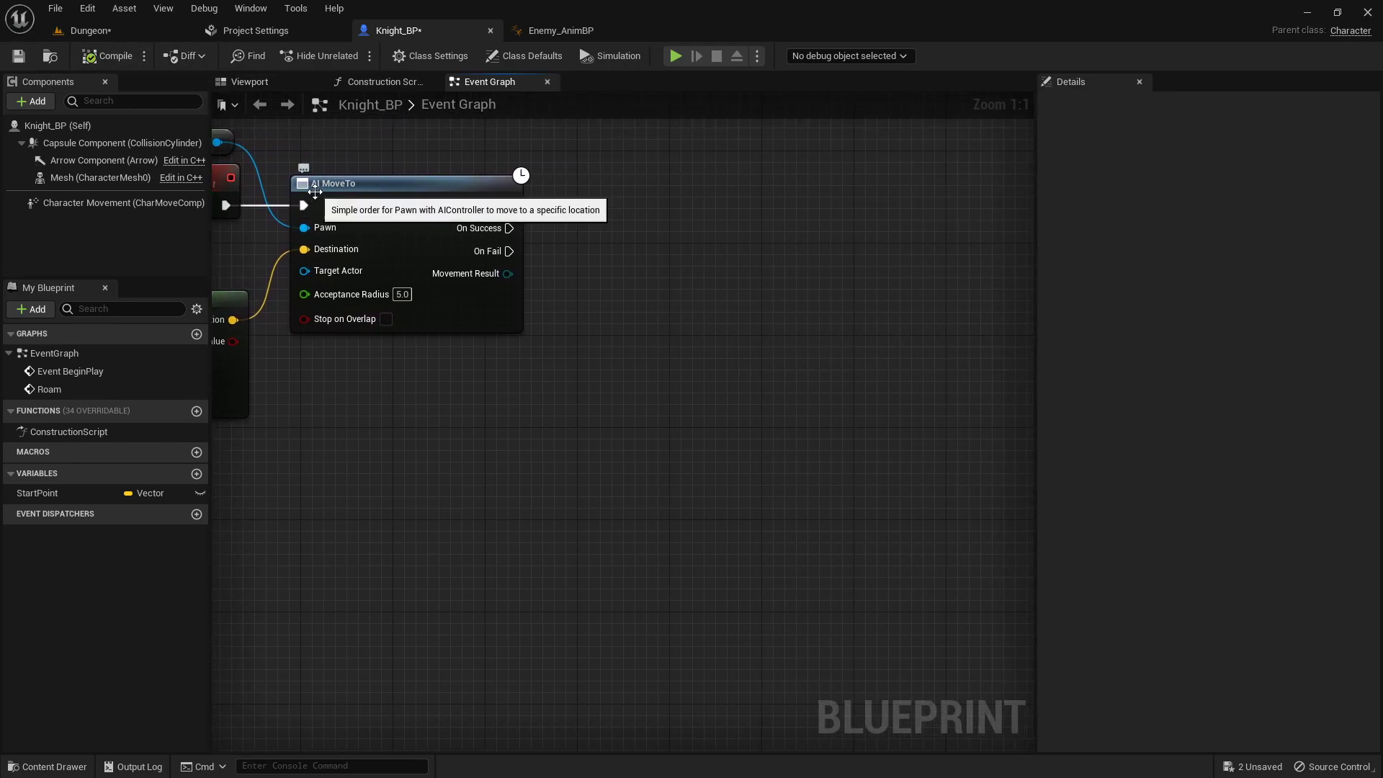
pyautogui.click(568, 234)
pyautogui.moveTo(508, 229); pyautogui.dragTo(668, 261)
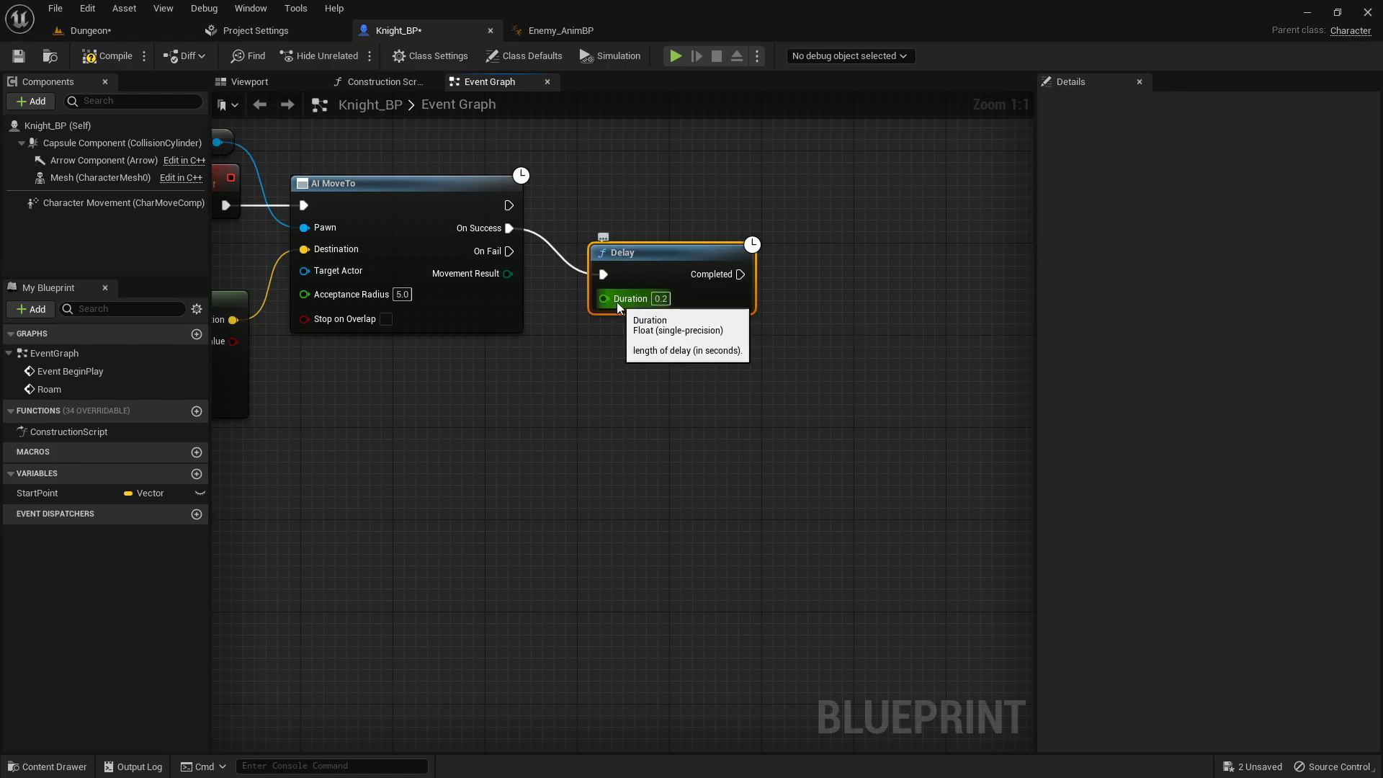
# - Feed the Delay's Duration from a Random Float in Range node with Min 1.0 and Max 3.0, placed below AI MoveTo
pyautogui.moveTo(612, 298); pyautogui.dragTo(546, 357)
pyautogui.write('rand')
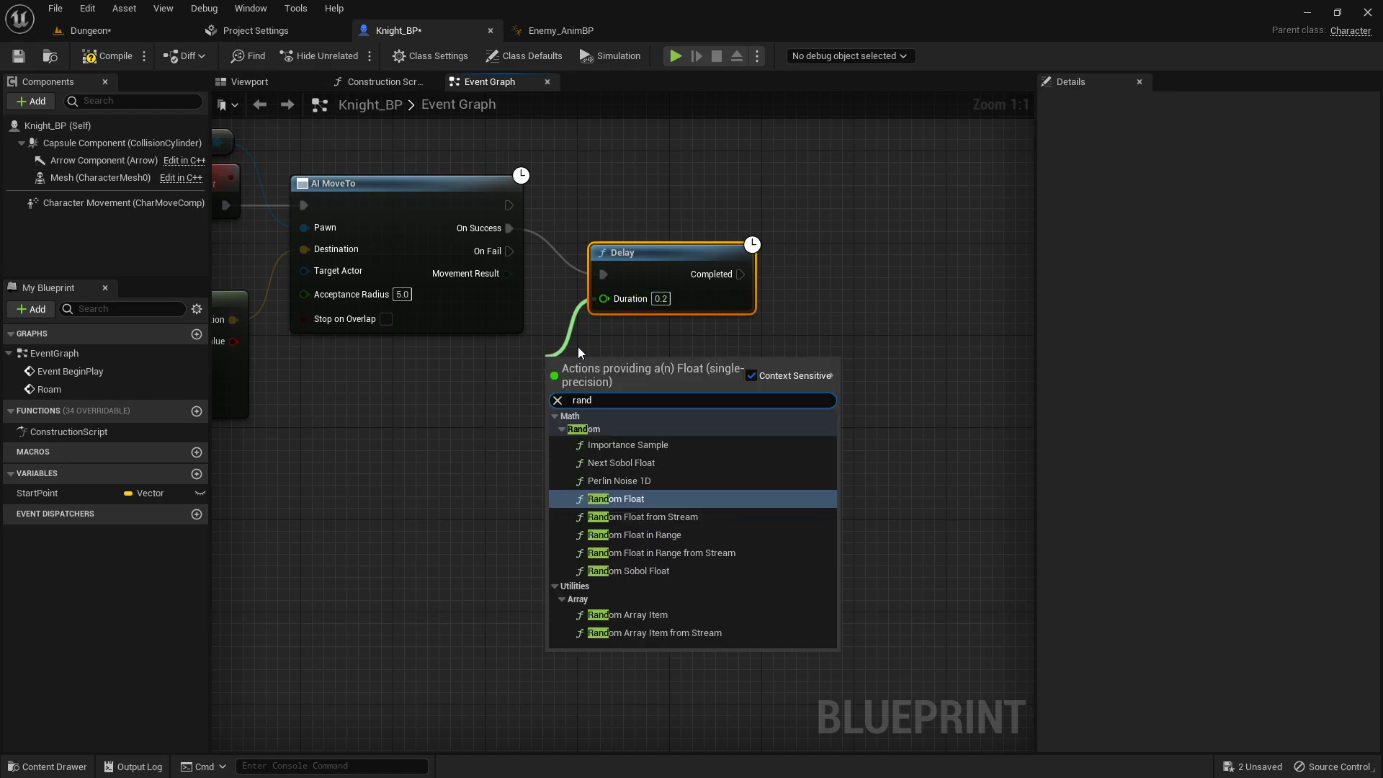
pyautogui.click(659, 535)
pyautogui.moveTo(613, 369); pyautogui.dragTo(440, 380)
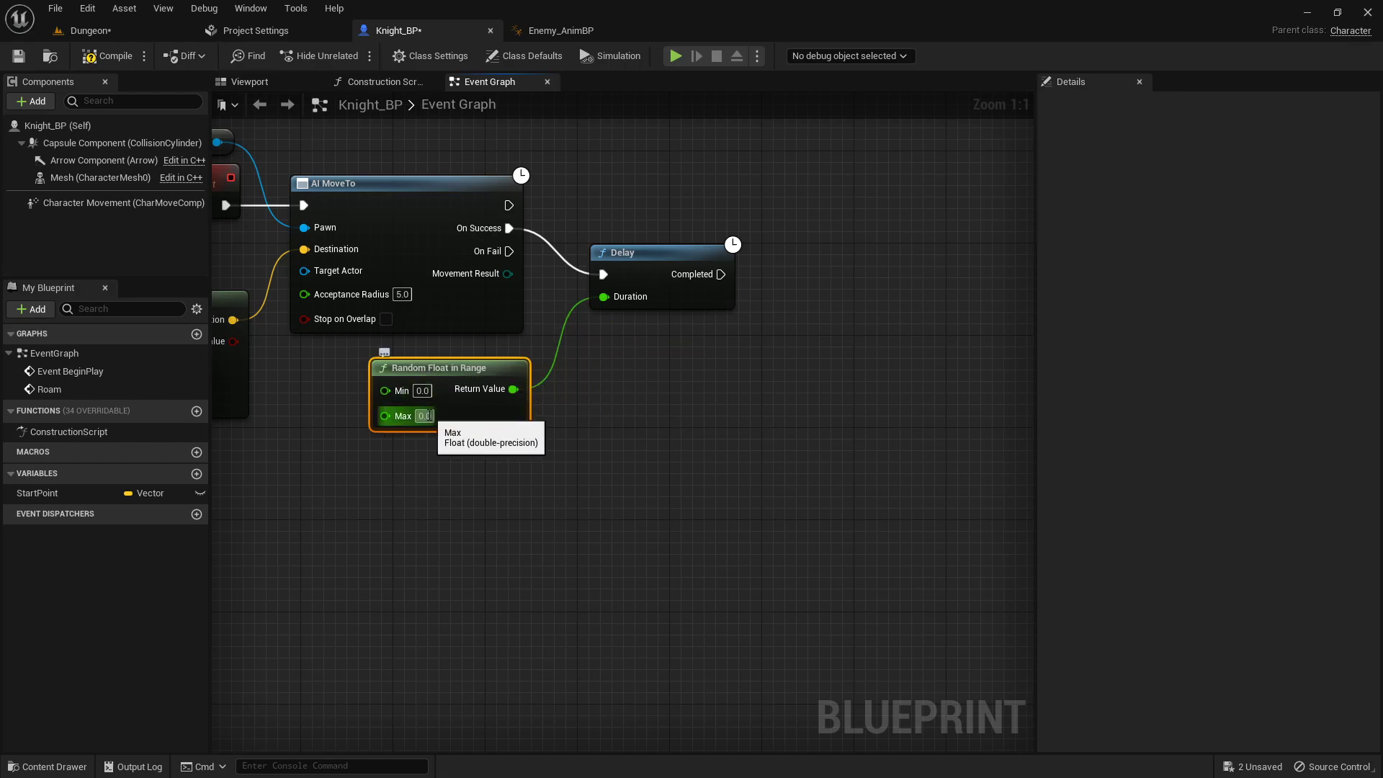
pyautogui.click(422, 390)
pyautogui.write('1')
pyautogui.press('Return')
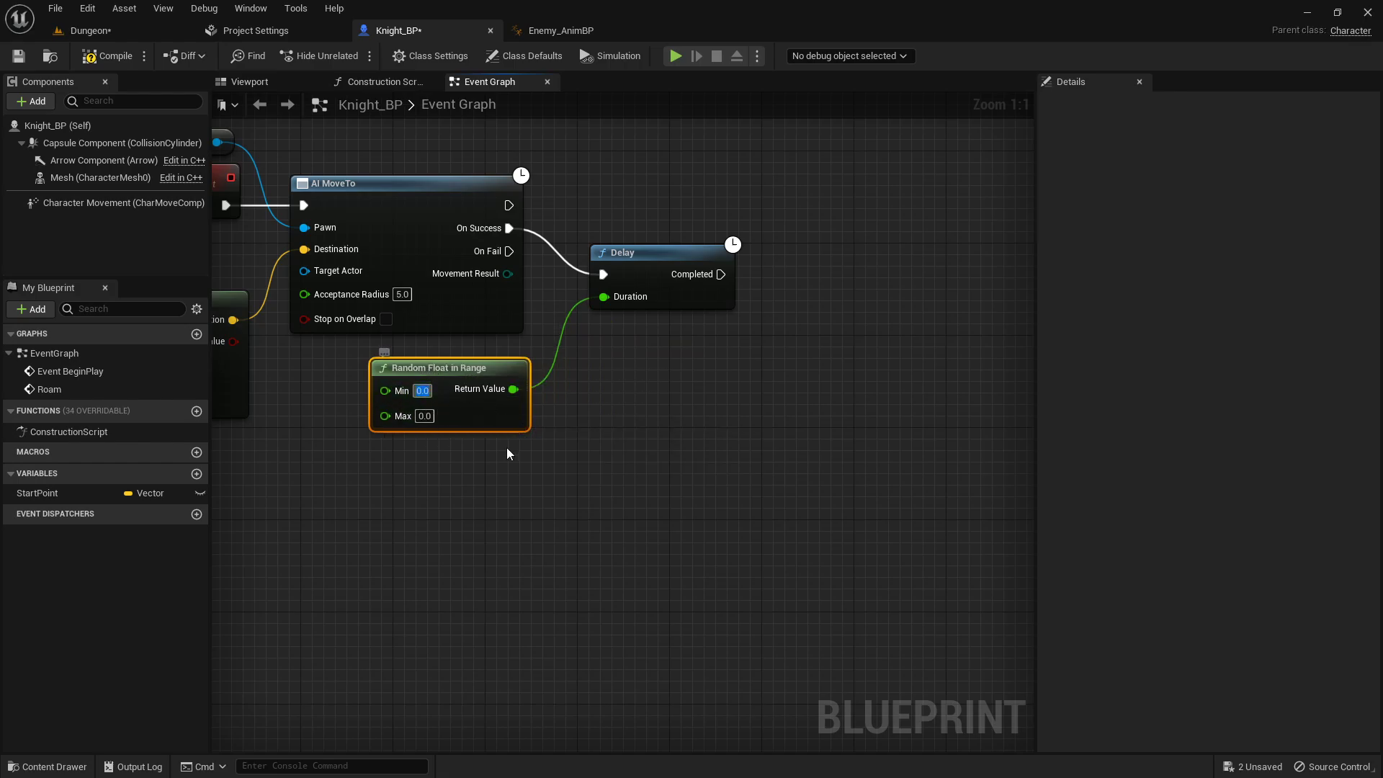
pyautogui.click(424, 415)
pyautogui.write('3')
pyautogui.click(661, 441)
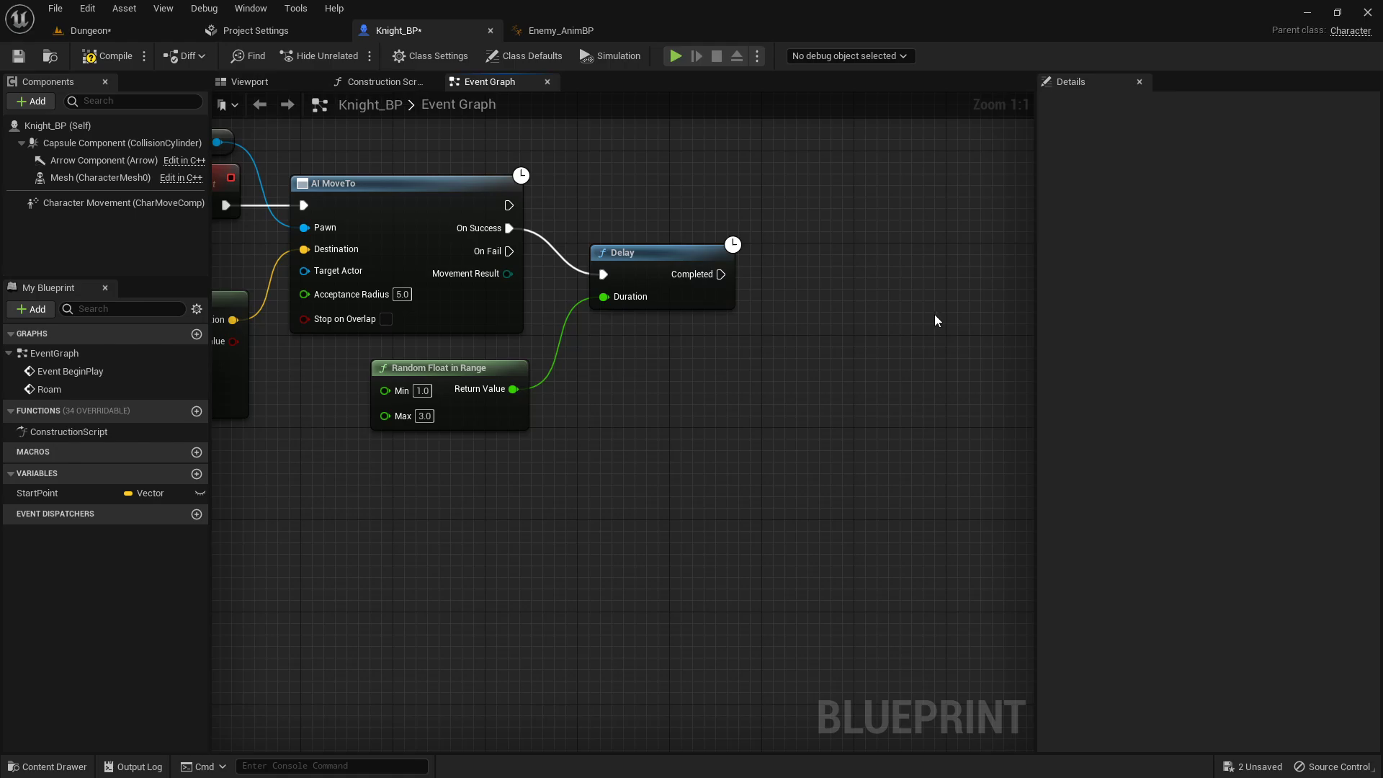
# - Add a Branch node that runs from the Delay's Completed output
pyautogui.moveTo(585, 344); pyautogui.dragTo(517, 362, button='right')
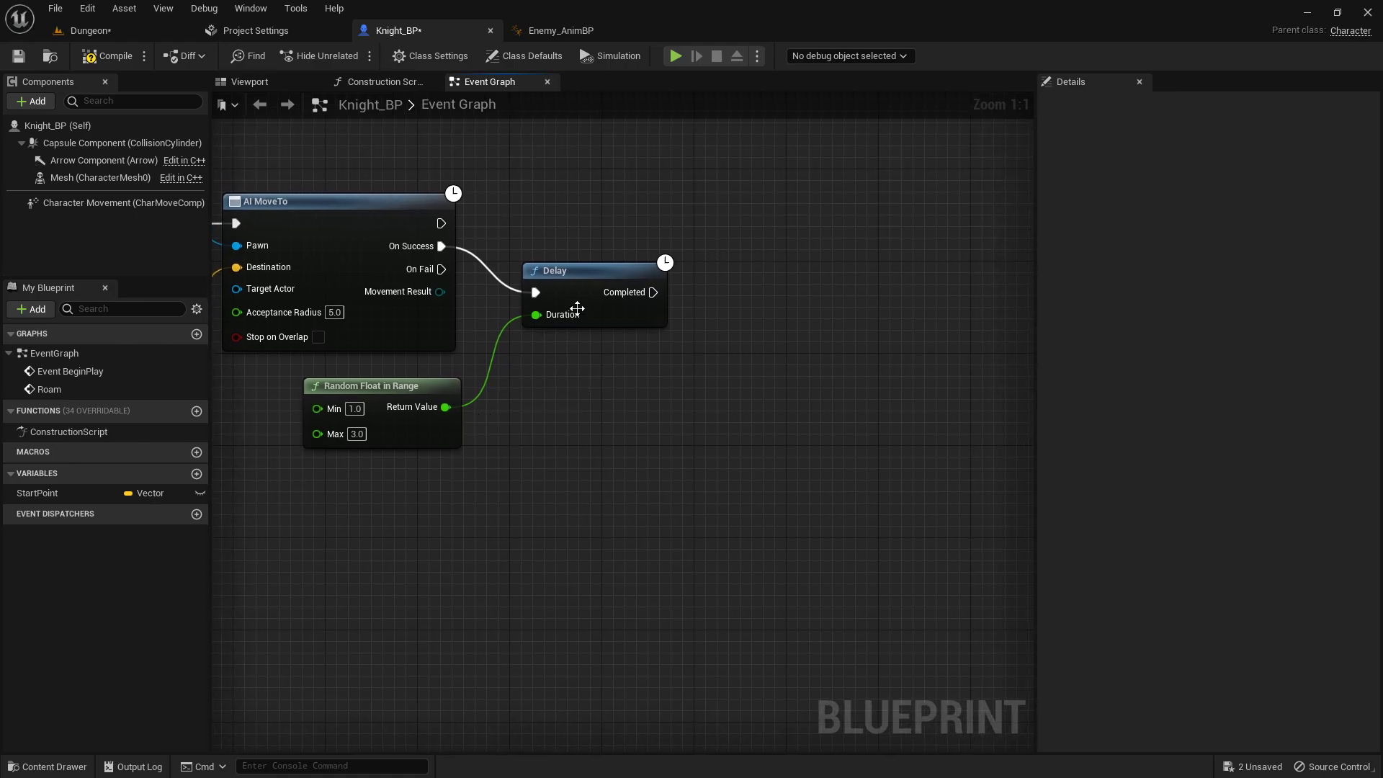
pyautogui.scroll(-1, 647, 383)
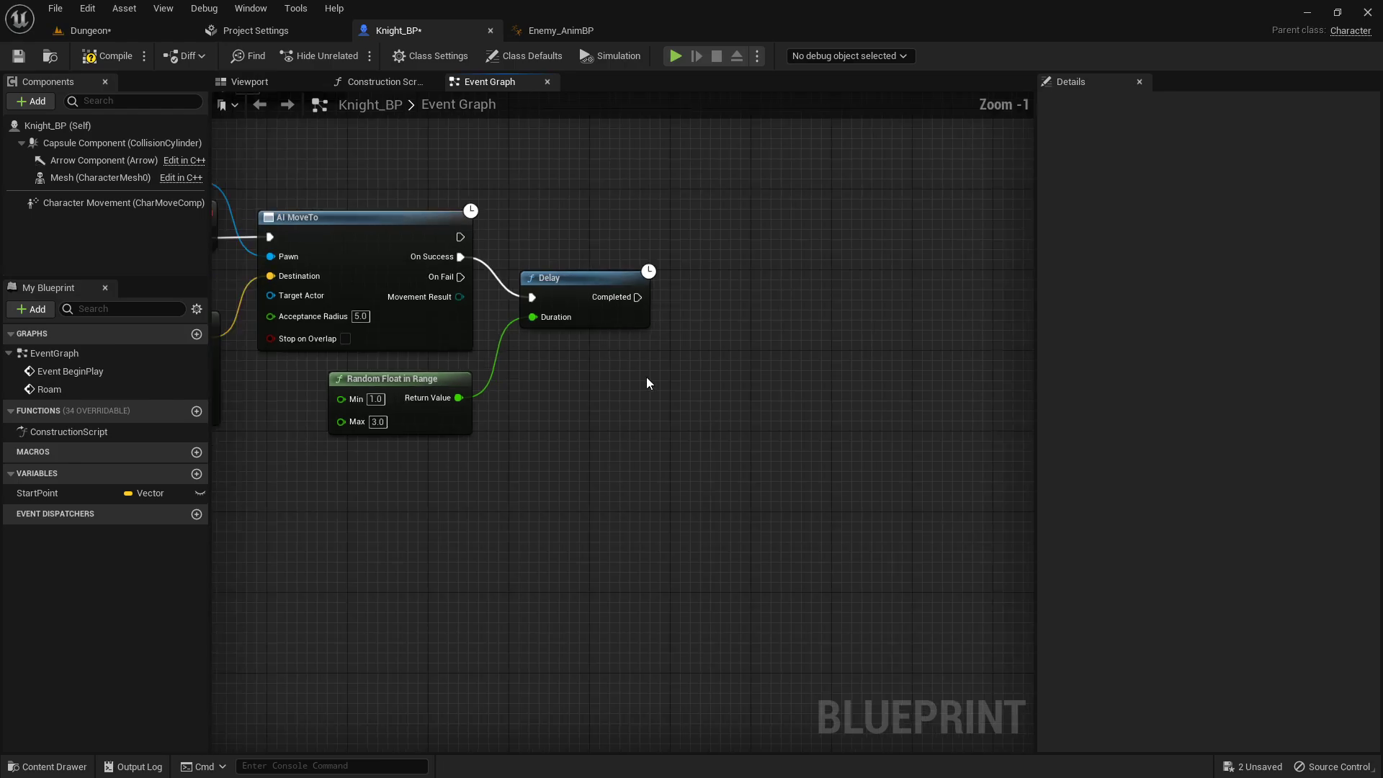
pyautogui.moveTo(647, 384); pyautogui.dragTo(564, 350, button='right')
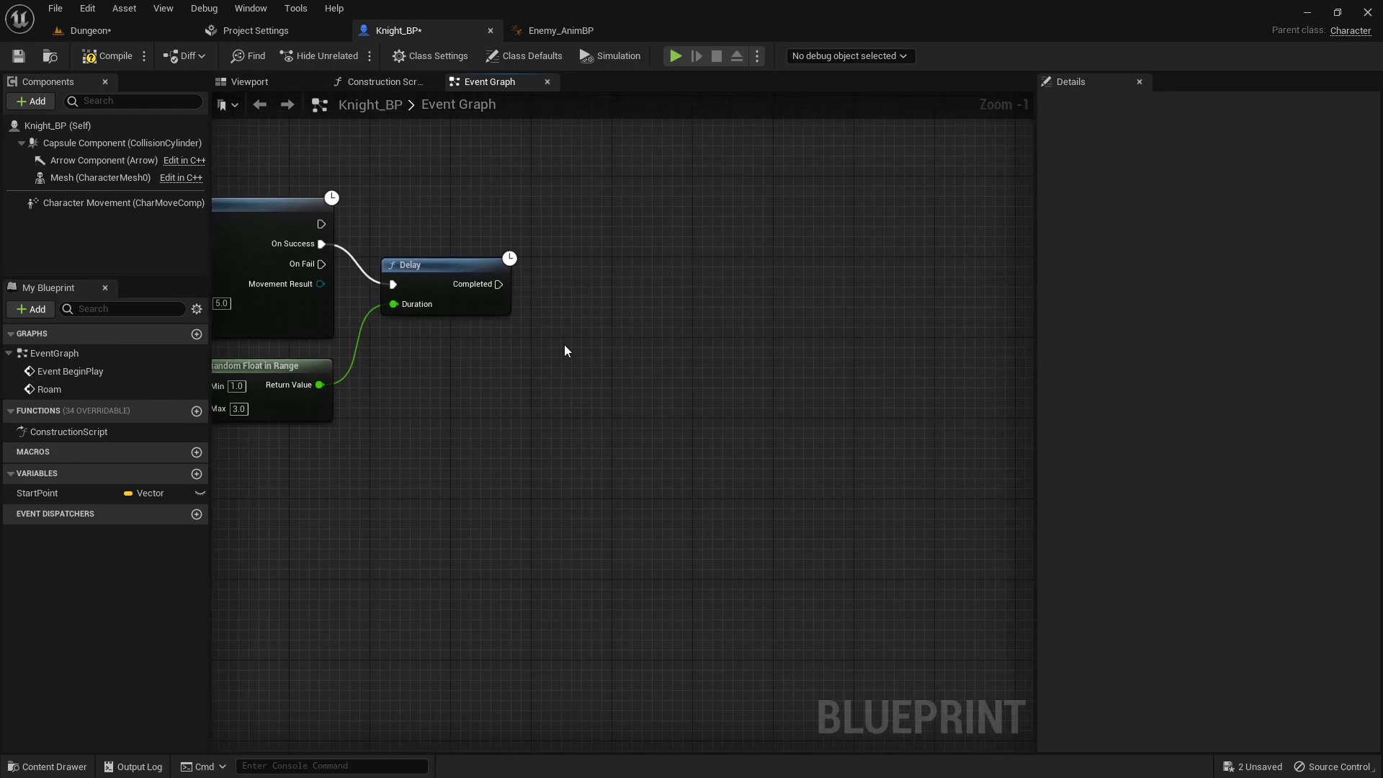
pyautogui.click(575, 296)
pyautogui.moveTo(498, 284); pyautogui.dragTo(628, 270)
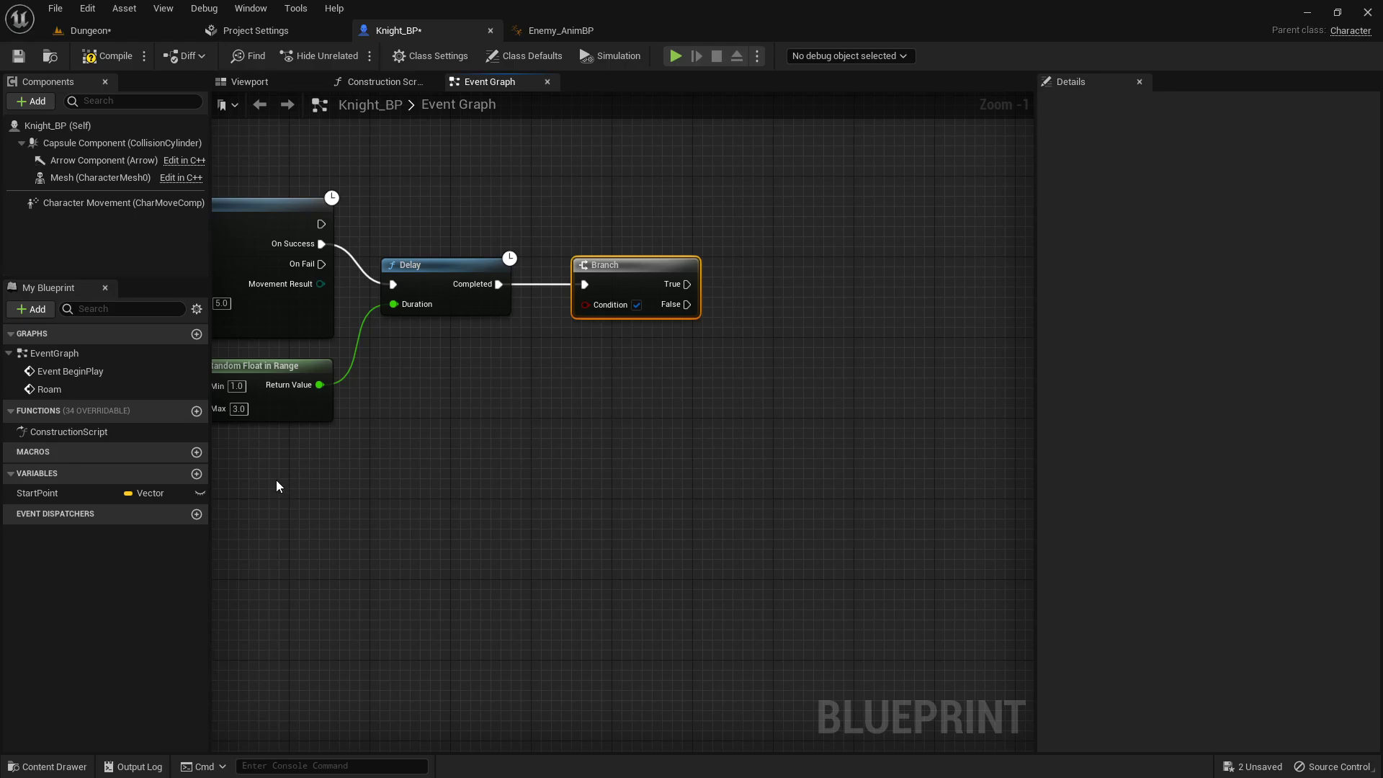
# - Create a Boolean variable named bDead, connect its getter to the Branch's Condition, and move the Branch closer to the Delay
pyautogui.click(196, 475)
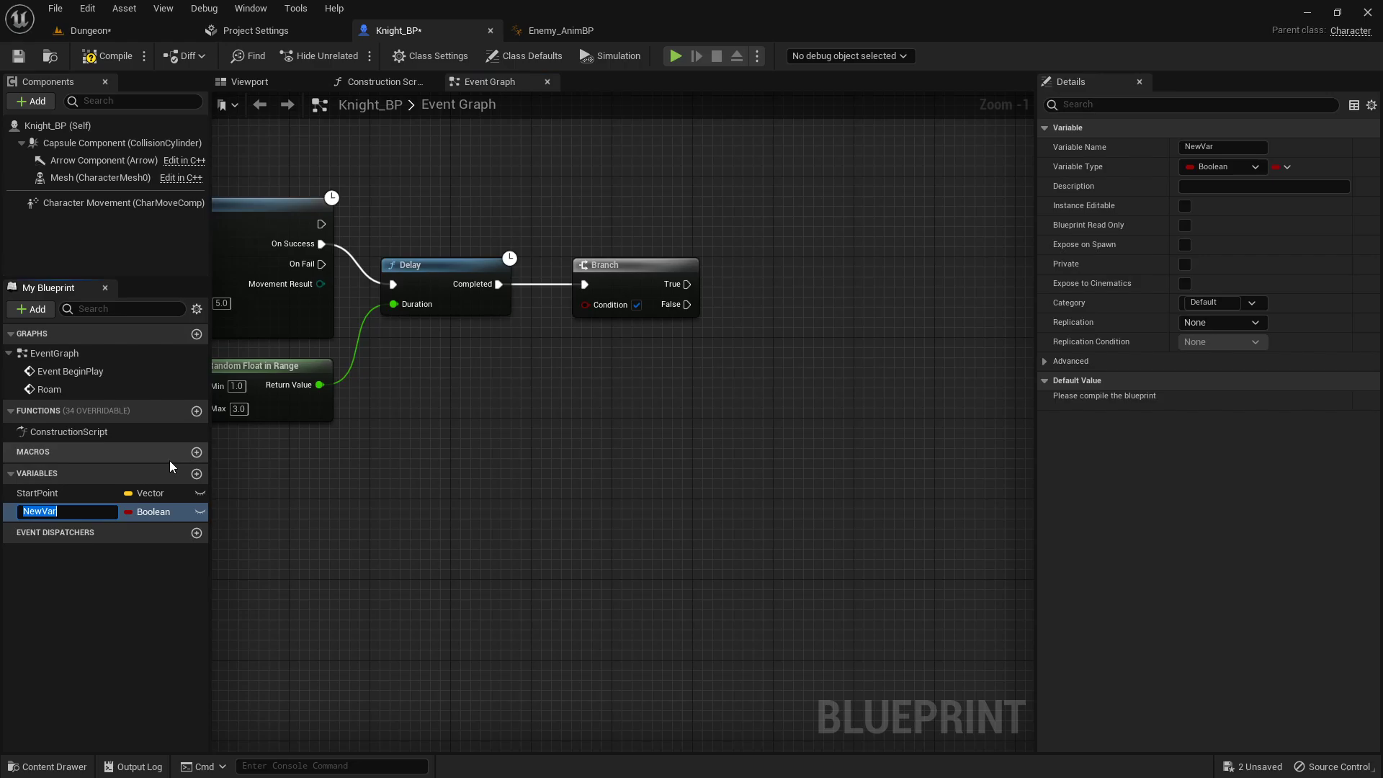
pyautogui.write('bDead')
pyautogui.press('Return')
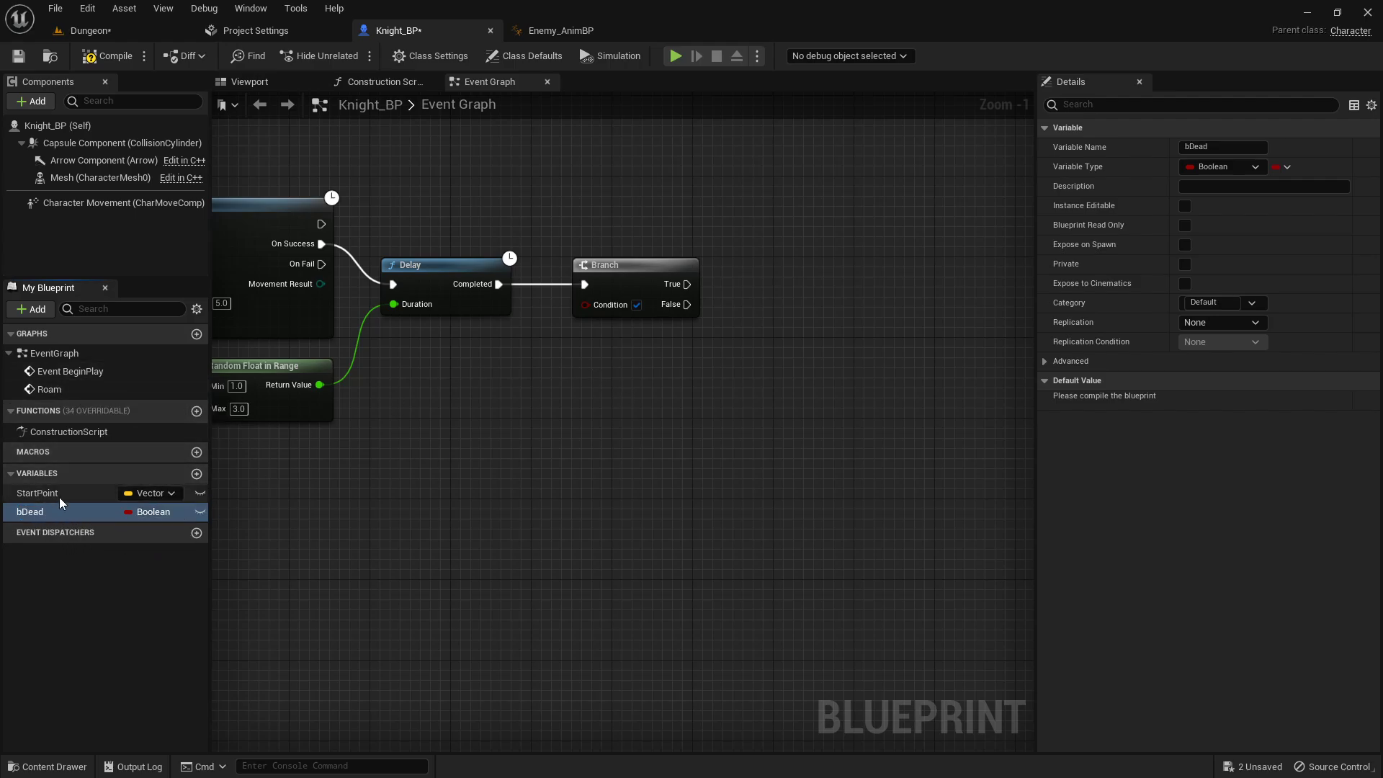
pyautogui.moveTo(43, 511); pyautogui.dragTo(509, 354)
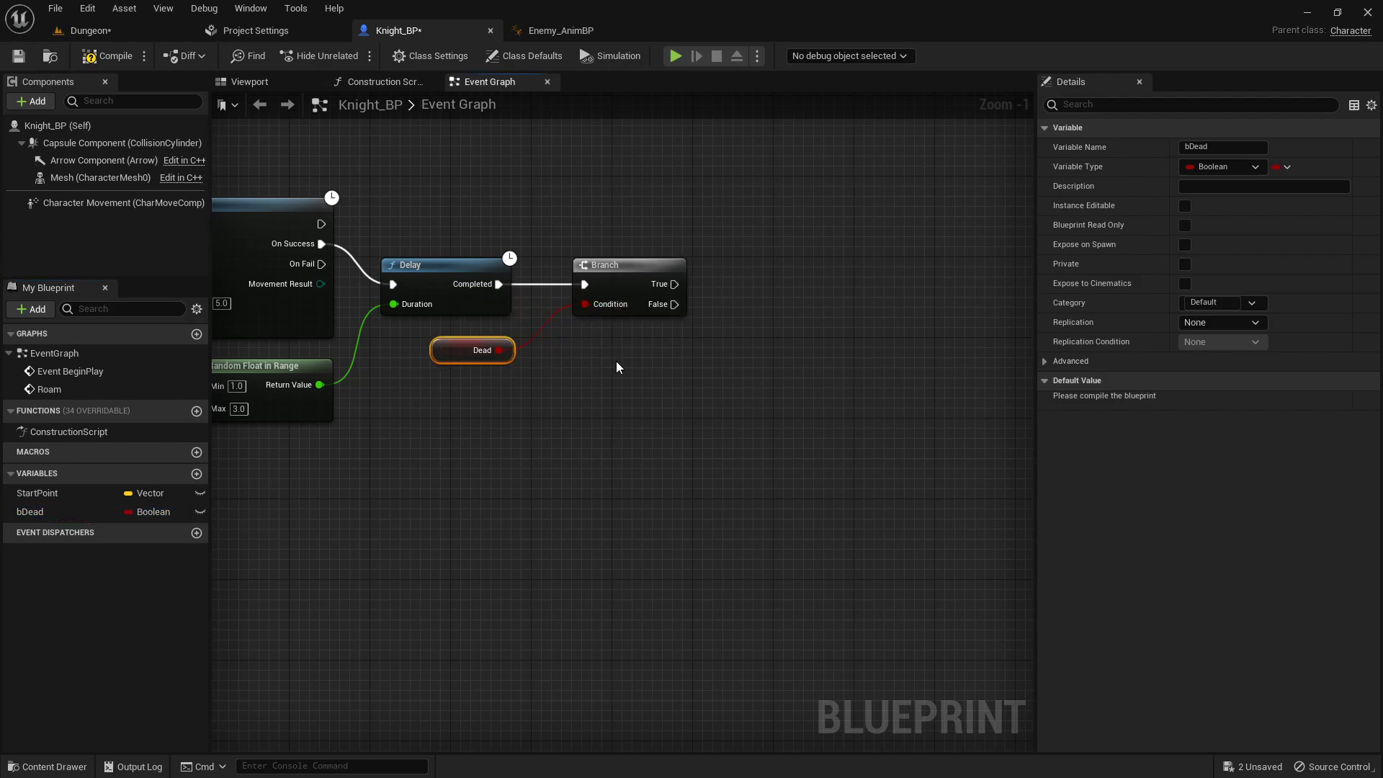
pyautogui.click(618, 365)
pyautogui.moveTo(646, 270); pyautogui.dragTo(615, 271)
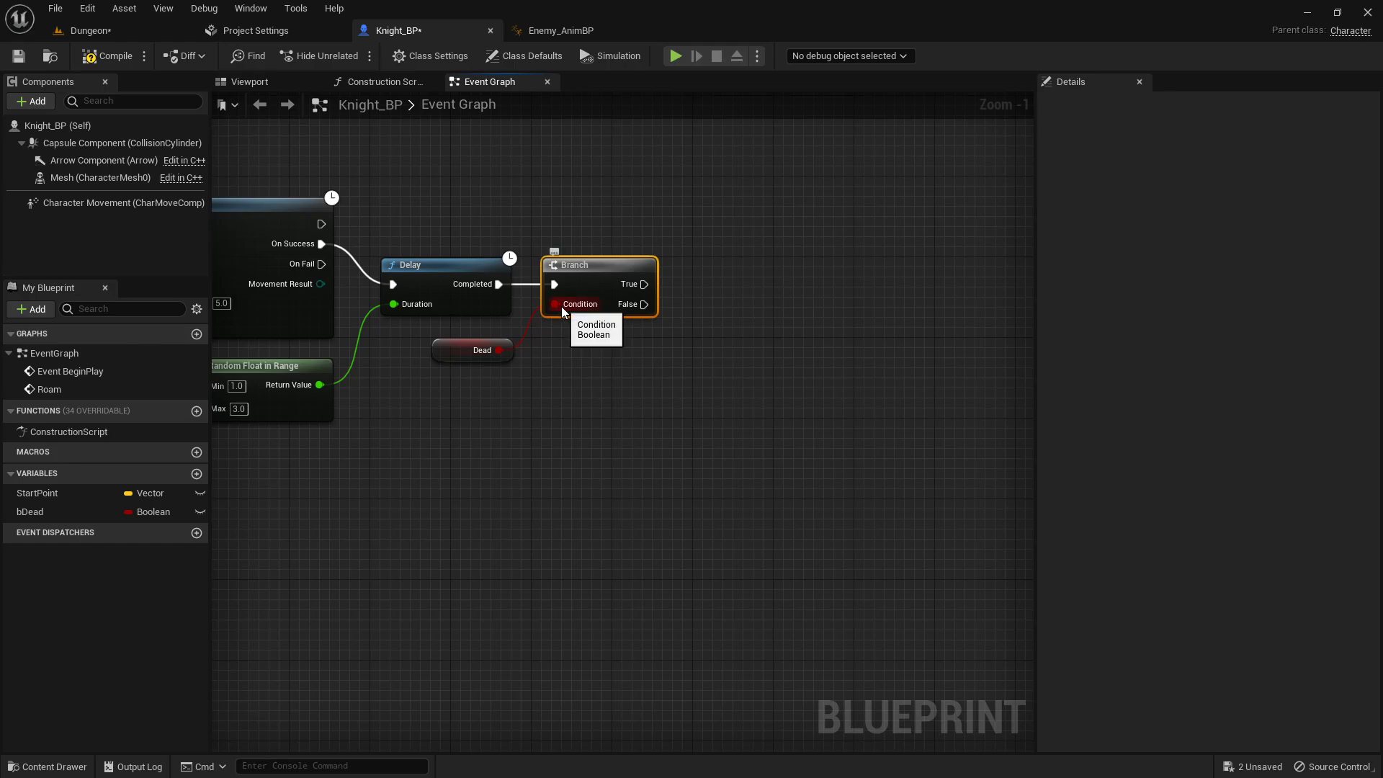
# - Call Roam from the Branch's False output, place the call beside the Branch, and compile the blueprint
pyautogui.moveTo(679, 392); pyautogui.dragTo(628, 393, button='right')
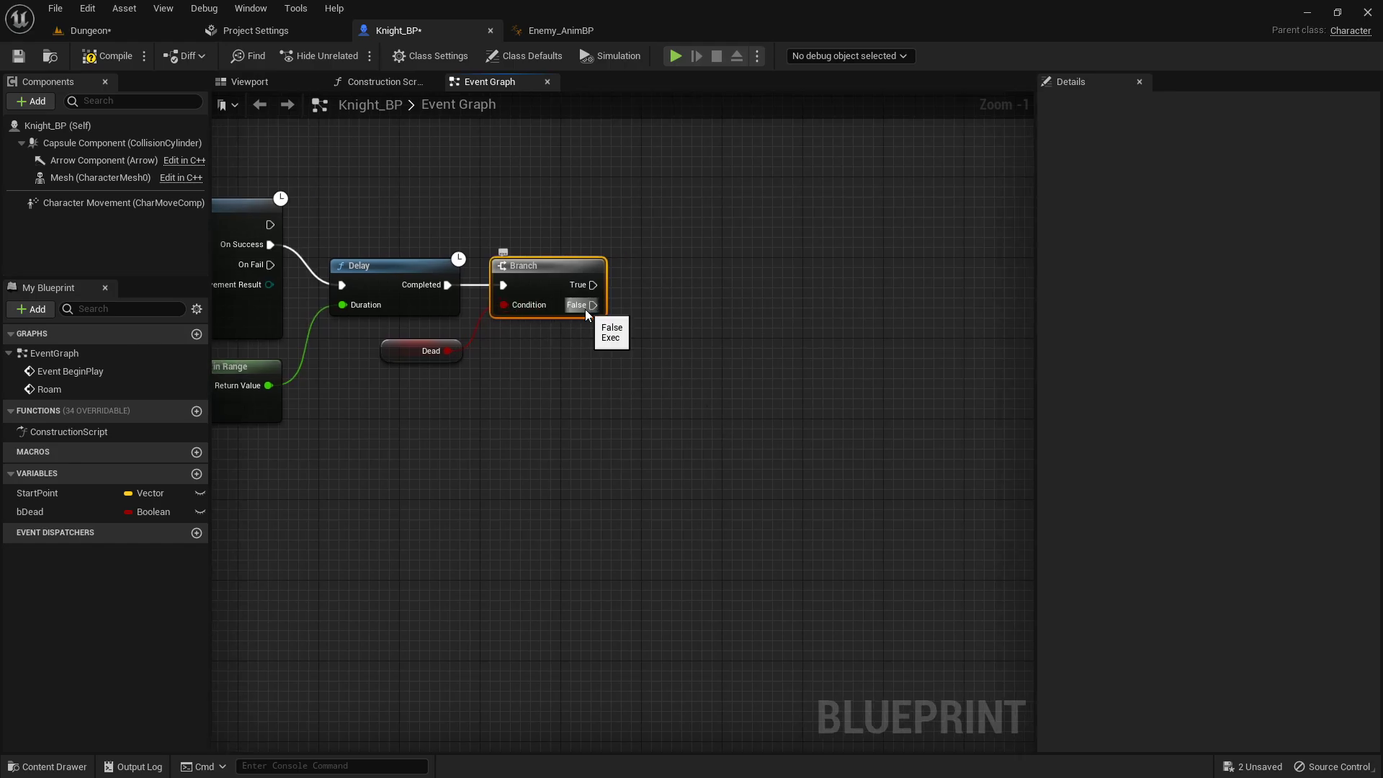
pyautogui.moveTo(588, 311); pyautogui.dragTo(710, 400)
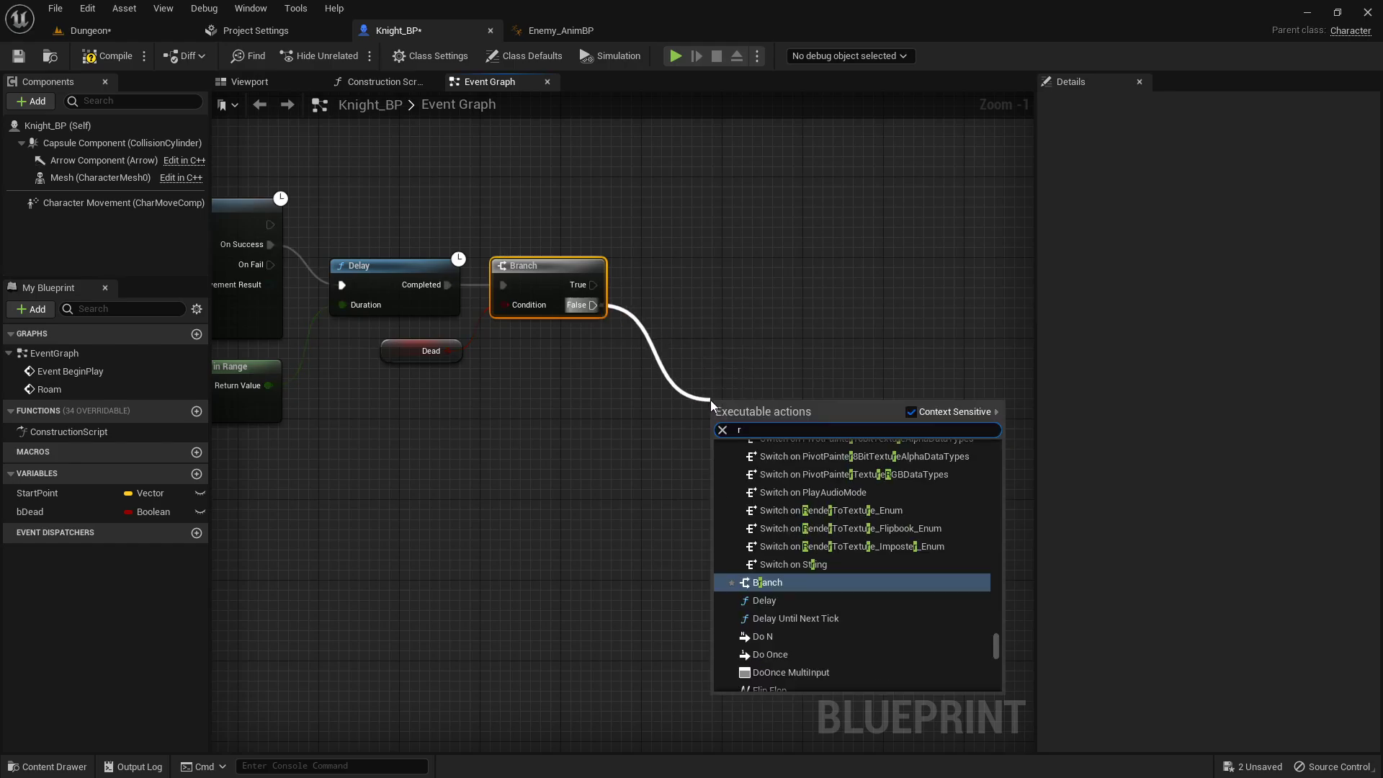
pyautogui.write('roam')
pyautogui.click(756, 461)
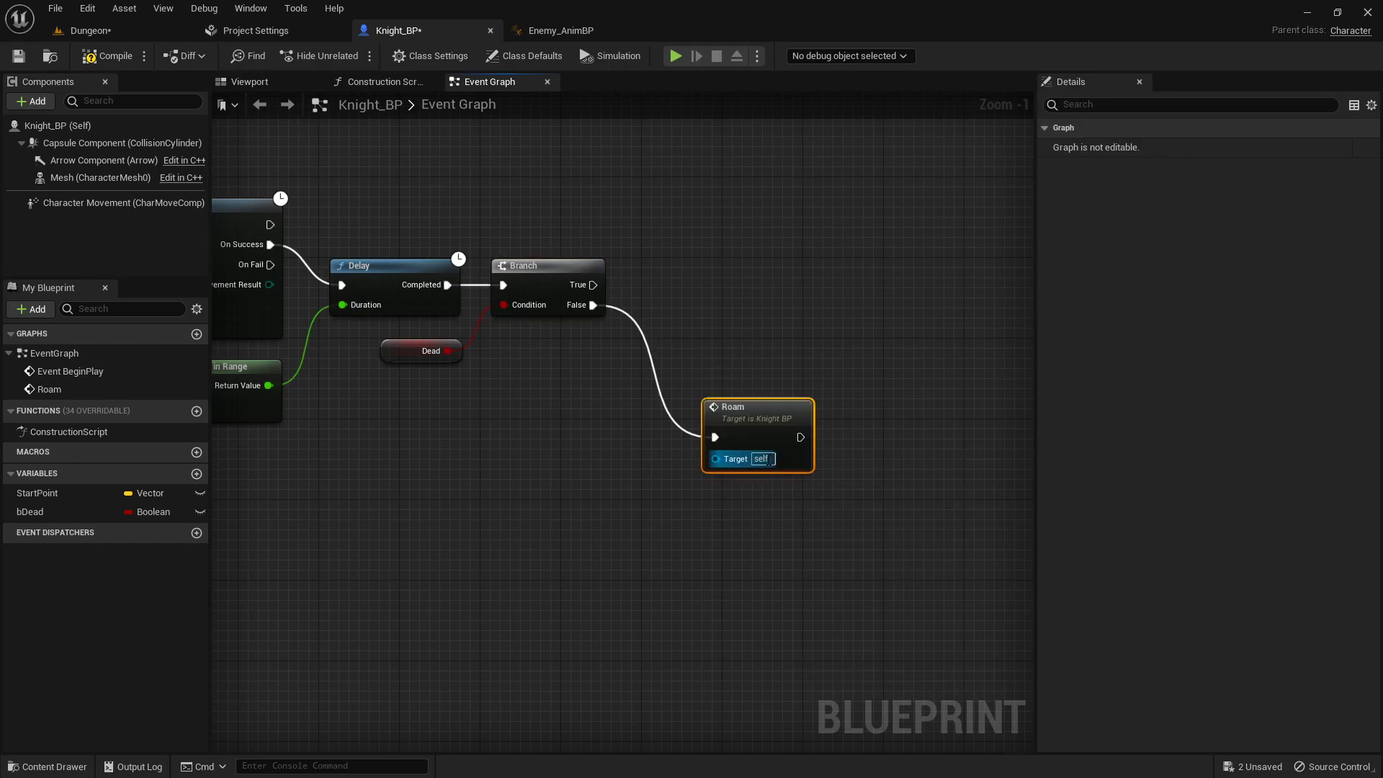
pyautogui.moveTo(766, 412); pyautogui.dragTo(679, 321)
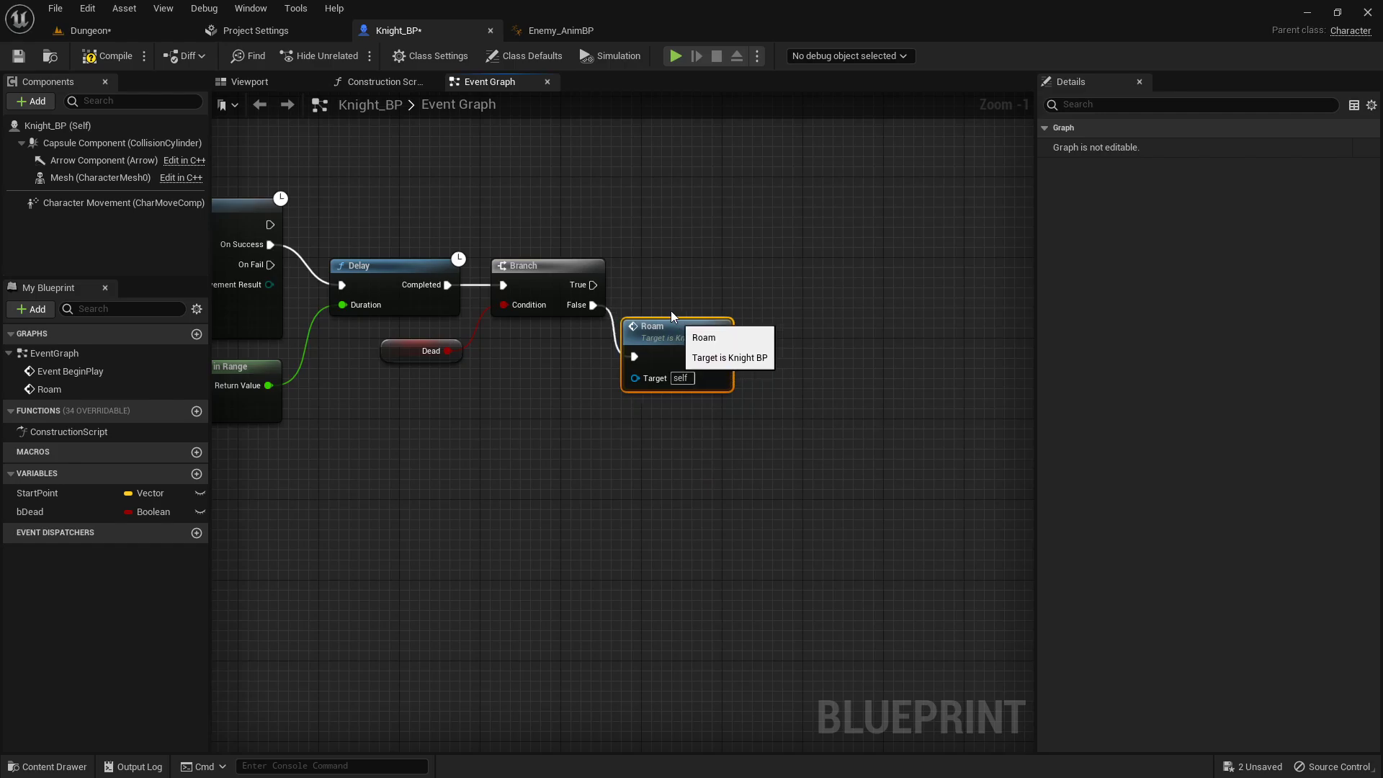
pyautogui.click(664, 286)
pyautogui.scroll(-2, 477, 421)
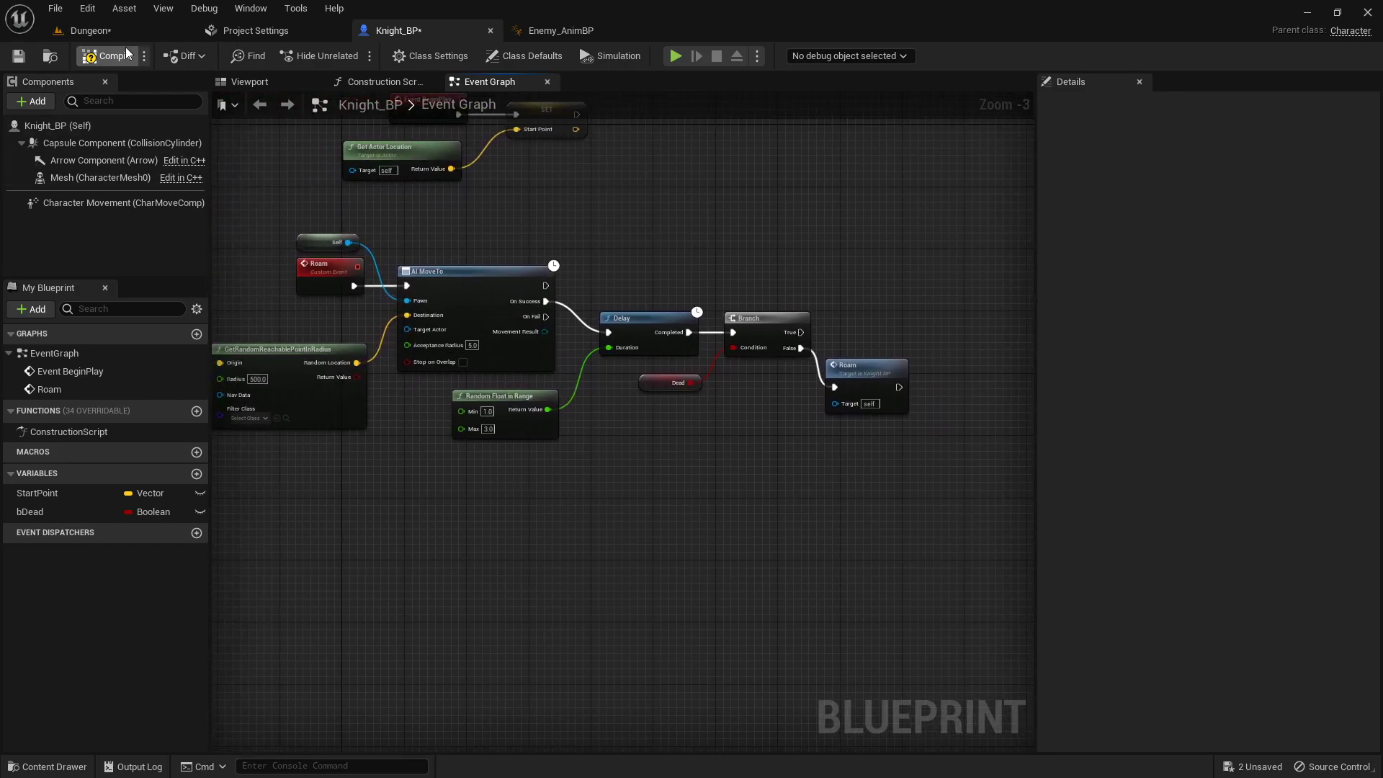
pyautogui.click(90, 56)
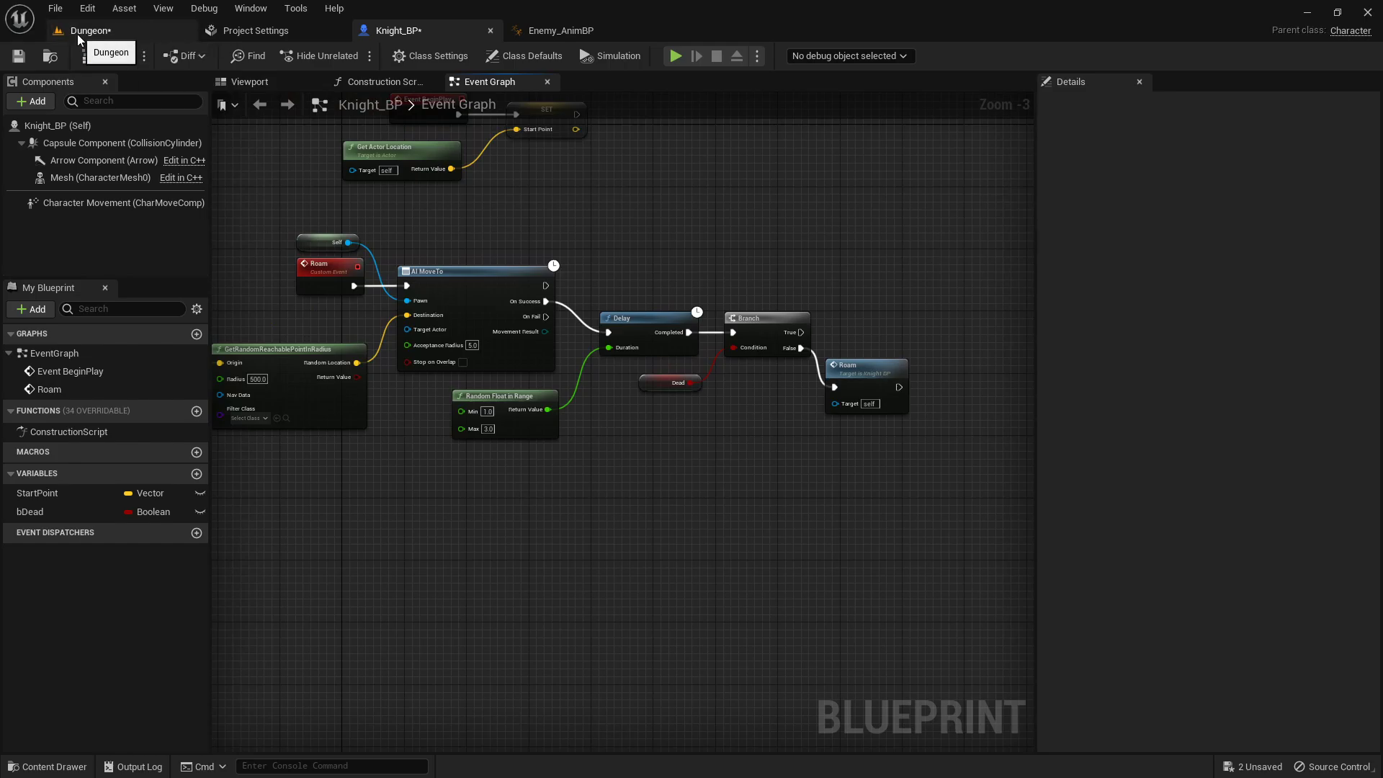
# - Return to the Dungeon level and switch its viewport to the Perspective view
pyautogui.click(124, 30)
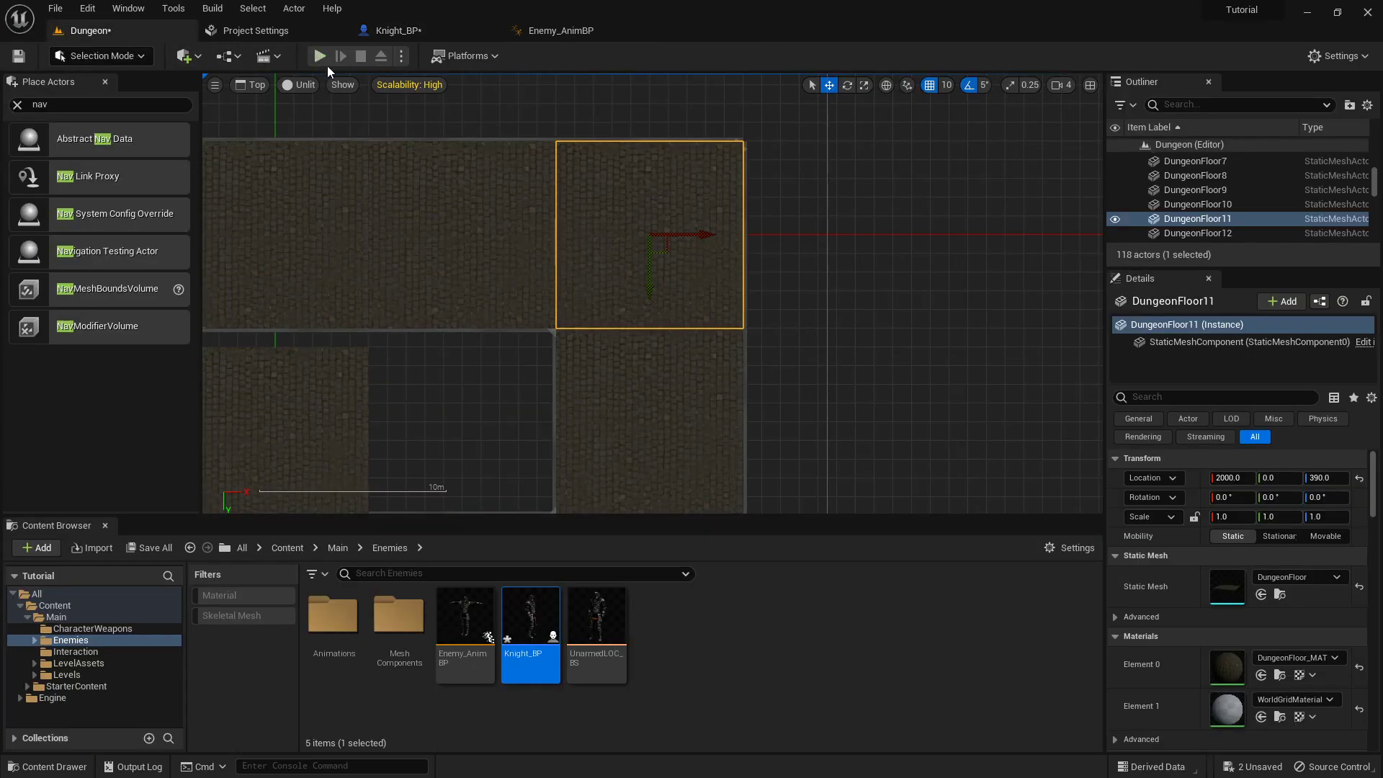
pyautogui.click(260, 88)
pyautogui.click(275, 110)
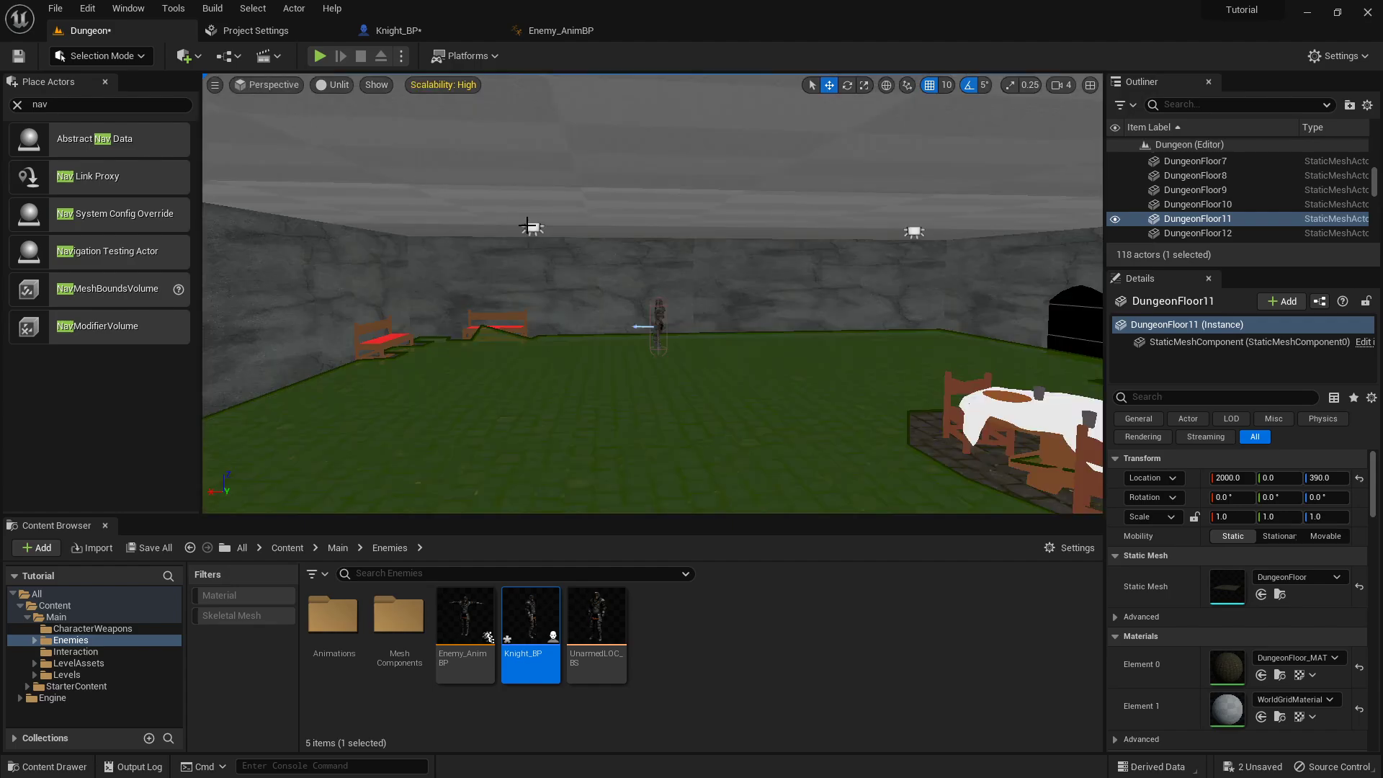
# - Run the Dungeon level in Simulate mode to check whether the knight moves, and stop the simulation
pyautogui.moveTo(566, 246); pyautogui.dragTo(567, 238, button='right')
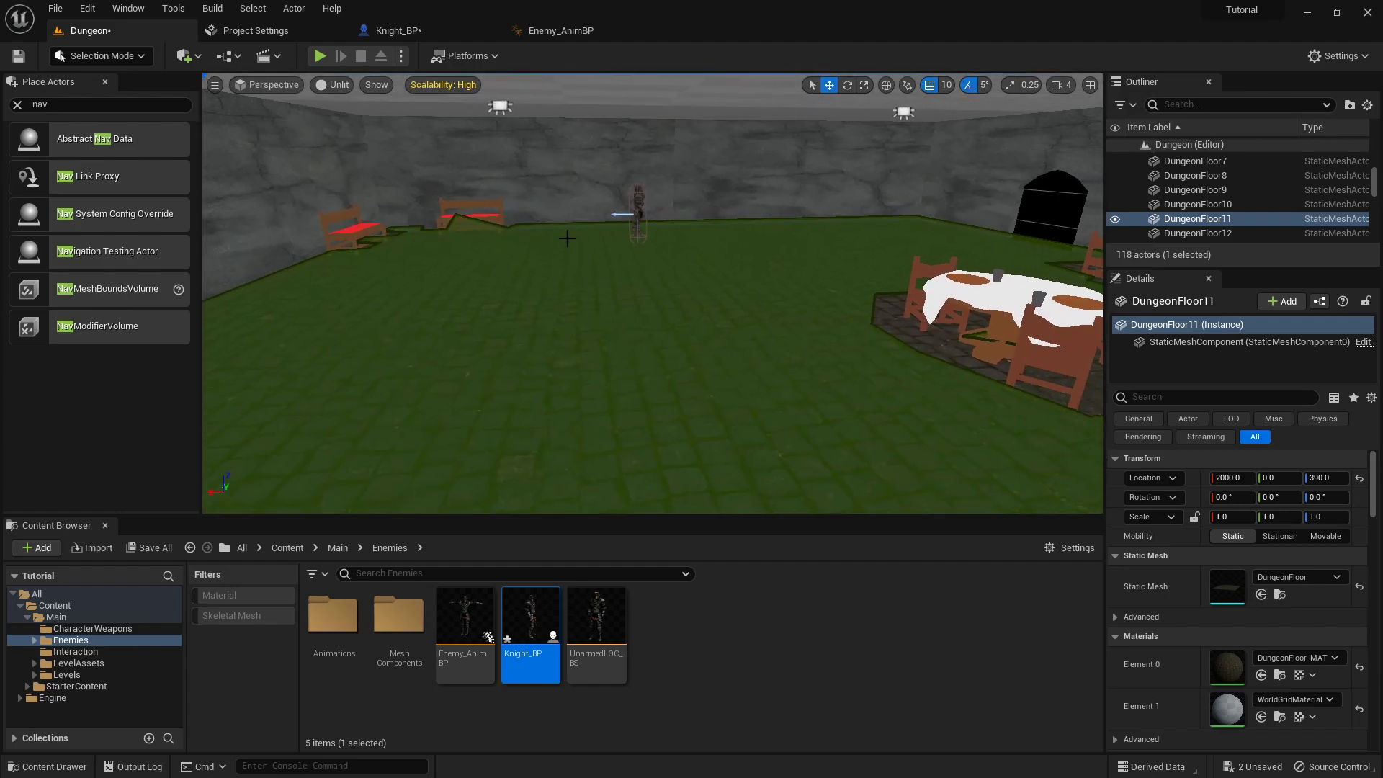
pyautogui.click(401, 56)
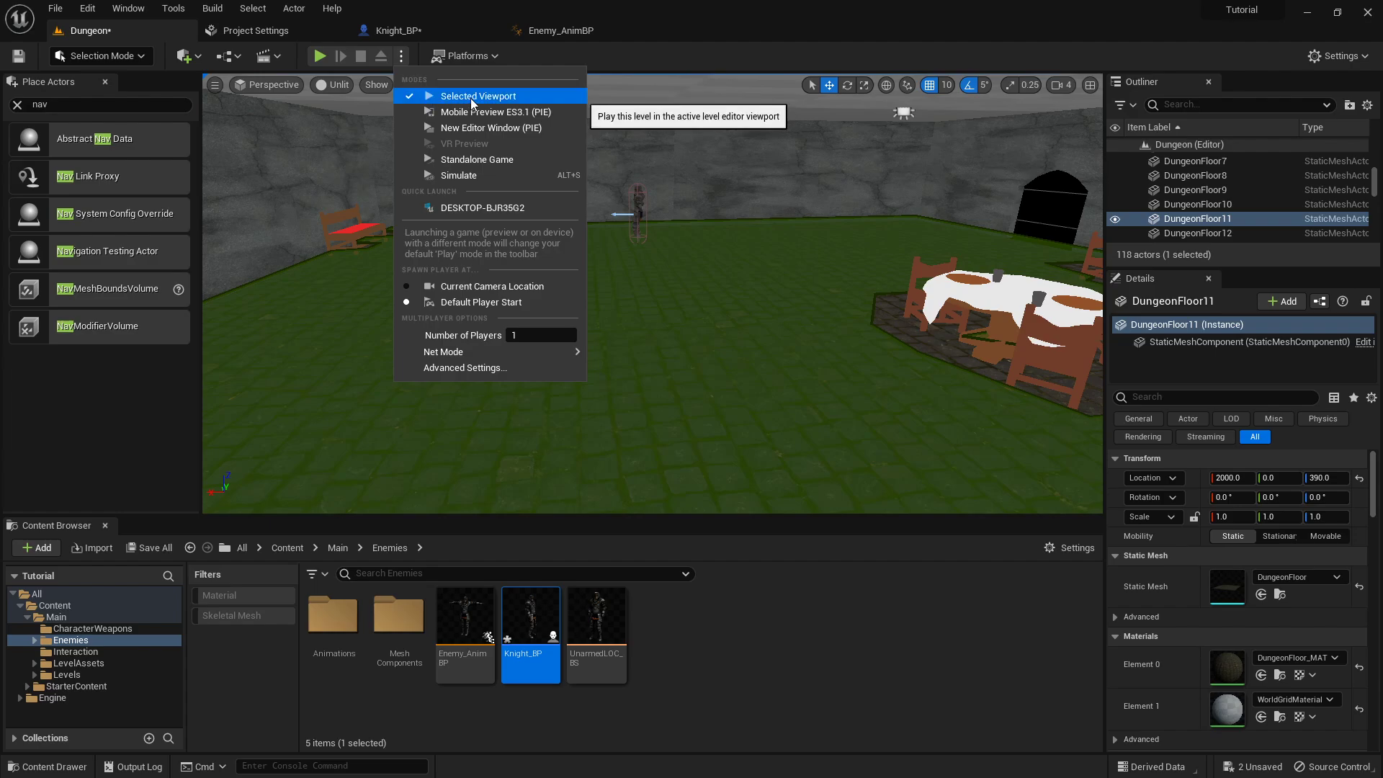
pyautogui.click(464, 178)
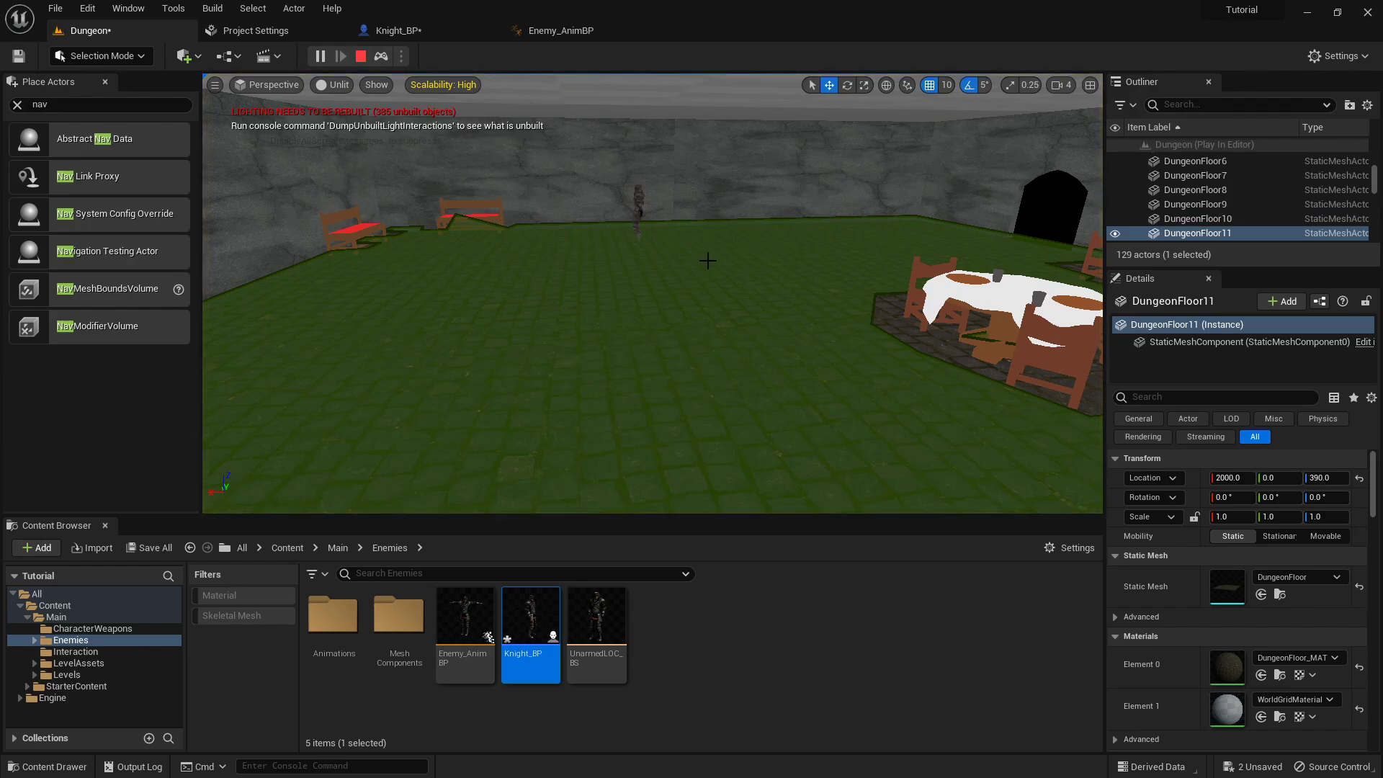
pyautogui.click(361, 55)
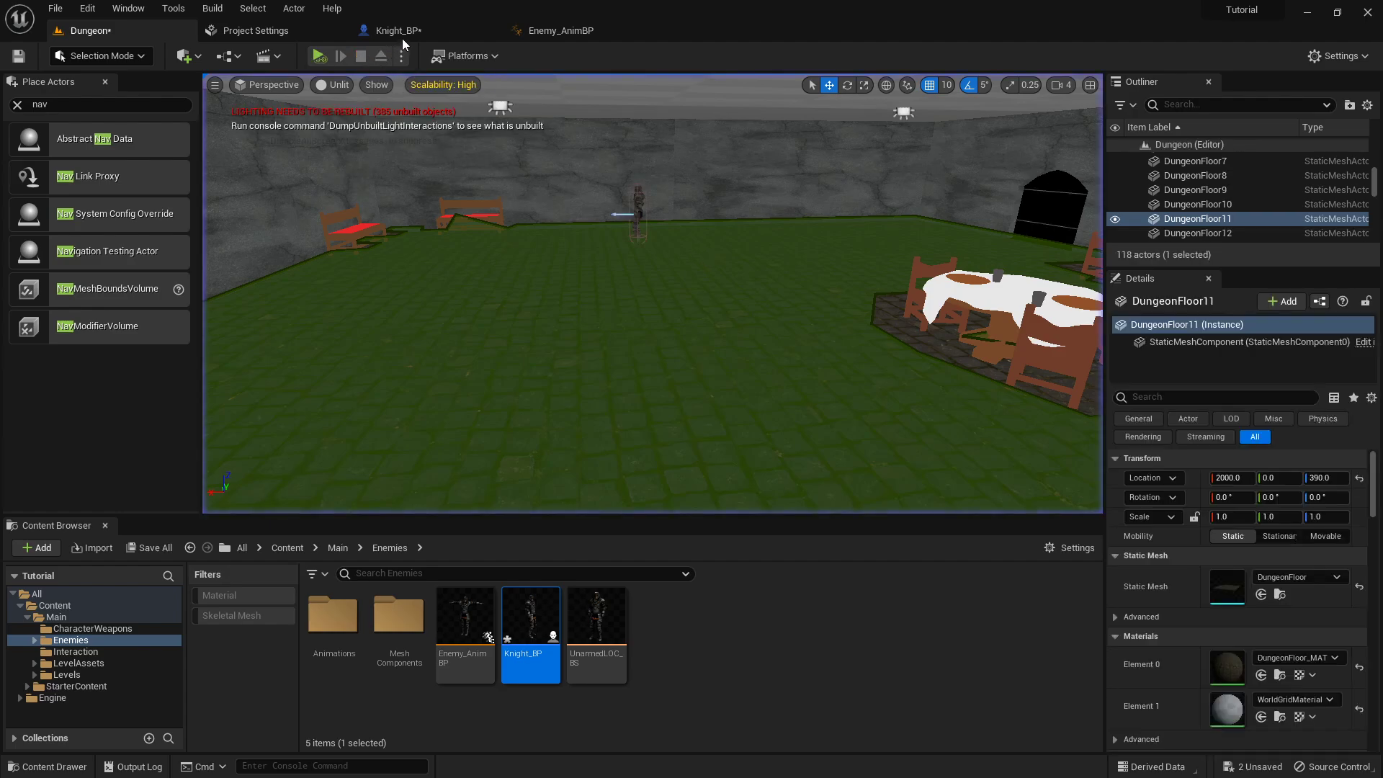
# - In Knight_BP's Event Graph, call Roam from the output of the Start Point SET node in the BeginPlay chain
pyautogui.click(417, 28)
pyautogui.moveTo(628, 202); pyautogui.dragTo(624, 279, button='right')
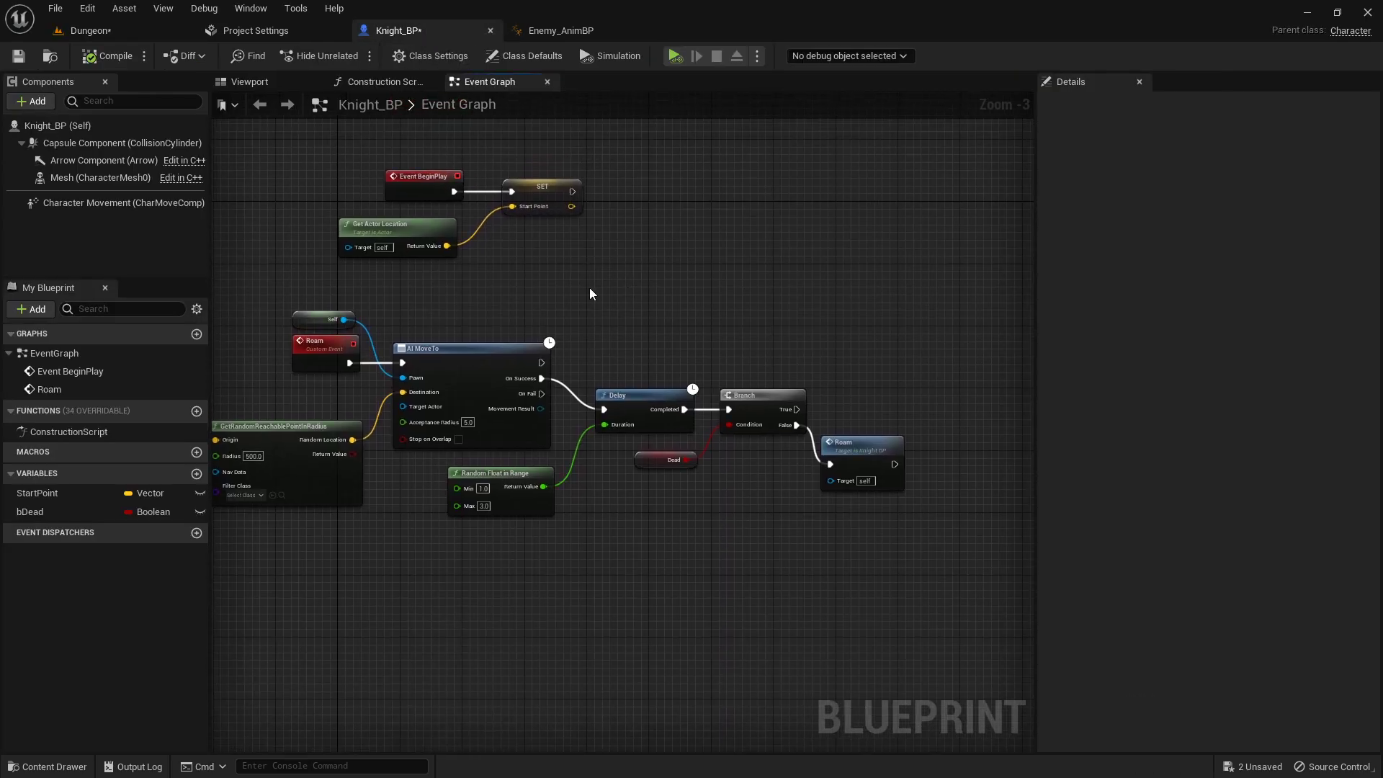
pyautogui.moveTo(572, 191); pyautogui.dragTo(662, 193)
pyautogui.write('roam')
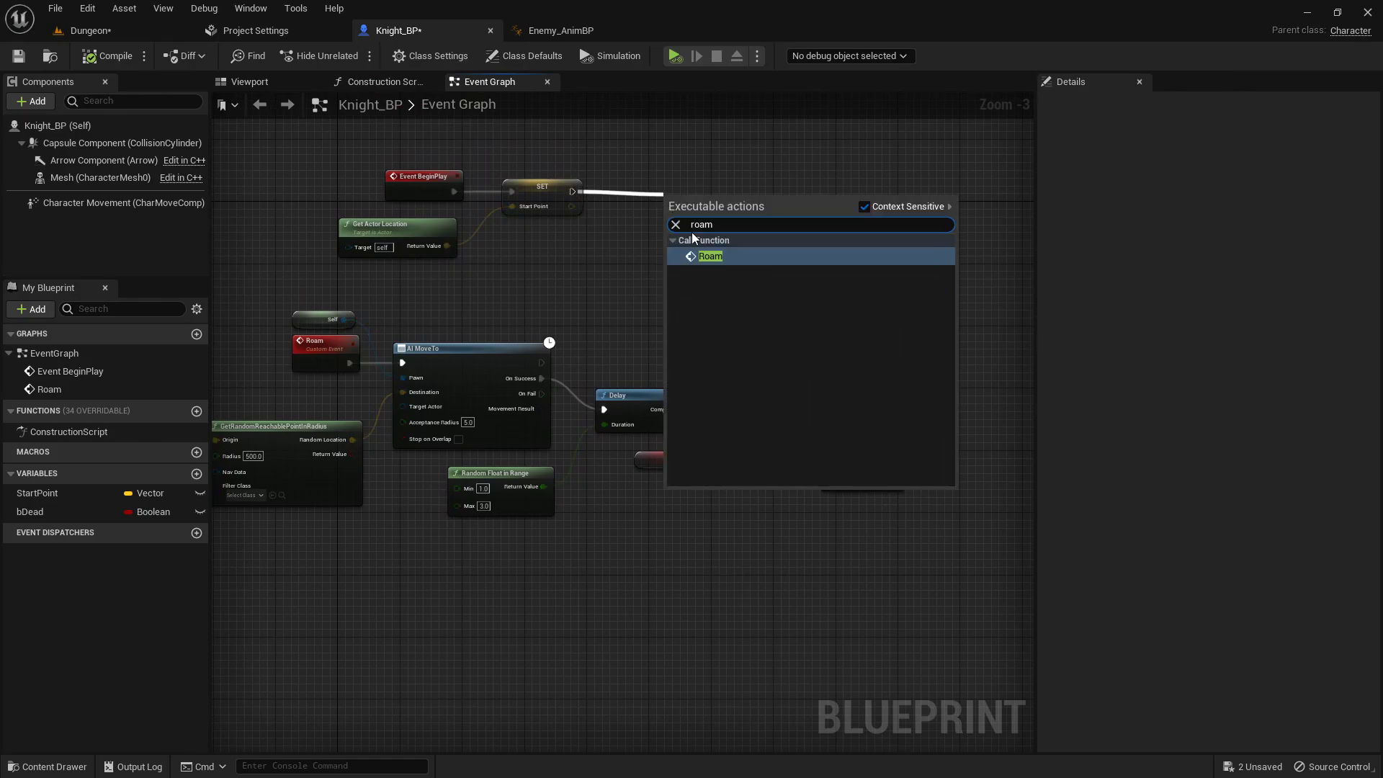
pyautogui.click(709, 253)
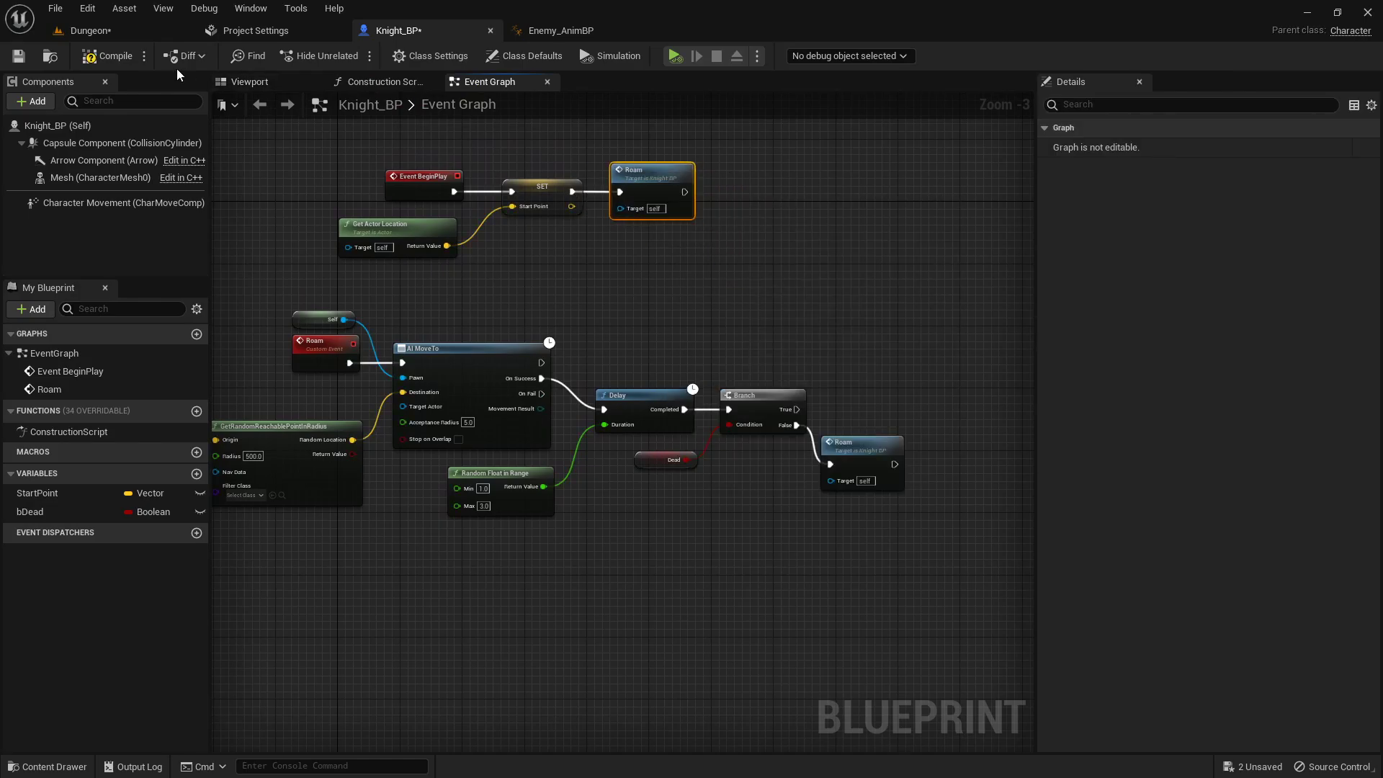
# - Simulate the Dungeon level to observe the knight's roaming, and stop the simulation
pyautogui.click(117, 31)
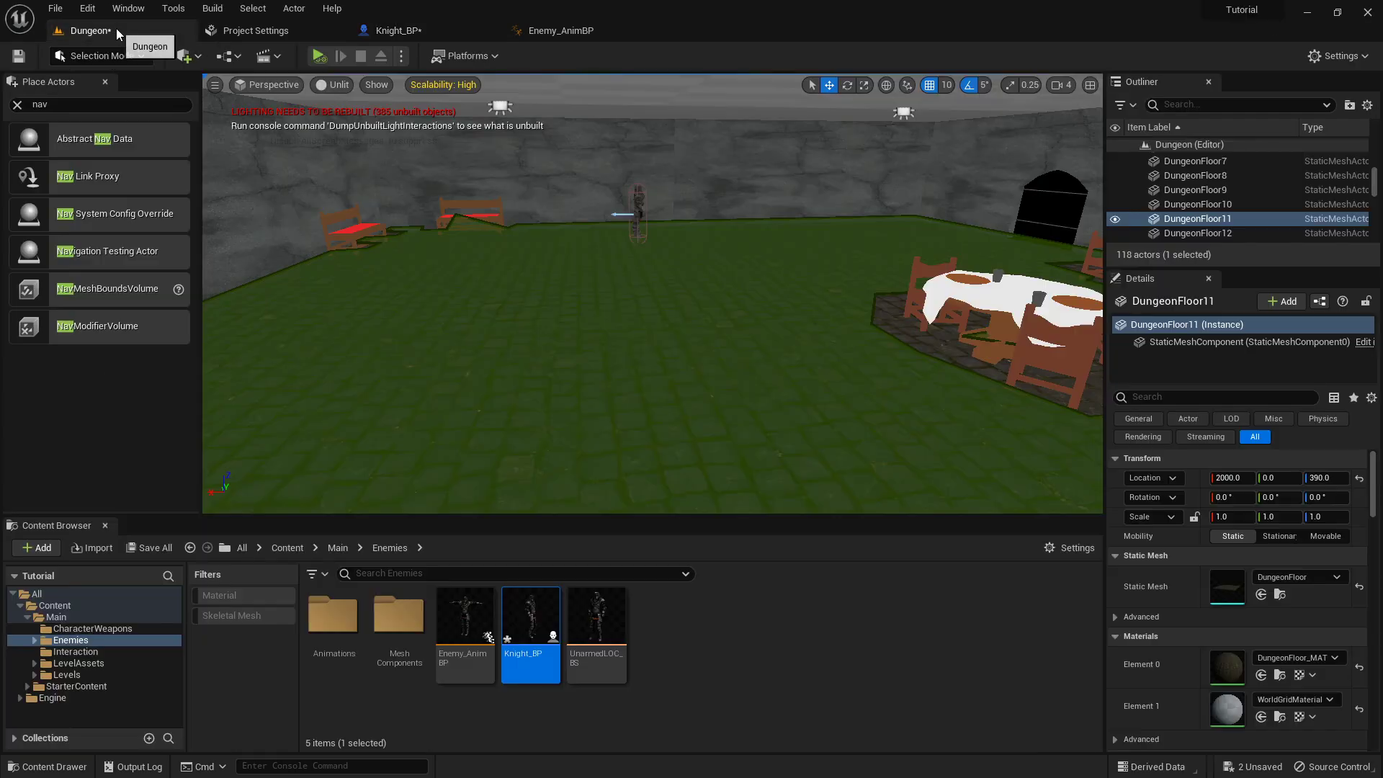
pyautogui.click(317, 56)
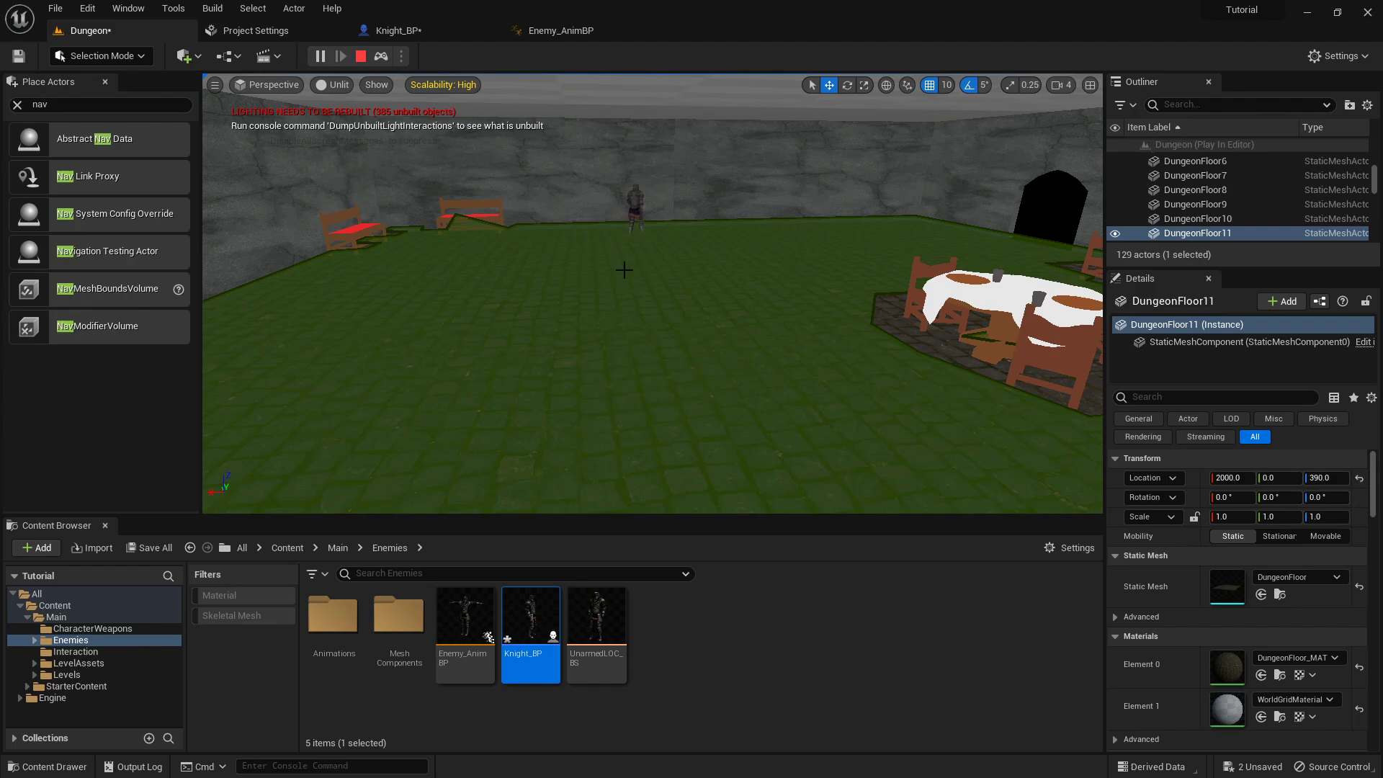
pyautogui.click(366, 56)
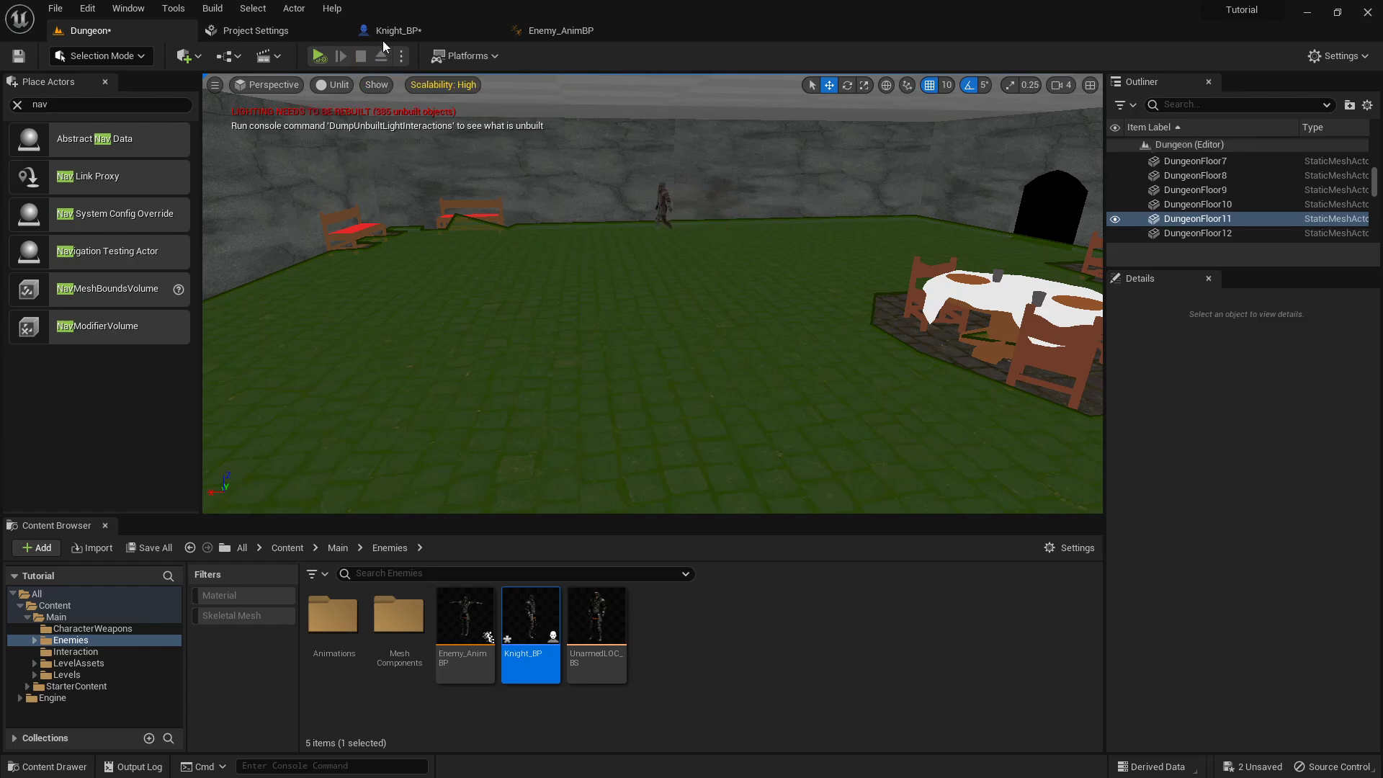
# - Set Max Walk Speed of Knight_BP's Character Movement component to 125 and compile the blueprint
pyautogui.click(382, 32)
pyautogui.click(158, 207)
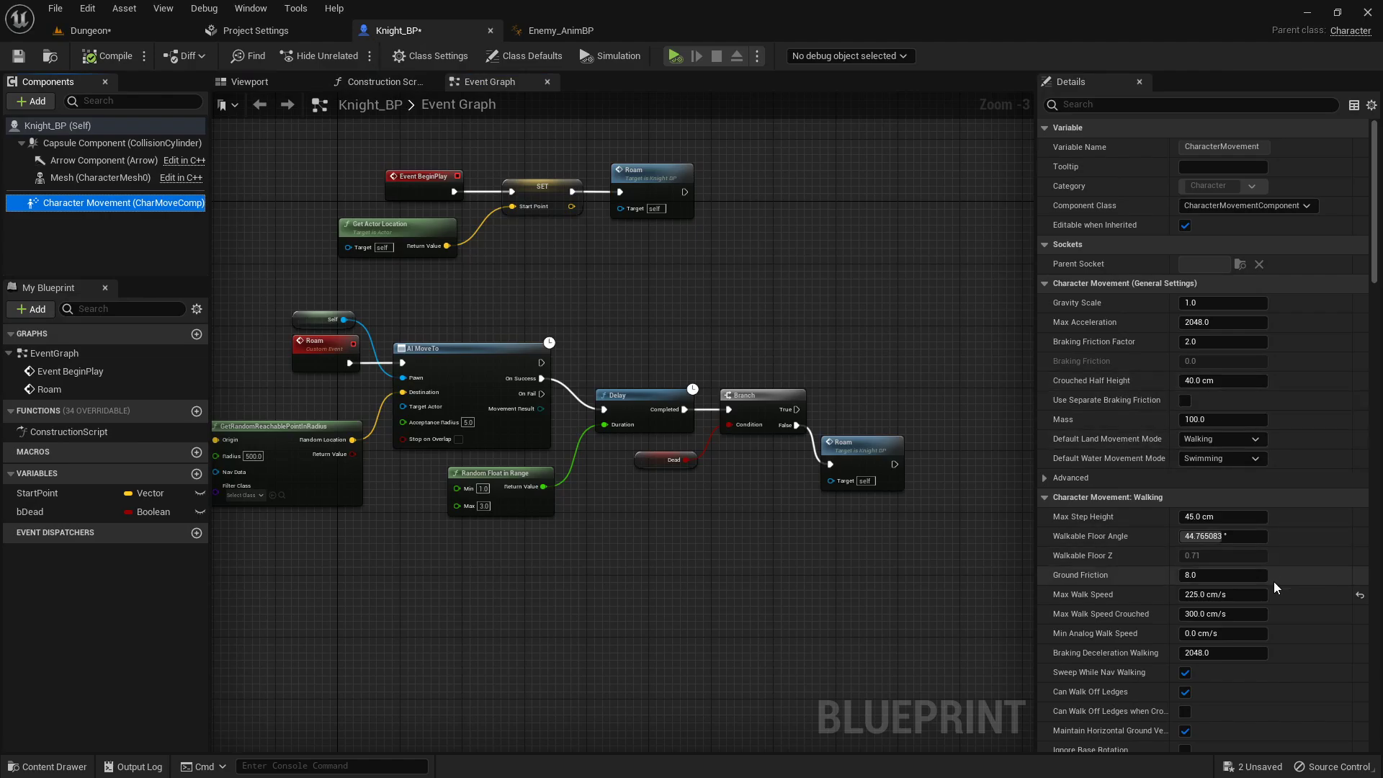
pyautogui.click(1212, 594)
pyautogui.write('125')
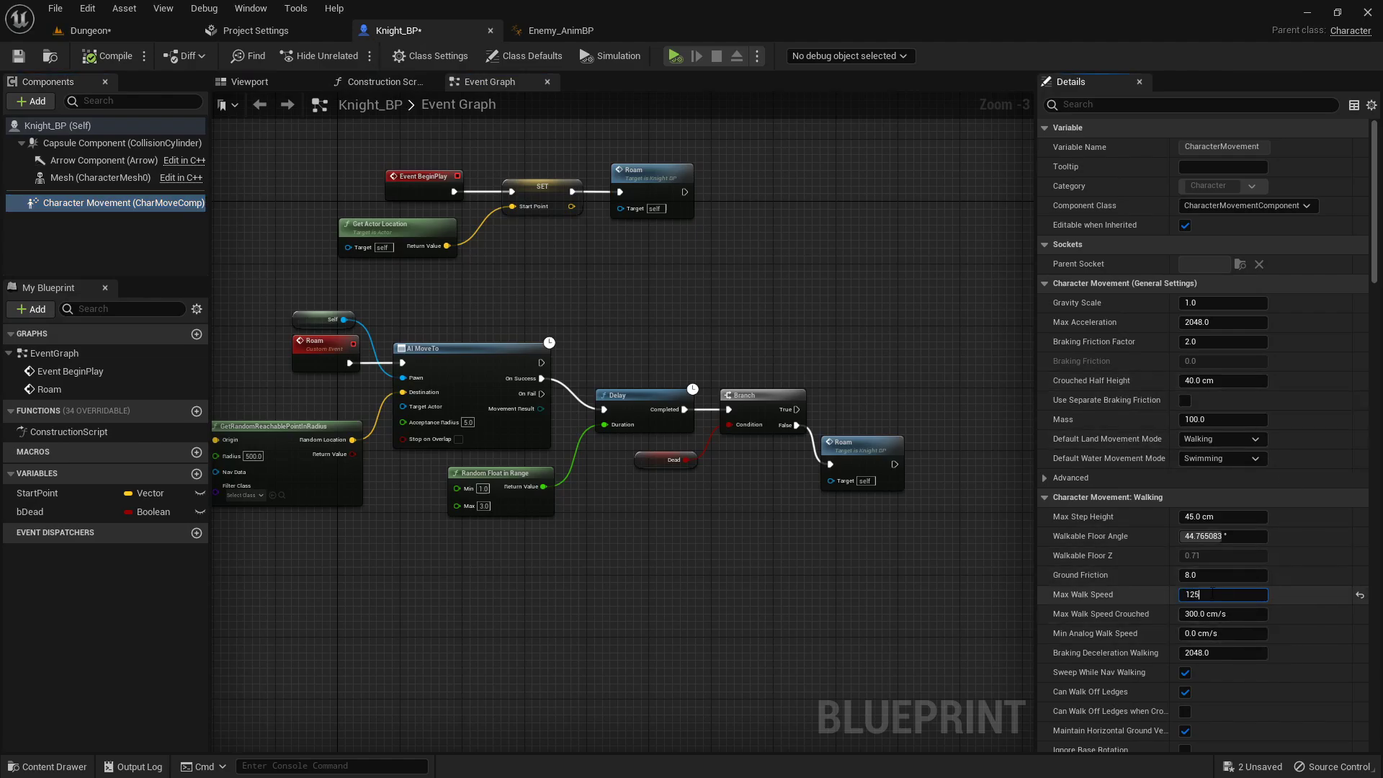
pyautogui.press('Return')
pyautogui.click(108, 56)
# - Simulate the Dungeon level again to check the knight's new walking speed, and stop the simulation
pyautogui.click(92, 31)
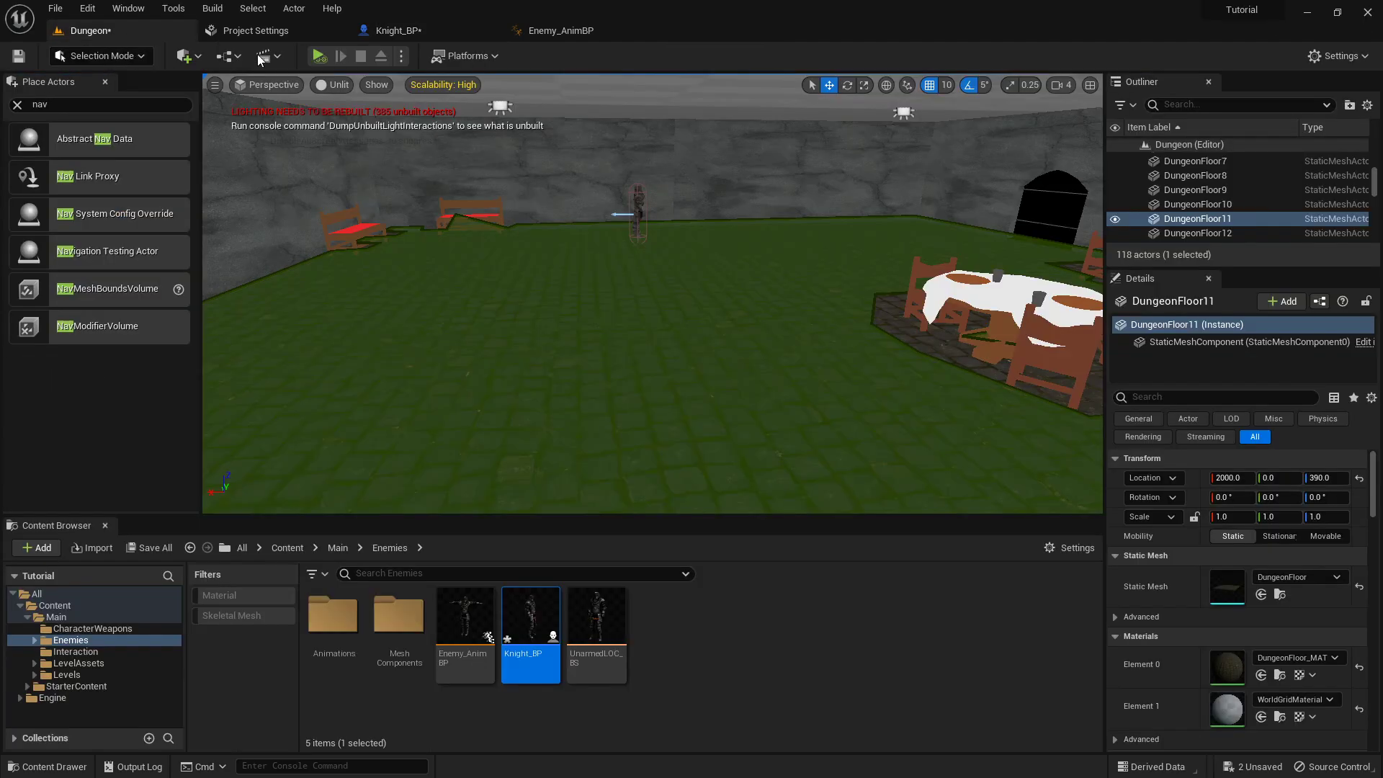
pyautogui.click(314, 58)
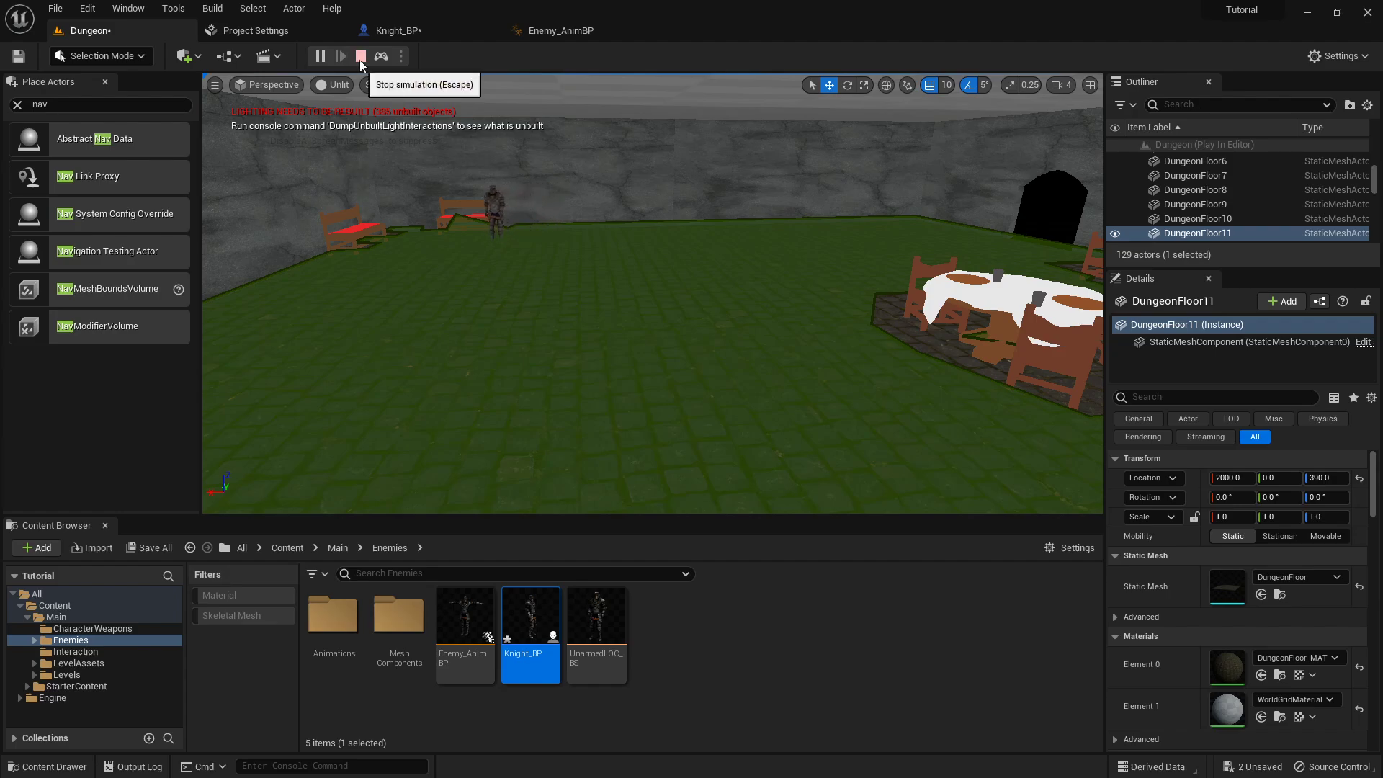
pyautogui.click(361, 57)
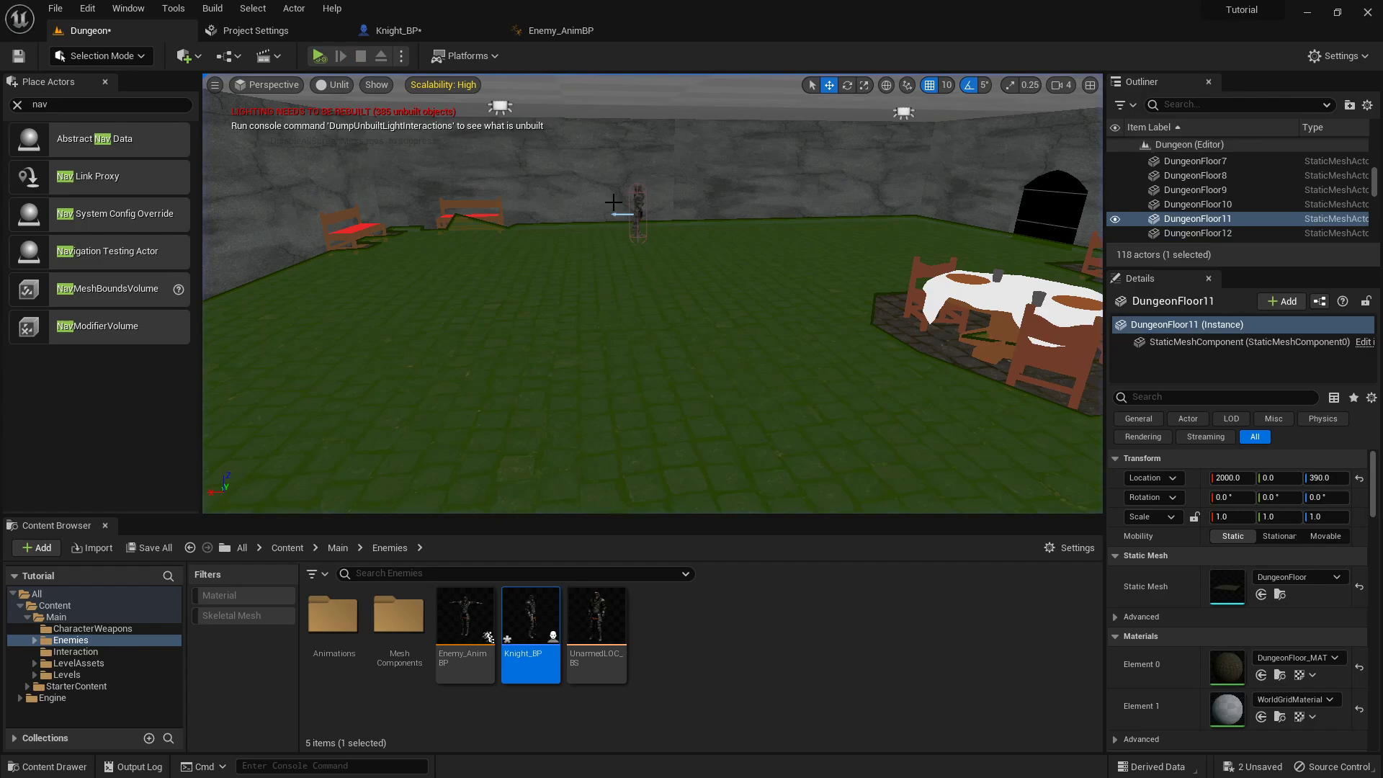
# - Move the knight in the Dungeon level to about X 2000, Y 2940
pyautogui.click(638, 219)
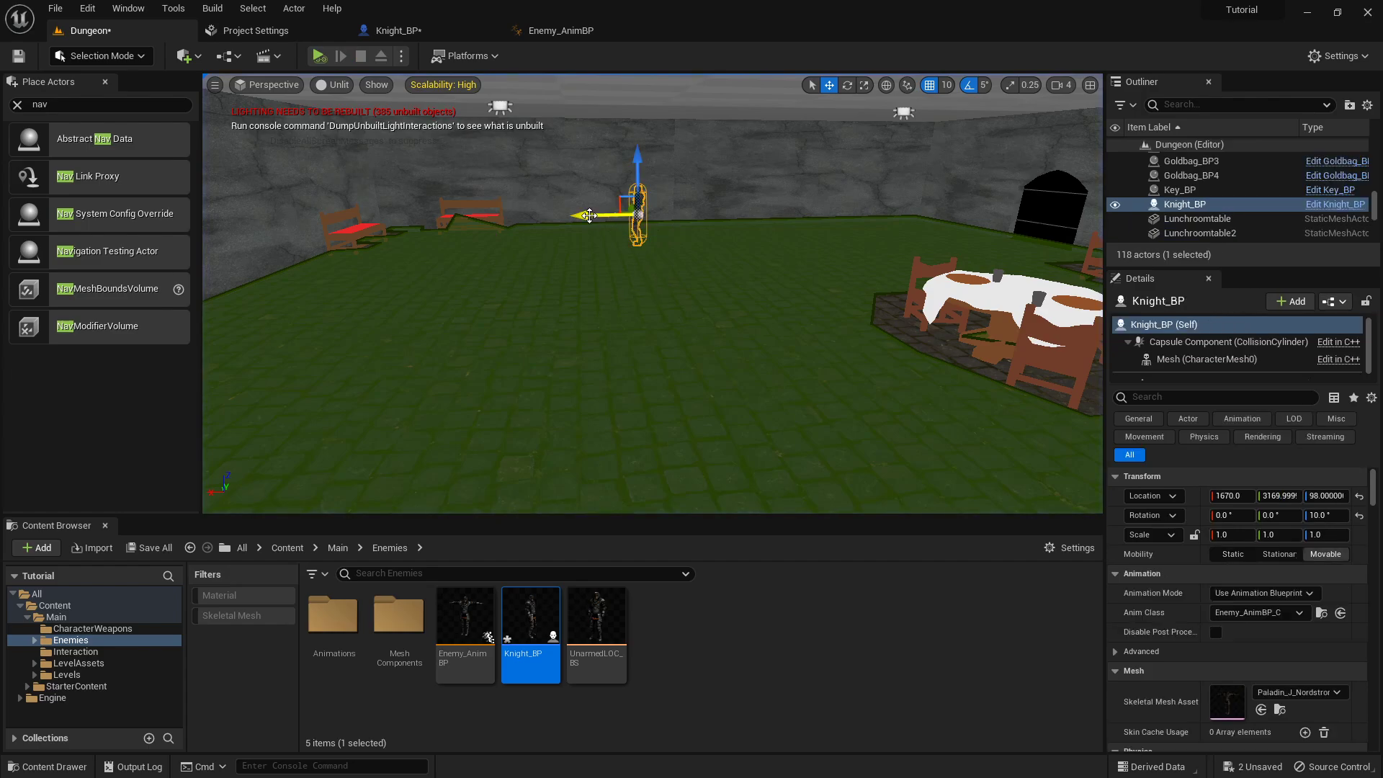
pyautogui.moveTo(613, 227); pyautogui.dragTo(623, 238, button='right')
pyautogui.press('a')
pyautogui.keyDown('shift'); pyautogui.moveTo(472, 224); pyautogui.dragTo(504, 229); pyautogui.keyUp('shift')
pyautogui.press('d')
pyautogui.moveTo(613, 293); pyautogui.dragTo(607, 294, button='right')
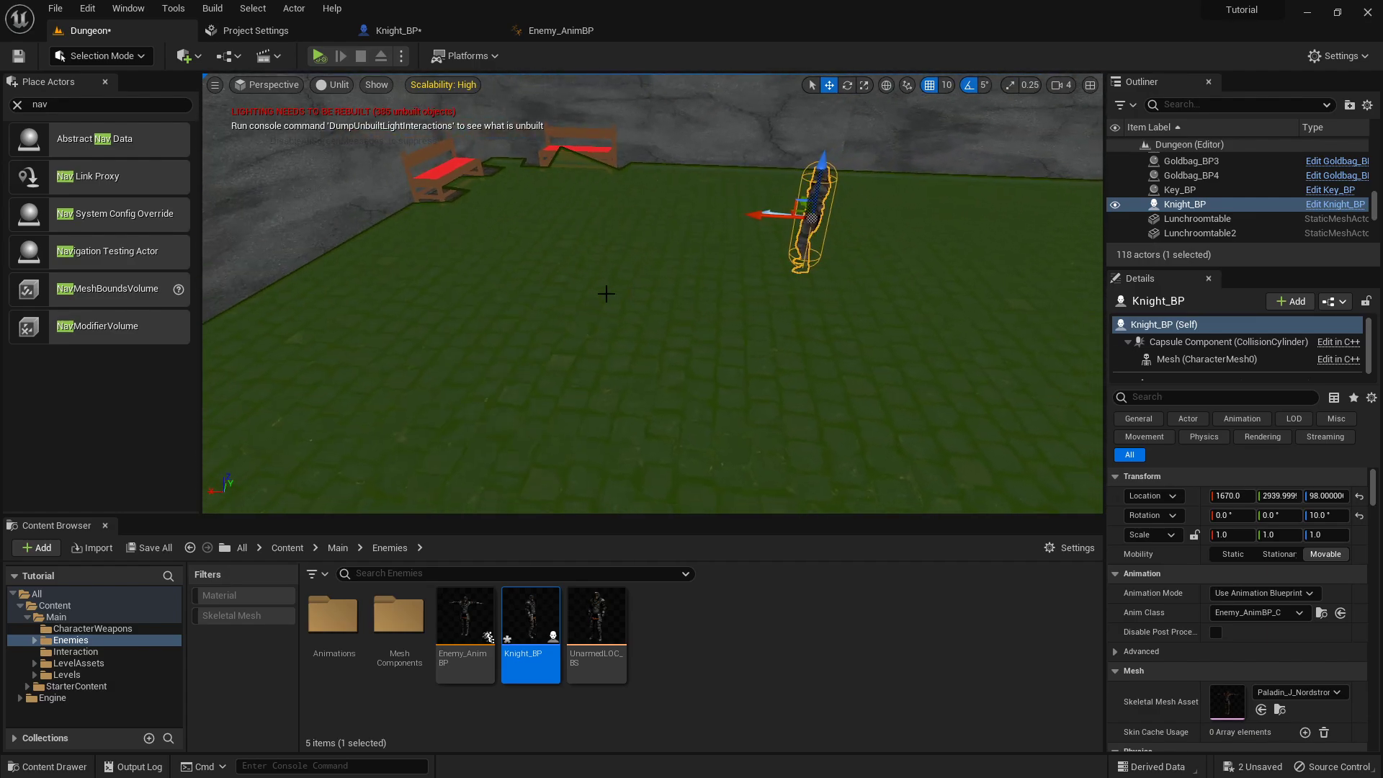
pyautogui.click(607, 294)
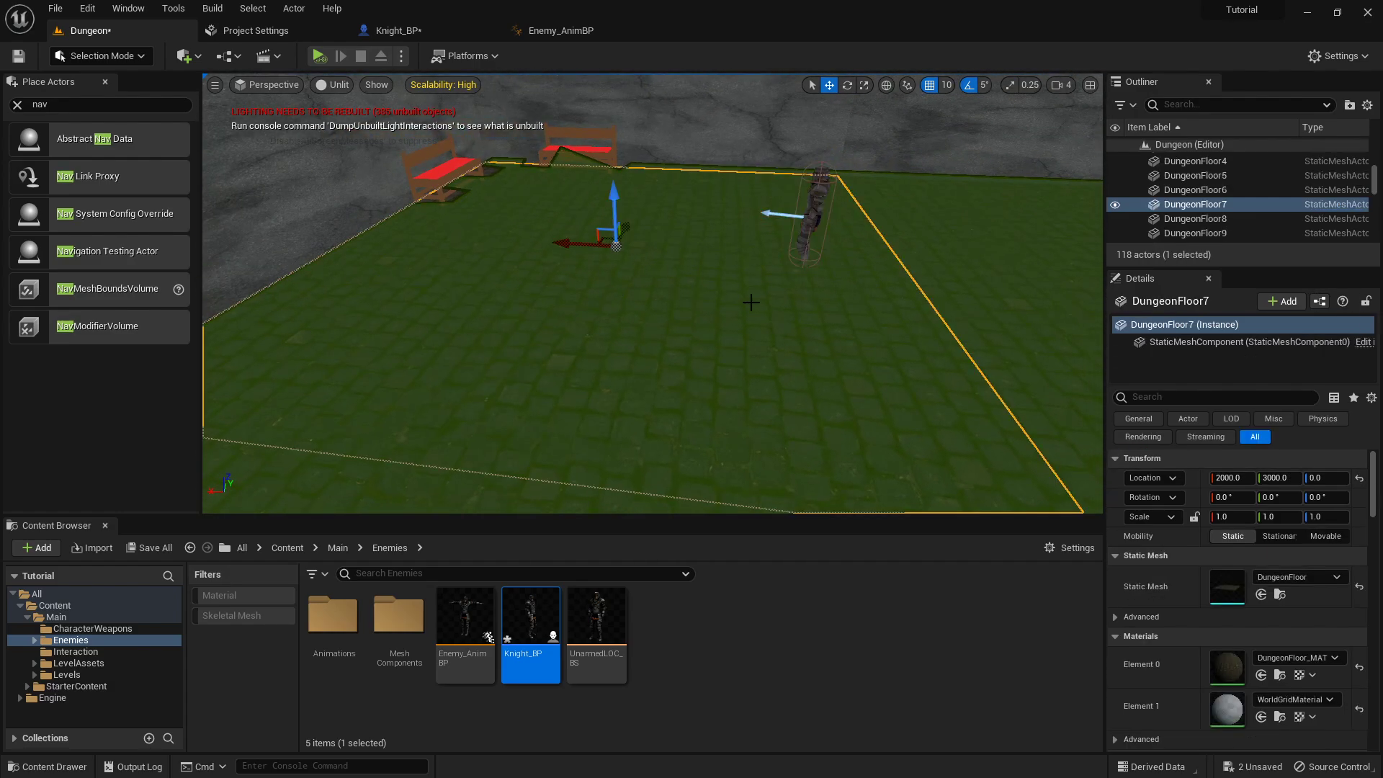
pyautogui.click(819, 216)
pyautogui.moveTo(819, 216); pyautogui.dragTo(578, 213)
pyautogui.press('f')
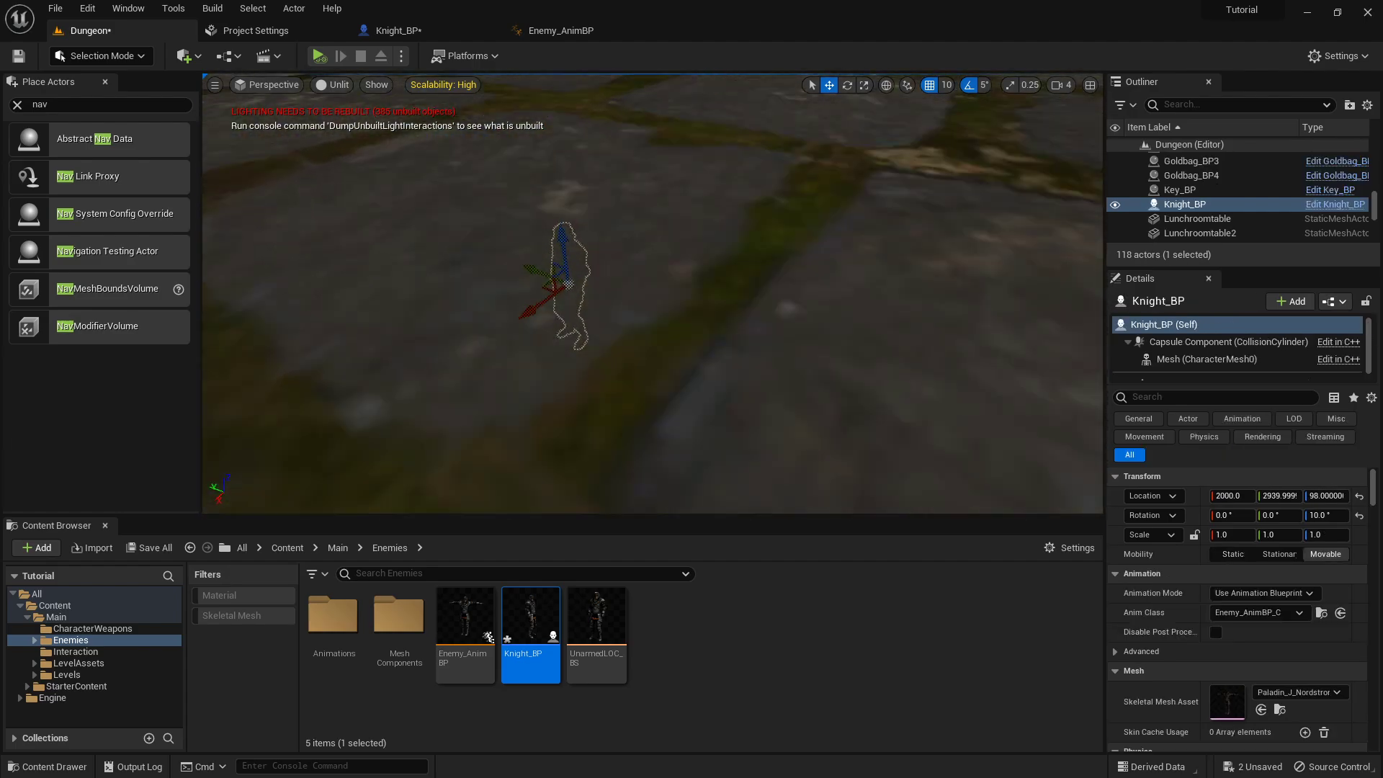
# - Duplicate the knight and place the copy at about X 1640, Y 2490
pyautogui.moveTo(548, 312); pyautogui.dragTo(549, 312)
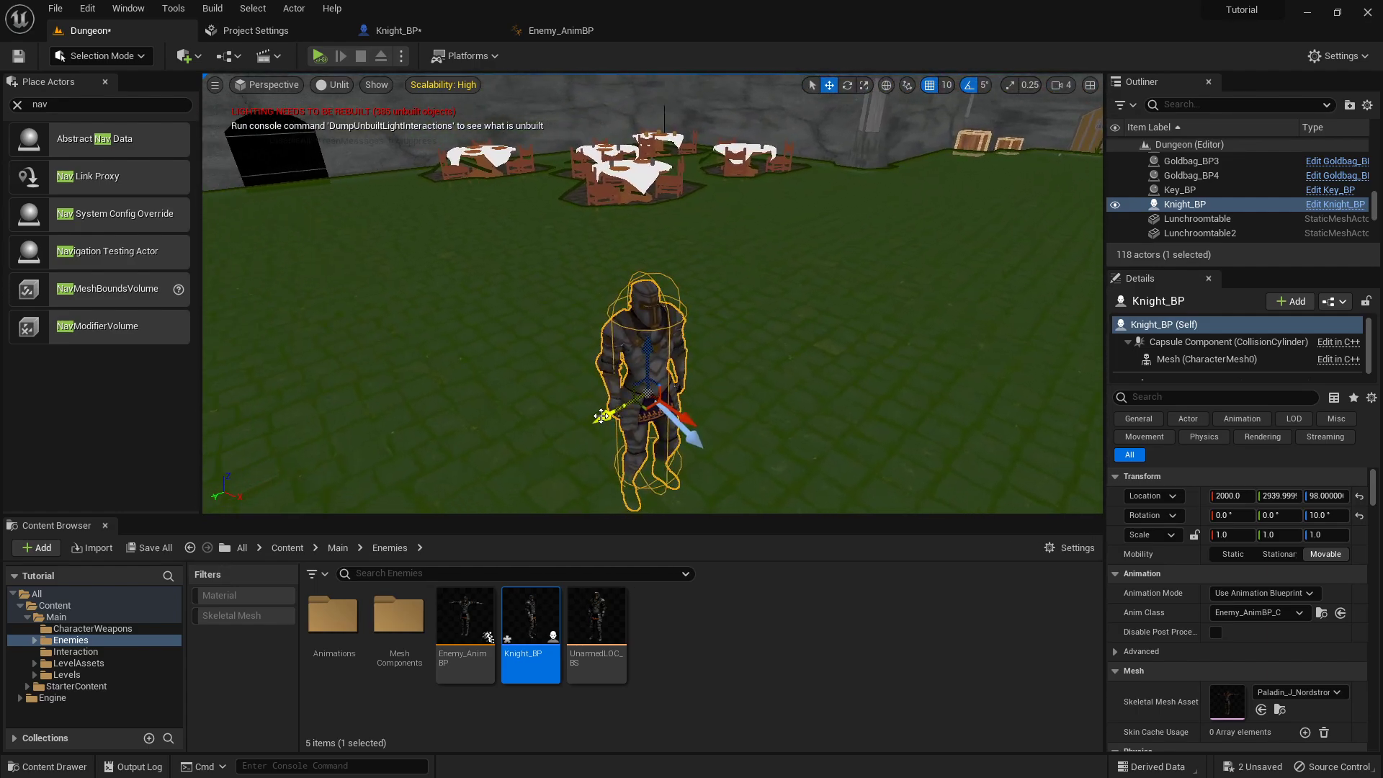
pyautogui.keyDown('alt'); pyautogui.keyDown('shift'); pyautogui.moveTo(598, 416); pyautogui.dragTo(604, 397); pyautogui.keyUp('shift'); pyautogui.keyUp('alt')
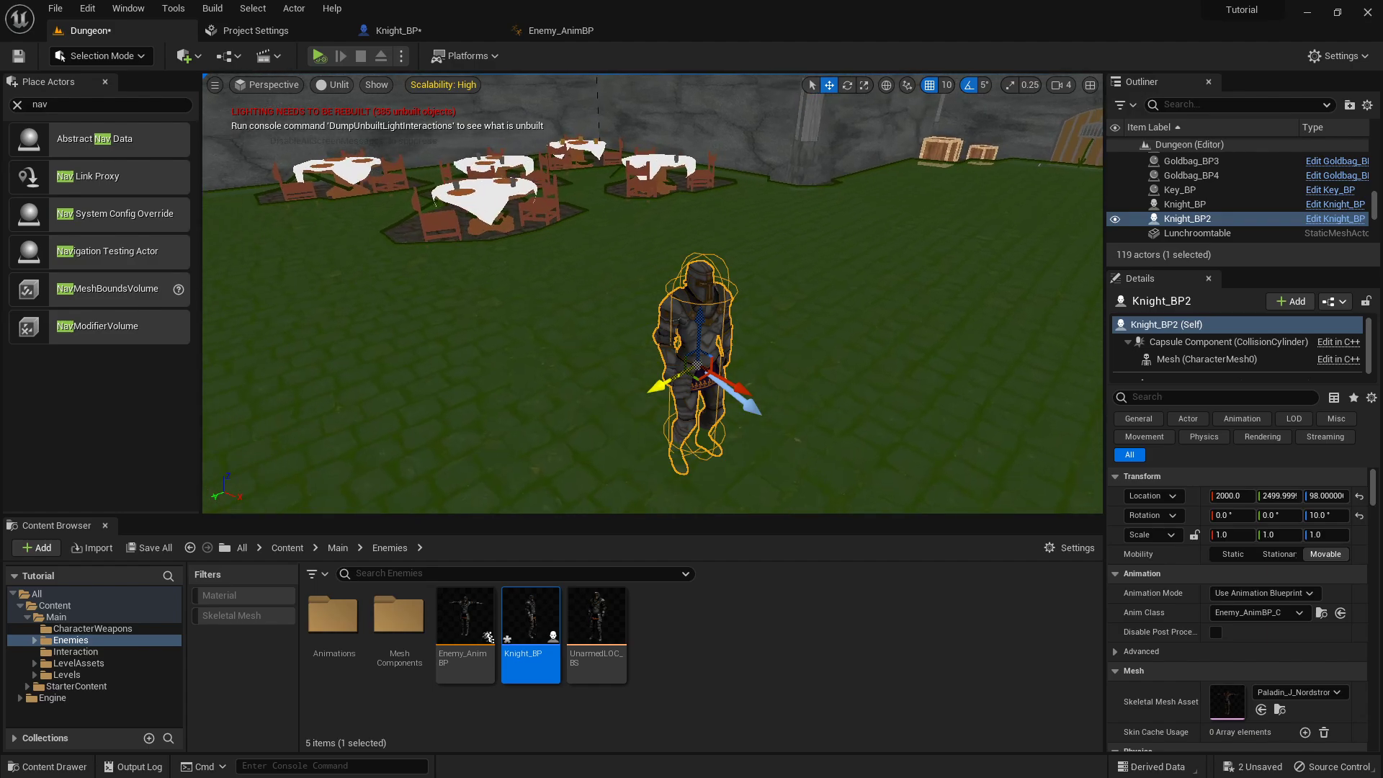
pyautogui.keyDown('shift'); pyautogui.moveTo(746, 400); pyautogui.dragTo(809, 387); pyautogui.keyUp('shift')
pyautogui.moveTo(809, 387); pyautogui.dragTo(868, 388, button='right')
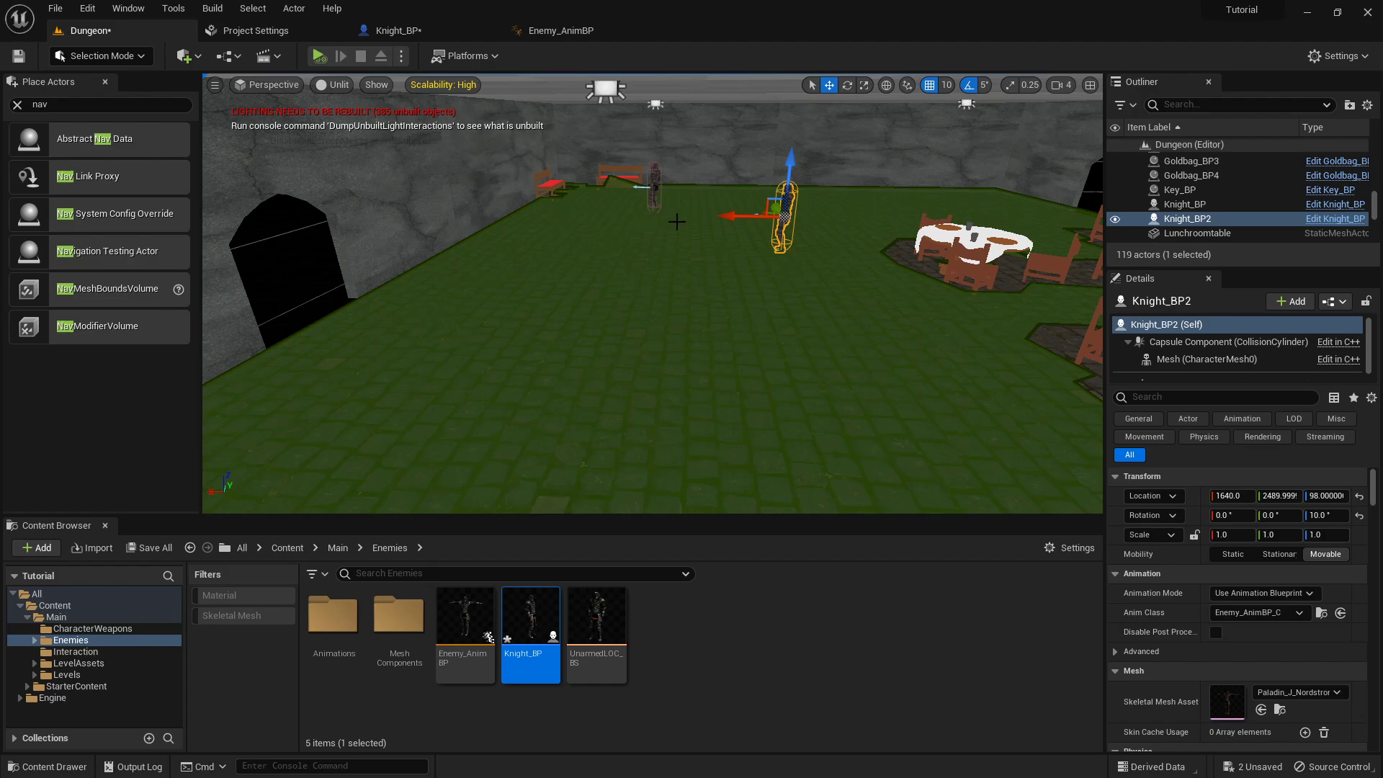
# - Switch the play mode back to Selected Viewport, running the level briefly and stopping it
pyautogui.moveTo(827, 282)
pyautogui.mouseDown(button='right')
pyautogui.moveTo(749, 288)
pyautogui.moveTo(893, 290)
pyautogui.moveTo(828, 292)
pyautogui.moveTo(837, 278)
pyautogui.mouseUp(button='right')
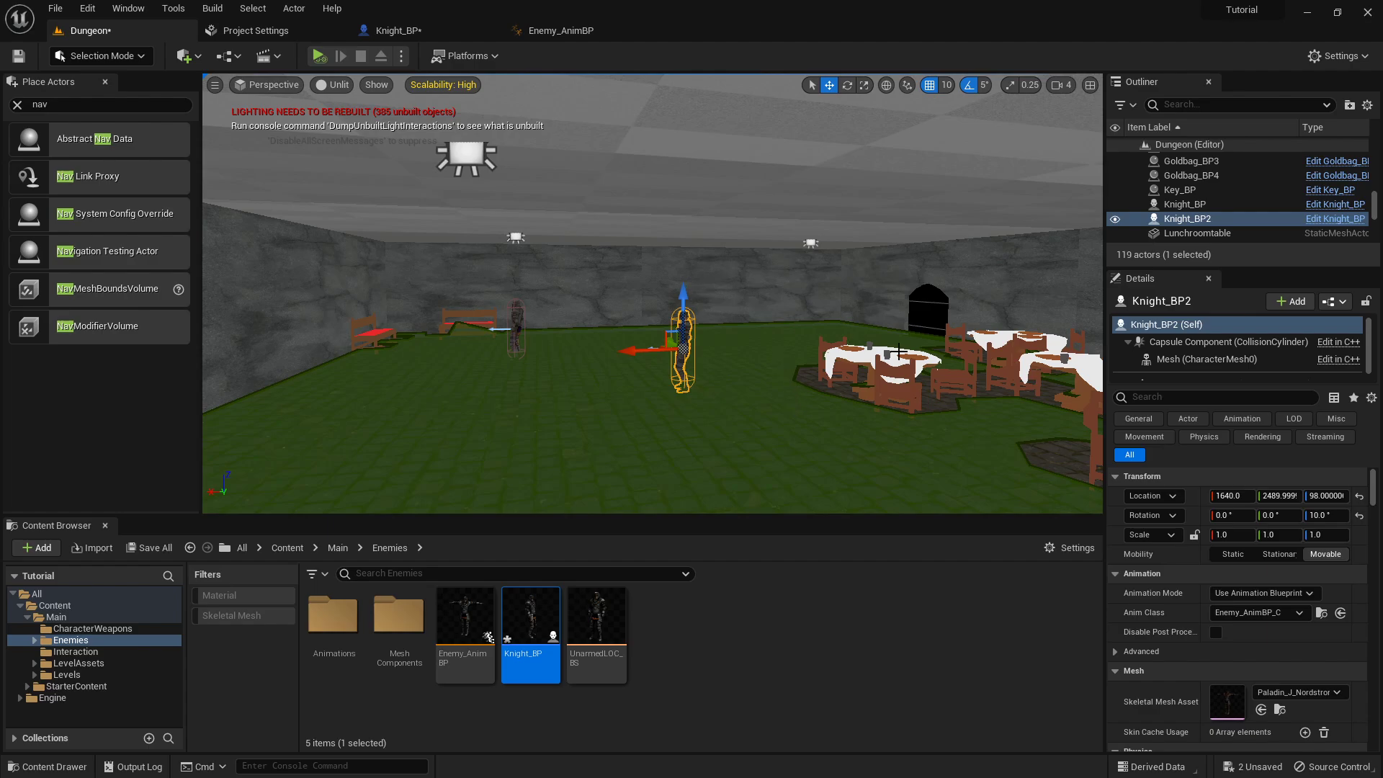
pyautogui.click(401, 55)
pyautogui.click(432, 97)
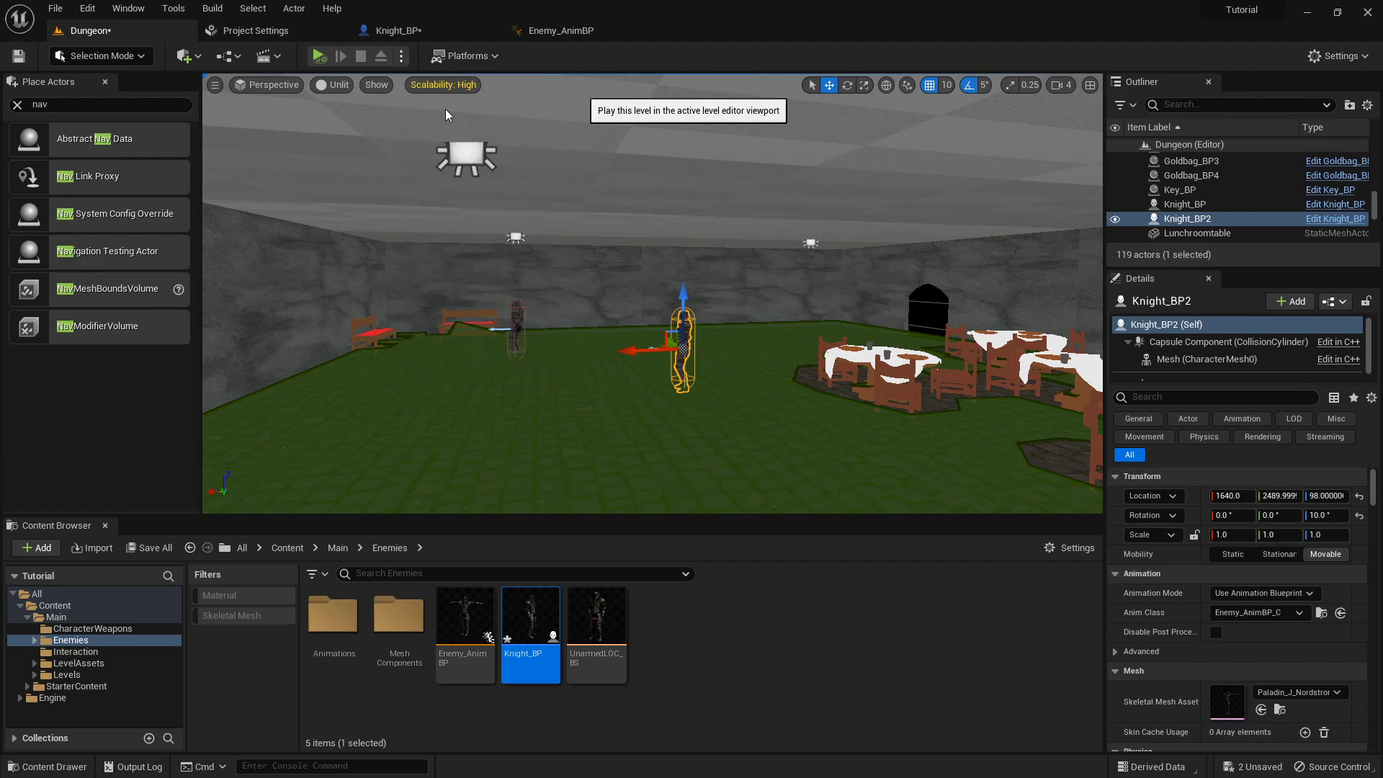
pyautogui.click(360, 56)
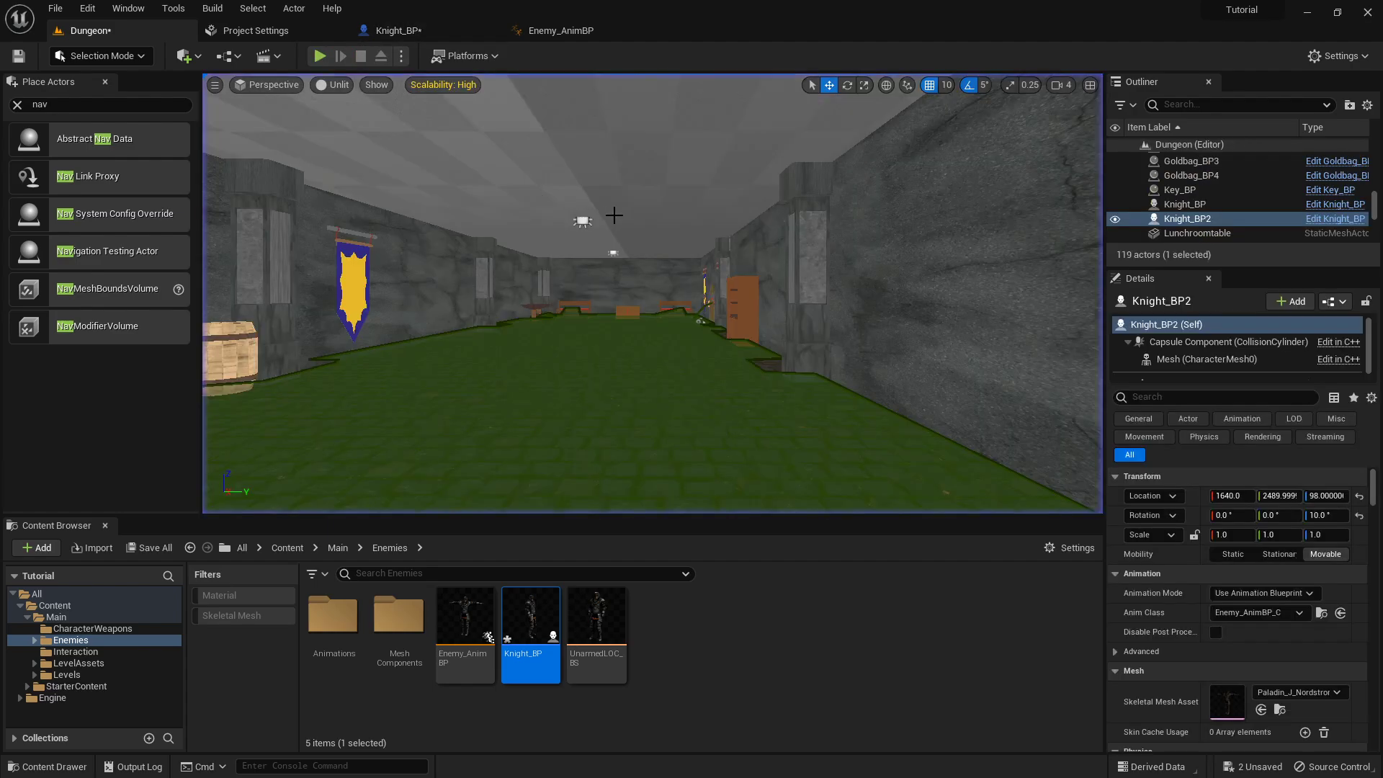
# - Focus on the duplicated knight and save all modified assets and the level
pyautogui.press('f')
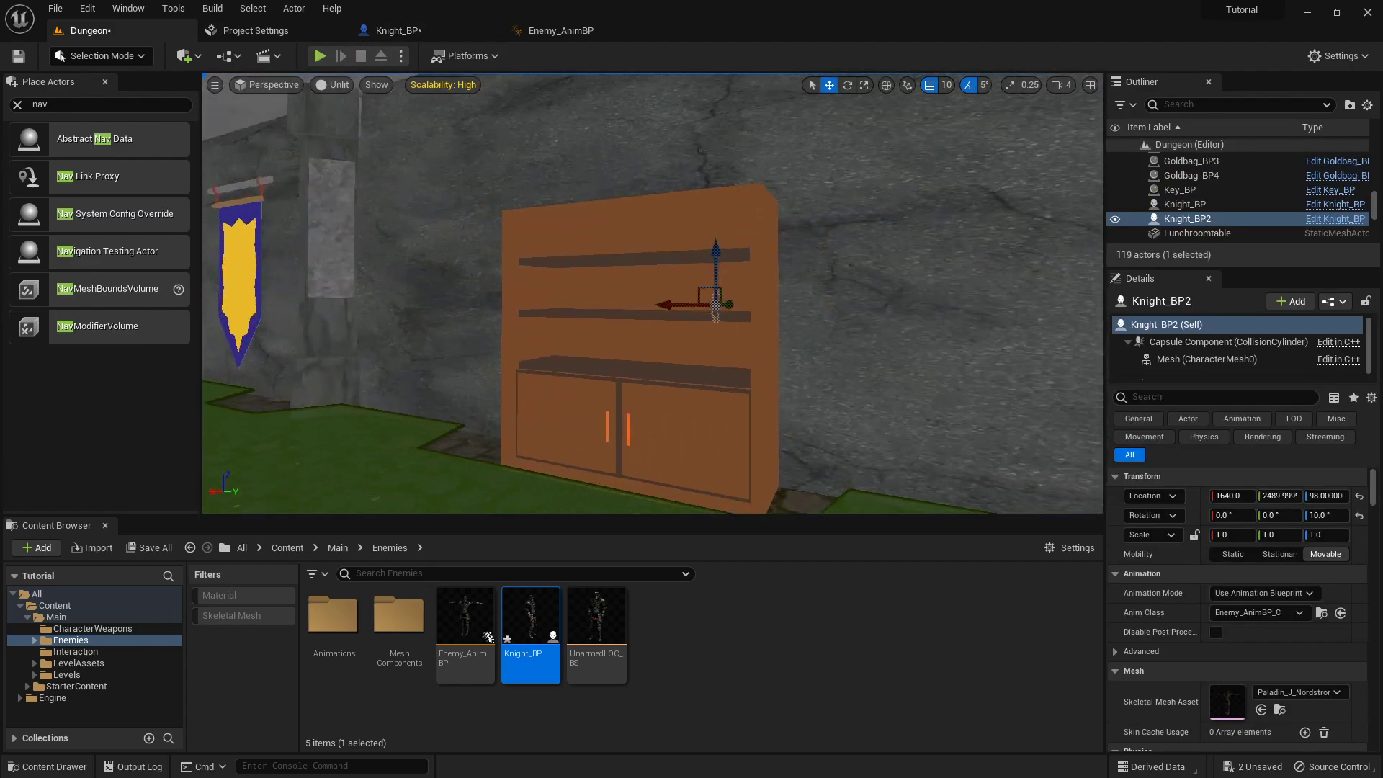
pyautogui.scroll(-10, 662, 233)
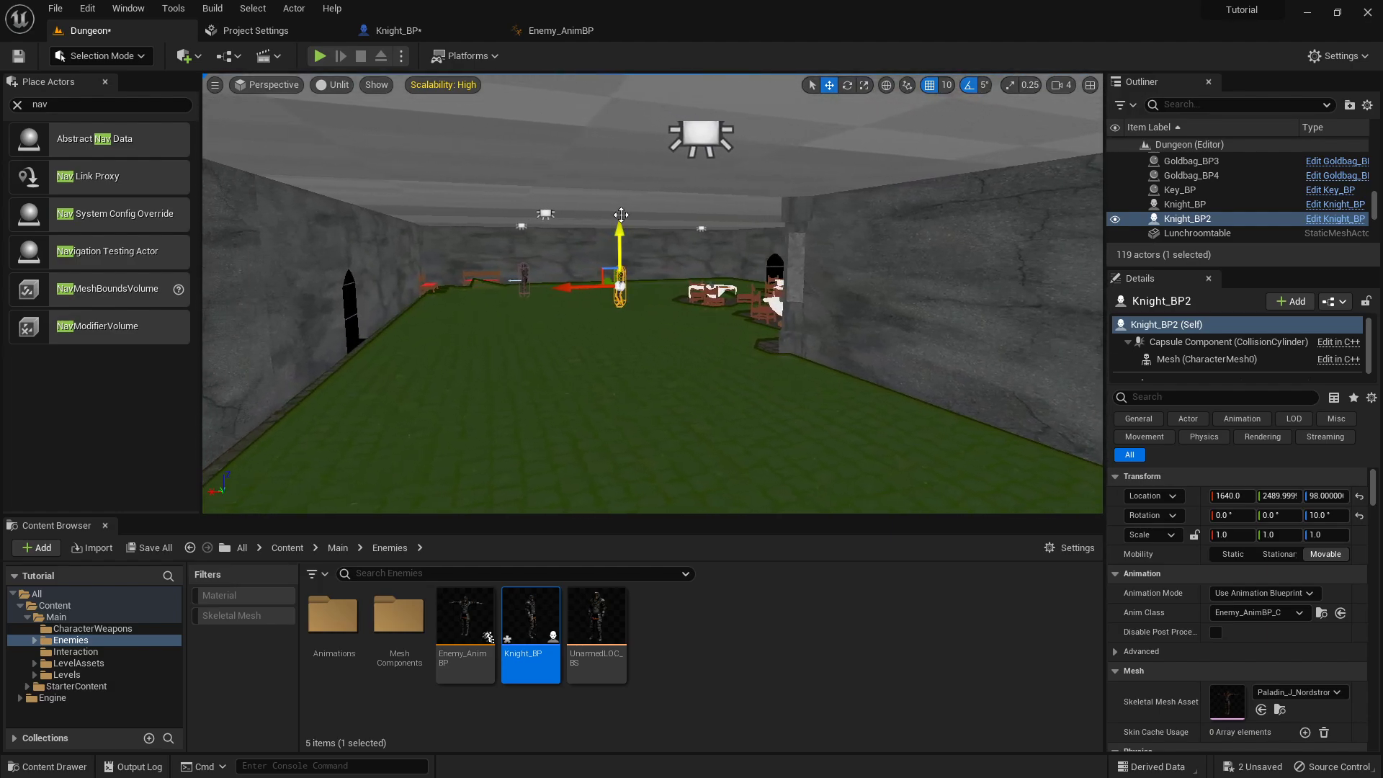
pyautogui.click(149, 547)
pyautogui.click(789, 556)
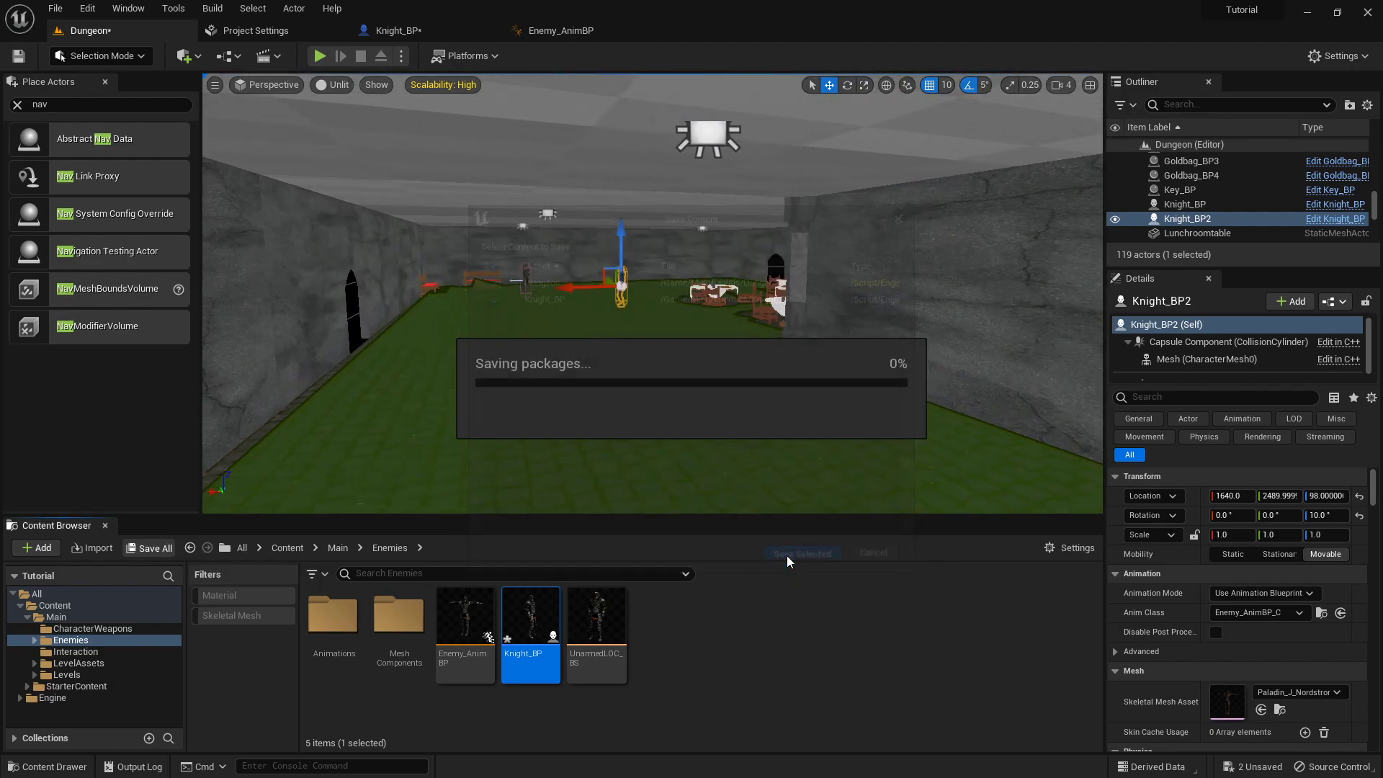
# - Add a Pawn Sensing component to Knight_BP and inspect its sensing ranges around the knight
pyautogui.click(392, 30)
pyautogui.scroll(-2, 585, 304)
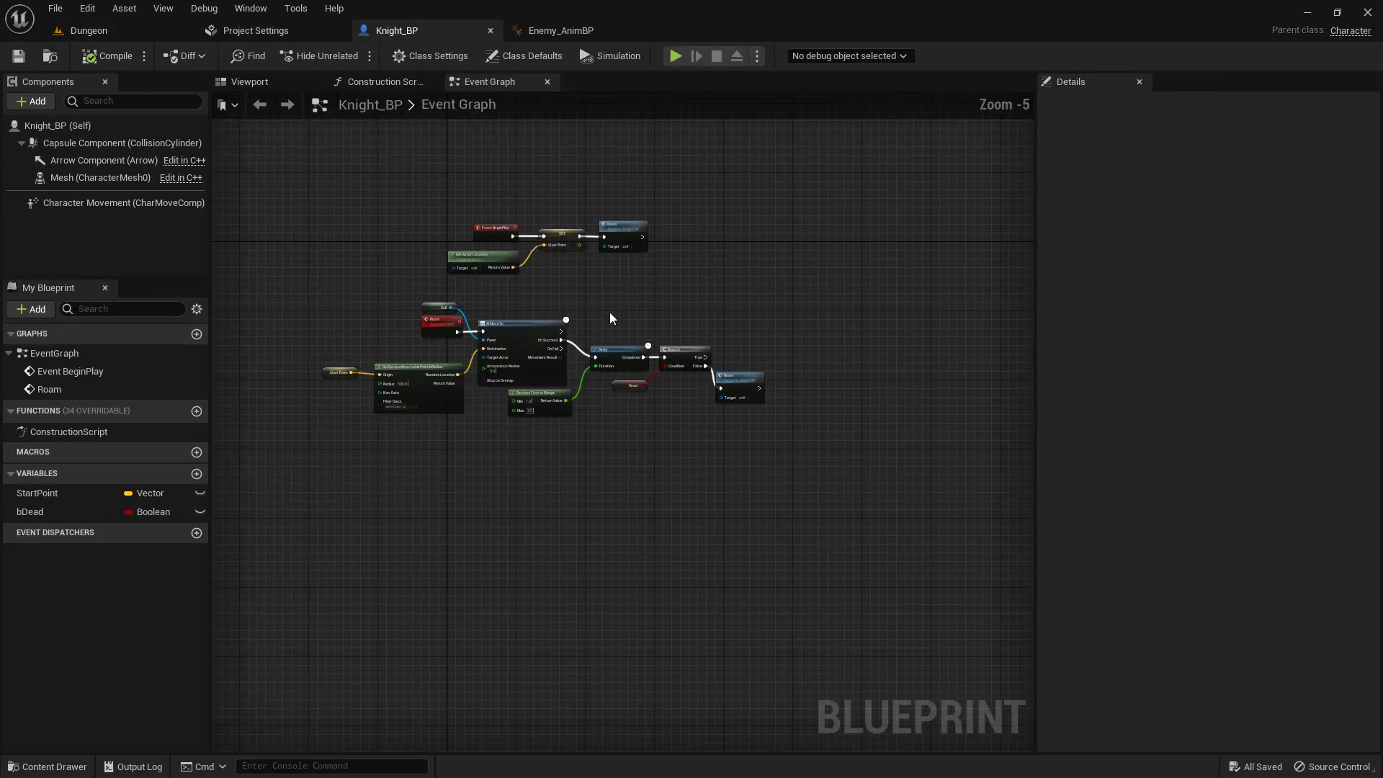
pyautogui.scroll(3, 613, 314)
pyautogui.click(252, 81)
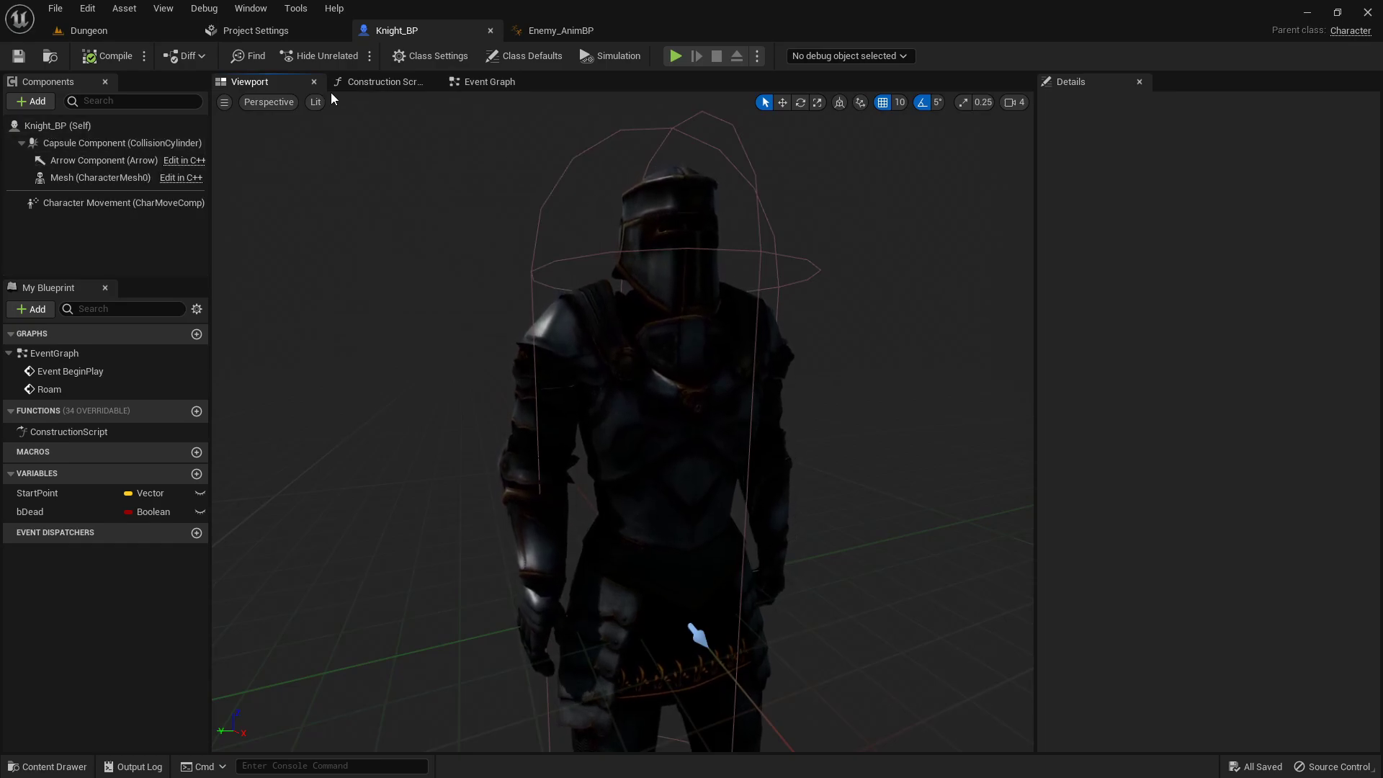
pyautogui.click(32, 102)
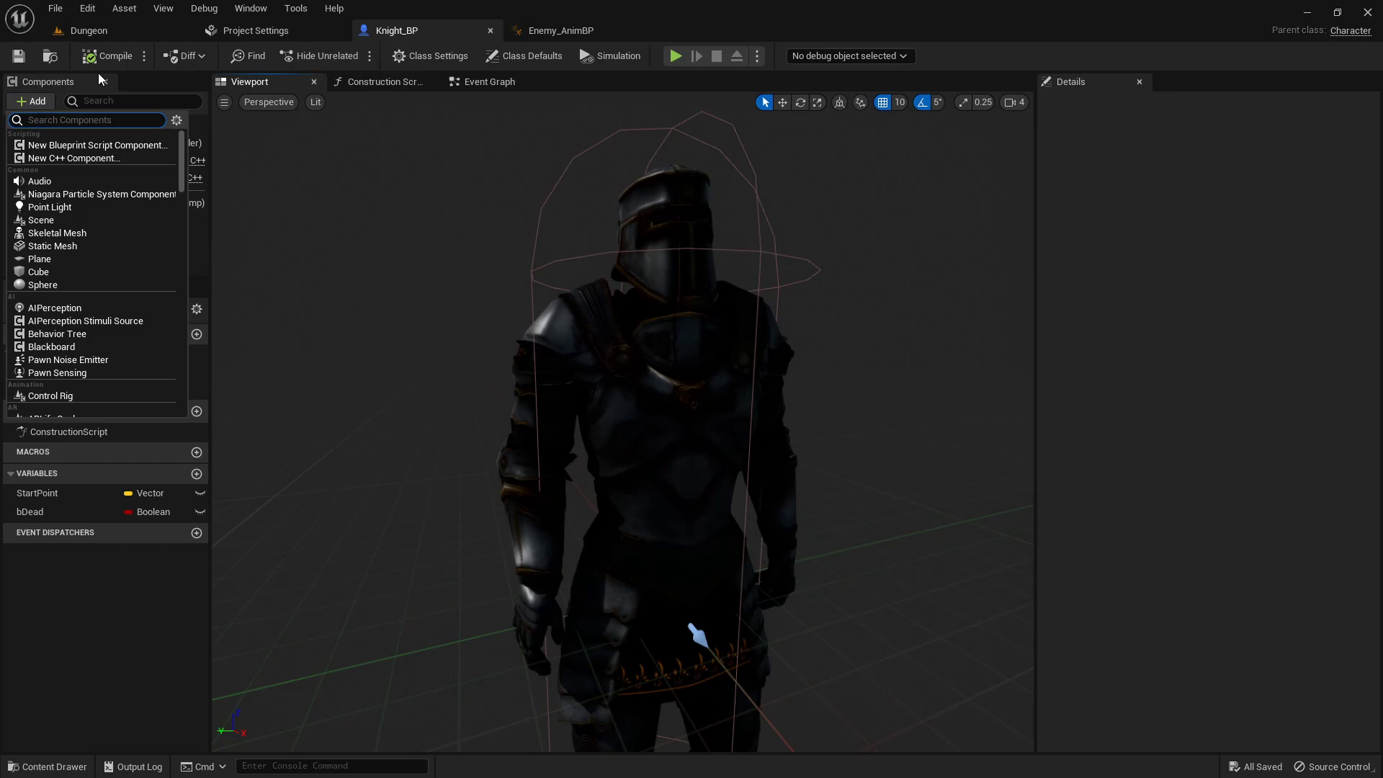
pyautogui.write('pawn sen')
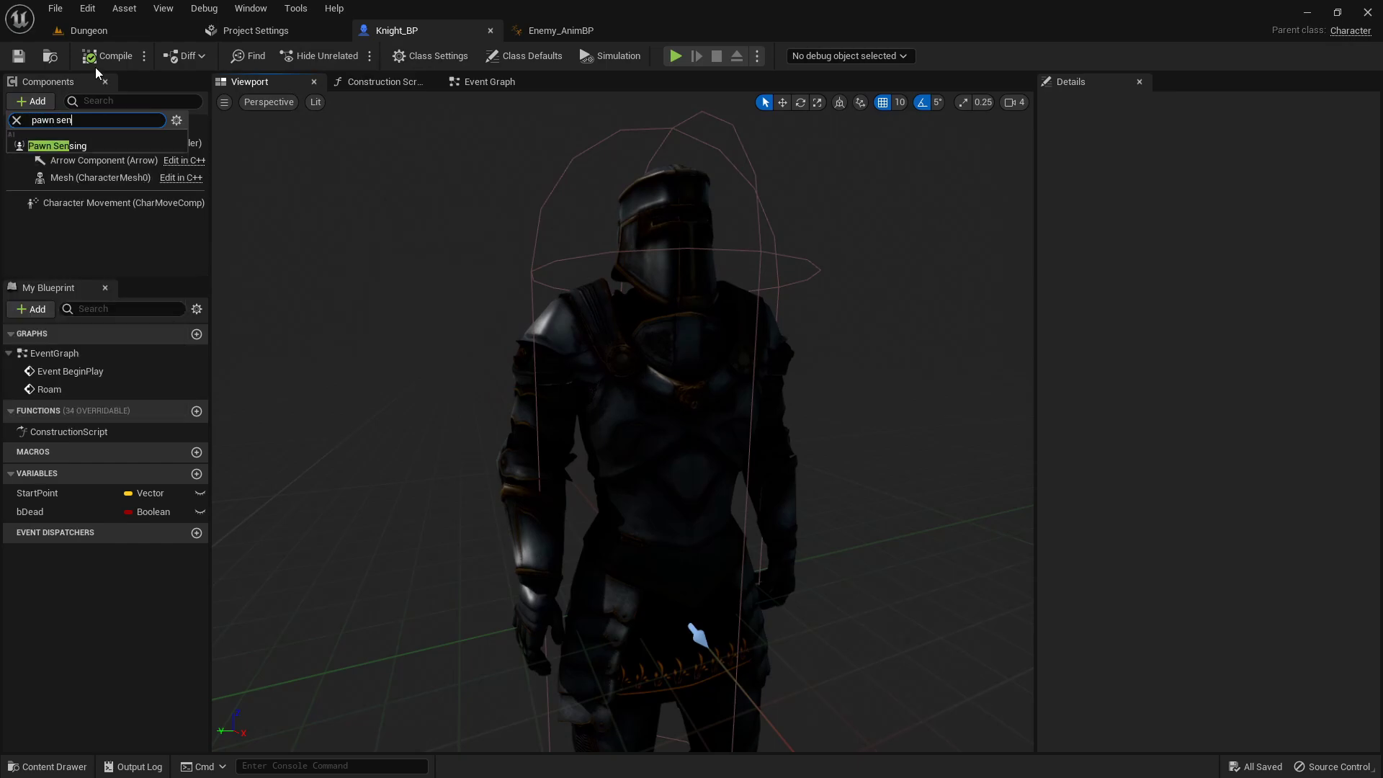
pyautogui.click(61, 147)
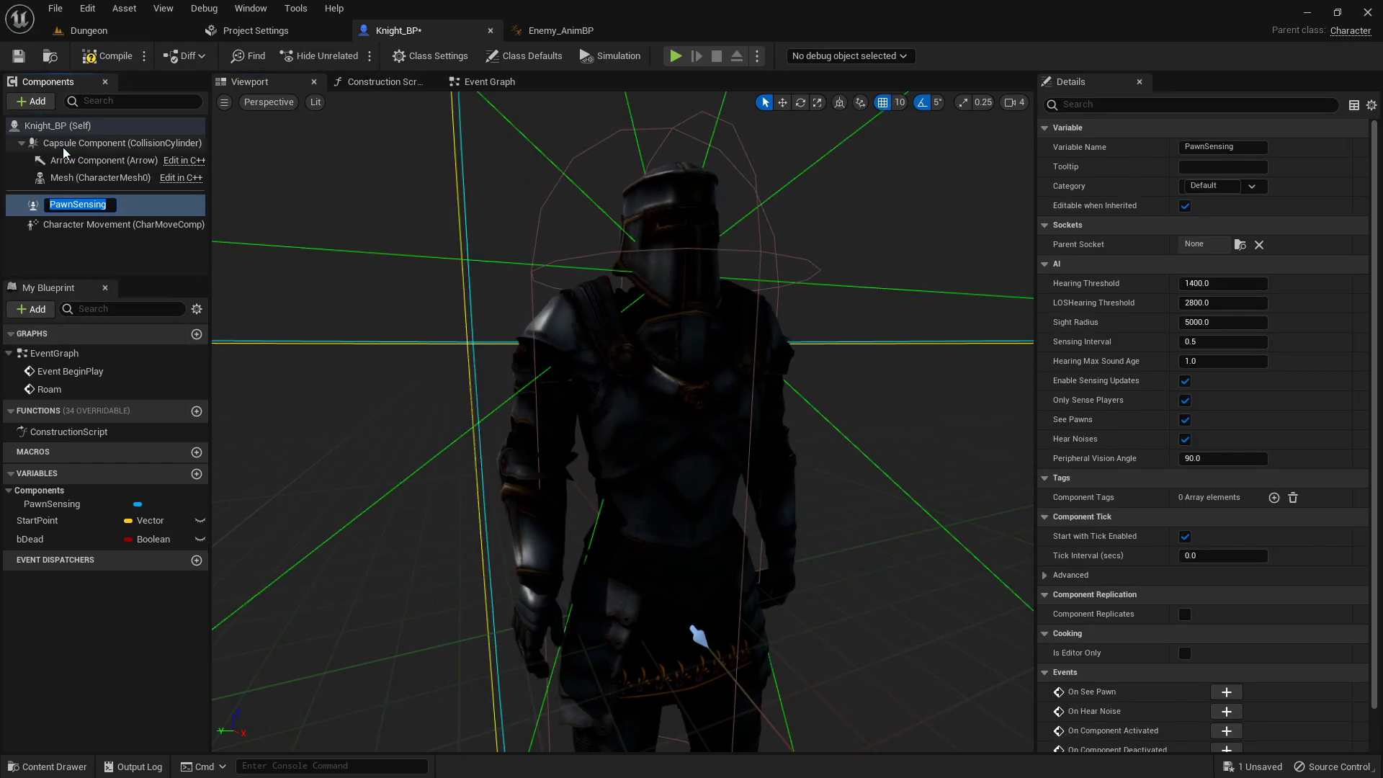
pyautogui.scroll(-6, 612, 281)
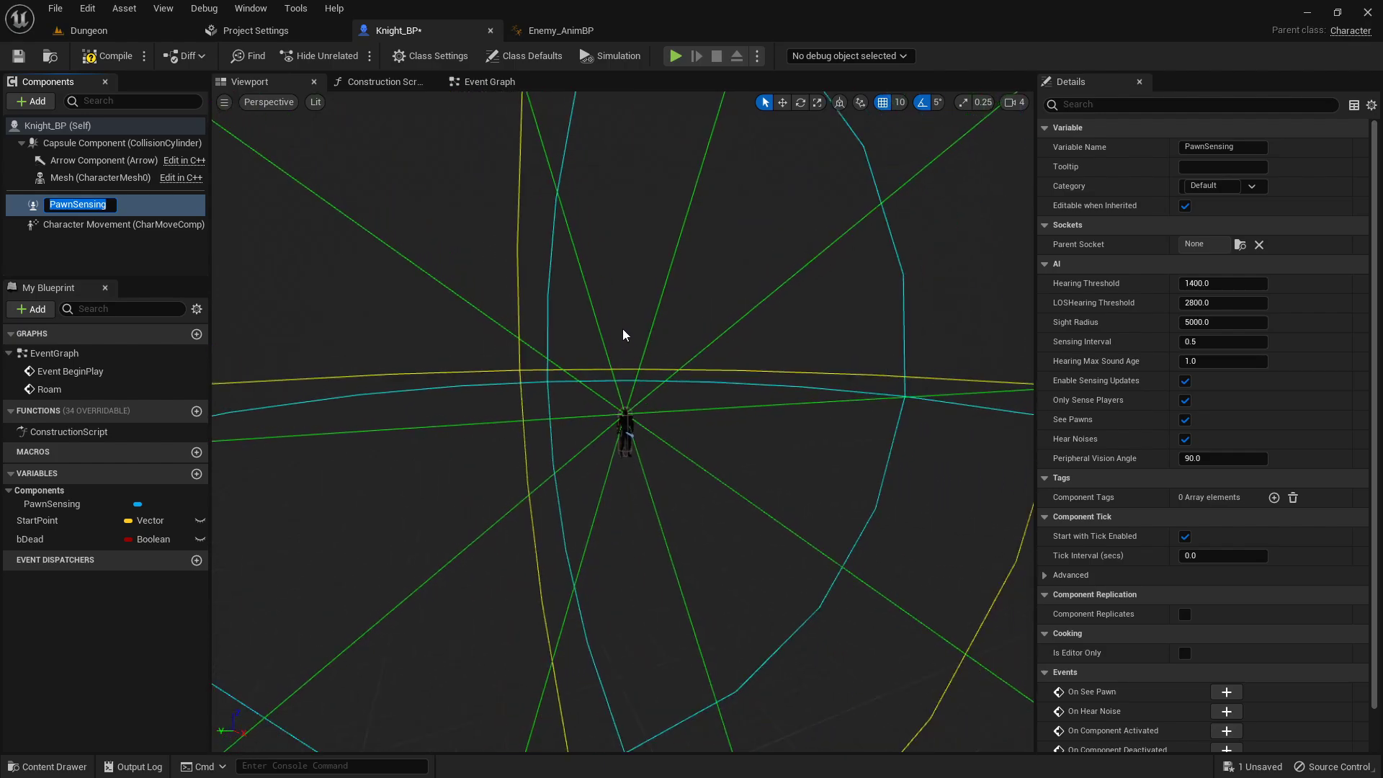
pyautogui.moveTo(642, 291); pyautogui.dragTo(642, 291, button='right')
pyautogui.moveTo(590, 246); pyautogui.dragTo(590, 246, button='right')
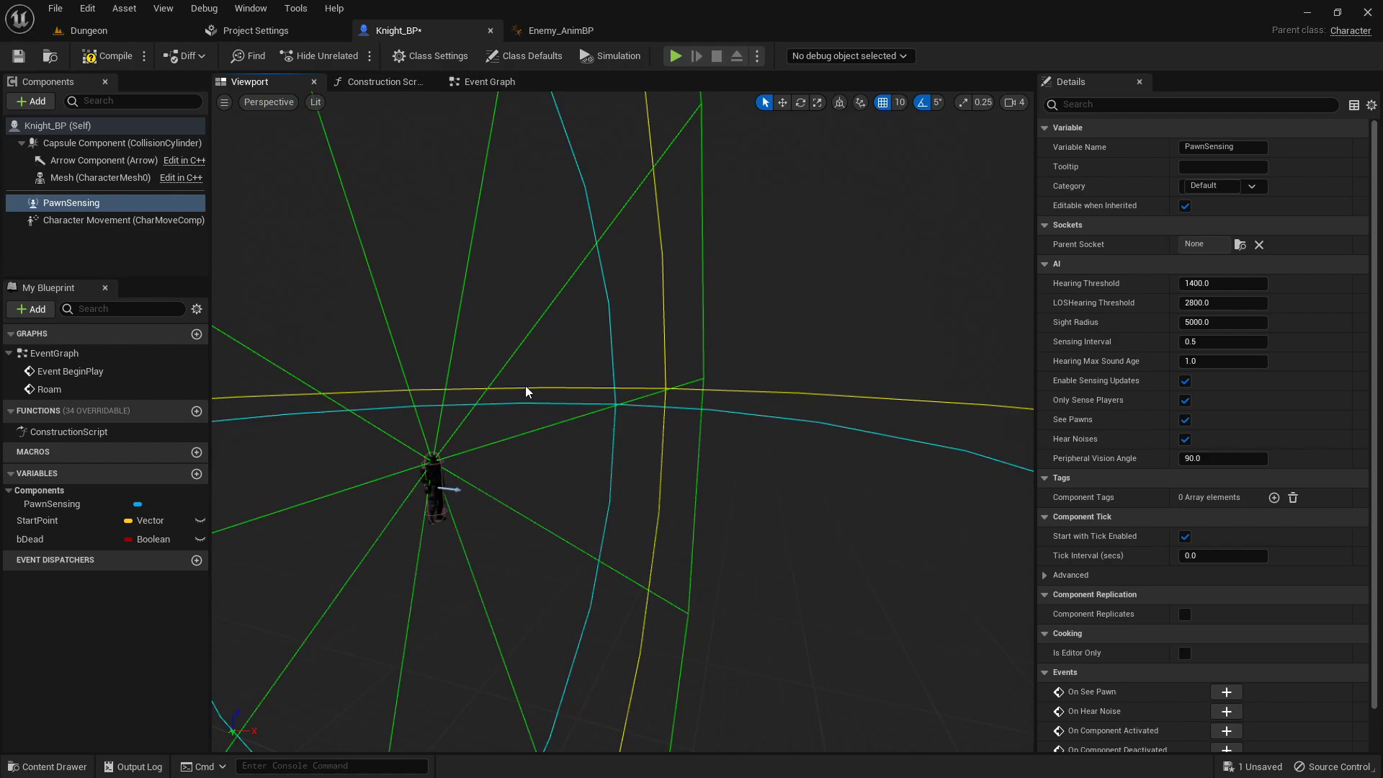
# - Set the Pawn Sensing component's Sight Radius to 1200
pyautogui.moveTo(730, 401); pyautogui.dragTo(660, 404, button='right')
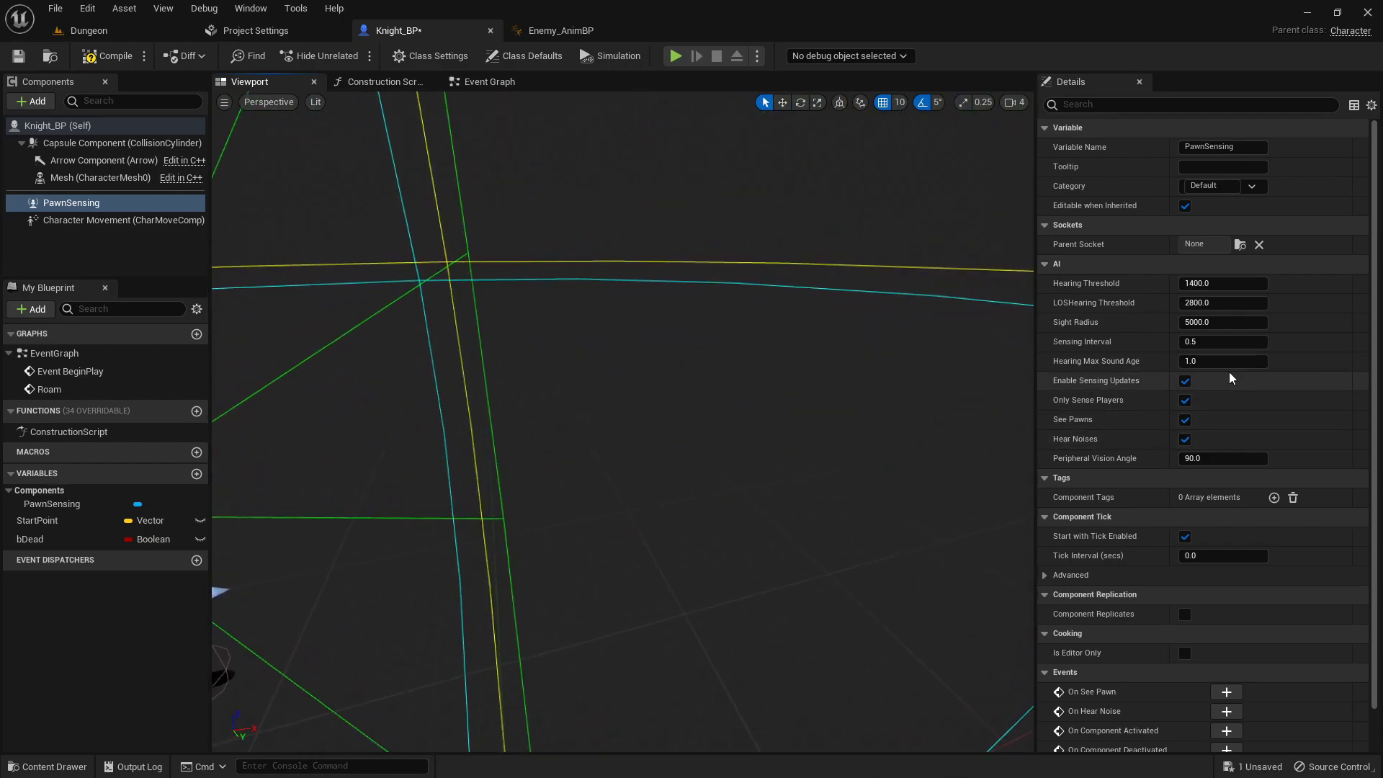
pyautogui.scroll(-3, 902, 309)
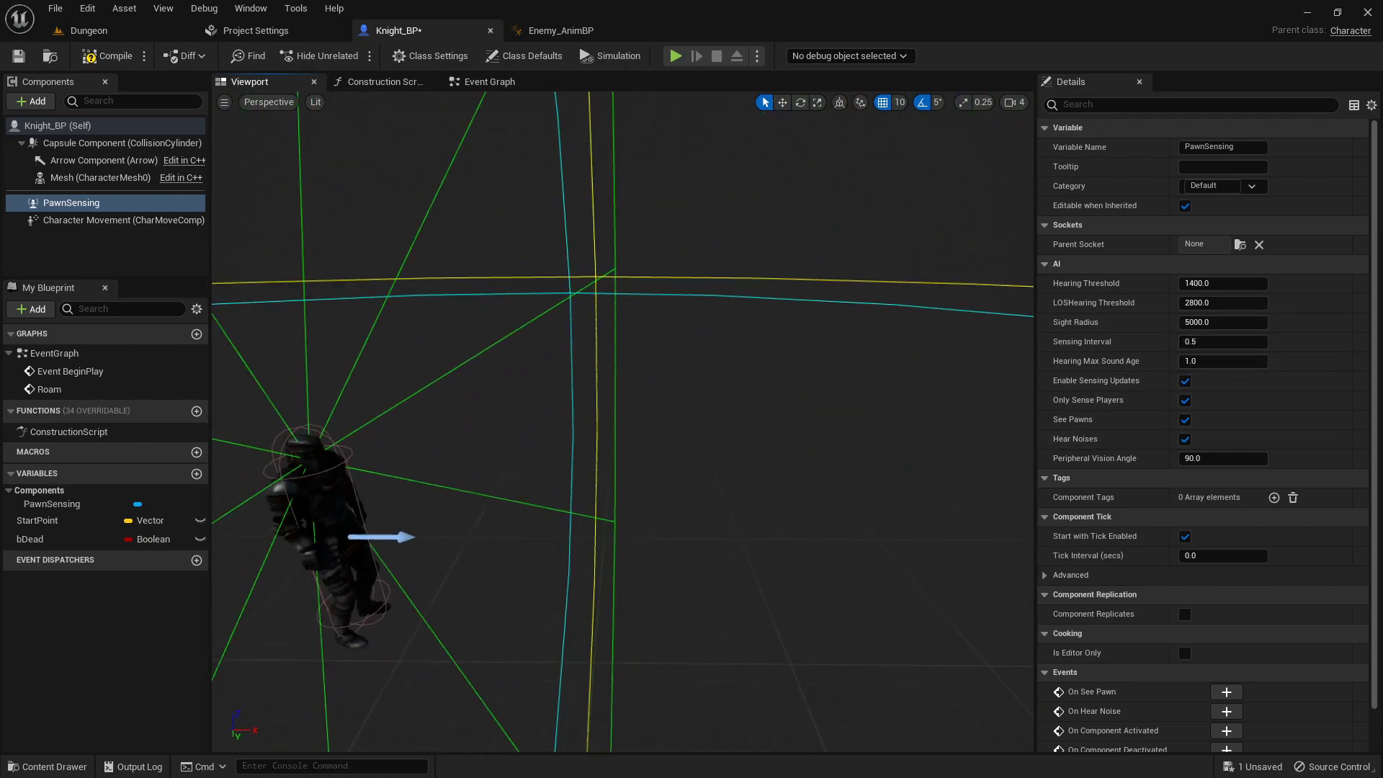
pyautogui.click(1223, 327)
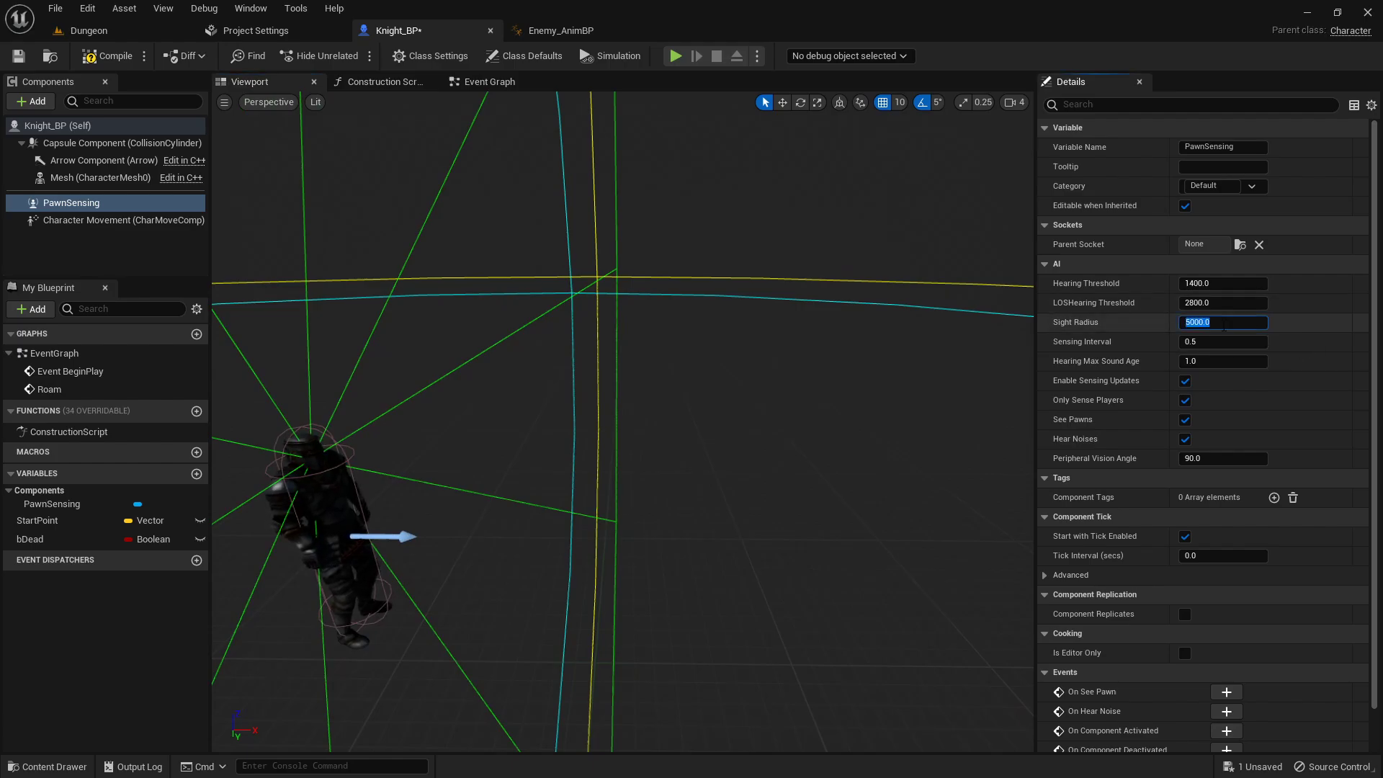
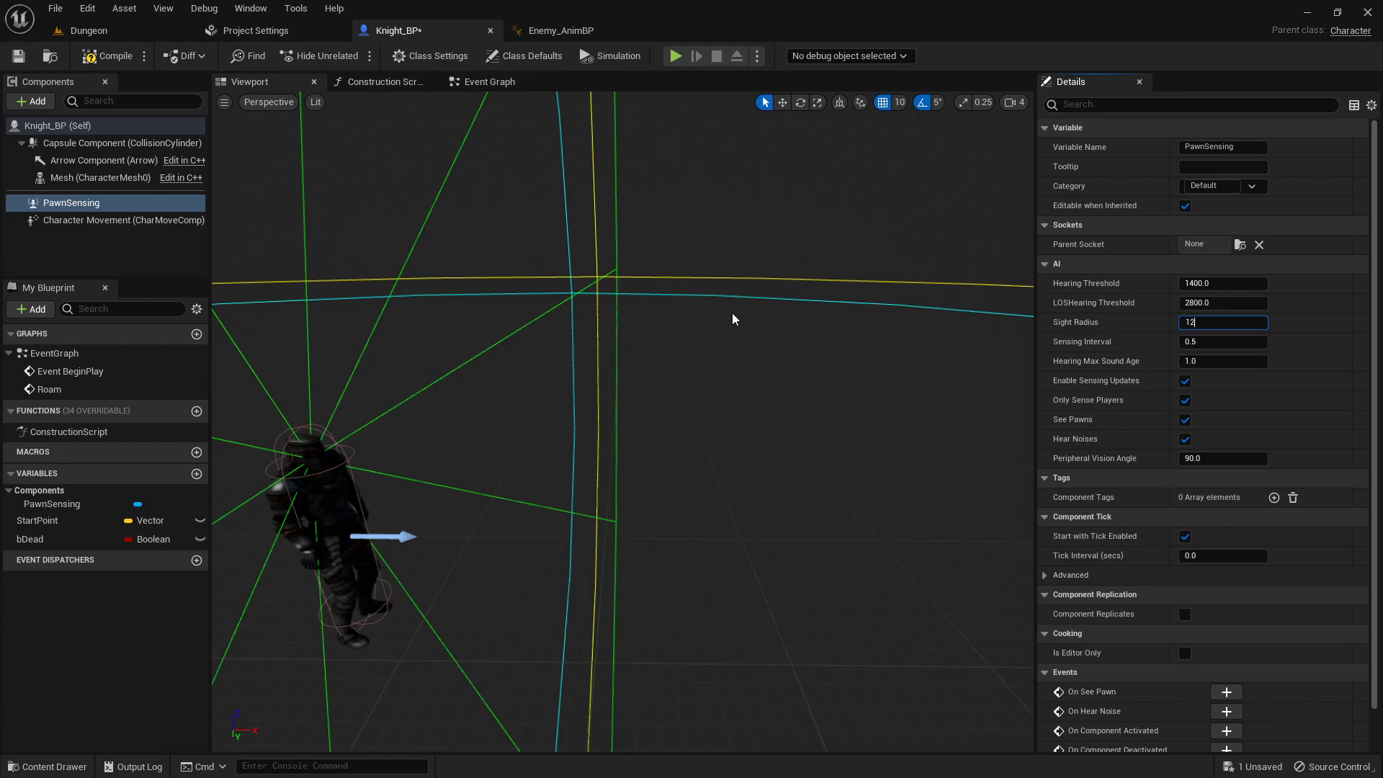
pyautogui.write('00')
pyautogui.press('Return')
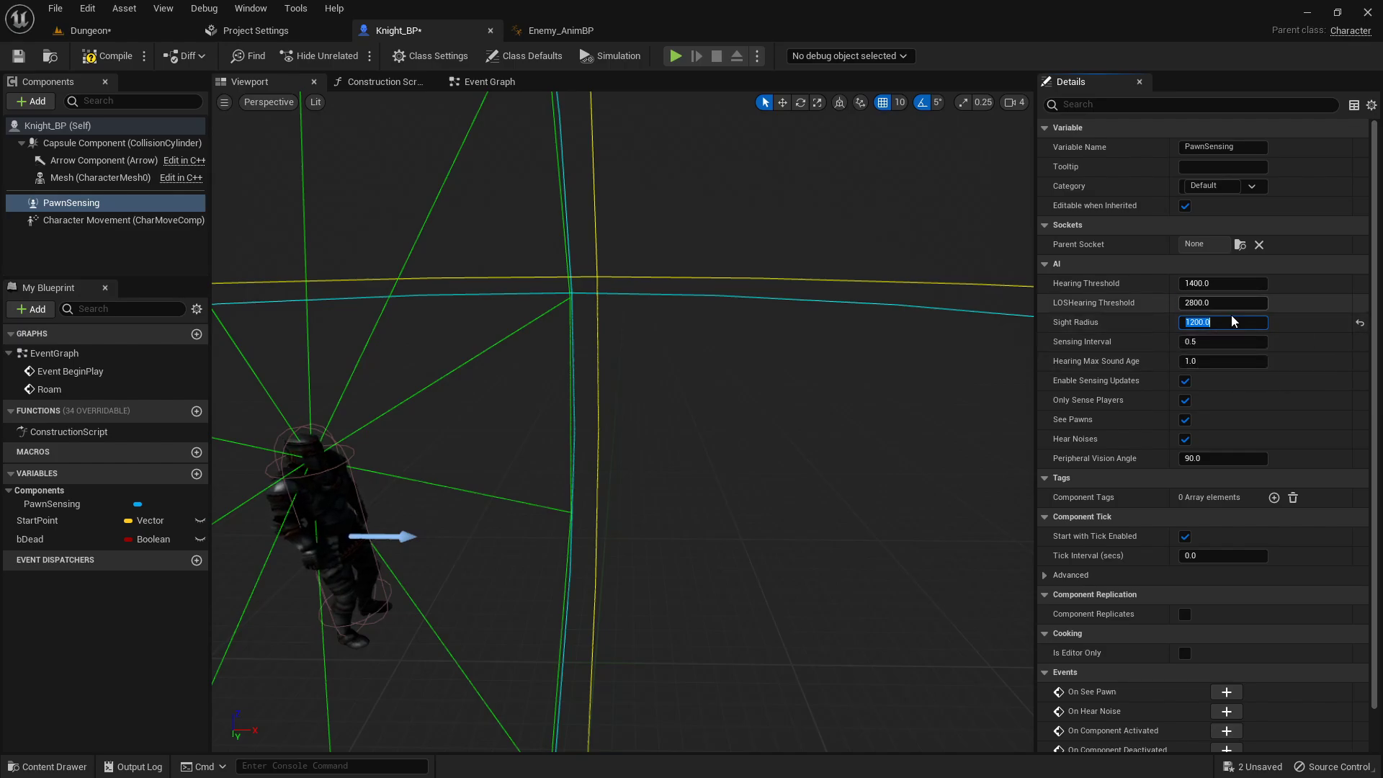
# - Narrow the Pawn Sensing component's Peripheral Vision Angle to 60, checking the sight cone around the knight
pyautogui.click(1220, 458)
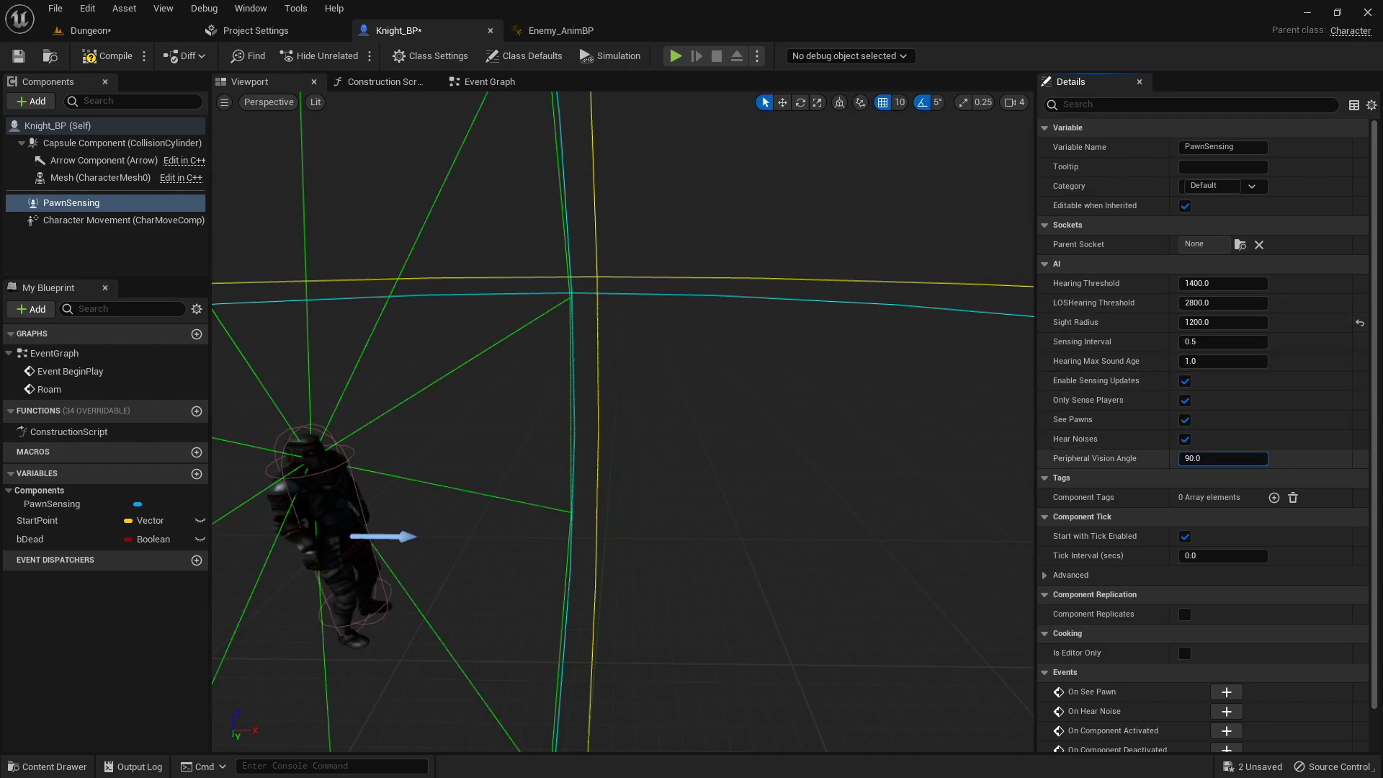
pyautogui.moveTo(1221, 458); pyautogui.dragTo(1199, 458)
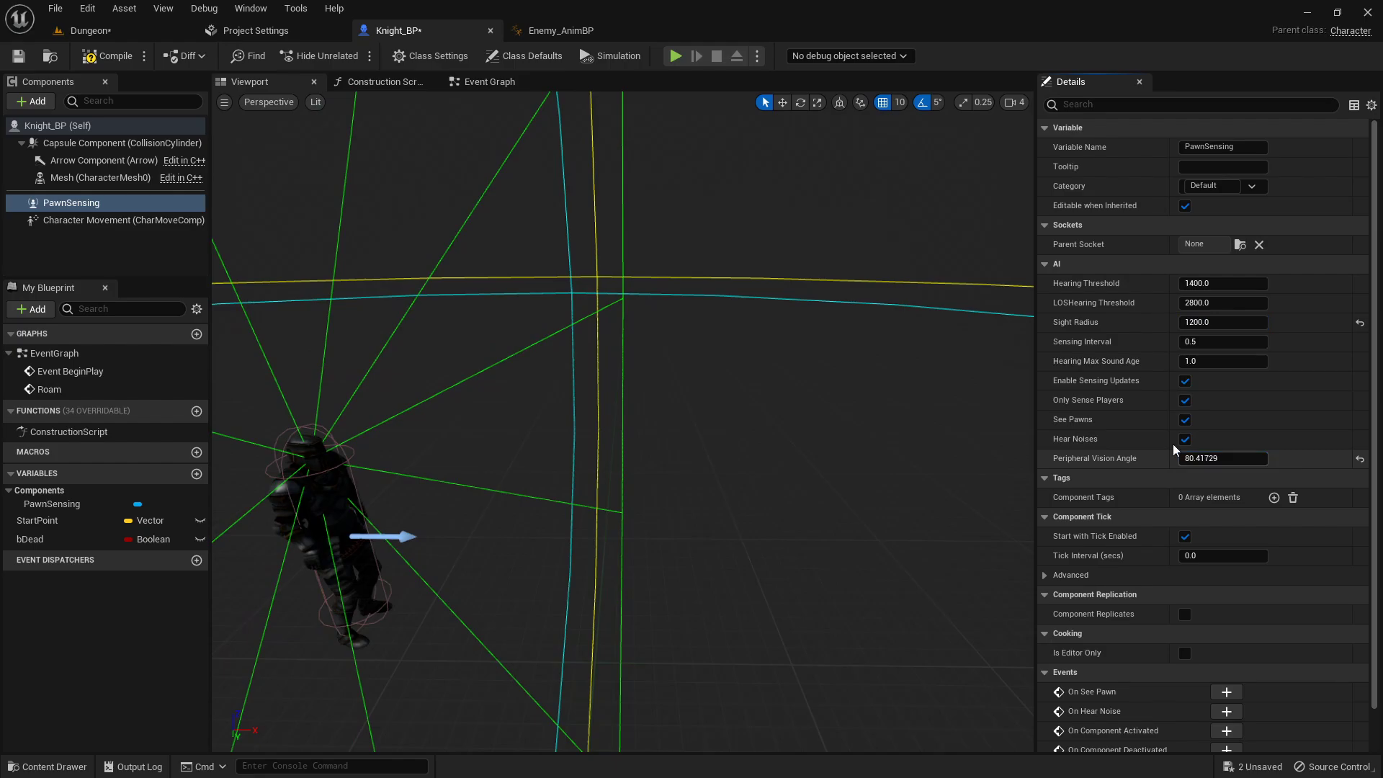
pyautogui.moveTo(820, 336); pyautogui.dragTo(868, 332, button='right')
pyautogui.press('a')
pyautogui.press('w')
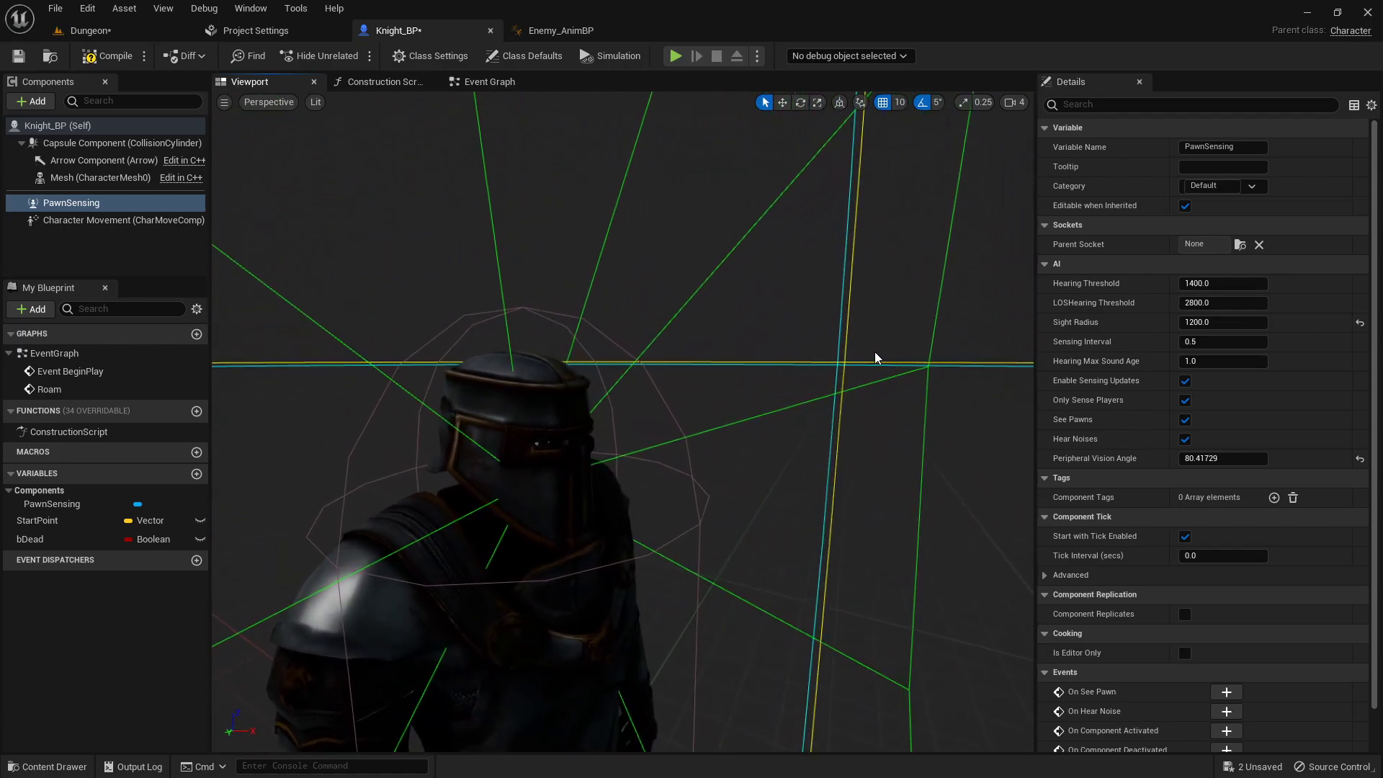
pyautogui.moveTo(1217, 460); pyautogui.dragTo(1183, 459)
pyautogui.press('a')
pyautogui.moveTo(850, 360); pyautogui.dragTo(735, 382, button='right')
pyautogui.click(1204, 458)
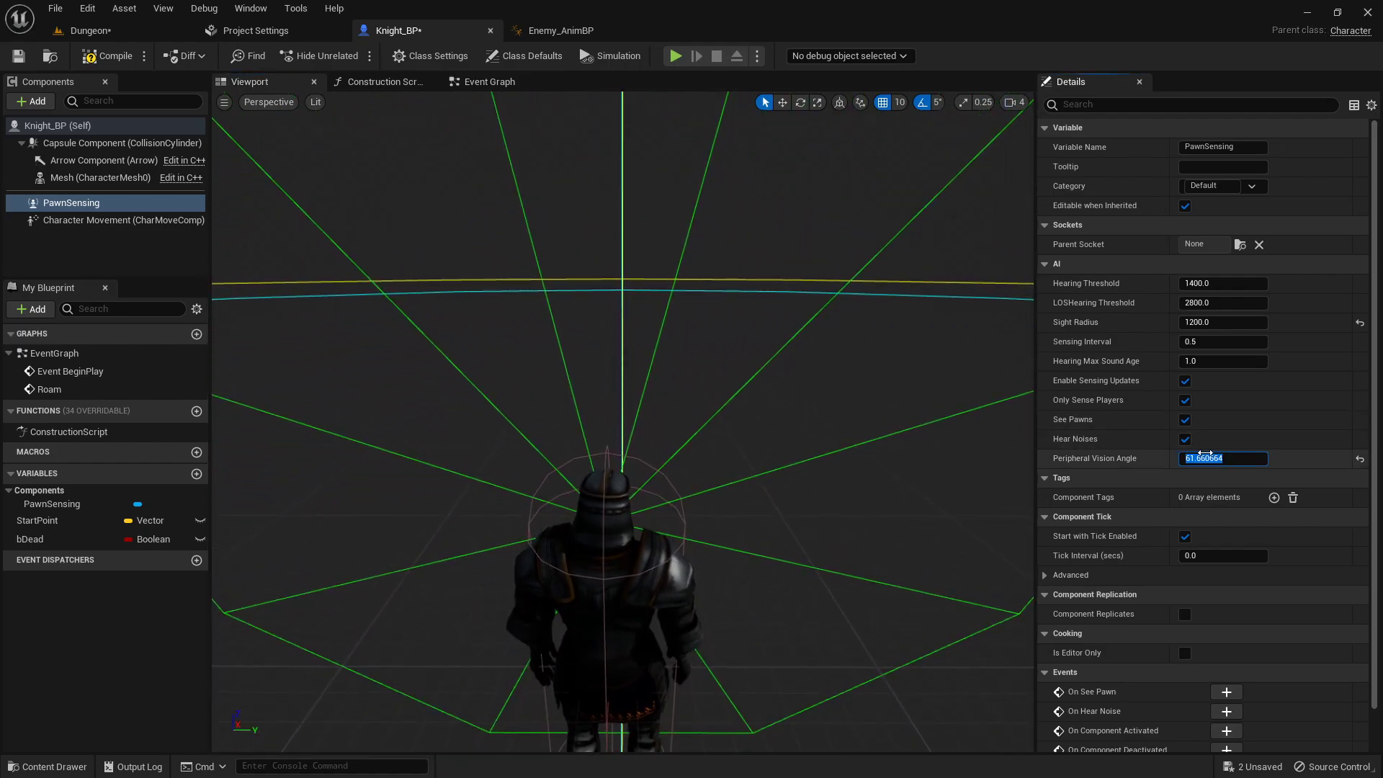
pyautogui.write('60')
pyautogui.press('Return')
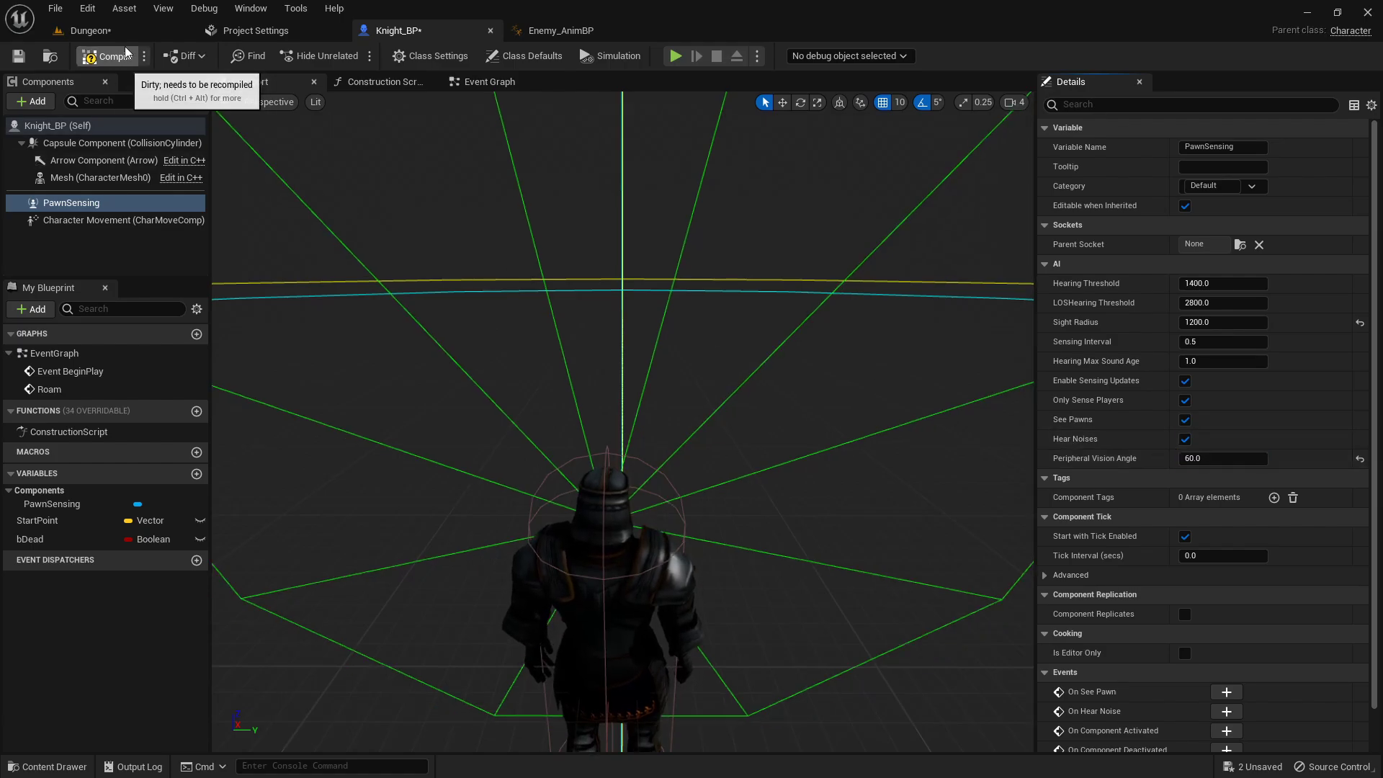
# - Compile Knight_BP and save all modified assets along with the Dungeon level
pyautogui.click(126, 55)
pyautogui.click(88, 31)
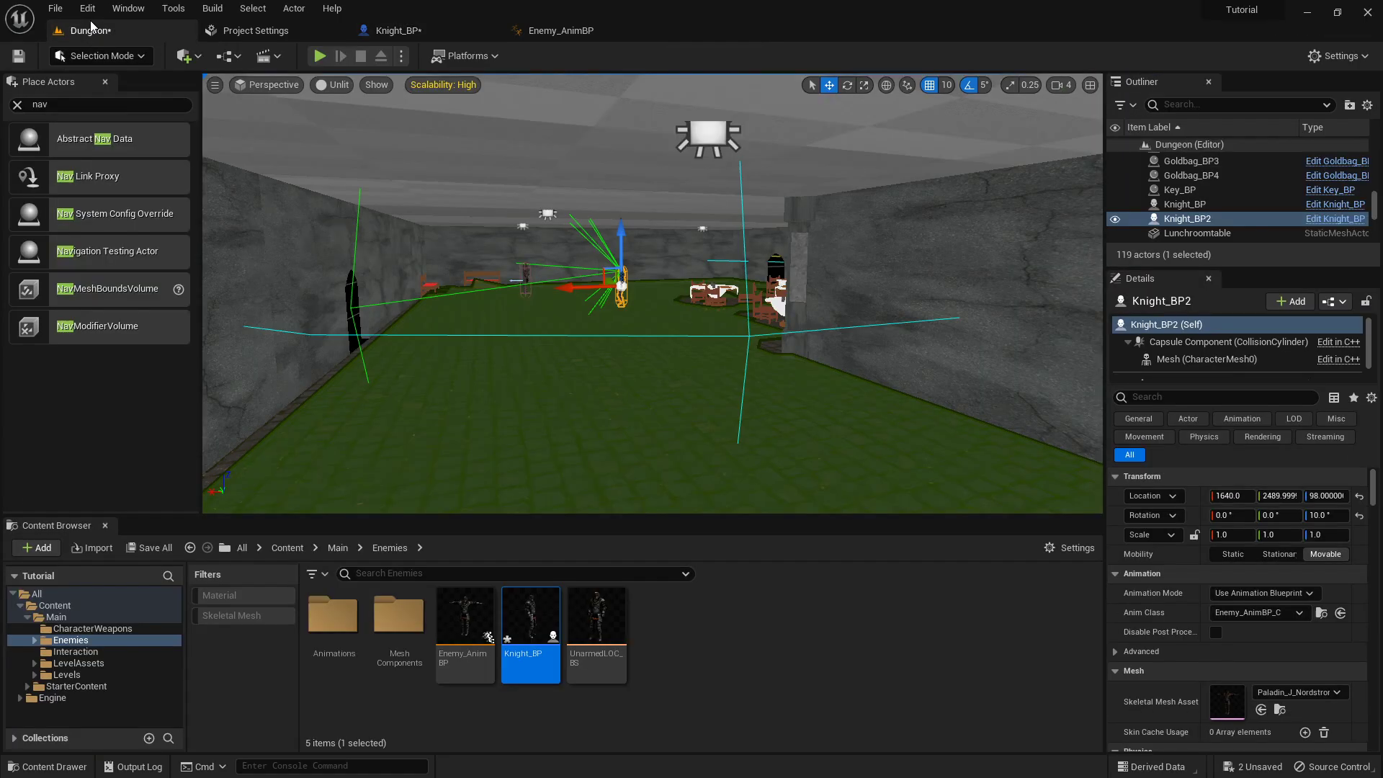
pyautogui.click(160, 552)
pyautogui.click(805, 559)
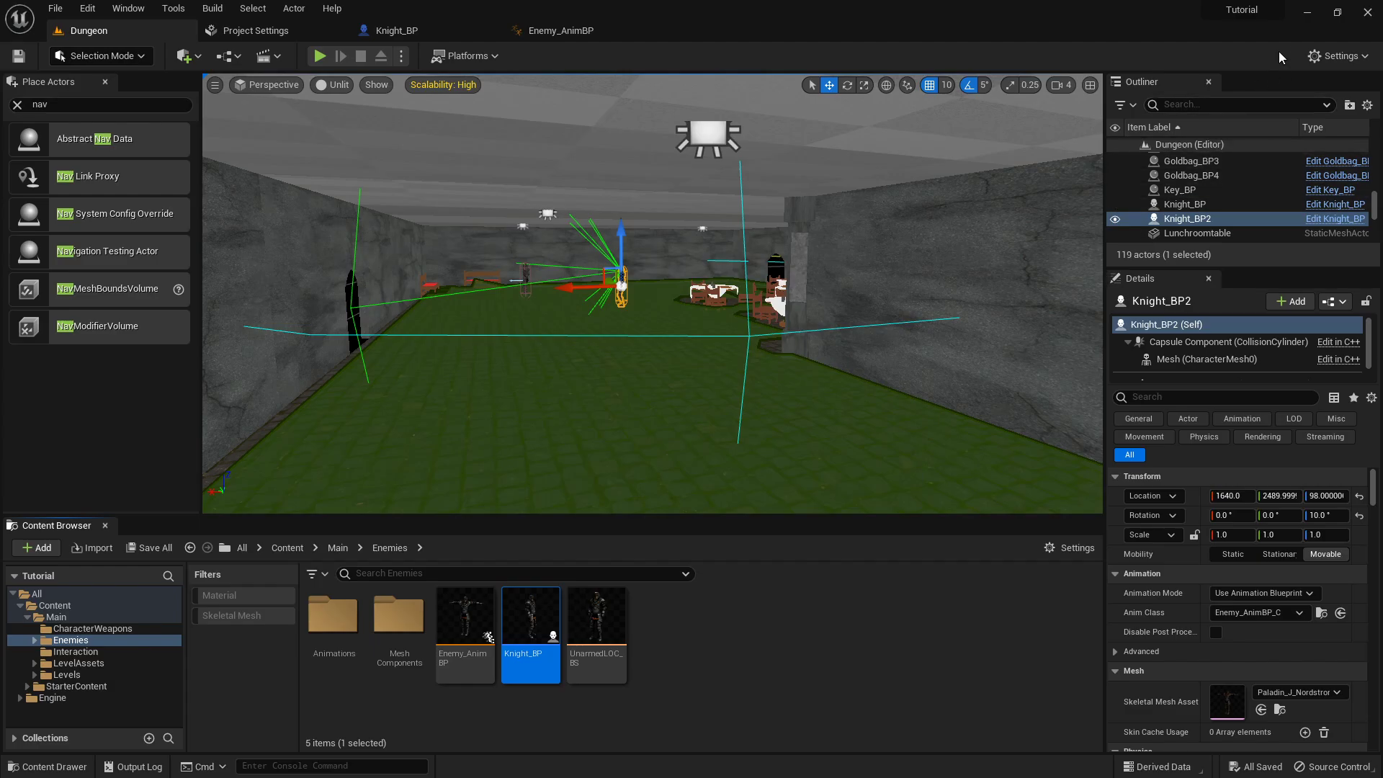
pyautogui.click(1305, 13)
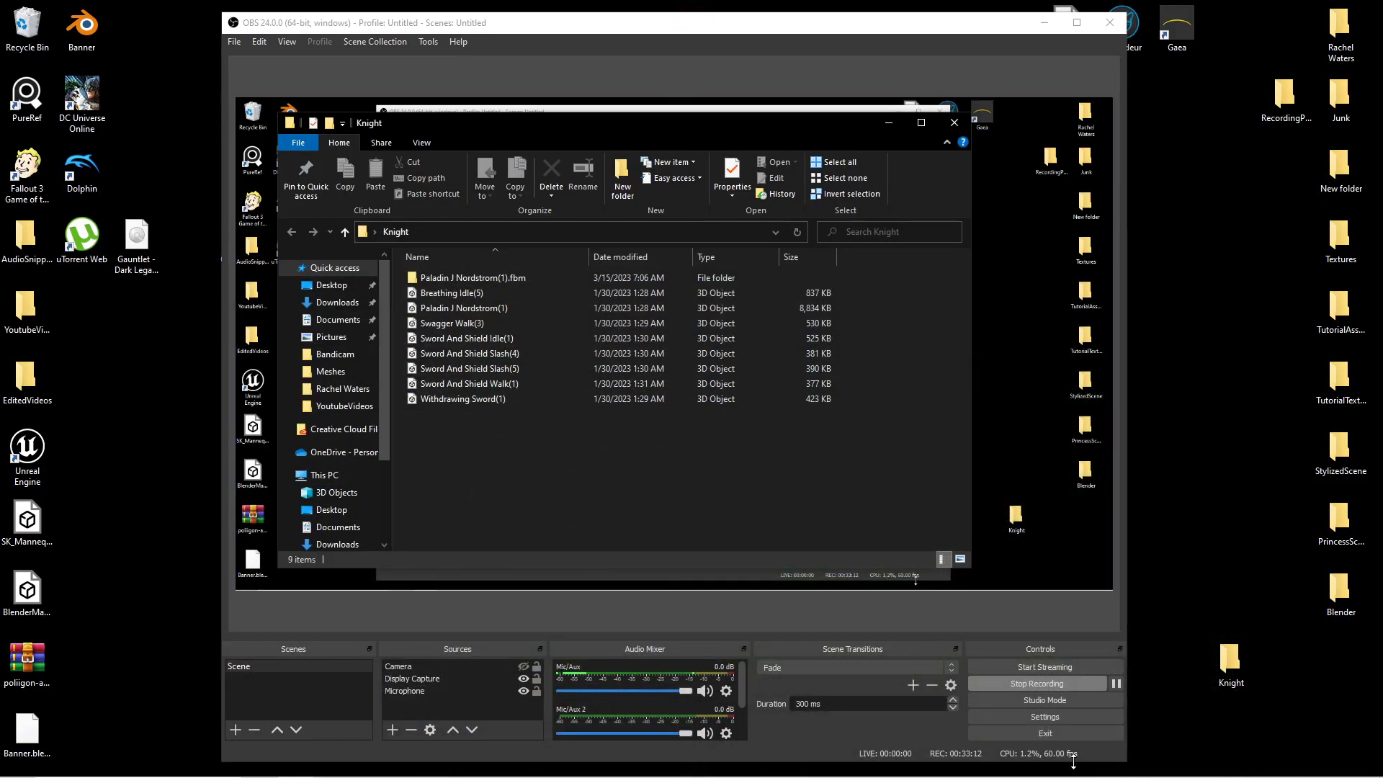
pyautogui.click(863, 765)
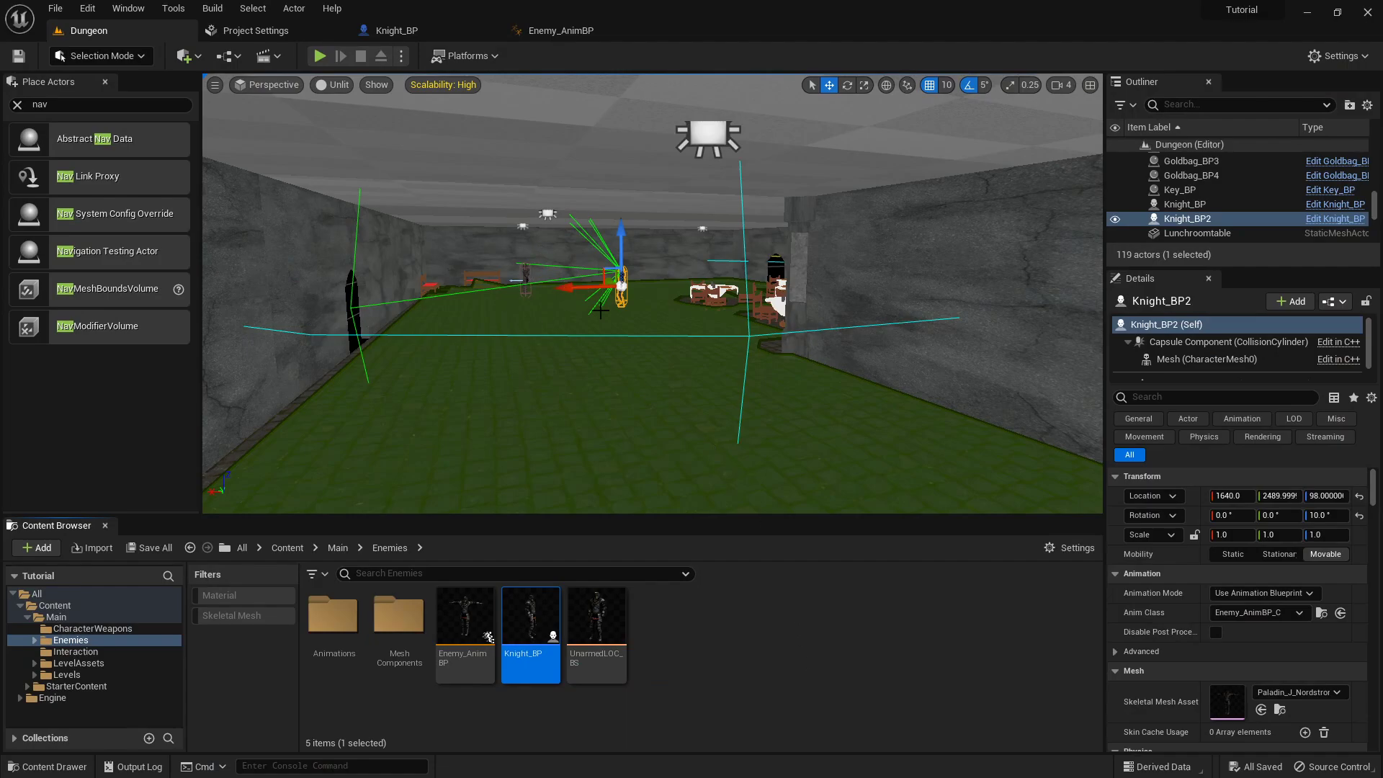
# - Add the Pawn Sensing component's On See Pawn event to Knight_BP's event graph
pyautogui.click(396, 30)
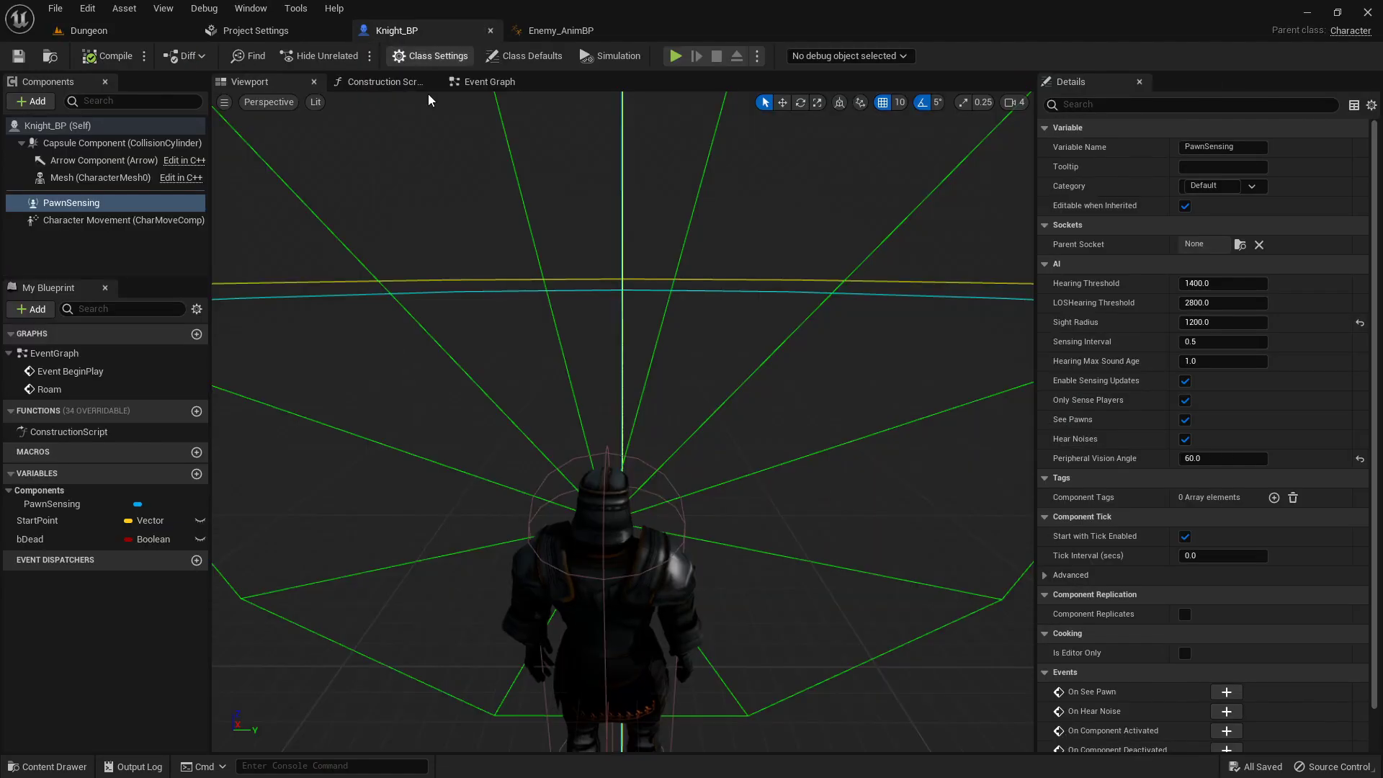
pyautogui.click(512, 82)
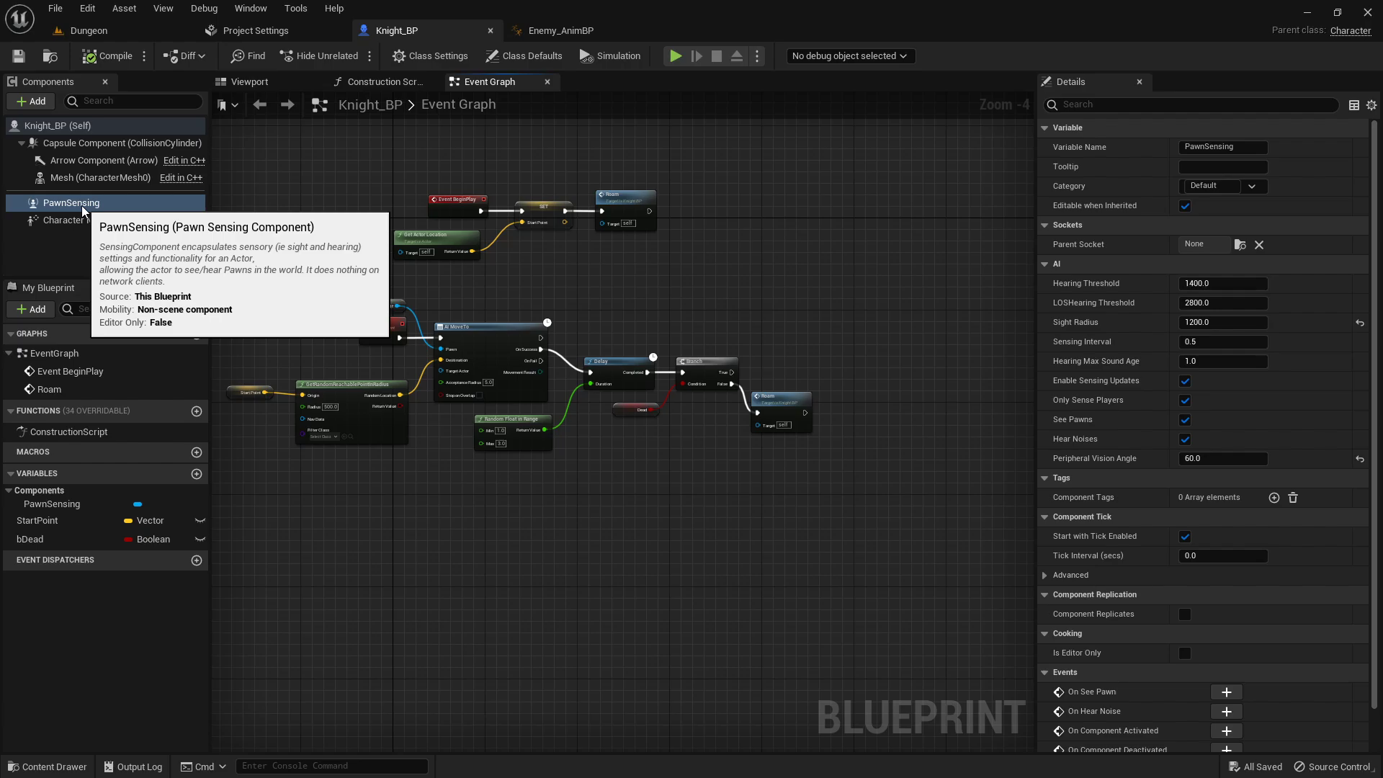
pyautogui.scroll(-2, 1138, 518)
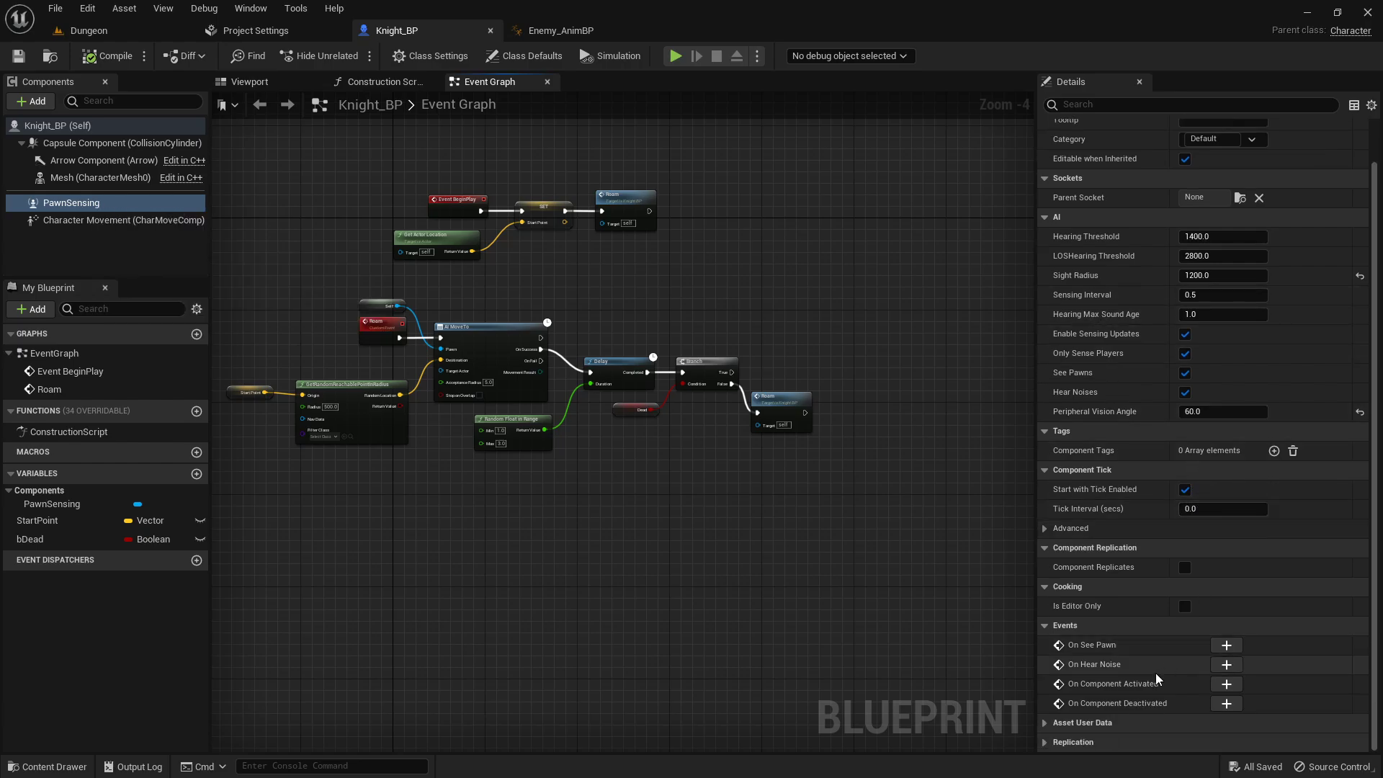
pyautogui.click(1235, 650)
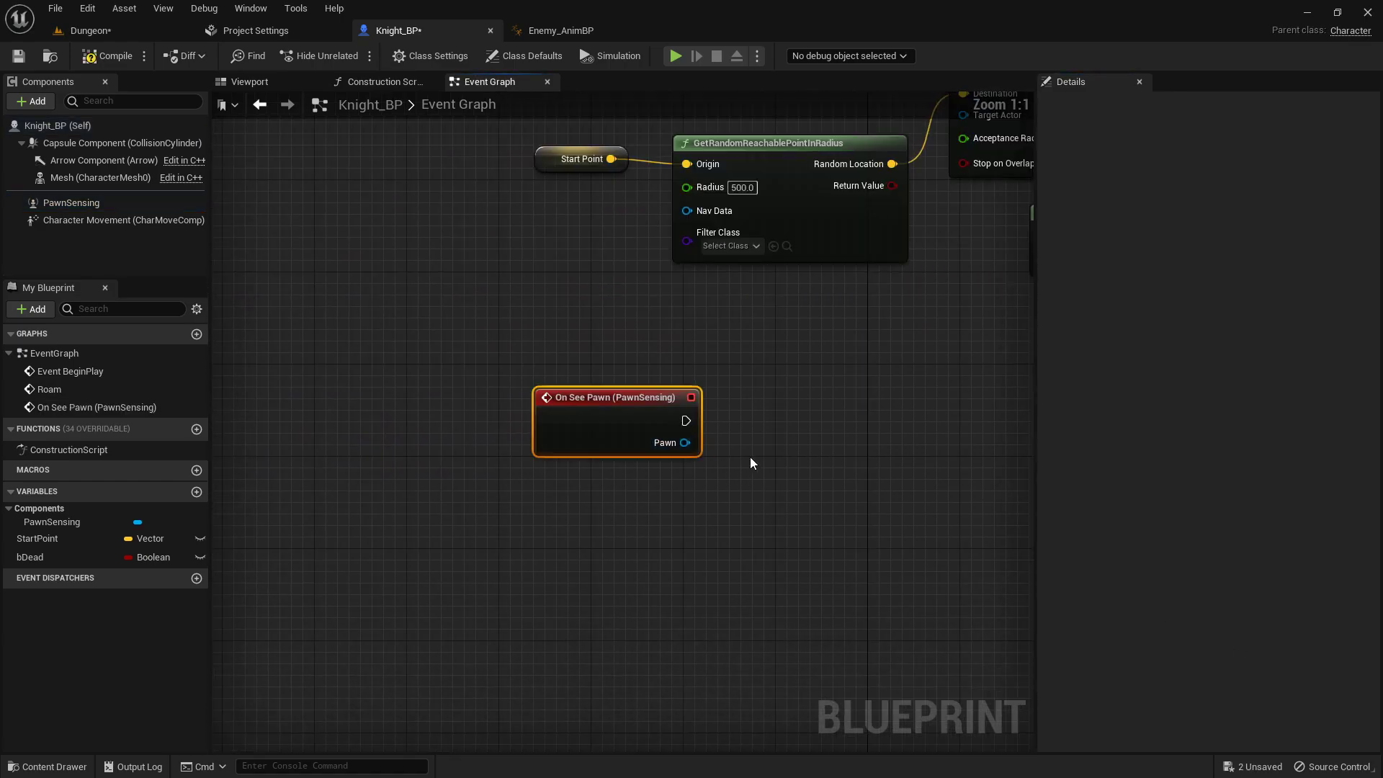
# - Add a Print String node with the text Hello and connect it to the On See Pawn event's execution output
pyautogui.rightClick(747, 431)
pyautogui.write('print str')
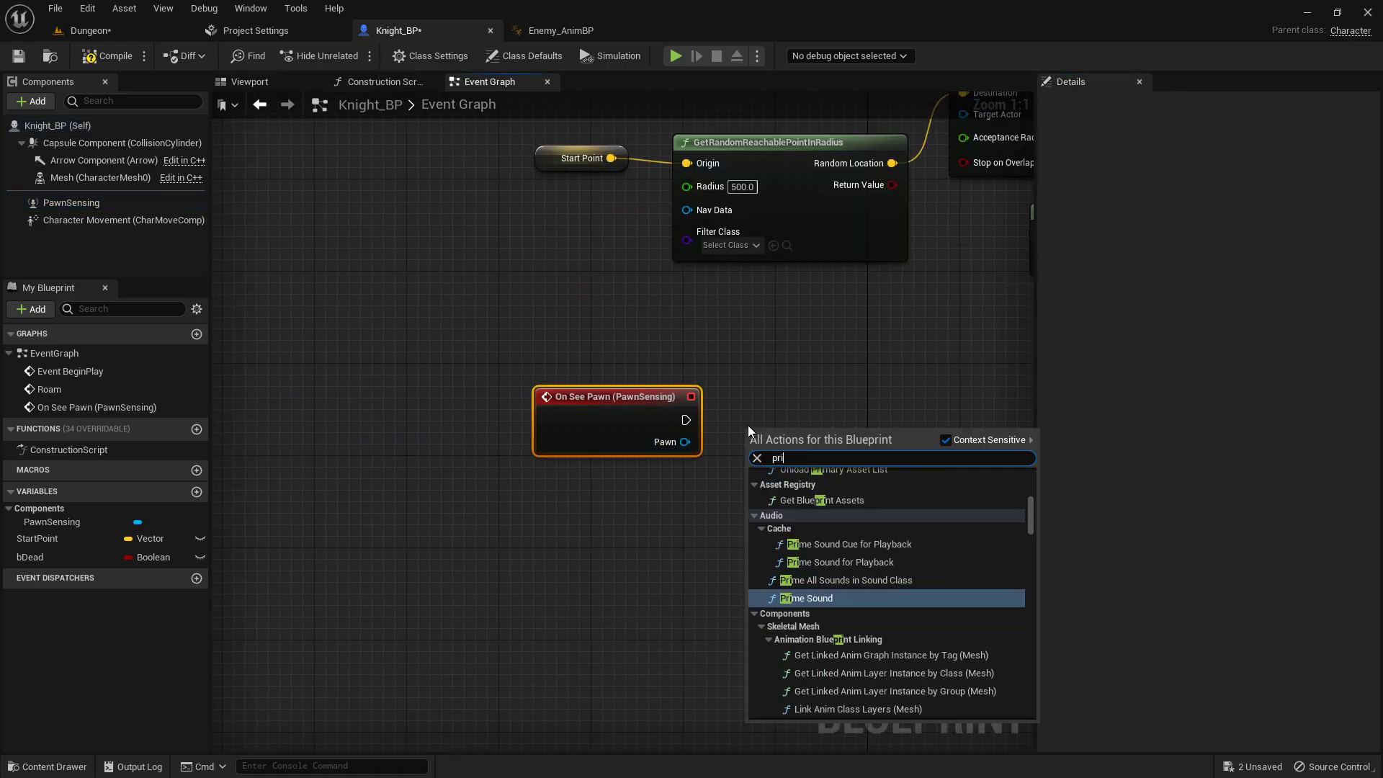
pyautogui.press('Return')
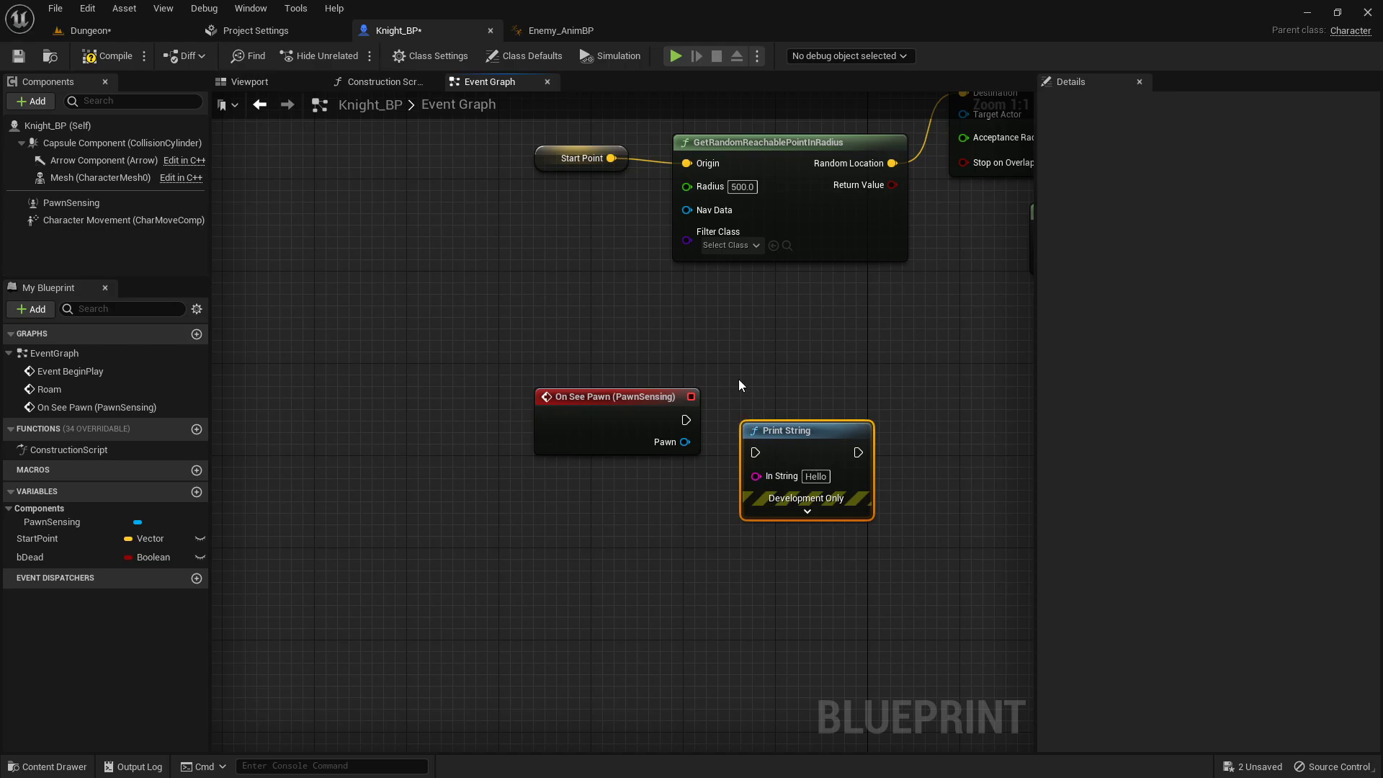
pyautogui.moveTo(738, 379); pyautogui.dragTo(535, 340, button='right')
pyautogui.moveTo(520, 372); pyautogui.dragTo(791, 342)
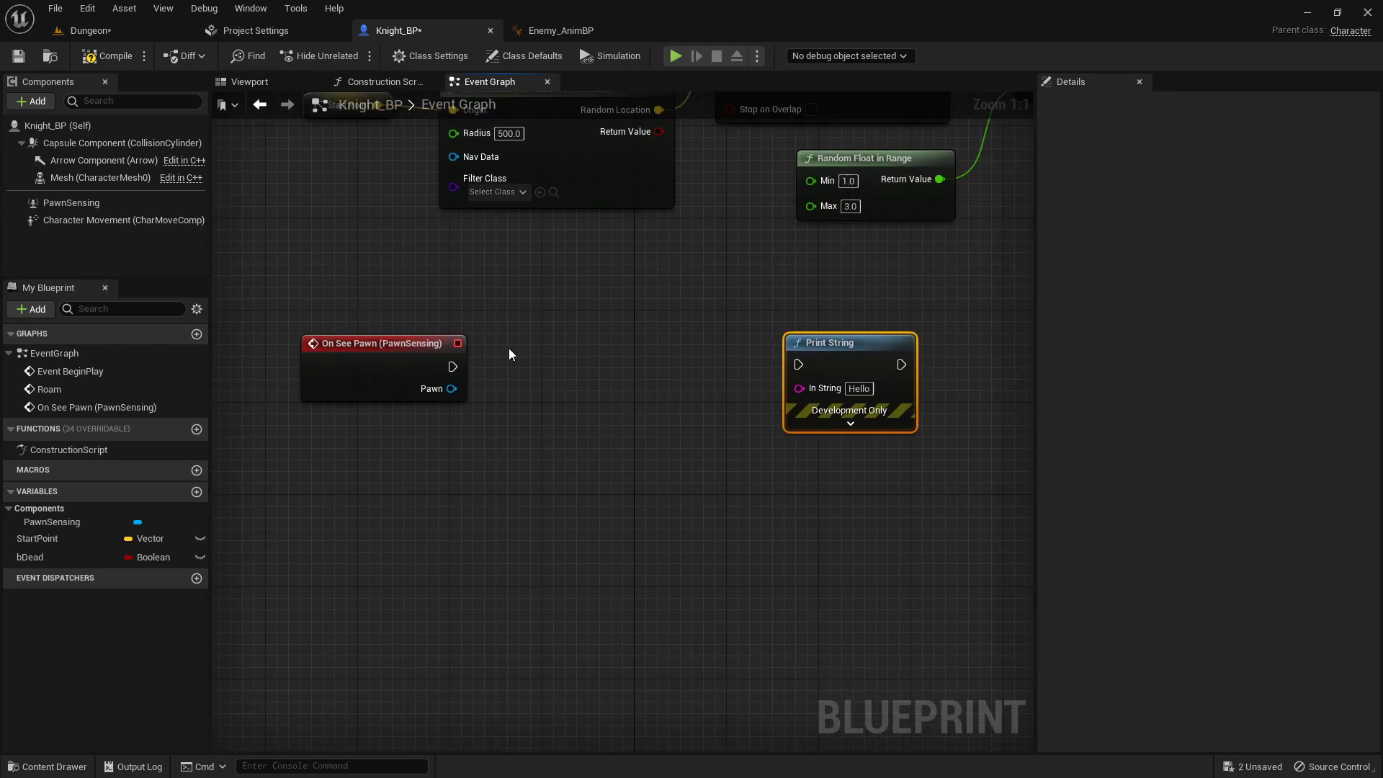
pyautogui.click(112, 204)
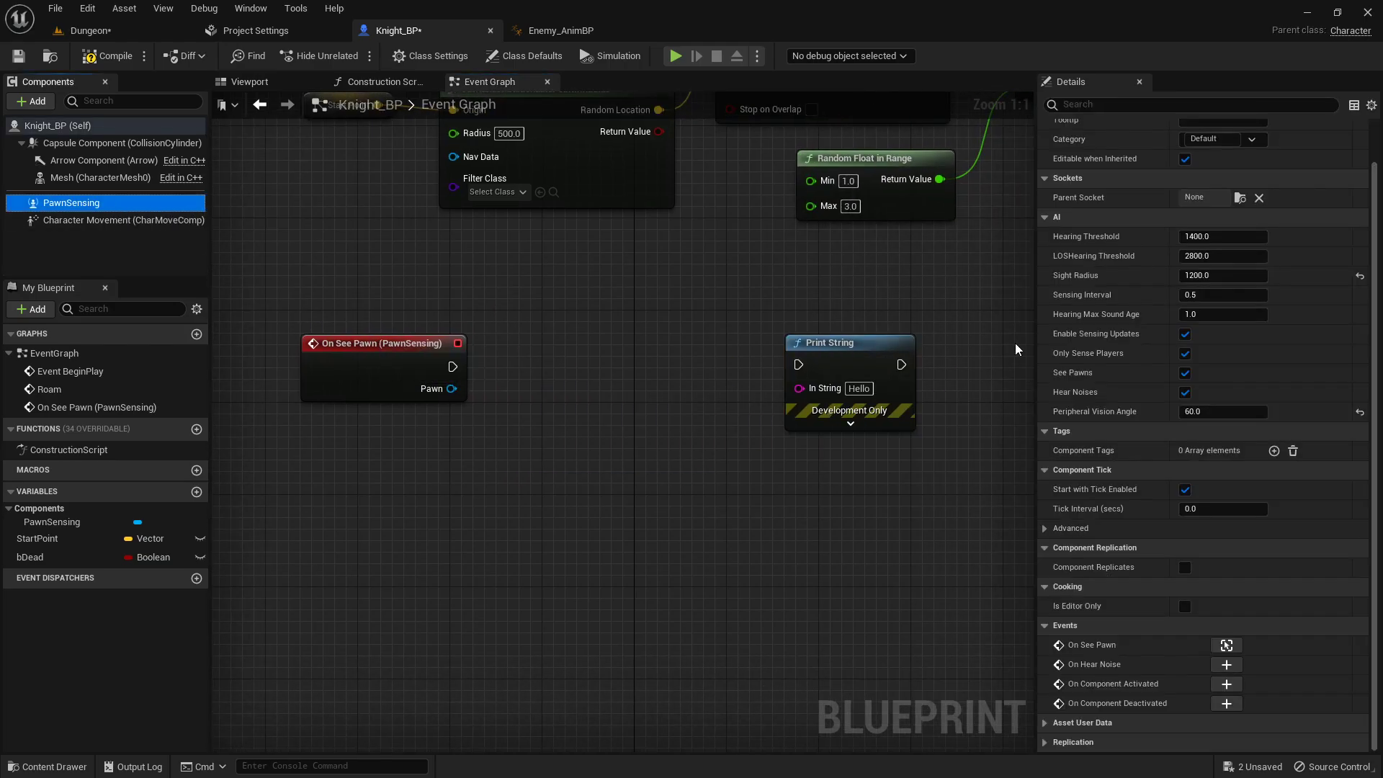
pyautogui.scroll(1, 1194, 462)
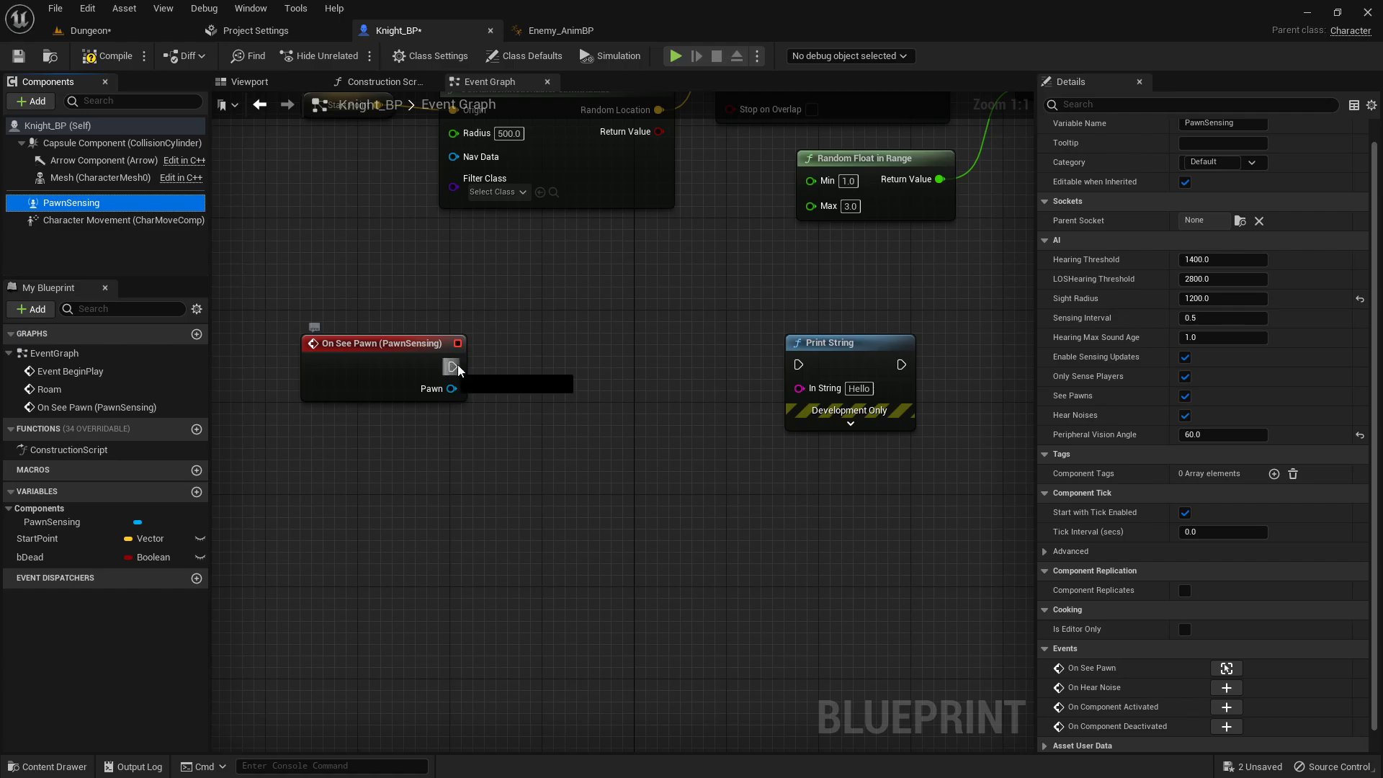
pyautogui.moveTo(453, 366); pyautogui.dragTo(376, 362)
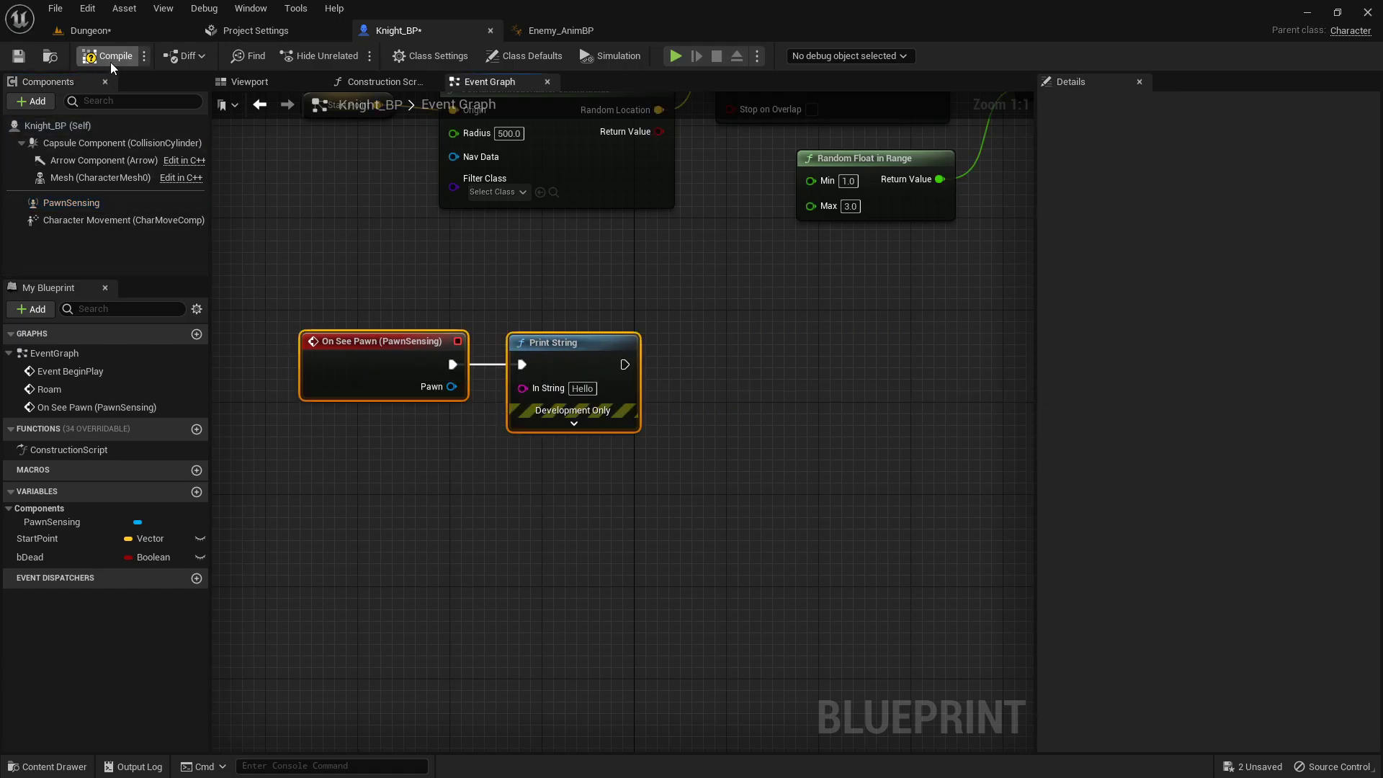
# - Start playing the Dungeon level and walk the player through the barred door into the knights' room
pyautogui.click(122, 30)
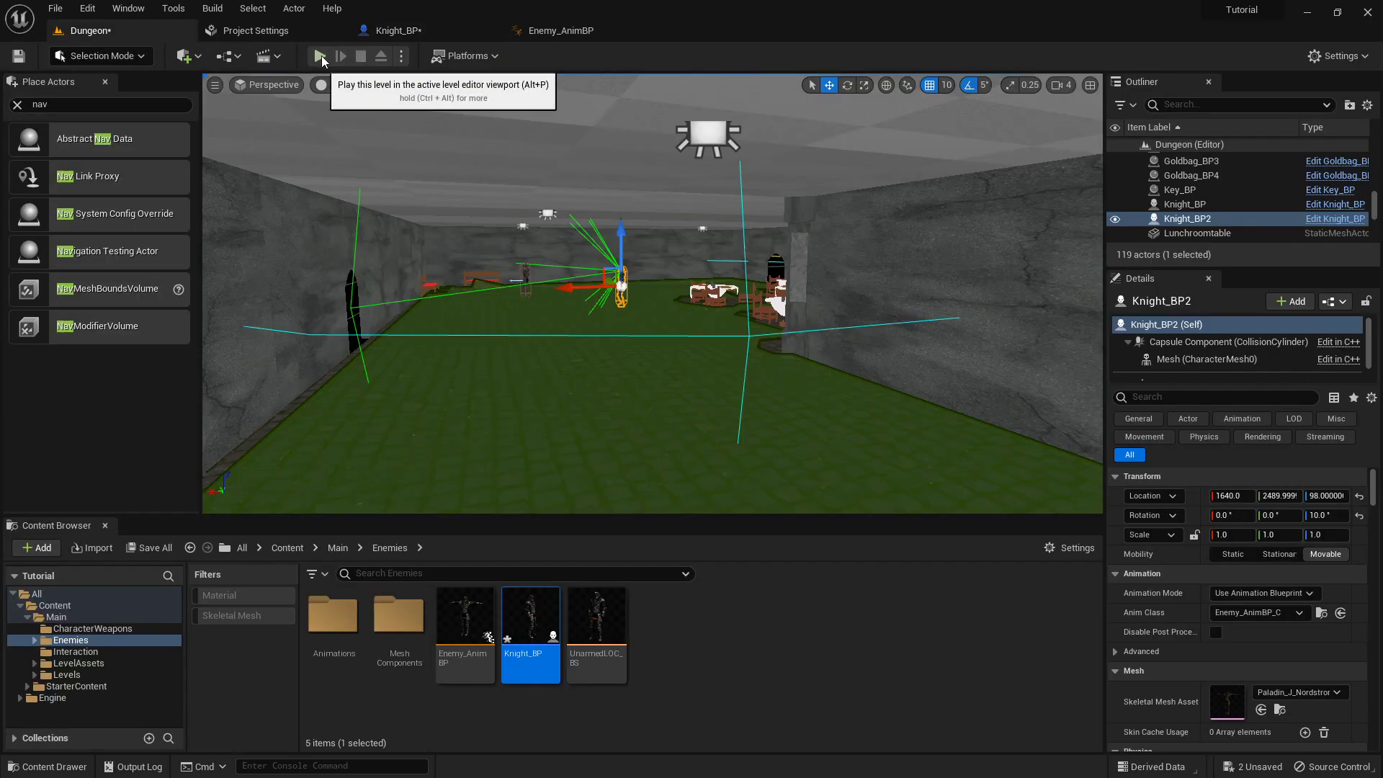
pyautogui.click(319, 56)
pyautogui.press('w')
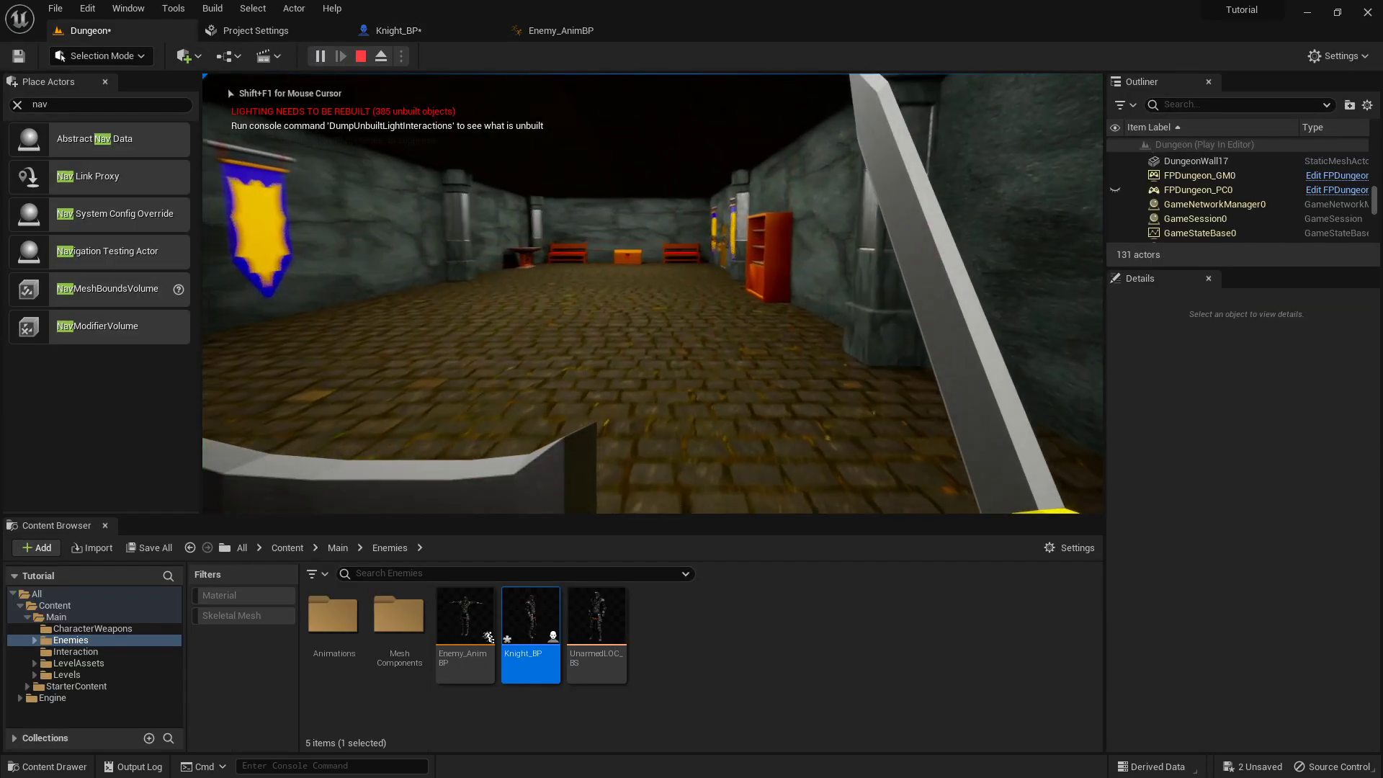
pyautogui.press('w')
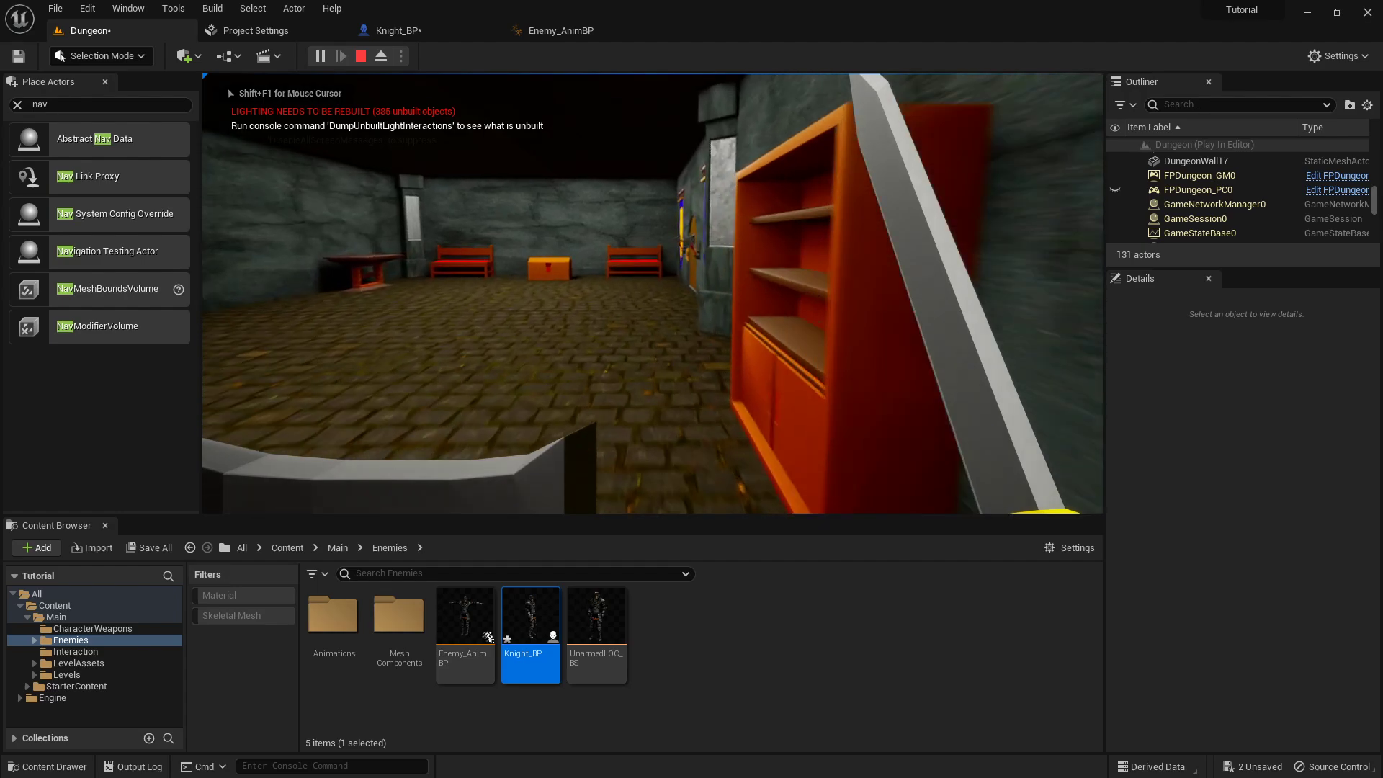
pyautogui.press('w')
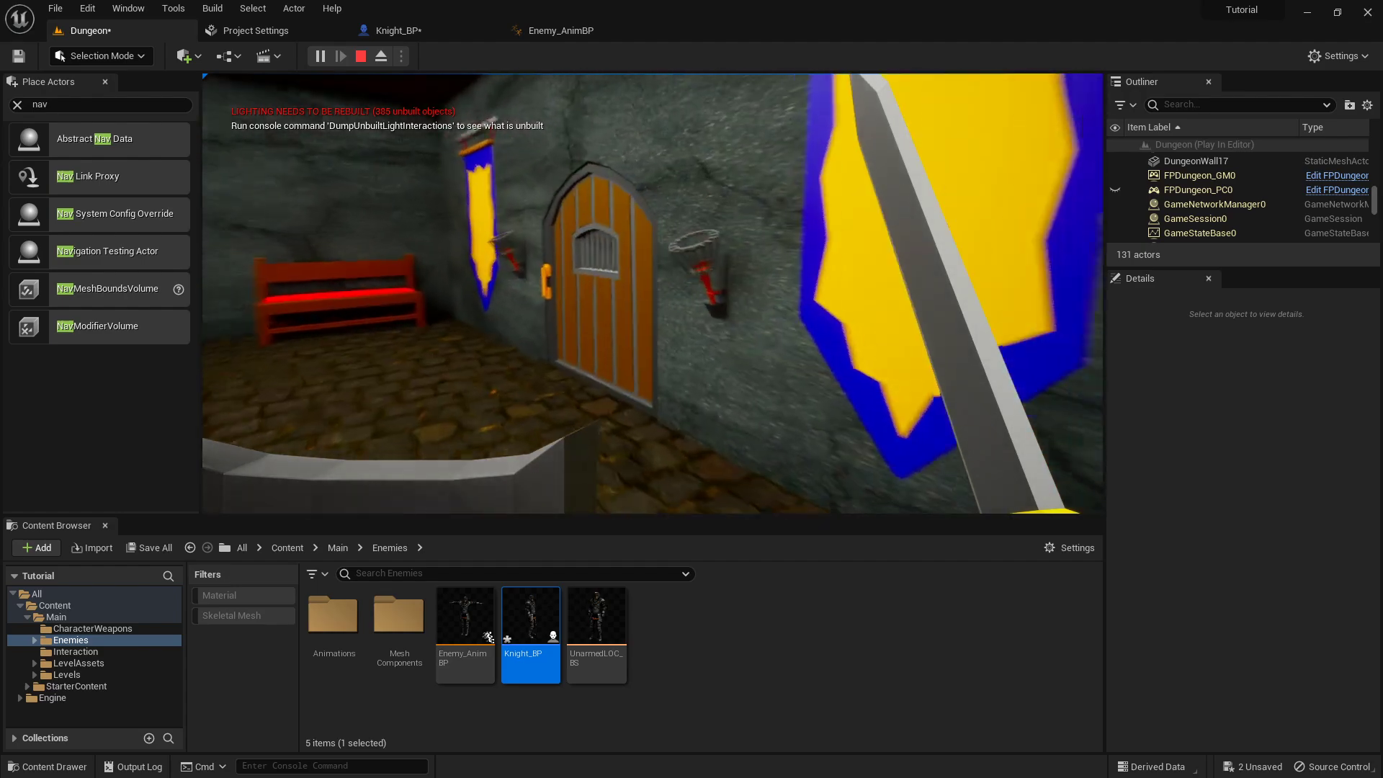
pyautogui.press('w')
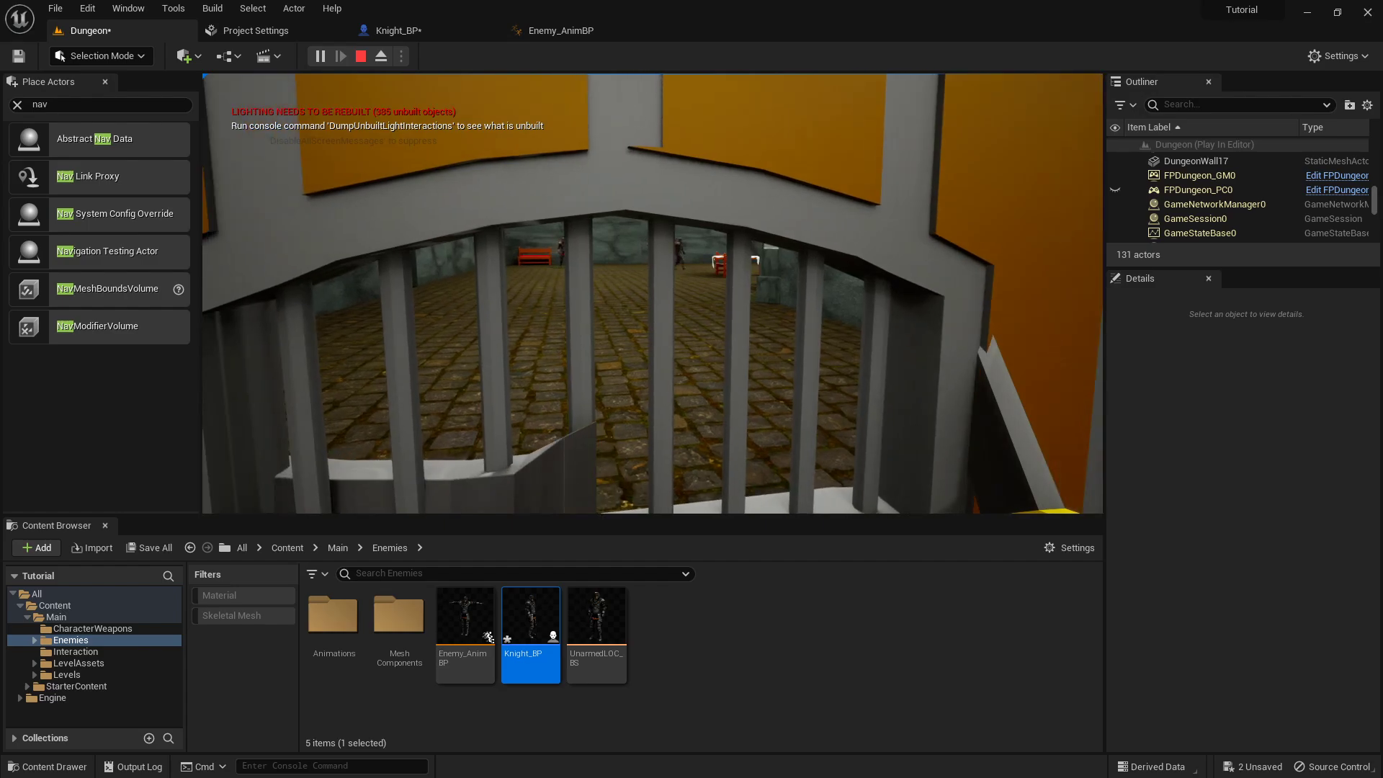
pyautogui.press('w')
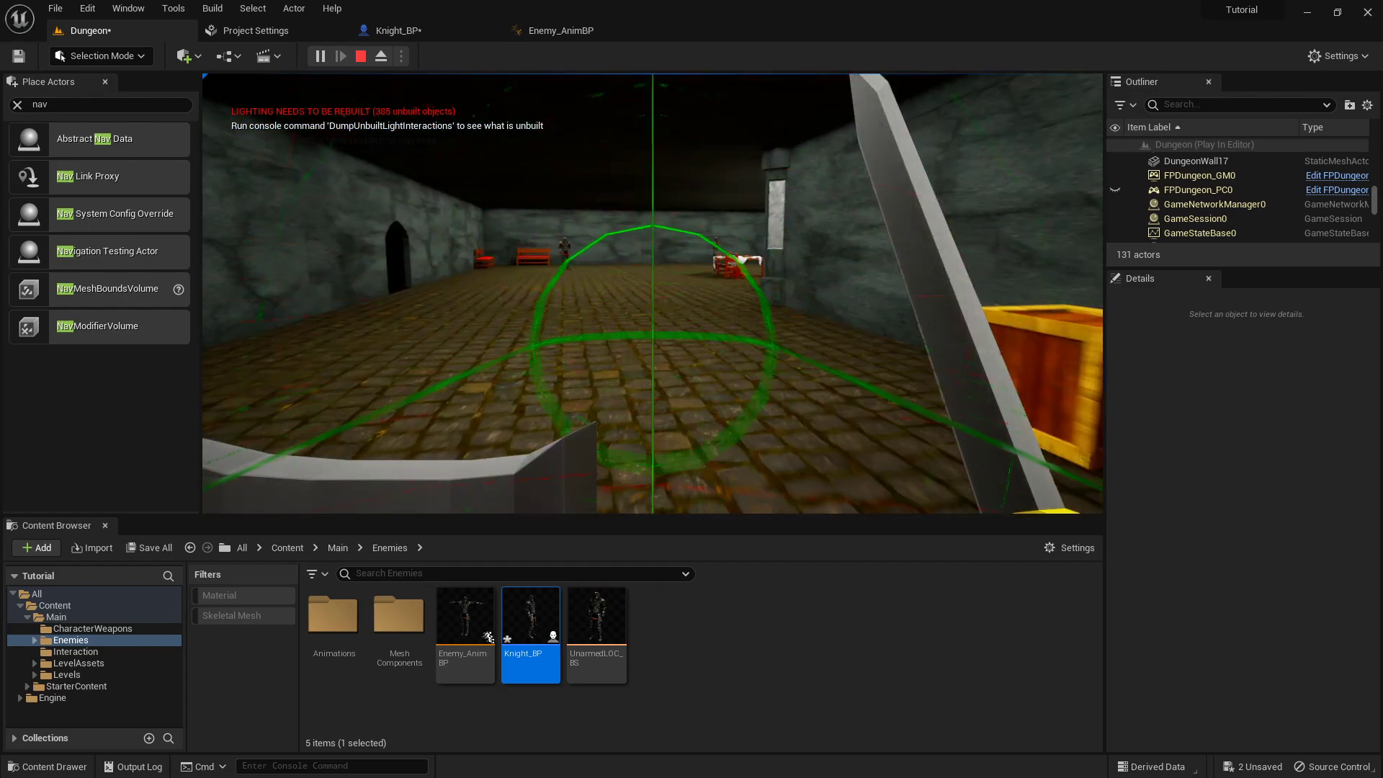
# - Approach a knight and back away to test its sight detection range, and end the play session
pyautogui.press('w')
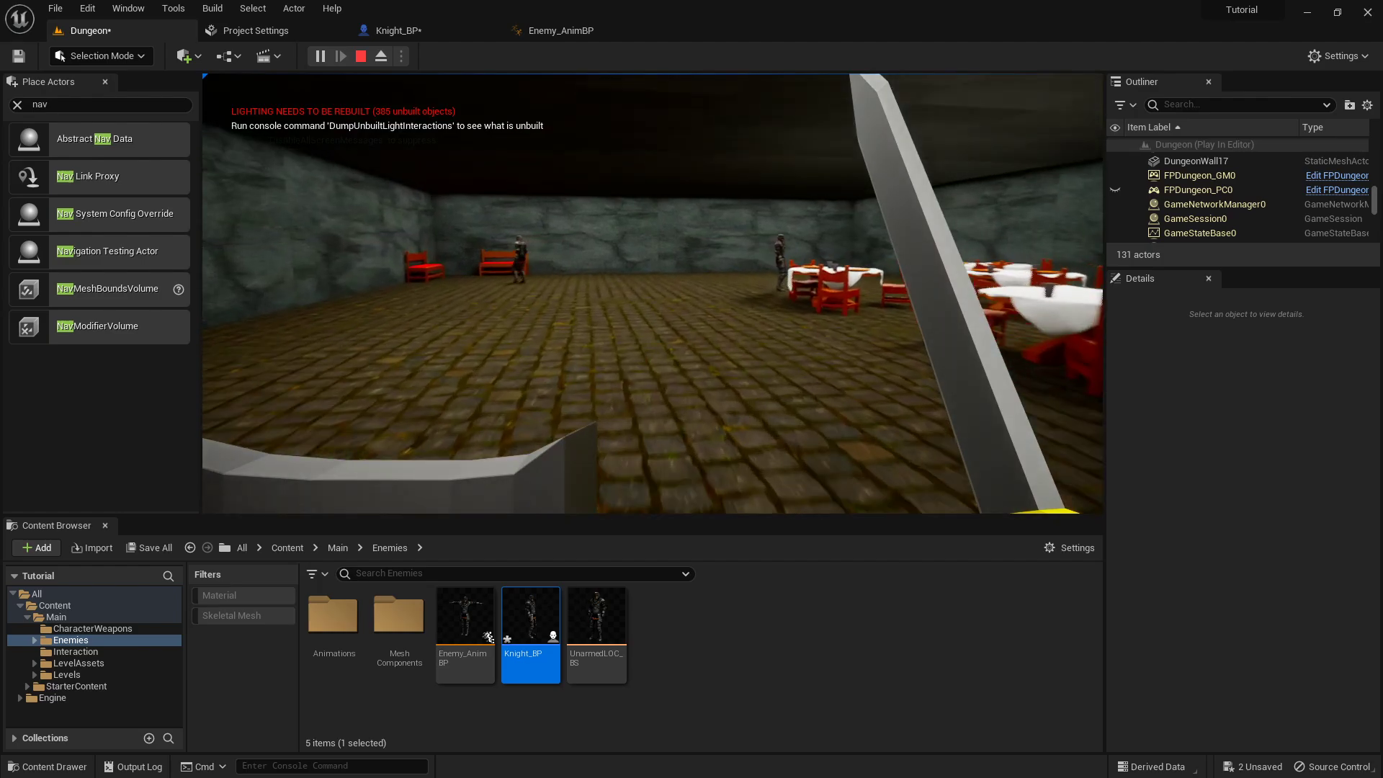
pyautogui.press('w')
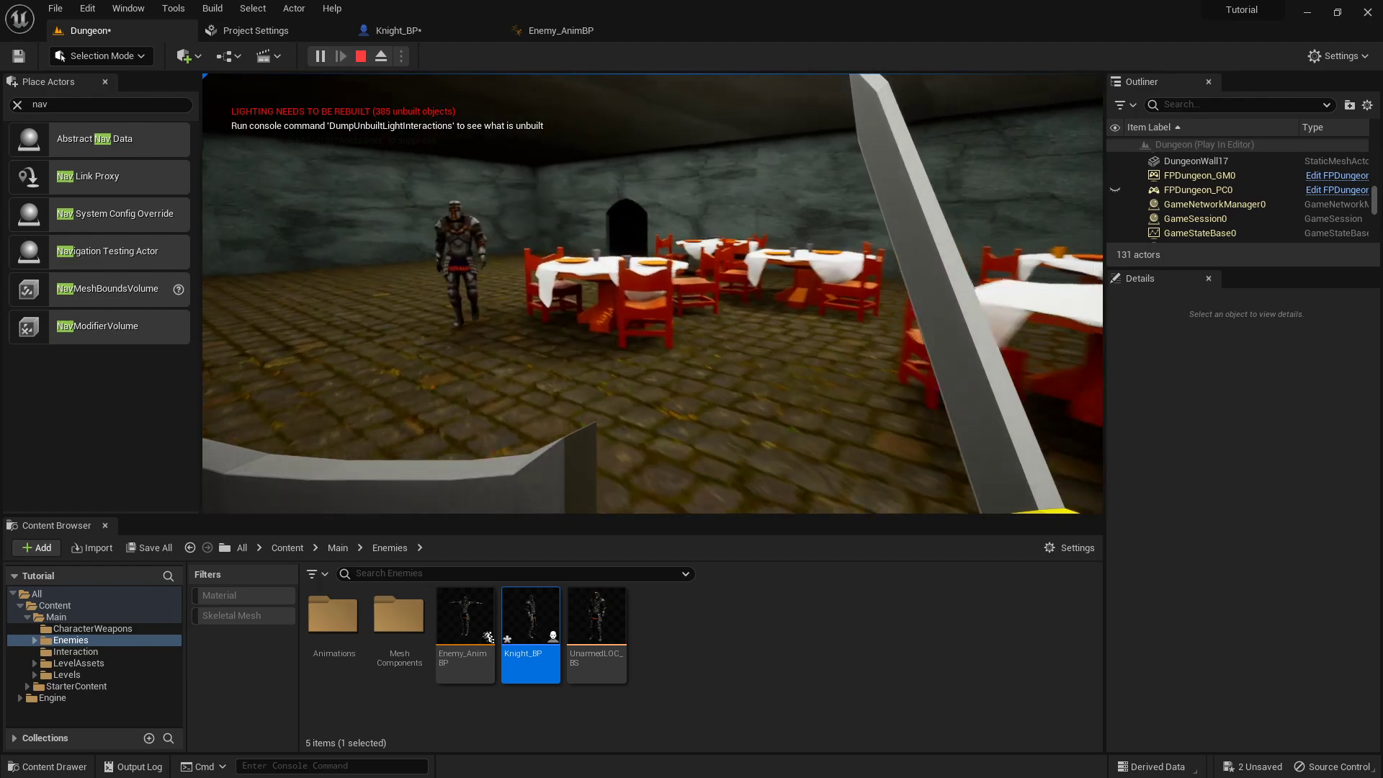
pyautogui.press('w')
pyautogui.press('s')
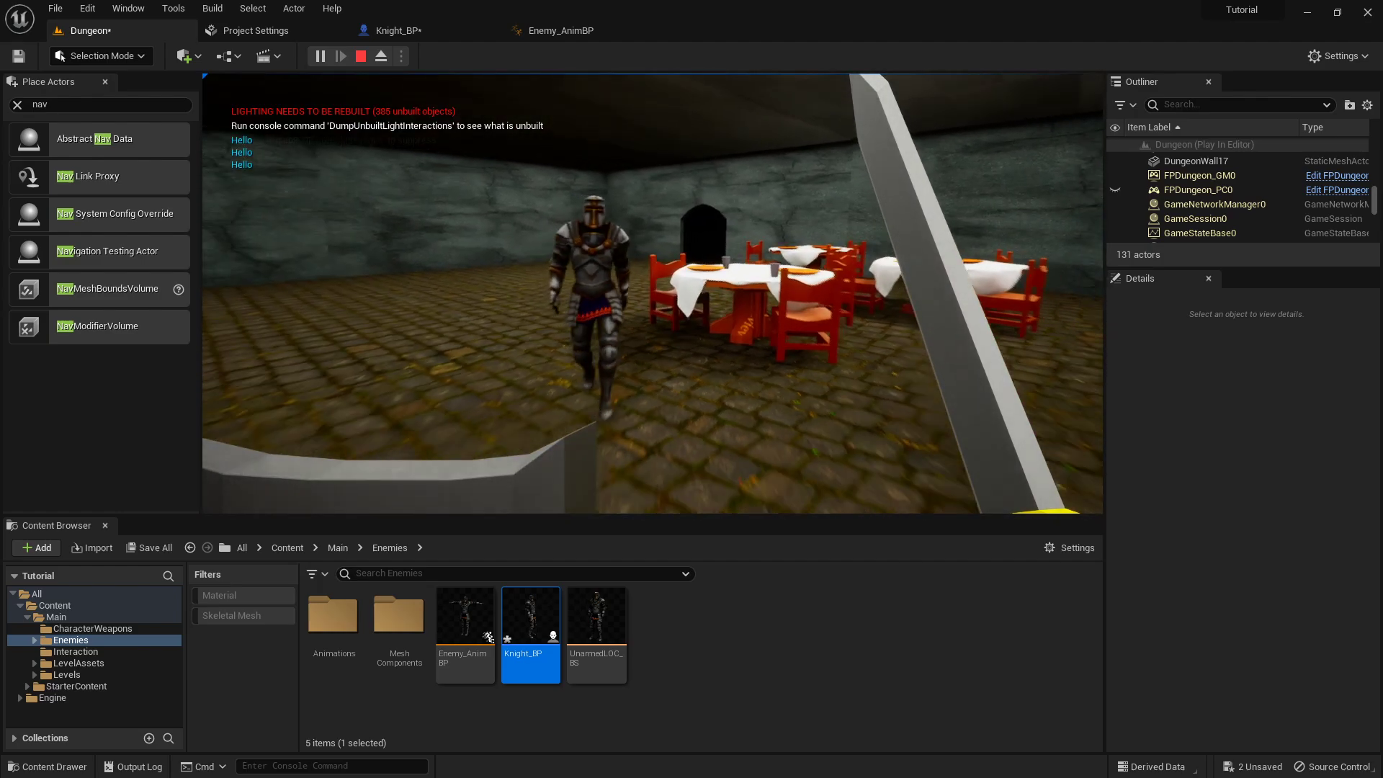
pyautogui.press('s')
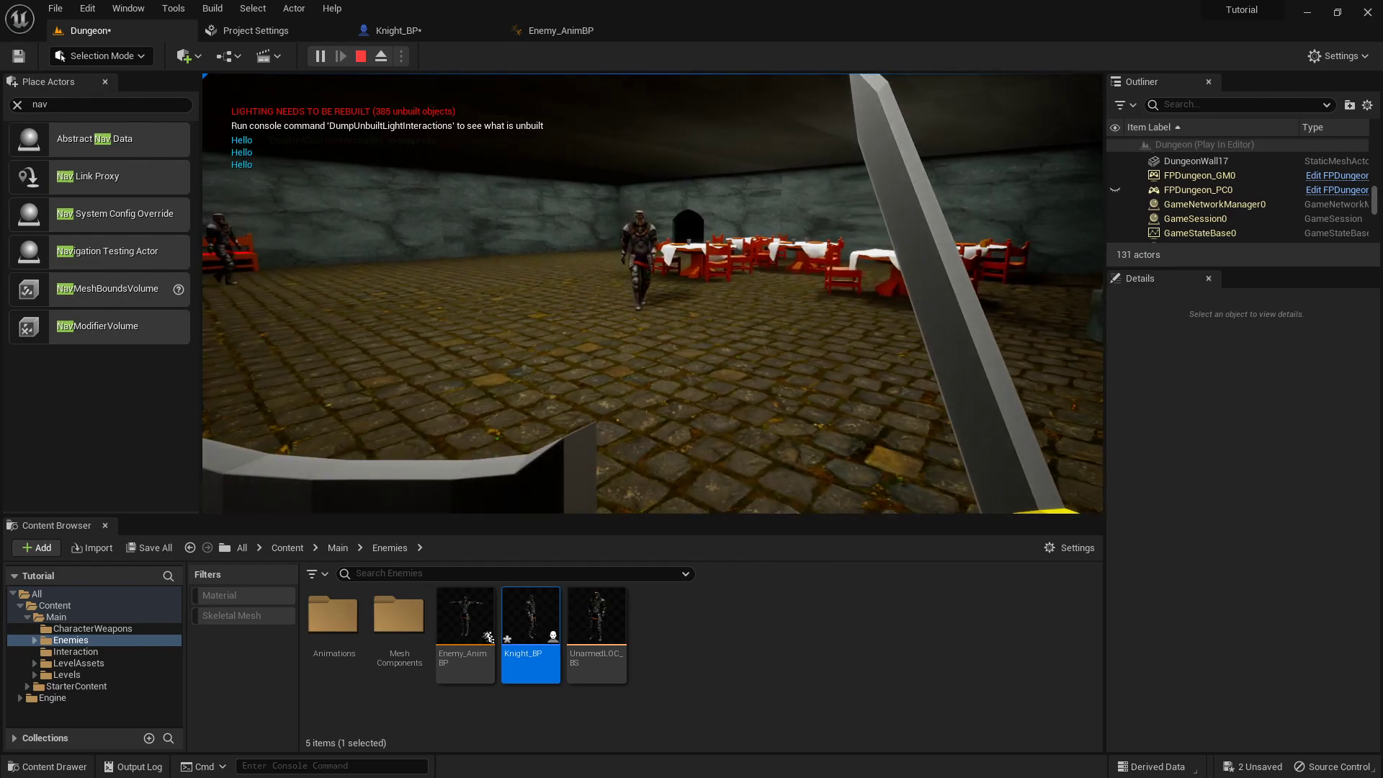
pyautogui.press('s')
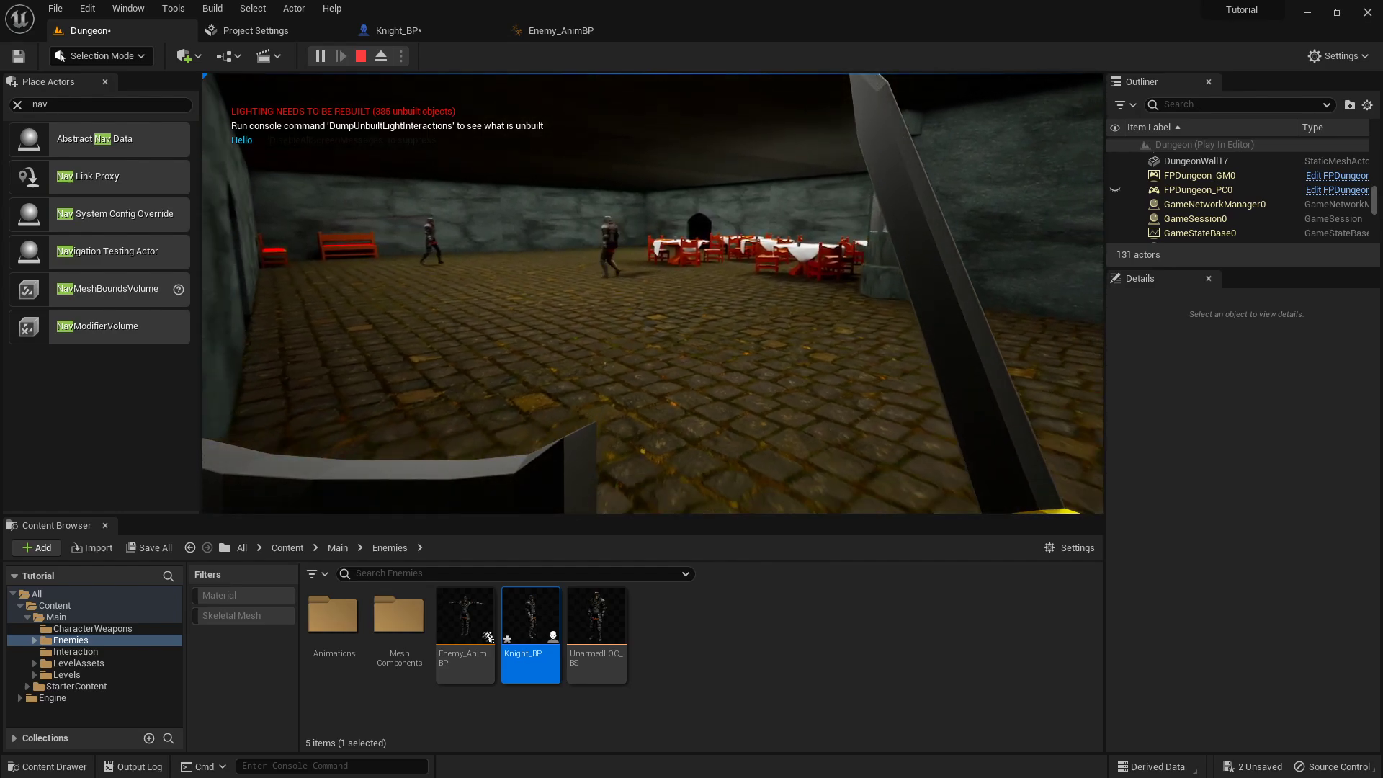
pyautogui.press('s')
pyautogui.press('s')
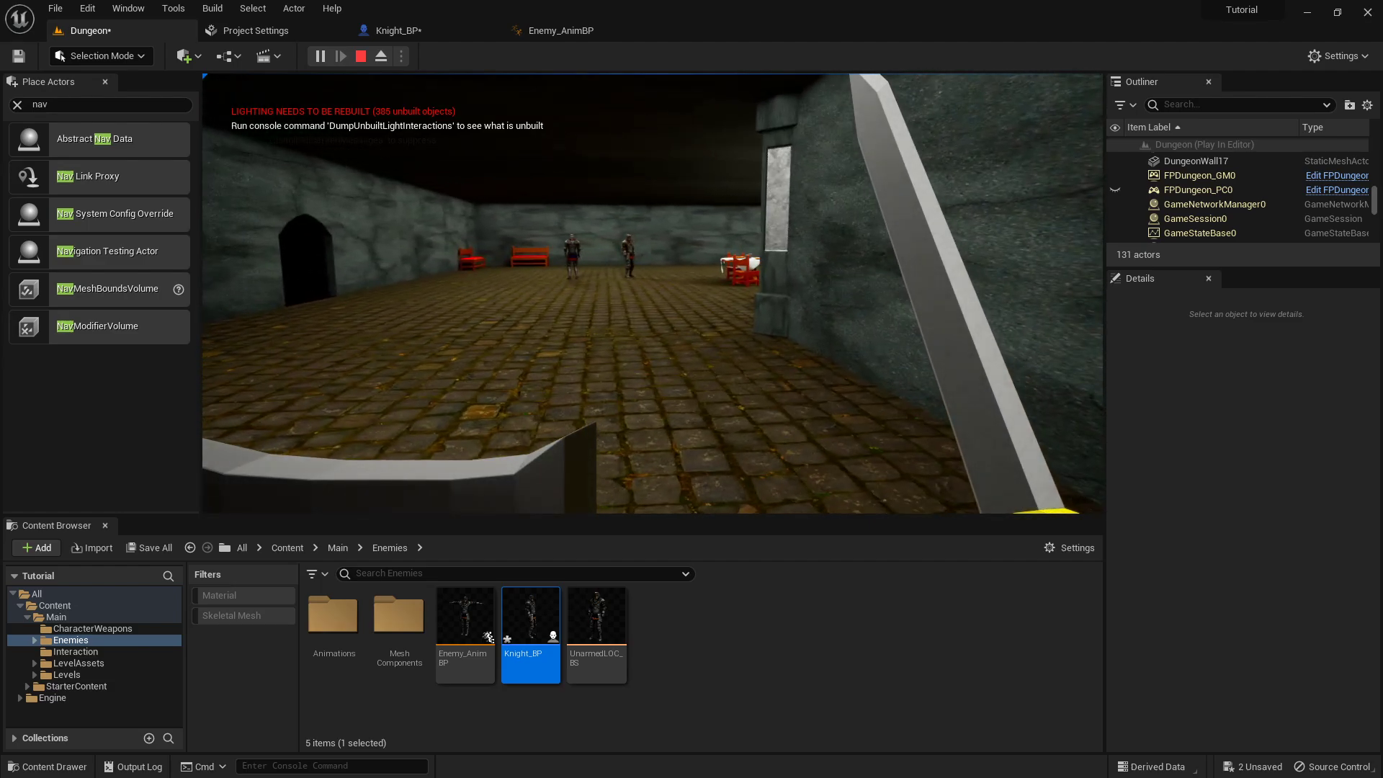
pyautogui.press('Escape')
# - Set the Pawn Sensing component's Sight Radius to 2000 in Knight_BP and compile the blueprint
pyautogui.click(433, 28)
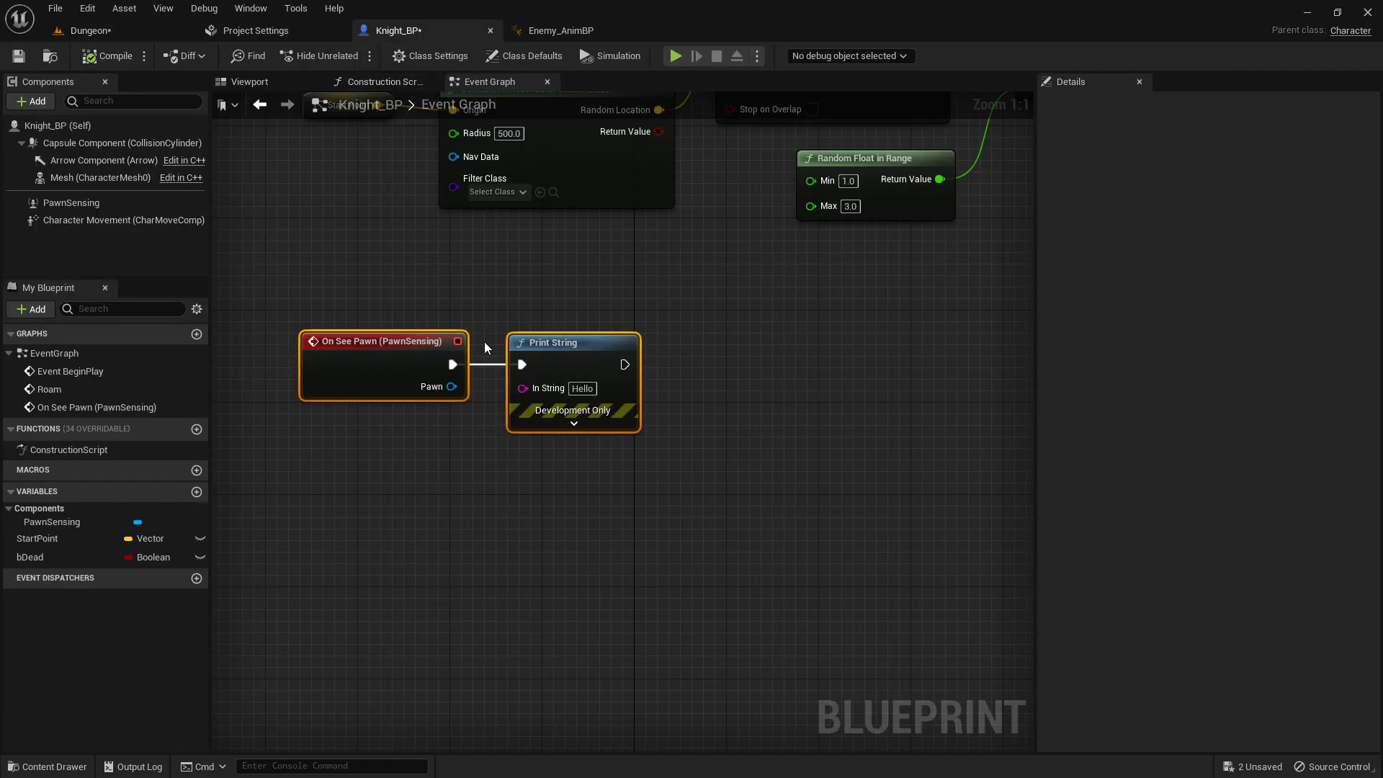
pyautogui.click(79, 204)
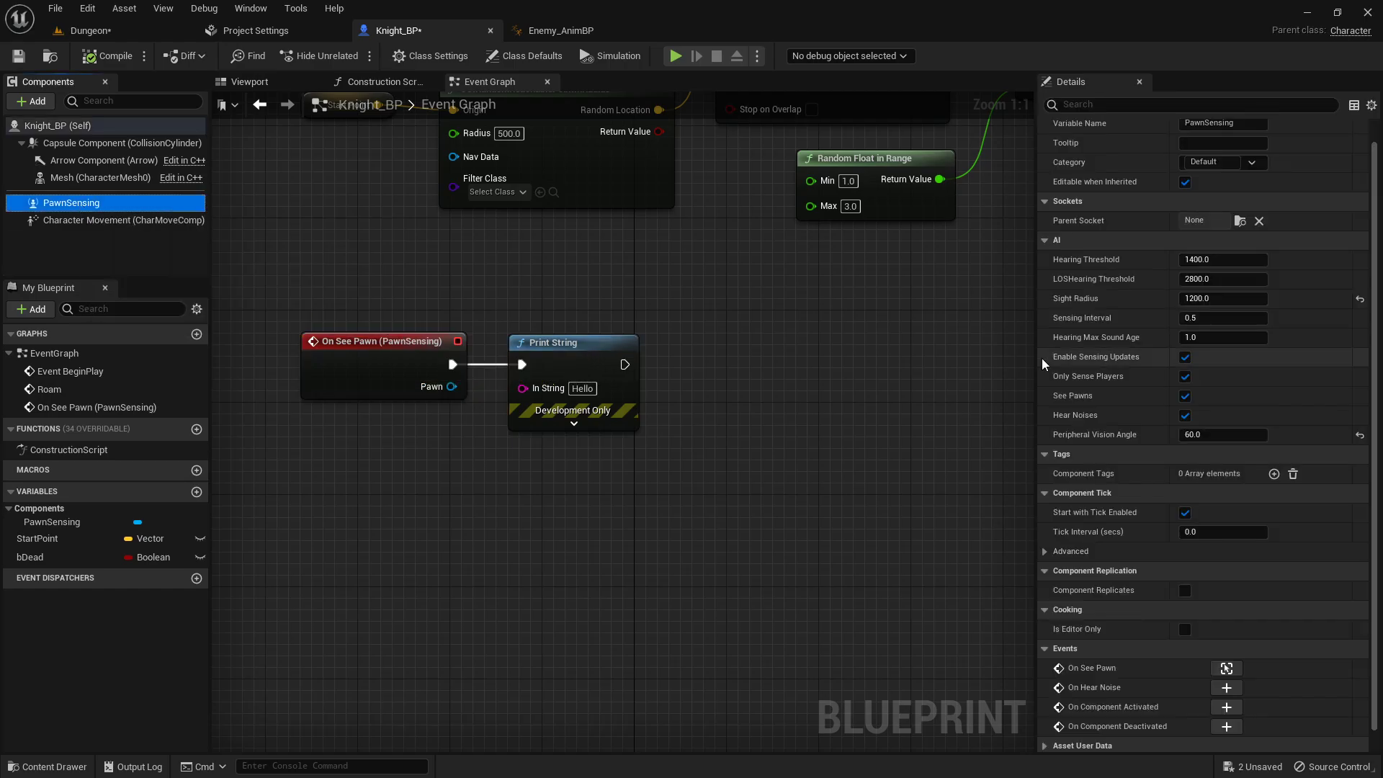
pyautogui.click(1229, 297)
pyautogui.write('2')
pyautogui.press('Return')
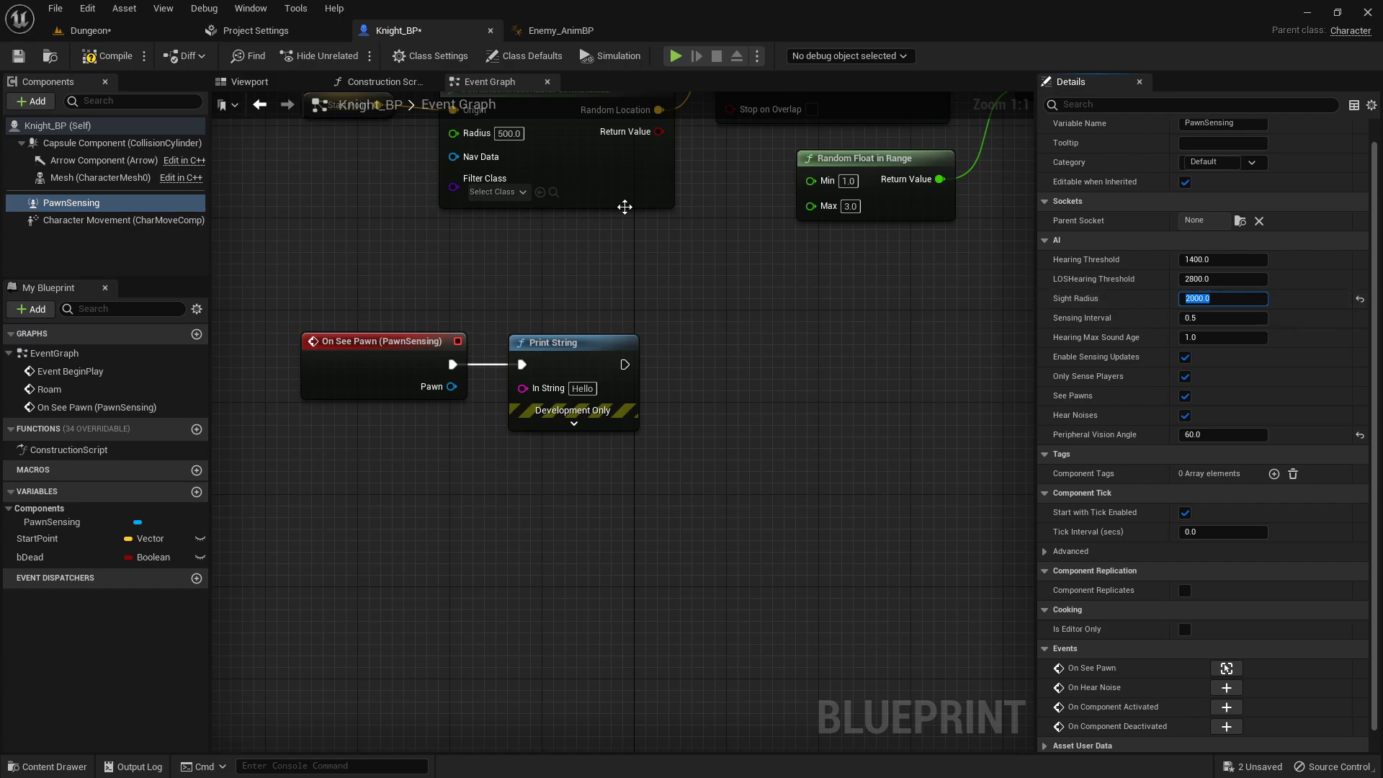
pyautogui.click(101, 58)
# - Playtest the Dungeon level in full screen, entering the knights' room to test the longer sight range, and stop playing
pyautogui.click(112, 29)
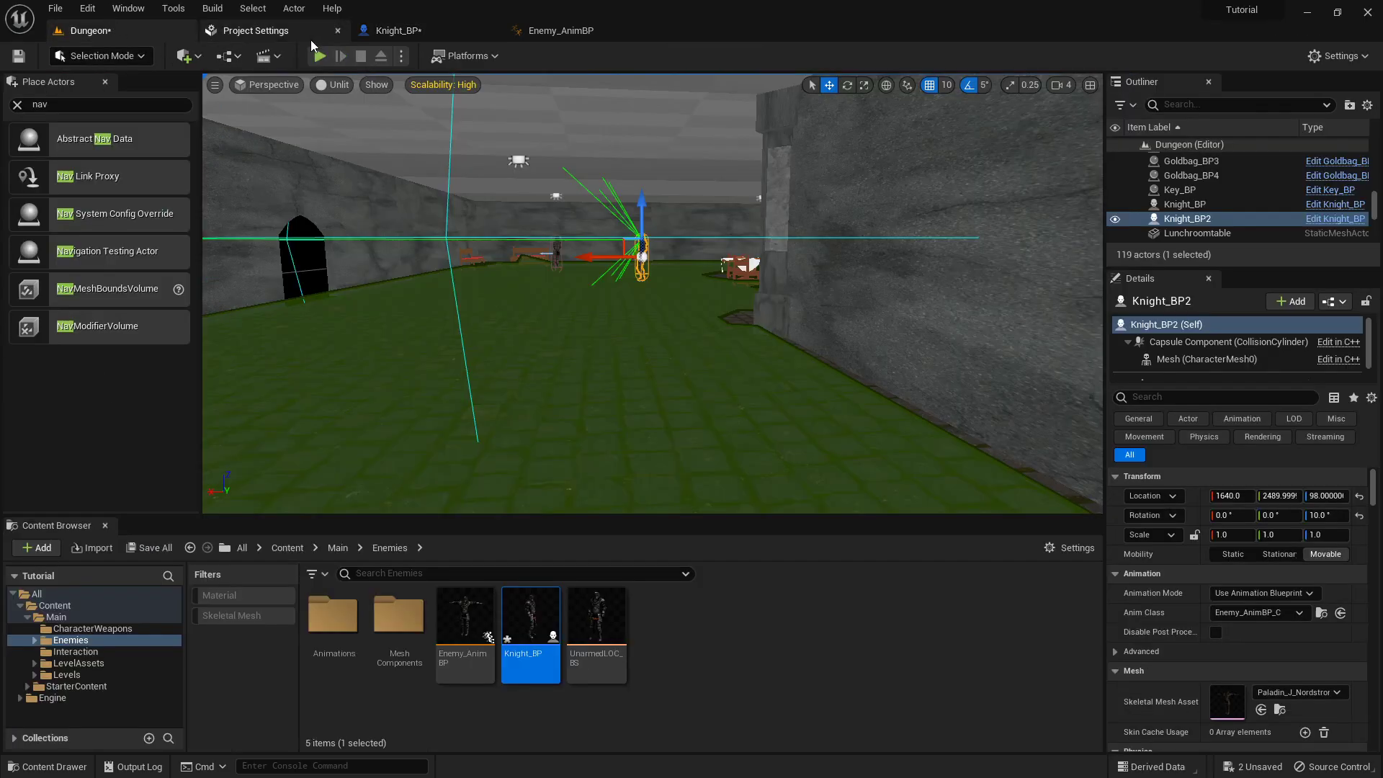
pyautogui.click(315, 61)
pyautogui.click(607, 278)
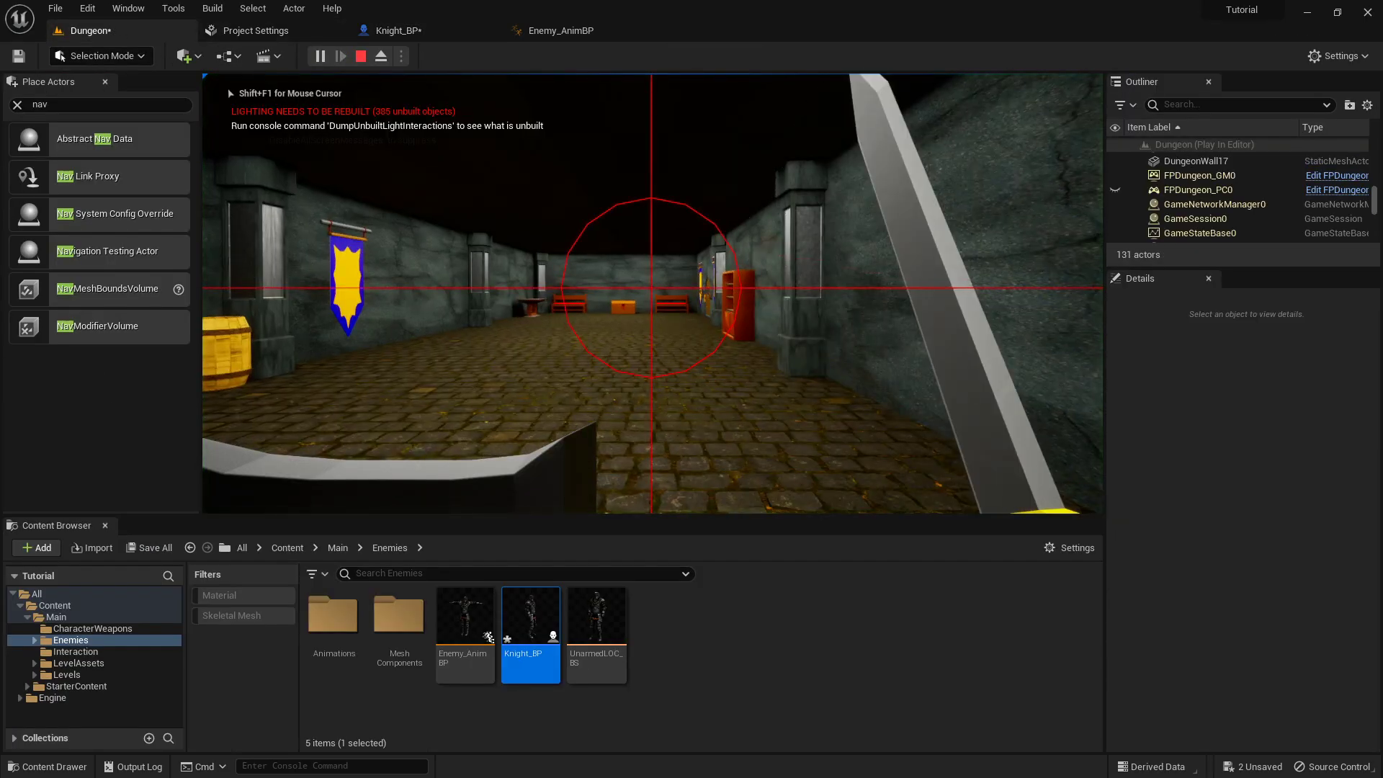
pyautogui.press('F11')
pyautogui.press('w')
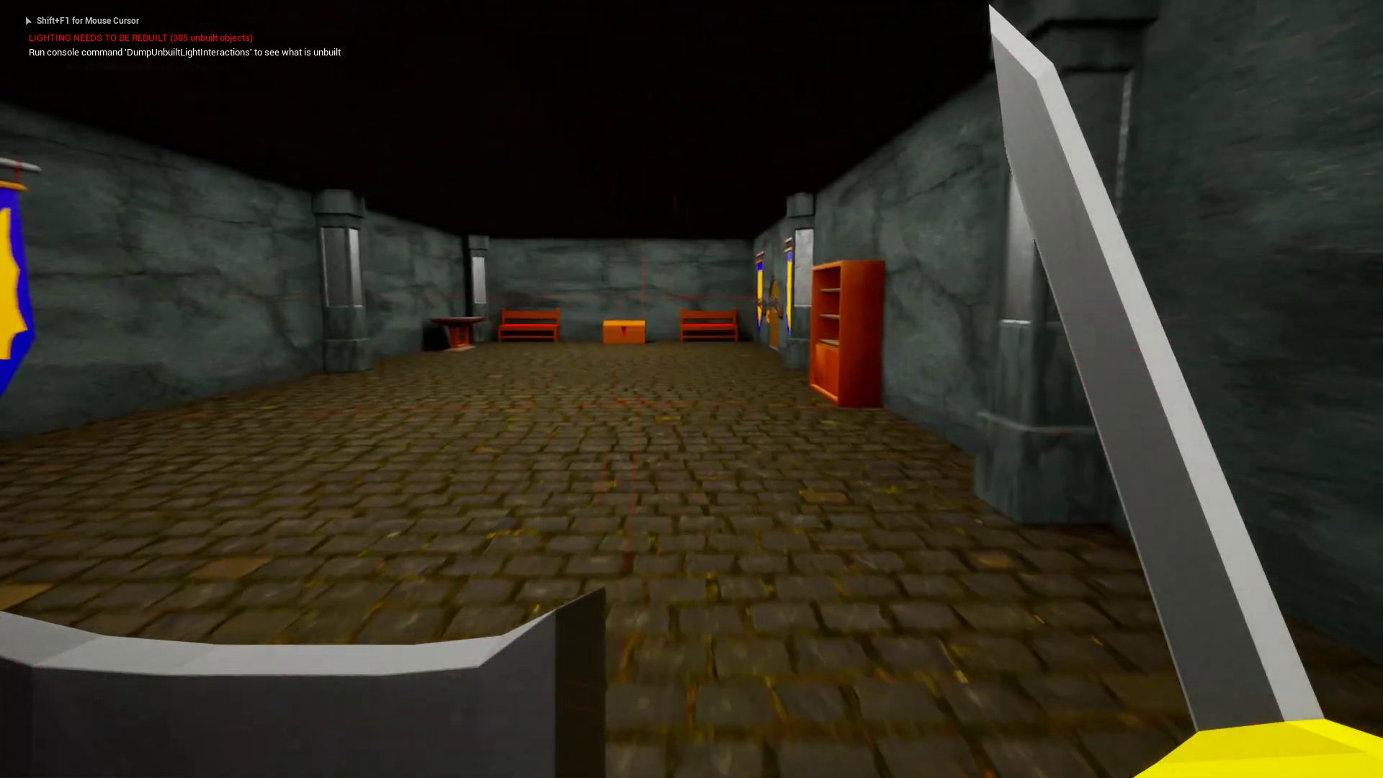
pyautogui.press('w')
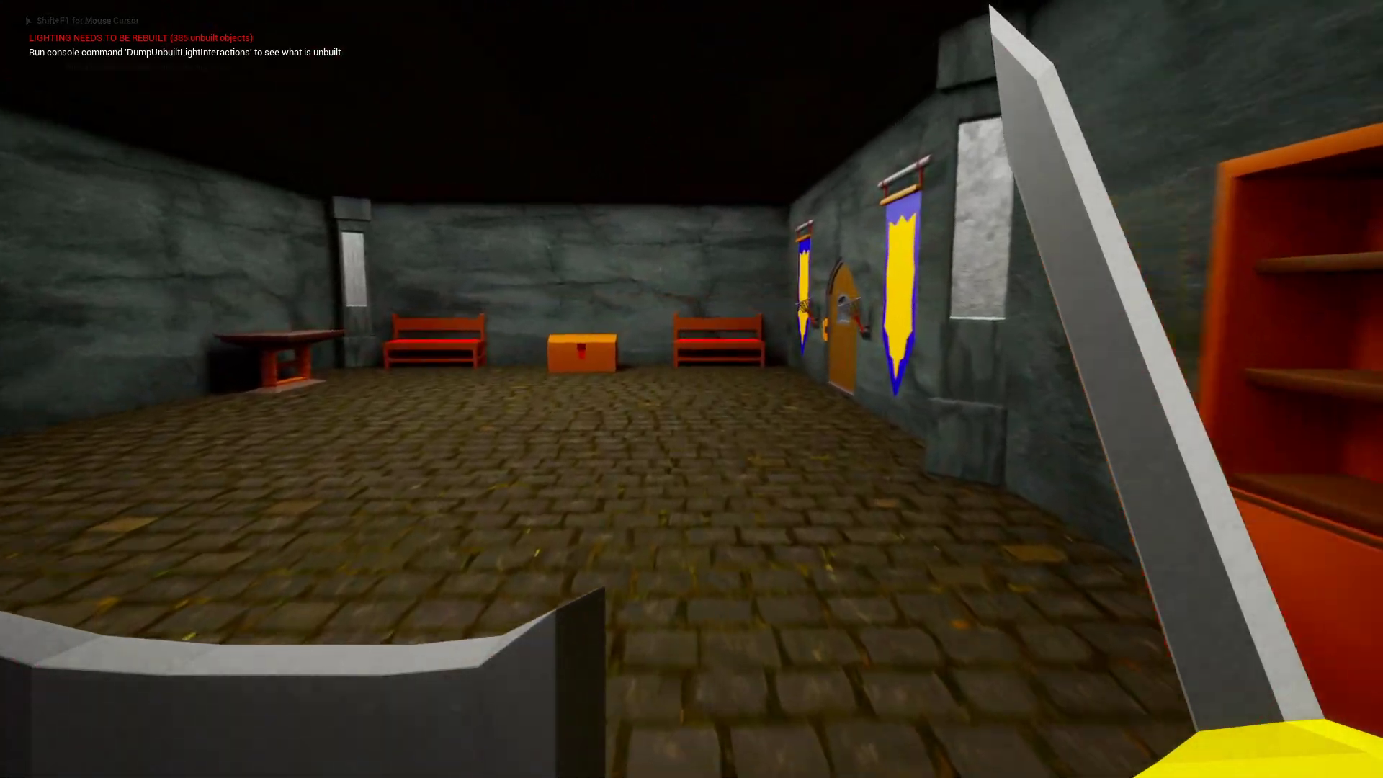
pyautogui.press('w')
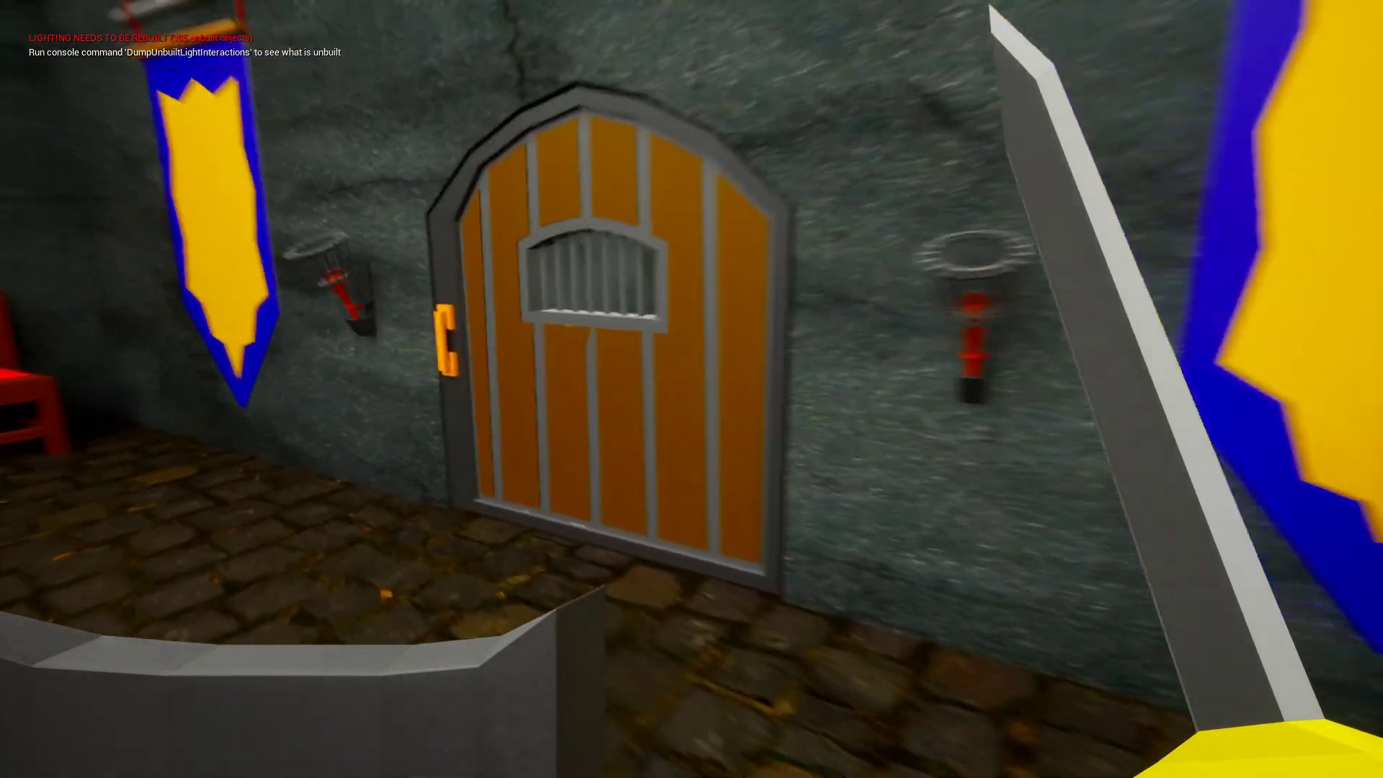
pyautogui.press('e')
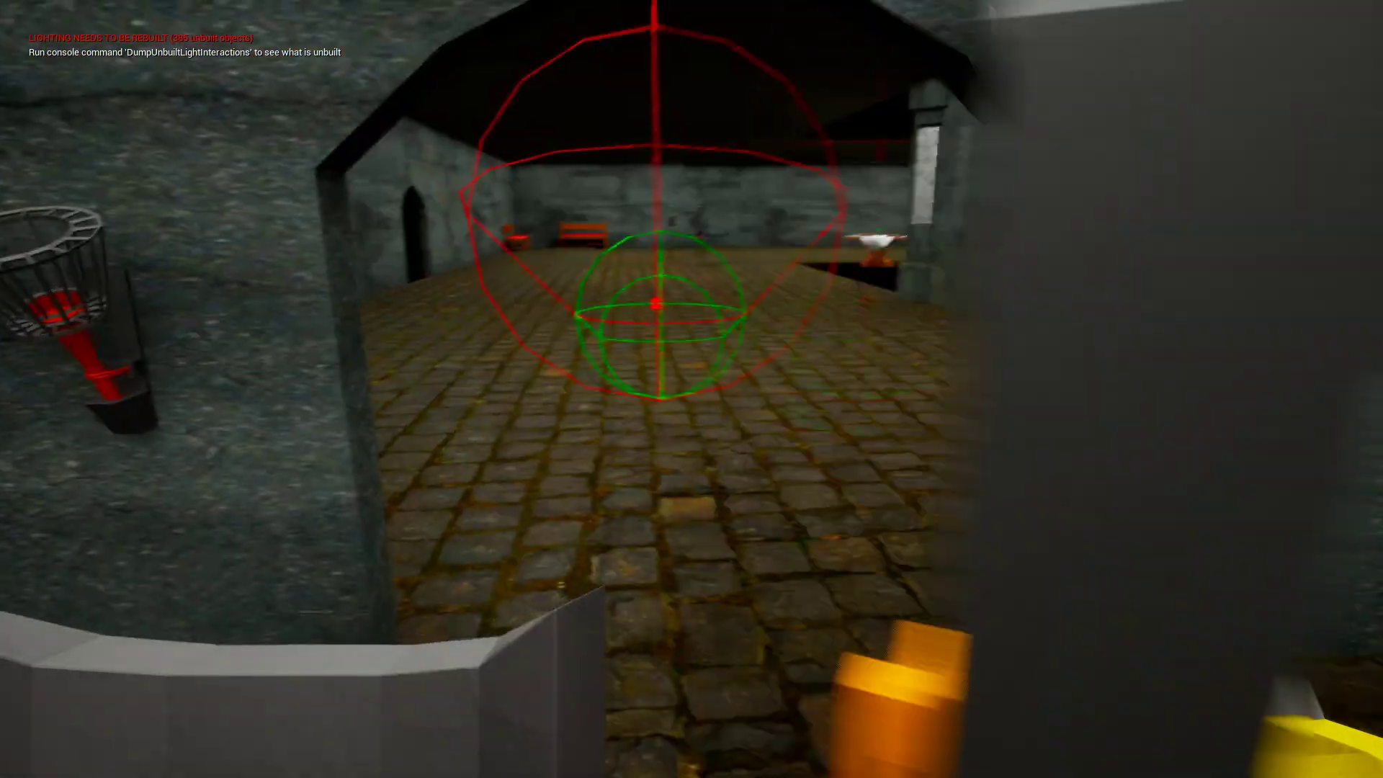
pyautogui.press('w')
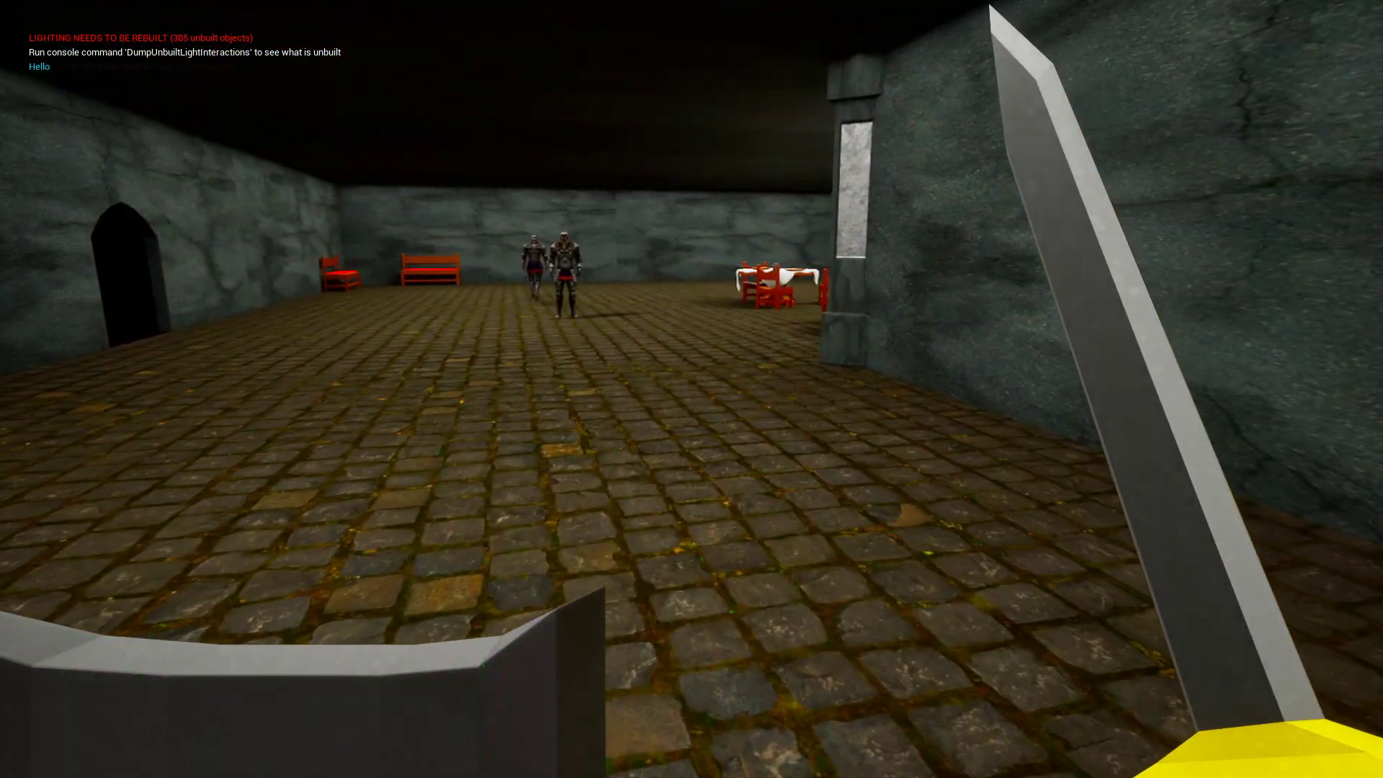
pyautogui.press('s')
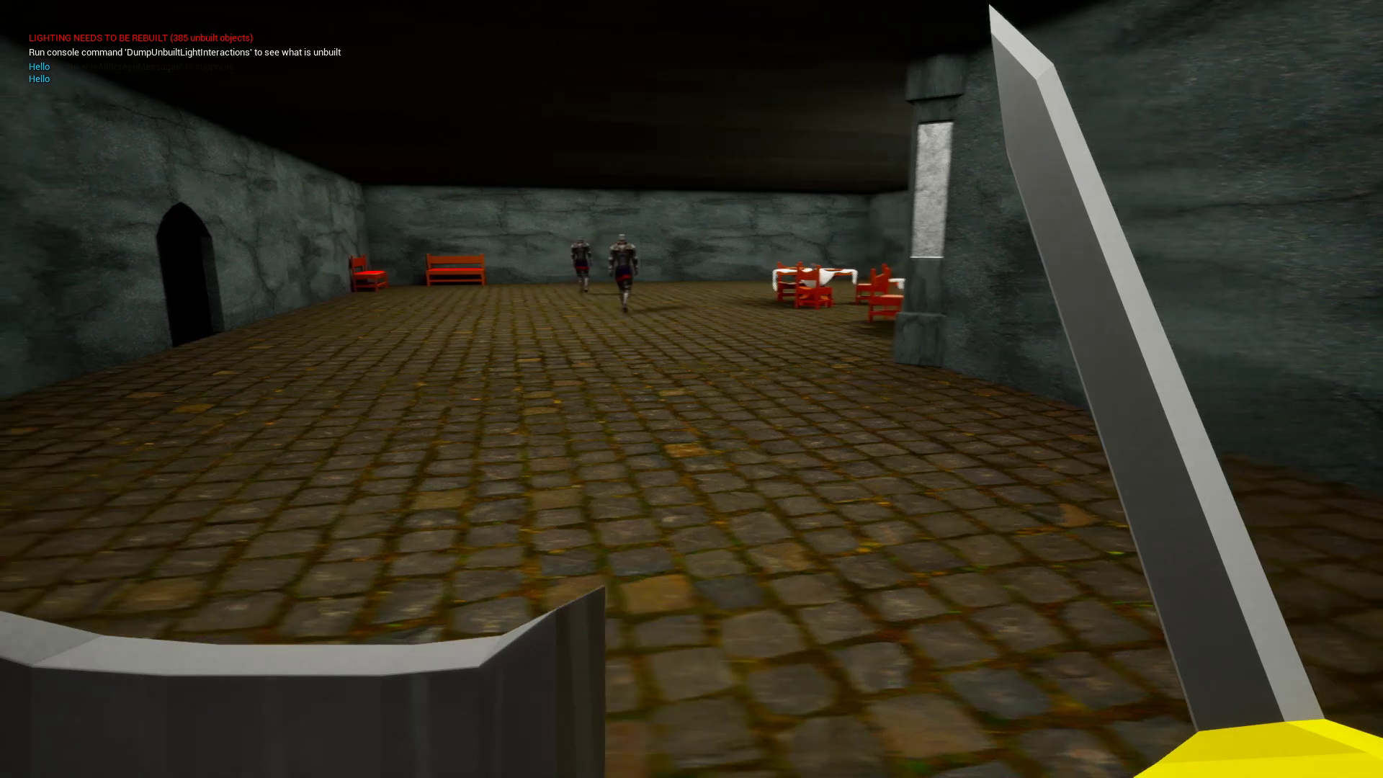
pyautogui.press('Escape')
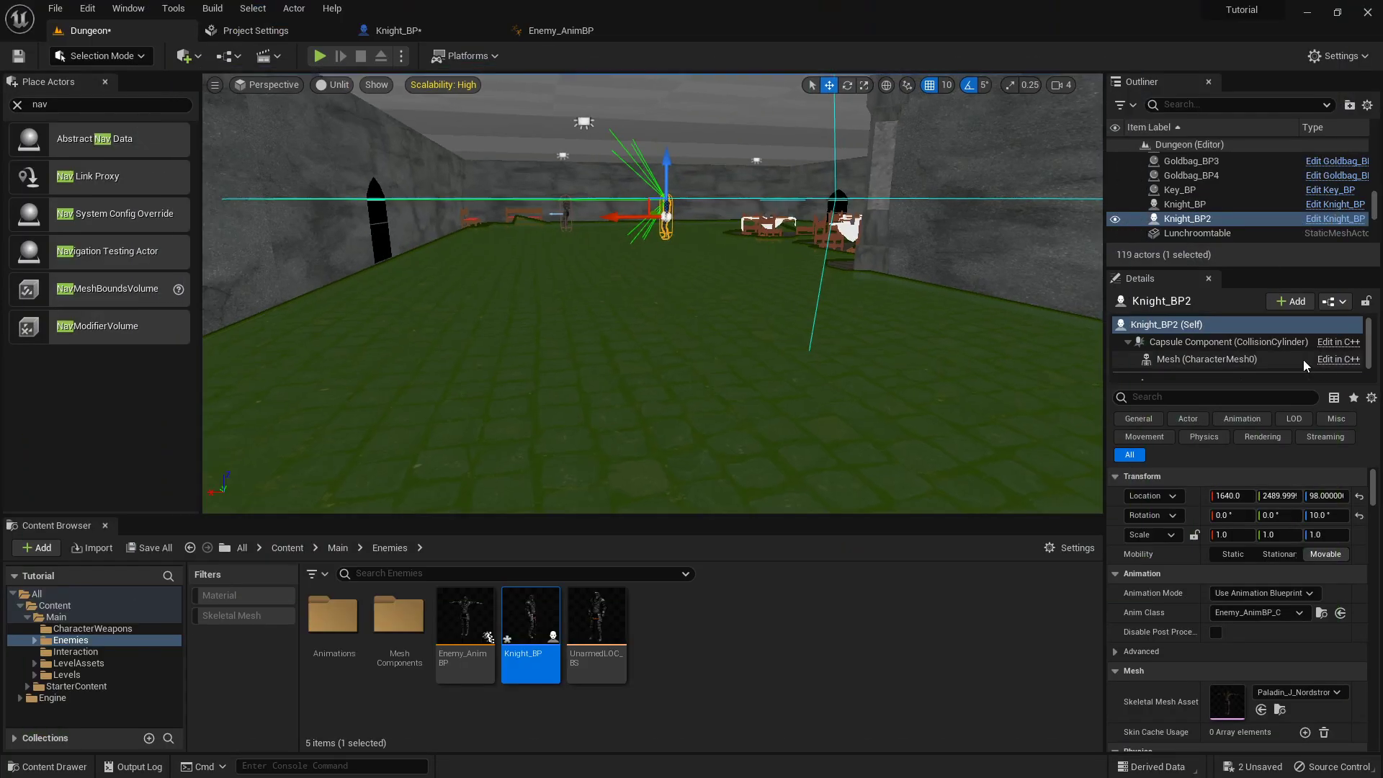
# - Delete the Print String node from the On See Pawn event in Knight_BP's event graph
pyautogui.click(424, 34)
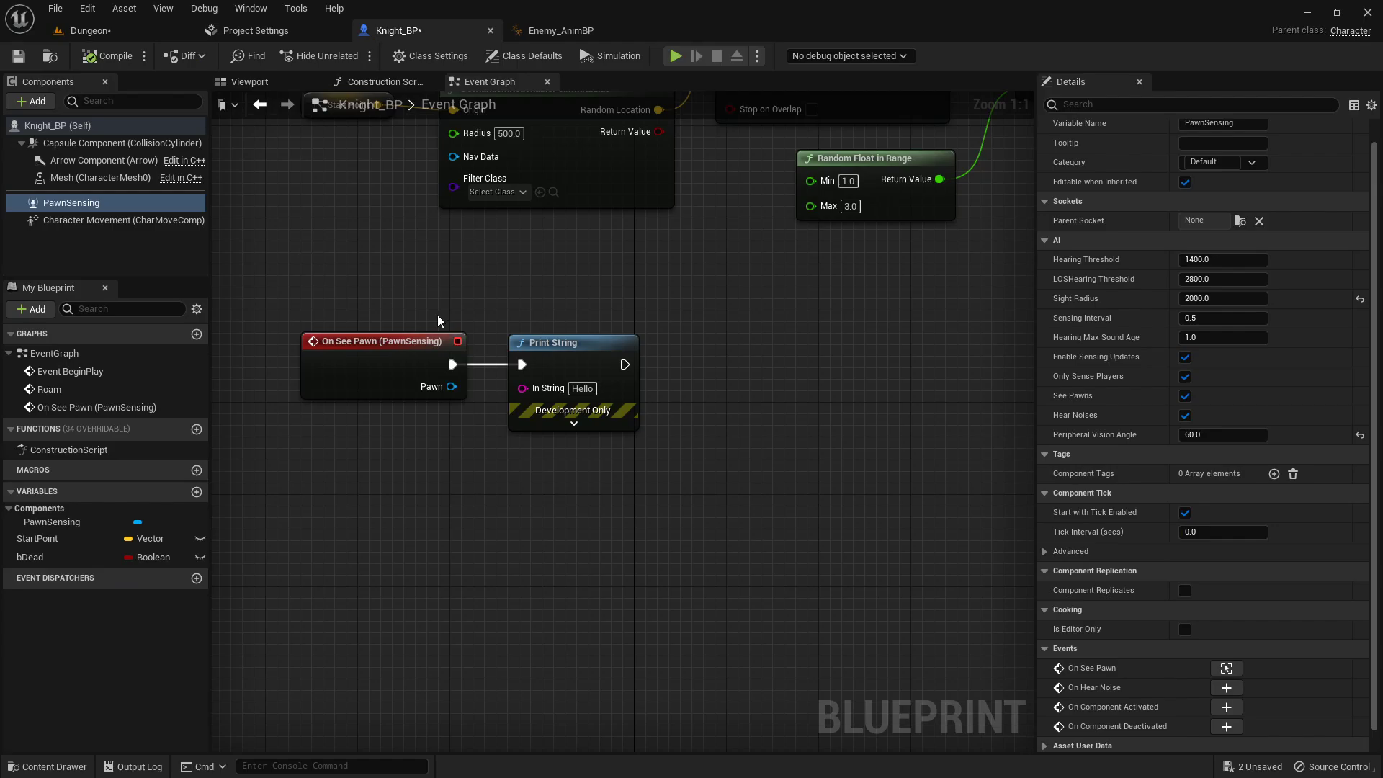
pyautogui.click(556, 345)
pyautogui.press('Delete')
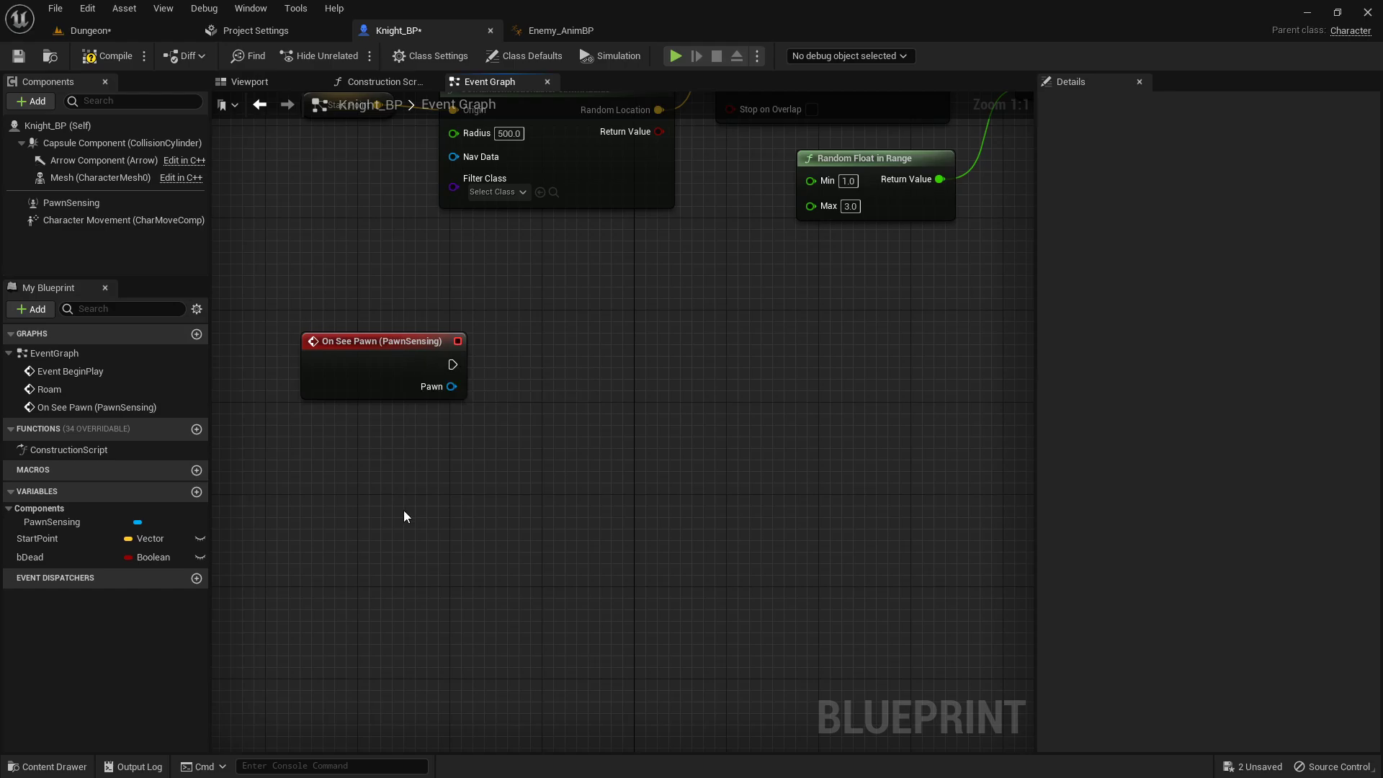
# - Promote the On See Pawn event's Pawn output to a variable named Target and align its Set node with the event
pyautogui.scroll(-4, 587, 348)
pyautogui.moveTo(676, 421); pyautogui.dragTo(574, 448, button='right')
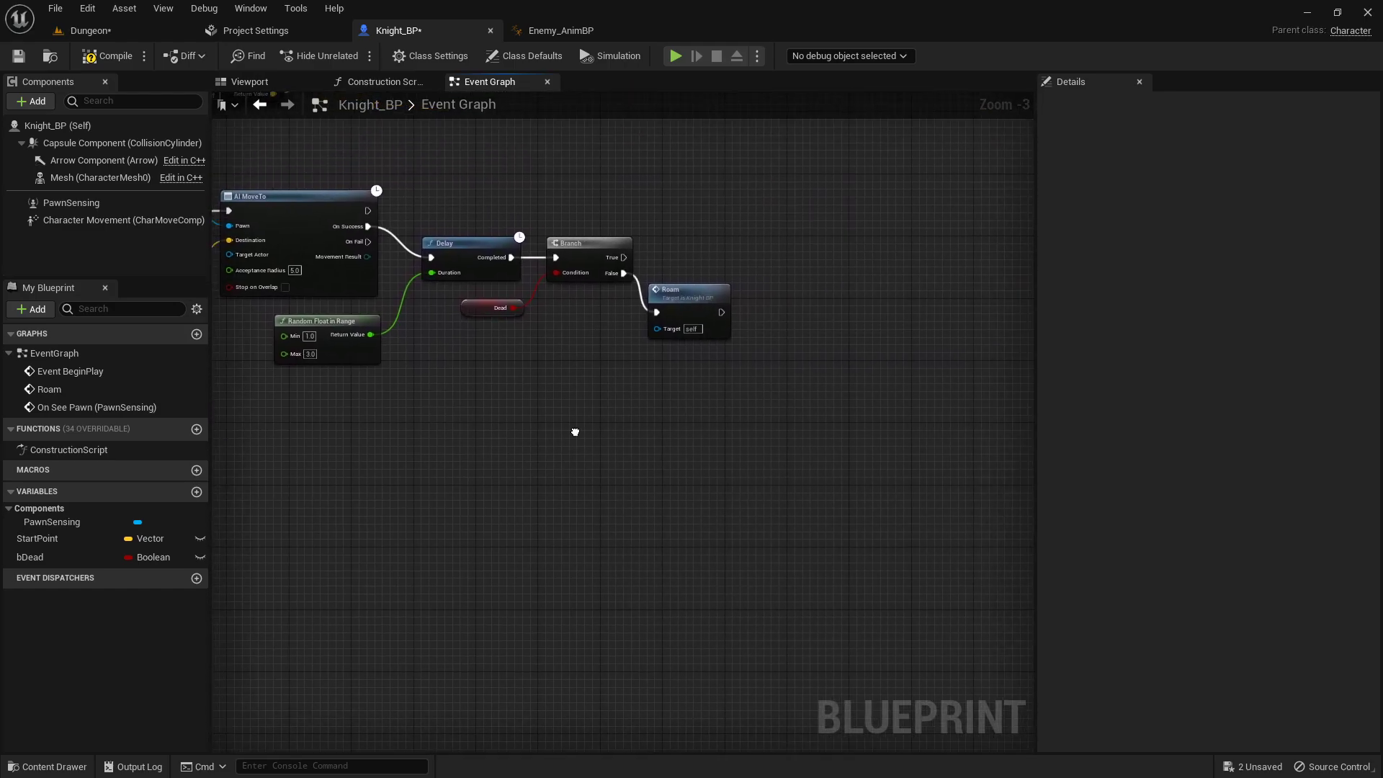
pyautogui.scroll(-1, 353, 378)
pyautogui.moveTo(353, 378); pyautogui.dragTo(487, 395, button='right')
pyautogui.scroll(4, 487, 394)
pyautogui.moveTo(643, 335); pyautogui.dragTo(508, 296, button='right')
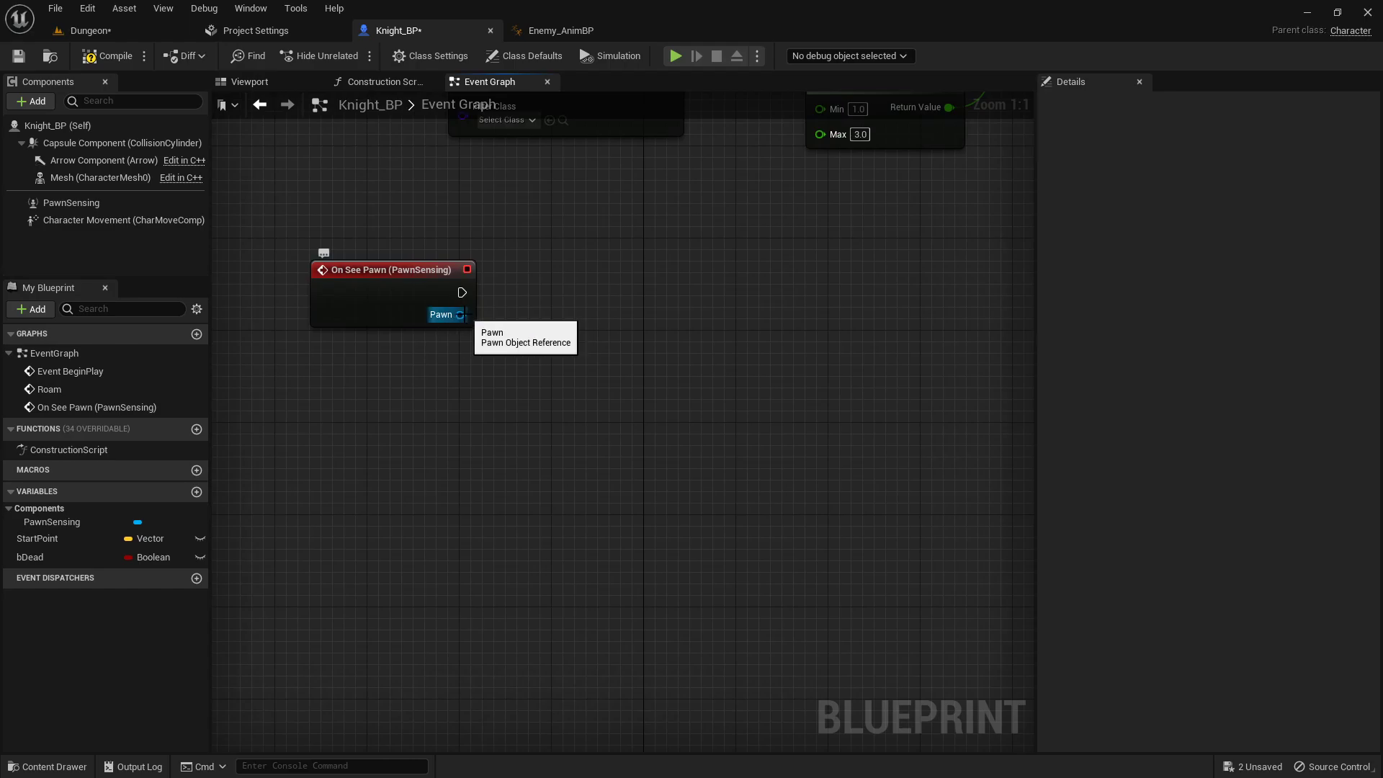
pyautogui.rightClick(461, 315)
pyautogui.click(543, 343)
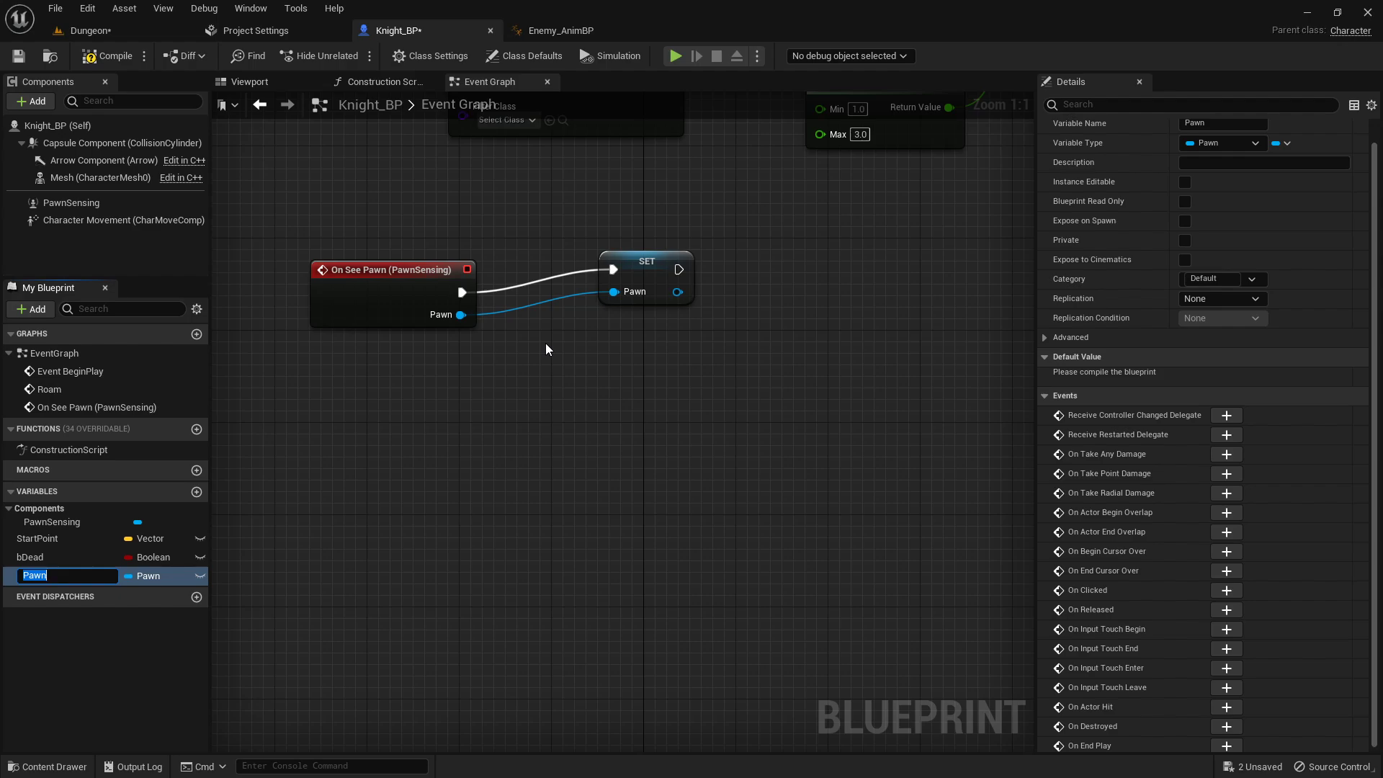
pyautogui.write('Target')
pyautogui.press('Return')
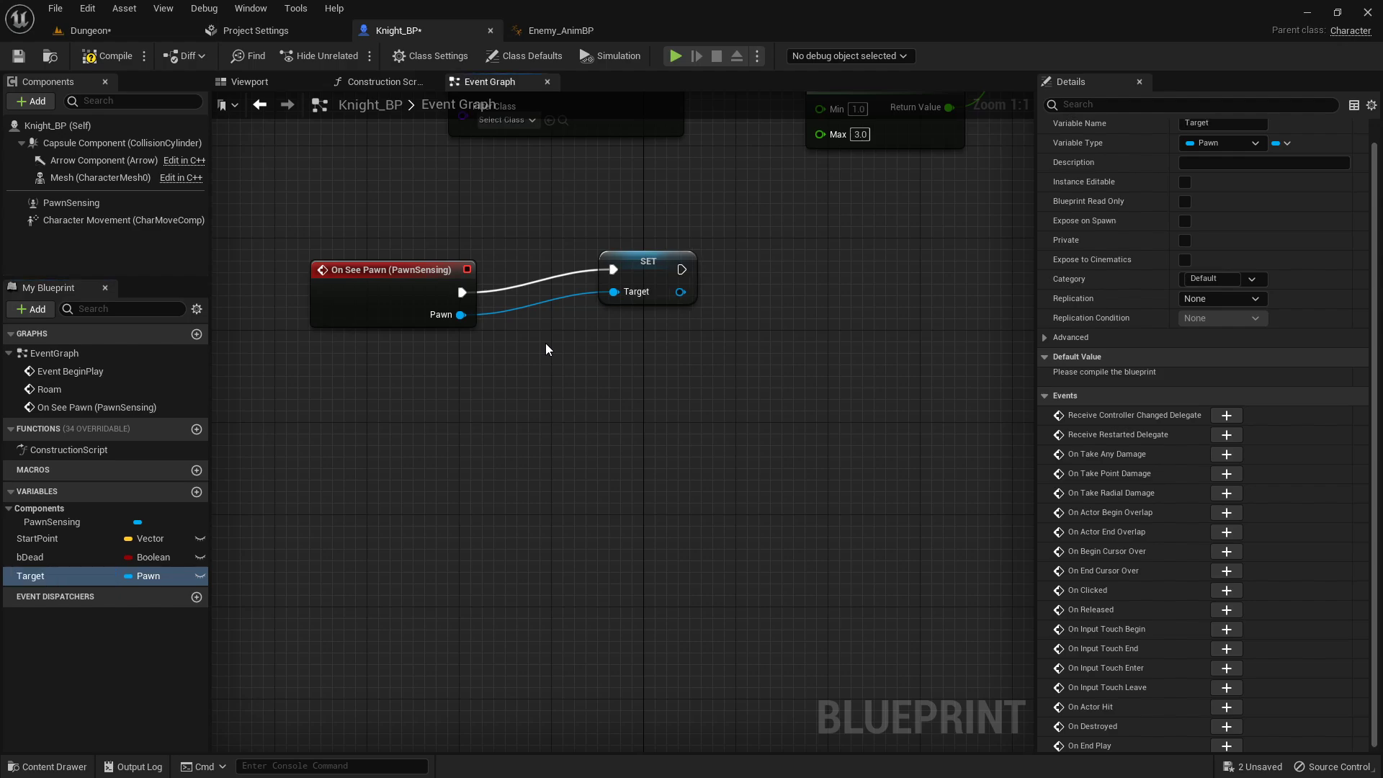
pyautogui.moveTo(649, 272); pyautogui.dragTo(660, 294)
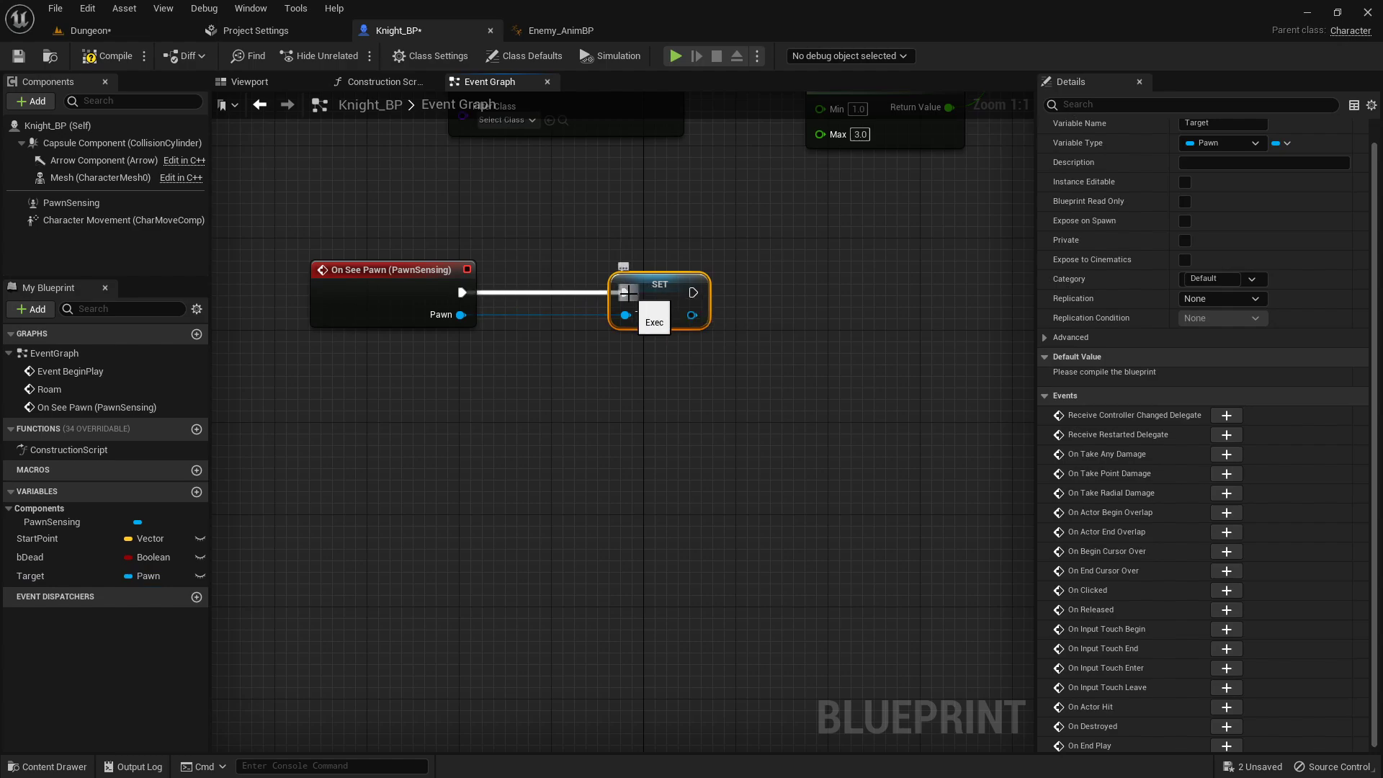
# - Detach Set Target from the event's execution, move it below, and connect On See Pawn to a validated Get of Target
pyautogui.moveTo(628, 291); pyautogui.dragTo(554, 398)
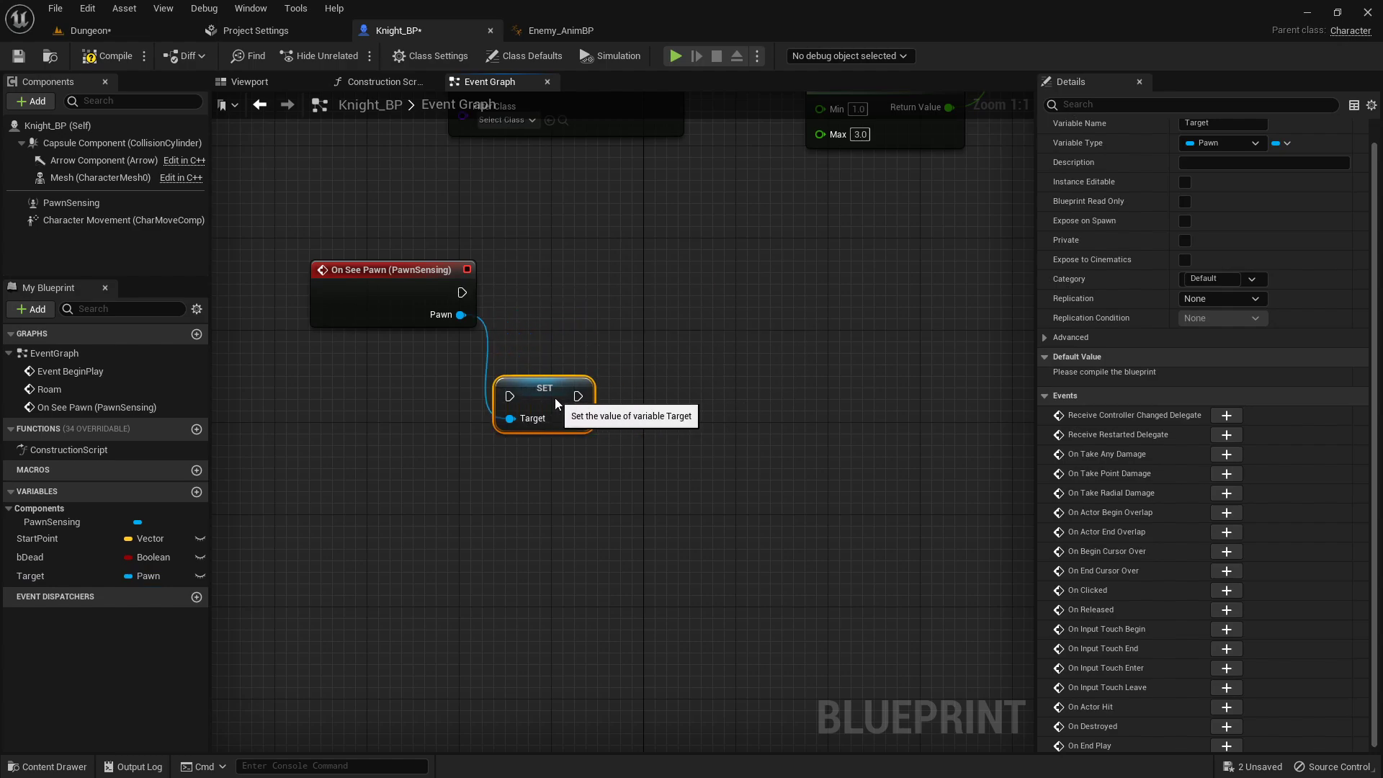
pyautogui.moveTo(42, 574); pyautogui.dragTo(296, 396)
pyautogui.click(324, 418)
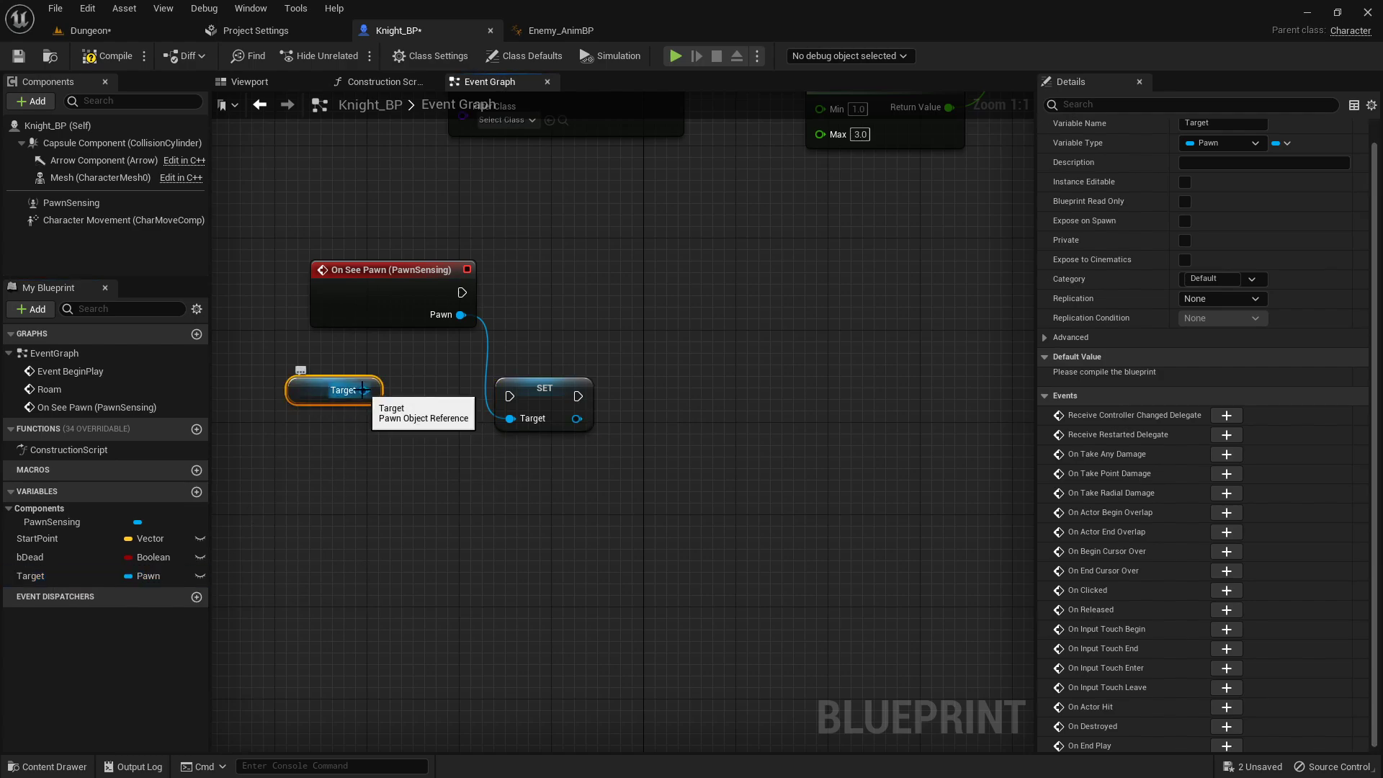
pyautogui.rightClick(362, 389)
pyautogui.click(422, 517)
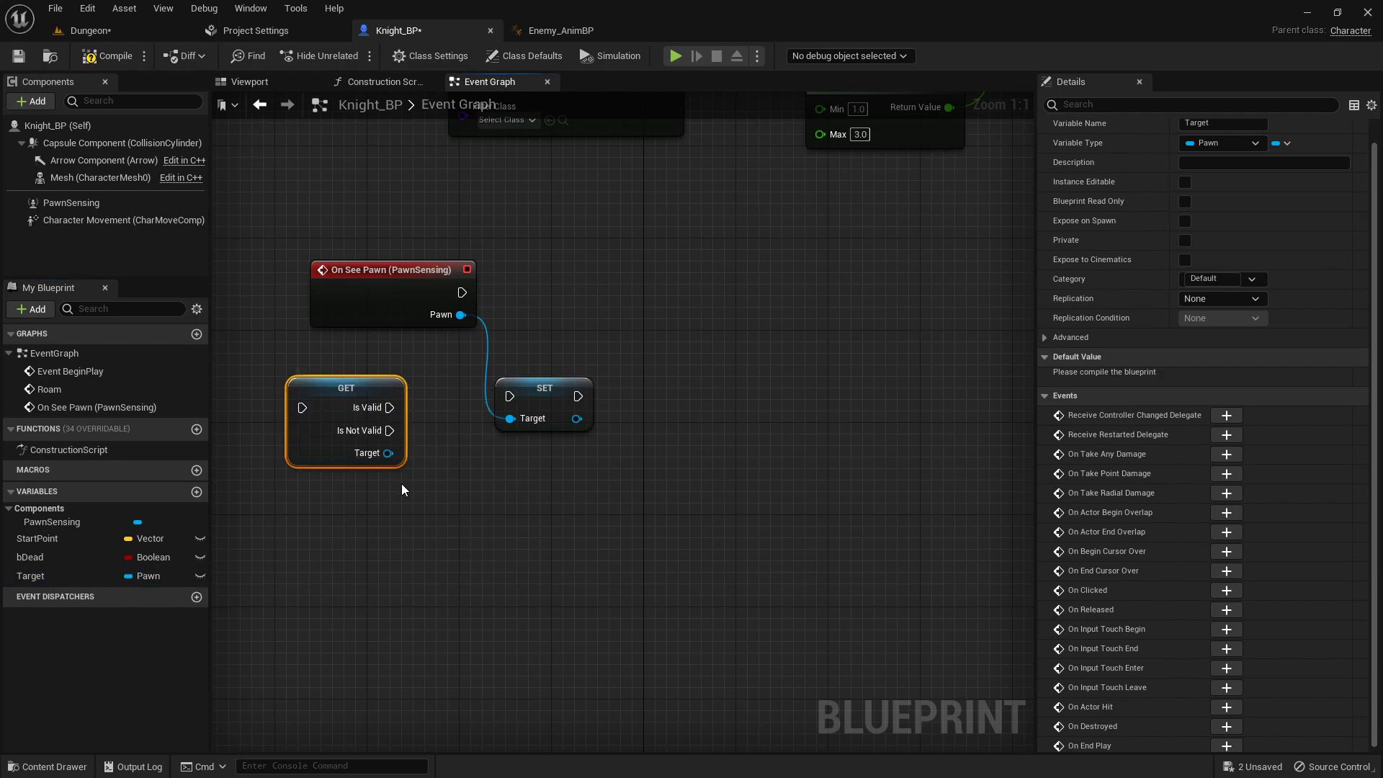
pyautogui.moveTo(331, 401); pyautogui.dragTo(574, 280)
pyautogui.click(625, 256)
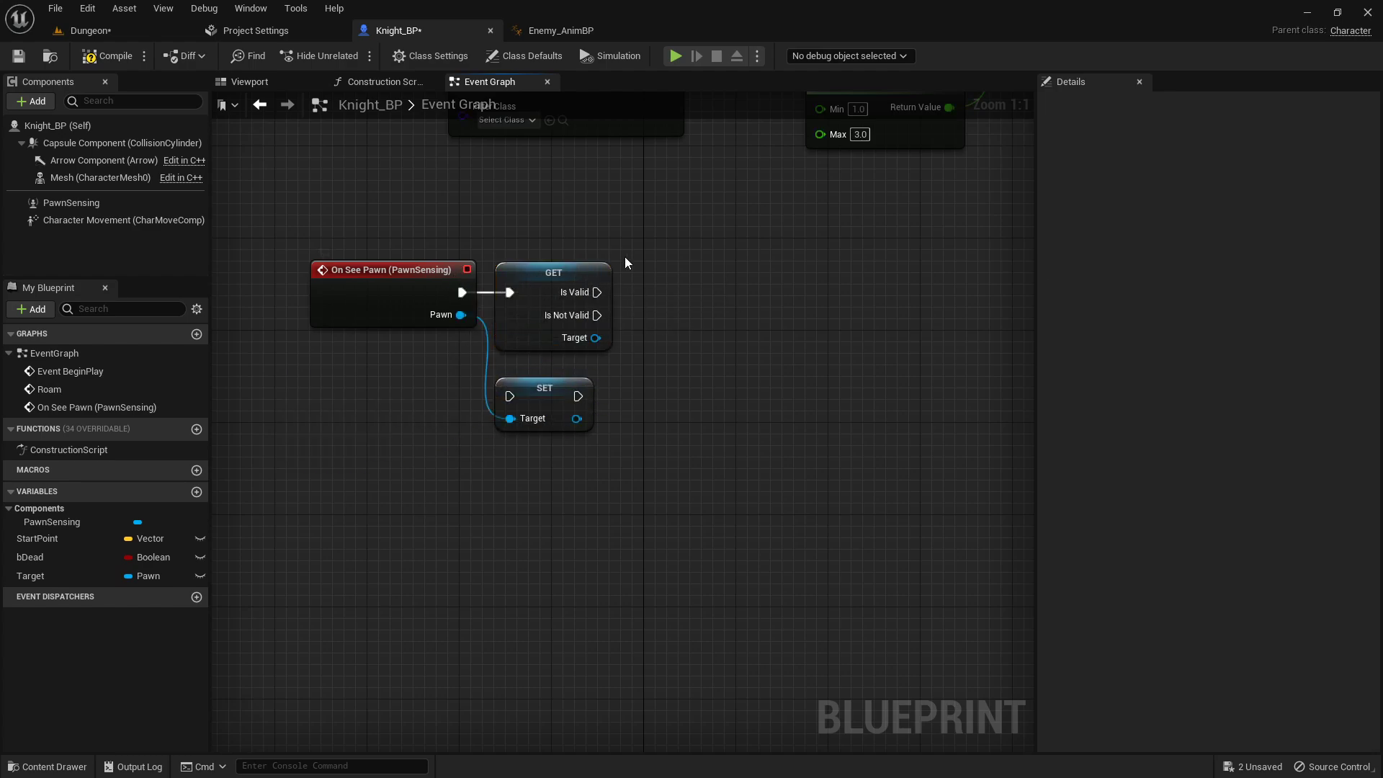
# - Run Set Target from the validated Get's Is Not Valid output and route its Pawn wire through a reroute node
pyautogui.moveTo(625, 257); pyautogui.dragTo(434, 230, button='right')
pyautogui.moveTo(389, 296); pyautogui.dragTo(519, 352)
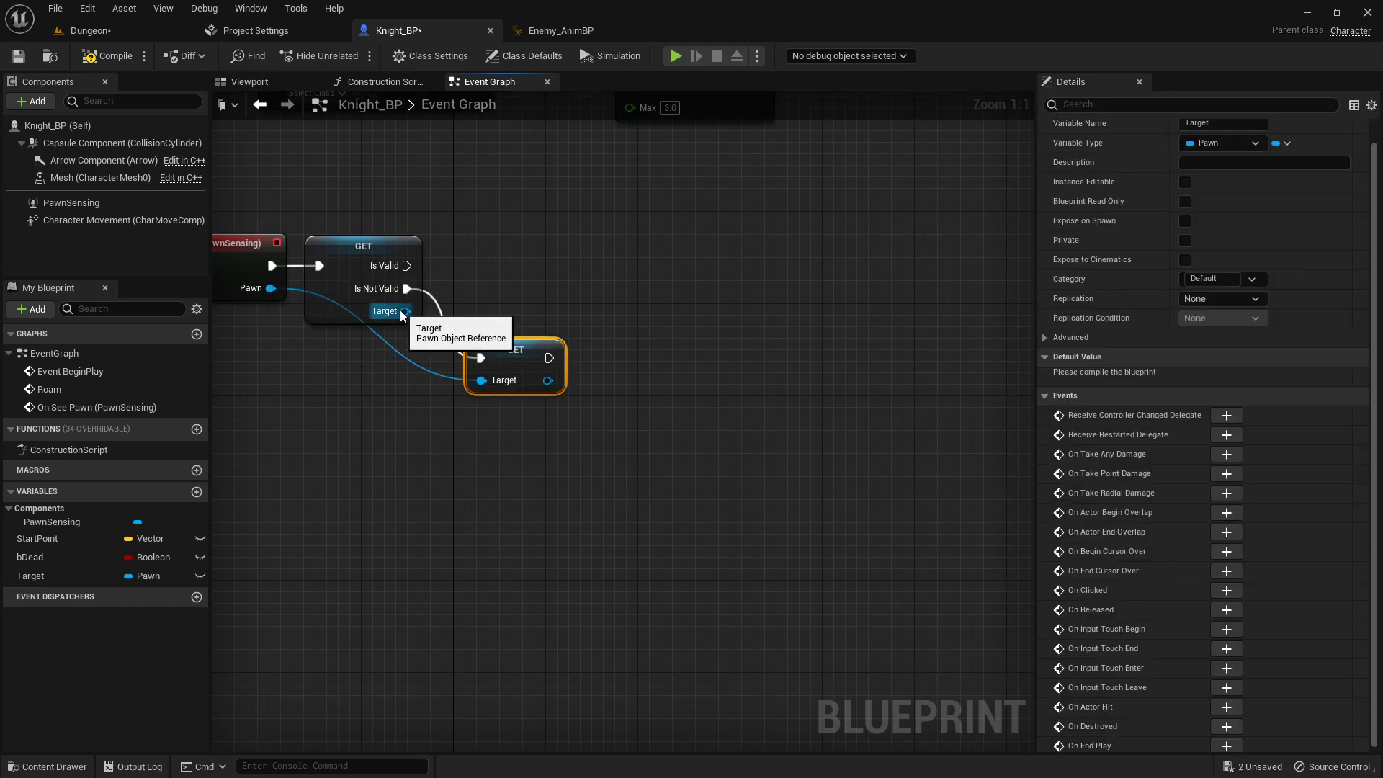
pyautogui.doubleClick(414, 361)
pyautogui.moveTo(414, 361); pyautogui.dragTo(321, 386)
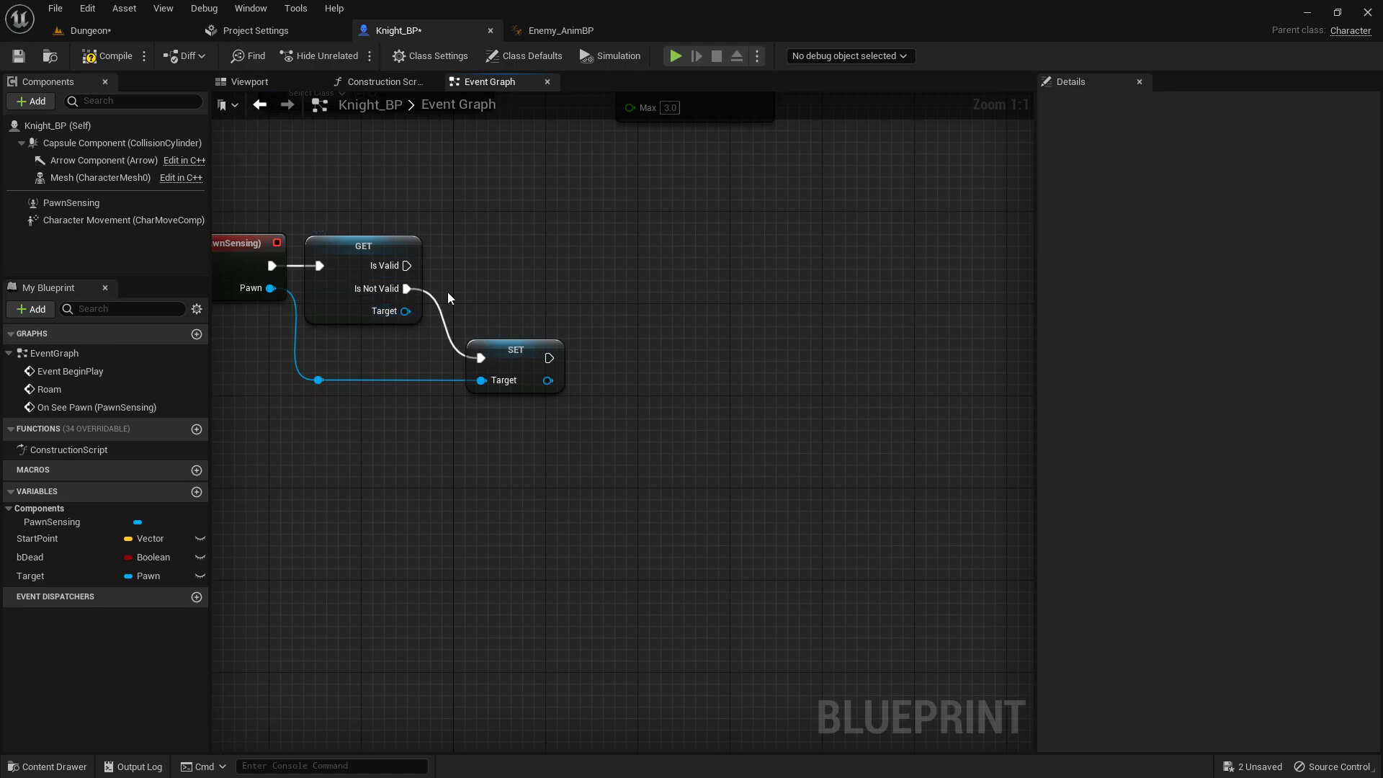
# - Add a custom event named ChasePlayer and place it below the Set Target node
pyautogui.rightClick(623, 268)
pyautogui.write('custom')
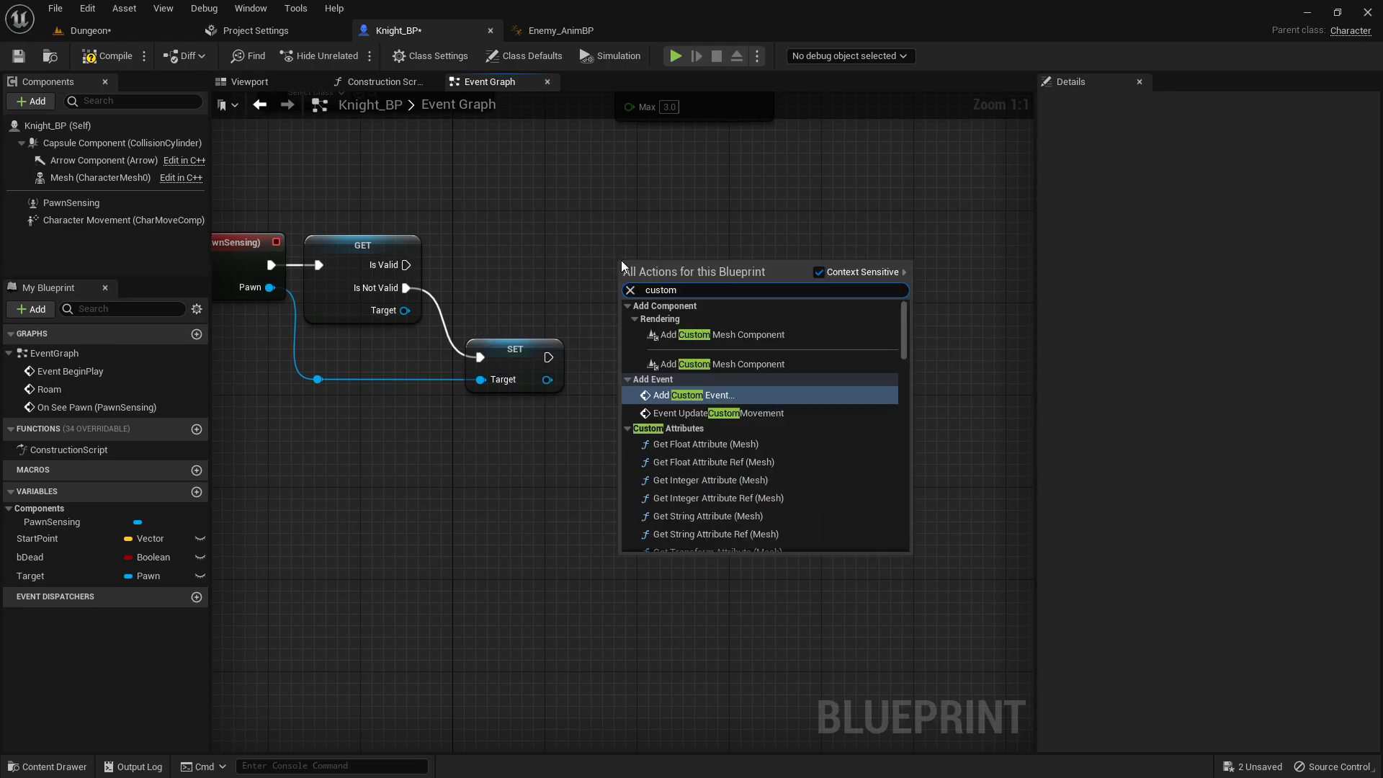
pyautogui.press('Return')
pyautogui.write('C')
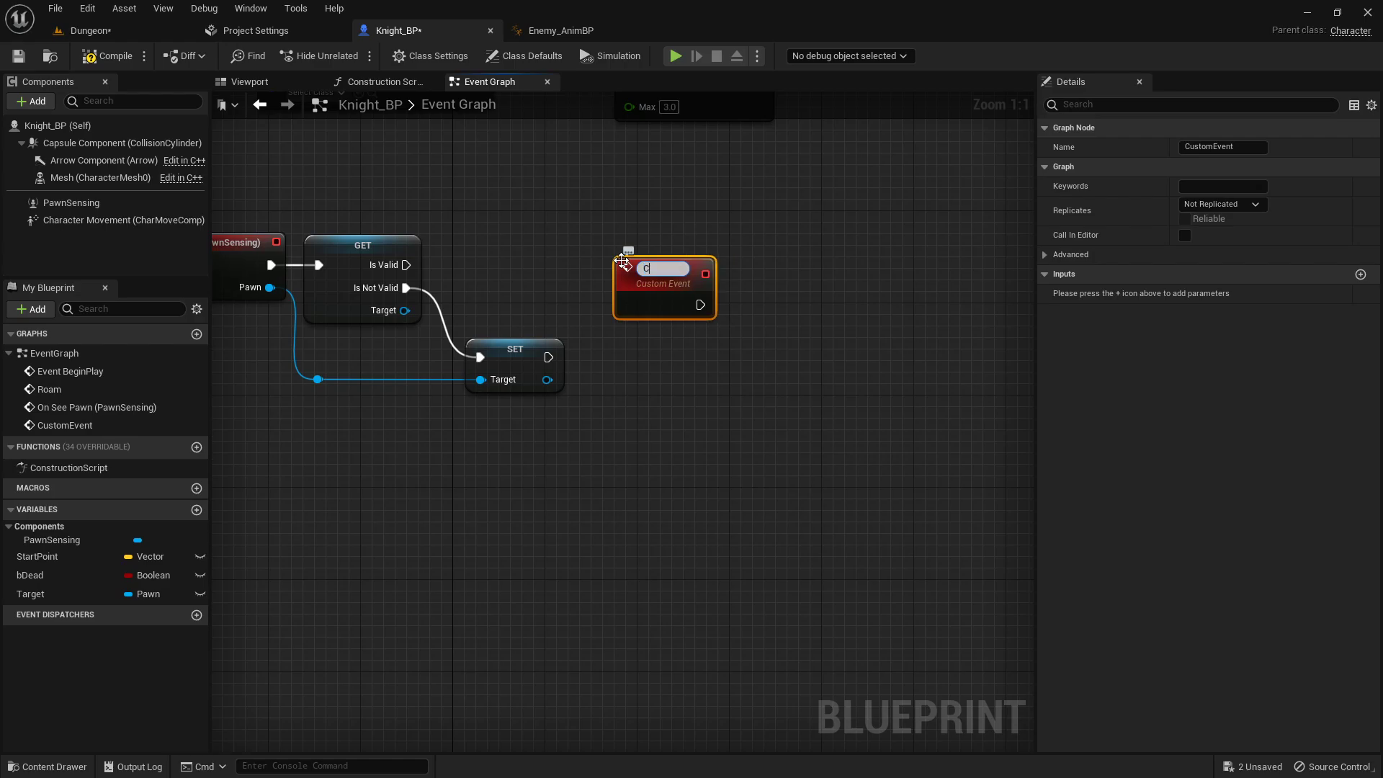
pyautogui.write('hasePlayer')
pyautogui.press('Return')
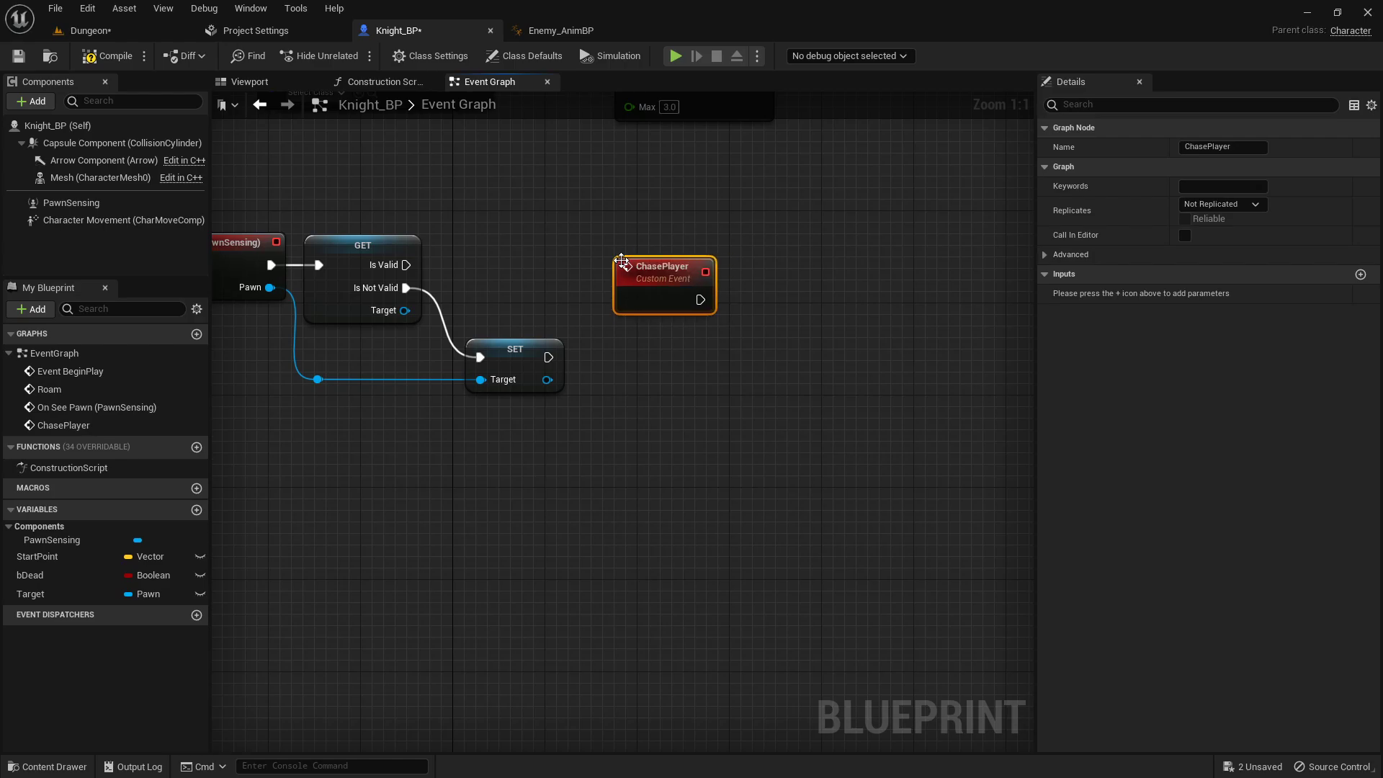
pyautogui.moveTo(653, 275); pyautogui.dragTo(437, 506)
pyautogui.moveTo(406, 264); pyautogui.dragTo(615, 283)
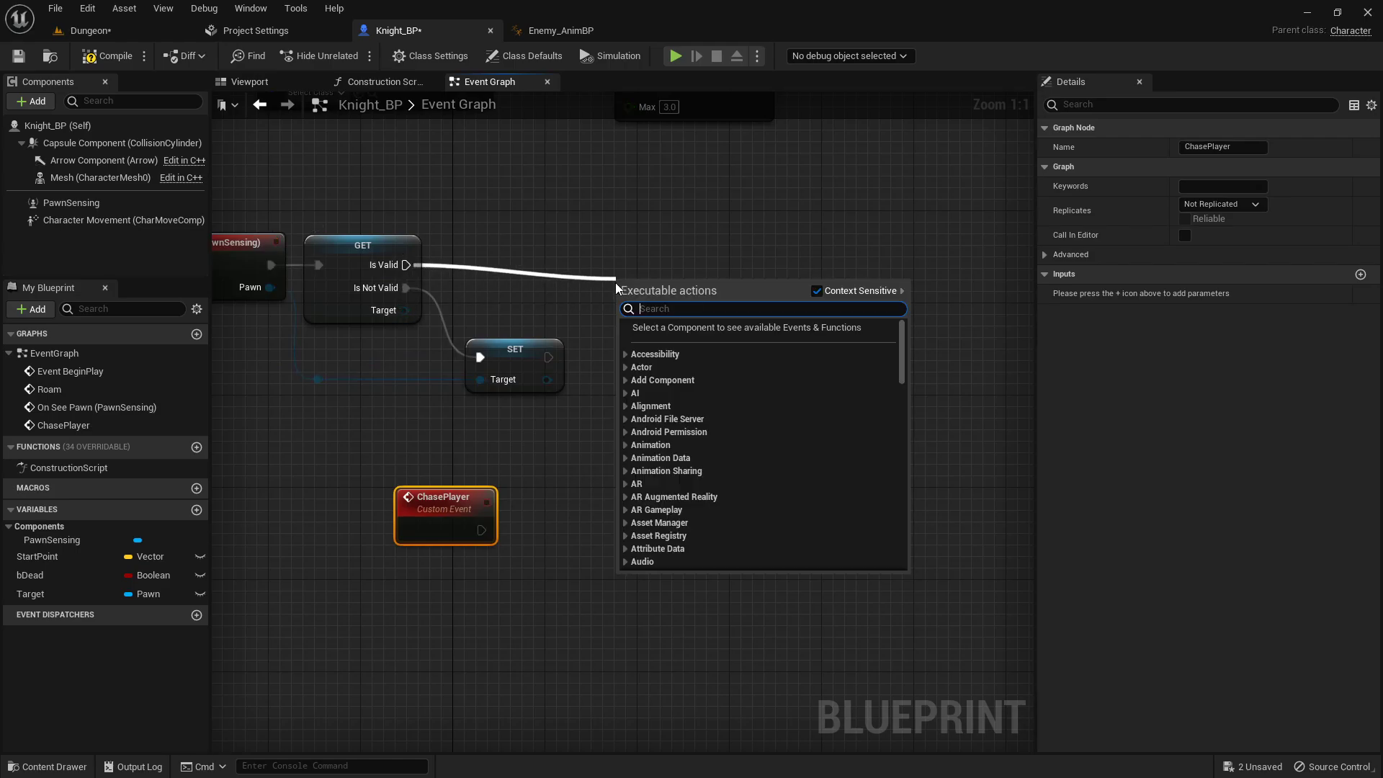
pyautogui.write('chase player')
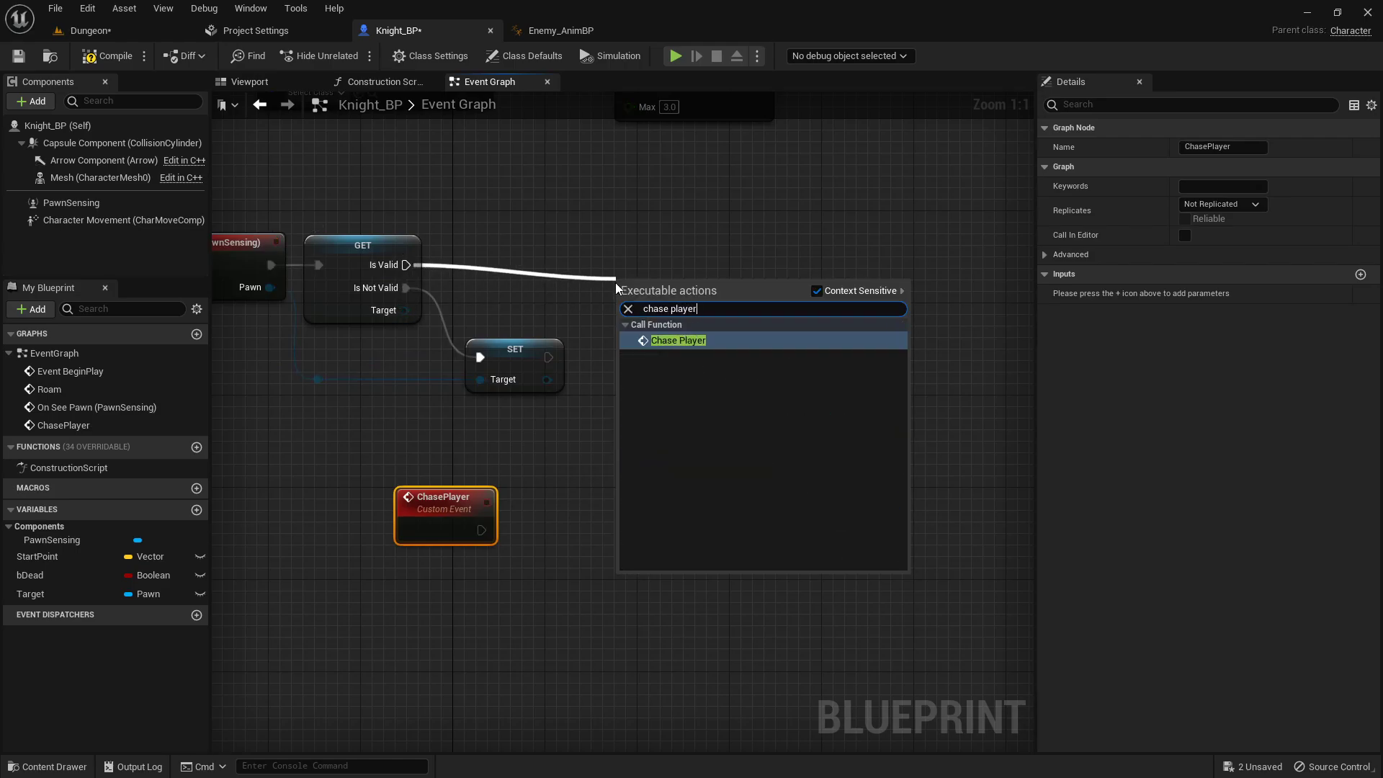
pyautogui.click(568, 222)
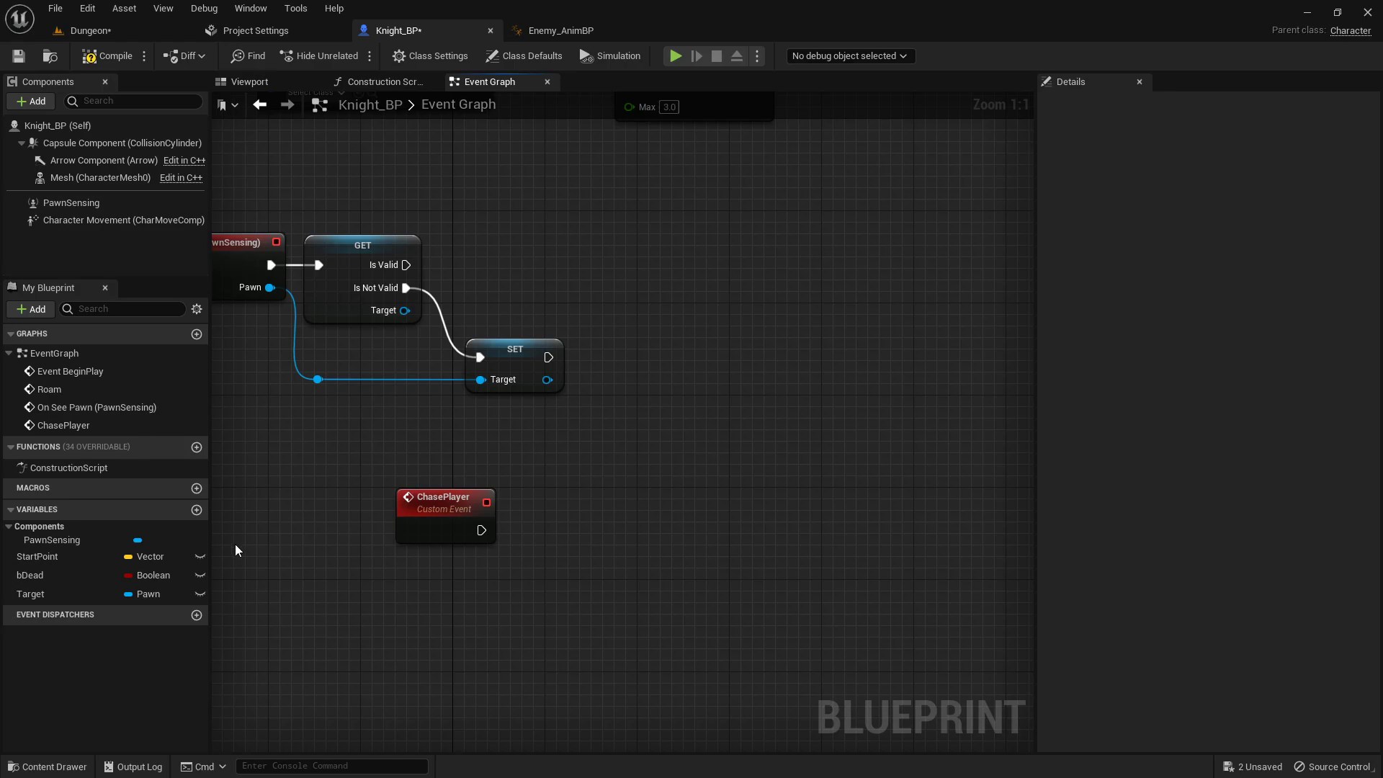
# - Create a Boolean variable named bChasingPlayer in Knight_BP
pyautogui.click(196, 510)
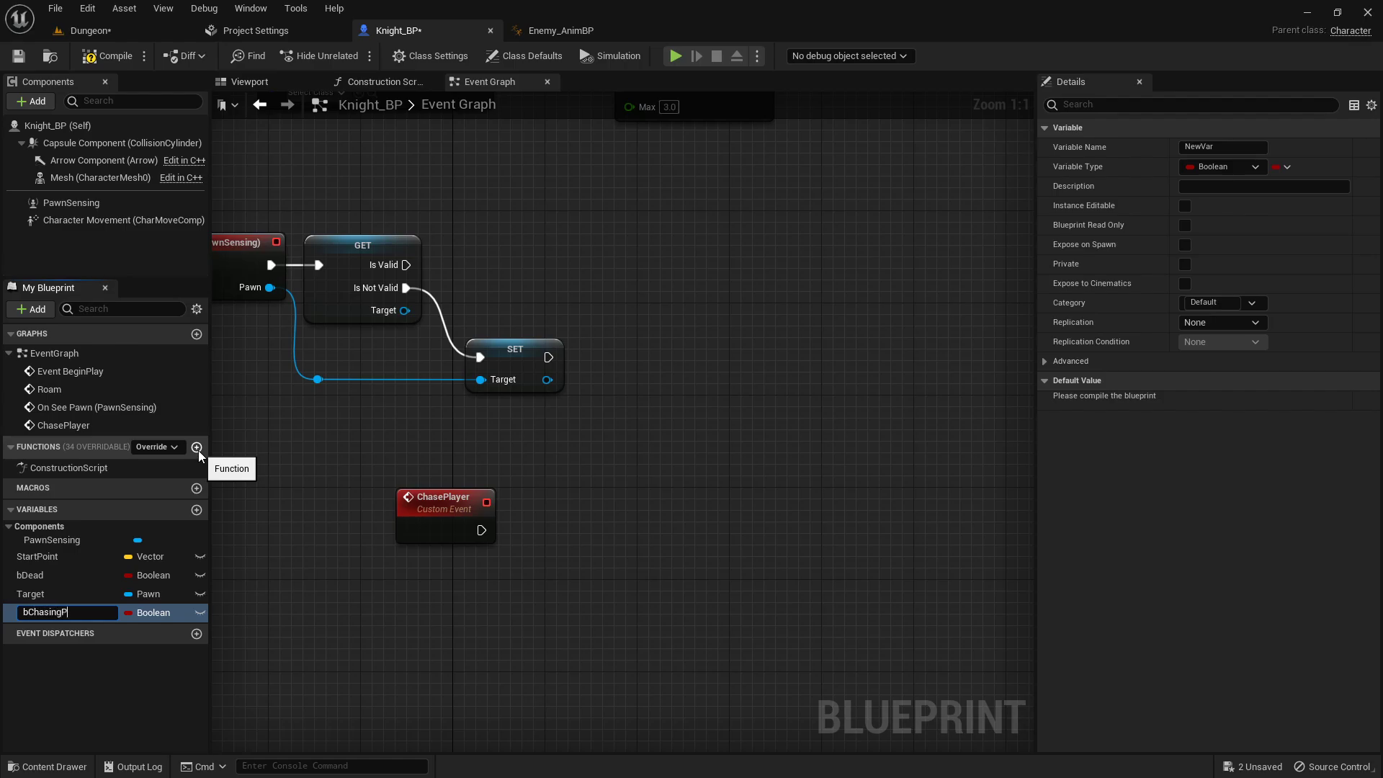
pyautogui.write('bChasingPlayer')
pyautogui.press('Return')
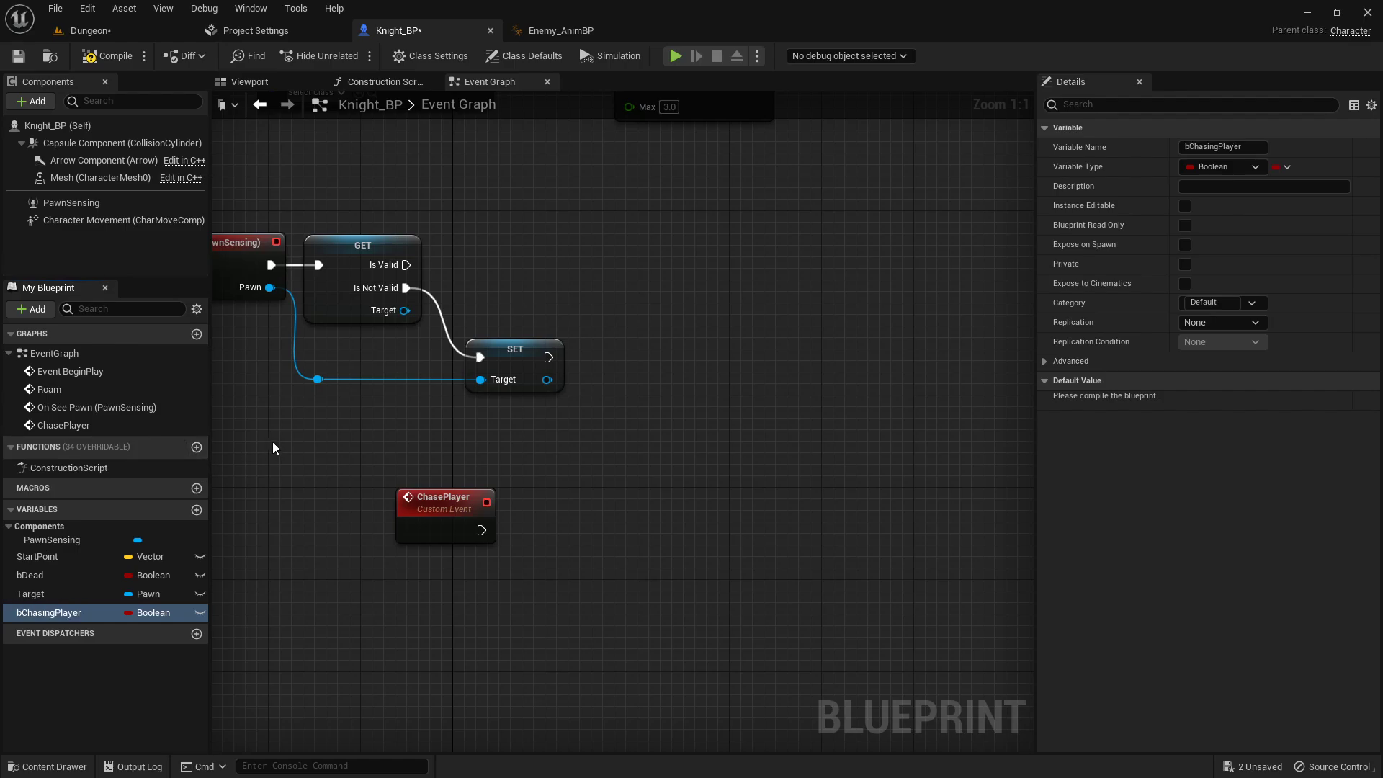
# - Connect the validated Get's Is Valid output to a new Branch that uses a bChasingPlayer getter as its condition
pyautogui.moveTo(57, 609); pyautogui.dragTo(435, 364)
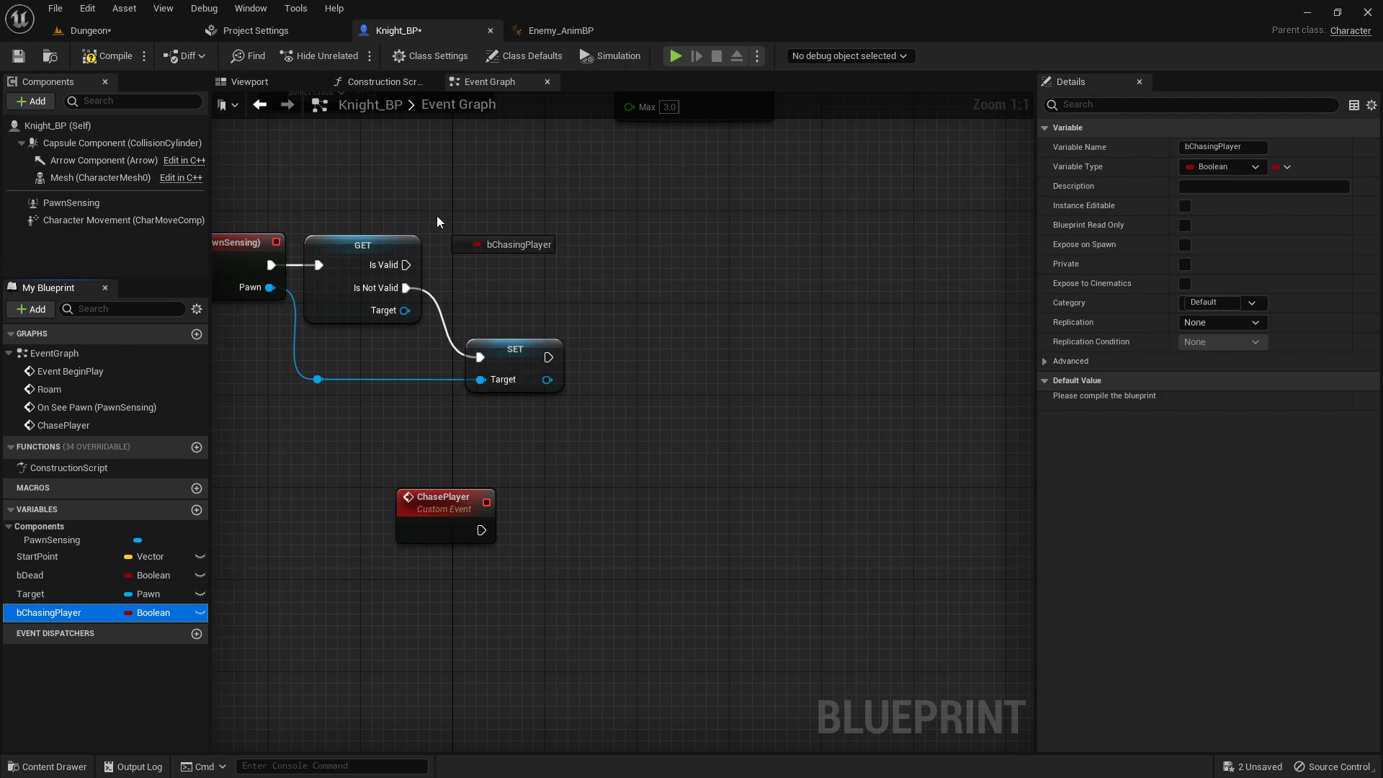
pyautogui.moveTo(319, 170); pyautogui.dragTo(320, 171)
pyautogui.click(383, 189)
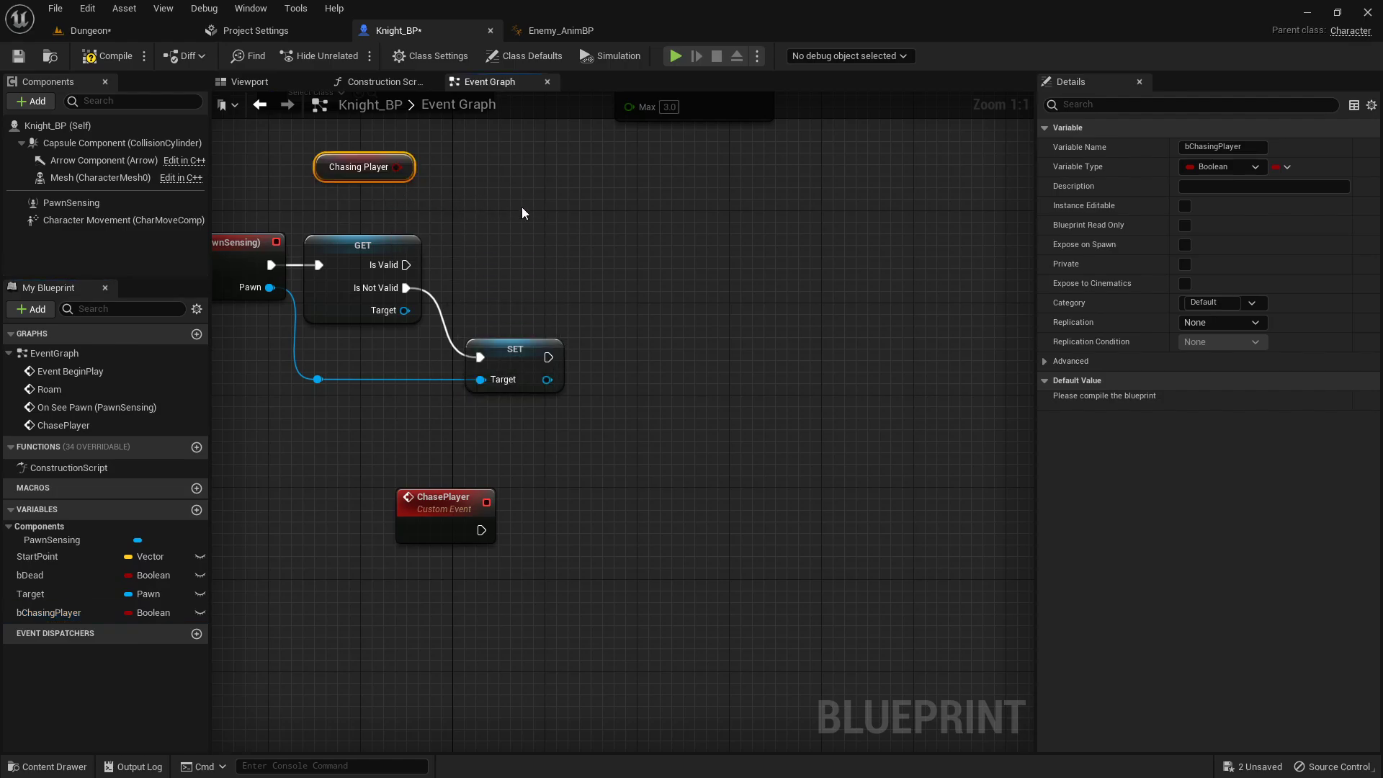
pyautogui.click(568, 225)
pyautogui.moveTo(406, 265); pyautogui.dragTo(677, 264)
pyautogui.moveTo(397, 168); pyautogui.dragTo(625, 289)
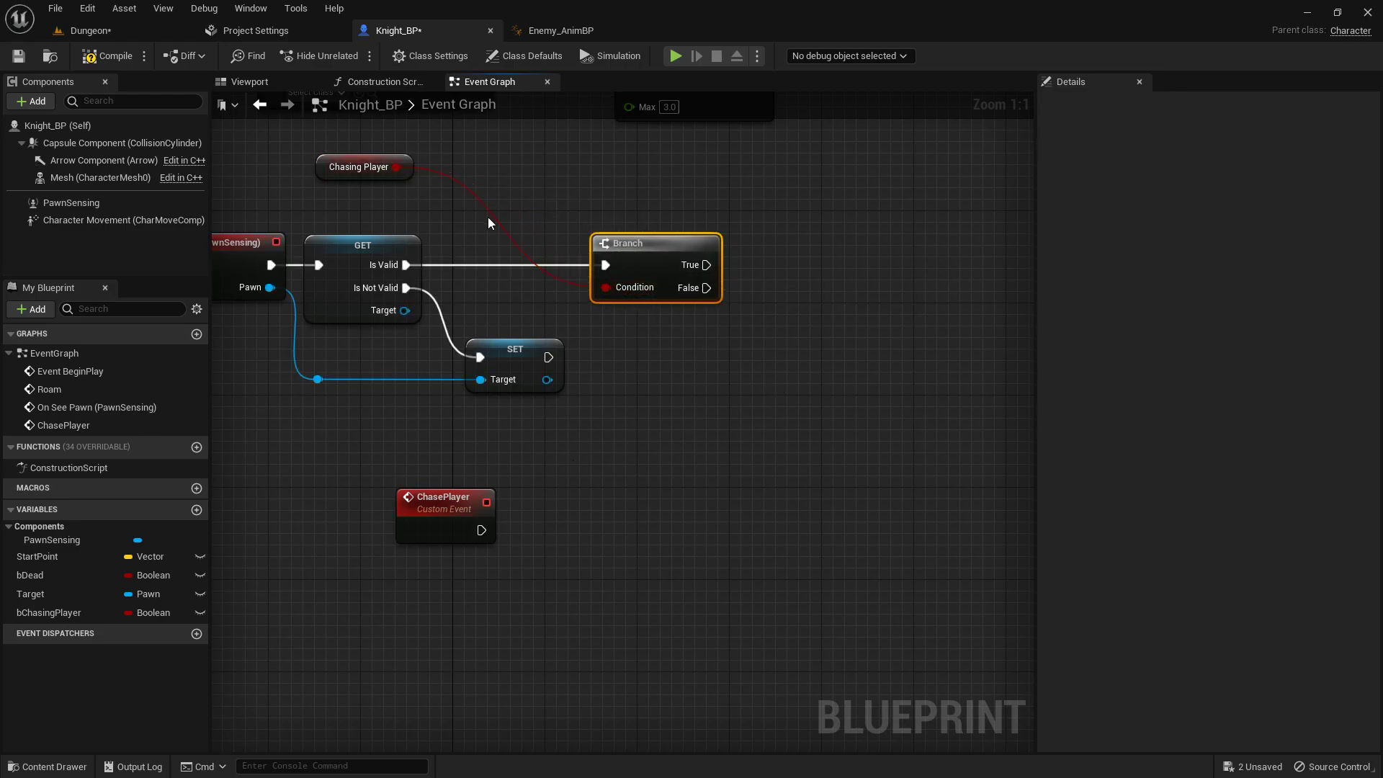
pyautogui.moveTo(406, 159); pyautogui.dragTo(527, 176)
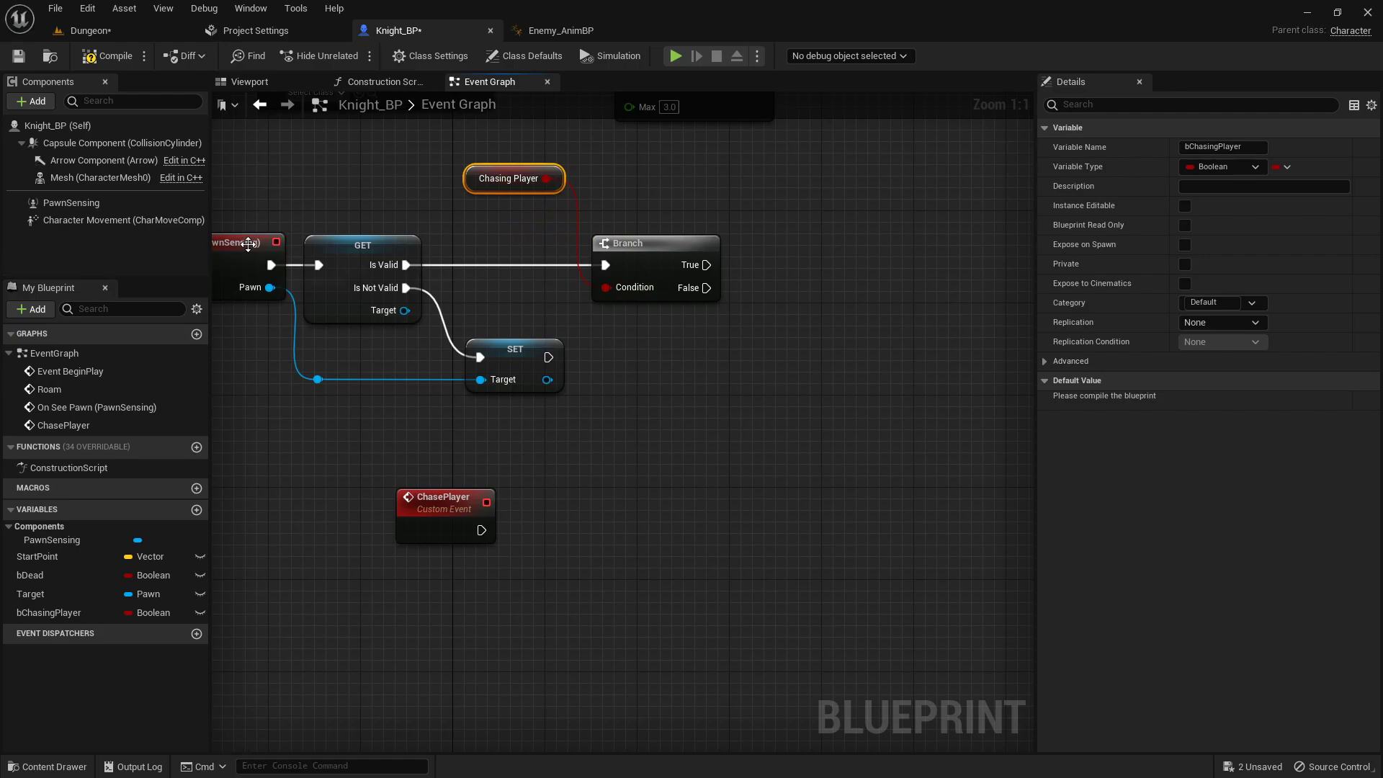
# - Reposition the ChasePlayer event and bChasingPlayer getter, and set bChasingPlayer to true from the Branch's False output
pyautogui.moveTo(594, 355); pyautogui.dragTo(567, 363, button='right')
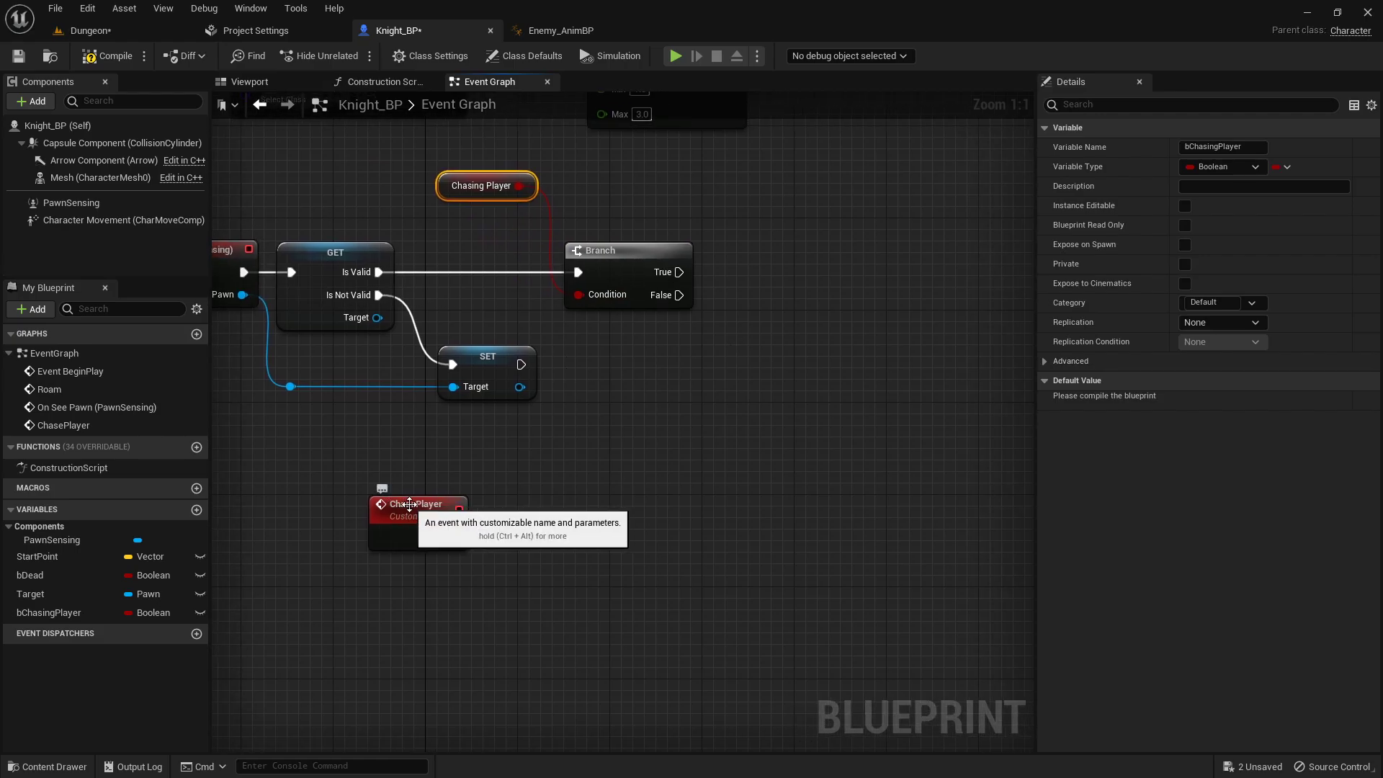
pyautogui.moveTo(427, 506); pyautogui.dragTo(701, 504)
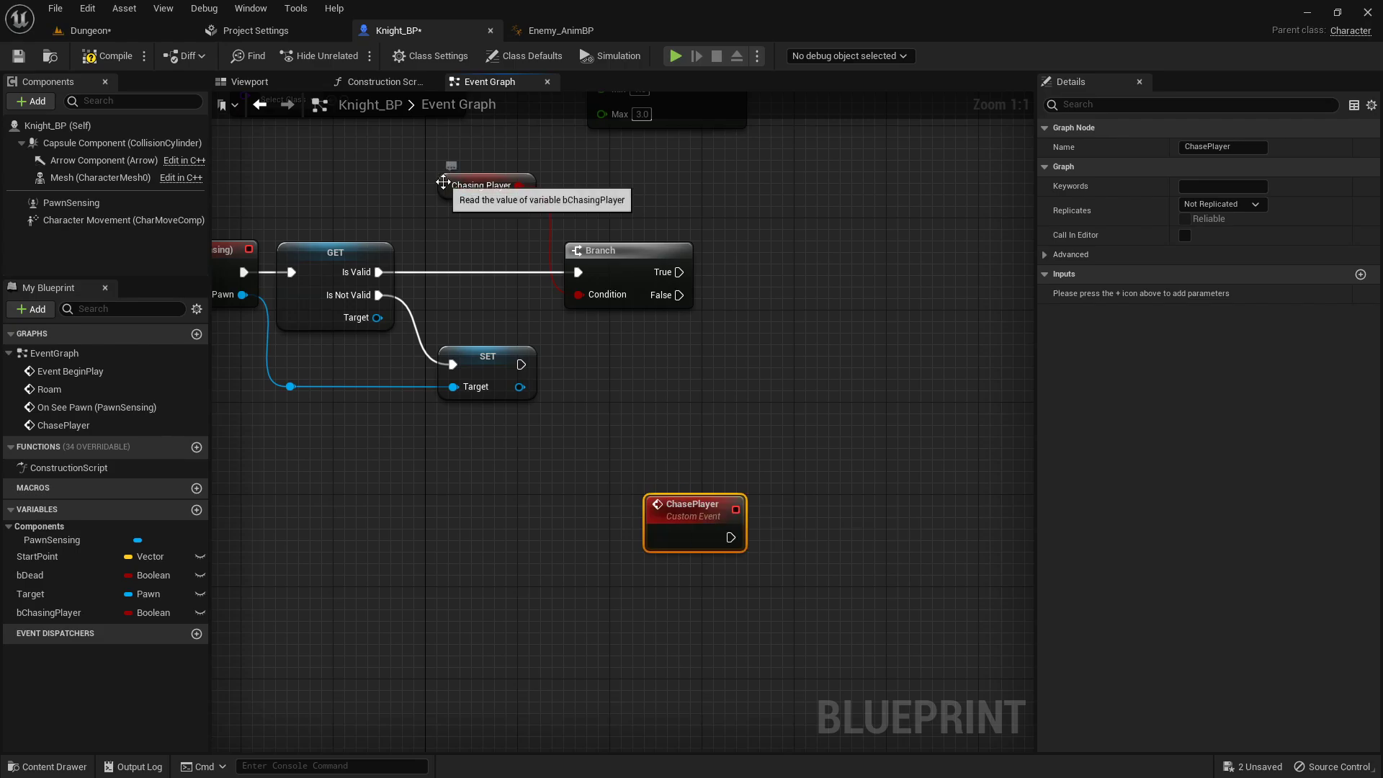
pyautogui.moveTo(481, 186); pyautogui.dragTo(447, 186)
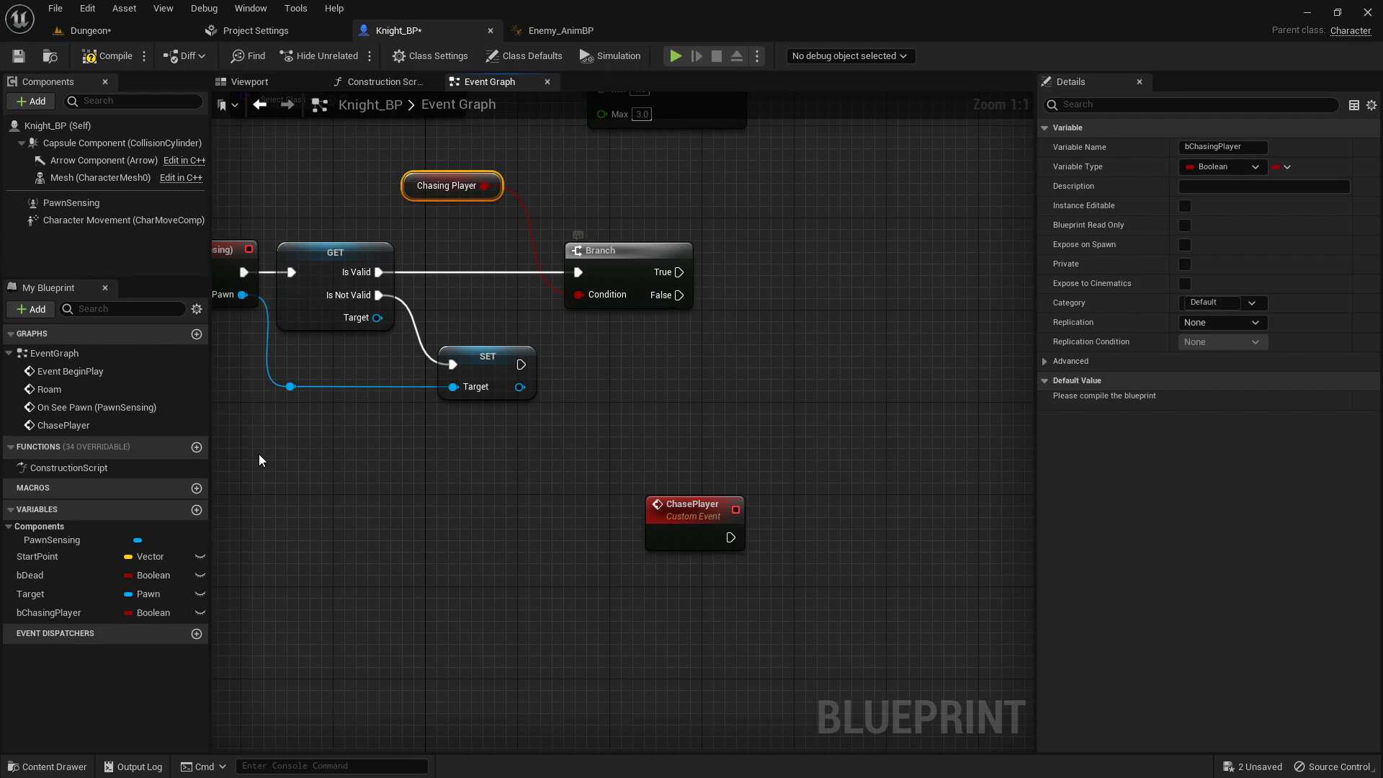
pyautogui.moveTo(41, 613); pyautogui.dragTo(802, 308)
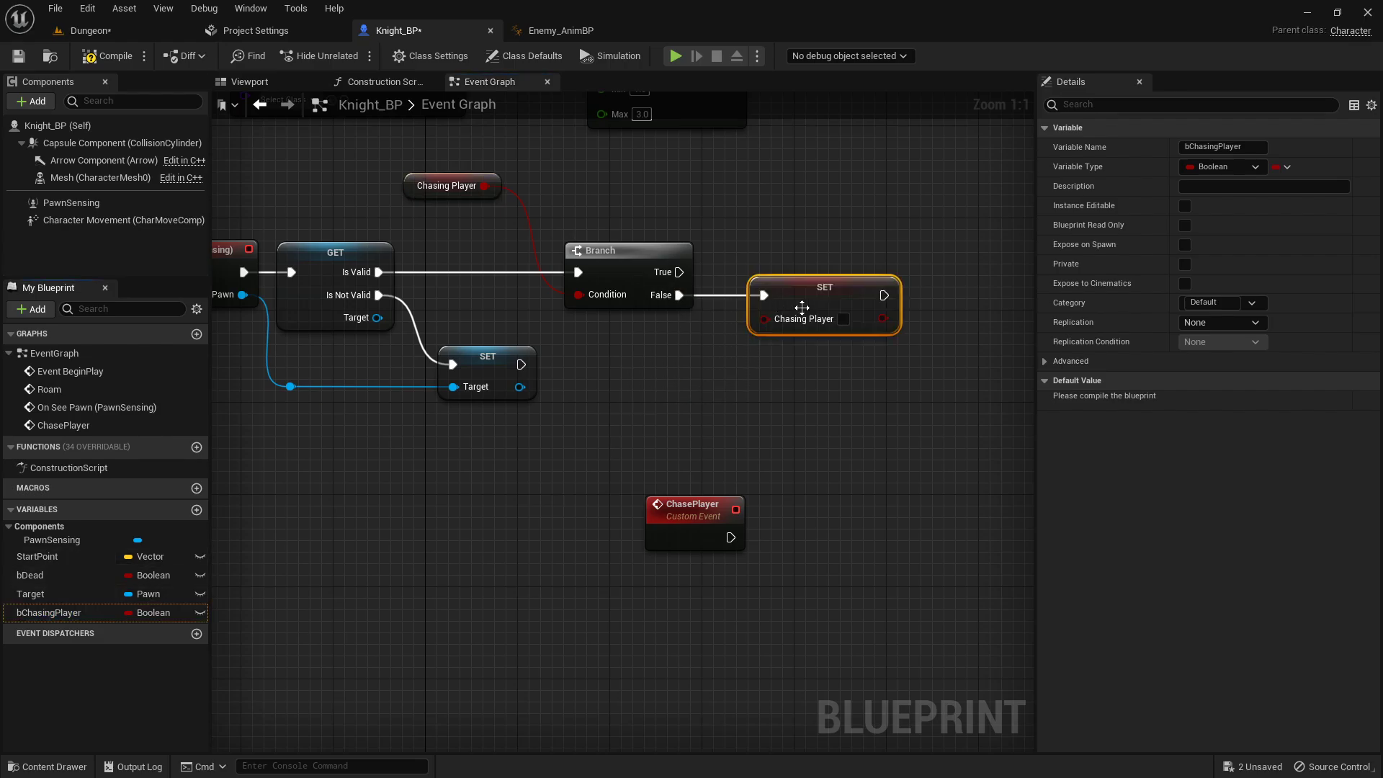
pyautogui.click(842, 318)
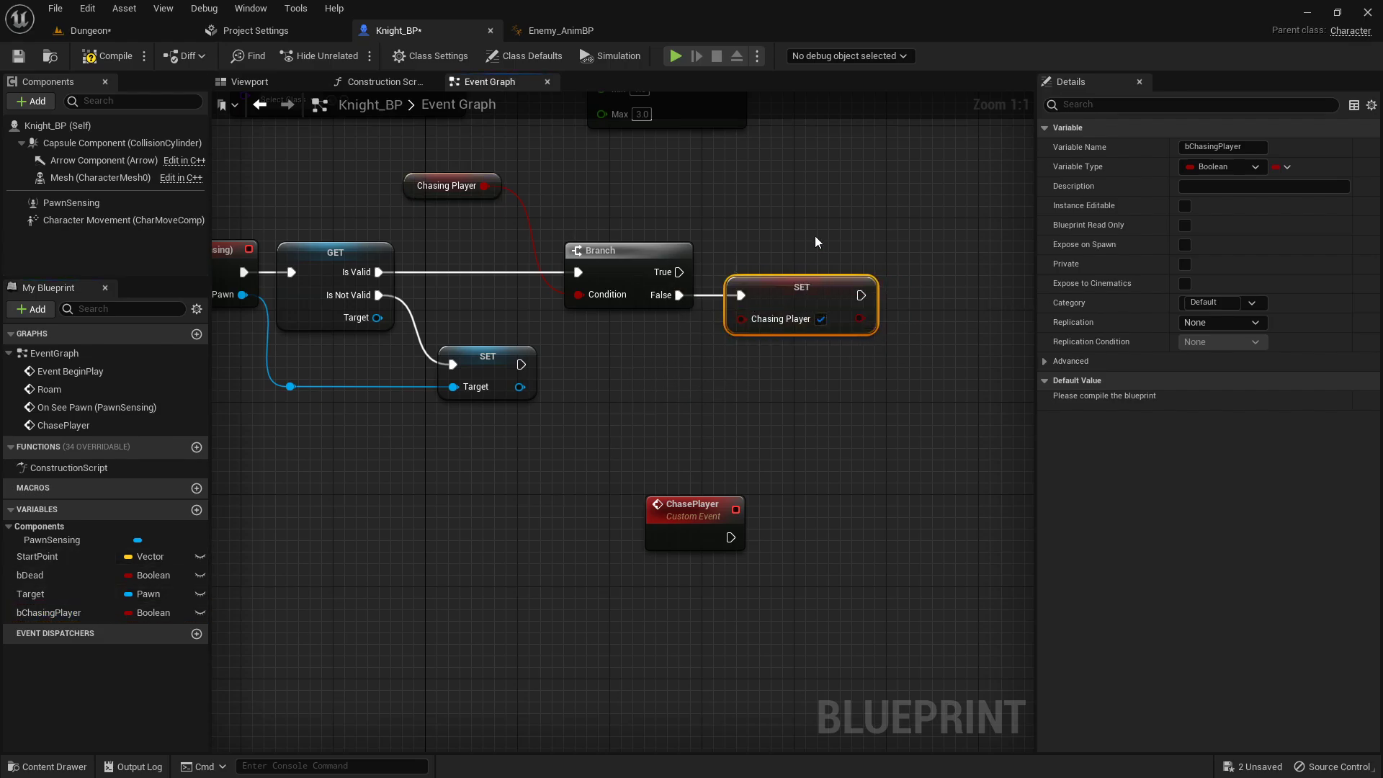
# - Call Chase Player after the Set Chasing Player node and align the call with it
pyautogui.moveTo(815, 236); pyautogui.dragTo(505, 249, button='right')
pyautogui.moveTo(578, 283); pyautogui.dragTo(683, 287)
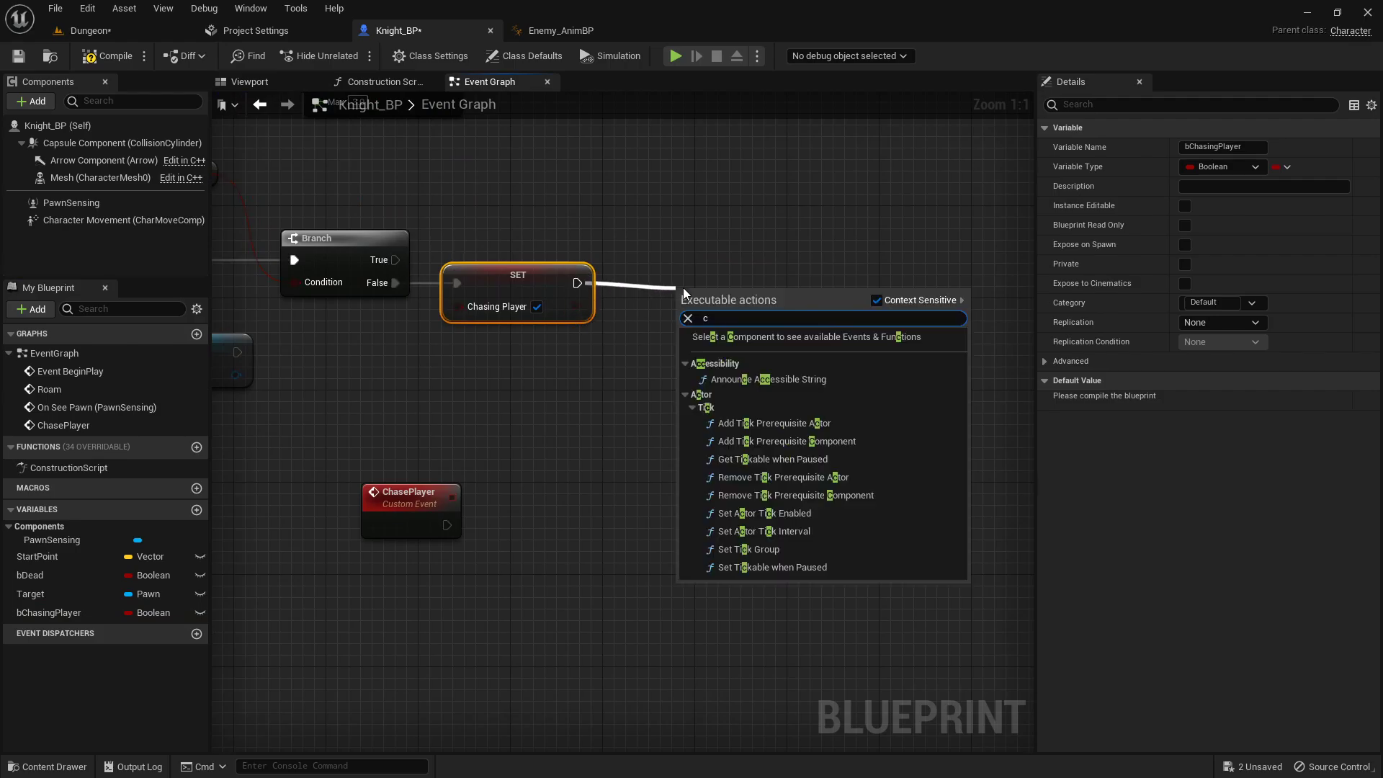
pyautogui.write('chase')
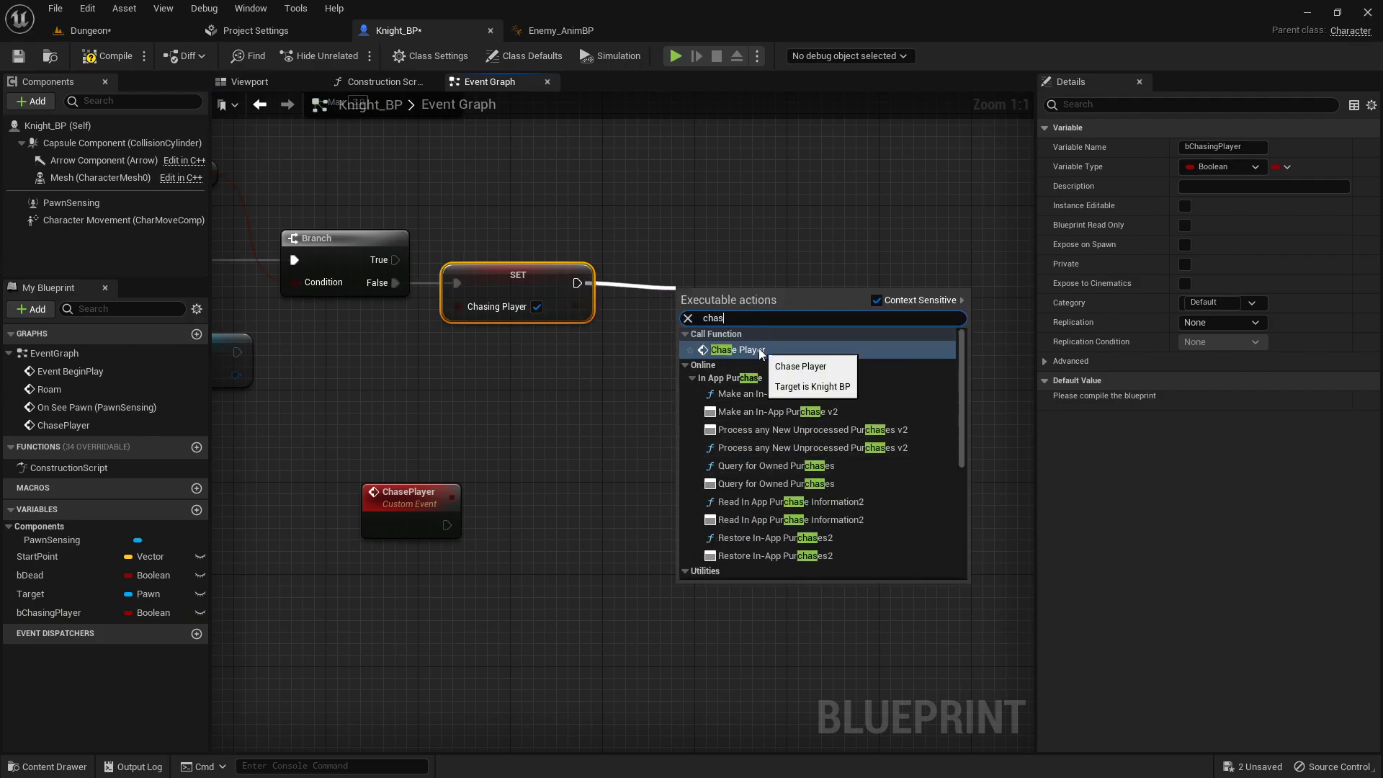
pyautogui.click(758, 348)
pyautogui.moveTo(698, 309); pyautogui.dragTo(667, 260)
# - Move Set Chasing Player and Chase Player away from the Branch and connect a second Branch to the first one's False output
pyautogui.scroll(-1, 363, 347)
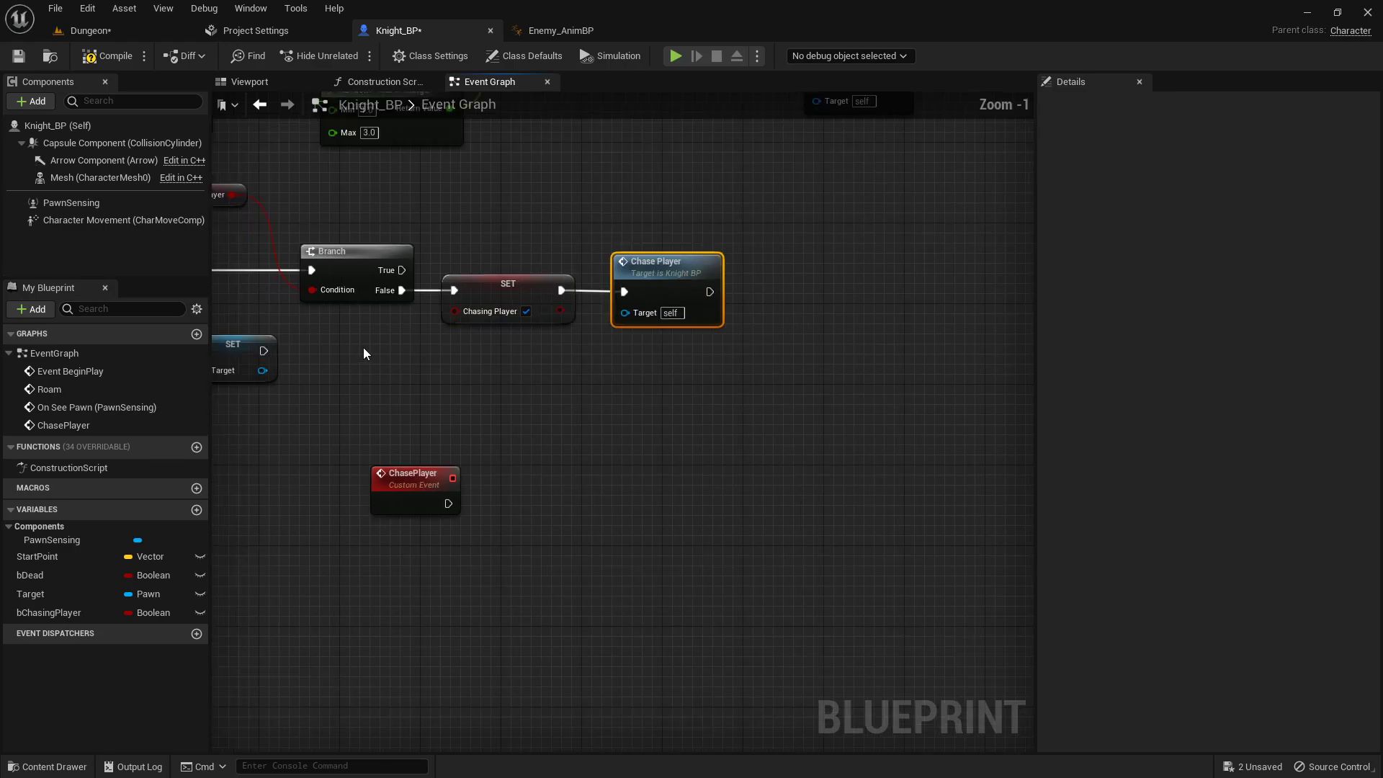
pyautogui.moveTo(363, 347); pyautogui.dragTo(688, 338, button='right')
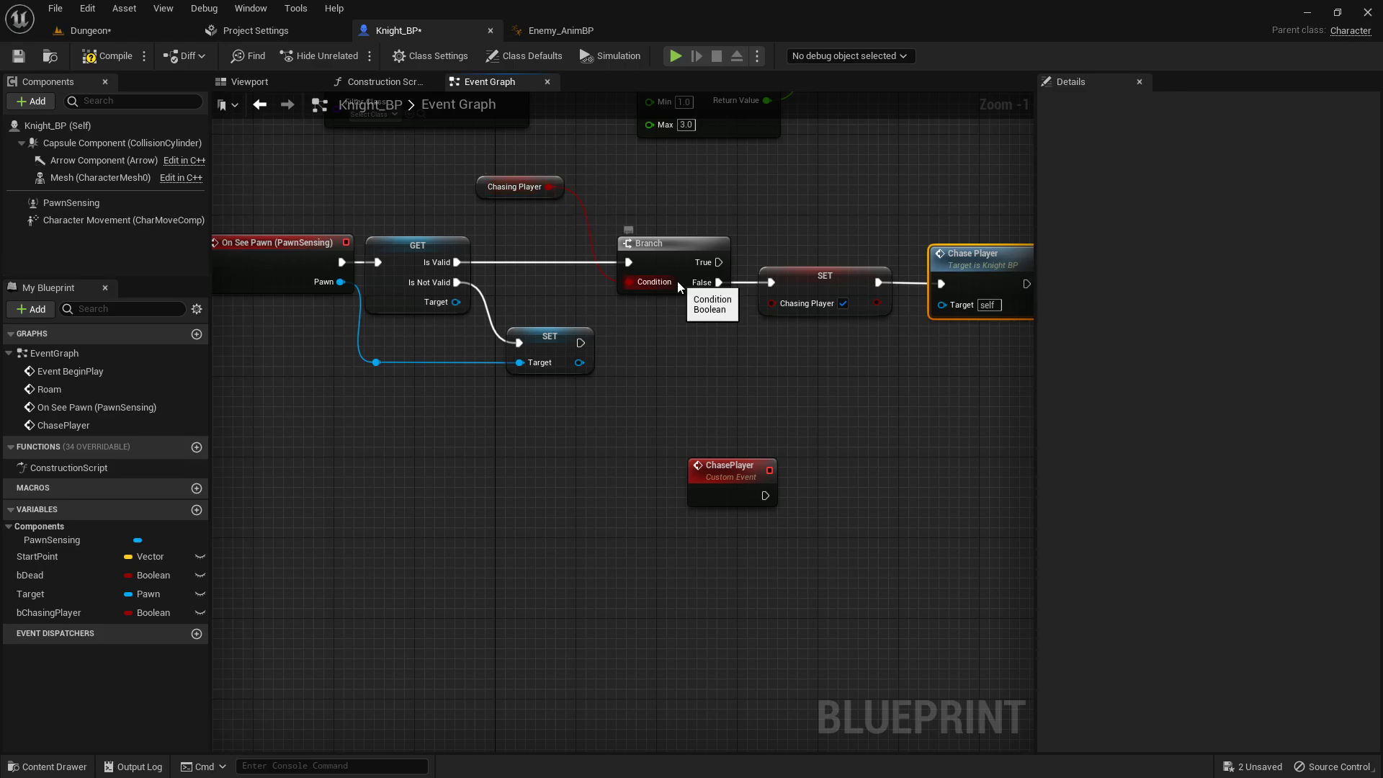
pyautogui.moveTo(706, 342); pyautogui.dragTo(454, 320, button='right')
pyautogui.moveTo(723, 209); pyautogui.dragTo(764, 277)
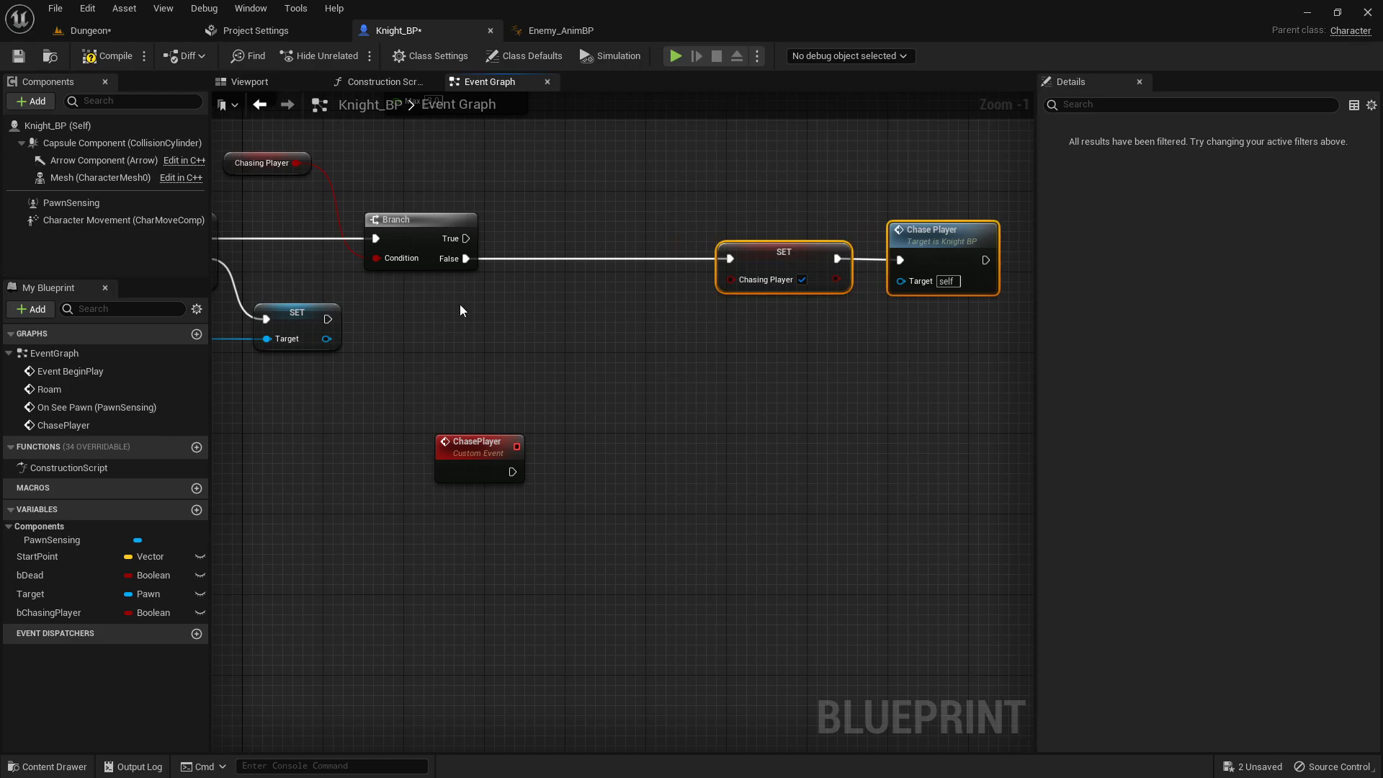
pyautogui.click(427, 308)
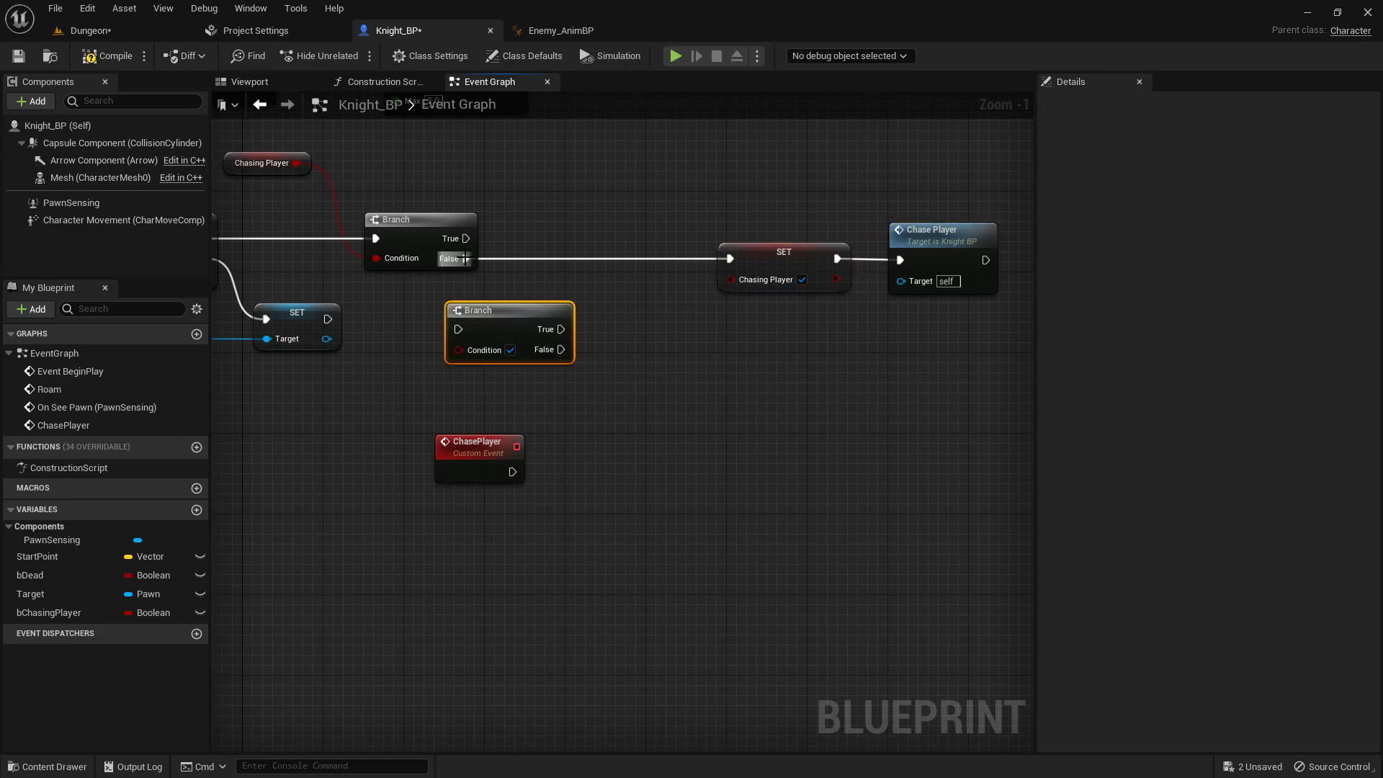
pyautogui.moveTo(466, 259); pyautogui.dragTo(459, 334)
pyautogui.moveTo(568, 297); pyautogui.dragTo(586, 238)
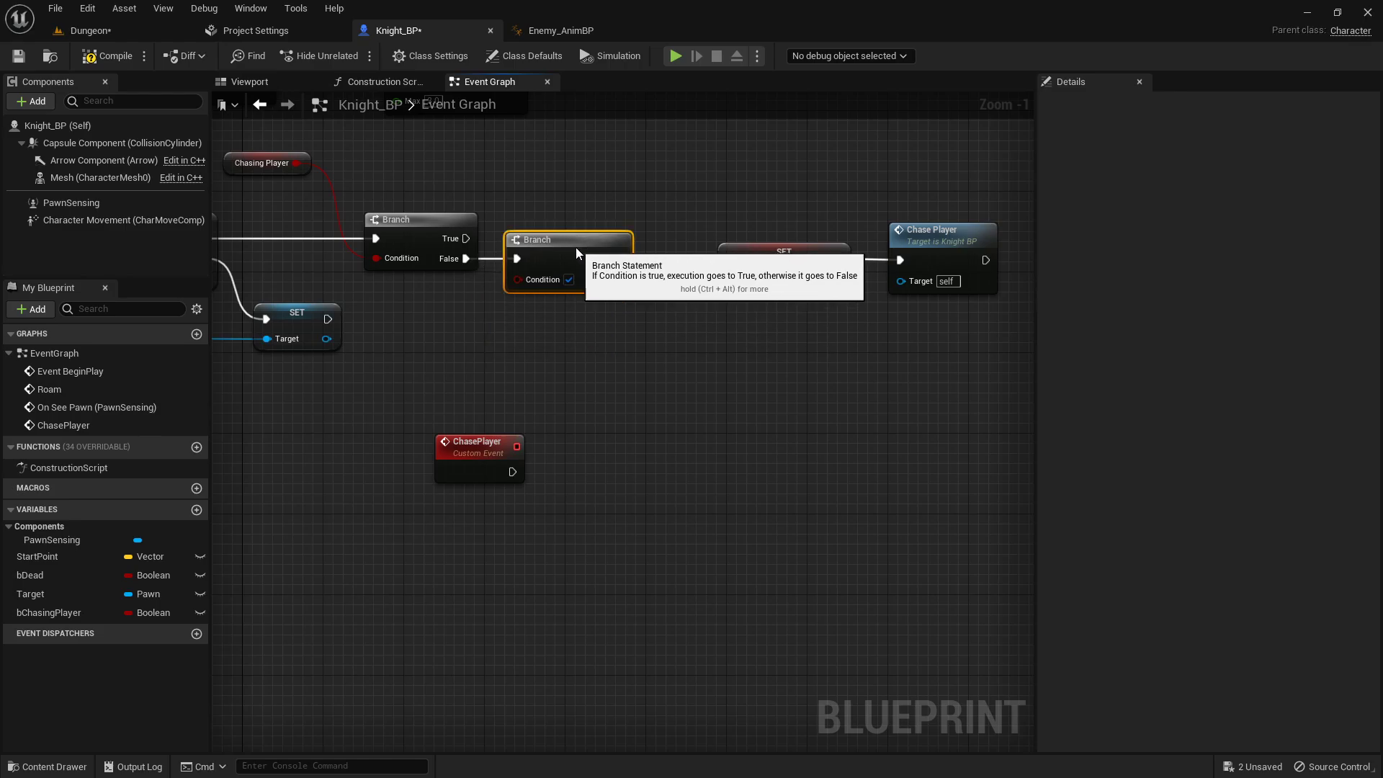
# - Use bDead as the second Branch's condition, connect its False output to Set Chasing Player, and move the following nodes closer
pyautogui.click(40, 577)
pyautogui.moveTo(40, 578); pyautogui.dragTo(473, 331)
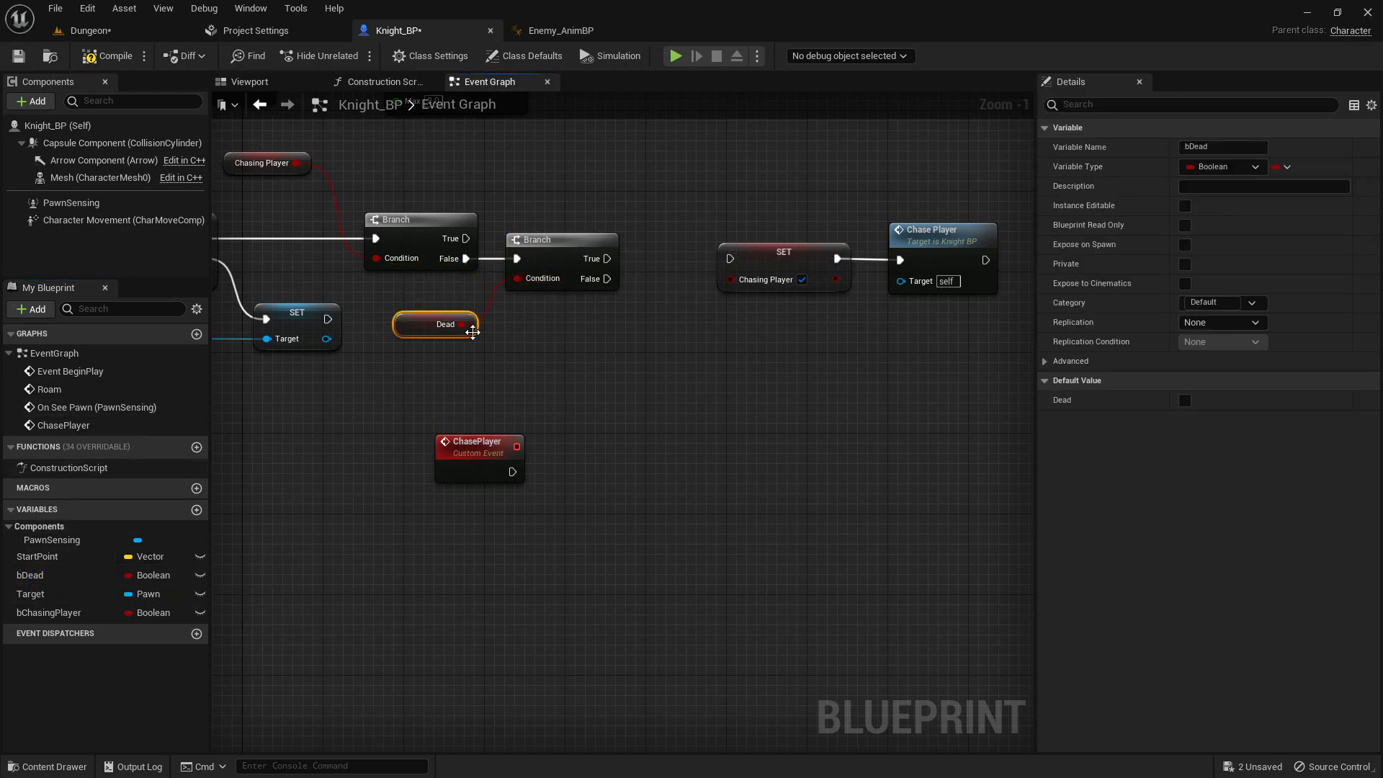
pyautogui.moveTo(604, 281); pyautogui.dragTo(731, 260)
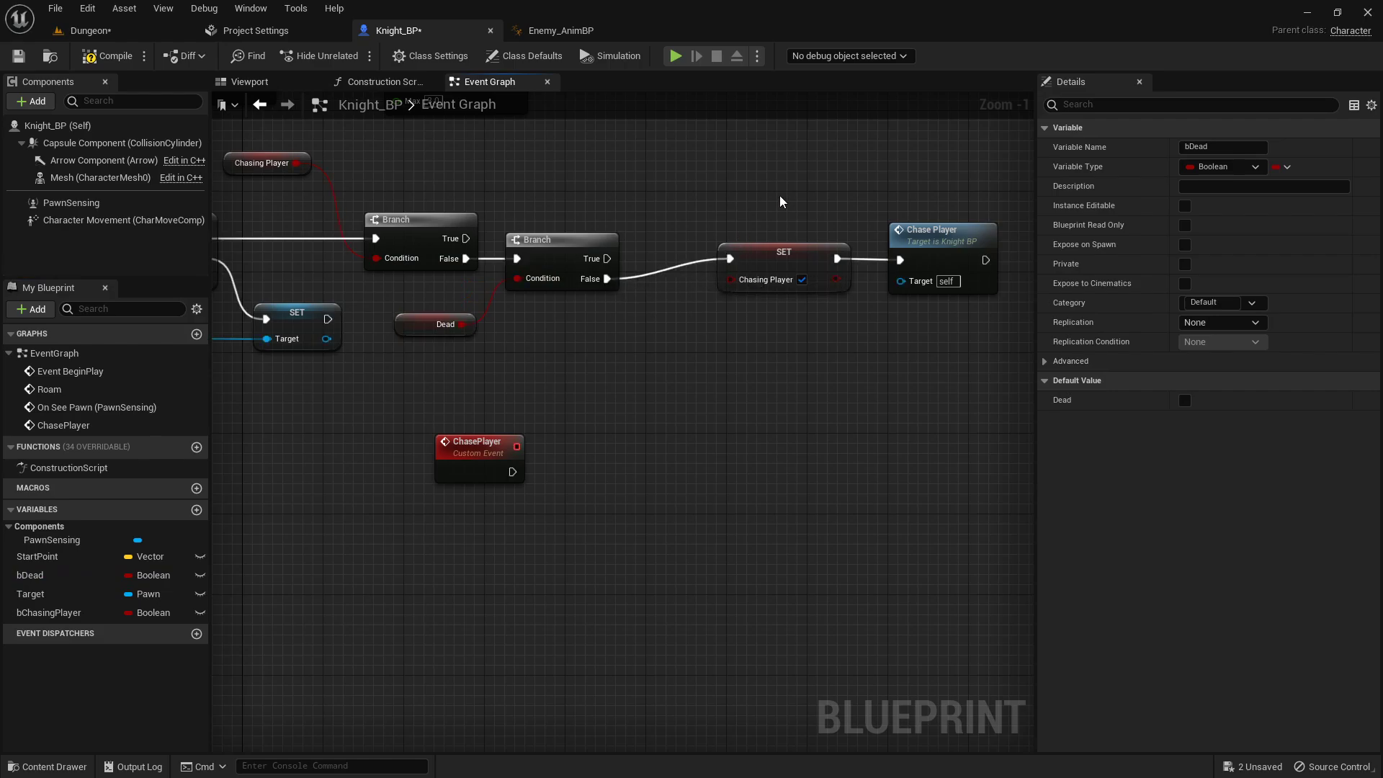
pyautogui.moveTo(1008, 216); pyautogui.dragTo(724, 327)
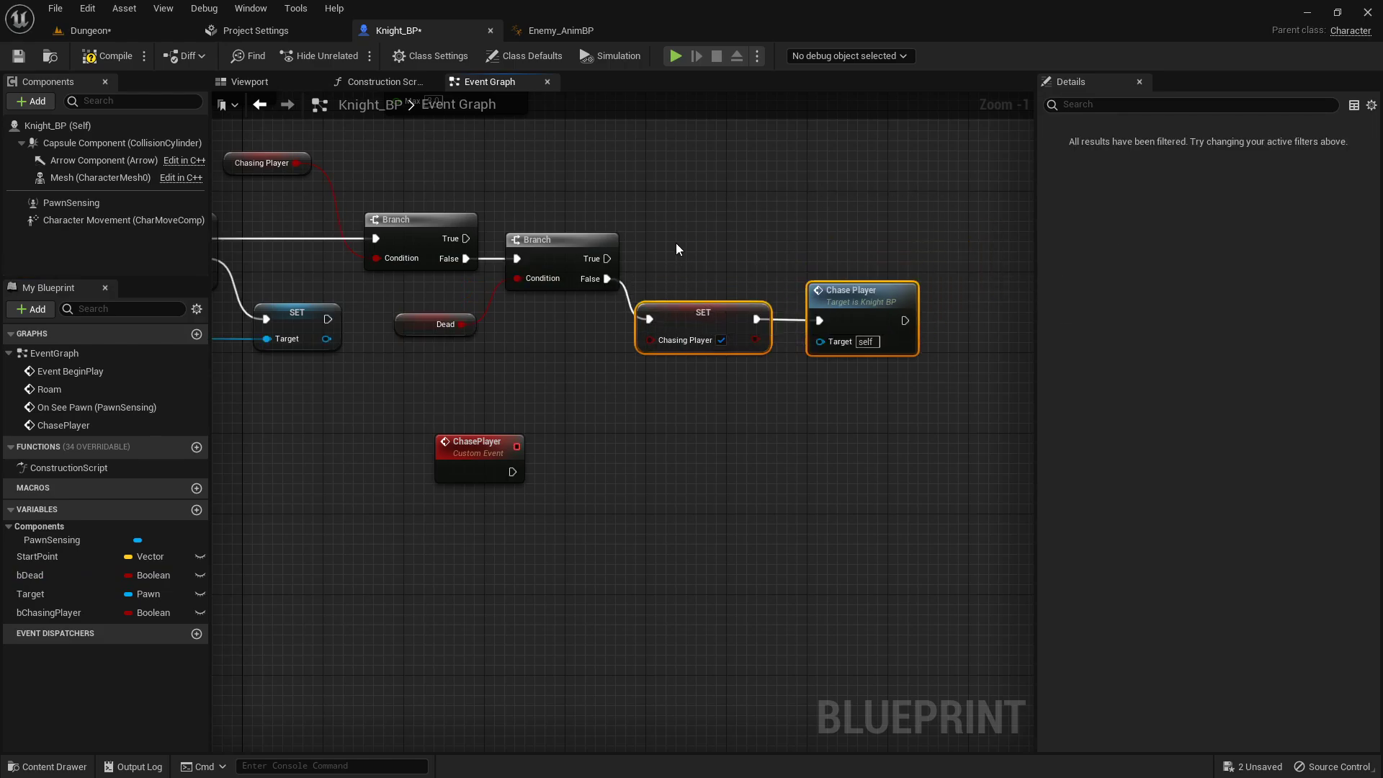
pyautogui.click(675, 243)
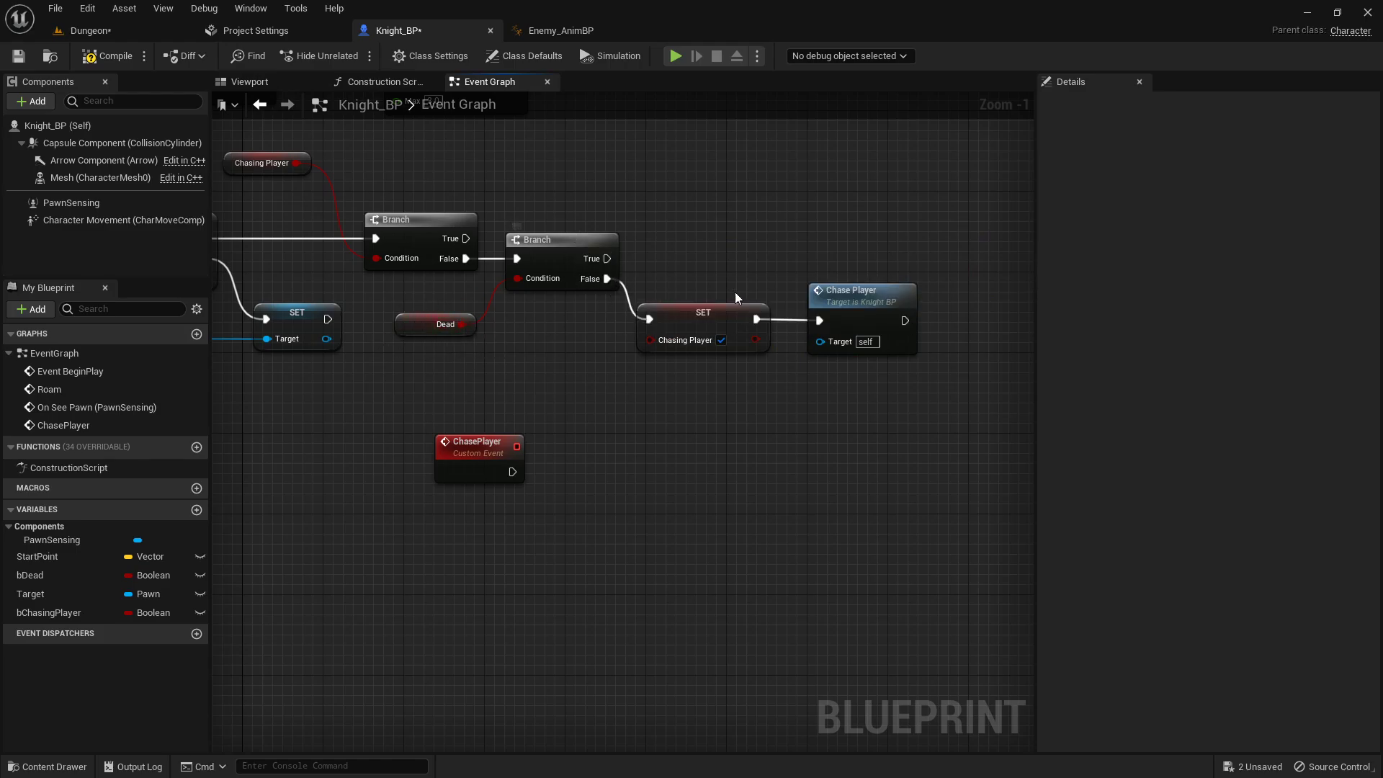
# - Review the On See Pawn chain and the Roam chain's dead check that leads to its repeated Roam call
pyautogui.moveTo(619, 181); pyautogui.dragTo(655, 234, button='right')
pyautogui.scroll(-1, 655, 234)
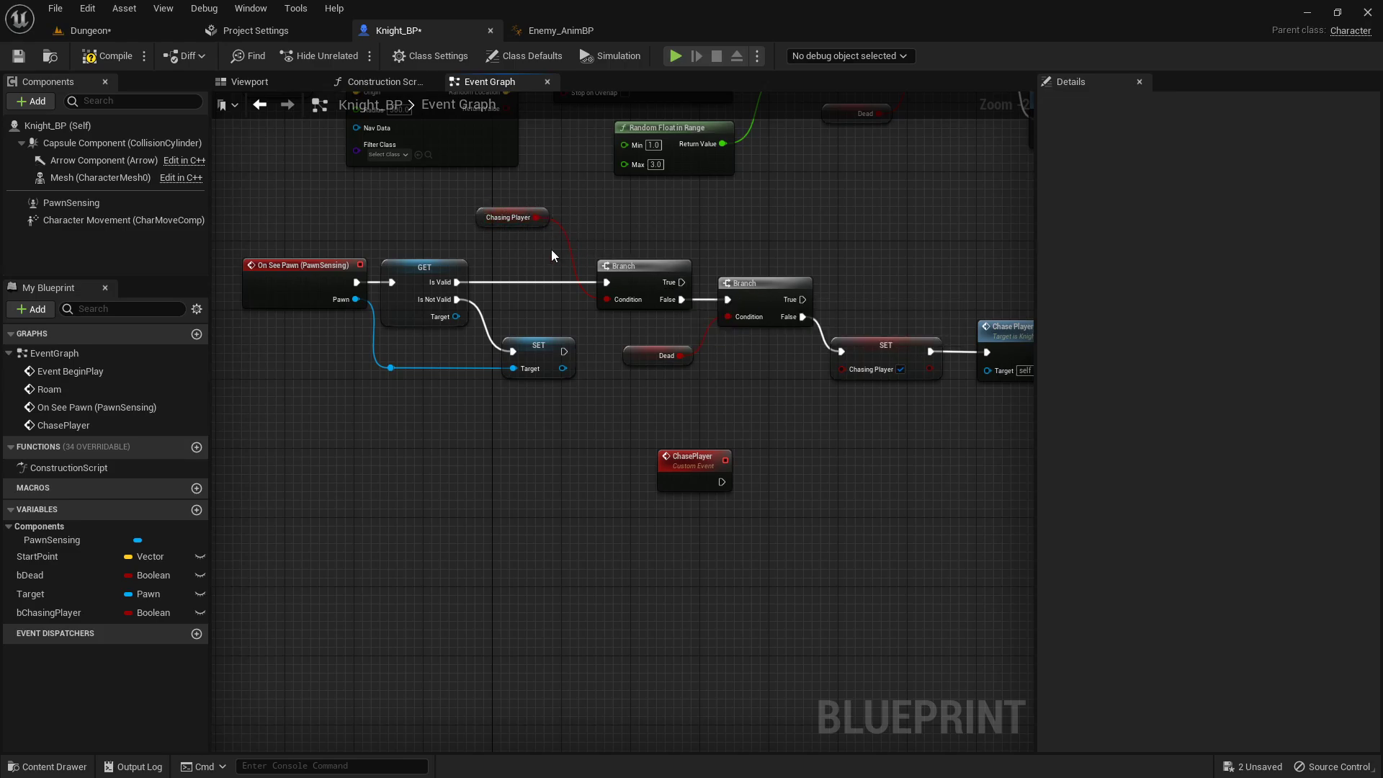
pyautogui.moveTo(620, 219); pyautogui.dragTo(474, 231, button='right')
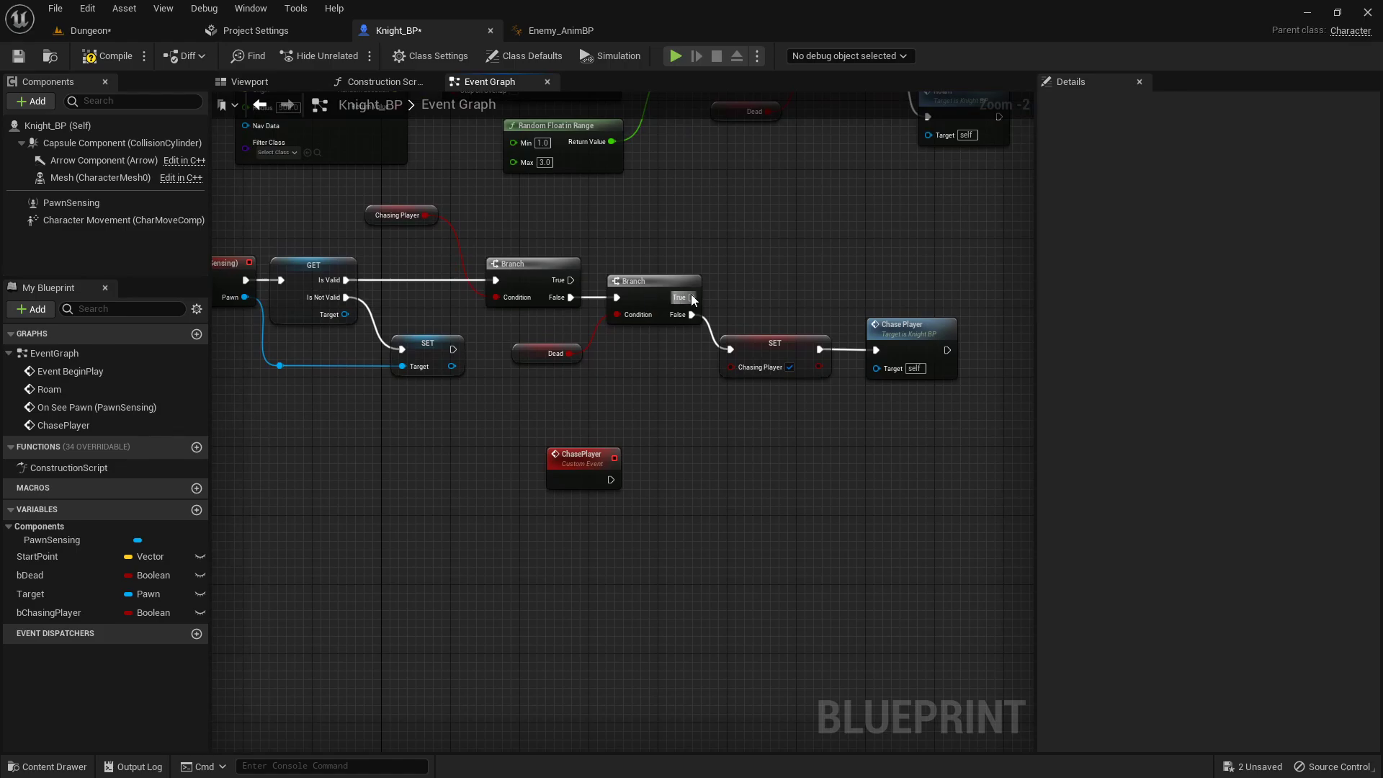
pyautogui.scroll(-1, 762, 217)
pyautogui.scroll(-1, 647, 232)
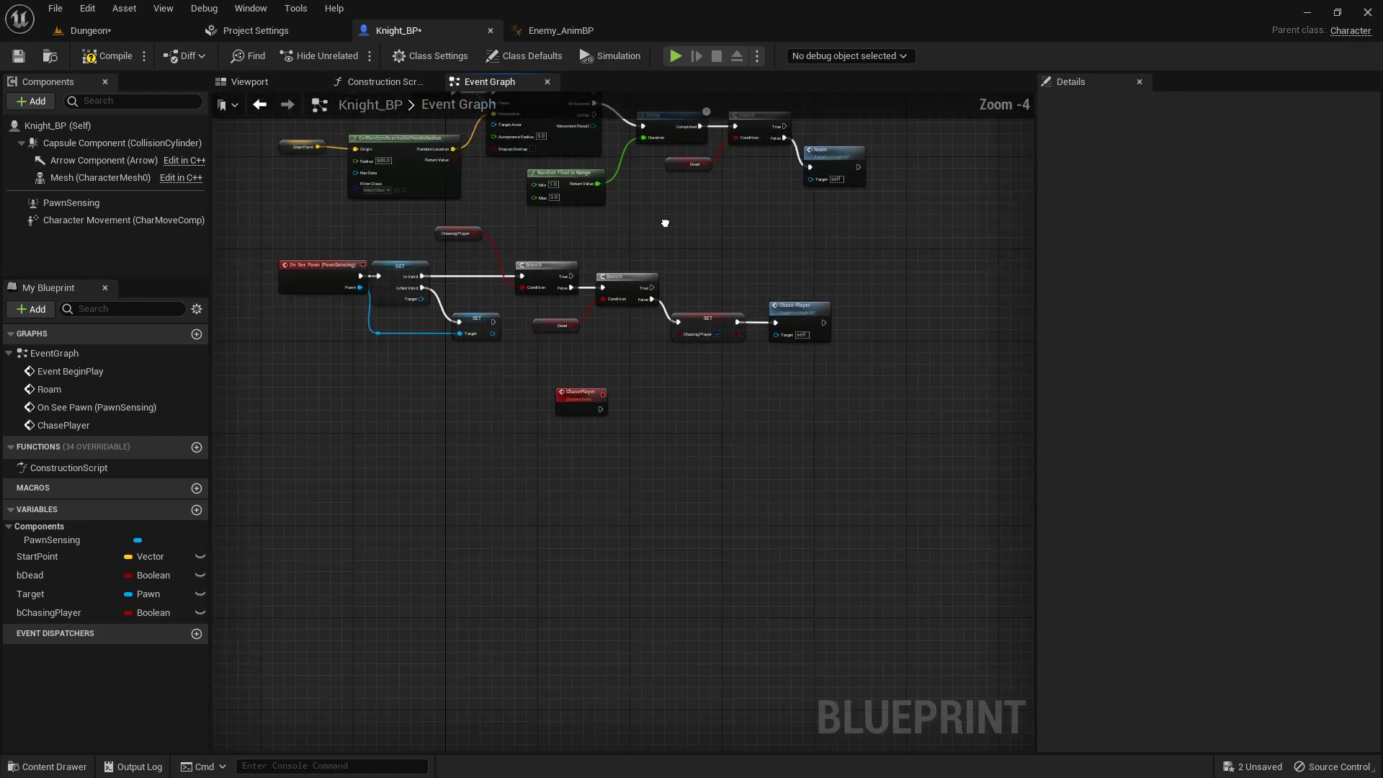
pyautogui.moveTo(632, 287); pyautogui.dragTo(561, 371, button='right')
pyautogui.moveTo(658, 295); pyautogui.dragTo(630, 322, button='right')
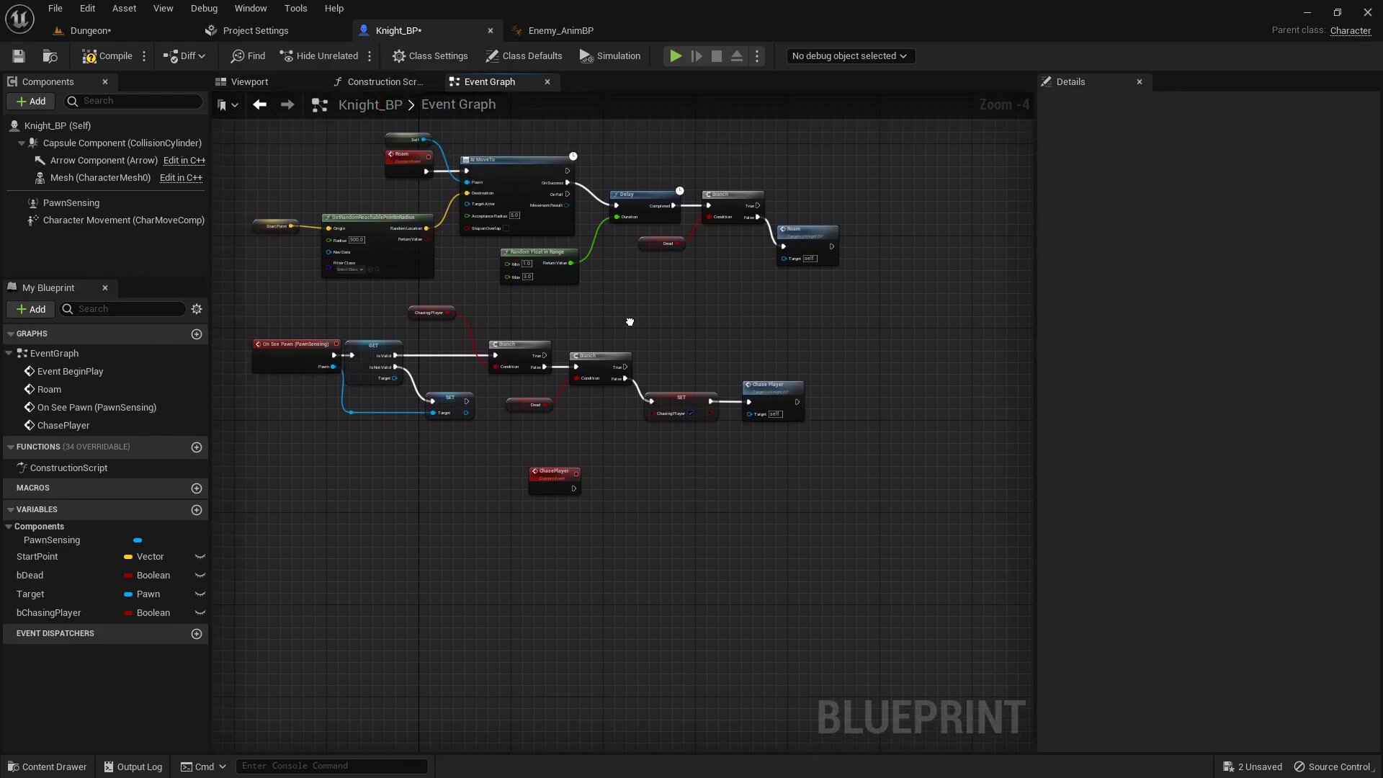
pyautogui.moveTo(803, 229); pyautogui.dragTo(614, 251, button='right')
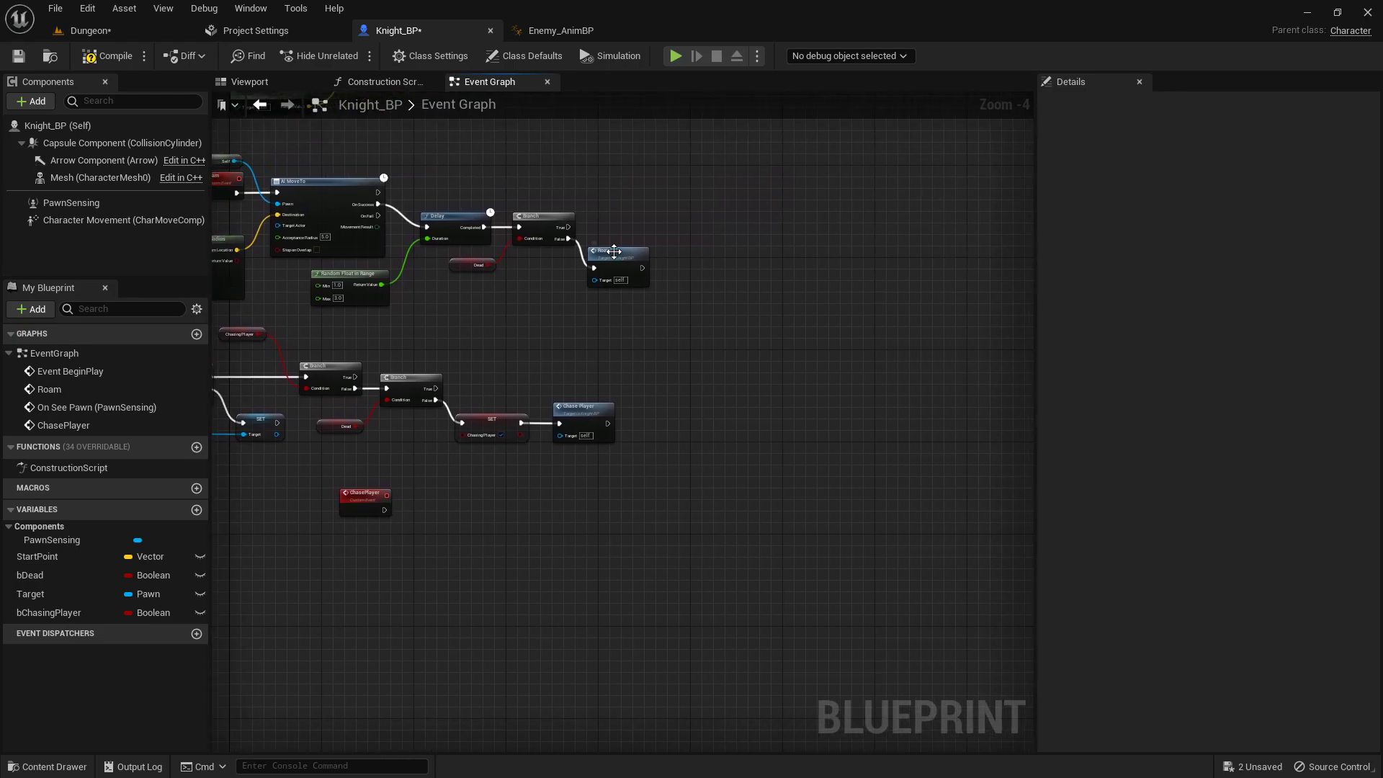
# - Insert a Branch conditioned on bChasingPlayer between the dead check's False output and the repeated Roam call, with its False output leading to Roam
pyautogui.scroll(5, 577, 303)
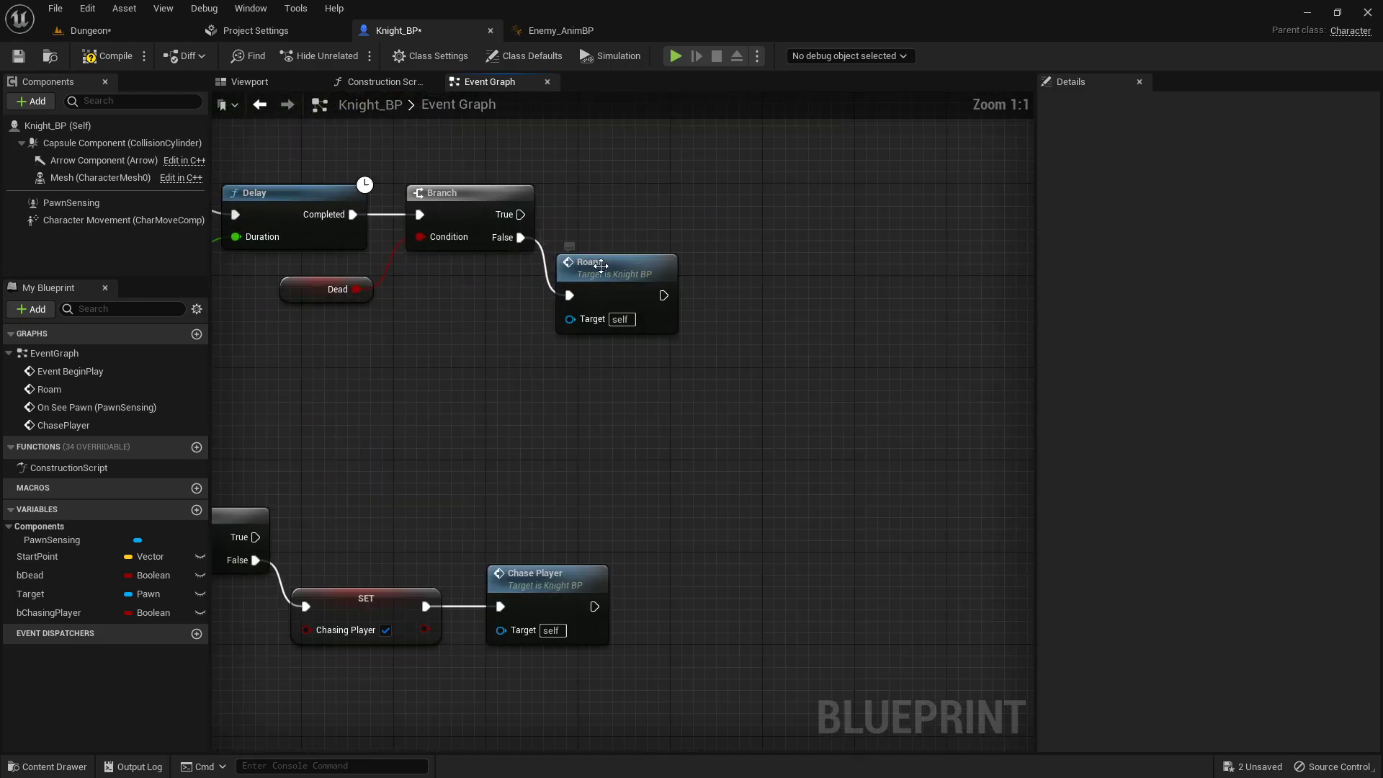
pyautogui.click(733, 286)
pyautogui.moveTo(734, 285); pyautogui.dragTo(778, 216)
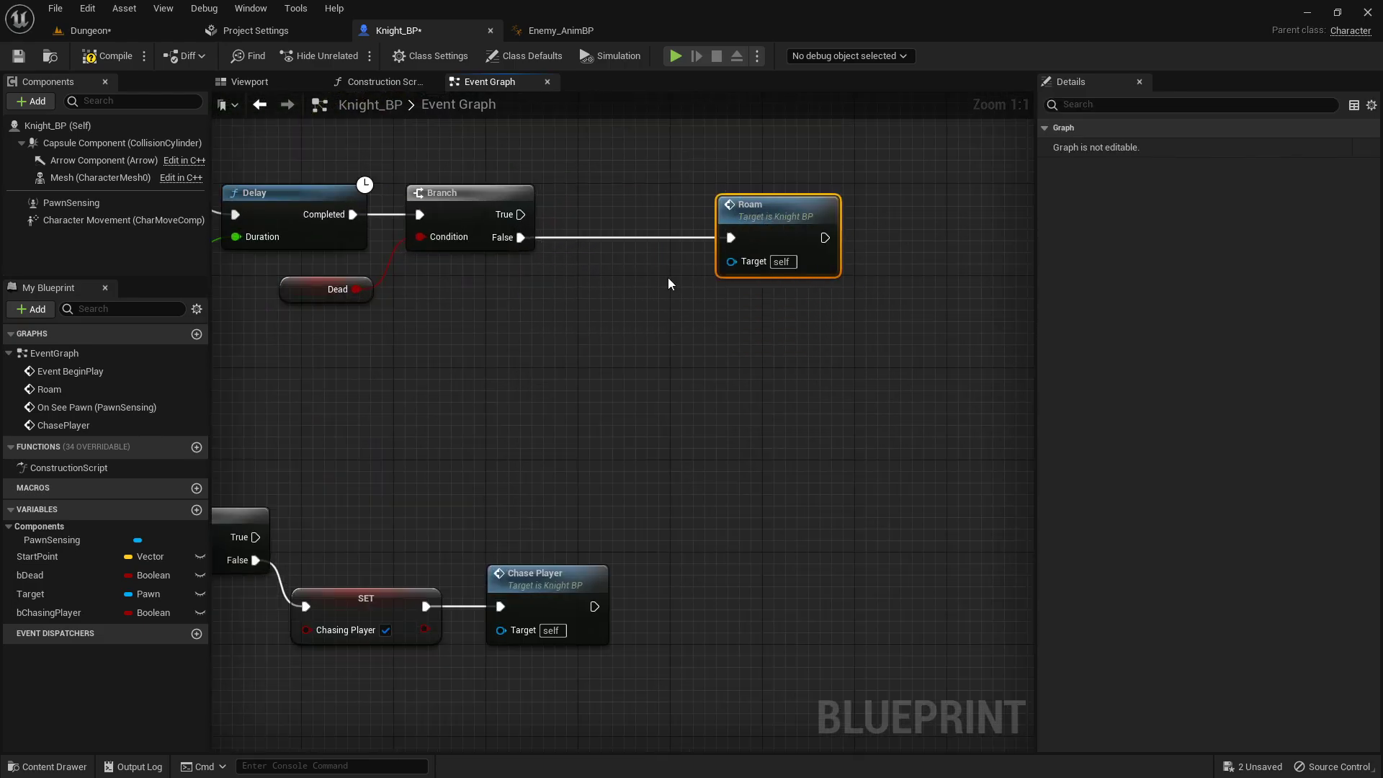
pyautogui.press('b')
pyautogui.click(542, 305)
pyautogui.moveTo(520, 237); pyautogui.dragTo(567, 329)
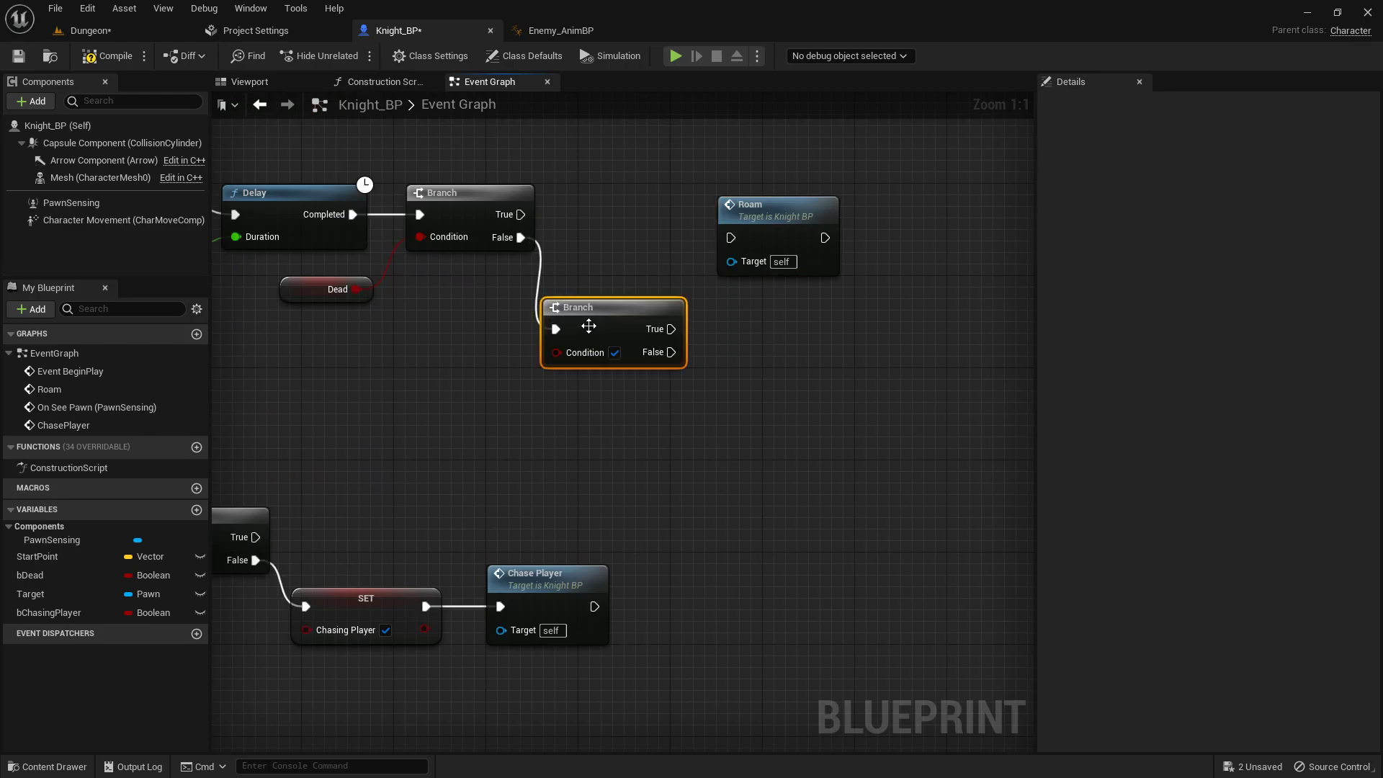
pyautogui.moveTo(91, 607); pyautogui.dragTo(770, 398)
pyautogui.click(730, 311)
# - Move the ChasePlayer event lower in the graph, away from the On See Pawn chain, and add an AI MoveTo node beside it
pyautogui.moveTo(461, 277); pyautogui.dragTo(709, 255, button='right')
pyautogui.scroll(-2, 715, 324)
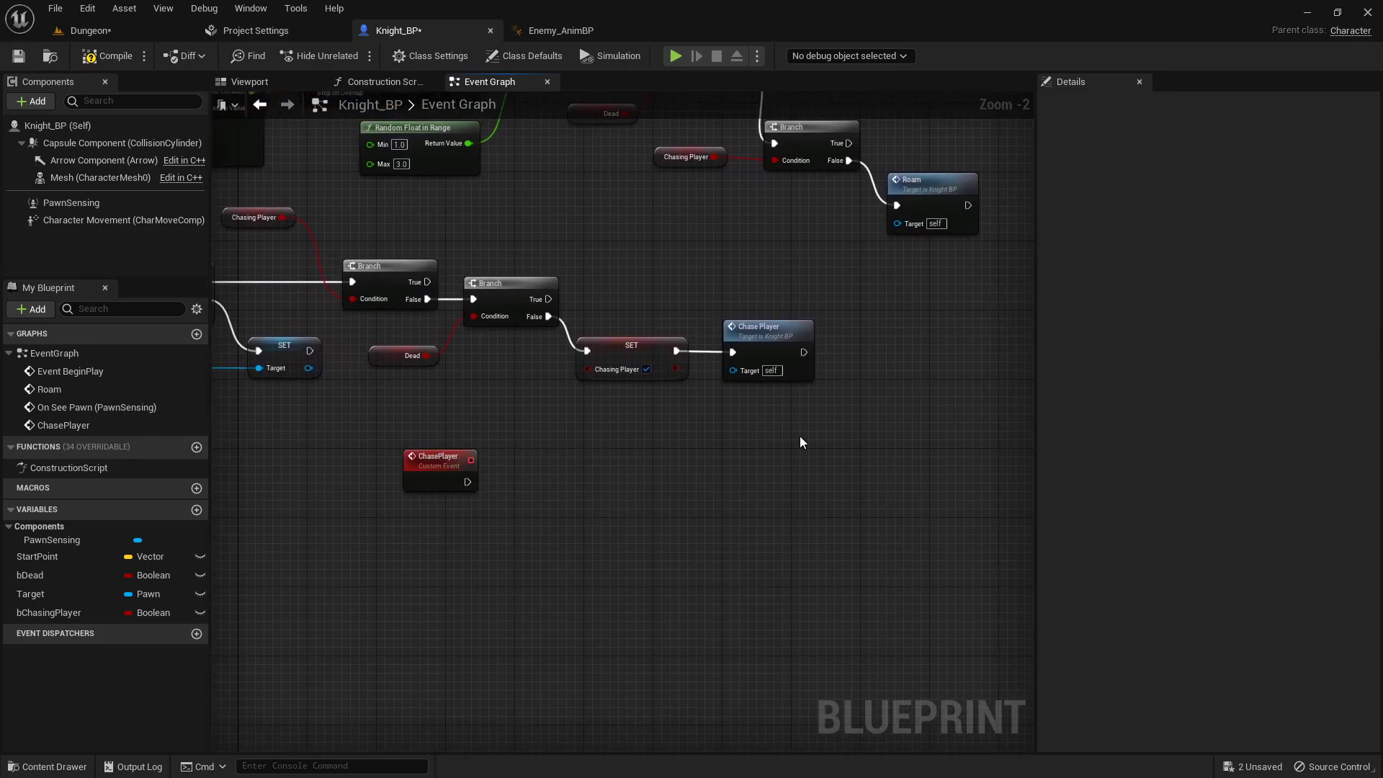
pyautogui.moveTo(517, 481); pyautogui.dragTo(564, 363, button='right')
pyautogui.moveTo(466, 342); pyautogui.dragTo(425, 467)
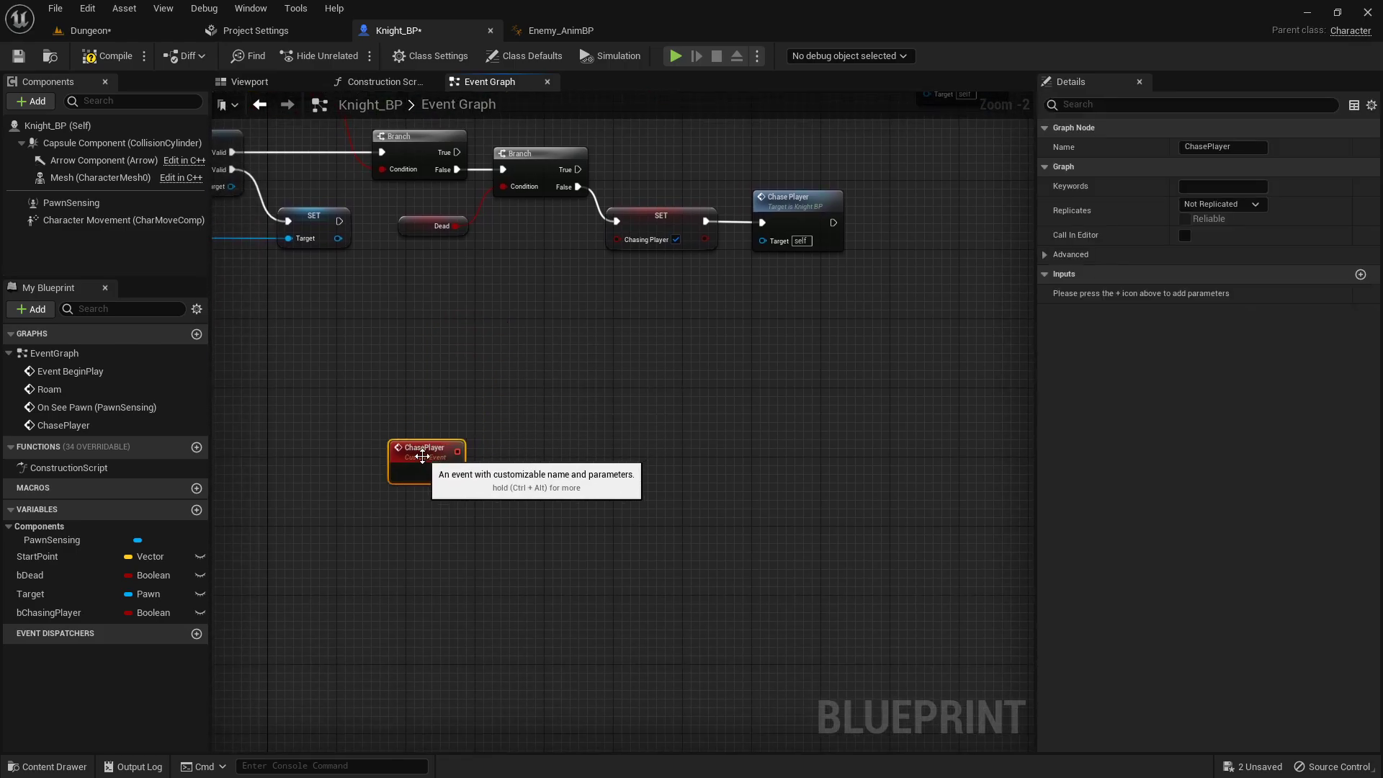
pyautogui.moveTo(478, 429); pyautogui.dragTo(481, 303, button='right')
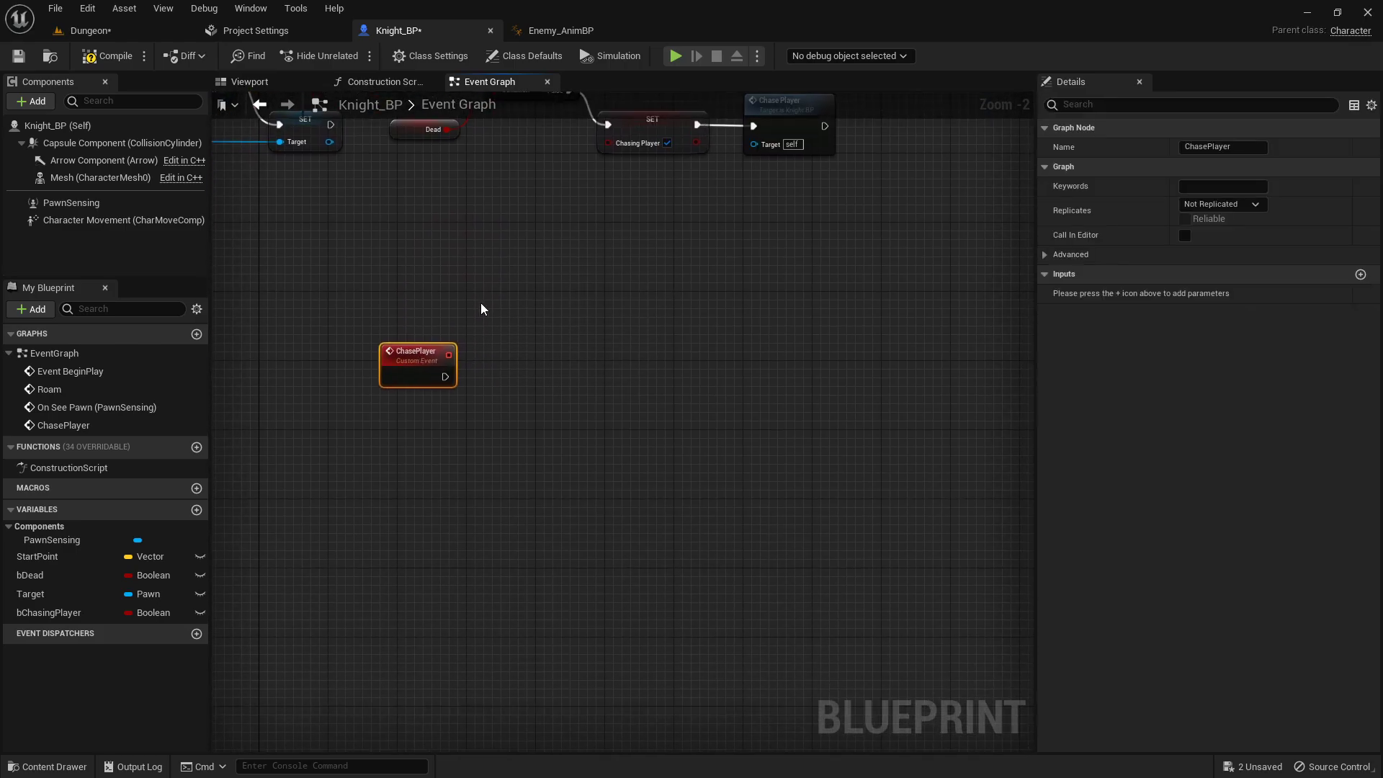
pyautogui.scroll(2, 422, 391)
pyautogui.rightClick(510, 367)
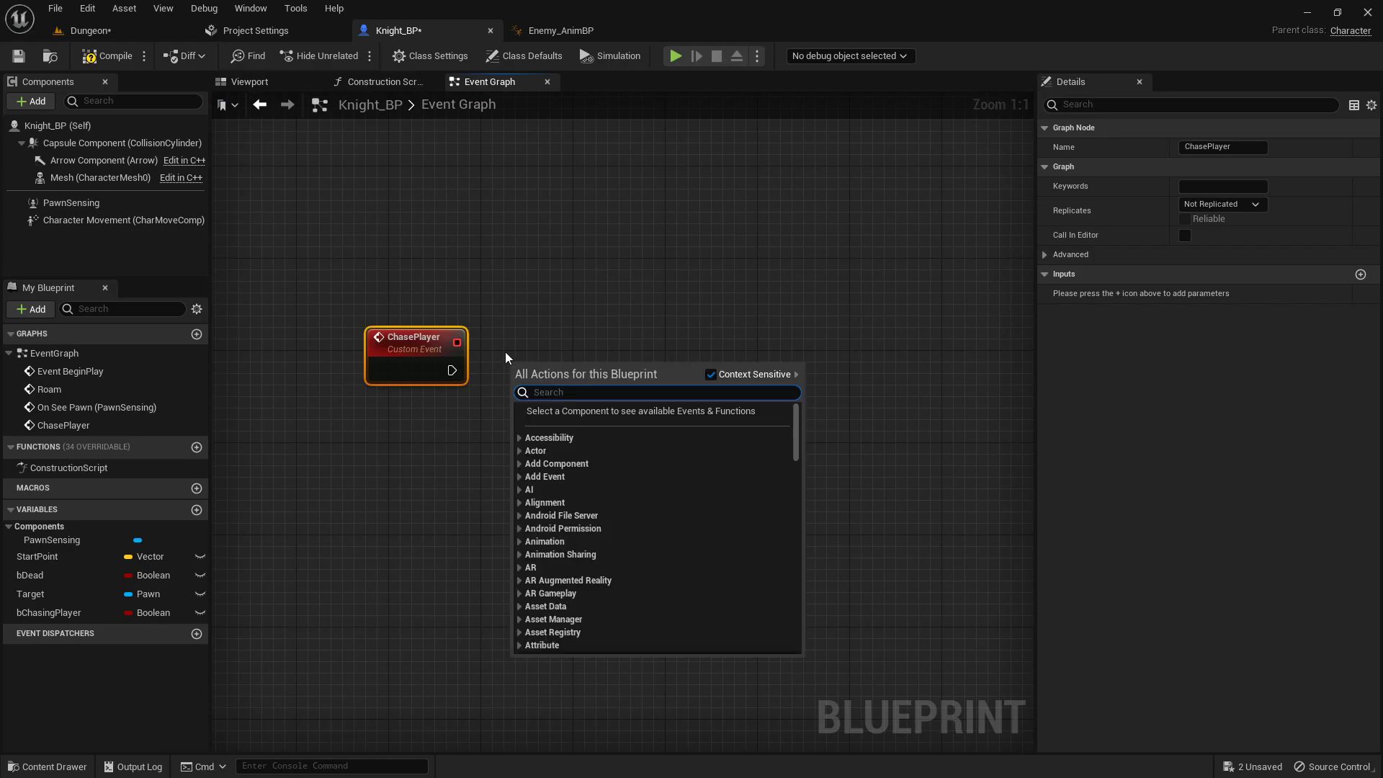
pyautogui.write('ai move to')
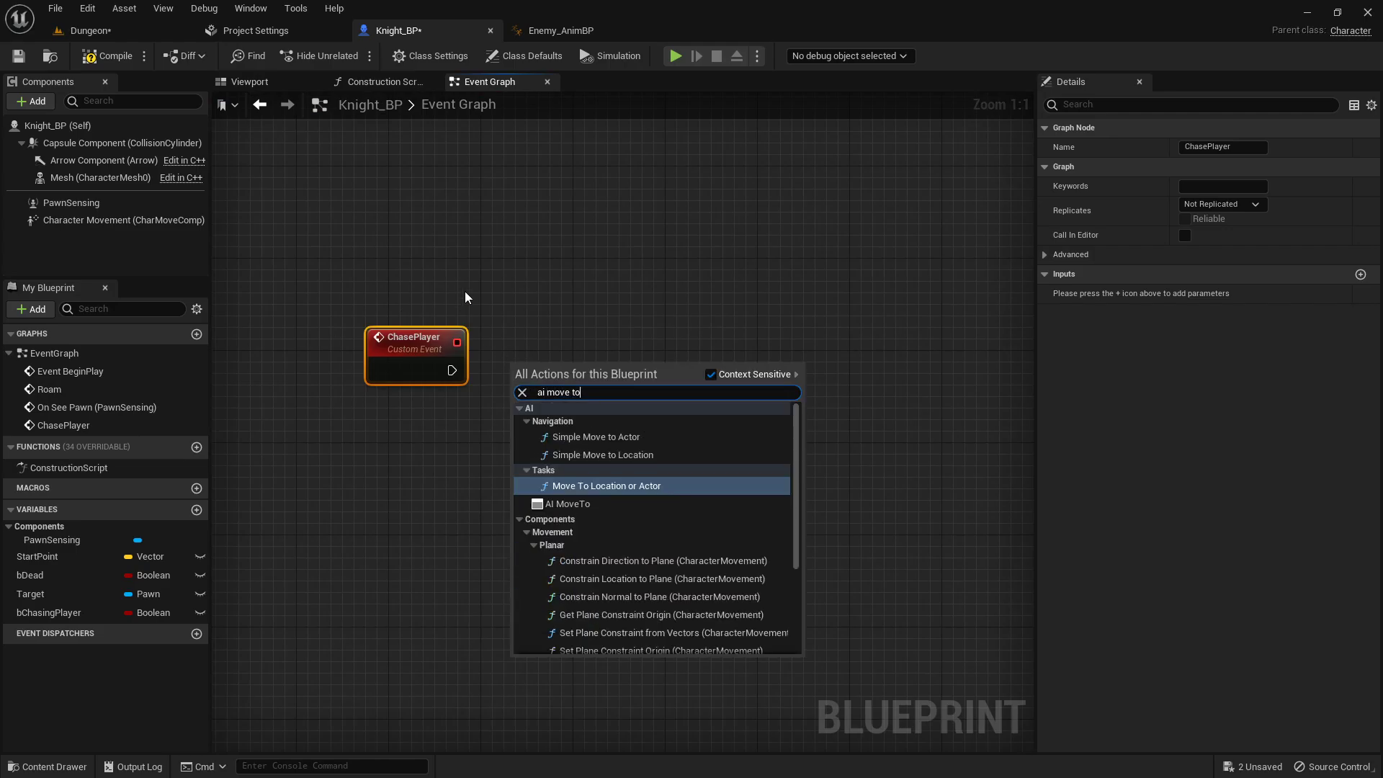
pyautogui.click(595, 503)
# - Connect ChasePlayer to AI MoveTo, with a Self reference as Pawn and Target as Target Actor, and space out the nodes
pyautogui.moveTo(451, 371)
pyautogui.mouseDown()
pyautogui.moveTo(552, 392)
pyautogui.moveTo(552, 366)
pyautogui.moveTo(435, 262)
pyautogui.mouseUp()
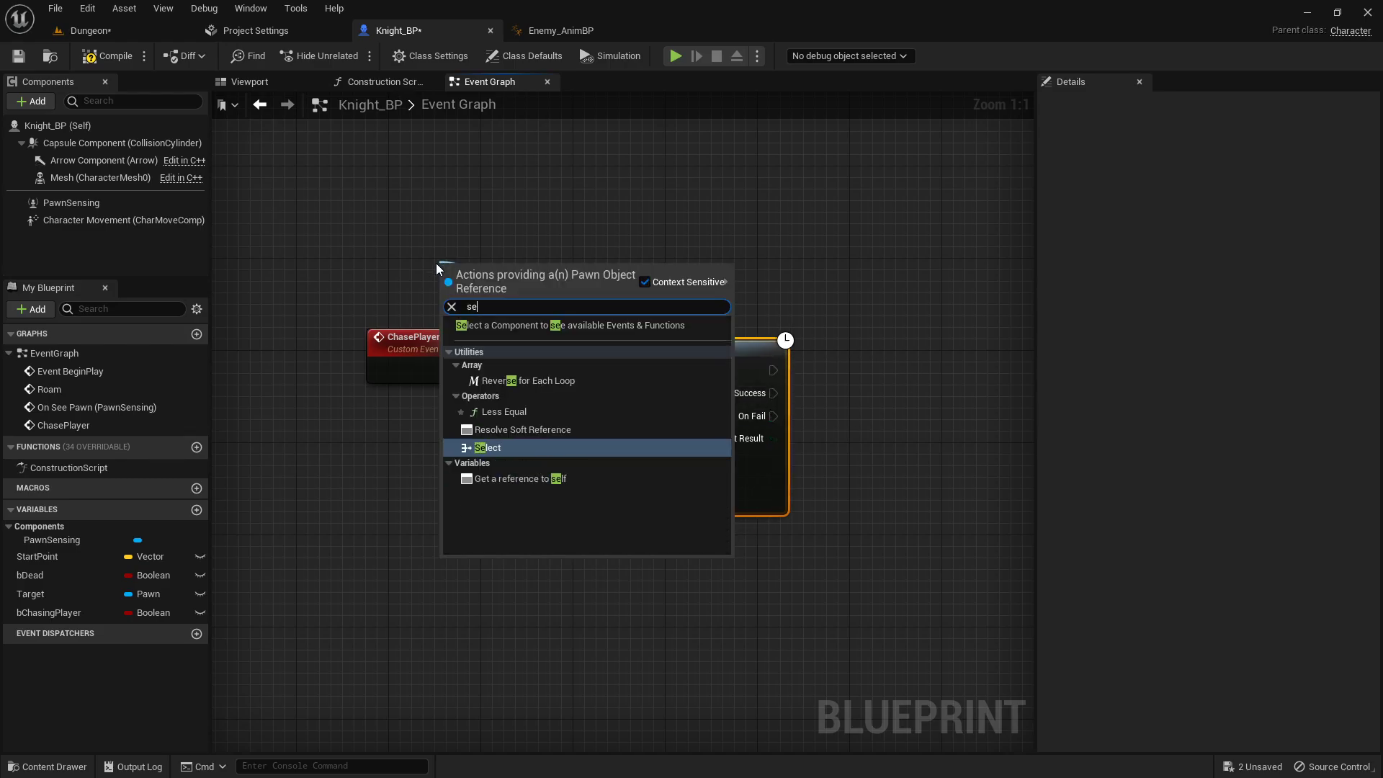
pyautogui.write('self')
pyautogui.click(507, 345)
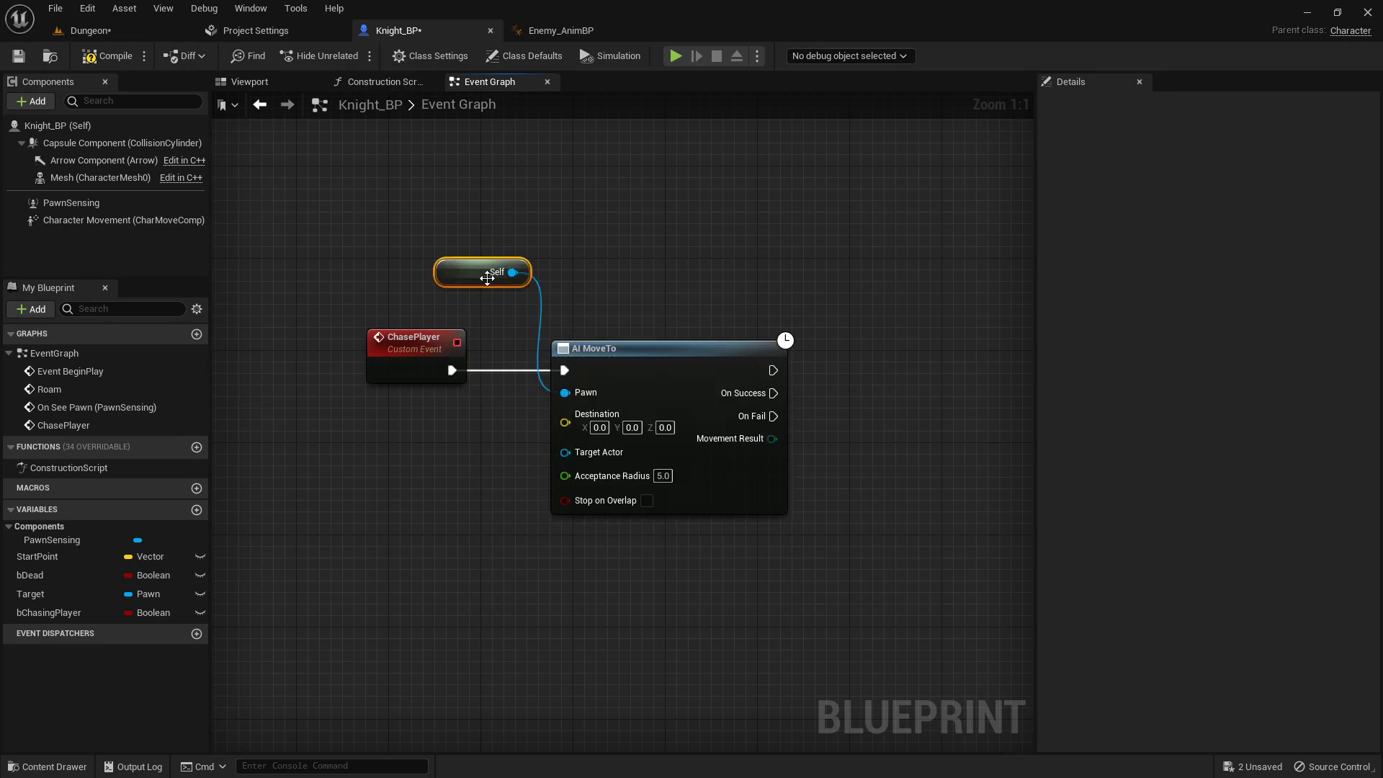
pyautogui.click(594, 267)
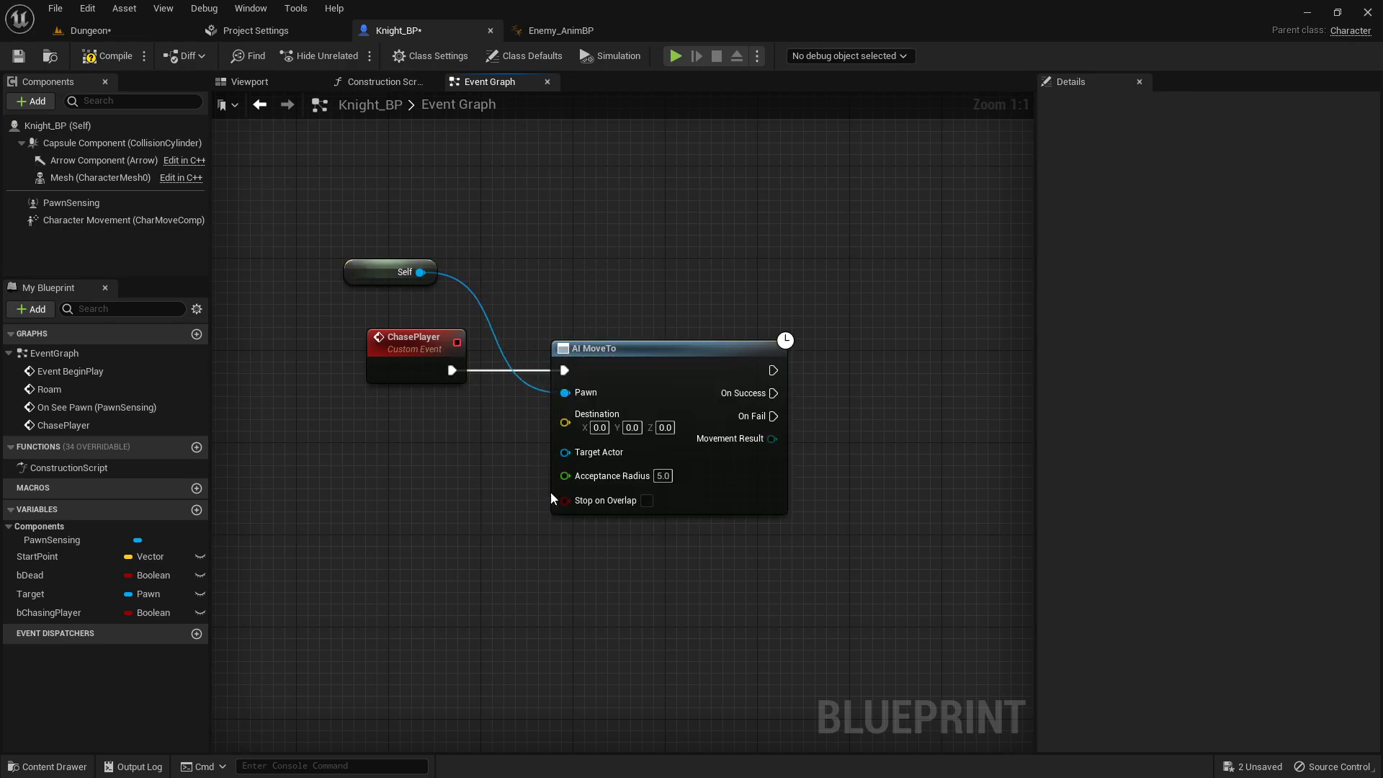
pyautogui.moveTo(90, 598); pyautogui.dragTo(577, 456)
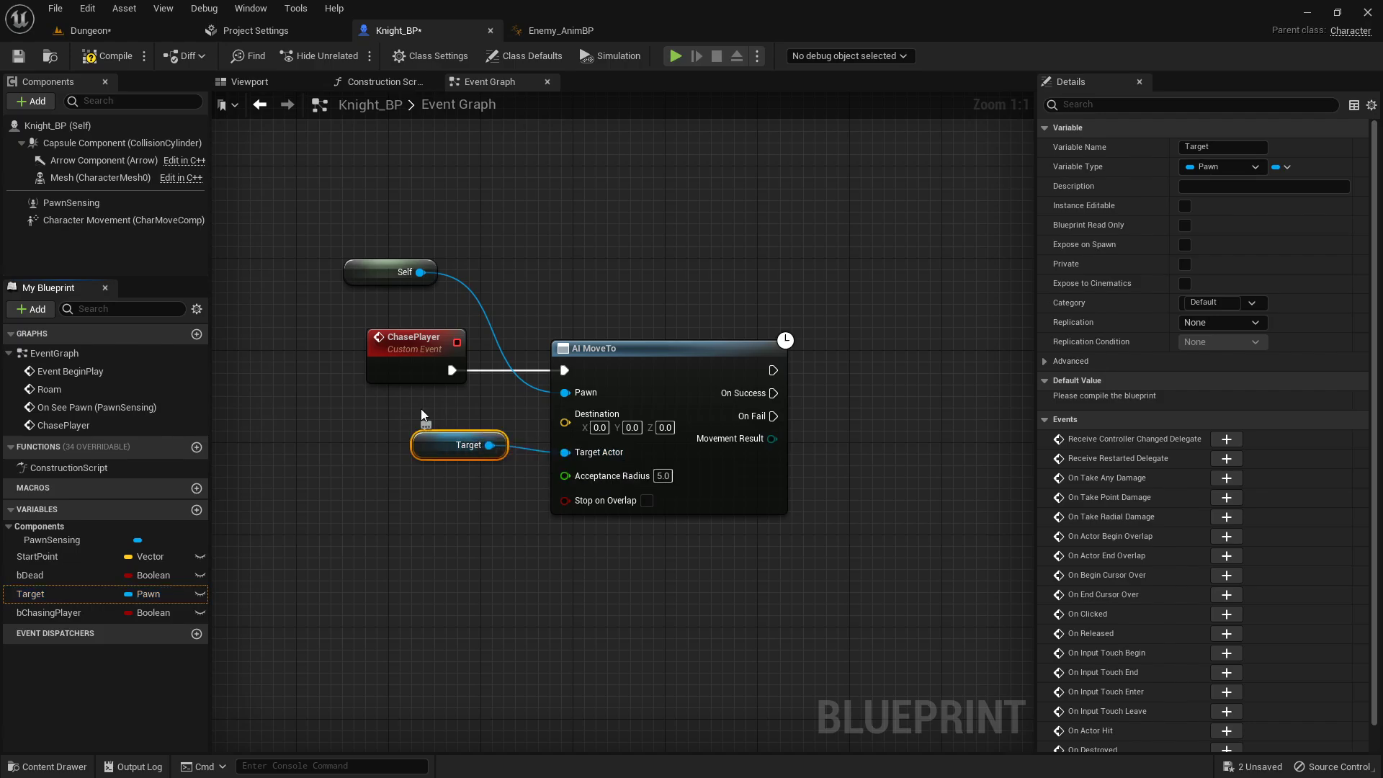
pyautogui.moveTo(402, 345); pyautogui.dragTo(310, 346)
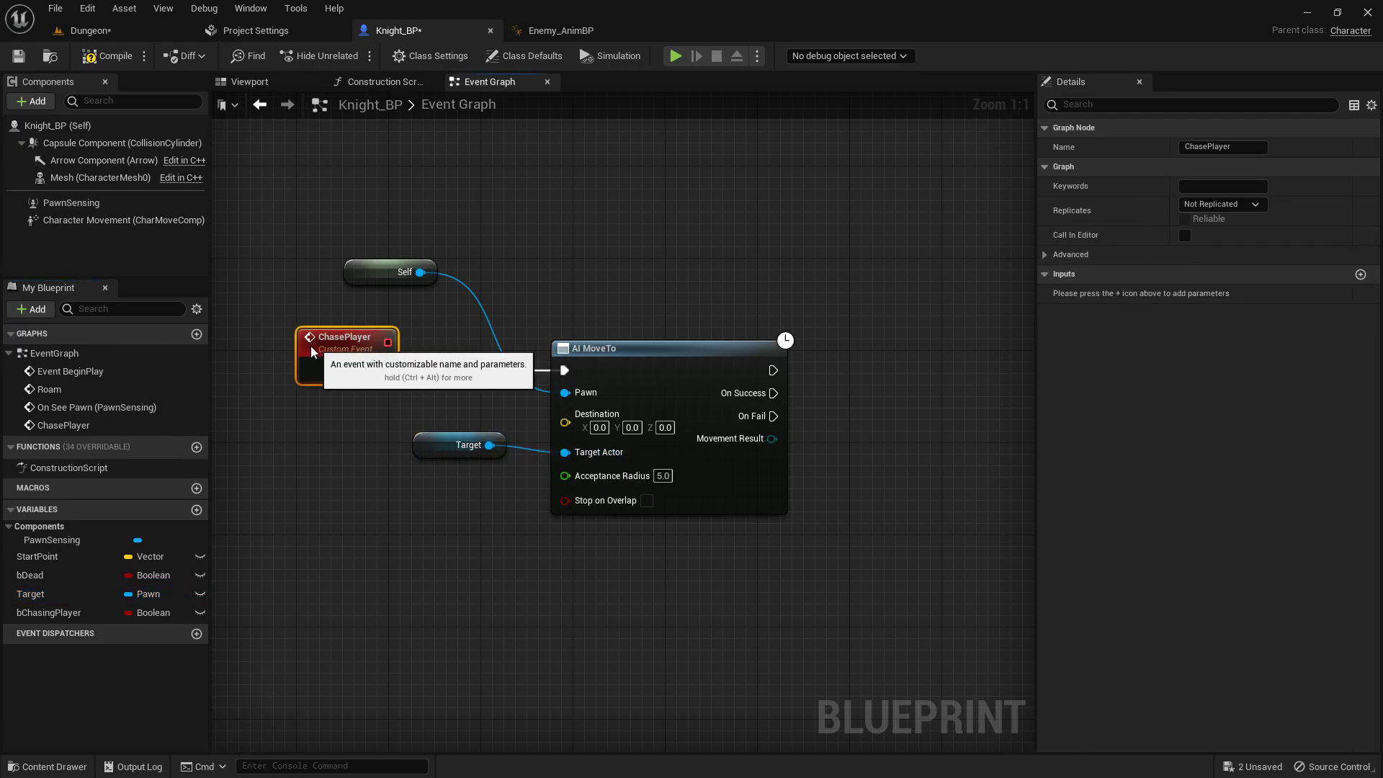
pyautogui.click(534, 488)
# - Set the Acceptance Radius of ChasePlayer's AI MoveTo to 100
pyautogui.moveTo(534, 489); pyautogui.dragTo(545, 419, button='right')
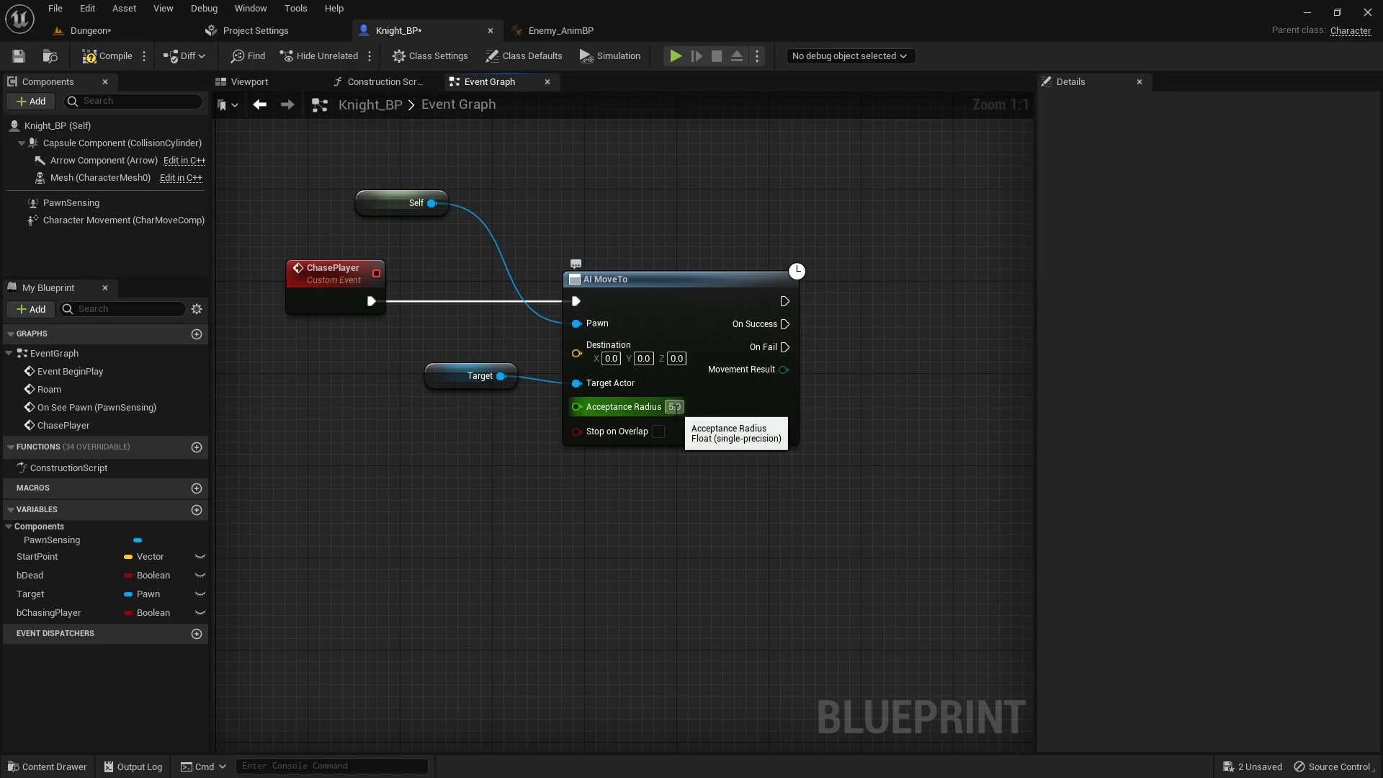
pyautogui.click(675, 407)
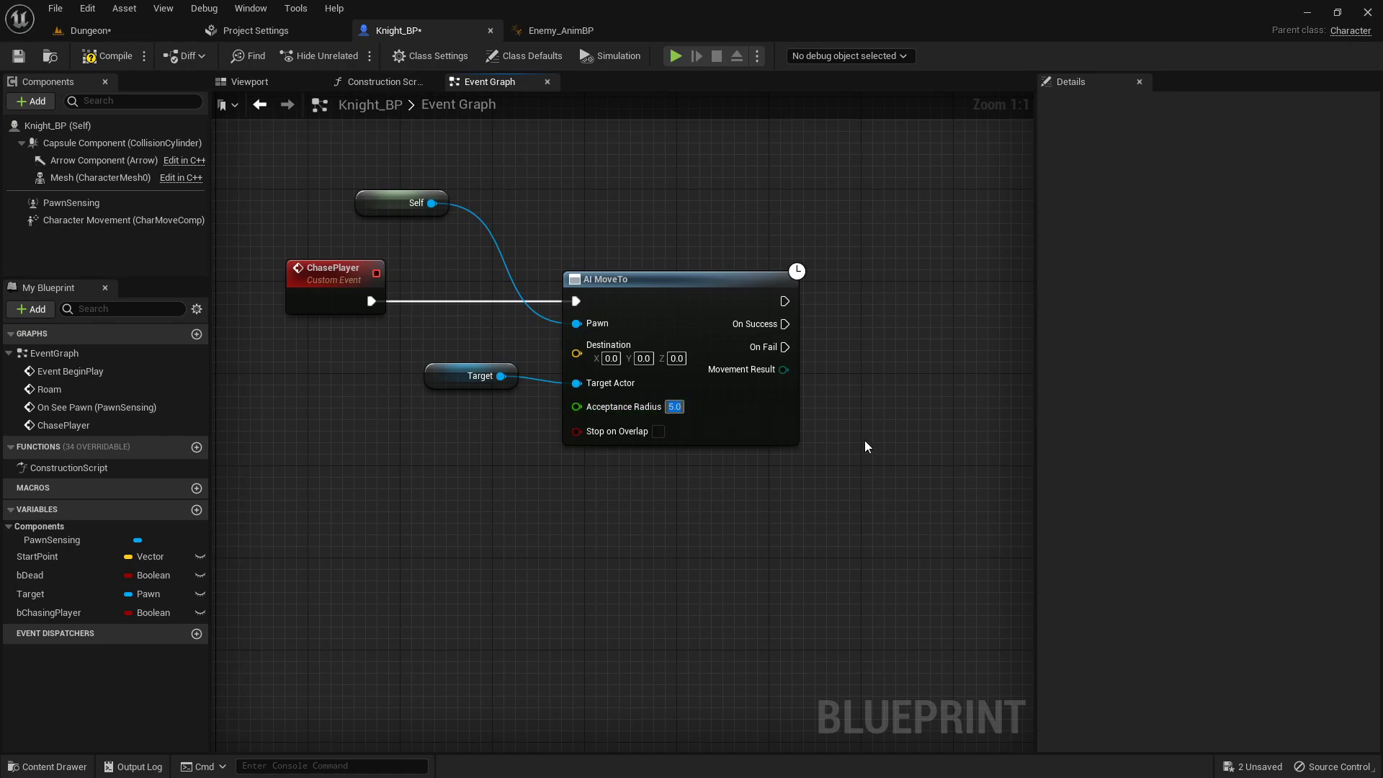
pyautogui.write('100')
pyautogui.press('Return')
# - Add a Print String to AI MoveTo's On Success output with the text "I'm in attack range now"
pyautogui.moveTo(851, 408); pyautogui.dragTo(594, 334, button='right')
pyautogui.rightClick(680, 322)
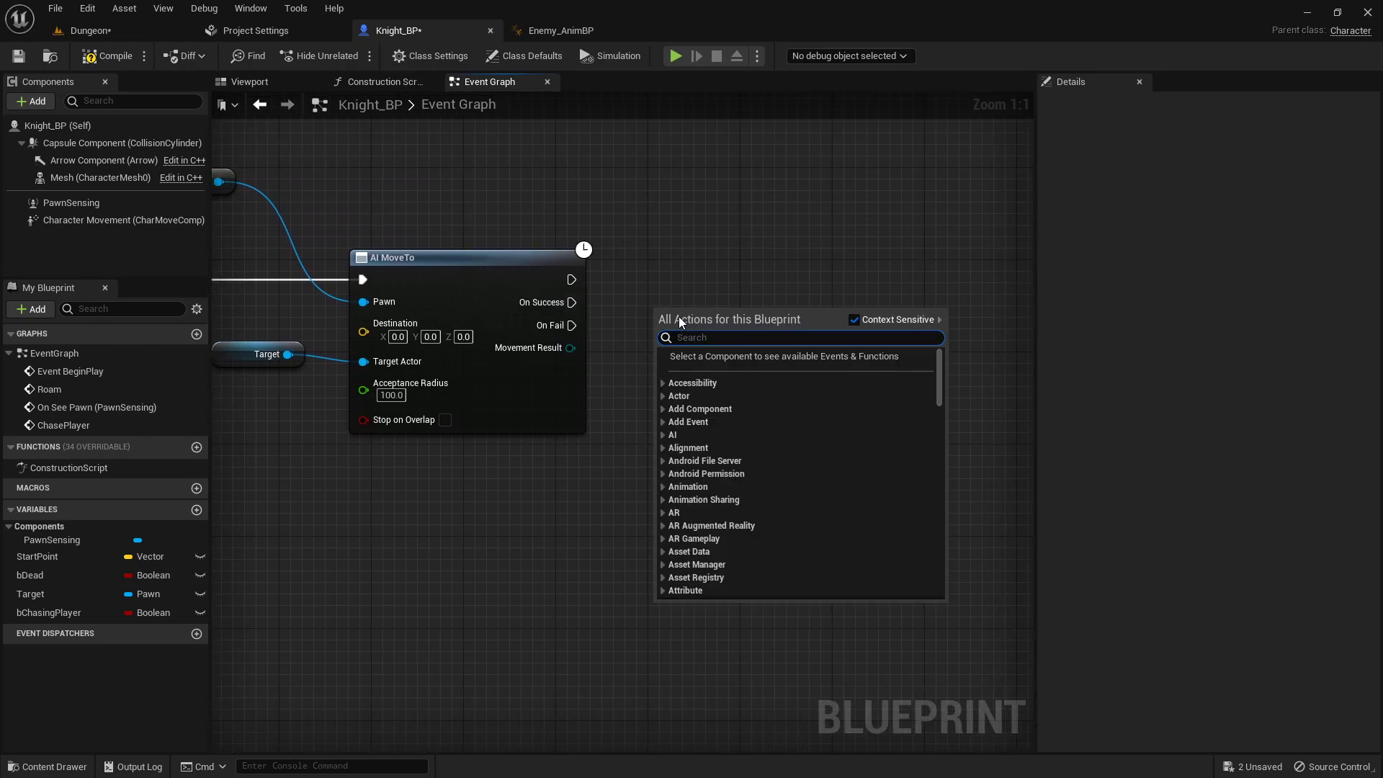
pyautogui.write('print string')
pyautogui.press('Return')
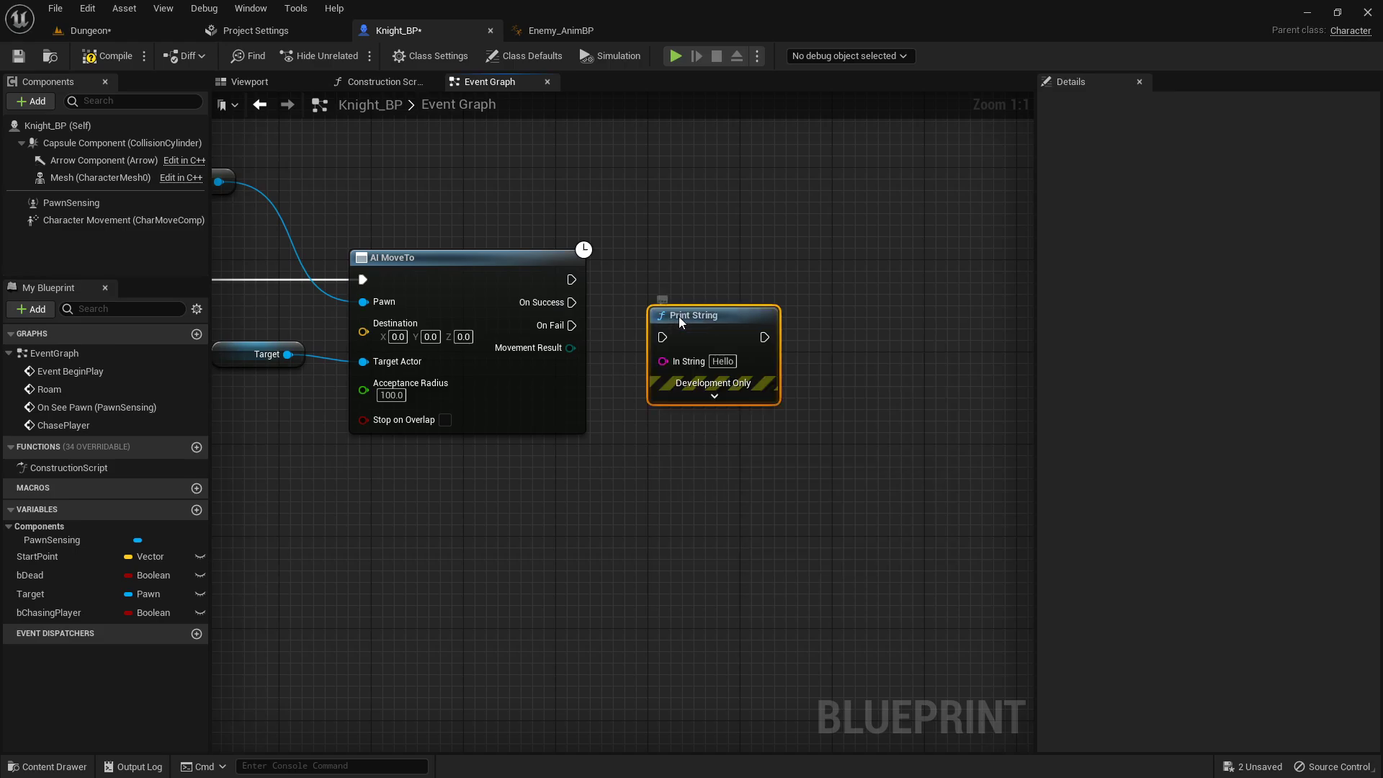
pyautogui.moveTo(574, 298); pyautogui.dragTo(752, 284)
pyautogui.click(771, 315)
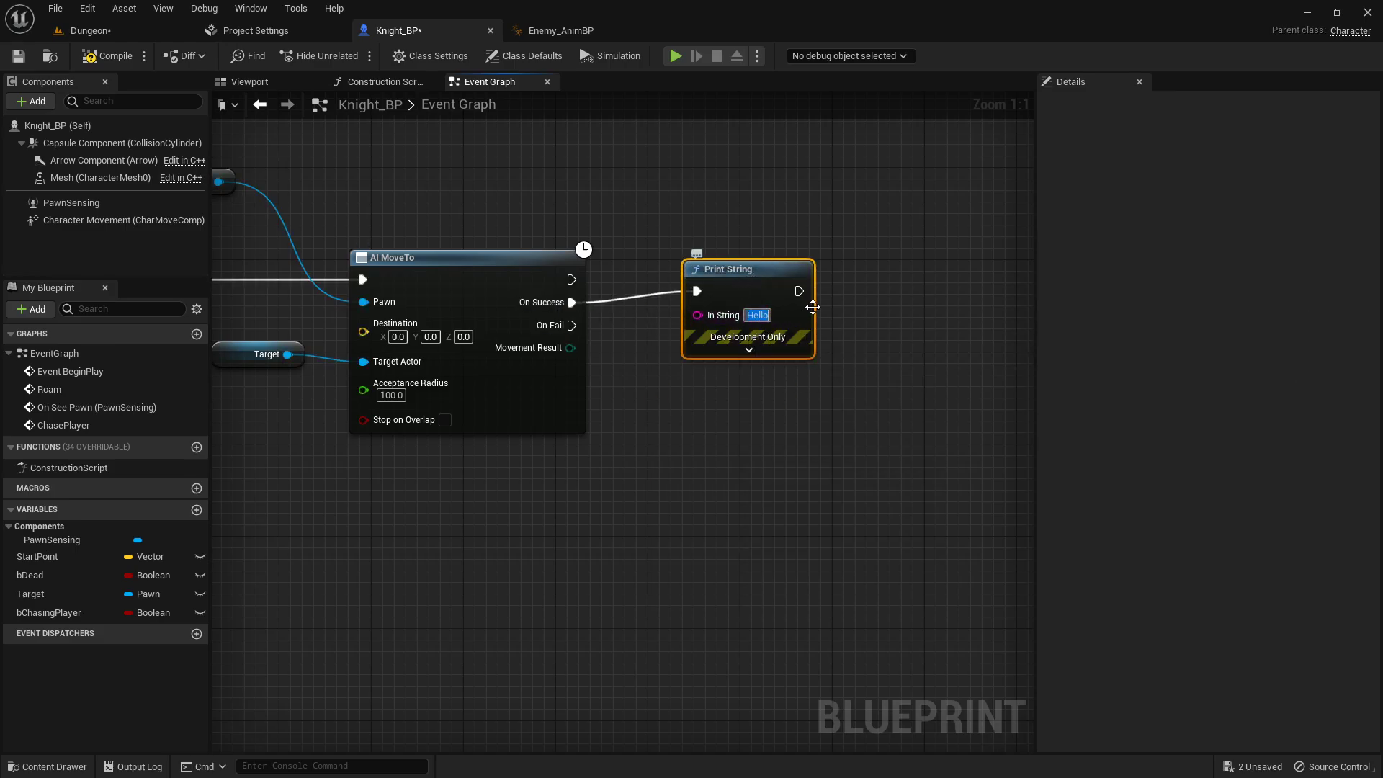
pyautogui.write("I'm in at")
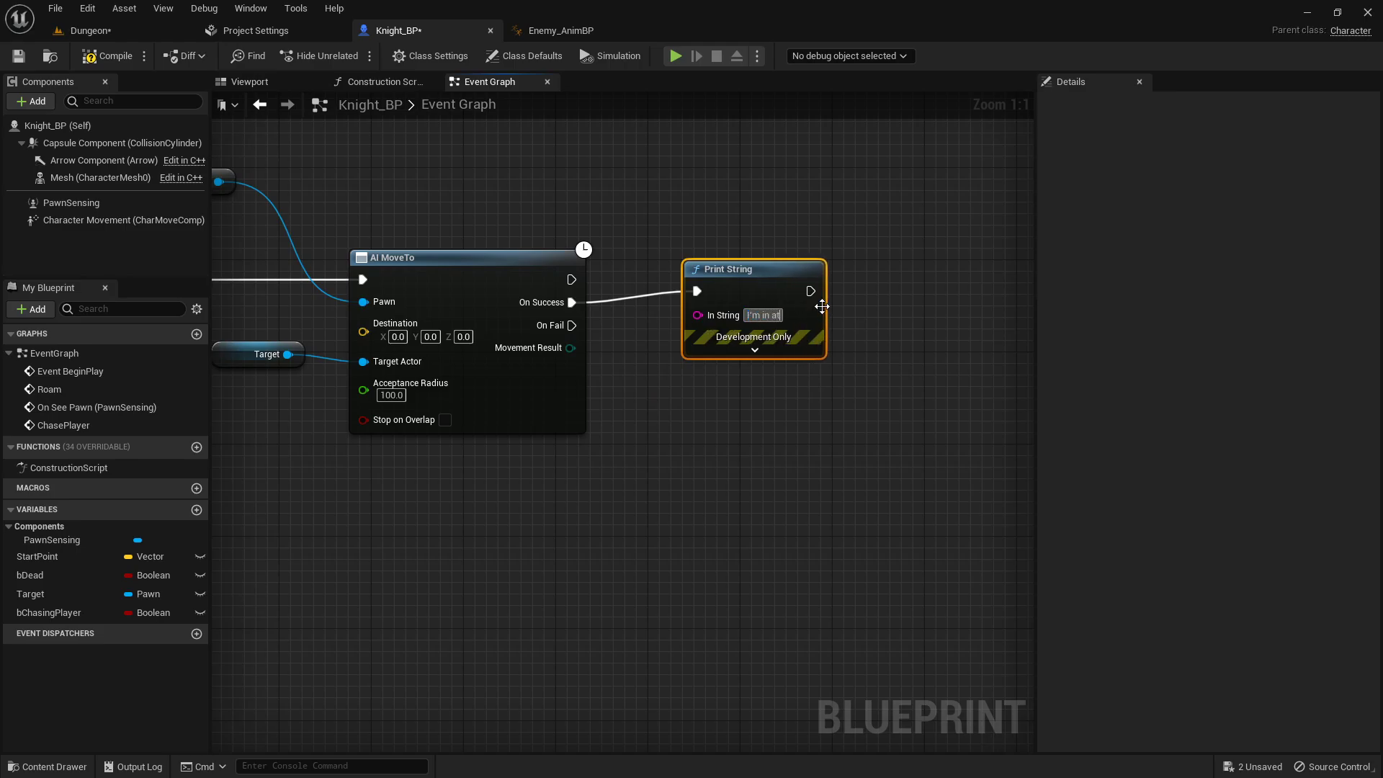
pyautogui.write('tack range now')
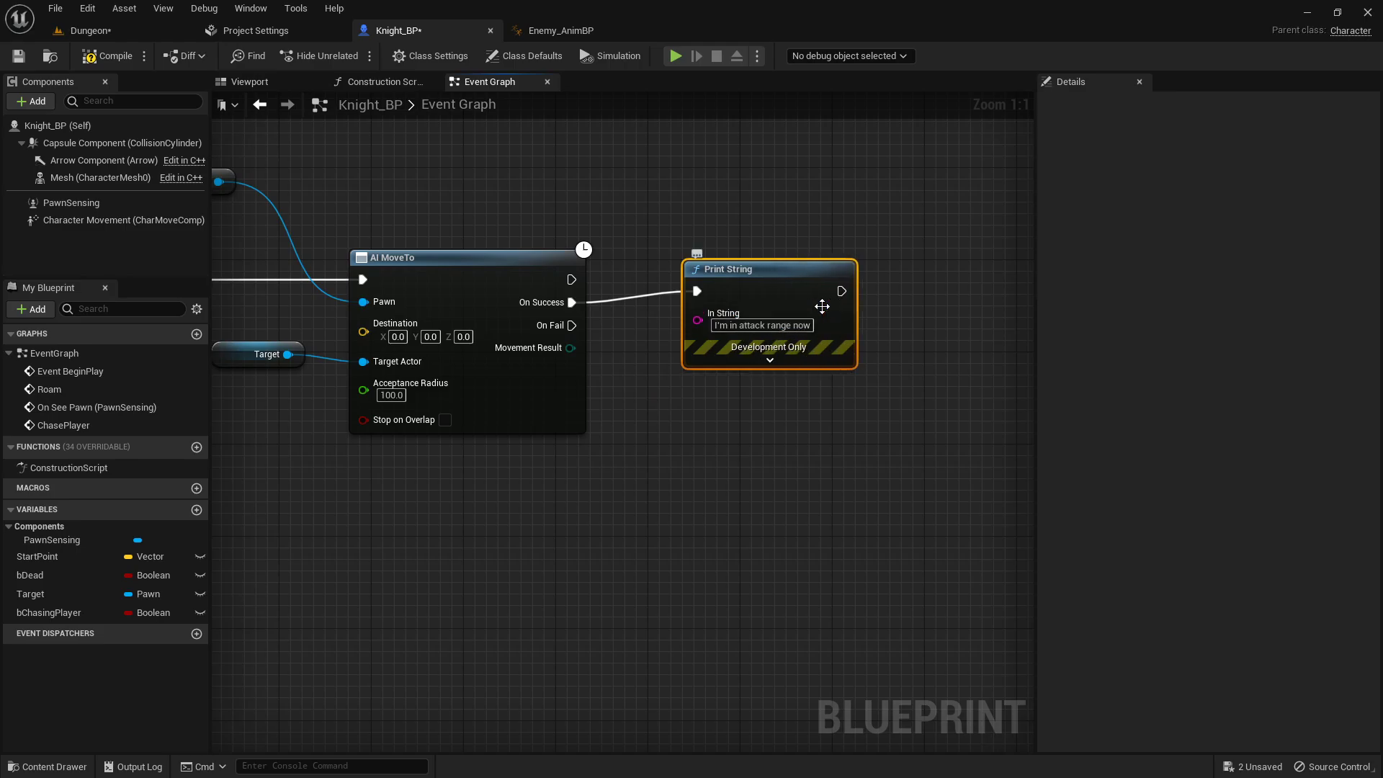
# - Duplicate the Print String, connect the copy to AI MoveTo's On Fail output, and set its text to 404
pyautogui.hotkey('ctrl', 'c')
pyautogui.hotkey('ctrl', 'v')
pyautogui.moveTo(572, 325); pyautogui.dragTo(685, 441)
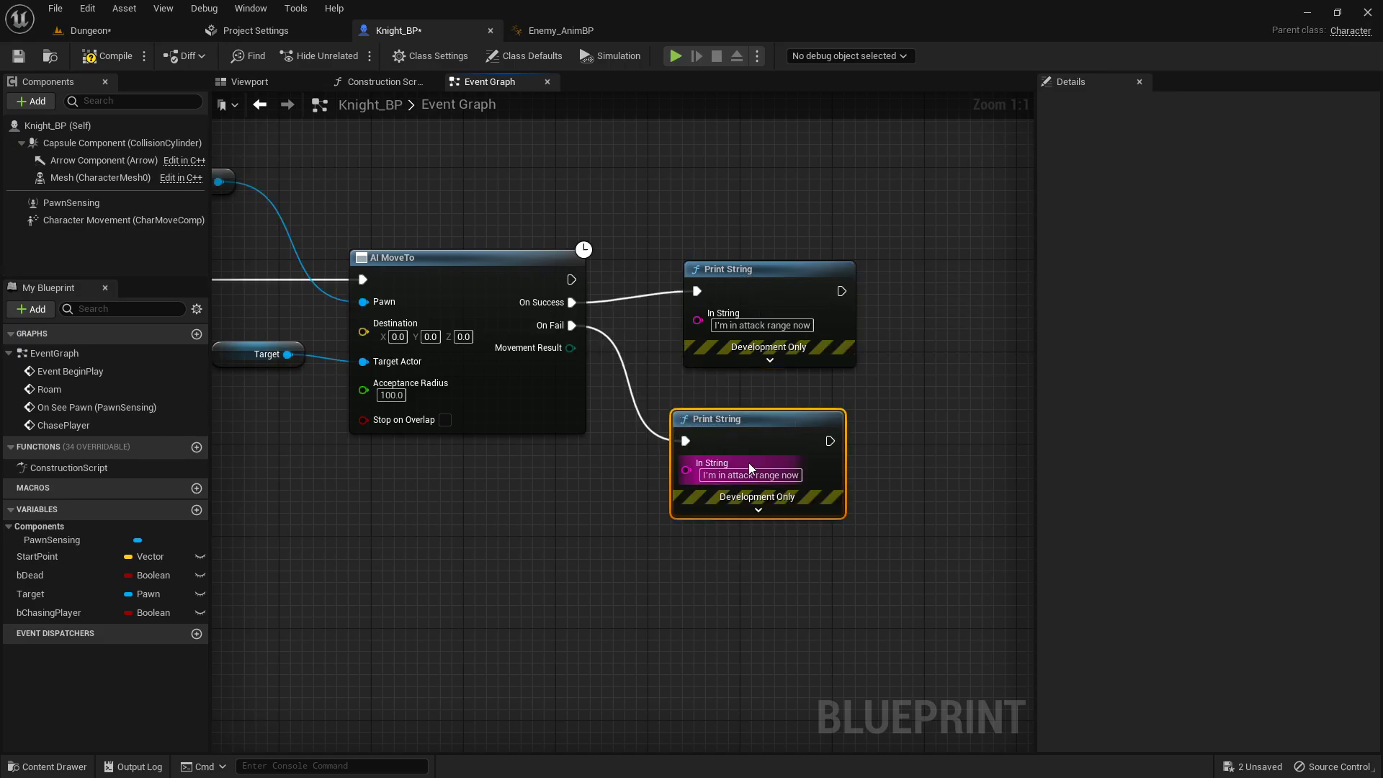
pyautogui.click(763, 475)
pyautogui.write('404')
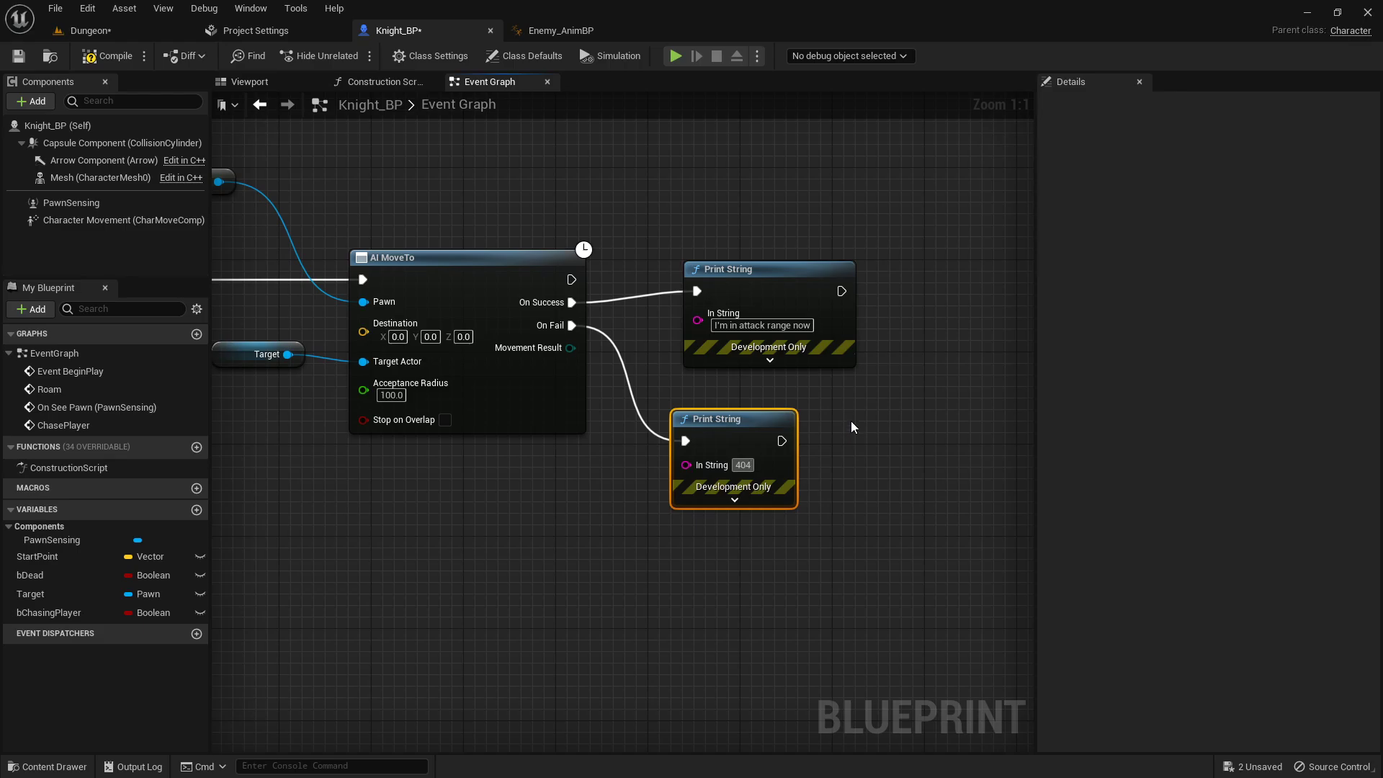
pyautogui.click(856, 420)
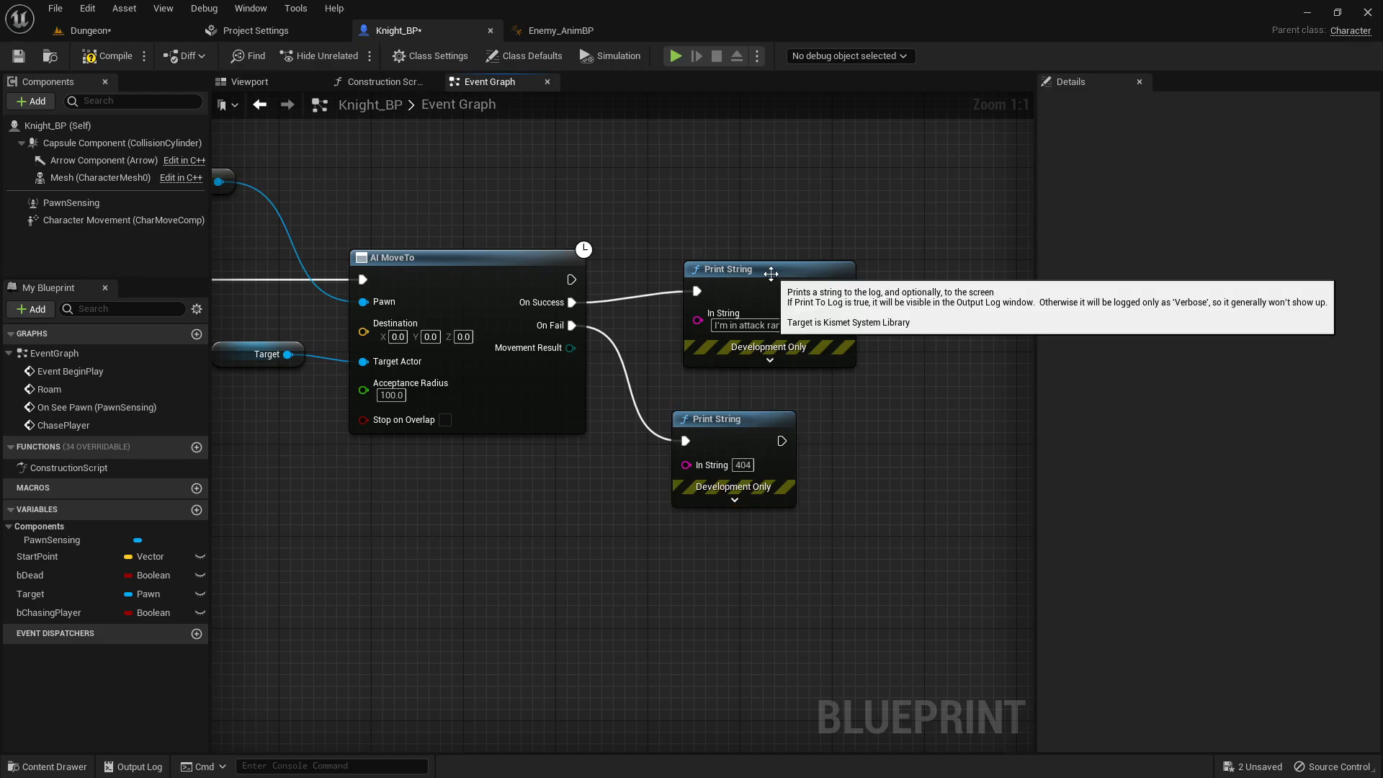
# - Align the On Success Print String with AI MoveTo's output and compile the blueprint
pyautogui.moveTo(773, 275)
pyautogui.mouseDown()
pyautogui.moveTo(739, 287)
pyautogui.moveTo(761, 291)
pyautogui.mouseUp()
pyautogui.click(747, 249)
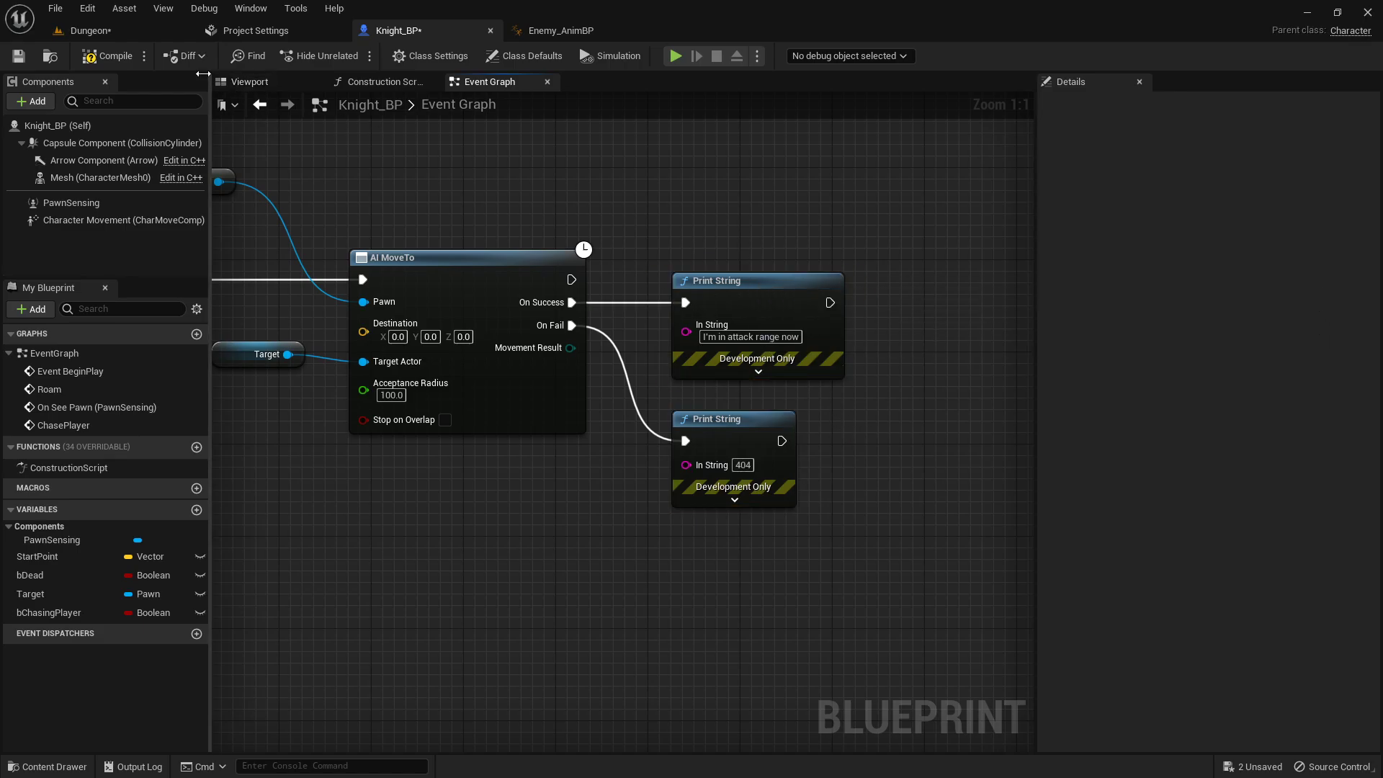
pyautogui.click(104, 58)
# - Add a 0.2-second Delay and connect both Print String outputs to it
pyautogui.scroll(-2, 649, 221)
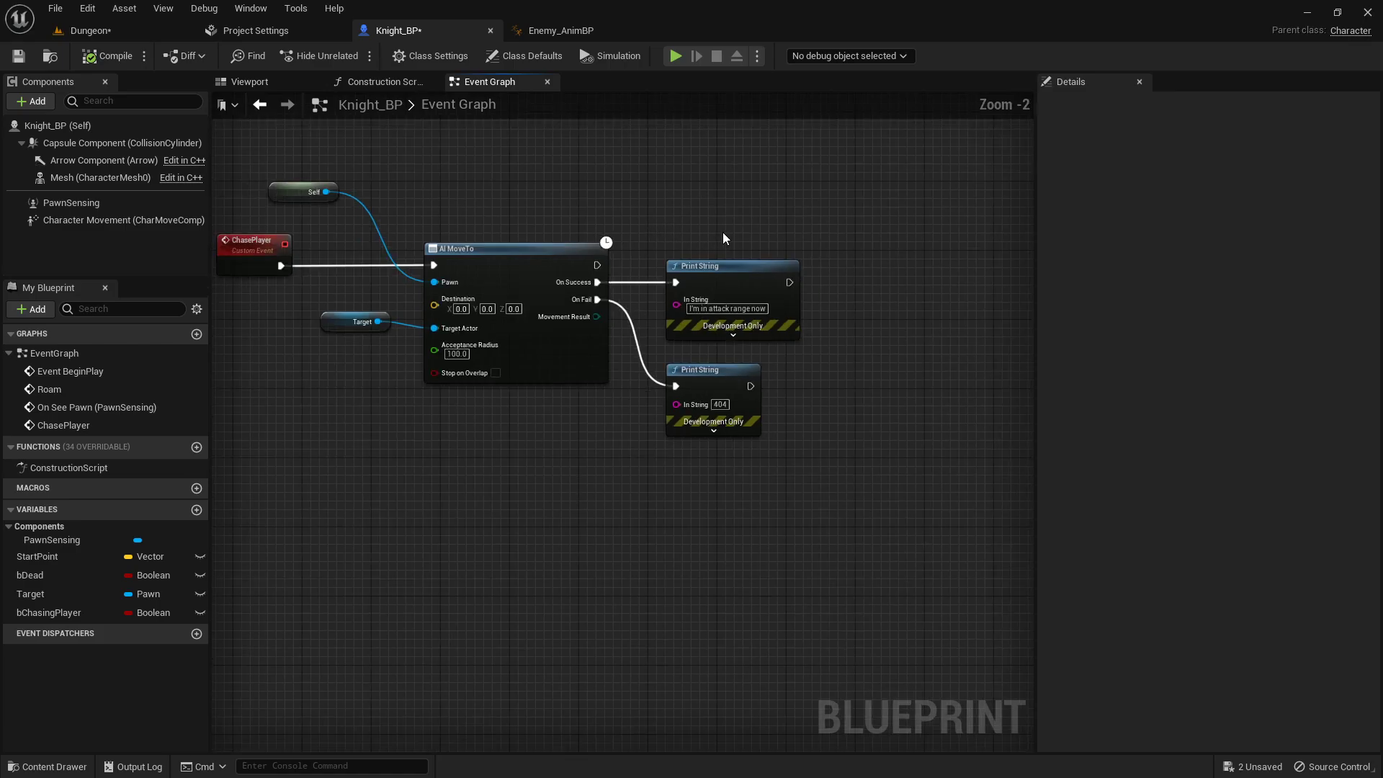
pyautogui.moveTo(828, 327); pyautogui.dragTo(592, 308, button='right')
pyautogui.press('d')
pyautogui.click(624, 292)
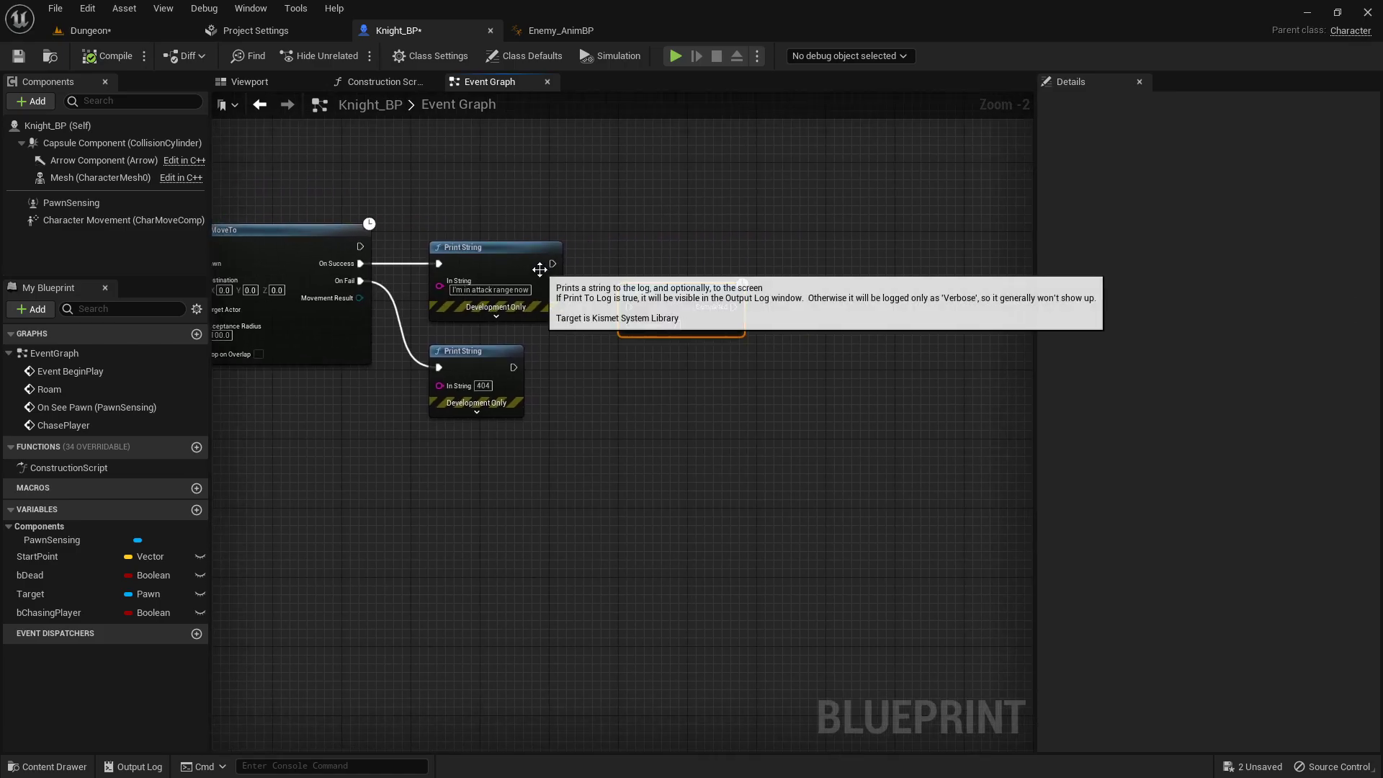
pyautogui.moveTo(551, 264); pyautogui.dragTo(629, 306)
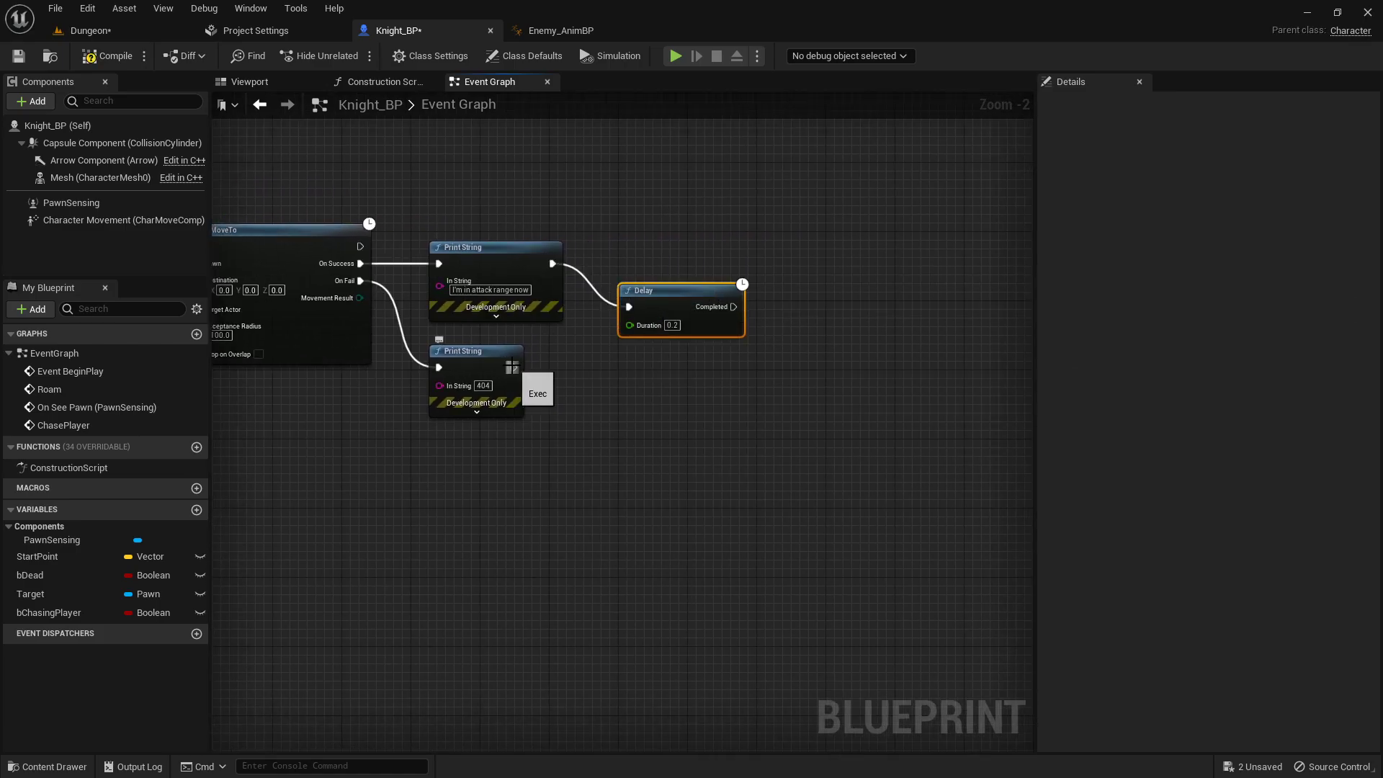
pyautogui.moveTo(513, 367); pyautogui.dragTo(628, 307)
# - Call Chase Player when the Delay completes and place the call next to it, aligned with the Delay
pyautogui.click(797, 275)
pyautogui.rightClick(797, 275)
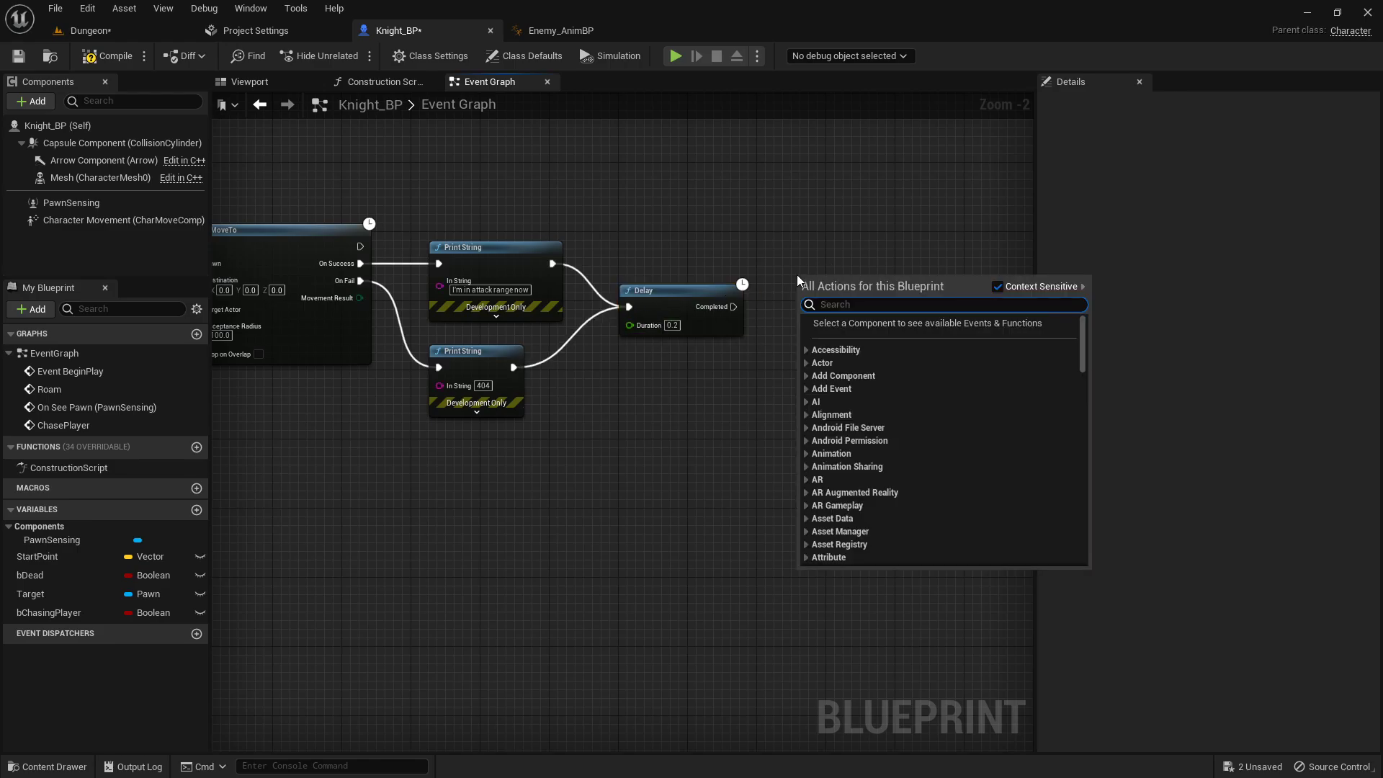
pyautogui.write('chase')
pyautogui.click(865, 336)
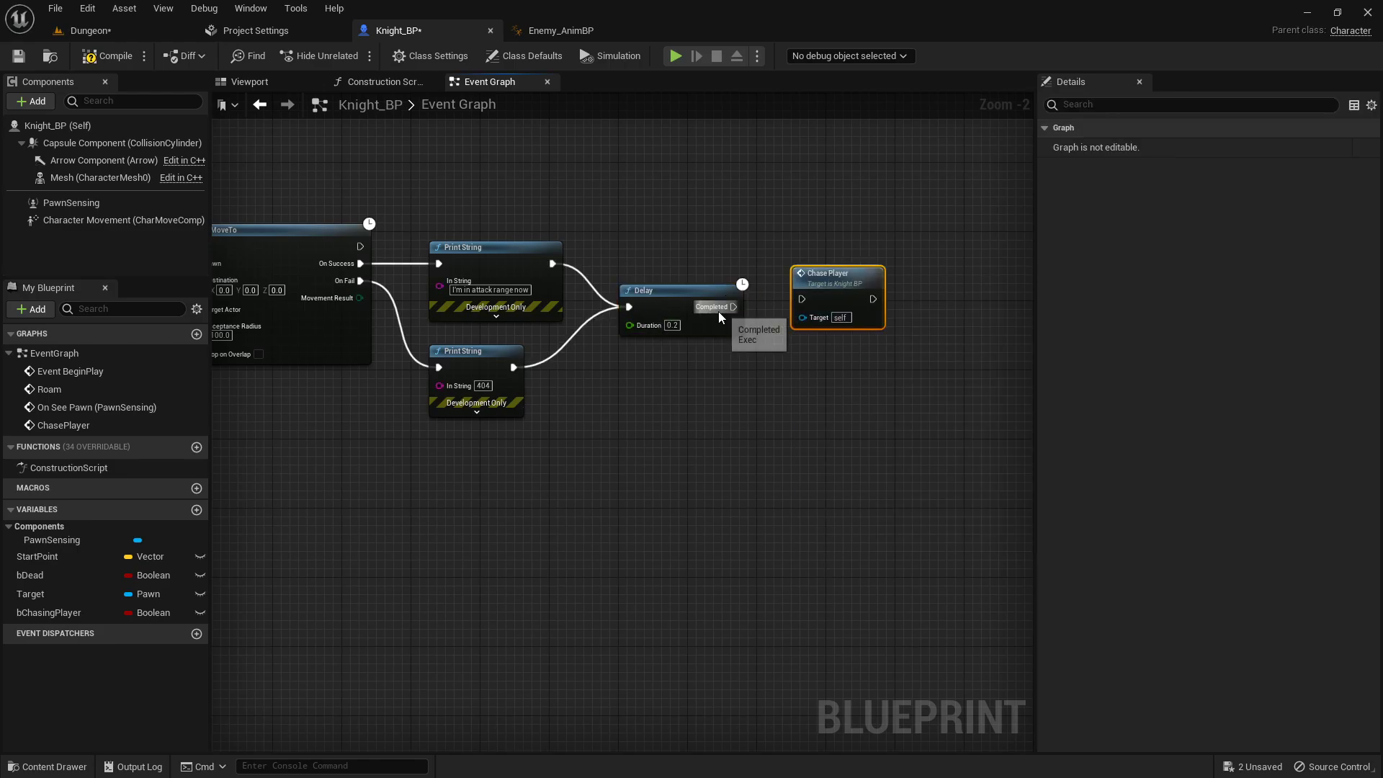
pyautogui.moveTo(733, 307); pyautogui.dragTo(796, 286)
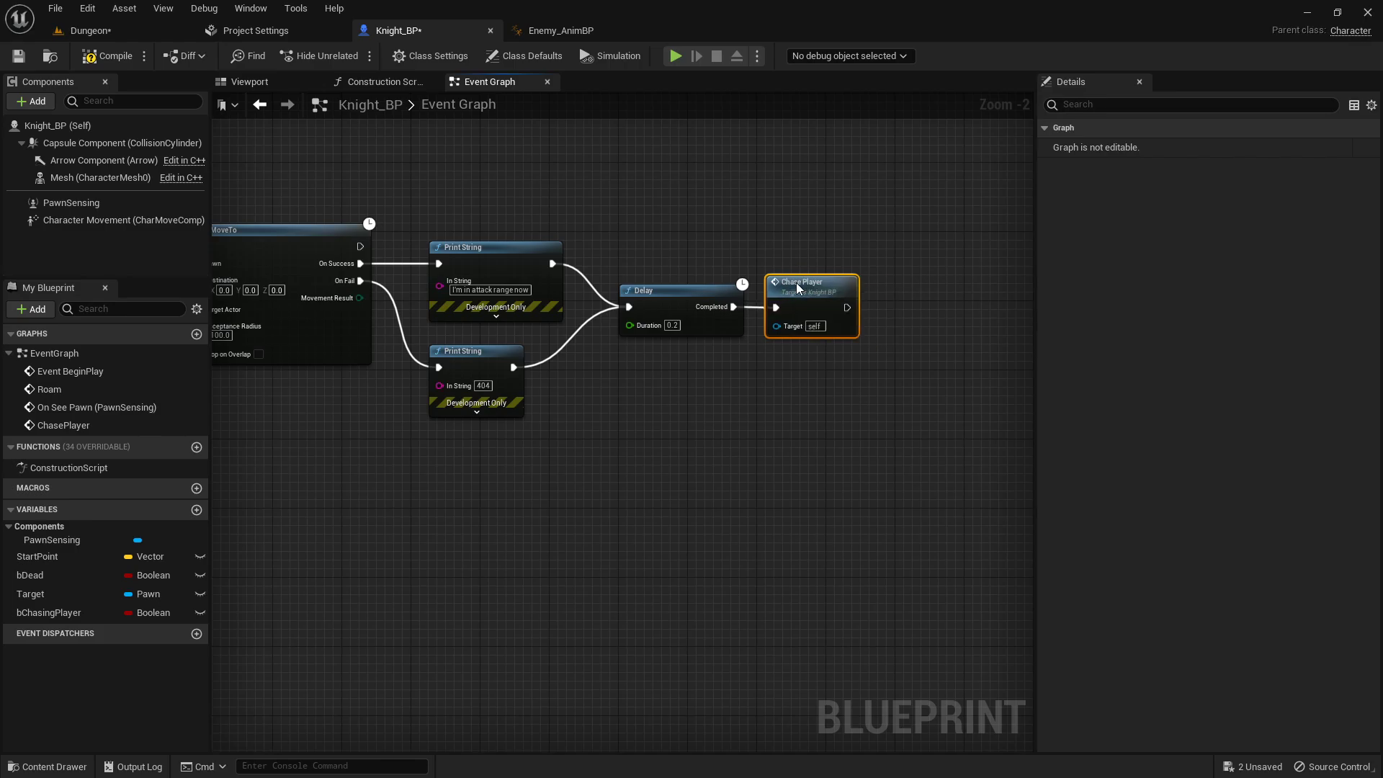
# - Return to the Dungeon level and save all modified assets
pyautogui.click(101, 33)
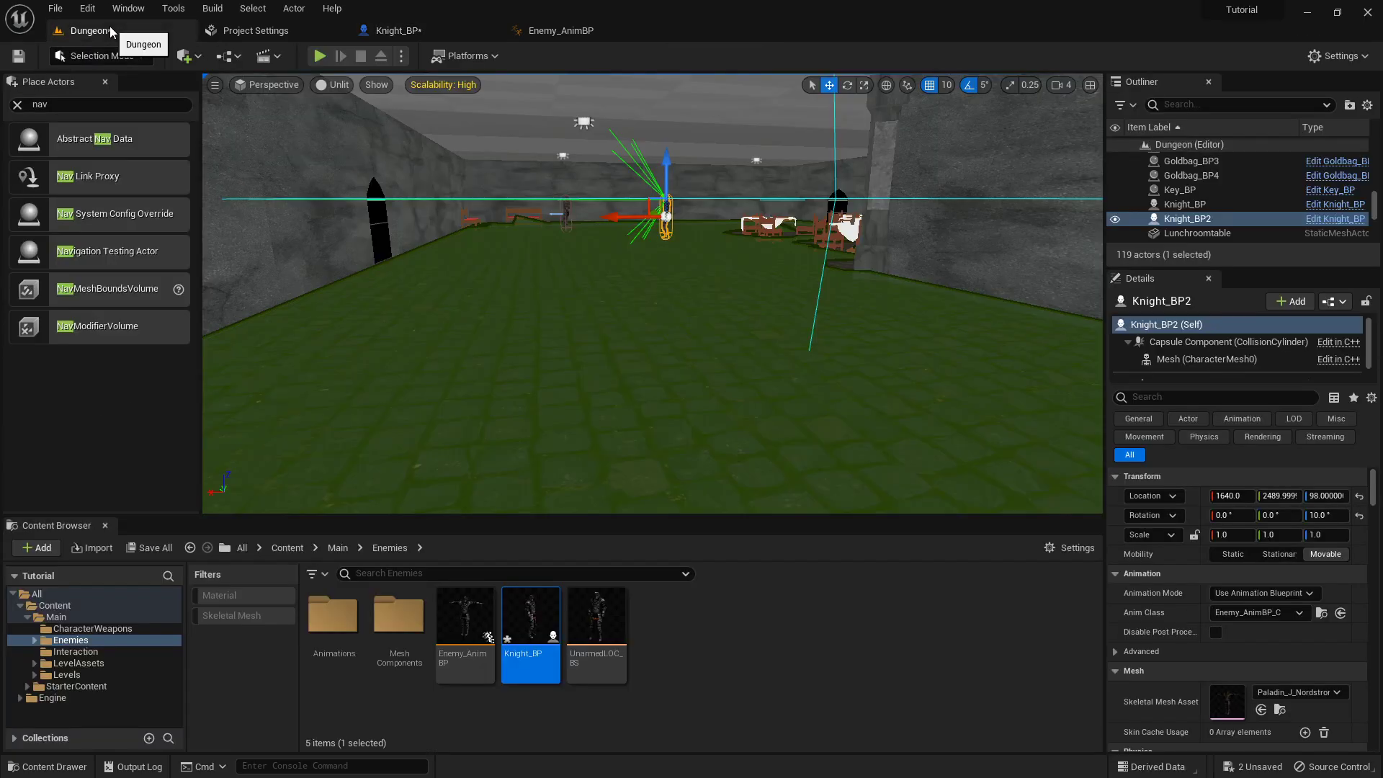
pyautogui.click(149, 547)
pyautogui.click(775, 560)
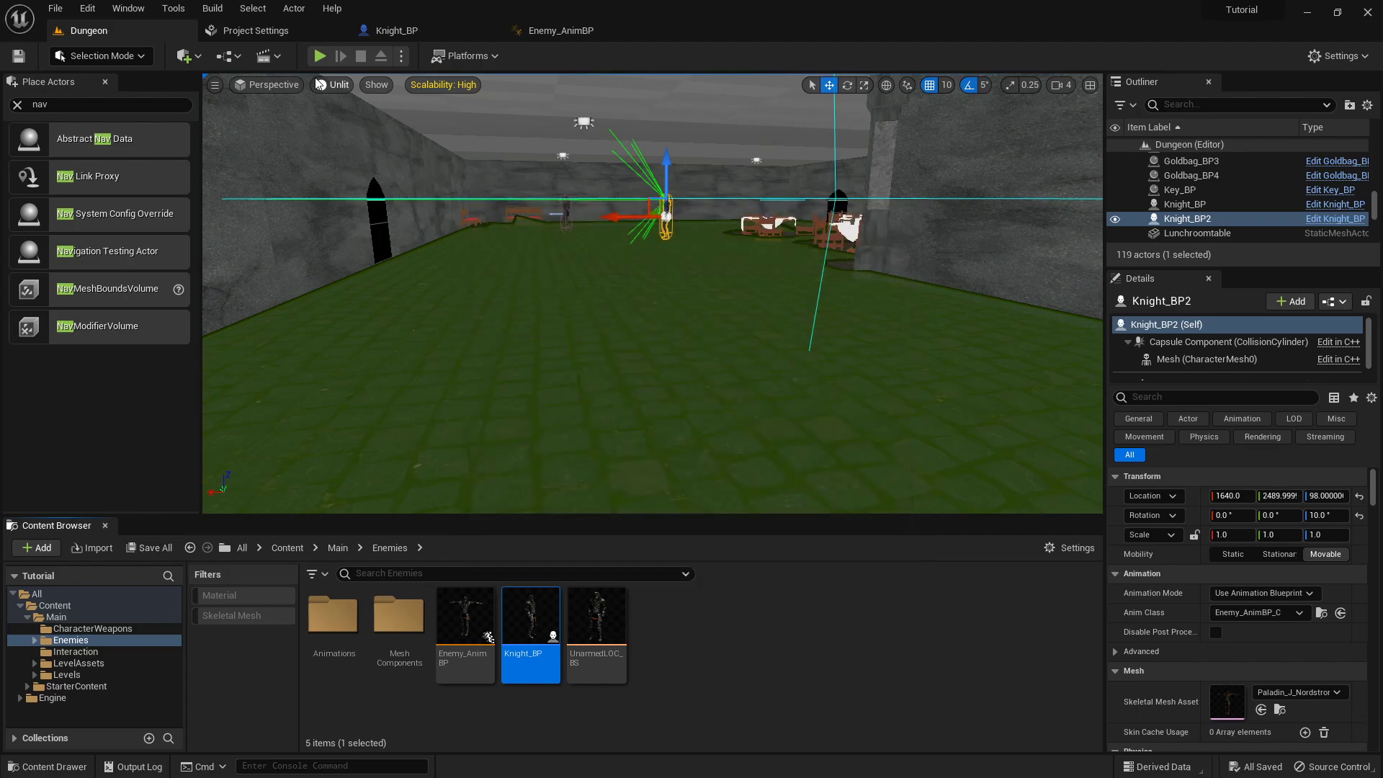
# - Play-test the Dungeon level full screen, opening the wooden door and approaching the two knights so they start chasing
pyautogui.click(319, 55)
pyautogui.press('F11')
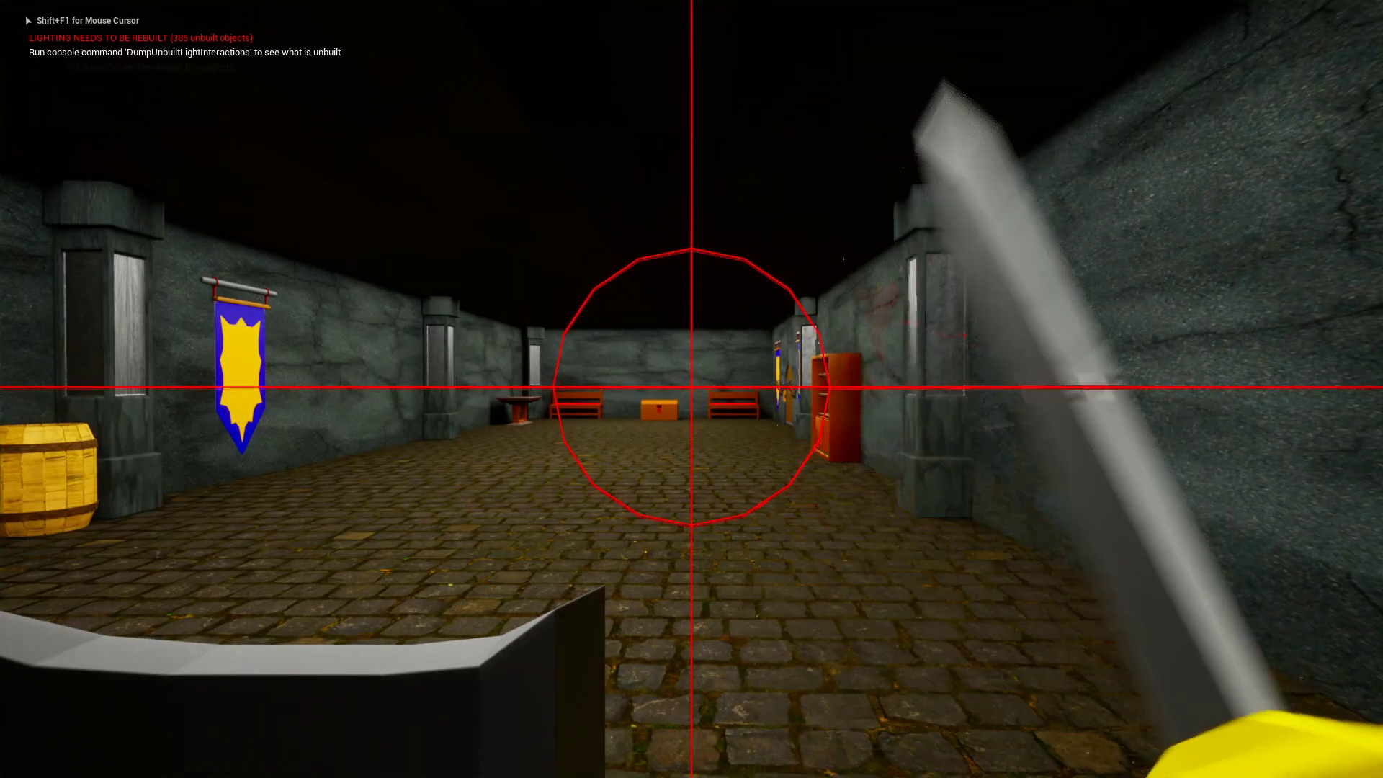
pyautogui.press('w')
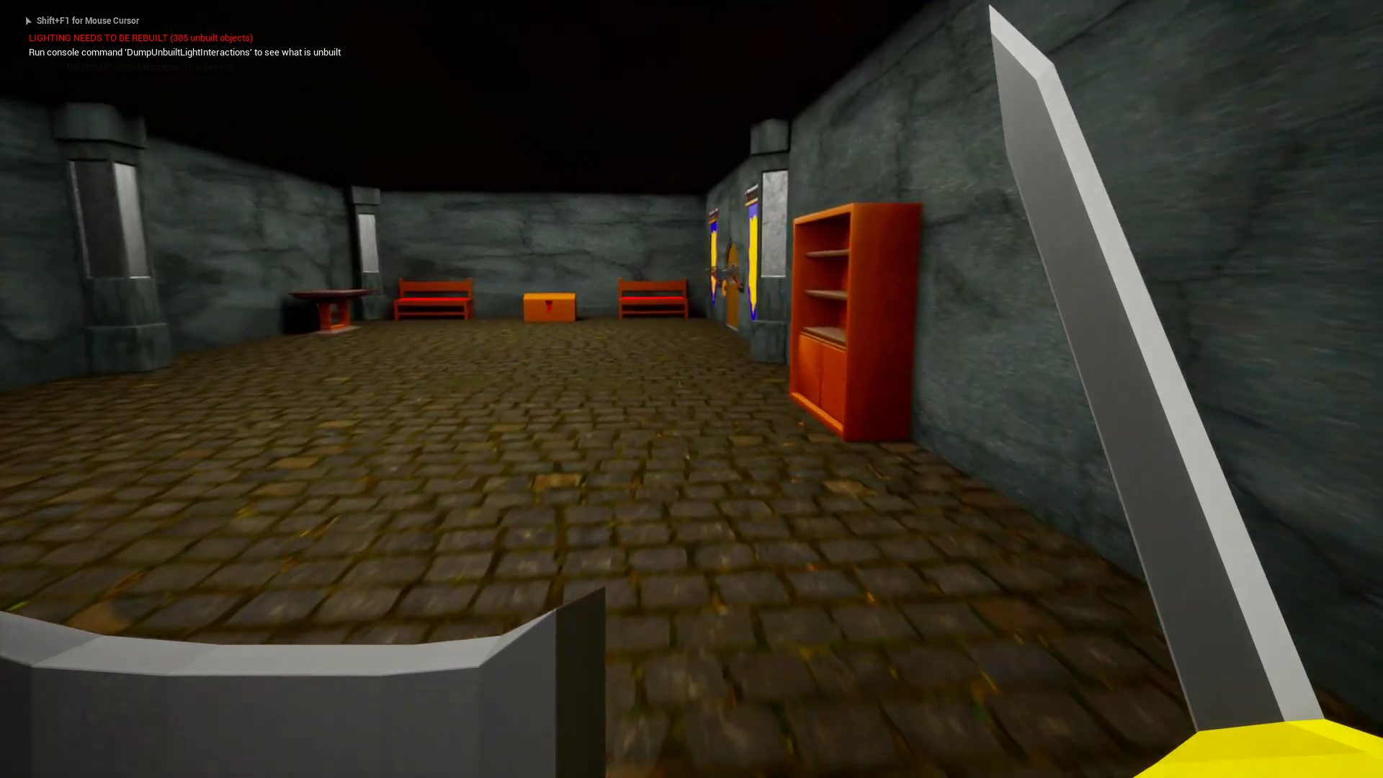
pyautogui.press('w')
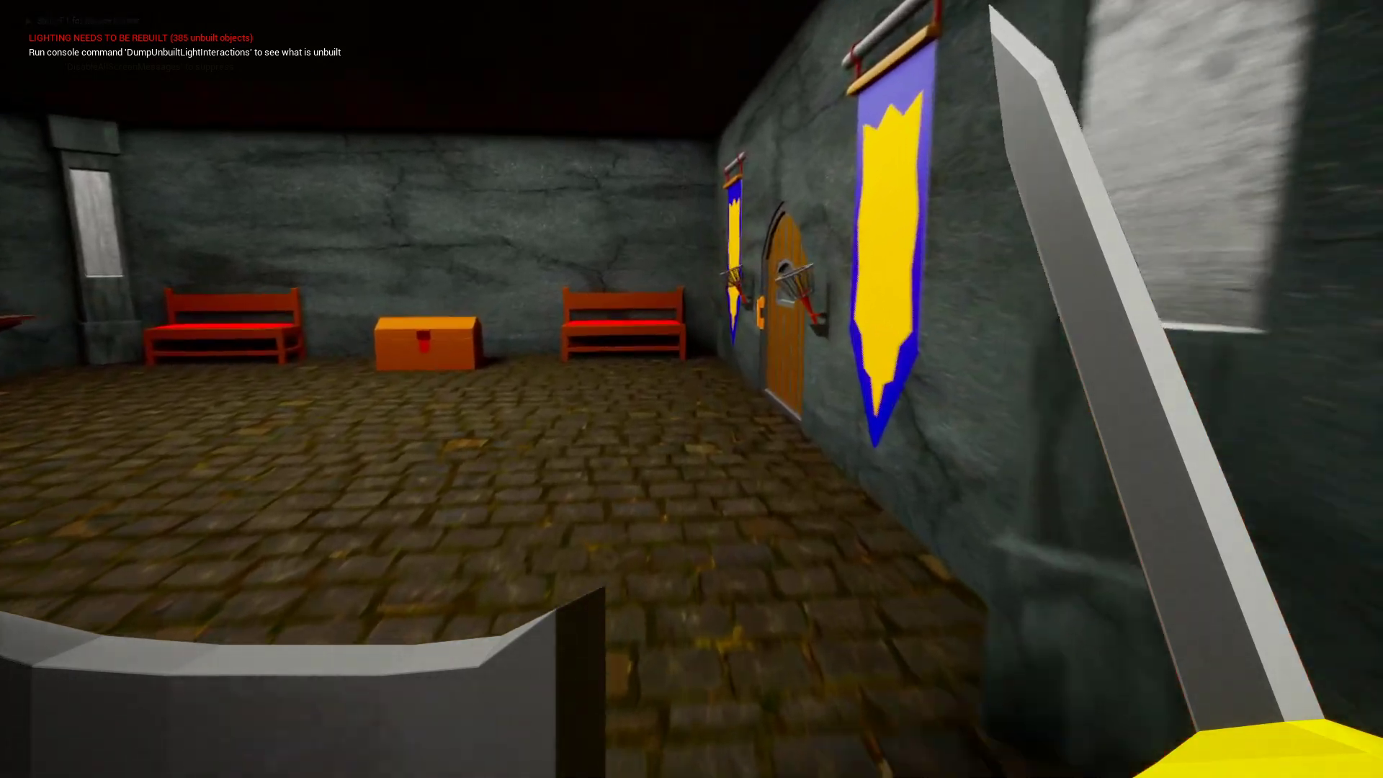
pyautogui.press('w')
pyautogui.press('e')
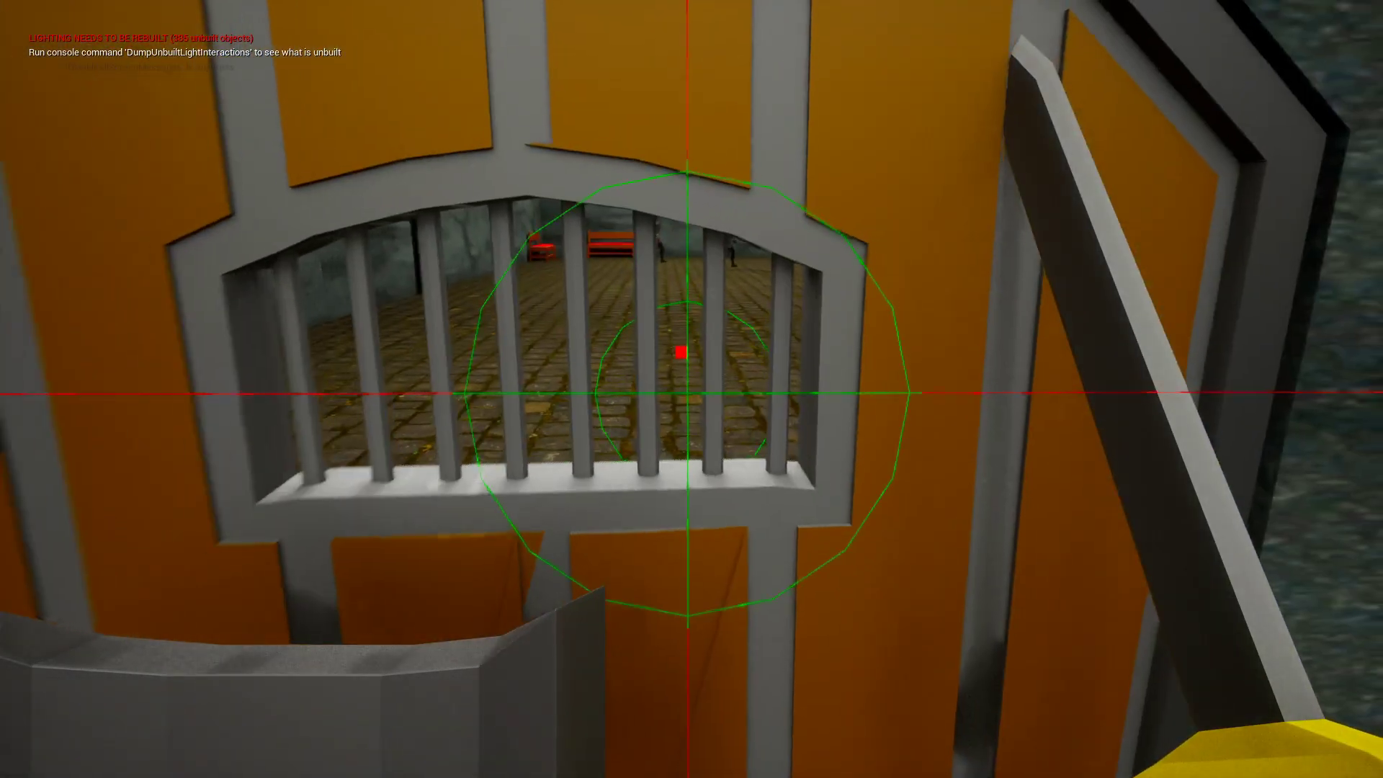
pyautogui.press('s')
pyautogui.press('w')
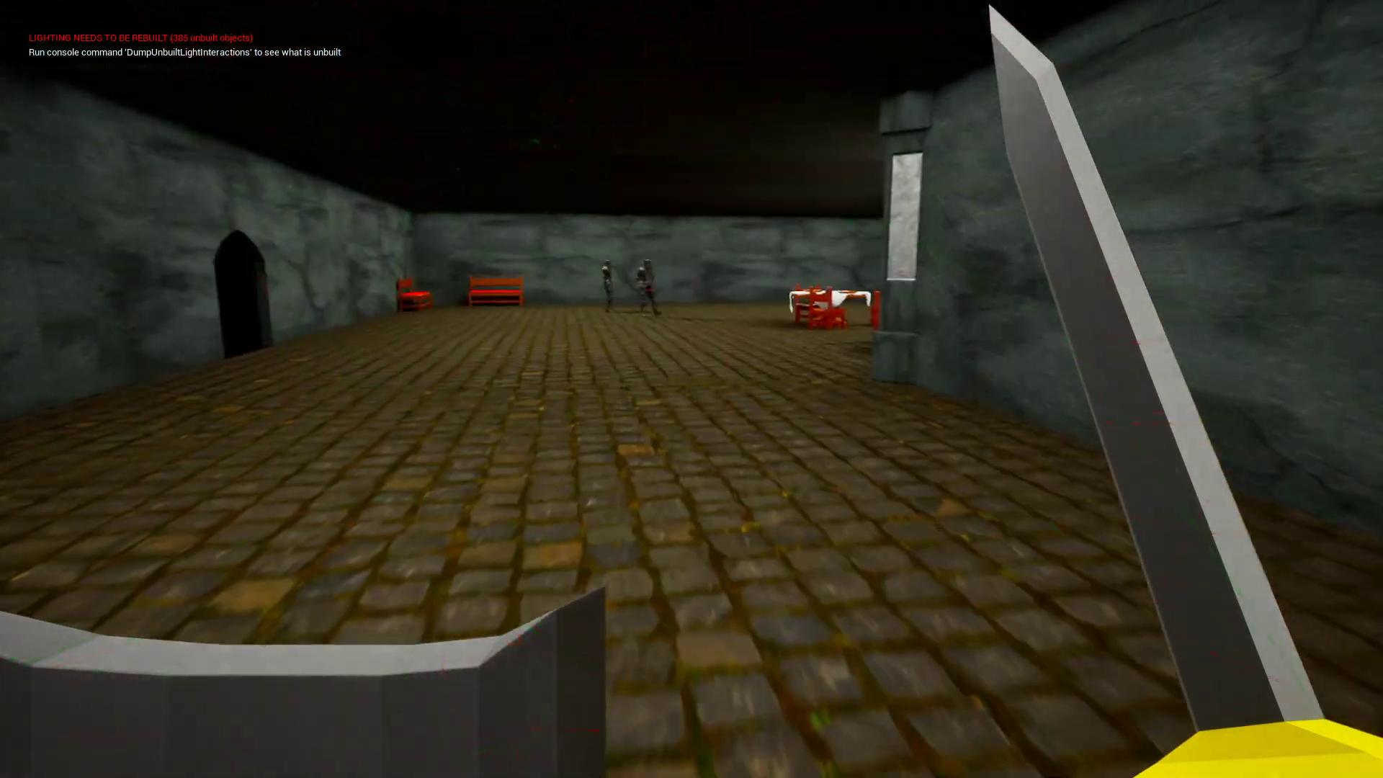
pyautogui.press('w')
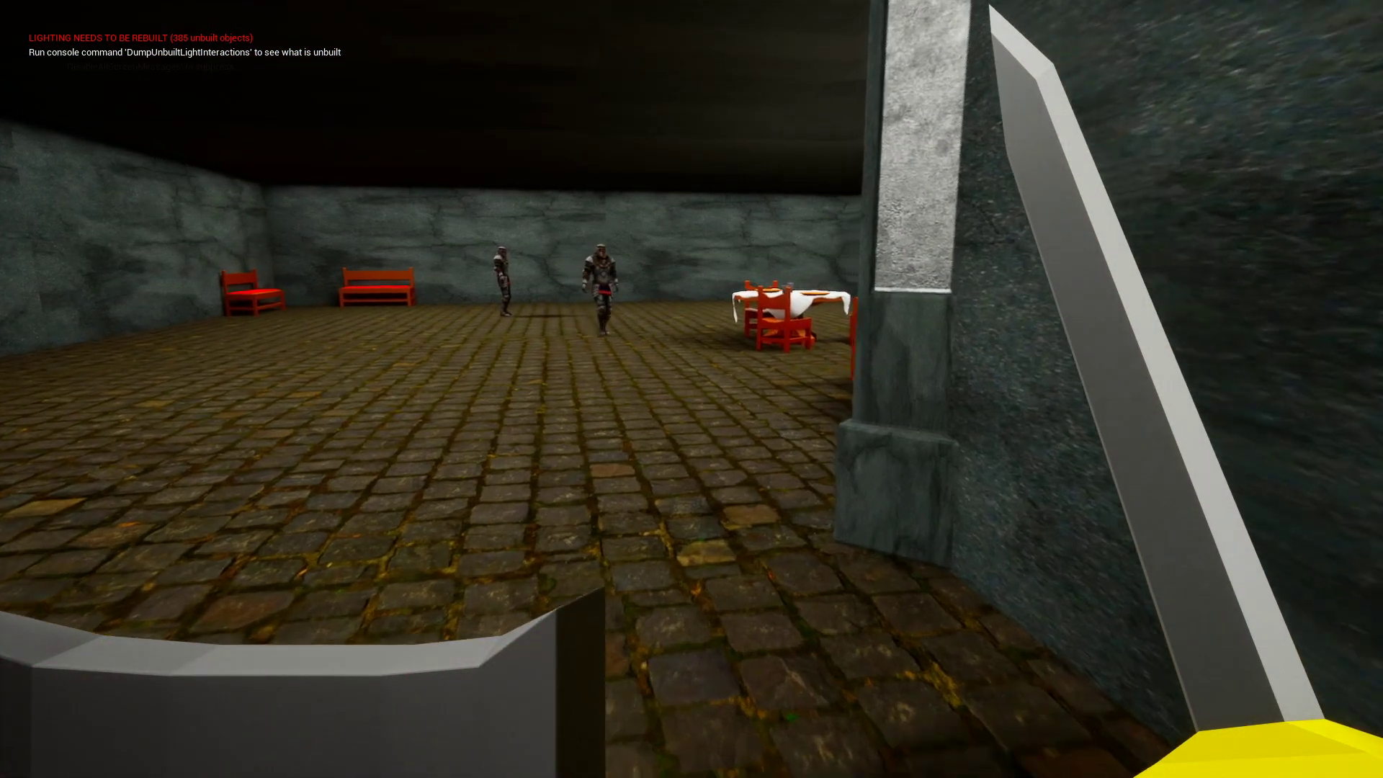
pyautogui.press('w')
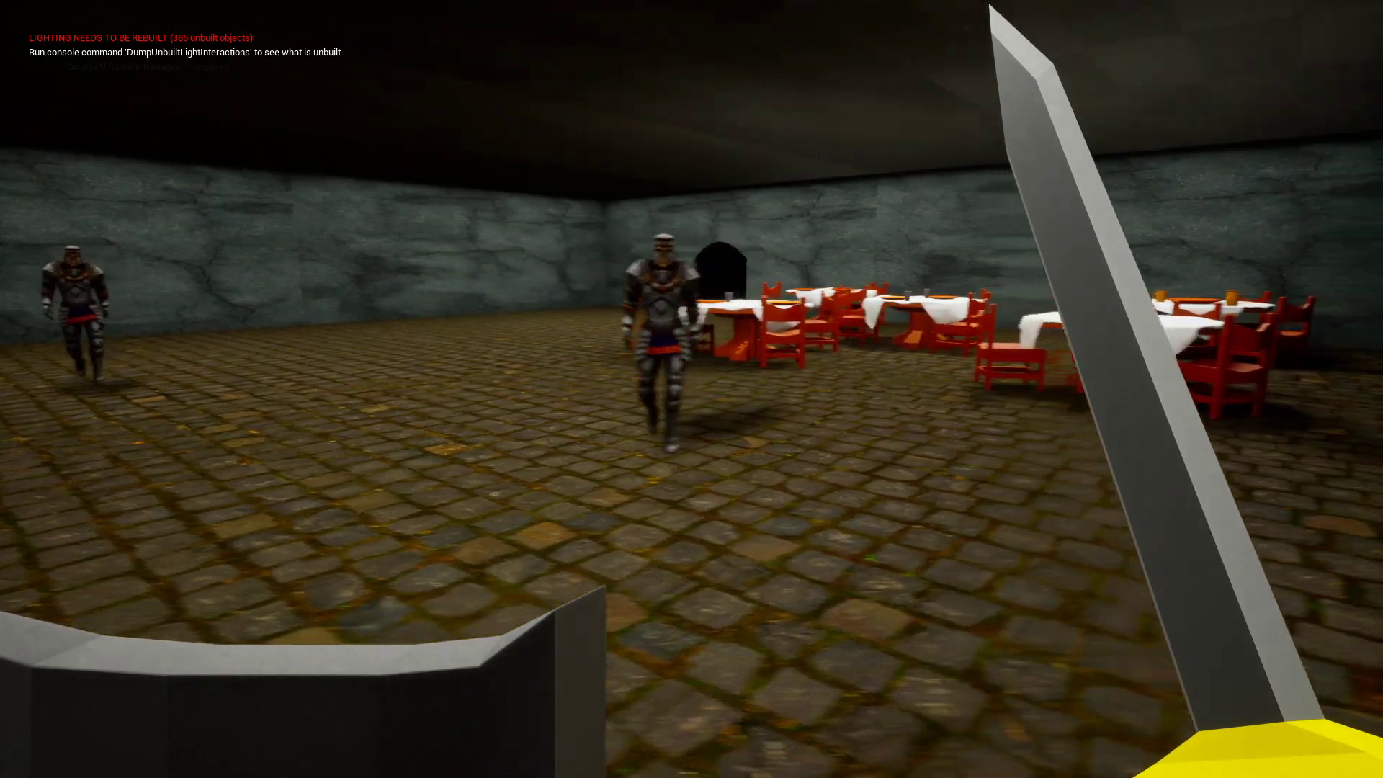
pyautogui.press('d')
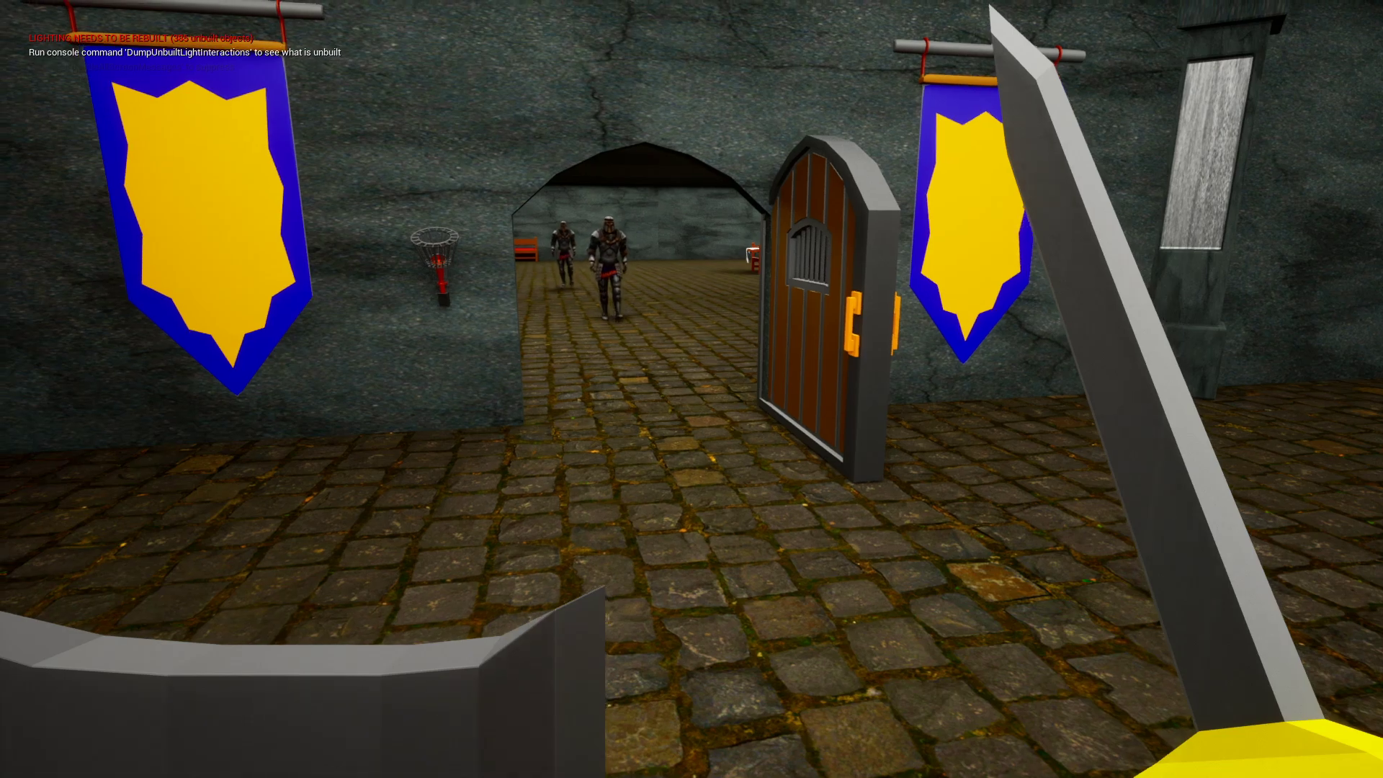
# - Lead the knights through the doorway, let them catch up to check the attack-range message, and end the full-screen play test
pyautogui.press('w')
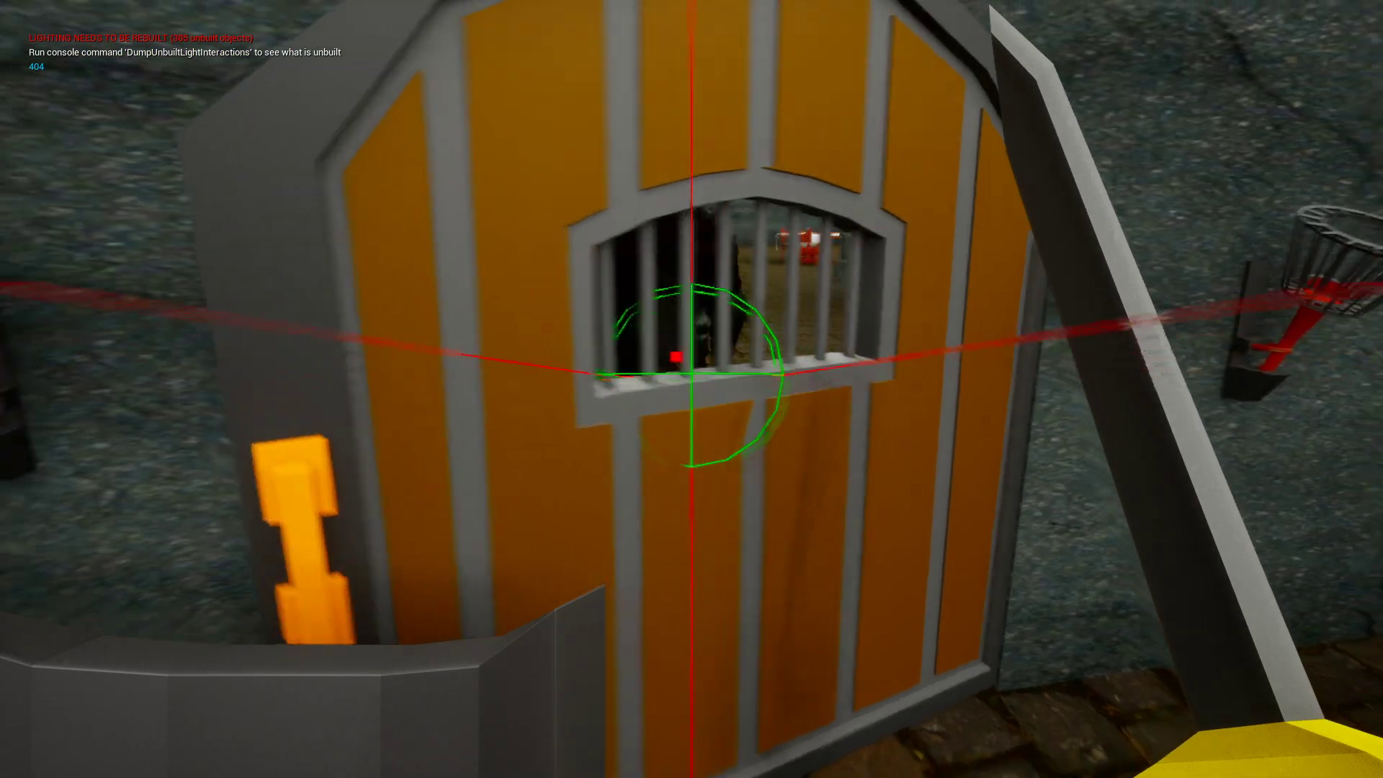
pyautogui.press('s')
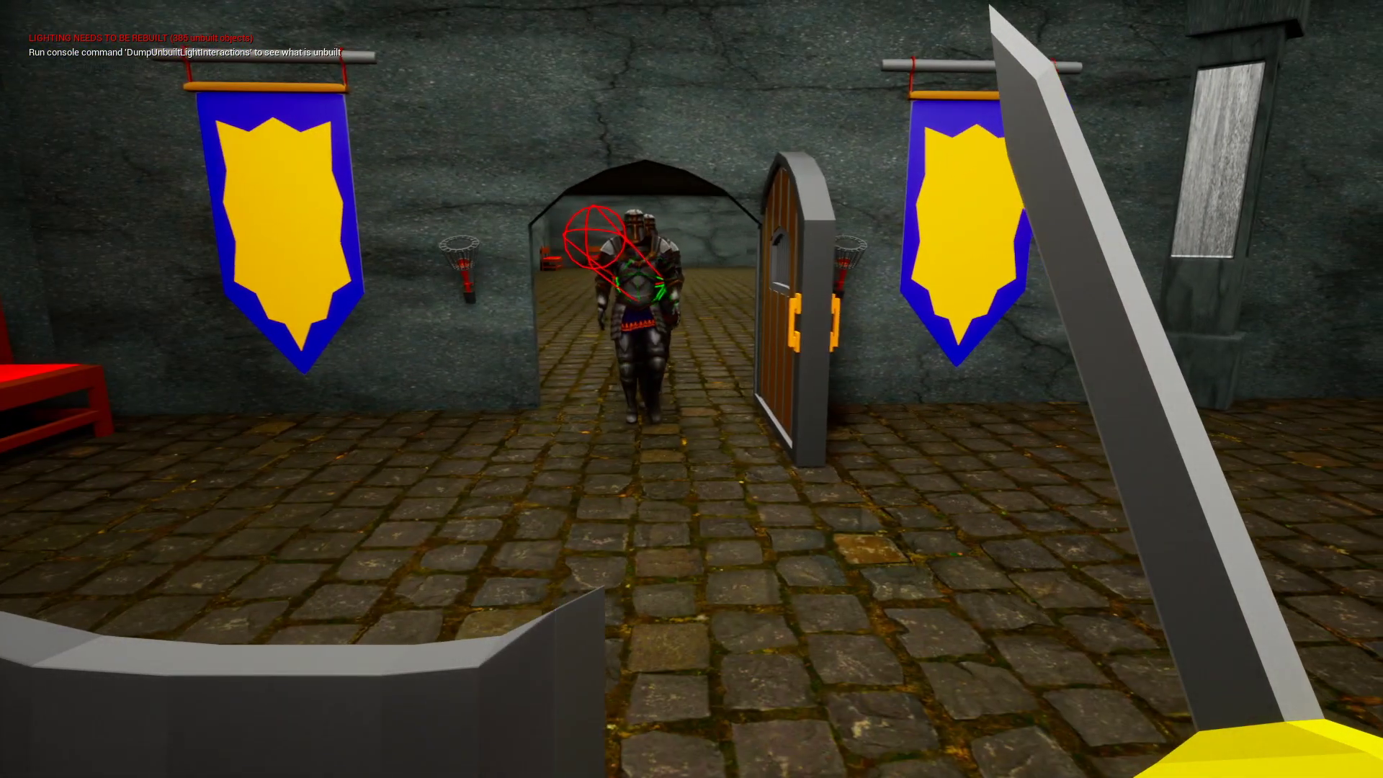
pyautogui.press('d')
pyautogui.press('d')
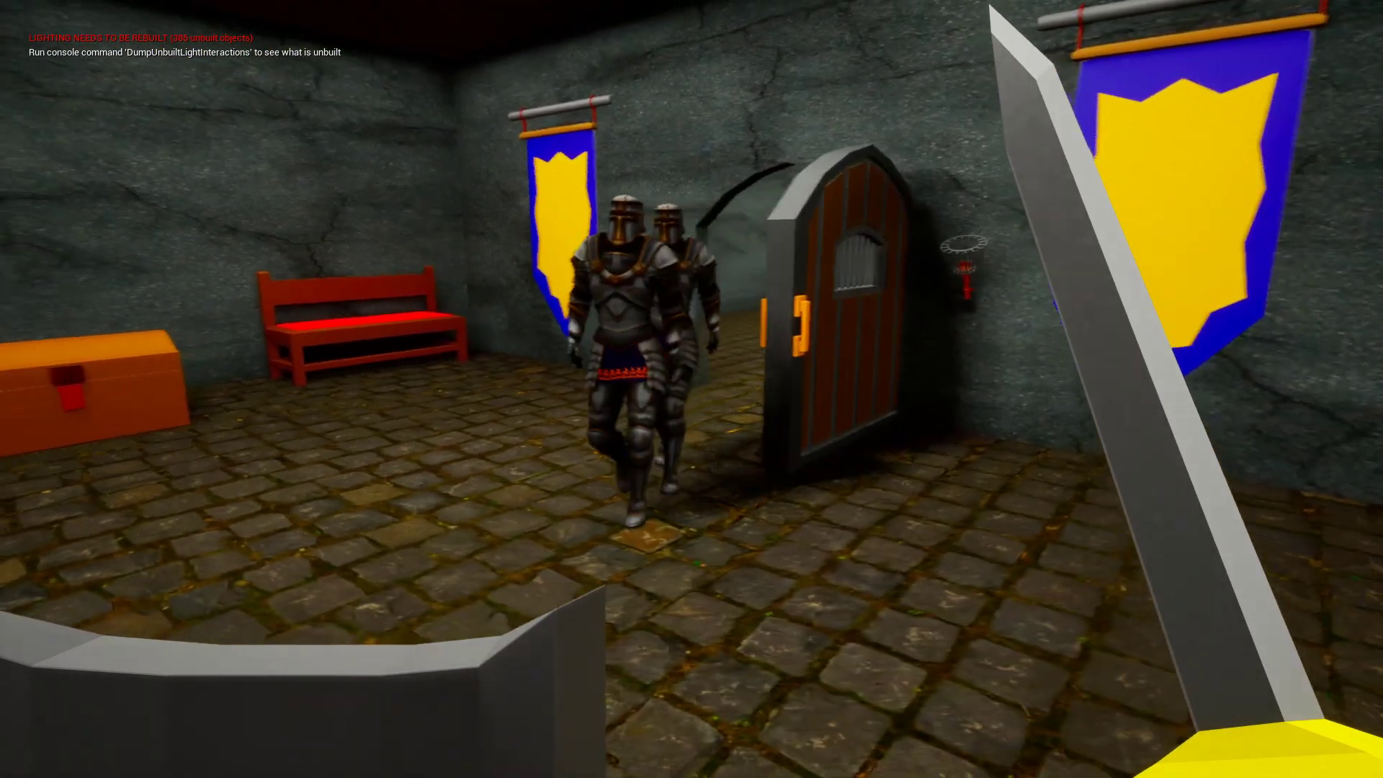
pyautogui.press('s')
pyautogui.press('s')
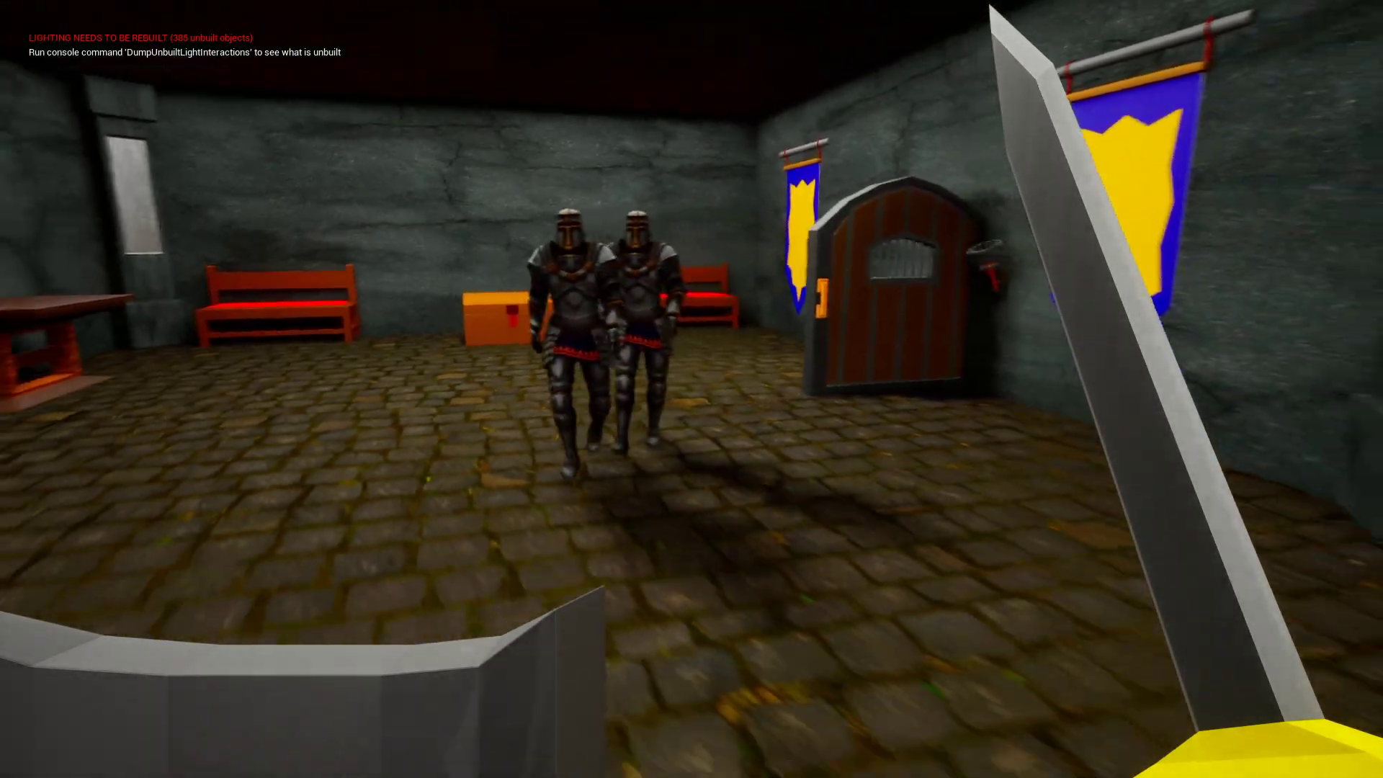
pyautogui.press('w')
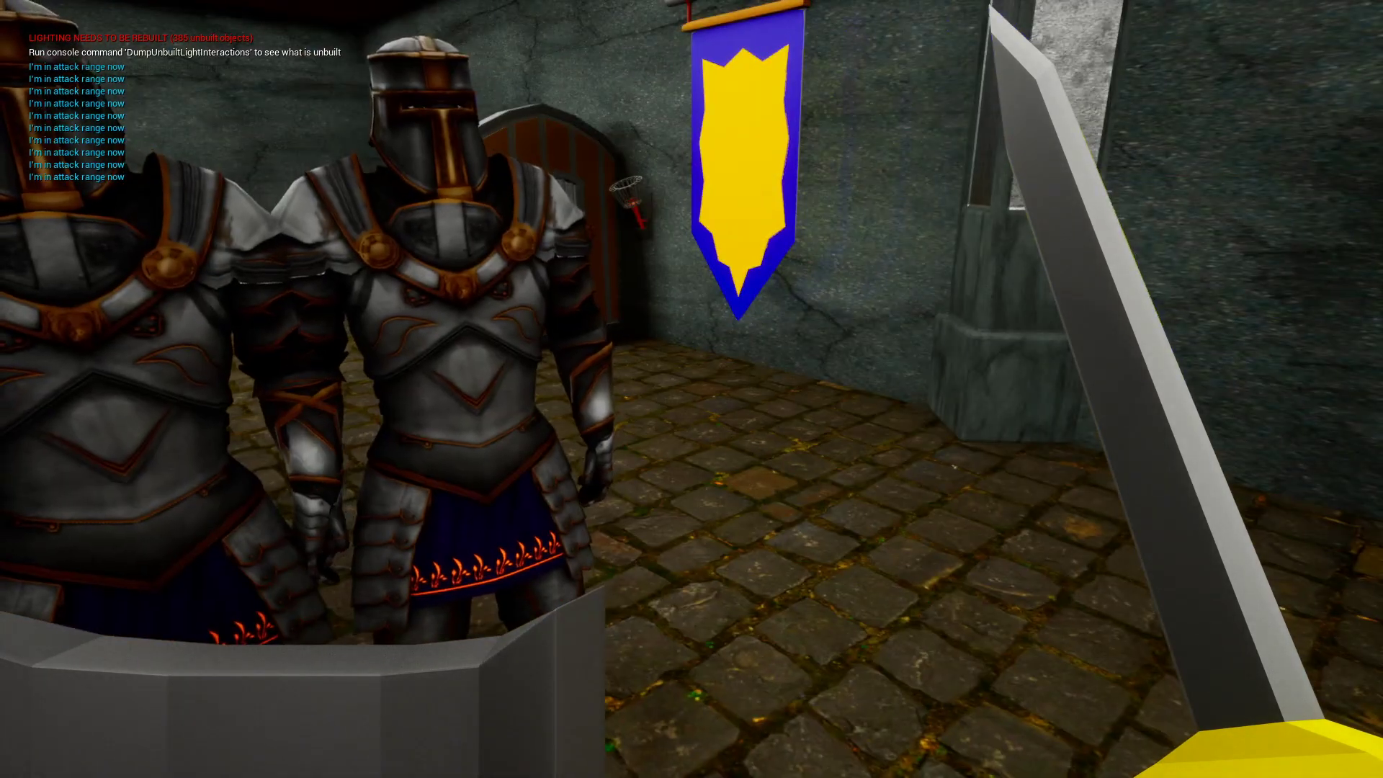
pyautogui.press('a')
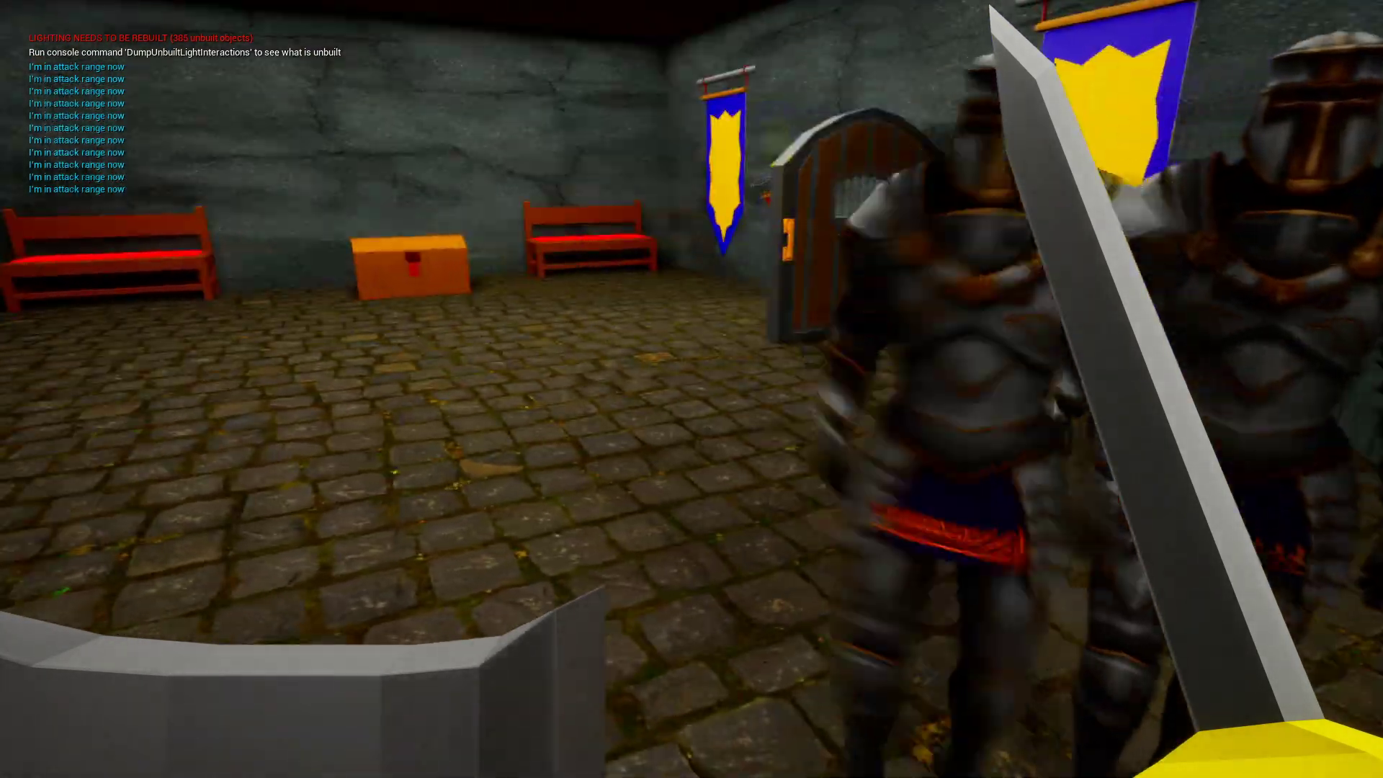
pyautogui.press('Escape')
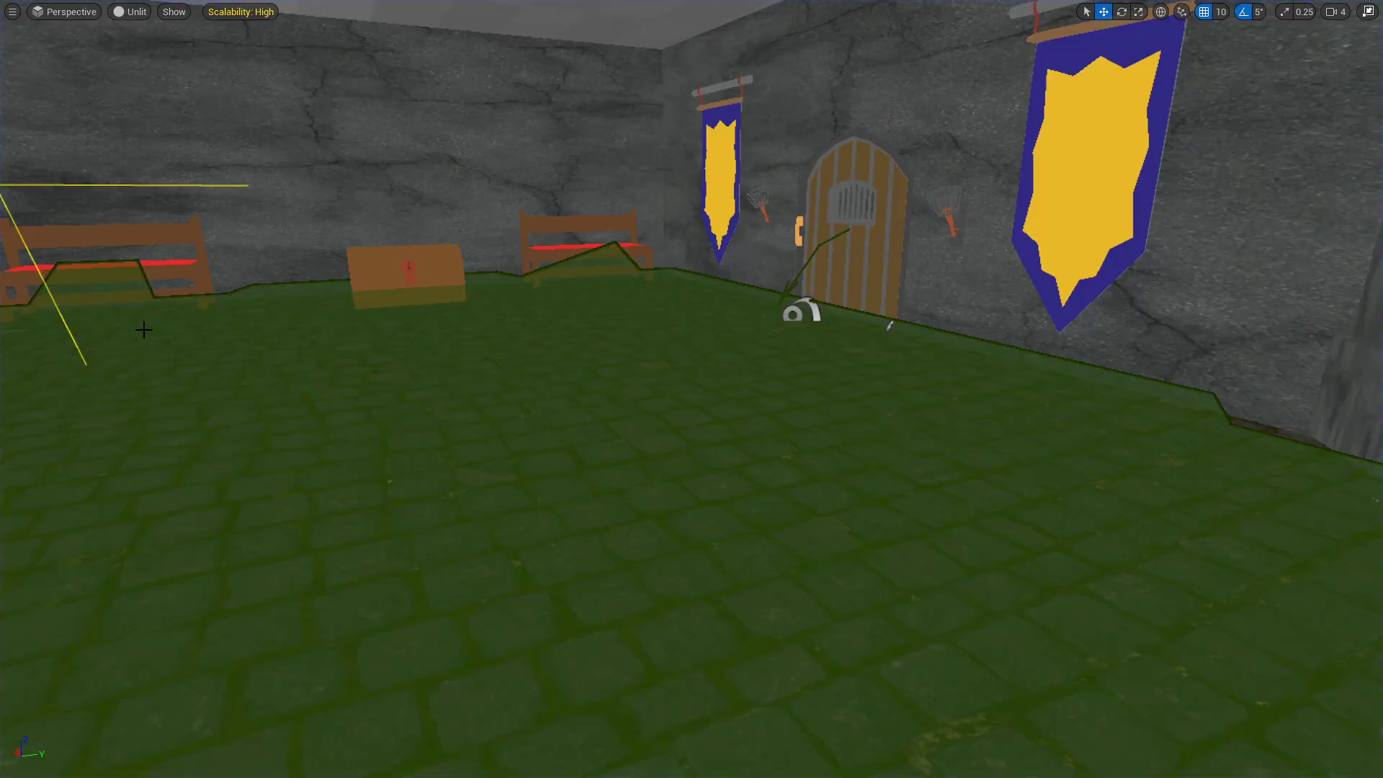
pyautogui.press('F11')
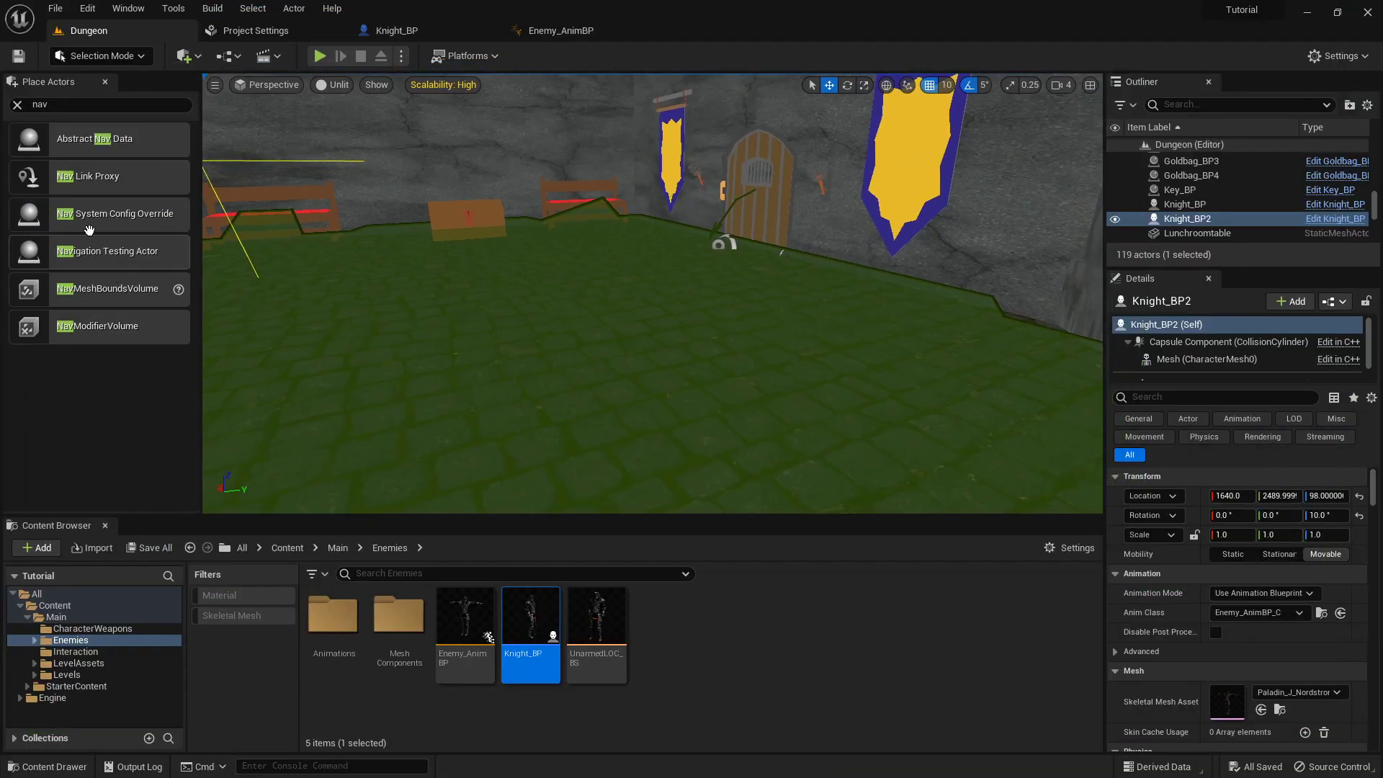
# - Delete the "404" Print String from AI MoveTo's On Fail path in Knight_BP's Event Graph
pyautogui.click(430, 27)
pyautogui.scroll(-1, 516, 212)
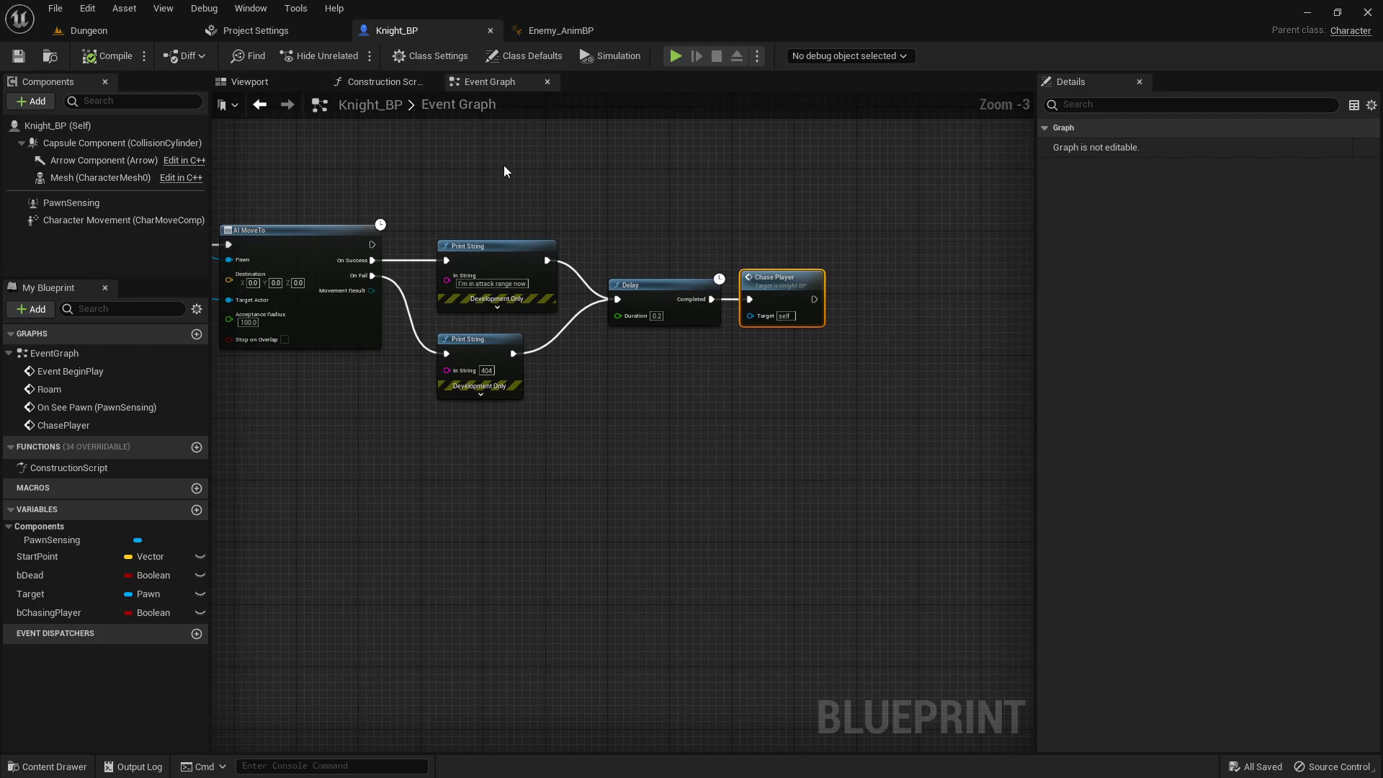
pyautogui.moveTo(504, 166); pyautogui.dragTo(473, 428)
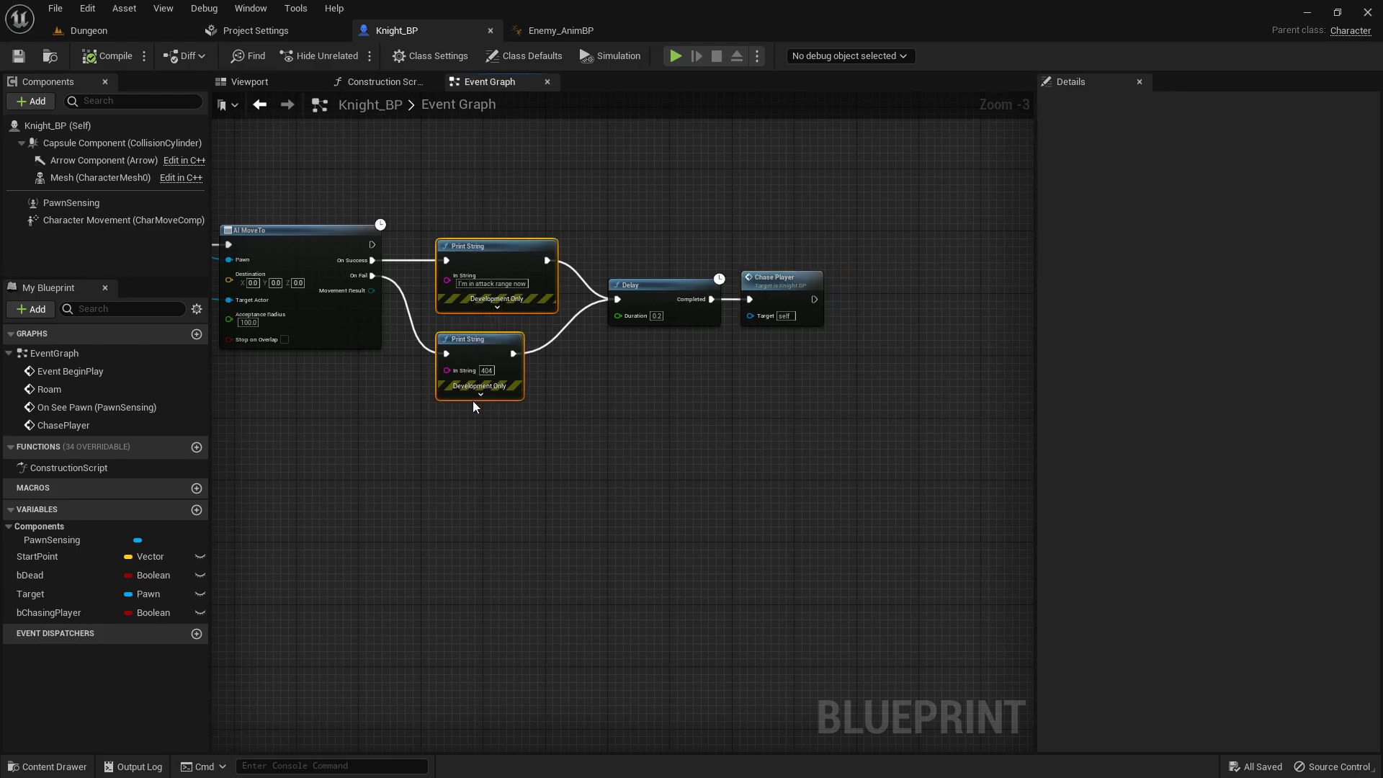
pyautogui.click(473, 397)
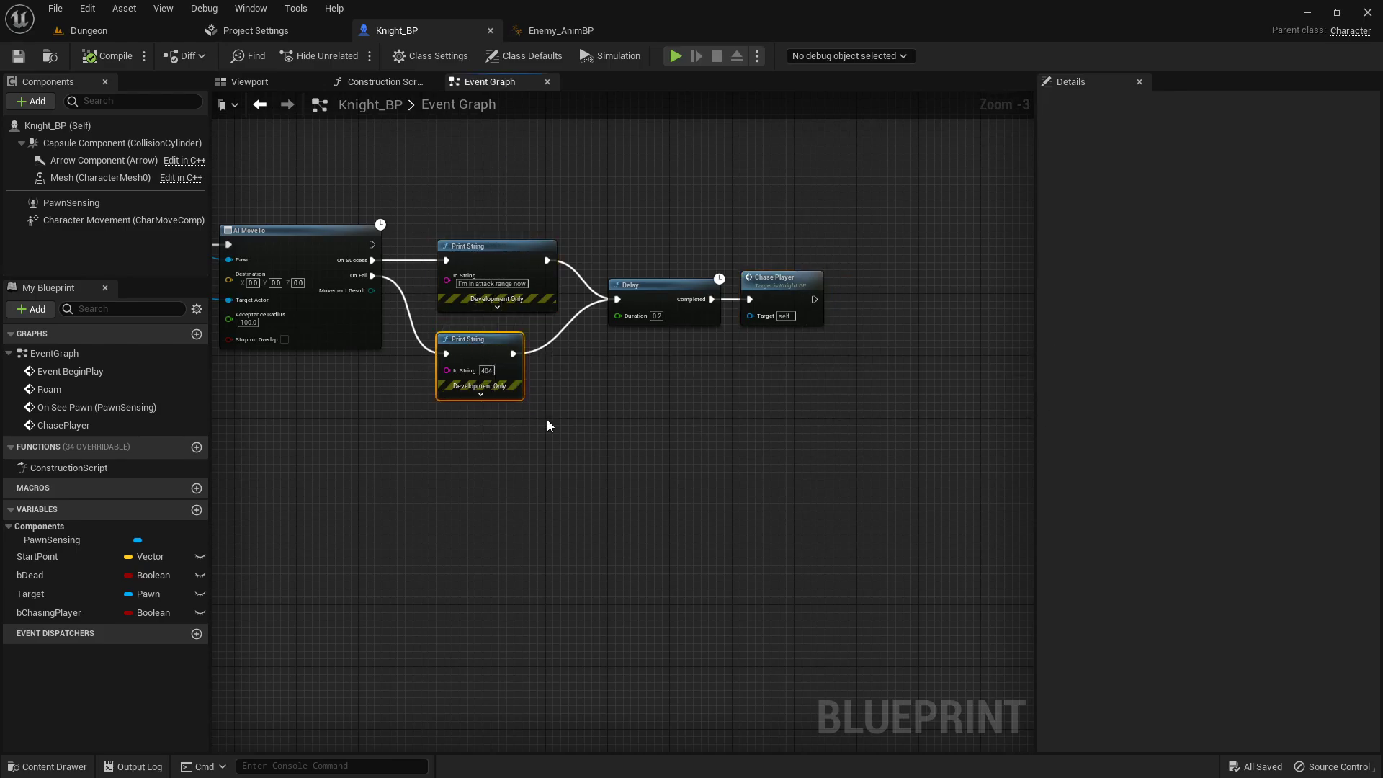
pyautogui.press('Delete')
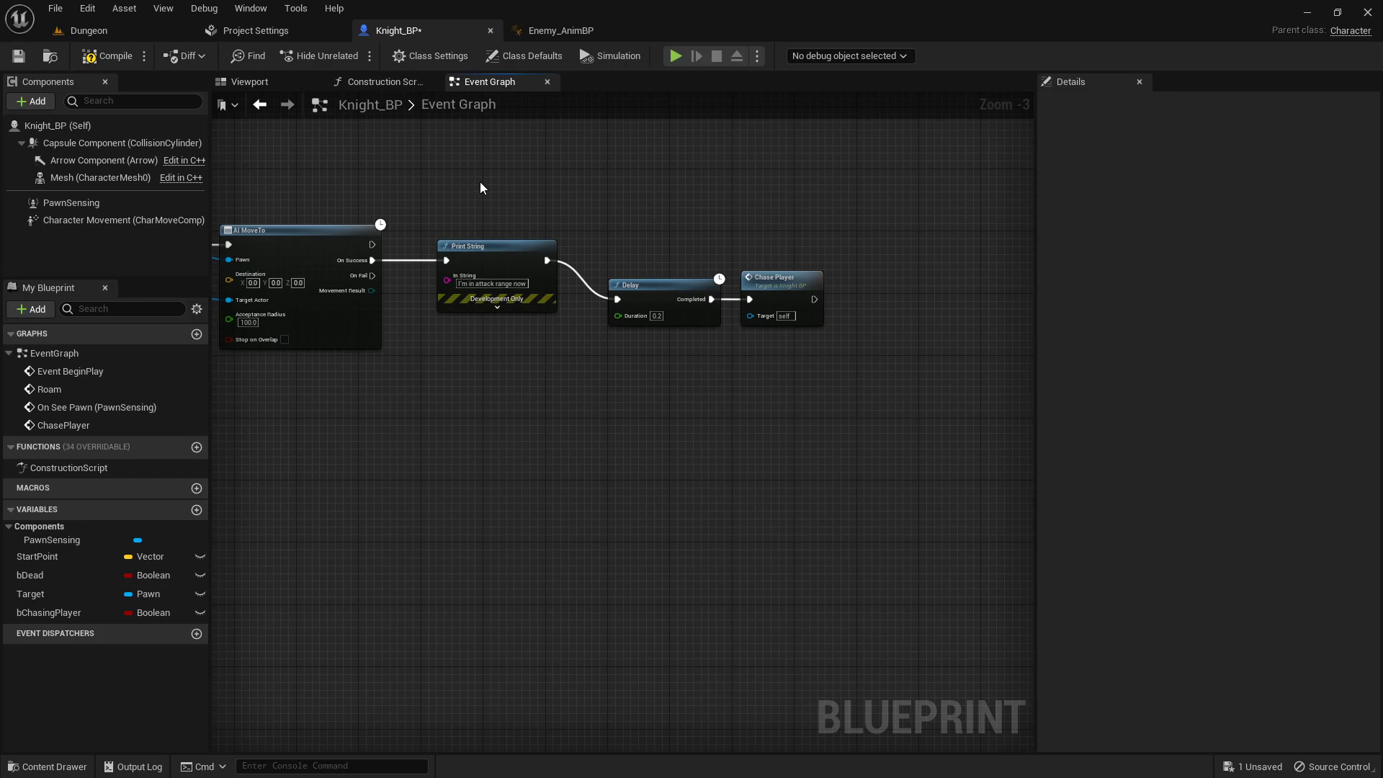
# - Review the ChasePlayer chain from AI MoveTo through the Delay to Chase Player and compile the blueprint
pyautogui.moveTo(519, 190); pyautogui.dragTo(621, 192, button='right')
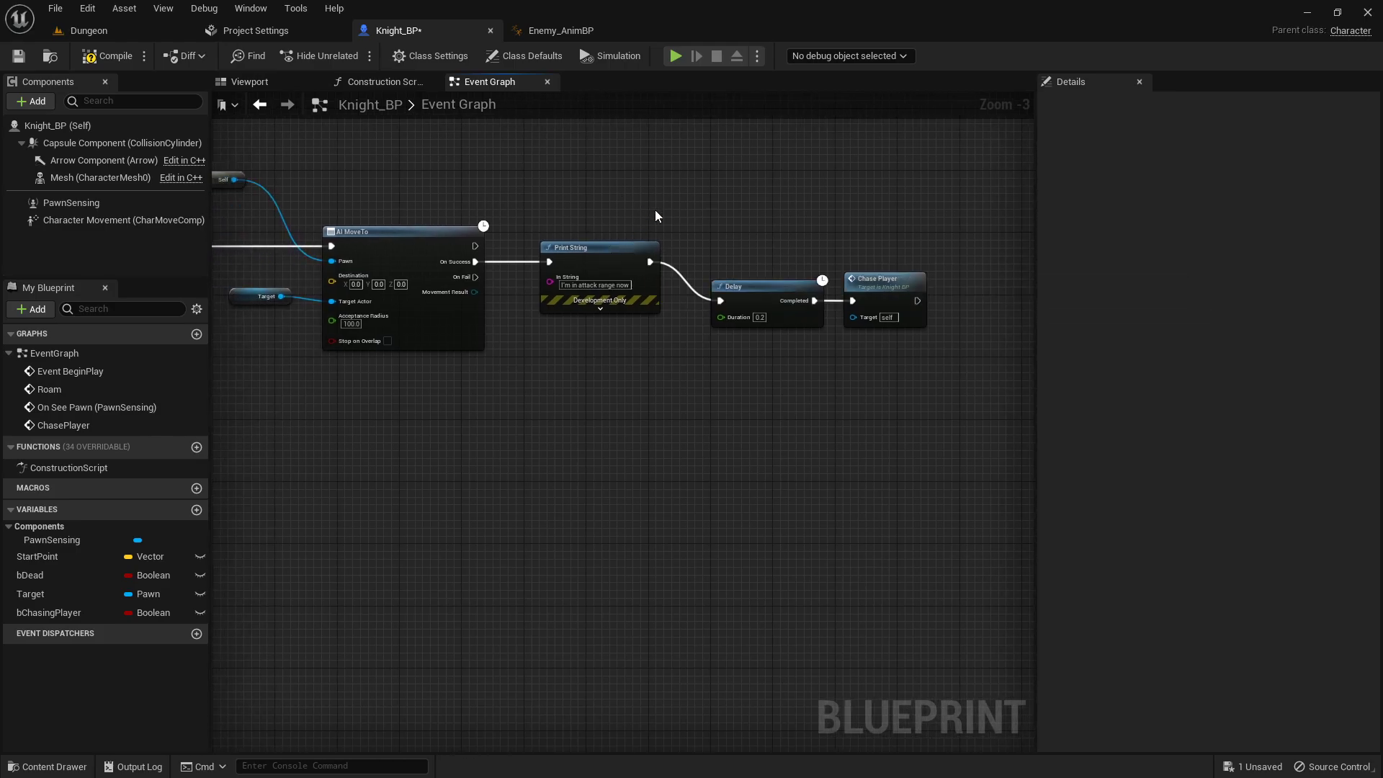
pyautogui.scroll(3, 649, 218)
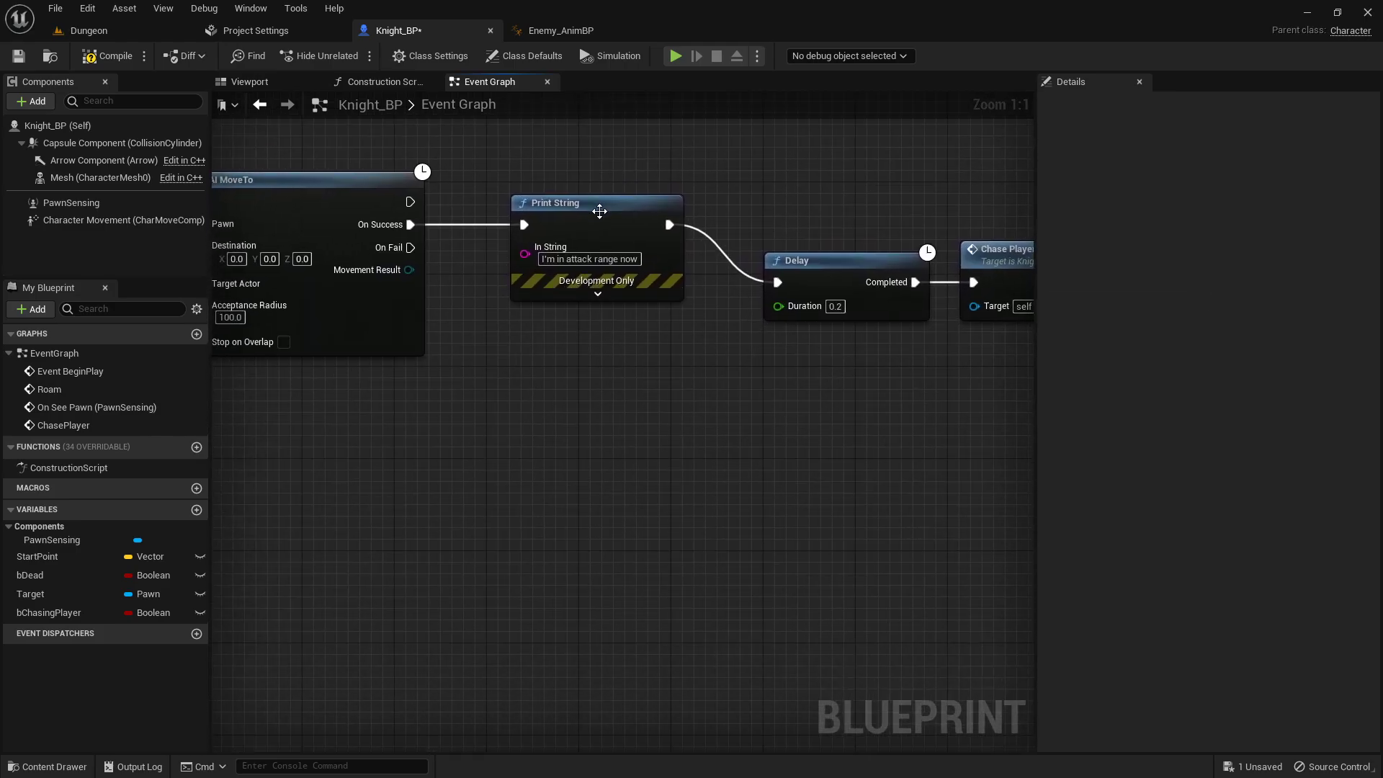
pyautogui.click(574, 188)
pyautogui.moveTo(460, 167); pyautogui.dragTo(807, 215, button='right')
pyautogui.scroll(-1, 546, 171)
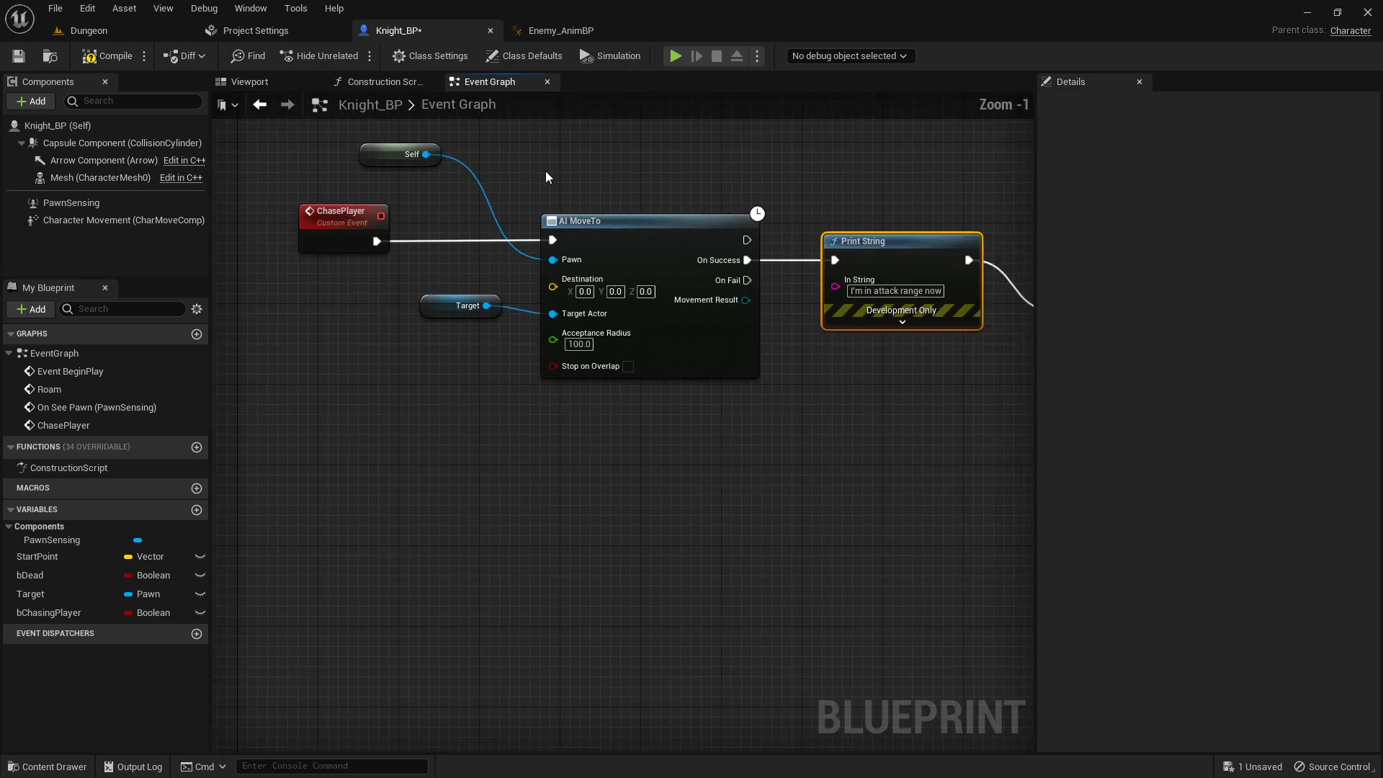
pyautogui.moveTo(694, 184); pyautogui.dragTo(318, 165, button='right')
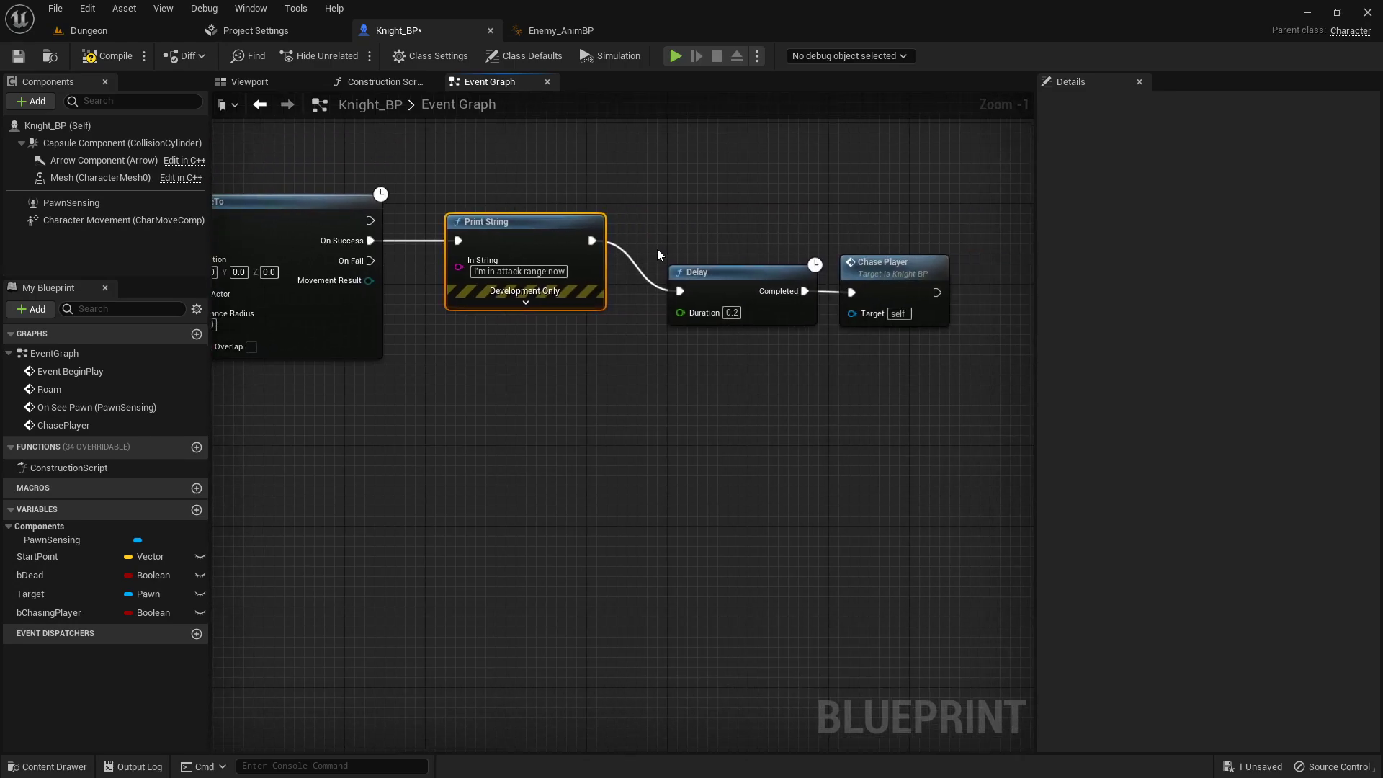
pyautogui.click(115, 56)
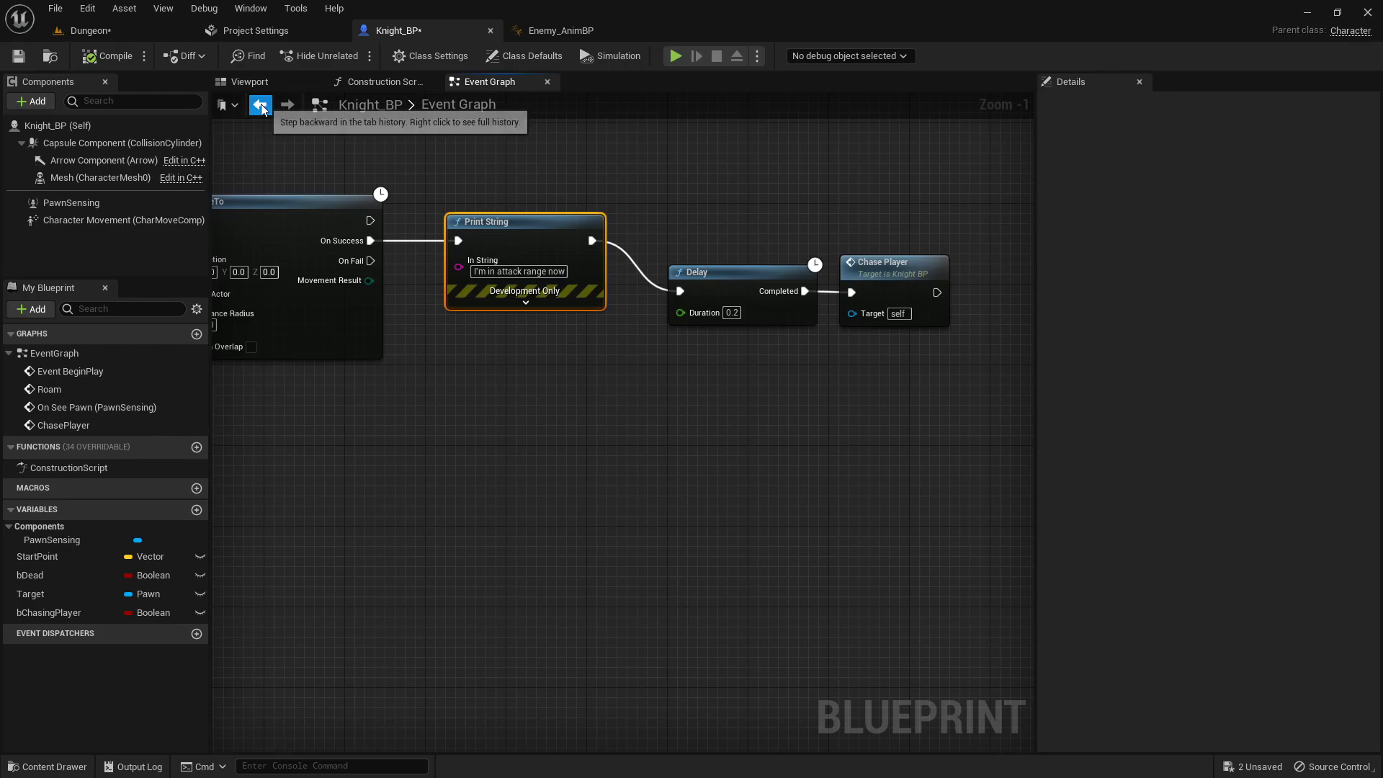
pyautogui.moveTo(264, 158); pyautogui.dragTo(400, 180, button='right')
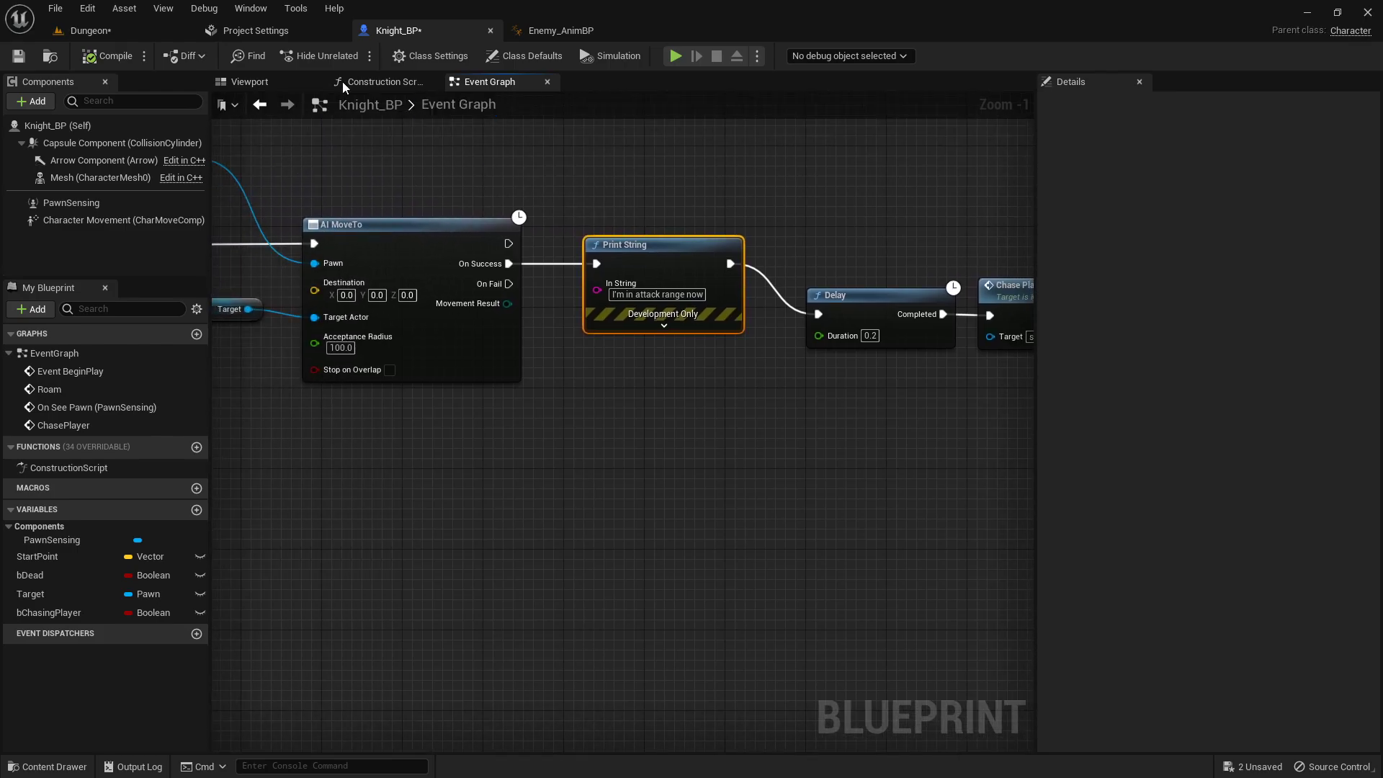
# - Preview the Sword_And_Shield_Slash_4_ and Sword_And_Shield_Slash_5_ animations from the Enemies/Animations folder
pyautogui.click(118, 29)
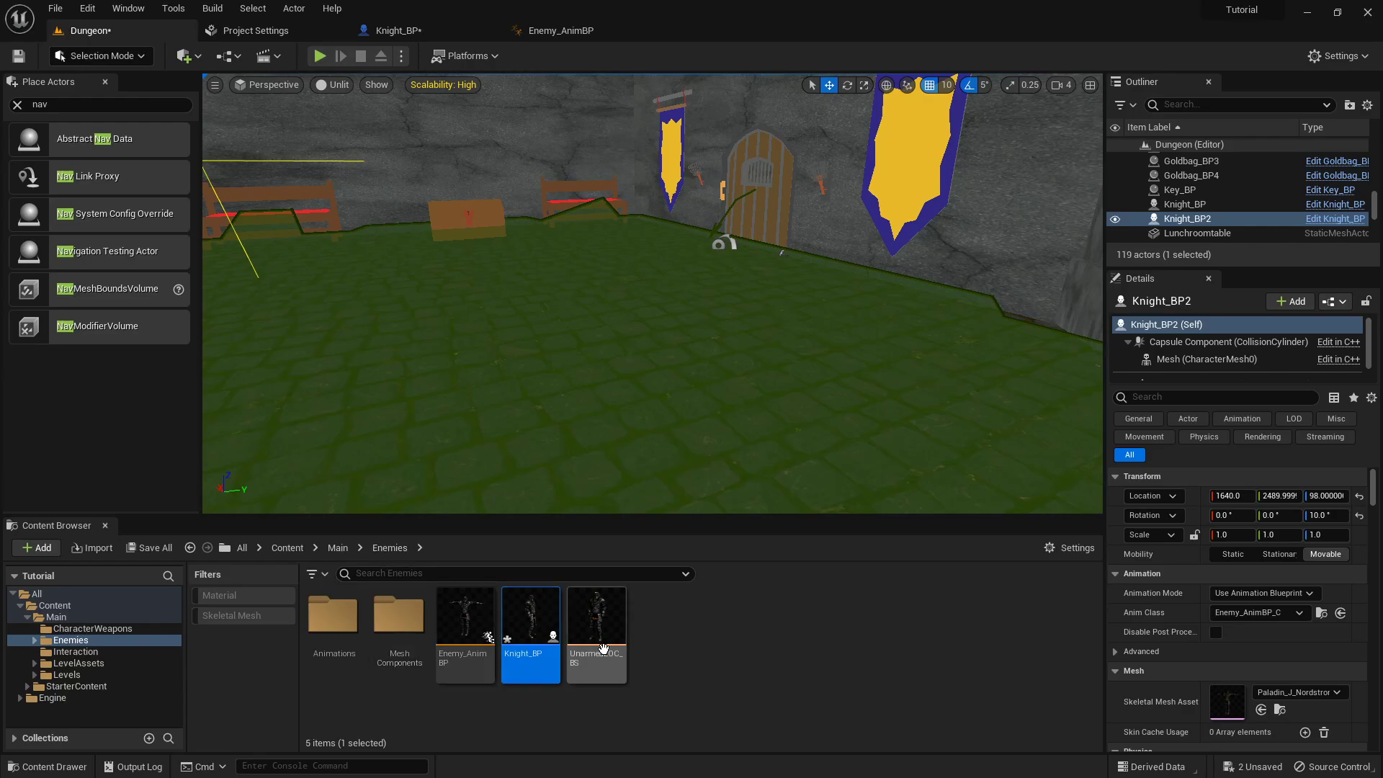
pyautogui.doubleClick(334, 614)
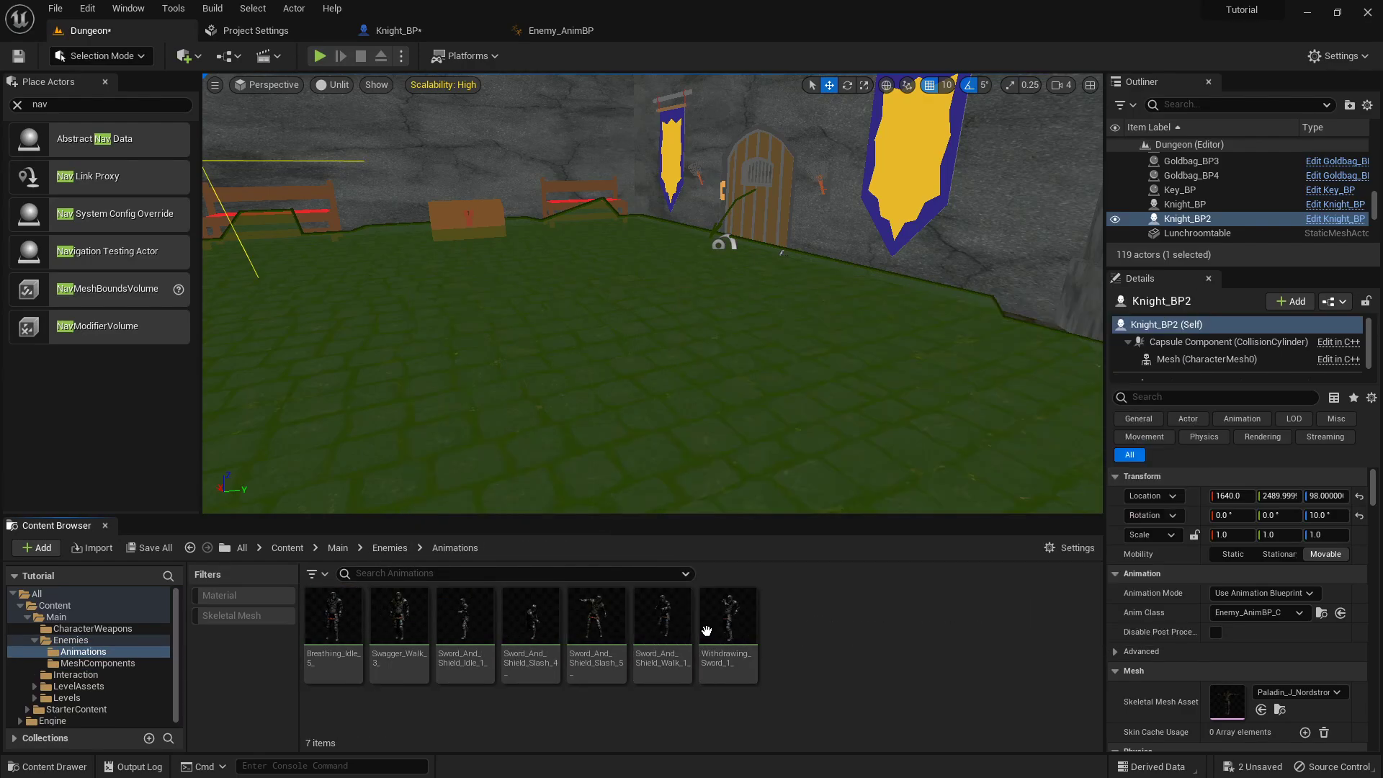
pyautogui.moveTo(555, 623)
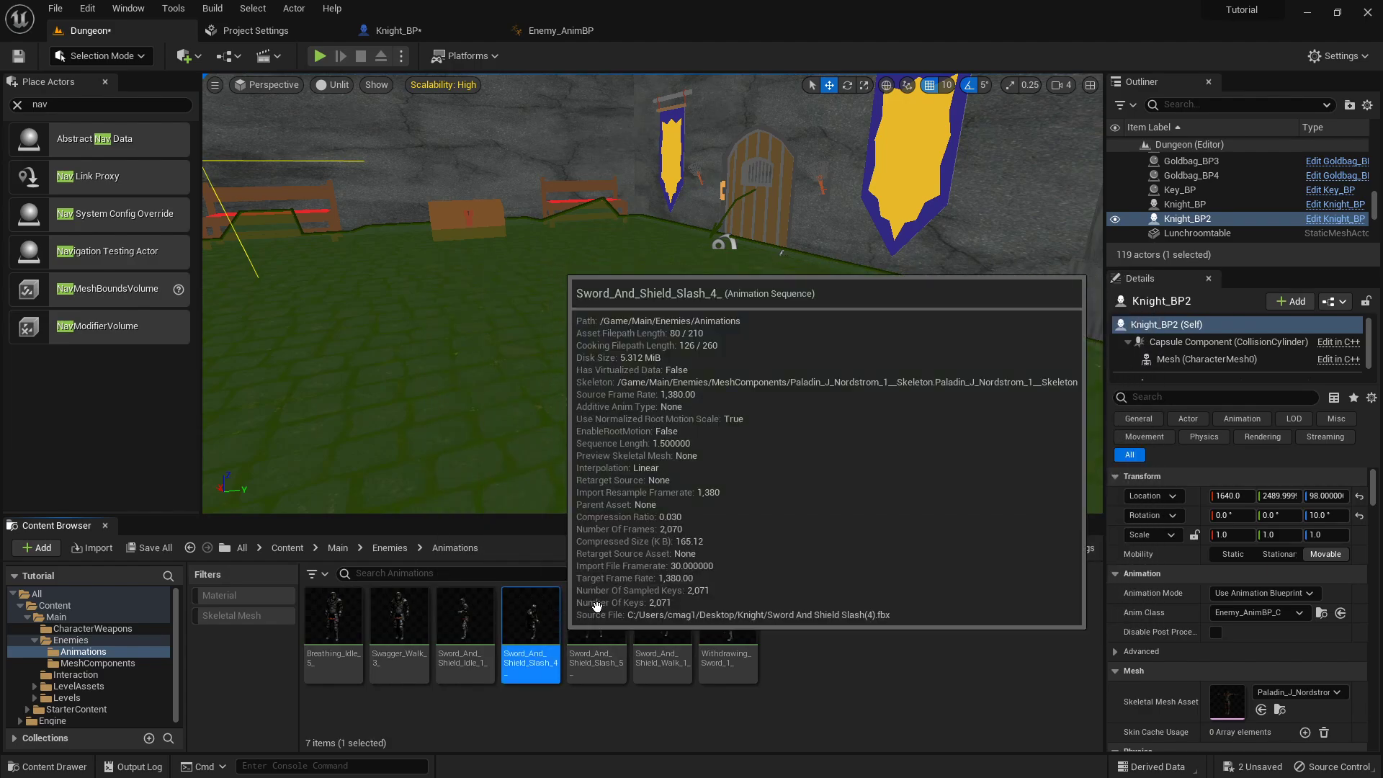
pyautogui.doubleClick(596, 605)
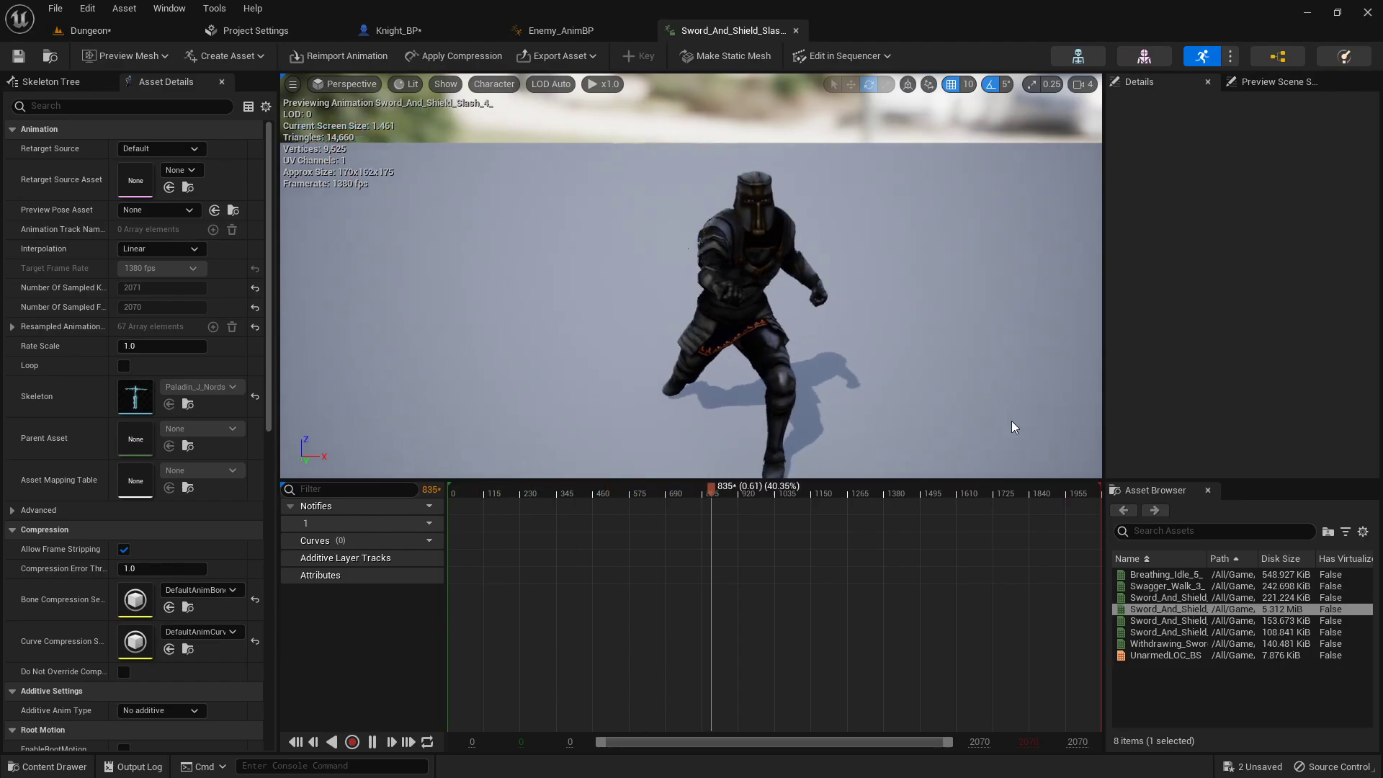
pyautogui.click(1177, 621)
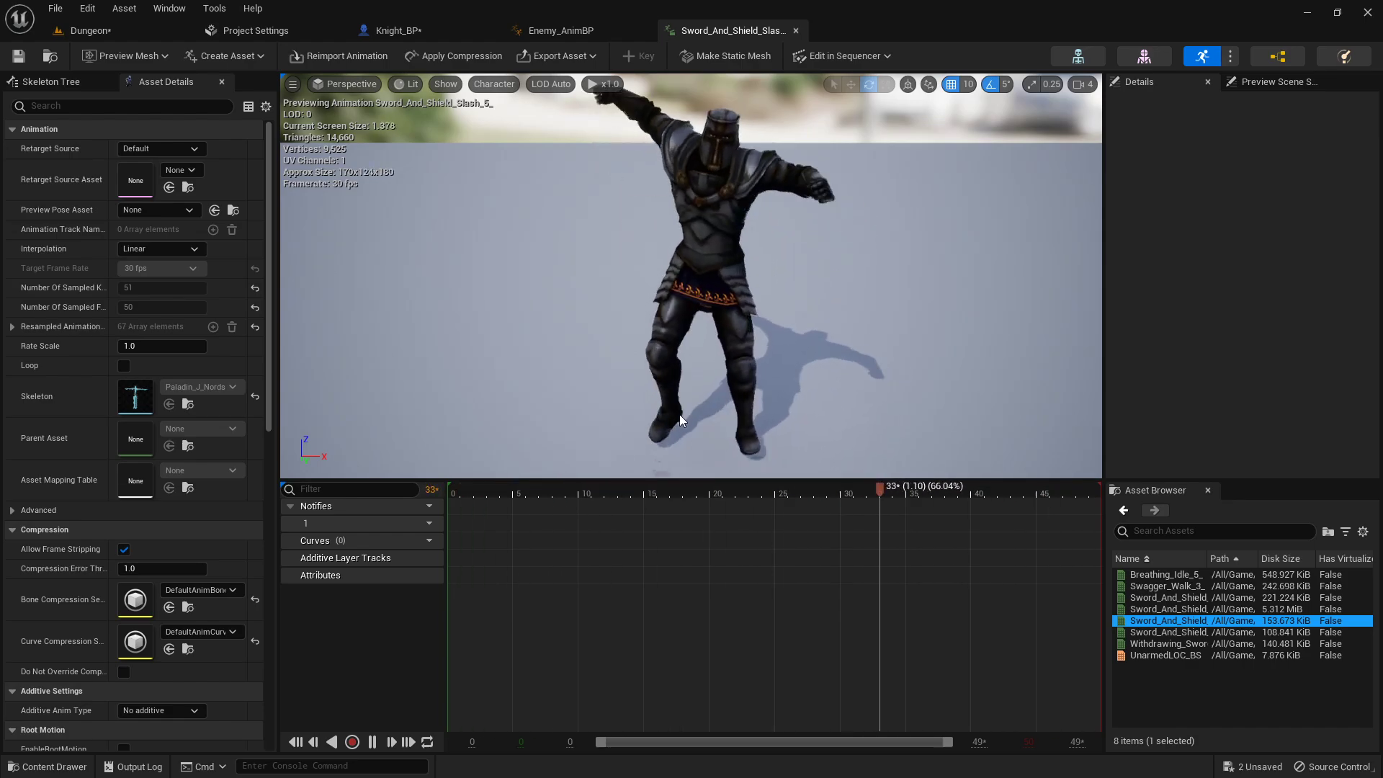
# - Create an AnimMontage from Sword_And_Shield_Slash_4_ in the Dungeon level's Content Browser and name it Knight_Attack1
pyautogui.click(126, 36)
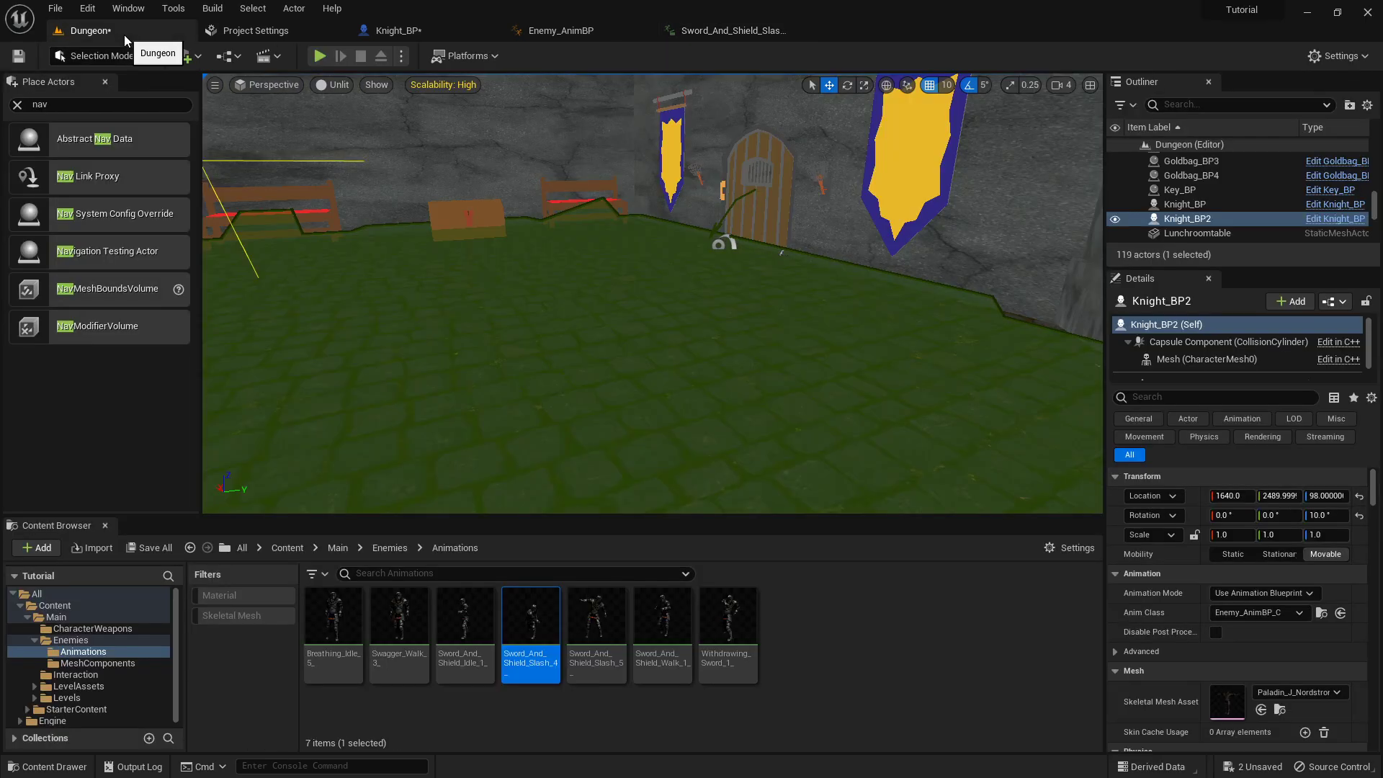
pyautogui.click(467, 618)
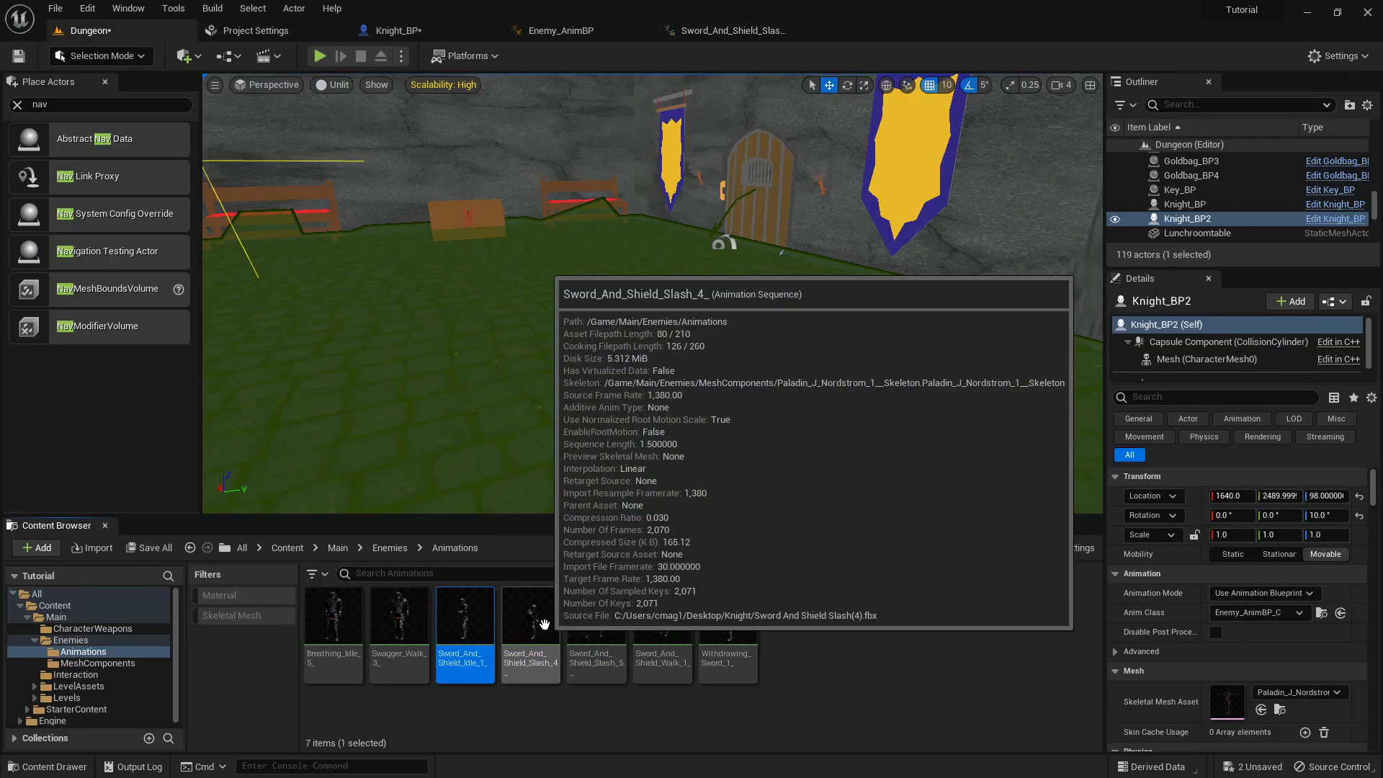
pyautogui.rightClick(540, 621)
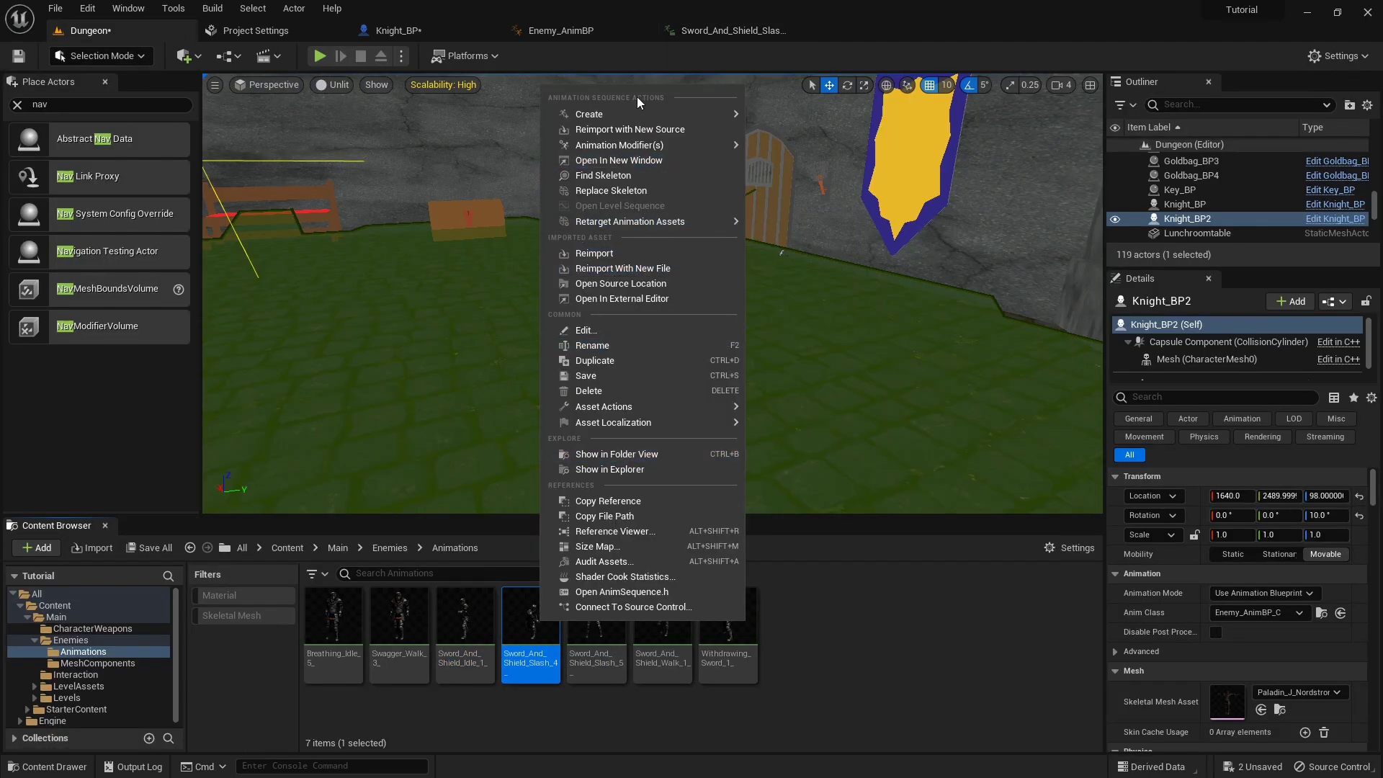
pyautogui.moveTo(666, 112)
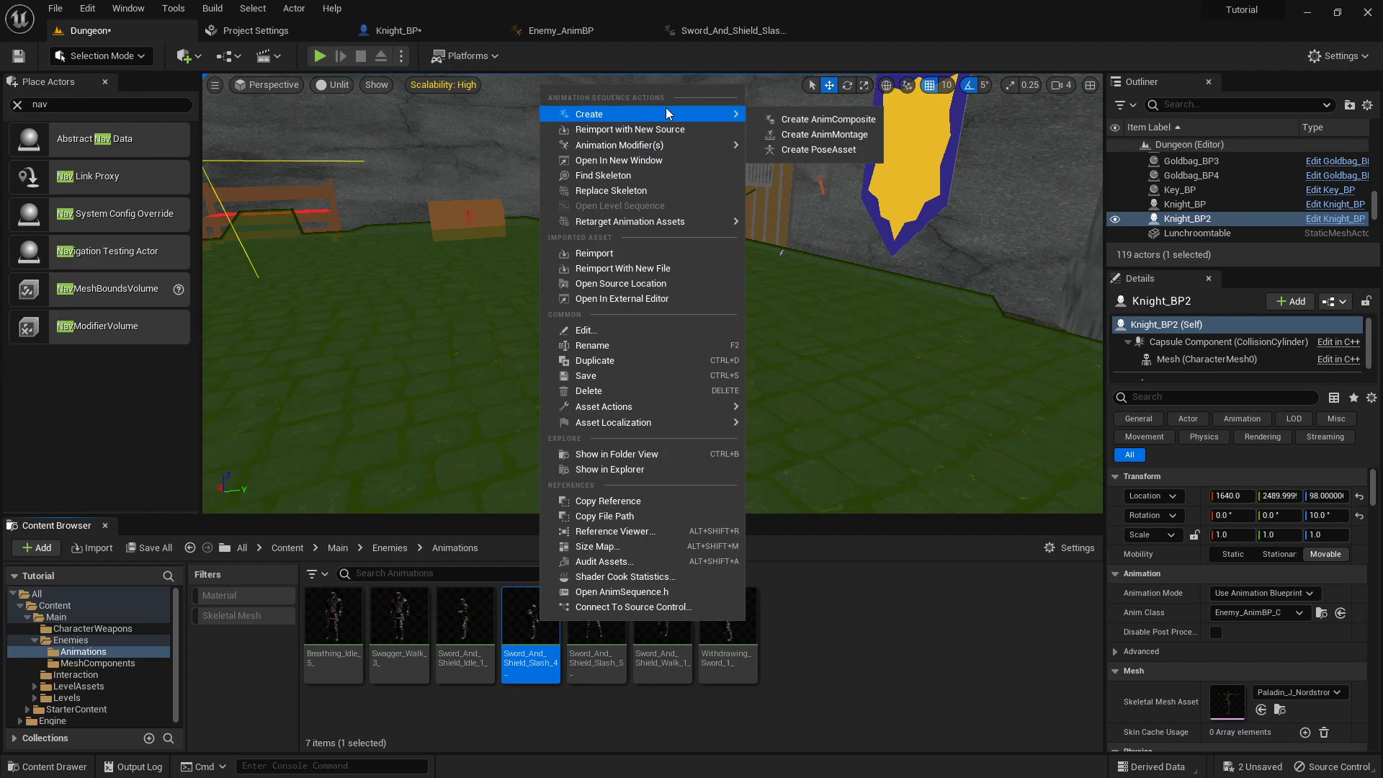
pyautogui.click(825, 134)
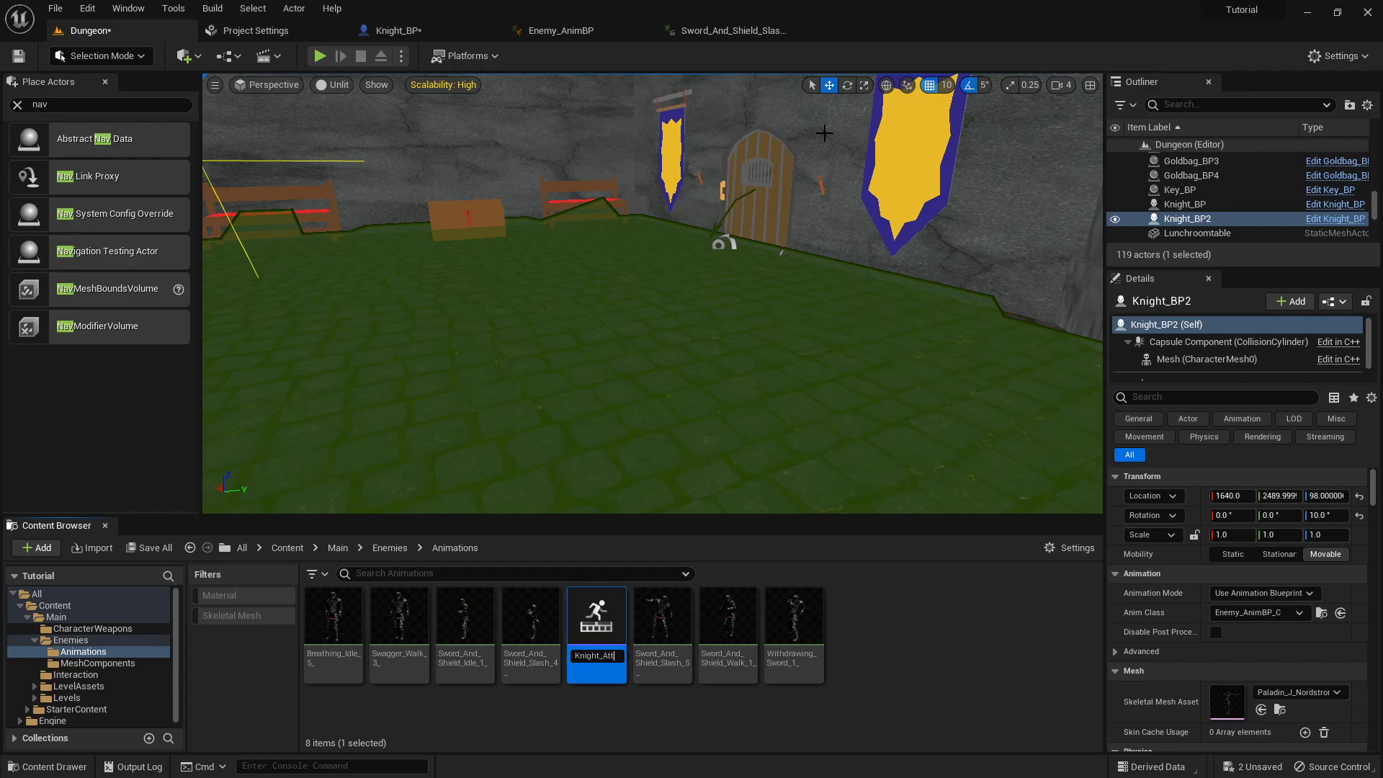
pyautogui.write('Knight_Attack1')
pyautogui.press('Return')
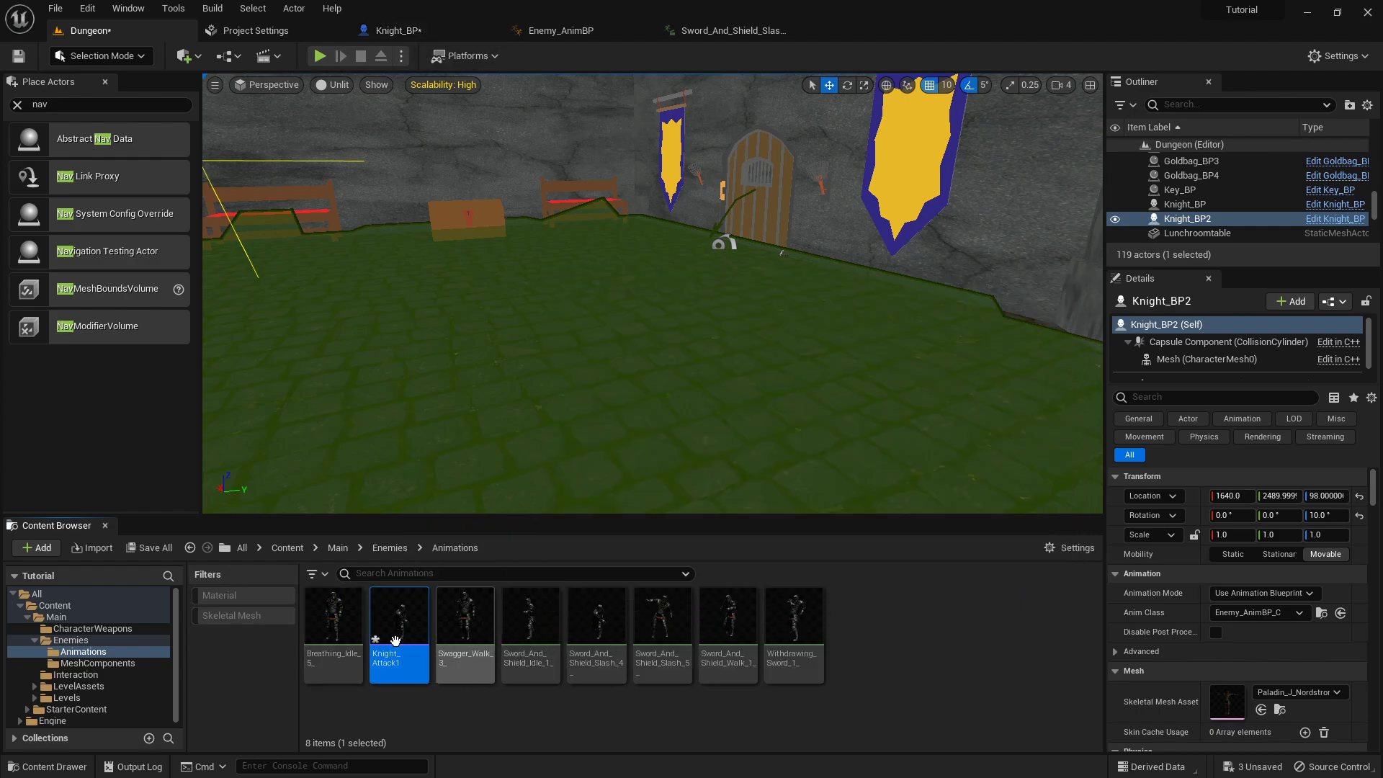
# - Create an AnimMontage from Sword_And_Shield_Slash_5_ and name it Knight_Attack2
pyautogui.rightClick(672, 616)
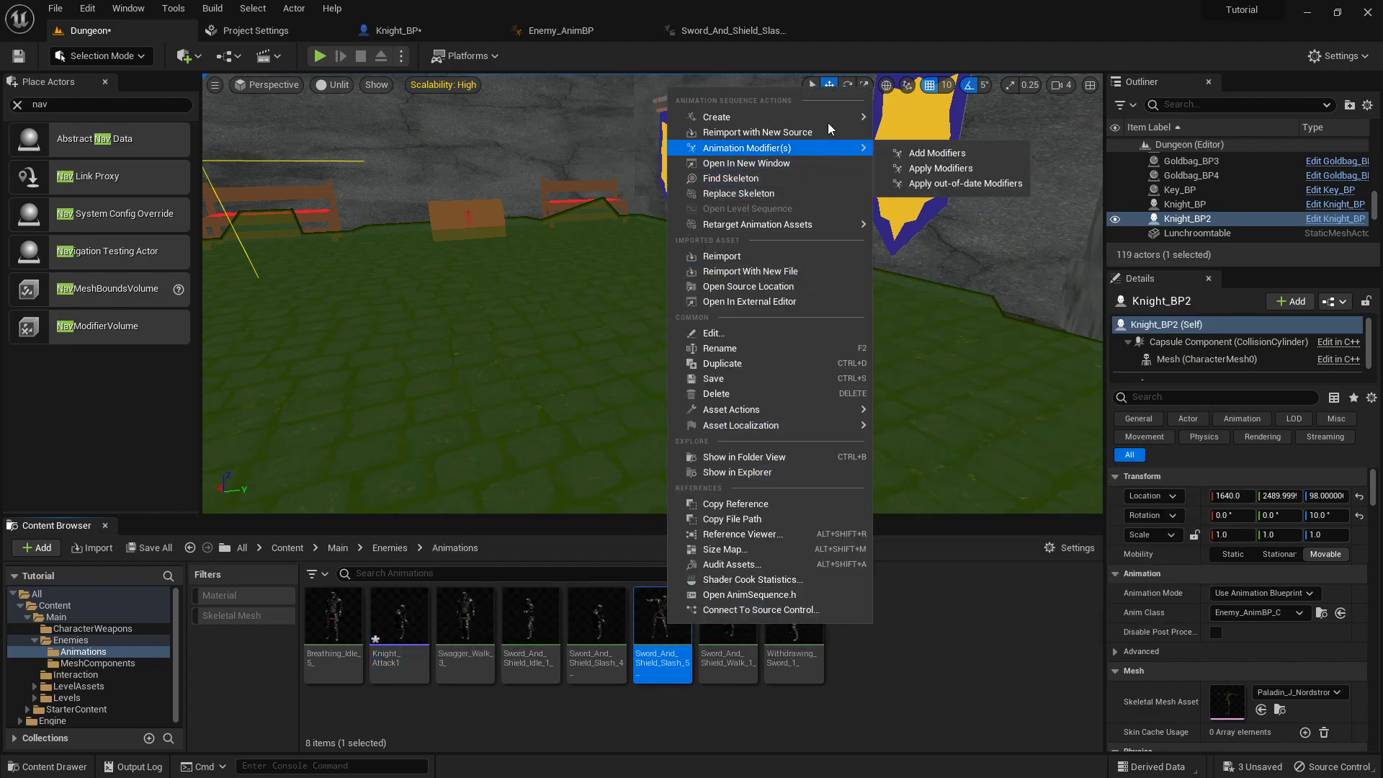
pyautogui.moveTo(839, 120)
pyautogui.click(943, 137)
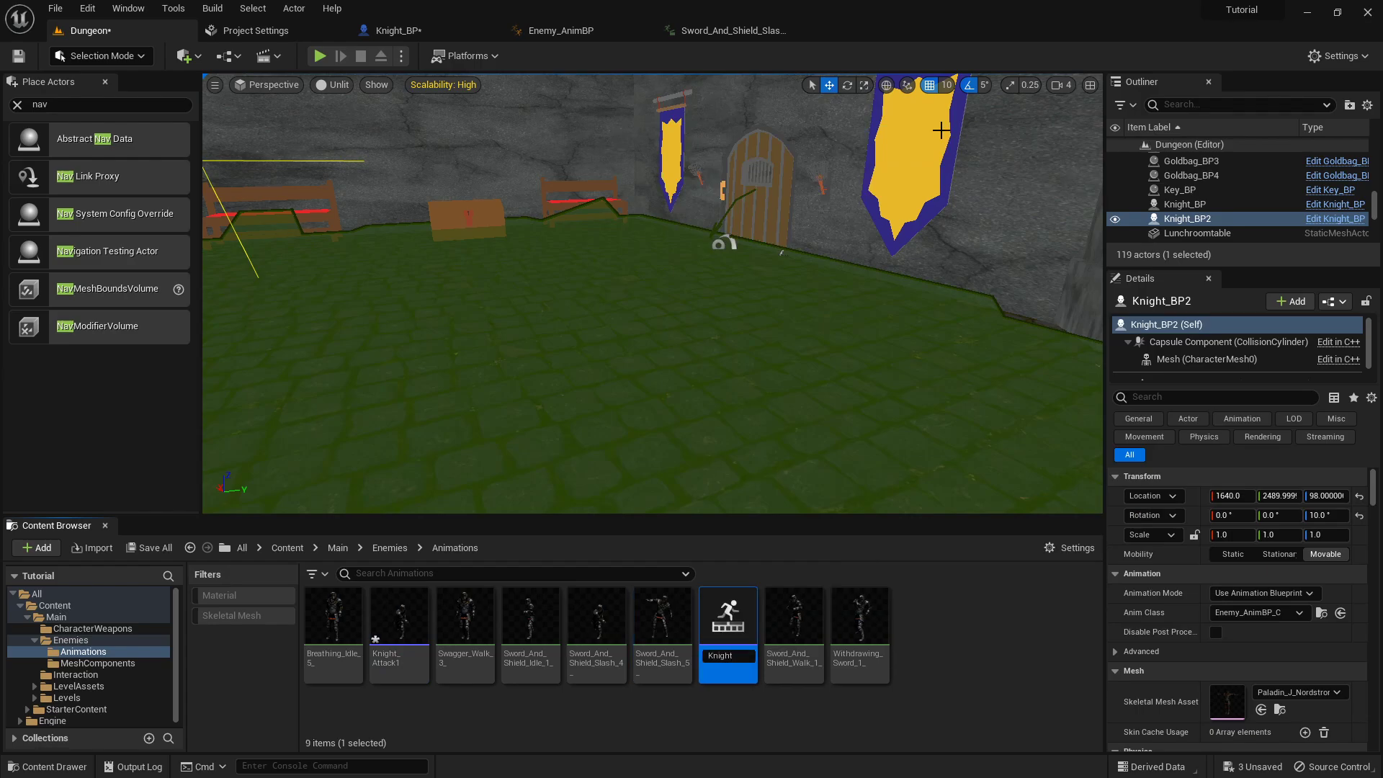
pyautogui.write('Knight_Attack2')
pyautogui.press('Return')
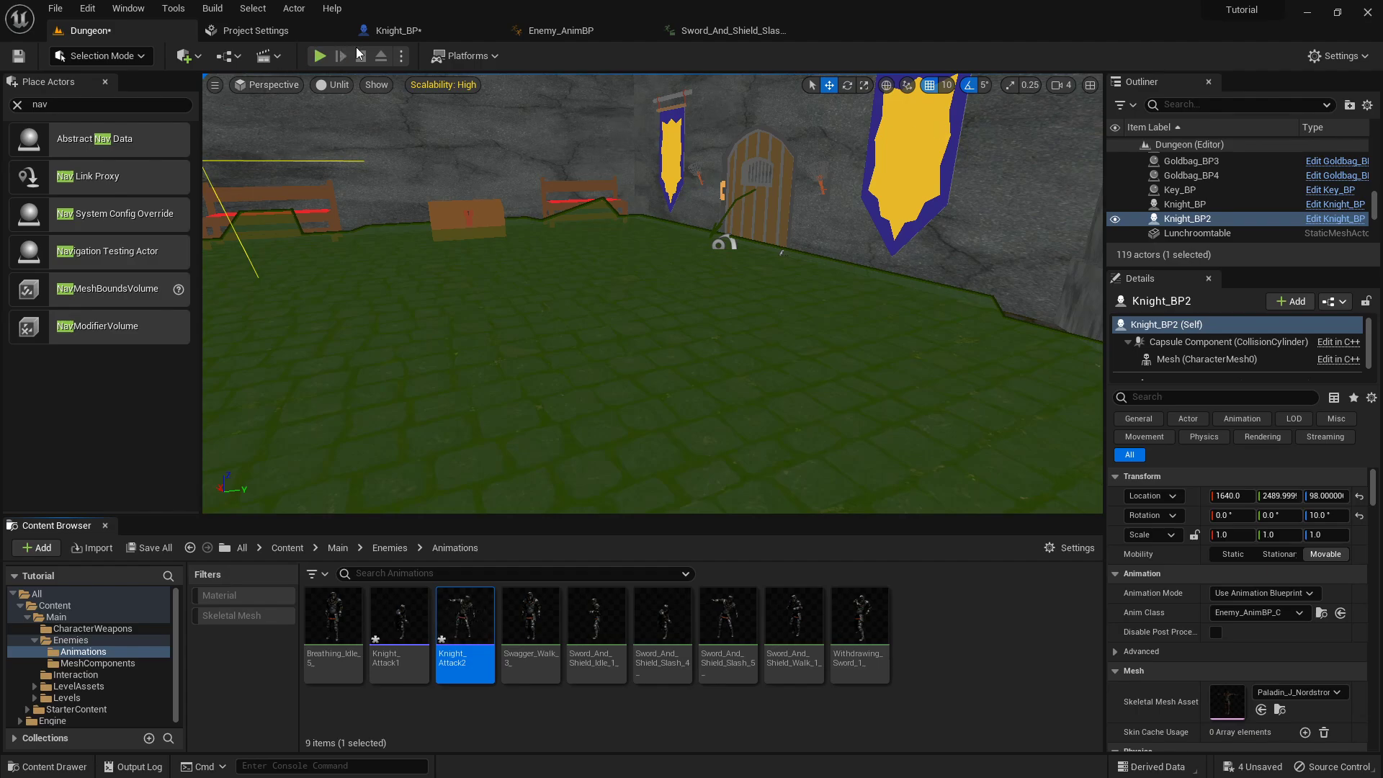
# - Delete the "I'm in attack range now" Print String between AI MoveTo and Delay in Knight_BP's Event Graph
pyautogui.click(428, 30)
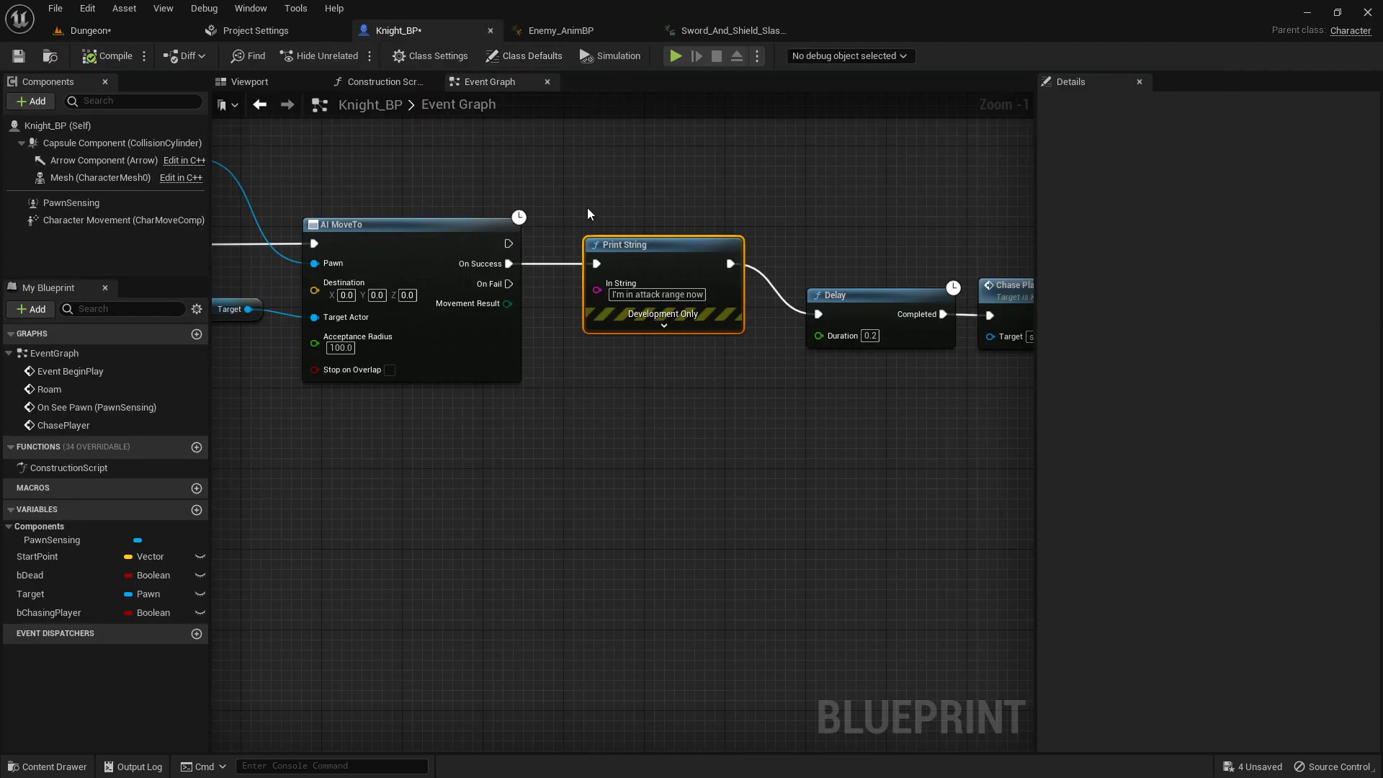
pyautogui.moveTo(586, 208); pyautogui.dragTo(479, 266, button='right')
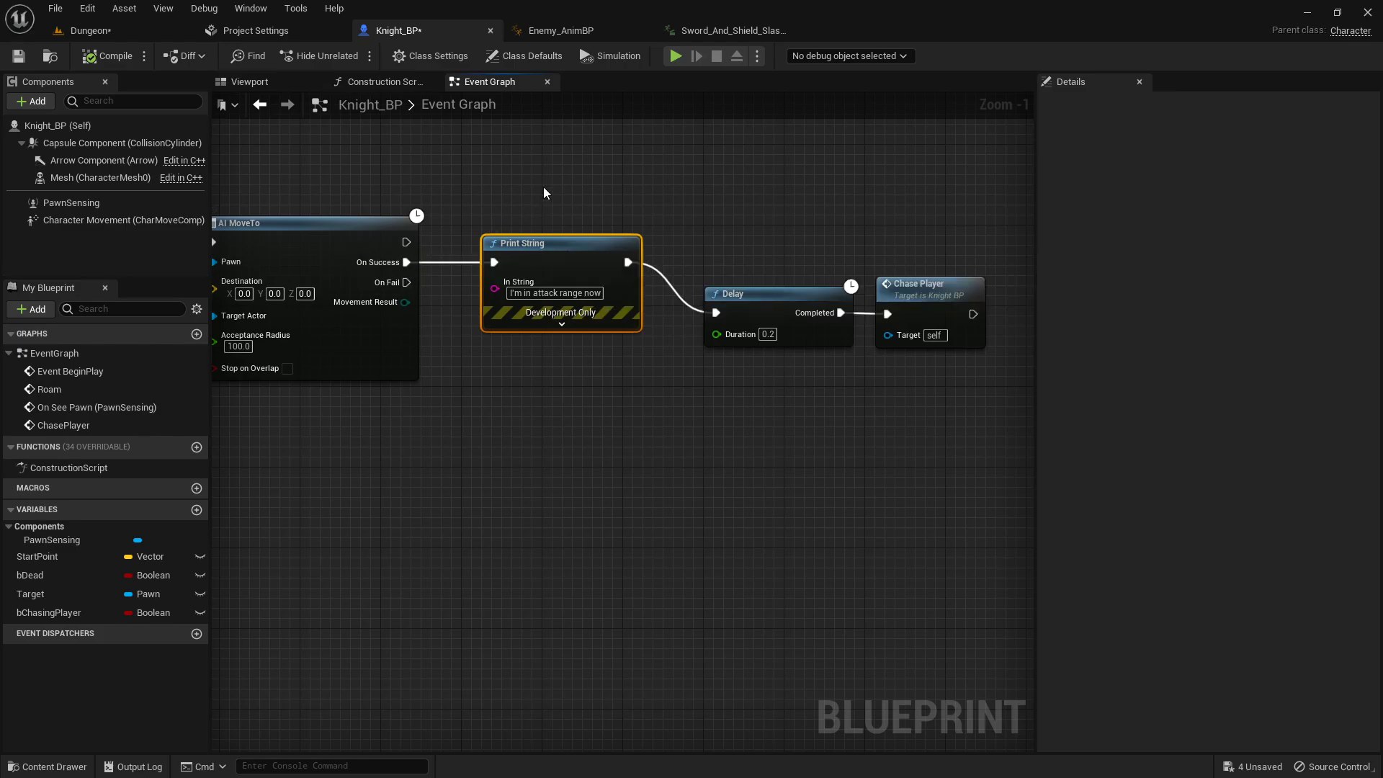
pyautogui.moveTo(544, 188); pyautogui.dragTo(684, 205, button='right')
pyautogui.press('Delete')
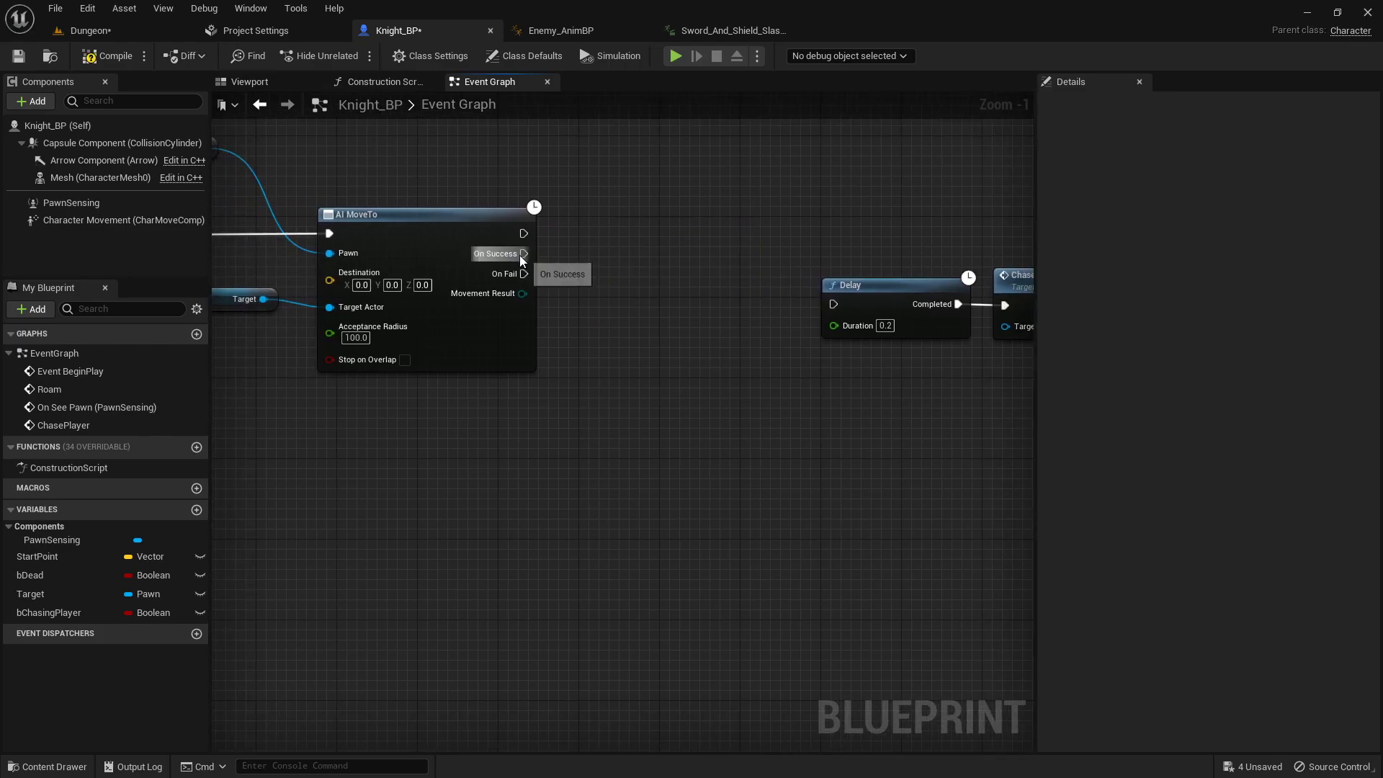
# - Add a Play Montage node in the gap between AI MoveTo and Delay
pyautogui.rightClick(576, 249)
pyautogui.write('pla')
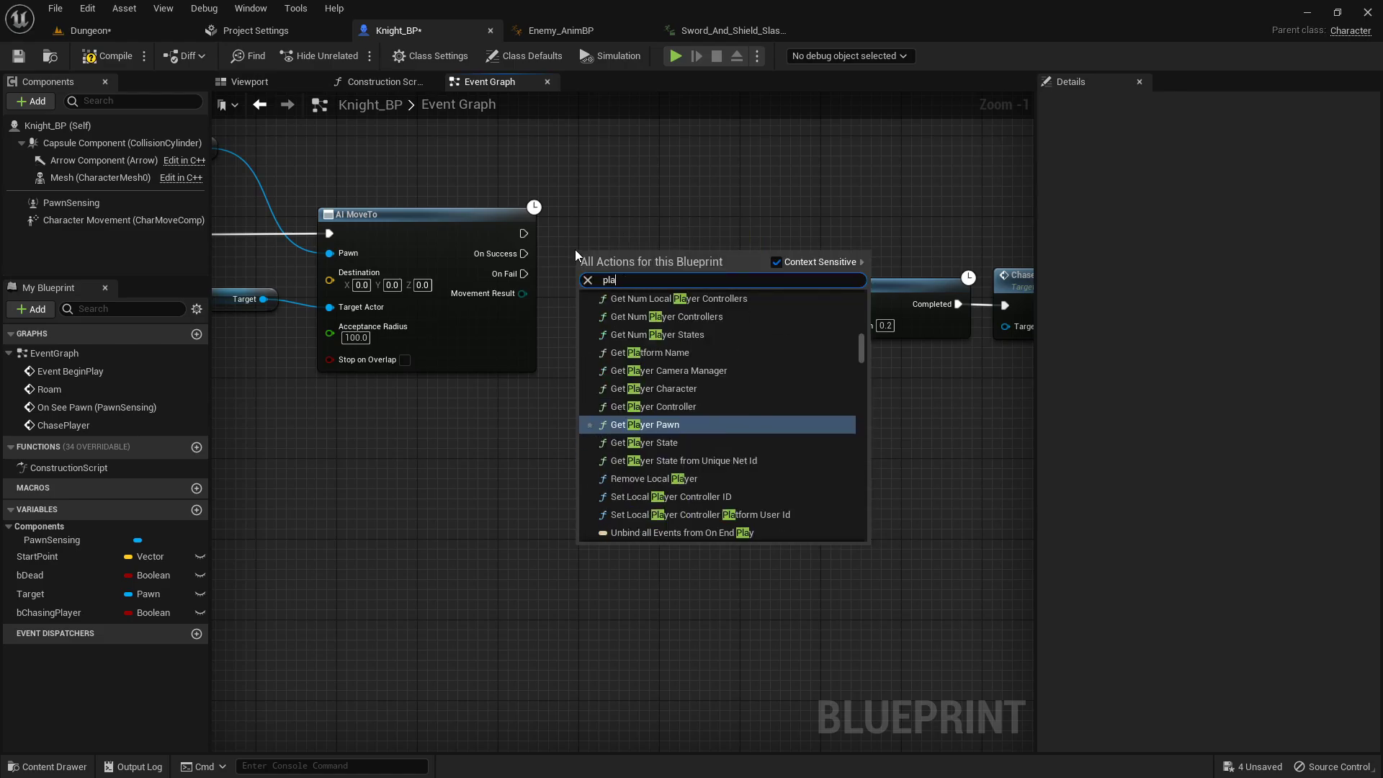
pyautogui.write('y montage')
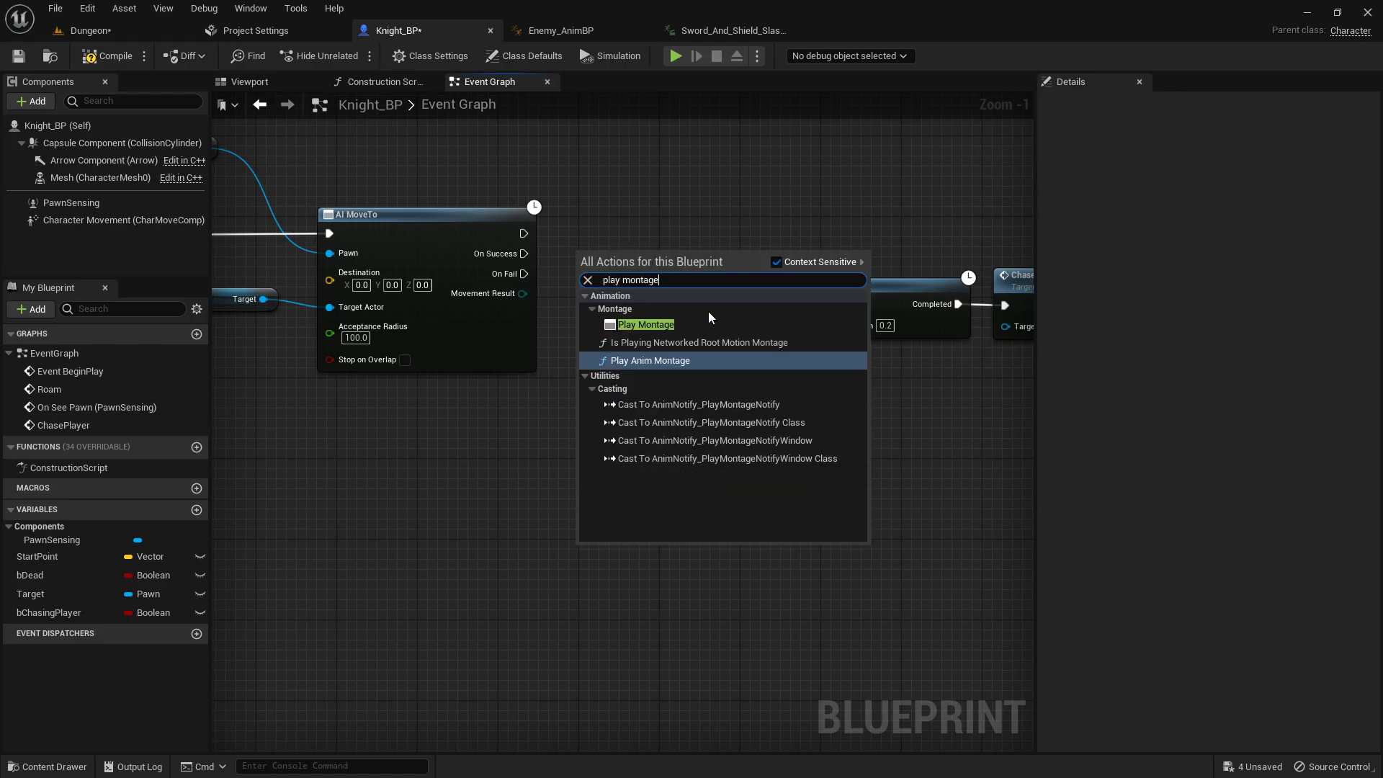
pyautogui.click(639, 327)
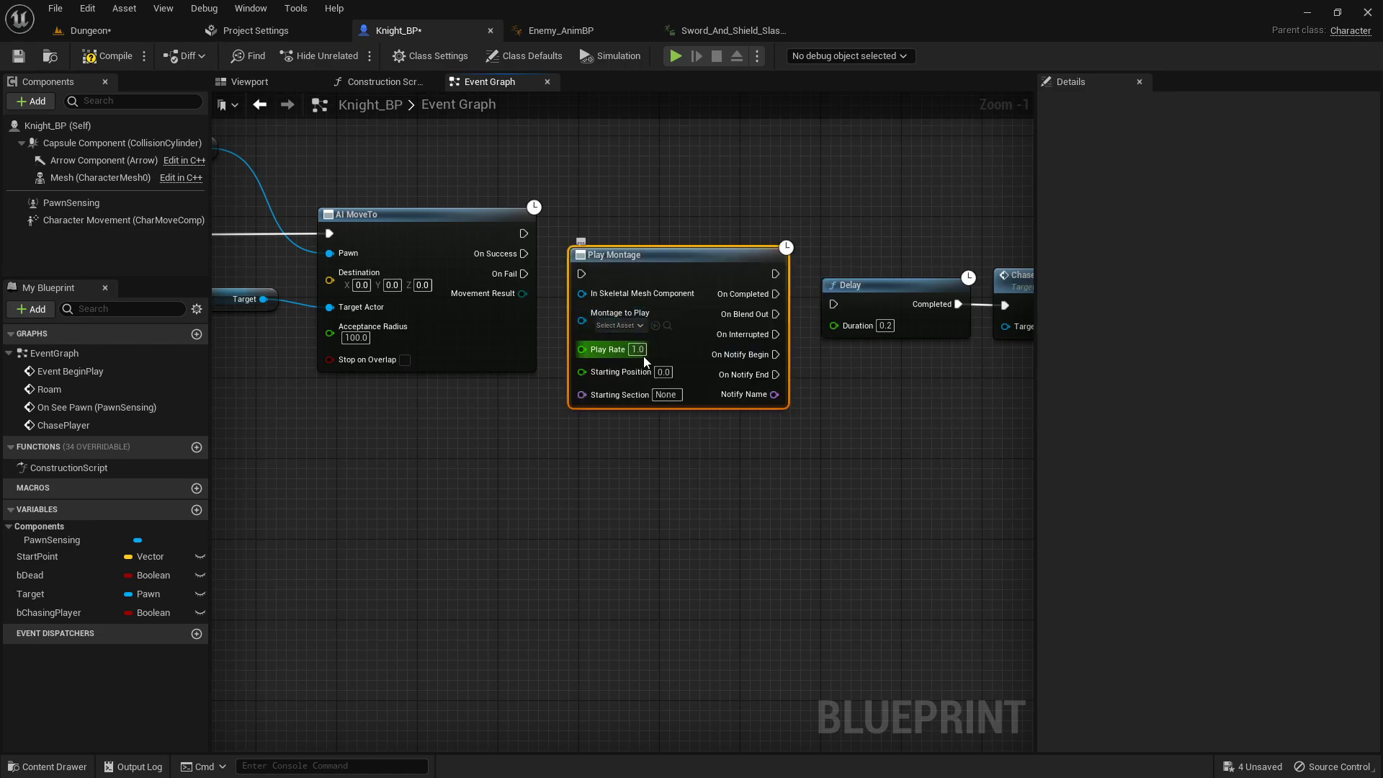
pyautogui.rightClick(647, 215)
pyautogui.click(574, 222)
pyautogui.scroll(1, 574, 222)
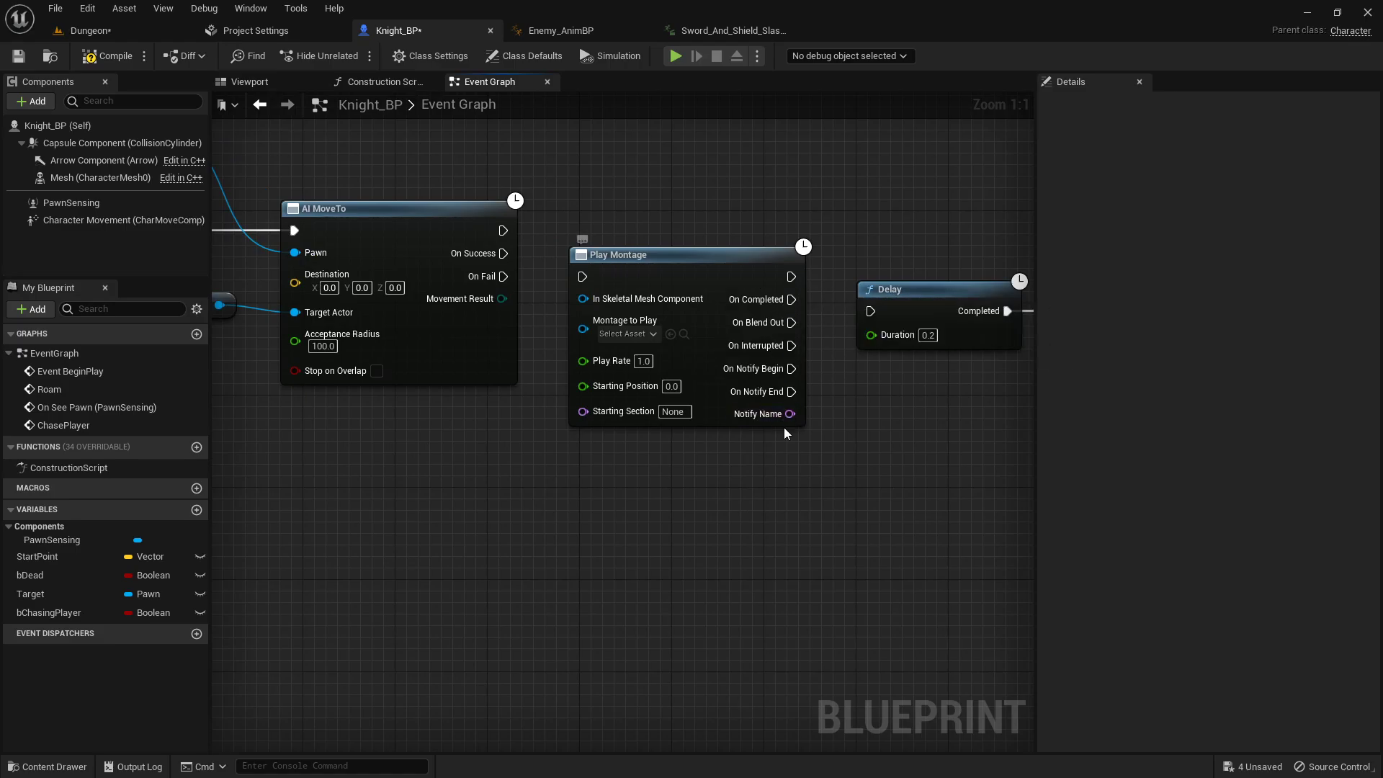
pyautogui.rightClick(642, 427)
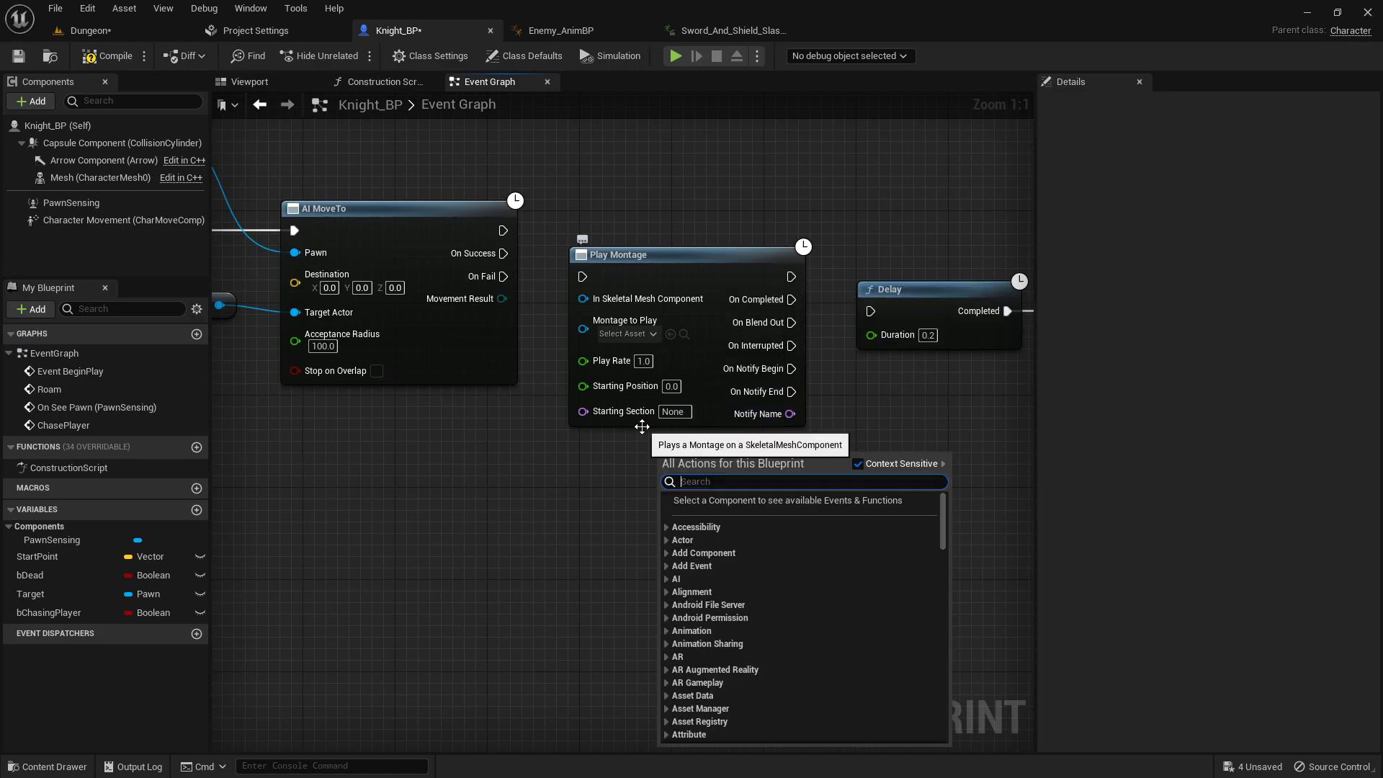
pyautogui.write('play montage')
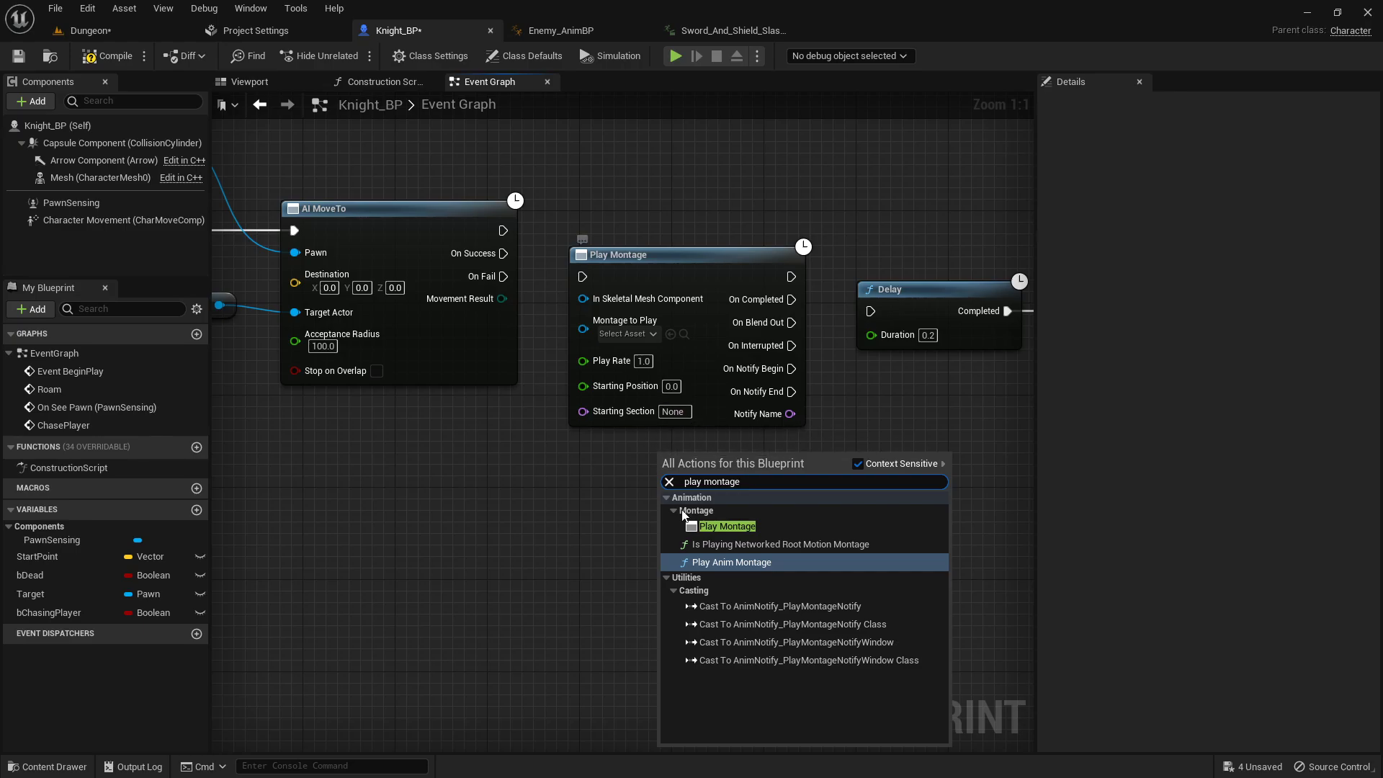
pyautogui.click(730, 563)
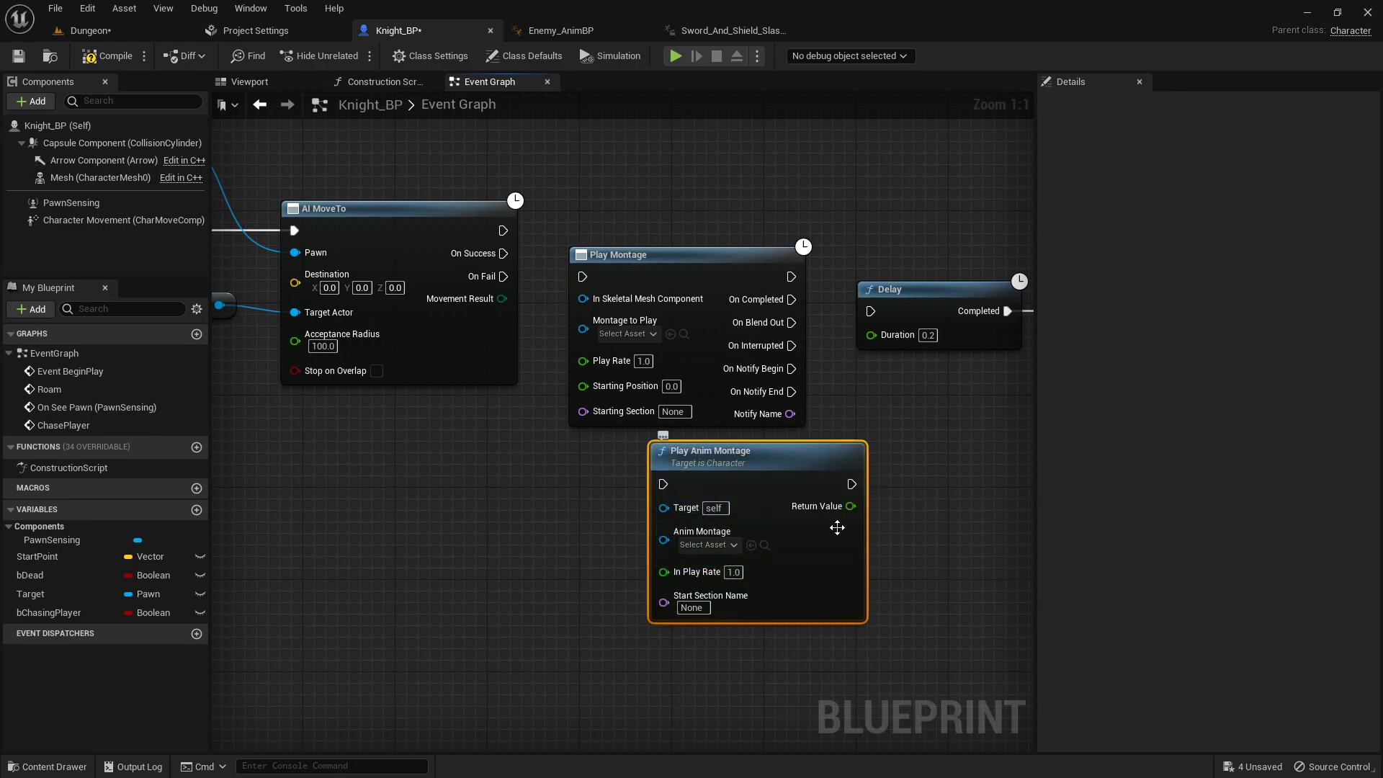
pyautogui.moveTo(837, 528); pyautogui.dragTo(781, 577)
pyautogui.press('Delete')
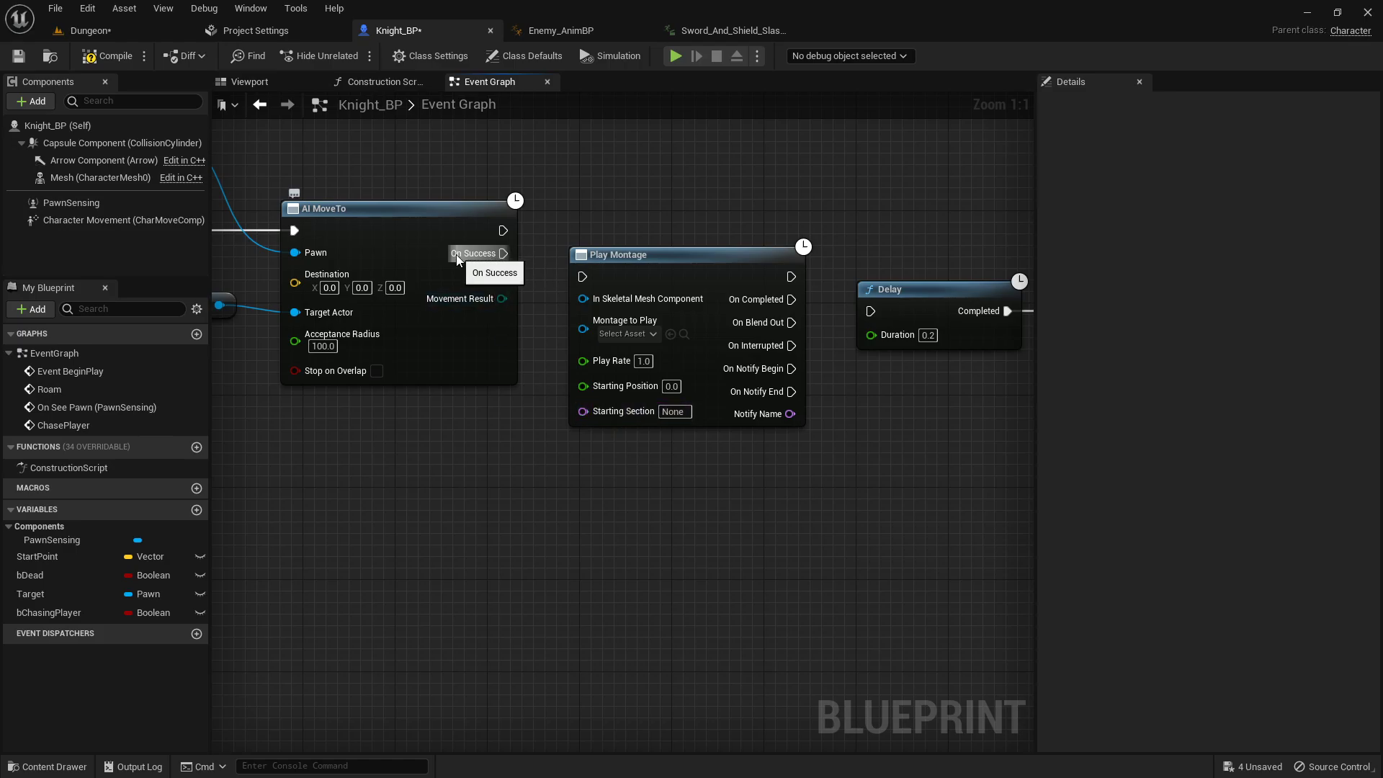
# - Connect AI MoveTo's On Success to Play Montage and feed a Mesh reference into its In Skeletal Mesh Component input
pyautogui.moveTo(461, 254); pyautogui.dragTo(651, 245)
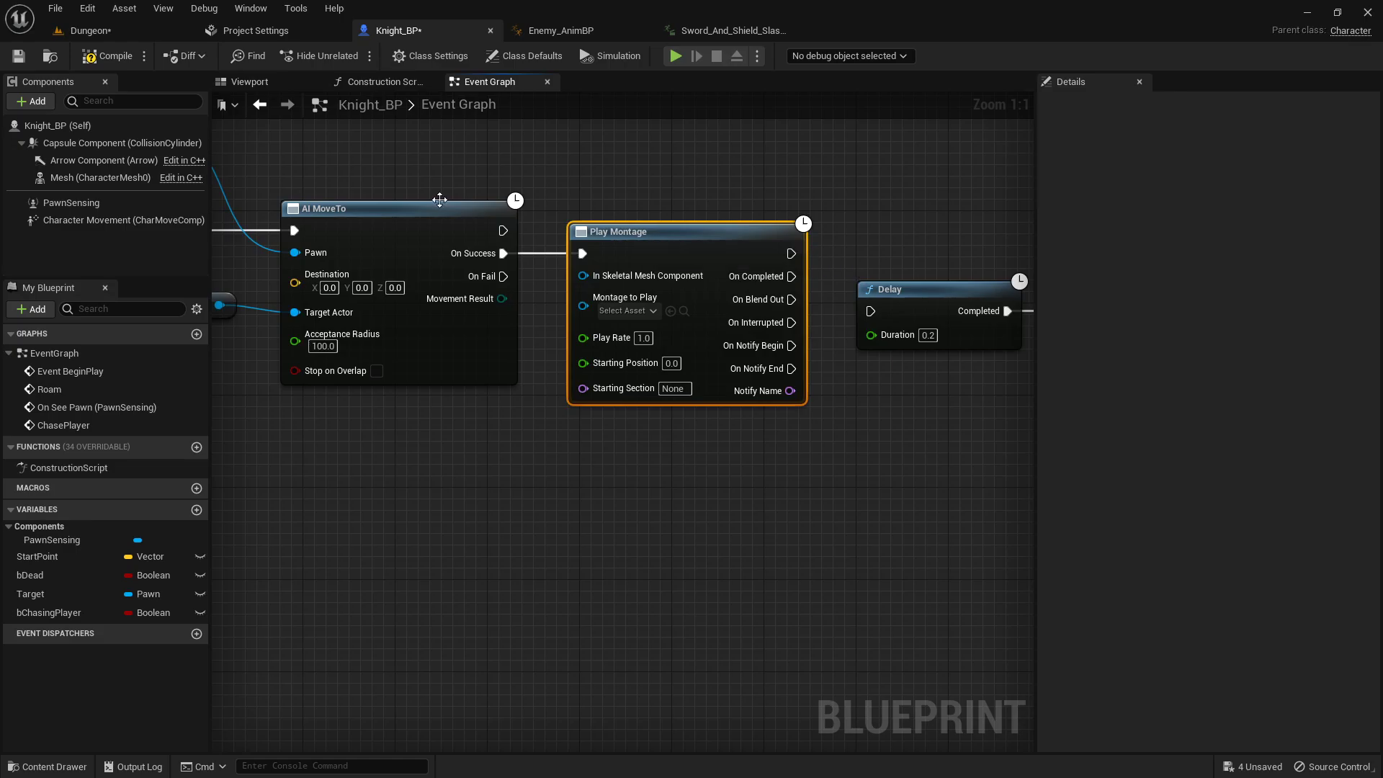
pyautogui.moveTo(49, 180); pyautogui.dragTo(507, 180)
pyautogui.click(639, 176)
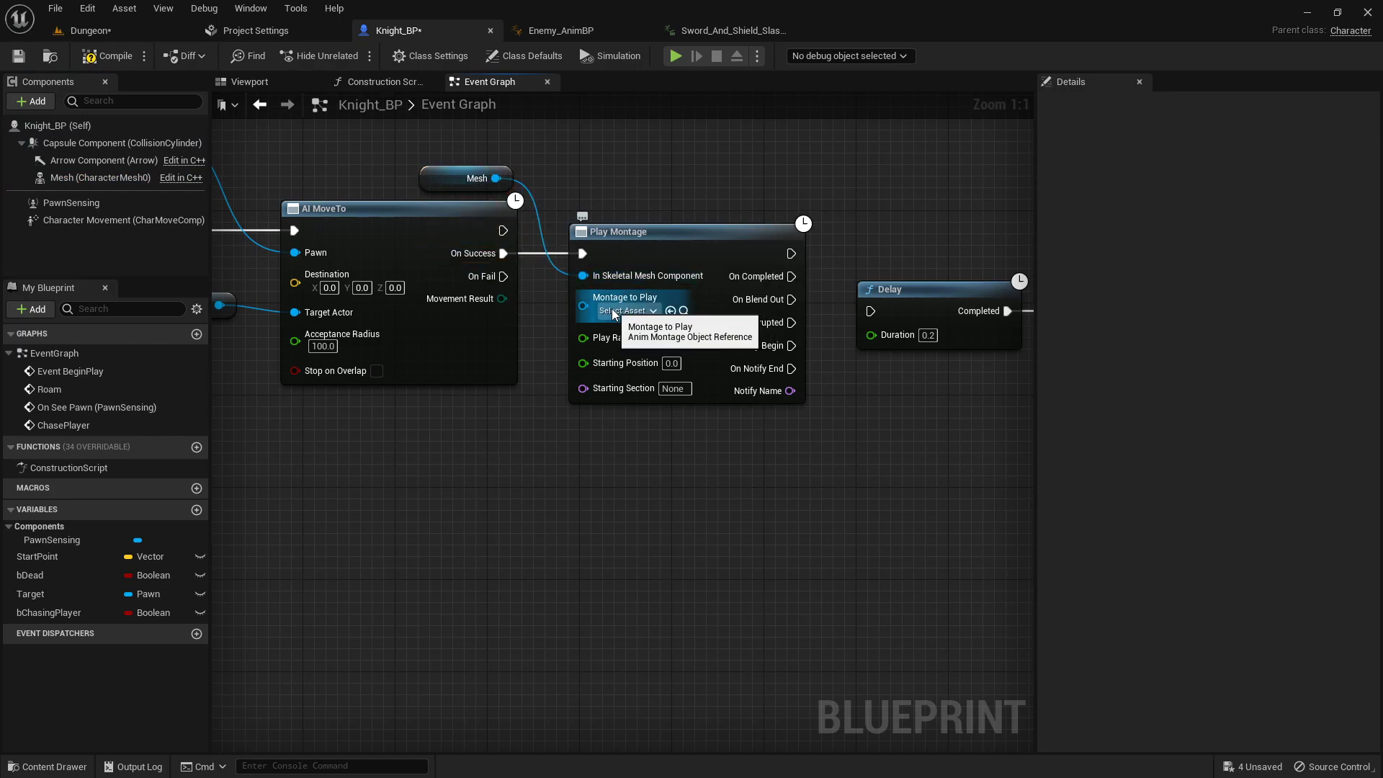
pyautogui.click(627, 313)
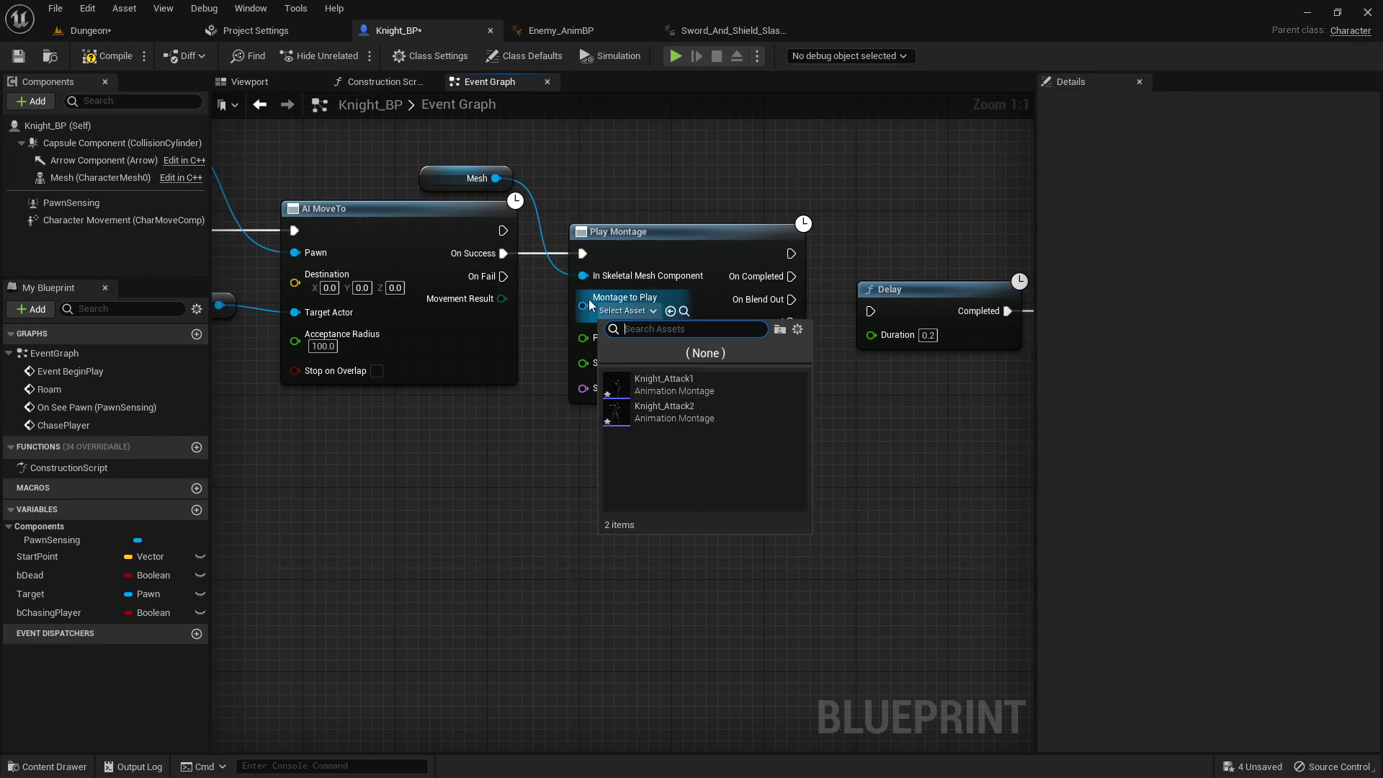
pyautogui.click(541, 342)
pyautogui.moveTo(584, 305); pyautogui.dragTo(528, 402)
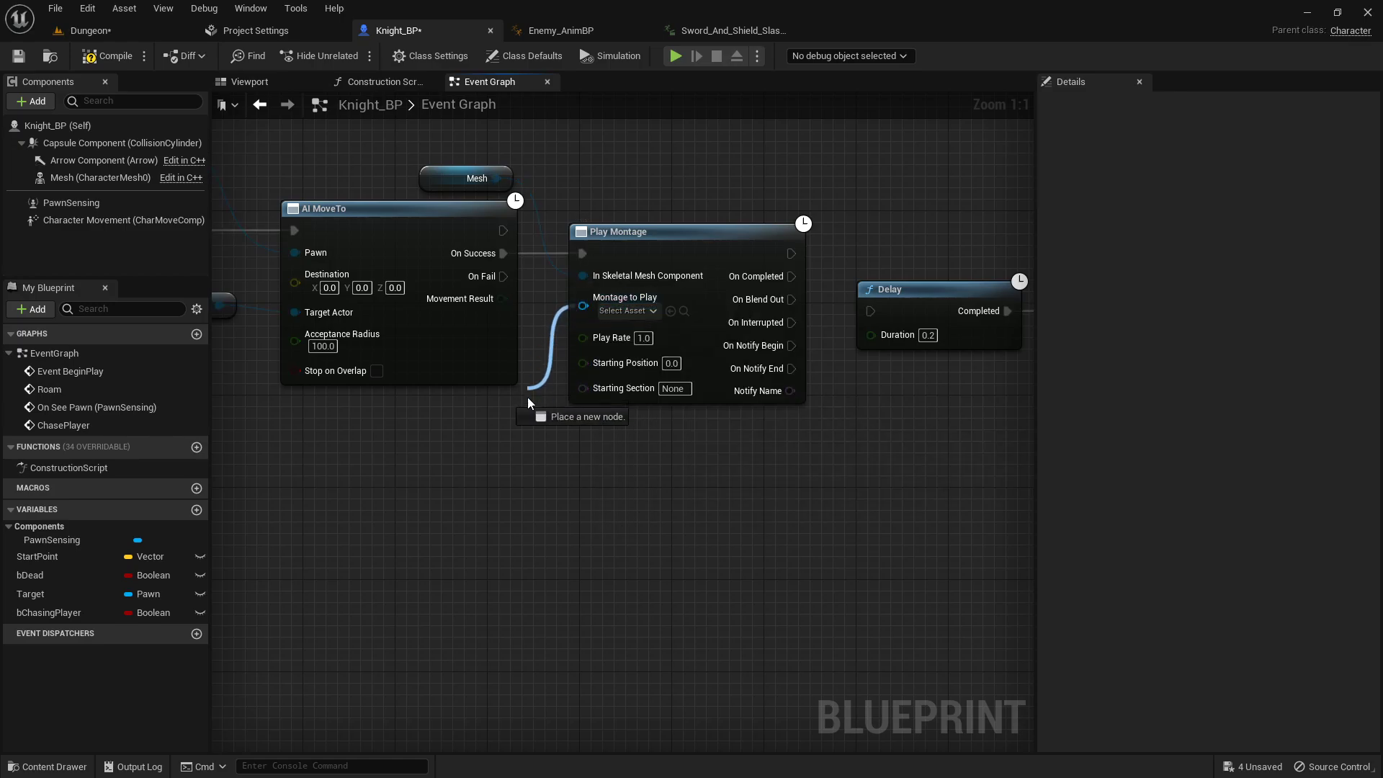
pyautogui.moveTo(510, 471); pyautogui.dragTo(509, 474)
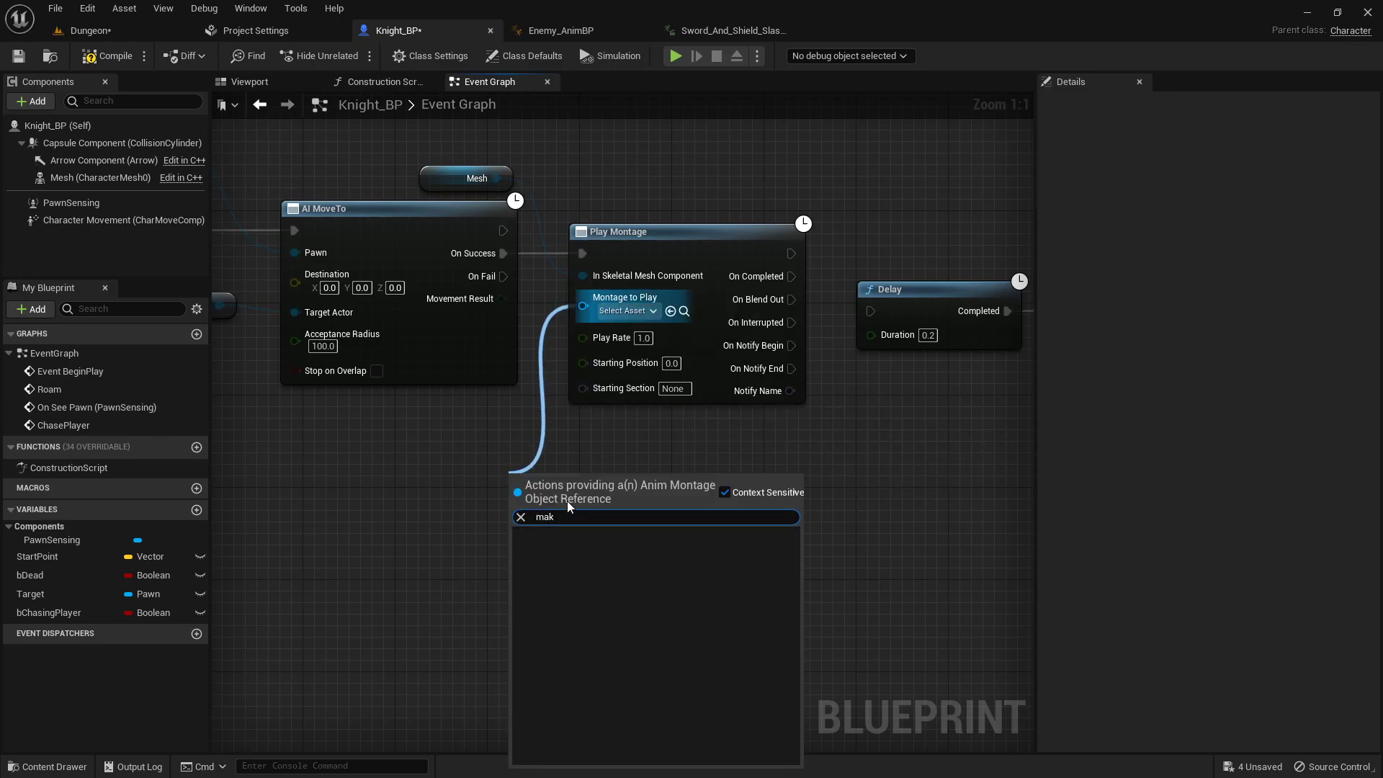
pyautogui.click(555, 369)
# - Add a Select node that feeds Play Montage's Montage to Play input
pyautogui.moveTo(583, 305); pyautogui.dragTo(530, 510)
pyautogui.write('selec')
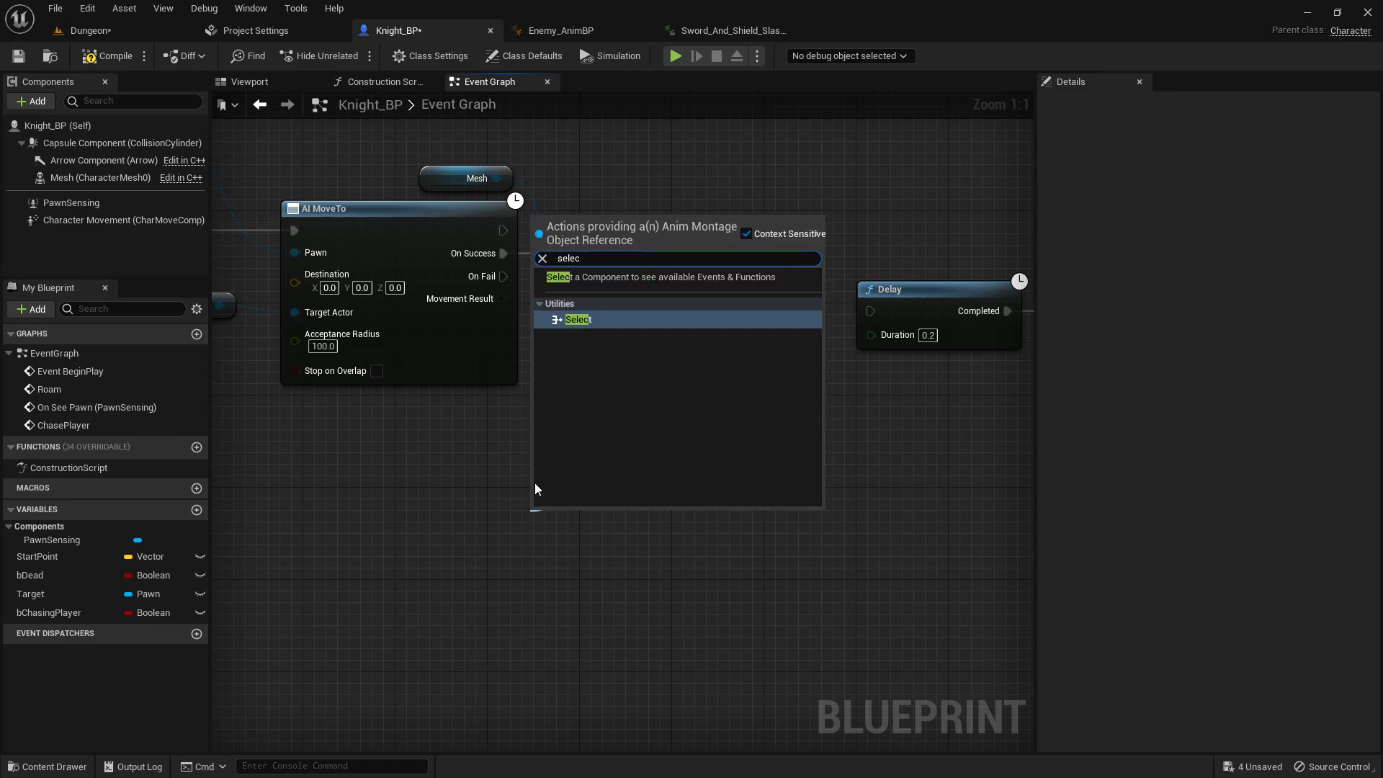
# - Add a Select node feeding Montage to Play on the Play Montage node, and place it below AI MoveTo
pyautogui.click(575, 321)
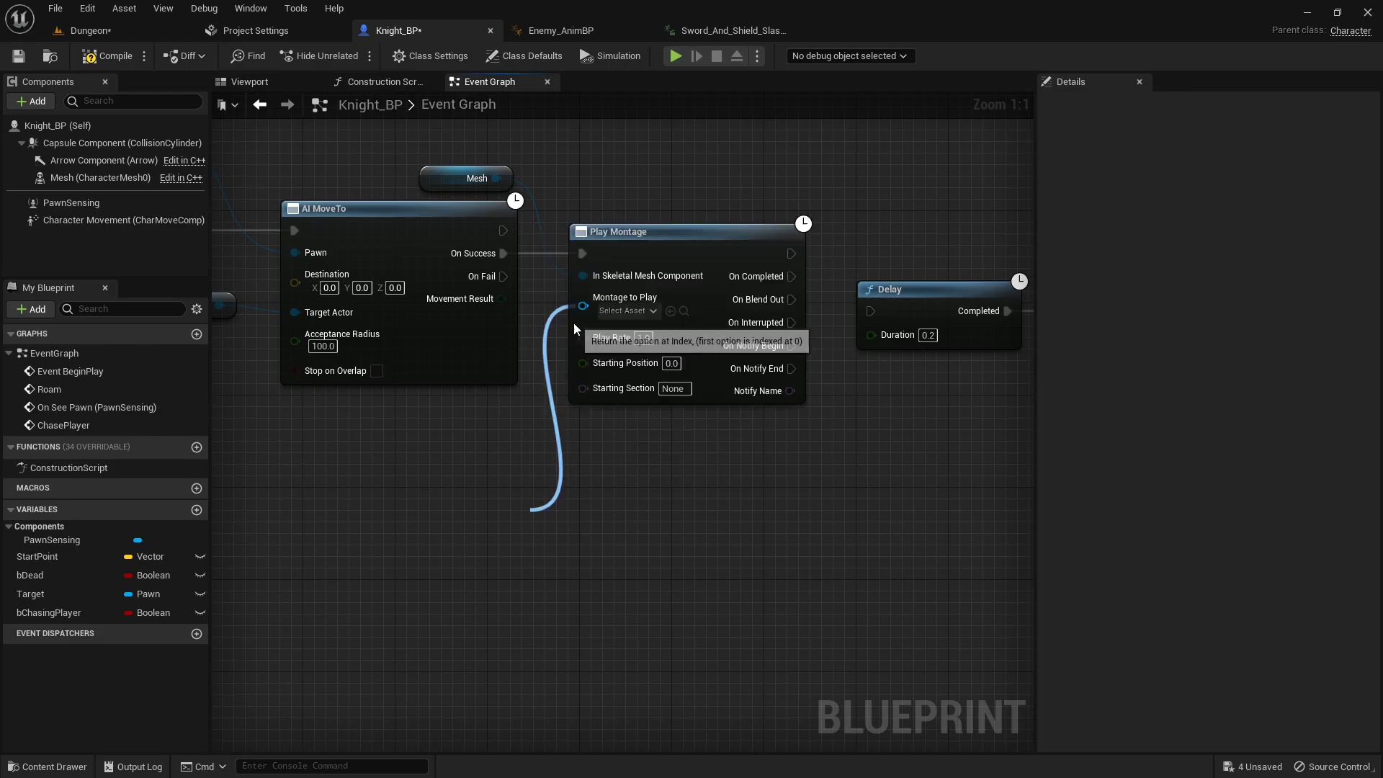
pyautogui.moveTo(620, 506); pyautogui.dragTo(404, 464)
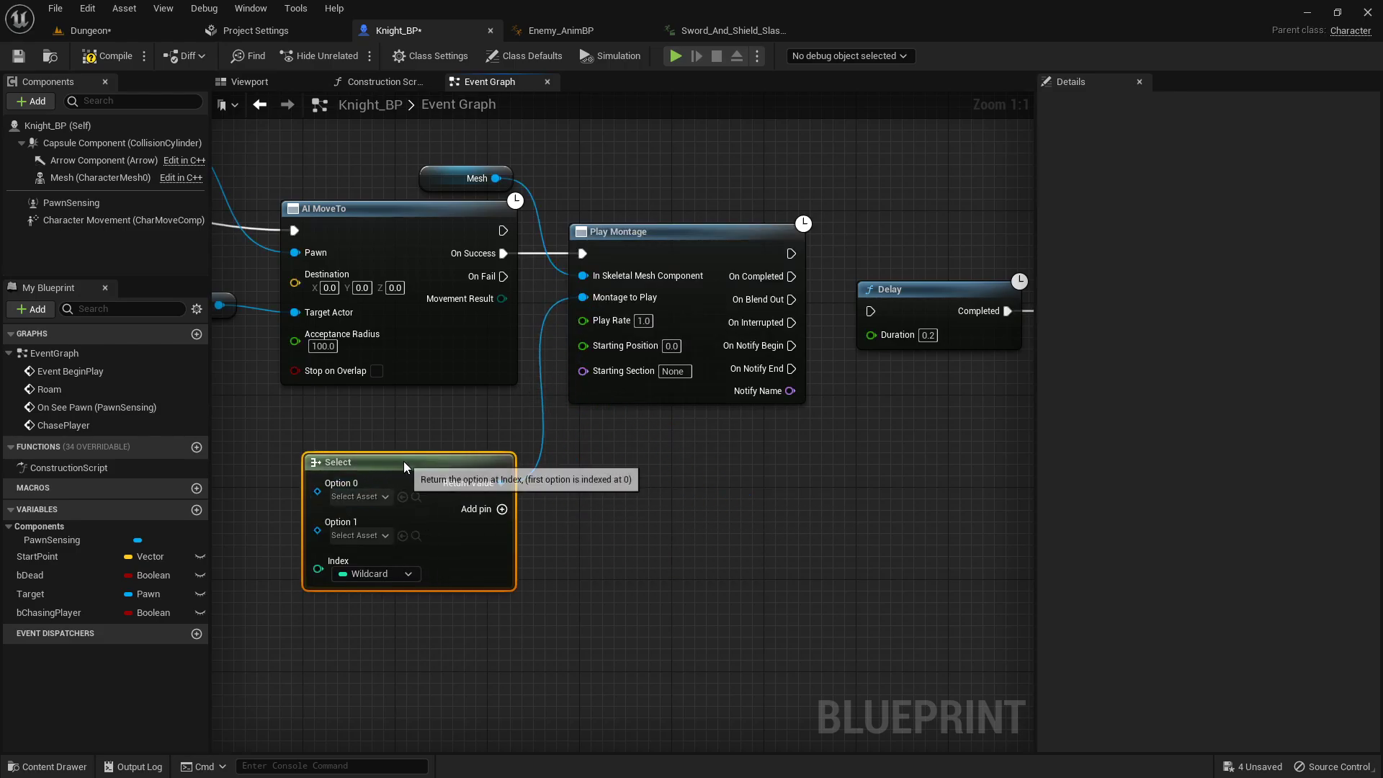
pyautogui.moveTo(461, 419); pyautogui.dragTo(657, 349, button='right')
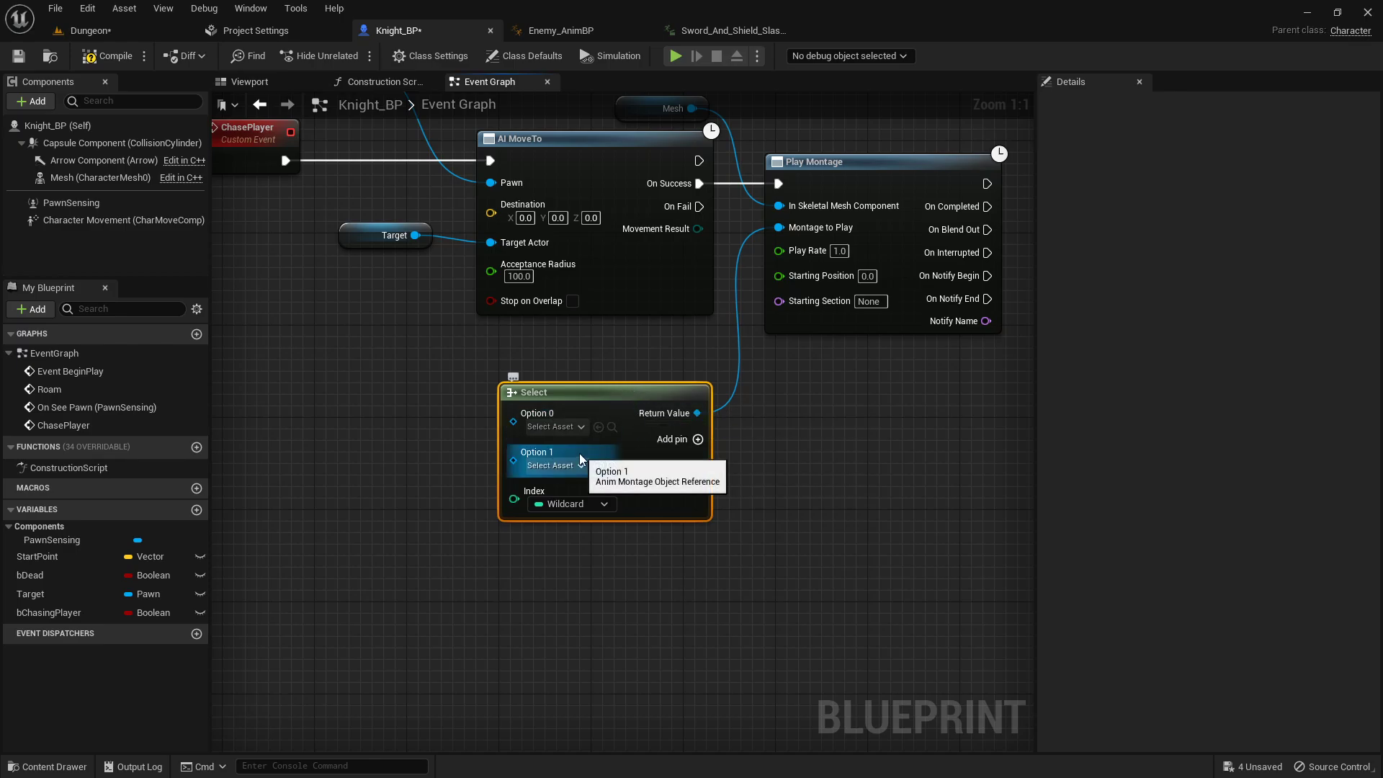
pyautogui.moveTo(552, 452); pyautogui.dragTo(647, 422, button='right')
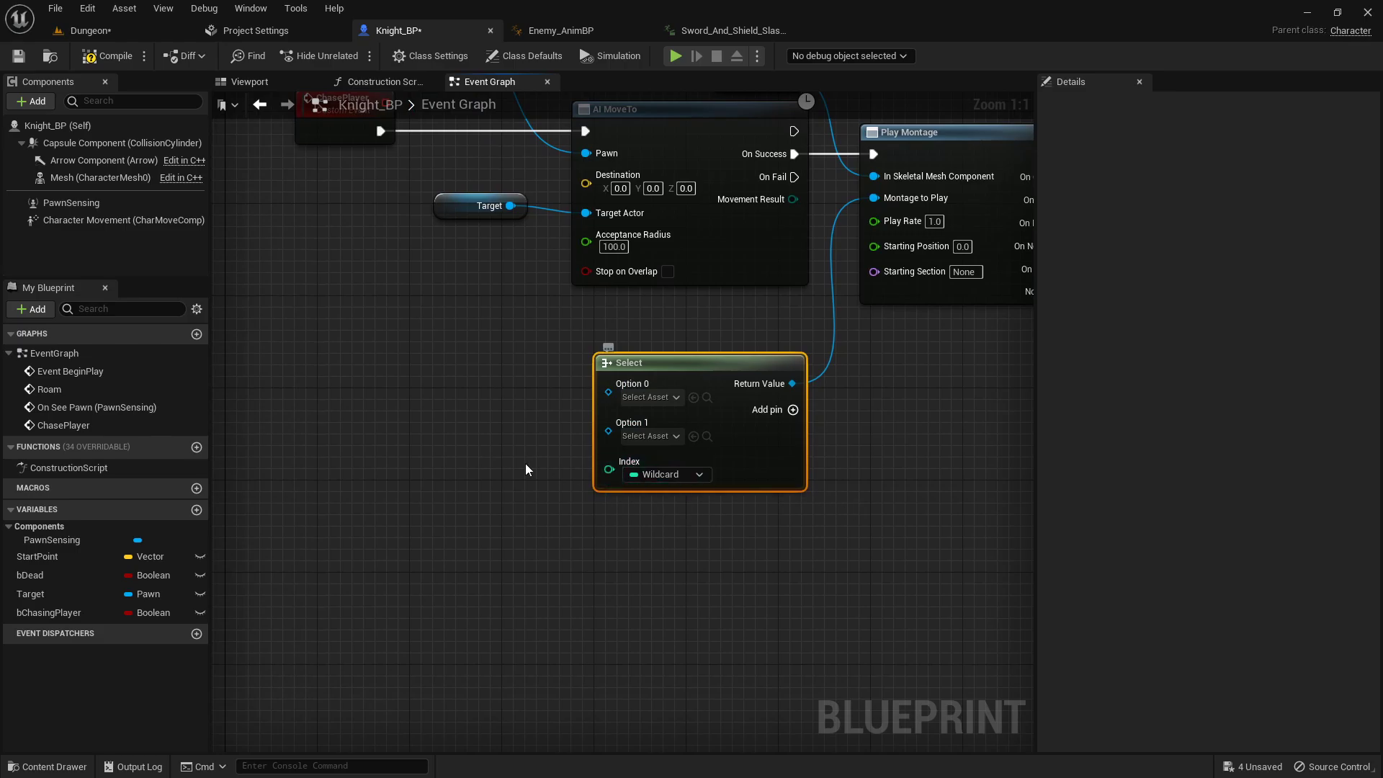
# - Add a Random Integer in Range node with Max 1 and connect its return value to the Select node's Index
pyautogui.rightClick(479, 458)
pyautogui.write('ra')
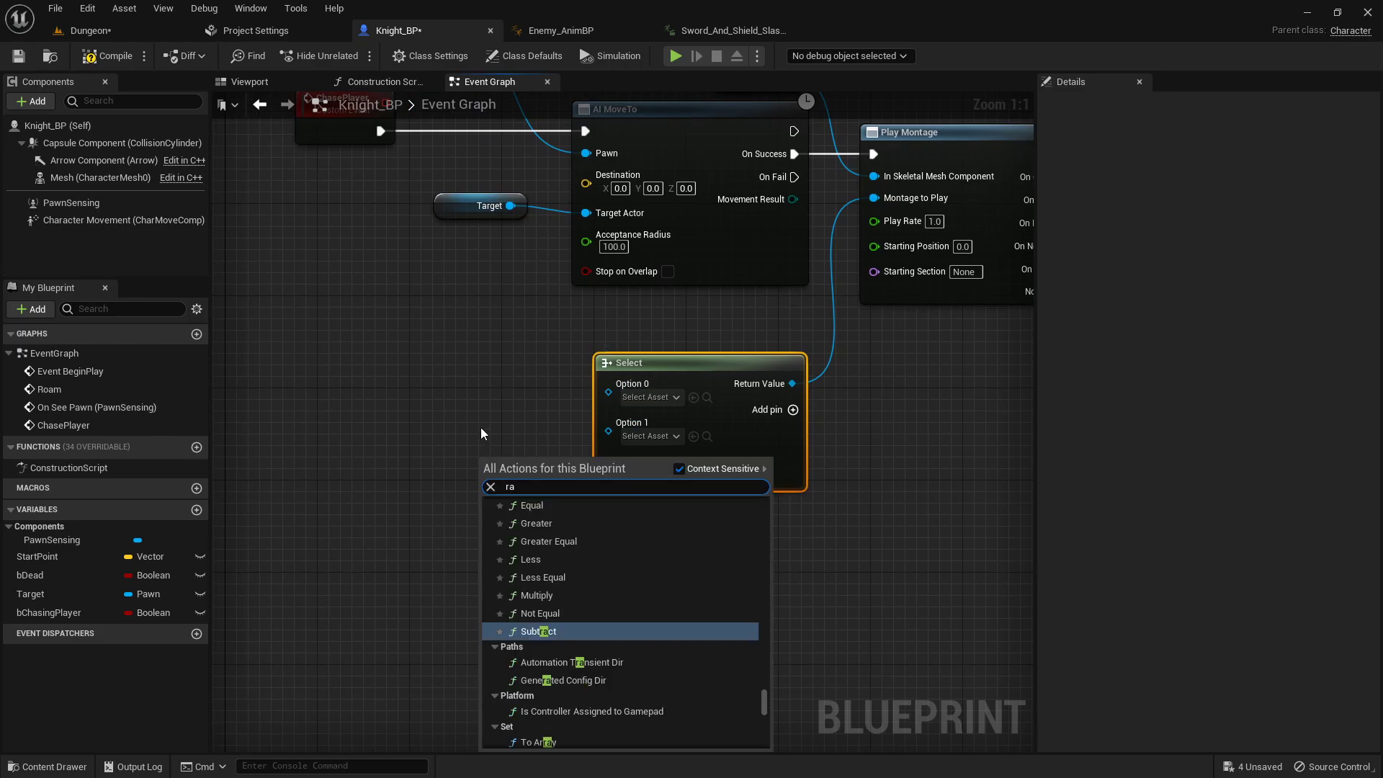
pyautogui.write('ndom int')
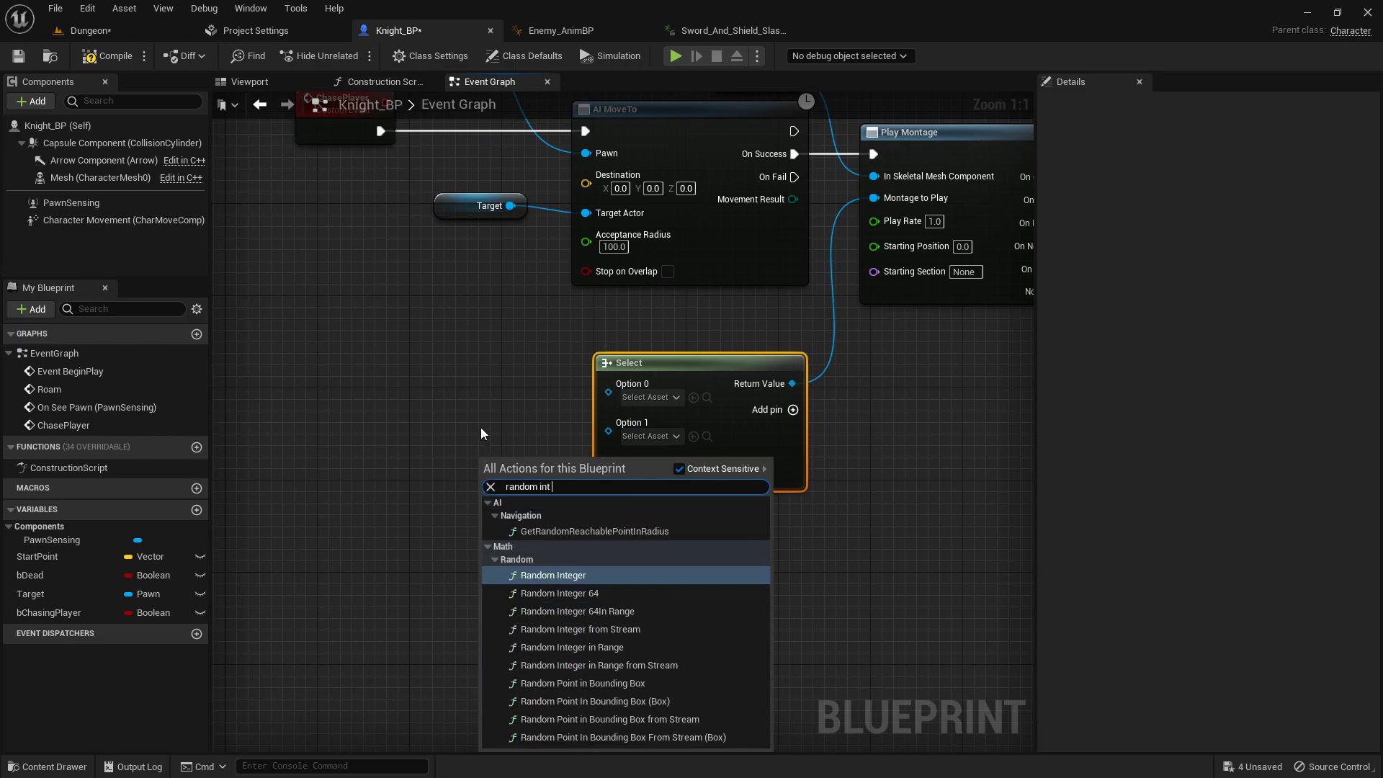
pyautogui.write(' in range')
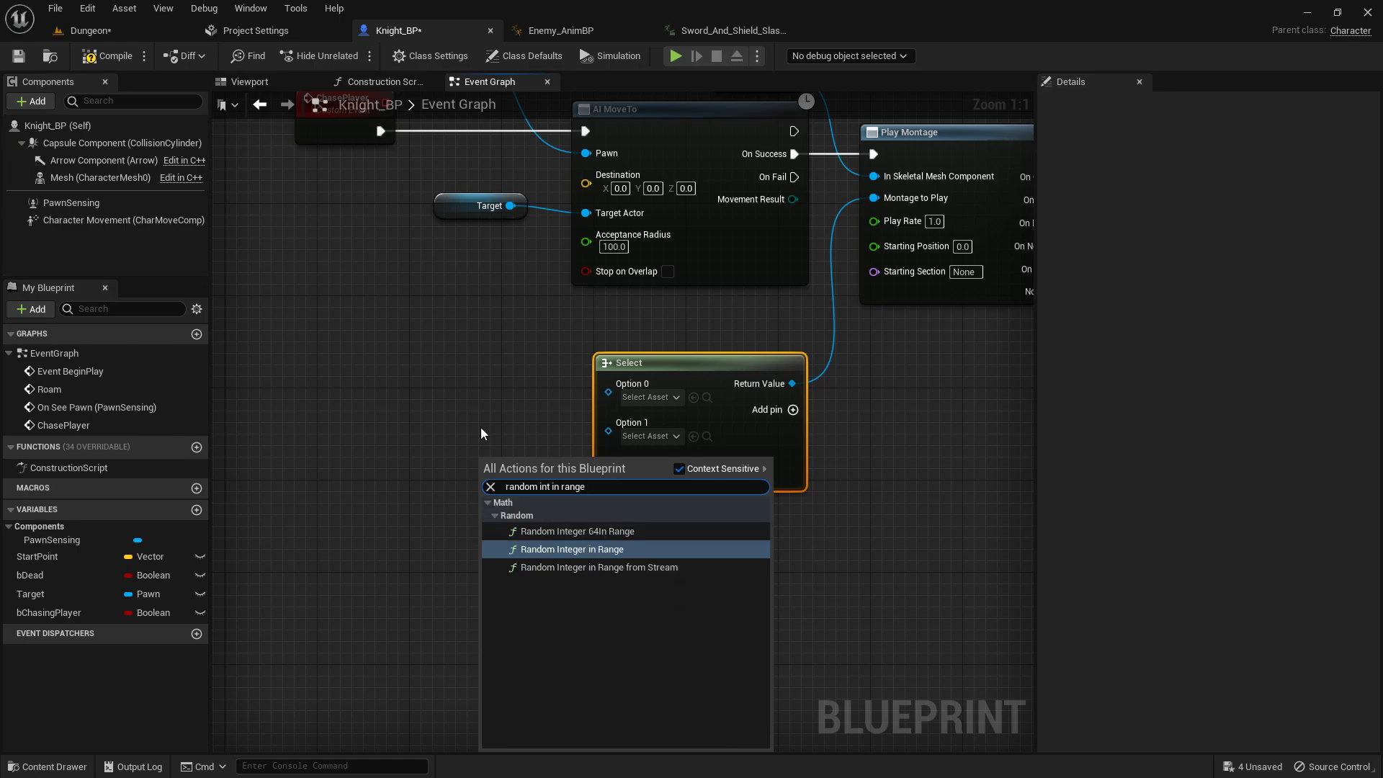
pyautogui.click(574, 552)
pyautogui.moveTo(558, 460); pyautogui.dragTo(464, 448)
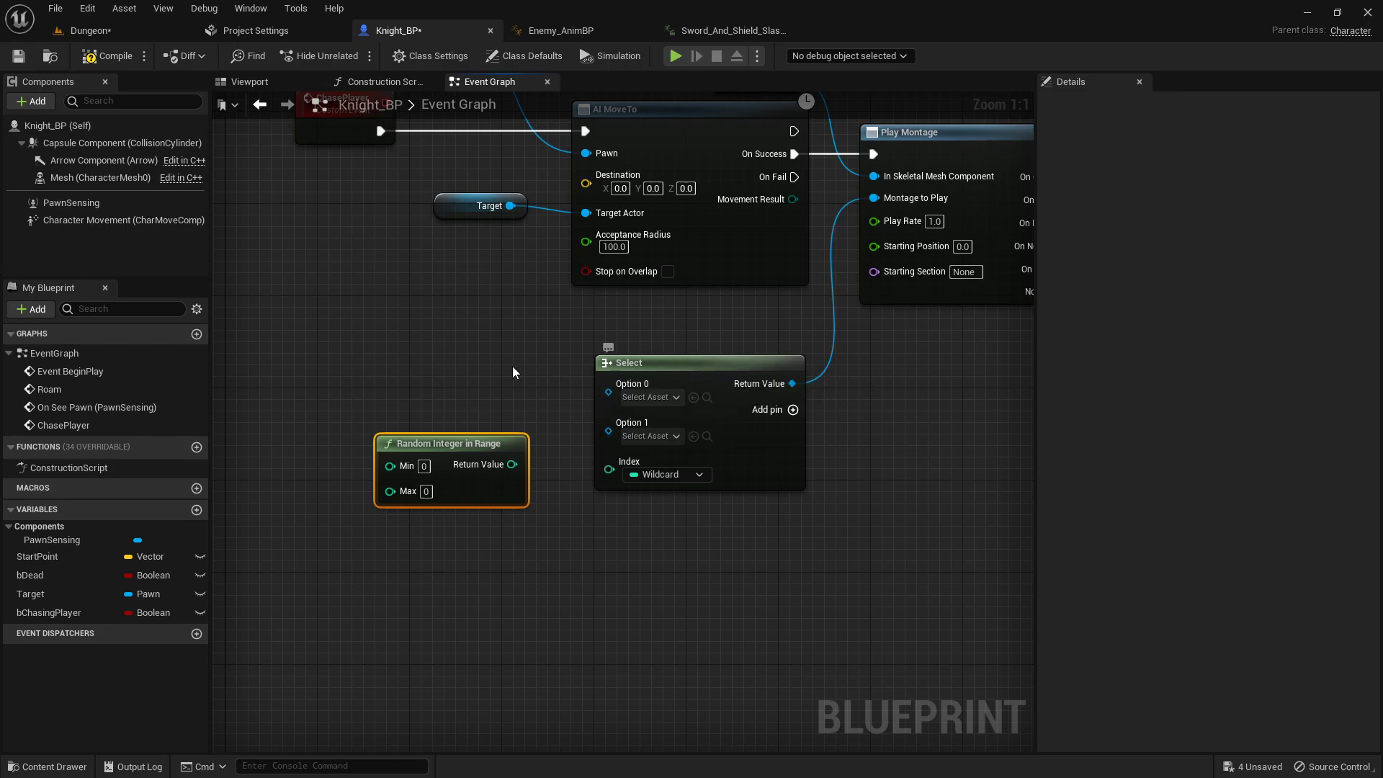
pyautogui.moveTo(383, 339); pyautogui.dragTo(513, 387)
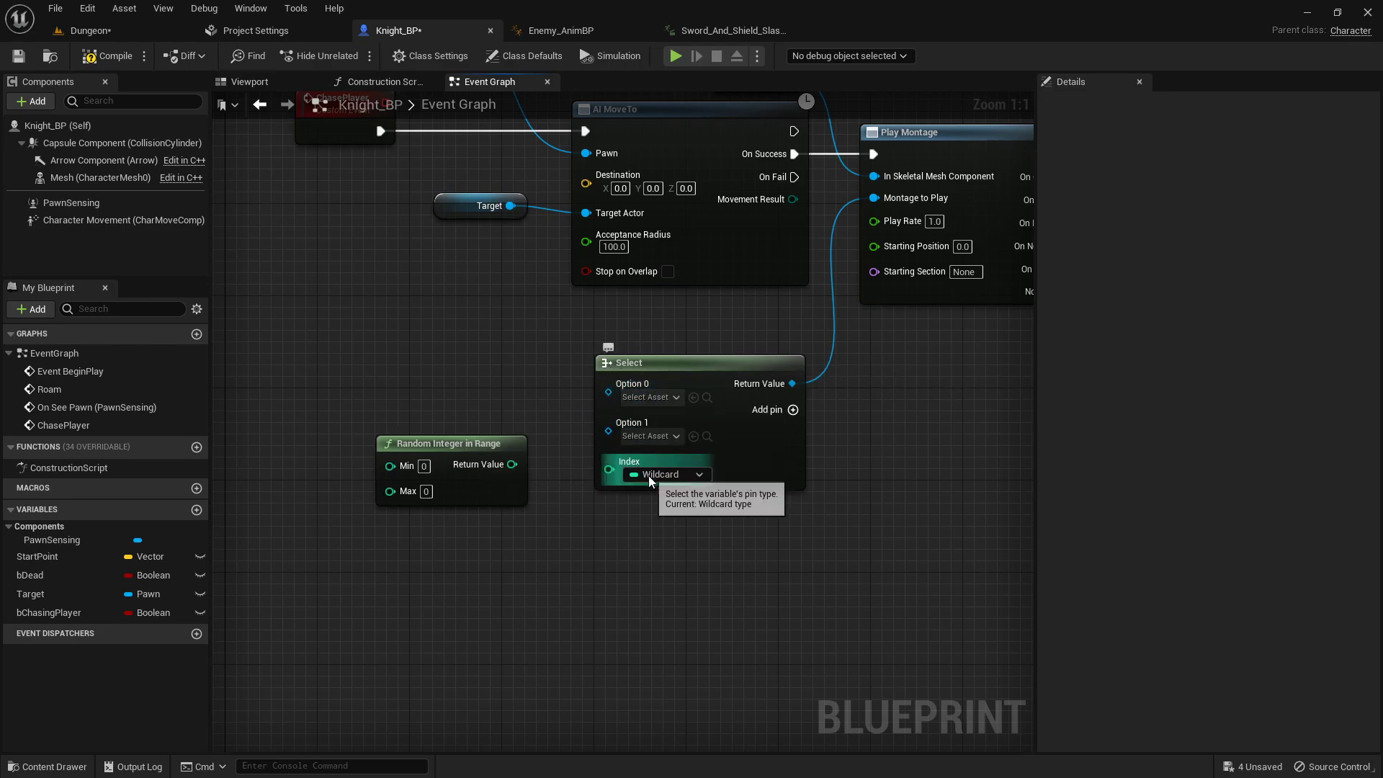
pyautogui.moveTo(509, 465); pyautogui.dragTo(608, 473)
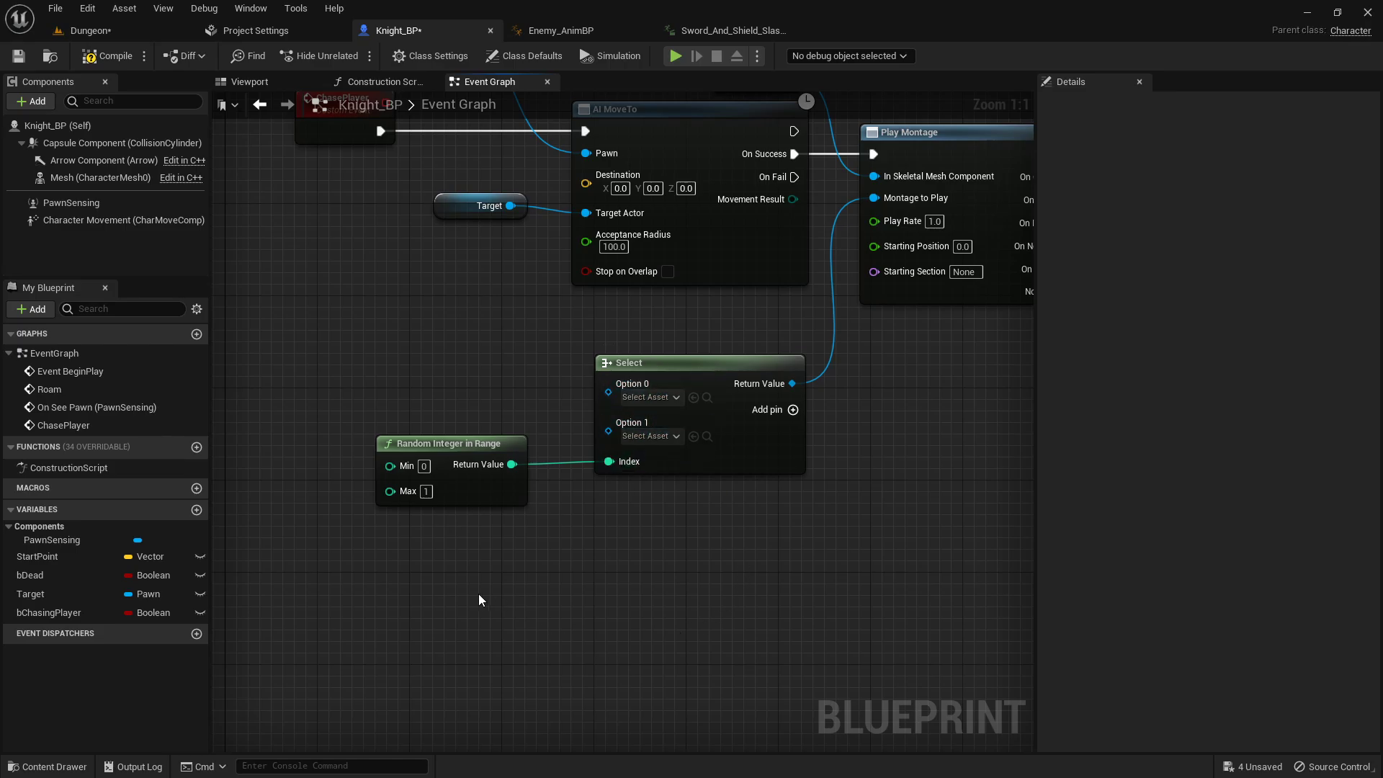
# - Delete the Select and Random Integer in Range nodes
pyautogui.moveTo(413, 587); pyautogui.dragTo(781, 461)
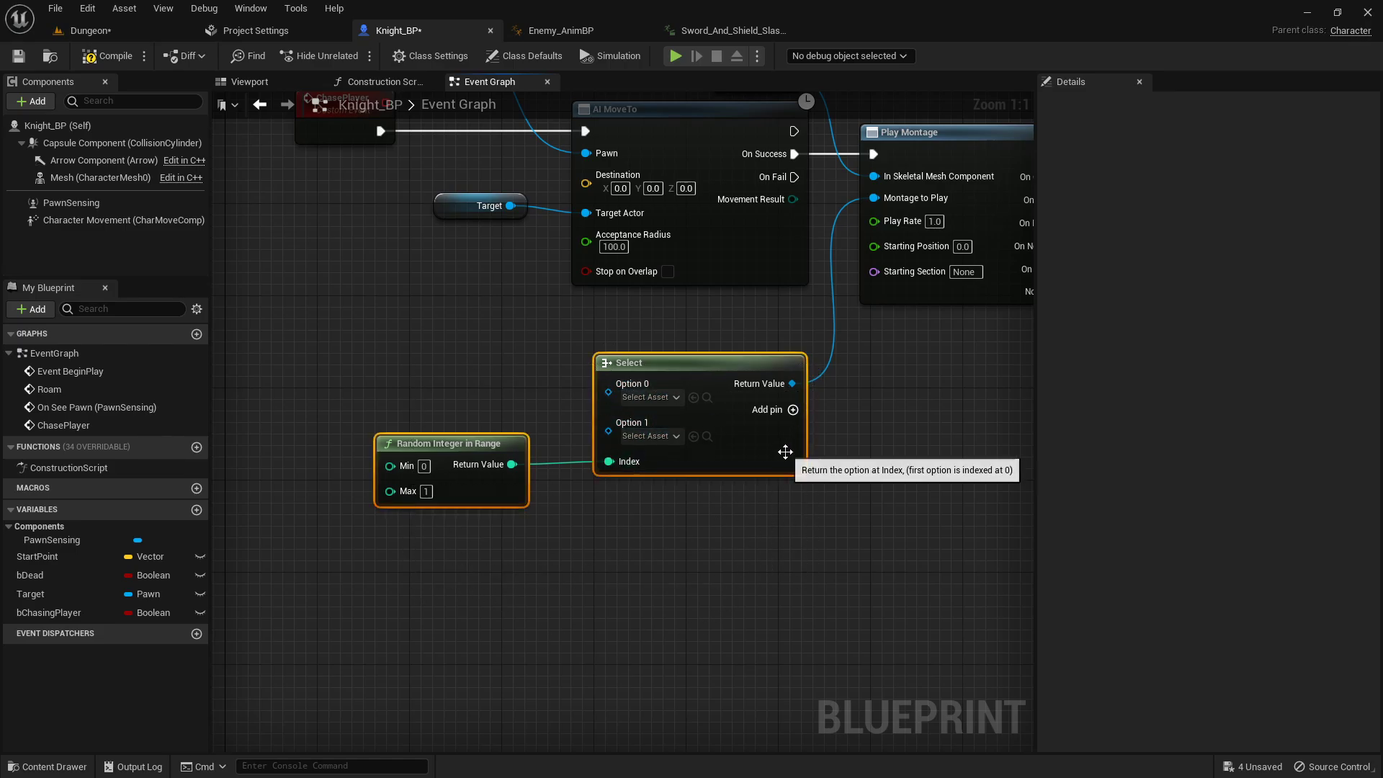
pyautogui.press('Delete')
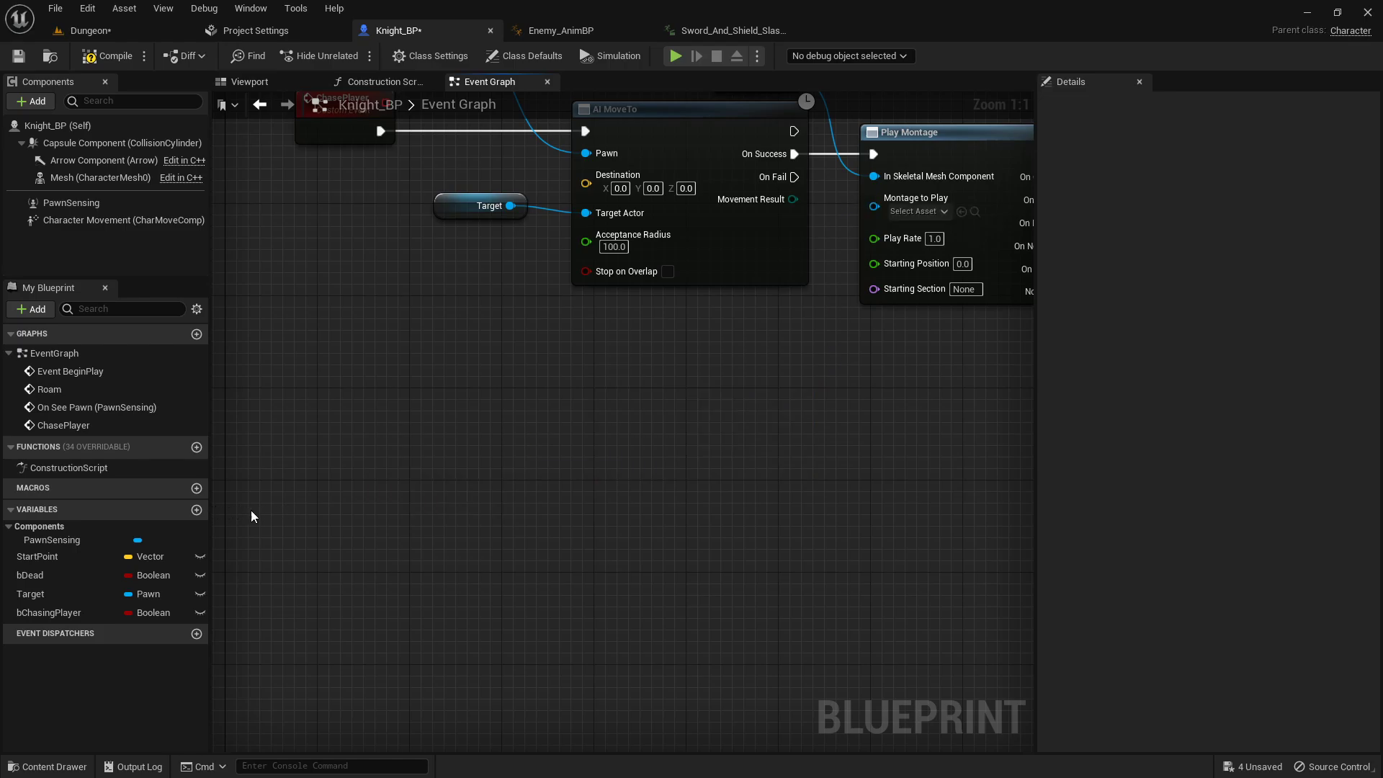
# - Create a variable named AttackMontages as an array of Anim Montage object references
pyautogui.click(197, 511)
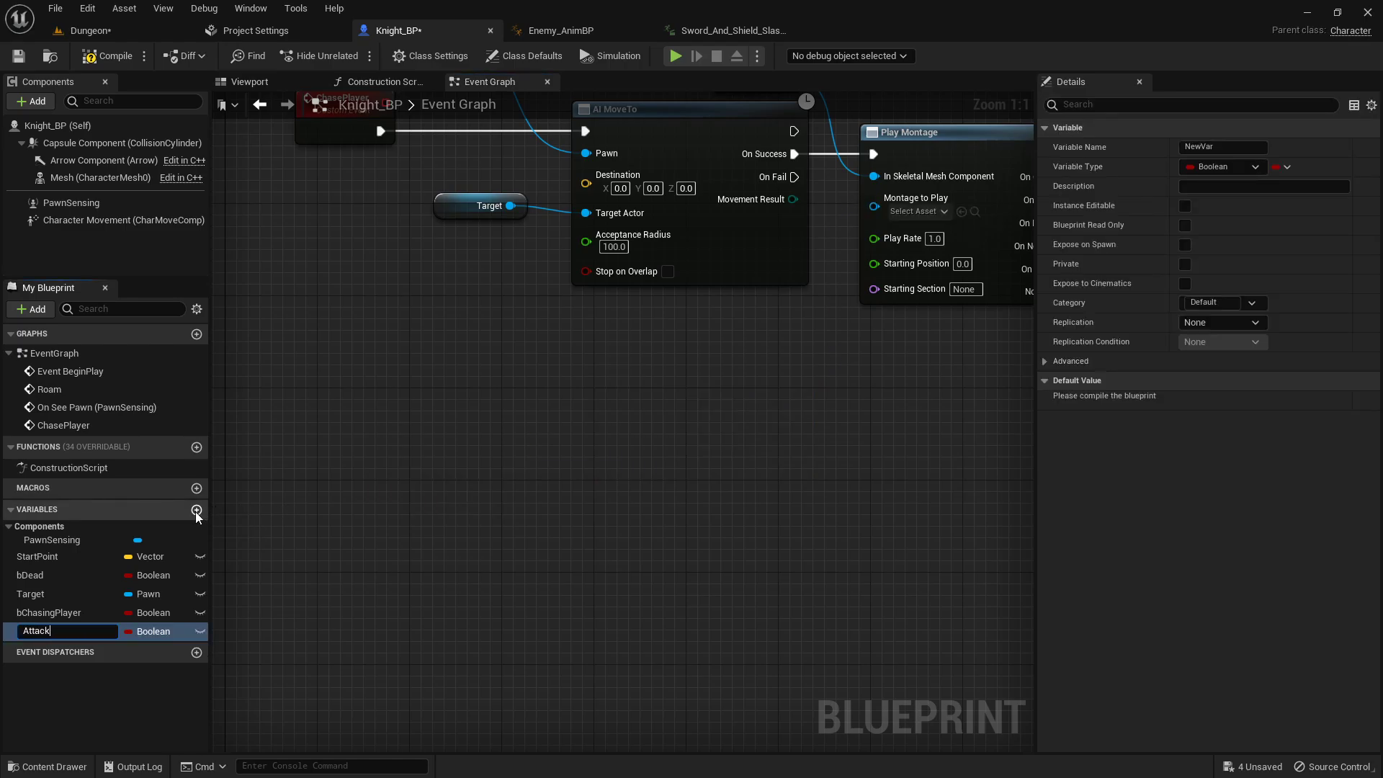
pyautogui.click(156, 631)
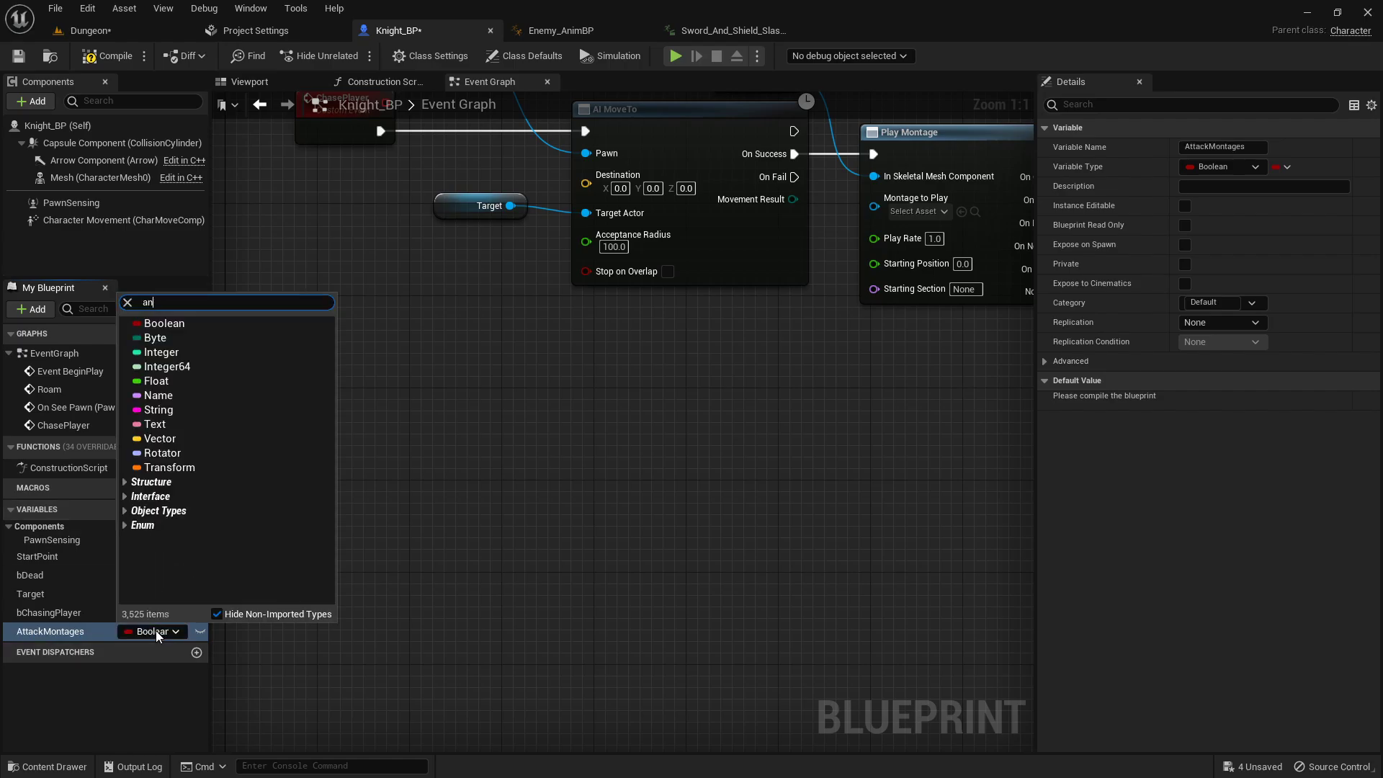
pyautogui.write('anim montage')
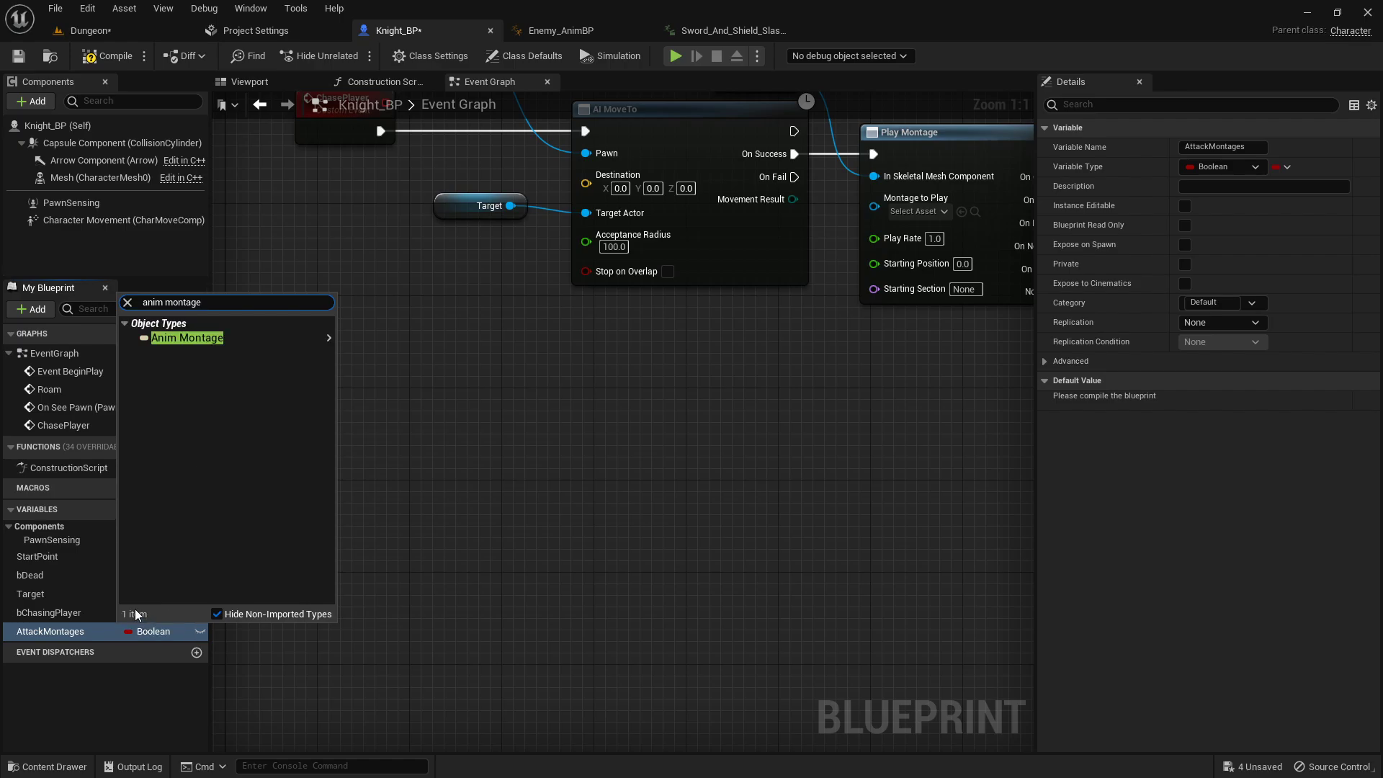
pyautogui.moveTo(235, 341)
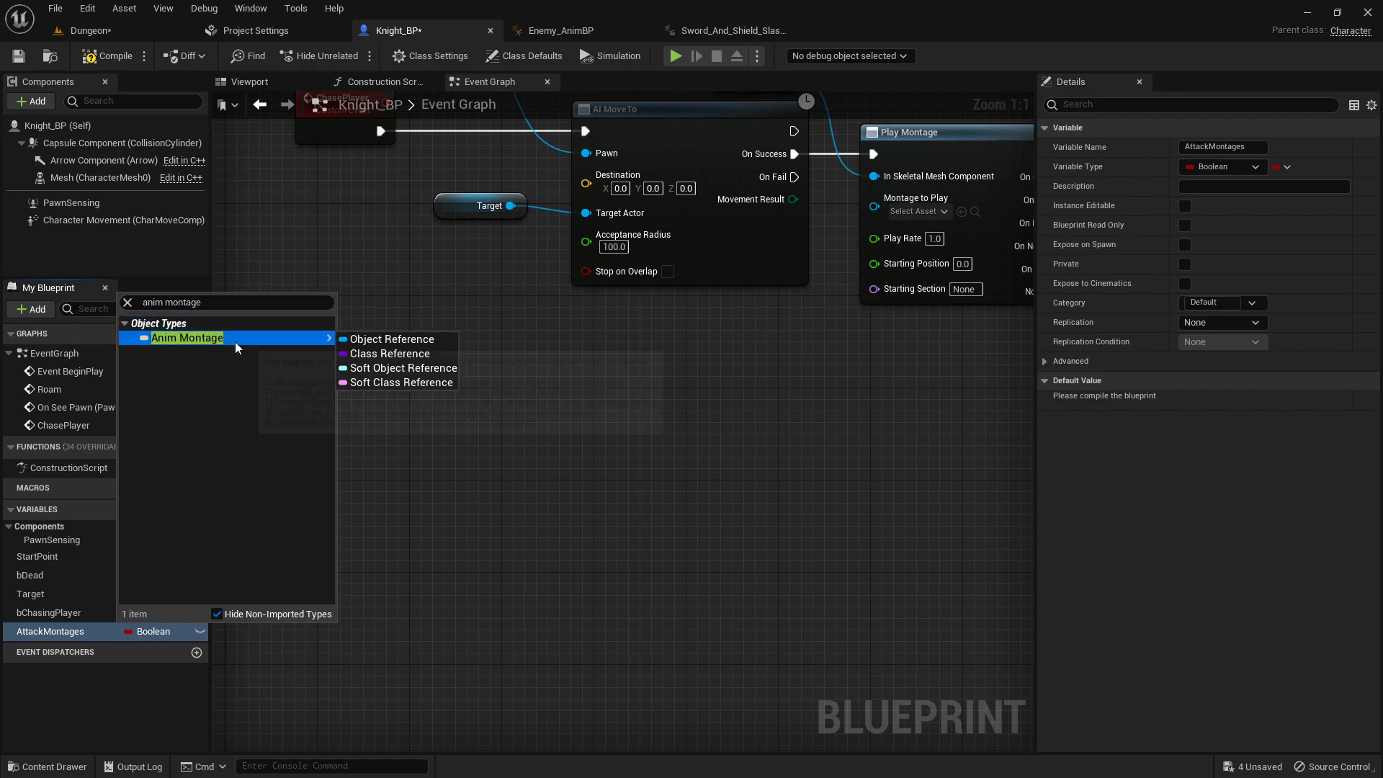
pyautogui.click(392, 339)
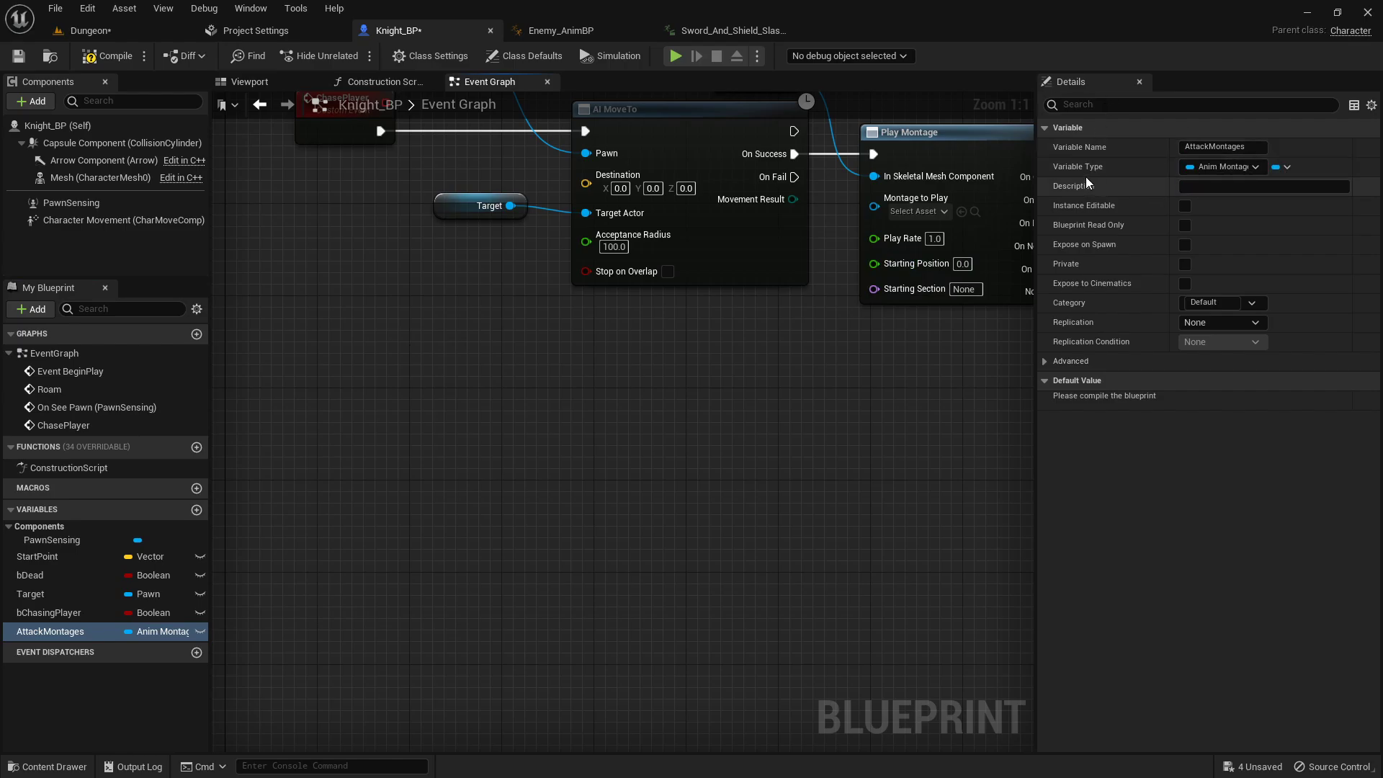
pyautogui.click(1279, 170)
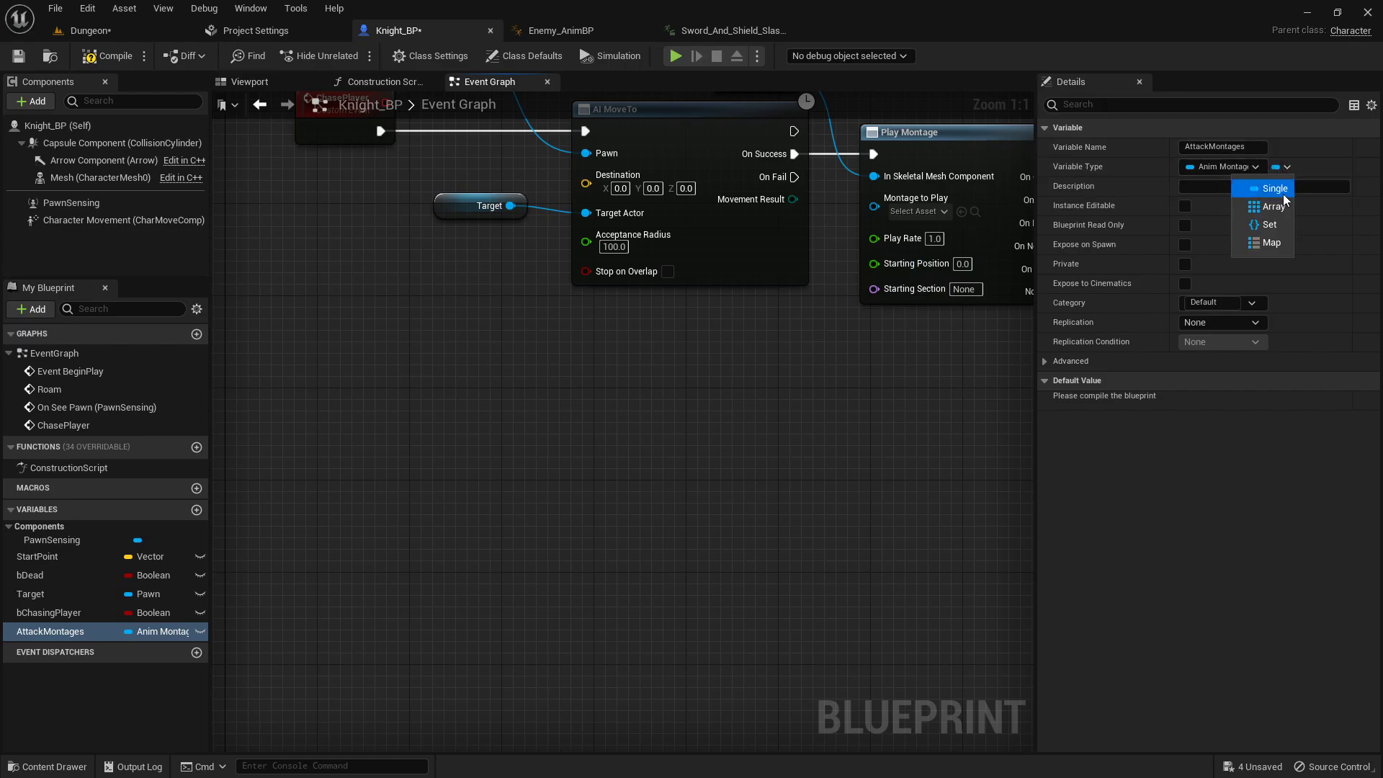
pyautogui.click(1273, 209)
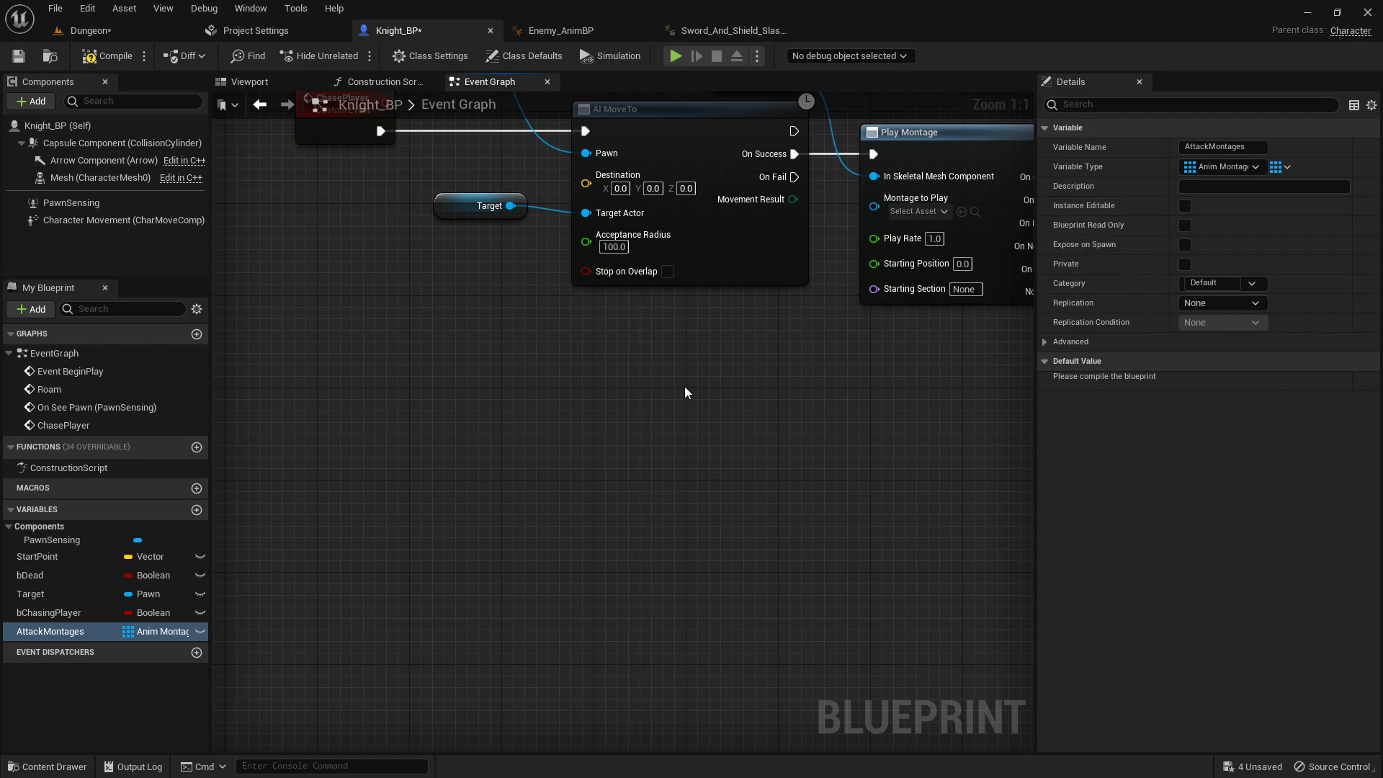
# - Compile the blueprint and add two default elements to AttackMontages, Knight_Attack1 at index 0 and Knight_Attack2 at index 1
pyautogui.click(105, 55)
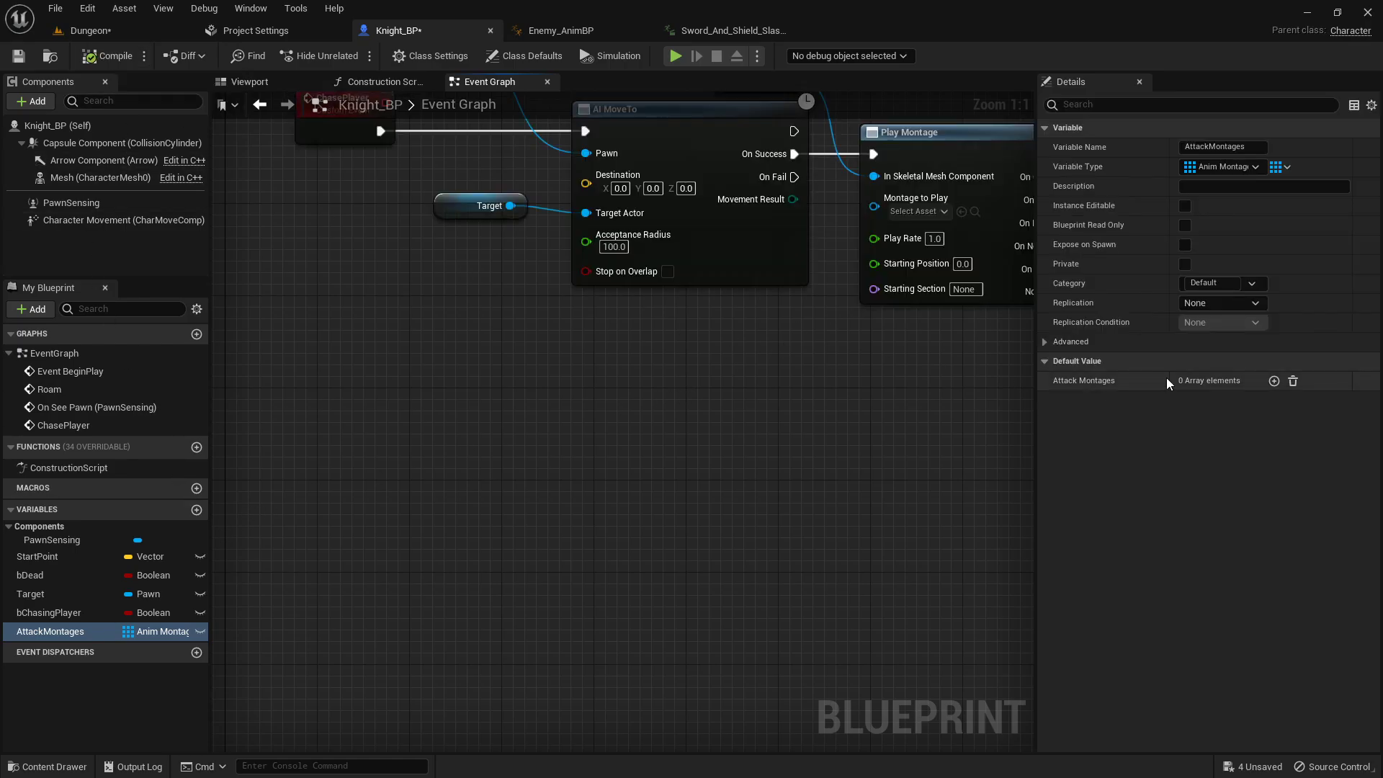
pyautogui.click(1274, 382)
pyautogui.click(1274, 382)
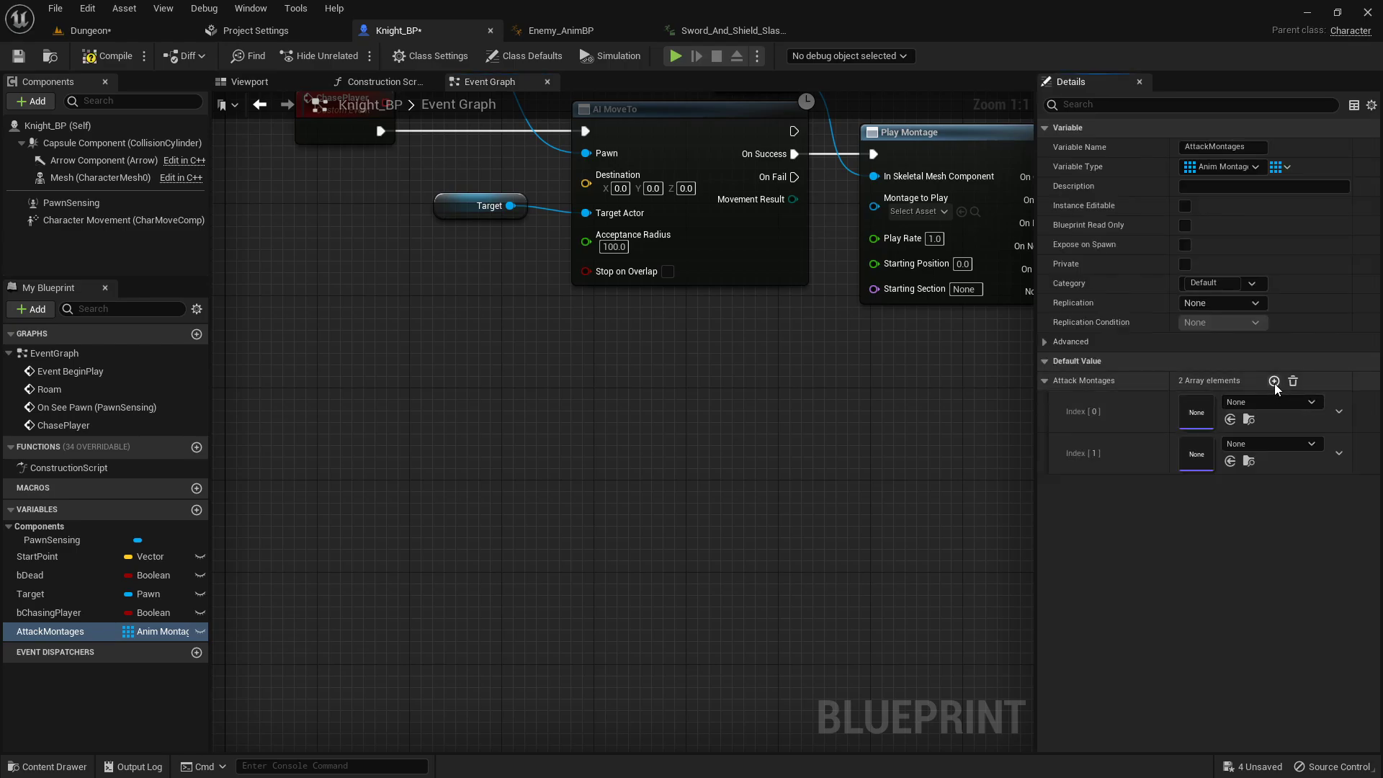
pyautogui.click(1272, 403)
pyautogui.click(1252, 558)
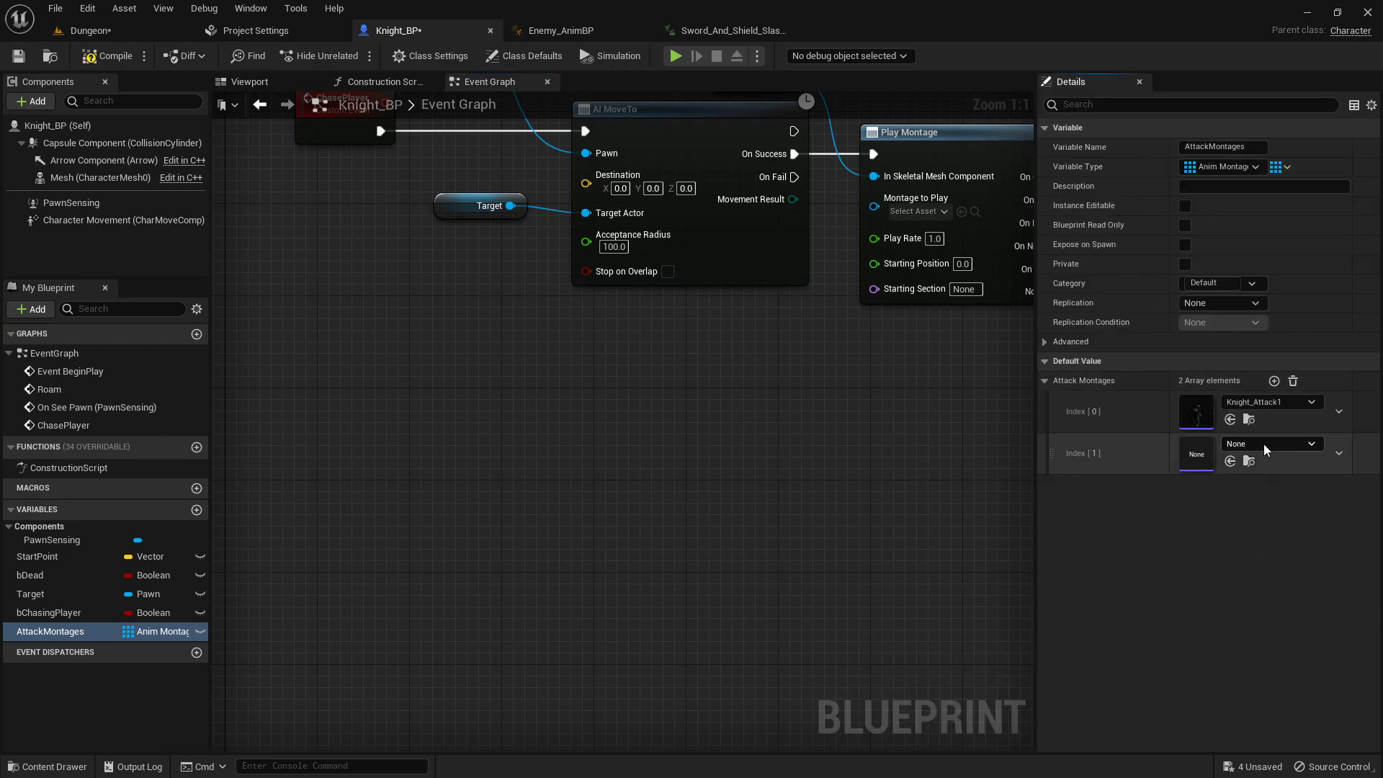
pyautogui.click(1264, 444)
pyautogui.click(1256, 283)
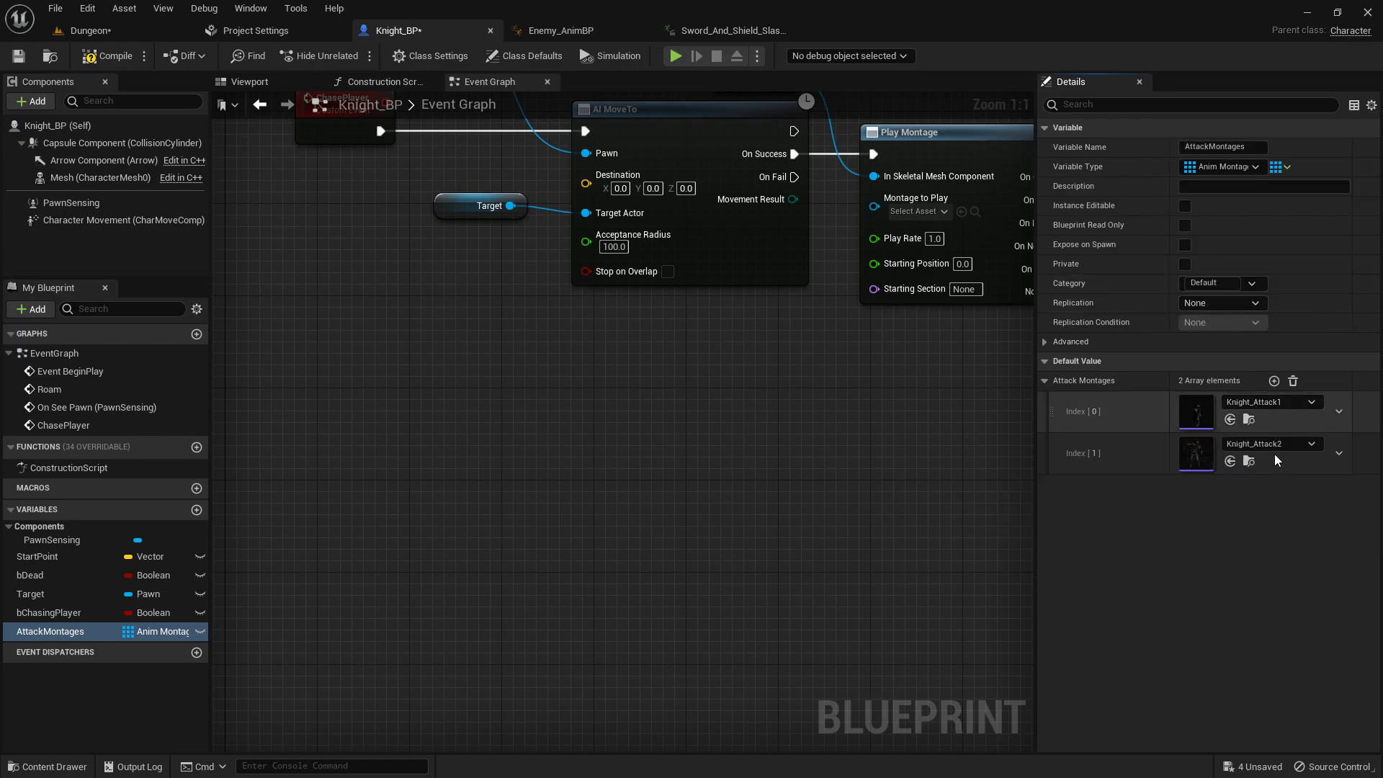
# - Get AttackMontages in the graph and feed a Random Array Item from it into Play Montage's Montage to Play input
pyautogui.moveTo(633, 434); pyautogui.dragTo(526, 436, button='right')
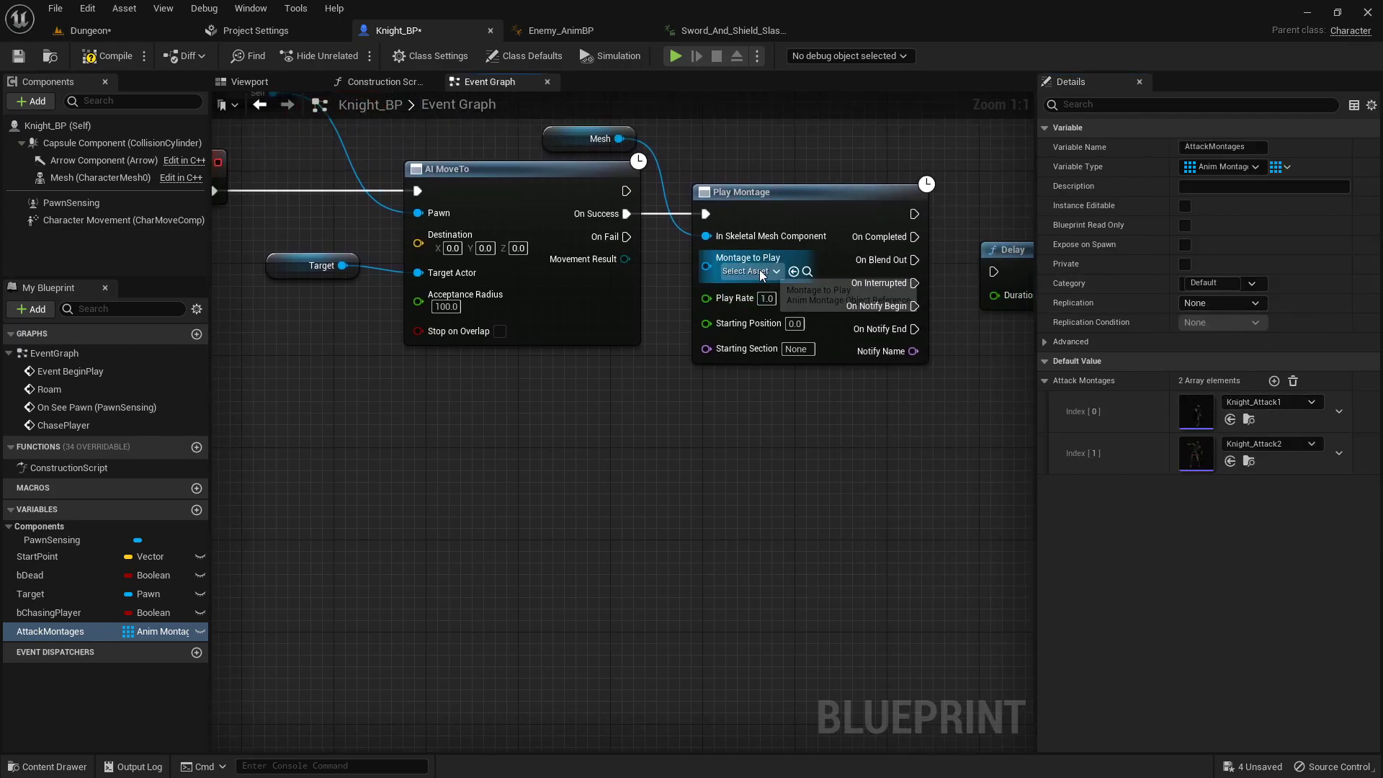
pyautogui.moveTo(64, 638); pyautogui.dragTo(373, 420)
pyautogui.click(439, 445)
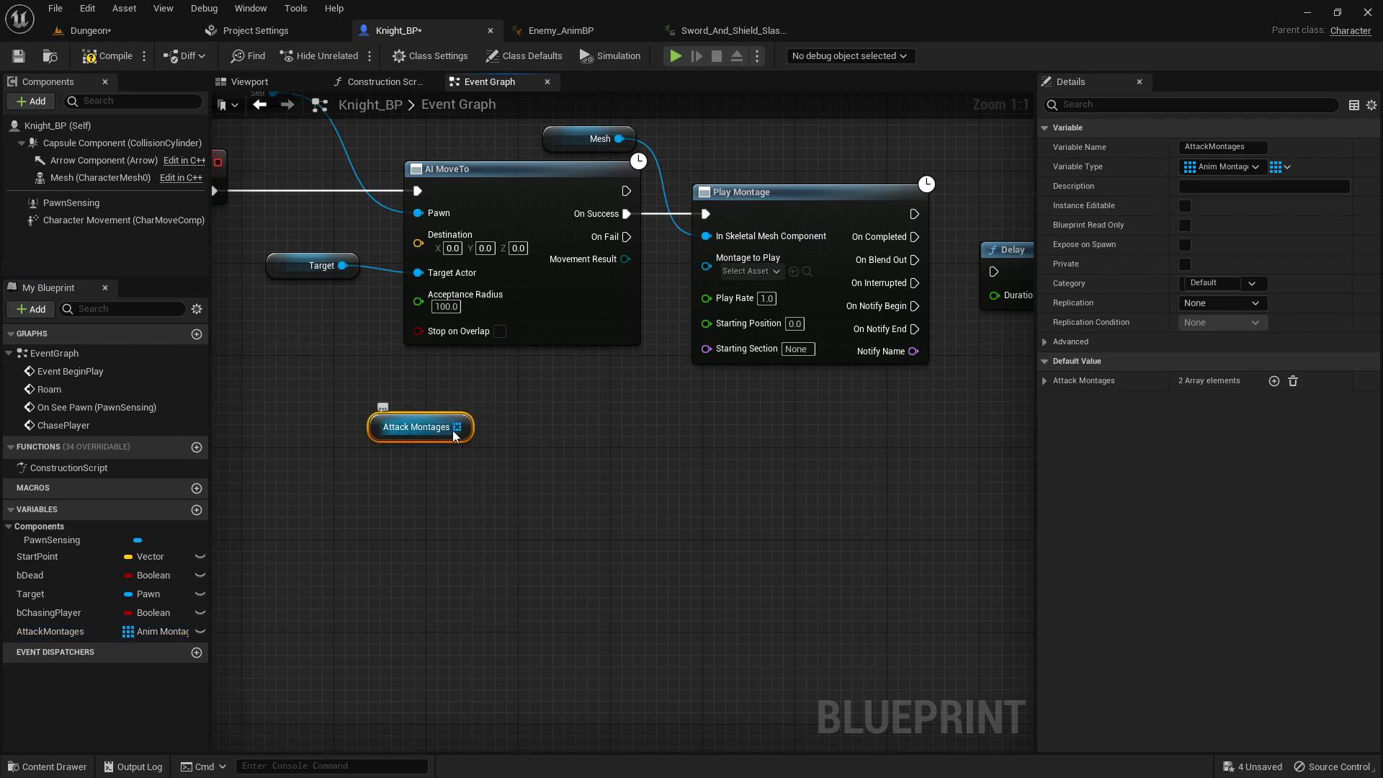
pyautogui.moveTo(457, 428); pyautogui.dragTo(542, 427)
pyautogui.write('rand')
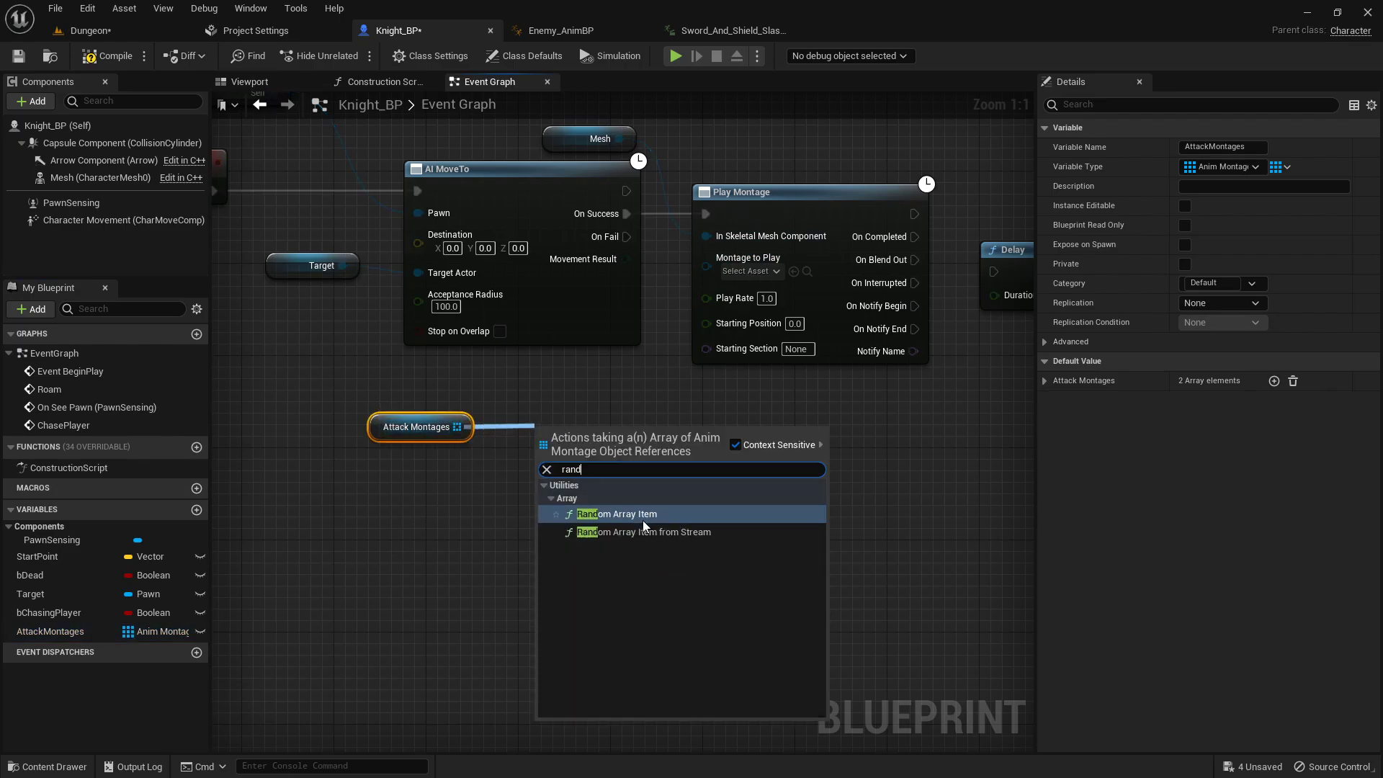
pyautogui.click(643, 517)
pyautogui.moveTo(675, 442); pyautogui.dragTo(707, 271)
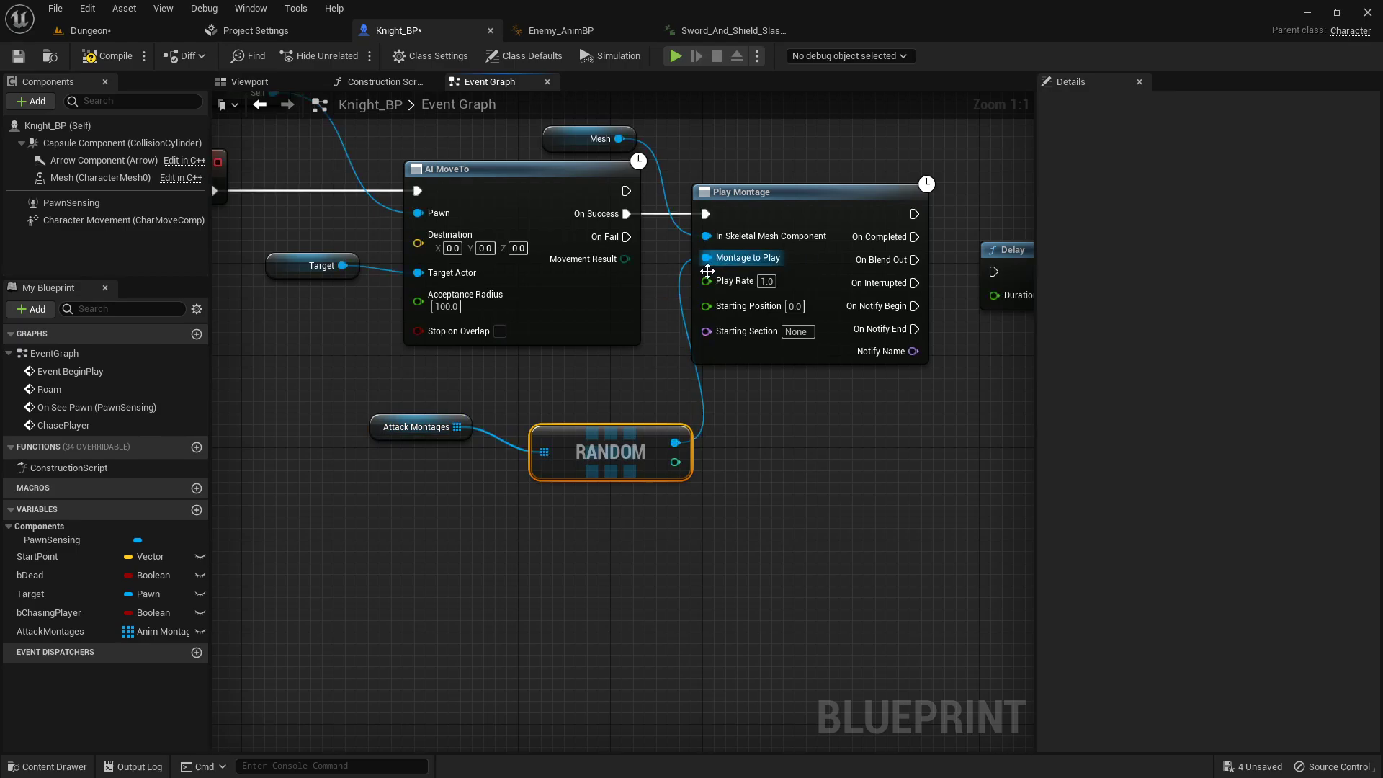
# - Straighten the link between the Attack Montages and Random nodes and arrange them closely beneath AI MoveTo
pyautogui.moveTo(535, 396); pyautogui.dragTo(455, 448)
pyautogui.press('q')
pyautogui.moveTo(625, 427); pyautogui.dragTo(567, 367)
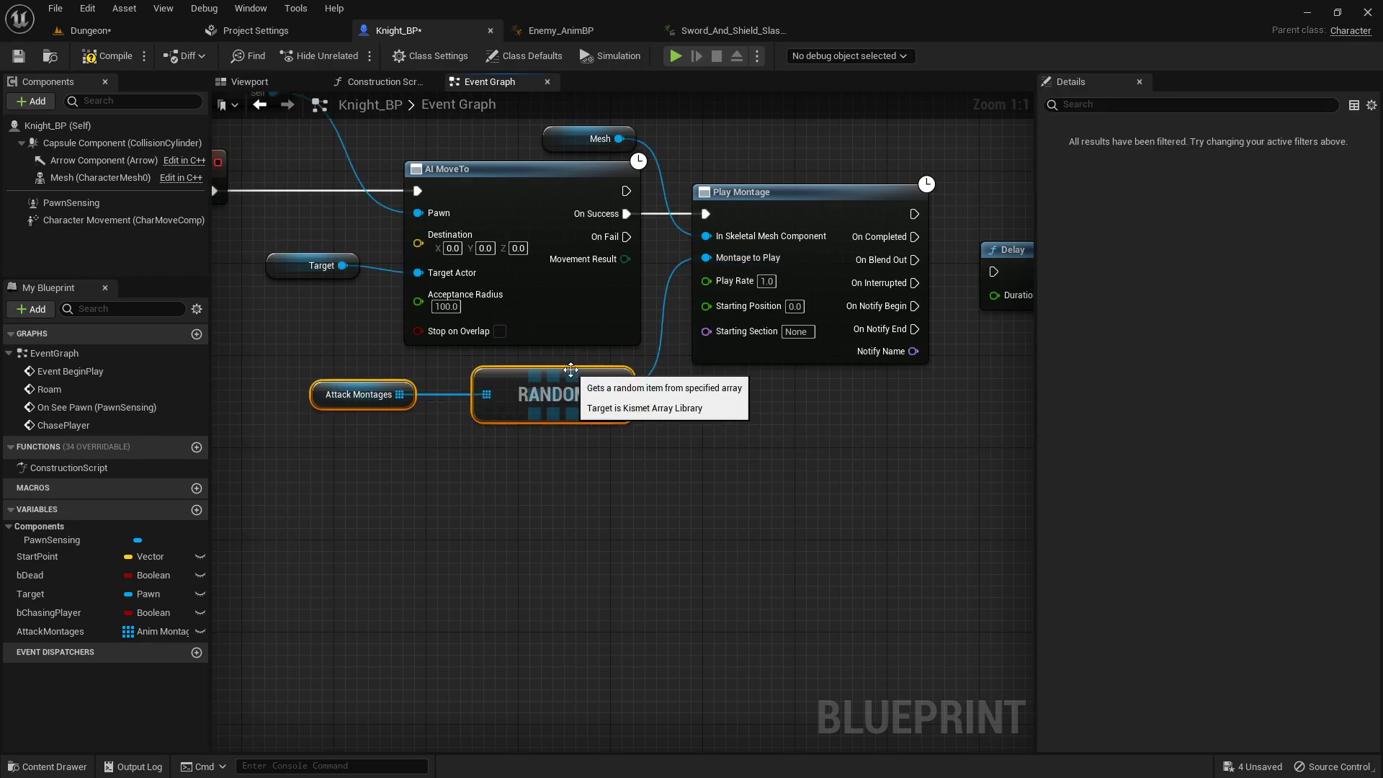
pyautogui.click(380, 448)
pyautogui.moveTo(381, 368); pyautogui.dragTo(394, 368)
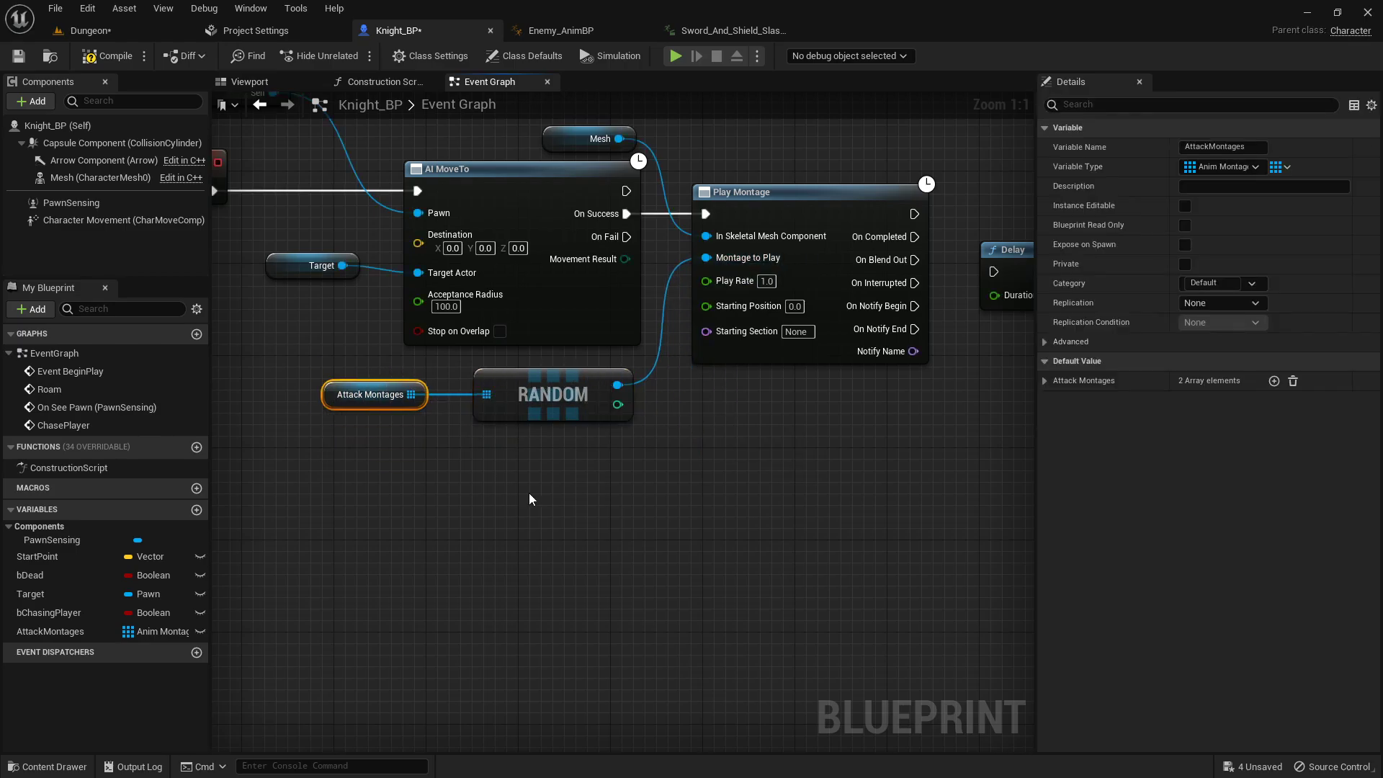
pyautogui.click(700, 503)
# - Connect Play Montage's On Completed output to the Delay node, and line up the Delay and Chase Player nodes with it
pyautogui.moveTo(808, 468); pyautogui.dragTo(597, 478, button='right')
pyautogui.moveTo(708, 366); pyautogui.dragTo(617, 407, button='right')
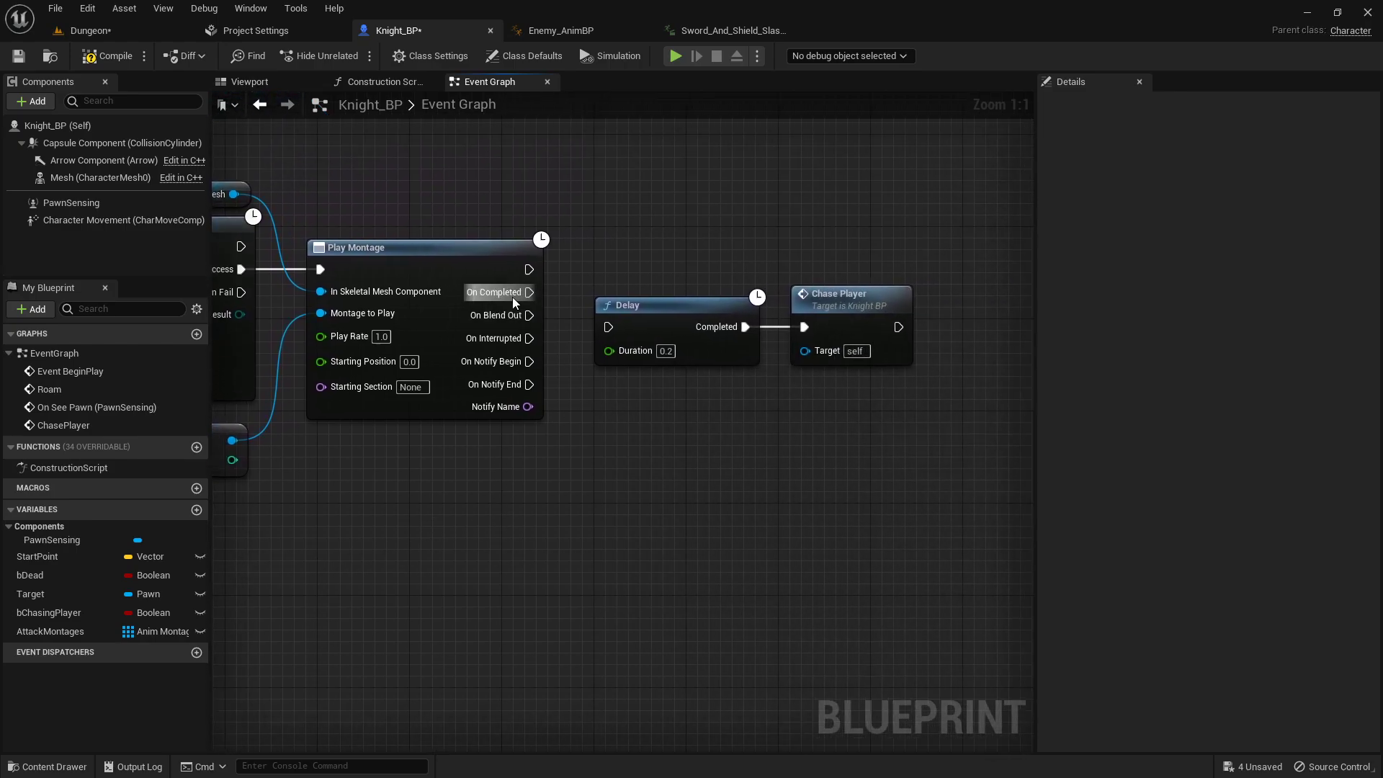
pyautogui.moveTo(526, 293); pyautogui.dragTo(608, 327)
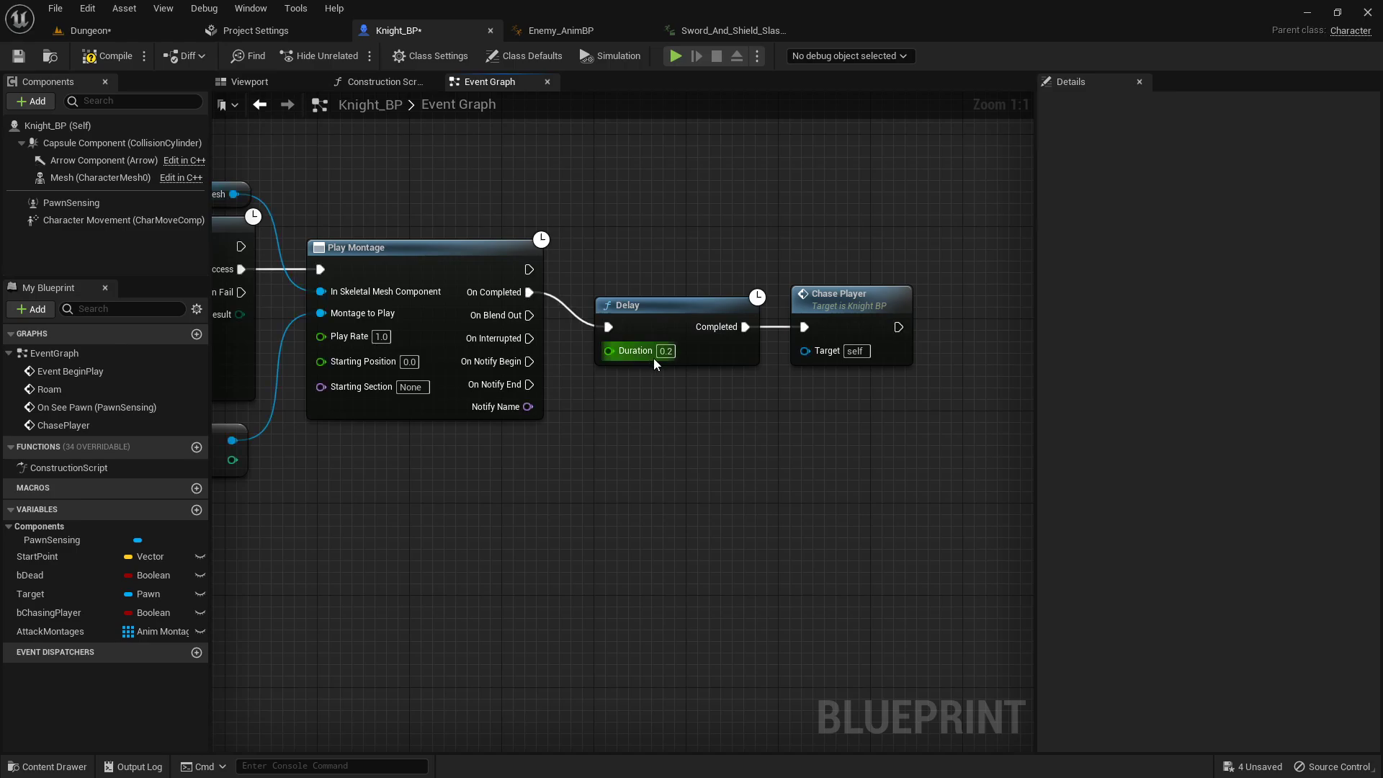
pyautogui.moveTo(874, 248); pyautogui.dragTo(758, 279)
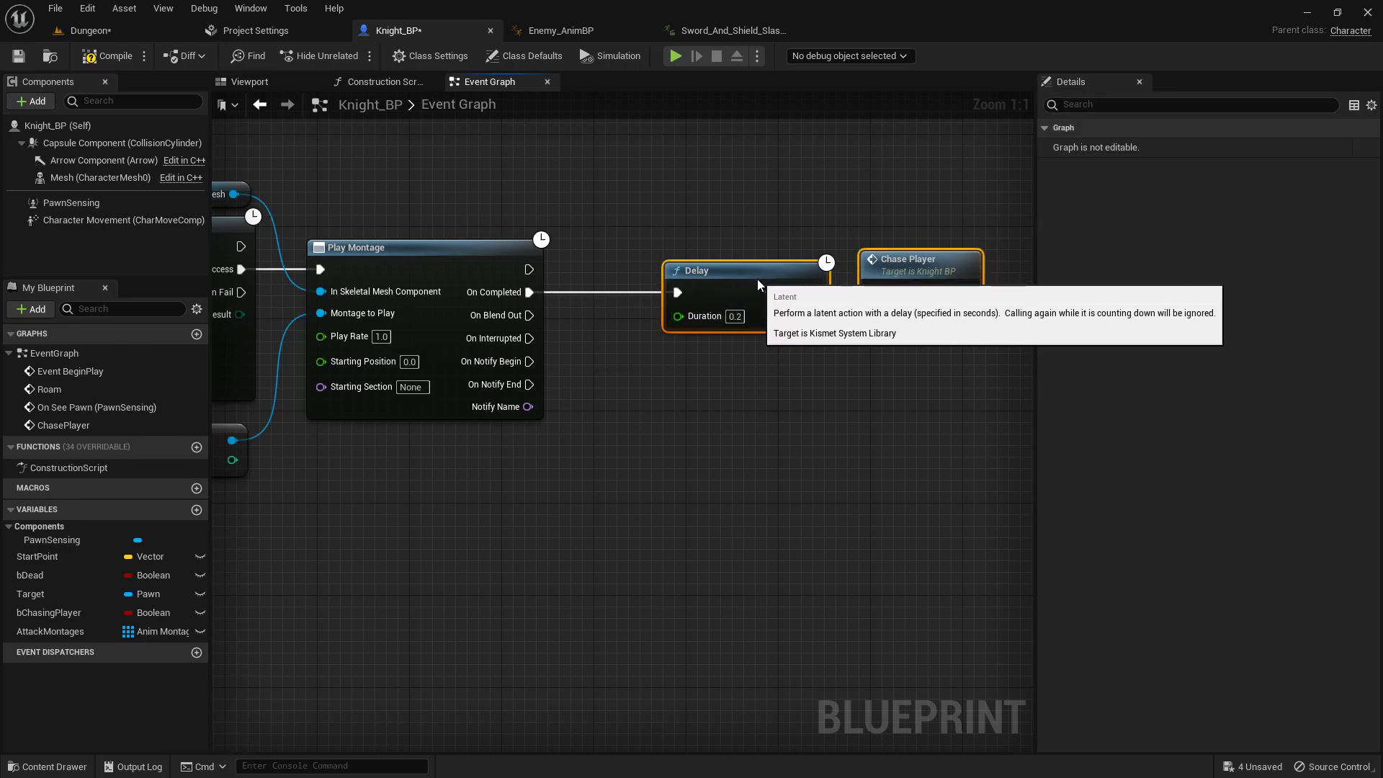
# - Drive the Delay's Duration with a Random Float in Range node set to Min 0.25 and Max 1.0
pyautogui.moveTo(700, 319); pyautogui.dragTo(460, 446)
pyautogui.write('rand')
pyautogui.click(698, 571)
pyautogui.click(438, 466)
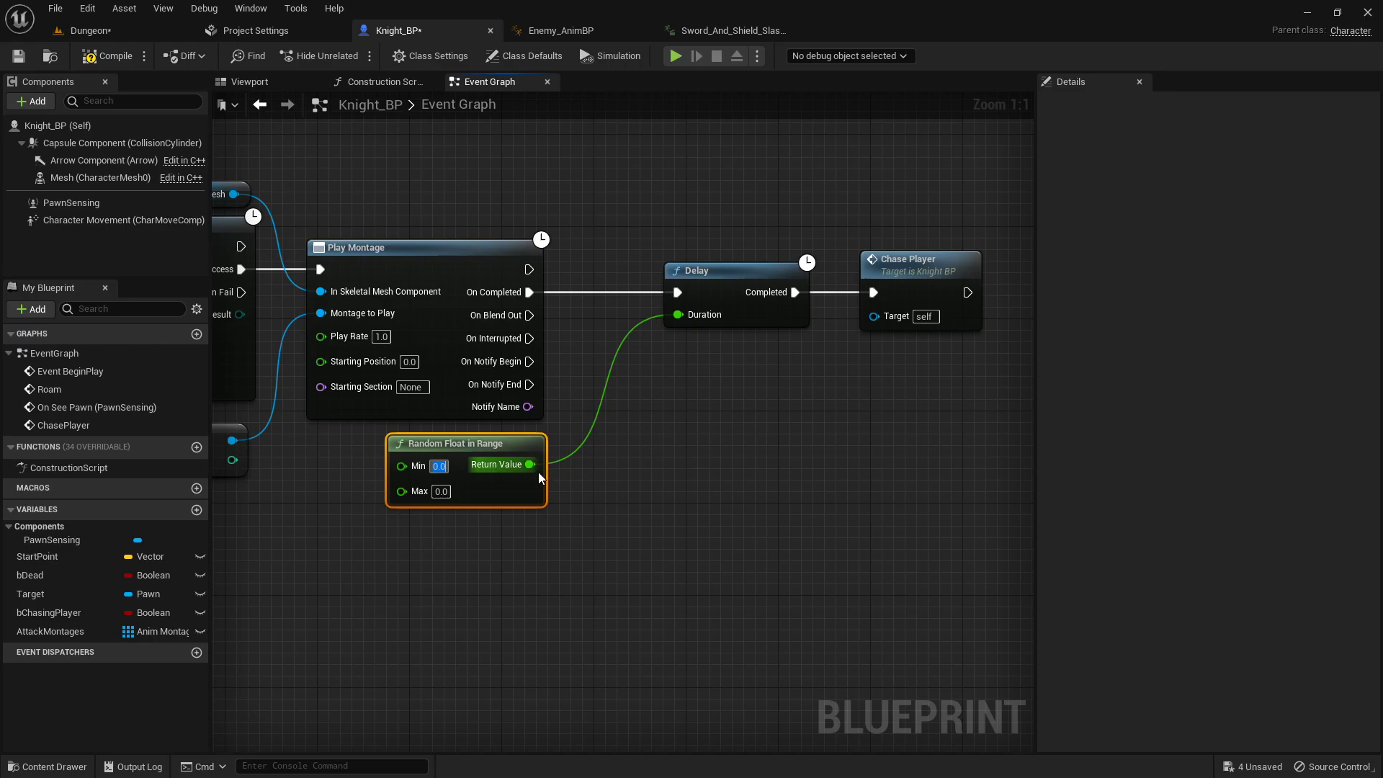
pyautogui.write('.25')
pyautogui.click(441, 491)
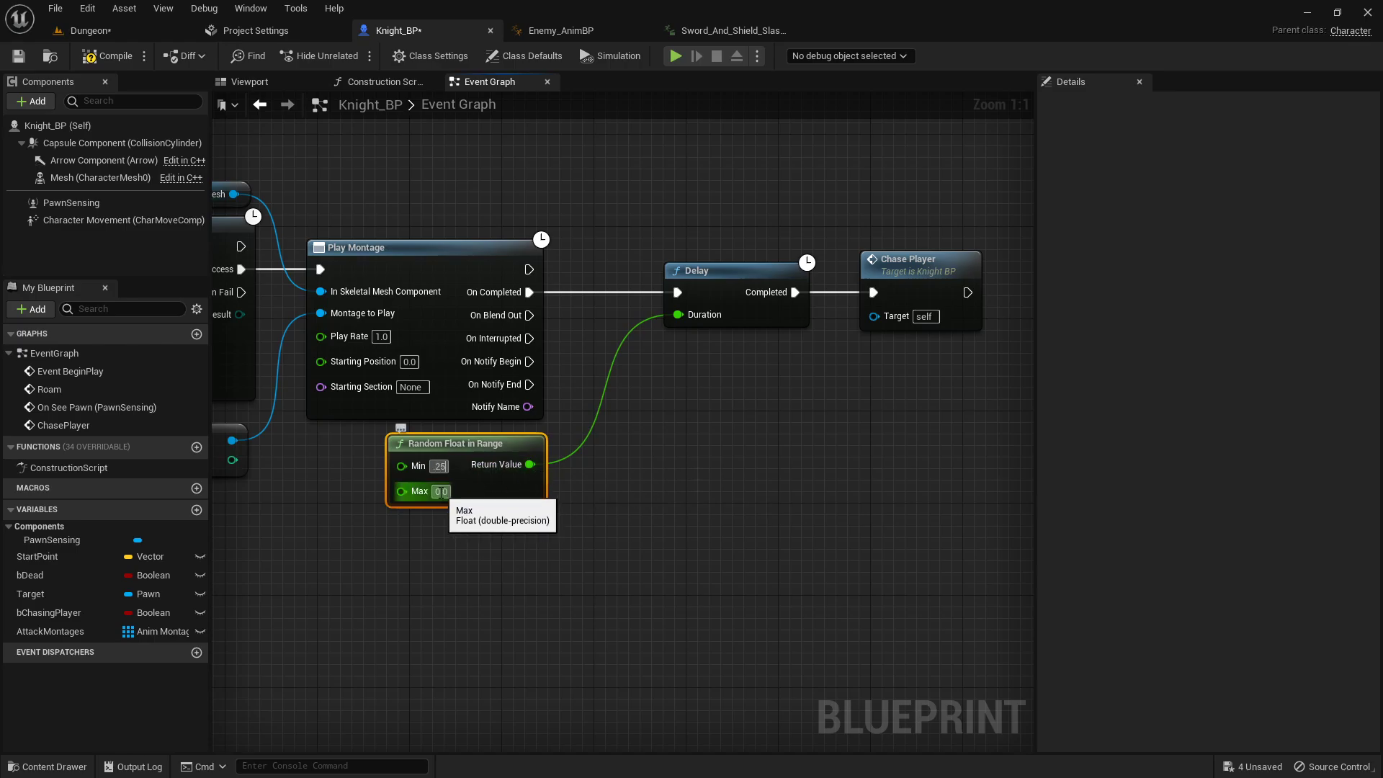
pyautogui.write('1')
pyautogui.click(664, 510)
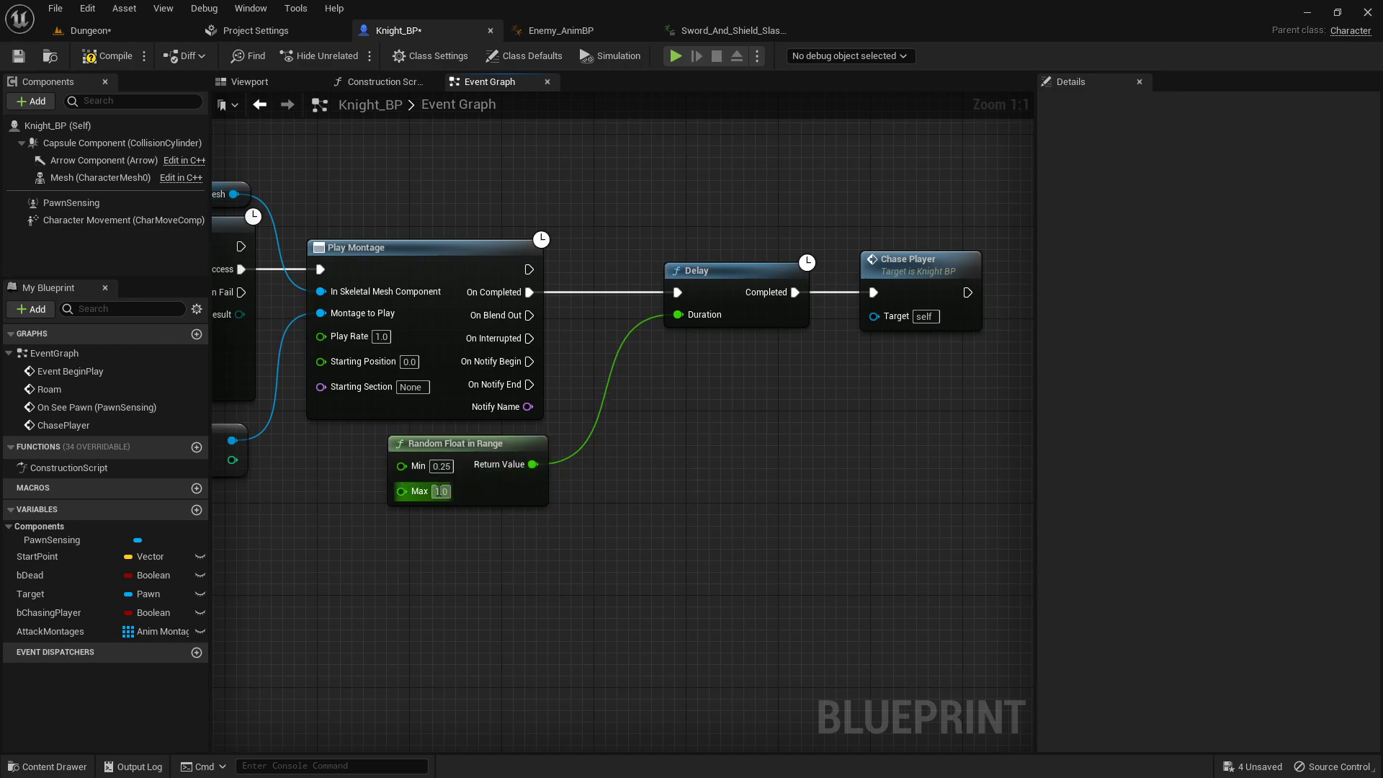
# - Set the Random Float in Range node's Max to 0.75 and compile the Knight_BP blueprint
pyautogui.write('75')
pyautogui.click(671, 506)
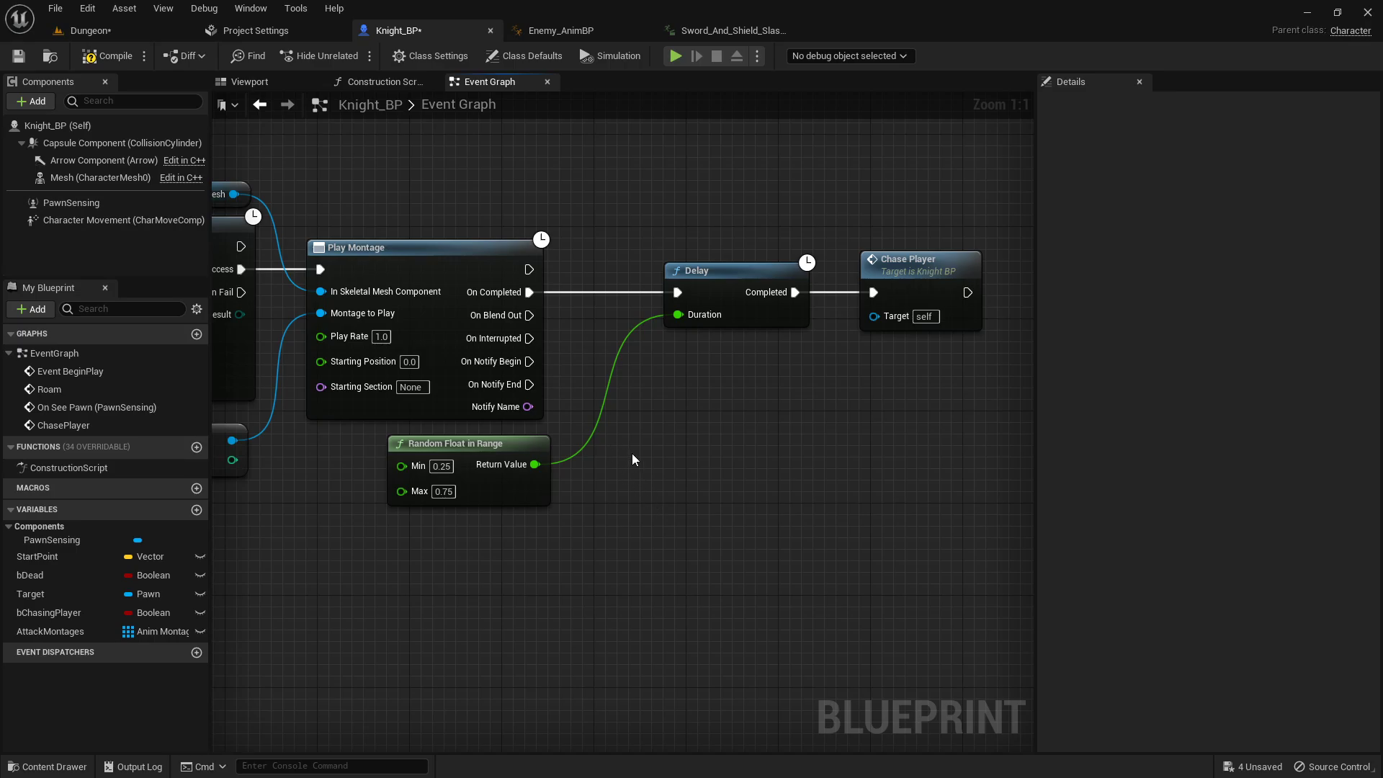
pyautogui.scroll(-1, 647, 434)
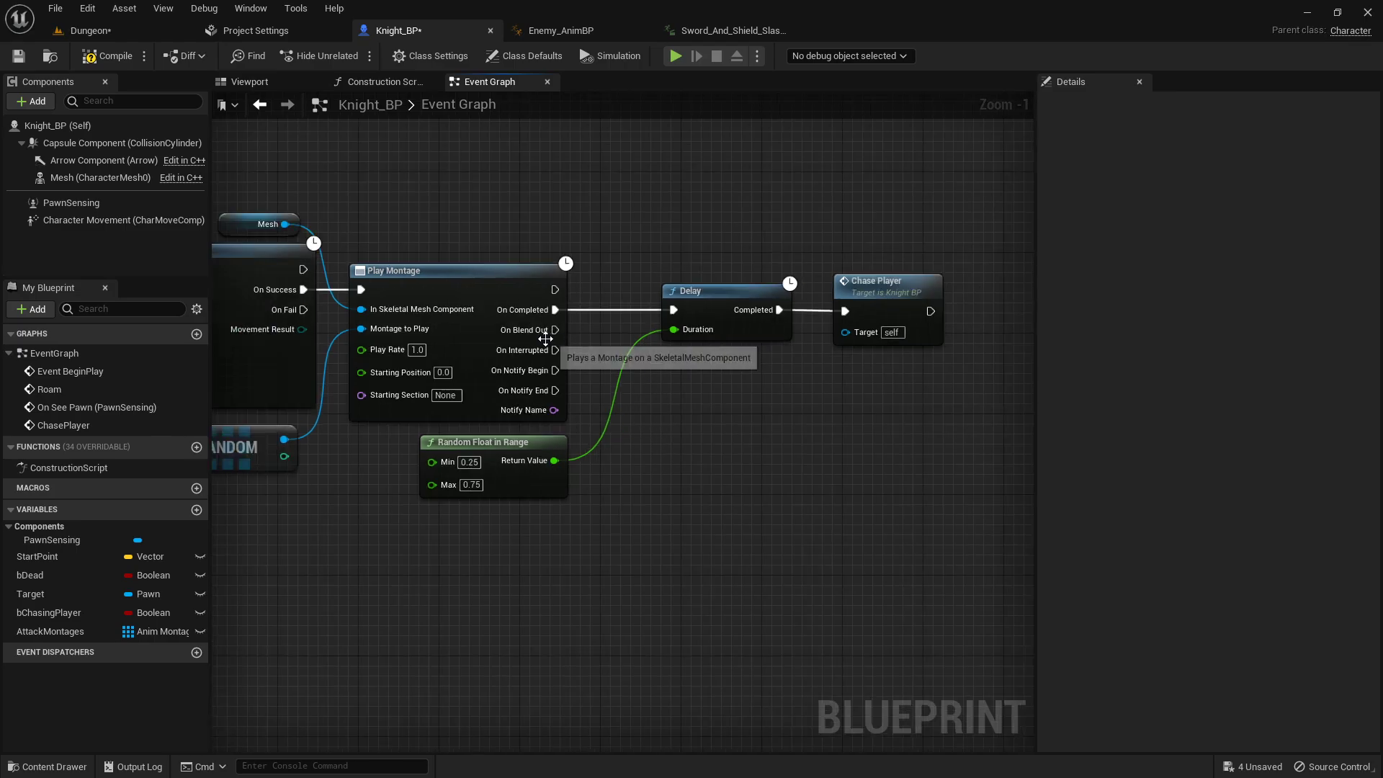
pyautogui.moveTo(661, 402); pyautogui.dragTo(580, 373, button='right')
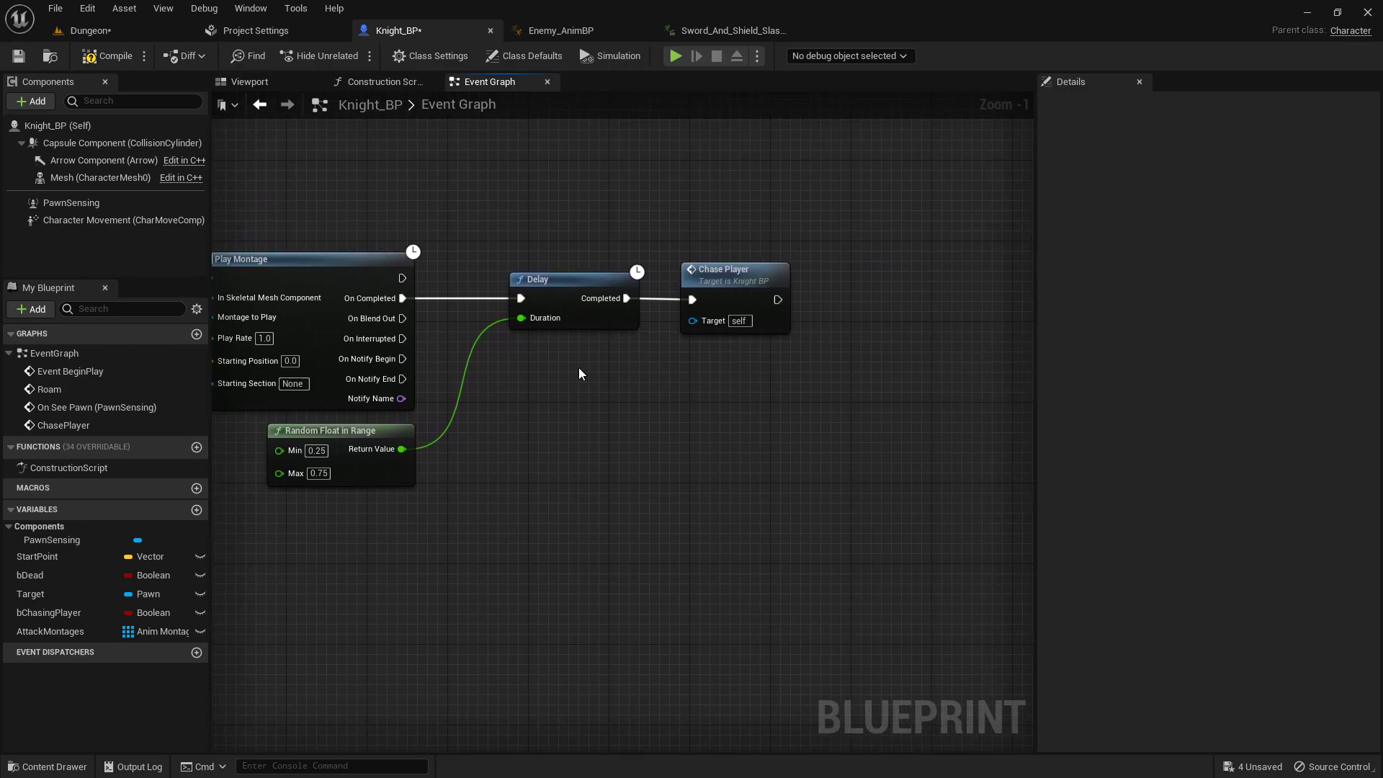
pyautogui.click(94, 59)
pyautogui.moveTo(315, 204); pyautogui.dragTo(509, 211, button='right')
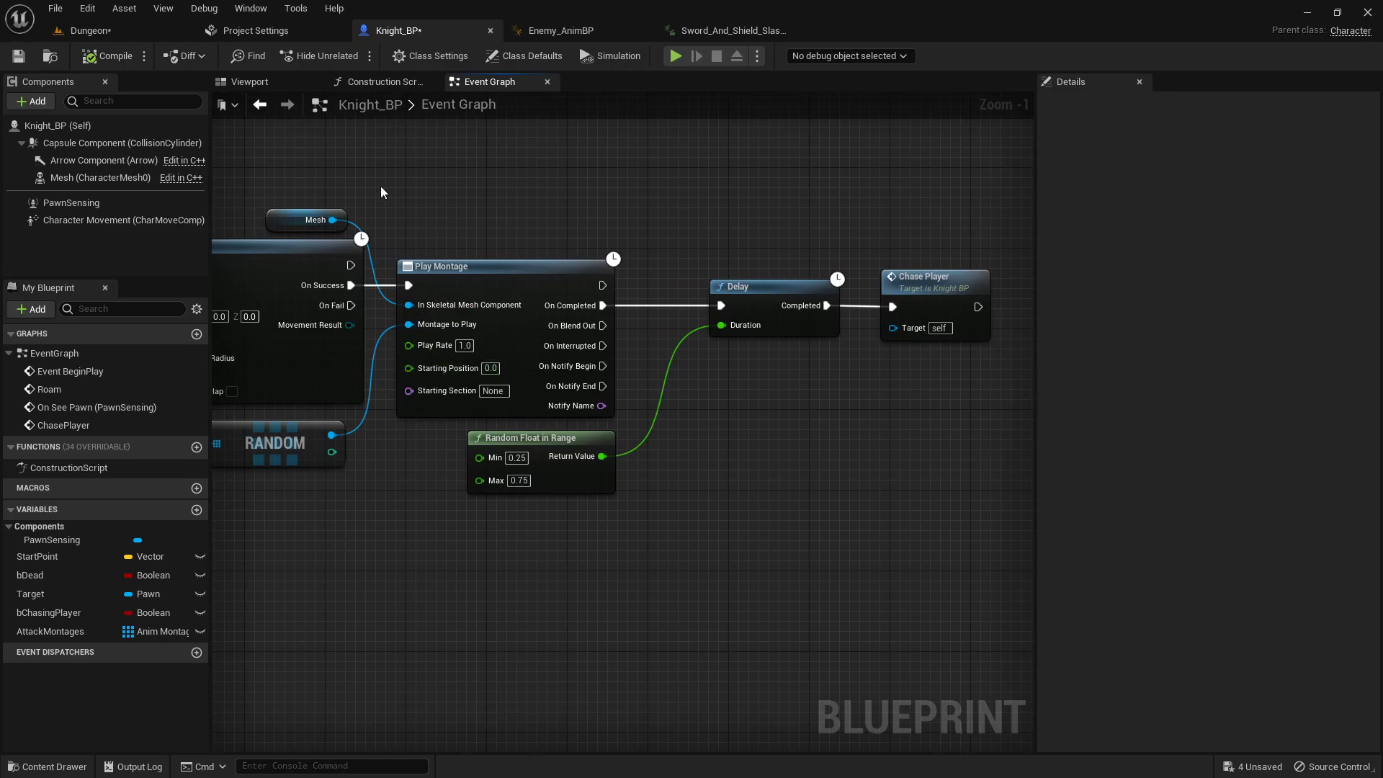
pyautogui.click(265, 106)
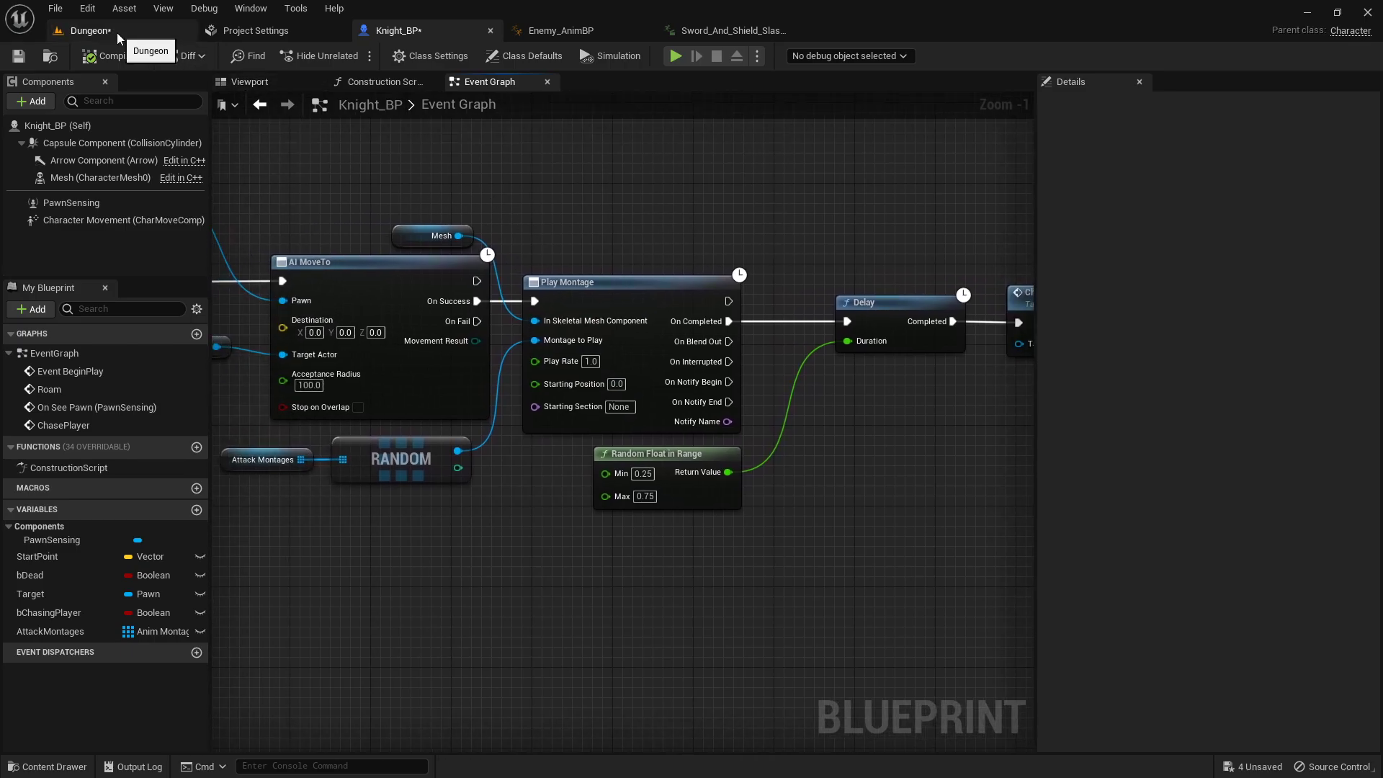
pyautogui.scroll(-2, 622, 219)
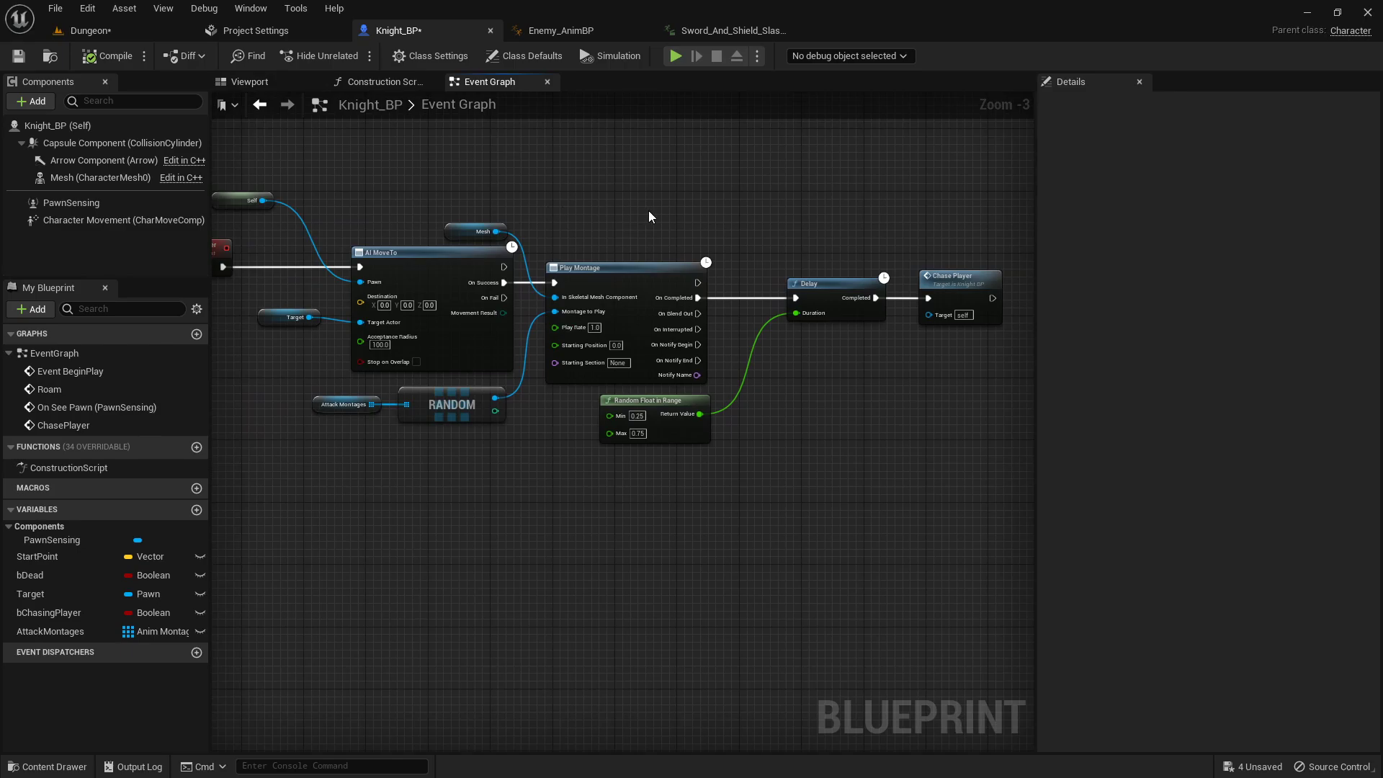
# - Play-test the Dungeon level, restarting from a floor spot near the knight, to check its attack and chase behaviour
pyautogui.click(123, 33)
pyautogui.click(317, 55)
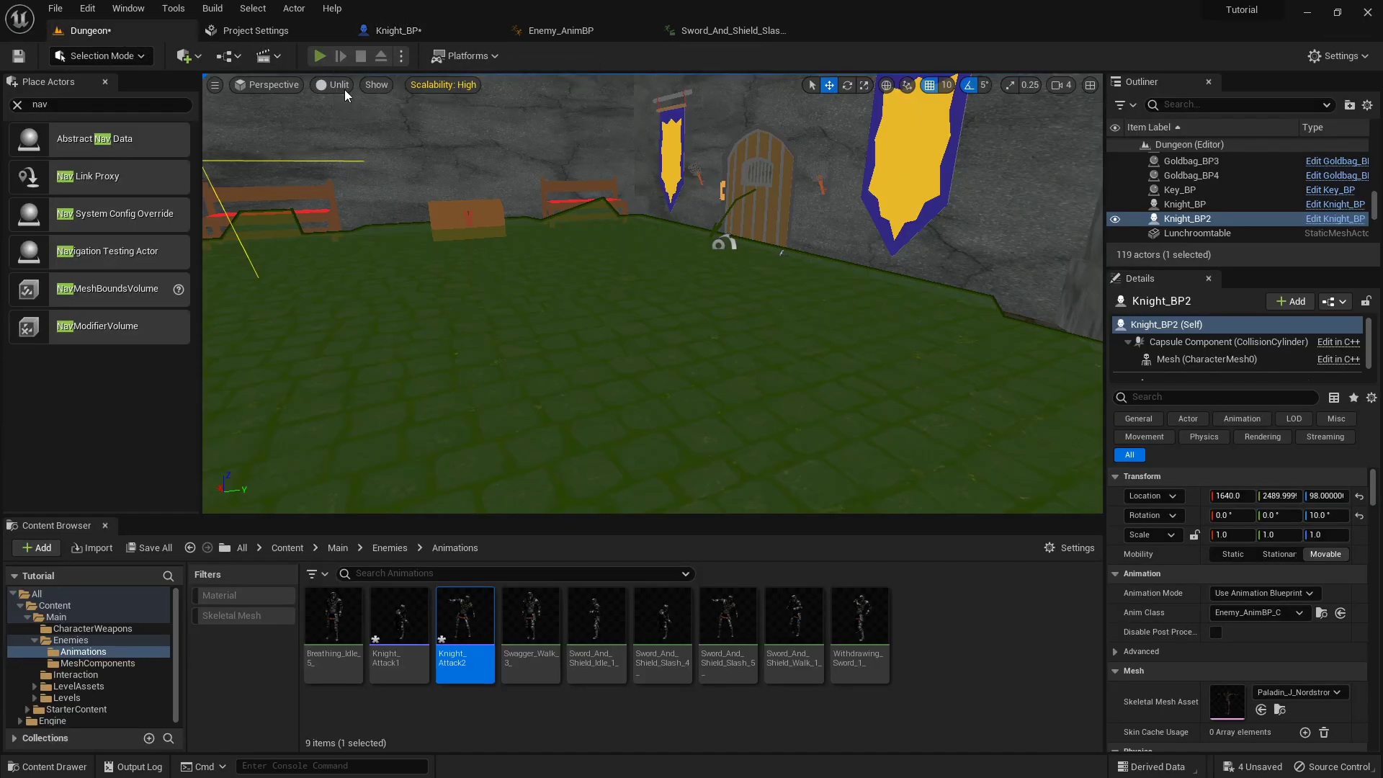
pyautogui.press('Escape')
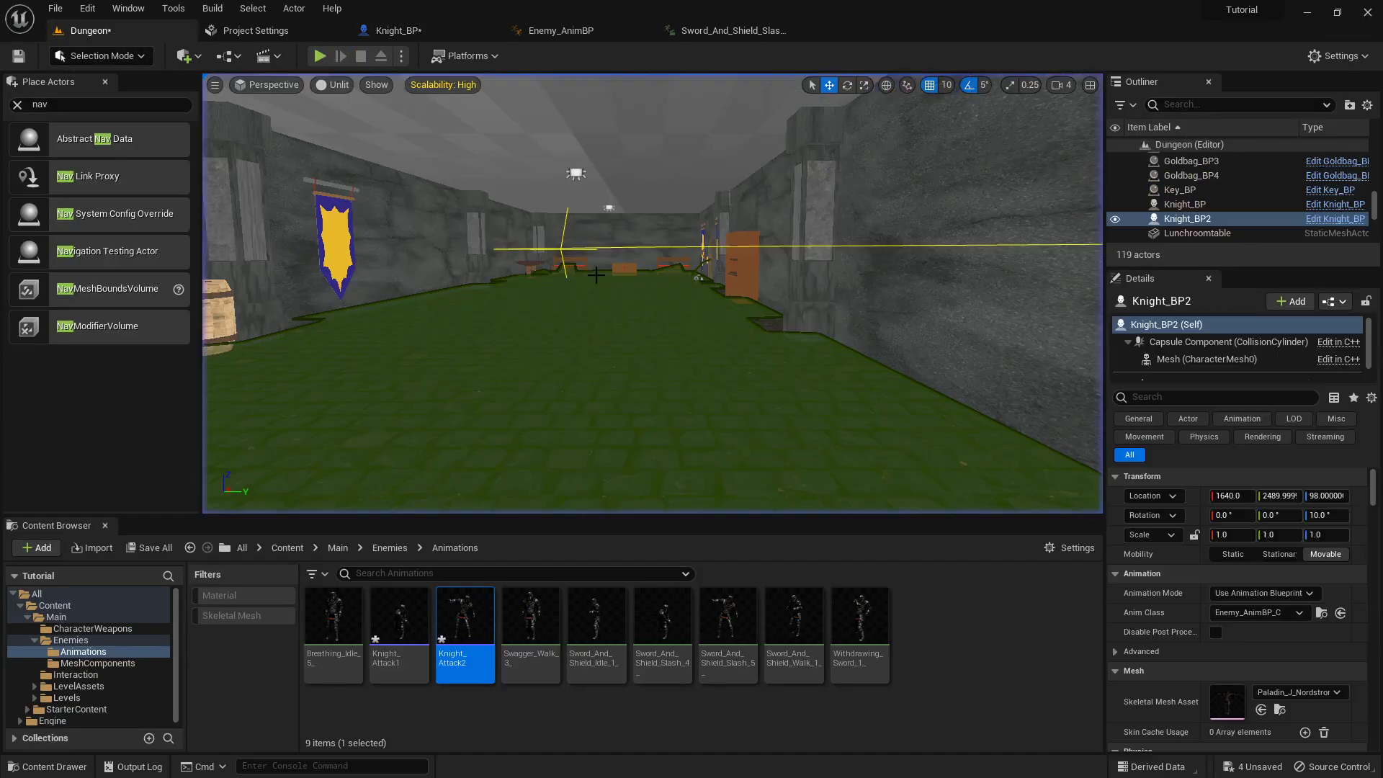
pyautogui.press('w')
pyautogui.moveTo(641, 321); pyautogui.dragTo(642, 321, button='right')
pyautogui.rightClick(763, 469)
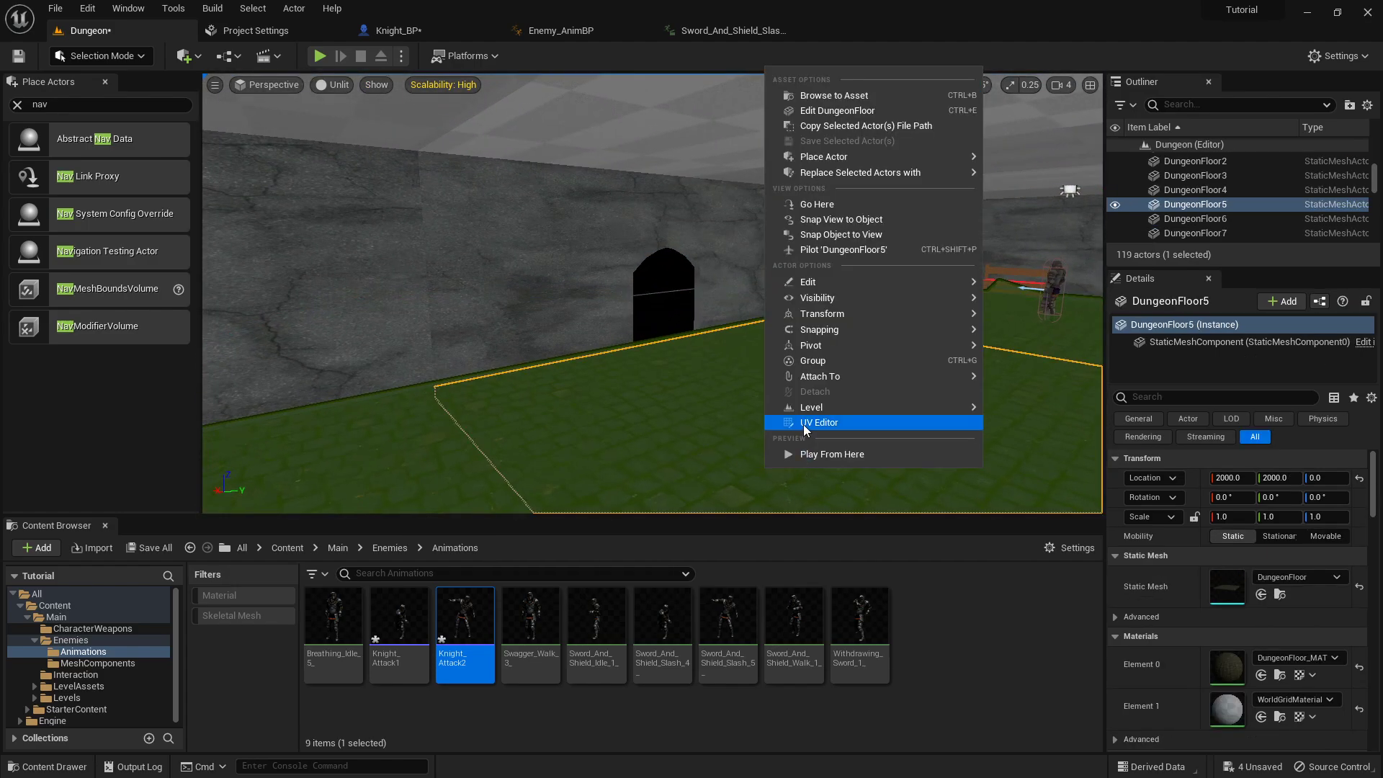
pyautogui.click(811, 456)
pyautogui.click(612, 381)
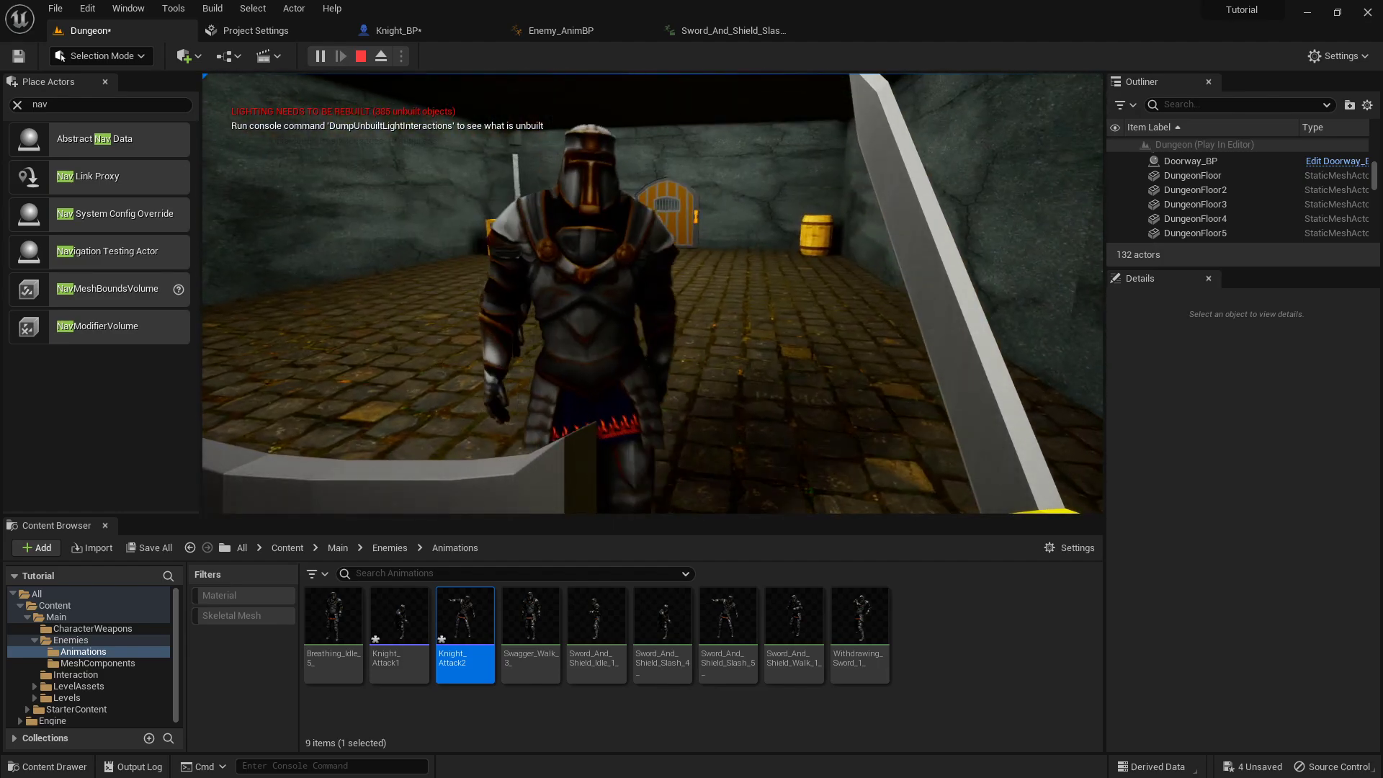
pyautogui.press('Escape')
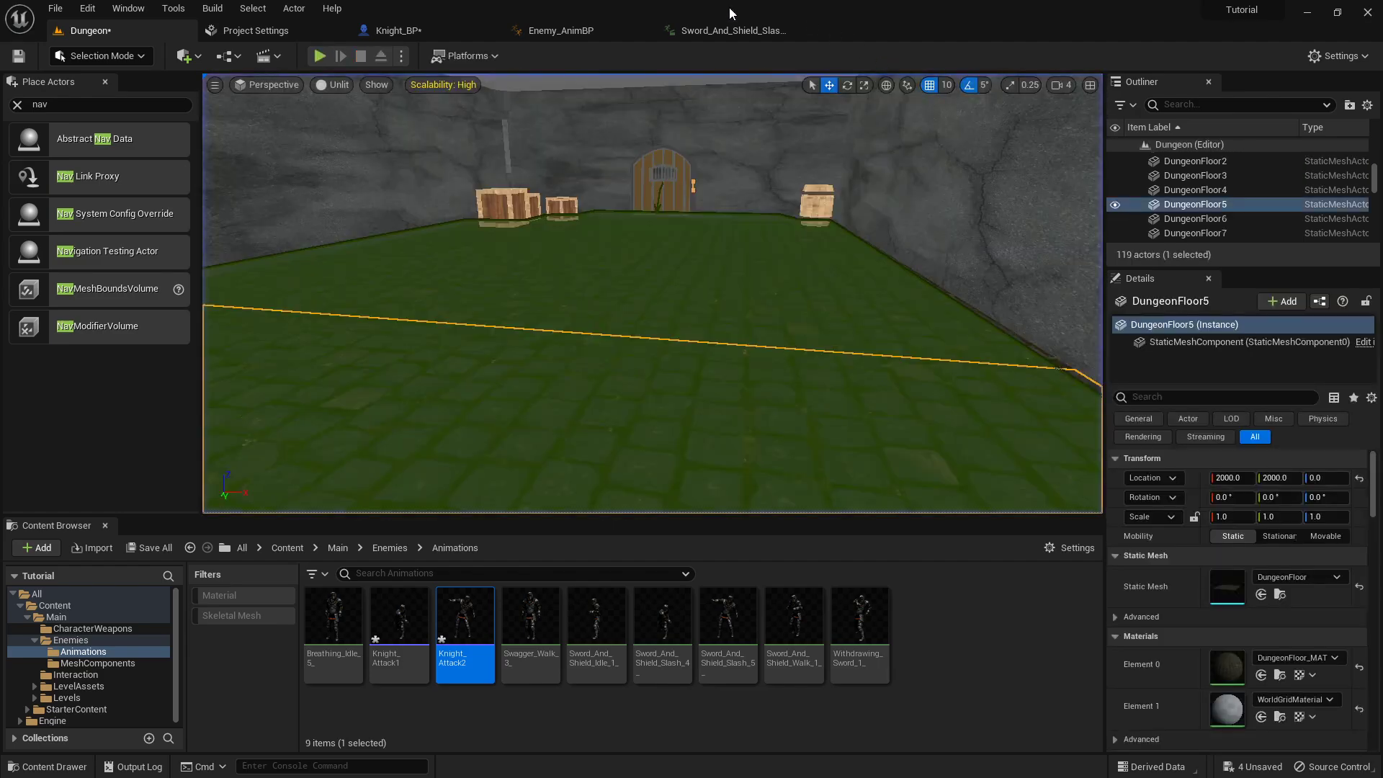
# - Set the AI MoveTo node's Acceptance Radius to 150 in Knight_BP and recompile the blueprint
pyautogui.click(435, 21)
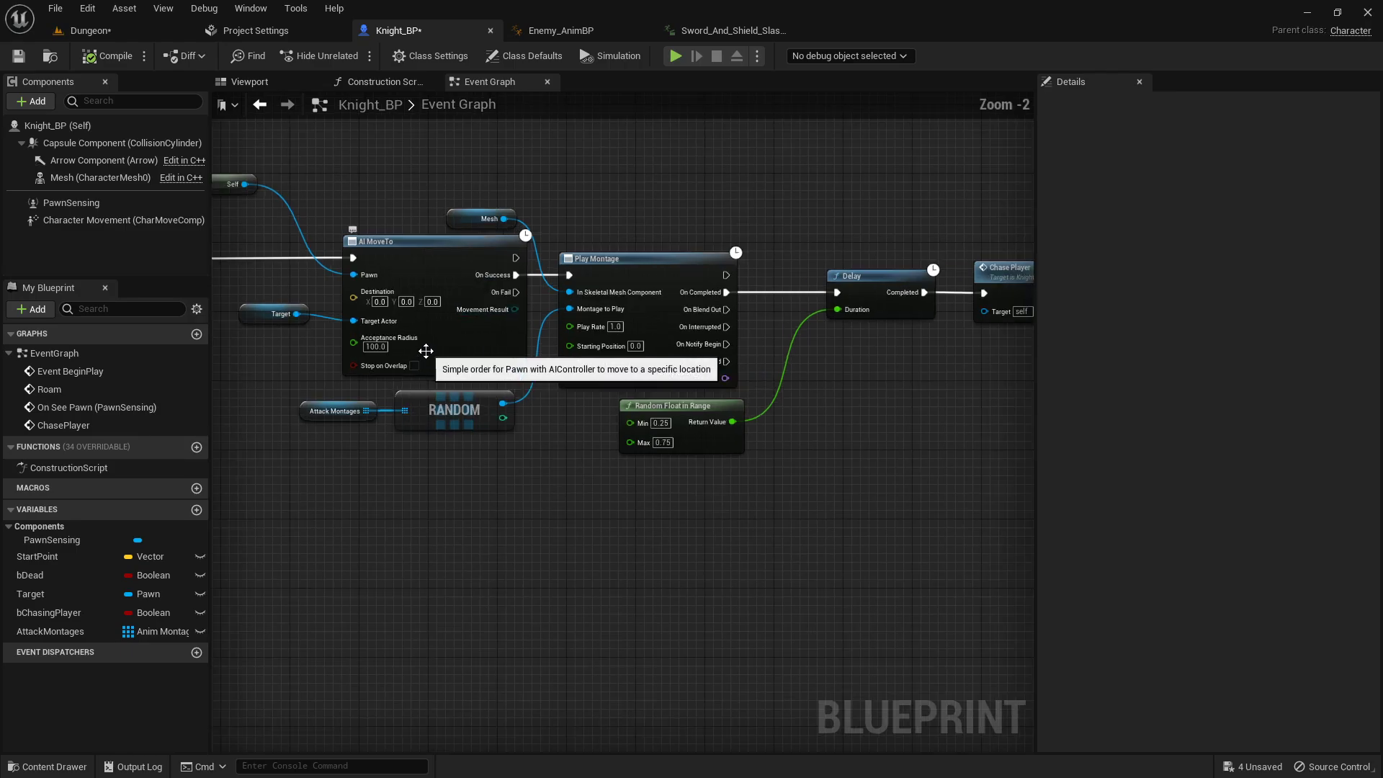
pyautogui.write('150')
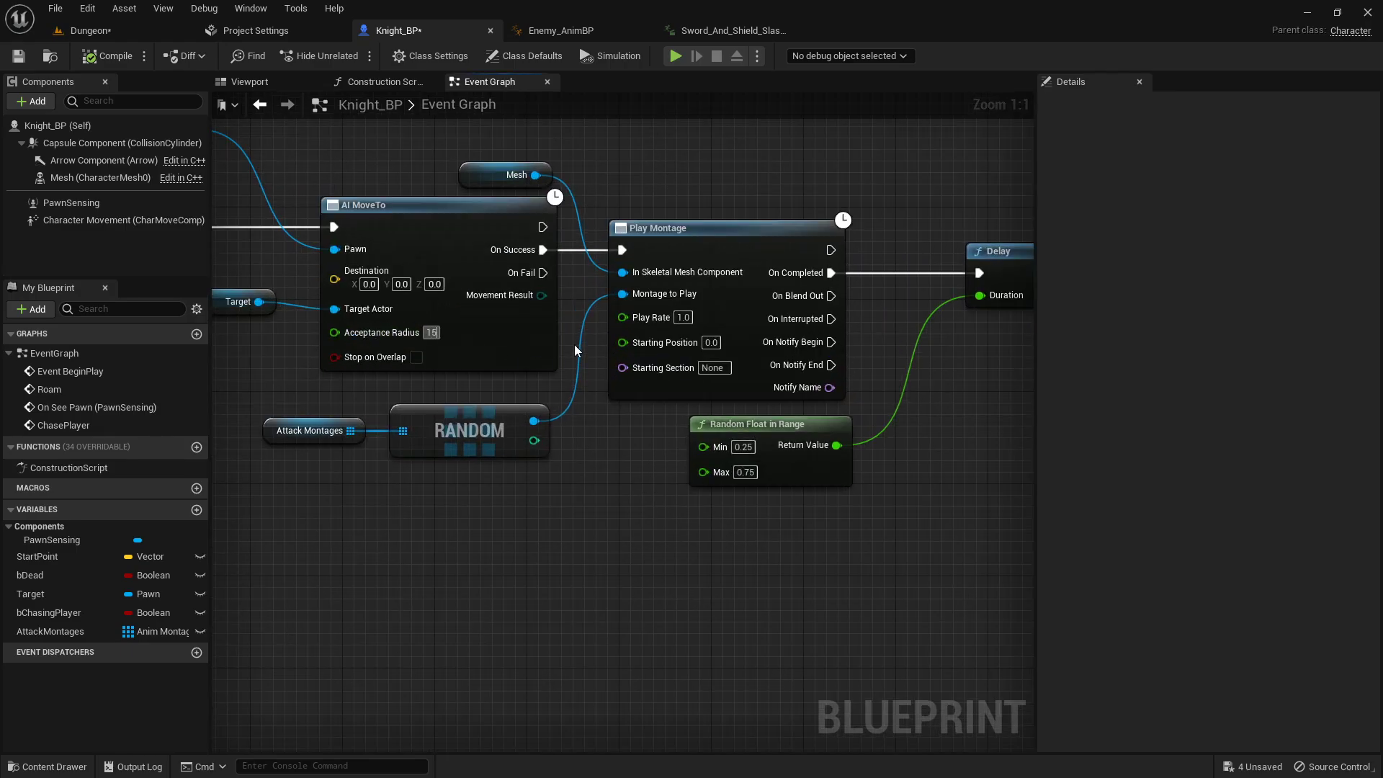
pyautogui.press('Return')
pyautogui.click(131, 55)
# - Play-test the Dungeon level from the start, walking through the door up to the knights to check their attack distance
pyautogui.click(137, 25)
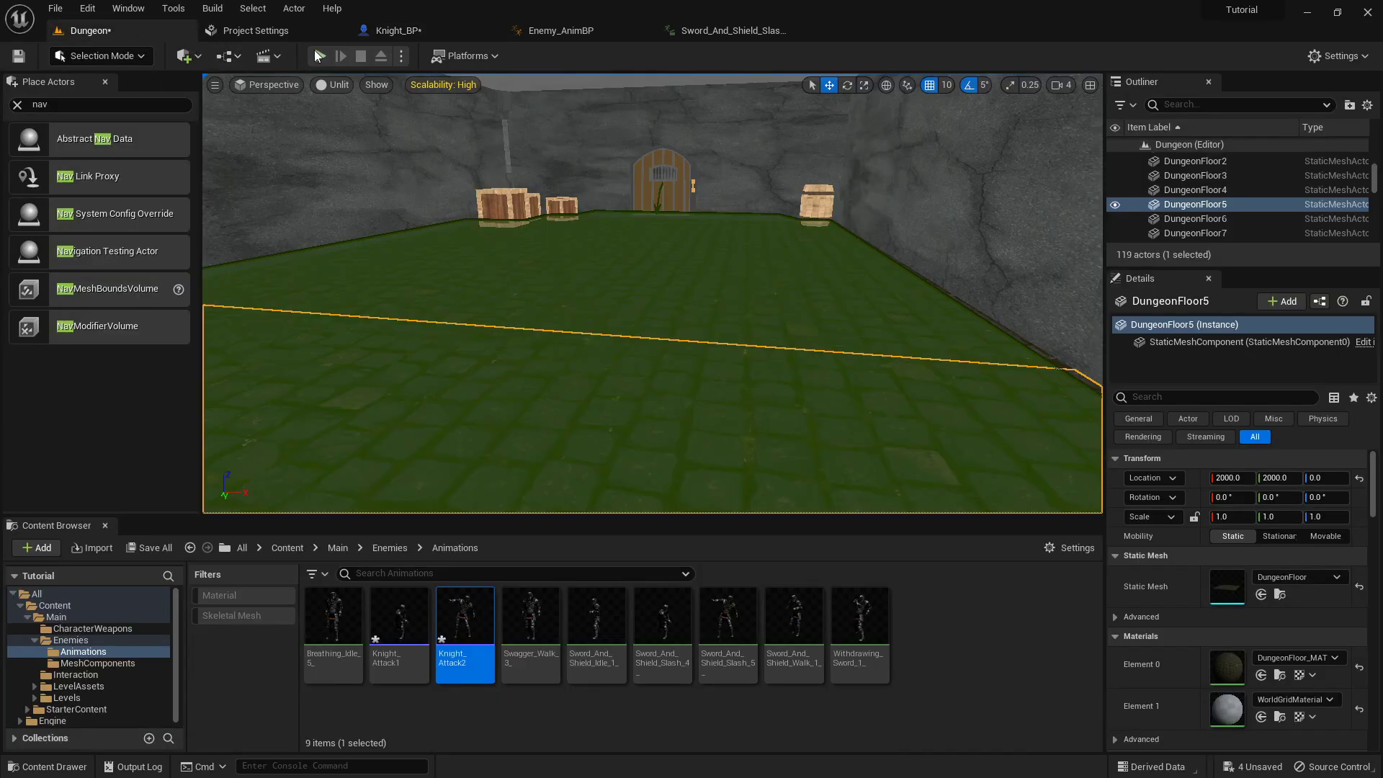
pyautogui.click(318, 56)
pyautogui.press('w')
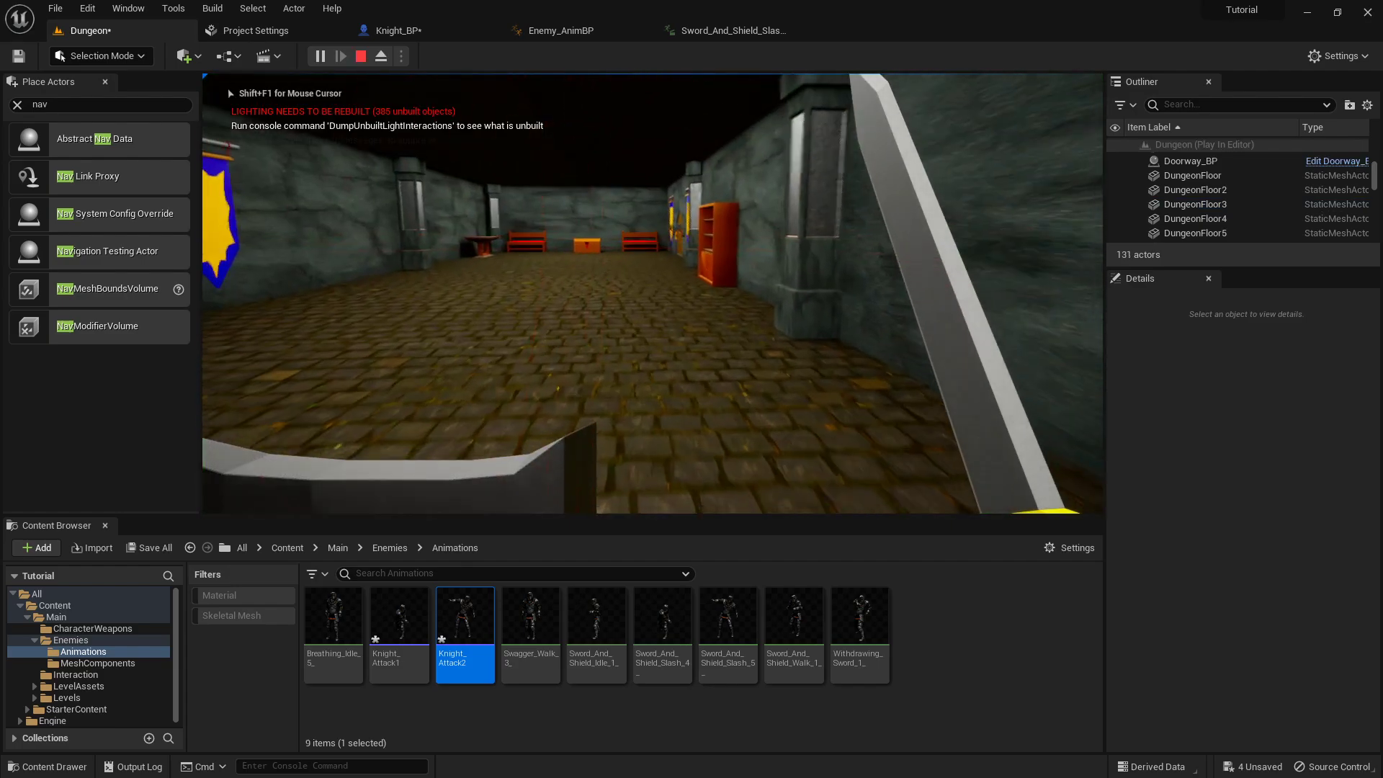
pyautogui.press('w')
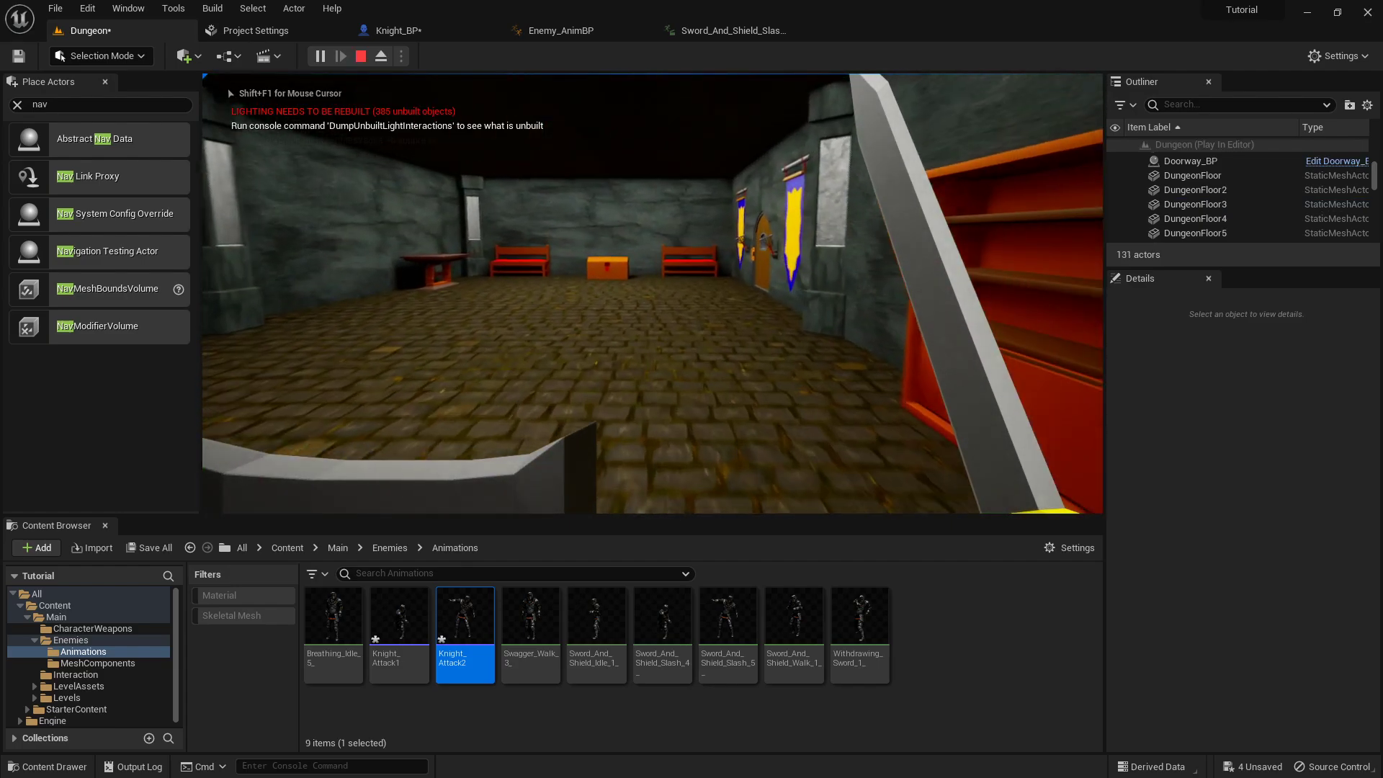
pyautogui.press('w')
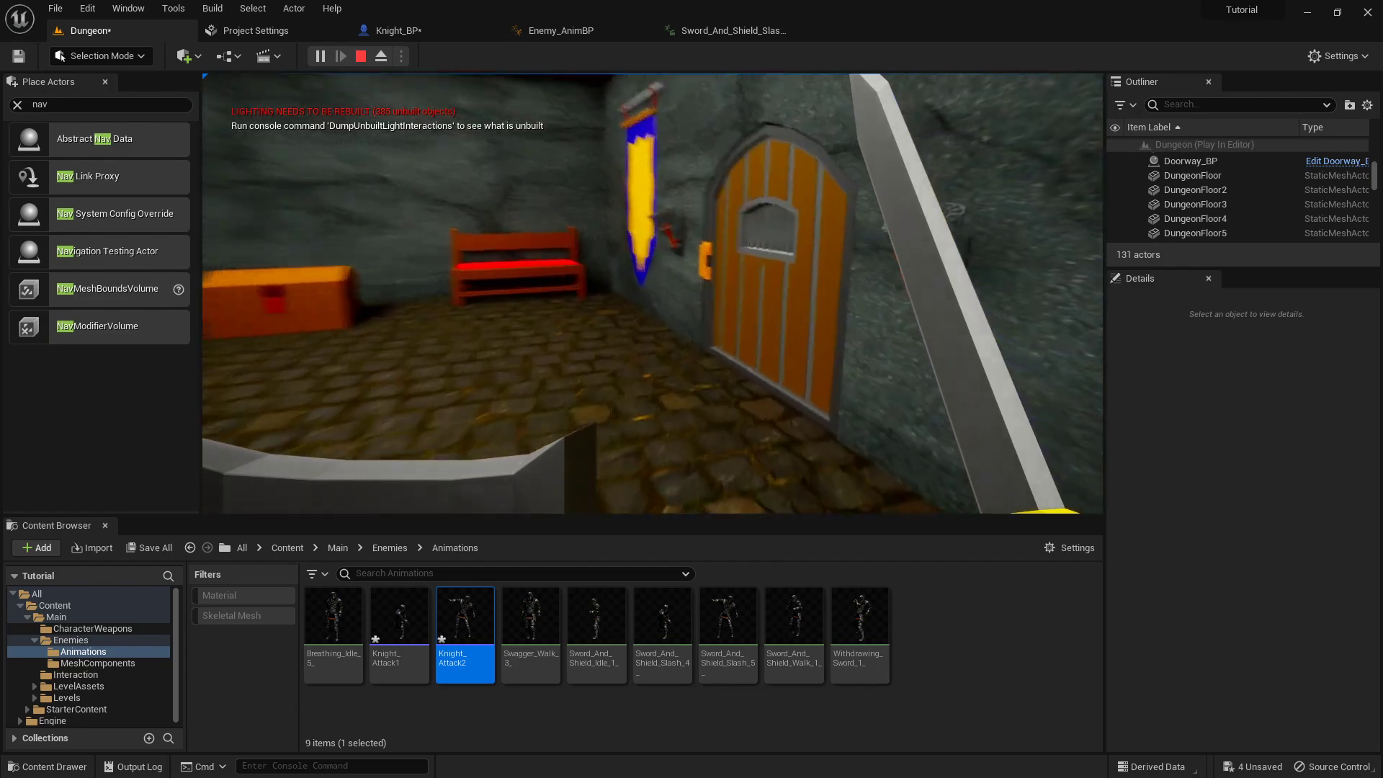
pyautogui.press('w')
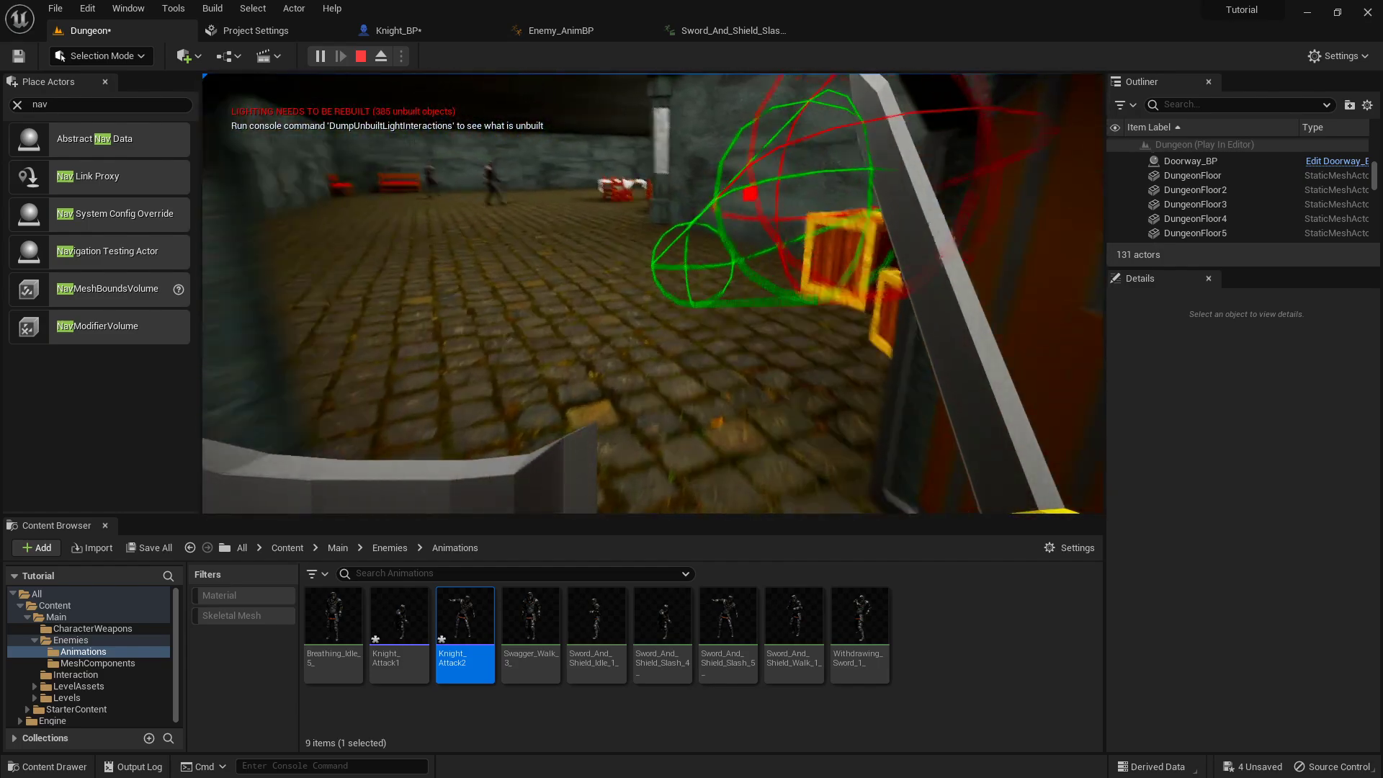
pyautogui.press('w')
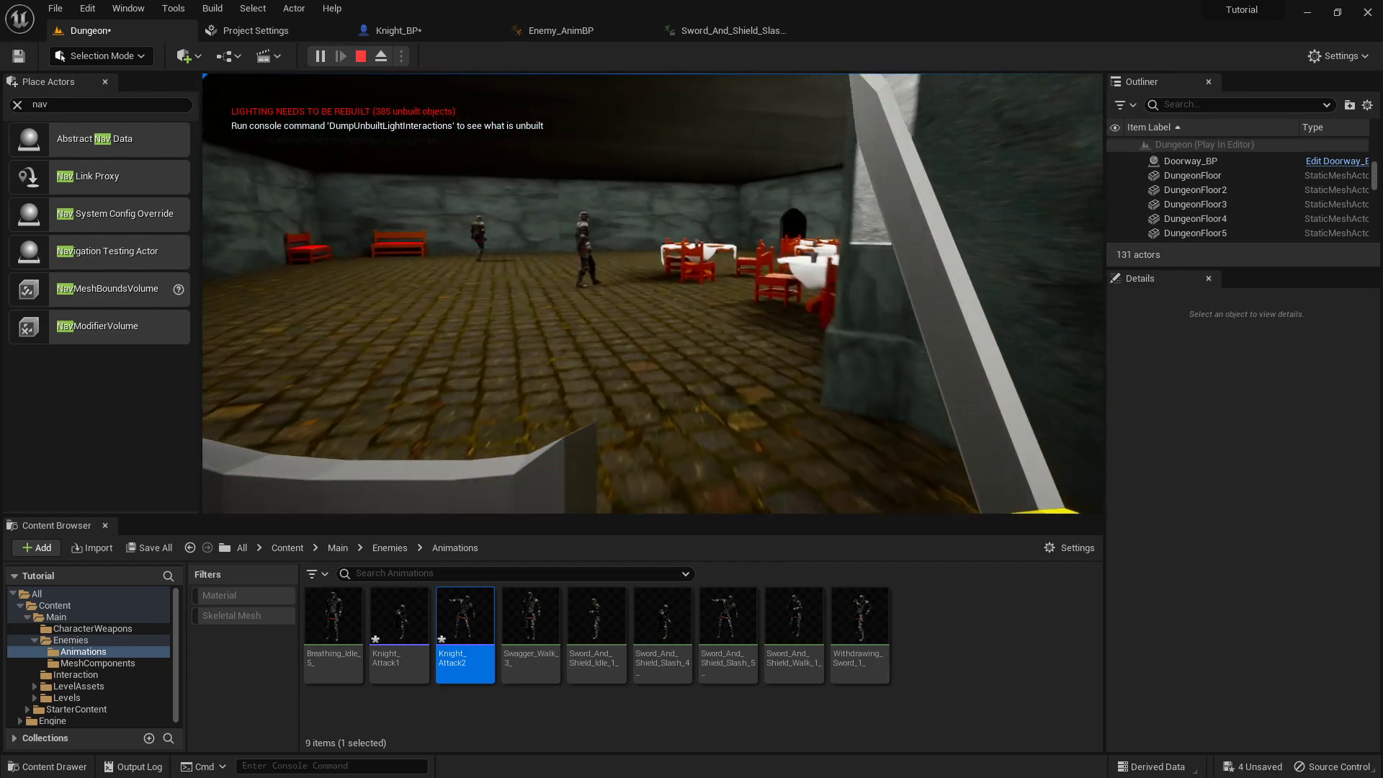
pyautogui.press('w')
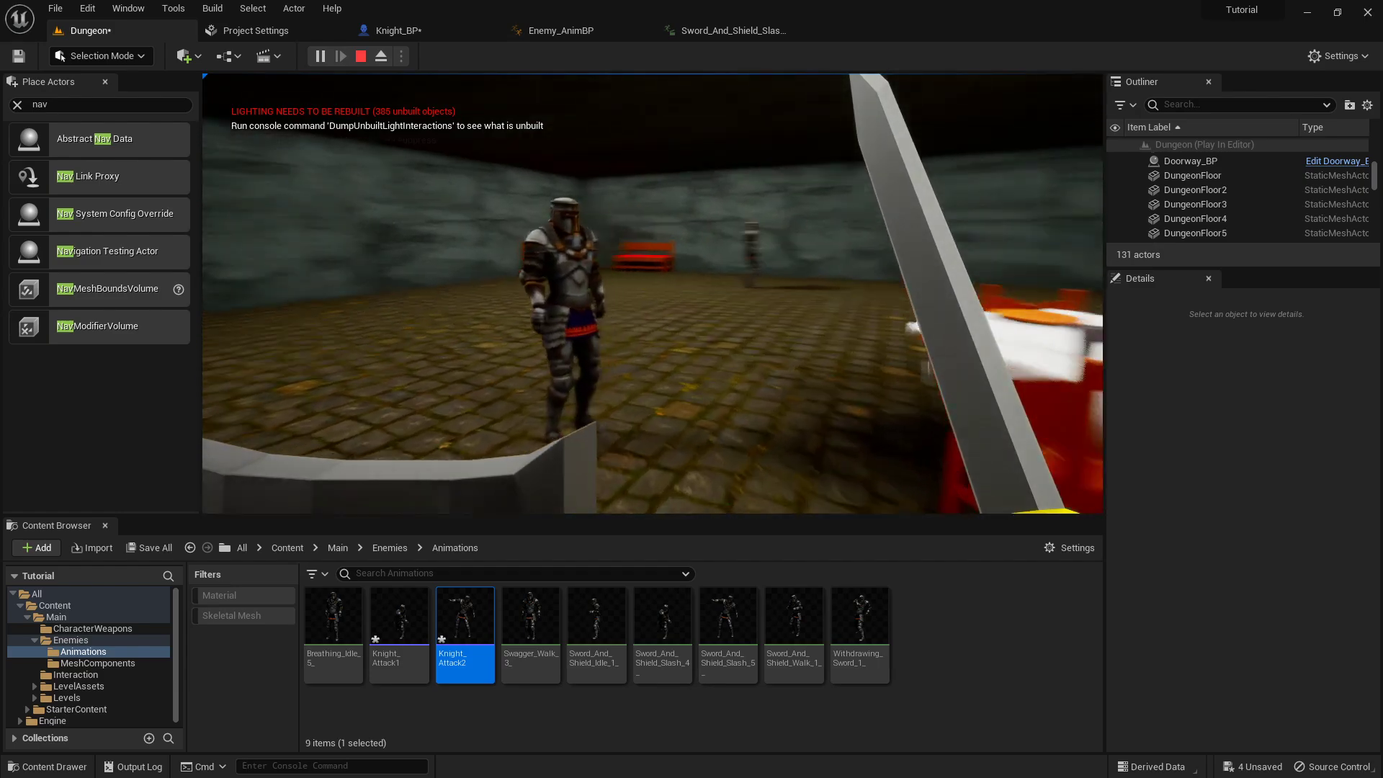
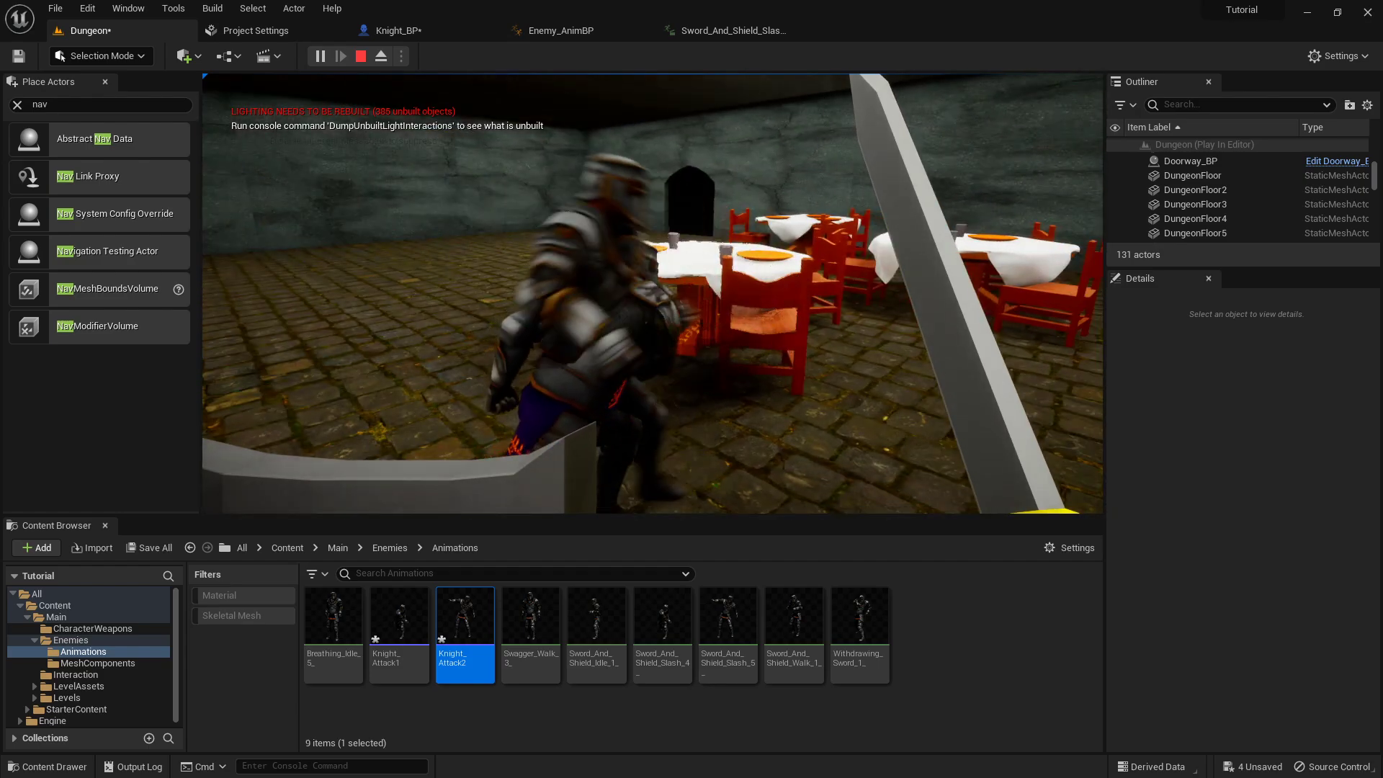
pyautogui.press('Escape')
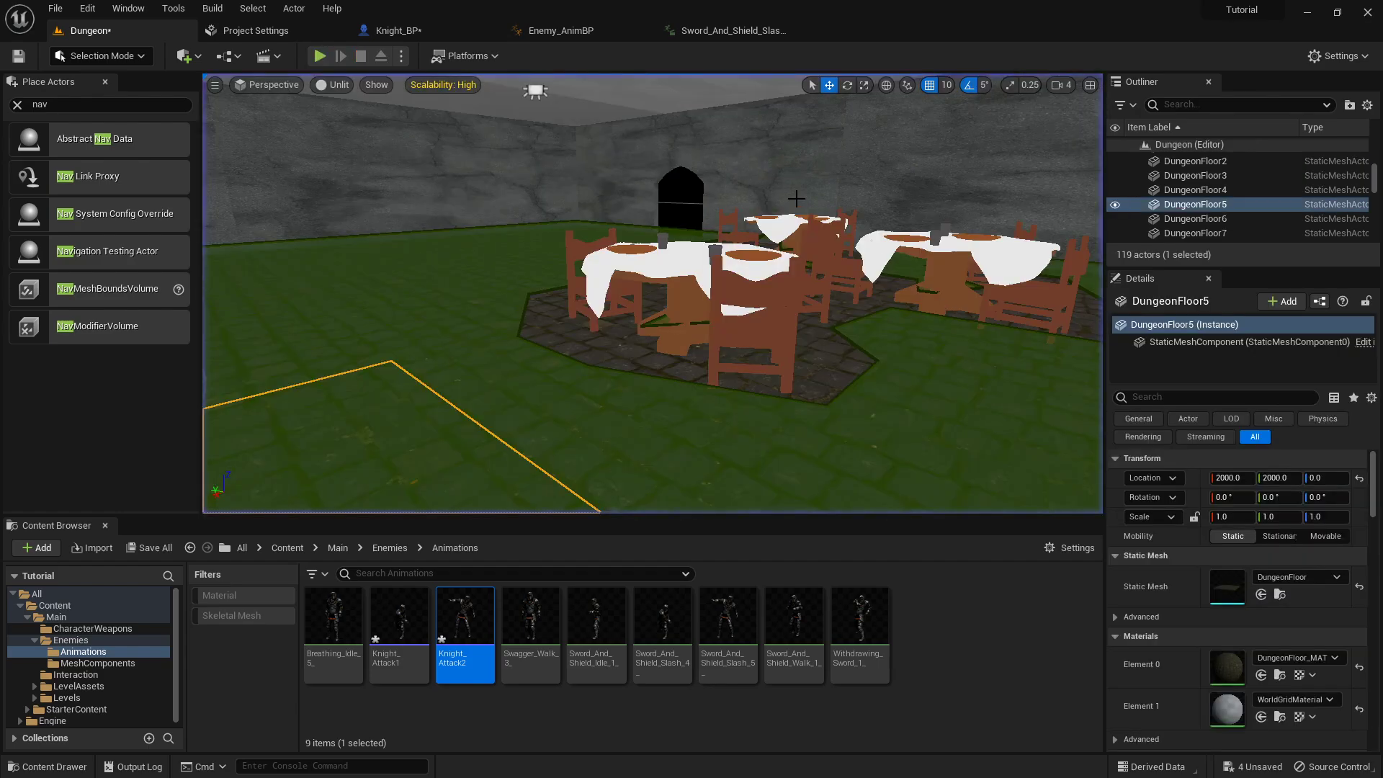
# - Add a custom event named FacePlayer in Knight_BP's Event Graph, in the empty area below the chase nodes
pyautogui.click(396, 32)
pyautogui.scroll(-2, 717, 291)
pyautogui.moveTo(815, 231); pyautogui.dragTo(628, 239, button='right')
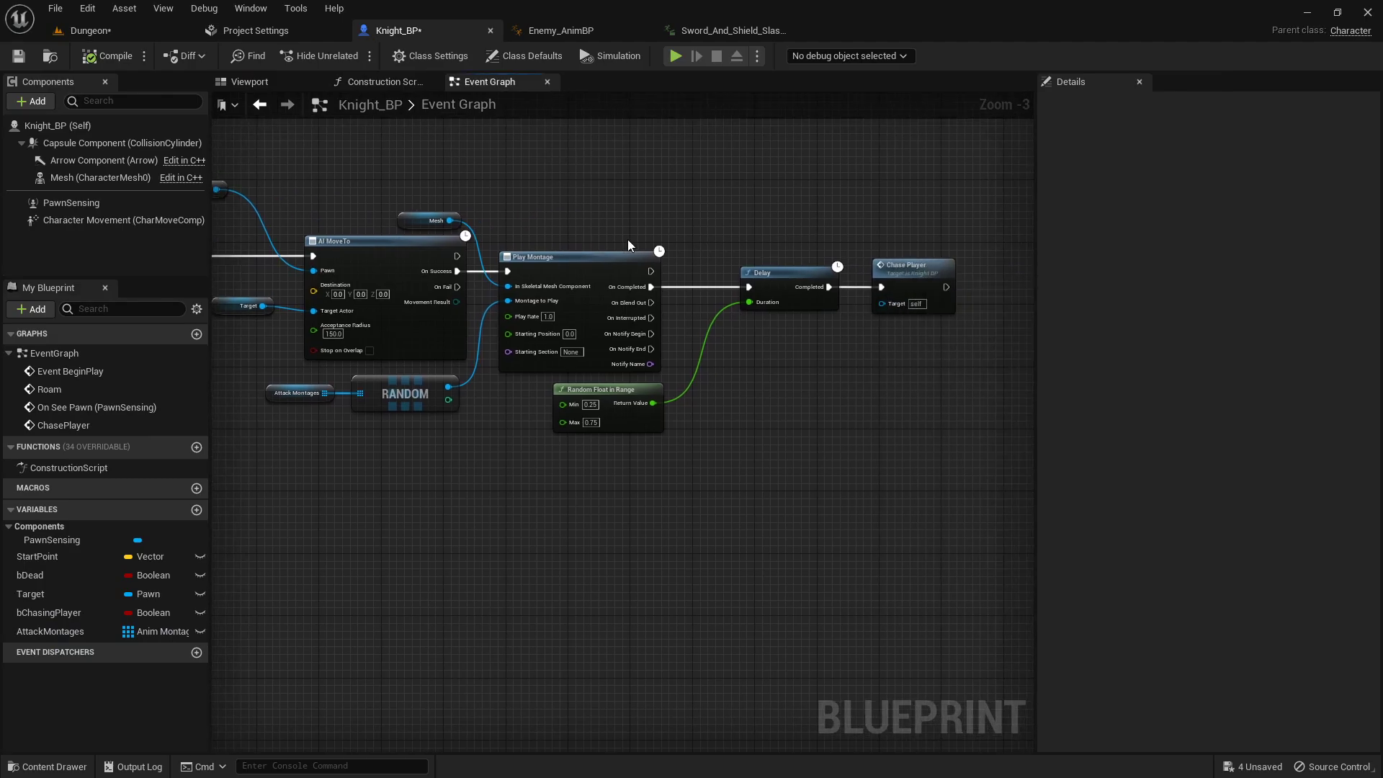
pyautogui.moveTo(481, 497); pyautogui.dragTo(574, 367, button='right')
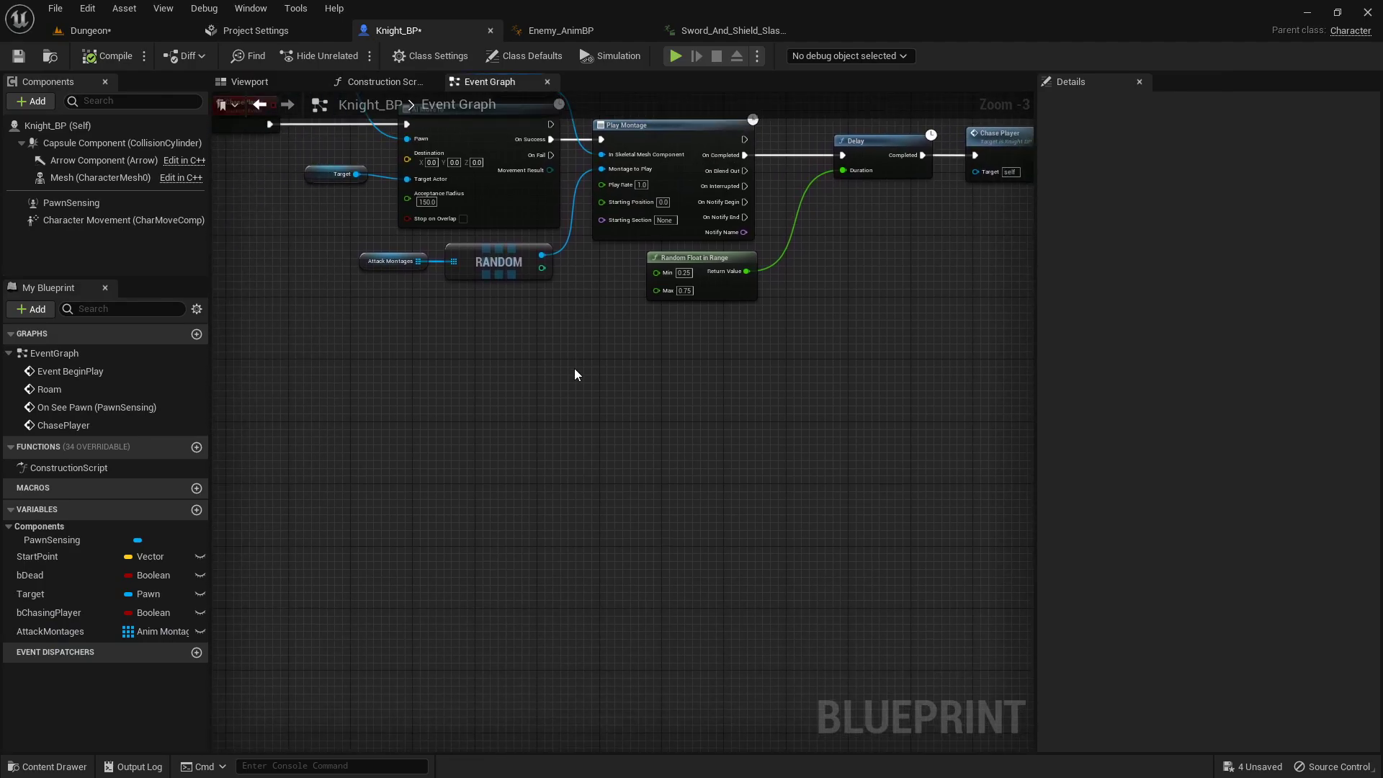
pyautogui.rightClick(574, 373)
pyautogui.write('custom')
pyautogui.press('Return')
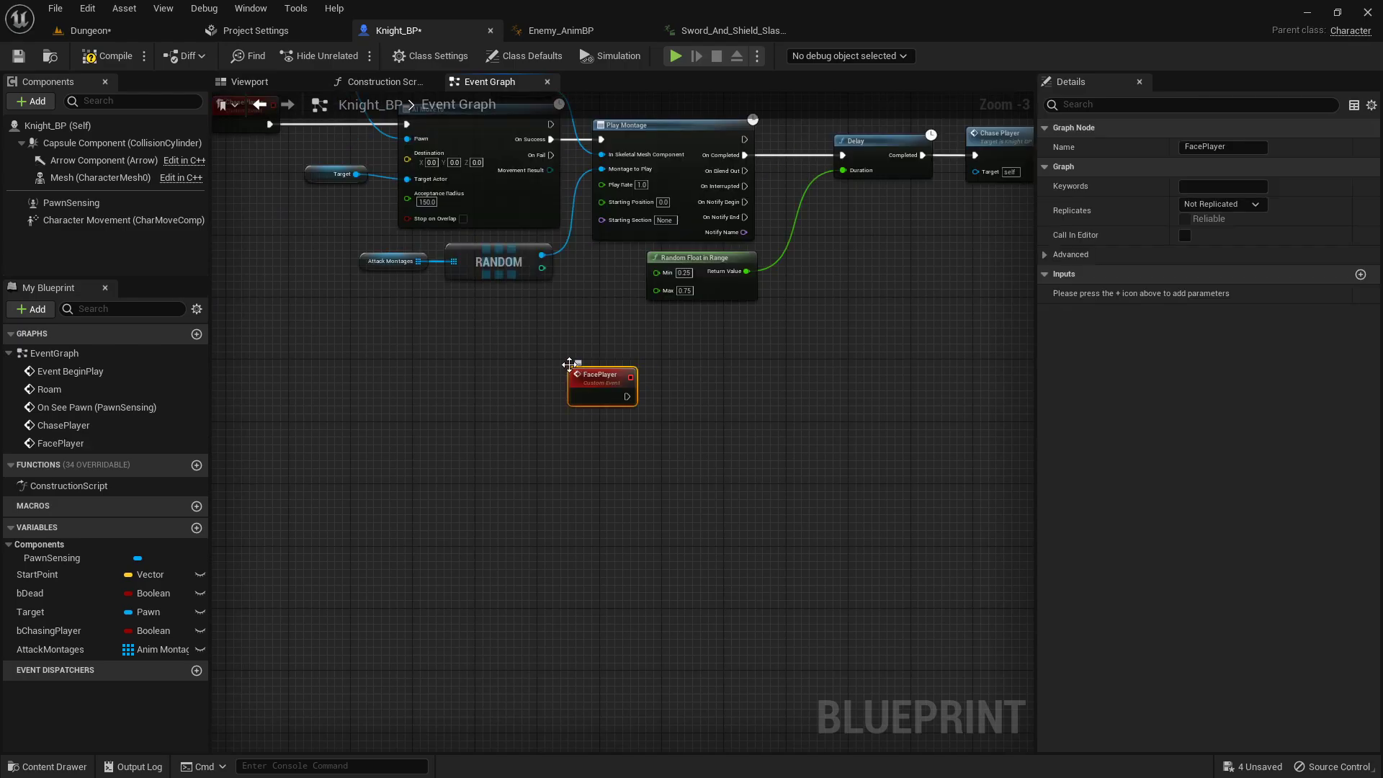
# - Call Face Player from Play Montage's immediate, unlabelled execution output, placing the call above the Delay node
pyautogui.moveTo(786, 341); pyautogui.dragTo(641, 473, button='right')
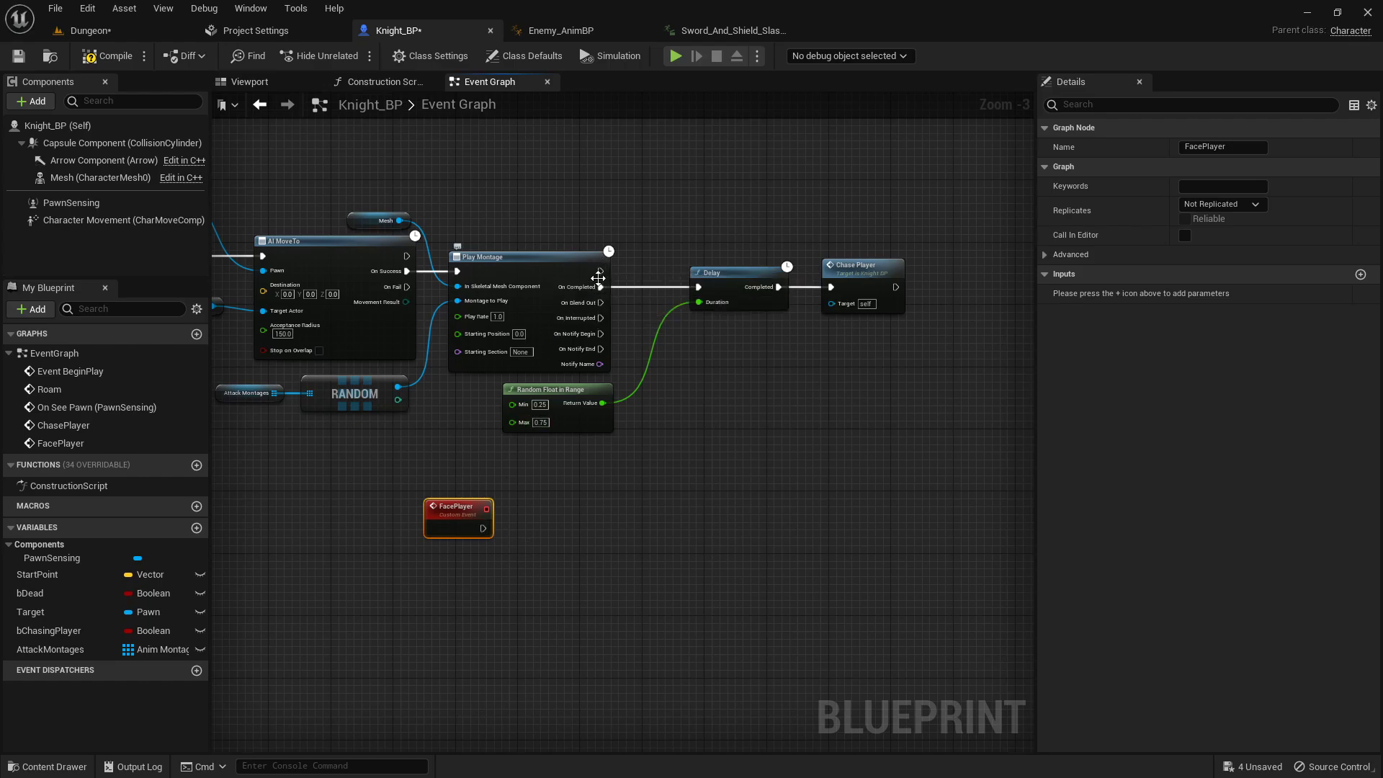
pyautogui.moveTo(598, 277); pyautogui.dragTo(695, 198)
pyautogui.write('face')
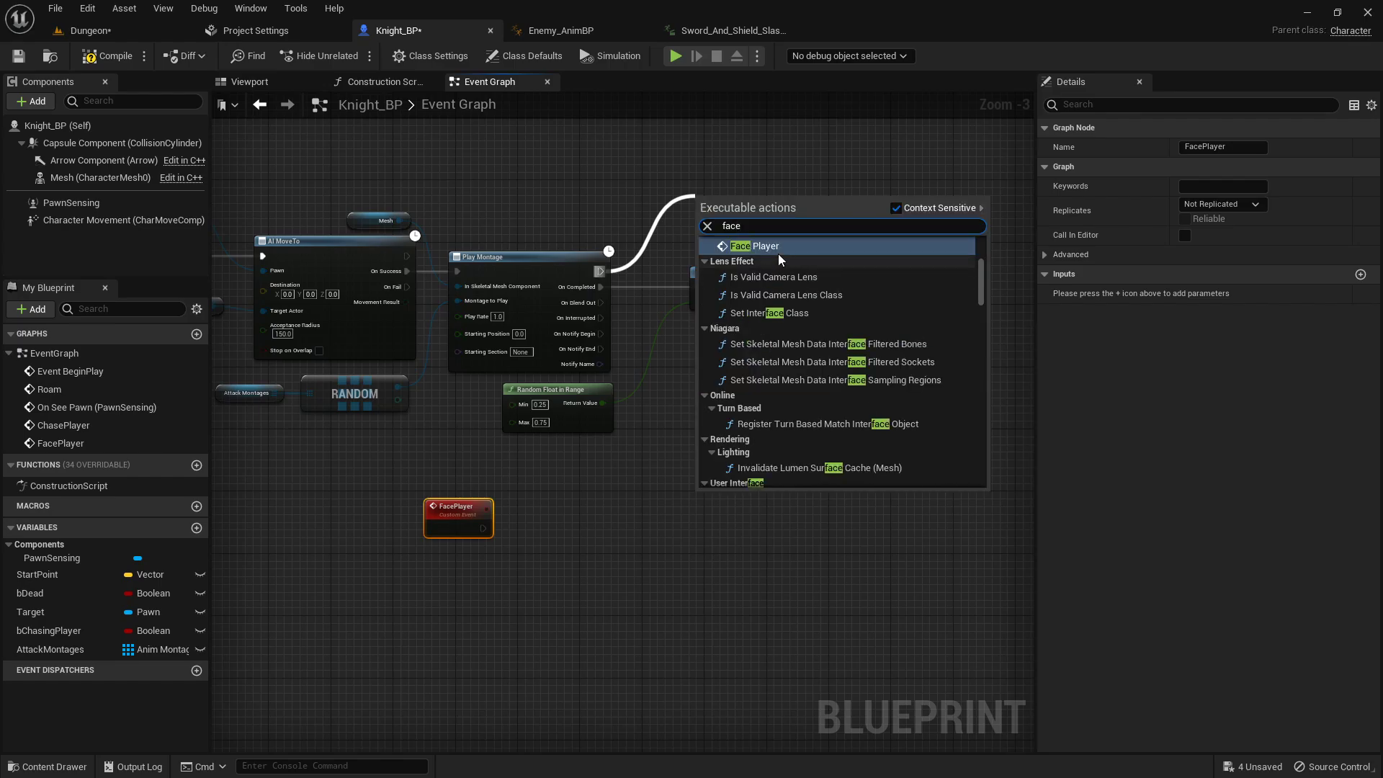
pyautogui.click(778, 252)
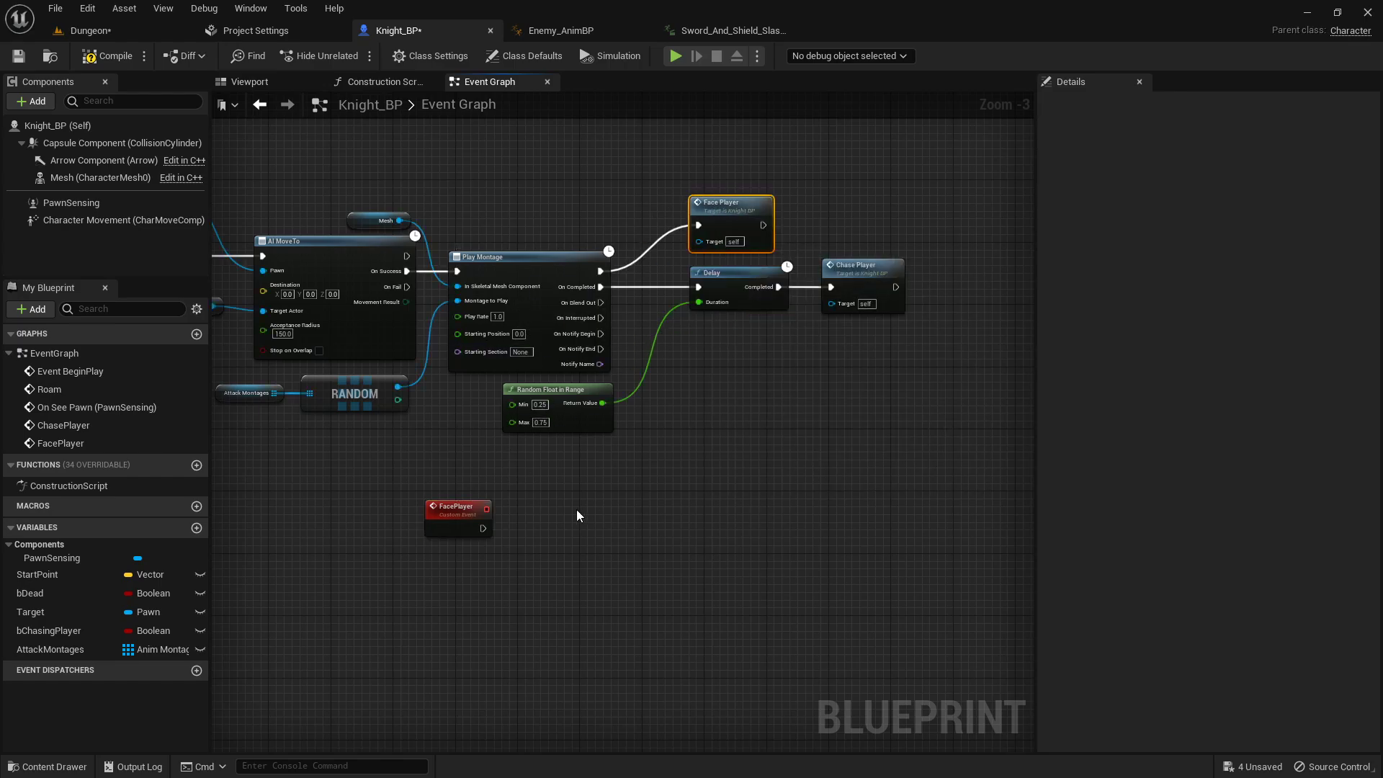
# - Move the FacePlayer event into the open space beneath the Attack Montages and Random nodes
pyautogui.moveTo(579, 516); pyautogui.dragTo(682, 344, button='right')
pyautogui.moveTo(569, 337); pyautogui.dragTo(427, 394)
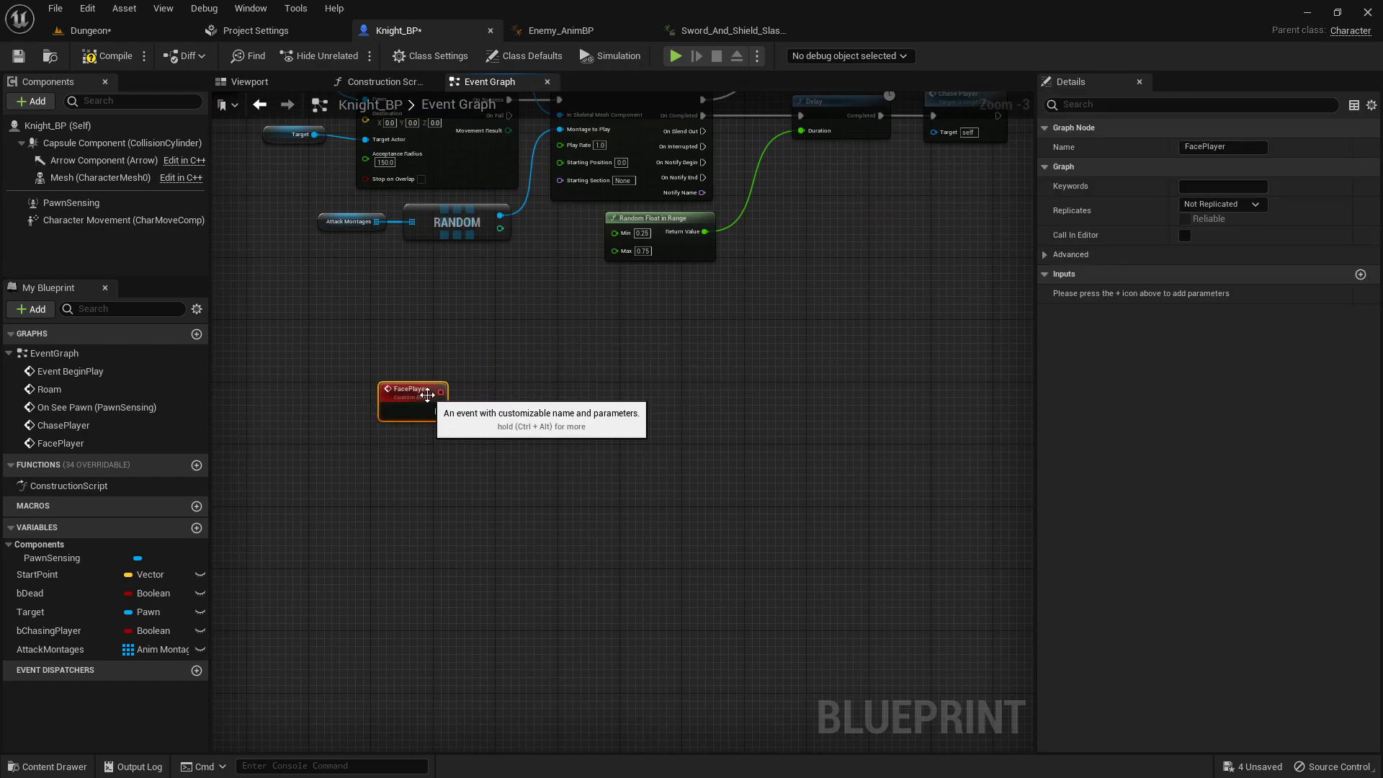
pyautogui.scroll(3, 427, 395)
pyautogui.rightClick(416, 474)
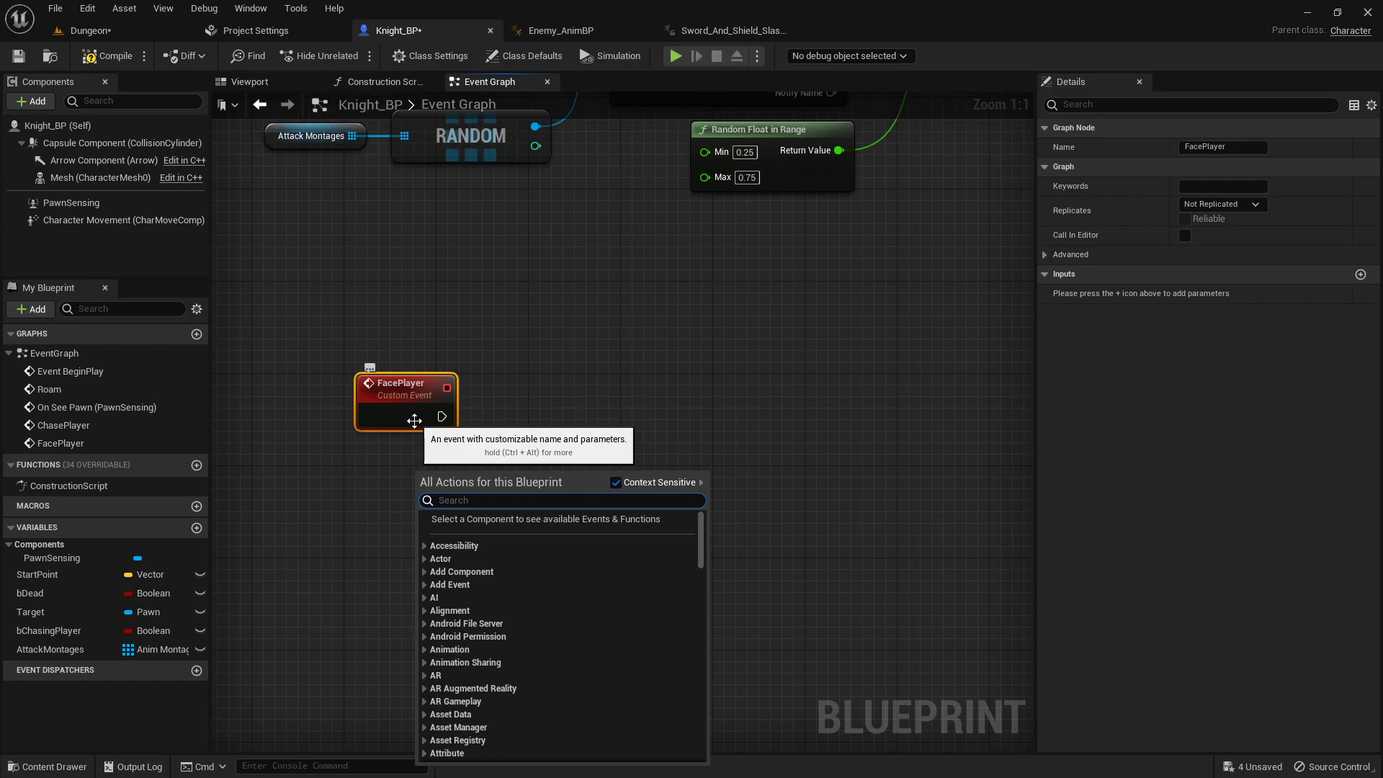
pyautogui.write('get')
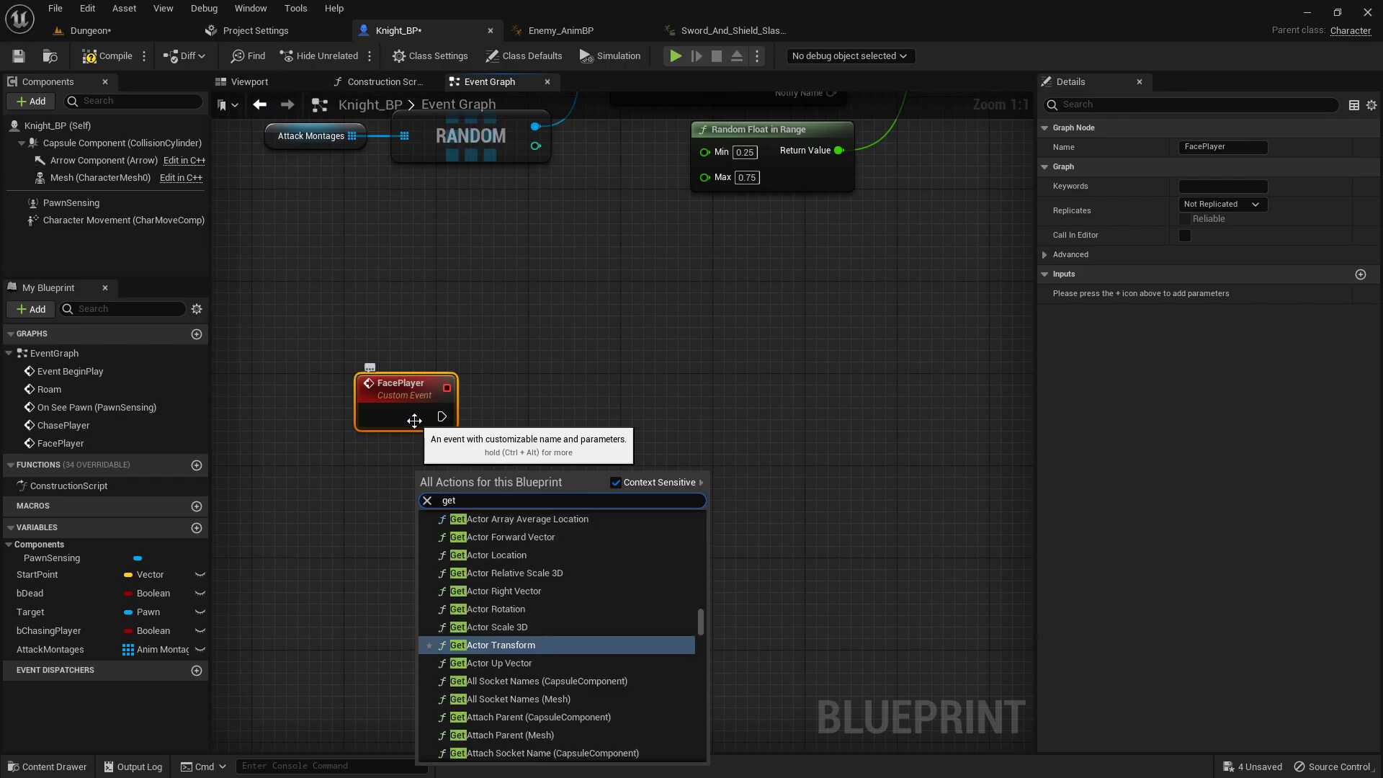
pyautogui.click(44, 576)
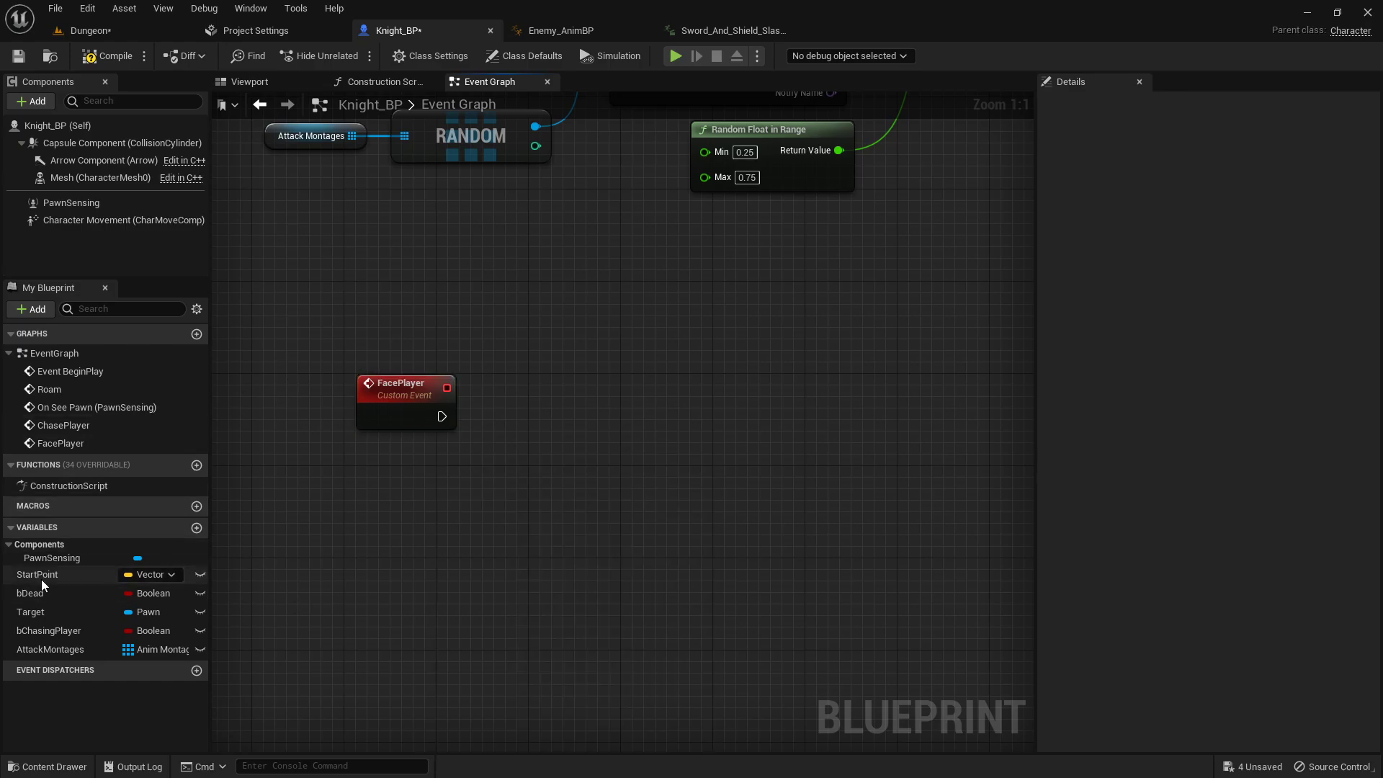
# - Get the Target variable as a validated get, run it from the FacePlayer event, and space the two nodes apart
pyautogui.moveTo(33, 614); pyautogui.dragTo(301, 531)
pyautogui.click(343, 561)
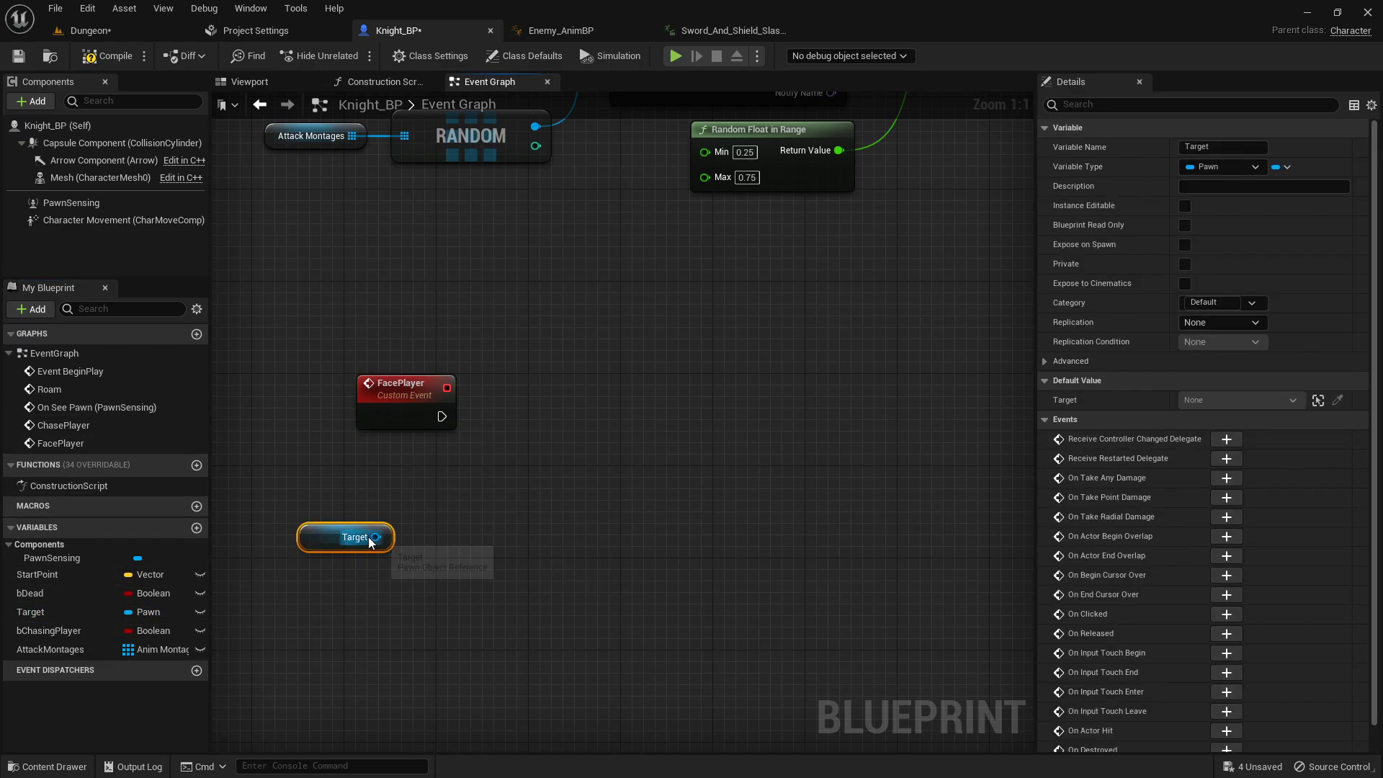
pyautogui.rightClick(376, 537)
pyautogui.click(445, 659)
pyautogui.moveTo(353, 545); pyautogui.dragTo(476, 416)
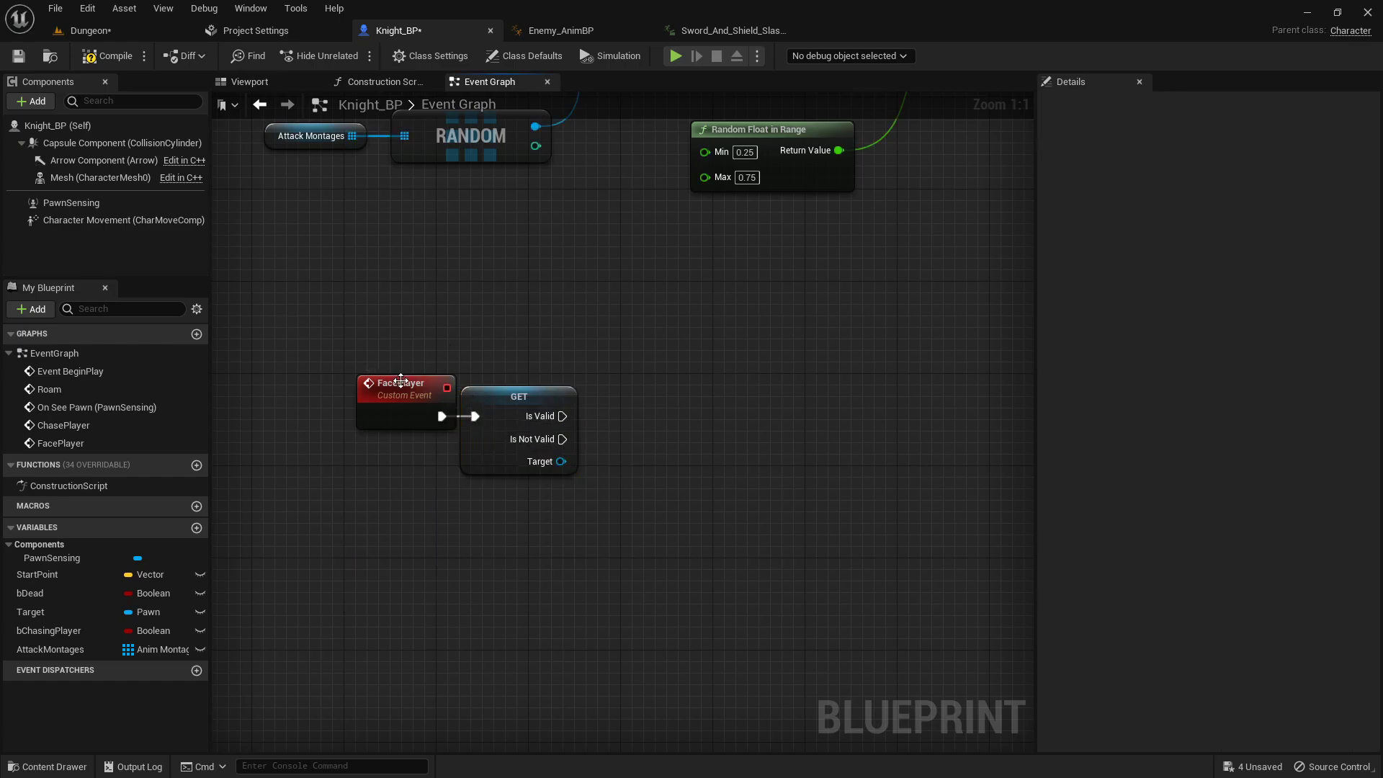
pyautogui.moveTo(399, 385); pyautogui.dragTo(377, 385)
pyautogui.moveTo(466, 383); pyautogui.dragTo(398, 424)
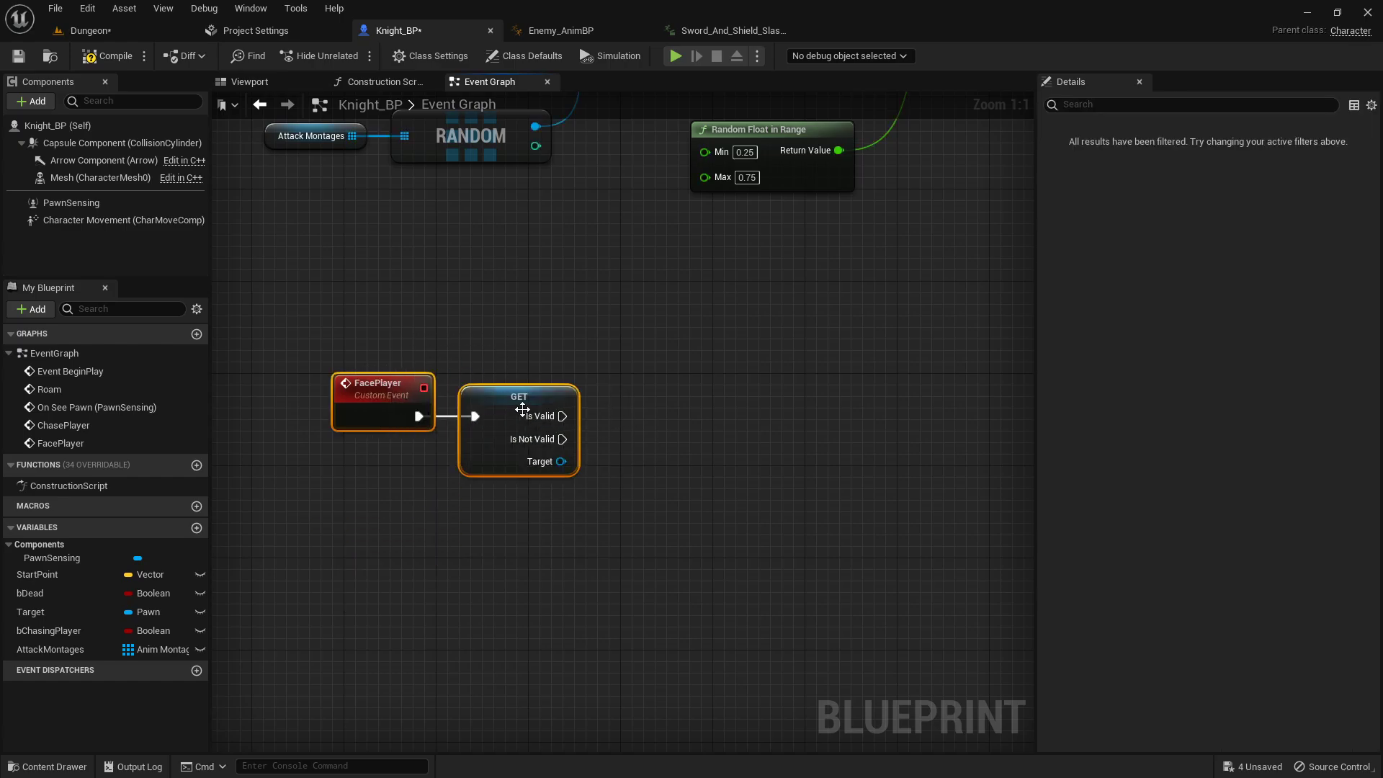
# - Shift the FacePlayer event and validated Target get aside, and add a Get Actor Location node on self beneath them
pyautogui.moveTo(520, 397); pyautogui.dragTo(301, 407)
pyautogui.click(446, 406)
pyautogui.moveTo(458, 422); pyautogui.dragTo(624, 340, button='right')
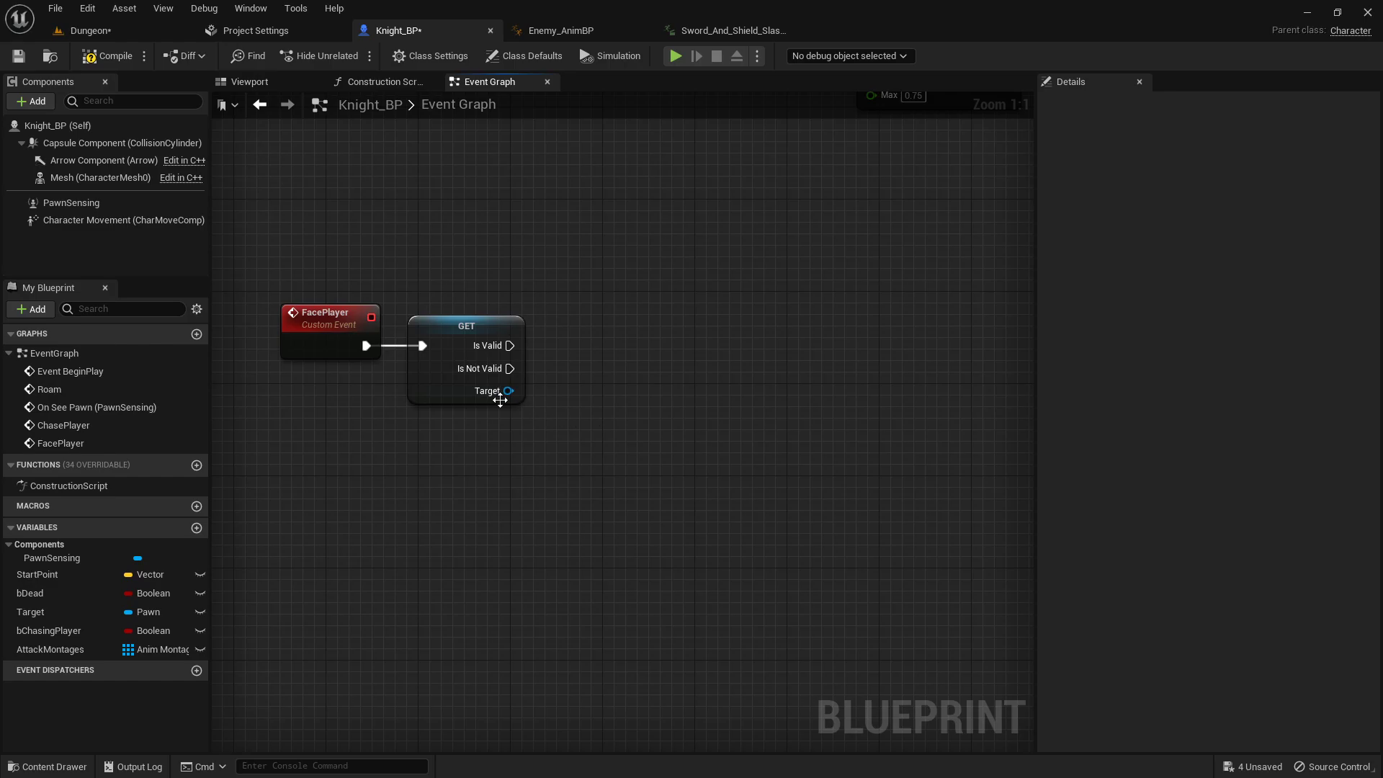
pyautogui.rightClick(535, 436)
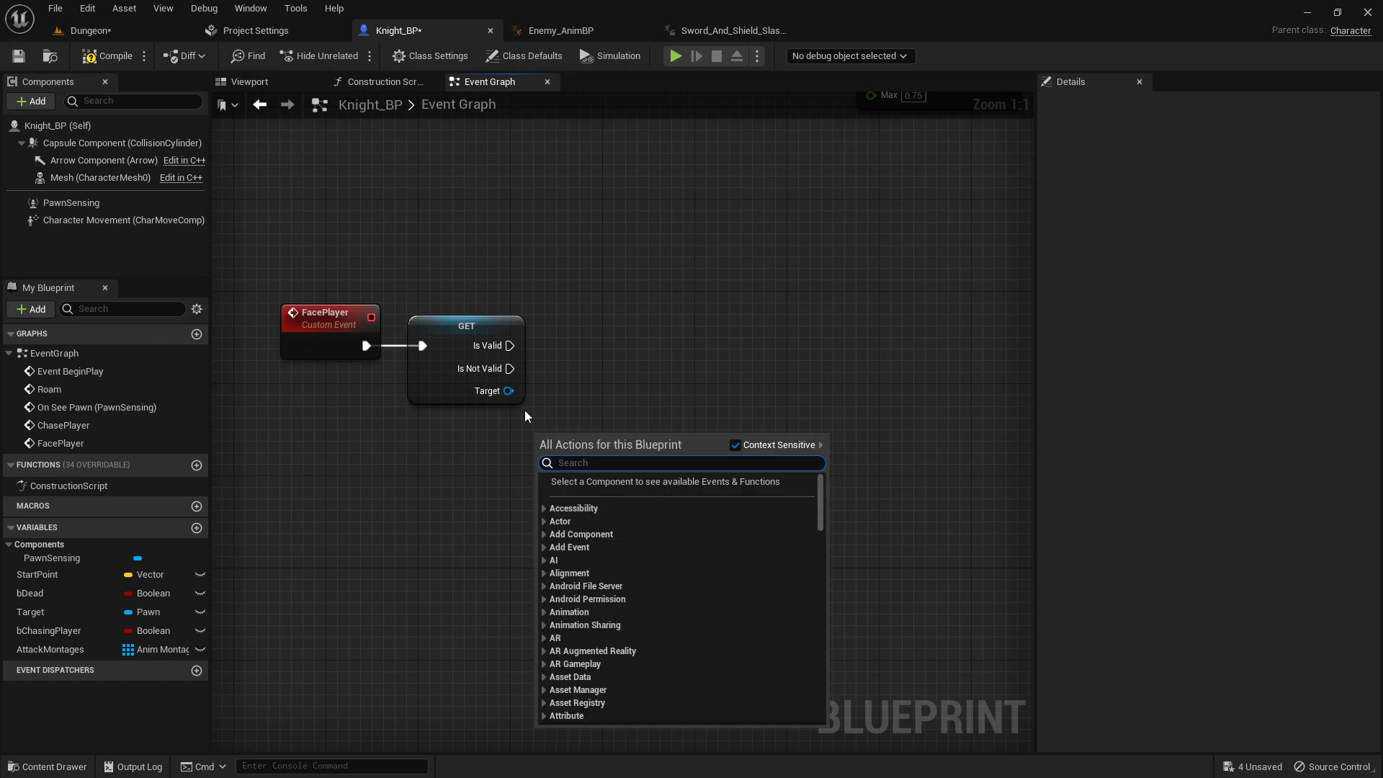
pyautogui.write('get')
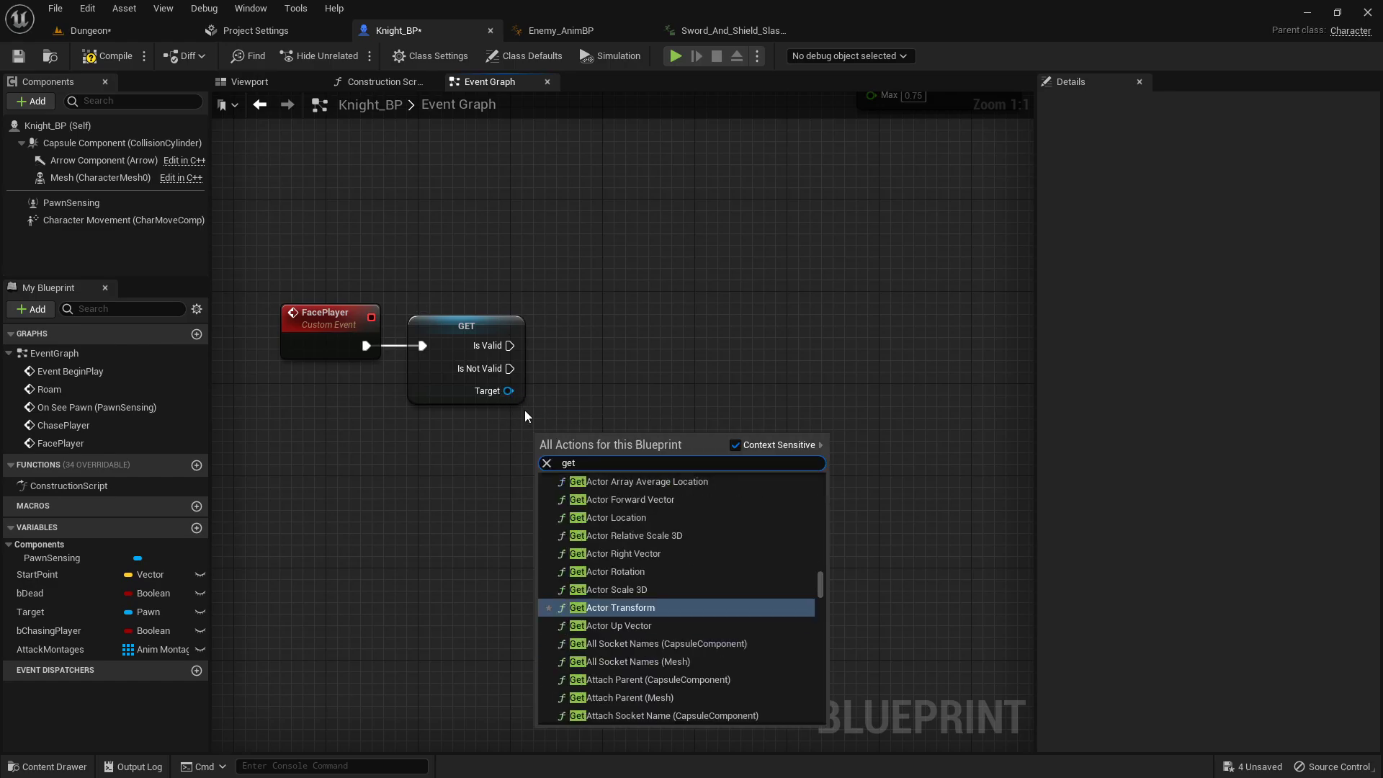
pyautogui.write(' actor location')
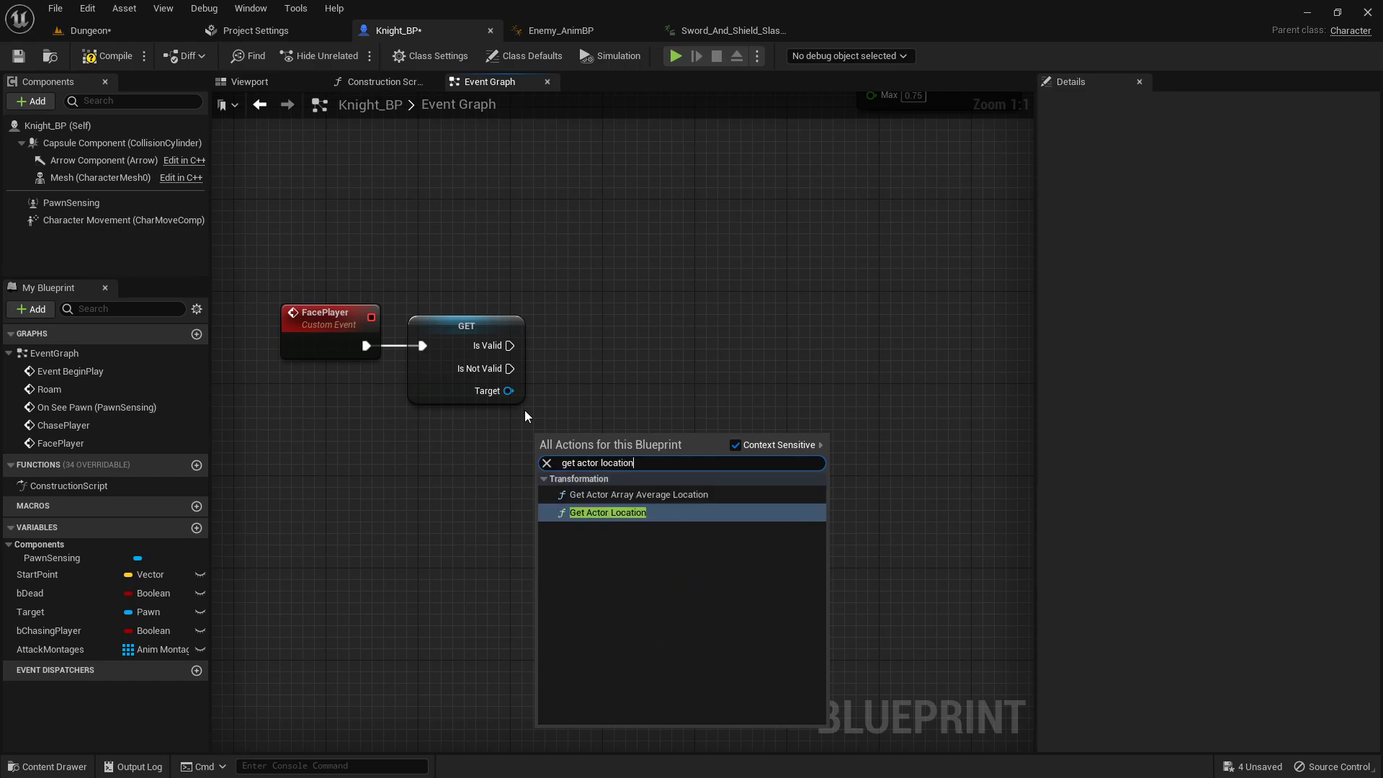
pyautogui.press('Return')
pyautogui.moveTo(646, 430); pyautogui.dragTo(509, 455)
# - Add a second Get Actor Location node fed by the validated Target reference, placed just beside the get node
pyautogui.moveTo(539, 397); pyautogui.dragTo(621, 406)
pyautogui.write('g')
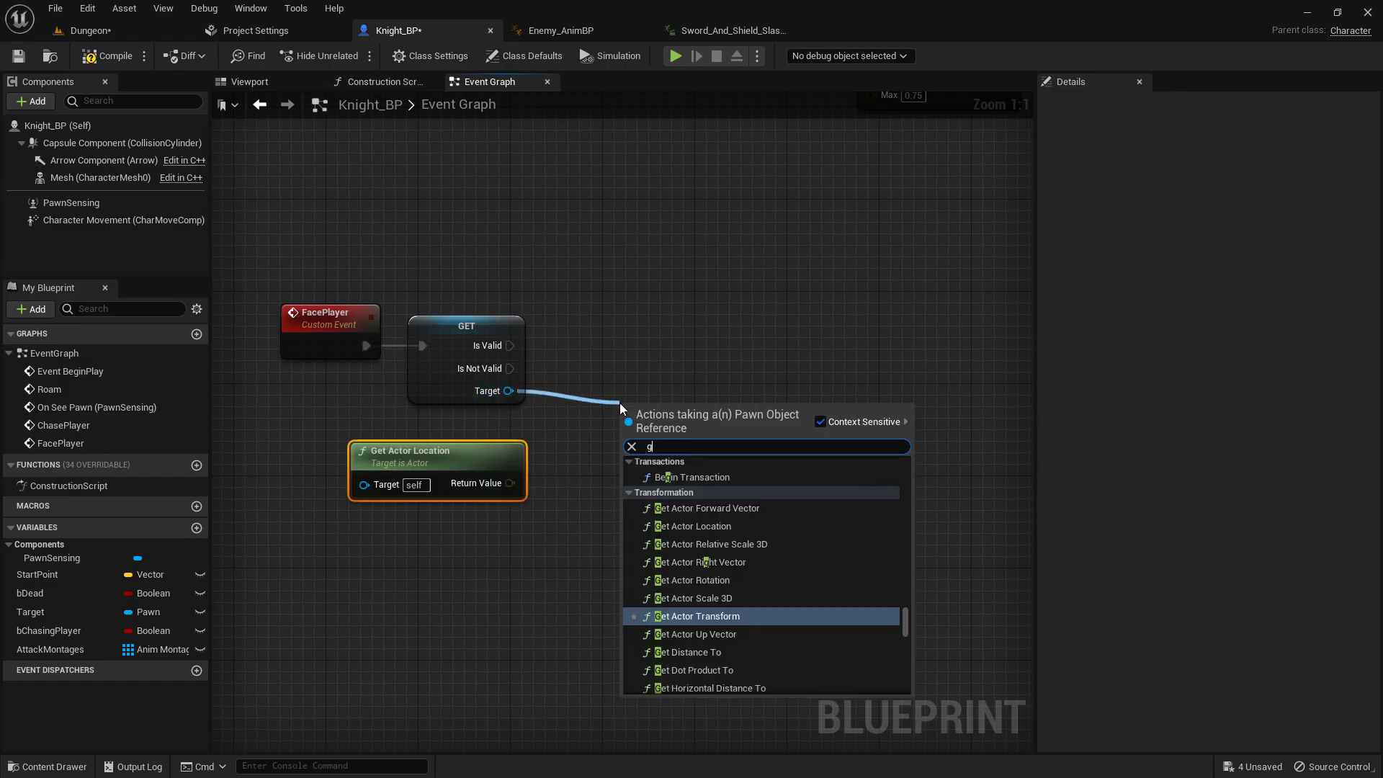
pyautogui.write('et actor location')
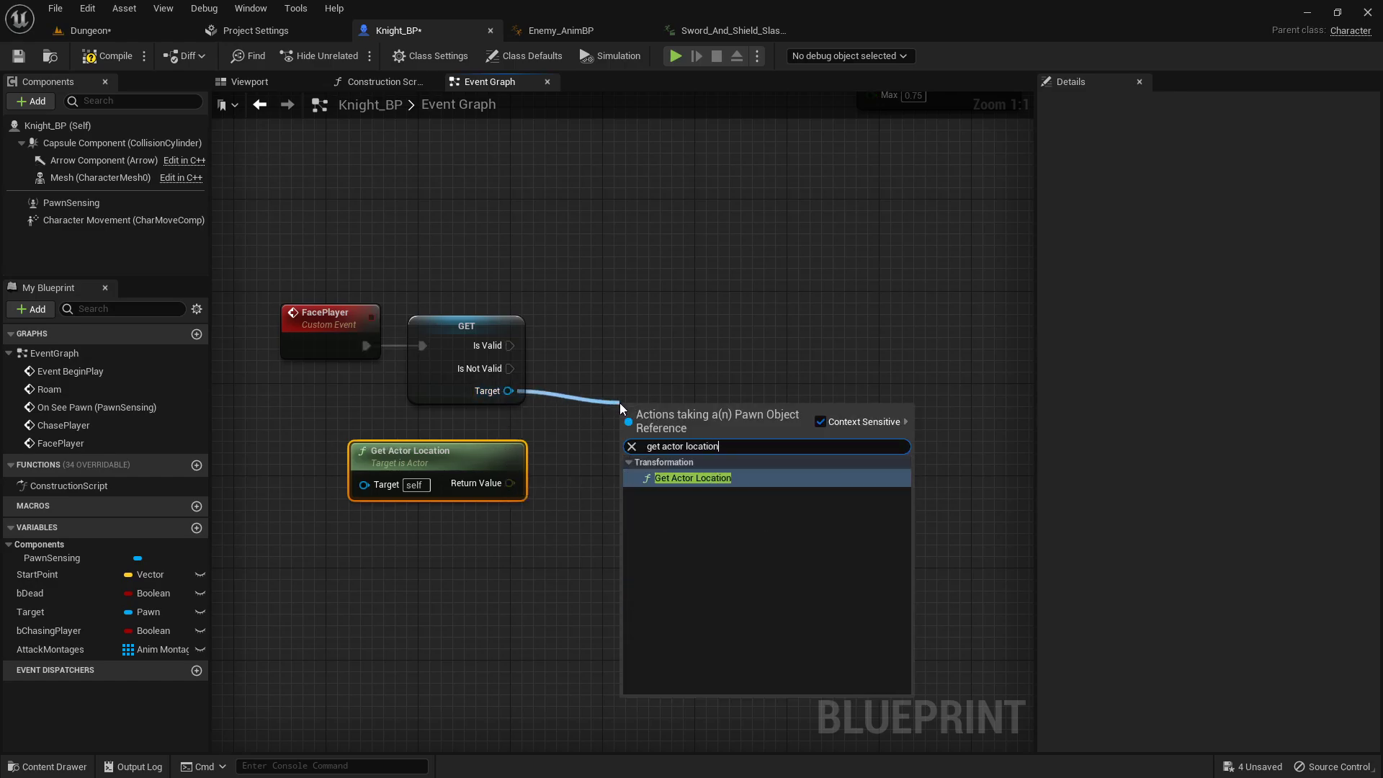
pyautogui.press('Return')
pyautogui.moveTo(677, 391); pyautogui.dragTo(599, 396)
# - Add a Set Actor Rotation node on self and run it from the validated get's Is Valid output
pyautogui.moveTo(694, 320); pyautogui.dragTo(497, 289, button='right')
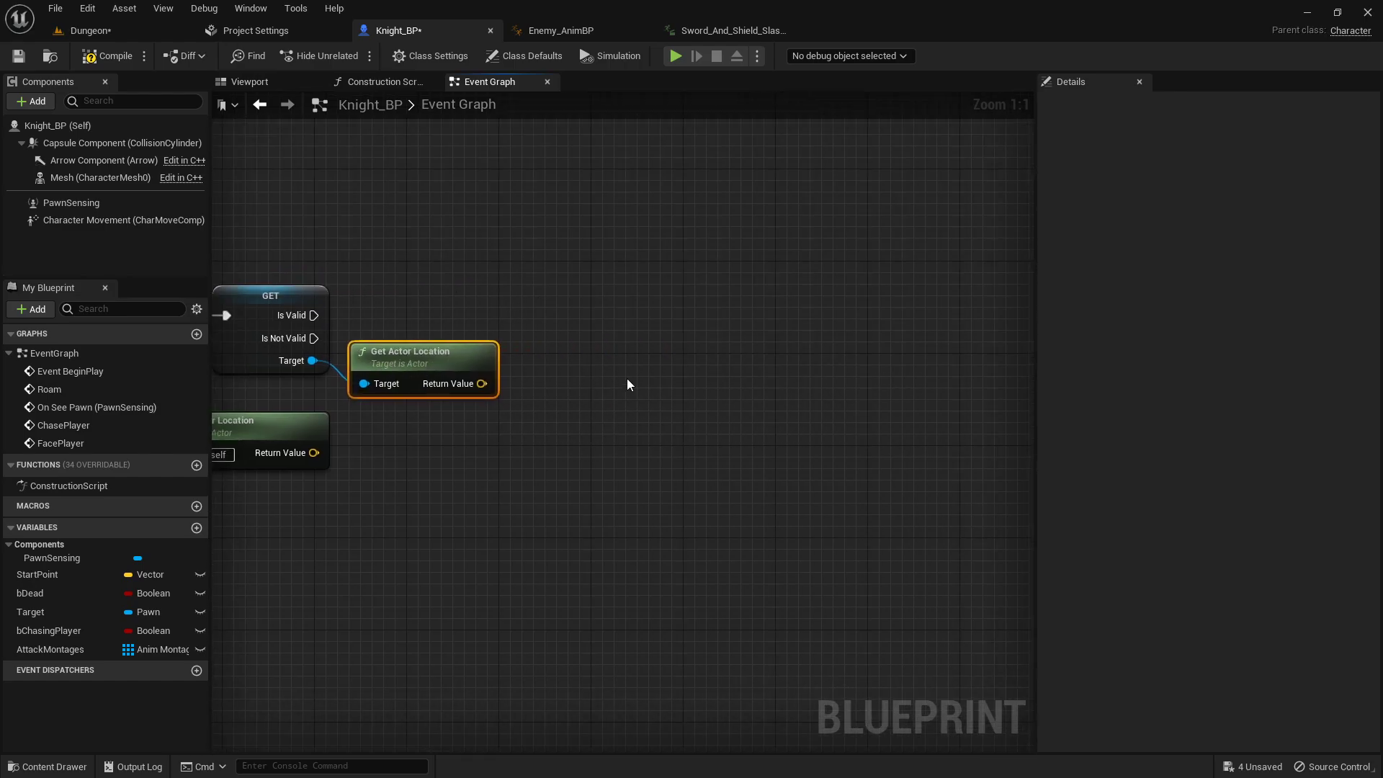
pyautogui.rightClick(627, 379)
pyautogui.write('set act')
pyautogui.write('or rotation')
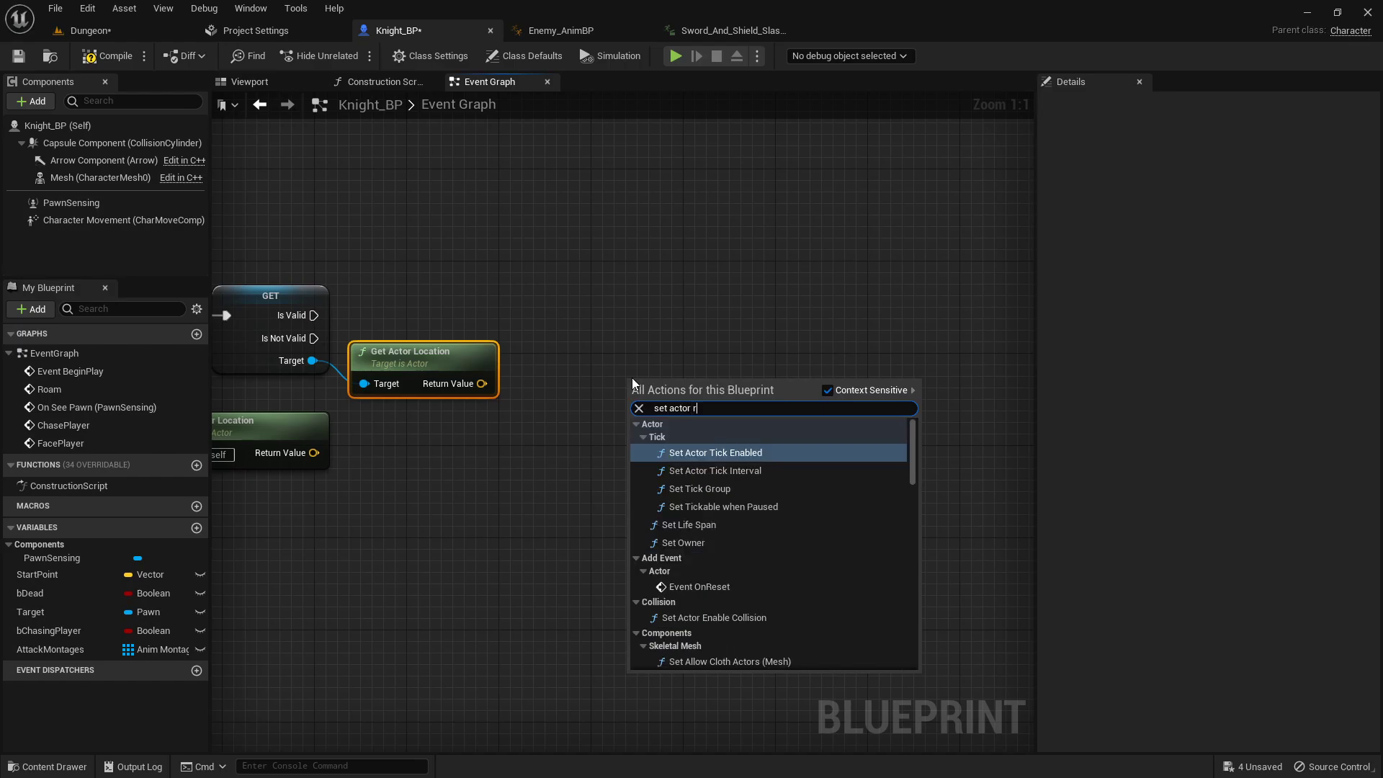
pyautogui.press('Return')
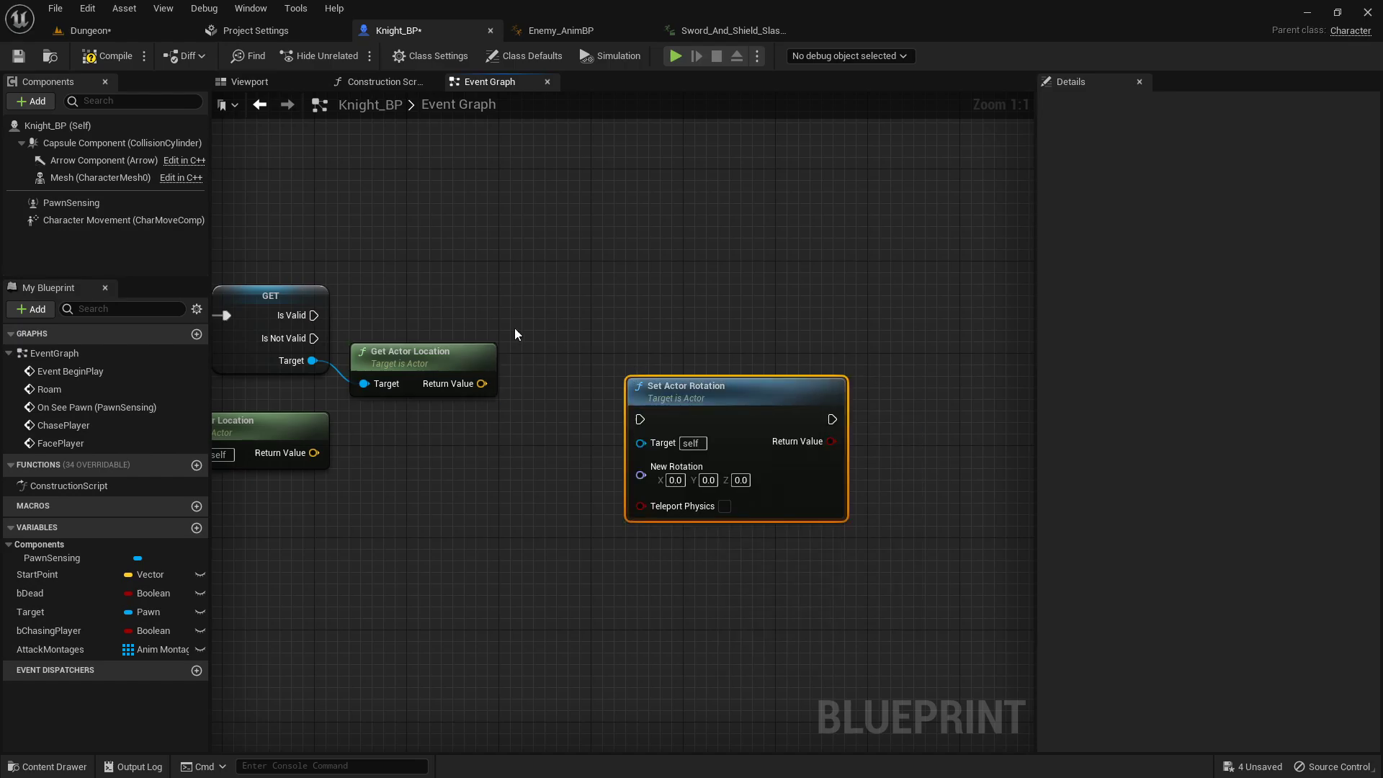
pyautogui.moveTo(315, 315); pyautogui.dragTo(720, 304)
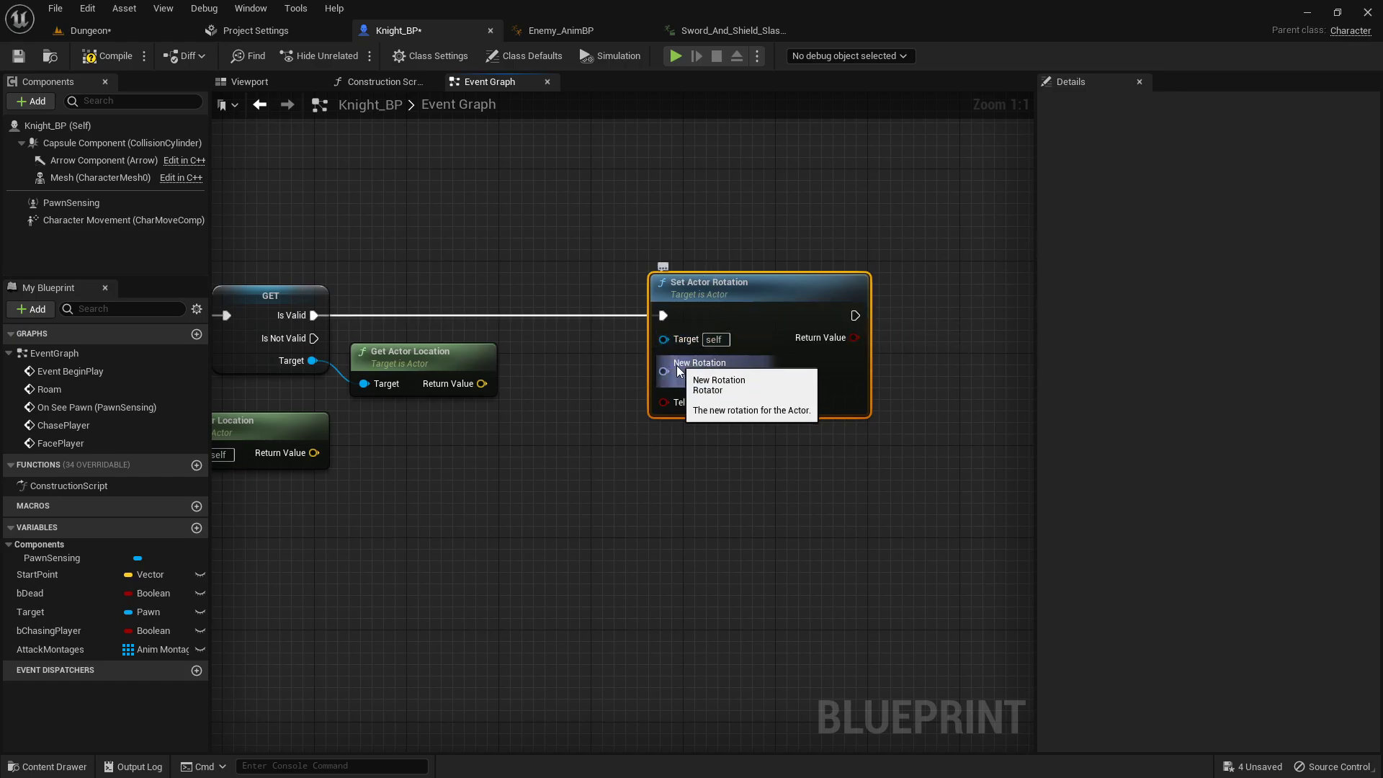
# - Create a Find Look at Rotation node from Set Actor Rotation's New Rotation input and place it below the nodes
pyautogui.moveTo(662, 371); pyautogui.dragTo(574, 457)
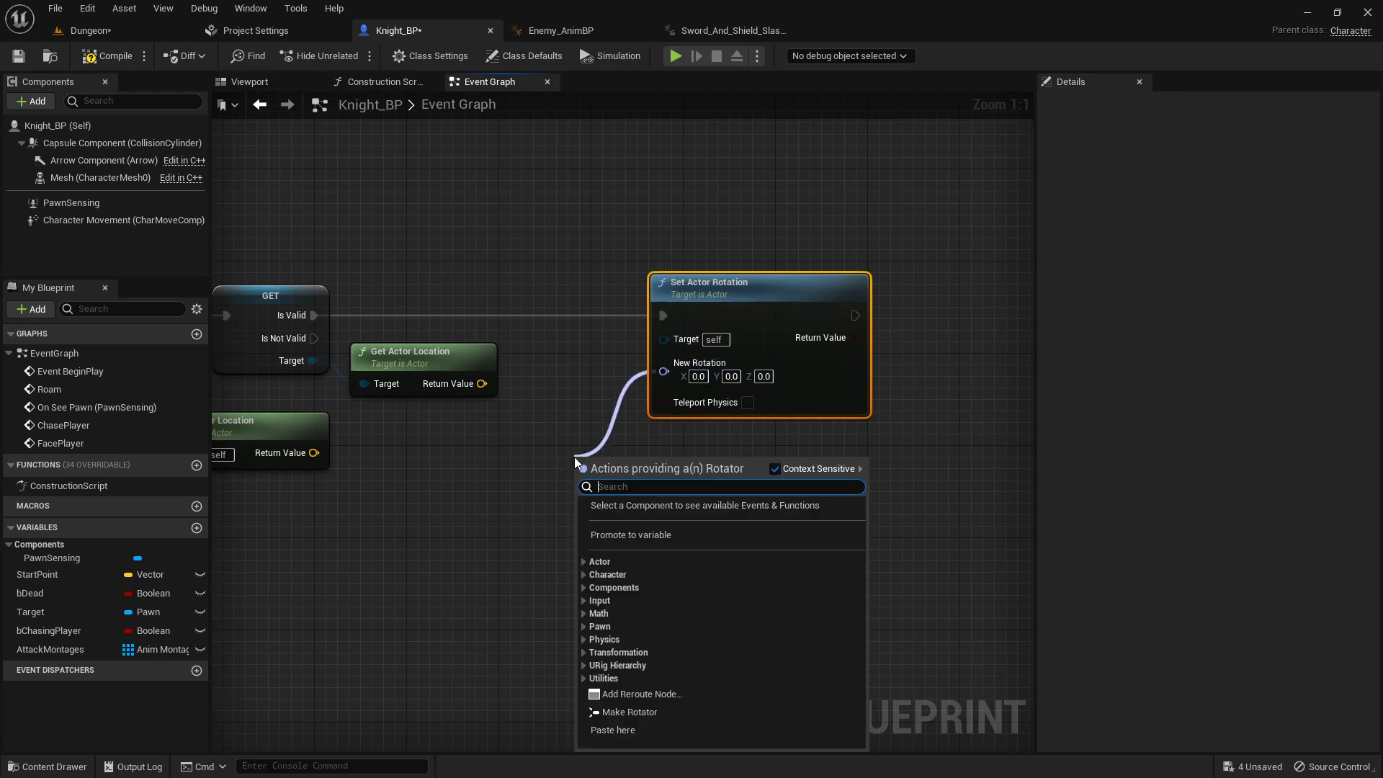
pyautogui.write('find')
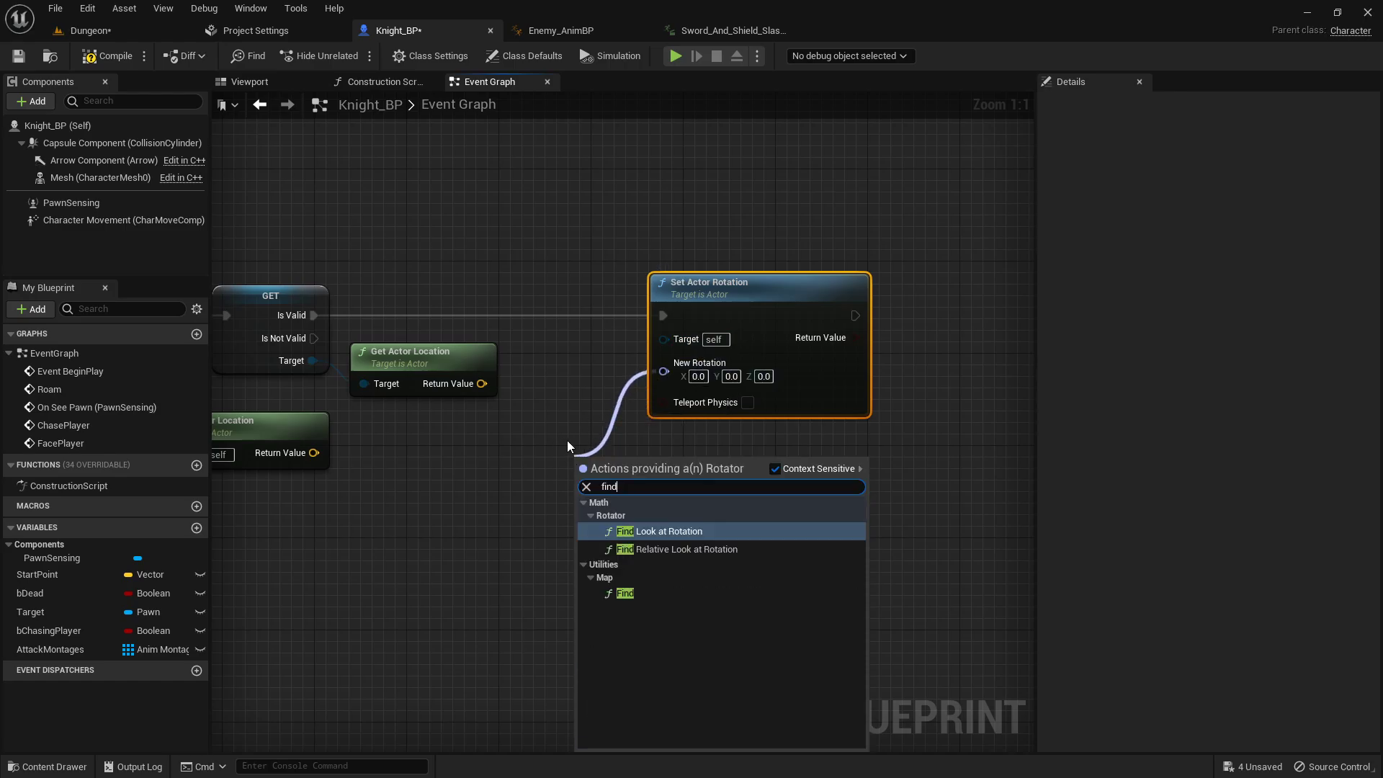
pyautogui.click(674, 531)
pyautogui.moveTo(645, 445); pyautogui.dragTo(585, 469)
pyautogui.moveTo(576, 466); pyautogui.dragTo(668, 427, button='right')
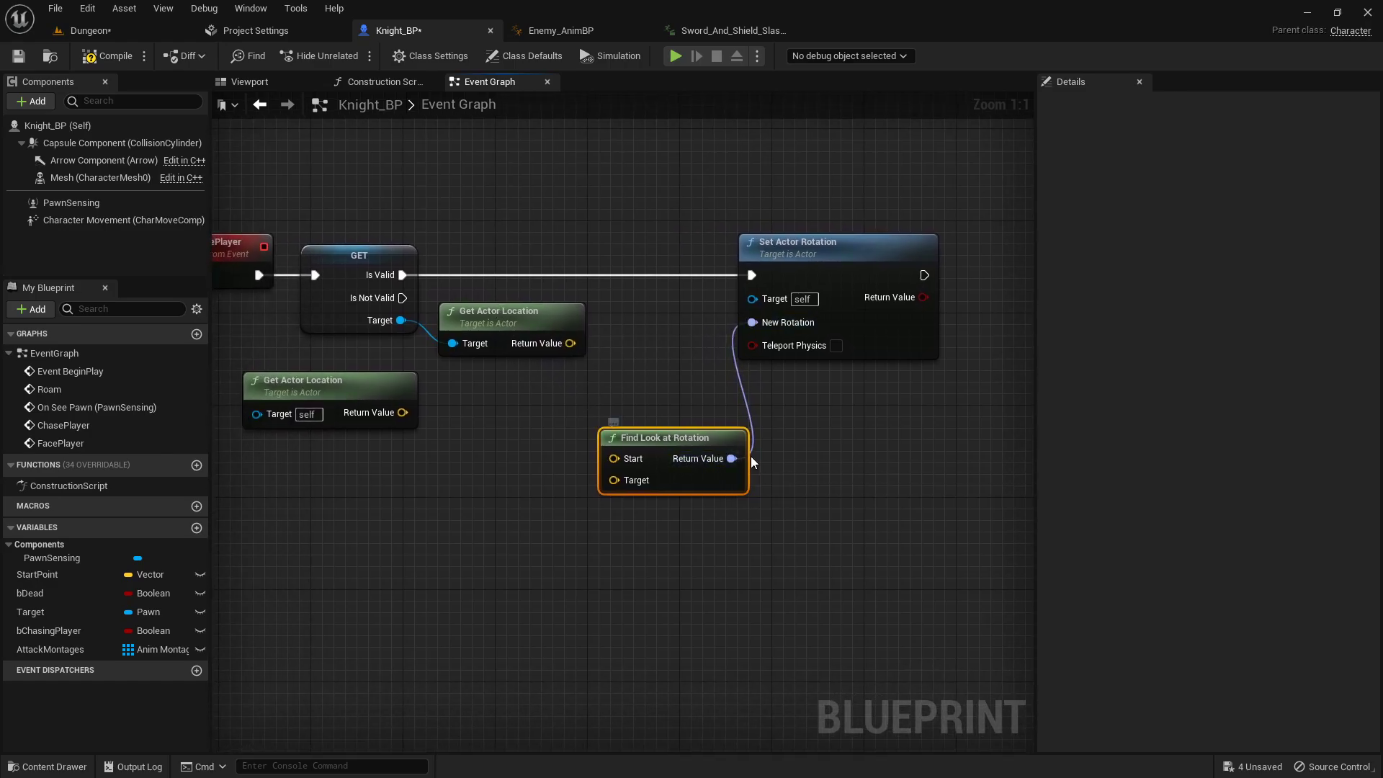
# - Disconnect Find Look at Rotation from New Rotation and move Set Actor Rotation farther along the execution line to make room
pyautogui.moveTo(739, 386); pyautogui.dragTo(636, 358, button='right')
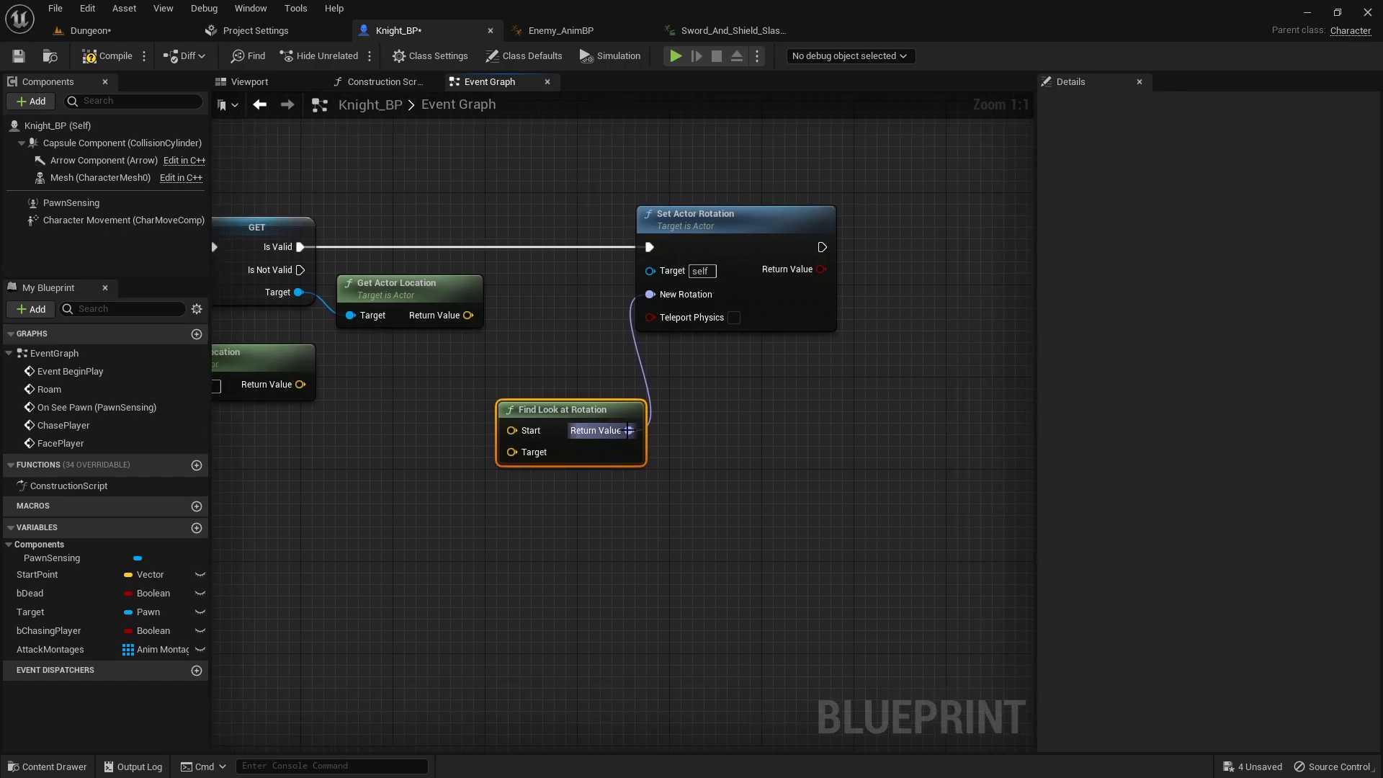
pyautogui.keyDown('alt'); pyautogui.click(631, 431); pyautogui.keyUp('alt')
pyautogui.moveTo(674, 216); pyautogui.dragTo(857, 216)
pyautogui.moveTo(619, 318); pyautogui.dragTo(499, 270, button='right')
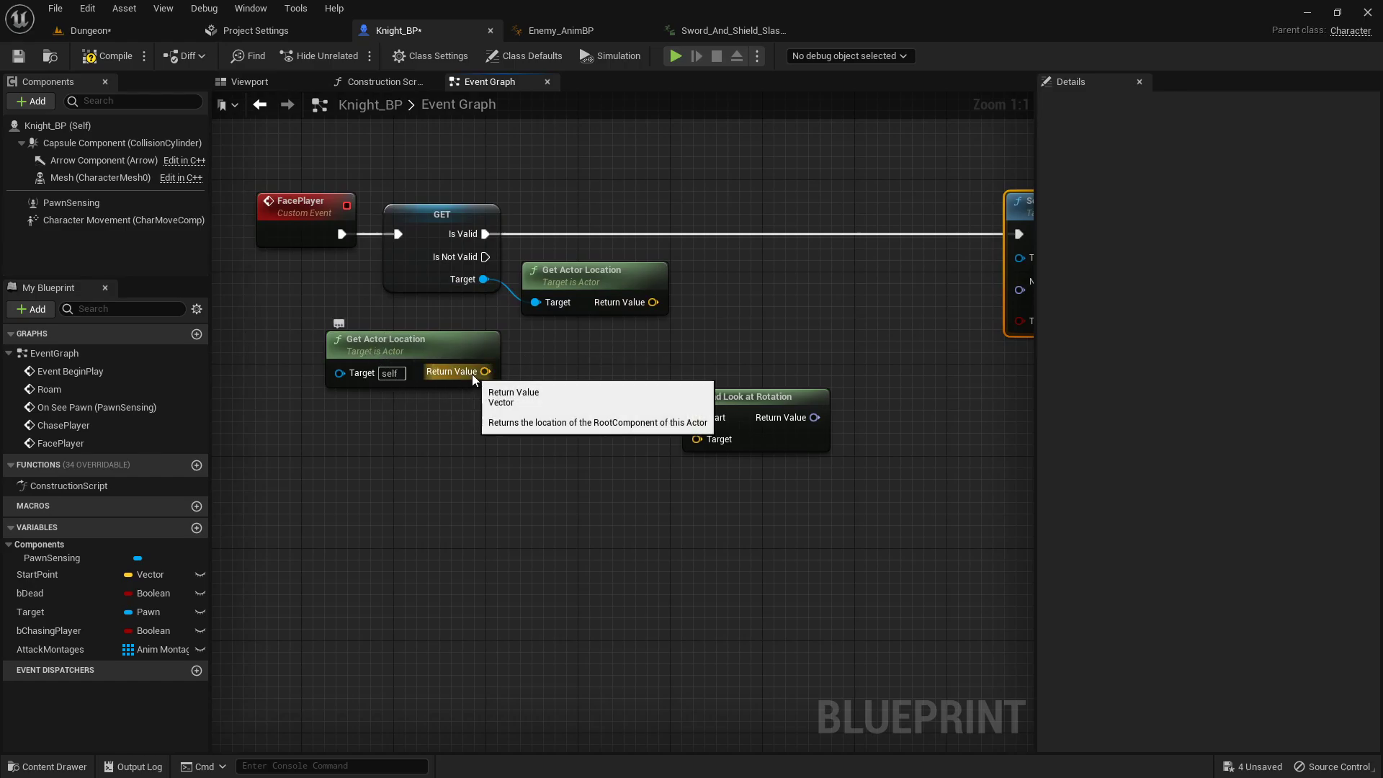
# - Connect self's location to Find Look at Rotation's Start and the Target's location to its Target input, tidying the node positions
pyautogui.moveTo(485, 371); pyautogui.dragTo(697, 418)
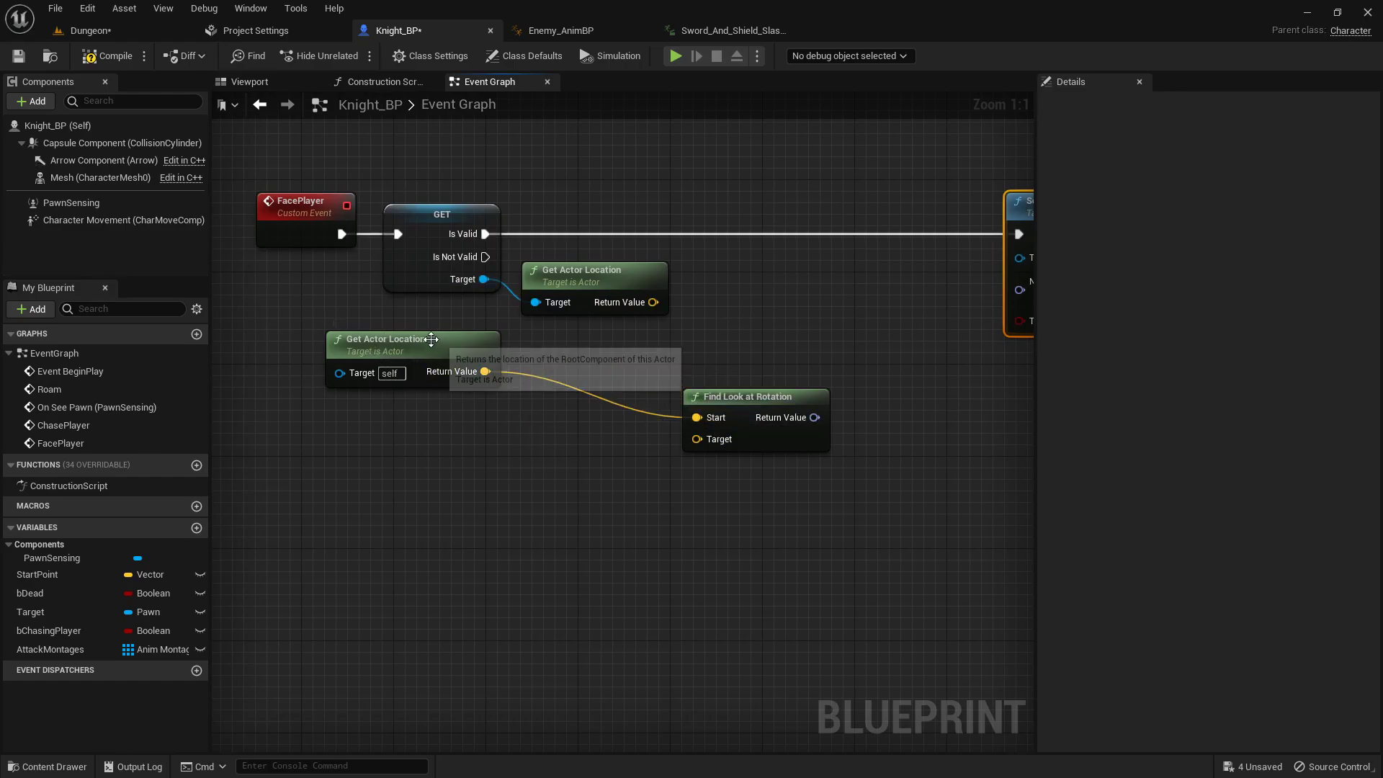
pyautogui.moveTo(433, 336)
pyautogui.mouseDown()
pyautogui.moveTo(466, 346)
pyautogui.moveTo(430, 345)
pyautogui.mouseUp()
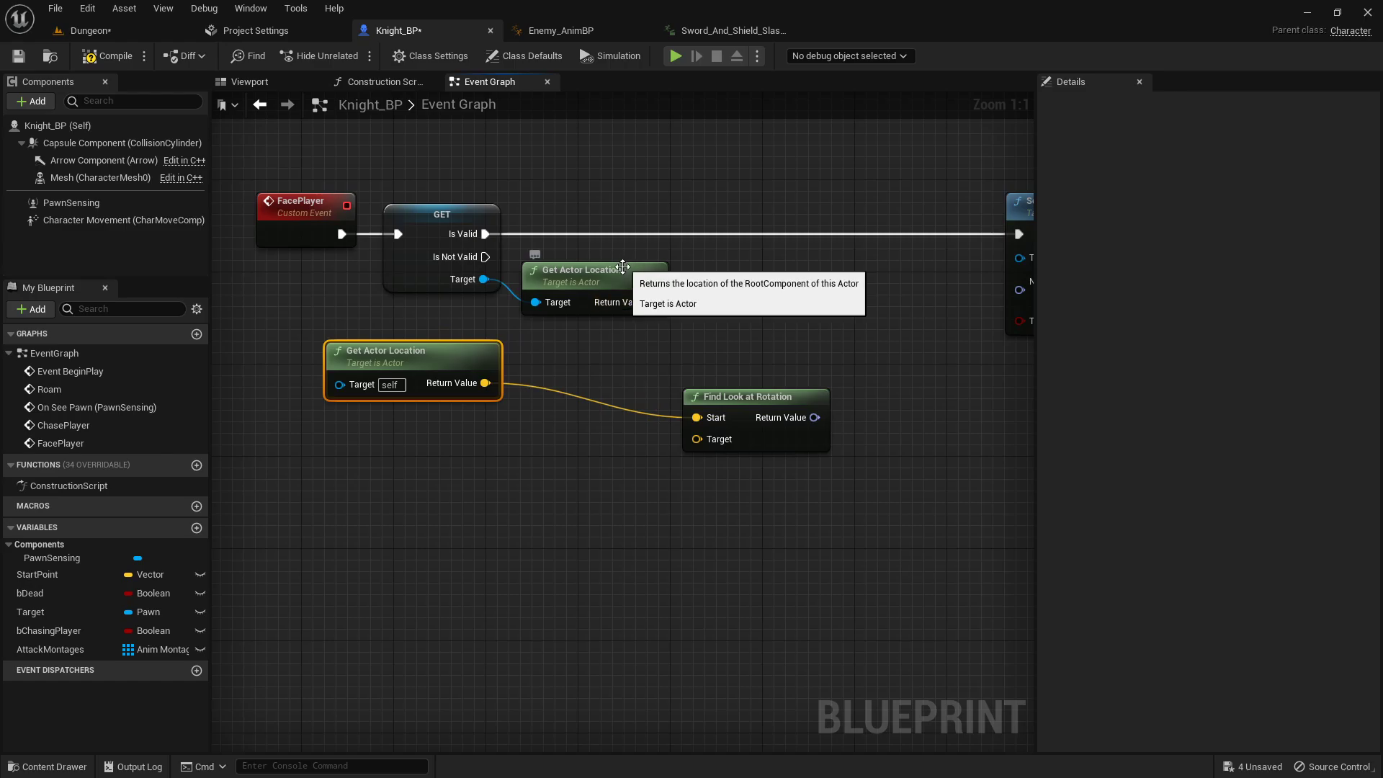
pyautogui.moveTo(538, 274); pyautogui.dragTo(394, 256, button='right')
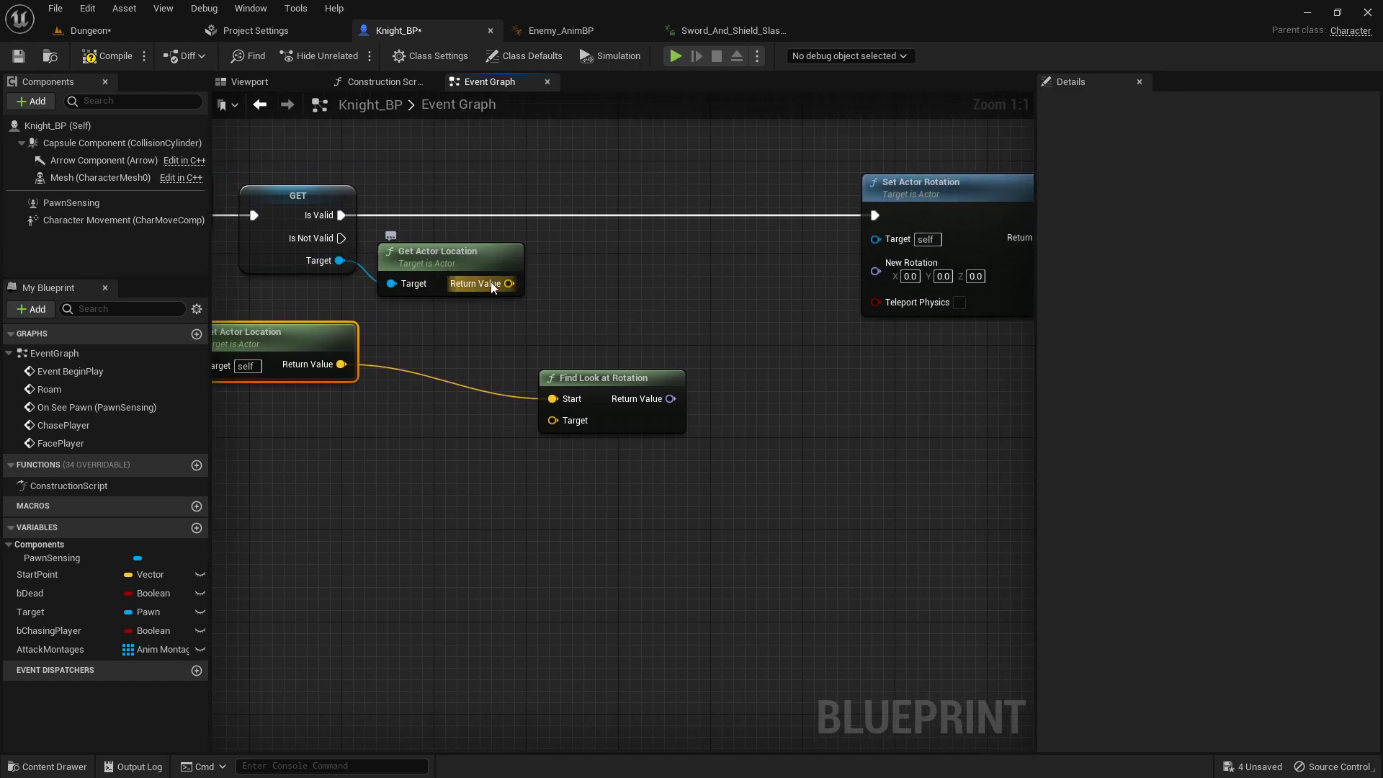
pyautogui.moveTo(509, 283); pyautogui.dragTo(566, 422)
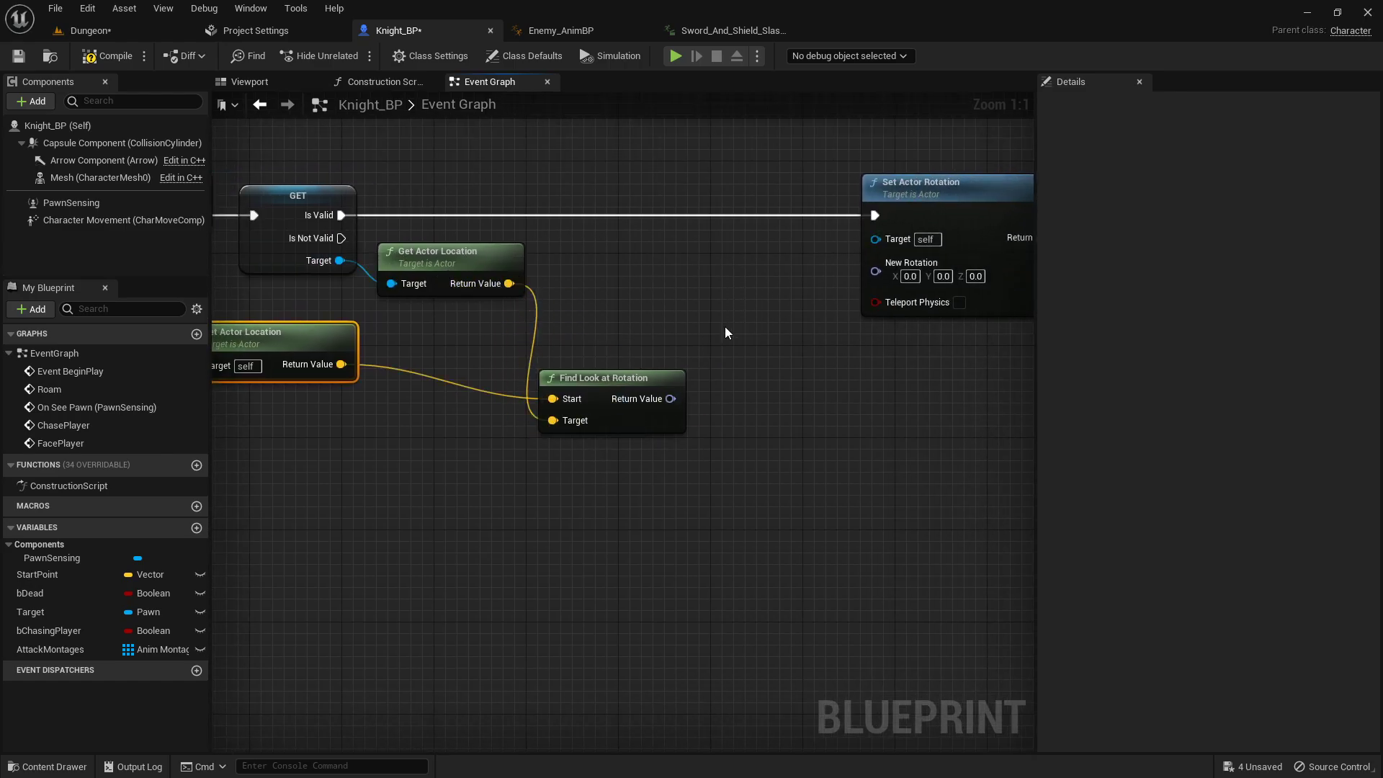
pyautogui.moveTo(724, 326); pyautogui.dragTo(649, 316, button='right')
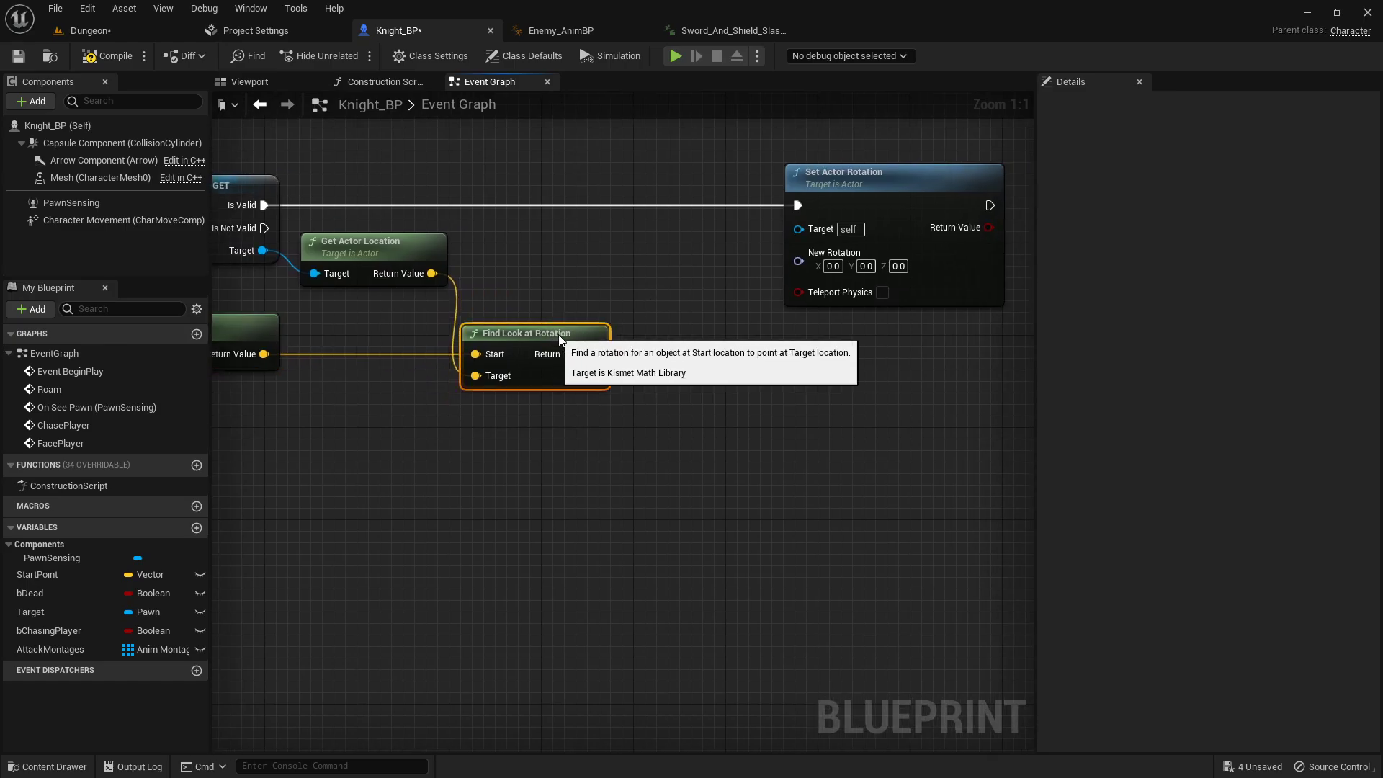
pyautogui.moveTo(559, 335); pyautogui.dragTo(779, 257)
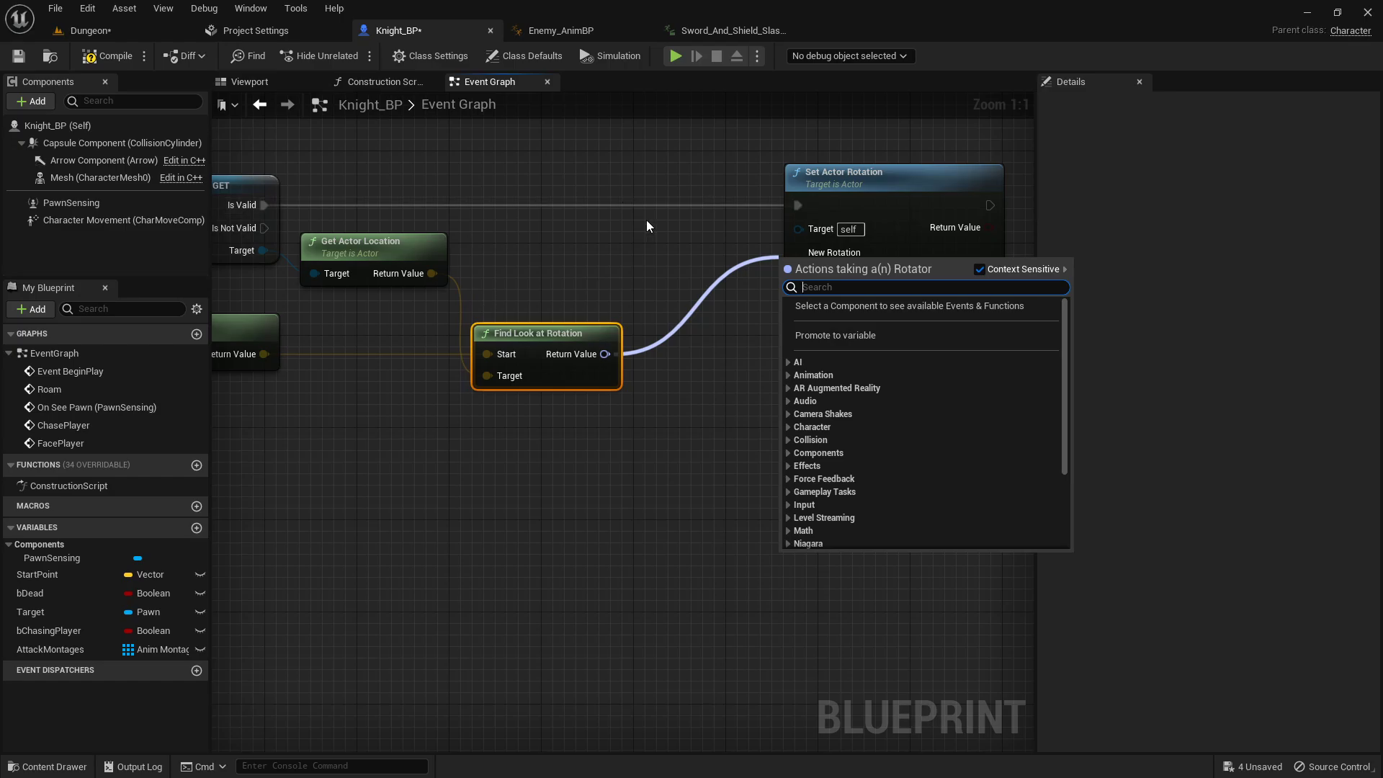
pyautogui.click(716, 387)
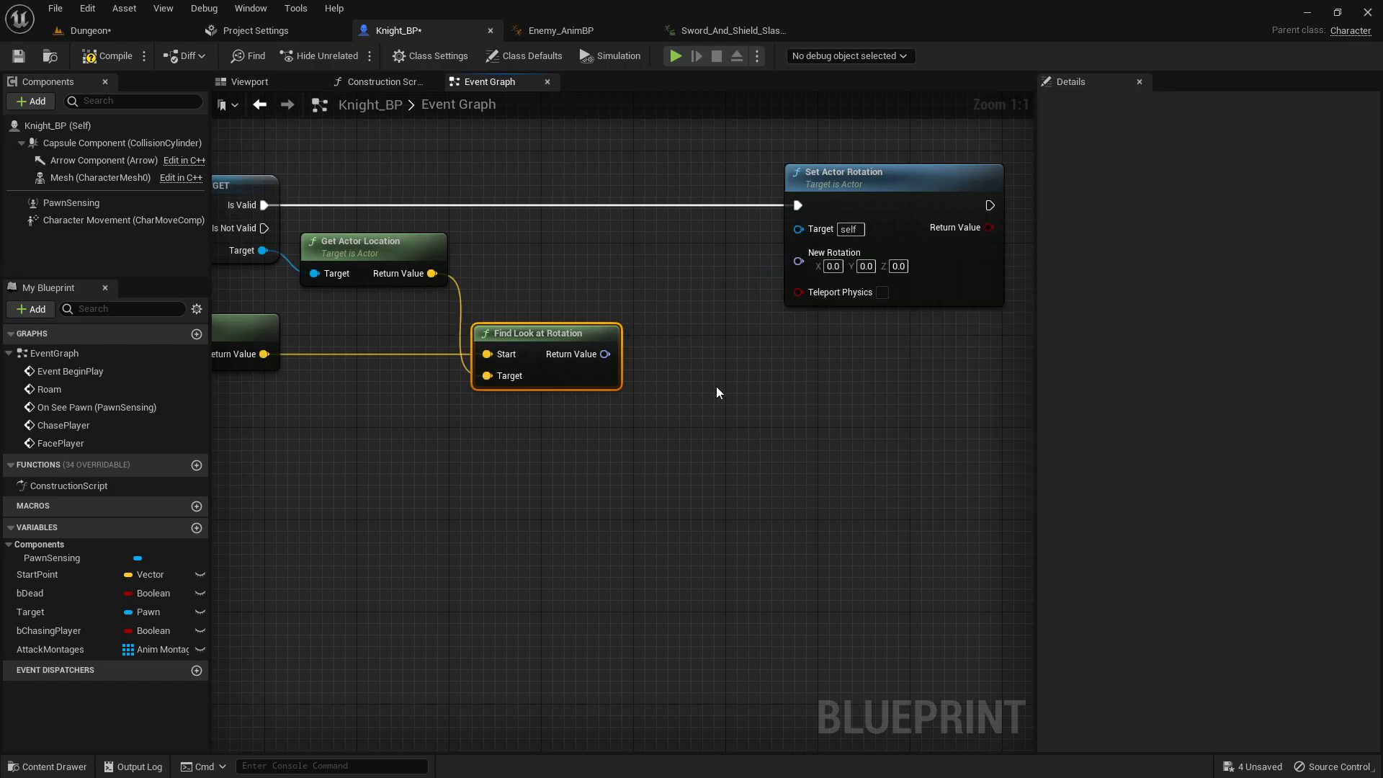
# - Split the rotation pins on Find Look at Rotation and Set Actor Rotation, and connect only the Z (Yaw) values
pyautogui.rightClick(602, 358)
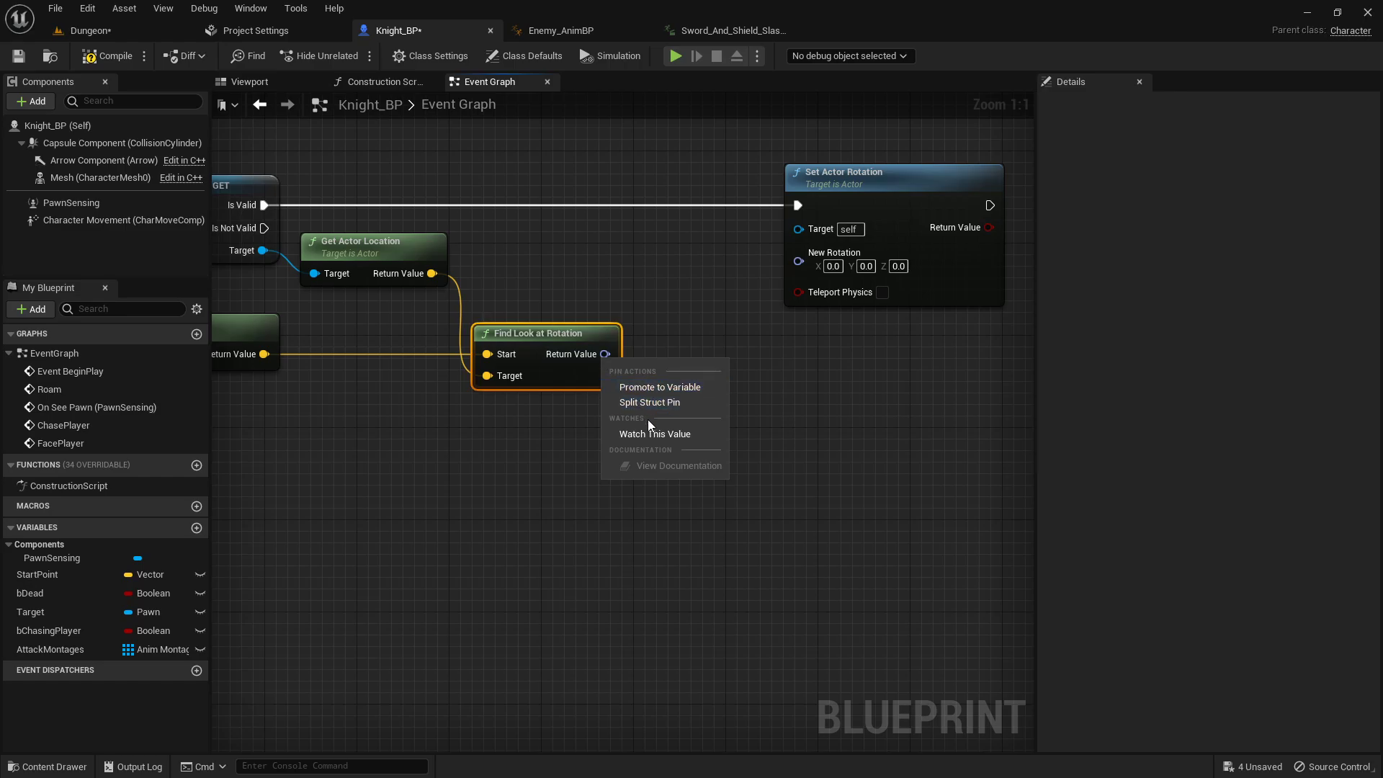
pyautogui.click(661, 402)
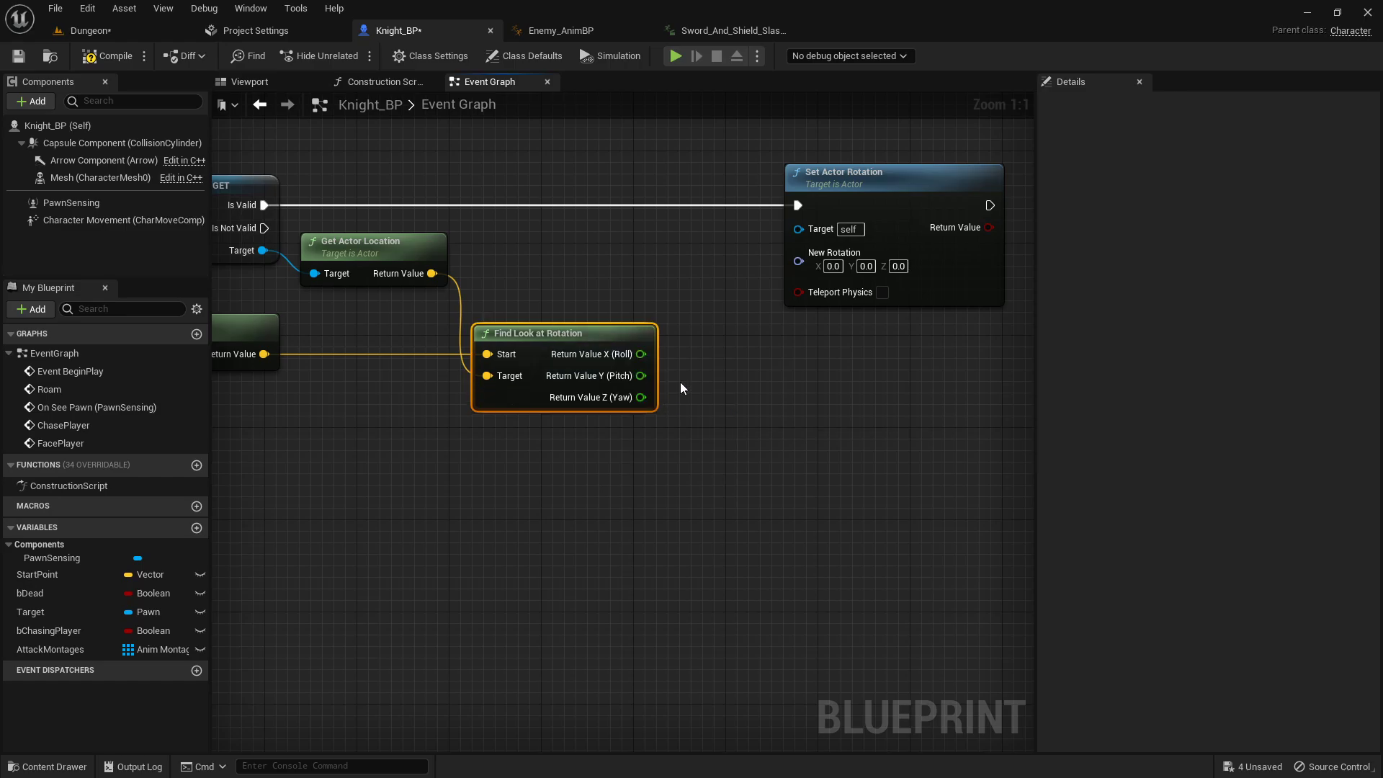
pyautogui.rightClick(798, 263)
pyautogui.click(845, 304)
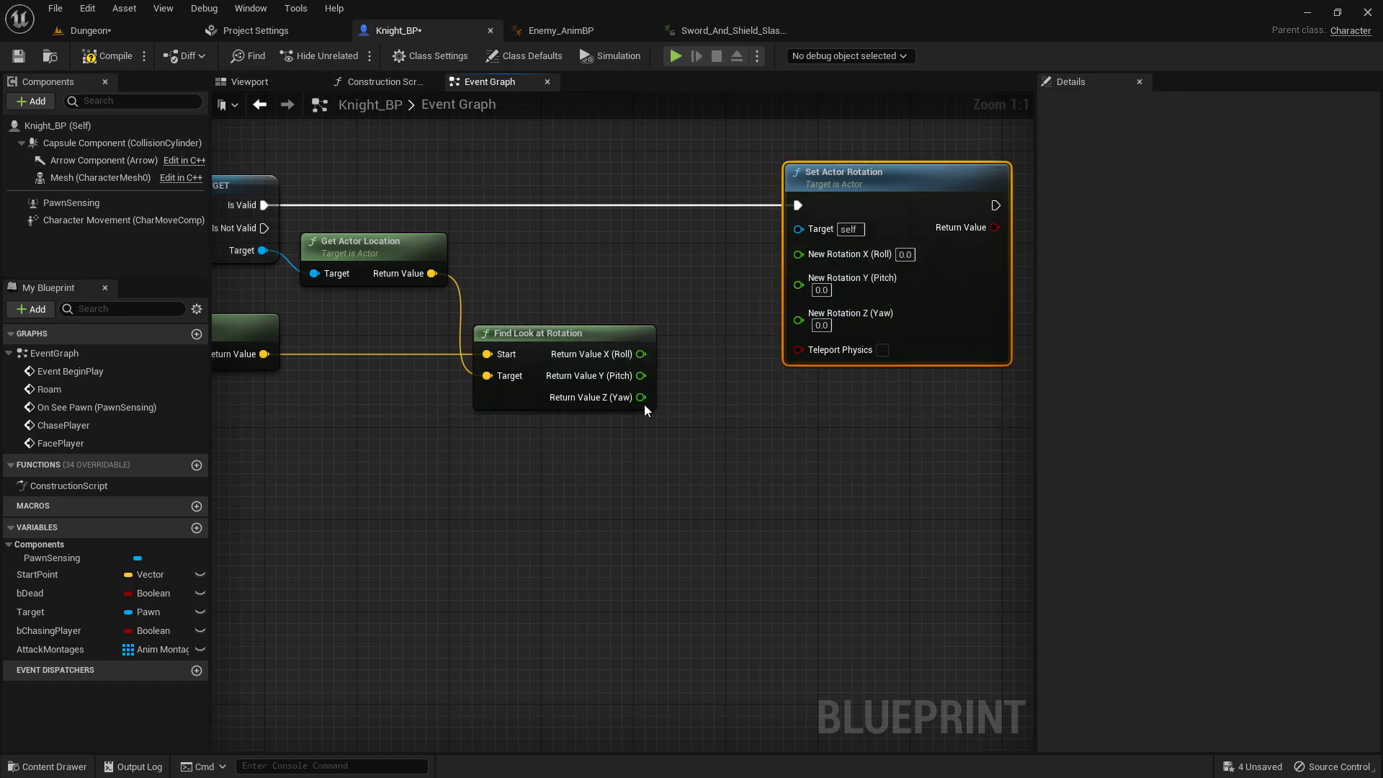
pyautogui.moveTo(637, 403); pyautogui.dragTo(815, 317)
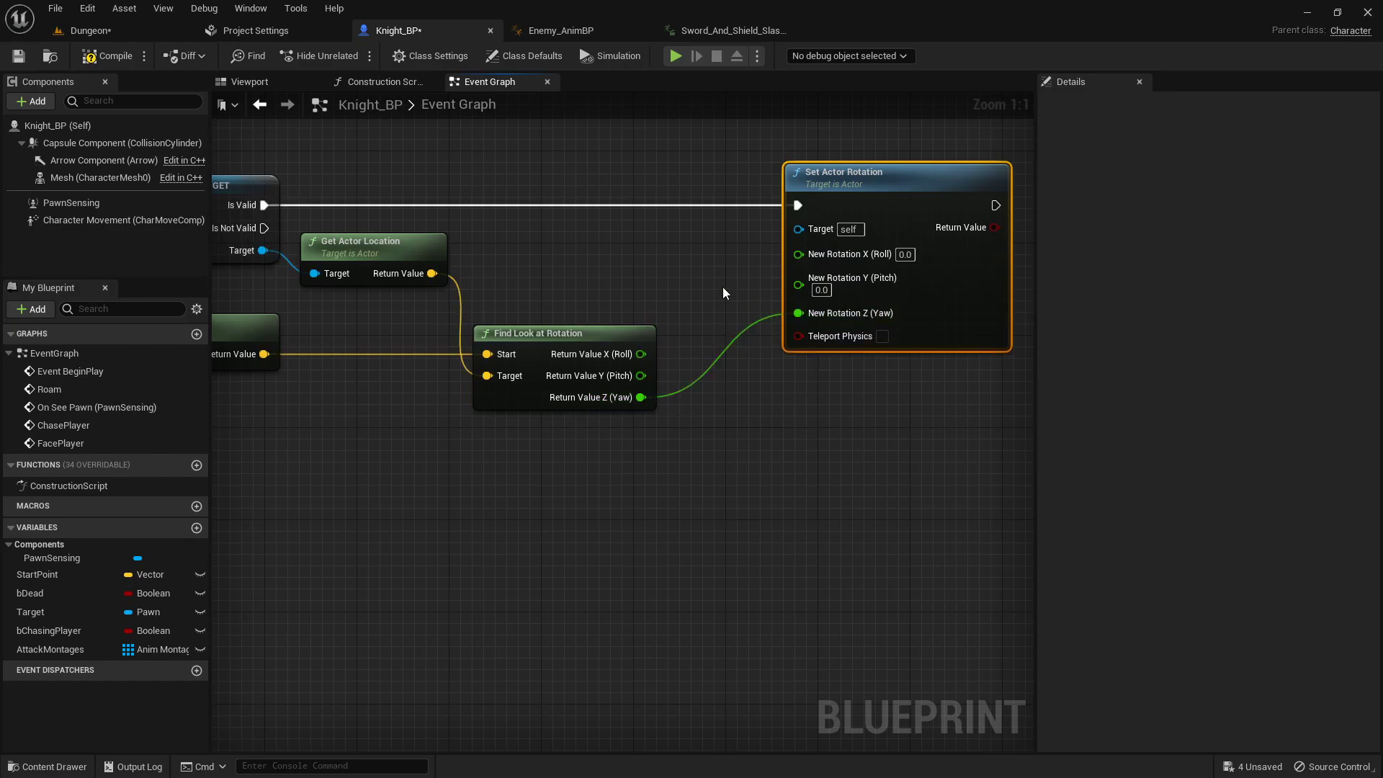
# - Compile the Knight_BP blueprint with the new FacePlayer rotation logic
pyautogui.click(689, 296)
pyautogui.scroll(-1, 690, 296)
pyautogui.moveTo(671, 275); pyautogui.dragTo(640, 296, button='right')
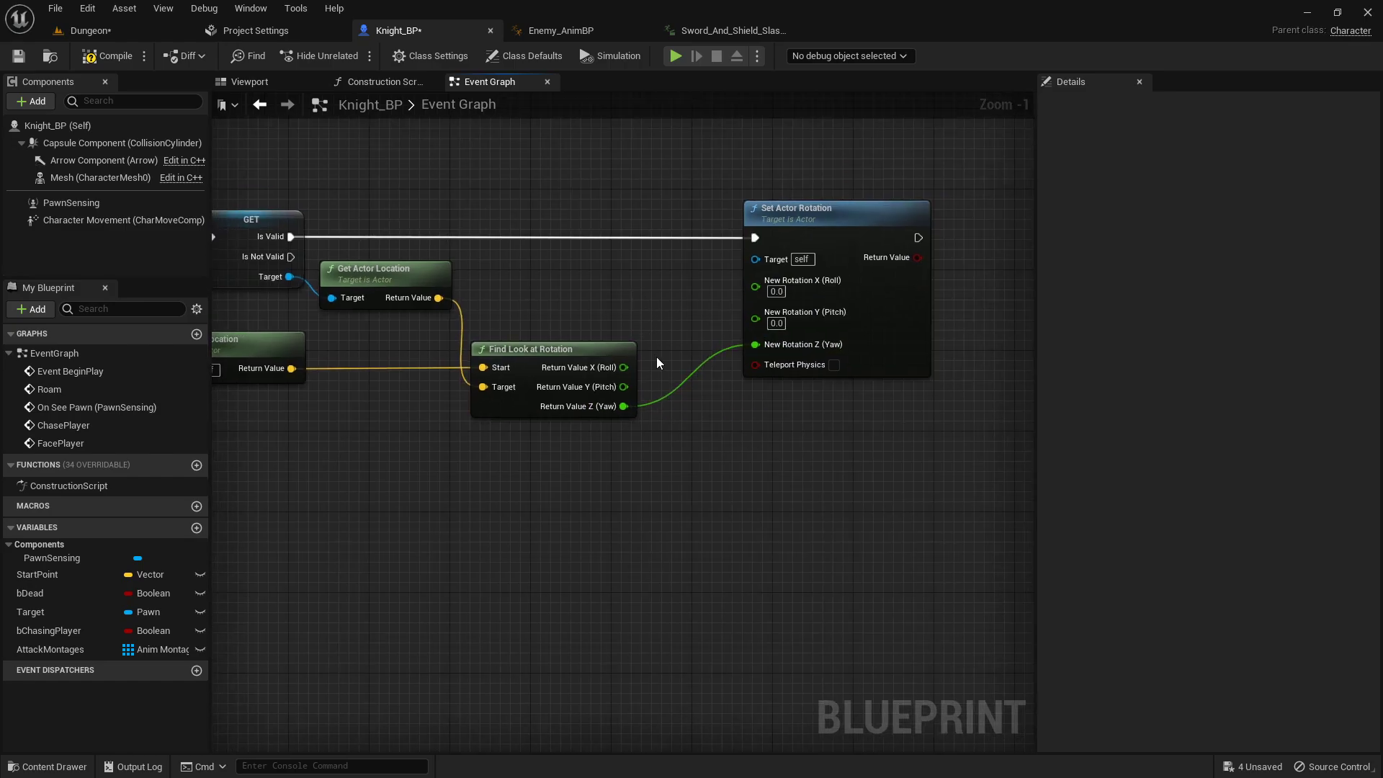
pyautogui.click(109, 58)
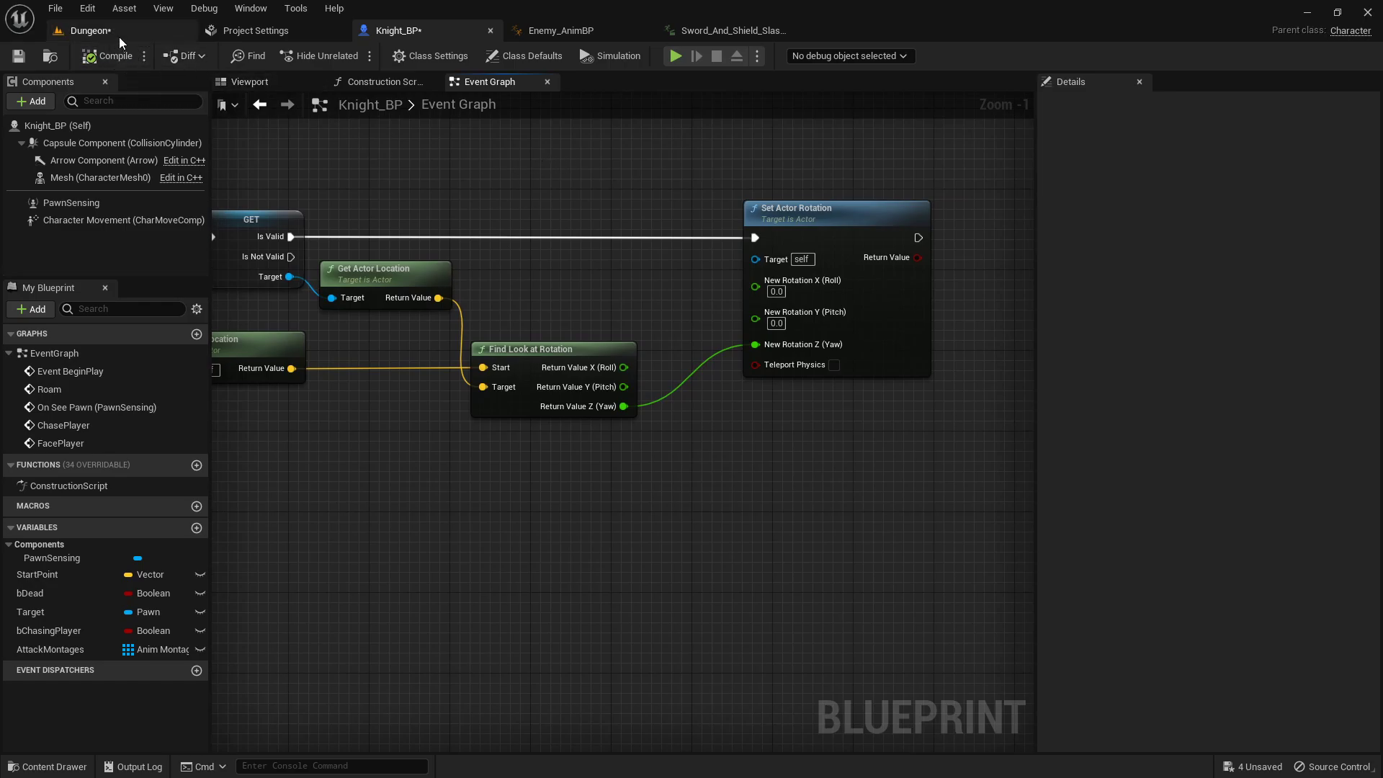
# - Add a Delay node after Set Actor Rotation in the FacePlayer chain and set its duration to 0.01
pyautogui.scroll(-2, 573, 215)
pyautogui.moveTo(596, 213); pyautogui.dragTo(759, 214, button='right')
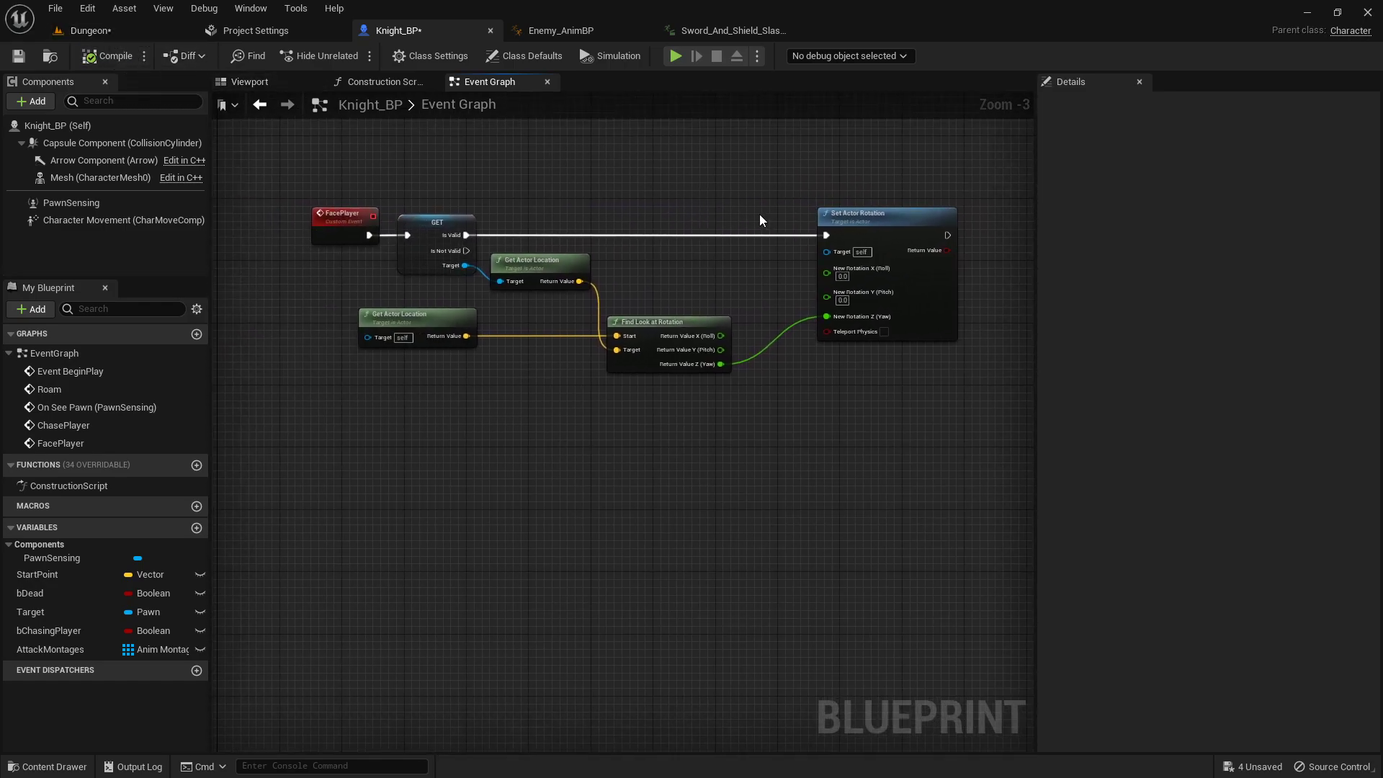
pyautogui.moveTo(678, 200); pyautogui.dragTo(305, 197, button='right')
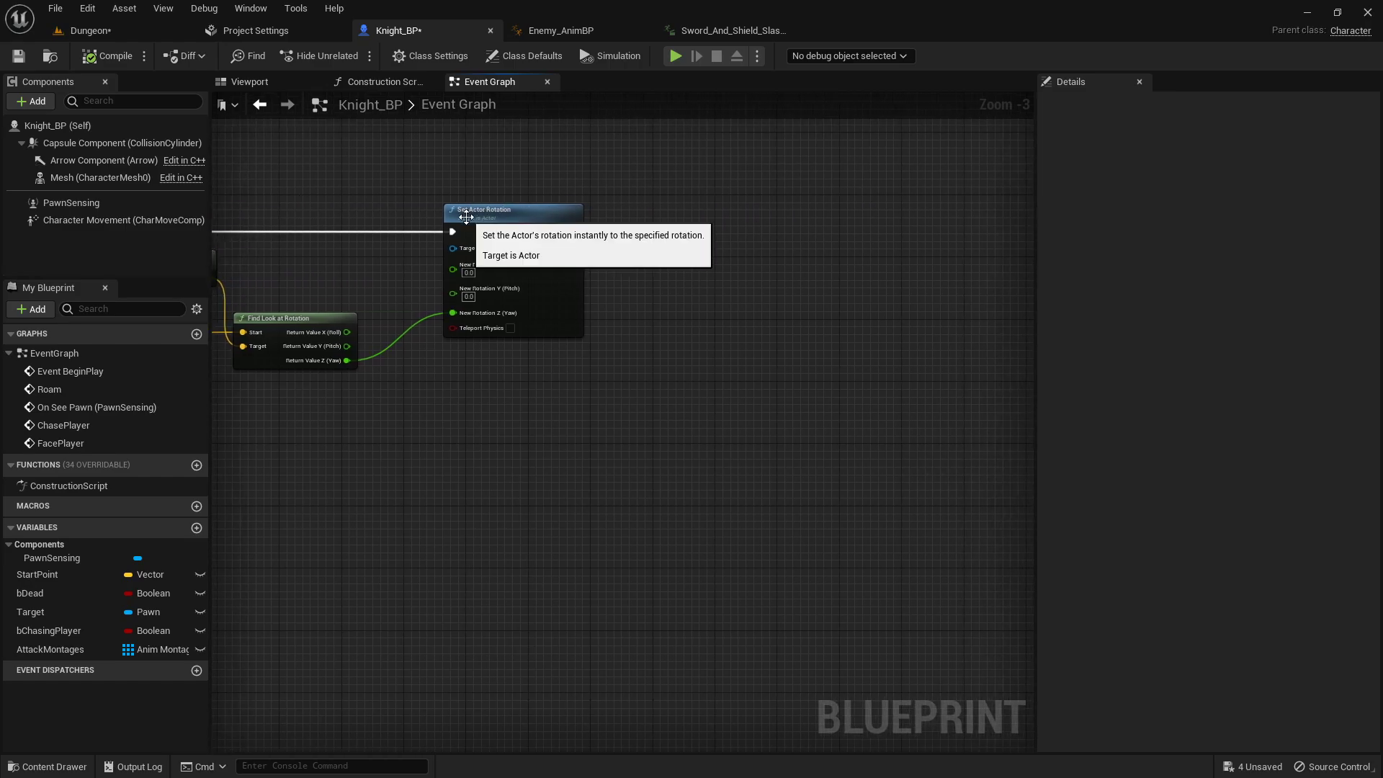
pyautogui.scroll(3, 607, 225)
pyautogui.moveTo(613, 222); pyautogui.dragTo(483, 218, button='right')
pyautogui.press('d')
pyautogui.click(502, 209)
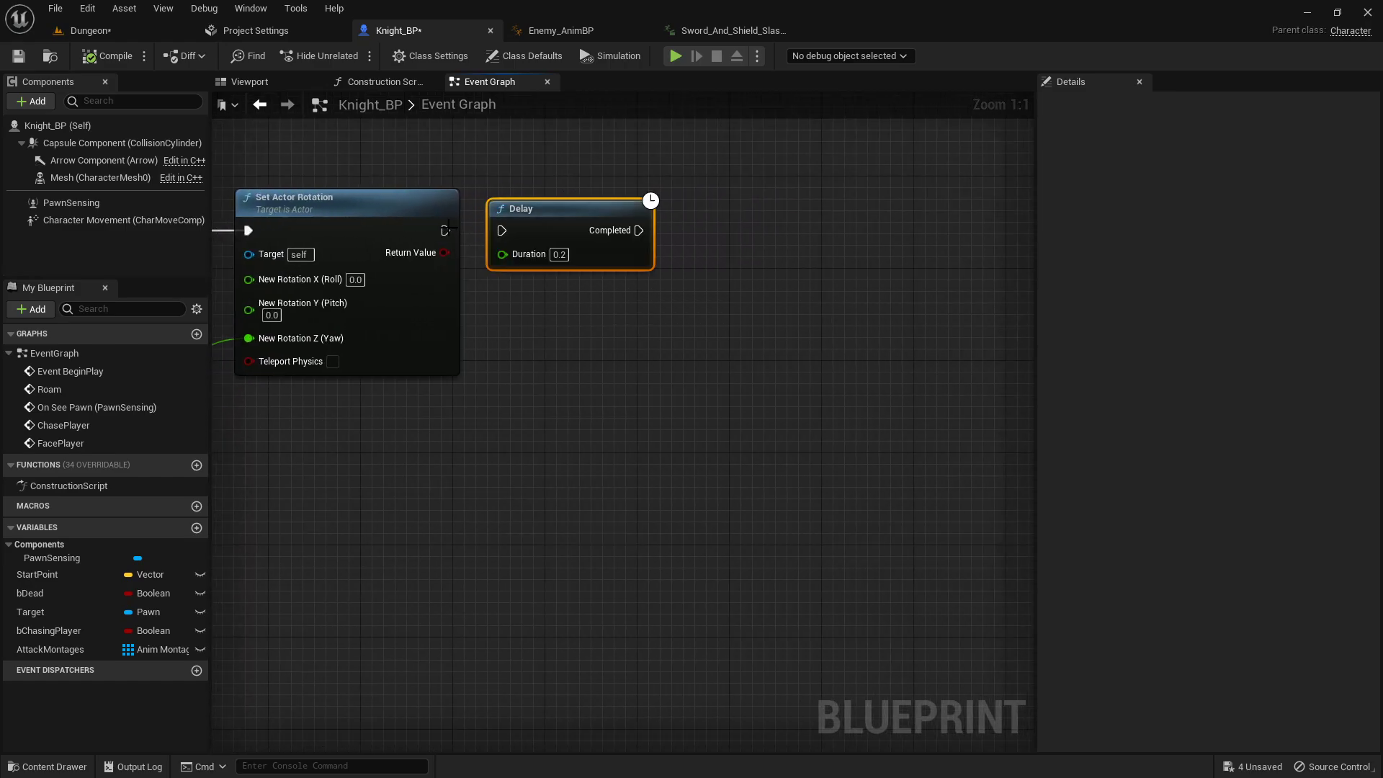
pyautogui.moveTo(444, 230); pyautogui.dragTo(504, 231)
pyautogui.click(559, 254)
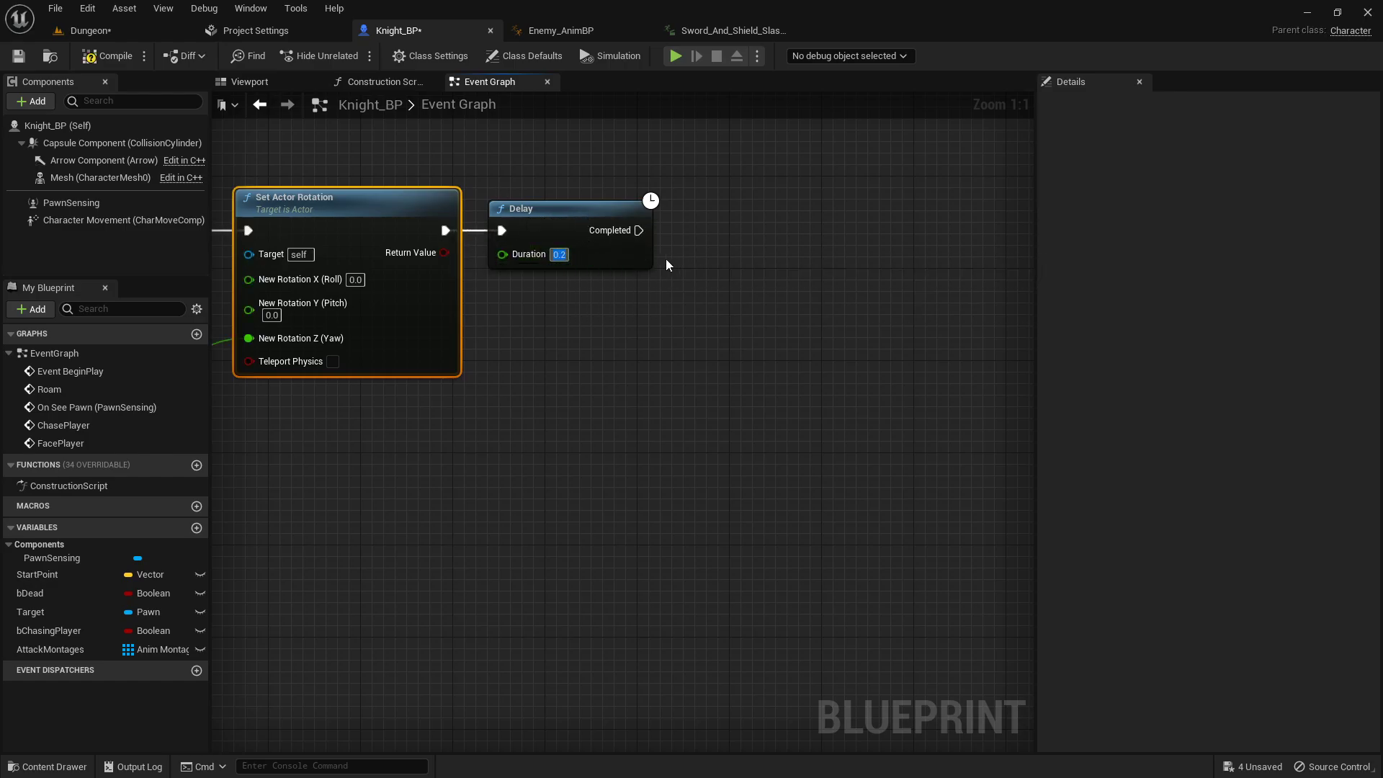
pyautogui.write('01')
pyautogui.click(710, 258)
# - Add a Branch node and run it from the FacePlayer Delay's Completed output, aligned with the Delay
pyautogui.moveTo(704, 254); pyautogui.dragTo(657, 272, button='right')
pyautogui.click(690, 242)
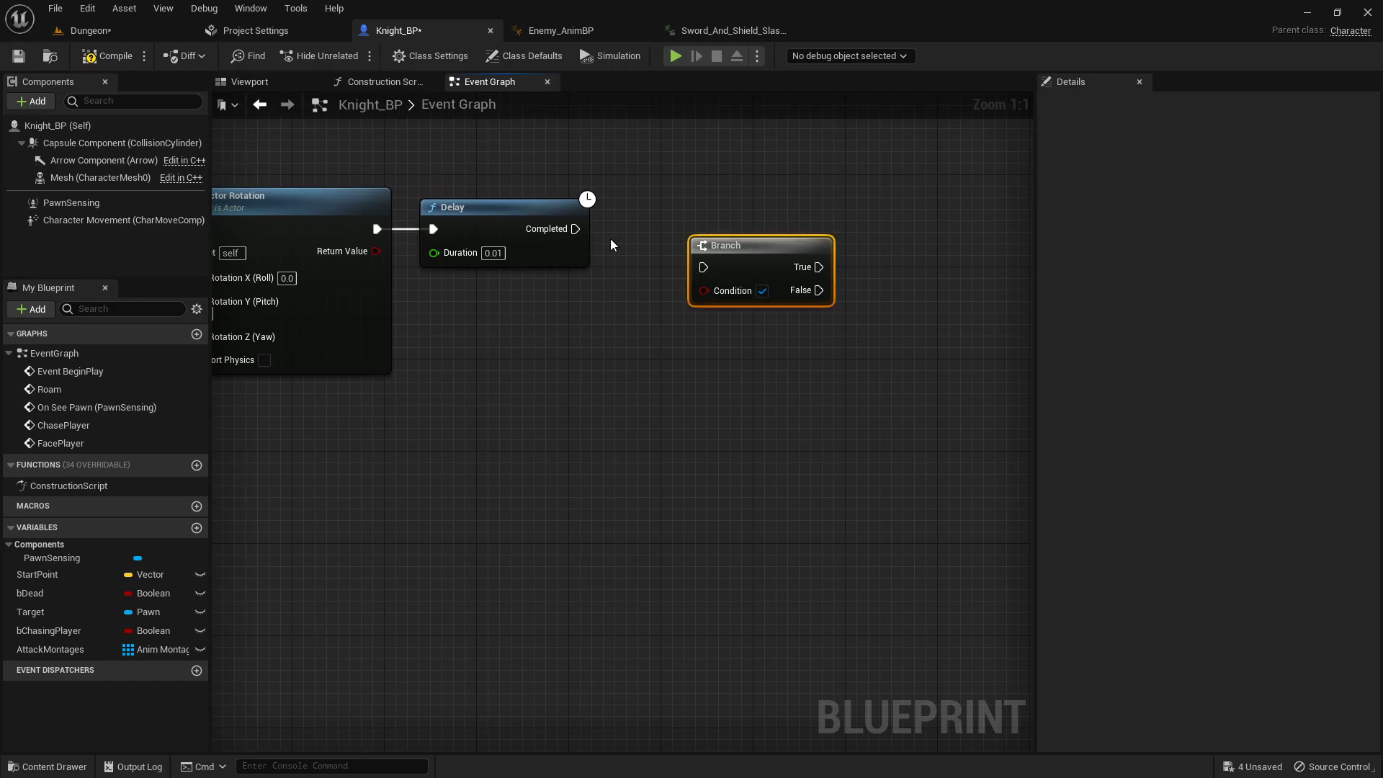
pyautogui.moveTo(575, 229); pyautogui.dragTo(750, 224)
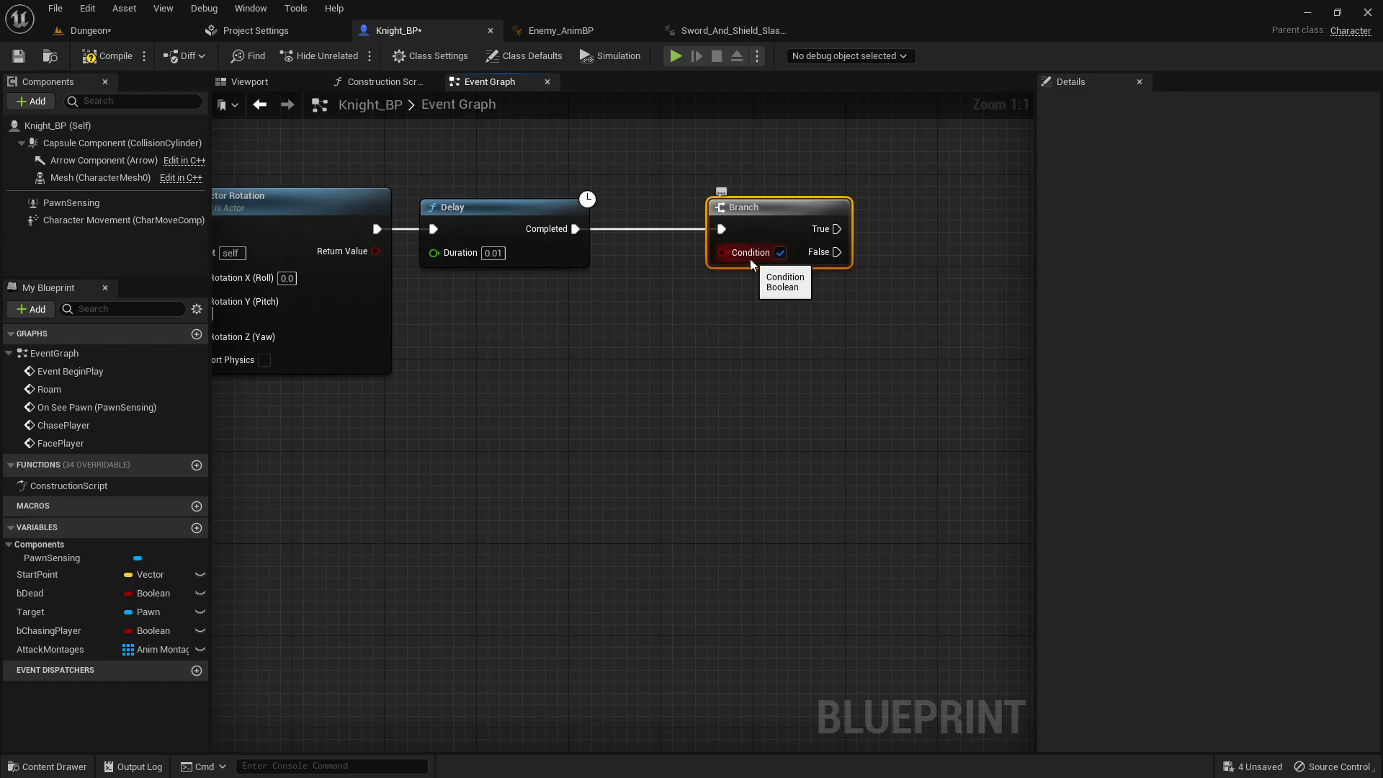
# - Add a Mesh component reference beneath the FacePlayer Delay and create a Get Anim Instance node from it
pyautogui.moveTo(75, 177); pyautogui.dragTo(335, 230)
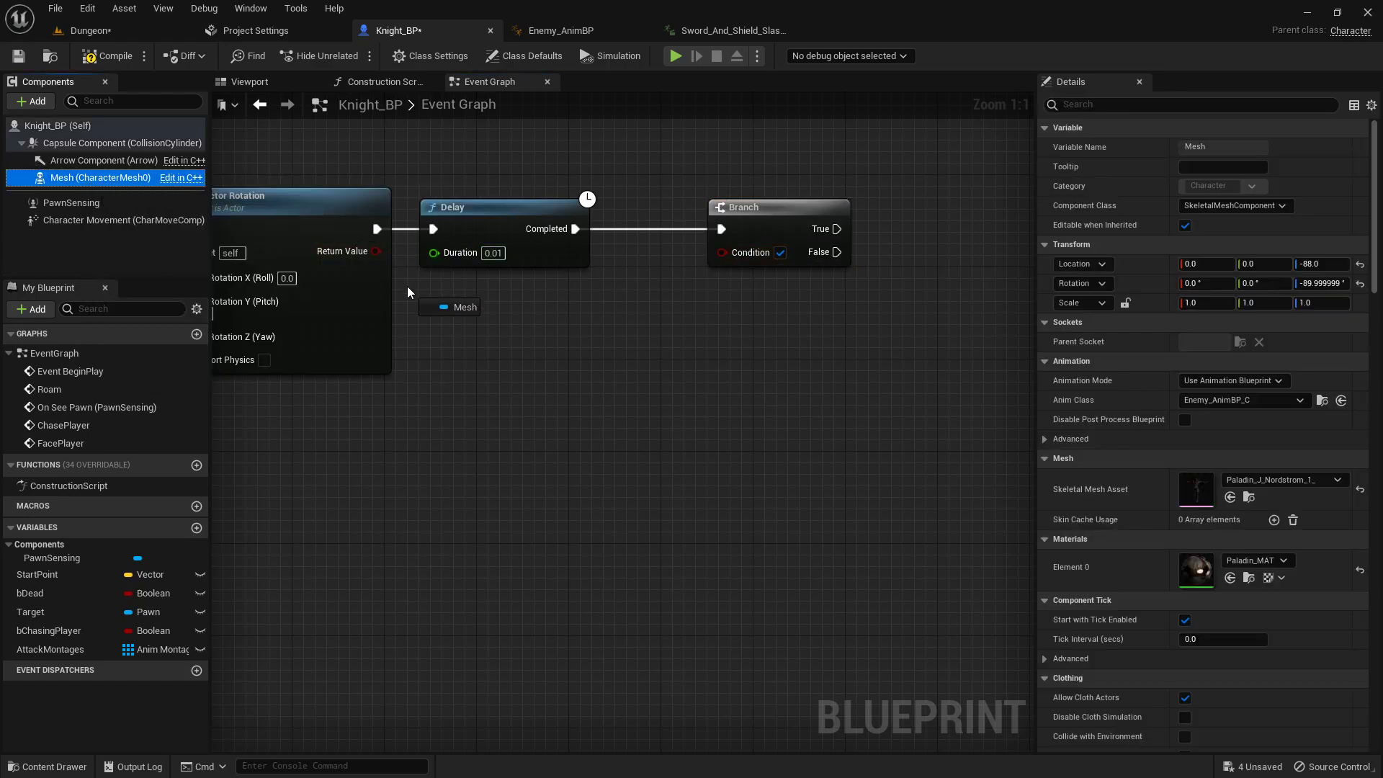
pyautogui.moveTo(408, 291); pyautogui.dragTo(575, 304)
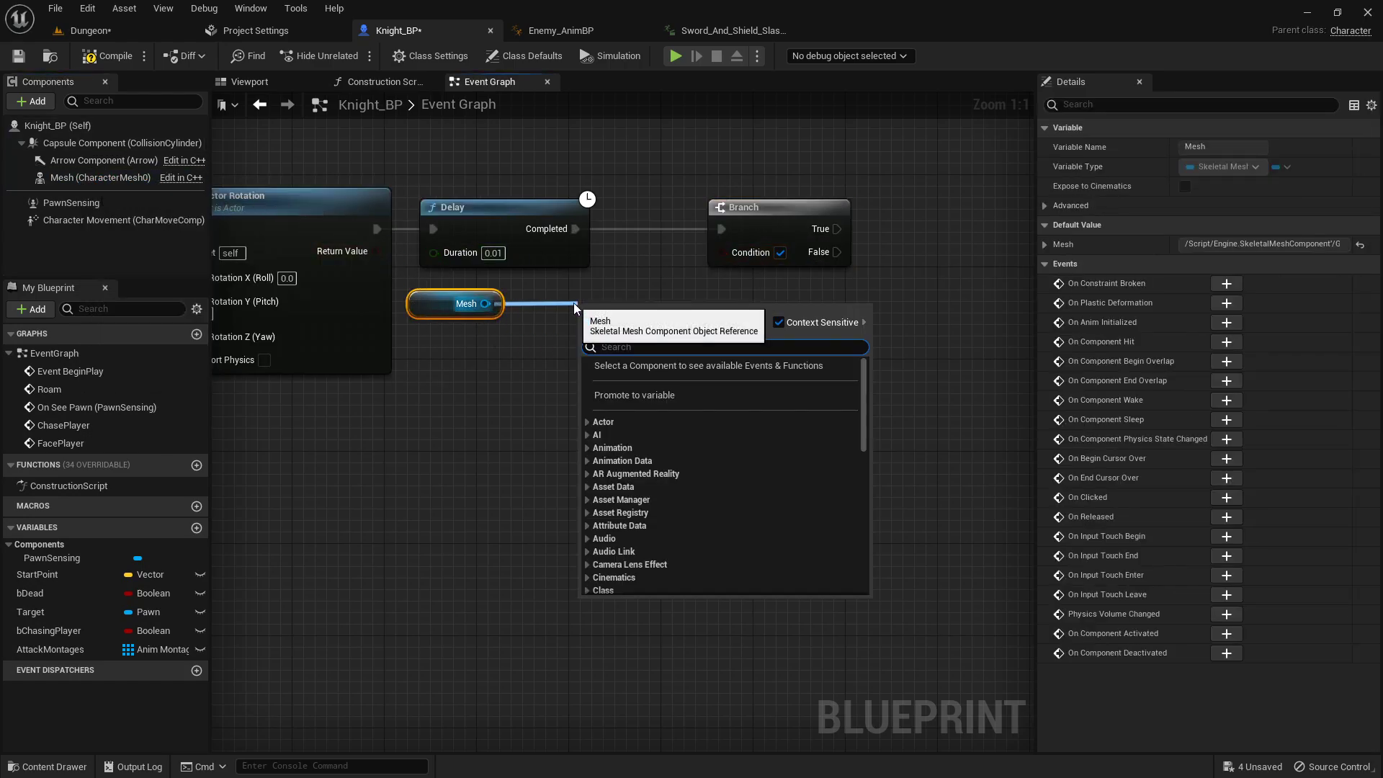
pyautogui.write('get anim instanc')
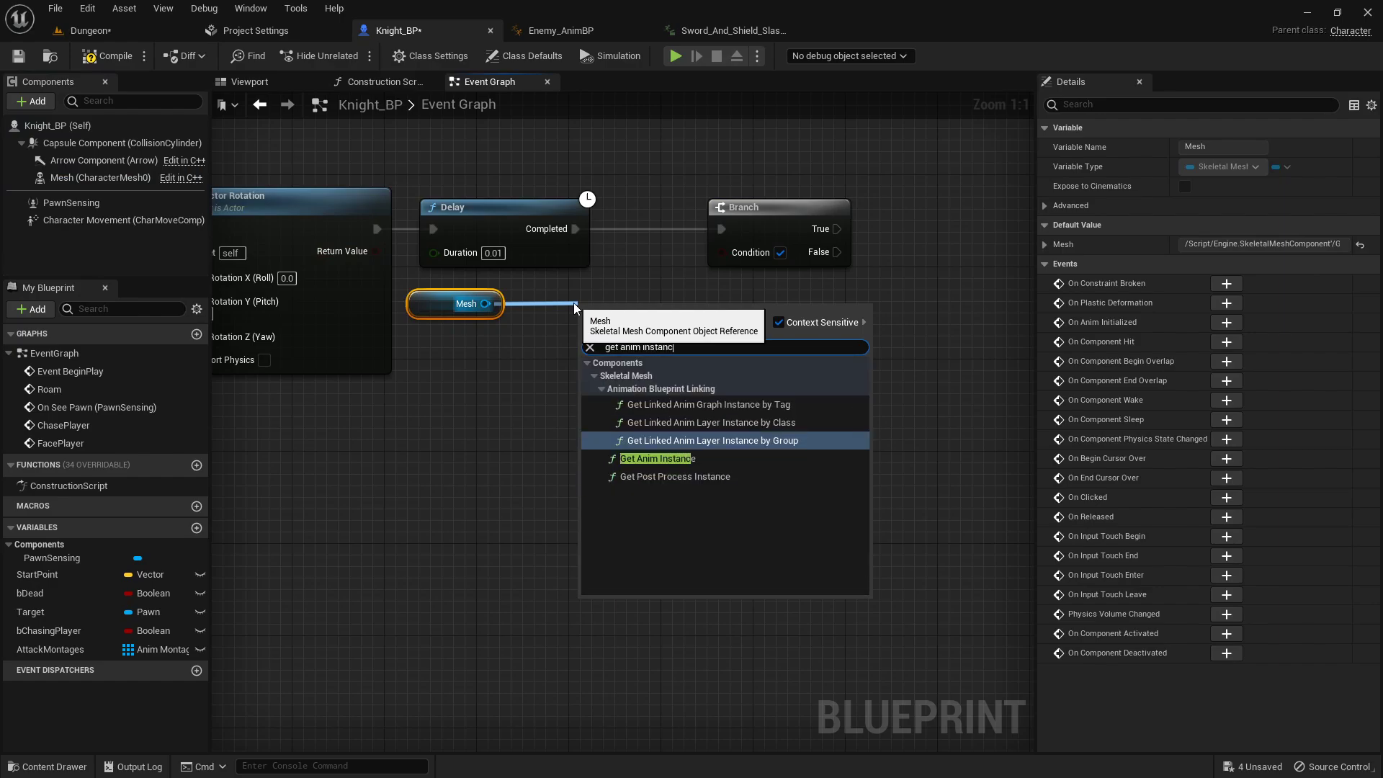
pyautogui.write('e')
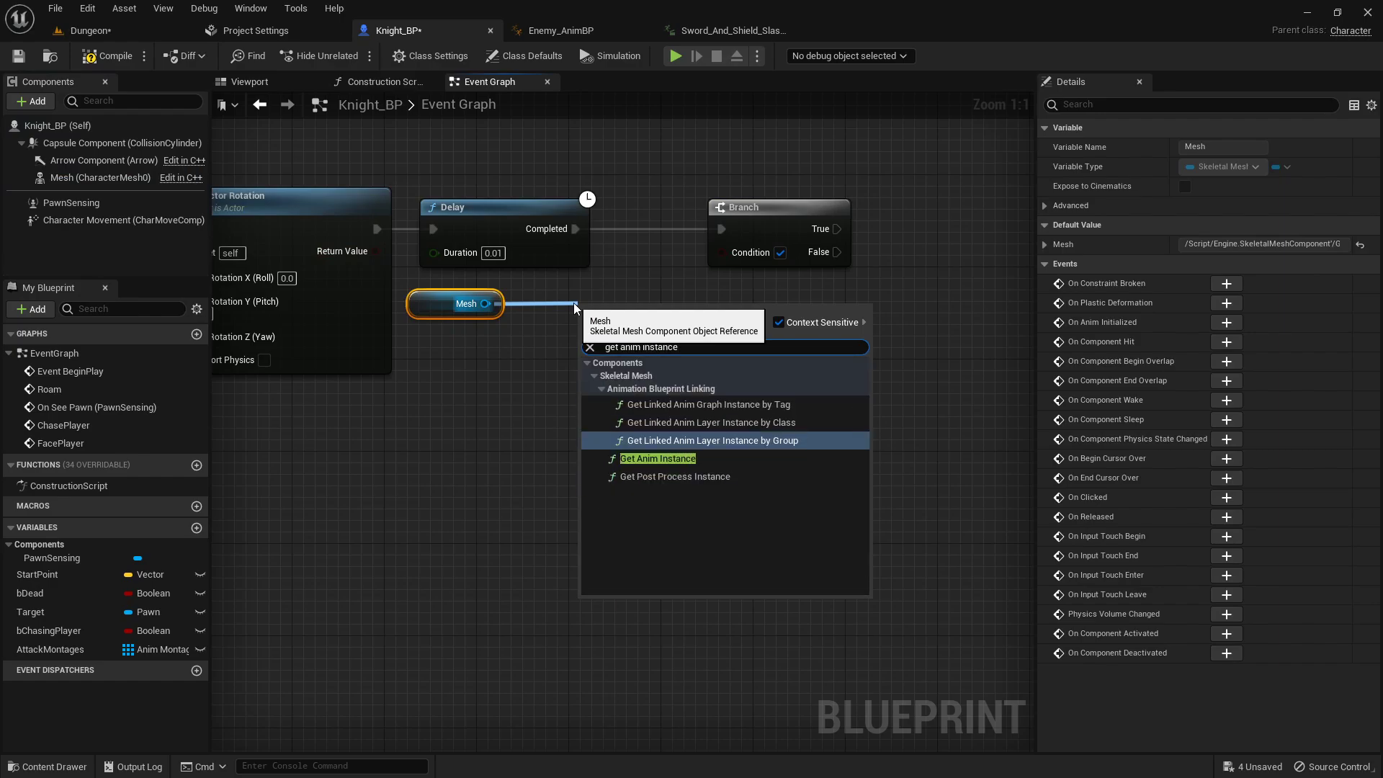
pyautogui.click(668, 459)
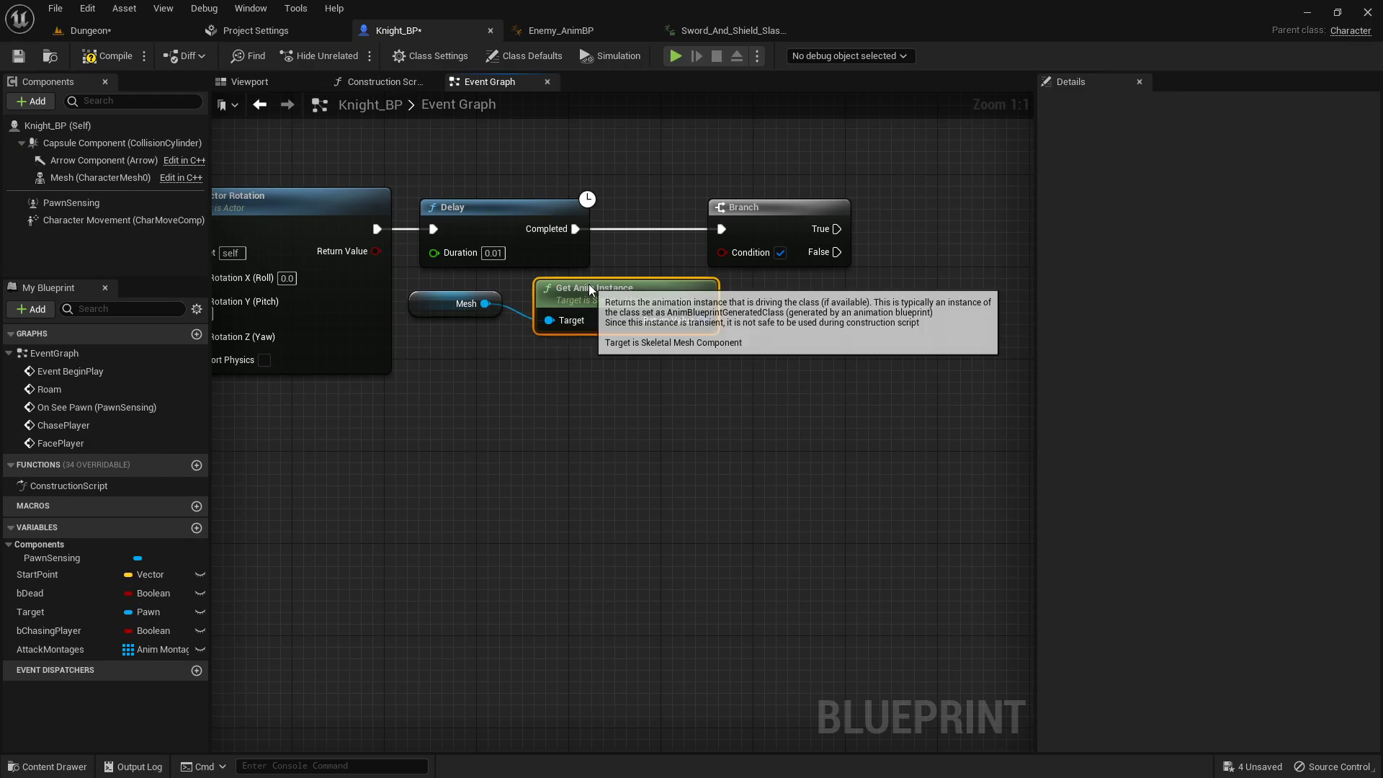
# - Add an Is Any Montage Playing node from Get Anim Instance, feed its result into the Branch condition, and tidy the node layout
pyautogui.moveTo(443, 353); pyautogui.dragTo(634, 327)
pyautogui.click(518, 384)
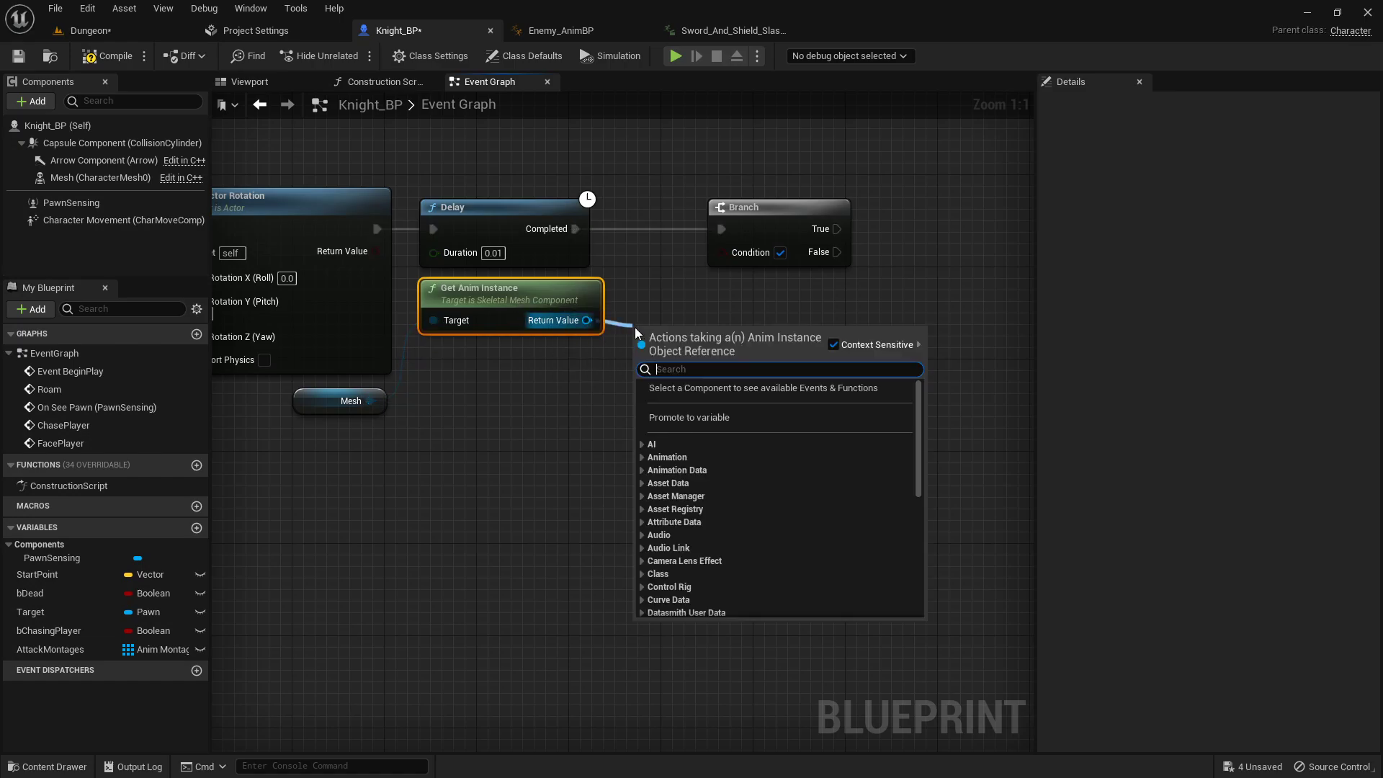
pyautogui.write('is any mont')
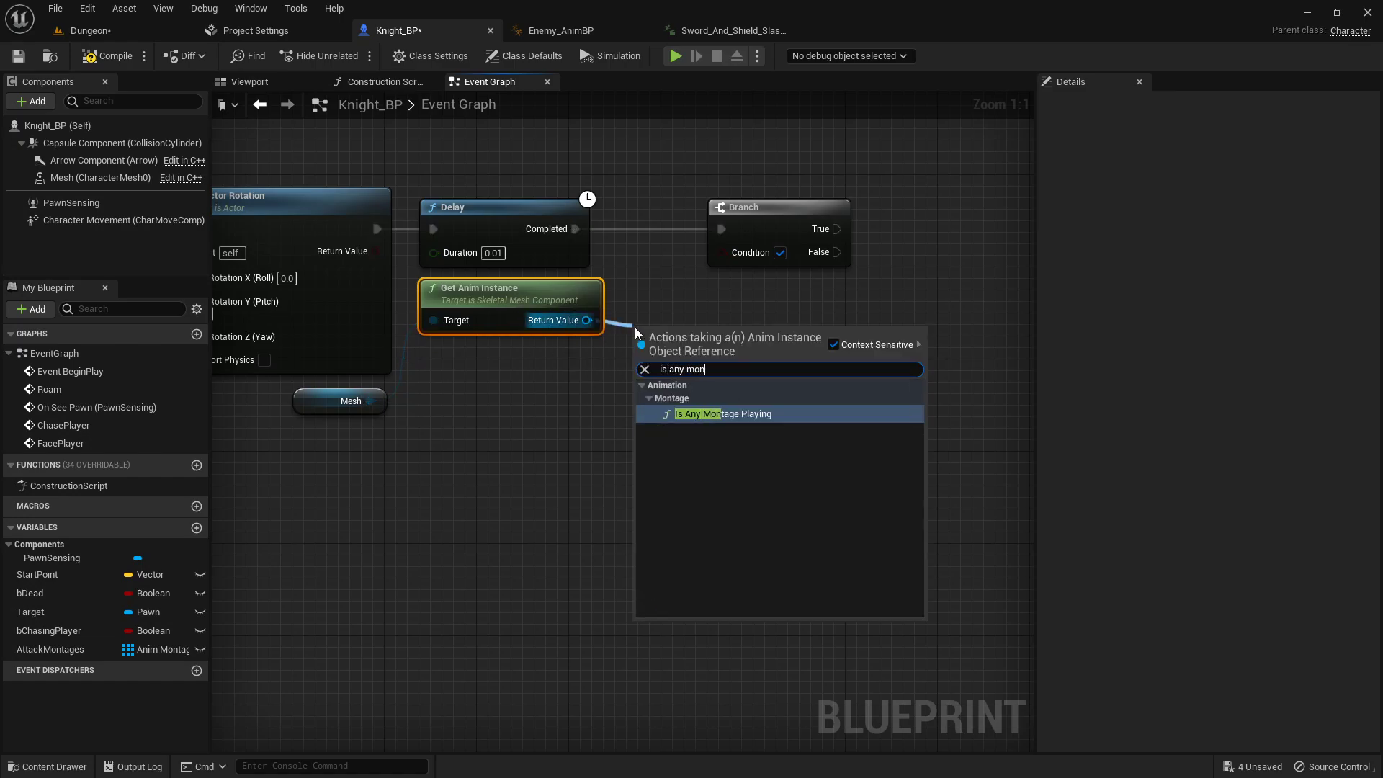
pyautogui.press('Return')
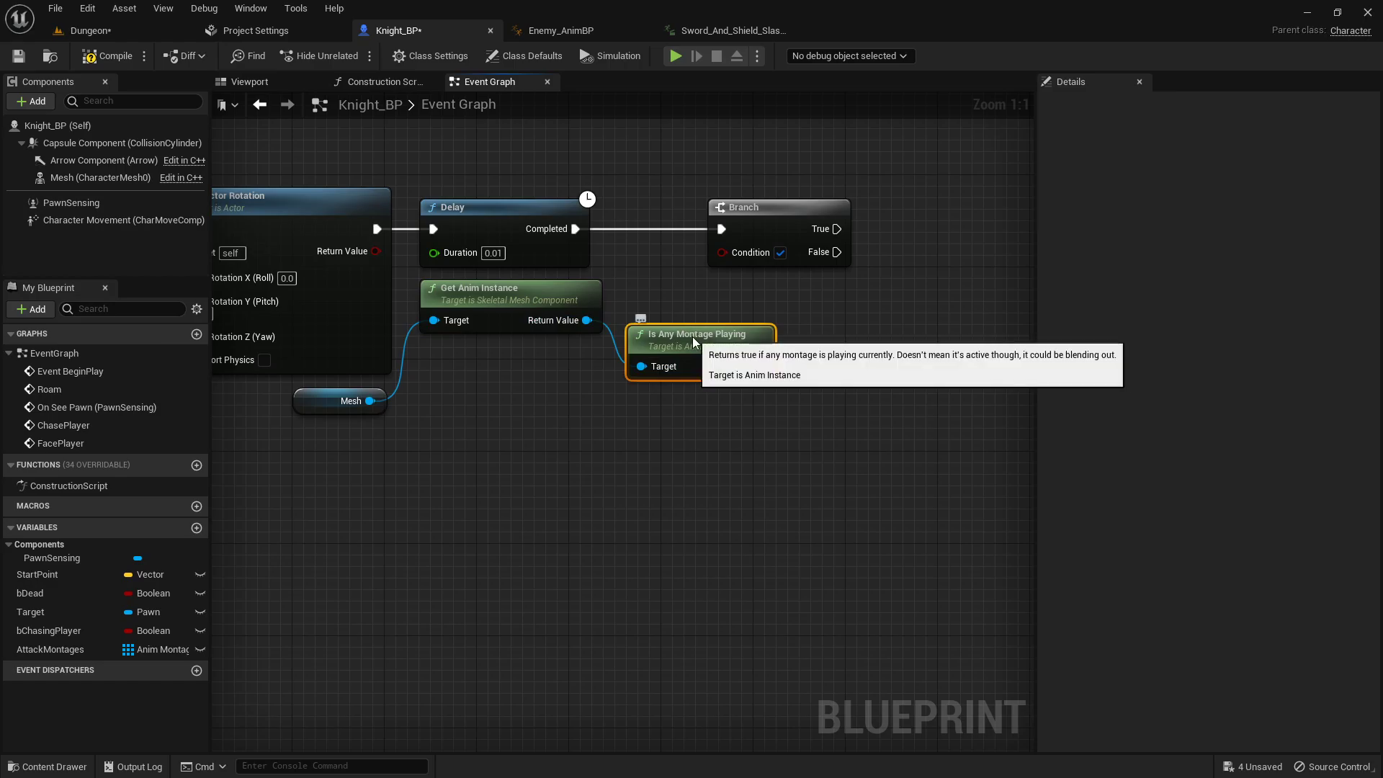
pyautogui.moveTo(695, 325); pyautogui.dragTo(695, 280)
pyautogui.moveTo(781, 200); pyautogui.dragTo(862, 200)
pyautogui.moveTo(810, 260); pyautogui.dragTo(807, 254)
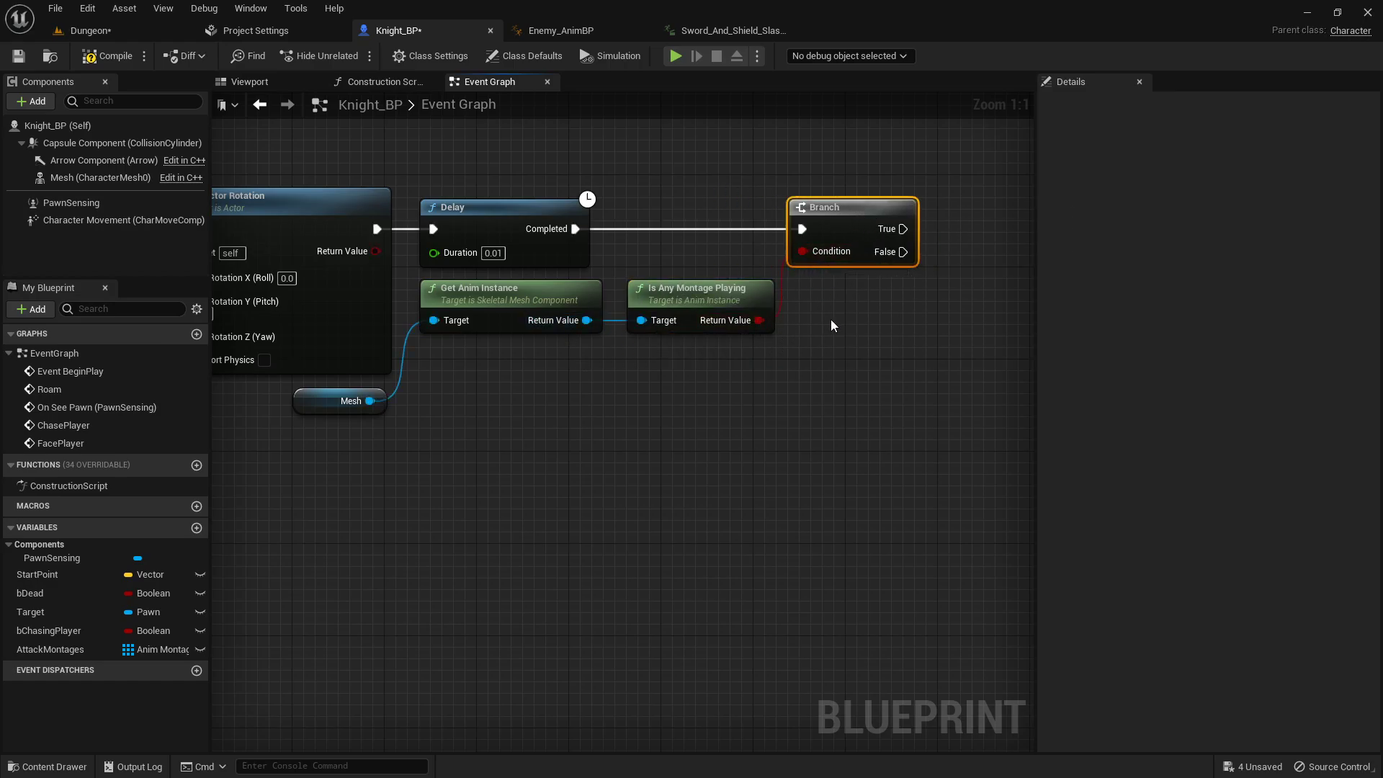
# - Call Face Player from the True output of the FacePlayer Branch so the turning logic loops
pyautogui.moveTo(889, 229); pyautogui.dragTo(548, 214, button='right')
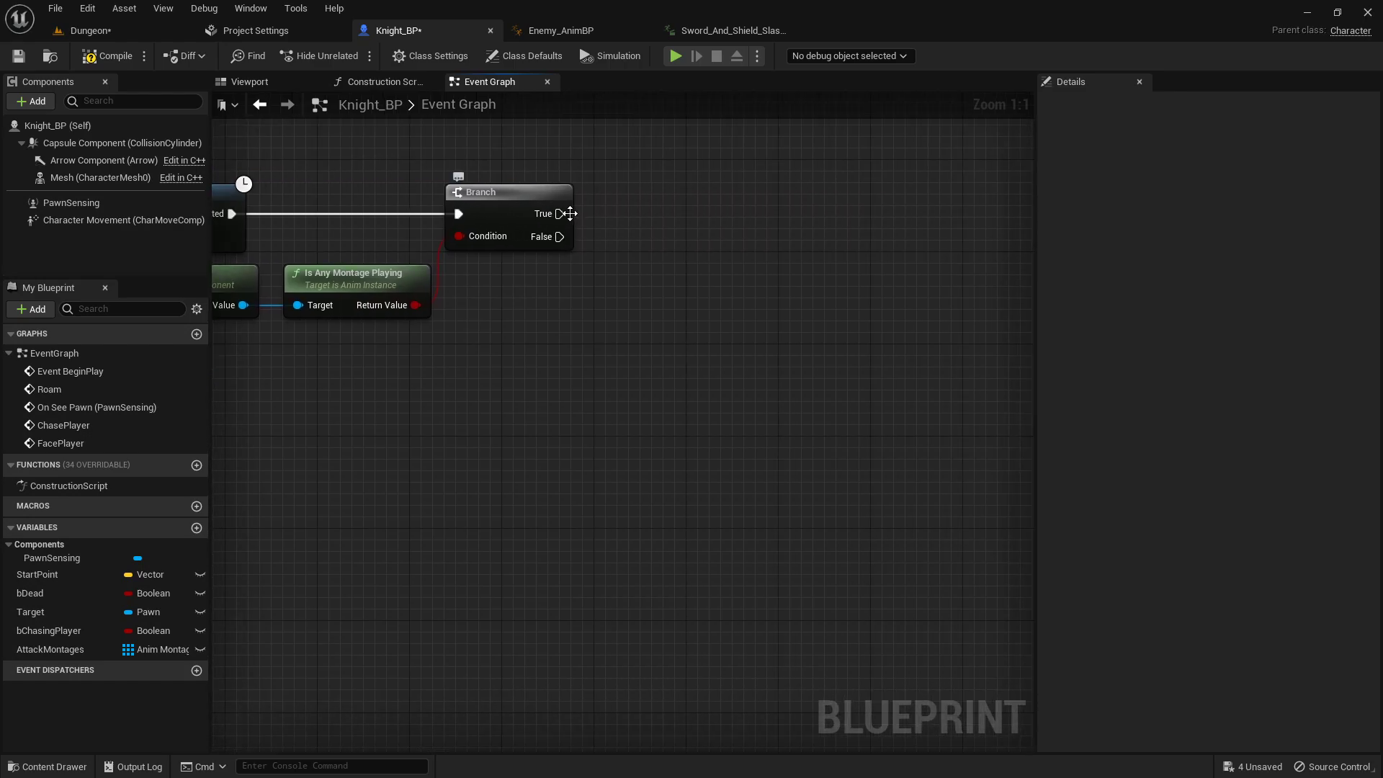
pyautogui.moveTo(560, 214); pyautogui.dragTo(680, 224)
pyautogui.write('face')
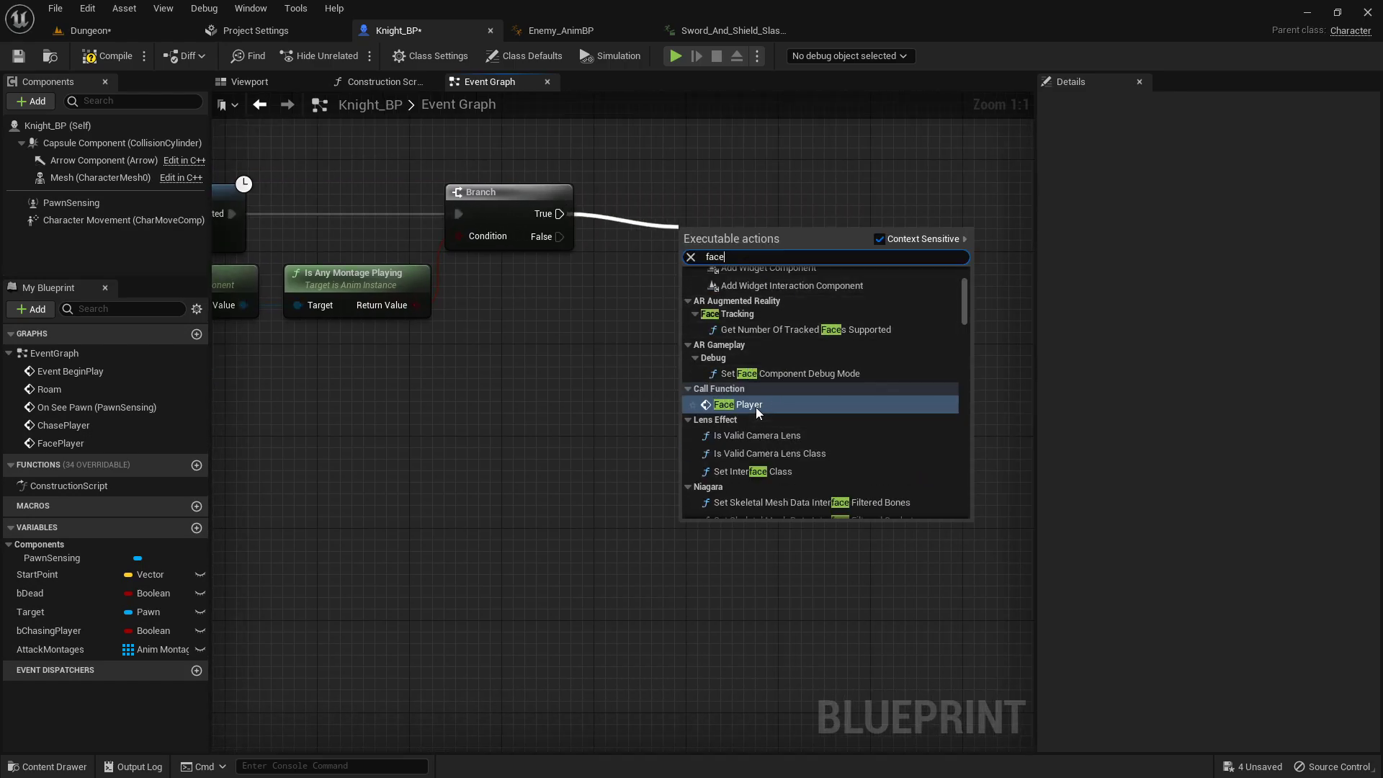
pyautogui.click(753, 405)
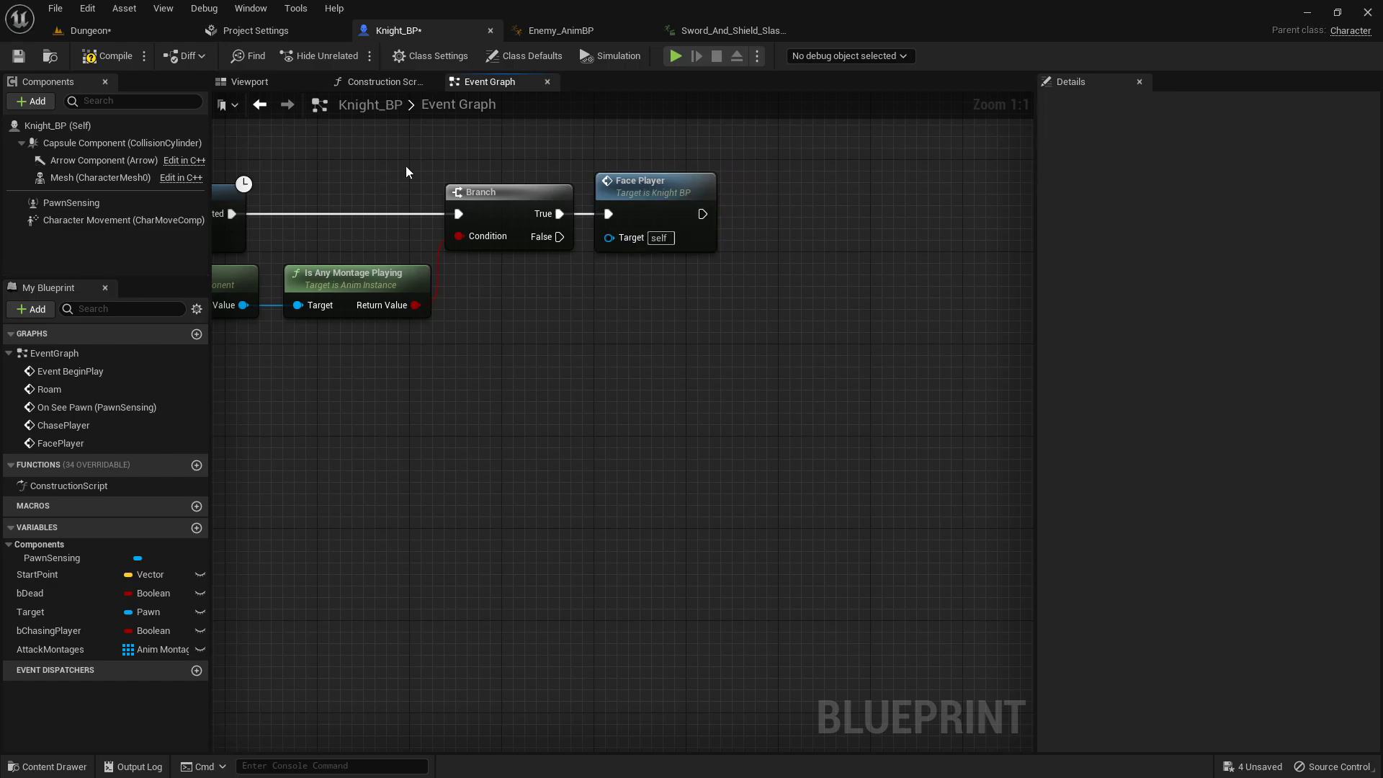
# - Examine the Face Player call beside Play Montage and the completed FacePlayer chain in the event graph
pyautogui.scroll(-3, 405, 166)
pyautogui.moveTo(375, 166); pyautogui.dragTo(735, 214, button='right')
pyautogui.scroll(-2, 598, 191)
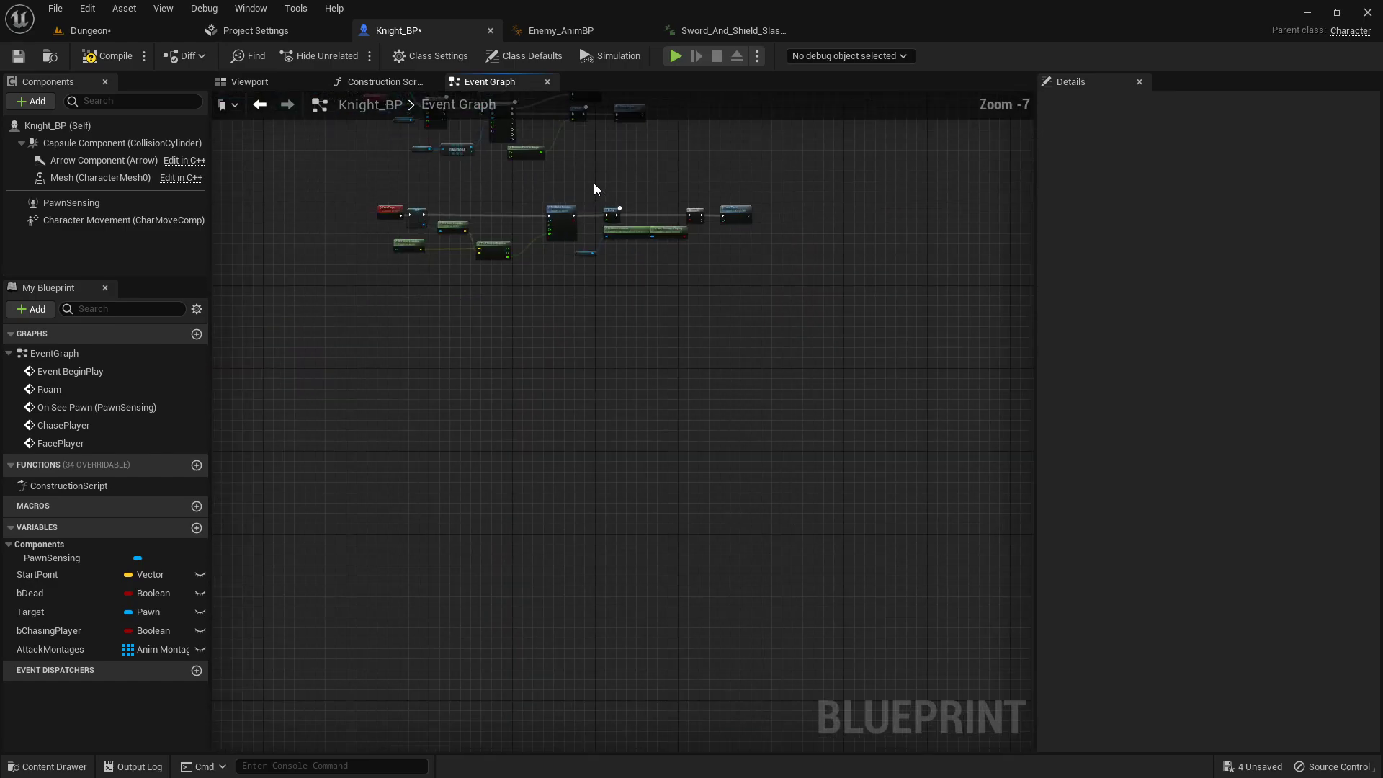
pyautogui.scroll(-2, 593, 305)
pyautogui.scroll(5, 571, 194)
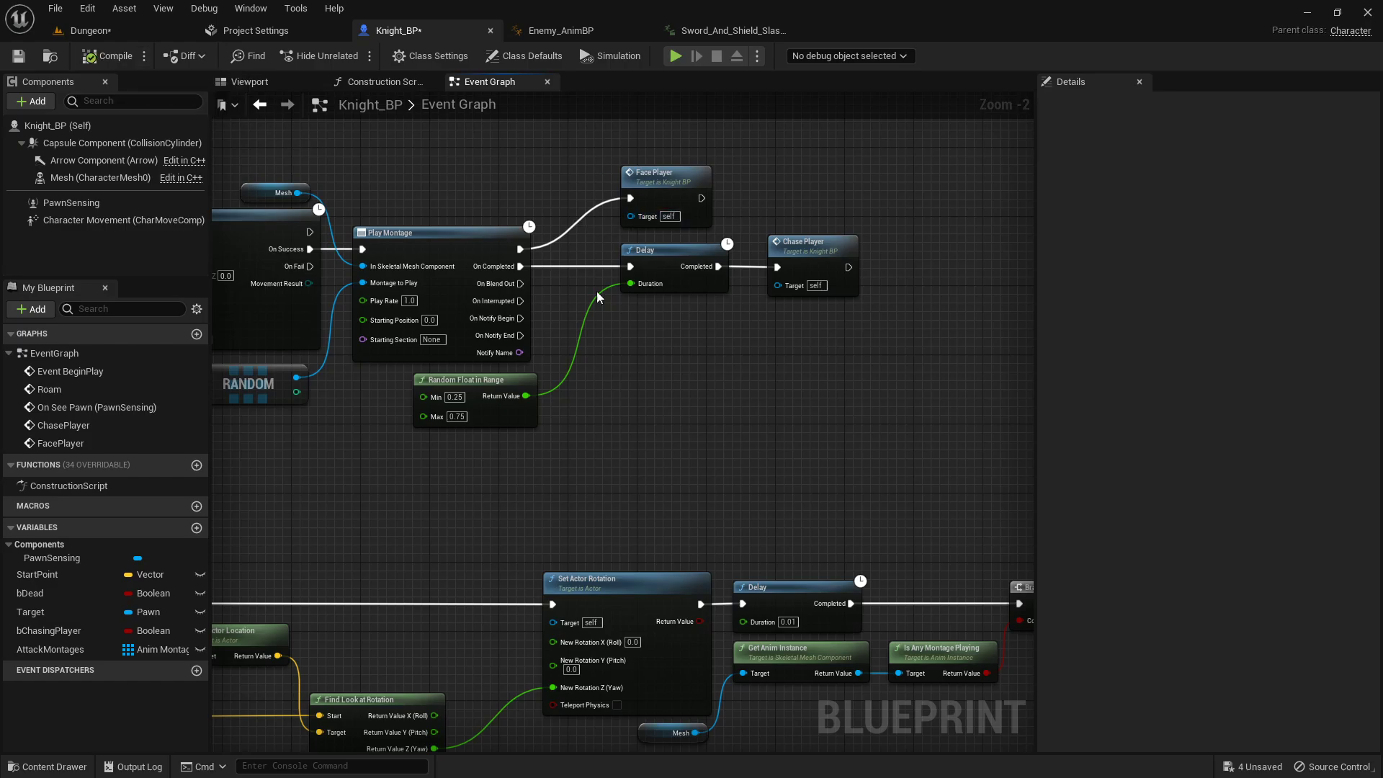
pyautogui.moveTo(774, 369); pyautogui.dragTo(571, 201, button='right')
pyautogui.moveTo(644, 229); pyautogui.dragTo(609, 248, button='right')
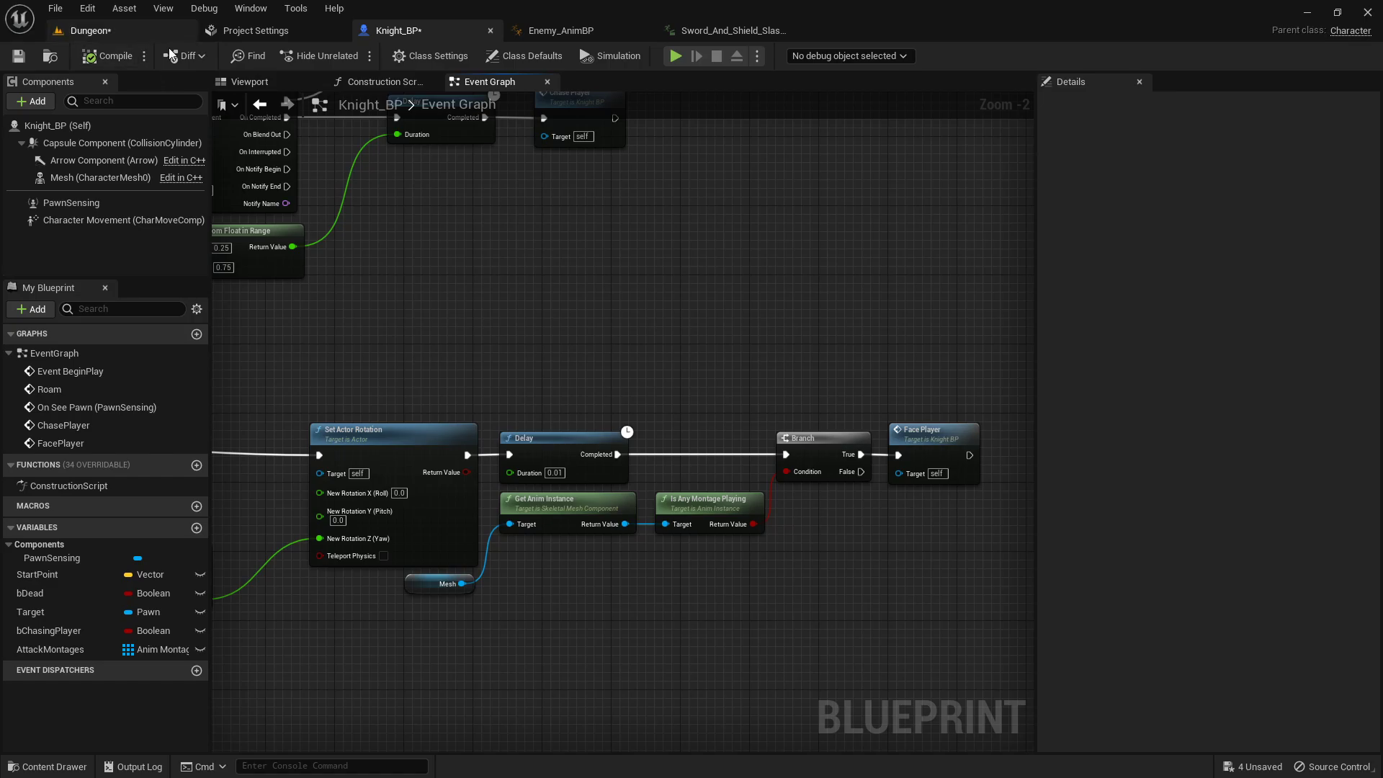
# - Switch to the Dungeon level and run a brief play test of it
pyautogui.click(137, 35)
pyautogui.click(317, 55)
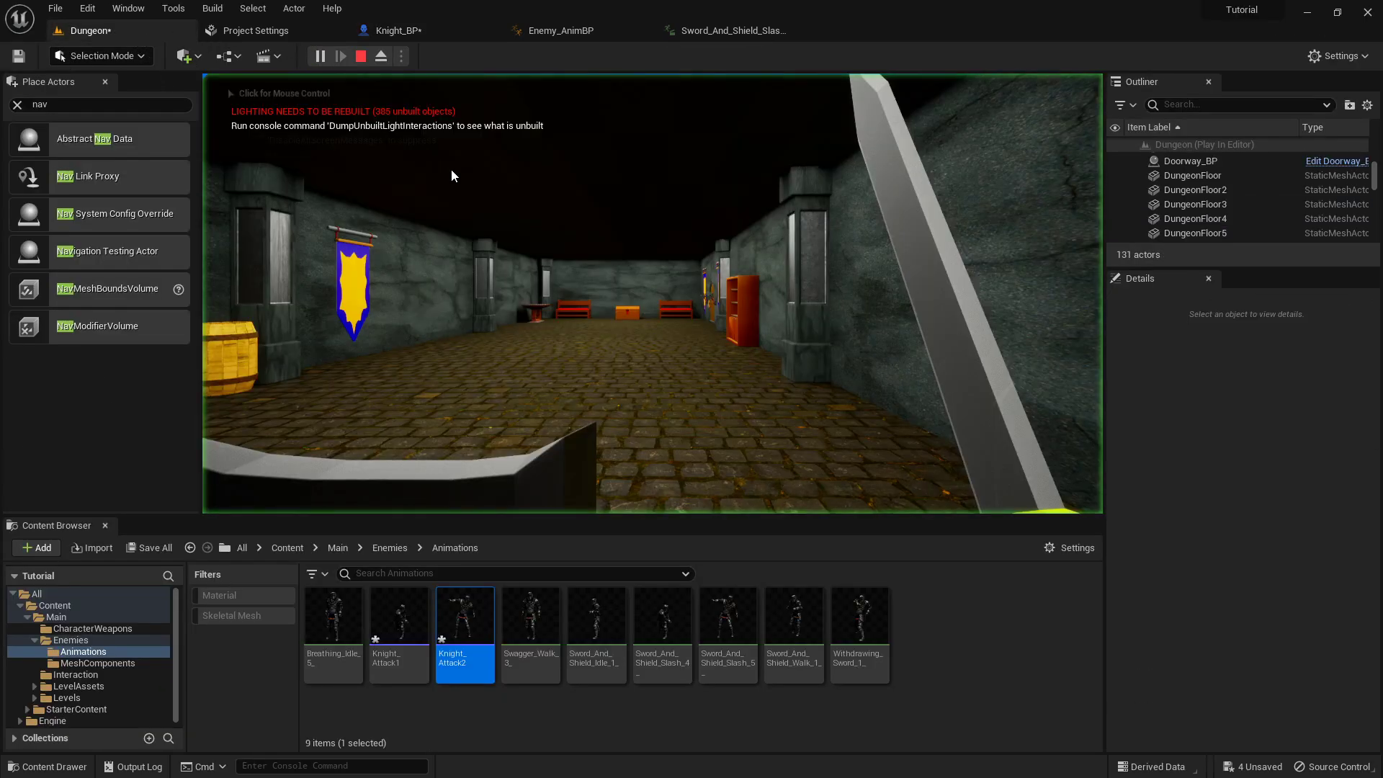
pyautogui.press('Escape')
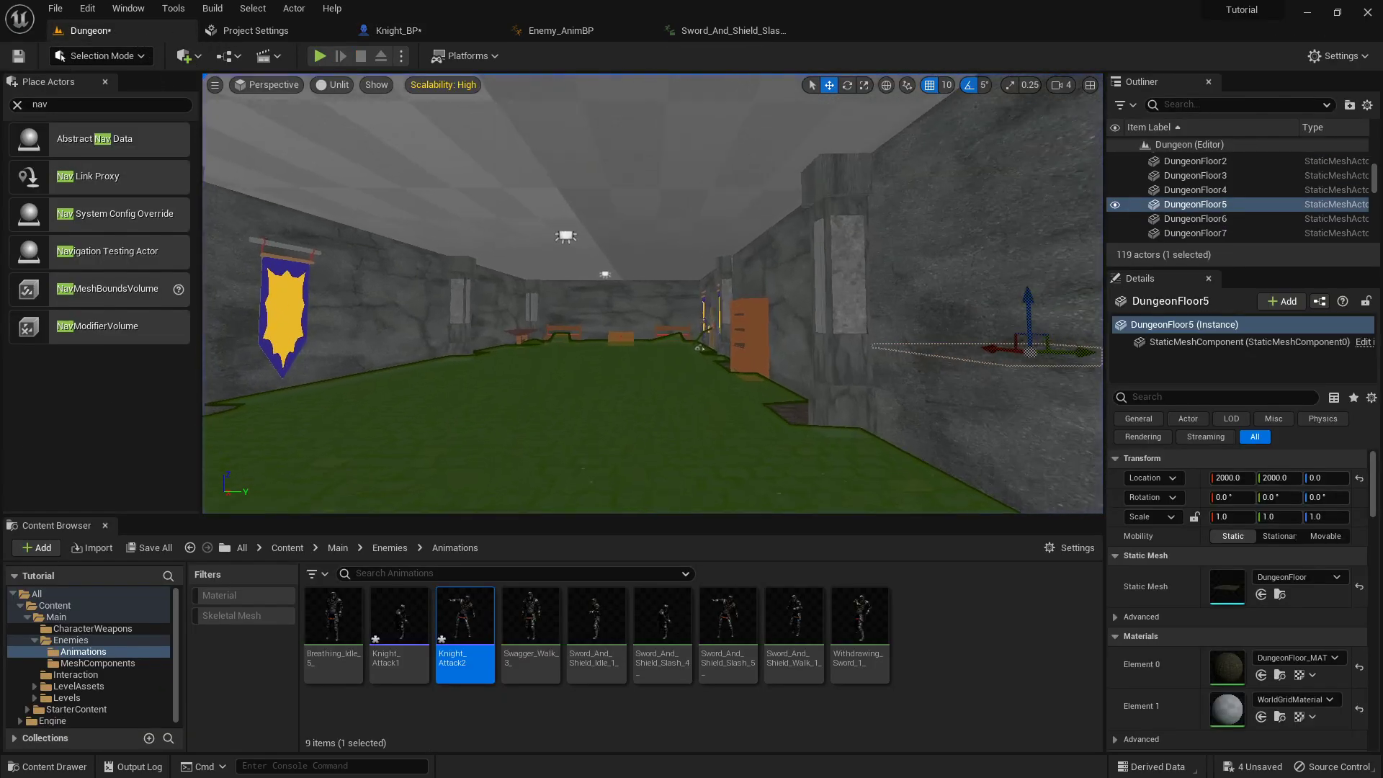
# - Place another Knight_BP from the Enemies folder on the dungeon floor near the player start and rotate it 45° about Z
pyautogui.press('w')
pyautogui.moveTo(653, 293); pyautogui.dragTo(415, 360, button='right')
pyautogui.press('s')
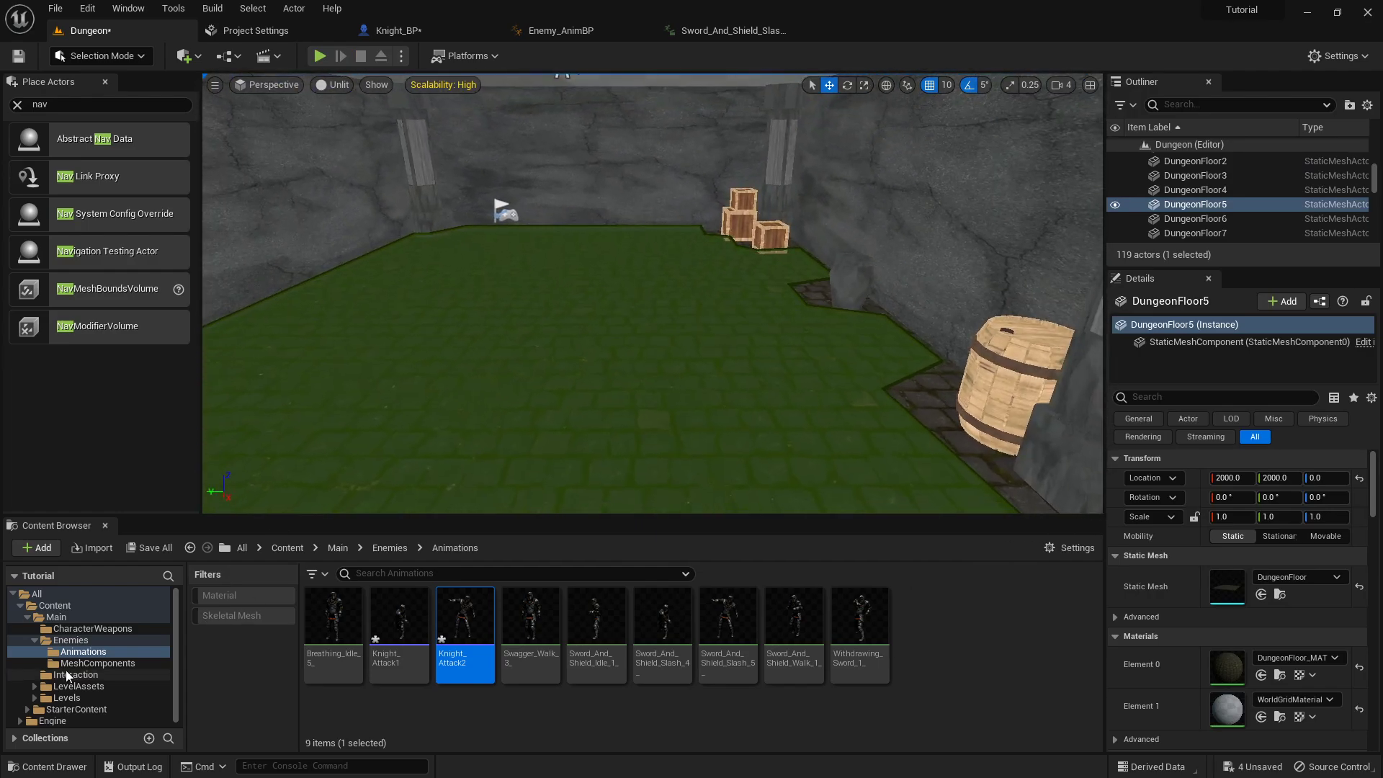
pyautogui.click(70, 640)
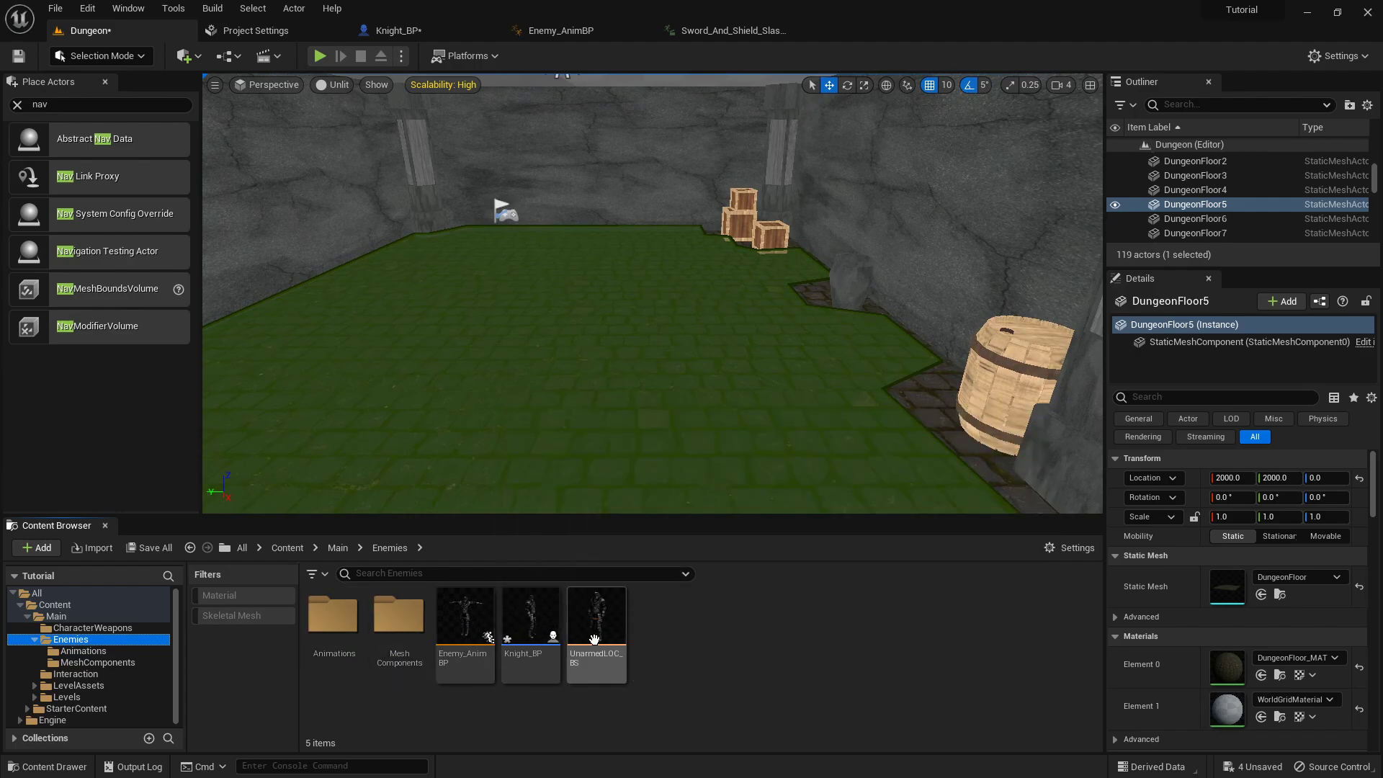
pyautogui.click(533, 606)
pyautogui.moveTo(437, 430); pyautogui.dragTo(436, 429)
pyautogui.press('e')
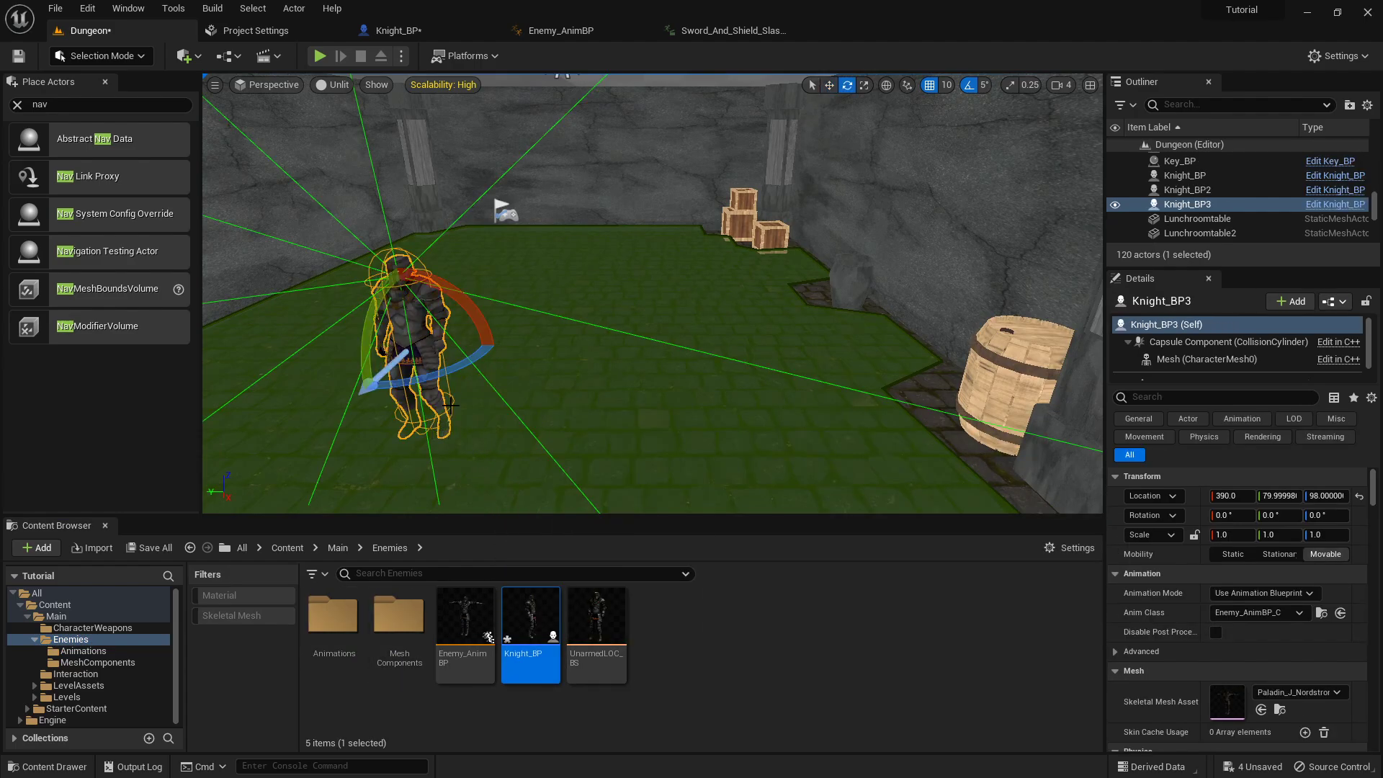
pyautogui.moveTo(429, 379); pyautogui.dragTo(470, 344)
# - Play-test the level by approaching, circling, and backing away from the knight to check its attacks, turning, and chasing
pyautogui.click(322, 55)
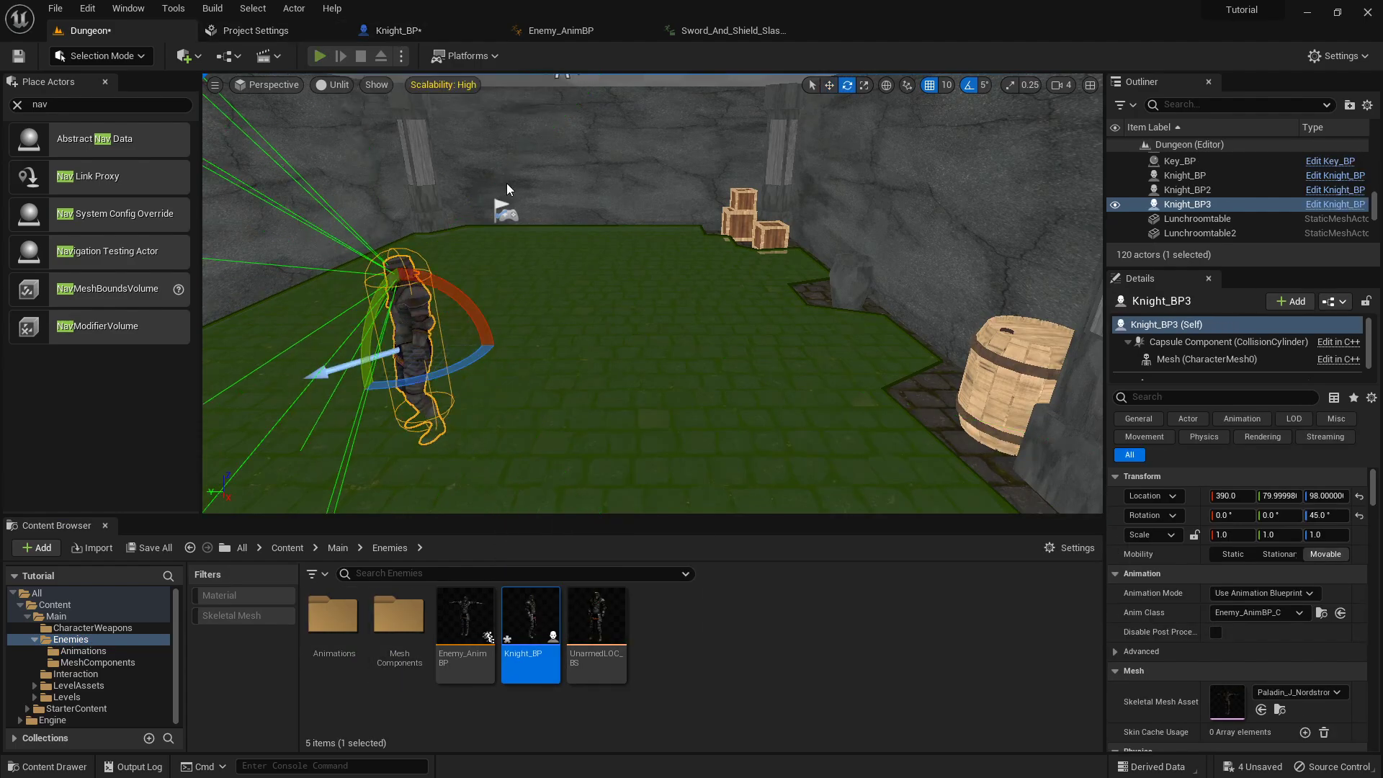
pyautogui.press('w')
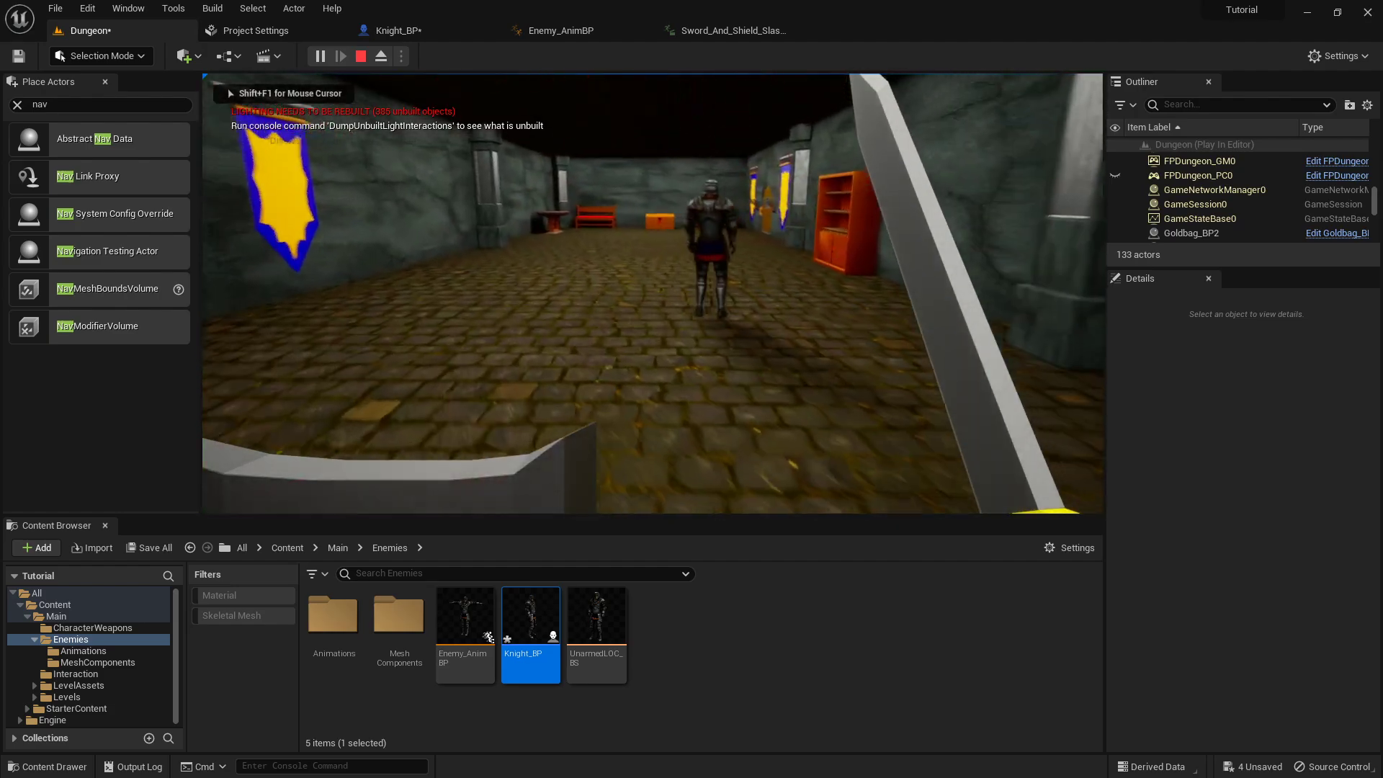
pyautogui.press('s')
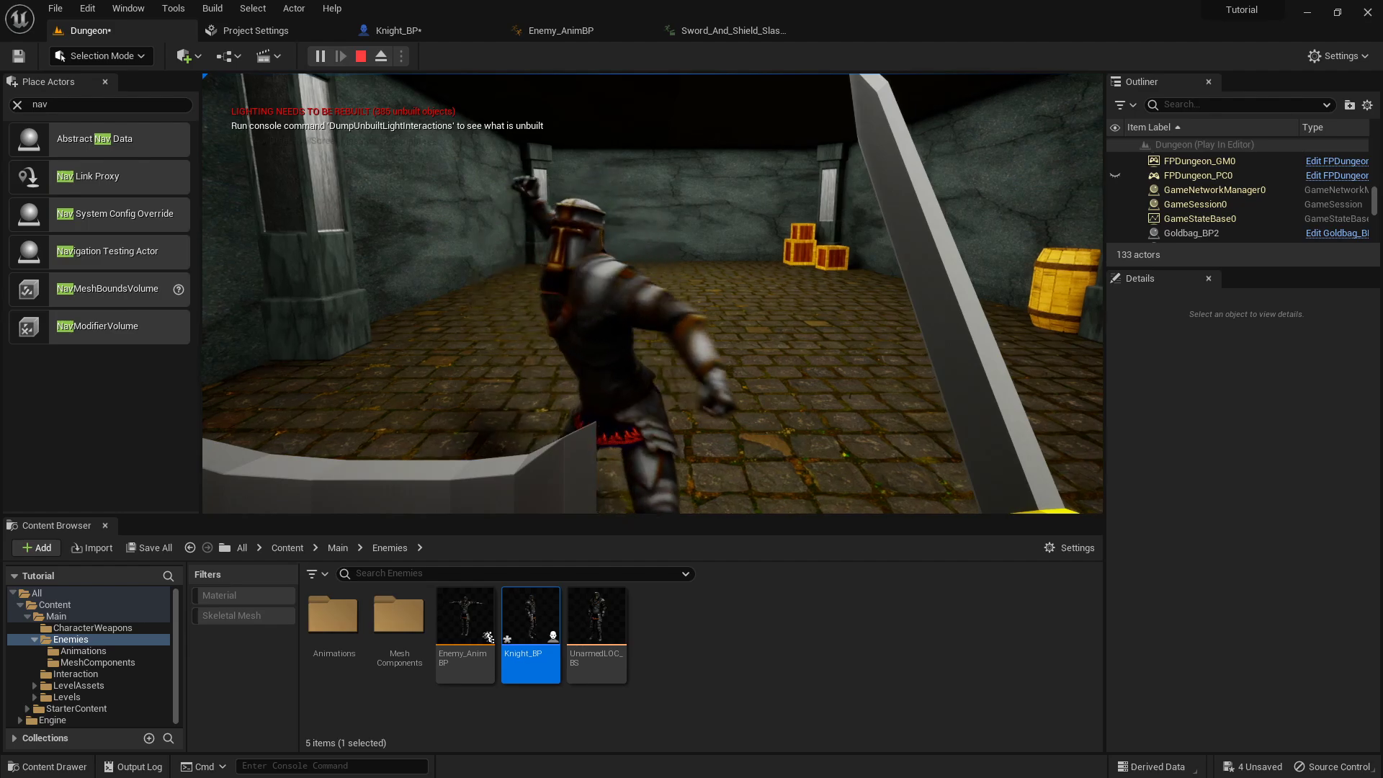
pyautogui.press('d')
pyautogui.press('d')
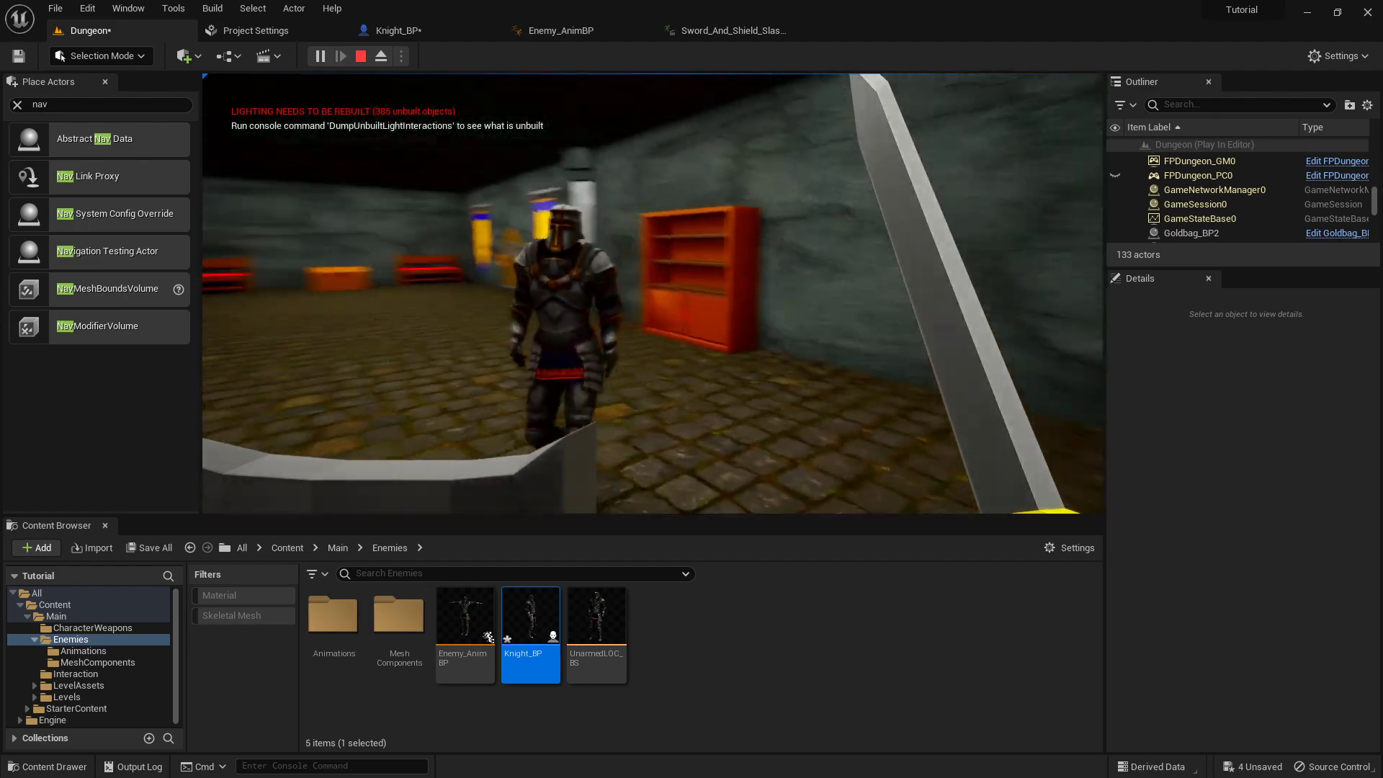
pyautogui.press('a')
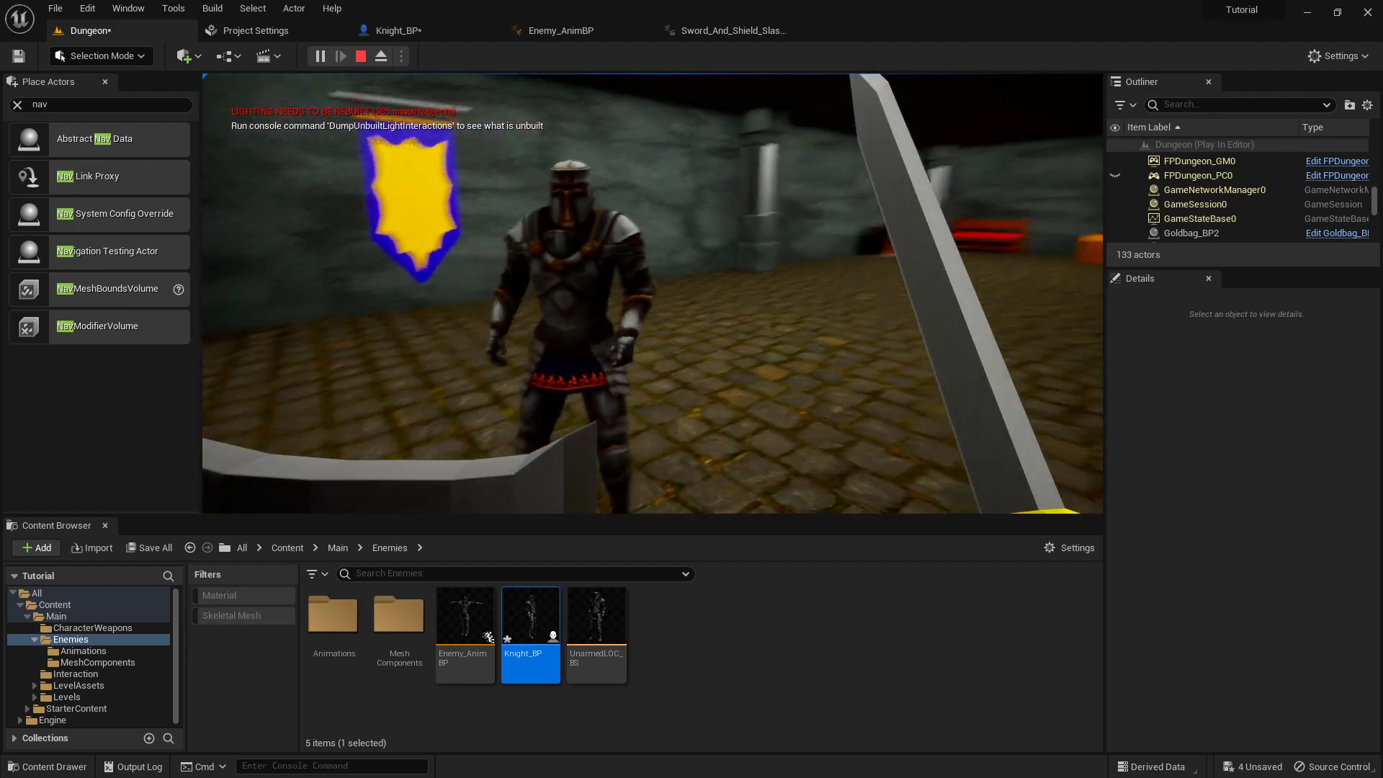
pyautogui.press('a')
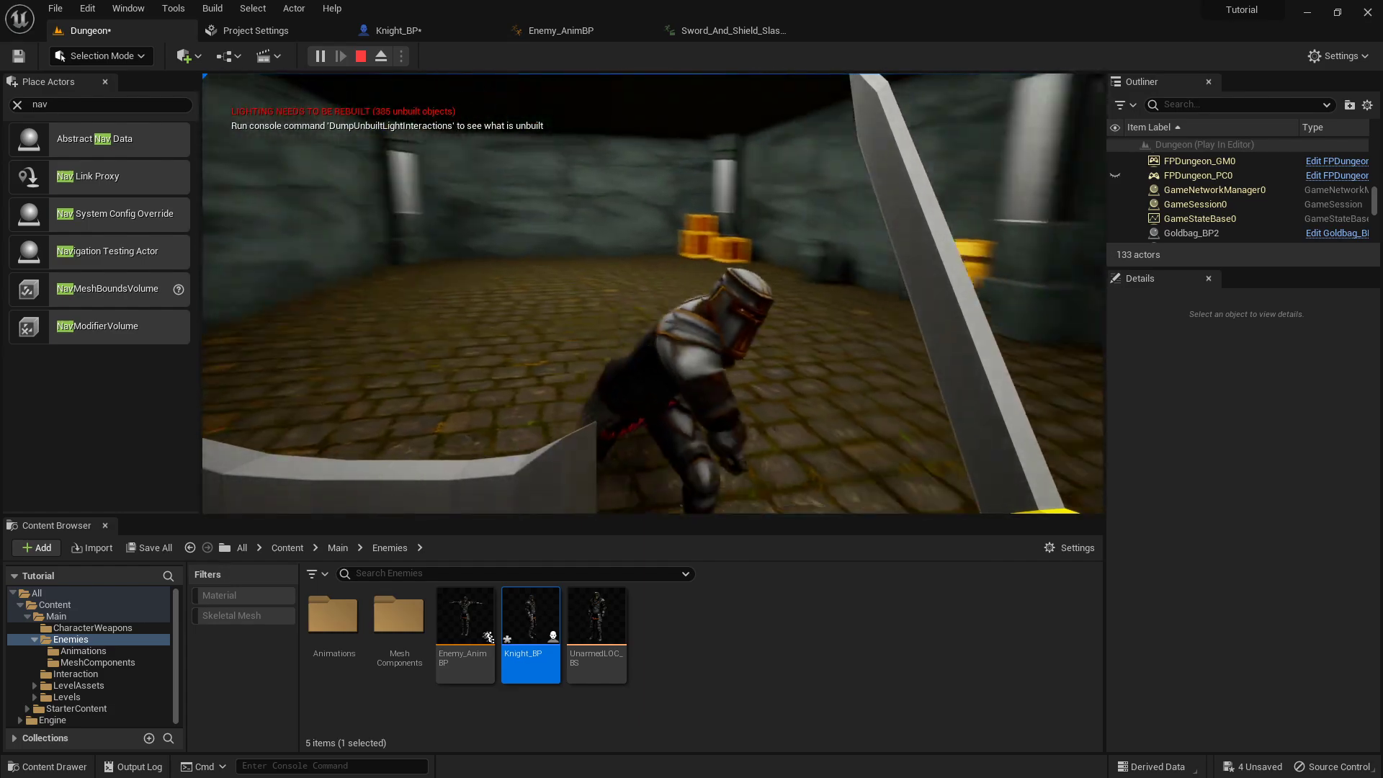
pyautogui.press('s')
pyautogui.press('s')
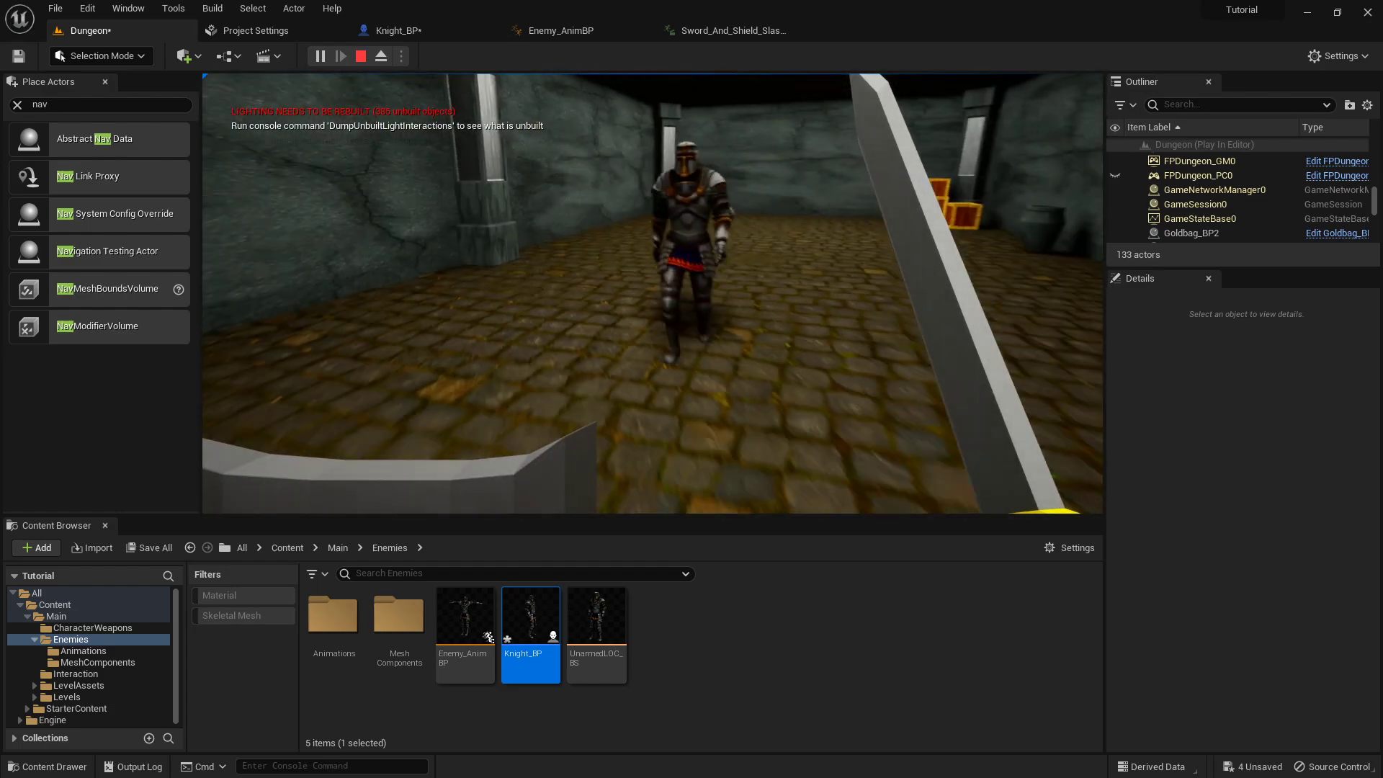
pyautogui.press('w')
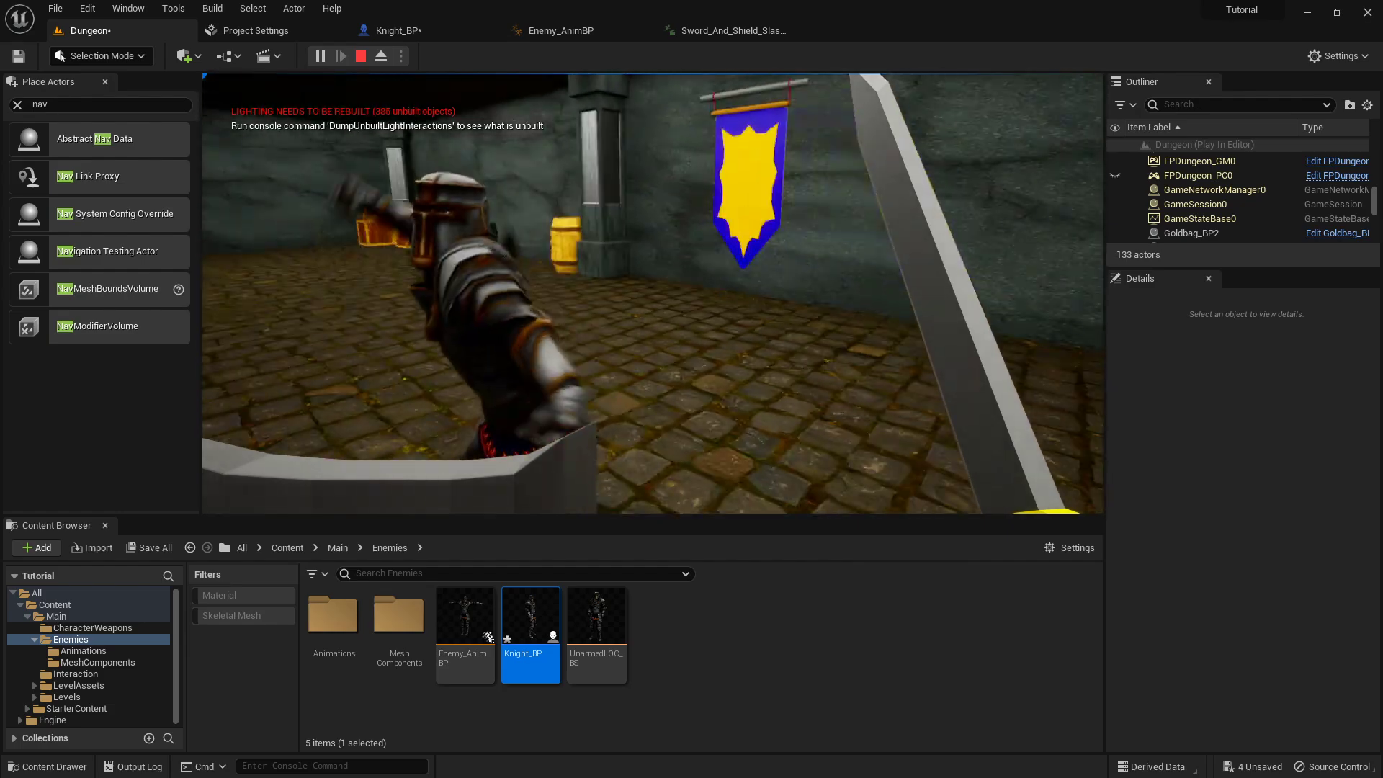
pyautogui.press('a')
pyautogui.press('s')
pyautogui.press('w')
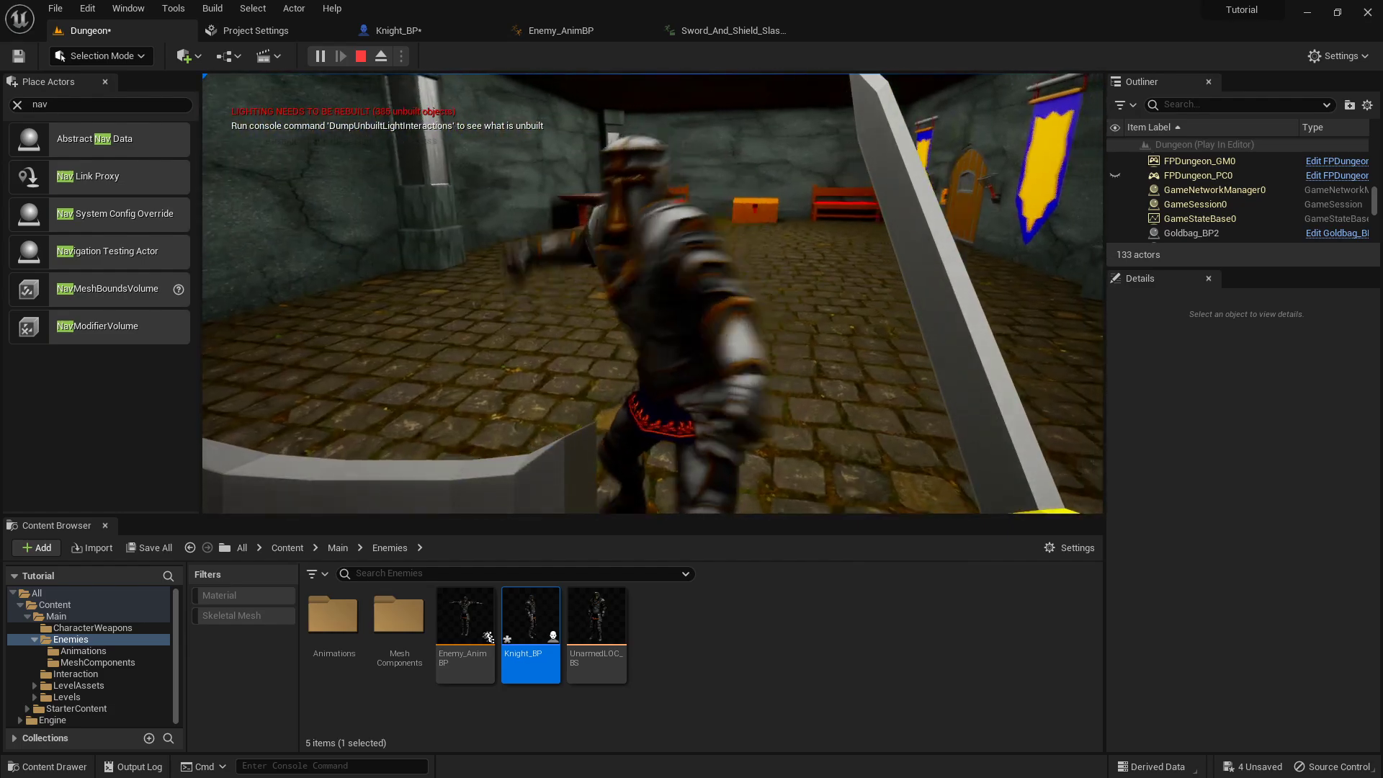
pyautogui.press('s')
pyautogui.rightClick(652, 294)
pyautogui.press('w')
pyautogui.click(653, 293)
pyautogui.press('s')
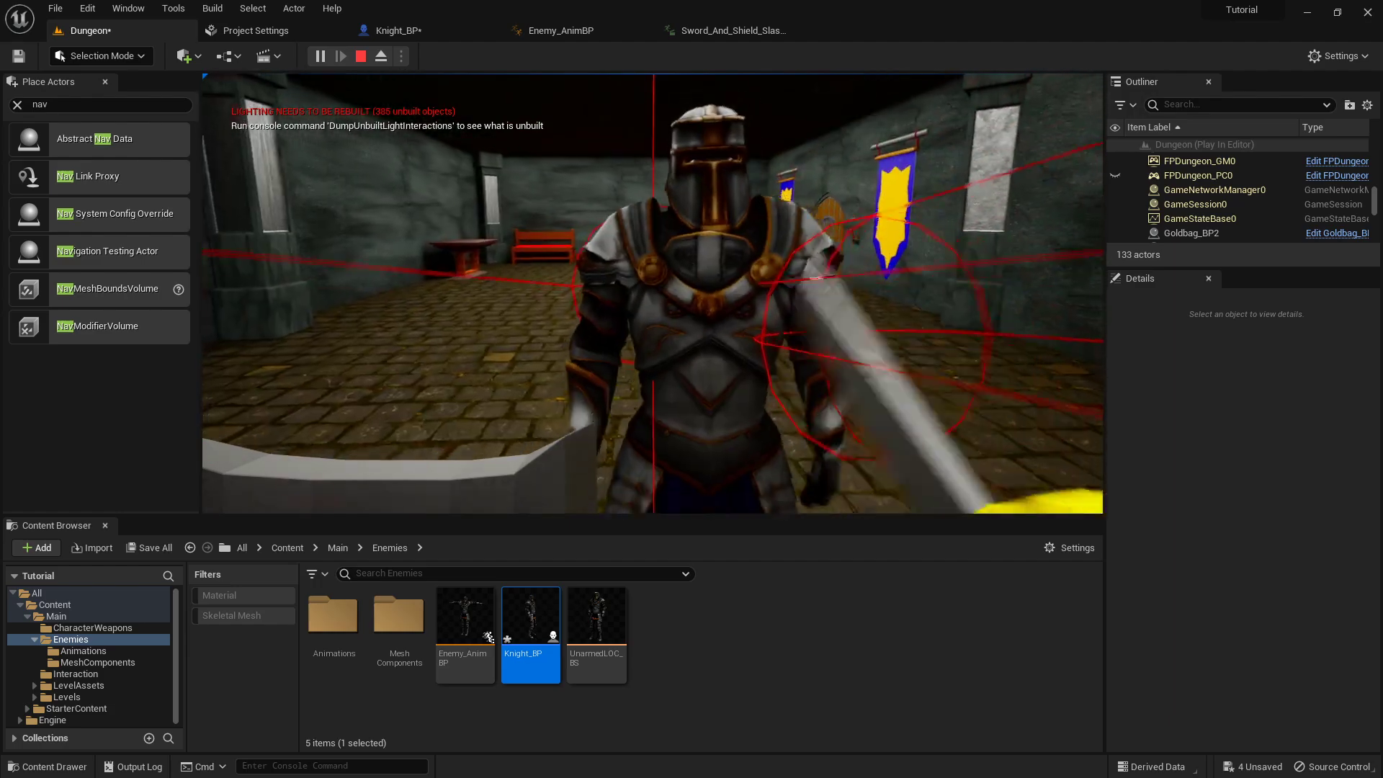
pyautogui.press('Escape')
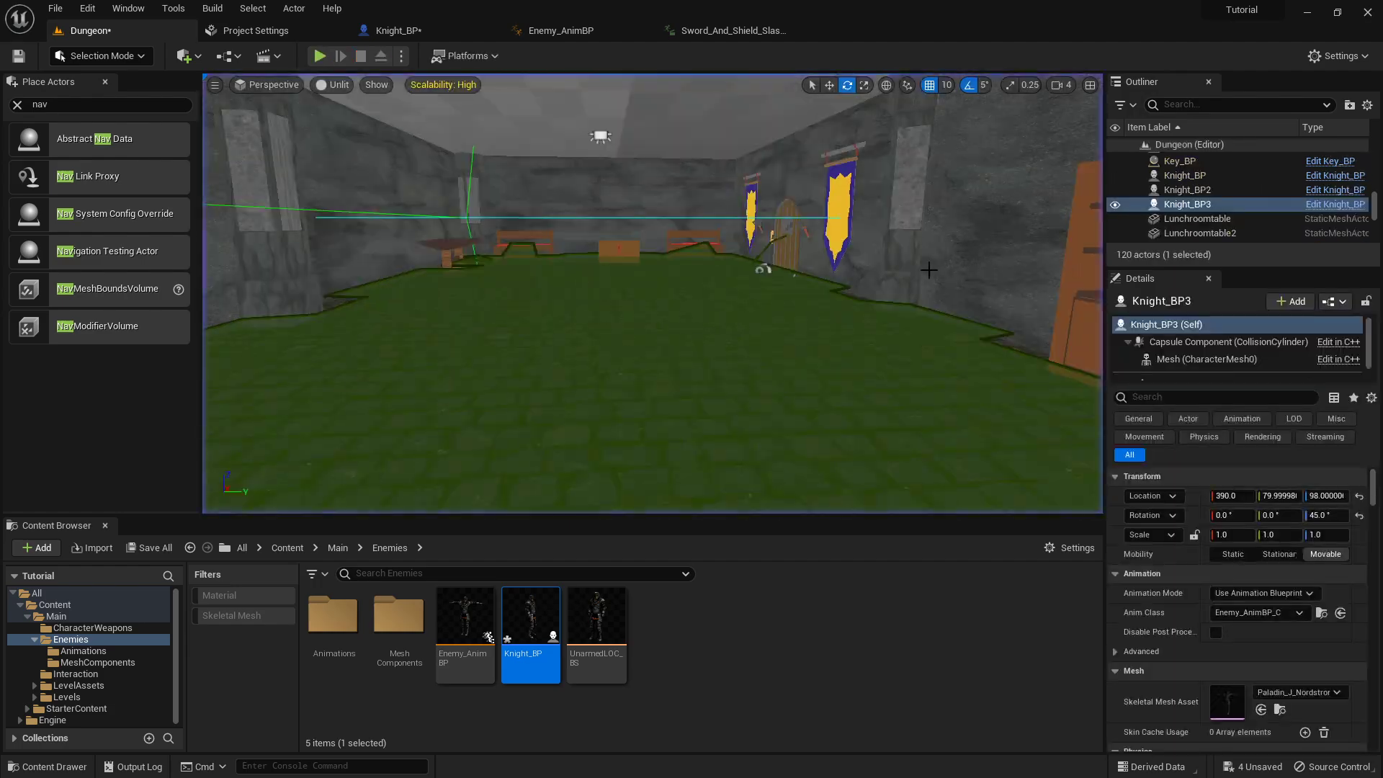
# - Save the Dungeon level, Knight_Attack1, Knight_Attack2, and Knight_BP, and return to the Knight_BP event graph
pyautogui.click(155, 548)
pyautogui.click(828, 566)
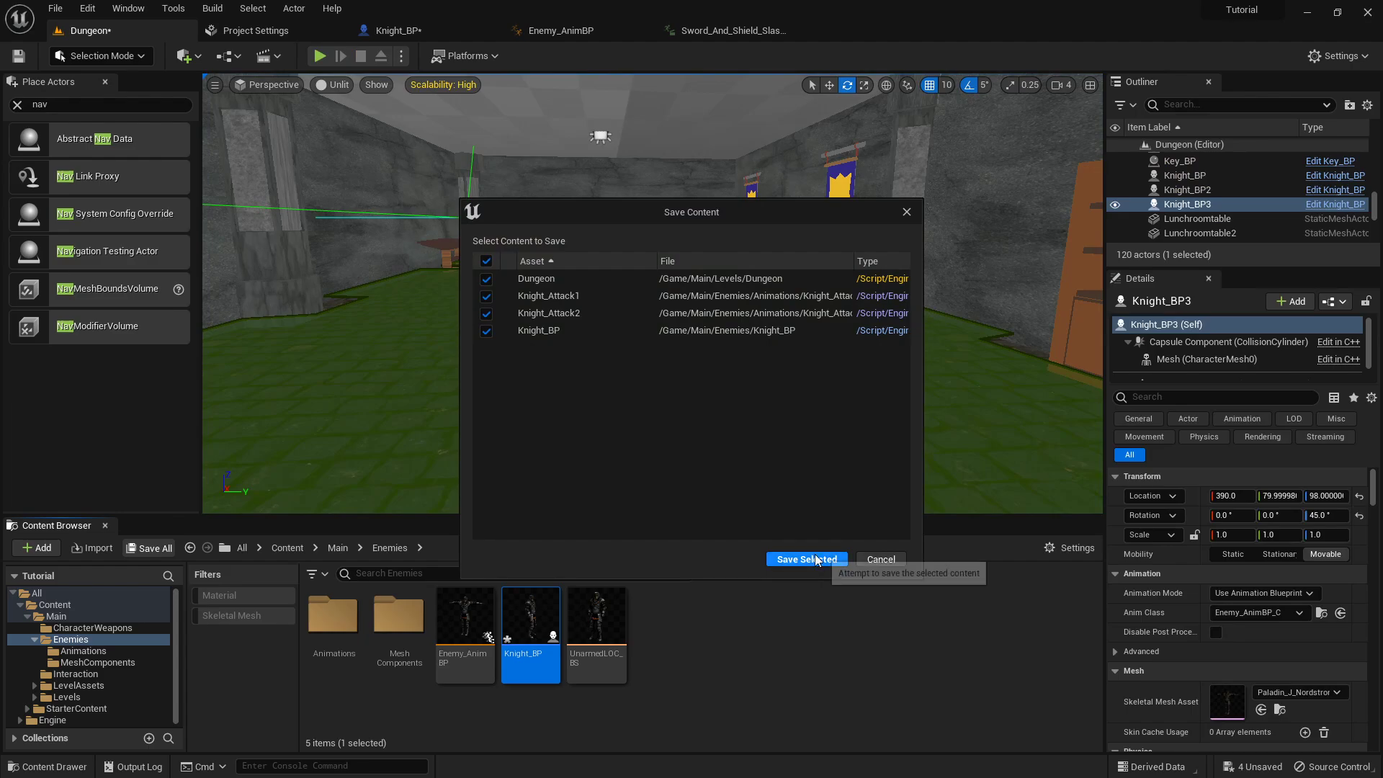
pyautogui.click(412, 32)
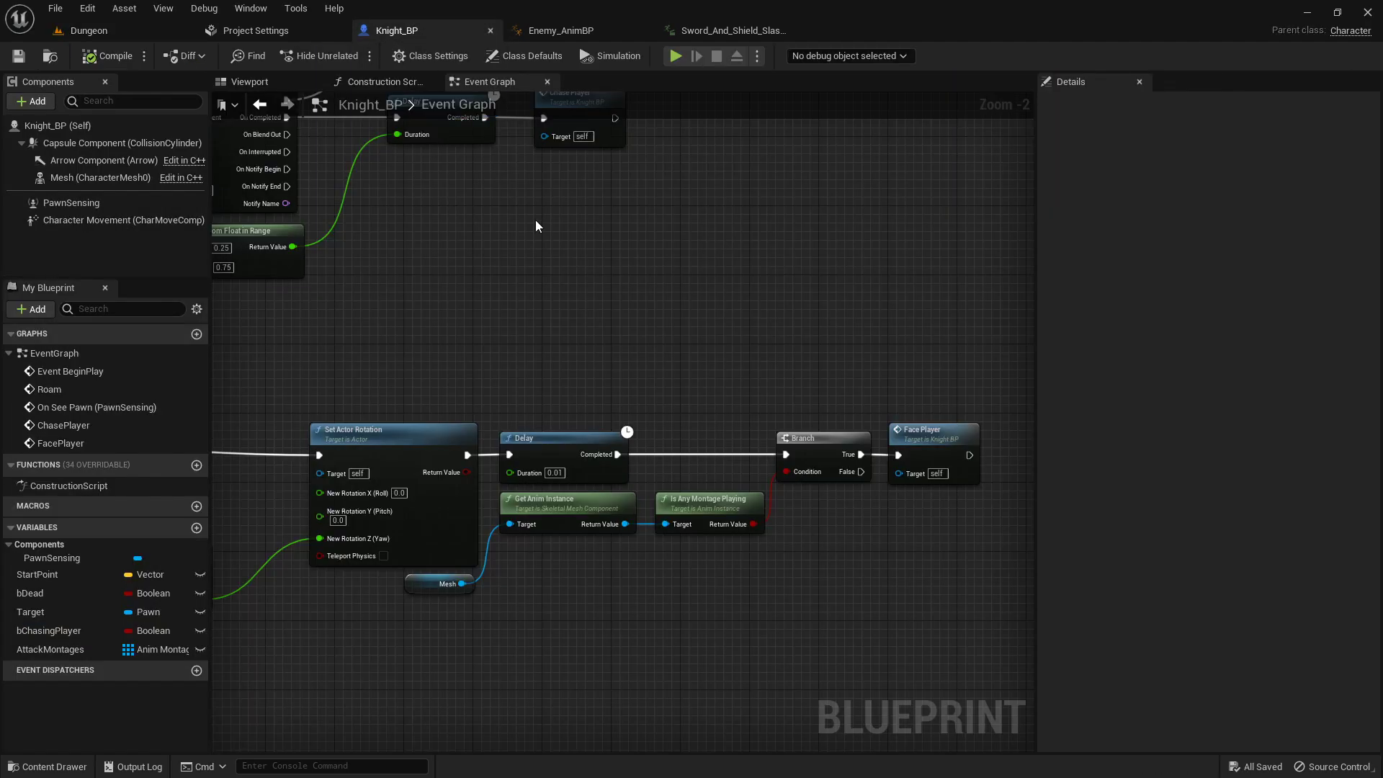
# - Review the whole Knight_BP event graph, focusing on the On See Pawn and ChasePlayer chains
pyautogui.scroll(-6, 535, 219)
pyautogui.press('Home')
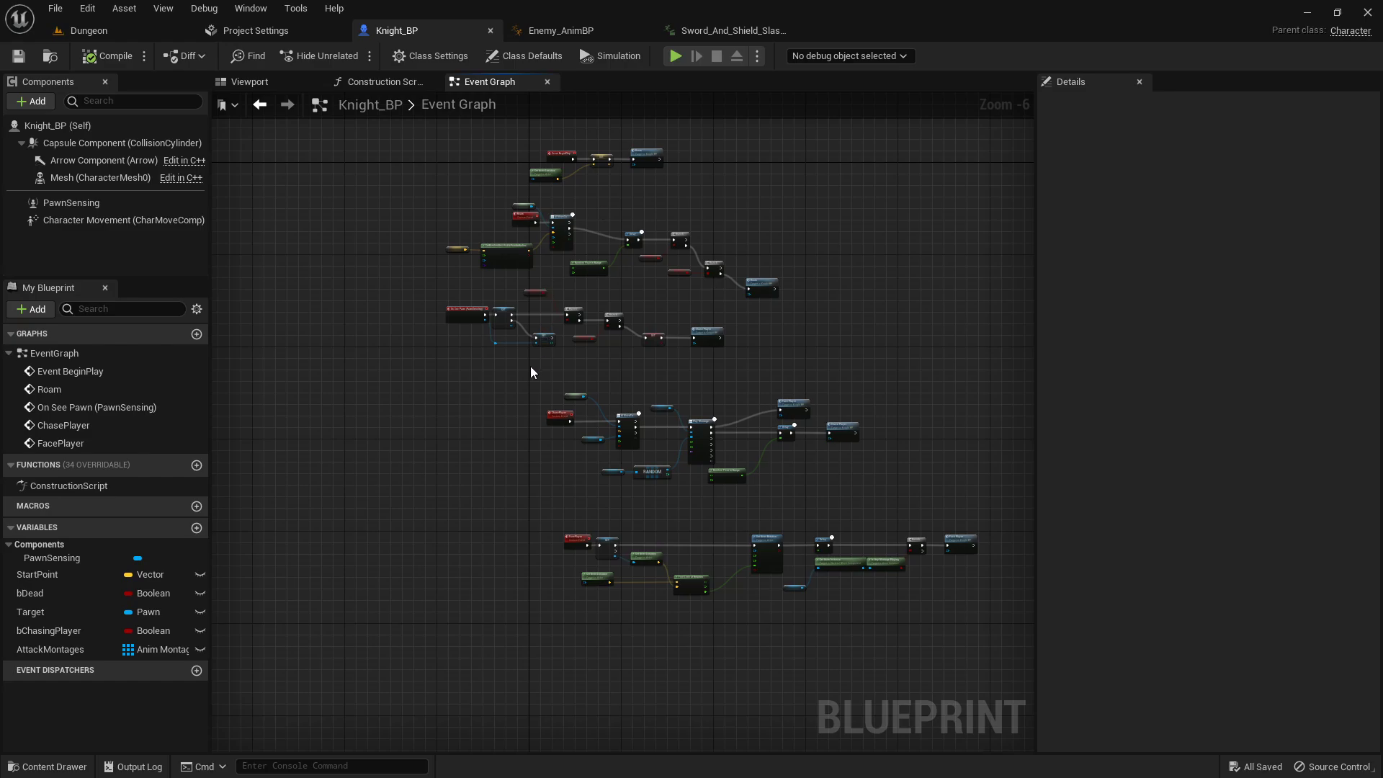
pyautogui.scroll(5, 531, 372)
pyautogui.scroll(-2, 695, 343)
pyautogui.moveTo(694, 346); pyautogui.dragTo(456, 299, button='right')
pyautogui.moveTo(592, 316); pyautogui.dragTo(539, 317, button='right')
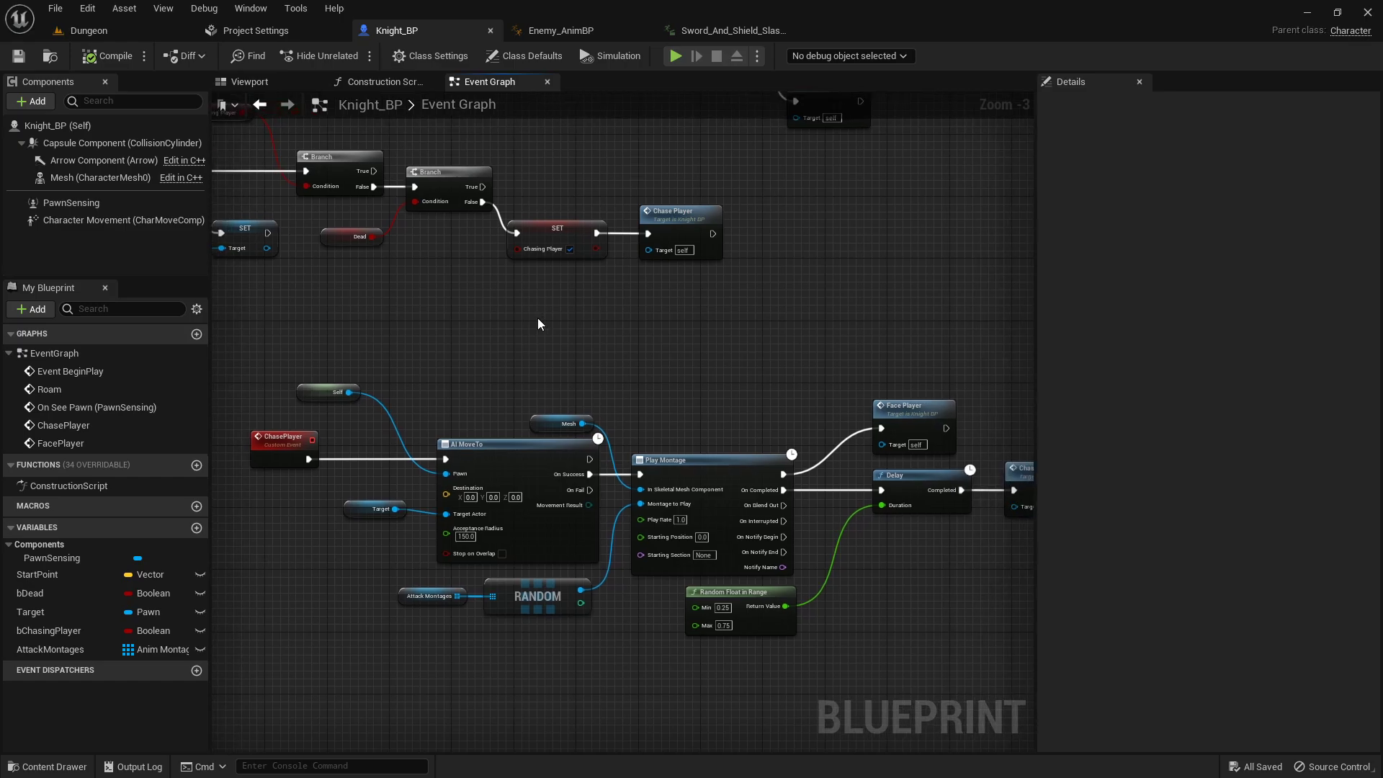
# - Add a custom event named ReadyWeapon between the On See Pawn and ChasePlayer chains
pyautogui.rightClick(539, 318)
pyautogui.write('custom')
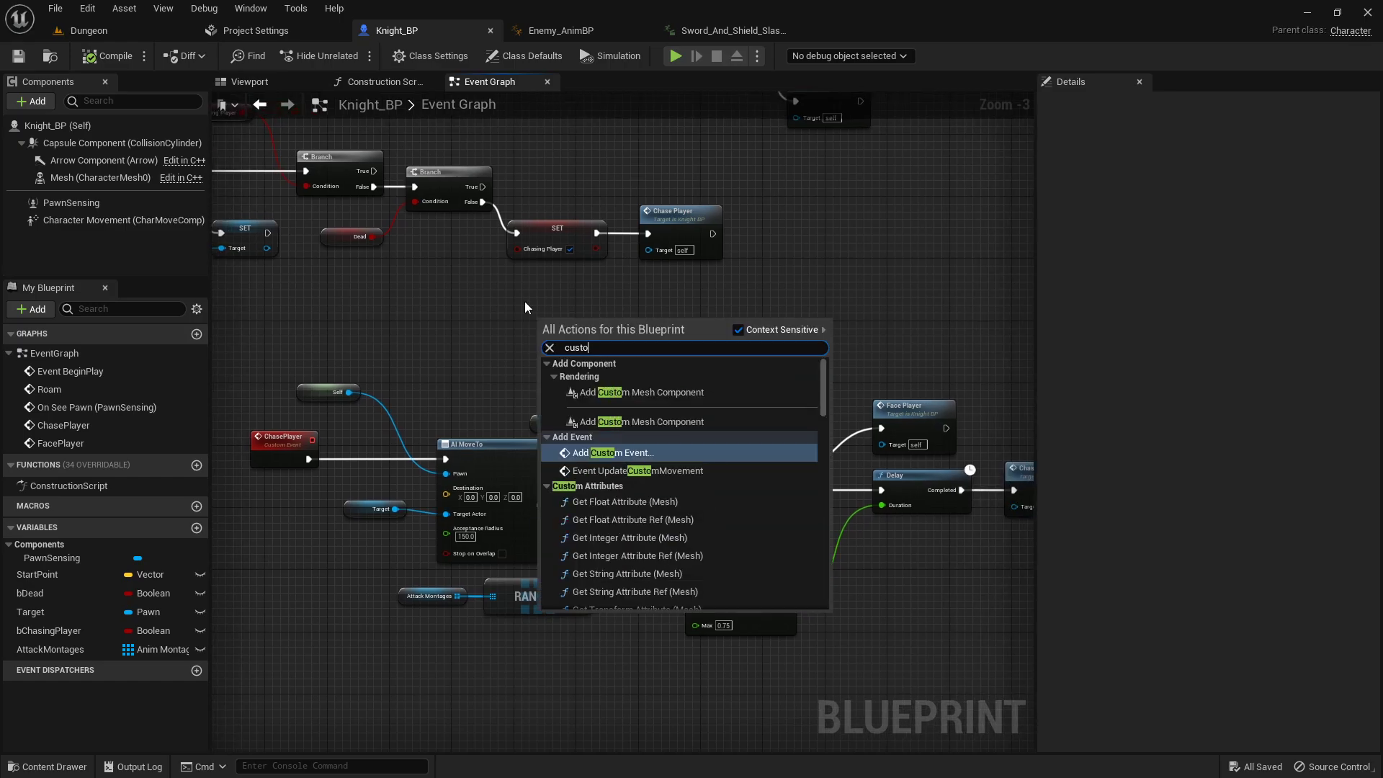
pyautogui.press('Return')
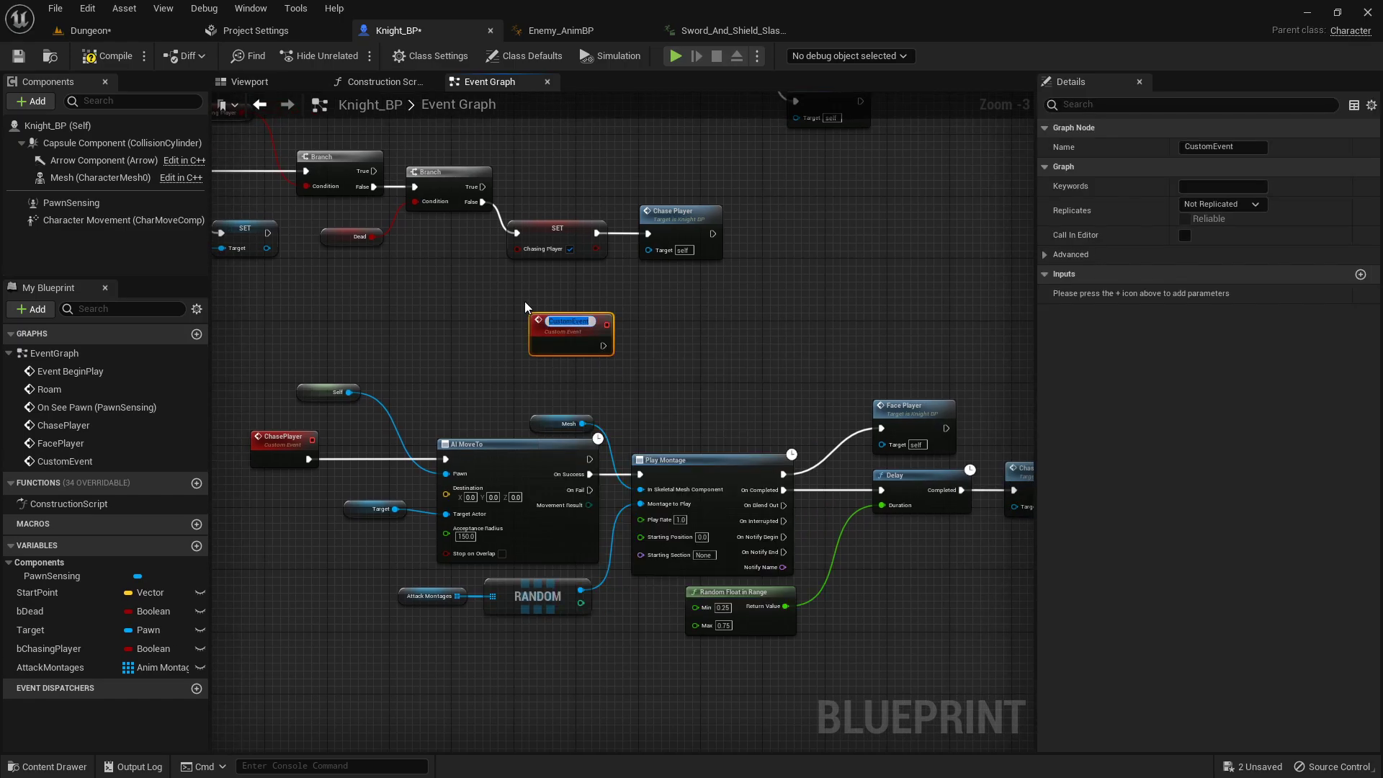
pyautogui.write('ReadyWeapon')
pyautogui.press('Return')
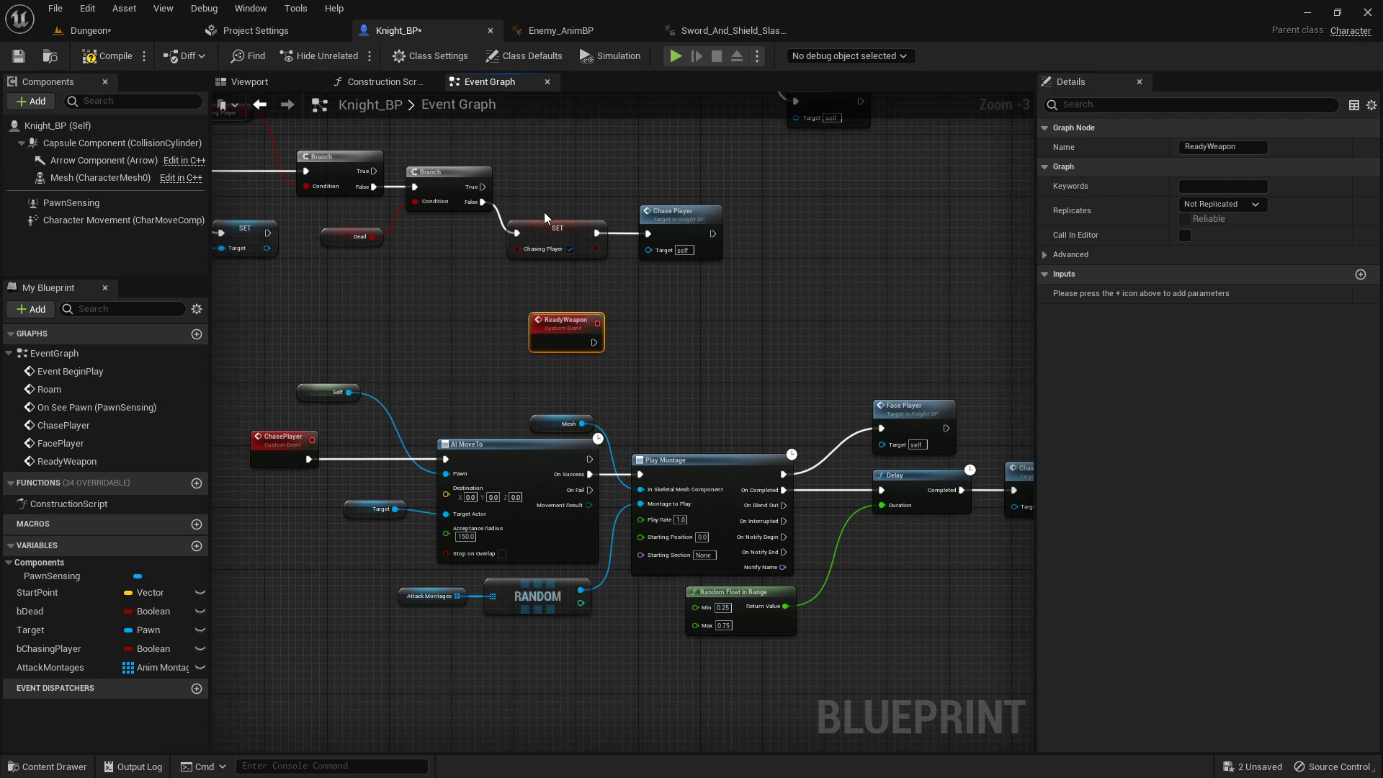
# - Move the Set Chasing Player and Chase Player nodes away from the Dead Branch, and place the ReadyWeapon event just below that Branch
pyautogui.moveTo(545, 236); pyautogui.dragTo(545, 235)
pyautogui.moveTo(545, 235); pyautogui.dragTo(728, 200)
pyautogui.click(612, 259)
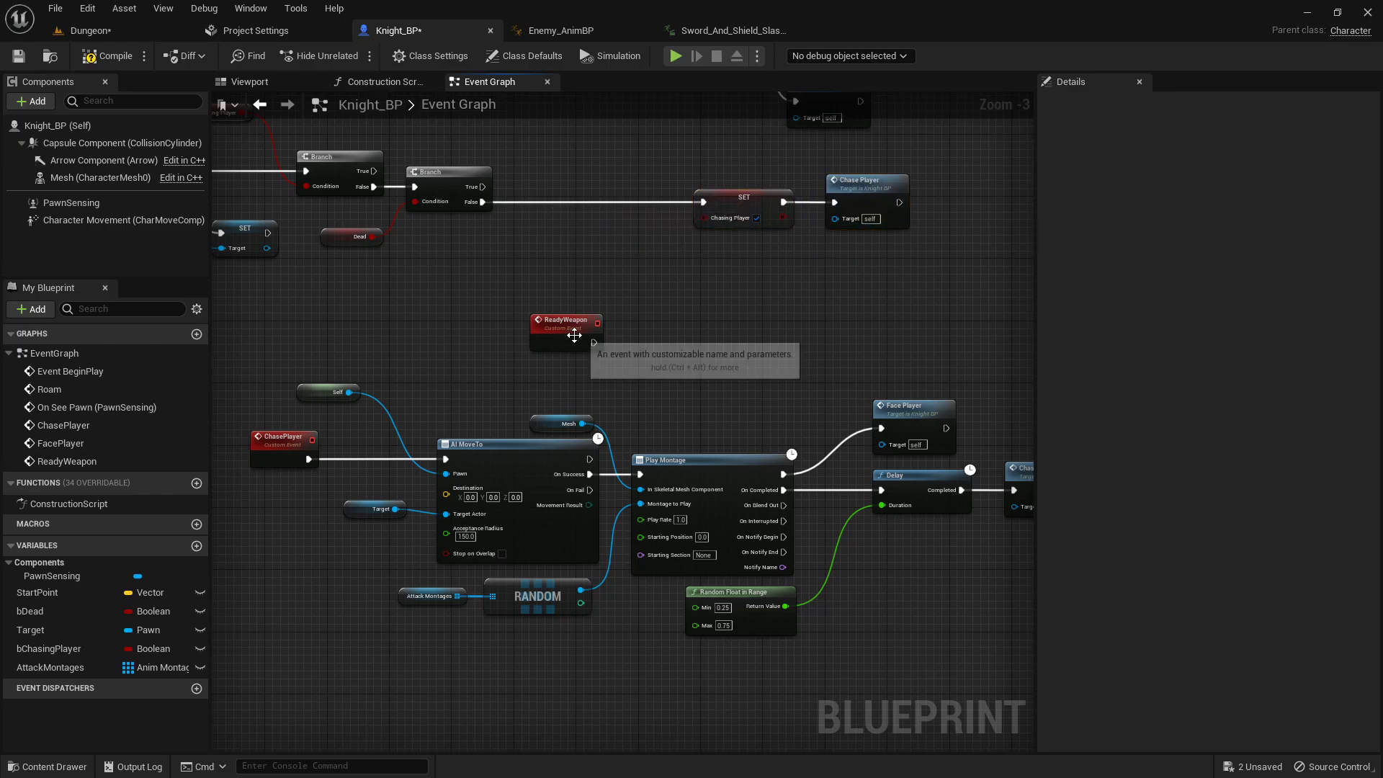
pyautogui.moveTo(584, 334); pyautogui.dragTo(435, 309)
# - Call Ready Weapon from the Dead Branch's False output and break the call's link to Set Chasing Player
pyautogui.scroll(3, 505, 259)
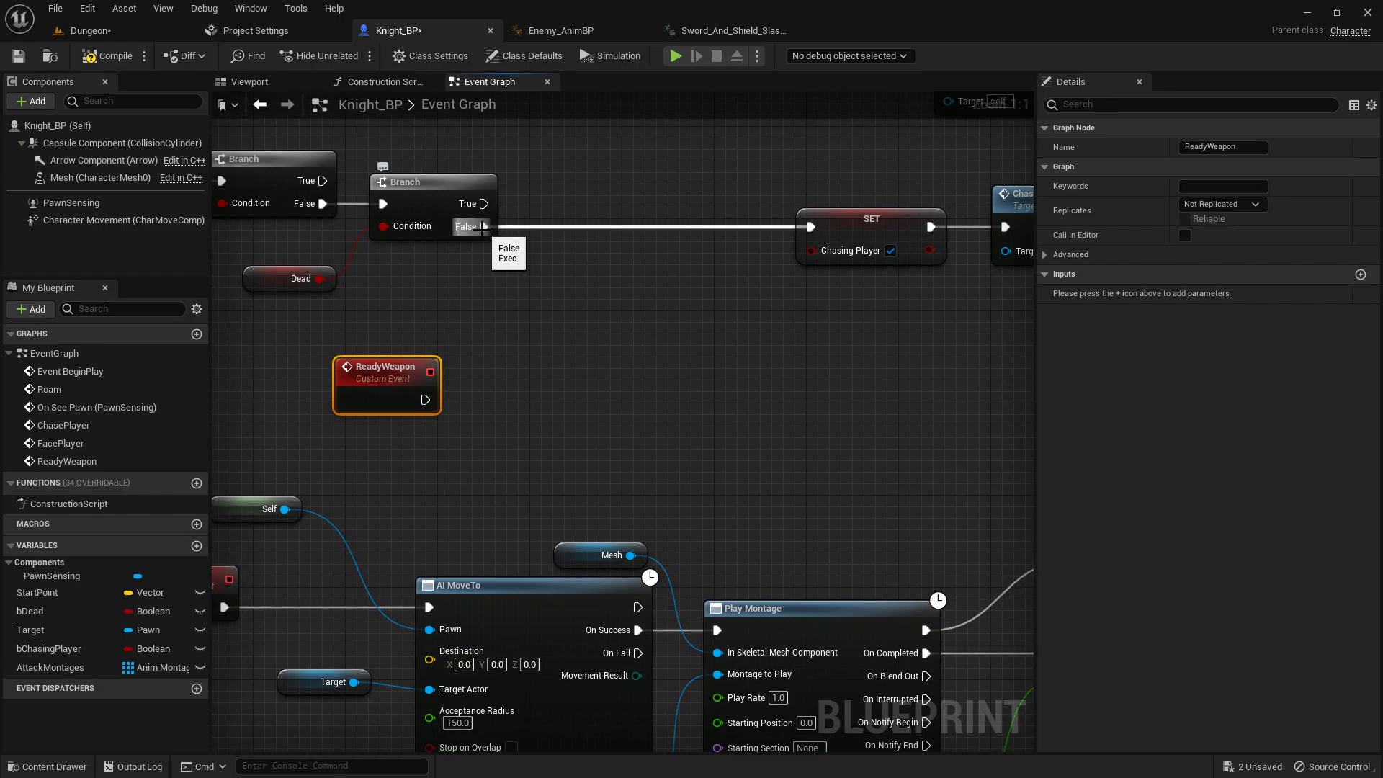
pyautogui.moveTo(482, 226); pyautogui.dragTo(559, 226)
pyautogui.write('ready')
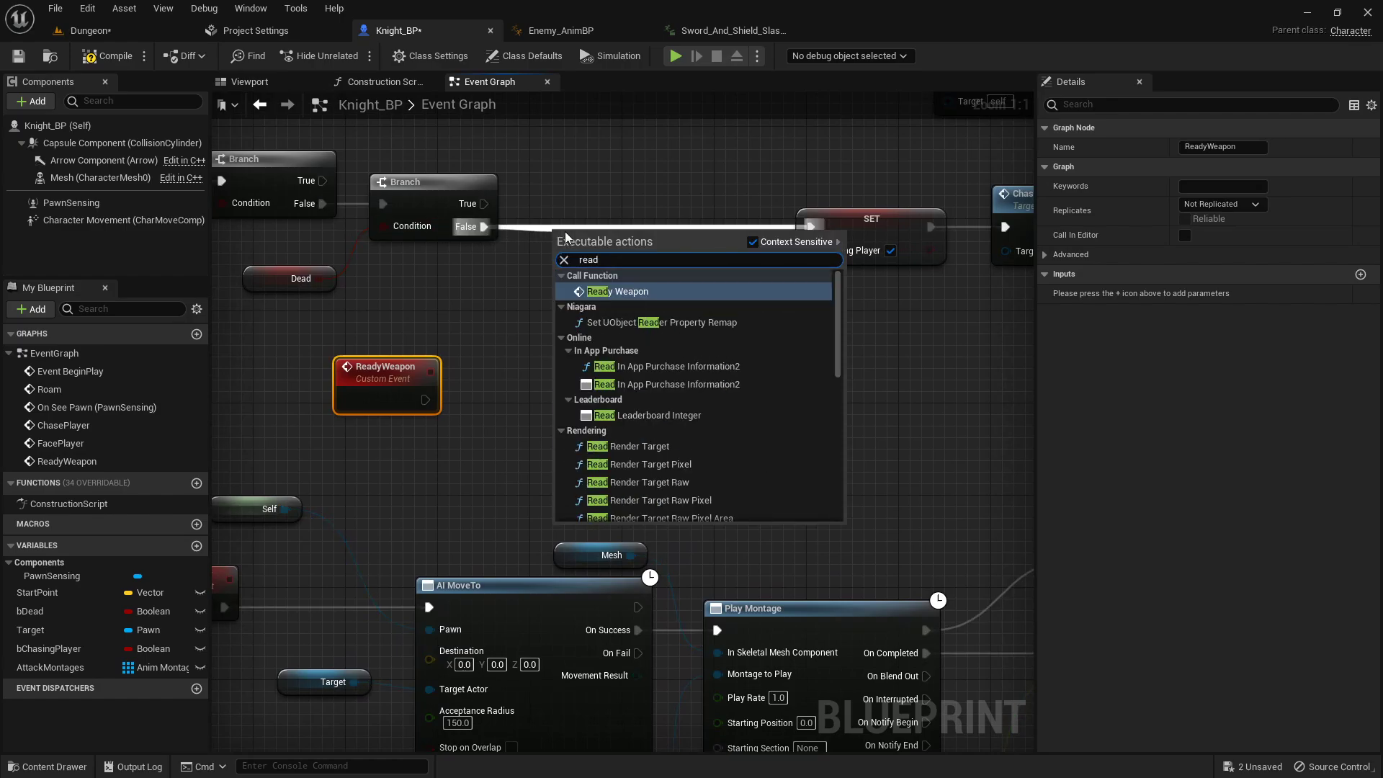
pyautogui.click(650, 293)
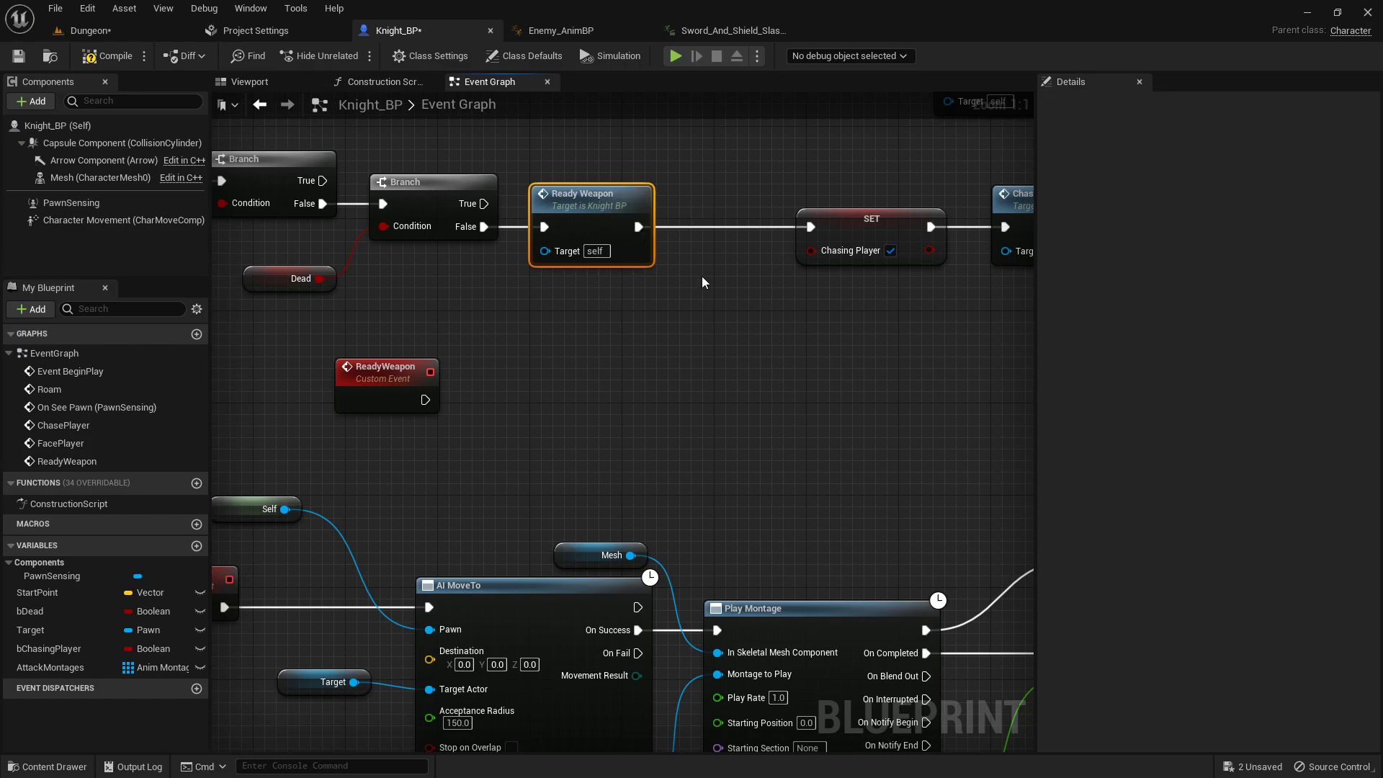
pyautogui.click(728, 290)
pyautogui.moveTo(518, 330); pyautogui.dragTo(464, 345, button='right')
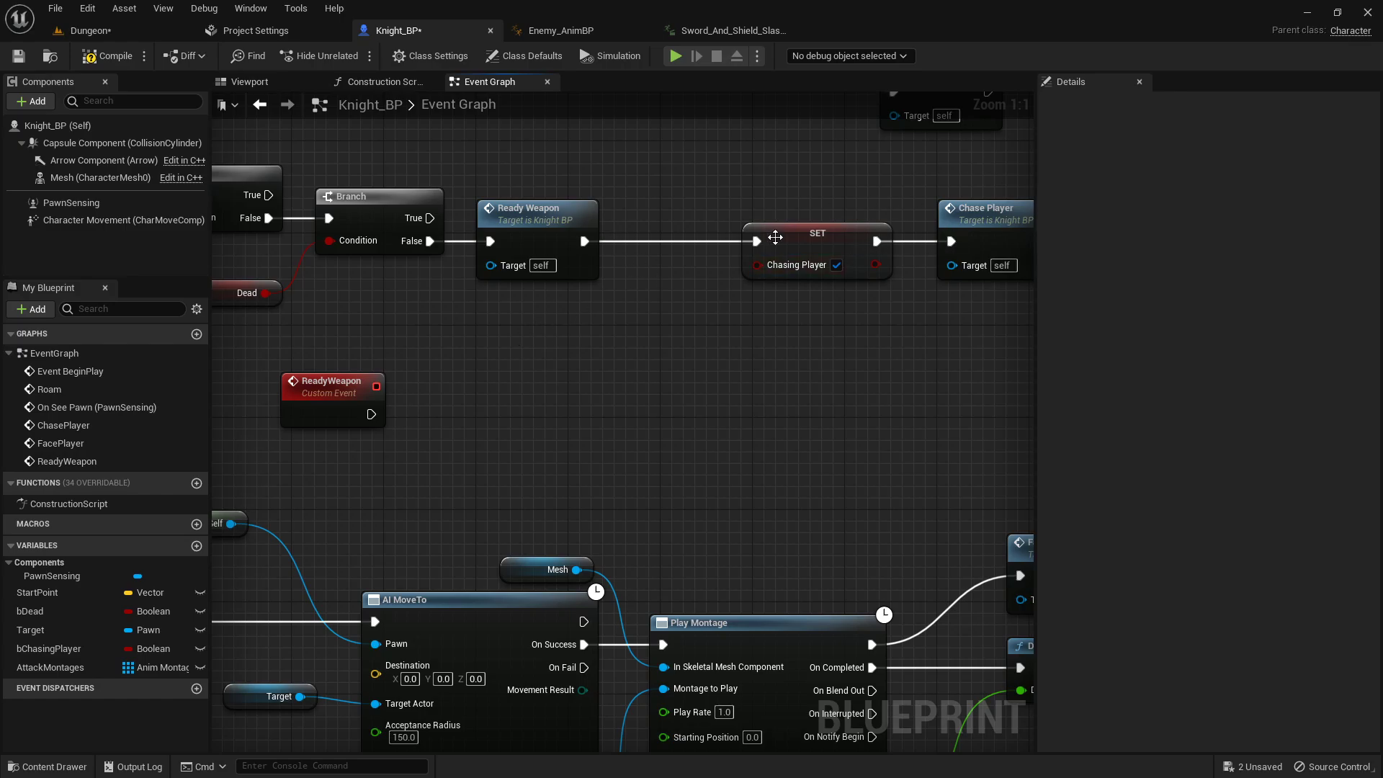
# - Add a Stop Movement Immediately node for Character Movement and connect it to the ReadyWeapon event
pyautogui.moveTo(384, 366); pyautogui.dragTo(486, 280, button='right')
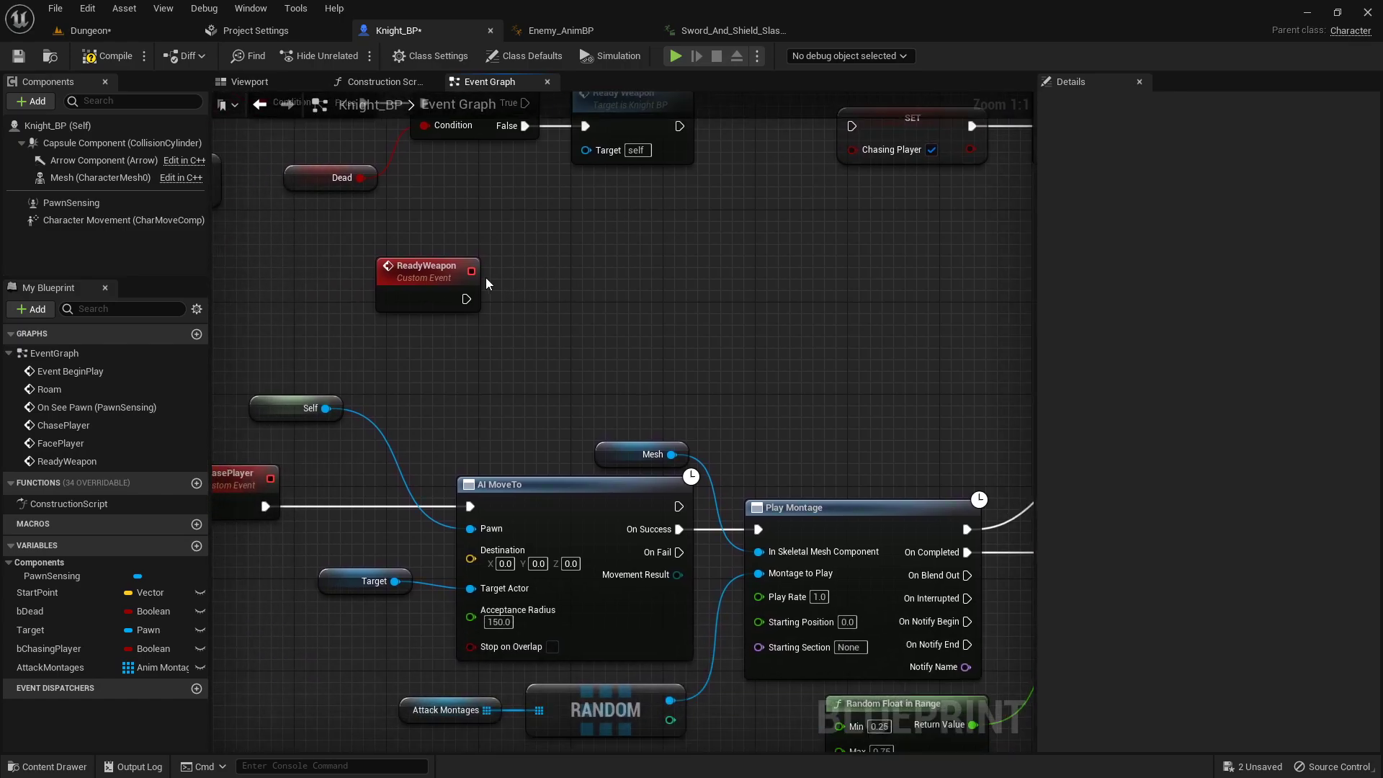
pyautogui.rightClick(492, 240)
pyautogui.write('stop movement')
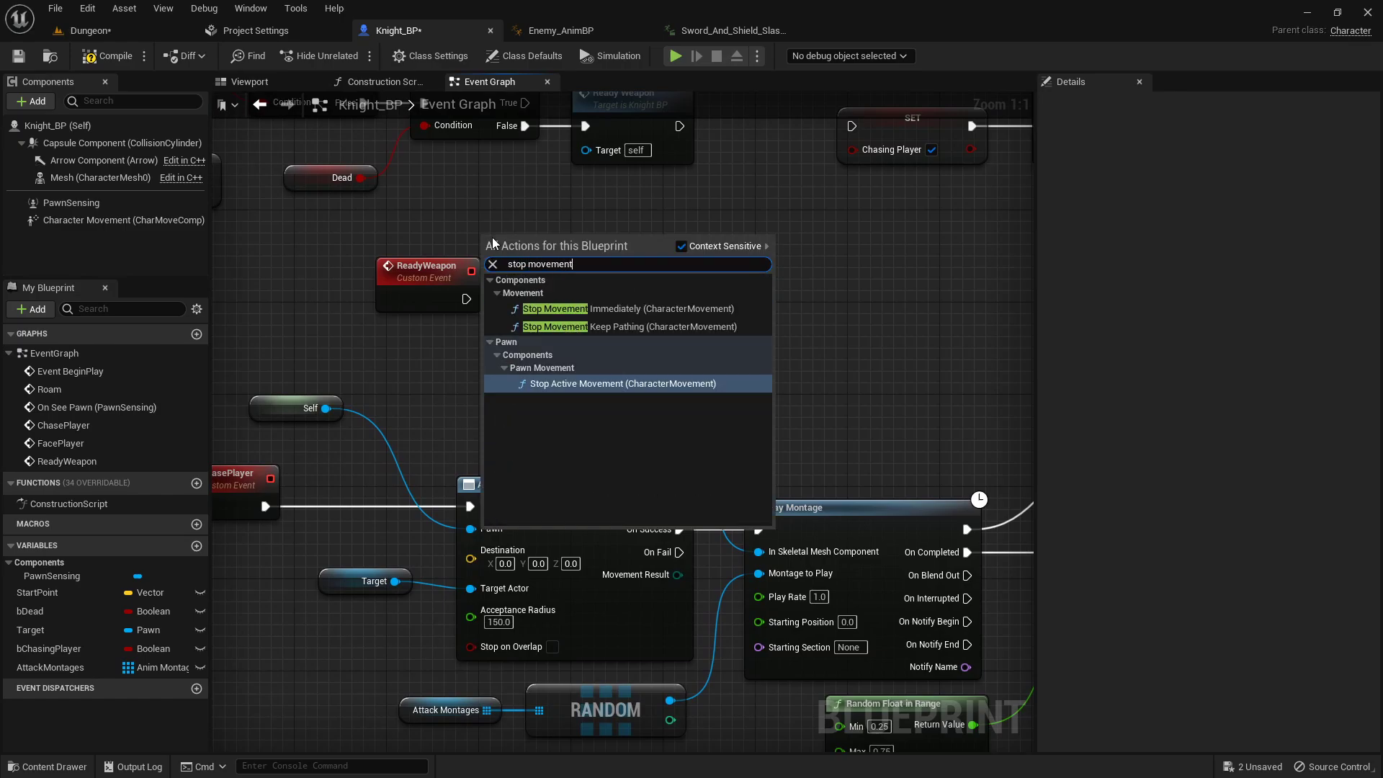
pyautogui.click(611, 310)
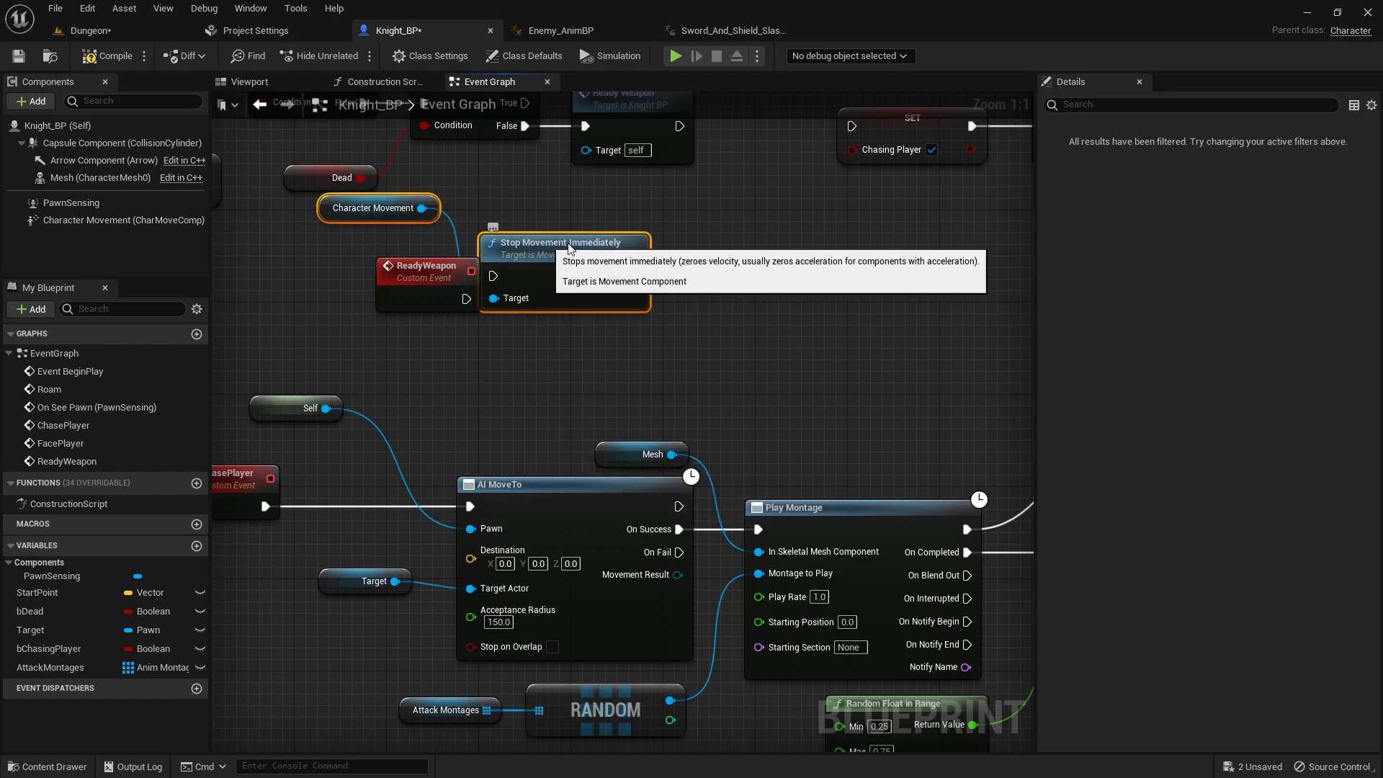
pyautogui.moveTo(569, 249); pyautogui.dragTo(615, 260)
pyautogui.moveTo(466, 298); pyautogui.dragTo(604, 276)
pyautogui.click(589, 213)
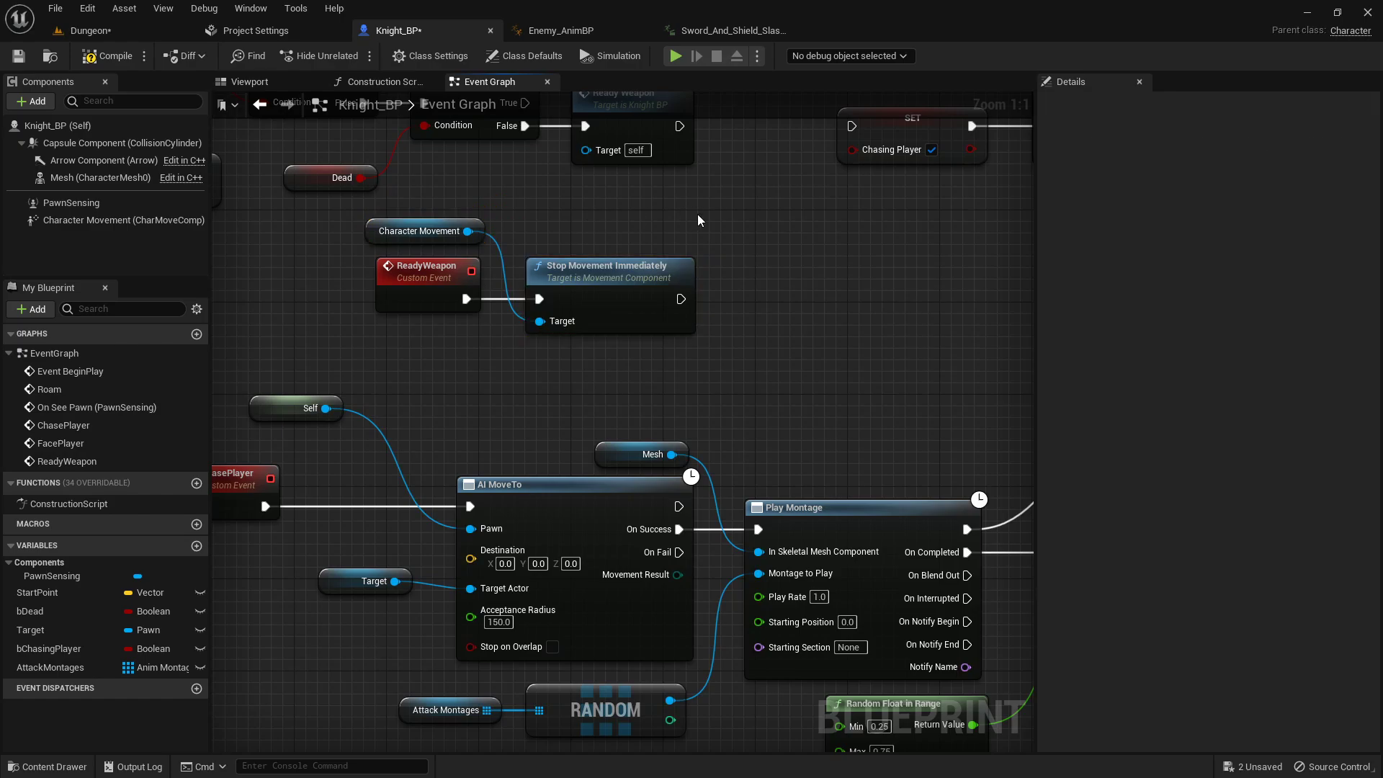
pyautogui.moveTo(745, 252); pyautogui.dragTo(530, 230, button='right')
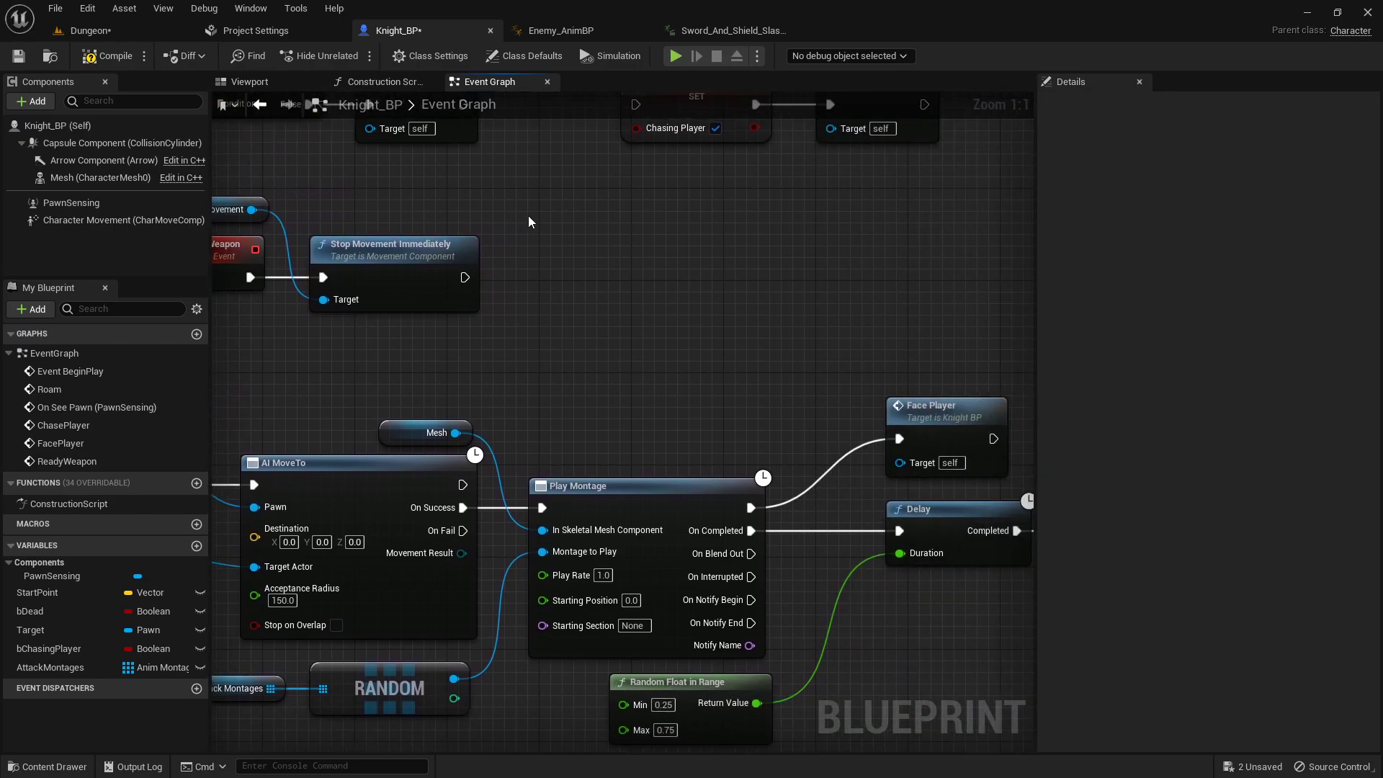
pyautogui.rightClick(524, 240)
pyautogui.write('play montage')
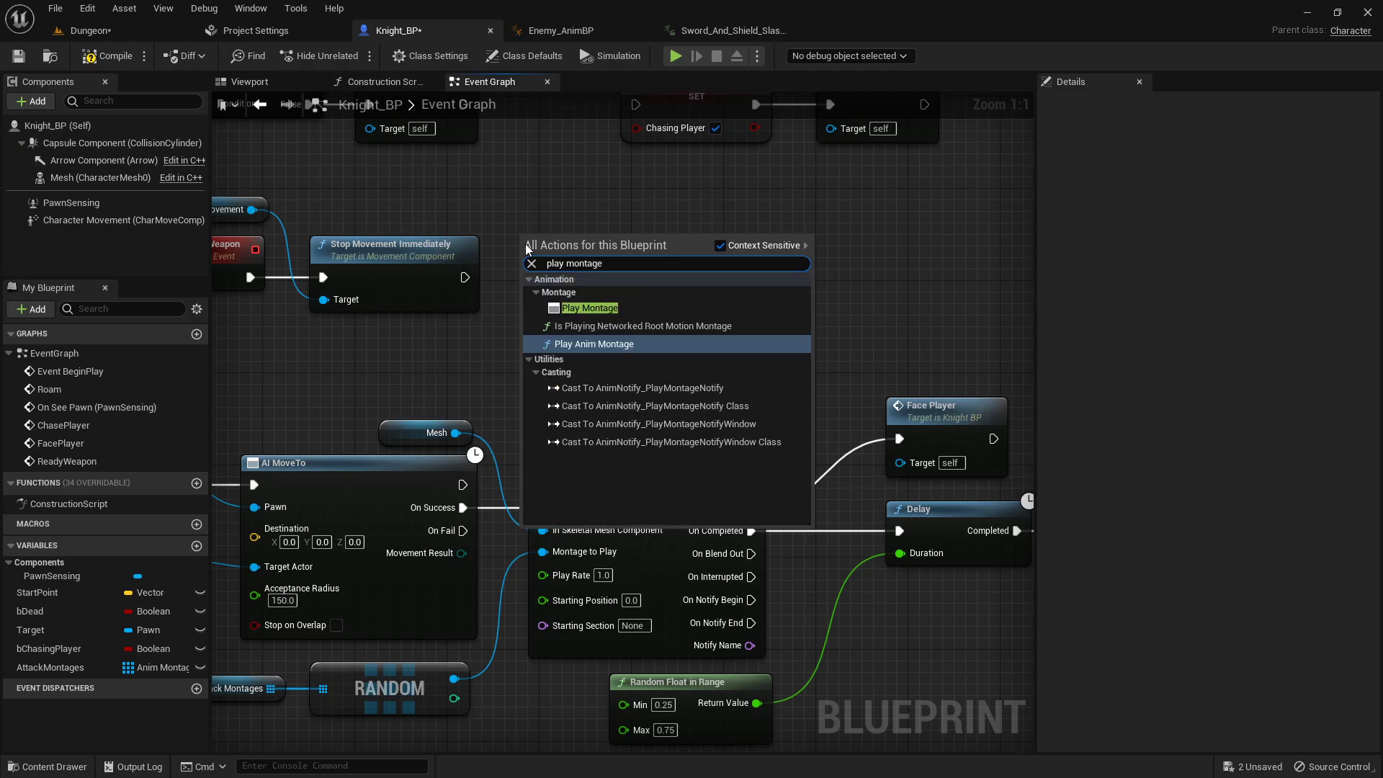
pyautogui.click(598, 343)
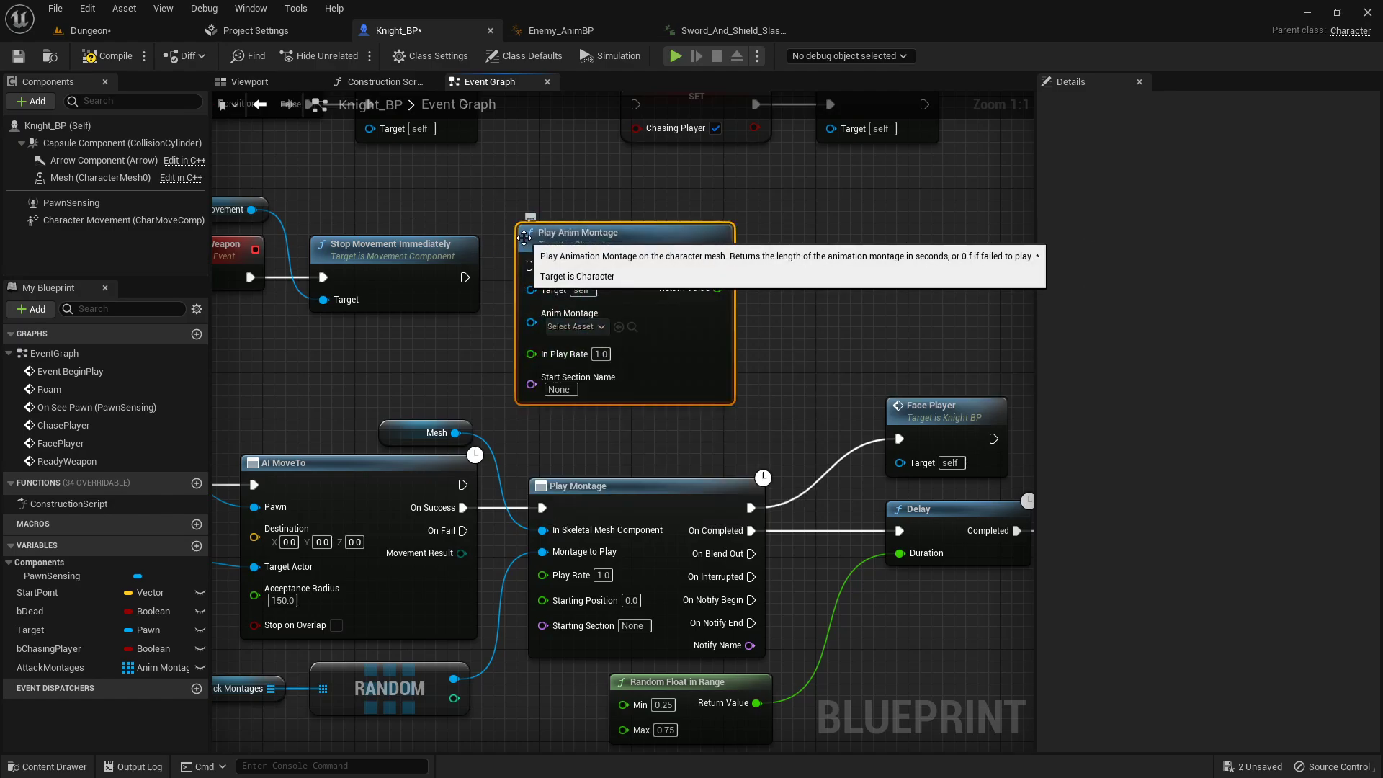
pyautogui.press('Delete')
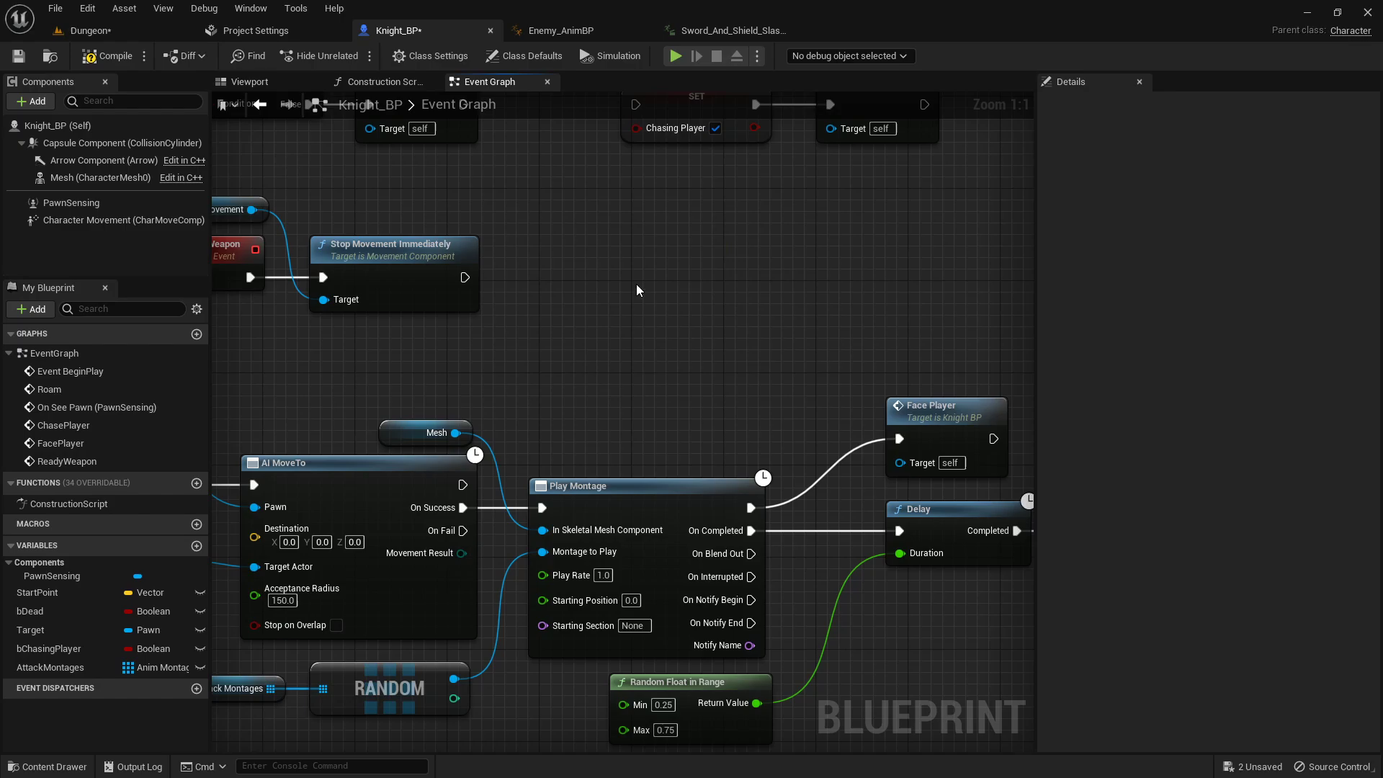
# - Add a Play Montage node and connect it after Stop Movement Immediately
pyautogui.rightClick(569, 265)
pyautogui.write('play montage')
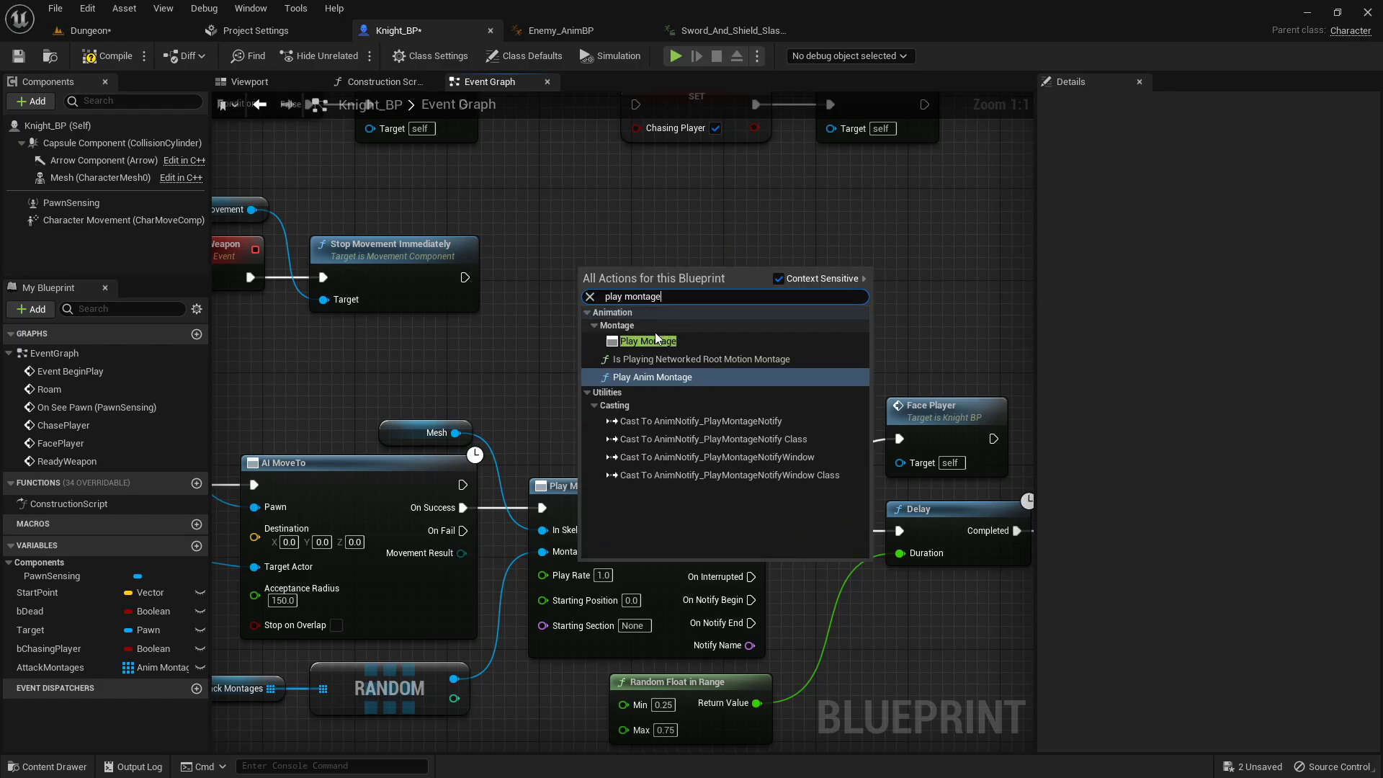
pyautogui.click(647, 341)
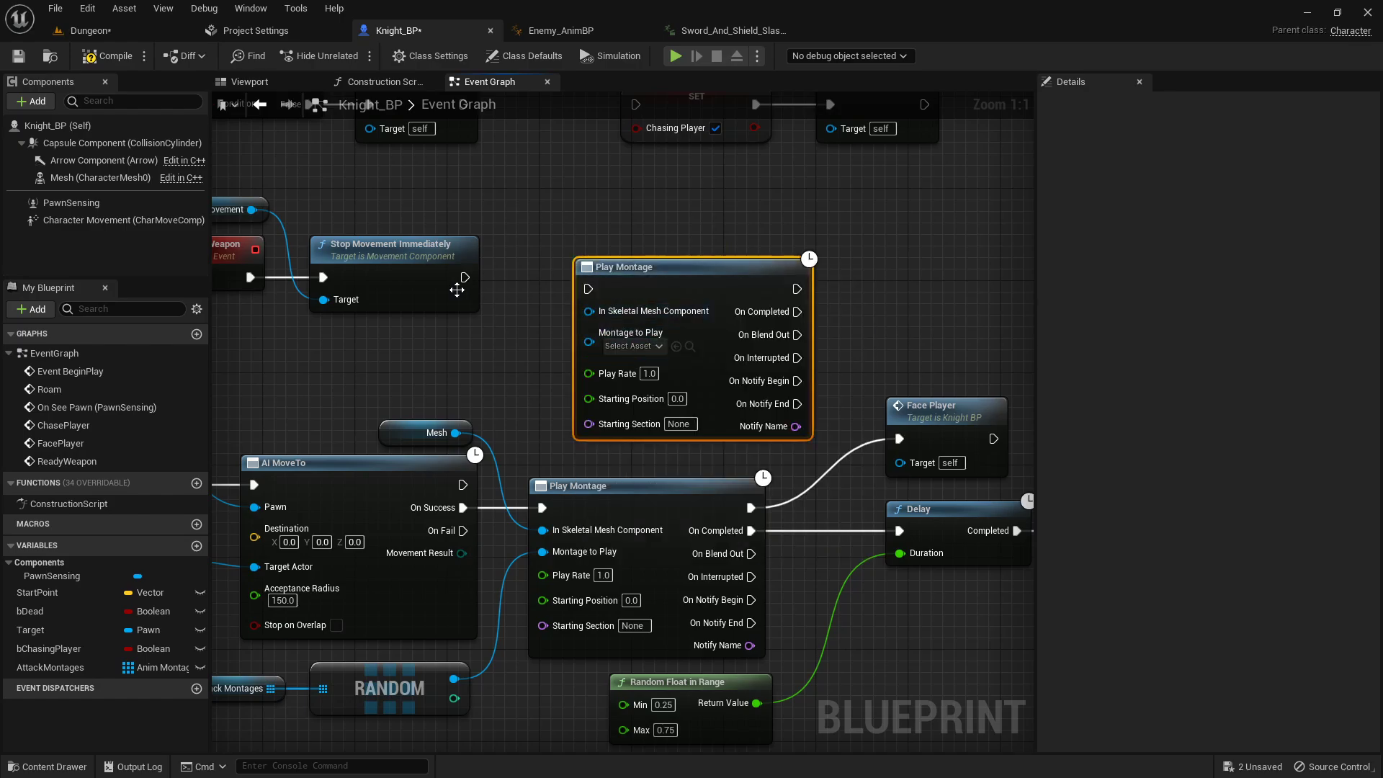
pyautogui.moveTo(465, 277); pyautogui.dragTo(576, 274)
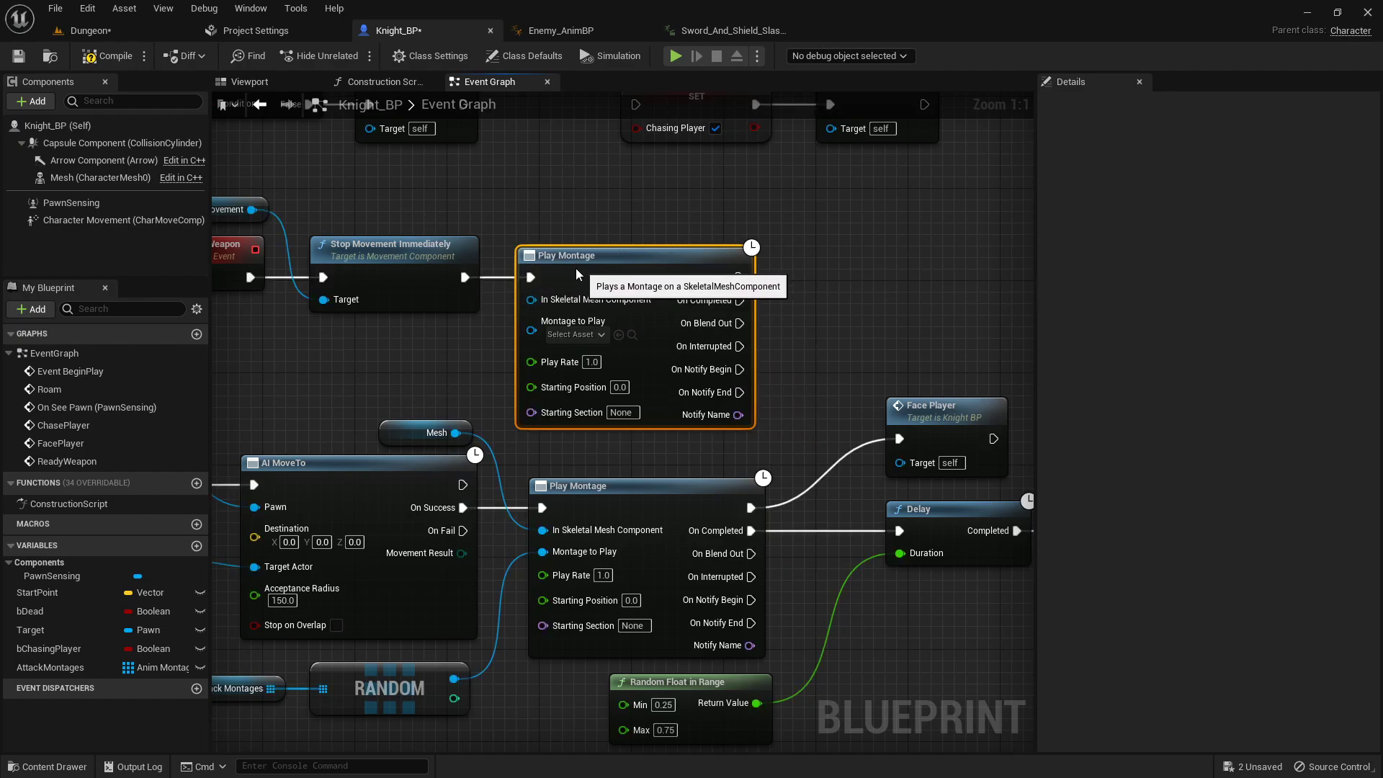
# - Move the ReadyWeapon chain to empty graph space and feed Mesh into Play Montage's In Skeletal Mesh Component
pyautogui.scroll(-5, 533, 248)
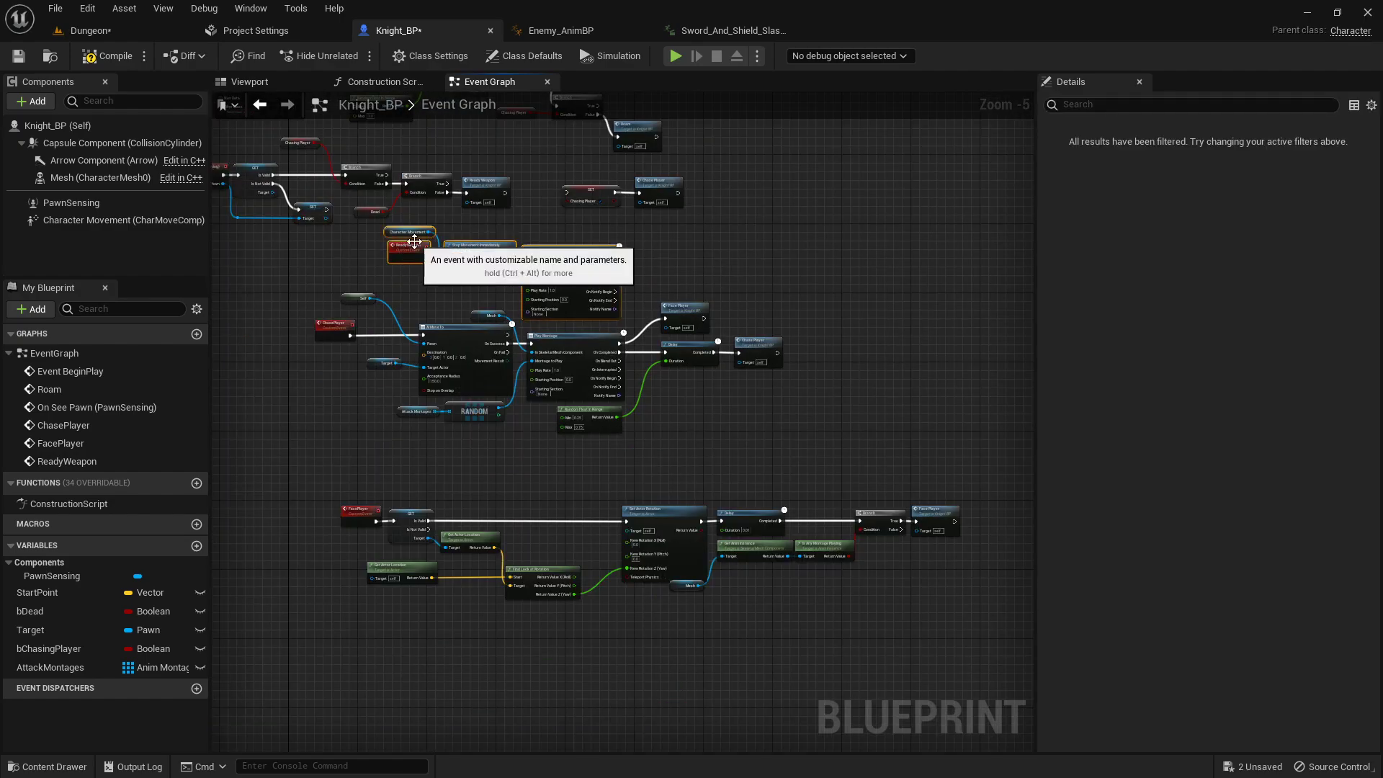
pyautogui.moveTo(414, 242); pyautogui.dragTo(893, 253)
pyautogui.moveTo(763, 238); pyautogui.dragTo(349, 212, button='right')
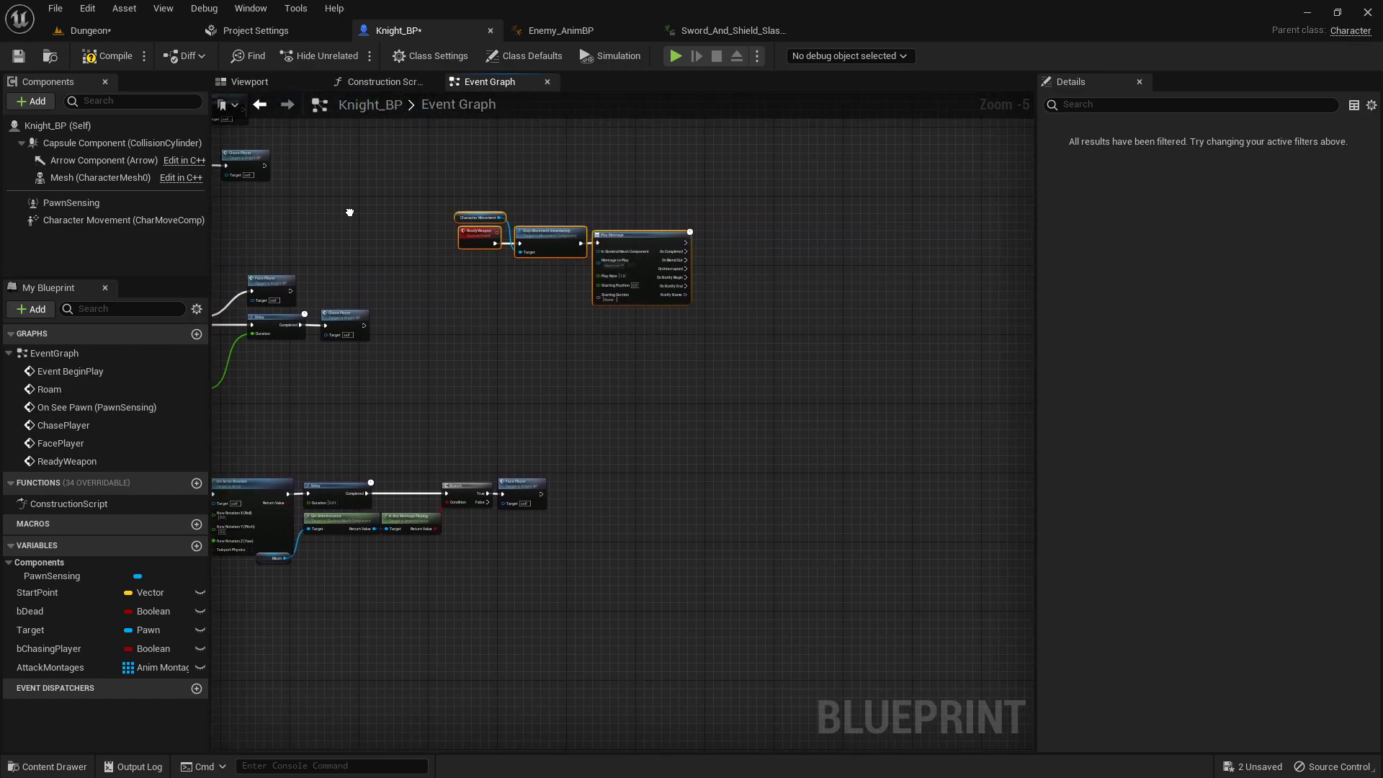
pyautogui.scroll(5, 547, 241)
pyautogui.click(672, 173)
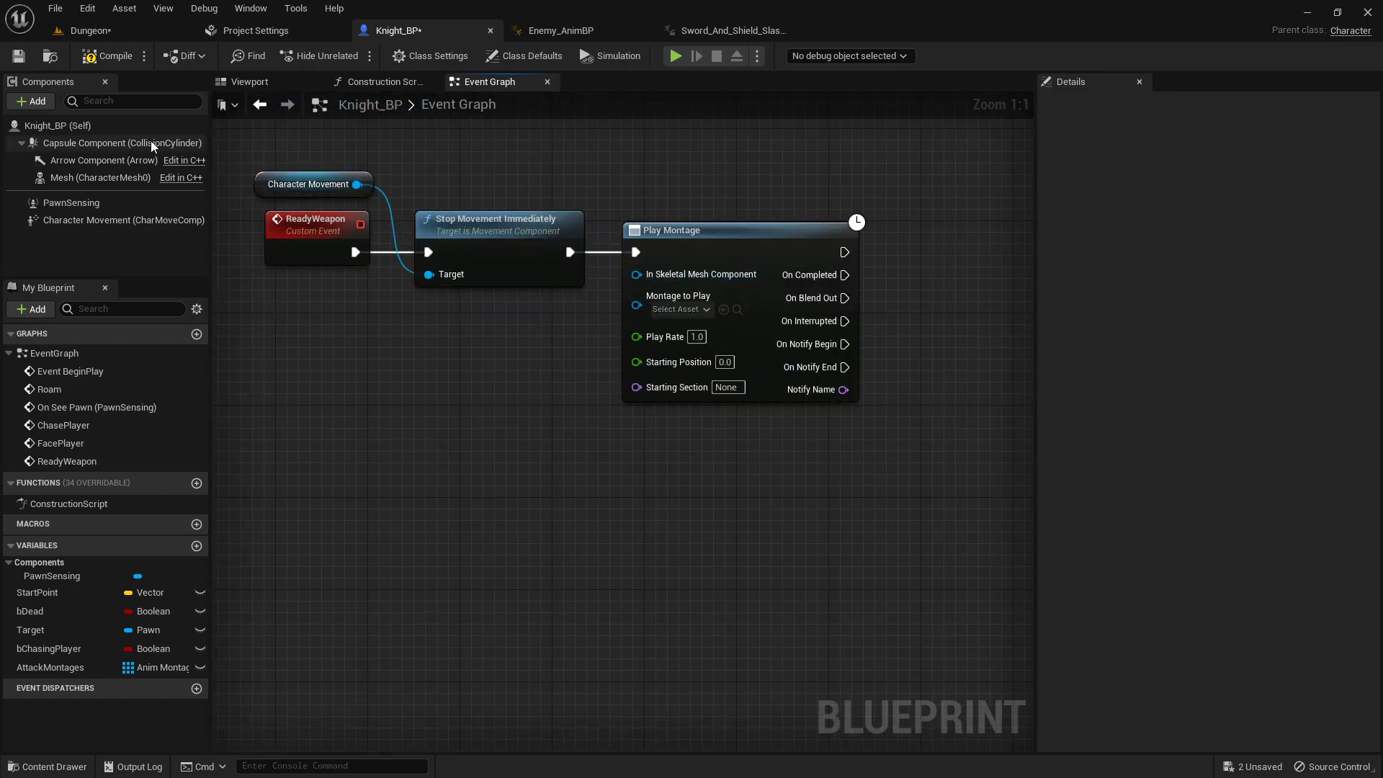
pyautogui.moveTo(93, 177); pyautogui.dragTo(637, 274)
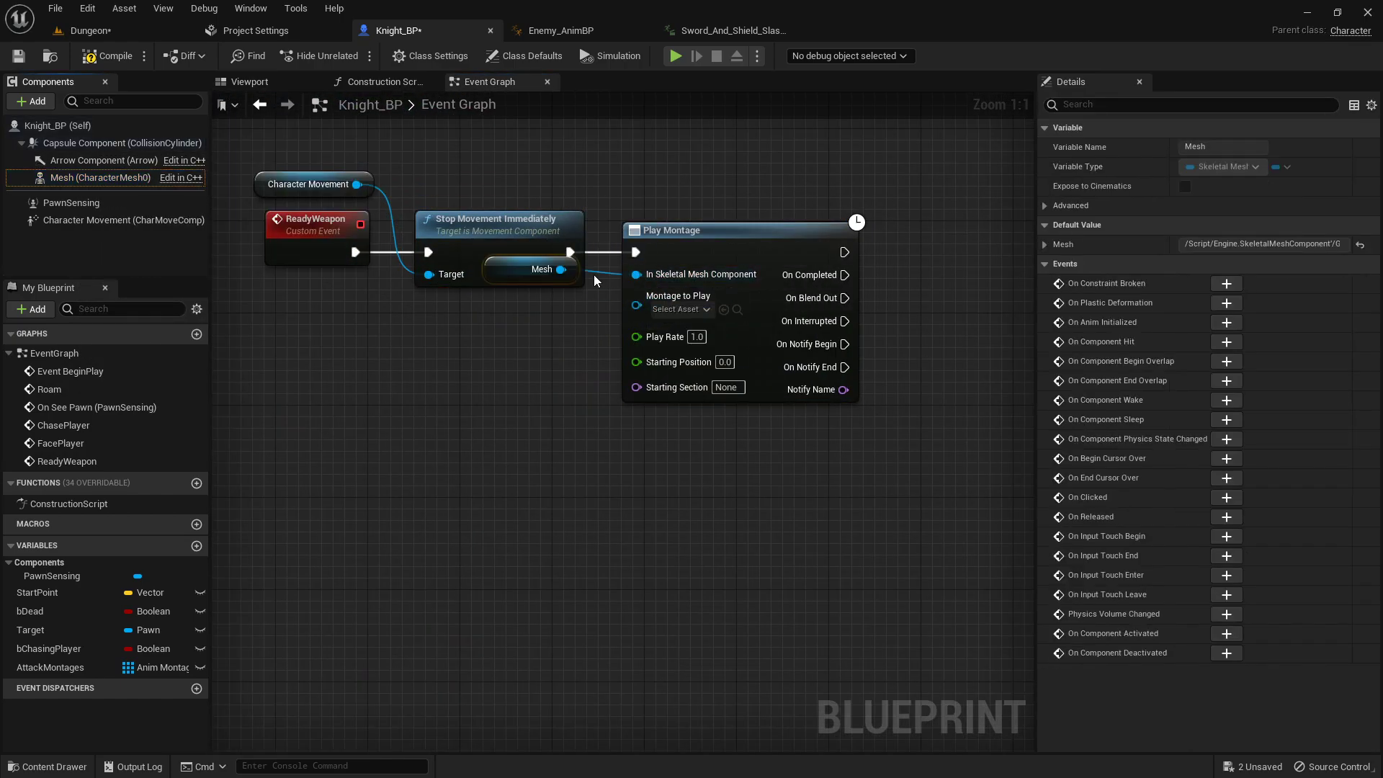
pyautogui.moveTo(518, 272); pyautogui.dragTo(518, 178)
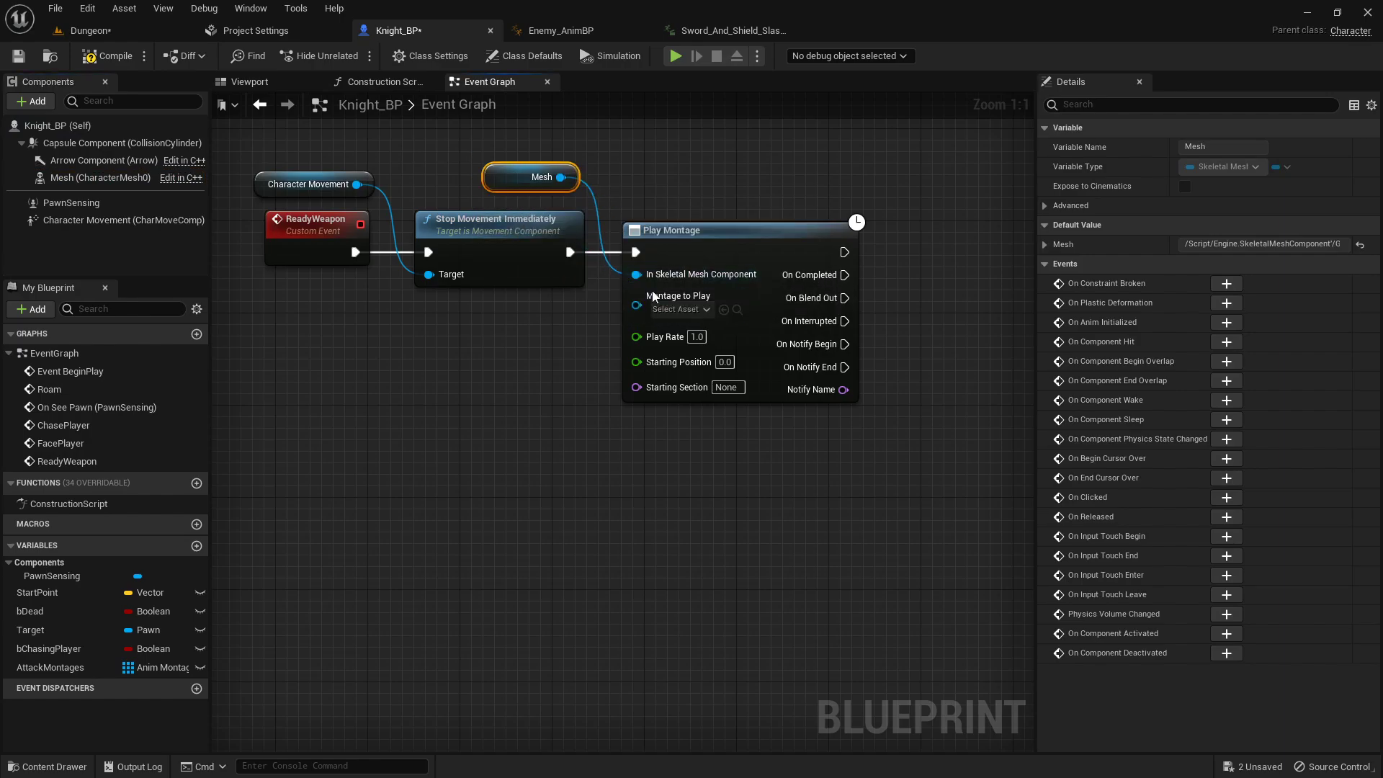
# - Create an animation montage named Knight_DrawSword from the Withdrawing_Sword_1 animation in the Enemies Animations folder
pyautogui.click(123, 37)
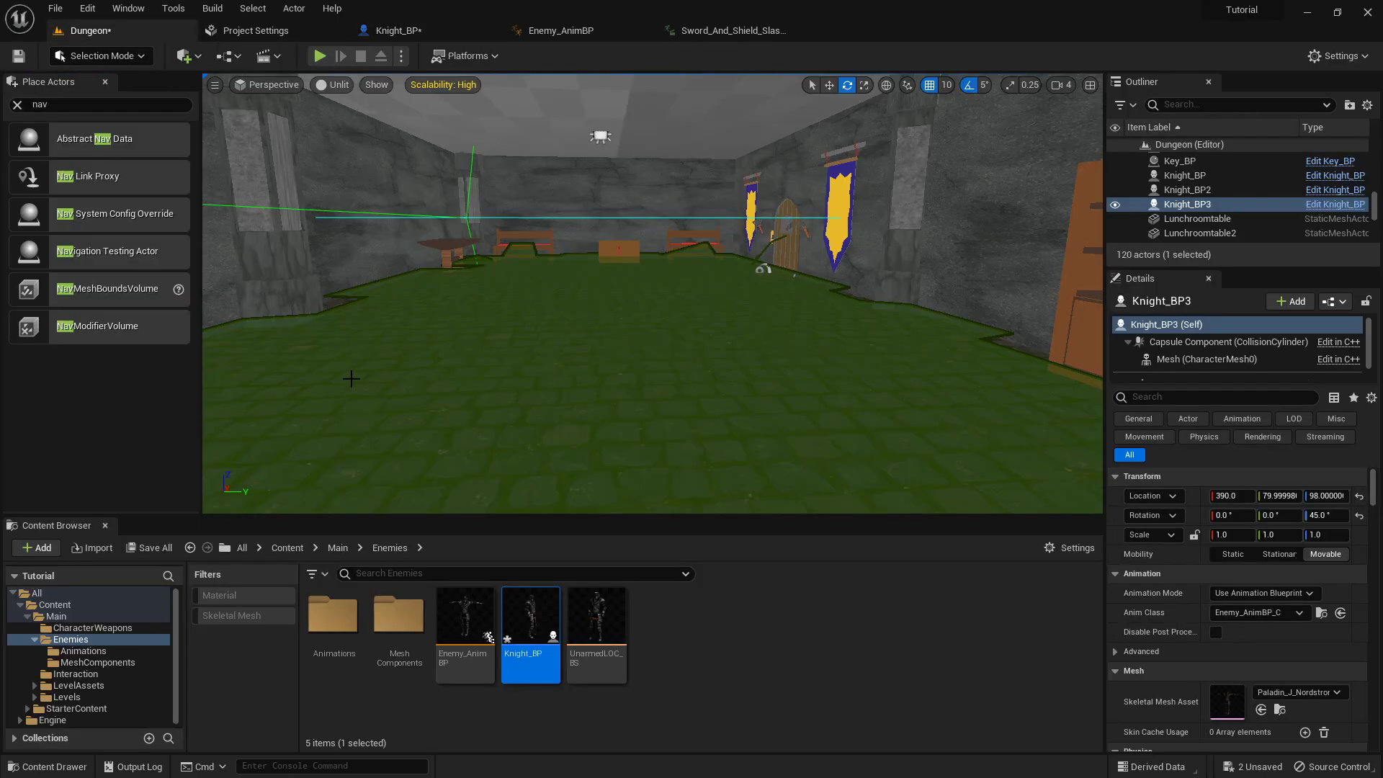
pyautogui.doubleClick(333, 620)
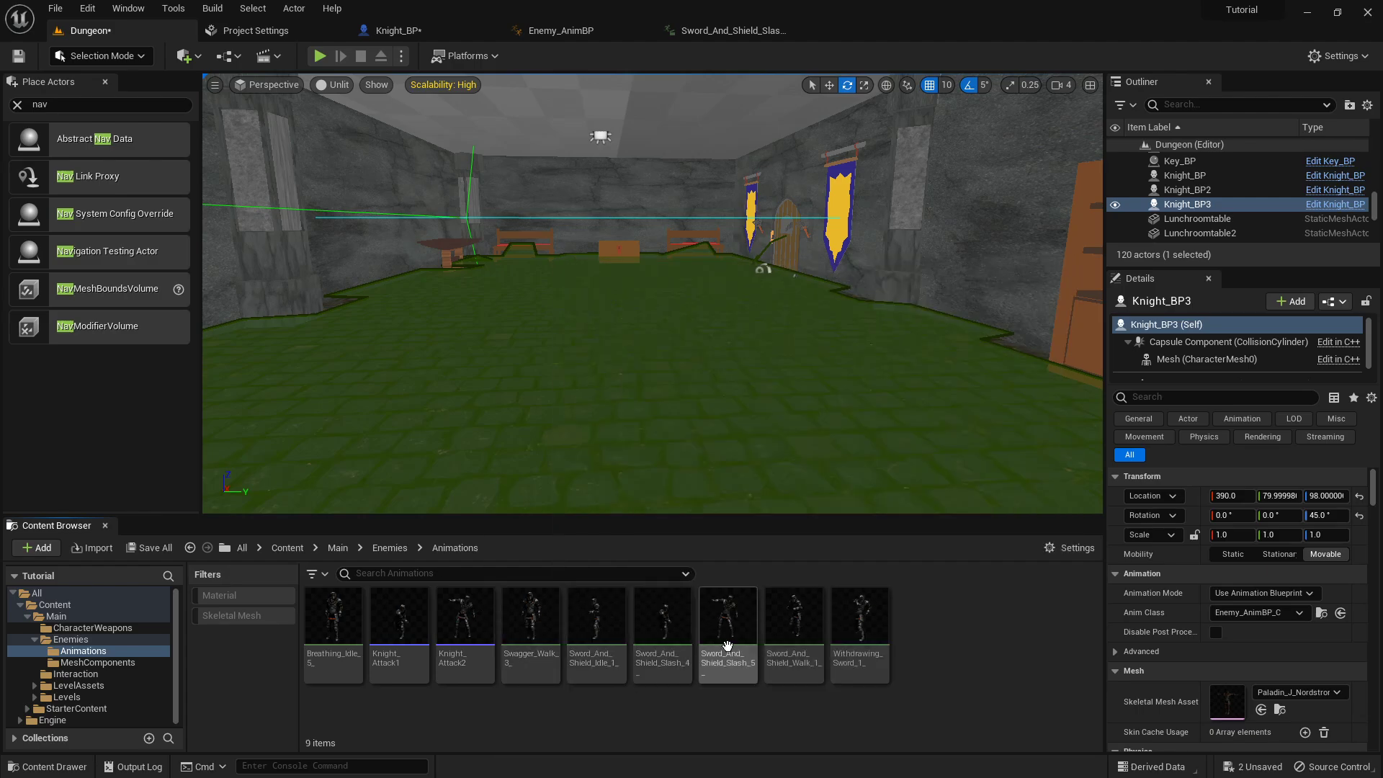
pyautogui.rightClick(868, 621)
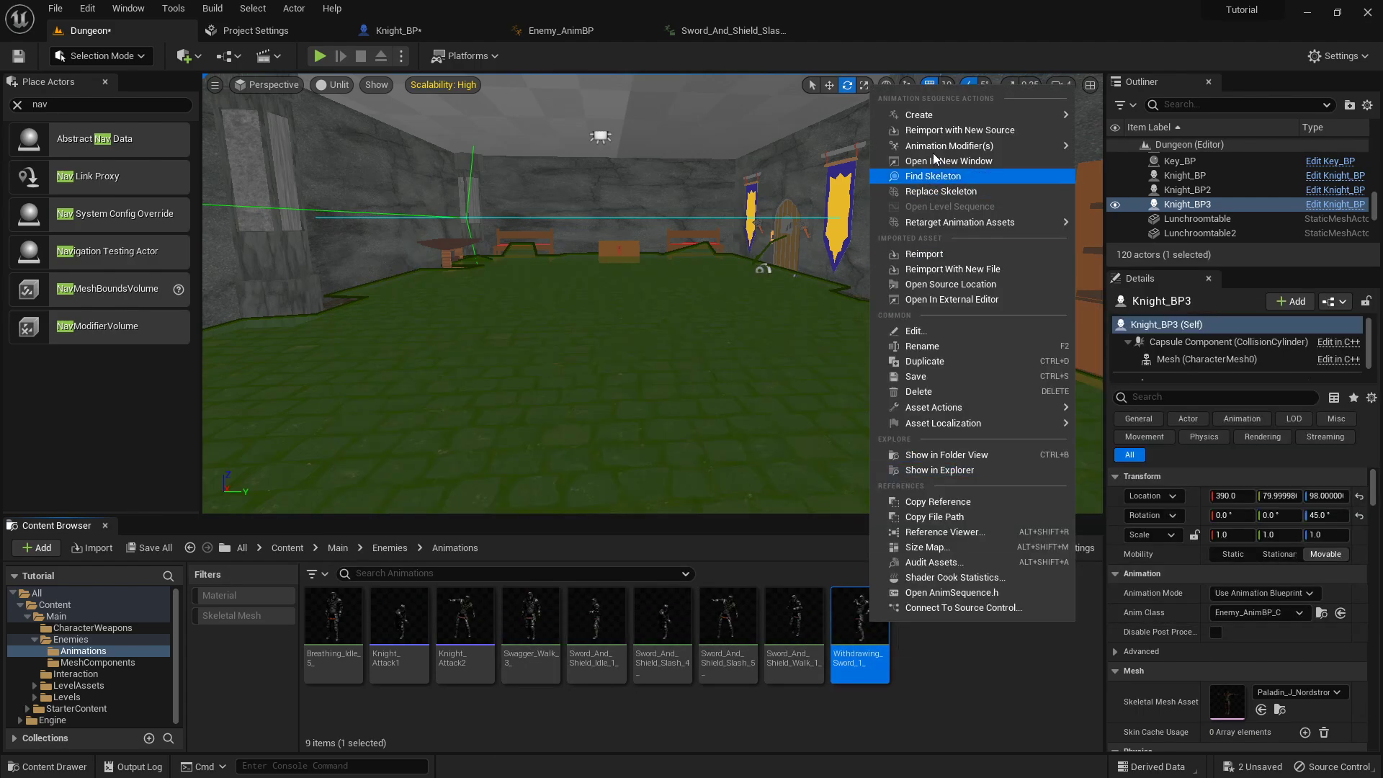
pyautogui.moveTo(951, 115)
pyautogui.click(1175, 136)
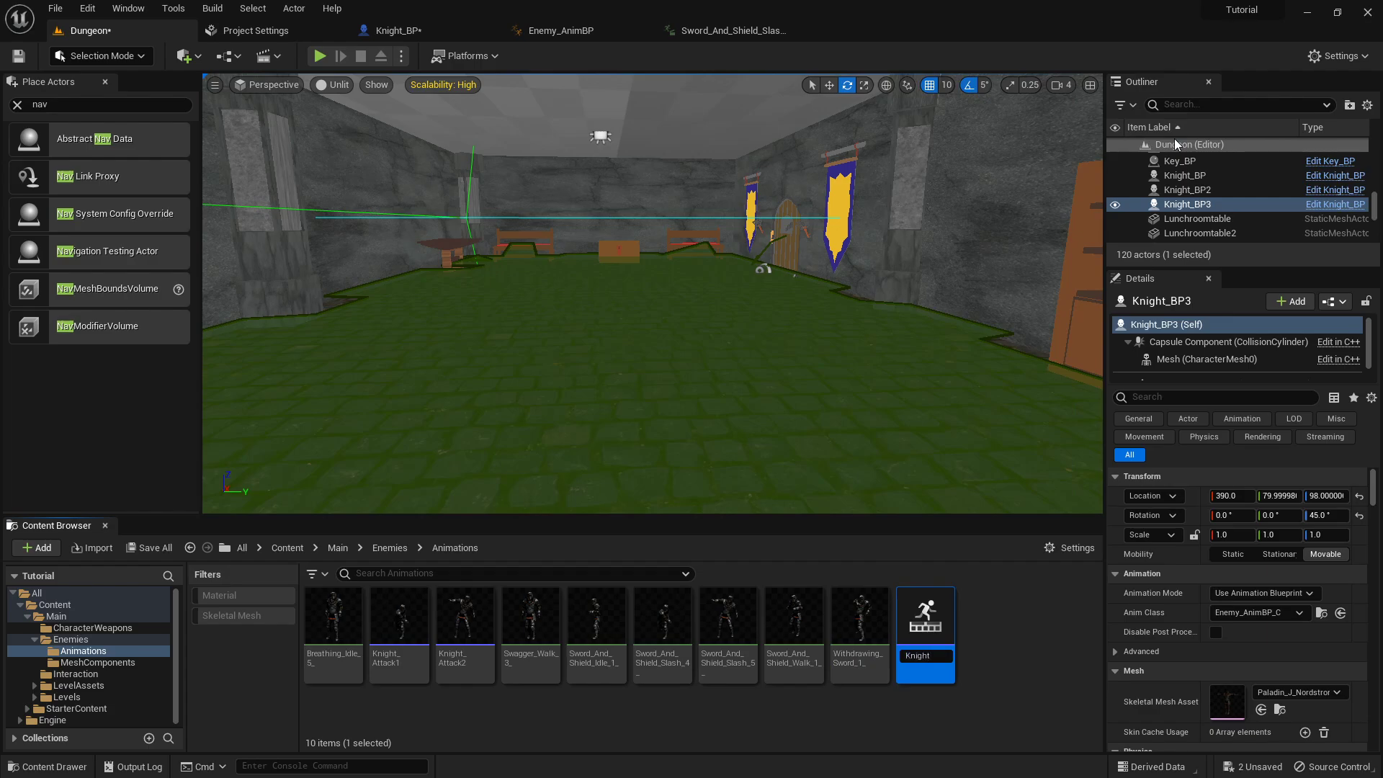
pyautogui.write('Knight_DrawSword')
pyautogui.press('Return')
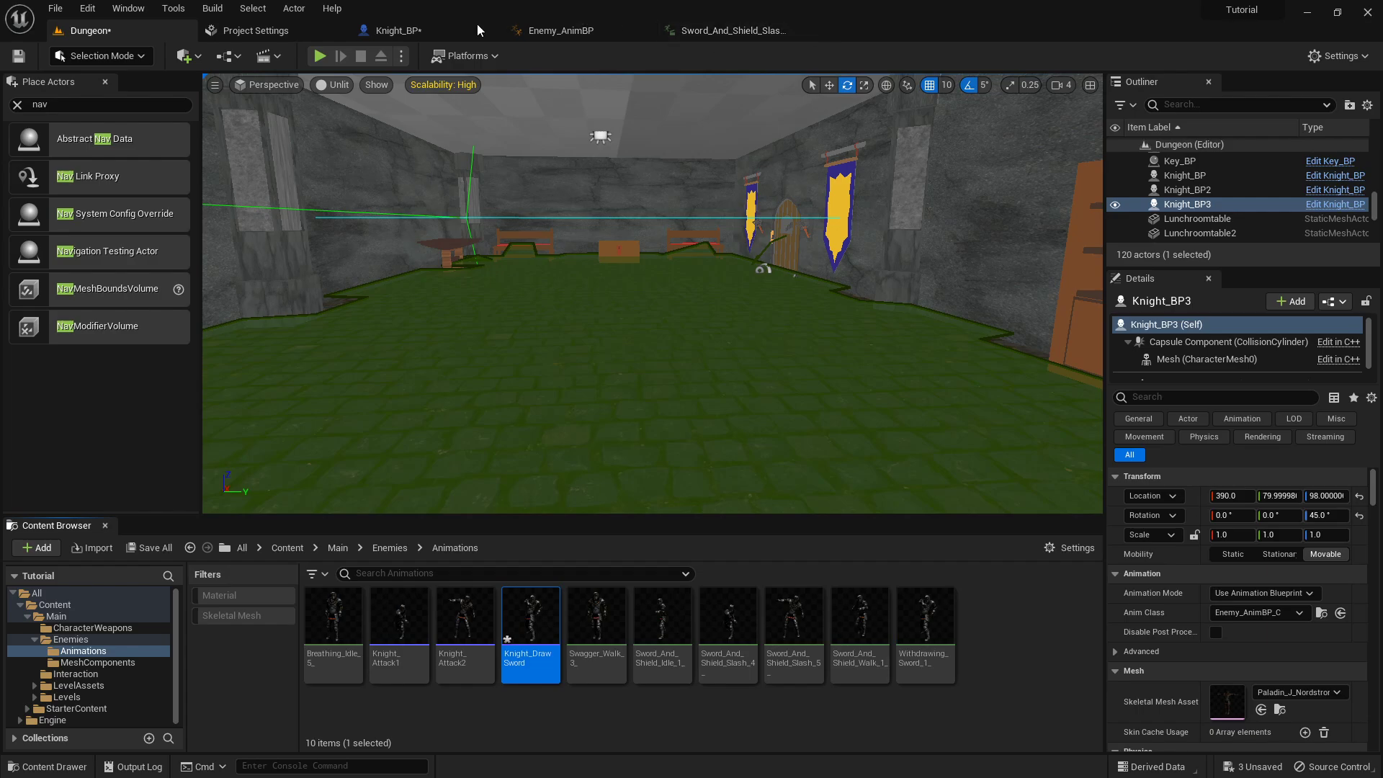
# - Set Montage to Play on the ReadyWeapon chain's Play Montage node to Knight_DrawSword
pyautogui.click(398, 30)
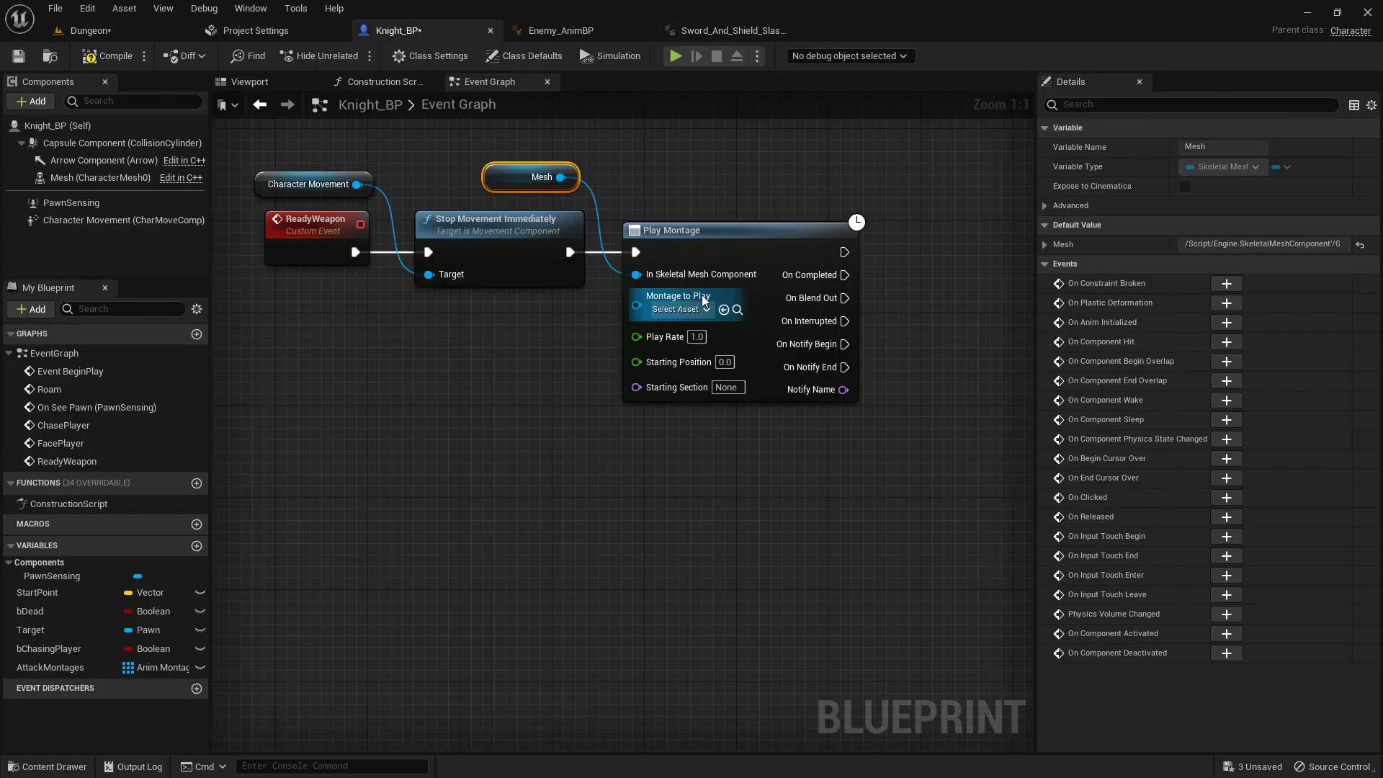
pyautogui.click(726, 311)
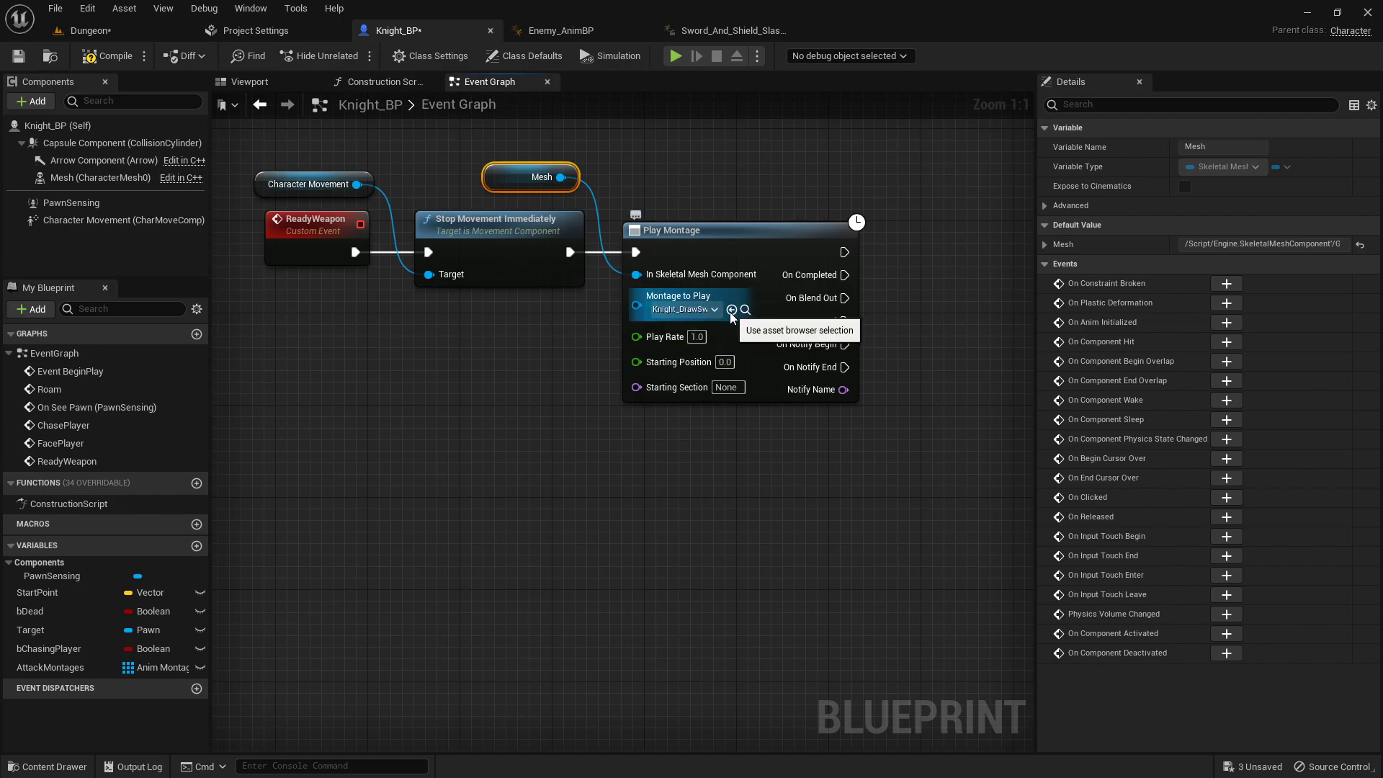
pyautogui.click(90, 30)
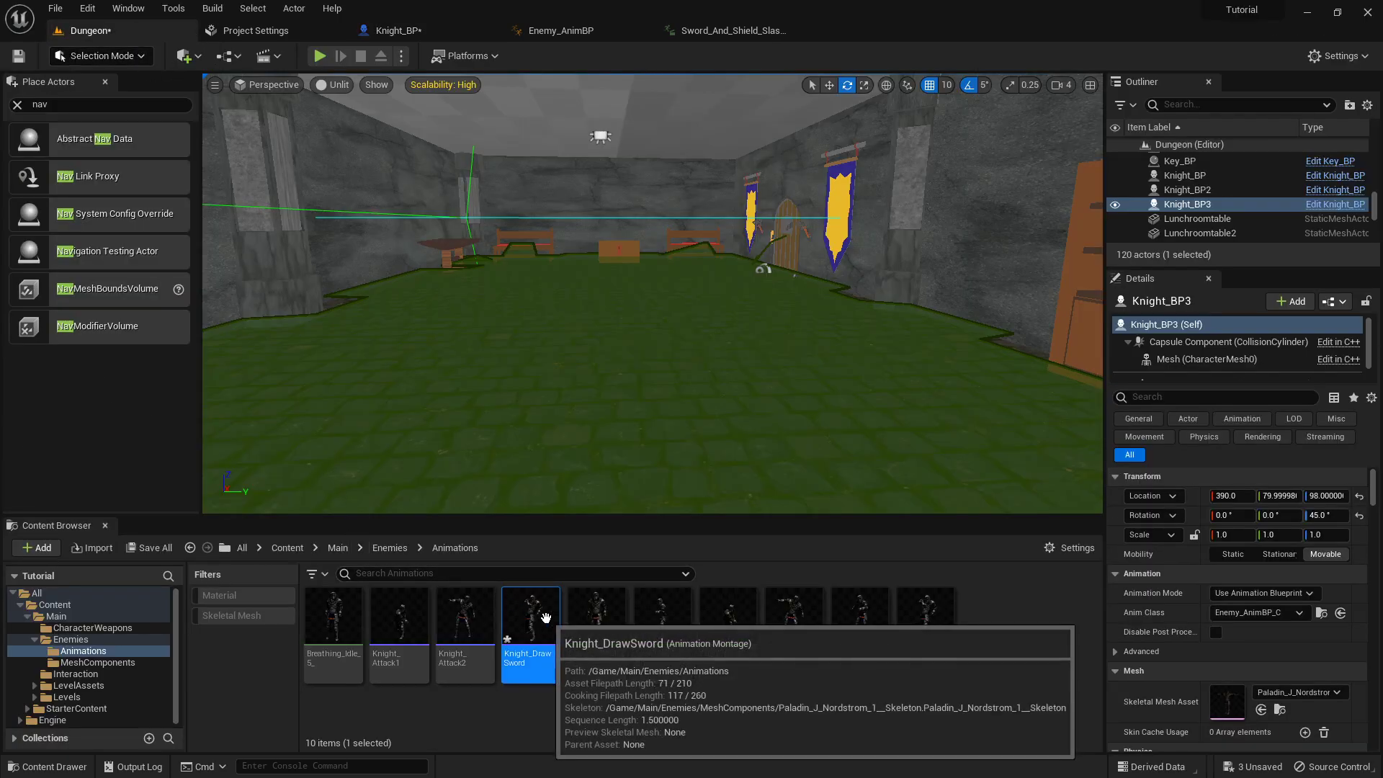
pyautogui.click(448, 37)
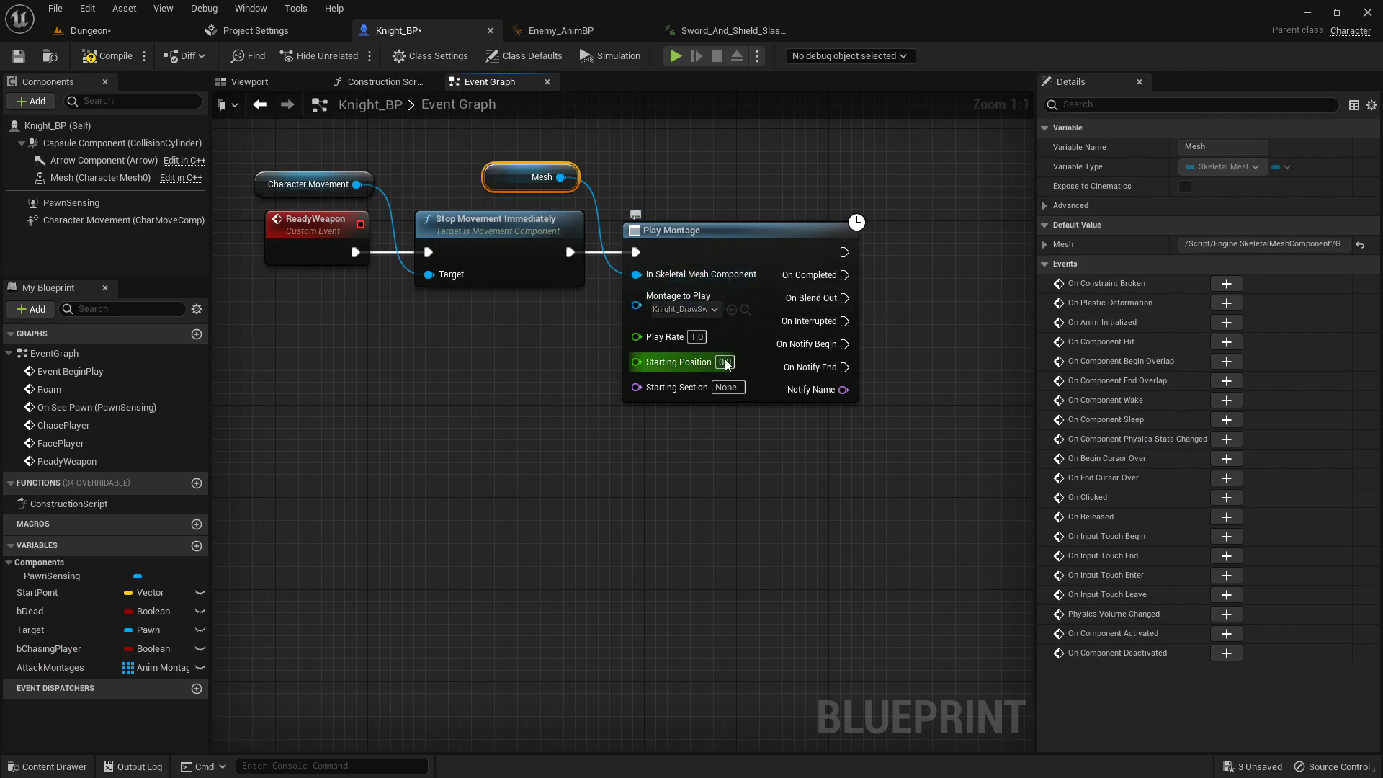
pyautogui.click(709, 309)
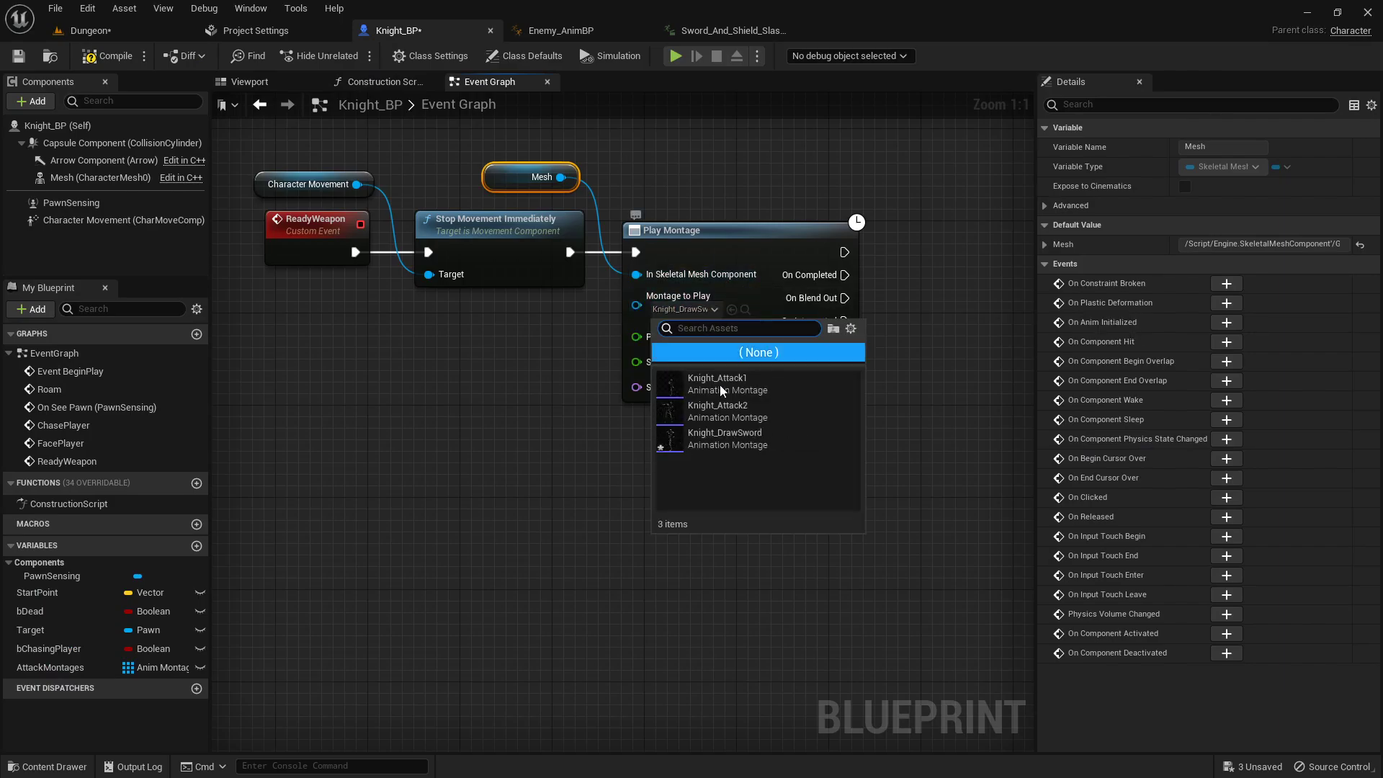
pyautogui.click(527, 382)
pyautogui.moveTo(586, 309); pyautogui.dragTo(457, 297, button='right')
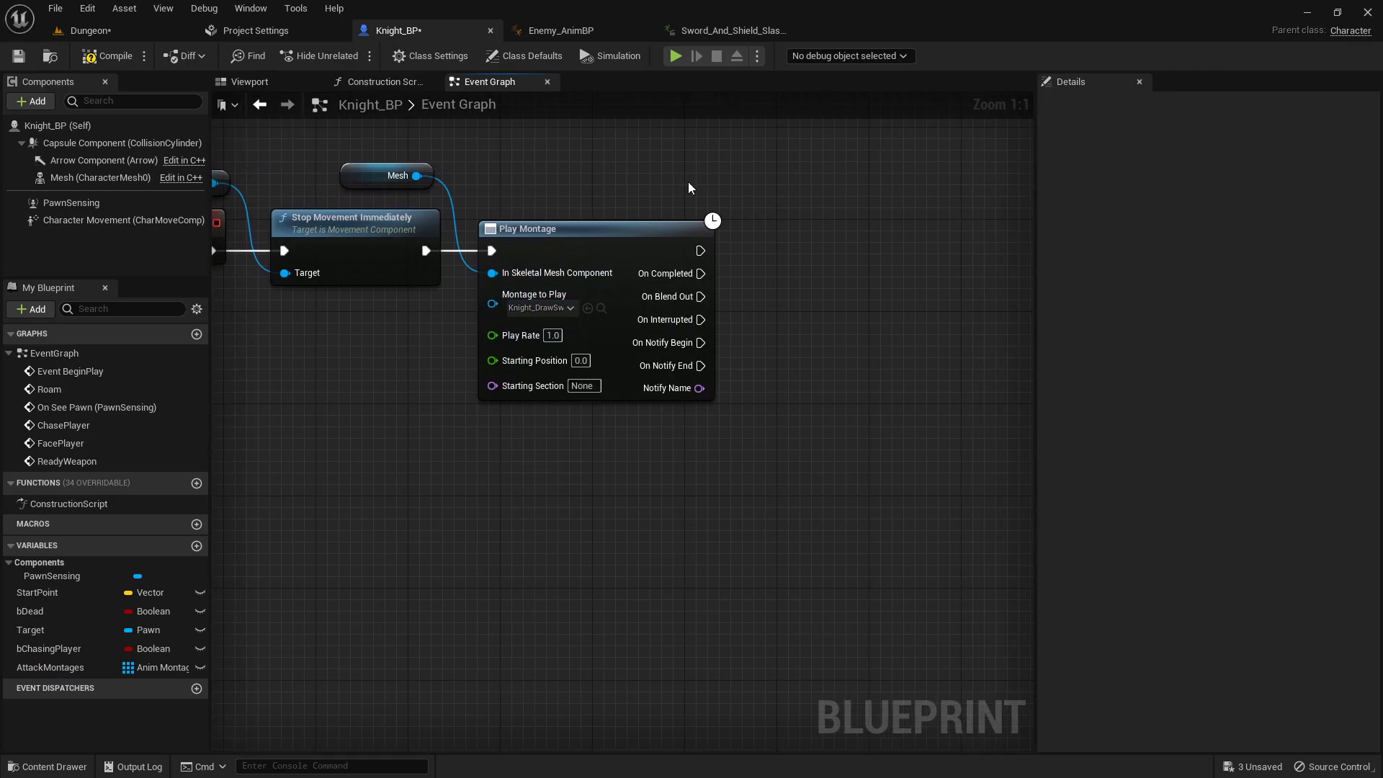
# - Move the SET Chasing Player and Chase Player nodes into the ReadyWeapon chain, connect them to Play Montage's On Completed, and compile
pyautogui.scroll(-1, 738, 261)
pyautogui.scroll(-2, 620, 246)
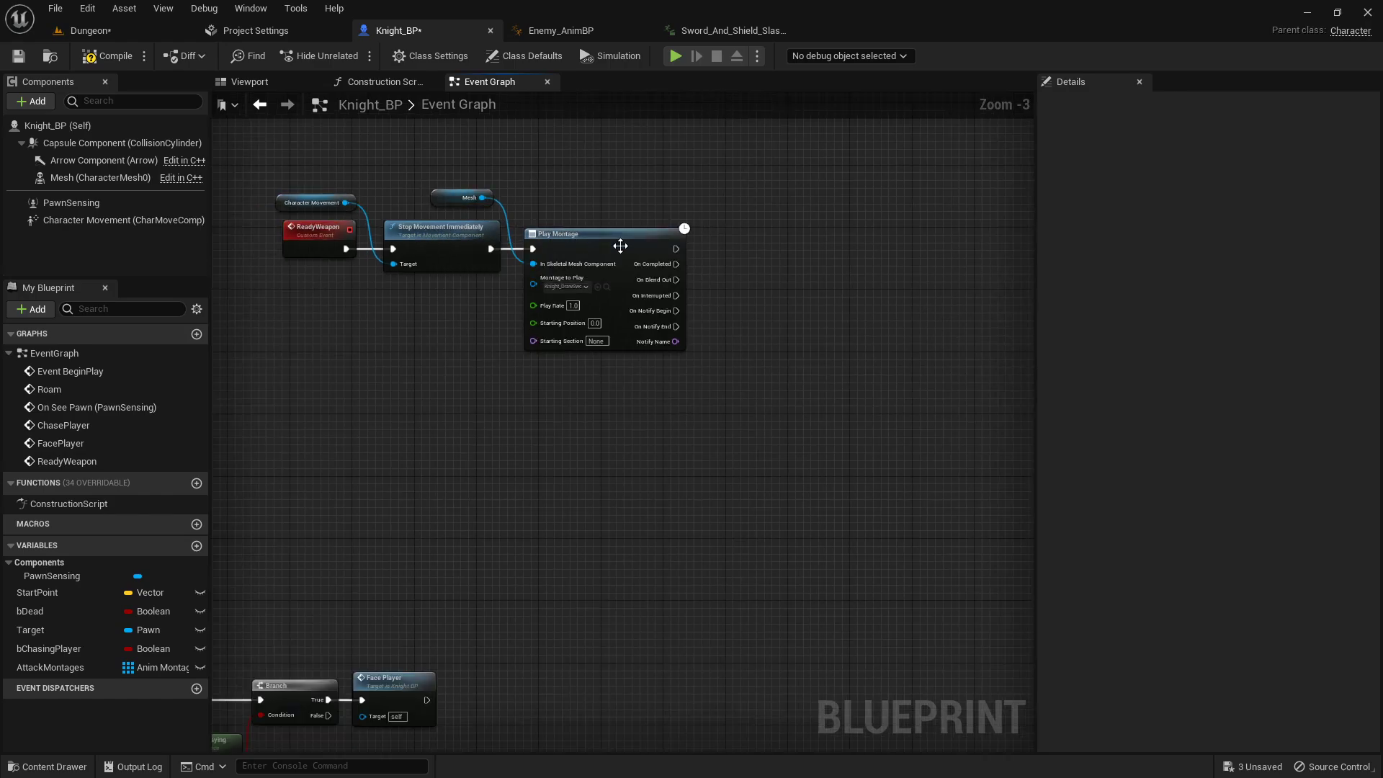
pyautogui.moveTo(703, 225); pyautogui.dragTo(644, 343, button='right')
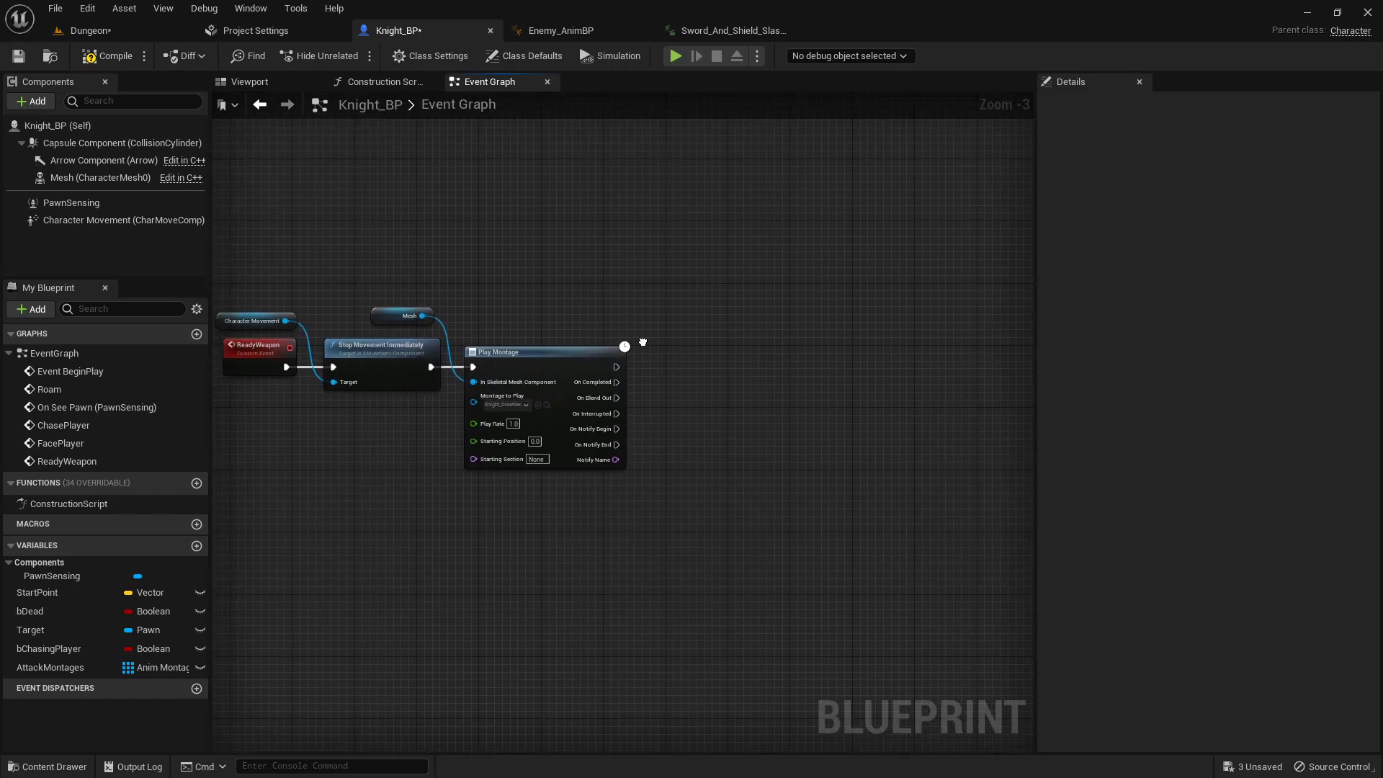
pyautogui.scroll(-3, 643, 343)
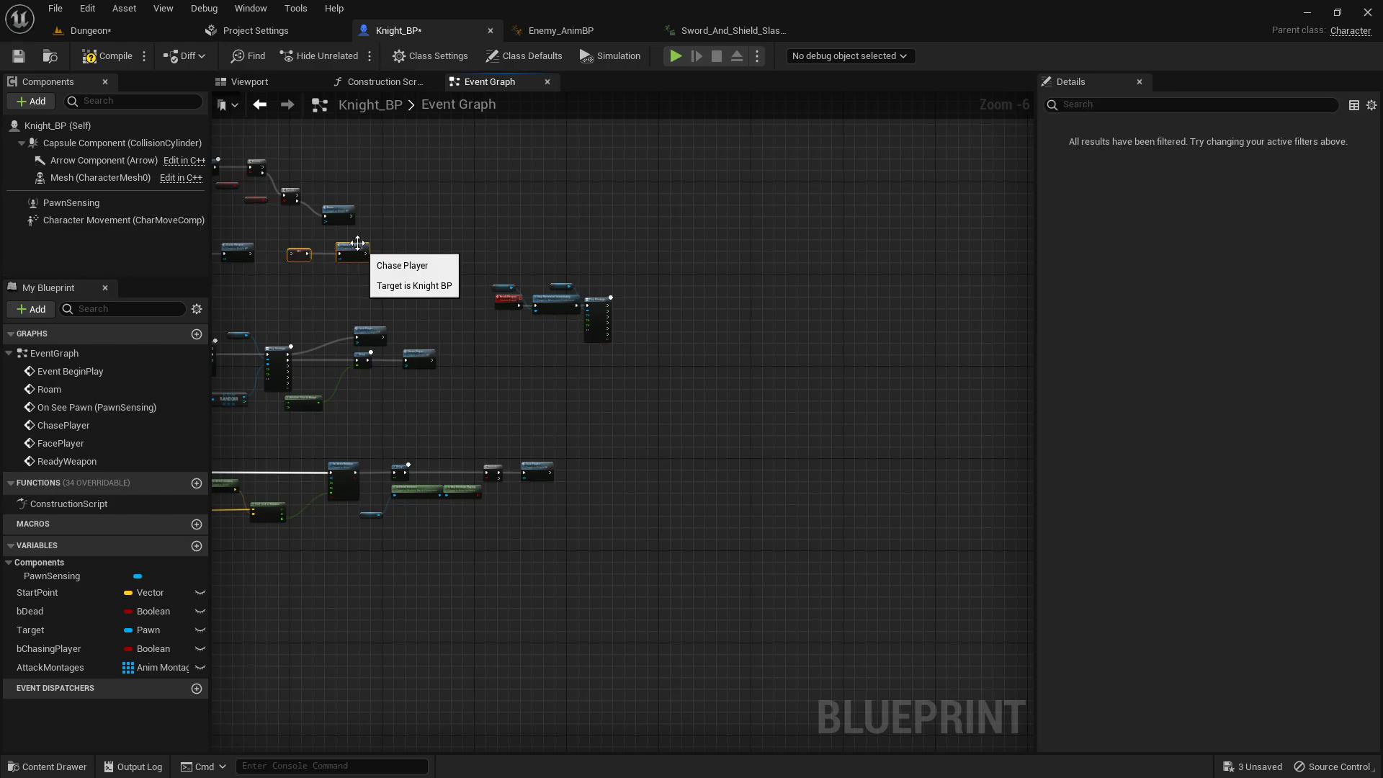
pyautogui.moveTo(339, 241); pyautogui.dragTo(710, 311)
pyautogui.scroll(3, 603, 304)
pyautogui.scroll(3, 603, 304)
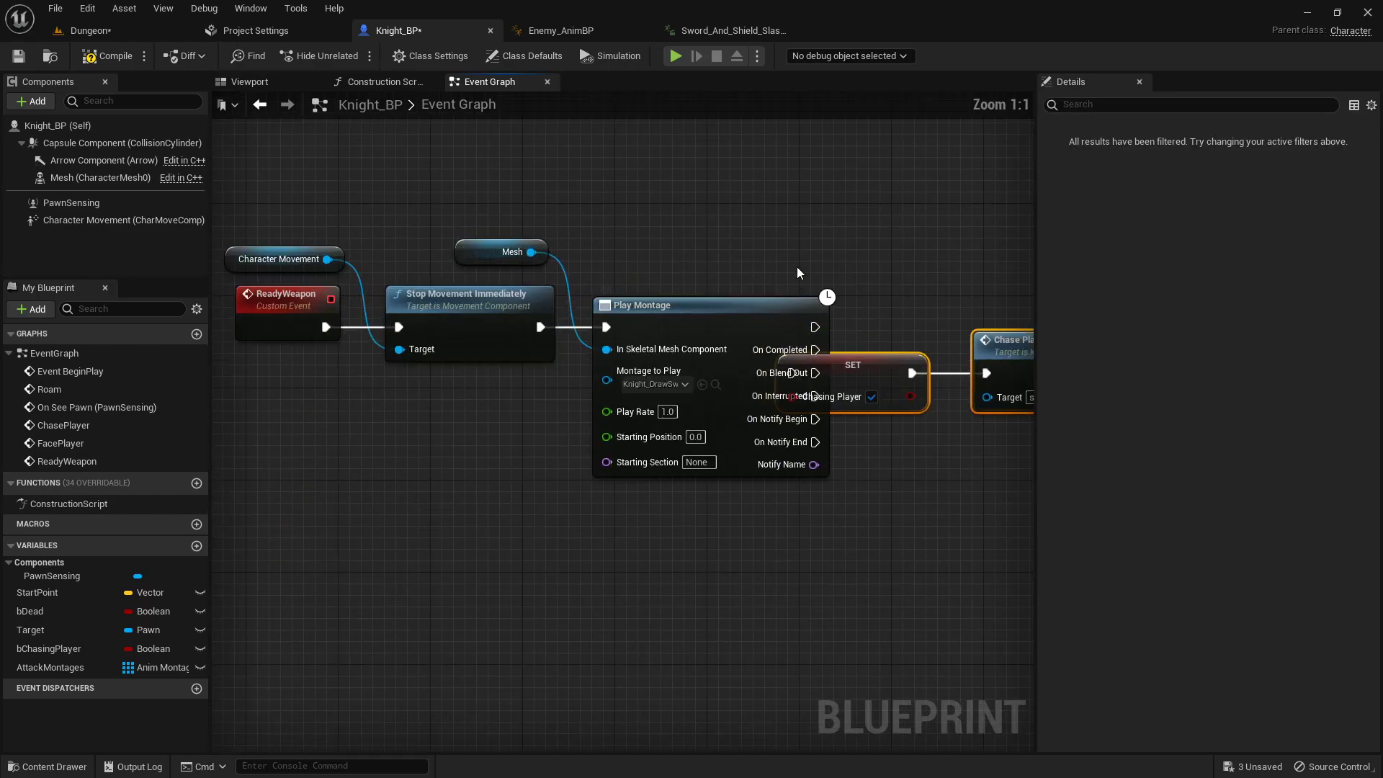
pyautogui.moveTo(800, 274); pyautogui.dragTo(529, 235, button='right')
pyautogui.moveTo(534, 331); pyautogui.dragTo(608, 298)
pyautogui.press('q')
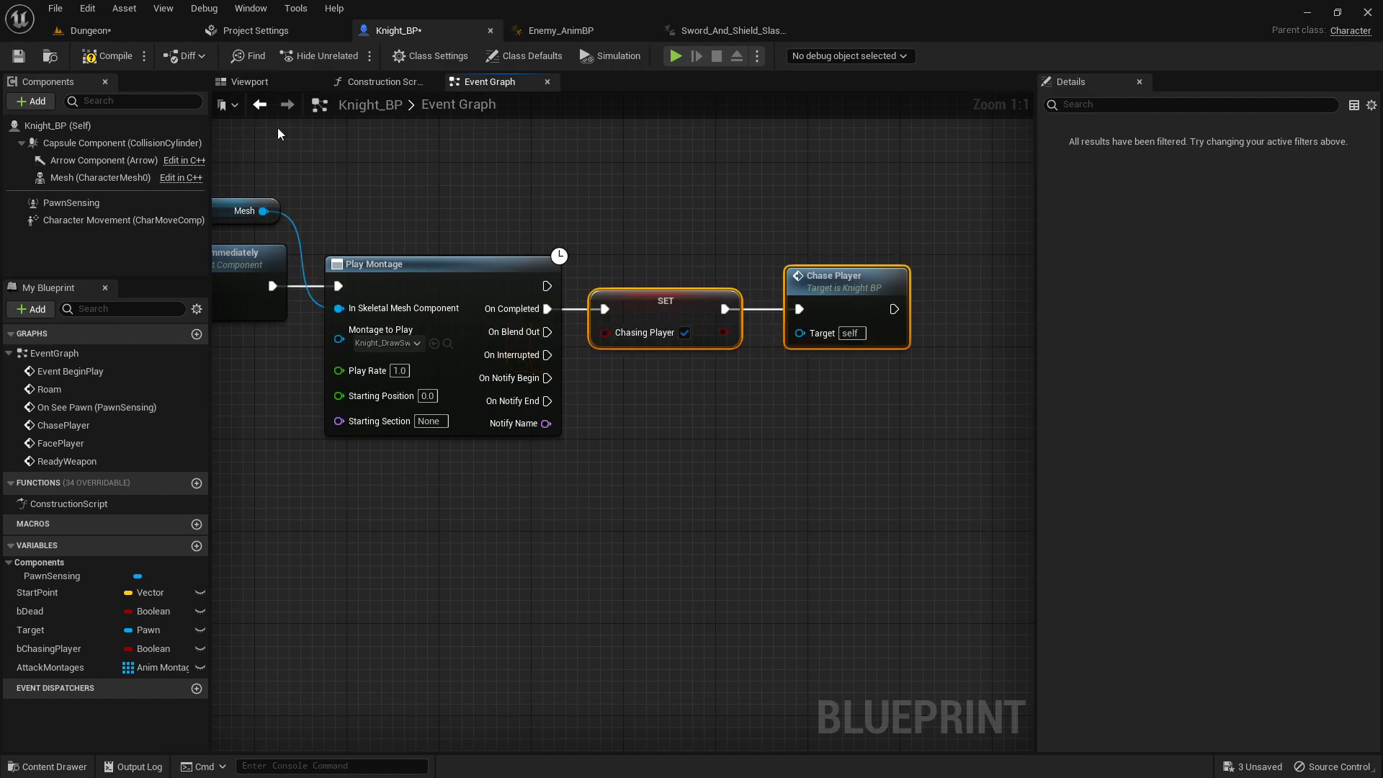
pyautogui.click(108, 56)
# - Review the graph from the On See Pawn branches and Ready Weapon call through to the ReadyWeapon event chain
pyautogui.scroll(-3, 361, 189)
pyautogui.moveTo(361, 189); pyautogui.dragTo(826, 229, button='right')
pyautogui.scroll(-3, 456, 253)
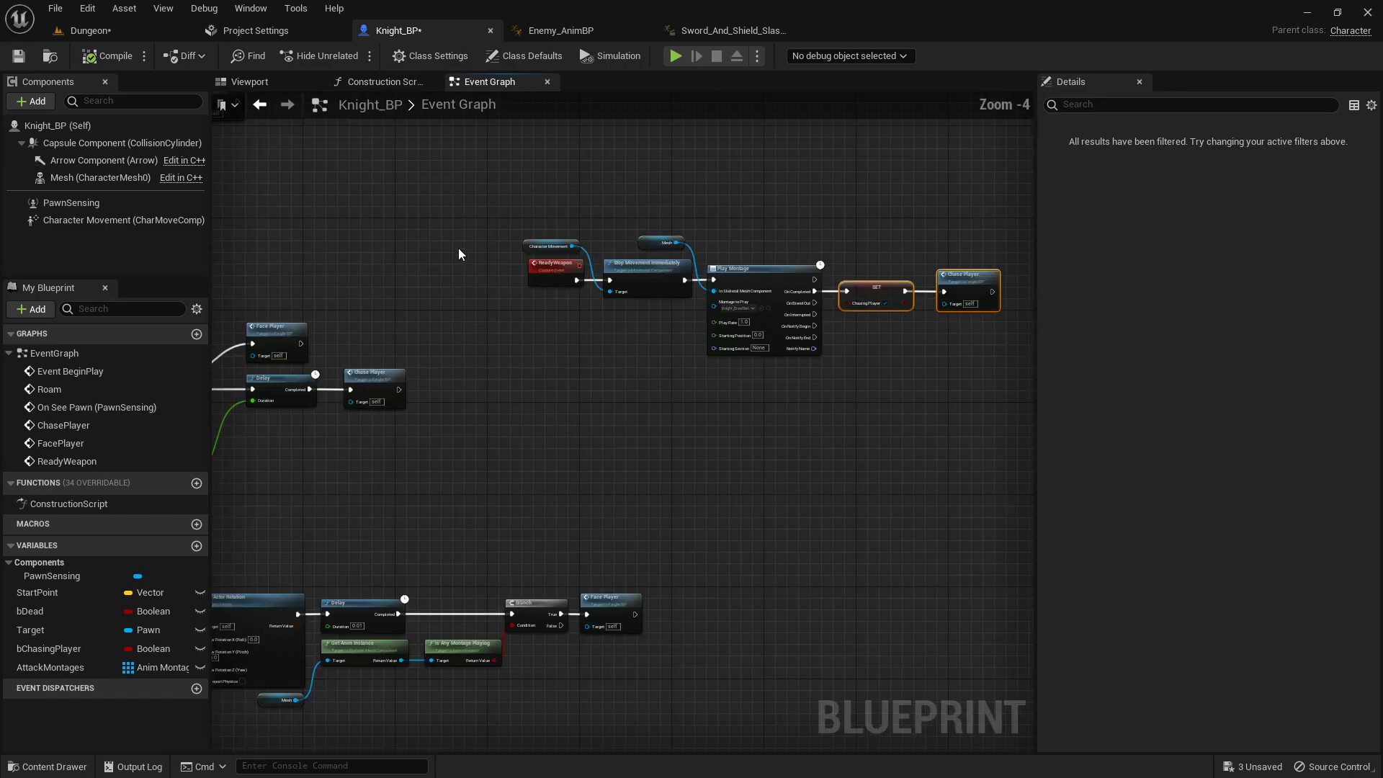
pyautogui.moveTo(413, 222); pyautogui.dragTo(677, 247, button='right')
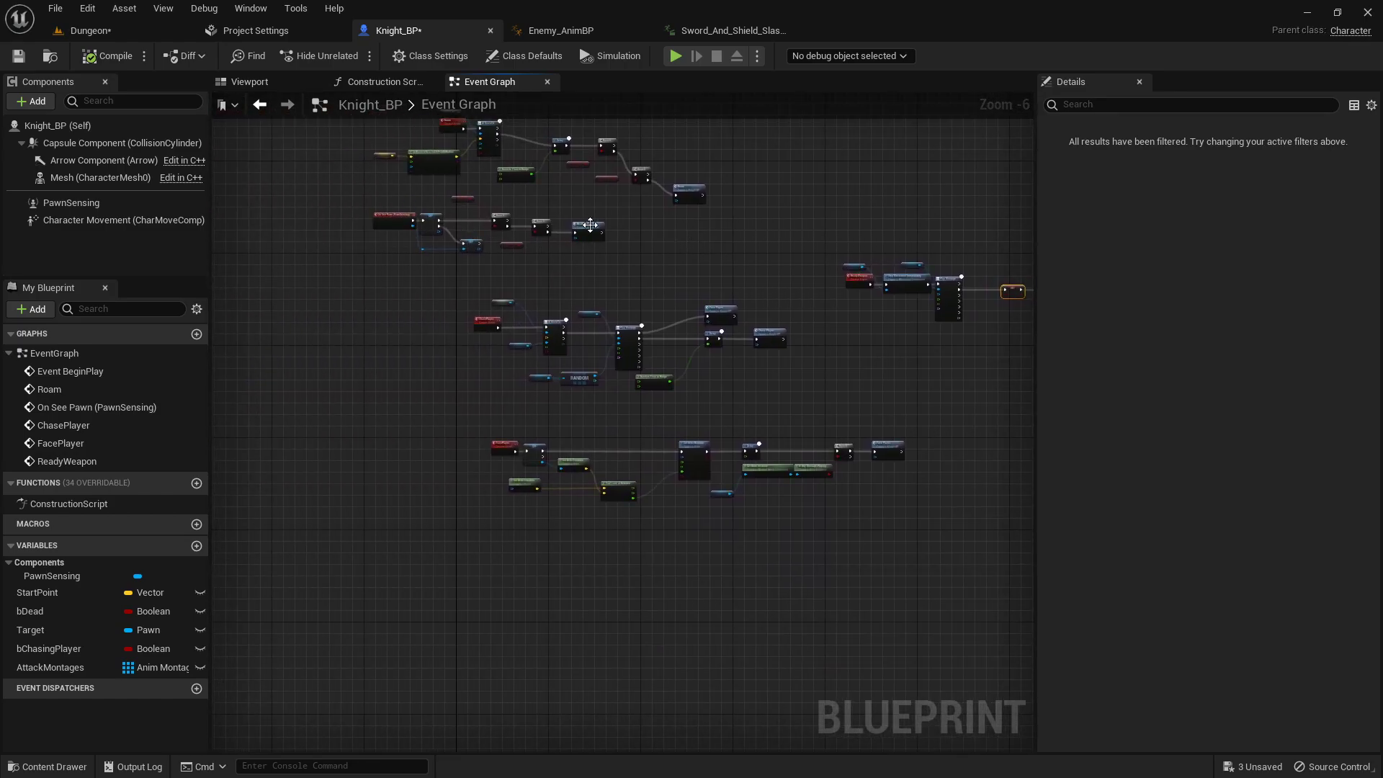
pyautogui.scroll(3, 590, 226)
pyautogui.scroll(-1, 530, 197)
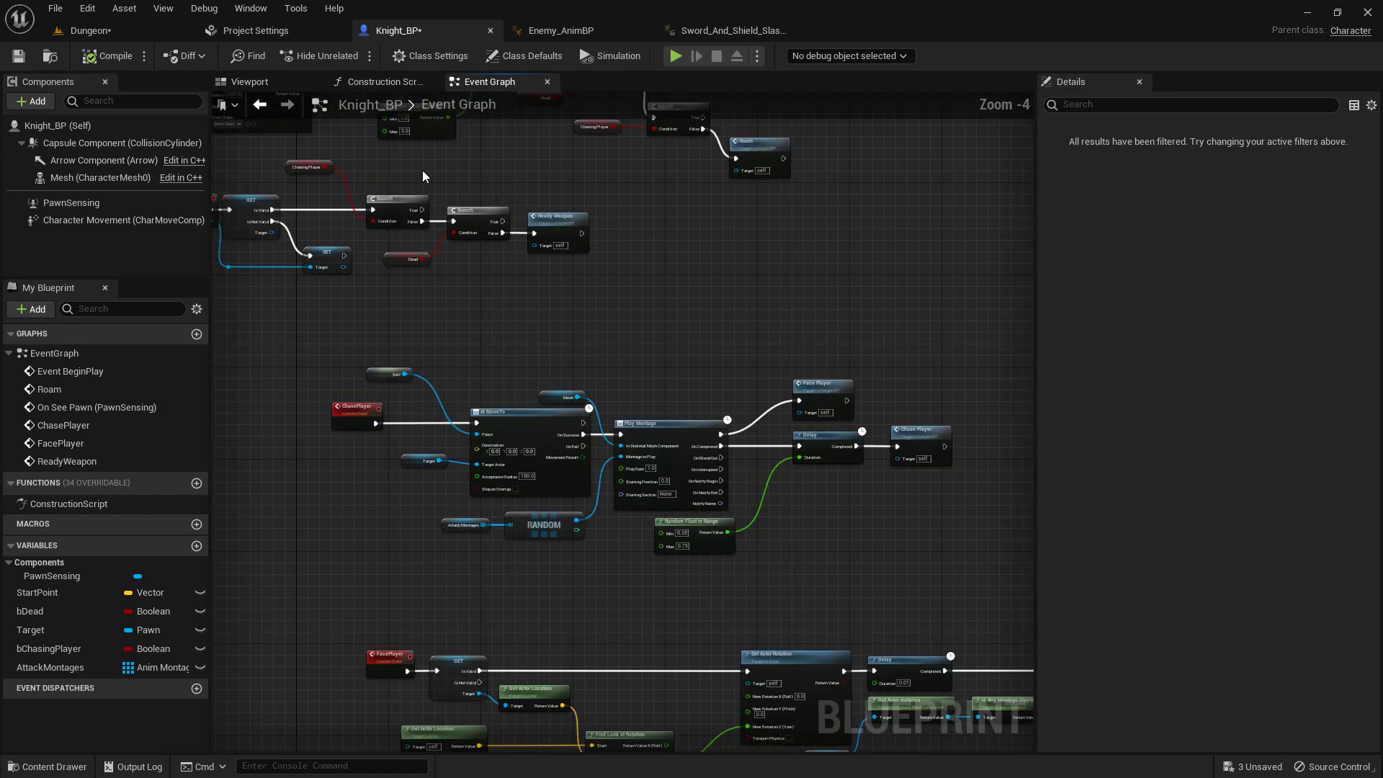
pyautogui.moveTo(422, 170); pyautogui.dragTo(253, 151, button='right')
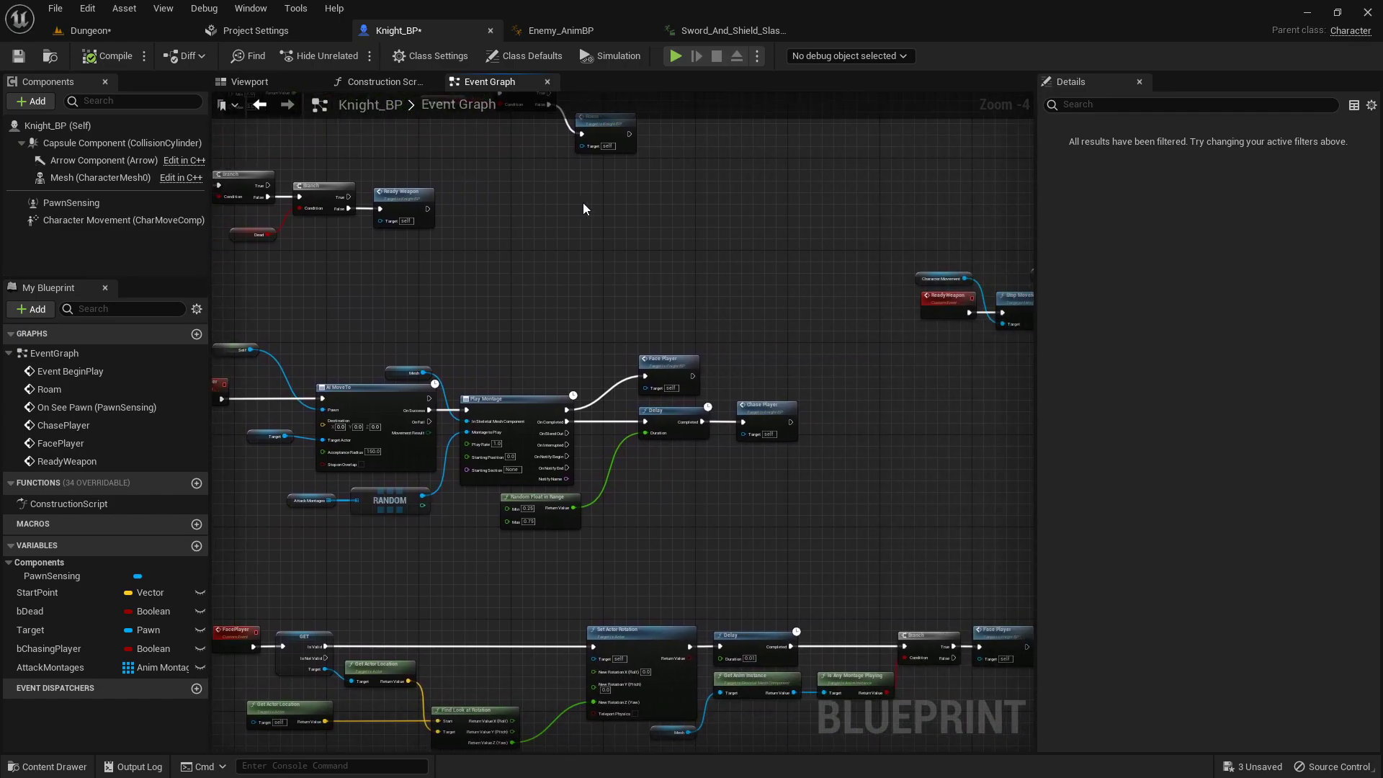
pyautogui.moveTo(583, 203); pyautogui.dragTo(361, 200, button='right')
pyautogui.moveTo(989, 309); pyautogui.dragTo(765, 279, button='right')
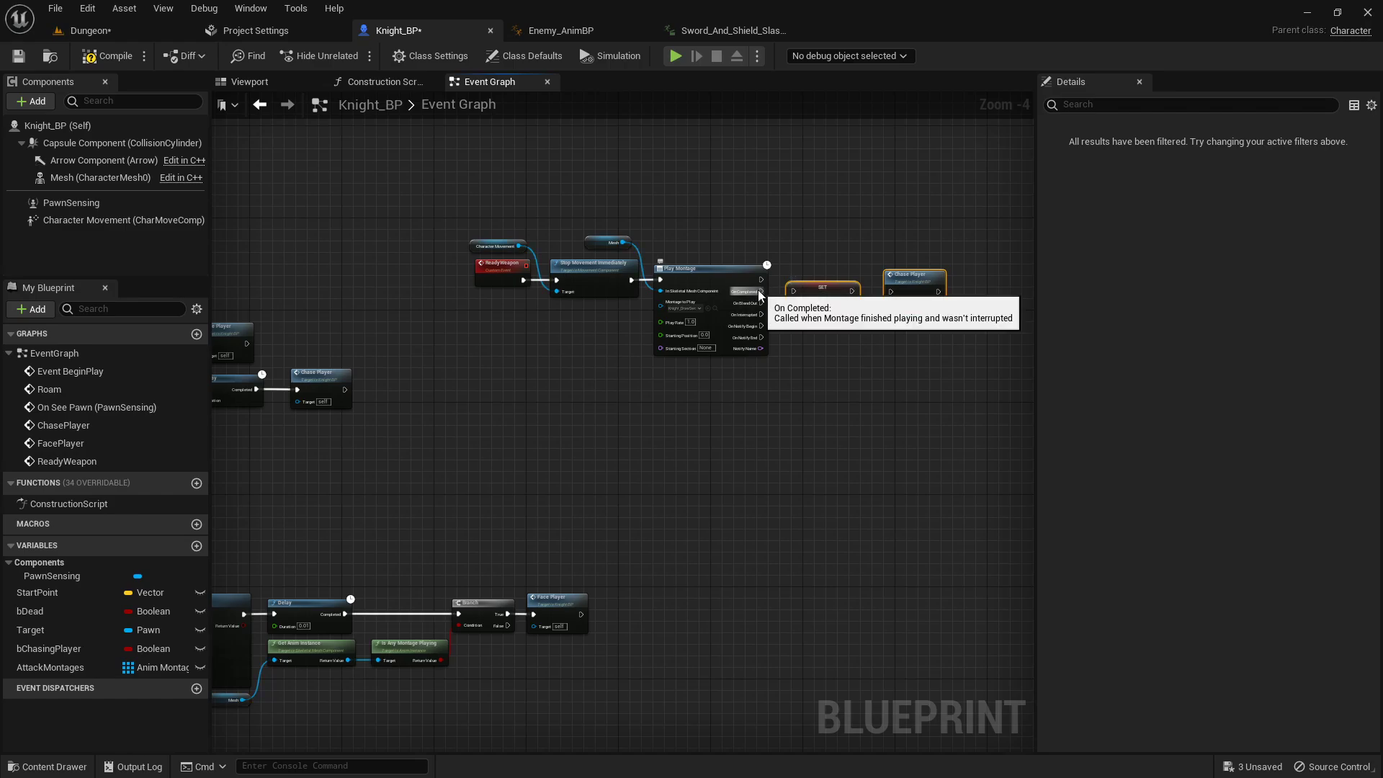
# - Insert the SET Chasing Player node between the Dead Branch's False output and Ready Weapon, wiring Play Montage's On Completed directly to Chase Player
pyautogui.moveTo(761, 291); pyautogui.dragTo(374, 230)
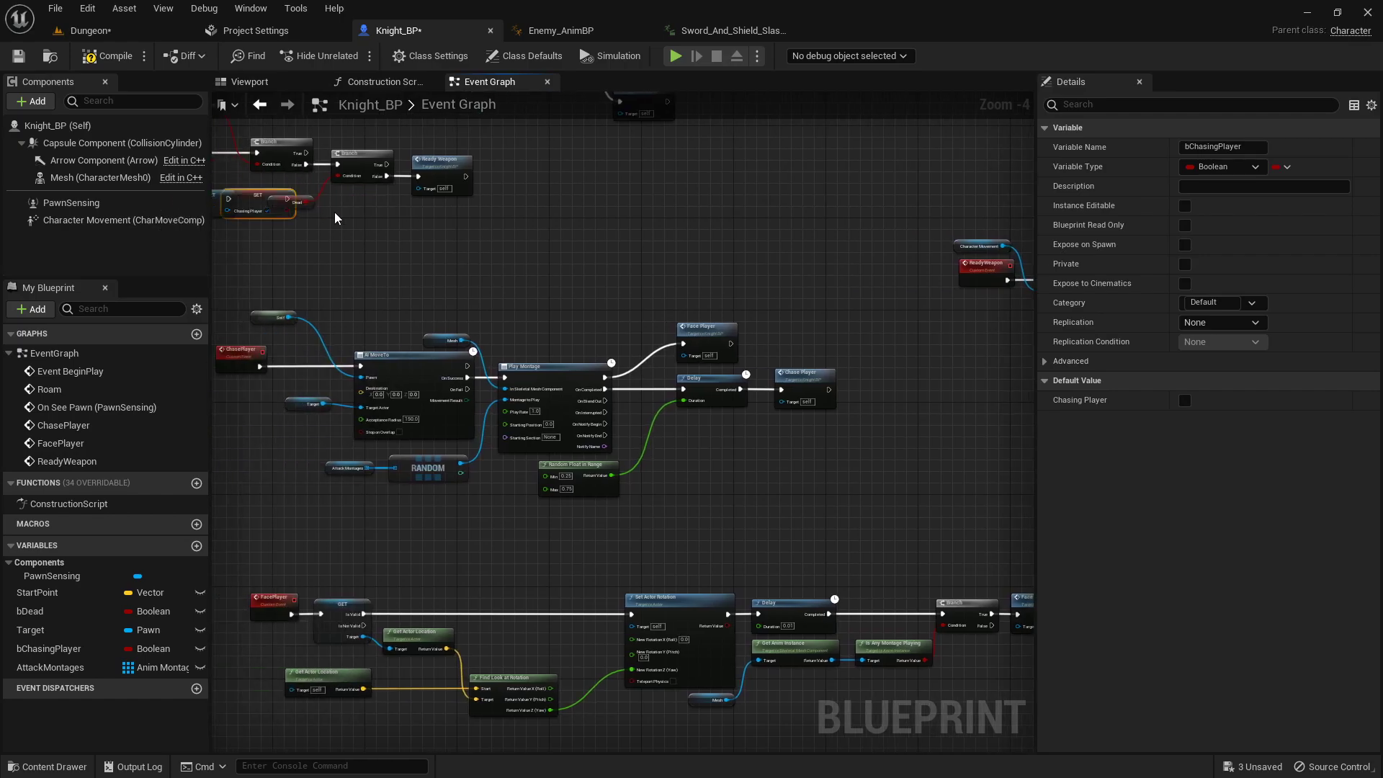
pyautogui.click(534, 163)
pyautogui.scroll(4, 386, 180)
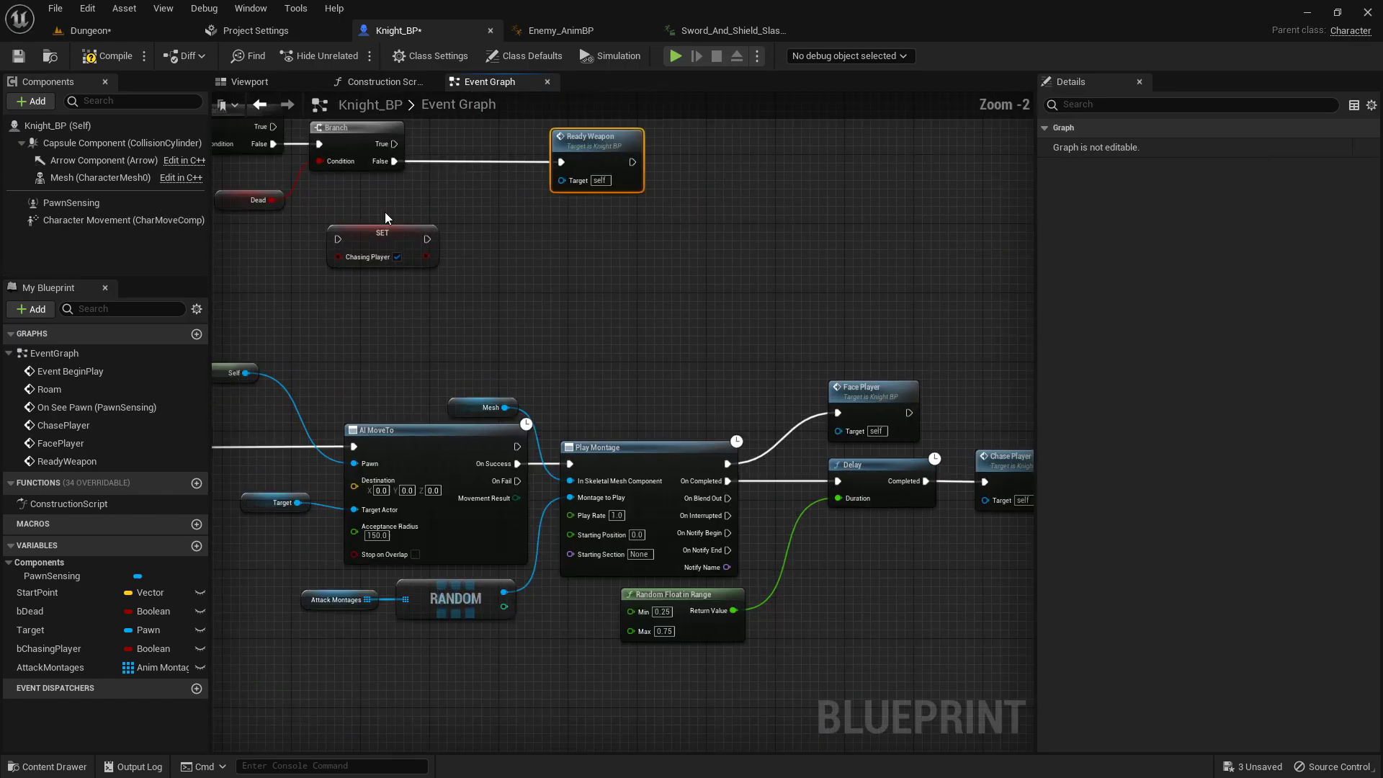
pyautogui.moveTo(387, 211); pyautogui.dragTo(614, 209)
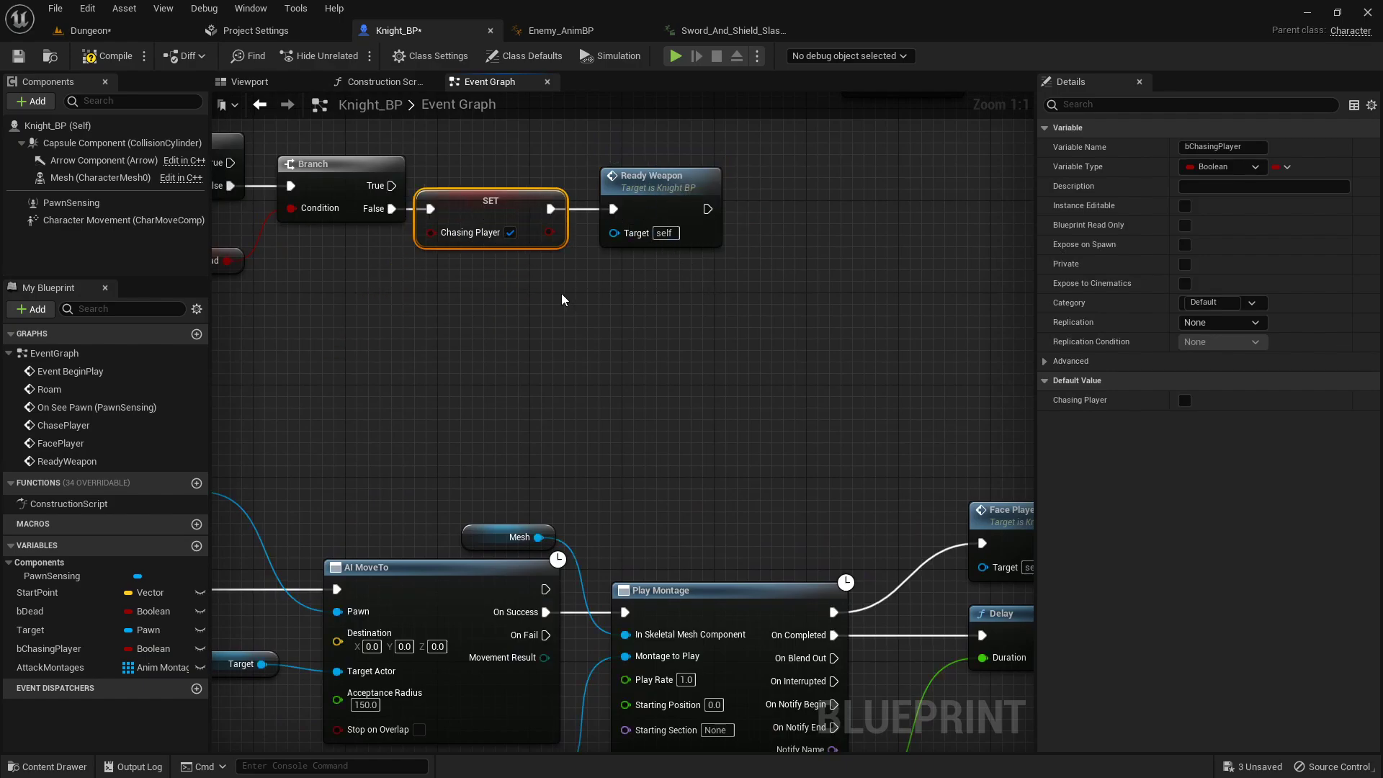
# - Place the Chase Player node right beside the On Completed output of the ReadyWeapon chain's Play Montage node
pyautogui.moveTo(563, 300); pyautogui.dragTo(824, 360, button='right')
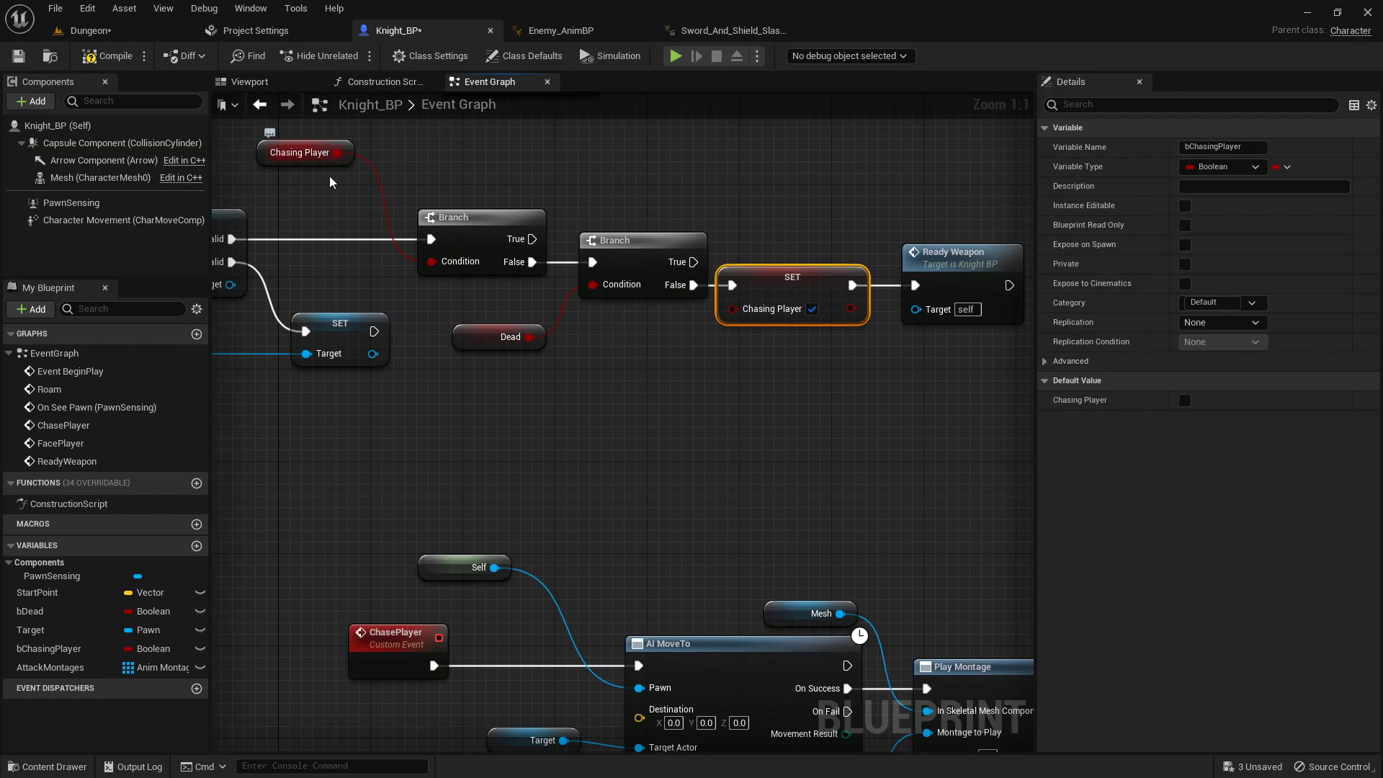
pyautogui.moveTo(744, 271); pyautogui.dragTo(625, 270, button='right')
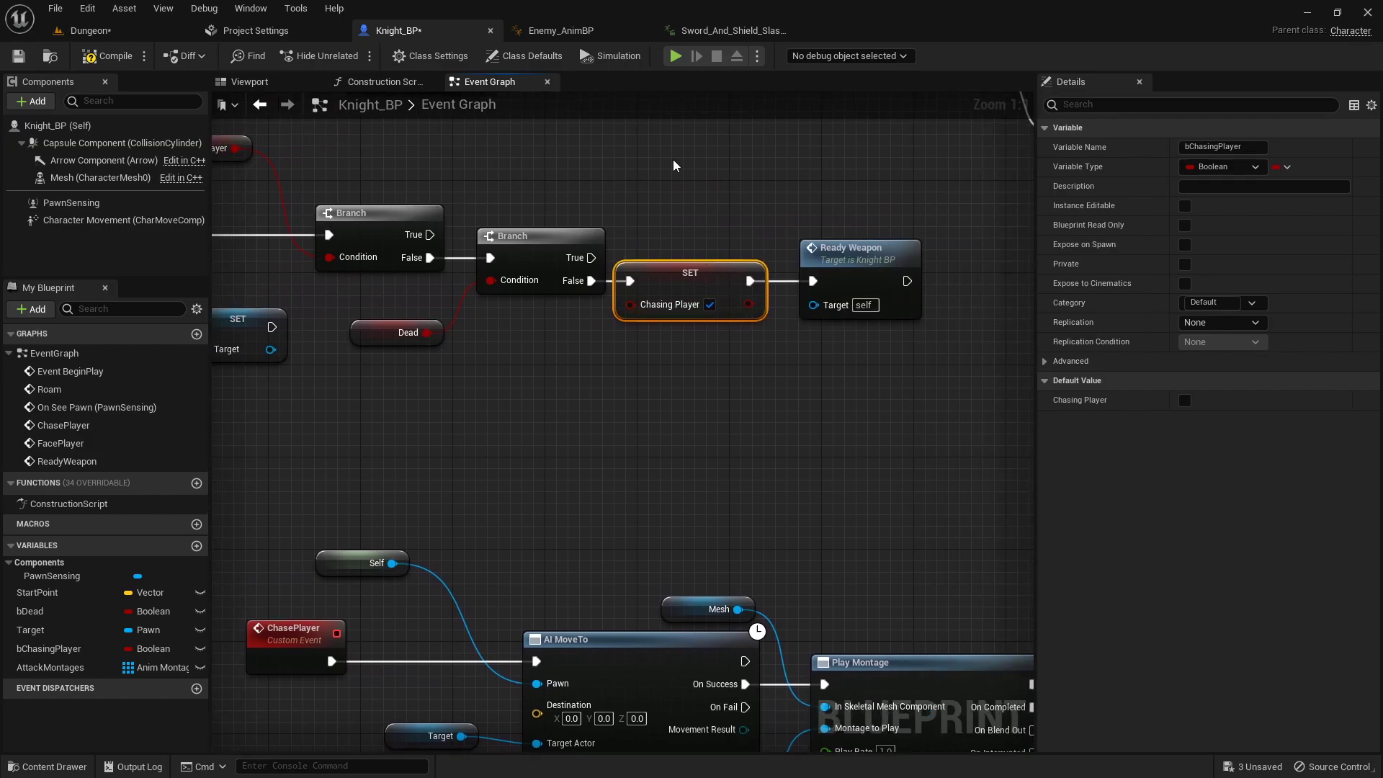
pyautogui.moveTo(852, 336); pyautogui.dragTo(402, 277, button='right')
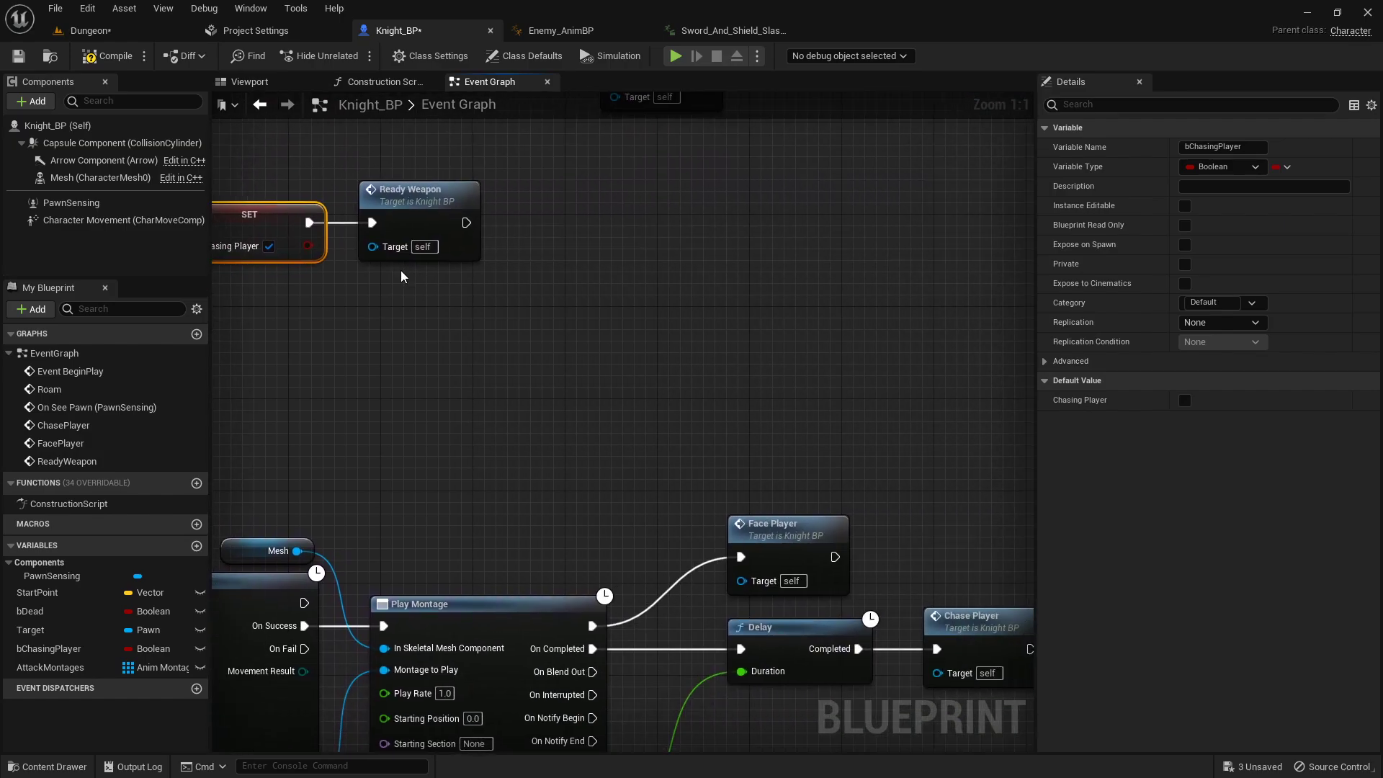
pyautogui.moveTo(616, 320); pyautogui.dragTo(358, 278, button='right')
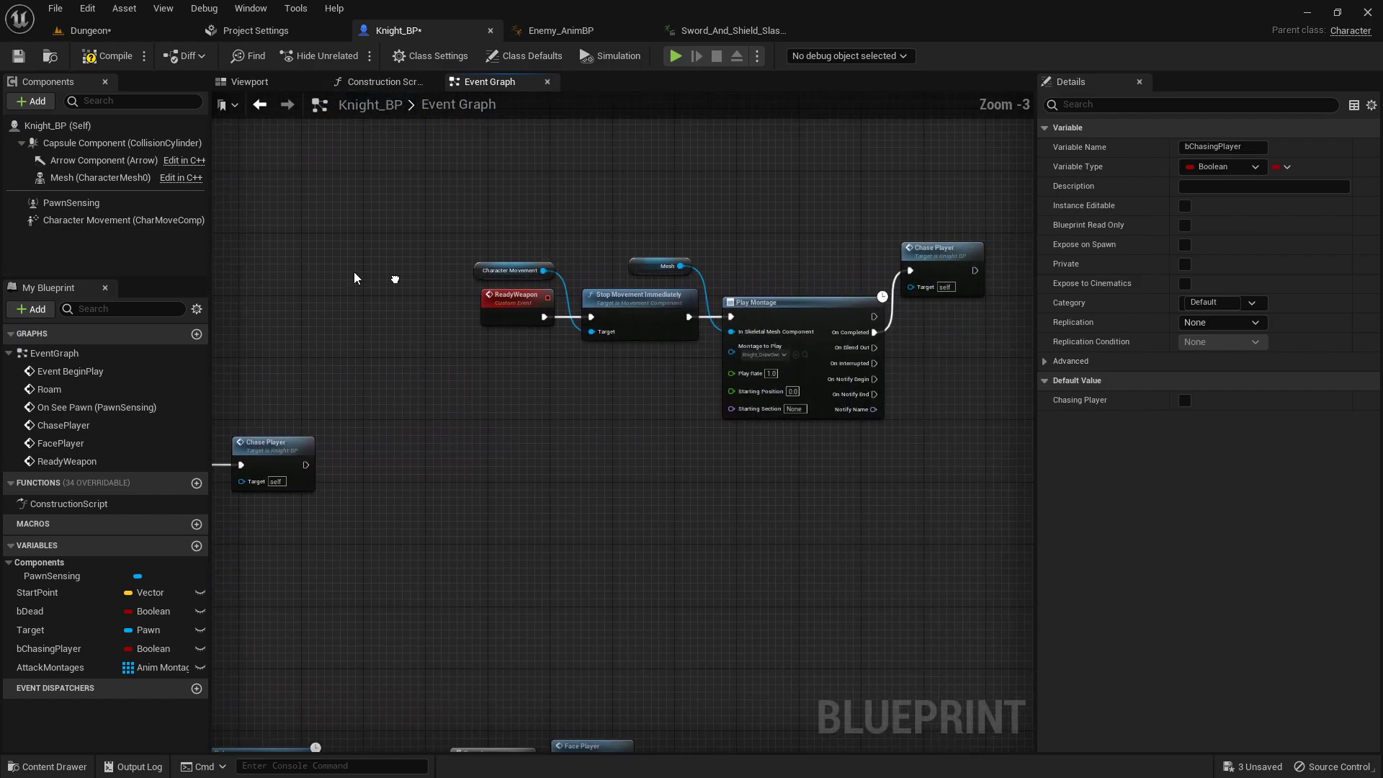
pyautogui.moveTo(948, 263); pyautogui.dragTo(557, 258, button='right')
pyautogui.moveTo(767, 217); pyautogui.dragTo(757, 304)
pyautogui.click(686, 269)
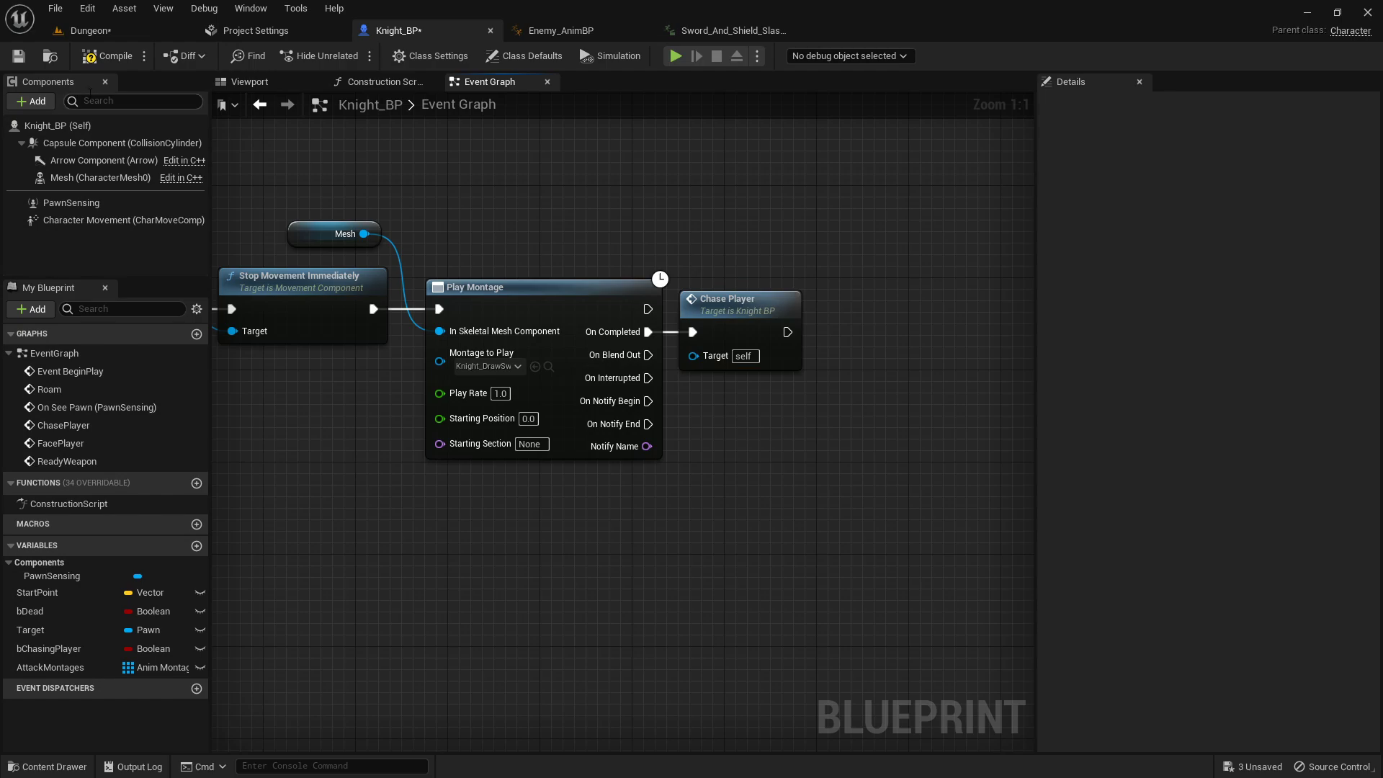
# - Playtest the Dungeon level by walking toward the knight to check its draw-sword reaction, and end the session
pyautogui.click(88, 31)
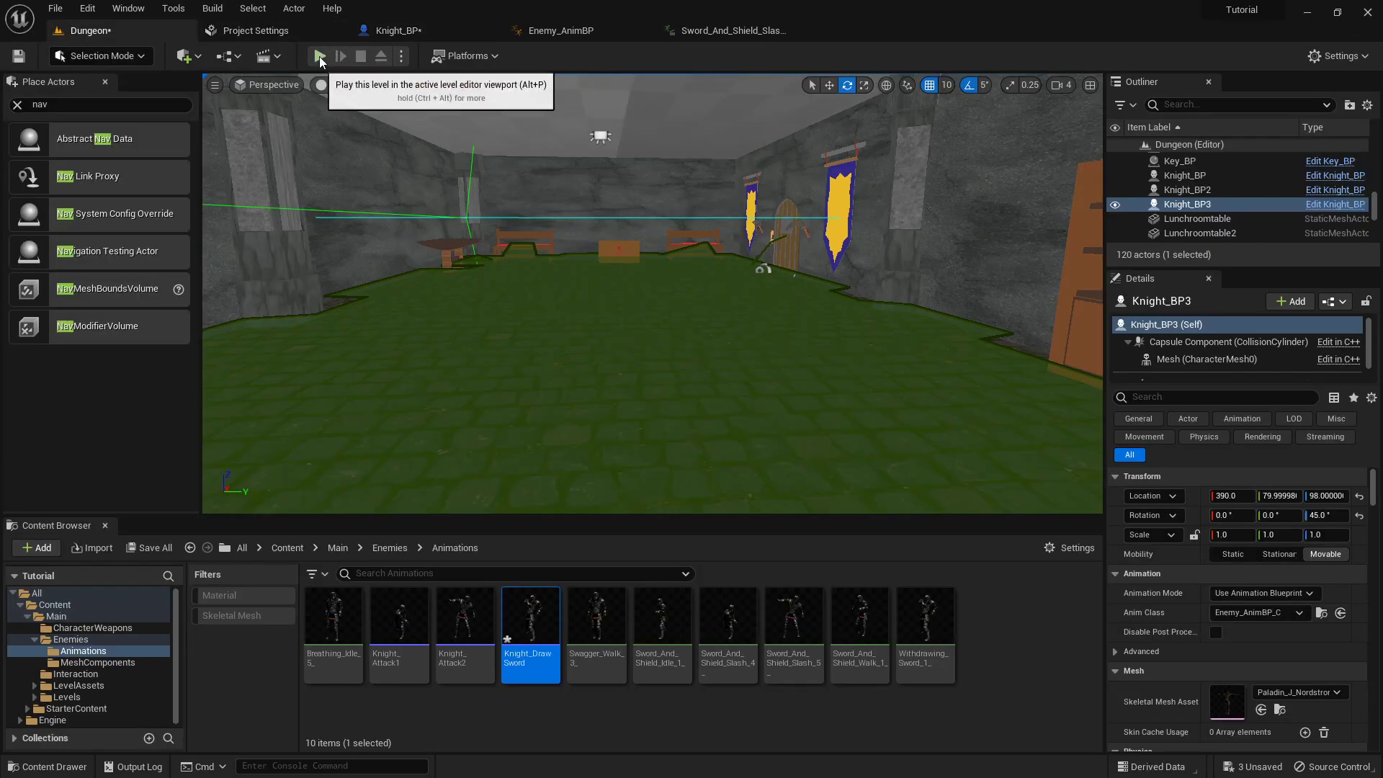
pyautogui.click(320, 56)
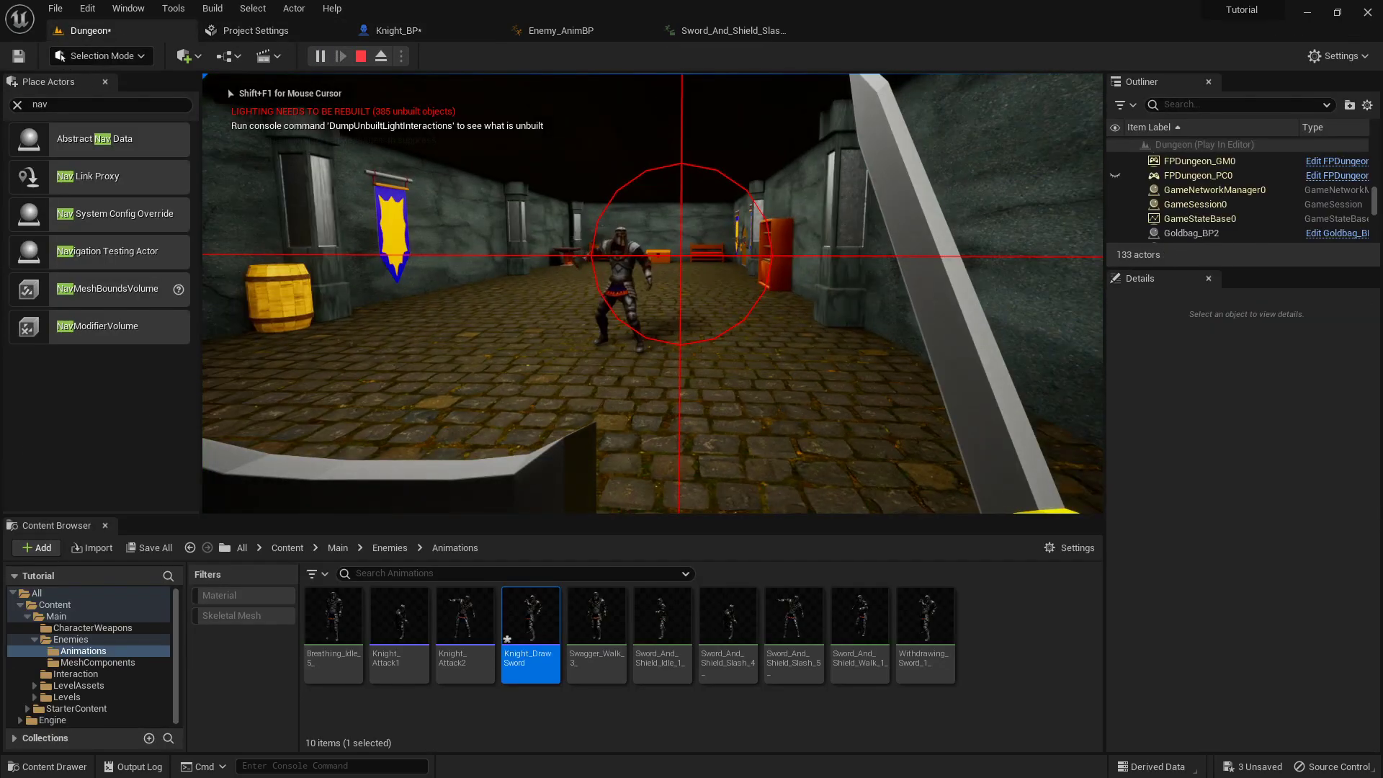
pyautogui.press('w')
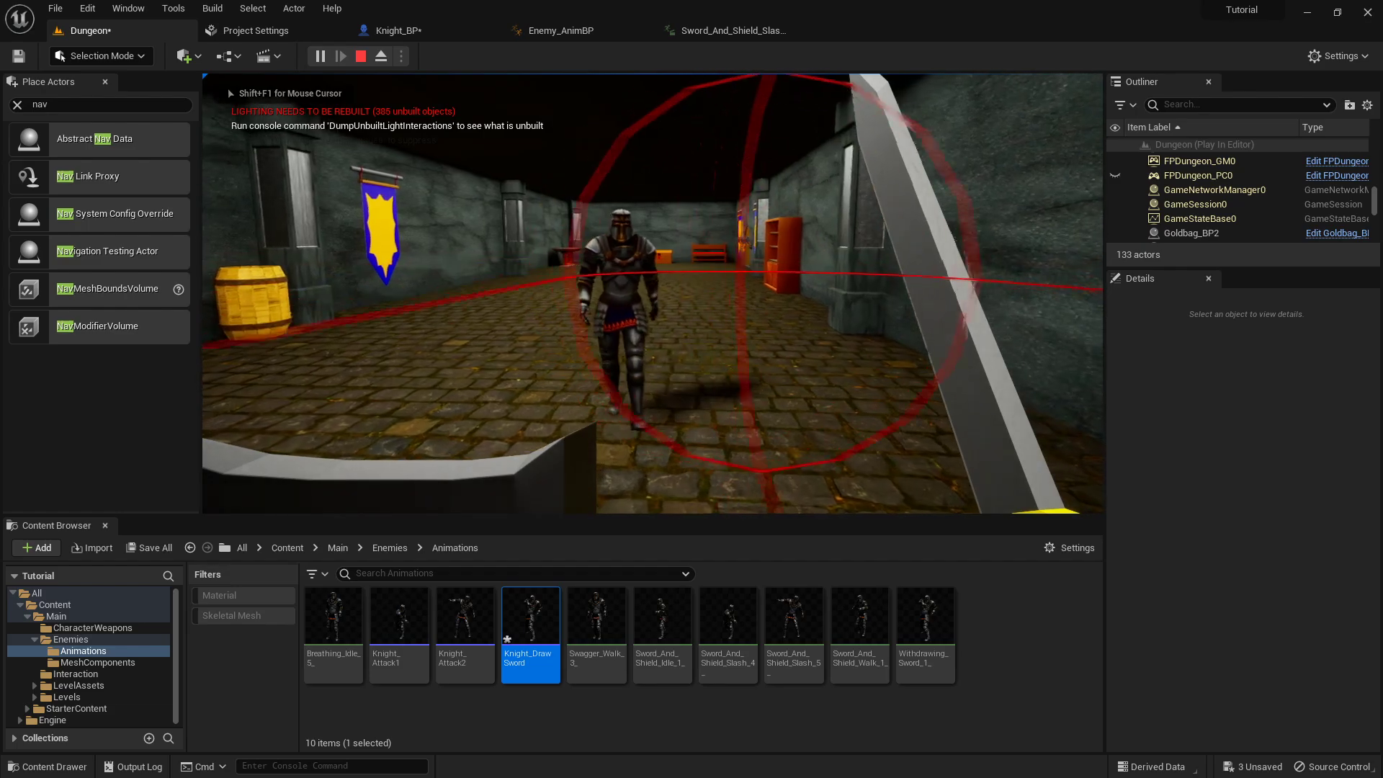
pyautogui.press('Escape')
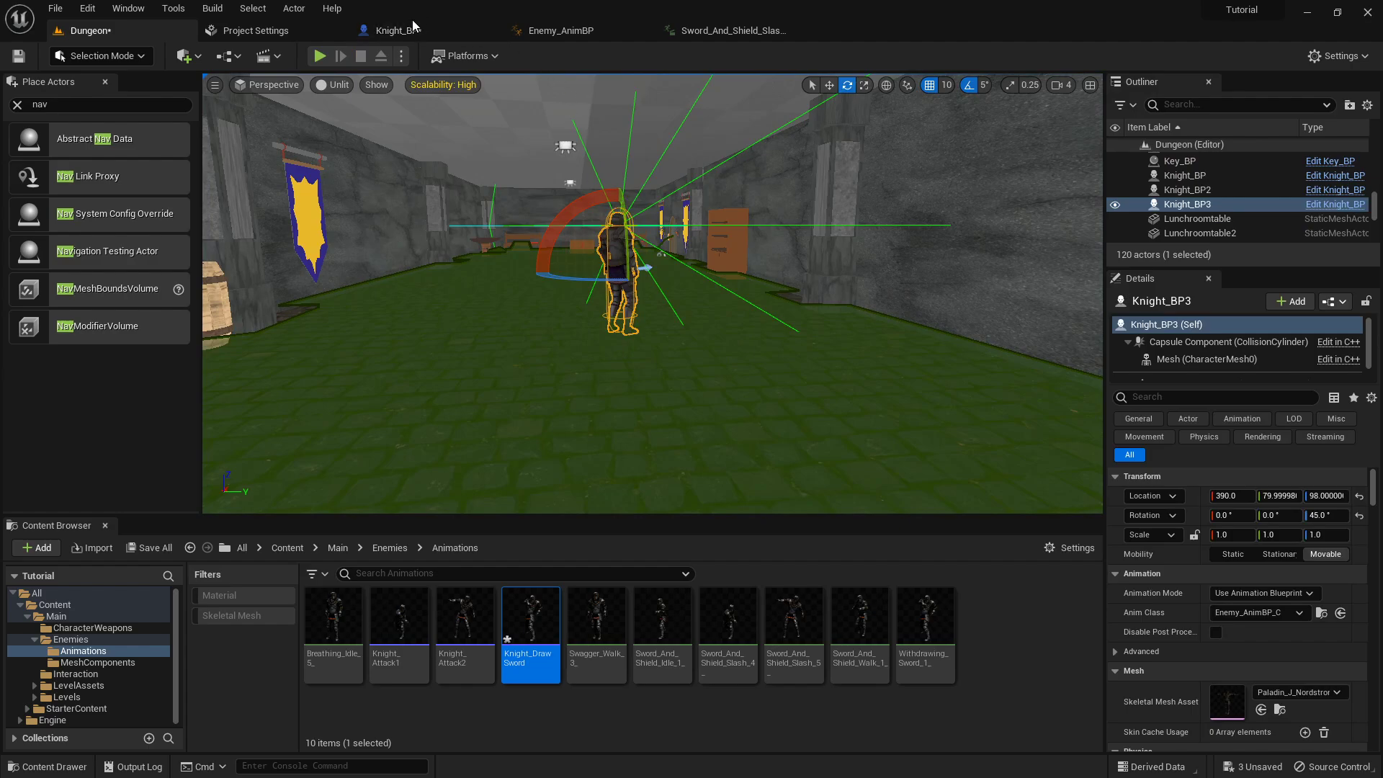
# - Return to the Knight_BP event graph and move the Chase Player node lower beside Play Montage
pyautogui.click(396, 31)
pyautogui.moveTo(800, 258); pyautogui.dragTo(694, 252, button='right')
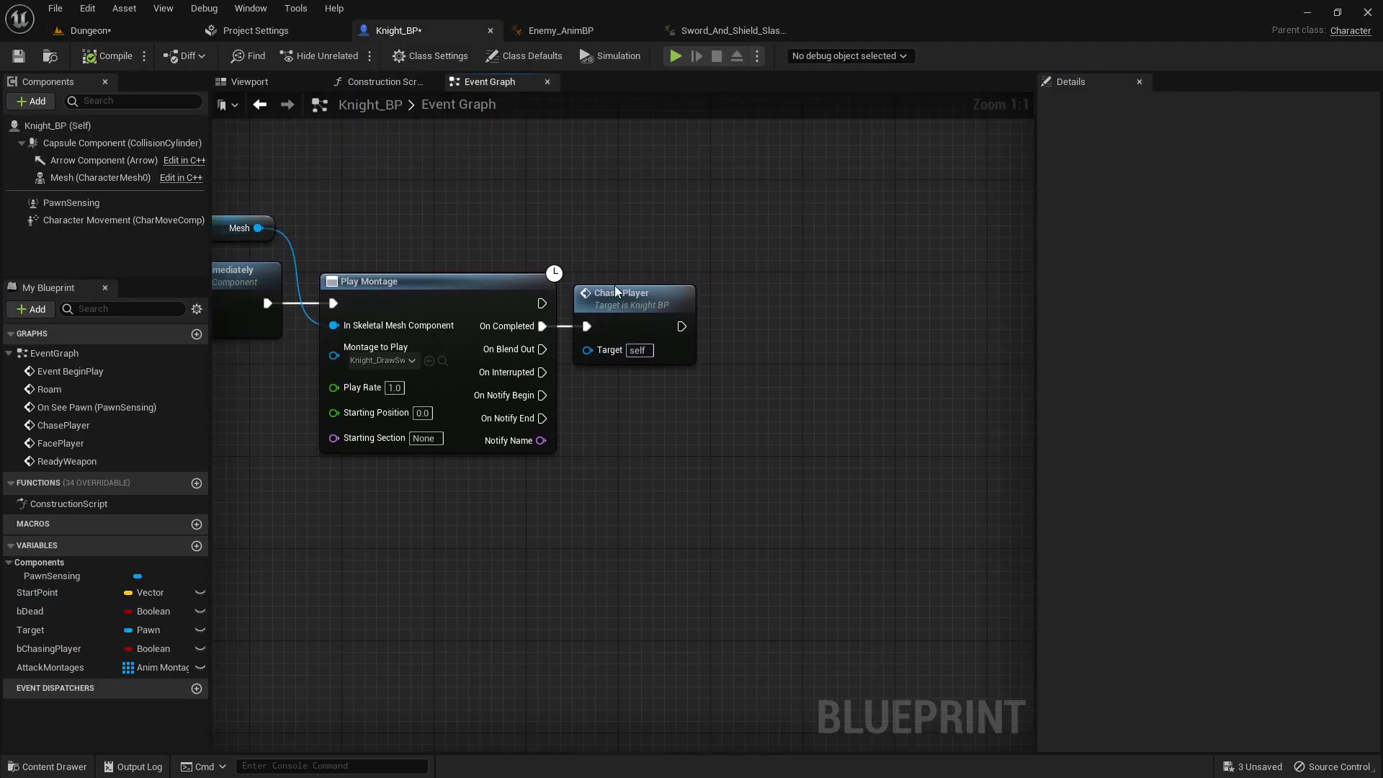
pyautogui.moveTo(608, 305); pyautogui.dragTo(629, 390)
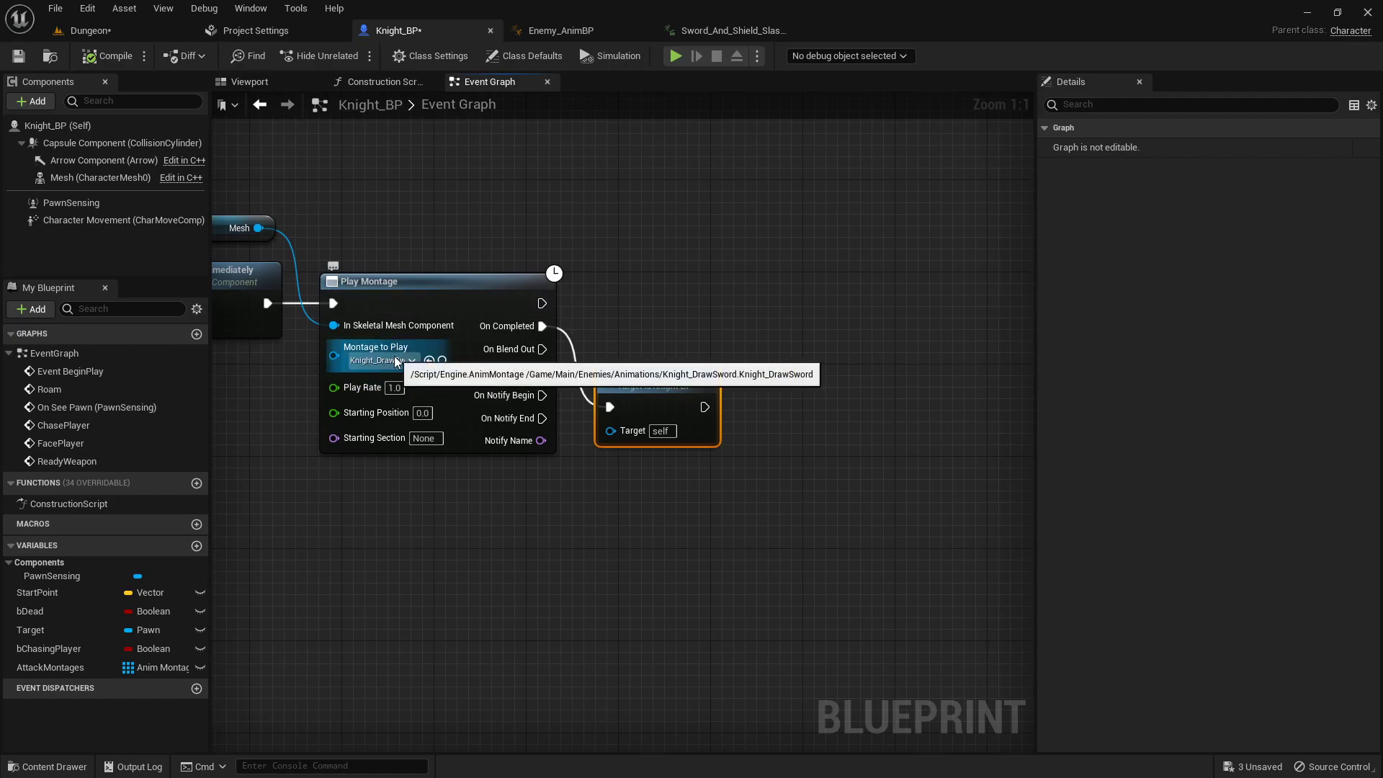
pyautogui.click(197, 547)
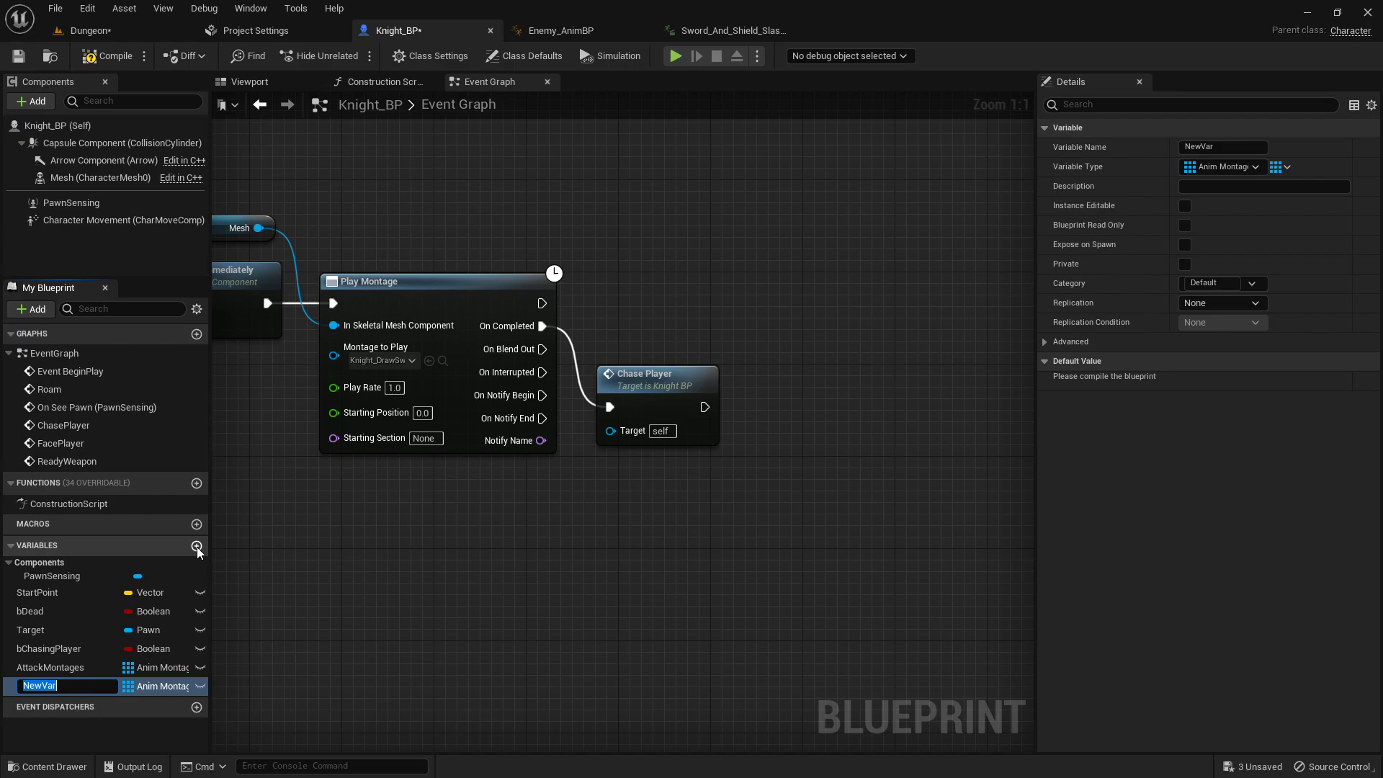
pyautogui.click(51, 668)
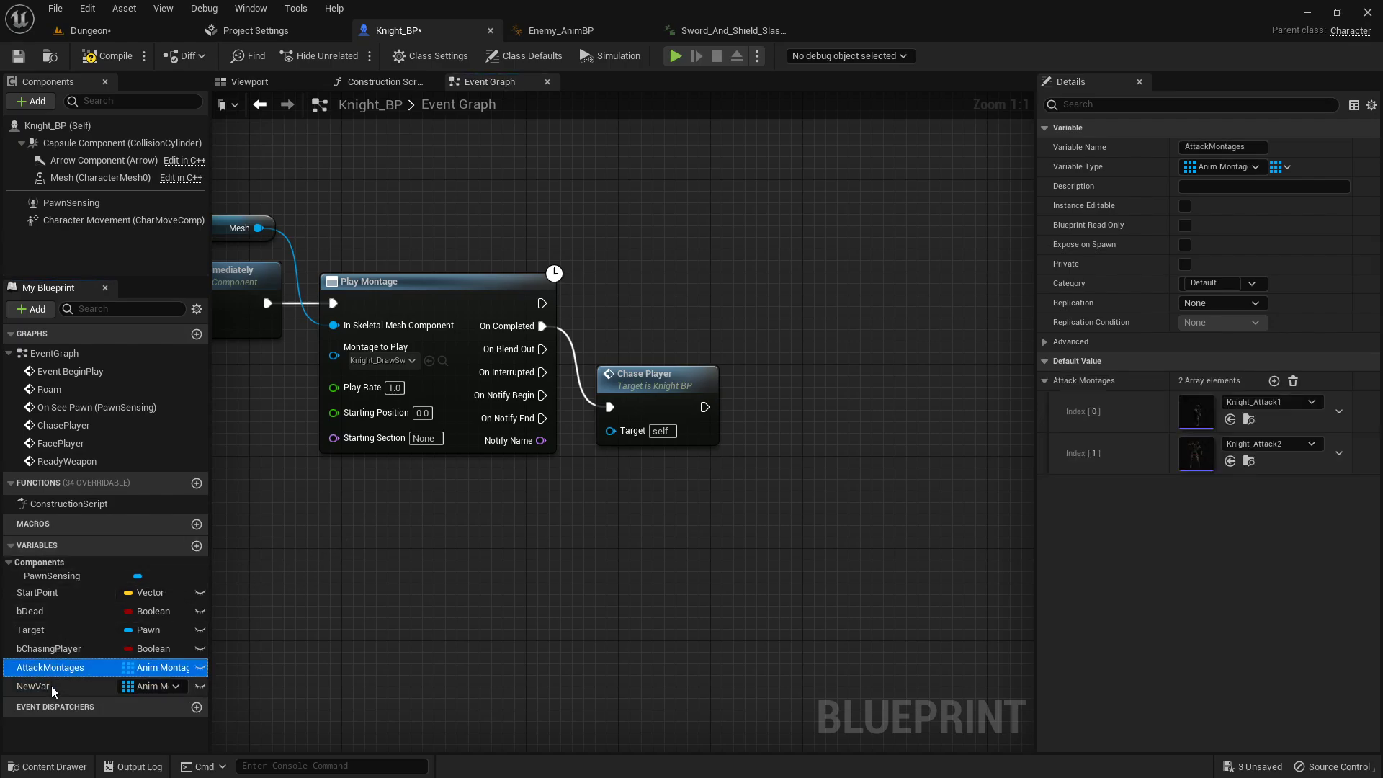
pyautogui.click(52, 687)
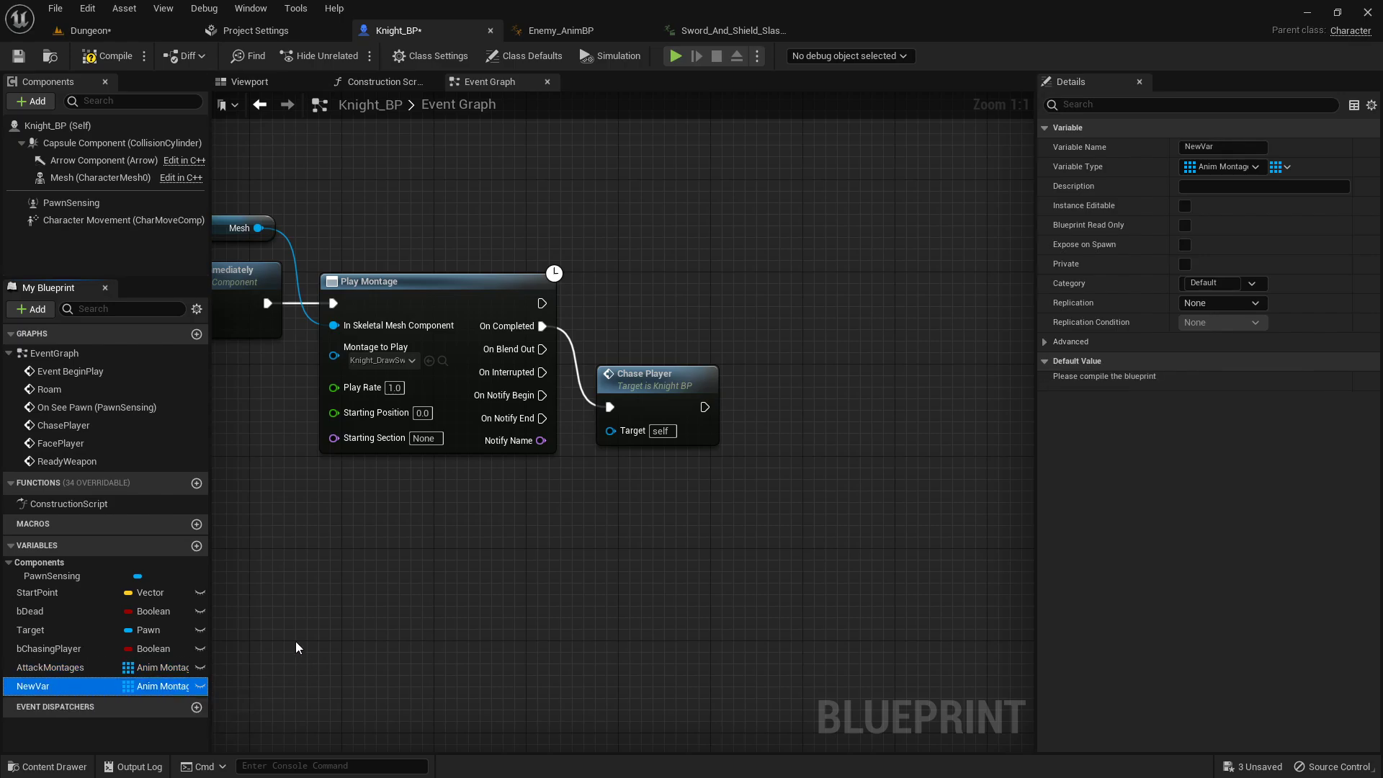
pyautogui.press('Delete')
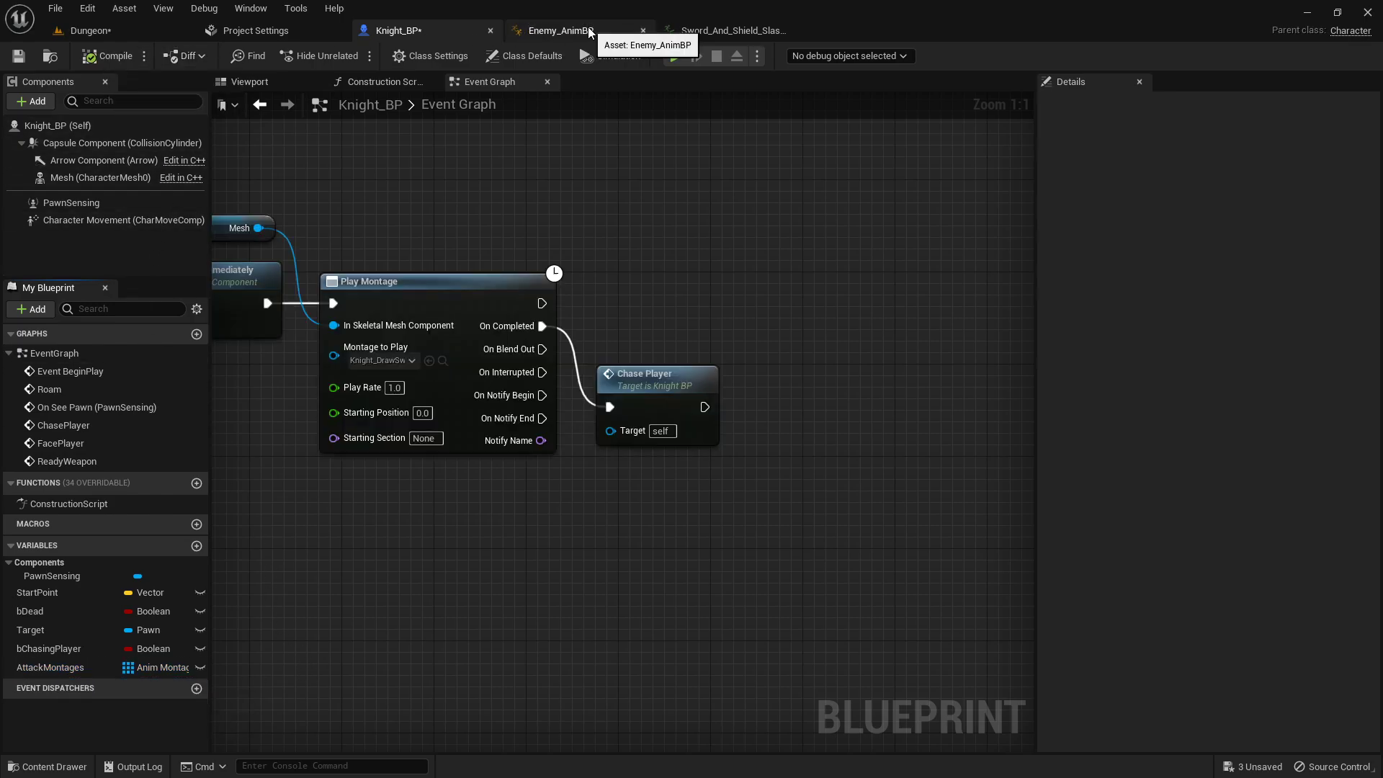
# - In Enemy_AnimBP's event graph, add a Get Chasing Player node from Knight Ref and place it below the velocity and rotation nodes
pyautogui.click(561, 31)
pyautogui.moveTo(565, 288); pyautogui.dragTo(404, 306, button='right')
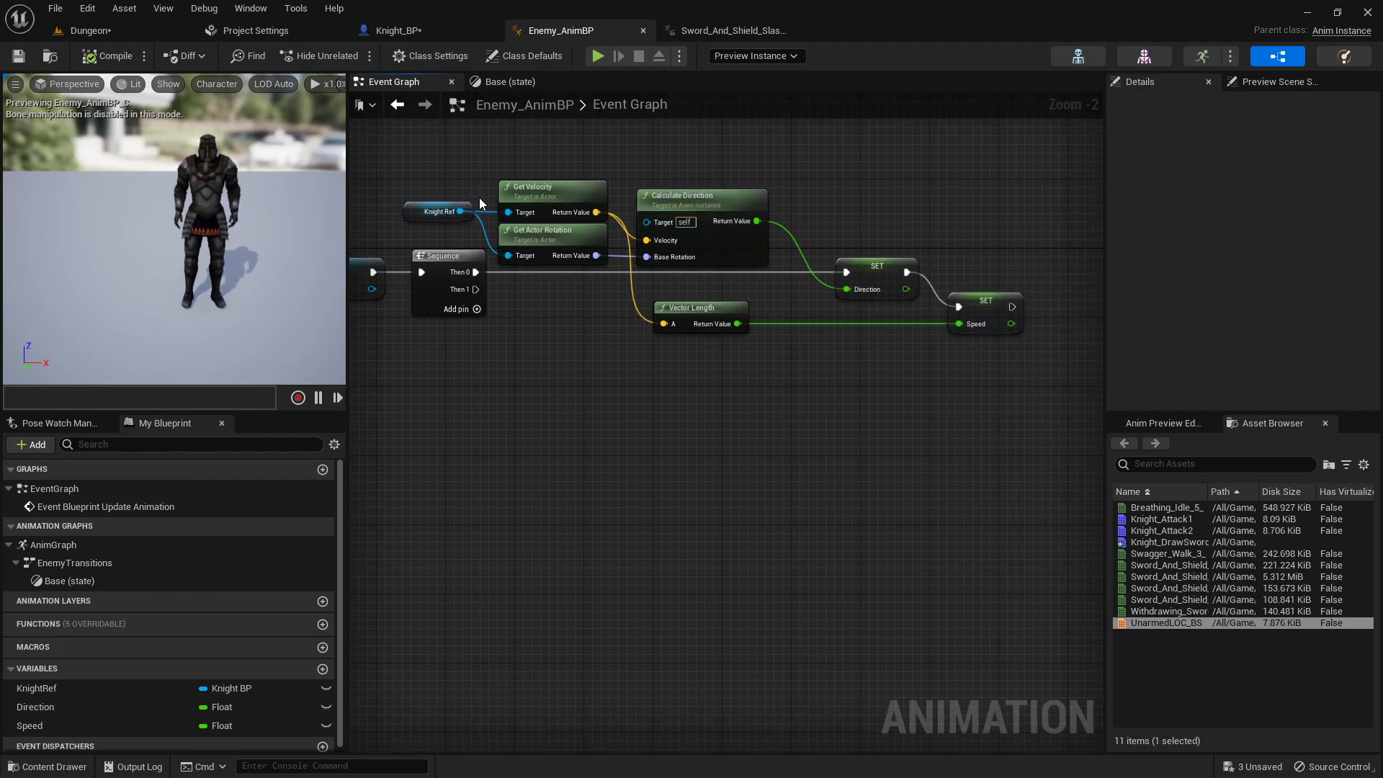
pyautogui.moveTo(461, 211); pyautogui.dragTo(559, 354)
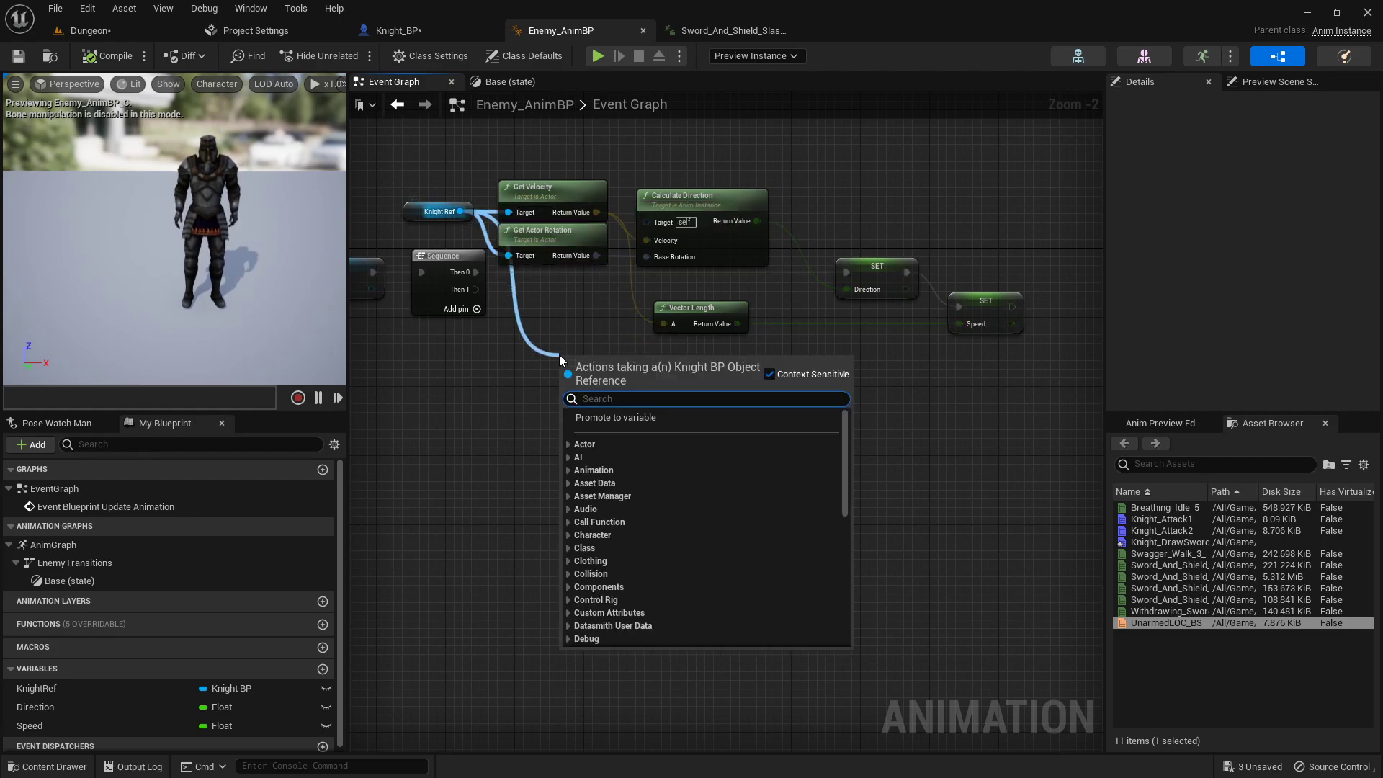
pyautogui.write('chasing')
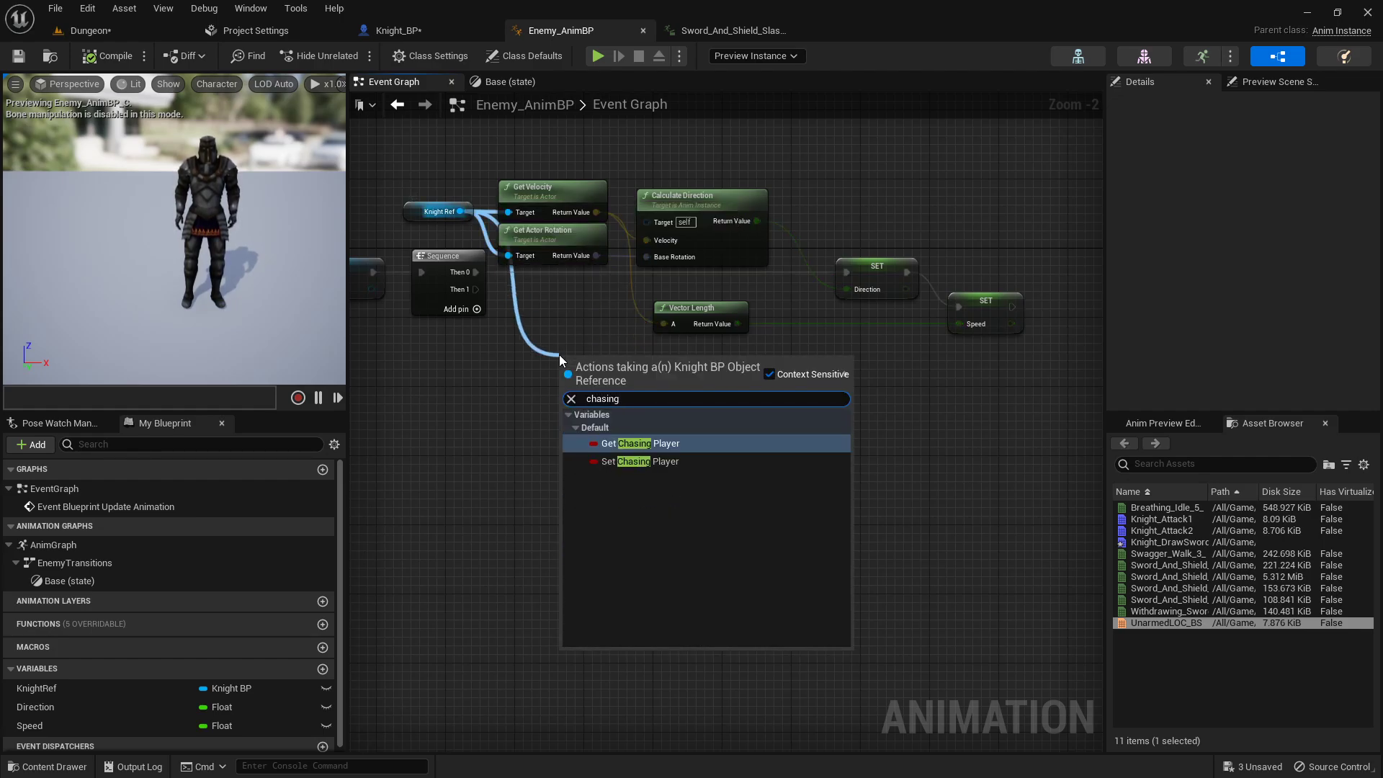
pyautogui.click(643, 443)
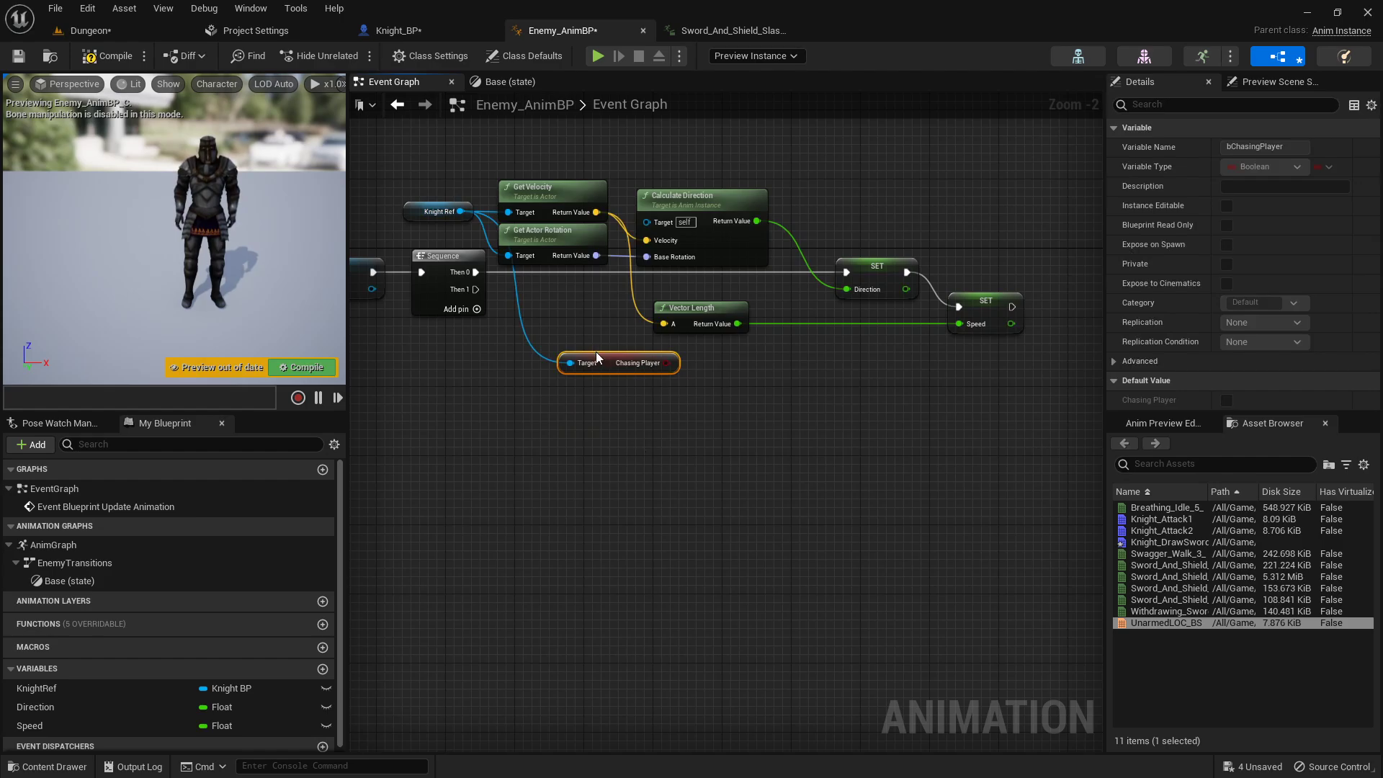
pyautogui.moveTo(596, 356); pyautogui.dragTo(579, 425)
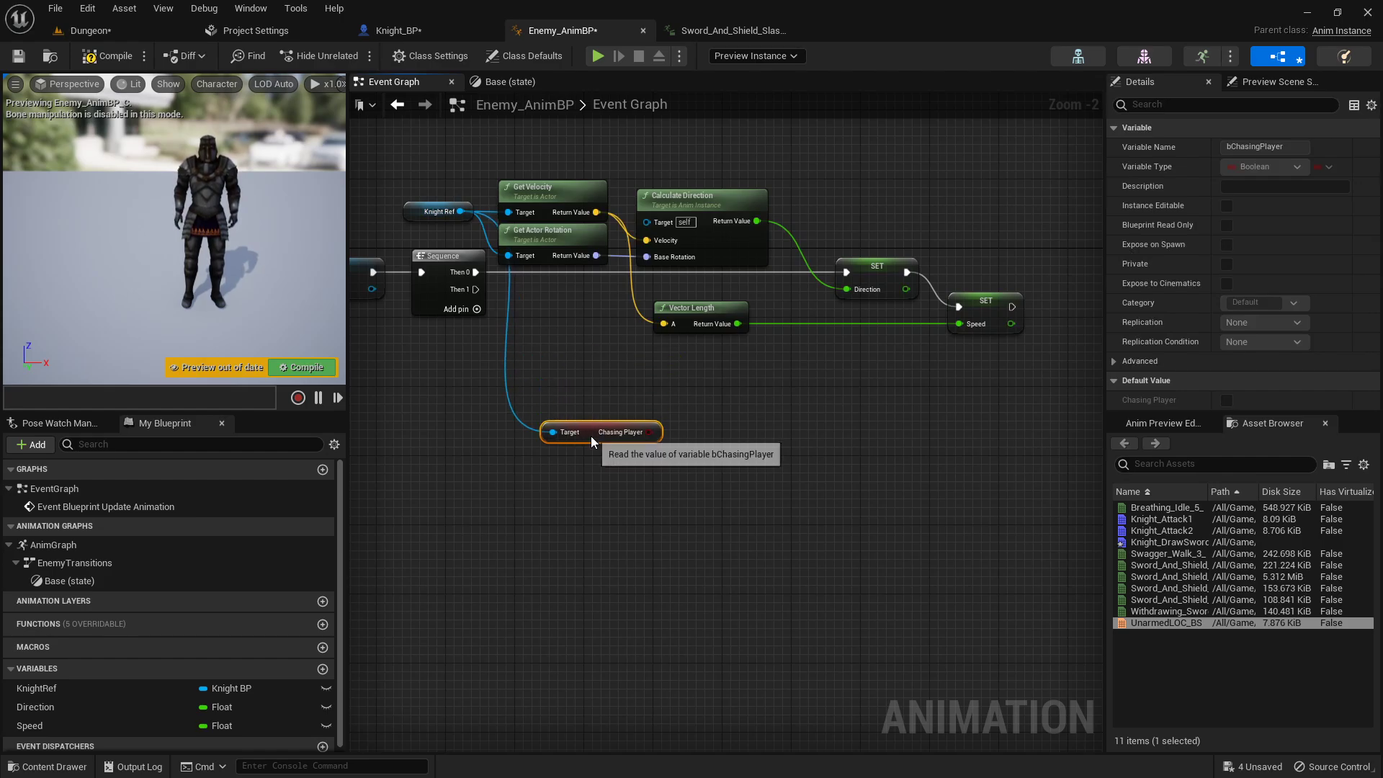
# - Promote the Chasing Player output to a new Boolean variable named Chasing Player, with its SET node
pyautogui.rightClick(650, 434)
pyautogui.click(696, 464)
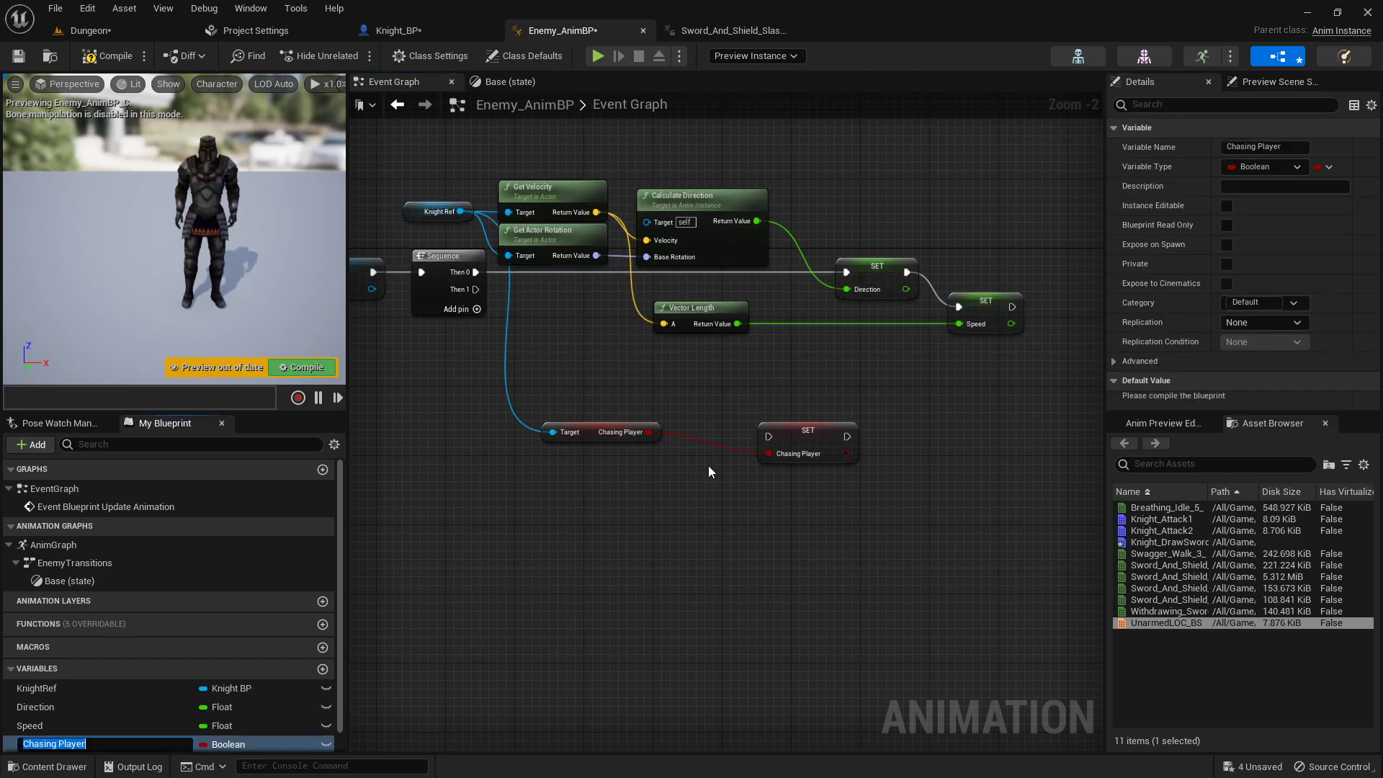
pyautogui.press('Return')
pyautogui.scroll(1, 742, 464)
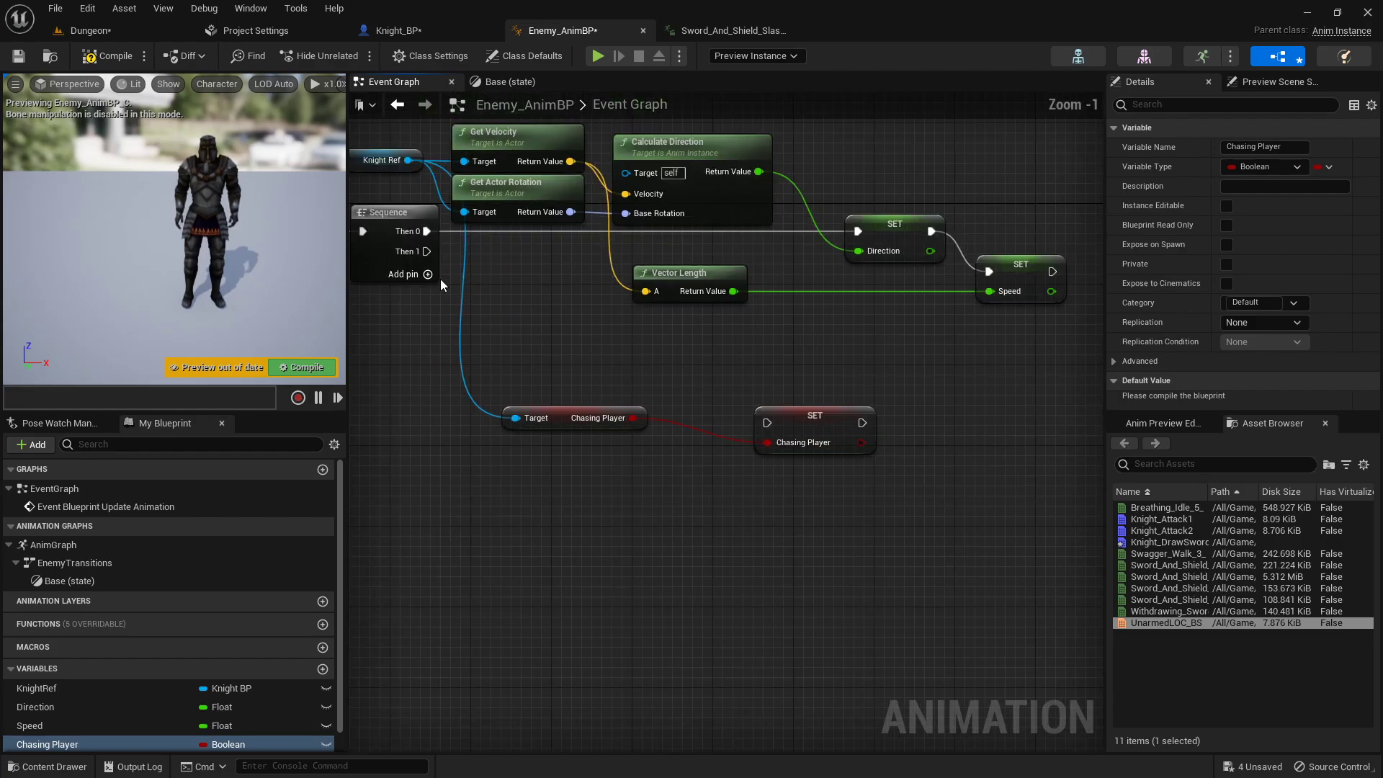
# - Connect the Sequence's Then 1 output to the Chasing Player SET node and tidy the two chasing nodes below the speed branch
pyautogui.moveTo(425, 252); pyautogui.dragTo(735, 393)
pyautogui.moveTo(551, 481); pyautogui.dragTo(696, 385)
pyautogui.click(707, 329)
pyautogui.scroll(-2, 599, 305)
pyautogui.moveTo(553, 287); pyautogui.dragTo(677, 299, button='right')
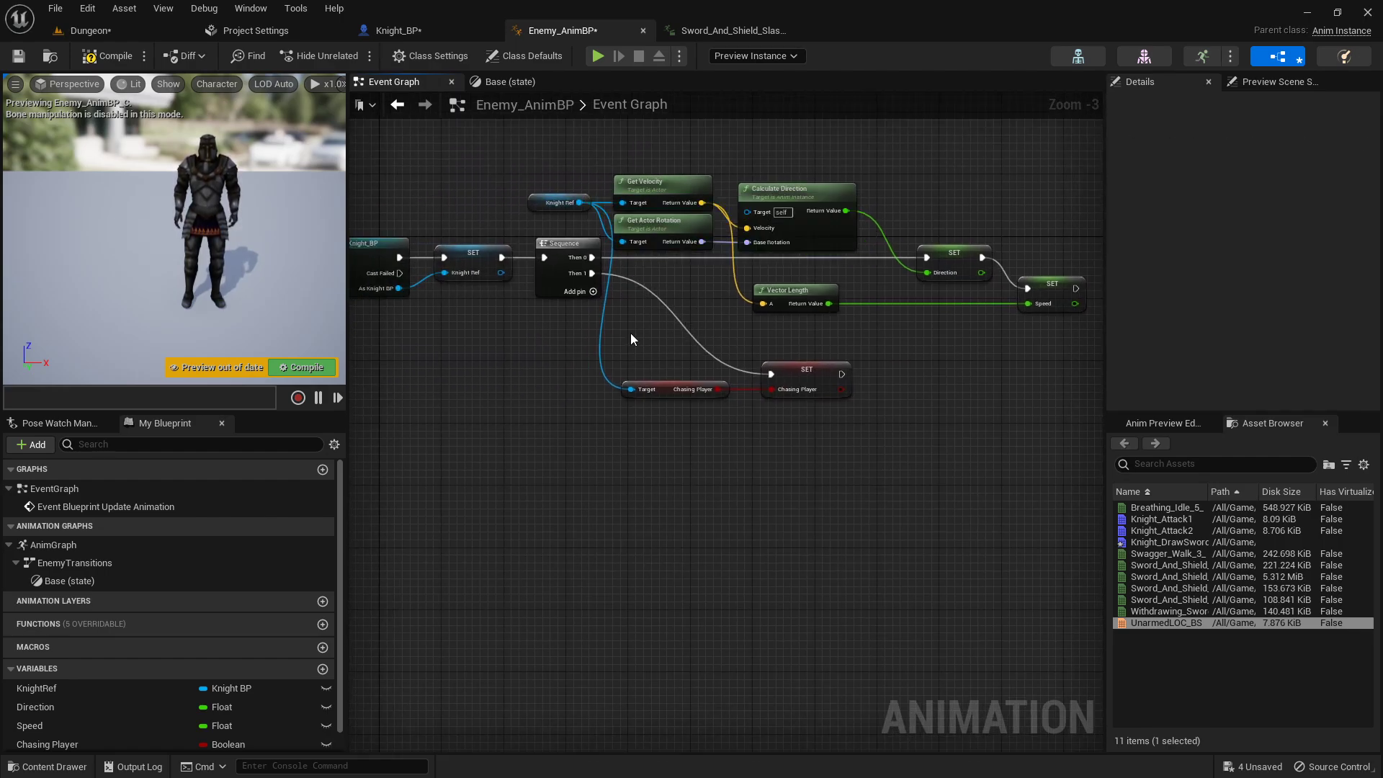
# - Replace the Chasing Player getter's long Target wire with its own Knight Ref node, and compile Enemy_AnimBP
pyautogui.keyDown('alt'); pyautogui.click(629, 389); pyautogui.keyUp('alt')
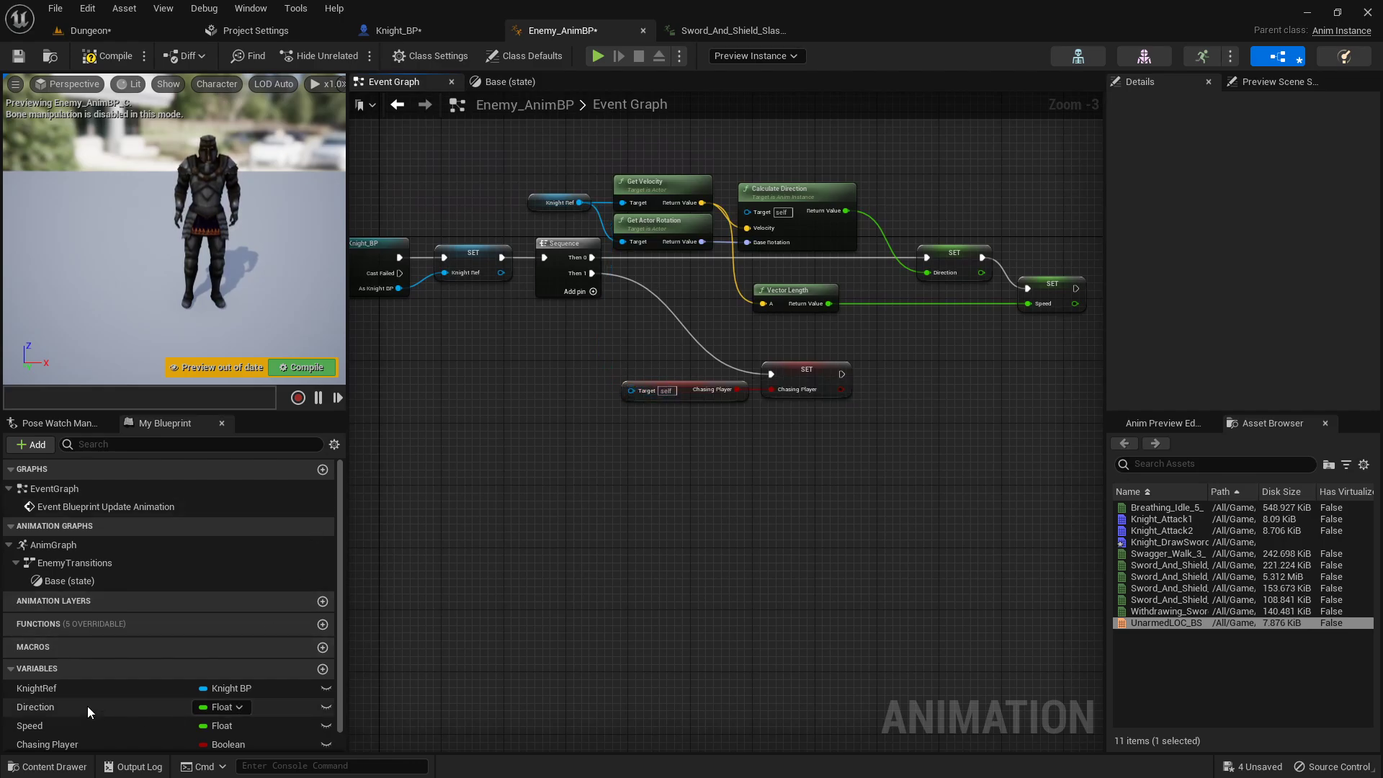
pyautogui.moveTo(79, 690); pyautogui.dragTo(632, 390)
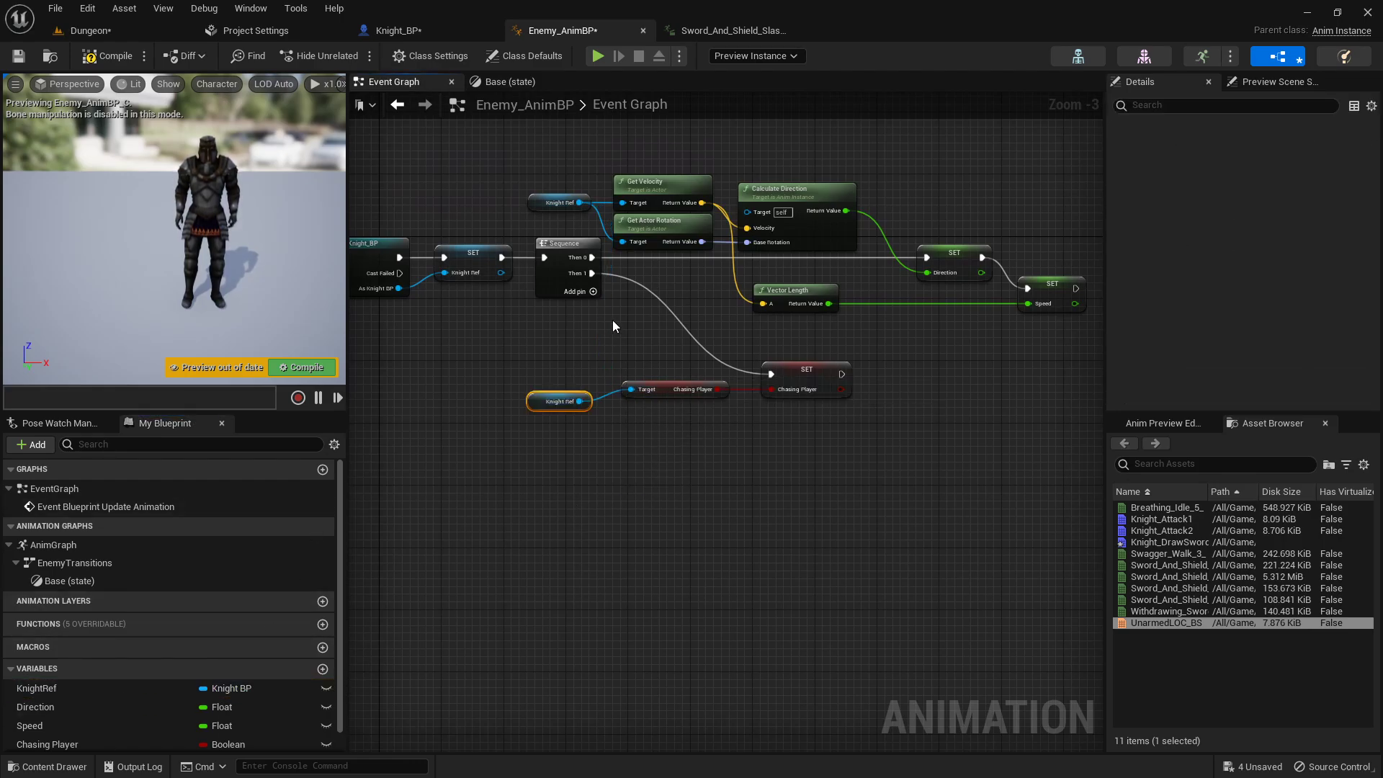
pyautogui.click(708, 341)
pyautogui.moveTo(707, 341); pyautogui.dragTo(576, 332, button='right')
pyautogui.moveTo(413, 249); pyautogui.dragTo(540, 258, button='right')
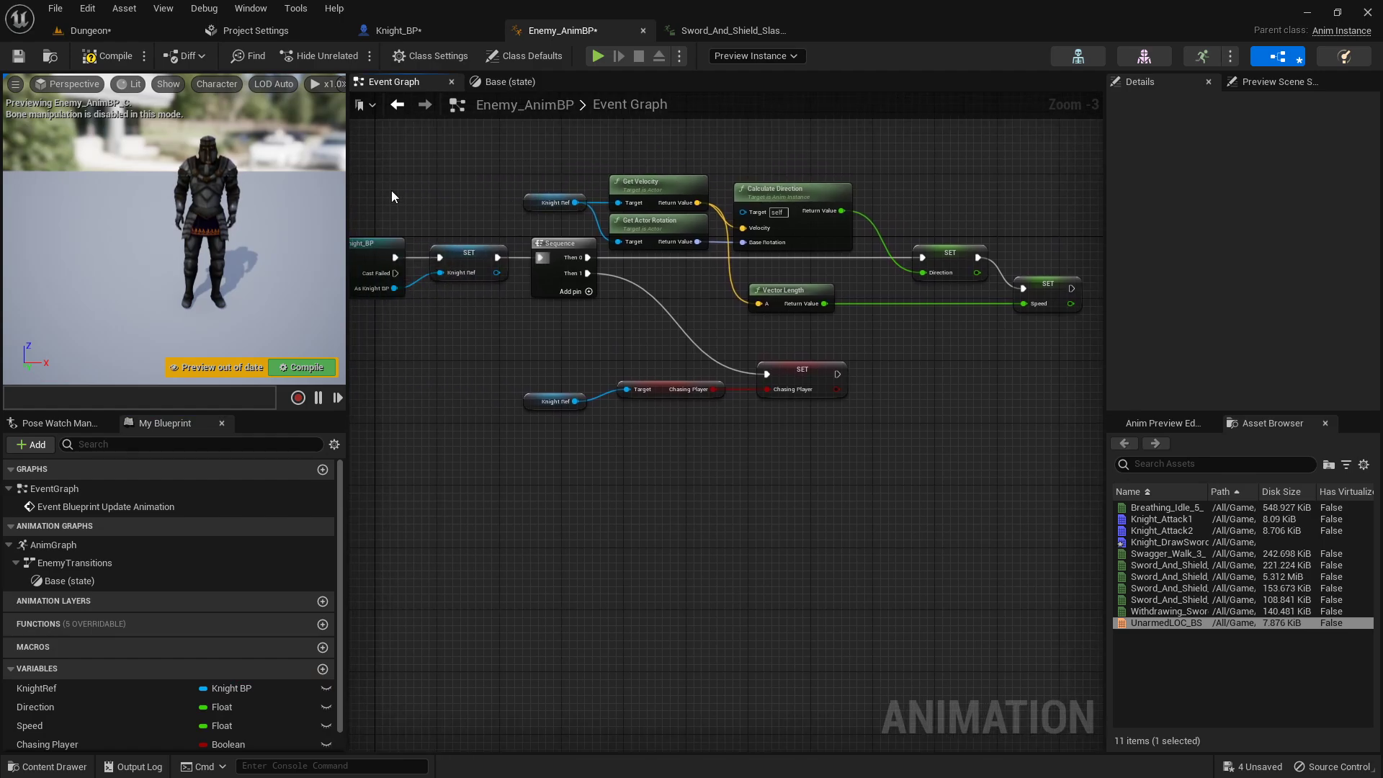
pyautogui.click(101, 47)
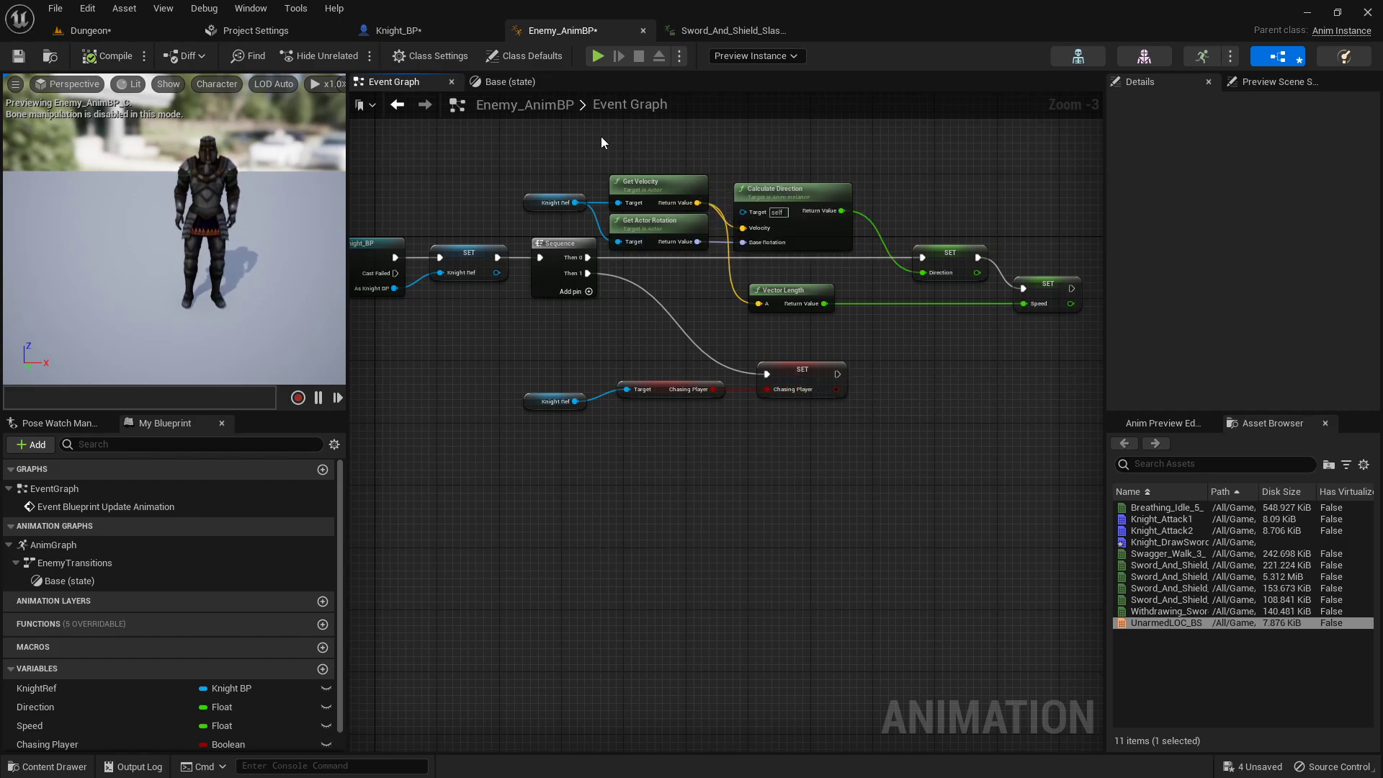
# - In the EnemyTransitions state machine, add a state named Armed with a transition leading from Base
pyautogui.click(505, 82)
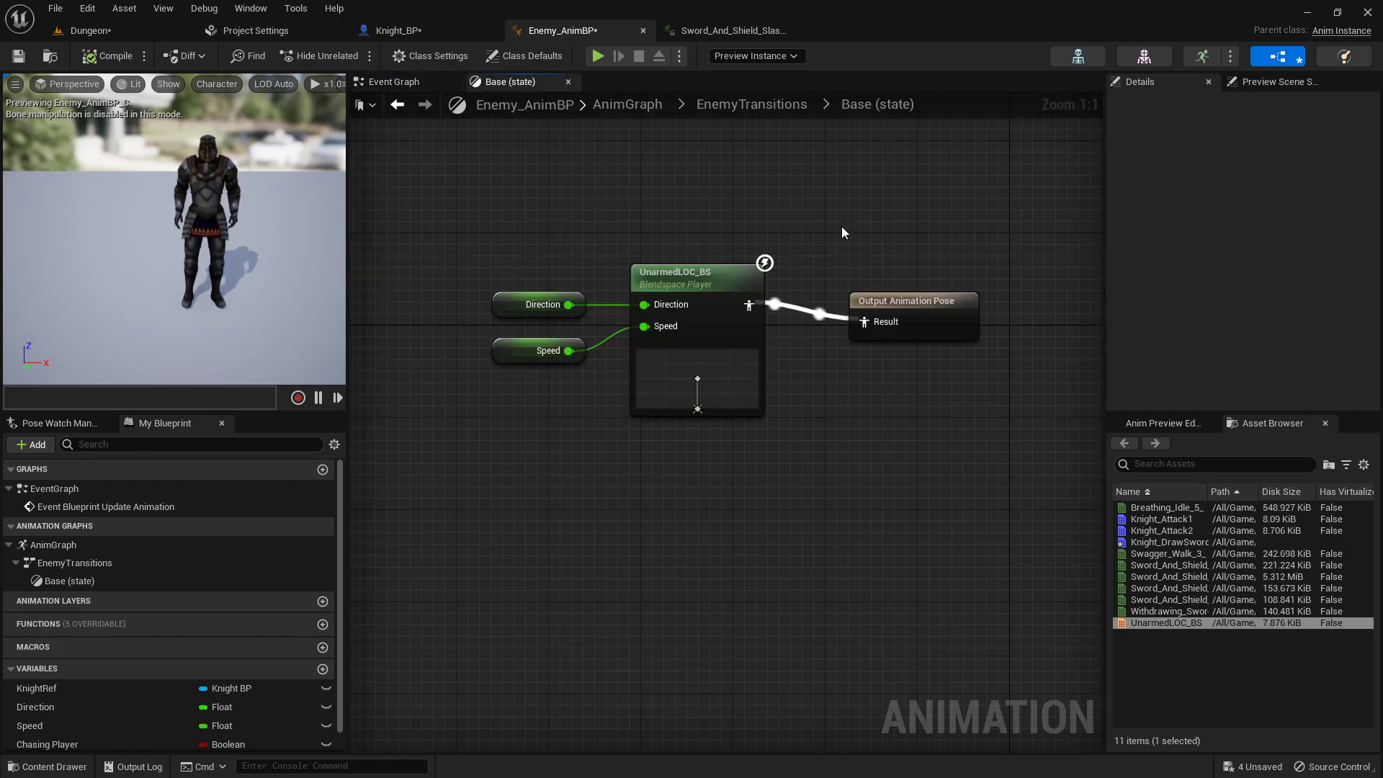
pyautogui.click(742, 102)
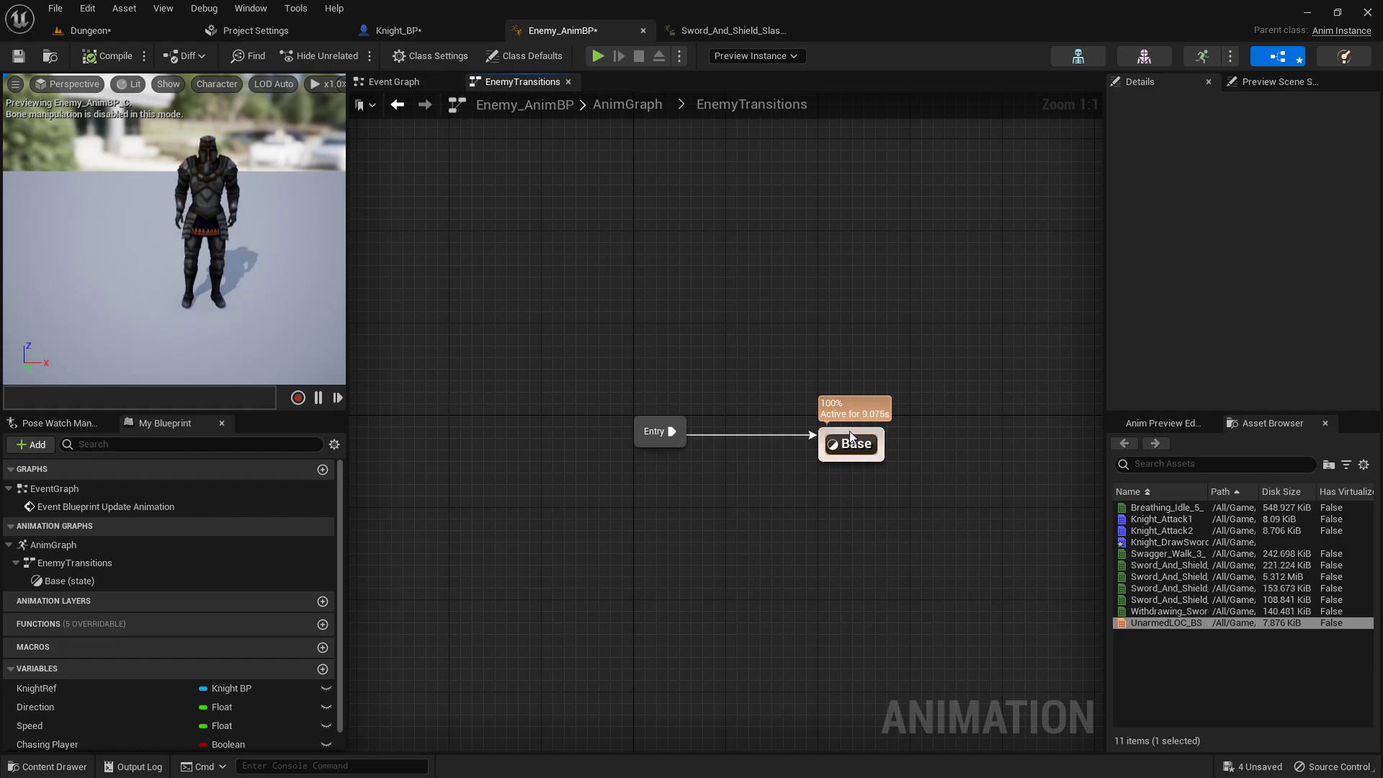
pyautogui.moveTo(851, 437); pyautogui.dragTo(847, 290)
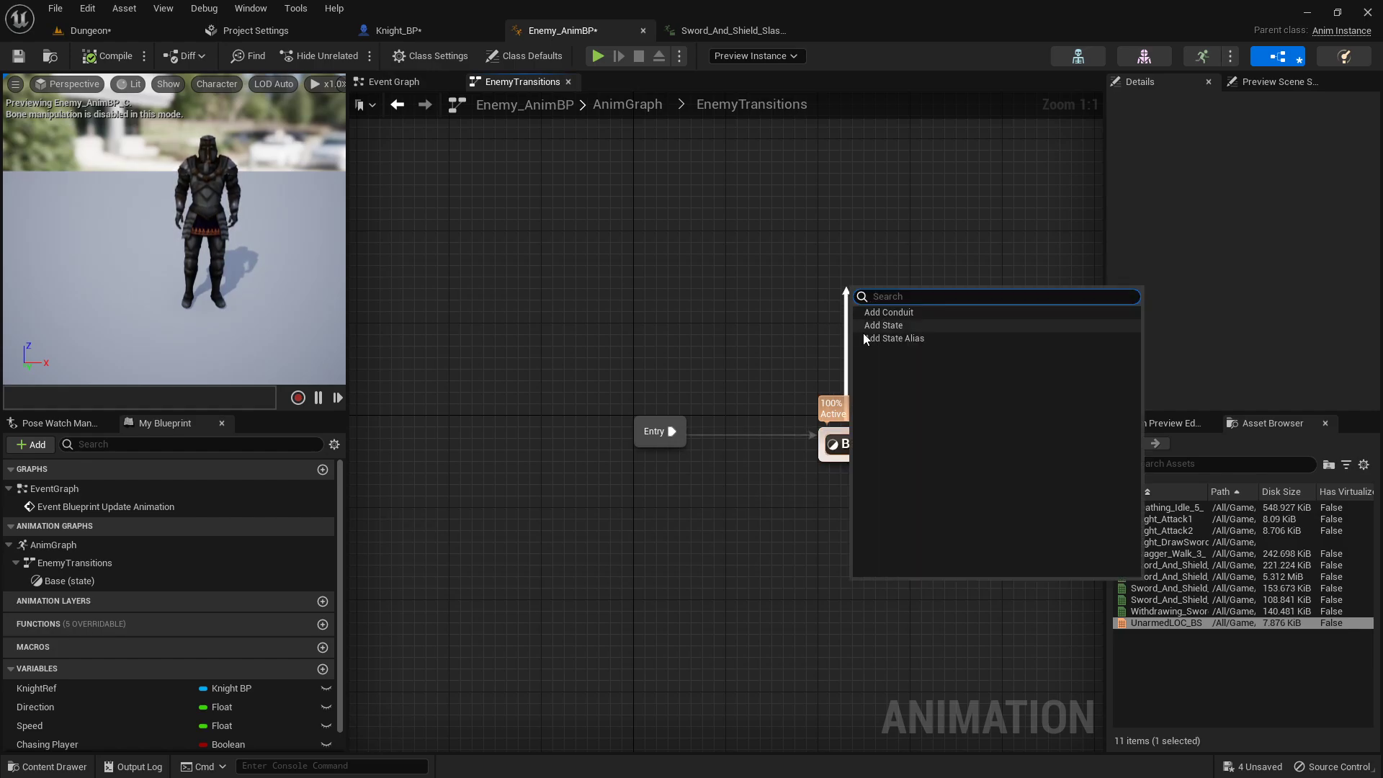
pyautogui.click(892, 326)
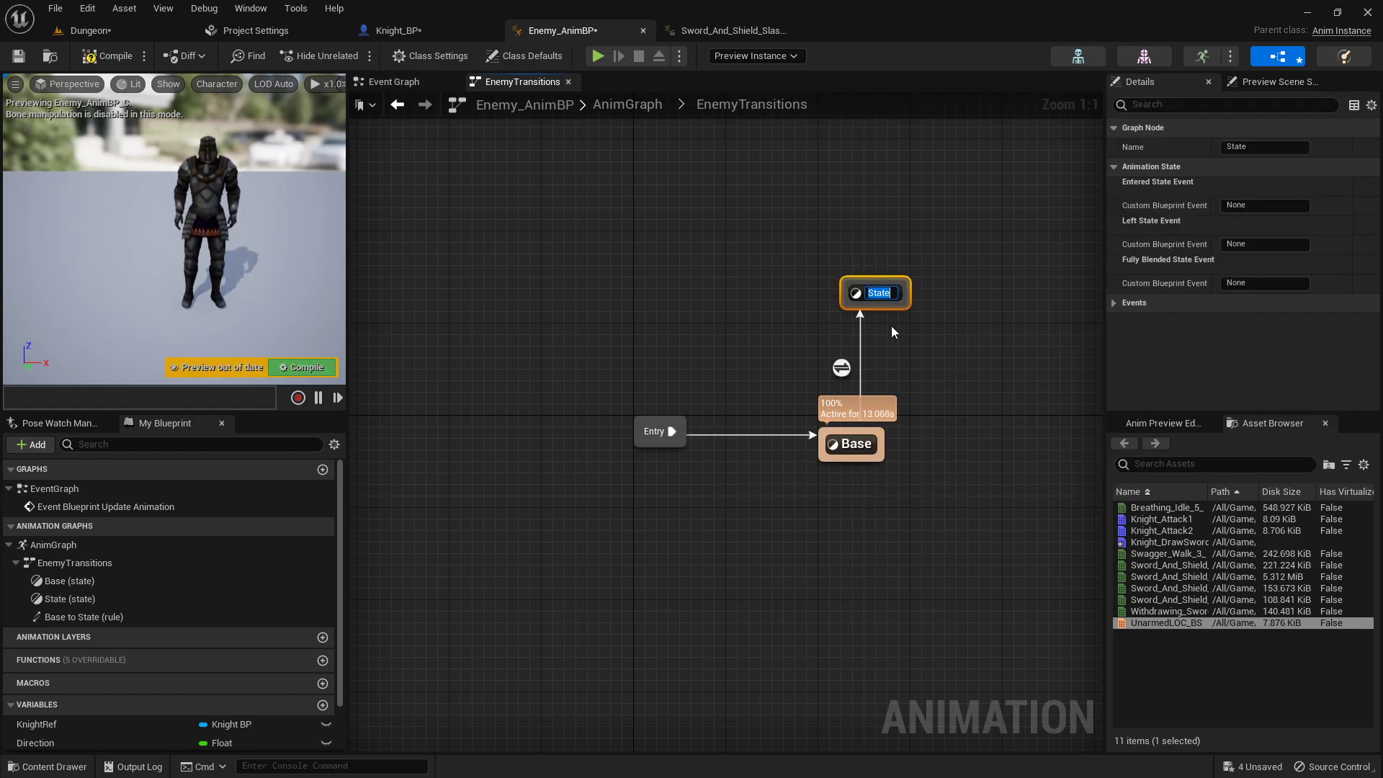
pyautogui.write('Armed')
pyautogui.press('Return')
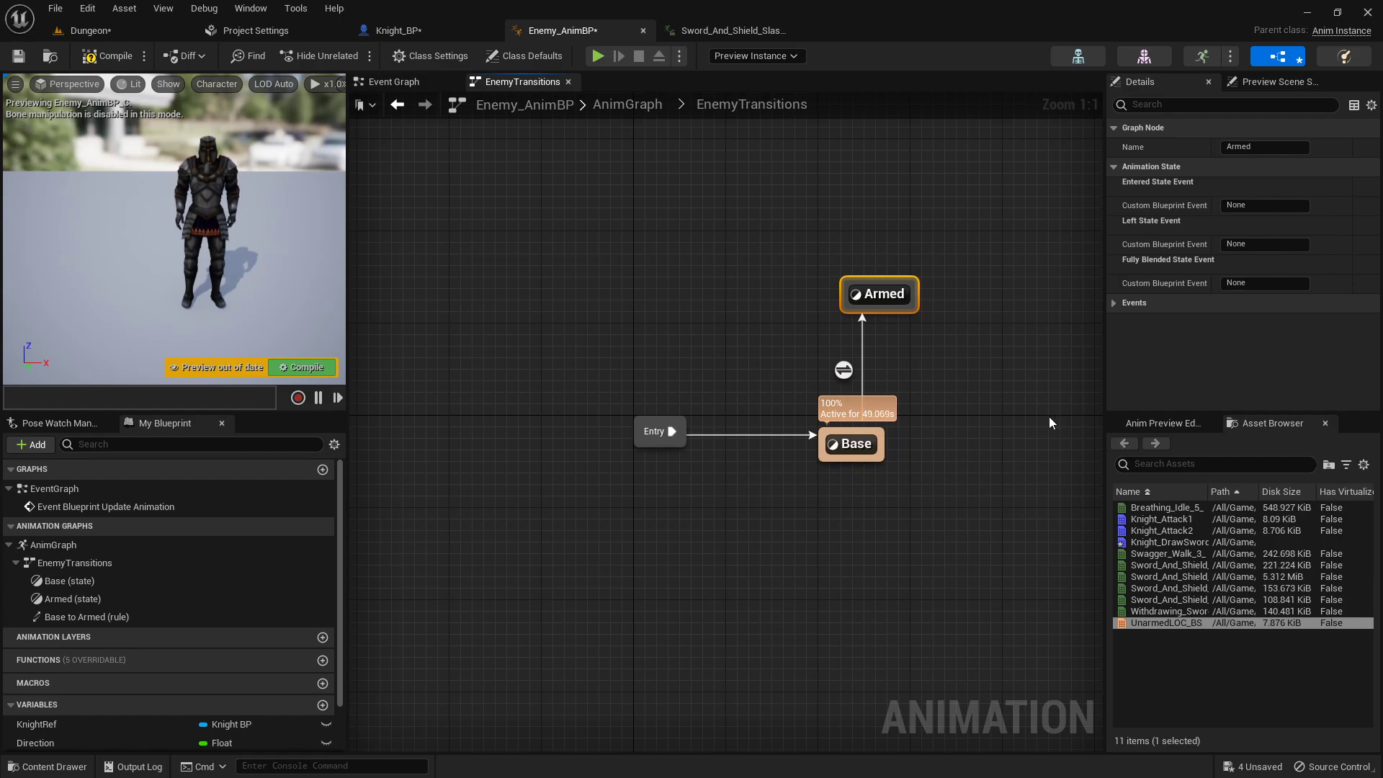
# - In the Dungeon level's content browser, duplicate UnarmedLOC_BS in the Enemies folder and name the copy ArmedLOC_BS
pyautogui.click(90, 31)
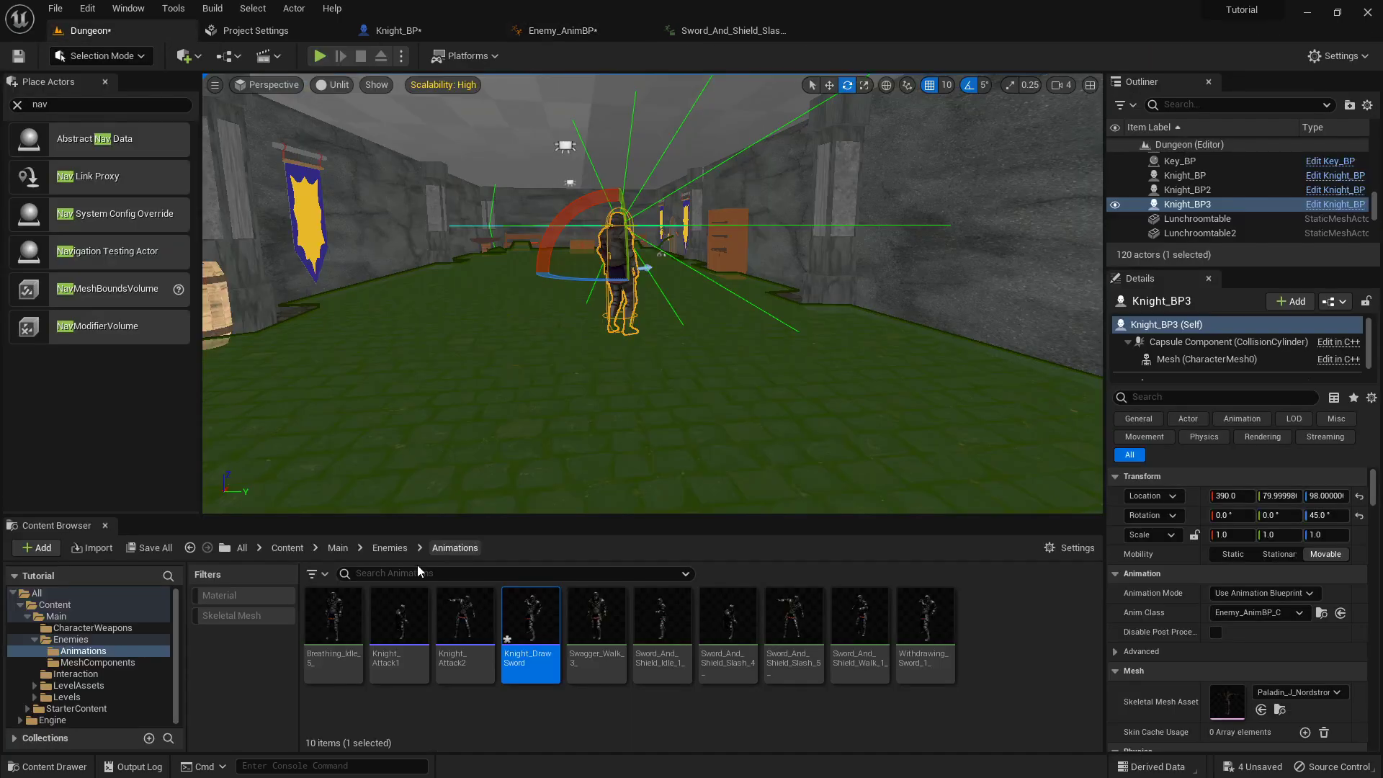
pyautogui.click(71, 640)
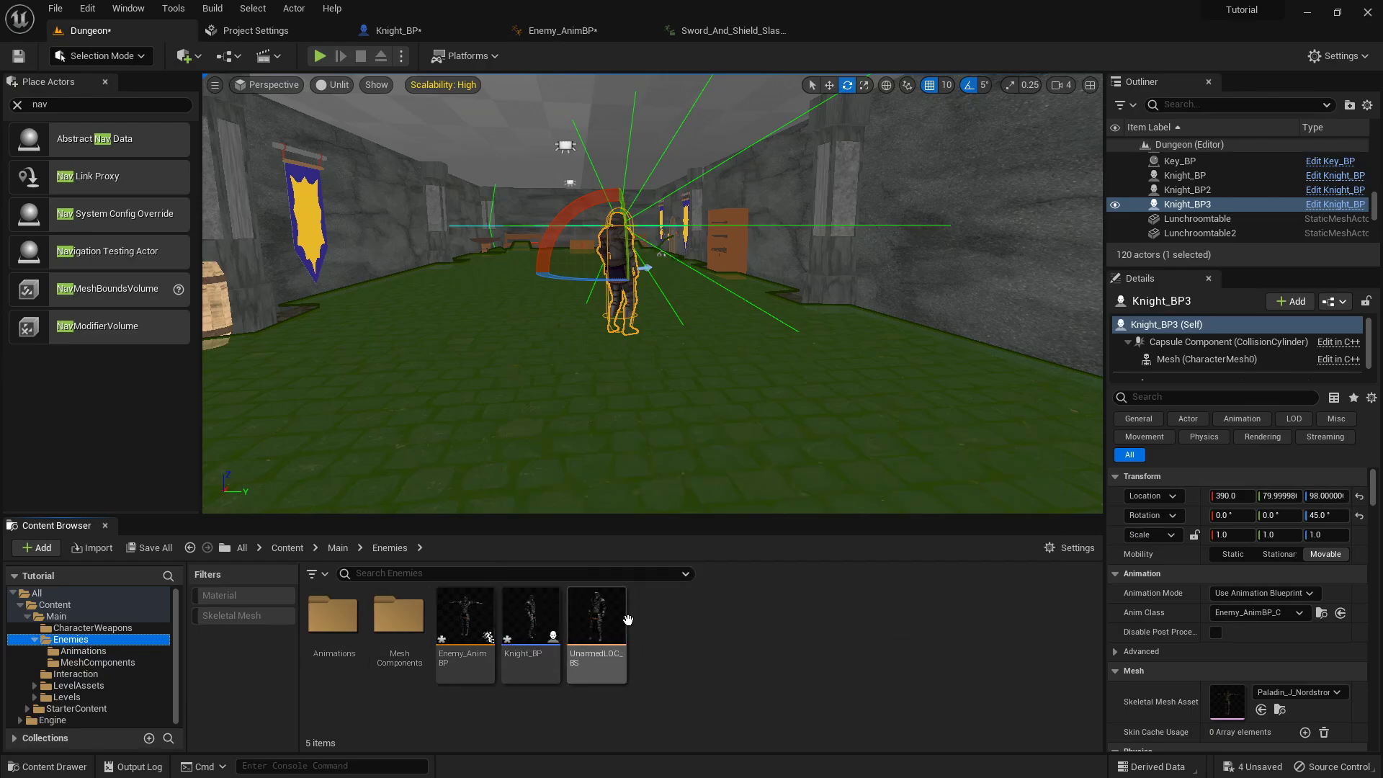
pyautogui.rightClick(688, 628)
pyautogui.moveTo(772, 362)
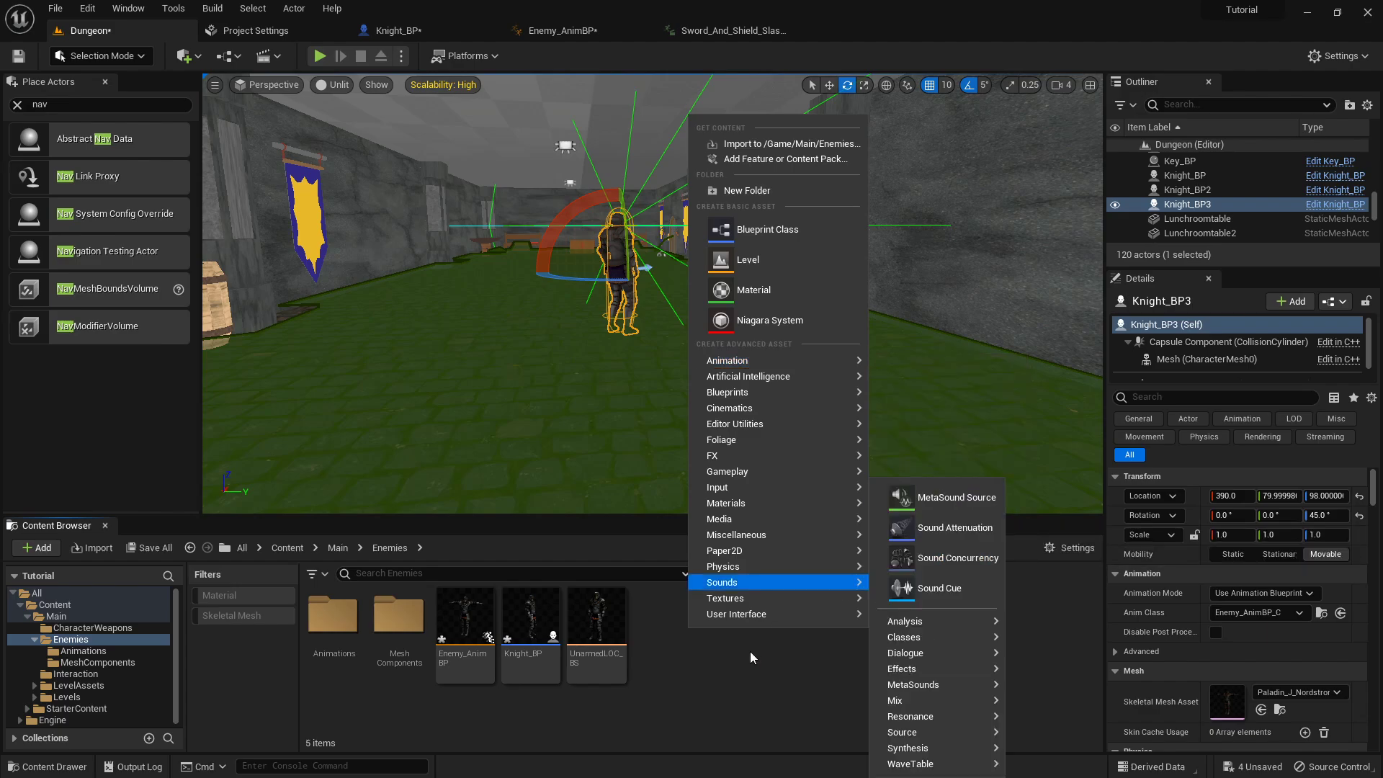
pyautogui.click(705, 662)
pyautogui.rightClick(594, 628)
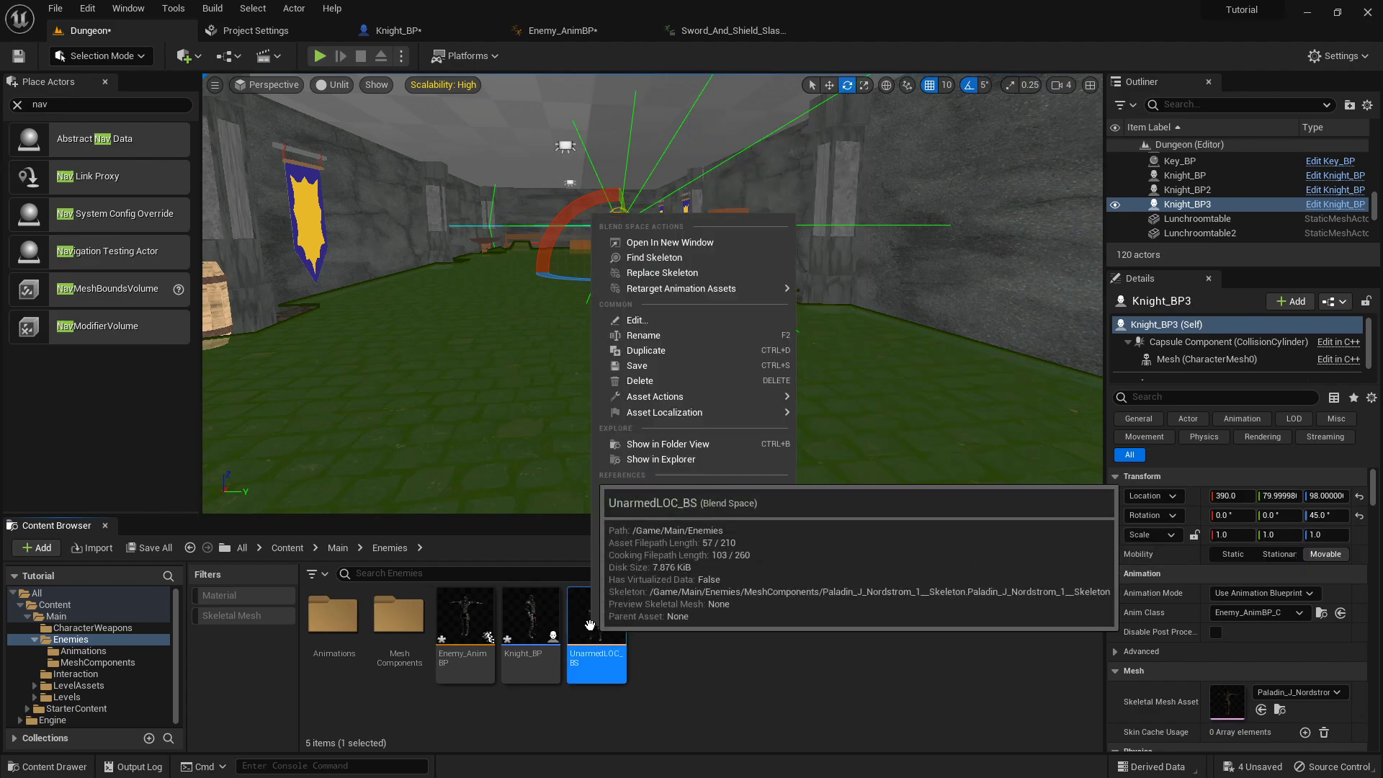
pyautogui.click(669, 357)
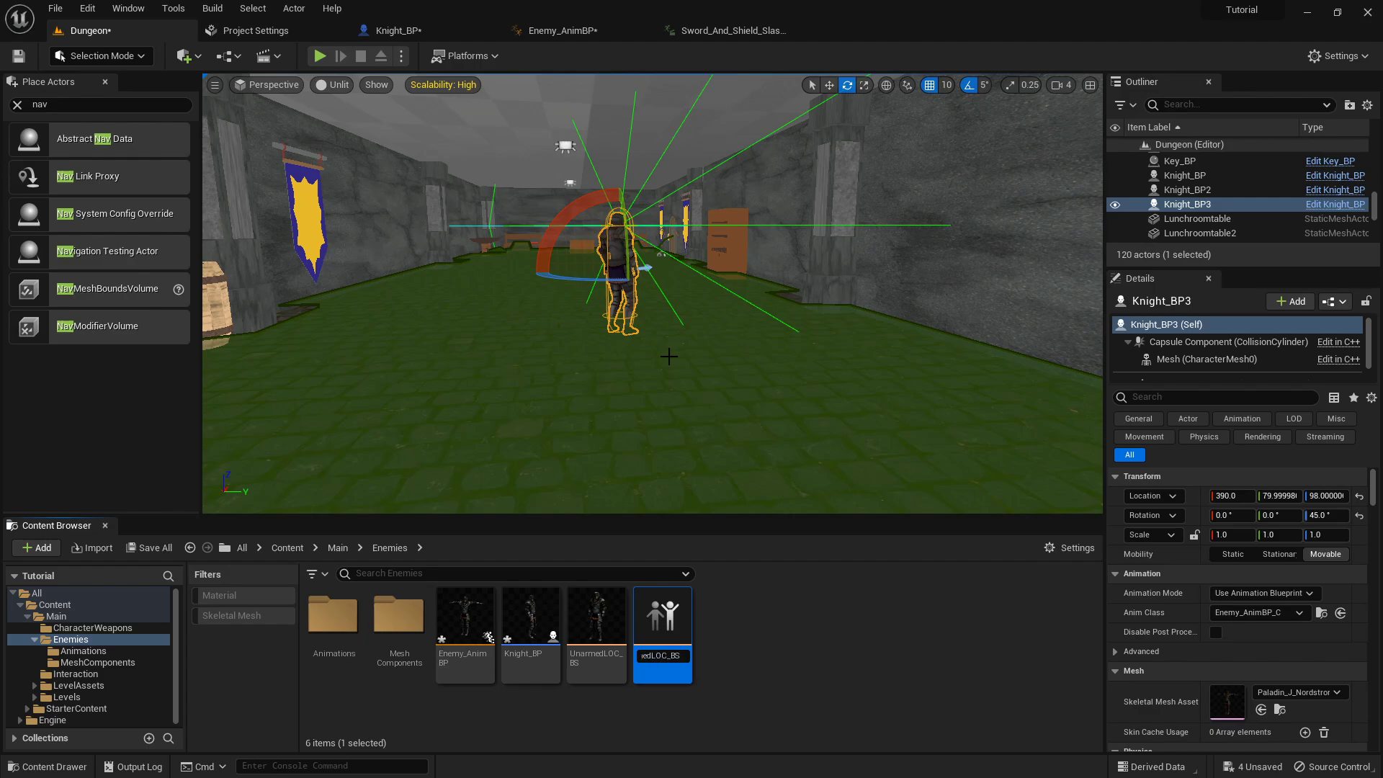
pyautogui.press('Return')
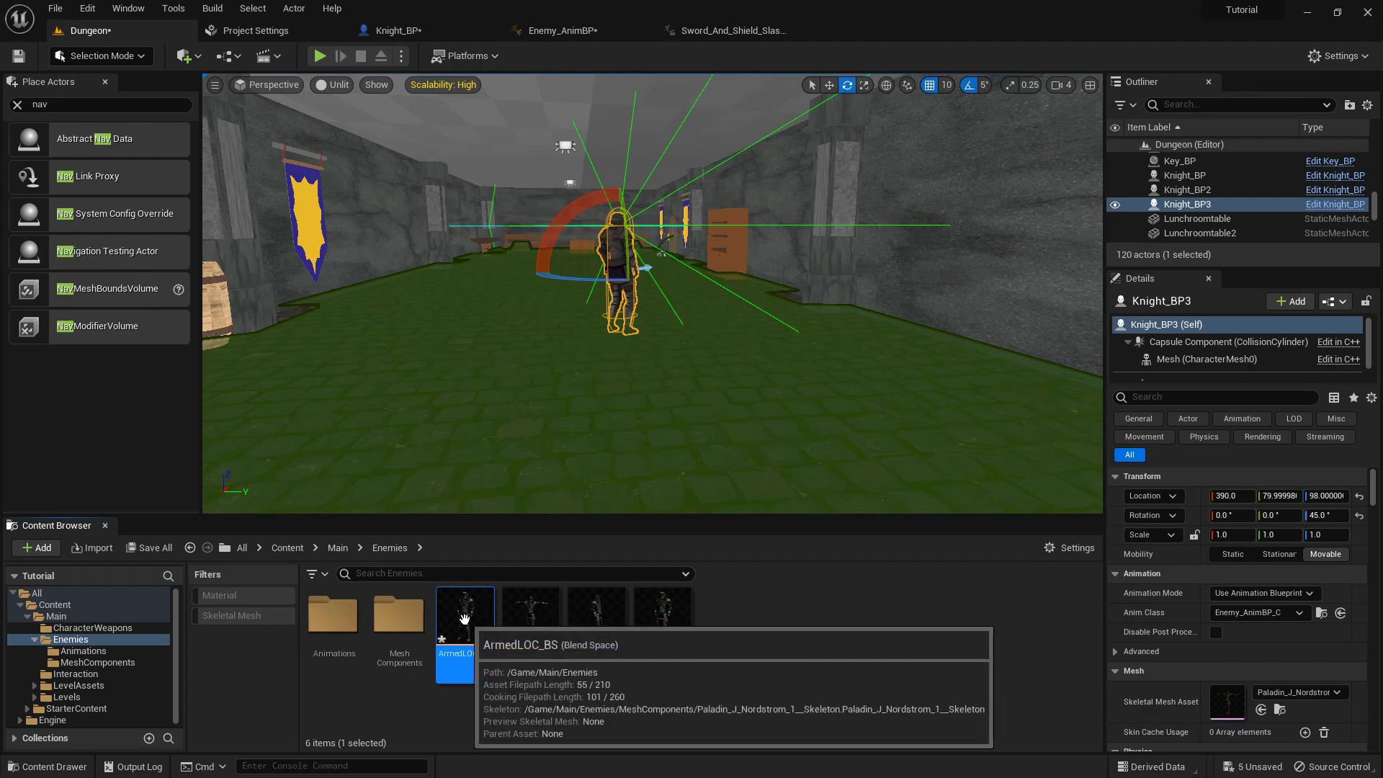
# - Replace ArmedLOC_BS's samples with Sword_And_Shield_Walk_1_ at mid speed and the sword-and-shield idle at speed 0, both at centre direction, and save it
pyautogui.doubleClick(487, 609)
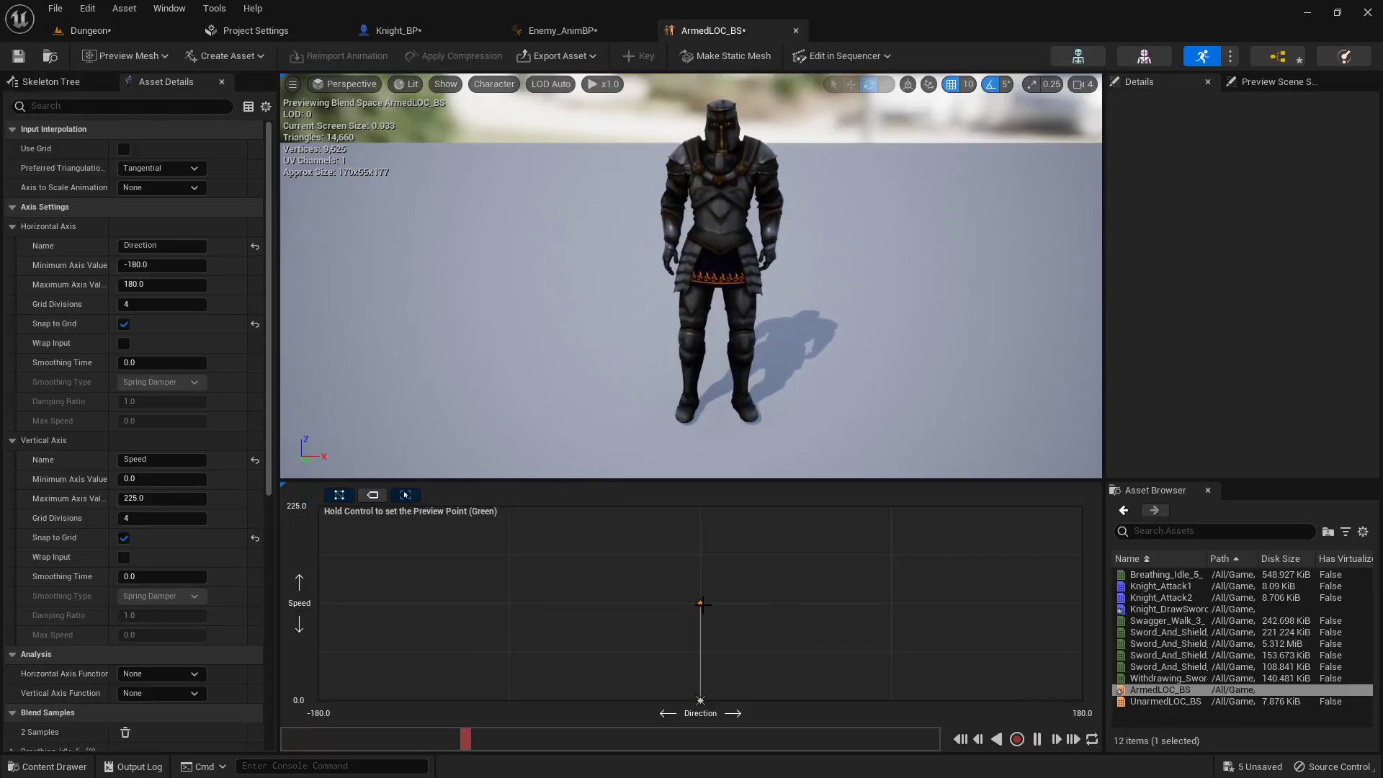
pyautogui.press('Delete')
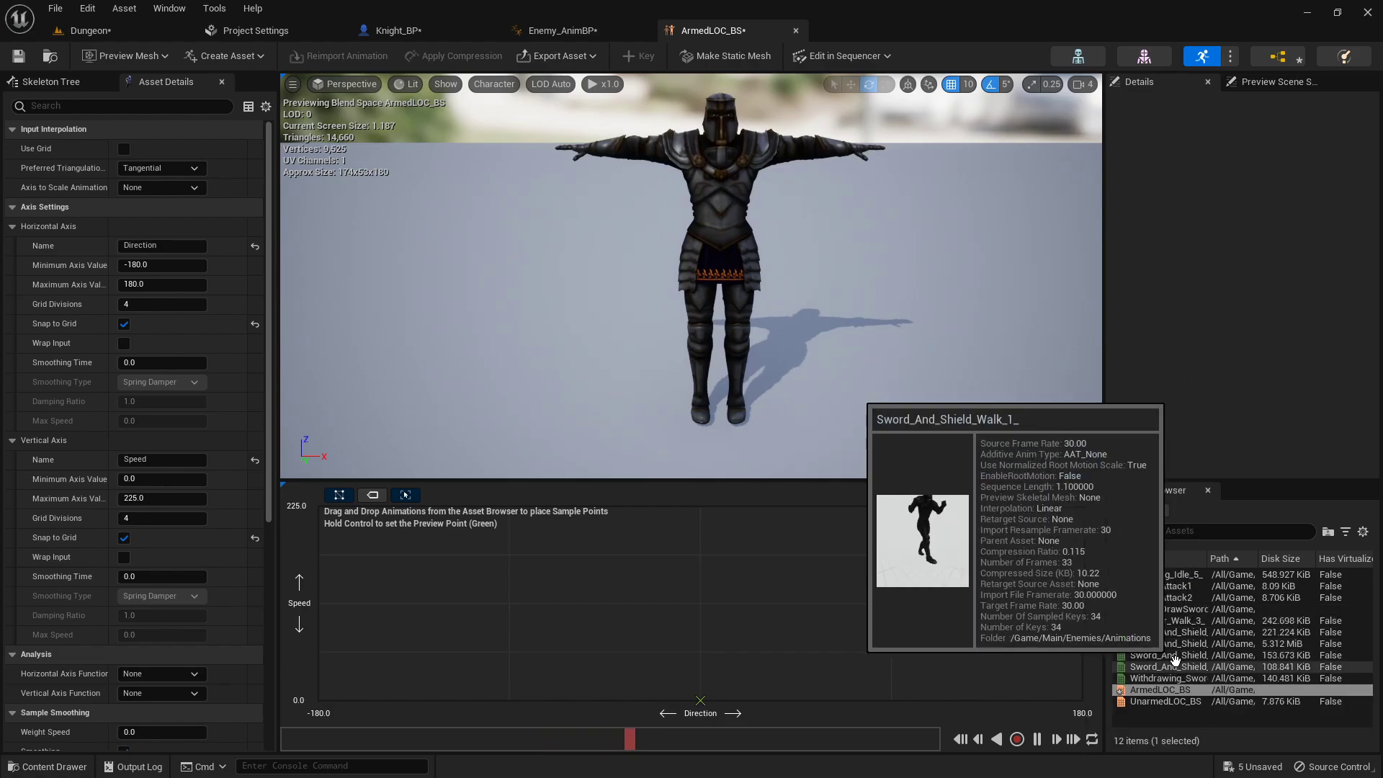
pyautogui.moveTo(1180, 670); pyautogui.dragTo(731, 587)
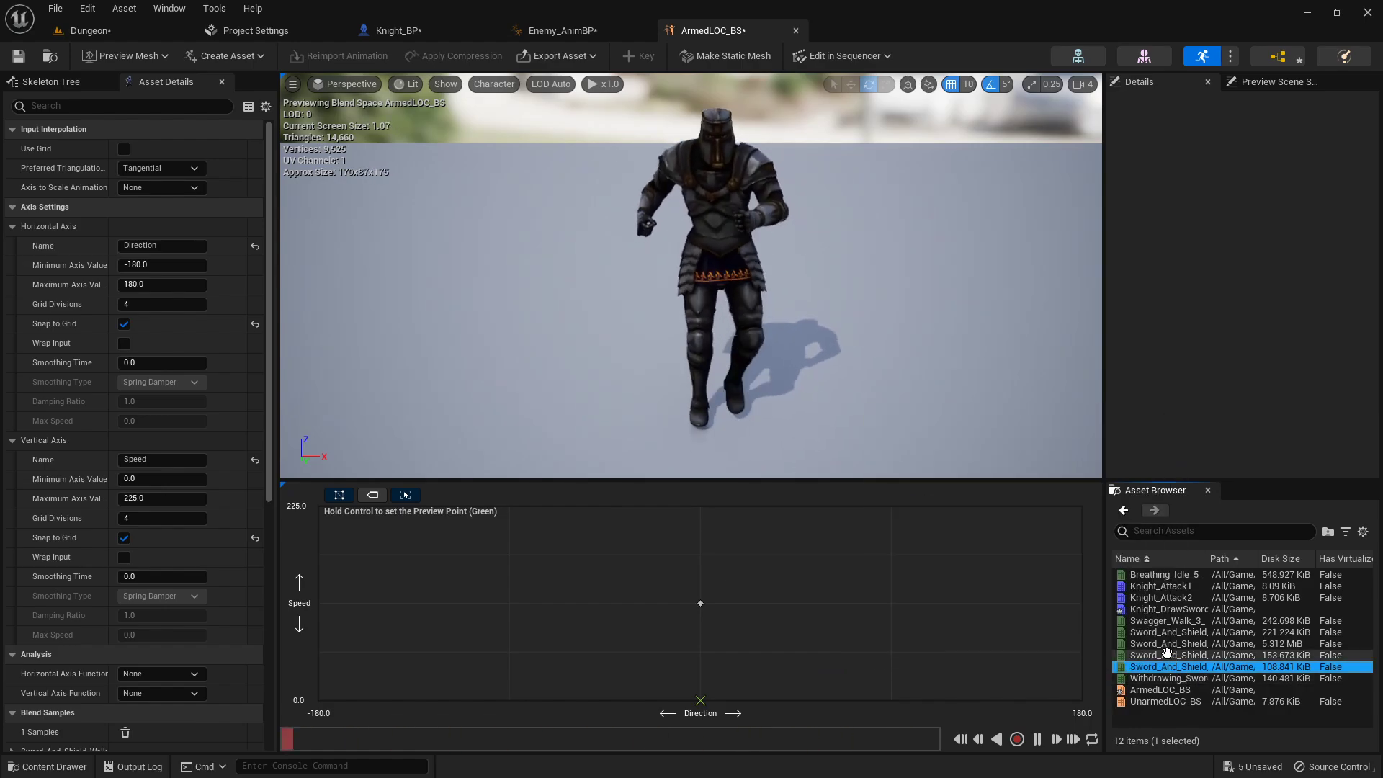
pyautogui.moveTo(1164, 624); pyautogui.dragTo(703, 698)
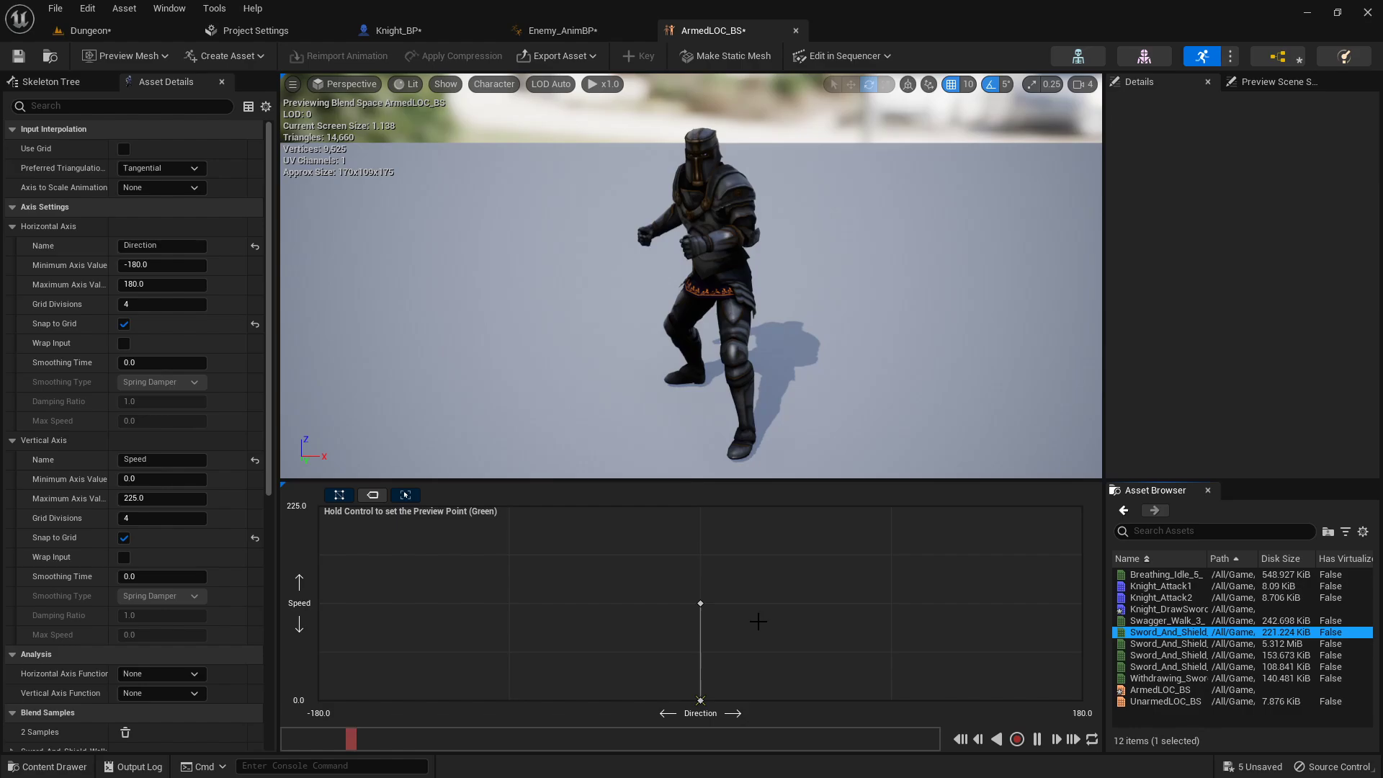
pyautogui.click(18, 55)
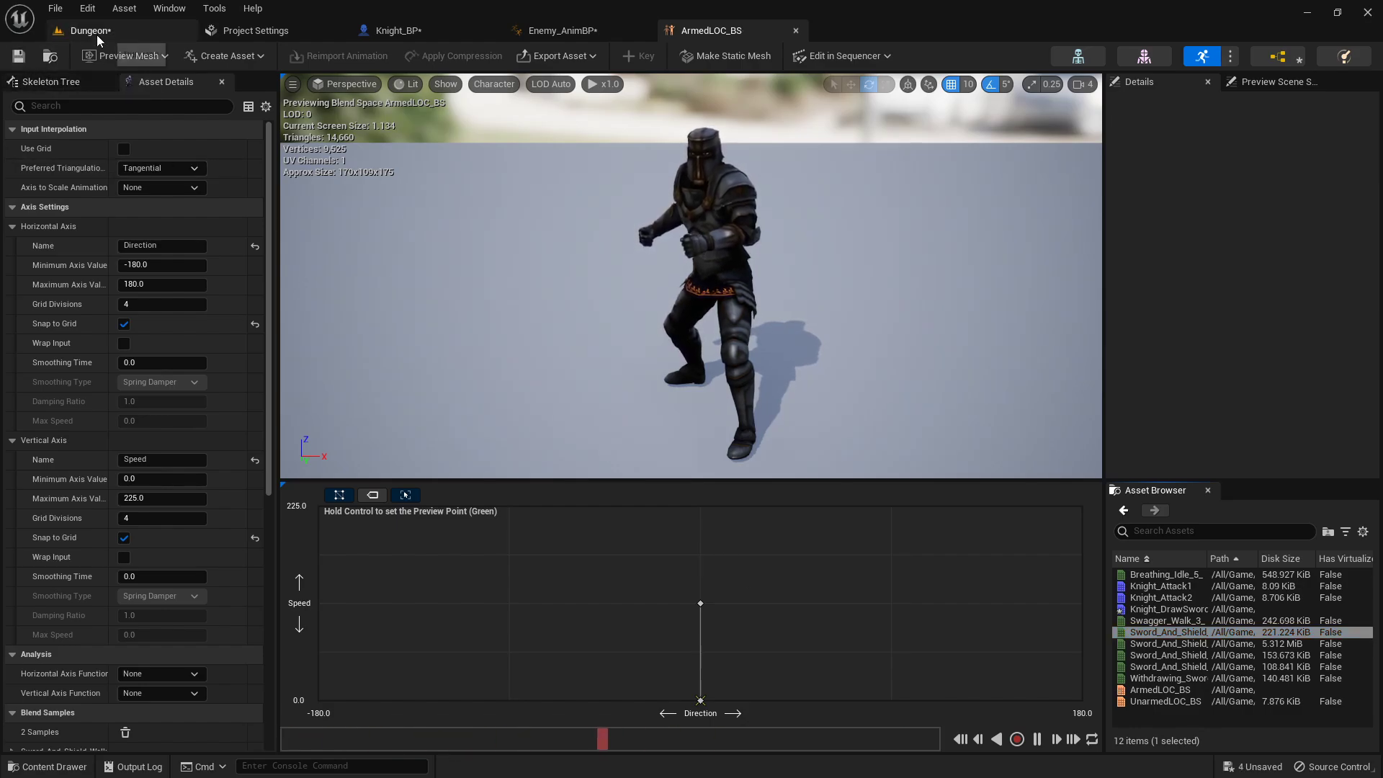
# - Save all modified assets: Dungeon, Enemy_AnimBP, Knight_BP and Knight_DrawSword
pyautogui.click(86, 31)
pyautogui.click(150, 549)
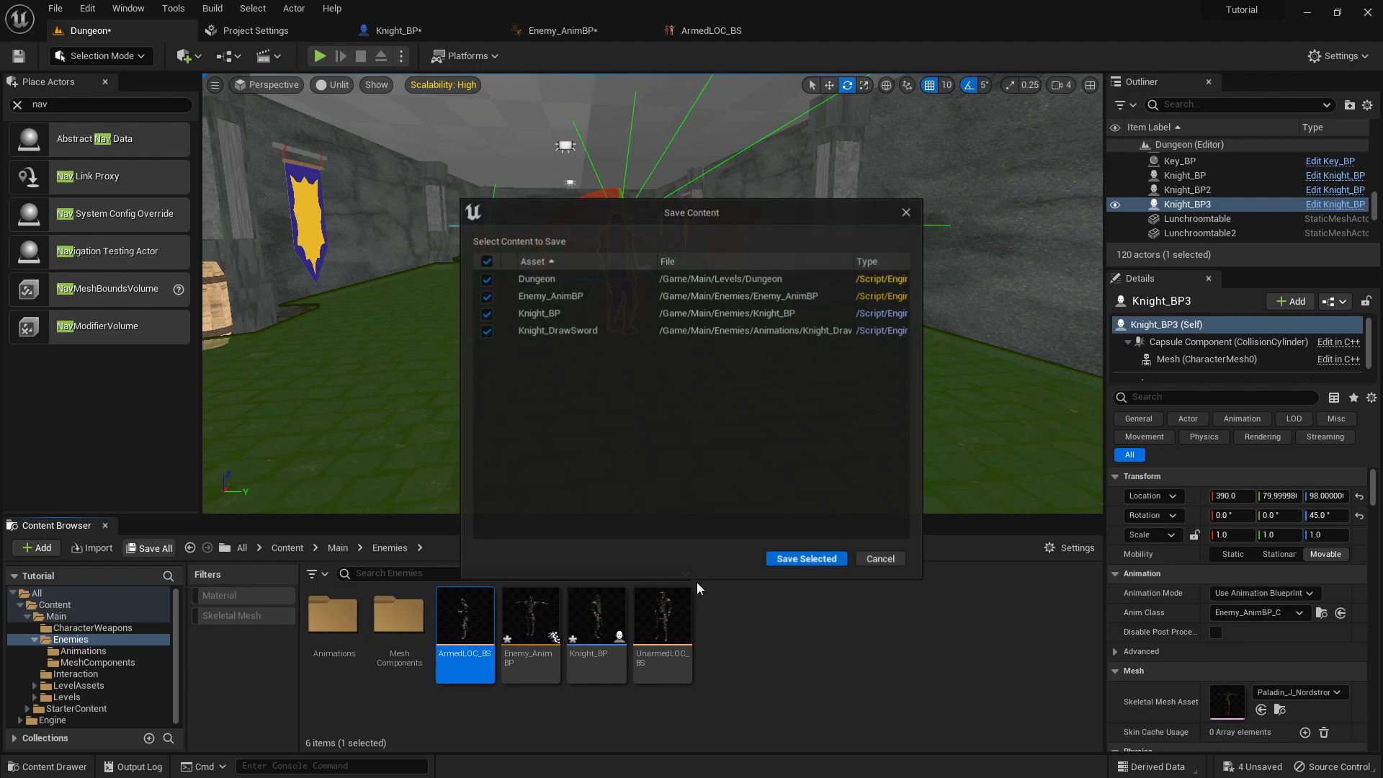
pyautogui.click(802, 559)
# - In Enemy_AnimBP's Armed state, add the ArmedLOC_BS blend space player and connect it to the Output Animation Pose
pyautogui.click(541, 34)
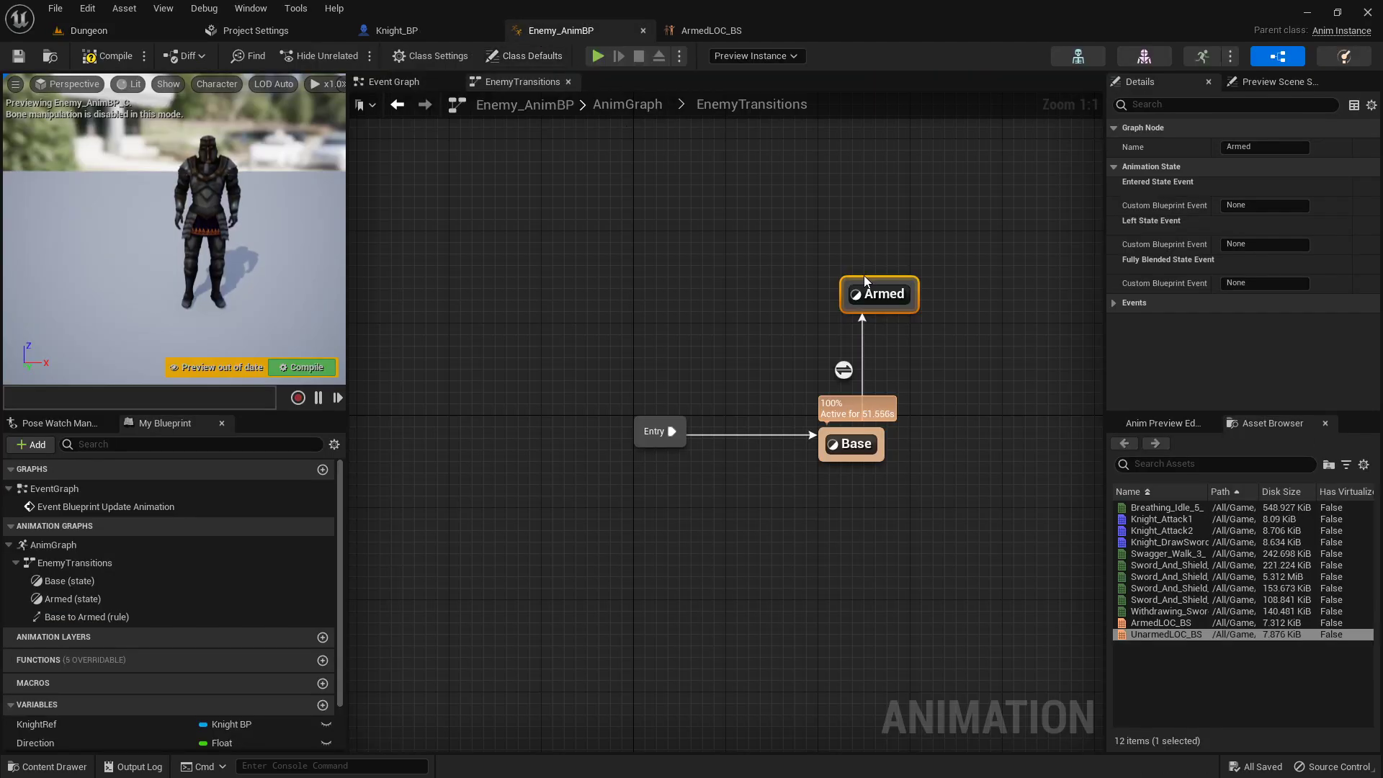
pyautogui.doubleClick(873, 292)
pyautogui.moveTo(875, 302); pyautogui.dragTo(991, 306, button='right')
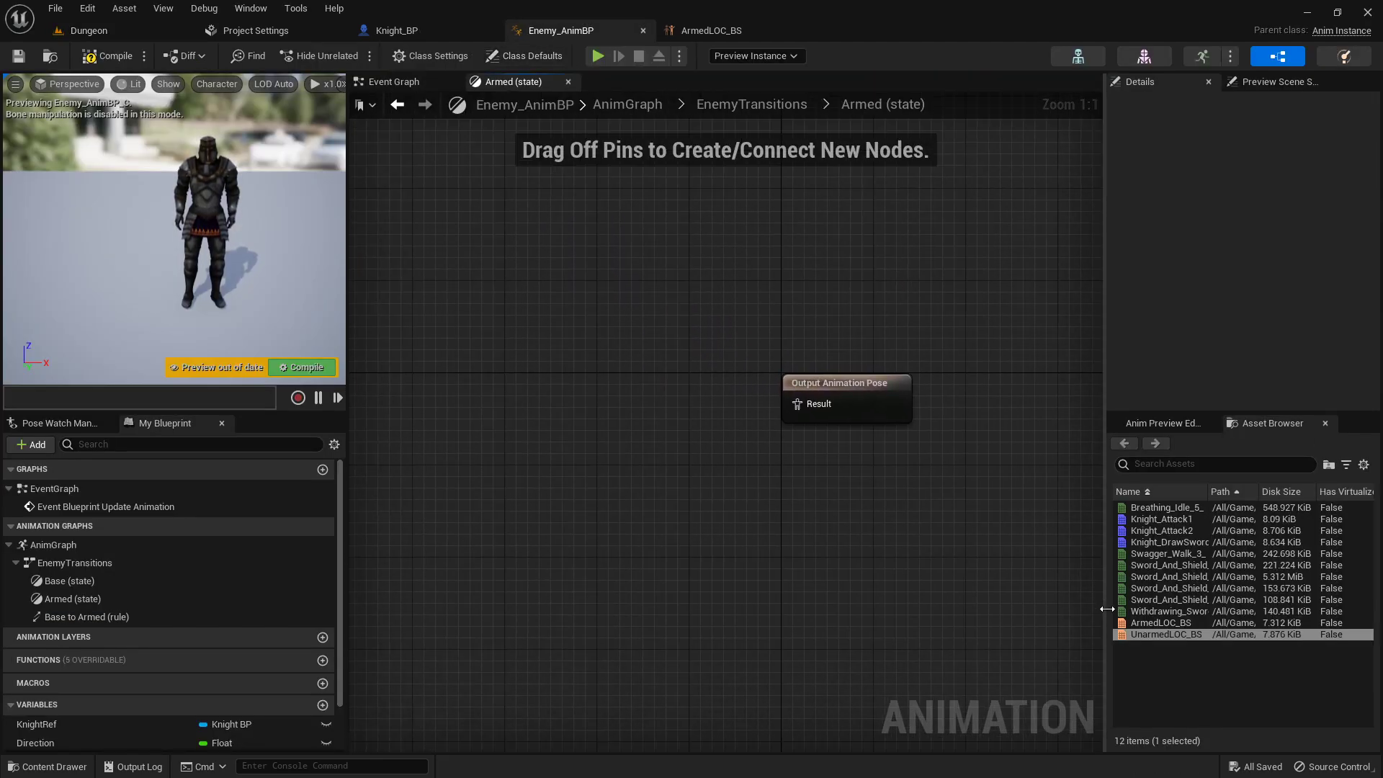
pyautogui.moveTo(1160, 622); pyautogui.dragTo(449, 363)
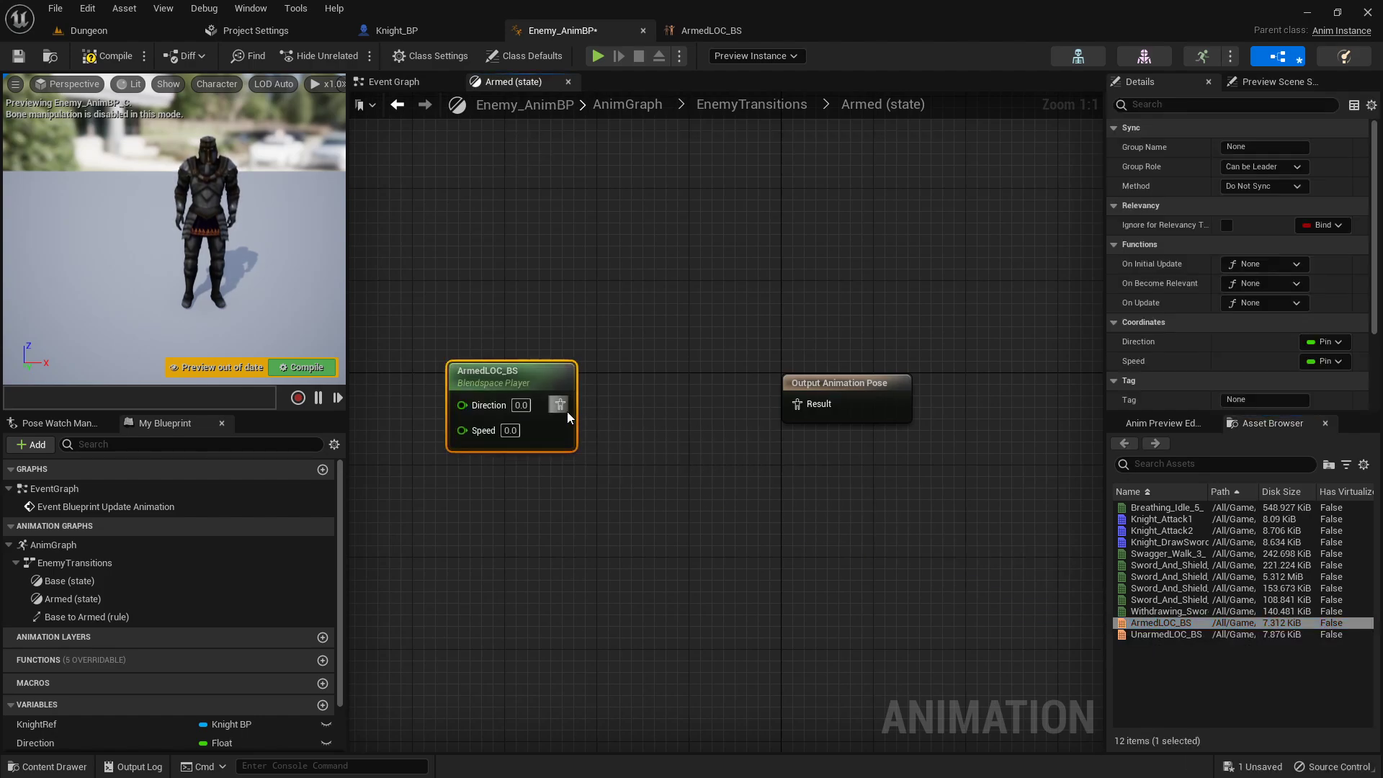
pyautogui.moveTo(568, 407); pyautogui.dragTo(709, 416)
# - Feed the Direction and Speed variables into the ArmedLOC_BS node's matching inputs, separate the getters, and compile
pyautogui.scroll(-2, 184, 589)
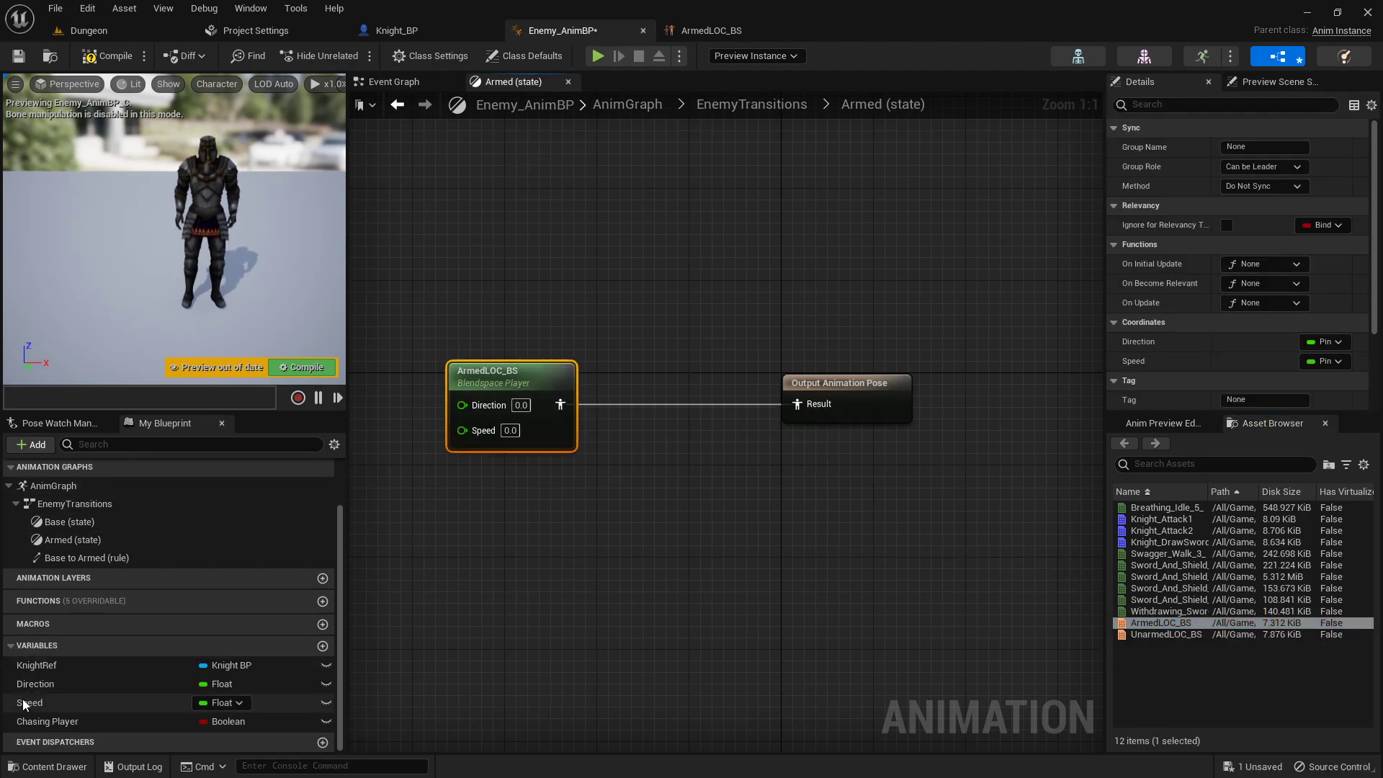
pyautogui.click(44, 683)
pyautogui.moveTo(43, 684); pyautogui.dragTo(465, 404)
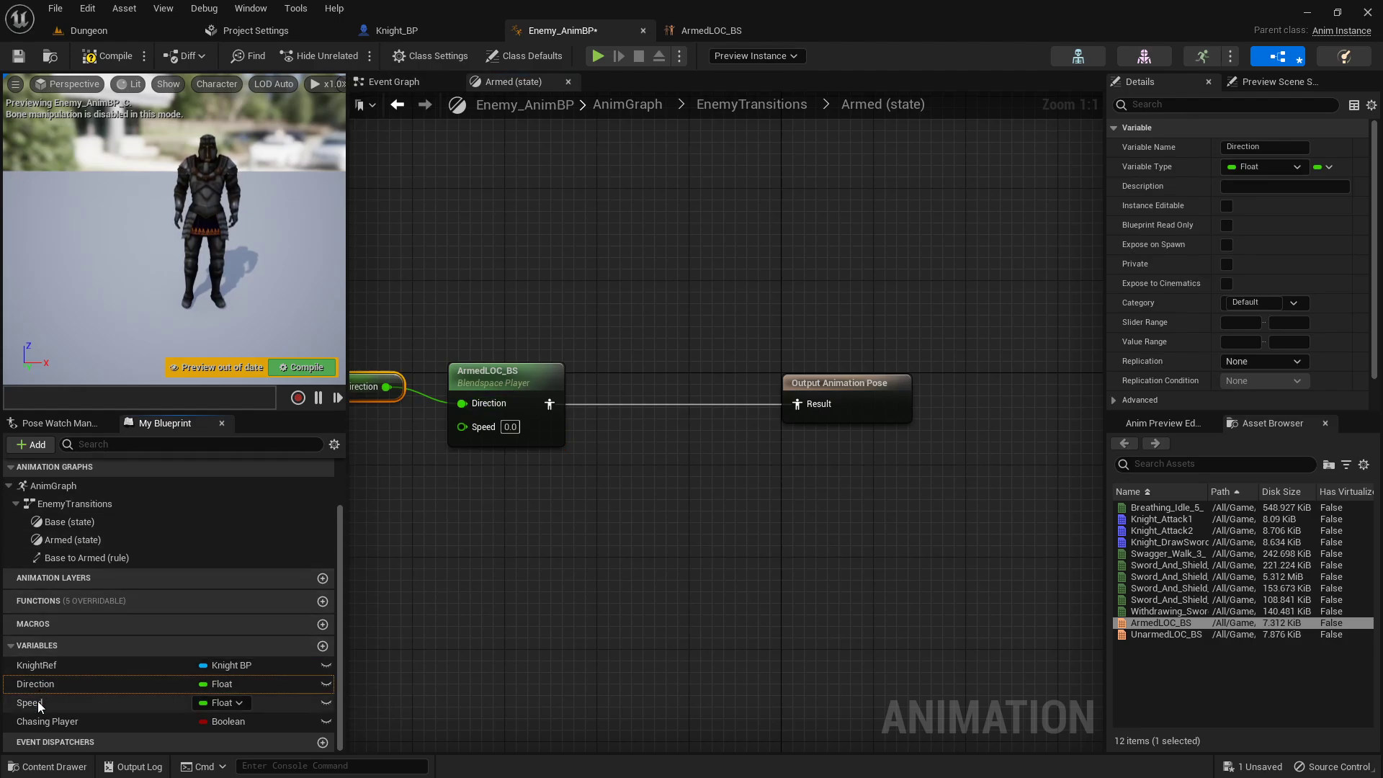
pyautogui.moveTo(29, 702); pyautogui.dragTo(461, 425)
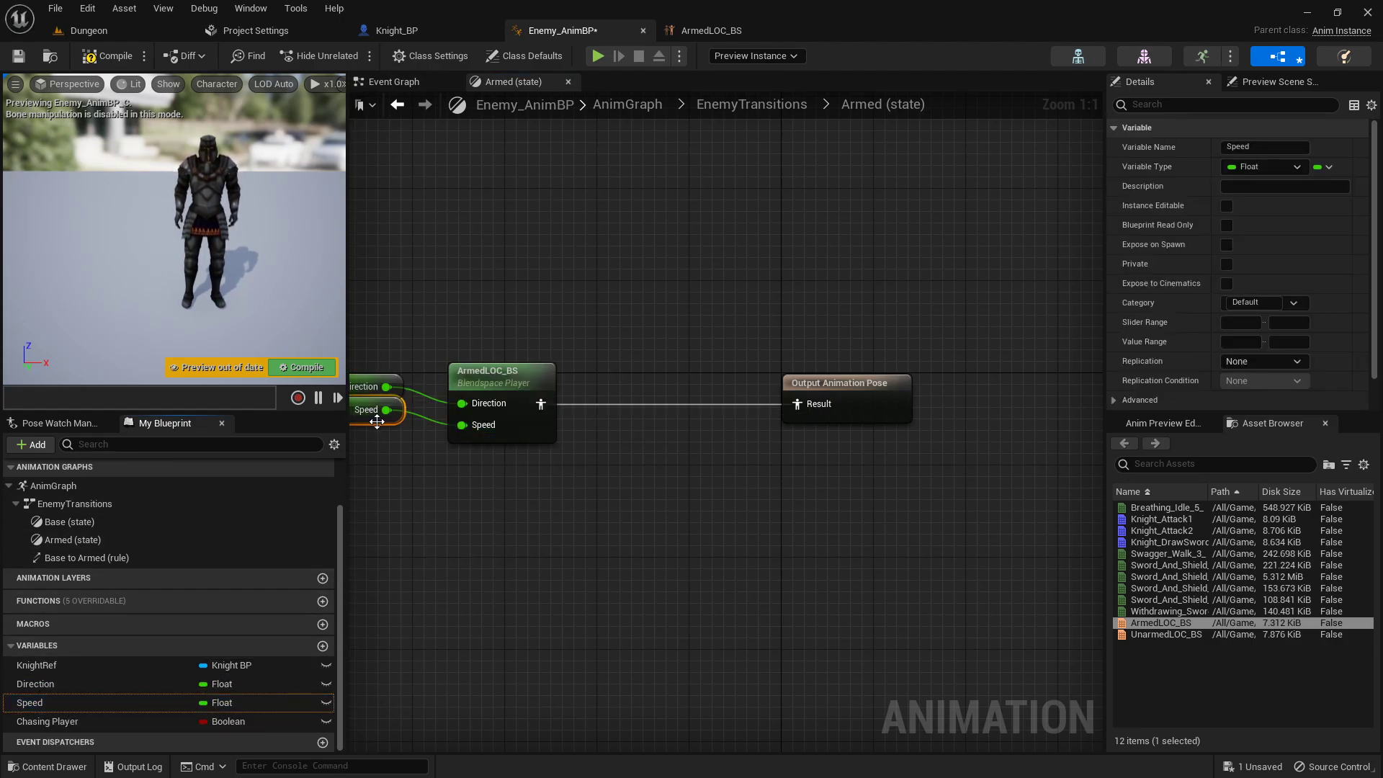
pyautogui.moveTo(377, 421); pyautogui.dragTo(389, 444)
pyautogui.click(101, 56)
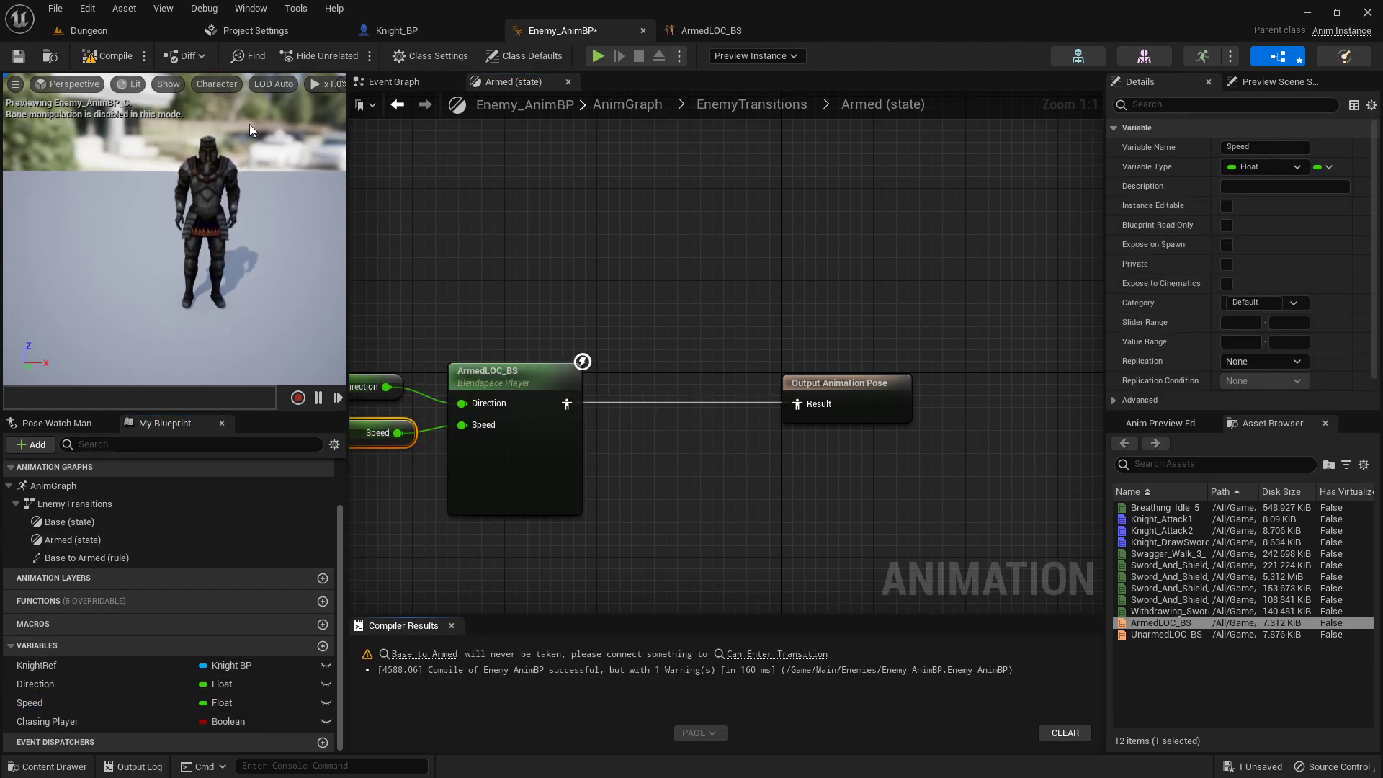
# - In the Base to Armed transition rule, connect the Chasing Player variable to Can Enter Transition and compile
pyautogui.click(760, 107)
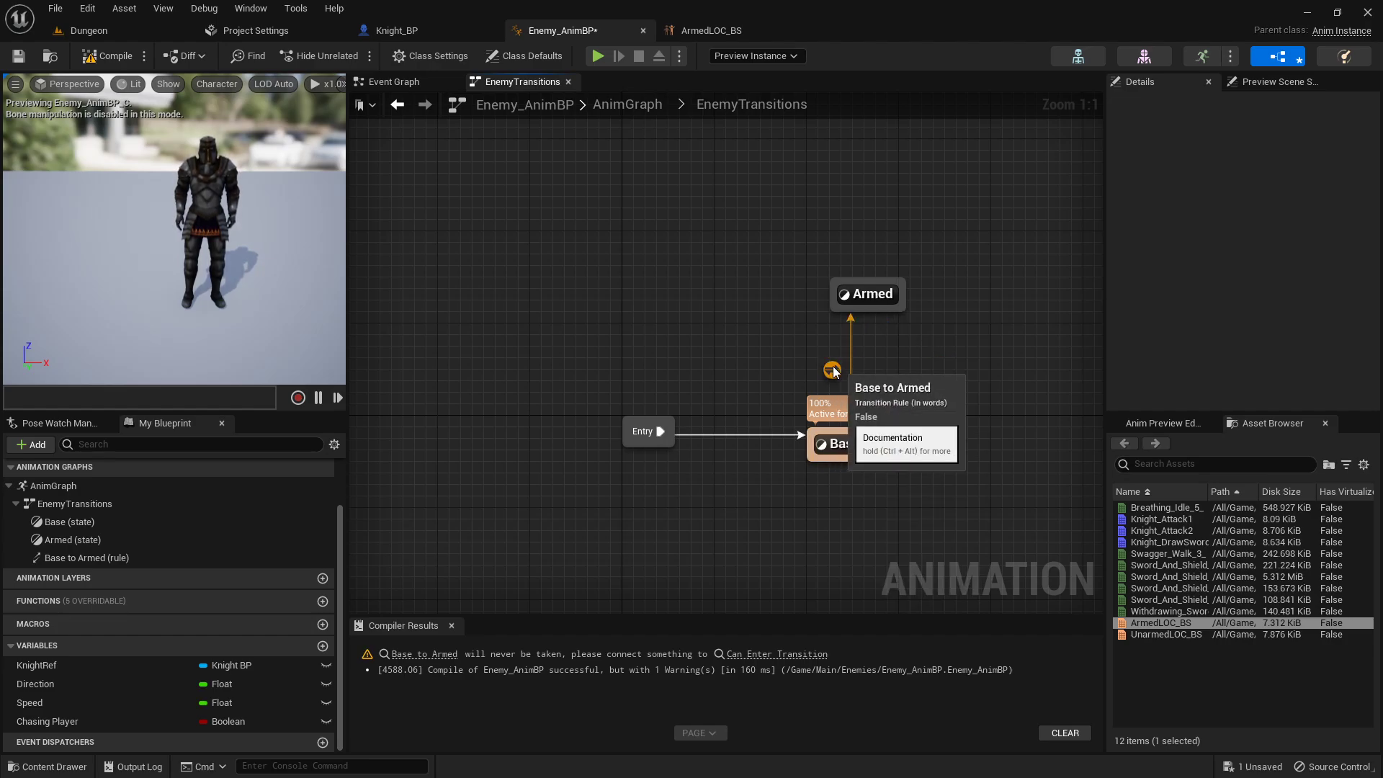
pyautogui.moveTo(850, 544); pyautogui.dragTo(793, 526, button='right')
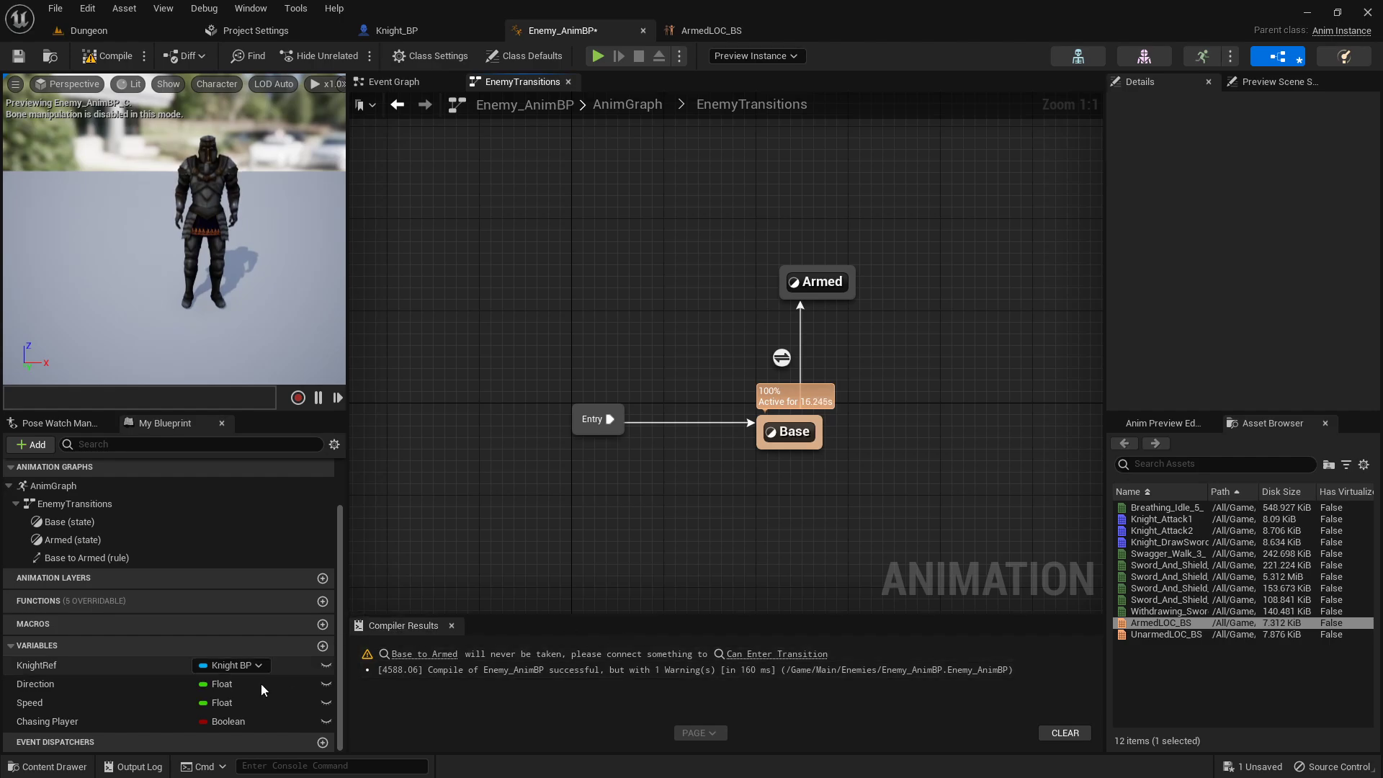
pyautogui.doubleClick(782, 358)
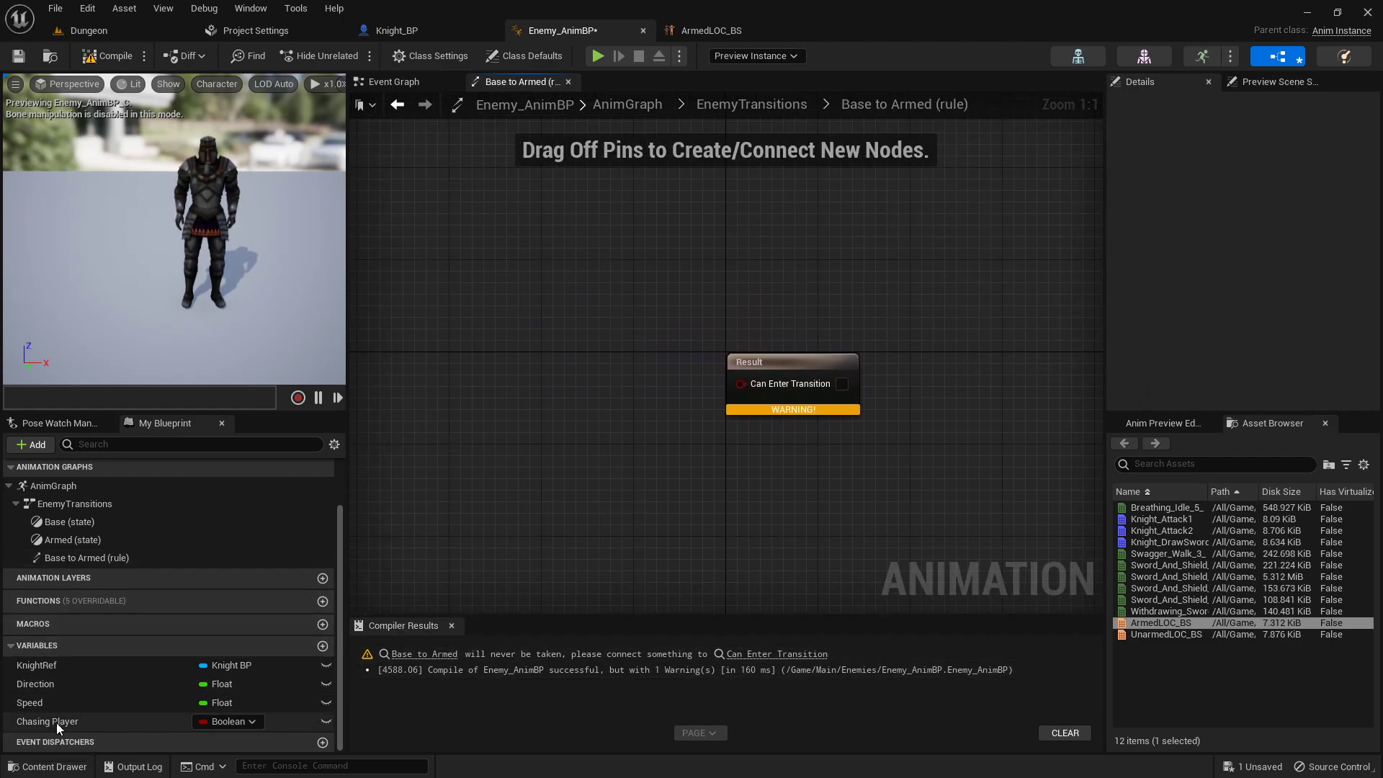
pyautogui.moveTo(56, 723); pyautogui.dragTo(748, 383)
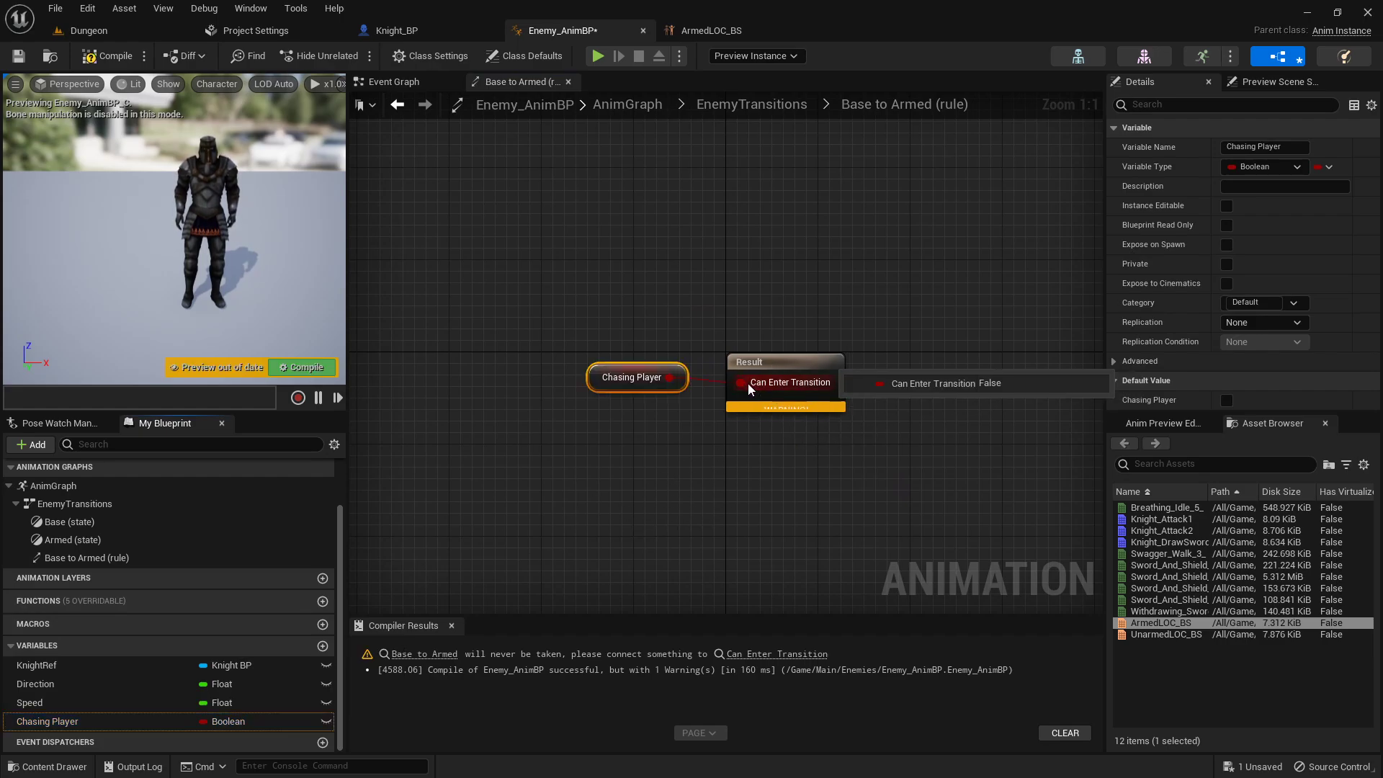
pyautogui.click(108, 55)
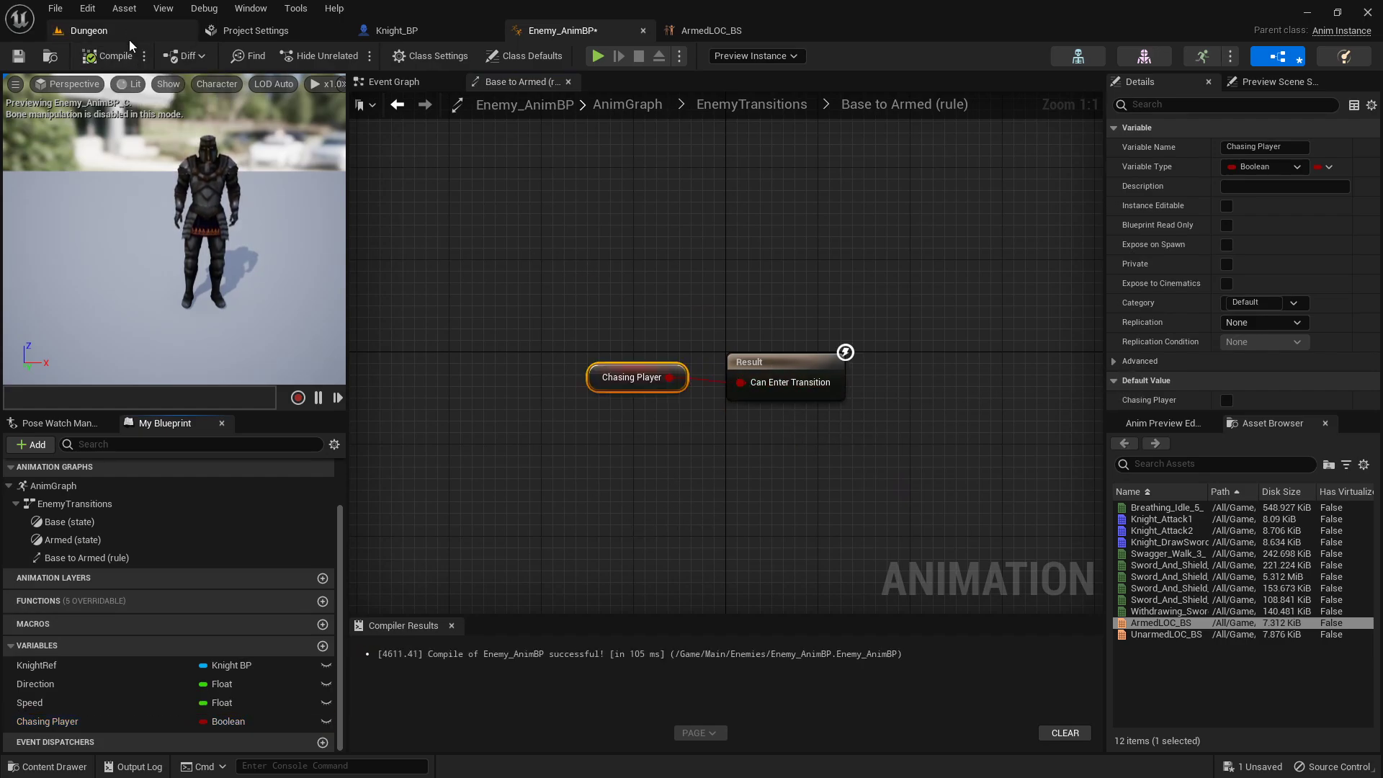
# - Play-test the knight's chase in the Dungeon level, stop the session, and save the modified Enemy_AnimBP
pyautogui.click(171, 40)
pyautogui.click(322, 56)
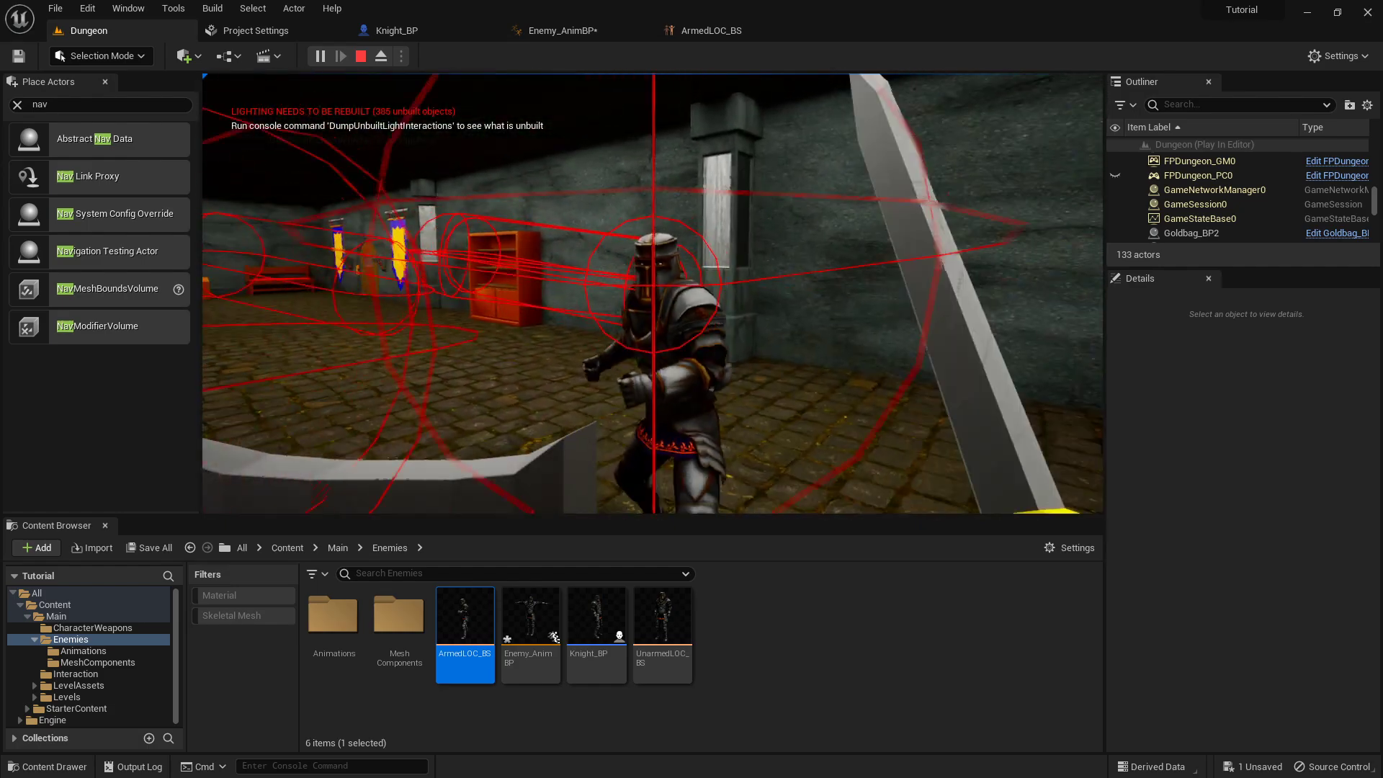
pyautogui.press('Escape')
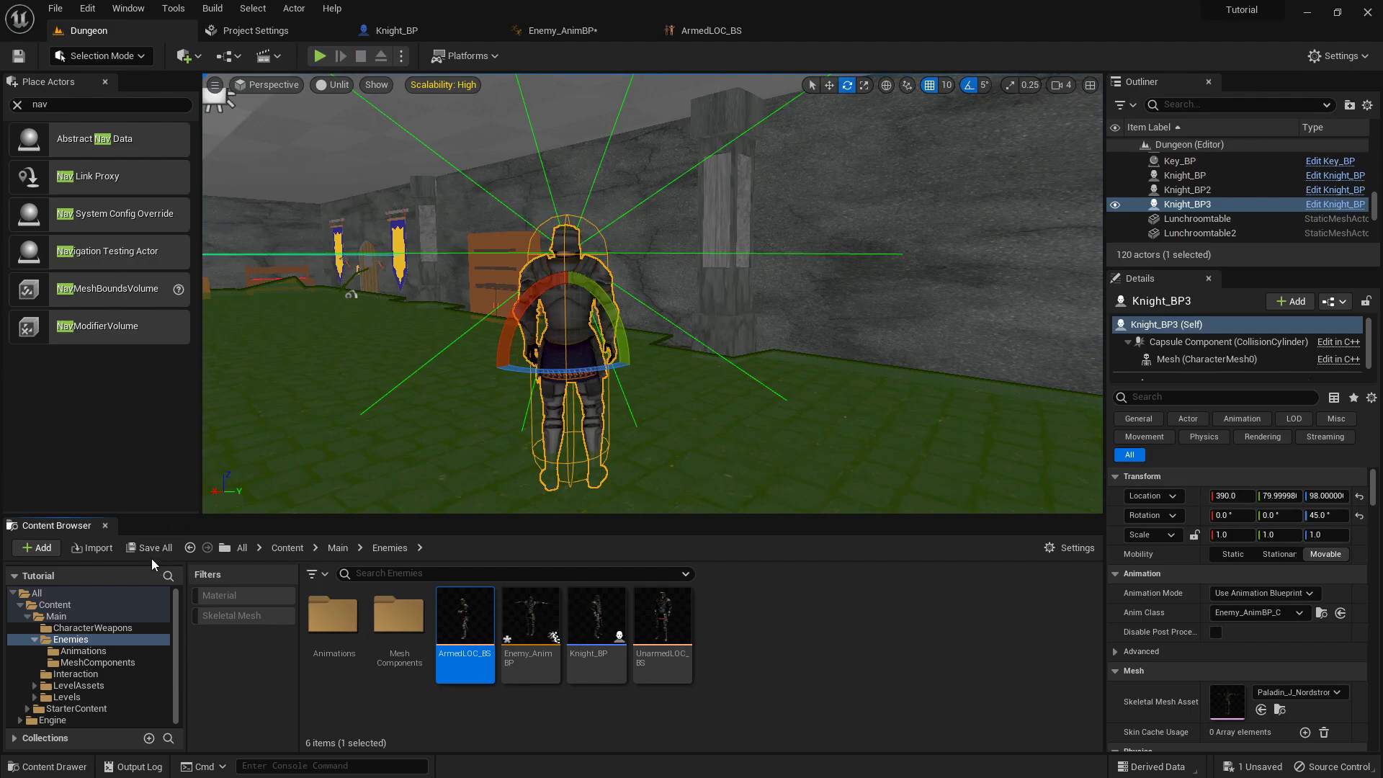
pyautogui.click(166, 547)
pyautogui.click(807, 558)
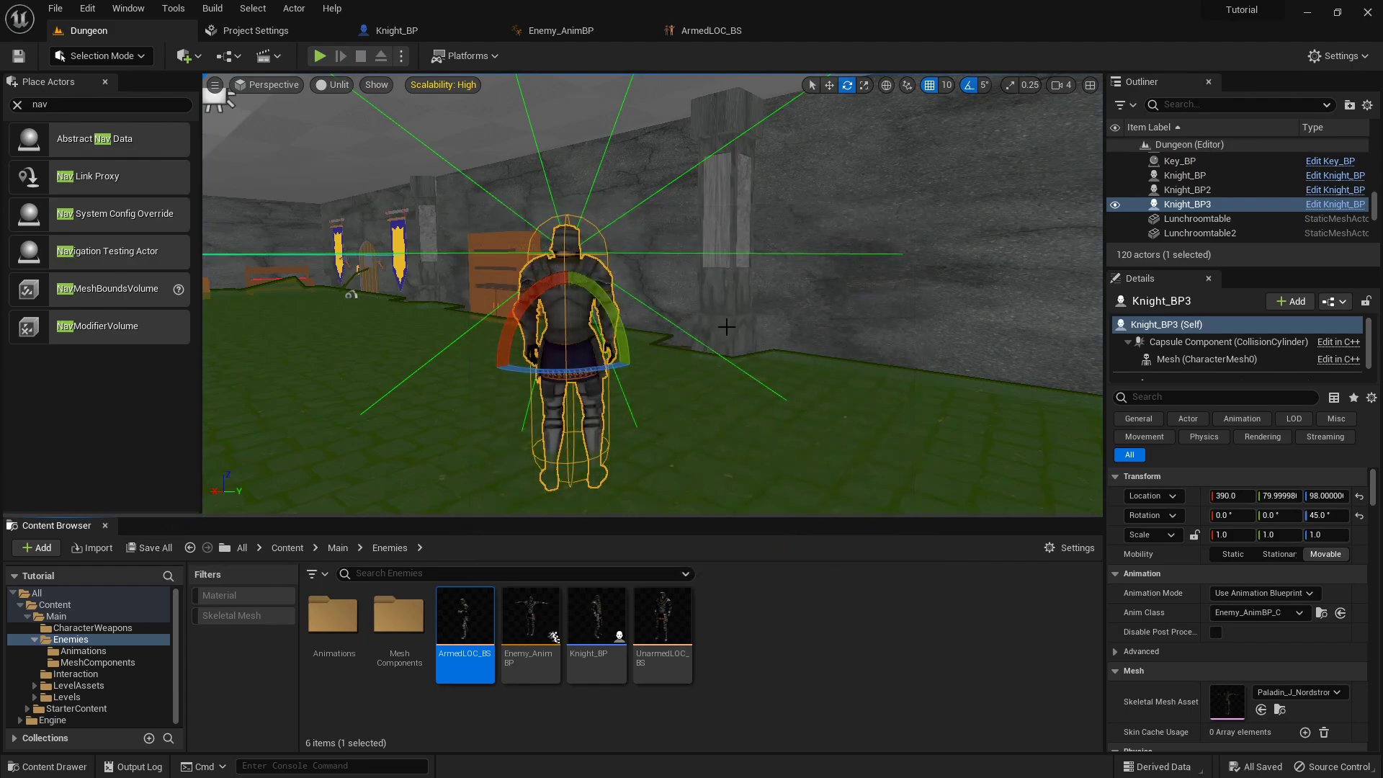
# - From Knight_BP's Mesh component, open the skeletal mesh asset Paladin_J_Nordstrom_1_ and display its skeleton tree
pyautogui.click(413, 38)
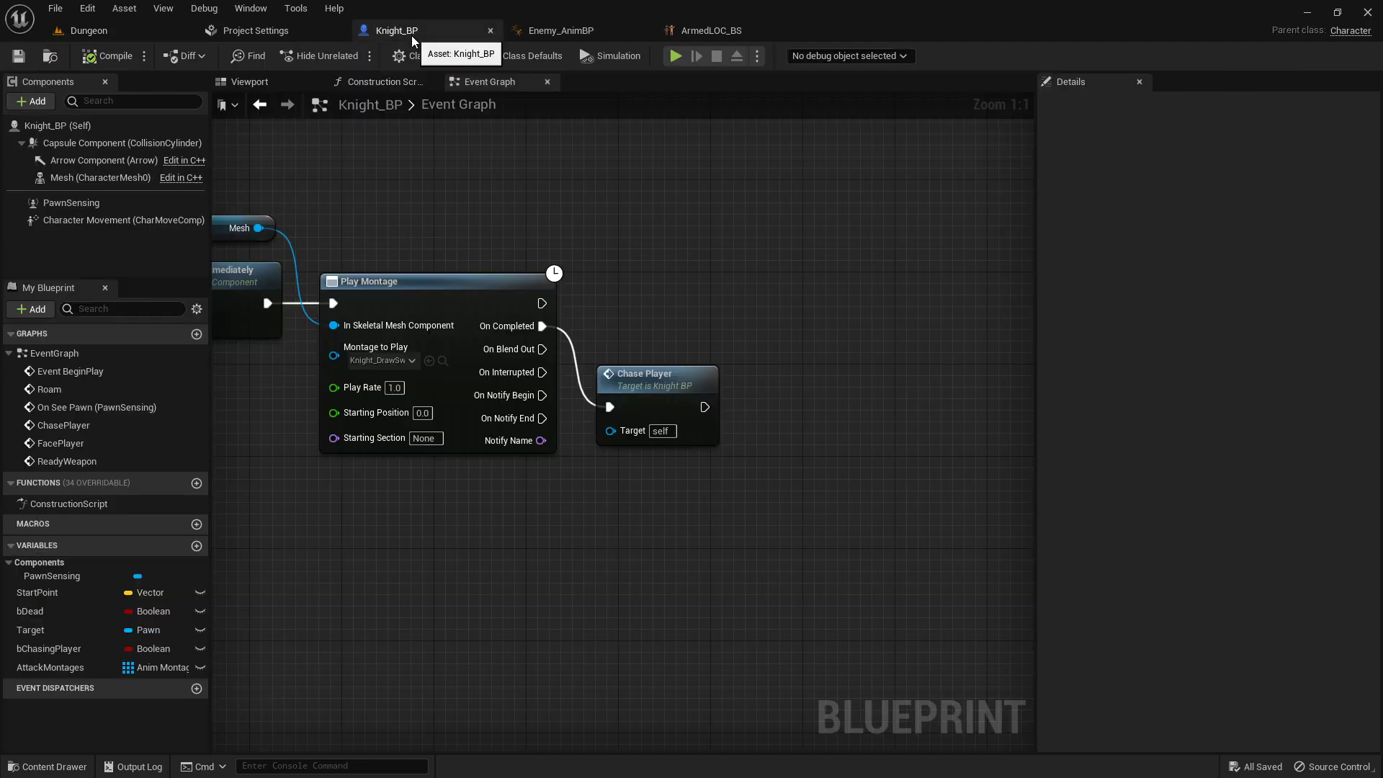
pyautogui.click(101, 178)
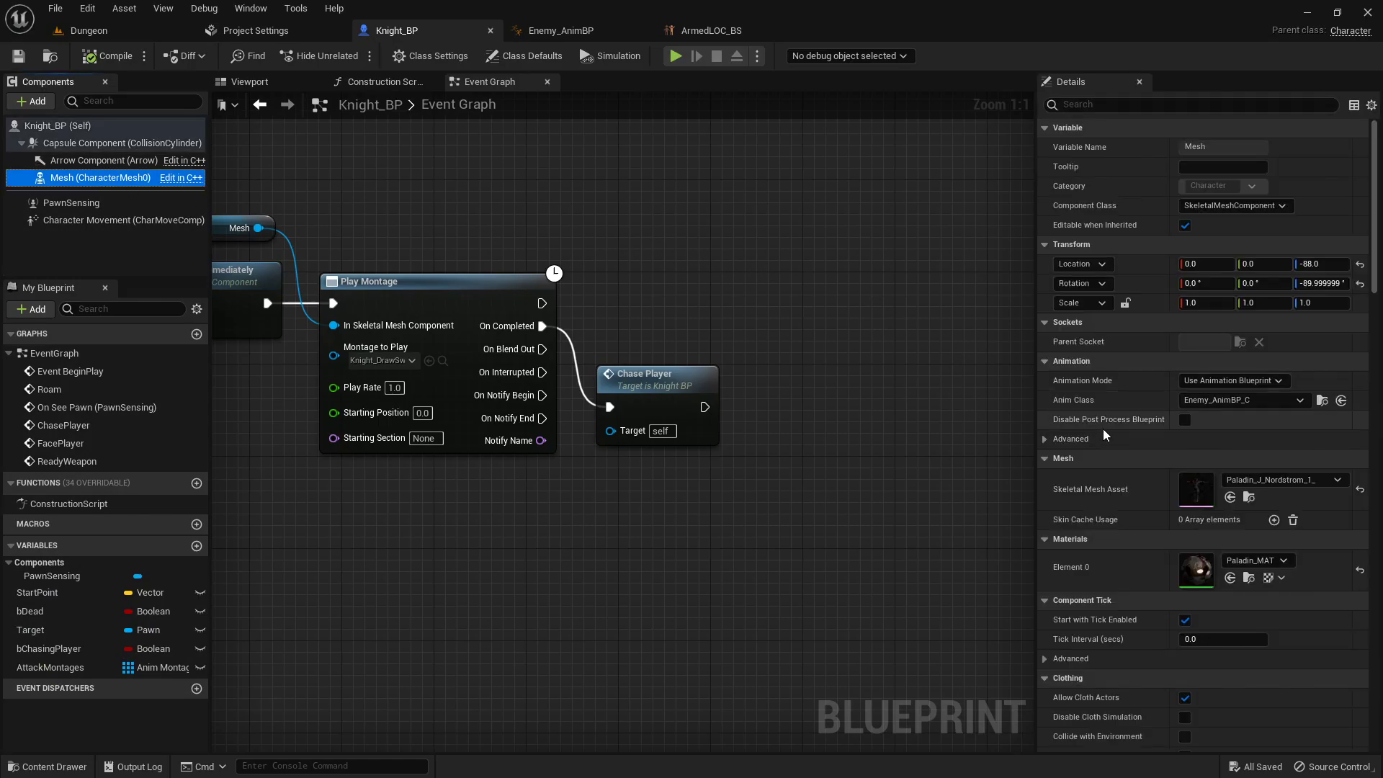
pyautogui.doubleClick(1201, 497)
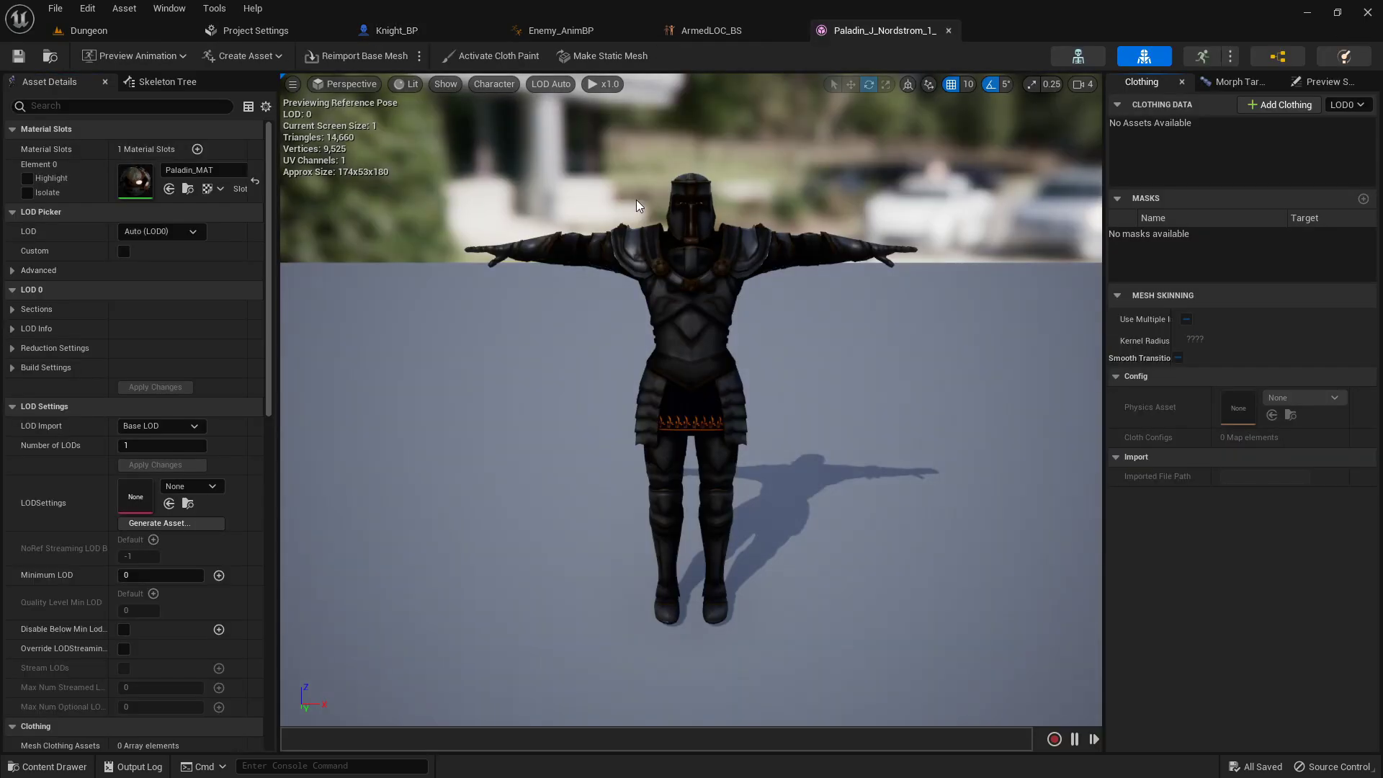
pyautogui.click(154, 85)
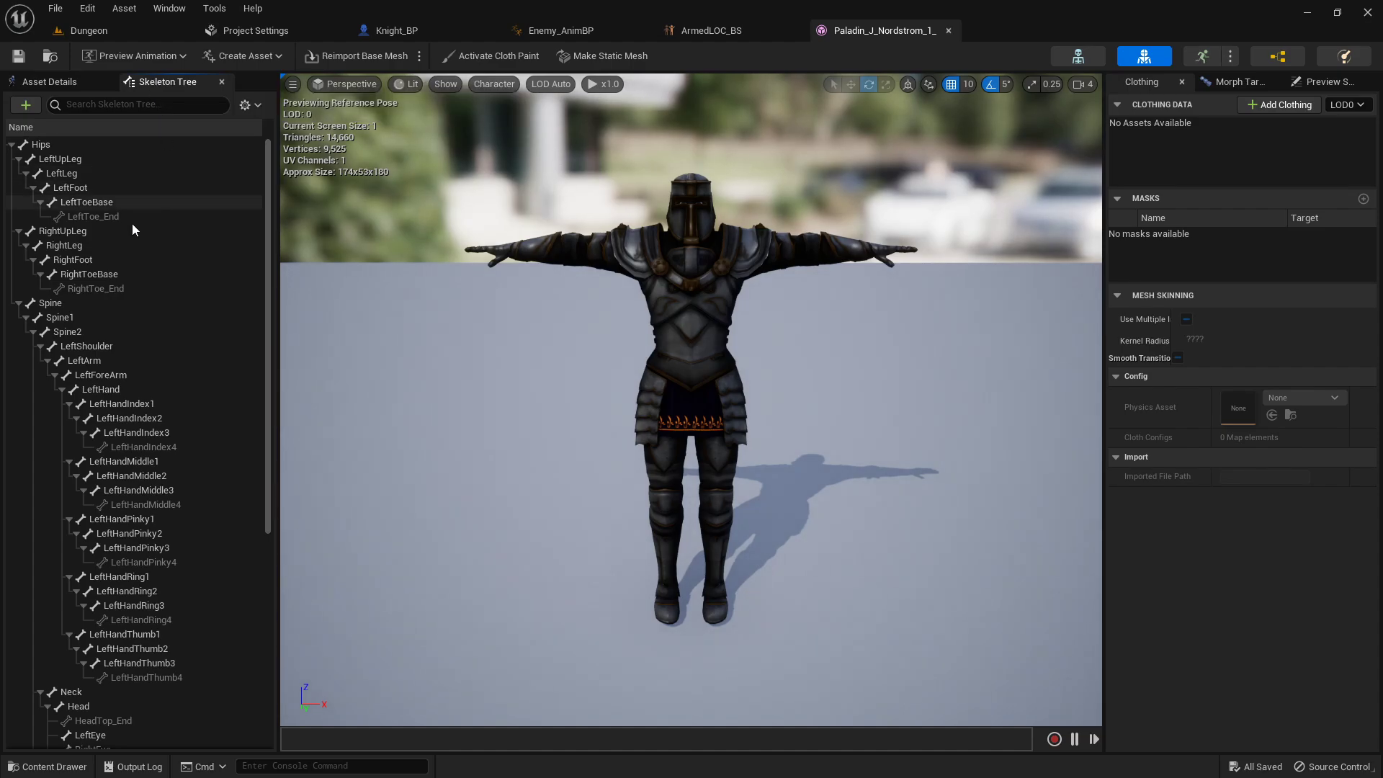
pyautogui.scroll(-8, 101, 257)
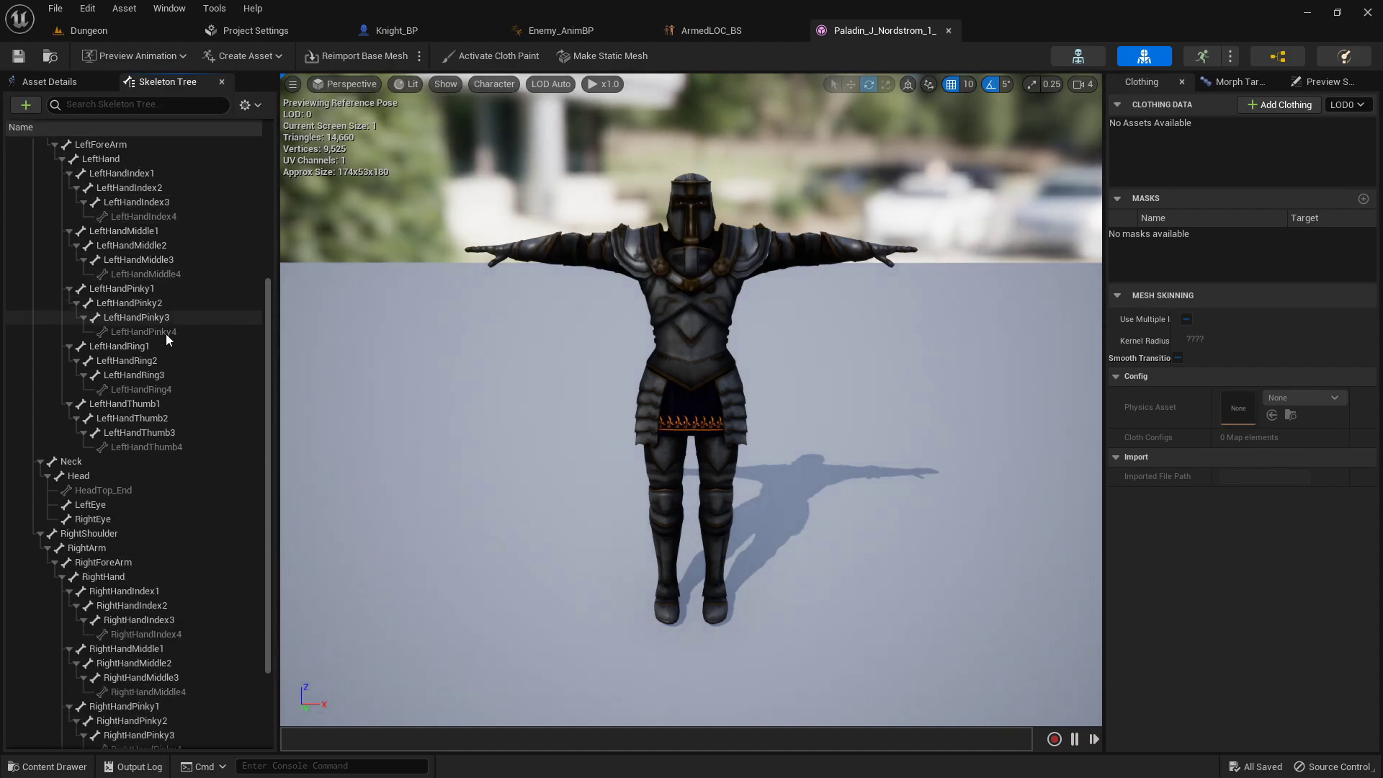
pyautogui.scroll(-3, 128, 451)
pyautogui.scroll(3, 129, 451)
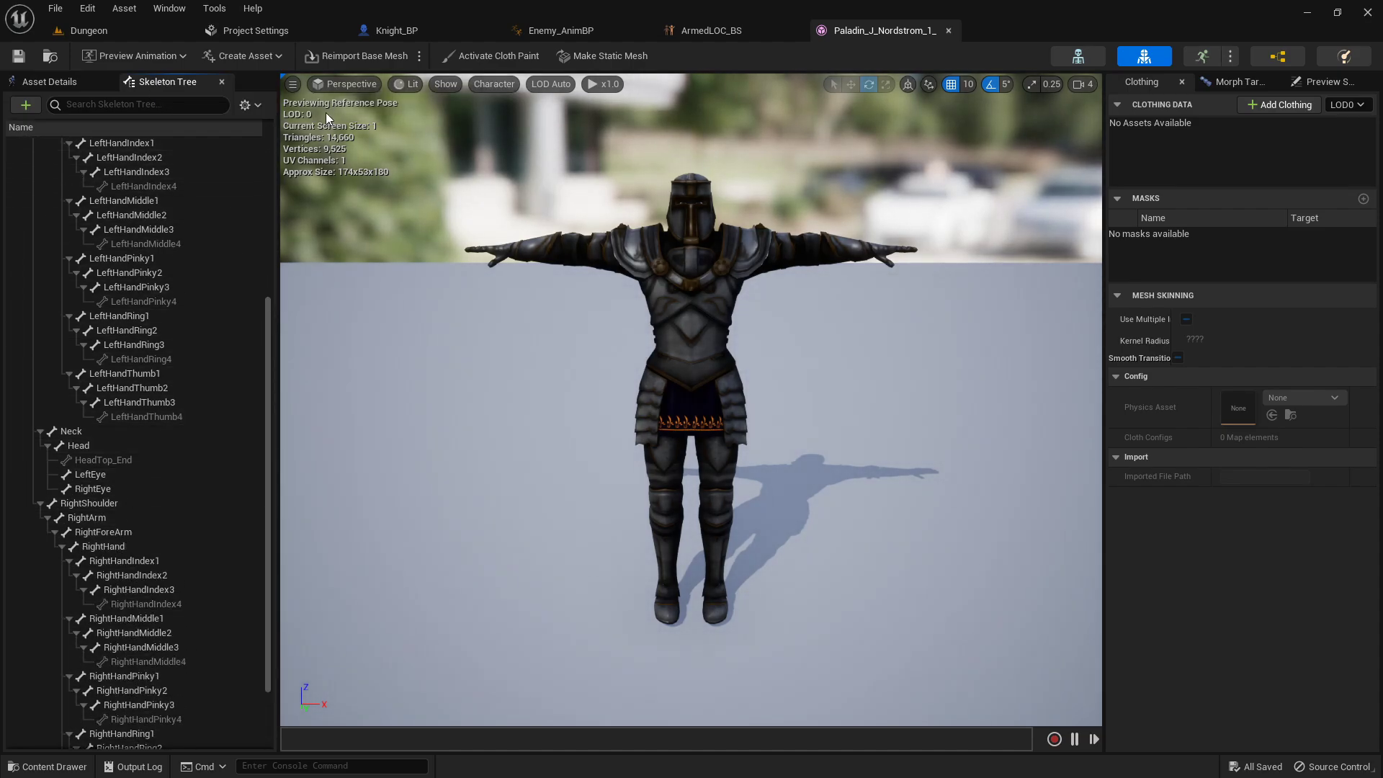
pyautogui.click(425, 34)
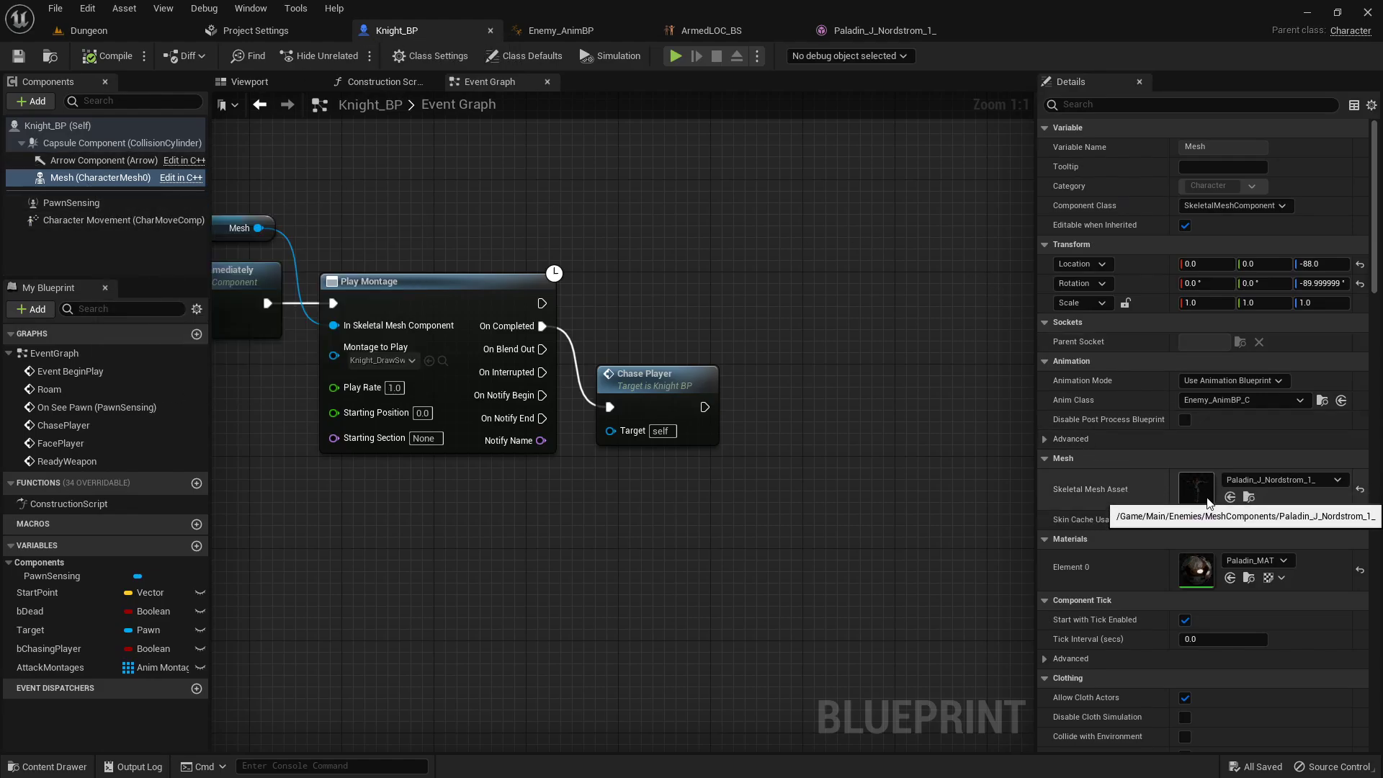
pyautogui.doubleClick(1195, 489)
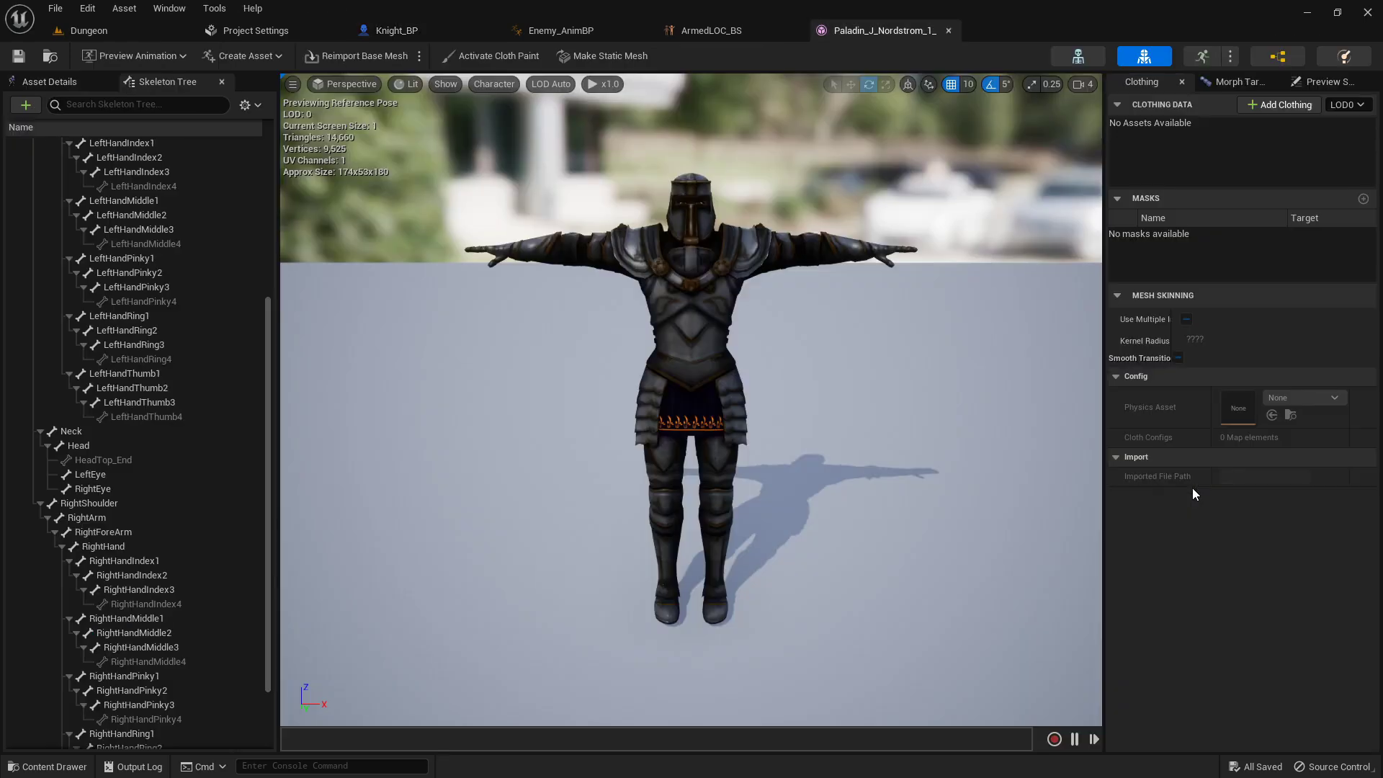
# - Add a socket to the RightHand bone and name it WeaponSocket
pyautogui.scroll(6, 158, 277)
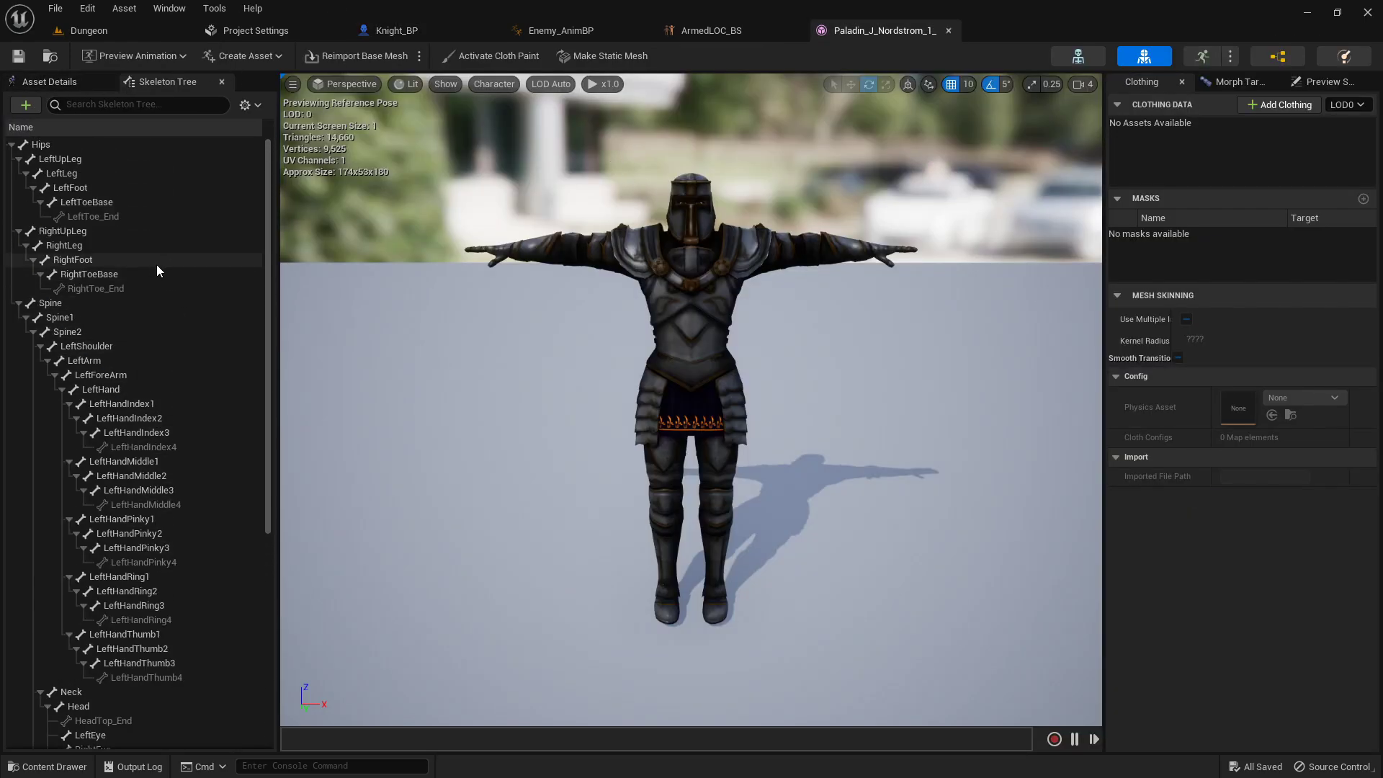
pyautogui.scroll(-6, 158, 273)
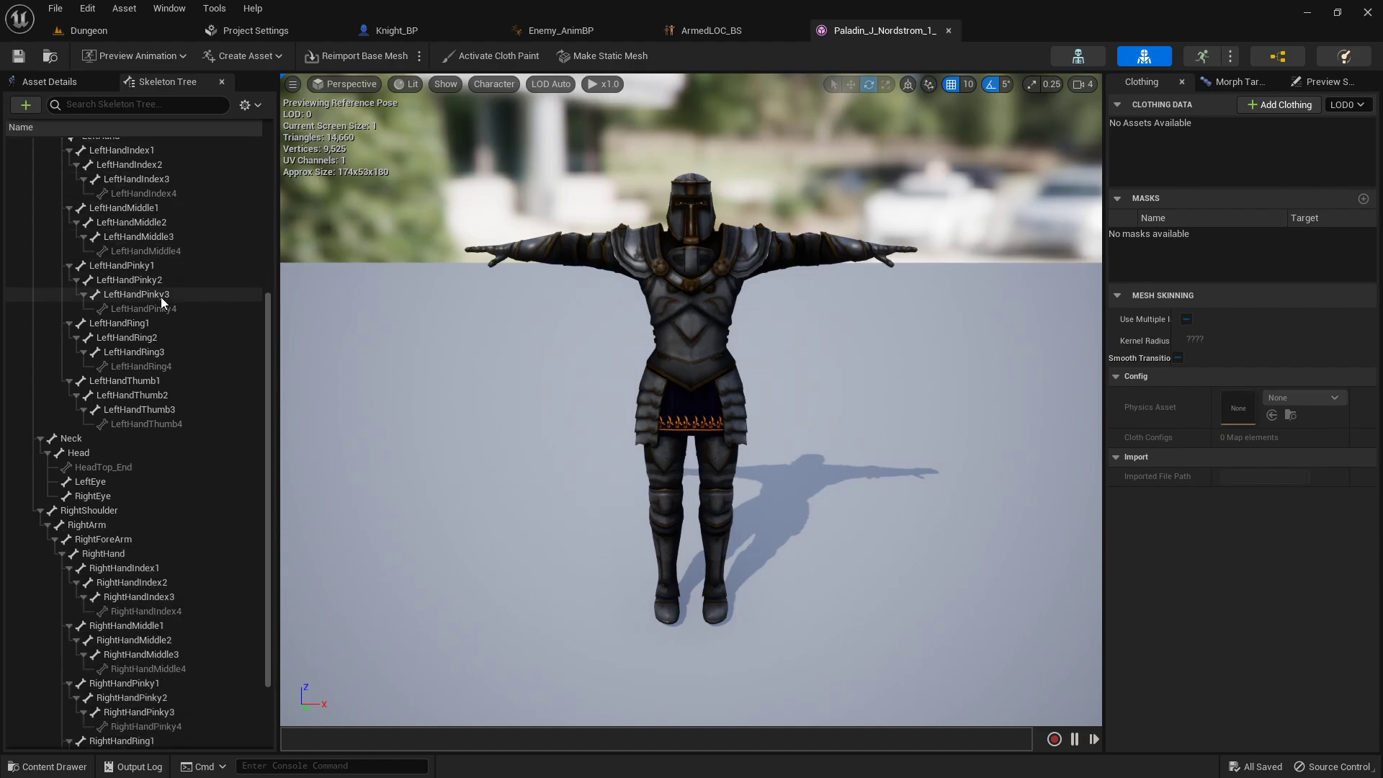
pyautogui.scroll(-3, 161, 296)
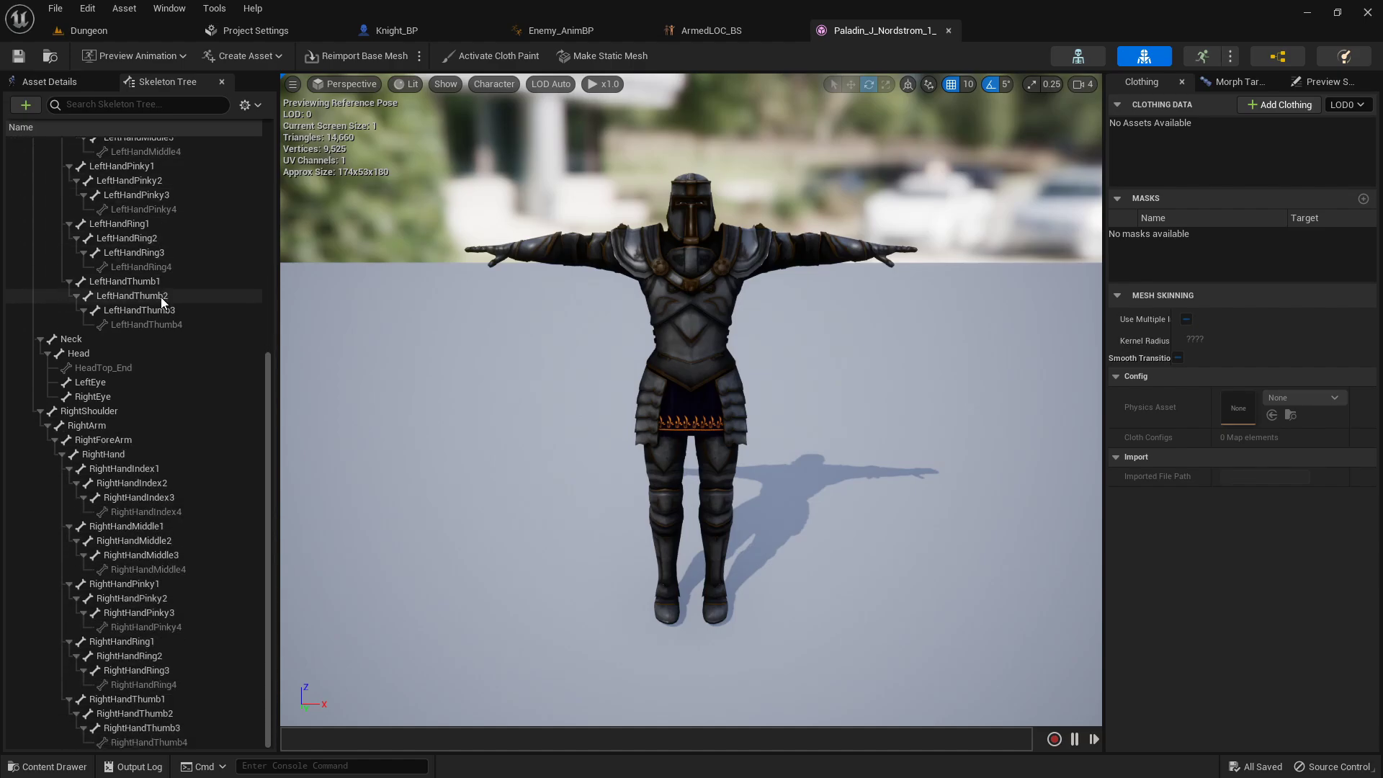
pyautogui.click(122, 454)
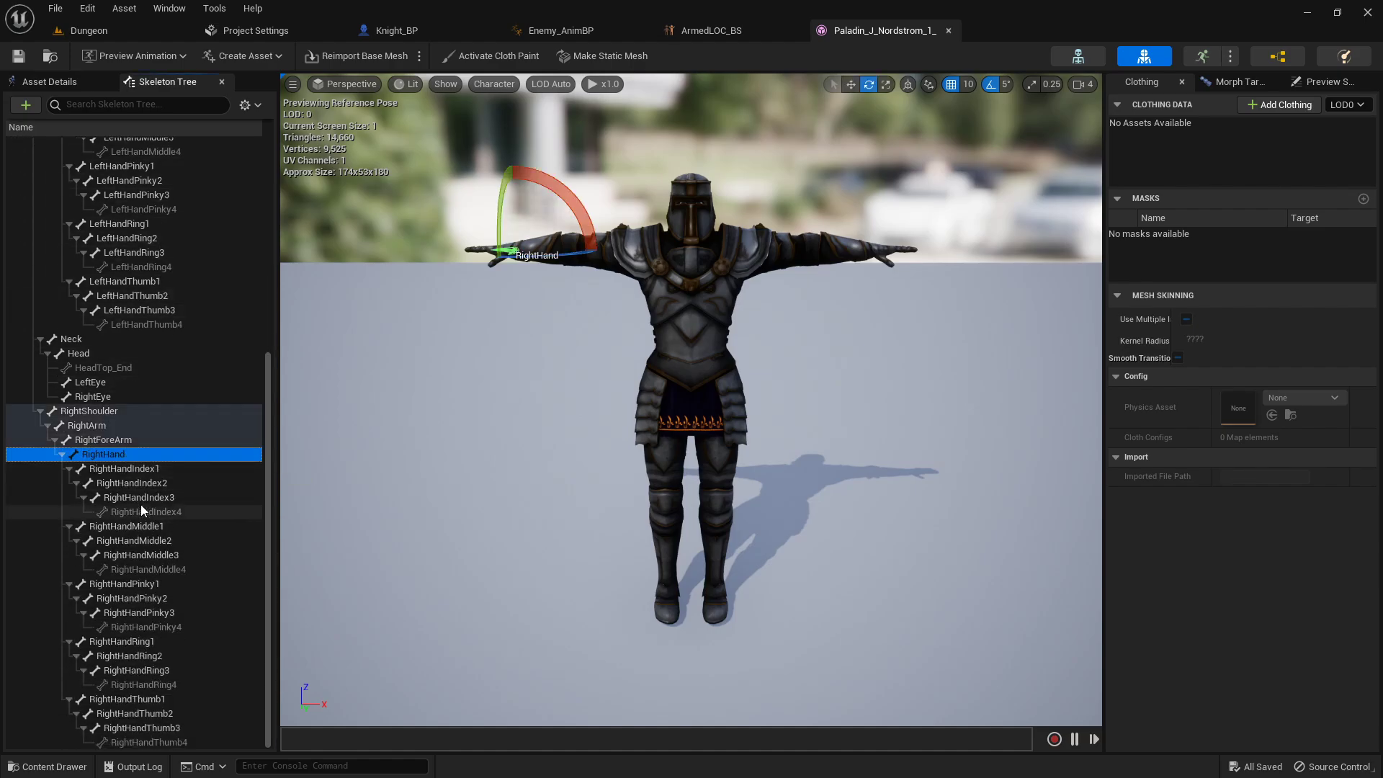
pyautogui.rightClick(108, 458)
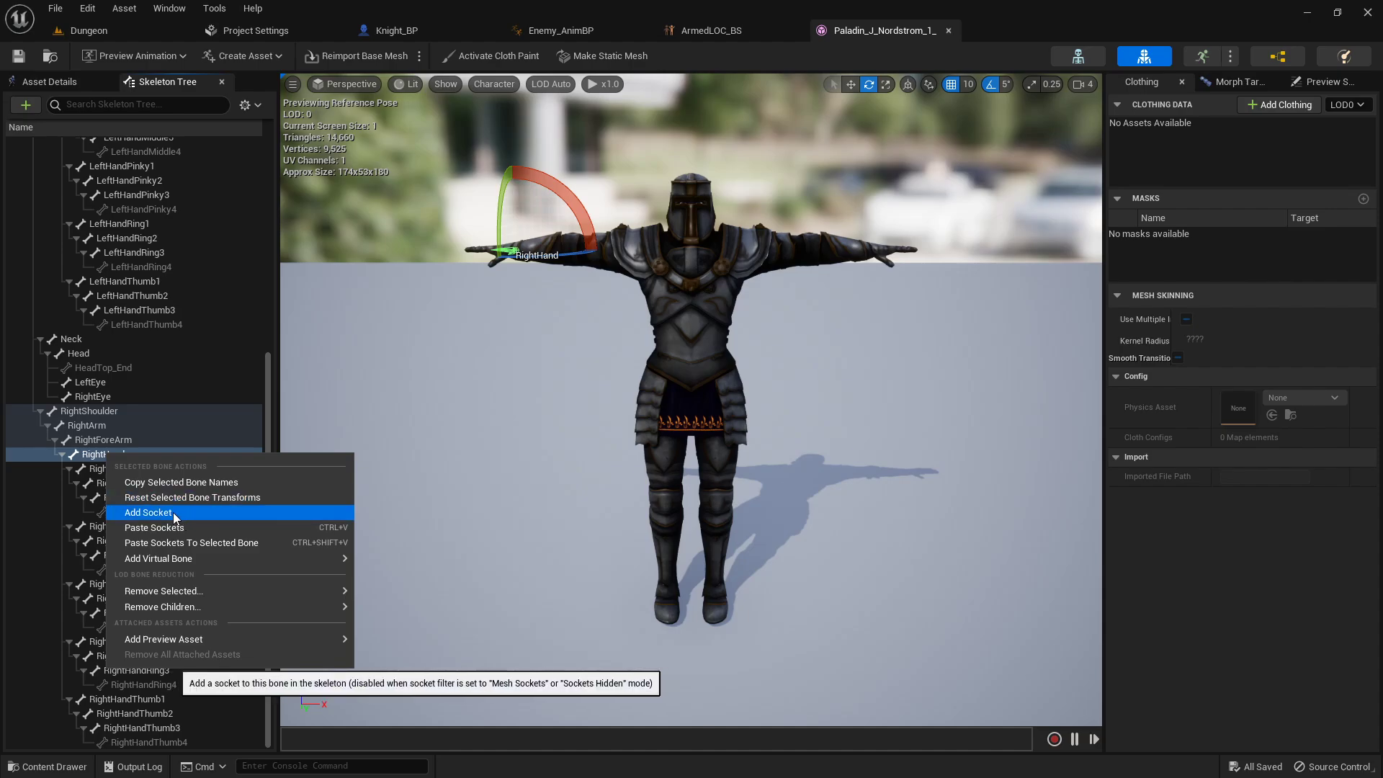
pyautogui.click(148, 513)
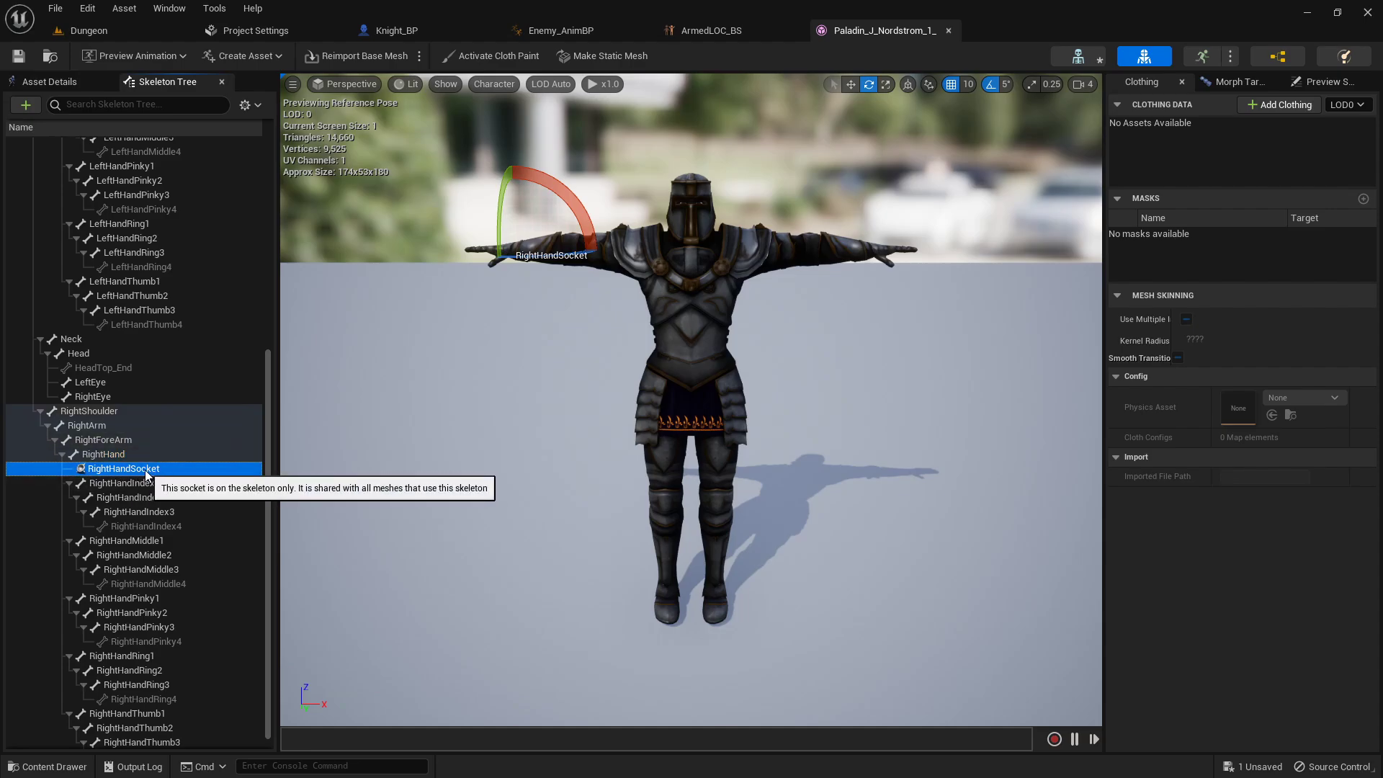
pyautogui.press('F2')
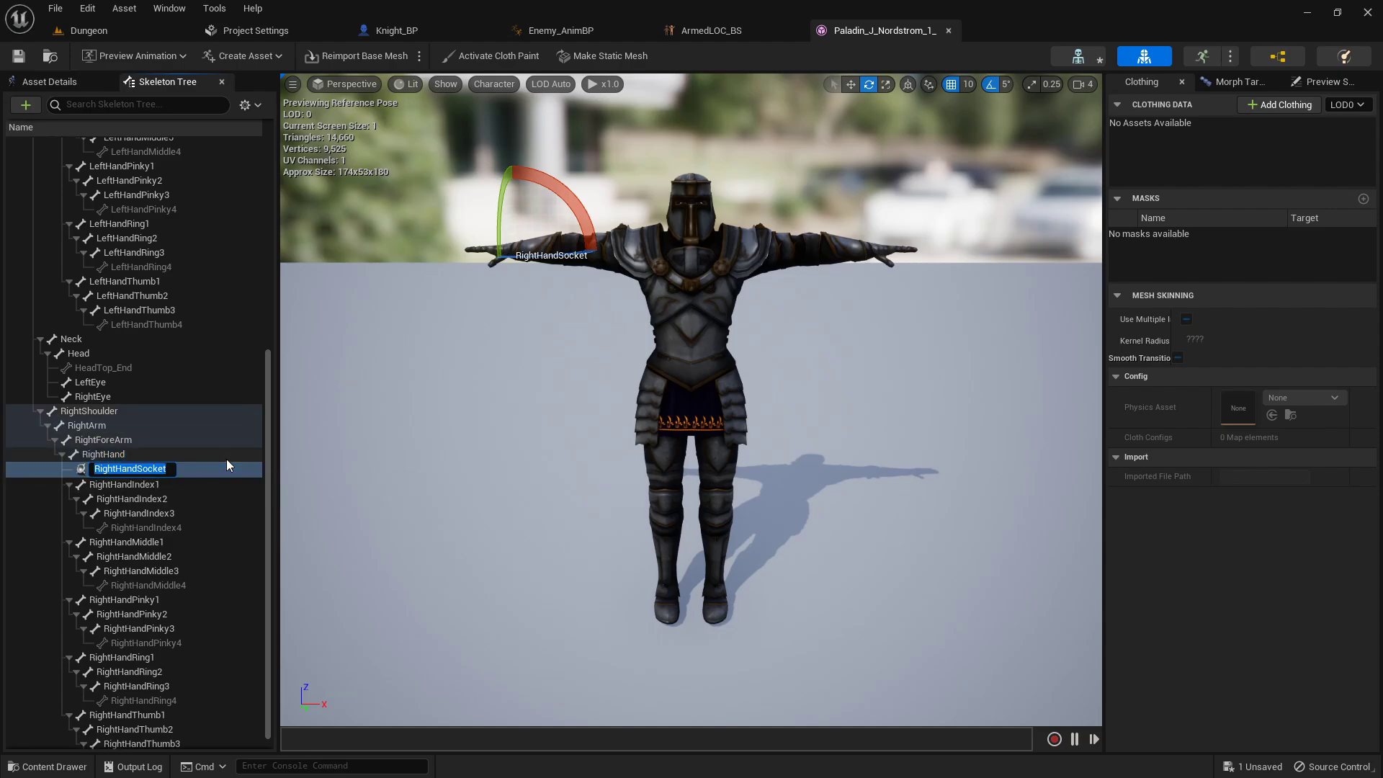
pyautogui.write('WeaponSocket')
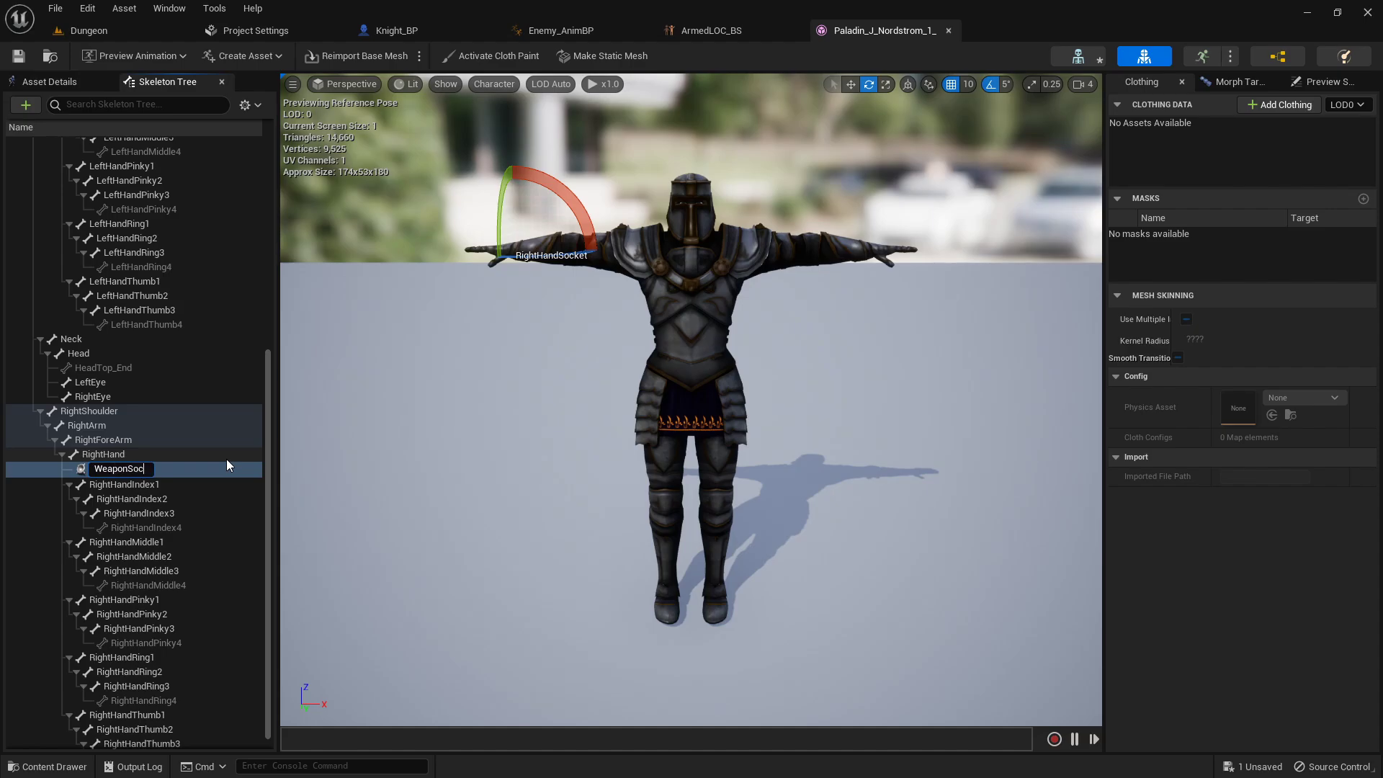
pyautogui.press('Return')
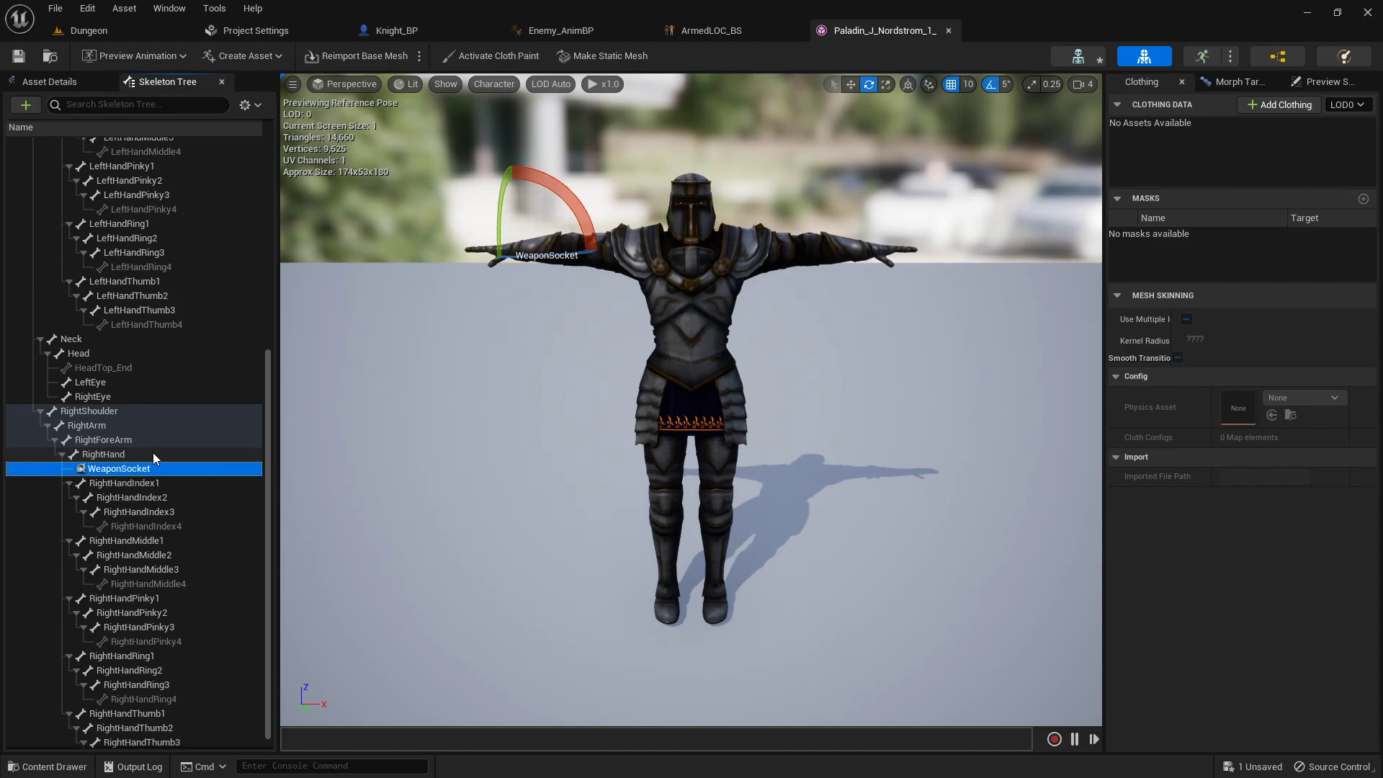
# - Attach the Sword static mesh to WeaponSocket as a preview asset
pyautogui.rightClick(125, 477)
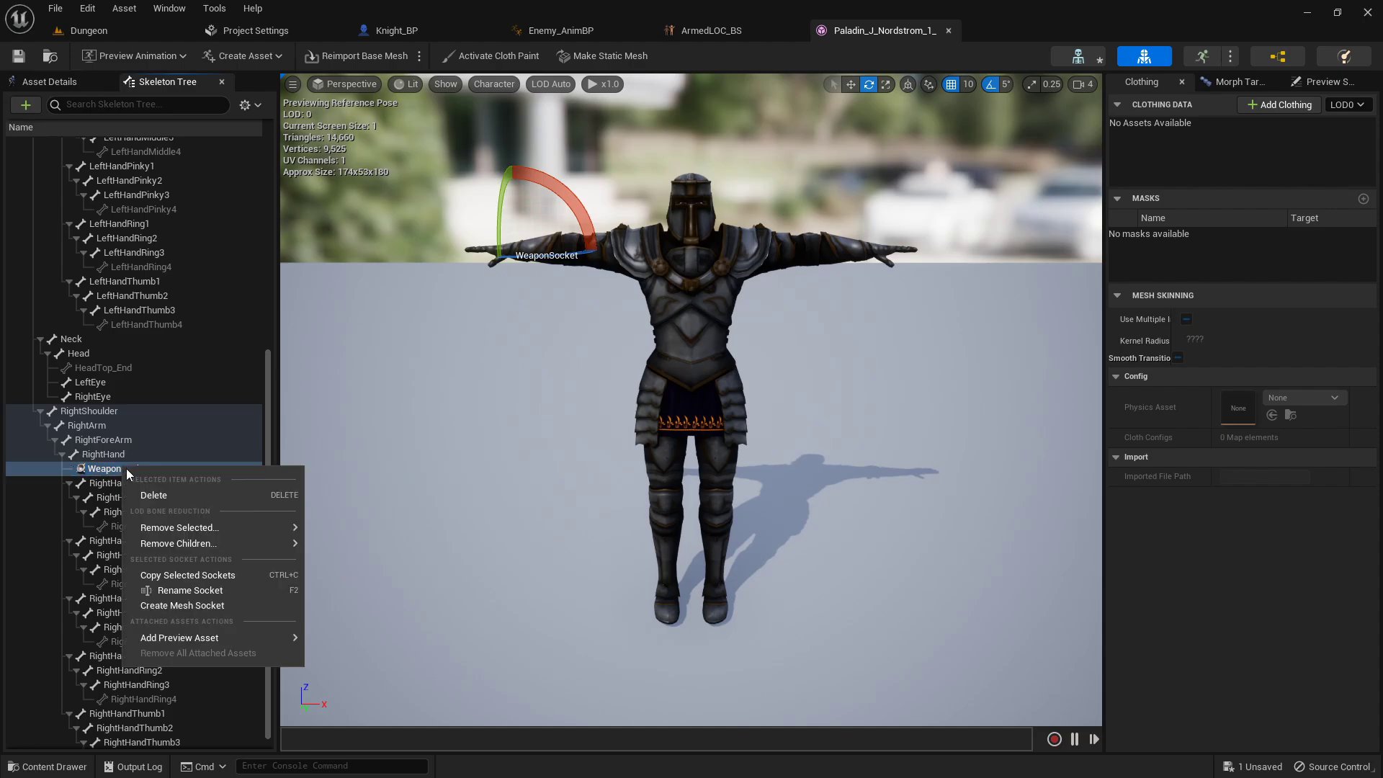
pyautogui.moveTo(253, 633)
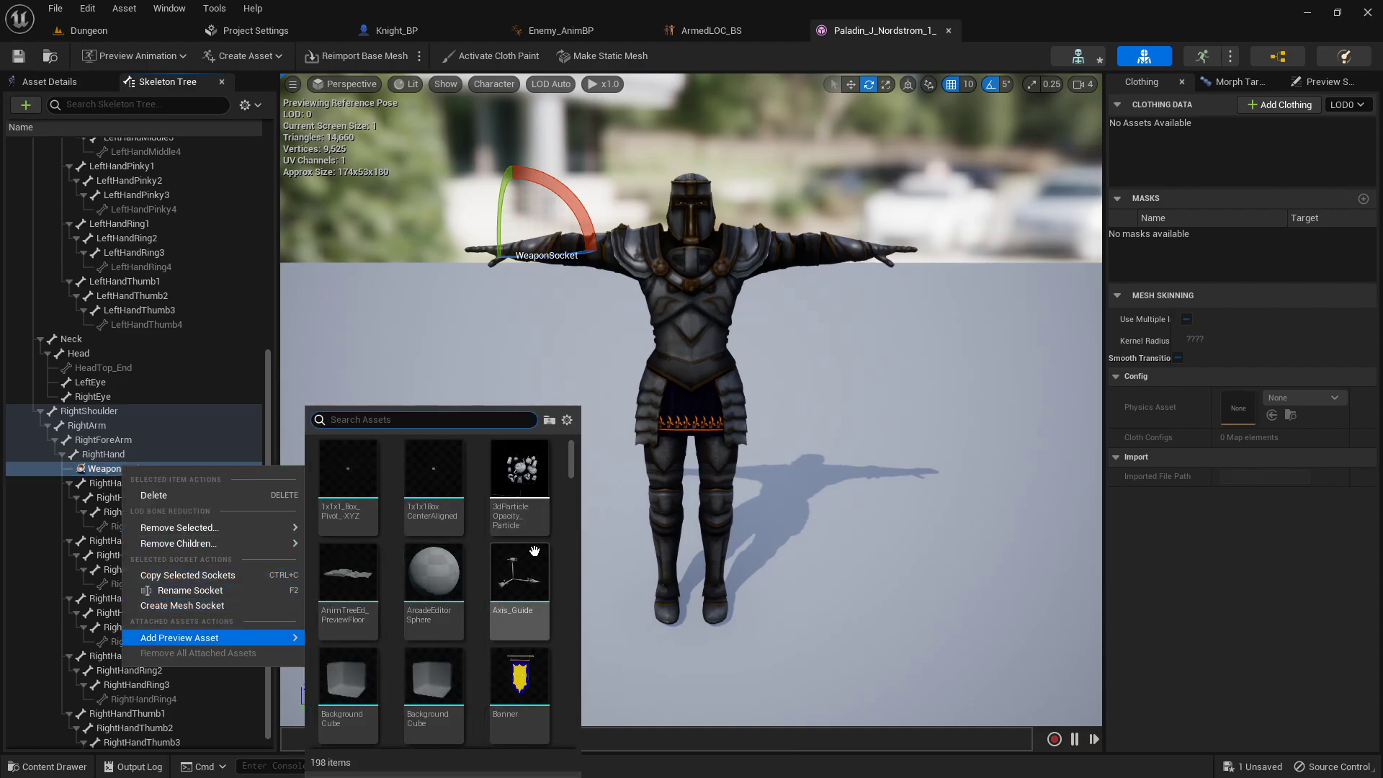
pyautogui.write('sw')
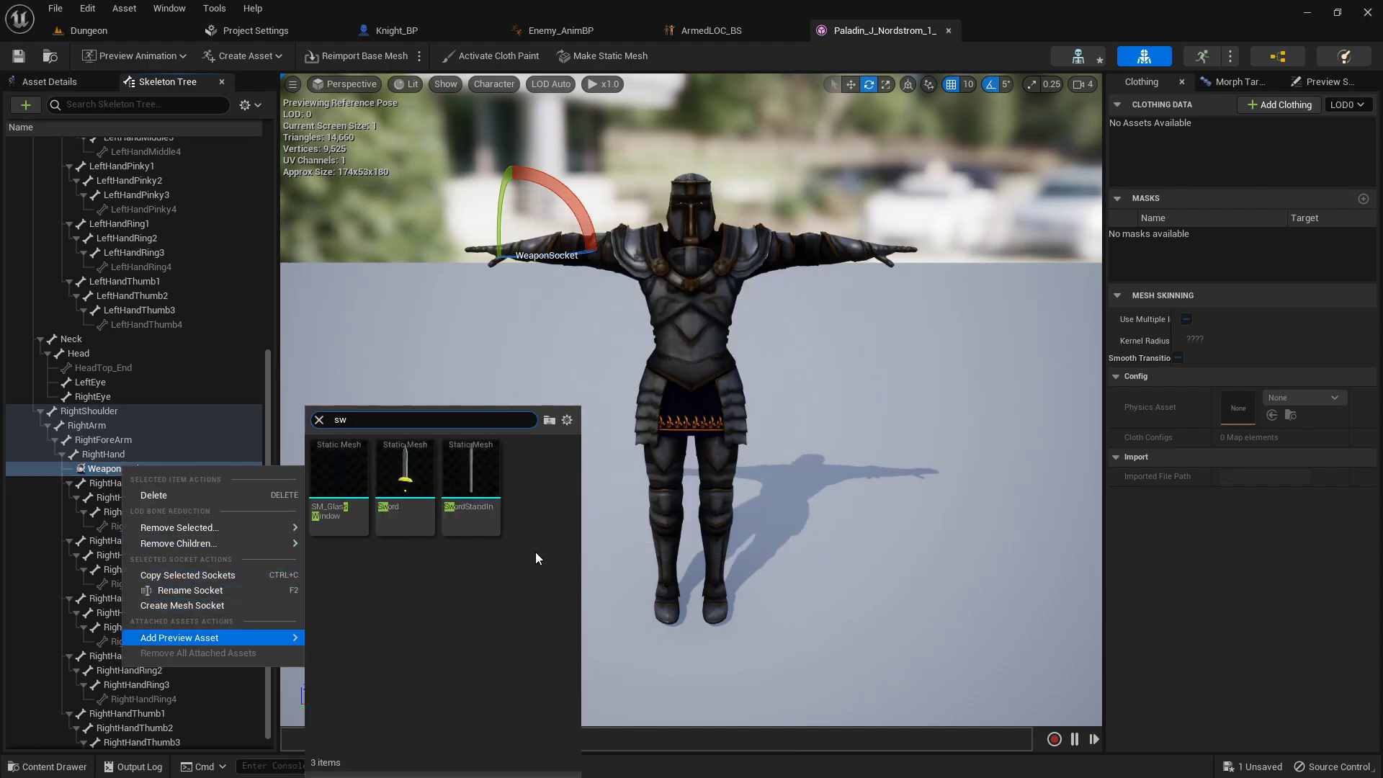
pyautogui.click(407, 480)
# - Rotate WeaponSocket so the preview sword's blade points forward from the knight's right hand, and inspect it from several angles
pyautogui.moveTo(650, 417); pyautogui.dragTo(720, 439, button='right')
pyautogui.press('w')
pyautogui.moveTo(631, 332)
pyautogui.mouseDown(button='right')
pyautogui.moveTo(632, 277)
pyautogui.moveTo(630, 332)
pyautogui.mouseUp(button='right')
pyautogui.press('e')
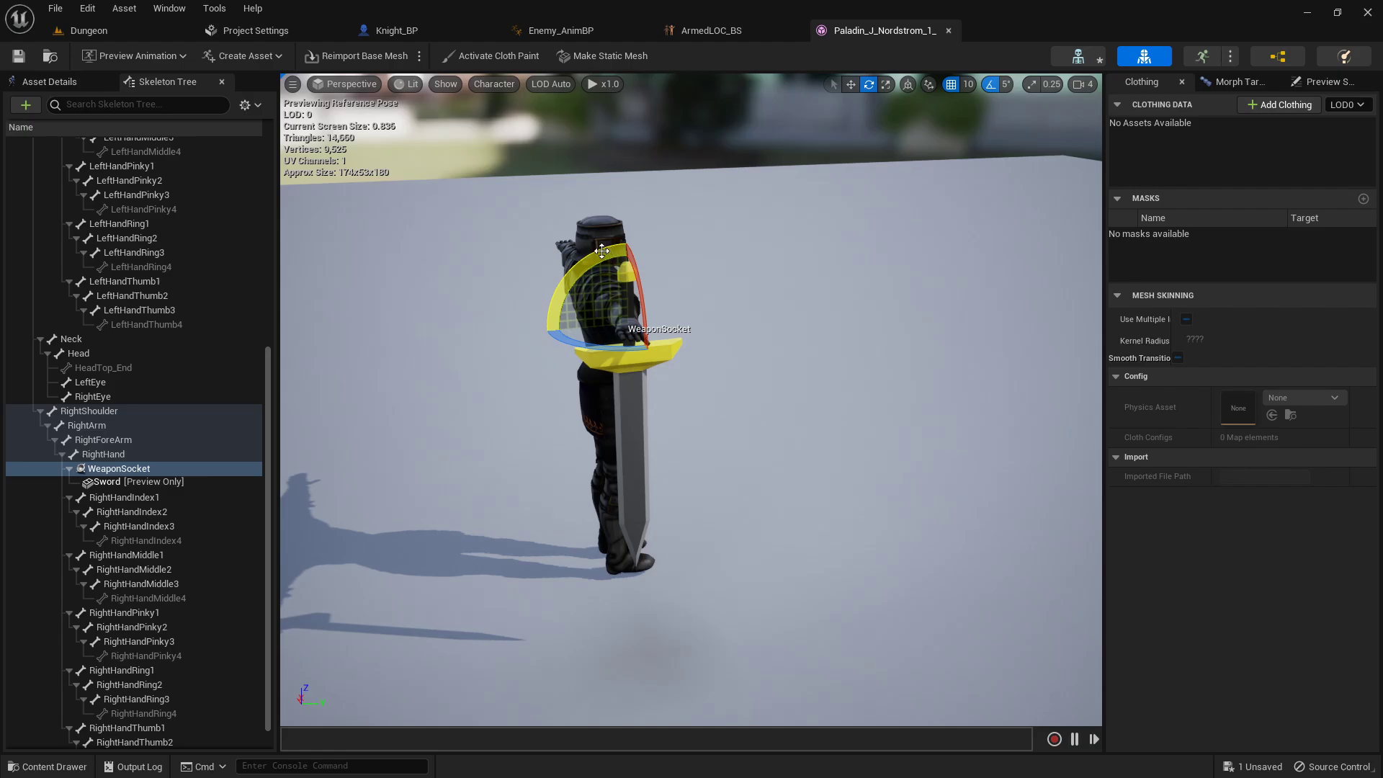
pyautogui.moveTo(602, 250); pyautogui.dragTo(625, 219)
pyautogui.press('a')
pyautogui.moveTo(809, 288); pyautogui.dragTo(1008, 306, button='right')
pyautogui.press('w')
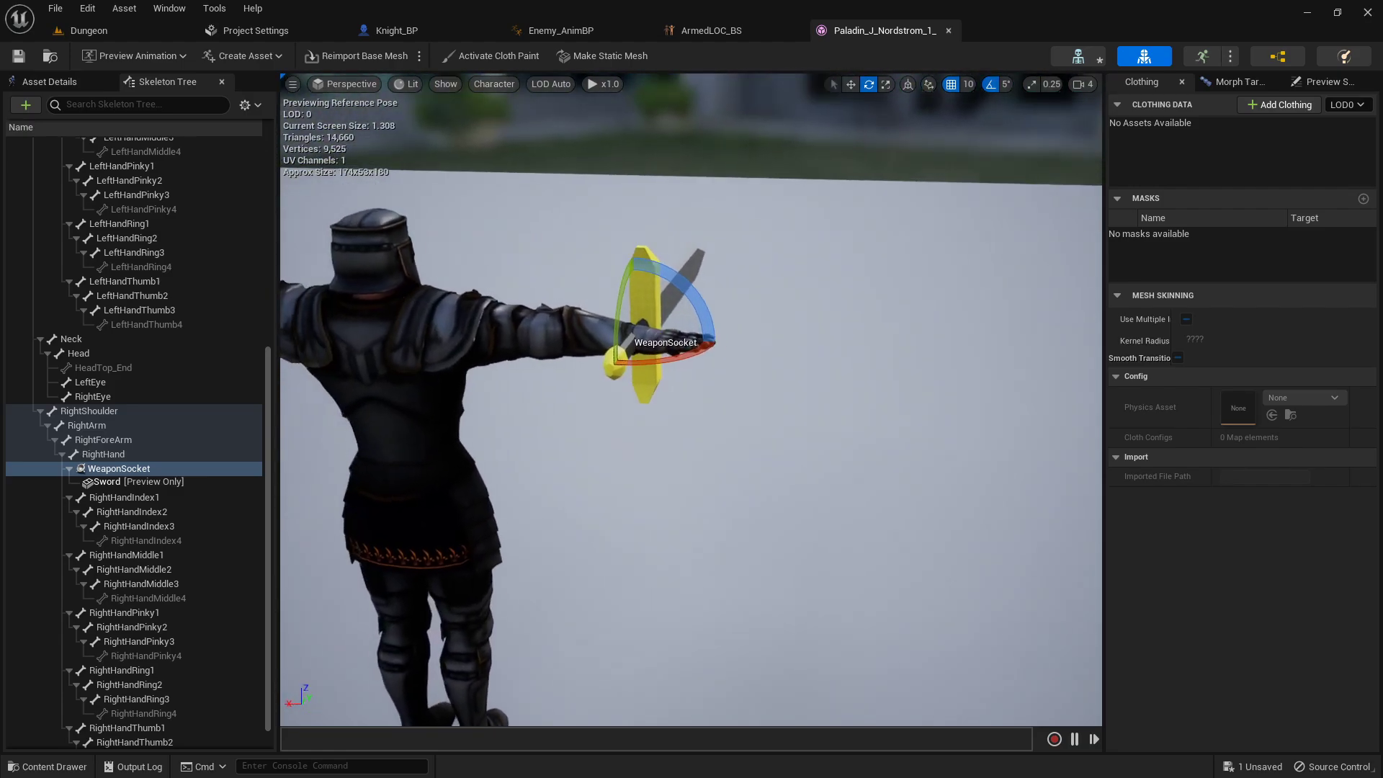
pyautogui.moveTo(514, 250); pyautogui.dragTo(515, 250, button='right')
pyautogui.press('a')
pyautogui.press('d')
pyautogui.moveTo(599, 250); pyautogui.dragTo(274, 256, button='right')
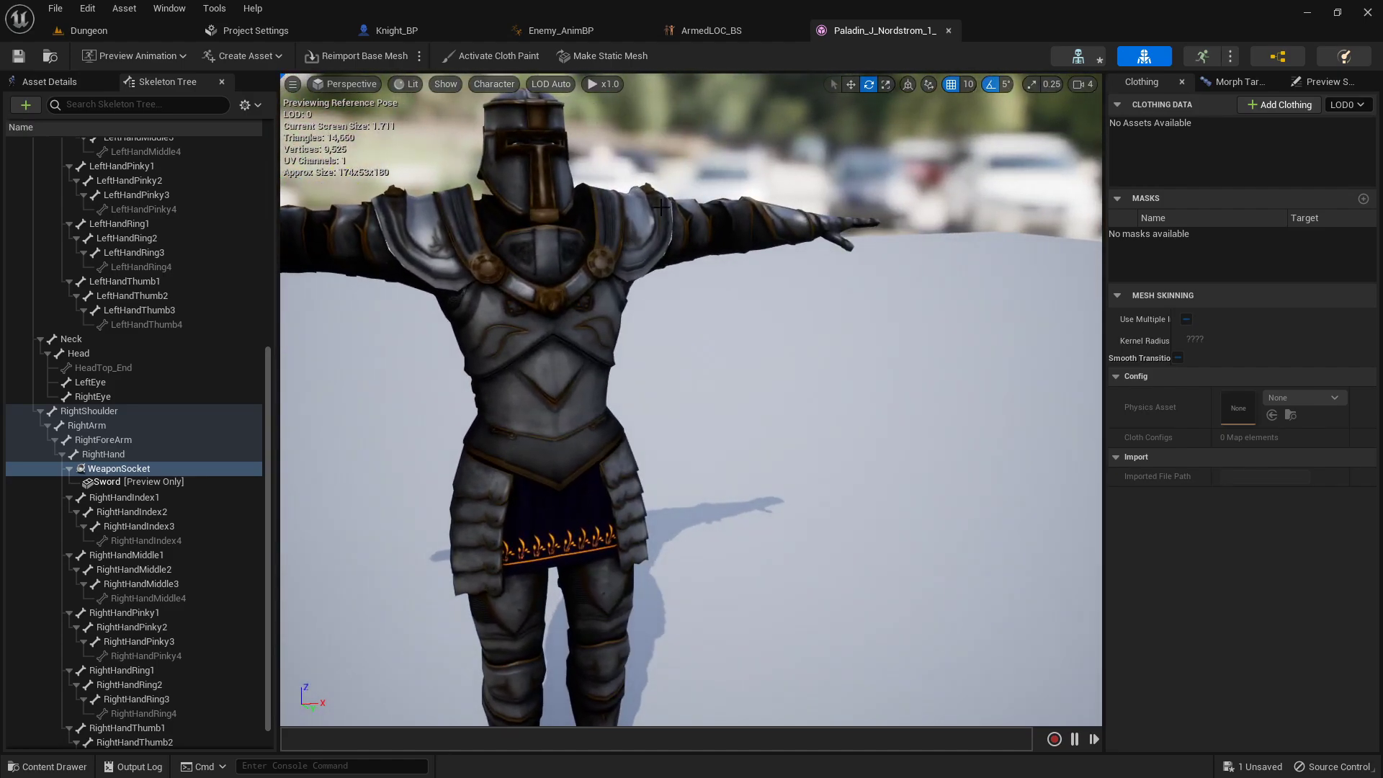
pyautogui.moveTo(973, 236); pyautogui.dragTo(936, 236, button='right')
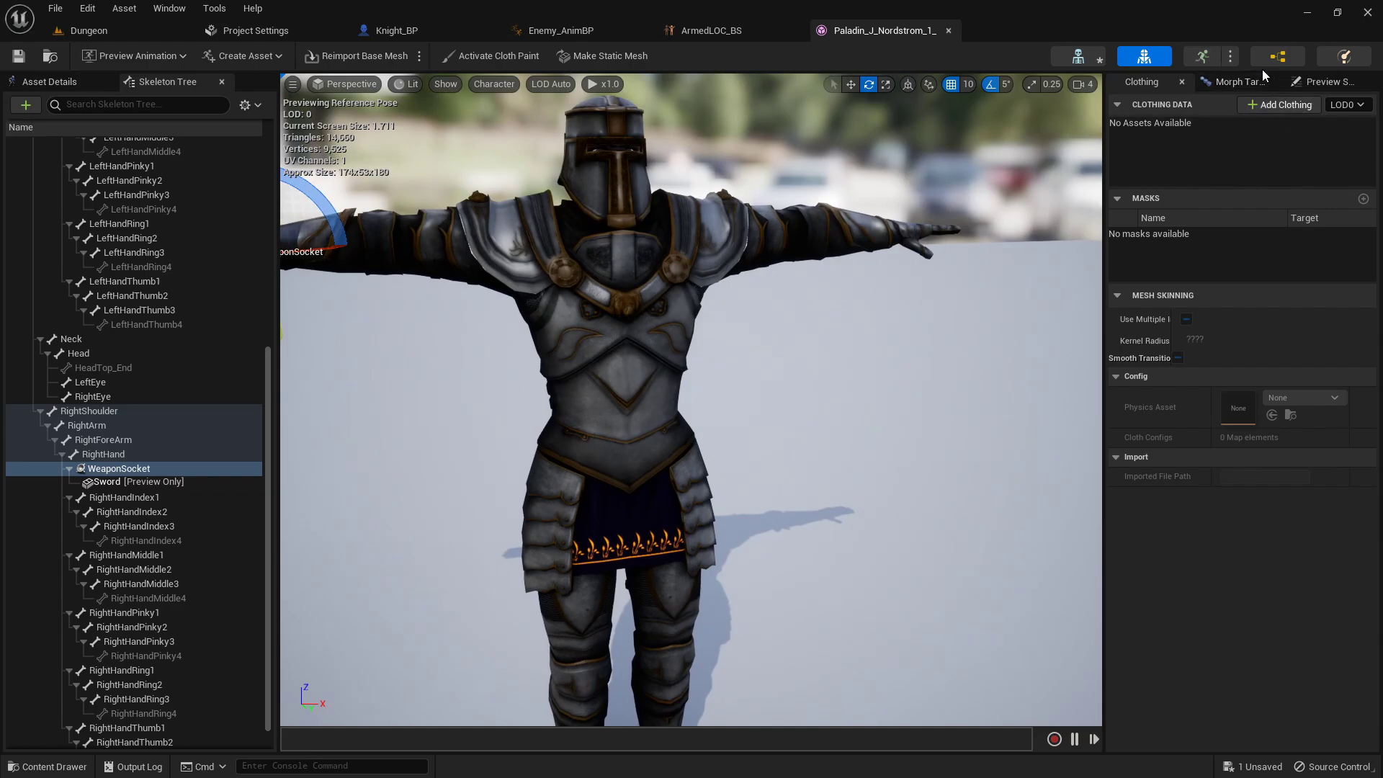
# - Display the preview scene settings for the knight's skeletal mesh
pyautogui.click(1322, 81)
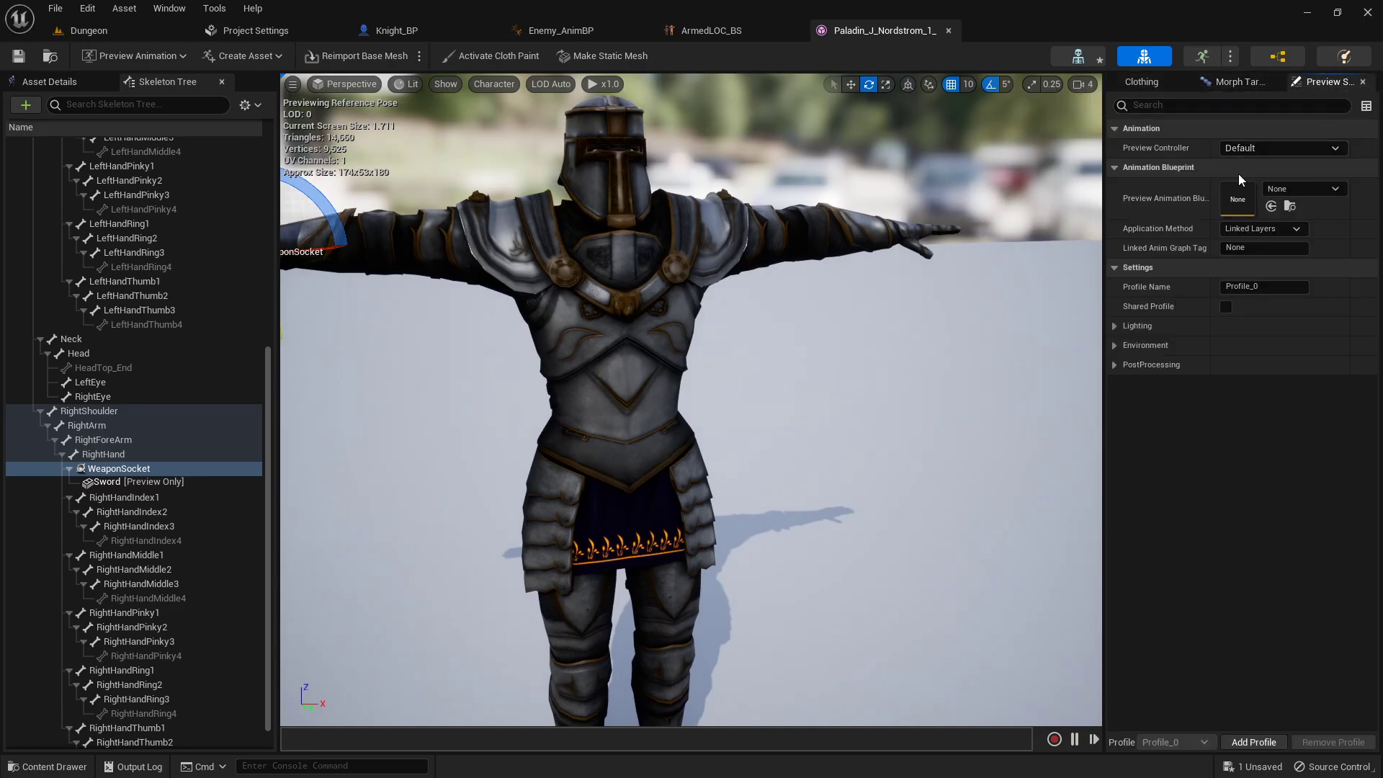
pyautogui.click(169, 8)
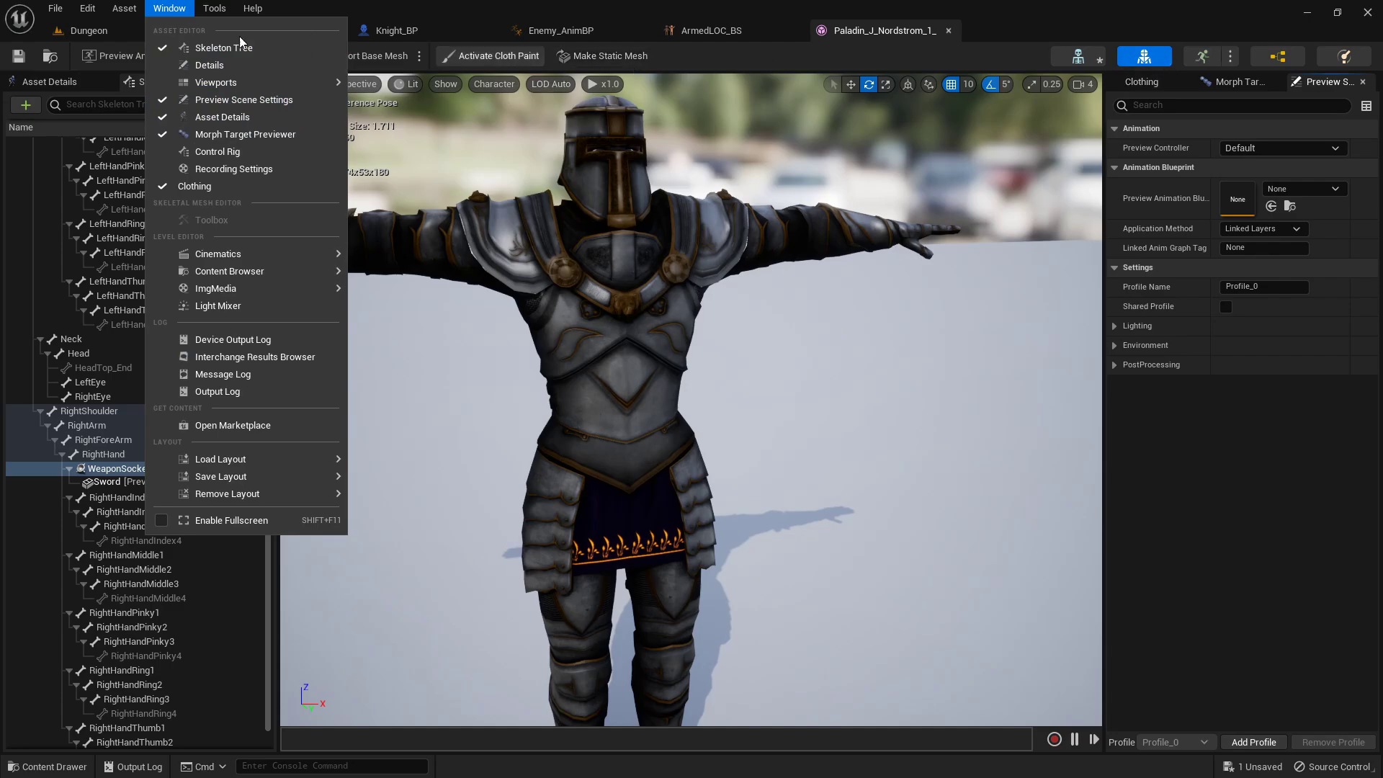
pyautogui.click(56, 8)
pyautogui.click(169, 8)
pyautogui.click(169, 8)
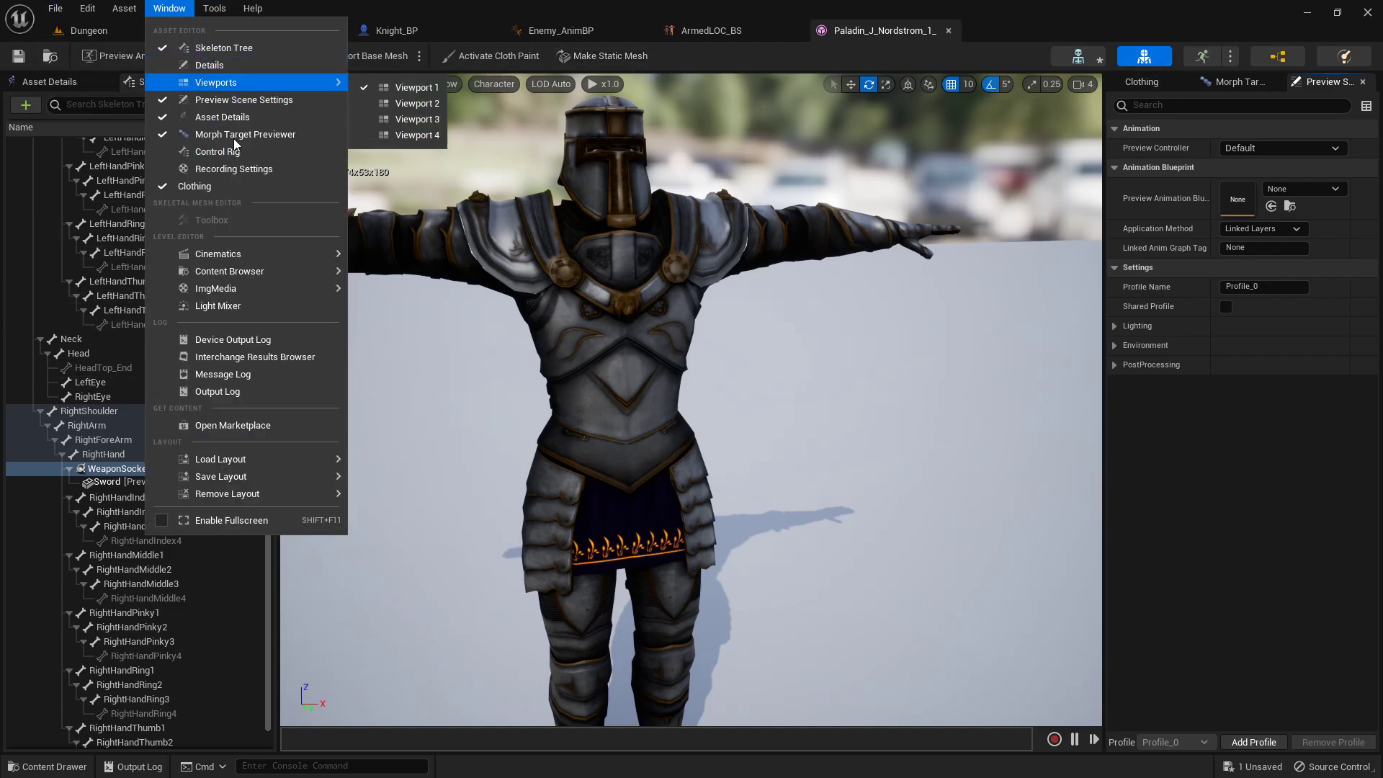
pyautogui.click(1304, 482)
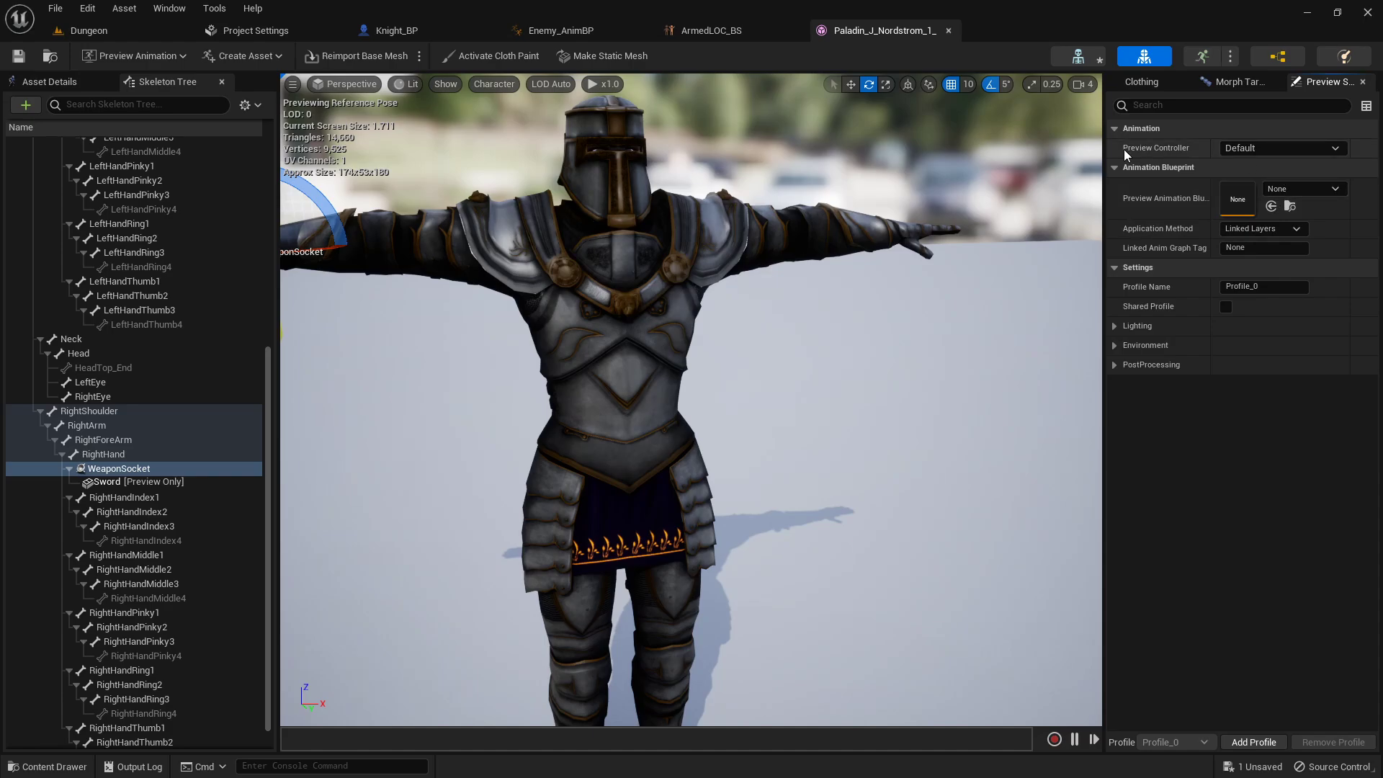
# - Set the preview controller to Use Specific Animation with Sword_And_Shield_Idle_1_, and pause the preview at frame 16
pyautogui.click(1262, 148)
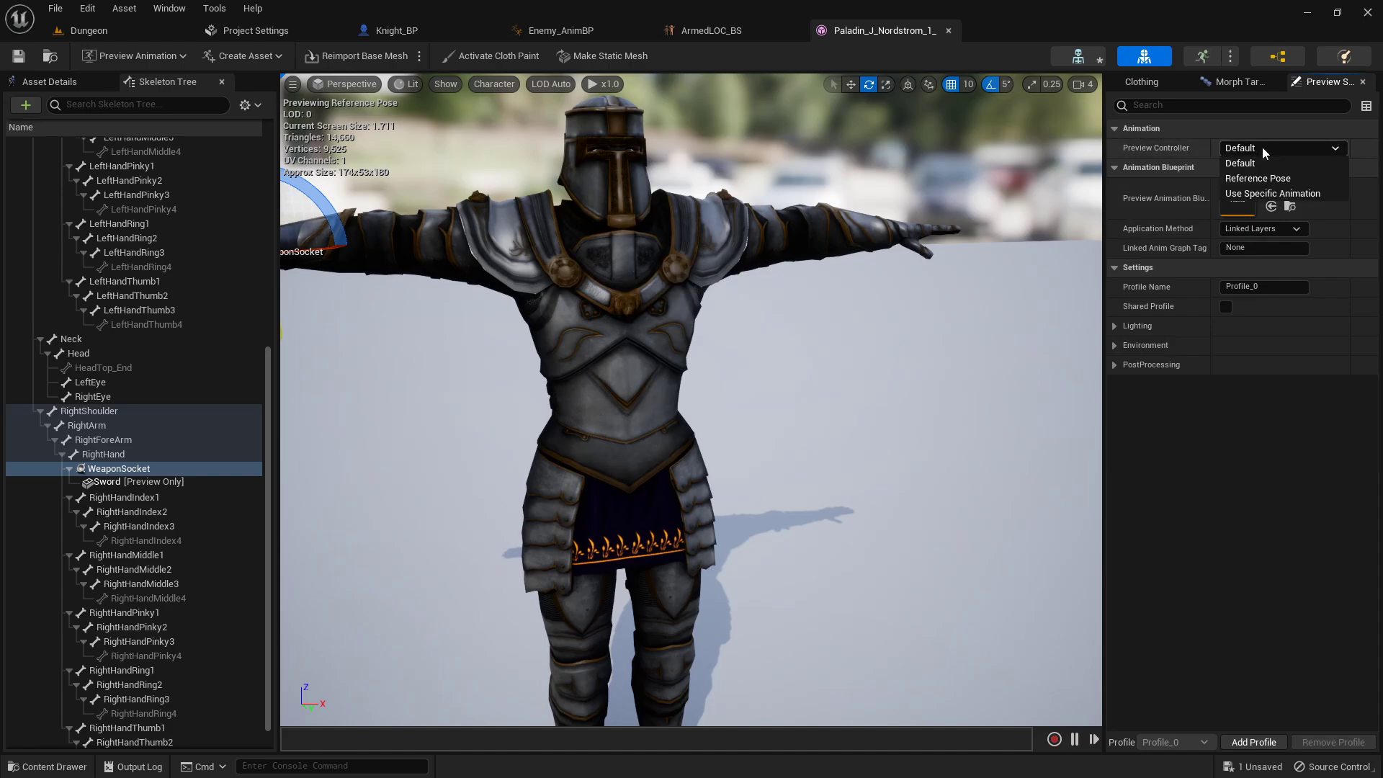
pyautogui.click(1269, 193)
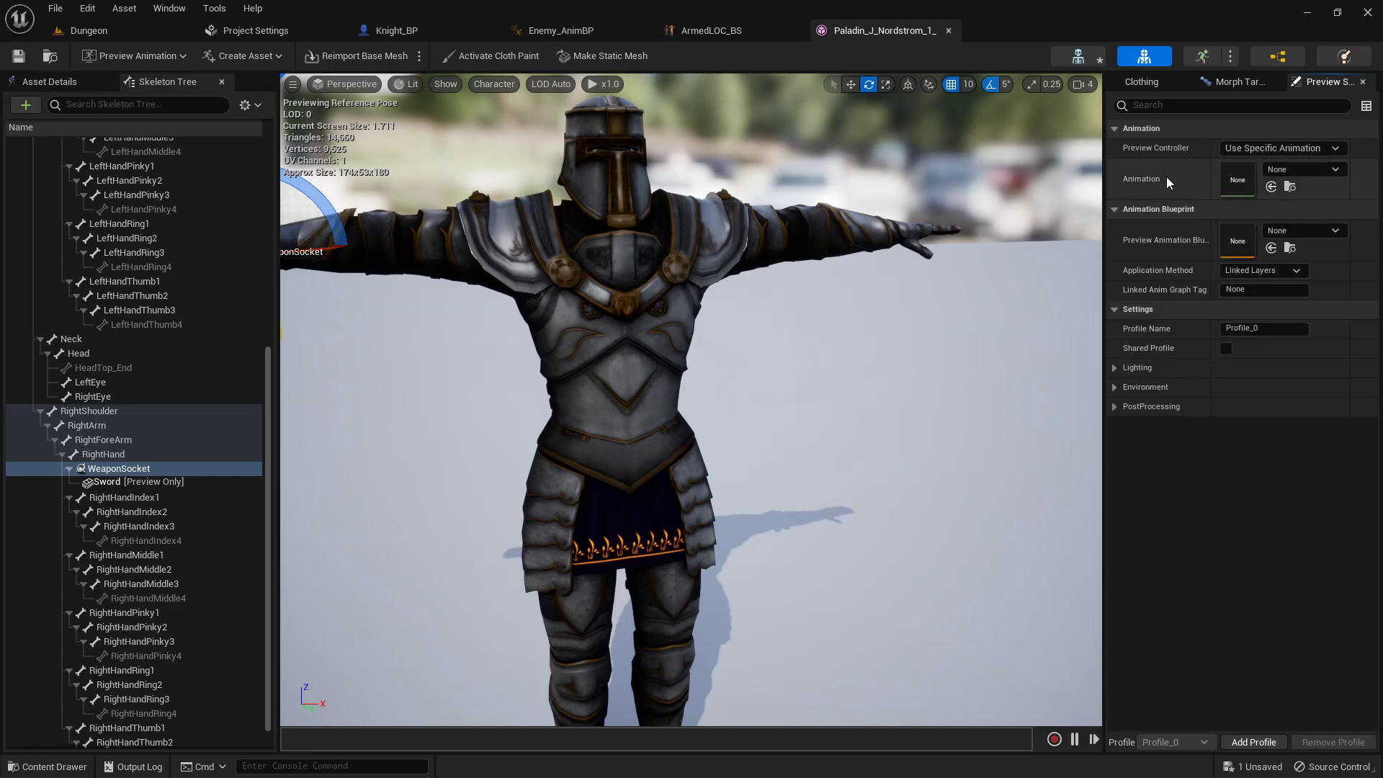
pyautogui.click(1299, 168)
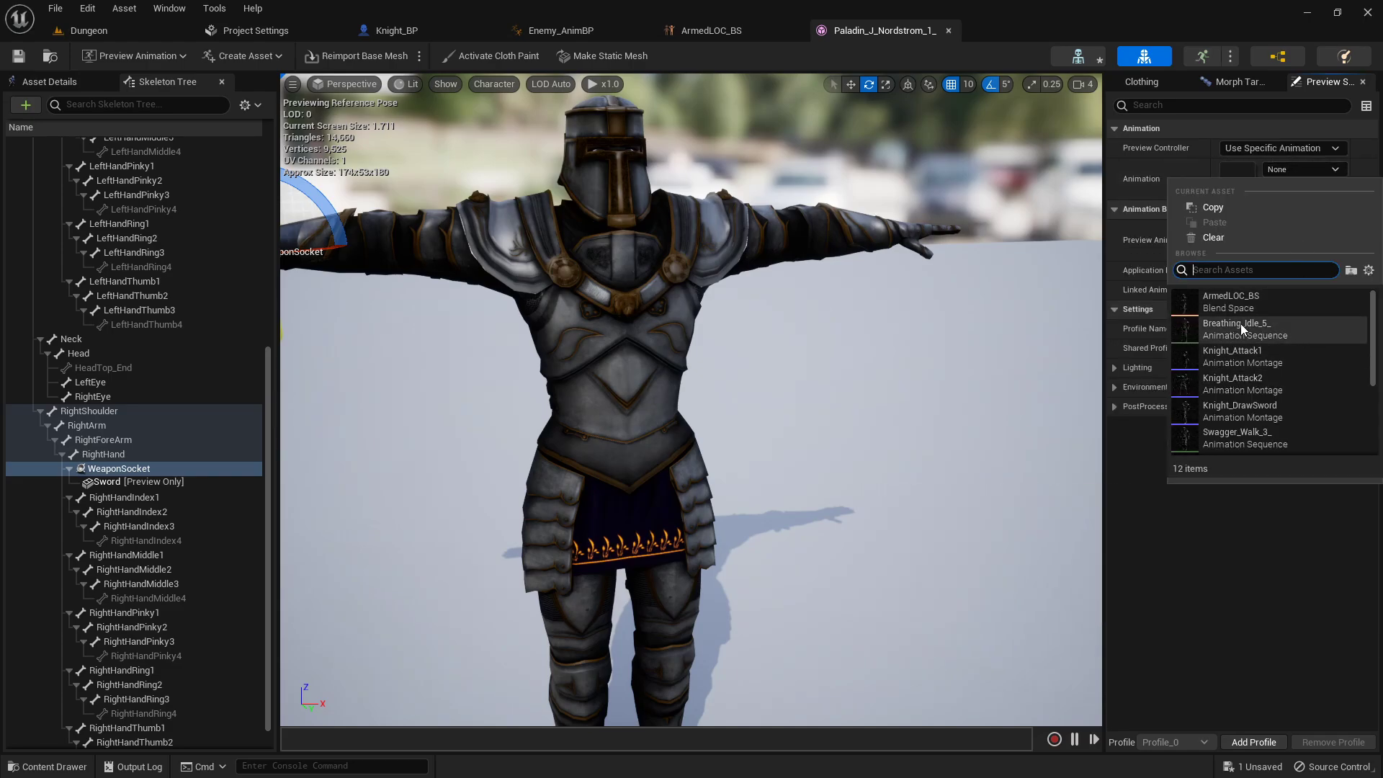
pyautogui.scroll(-3, 1248, 375)
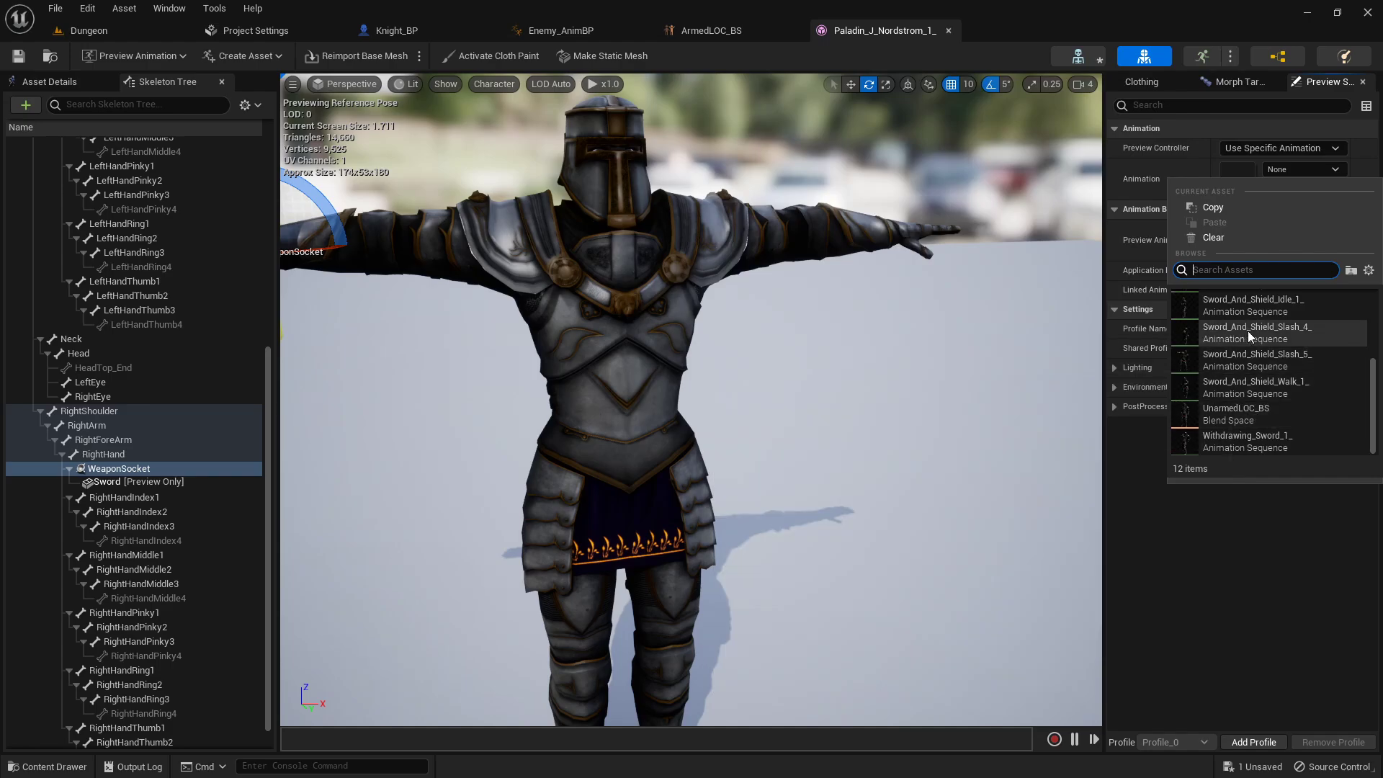
pyautogui.click(1236, 352)
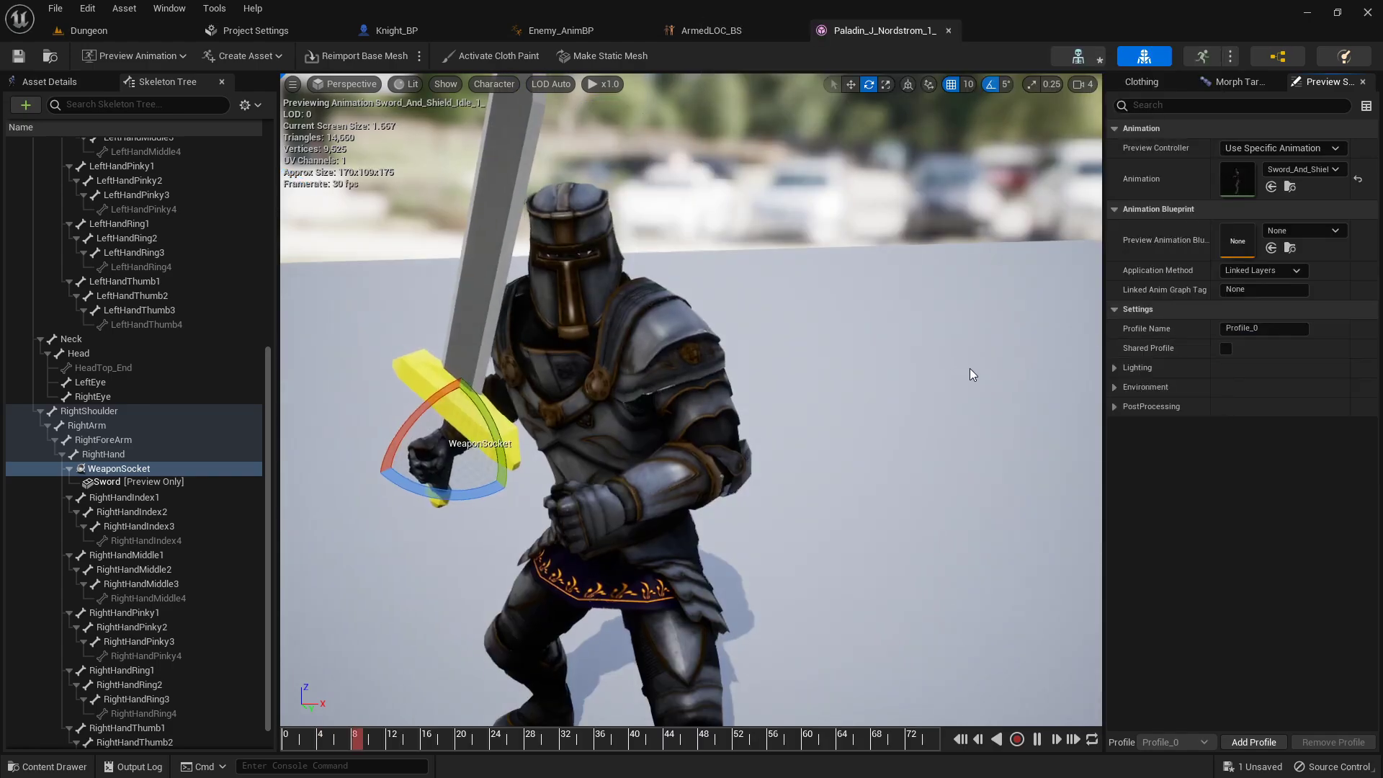
pyautogui.click(1035, 739)
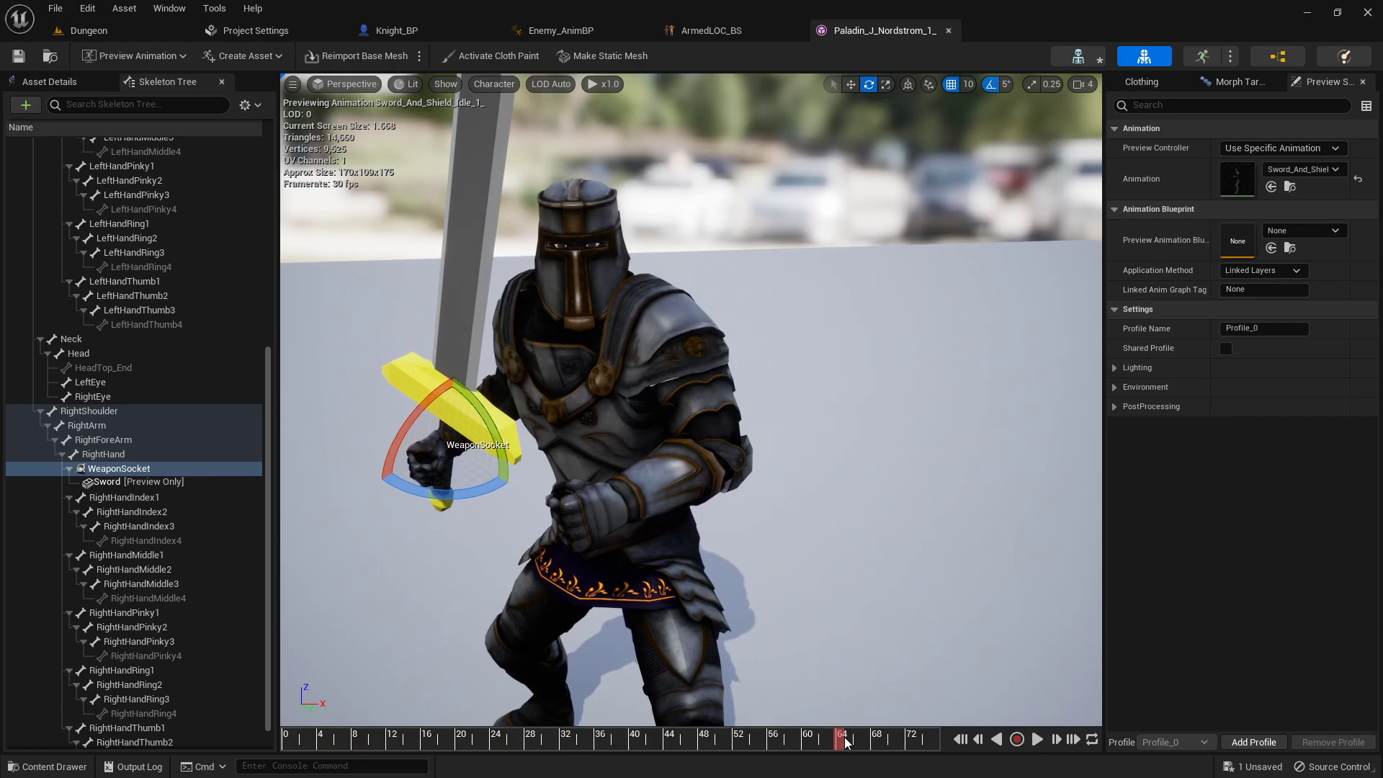
pyautogui.moveTo(845, 742); pyautogui.dragTo(438, 719)
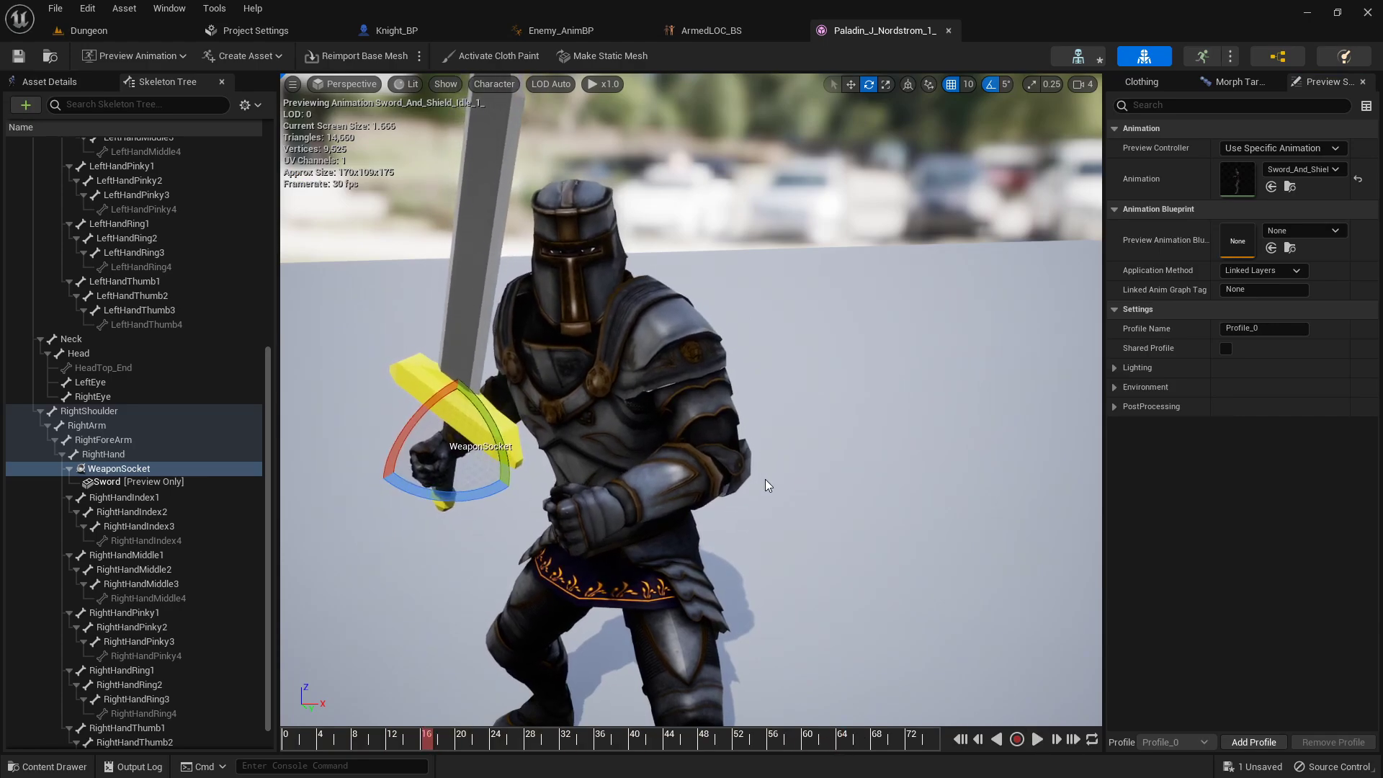
# - Scale WeaponSocket down uniformly so the preview sword better suits the knight's proportions
pyautogui.moveTo(591, 446); pyautogui.dragTo(1015, 490, button='right')
pyautogui.press('w')
pyautogui.moveTo(566, 456); pyautogui.dragTo(641, 355)
pyautogui.press('e')
pyautogui.moveTo(819, 427); pyautogui.dragTo(777, 429, button='right')
pyautogui.press('s')
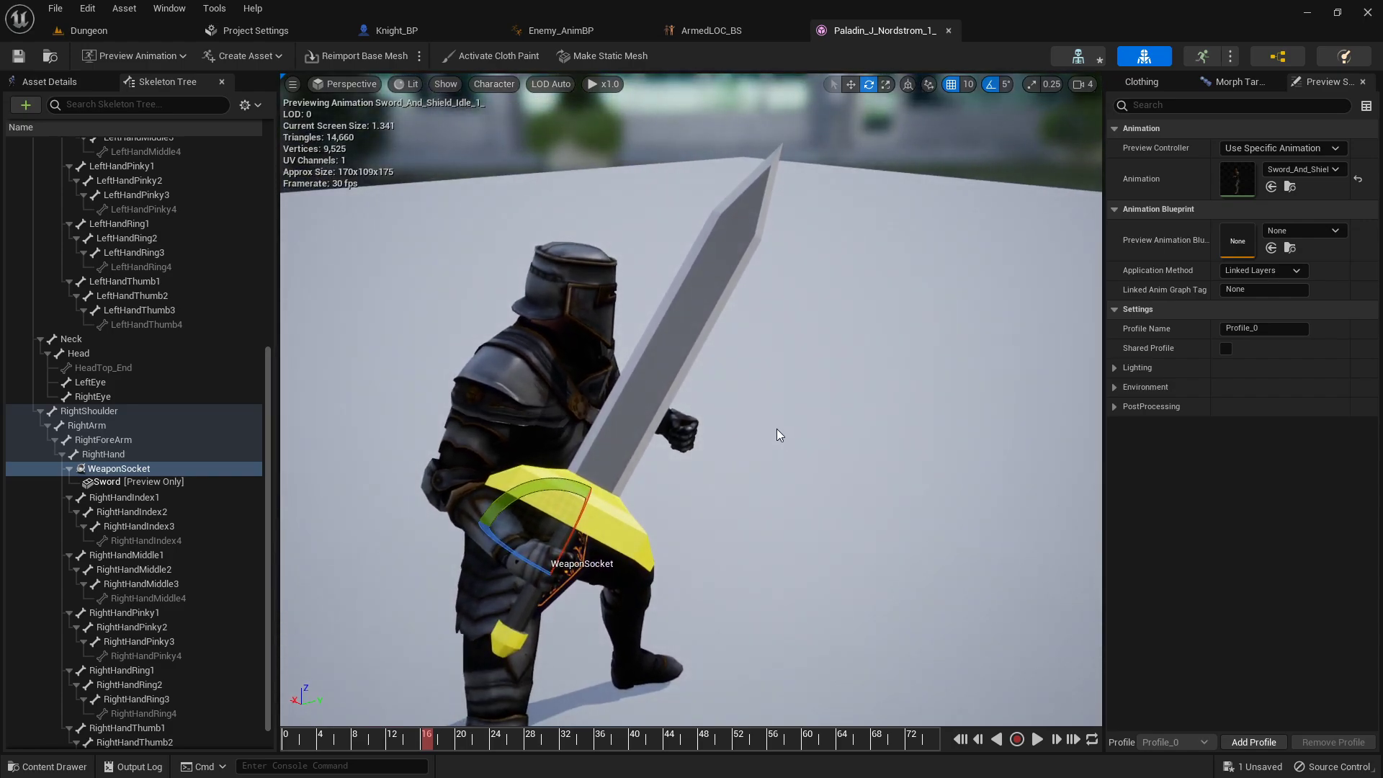
pyautogui.press('r')
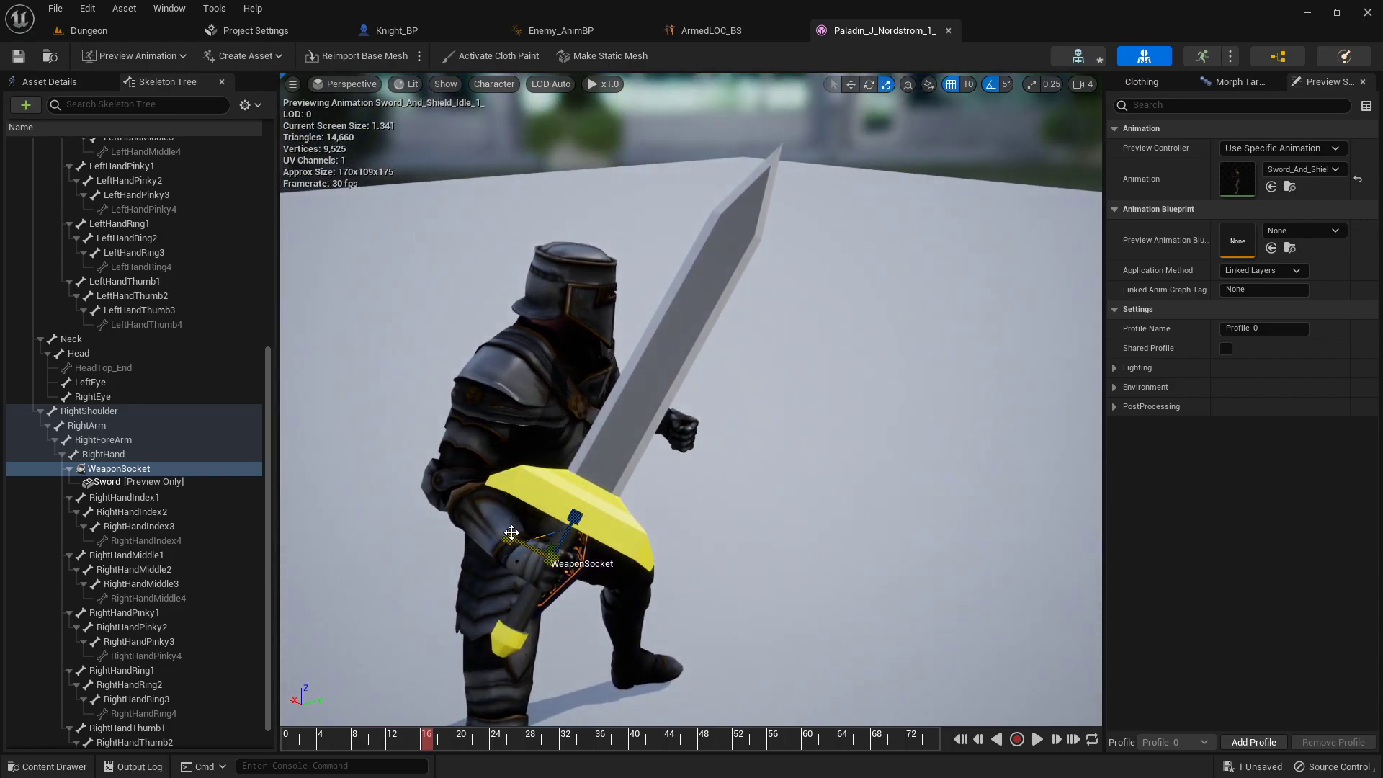
pyautogui.moveTo(511, 533); pyautogui.dragTo(493, 544)
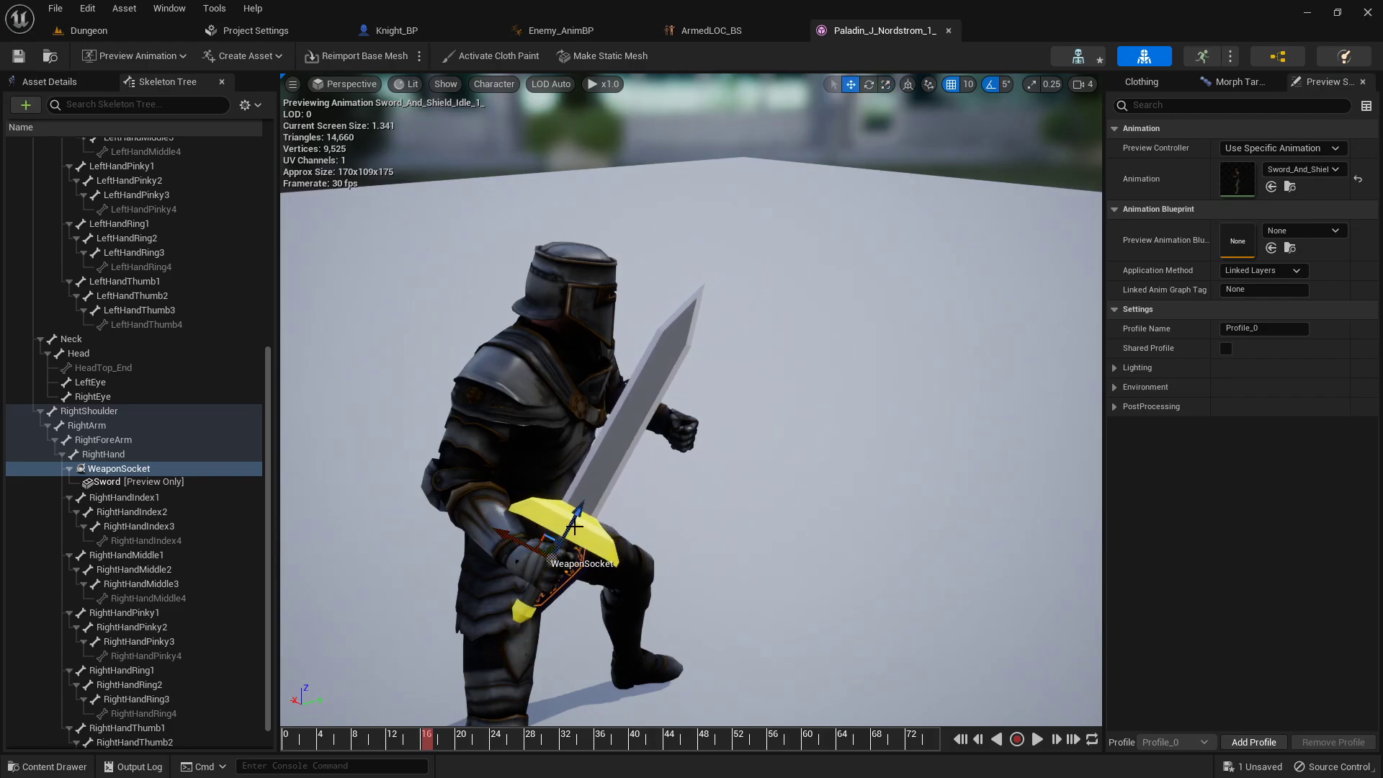
# - Nudge WeaponSocket along the blade and rotate it in 5-degree increments so the sword's grip sits inside the knight's right fist
pyautogui.moveTo(575, 528); pyautogui.dragTo(589, 520)
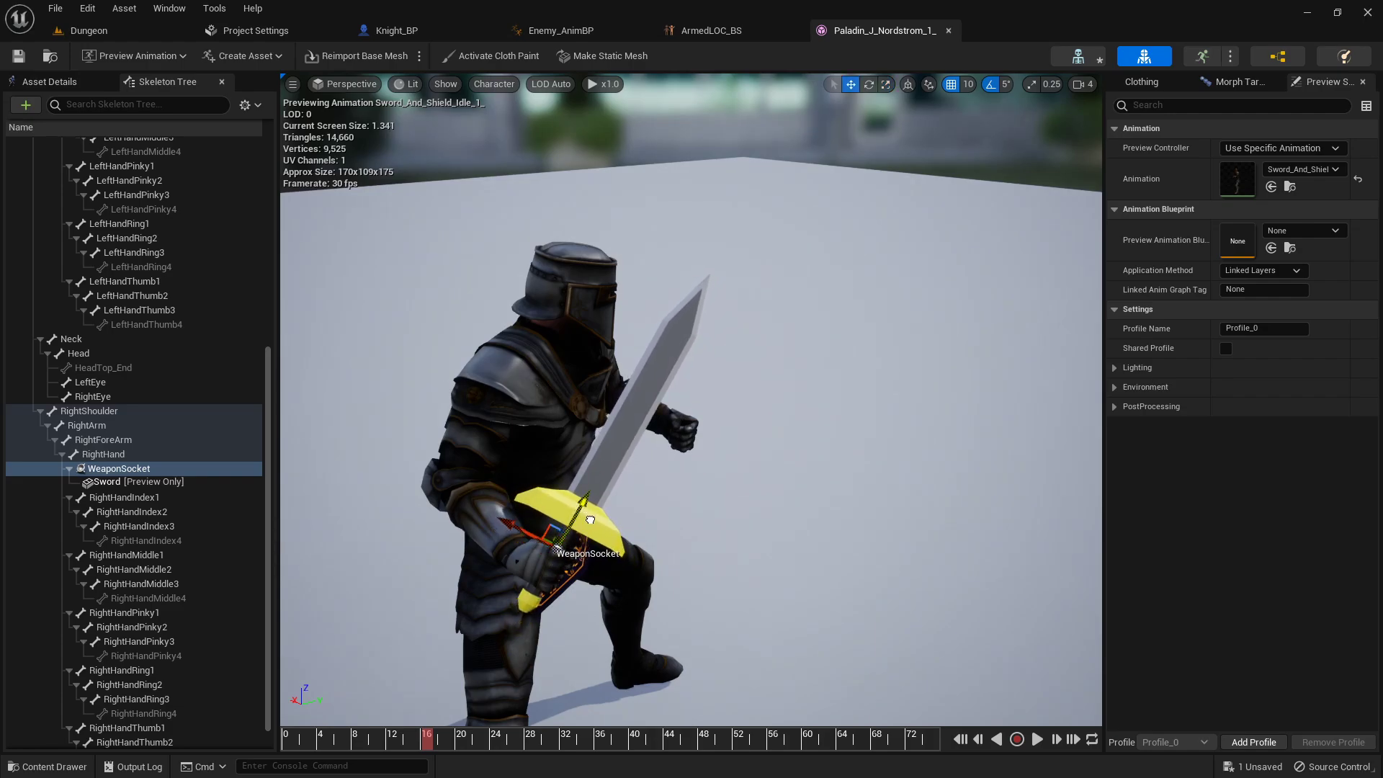
pyautogui.moveTo(608, 527); pyautogui.dragTo(598, 526, button='right')
pyautogui.moveTo(628, 547); pyautogui.dragTo(619, 548)
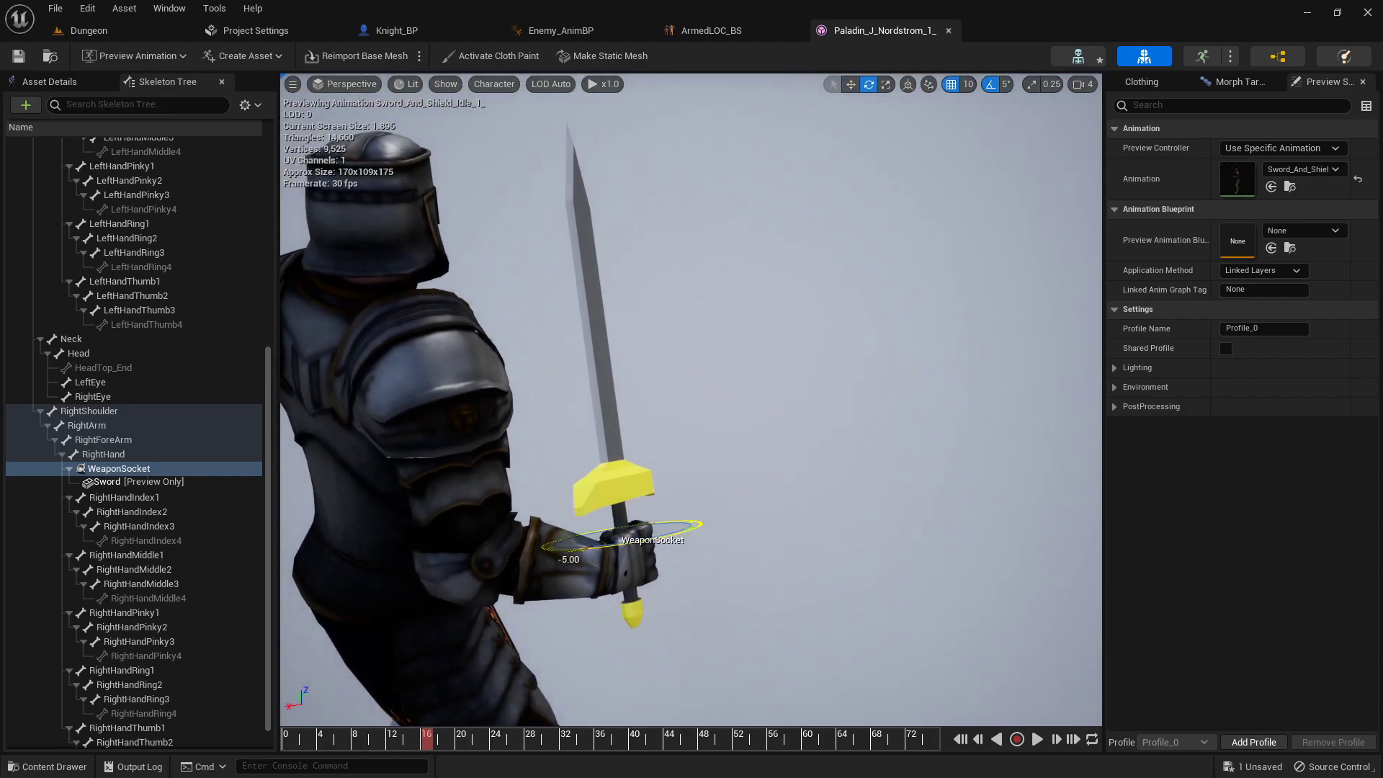
pyautogui.moveTo(619, 548); pyautogui.dragTo(737, 541, button='right')
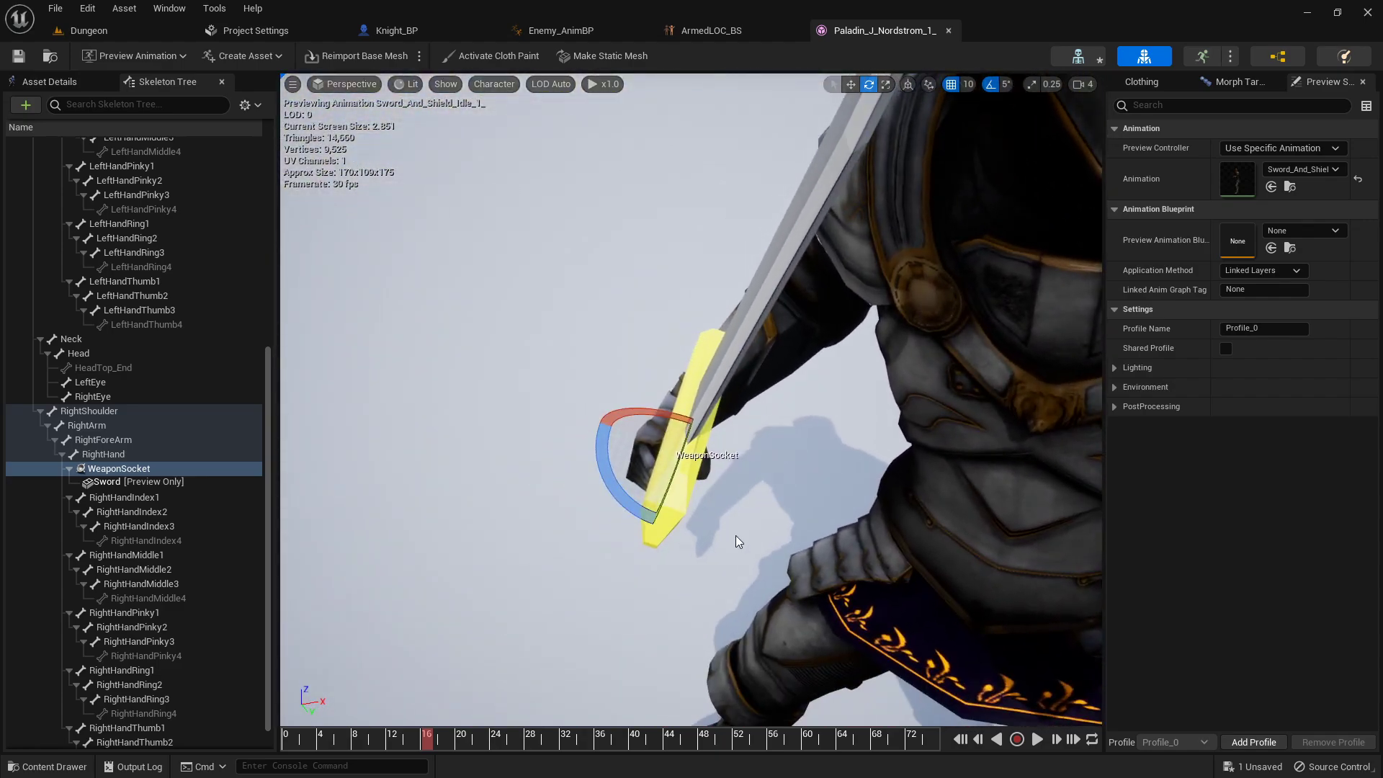
pyautogui.moveTo(636, 506); pyautogui.dragTo(637, 507)
pyautogui.moveTo(637, 507)
pyautogui.mouseDown(button='right')
pyautogui.moveTo(857, 497)
pyautogui.moveTo(652, 488)
pyautogui.mouseUp(button='right')
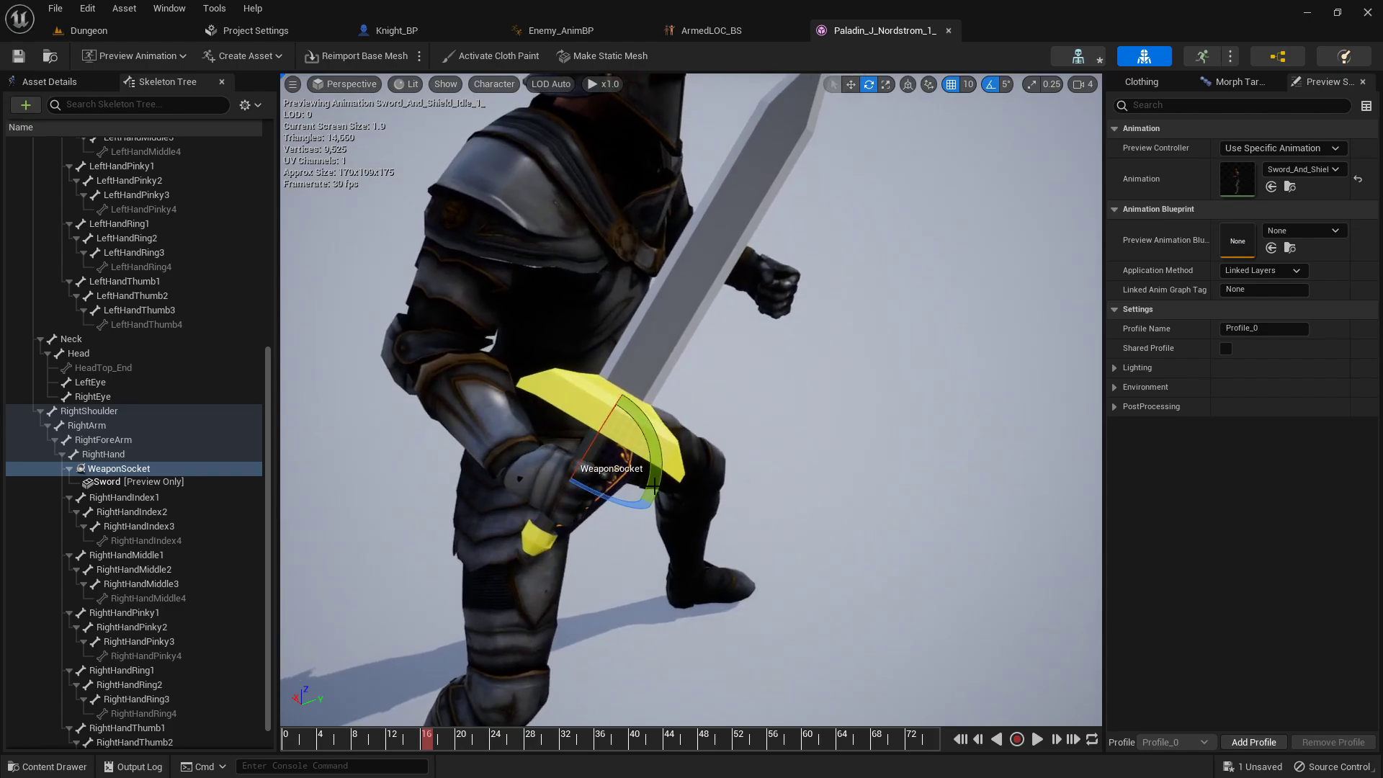
pyautogui.moveTo(647, 425); pyautogui.dragTo(652, 441)
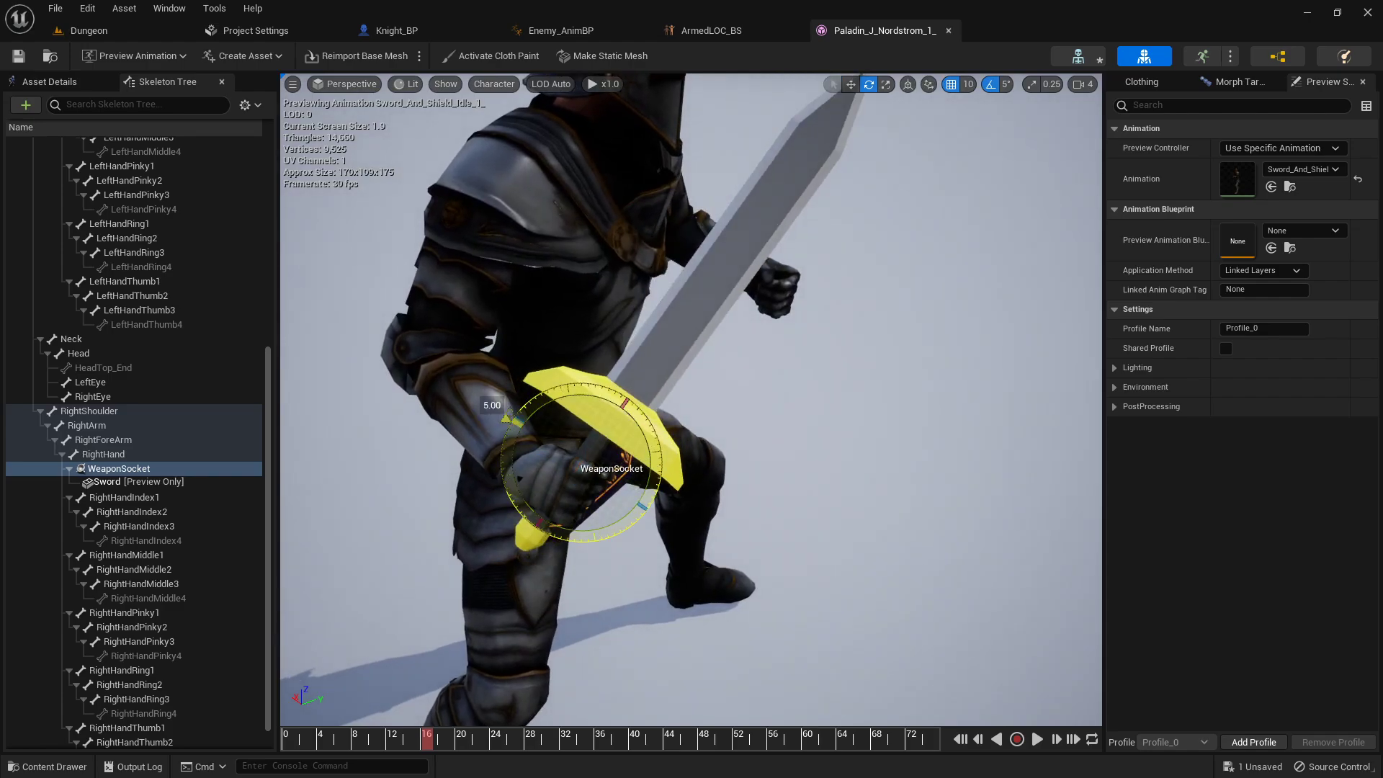
pyautogui.moveTo(552, 437); pyautogui.dragTo(545, 442)
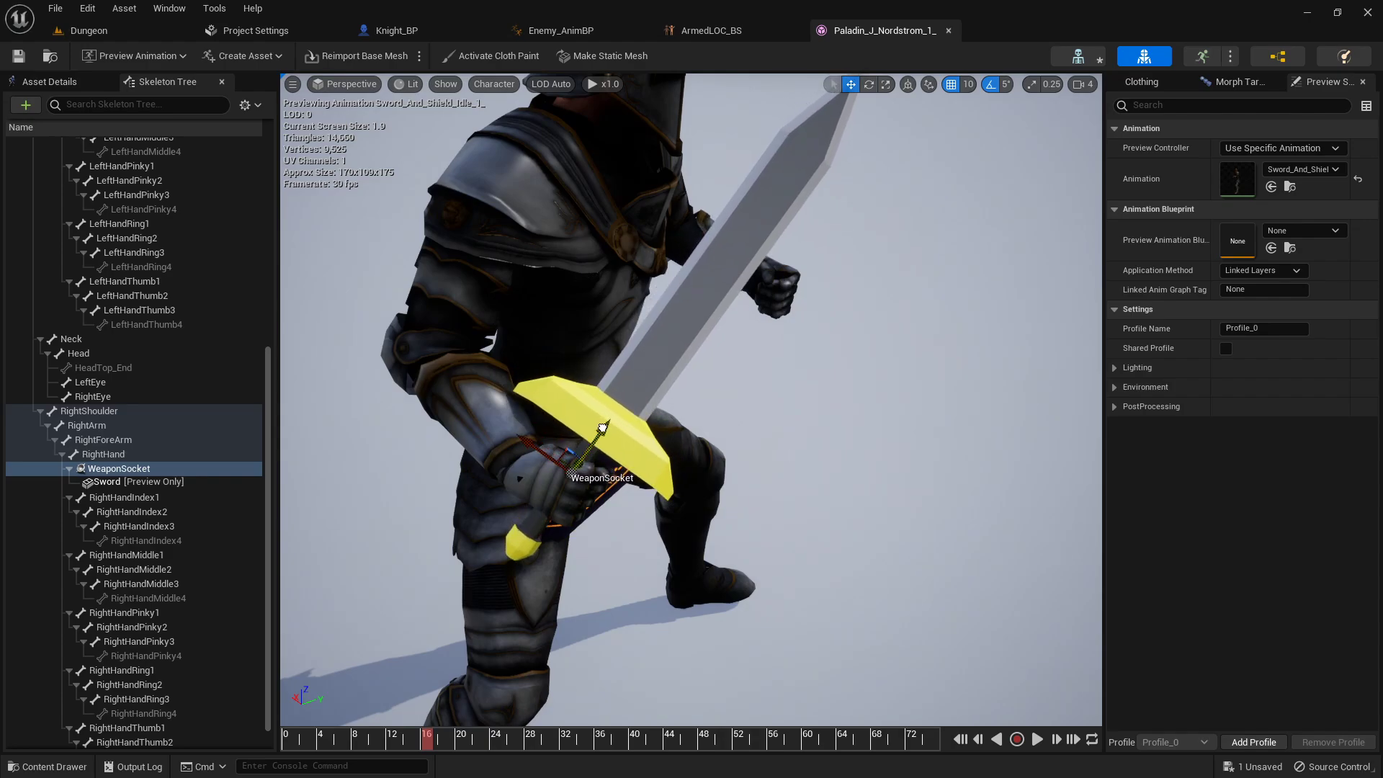
# - Fine-tune the uniform scale of WeaponSocket and check the sword in the idle pose from the knight's other side
pyautogui.moveTo(602, 428); pyautogui.dragTo(660, 453, button='right')
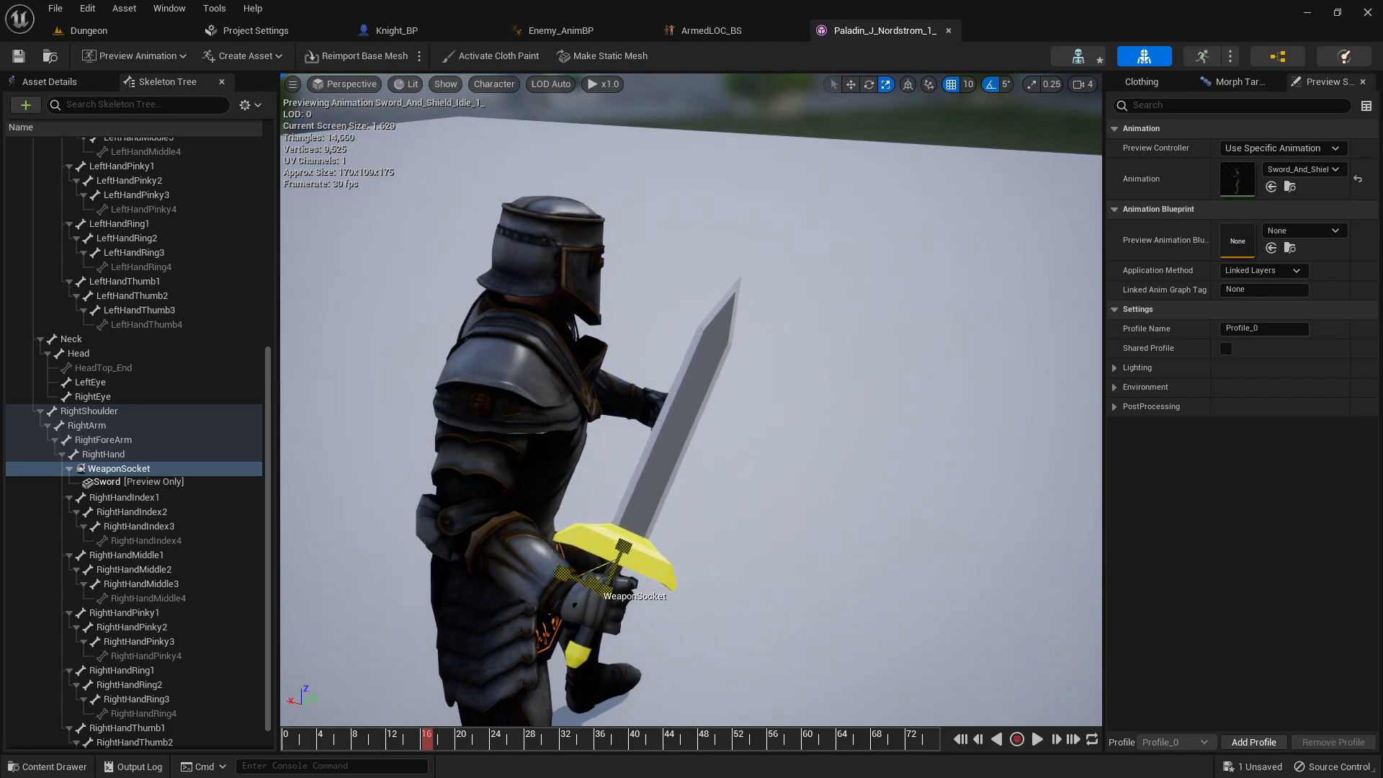
pyautogui.moveTo(603, 589); pyautogui.dragTo(623, 574)
pyautogui.moveTo(793, 536); pyautogui.dragTo(658, 252)
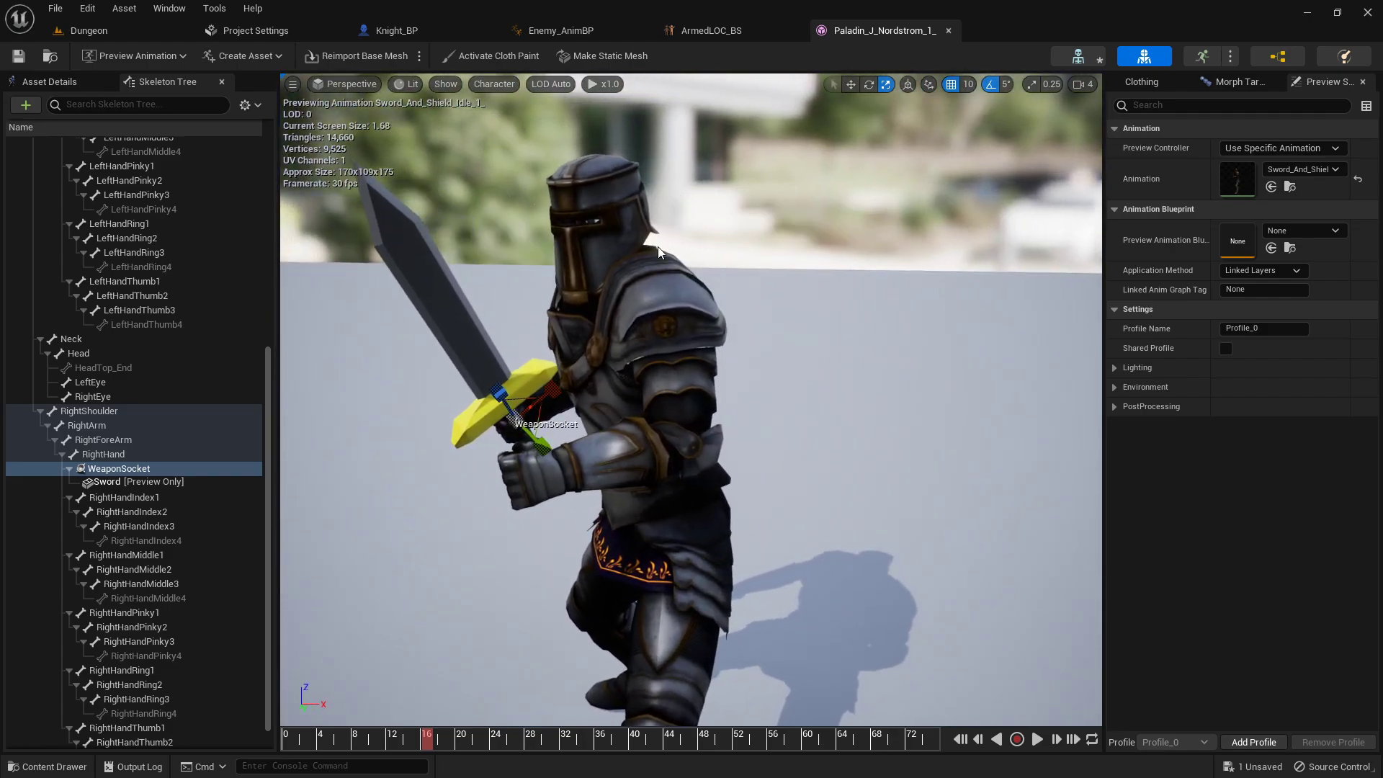
# - Add a socket to the LeftHand bone and name it ShieldSocket
pyautogui.scroll(-2, 161, 512)
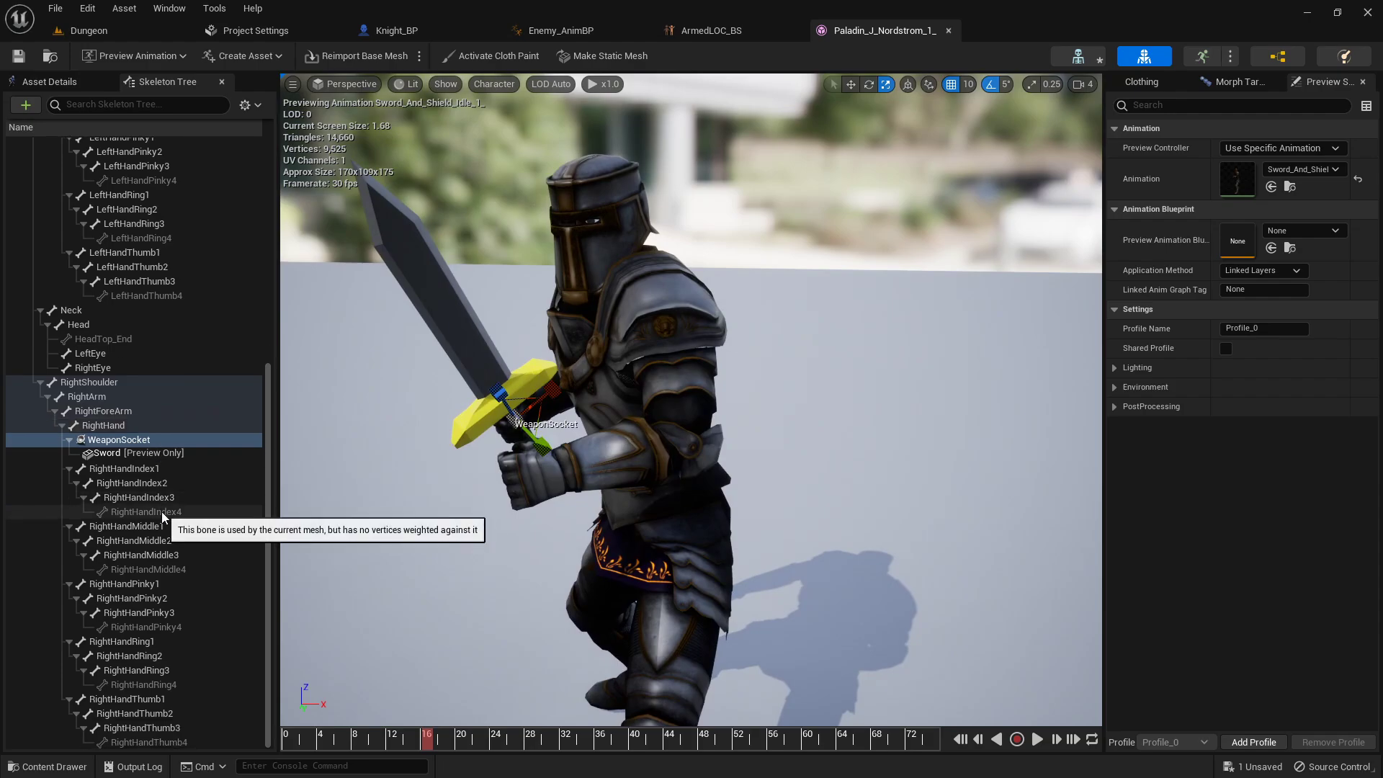
pyautogui.scroll(1, 159, 592)
pyautogui.scroll(5, 113, 391)
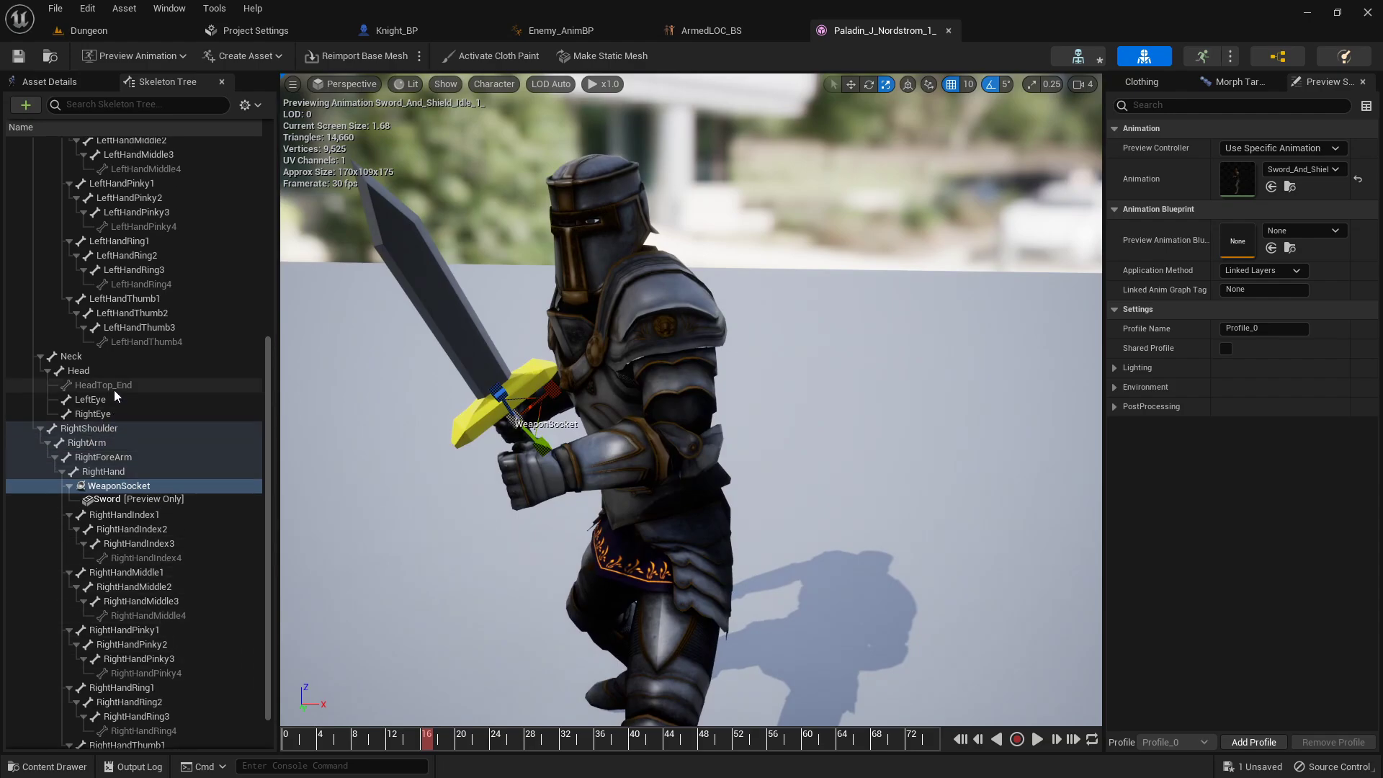
pyautogui.scroll(1, 116, 374)
pyautogui.click(123, 283)
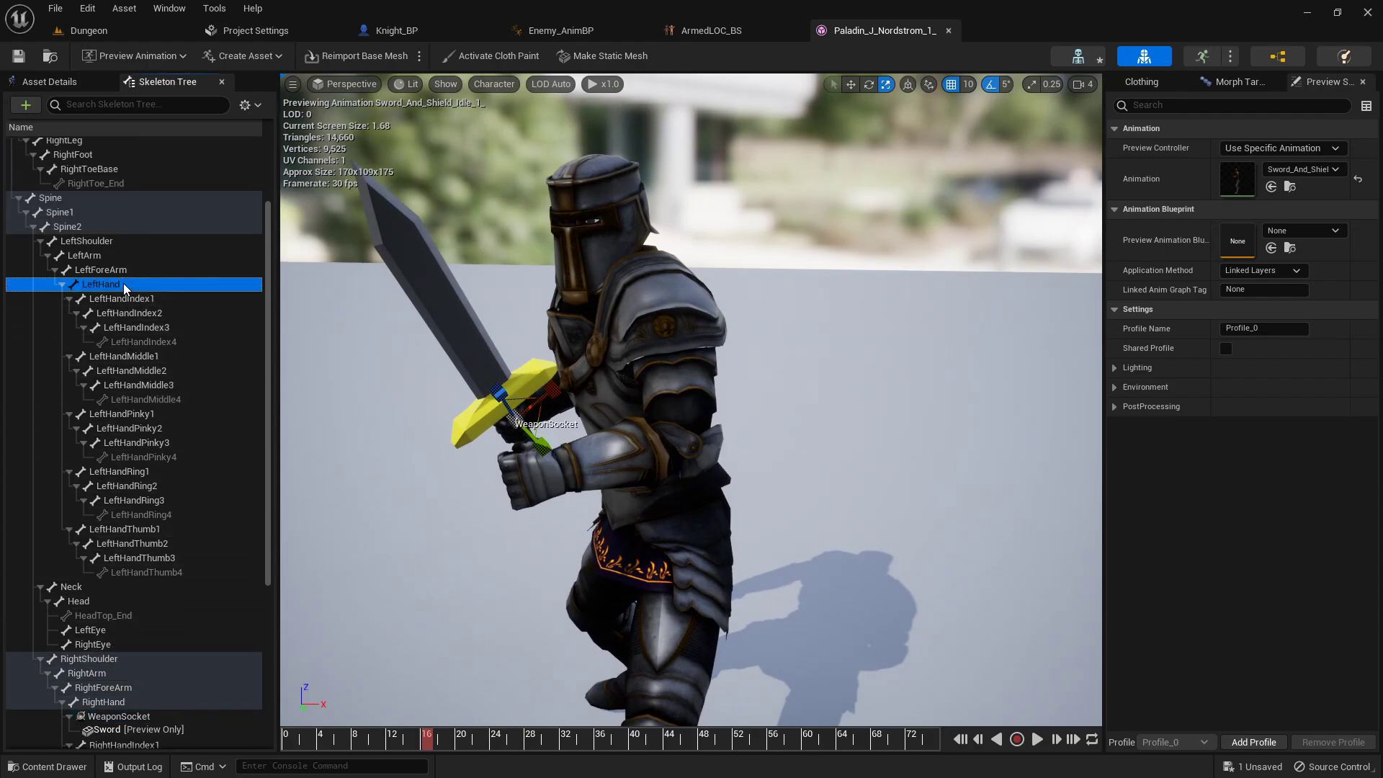
pyautogui.rightClick(123, 283)
pyautogui.click(196, 343)
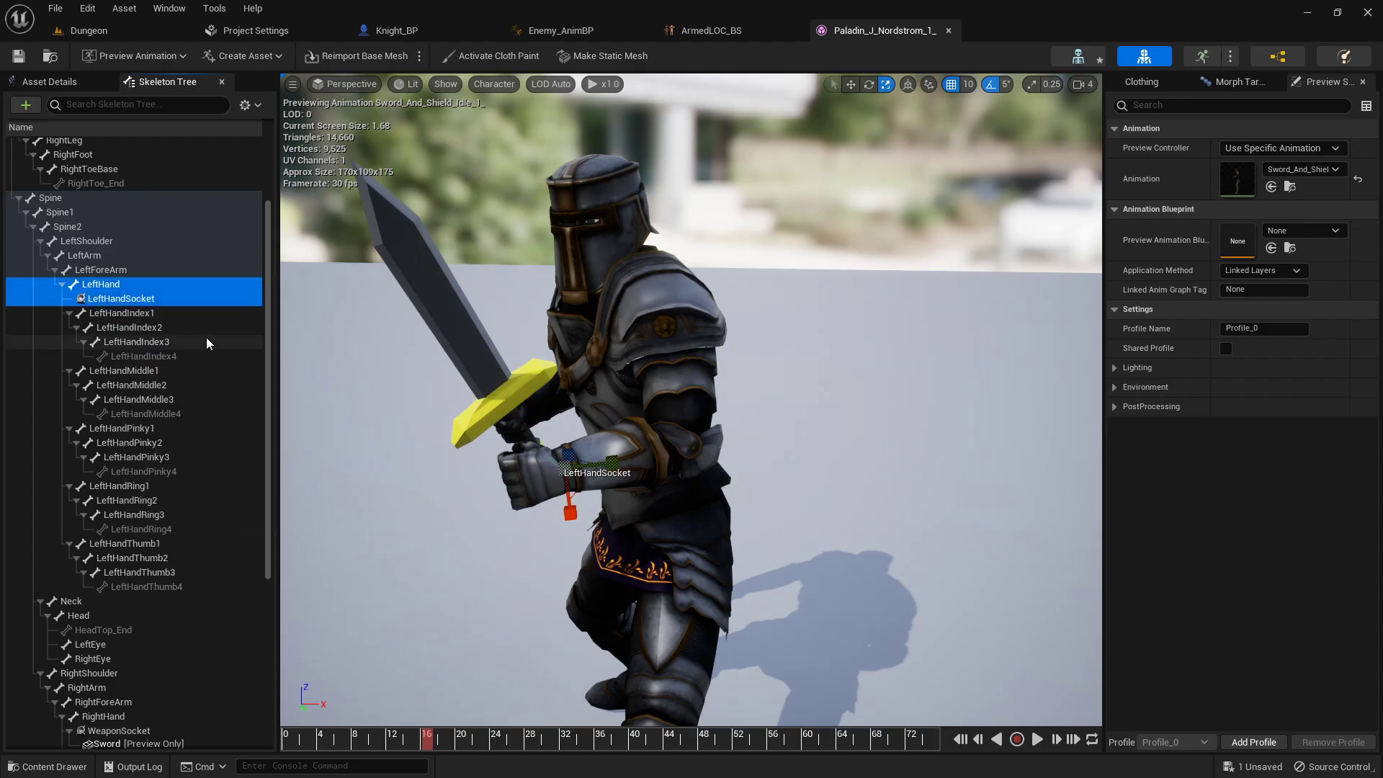
pyautogui.click(132, 301)
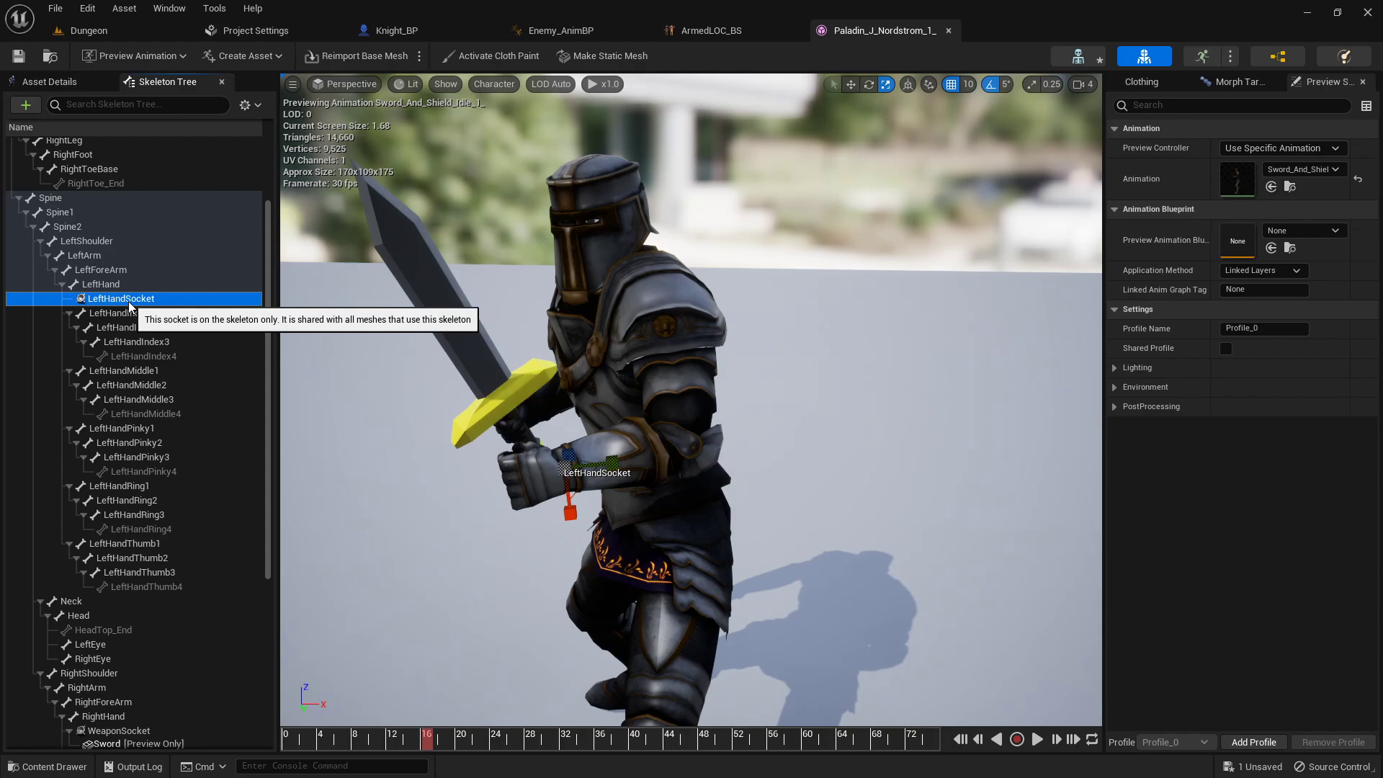
pyautogui.click(130, 306)
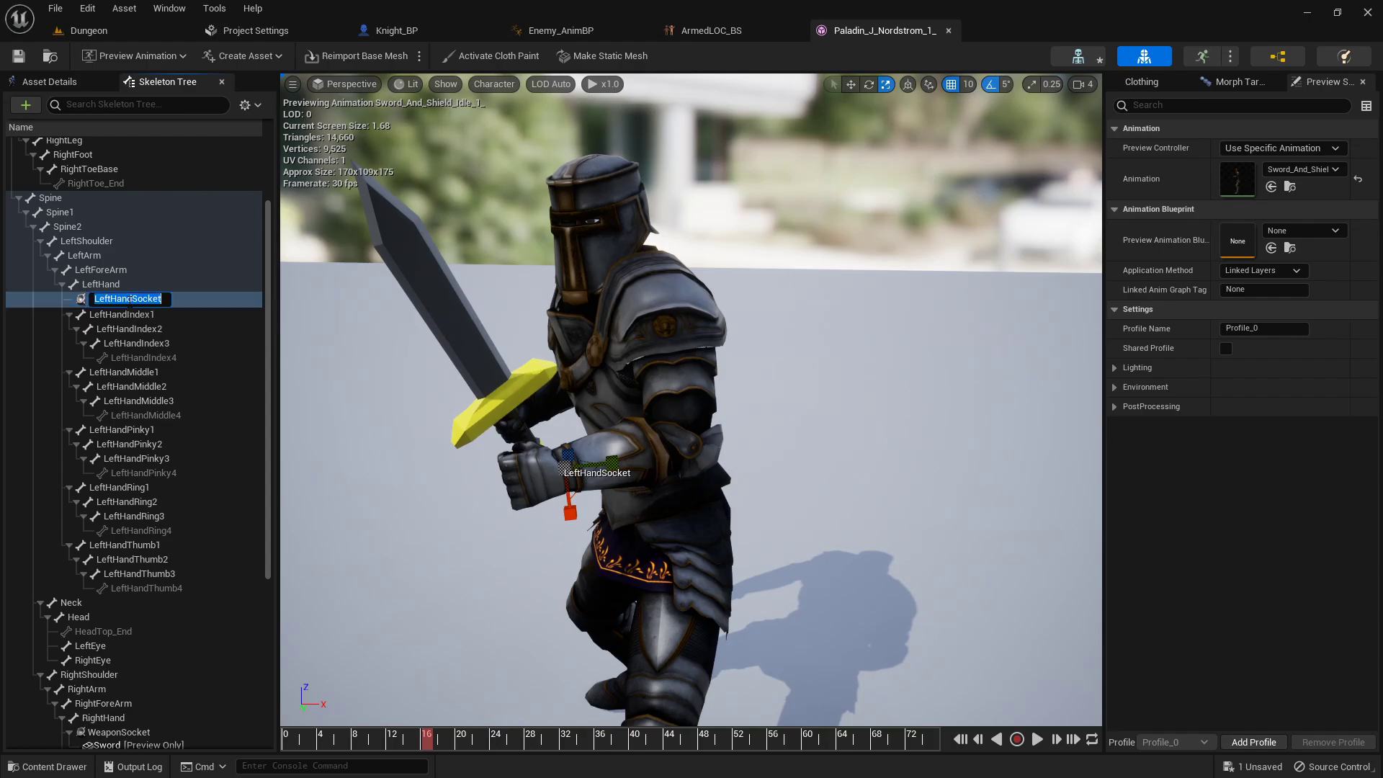
pyautogui.write('ShieldSocket')
pyautogui.press('Return')
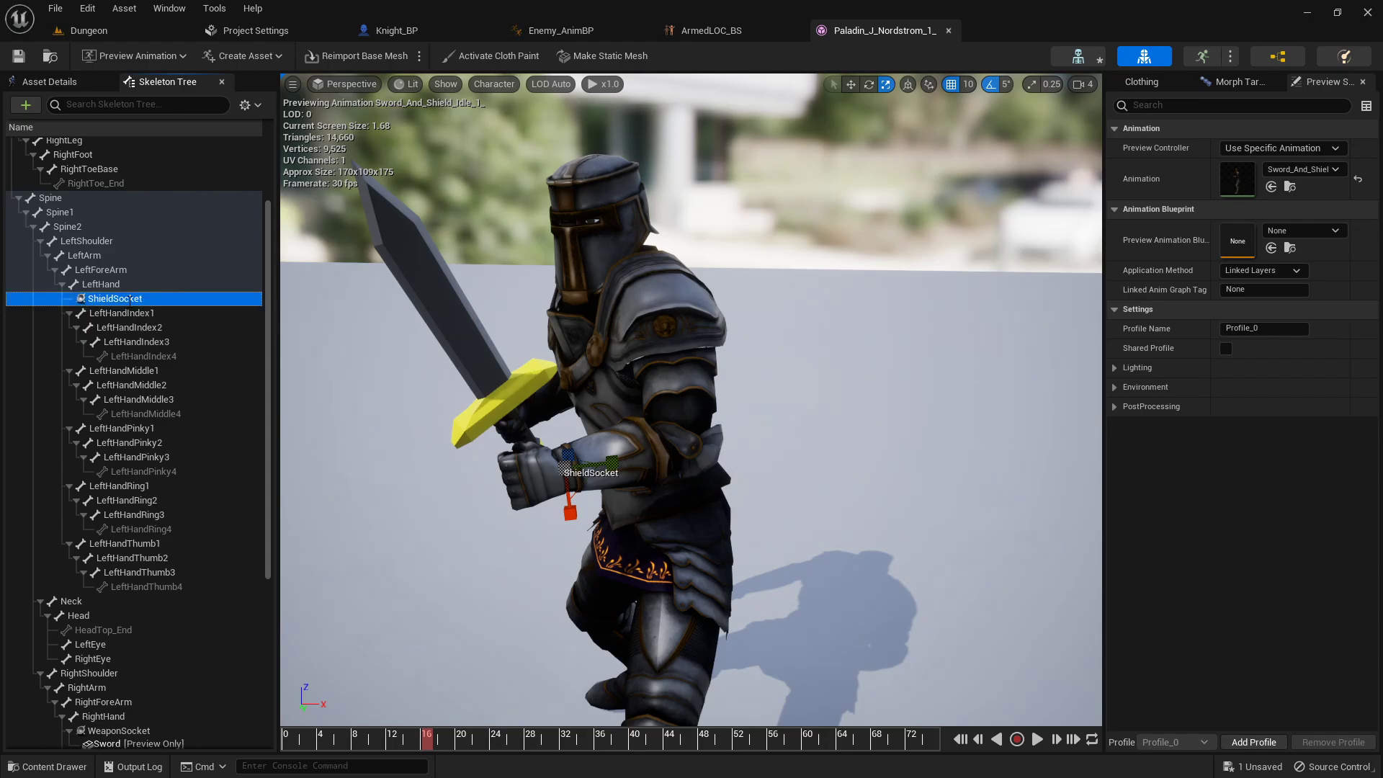
# - Attach the Shield static mesh to ShieldSocket as a preview asset
pyautogui.moveTo(648, 433); pyautogui.dragTo(764, 457, button='right')
pyautogui.rightClick(106, 299)
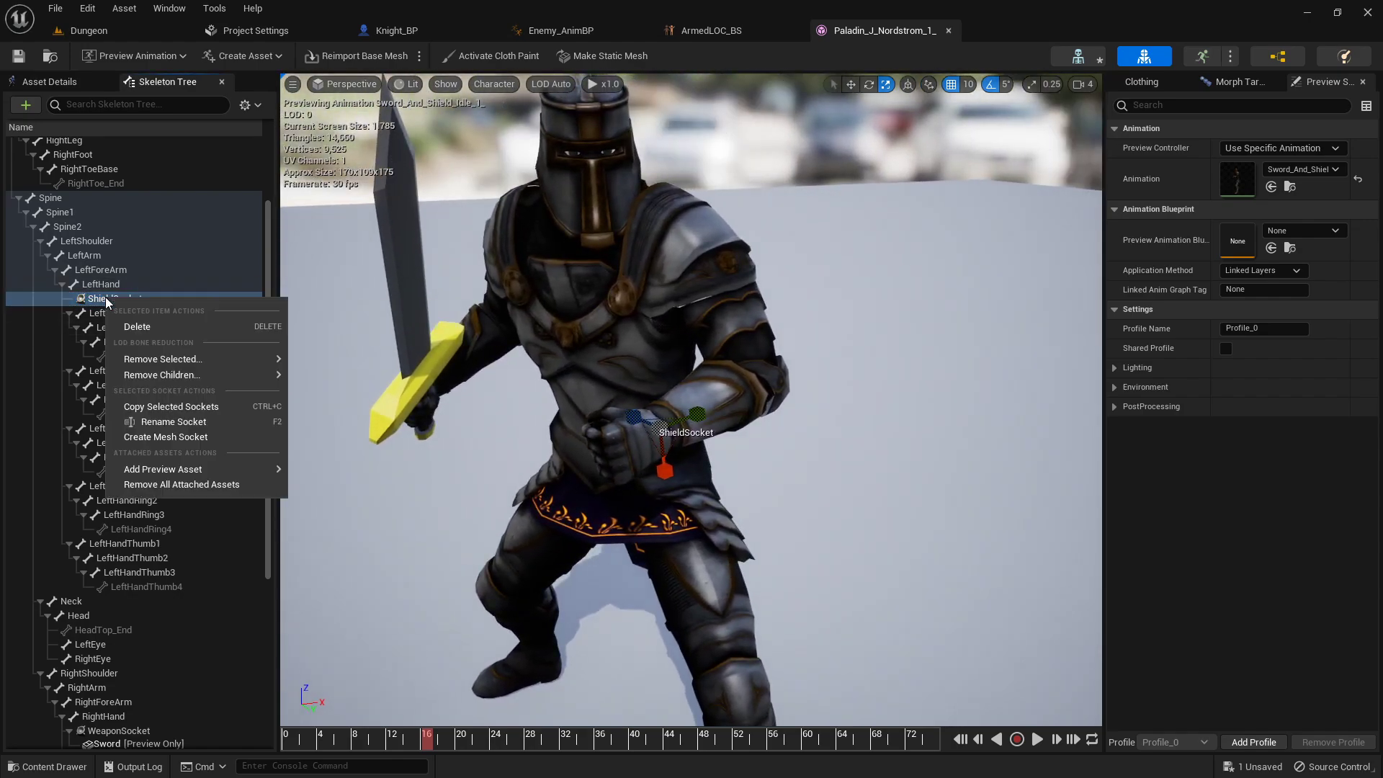
pyautogui.moveTo(202, 476)
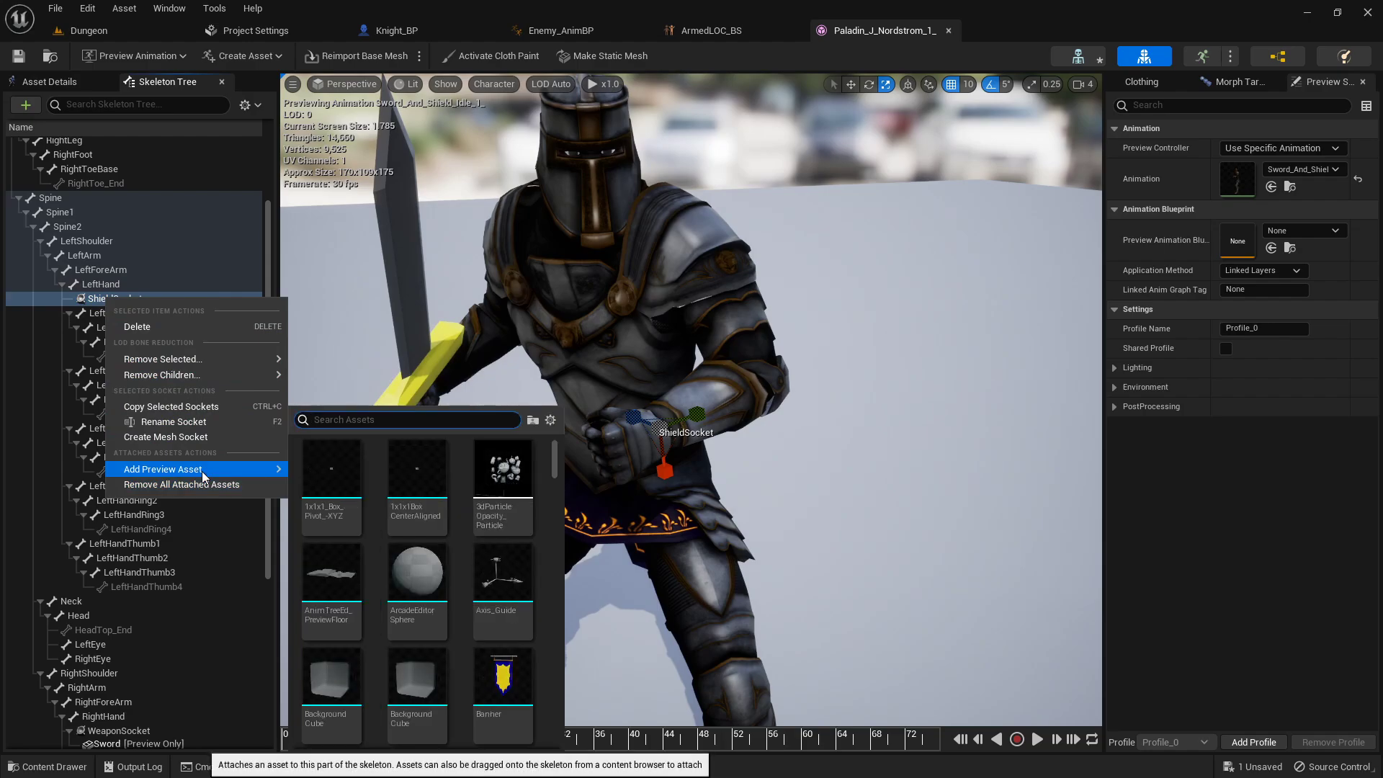
pyautogui.write('shi')
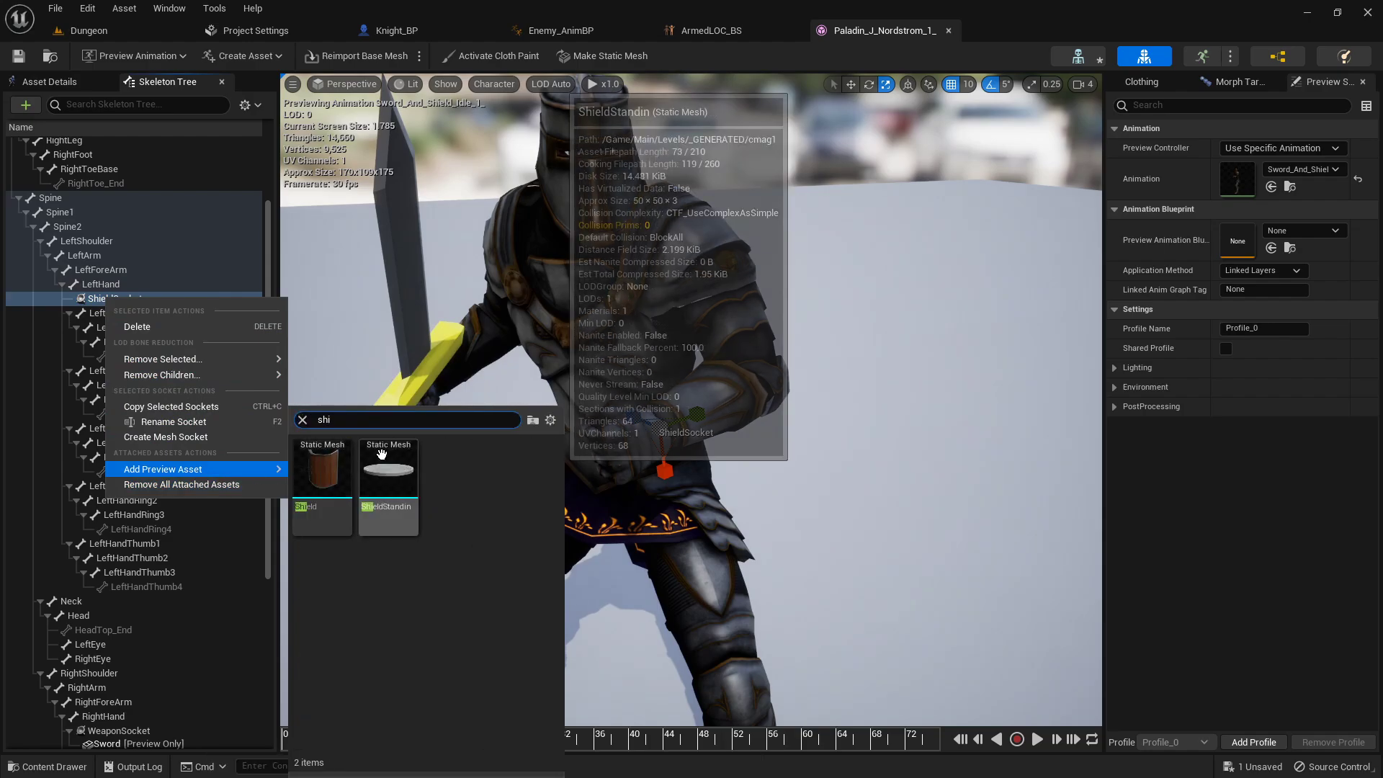
pyautogui.click(332, 472)
# - Rotate ShieldSocket so the preview shield faces outward from the knight's left forearm, and inspect its fit from several angles
pyautogui.moveTo(848, 430); pyautogui.dragTo(781, 444, button='right')
pyautogui.press('e')
pyautogui.moveTo(645, 381); pyautogui.dragTo(625, 458)
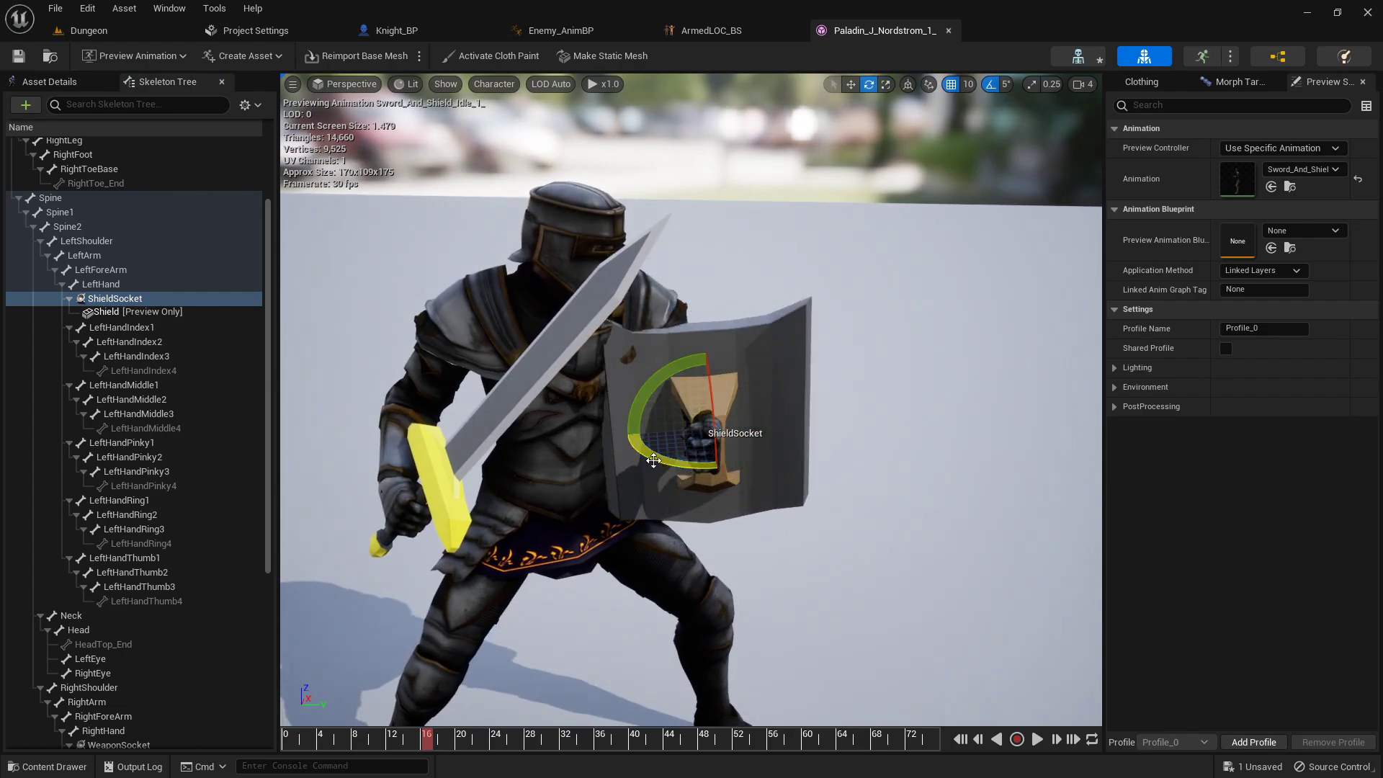
pyautogui.moveTo(715, 469); pyautogui.dragTo(751, 470)
pyautogui.moveTo(752, 470); pyautogui.dragTo(672, 478, button='right')
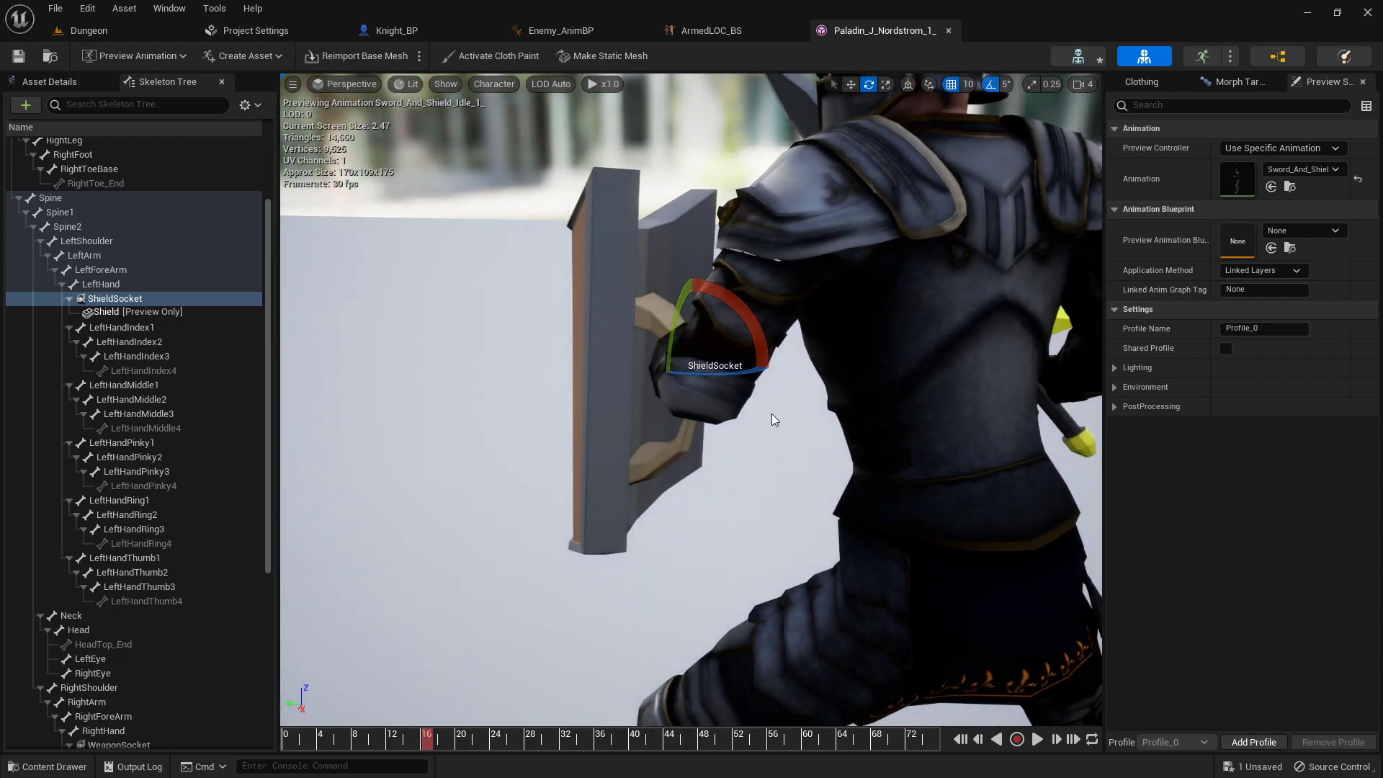
pyautogui.moveTo(774, 418); pyautogui.dragTo(982, 498, button='right')
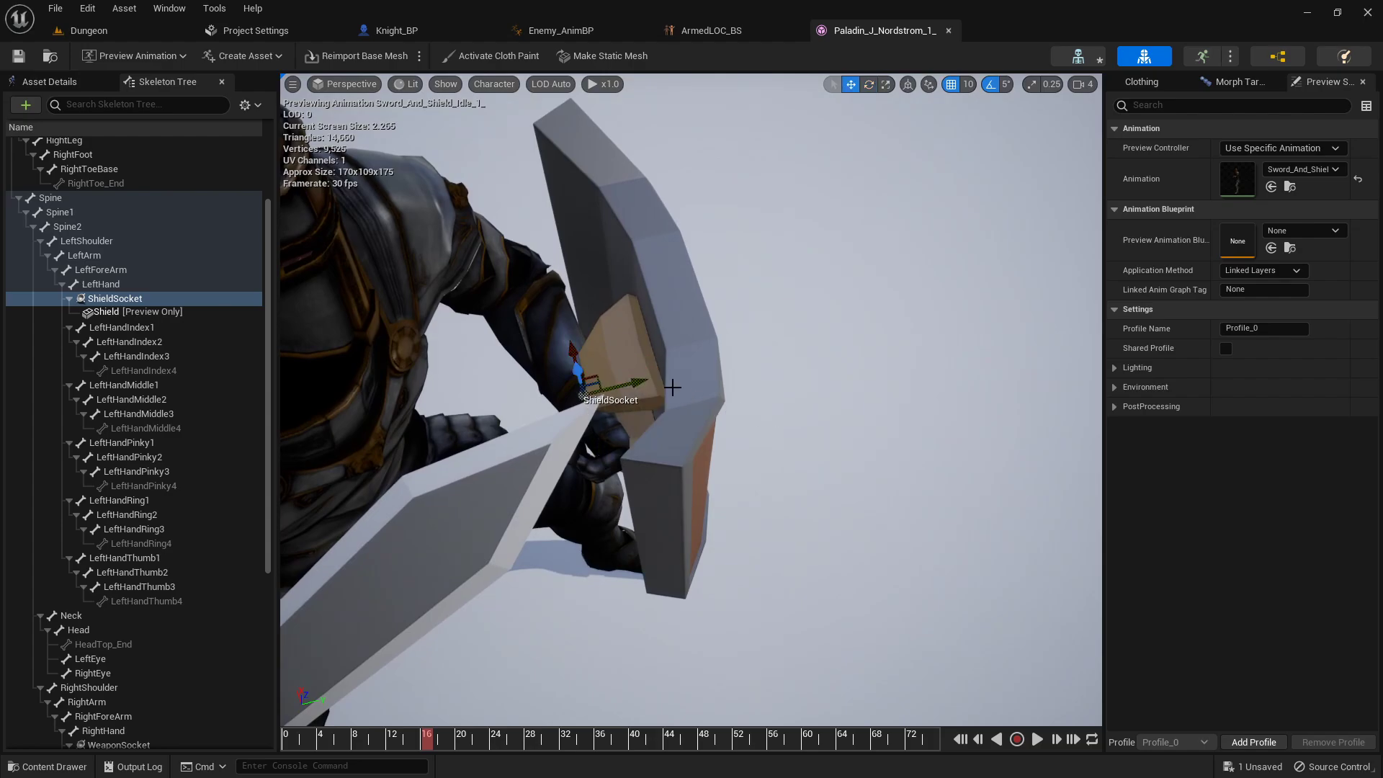
# - Move ShieldSocket along its axes so the preview shield's grip lines up with the knight's left hand
pyautogui.moveTo(628, 386); pyautogui.dragTo(587, 394)
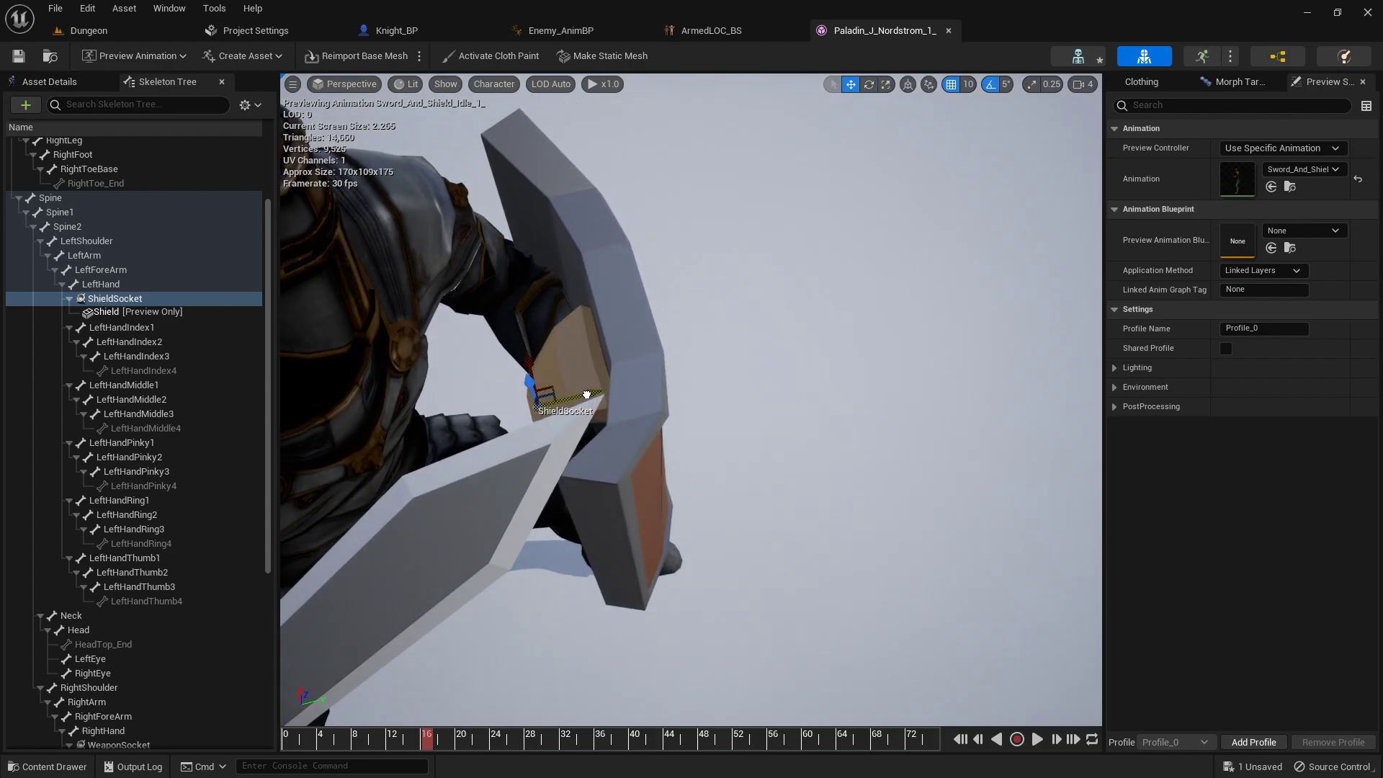
pyautogui.moveTo(677, 391); pyautogui.dragTo(513, 427, button='right')
pyautogui.moveTo(464, 456); pyautogui.dragTo(476, 403)
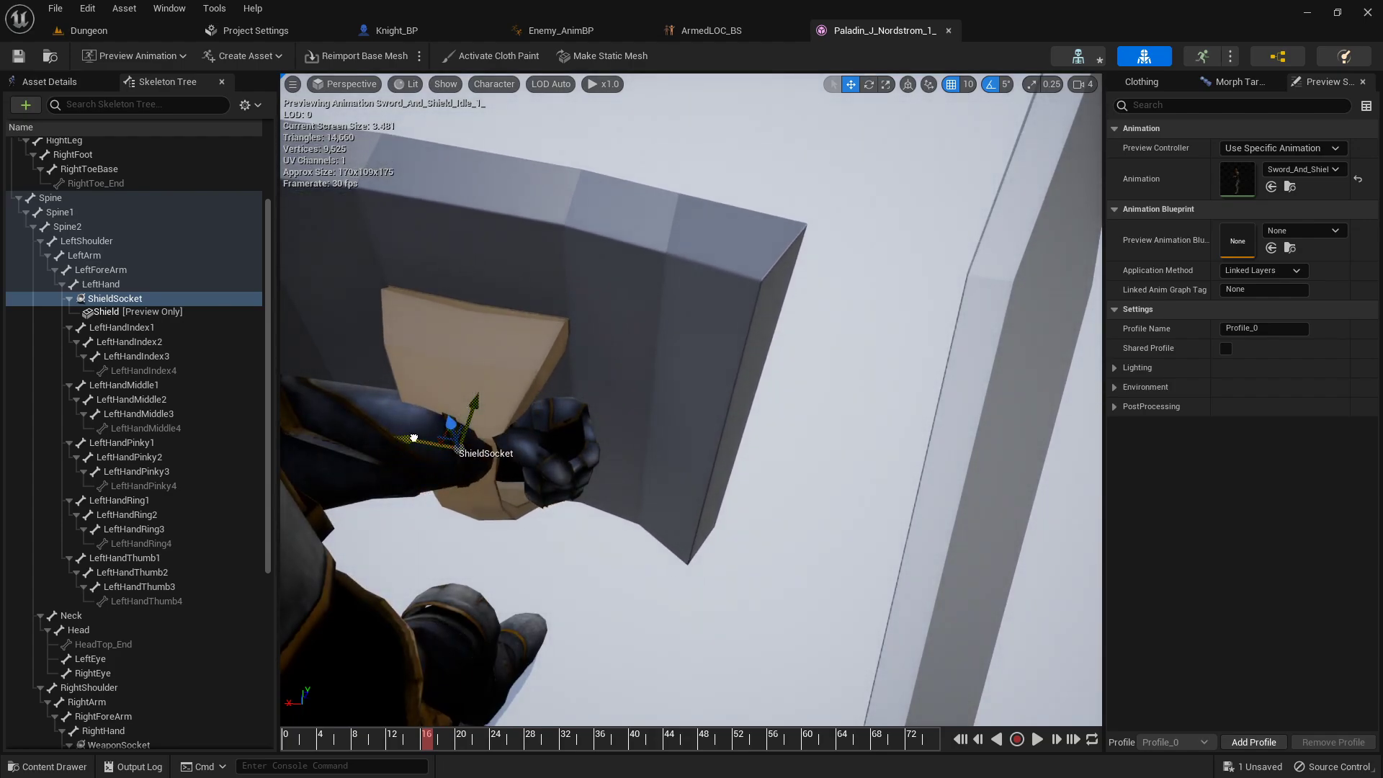
pyautogui.moveTo(414, 438); pyautogui.dragTo(535, 412)
pyautogui.moveTo(651, 413)
pyautogui.mouseDown(button='right')
pyautogui.moveTo(576, 412)
pyautogui.moveTo(651, 413)
pyautogui.mouseUp(button='right')
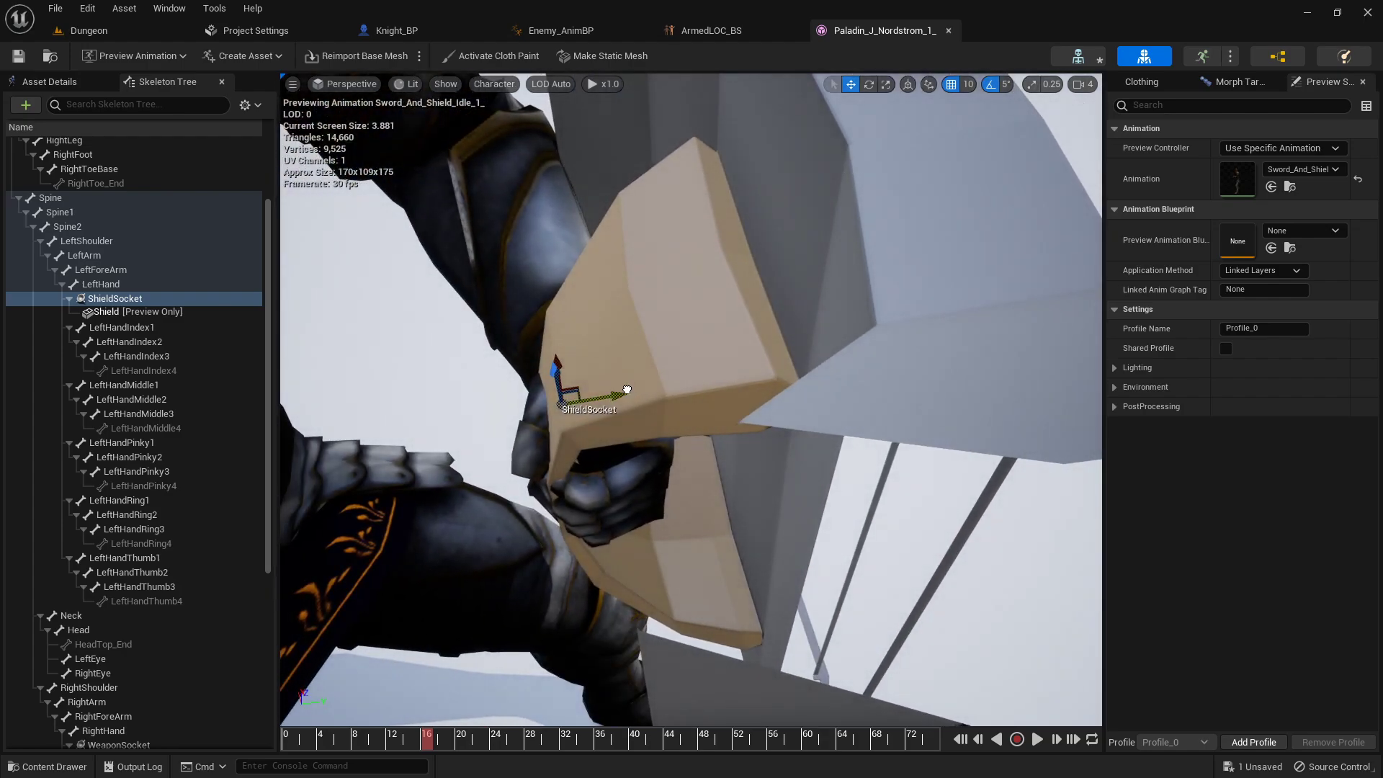
pyautogui.moveTo(627, 390); pyautogui.dragTo(659, 392)
# - Adjust the scale of ShieldSocket along the forearm direction to fit the shield's grip to the left hand
pyautogui.moveTo(728, 413); pyautogui.dragTo(608, 427, button='right')
pyautogui.press('r')
pyautogui.moveTo(581, 439); pyautogui.dragTo(539, 449)
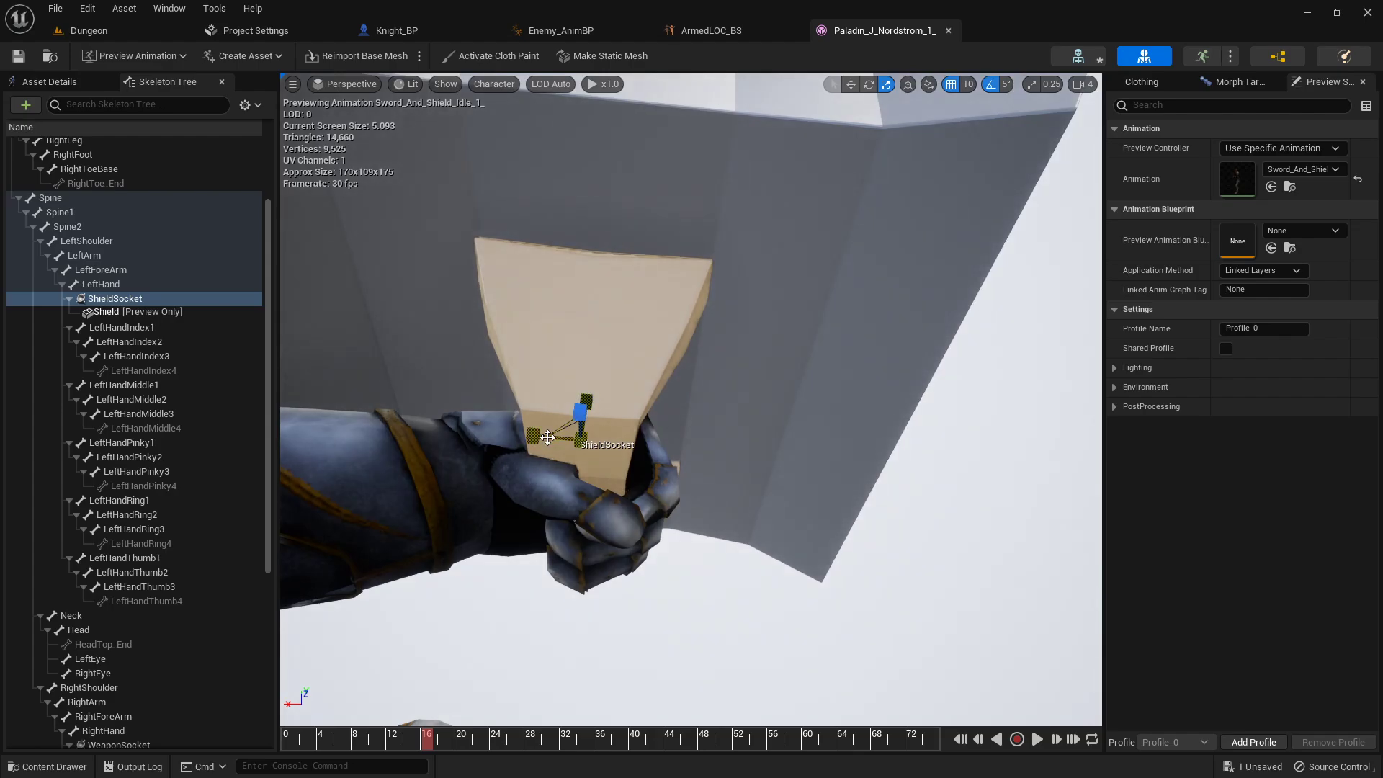
pyautogui.moveTo(712, 444); pyautogui.dragTo(497, 439, button='right')
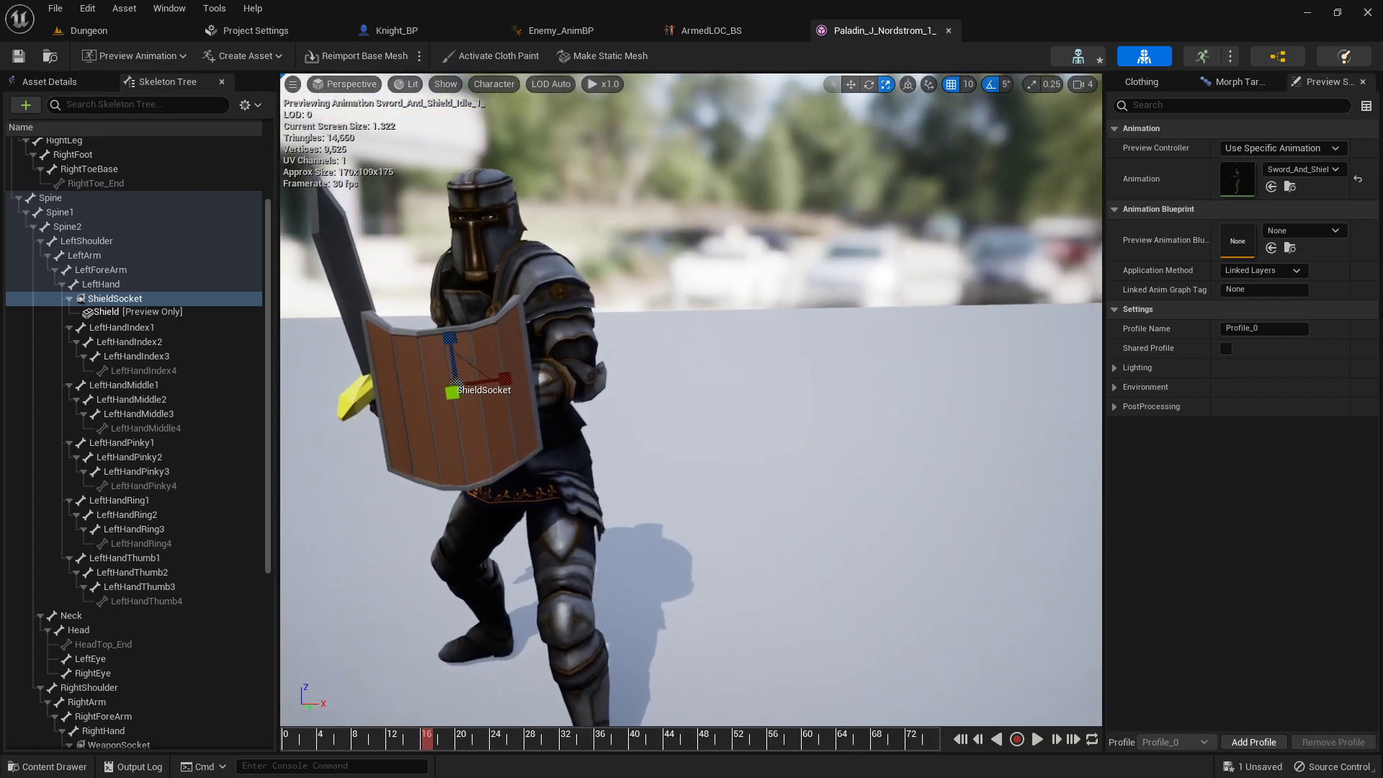
# - Rotate ShieldSocket by -5 degrees to straighten the shield as seen from the knight's front
pyautogui.moveTo(660, 433); pyautogui.dragTo(670, 436, button='right')
pyautogui.press('a')
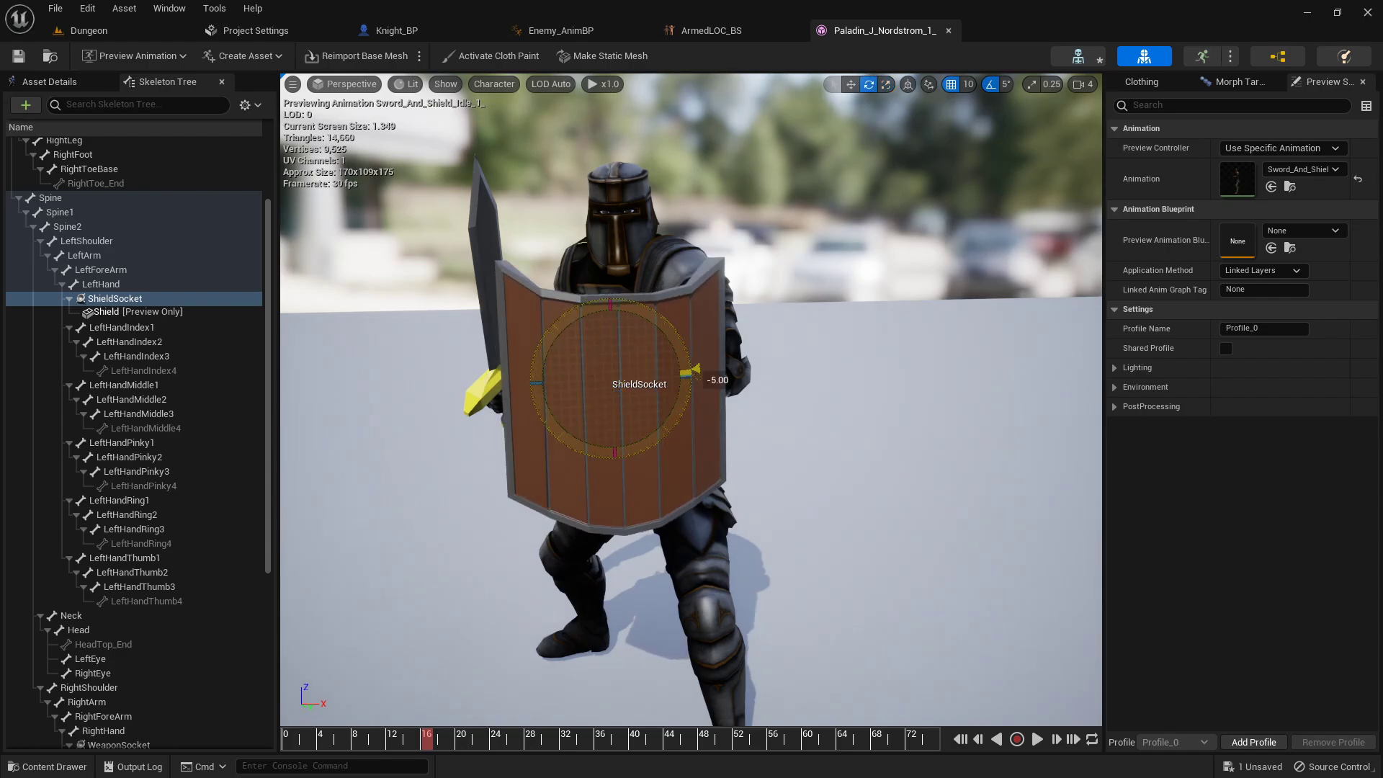
pyautogui.press('a')
pyautogui.moveTo(725, 362); pyautogui.dragTo(625, 388, button='right')
pyautogui.press('d')
# - Shift ShieldSocket sideways across the knight's front and check the shield grip against the left hand up close
pyautogui.press('w')
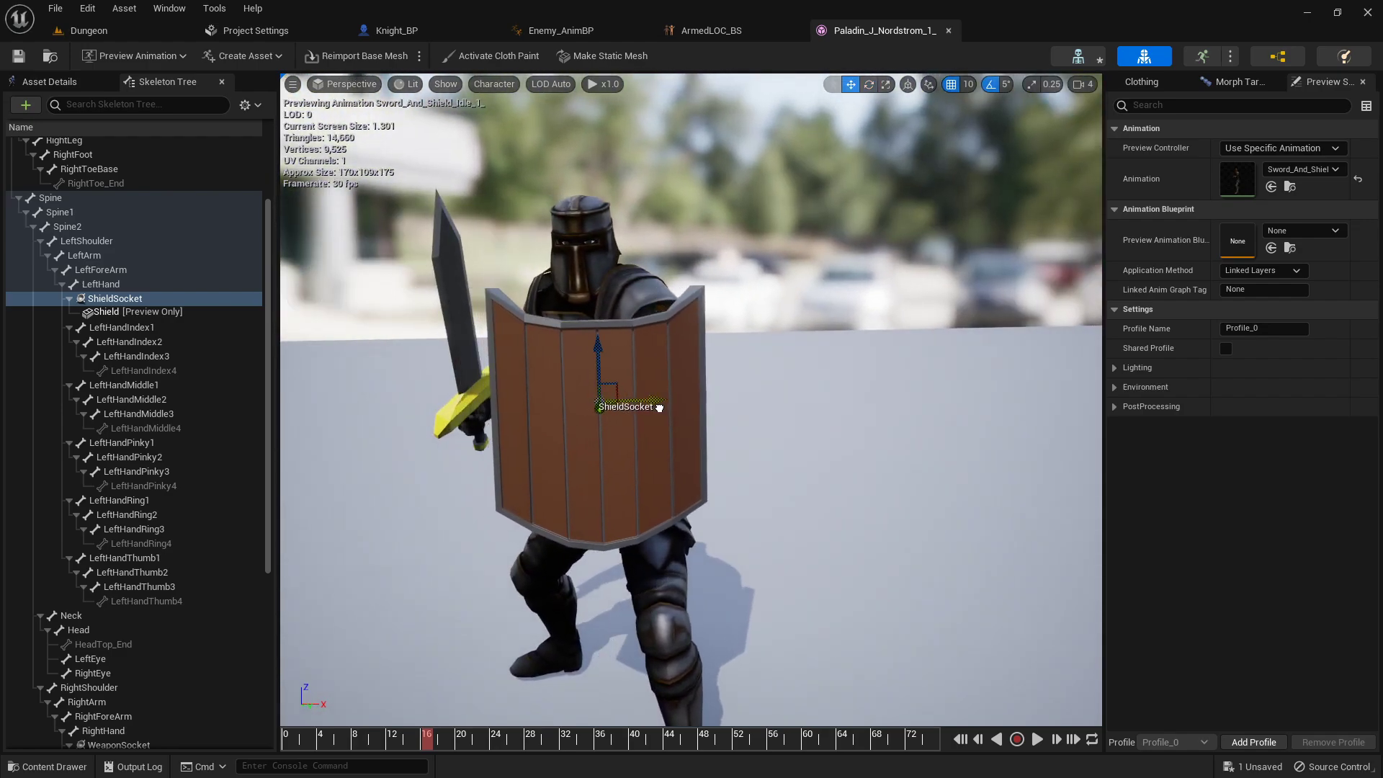
pyautogui.press('a')
pyautogui.moveTo(741, 448); pyautogui.dragTo(965, 447, button='right')
pyautogui.press('a')
pyautogui.press('w')
pyautogui.press('d')
pyautogui.press('d')
pyautogui.moveTo(731, 389); pyautogui.dragTo(587, 409, button='right')
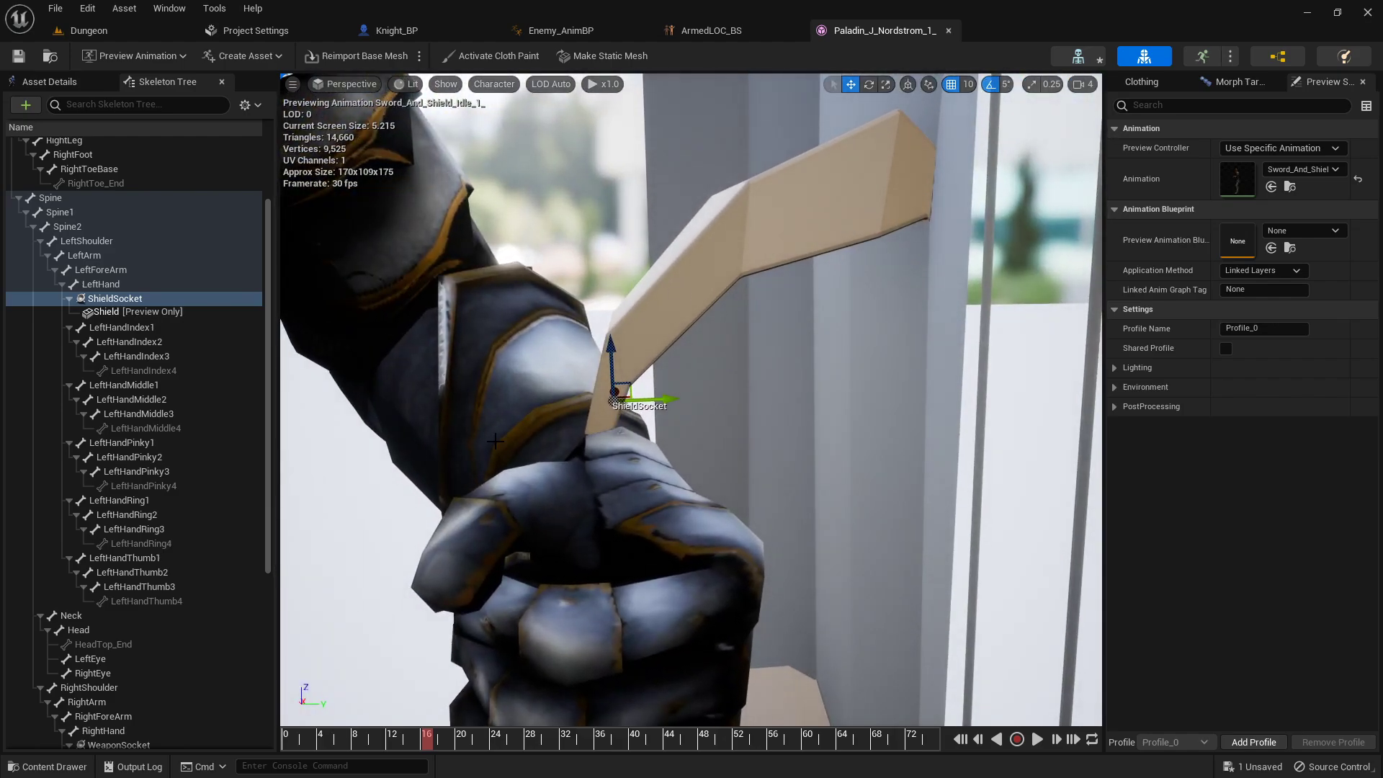
pyautogui.moveTo(495, 441); pyautogui.dragTo(450, 482, button='right')
pyautogui.press('a')
pyautogui.press('s')
pyautogui.press('d')
pyautogui.press('s')
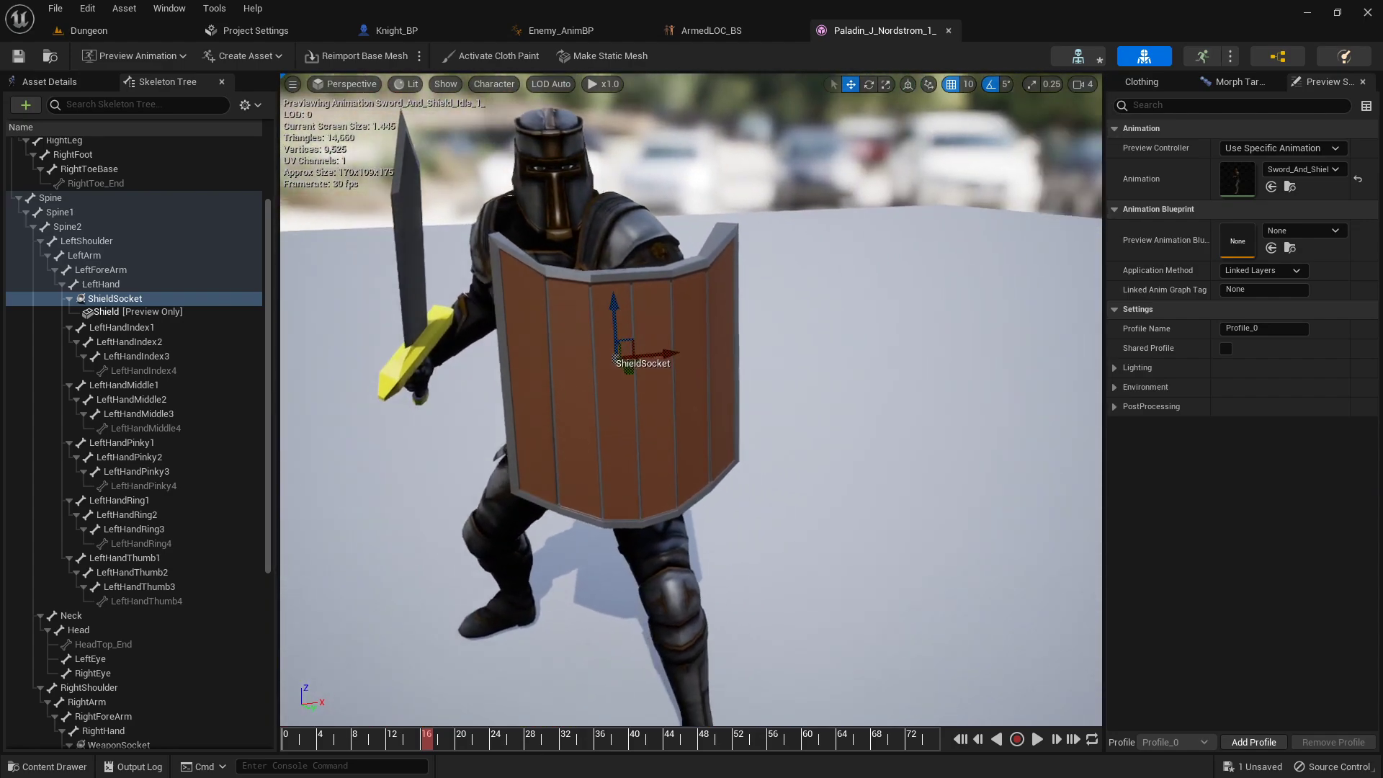
# - Inspect the sword and shield in the idle pose from the front and side, and return to the Dungeon level
pyautogui.moveTo(692, 400); pyautogui.dragTo(662, 399, button='right')
pyautogui.moveTo(662, 400); pyautogui.dragTo(662, 371, button='middle')
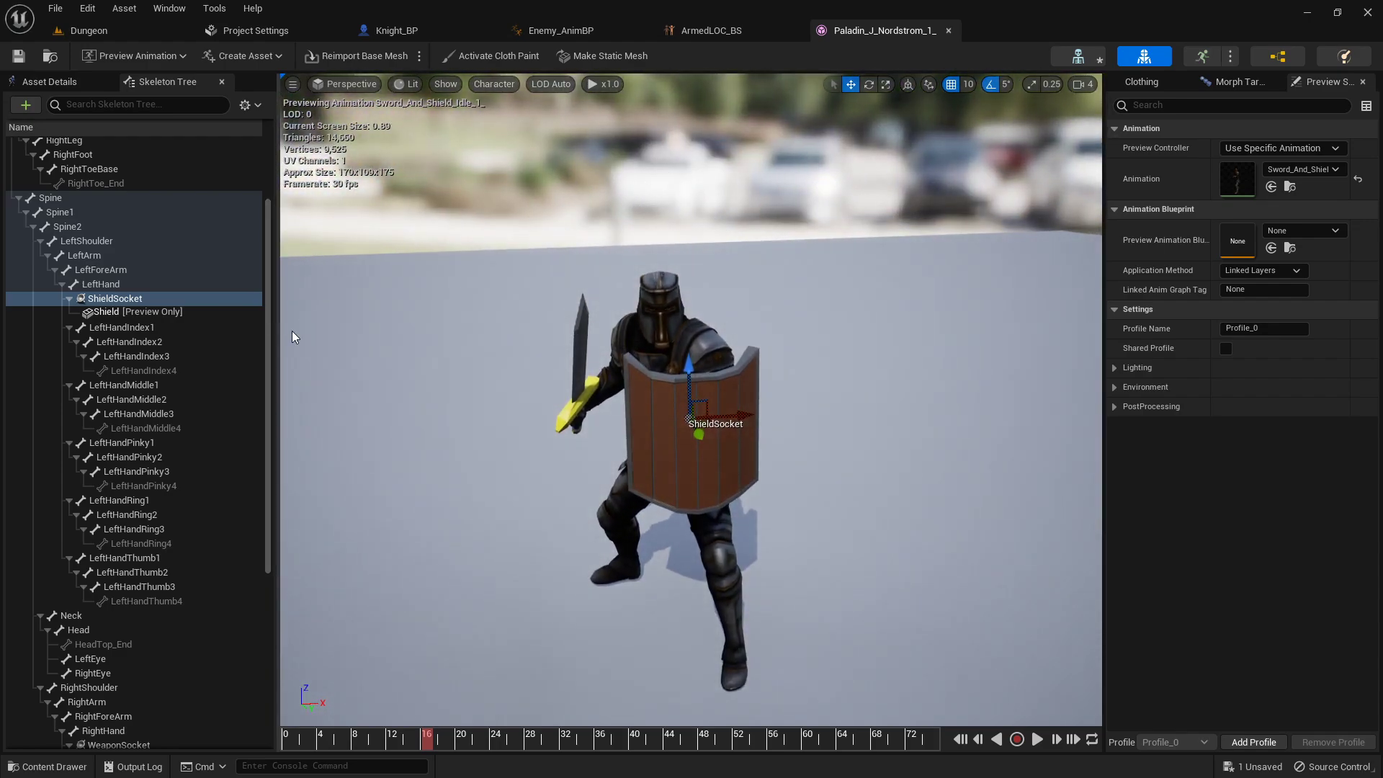
pyautogui.moveTo(655, 405); pyautogui.dragTo(865, 407, button='right')
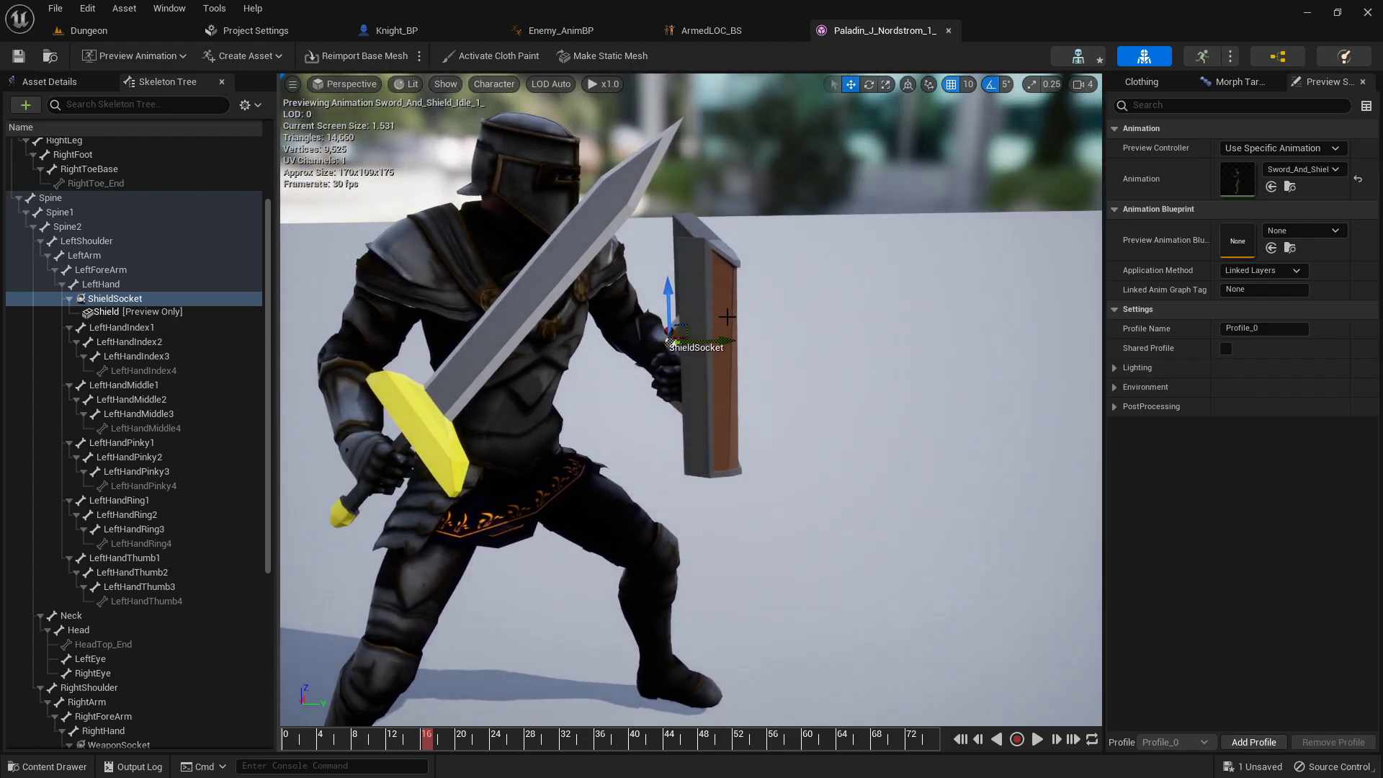
pyautogui.moveTo(772, 397); pyautogui.dragTo(690, 360, button='right')
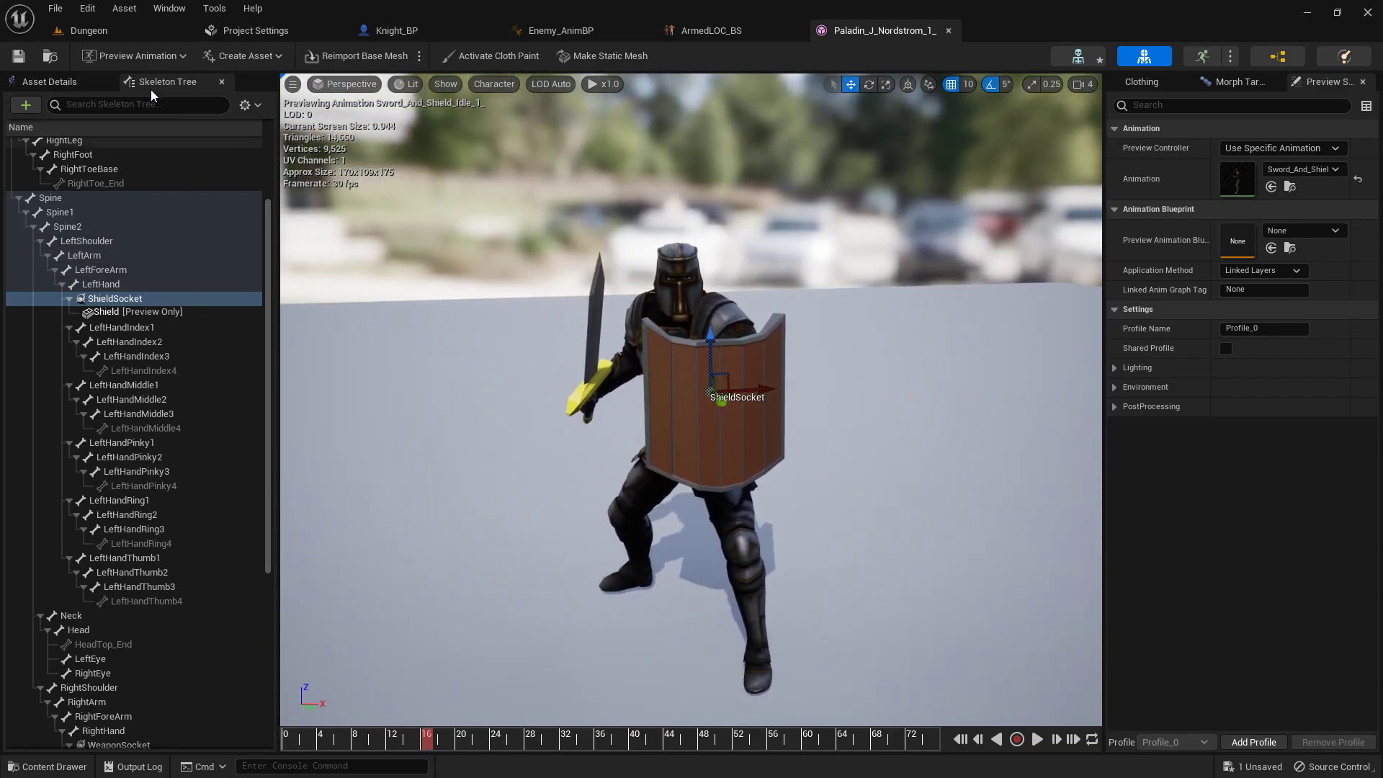
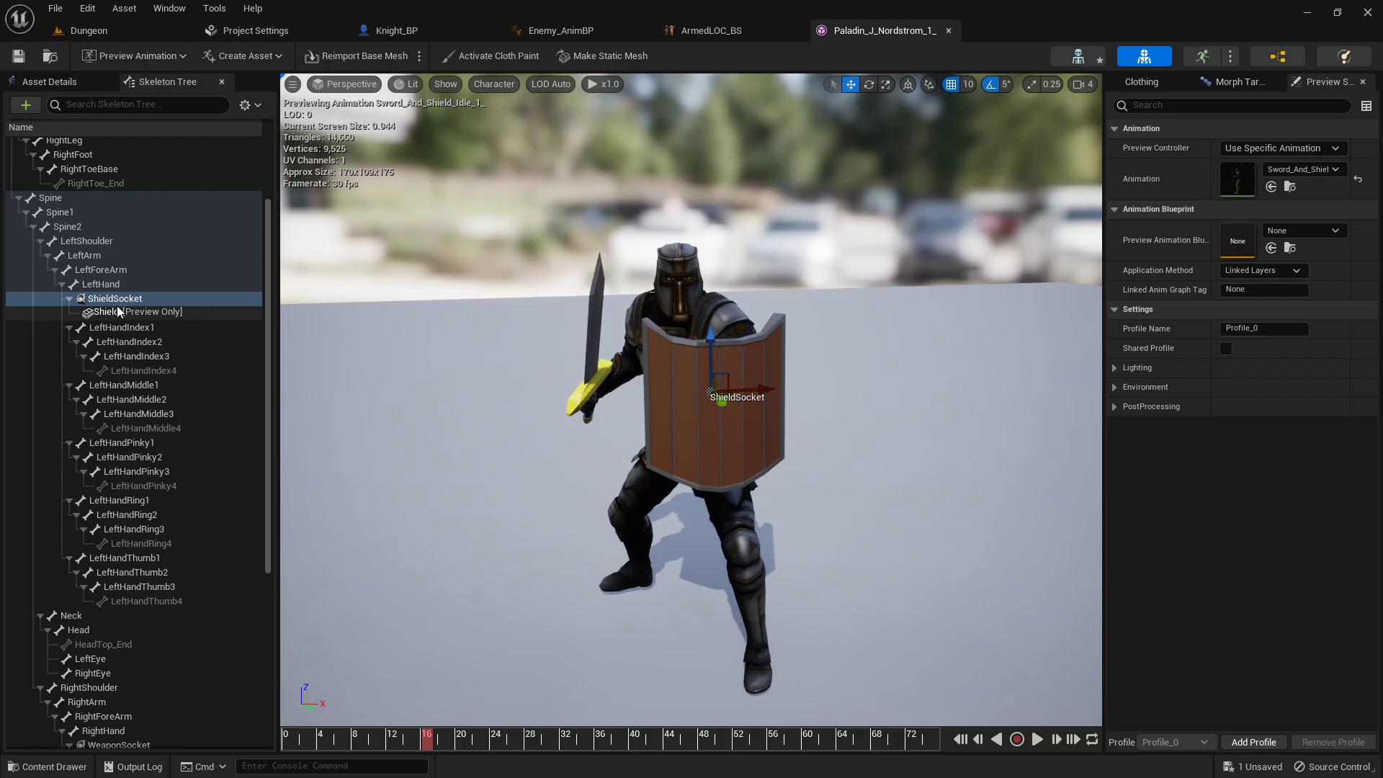
pyautogui.click(129, 23)
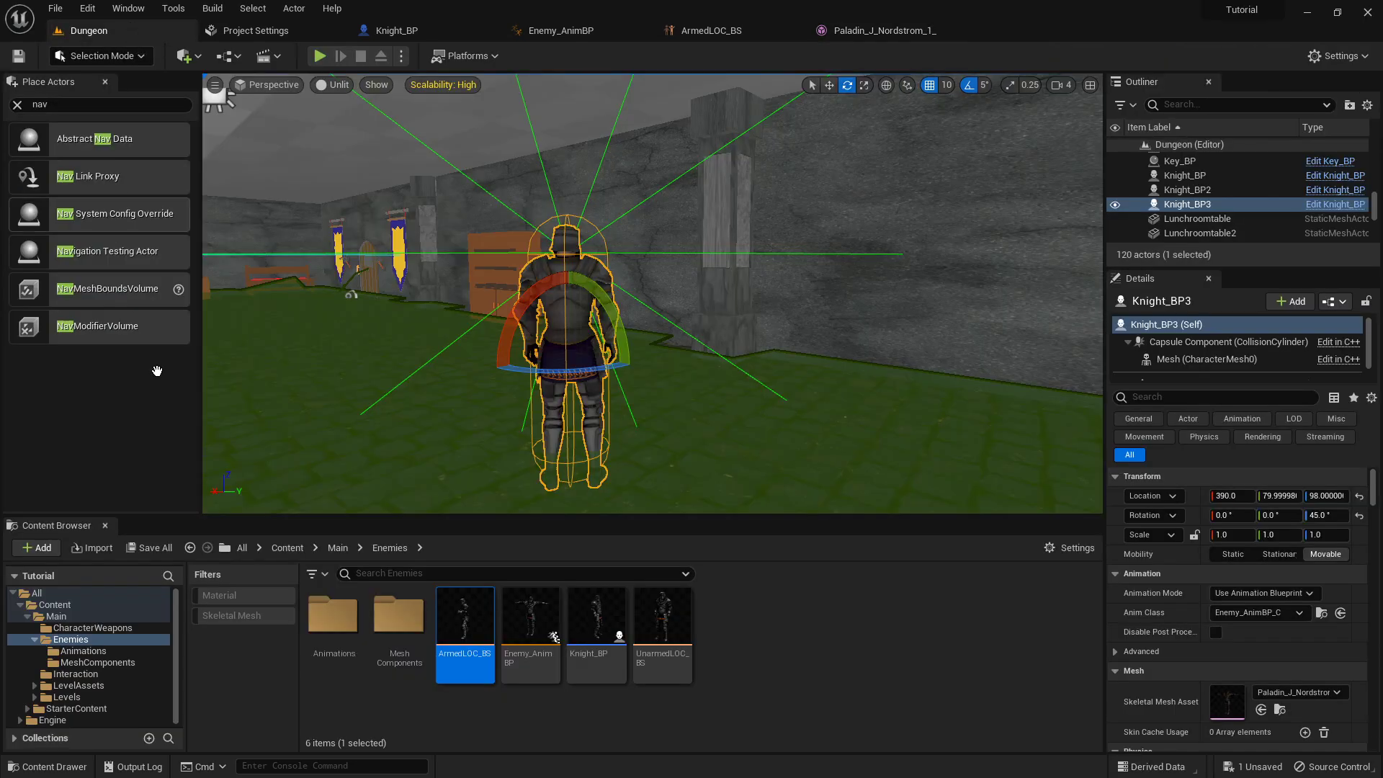
# - Save all unsaved content, including the modified Paladin skeleton asset
pyautogui.click(150, 548)
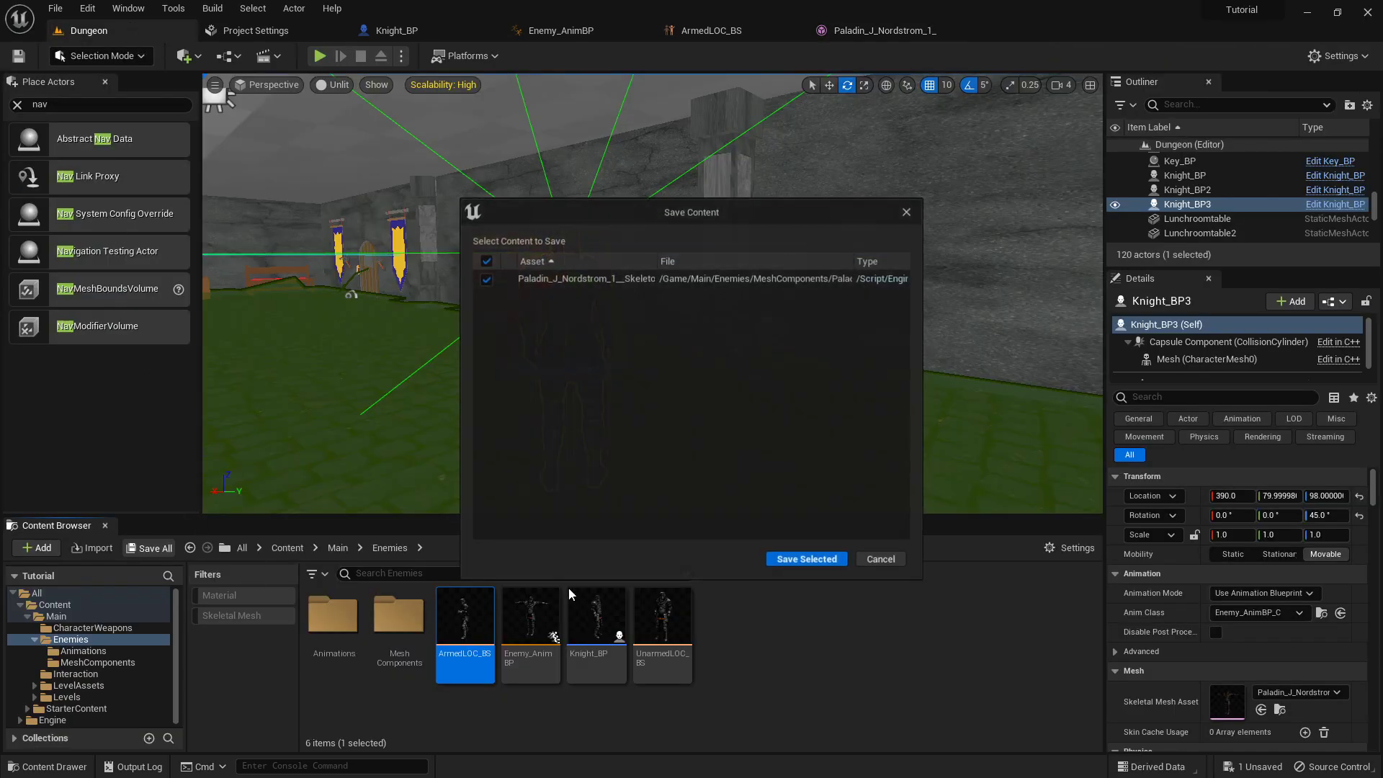
pyautogui.click(785, 561)
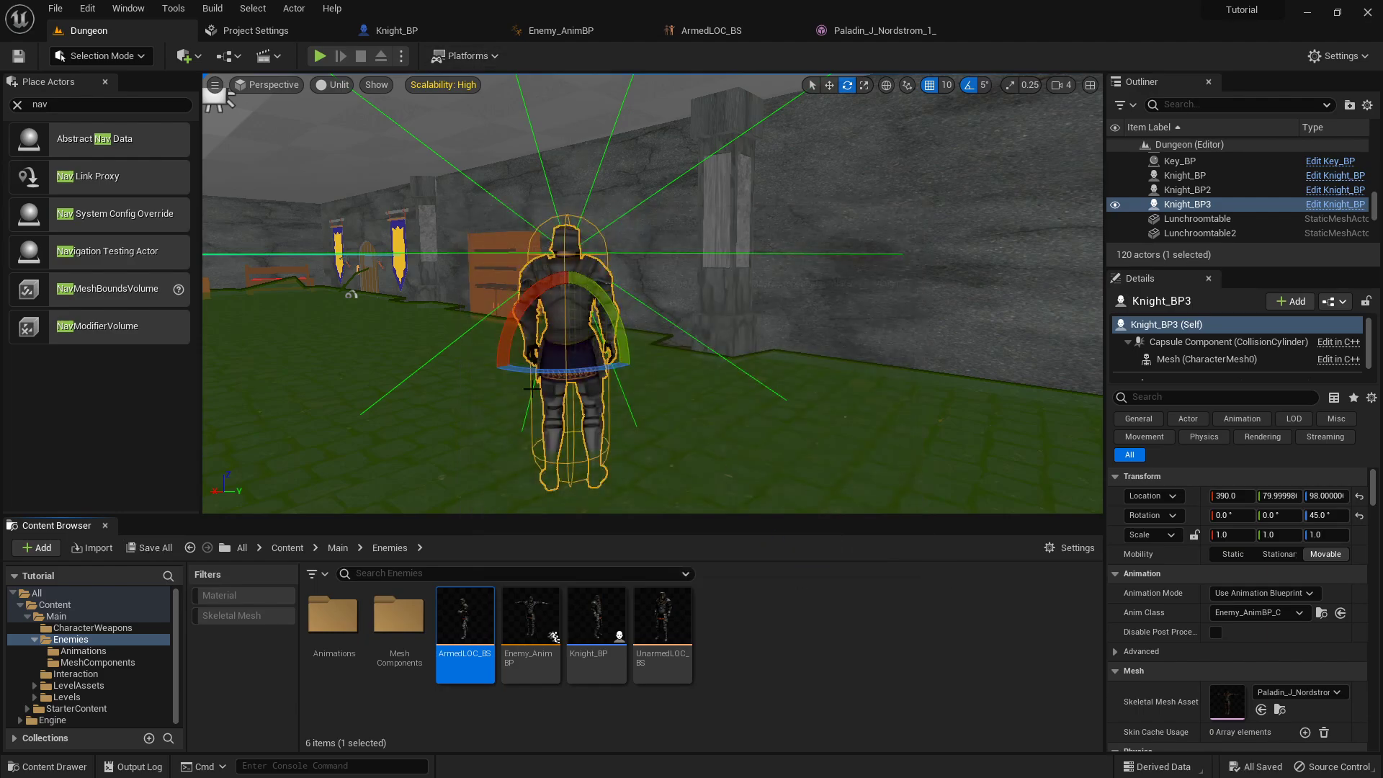
# - Add a new function named SpawnGear to the Knight_BP blueprint
pyautogui.click(596, 623)
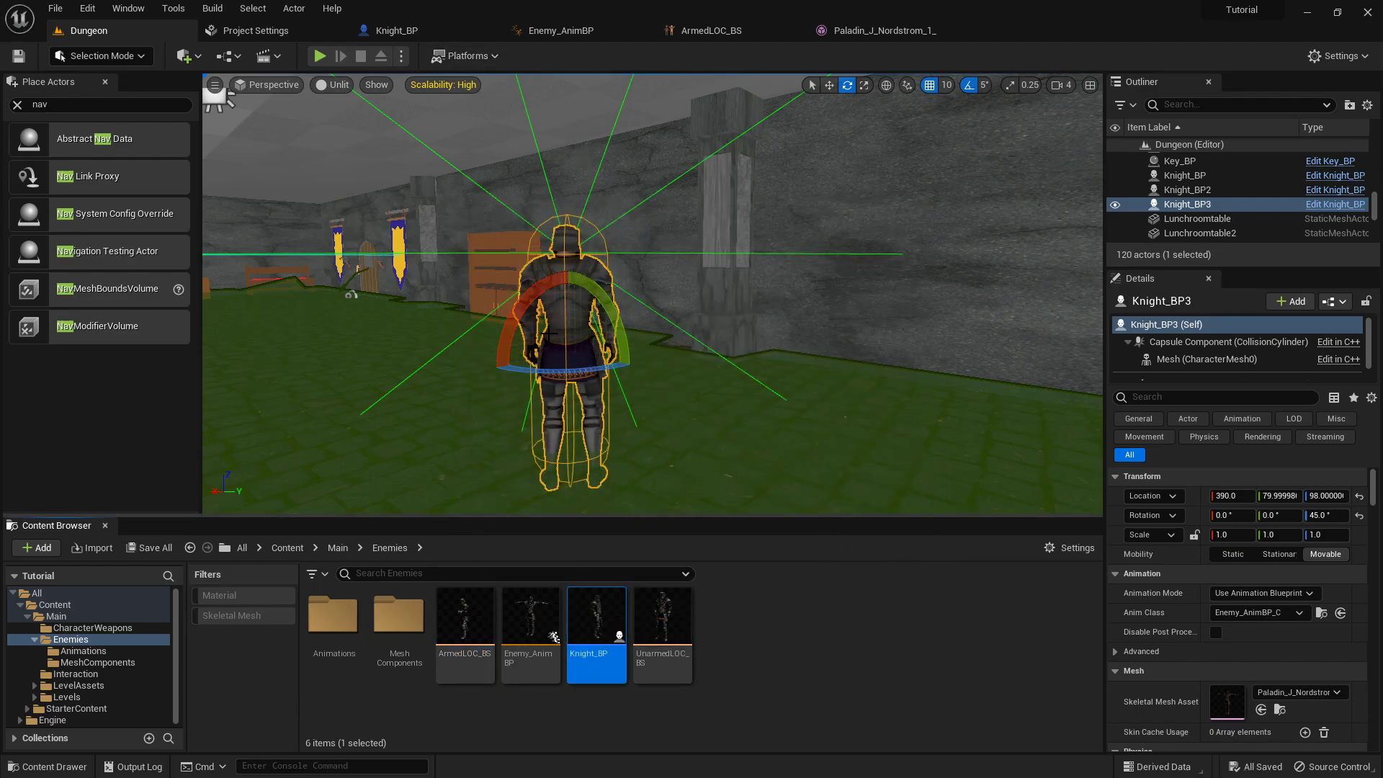
pyautogui.click(396, 30)
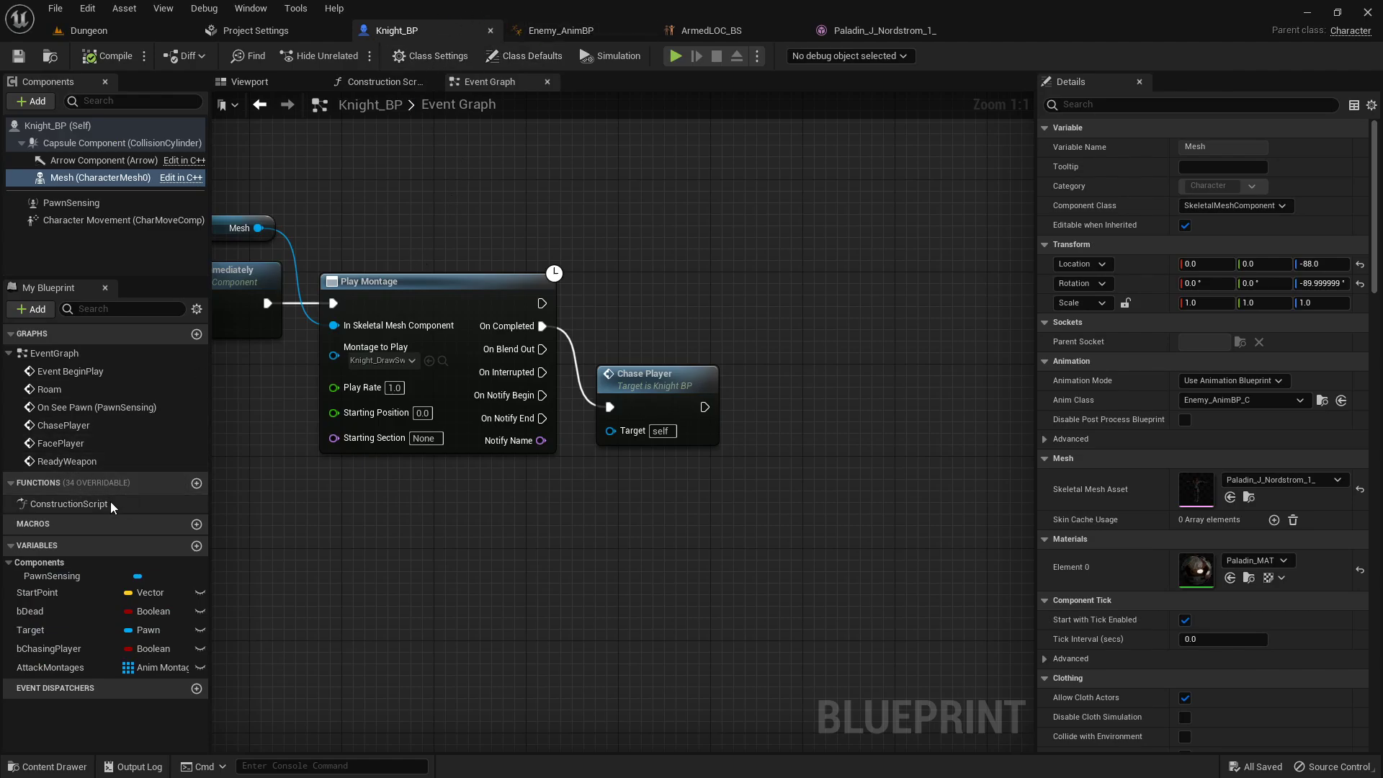
pyautogui.click(196, 483)
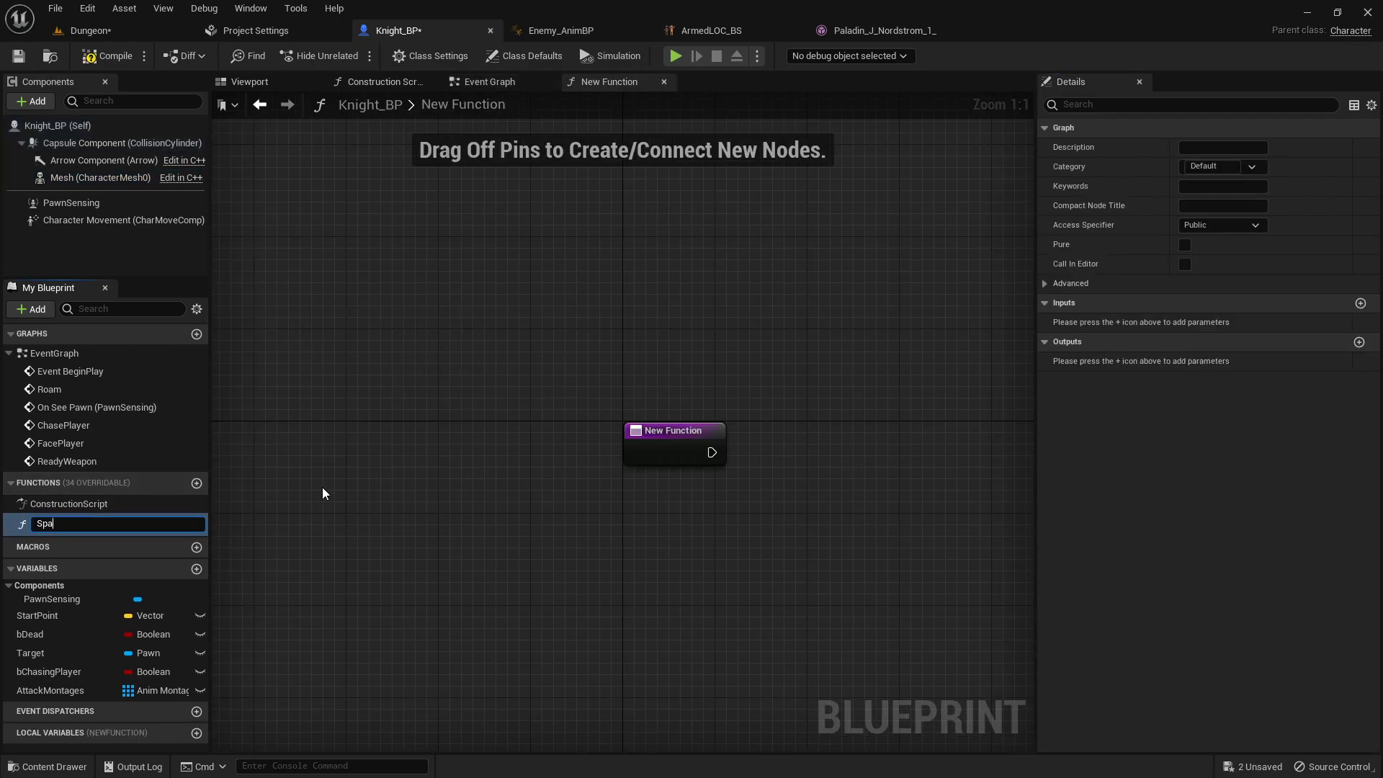
pyautogui.write('SpawnGear')
pyautogui.press('Return')
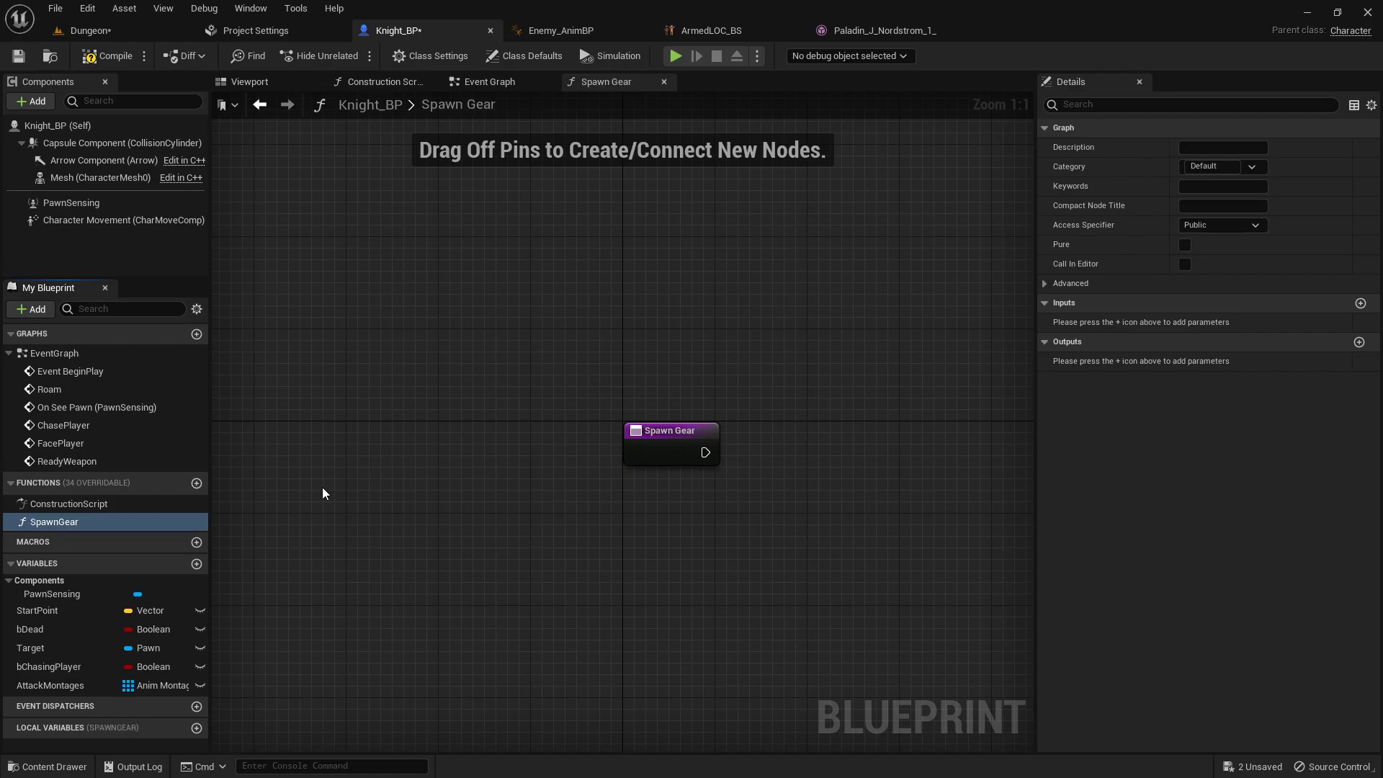
# - Add a Spawn Actor from Class node connected to the Spawn Gear entry's execution output and align it beside the entry
pyautogui.moveTo(707, 457); pyautogui.dragTo(523, 405, button='right')
pyautogui.moveTo(422, 497); pyautogui.dragTo(354, 520, button='right')
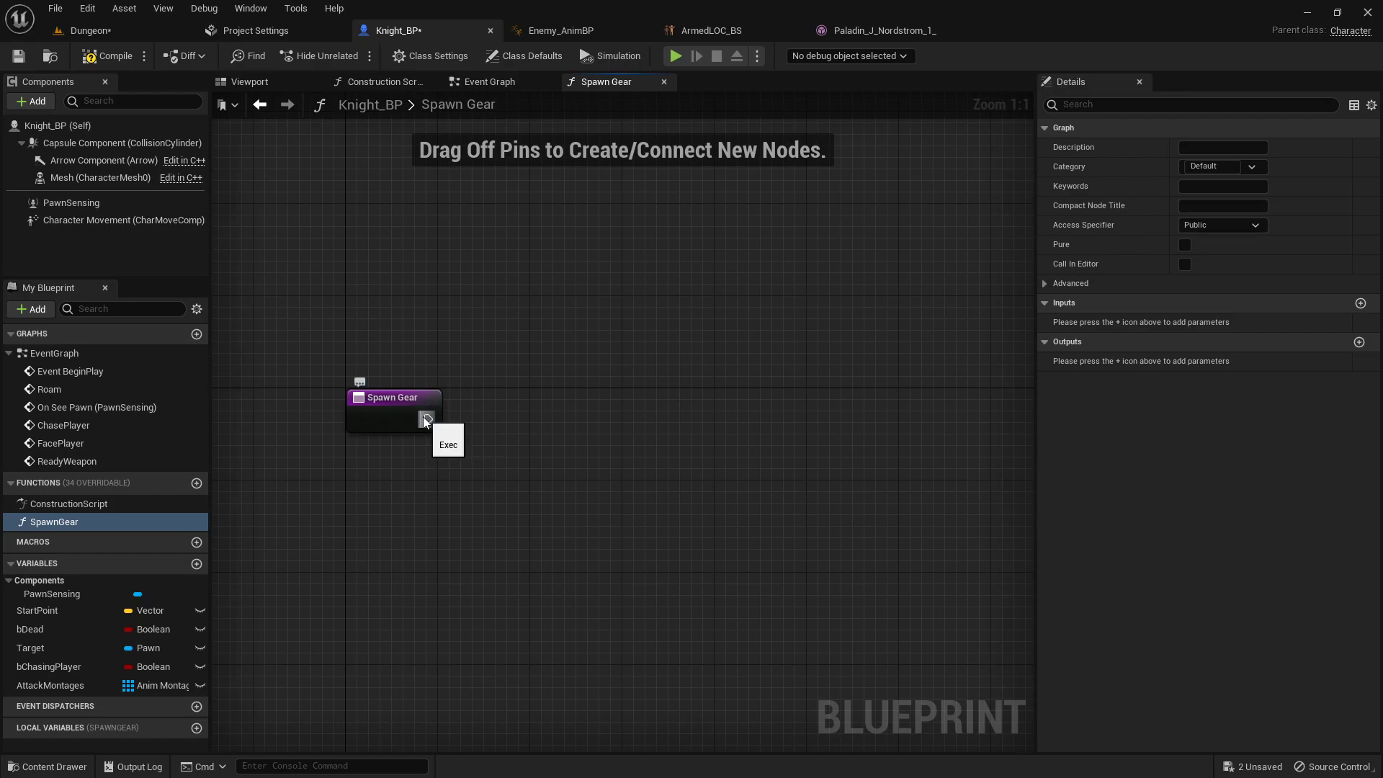
pyautogui.moveTo(425, 420); pyautogui.dragTo(508, 420)
pyautogui.write('spawn a')
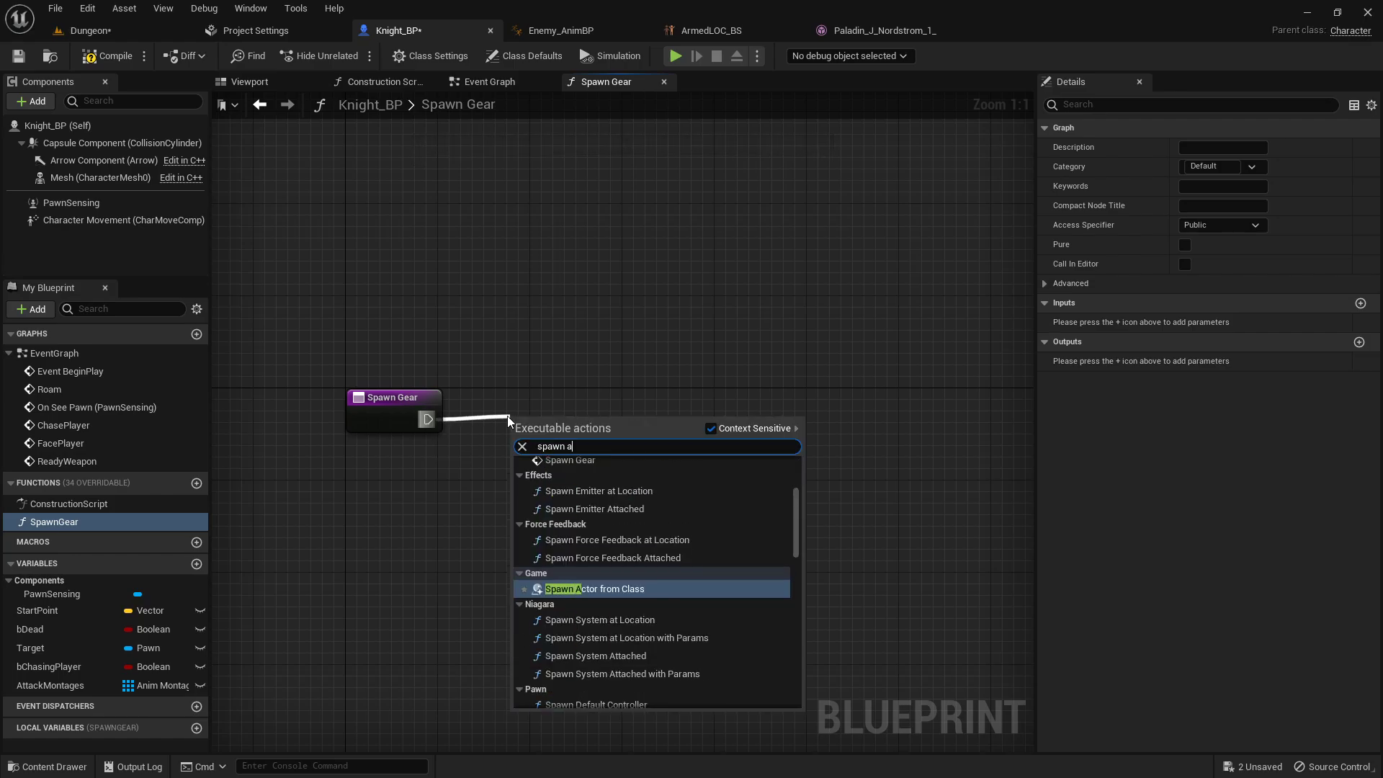
pyautogui.write('ctor form')
pyautogui.press('BackSpace')
pyautogui.press('BackSpace')
pyautogui.press('BackSpace')
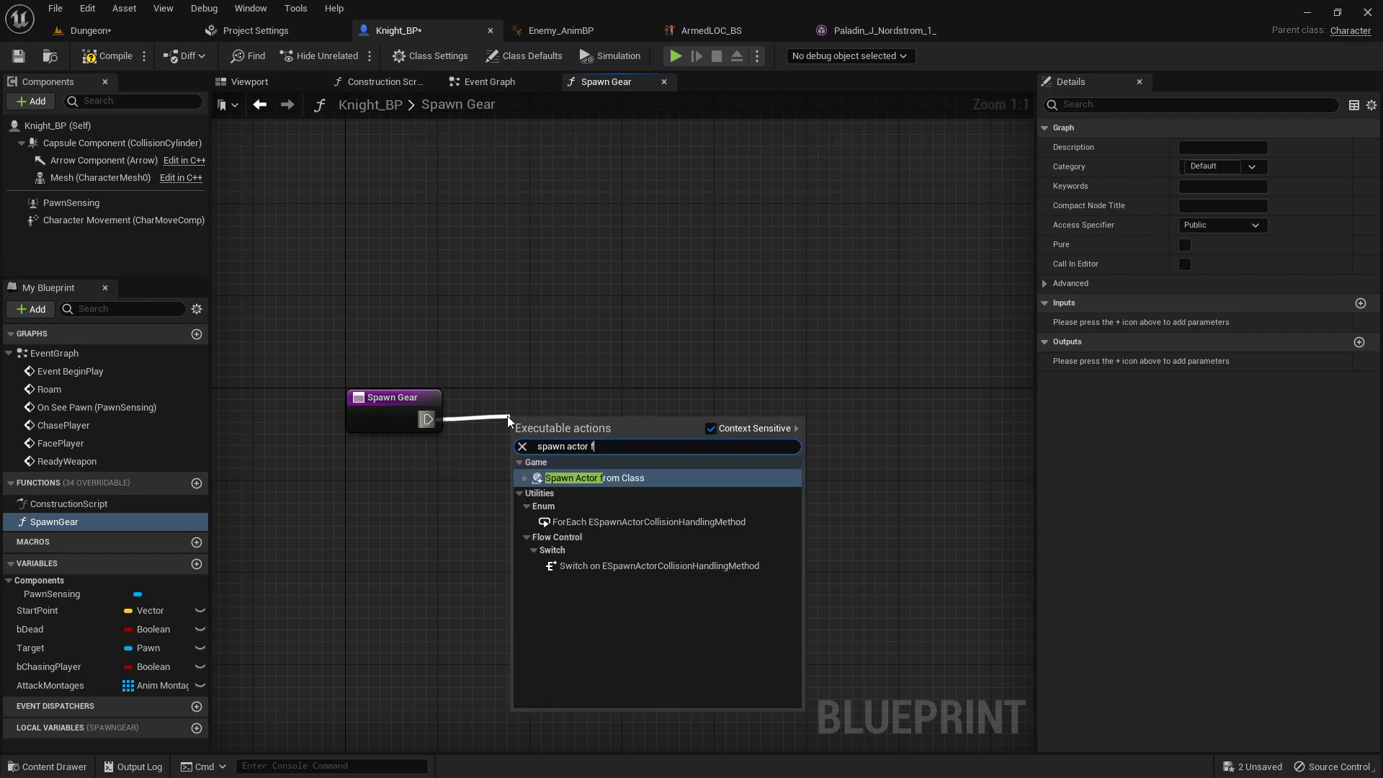
pyautogui.write('rom')
pyautogui.press('Return')
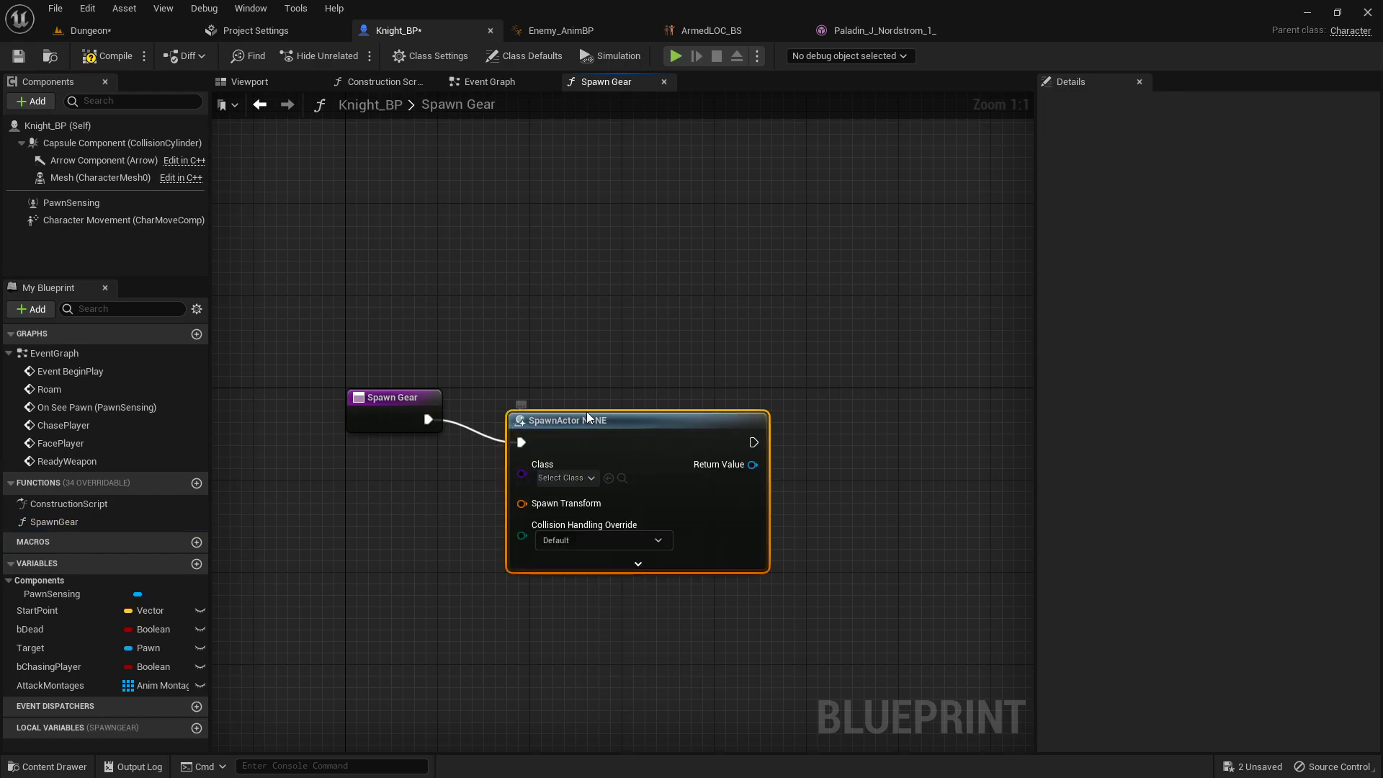
pyautogui.moveTo(586, 419); pyautogui.dragTo(563, 396)
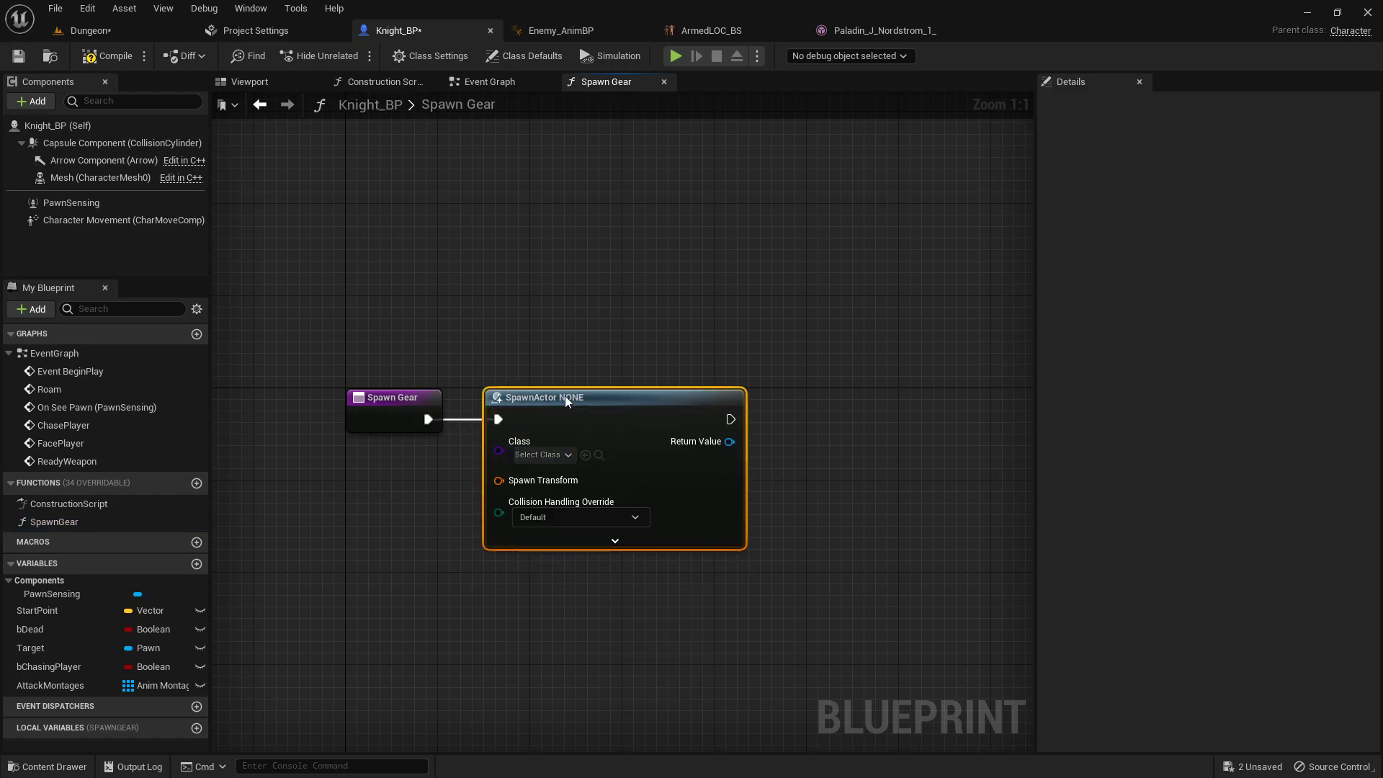
pyautogui.click(541, 454)
pyautogui.write('s')
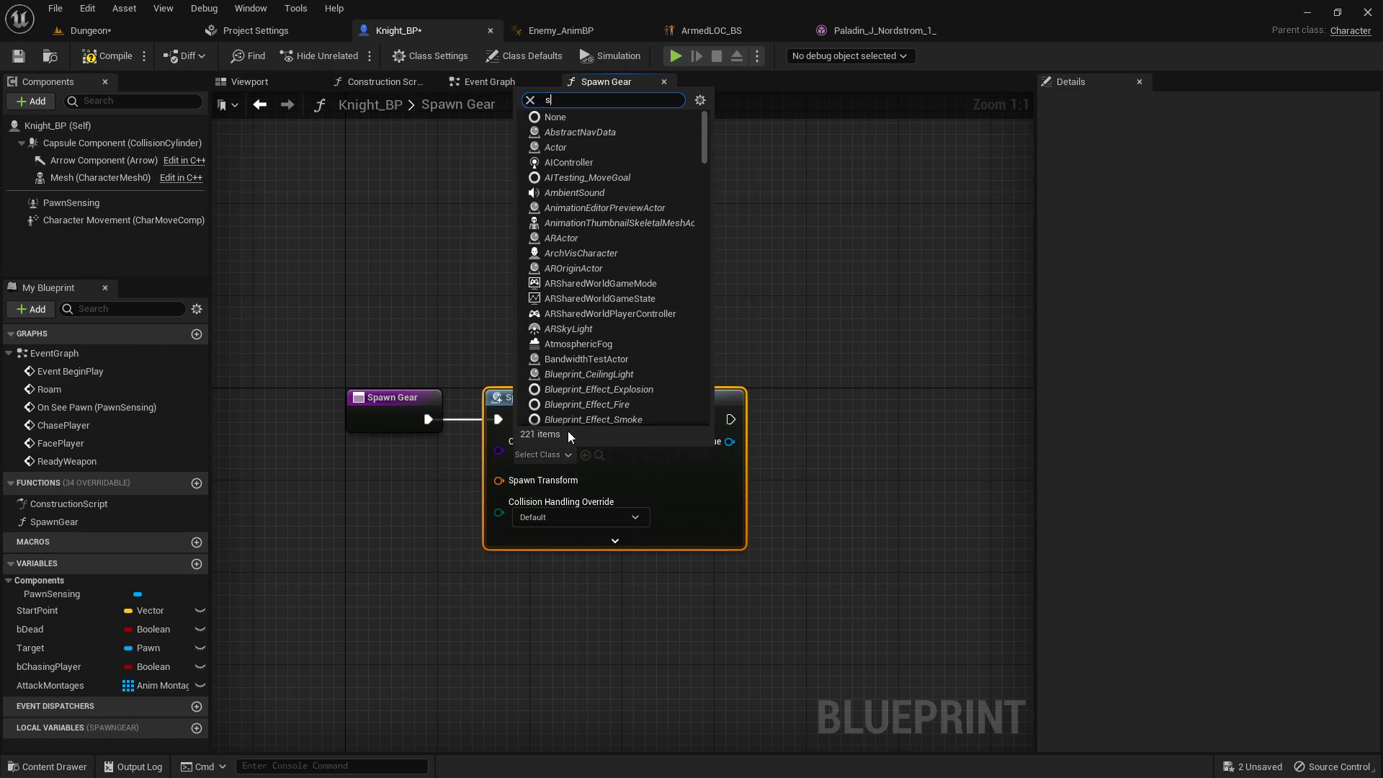
pyautogui.write('word')
pyautogui.click(477, 285)
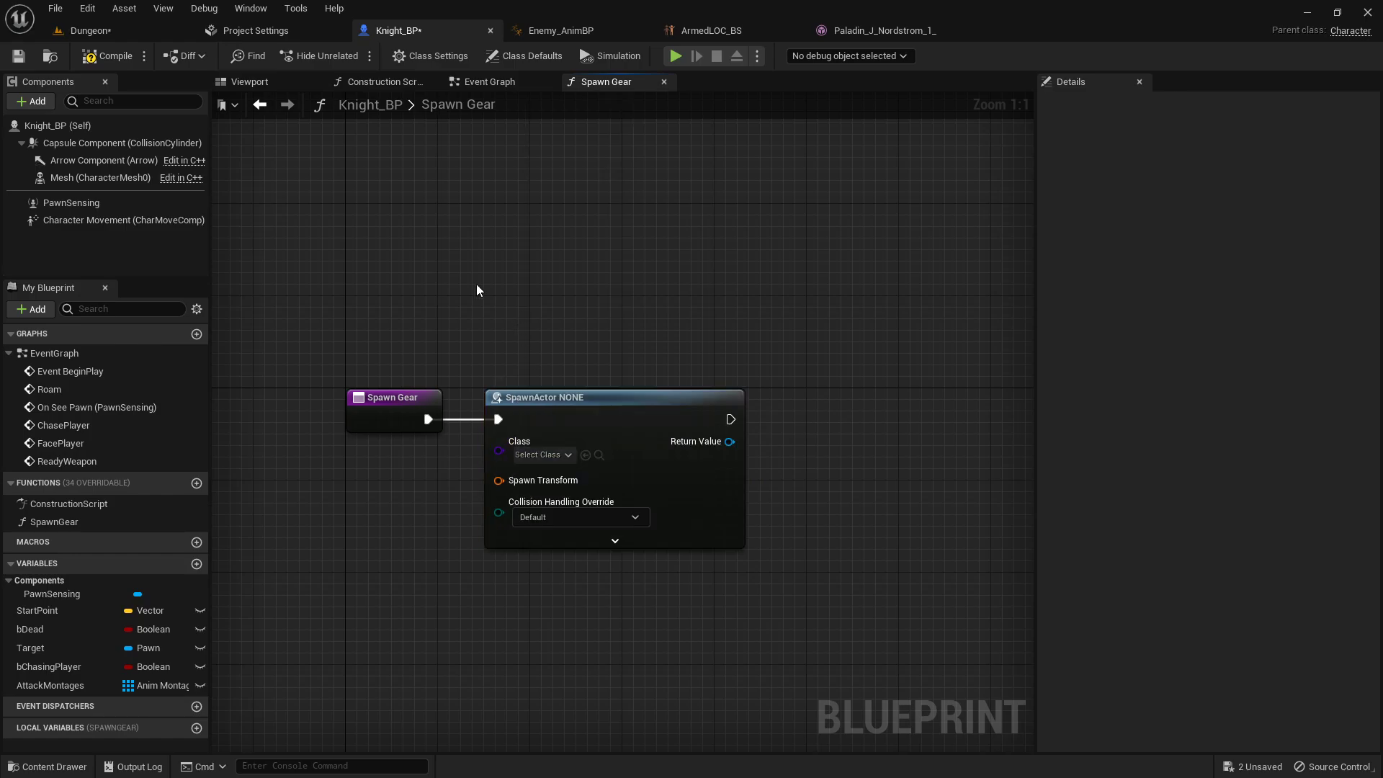
# - Return to the Dungeon level, create a folder named Gear inside the Enemies folder and open it
pyautogui.click(88, 31)
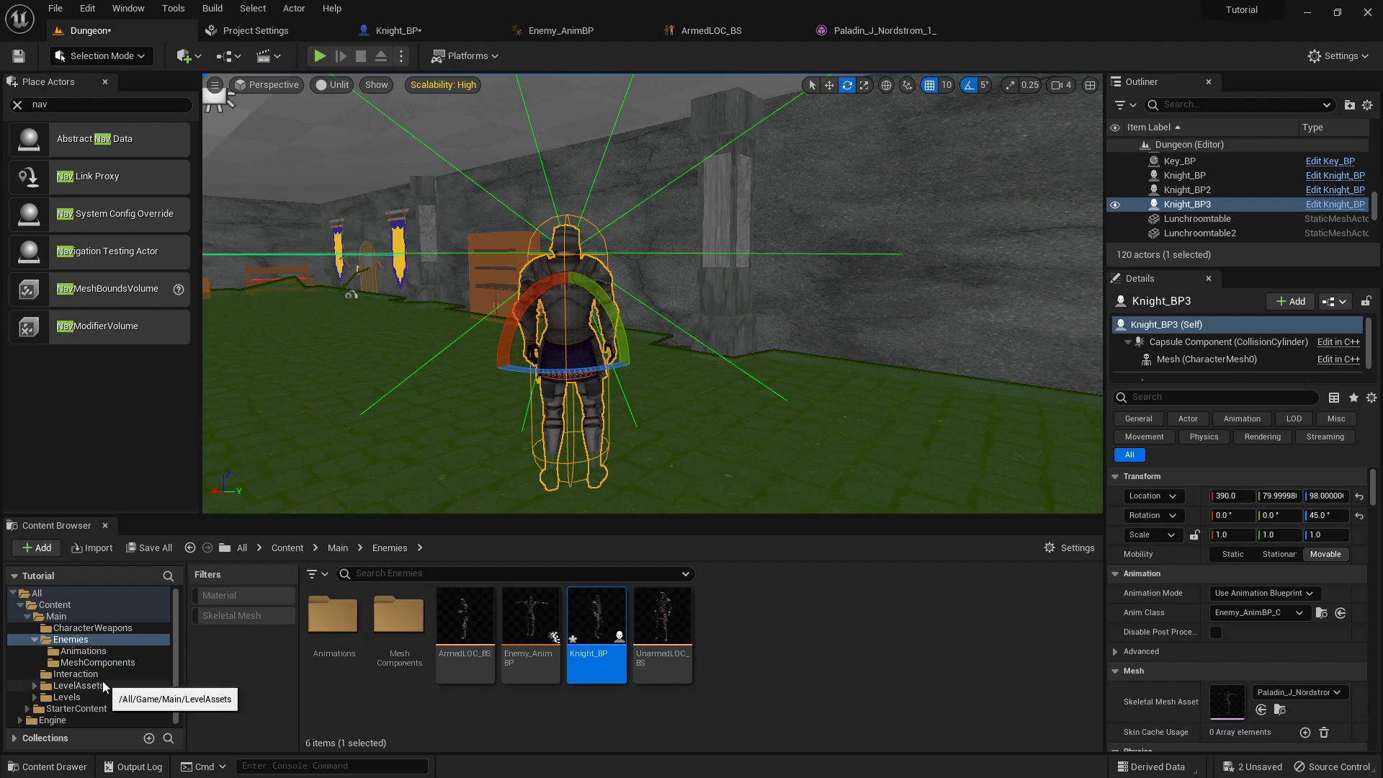
pyautogui.click(99, 628)
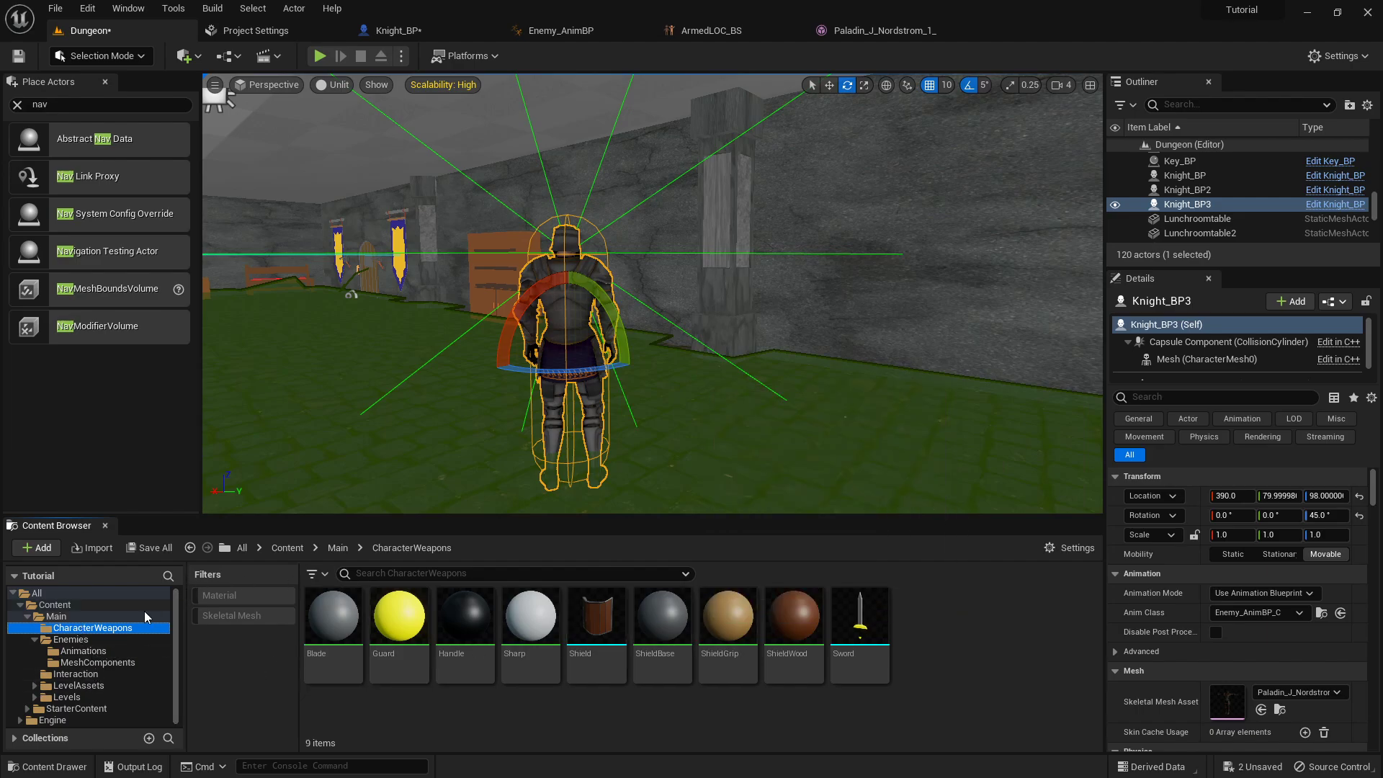
pyautogui.click(71, 639)
pyautogui.rightClick(750, 638)
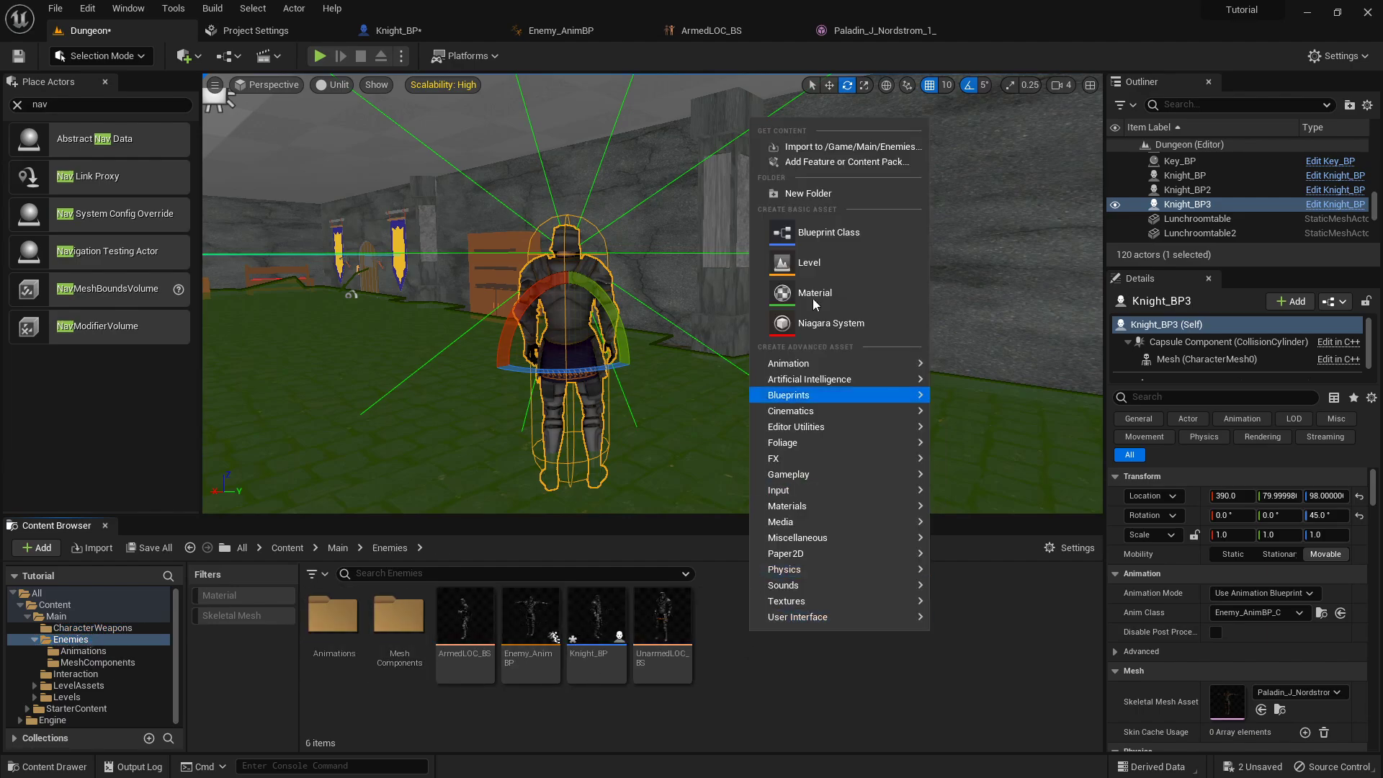
pyautogui.click(827, 194)
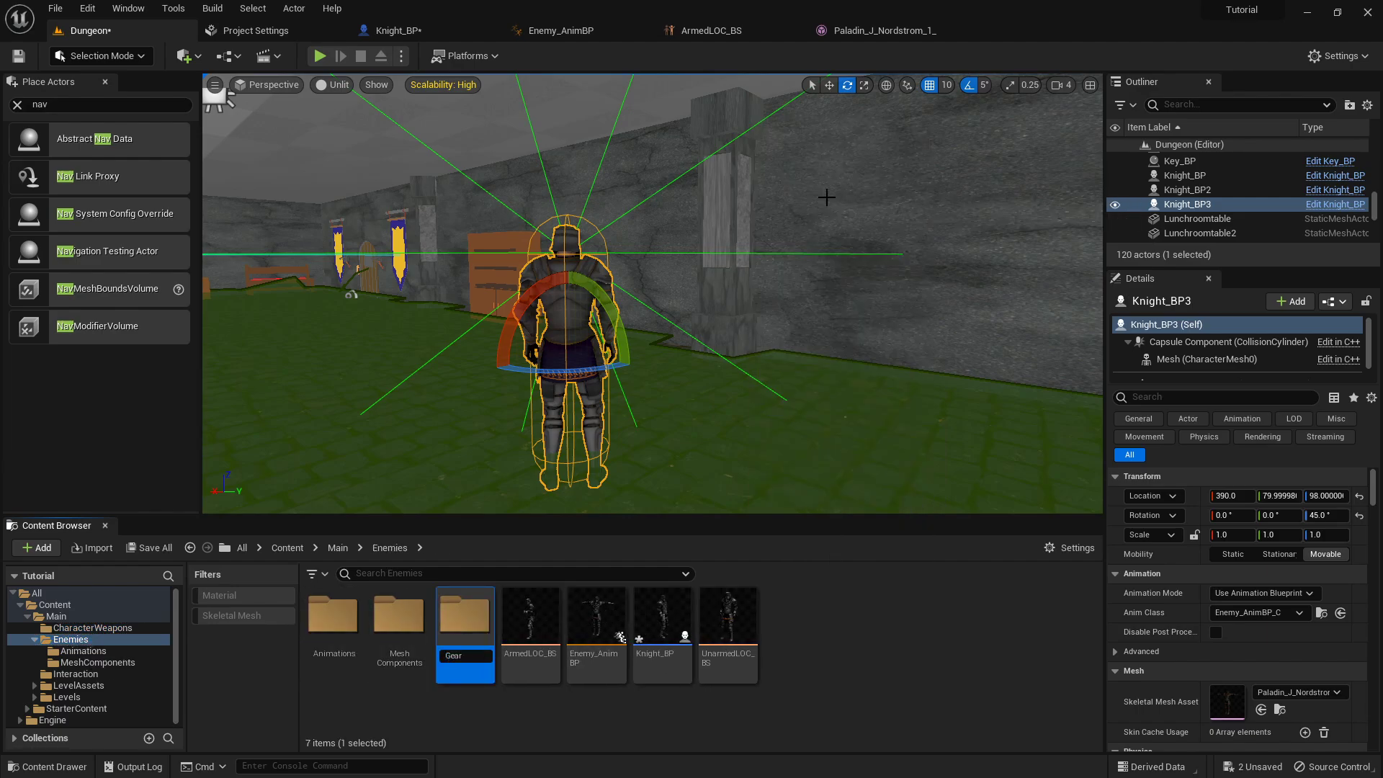
pyautogui.write('Gear')
pyautogui.press('Return')
pyautogui.doubleClick(410, 624)
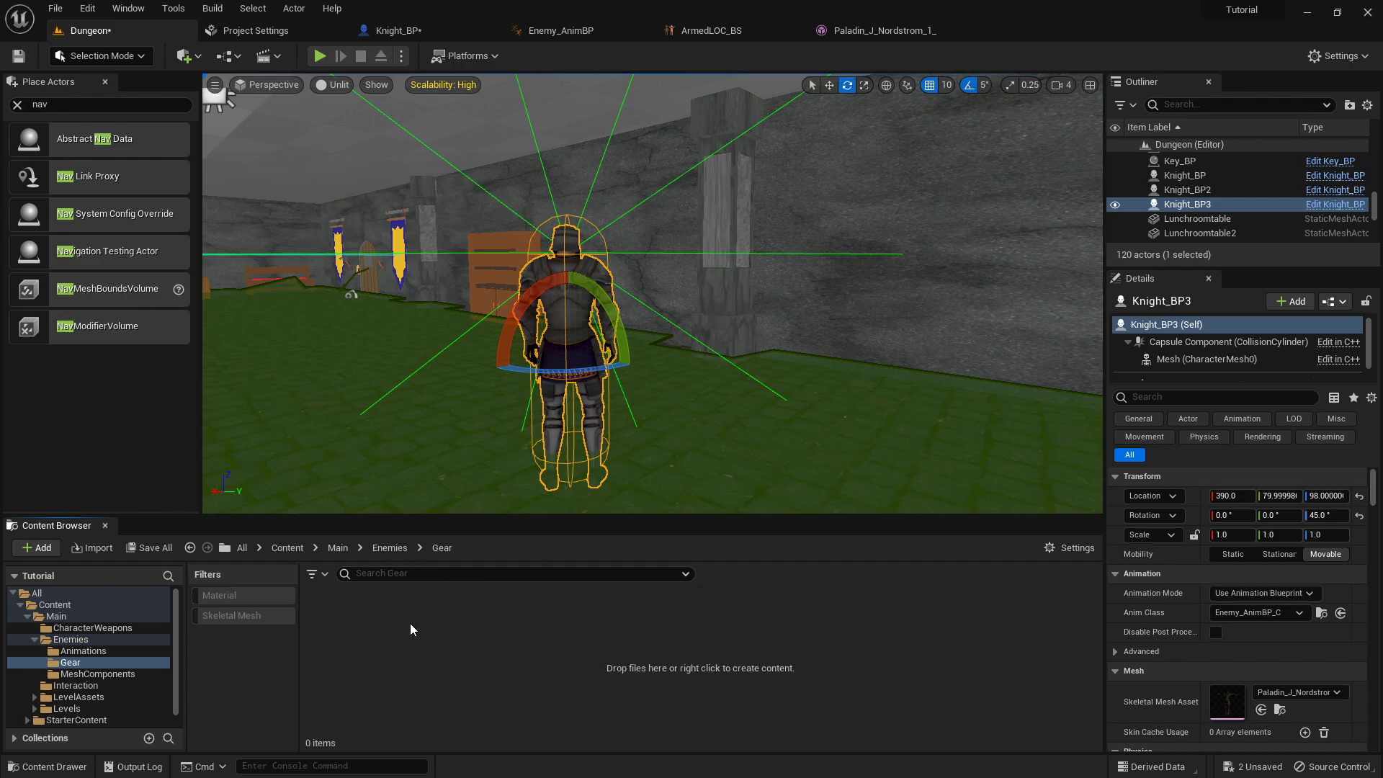
# - Create an Actor blueprint class named Sword_BP in the Gear folder
pyautogui.rightClick(343, 612)
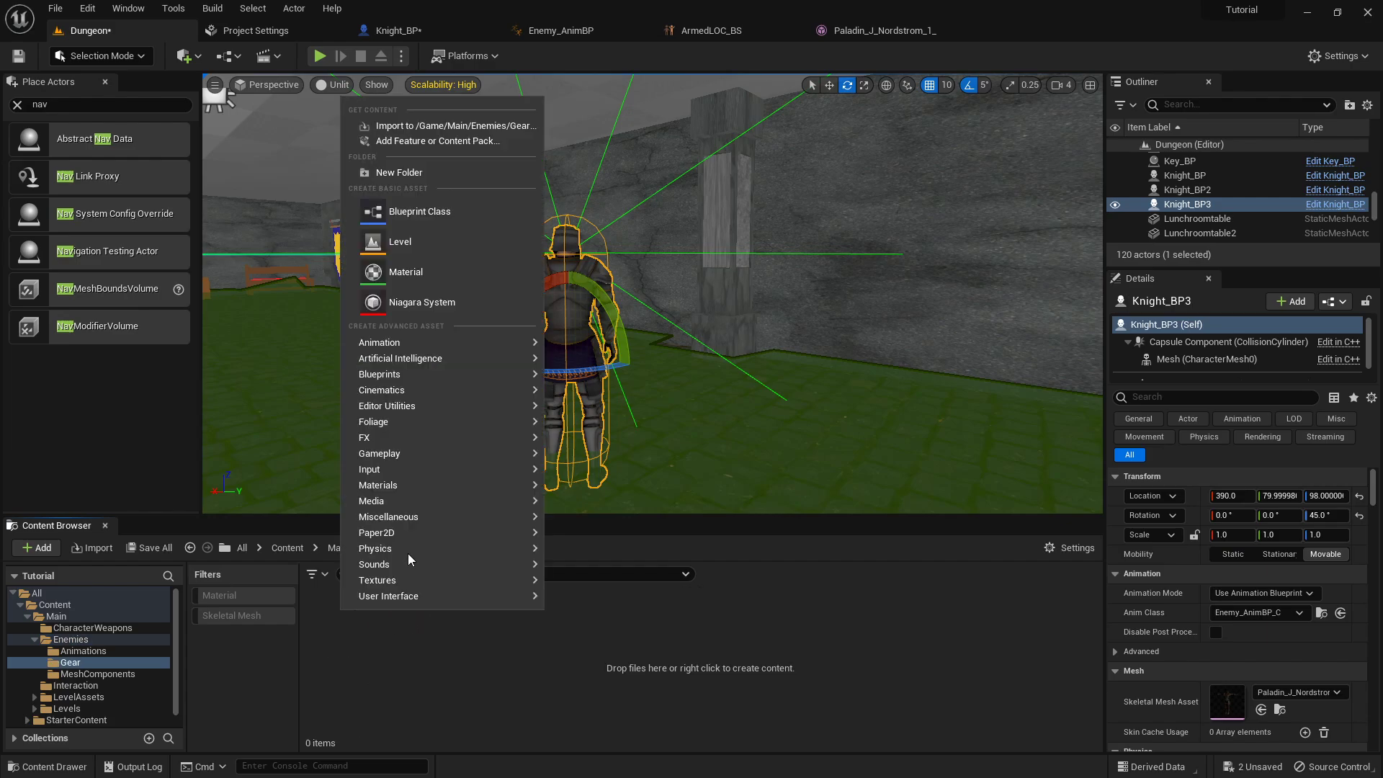
pyautogui.click(435, 209)
pyautogui.click(514, 277)
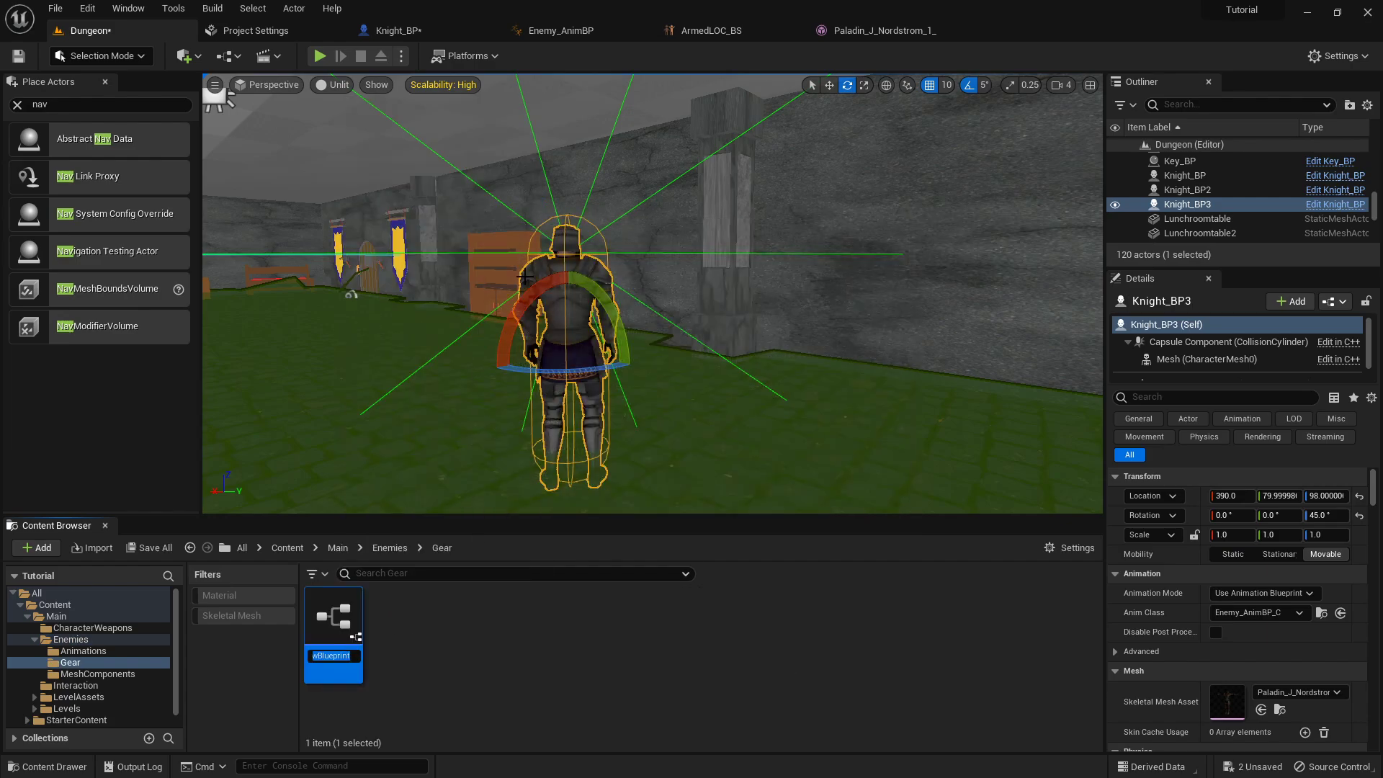
pyautogui.write('Sword_BP')
pyautogui.press('Return')
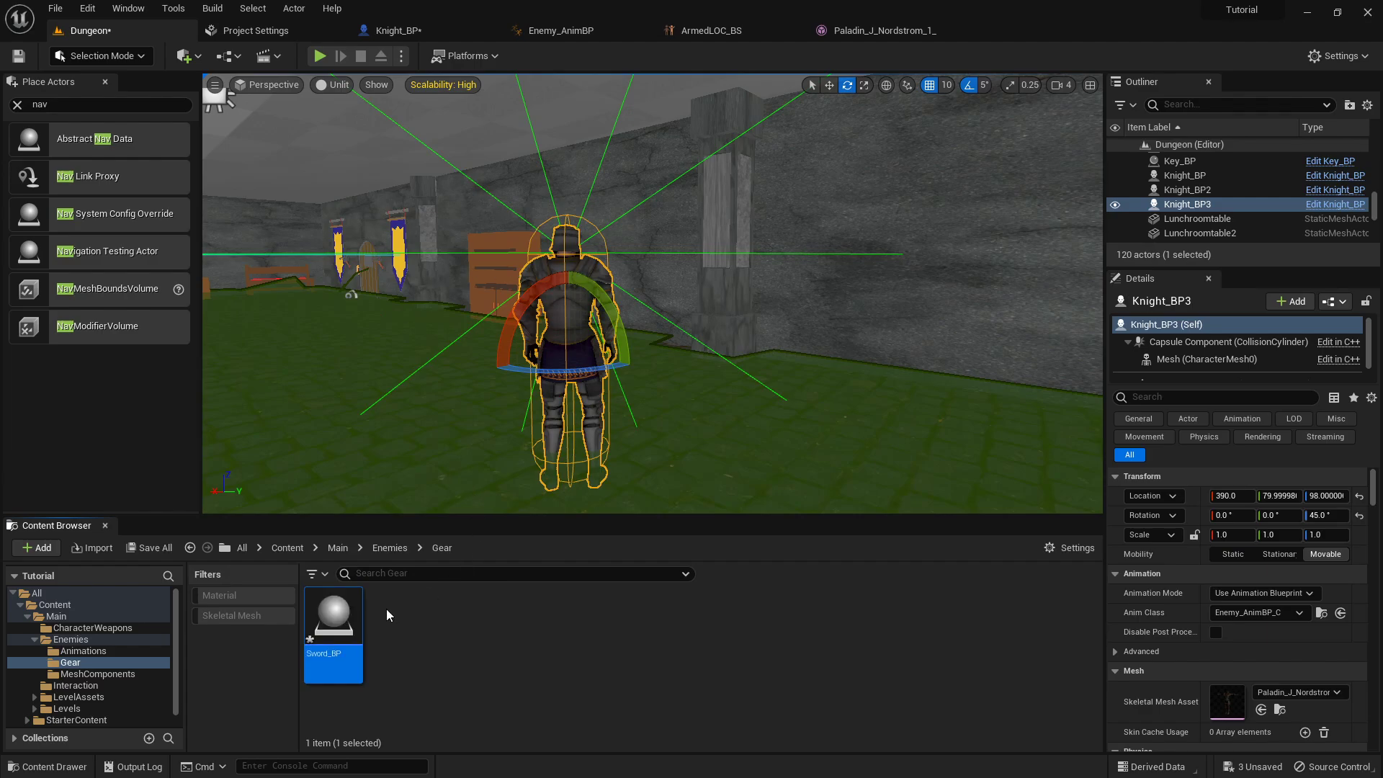
# - Create a second Actor-based blueprint named Shield_BP in the Gear folder
pyautogui.rightClick(338, 625)
pyautogui.click(404, 342)
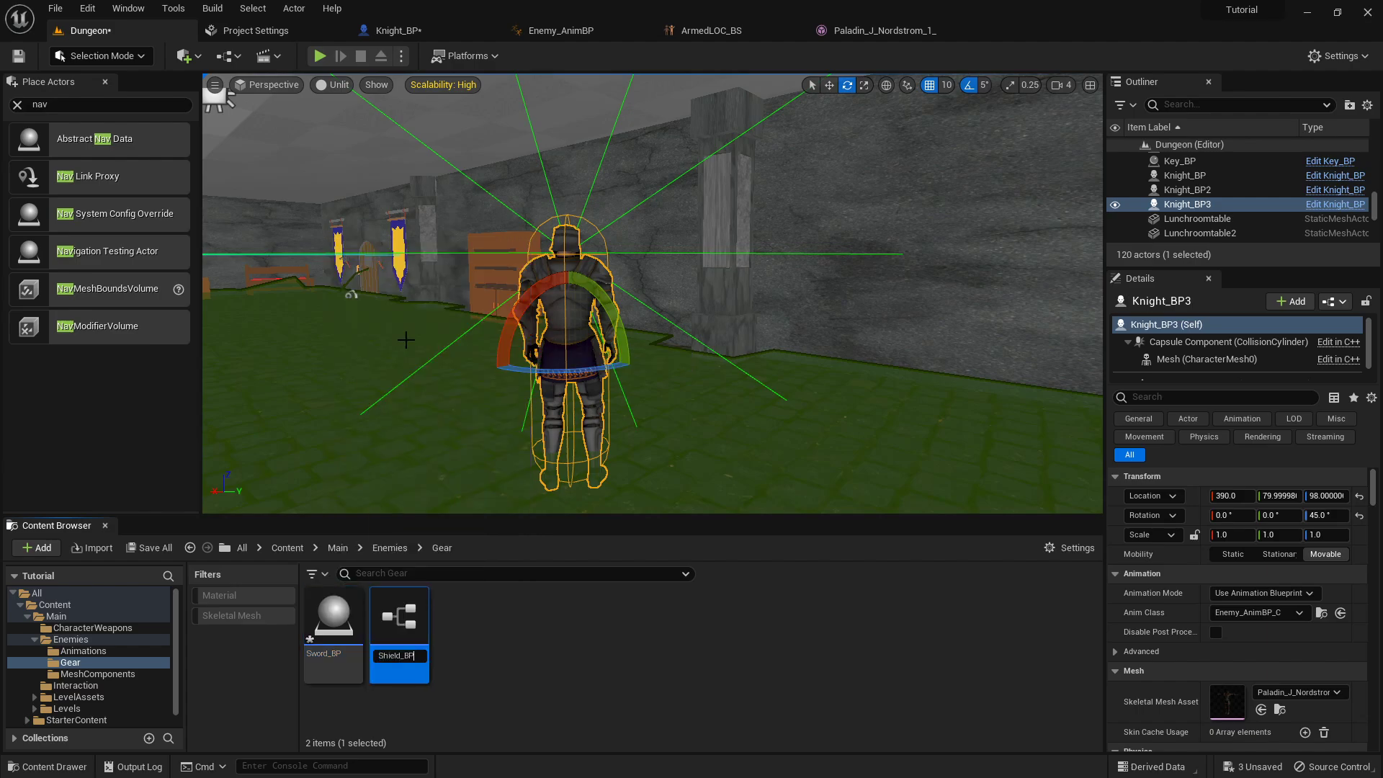
pyautogui.write('Shield_BP')
pyautogui.press('Return')
# - Open Sword_BP and add a Static Mesh component named Weapon
pyautogui.doubleClick(404, 621)
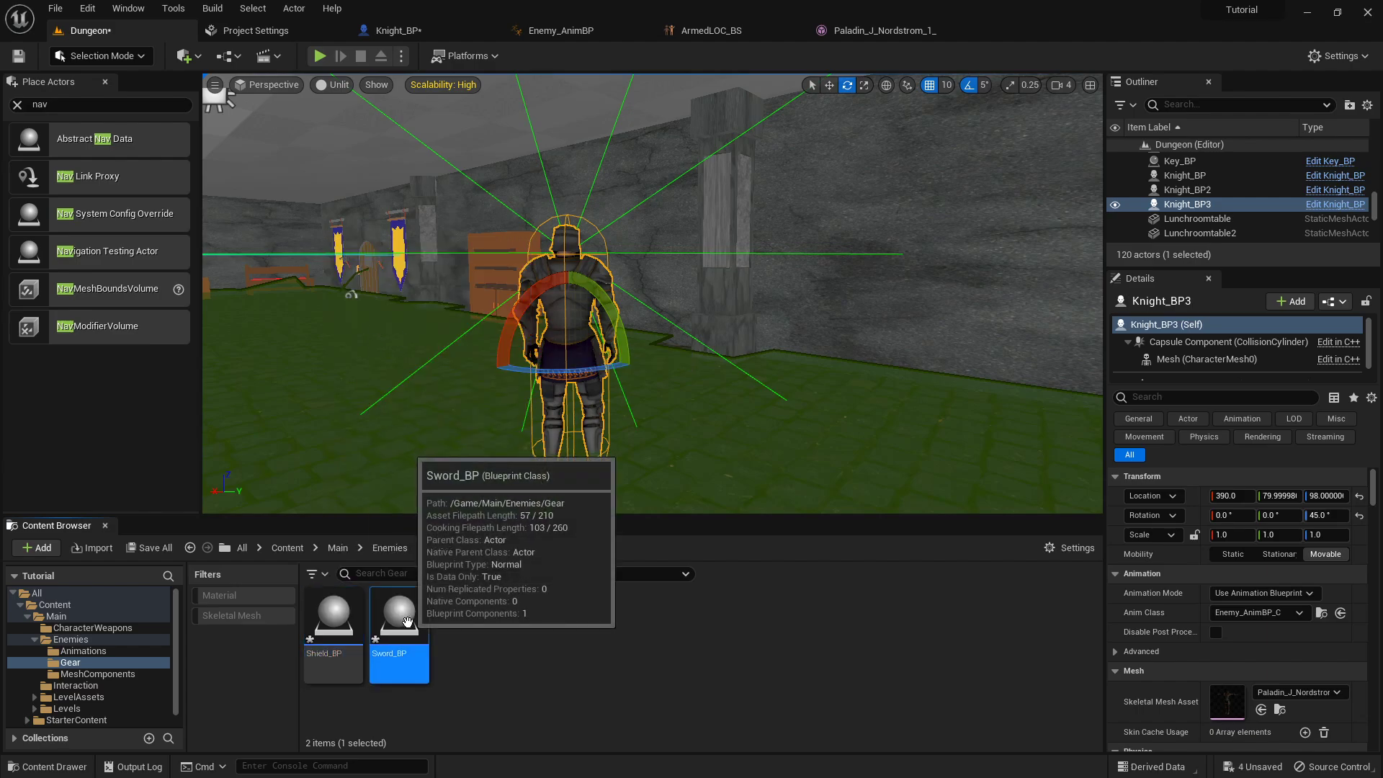
pyautogui.click(39, 104)
pyautogui.write('s')
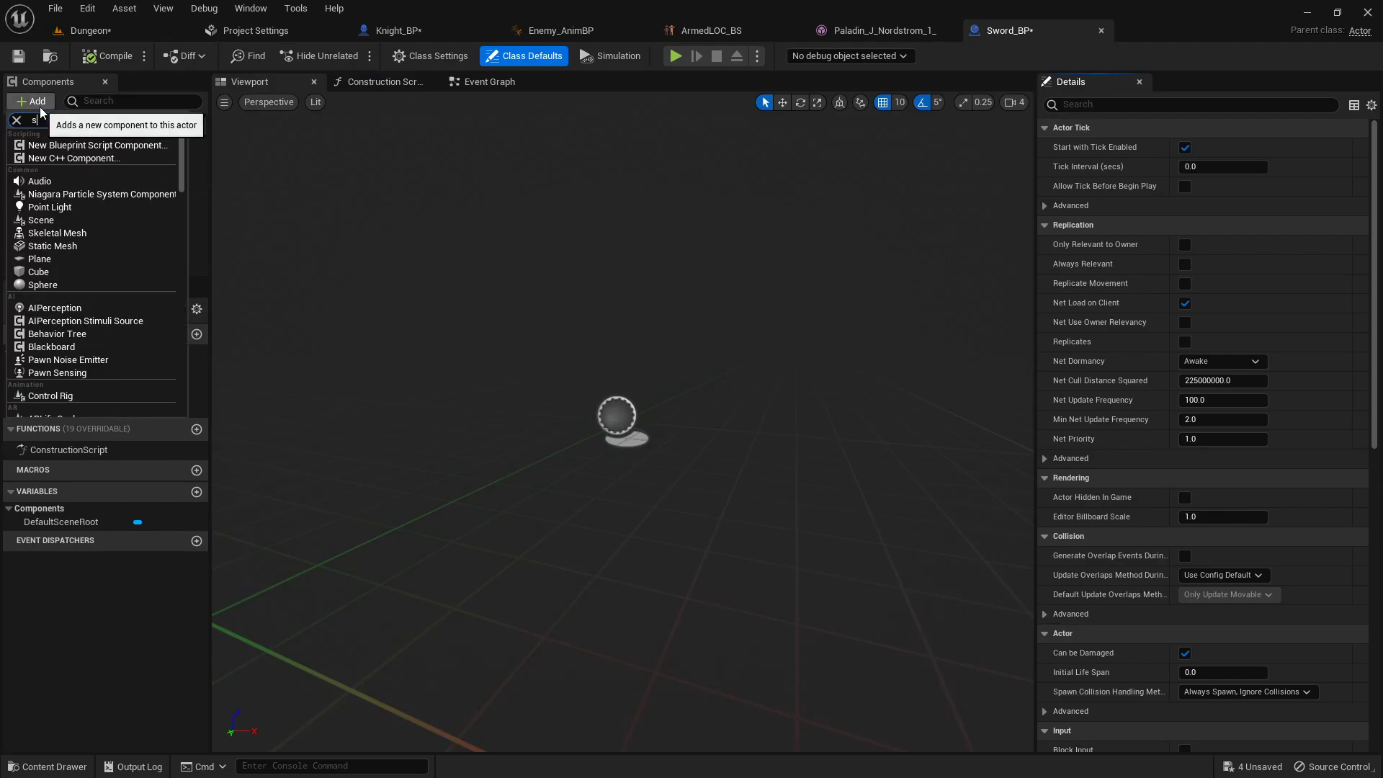
pyautogui.write('tatic')
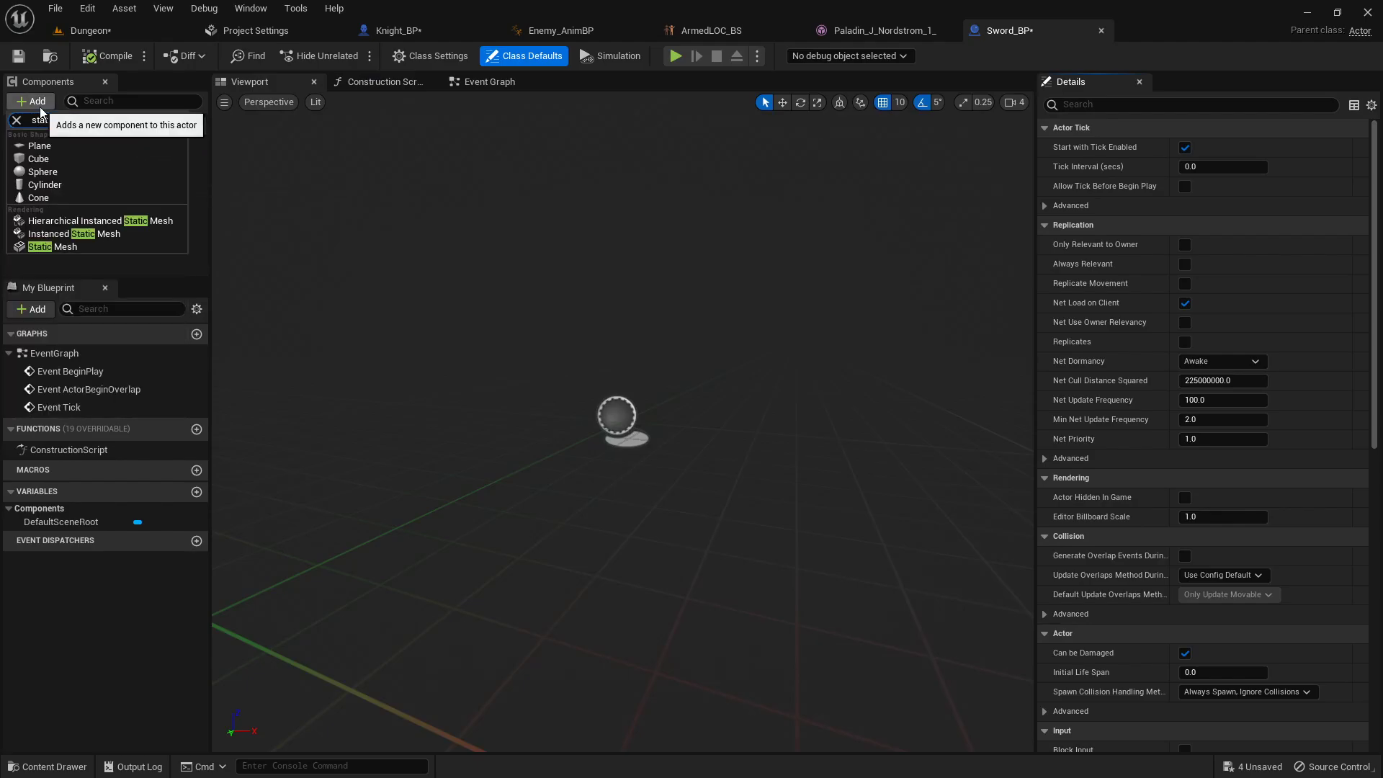
pyautogui.click(72, 249)
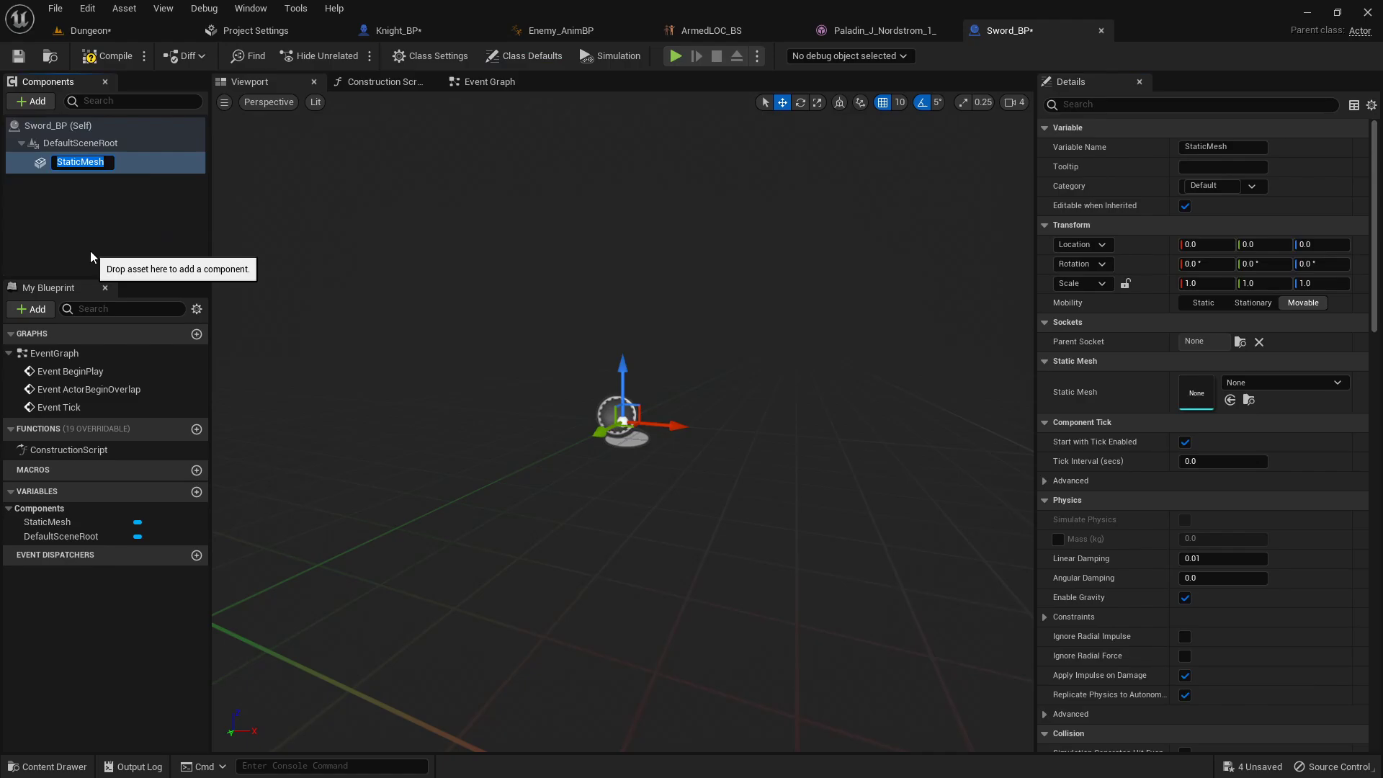
pyautogui.write('Weapon')
pyautogui.press('Return')
# - Assign the Sword static mesh to the Weapon component
pyautogui.click(1225, 382)
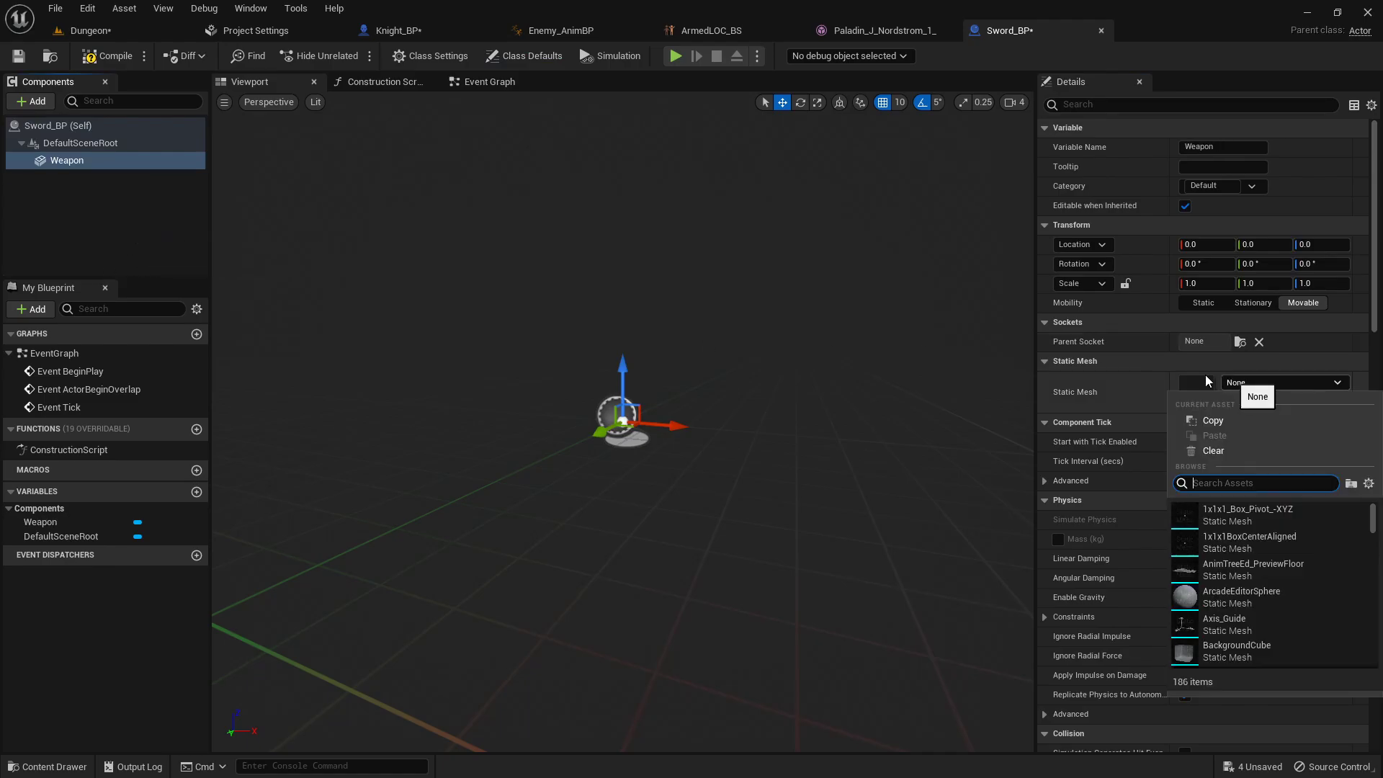
pyautogui.write('sword')
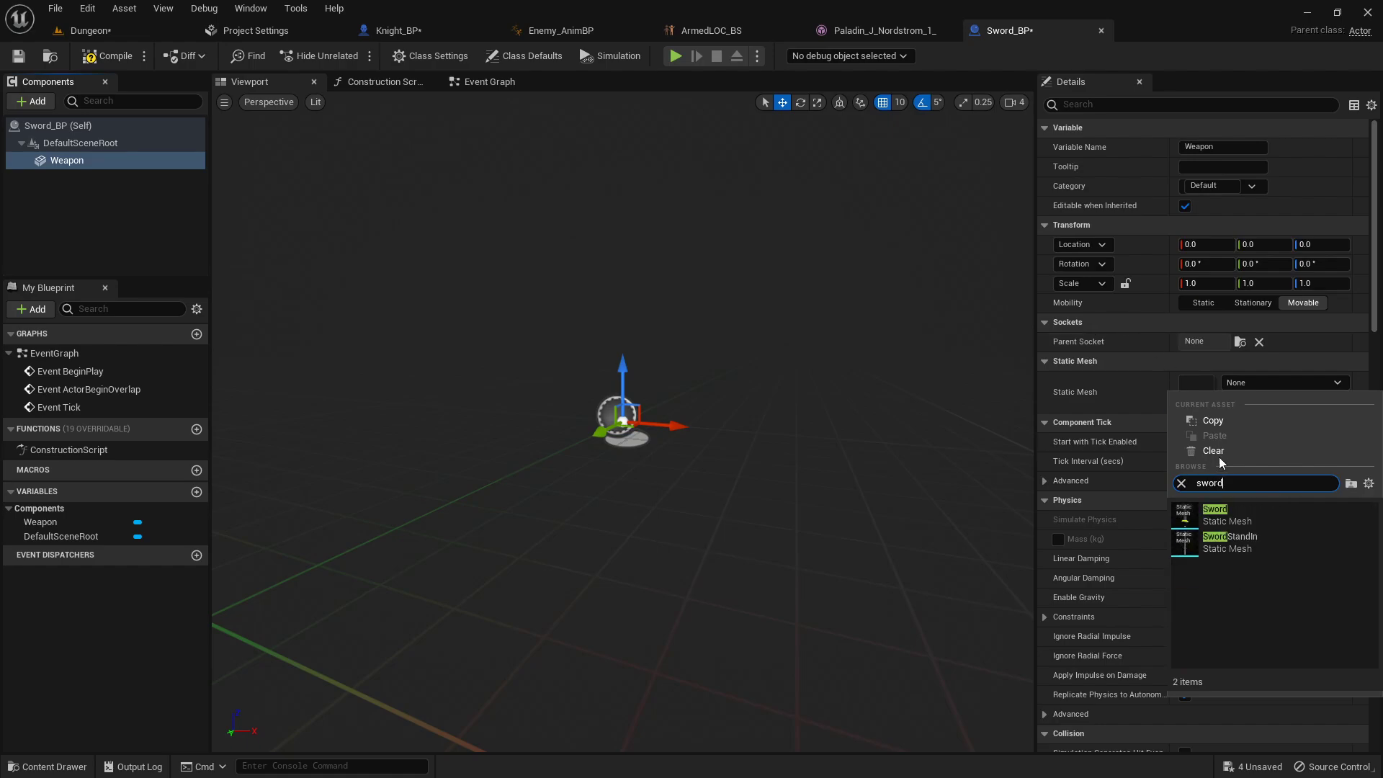
pyautogui.click(1232, 520)
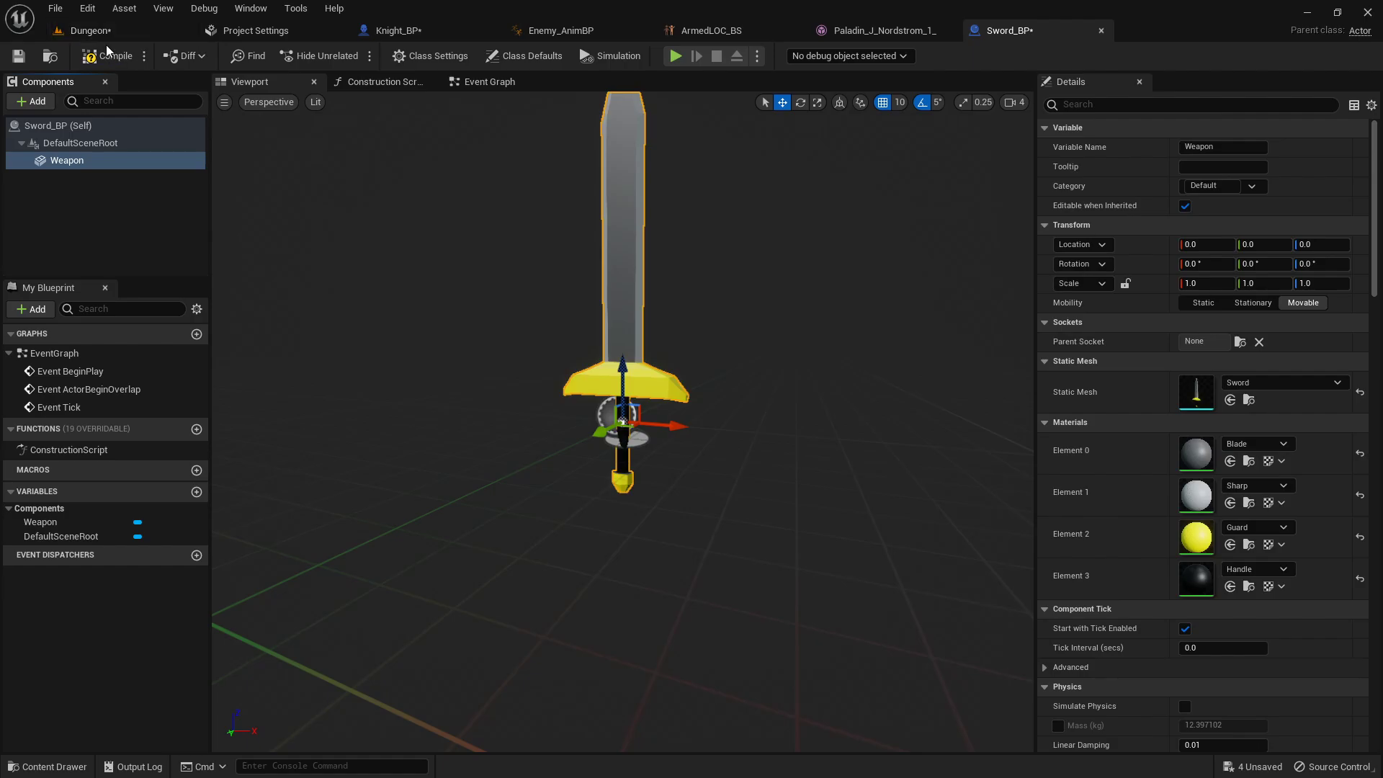
# - Open Shield_BP from the Gear folder and add a Static Mesh component named Shield
pyautogui.click(122, 33)
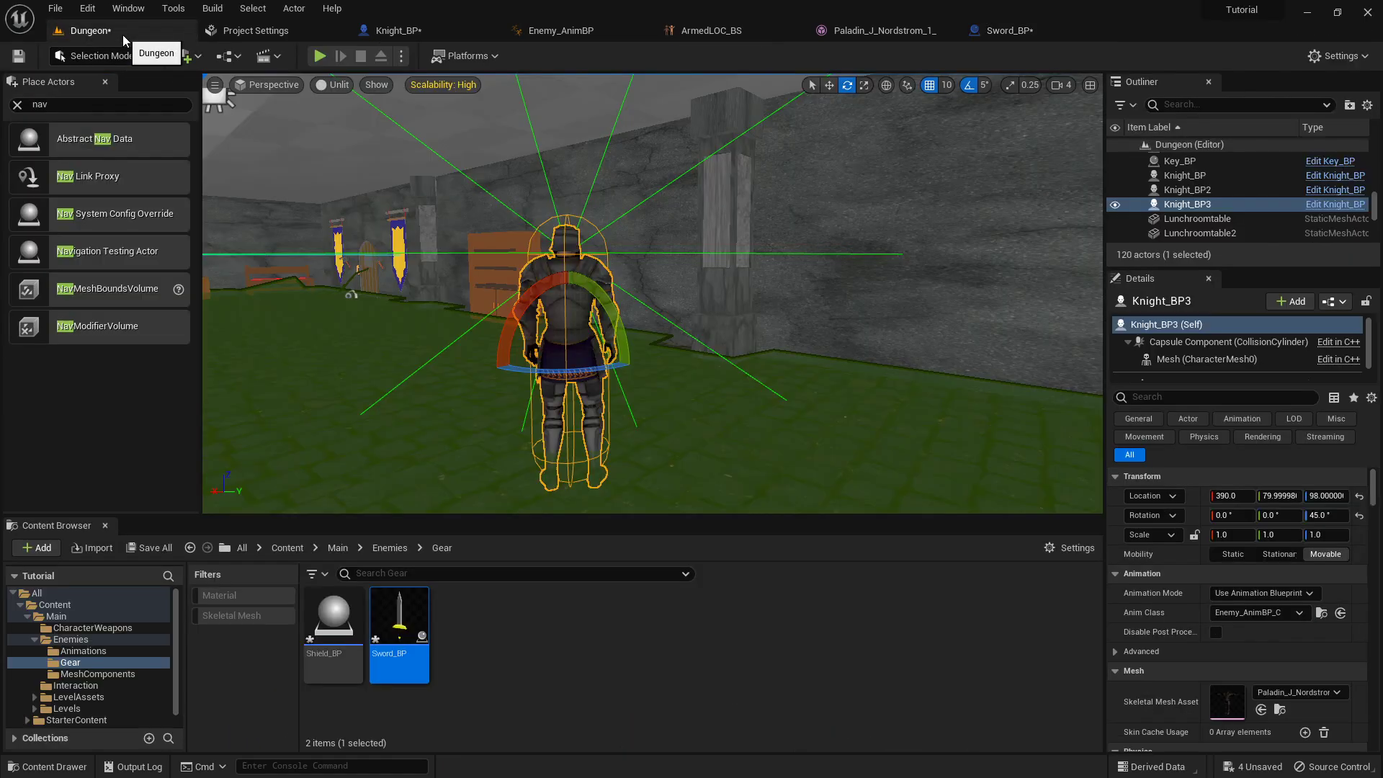
pyautogui.click(335, 618)
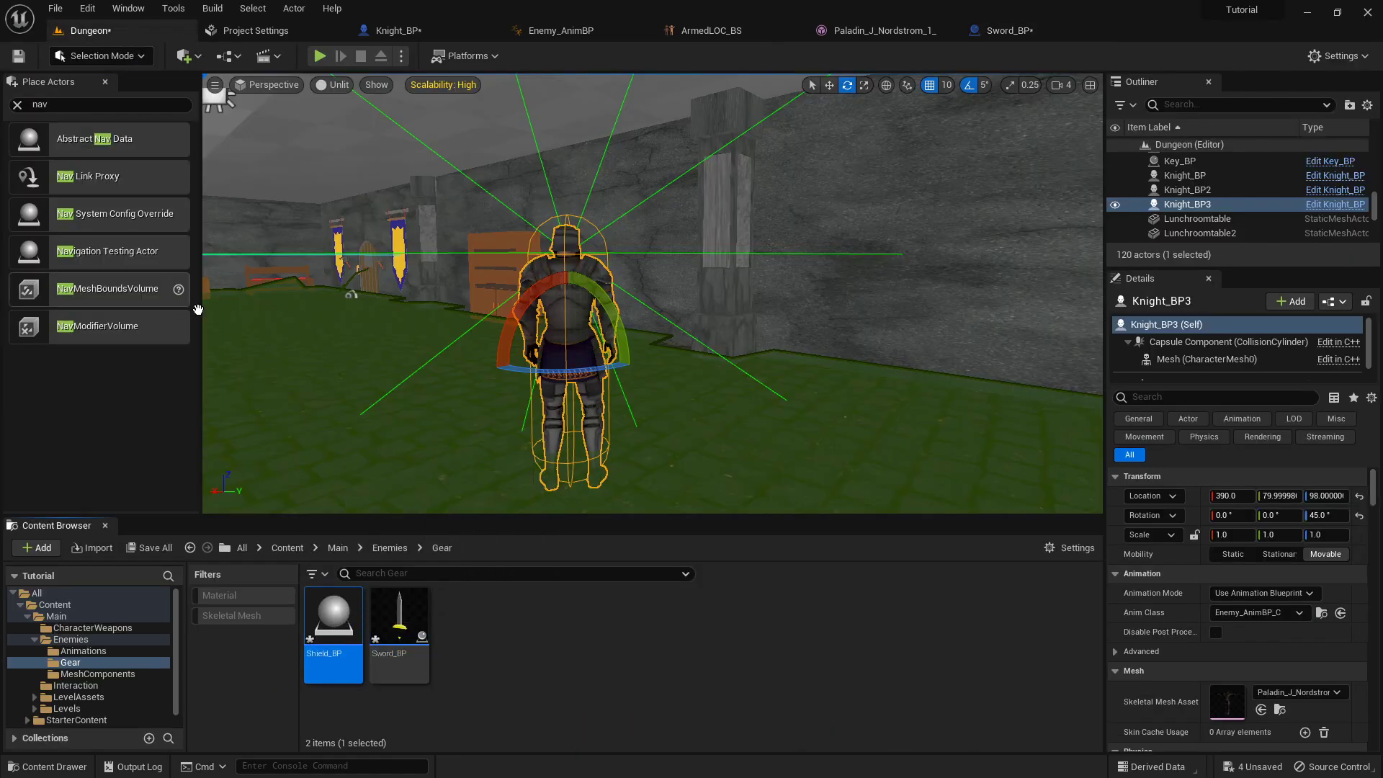
pyautogui.doubleClick(345, 628)
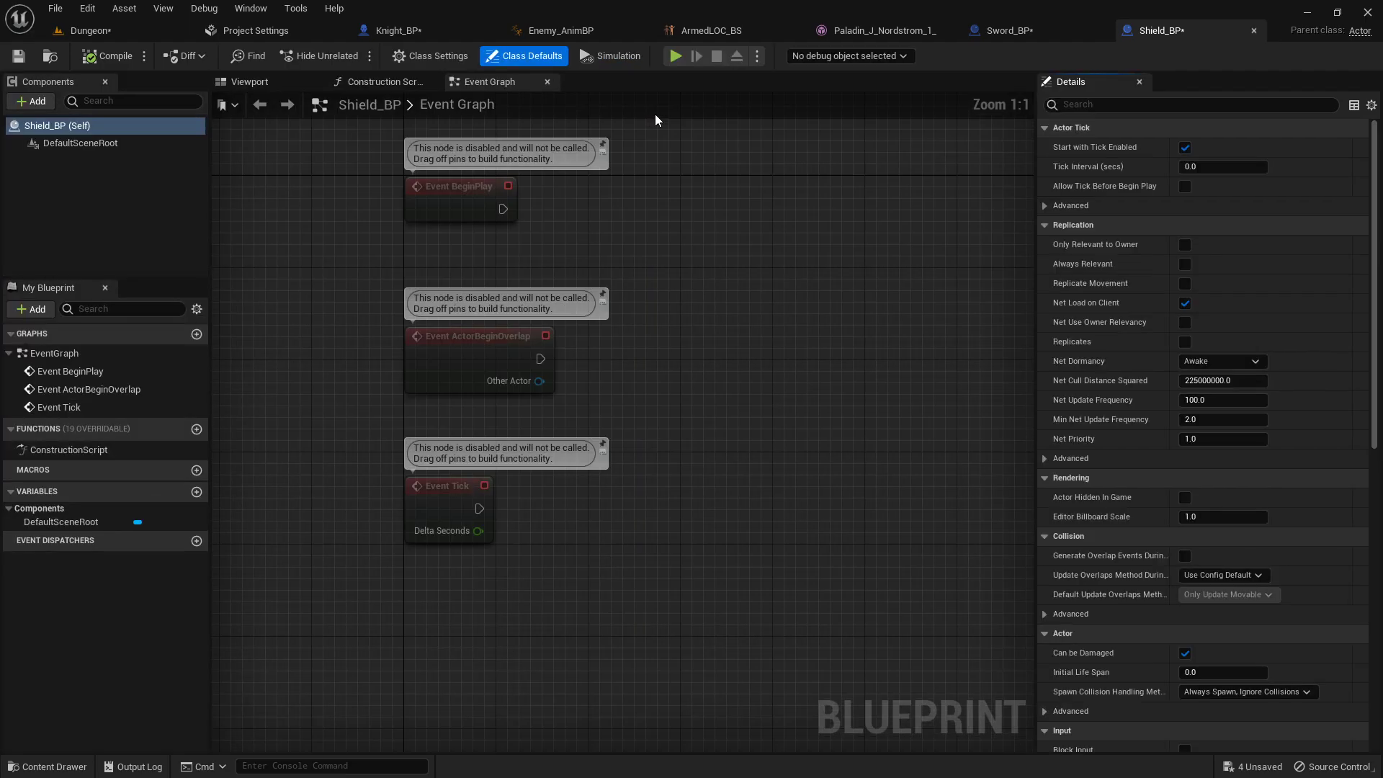
pyautogui.click(38, 101)
pyautogui.write('stat')
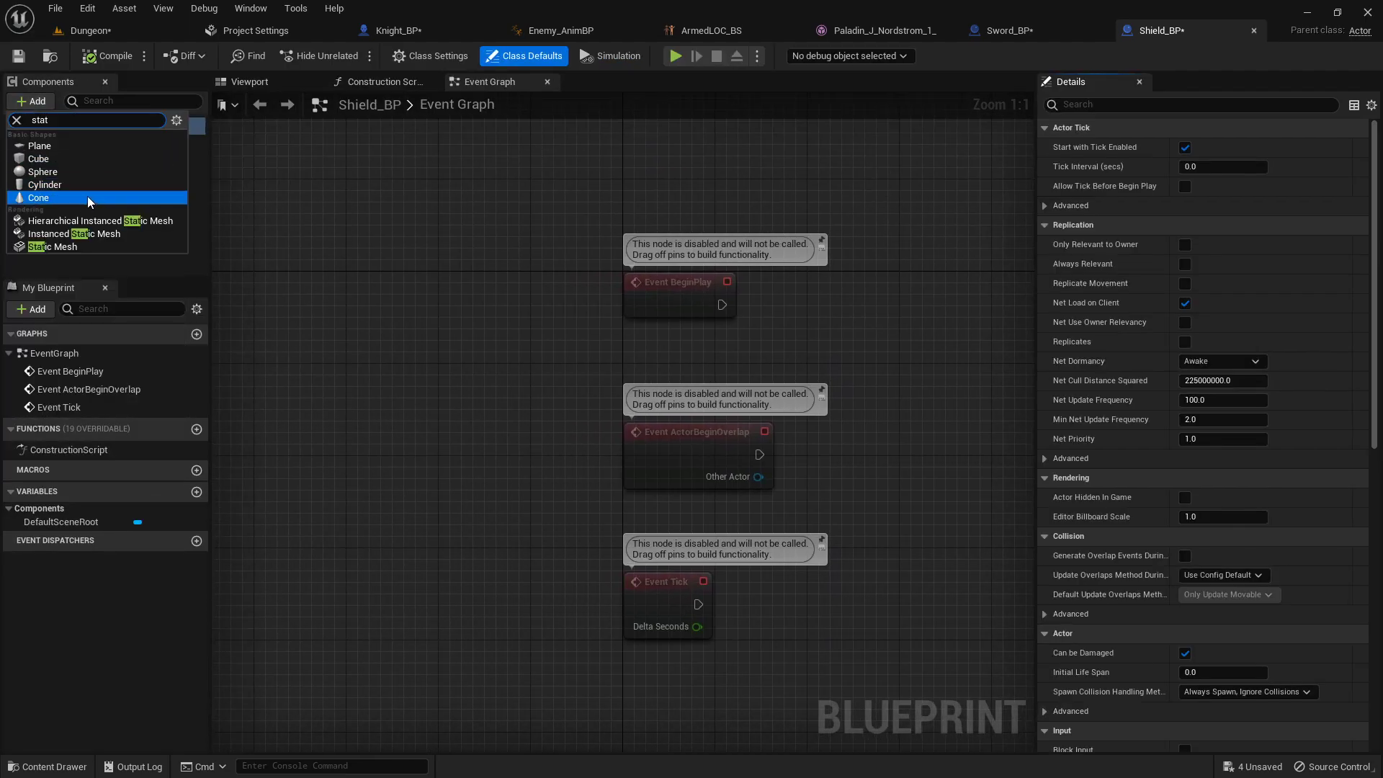
pyautogui.click(75, 249)
pyautogui.write('Sh')
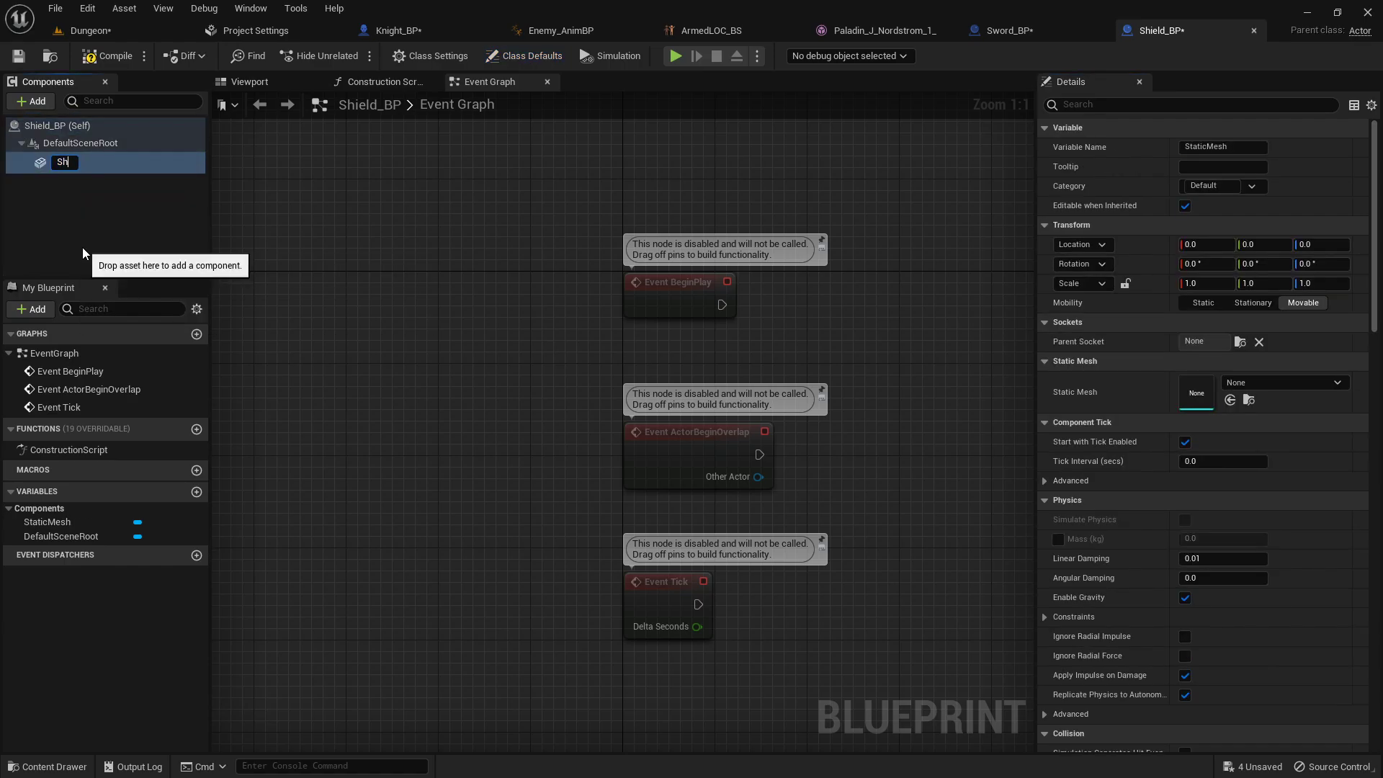
pyautogui.write('ield')
pyautogui.press('Return')
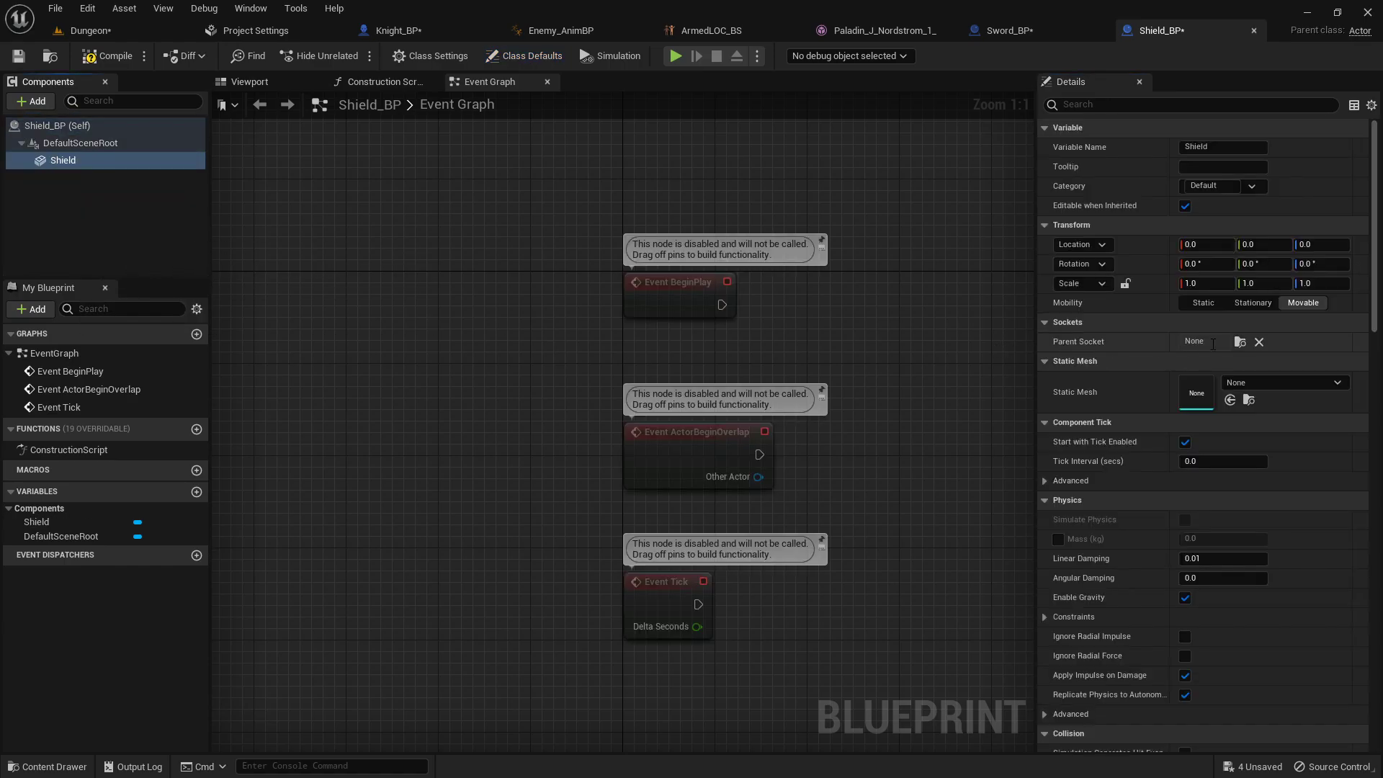
# - Assign the Shield static mesh to the Shield component and compile Shield_BP
pyautogui.click(1264, 384)
pyautogui.write('sh')
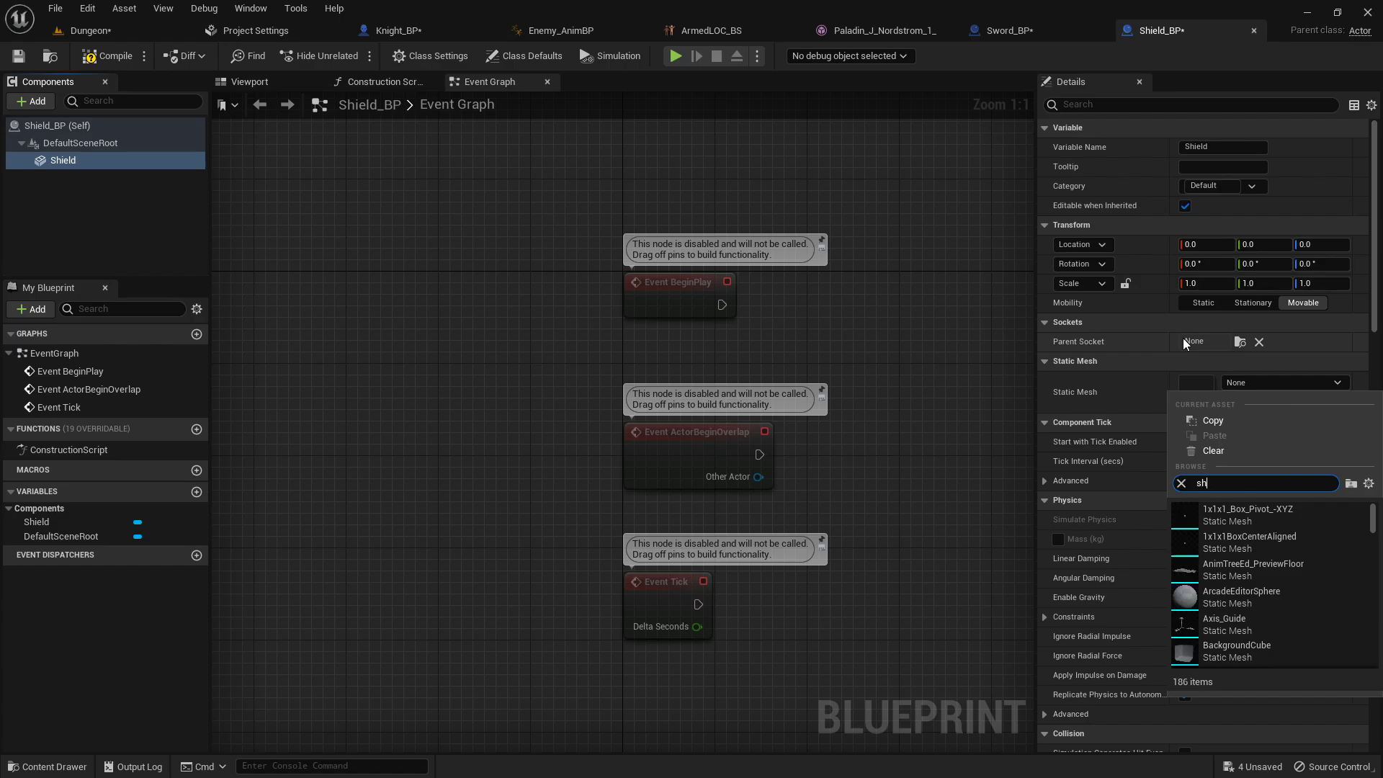
pyautogui.write('ield')
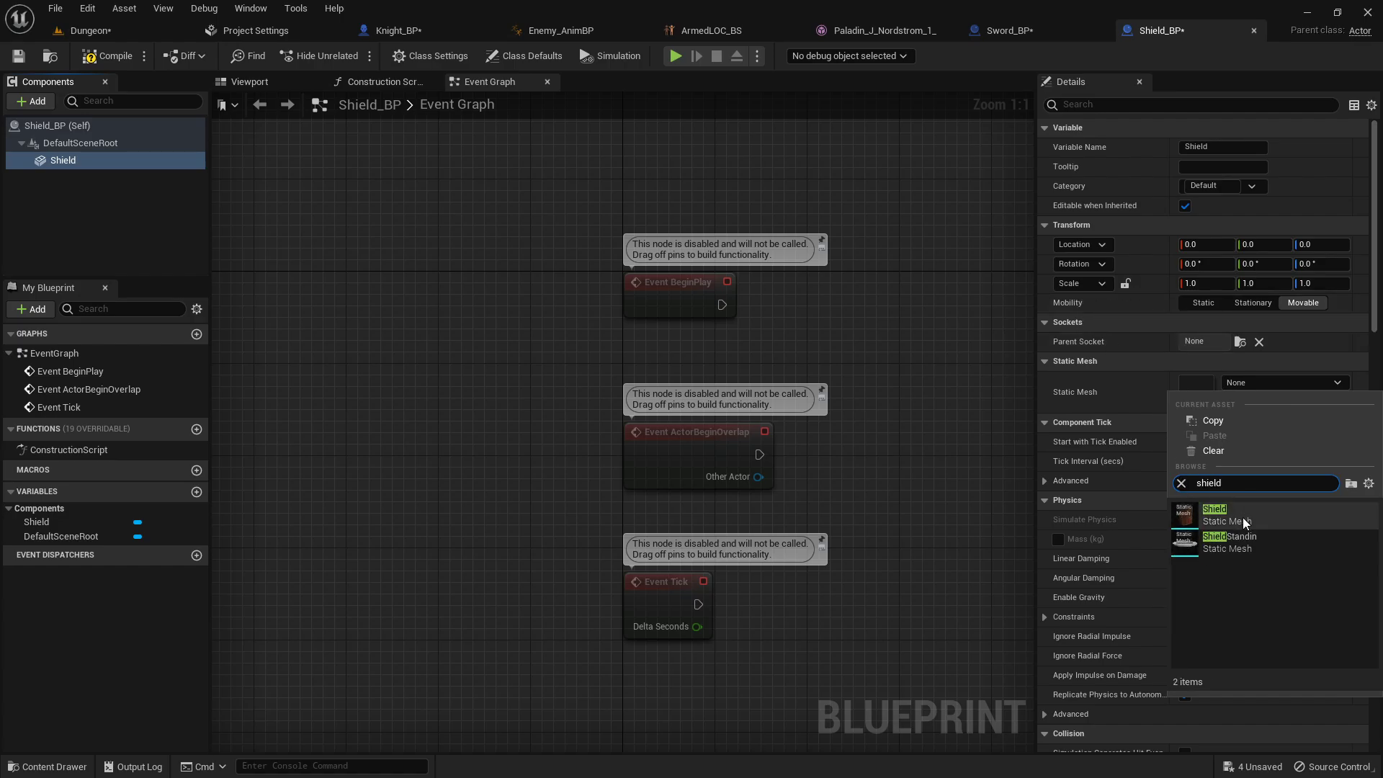
pyautogui.click(1242, 516)
pyautogui.click(107, 56)
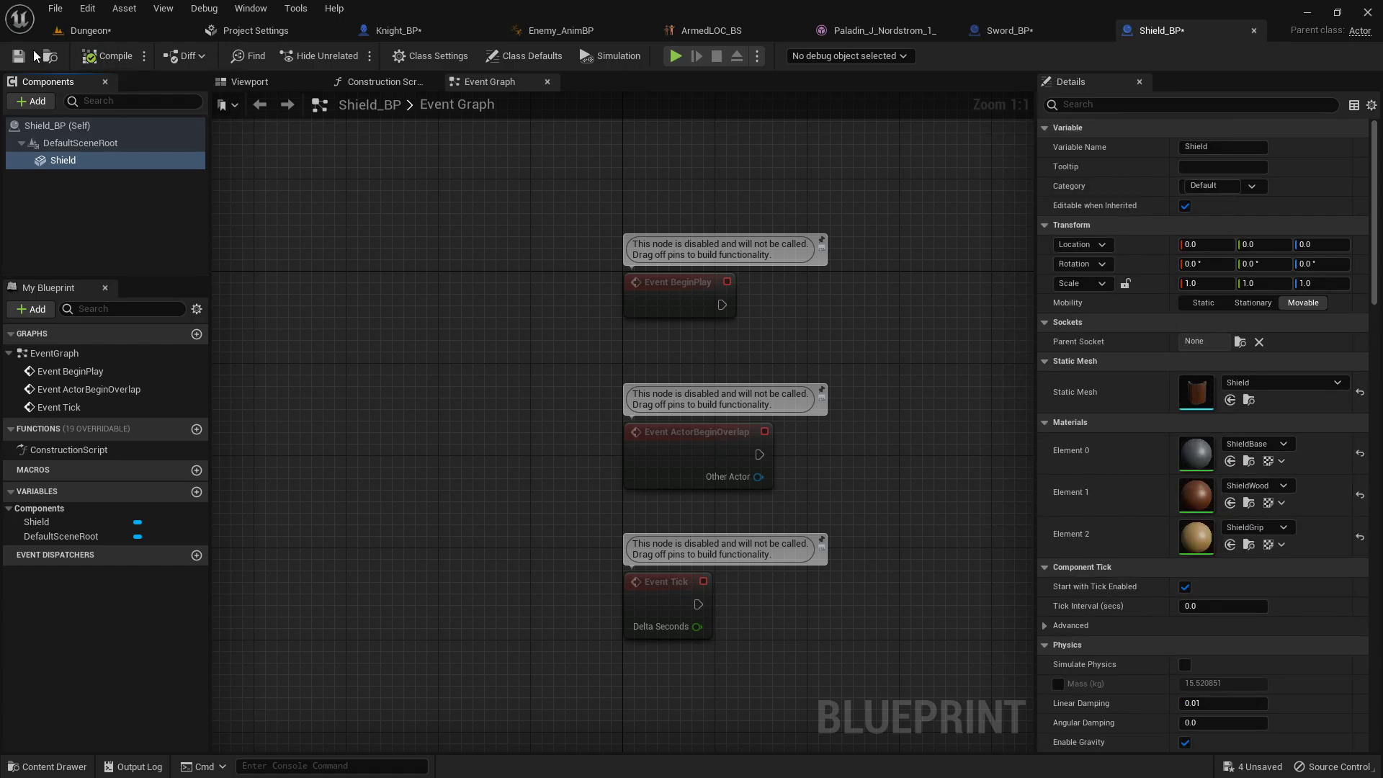
# - Return to the Dungeon level and save all modified assets, including Knight_BP, Shield_BP and Sword_BP
pyautogui.click(94, 30)
pyautogui.click(163, 552)
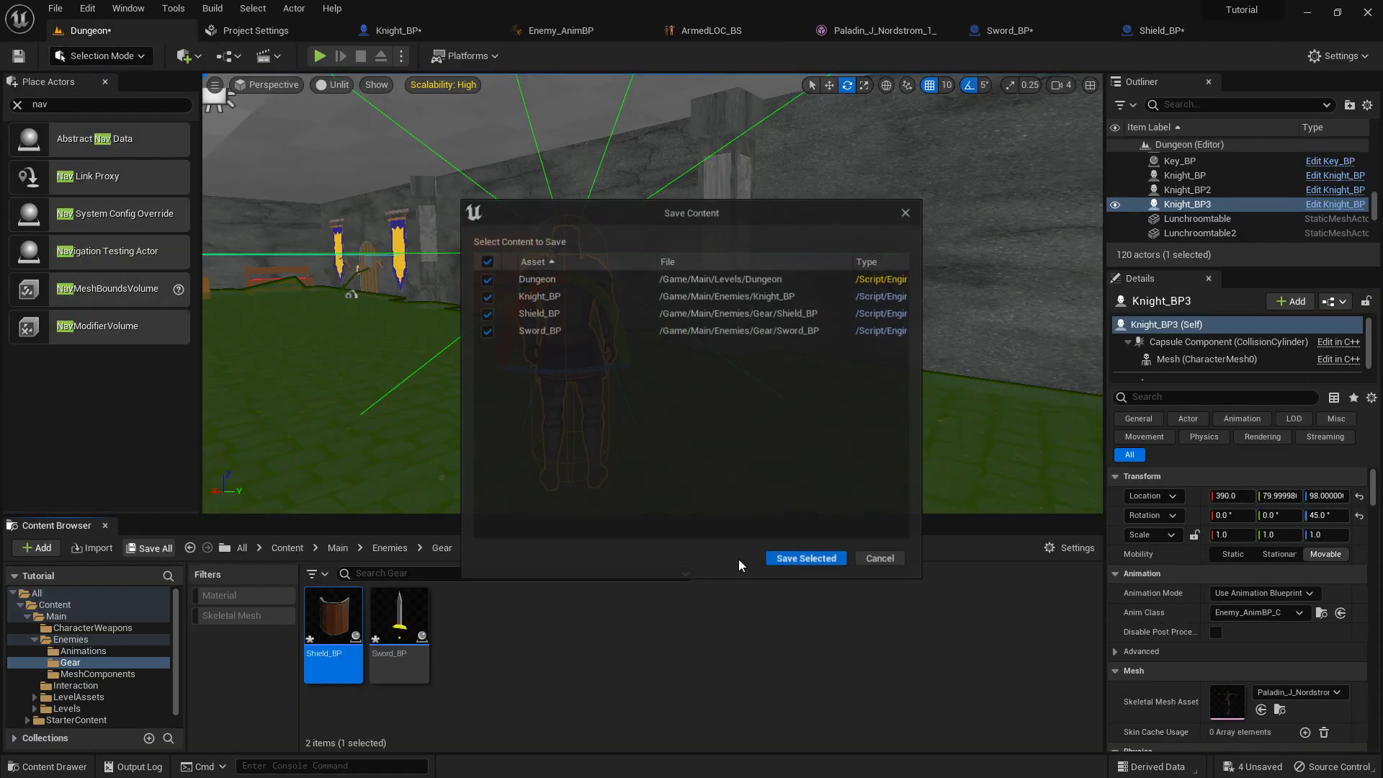
pyautogui.click(805, 564)
# - In Knight_BP's Spawn Gear function, set the SpawnActor node's class to Sword_BP
pyautogui.click(395, 32)
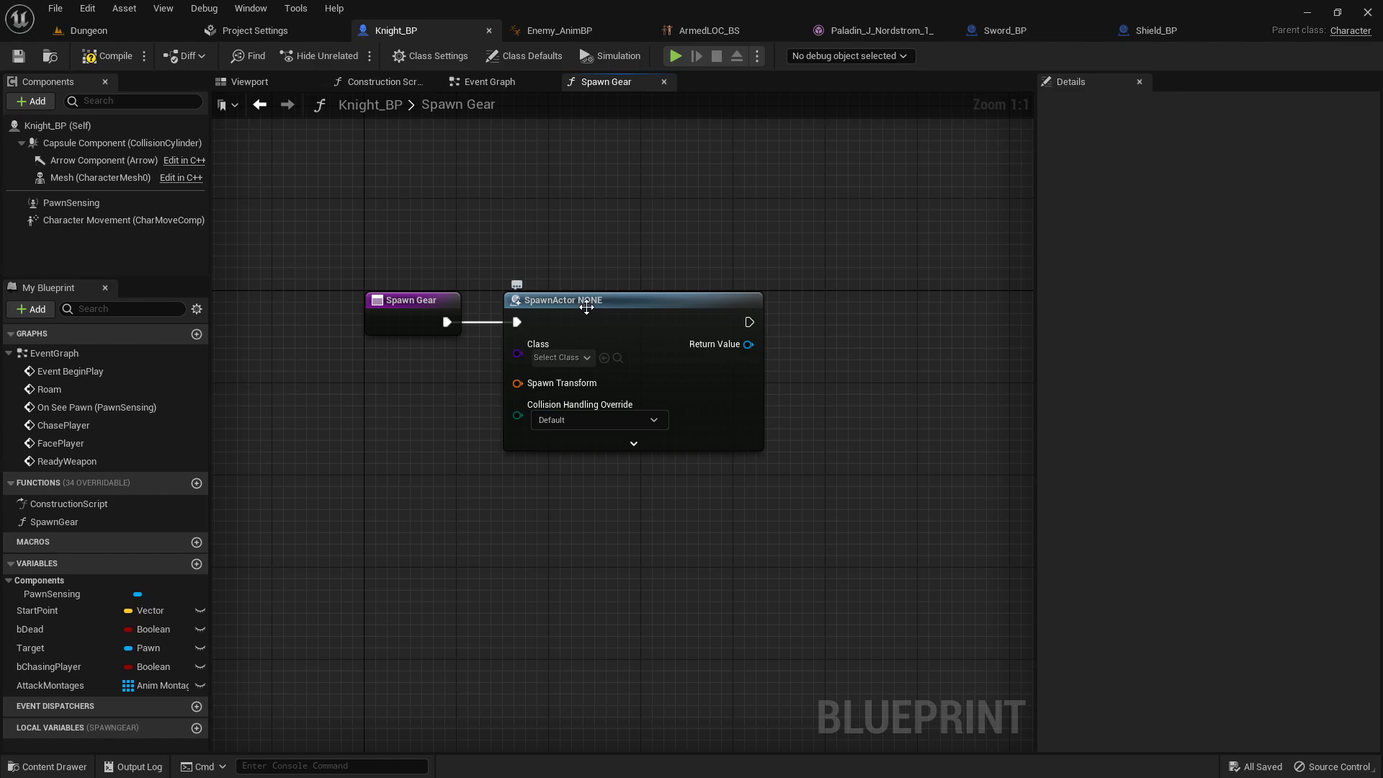
pyautogui.click(569, 358)
pyautogui.write('sword')
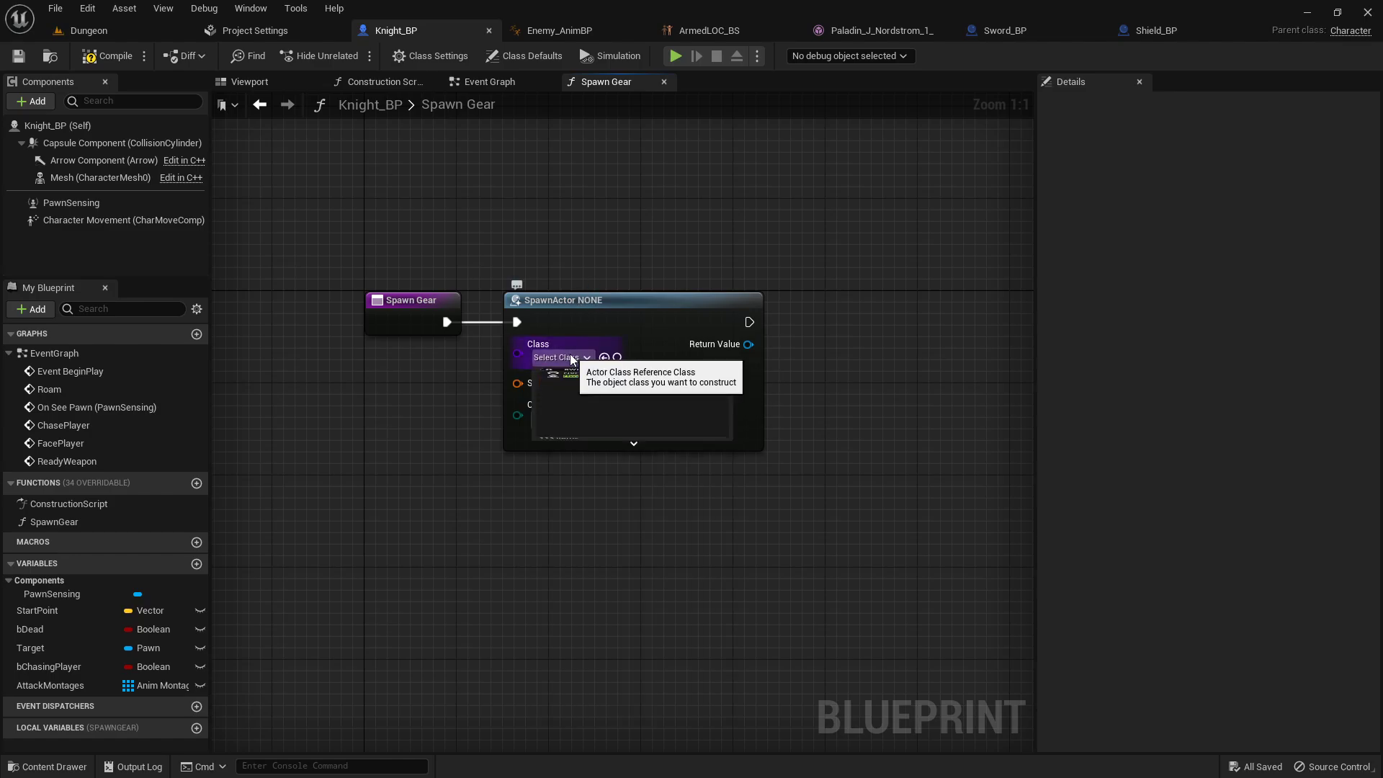
pyautogui.click(616, 414)
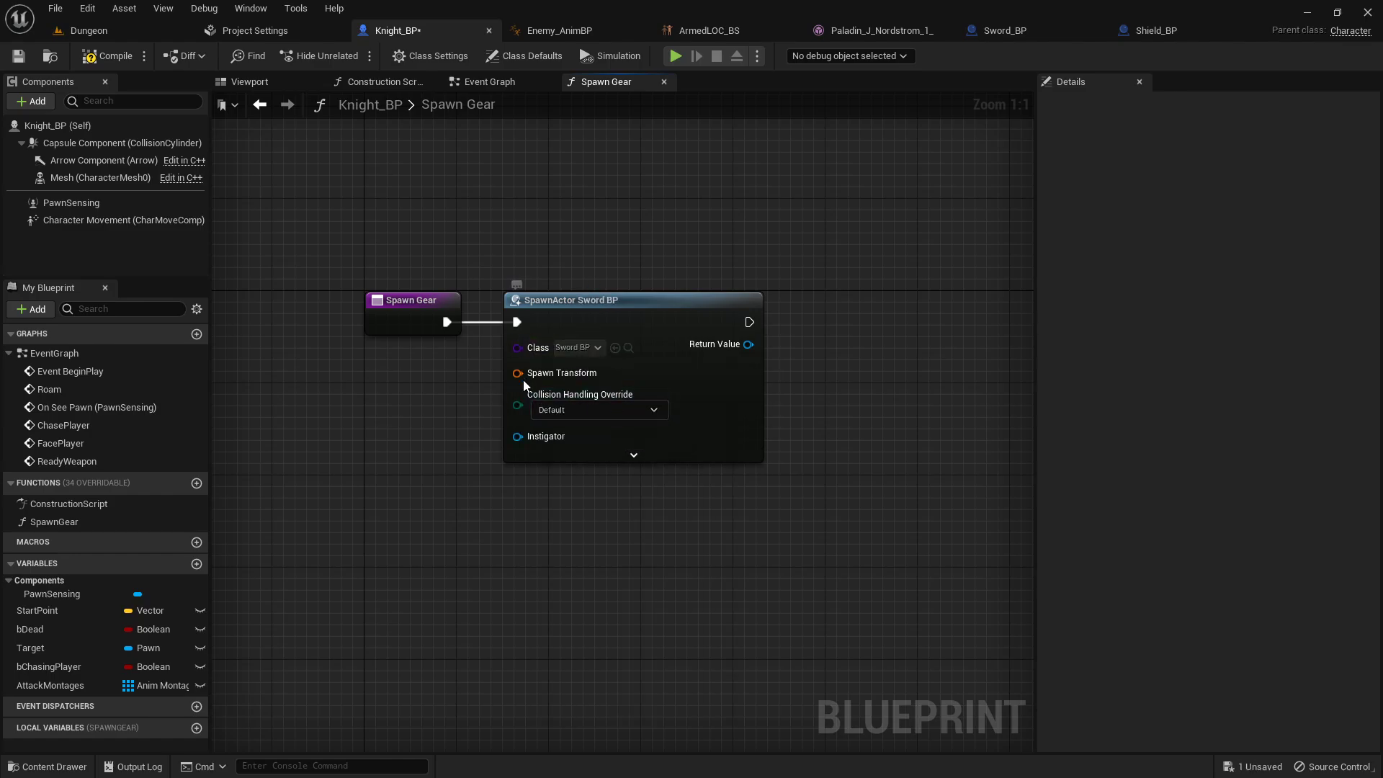
# - Add a Mesh reference with a Get Socket Transform node from it, and straighten the connection between the two nodes
pyautogui.moveTo(371, 405); pyautogui.dragTo(537, 343, button='right')
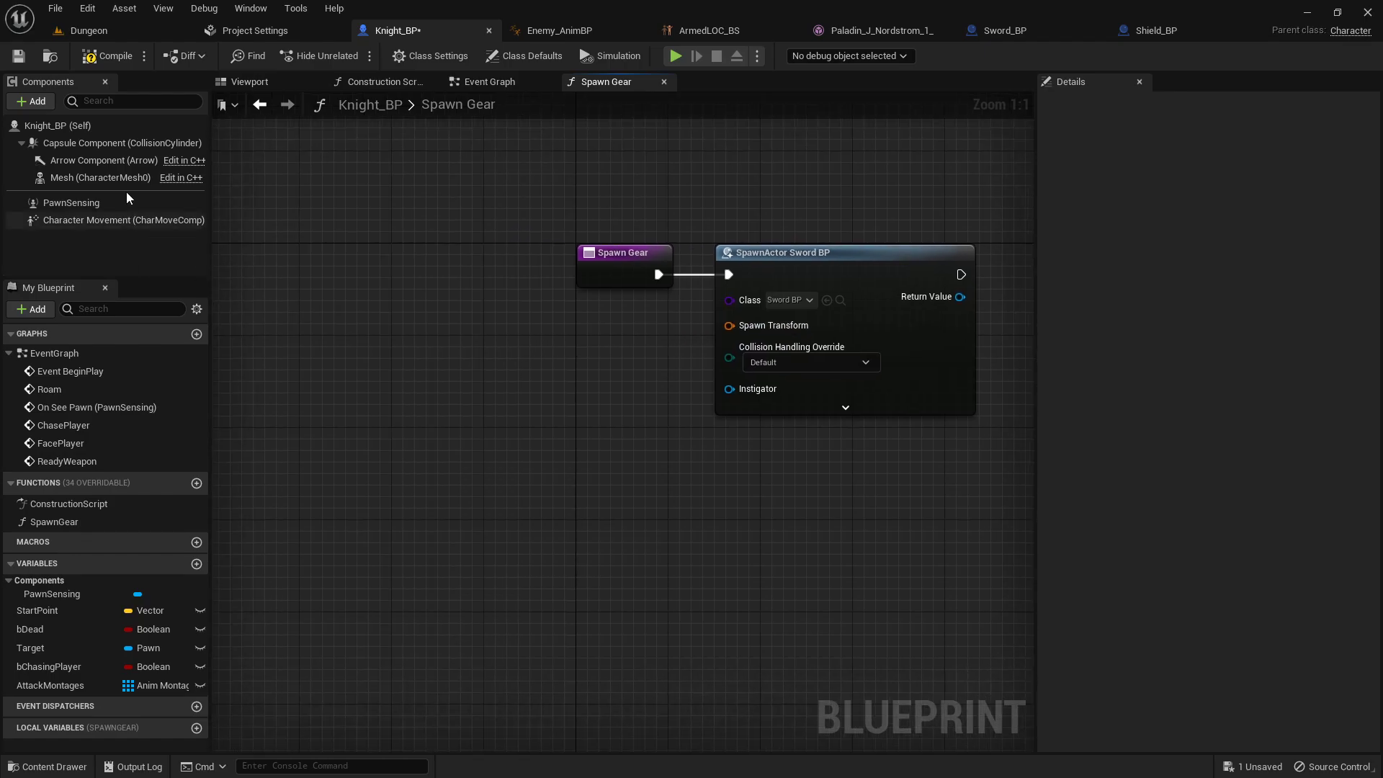
pyautogui.moveTo(94, 177); pyautogui.dragTo(225, 344)
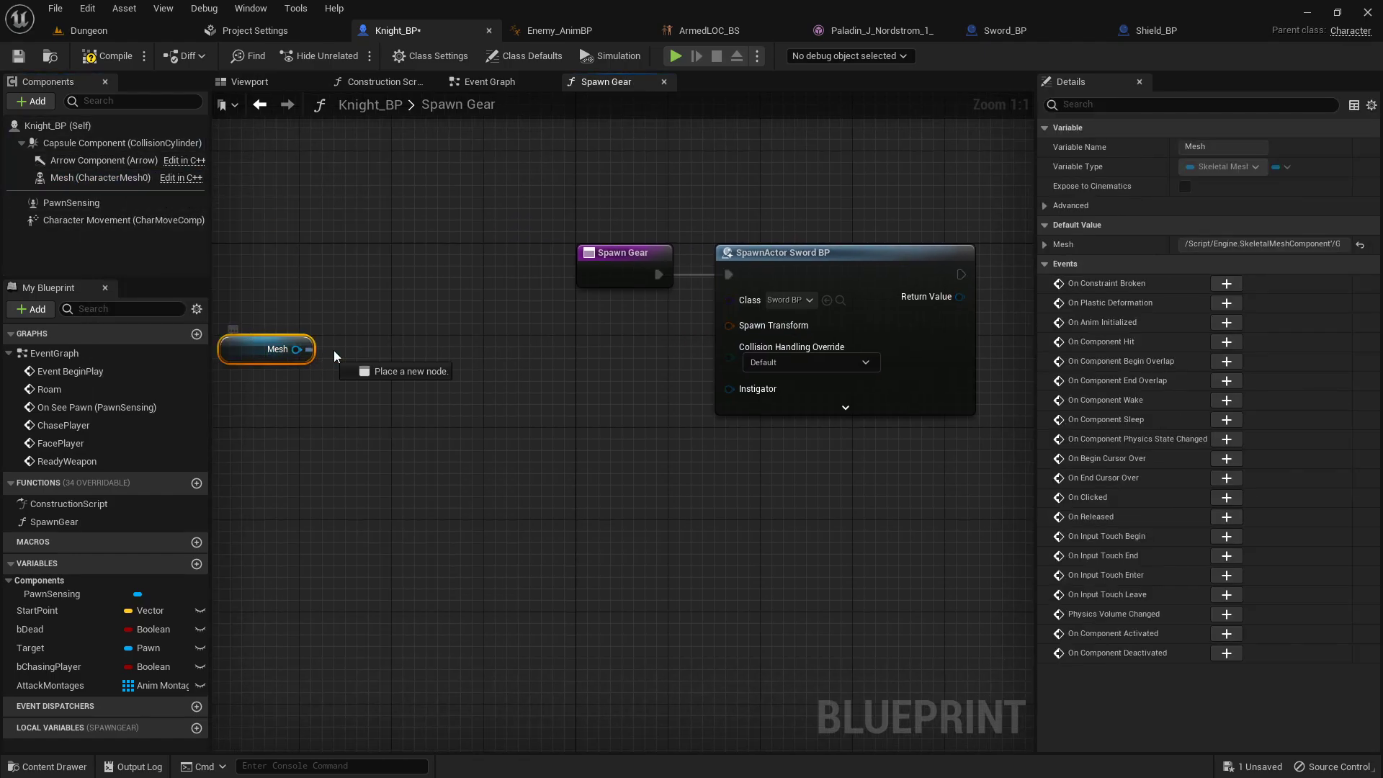
pyautogui.moveTo(334, 356); pyautogui.dragTo(367, 355)
pyautogui.write('get socket tr')
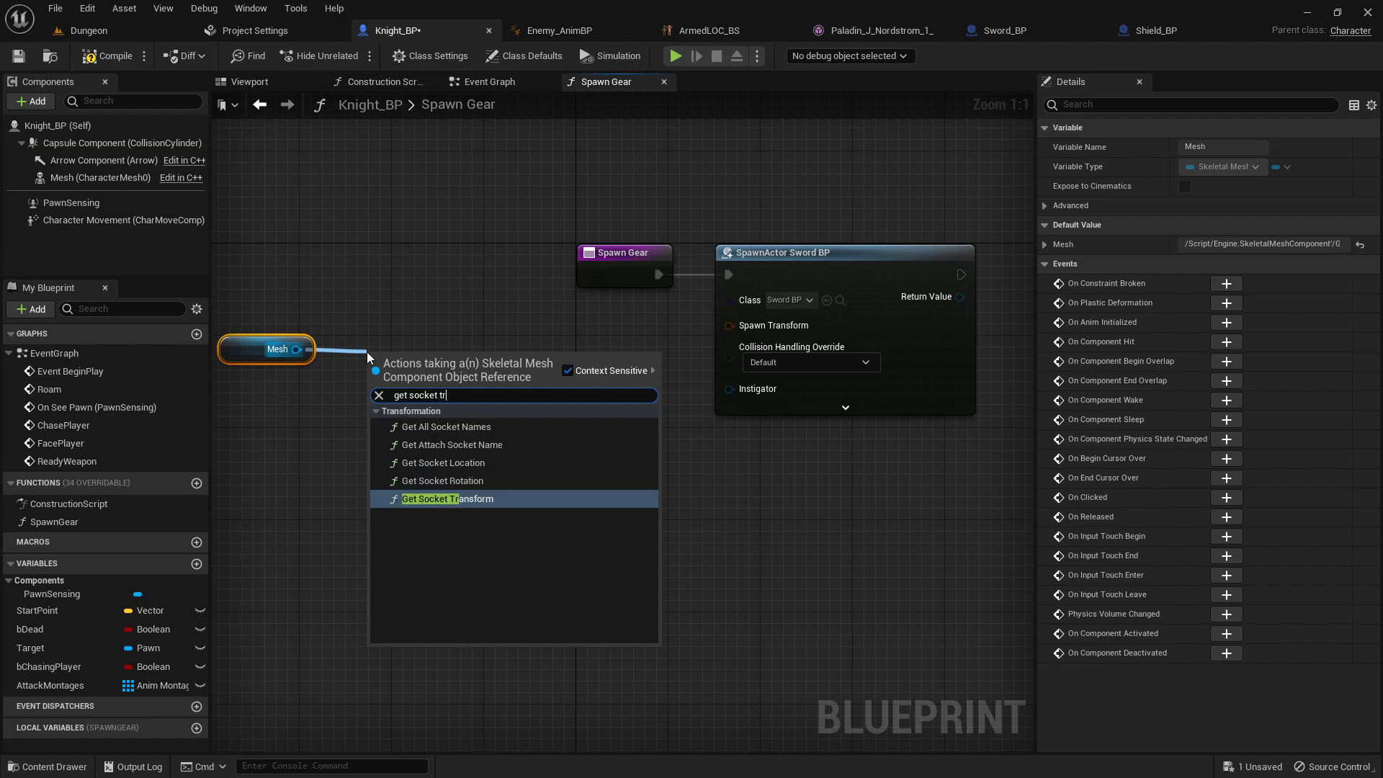
pyautogui.write('ansfor')
pyautogui.press('Return')
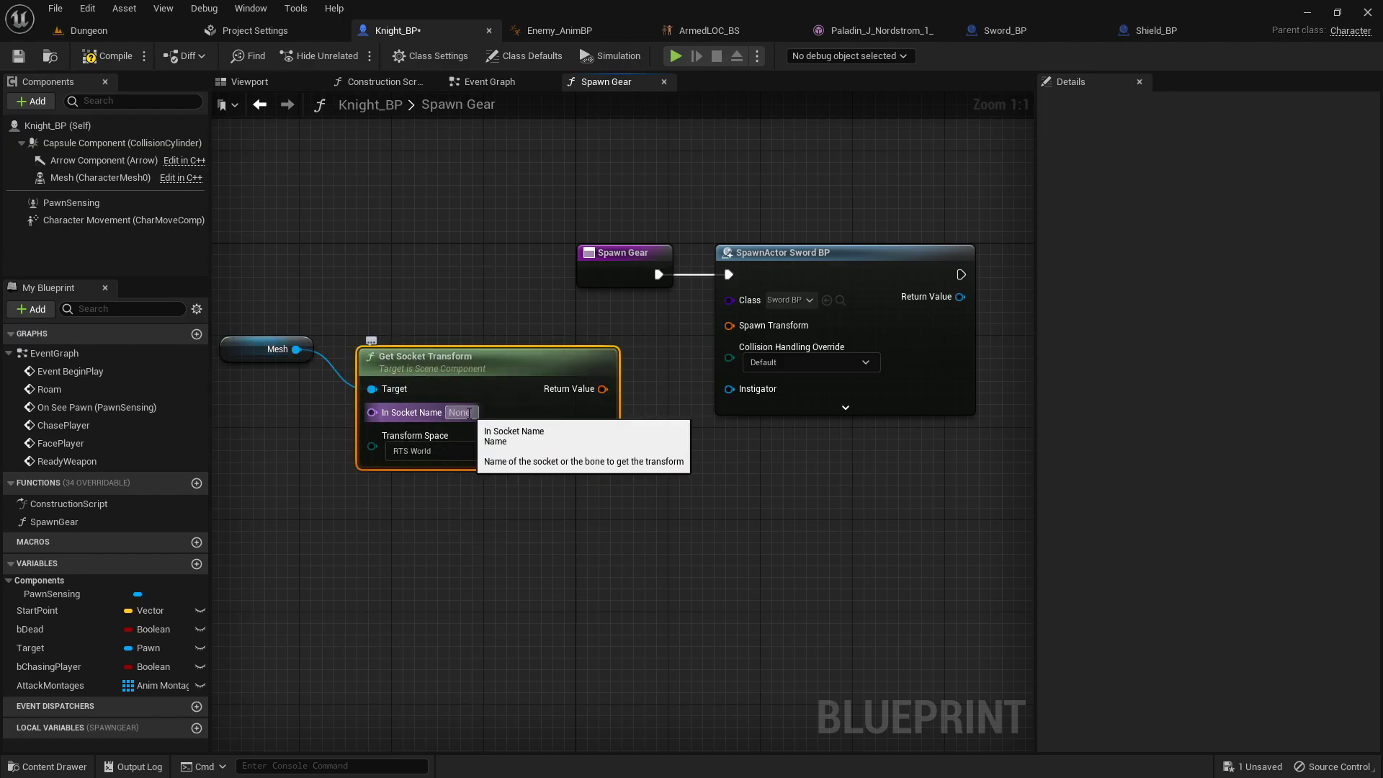
pyautogui.moveTo(358, 278); pyautogui.dragTo(269, 407)
pyautogui.moveTo(416, 292); pyautogui.dragTo(270, 409)
pyautogui.press('q')
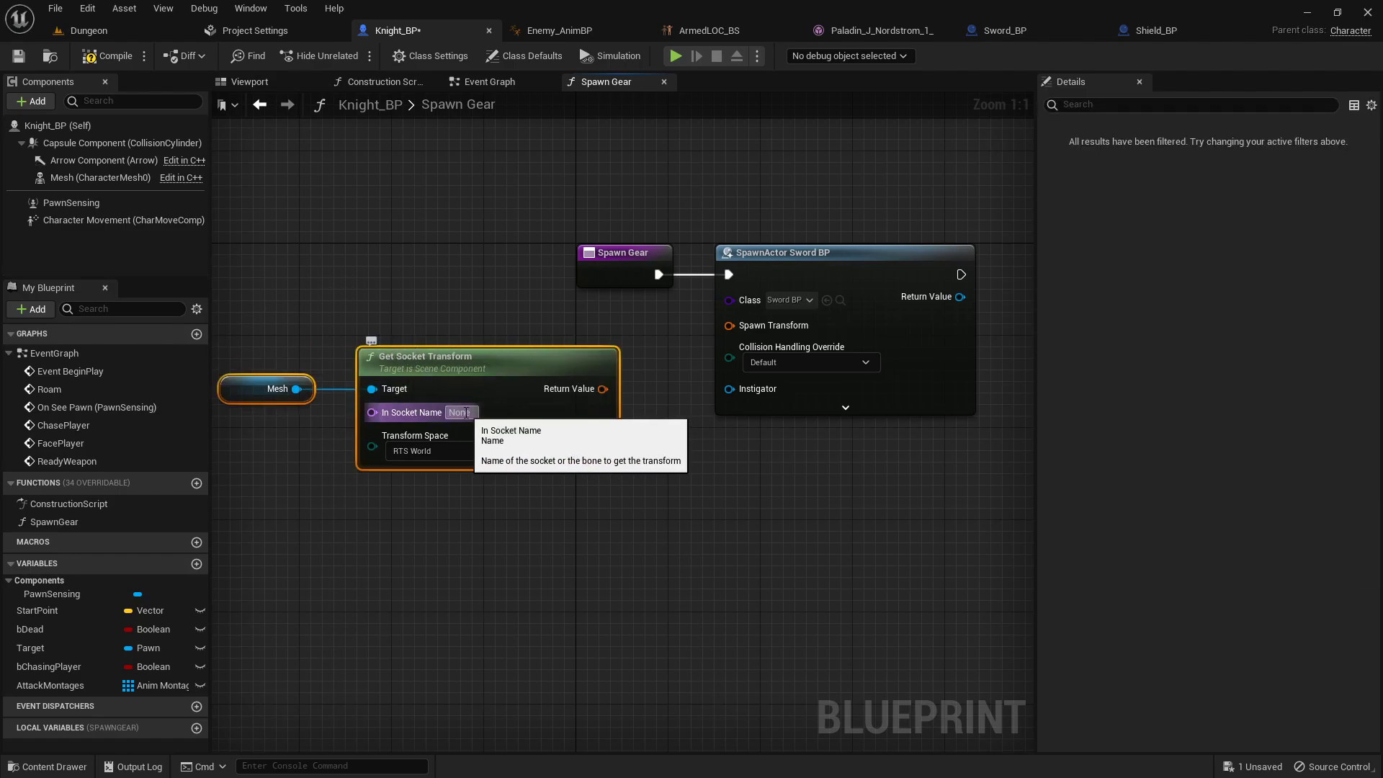
# - Set In Socket Name to WeaponSocket and connect the socket transform's Return Value to the SpawnActor node's Spawn Transform
pyautogui.click(460, 412)
pyautogui.doubleClick(459, 413)
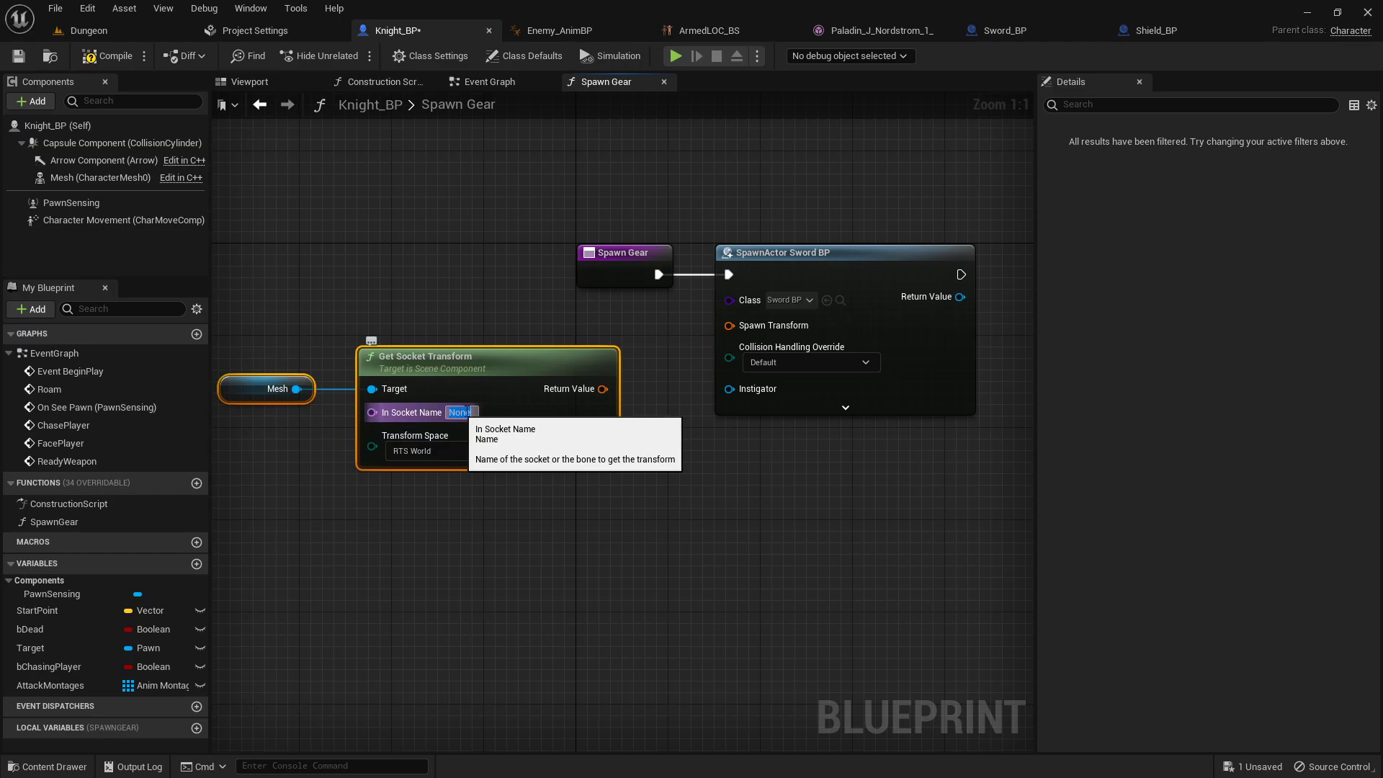
pyautogui.write('WeaponSocket')
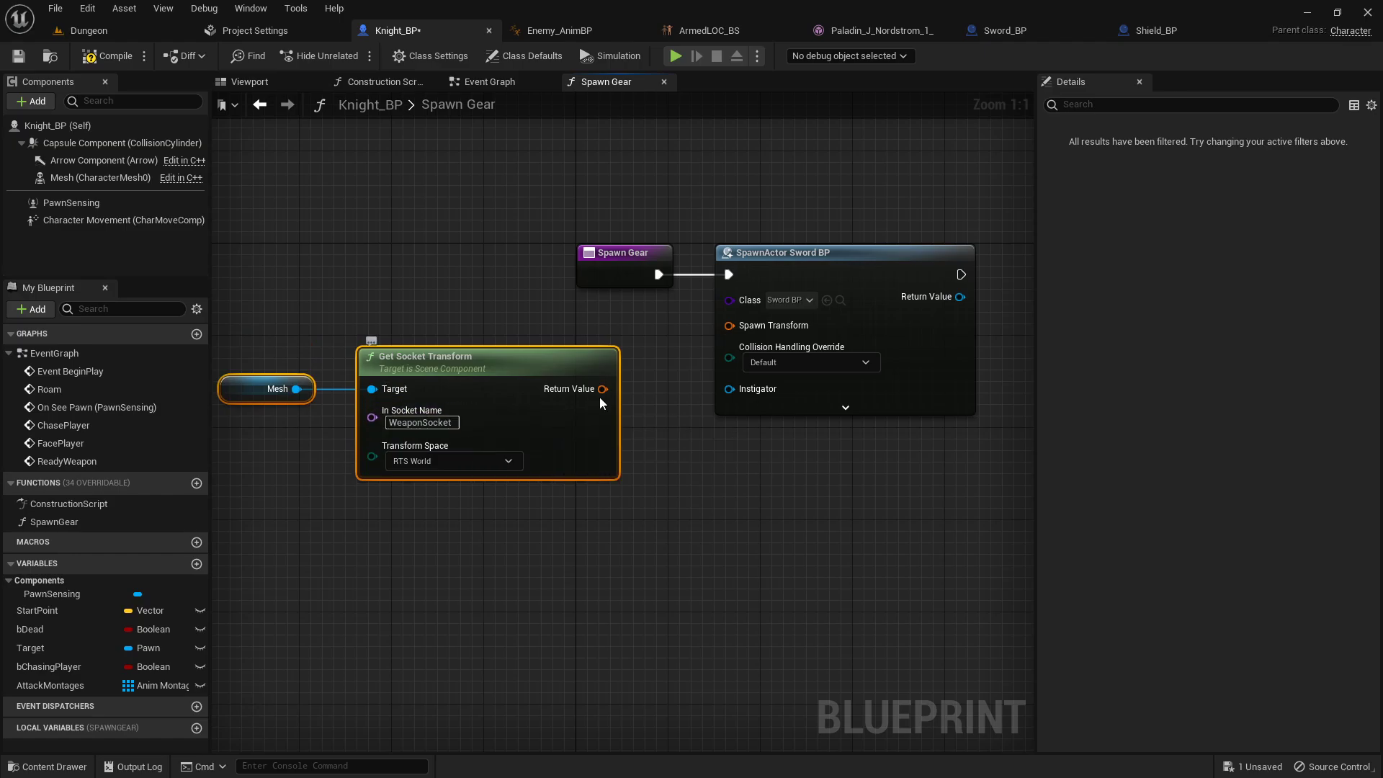
pyautogui.moveTo(603, 389); pyautogui.dragTo(734, 324)
pyautogui.click(559, 307)
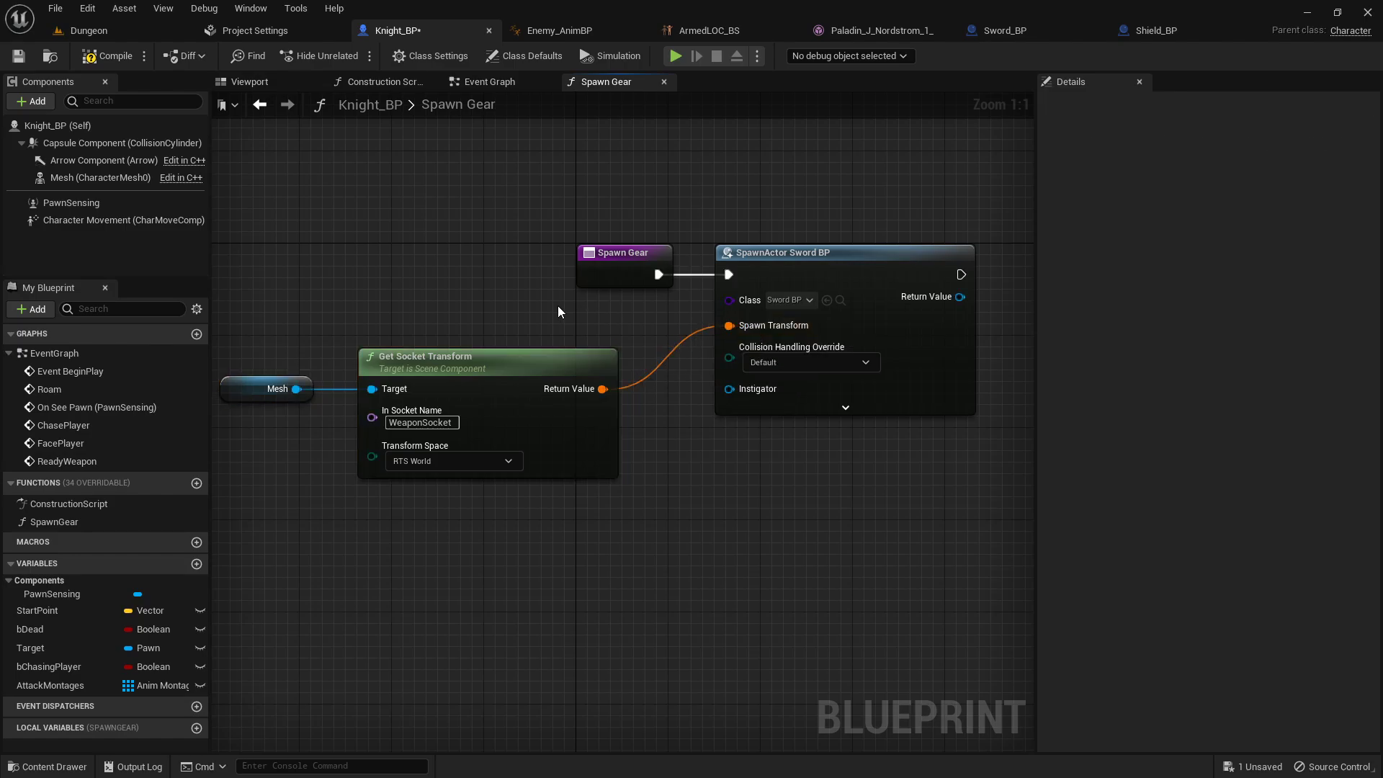
# - Try RTS Actor as the Get Socket Transform node's Transform Space, then restore RTS World
pyautogui.moveTo(384, 343); pyautogui.dragTo(423, 271, button='right')
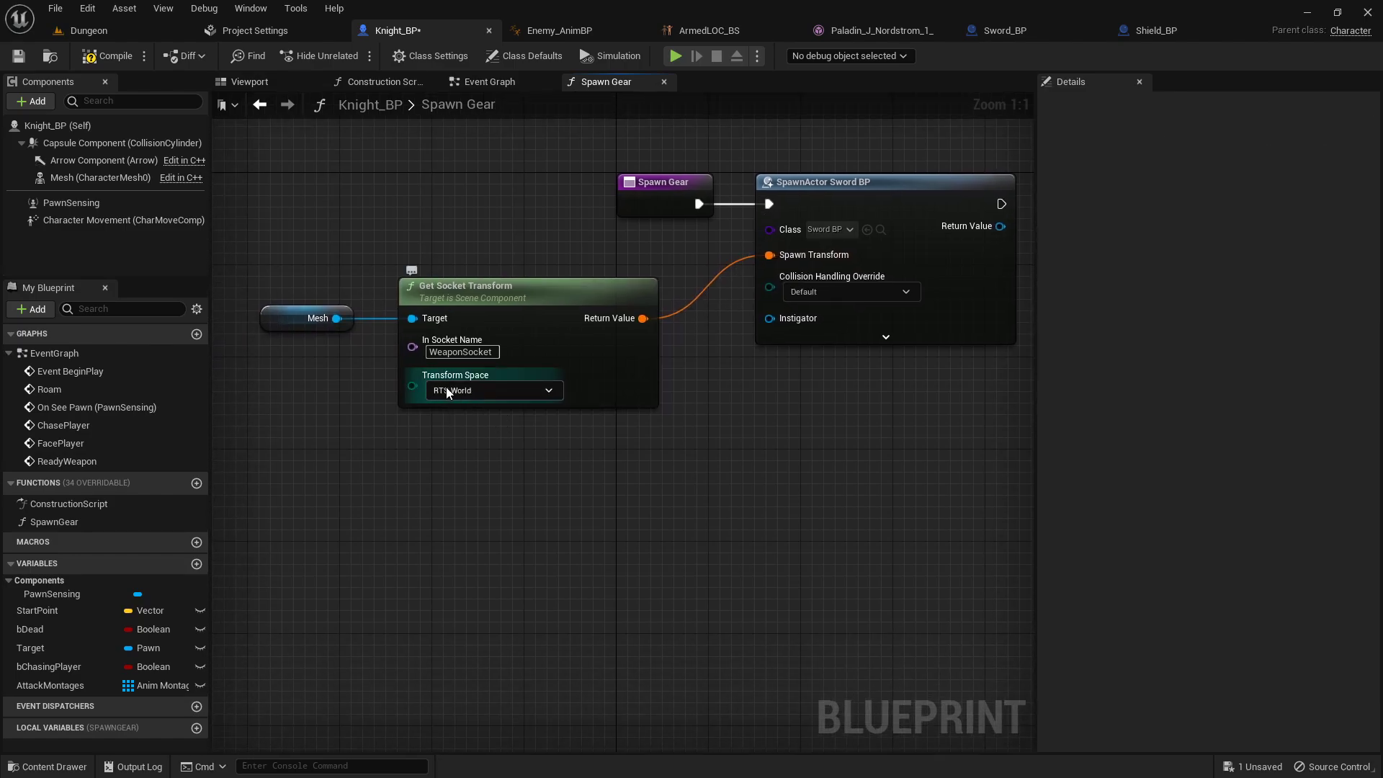
pyautogui.click(517, 388)
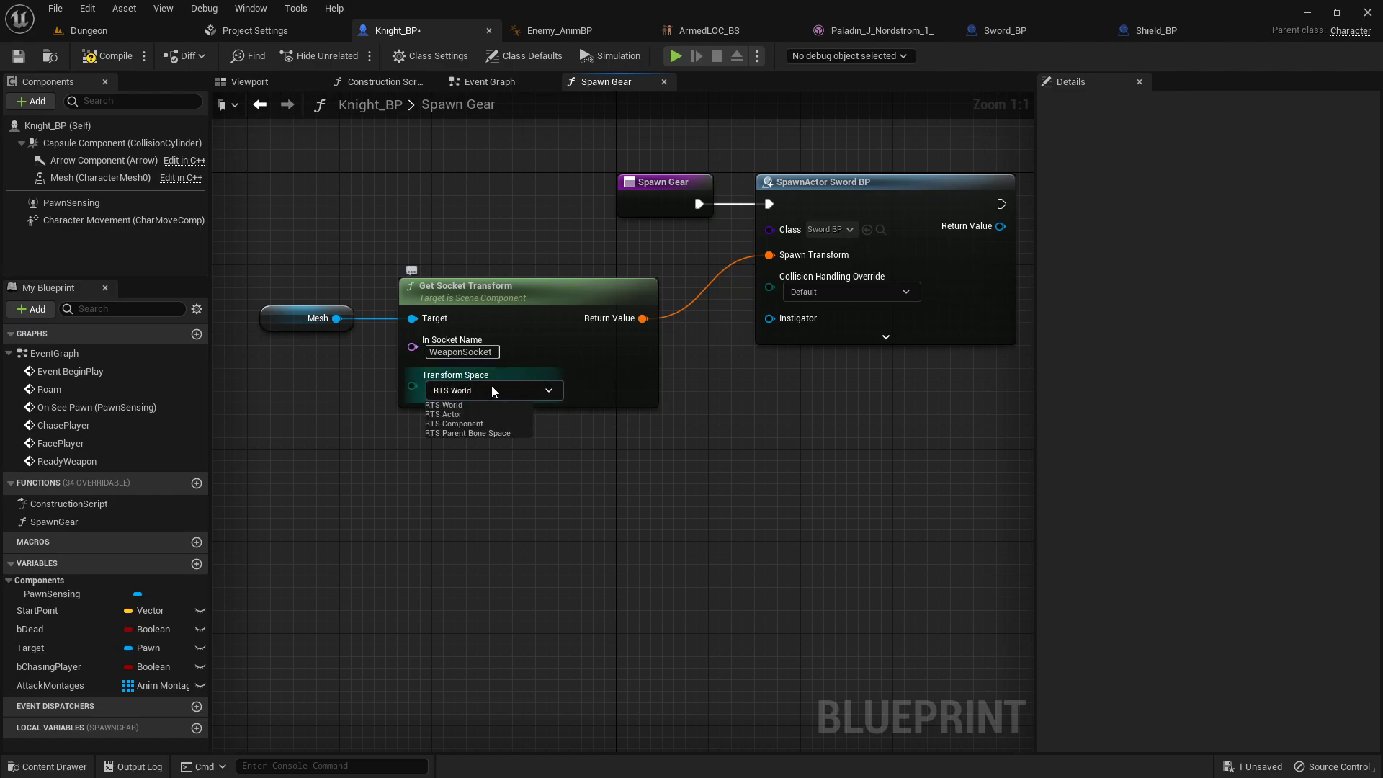
pyautogui.click(462, 416)
pyautogui.moveTo(800, 352); pyautogui.dragTo(756, 321, button='right')
pyautogui.click(453, 389)
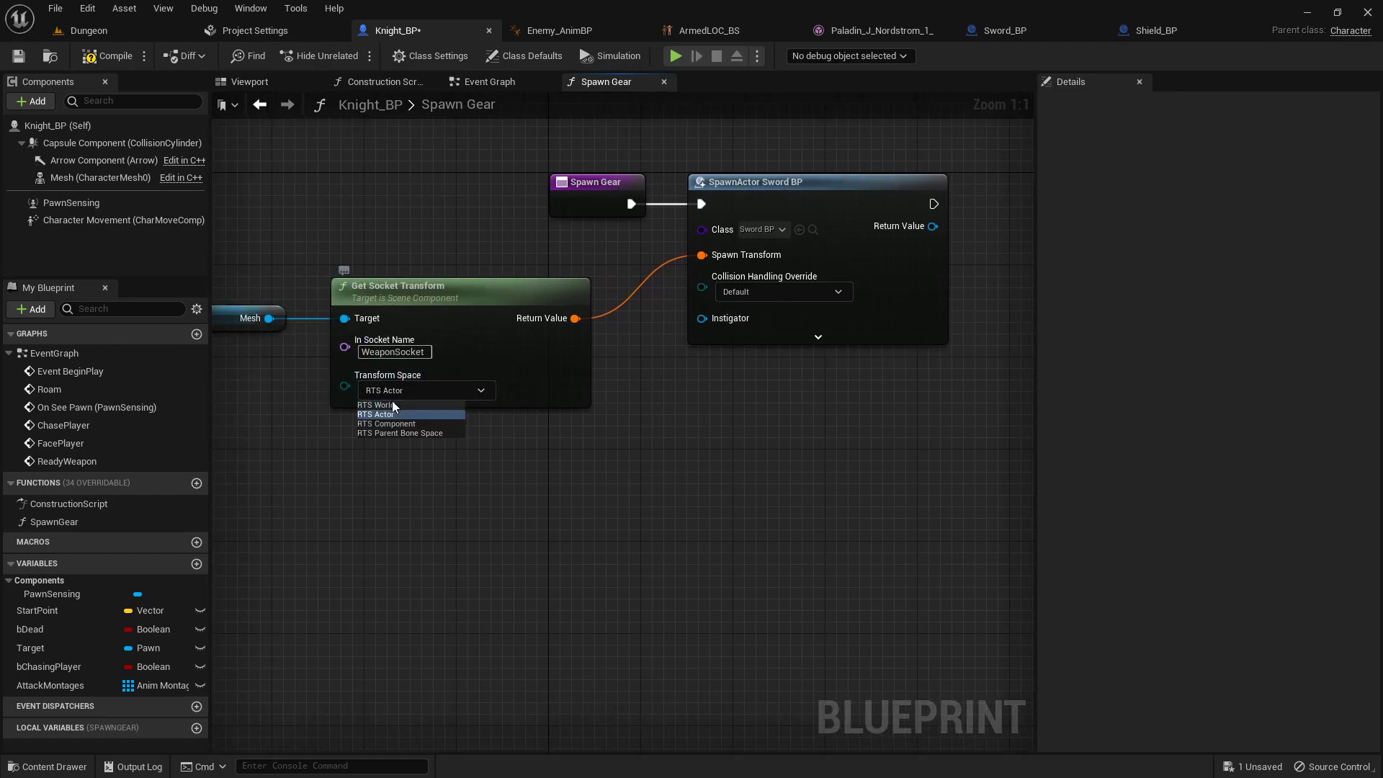
pyautogui.click(392, 406)
# - Promote the SpawnActor node's Return Value to a variable named SwordRef and align its SET node with the spawn node
pyautogui.moveTo(752, 375); pyautogui.dragTo(442, 419, button='right')
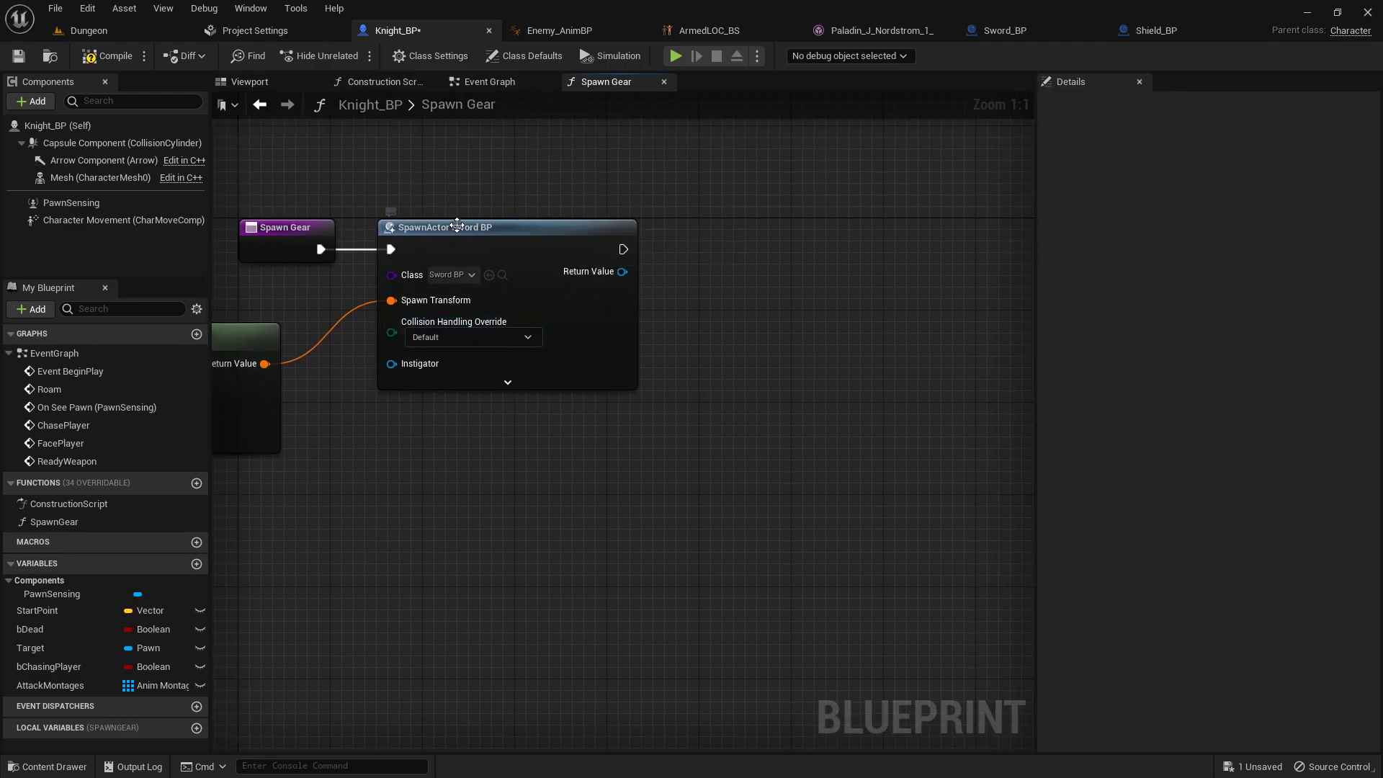
pyautogui.rightClick(621, 271)
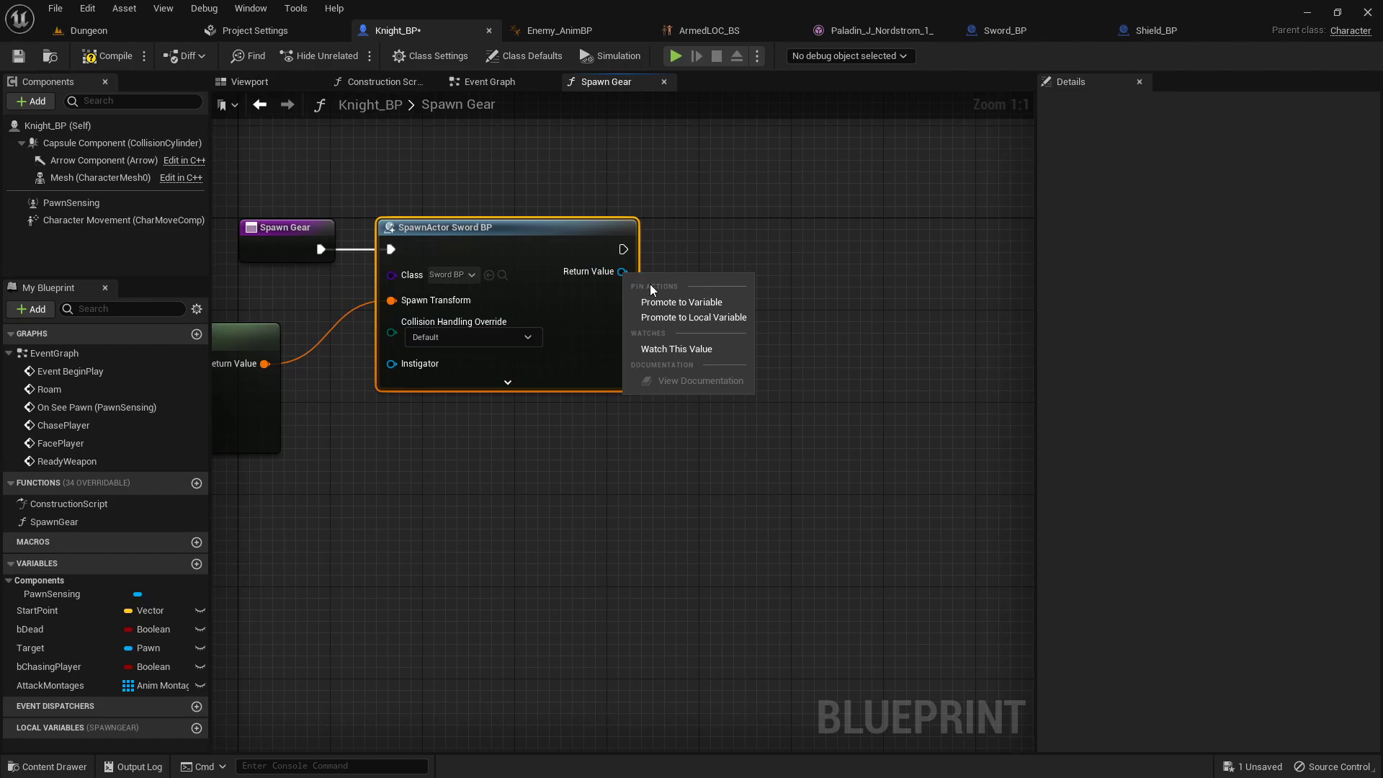
pyautogui.click(685, 301)
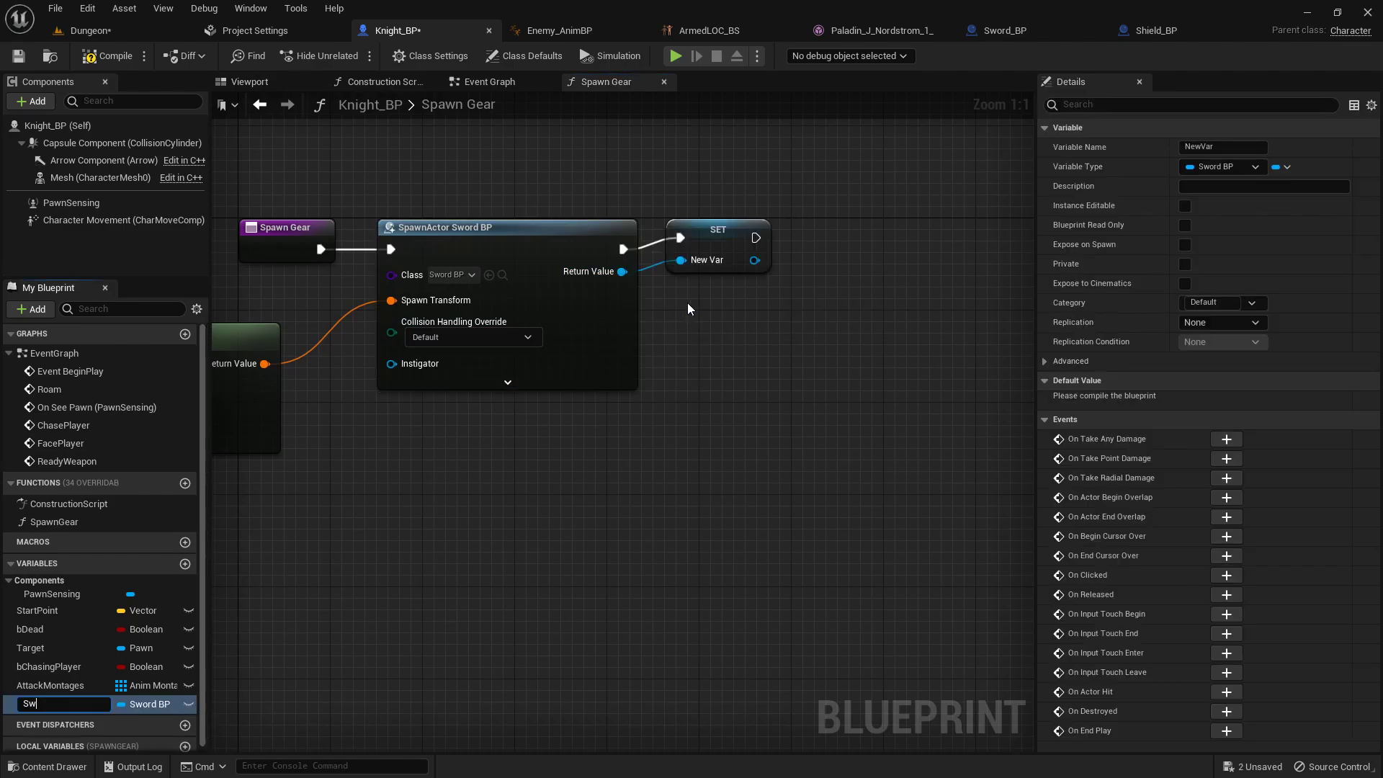
pyautogui.write('SwordRef')
pyautogui.press('Return')
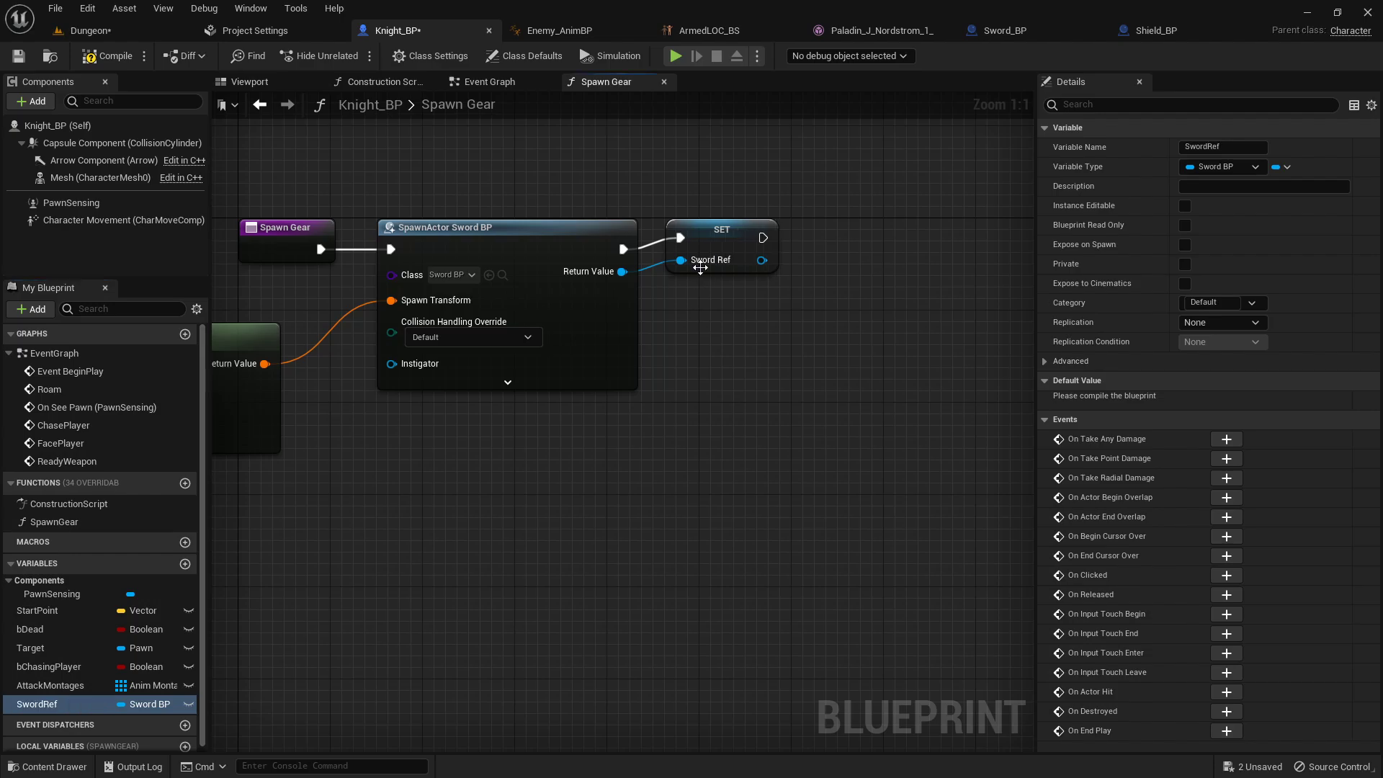
pyautogui.moveTo(732, 224); pyautogui.dragTo(709, 235)
pyautogui.click(809, 209)
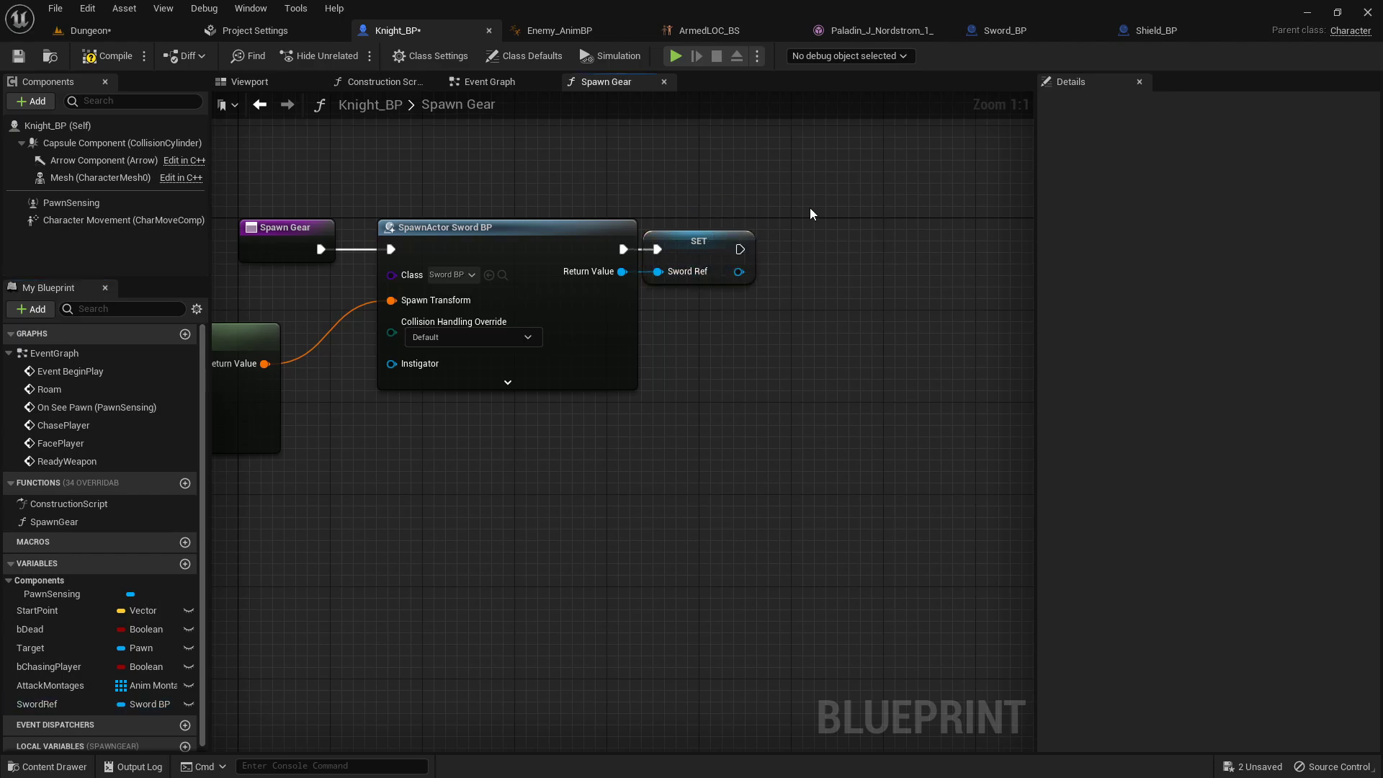
# - Add an Attach Actor To Component node from the Sword Ref output and align it with the SET node
pyautogui.moveTo(809, 210); pyautogui.dragTo(566, 215, button='right')
pyautogui.moveTo(508, 269); pyautogui.dragTo(634, 253)
pyautogui.write('attach')
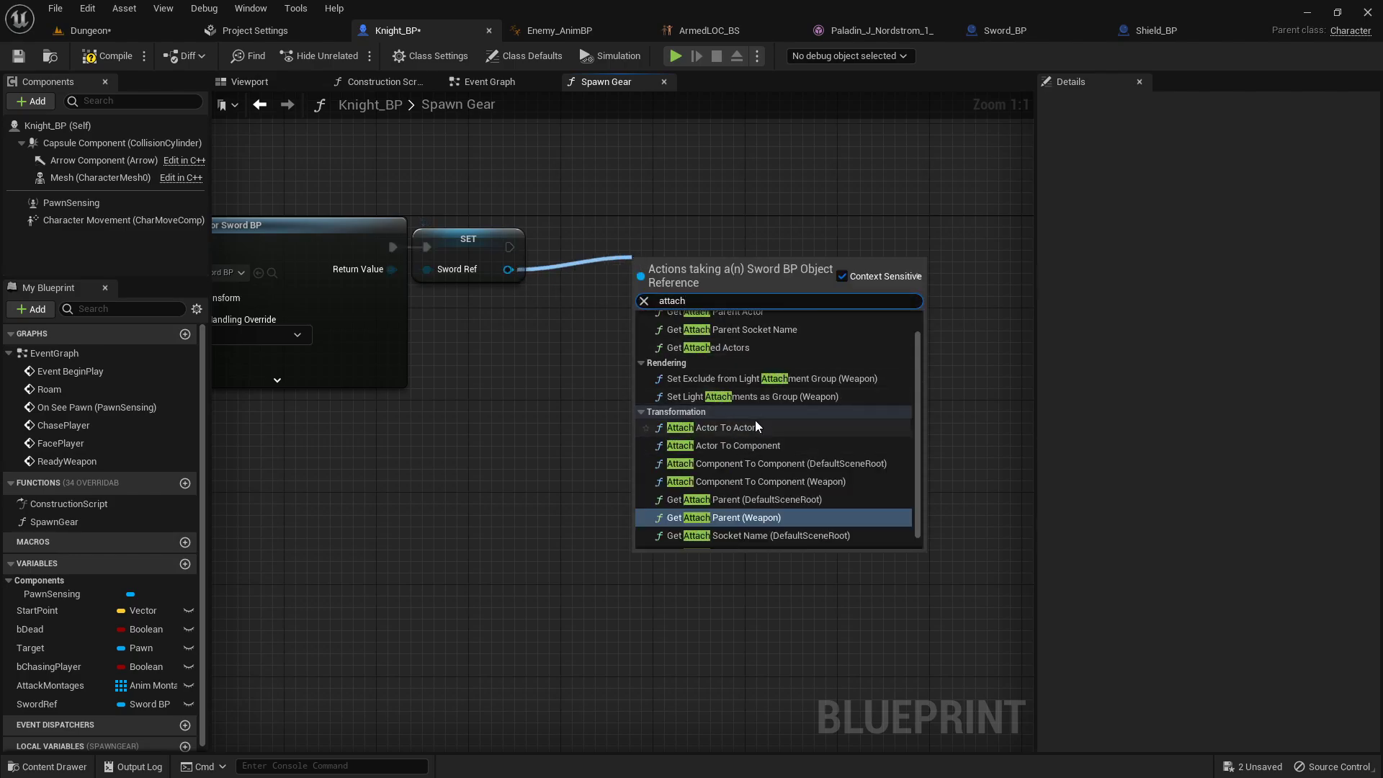
pyautogui.click(737, 445)
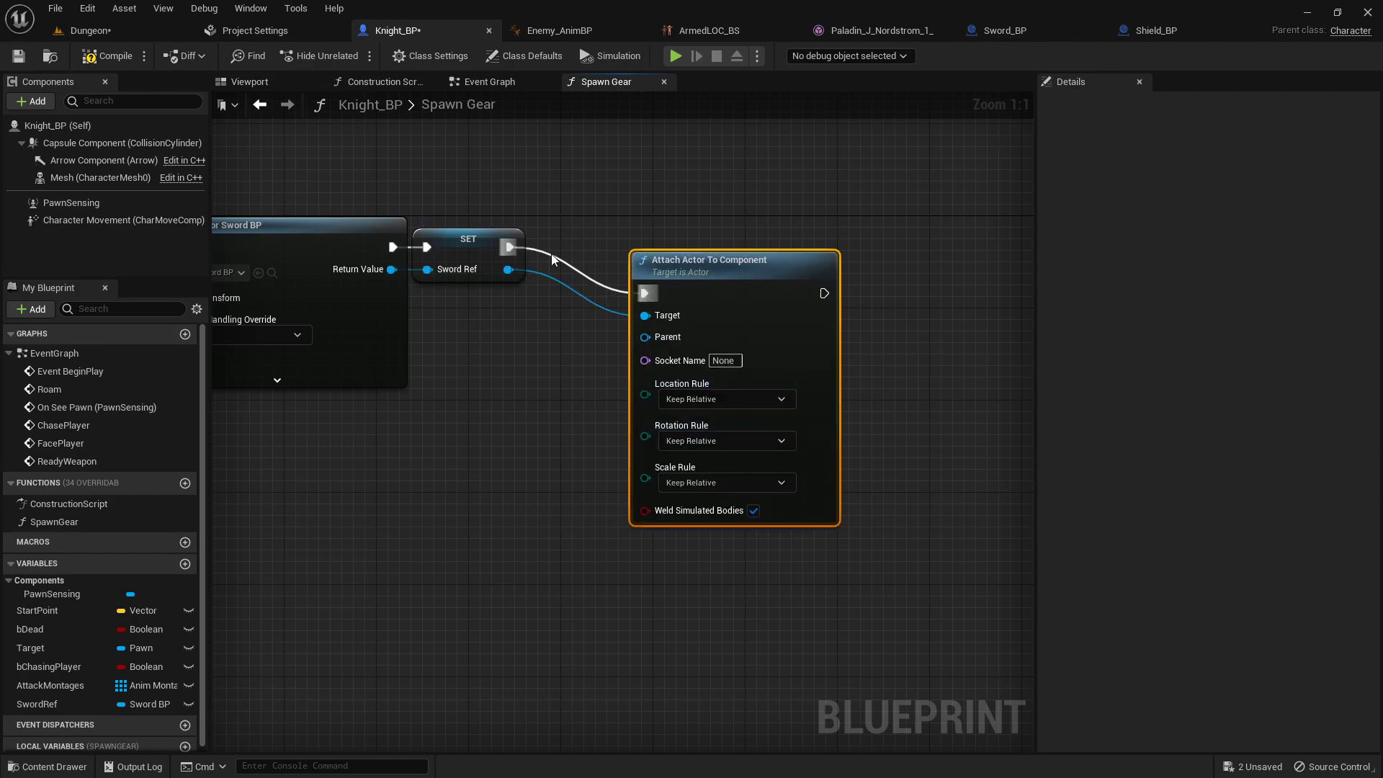
pyautogui.moveTo(726, 276); pyautogui.dragTo(680, 230)
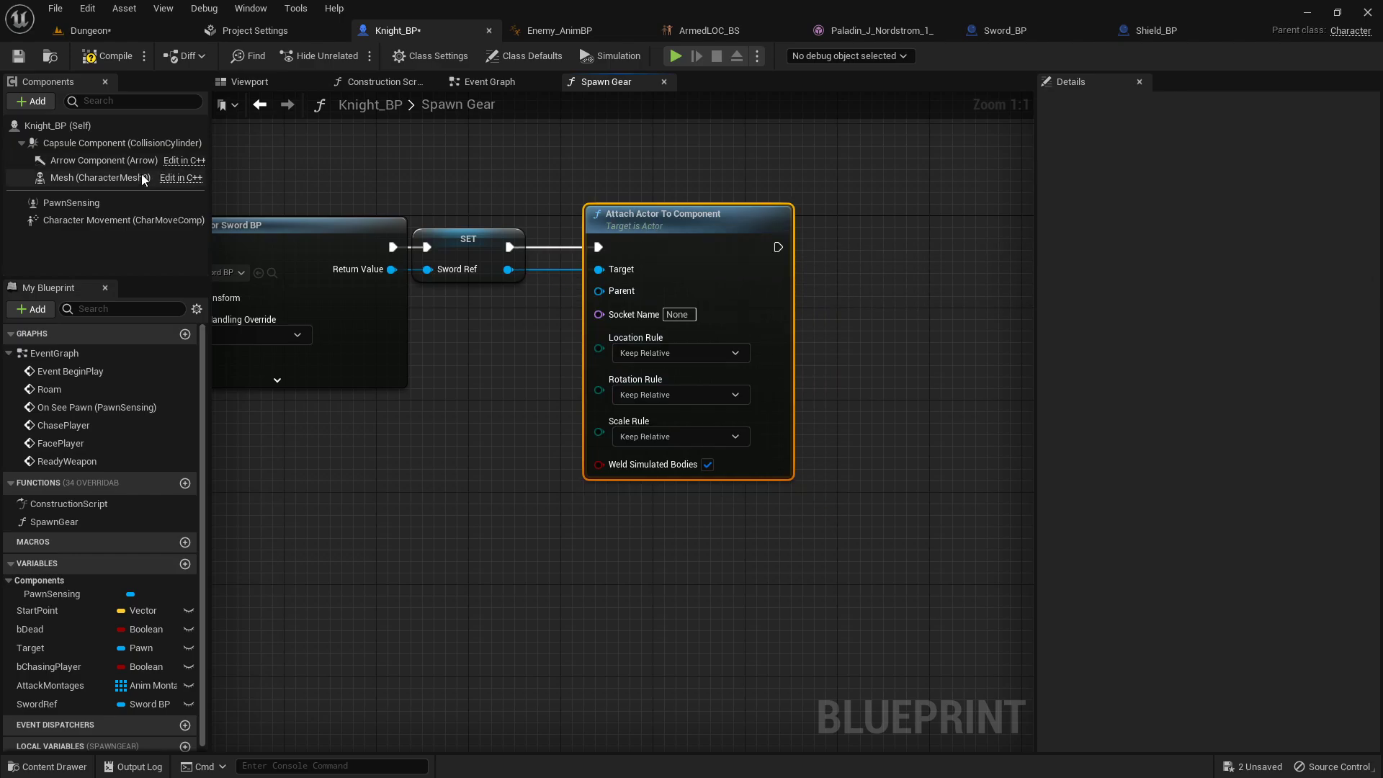
# - Connect the character Mesh as the attach node's Parent and set its Socket Name to WeaponSocket
pyautogui.moveTo(566, 245); pyautogui.dragTo(665, 245, button='right')
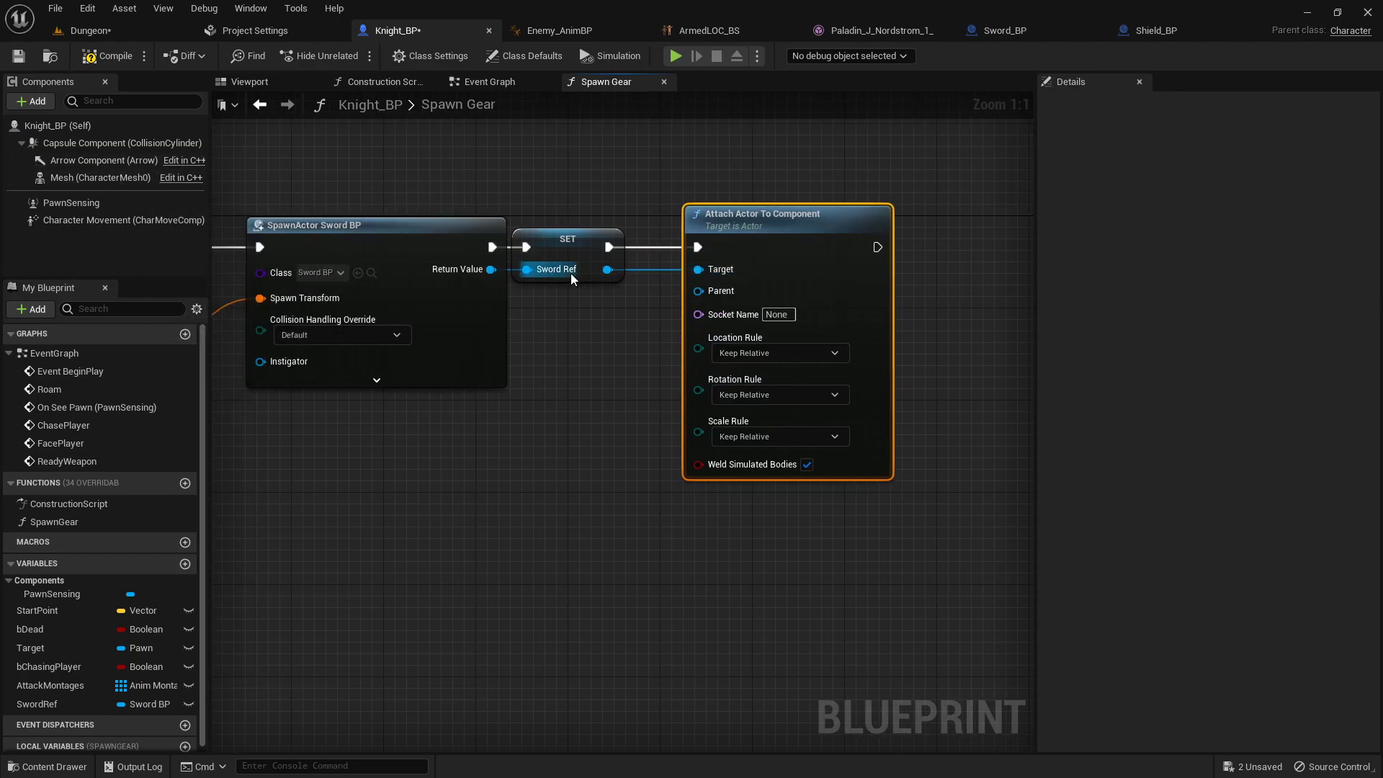
pyautogui.moveTo(172, 185); pyautogui.dragTo(698, 291)
pyautogui.click(776, 314)
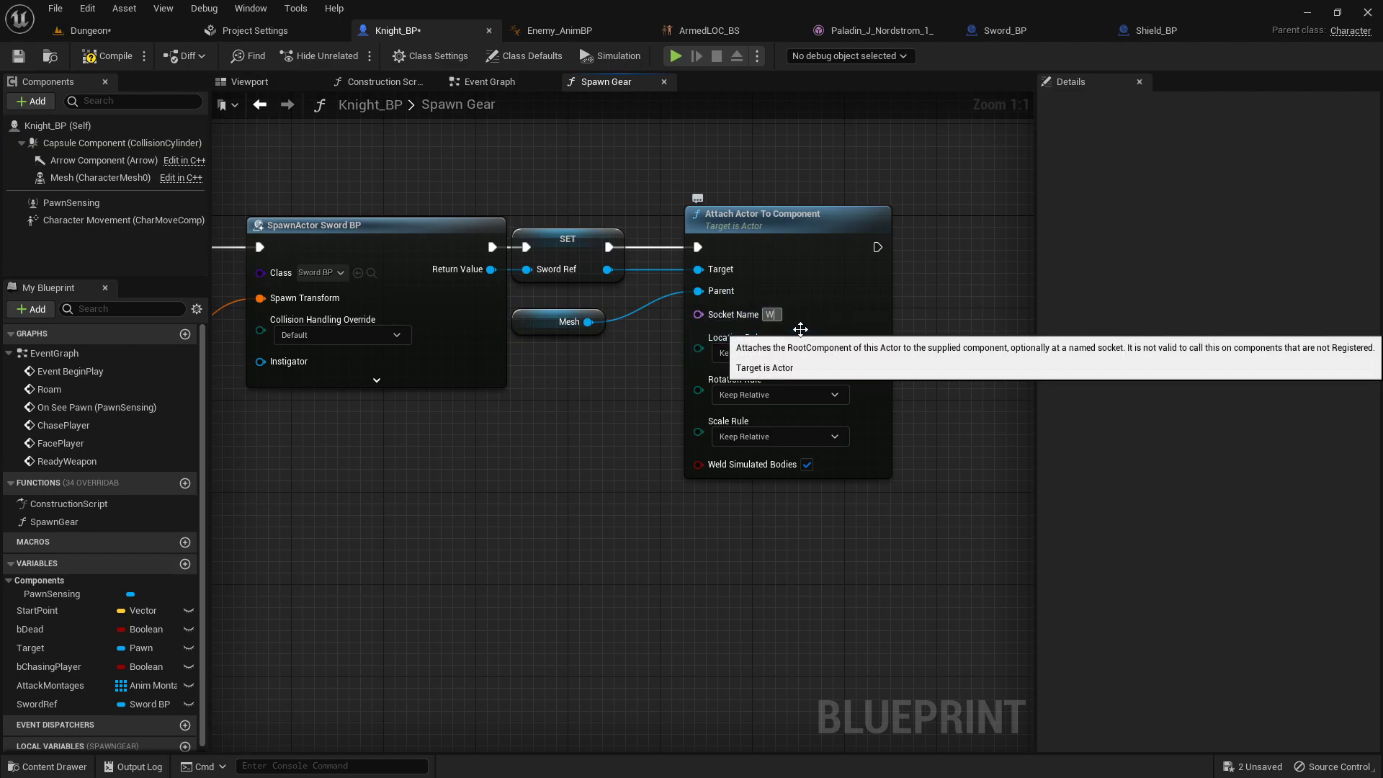
pyautogui.write('WeaponSocket')
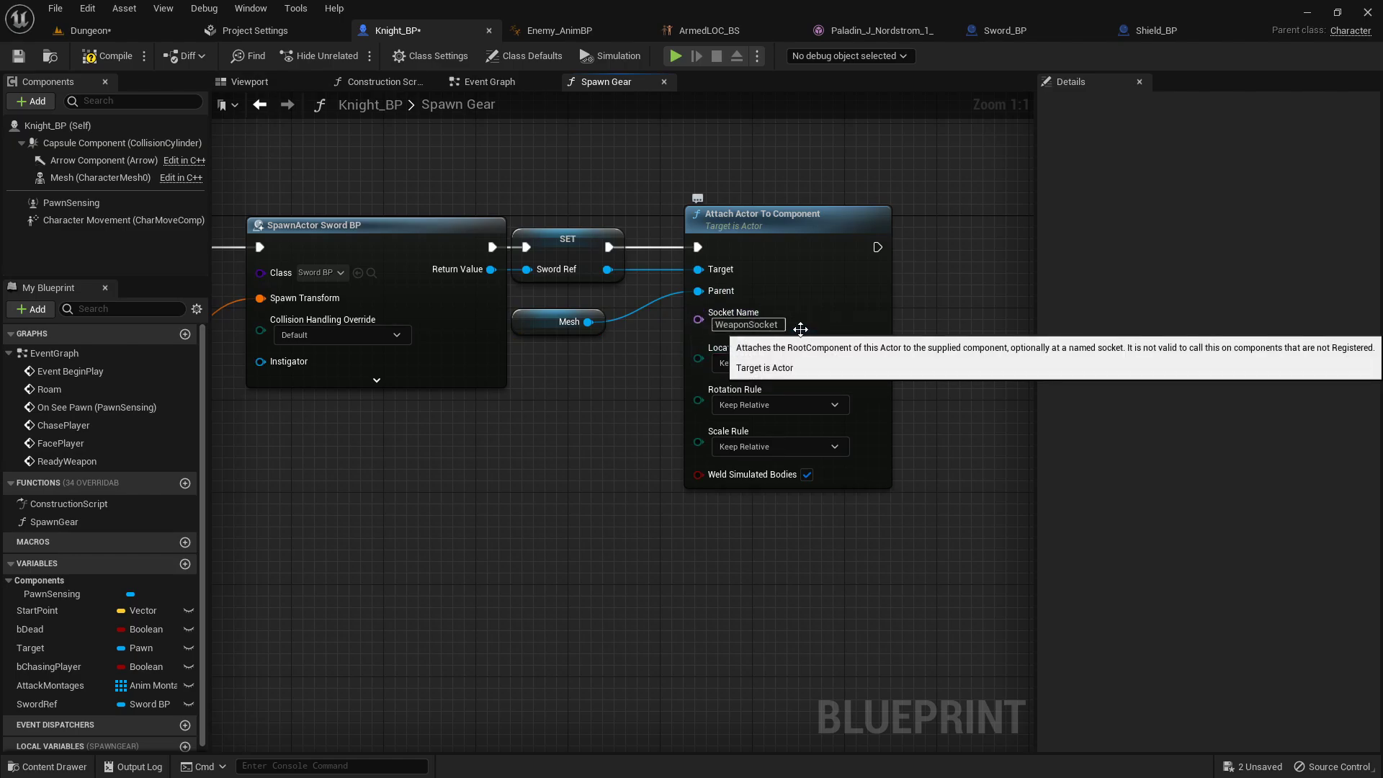
# - Set the attach node's Location, Rotation and Scale rules to Snap to Target
pyautogui.click(796, 361)
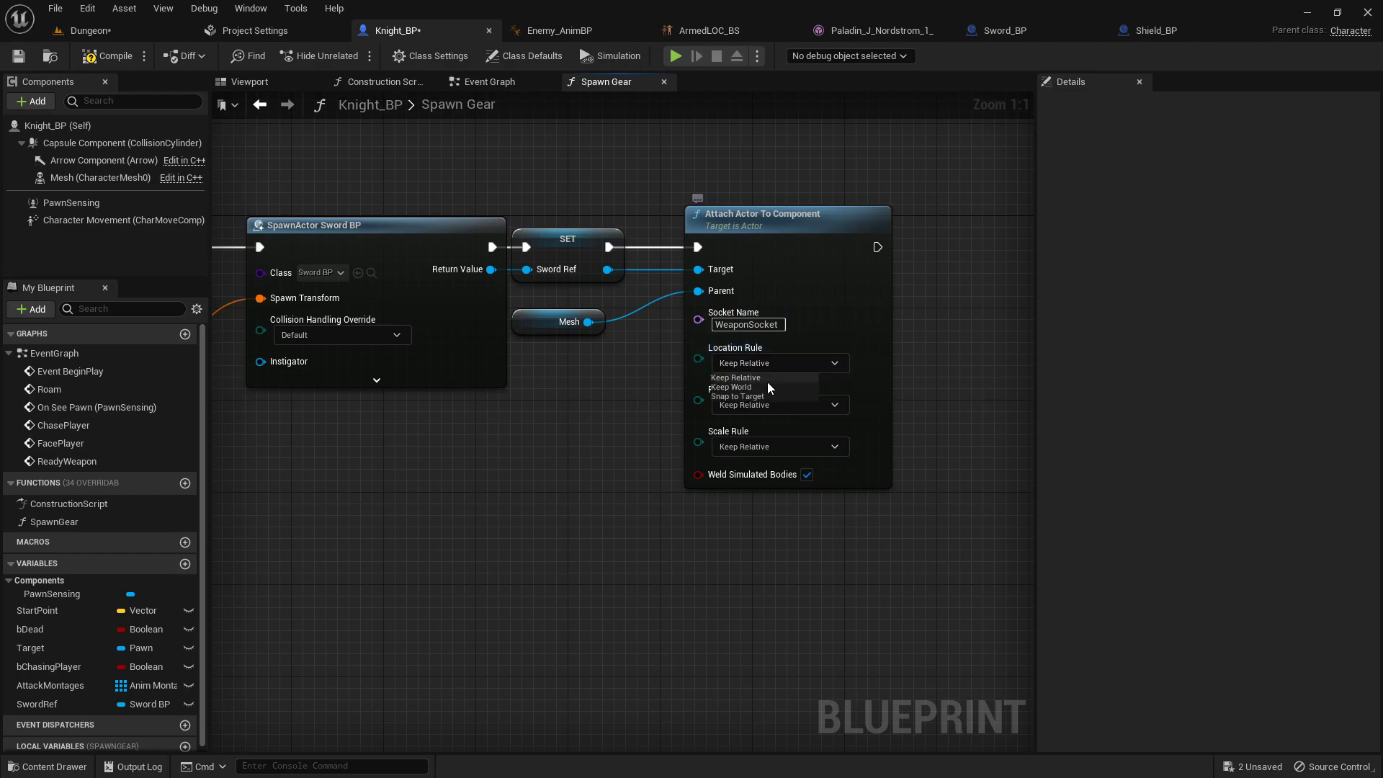
pyautogui.click(762, 396)
pyautogui.click(762, 405)
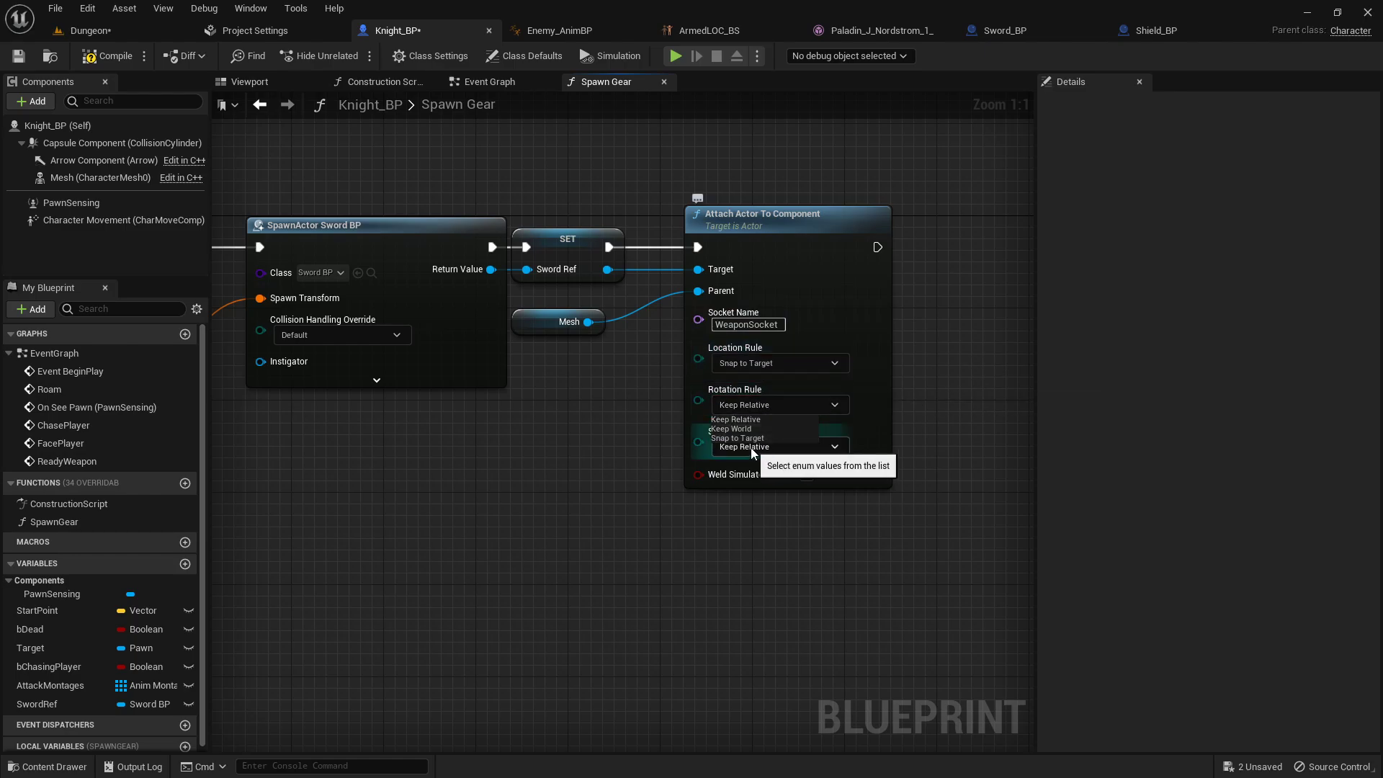
pyautogui.click(742, 438)
pyautogui.click(749, 447)
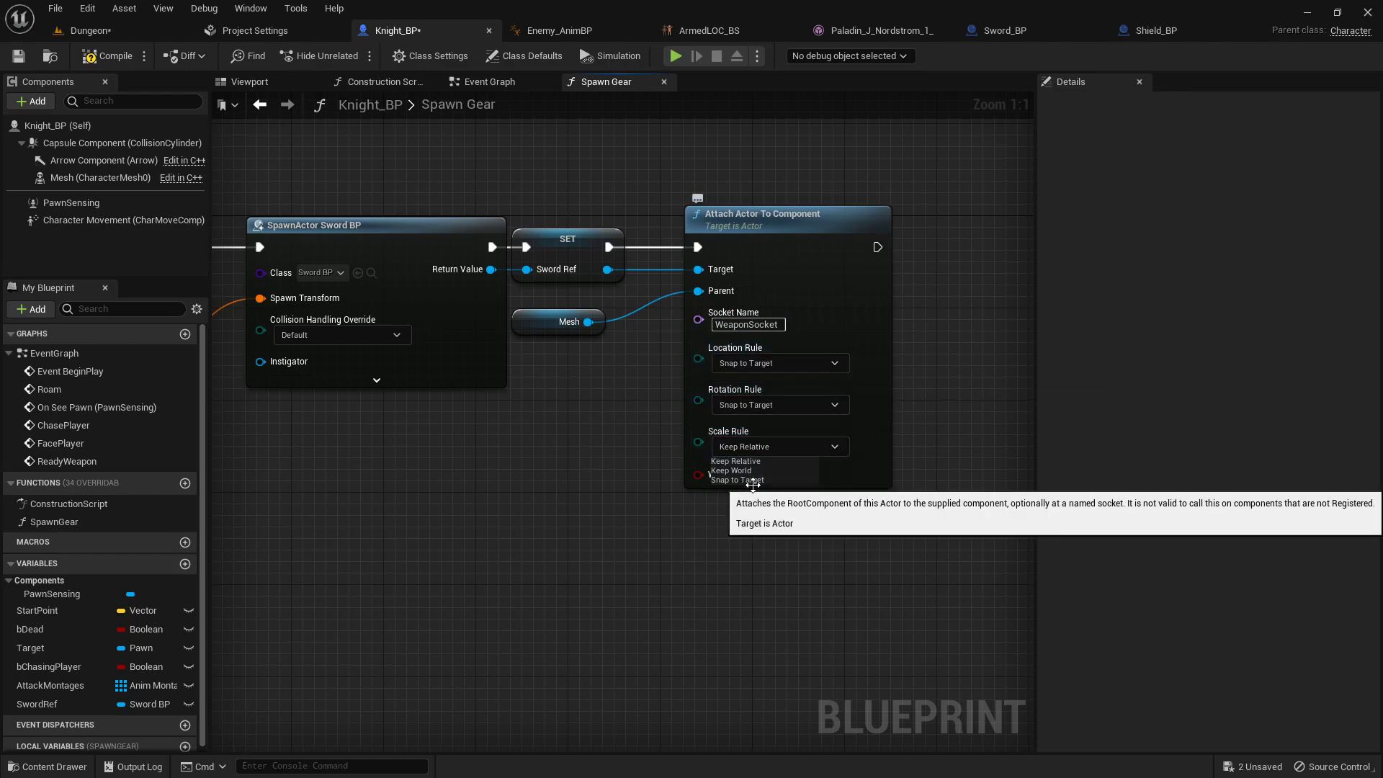
pyautogui.click(753, 480)
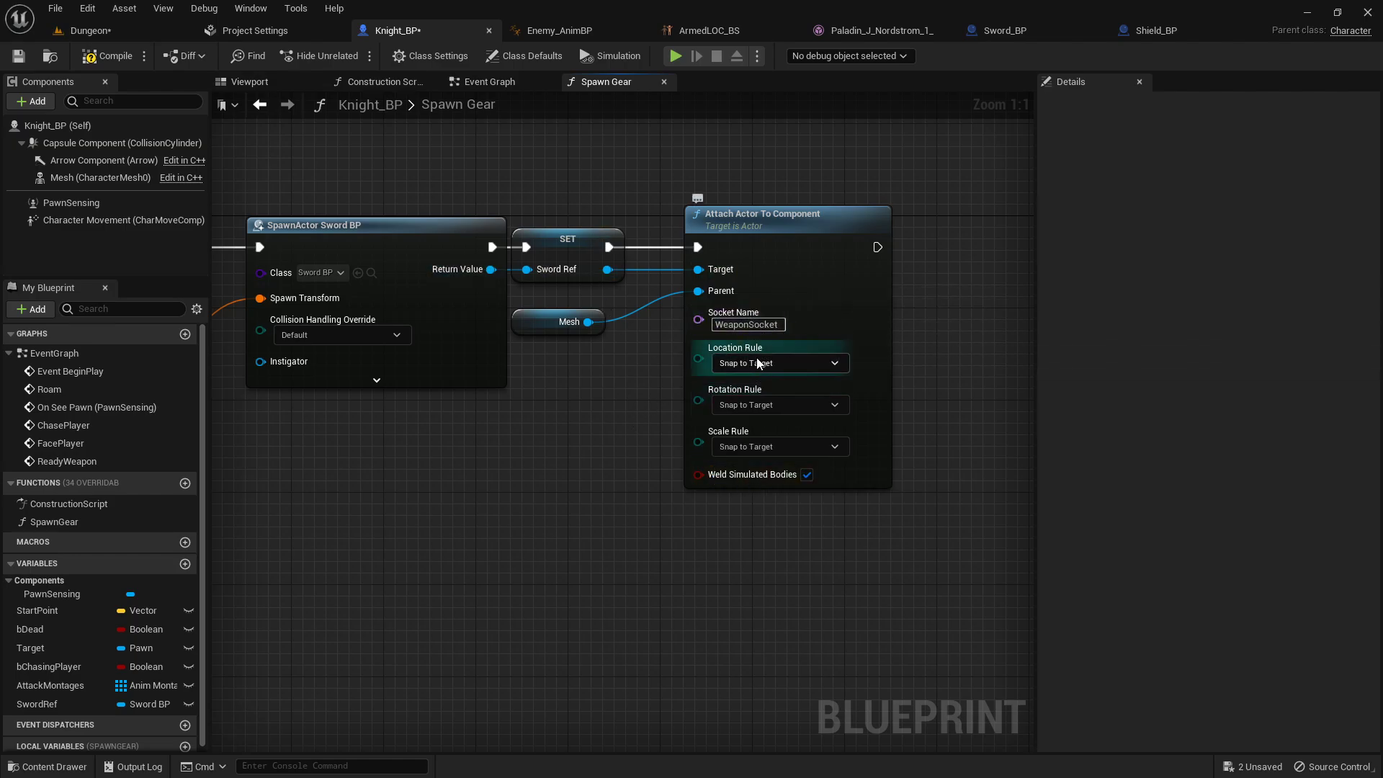
pyautogui.moveTo(486, 468); pyautogui.dragTo(319, 459, button='right')
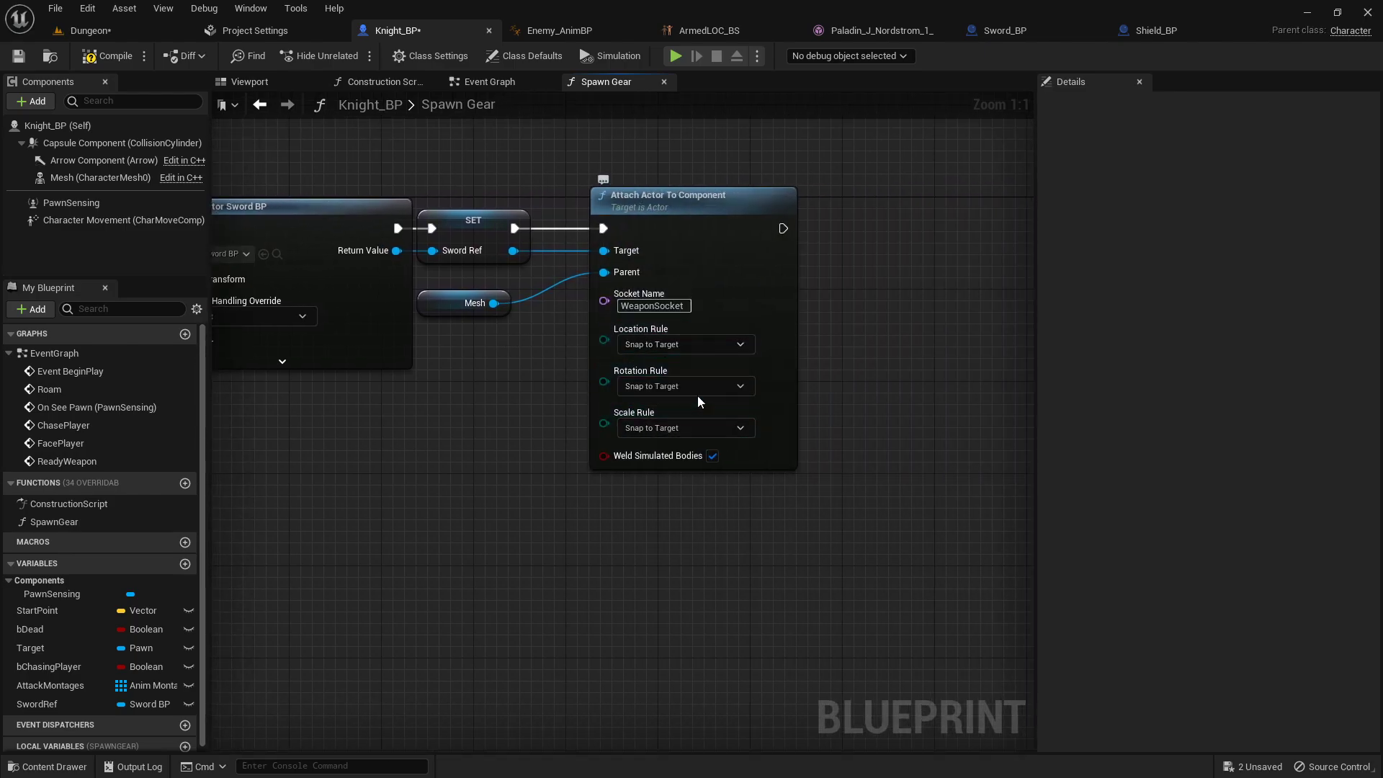
pyautogui.scroll(-1, 858, 281)
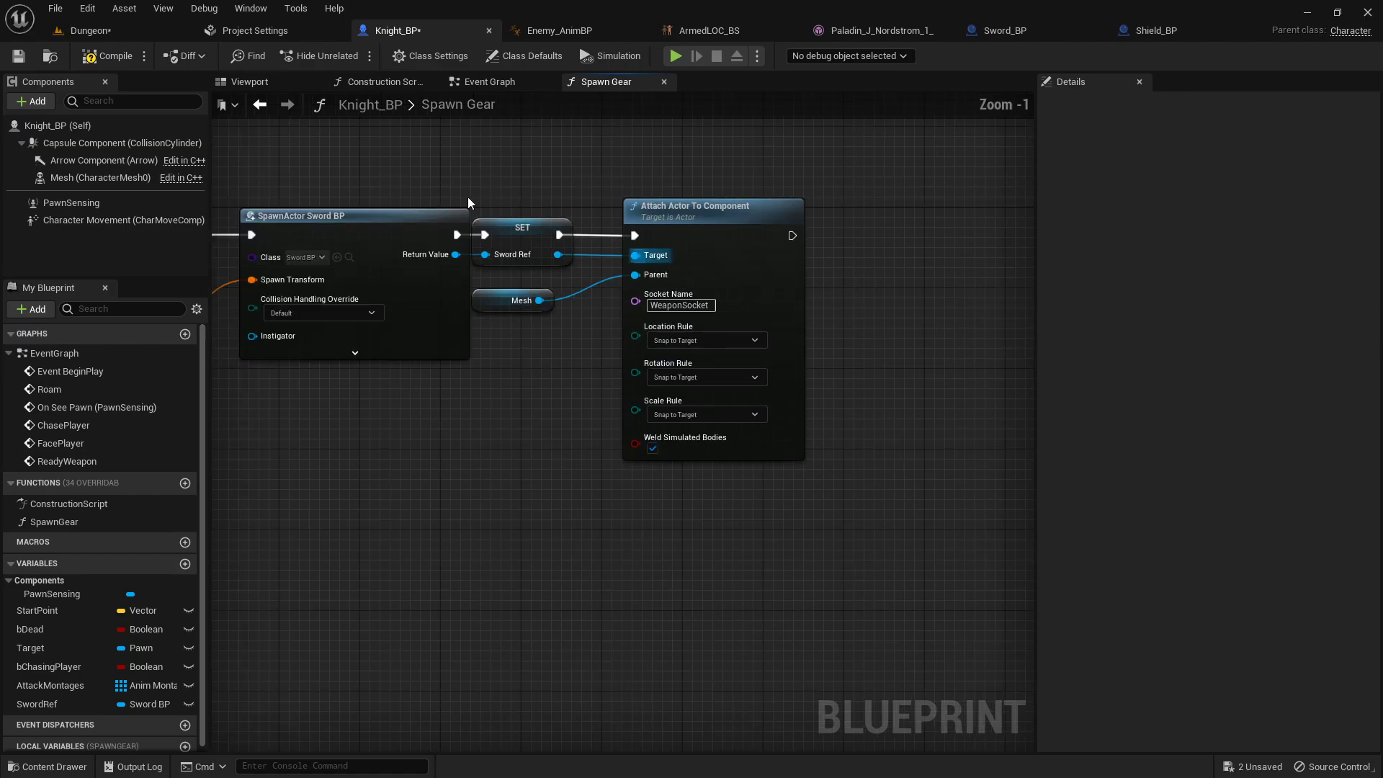
# - Compile Knight_BP, then locate the Event Graph's Play Montage asset and open the Knight_DrawSword montage
pyautogui.click(101, 58)
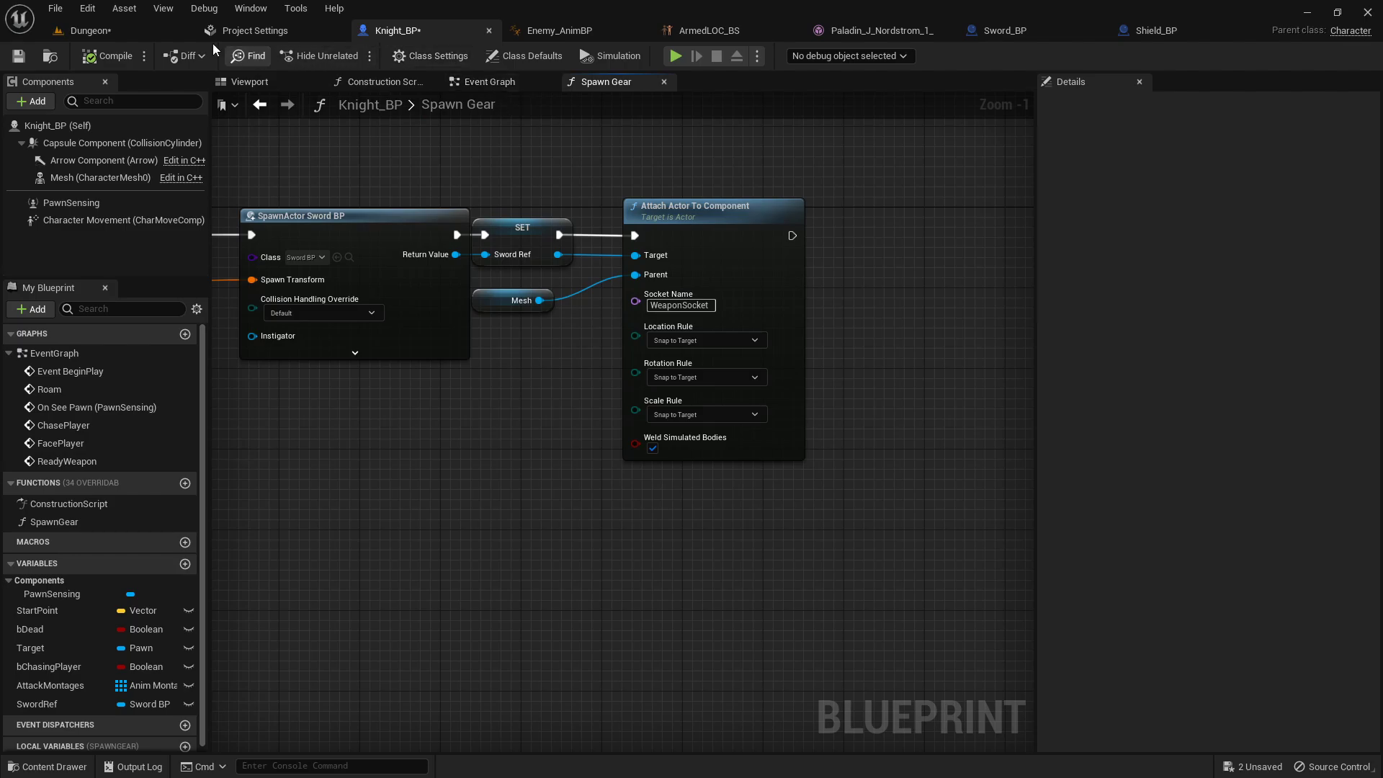
pyautogui.click(489, 84)
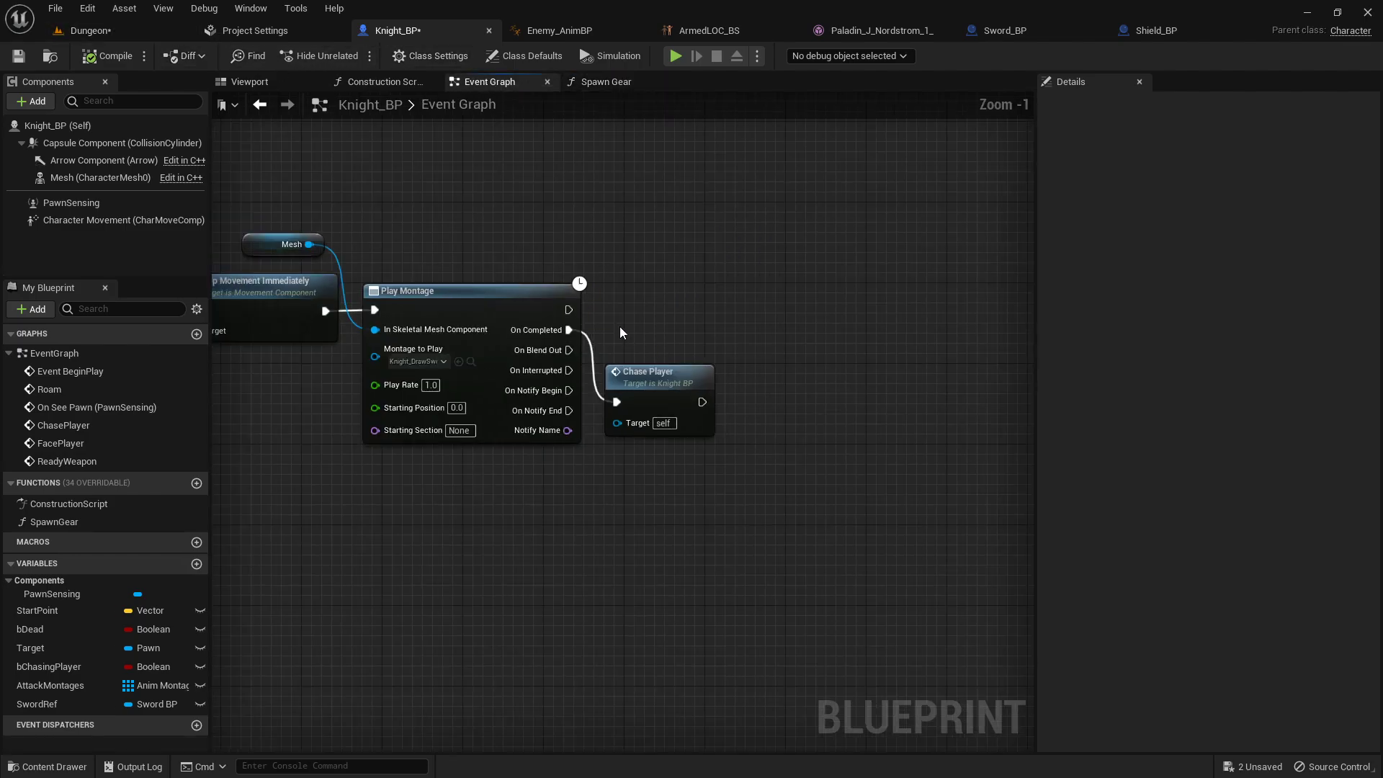
pyautogui.moveTo(620, 328); pyautogui.dragTo(766, 299, button='right')
pyautogui.moveTo(752, 459); pyautogui.dragTo(583, 419, button='right')
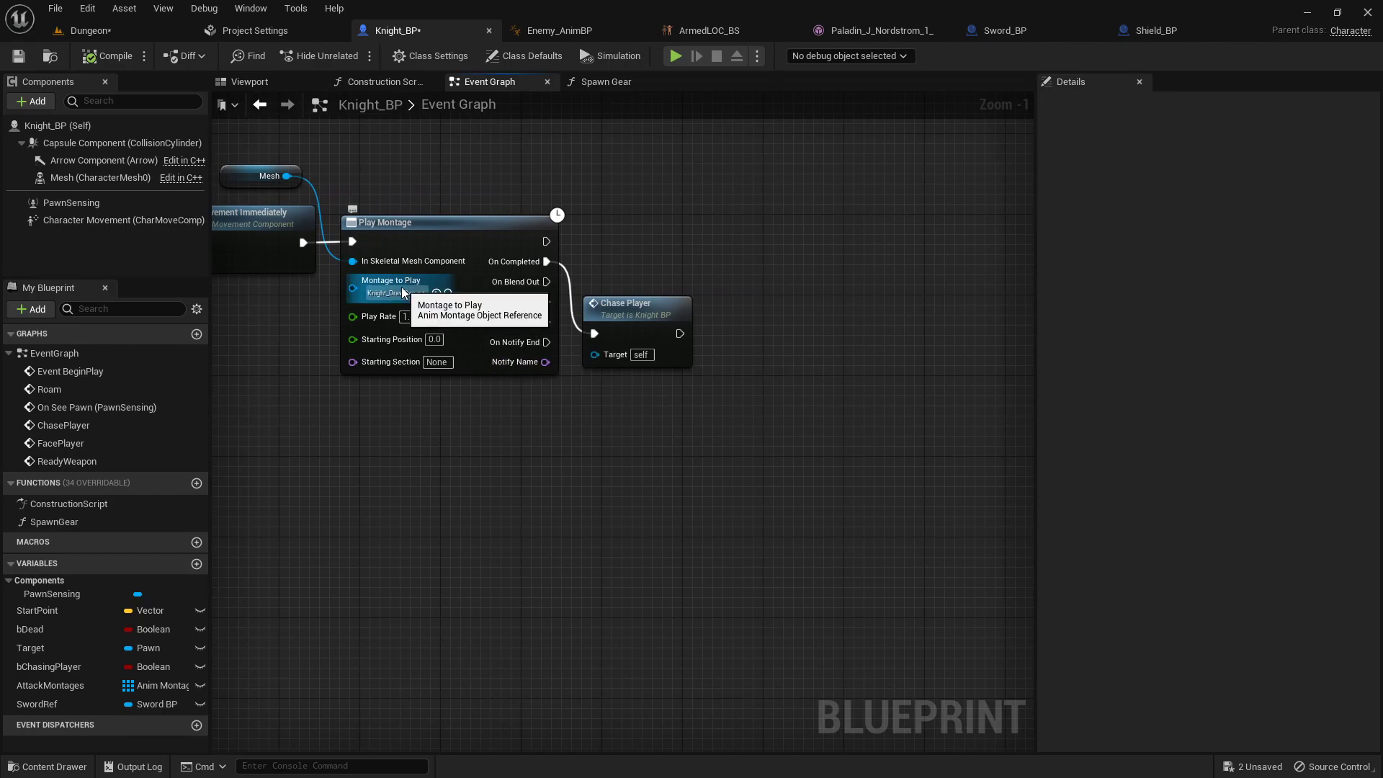
pyautogui.click(450, 294)
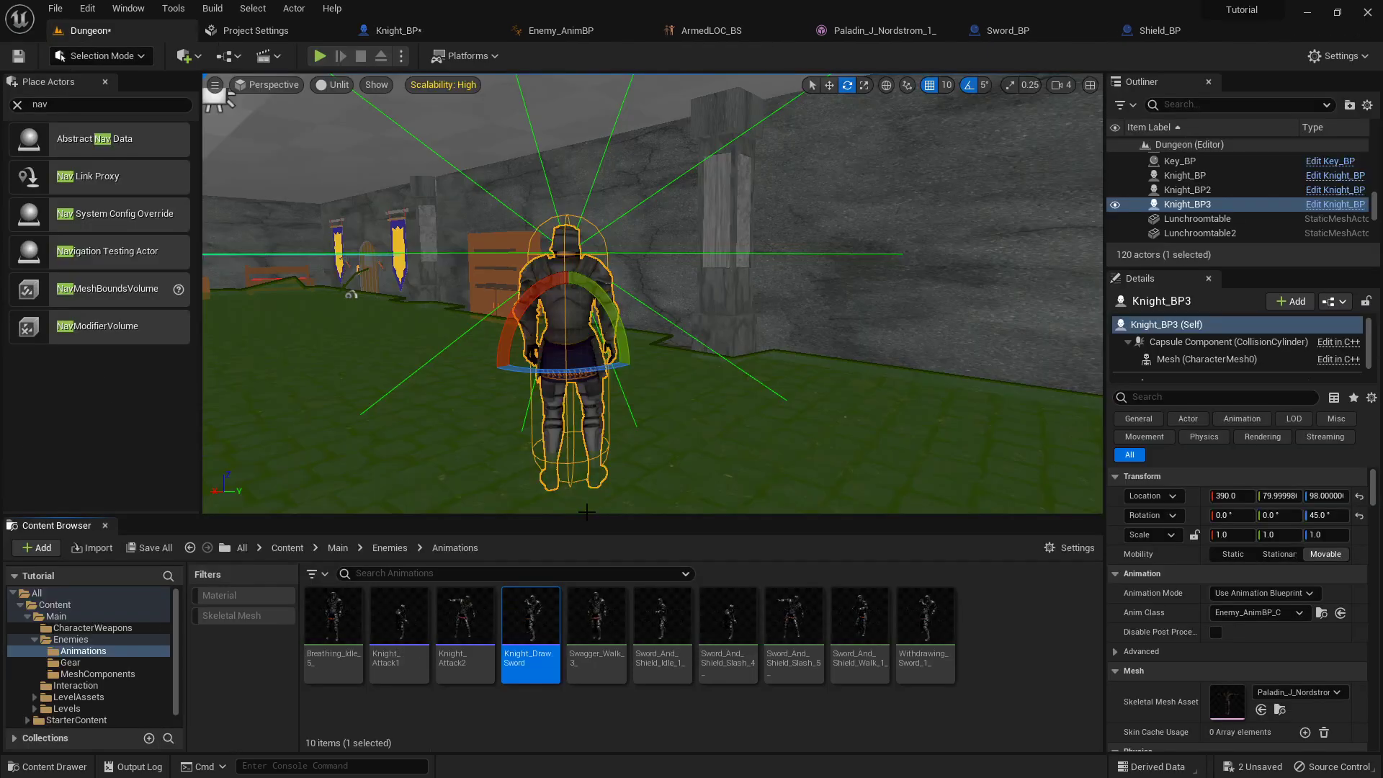
pyautogui.doubleClick(528, 594)
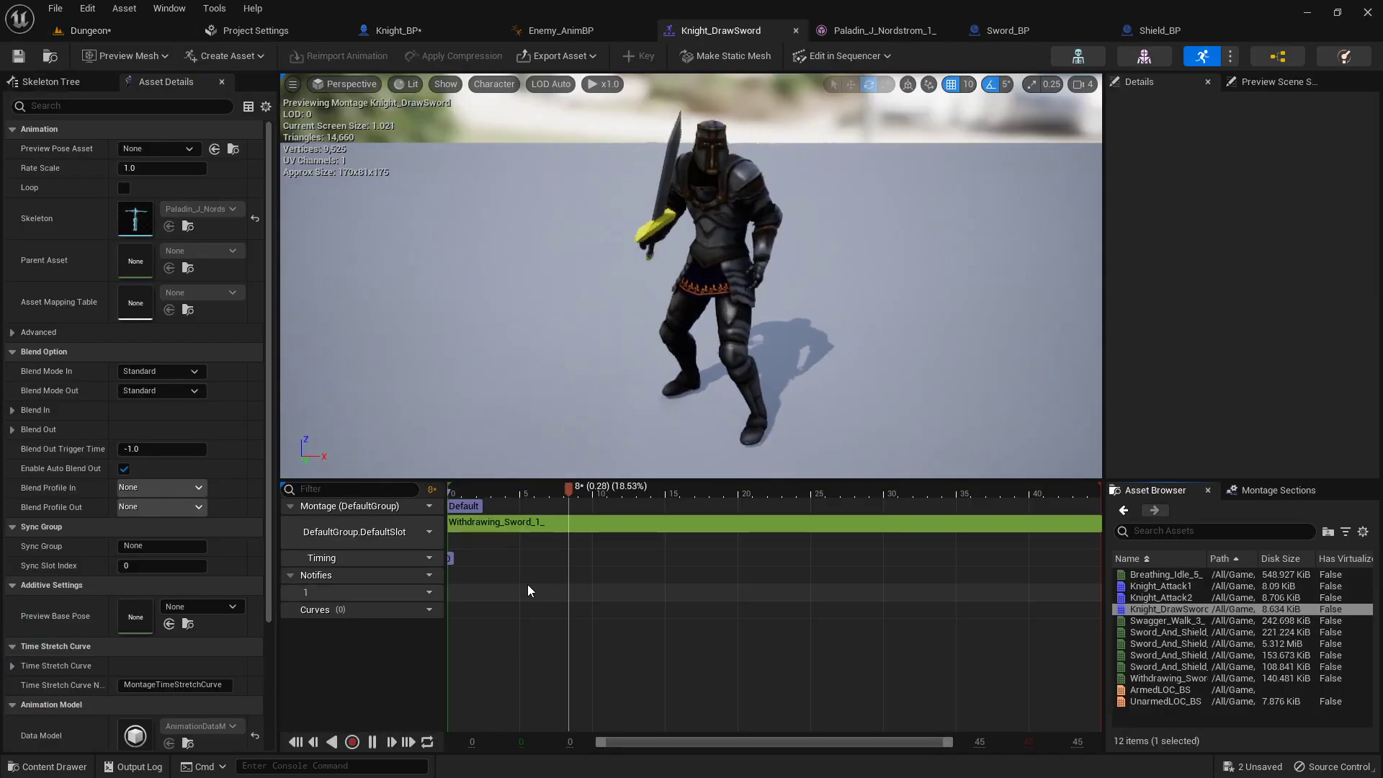
# - Pause the Knight_DrawSword preview and add a Montage Notify at about frame 20, where the knight begins drawing the sword
pyautogui.click(372, 742)
pyautogui.moveTo(581, 495); pyautogui.dragTo(745, 496)
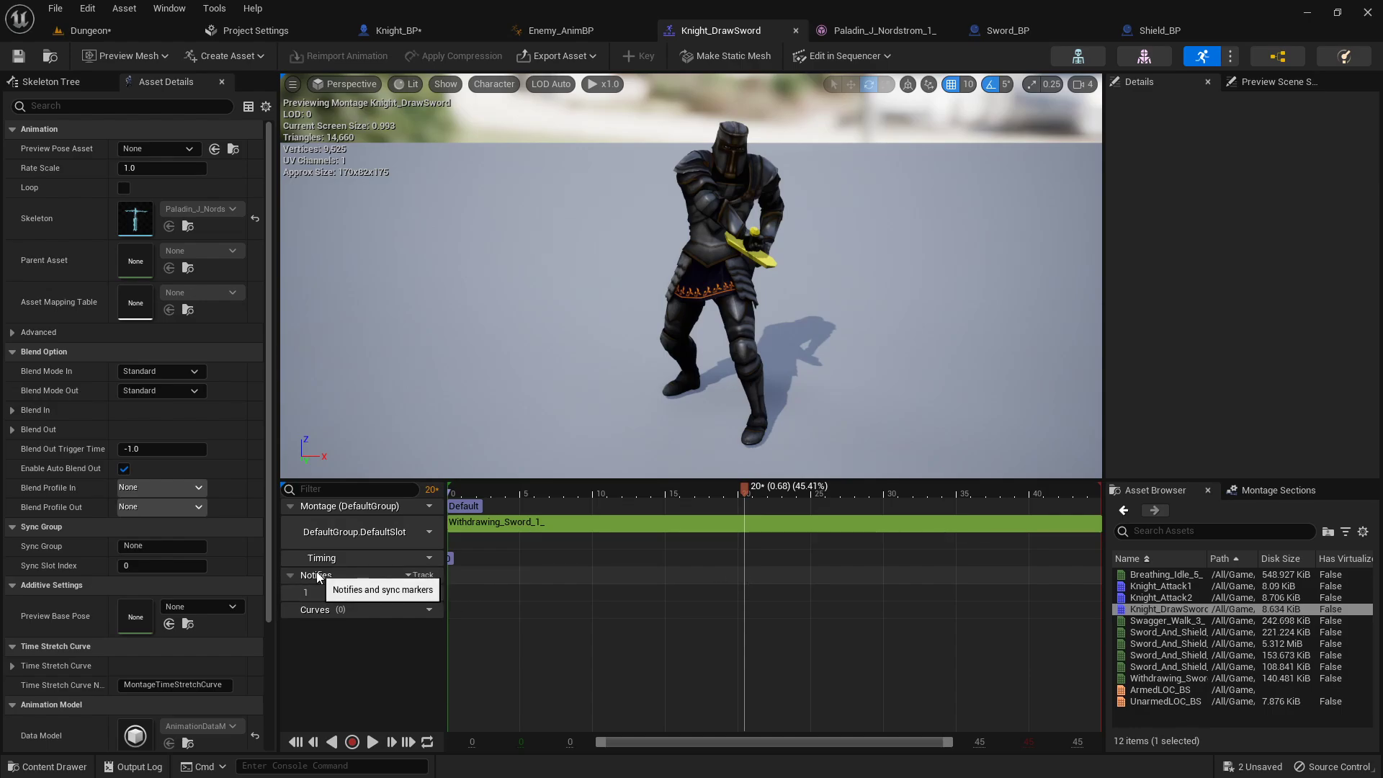
pyautogui.rightClick(742, 591)
pyautogui.moveTo(802, 623)
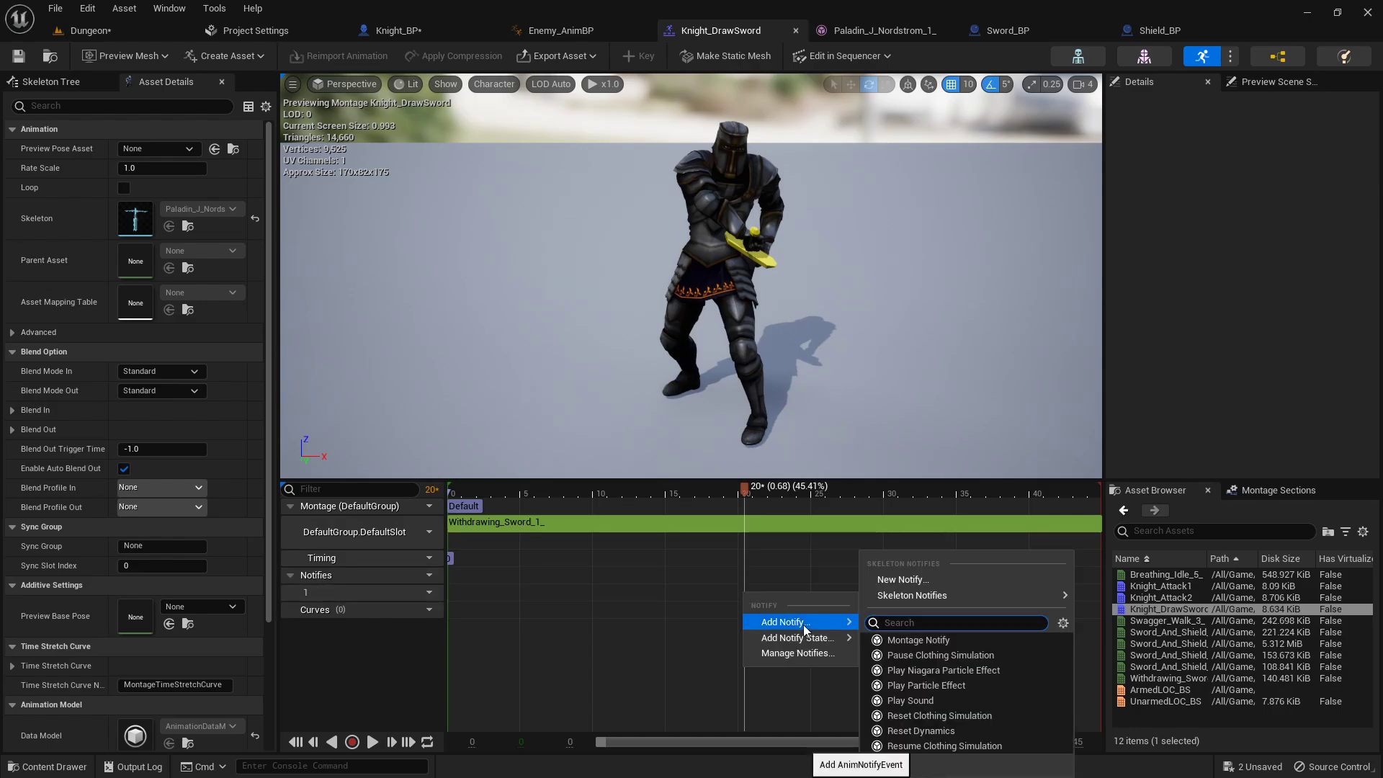
pyautogui.click(914, 642)
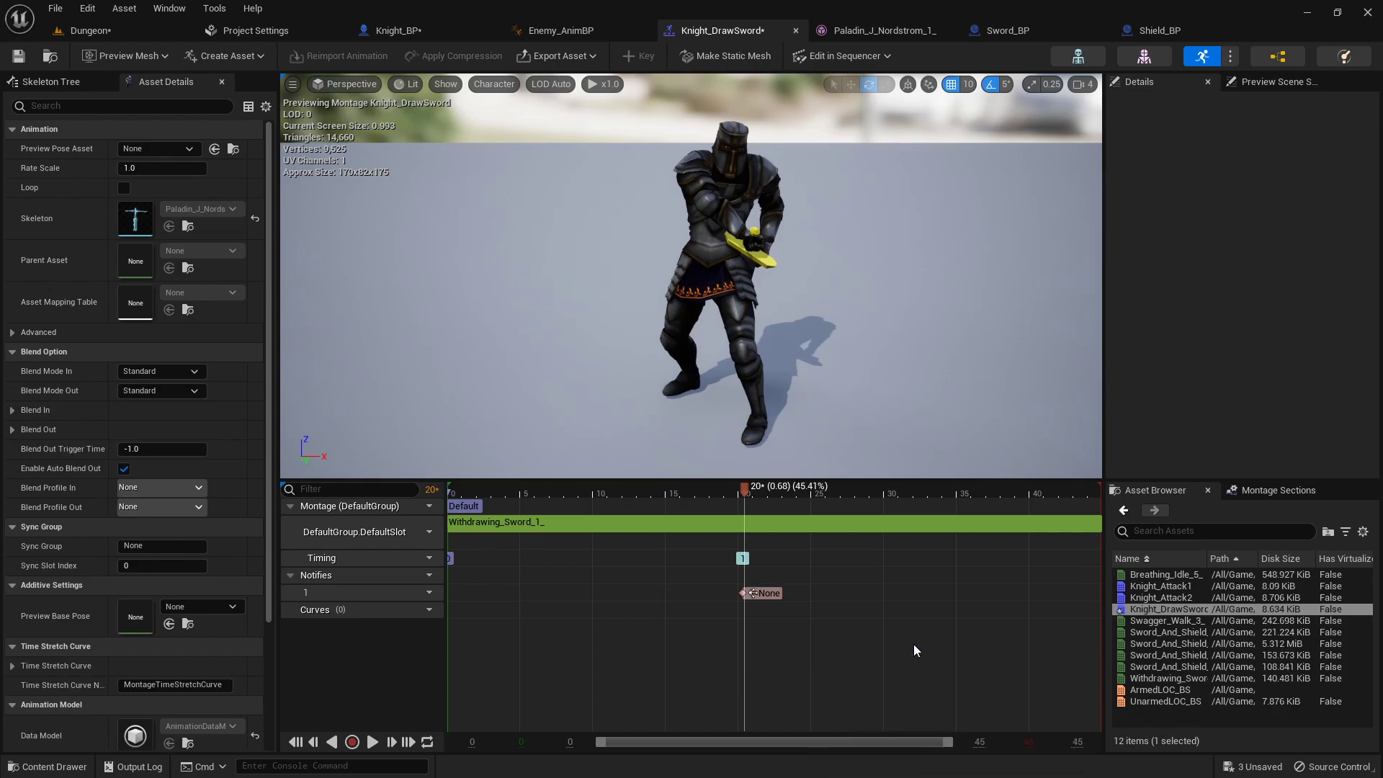
pyautogui.click(775, 595)
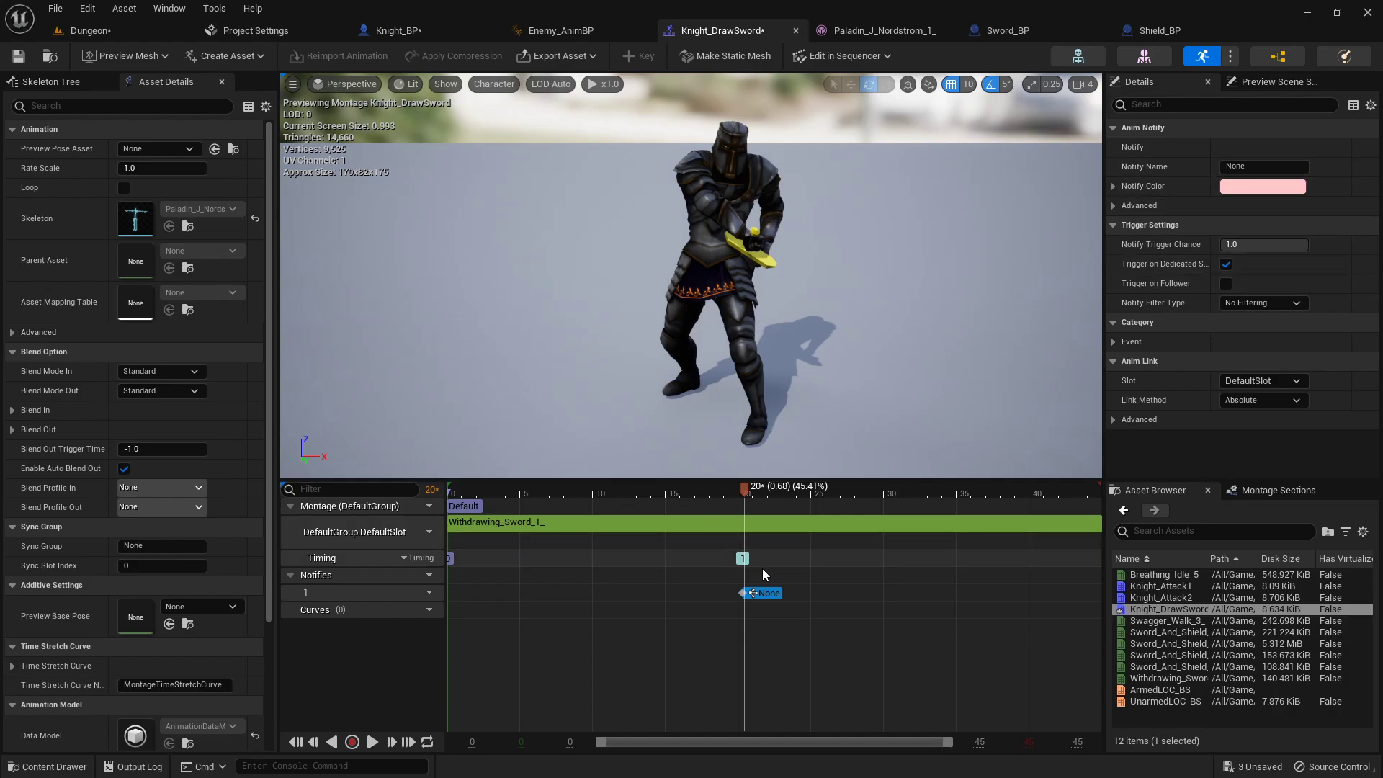
pyautogui.moveTo(744, 494); pyautogui.dragTo(660, 494)
# - In Knight_BP's Event Graph, align Chase Player with Play Montage, call Spawn Gear from On Notify Begin, and compile
pyautogui.click(398, 31)
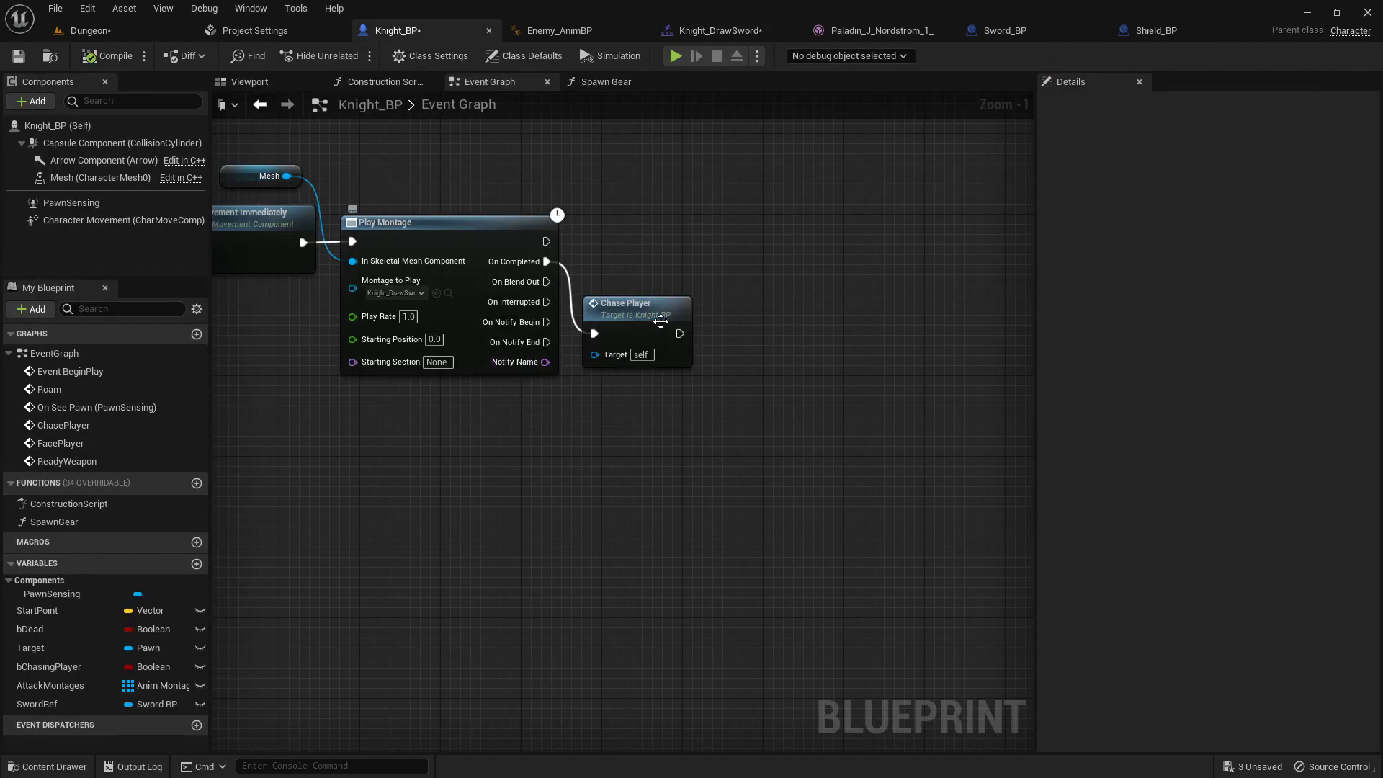
pyautogui.moveTo(652, 304); pyautogui.dragTo(683, 234)
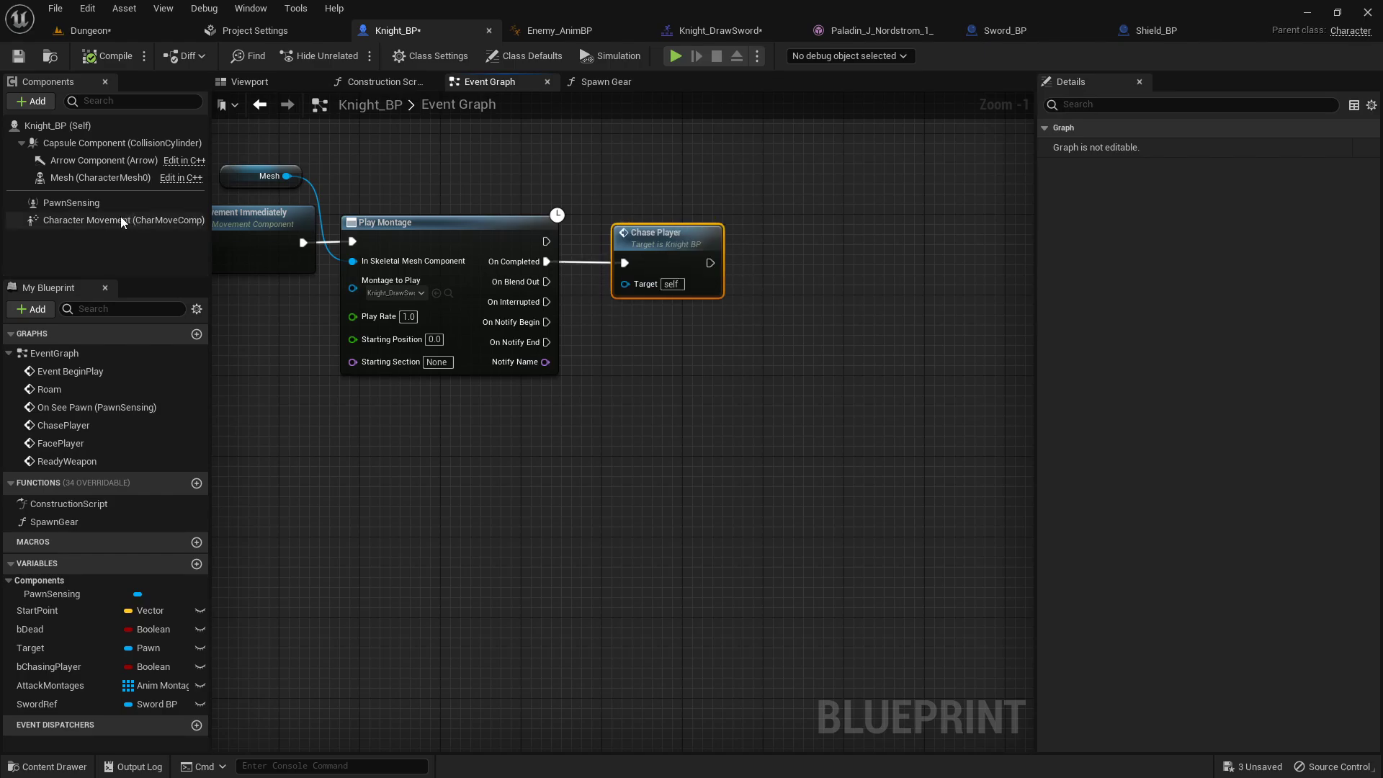
pyautogui.moveTo(54, 522); pyautogui.dragTo(703, 351)
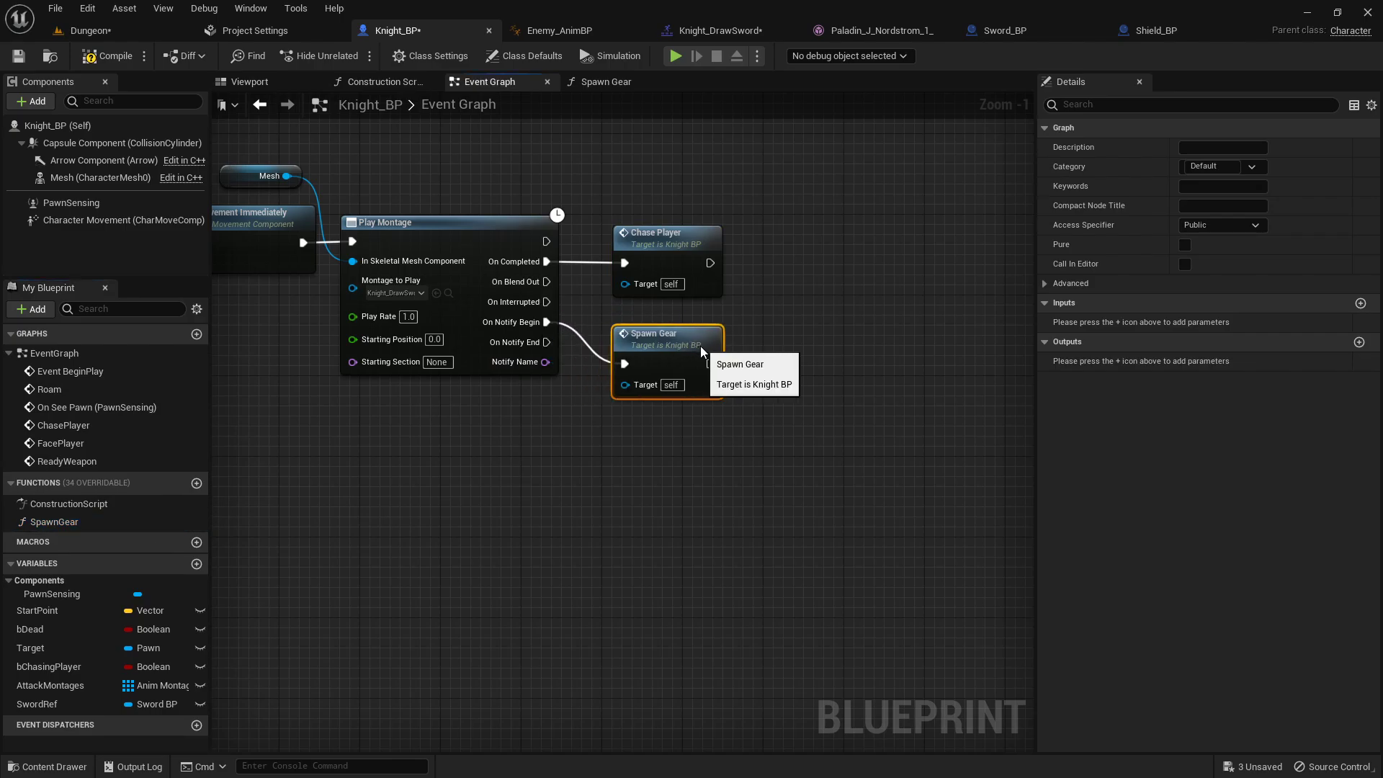
pyautogui.click(106, 60)
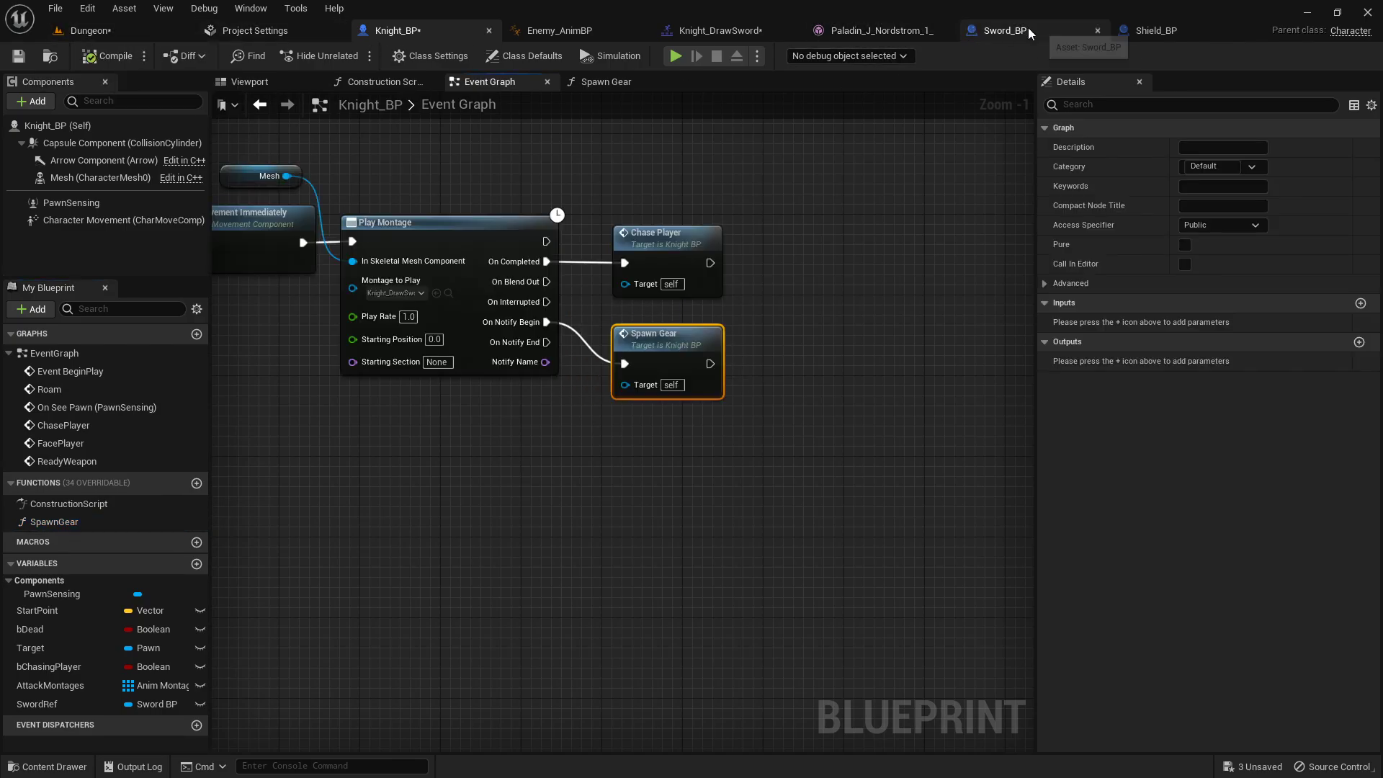
# - Set the collision preset of Sword_BP's Weapon mesh to NoCollision
pyautogui.click(1005, 31)
pyautogui.scroll(-10, 1236, 526)
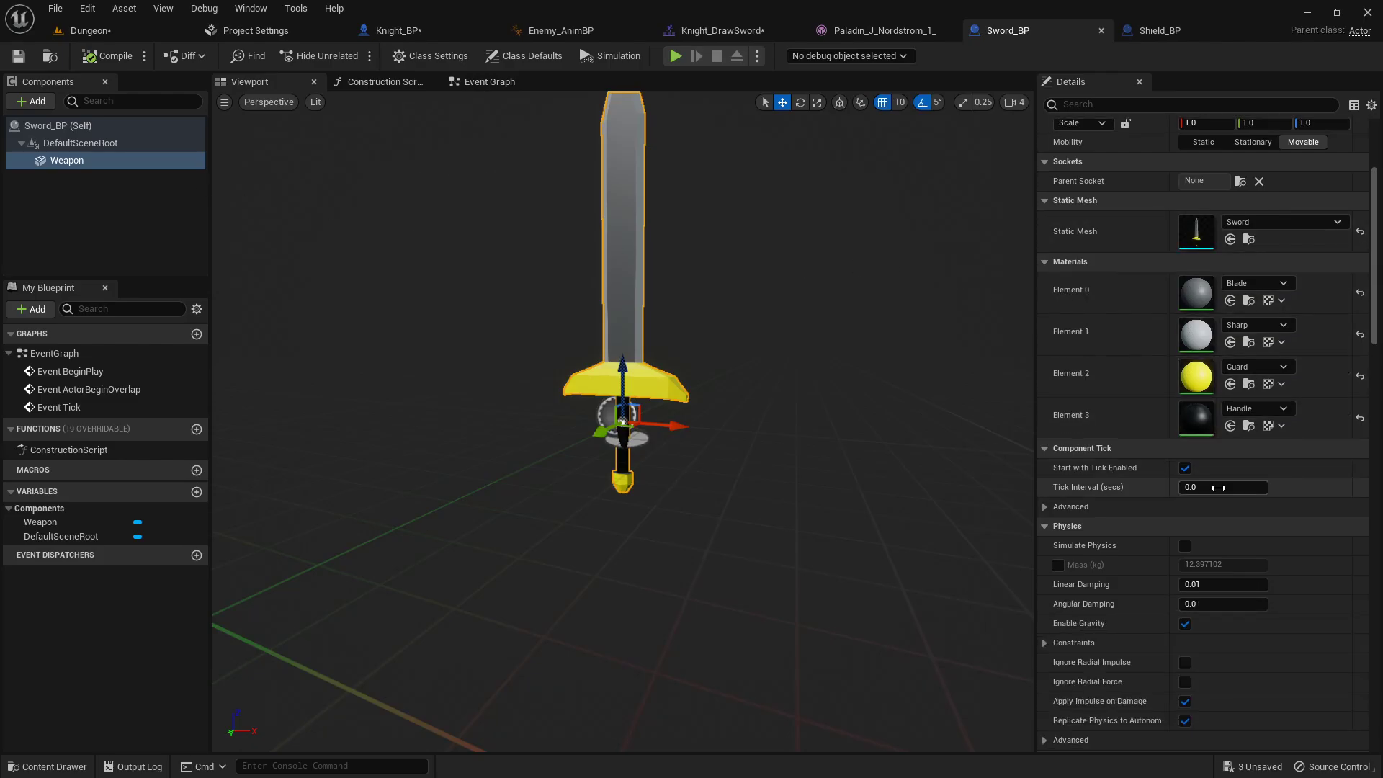
pyautogui.click(1229, 559)
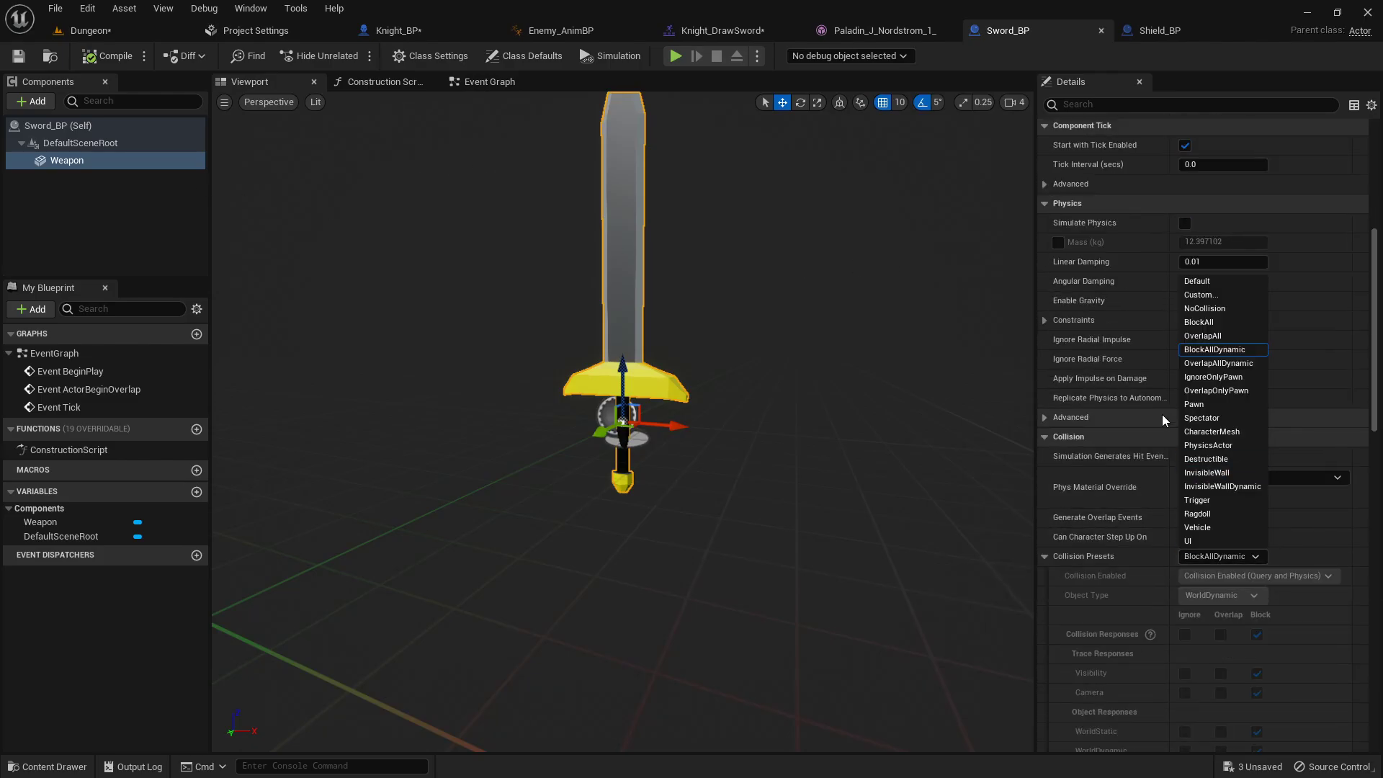
pyautogui.click(1201, 308)
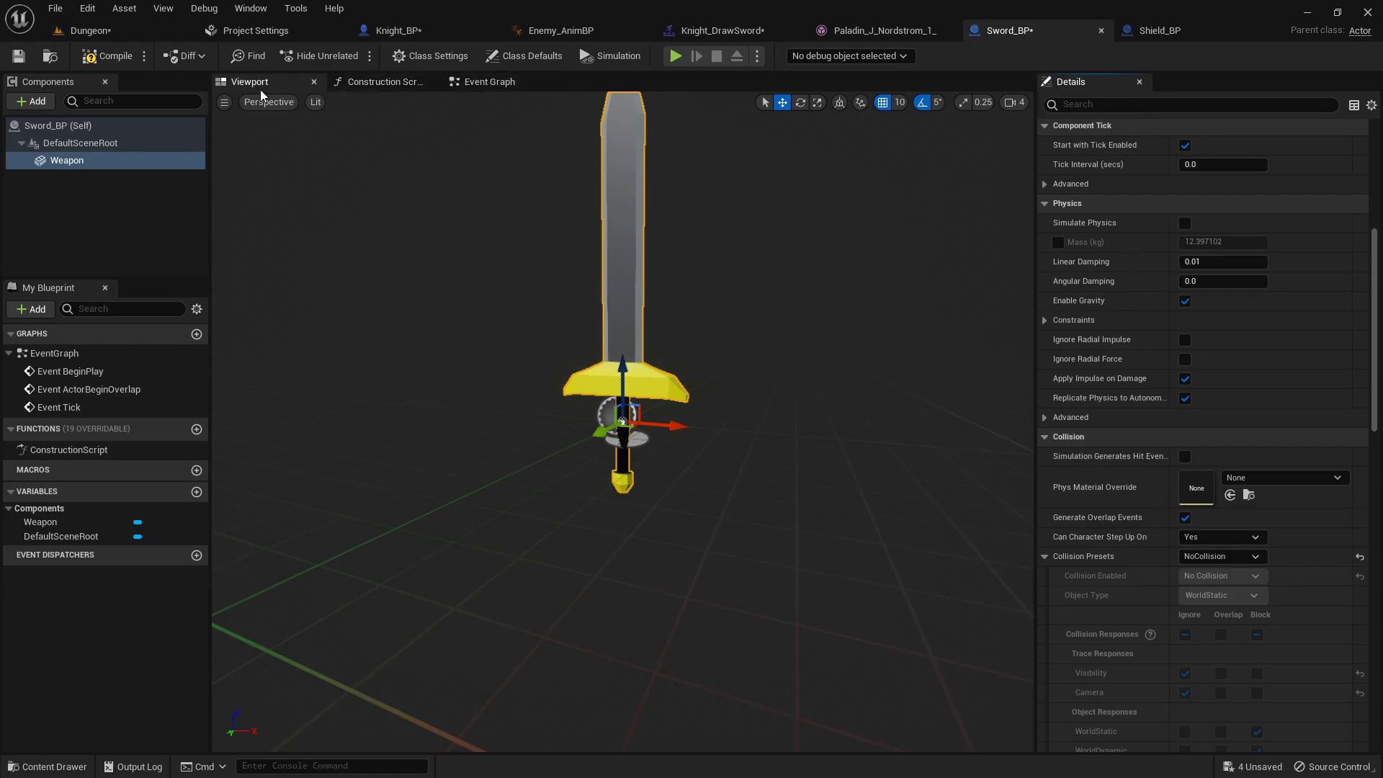
# - Play-test the Dungeon level to check the knight drawing its sword, and stop the session
pyautogui.click(119, 32)
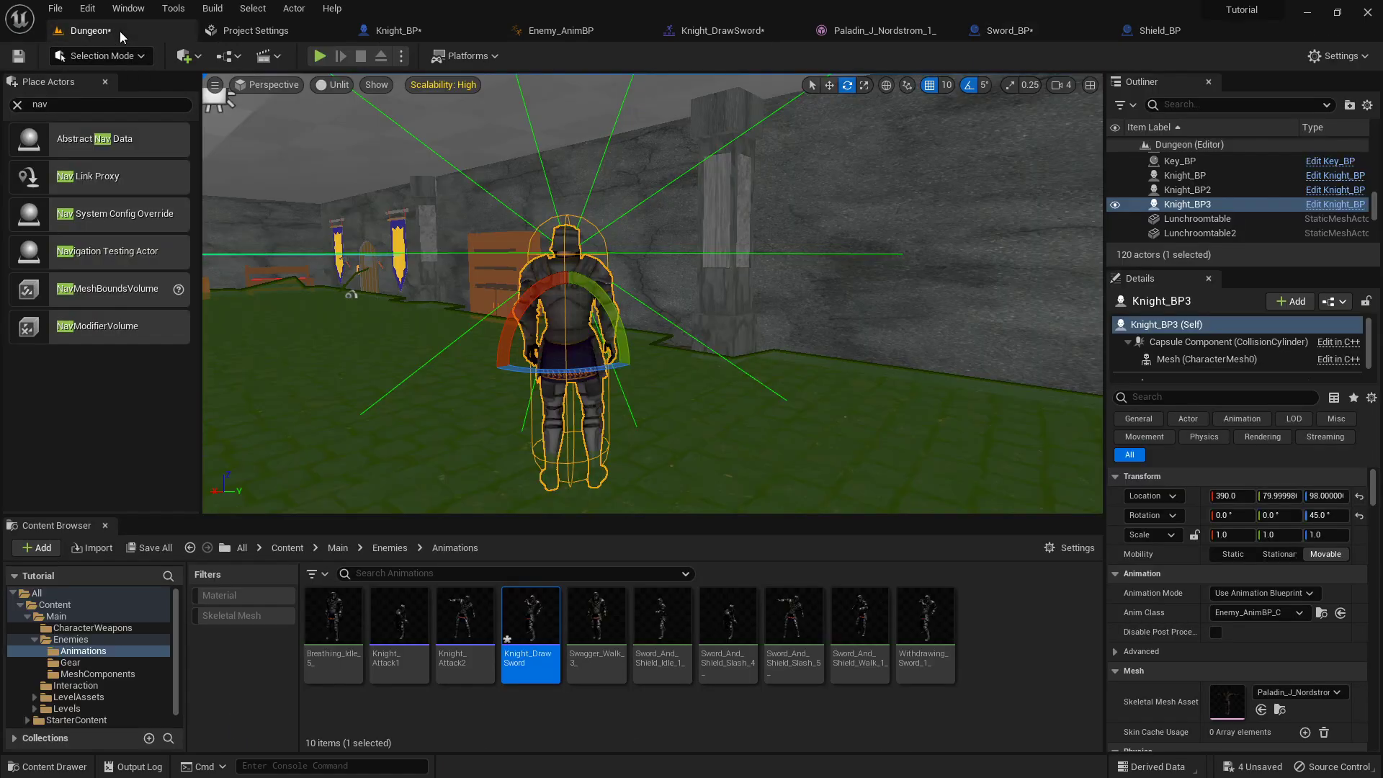
pyautogui.click(319, 56)
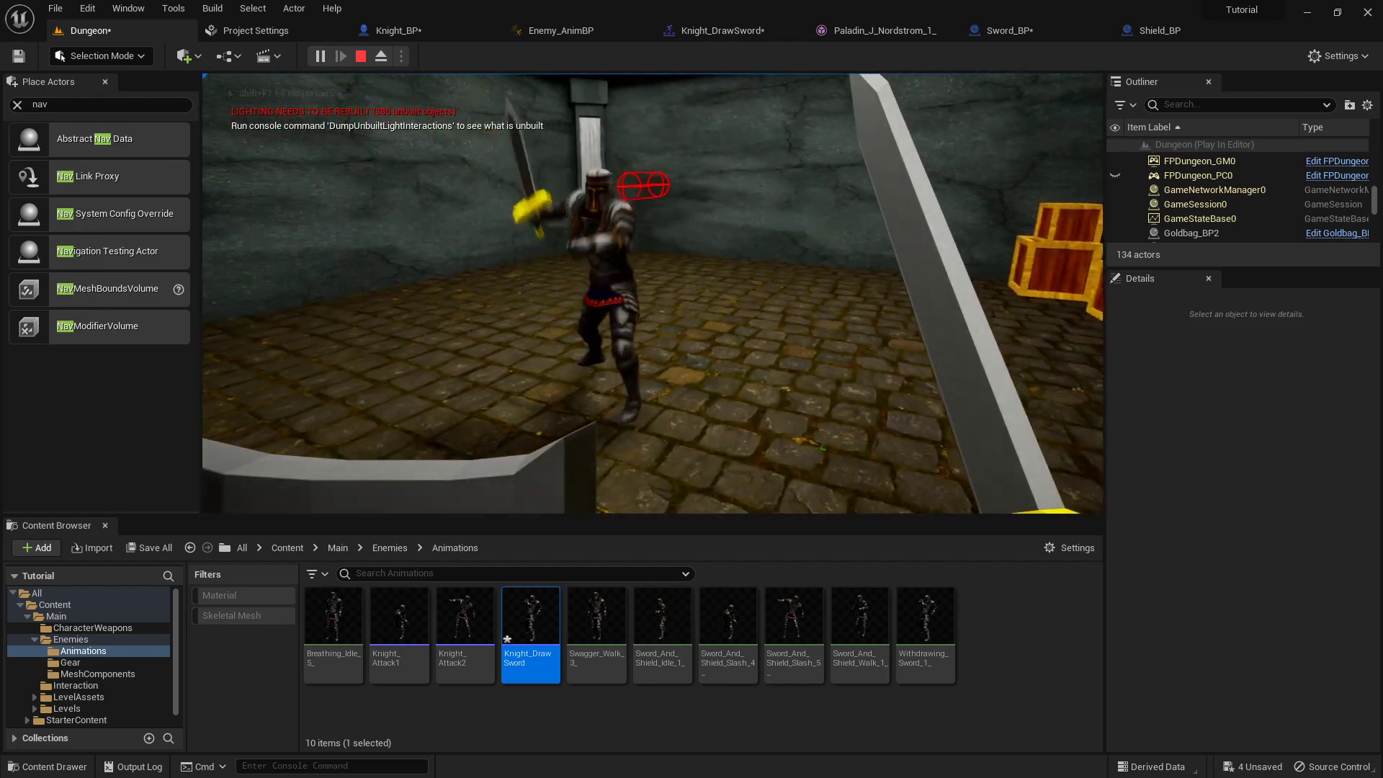
pyautogui.press('Escape')
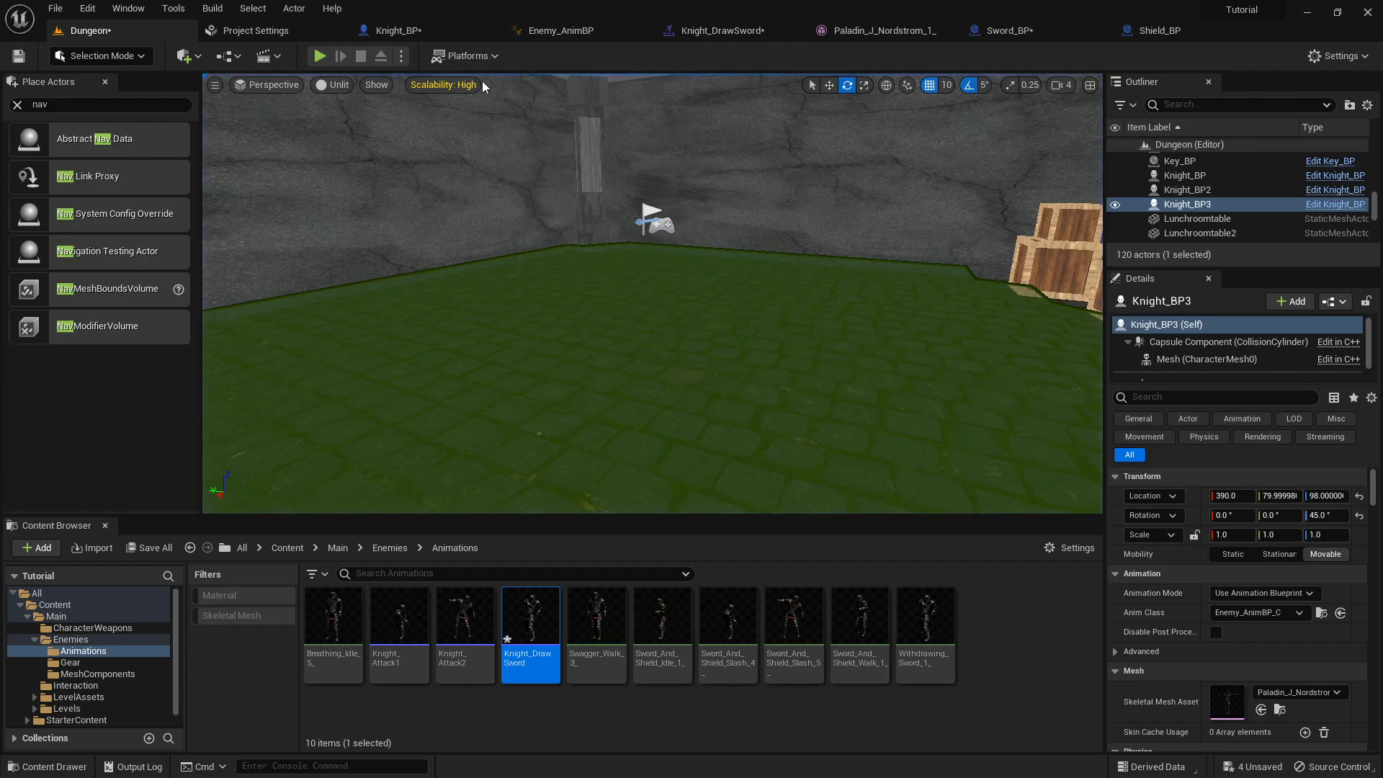
# - Add a Spawn Actor from Class node to Knight_BP's Spawn Gear function and wire it after the sword's Attach Actor To Component node
pyautogui.click(452, 30)
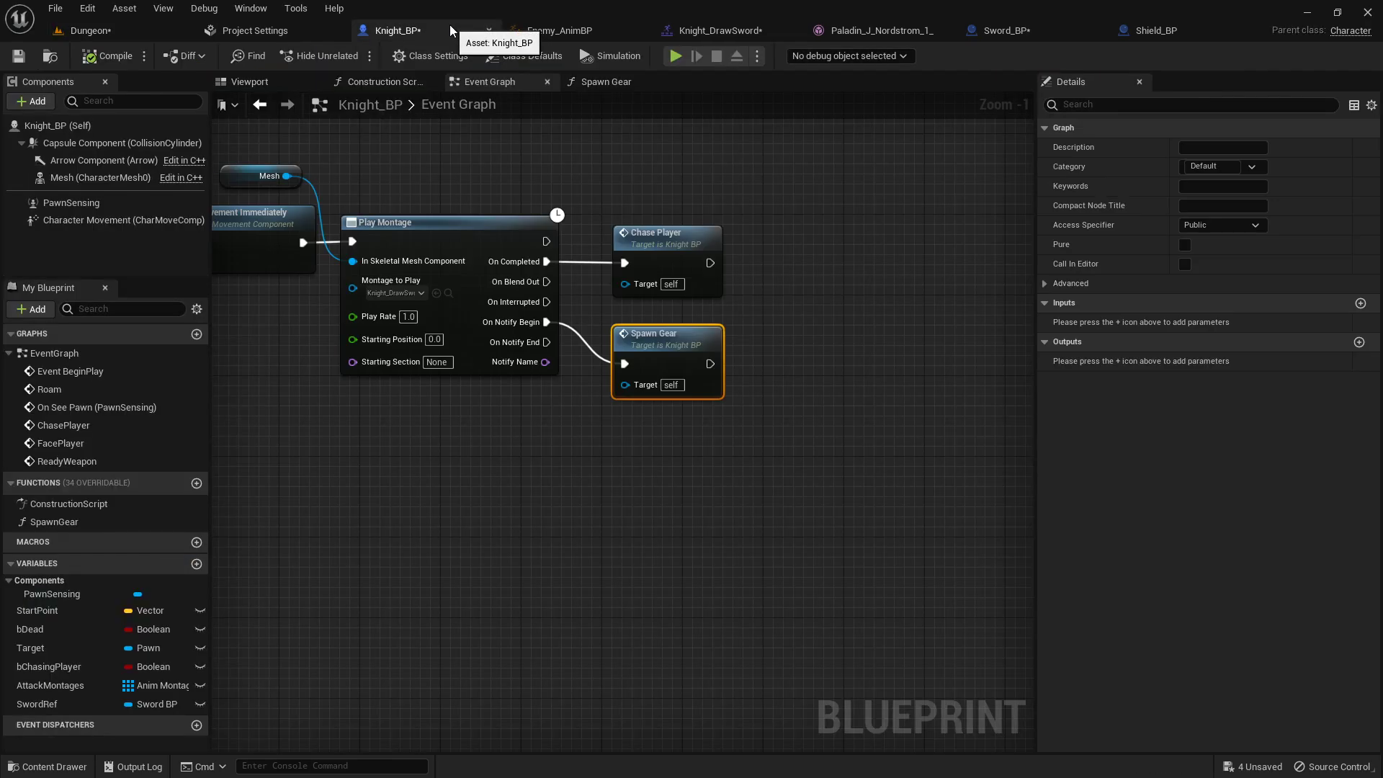
pyautogui.click(609, 82)
pyautogui.moveTo(766, 181); pyautogui.dragTo(693, 236, button='right')
pyautogui.rightClick(691, 235)
pyautogui.write('spawn actor f')
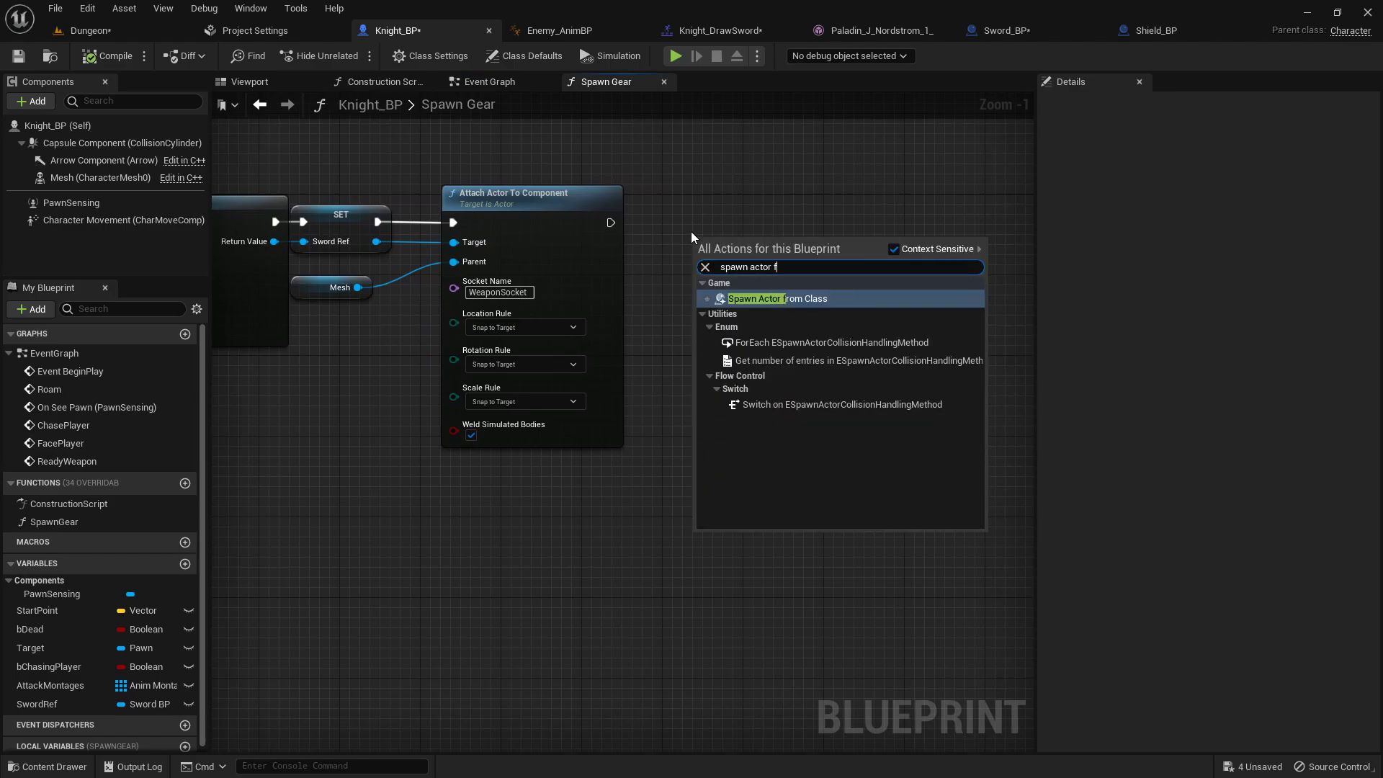
pyautogui.press('Return')
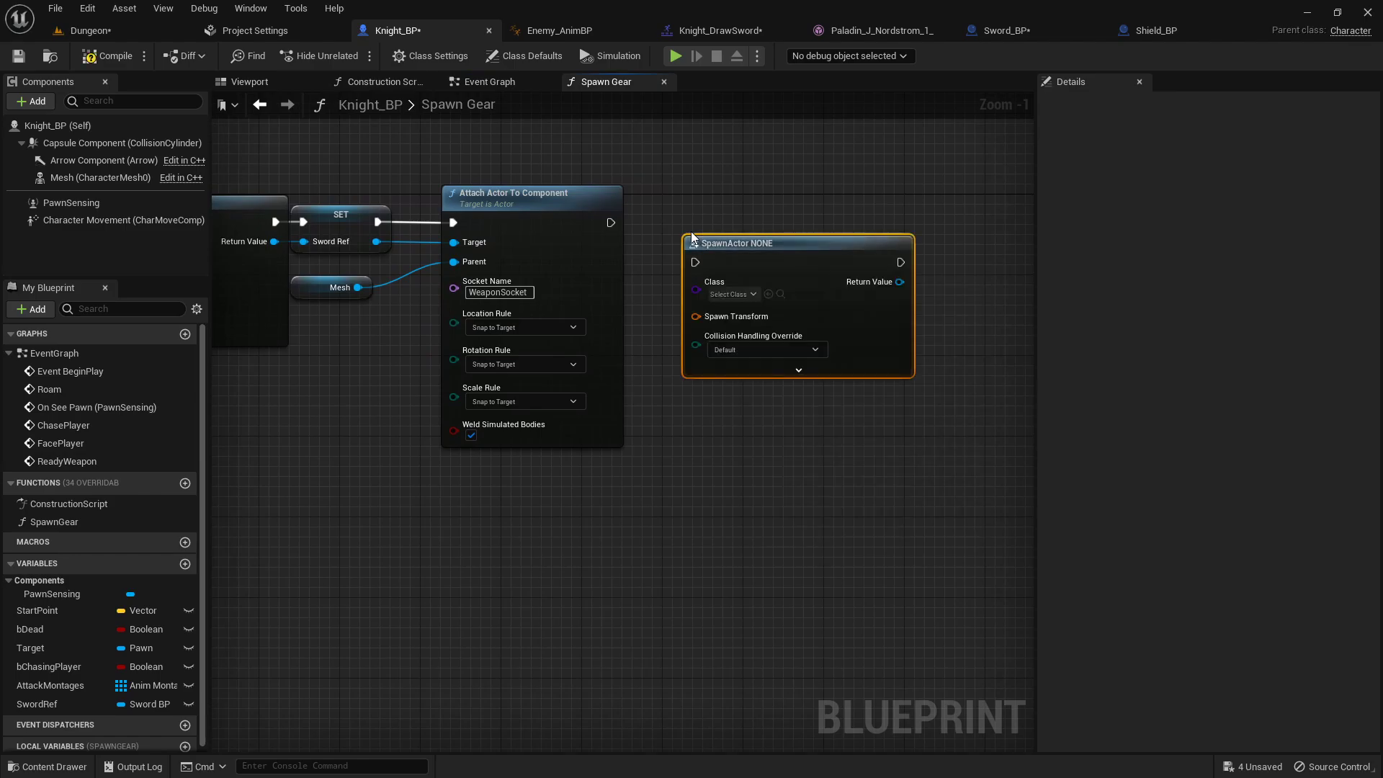
pyautogui.moveTo(611, 222); pyautogui.dragTo(779, 210)
# - Set the new SpawnActor node's class to Shield_BP and move the node farther from the attach node
pyautogui.click(742, 253)
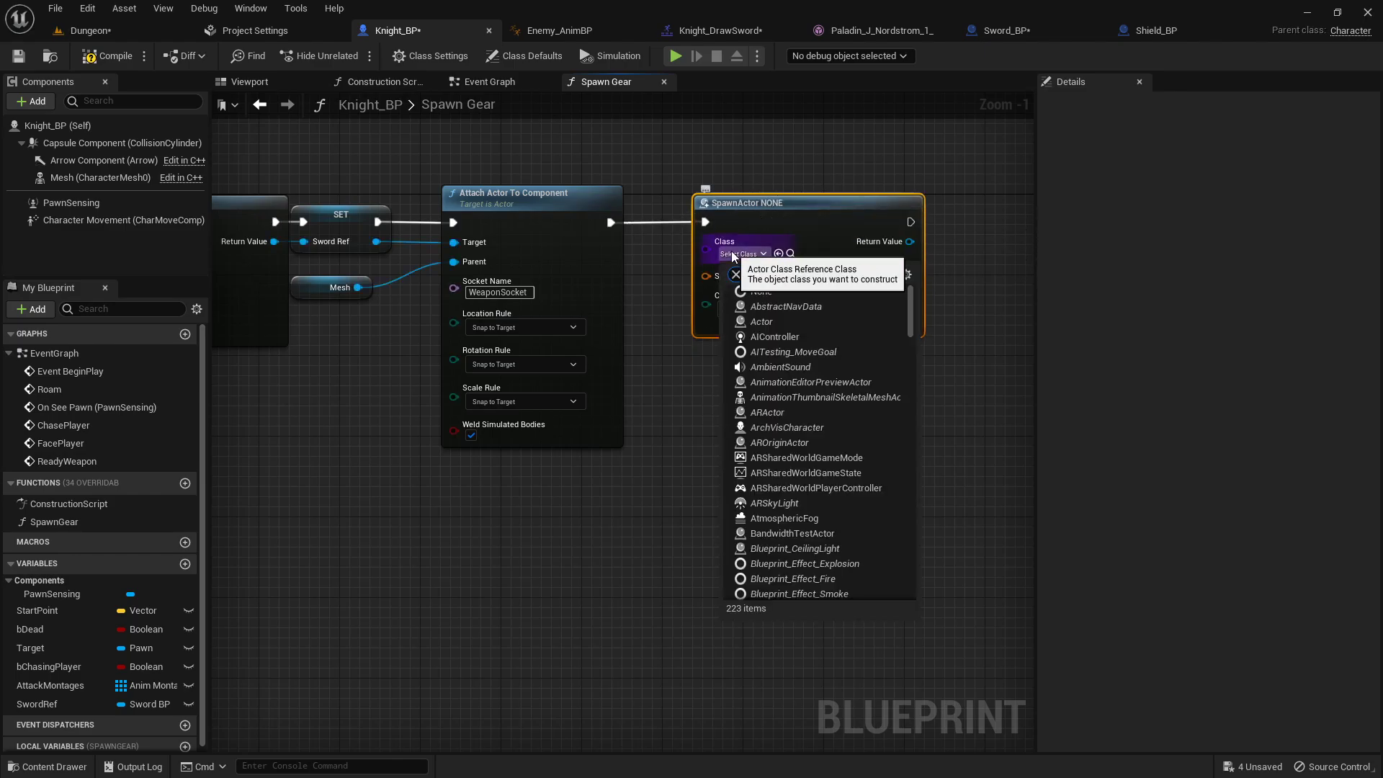
pyautogui.write('sh')
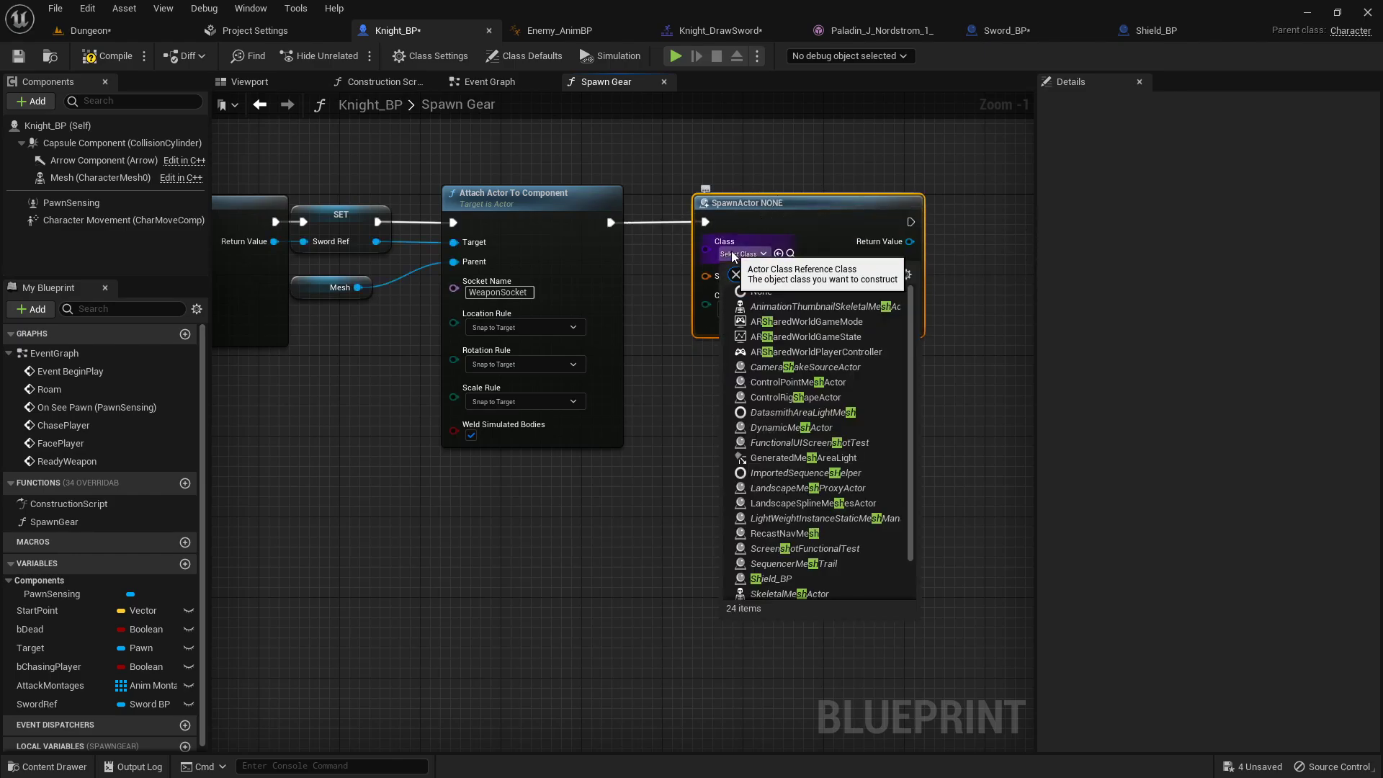
pyautogui.write('ield')
pyautogui.click(806, 304)
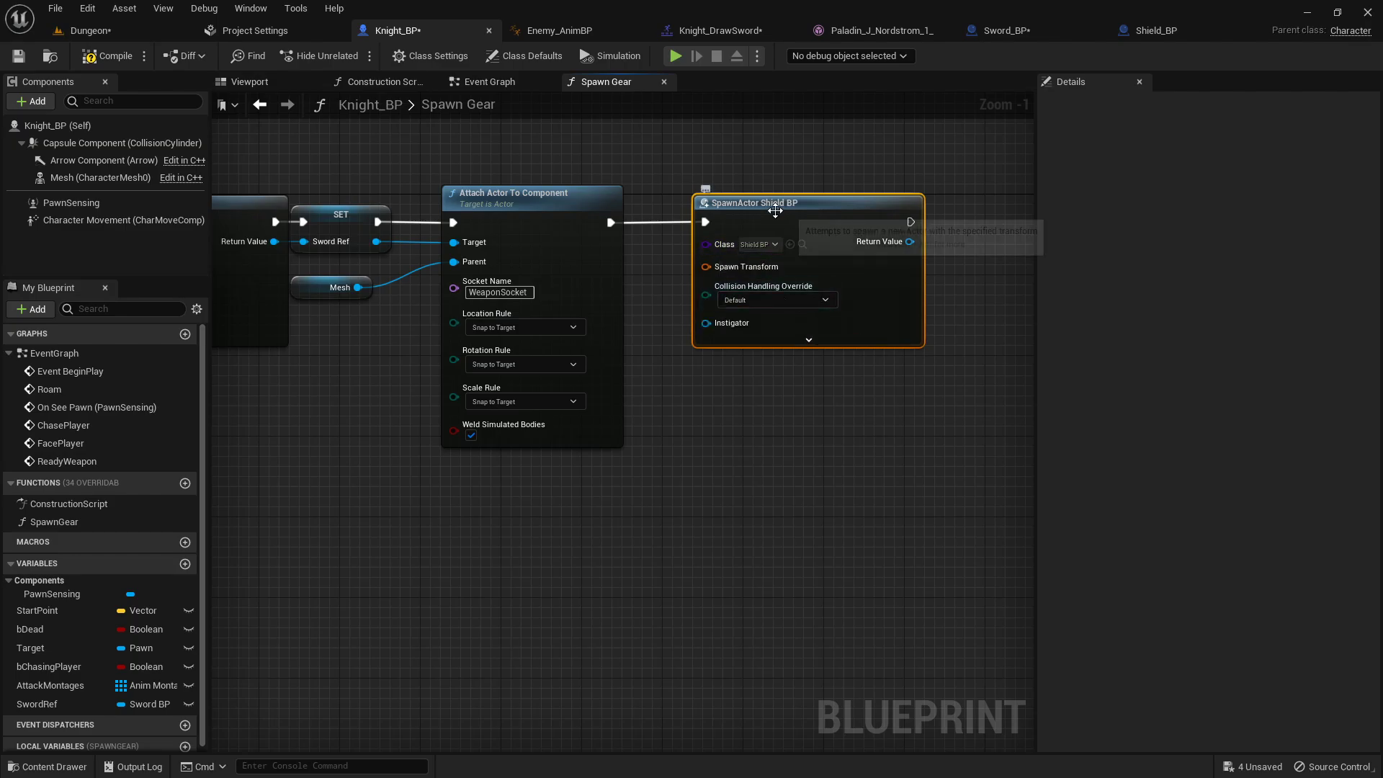
pyautogui.moveTo(775, 210); pyautogui.dragTo(845, 212)
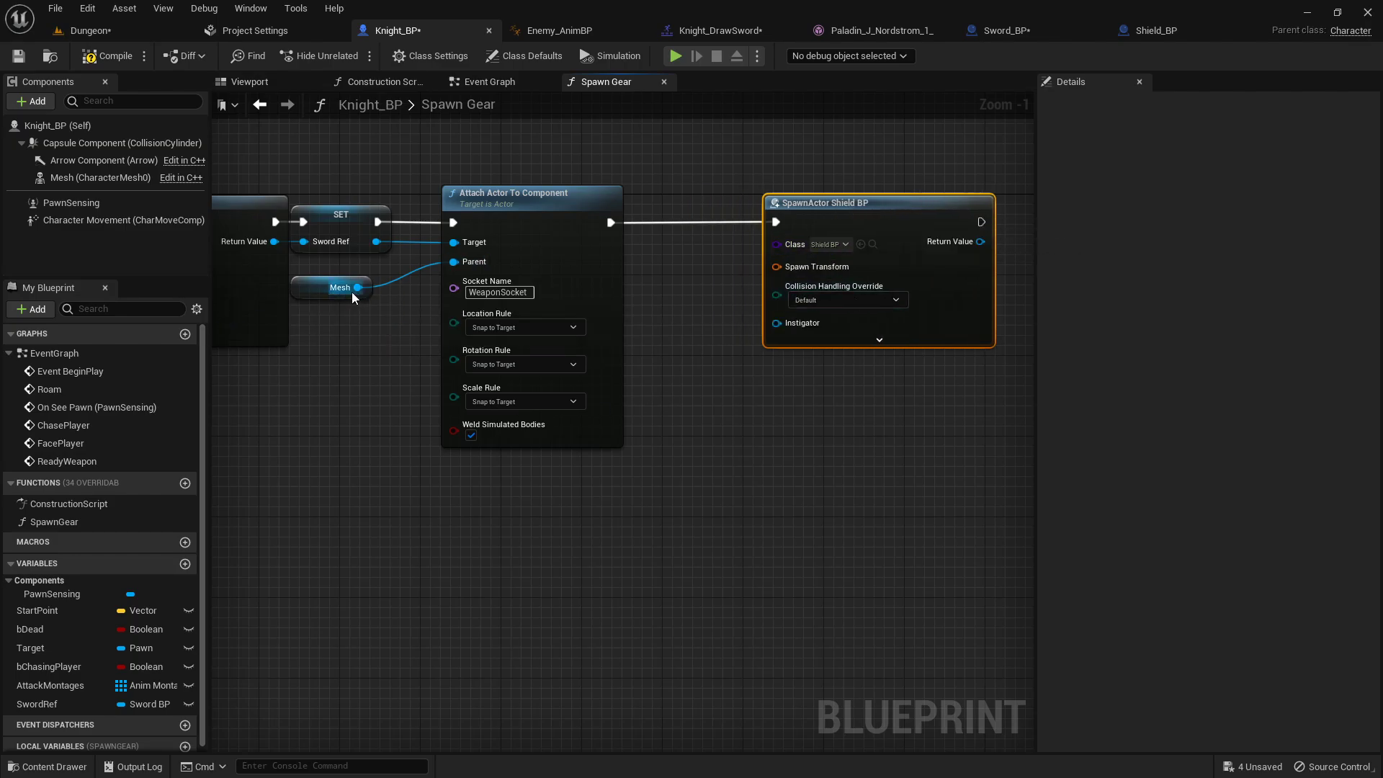
# - Add a Get Socket Transform node from Mesh with In Socket Name ShieldSocket and feed it into the shield's Spawn Transform
pyautogui.moveTo(357, 288); pyautogui.dragTo(393, 452)
pyautogui.write('get sock')
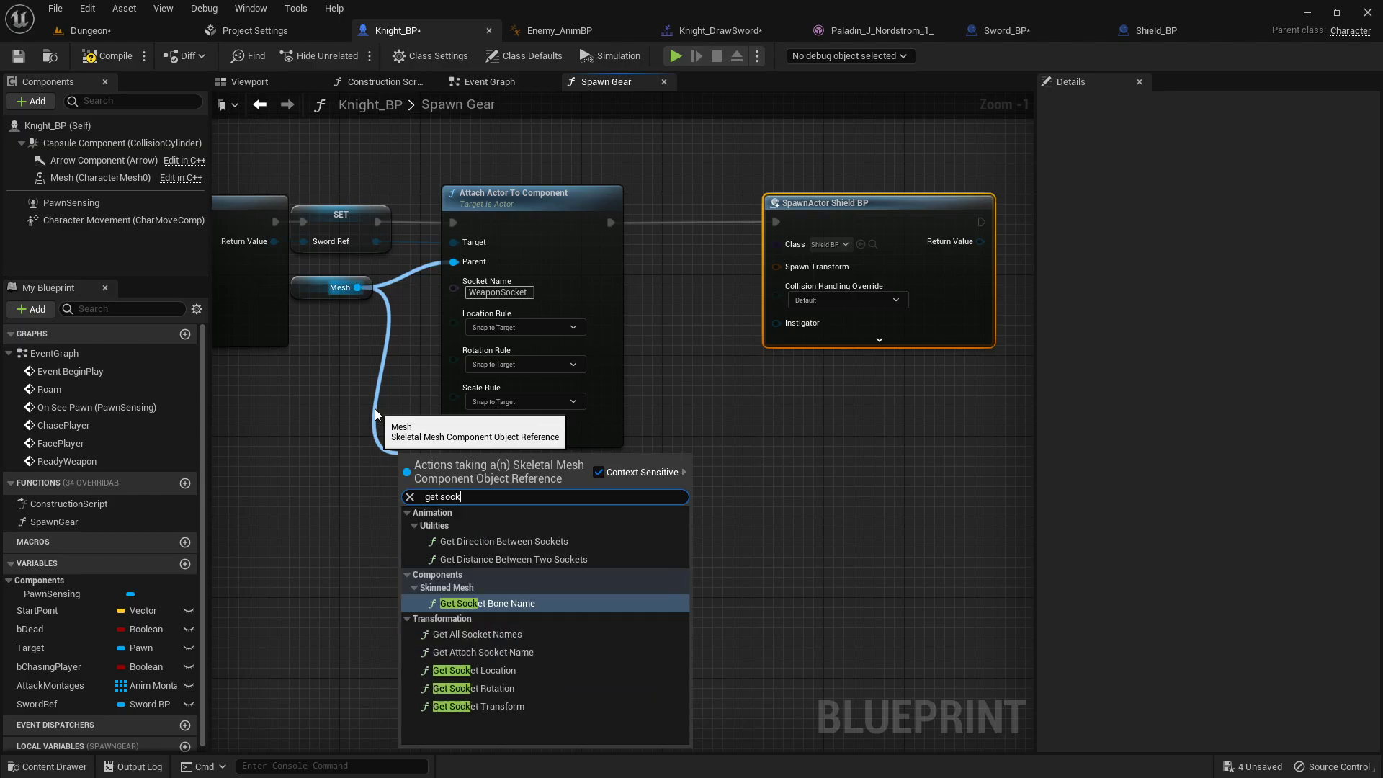
pyautogui.write('et trans')
pyautogui.press('Return')
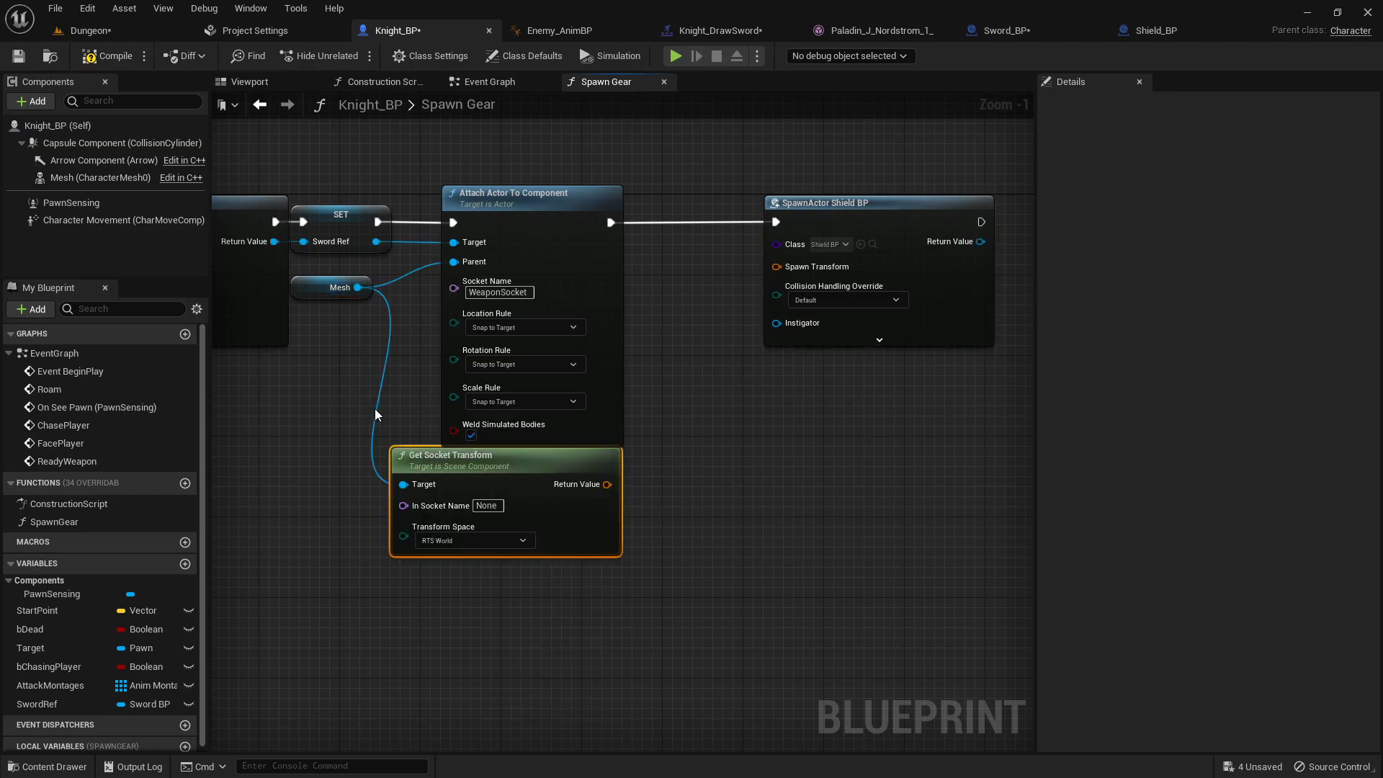
pyautogui.moveTo(555, 467); pyautogui.dragTo(605, 476)
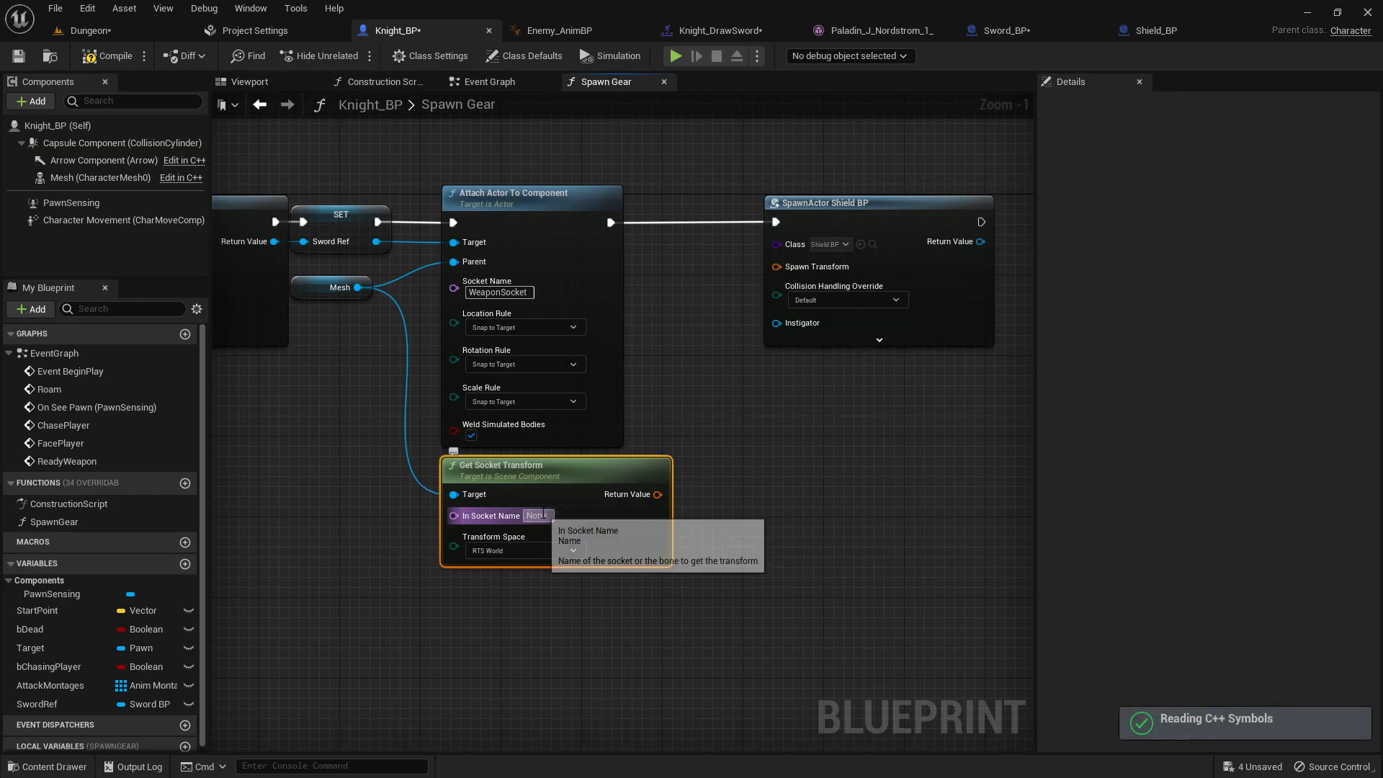
pyautogui.click(537, 516)
pyautogui.write('ShieldSocket')
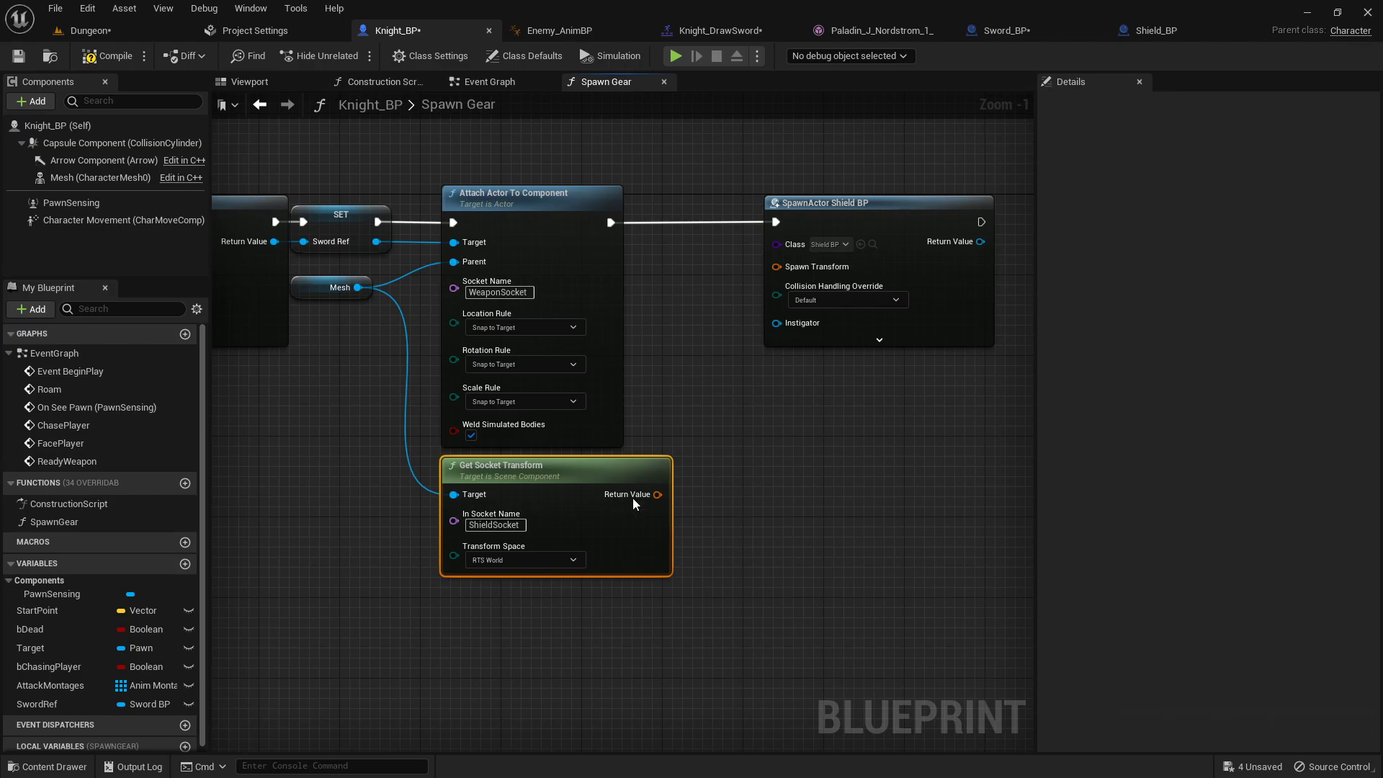
pyautogui.moveTo(657, 494); pyautogui.dragTo(785, 265)
# - Promote the shield SpawnActor node's Return Value to a variable named ShieldRef and align its SET node with the spawn node
pyautogui.moveTo(898, 320); pyautogui.dragTo(582, 348, button='right')
pyautogui.rightClick(625, 239)
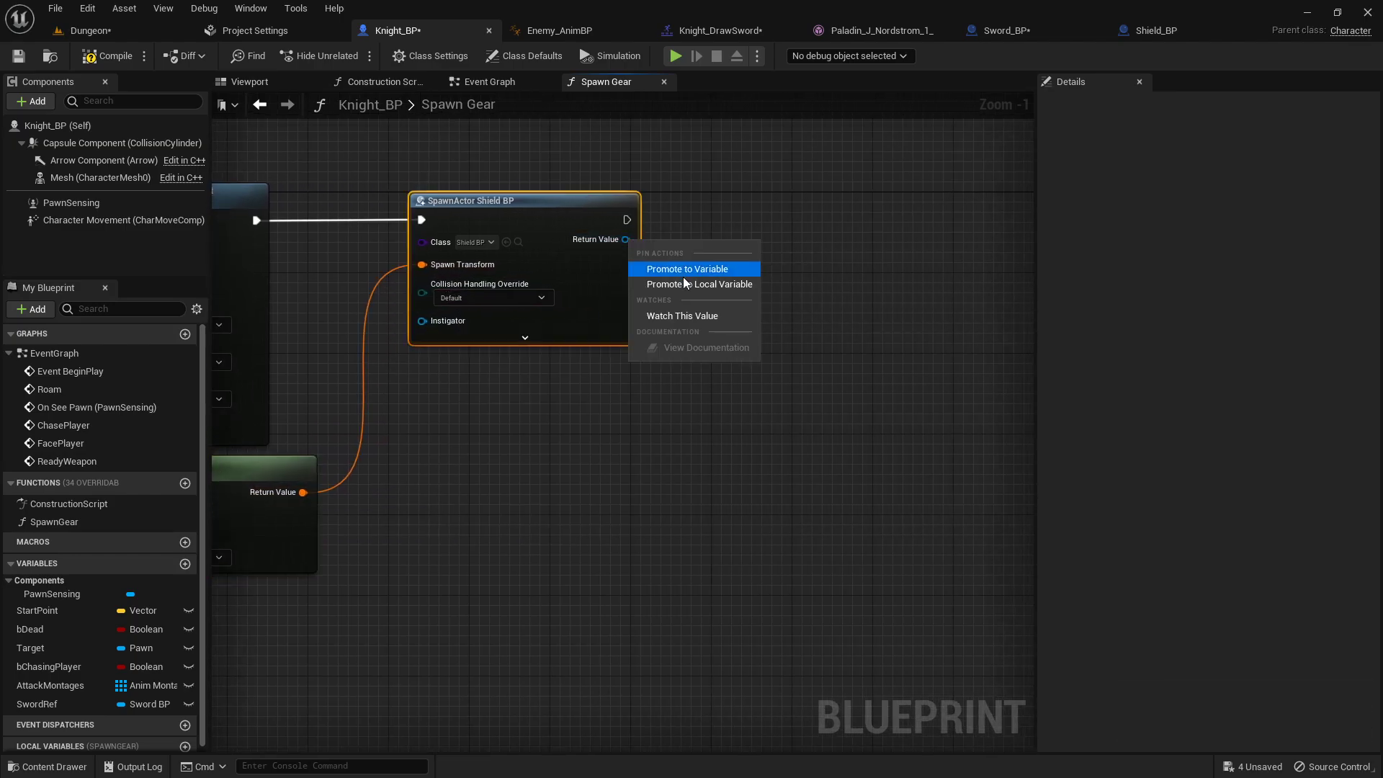
pyautogui.click(703, 269)
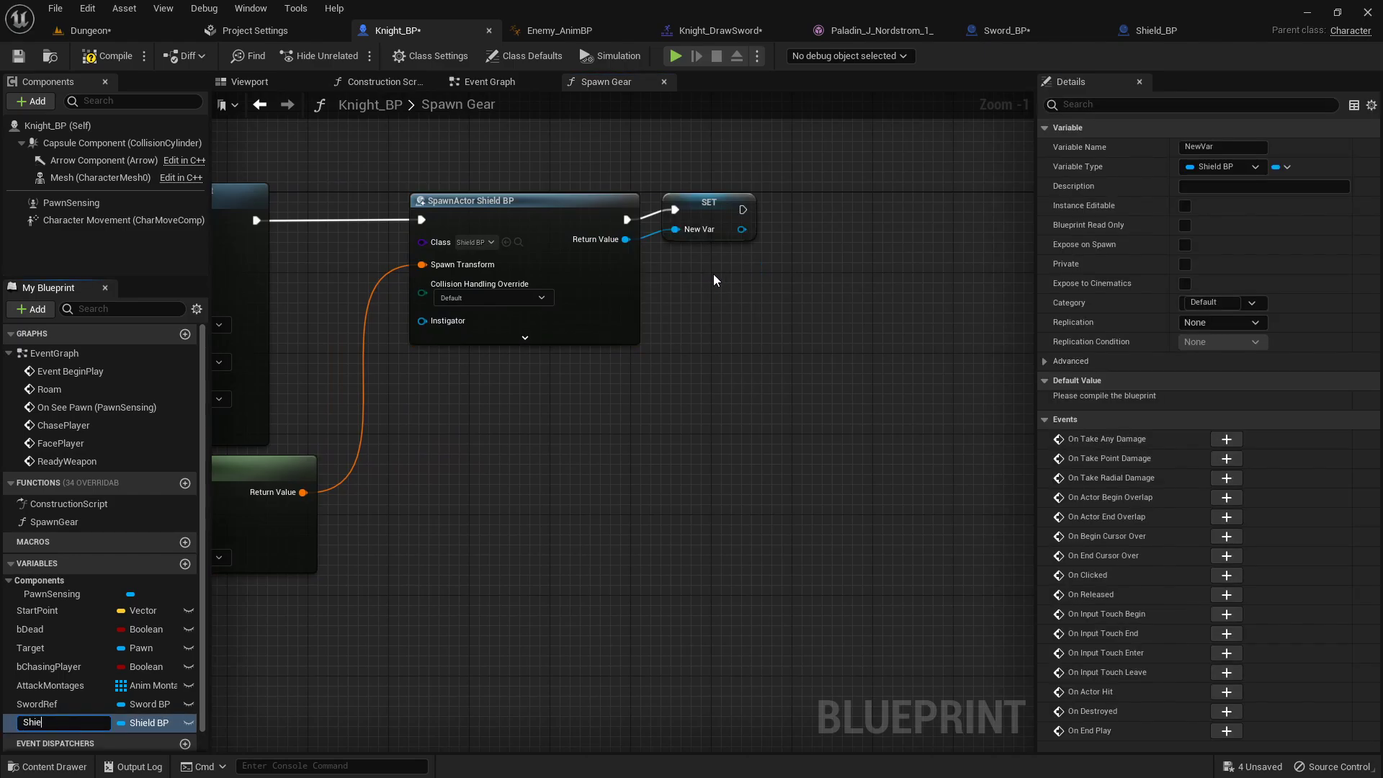
pyautogui.write('ShieldRef')
pyautogui.press('Return')
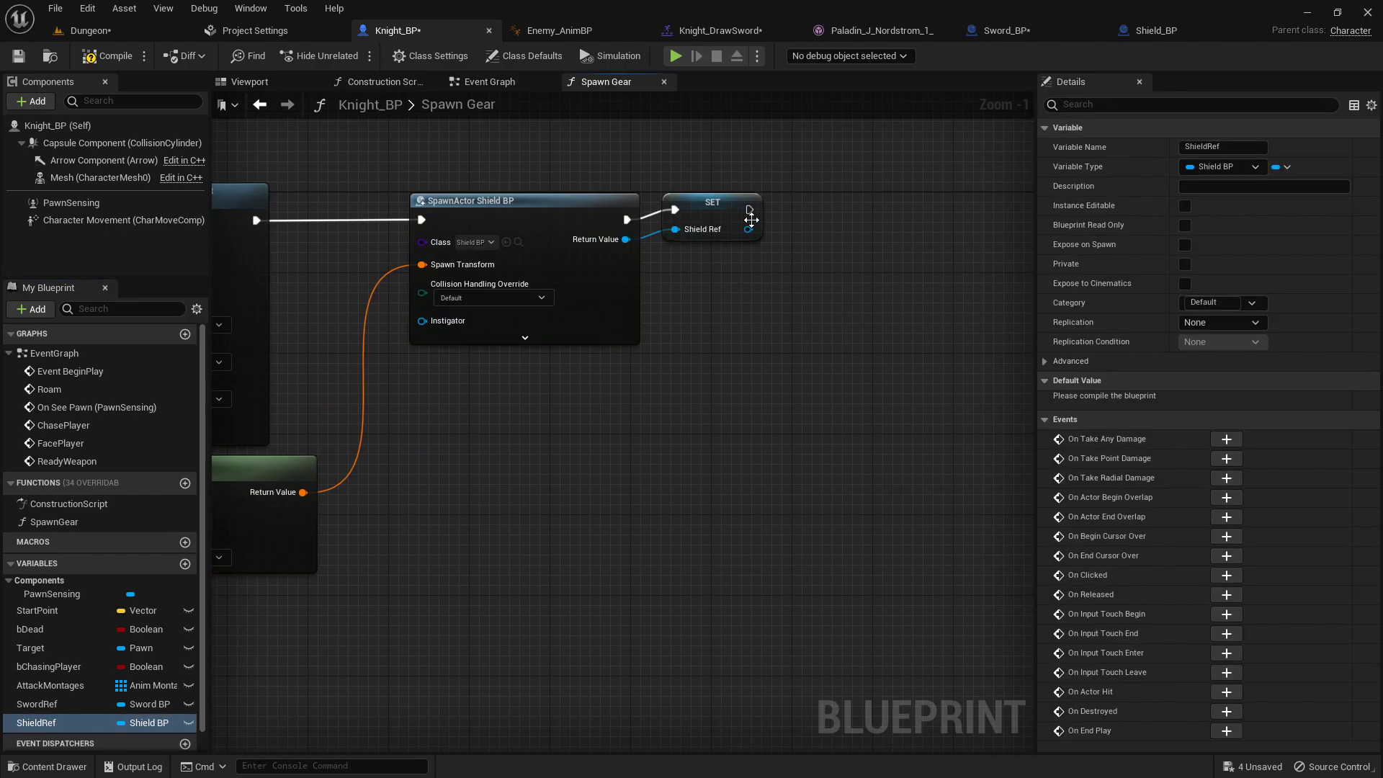
pyautogui.click(716, 210)
# - Add an Attach Actor To Component node from the Shield Ref output and connect the character Mesh as its Parent
pyautogui.moveTo(747, 240); pyautogui.dragTo(839, 244)
pyautogui.write('attac')
pyautogui.click(949, 430)
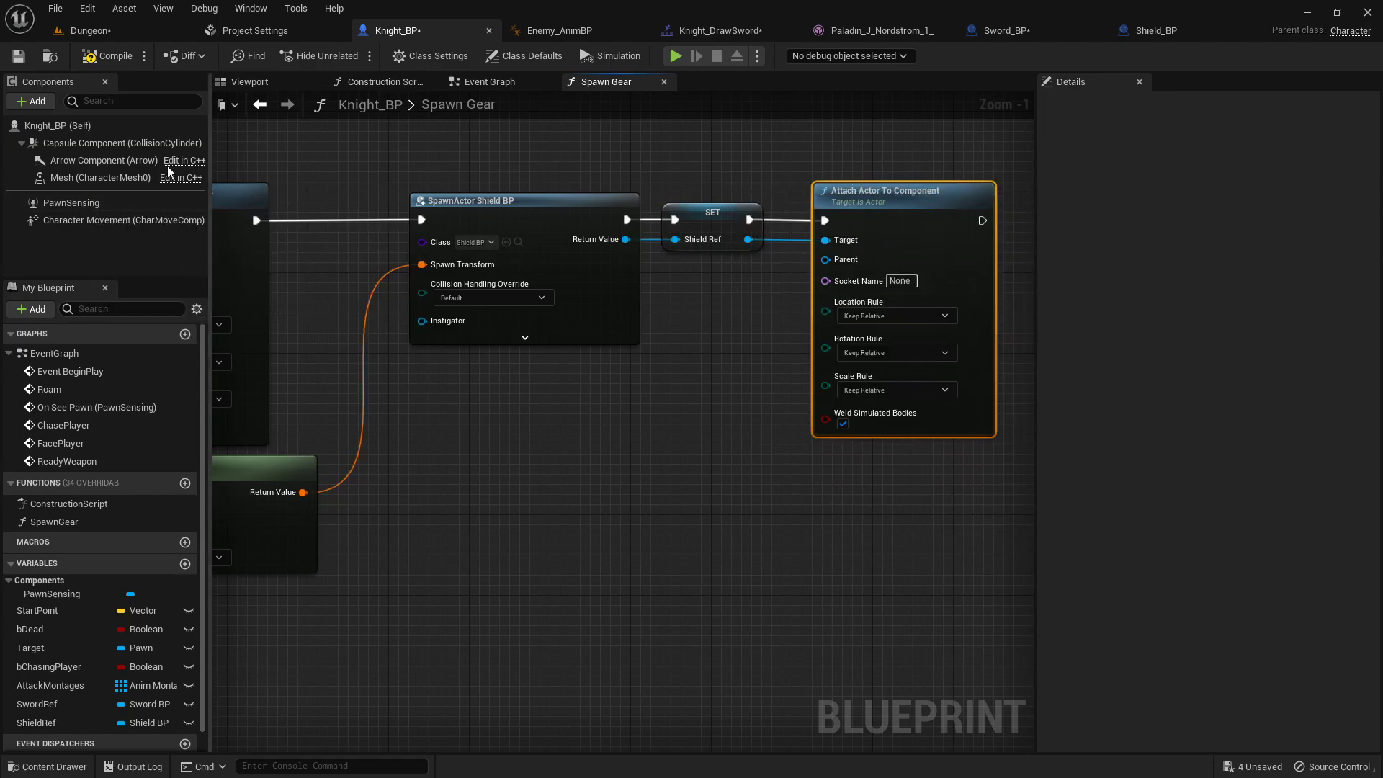
pyautogui.moveTo(79, 177); pyautogui.dragTo(638, 195)
pyautogui.moveTo(827, 266); pyautogui.dragTo(827, 267)
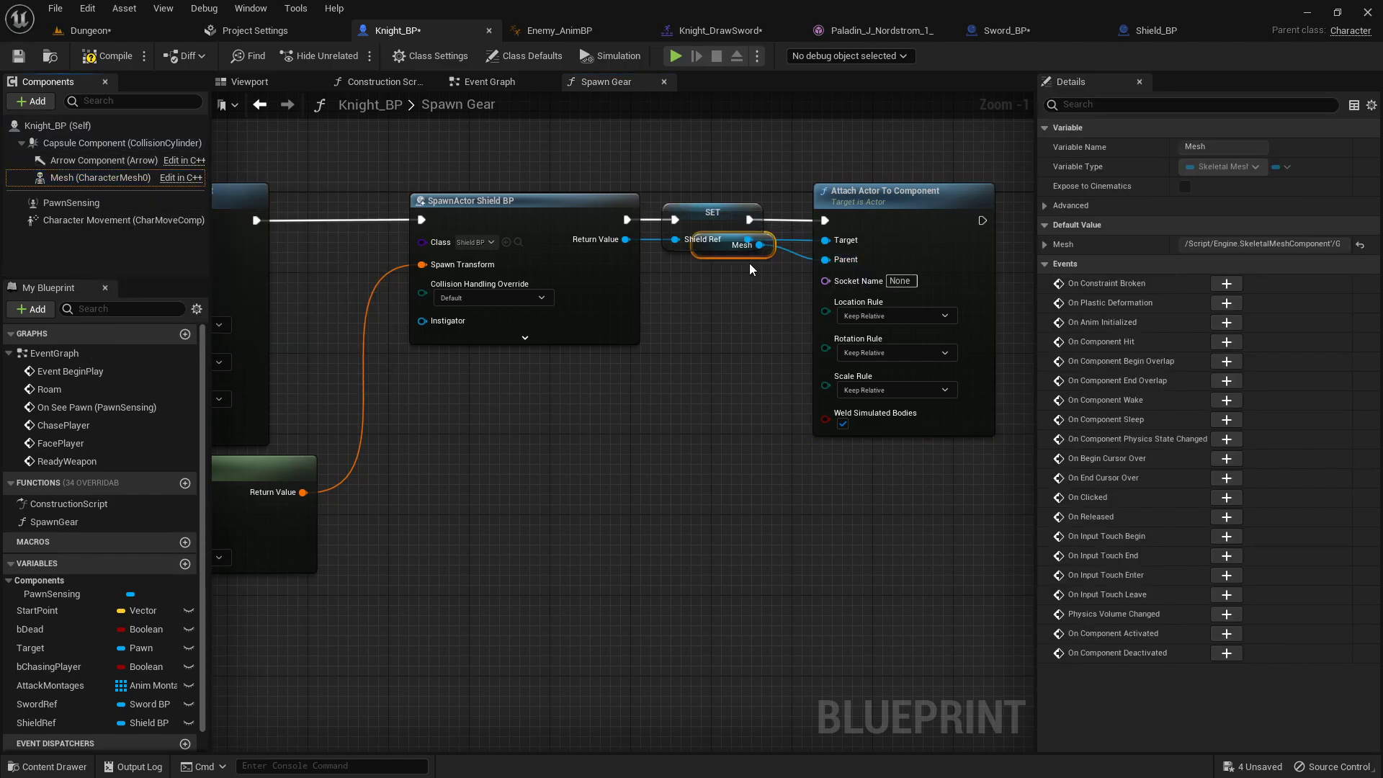
# - Move the Mesh node below the Shield Ref SET node and set the shield attach node's Socket Name to ShieldSocket
pyautogui.click(724, 276)
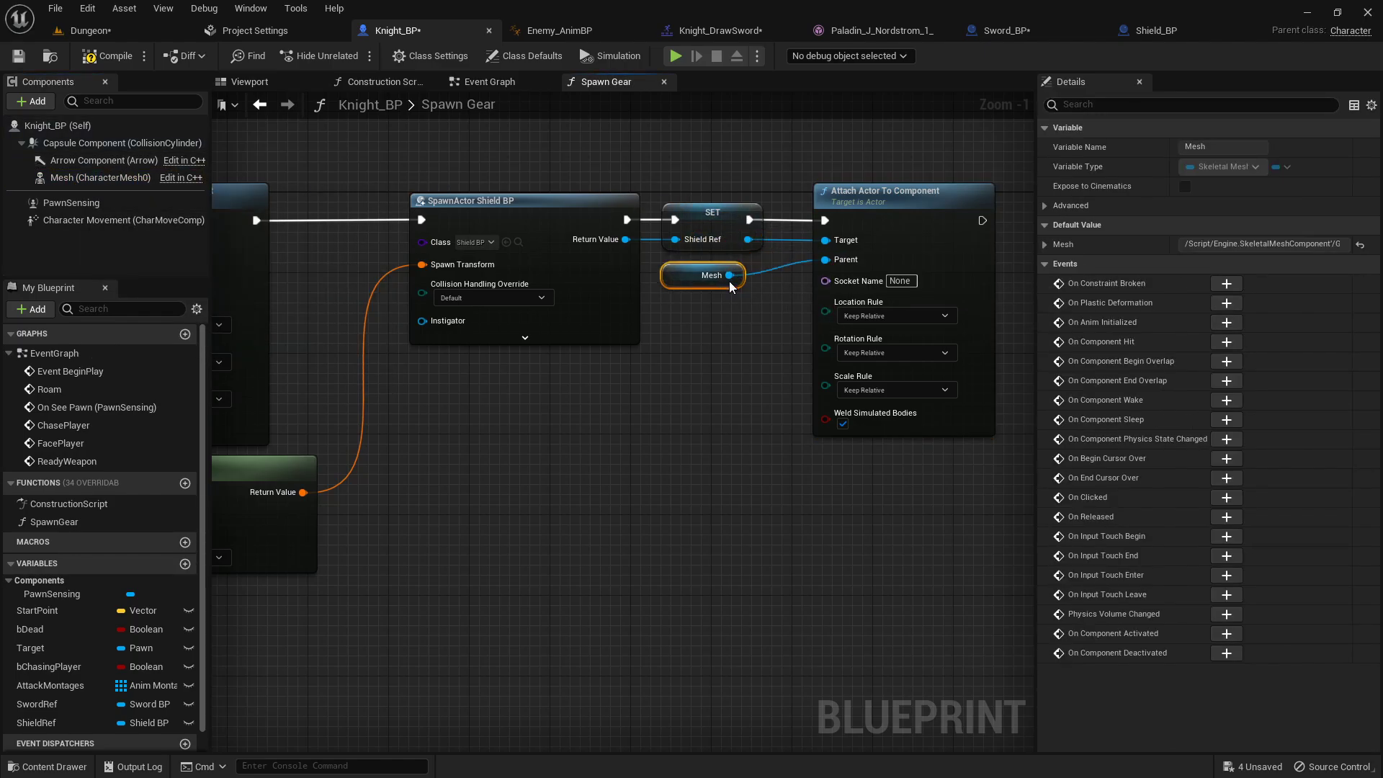
pyautogui.click(900, 281)
pyautogui.write('ShieldSocket')
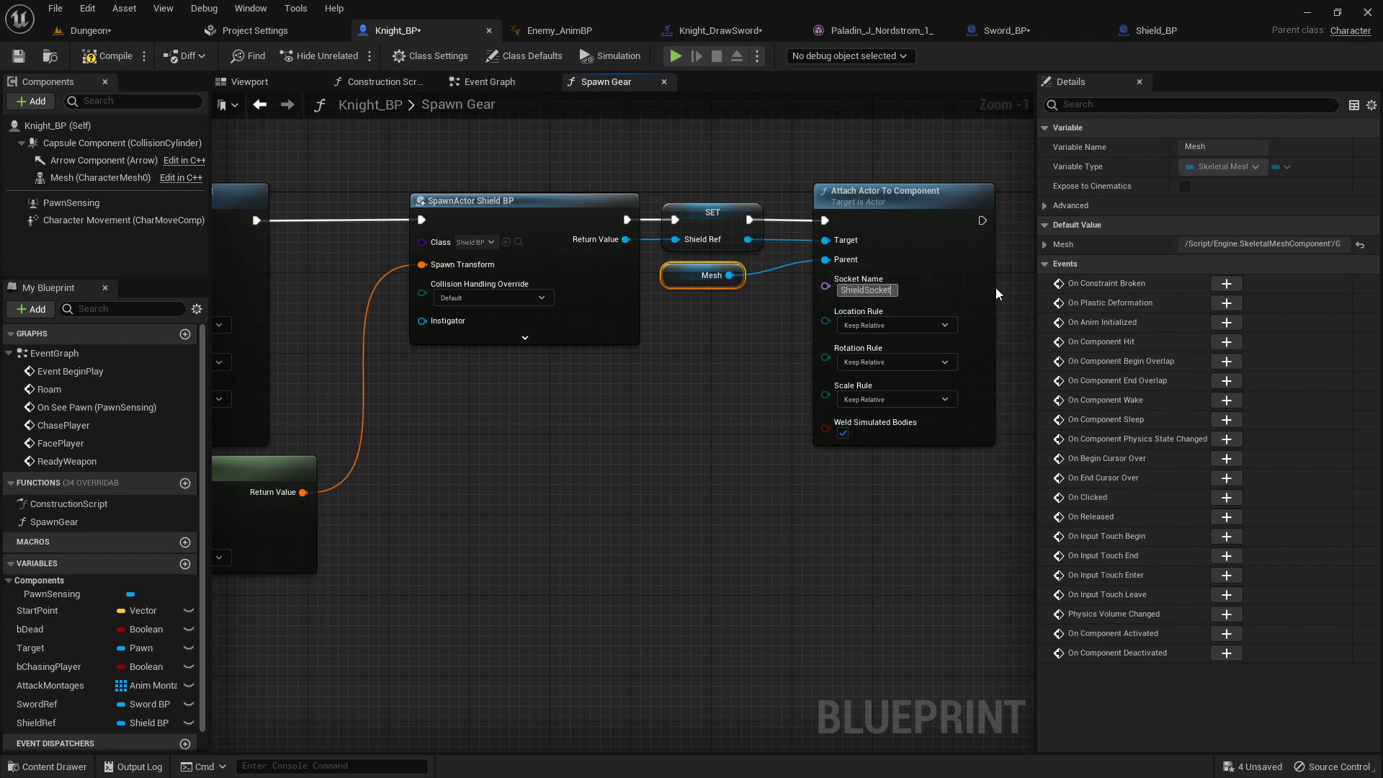
pyautogui.press('Return')
# - Set the Location, Rotation and Scale Rules of the shield's Attach Actor To Component node to Snap to Target
pyautogui.click(883, 326)
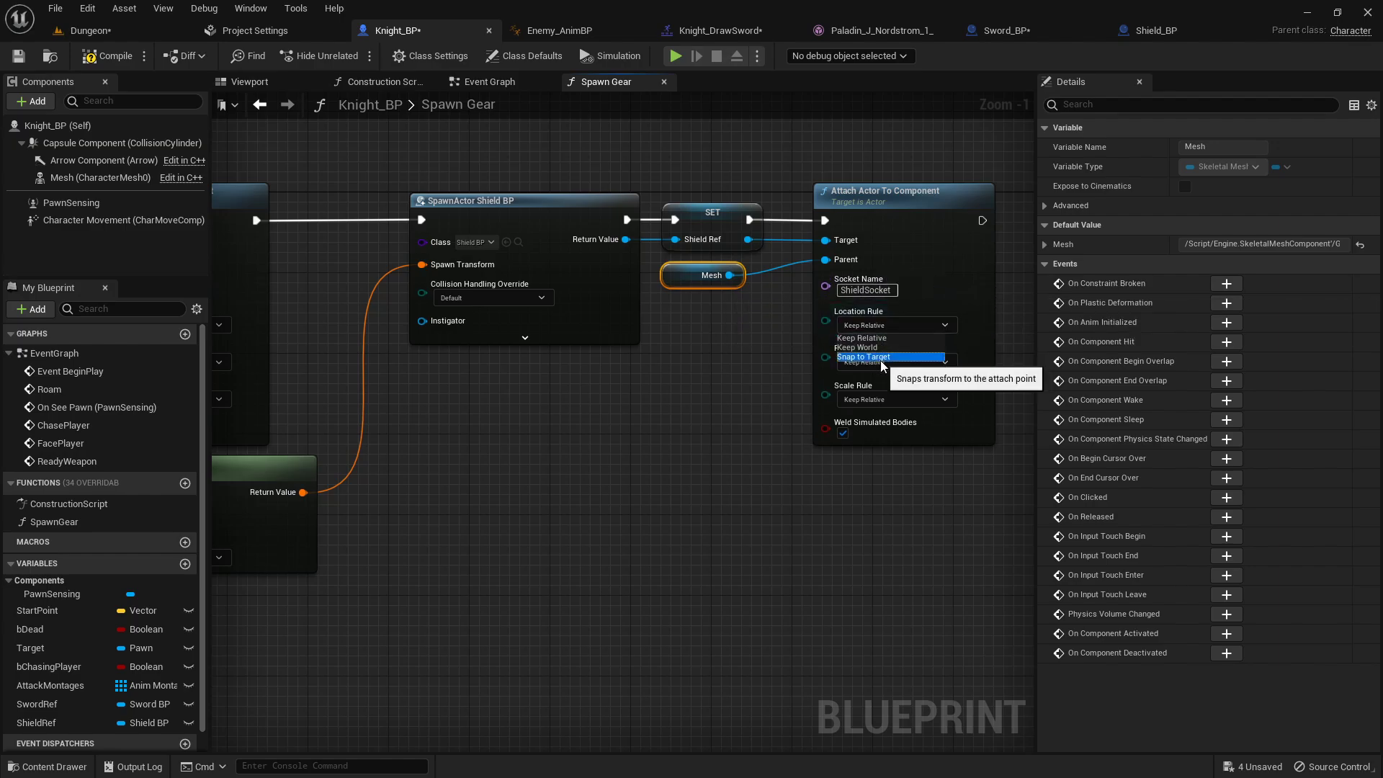
pyautogui.click(880, 357)
pyautogui.click(877, 363)
pyautogui.click(870, 394)
pyautogui.click(870, 400)
pyautogui.click(863, 431)
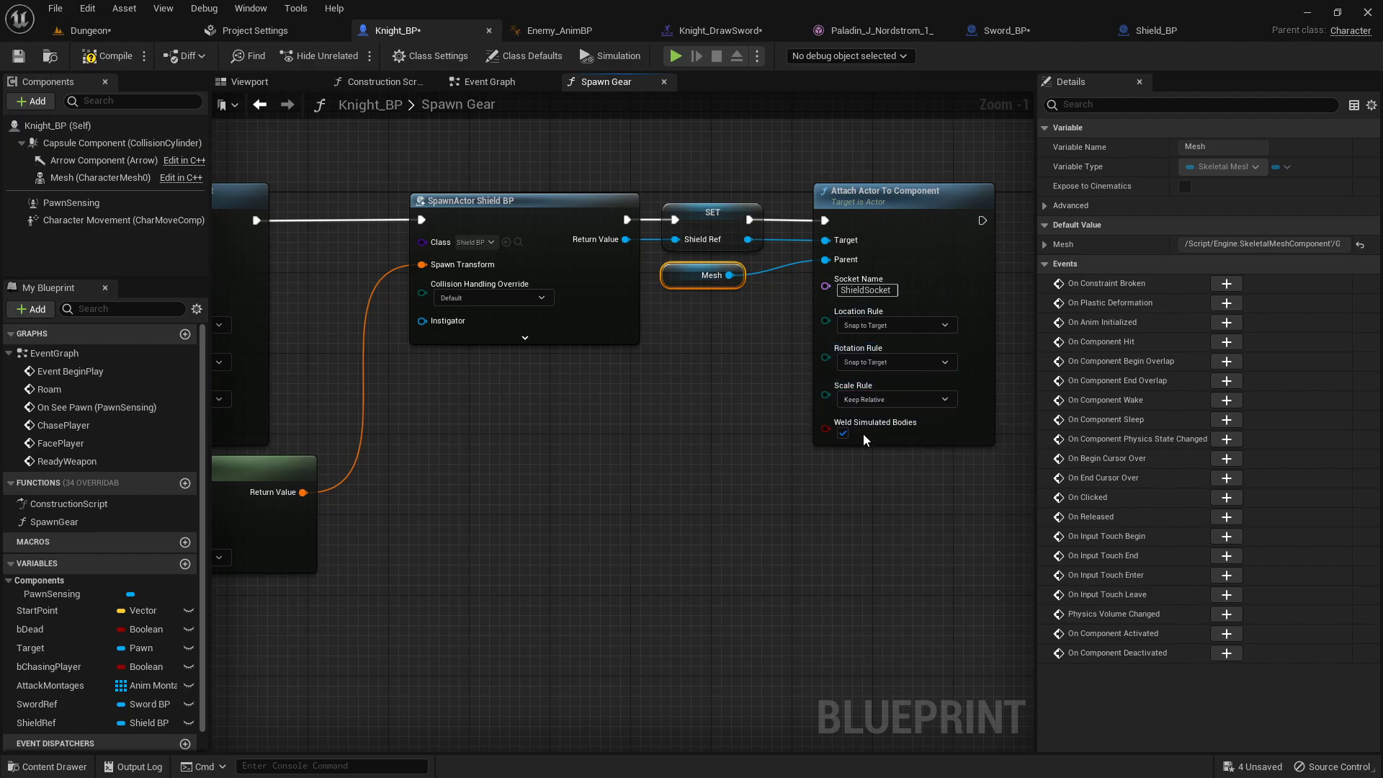
# - Return to the Dungeon level and save all modified assets
pyautogui.scroll(-3, 751, 216)
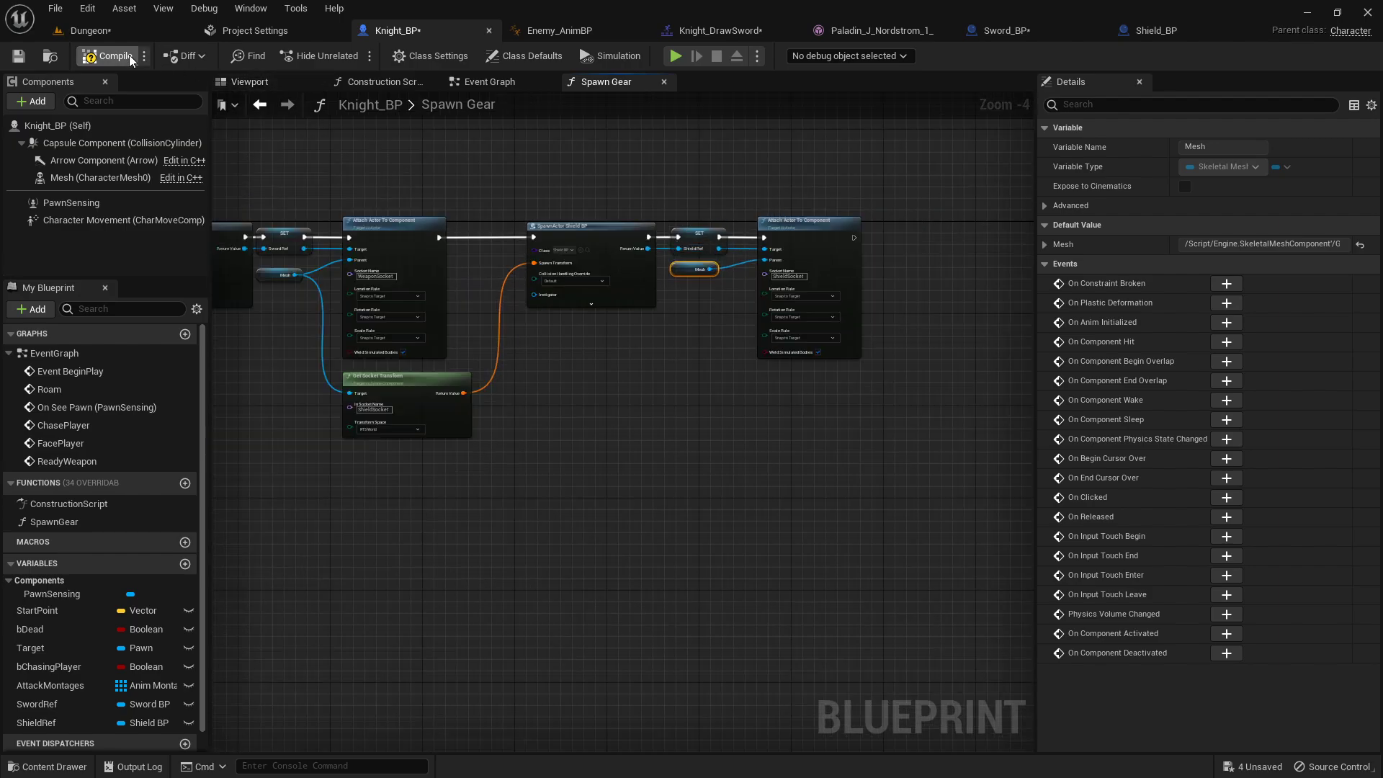
pyautogui.click(80, 30)
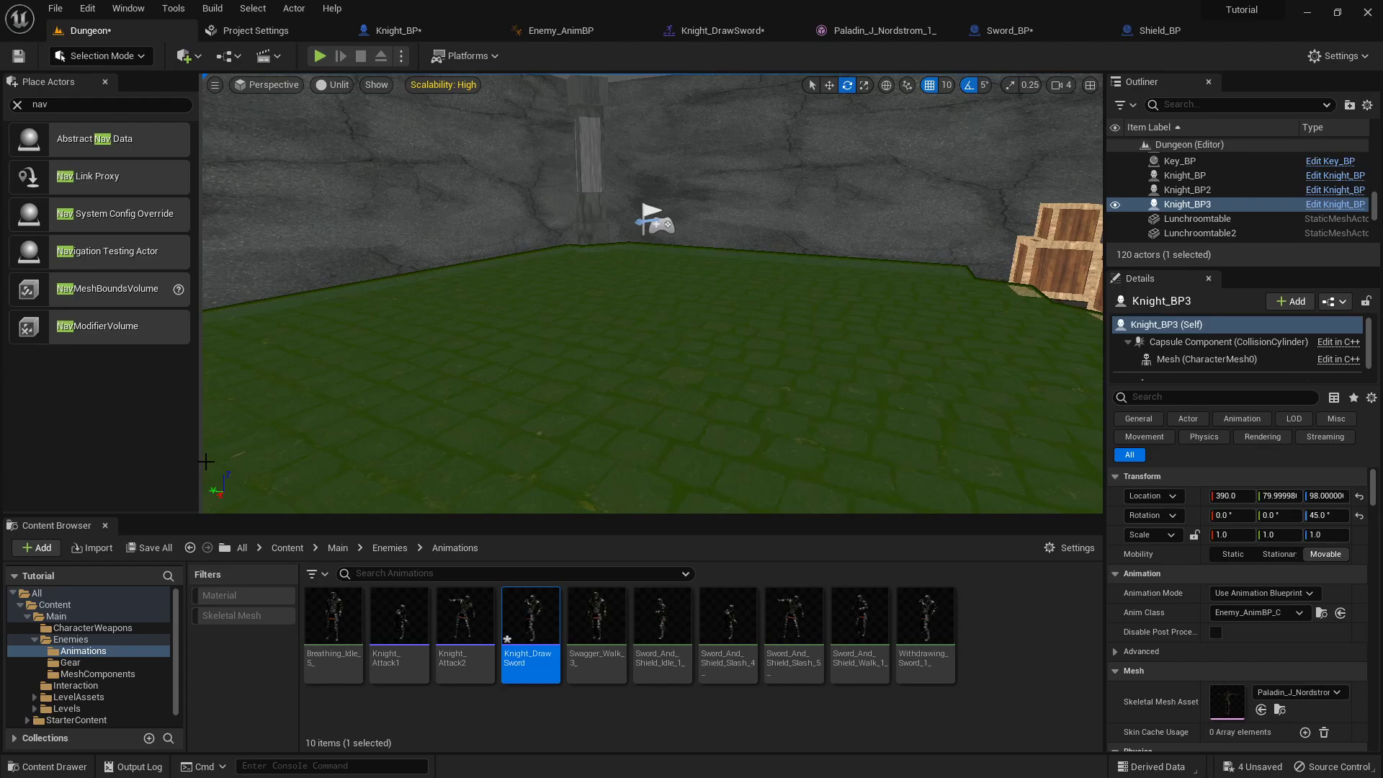
pyautogui.click(149, 548)
pyautogui.click(819, 559)
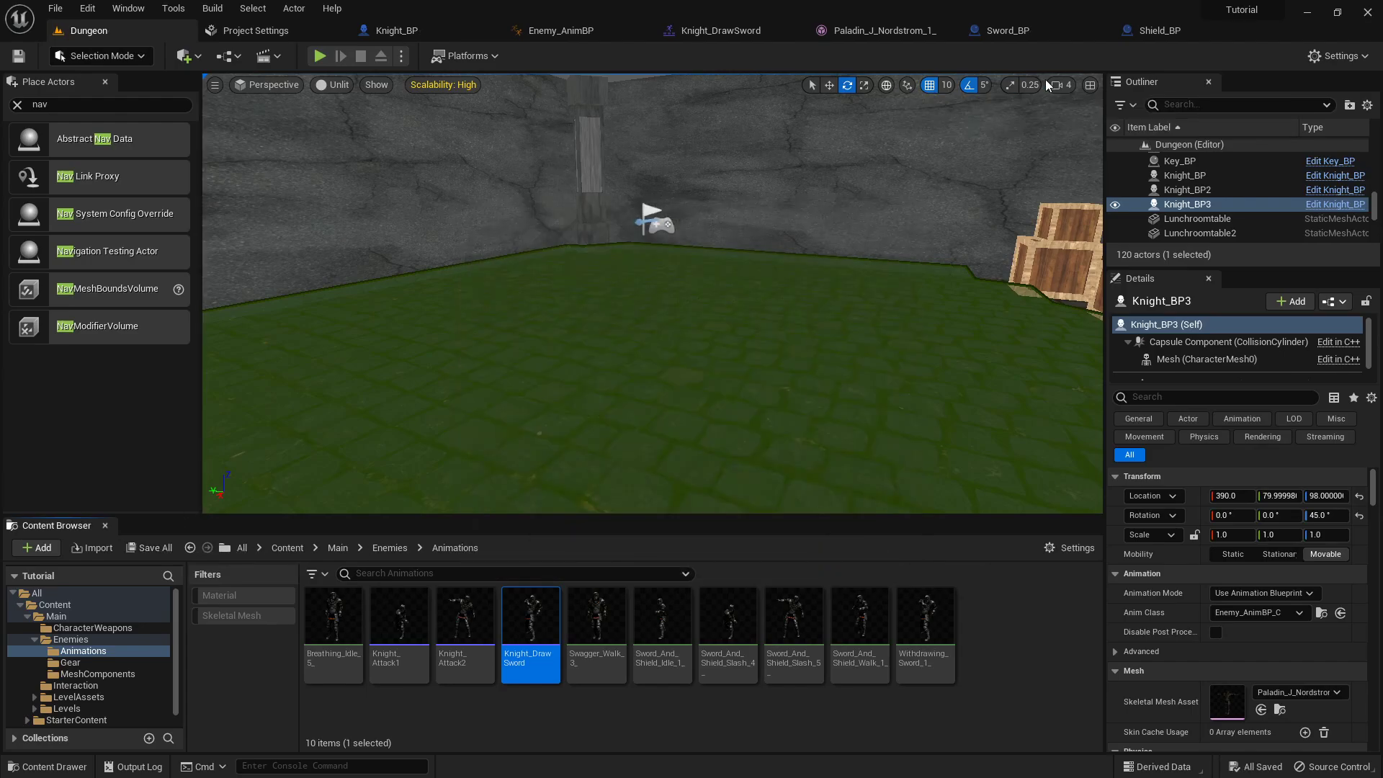
# - In Shield_BP, set the Shield mesh component's Collision Presets to NoCollision
pyautogui.click(1215, 36)
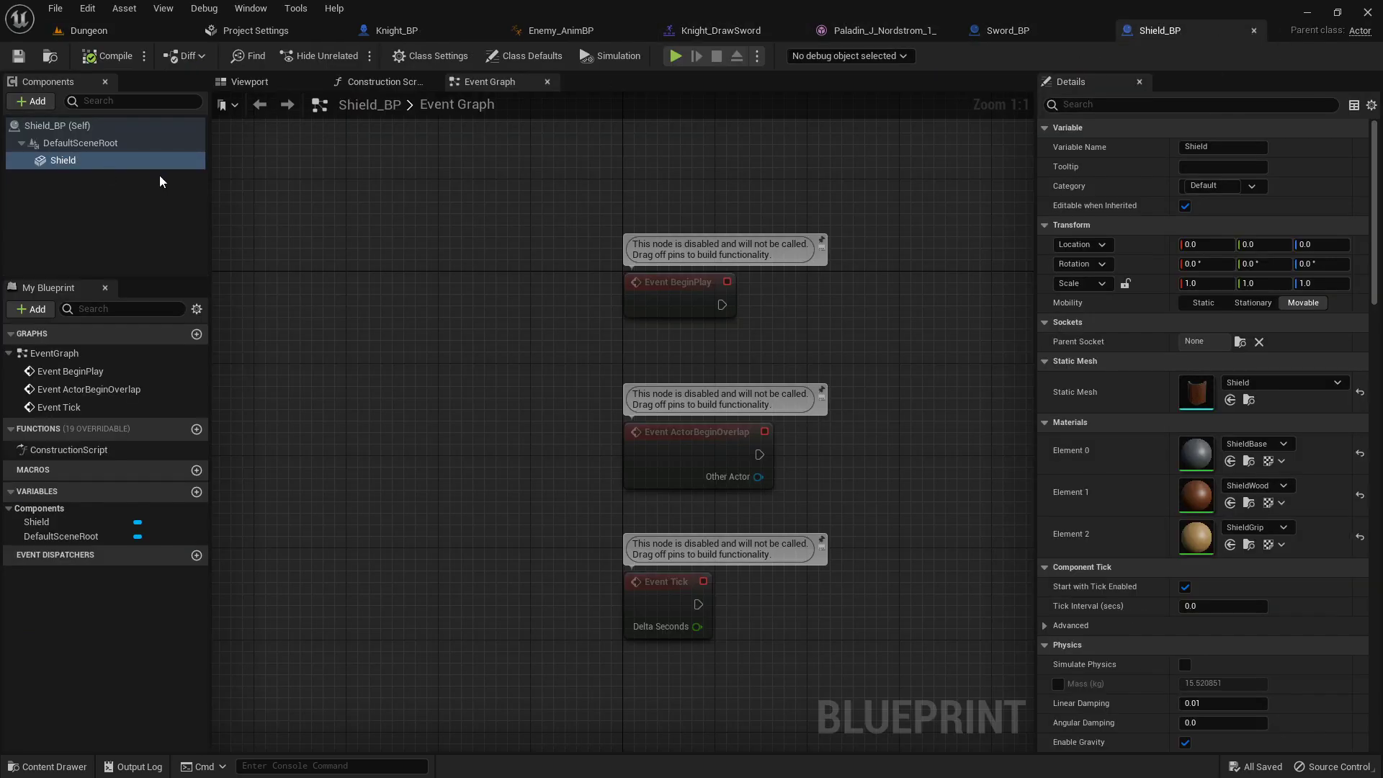
pyautogui.scroll(-10, 1192, 359)
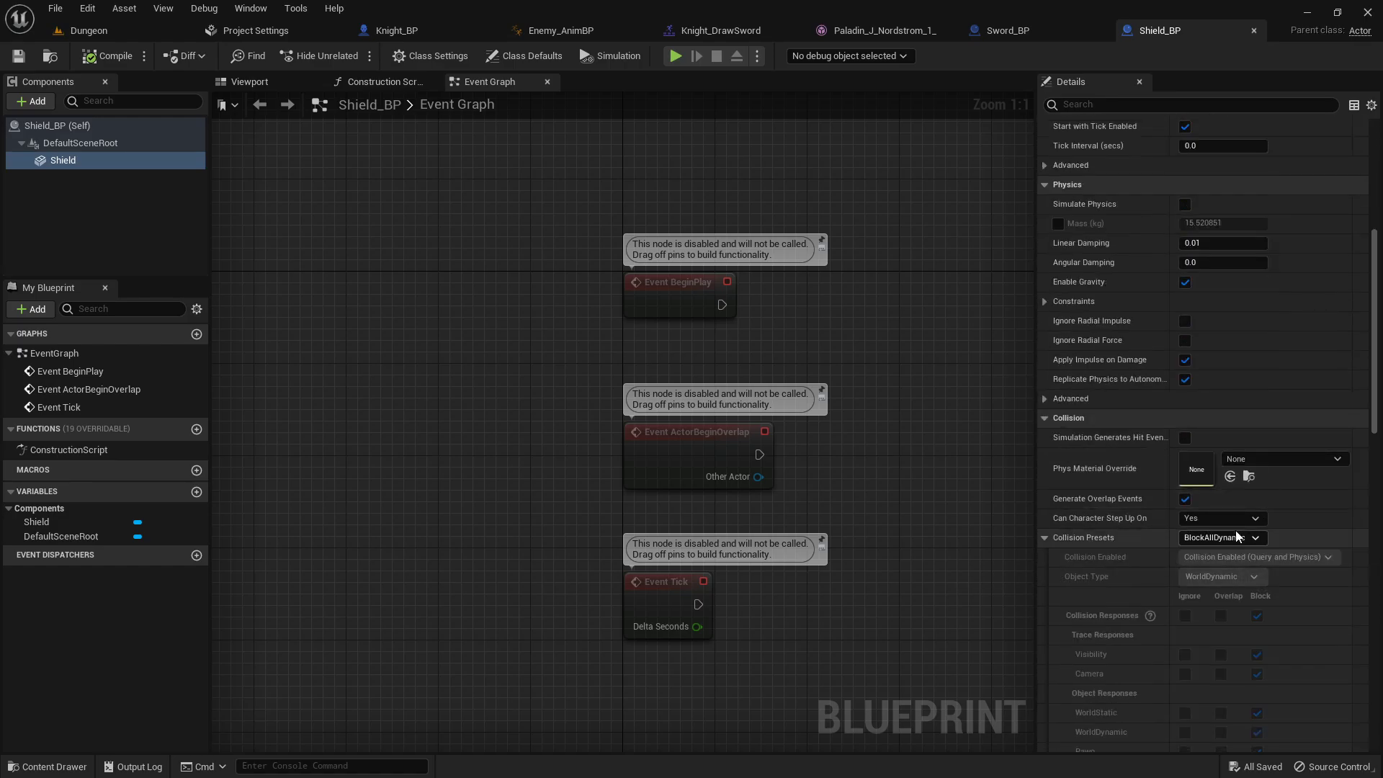
pyautogui.click(1236, 537)
pyautogui.click(1210, 289)
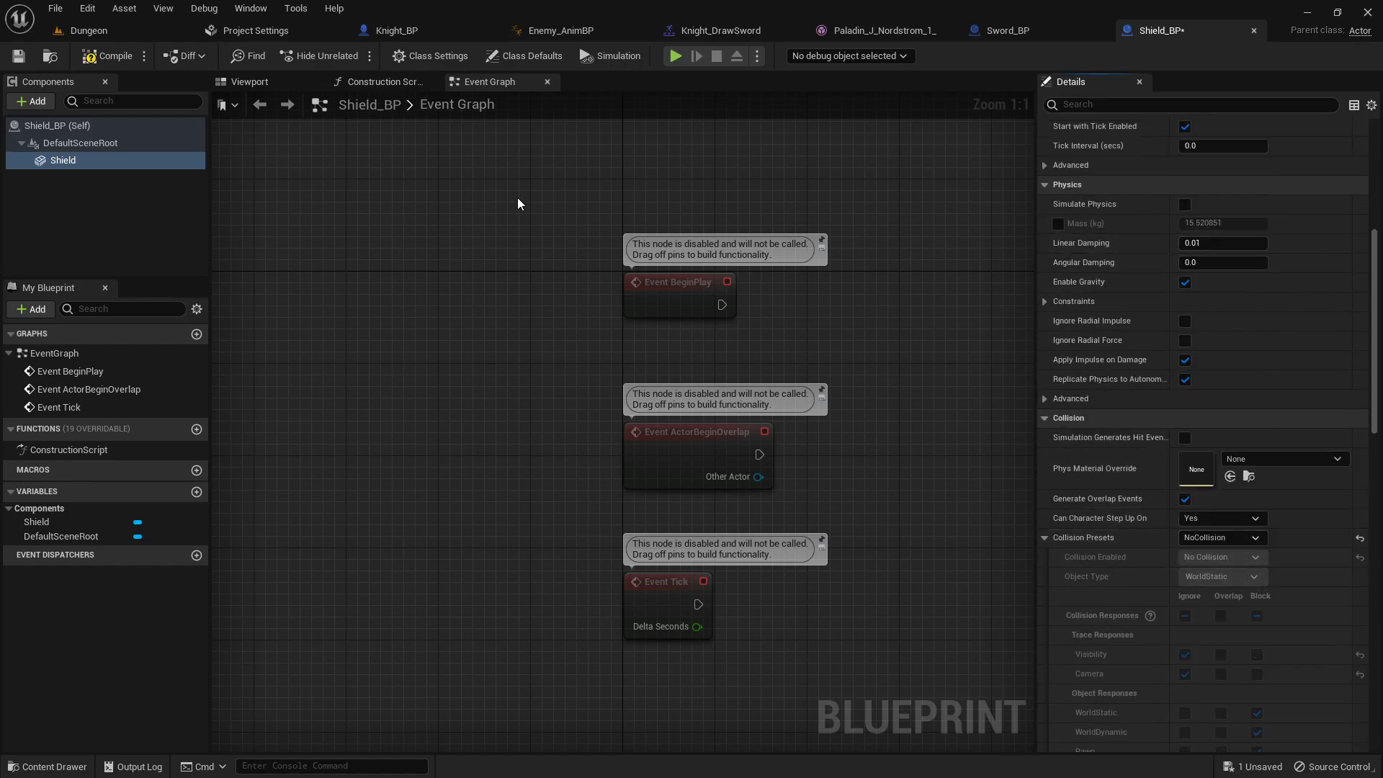
# - Go back to the Dungeon level and save the changed Shield_BP together with the level
pyautogui.click(89, 31)
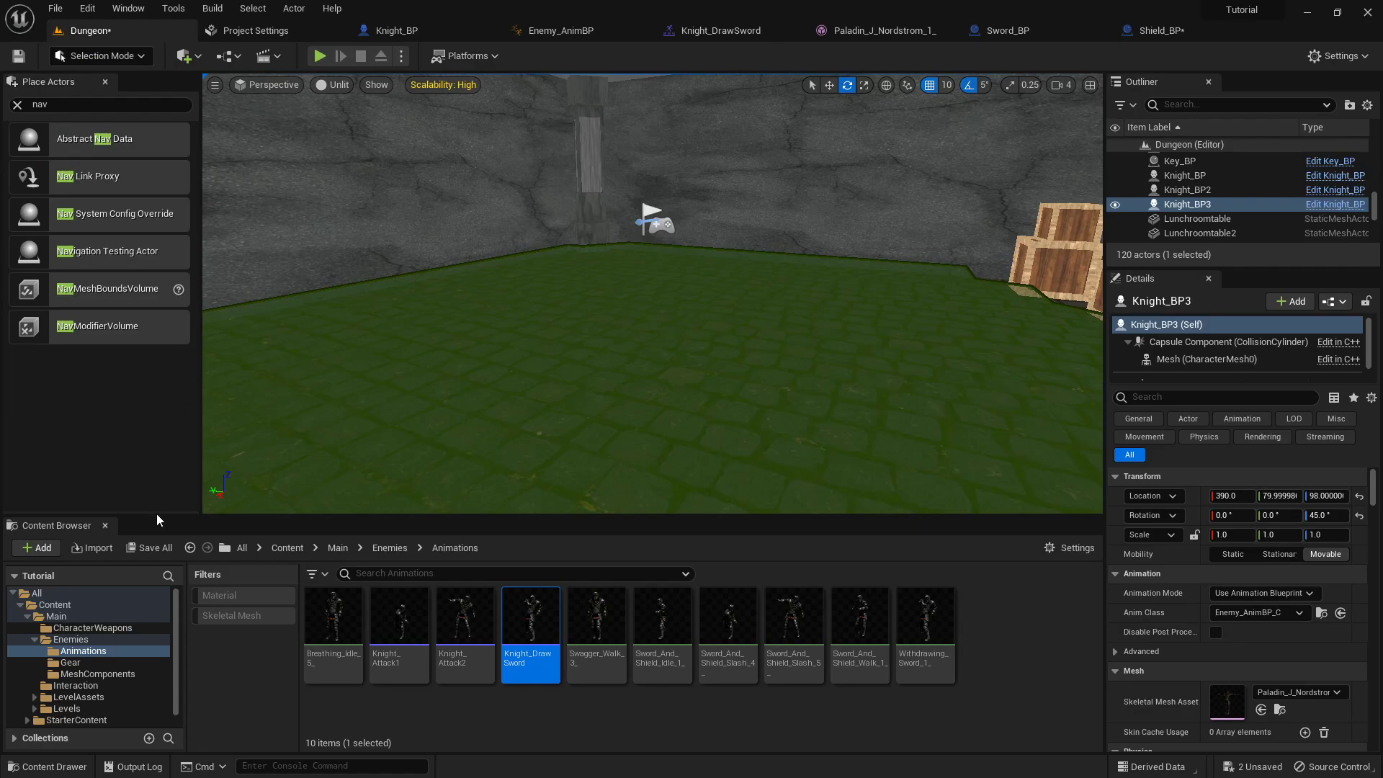
pyautogui.click(138, 550)
pyautogui.click(775, 559)
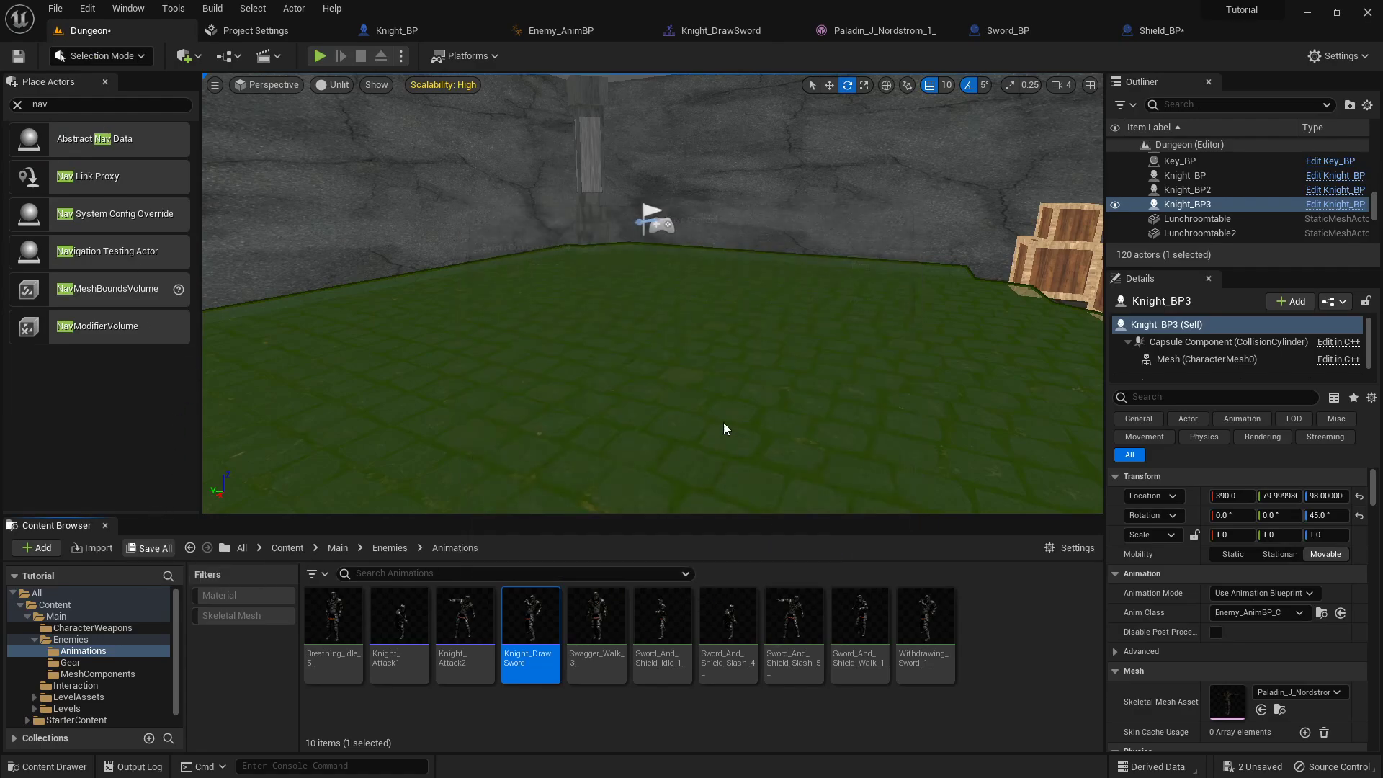
# - Play the level and retreat from the approaching knight to check its sword, shield and attacks, ending the play session
pyautogui.click(320, 56)
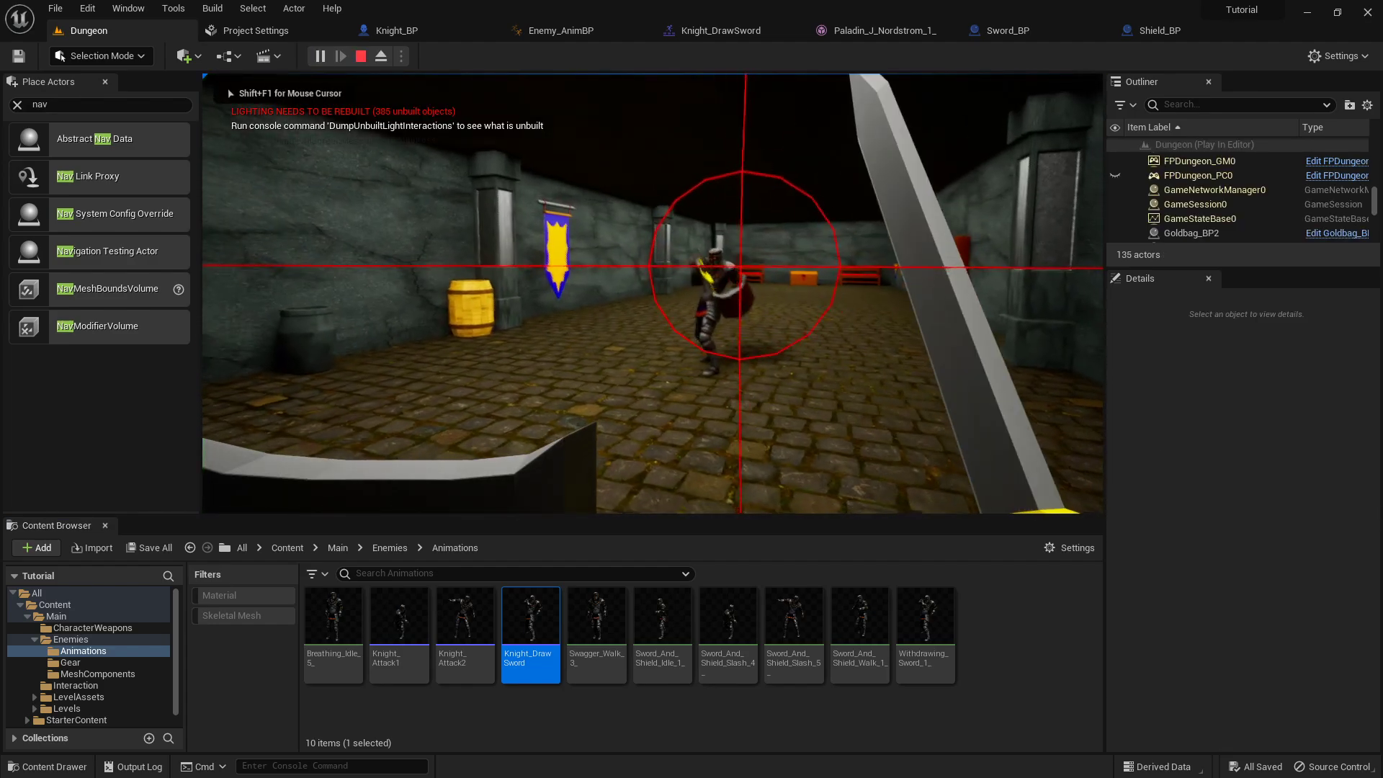
pyautogui.press('w')
pyautogui.press('s')
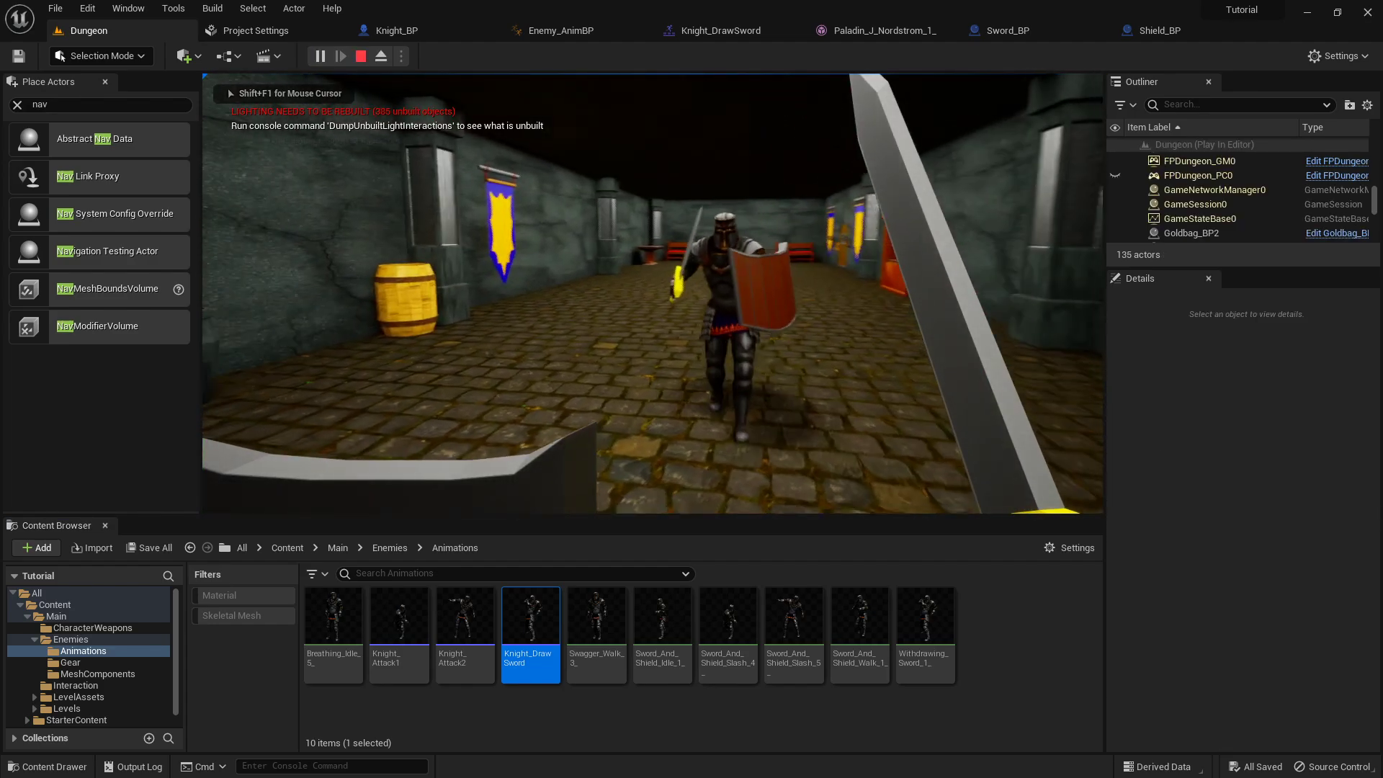
pyautogui.press('s')
pyautogui.rightClick(653, 293)
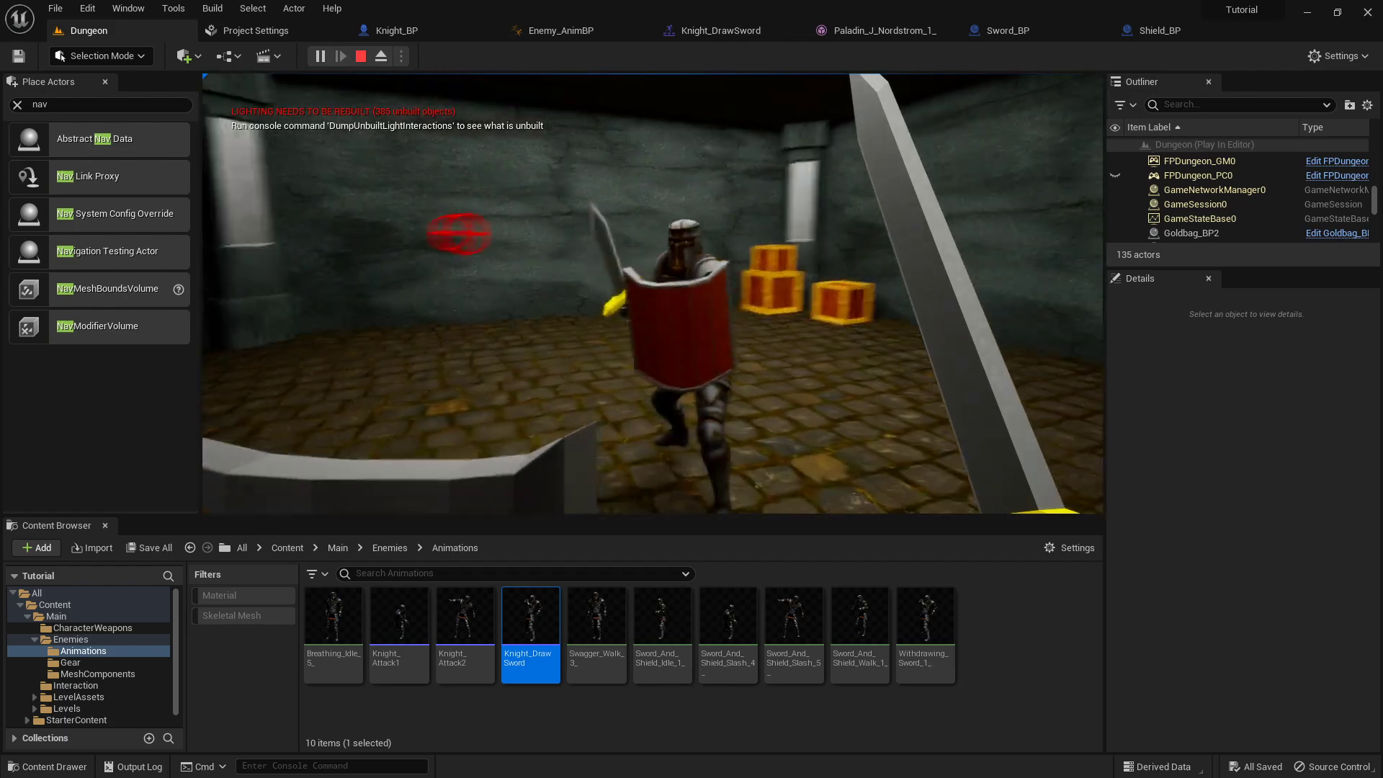
pyautogui.press('s')
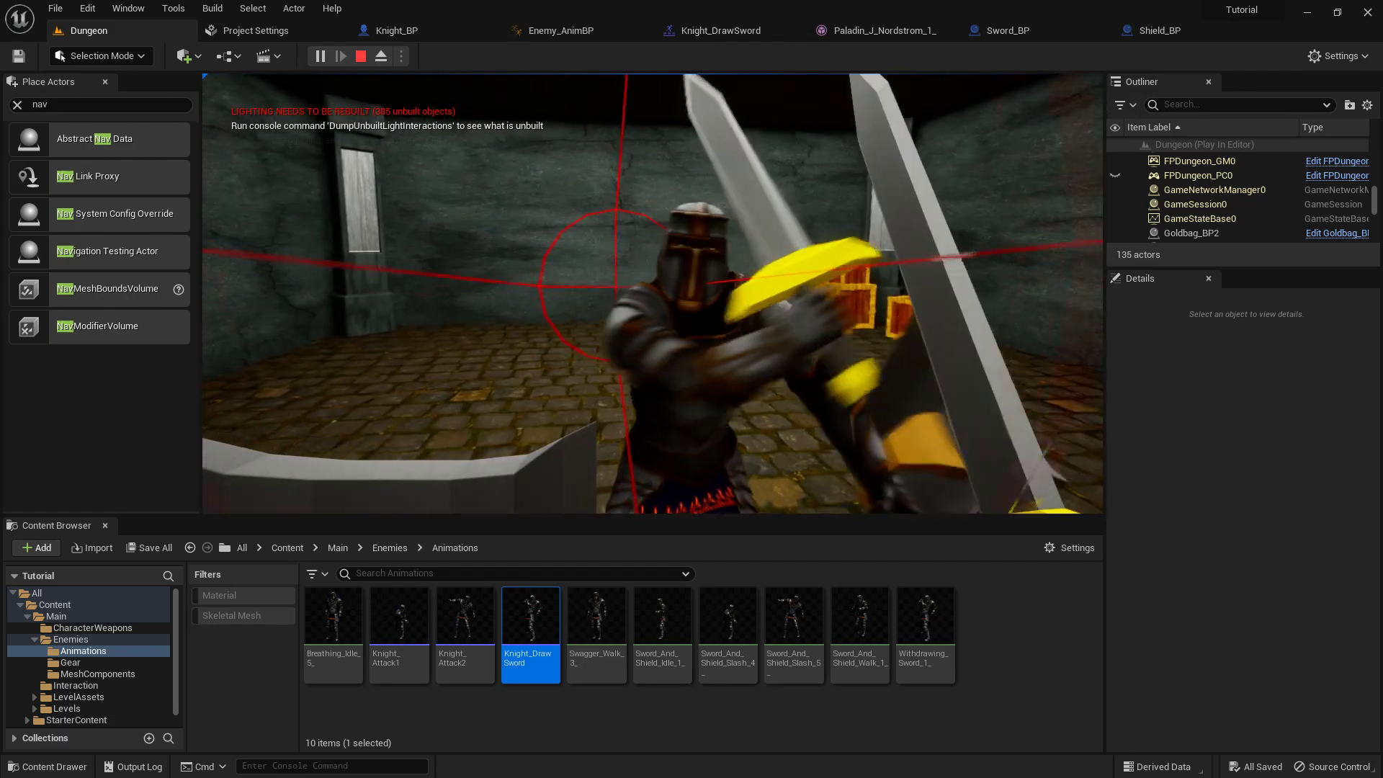
pyautogui.press('Escape')
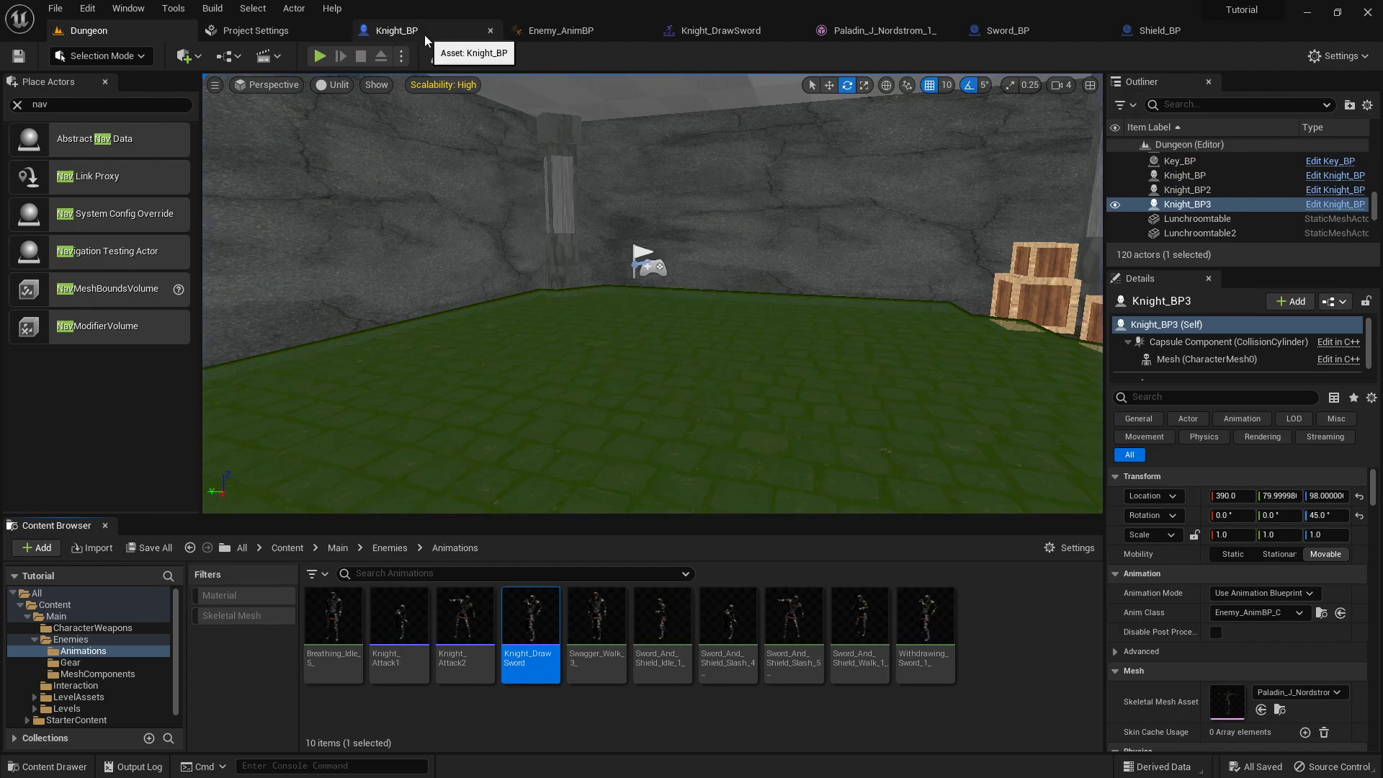
# - Search the Project Settings for "object" to check the collision object channels, and close the settings
pyautogui.click(264, 29)
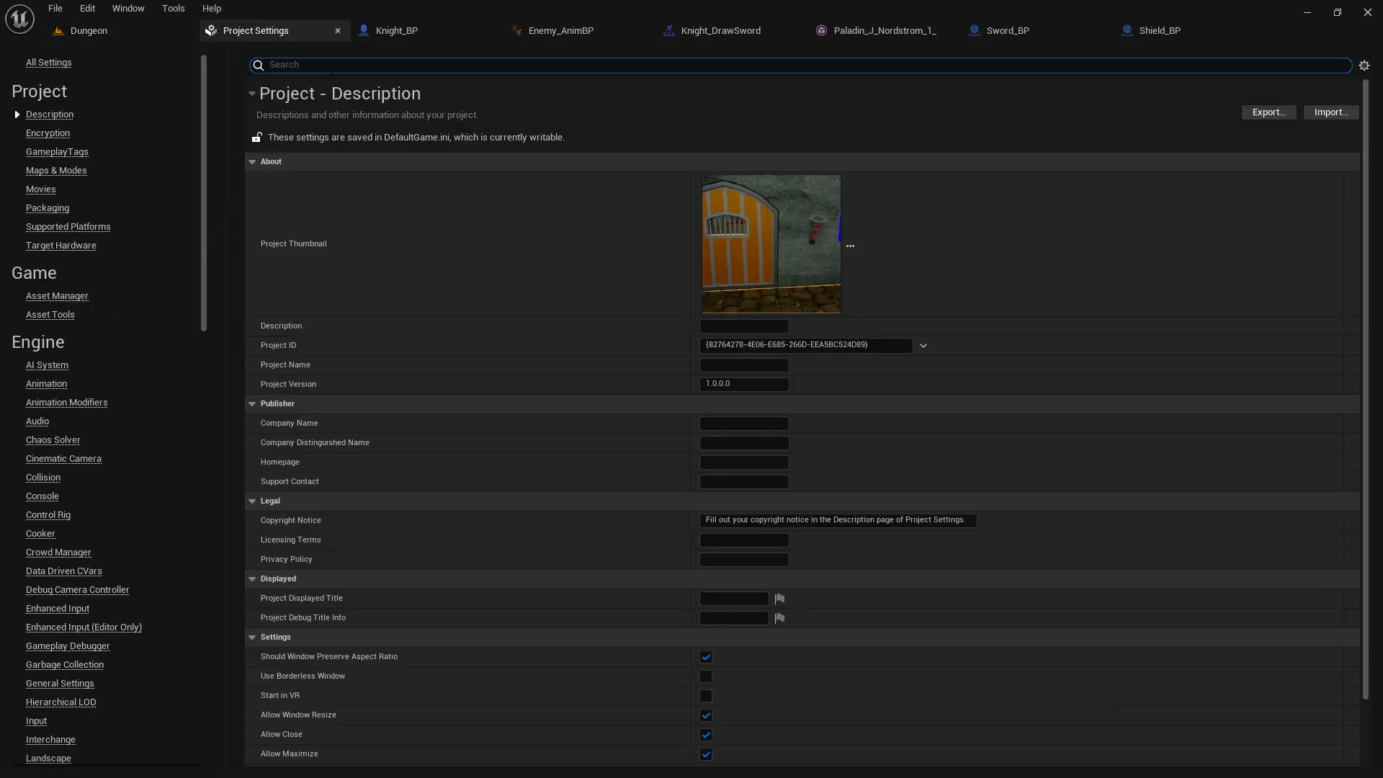
pyautogui.click(331, 67)
pyautogui.write('object')
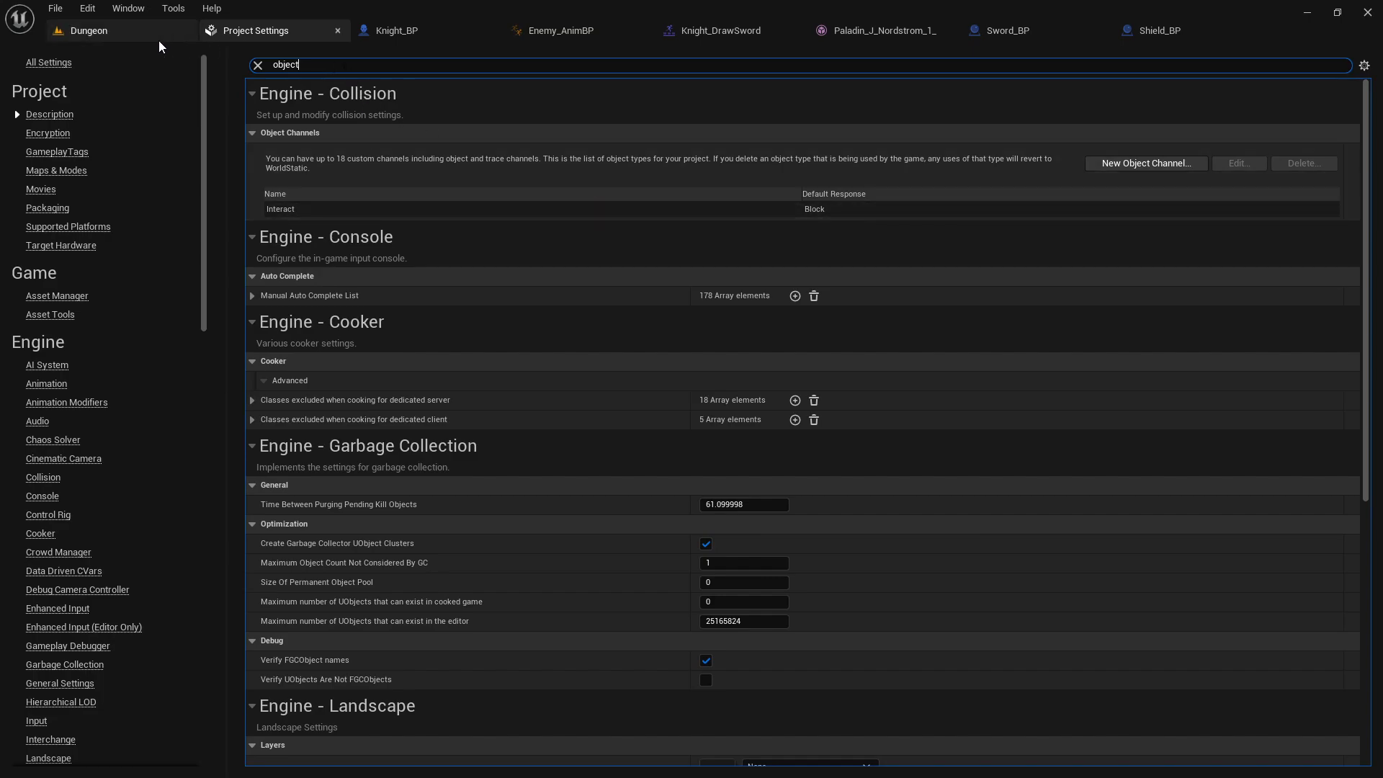
pyautogui.click(336, 31)
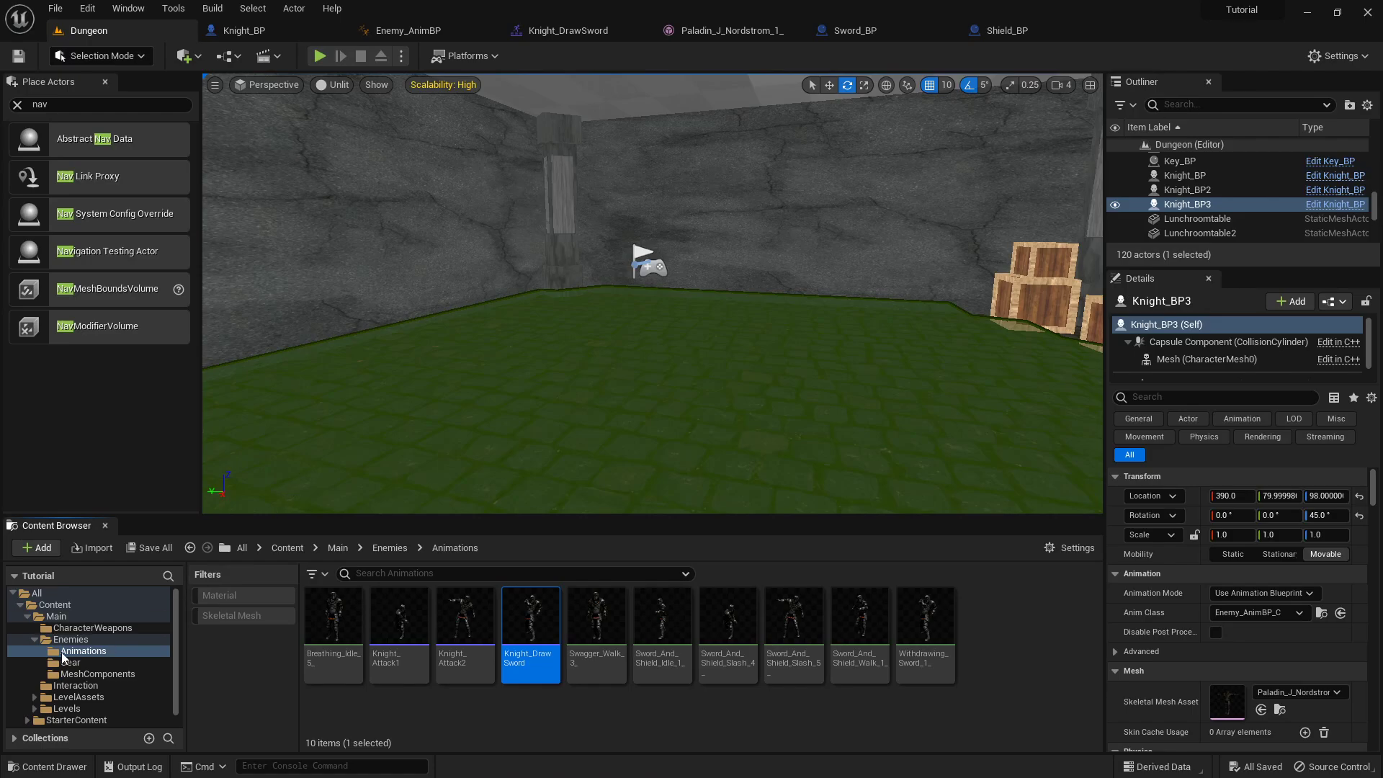
# - Open Player_BP from the Main folder and examine the sphere trace and damage logic in its AttackTrace function
pyautogui.click(72, 618)
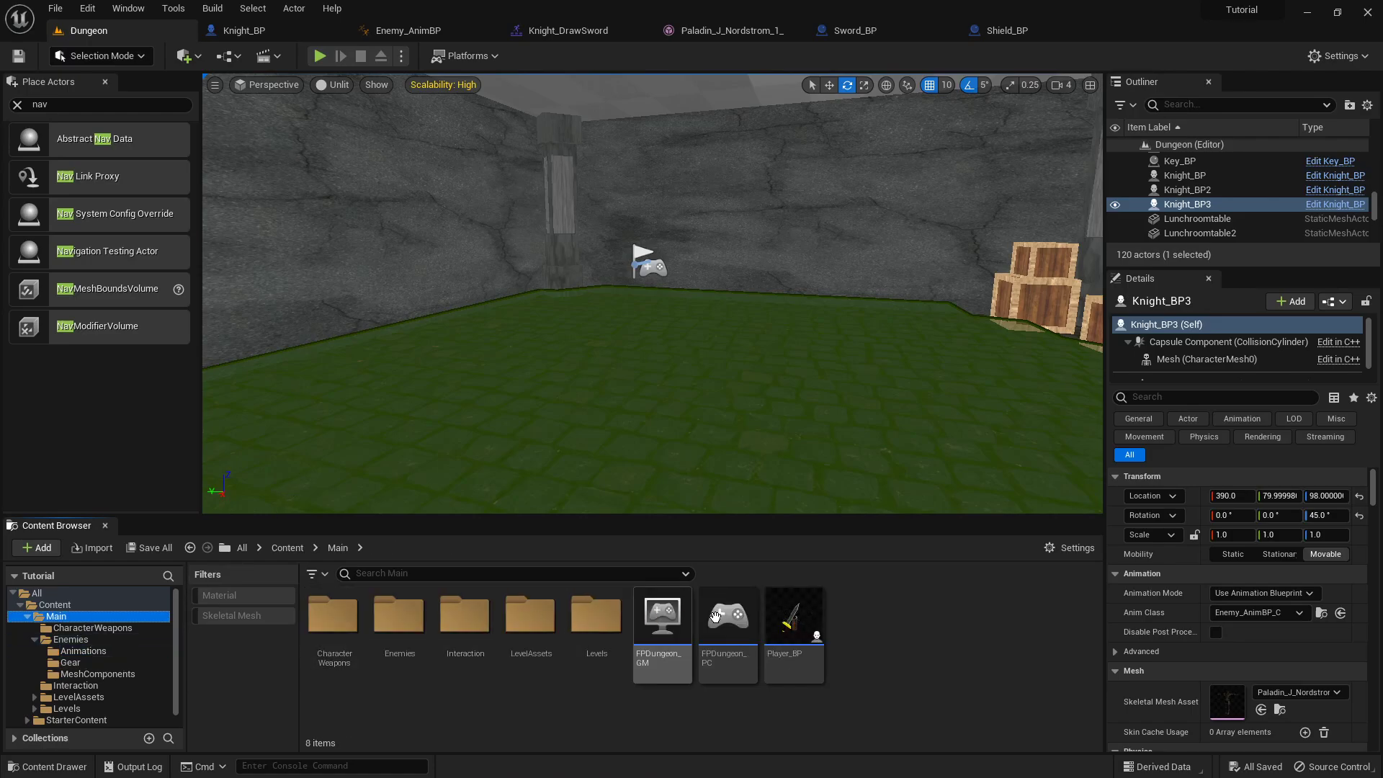
pyautogui.click(795, 618)
pyautogui.doubleClick(795, 618)
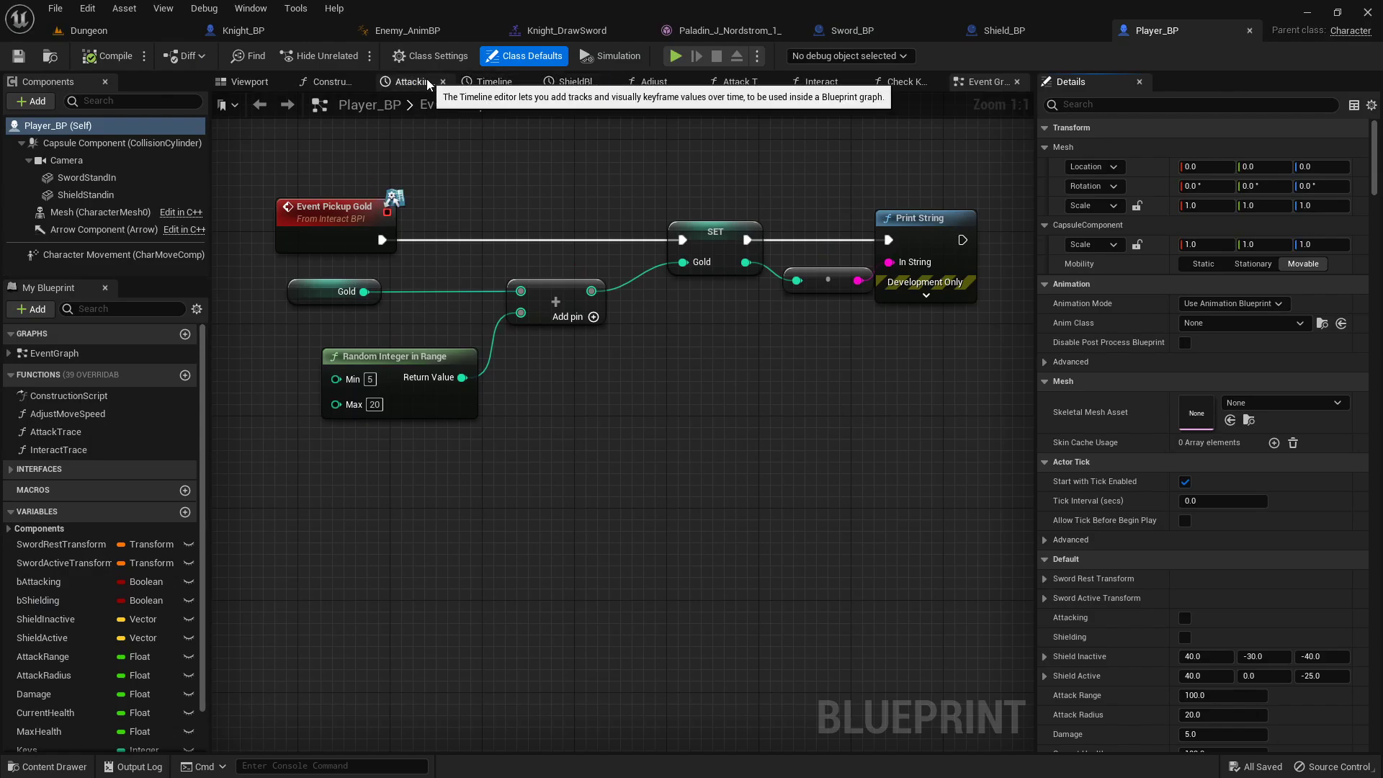
pyautogui.click(398, 83)
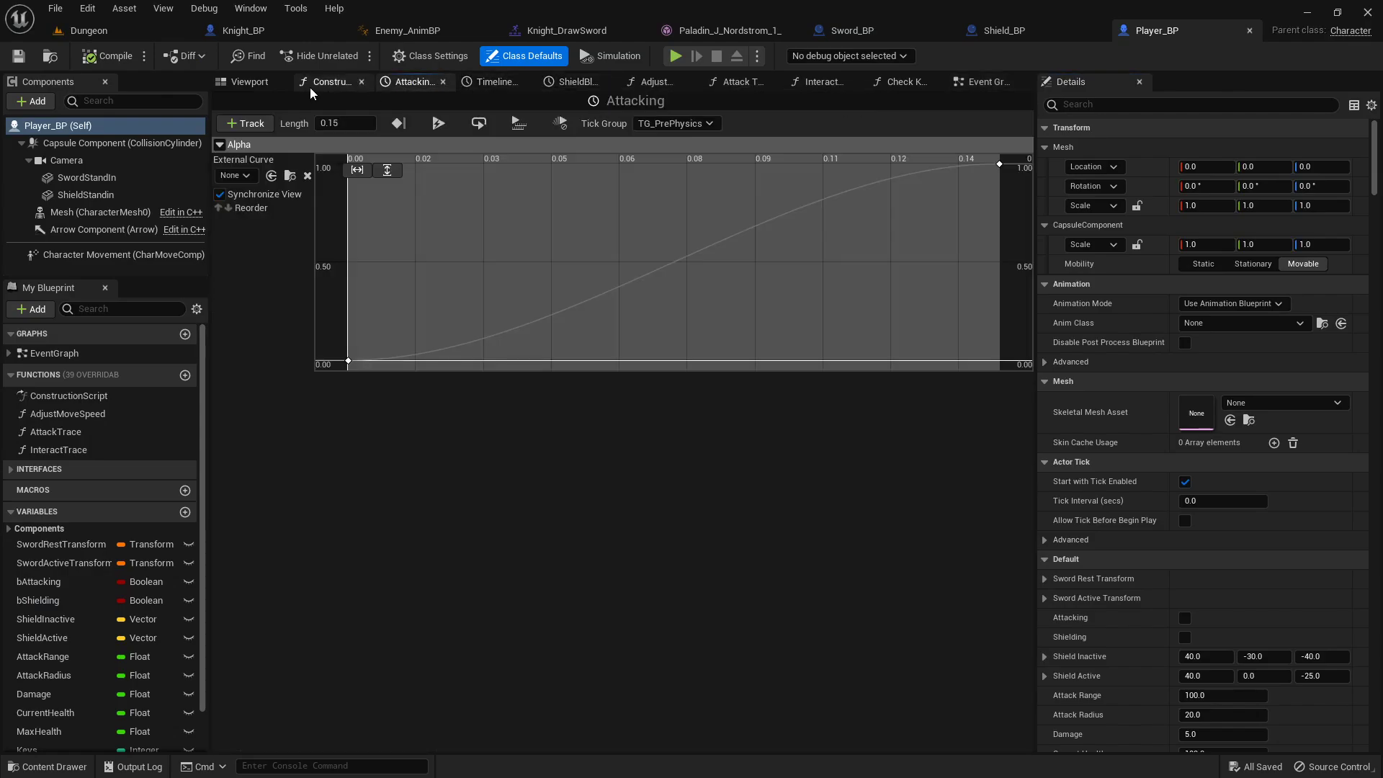
pyautogui.click(745, 82)
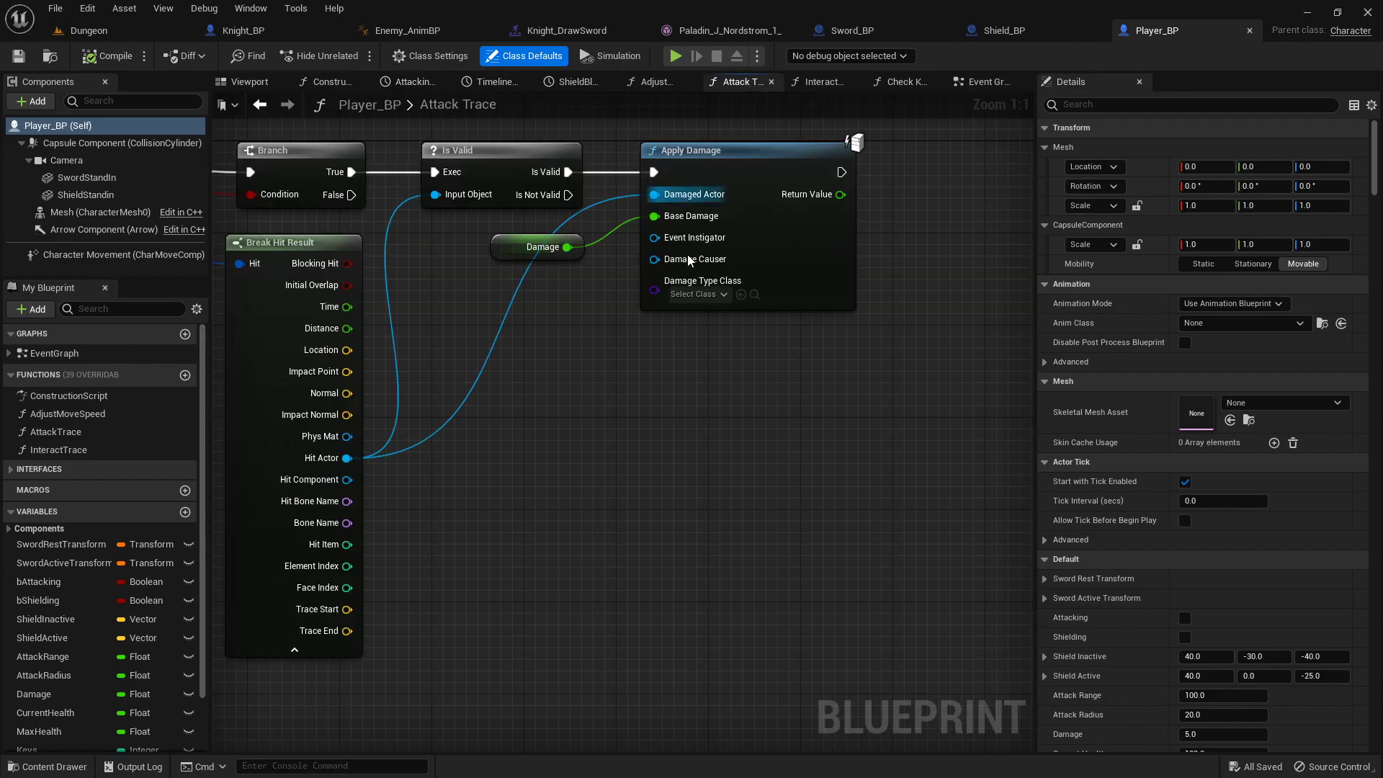
pyautogui.moveTo(468, 166)
pyautogui.mouseDown(button='right')
pyautogui.moveTo(657, 239)
pyautogui.moveTo(565, 235)
pyautogui.moveTo(533, 253)
pyautogui.mouseUp(button='right')
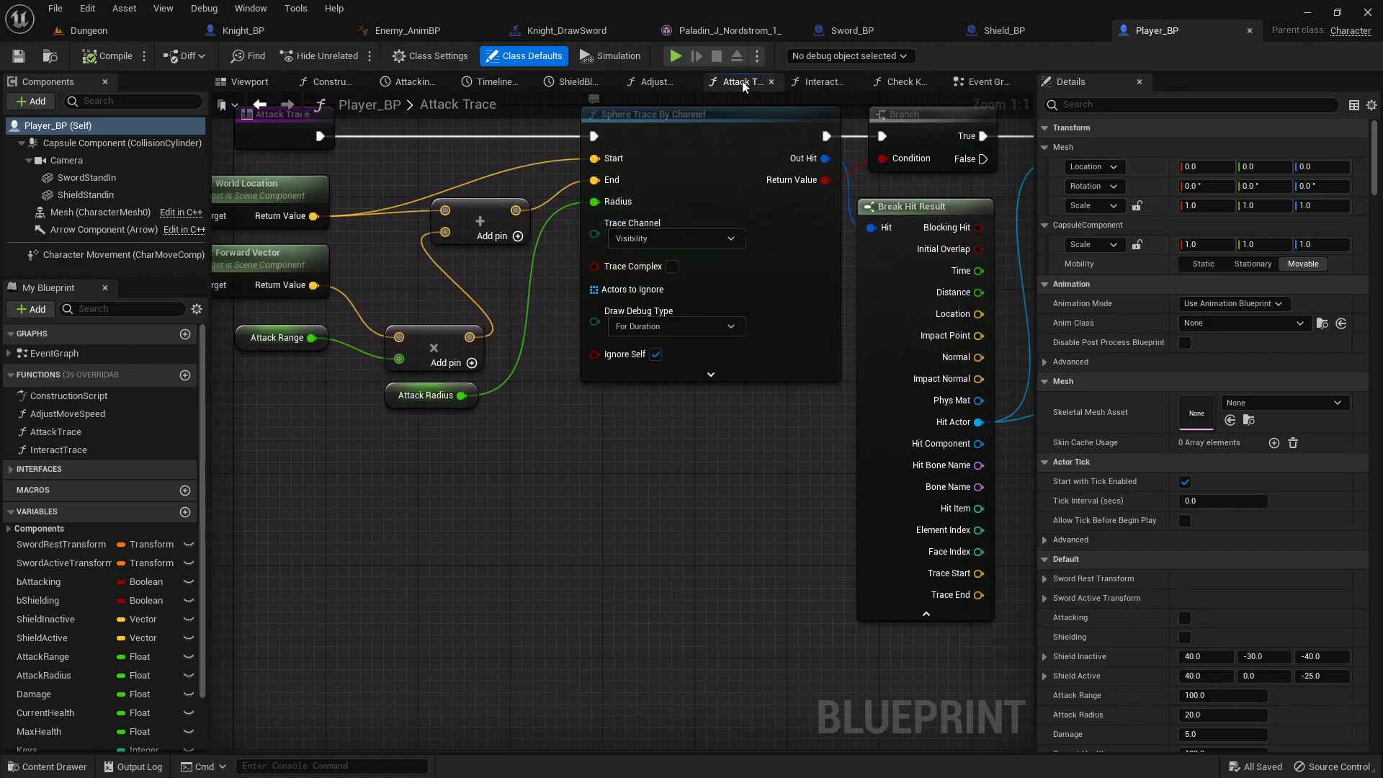
# - In Knight_BP, set the Mesh component's Collision Presets to Custom with the Visibility trace response on Block, and compile
pyautogui.click(280, 29)
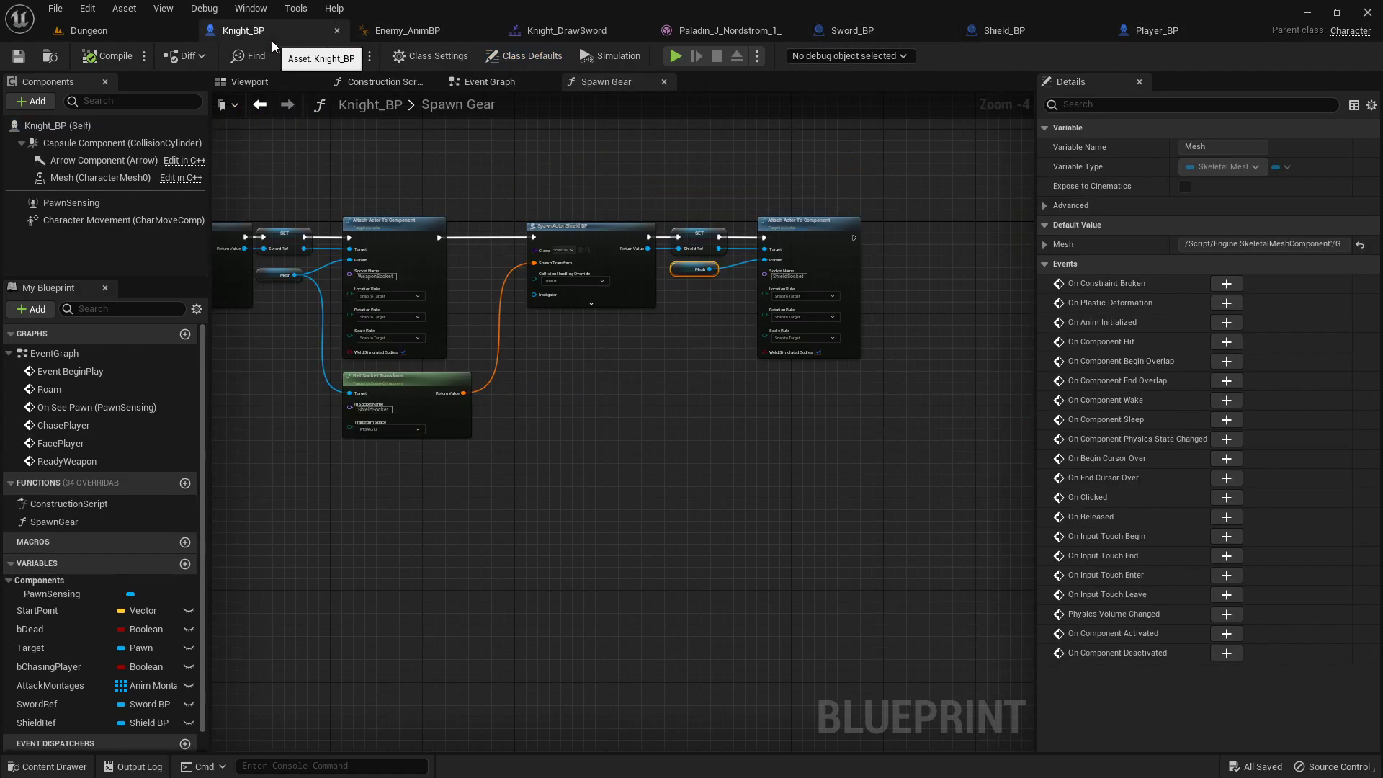
pyautogui.click(88, 179)
pyautogui.scroll(-15, 1228, 492)
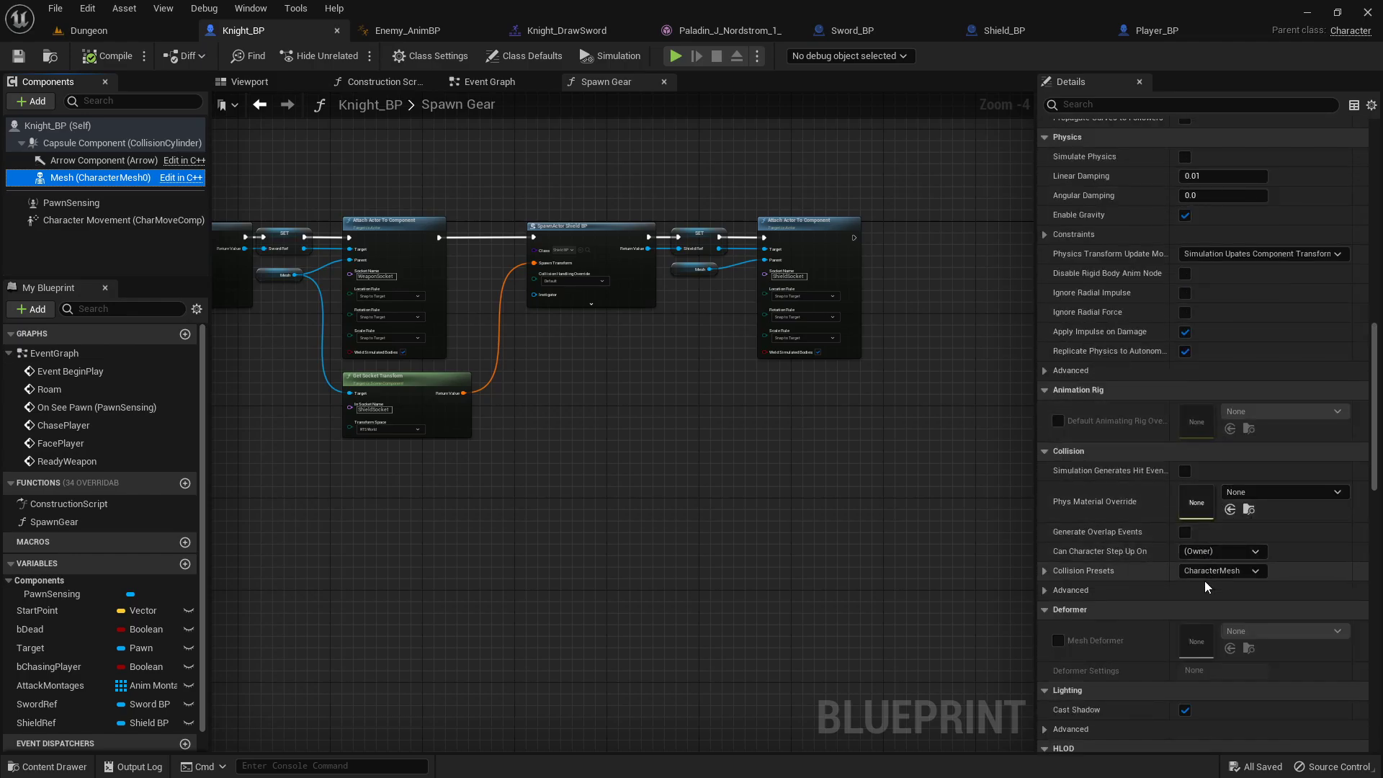
pyautogui.click(1207, 570)
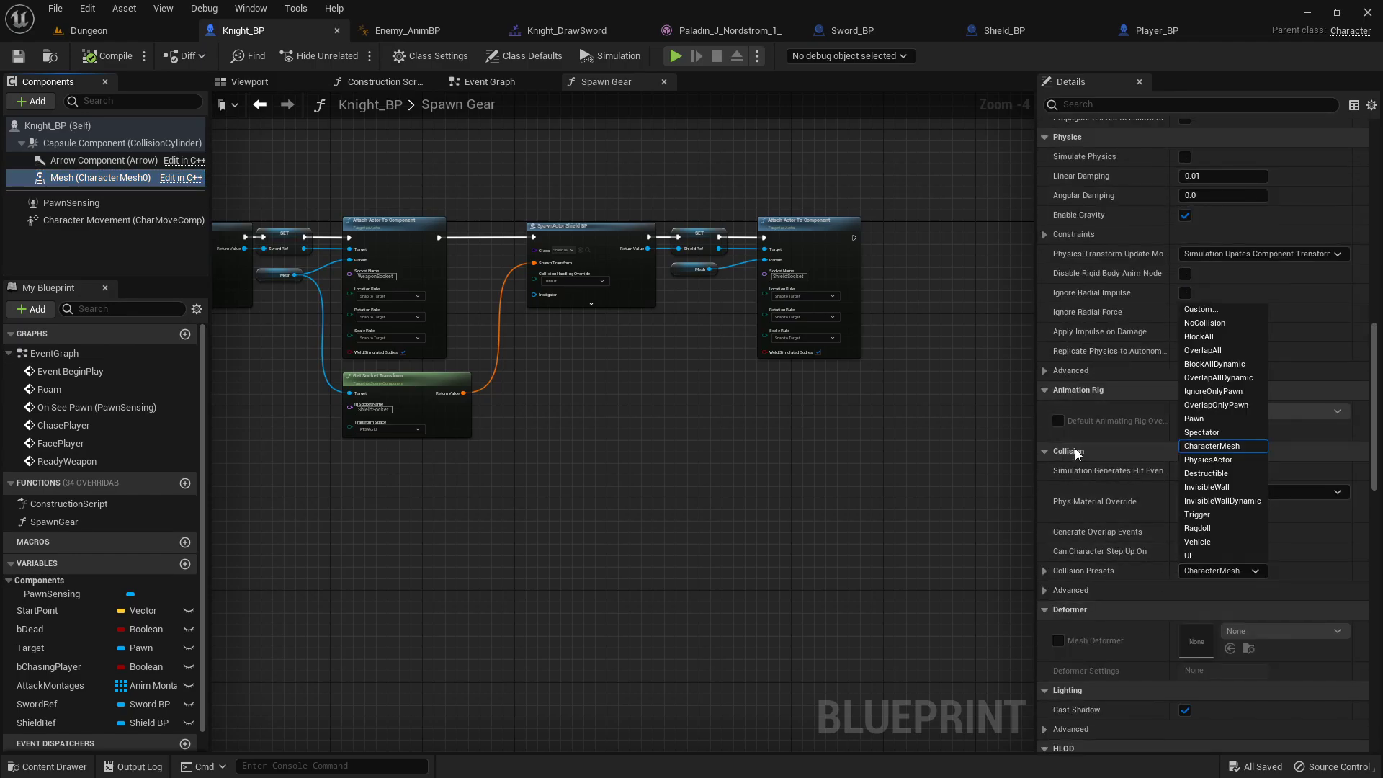
pyautogui.click(1202, 309)
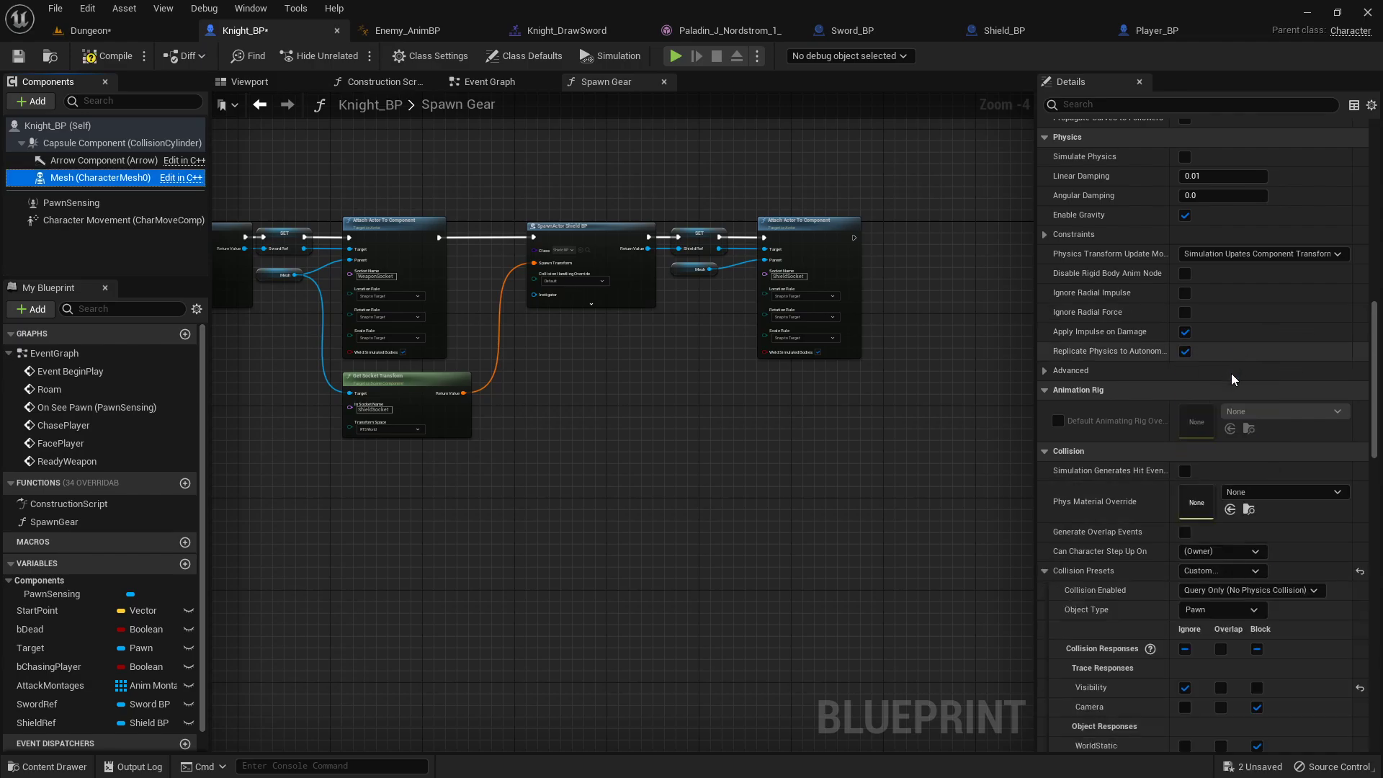
pyautogui.scroll(-2, 1140, 563)
pyautogui.scroll(-5, 1140, 563)
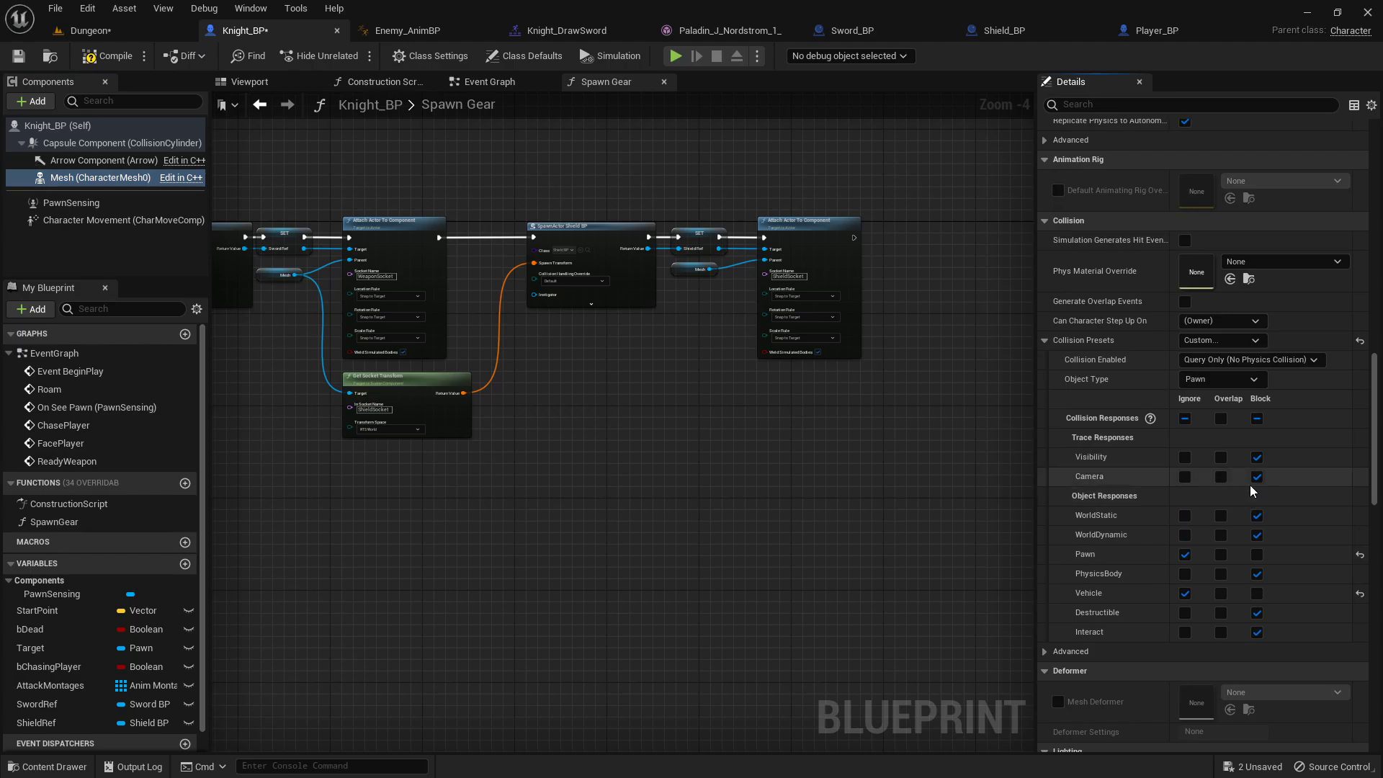
pyautogui.click(1253, 463)
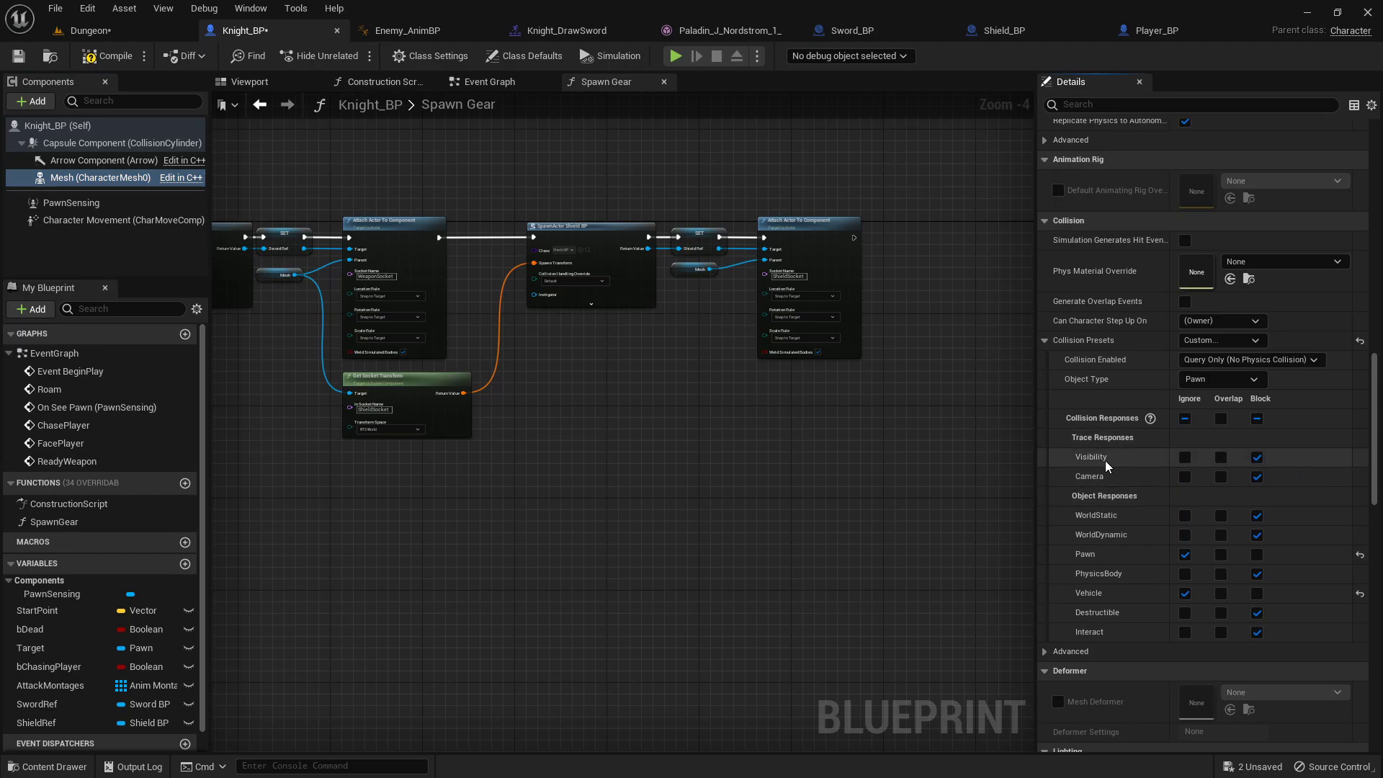
pyautogui.click(108, 56)
# - Play the Dungeon level and attack the knight with repeated sword swings to check where the sphere trace hits its mesh
pyautogui.click(139, 33)
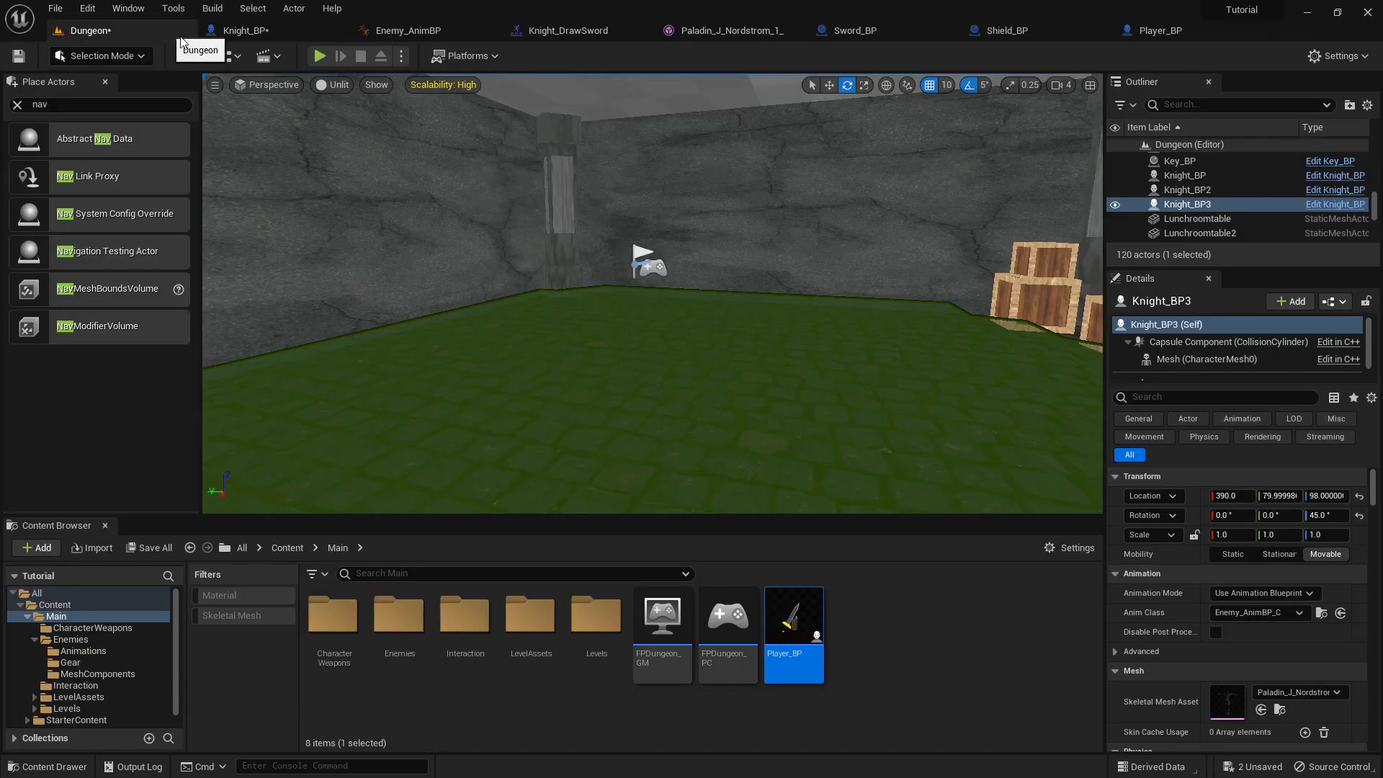
pyautogui.click(321, 57)
pyautogui.click(688, 198)
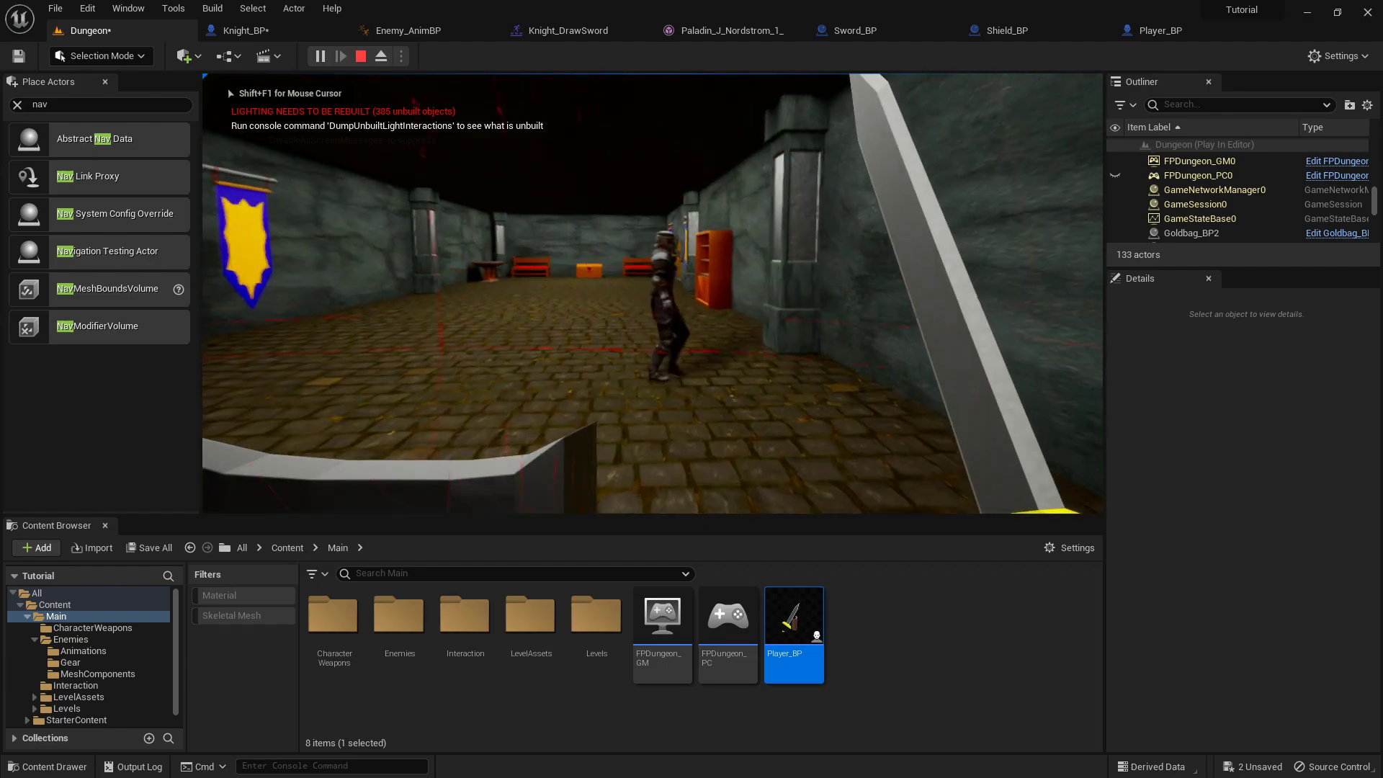
pyautogui.click(653, 294)
pyautogui.click(653, 294)
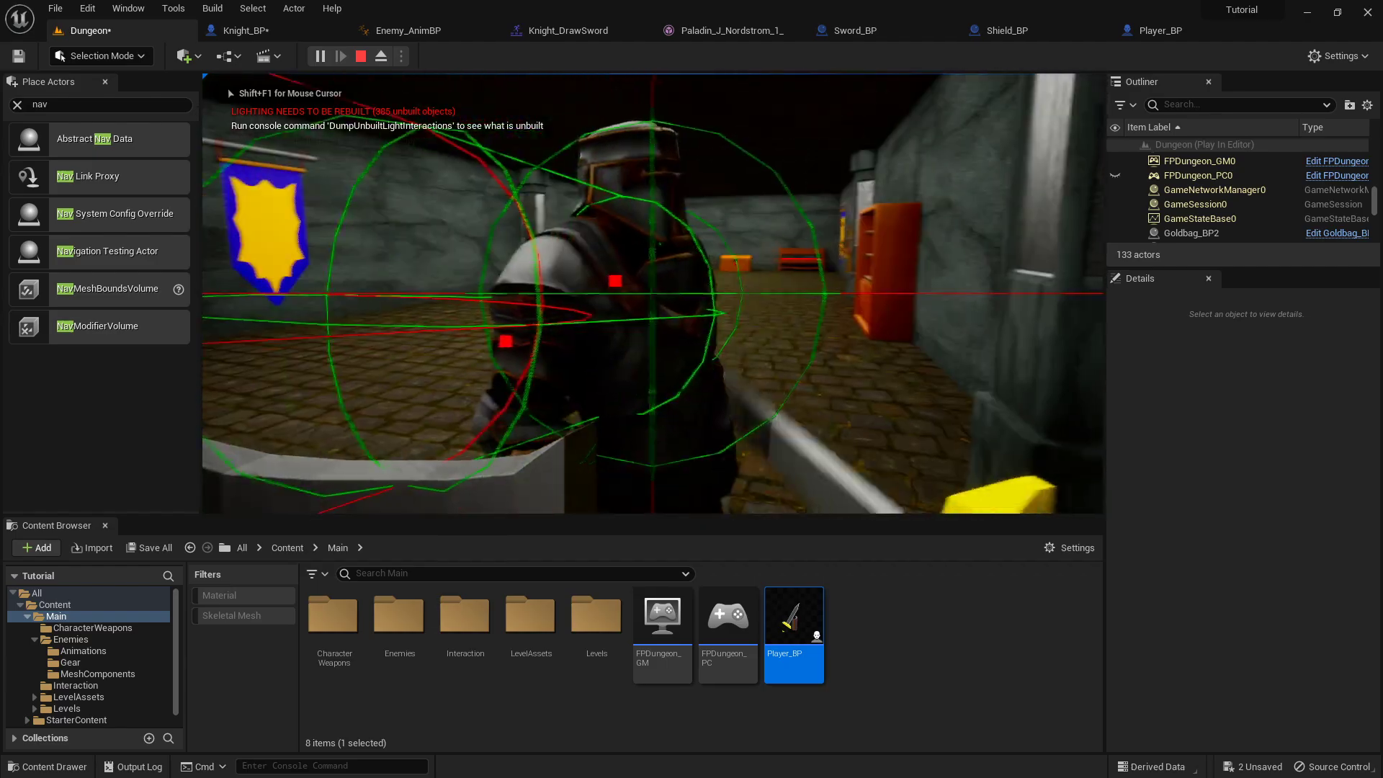
pyautogui.click(652, 294)
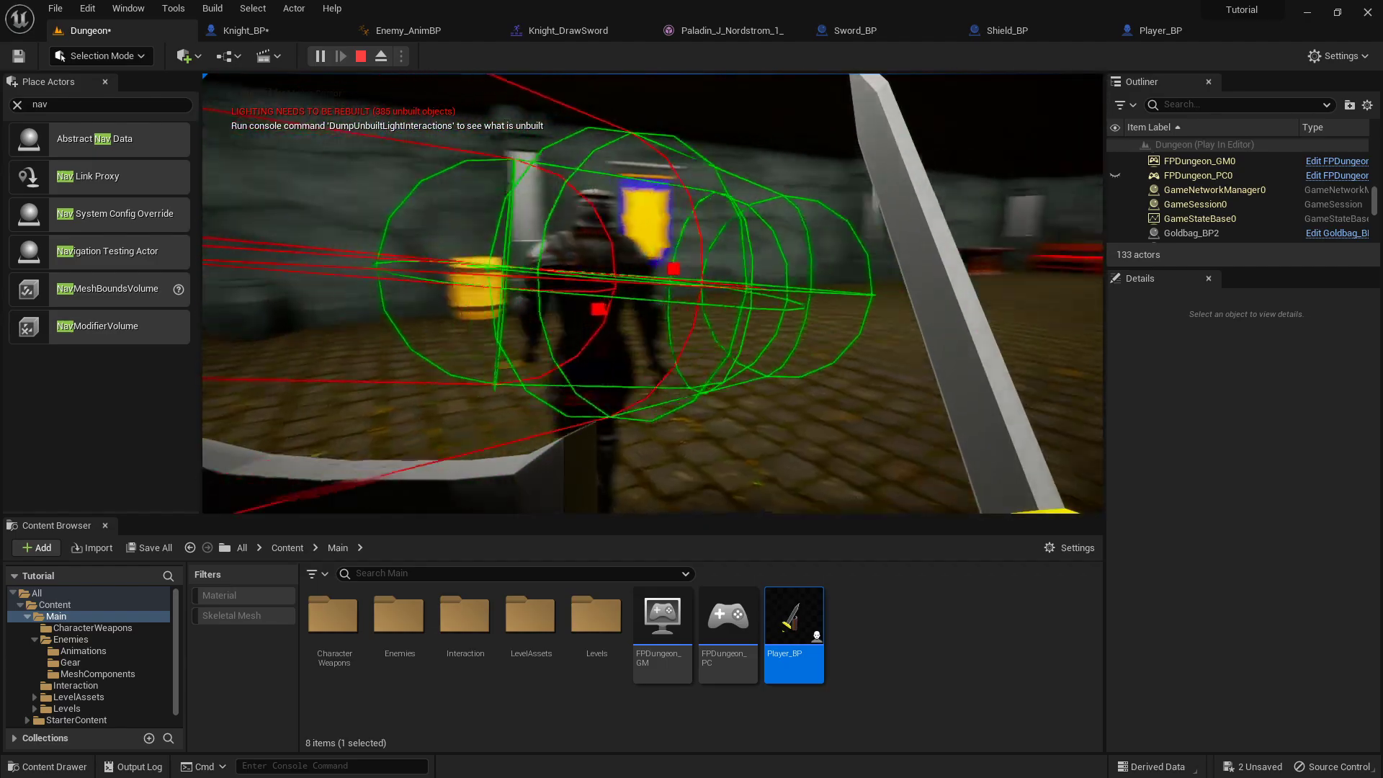
pyautogui.click(652, 294)
# - Retreat from the knight, test blocking and striking while it attacks, and end the play session
pyautogui.press('s')
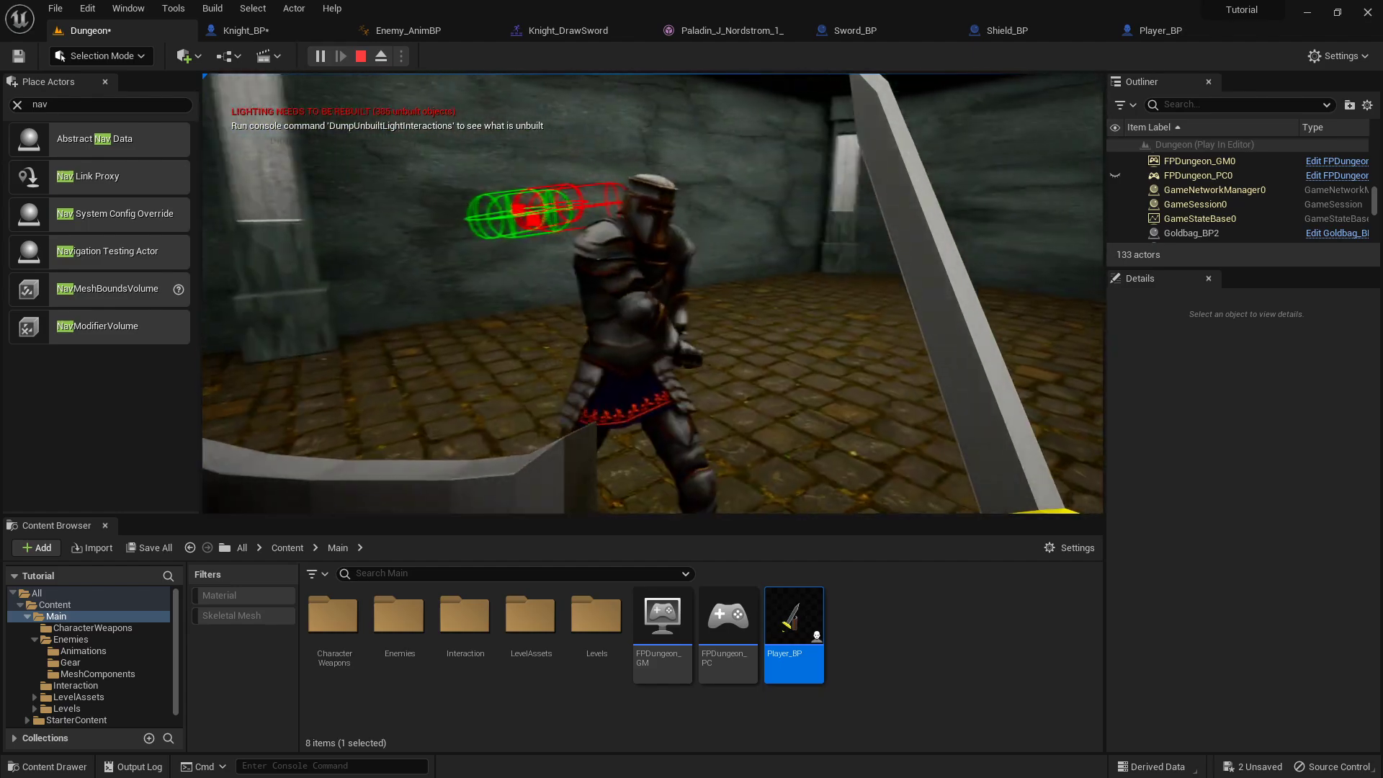
pyautogui.press('s')
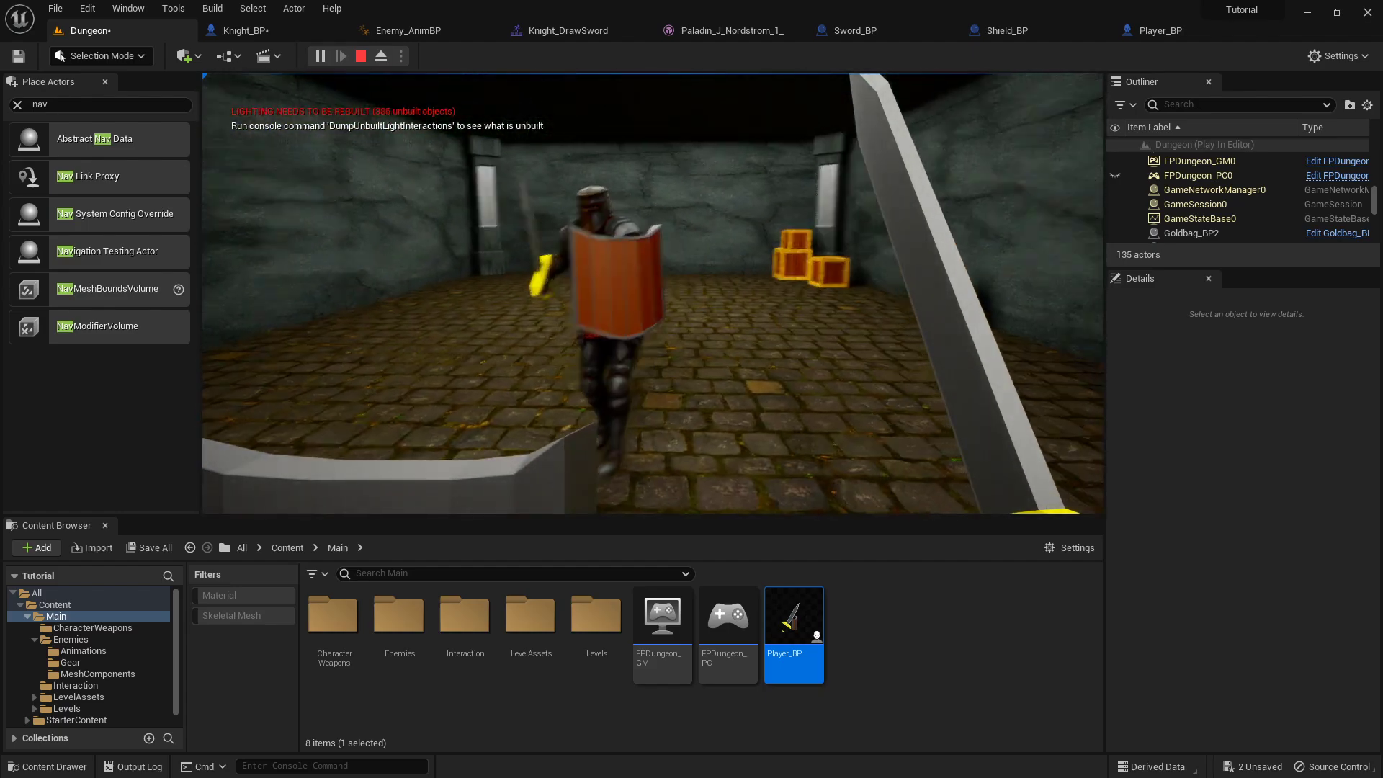
pyautogui.rightClick(652, 294)
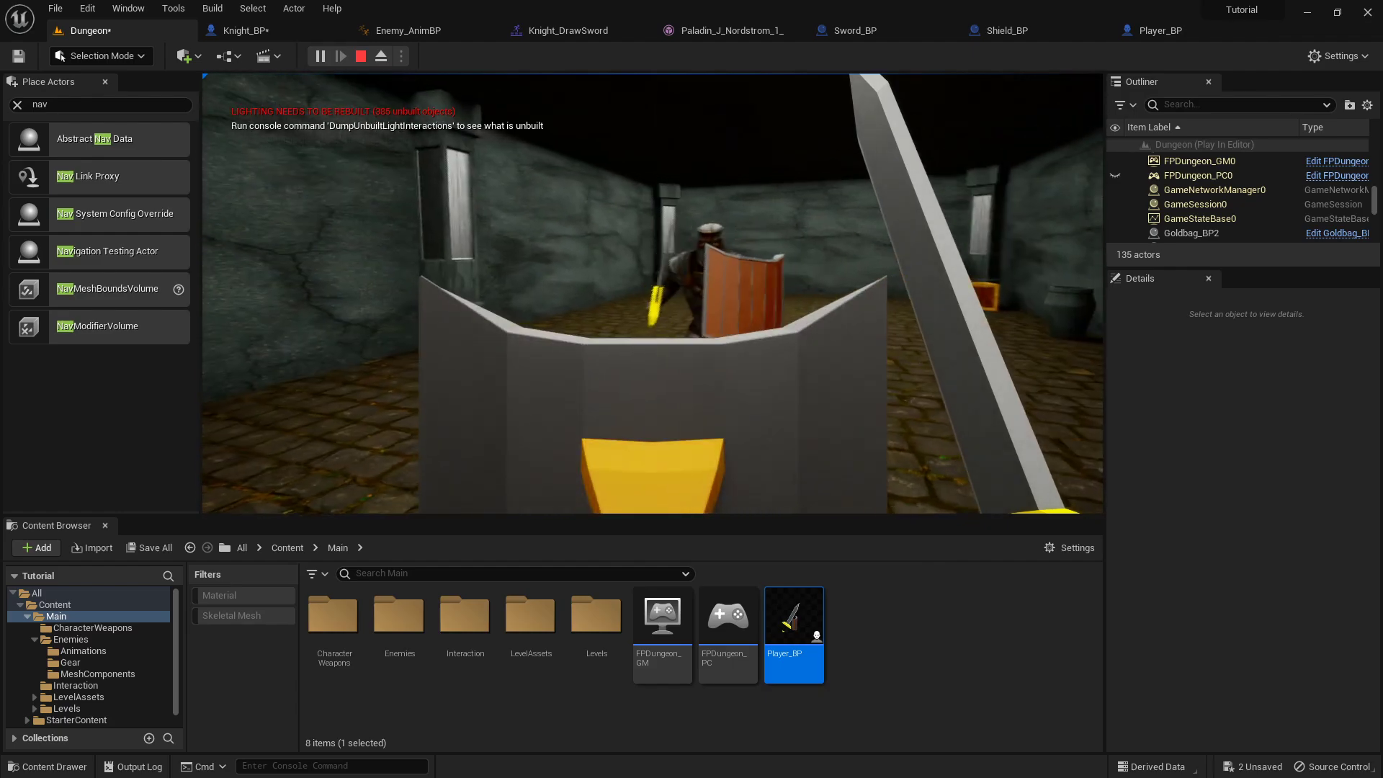
pyautogui.click(920, 220)
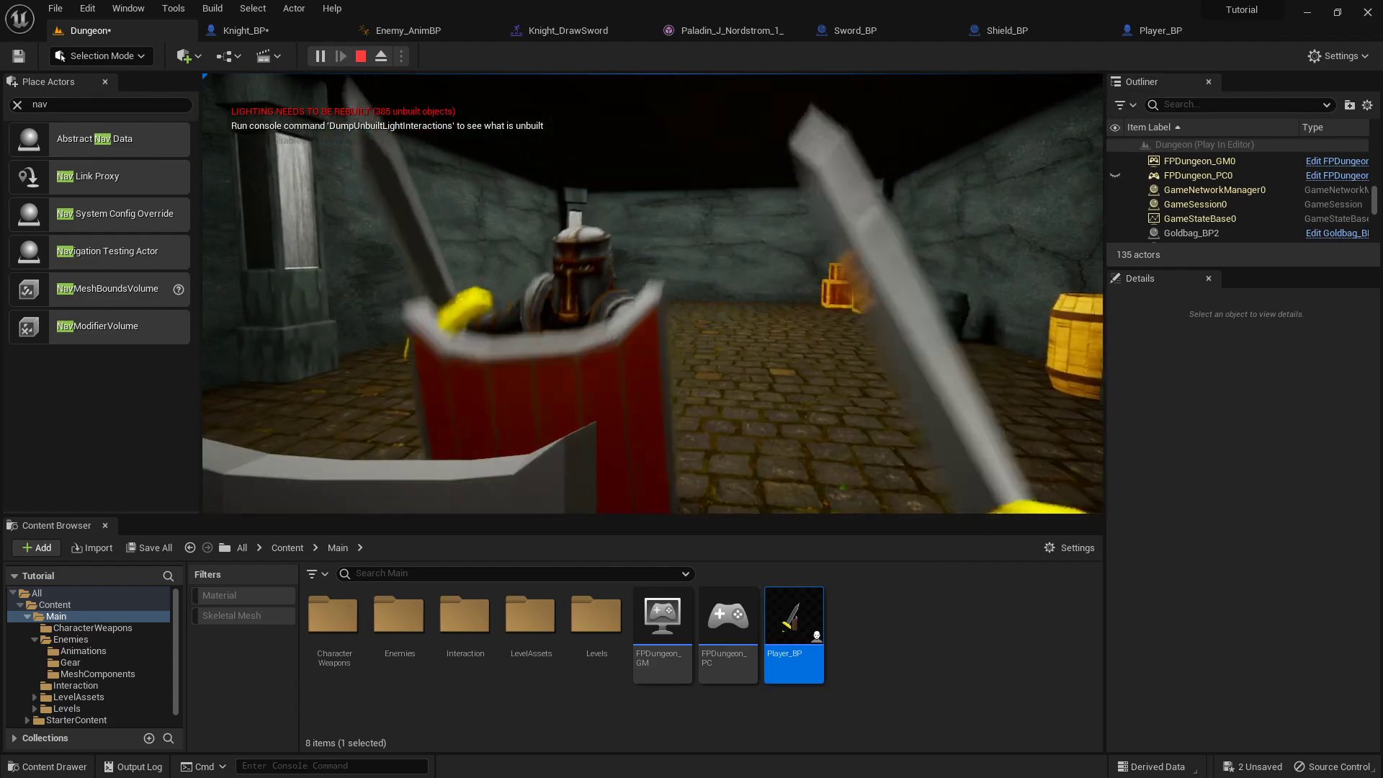
pyautogui.hotkey('shift', 'F1')
pyautogui.press('Escape')
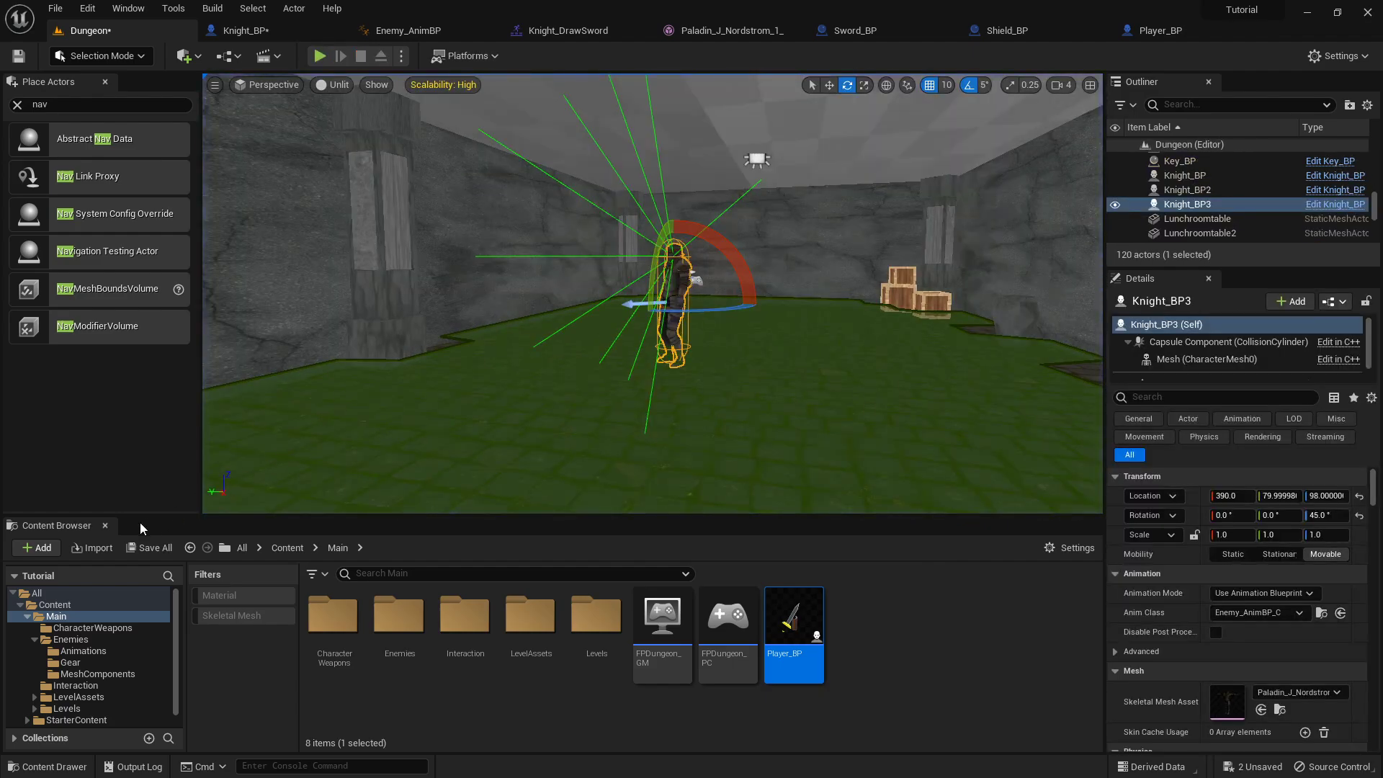
# - Save all modified assets, and create and compile a new function named AttackTrace in Knight_BP
pyautogui.click(147, 548)
pyautogui.click(811, 563)
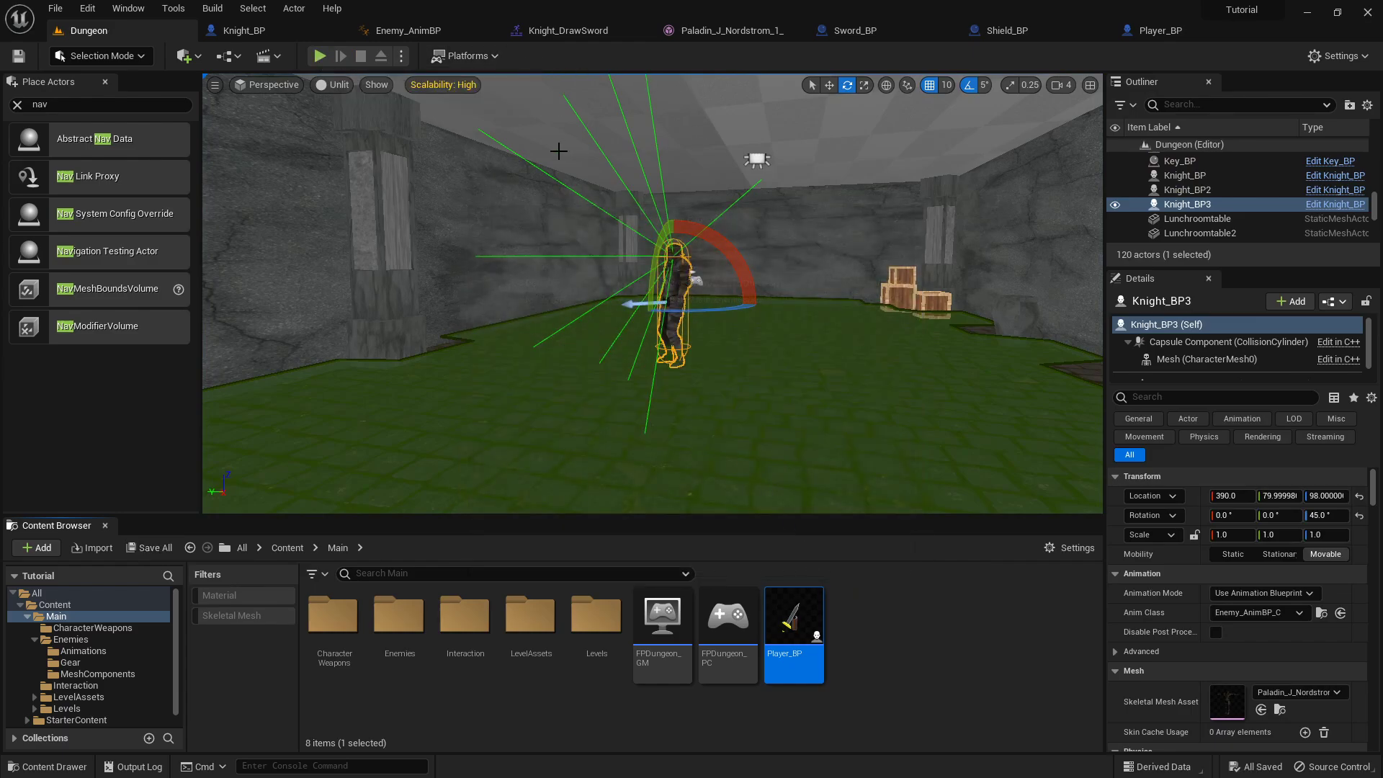
pyautogui.click(245, 33)
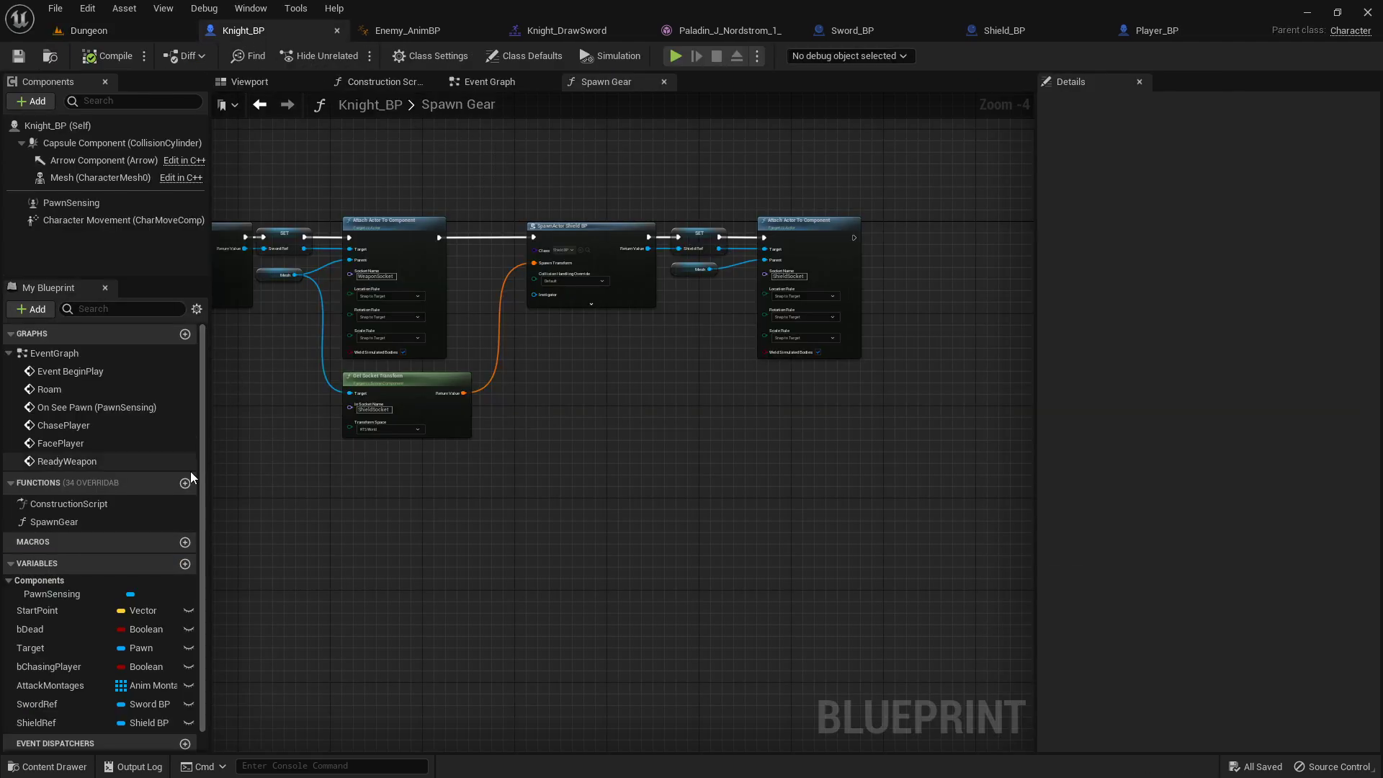
pyautogui.moveTo(346, 474); pyautogui.dragTo(481, 420, button='right')
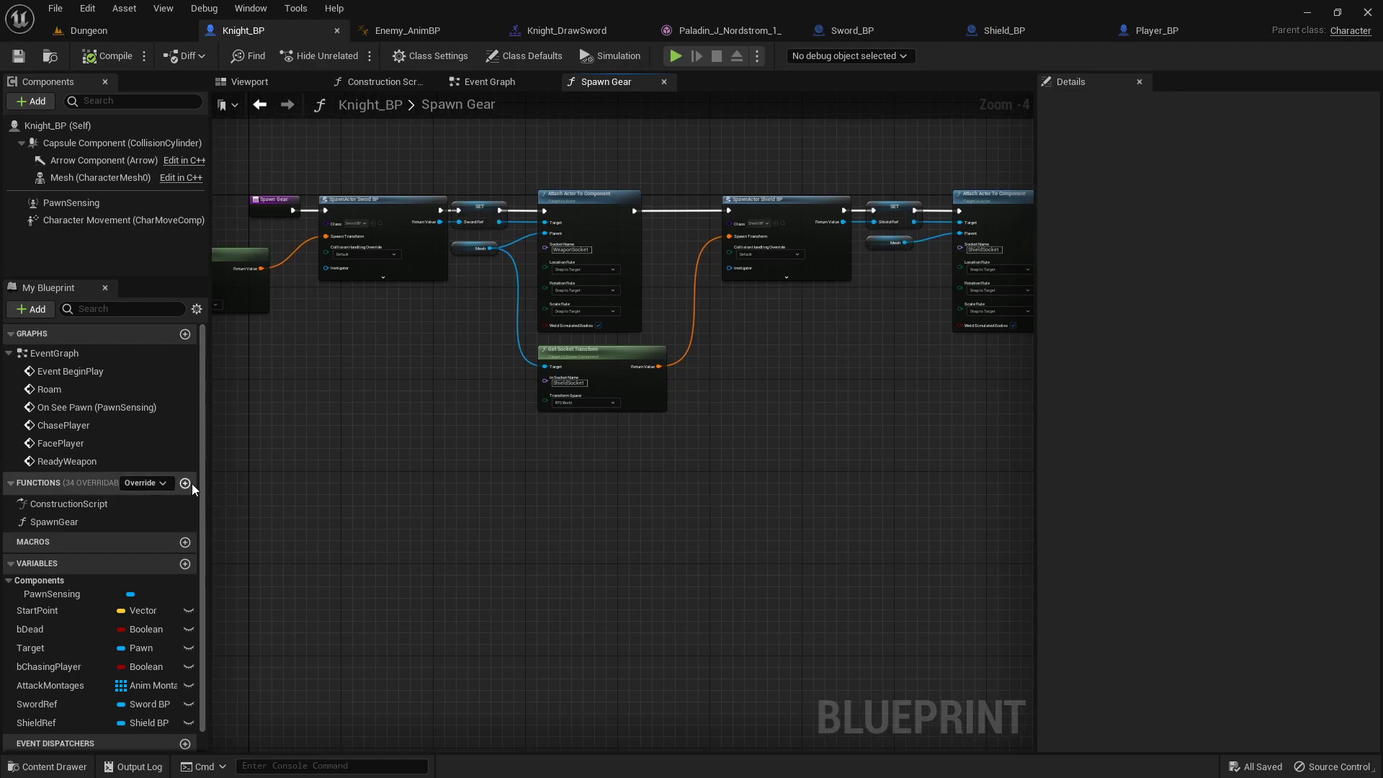
pyautogui.click(186, 483)
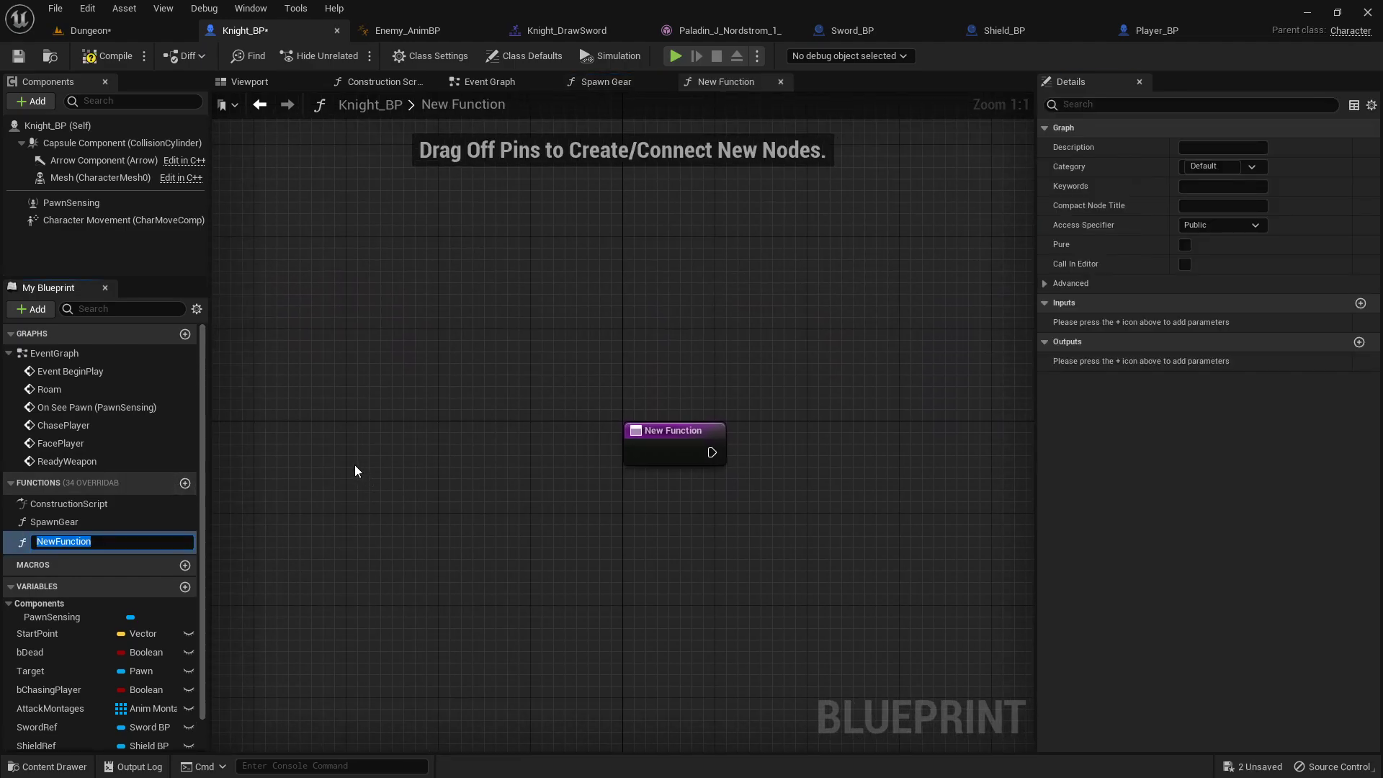
pyautogui.write('AttackTrace')
pyautogui.press('Return')
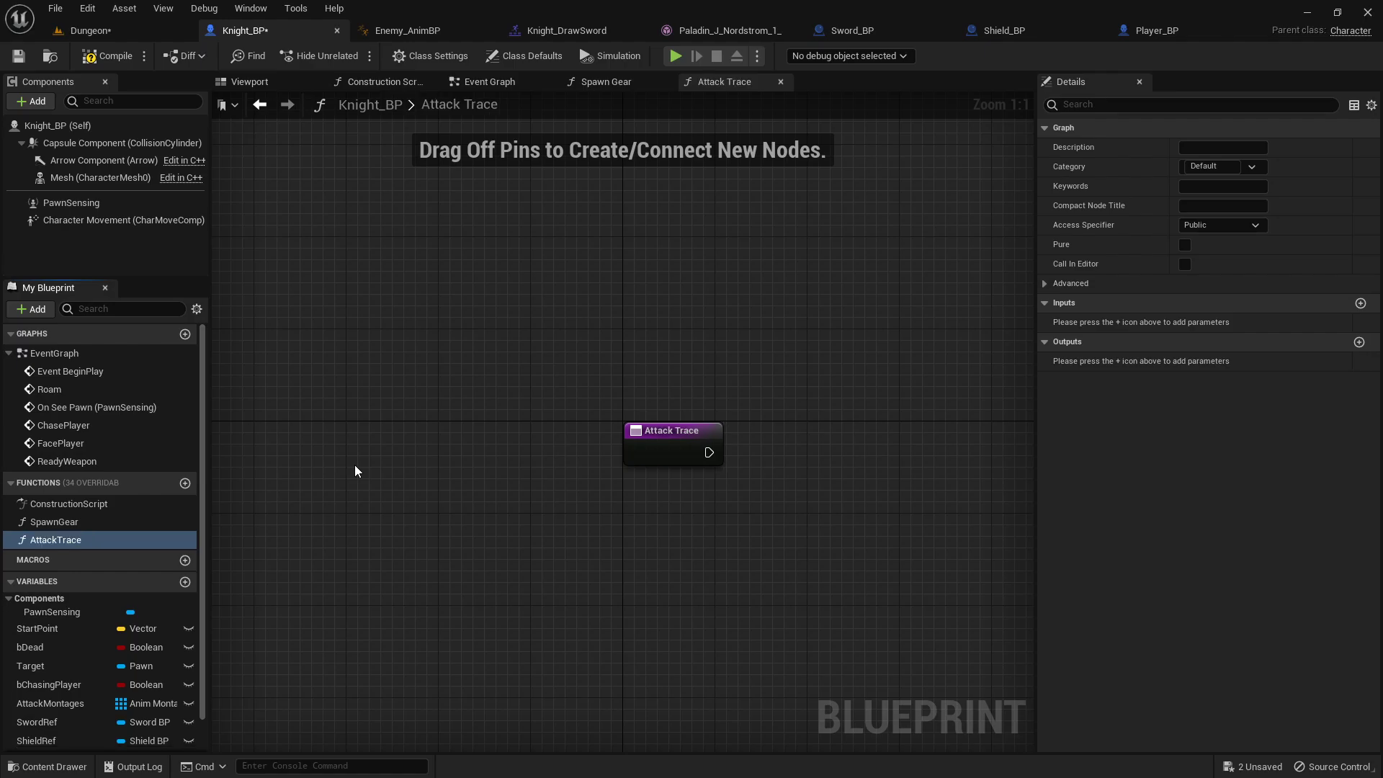
pyautogui.moveTo(587, 401); pyautogui.dragTo(390, 369, button='right')
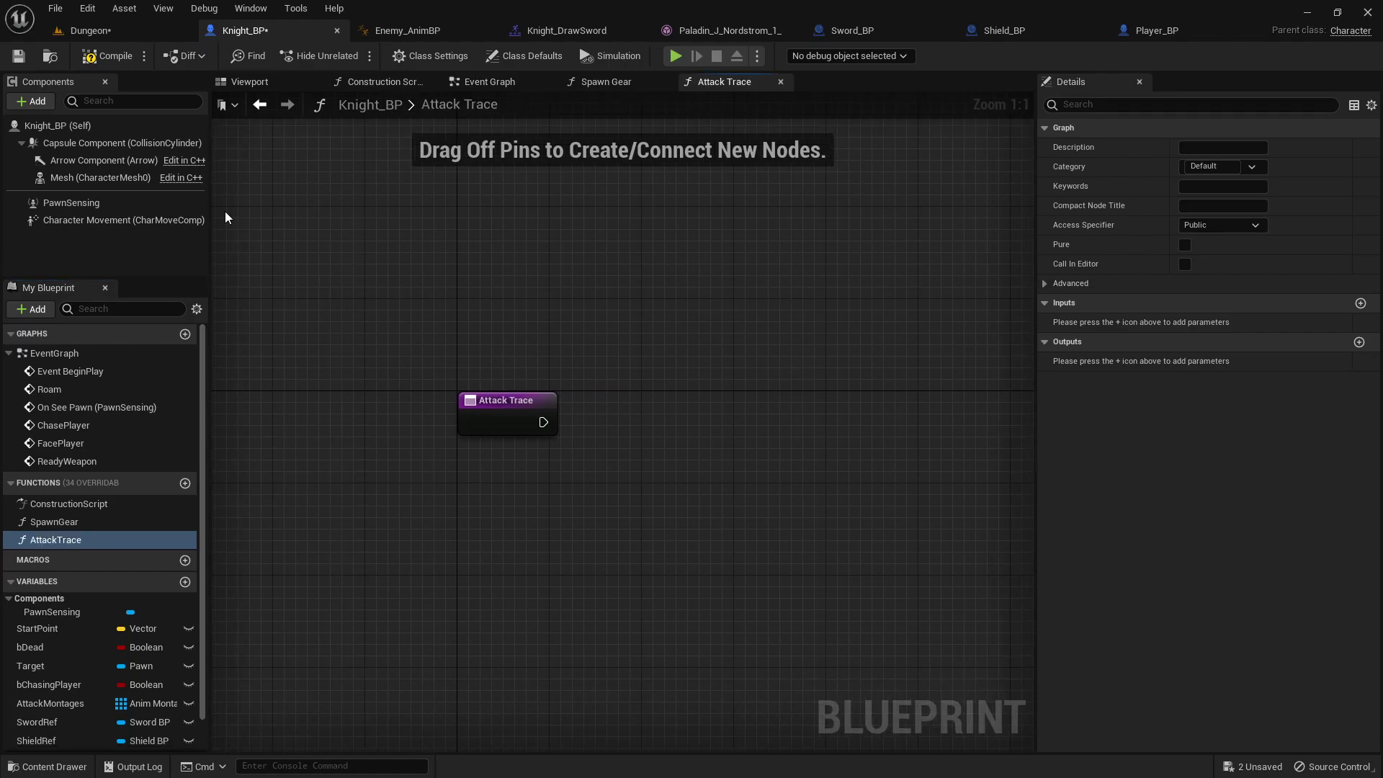
pyautogui.click(109, 55)
# - Add a Sphere Trace For Objects node to AttackTrace and connect the function's entry execution to it
pyautogui.moveTo(641, 332); pyautogui.dragTo(588, 299, button='right')
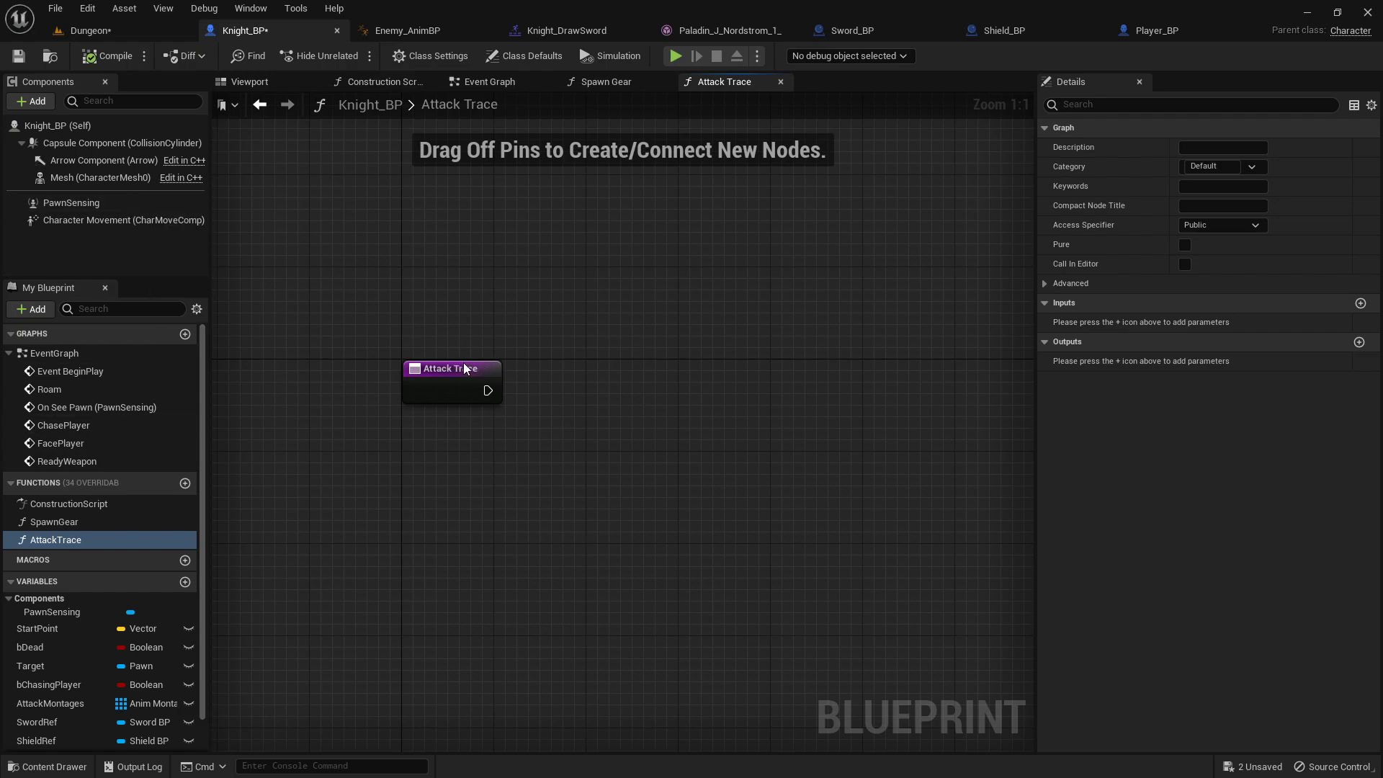
pyautogui.rightClick(430, 451)
pyautogui.write('sphere')
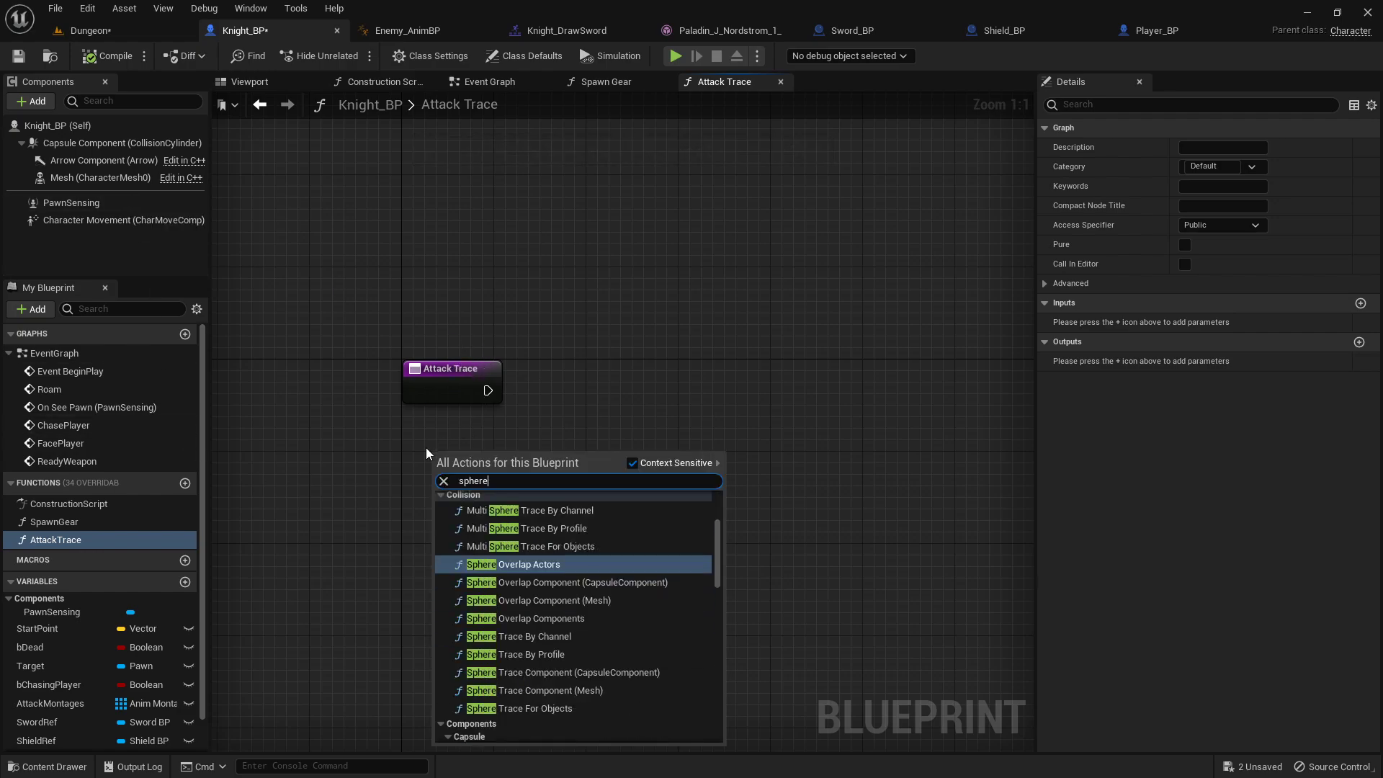
pyautogui.write(' trace')
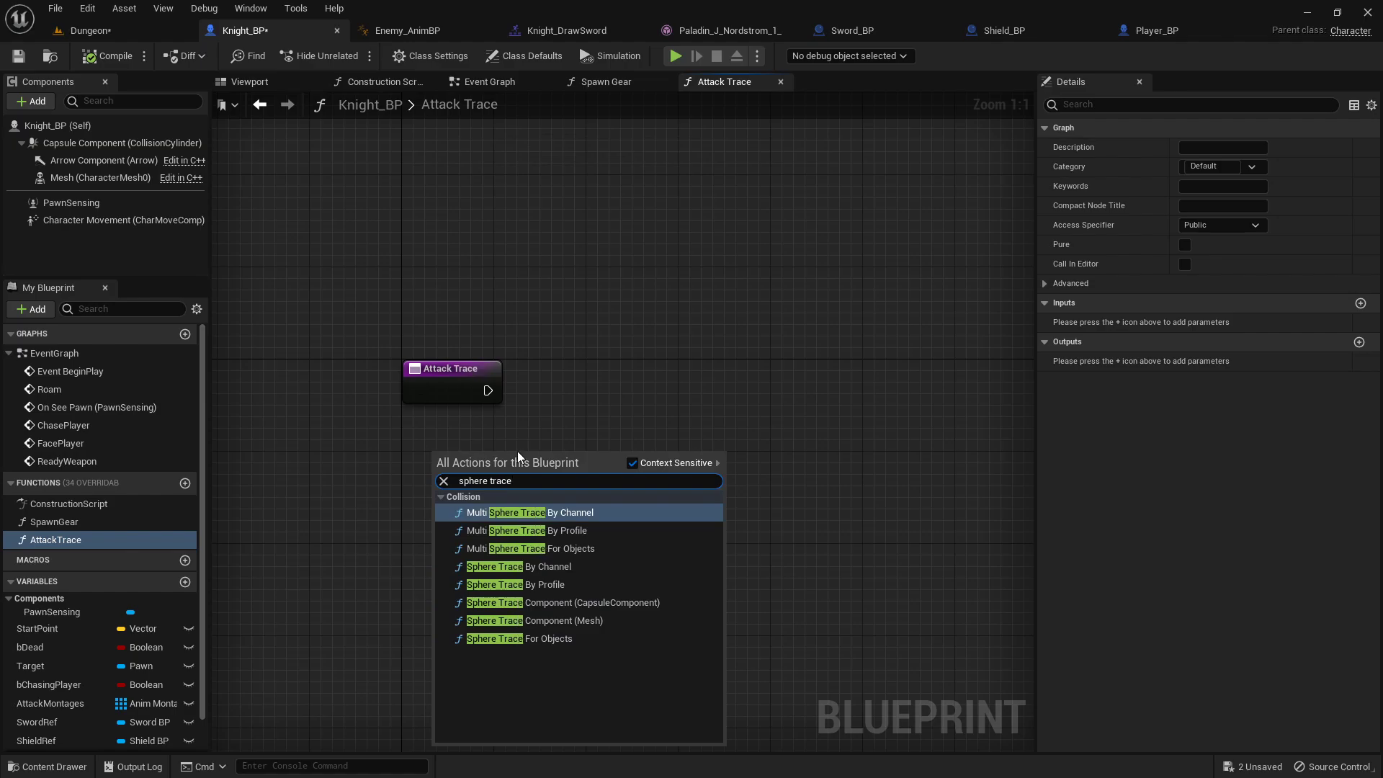
pyautogui.click(533, 638)
pyautogui.moveTo(488, 391)
pyautogui.mouseDown()
pyautogui.moveTo(513, 420)
pyautogui.moveTo(438, 474)
pyautogui.moveTo(613, 391)
pyautogui.moveTo(615, 372)
pyautogui.mouseUp()
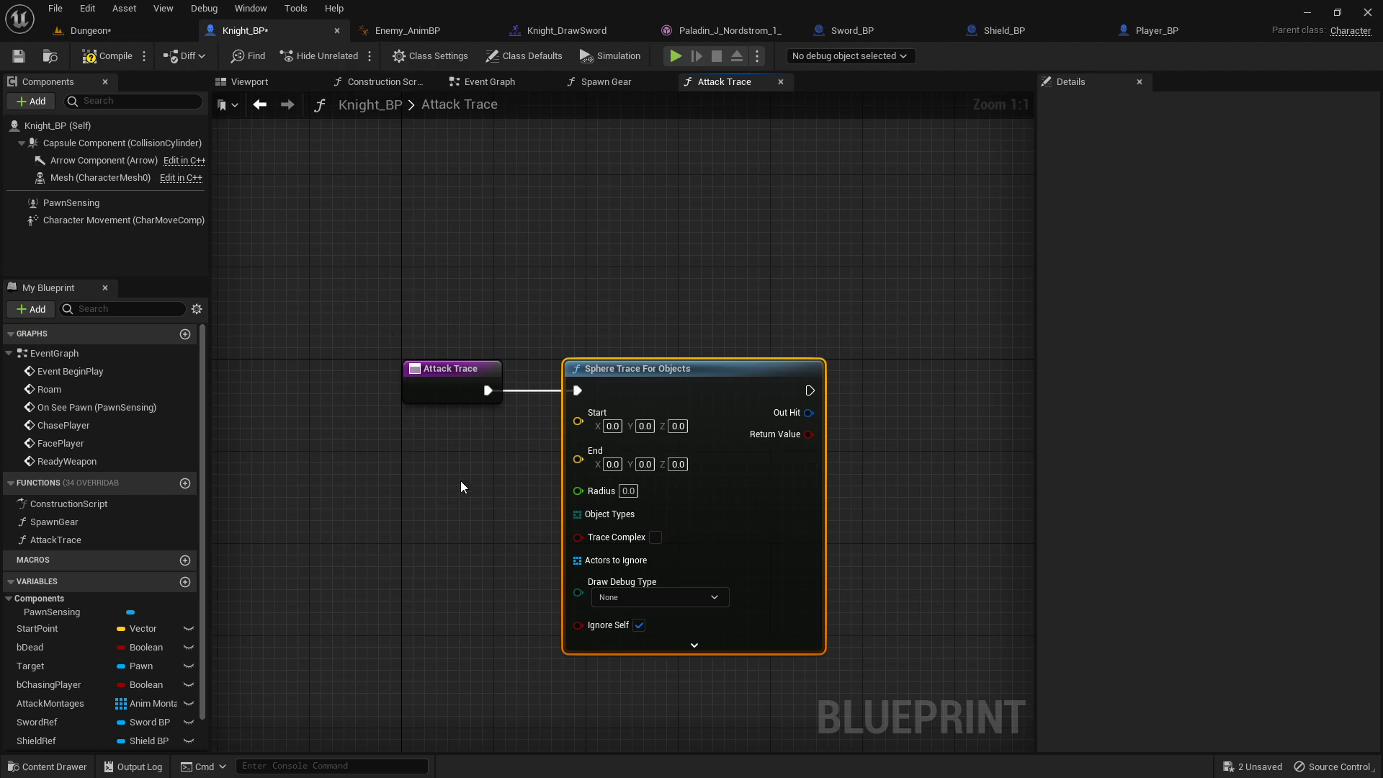
# - Feed the sphere trace's Object Types from a Make Array node with its element set to Pawn
pyautogui.press('Home')
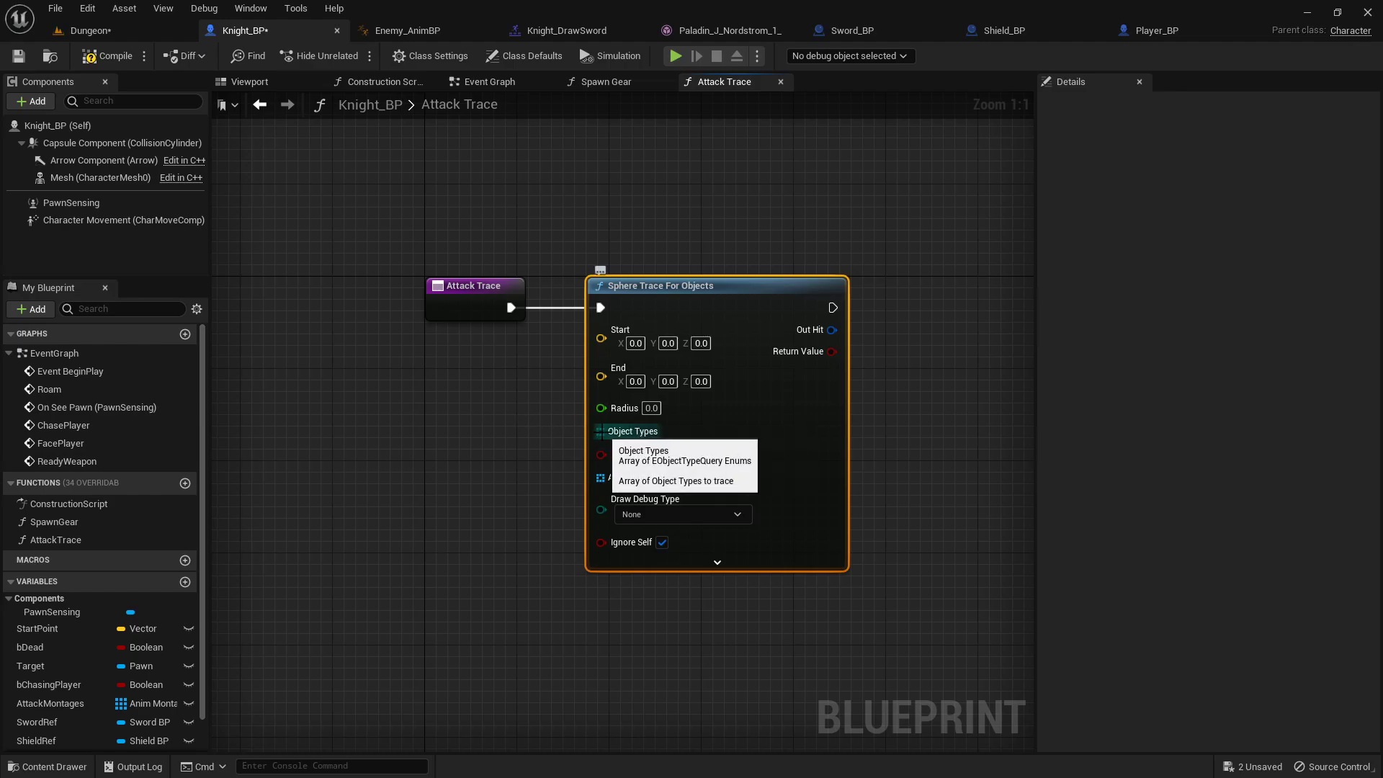
pyautogui.moveTo(600, 431); pyautogui.dragTo(461, 449)
pyautogui.write('ma')
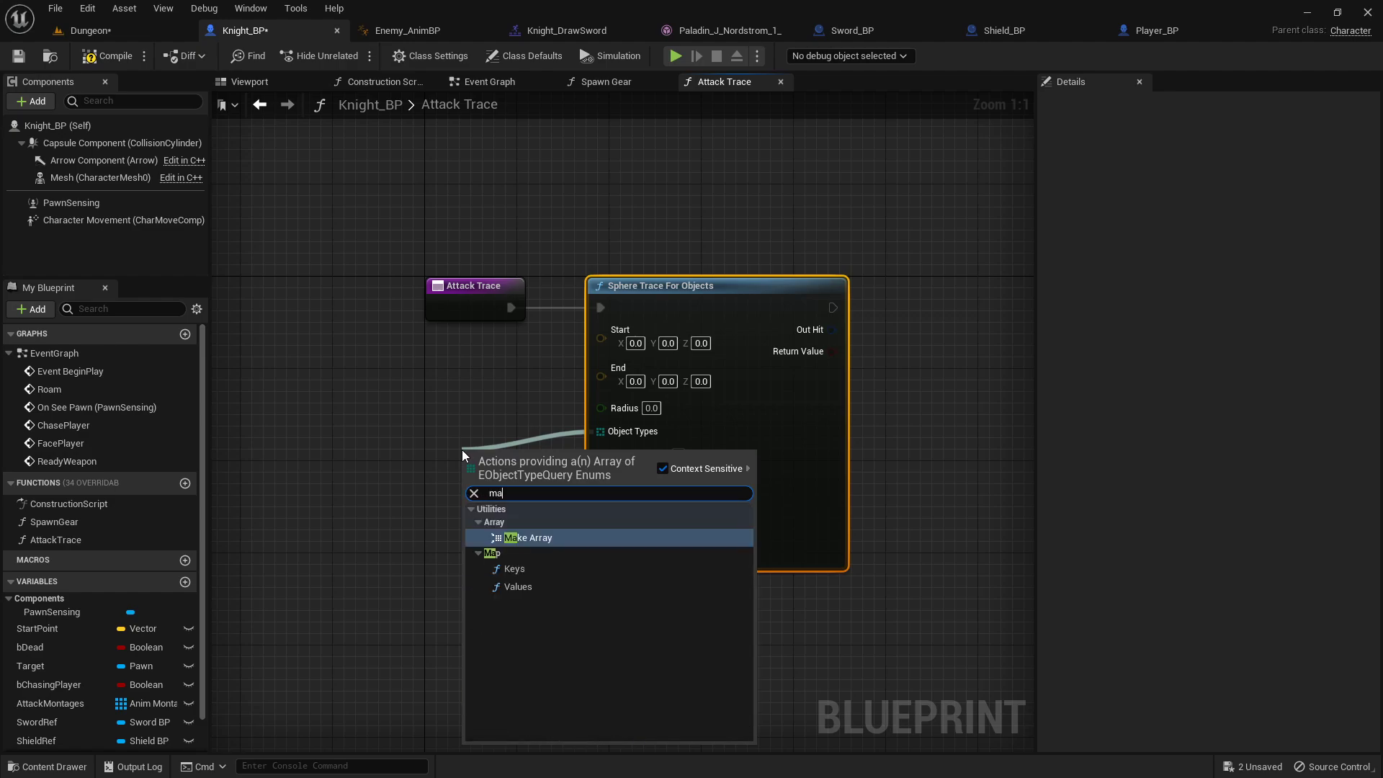
pyautogui.write('ke')
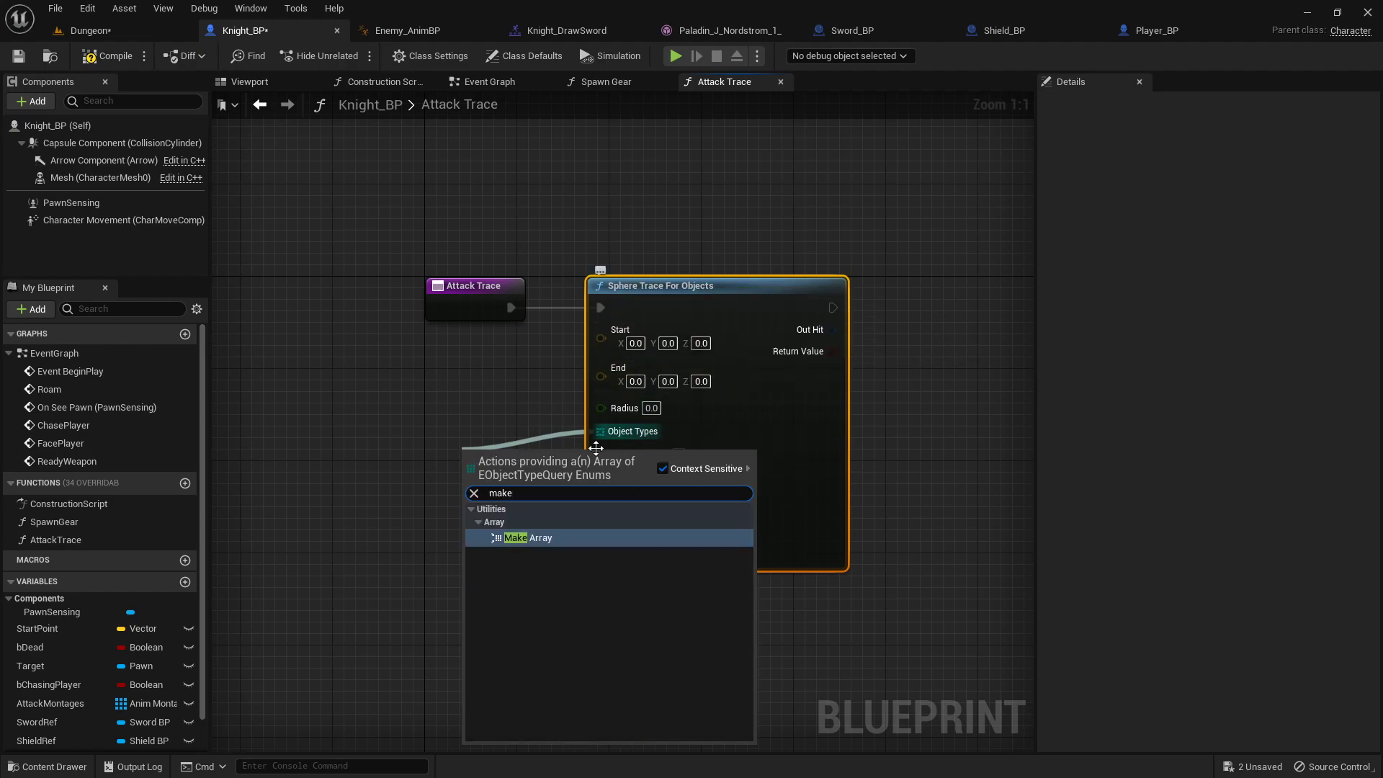
pyautogui.click(539, 539)
pyautogui.moveTo(549, 455); pyautogui.dragTo(384, 511)
pyautogui.click(401, 544)
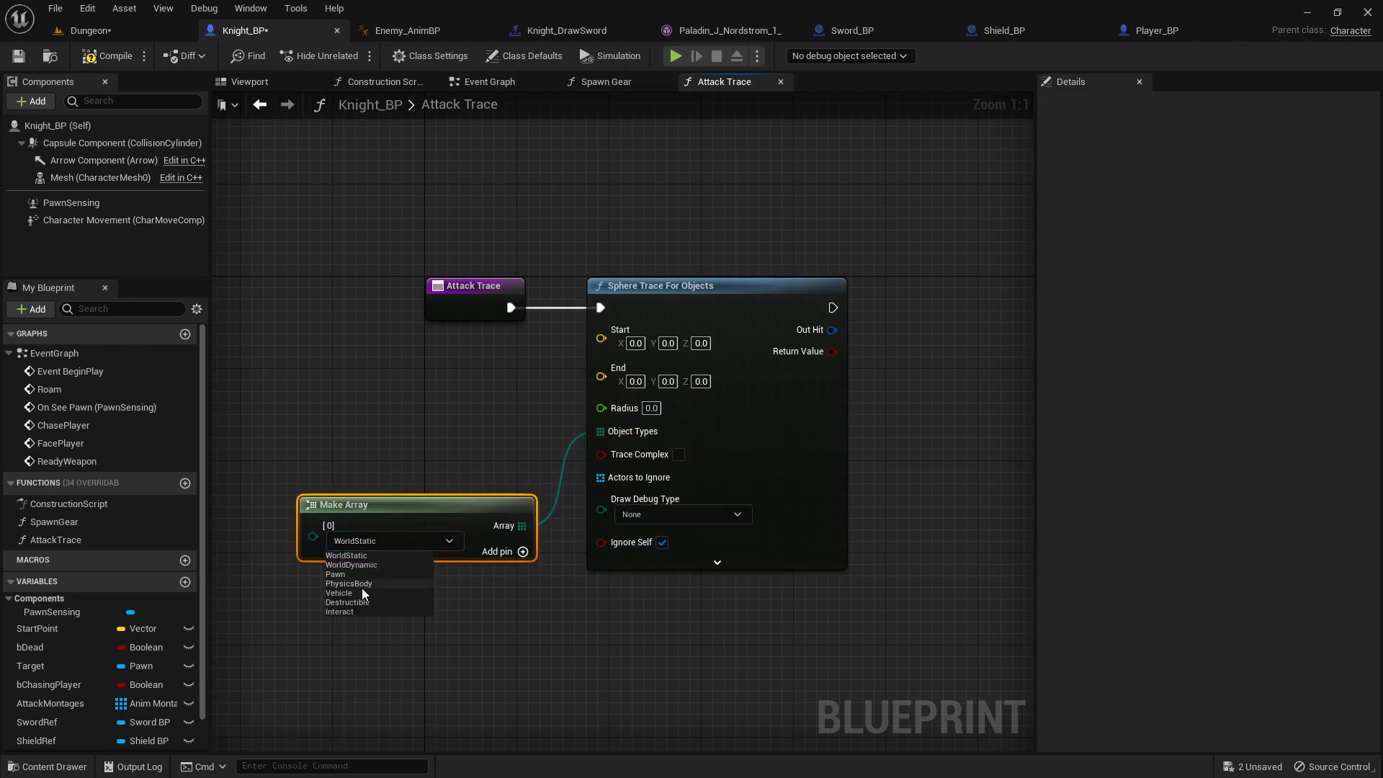
pyautogui.click(343, 574)
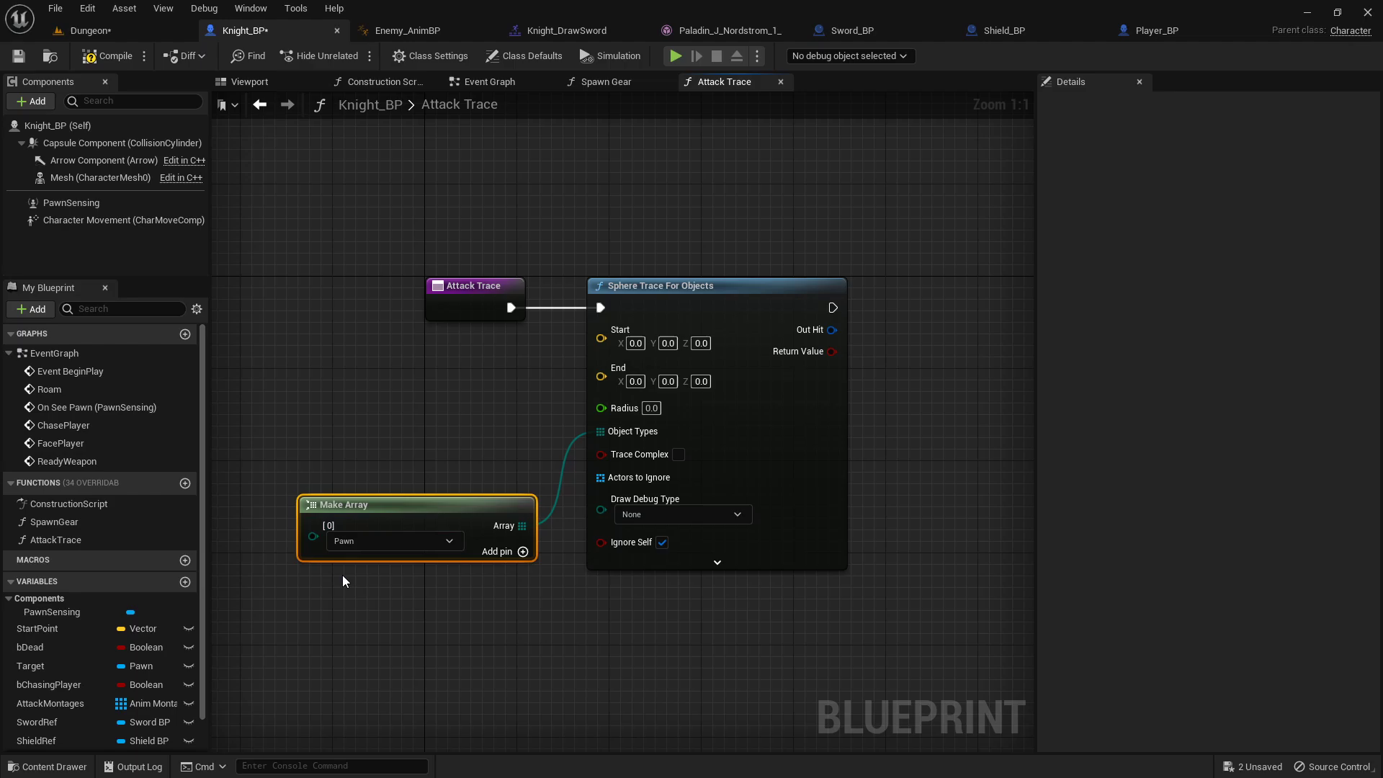
pyautogui.click(526, 413)
# - Add a Get Actor Location node for self and connect its Return Value to the sphere trace's Start
pyautogui.moveTo(526, 412); pyautogui.dragTo(645, 397, button='right')
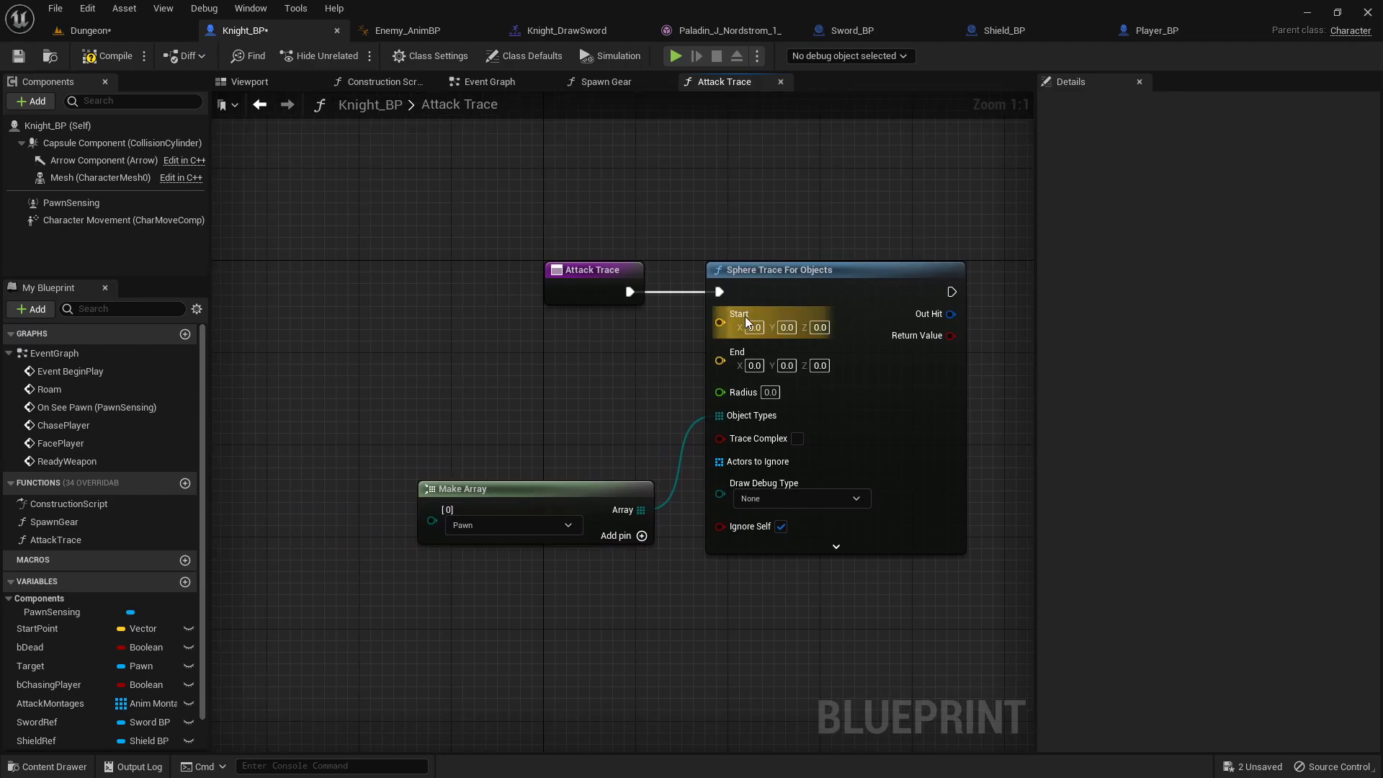
pyautogui.rightClick(487, 346)
pyautogui.write('get ac')
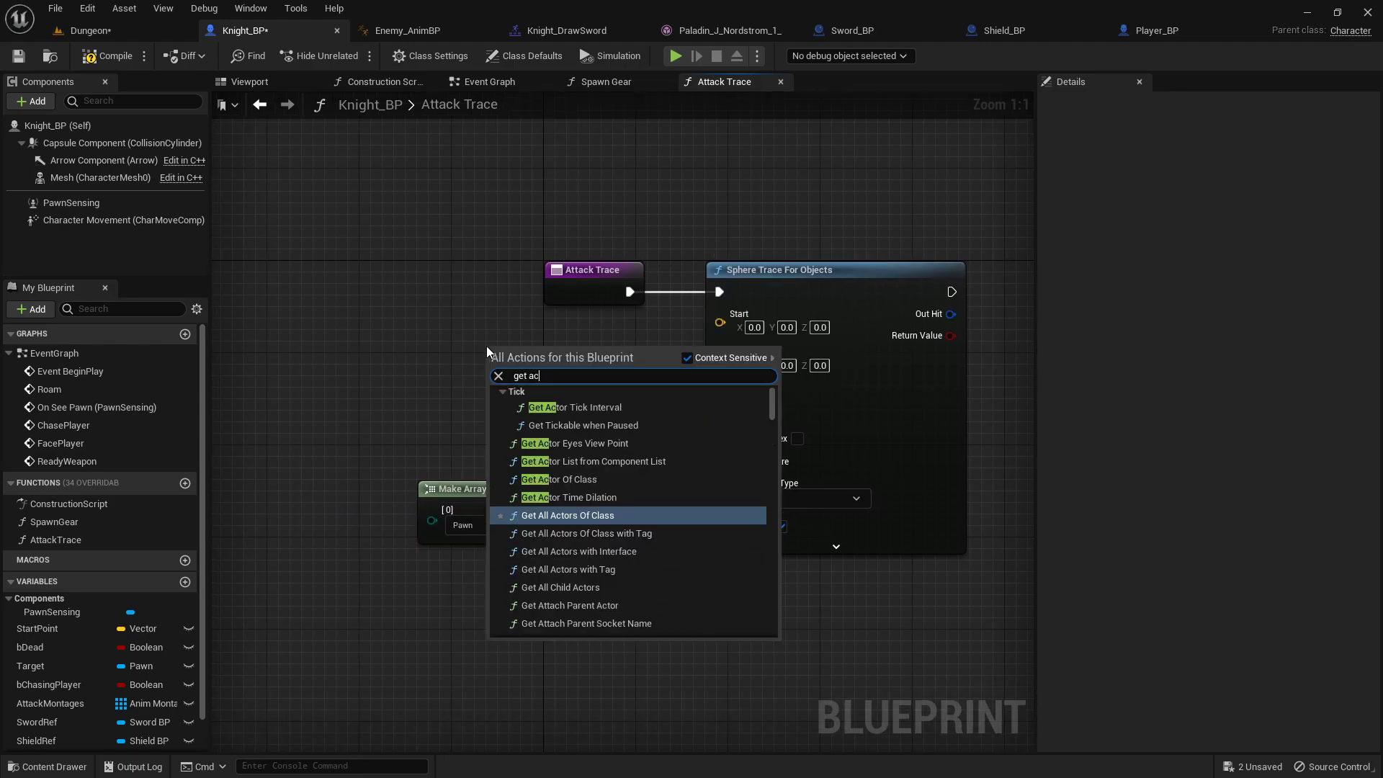
pyautogui.write('tor location')
pyautogui.press('Return')
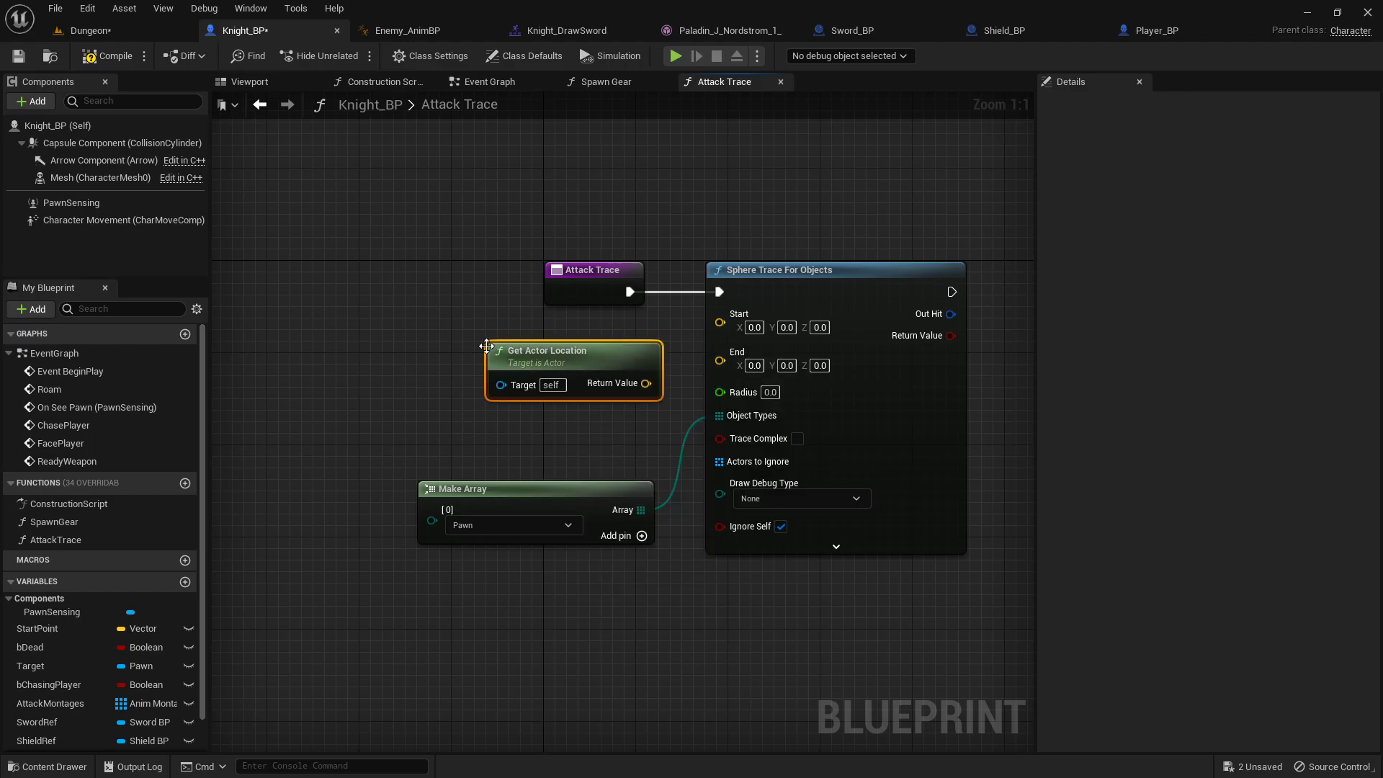
pyautogui.moveTo(580, 351); pyautogui.dragTo(741, 322)
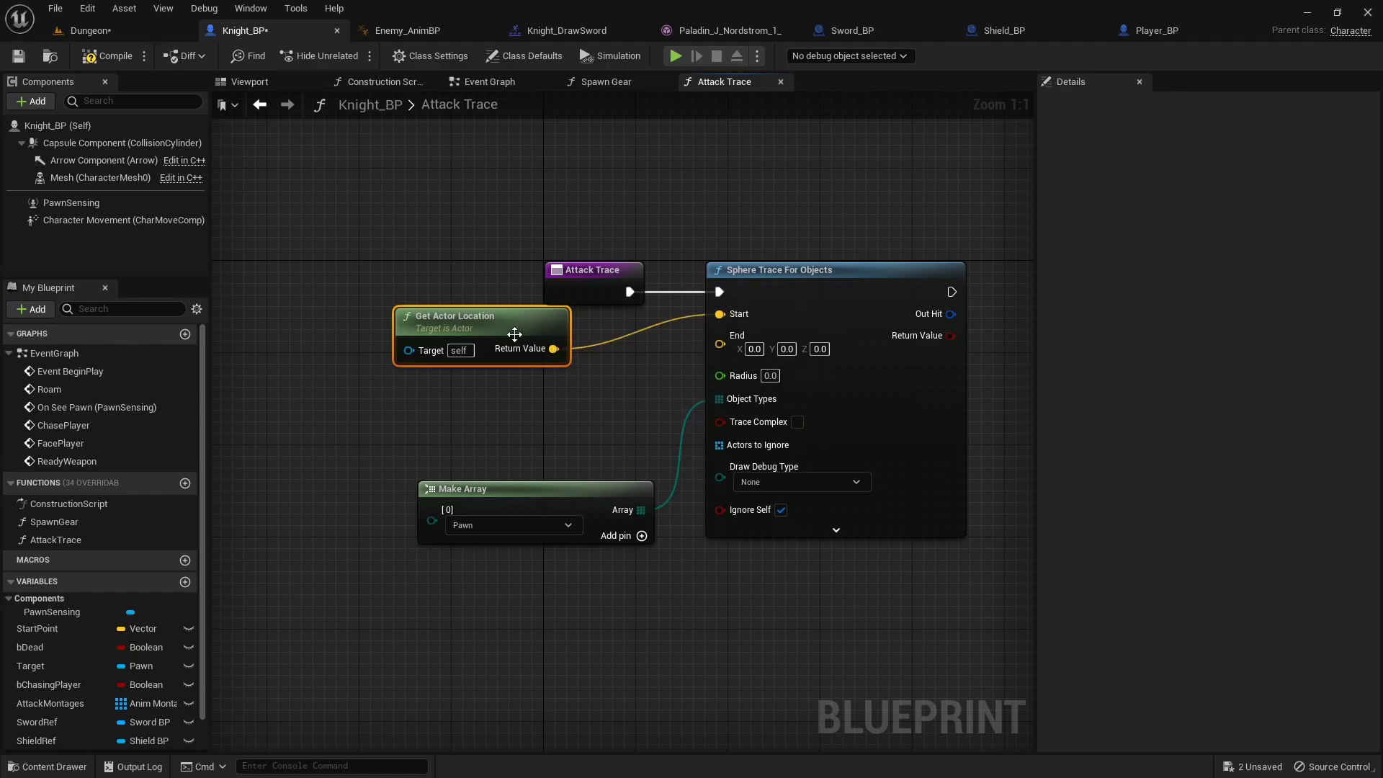
pyautogui.moveTo(482, 317); pyautogui.dragTo(402, 321)
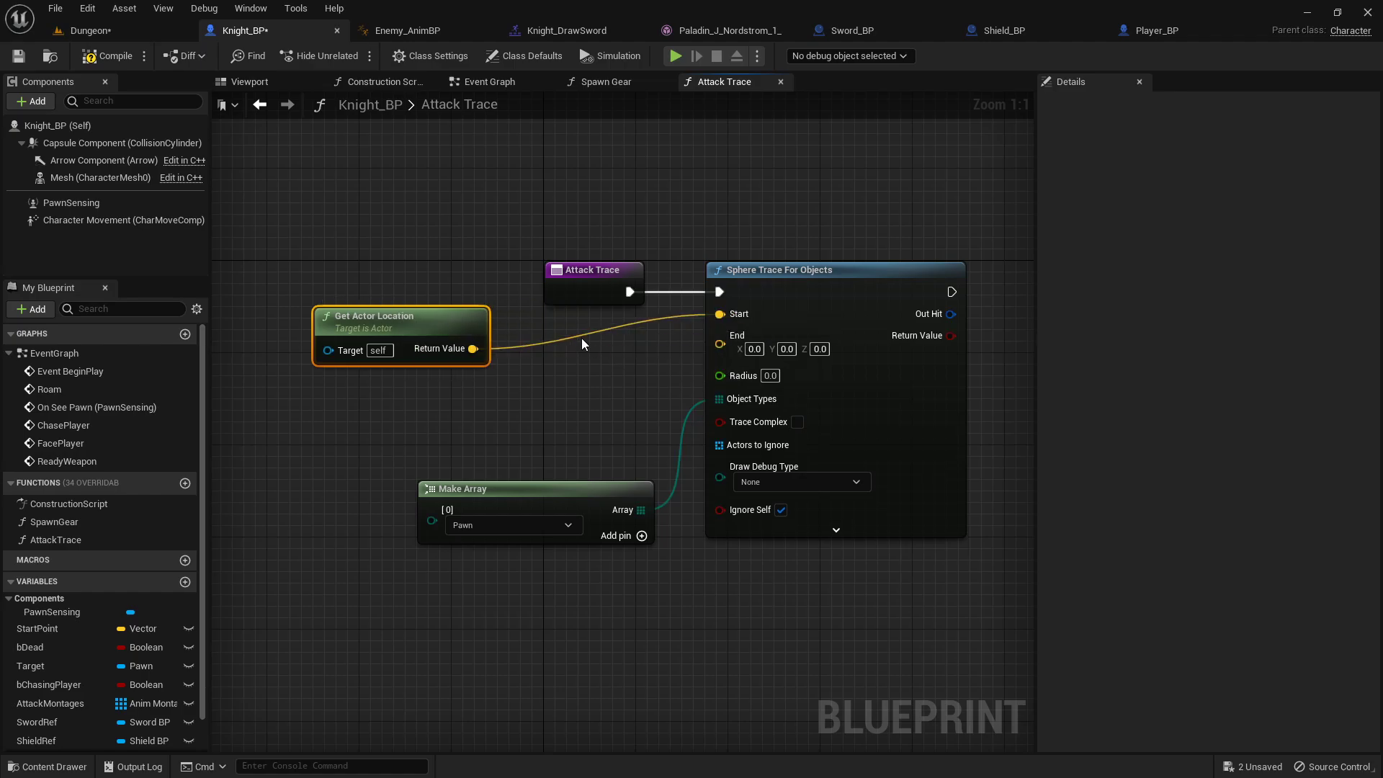
# - Add a Get Unit Direction (Vector) node and connect the knight's actor location to its From input
pyautogui.rightClick(498, 405)
pyautogui.write('get direct')
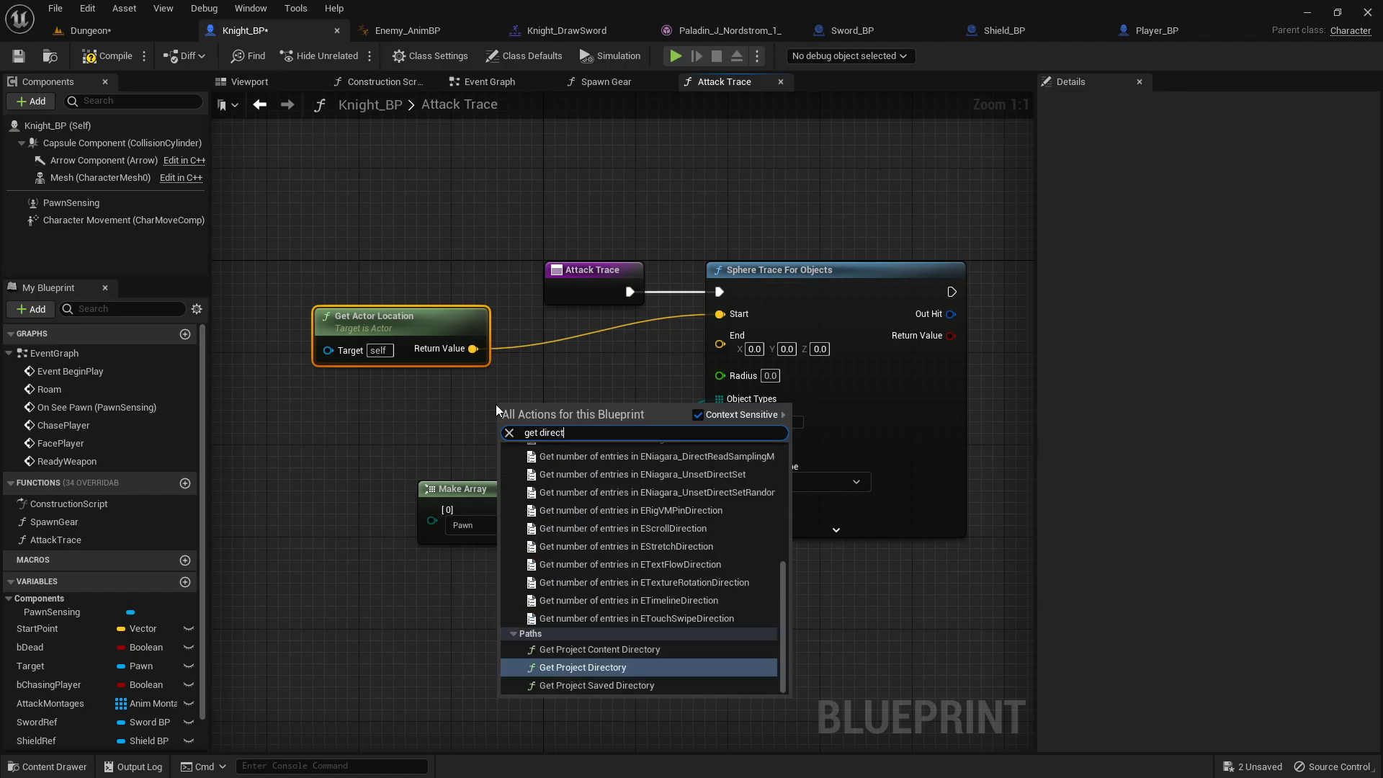
pyautogui.write('ion to')
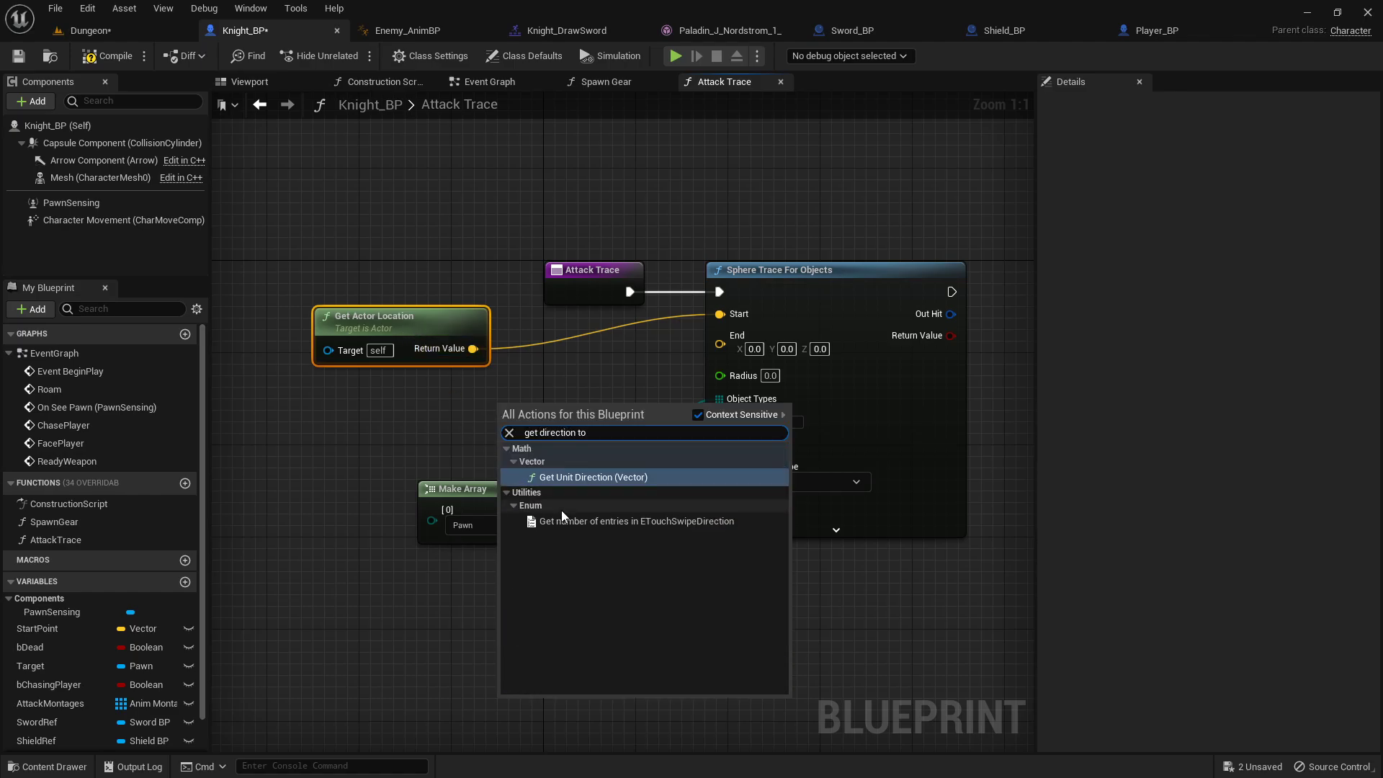
pyautogui.click(605, 475)
pyautogui.moveTo(603, 425); pyautogui.dragTo(315, 394)
pyautogui.moveTo(448, 399); pyautogui.dragTo(687, 399, button='right')
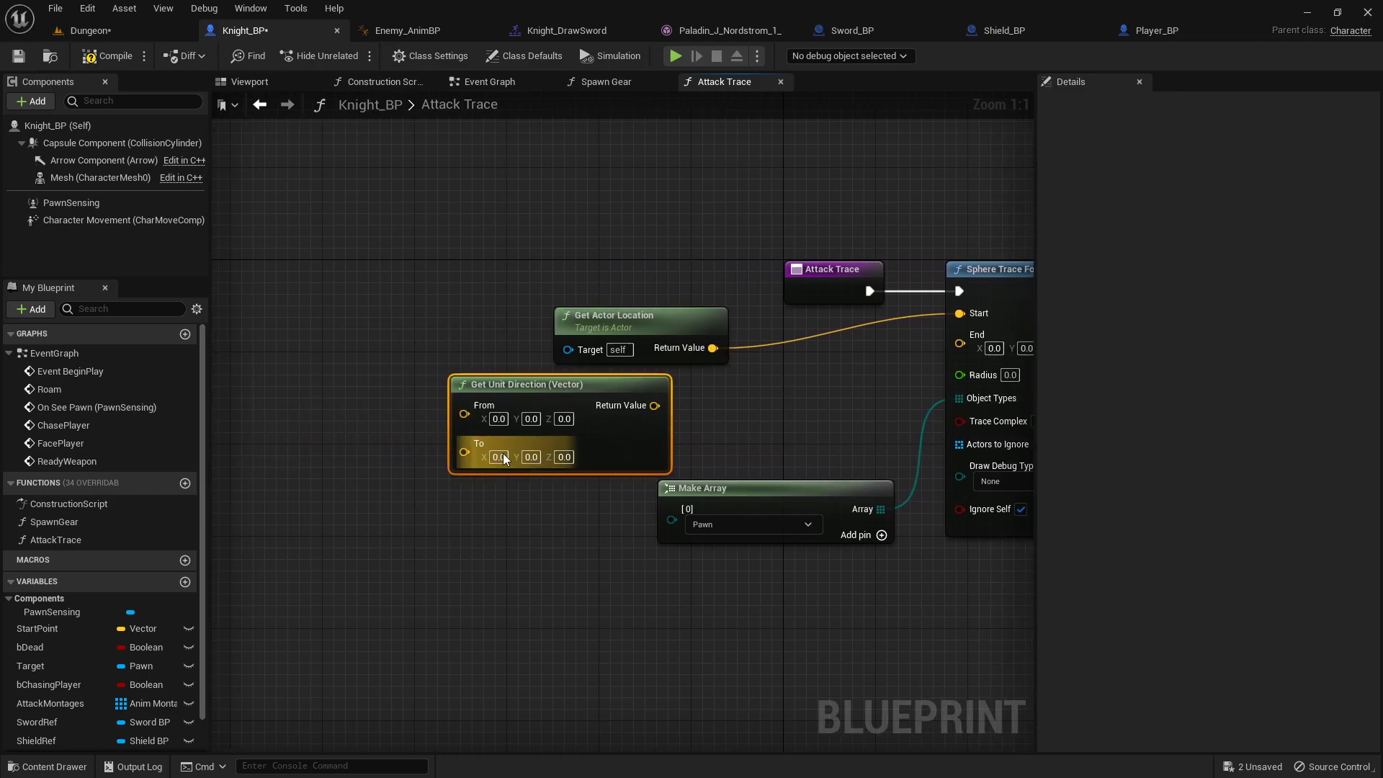
pyautogui.moveTo(456, 362); pyautogui.dragTo(577, 361, button='right')
pyautogui.moveTo(747, 304); pyautogui.dragTo(361, 267)
pyautogui.moveTo(451, 311); pyautogui.dragTo(602, 411)
# - Add a Target variable getter to the AttackTrace graph and connect it to a new Get Actor Location node
pyautogui.moveTo(423, 450); pyautogui.dragTo(414, 390, button='right')
pyautogui.scroll(-3, 87, 725)
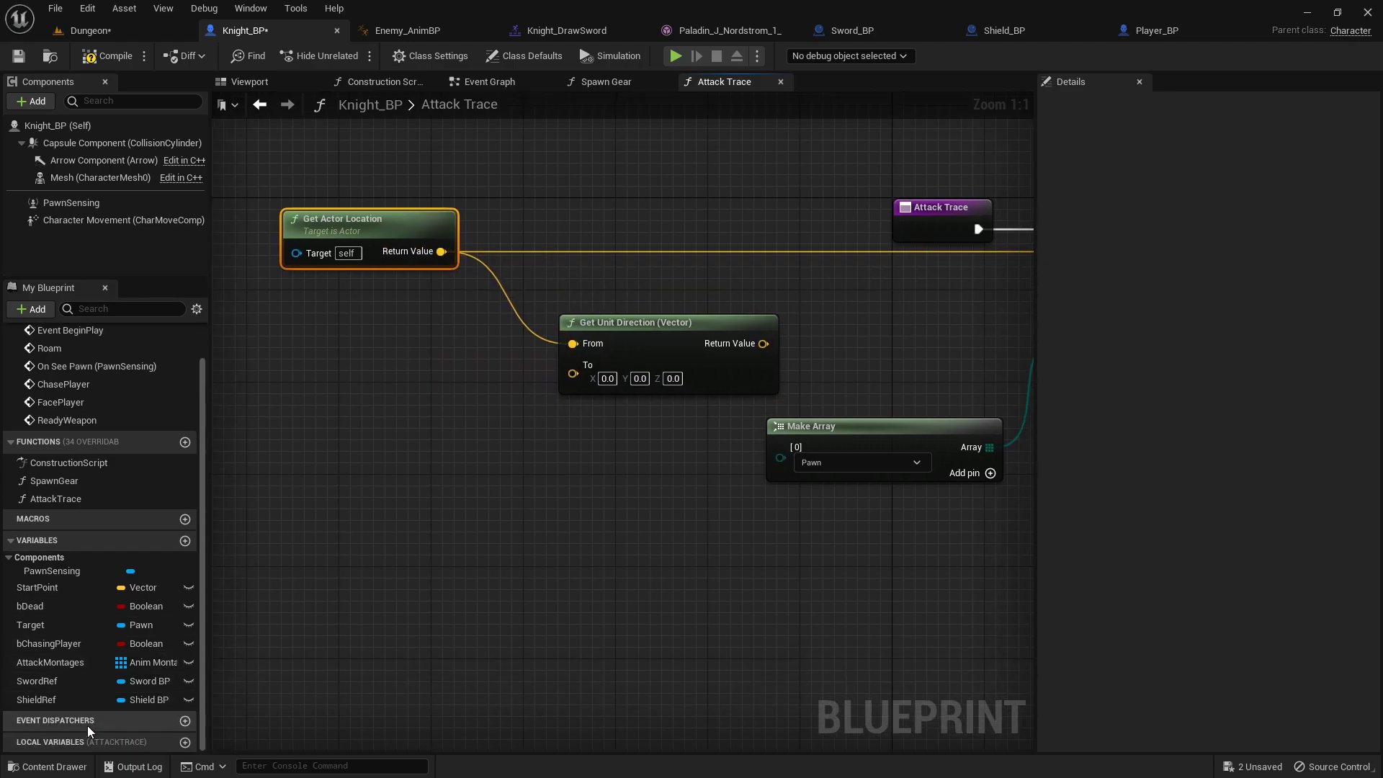
pyautogui.click(82, 619)
pyautogui.moveTo(85, 622); pyautogui.dragTo(392, 482)
pyautogui.click(309, 528)
pyautogui.write('get a')
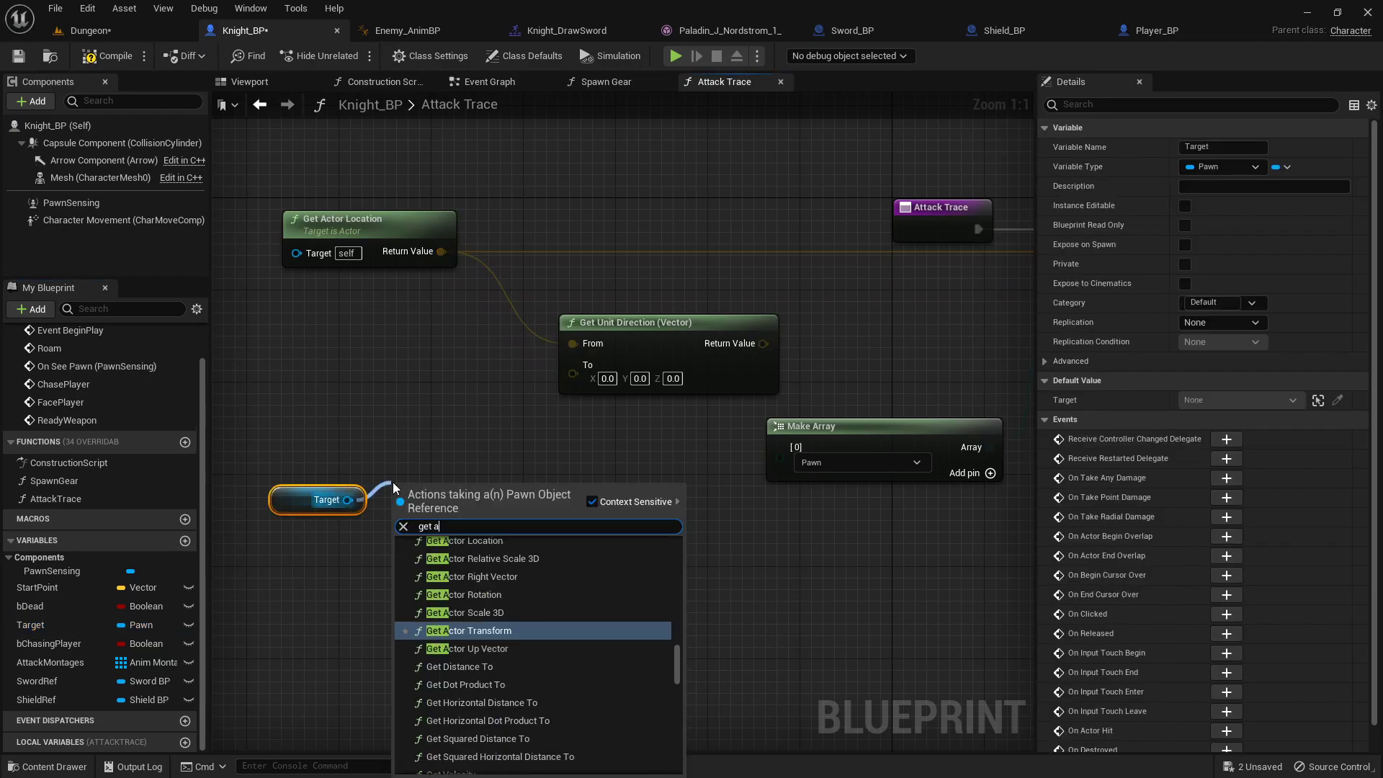
pyautogui.write('ctor location')
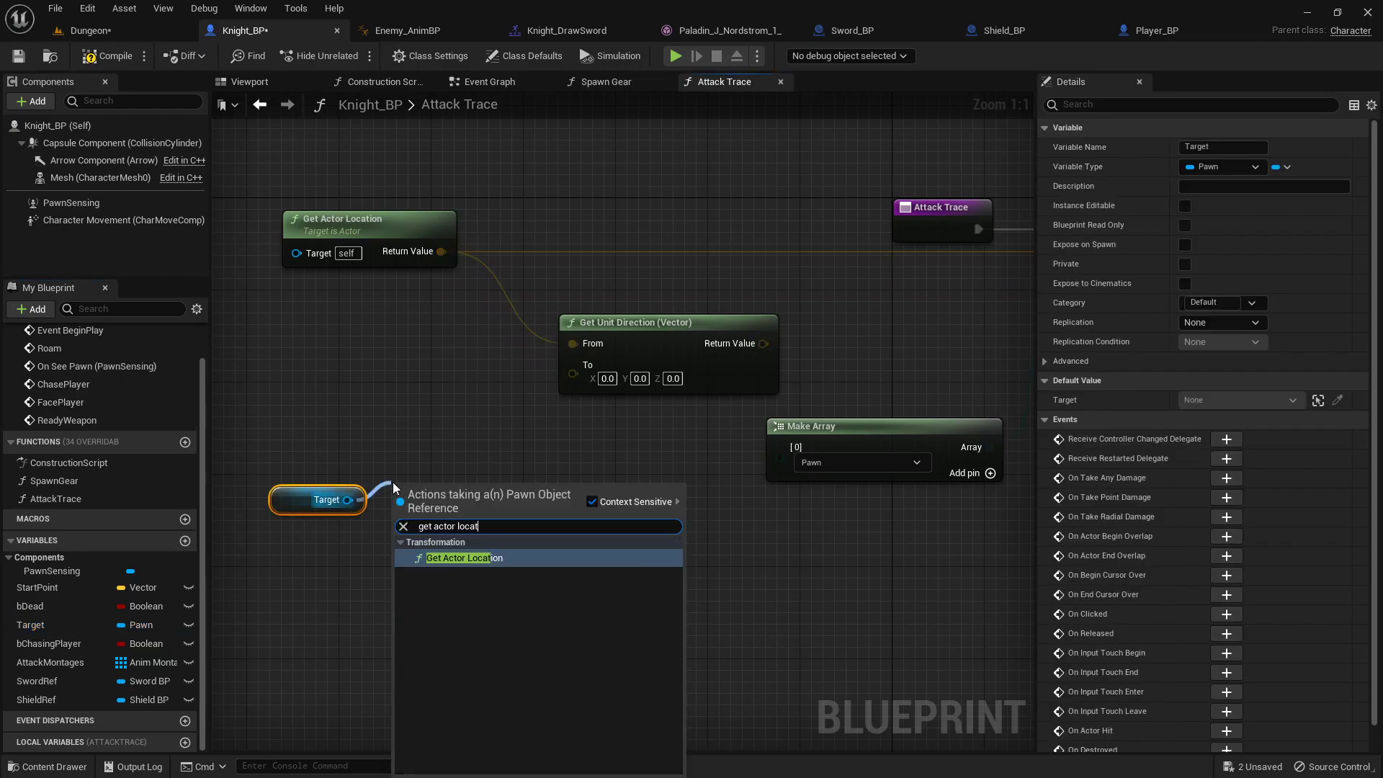
pyautogui.press('Return')
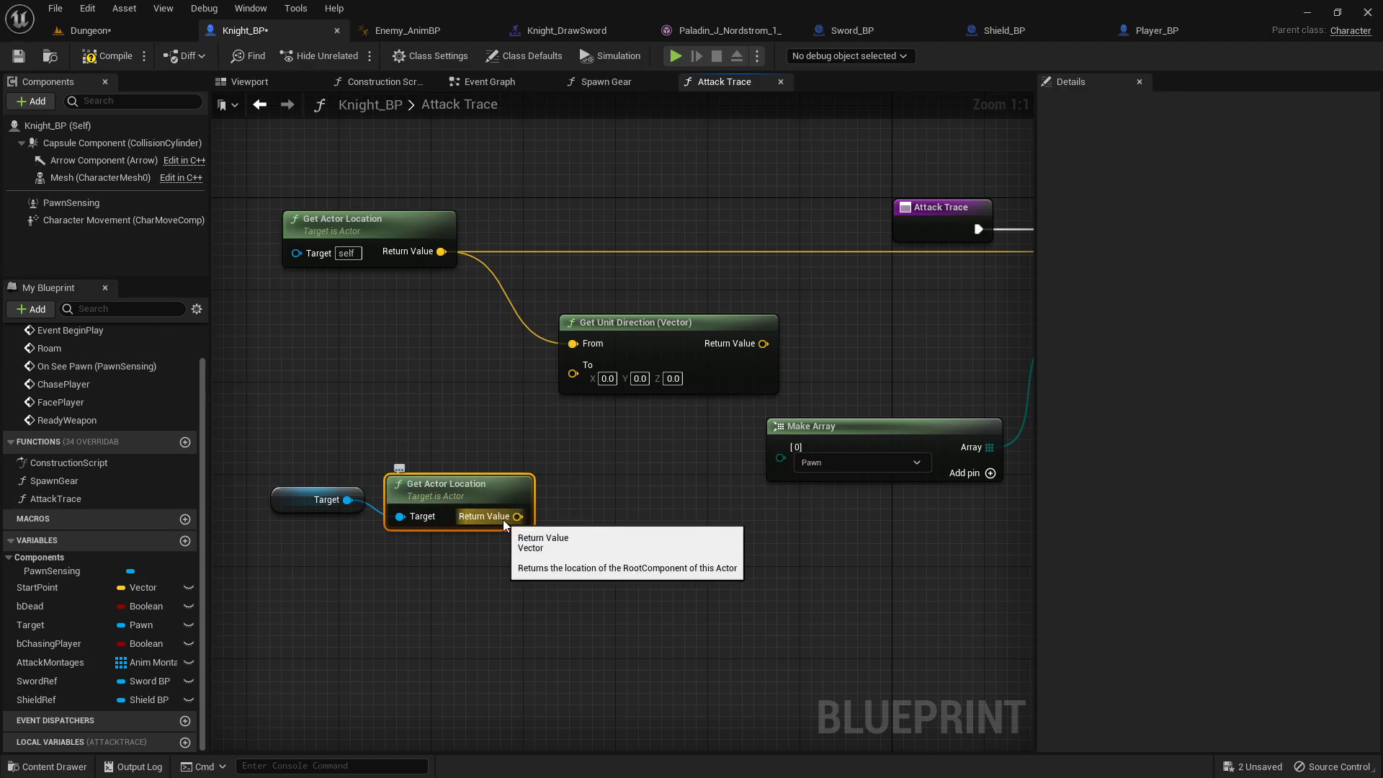
# - Connect the target's actor location to the To input of Get Unit Direction and move the two target nodes closer to it
pyautogui.moveTo(517, 517); pyautogui.dragTo(573, 365)
pyautogui.moveTo(415, 410); pyautogui.dragTo(335, 531)
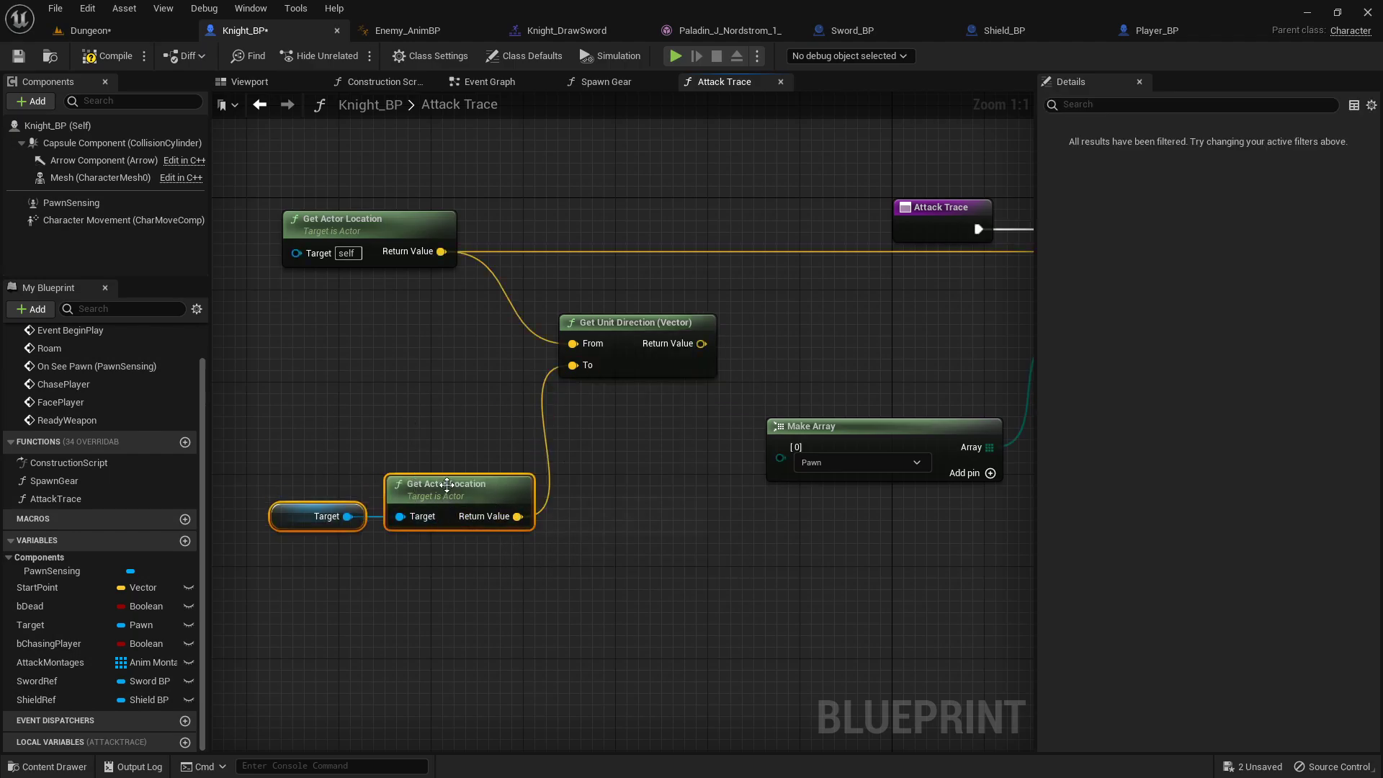
pyautogui.moveTo(447, 504); pyautogui.dragTo(423, 440)
pyautogui.click(618, 427)
# - Add a Multiply node fed by the Return Value of Get Unit Direction (Vector)
pyautogui.moveTo(618, 428); pyautogui.dragTo(423, 445, button='right')
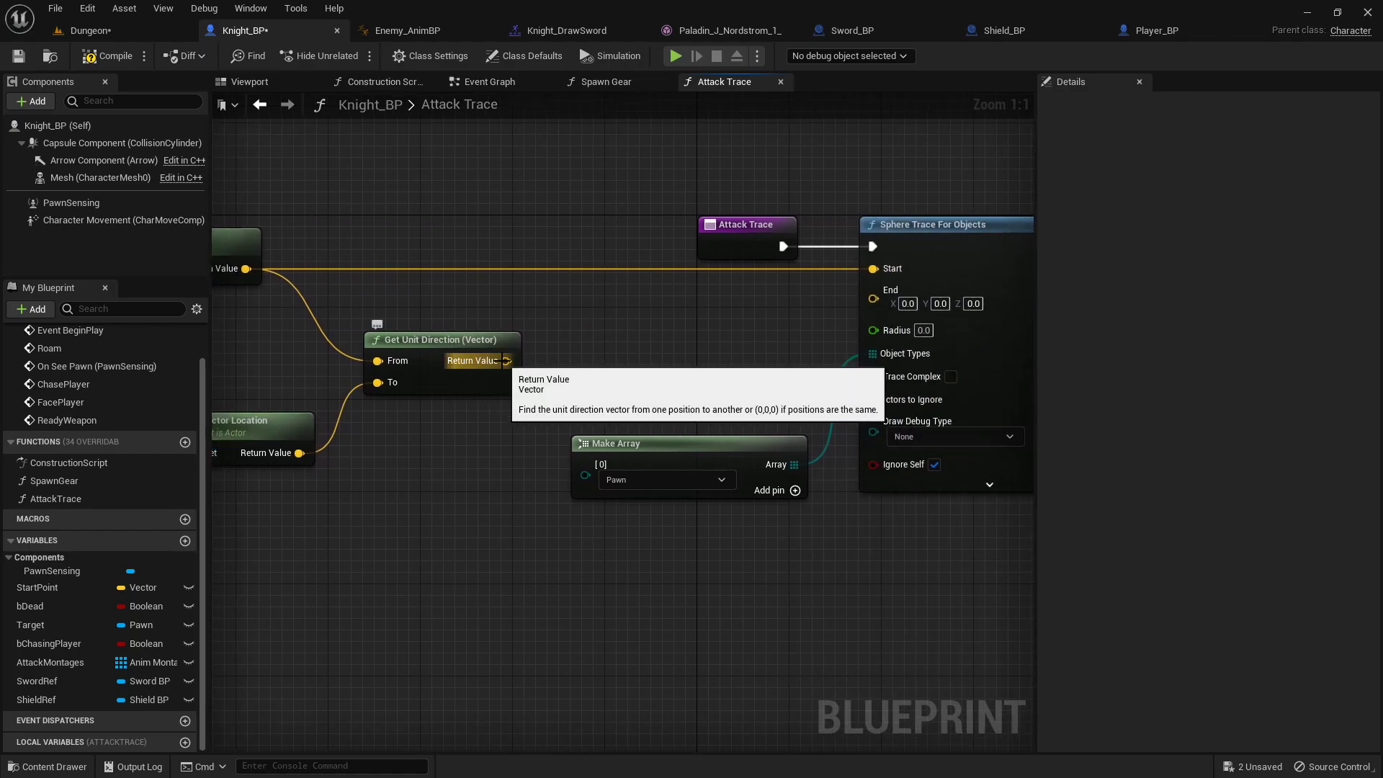
pyautogui.moveTo(481, 360); pyautogui.dragTo(633, 362)
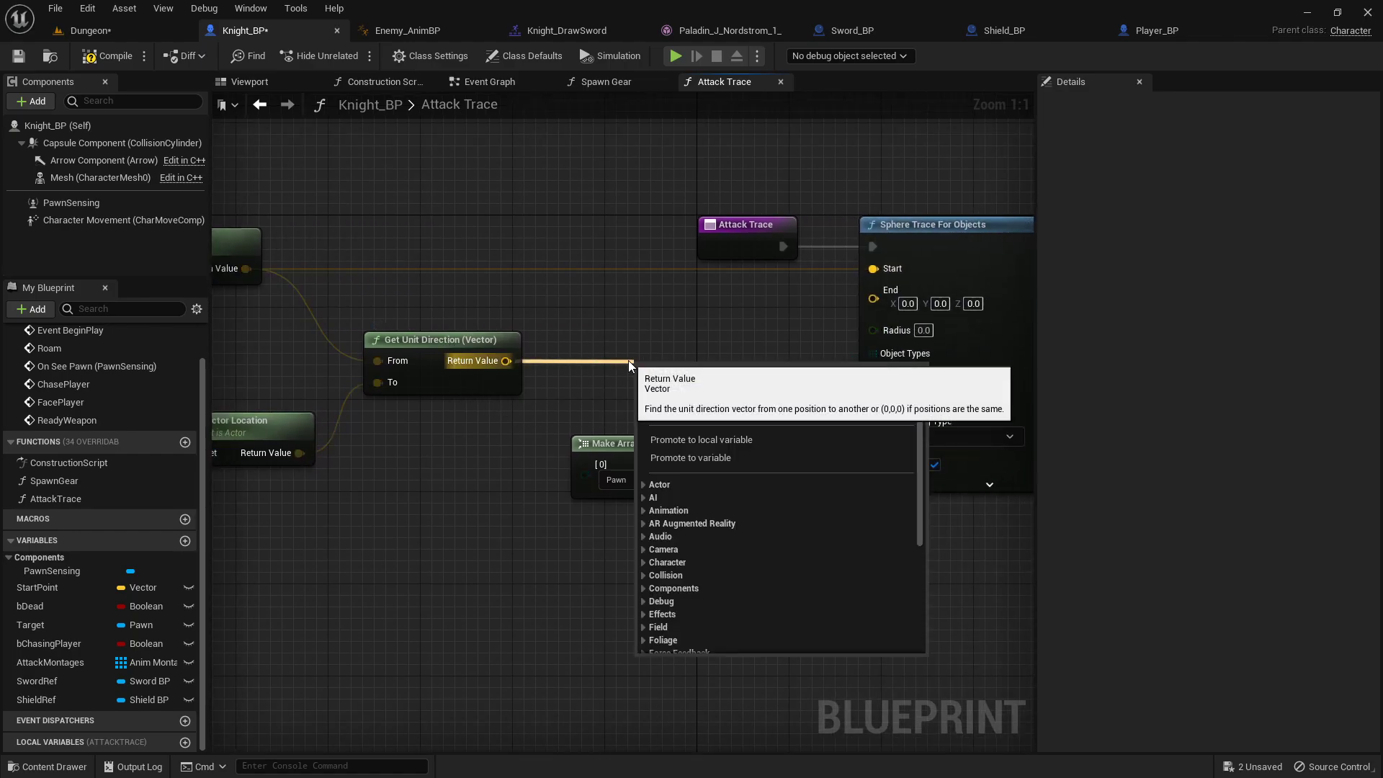
pyautogui.write('*')
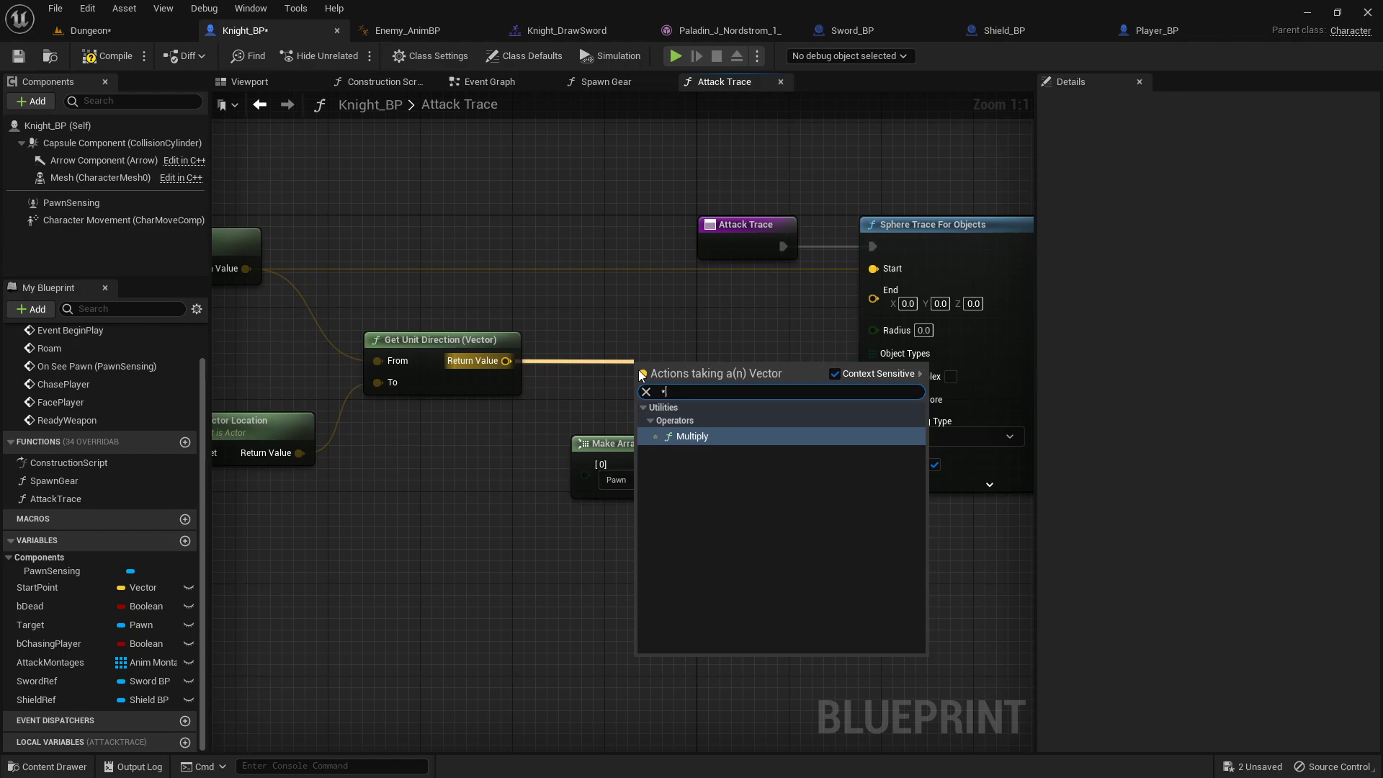
pyautogui.click(707, 434)
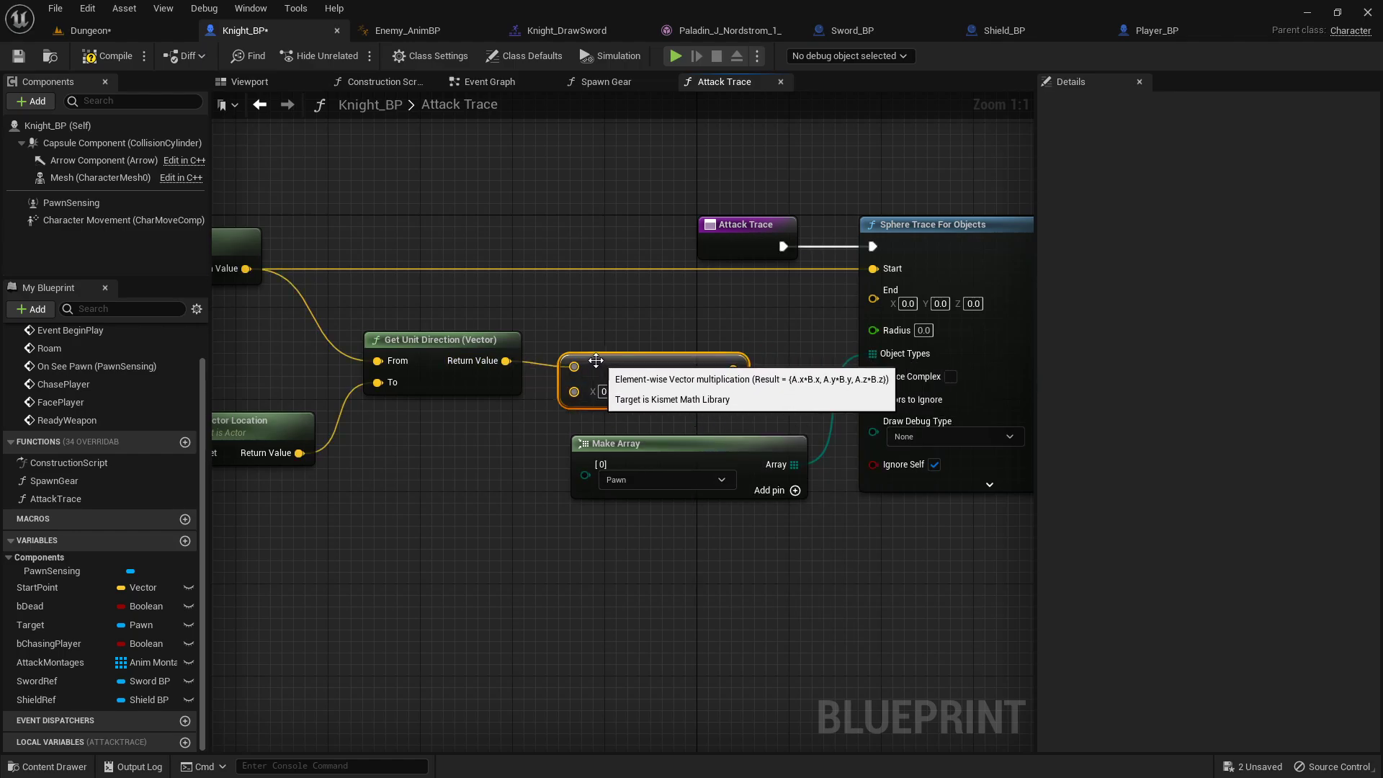
# - Convert the Multiply node's second input to Float (single-precision) and set it to 180
pyautogui.rightClick(574, 391)
pyautogui.moveTo(626, 612)
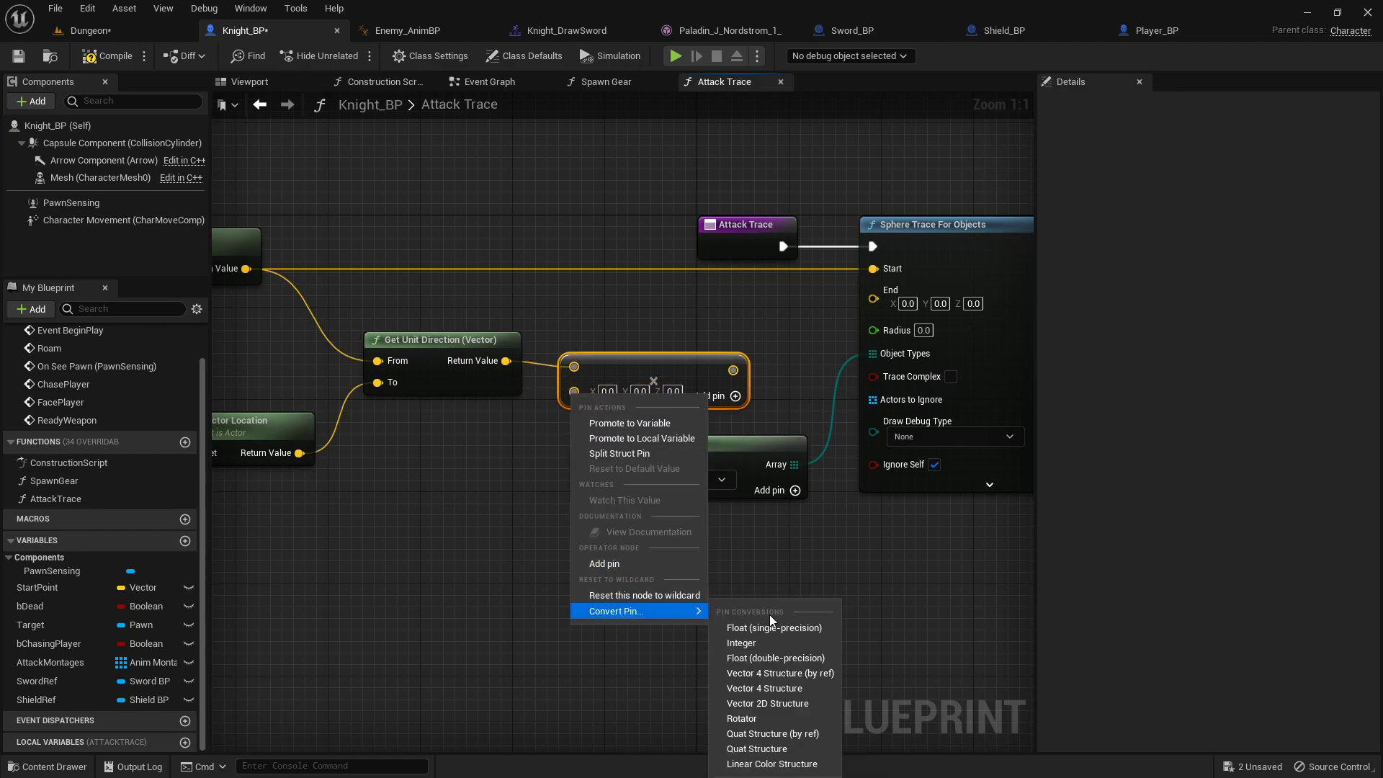
pyautogui.click(792, 628)
pyautogui.click(596, 390)
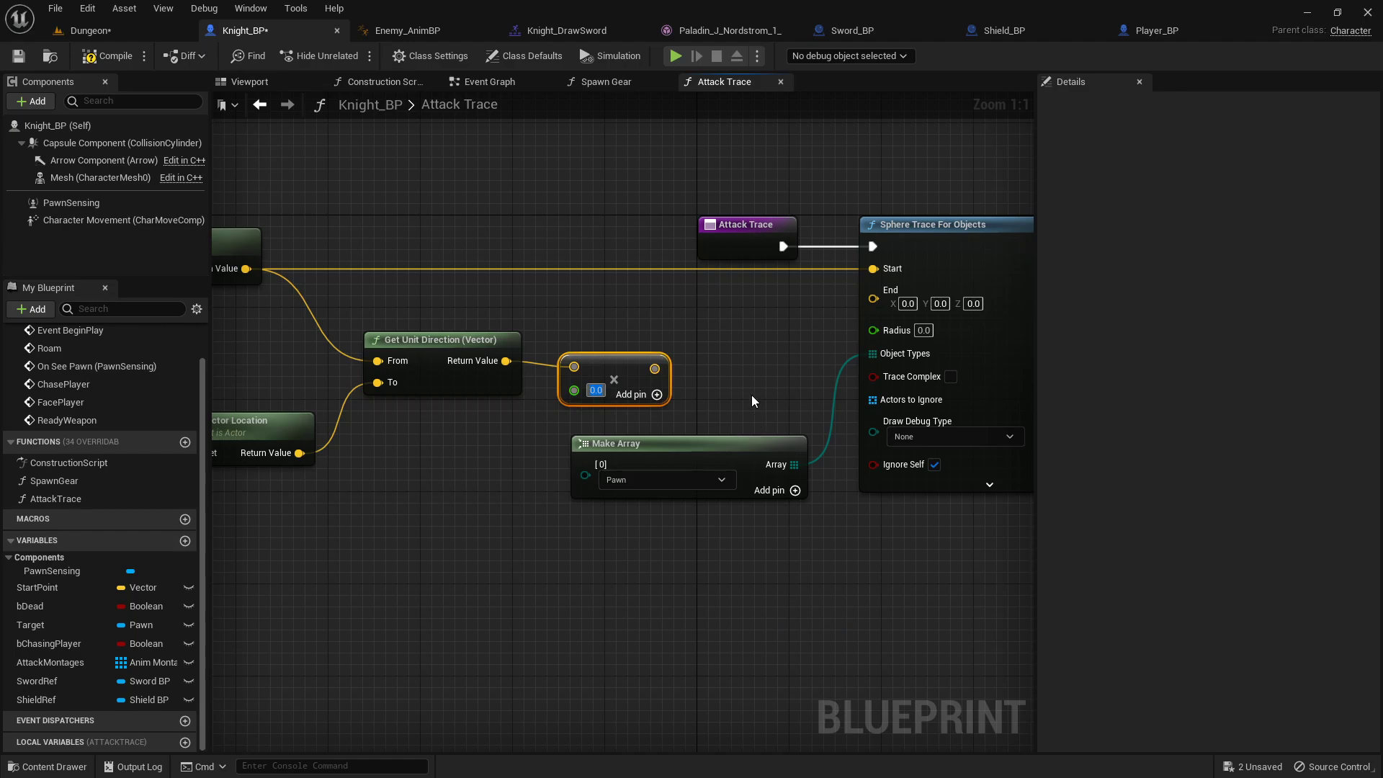
pyautogui.write('20')
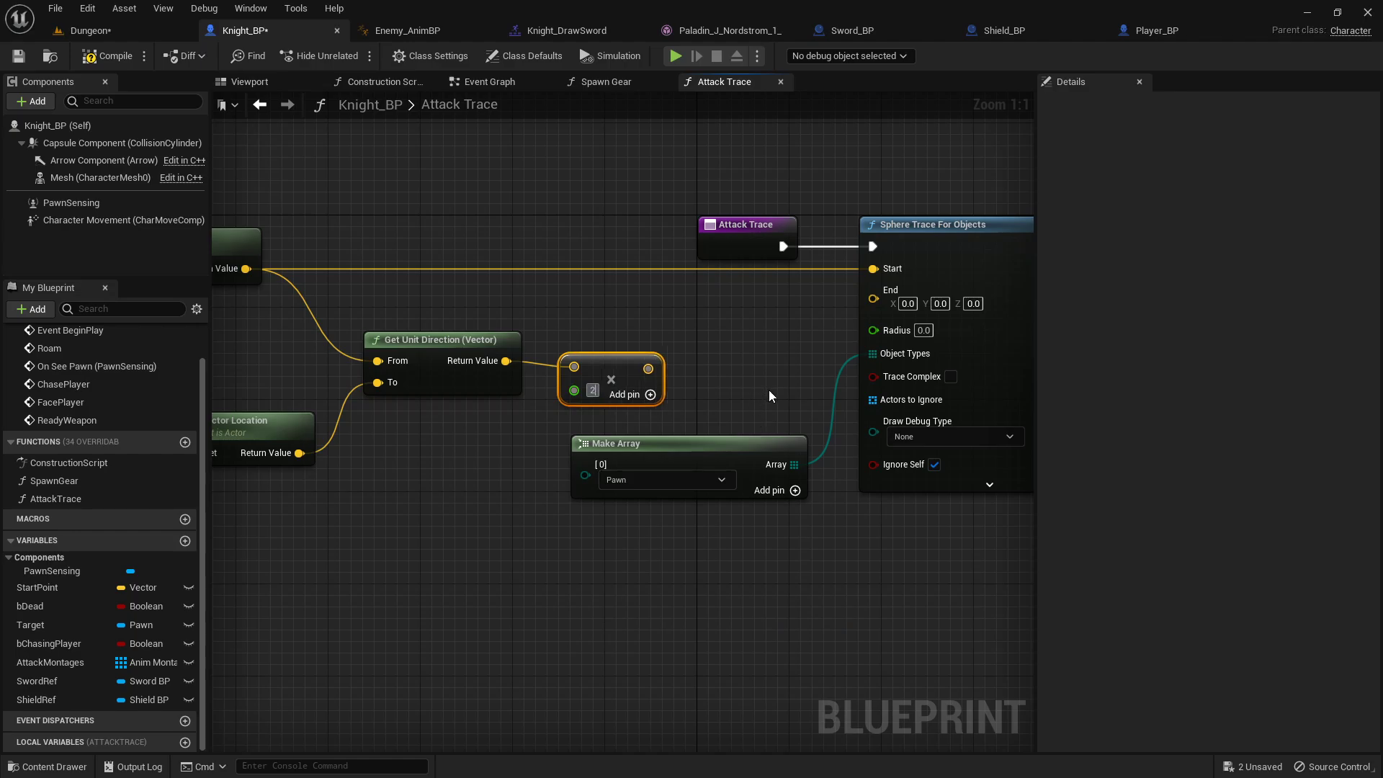
pyautogui.press('BackSpace')
pyautogui.press('BackSpace')
pyautogui.write('180')
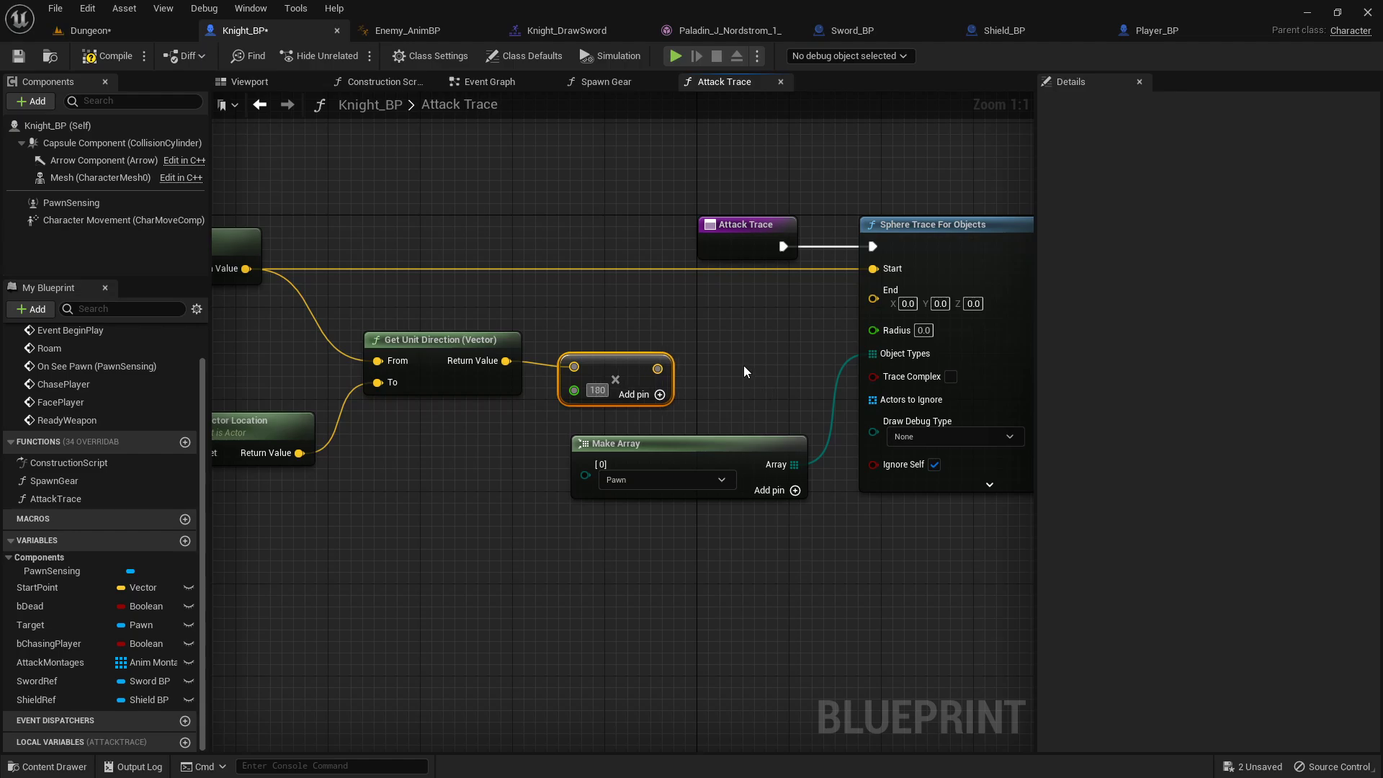
pyautogui.click(744, 365)
pyautogui.moveTo(594, 318); pyautogui.dragTo(647, 312, button='right')
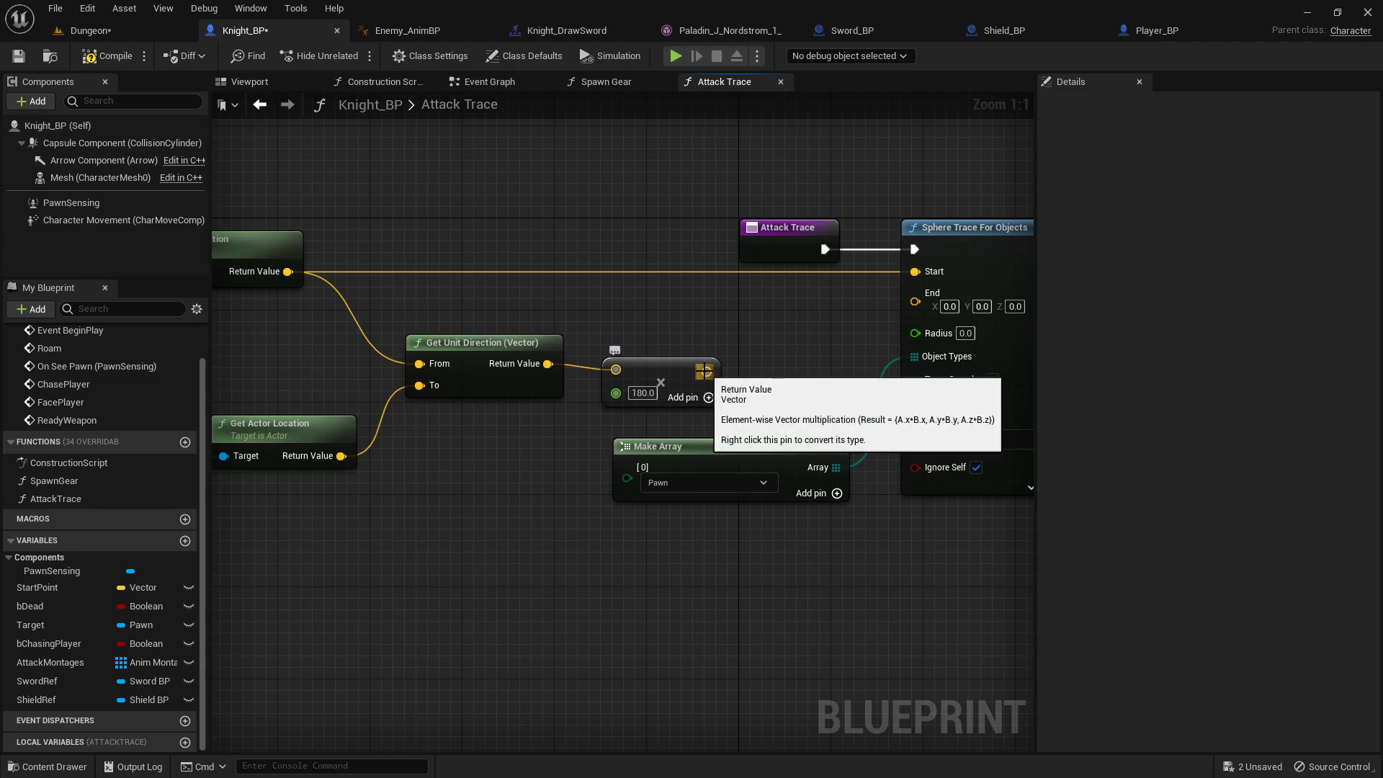
pyautogui.moveTo(704, 371)
pyautogui.mouseDown()
pyautogui.moveTo(874, 331)
pyautogui.moveTo(910, 305)
pyautogui.mouseUp()
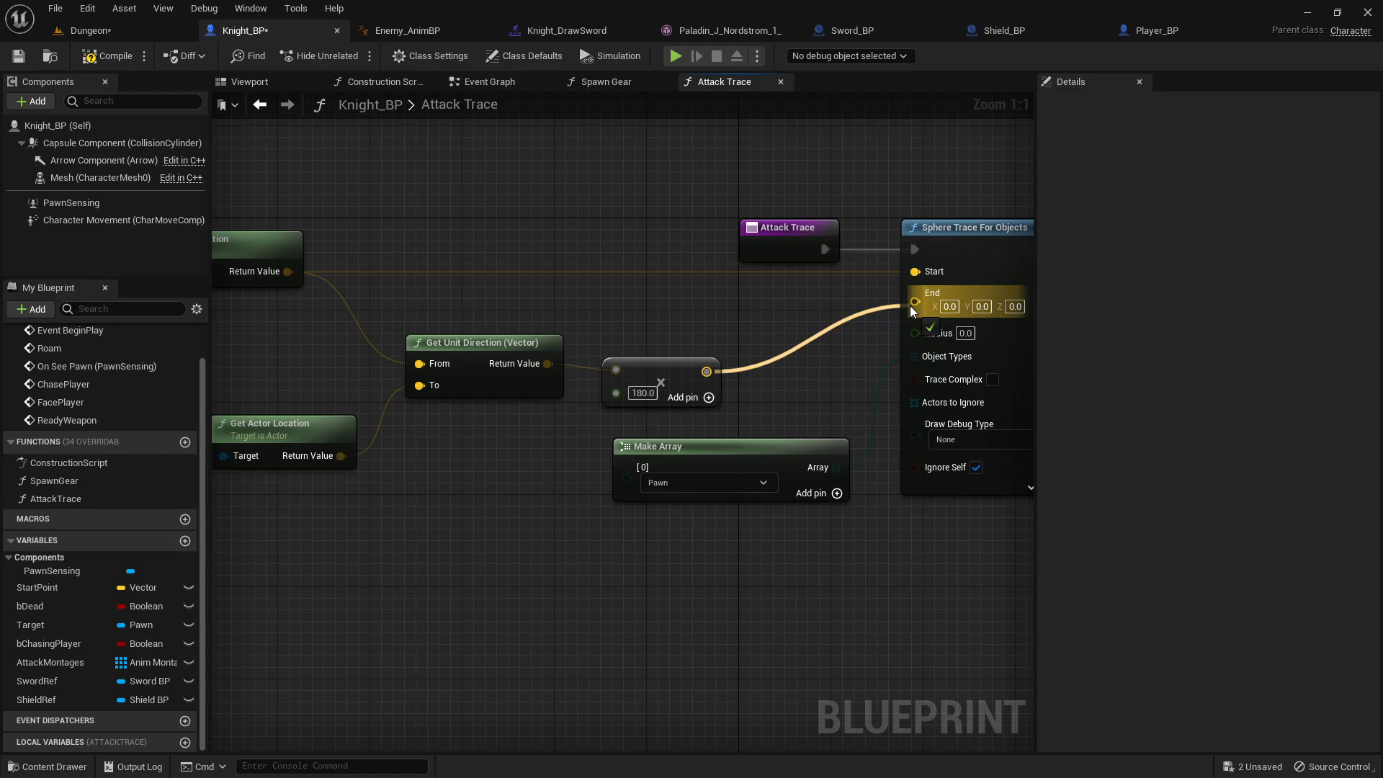
pyautogui.moveTo(909, 305); pyautogui.dragTo(775, 347)
pyautogui.click(685, 330)
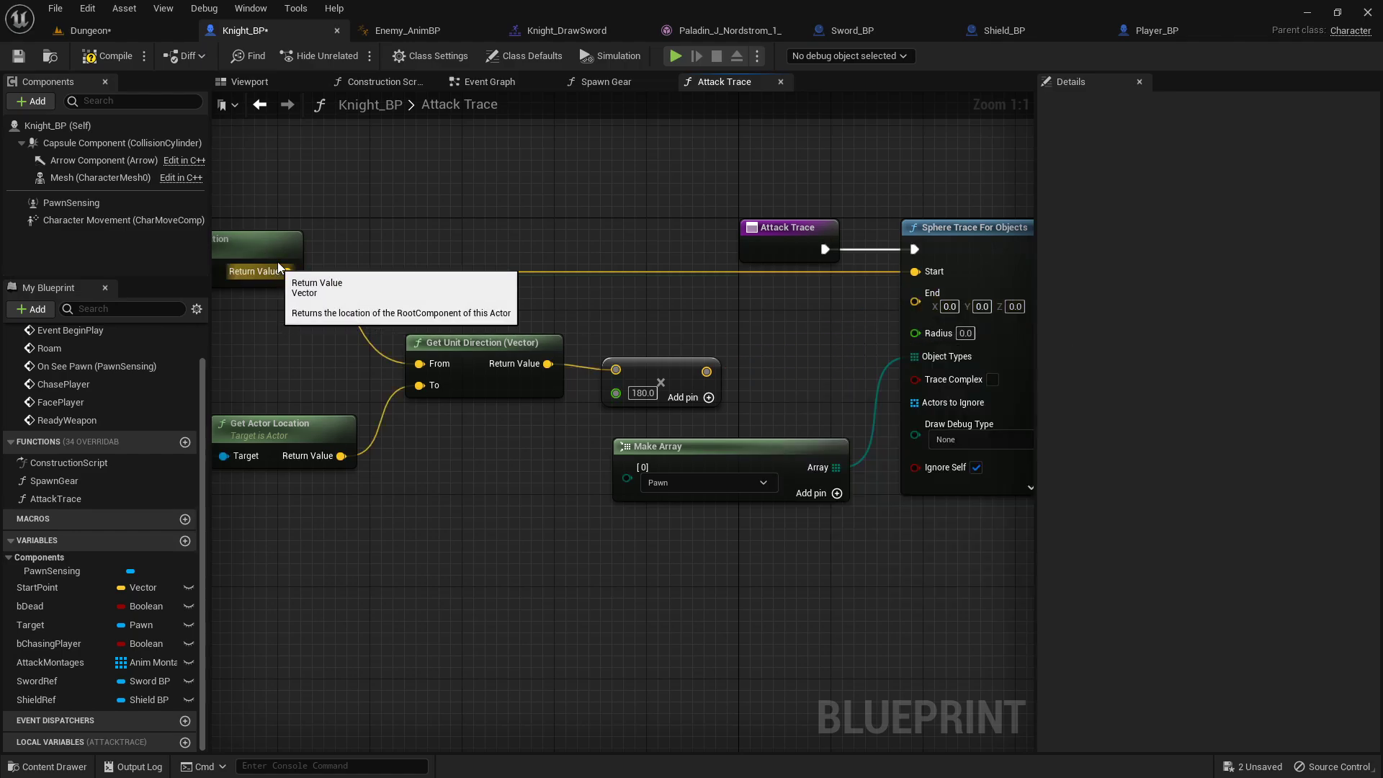
# - Add the knight's actor location to the multiplied direction with an Add node and connect the sum to the sphere trace's End
pyautogui.moveTo(278, 267); pyautogui.dragTo(393, 264, button='right')
pyautogui.moveTo(403, 268); pyautogui.dragTo(815, 275)
pyautogui.press('Escape')
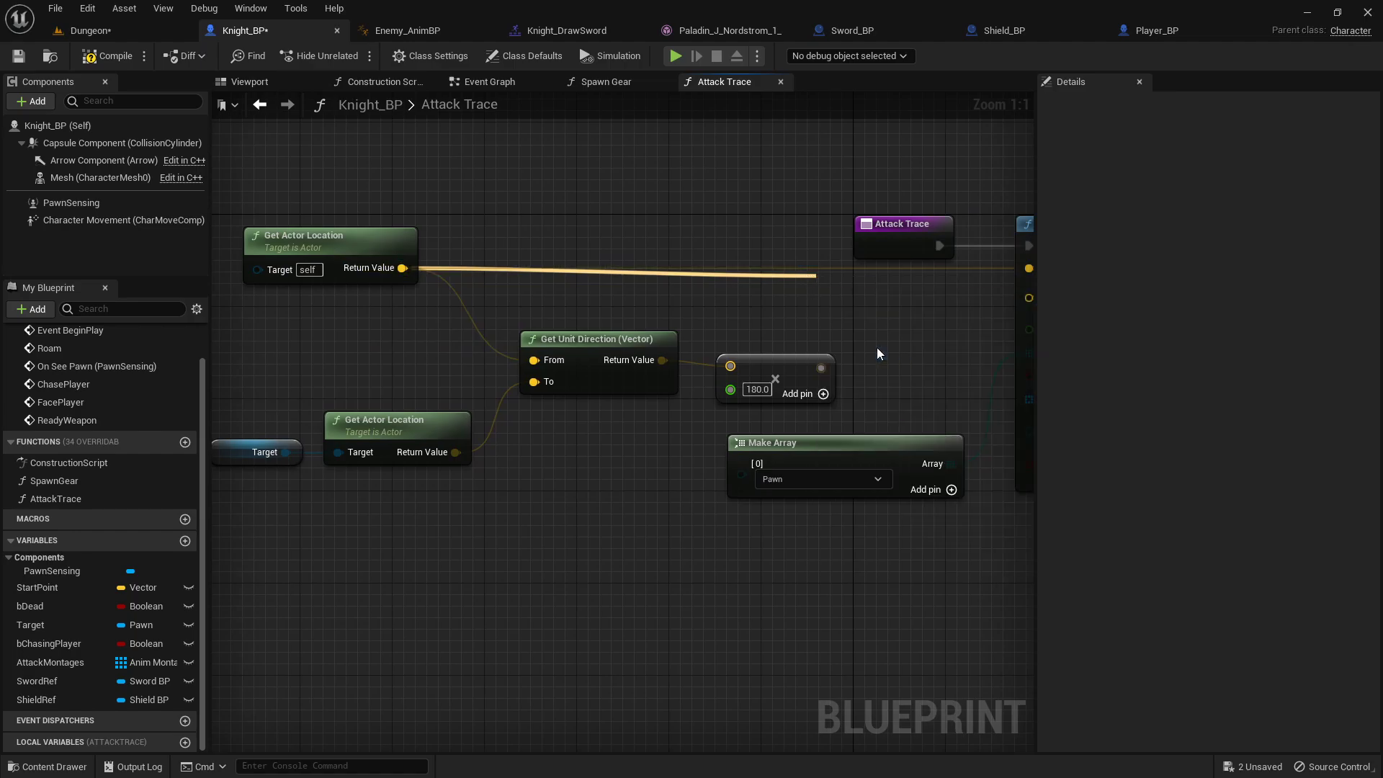
pyautogui.moveTo(876, 353); pyautogui.dragTo(729, 338, button='right')
pyautogui.moveTo(673, 352)
pyautogui.mouseDown()
pyautogui.moveTo(675, 291)
pyautogui.moveTo(882, 274)
pyautogui.mouseUp()
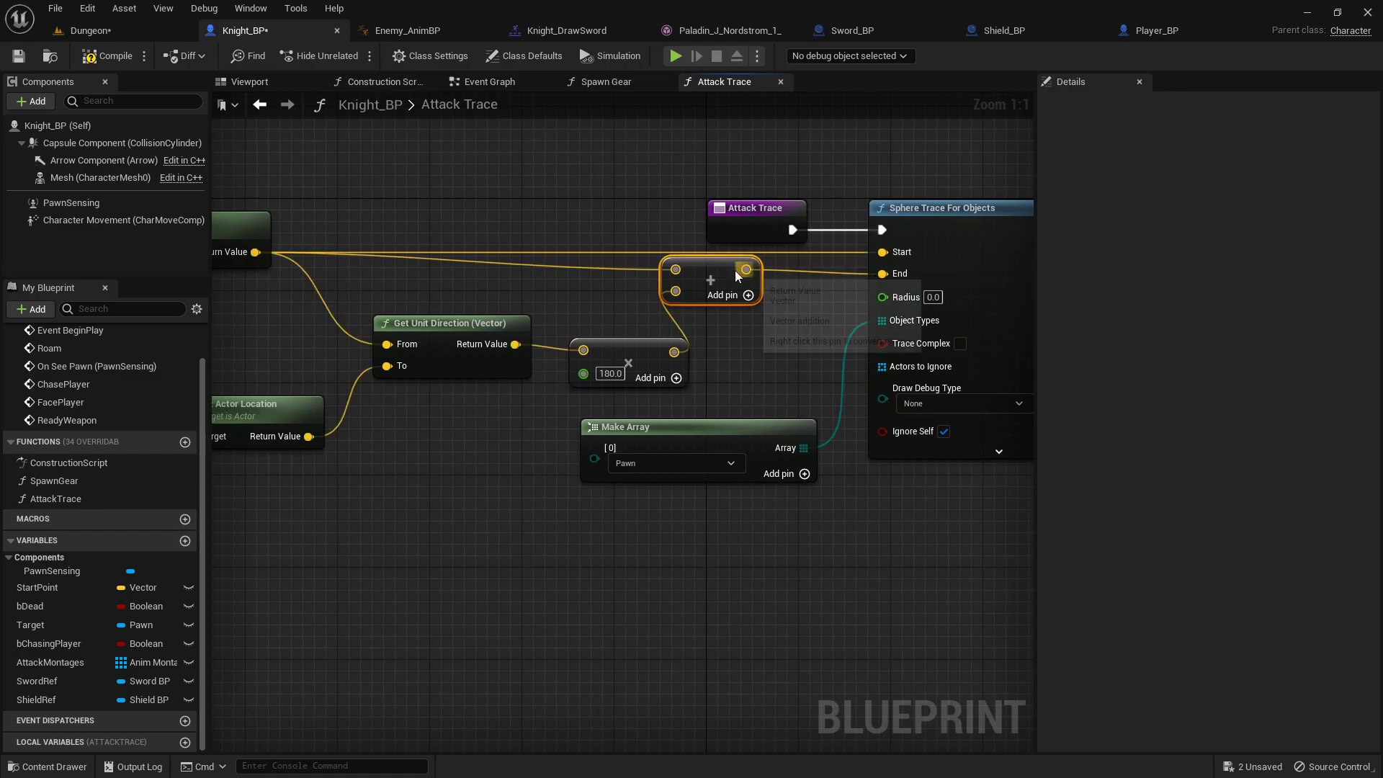
pyautogui.moveTo(735, 270); pyautogui.dragTo(797, 272)
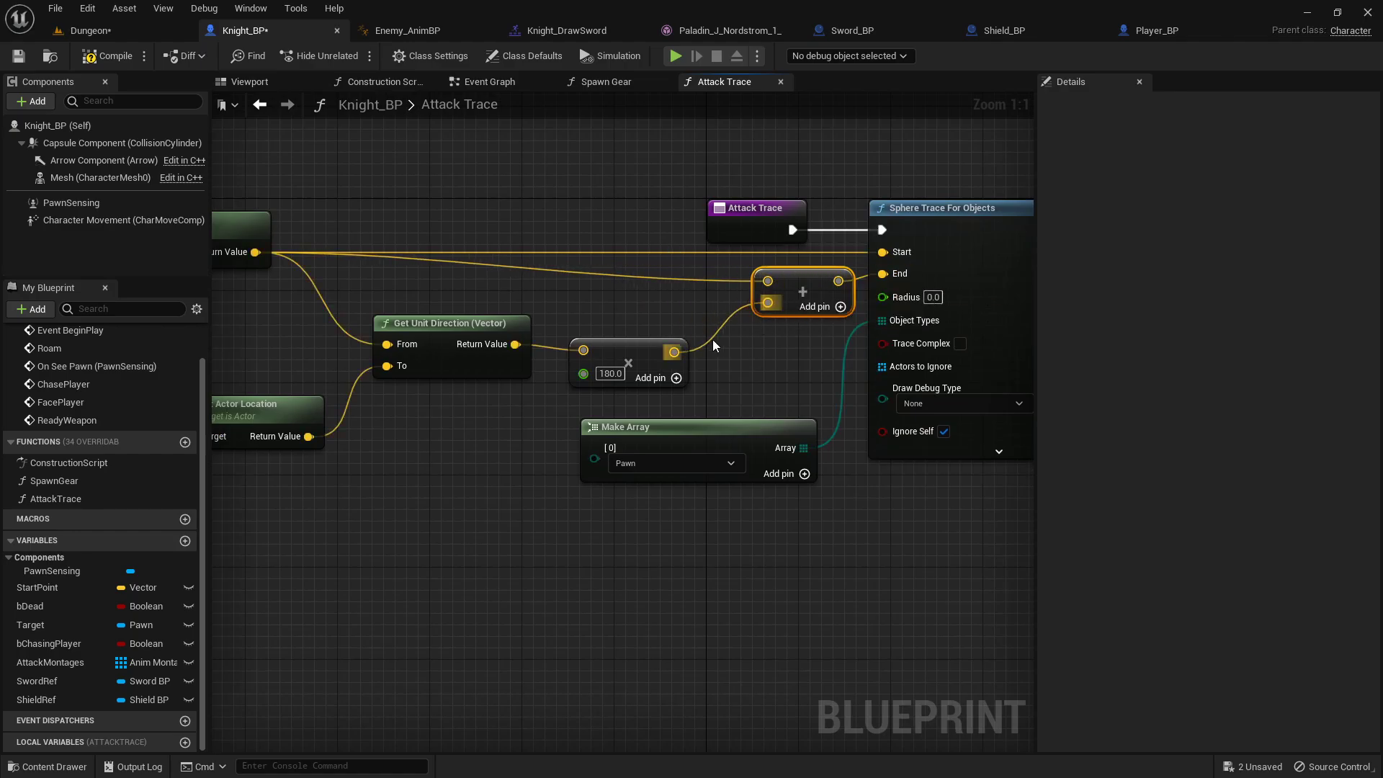
# - Set the sphere trace's Radius to 20 and its Draw Debug Type to For Duration
pyautogui.moveTo(248, 225); pyautogui.dragTo(446, 227, button='right')
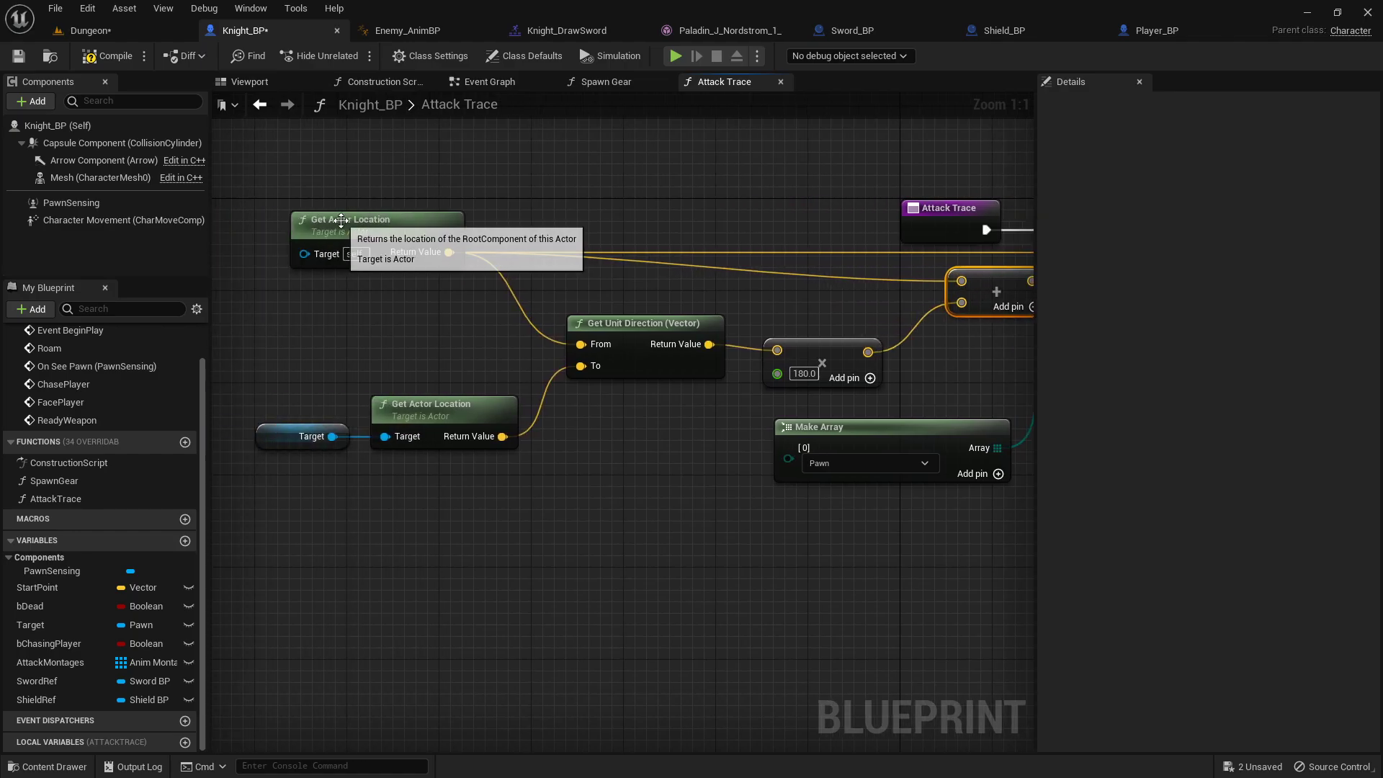
pyautogui.moveTo(680, 234)
pyautogui.mouseDown(button='right')
pyautogui.moveTo(585, 224)
pyautogui.moveTo(610, 248)
pyautogui.moveTo(533, 266)
pyautogui.mouseUp(button='right')
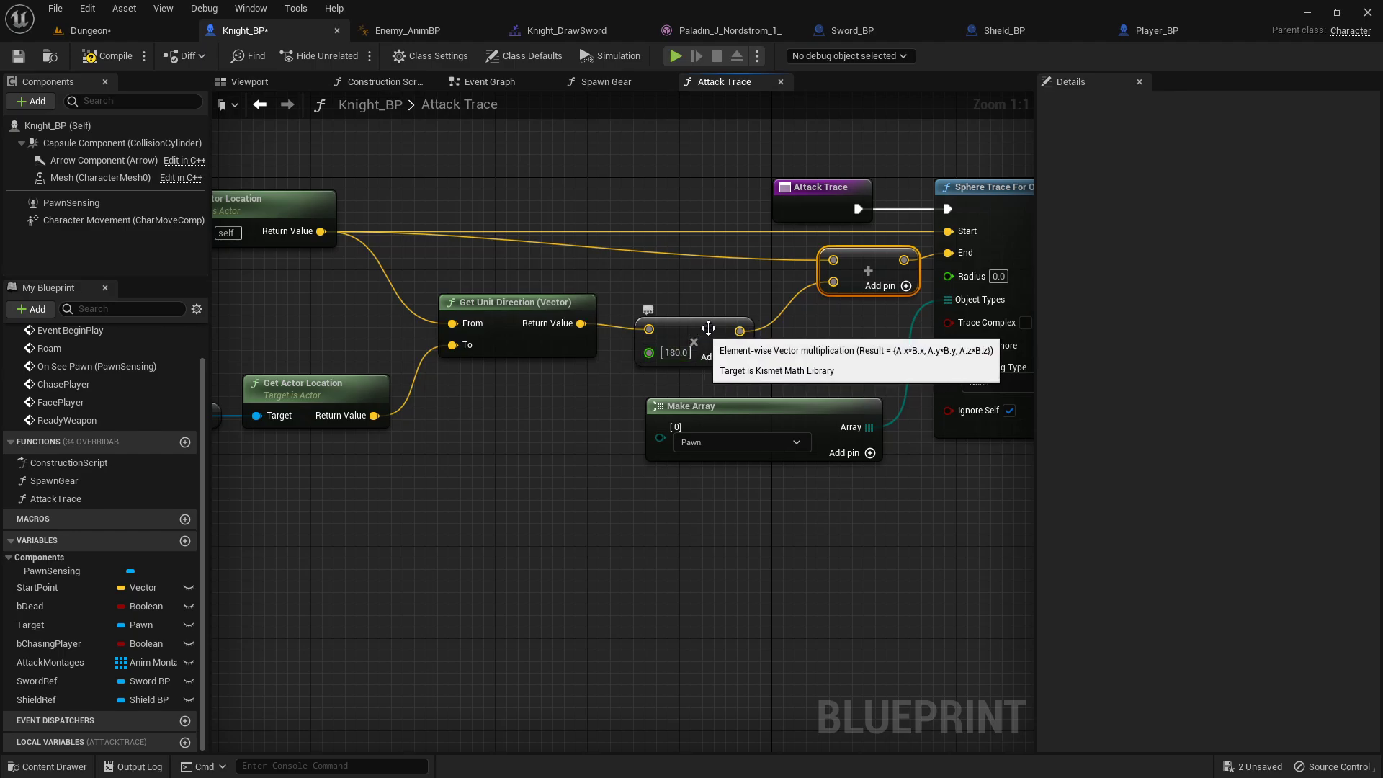
pyautogui.moveTo(731, 279); pyautogui.dragTo(633, 268, button='right')
pyautogui.click(901, 266)
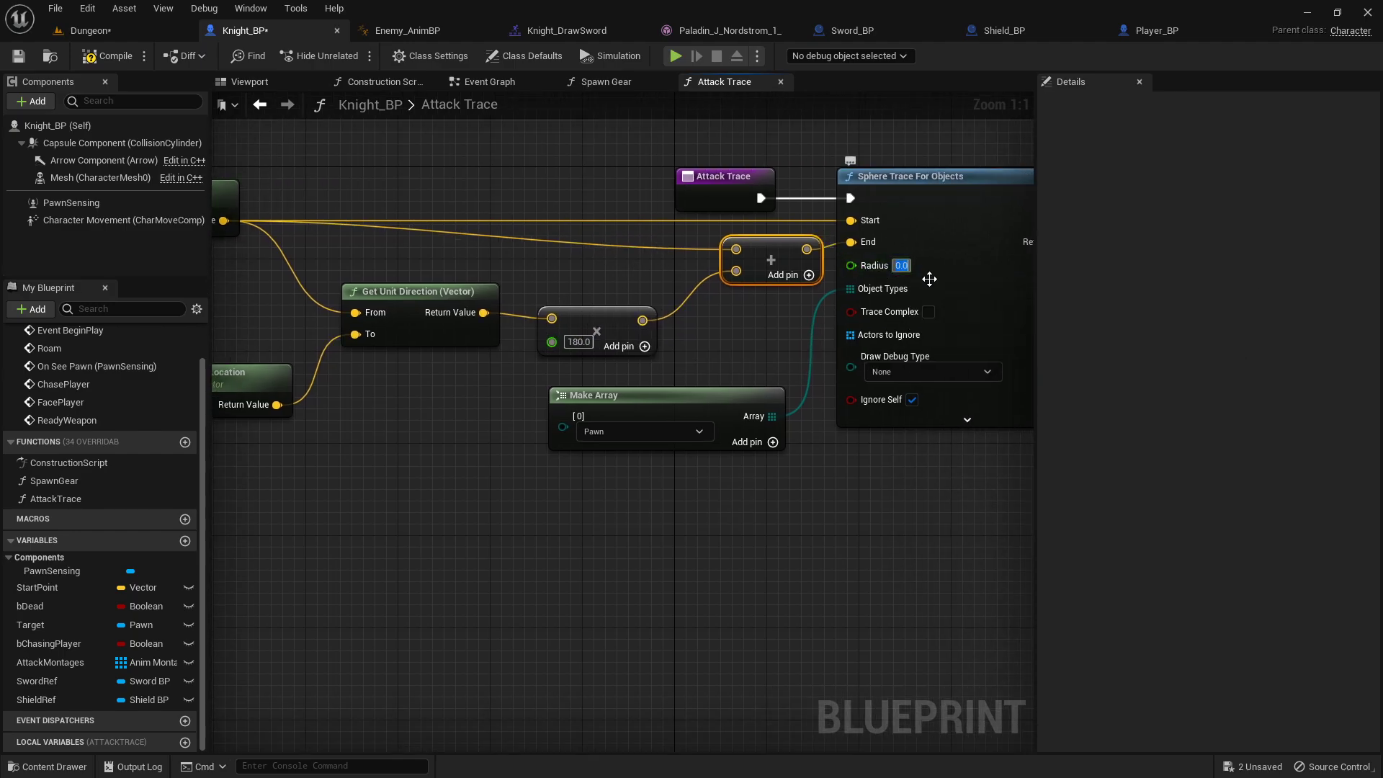
pyautogui.write('20')
pyautogui.click(903, 370)
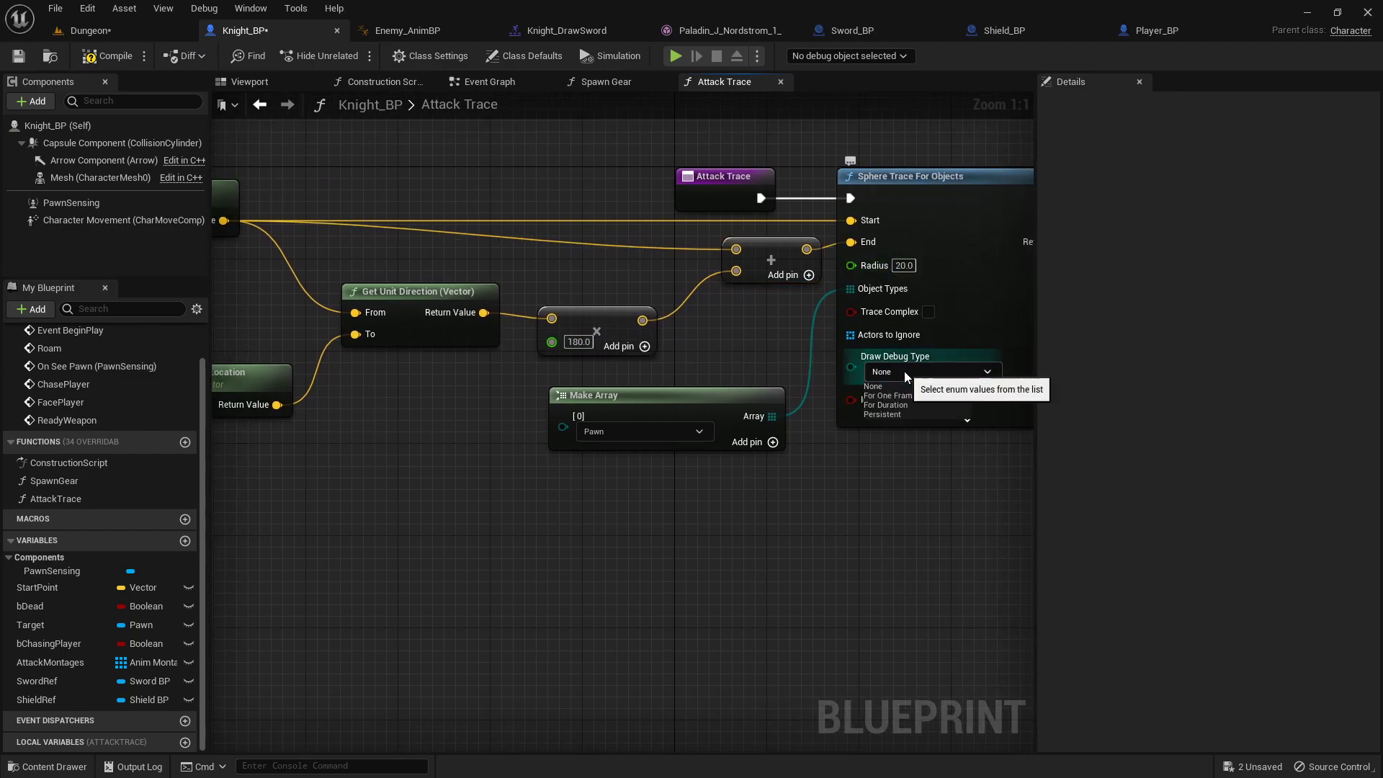
pyautogui.click(893, 406)
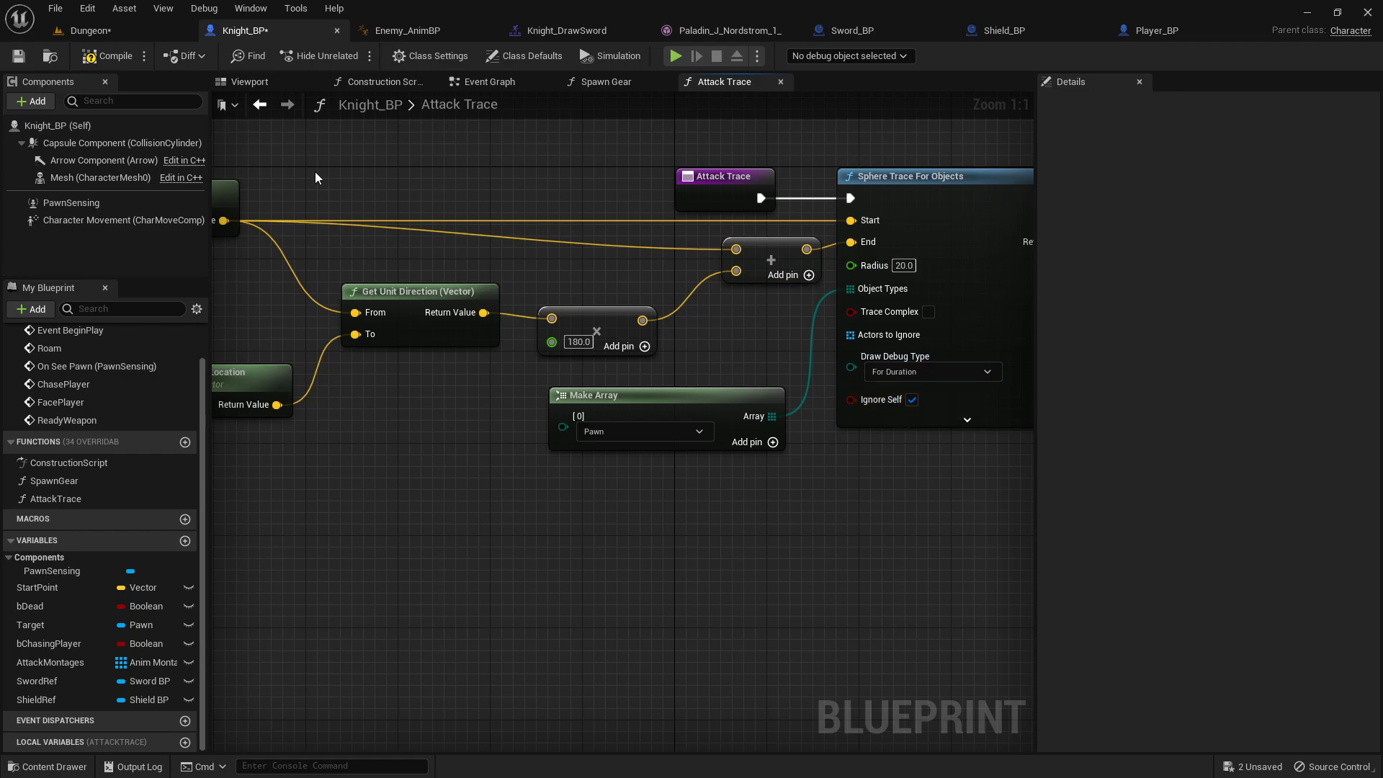
# - Compile Knight_BP and save all modified assets from the Dungeon level editor
pyautogui.click(110, 58)
pyautogui.click(106, 29)
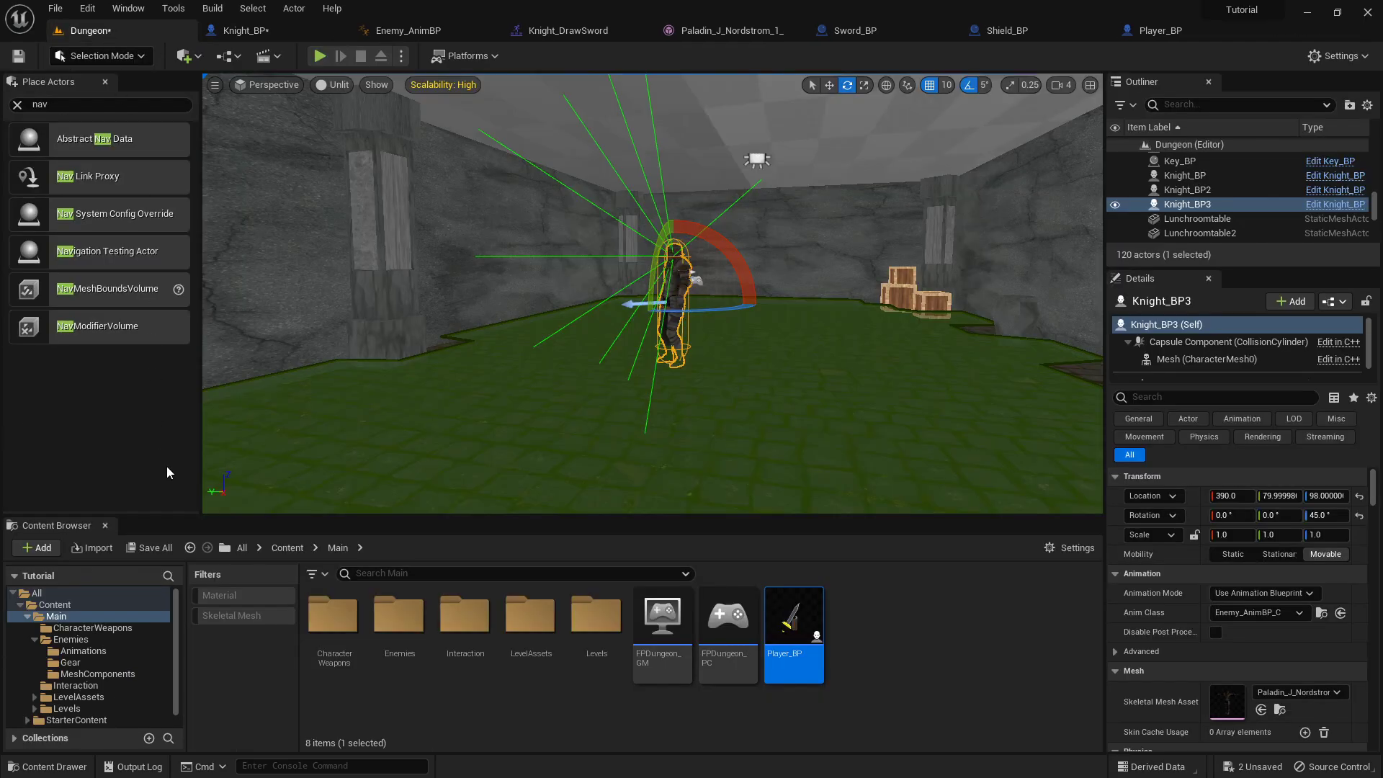
pyautogui.click(156, 547)
pyautogui.click(824, 564)
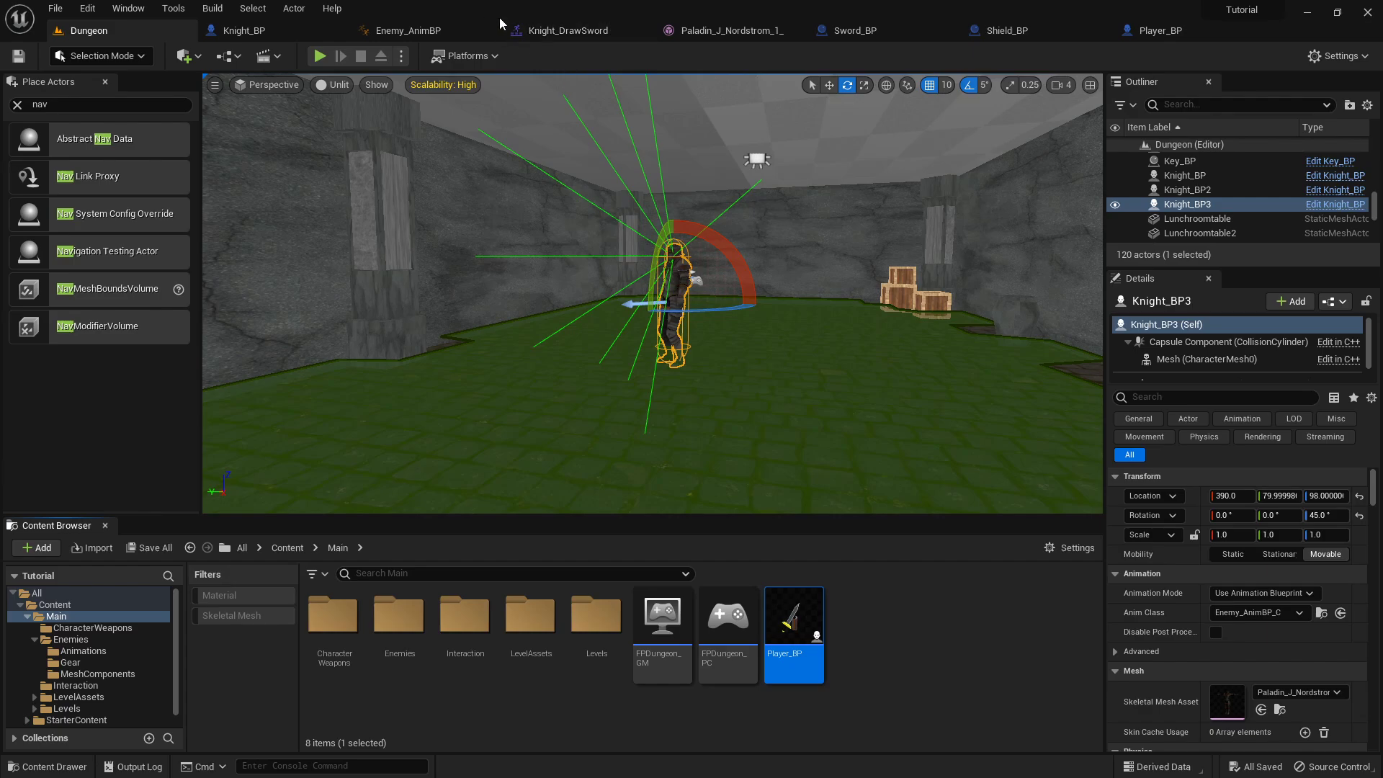
# - Return to Knight_BP's Event Graph and open the Knight_Attack1 montage from the default value of the AttackMontages variable
pyautogui.click(273, 32)
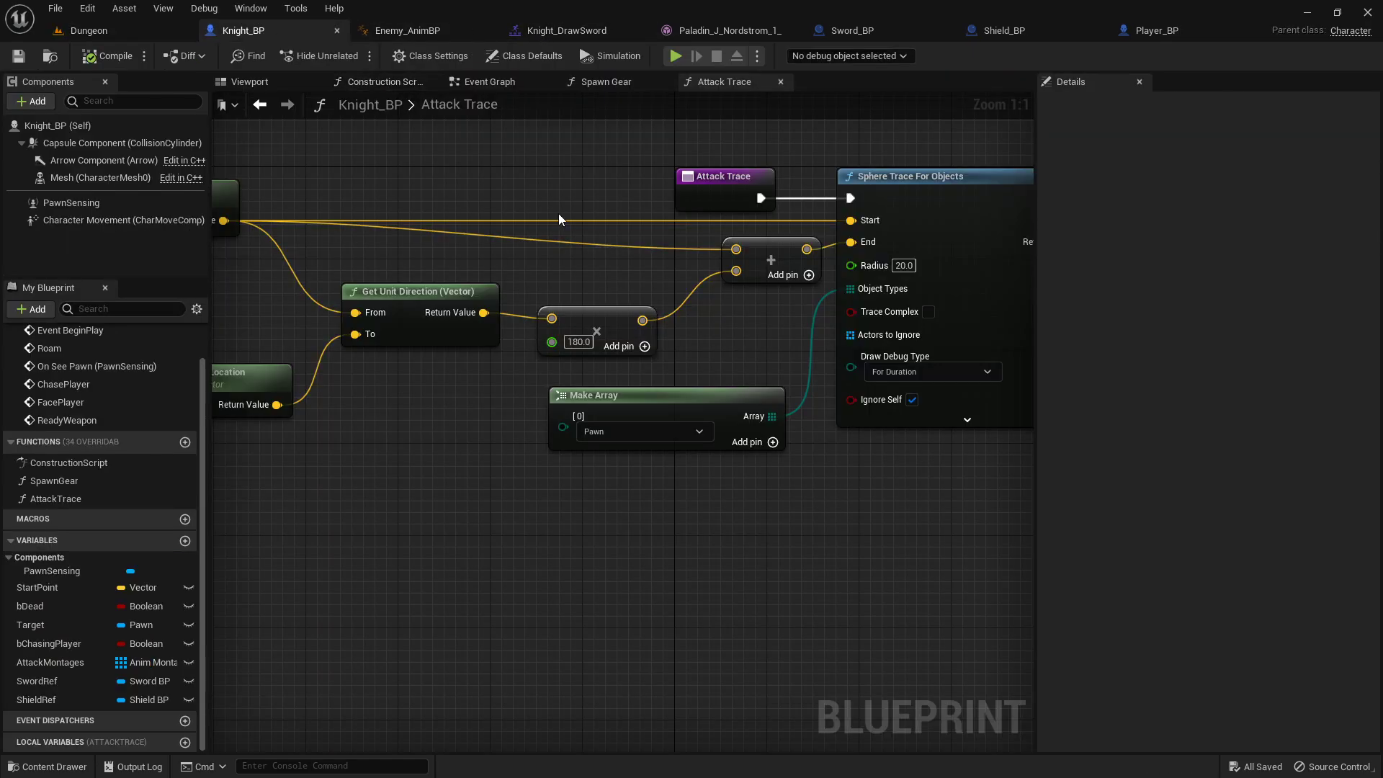
pyautogui.moveTo(765, 381); pyautogui.dragTo(458, 342, button='right')
pyautogui.click(503, 85)
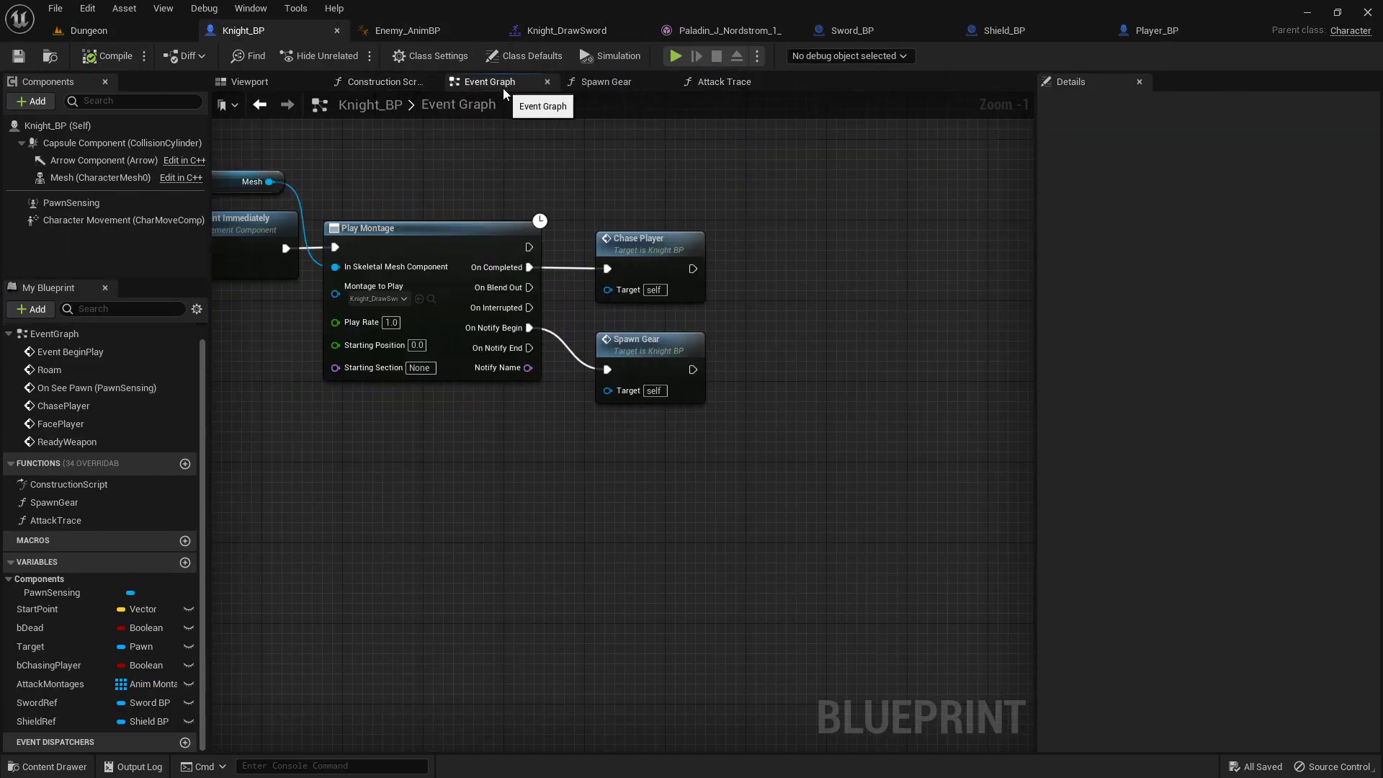
pyautogui.scroll(-6, 576, 231)
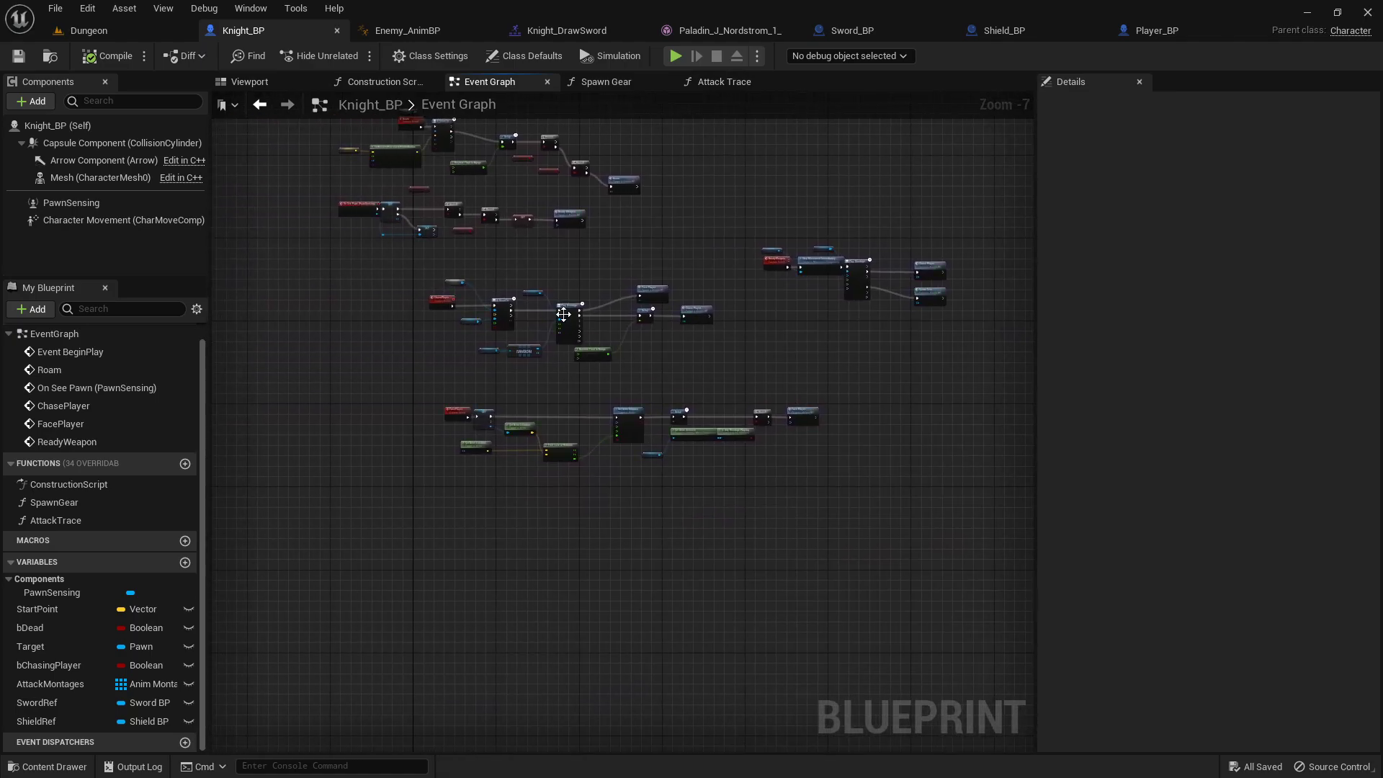
pyautogui.scroll(5, 551, 346)
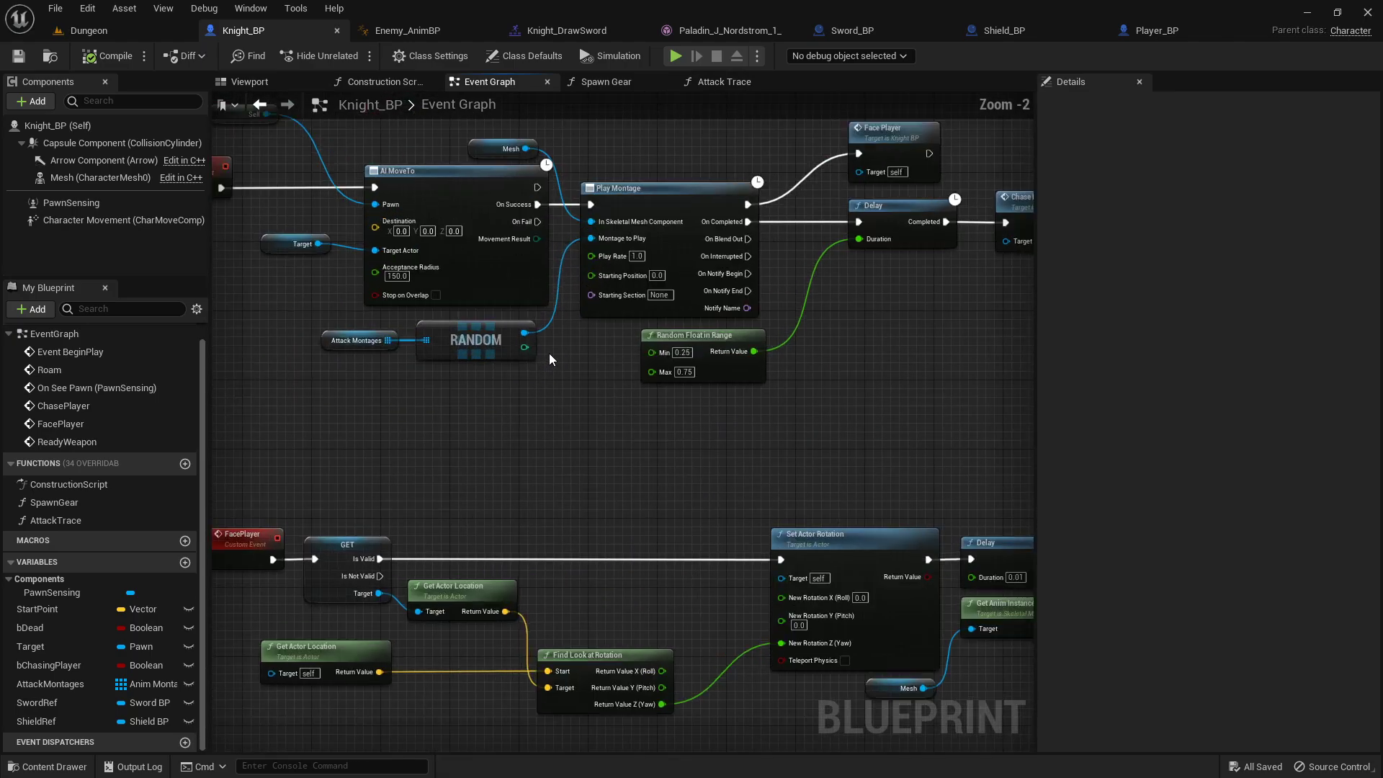
pyautogui.click(324, 341)
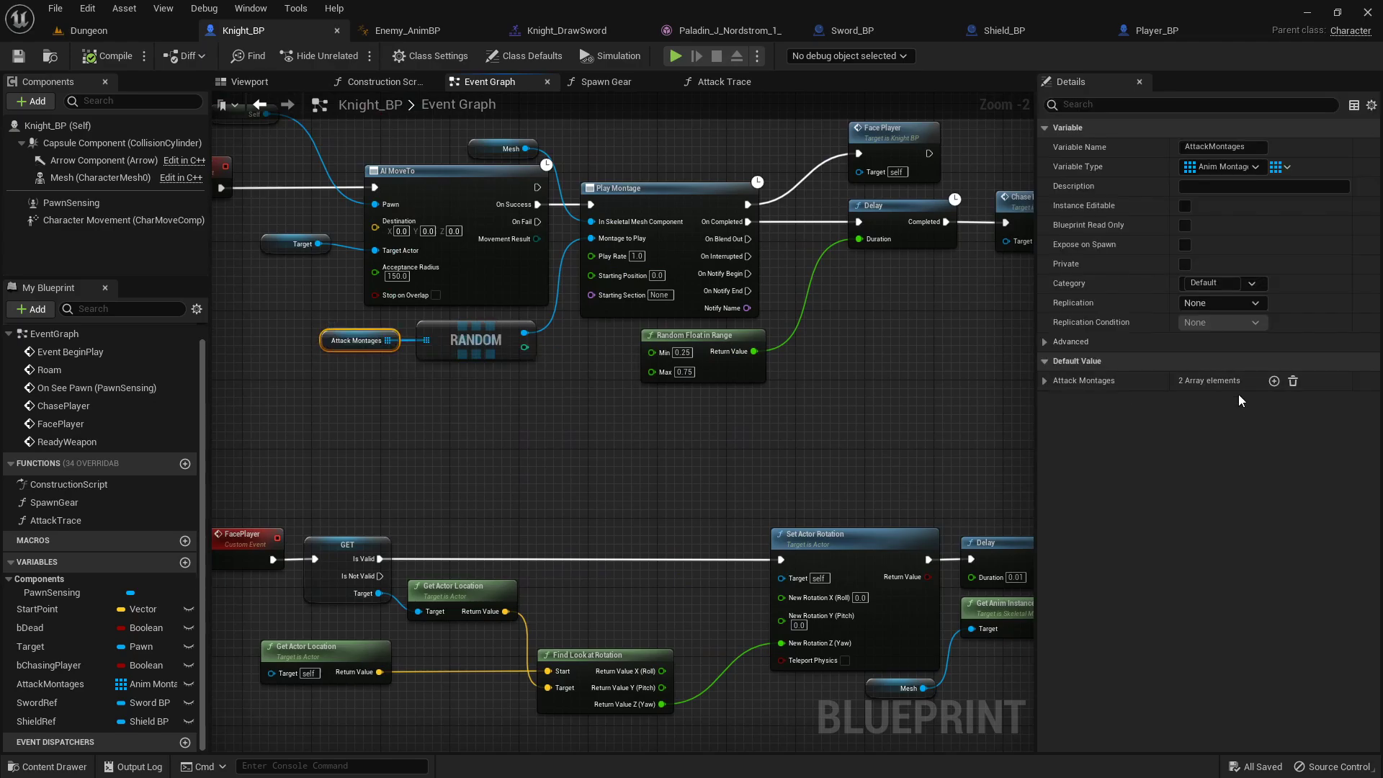
pyautogui.click(1044, 380)
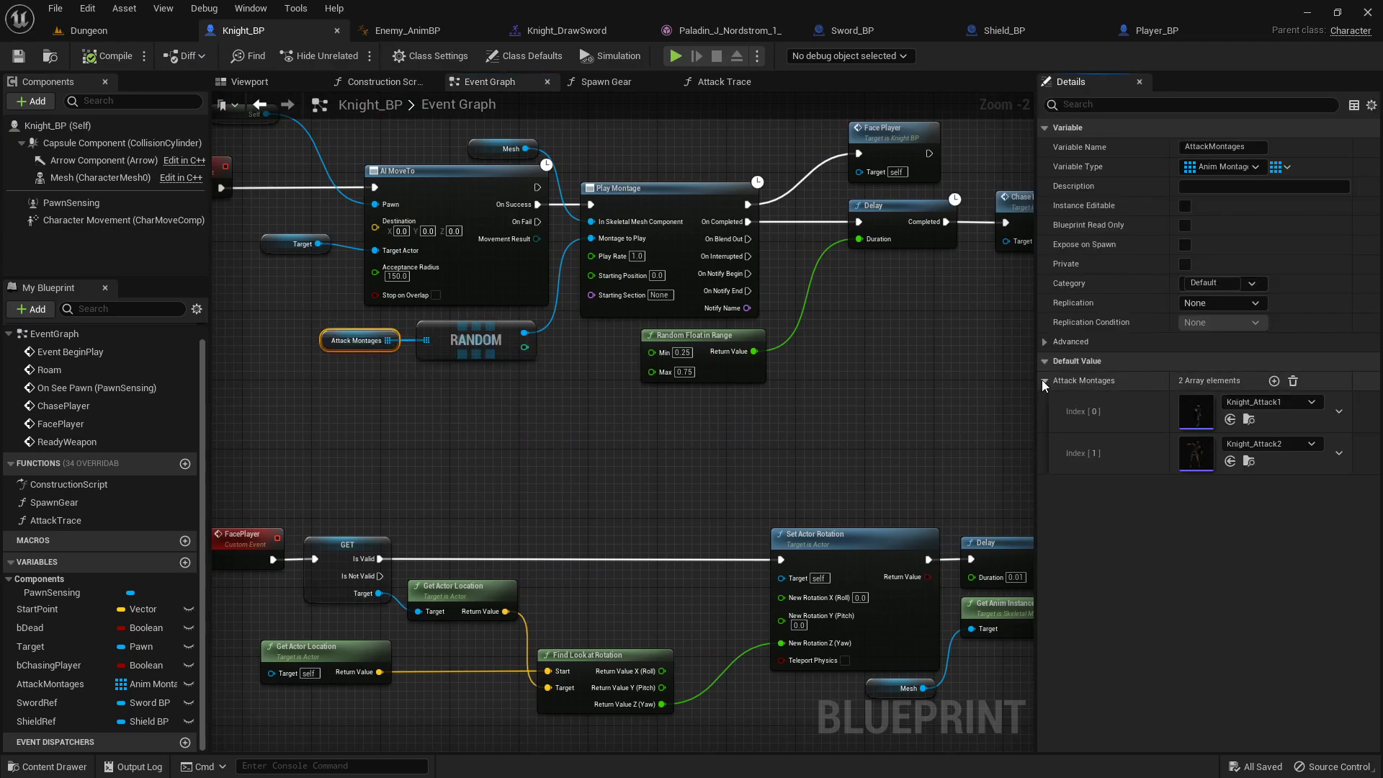
pyautogui.doubleClick(1195, 408)
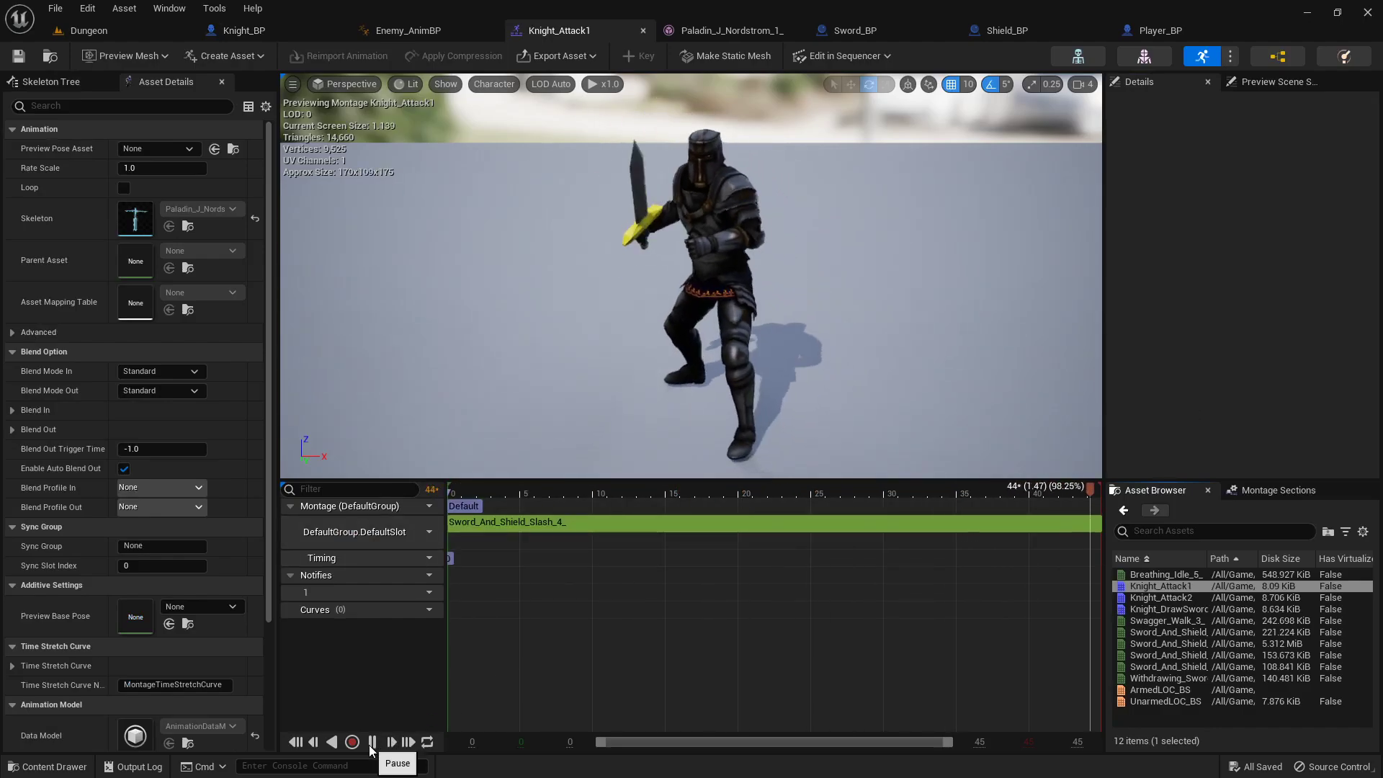
# - Pause the Knight_Attack1 preview and add a Montage Notify at about 0.62 s, where the sword swings forward
pyautogui.click(373, 742)
pyautogui.moveTo(519, 491); pyautogui.dragTo(719, 501)
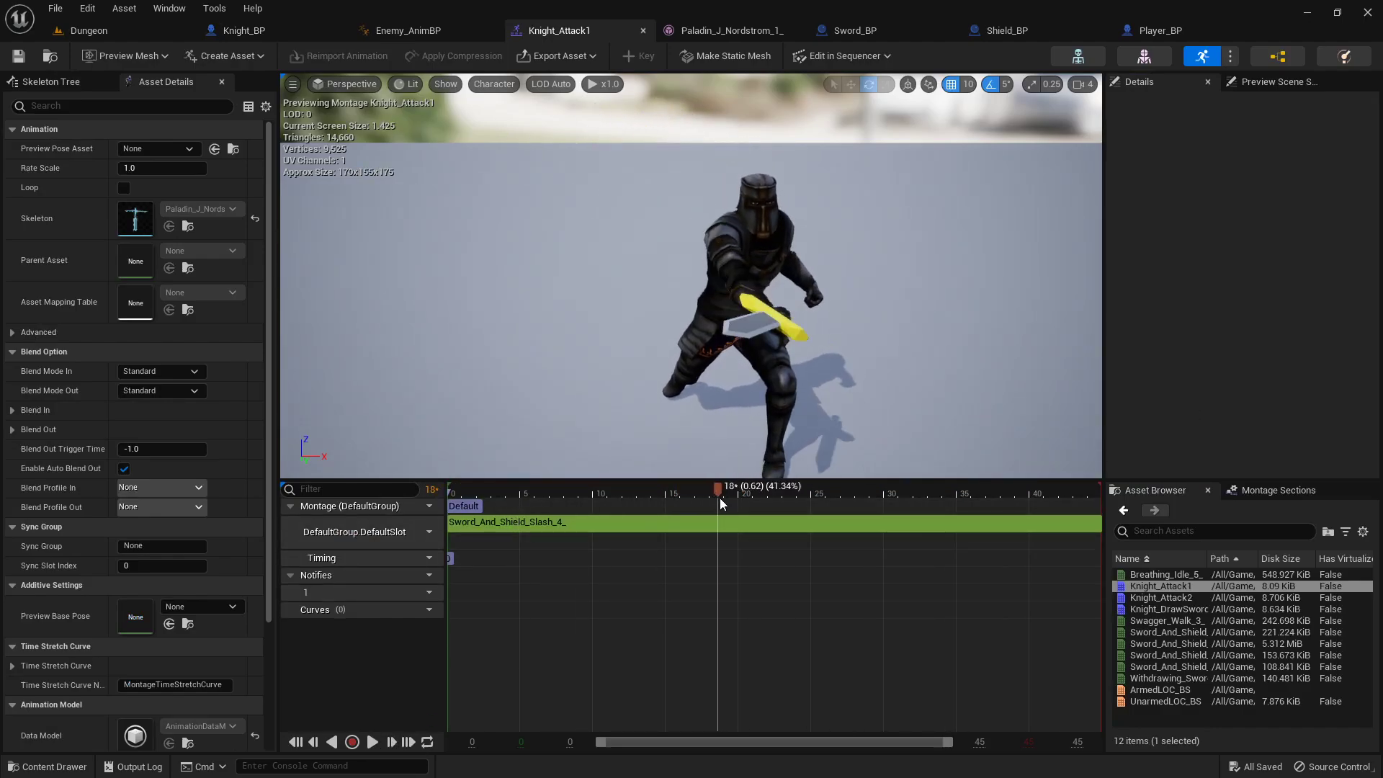
pyautogui.rightClick(719, 593)
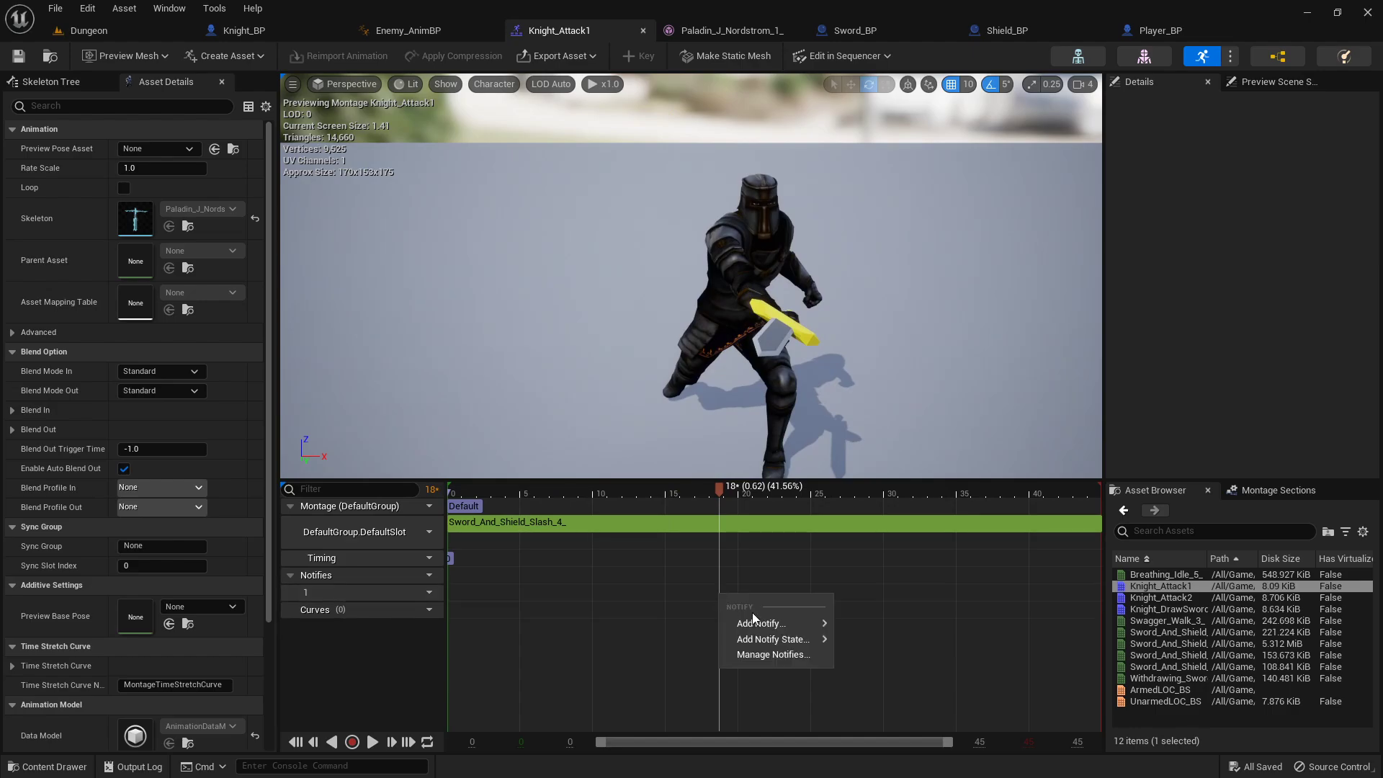
pyautogui.moveTo(763, 623)
pyautogui.click(897, 640)
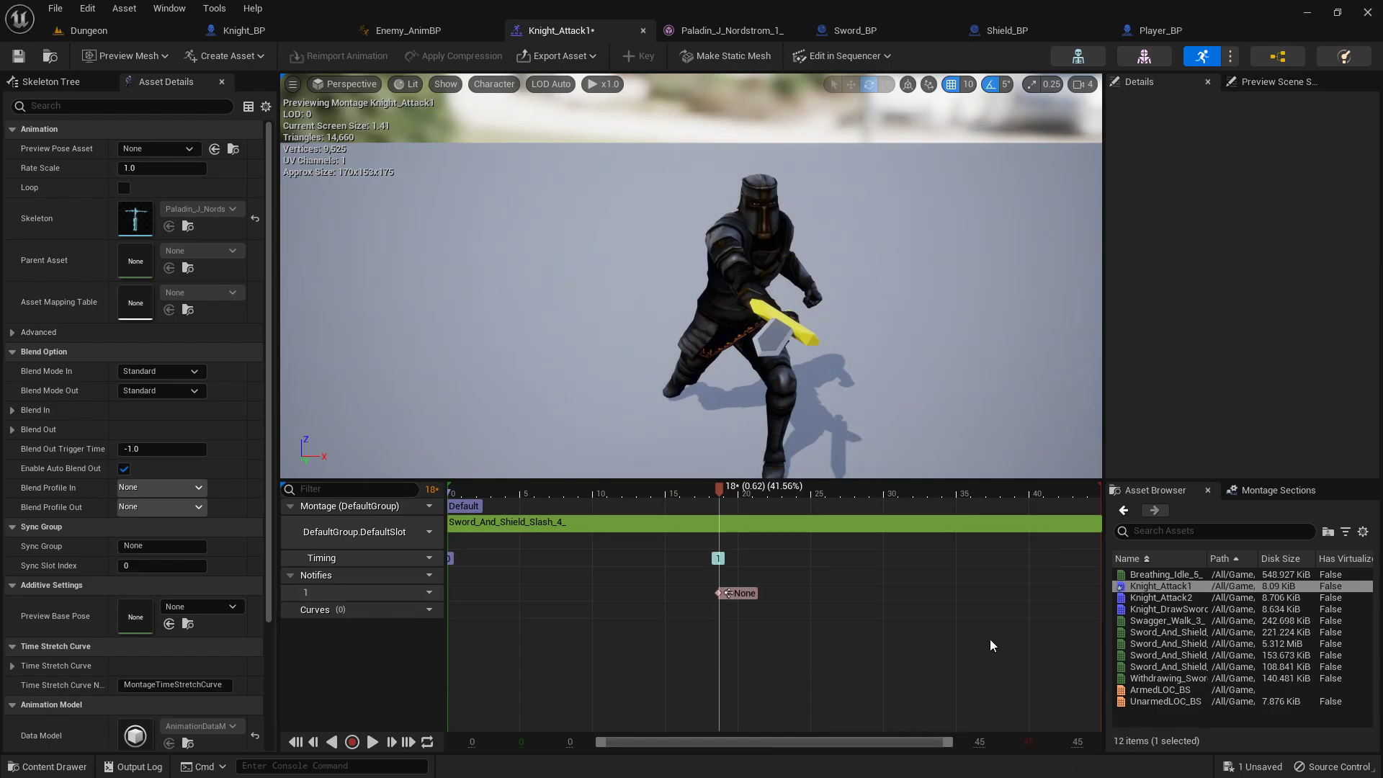
# - Open the Knight_Attack2 montage and add a Montage Notify at about 0.81 s, during the sword swing
pyautogui.doubleClick(1179, 598)
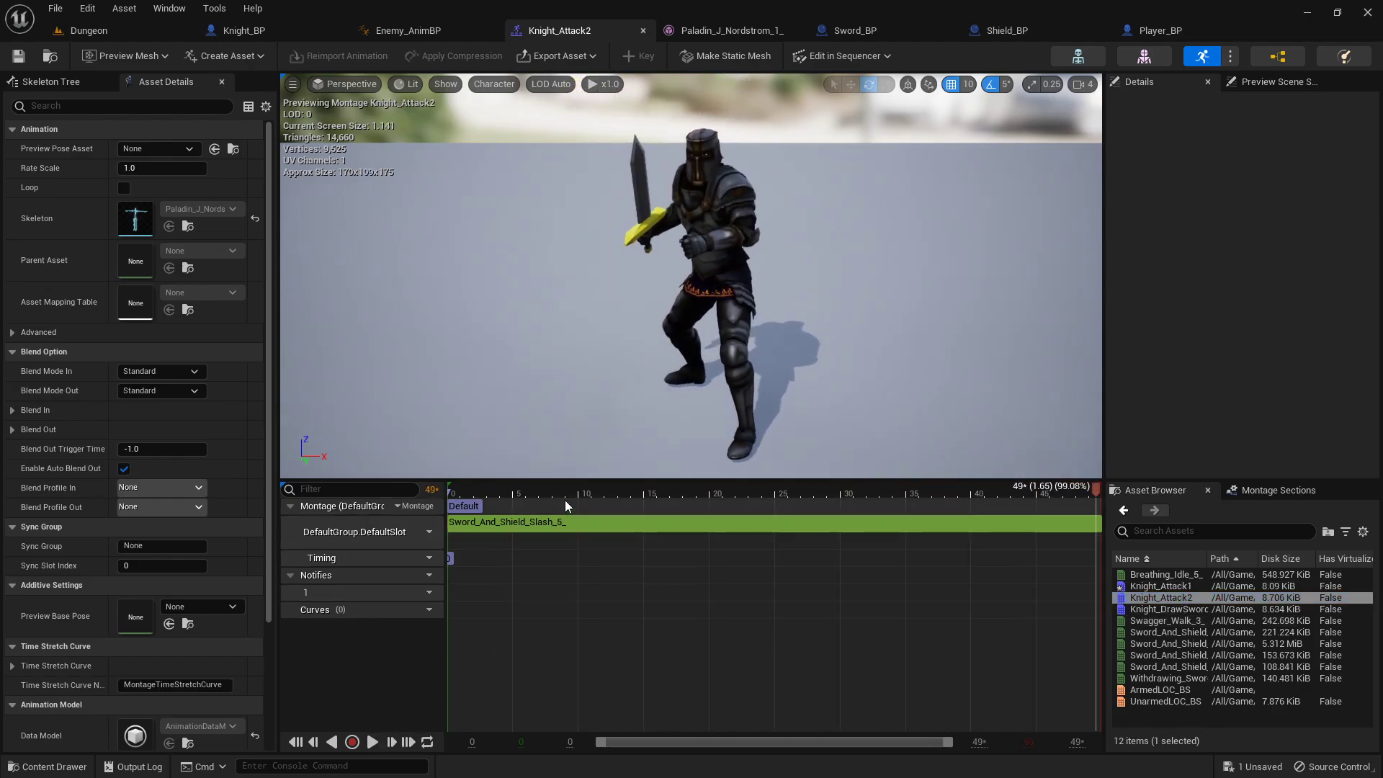
pyautogui.moveTo(564, 500); pyautogui.dragTo(765, 503)
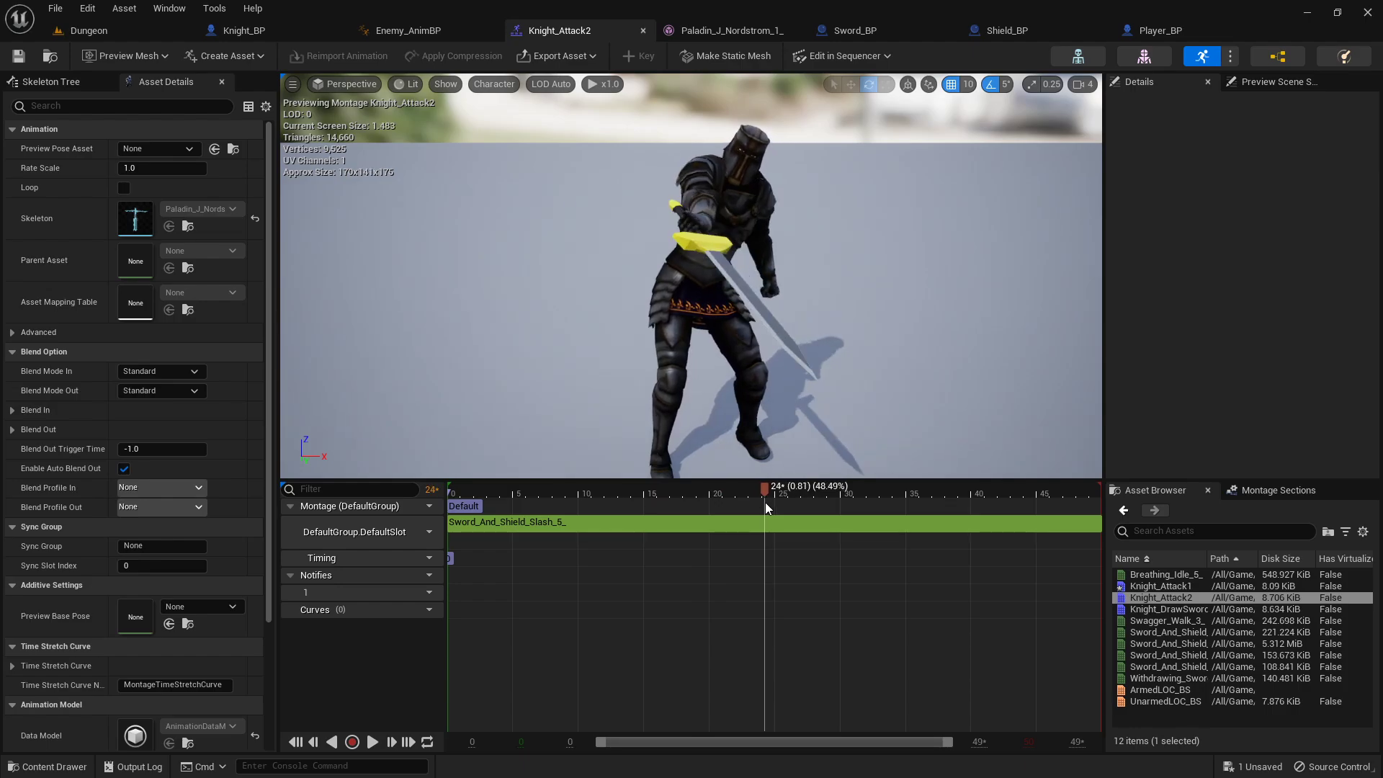
pyautogui.rightClick(768, 598)
pyautogui.moveTo(810, 622)
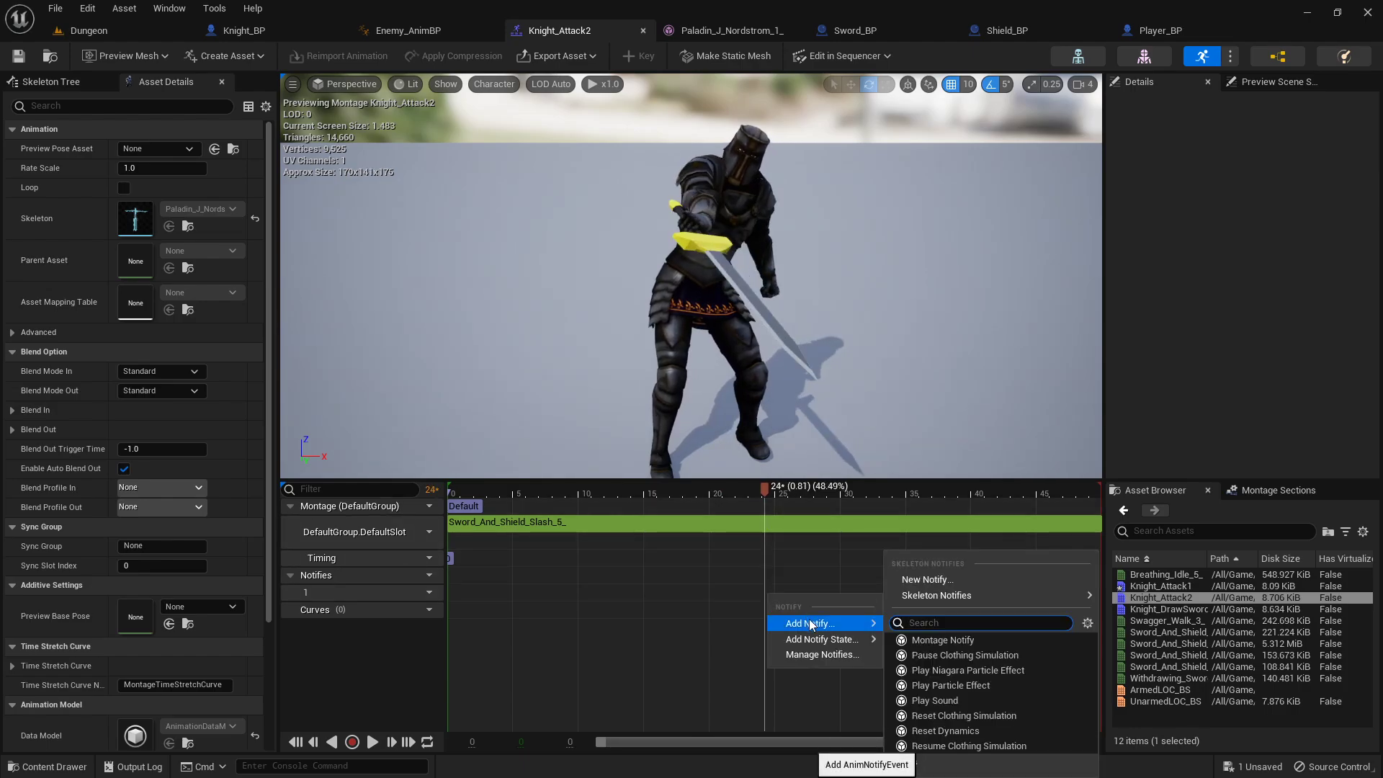
pyautogui.click(983, 640)
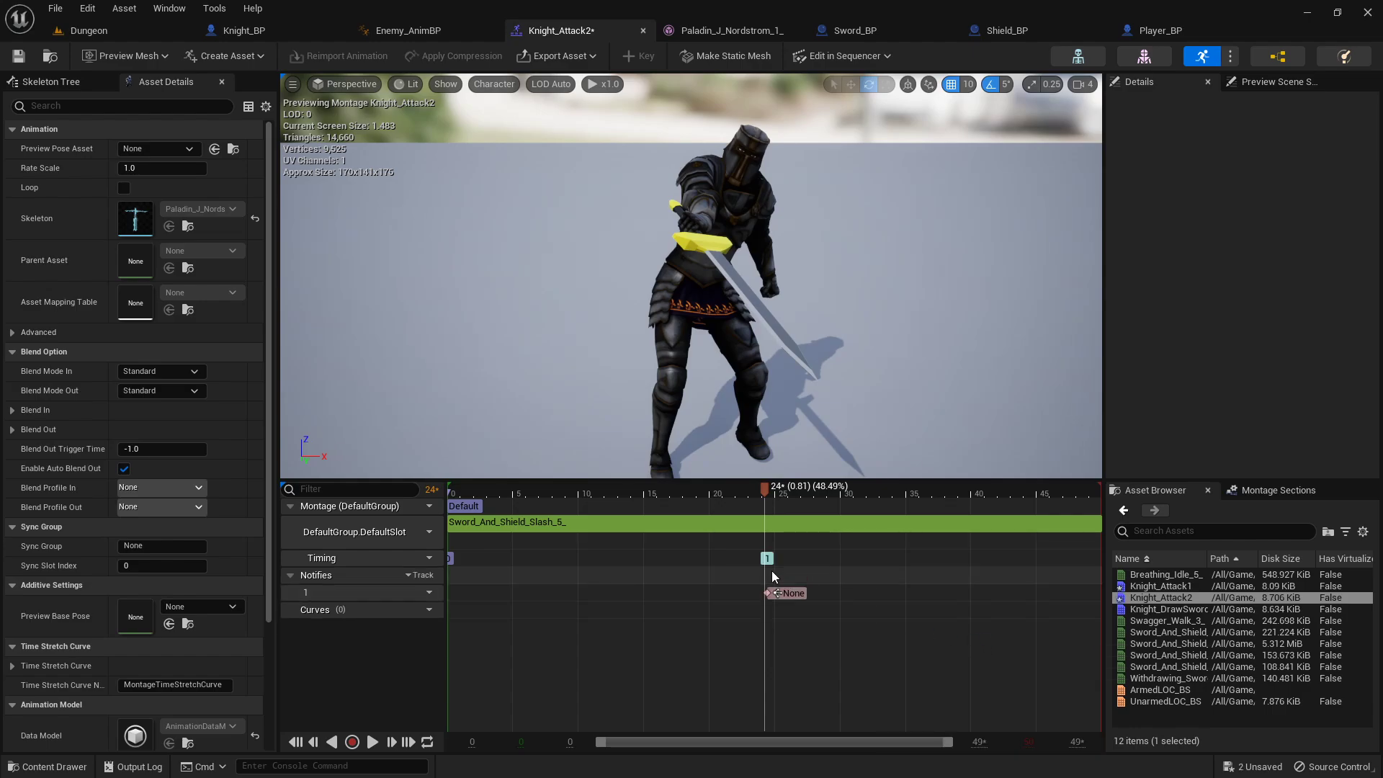
pyautogui.click(790, 597)
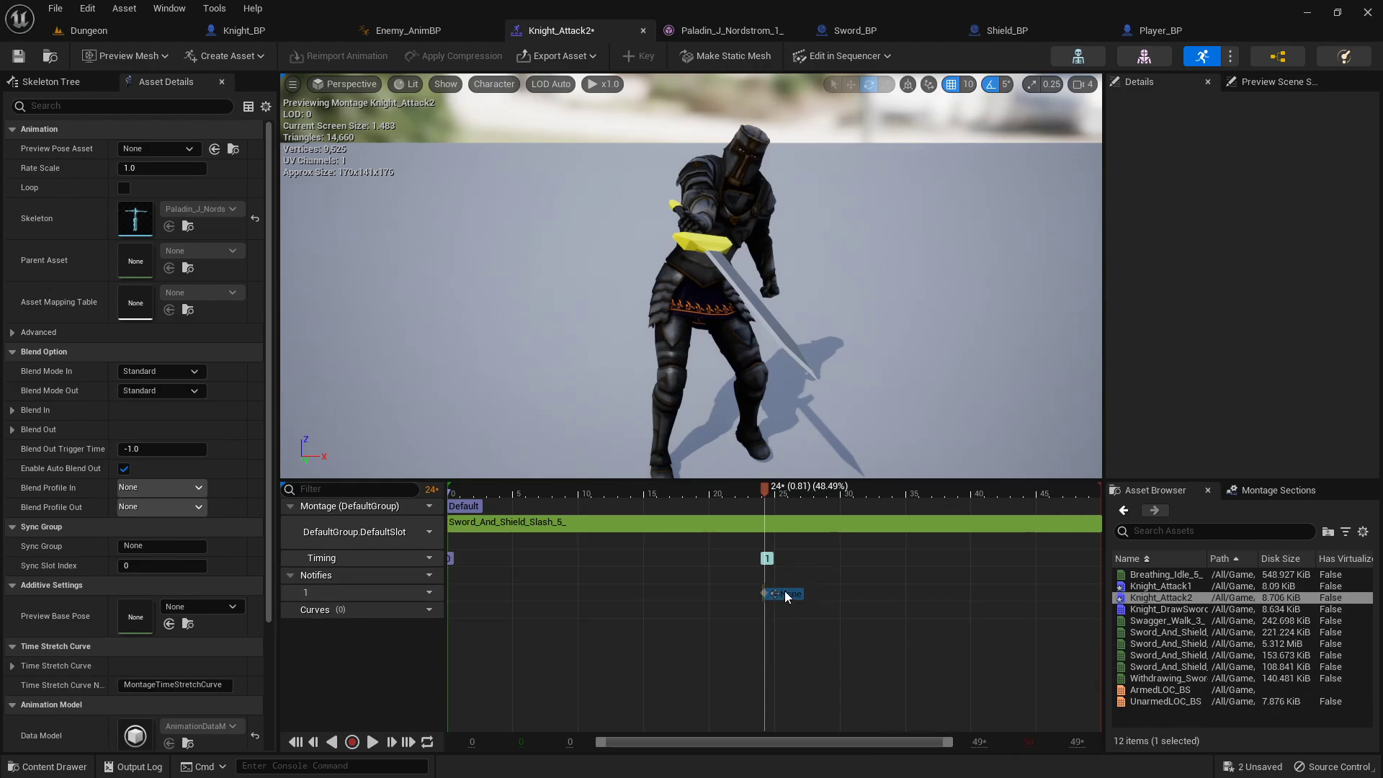
pyautogui.click(784, 592)
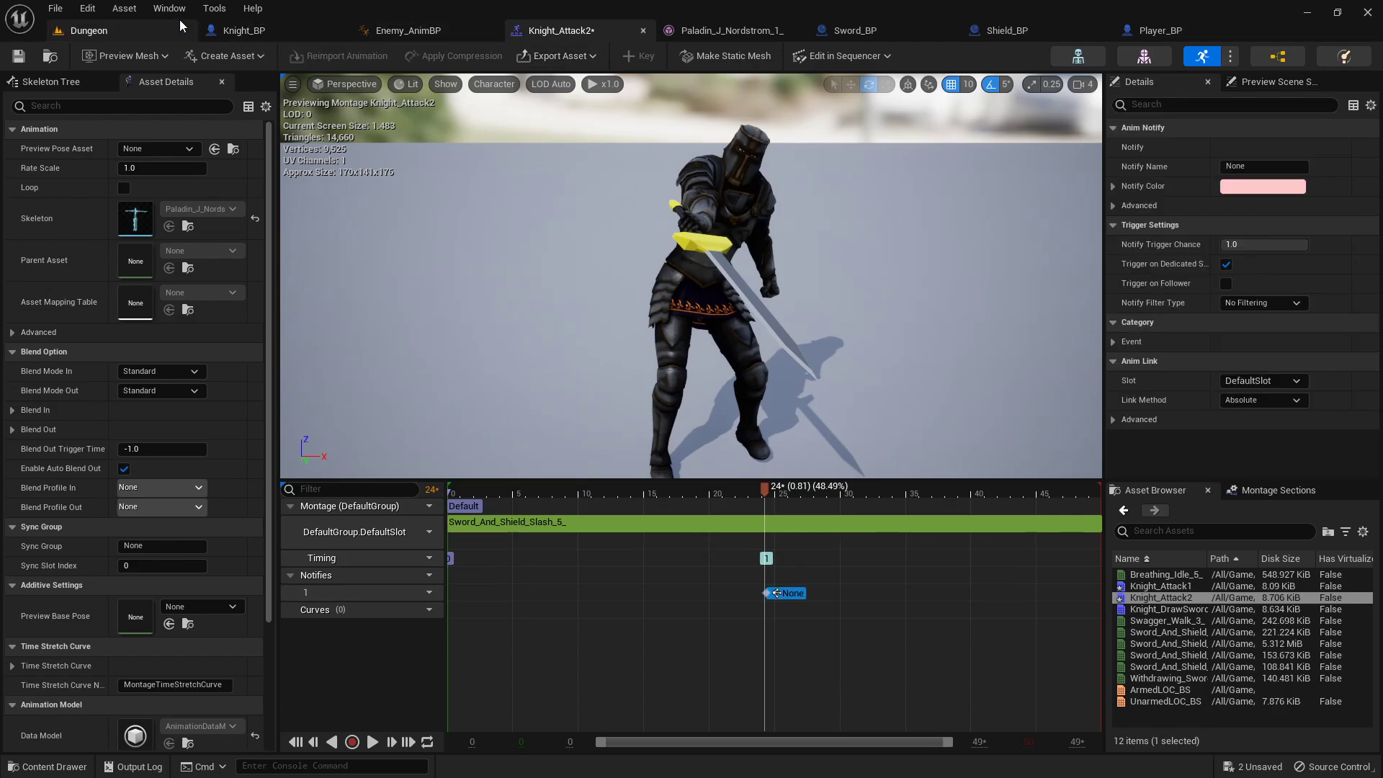
# - In Knight_BP's Event Graph, call AttackTrace from the attack Play Montage node's On Notify Begin output
pyautogui.click(292, 30)
pyautogui.scroll(-7, 871, 300)
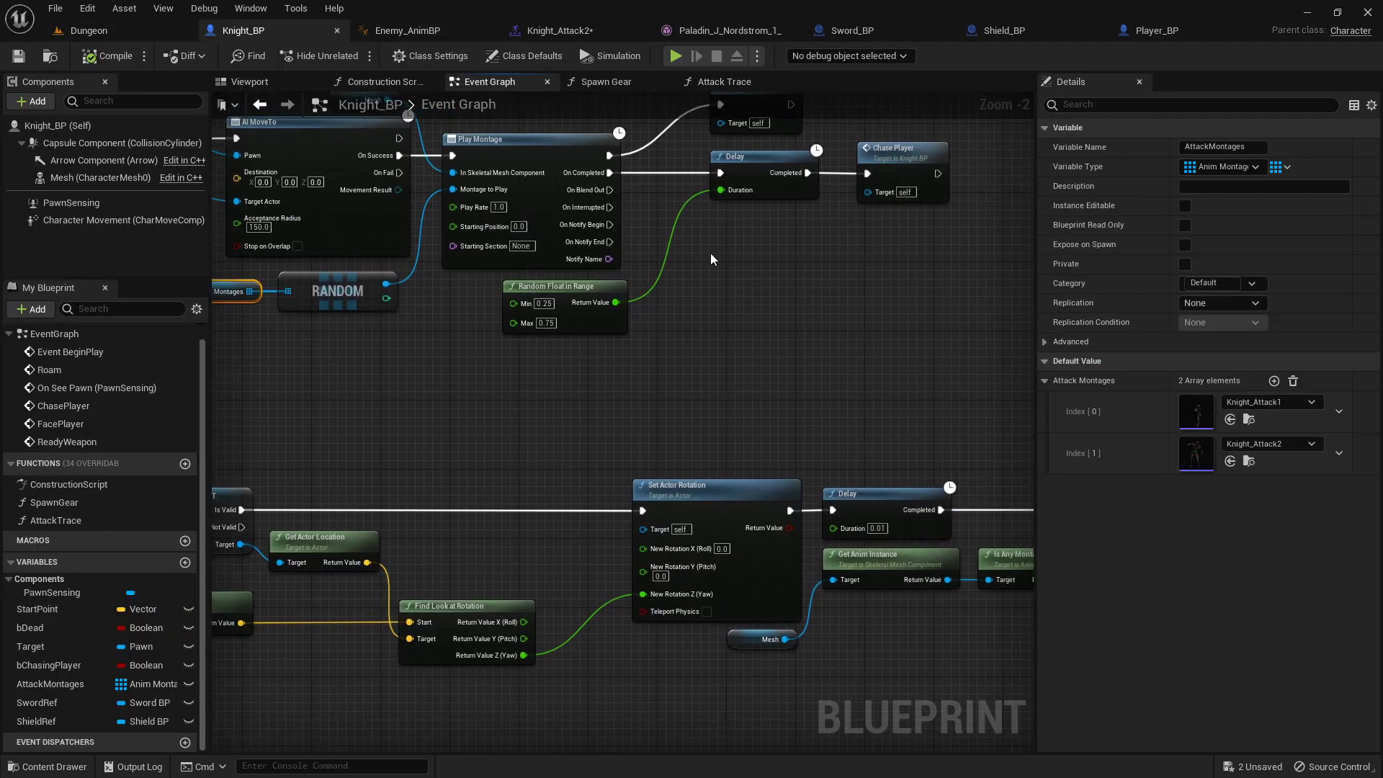
pyautogui.moveTo(843, 288); pyautogui.dragTo(757, 232, button='right')
pyautogui.scroll(7, 592, 284)
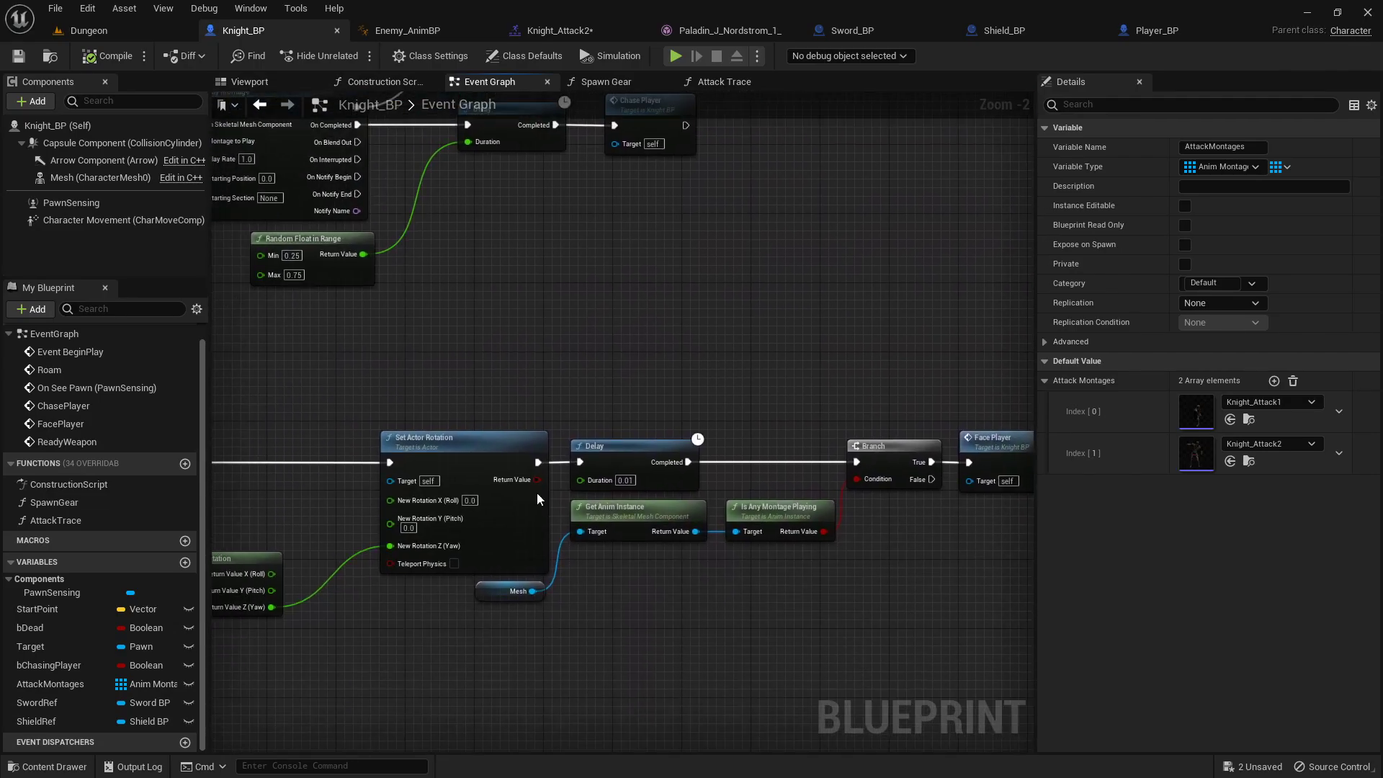
pyautogui.moveTo(340, 192); pyautogui.dragTo(589, 335, button='right')
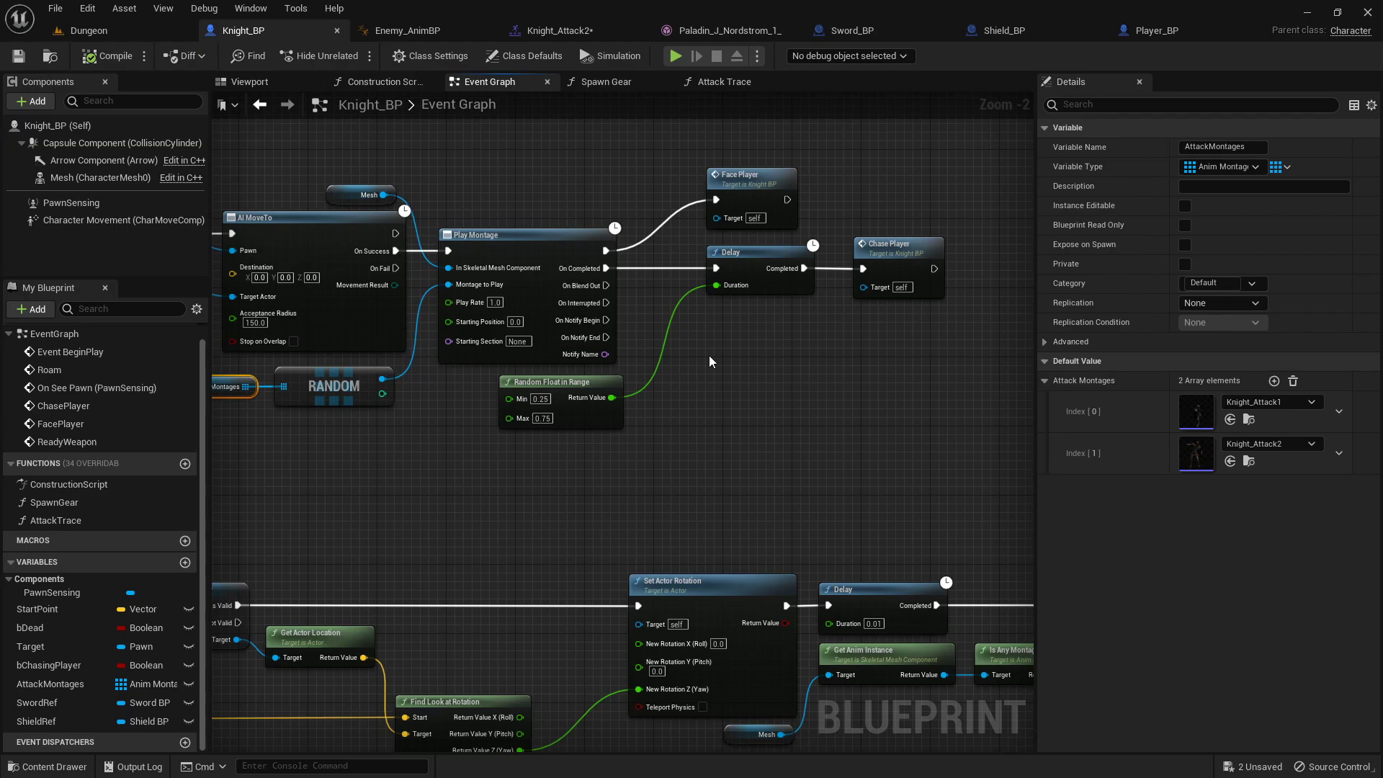
pyautogui.scroll(2, 695, 296)
pyautogui.moveTo(54, 517)
pyautogui.mouseDown()
pyautogui.moveTo(396, 406)
pyautogui.moveTo(573, 328)
pyautogui.mouseUp()
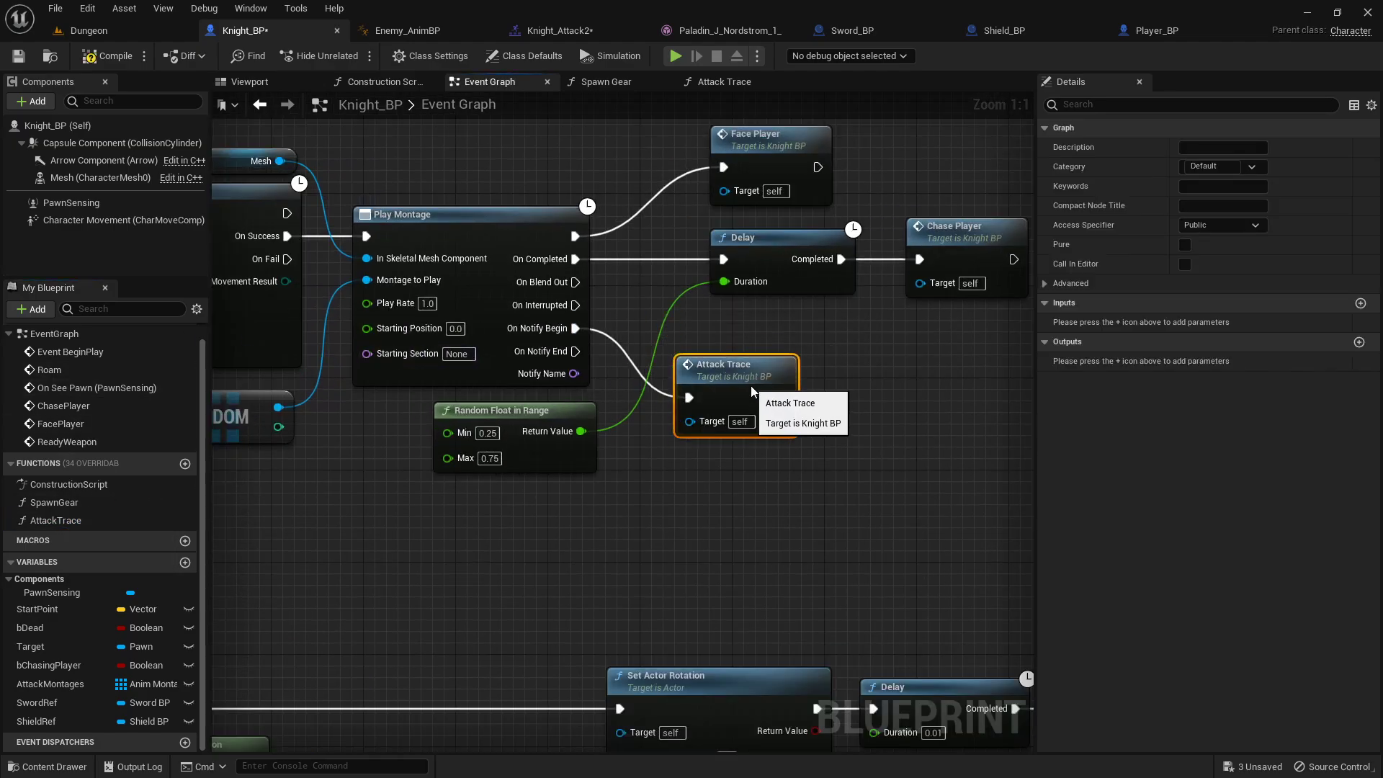
pyautogui.moveTo(752, 387); pyautogui.dragTo(786, 398)
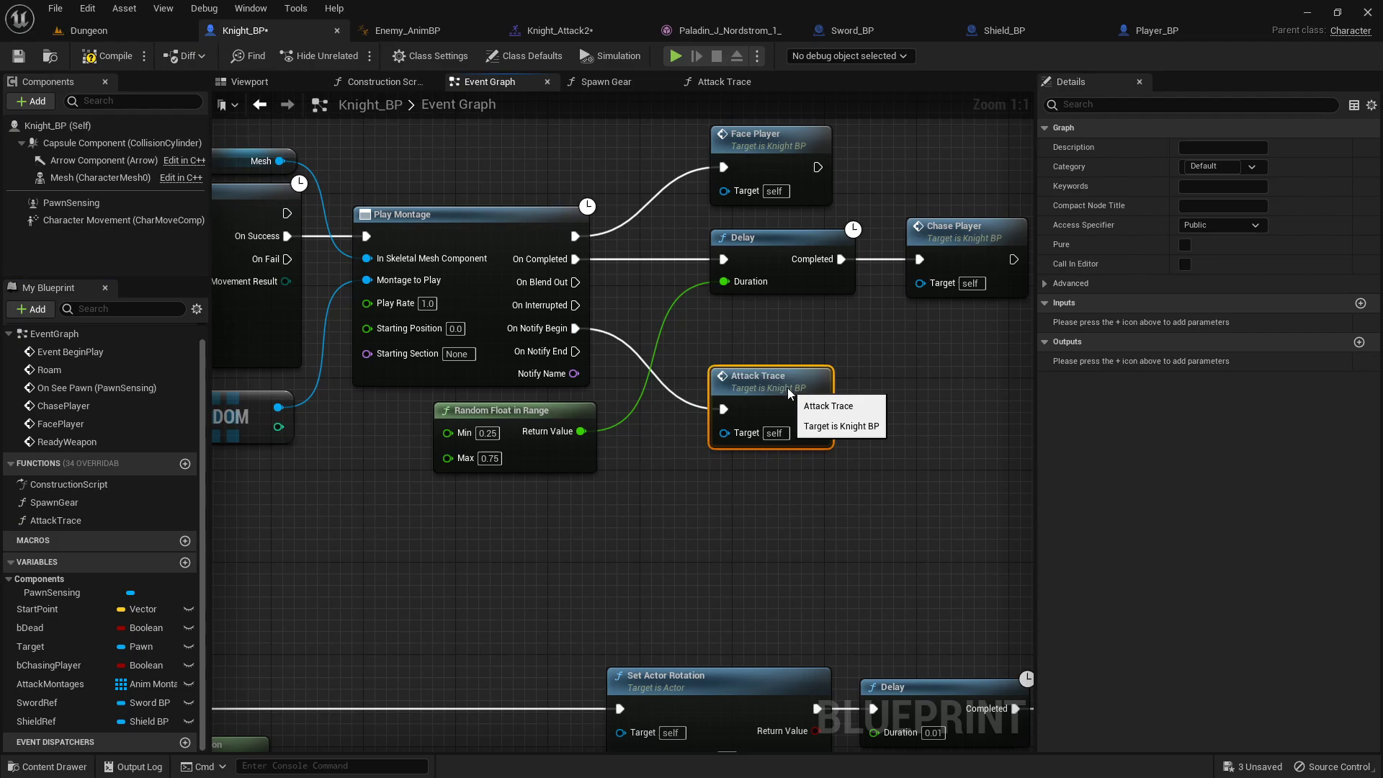
# - Return to the Dungeon level and save all modified assets, including both attack montages and Knight_BP
pyautogui.click(122, 25)
pyautogui.click(155, 552)
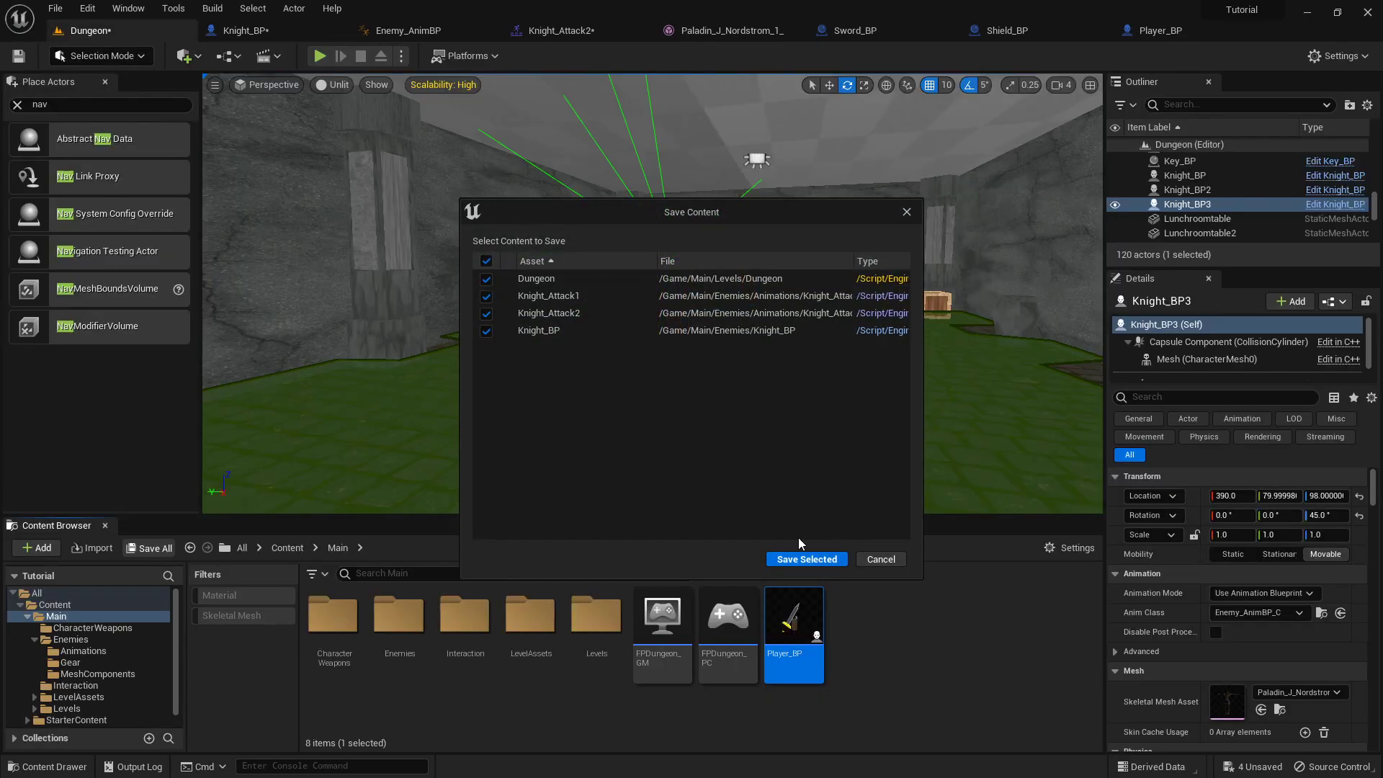
pyautogui.click(806, 559)
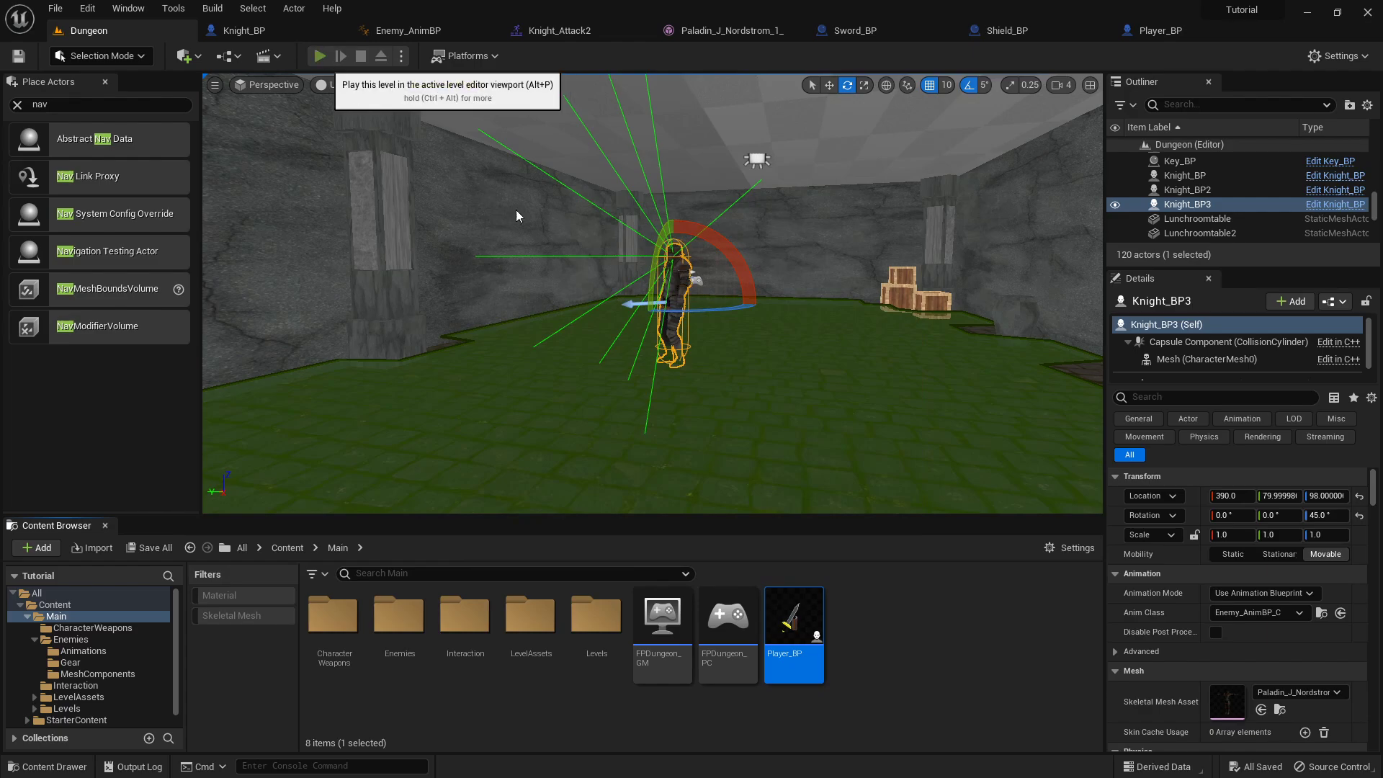
# - Play the Dungeon level and approach a knight to check the sphere trace during its attacks, then stop the session
pyautogui.click(321, 57)
pyautogui.press('w')
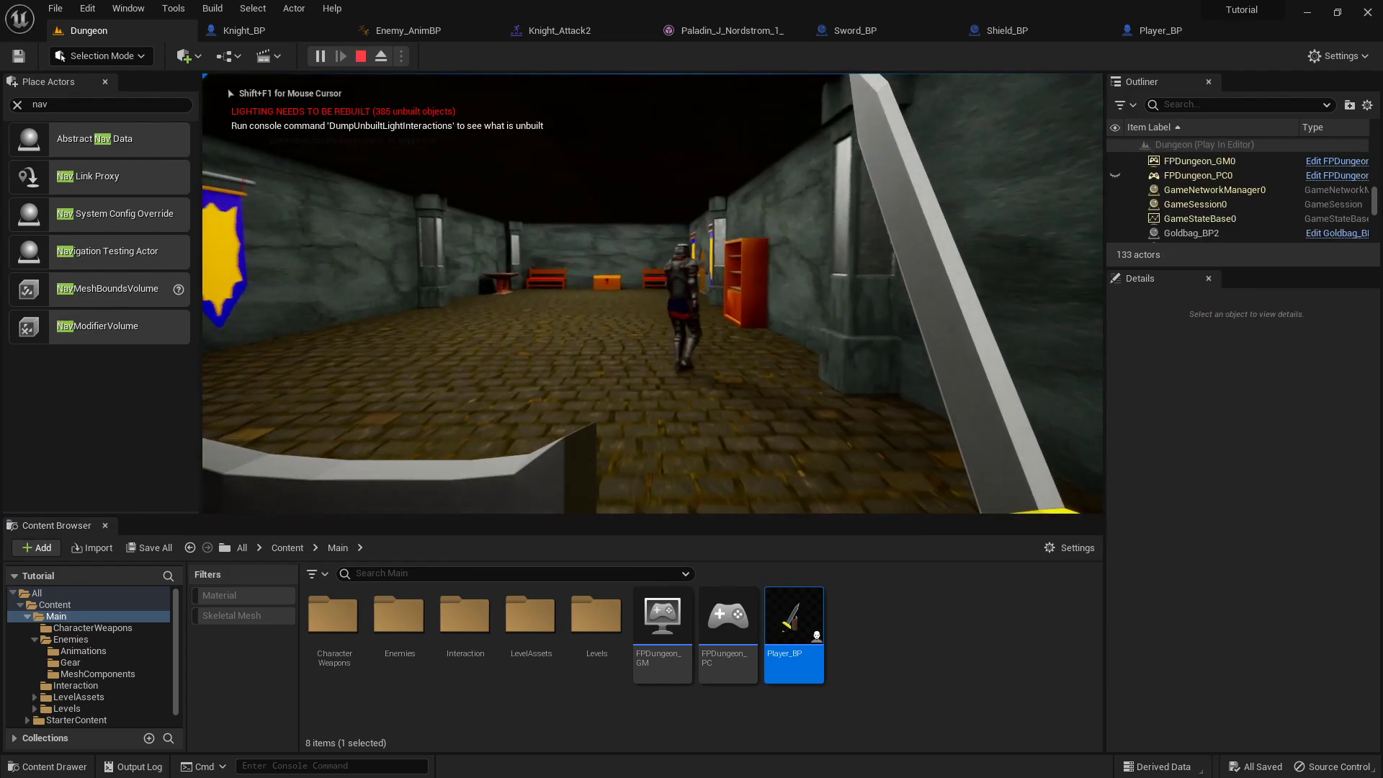
pyautogui.press('w')
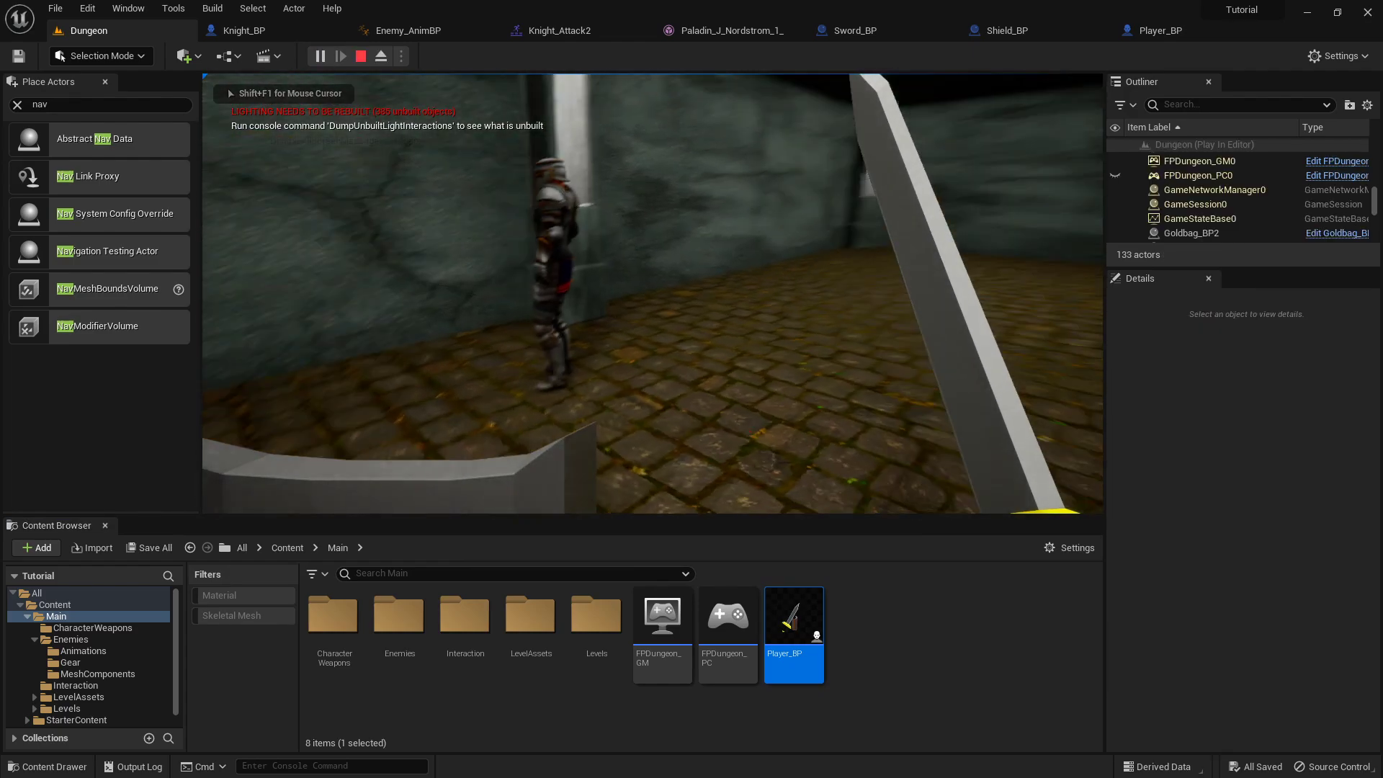
pyautogui.press('w')
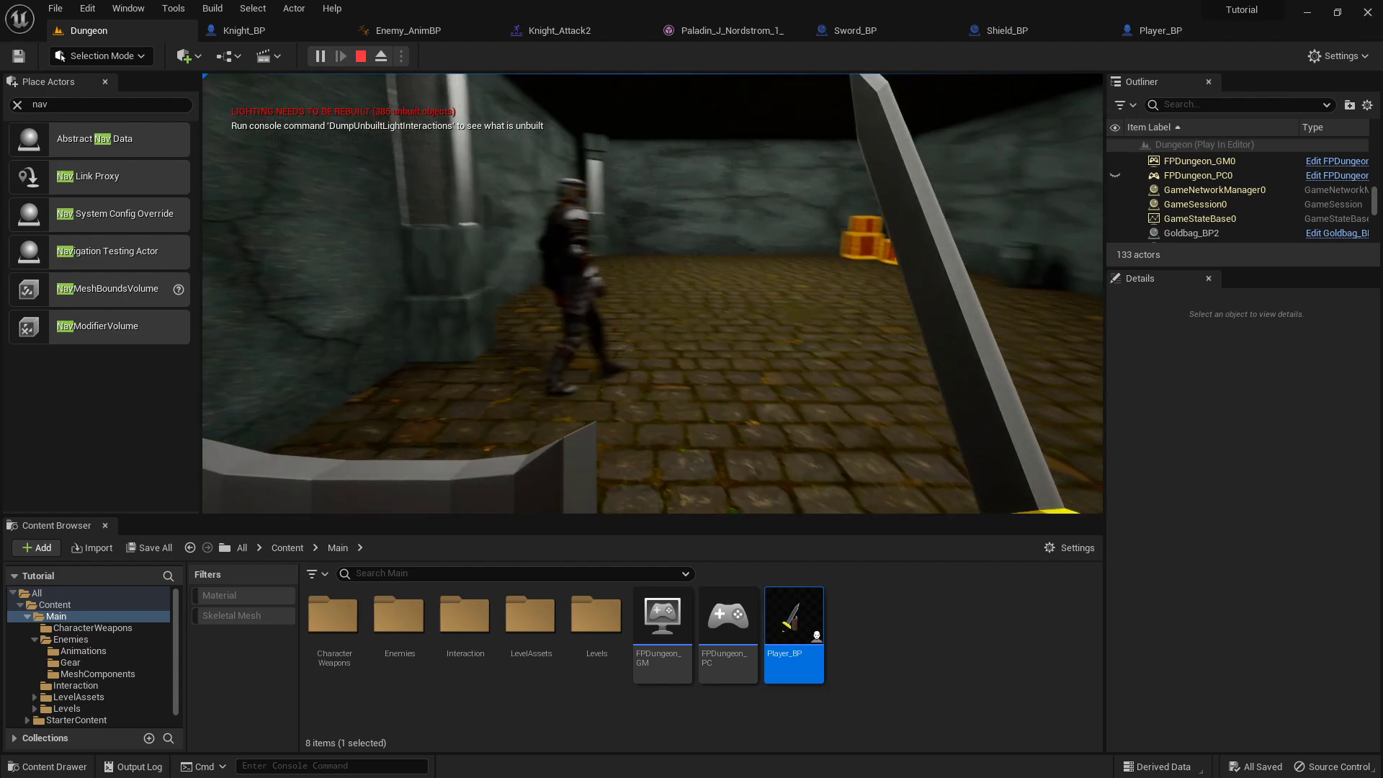
pyautogui.press('s')
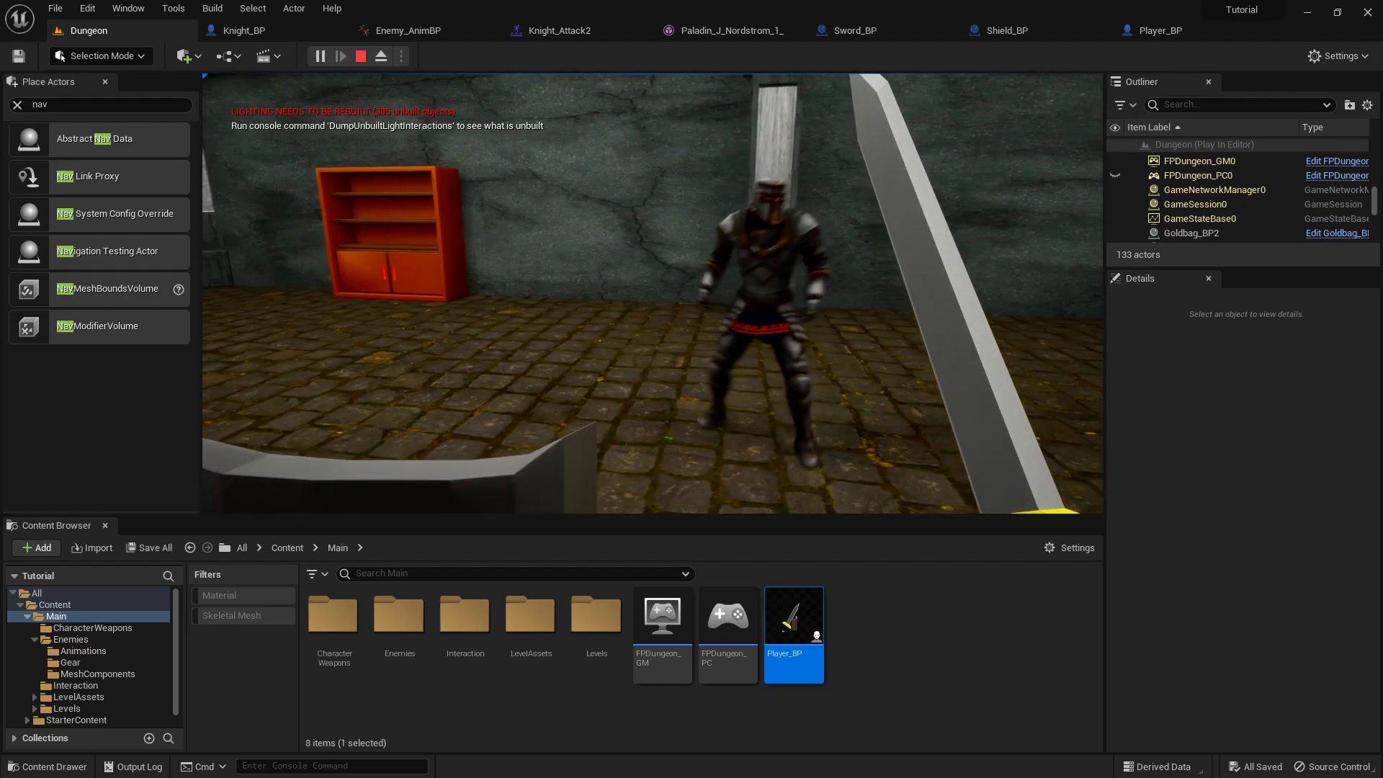
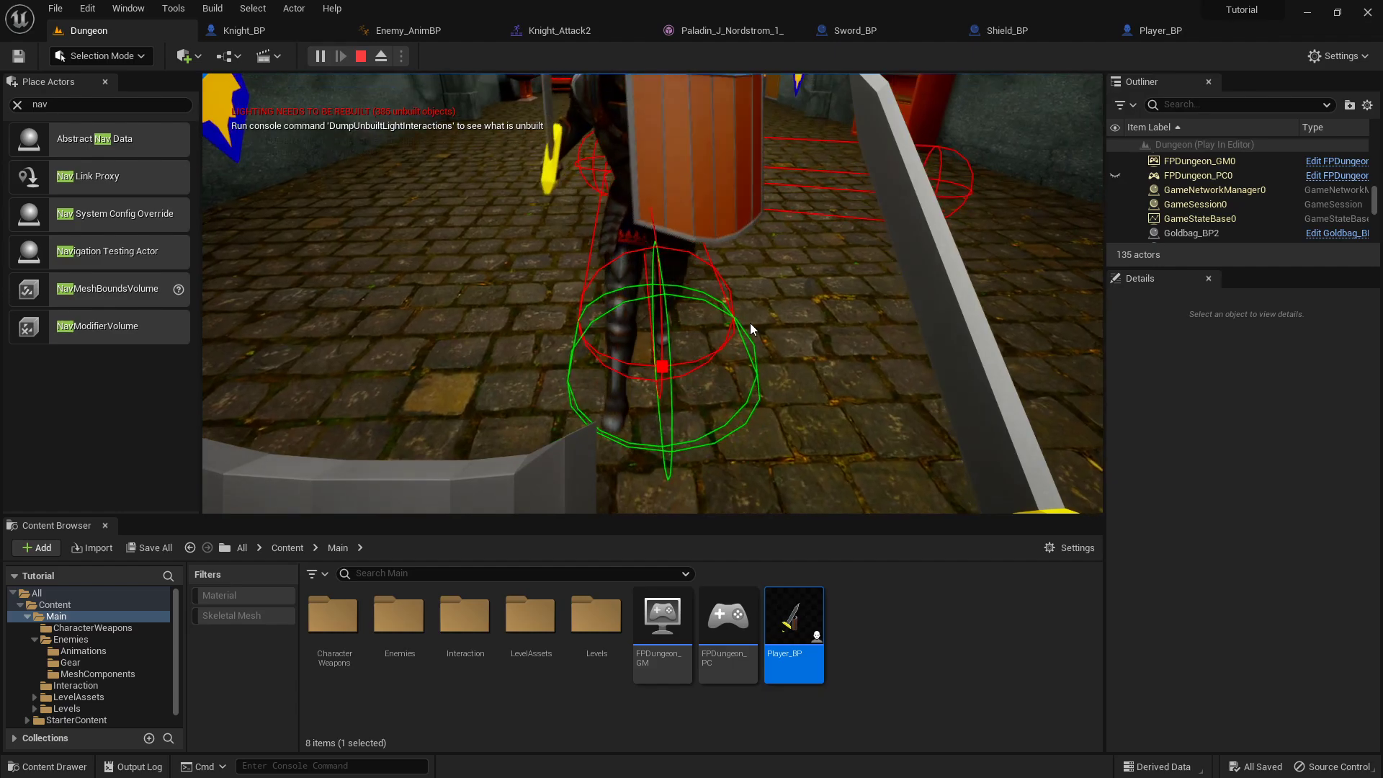
pyautogui.press('Escape')
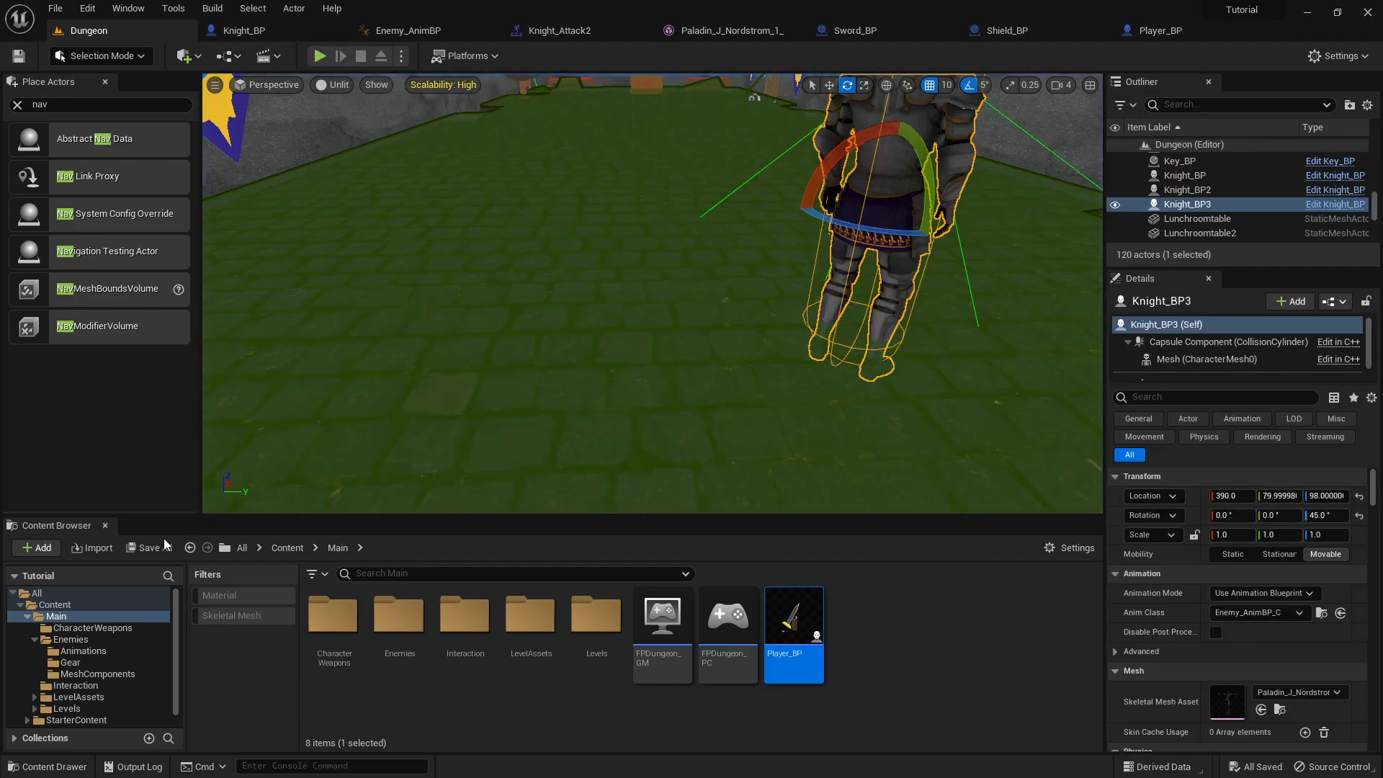
# - In Knight_BP's Attack Trace function, add a Break Hit Result node to the sphere trace's Out Hit
pyautogui.click(265, 29)
pyautogui.click(710, 81)
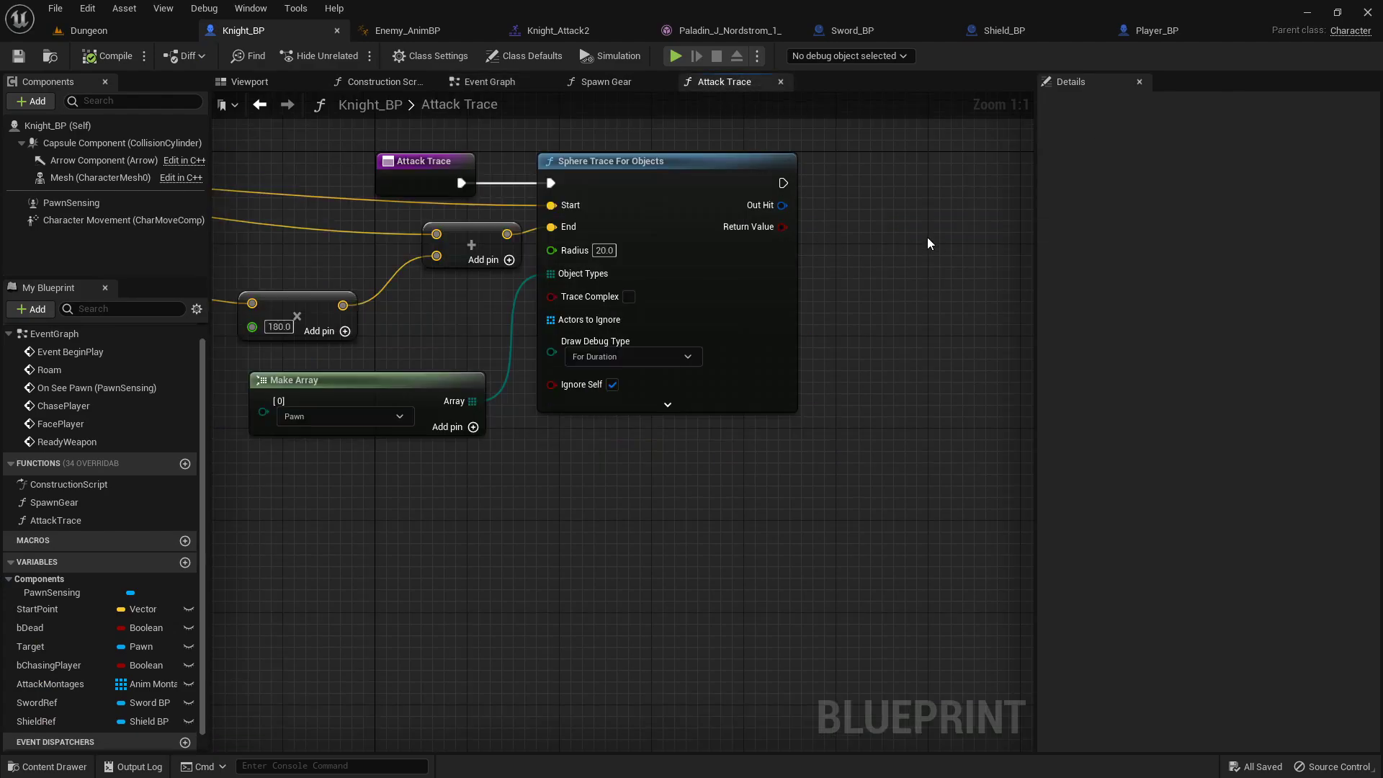
pyautogui.moveTo(762, 235); pyautogui.dragTo(602, 250, button='right')
pyautogui.moveTo(519, 219); pyautogui.dragTo(613, 302)
pyautogui.write('brea')
pyautogui.press('Return')
# - Add a Branch after Sphere Trace For Objects and connect the trace's Return Value to its Condition
pyautogui.press('b')
pyautogui.click(611, 185)
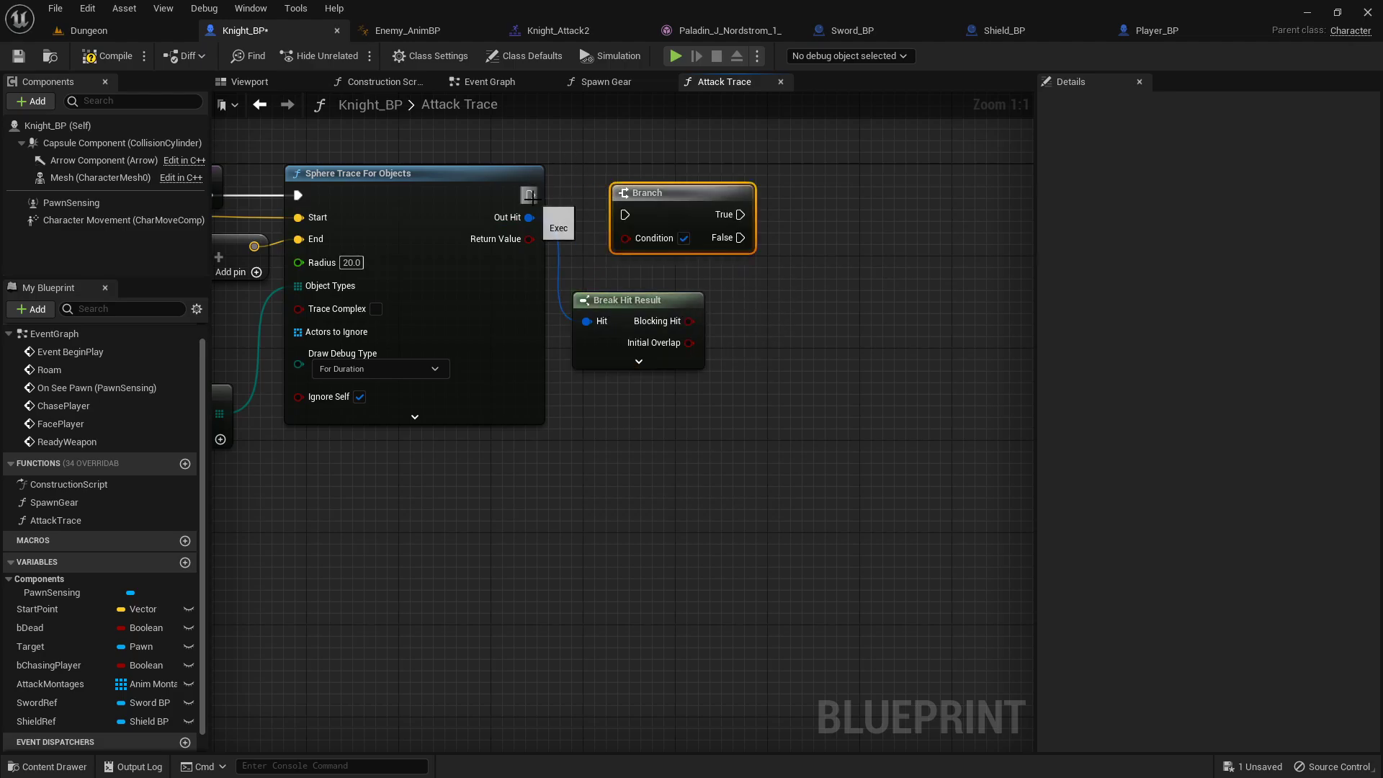
pyautogui.moveTo(530, 195); pyautogui.dragTo(627, 214)
pyautogui.moveTo(664, 202); pyautogui.dragTo(629, 187)
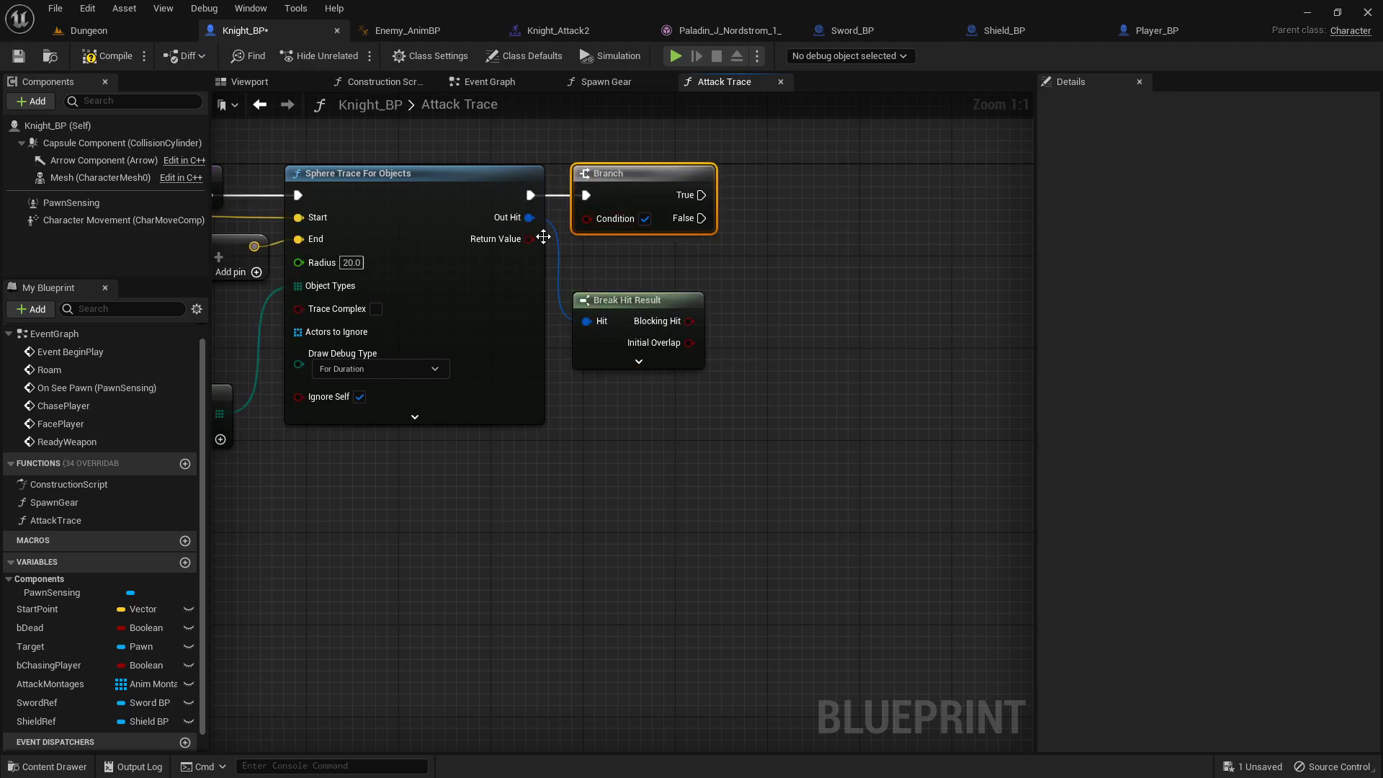
pyautogui.moveTo(529, 239); pyautogui.dragTo(586, 218)
# - Expand Break Hit Result and add an Is Valid check on its Hit Actor, executed from the Branch's True output
pyautogui.click(638, 361)
pyautogui.moveTo(633, 298); pyautogui.dragTo(634, 252)
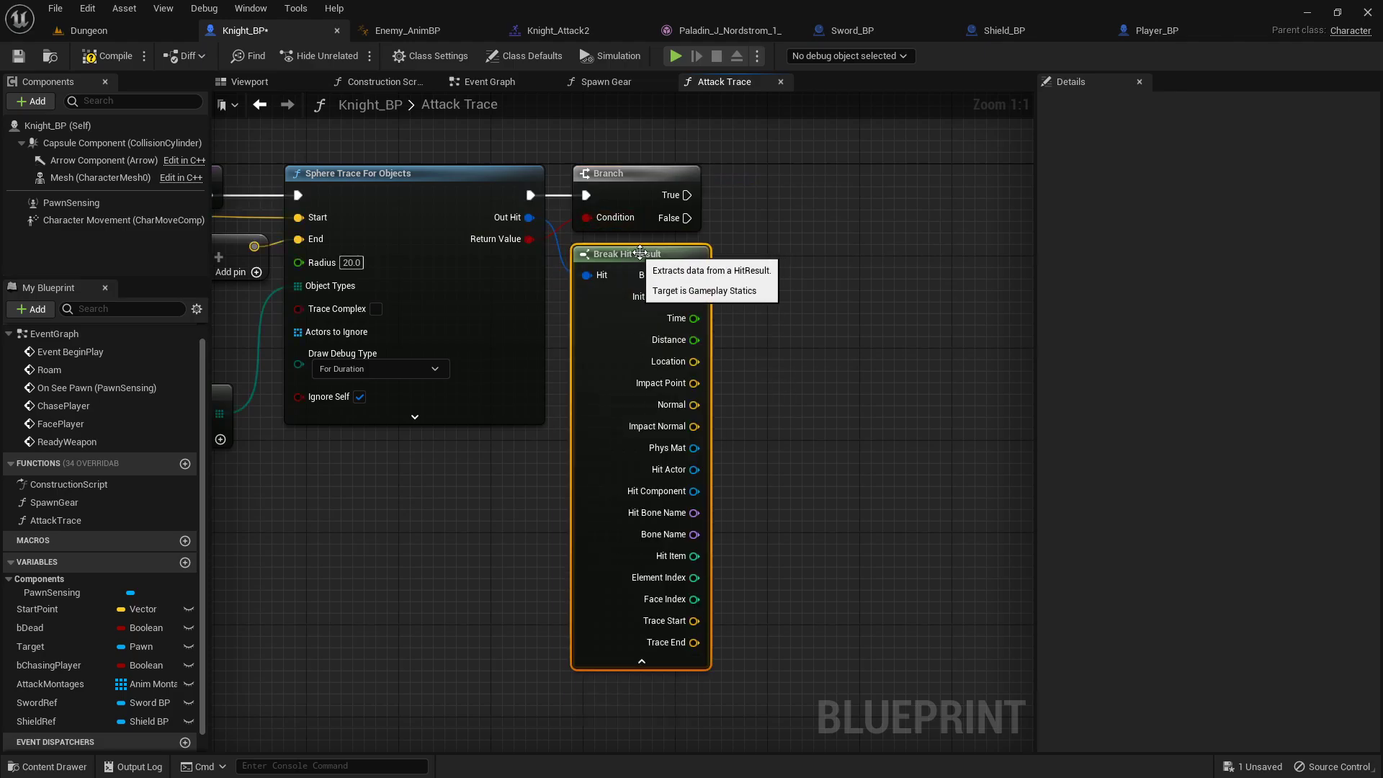
pyautogui.moveTo(755, 239); pyautogui.dragTo(665, 231, button='right')
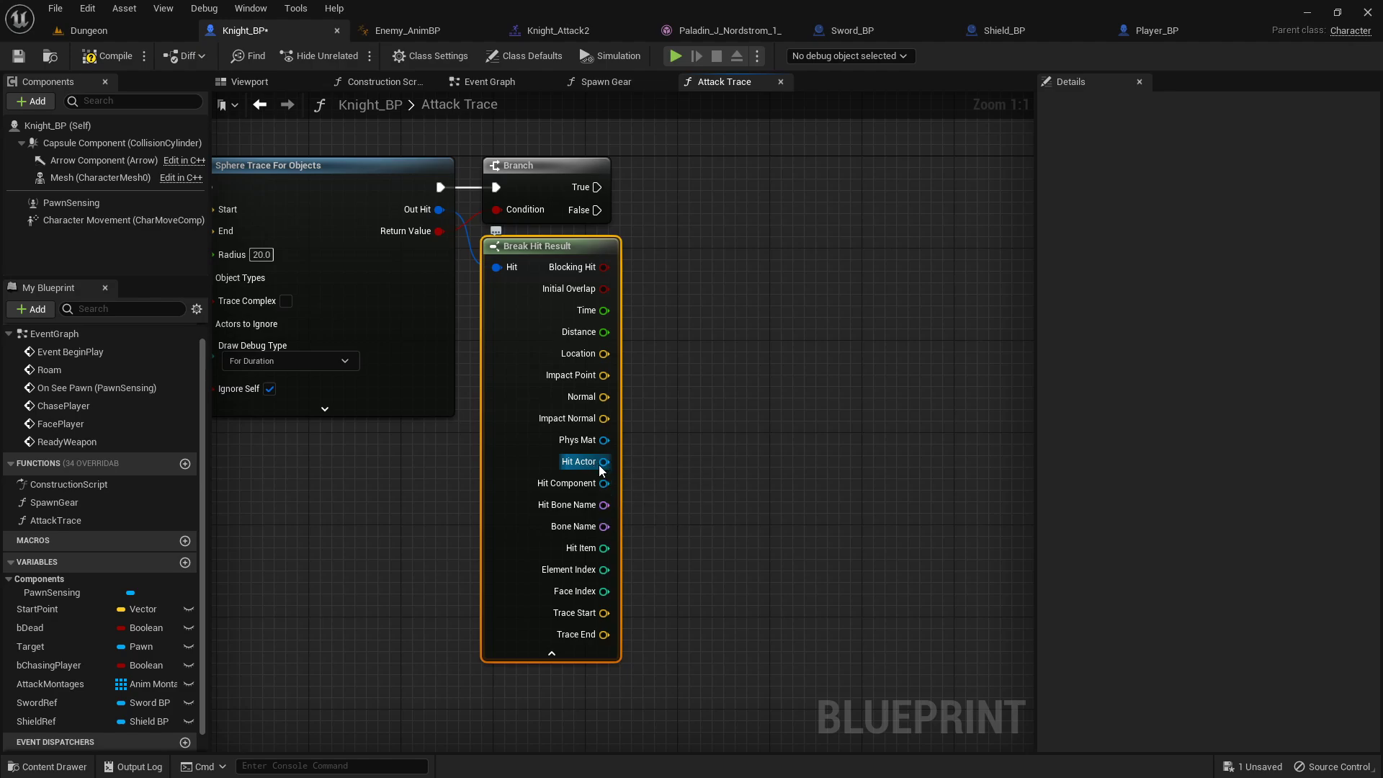
pyautogui.moveTo(602, 463); pyautogui.dragTo(658, 389)
pyautogui.write('is valid')
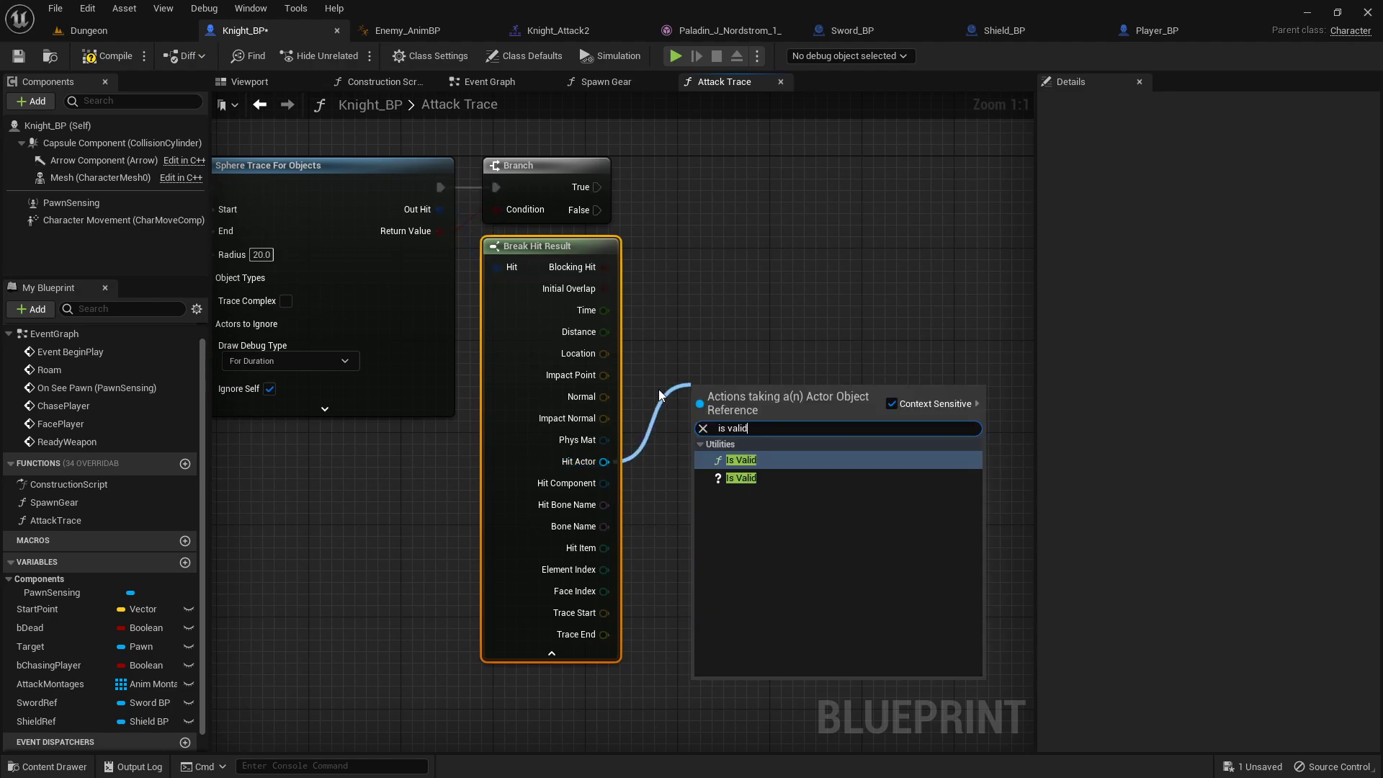
pyautogui.click(761, 480)
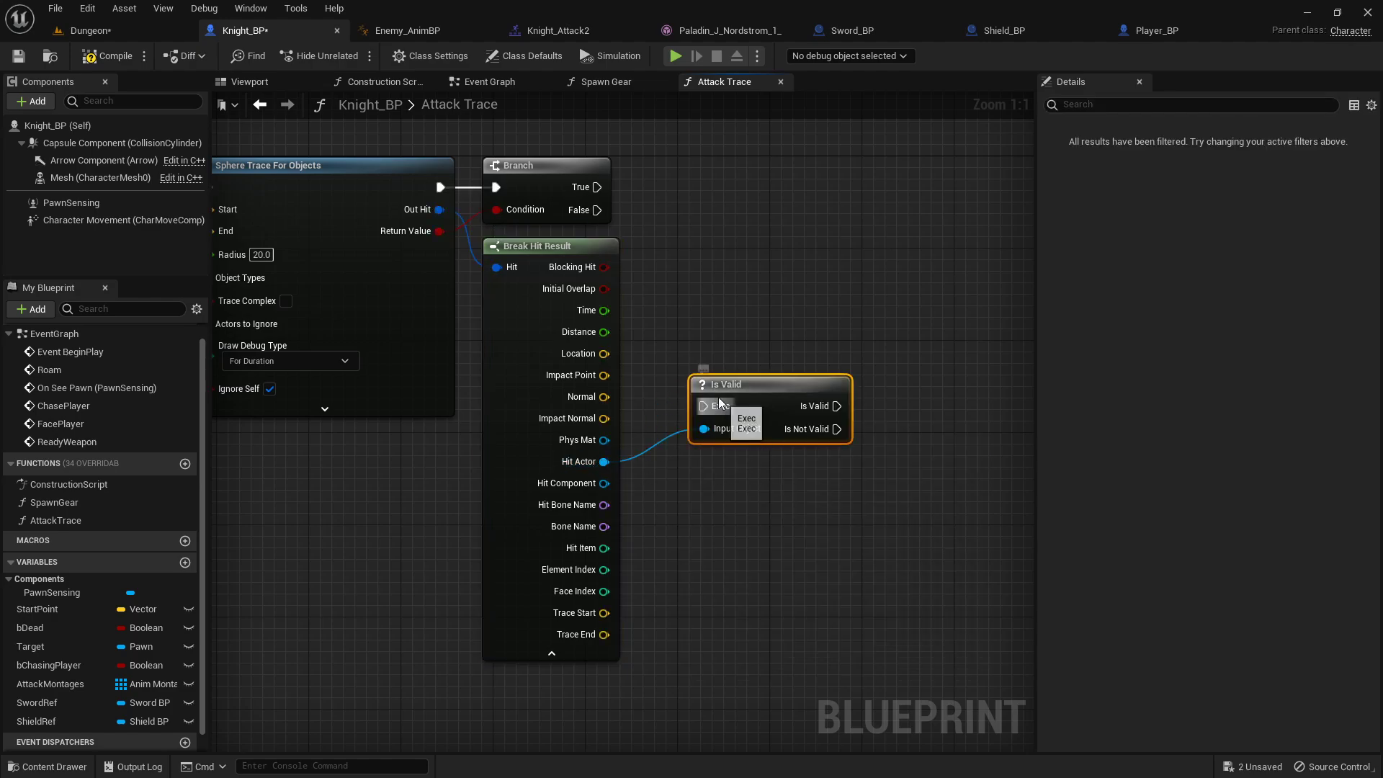
pyautogui.moveTo(597, 188); pyautogui.dragTo(739, 165)
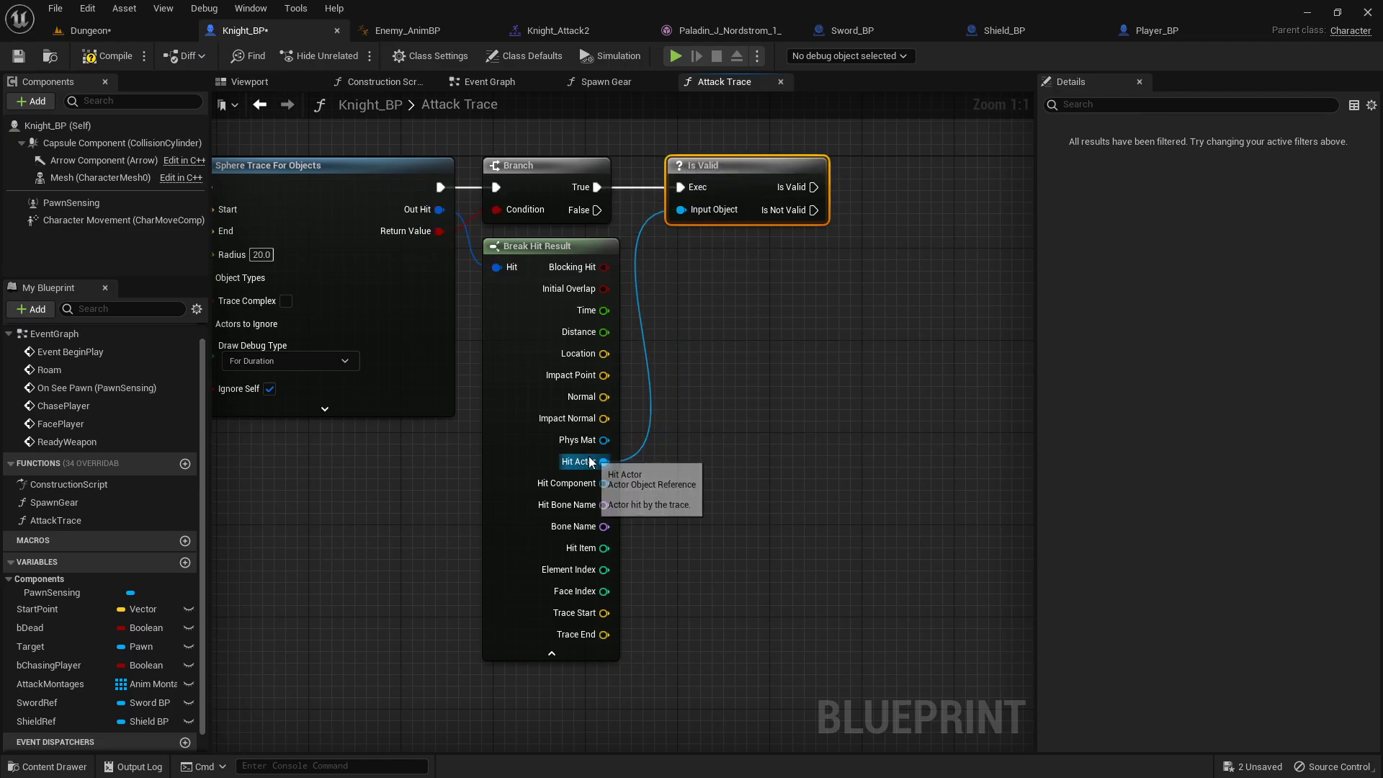
# - Add an Apply Damage node with Hit Actor as the Damaged Actor and run it from the Is Valid output
pyautogui.moveTo(603, 462); pyautogui.dragTo(787, 405)
pyautogui.write('apply damage')
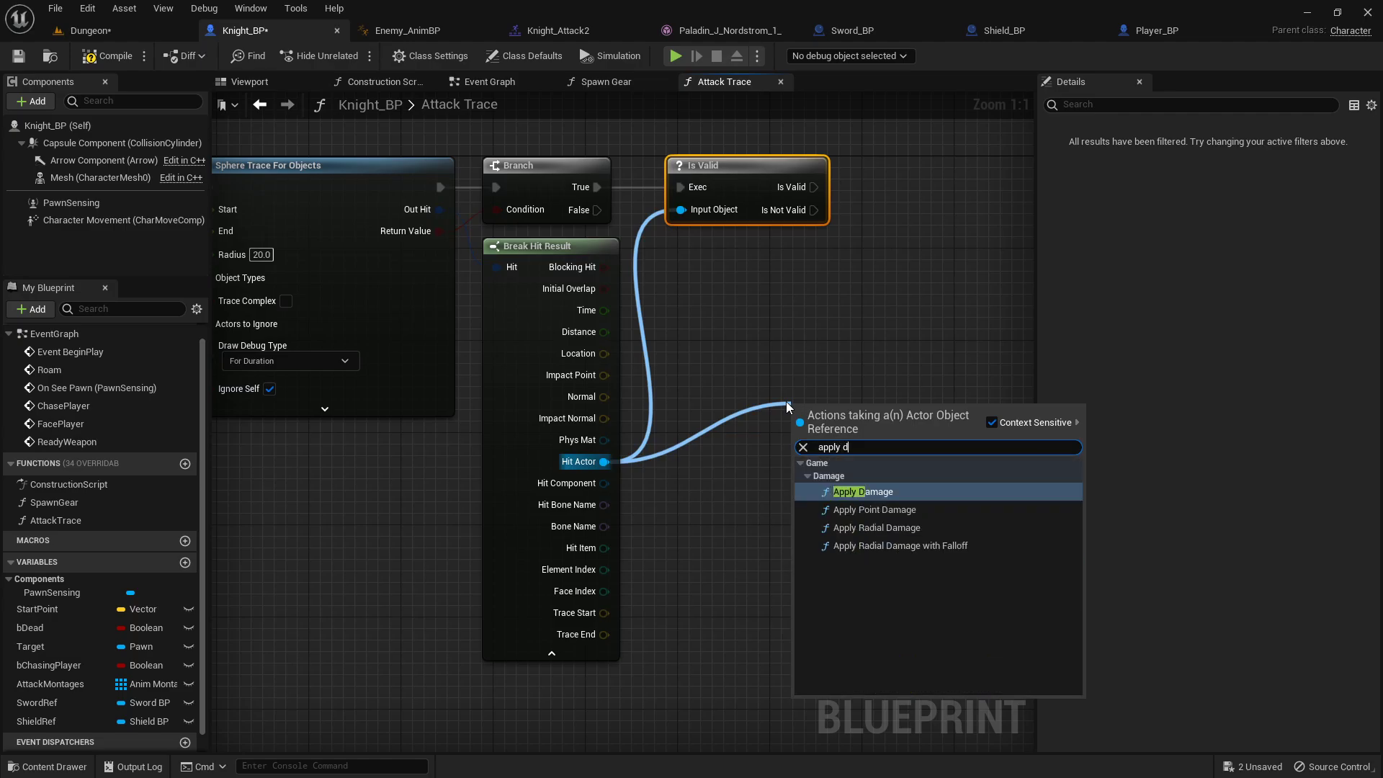
pyautogui.press('Return')
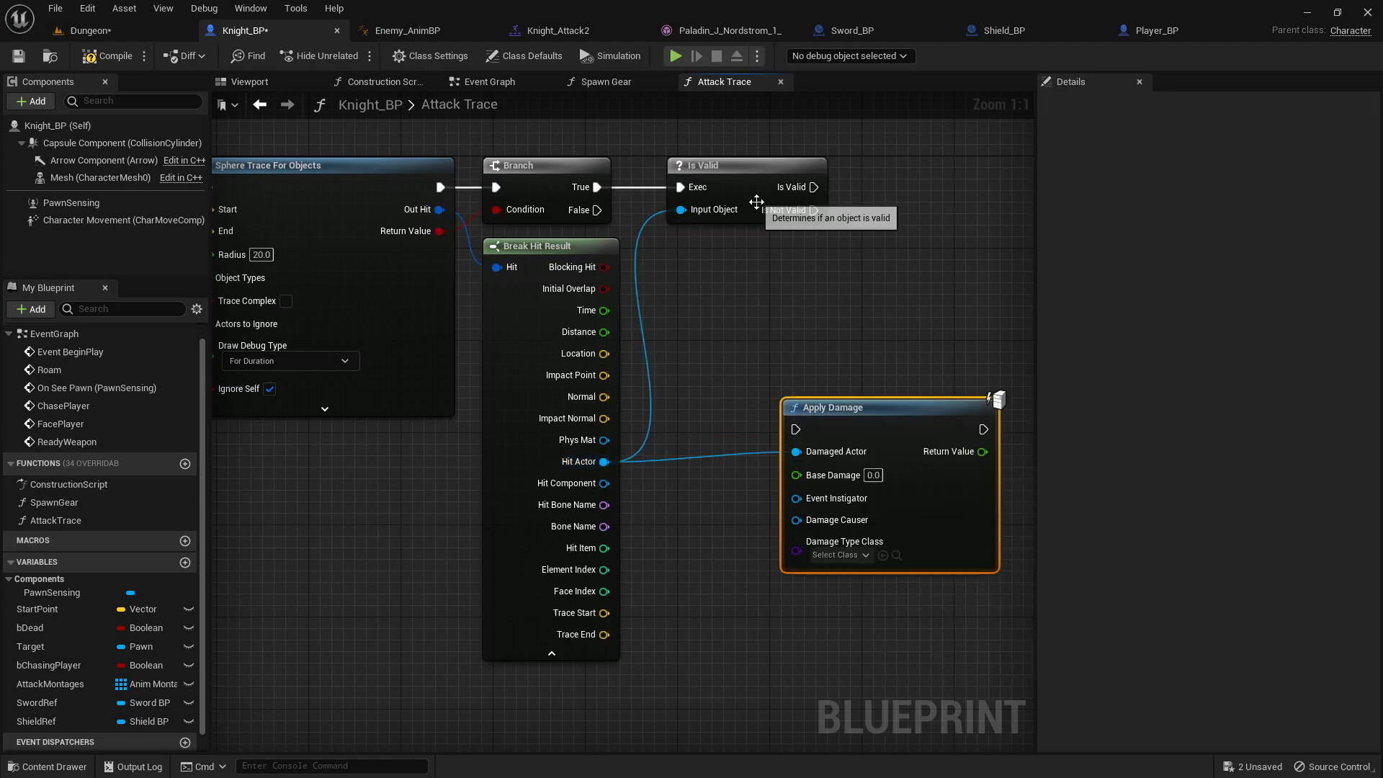
pyautogui.moveTo(814, 187); pyautogui.dragTo(798, 442)
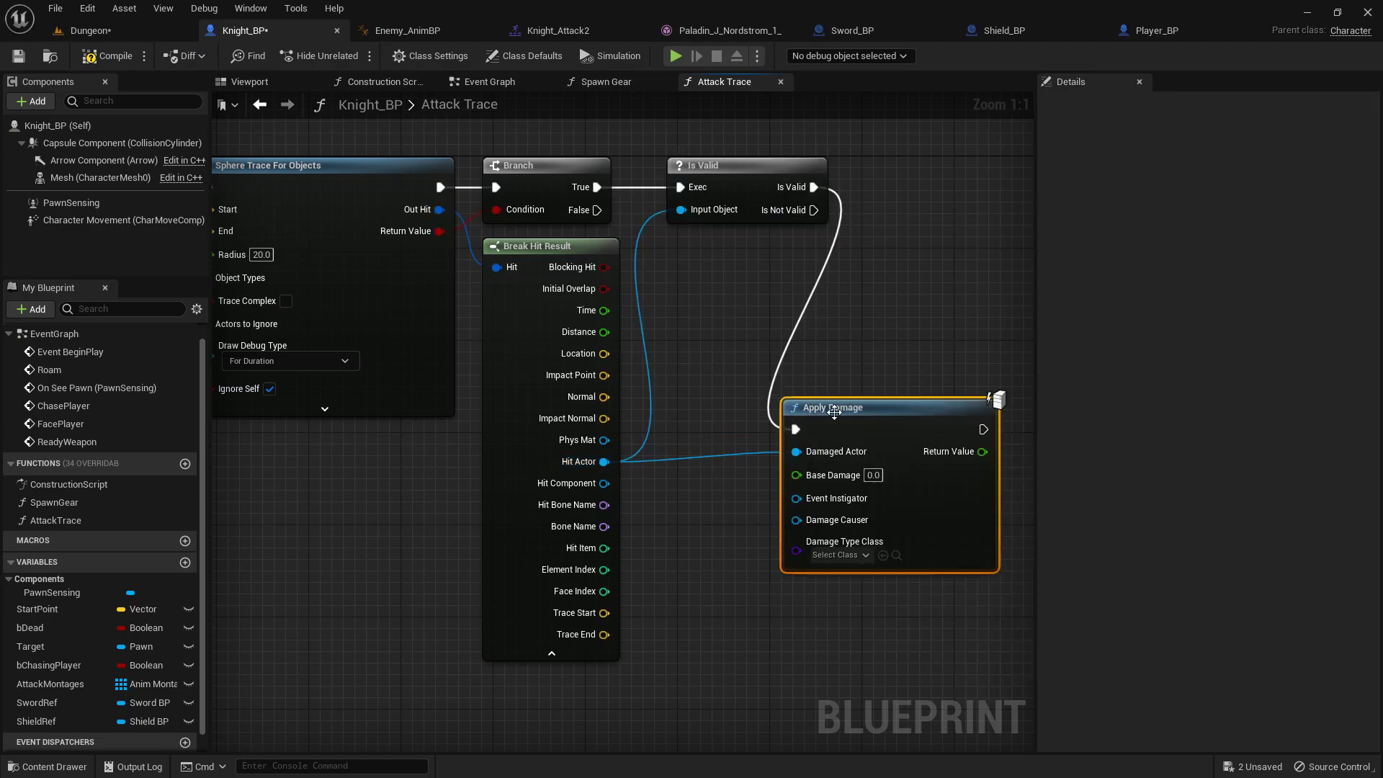
pyautogui.moveTo(885, 408); pyautogui.dragTo(1010, 408)
pyautogui.moveTo(945, 338); pyautogui.dragTo(844, 346, button='right')
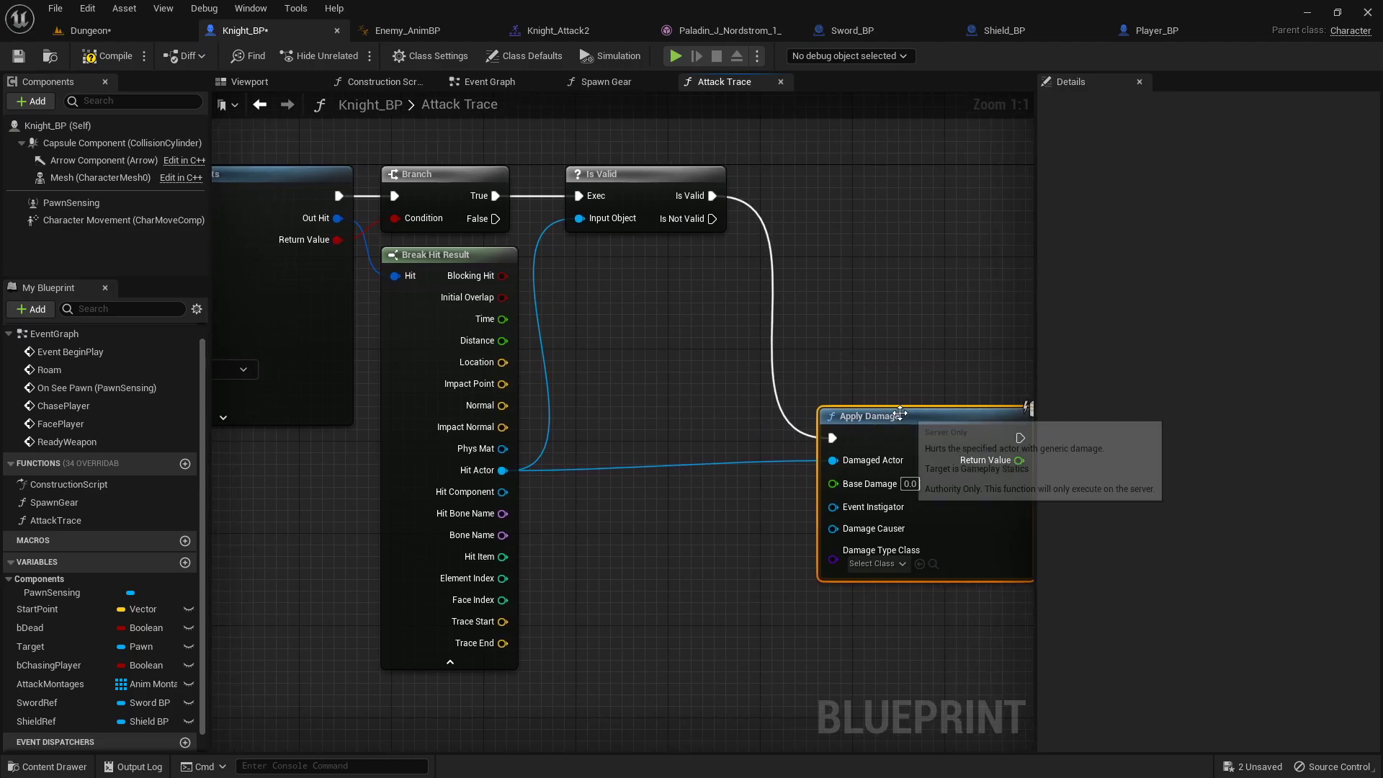
pyautogui.moveTo(907, 413); pyautogui.dragTo(948, 424)
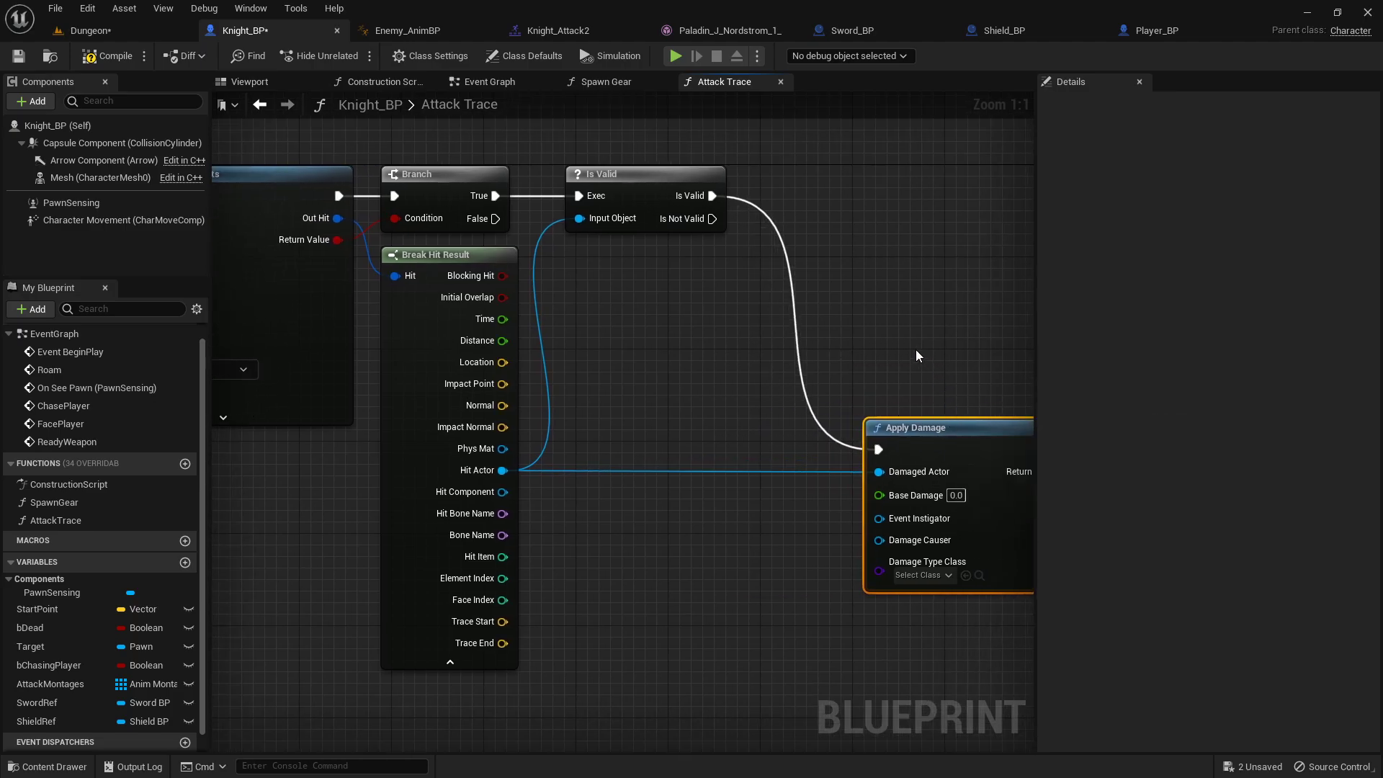
# - Check the default value of the CurrentHealth variable in Player_BP and return to Knight_BP's Attack Trace function
pyautogui.moveTo(903, 347); pyautogui.dragTo(840, 311, button='right')
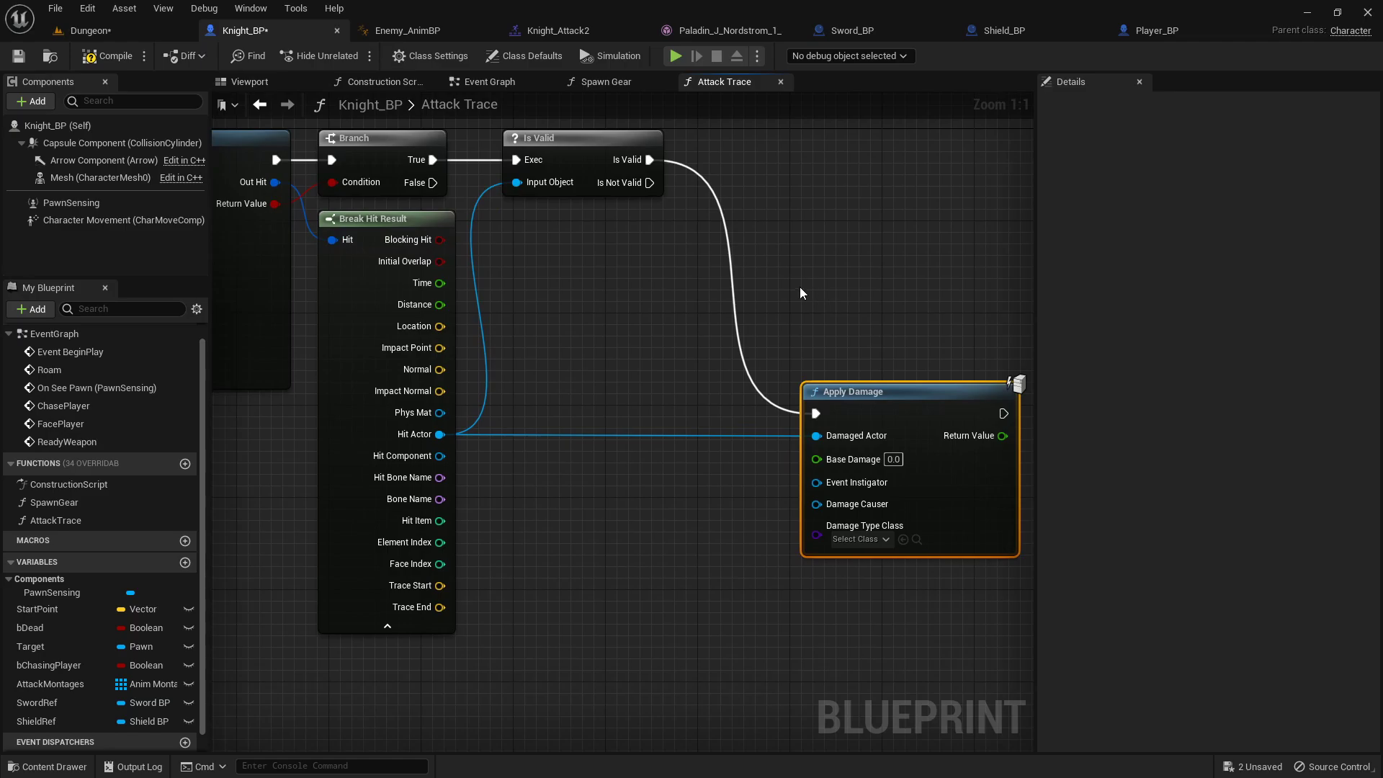
pyautogui.click(1156, 31)
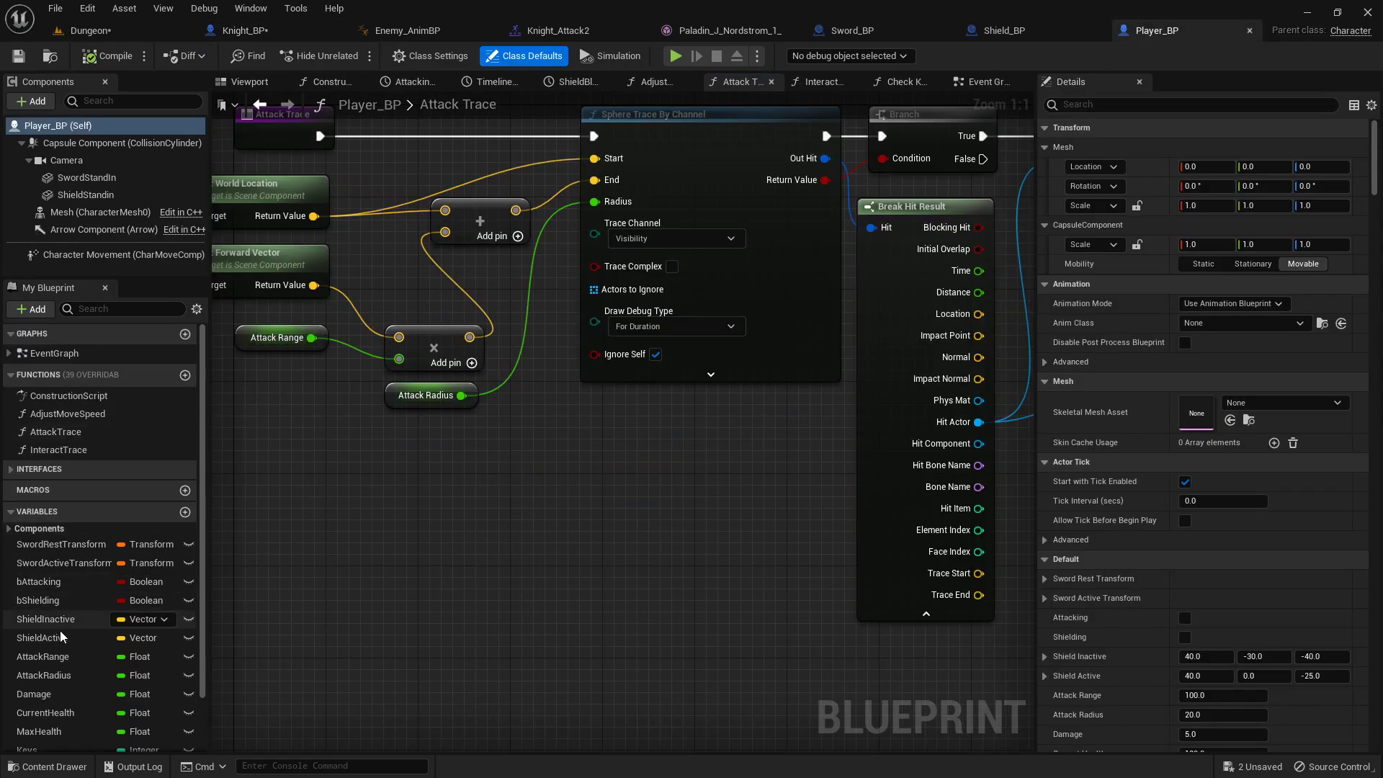
pyautogui.scroll(-2, 59, 634)
pyautogui.click(64, 667)
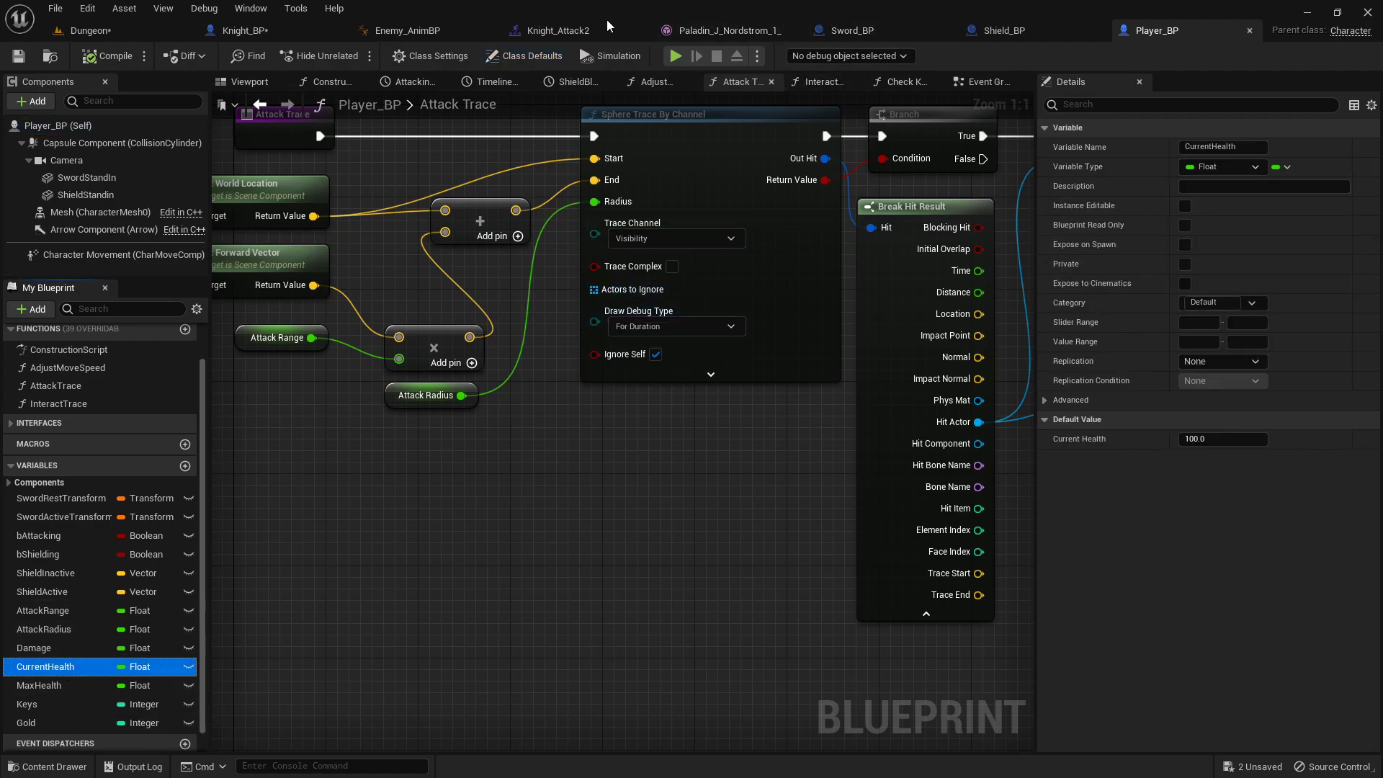
pyautogui.click(302, 35)
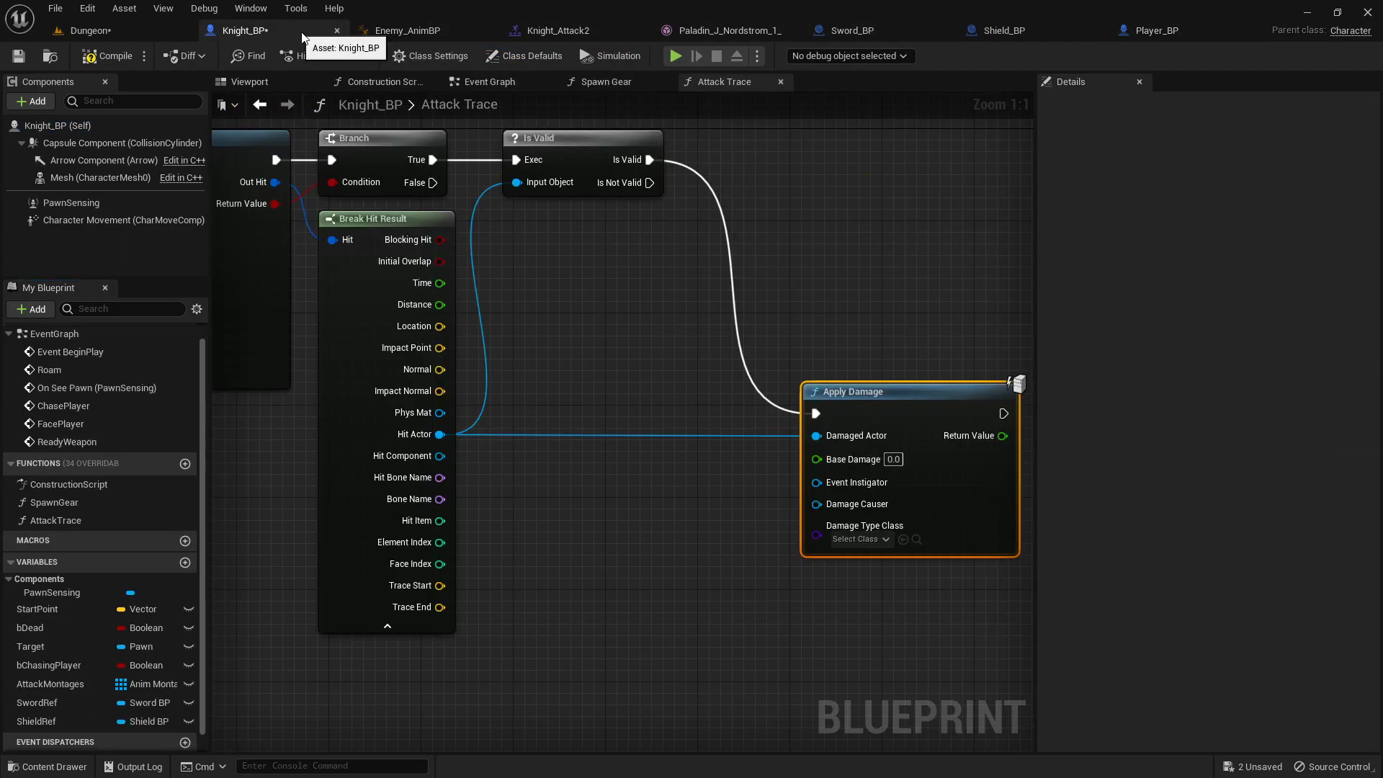
# - Set the Apply Damage node's Base Damage to 5.0 in Knight_BP's Attack Trace function
pyautogui.click(893, 459)
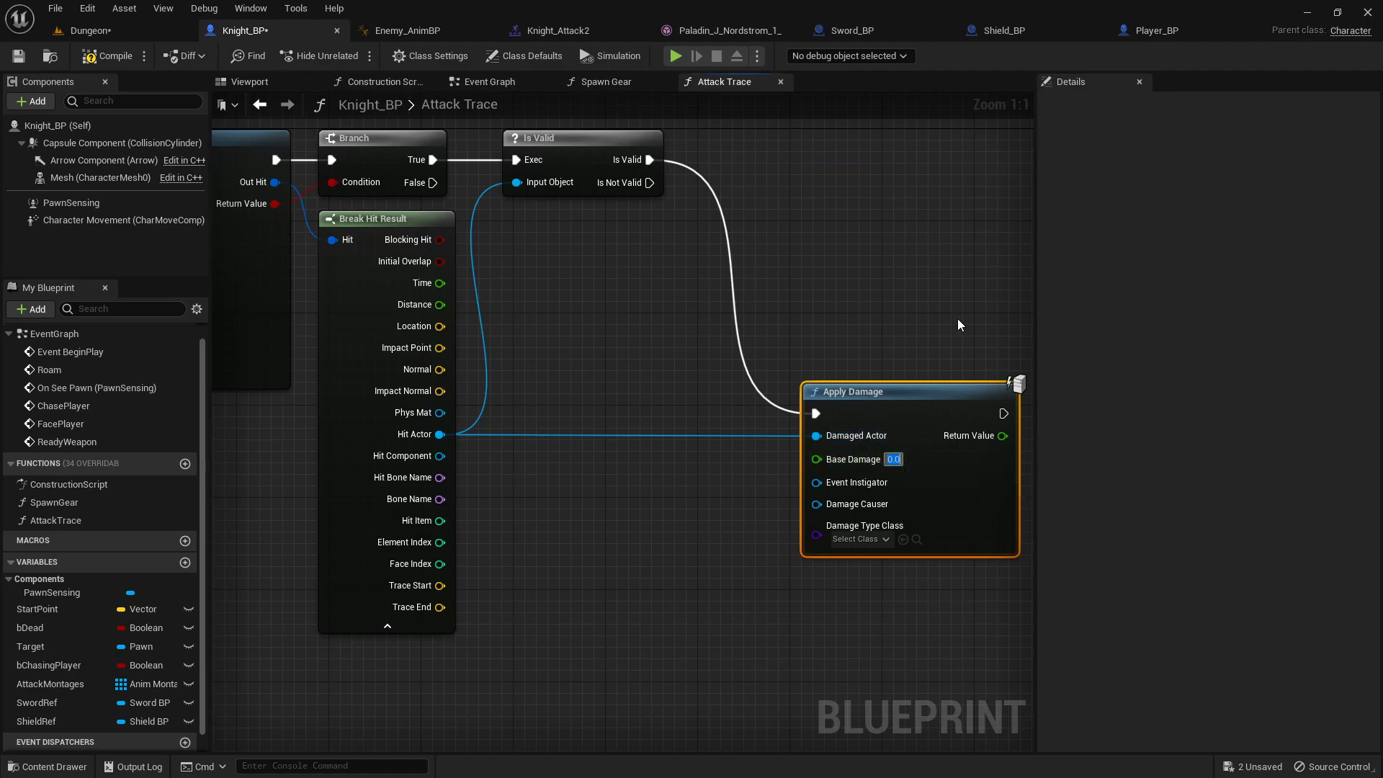
pyautogui.click(893, 304)
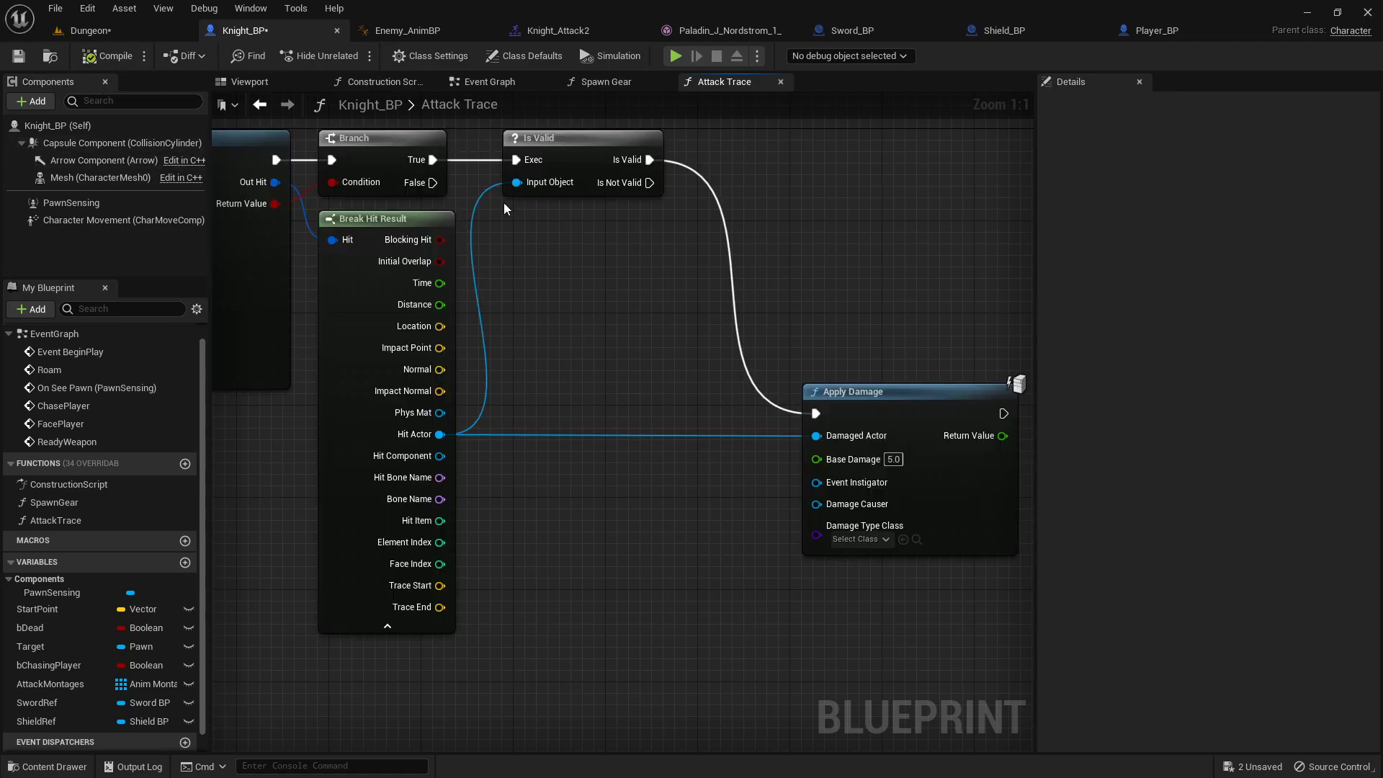
pyautogui.scroll(-1, 768, 281)
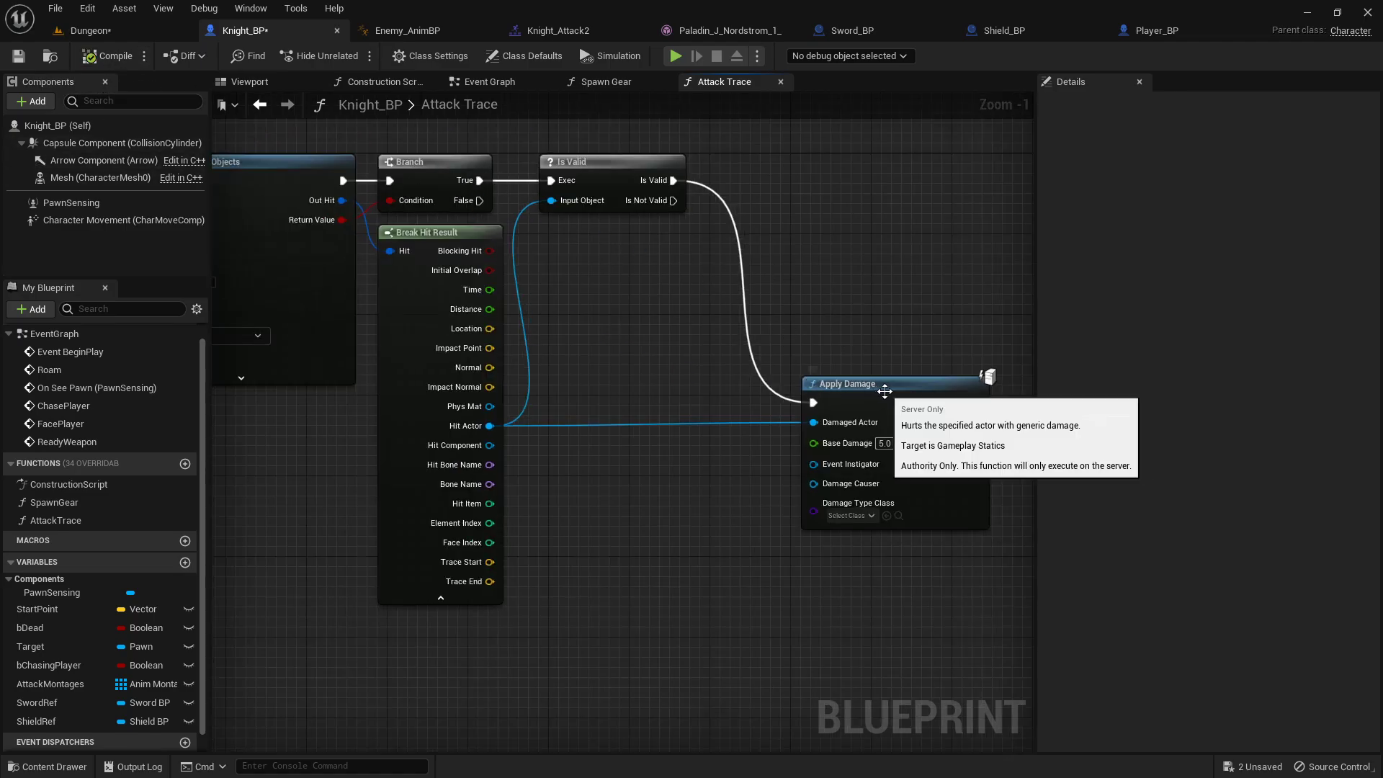
# - Open Player_BP's Event Graph and locate its existing Event AnyDamage node
pyautogui.click(1157, 32)
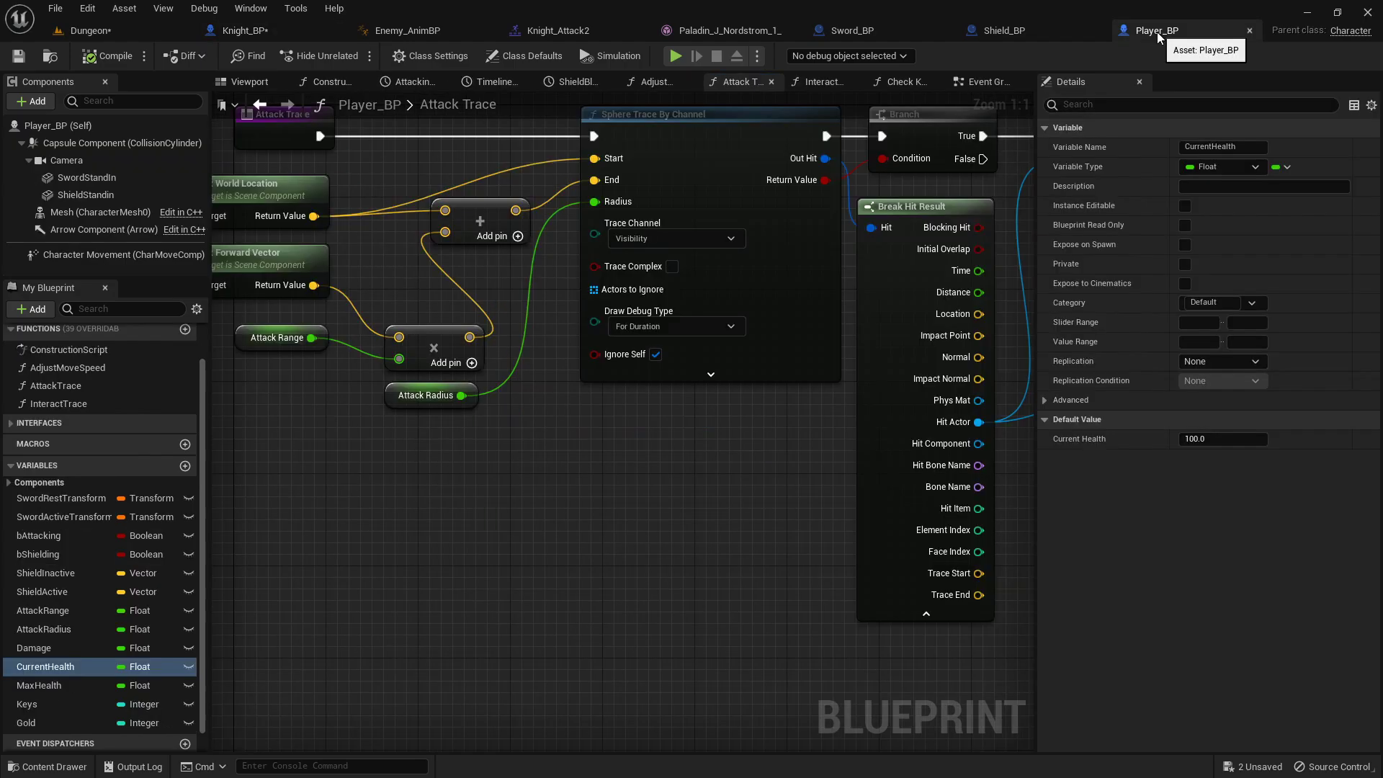
pyautogui.scroll(-4, 694, 386)
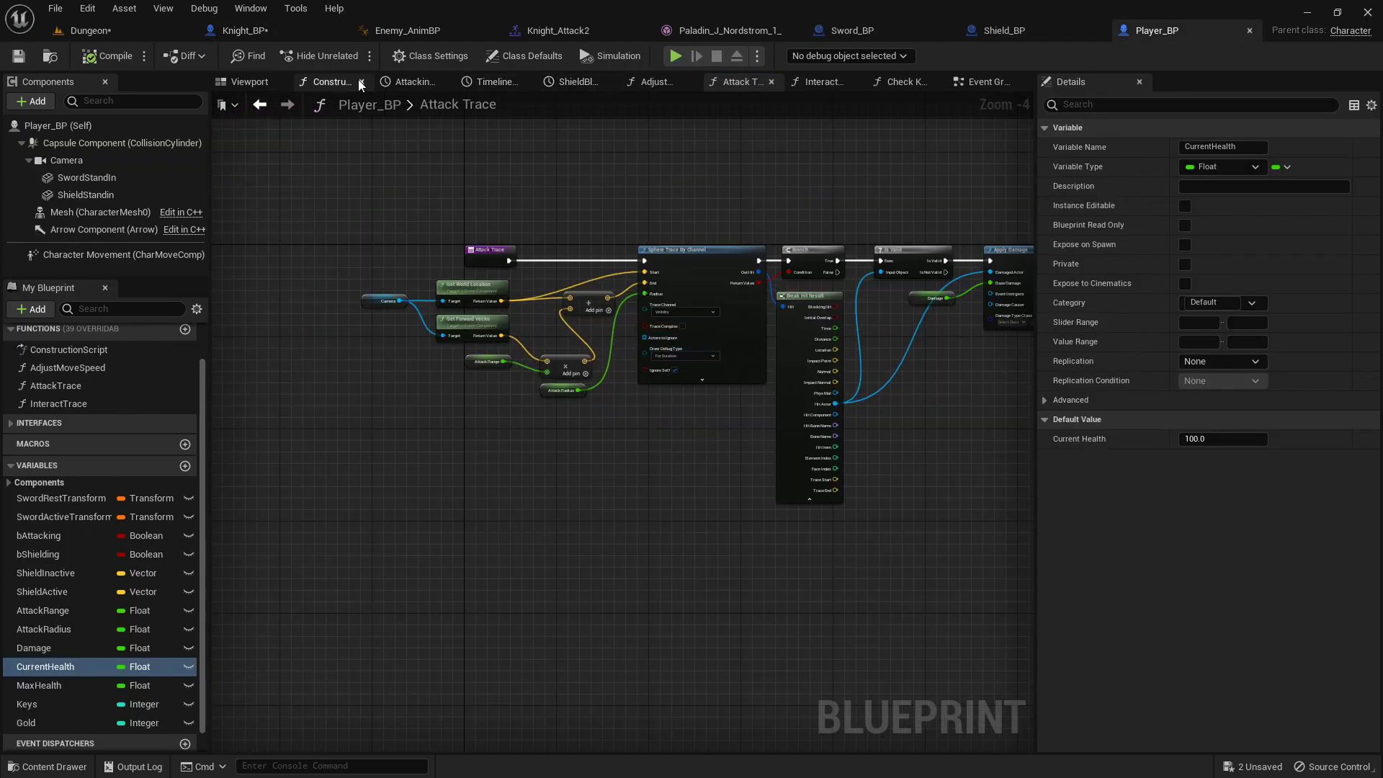
pyautogui.click(983, 82)
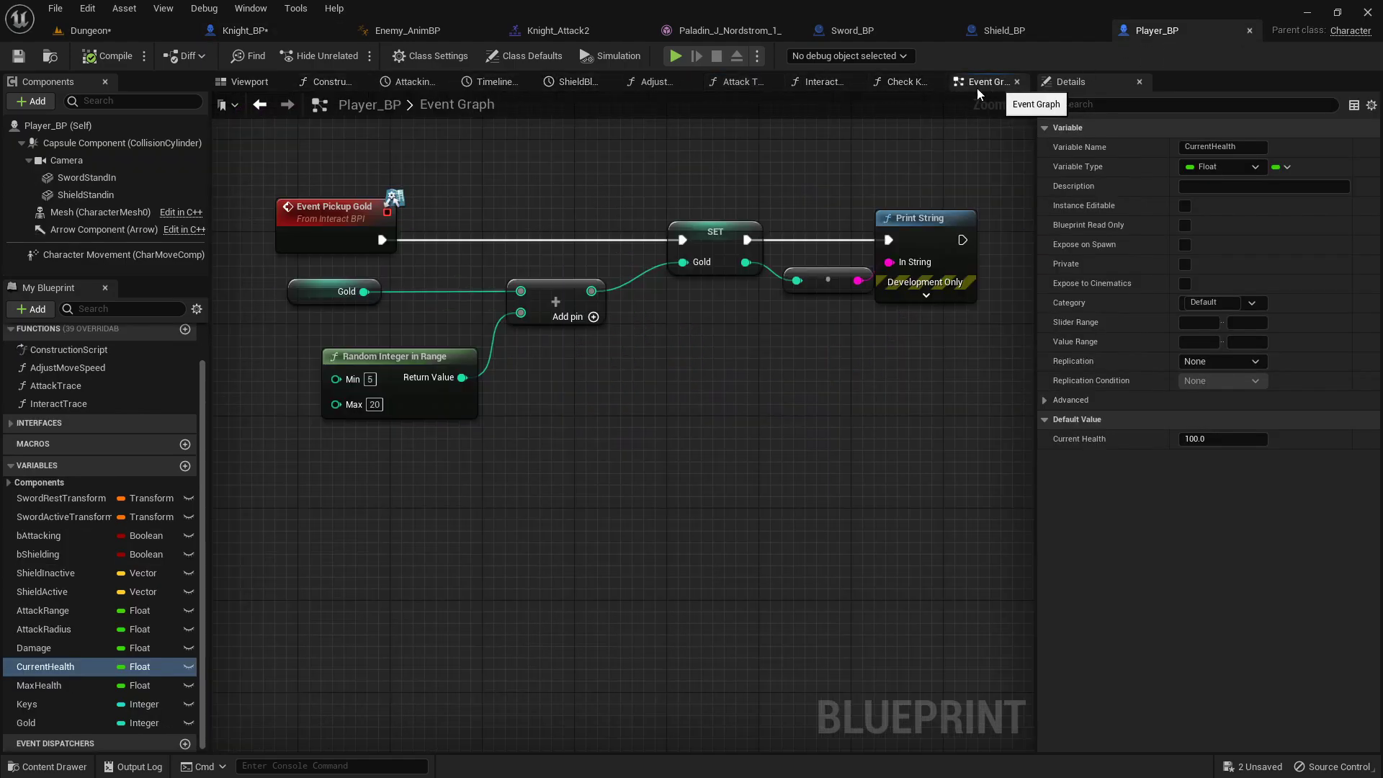
pyautogui.scroll(-6, 534, 206)
pyautogui.moveTo(513, 167)
pyautogui.mouseDown(button='right')
pyautogui.moveTo(632, 291)
pyautogui.moveTo(507, 460)
pyautogui.moveTo(511, 432)
pyautogui.mouseUp(button='right')
pyautogui.scroll(-4, 511, 432)
pyautogui.moveTo(633, 276)
pyautogui.mouseDown(button='right')
pyautogui.moveTo(655, 385)
pyautogui.moveTo(615, 280)
pyautogui.mouseUp(button='right')
pyautogui.scroll(2, 605, 317)
pyautogui.scroll(4, 603, 321)
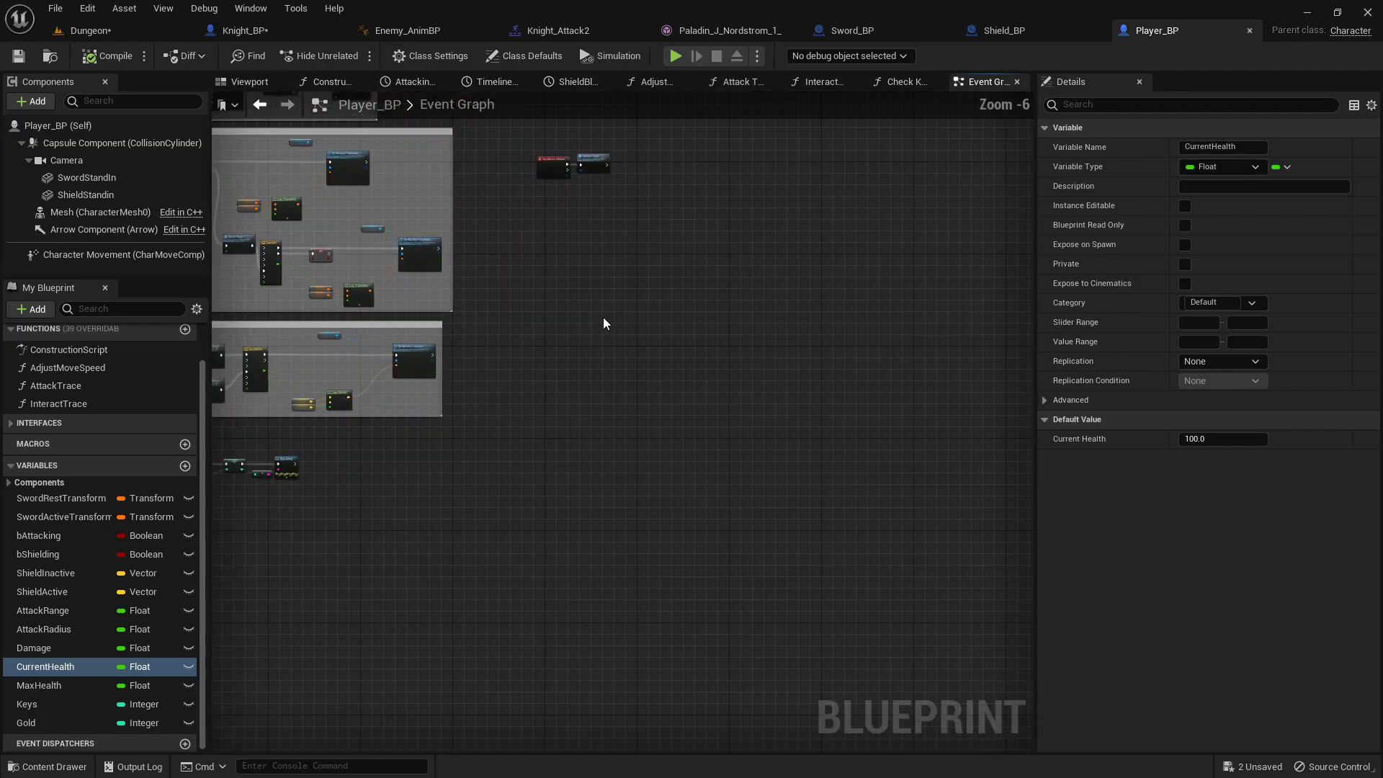
pyautogui.rightClick(604, 322)
pyautogui.write('event any dam')
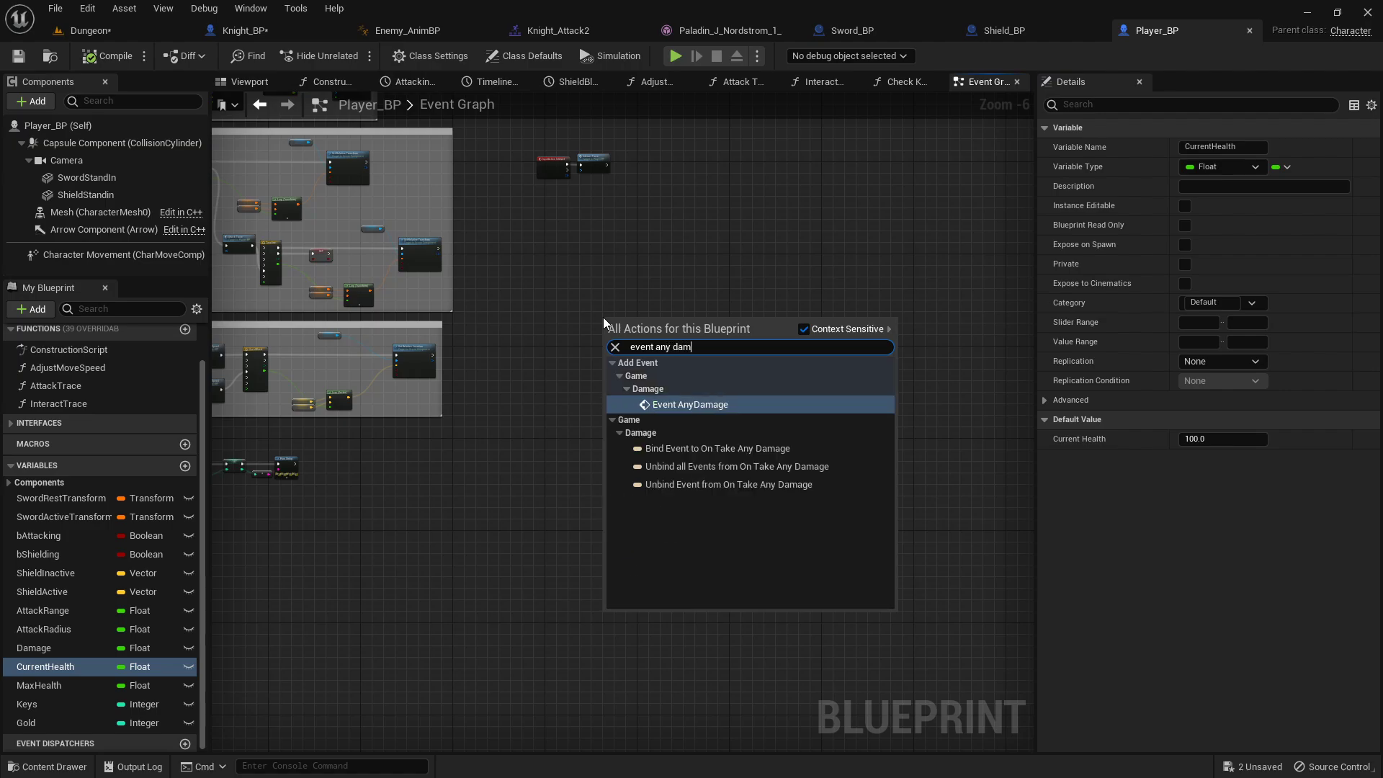
pyautogui.press('Return')
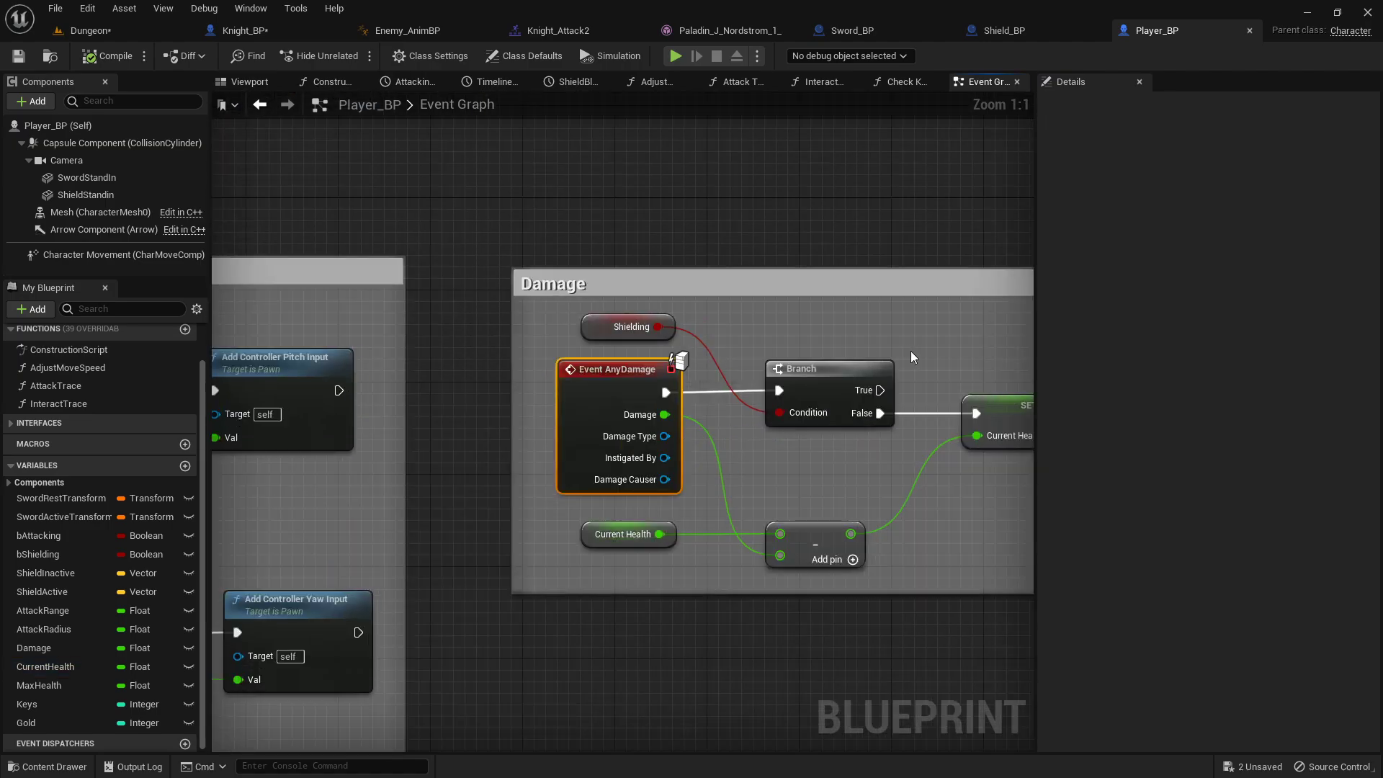
# - Examine the Damage section in Player_BP, from the Shielding check and health subtraction through to the level reload
pyautogui.scroll(-1, 912, 324)
pyautogui.moveTo(912, 319); pyautogui.dragTo(65, 232, button='right')
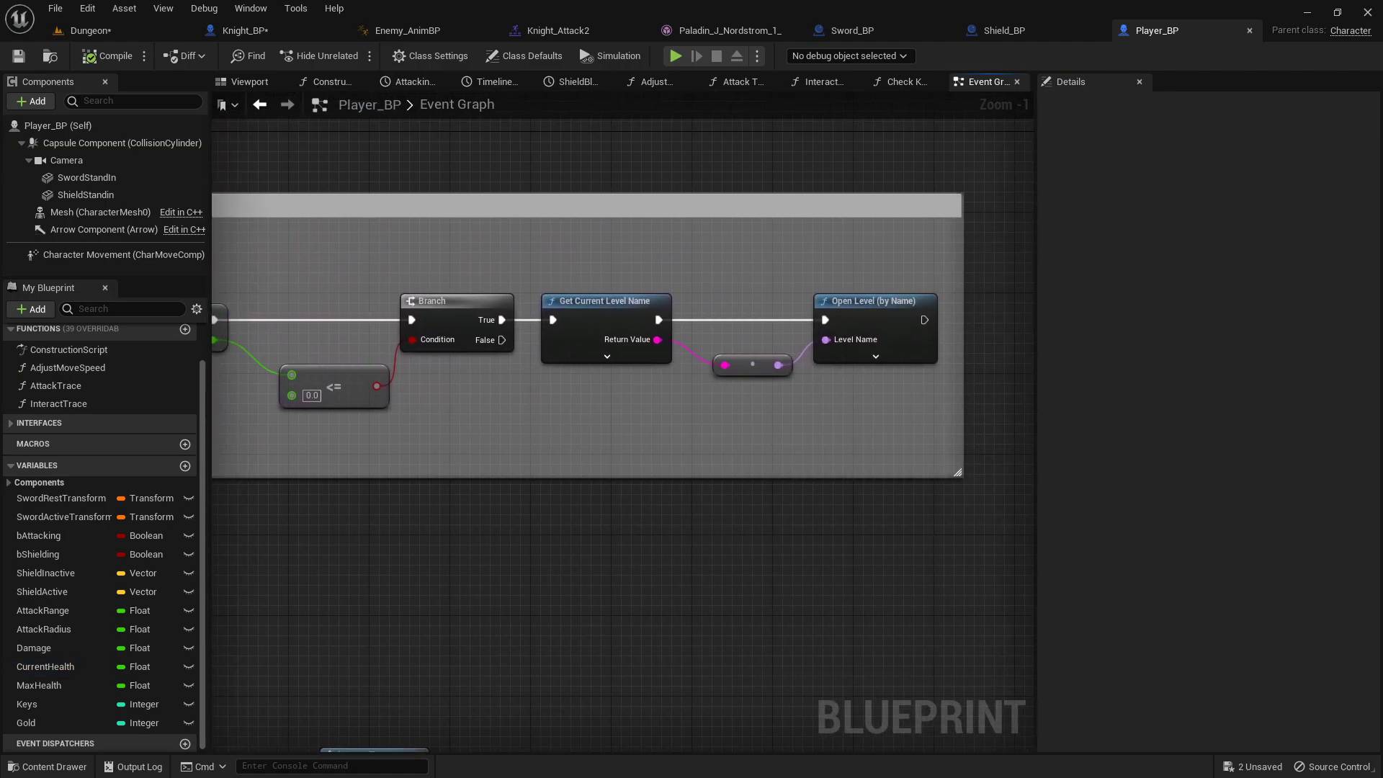
pyautogui.moveTo(576, 324); pyautogui.dragTo(505, 315, button='right')
pyautogui.moveTo(14, 216); pyautogui.dragTo(751, 249, button='right')
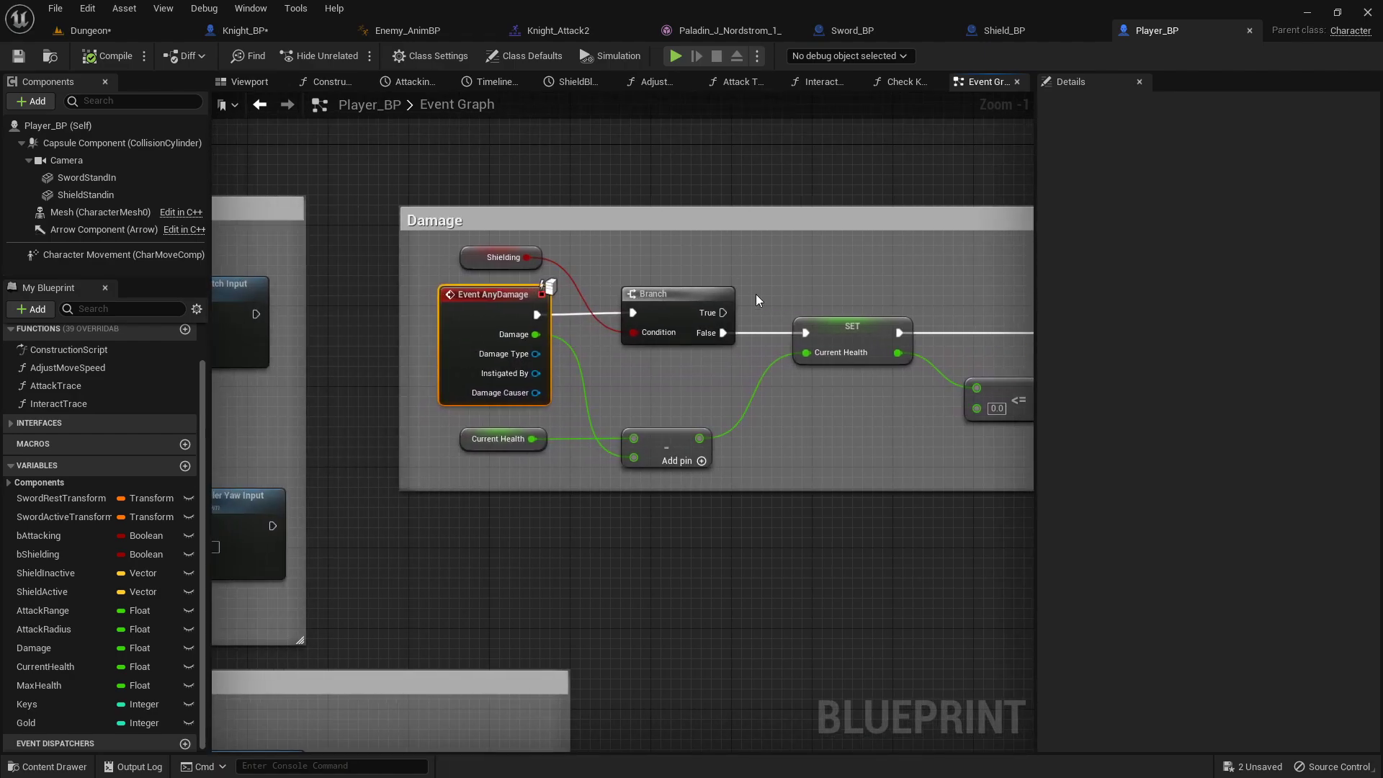
# - Play the Dungeon level to test the knight's attack on the player, and end the play session
pyautogui.click(110, 30)
pyautogui.click(315, 56)
pyautogui.click(434, 227)
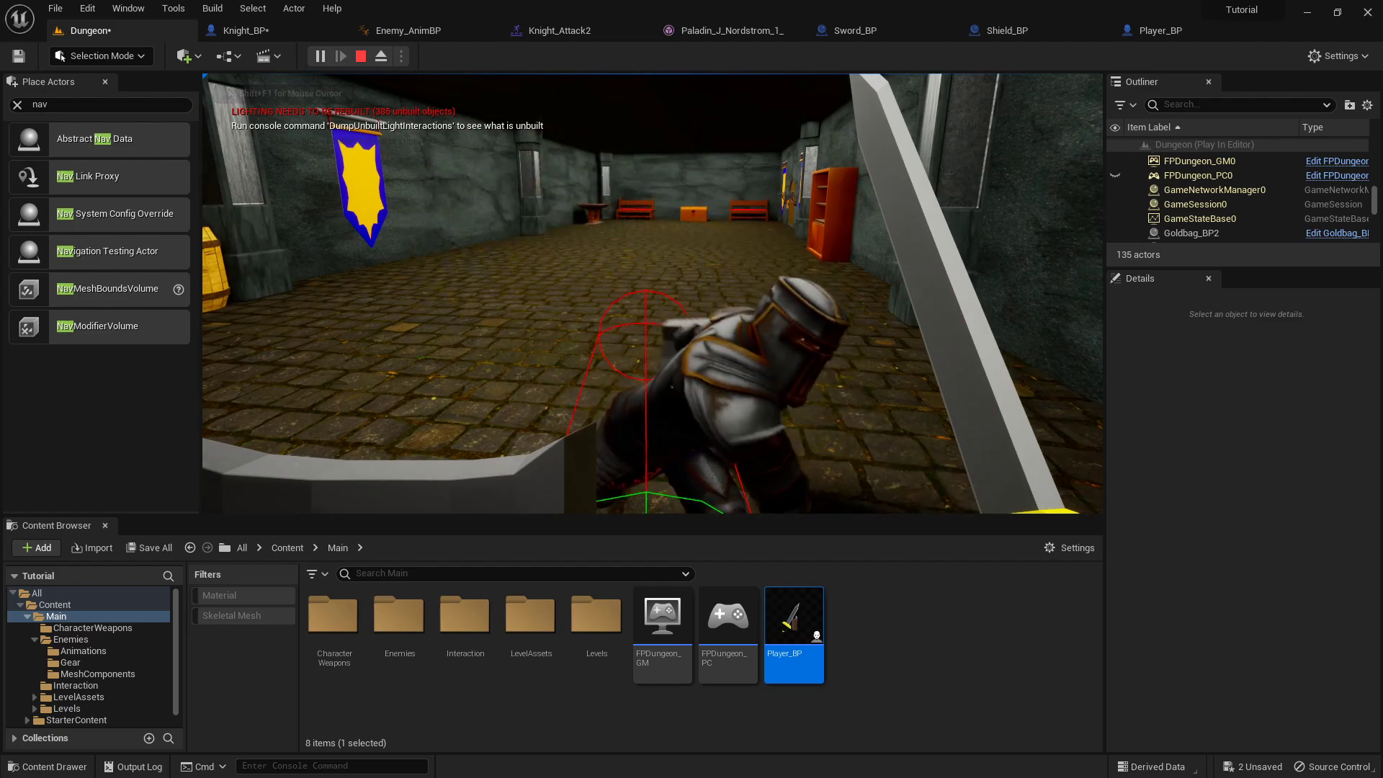
pyautogui.press('Escape')
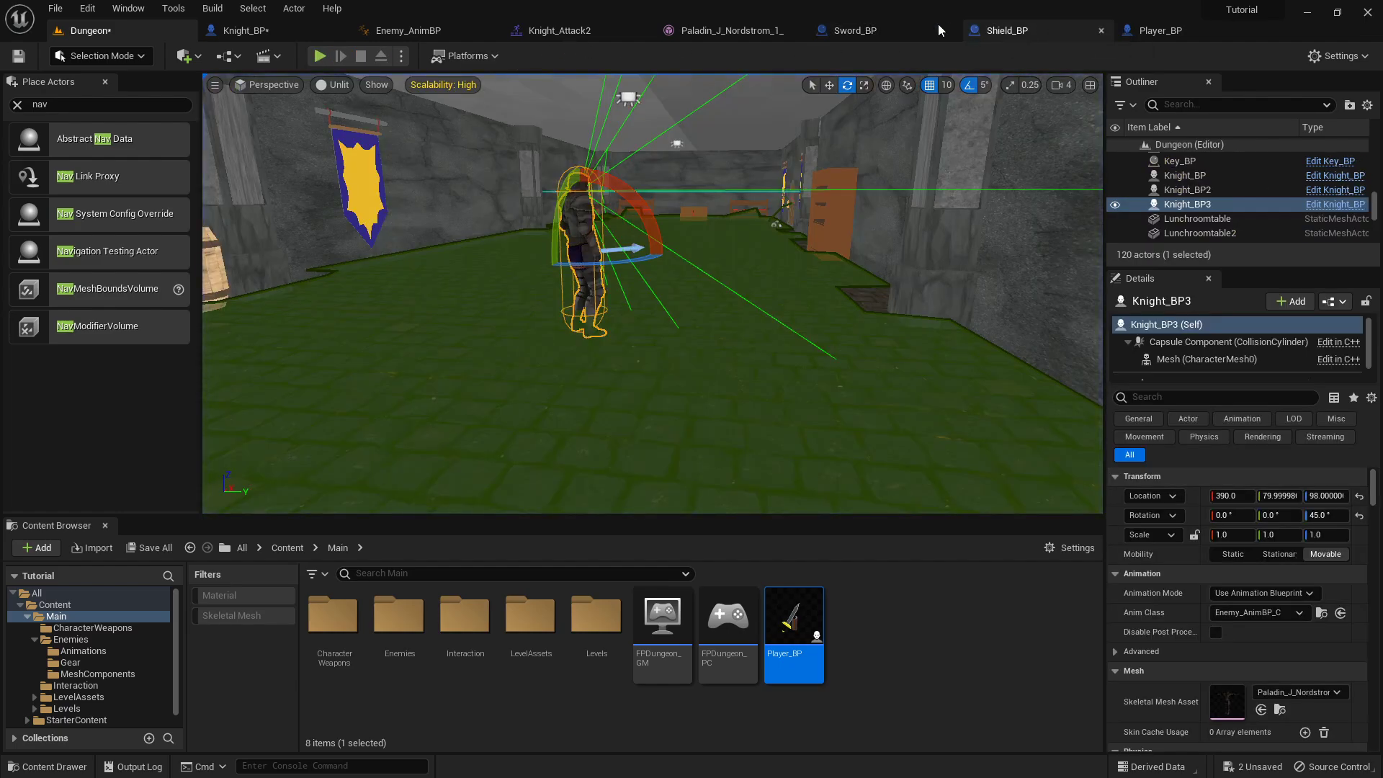
# - Set the Apply Damage node's Base Damage to 50 in Knight_BP's Attack Trace function
pyautogui.click(322, 28)
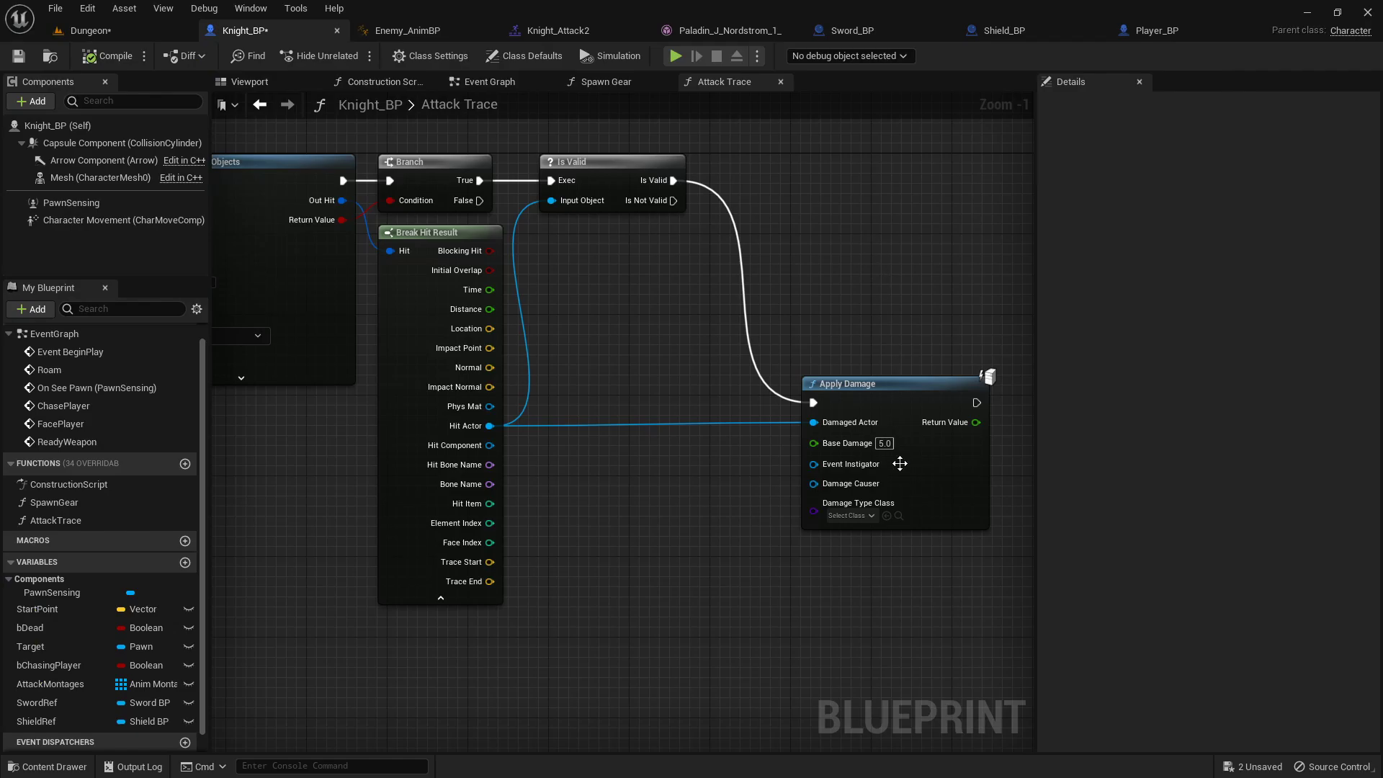
pyautogui.click(885, 443)
pyautogui.write('50')
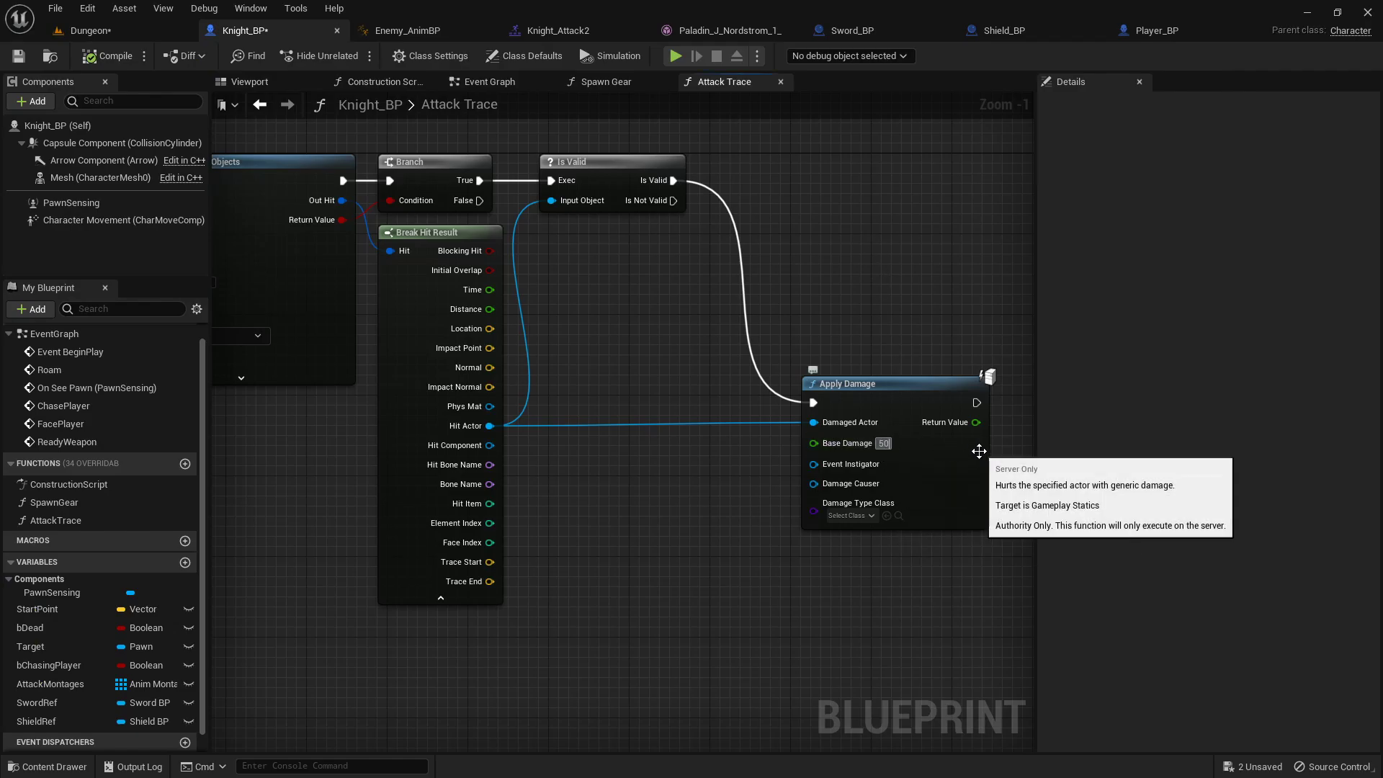
pyautogui.press('Return')
# - Playtest the Dungeon level by approaching the knight and letting it attack the player, and stop the session
pyautogui.click(117, 29)
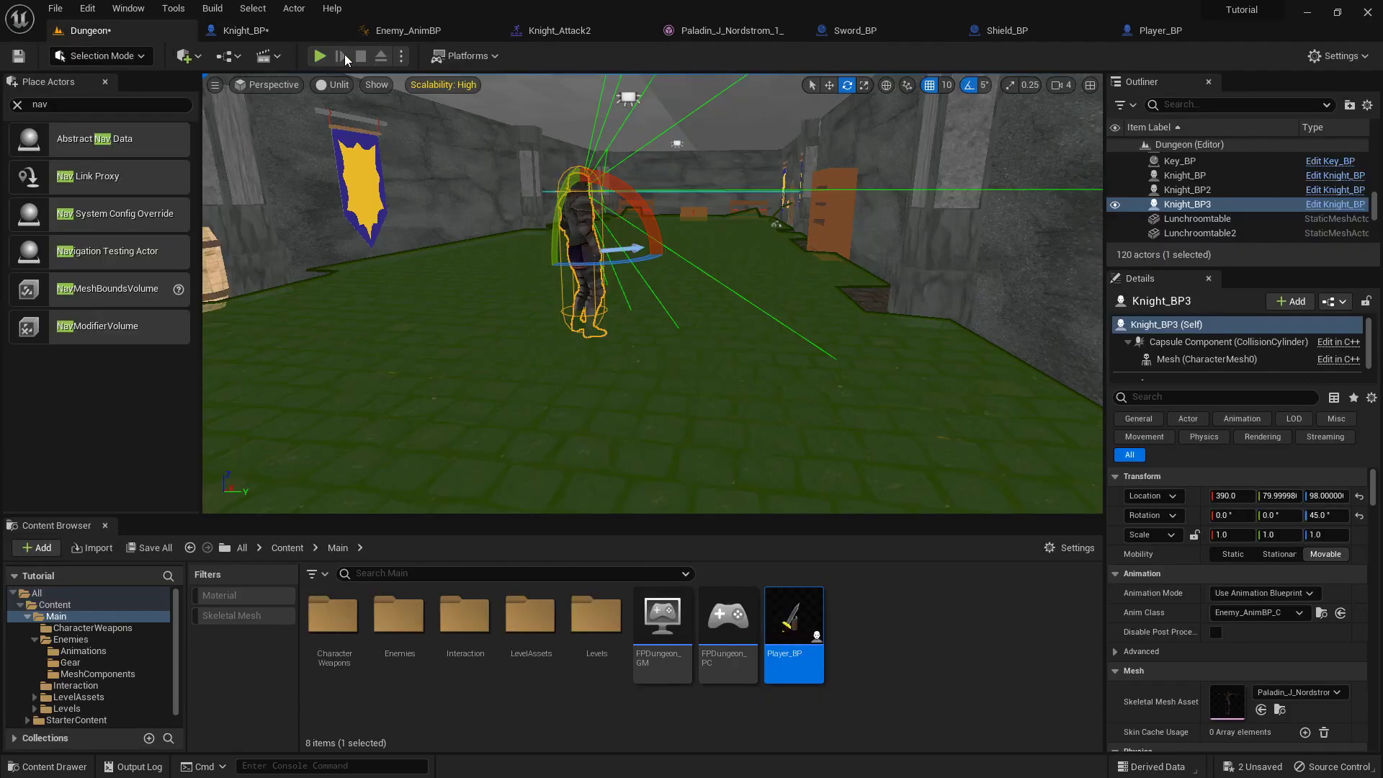
pyautogui.click(319, 56)
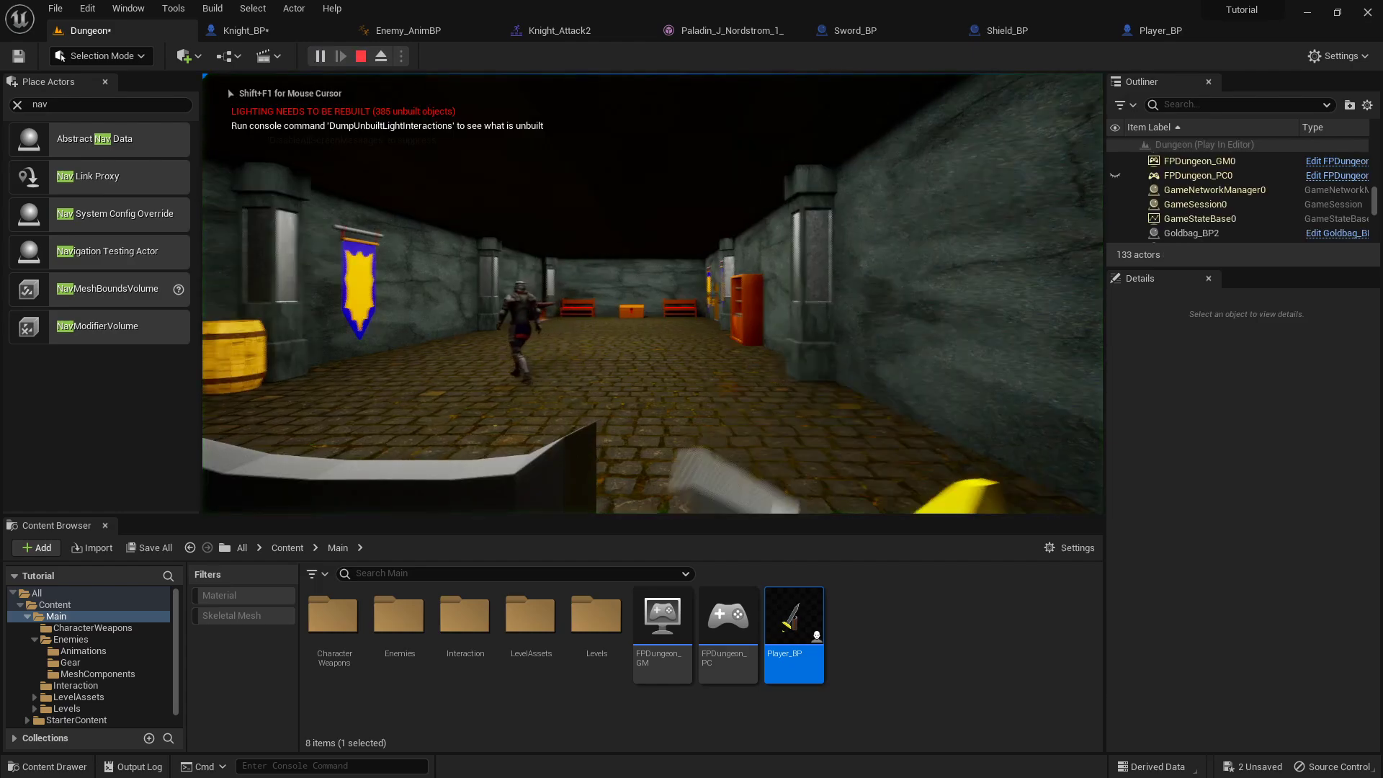
pyautogui.press('w')
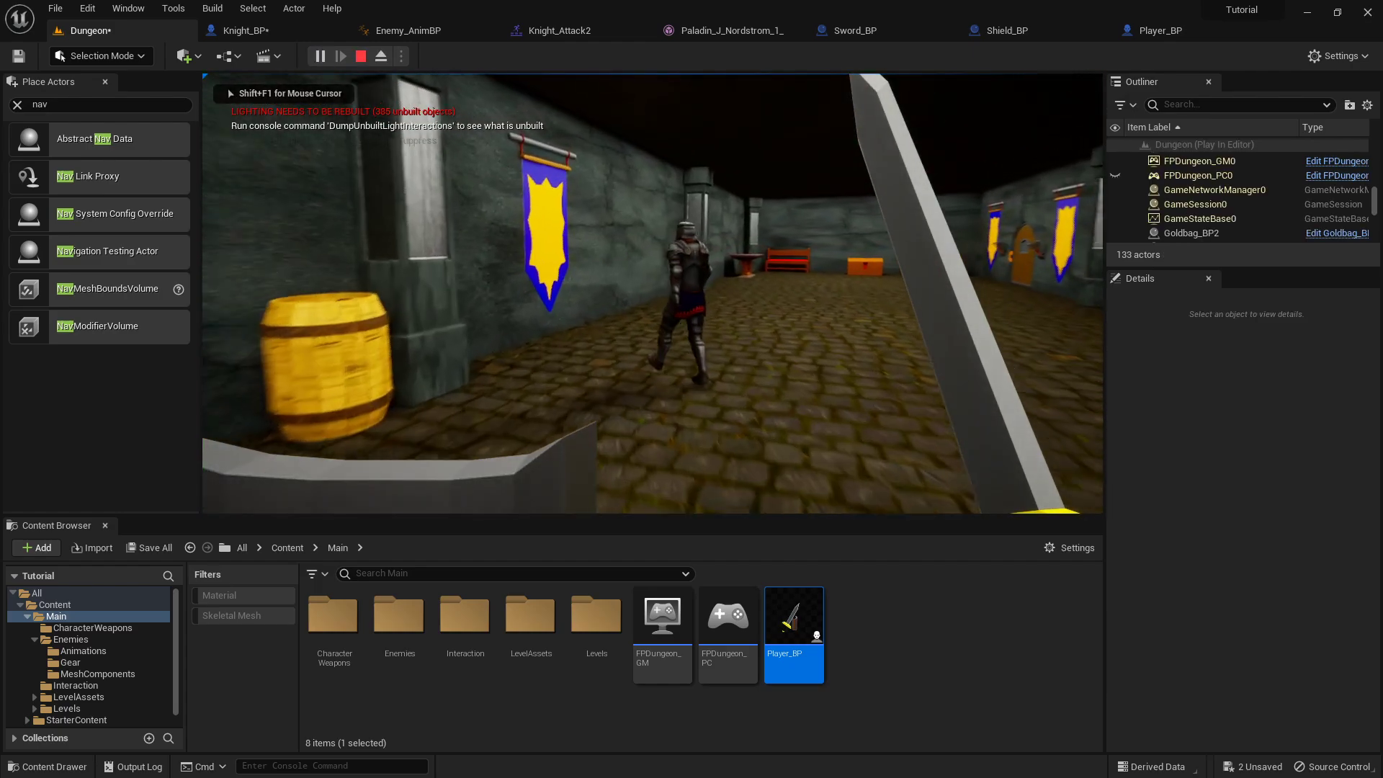
pyautogui.press('w')
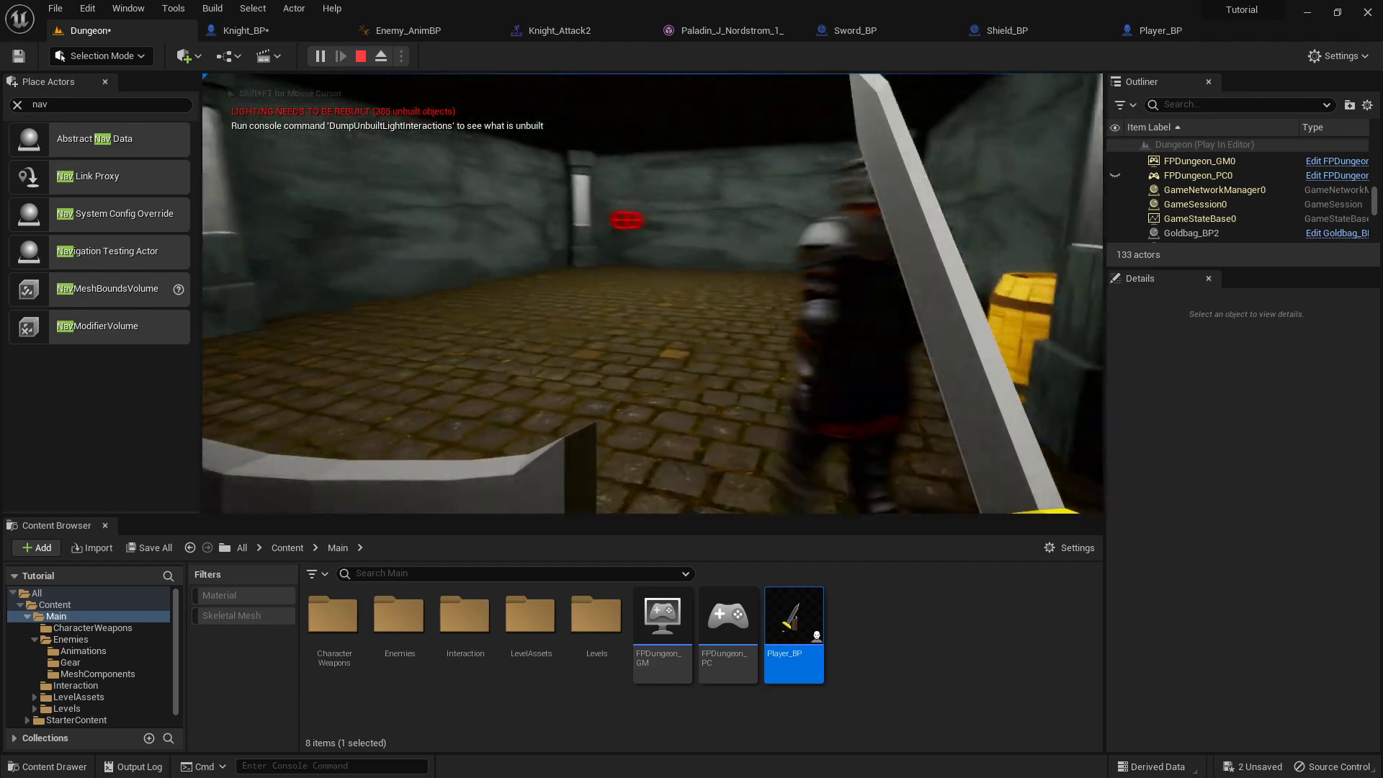
pyautogui.press('w')
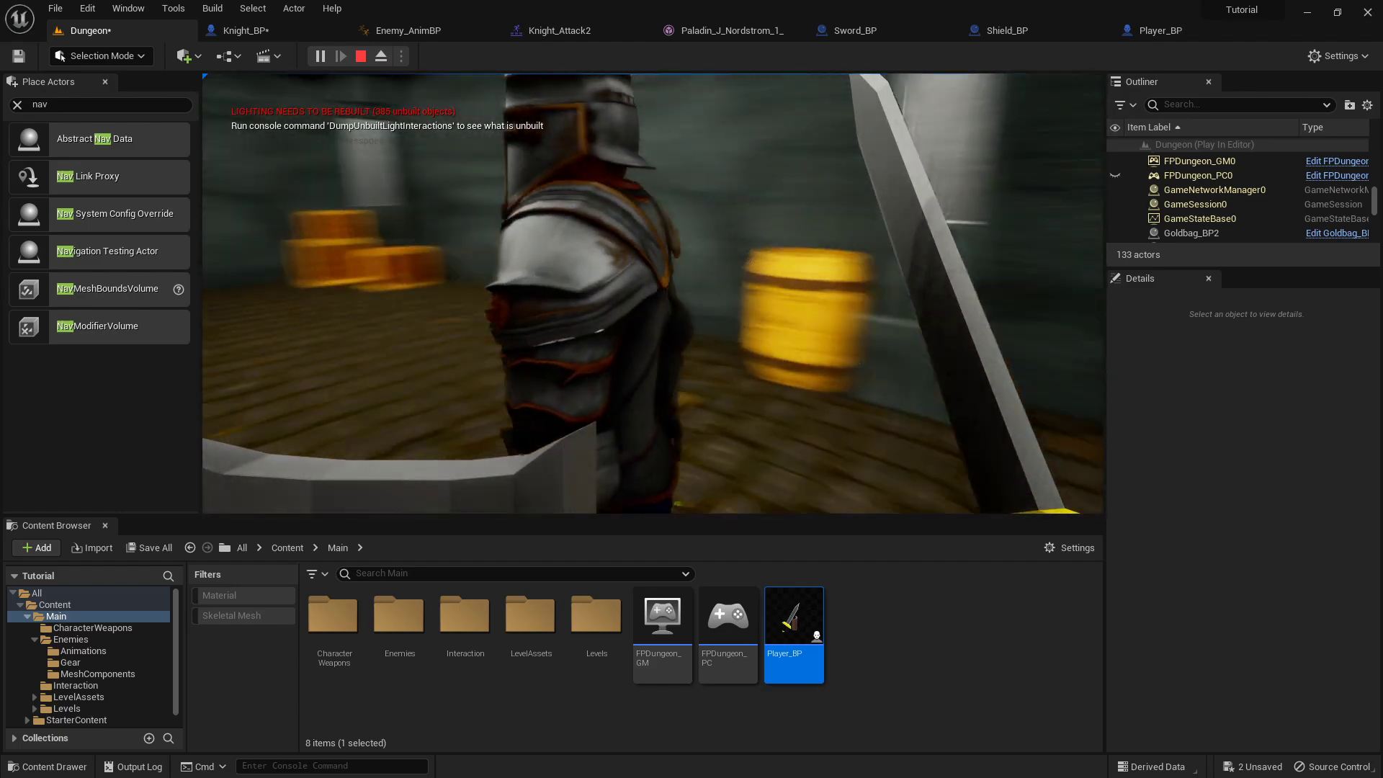
pyautogui.press('s')
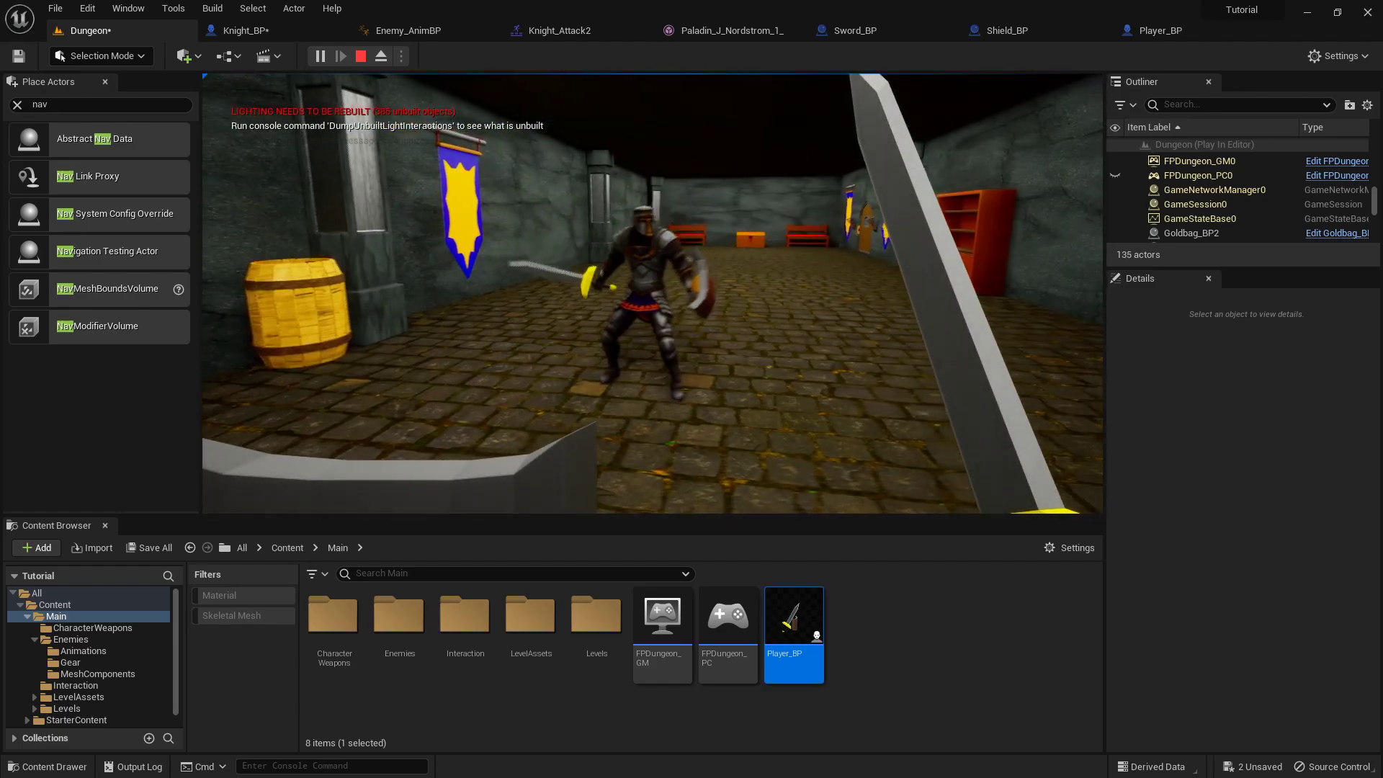
pyautogui.press('d')
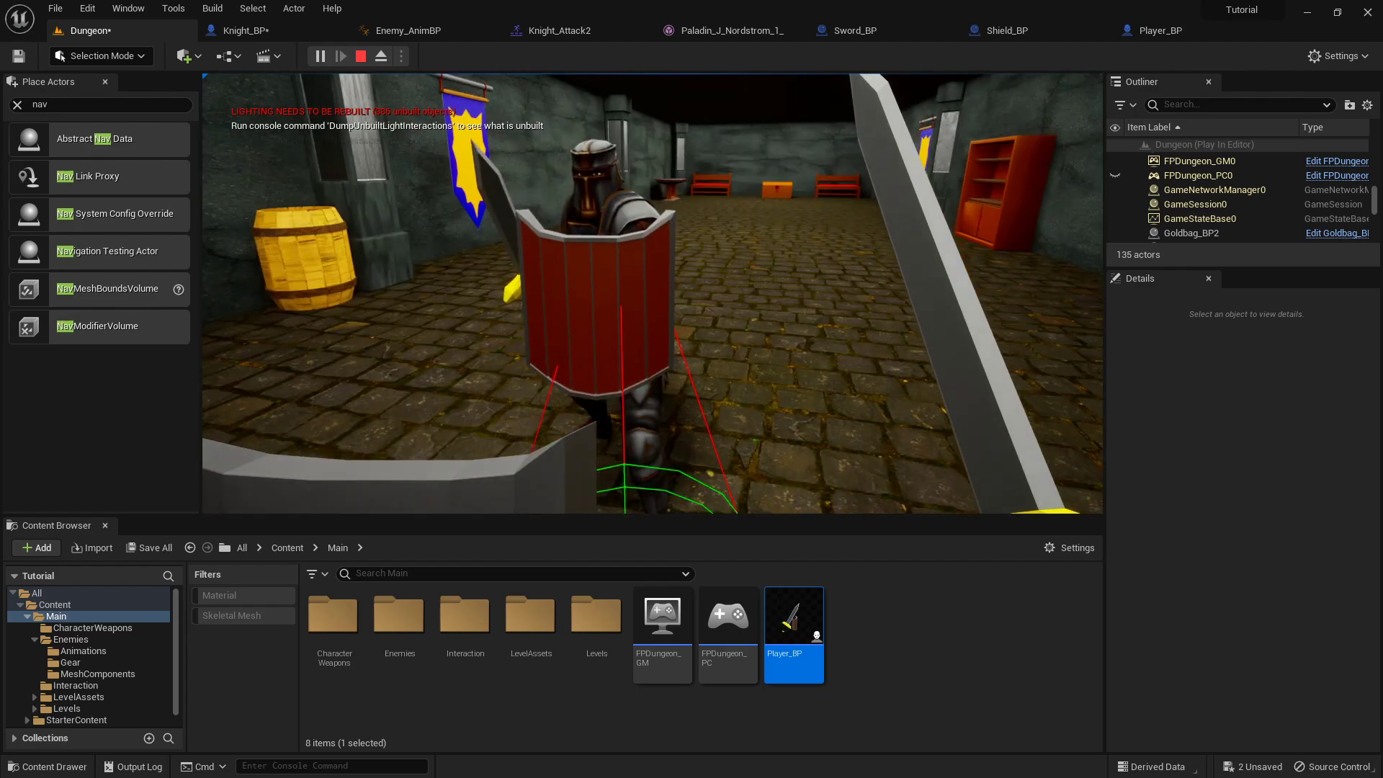
pyautogui.press('Escape')
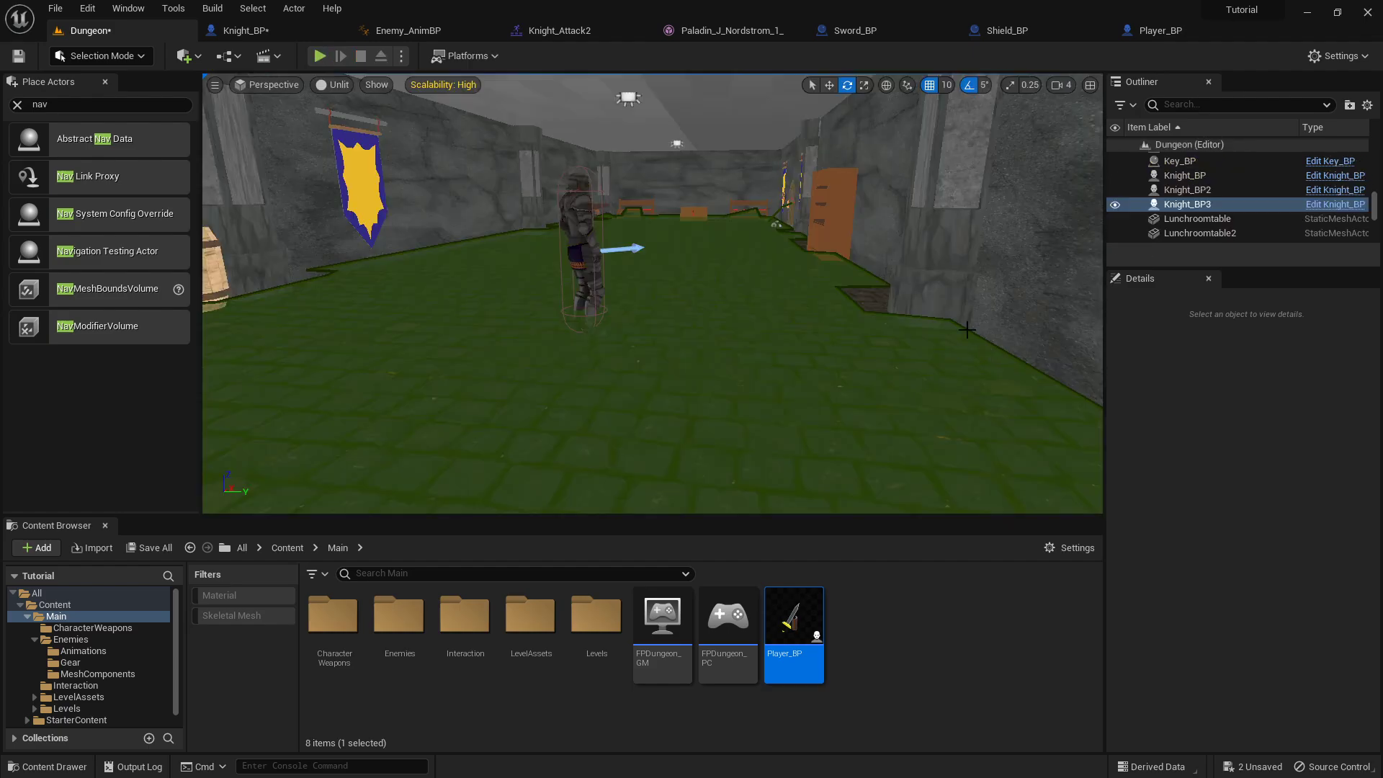
# - Playtest the Dungeon level again, facing the knight's attacks with the shield raised and lowered, and end the session
pyautogui.click(243, 30)
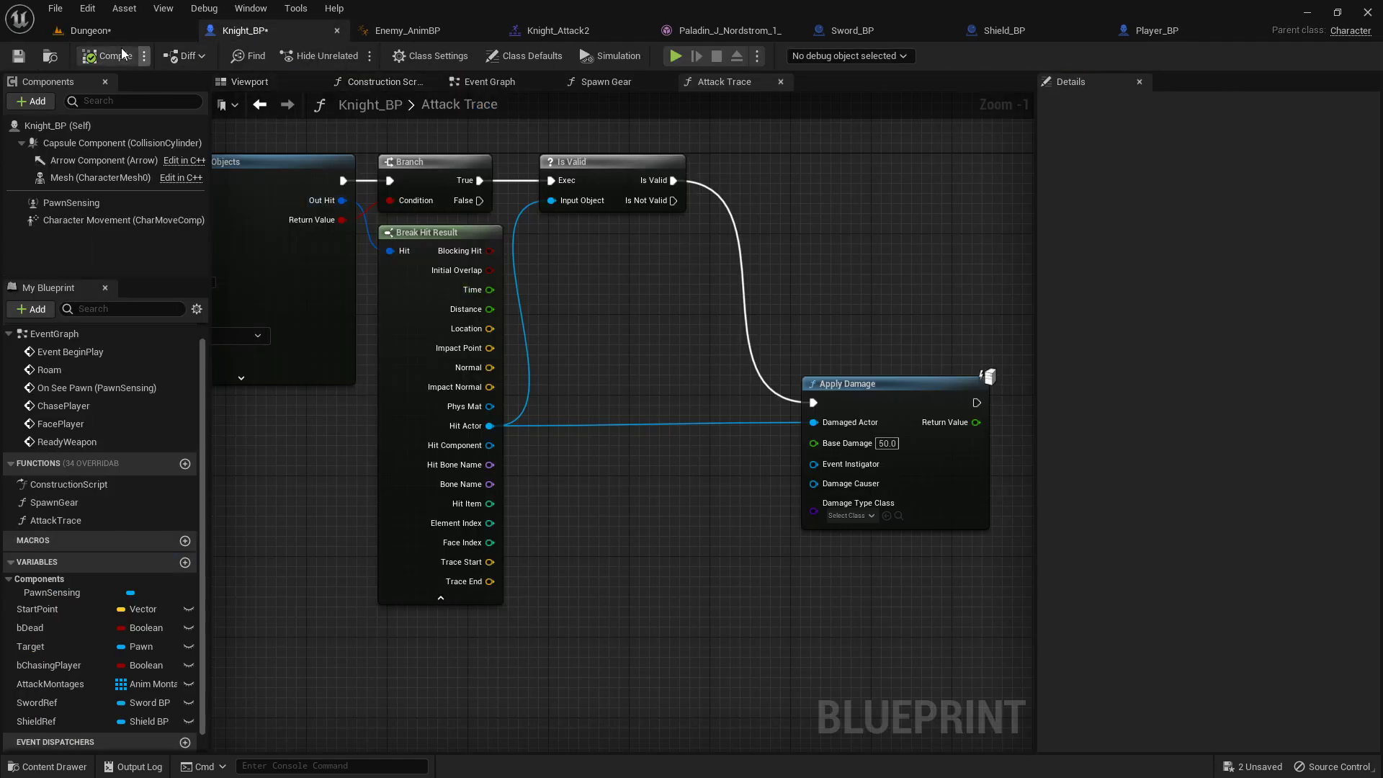
pyautogui.click(110, 30)
pyautogui.click(319, 57)
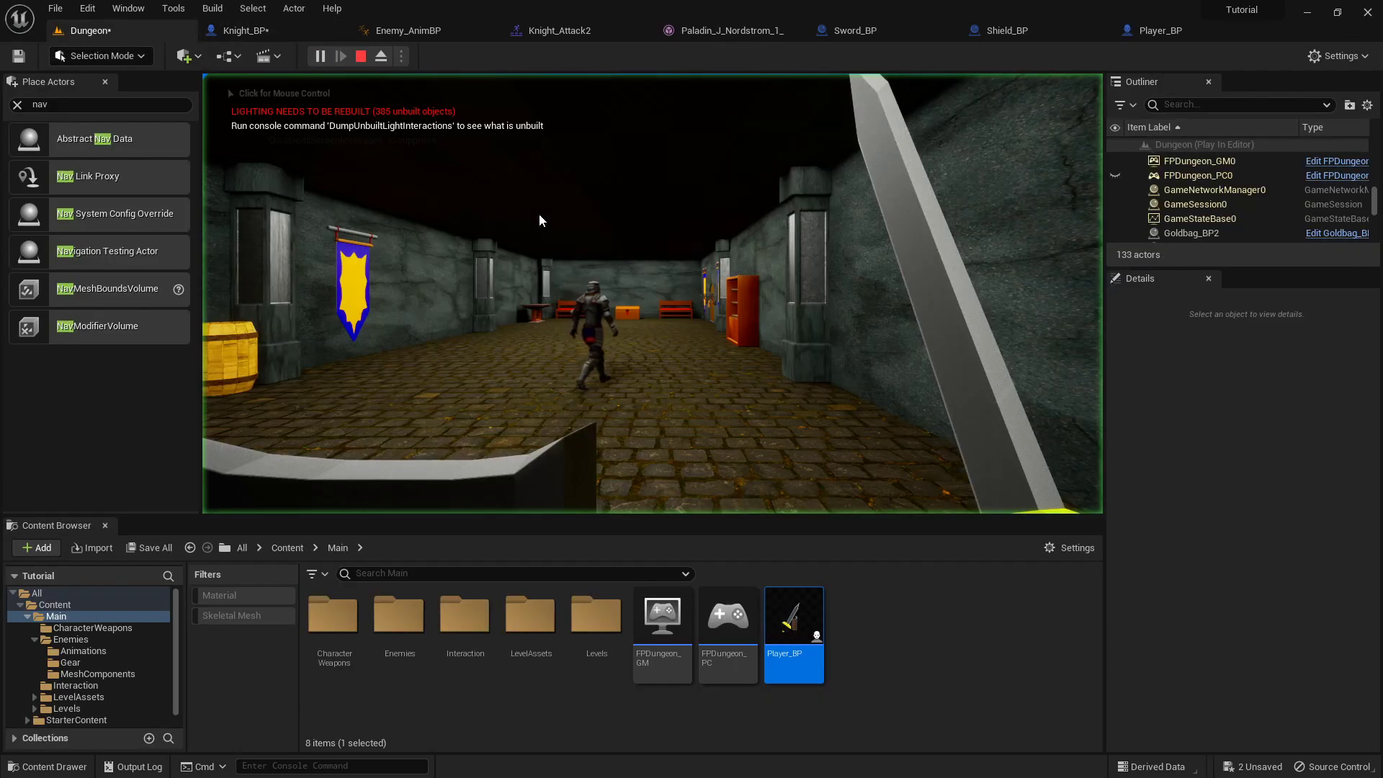
pyautogui.press('w')
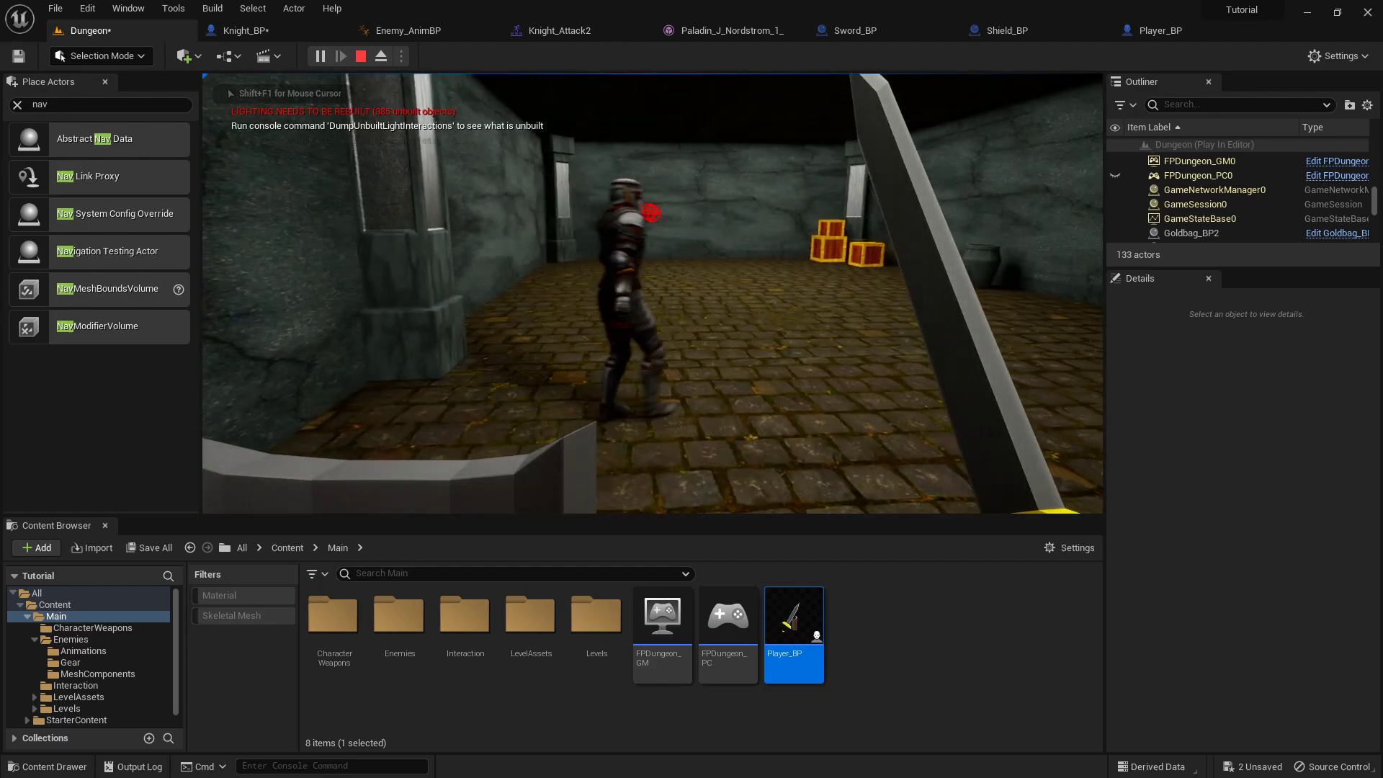
pyautogui.press('w')
pyautogui.press('s')
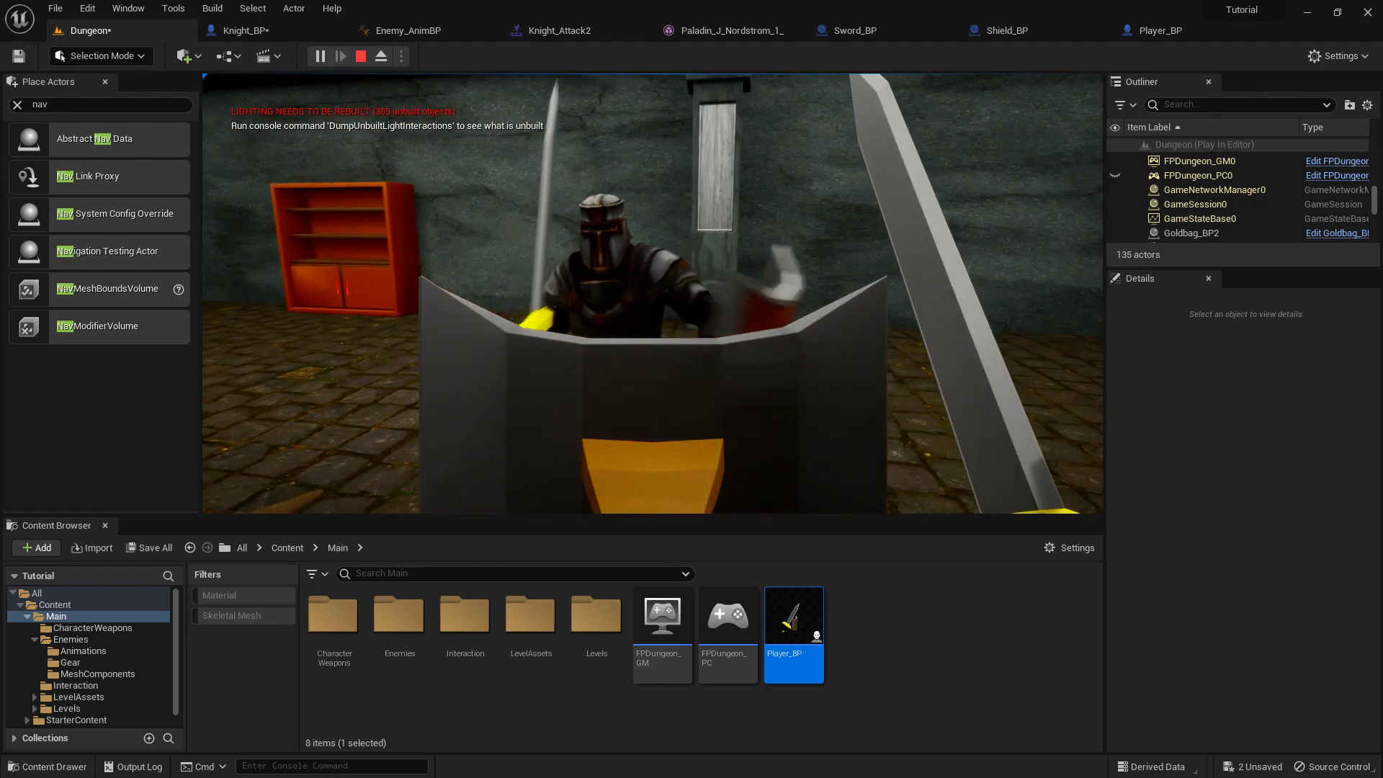
pyautogui.press('w')
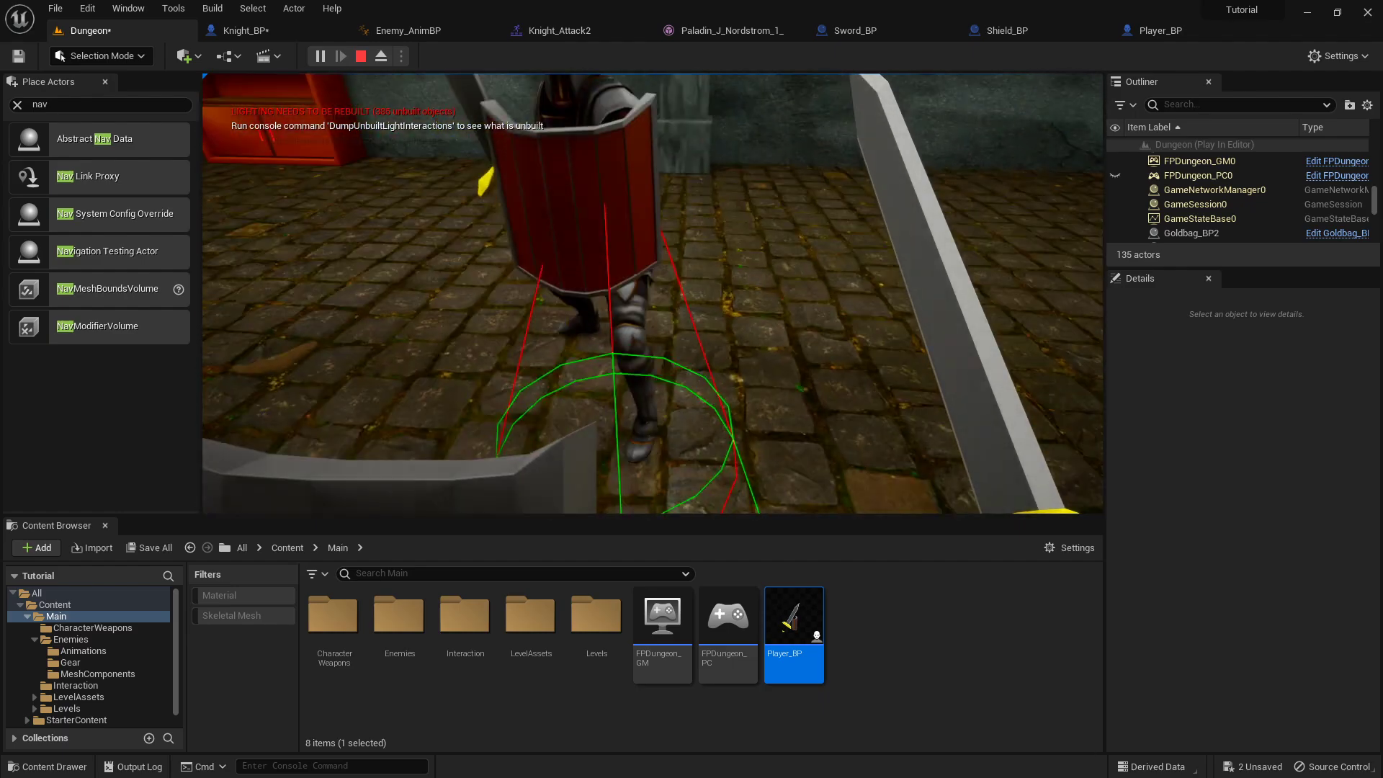
pyautogui.press('Escape')
# - Save the modified Dungeon level and Knight_BP, and return to Knight_BP's Attack Trace function
pyautogui.click(156, 549)
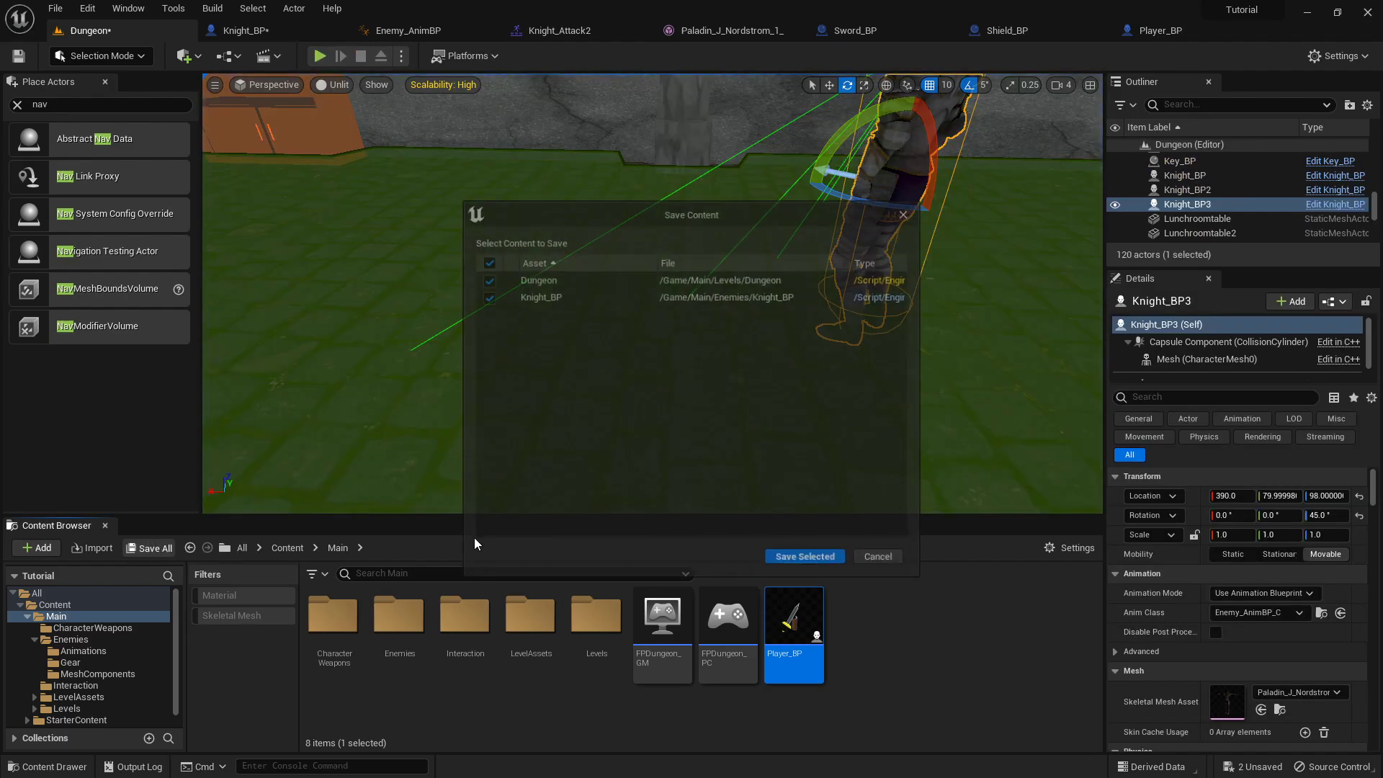
pyautogui.click(807, 559)
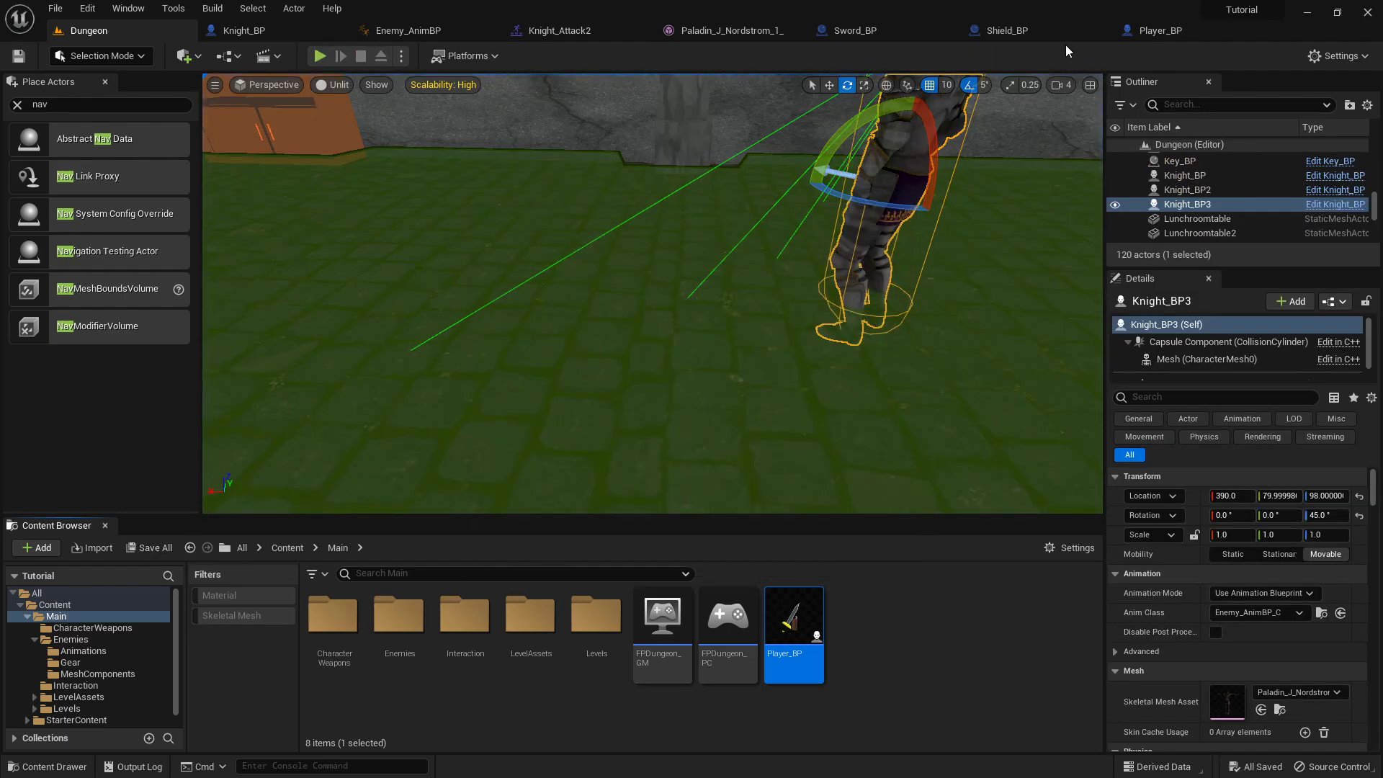
pyautogui.click(291, 36)
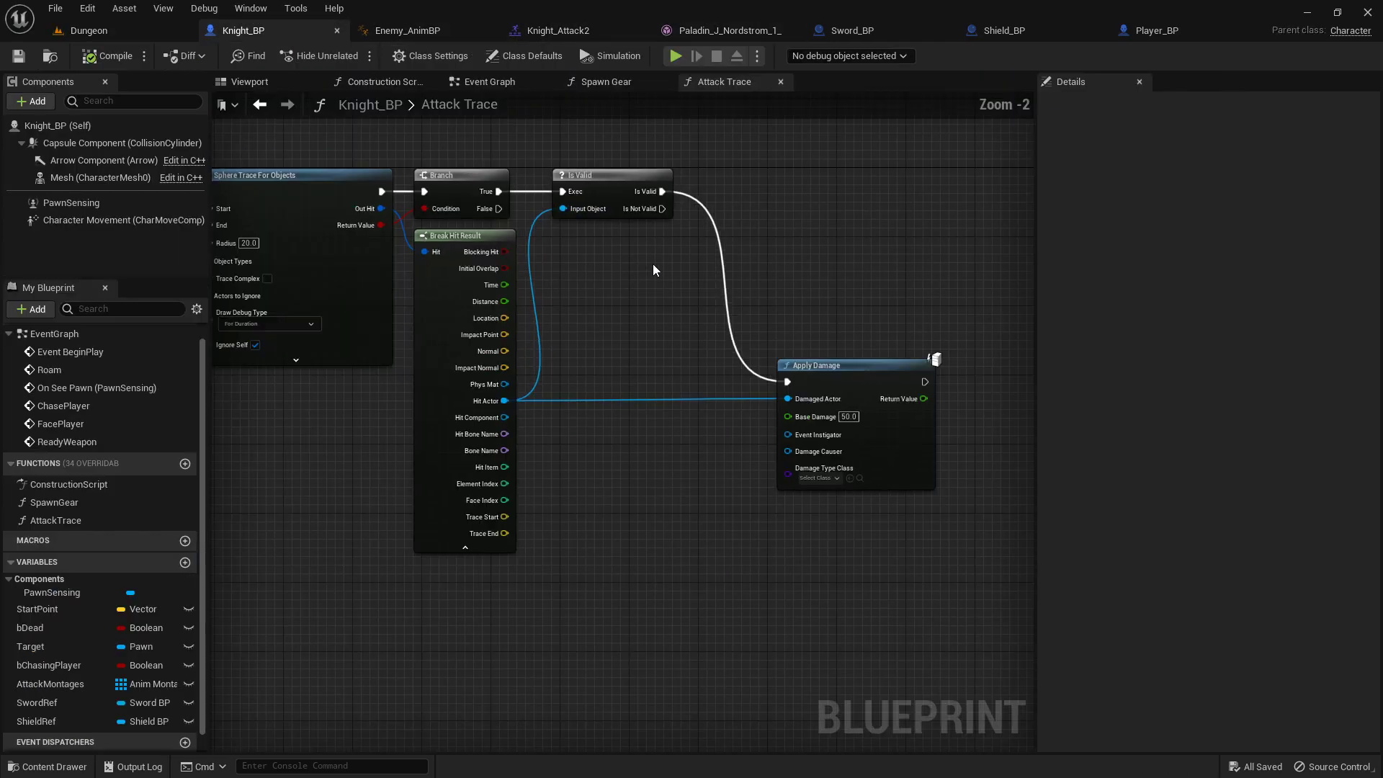
# - Group the Event BeginPlay nodes in Knight_BP's Event Graph under a comment titled BeginPlay, and move it up away from the other nodes
pyautogui.scroll(-1, 653, 264)
pyautogui.click(491, 83)
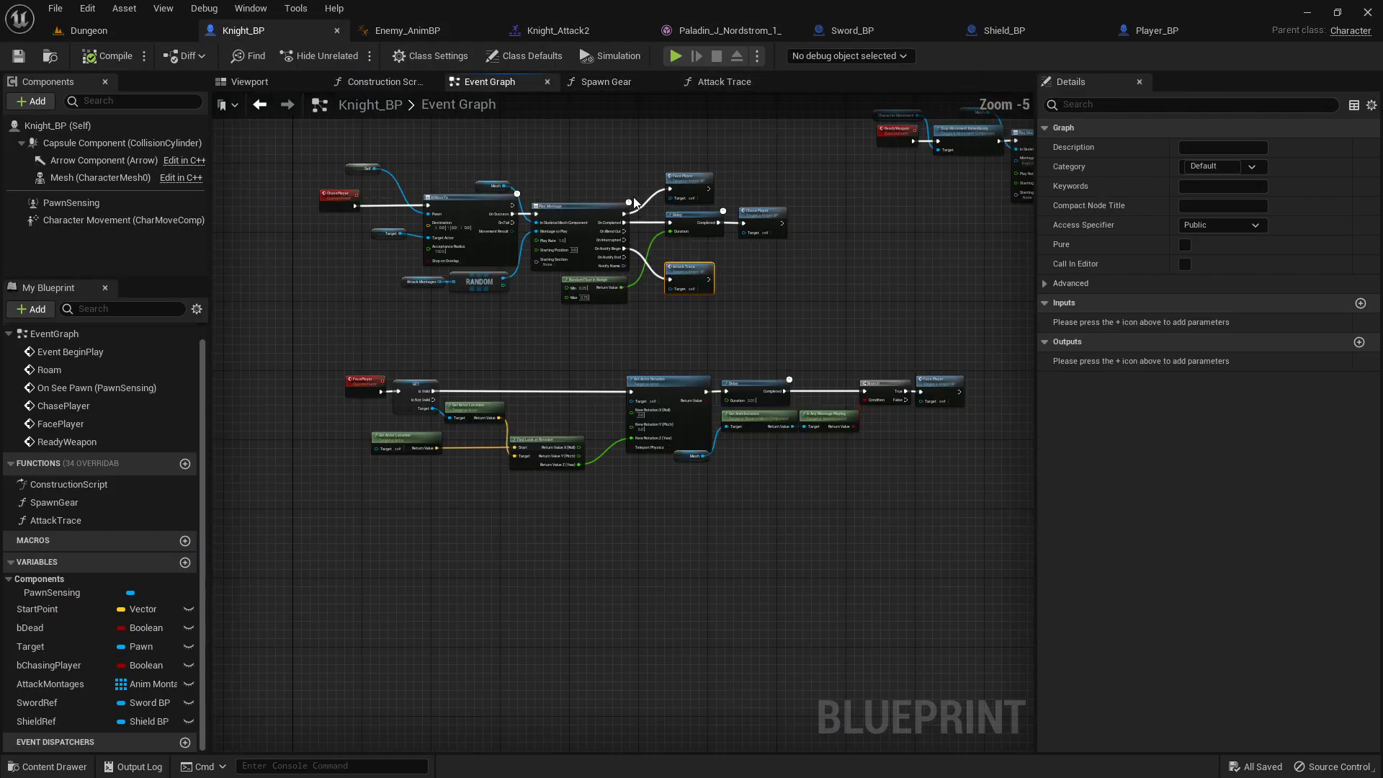
pyautogui.scroll(-5, 634, 198)
pyautogui.moveTo(655, 176); pyautogui.dragTo(734, 400, button='right')
pyautogui.scroll(2, 629, 277)
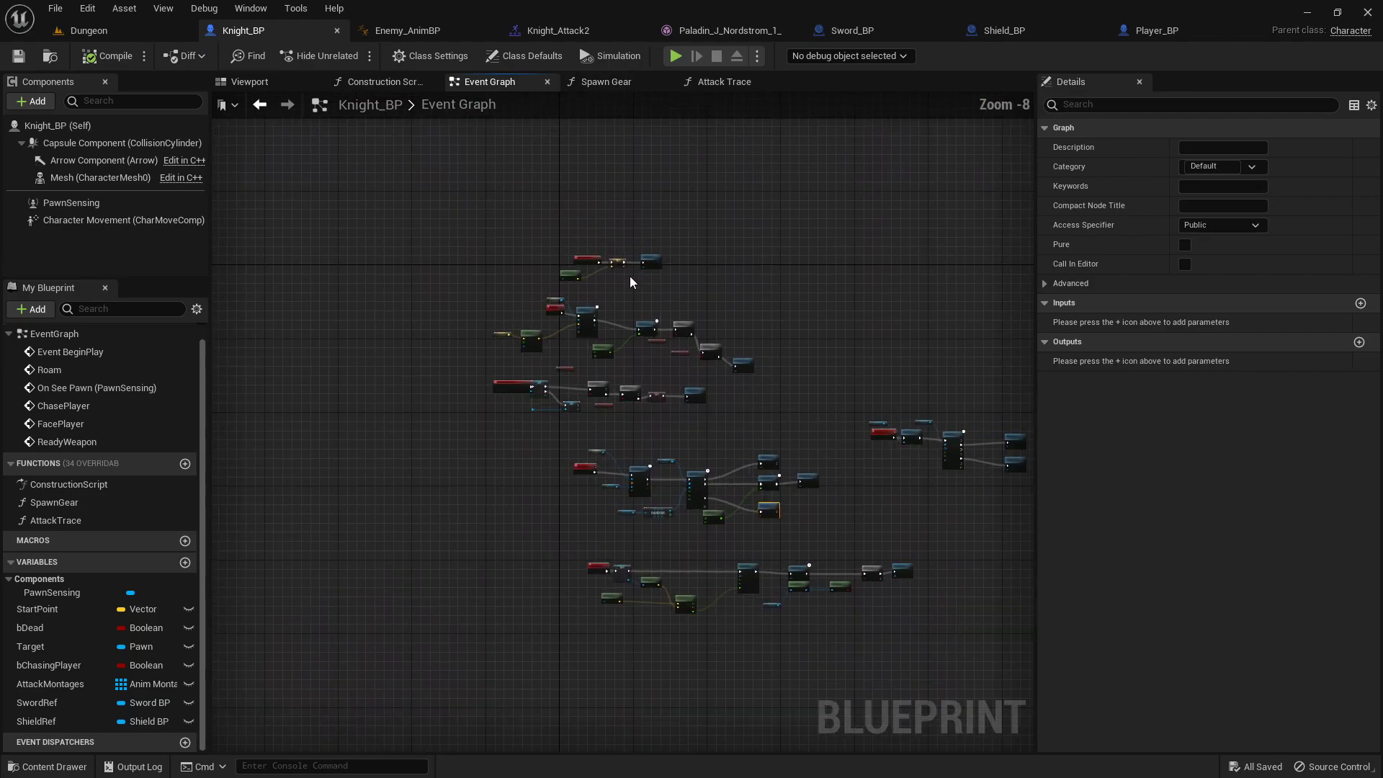
pyautogui.scroll(5, 630, 275)
pyautogui.moveTo(393, 169); pyautogui.dragTo(772, 309)
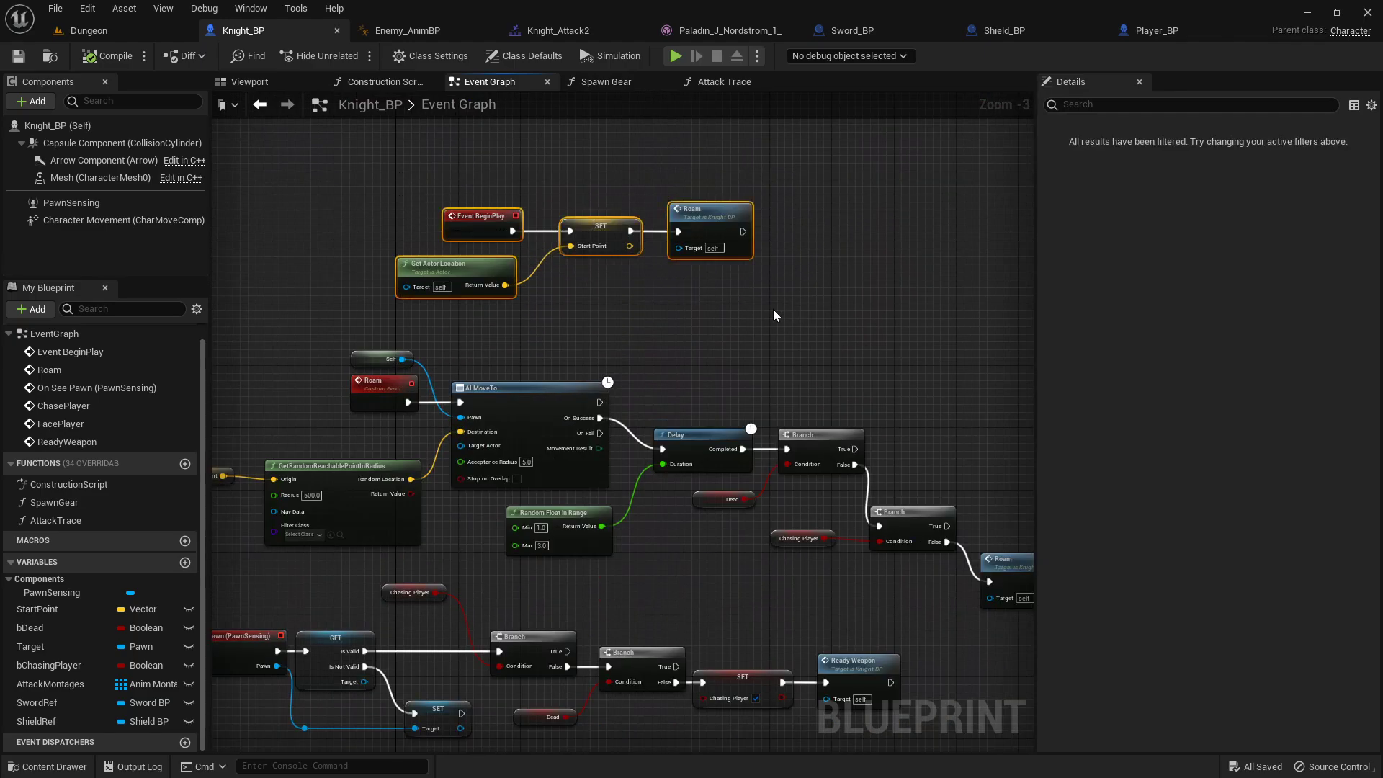
pyautogui.press('c')
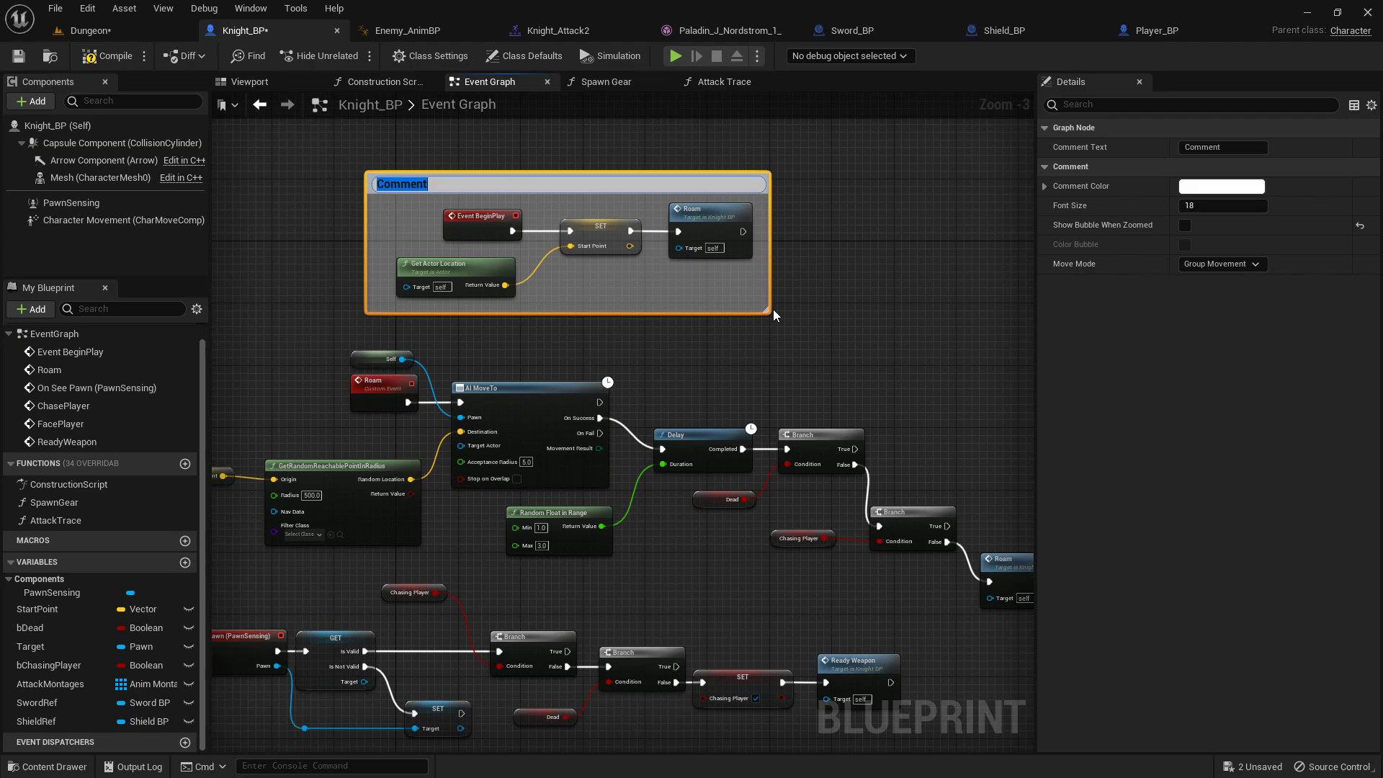
pyautogui.write('BeginPlay')
pyautogui.press('Return')
pyautogui.scroll(-4, 778, 253)
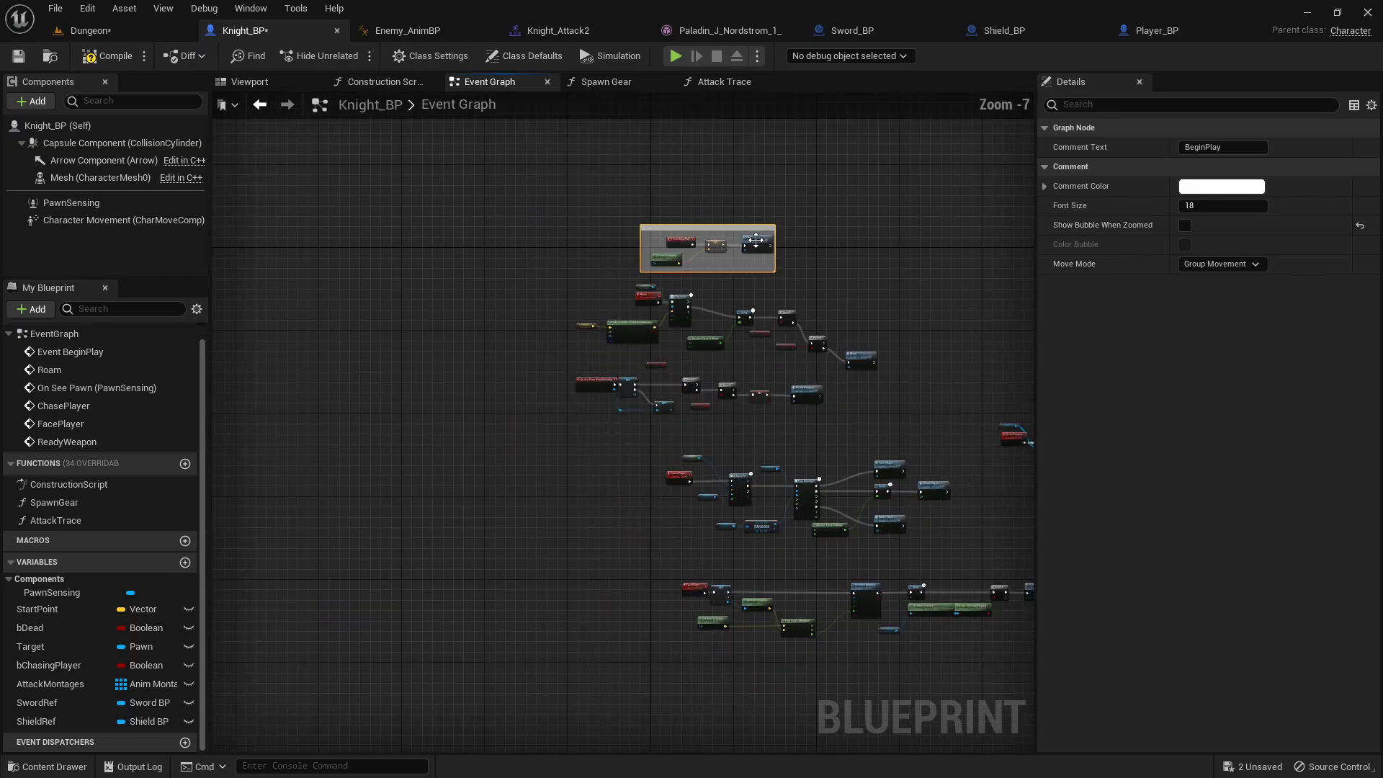
pyautogui.moveTo(675, 239); pyautogui.dragTo(676, 163)
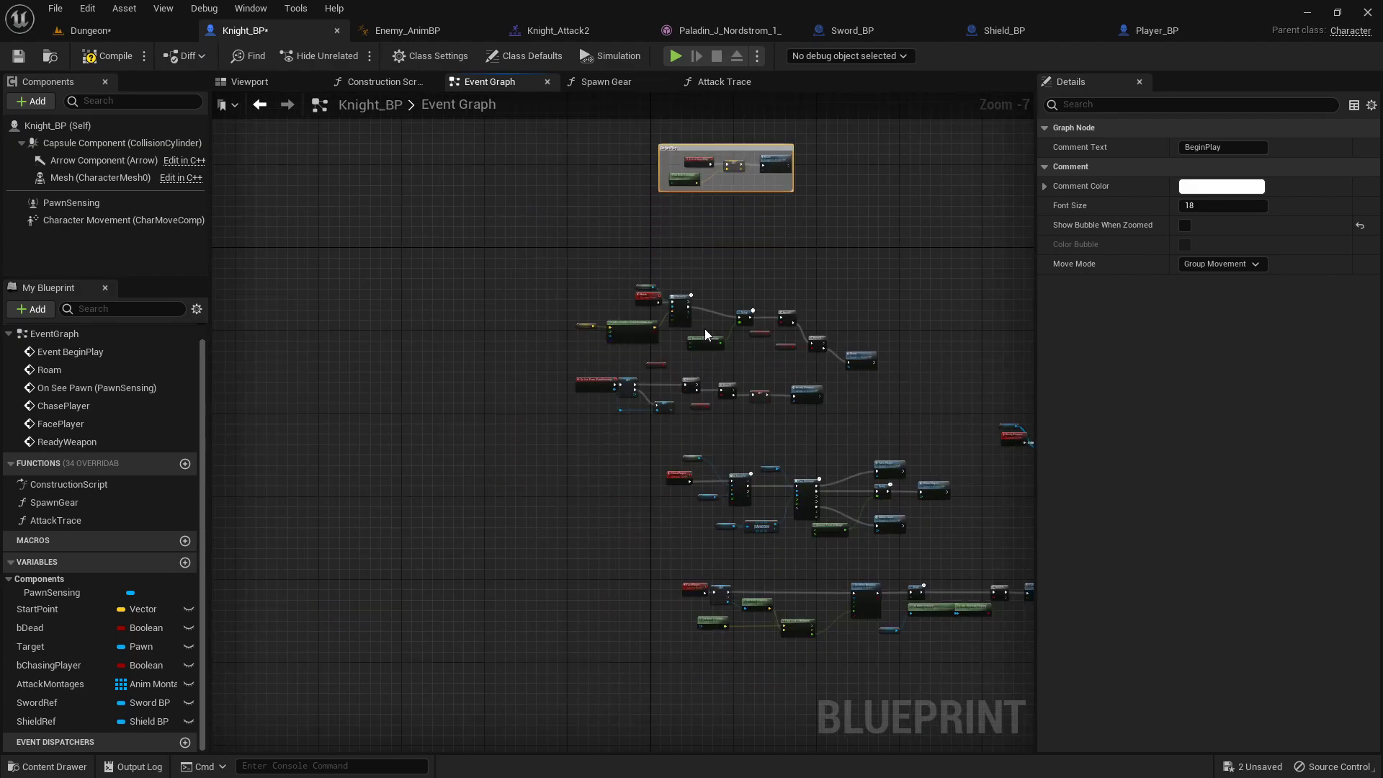
# - Relocate the Roam event's node chain to free space beside the BeginPlay comment and enclose it in a comment titled Roaming
pyautogui.scroll(3, 704, 329)
pyautogui.moveTo(643, 264); pyautogui.dragTo(561, 260, button='right')
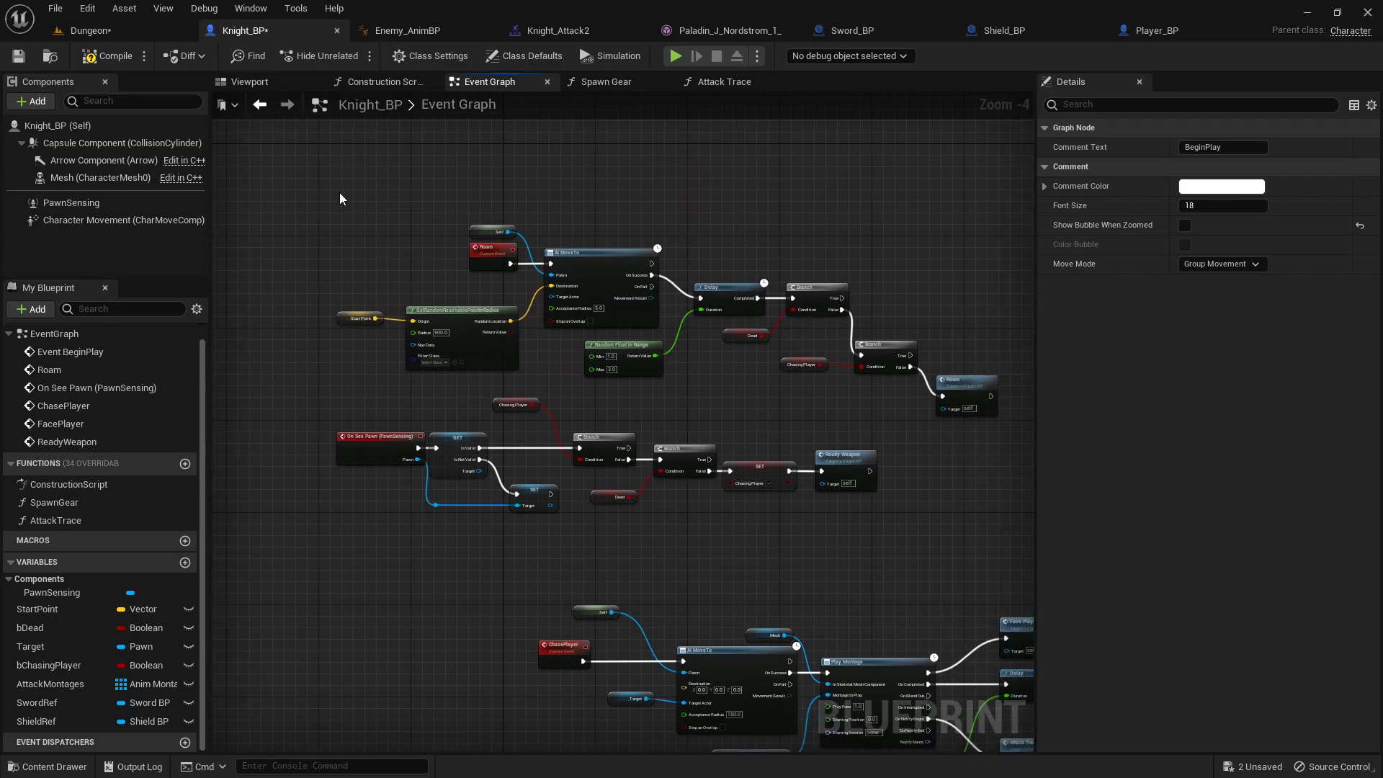
pyautogui.moveTo(339, 198); pyautogui.dragTo(956, 383)
pyautogui.scroll(-4, 578, 217)
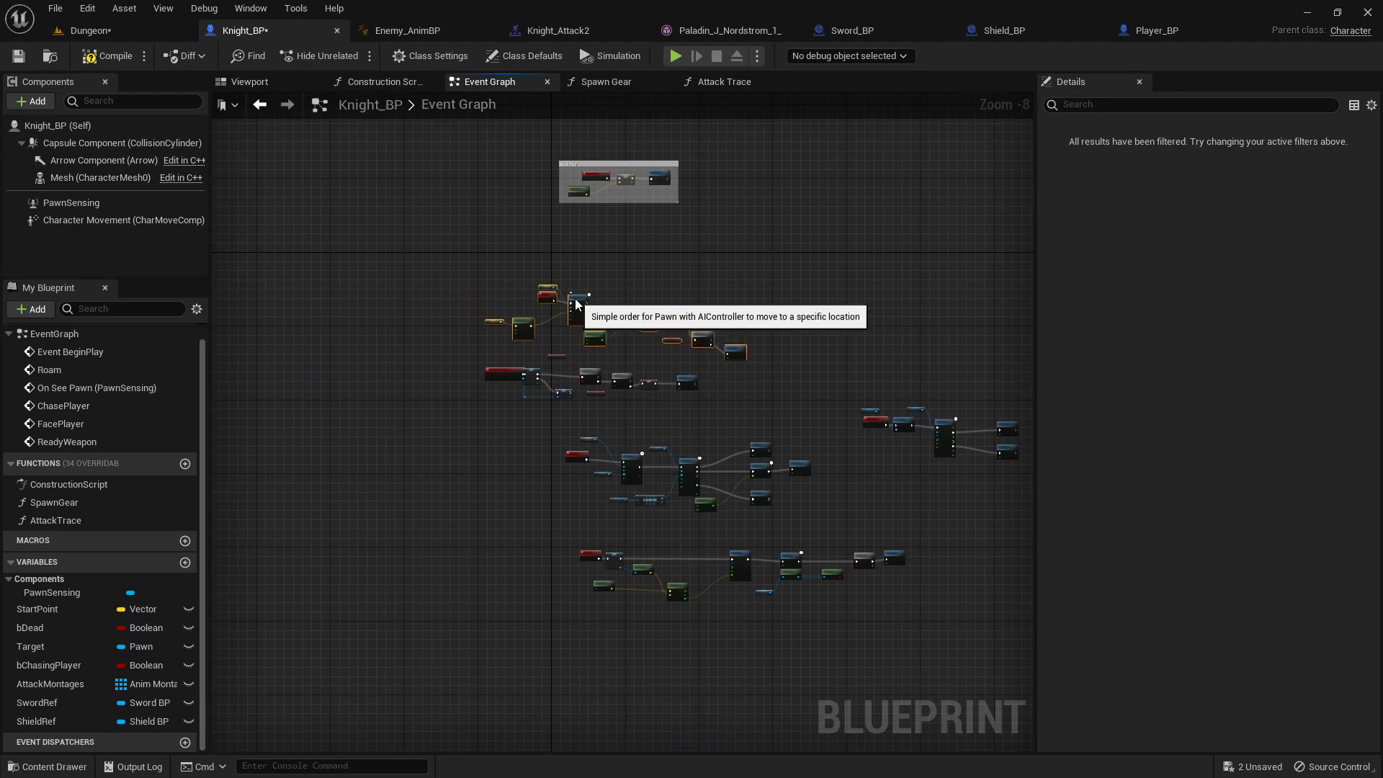
pyautogui.moveTo(577, 304); pyautogui.dragTo(341, 208)
pyautogui.press('c')
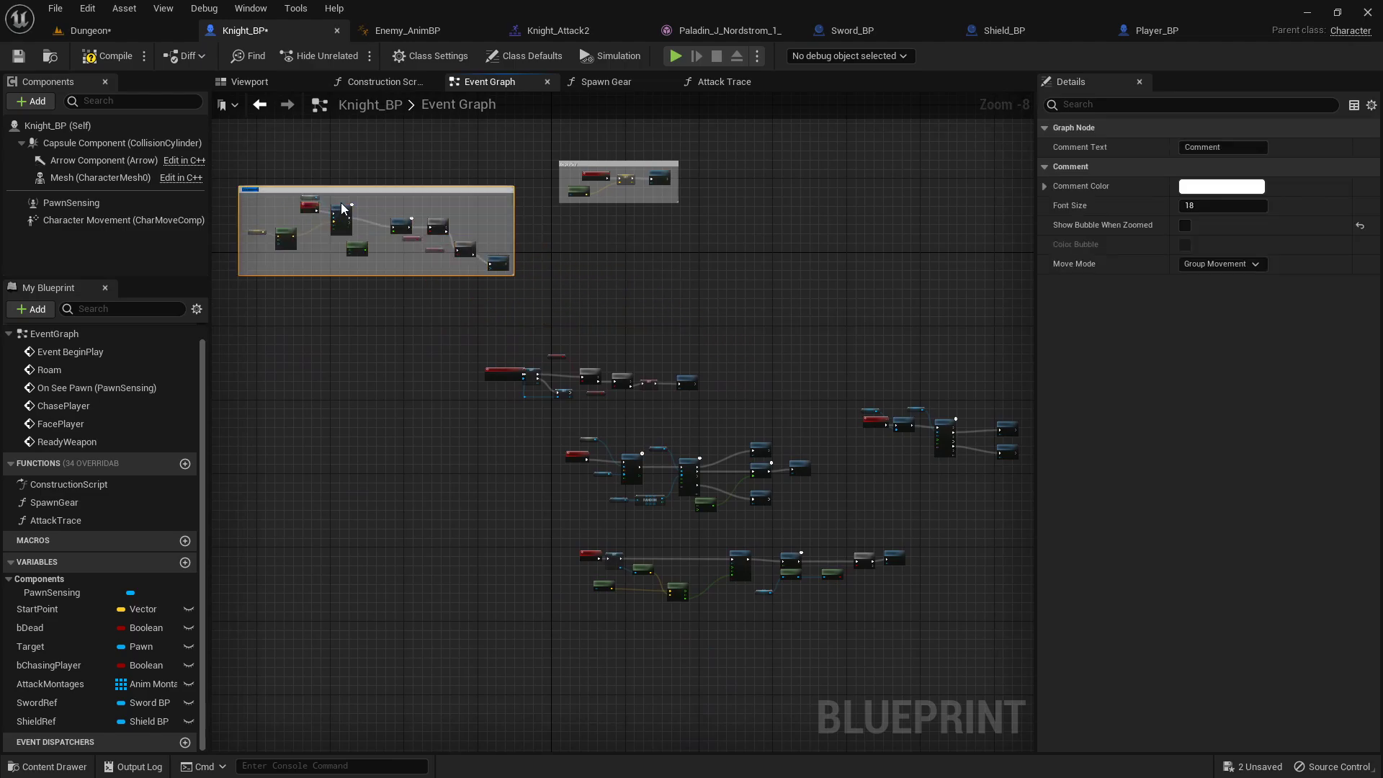
pyautogui.write('Roaming')
pyautogui.press('Return')
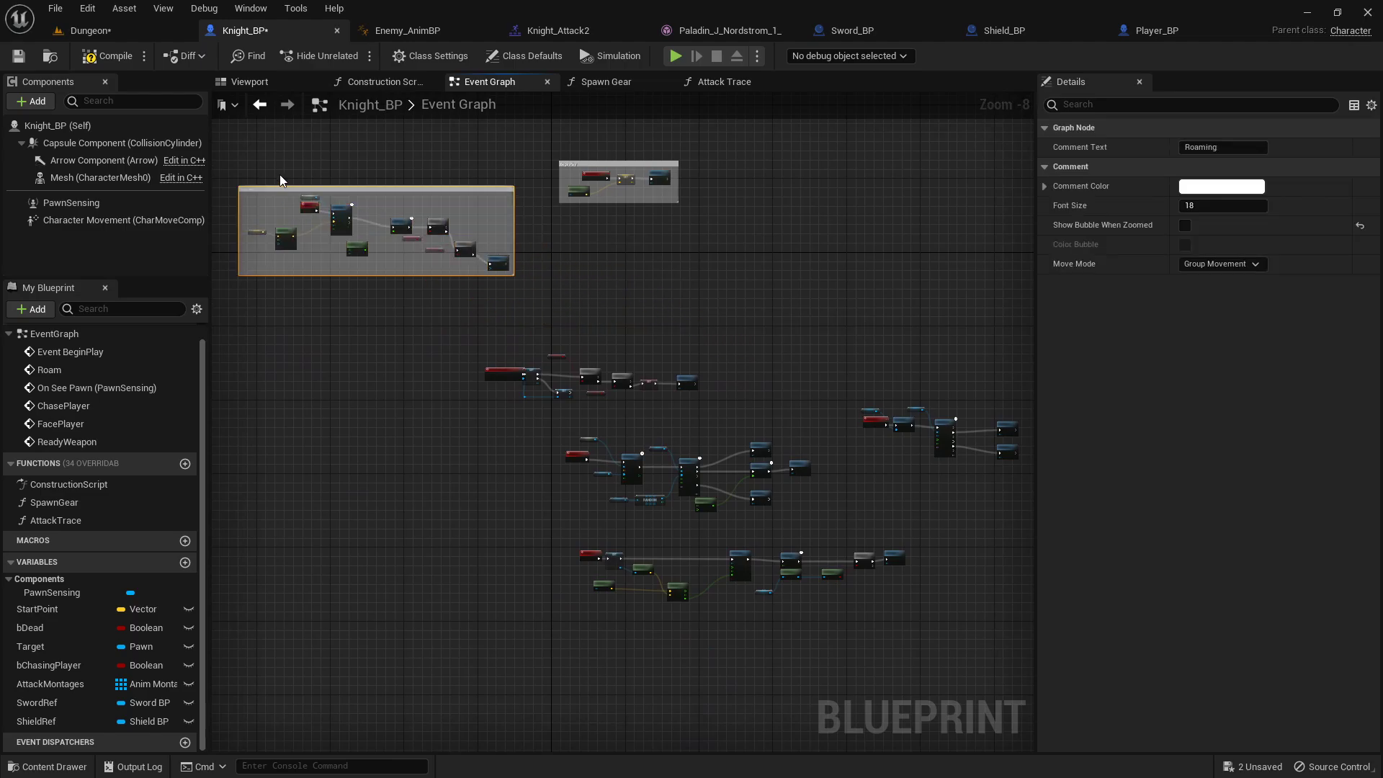
# - Enclose the On See Pawn node chain in a comment titled Sees Pawn and place it directly beneath the Roaming comment
pyautogui.scroll(5, 620, 376)
pyautogui.moveTo(269, 316); pyautogui.dragTo(1015, 563)
pyautogui.write('c')
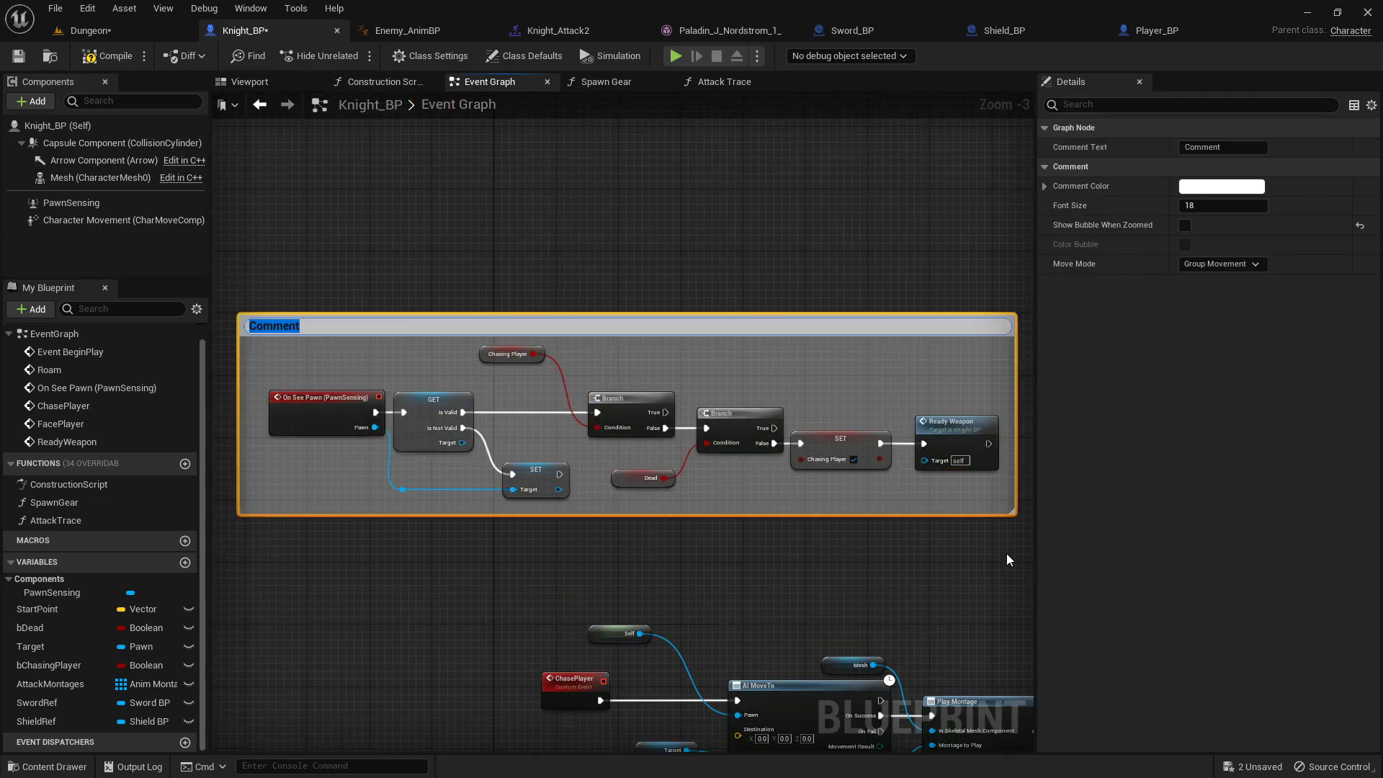
pyautogui.write('Sees Pae')
pyautogui.press('BackSpace')
pyautogui.write('wn')
pyautogui.press('Return')
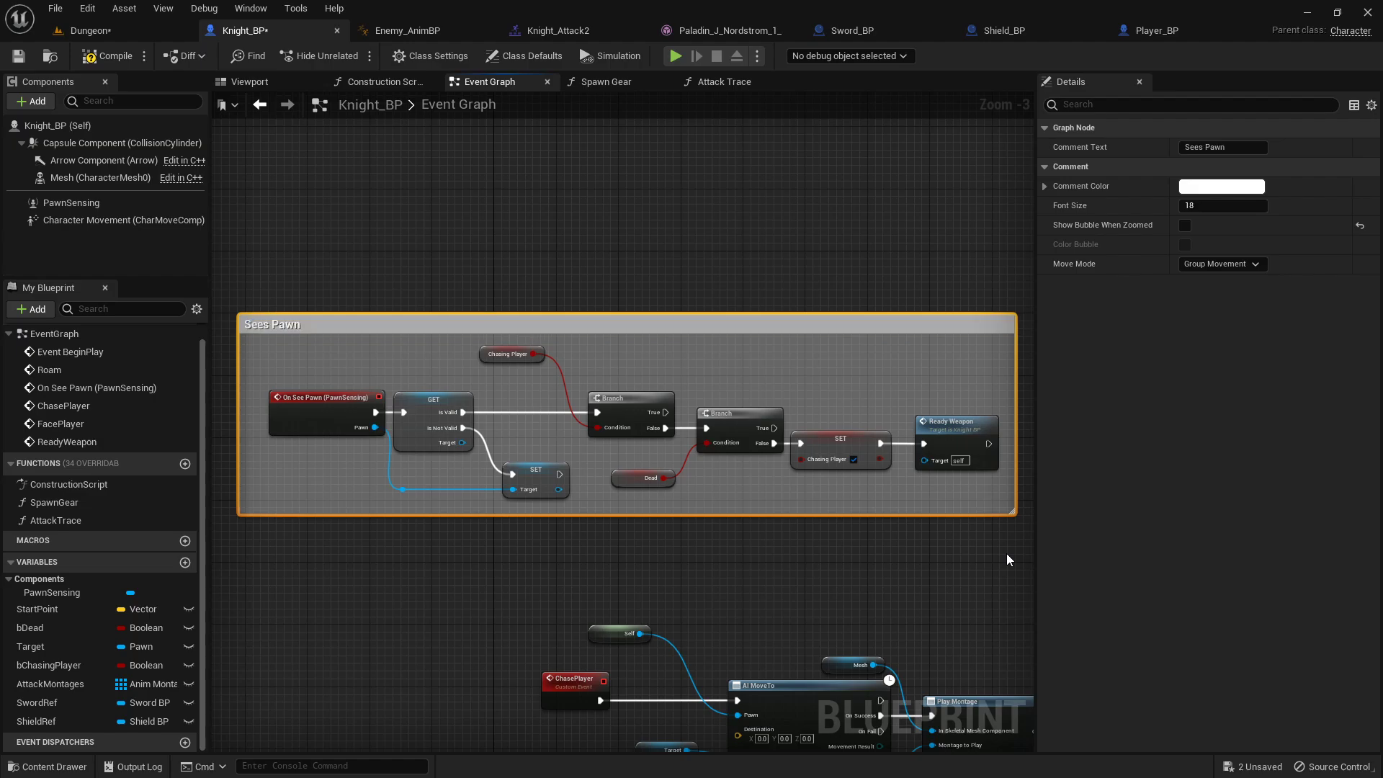
pyautogui.scroll(-5, 738, 284)
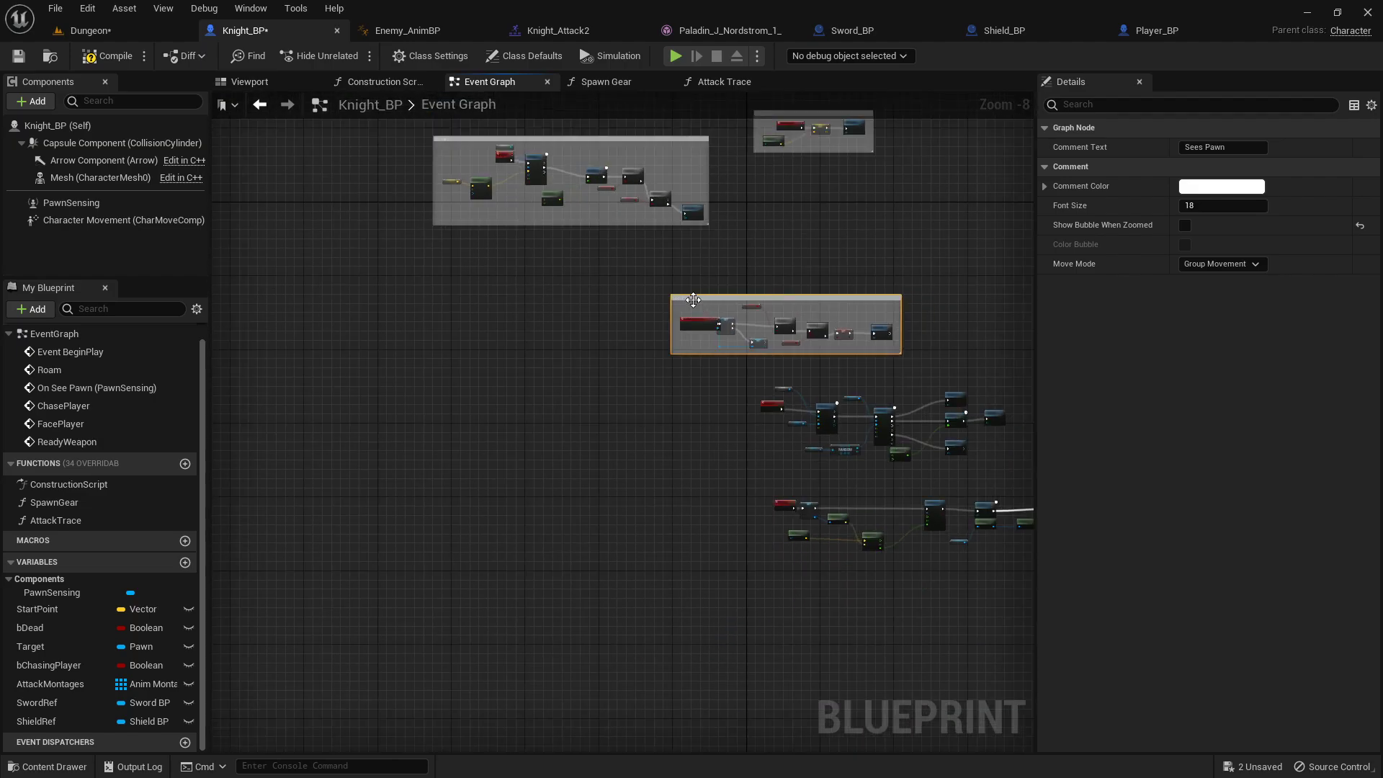
pyautogui.moveTo(692, 301); pyautogui.dragTo(461, 234)
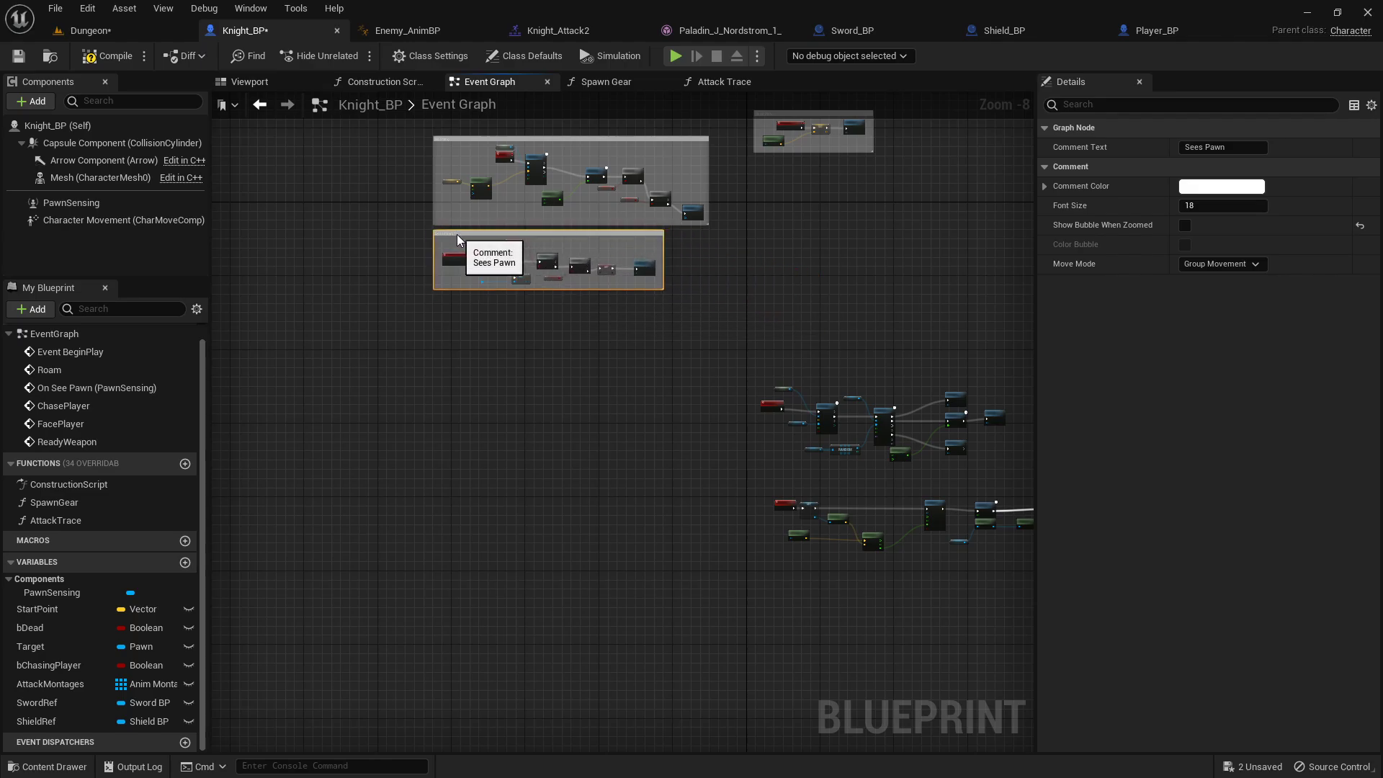
# - Enclose the ChasePlayer node chain in a comment titled Chase and Attack and shift it to the left in the graph
pyautogui.scroll(5, 626, 438)
pyautogui.scroll(-2, 627, 438)
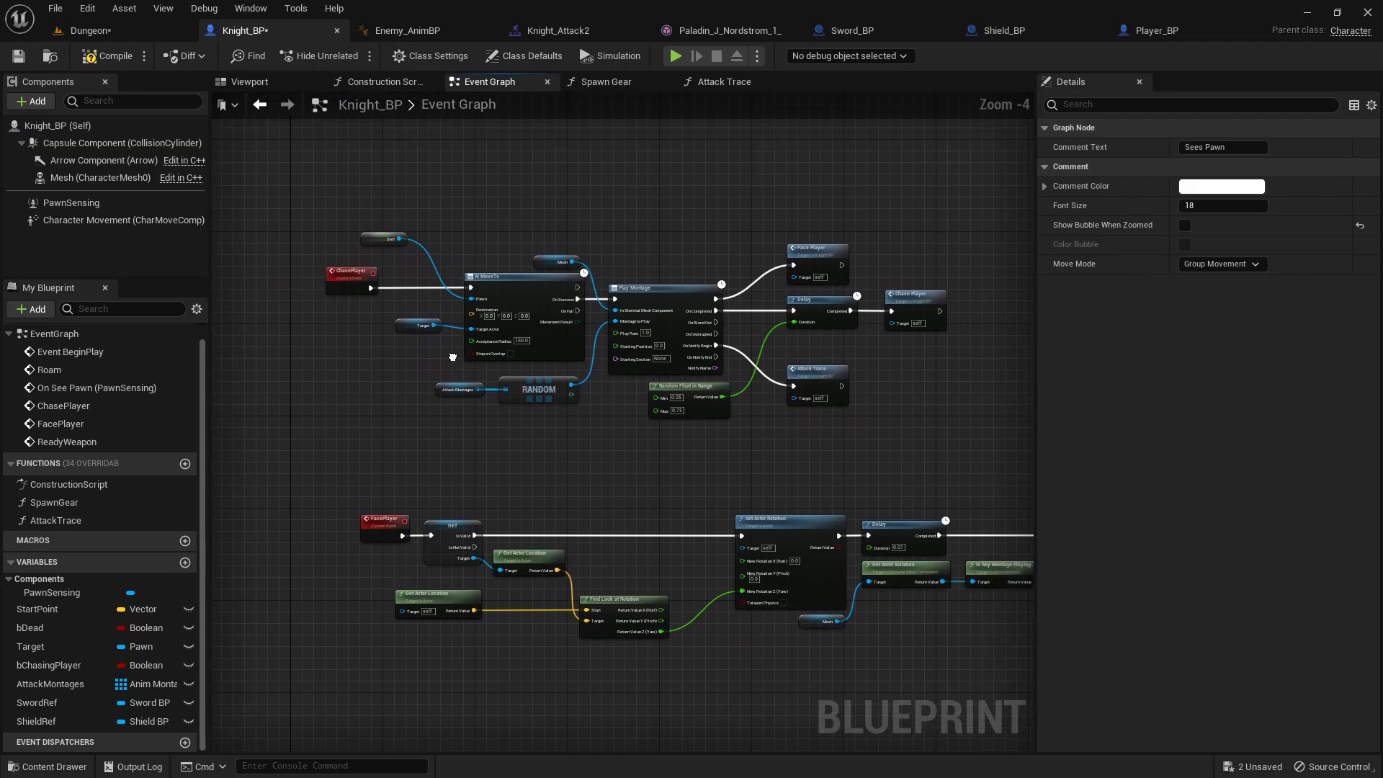
pyautogui.moveTo(337, 193); pyautogui.dragTo(833, 396)
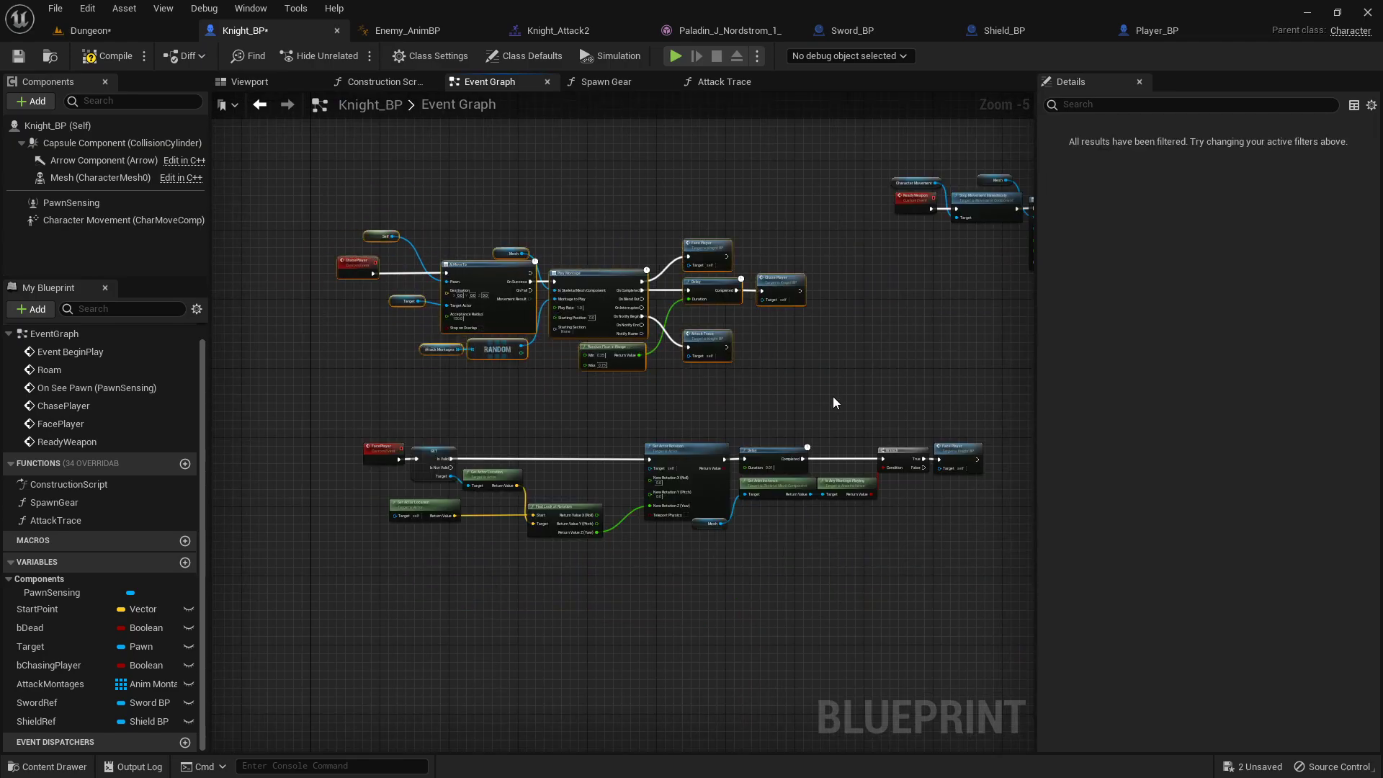
pyautogui.write('cC')
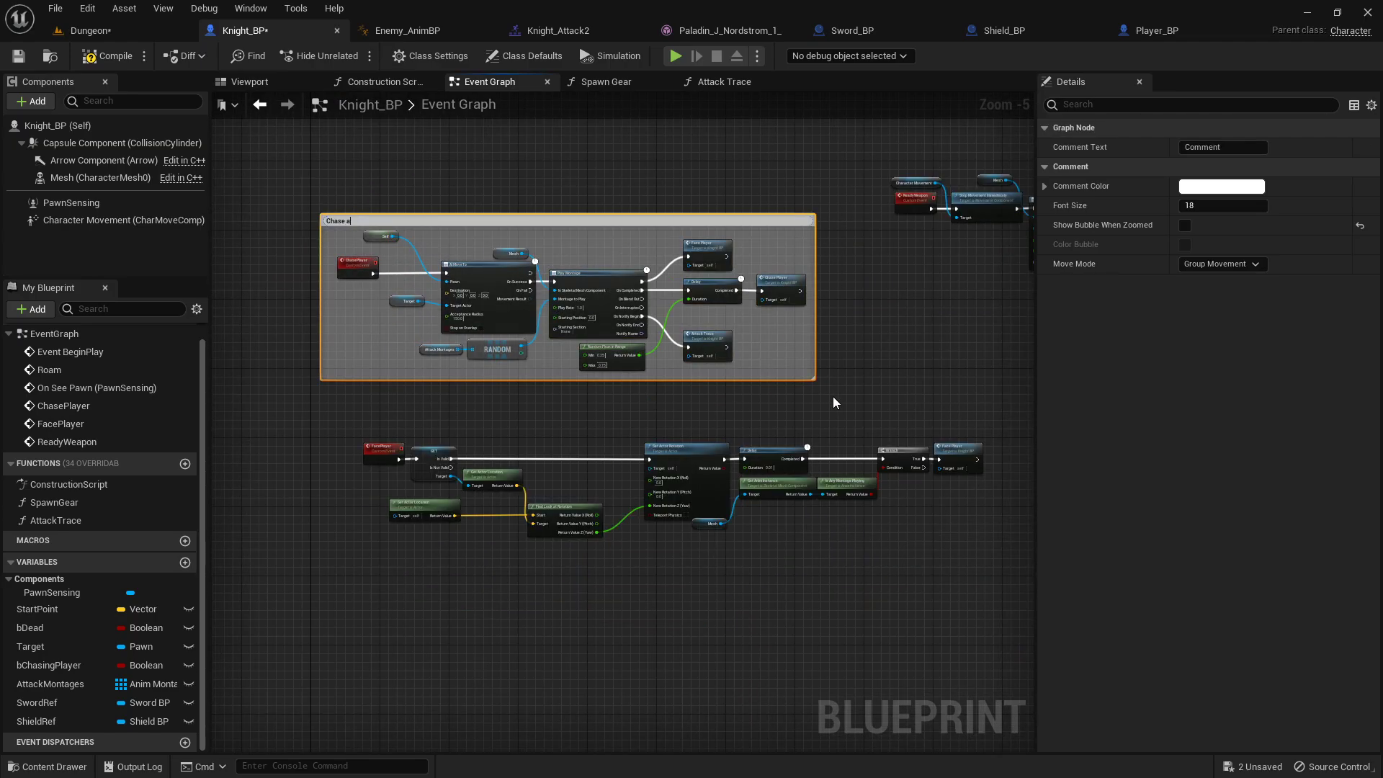
pyautogui.write('hase and Attack')
pyautogui.press('Return')
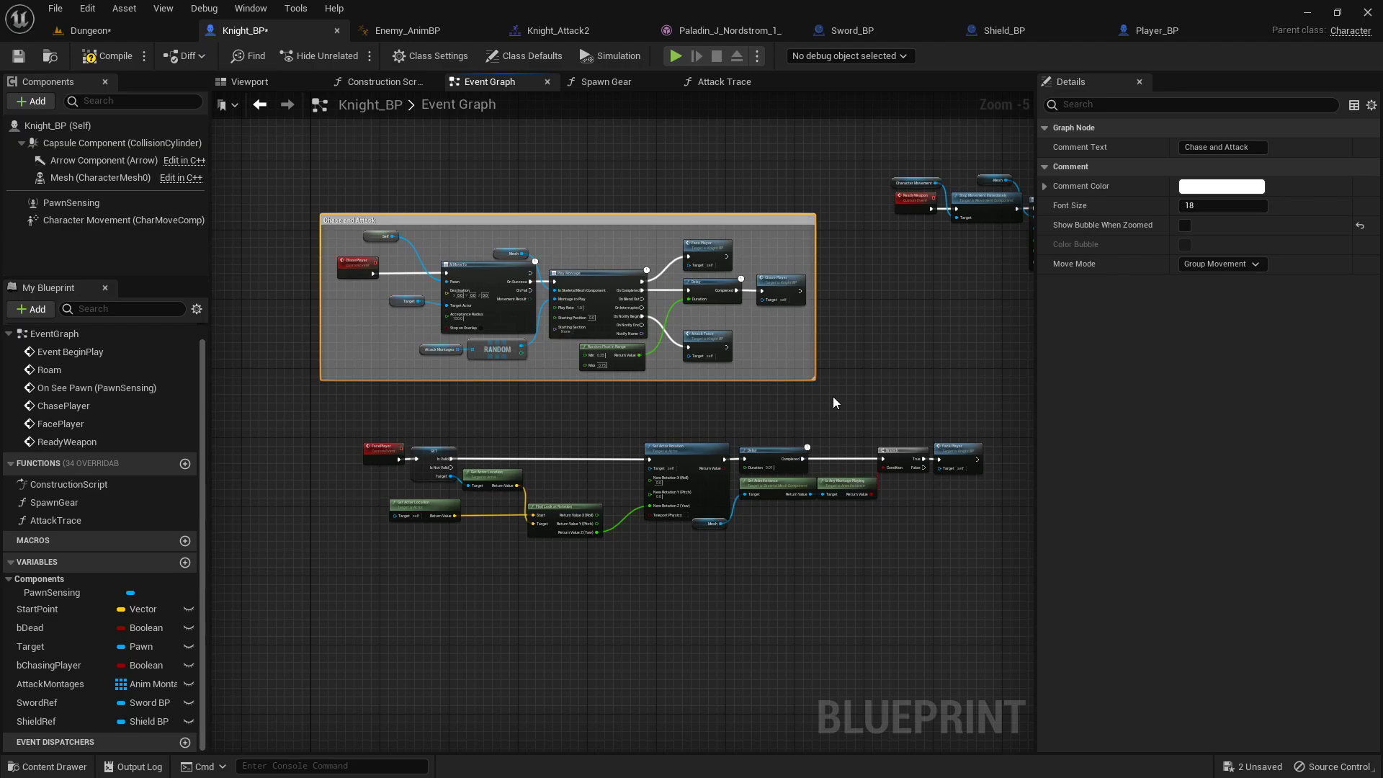
pyautogui.scroll(-1, 508, 189)
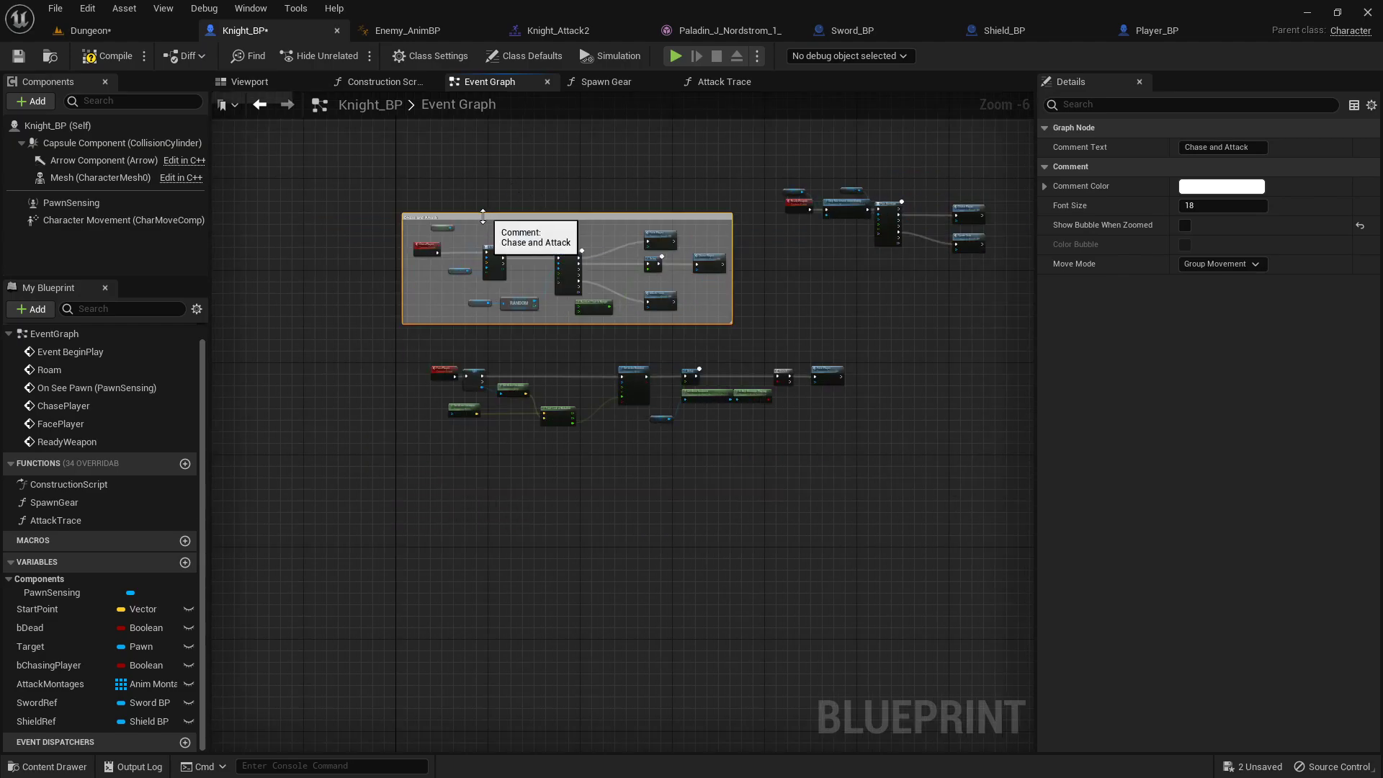
pyautogui.moveTo(479, 219); pyautogui.dragTo(381, 224)
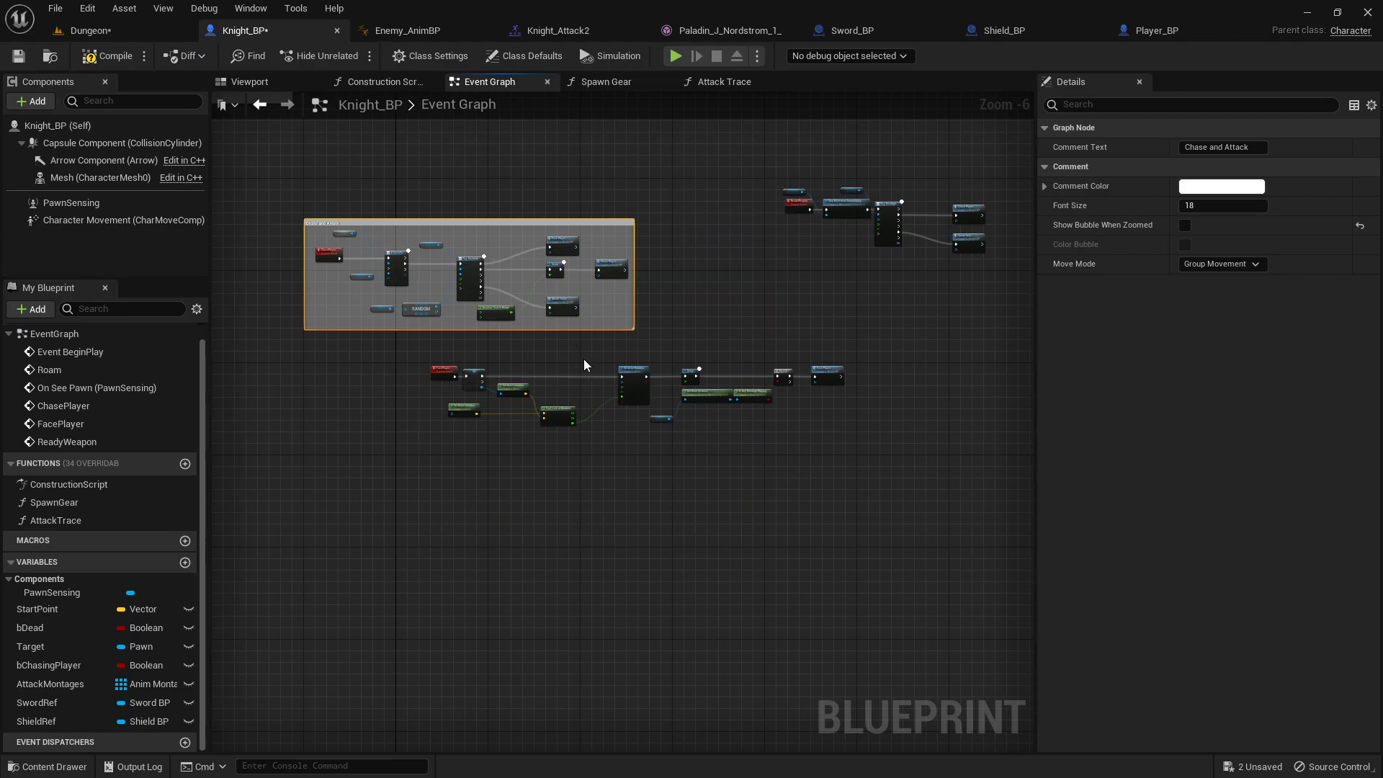
# - Enclose the FacePlayer node chain in a comment titled Face Target When Attacking
pyautogui.moveTo(412, 350); pyautogui.dragTo(907, 493)
pyautogui.press('c')
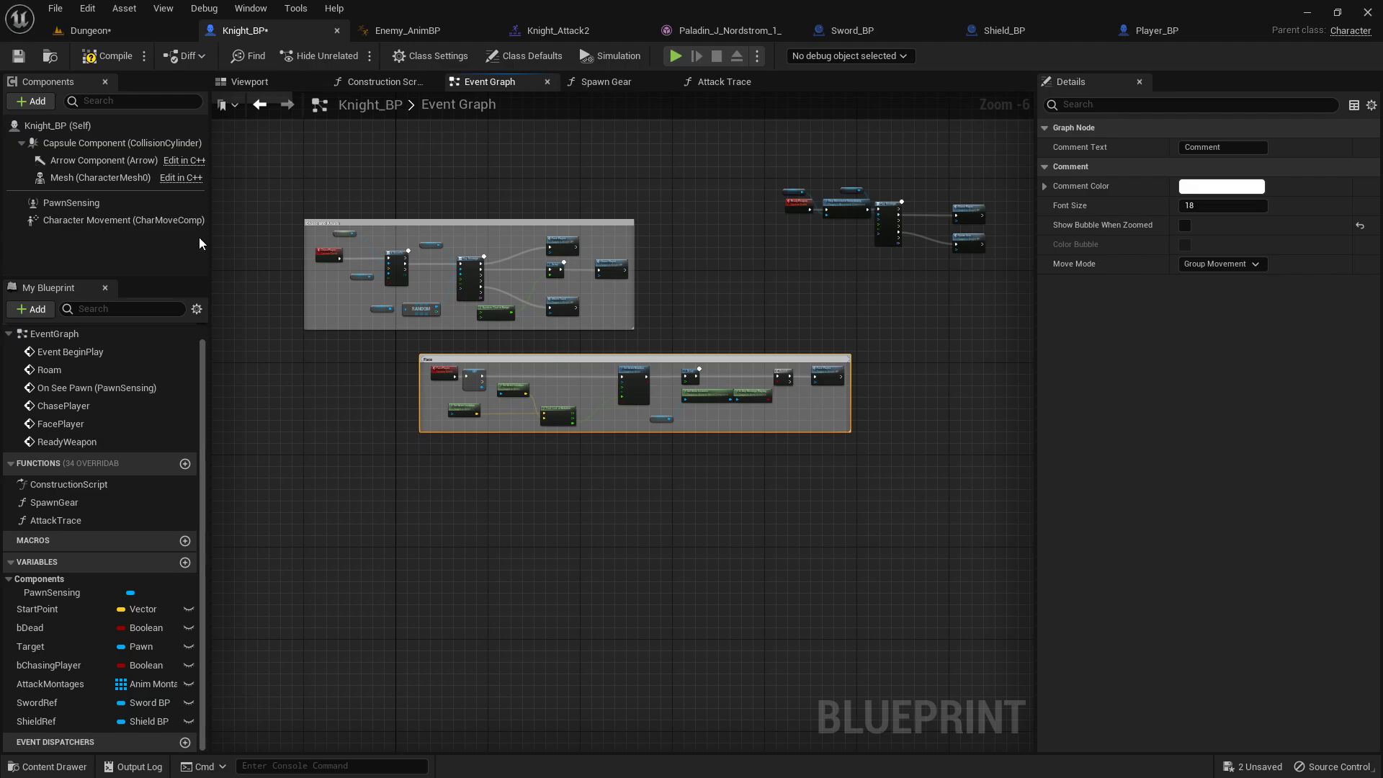
pyautogui.scroll(5, 554, 404)
pyautogui.write('Face')
pyautogui.moveTo(376, 200); pyautogui.dragTo(674, 229, button='right')
pyautogui.doubleClick(507, 280)
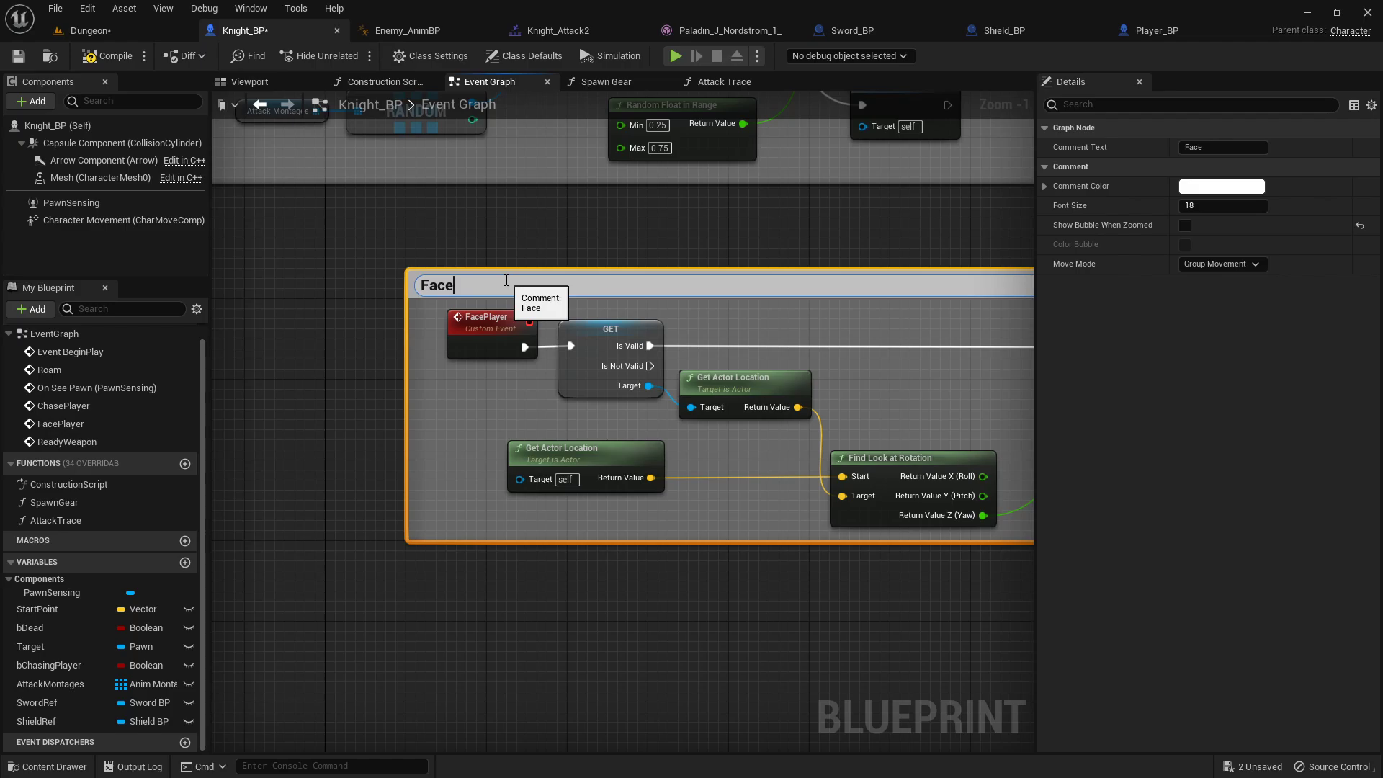
pyautogui.write('Target When Attacking')
pyautogui.press('Return')
pyautogui.scroll(-4, 499, 226)
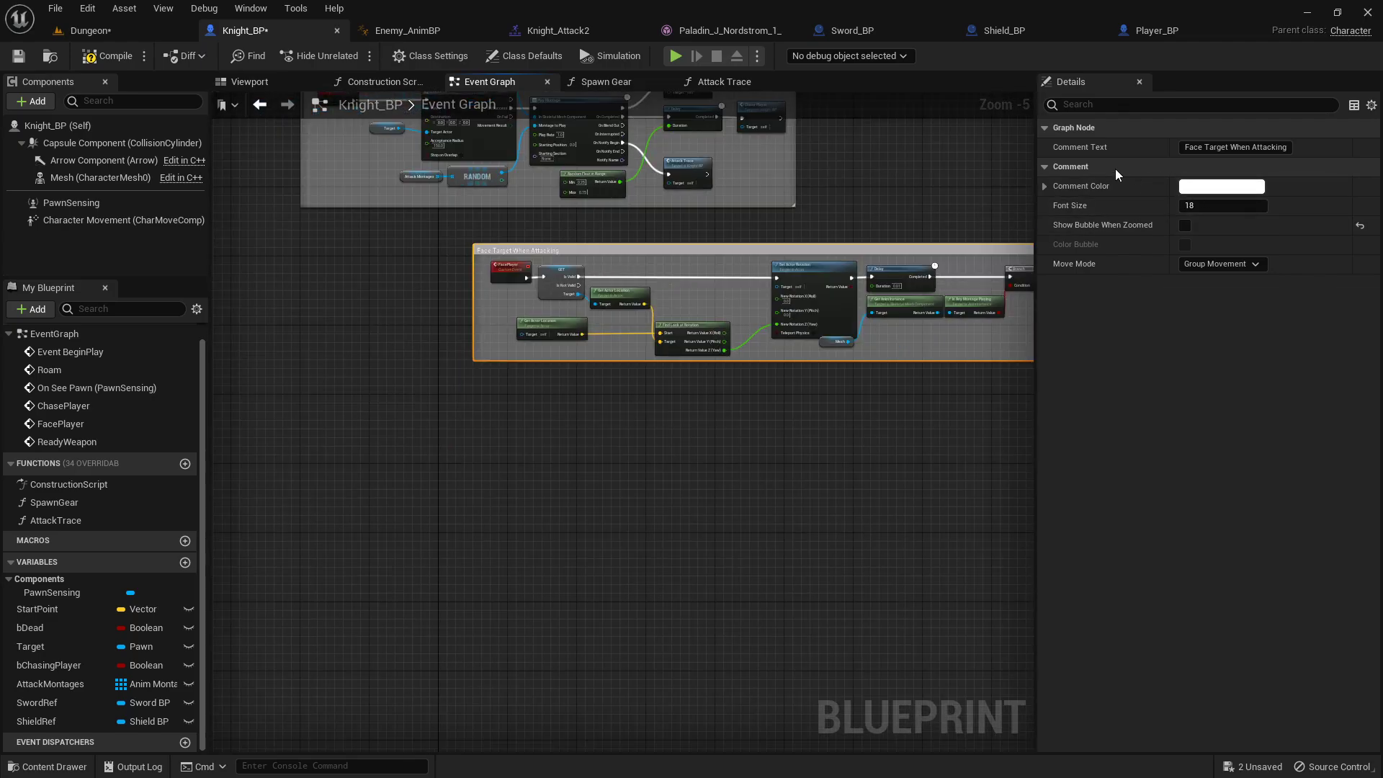
# - Change the Face Target When Attacking comment's color to light pink
pyautogui.click(1203, 189)
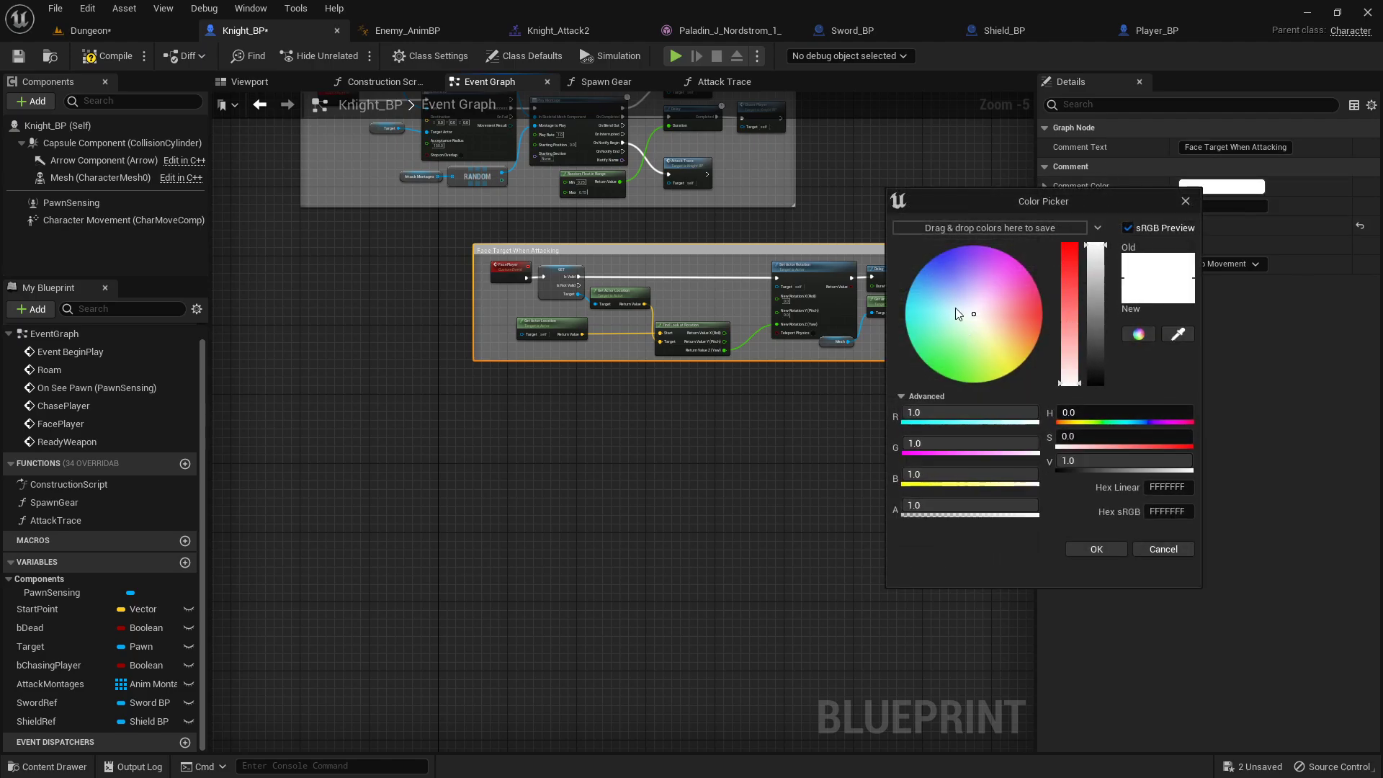
pyautogui.click(1008, 309)
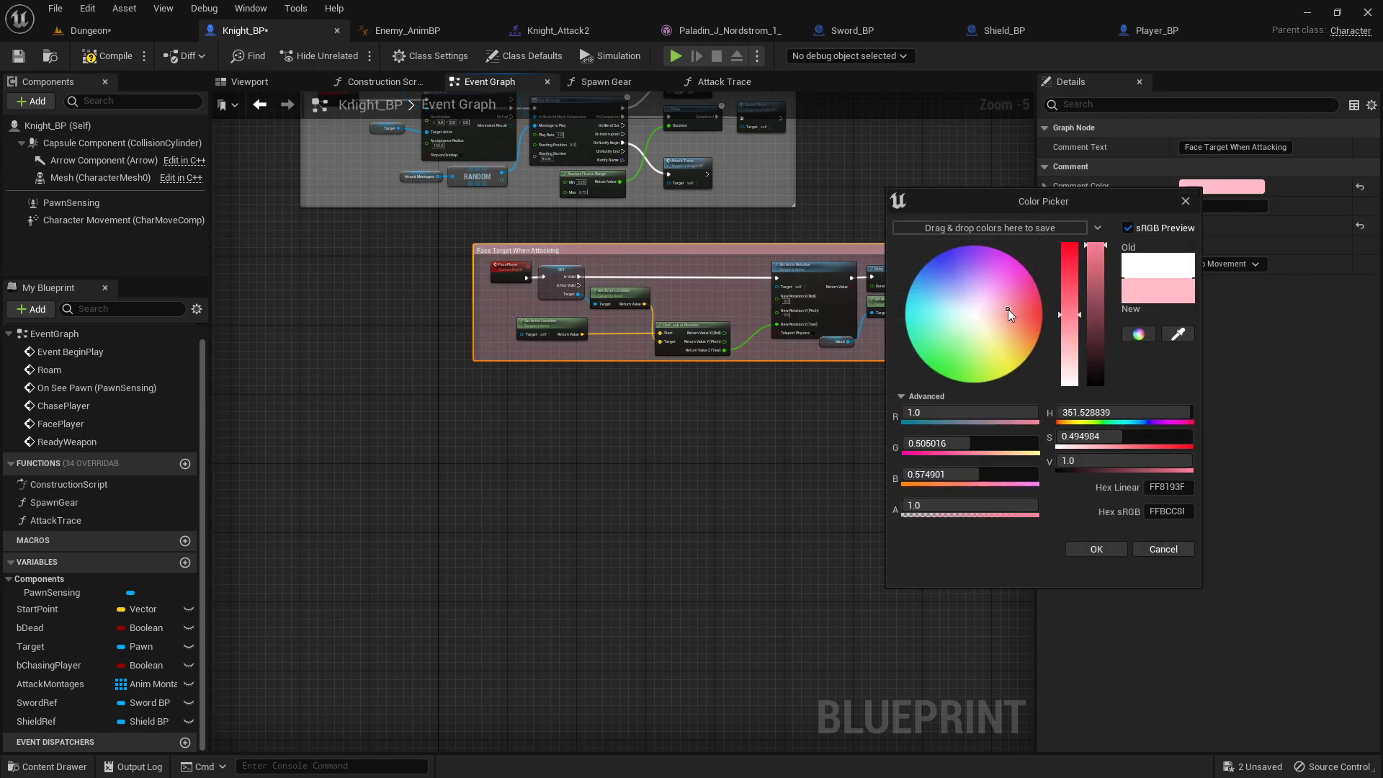
pyautogui.click(1092, 549)
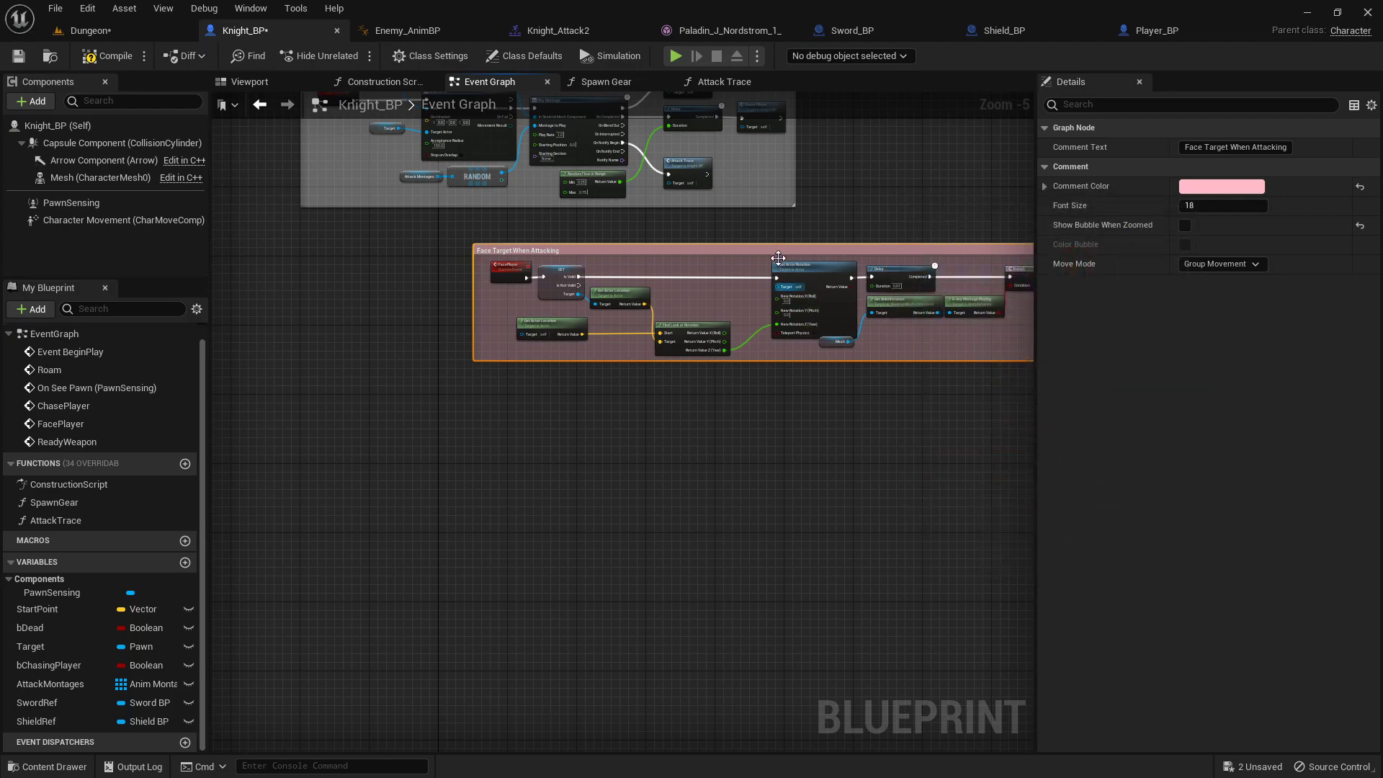
# - Resize the Chase and Attack comment and nest the Face Target When Attacking comment inside it, beneath the ChasePlayer nodes
pyautogui.moveTo(746, 208); pyautogui.dragTo(753, 505)
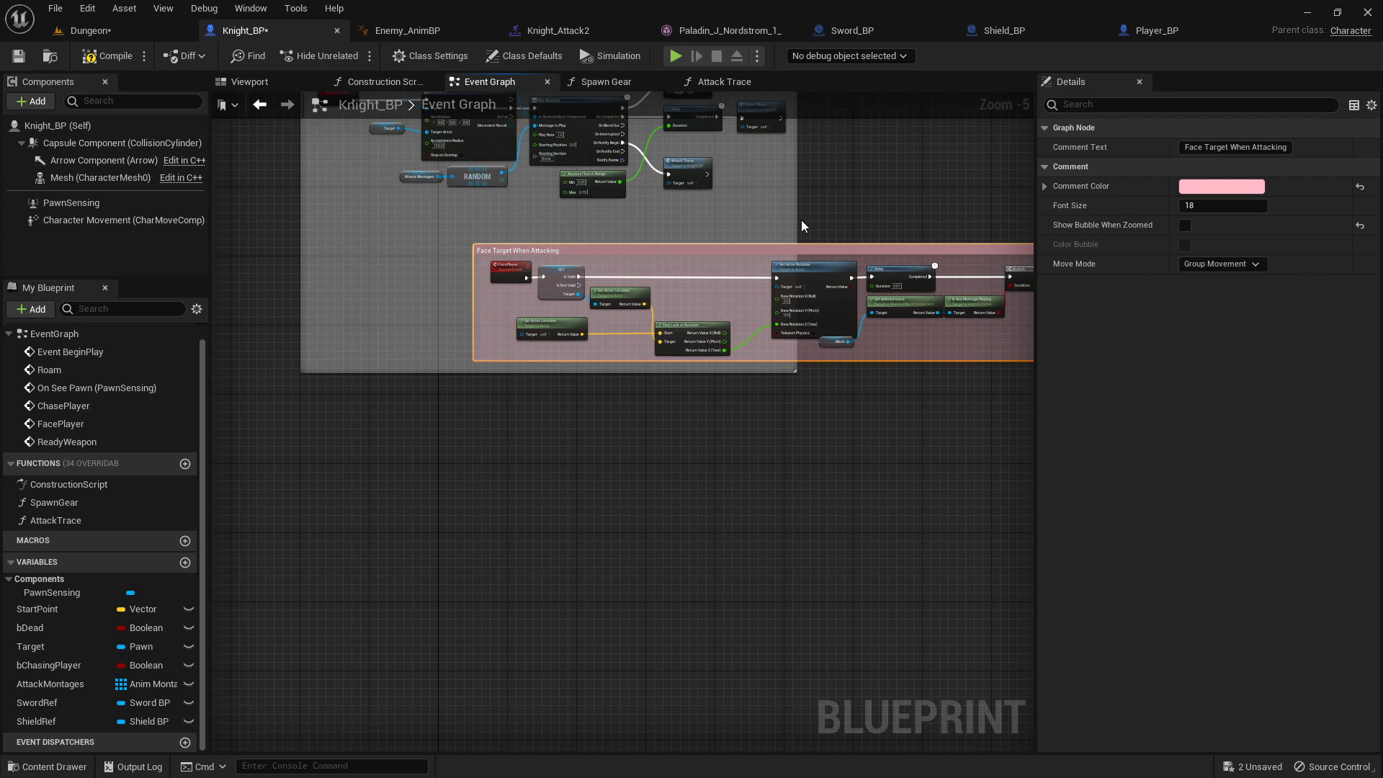
pyautogui.moveTo(796, 219); pyautogui.dragTo(980, 219)
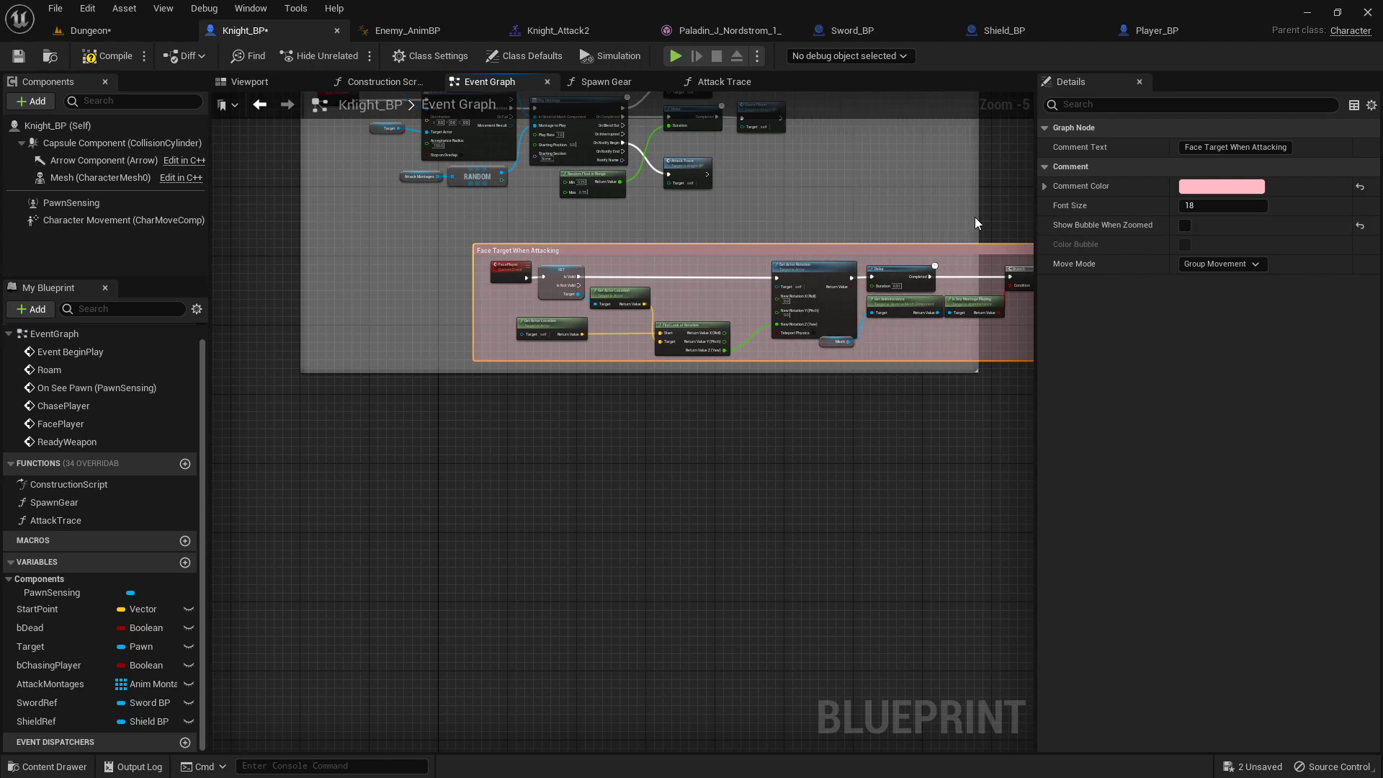
pyautogui.moveTo(980, 219); pyautogui.dragTo(767, 224, button='right')
pyautogui.scroll(-1, 768, 327)
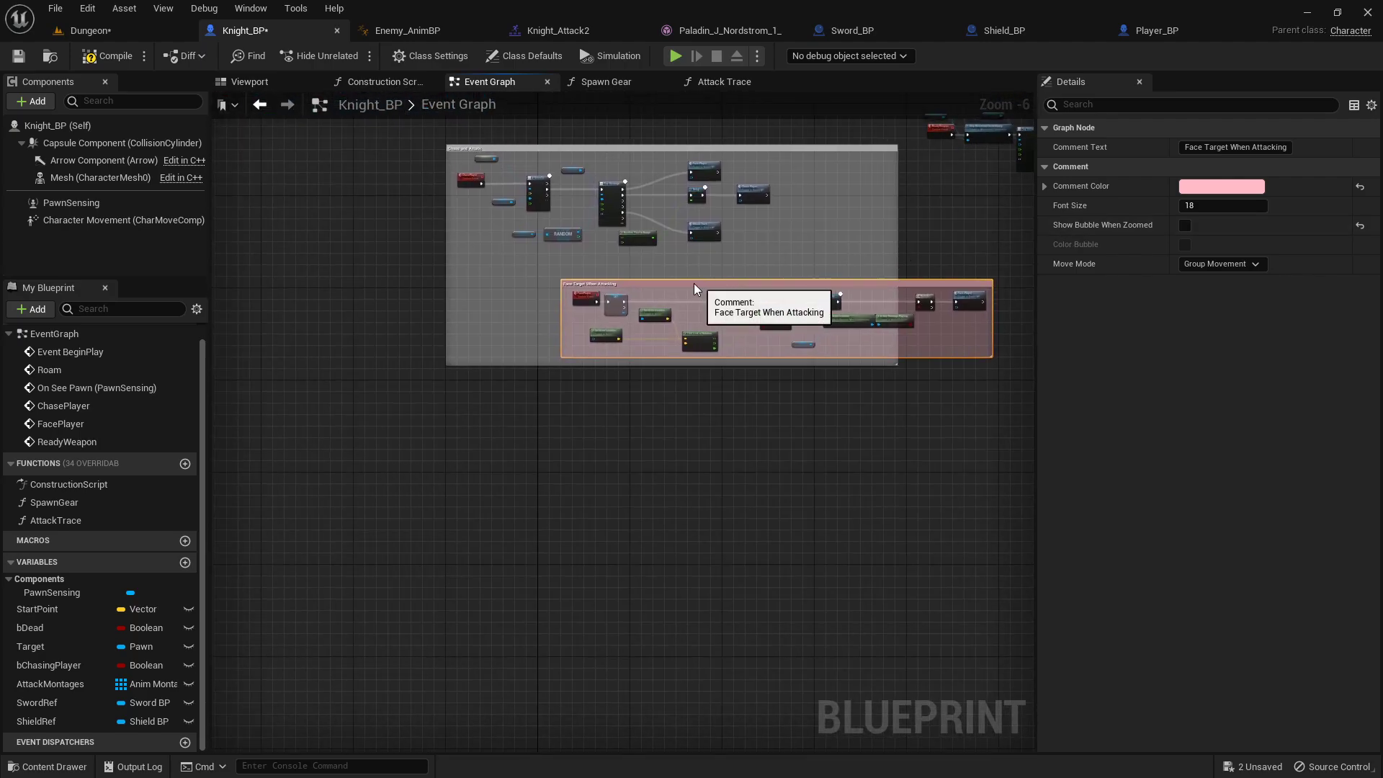
pyautogui.moveTo(588, 279); pyautogui.dragTo(594, 256)
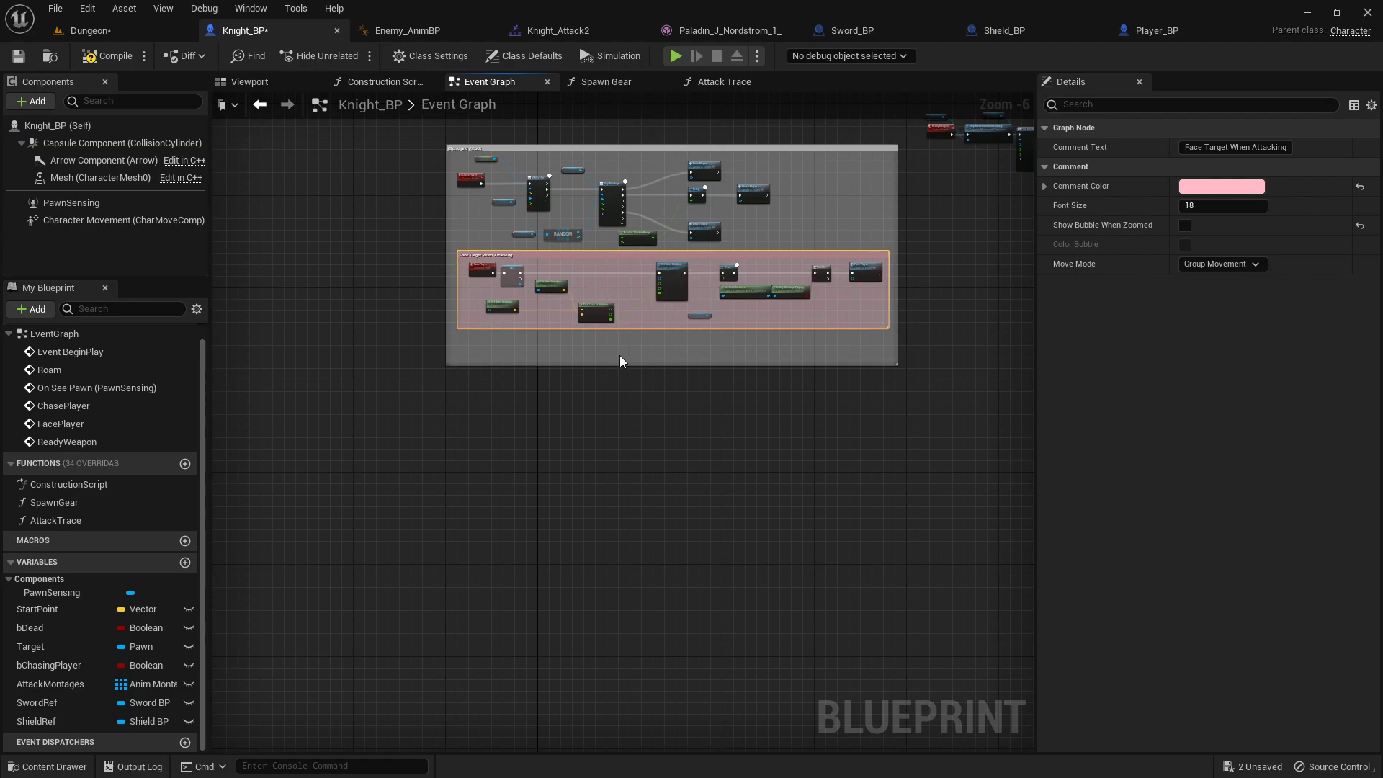
pyautogui.scroll(9, 620, 367)
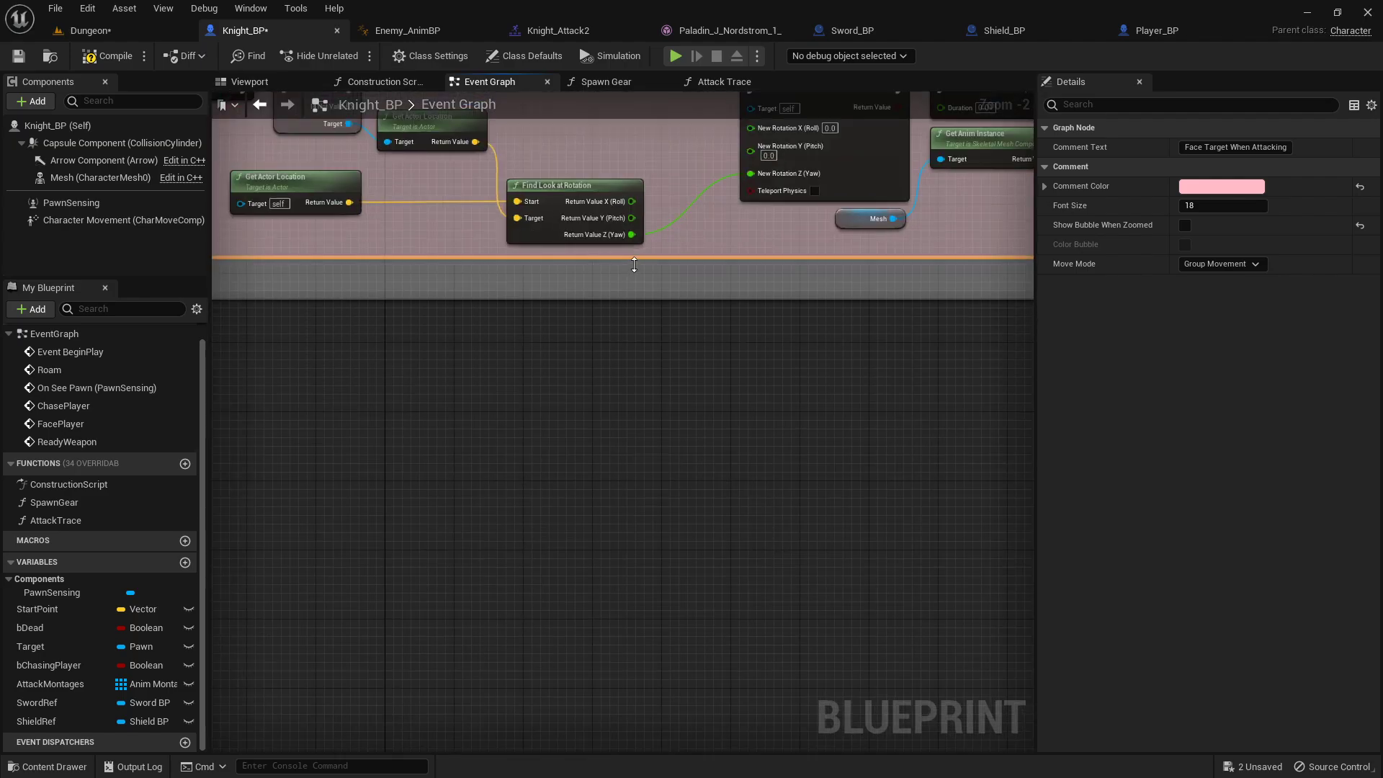
pyautogui.scroll(-10, 723, 208)
pyautogui.scroll(-4, 724, 207)
pyautogui.scroll(7, 775, 330)
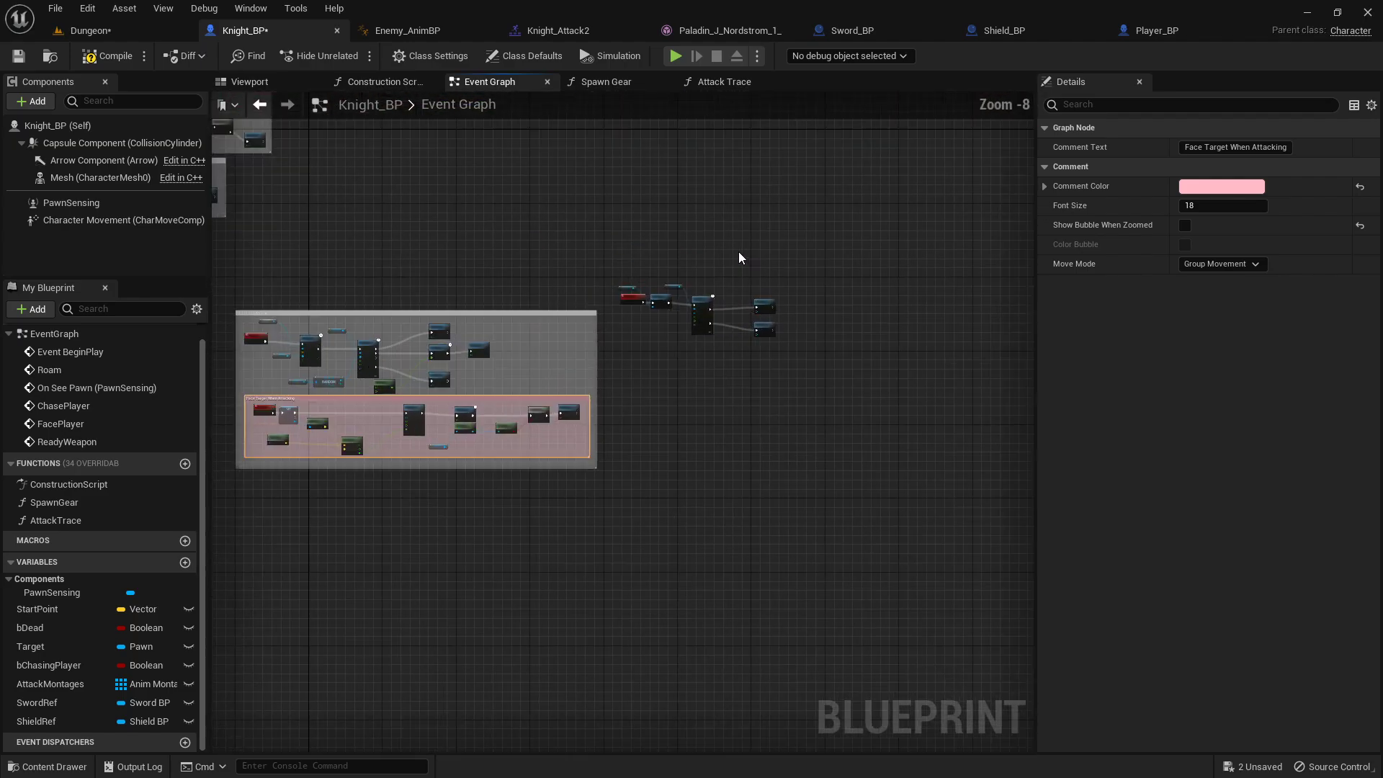
# - Enclose the ReadyWeapon node chain in a comment titled Spawning Gear
pyautogui.scroll(-1, 660, 243)
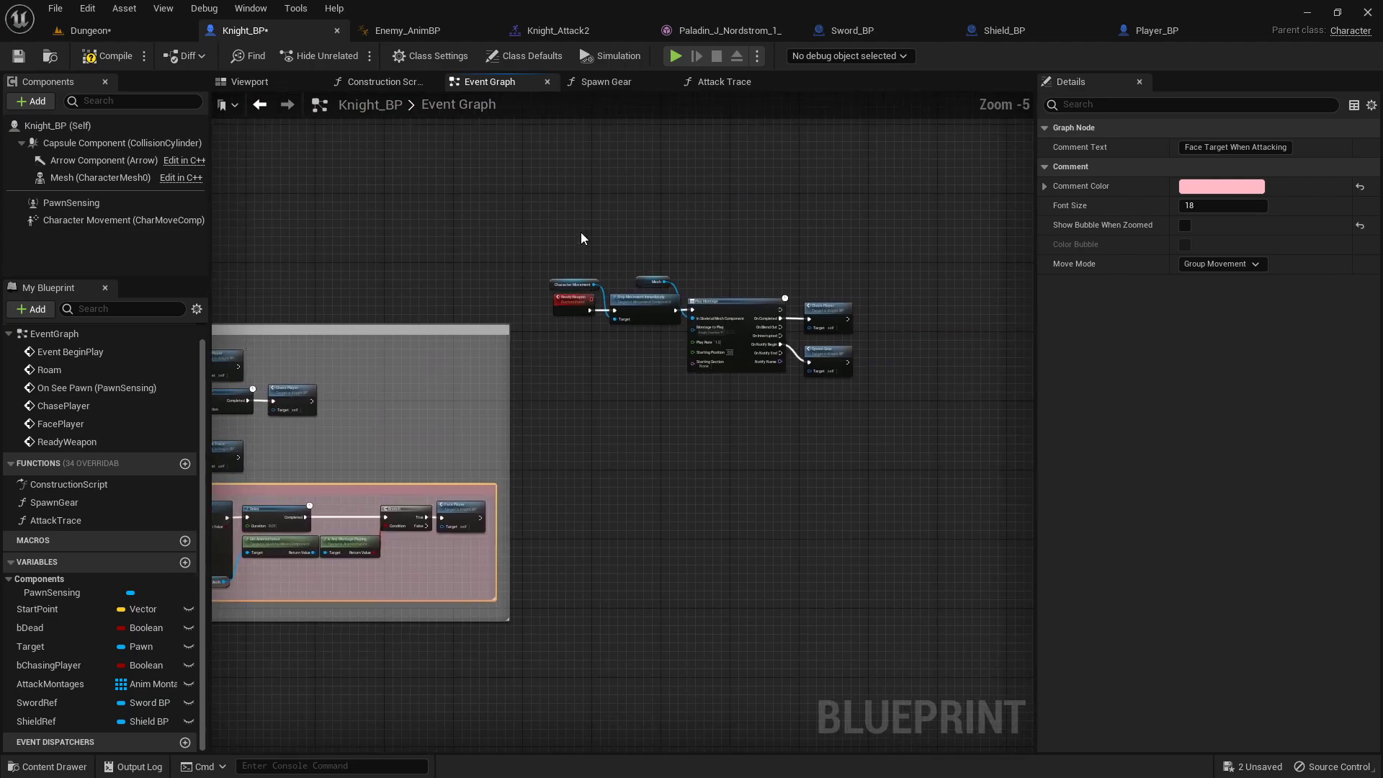
pyautogui.moveTo(564, 226); pyautogui.dragTo(877, 428)
pyautogui.write('c')
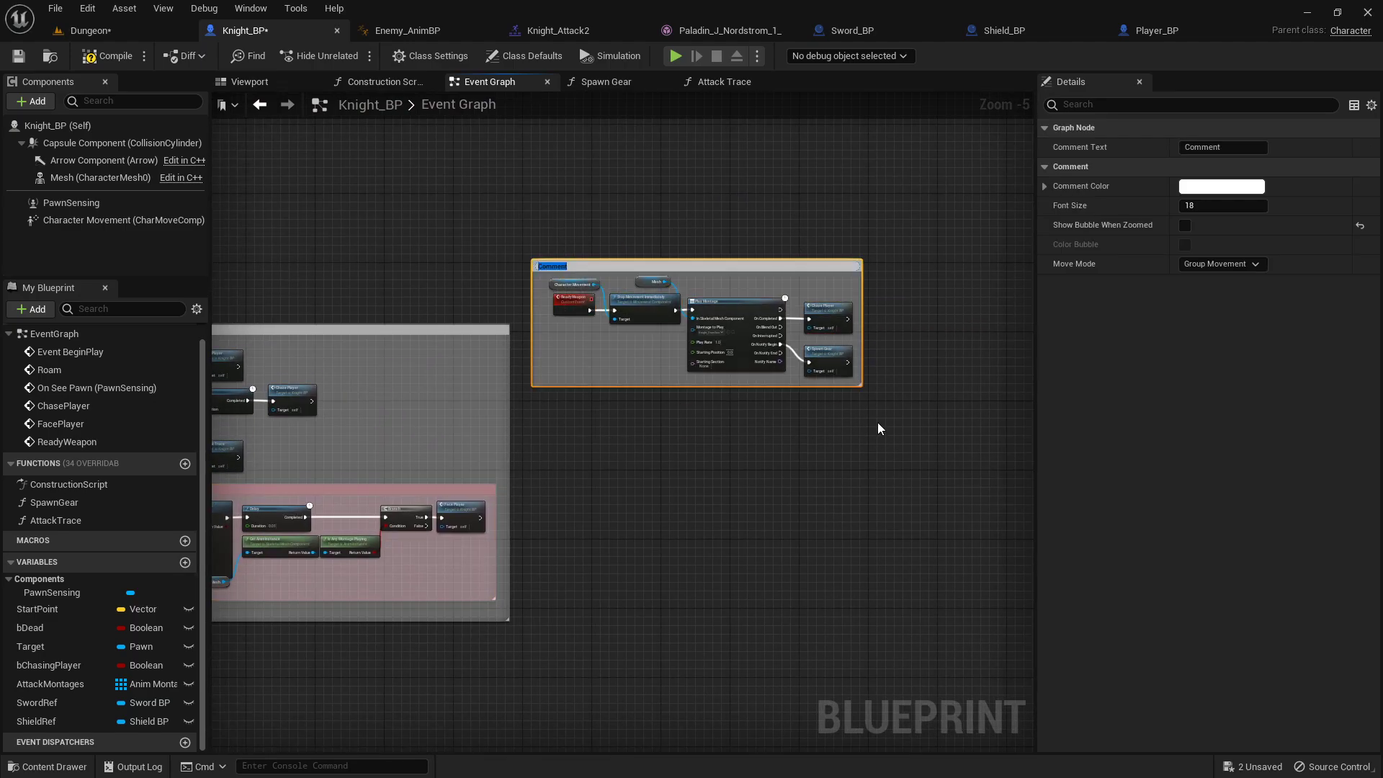
pyautogui.write('Spawning Gear')
pyautogui.press('Return')
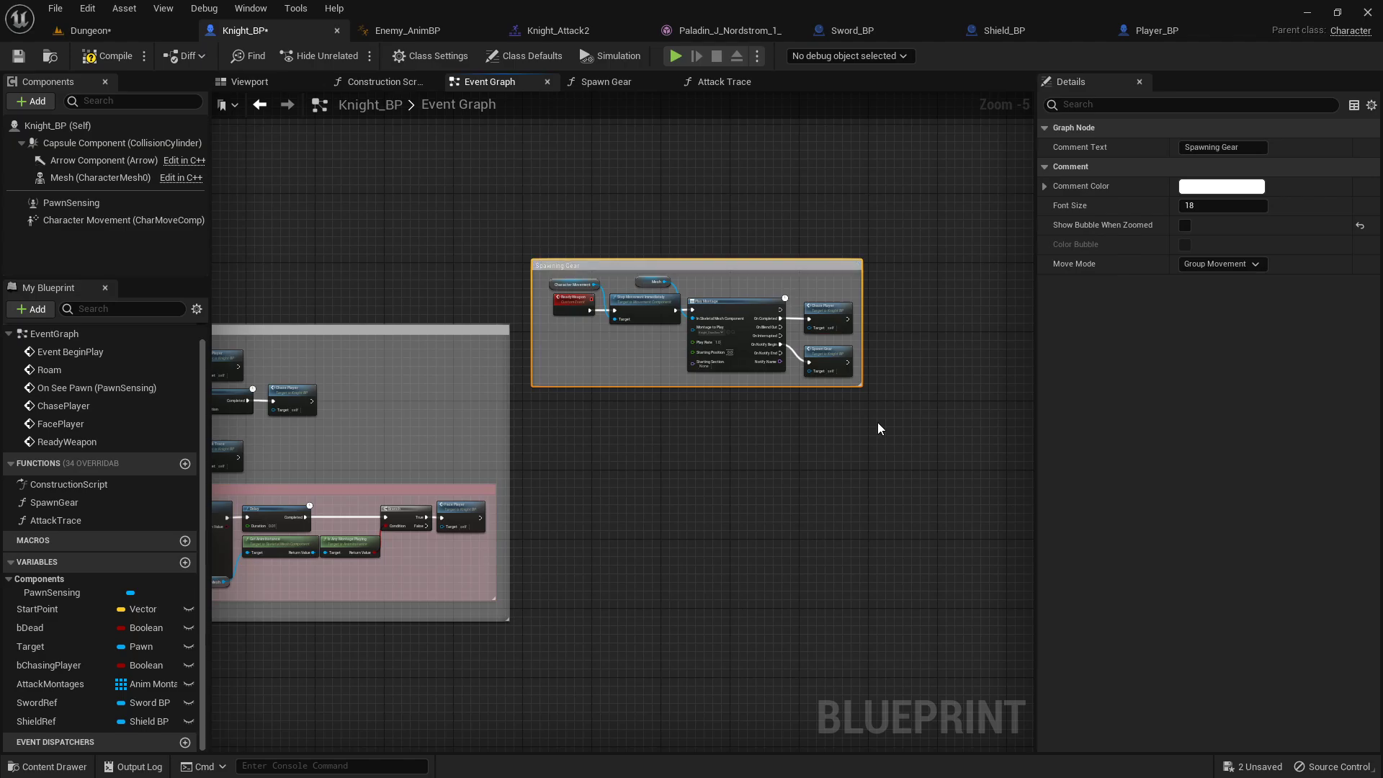
# - Stack the Spawning Gear comment and the Chase and Attack comment under the small comment to the right of the other node groups
pyautogui.scroll(-3, 578, 193)
pyautogui.moveTo(578, 194); pyautogui.dragTo(752, 303, button='right')
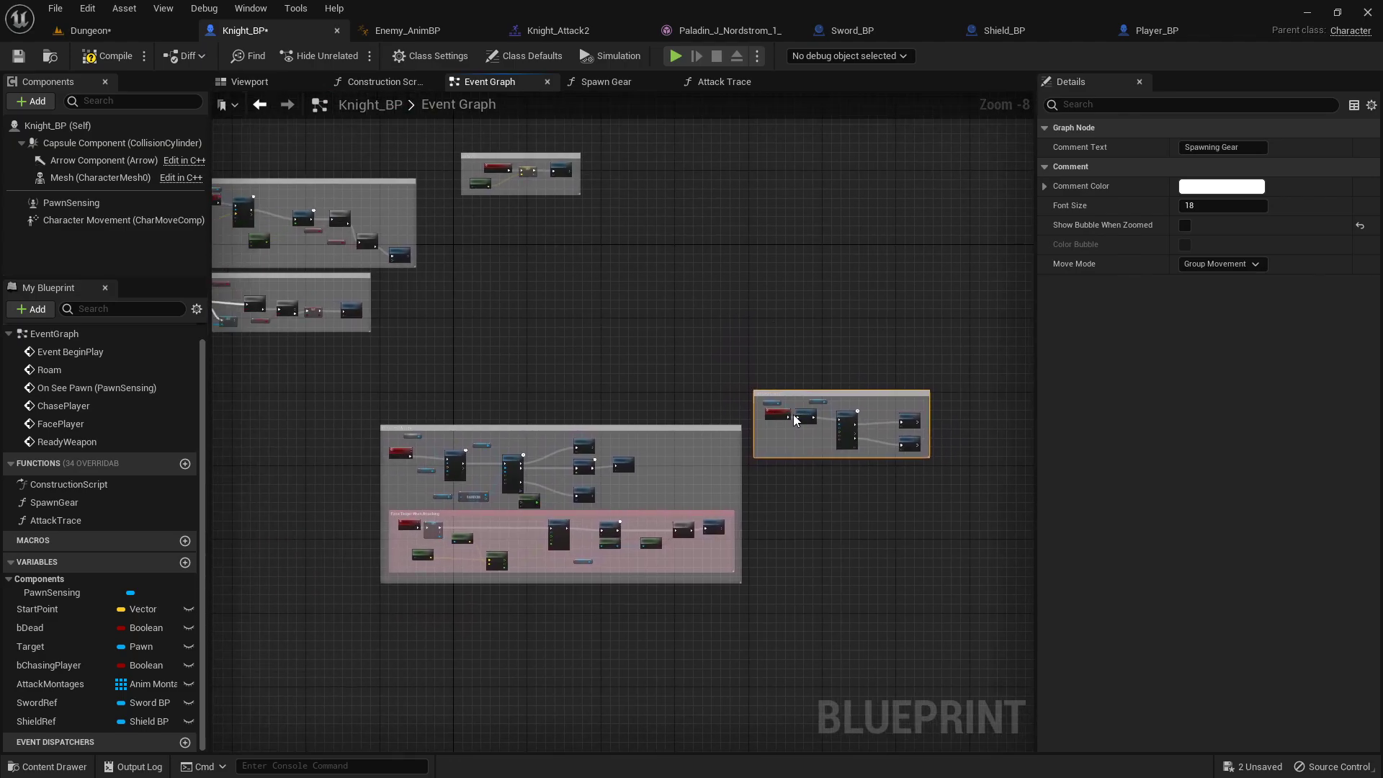
pyautogui.moveTo(776, 393); pyautogui.dragTo(486, 209)
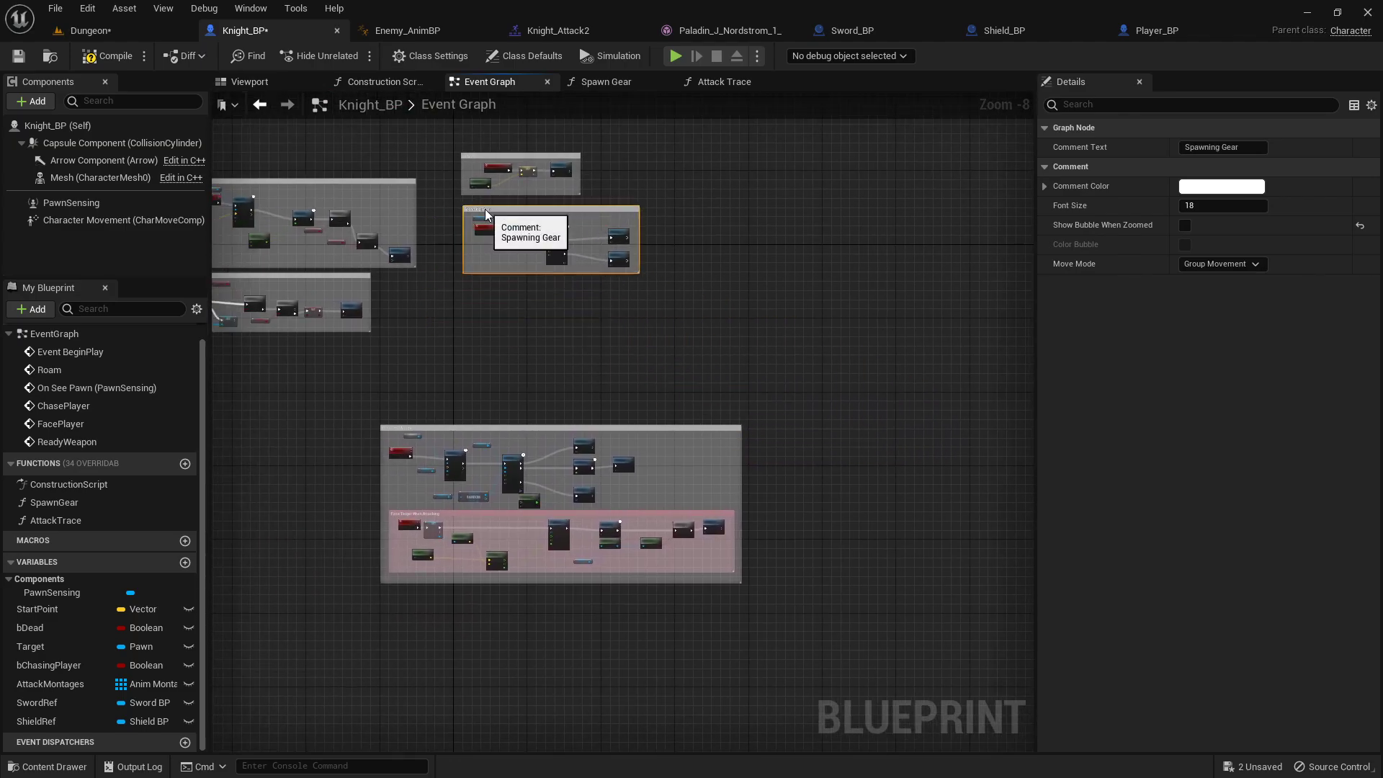
pyautogui.moveTo(431, 431); pyautogui.dragTo(549, 396, button='right')
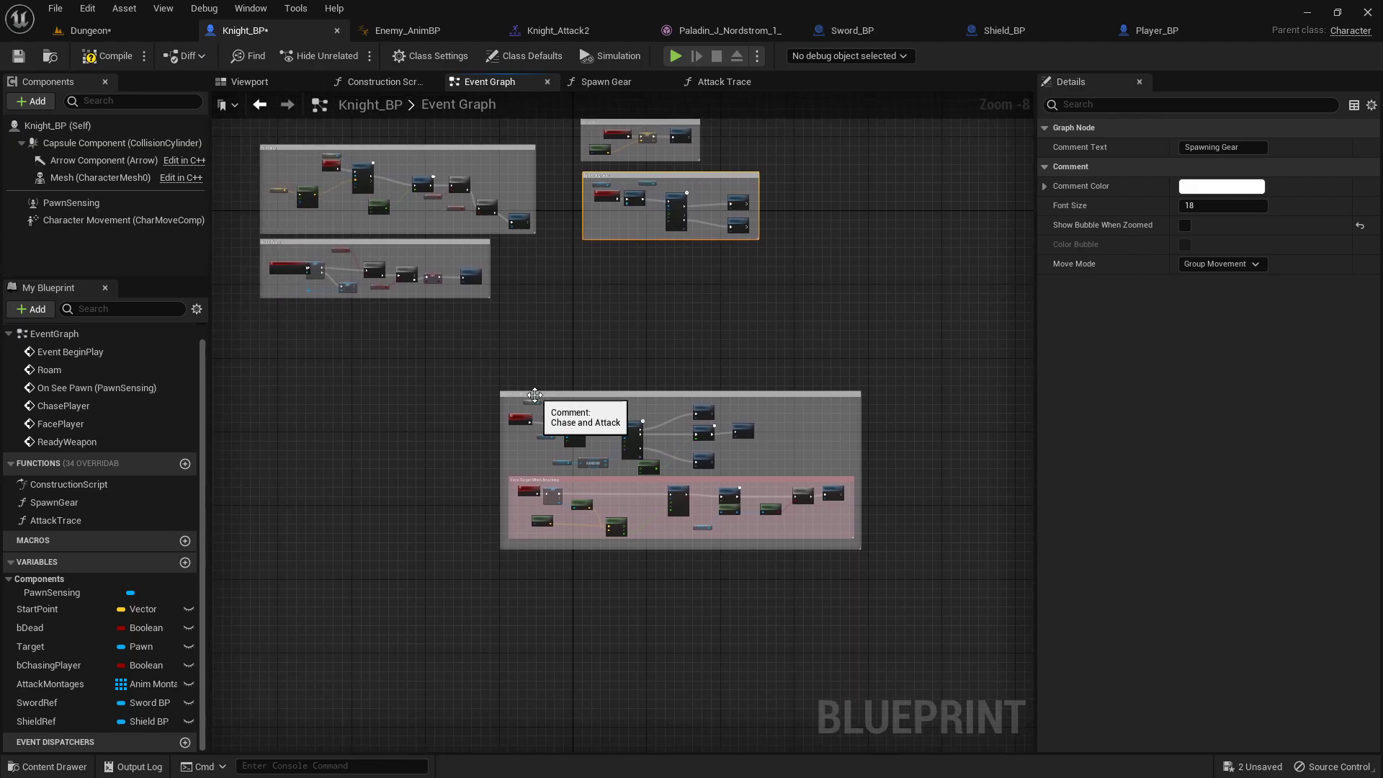
pyautogui.moveTo(537, 394); pyautogui.dragTo(619, 255)
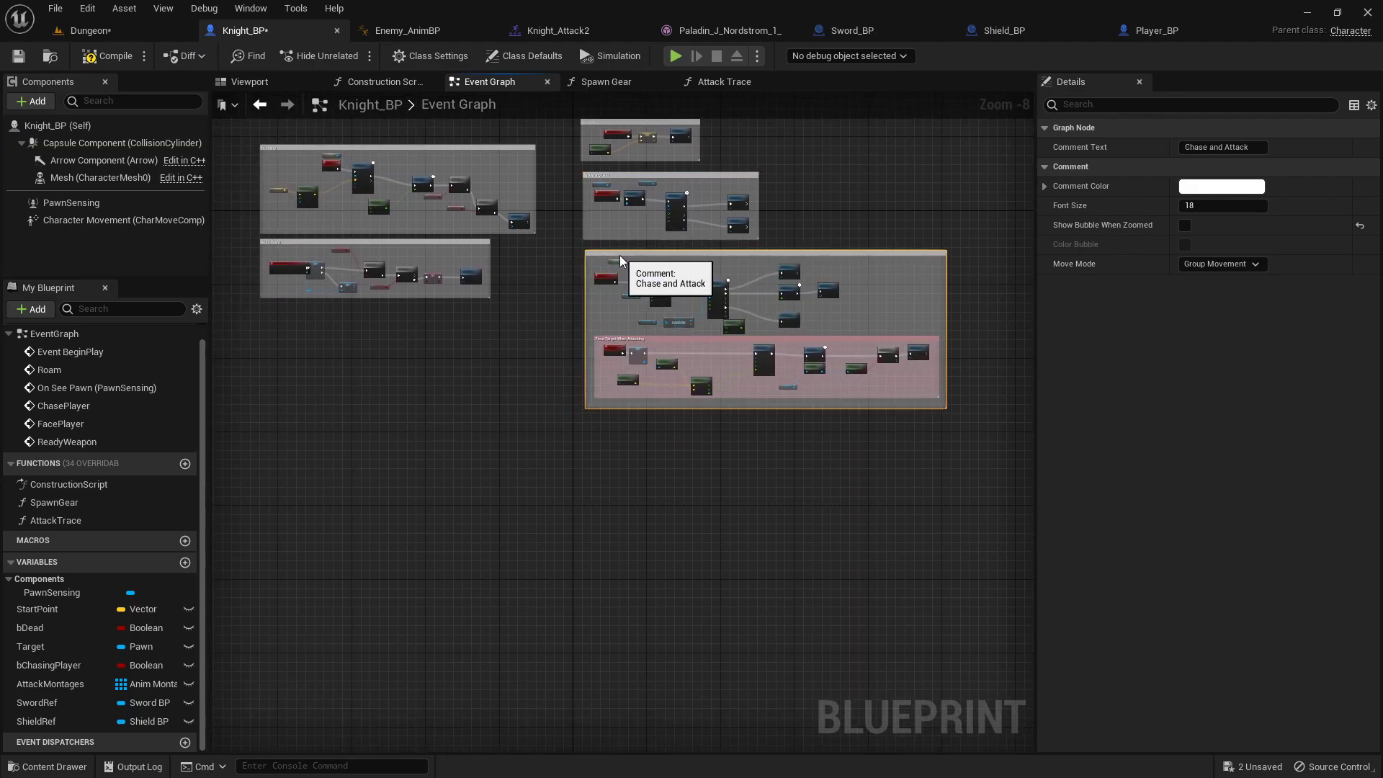
pyautogui.click(556, 284)
pyautogui.scroll(-4, 508, 273)
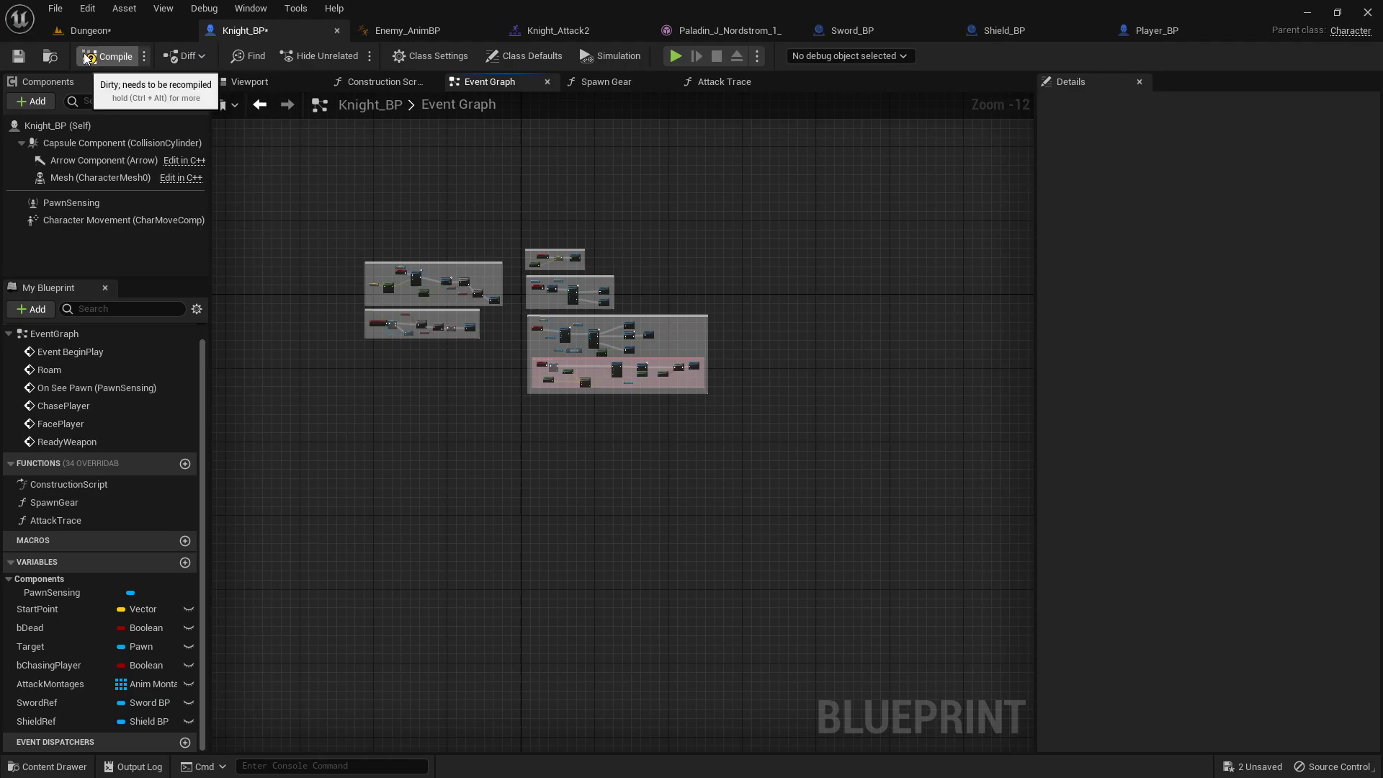
# - Save all modified assets, including the Dungeon level and Knight_BP
pyautogui.click(144, 29)
pyautogui.click(149, 548)
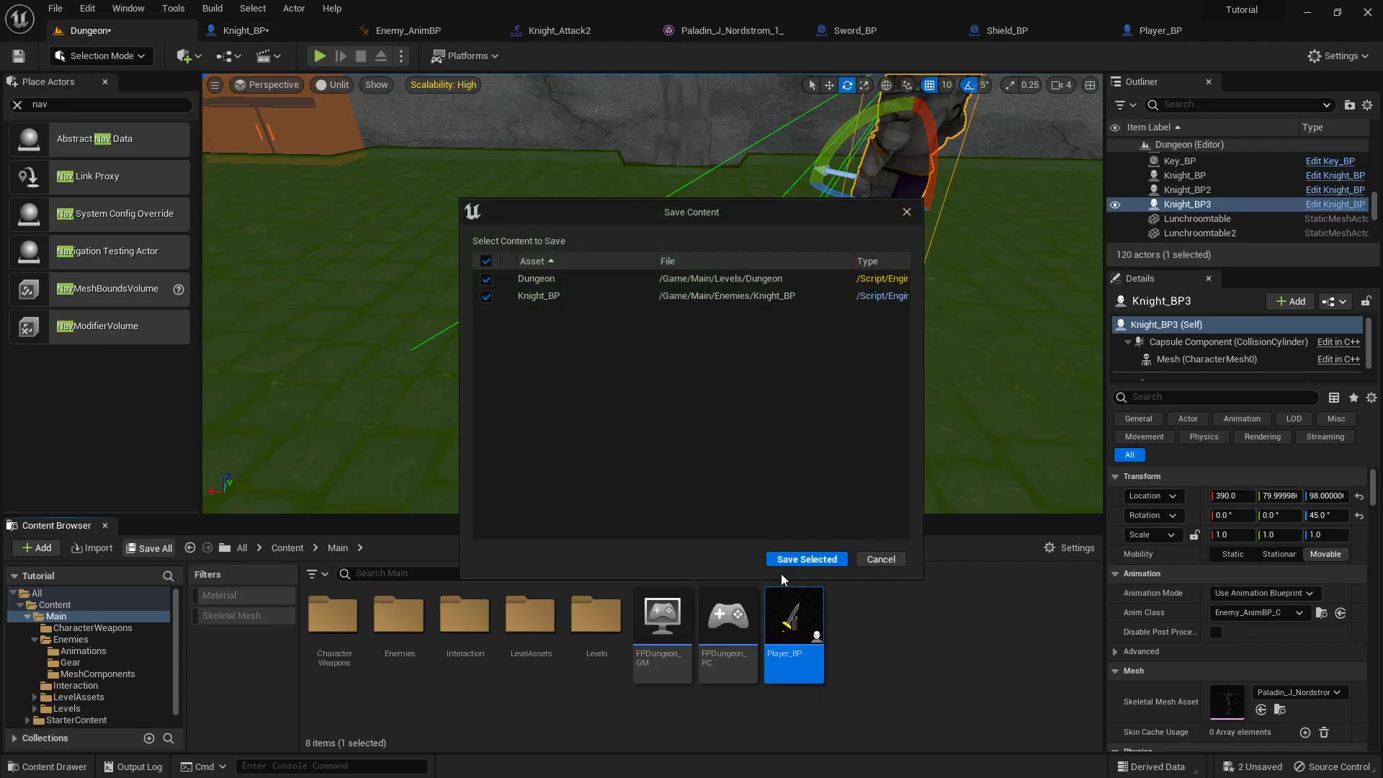
pyautogui.click(807, 561)
# - Examine the Pickup Key, Use Key and Pickup Gold event chains in Player_BP's Event Graph
pyautogui.click(1157, 30)
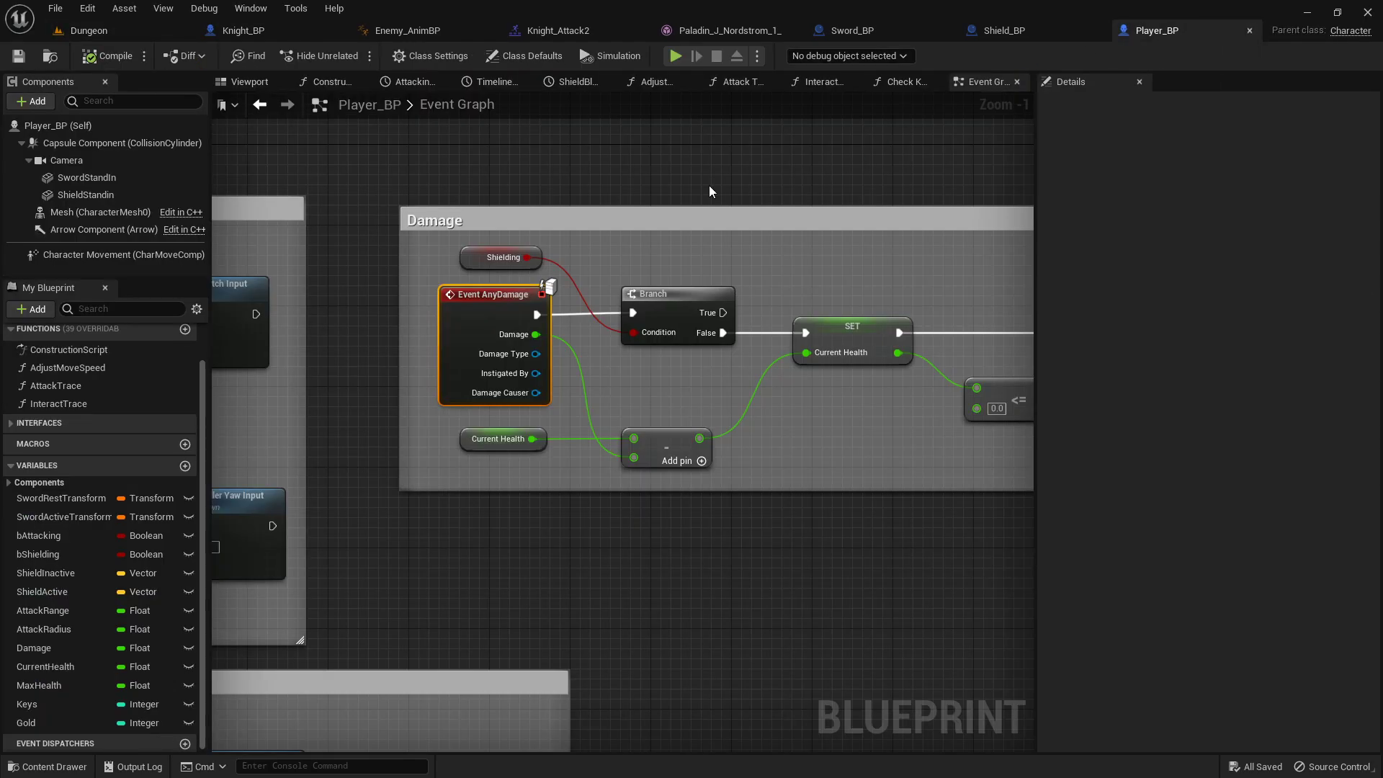
pyautogui.moveTo(644, 447); pyautogui.dragTo(763, 280, button='right')
pyautogui.scroll(7, 381, 487)
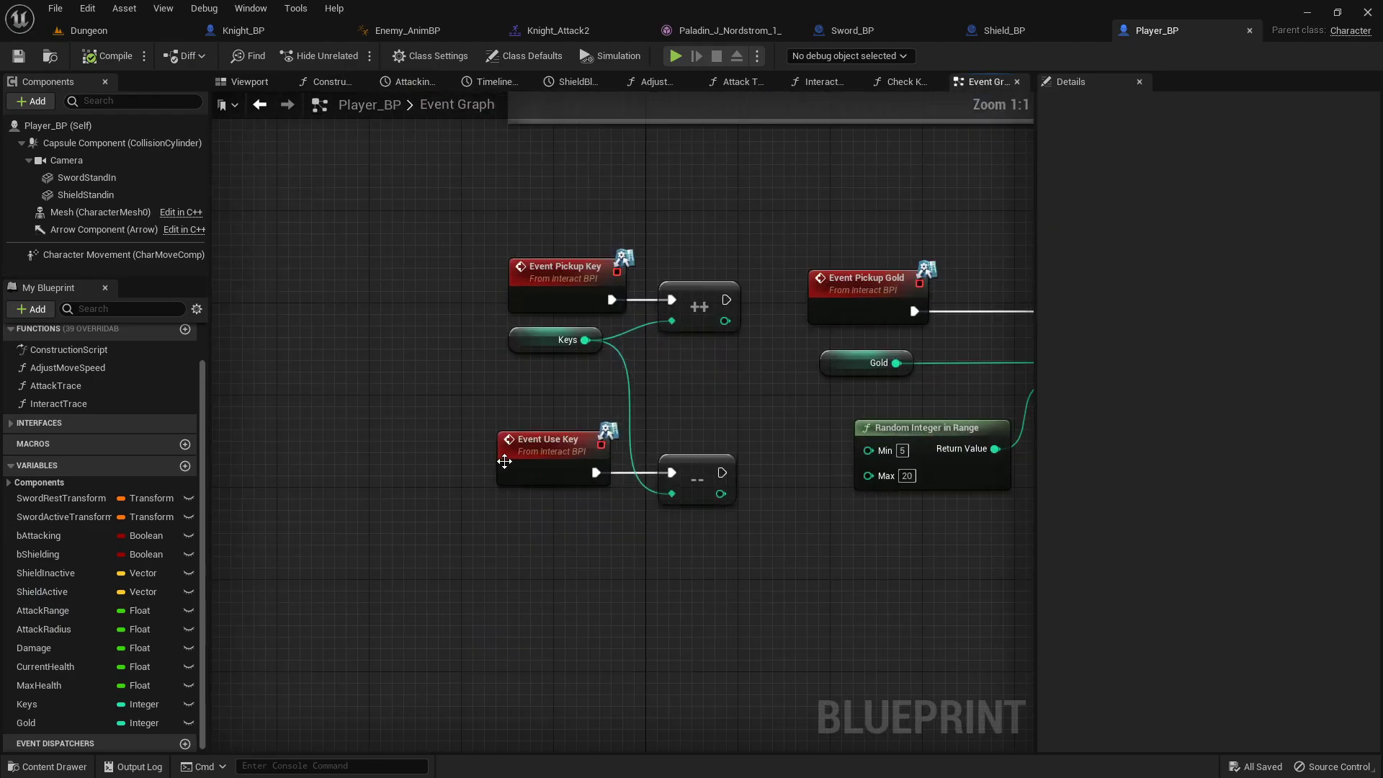
pyautogui.scroll(-1, 663, 345)
pyautogui.moveTo(720, 210); pyautogui.dragTo(556, 211, button='right')
pyautogui.scroll(-1, 706, 189)
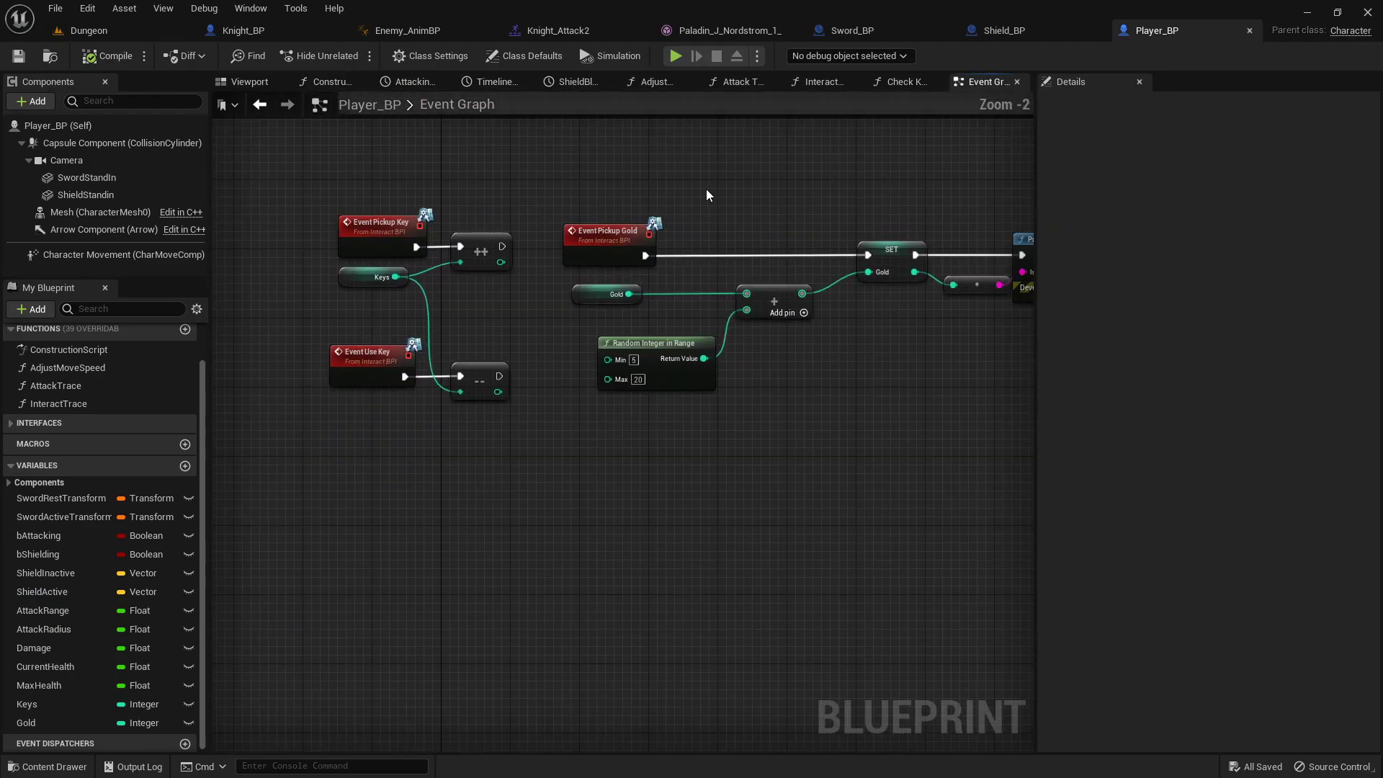
pyautogui.moveTo(706, 189); pyautogui.dragTo(452, 186, button='right')
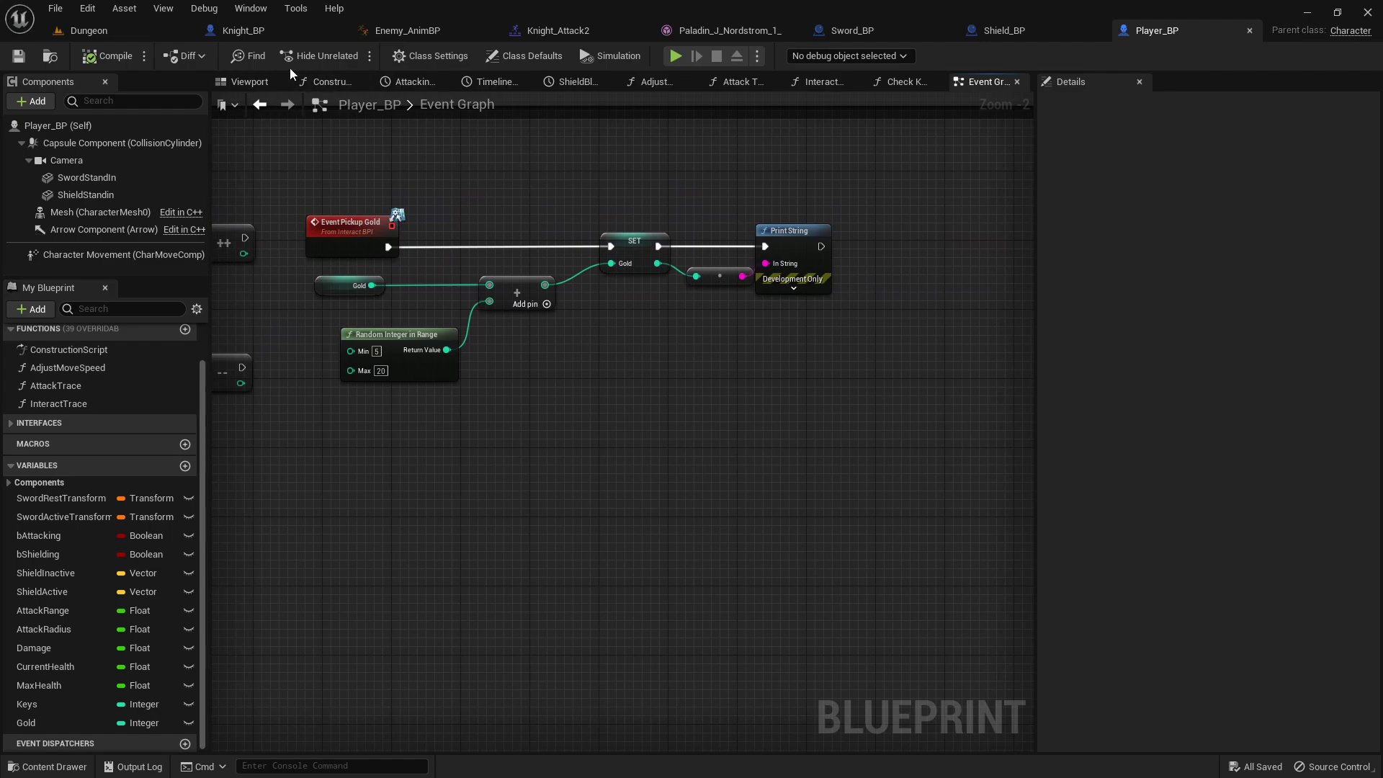
# - Return to the Dungeon level and focus the viewport on Knight_BP3
pyautogui.click(115, 32)
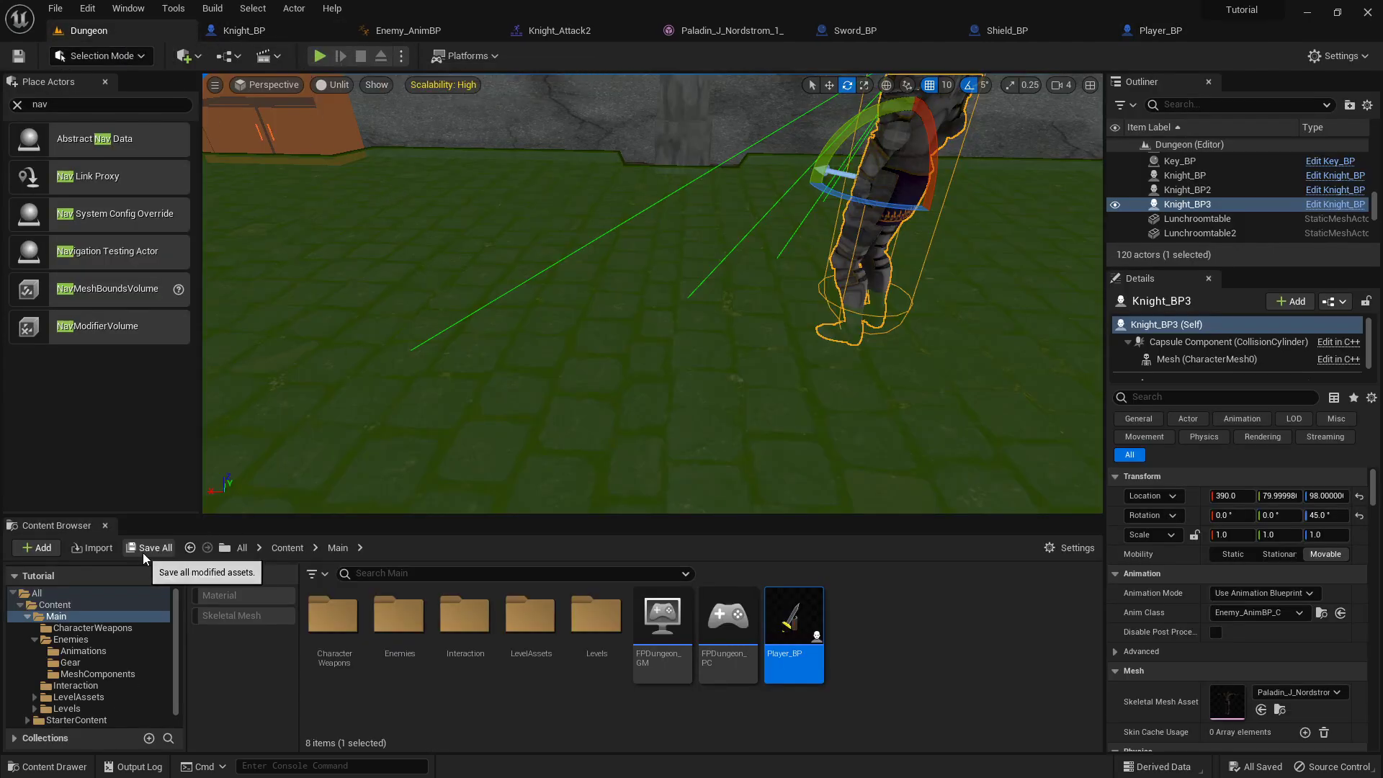
pyautogui.press('f')
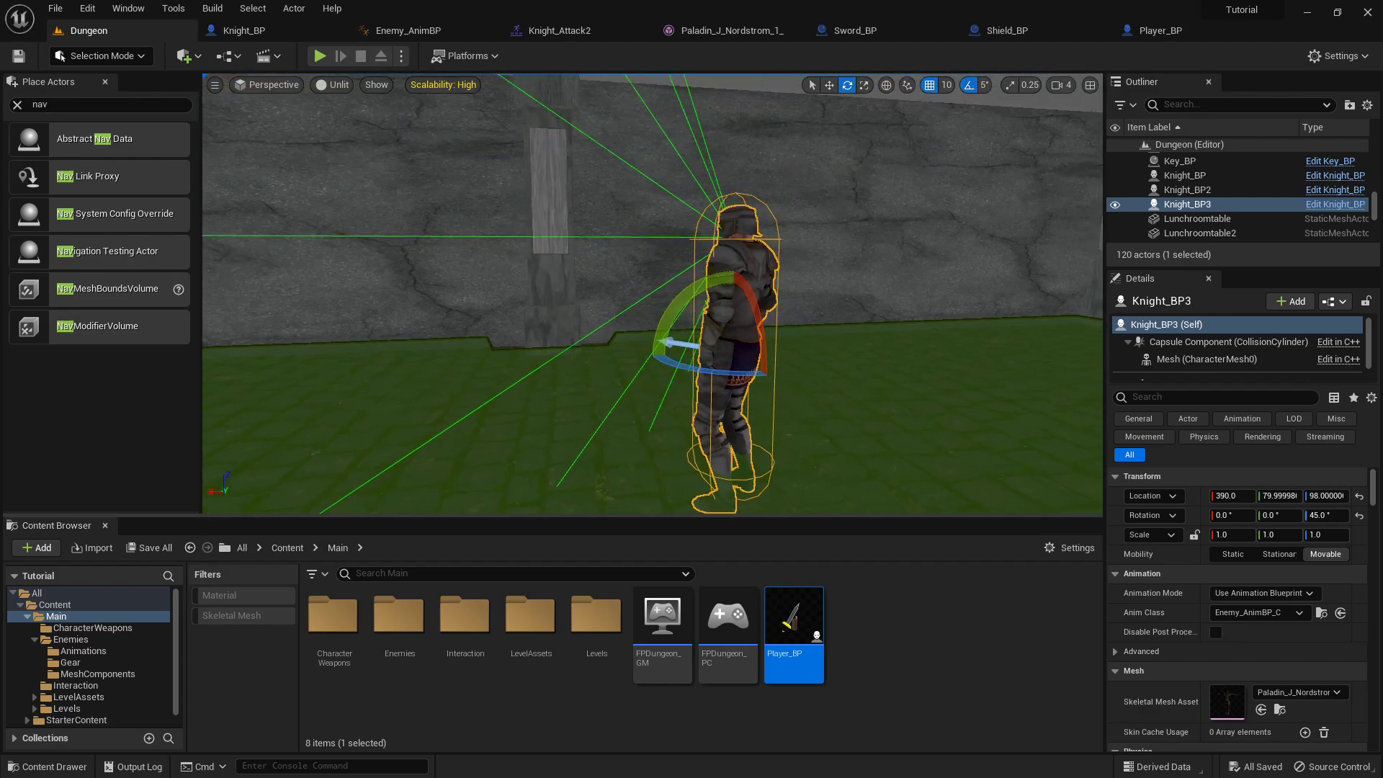